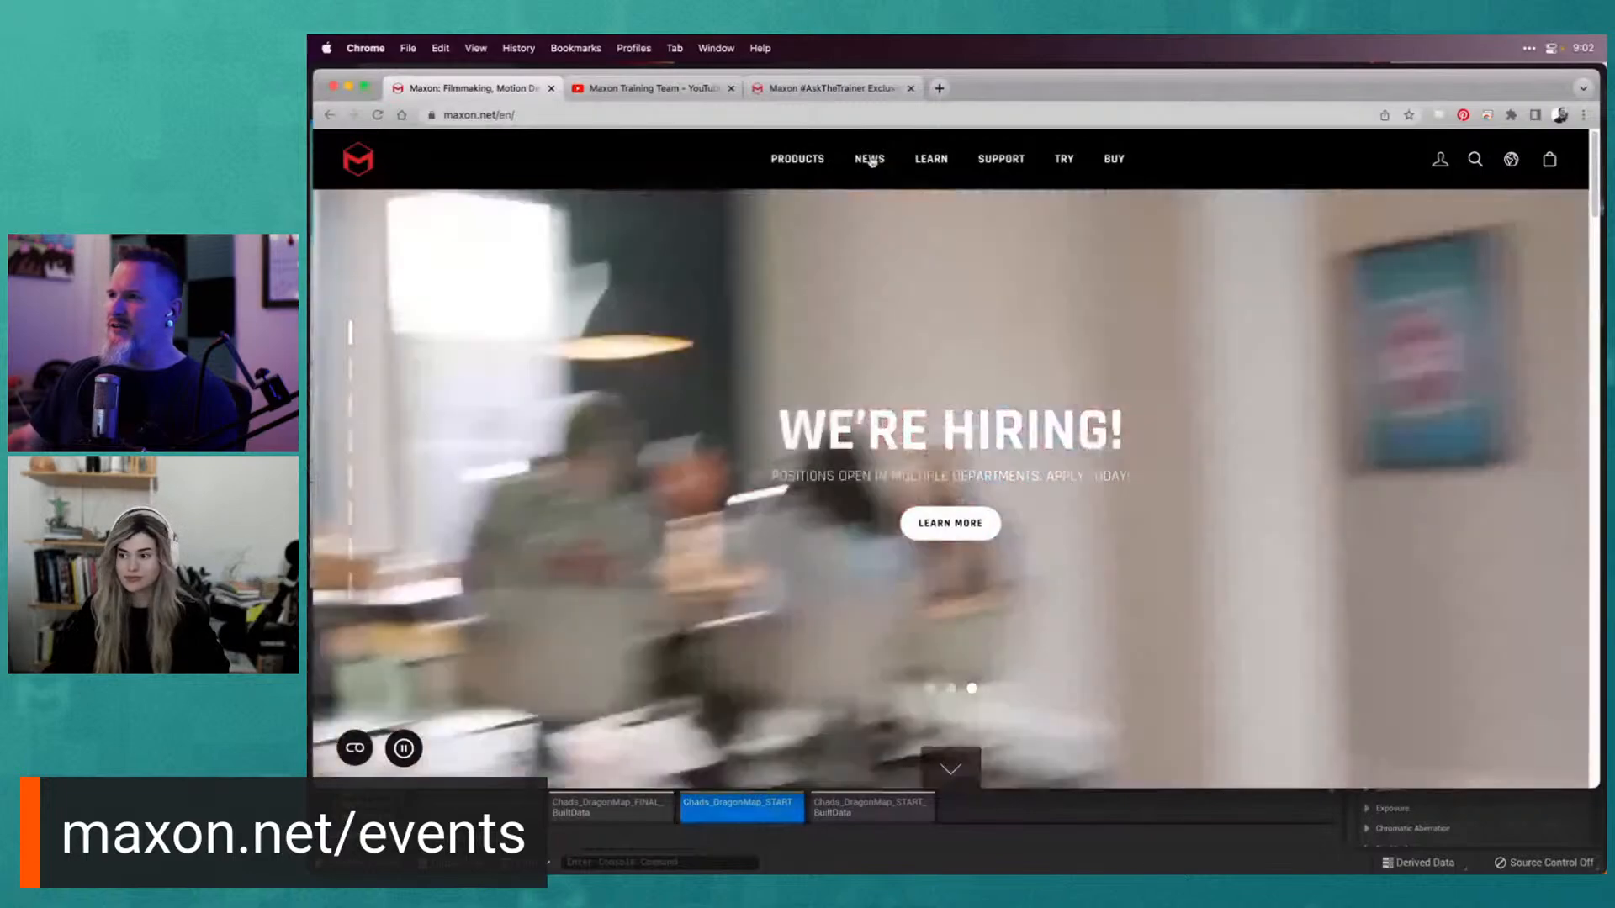
Open the Maxon events page and review the upcoming event listings for February and March 2023
{"action": "mouse_move", "coordinate": [869, 162]}
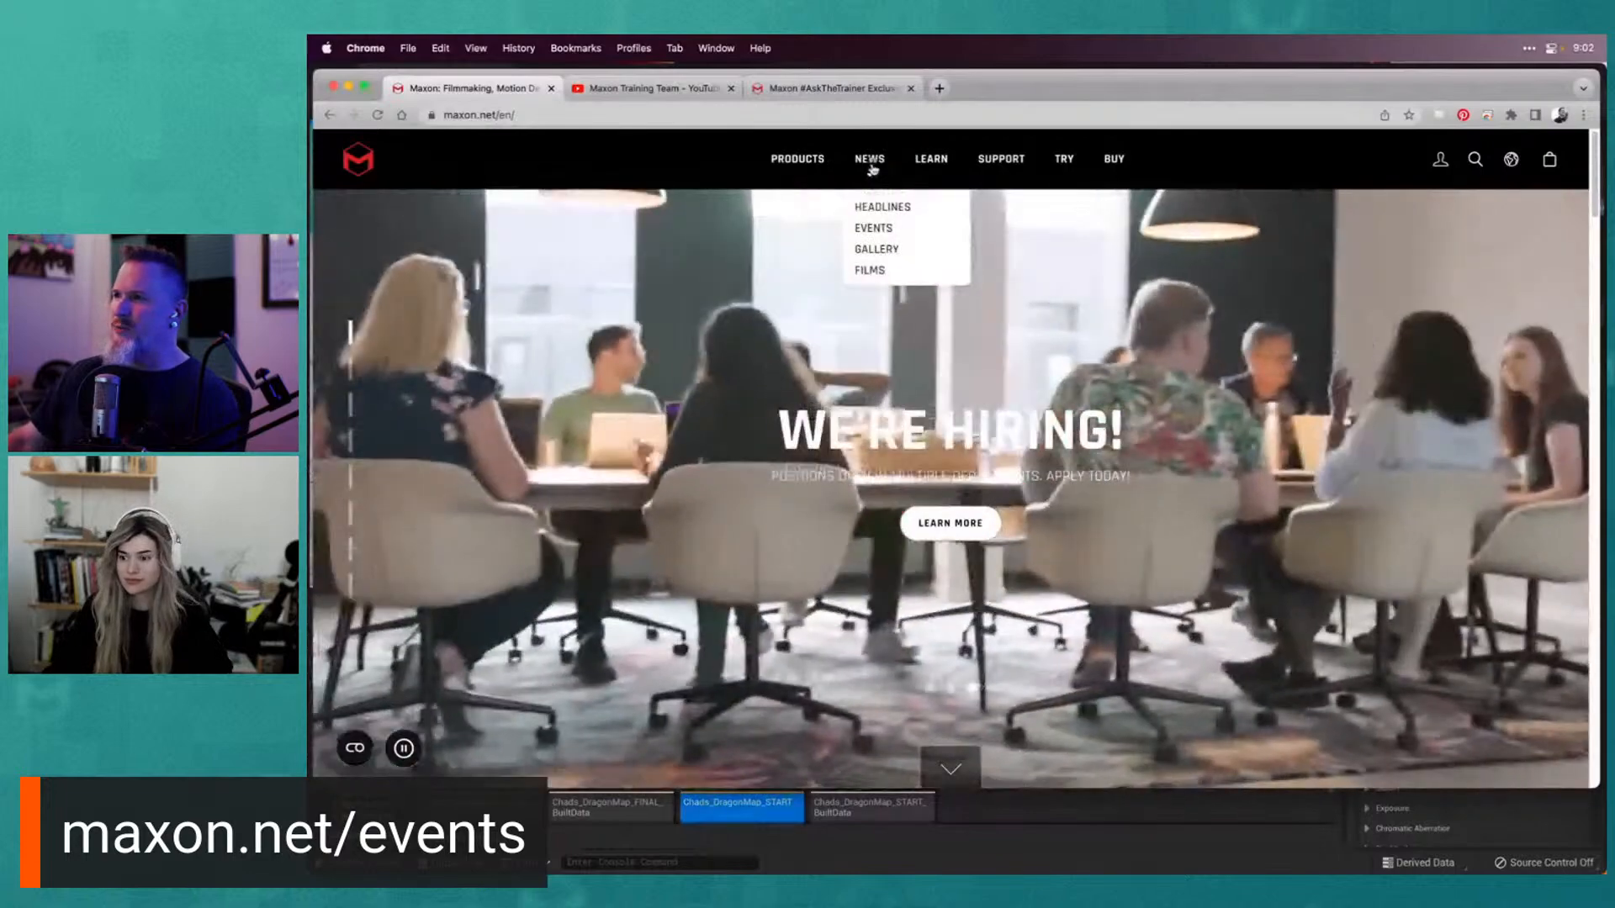
{"action": "left_click", "coordinate": [875, 228]}
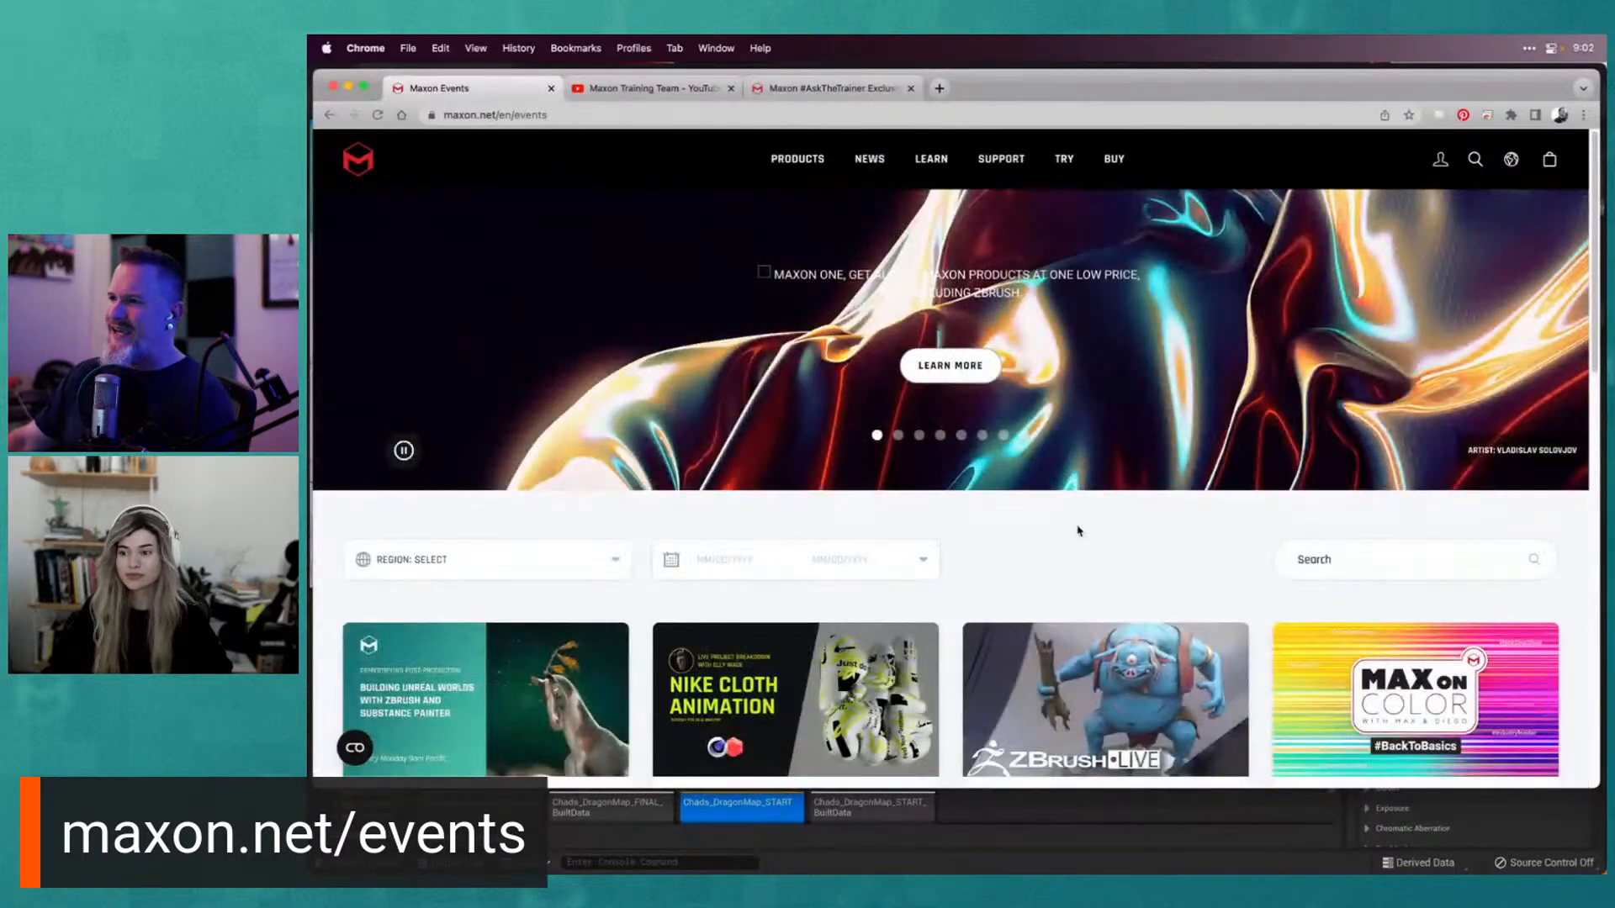
{"action": "scroll", "coordinate": [1097, 516], "scroll_direction": "down", "scroll_amount": 3}
{"action": "scroll", "coordinate": [1098, 516], "scroll_direction": "down", "scroll_amount": 3}
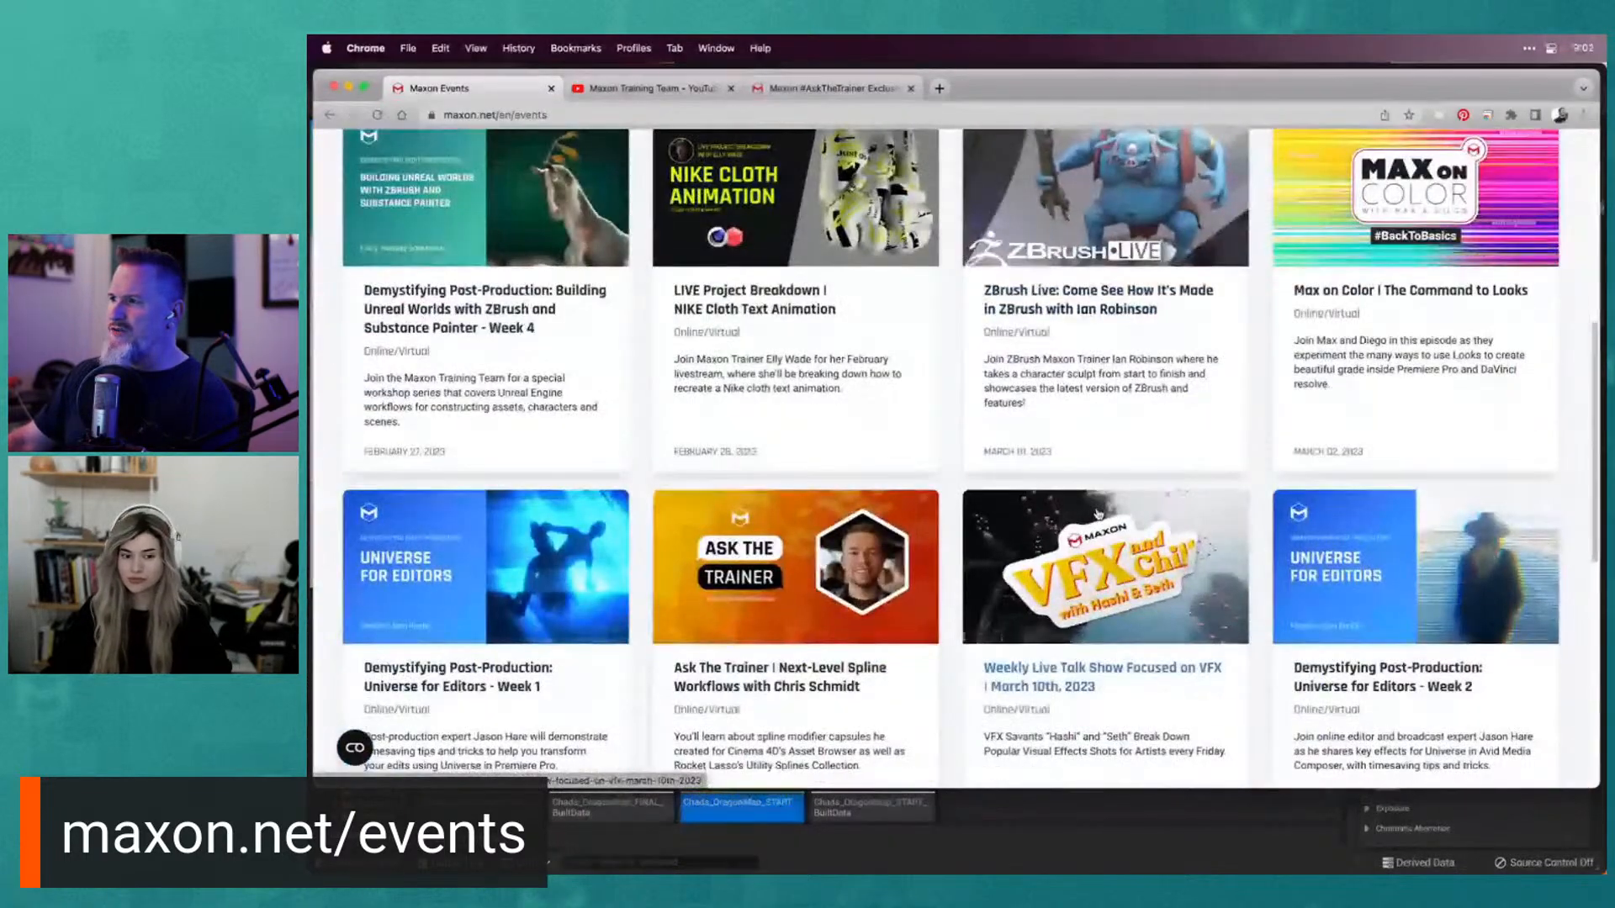
{"action": "scroll", "coordinate": [877, 498], "scroll_direction": "up", "scroll_amount": 2}
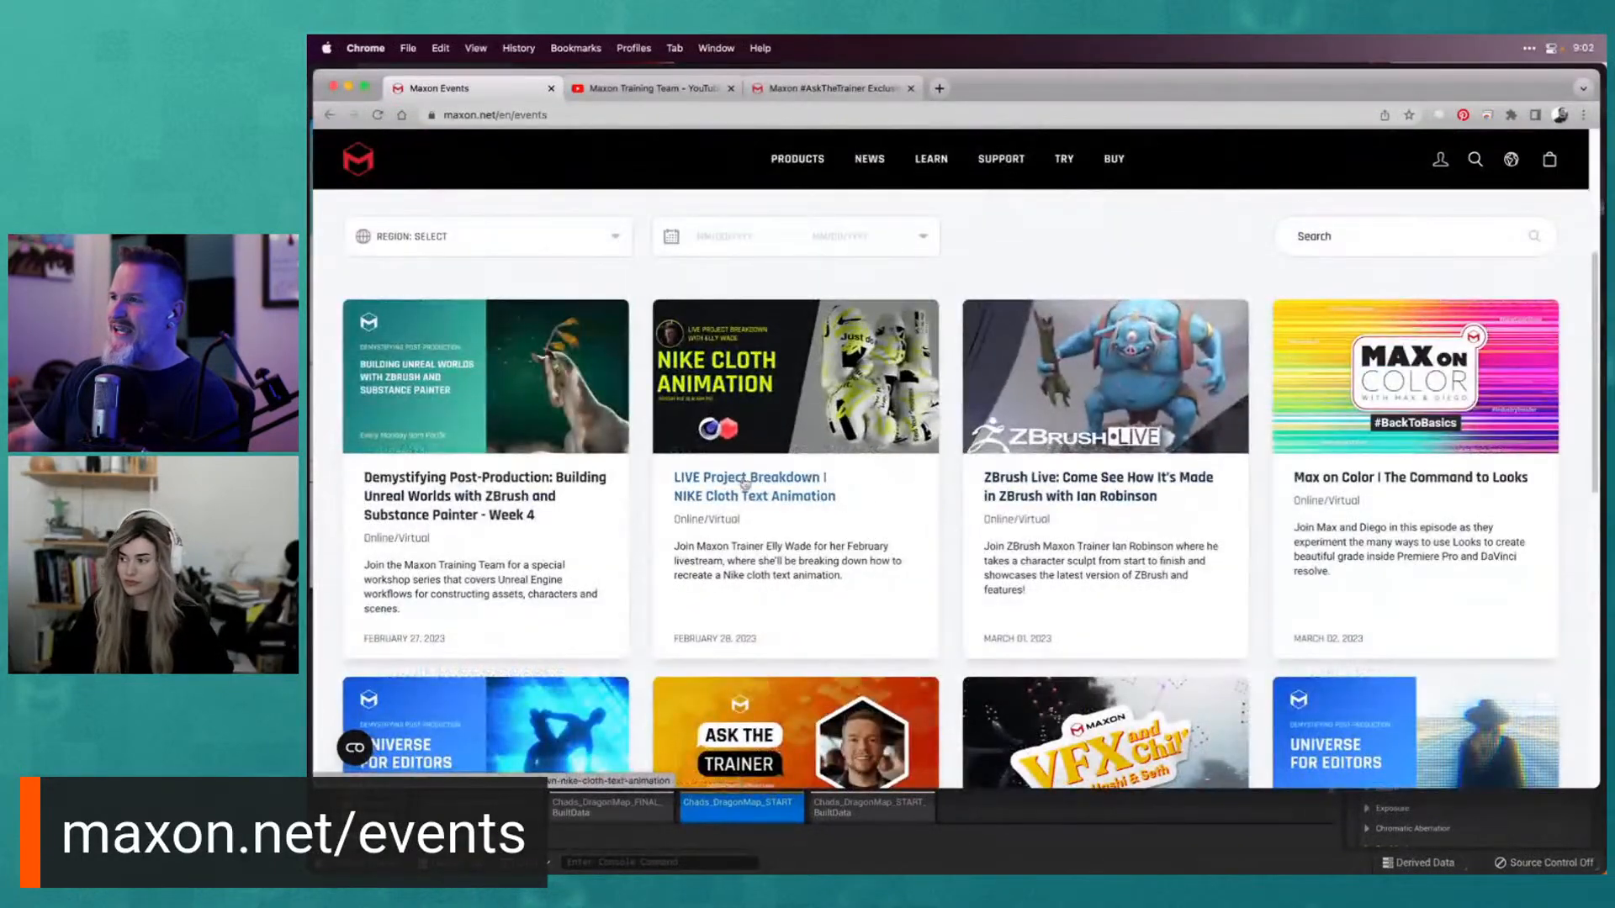
{"action": "scroll", "coordinate": [1157, 458], "scroll_direction": "down", "scroll_amount": 3}
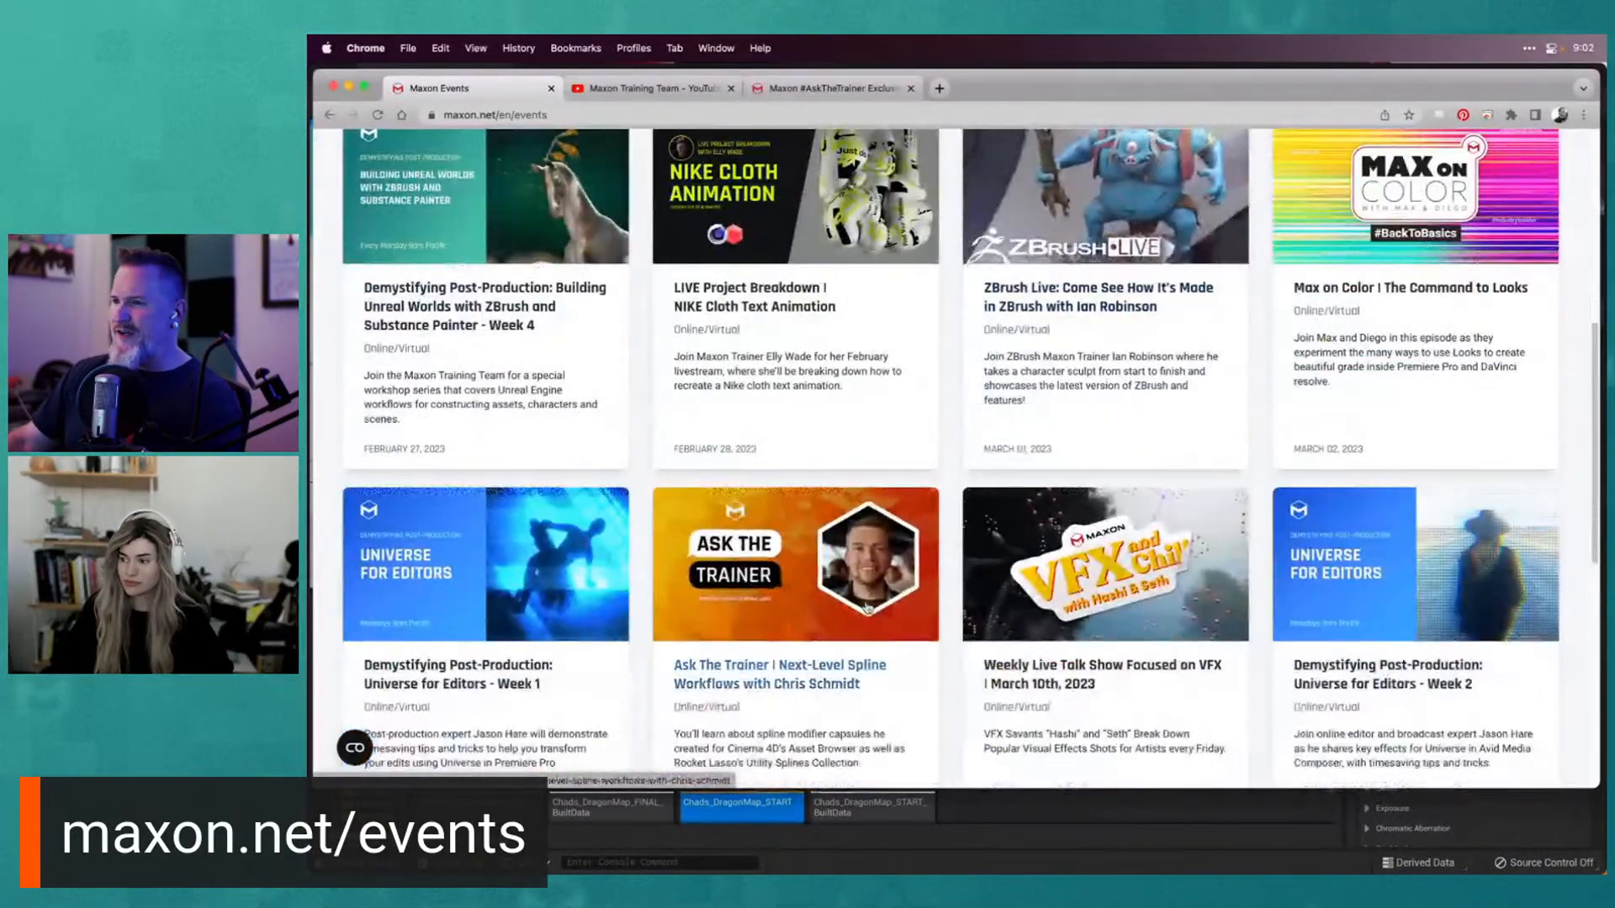
{"action": "scroll", "coordinate": [866, 607], "scroll_direction": "down", "scroll_amount": 2}
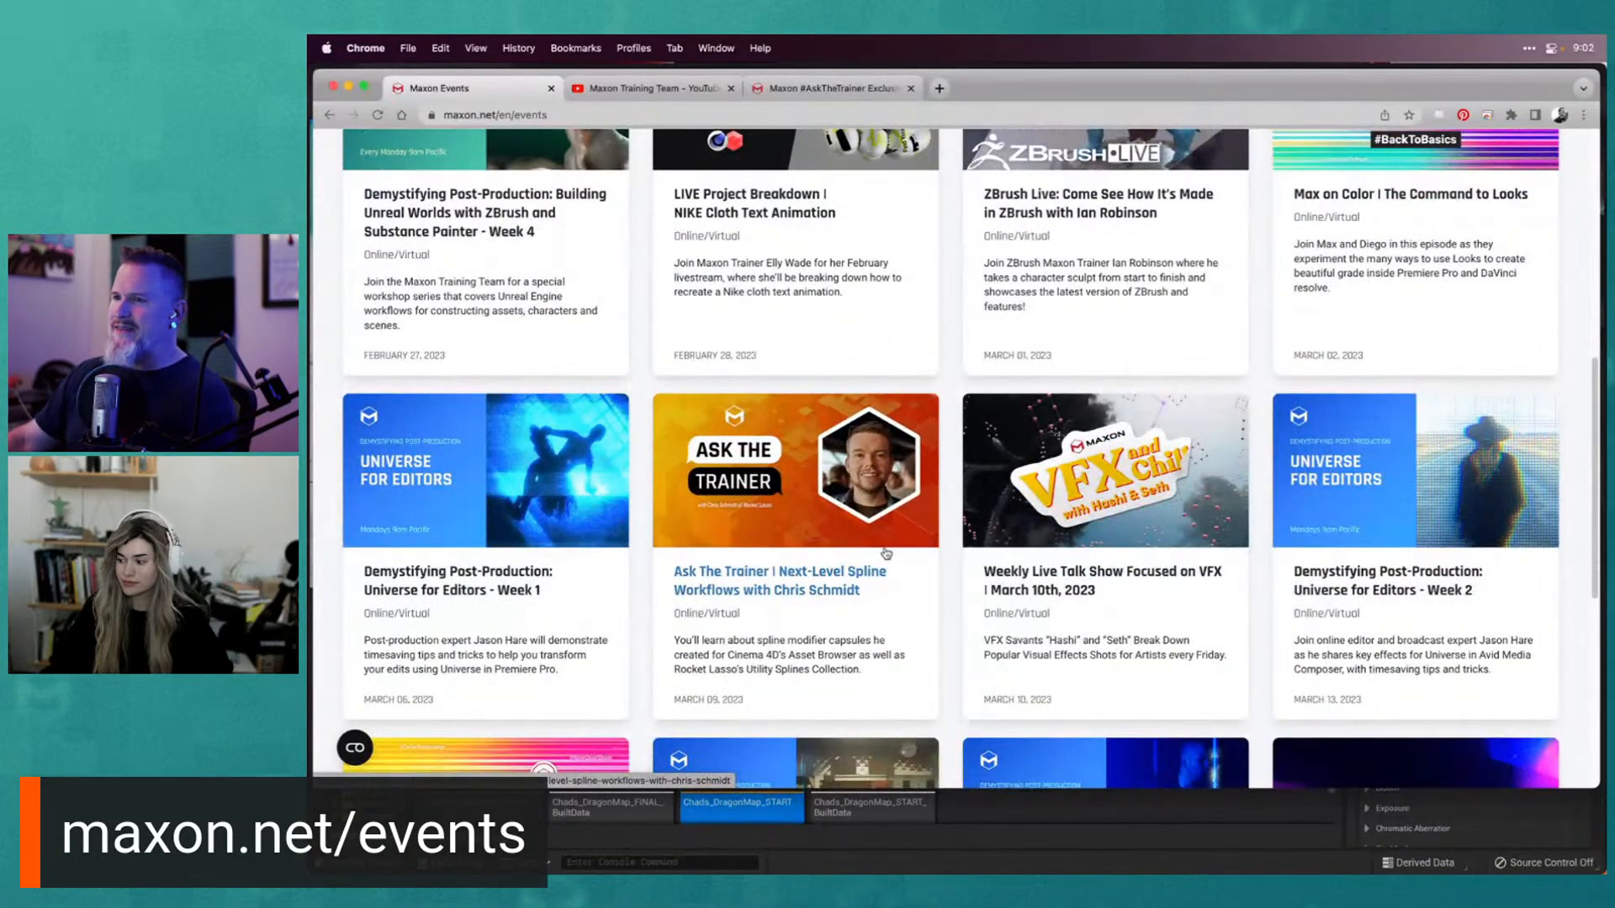
{"action": "scroll", "coordinate": [917, 539], "scroll_direction": "down", "scroll_amount": 1}
{"action": "scroll", "coordinate": [964, 519], "scroll_direction": "up", "scroll_amount": 1}
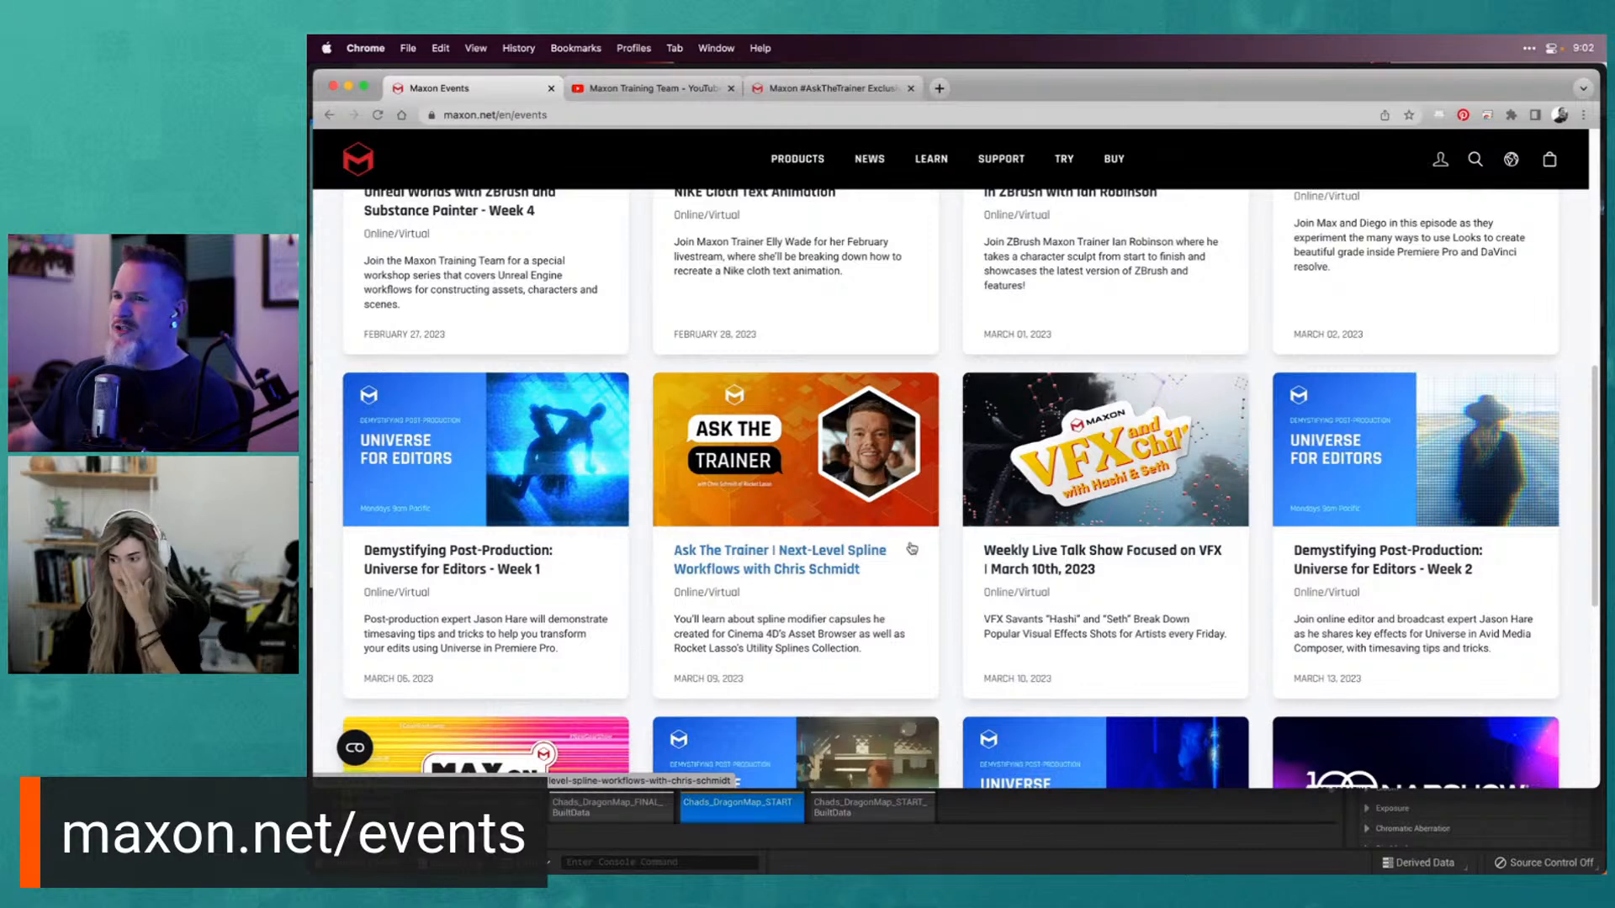
{"action": "scroll", "coordinate": [943, 532], "scroll_direction": "up", "scroll_amount": 1}
{"action": "scroll", "coordinate": [943, 532], "scroll_direction": "up", "scroll_amount": 1}
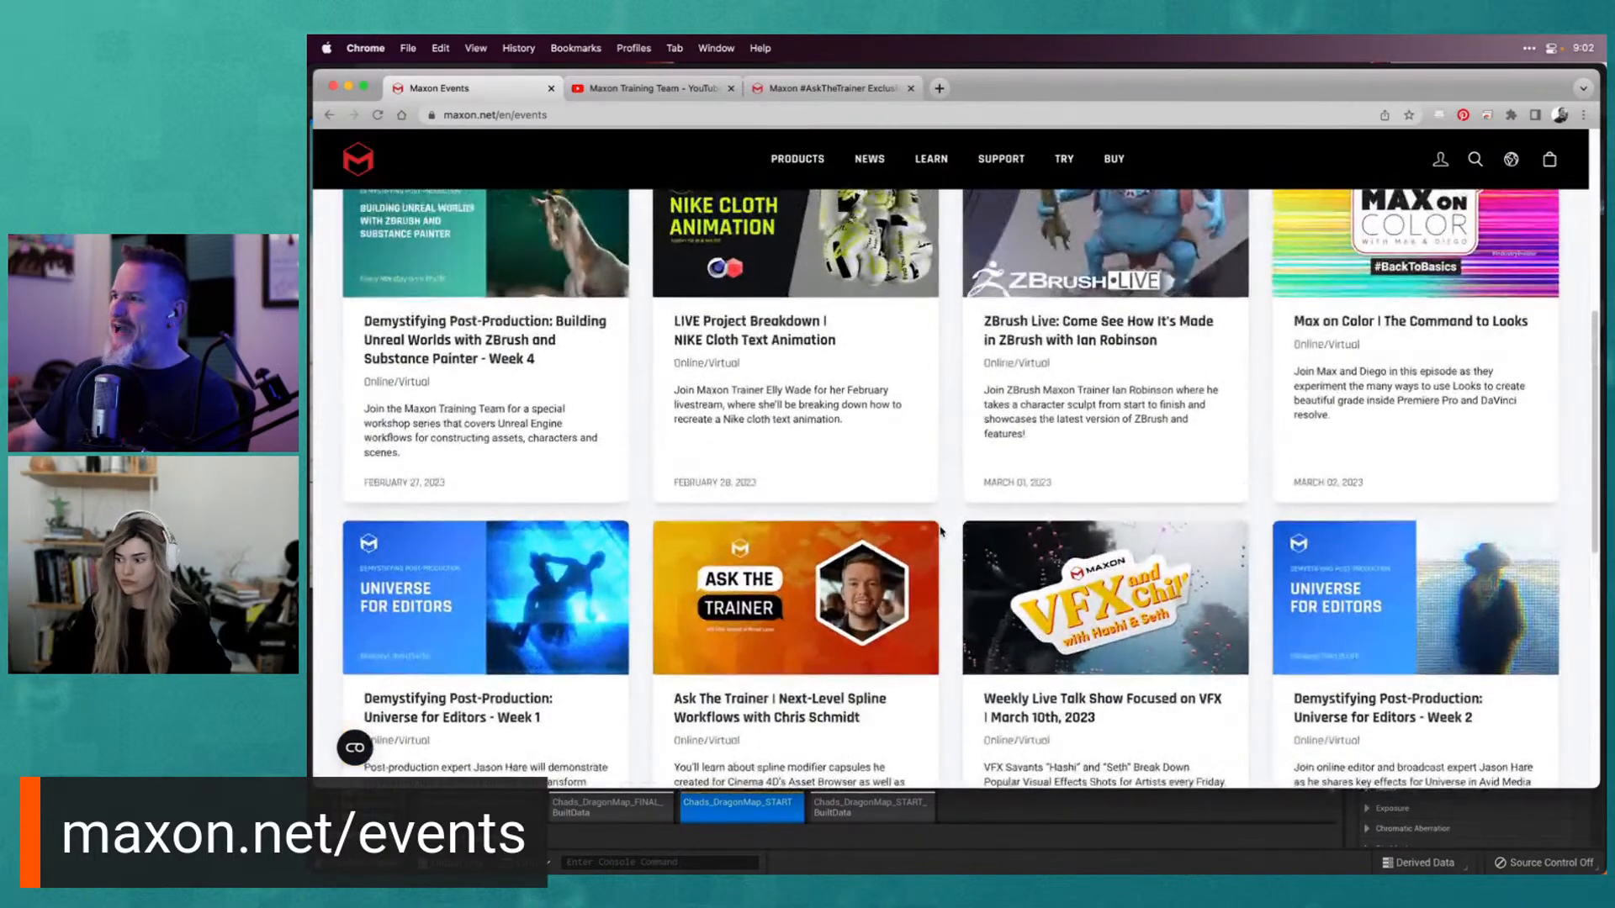
{"action": "scroll", "coordinate": [941, 531], "scroll_direction": "down", "scroll_amount": 1}
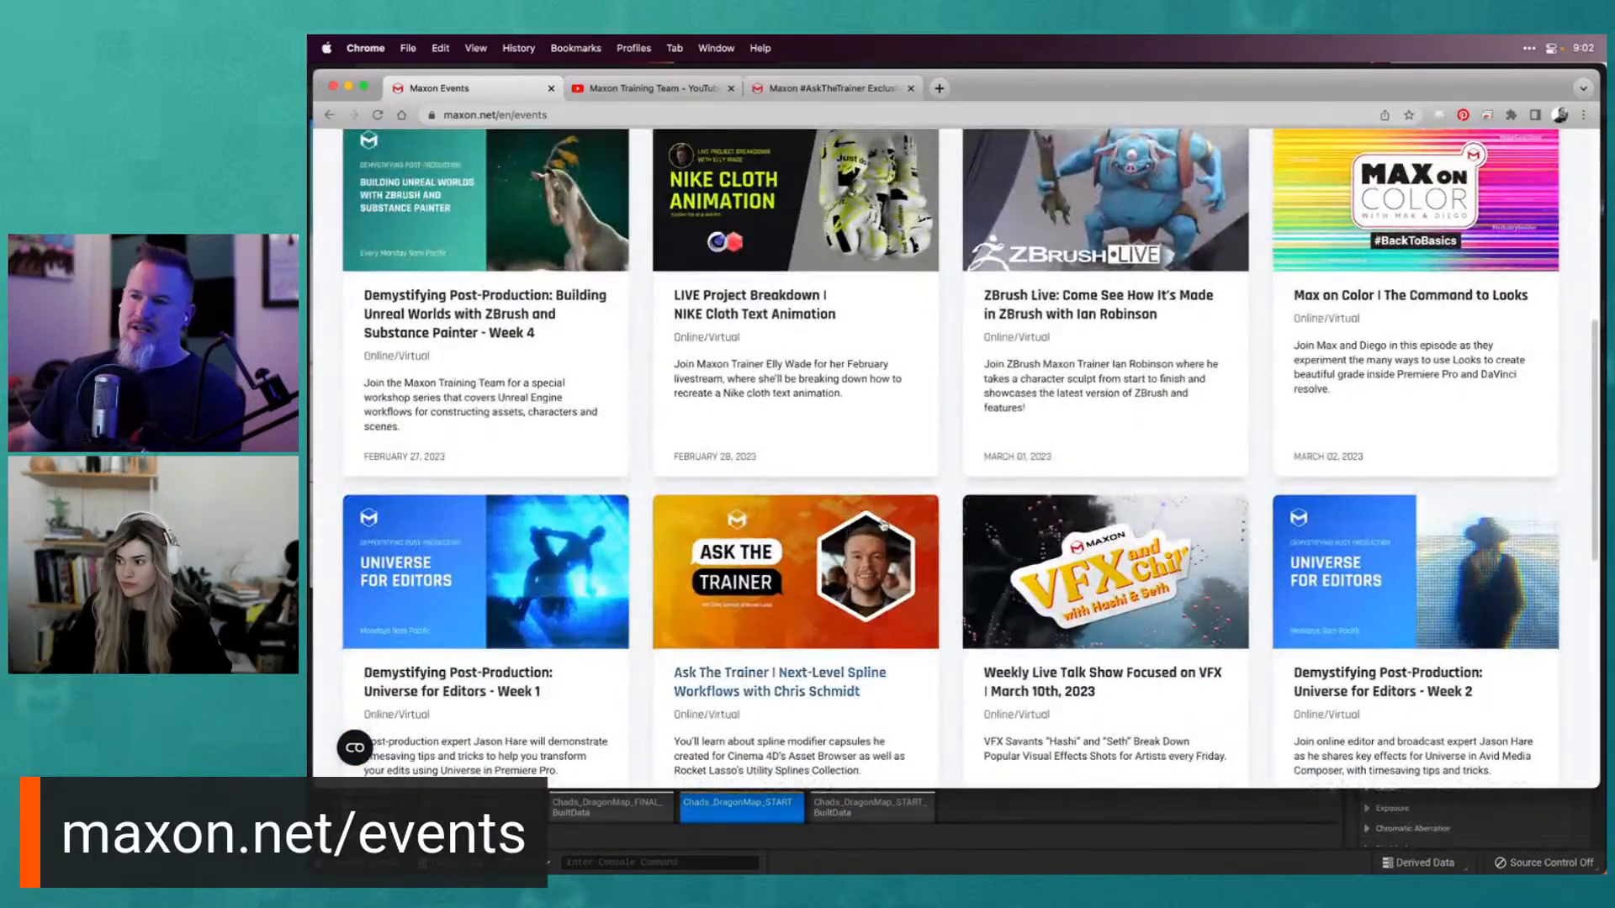
{"action": "scroll", "coordinate": [454, 454], "scroll_direction": "down", "scroll_amount": 1}
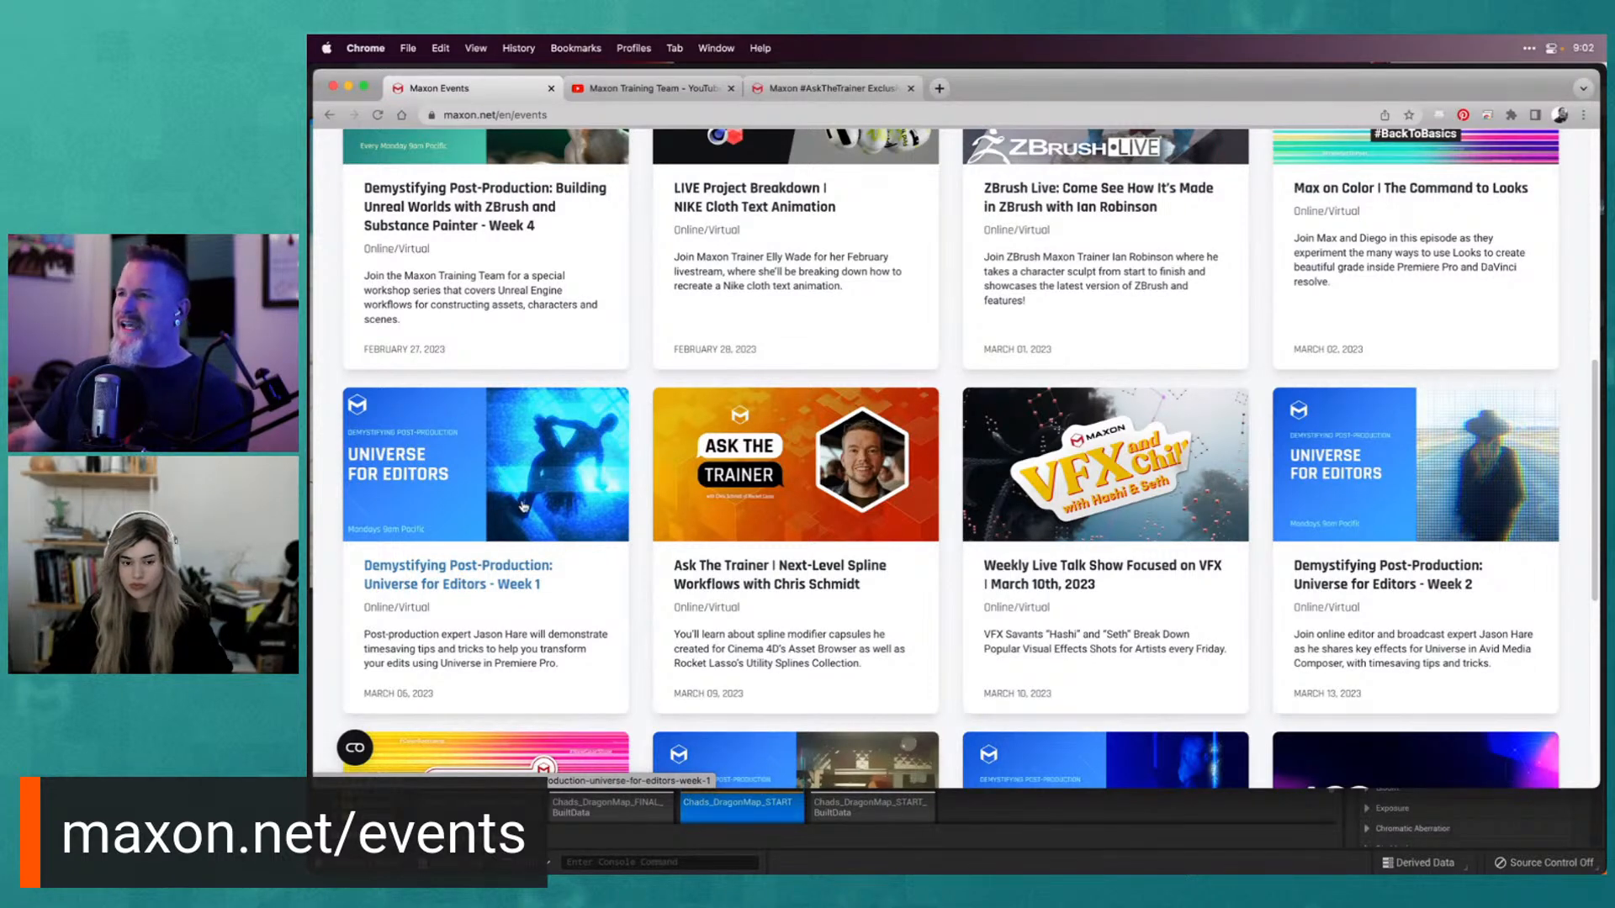
{"action": "scroll", "coordinate": [519, 505], "scroll_direction": "up", "scroll_amount": 2}
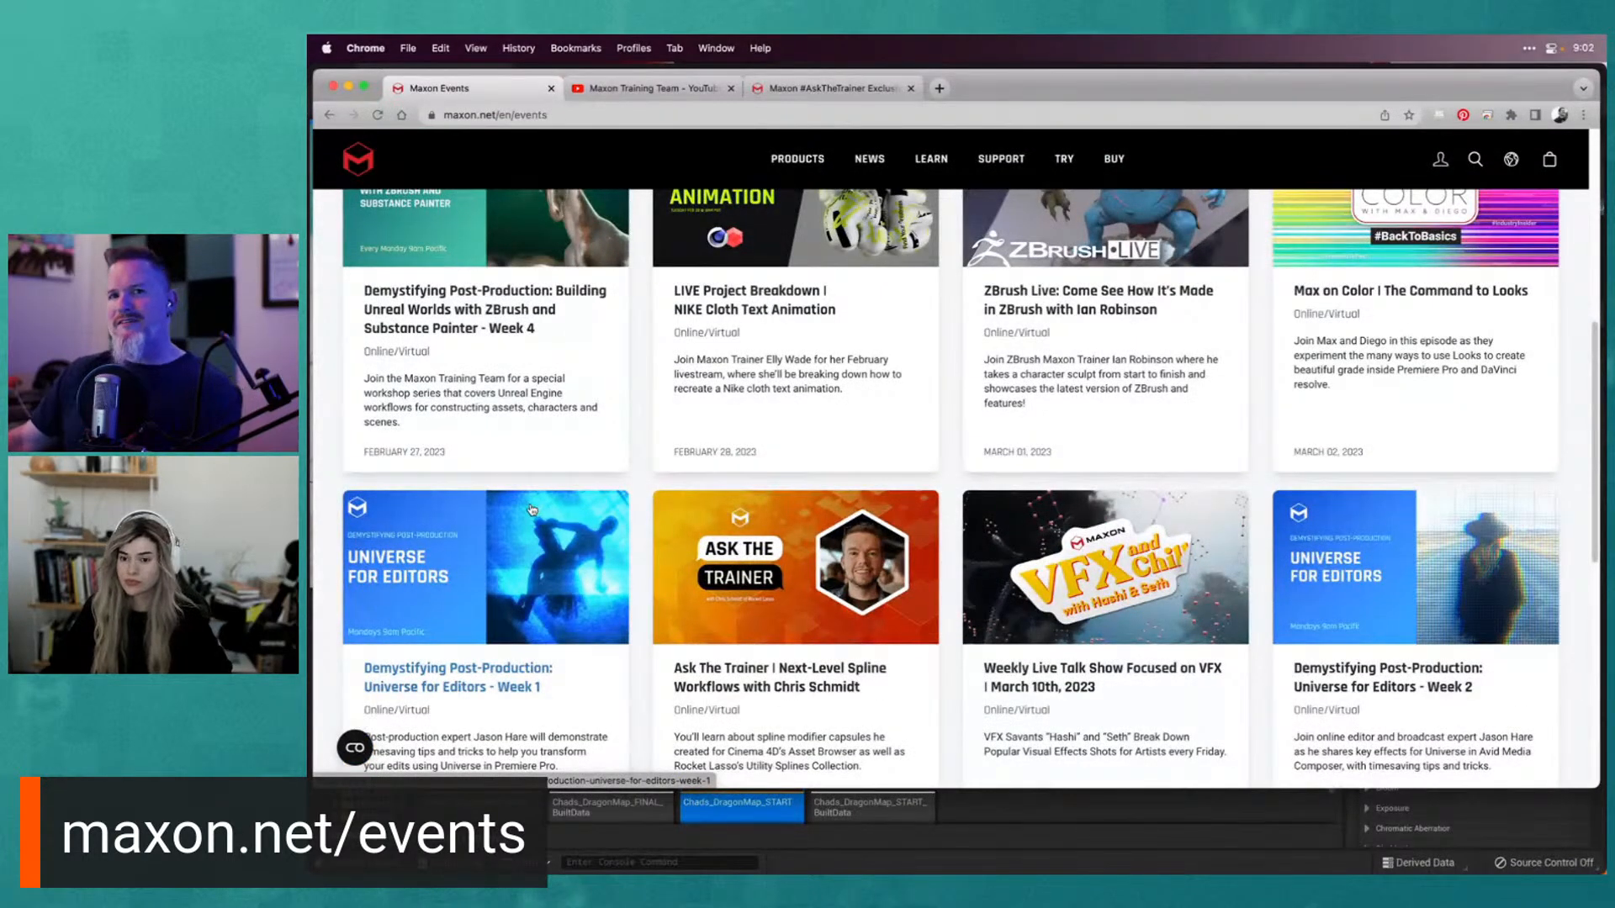
{"action": "scroll", "coordinate": [530, 511], "scroll_direction": "up", "scroll_amount": 2}
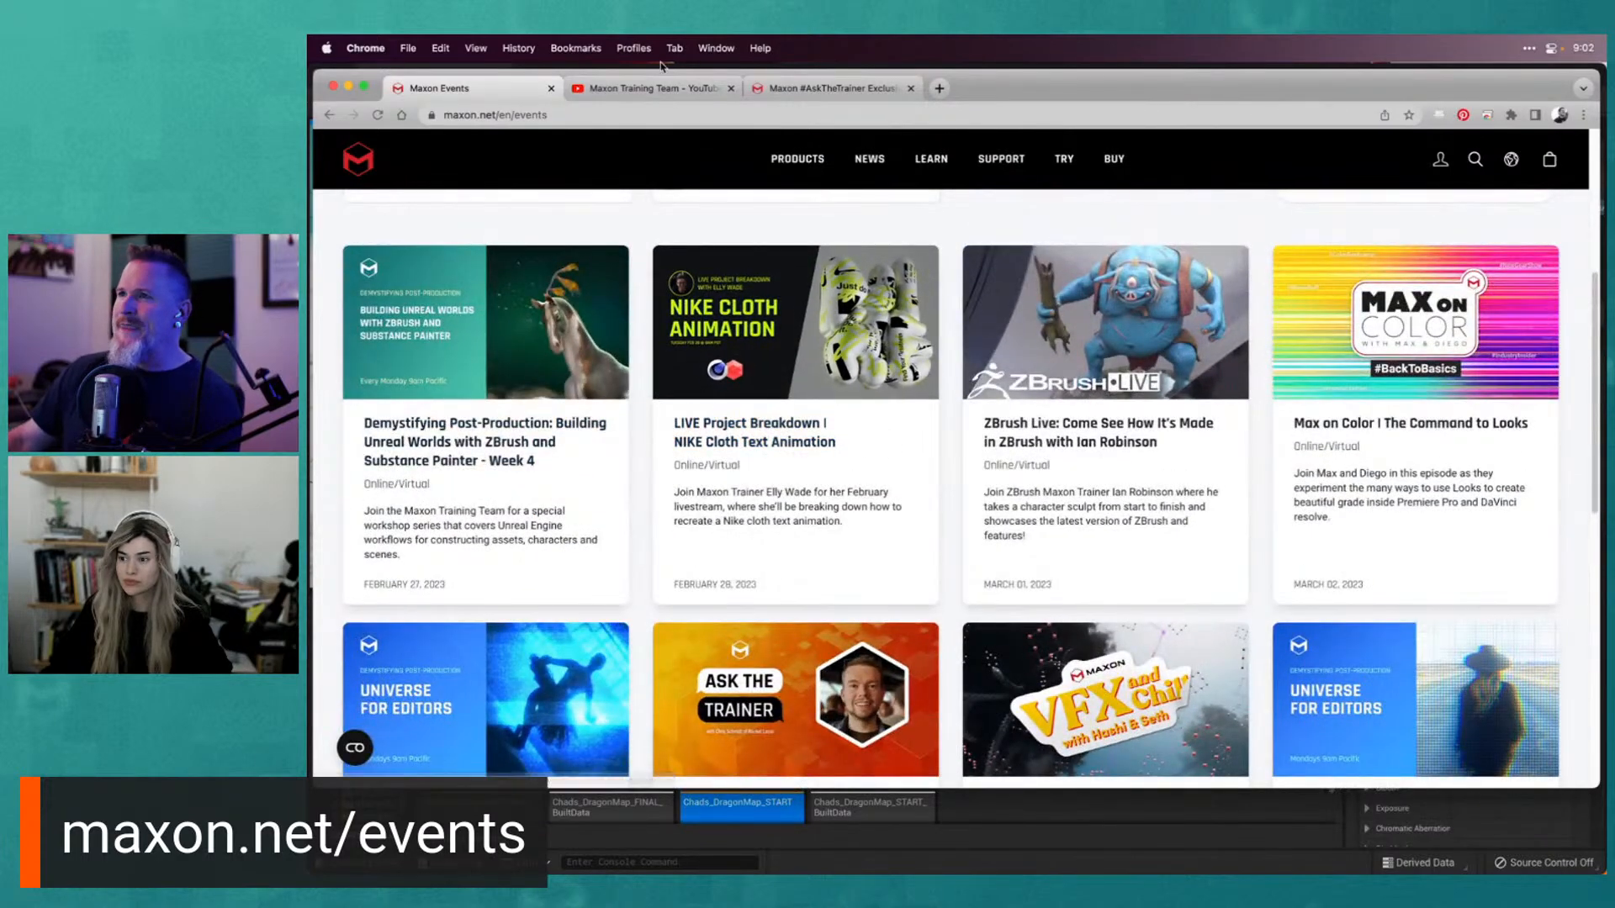
View the Maxon Training Team YouTube channel and browse the #AskTheTrainer Exclusive Wear collection in the merch store
{"action": "left_click", "coordinate": [644, 89]}
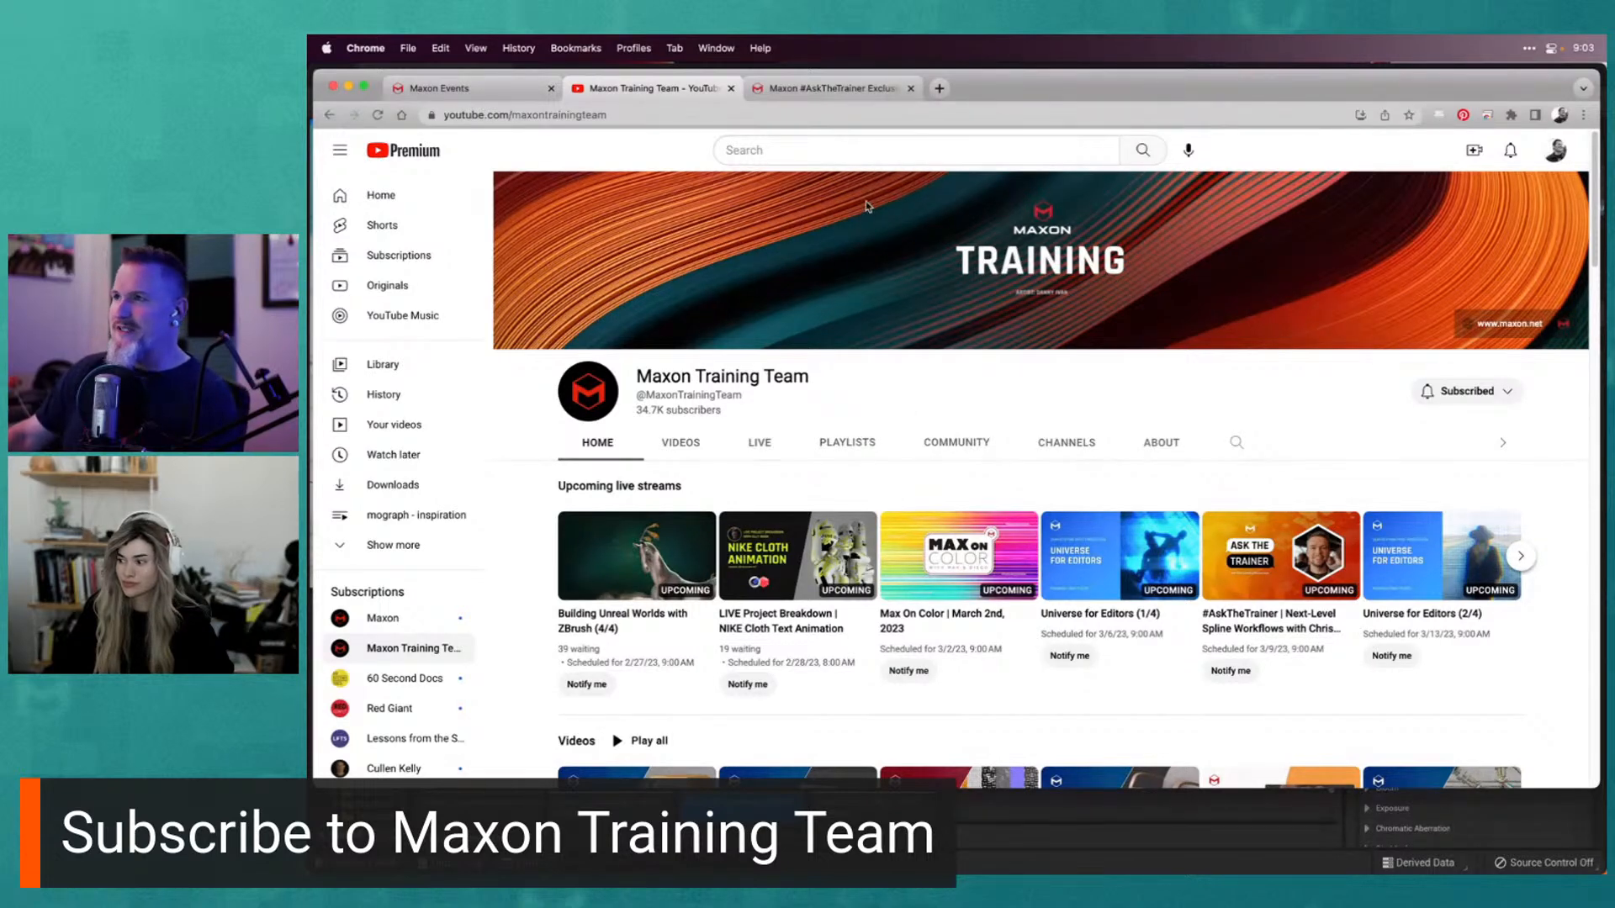
{"action": "left_click", "coordinate": [829, 90]}
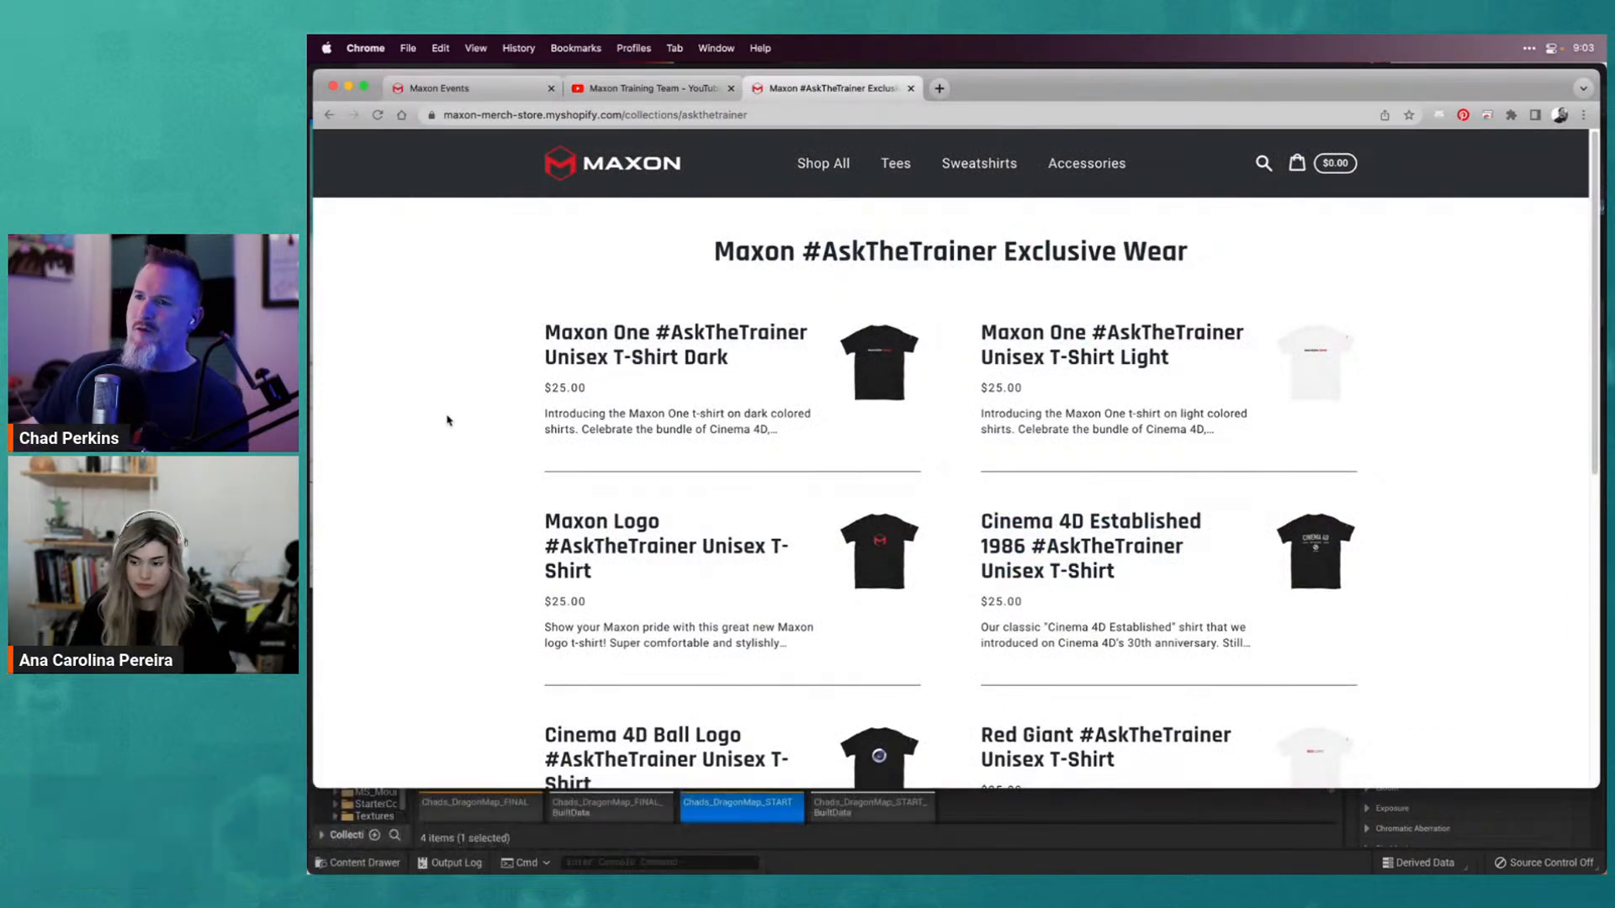
{"action": "scroll", "coordinate": [450, 416], "scroll_direction": "down", "scroll_amount": 7}
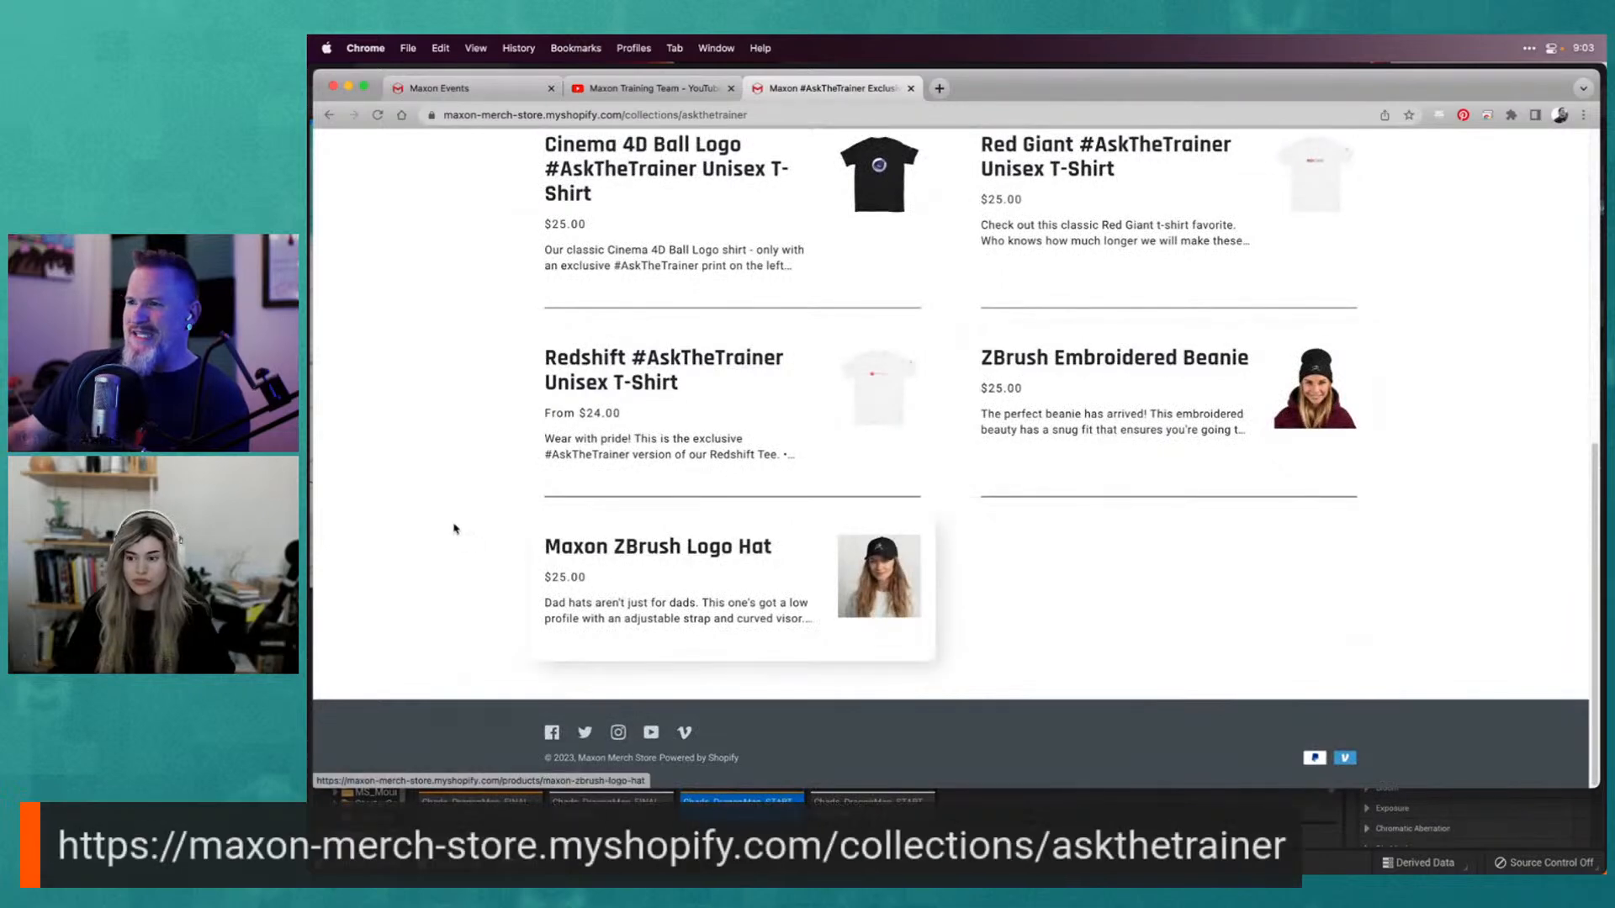
{"action": "scroll", "coordinate": [400, 403], "scroll_direction": "up", "scroll_amount": 2}
{"action": "scroll", "coordinate": [401, 404], "scroll_direction": "up", "scroll_amount": 6}
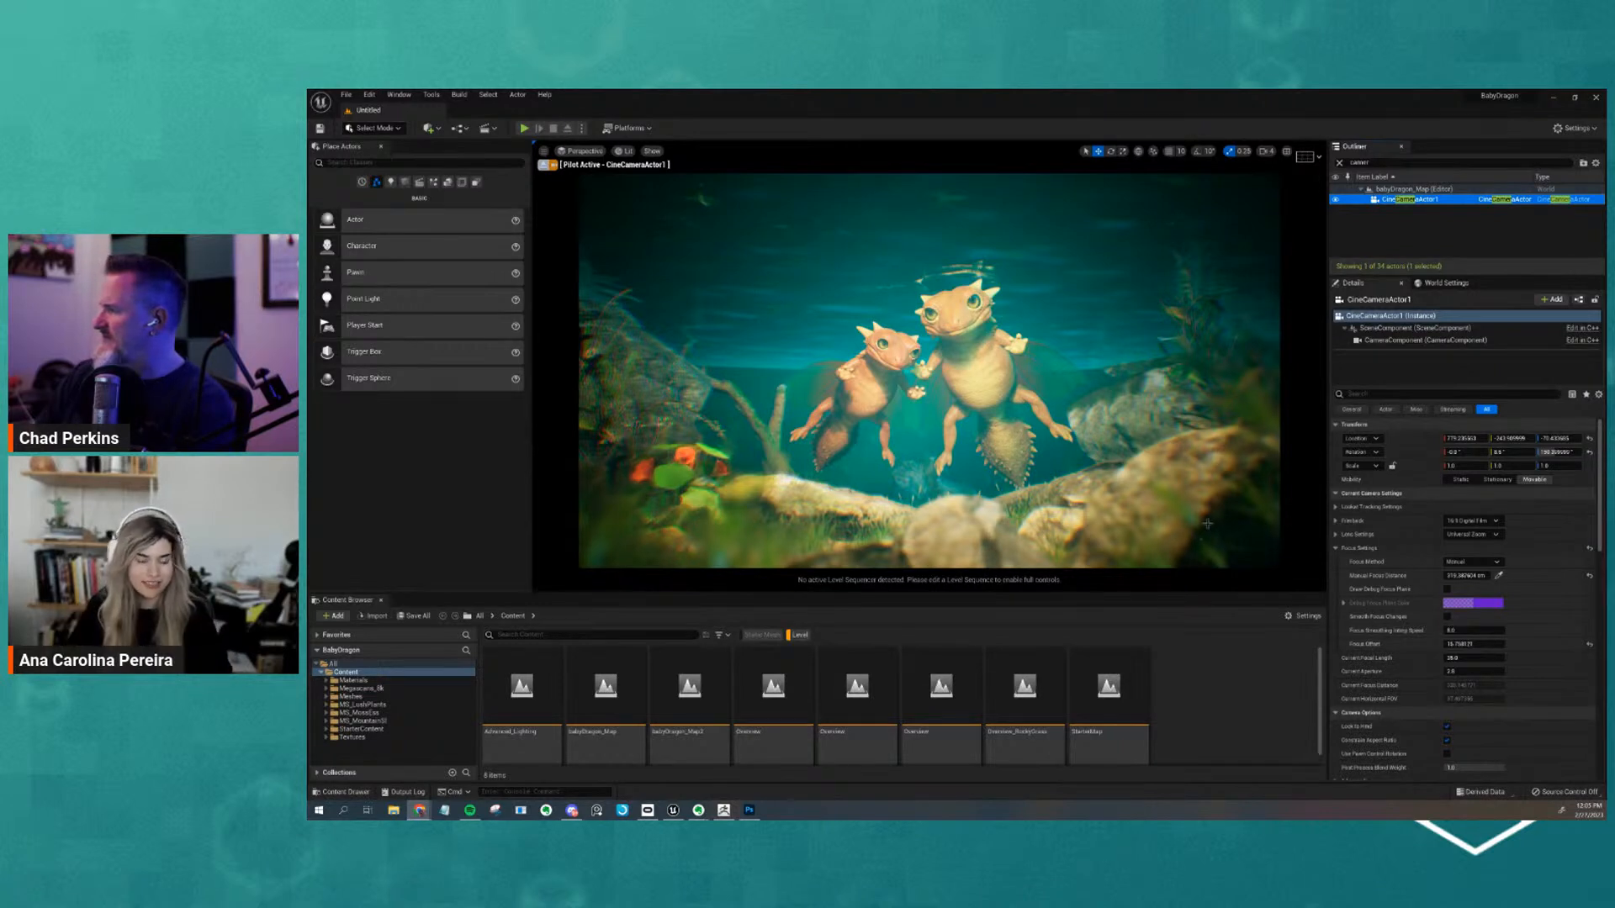
In Unreal Editor, open the babyDragon_Map2 level without saving the changes to babyDragon_Map
{"action": "left_click", "coordinate": [811, 286]}
{"action": "left_click", "coordinate": [811, 286]}
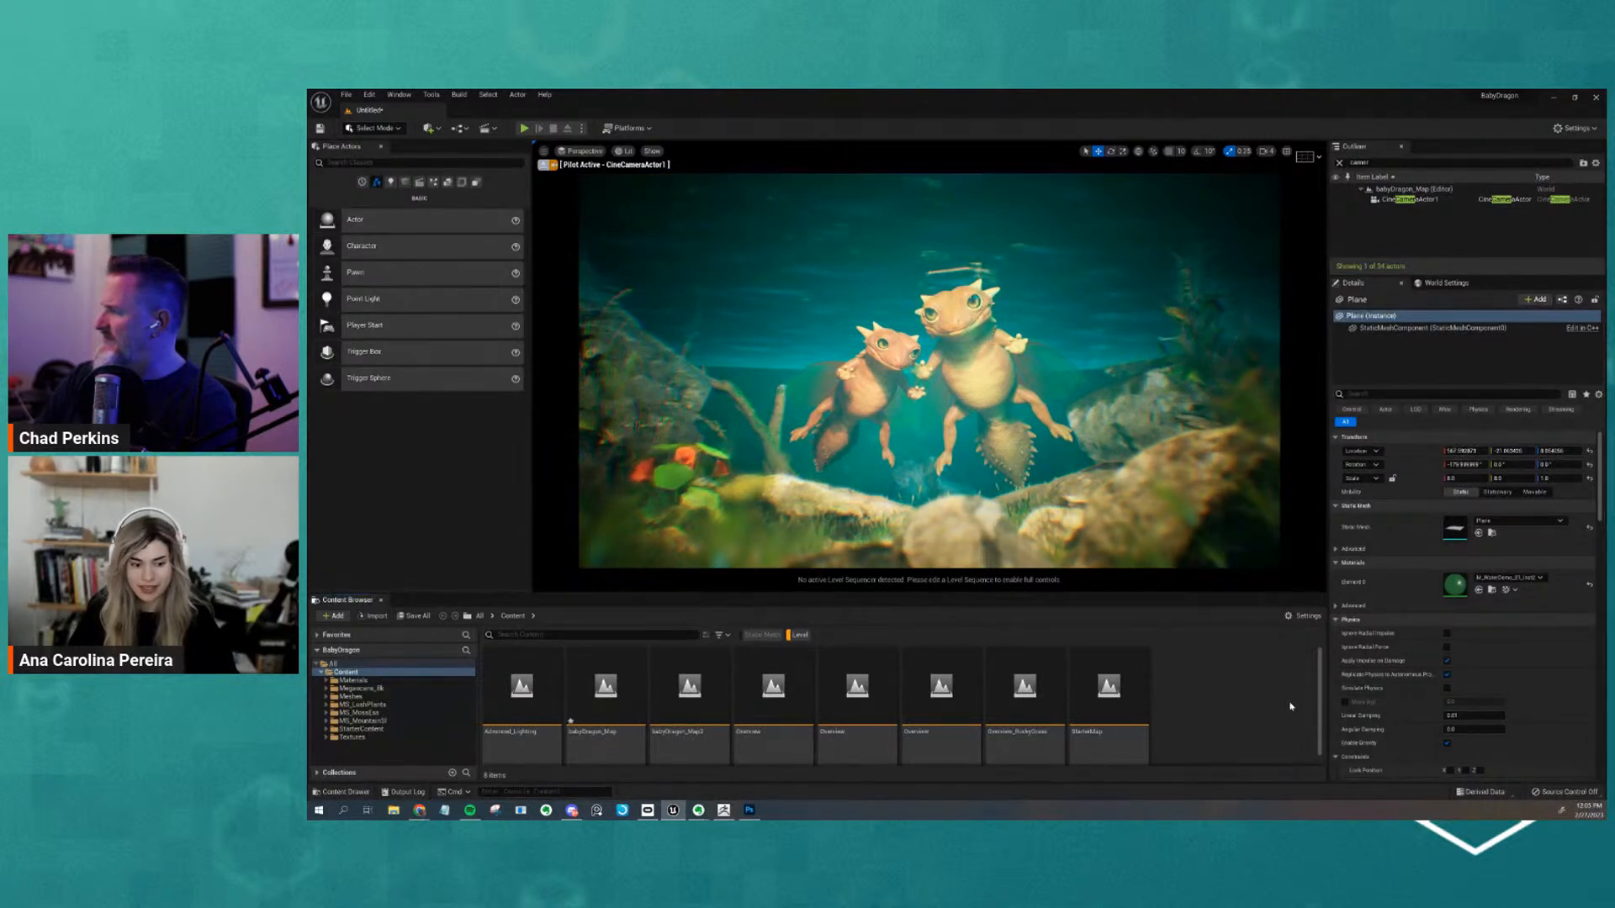
{"action": "scroll", "coordinate": [1262, 707], "scroll_direction": "down", "scroll_amount": 1}
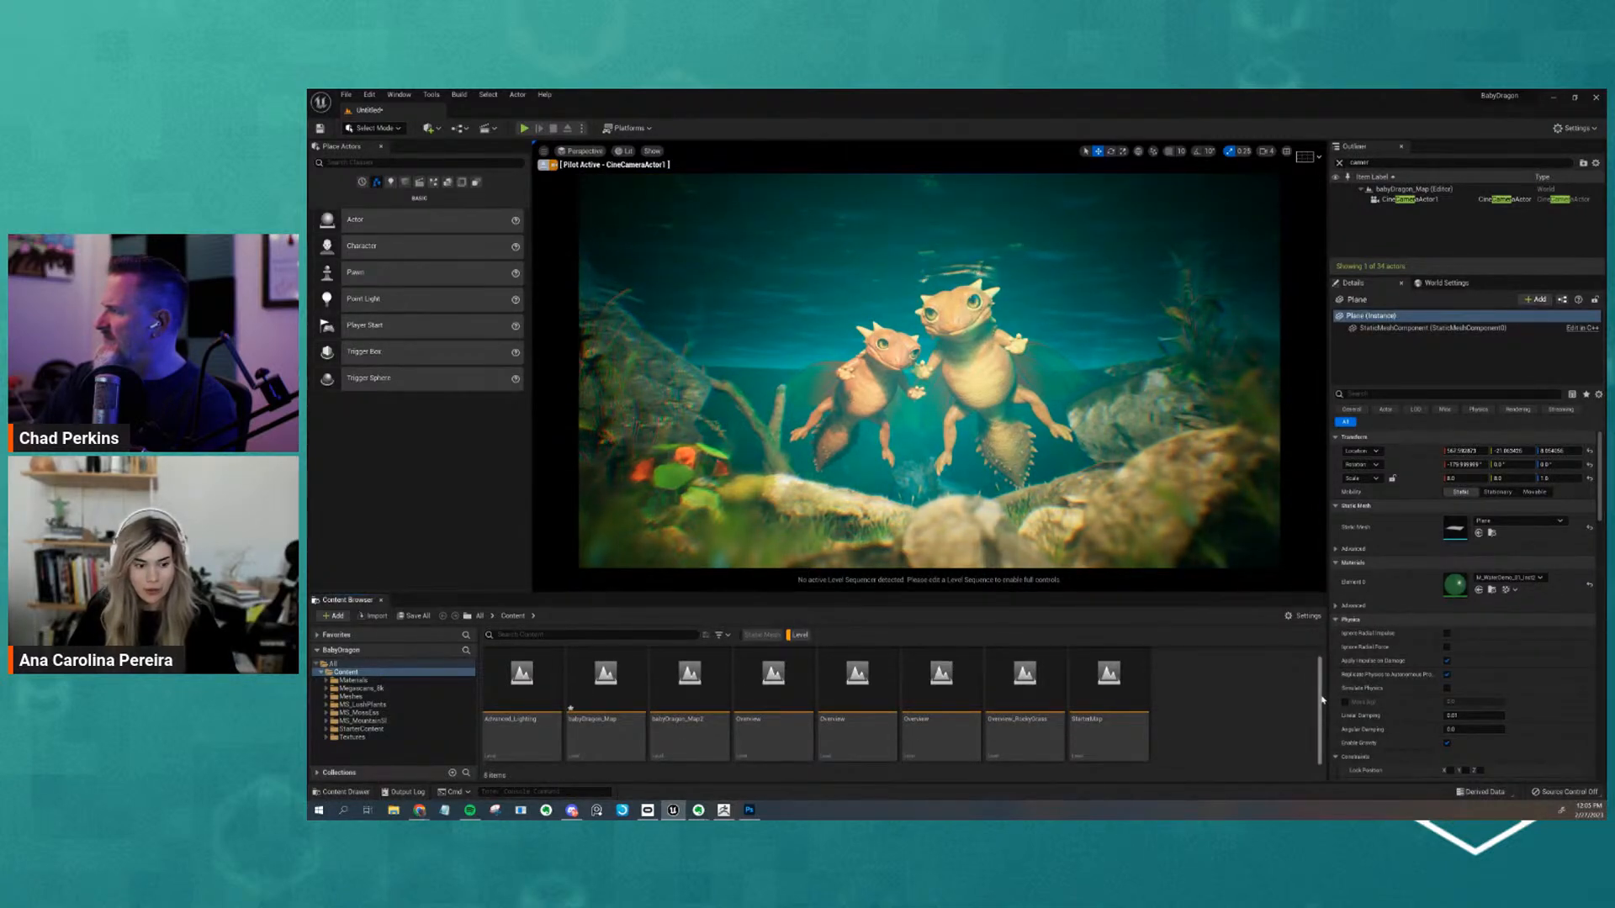
{"action": "double_click", "coordinate": [716, 689]}
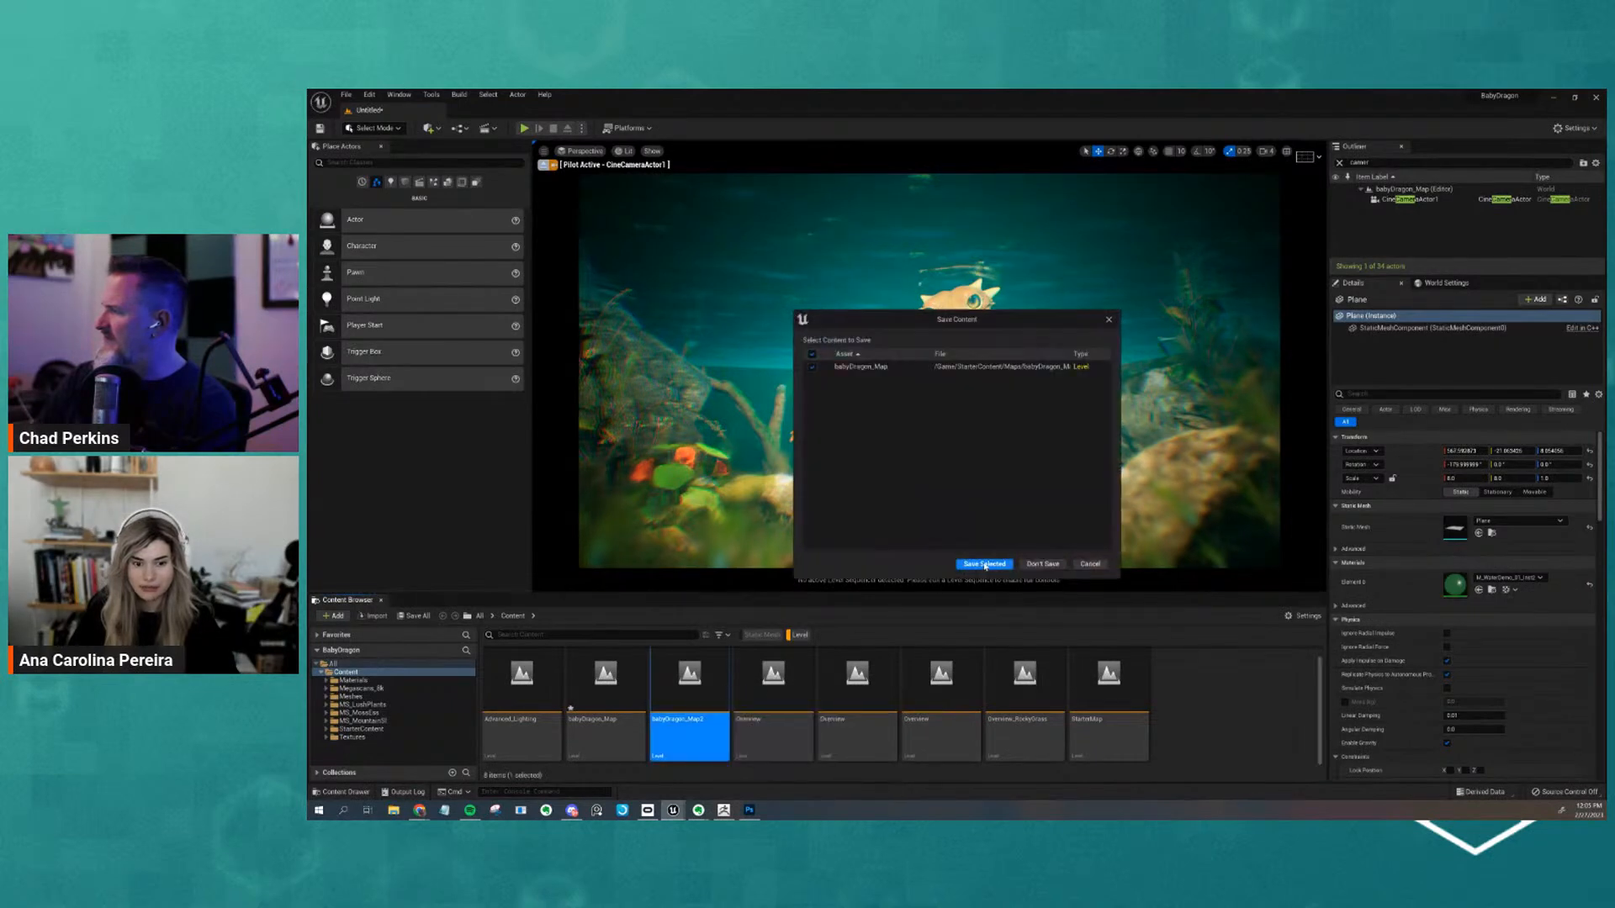
{"action": "left_click", "coordinate": [1042, 563]}
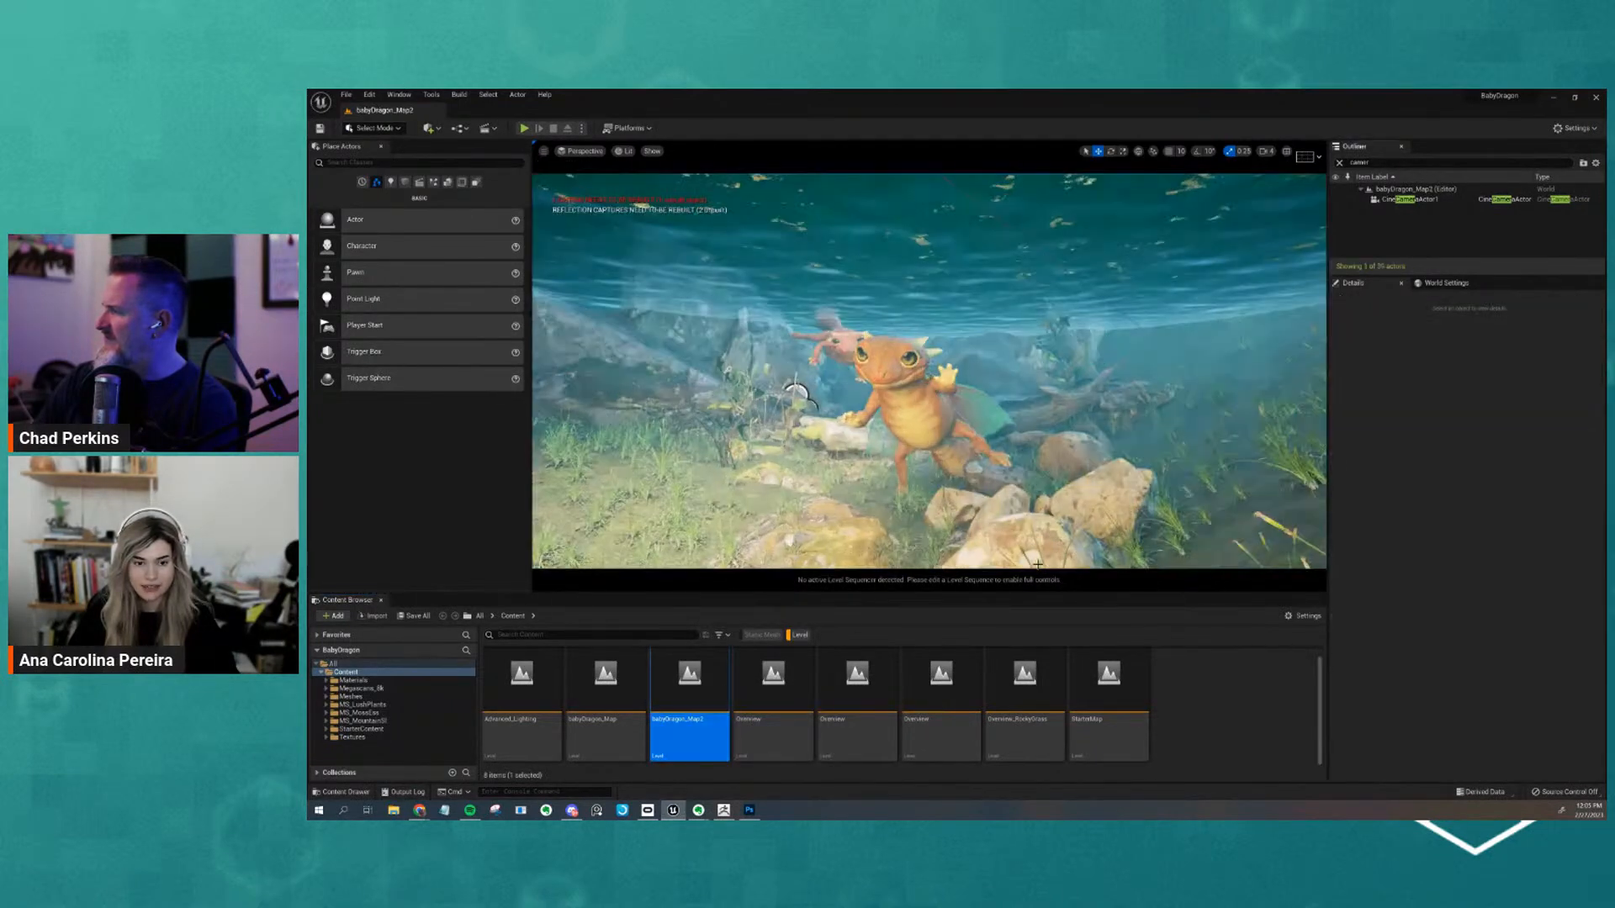
Look around the two underwater baby dragons and pilot CineCameraActor1 in the viewport
{"action": "right_click_drag", "start_coordinate": [1037, 564], "coordinate": [1047, 517]}
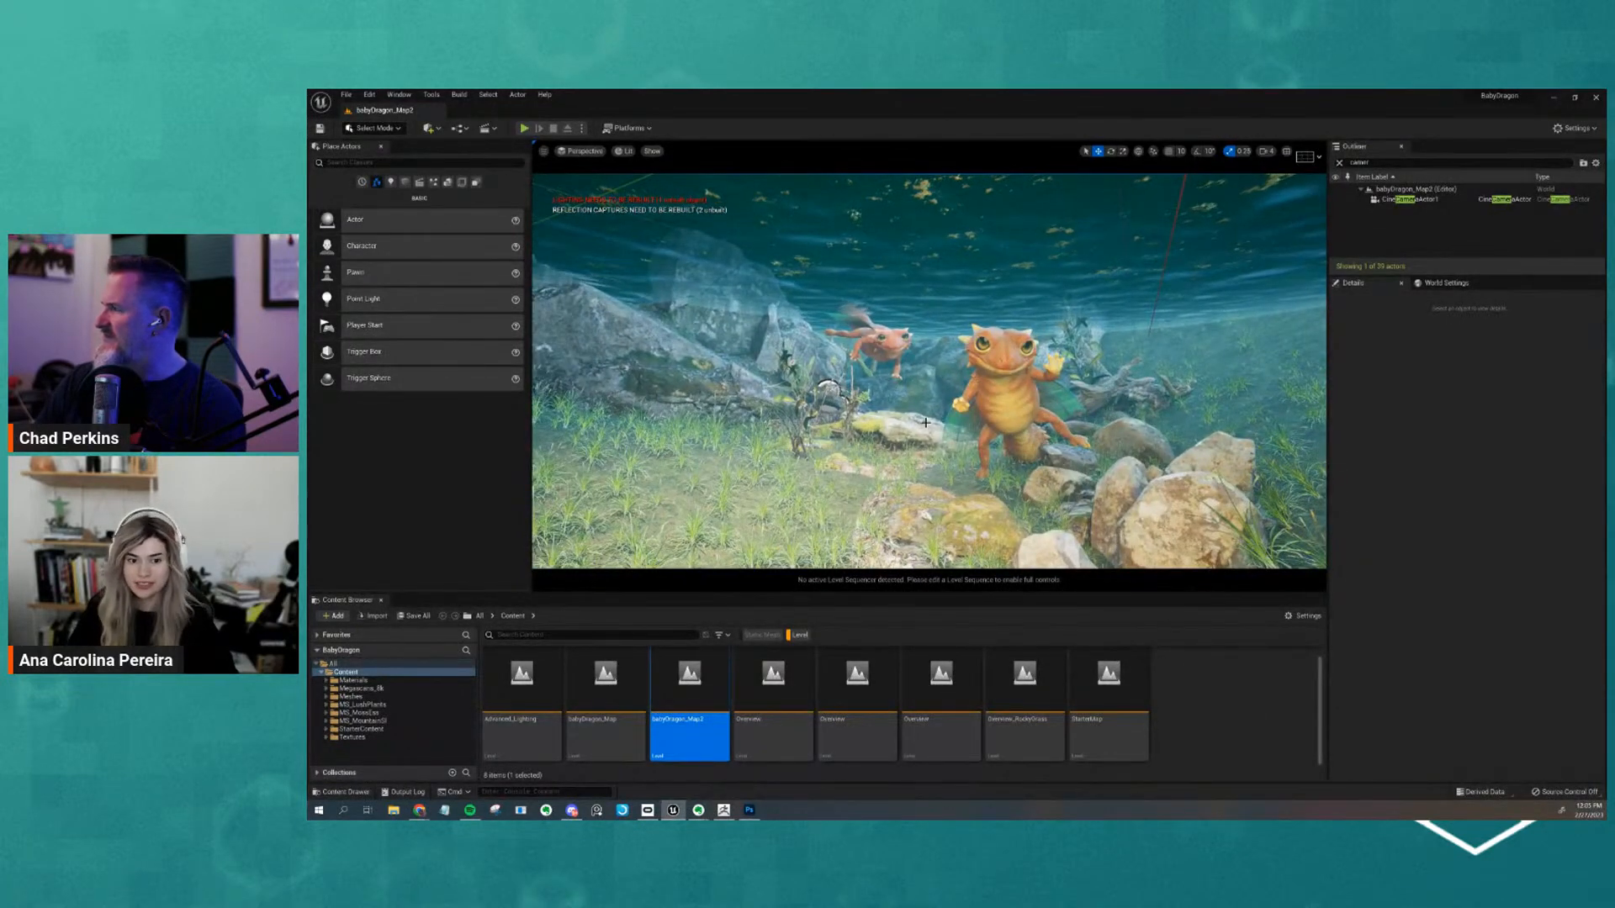
{"action": "scroll", "coordinate": [925, 423], "scroll_direction": "up", "scroll_amount": 4}
{"action": "scroll", "coordinate": [898, 396], "scroll_direction": "up", "scroll_amount": 4}
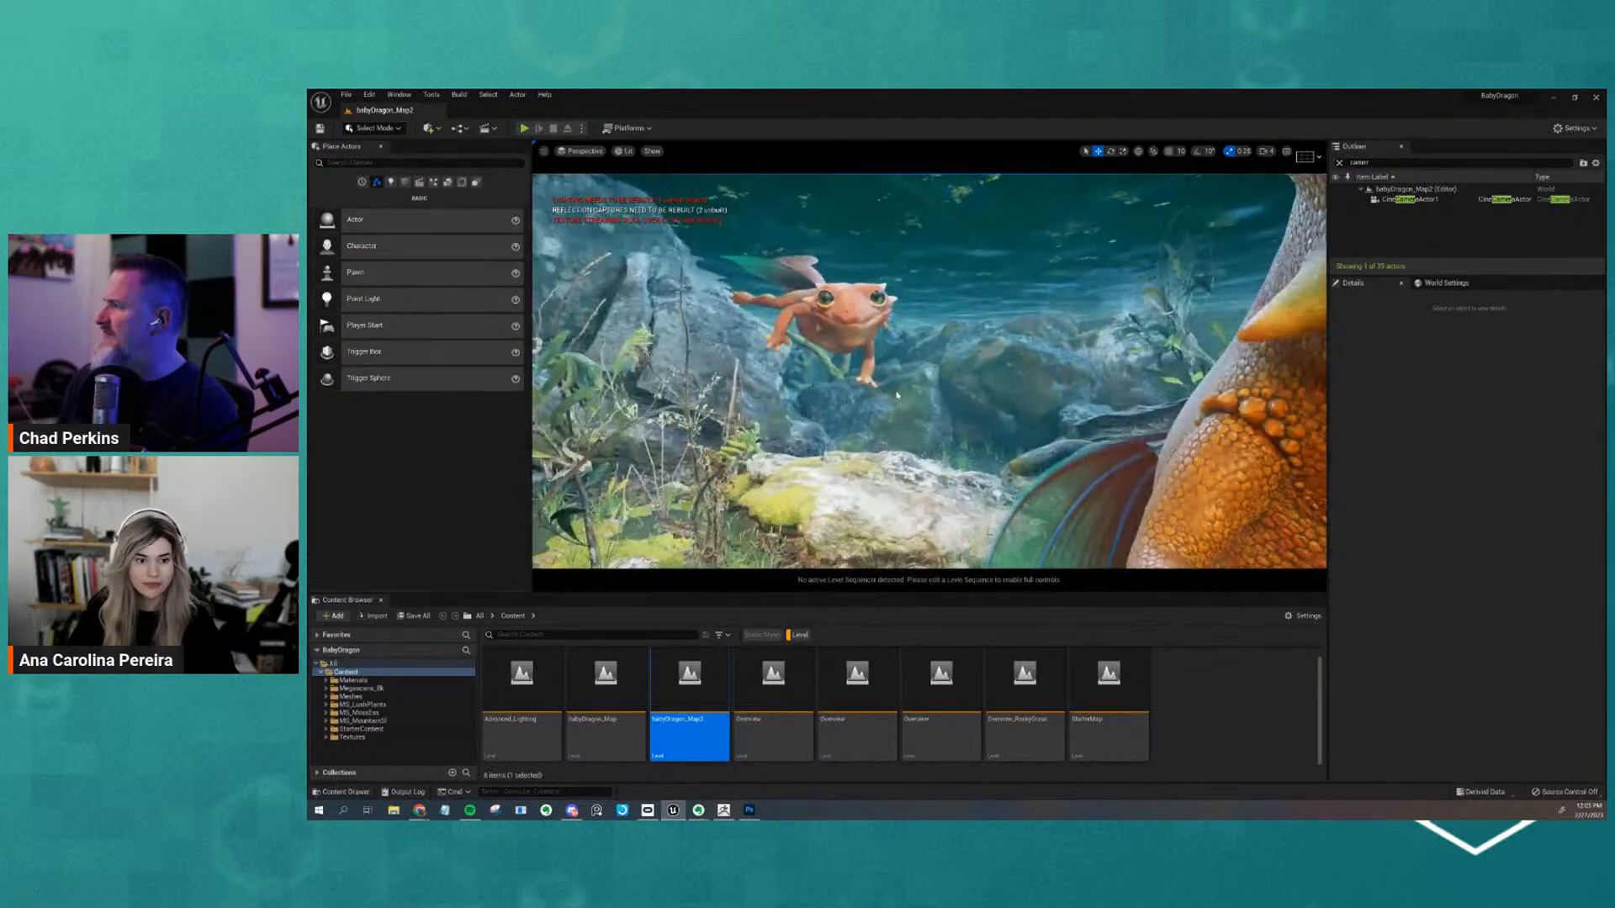
{"action": "scroll", "coordinate": [898, 396], "scroll_direction": "down", "scroll_amount": 8}
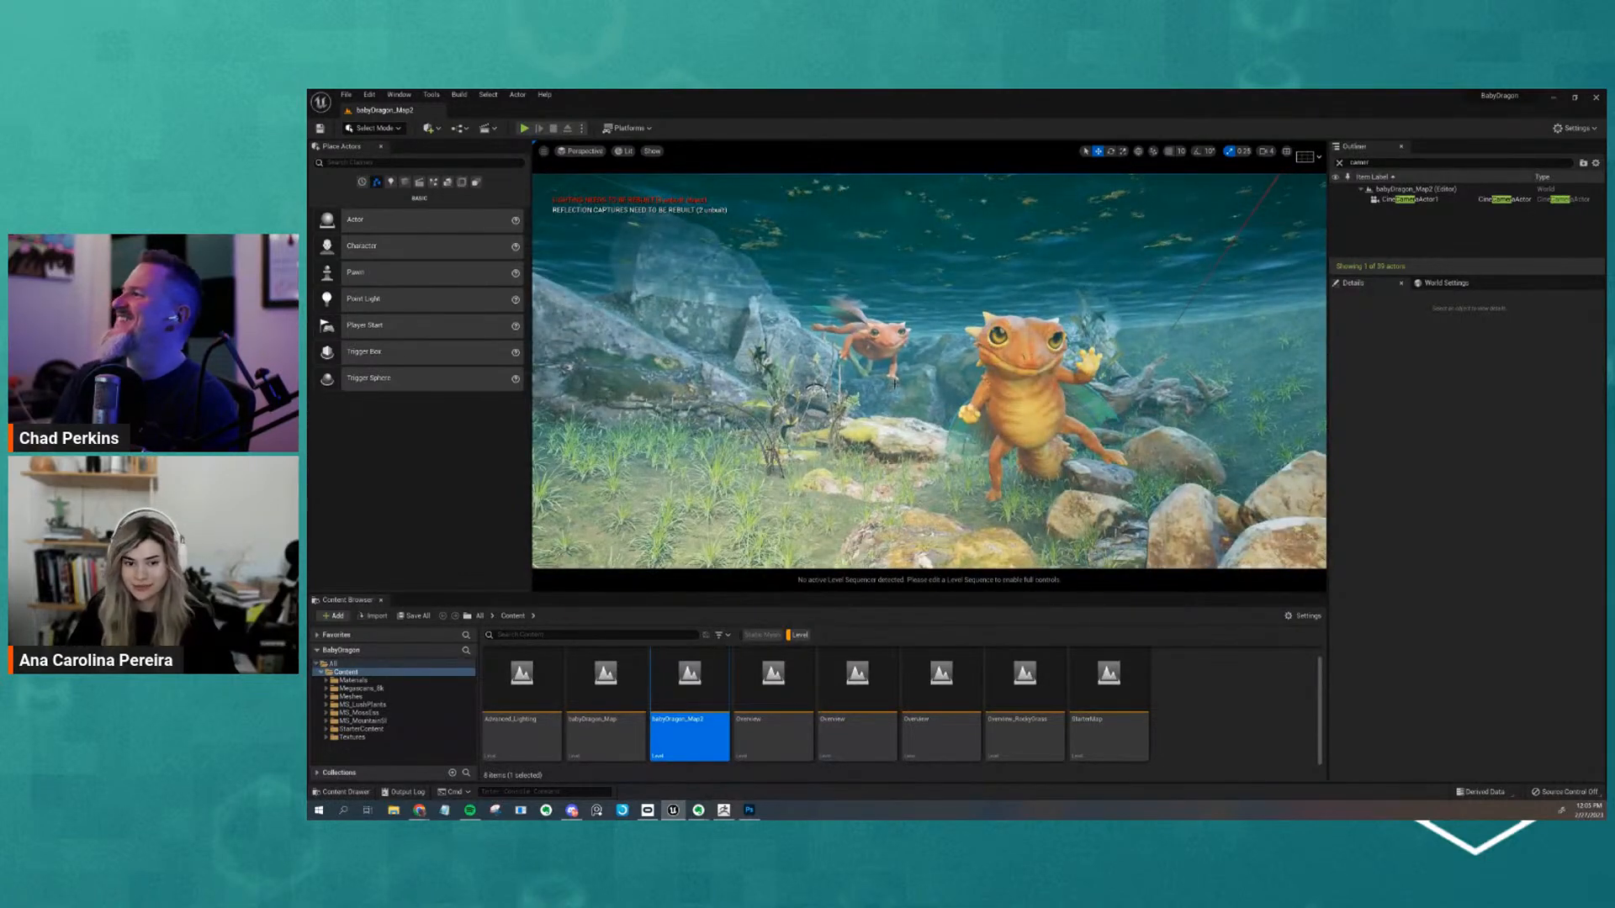
{"action": "scroll", "coordinate": [893, 382], "scroll_direction": "down", "scroll_amount": 2}
{"action": "scroll", "coordinate": [893, 383], "scroll_direction": "down", "scroll_amount": 3}
{"action": "left_click", "coordinate": [1433, 200]}
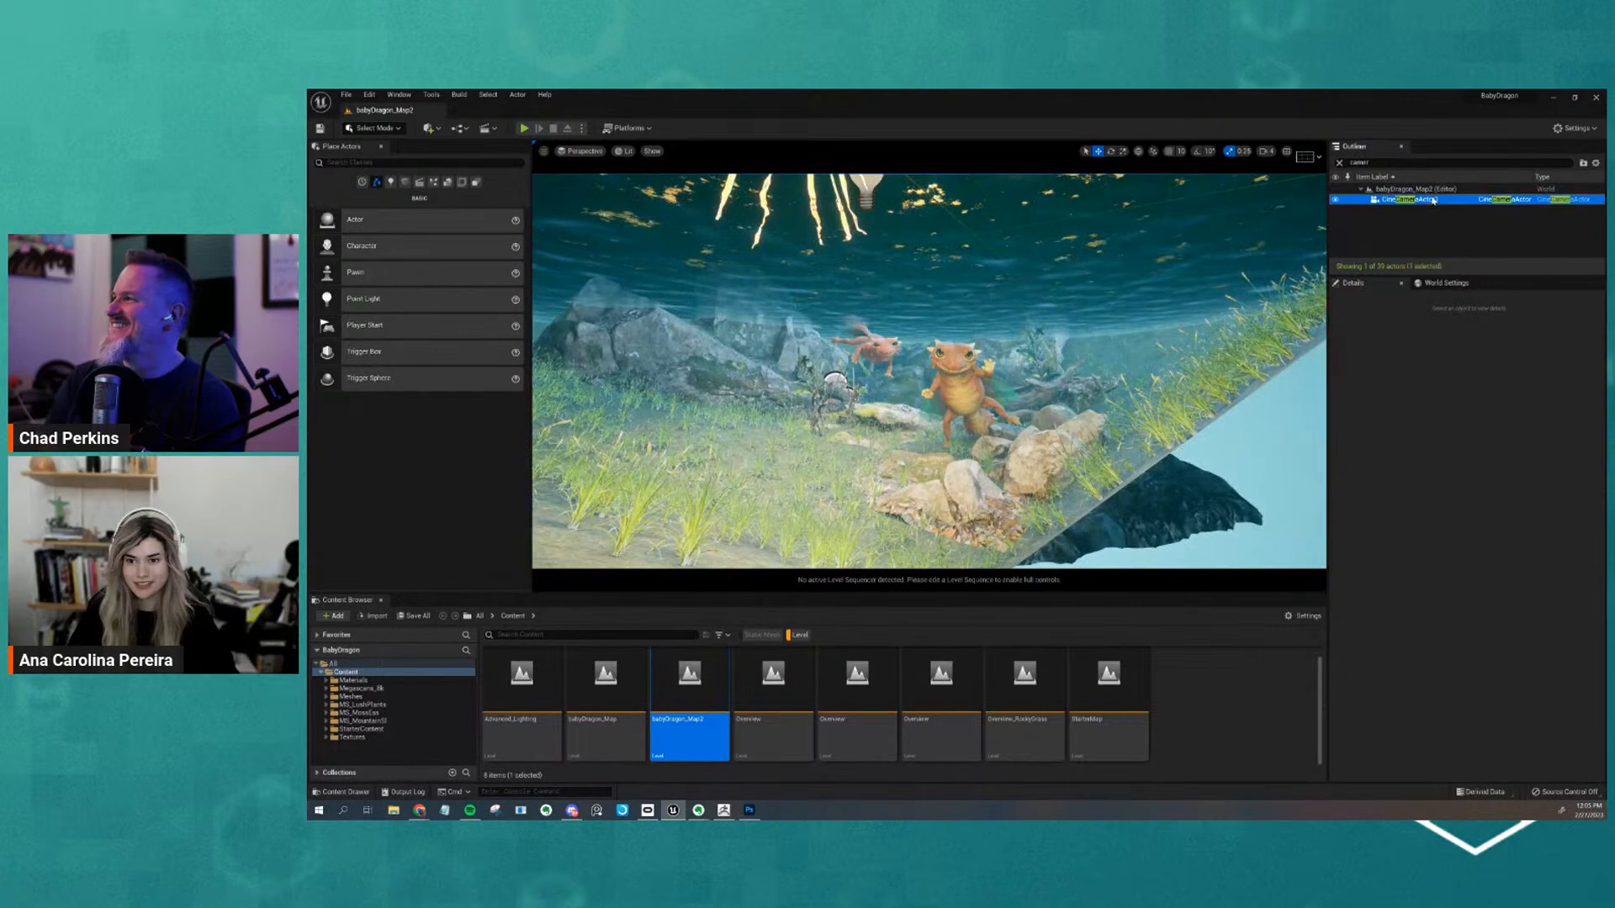
{"action": "right_click", "coordinate": [1433, 201]}
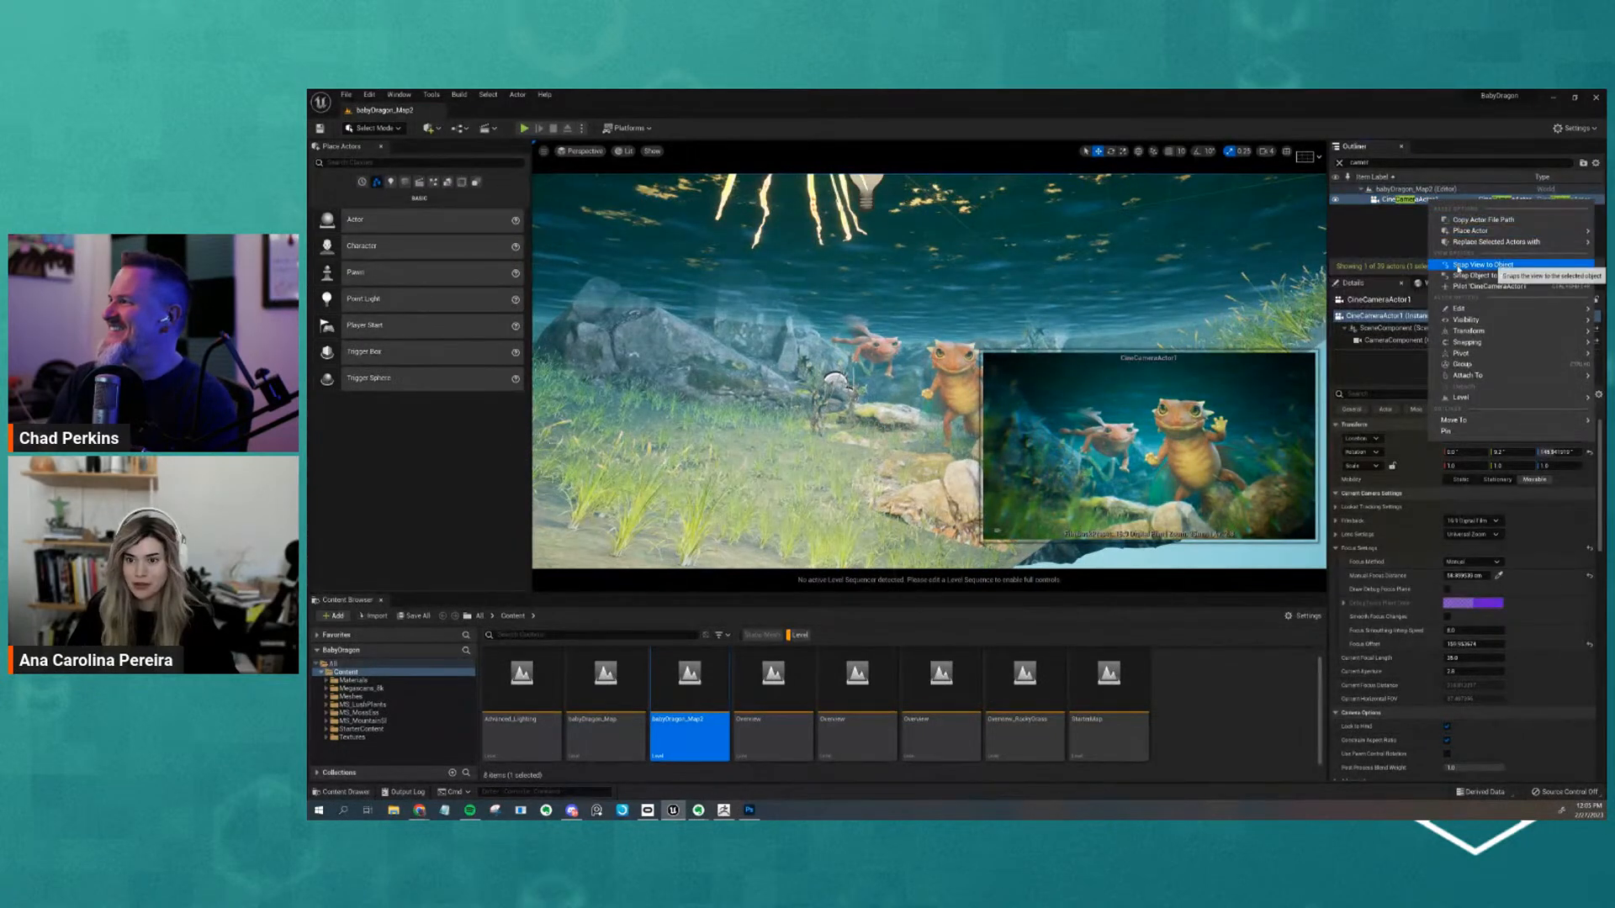
{"action": "left_click", "coordinate": [1468, 286]}
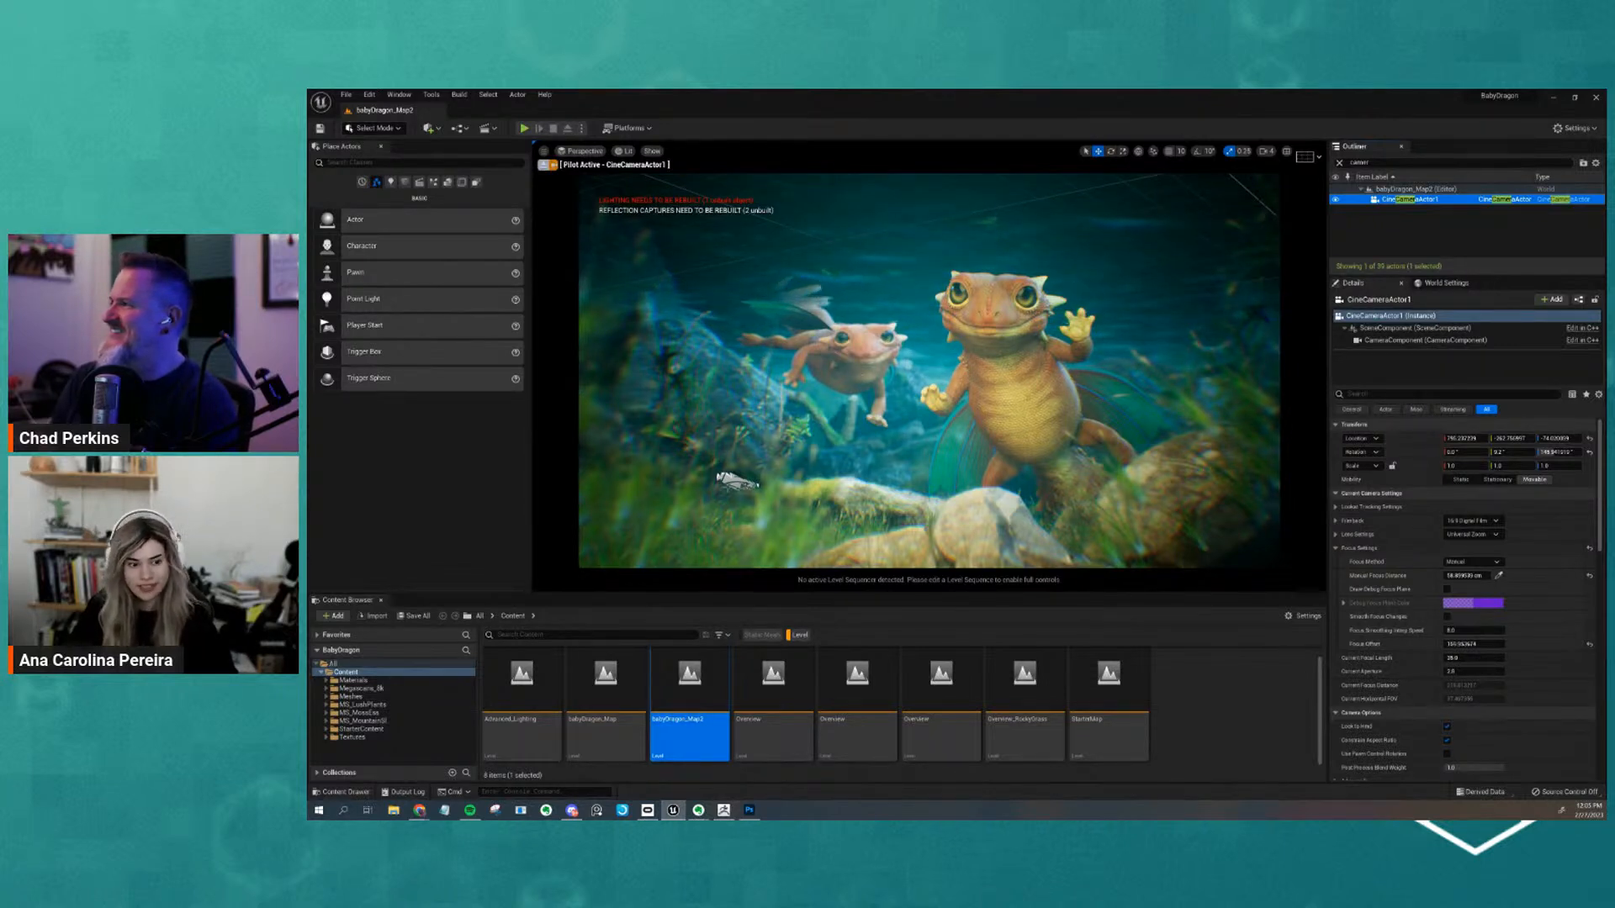
Open the material instance of the water surface plane and place its editor window beside the dragons in the viewport
{"action": "left_click", "coordinate": [1038, 460]}
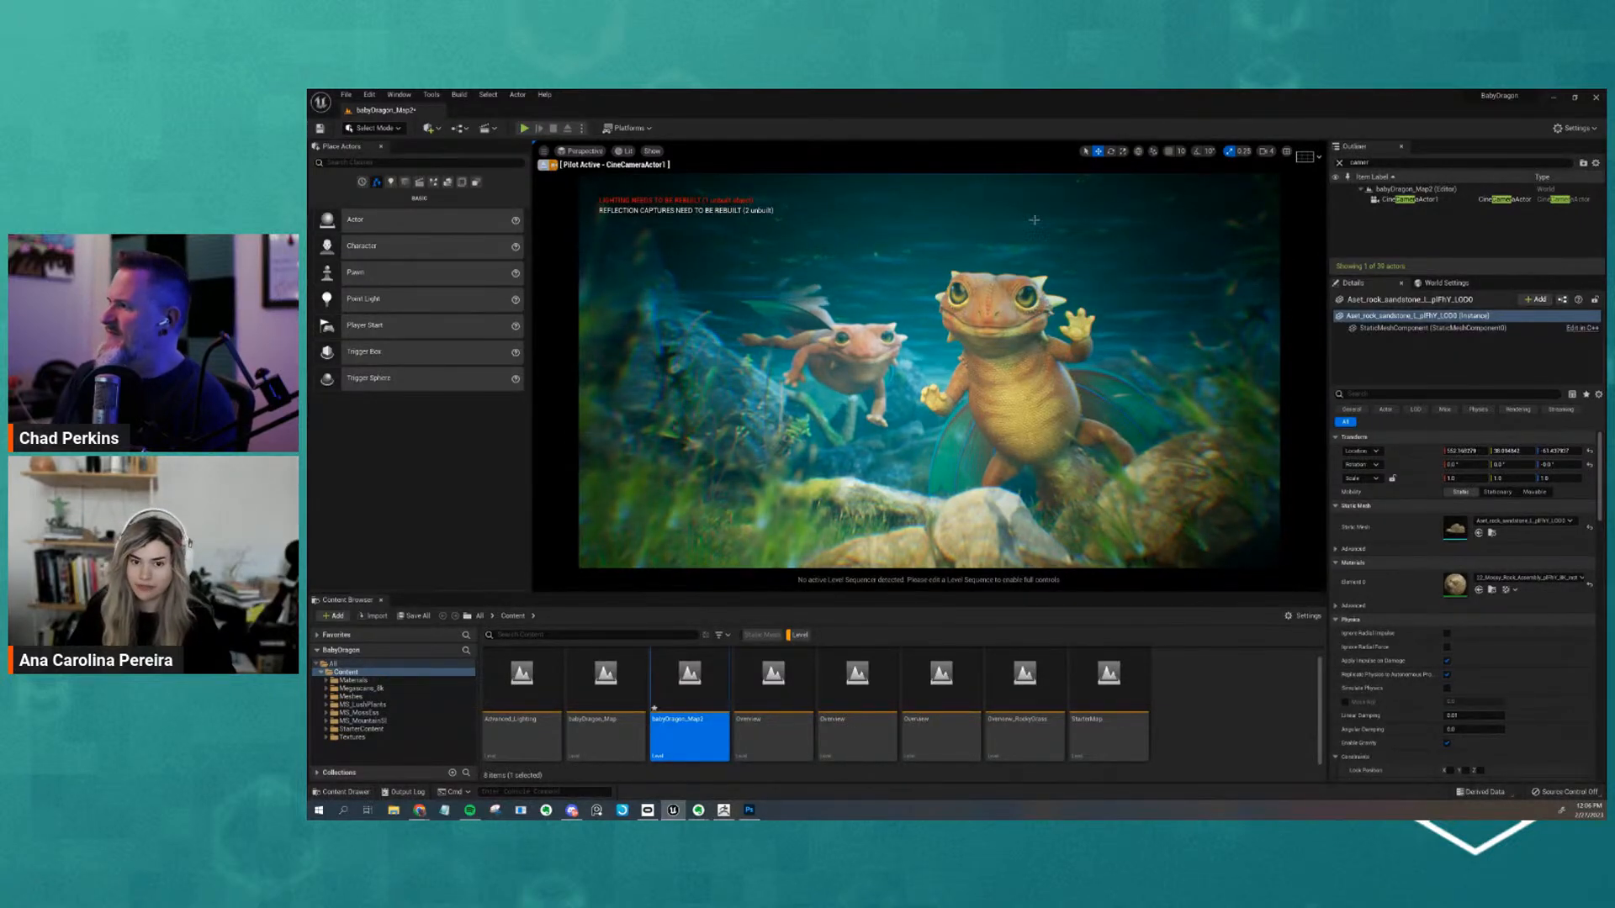
{"action": "left_click", "coordinate": [1001, 224]}
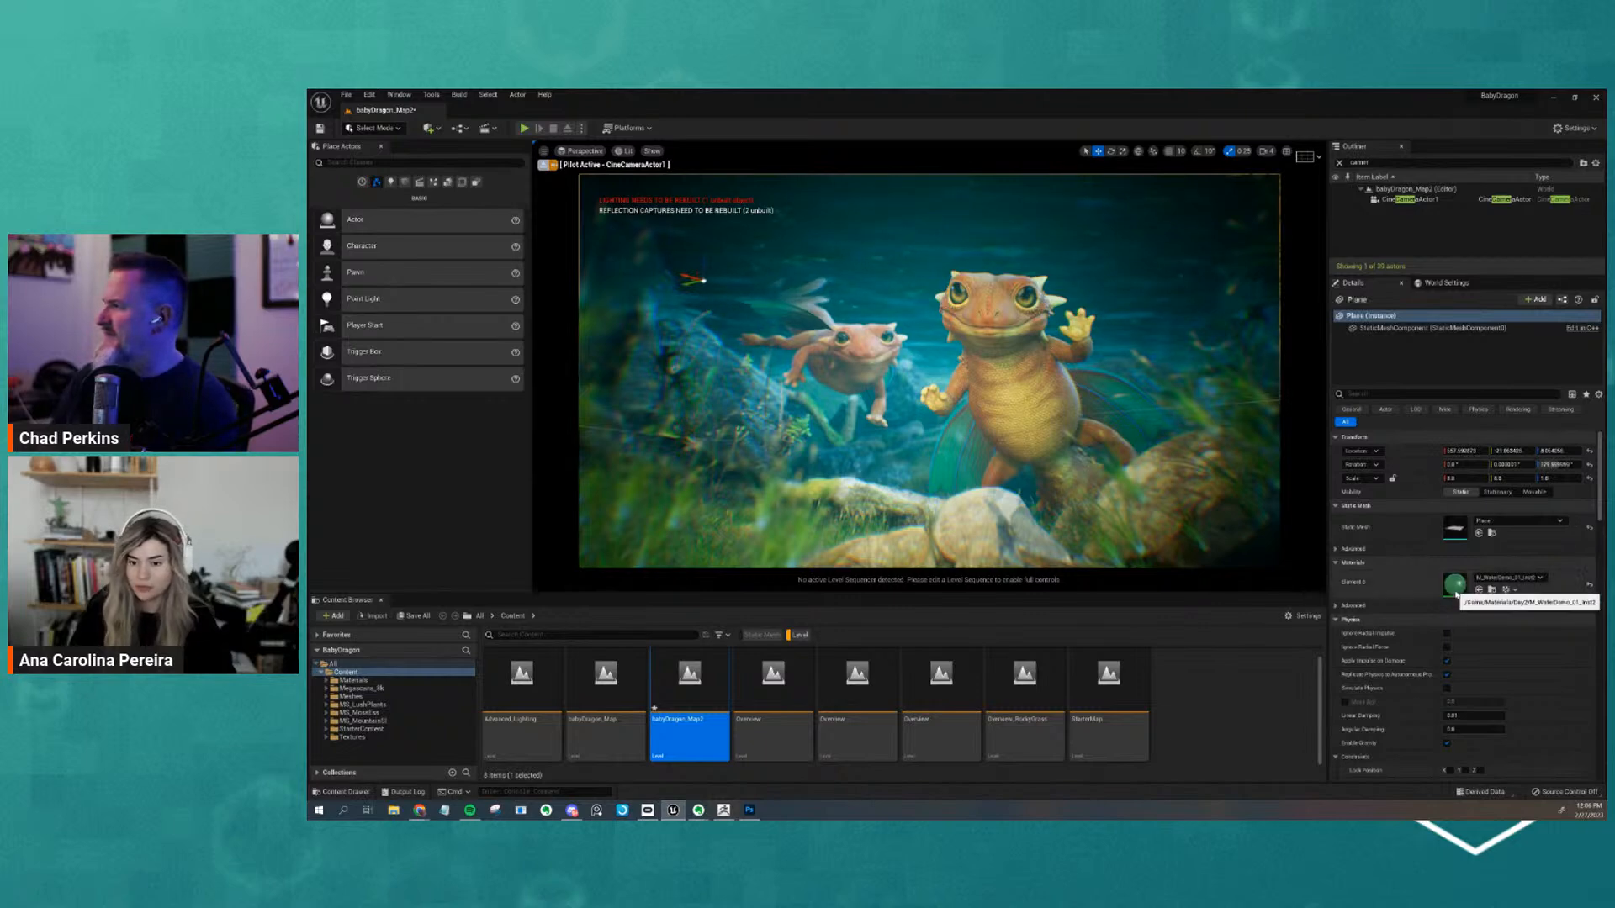
{"action": "double_click", "coordinate": [1455, 586]}
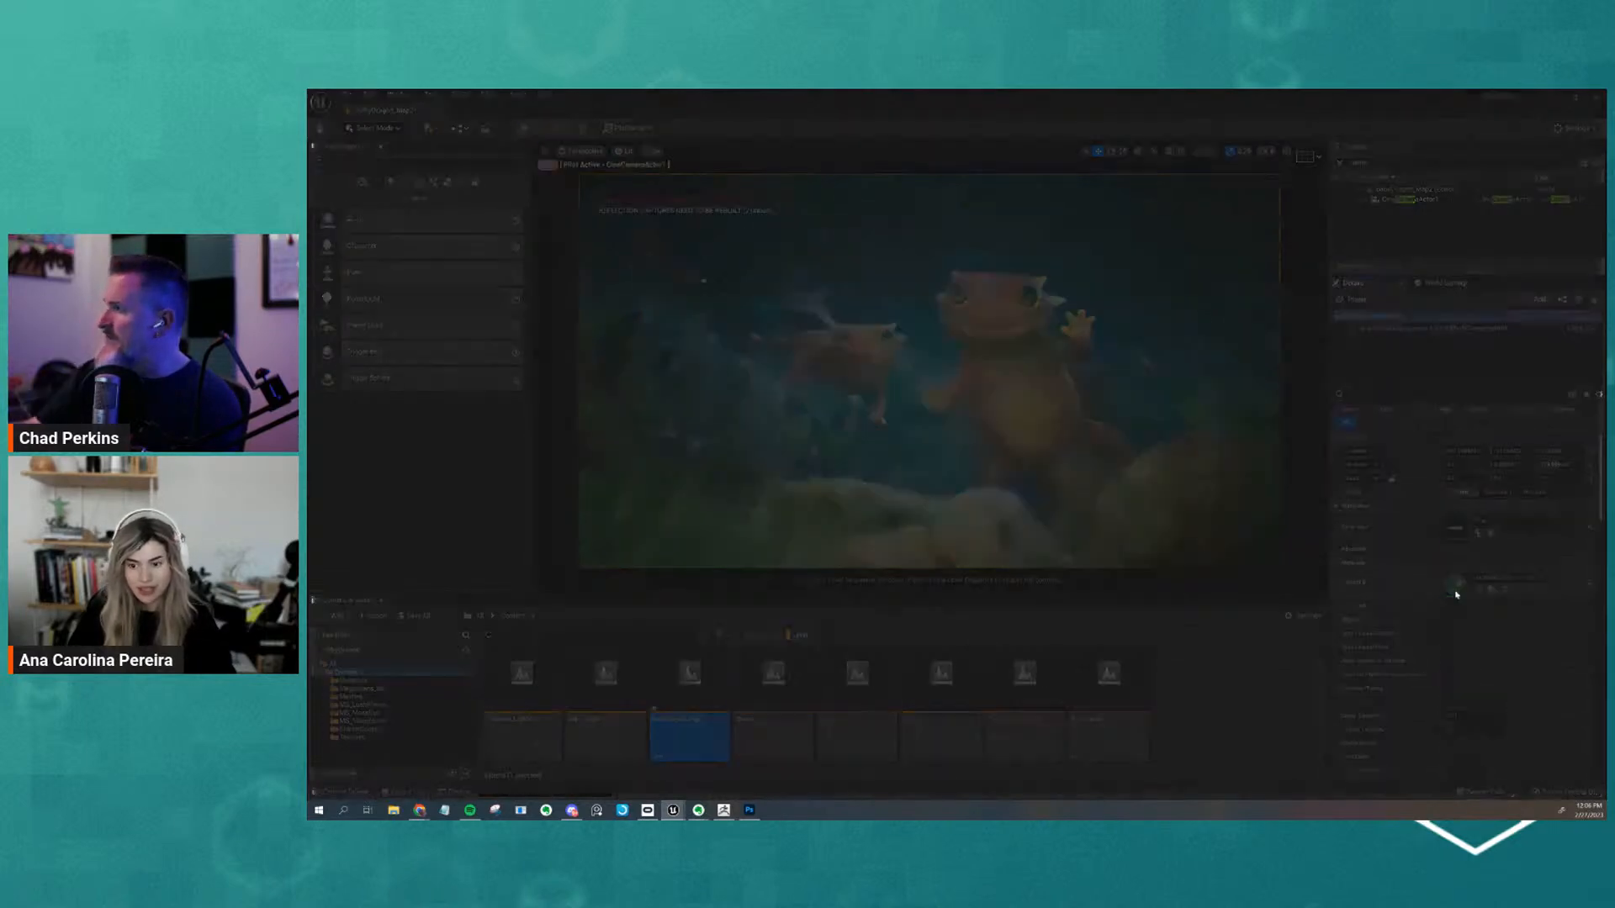
{"action": "double_click", "coordinate": [586, 109]}
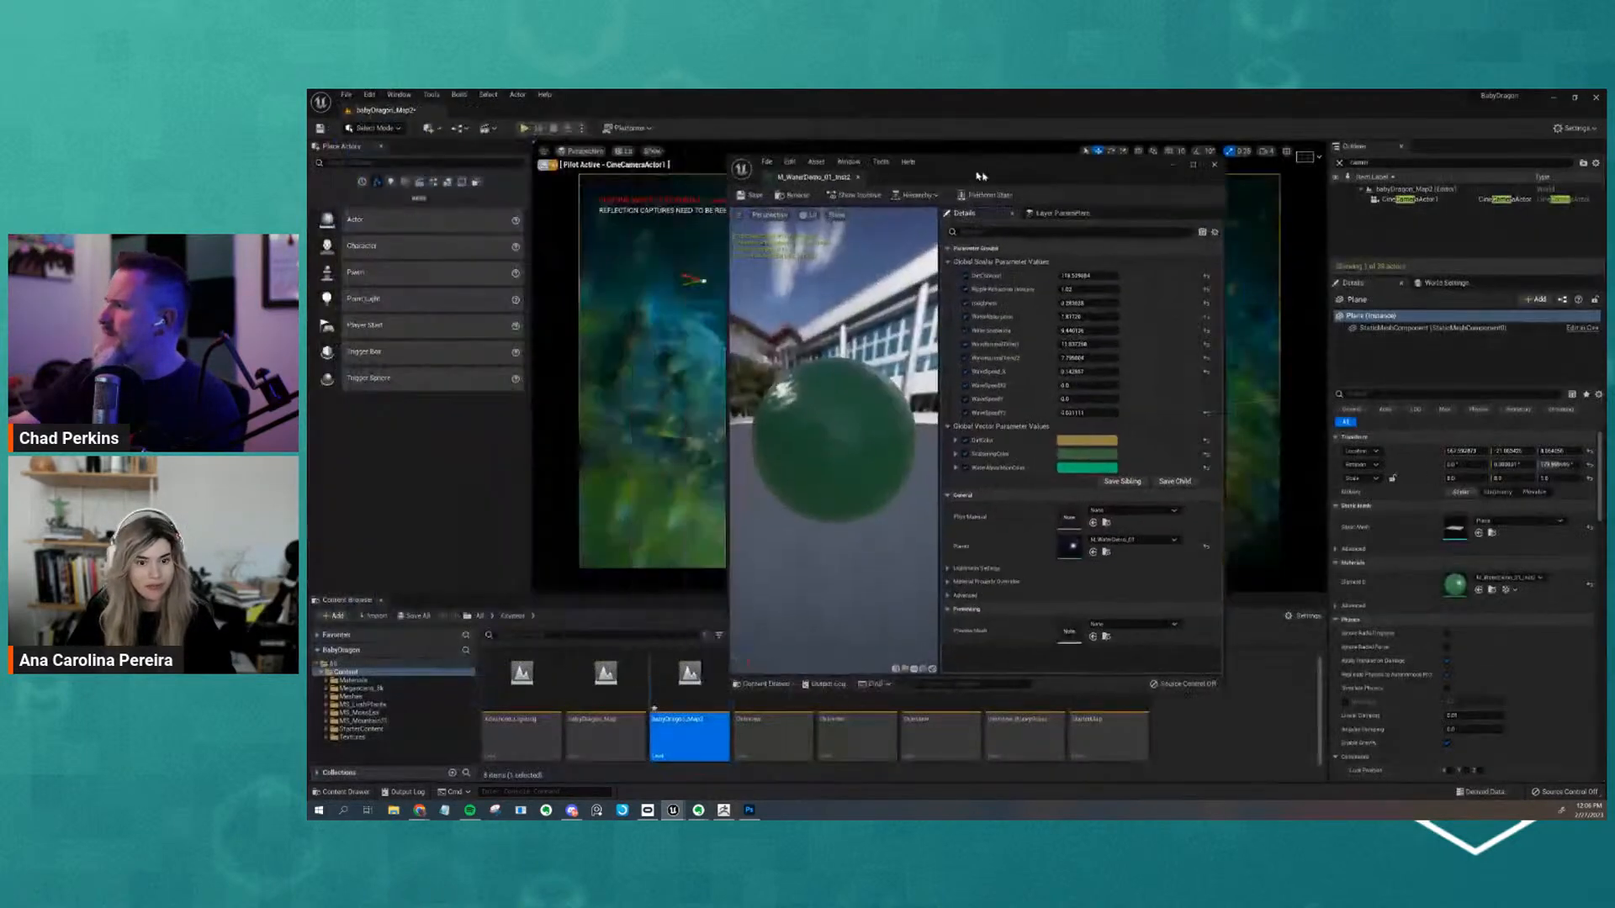
{"action": "left_click_drag", "start_coordinate": [1000, 183], "coordinate": [1259, 227]}
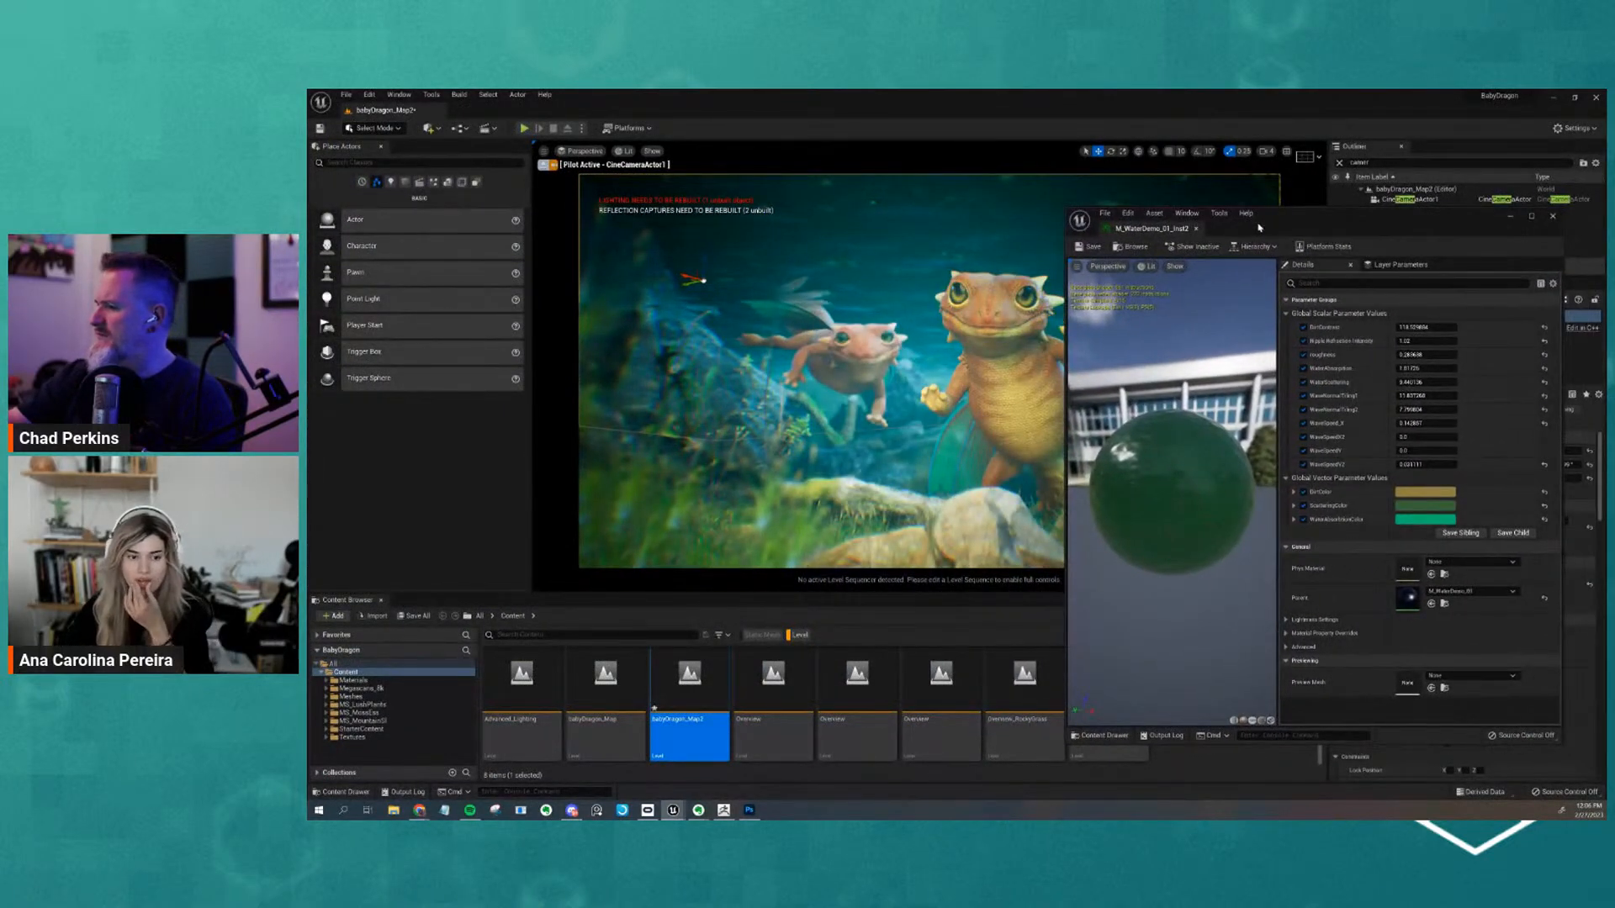
Try a roughness of 0 on the water material instance
{"action": "left_click", "coordinate": [1417, 355]}
{"action": "type", "text": "0"}
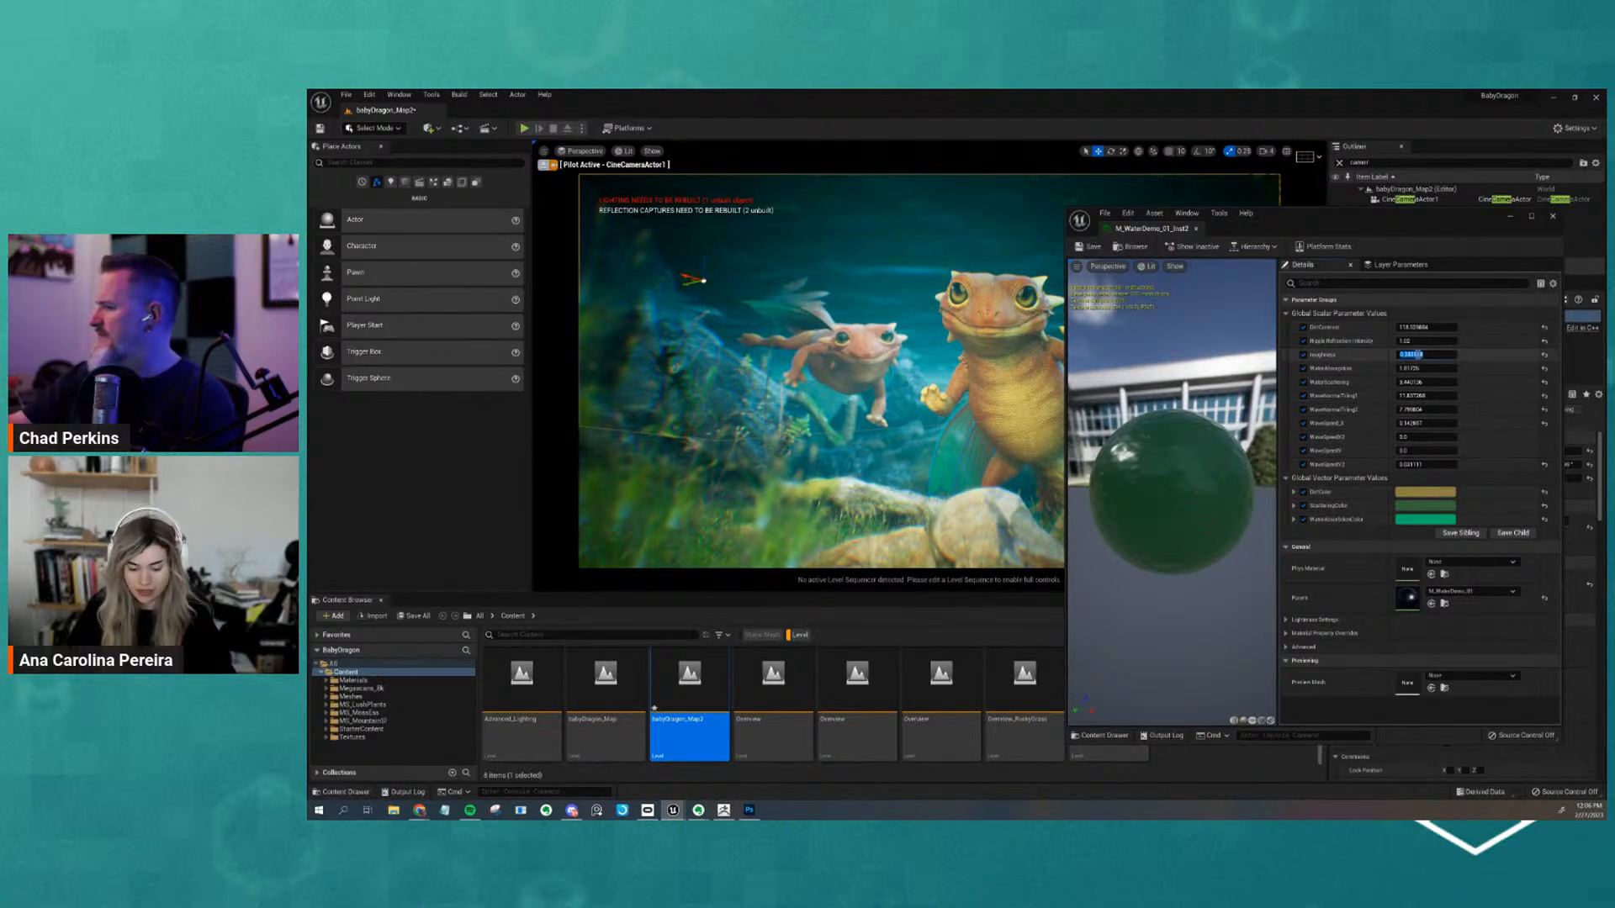
{"action": "key", "text": "Return"}
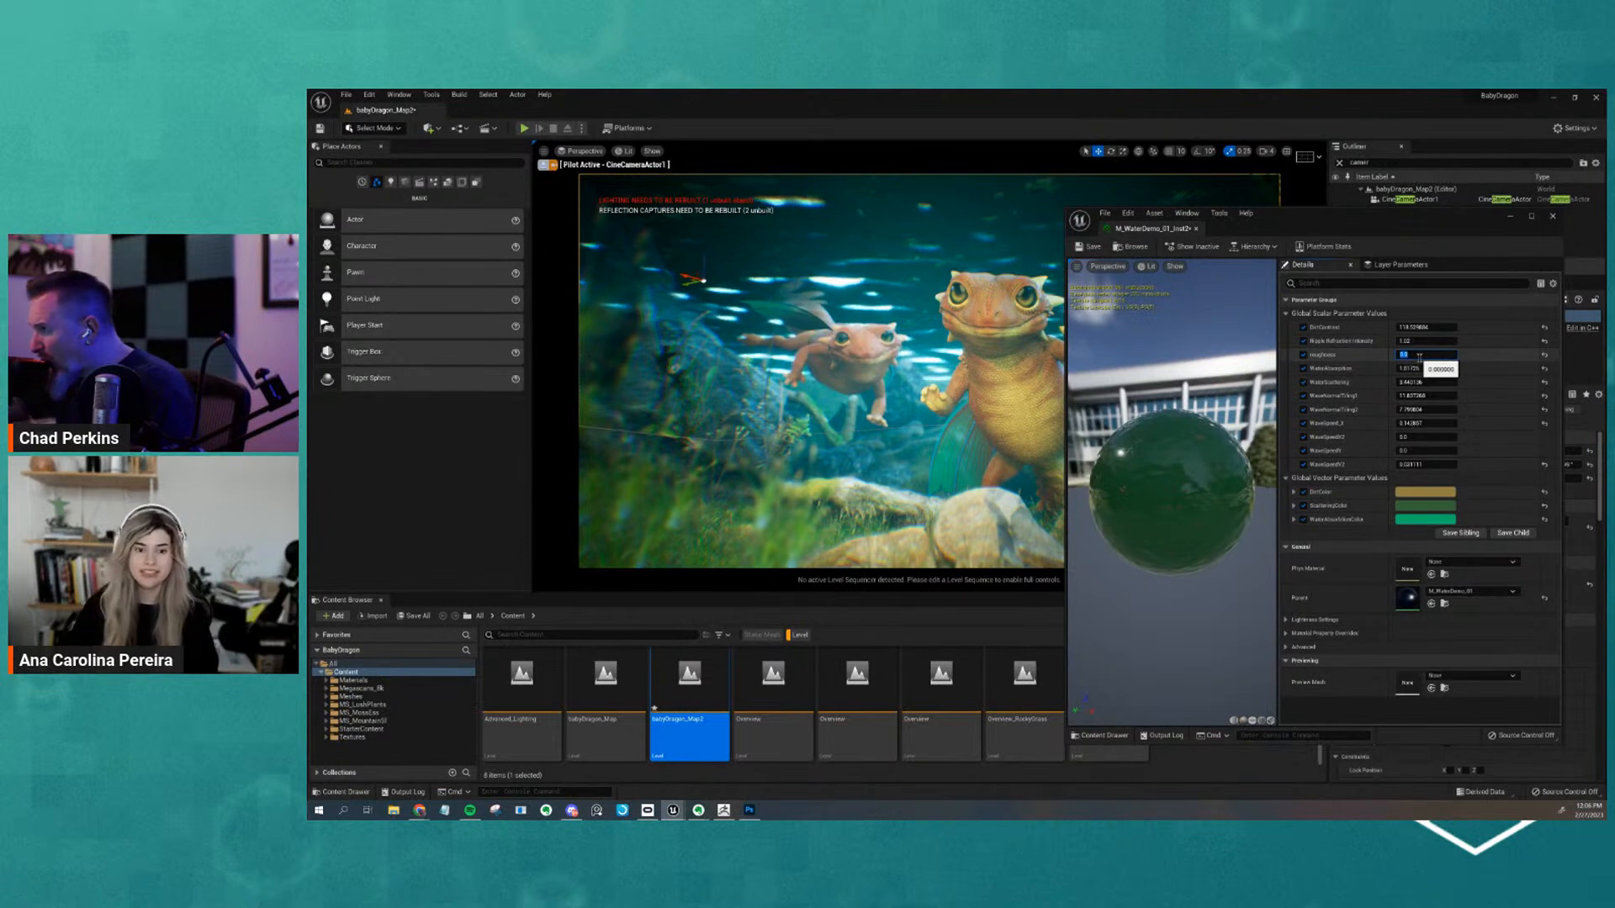
Move the material editor clear of the dragons and raise the water material's roughness above 0 again
{"action": "left_click_drag", "start_coordinate": [1370, 224], "coordinate": [1431, 226]}
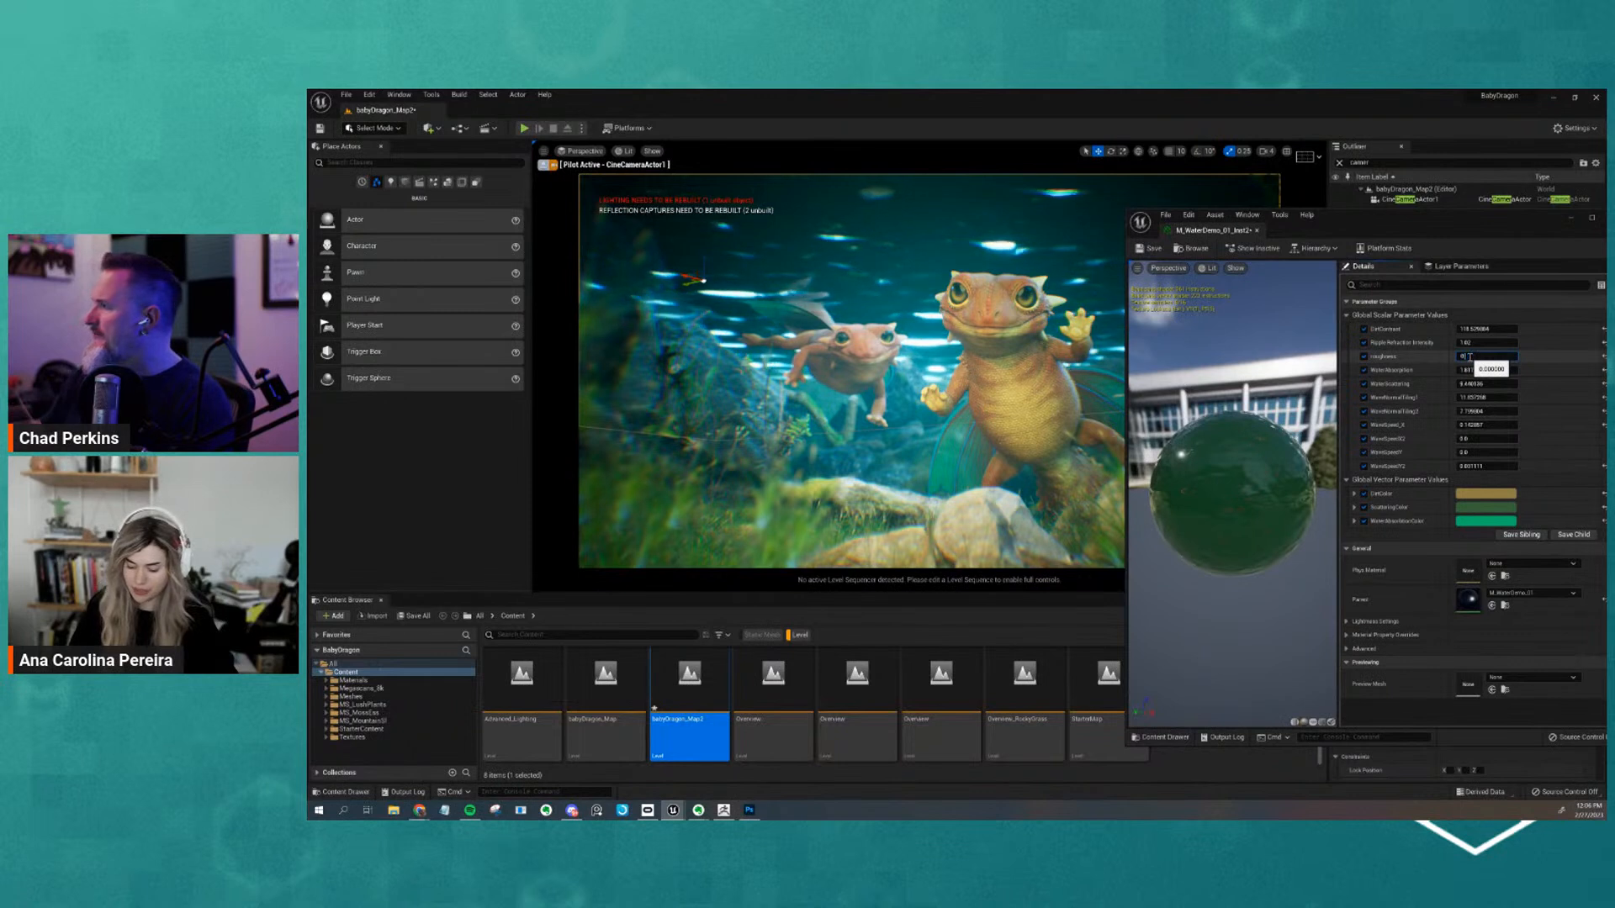
{"action": "key", "text": "Return"}
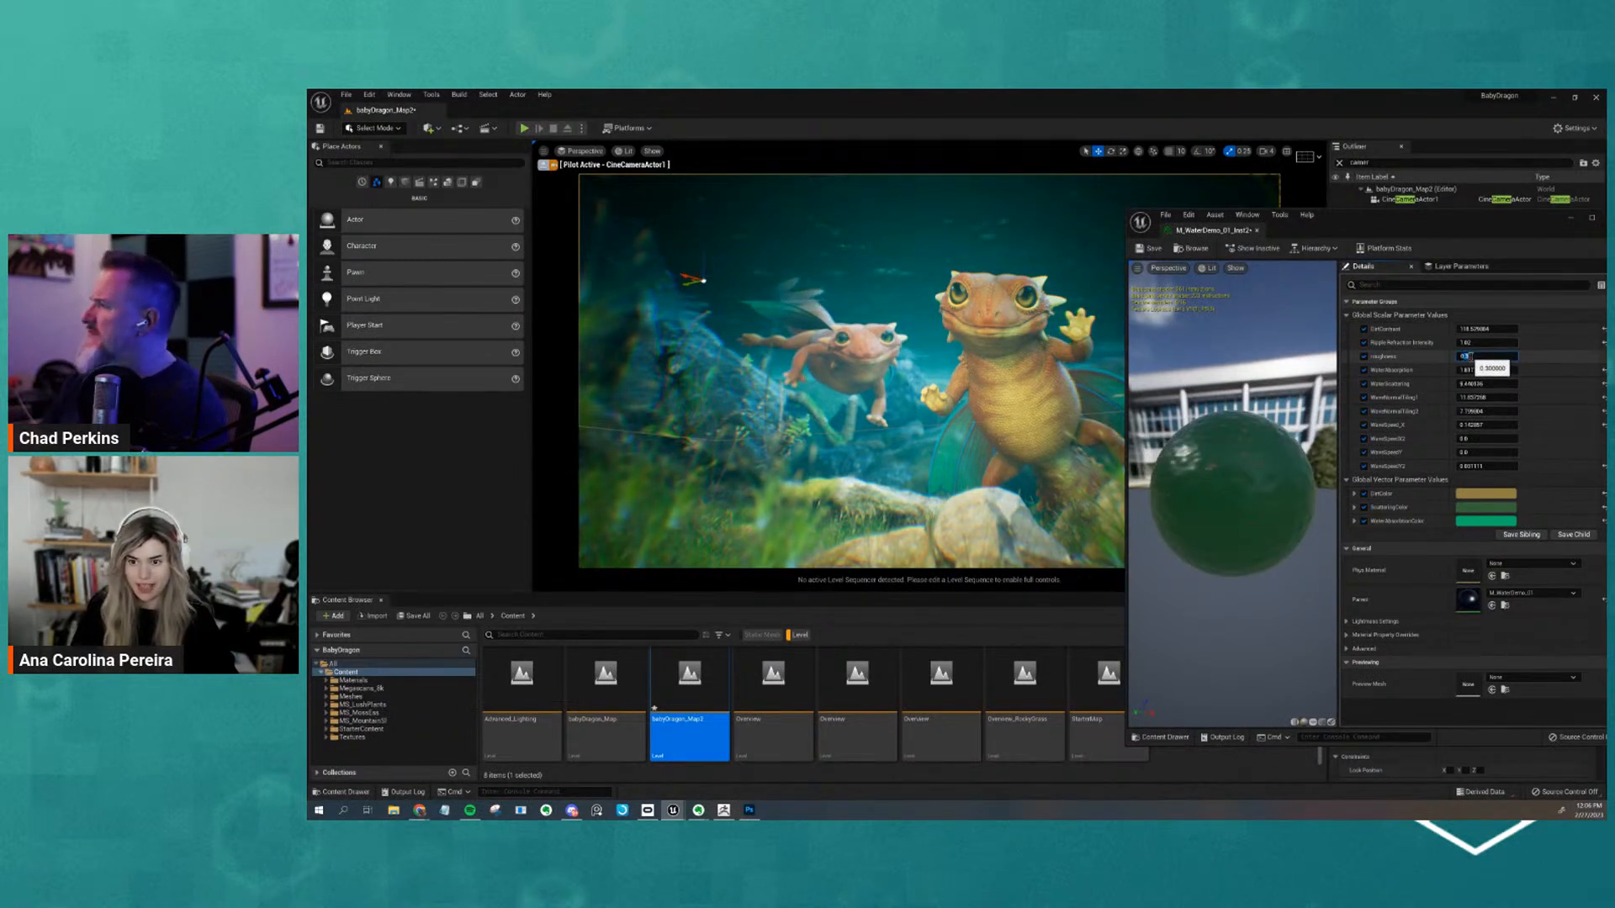
Fine-tune the water material instance's roughness with small values above 0 to soften the surface reflections
{"action": "key", "text": "Return"}
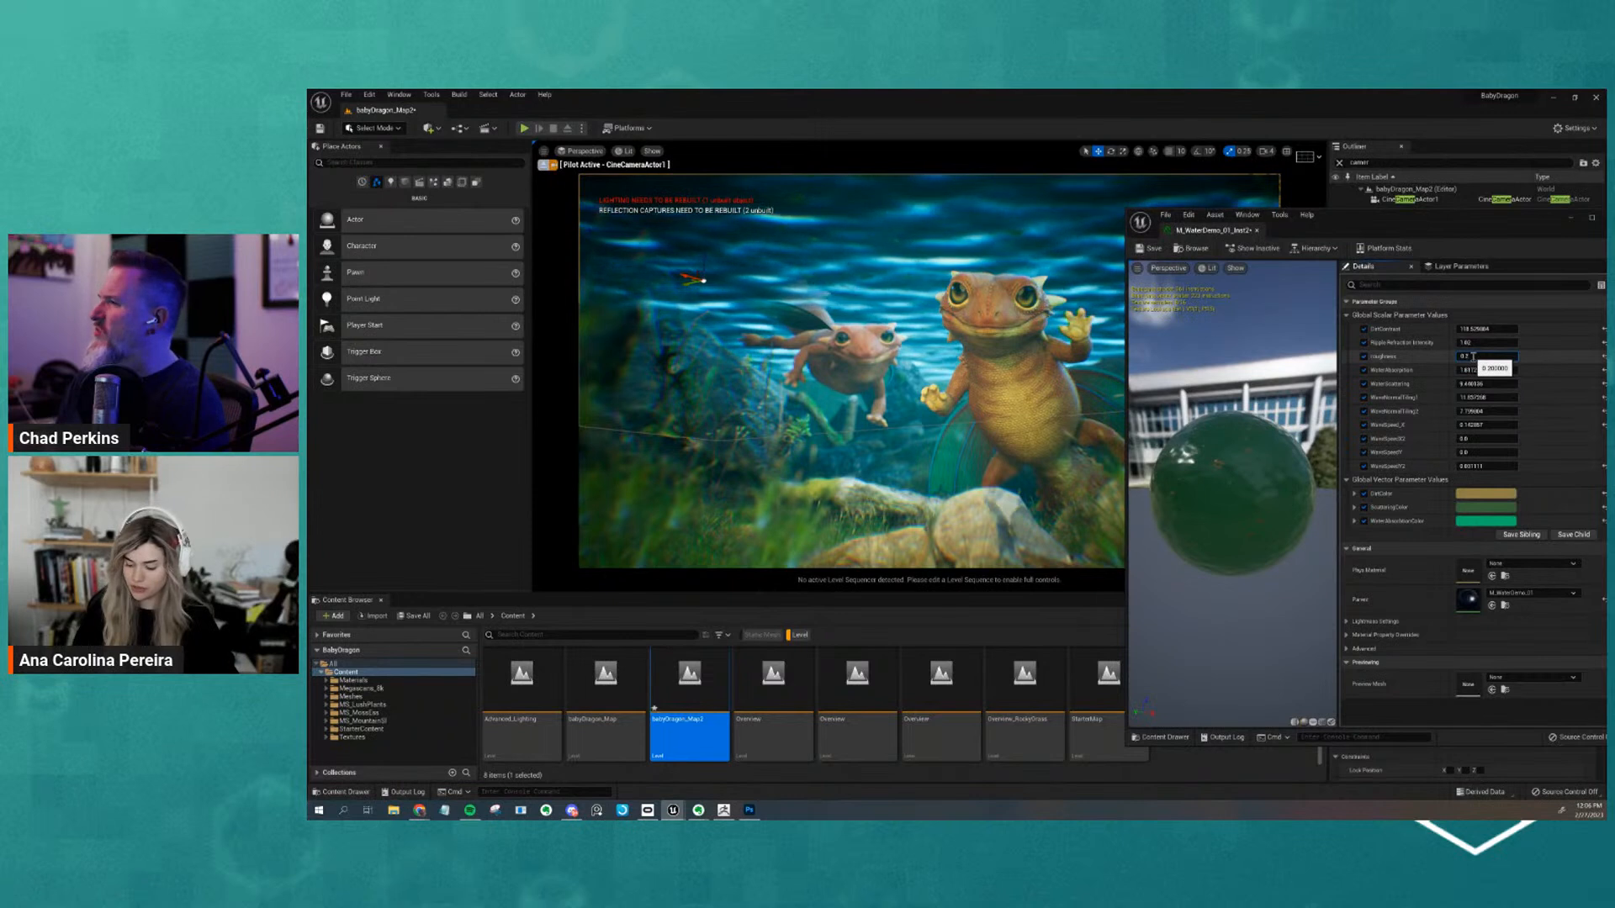
{"action": "type", "text": "5"}
{"action": "key", "text": "Return"}
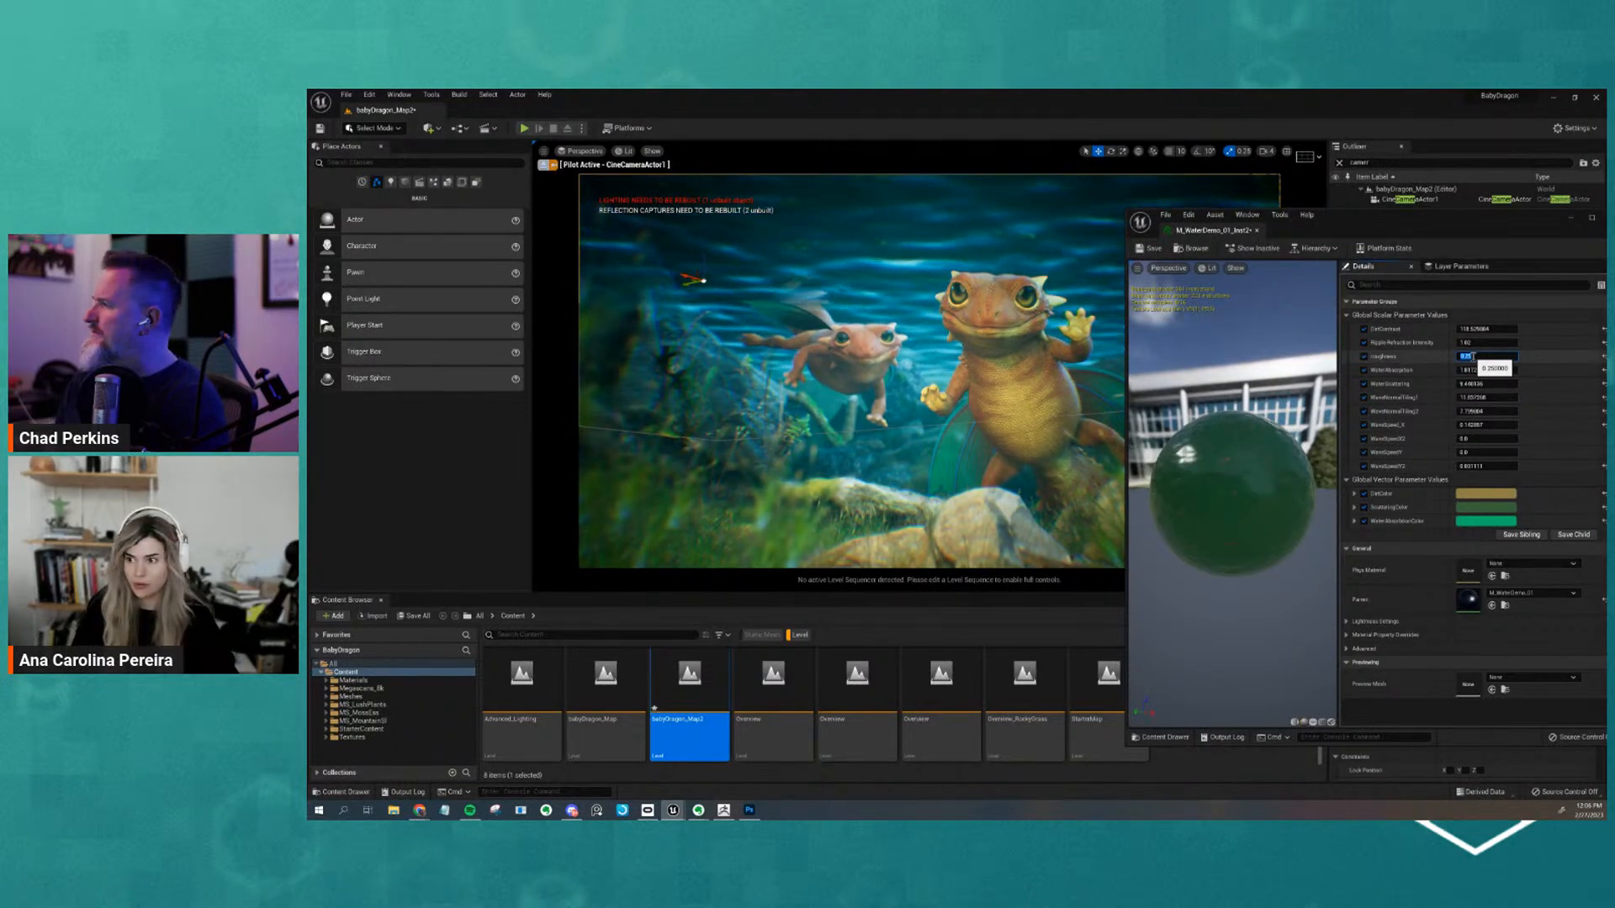
{"action": "left_click", "coordinate": [1469, 357]}
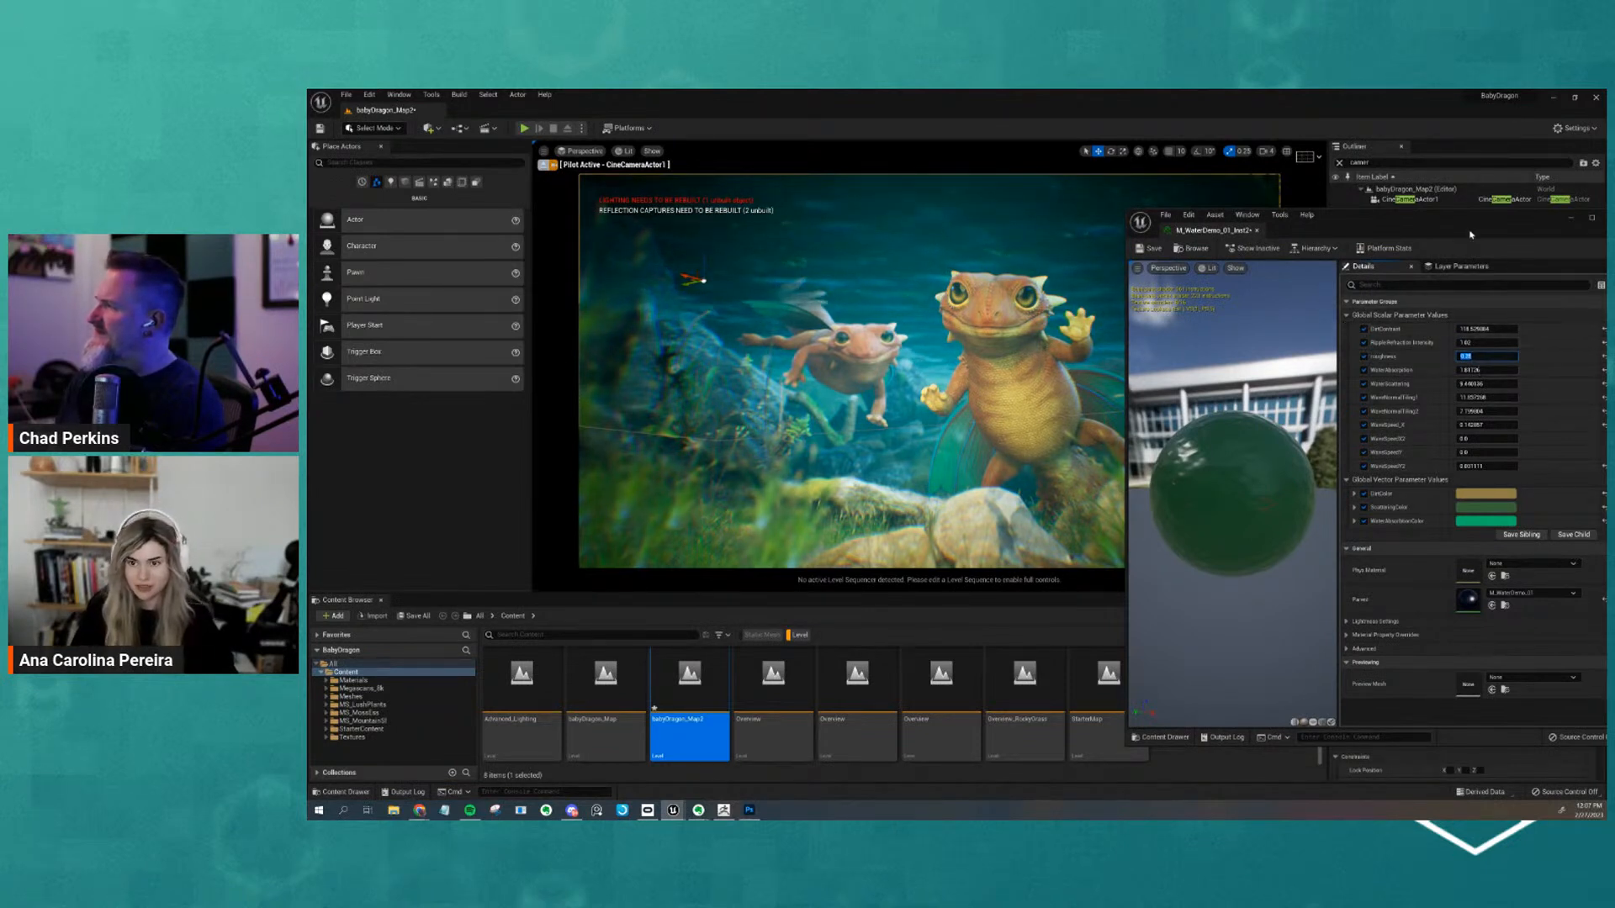
Move the water material editor aside, dismiss it, and show the viewport in game view without overlays
{"action": "left_click_drag", "start_coordinate": [1461, 228], "coordinate": [1190, 226]}
{"action": "left_click", "coordinate": [1342, 215]}
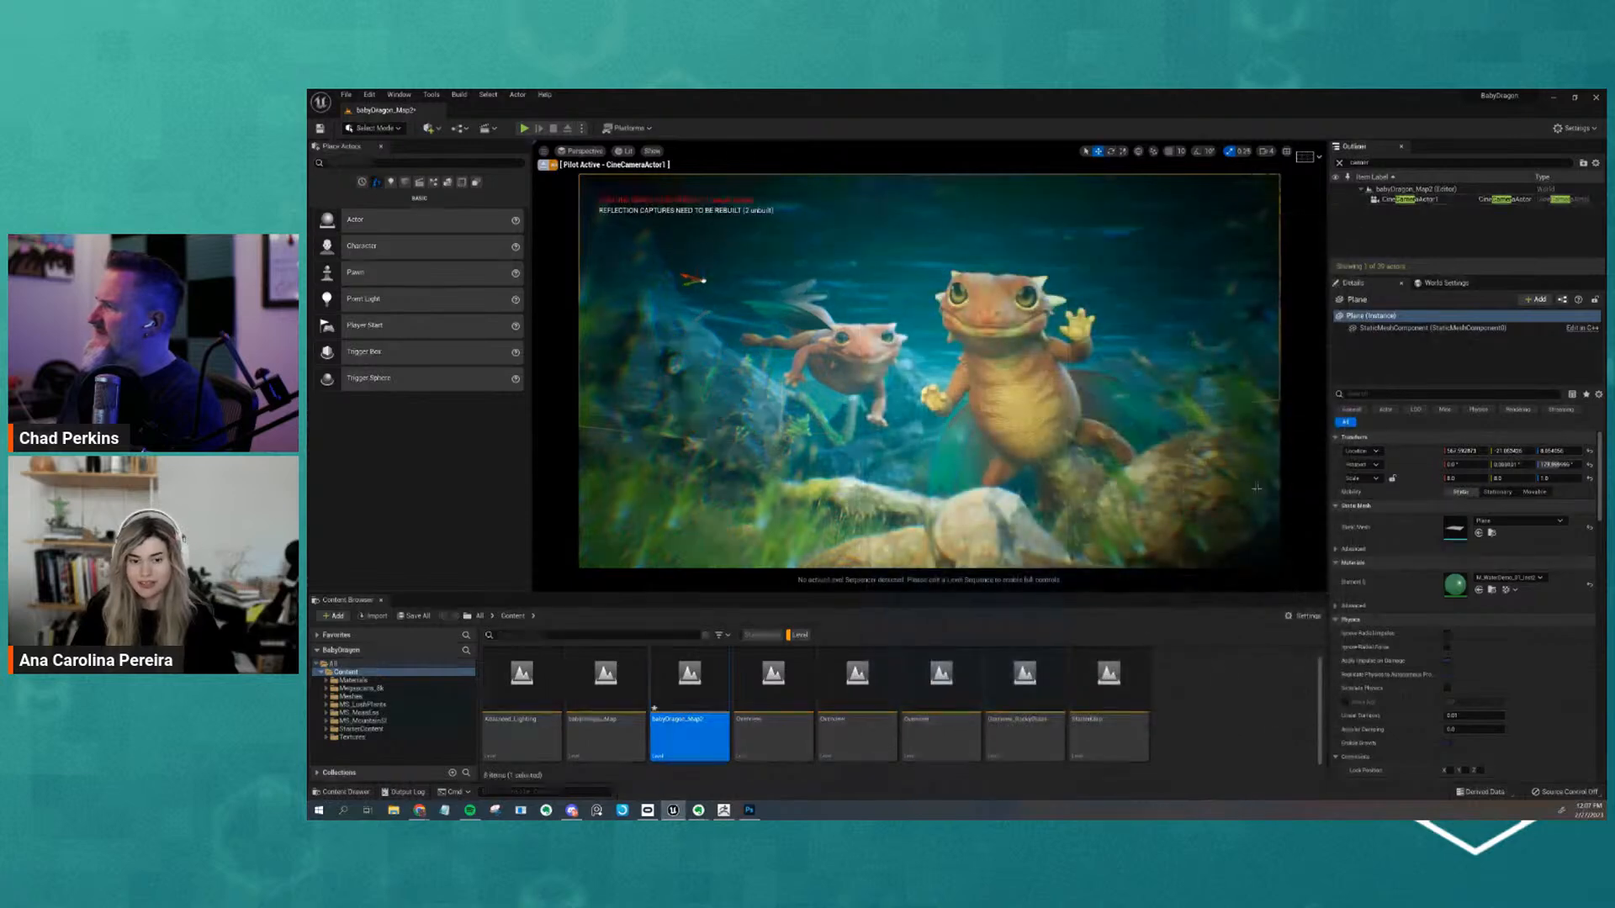
{"action": "key", "text": "g"}
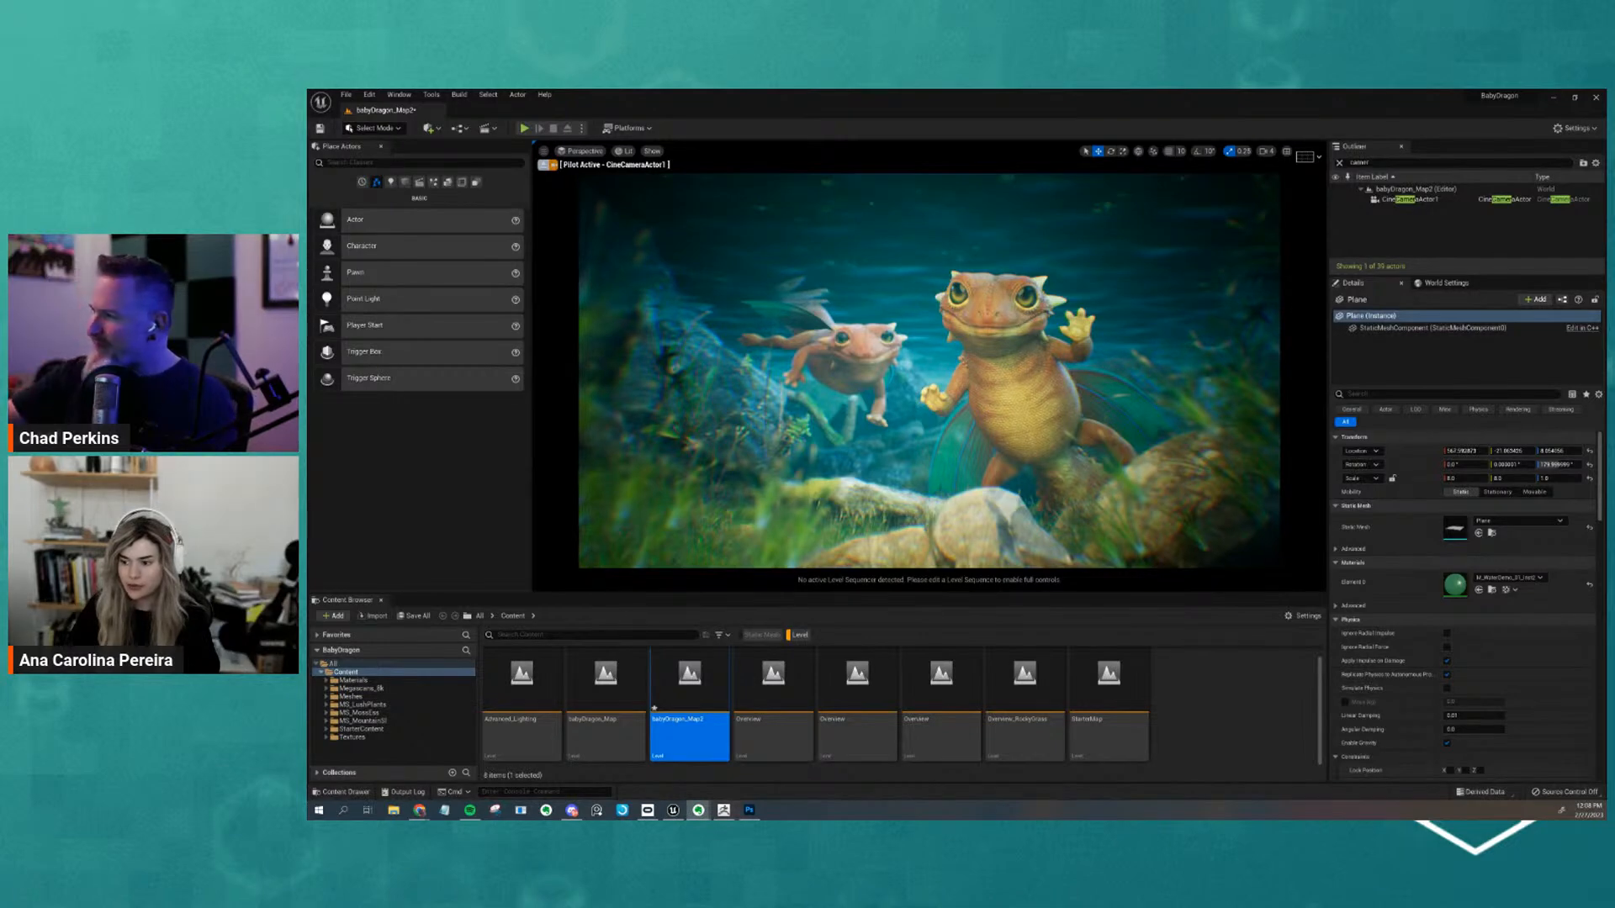
Bring the Evernote window with the underwater swan reference photo on screen and enlarge the image
{"action": "left_click_drag", "start_coordinate": [1602, 651], "coordinate": [847, 93]}
{"action": "scroll", "coordinate": [993, 520], "scroll_direction": "up", "scroll_amount": 8}
{"action": "scroll", "coordinate": [996, 523], "scroll_direction": "down", "scroll_amount": 5}
{"action": "scroll", "coordinate": [1009, 528], "scroll_direction": "up", "scroll_amount": 3}
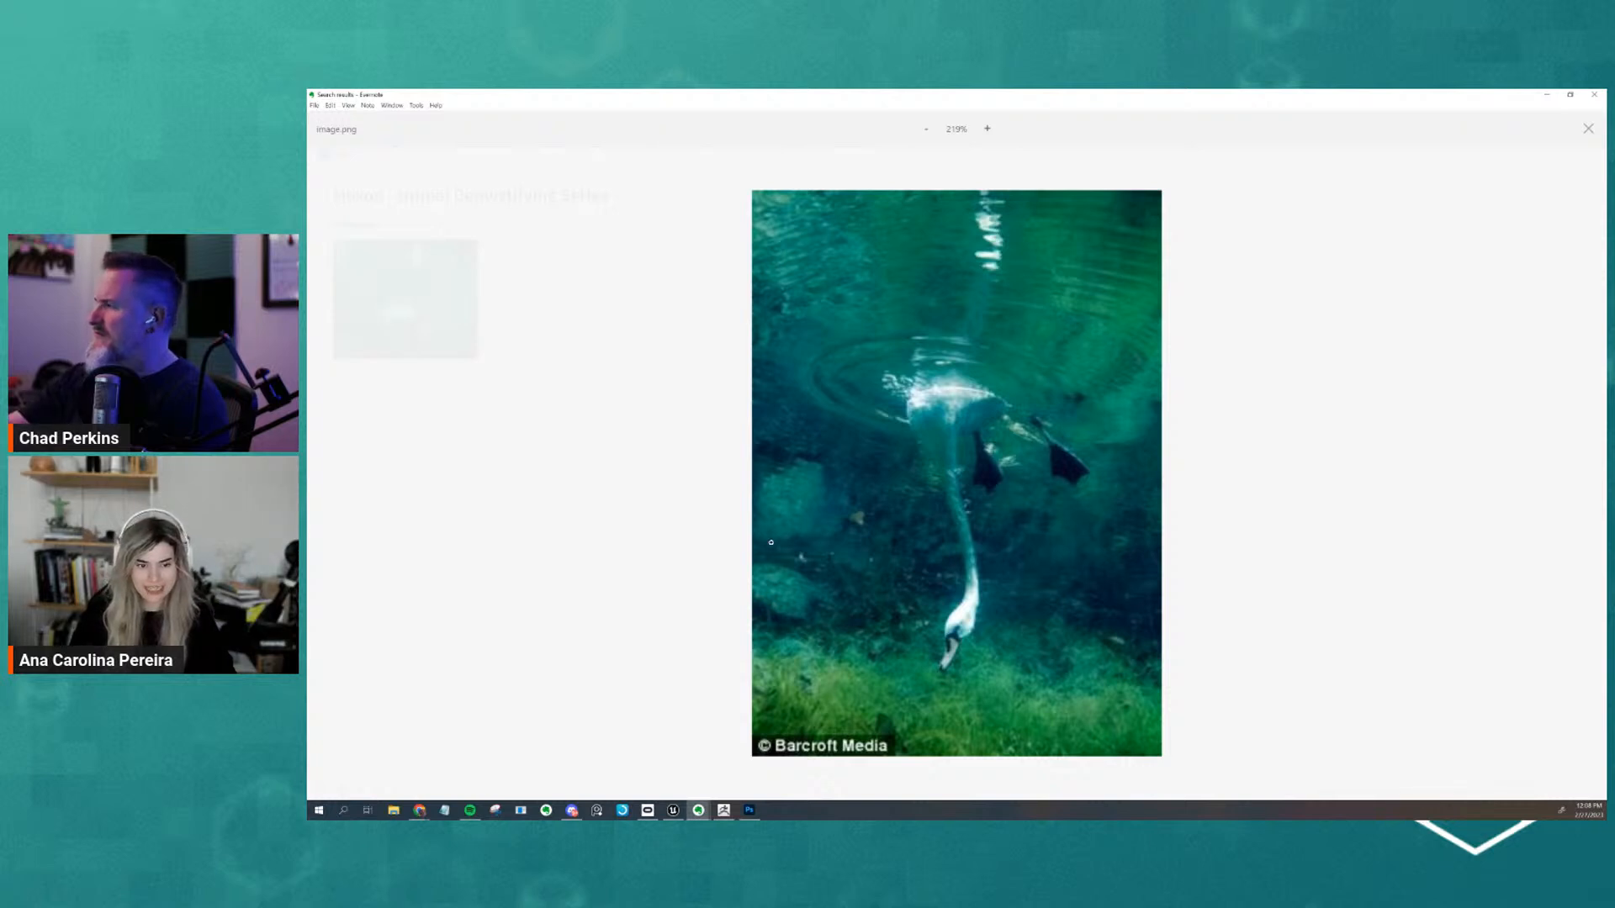
Place the swan reference photo beside the dragon scene for comparison, then move its window away
{"action": "left_click_drag", "start_coordinate": [1149, 97], "coordinate": [1318, 180]}
{"action": "left_click_drag", "start_coordinate": [1273, 464], "coordinate": [1275, 761]}
{"action": "scroll", "coordinate": [1339, 669], "scroll_direction": "down", "scroll_amount": 6}
{"action": "scroll", "coordinate": [1339, 669], "scroll_direction": "up", "scroll_amount": 4}
{"action": "left_click_drag", "start_coordinate": [1303, 176], "coordinate": [1344, 161]}
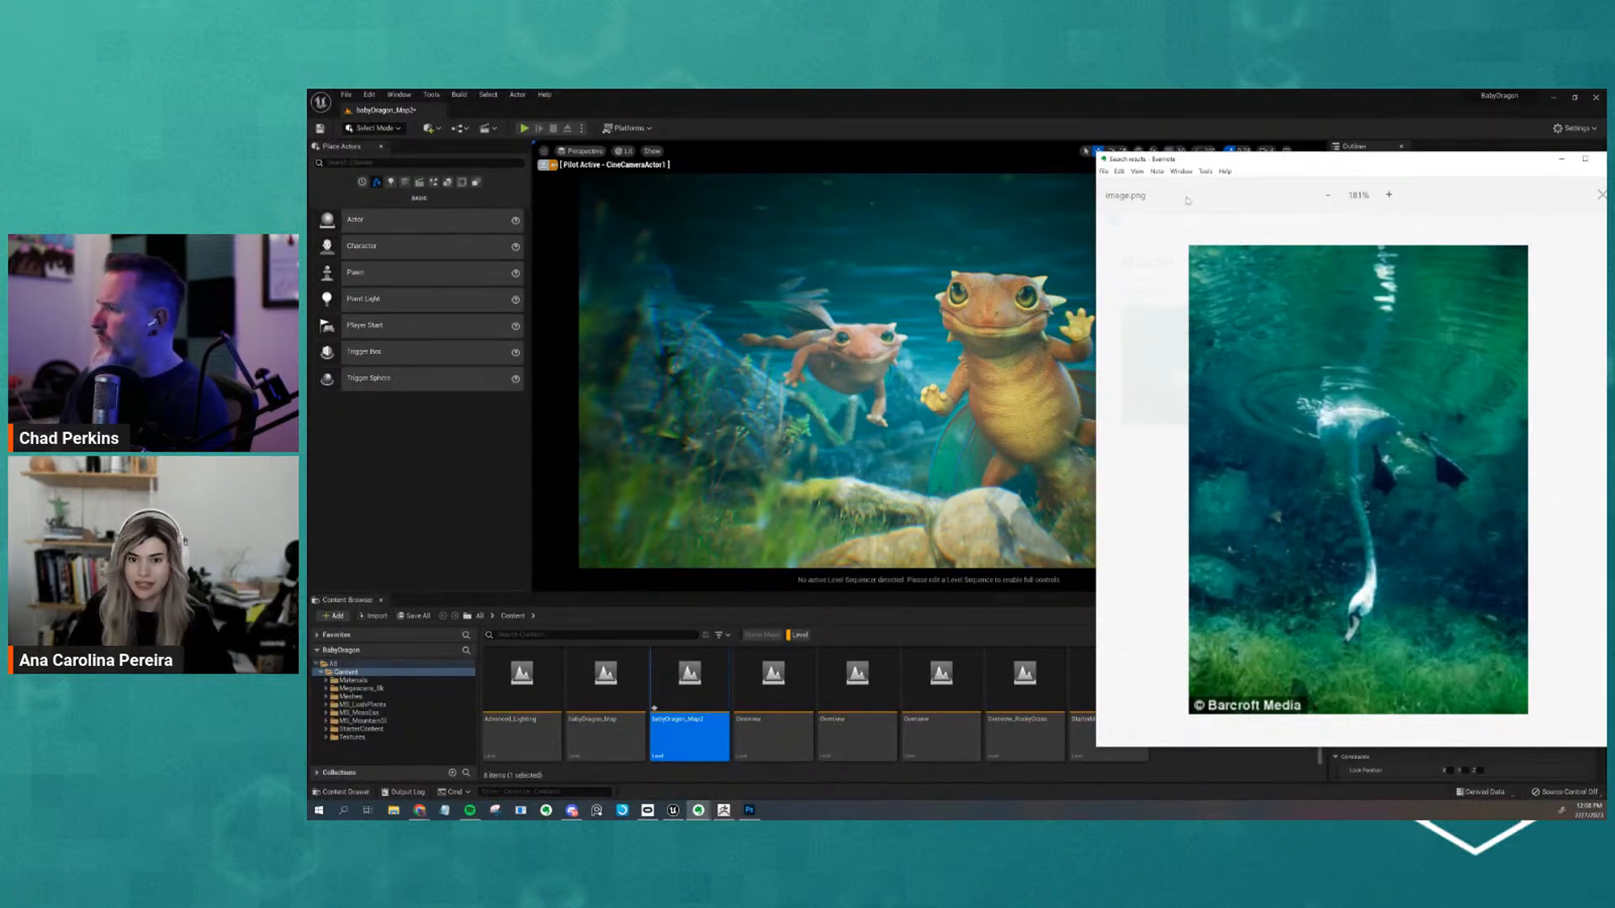
{"action": "left_click_drag", "start_coordinate": [1233, 166], "coordinate": [1606, 243]}
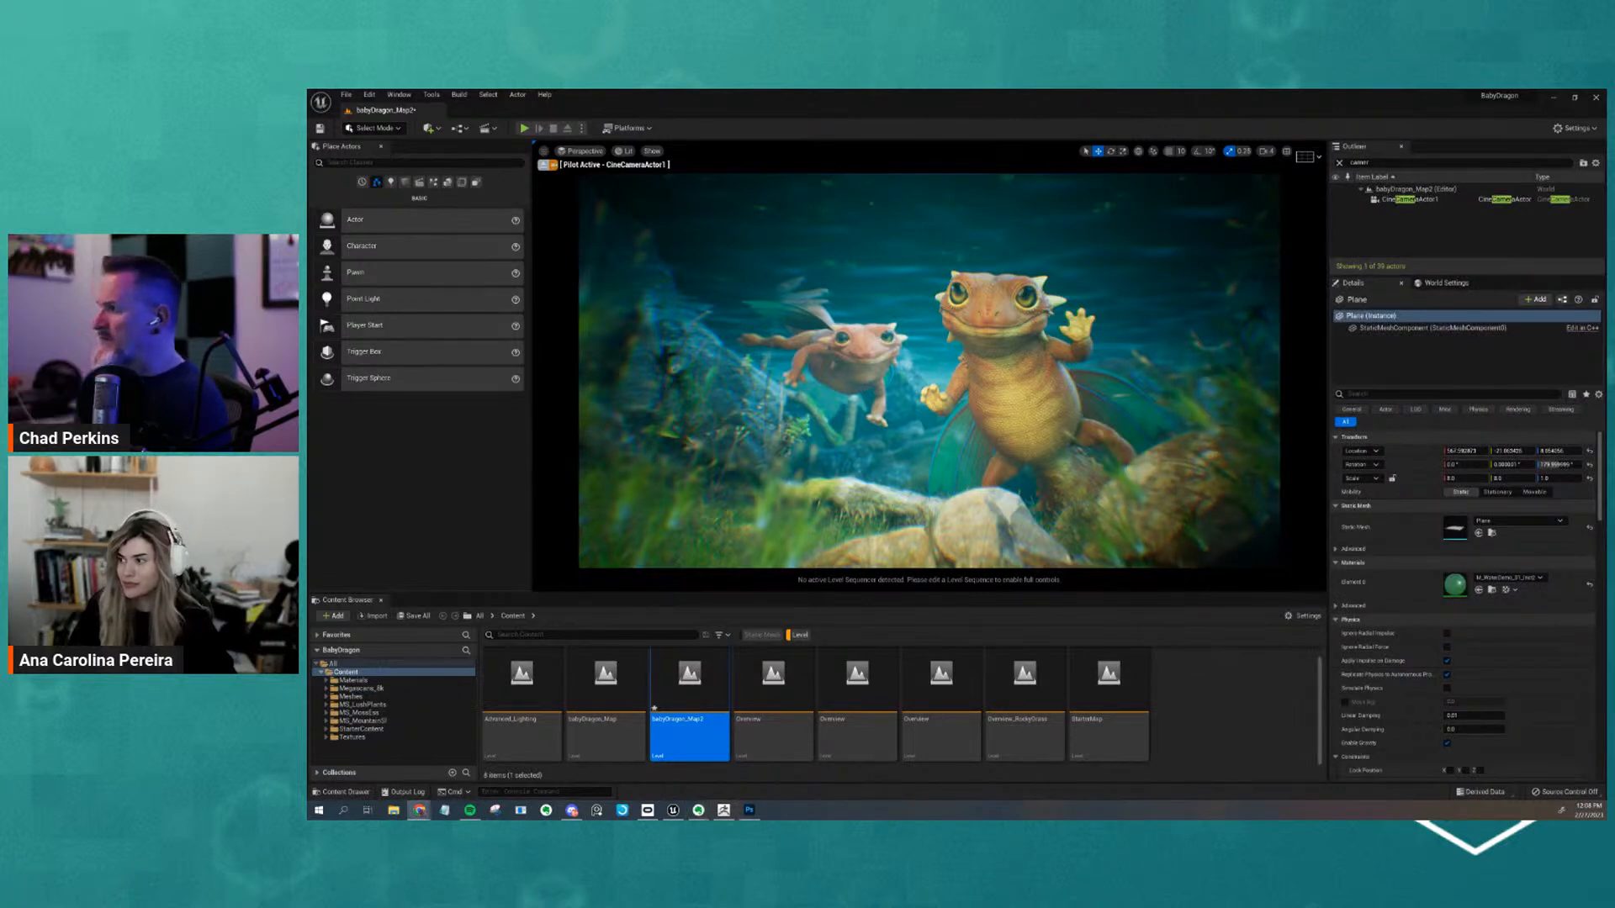
Switch to Chrome's "caustic" image results and preview the Medium WebGL caustics render and the lake water caustics photograph
{"action": "left_click", "coordinate": [419, 810]}
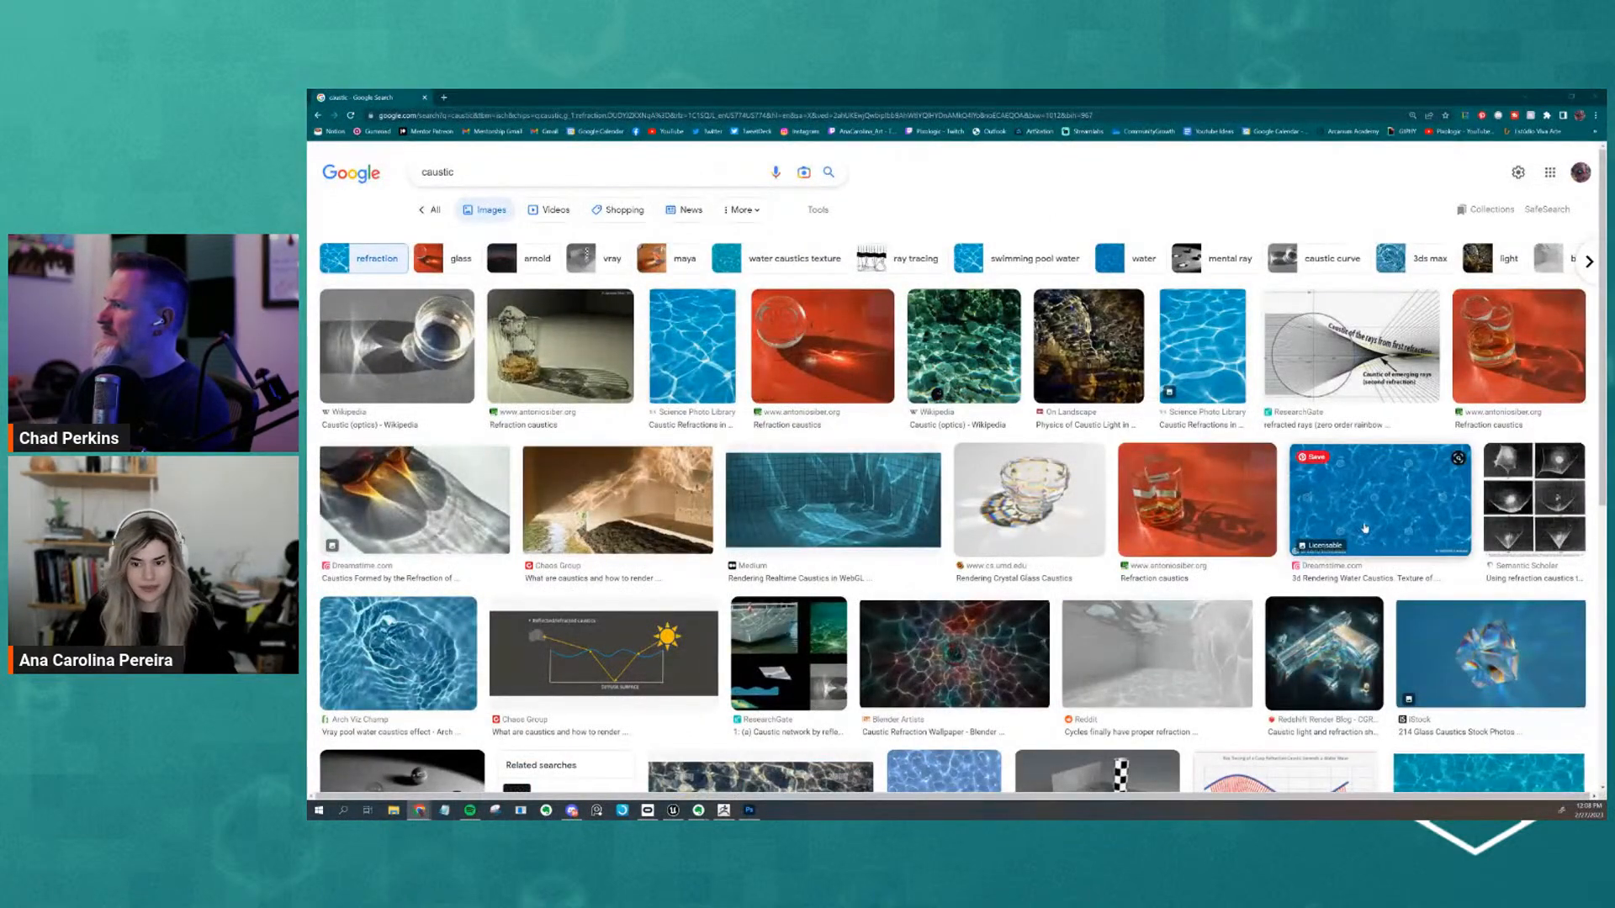
{"action": "left_click", "coordinate": [837, 512]}
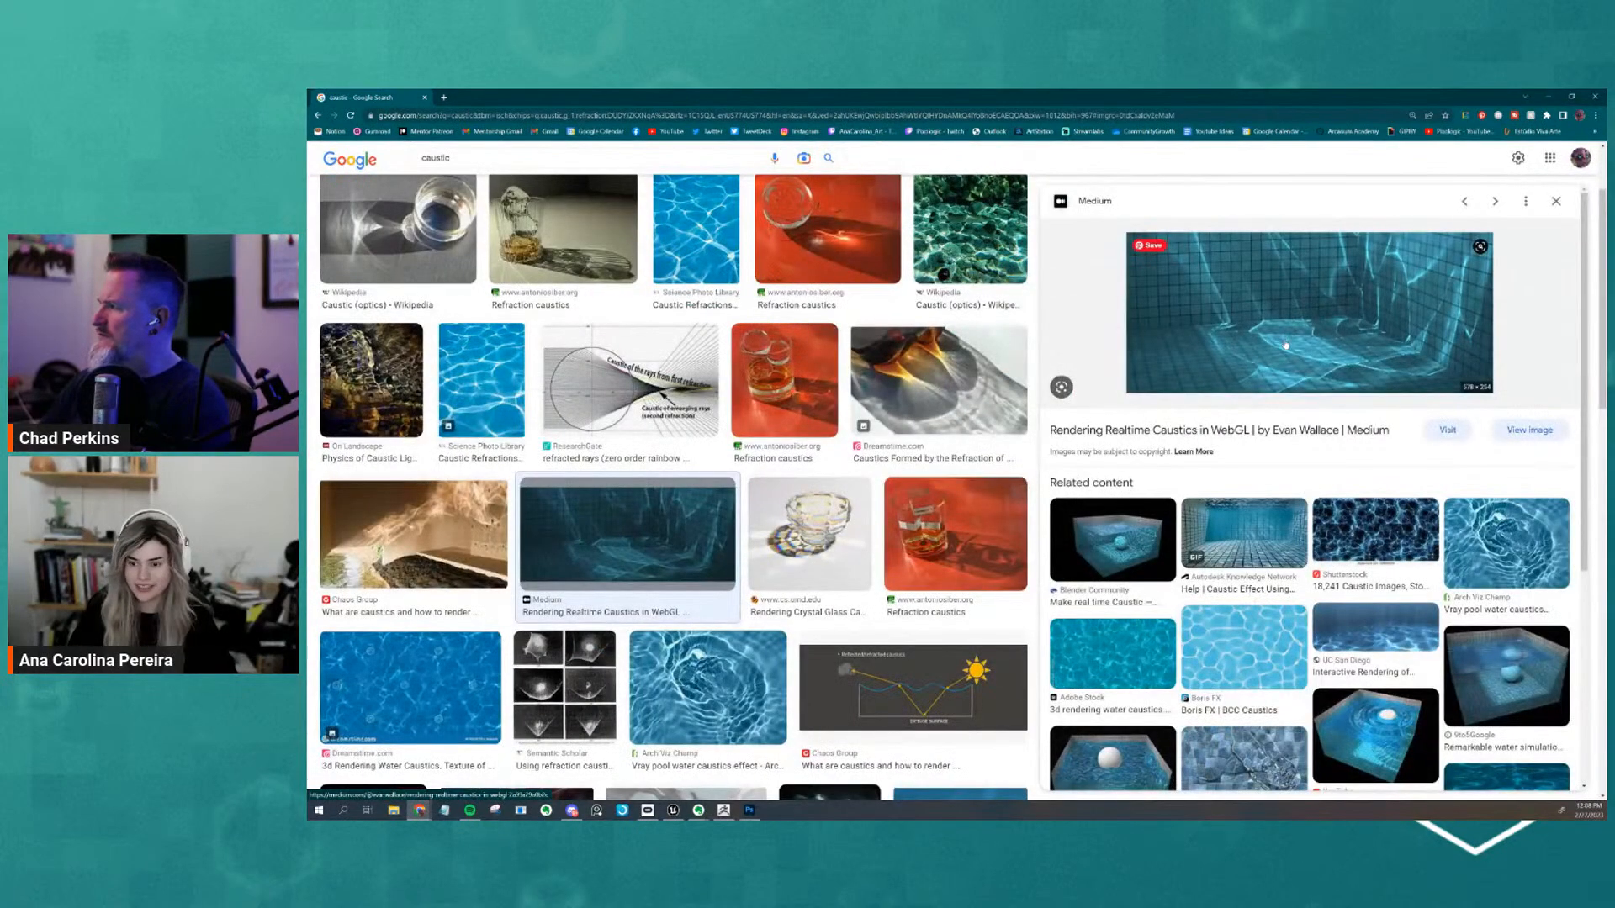
{"action": "left_click", "coordinate": [969, 229]}
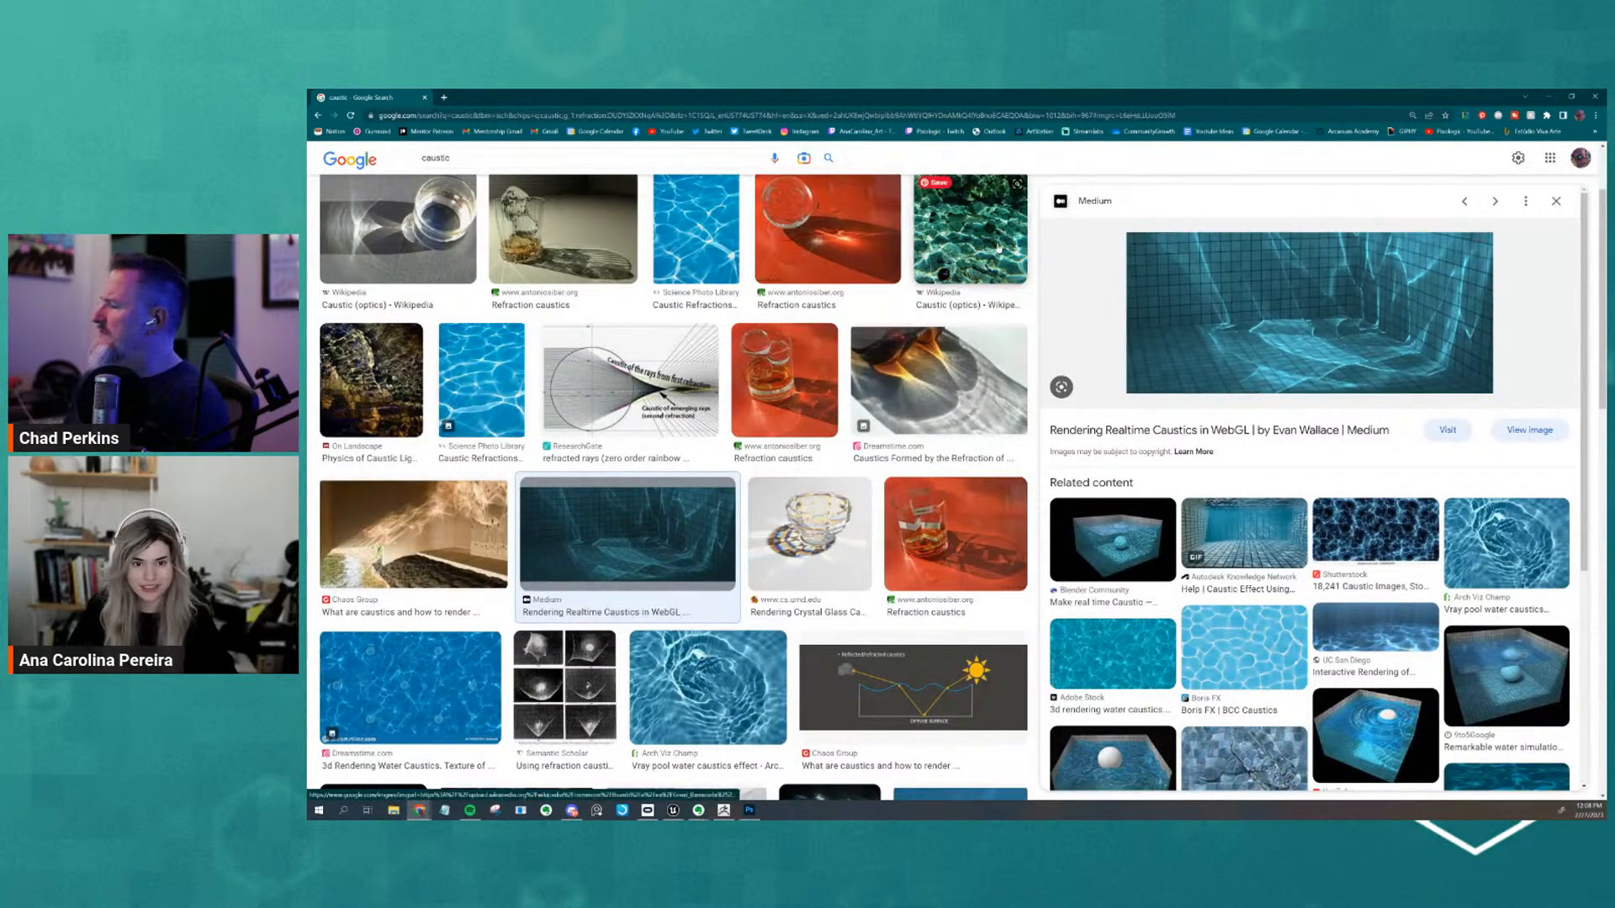
{"action": "left_click", "coordinate": [1113, 572]}
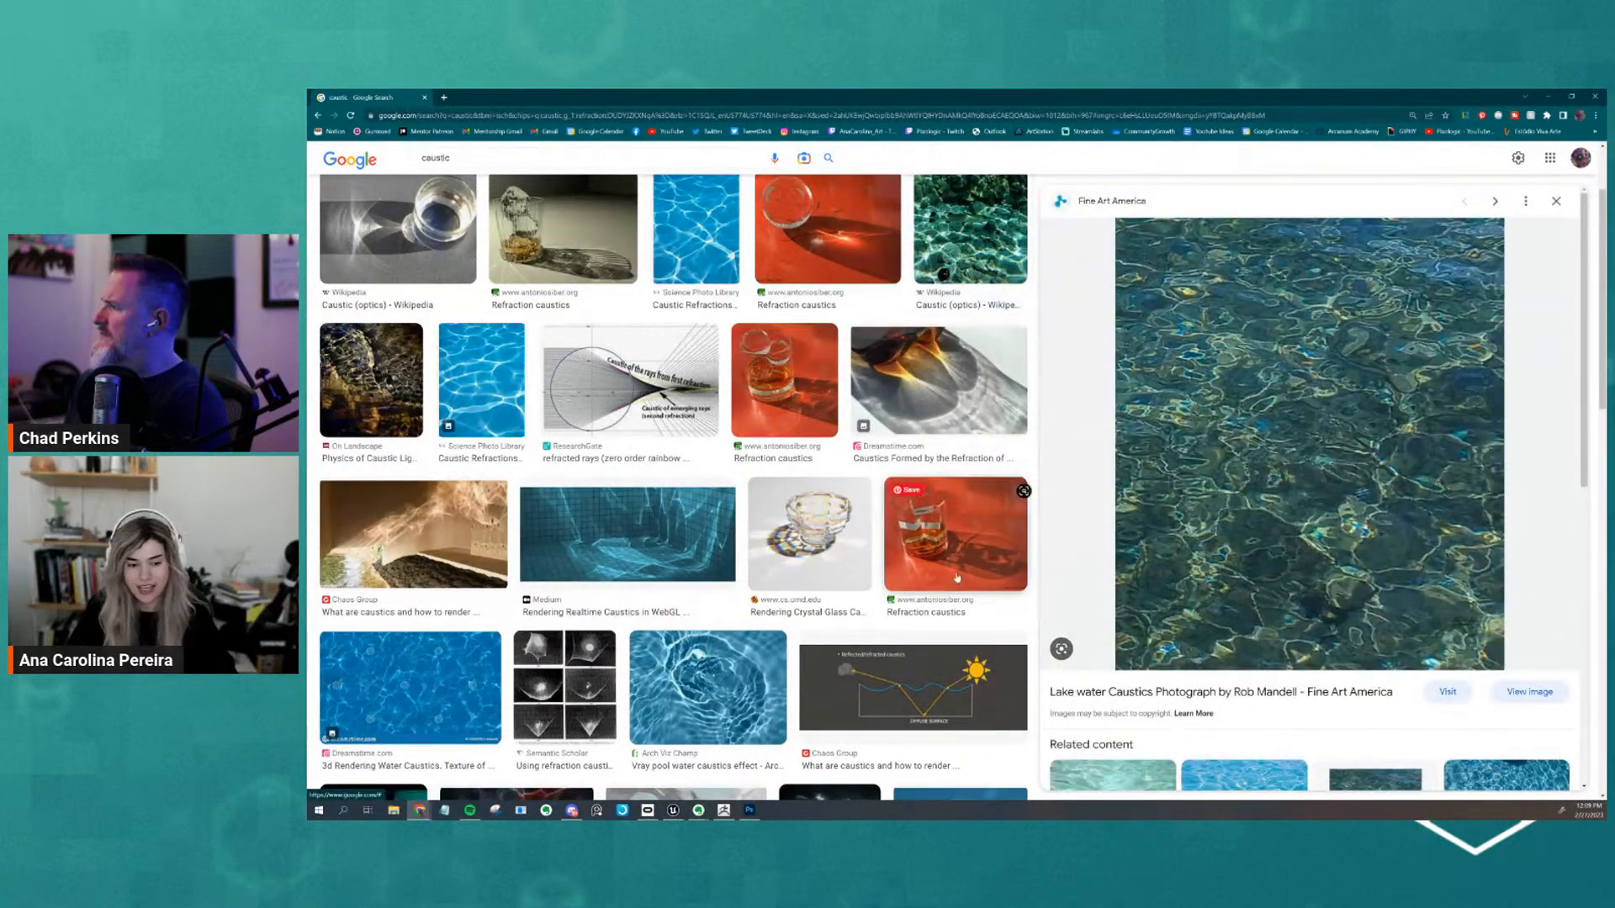
Preview the Blender Artists caustic refraction wallpaper and the related black Shutterstock caustic texture
{"action": "scroll", "coordinate": [685, 588], "scroll_direction": "down", "scroll_amount": 3}
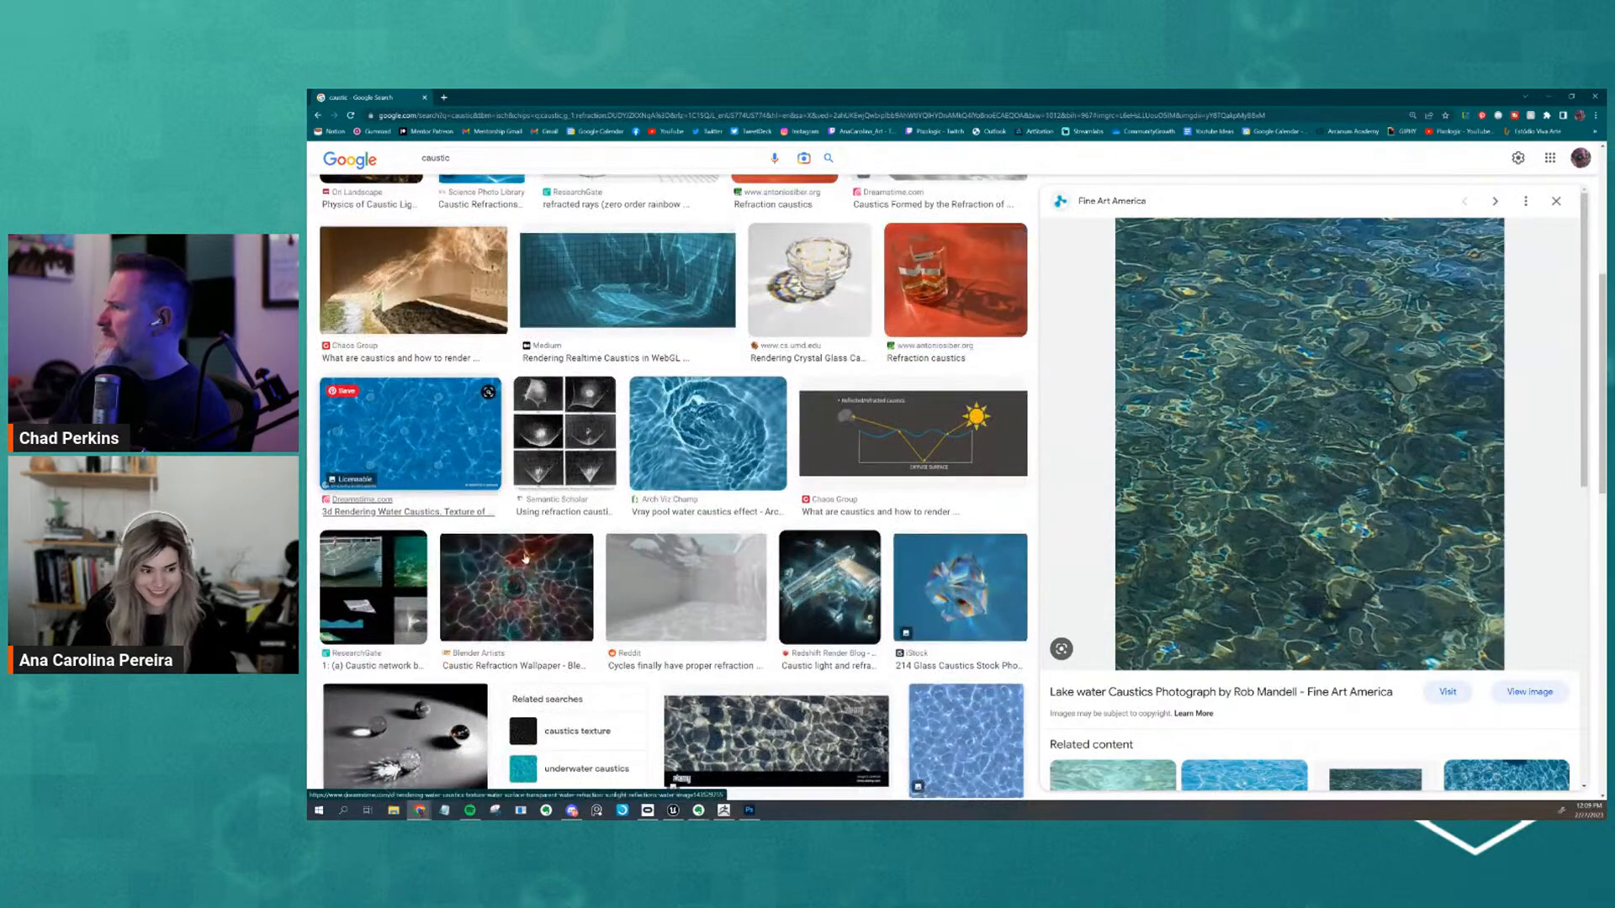
{"action": "left_click", "coordinate": [552, 597]}
{"action": "scroll", "coordinate": [553, 597], "scroll_direction": "down", "scroll_amount": 2}
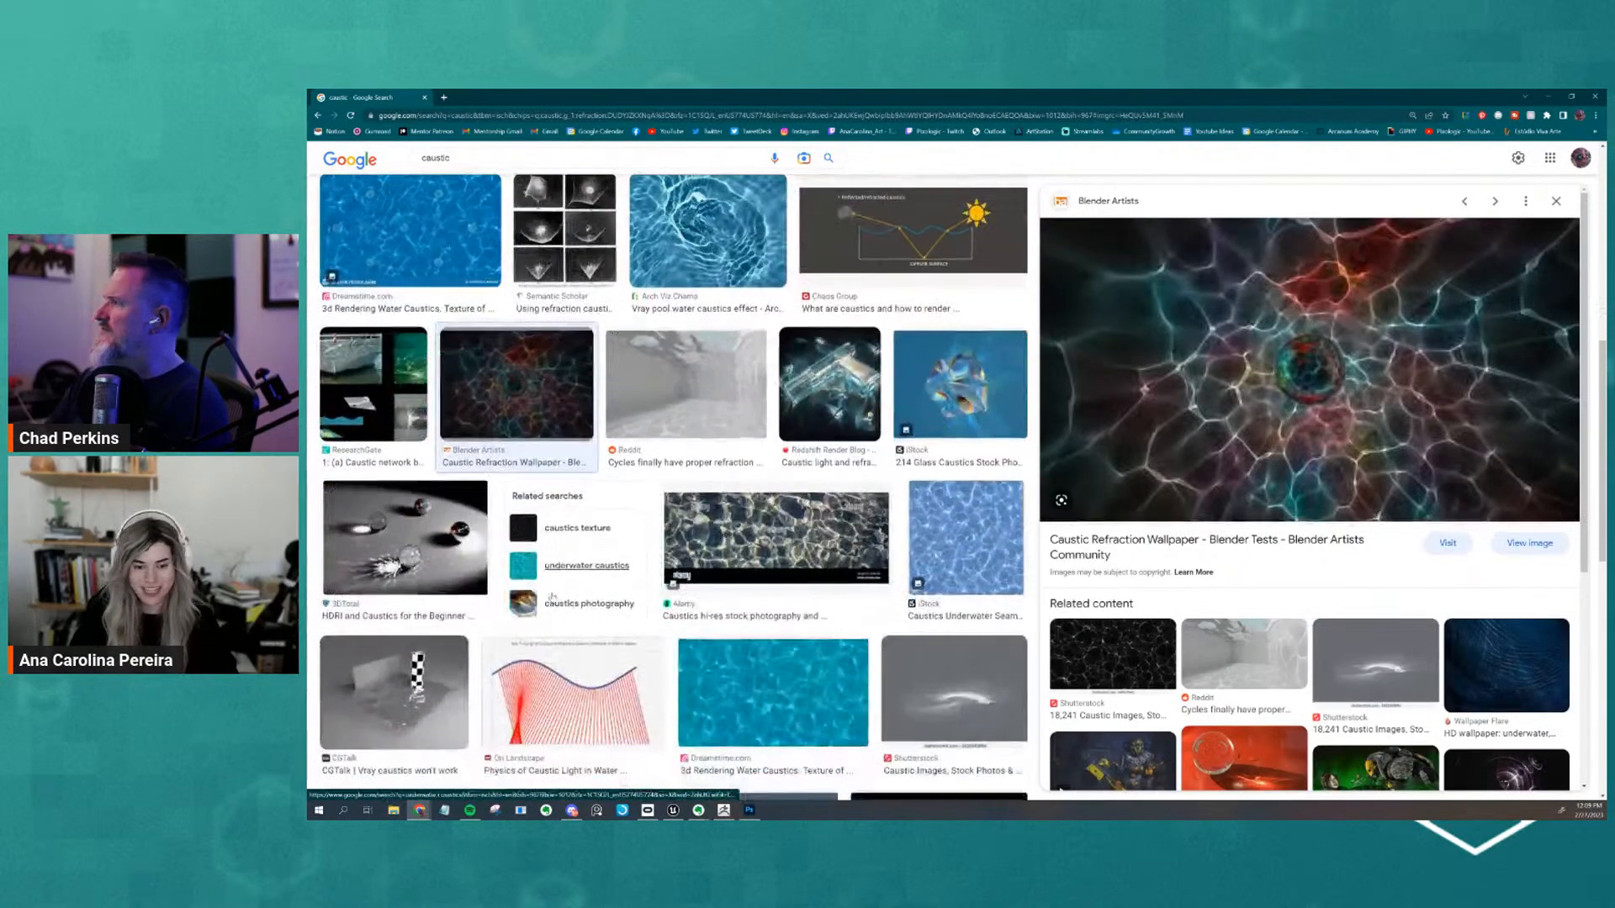
{"action": "left_click", "coordinate": [1130, 661]}
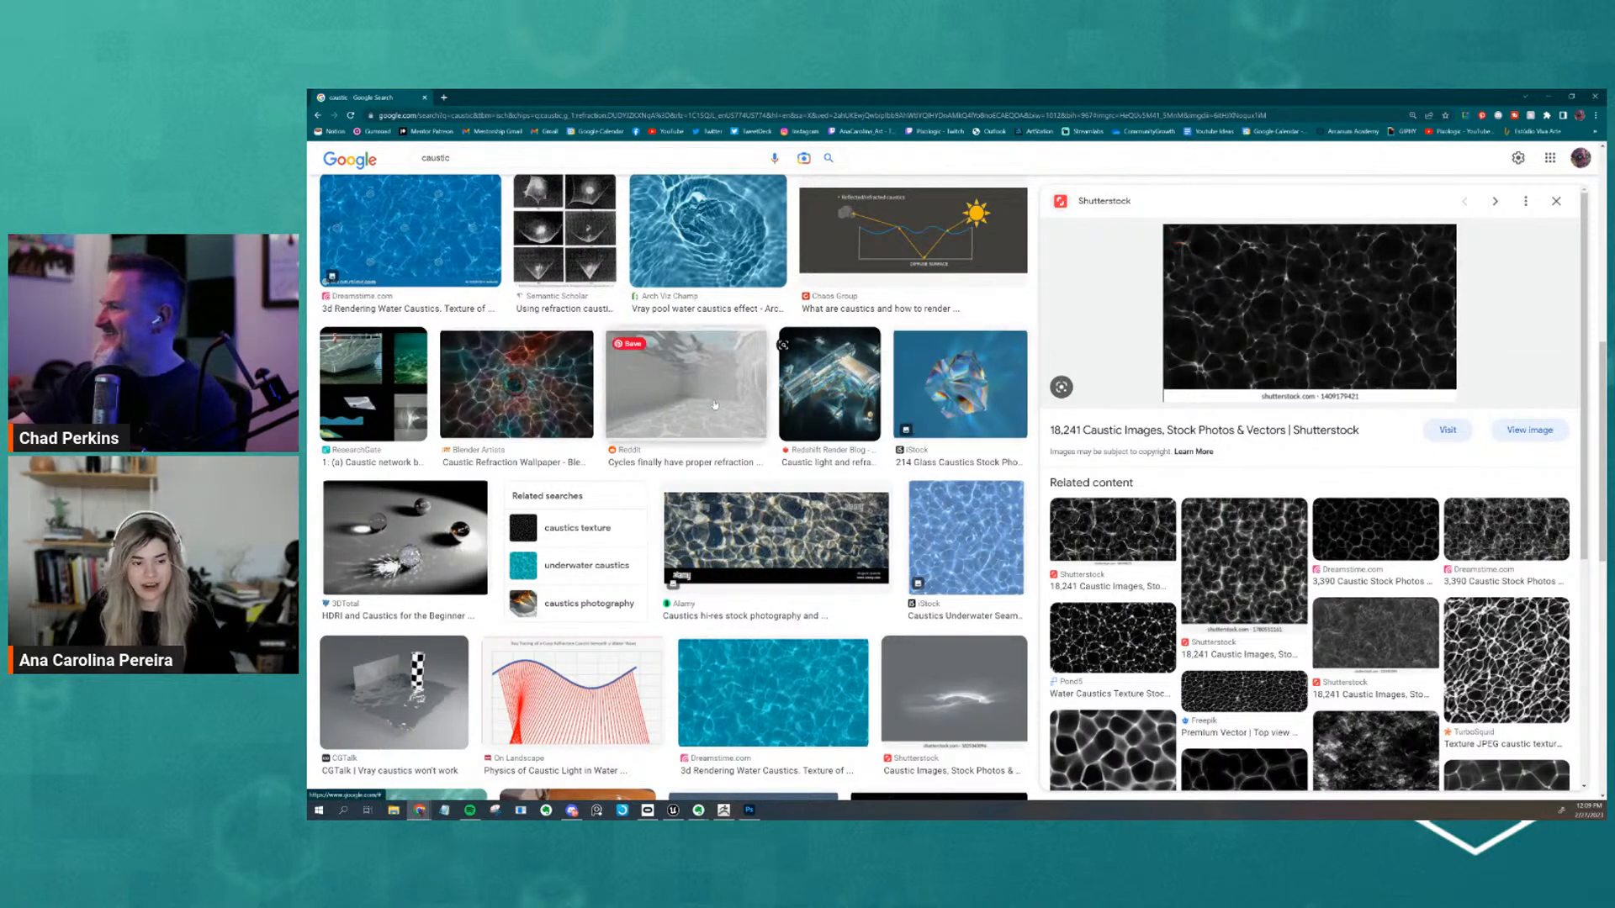
Preview the Reddit Cycles caustics render and the iStock and Dreamstime water textures, then return to the Unreal Engine dragon scene
{"action": "left_click", "coordinate": [715, 405]}
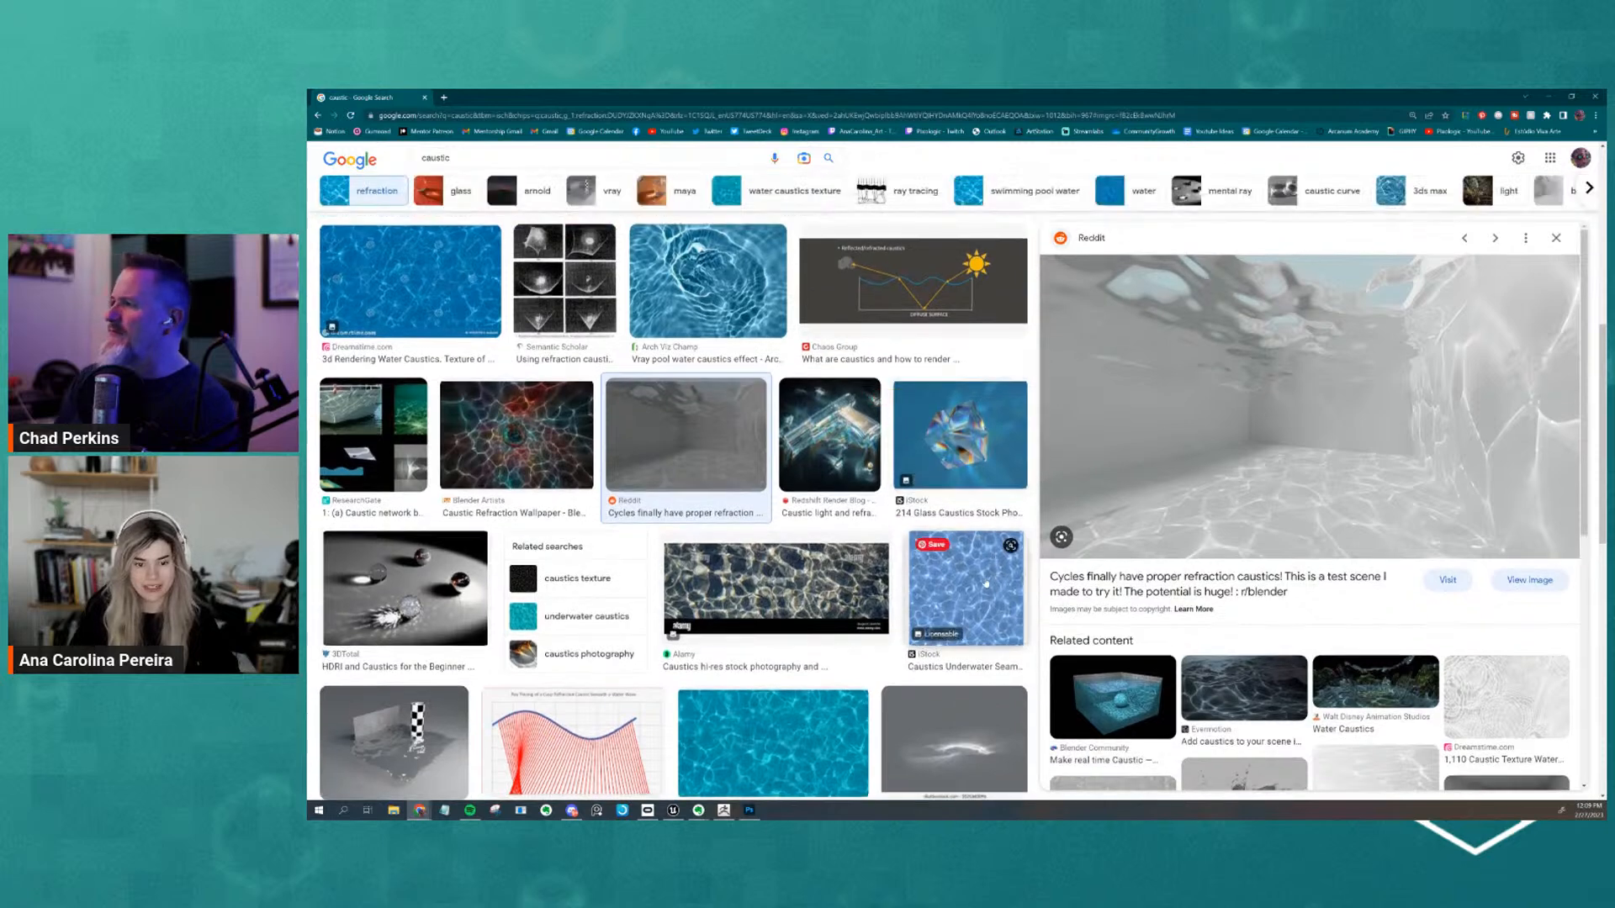
{"action": "left_click", "coordinate": [1002, 581]}
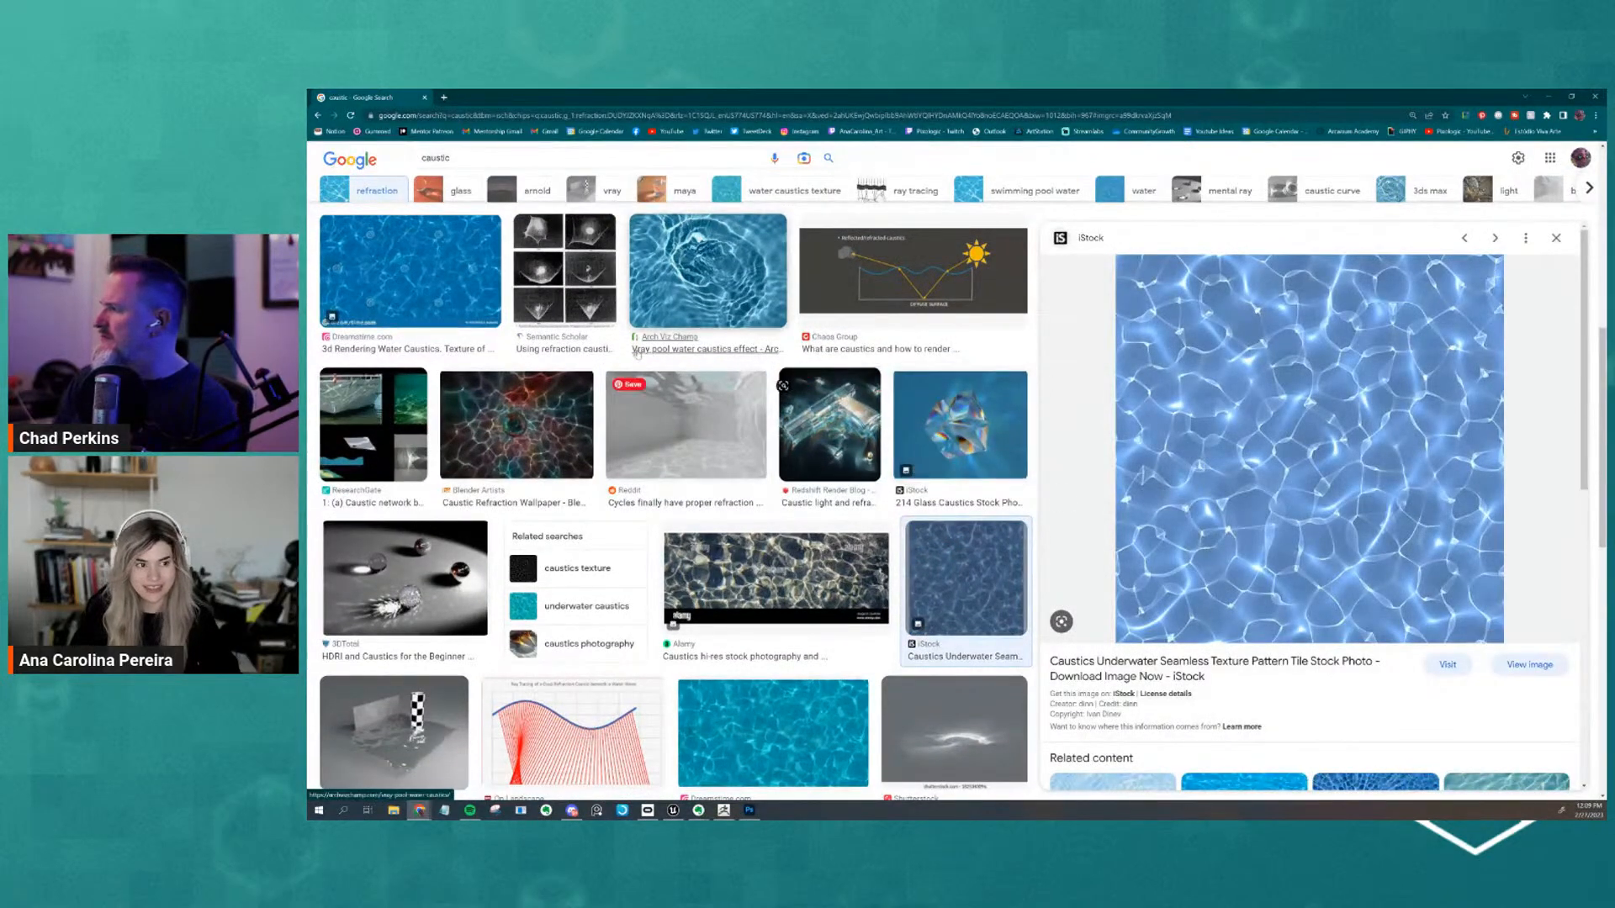
{"action": "left_click", "coordinate": [482, 297]}
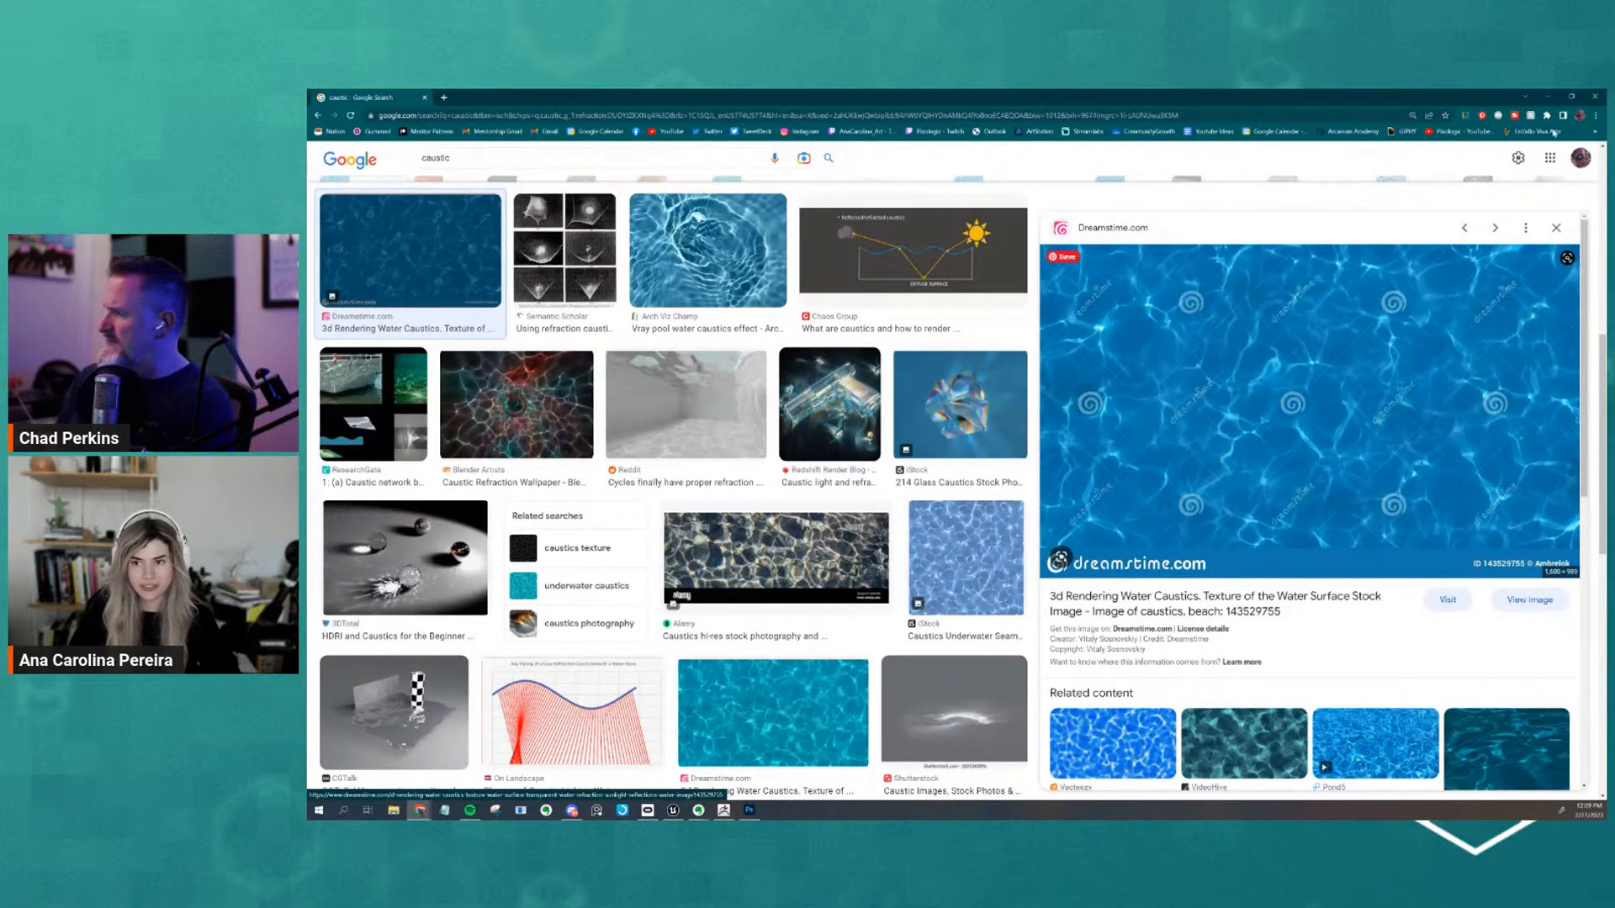
{"action": "left_click", "coordinate": [1546, 95]}
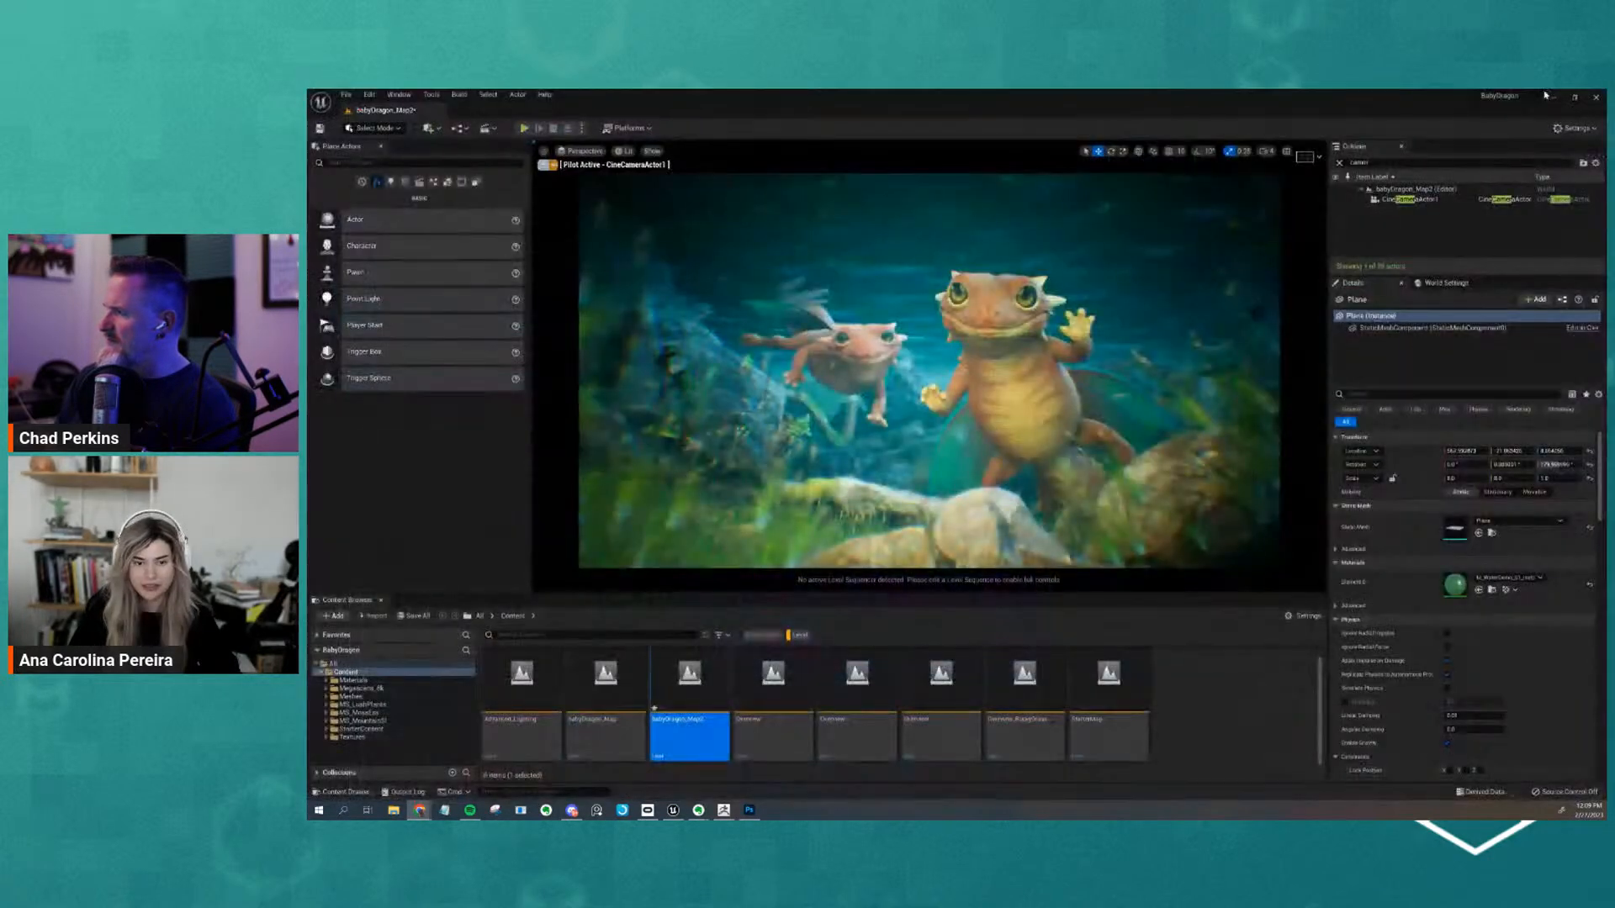
{"action": "left_click", "coordinate": [1198, 393]}
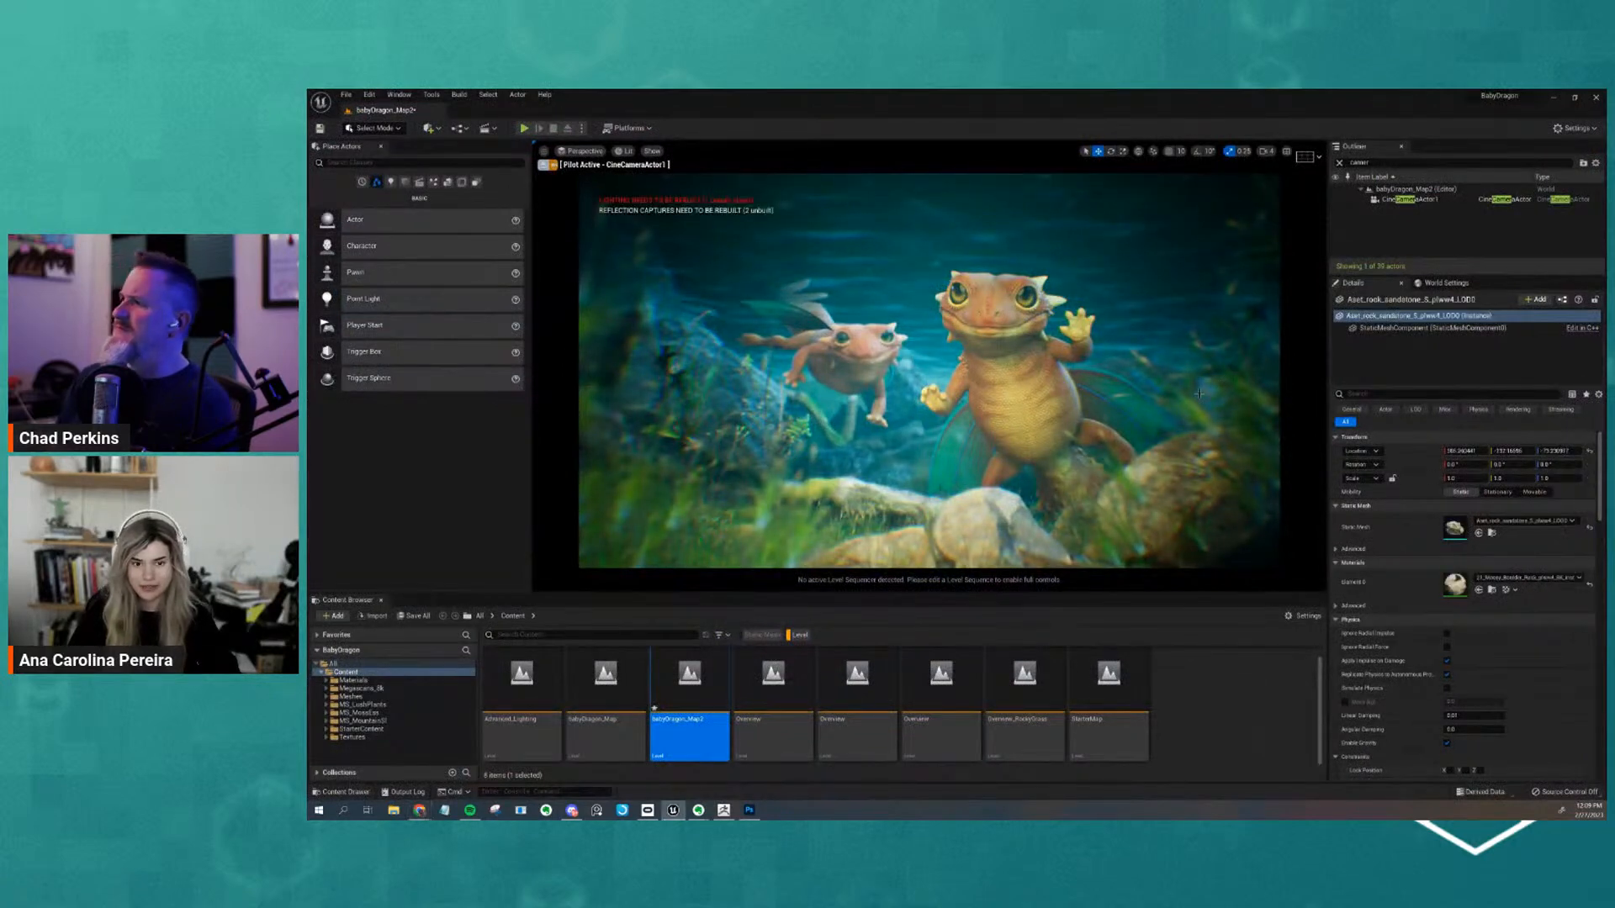
Switch to Photoshop and create a new document with a width and height of 1024 pixels
{"action": "left_click", "coordinate": [749, 809]}
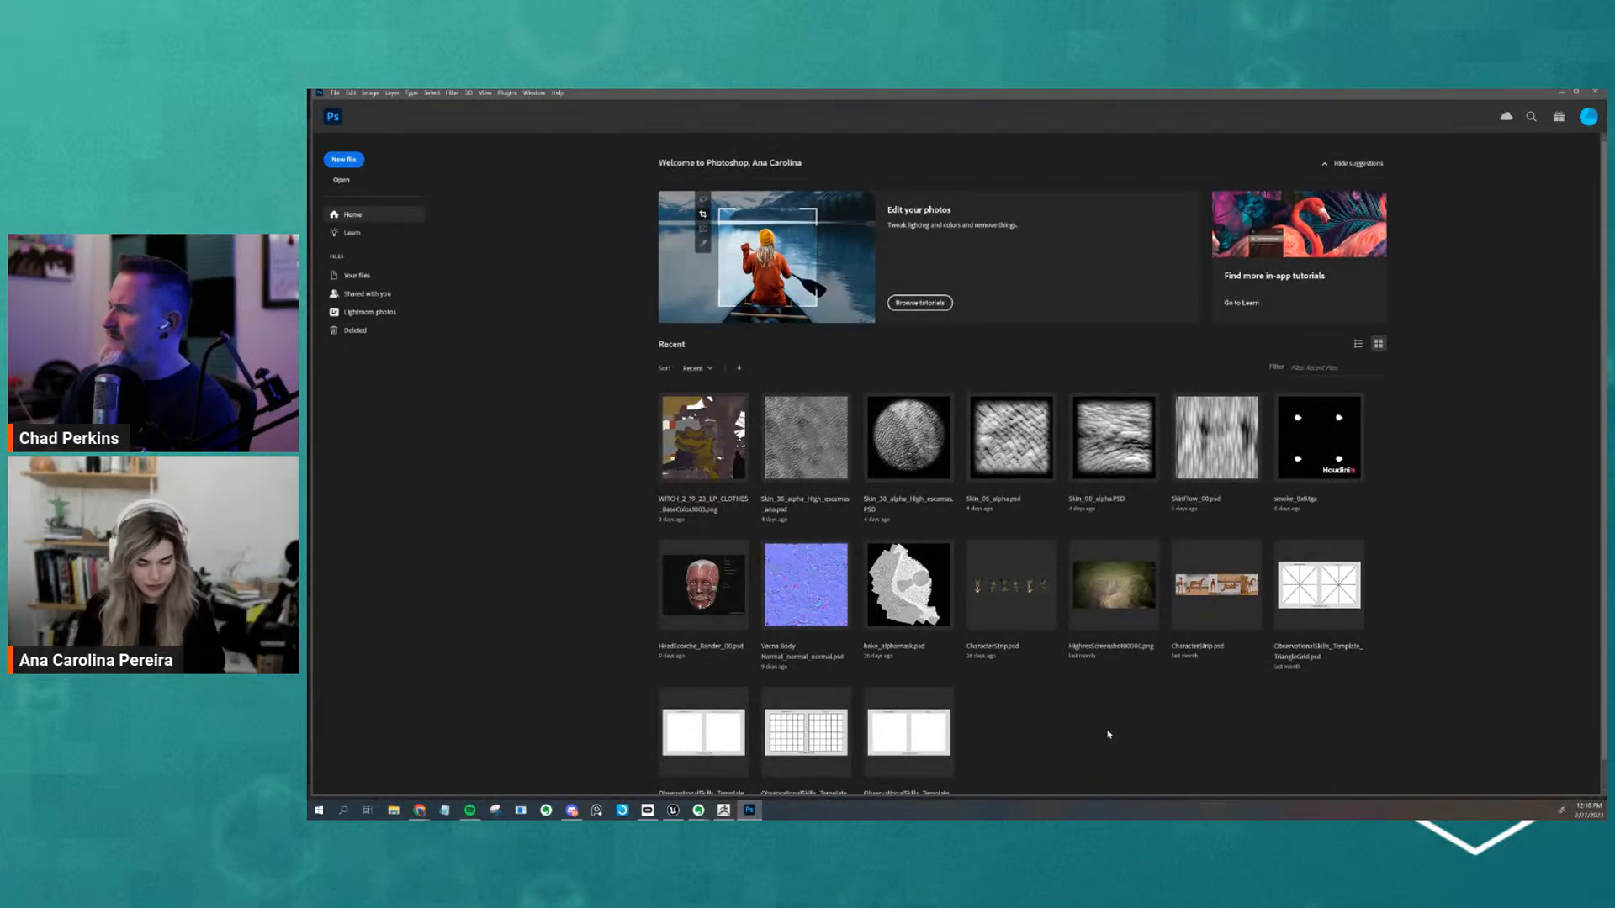
{"action": "key", "text": "ctrl+n"}
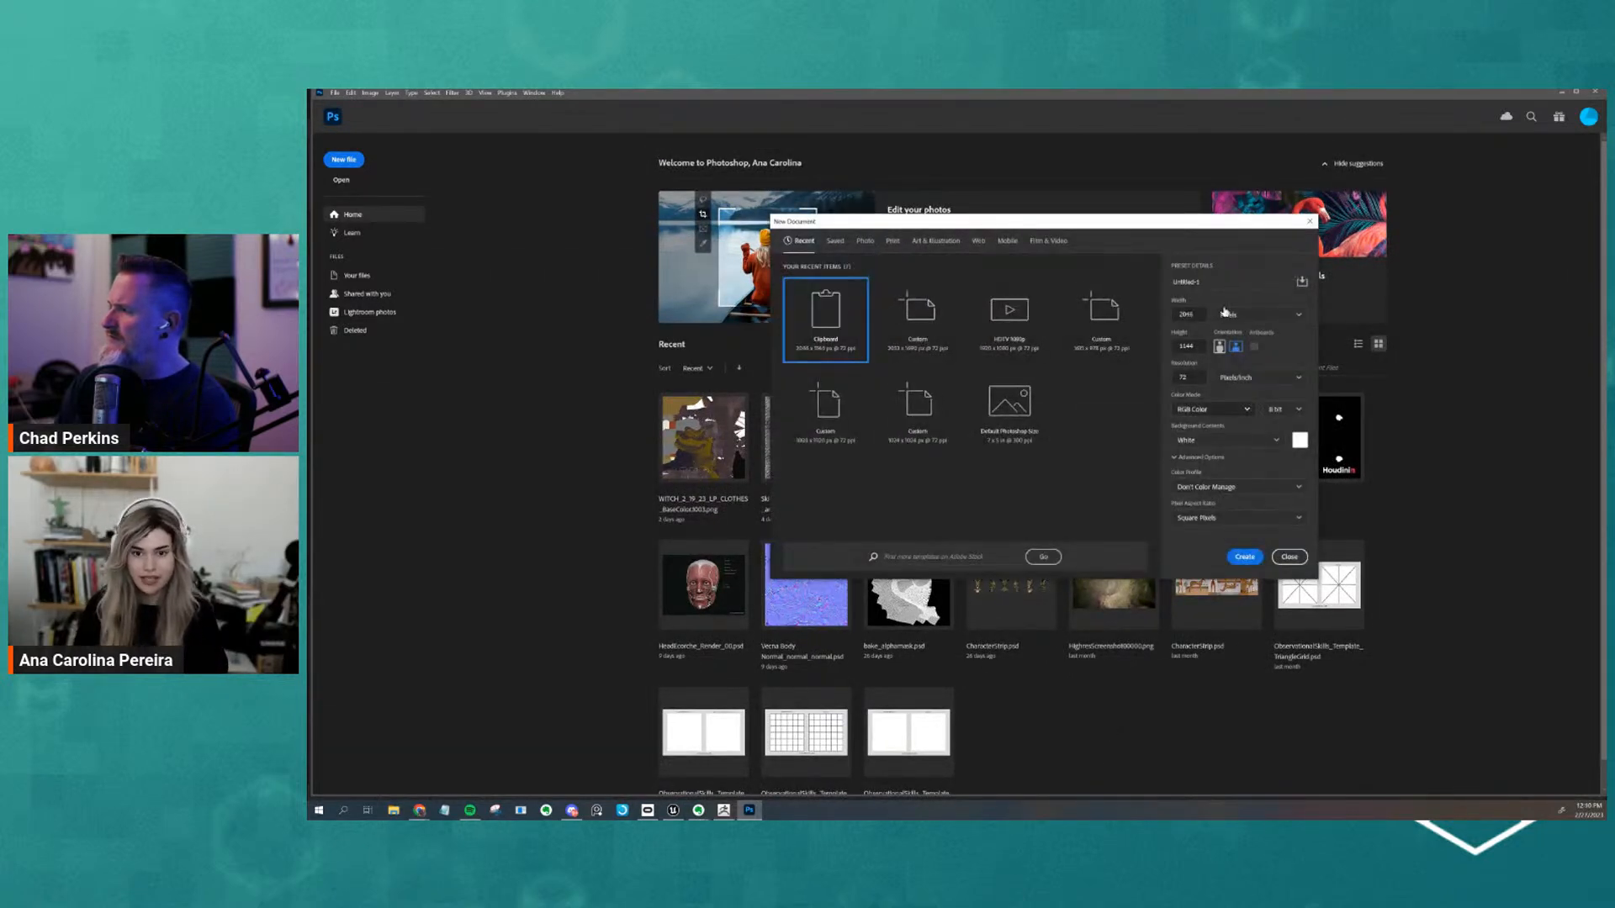
{"action": "left_click_drag", "start_coordinate": [1194, 314], "coordinate": [1173, 315]}
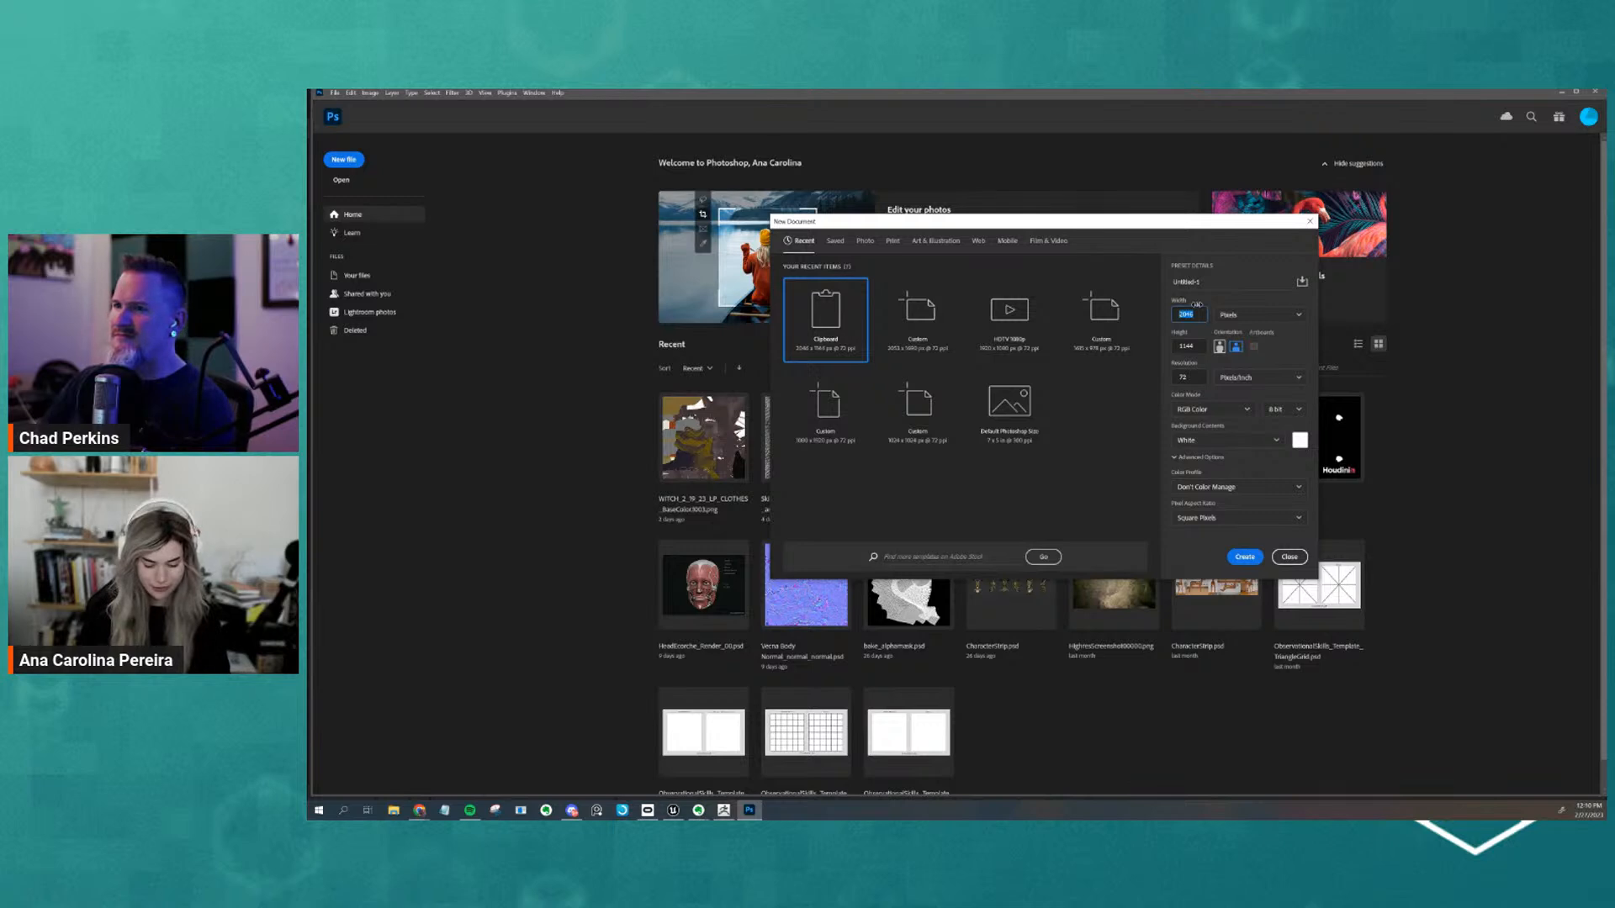
{"action": "type", "text": "1024"}
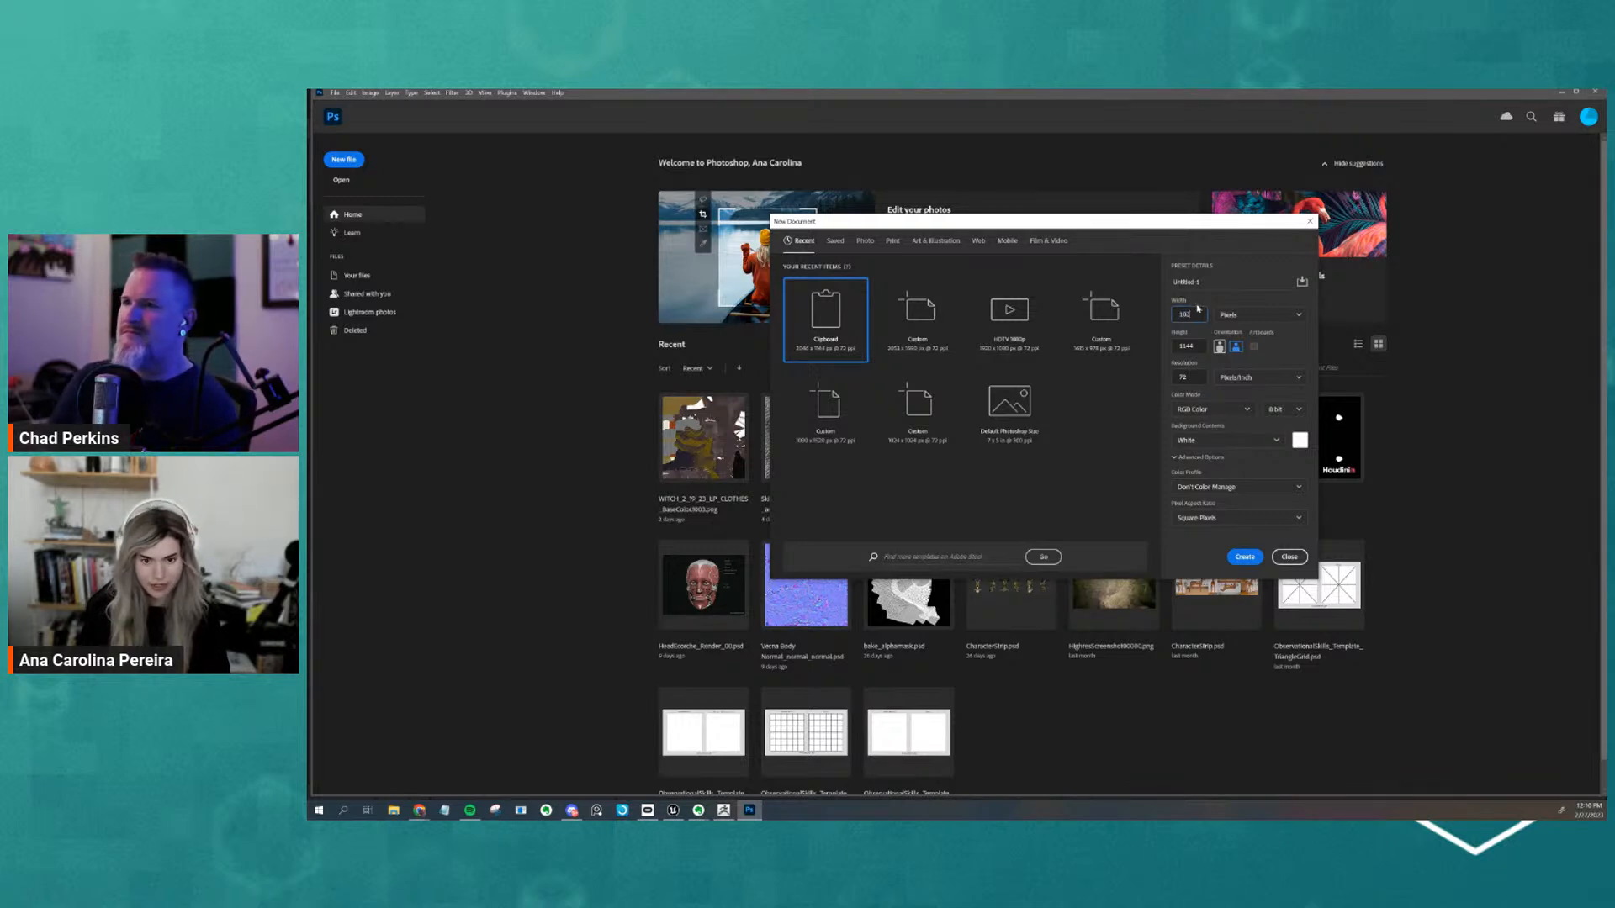
{"action": "left_click", "coordinate": [1195, 346]}
{"action": "double_click", "coordinate": [1194, 346]}
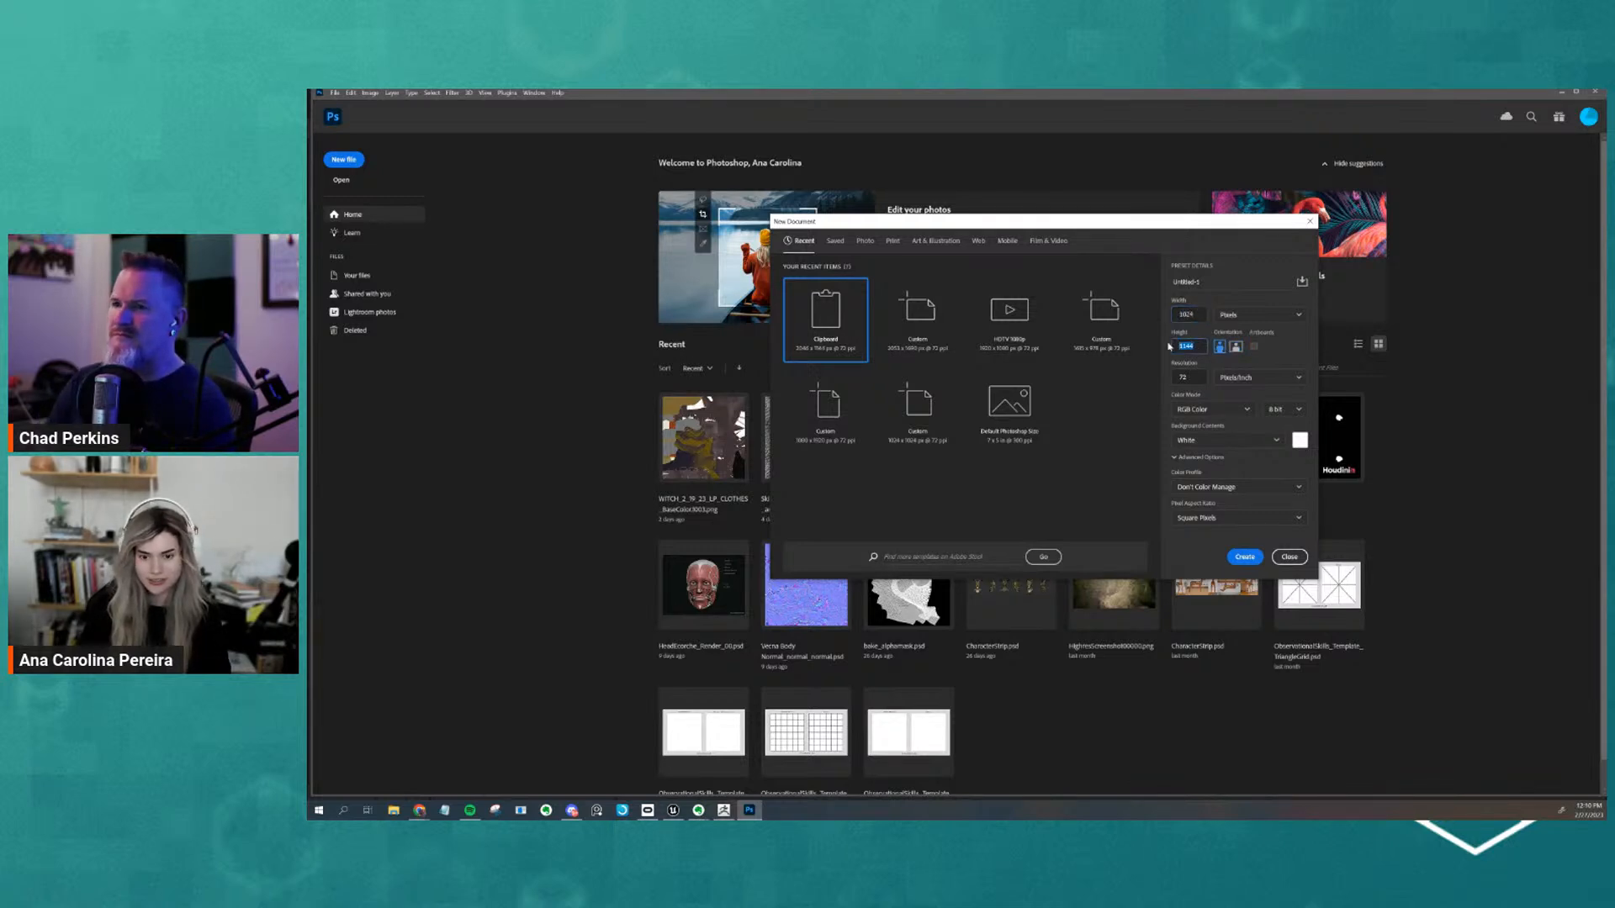
{"action": "type", "text": "1"}
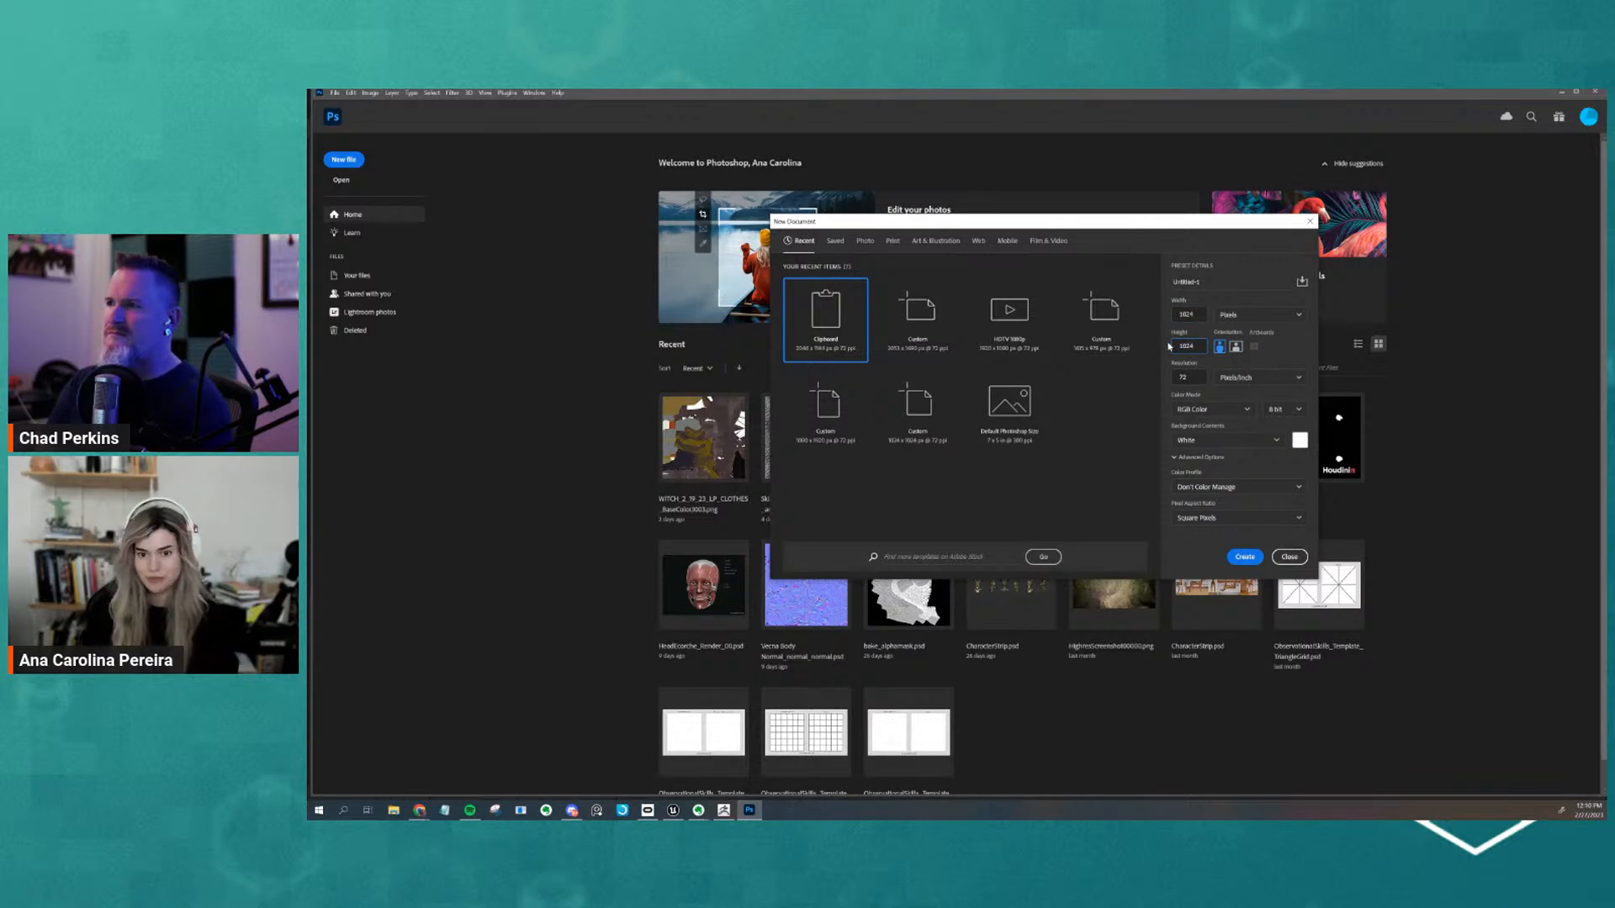
{"action": "left_click", "coordinate": [1252, 558]}
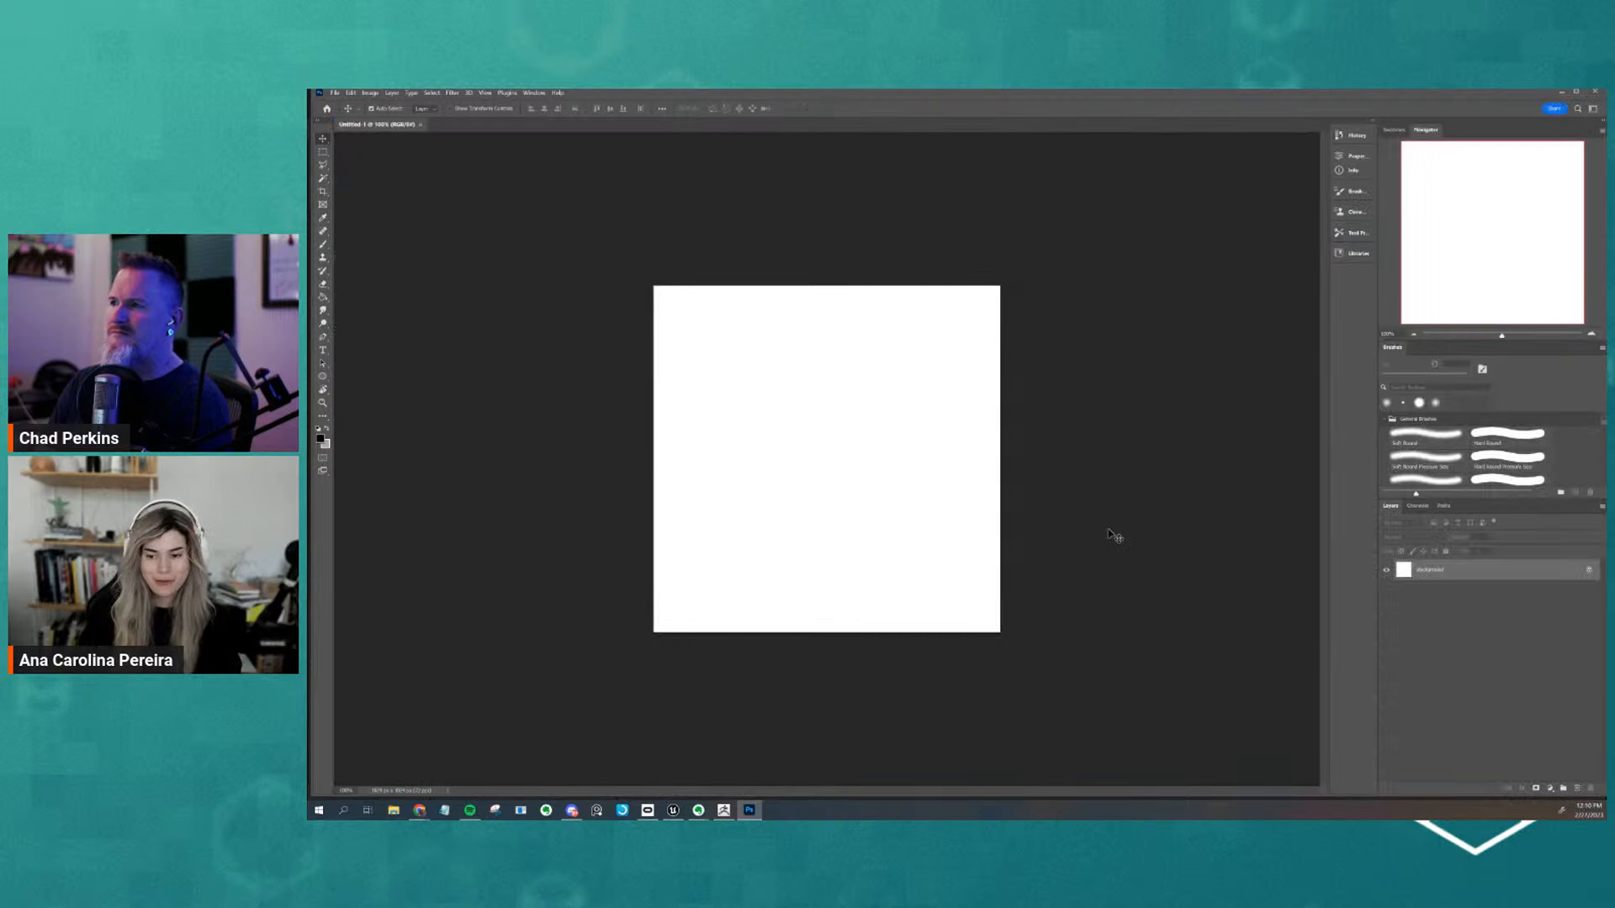
Add a new layer above the white background and fill it with black using the Paint Bucket tool
{"action": "key", "text": "ctrl+shift+n"}
{"action": "key", "text": "Return"}
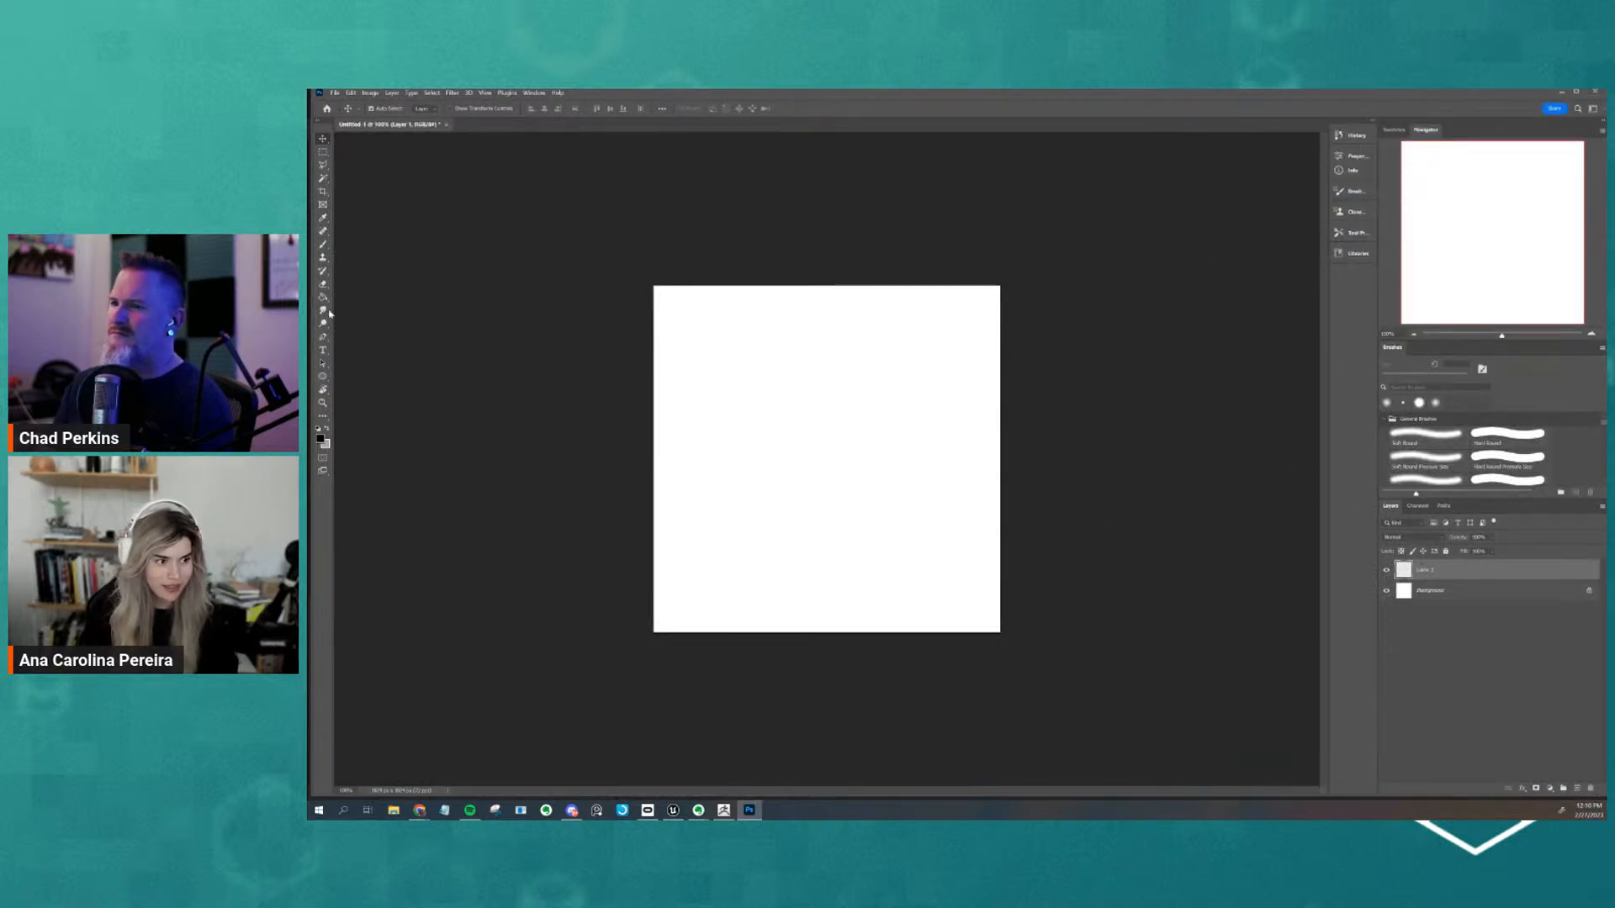
{"action": "key", "text": "g"}
{"action": "left_click", "coordinate": [671, 396]}
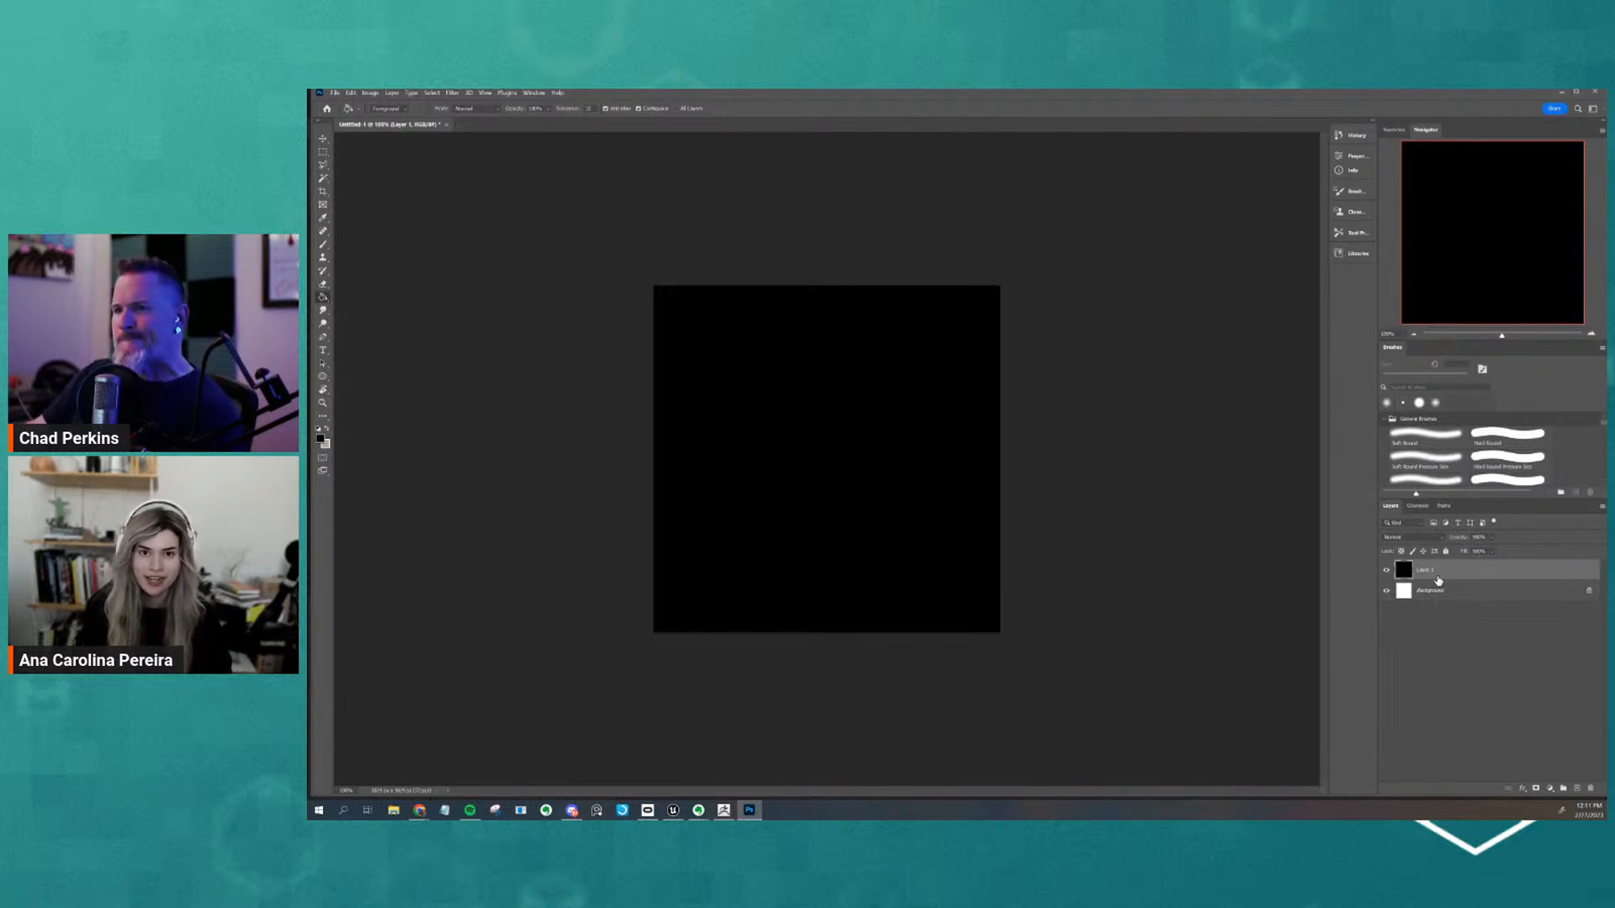
{"action": "left_click", "coordinate": [1409, 636]}
{"action": "left_click", "coordinate": [322, 139]}
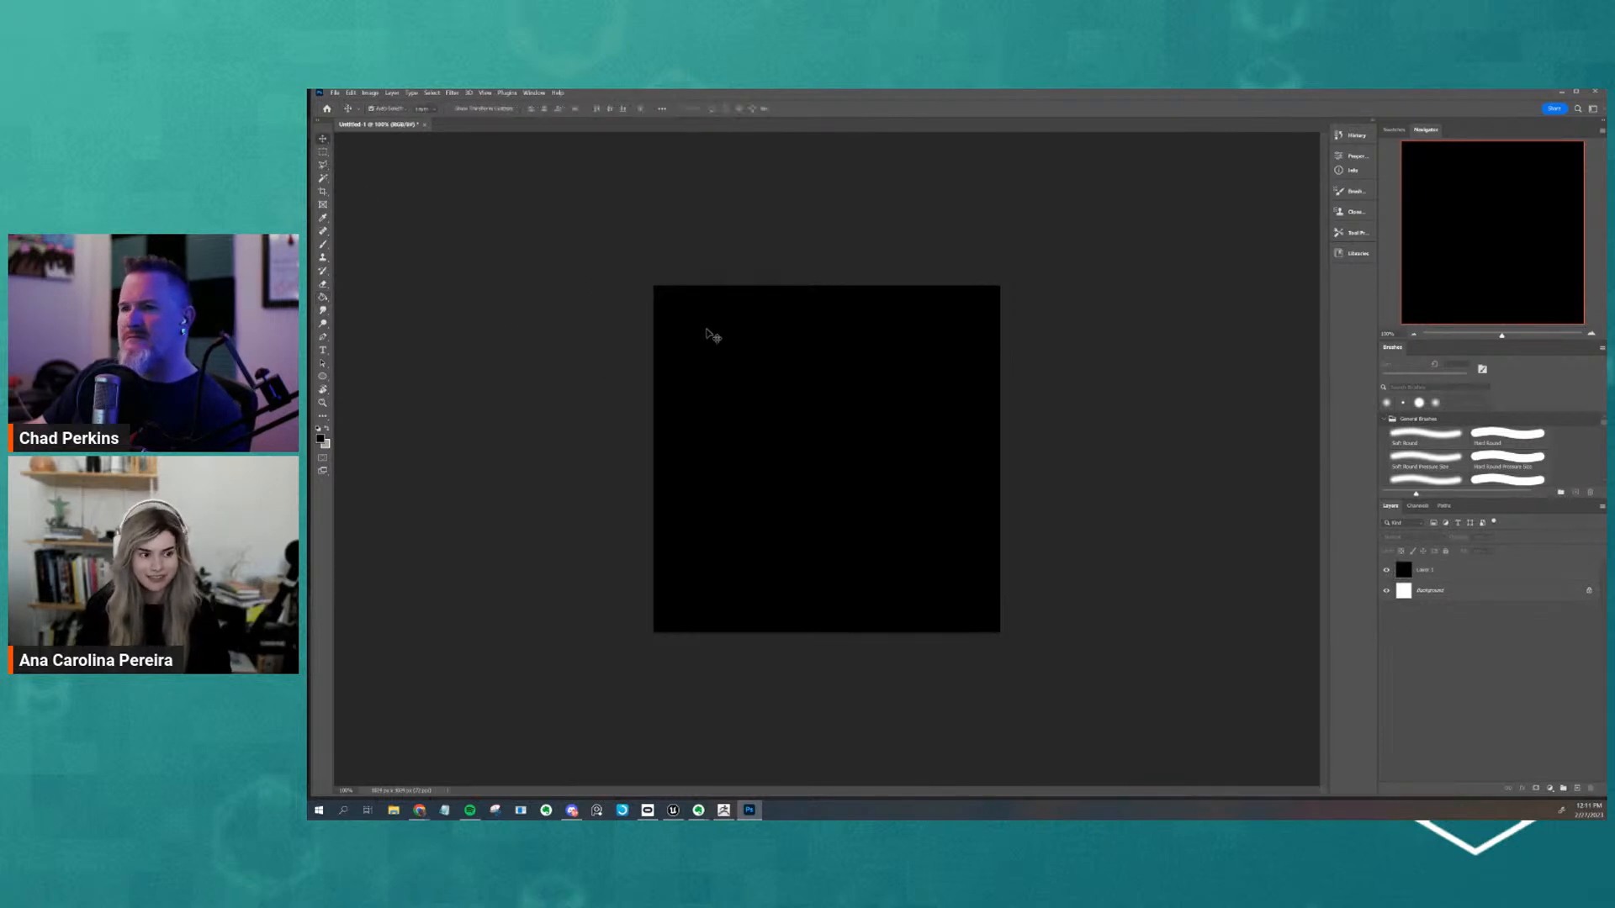
{"action": "key", "text": "ctrl+plus"}
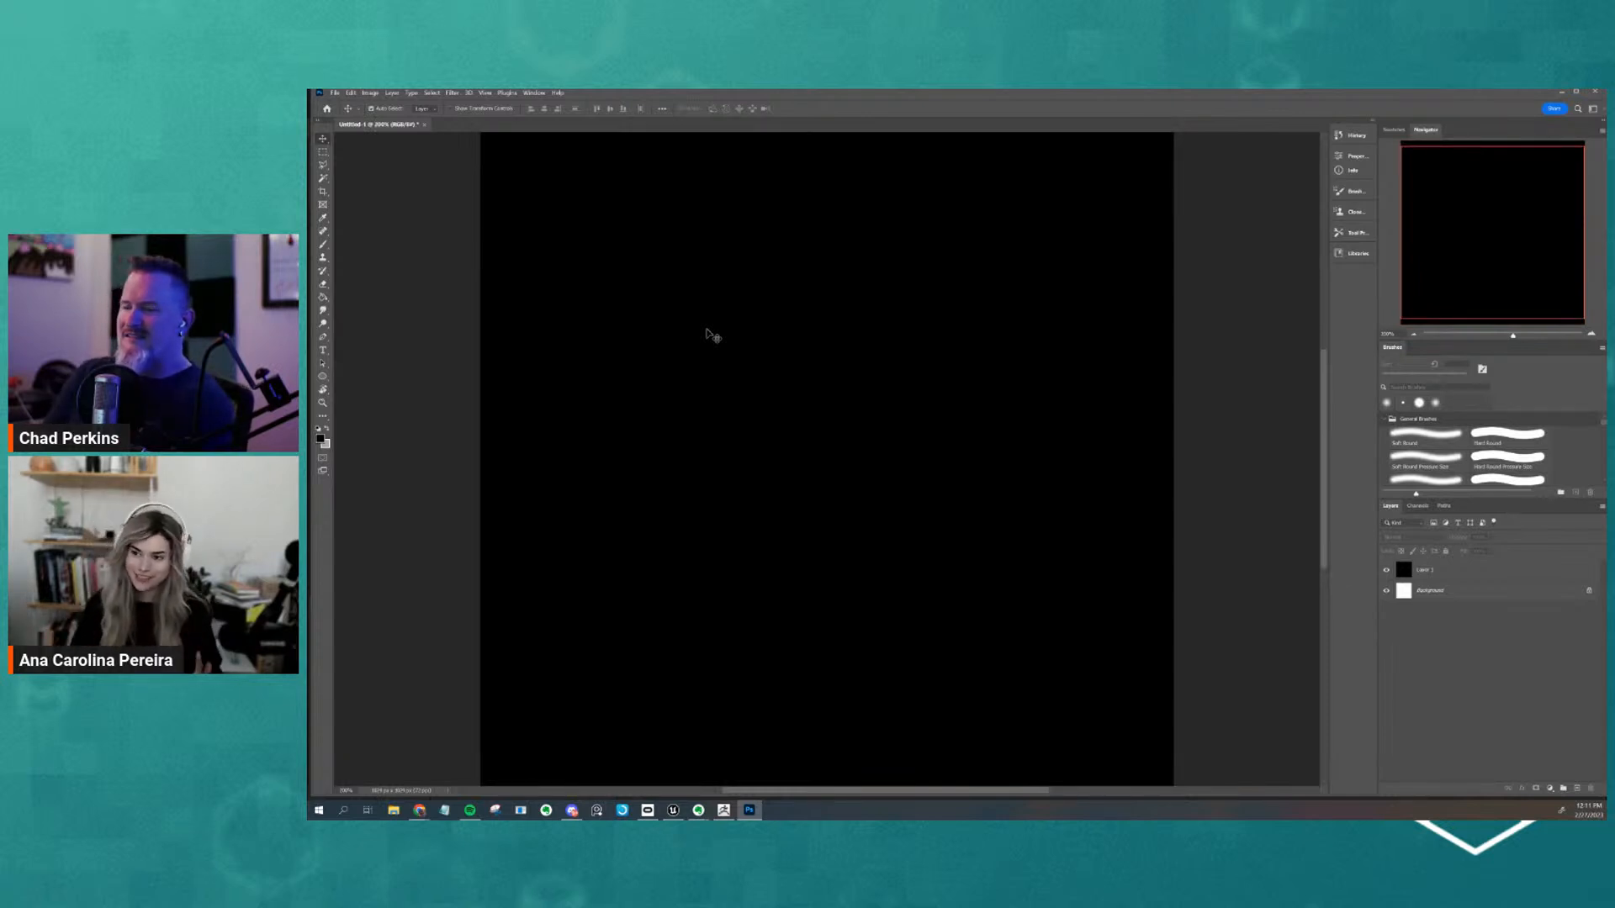
{"action": "key", "text": "ctrl+minus"}
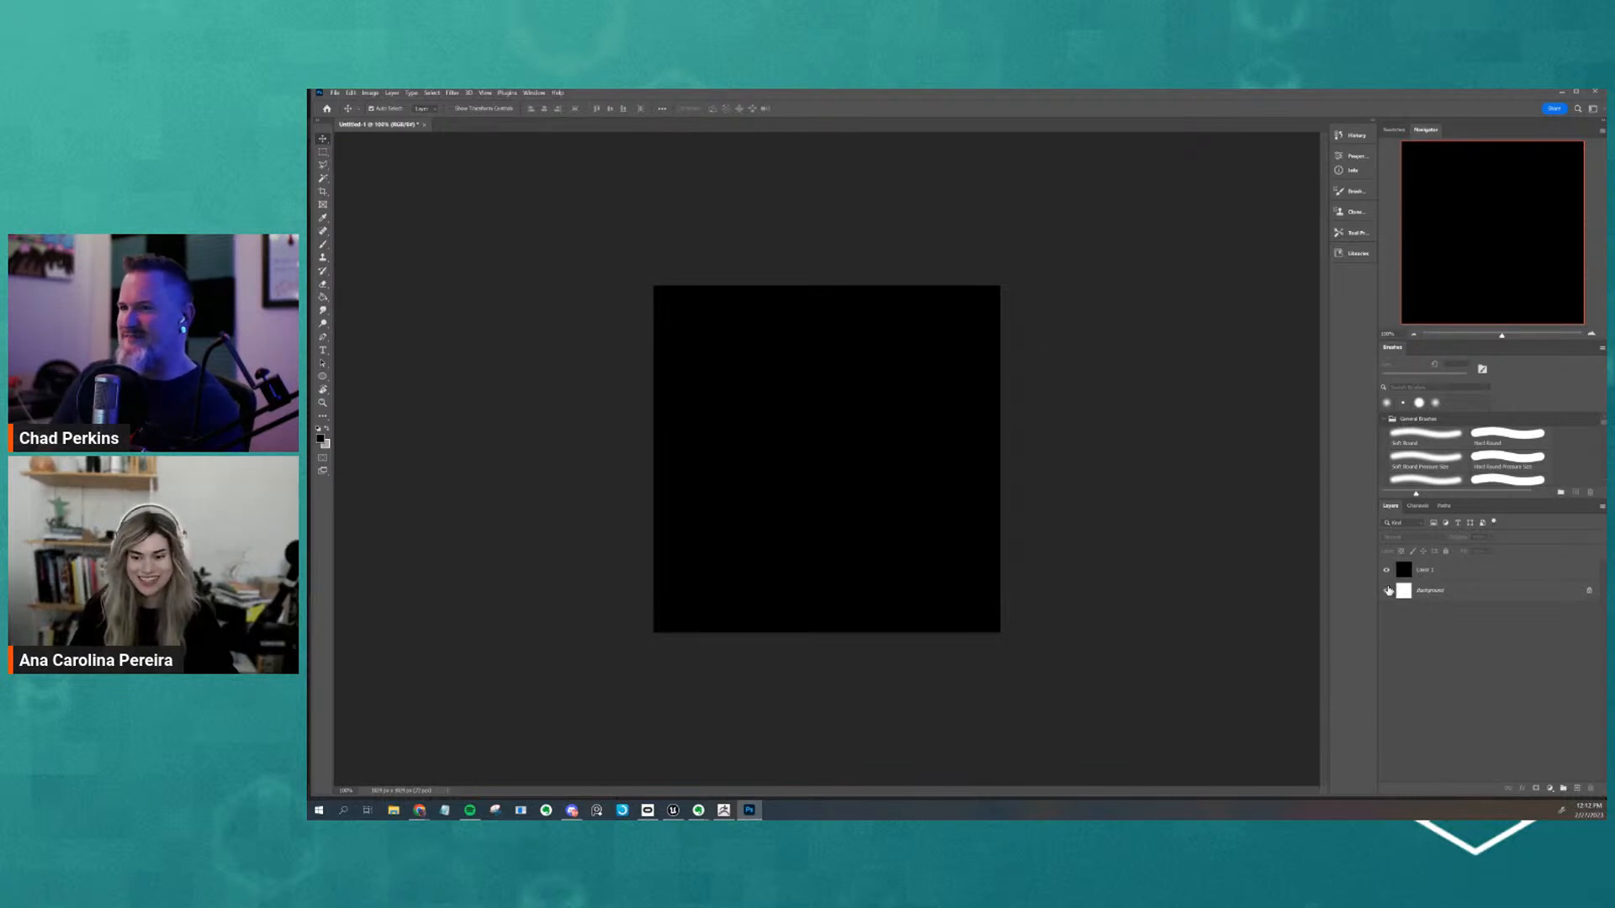
Add a new empty layer with default settings directly above the black layer
{"action": "left_click", "coordinate": [1421, 572]}
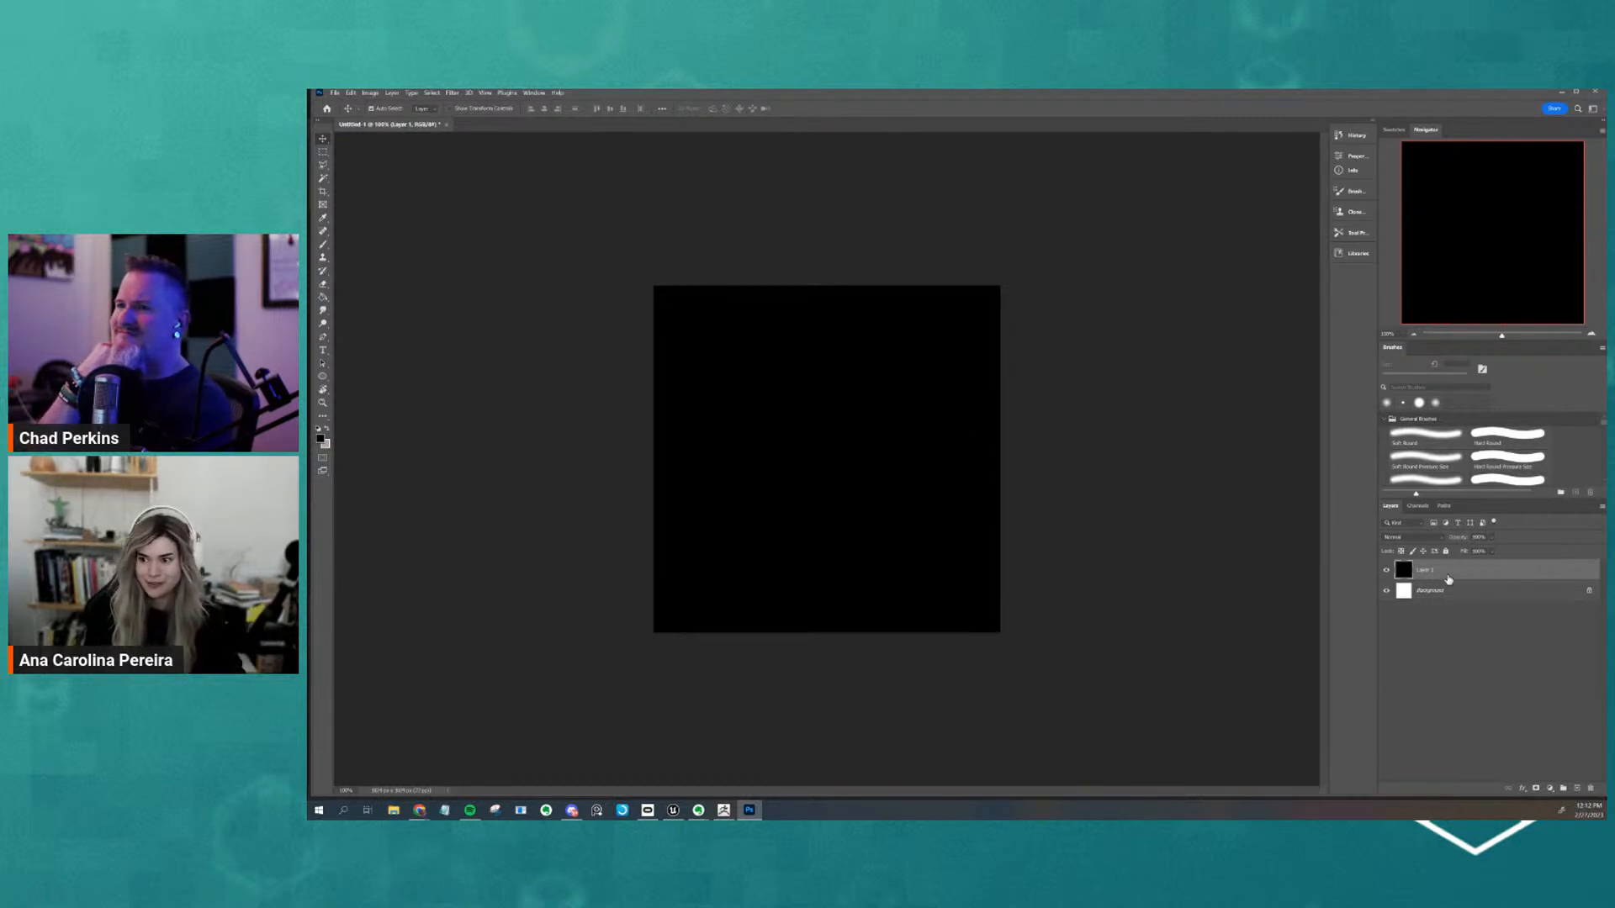
{"action": "key", "text": "ctrl+shift+n"}
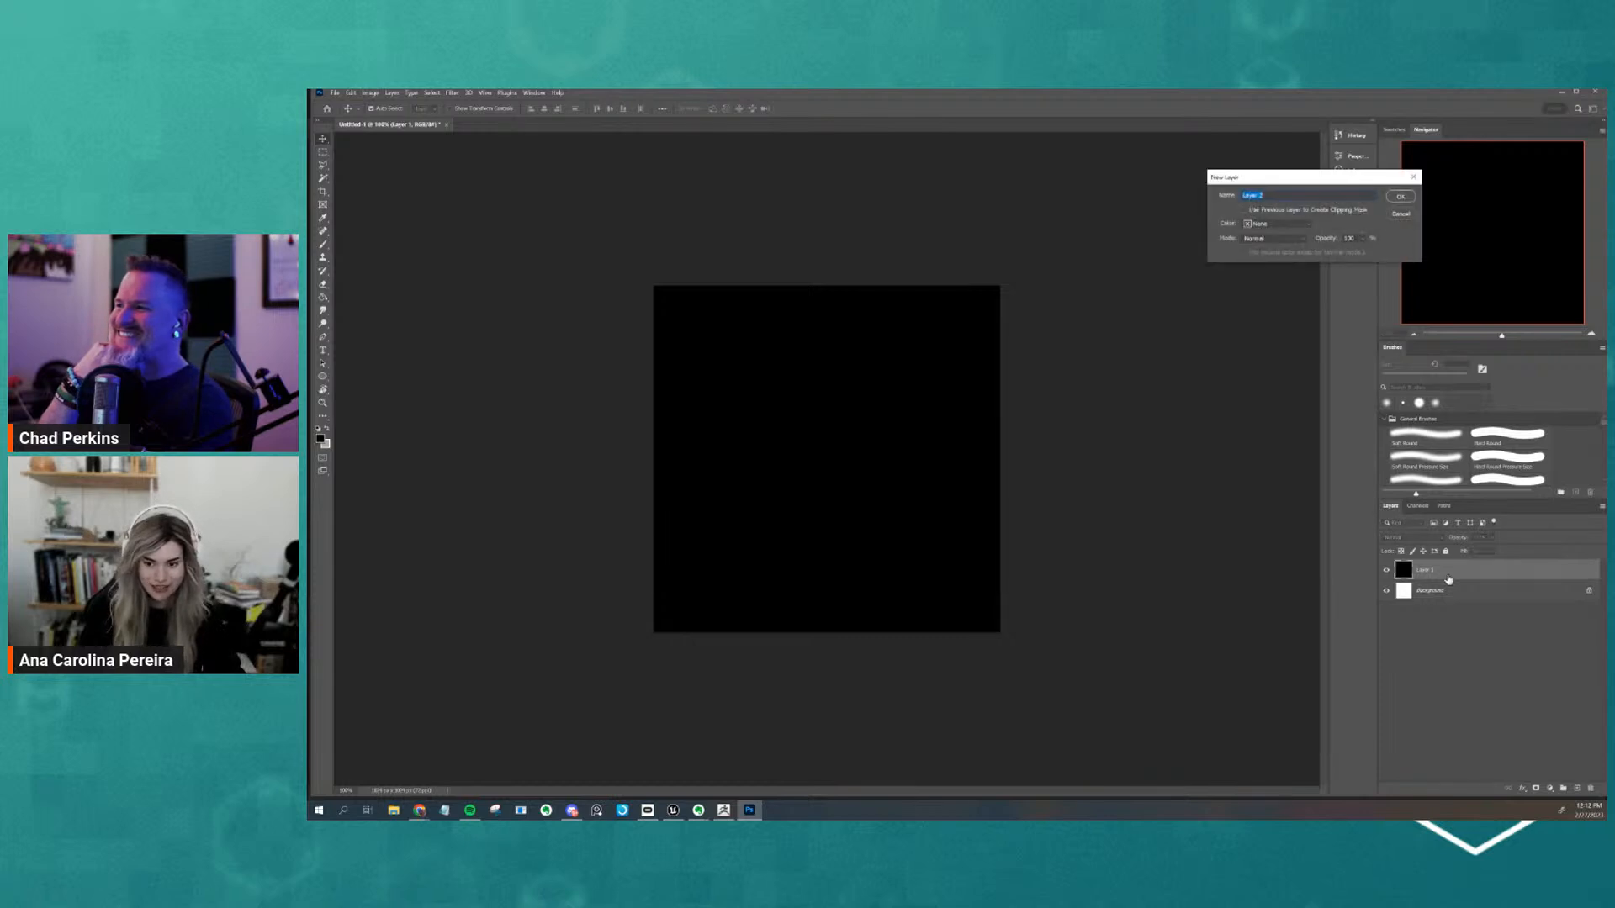
{"action": "key", "text": "Return"}
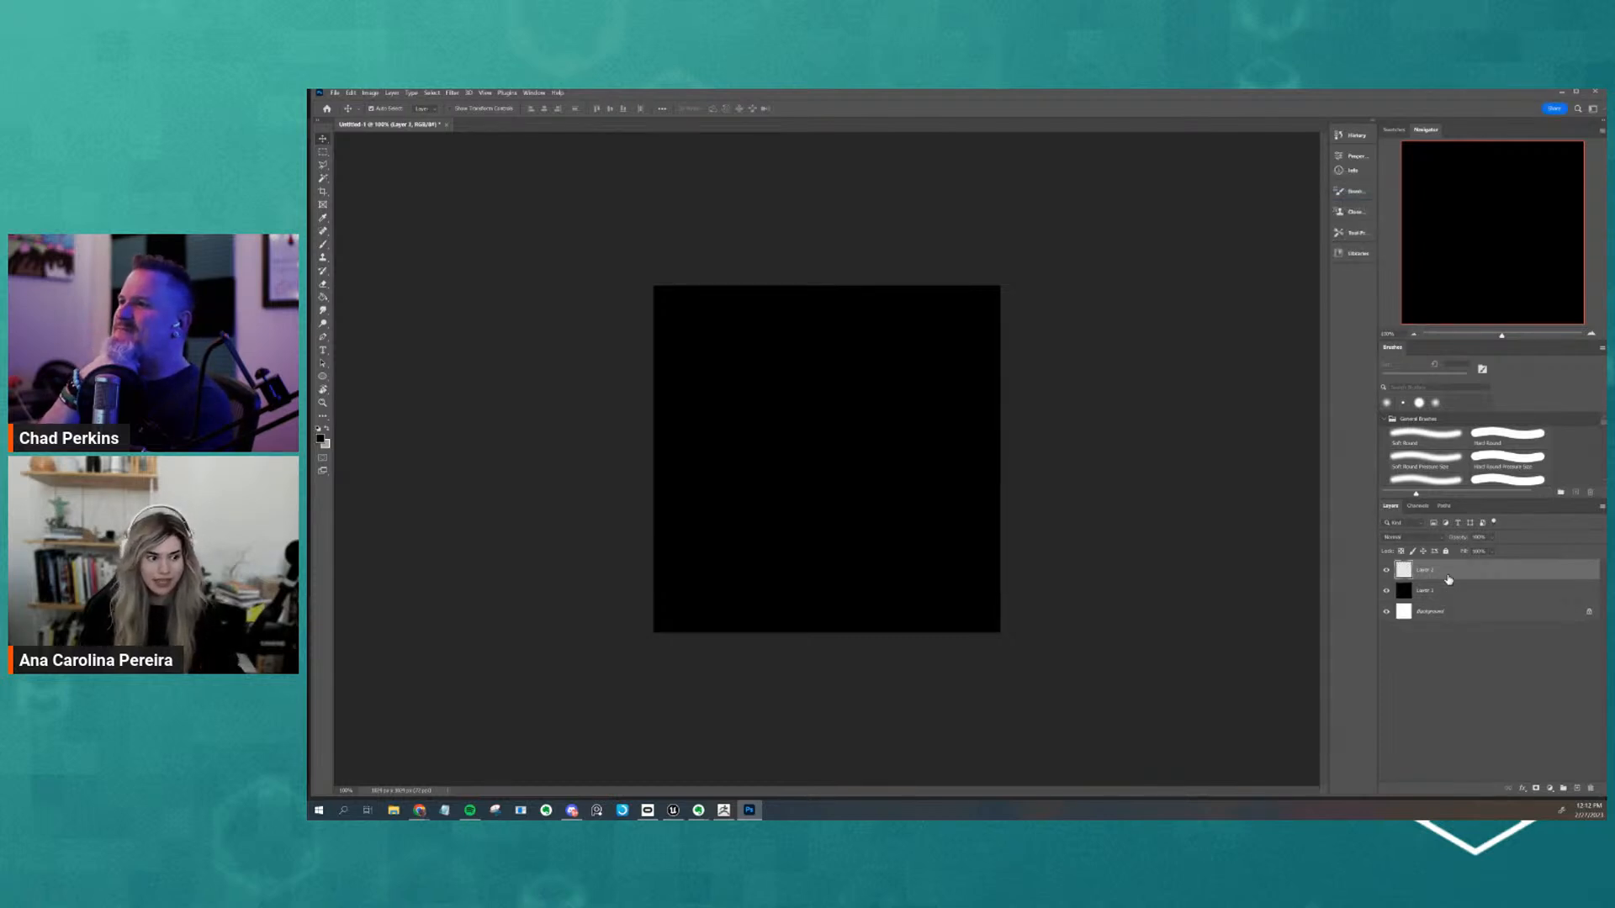
Activate the Brush with white as the foreground color, and move the browser reference window off to the side
{"action": "key", "text": "i"}
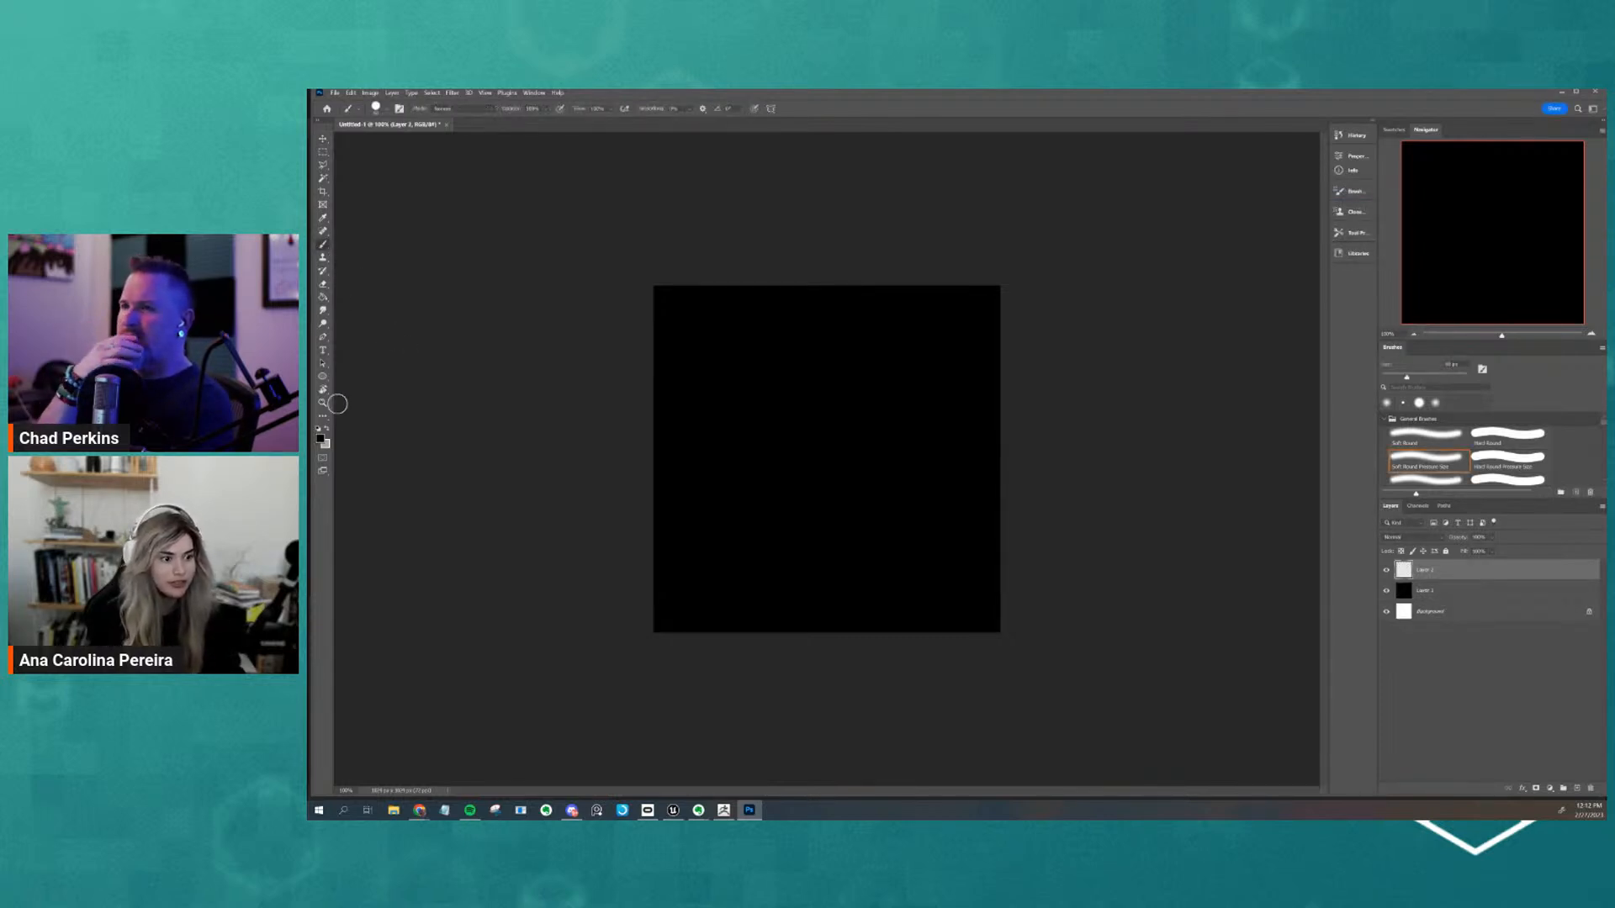
{"action": "left_click", "coordinate": [320, 438]}
{"action": "left_click", "coordinate": [1248, 193]}
{"action": "left_click", "coordinate": [1476, 187]}
{"action": "key", "text": "b"}
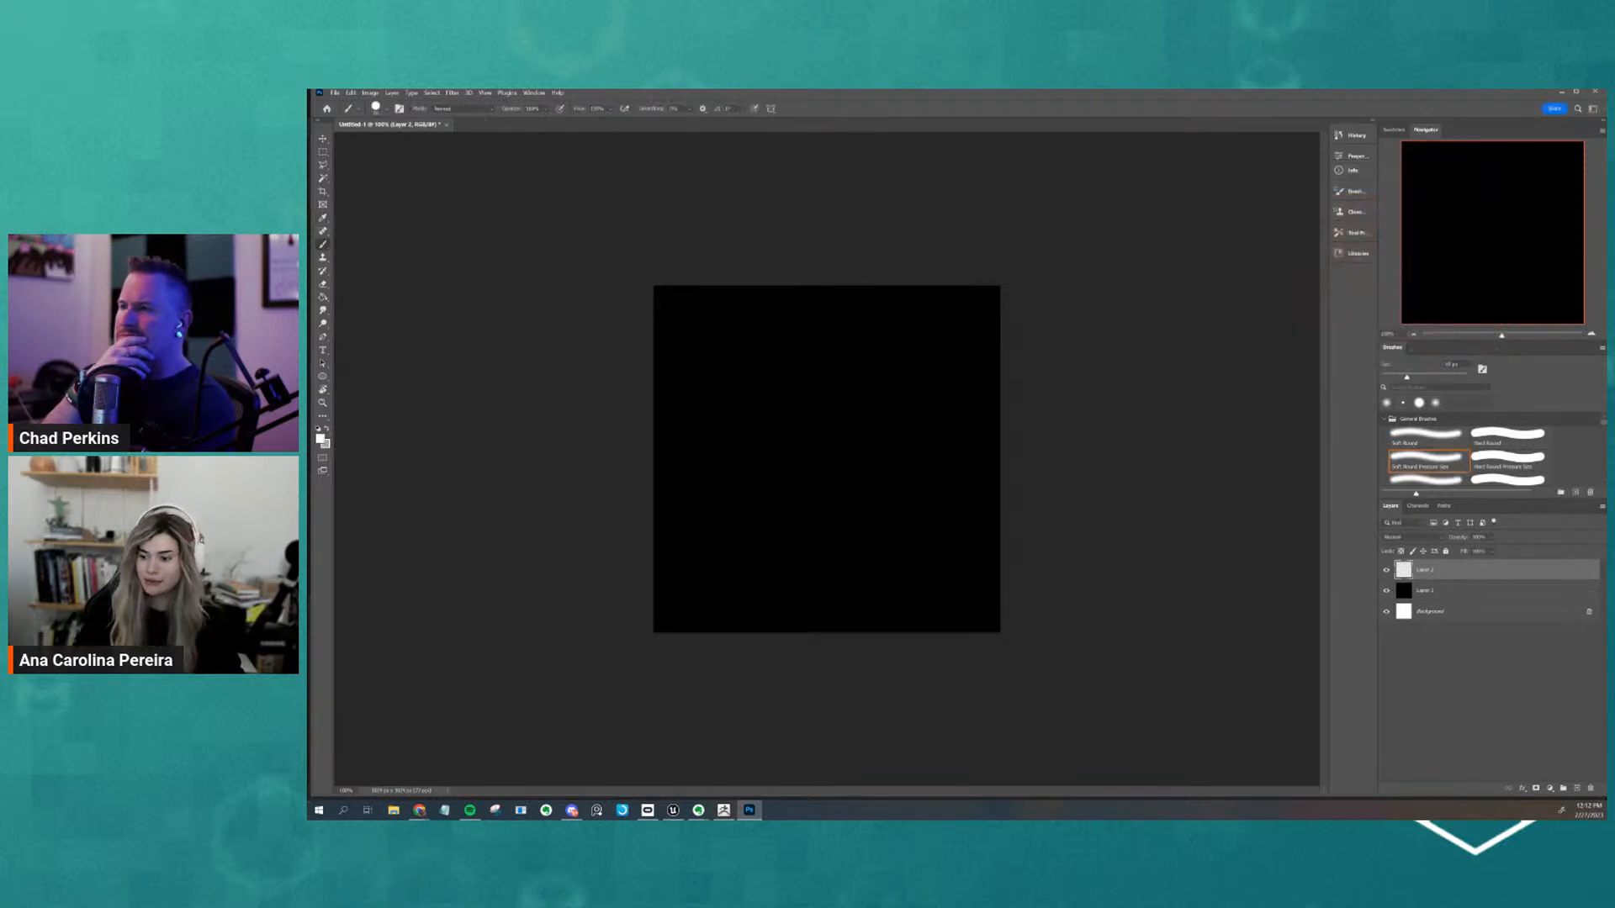
{"action": "left_click", "coordinate": [419, 810]}
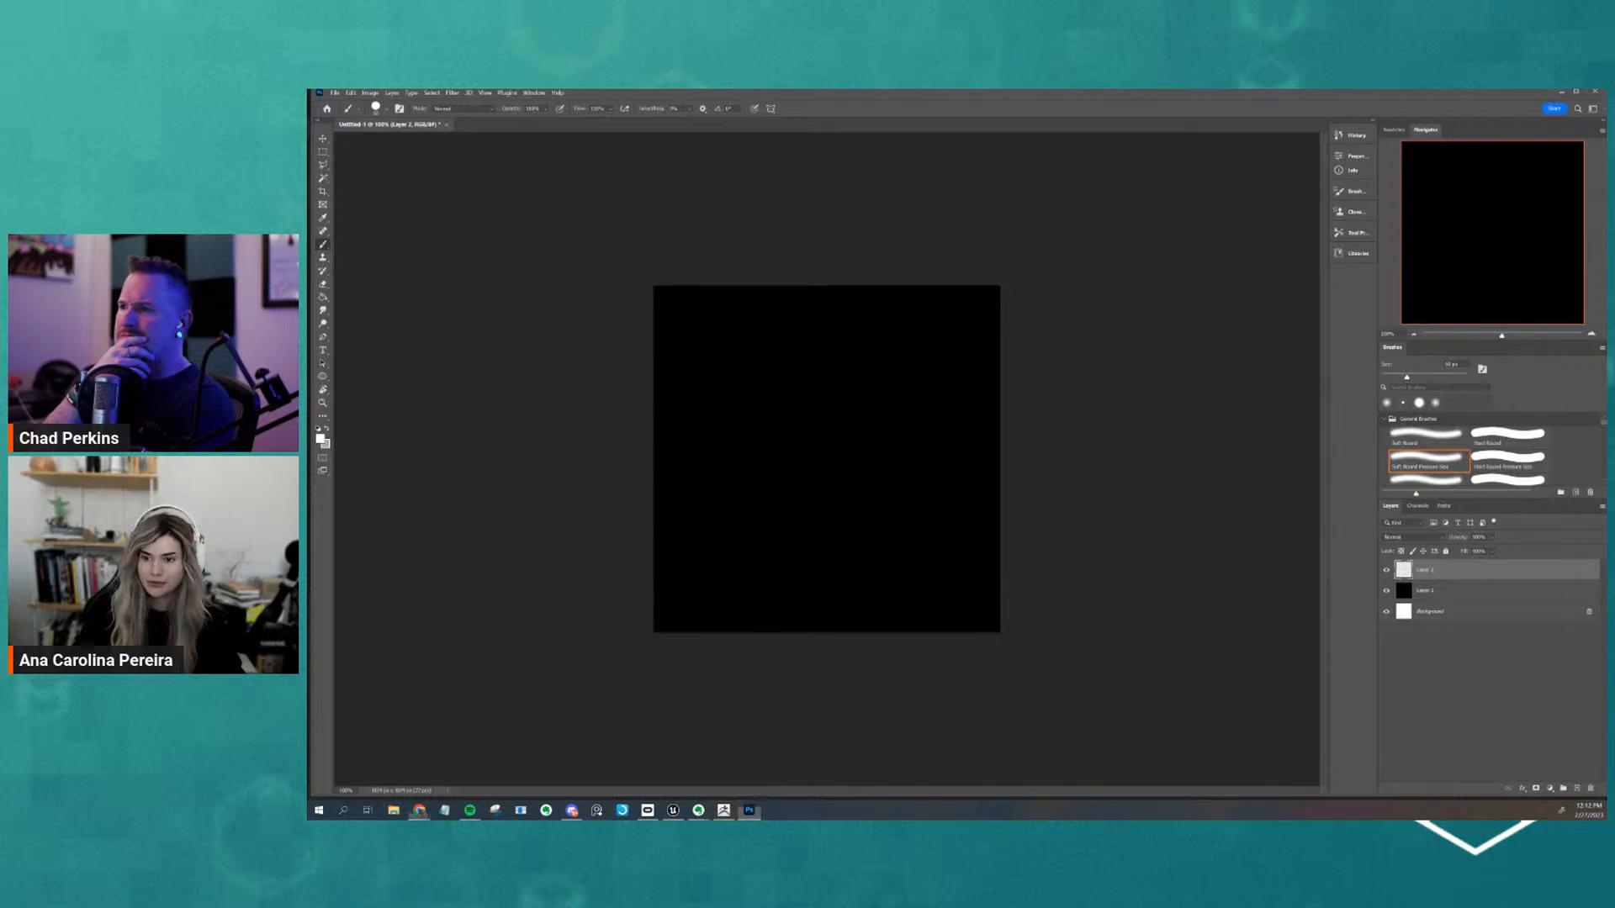
{"action": "left_click_drag", "start_coordinate": [957, 94], "coordinate": [1605, 168]}
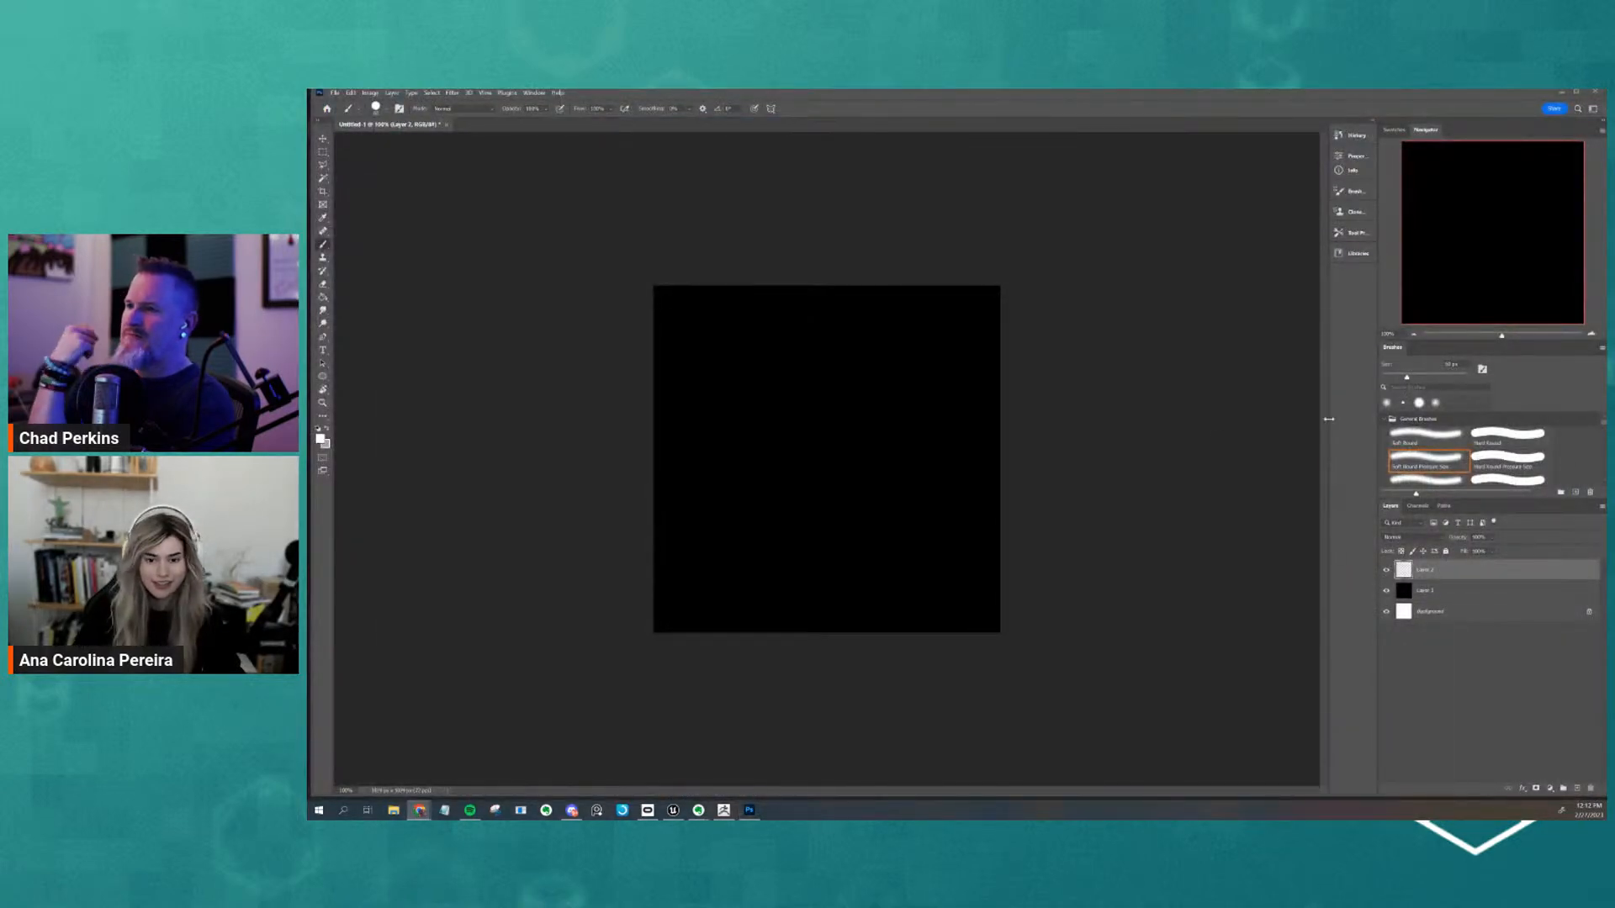
Set the brush tip's hardness to 0%, testing strokes on the black canvas and undoing them
{"action": "mouse_move", "coordinate": [829, 376]}
{"action": "left_mouse_down"}
{"action": "mouse_move", "coordinate": [822, 429]}
{"action": "mouse_move", "coordinate": [842, 469]}
{"action": "left_mouse_up"}
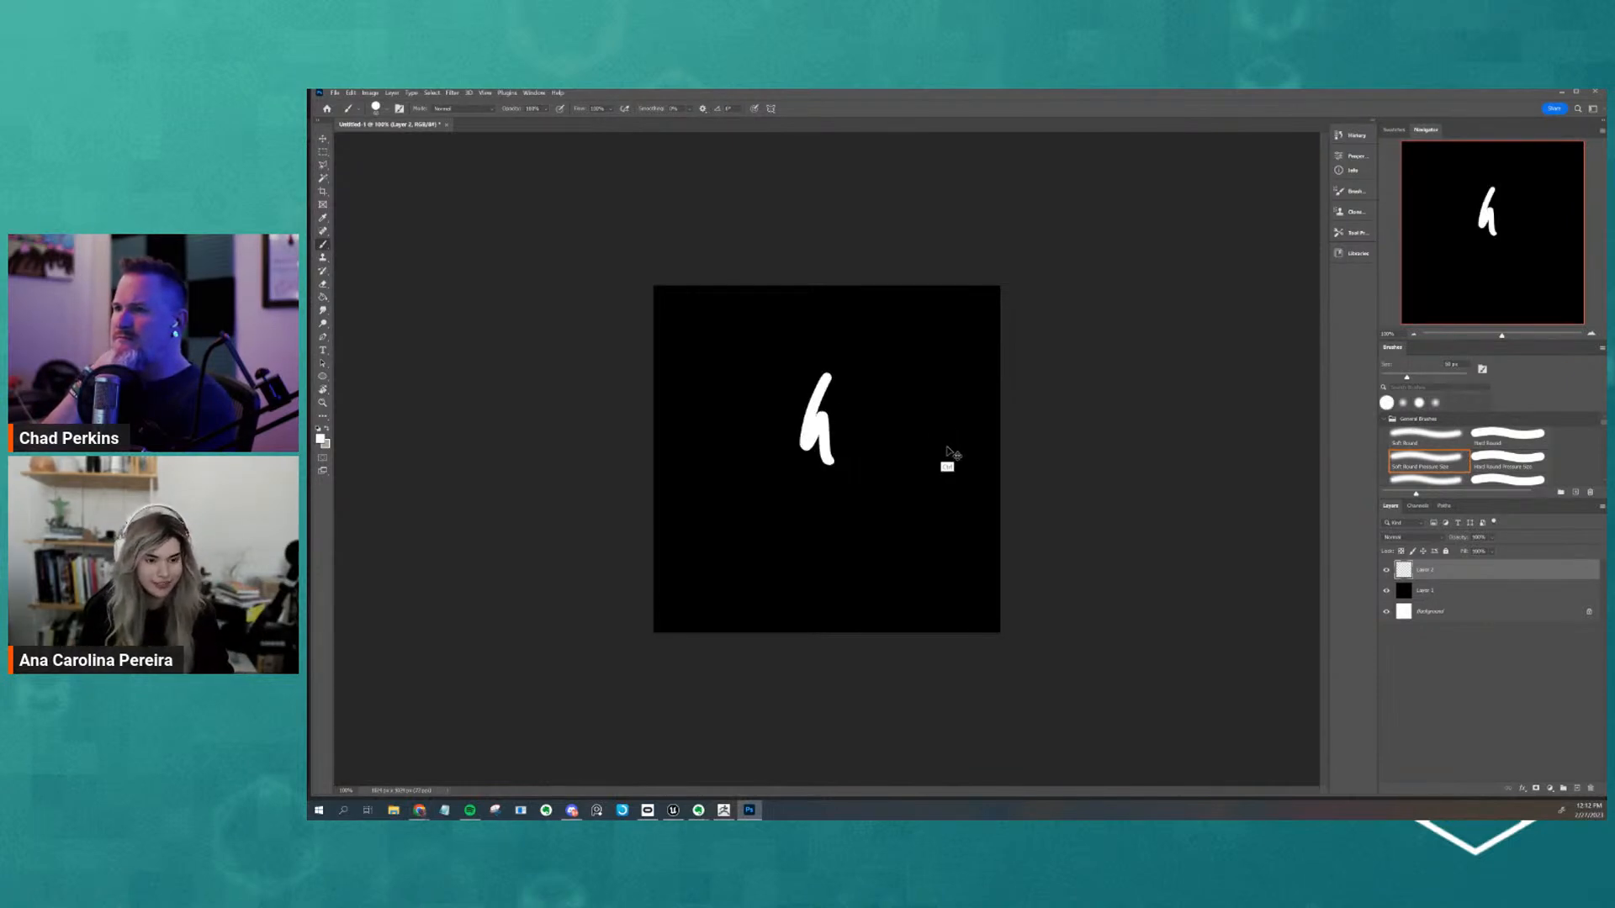
{"action": "key", "text": "ctrl+z"}
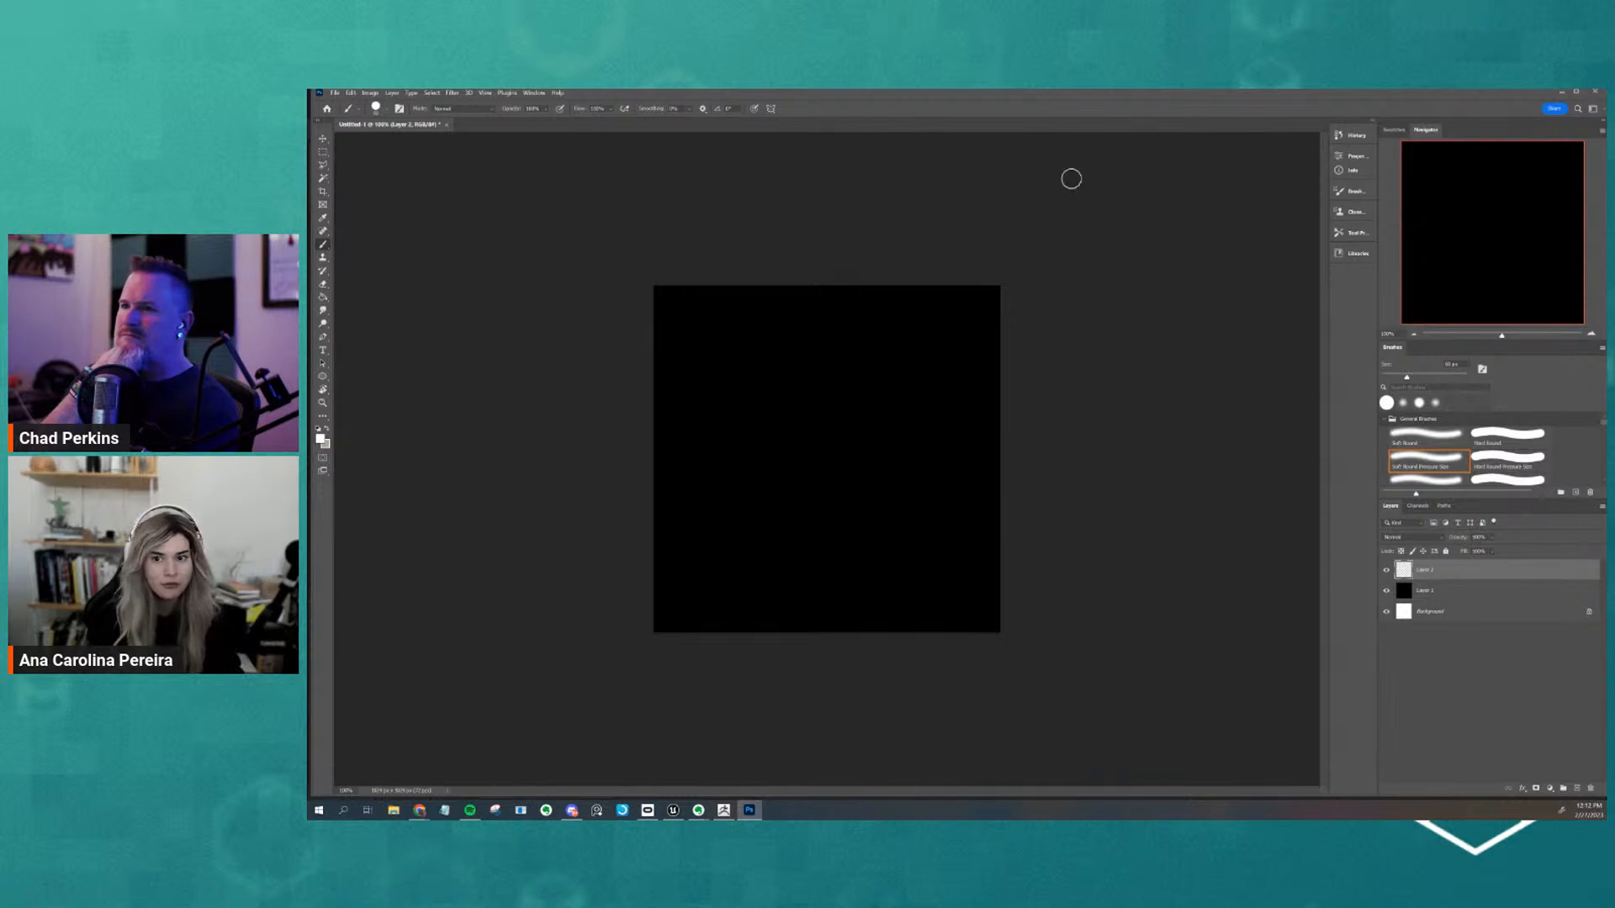
{"action": "left_click", "coordinate": [1346, 192]}
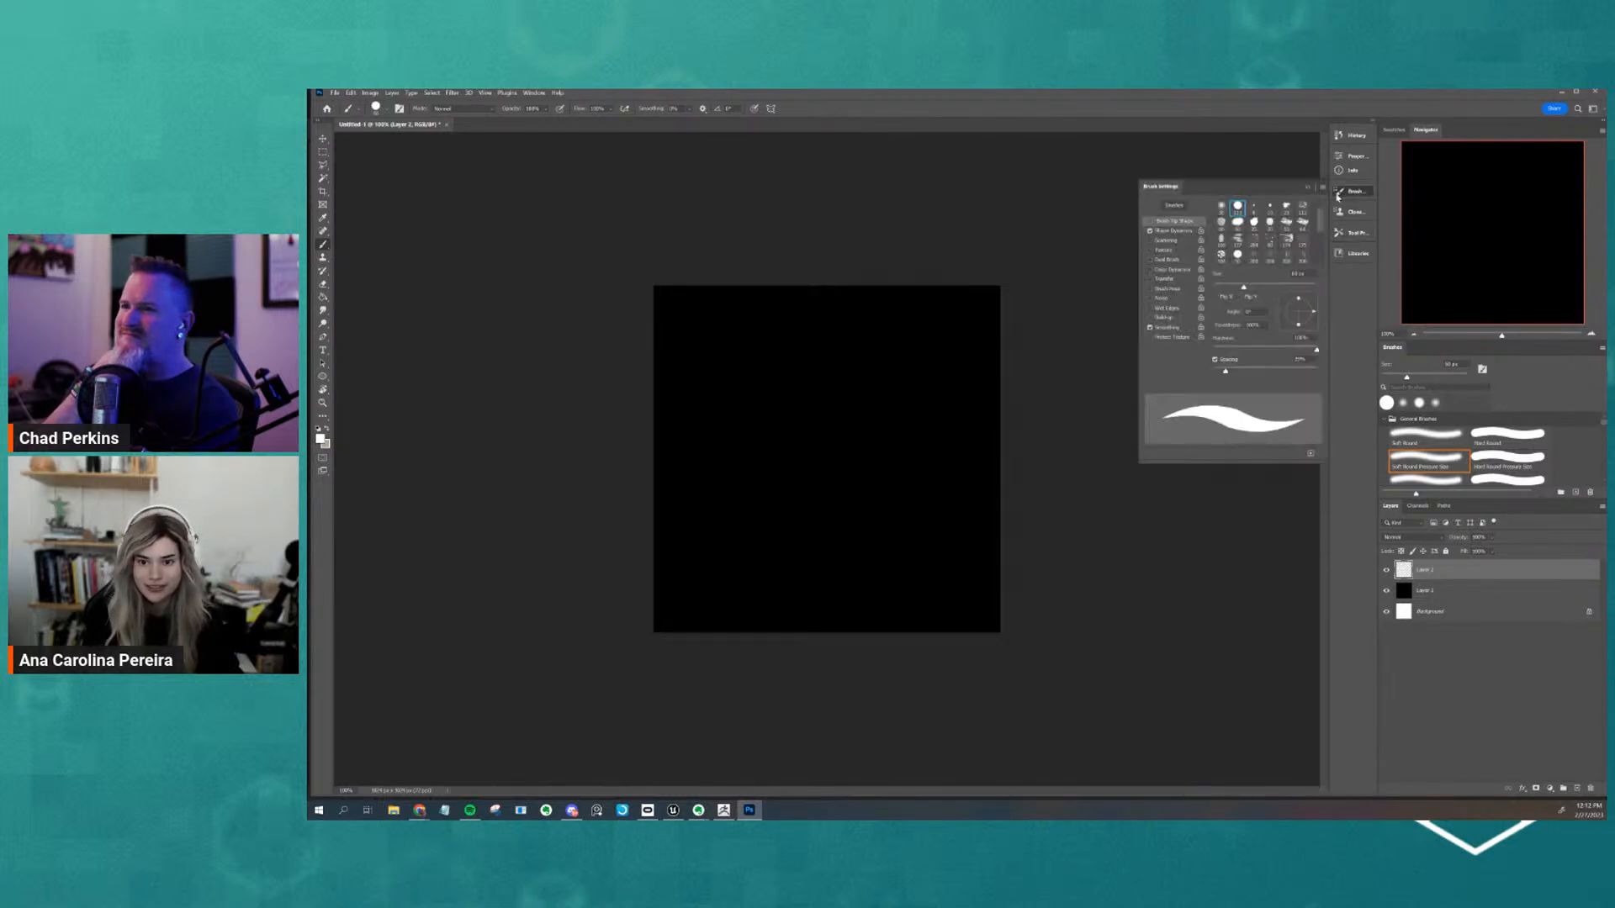
{"action": "left_click_drag", "start_coordinate": [1225, 348], "coordinate": [1211, 350]}
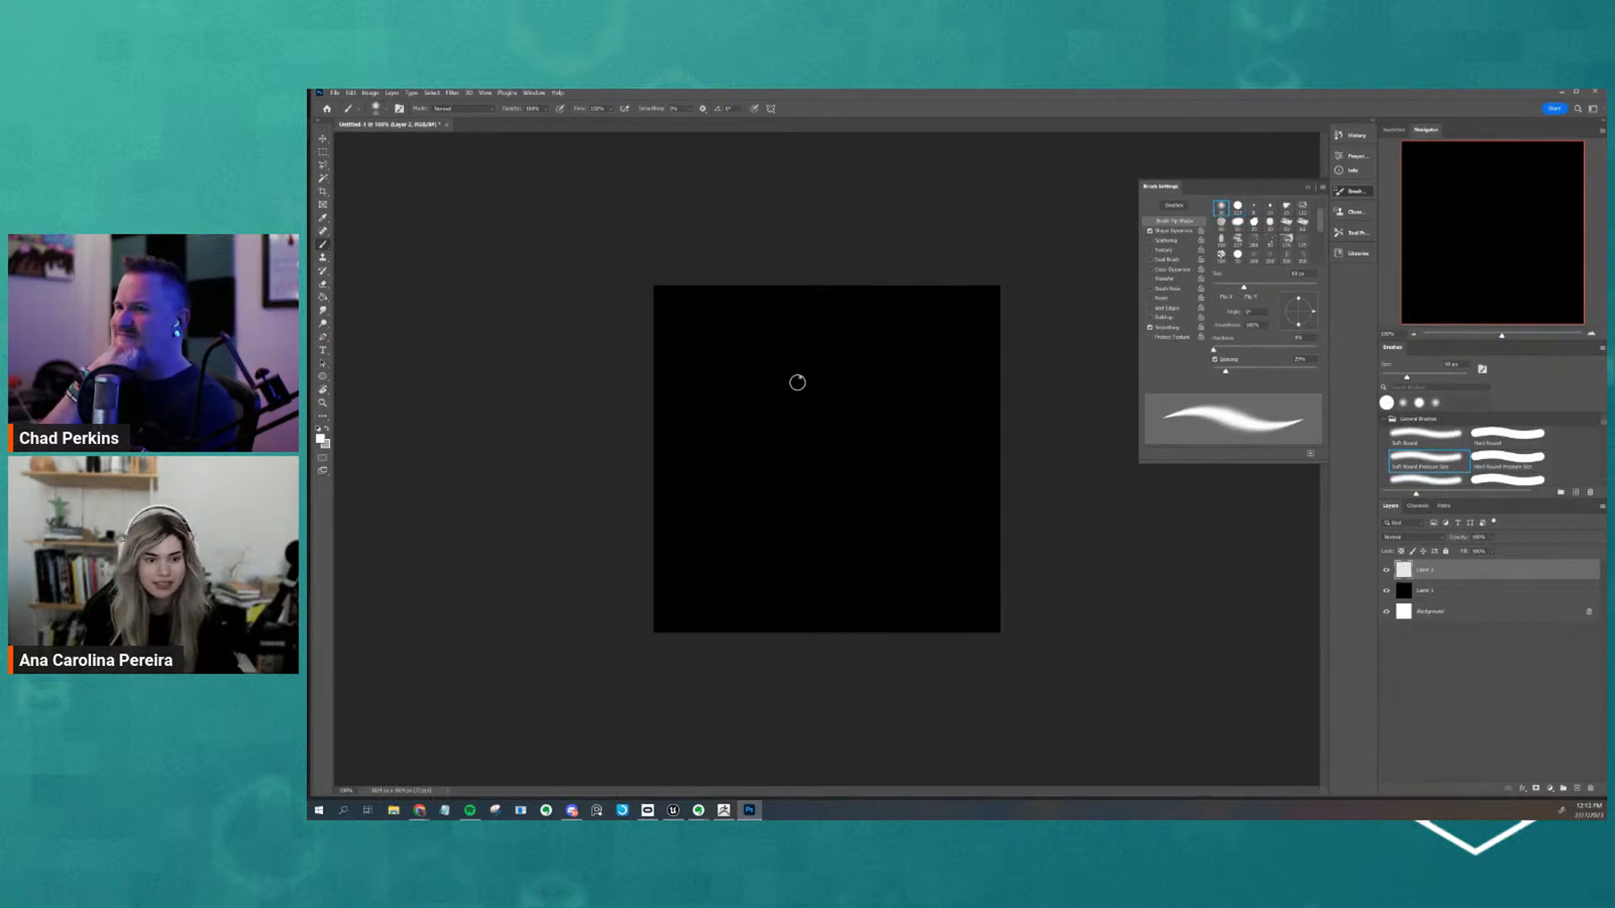
{"action": "left_click_drag", "start_coordinate": [796, 379], "coordinate": [799, 435]}
{"action": "key", "text": "ctrl+z"}
Lower the brush flow for fainter strokes, testing it with a curved stroke and undoing that stroke
{"action": "left_click_drag", "start_coordinate": [613, 111], "coordinate": [606, 119]}
{"action": "mouse_move", "coordinate": [816, 383]}
{"action": "left_mouse_down"}
{"action": "mouse_move", "coordinate": [815, 457]}
{"action": "mouse_move", "coordinate": [843, 465]}
{"action": "left_mouse_up"}
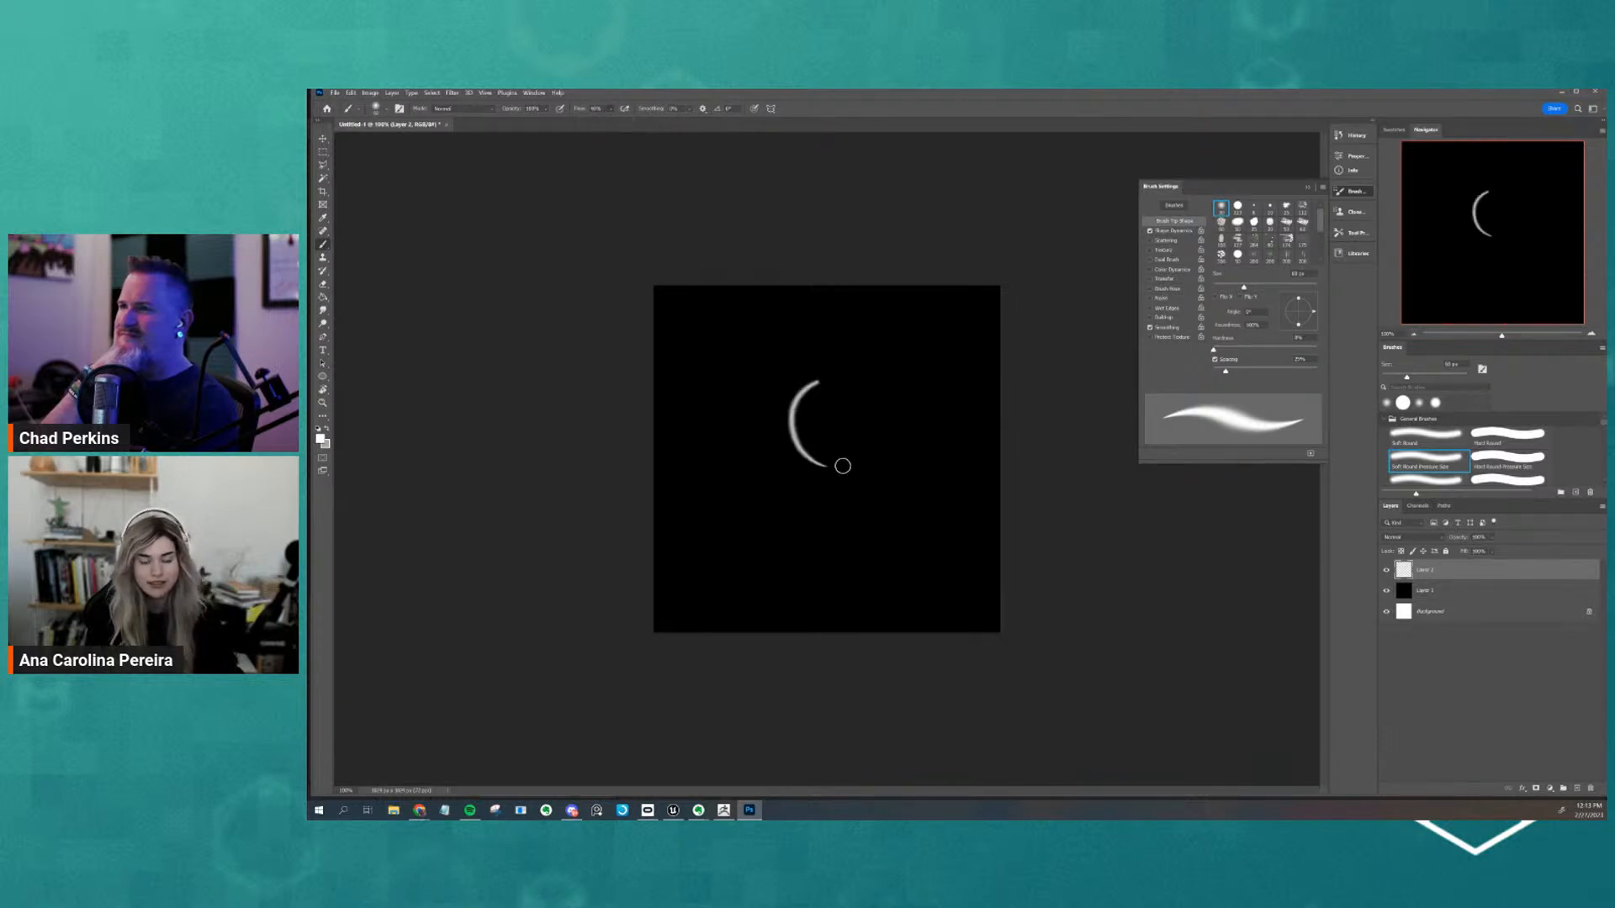
{"action": "key", "text": "ctrl+z"}
{"action": "left_click", "coordinate": [612, 112]}
{"action": "left_click", "coordinate": [607, 120]}
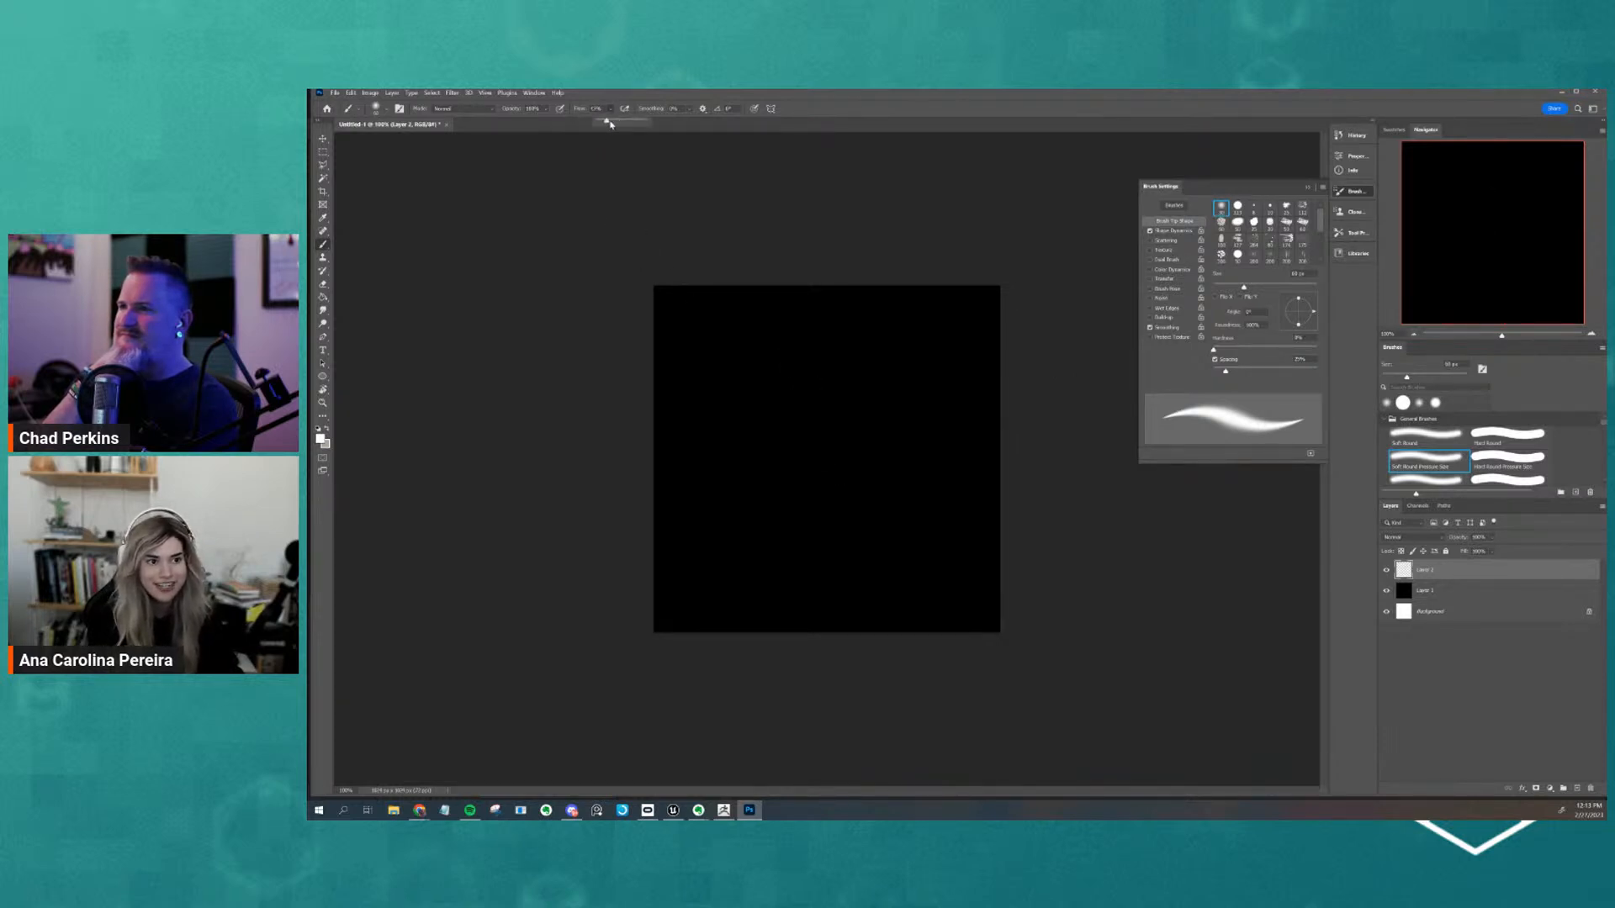
{"action": "left_click", "coordinate": [826, 251]}
Enlarge the soft brush by several size increments
{"action": "key", "text": "bracketright"}
{"action": "key", "text": "bracketright"}
{"action": "key", "text": "bracketright"}
{"action": "key", "text": "bracketright"}
{"action": "key", "text": "bracketright"}
{"action": "key", "text": "bracketright"}
{"action": "key", "text": "bracketright"}
{"action": "key", "text": "bracketright"}
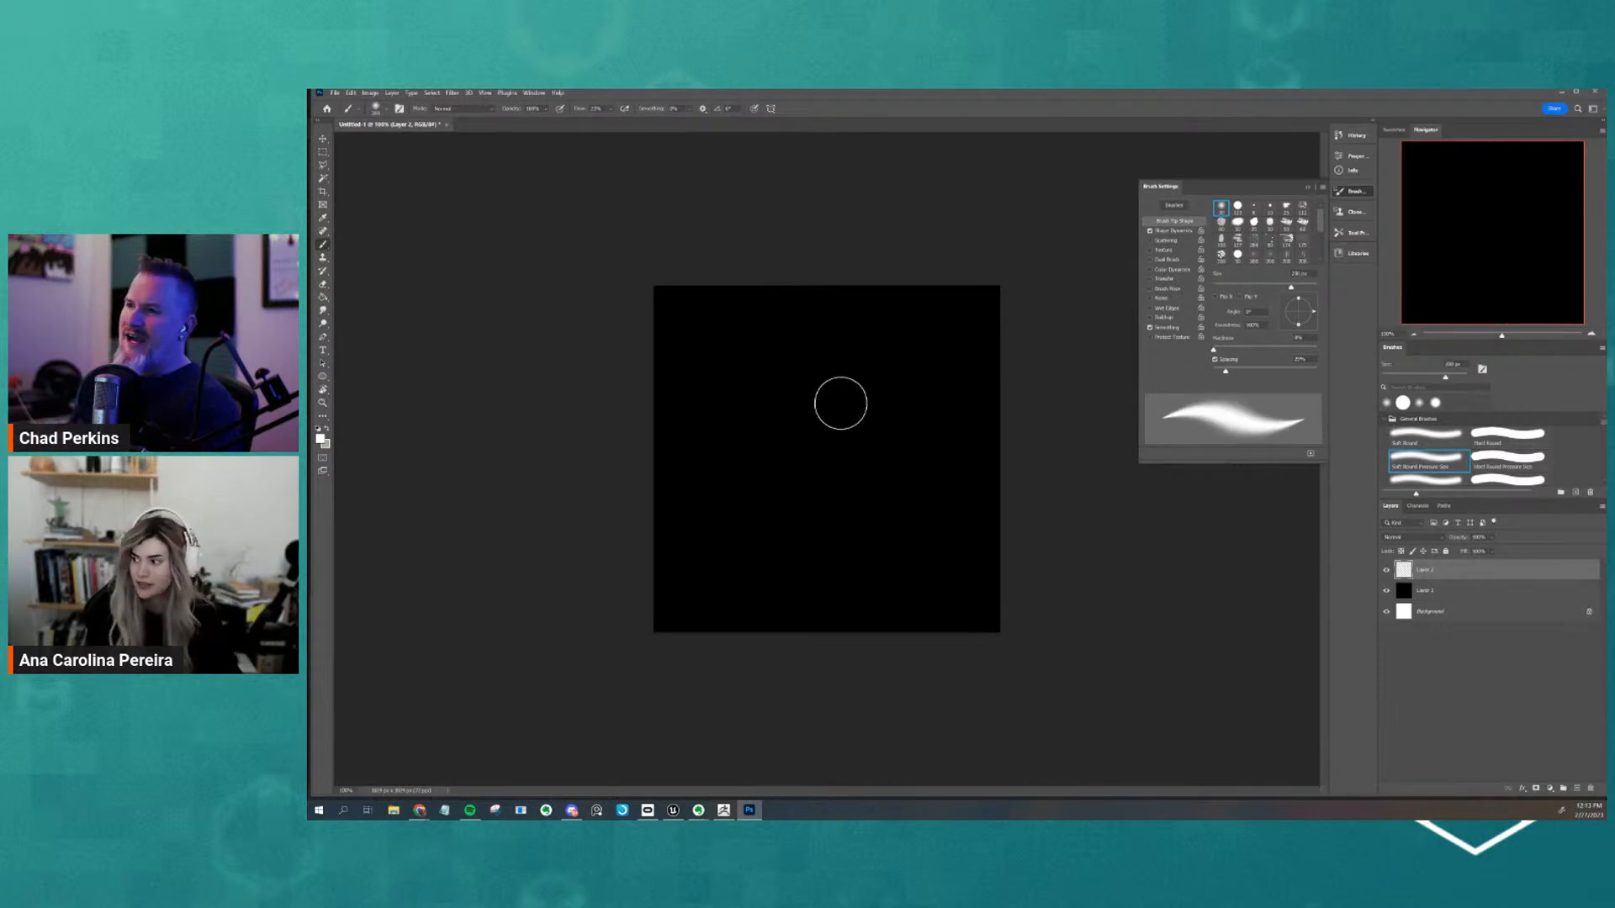
Paint a web of soft white interlocking loops around the center of the empty layer, undoing any bad stroke
{"action": "mouse_move", "coordinate": [833, 397]}
{"action": "left_mouse_down"}
{"action": "mouse_move", "coordinate": [808, 408]}
{"action": "mouse_move", "coordinate": [797, 472]}
{"action": "mouse_move", "coordinate": [858, 462]}
{"action": "mouse_move", "coordinate": [826, 394]}
{"action": "mouse_move", "coordinate": [872, 501]}
{"action": "mouse_move", "coordinate": [775, 512]}
{"action": "mouse_move", "coordinate": [850, 533]}
{"action": "left_mouse_up"}
{"action": "key", "text": "ctrl+z"}
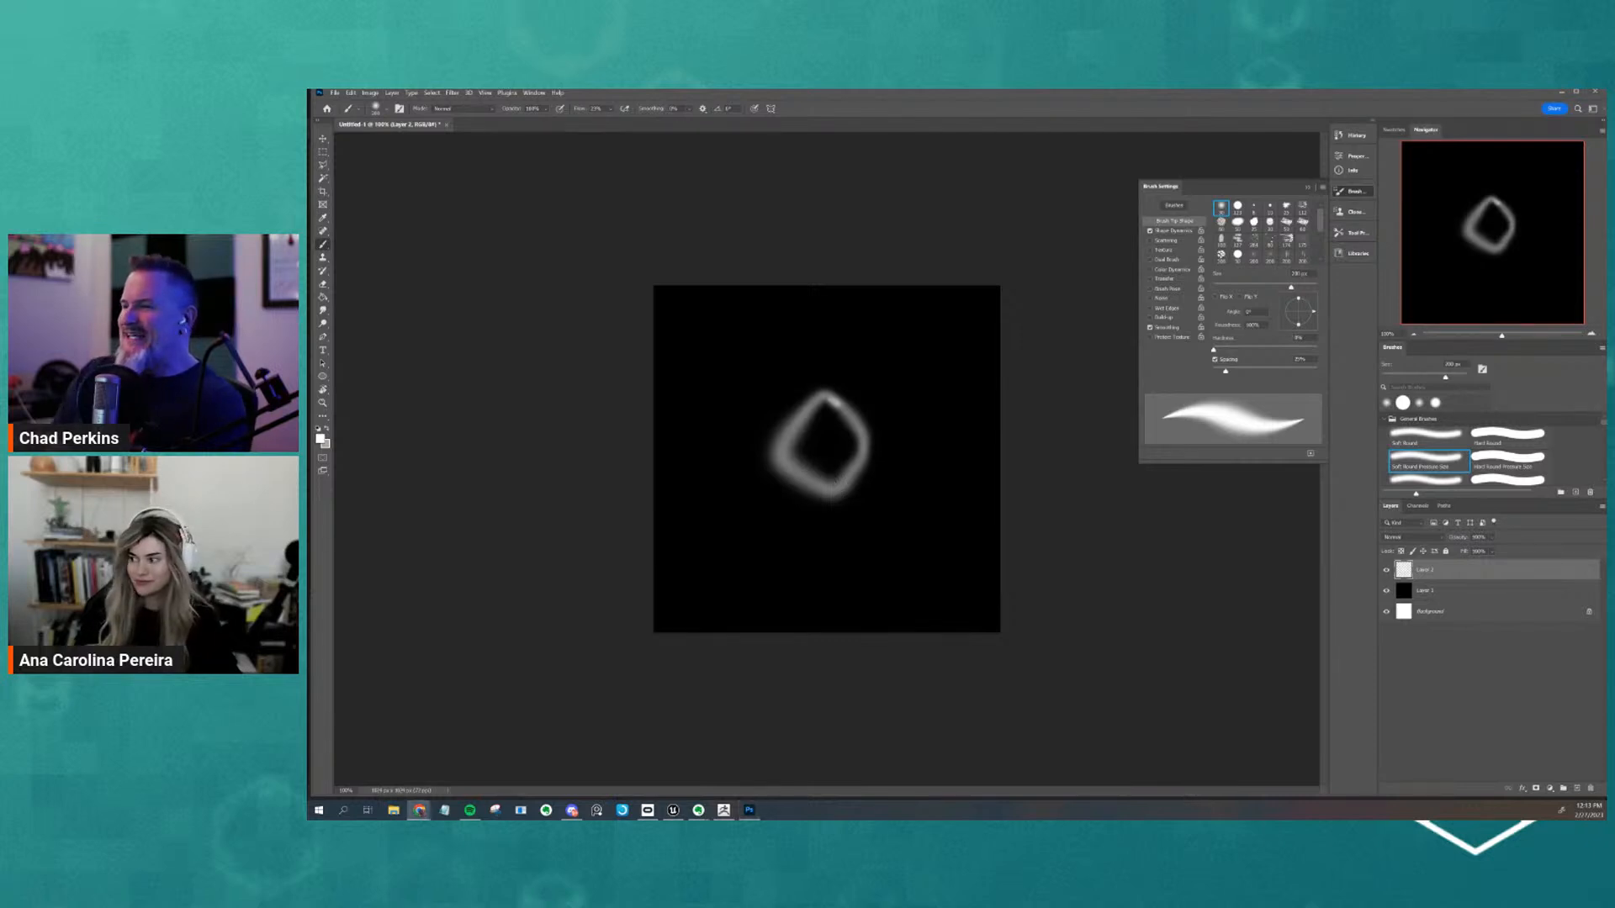
{"action": "mouse_move", "coordinate": [823, 482]}
{"action": "left_mouse_down"}
{"action": "mouse_move", "coordinate": [861, 513]}
{"action": "mouse_move", "coordinate": [891, 462]}
{"action": "mouse_move", "coordinate": [897, 476]}
{"action": "mouse_move", "coordinate": [836, 386]}
{"action": "mouse_move", "coordinate": [872, 346]}
{"action": "mouse_move", "coordinate": [915, 377]}
{"action": "mouse_move", "coordinate": [874, 432]}
{"action": "mouse_move", "coordinate": [907, 460]}
{"action": "mouse_move", "coordinate": [912, 385]}
{"action": "left_mouse_up"}
{"action": "mouse_move", "coordinate": [819, 484]}
{"action": "left_mouse_down"}
{"action": "mouse_move", "coordinate": [790, 533]}
{"action": "mouse_move", "coordinate": [828, 492]}
{"action": "mouse_move", "coordinate": [749, 497]}
{"action": "mouse_move", "coordinate": [772, 430]}
{"action": "mouse_move", "coordinate": [809, 465]}
{"action": "mouse_move", "coordinate": [815, 382]}
{"action": "mouse_move", "coordinate": [739, 391]}
{"action": "mouse_move", "coordinate": [812, 383]}
{"action": "mouse_move", "coordinate": [841, 354]}
{"action": "mouse_move", "coordinate": [823, 393]}
{"action": "mouse_move", "coordinate": [890, 331]}
{"action": "mouse_move", "coordinate": [833, 313]}
{"action": "mouse_move", "coordinate": [820, 366]}
{"action": "mouse_move", "coordinate": [782, 343]}
{"action": "mouse_move", "coordinate": [734, 427]}
{"action": "mouse_move", "coordinate": [745, 385]}
{"action": "mouse_move", "coordinate": [875, 502]}
{"action": "mouse_move", "coordinate": [952, 506]}
{"action": "mouse_move", "coordinate": [896, 484]}
{"action": "mouse_move", "coordinate": [925, 475]}
{"action": "mouse_move", "coordinate": [848, 447]}
{"action": "mouse_move", "coordinate": [721, 427]}
{"action": "mouse_move", "coordinate": [733, 458]}
{"action": "mouse_move", "coordinate": [948, 509]}
{"action": "mouse_move", "coordinate": [790, 382]}
{"action": "mouse_move", "coordinate": [799, 349]}
{"action": "mouse_move", "coordinate": [749, 343]}
{"action": "mouse_move", "coordinate": [681, 440]}
{"action": "mouse_move", "coordinate": [952, 542]}
{"action": "left_mouse_up"}
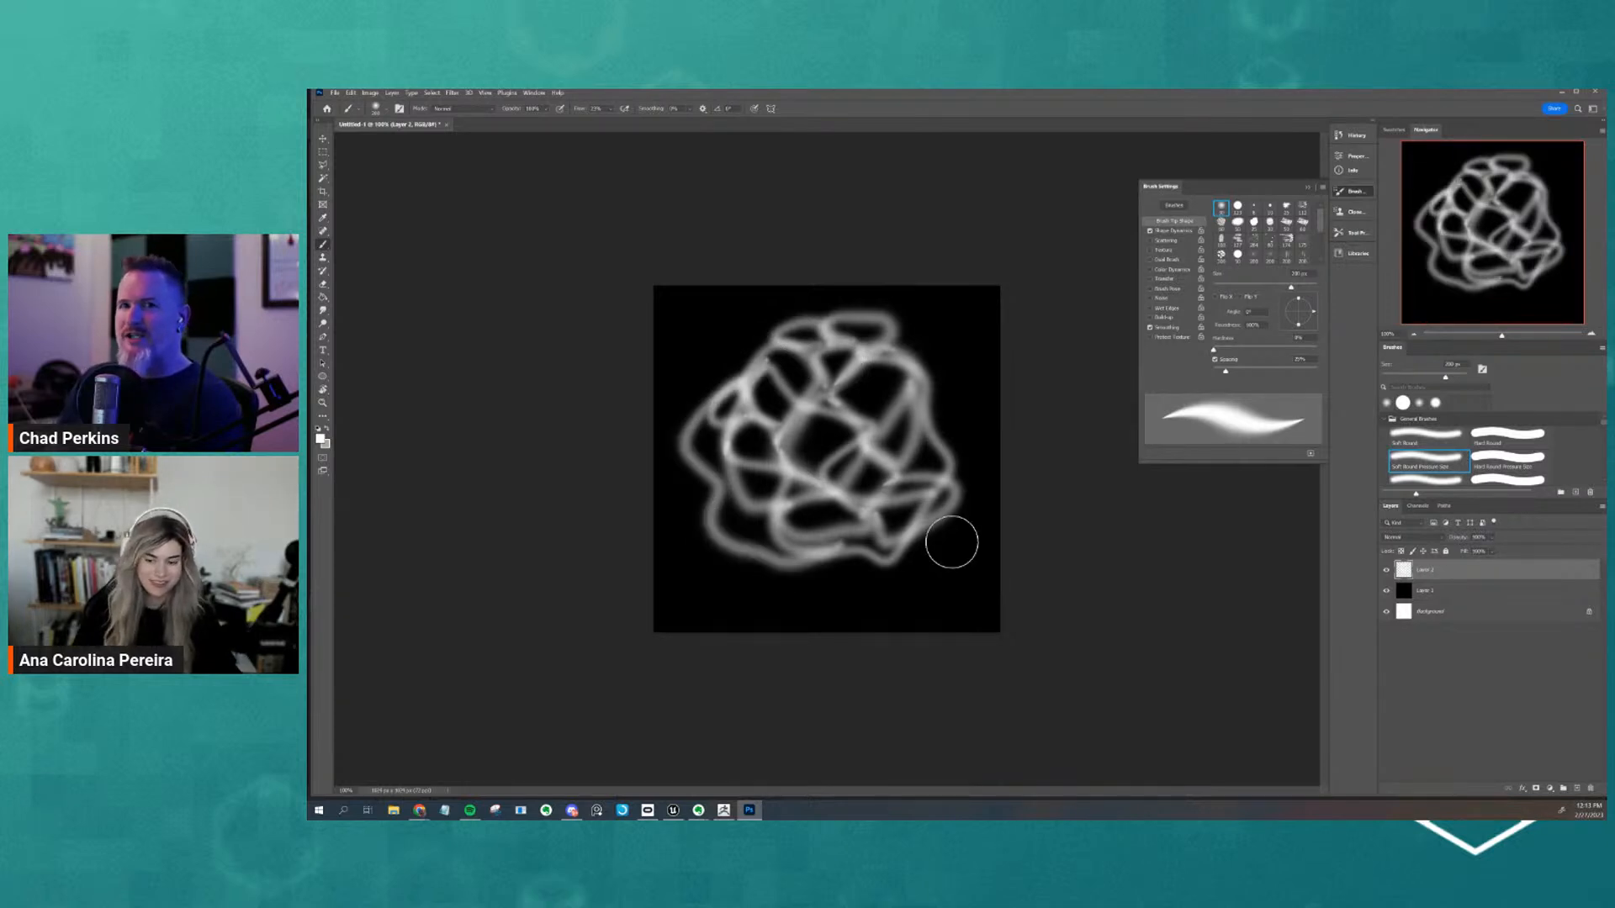
Move the painted web slightly down and extend it with more looping white lines toward the canvas edges
{"action": "left_click", "coordinate": [322, 139]}
{"action": "left_click_drag", "start_coordinate": [824, 418], "coordinate": [827, 435]}
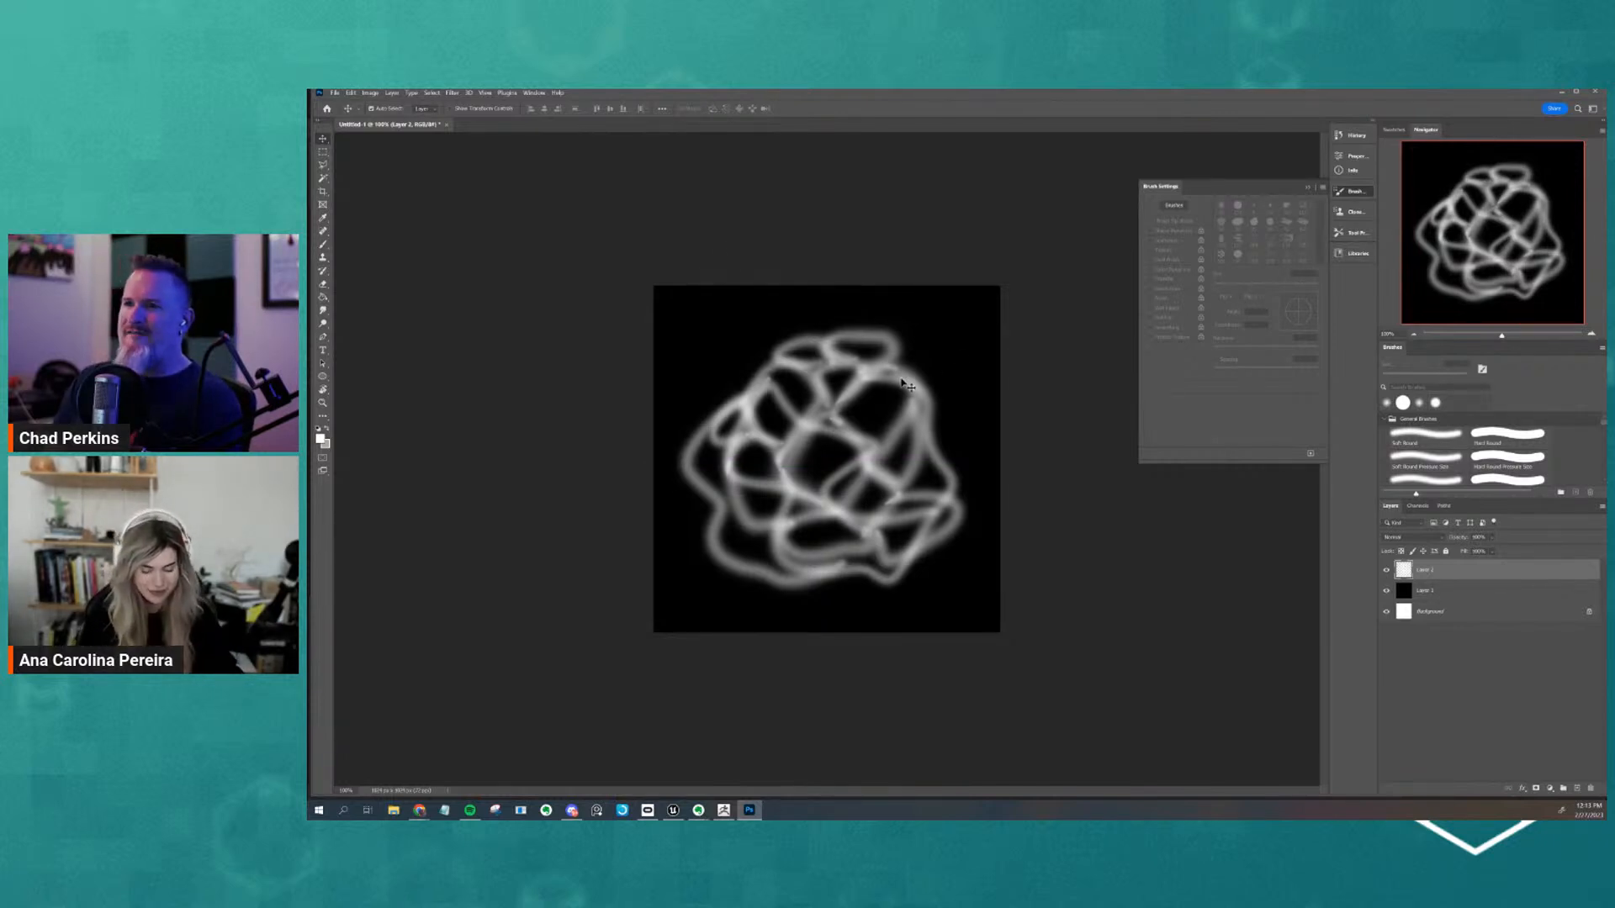
{"action": "key", "text": "b"}
{"action": "left_click_drag", "start_coordinate": [883, 374], "coordinate": [945, 489]}
{"action": "mouse_move", "coordinate": [917, 357]}
{"action": "left_mouse_down"}
{"action": "mouse_move", "coordinate": [966, 465]}
{"action": "mouse_move", "coordinate": [948, 547]}
{"action": "mouse_move", "coordinate": [890, 606]}
{"action": "mouse_move", "coordinate": [715, 562]}
{"action": "mouse_move", "coordinate": [674, 460]}
{"action": "mouse_move", "coordinate": [803, 301]}
{"action": "mouse_move", "coordinate": [875, 321]}
{"action": "mouse_move", "coordinate": [833, 350]}
{"action": "mouse_move", "coordinate": [850, 303]}
{"action": "mouse_move", "coordinate": [902, 321]}
{"action": "mouse_move", "coordinate": [937, 306]}
{"action": "mouse_move", "coordinate": [962, 349]}
{"action": "mouse_move", "coordinate": [887, 316]}
{"action": "mouse_move", "coordinate": [946, 348]}
{"action": "mouse_move", "coordinate": [951, 306]}
{"action": "mouse_move", "coordinate": [904, 353]}
{"action": "mouse_move", "coordinate": [925, 376]}
{"action": "left_mouse_up"}
{"action": "key", "text": "ctrl+z"}
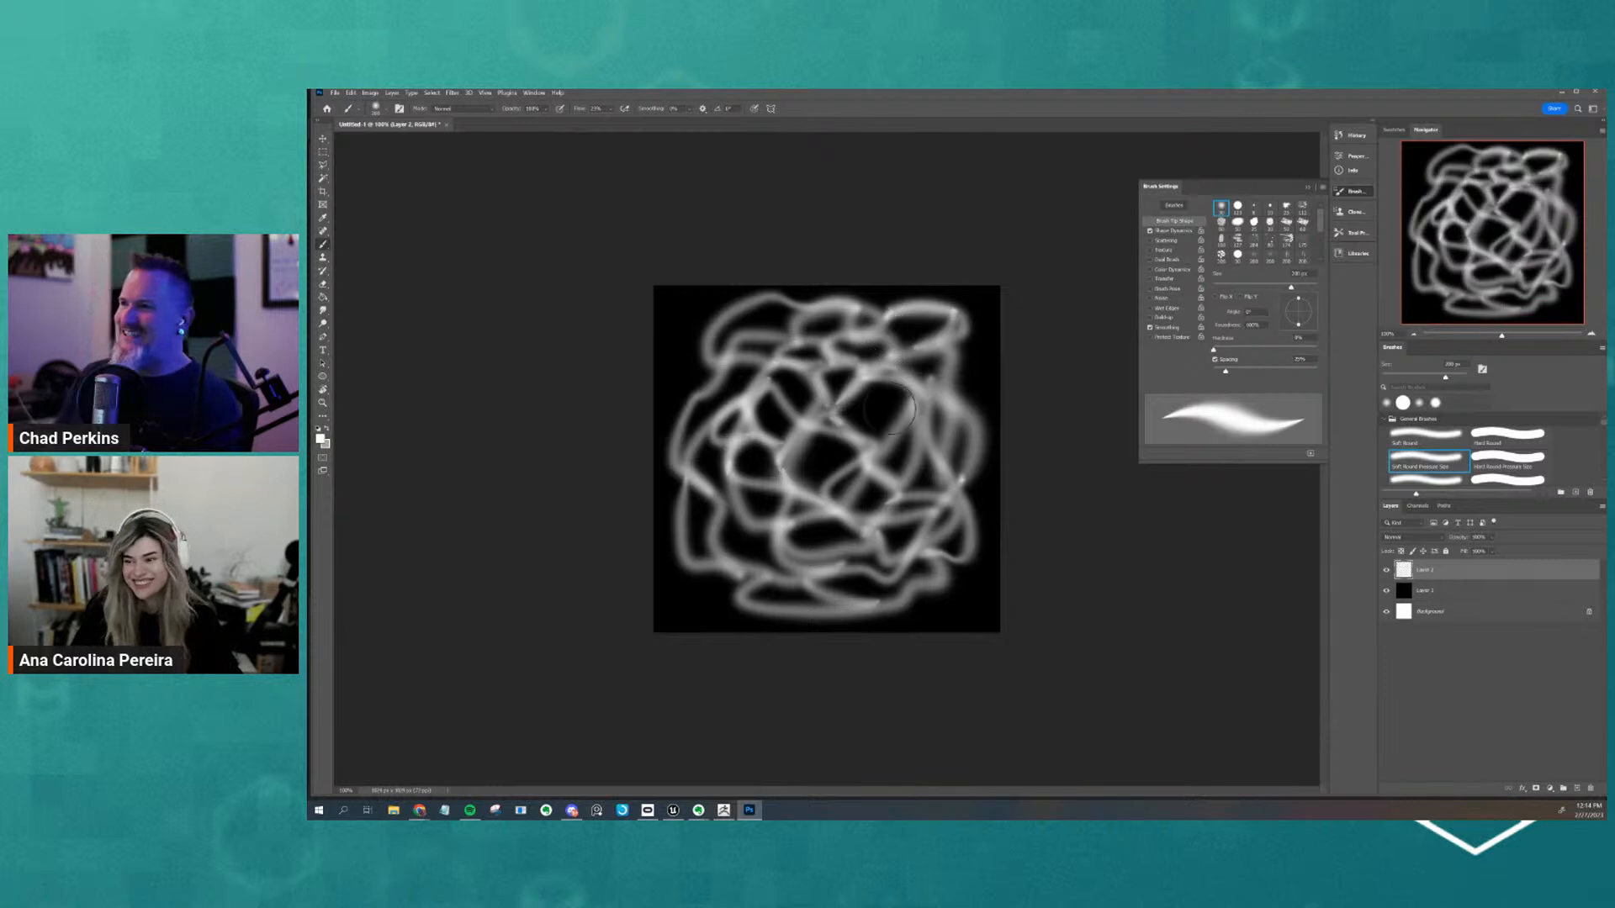
Apply a Gaussian Blur to the painted layer with a radius that visibly softens the white lines
{"action": "left_click", "coordinate": [434, 93]}
{"action": "mouse_move", "coordinate": [453, 92]}
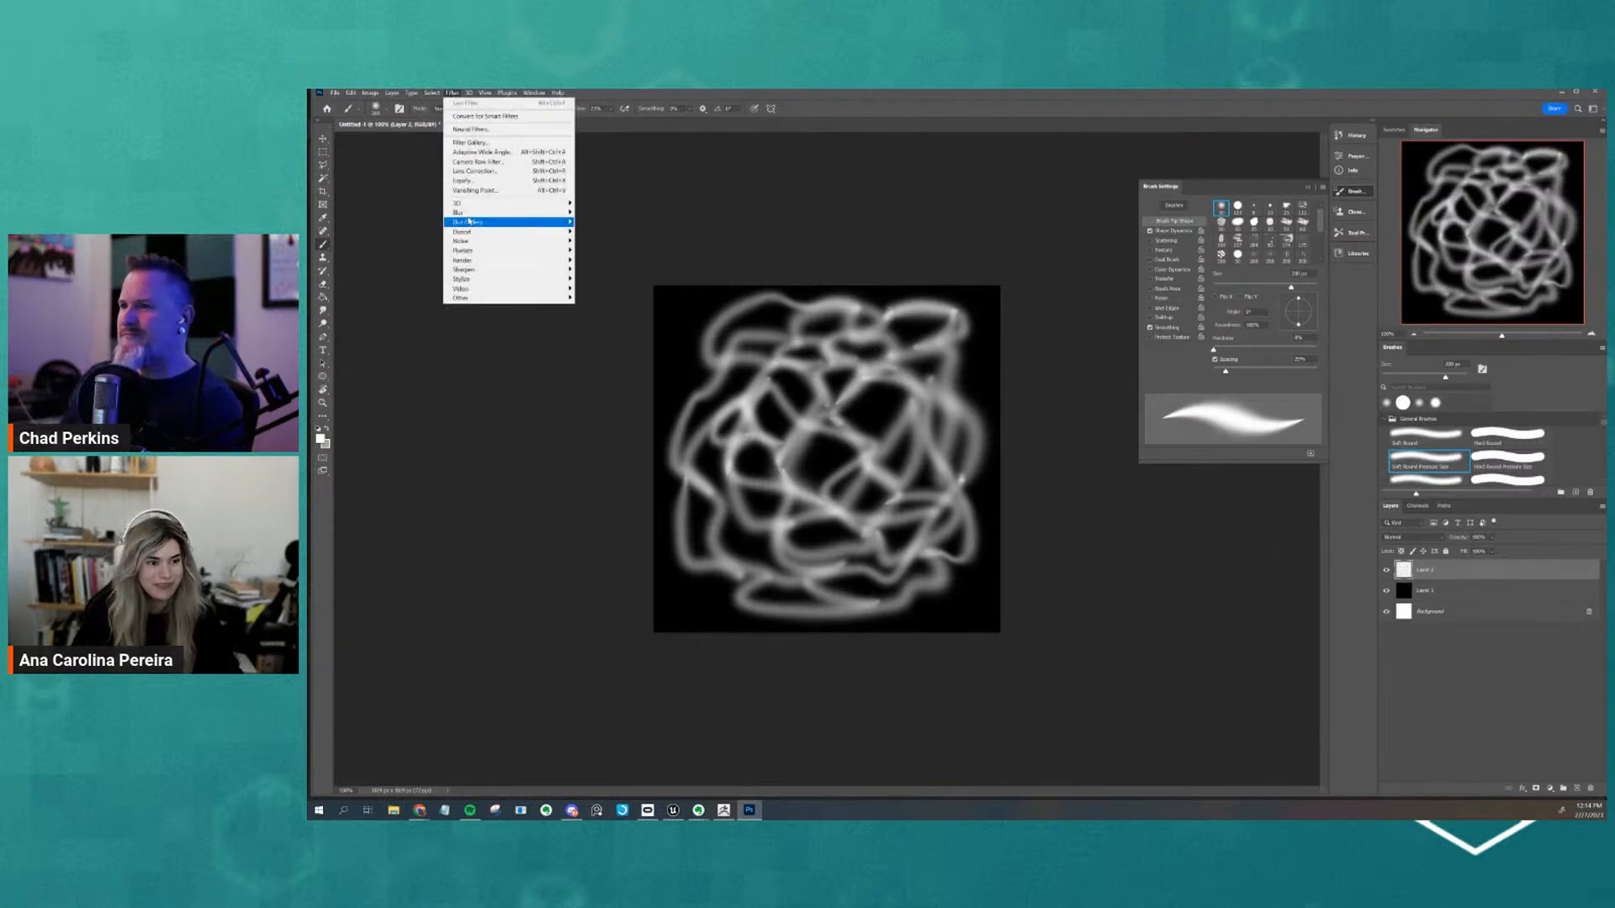
{"action": "mouse_move", "coordinate": [465, 216]}
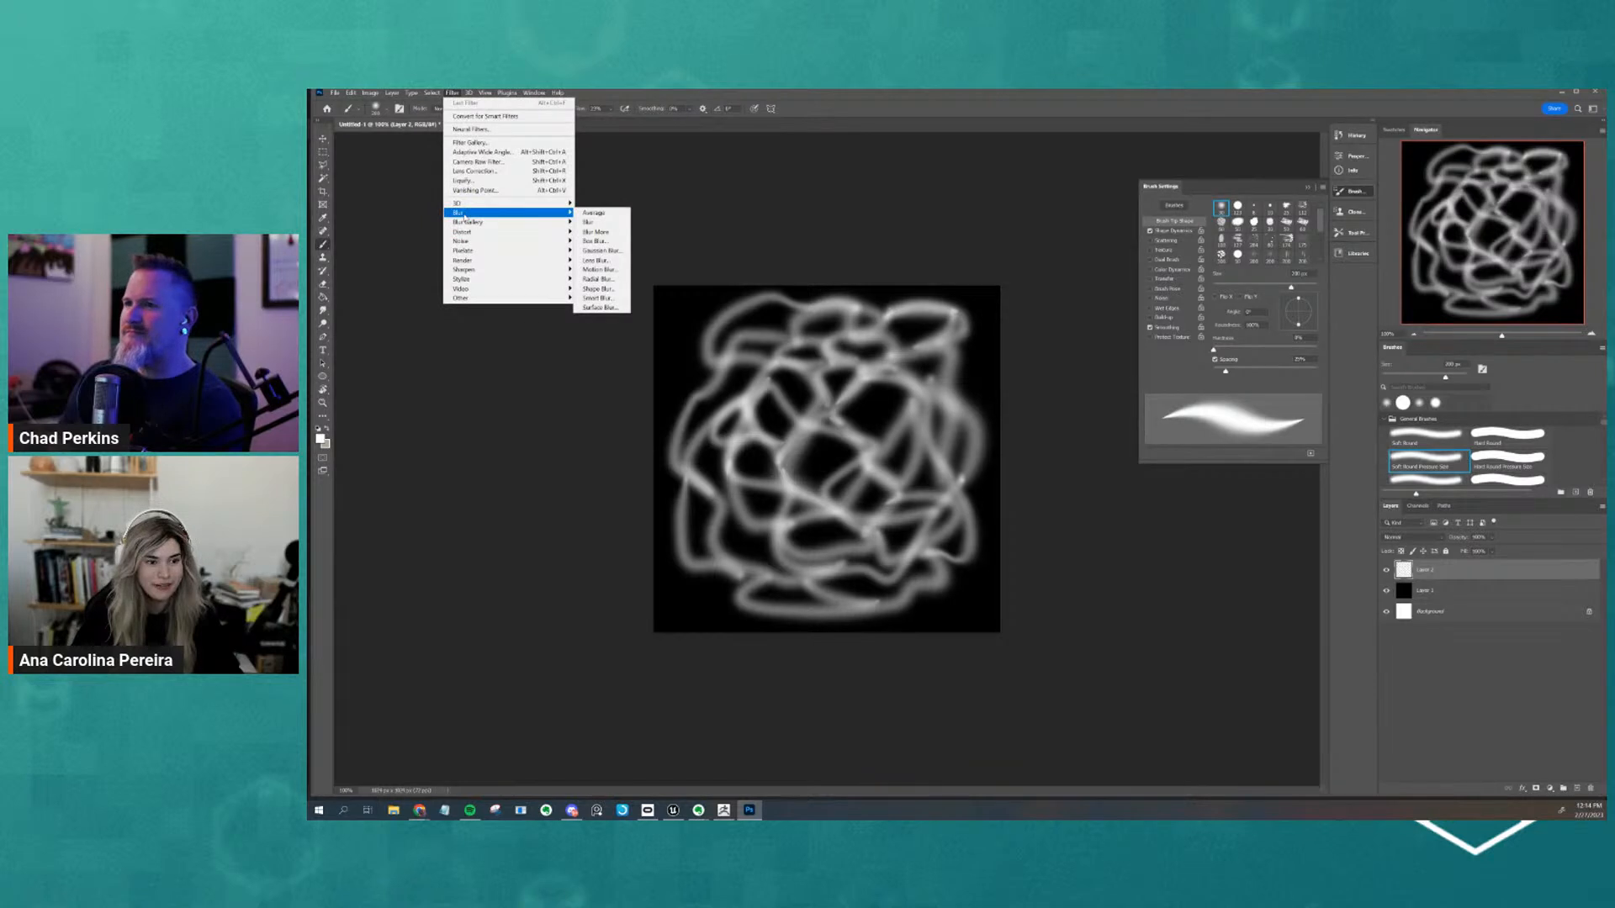
{"action": "left_click", "coordinate": [601, 250]}
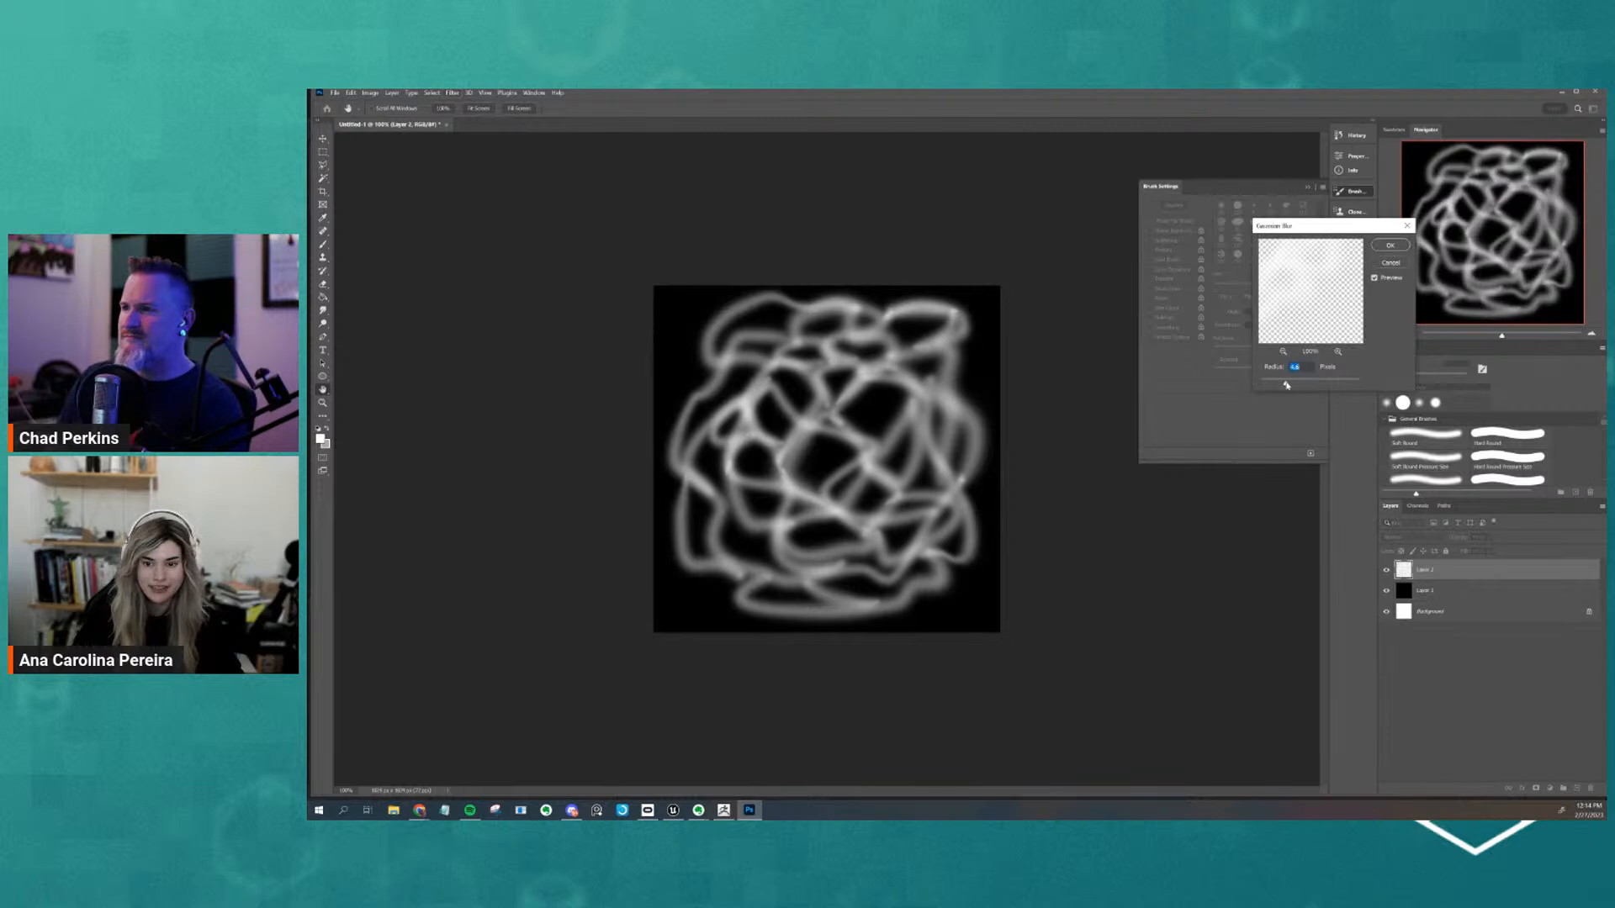
{"action": "left_click_drag", "start_coordinate": [1306, 384], "coordinate": [1311, 386]}
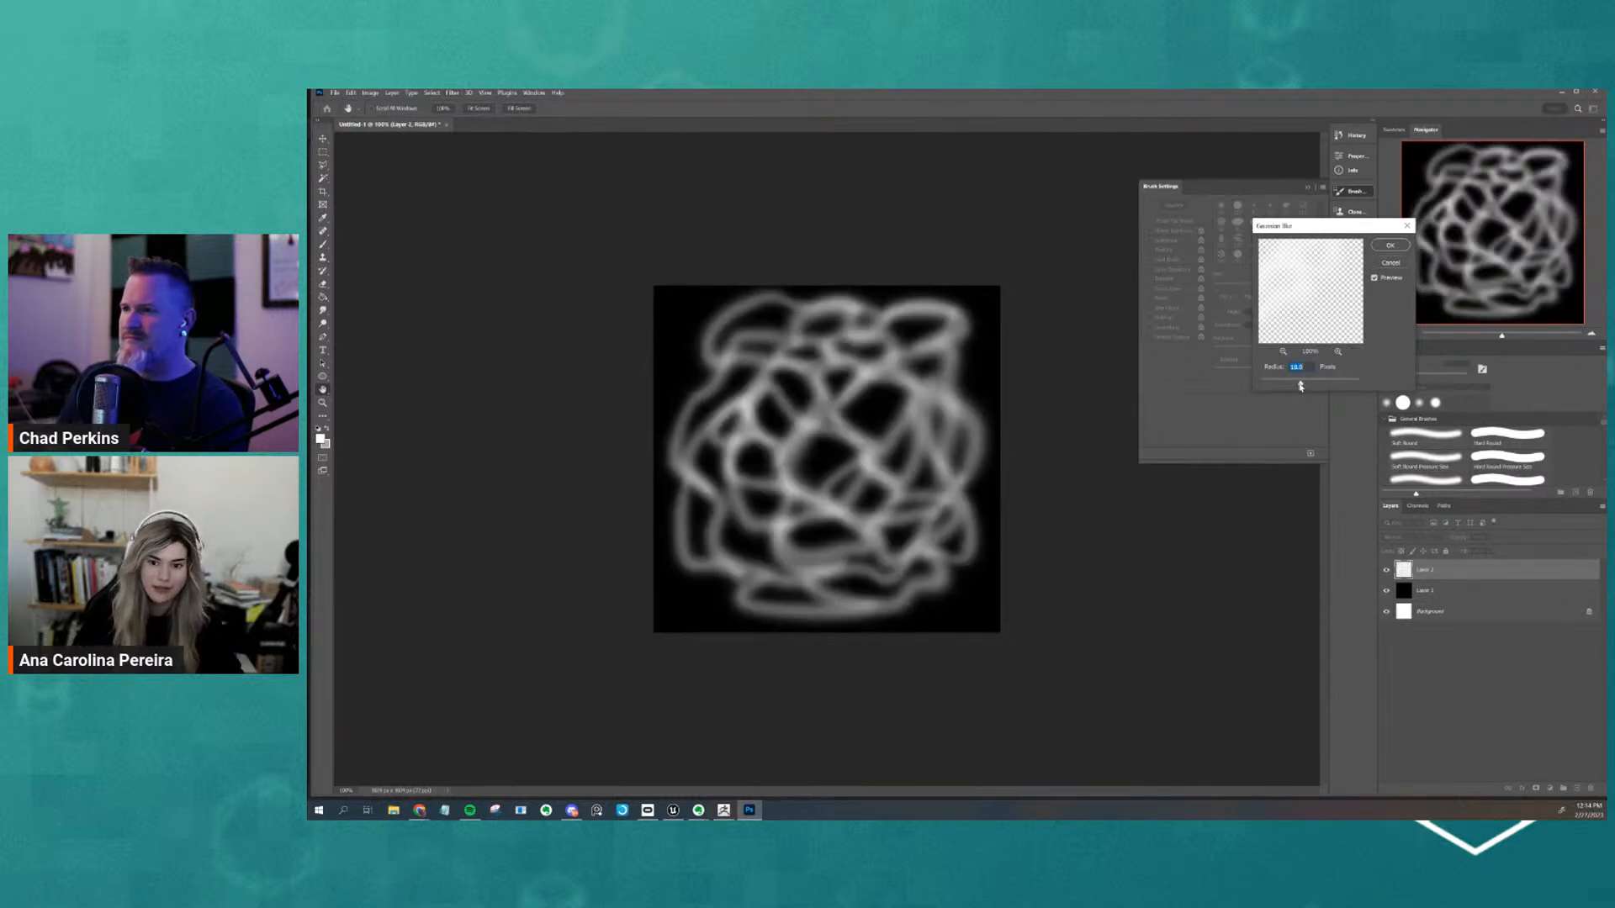
{"action": "left_click", "coordinate": [1399, 245]}
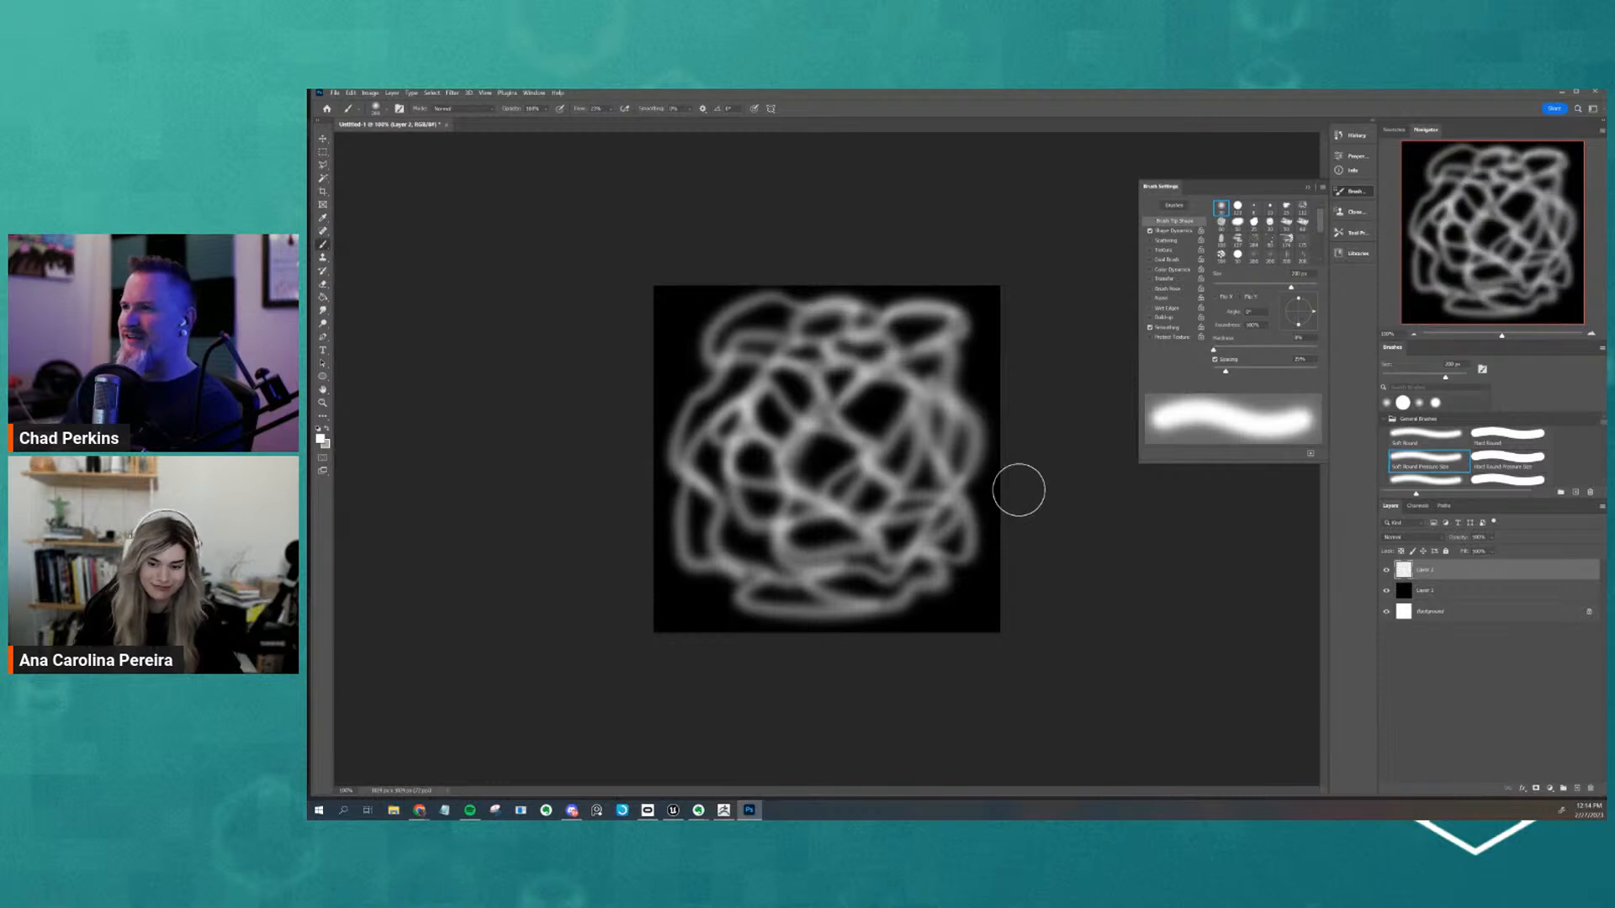
Paint more soft white lines along the canvas edges and corners to fill out the square
{"action": "mouse_move", "coordinate": [991, 450]}
{"action": "left_mouse_down"}
{"action": "mouse_move", "coordinate": [959, 571]}
{"action": "mouse_move", "coordinate": [987, 547]}
{"action": "mouse_move", "coordinate": [965, 450]}
{"action": "mouse_move", "coordinate": [984, 317]}
{"action": "left_mouse_up"}
{"action": "key", "text": "ctrl+z"}
{"action": "mouse_move", "coordinate": [744, 332]}
{"action": "left_mouse_down"}
{"action": "mouse_move", "coordinate": [707, 309]}
{"action": "mouse_move", "coordinate": [685, 396]}
{"action": "mouse_move", "coordinate": [689, 533]}
{"action": "mouse_move", "coordinate": [780, 614]}
{"action": "left_mouse_up"}
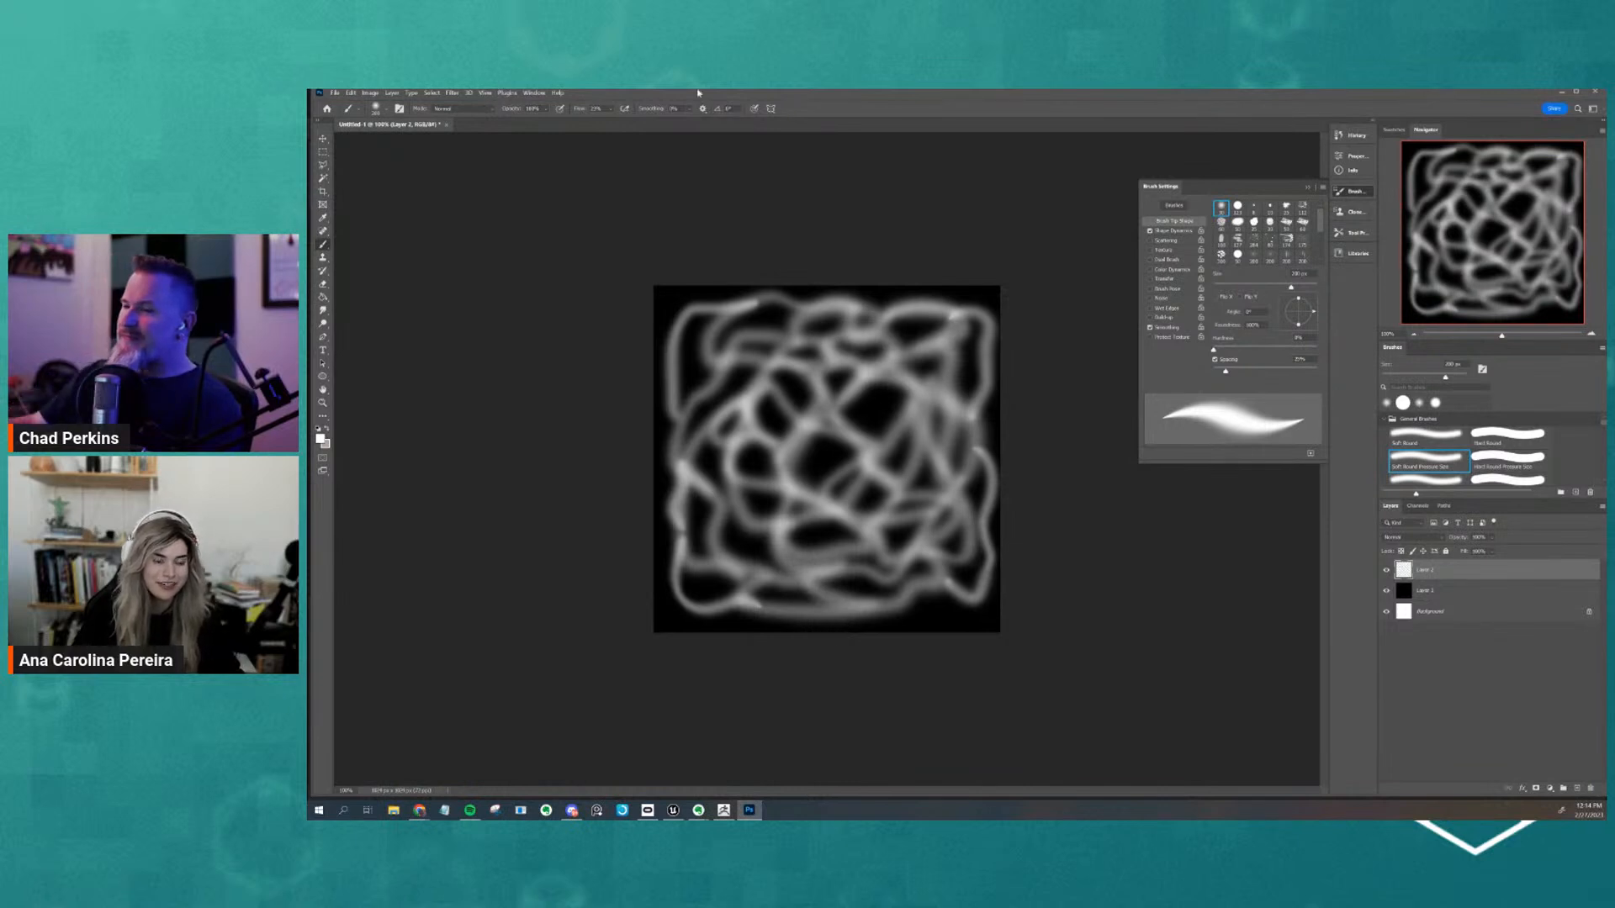
Apply Gaussian Blur once more to the painted layer, keeping the same radius as before
{"action": "left_click", "coordinate": [423, 92]}
{"action": "mouse_move", "coordinate": [452, 92]}
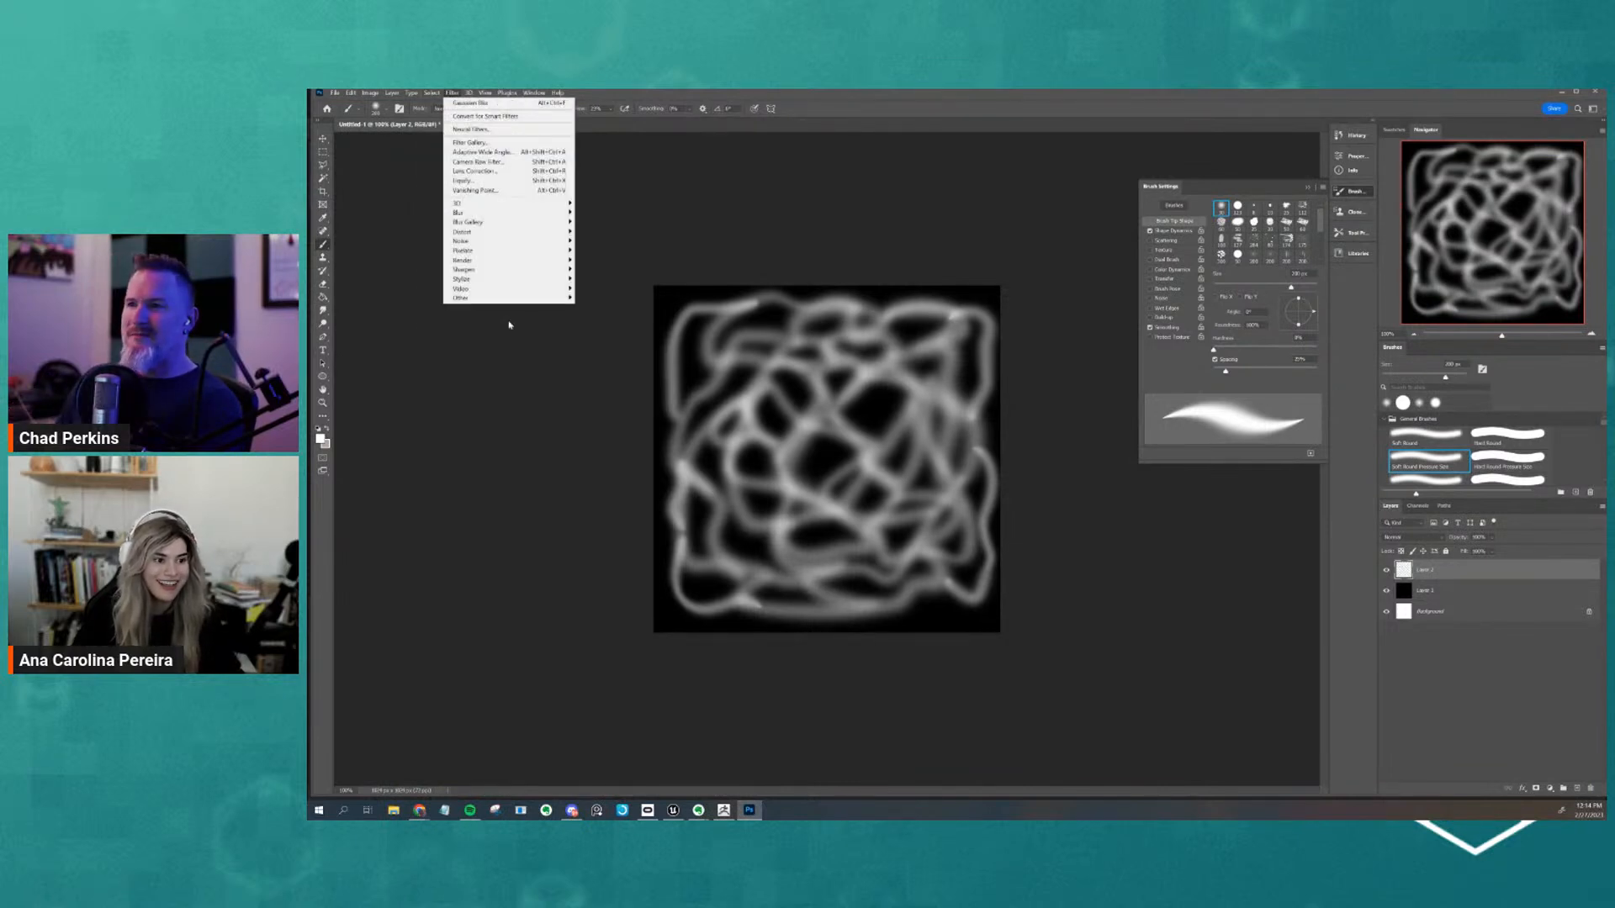
{"action": "mouse_move", "coordinate": [507, 301]}
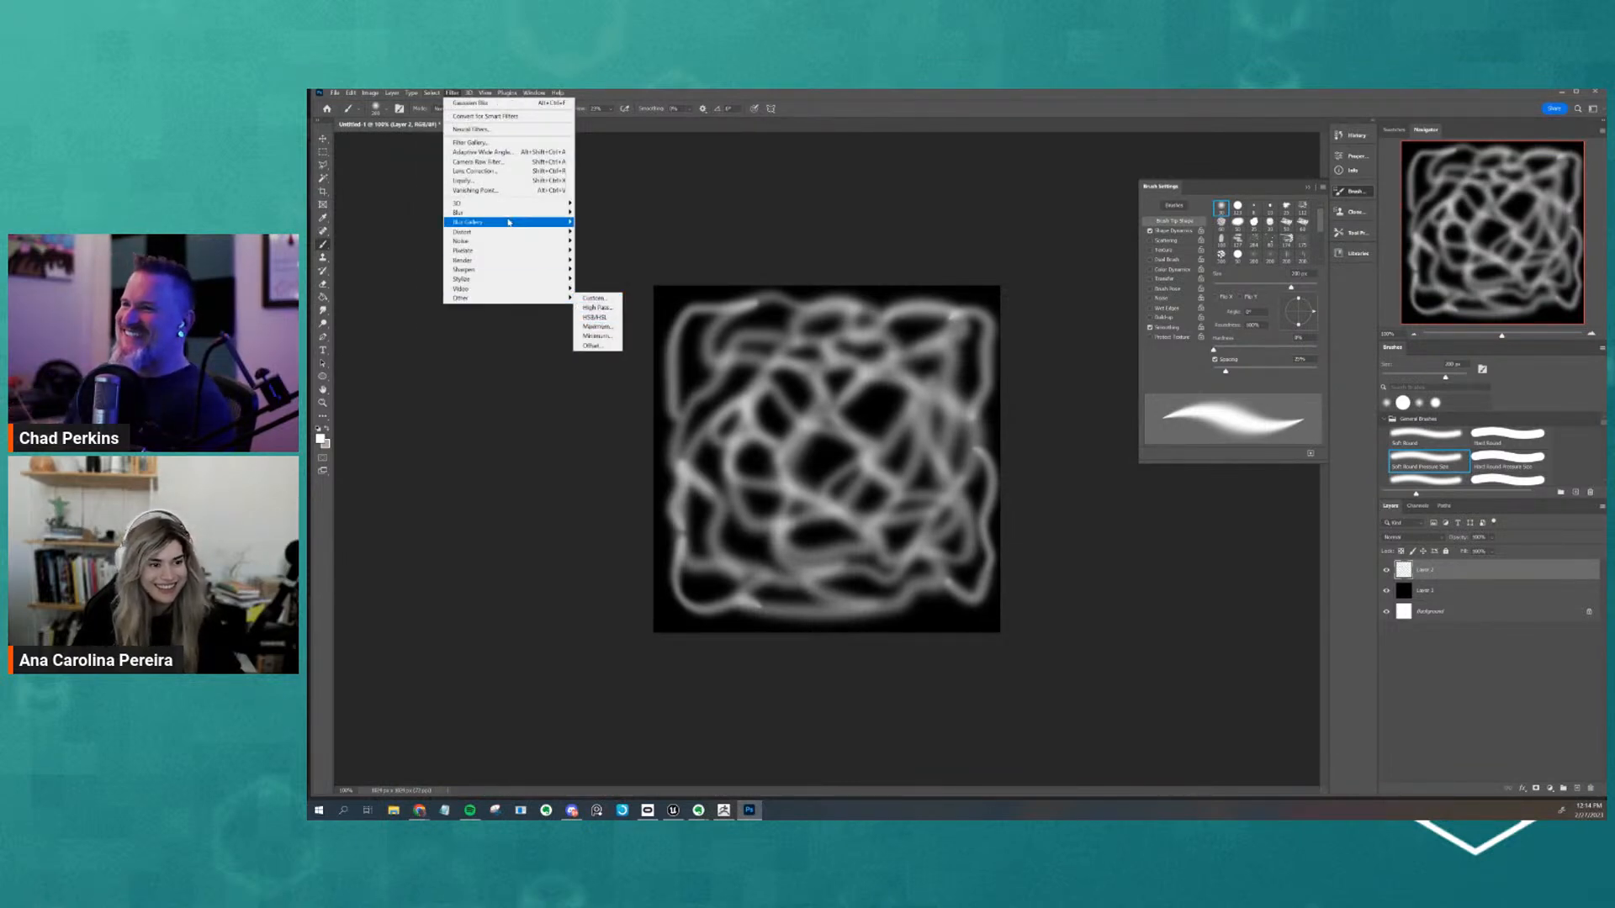
{"action": "mouse_move", "coordinate": [547, 213]}
{"action": "left_click", "coordinate": [601, 250]}
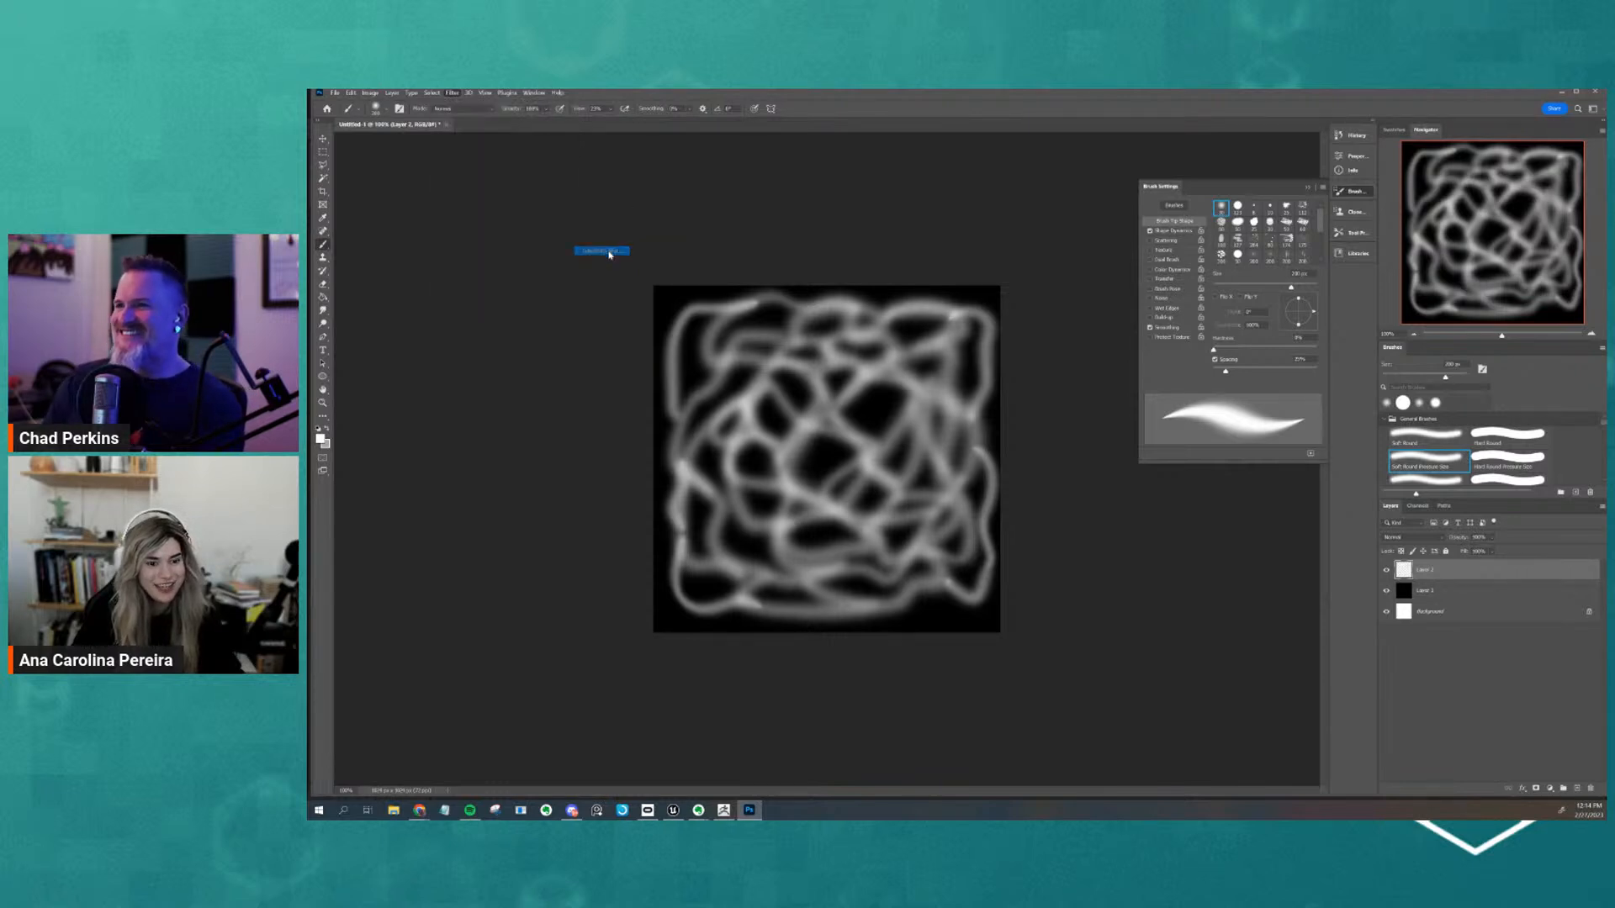
{"action": "left_click", "coordinate": [1393, 247]}
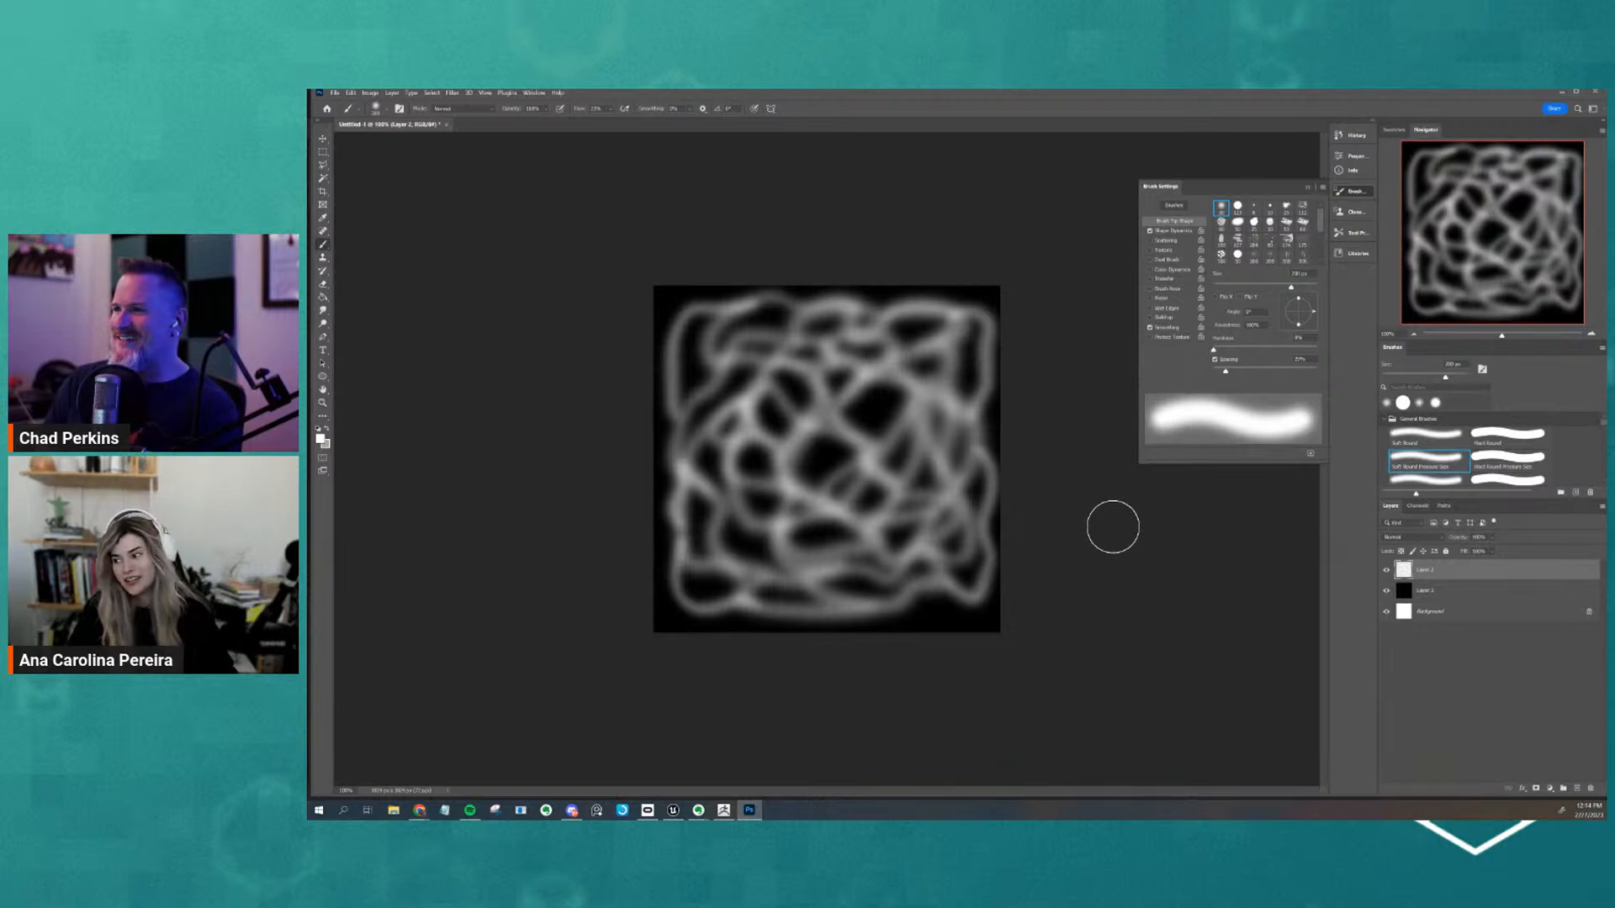
Offset the painted layer horizontally and vertically with Wrap Around so its tile seams cross near the canvas center
{"action": "left_click", "coordinate": [322, 139]}
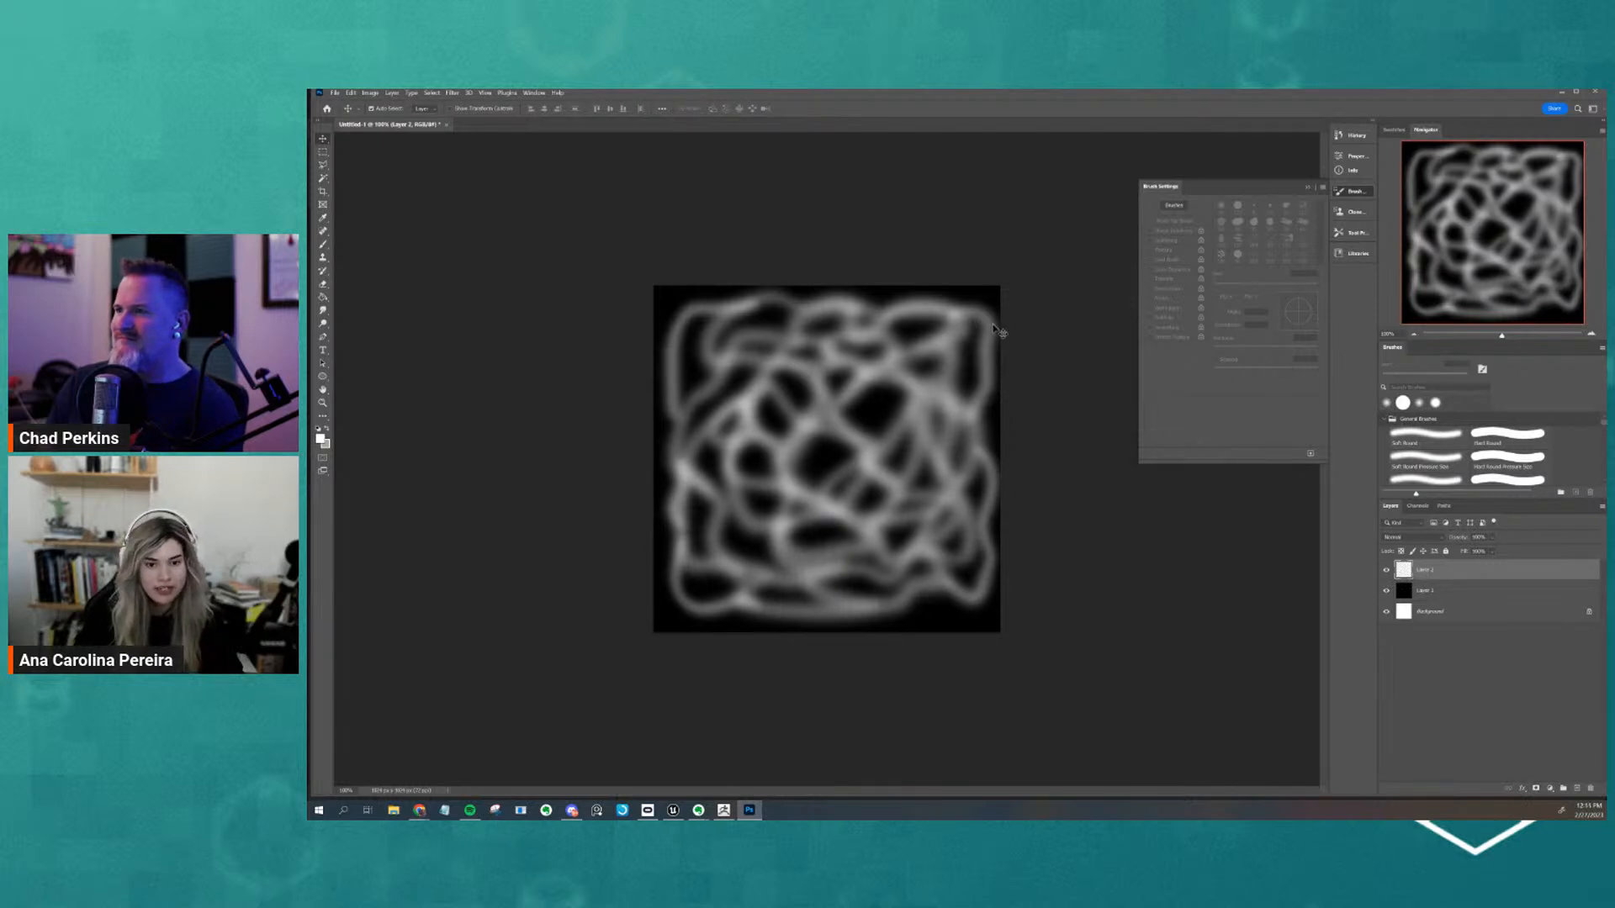
{"action": "left_click", "coordinate": [452, 93]}
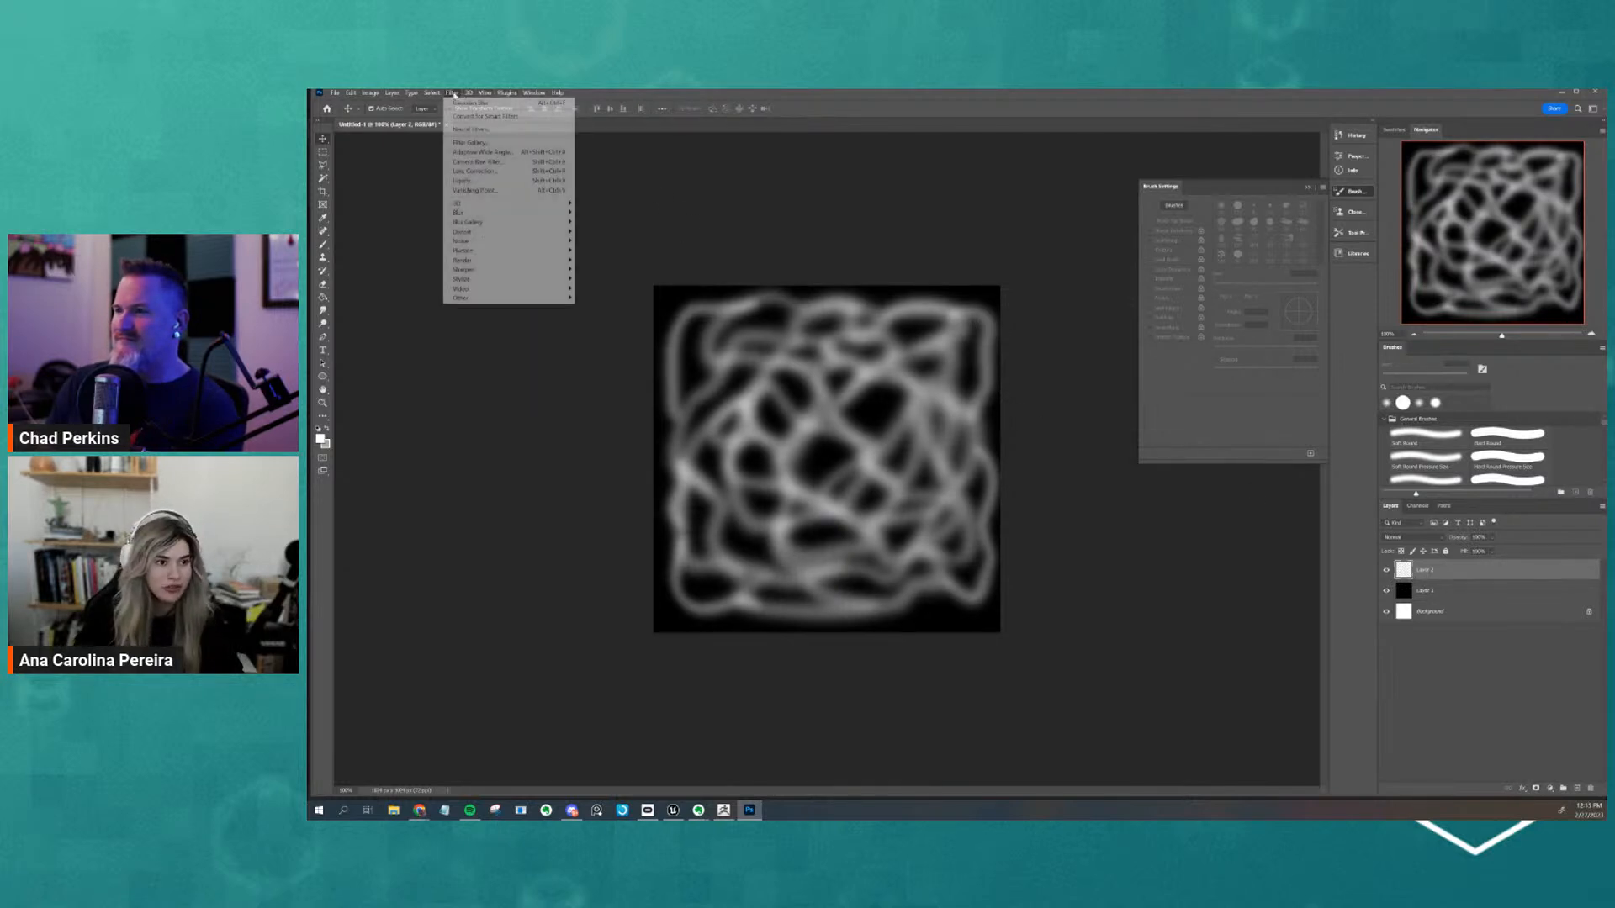
{"action": "mouse_move", "coordinate": [476, 298]}
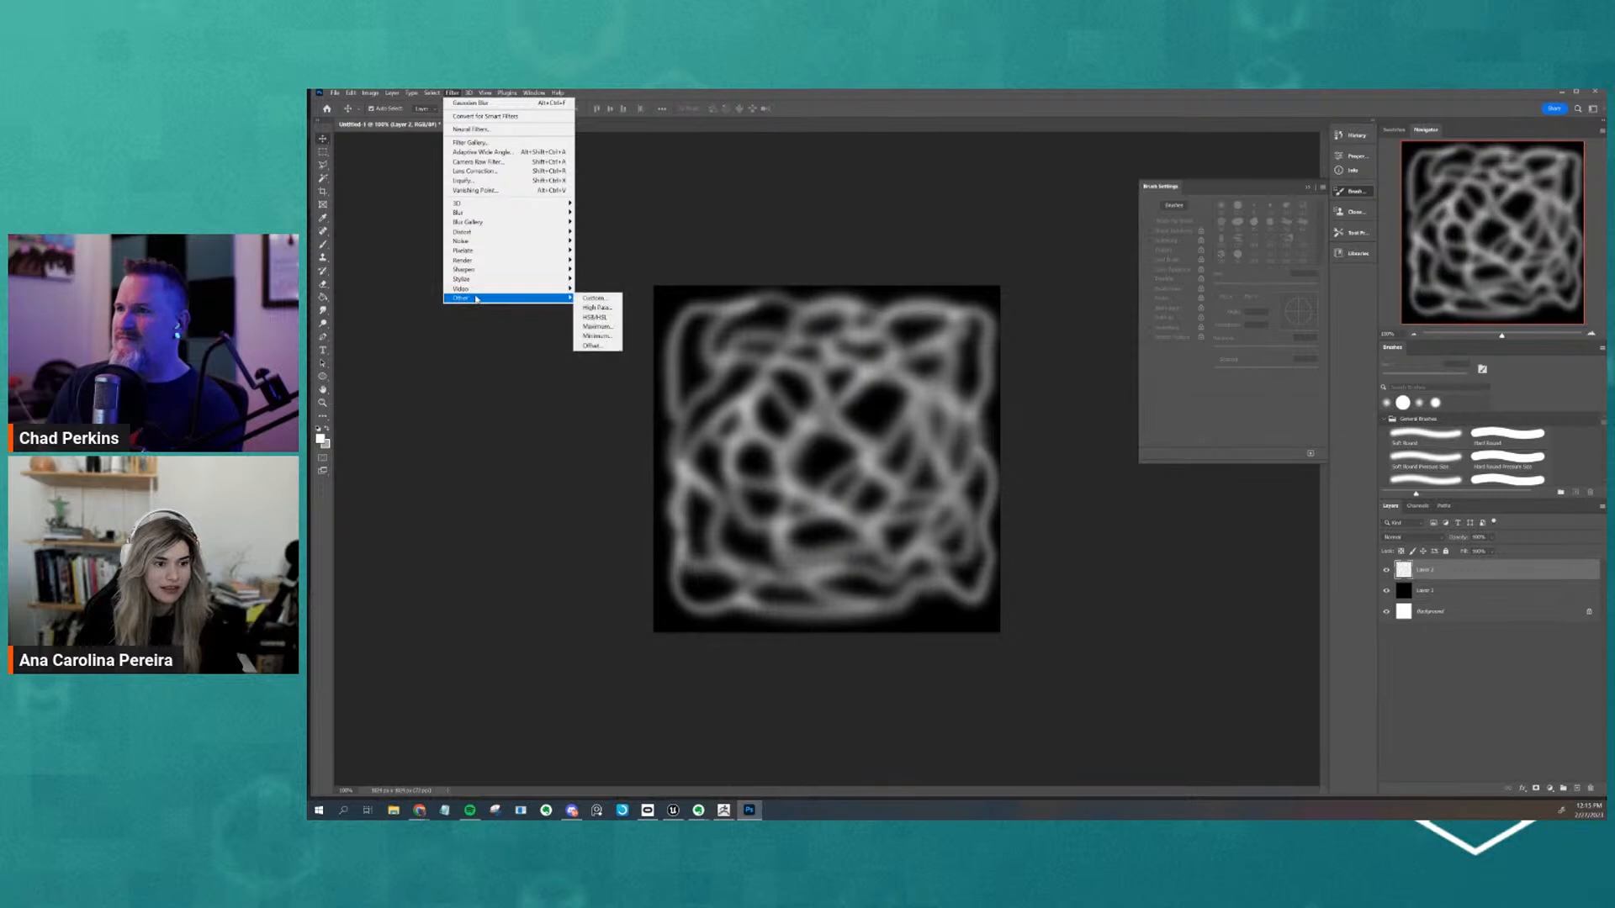
{"action": "left_click", "coordinate": [610, 346]}
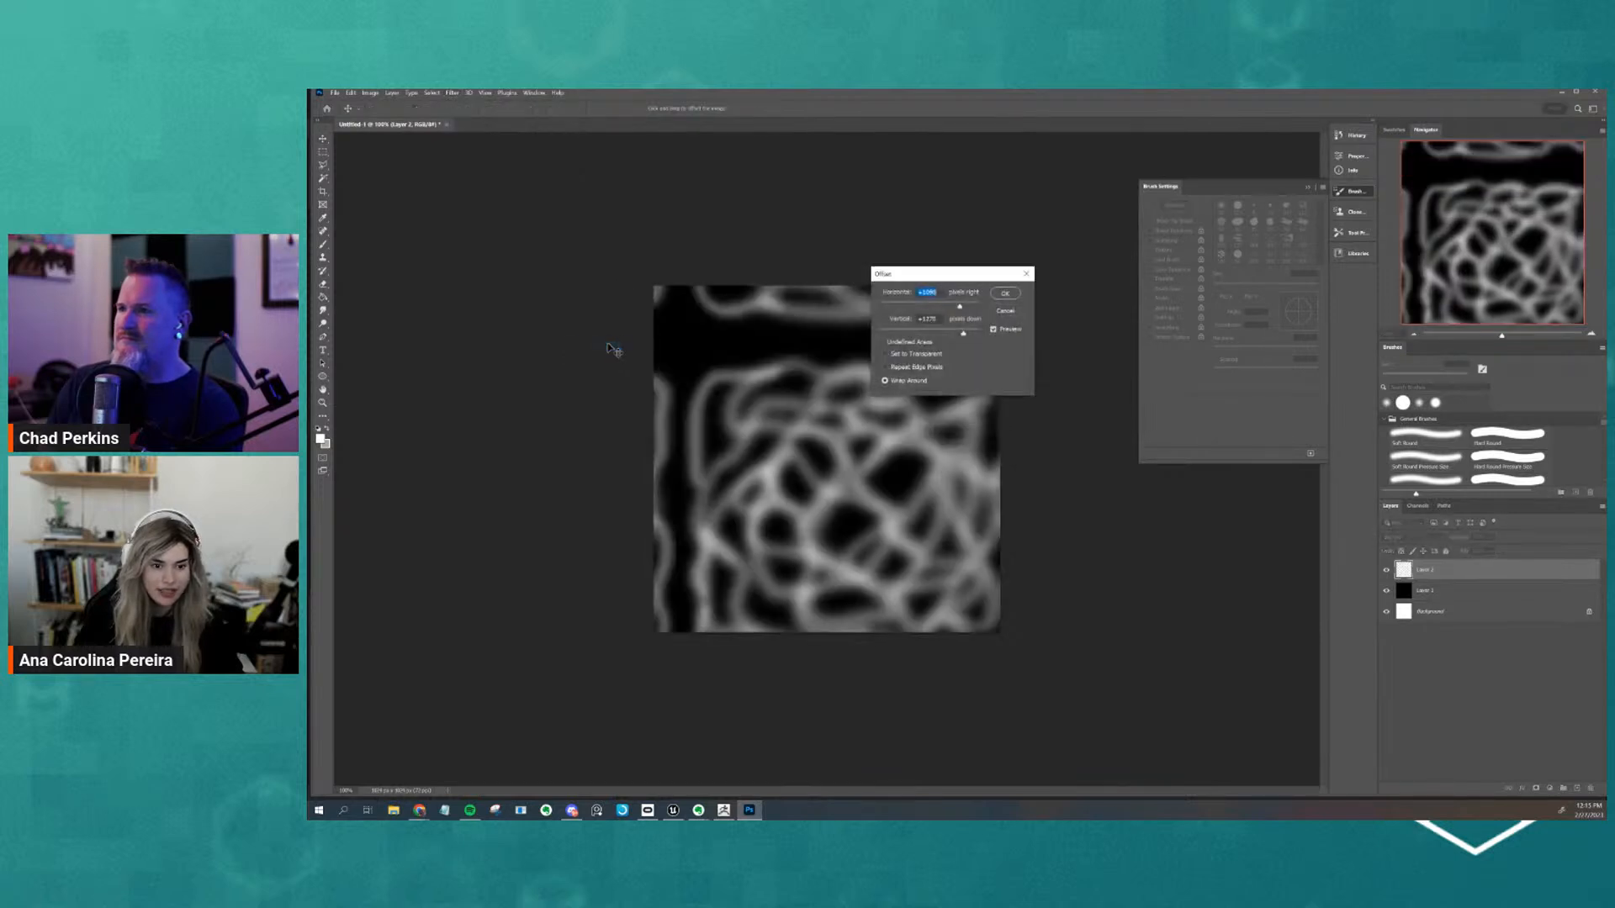
{"action": "mouse_move", "coordinate": [958, 306]}
{"action": "left_mouse_down"}
{"action": "mouse_move", "coordinate": [946, 309]}
{"action": "mouse_move", "coordinate": [966, 335]}
{"action": "left_mouse_up"}
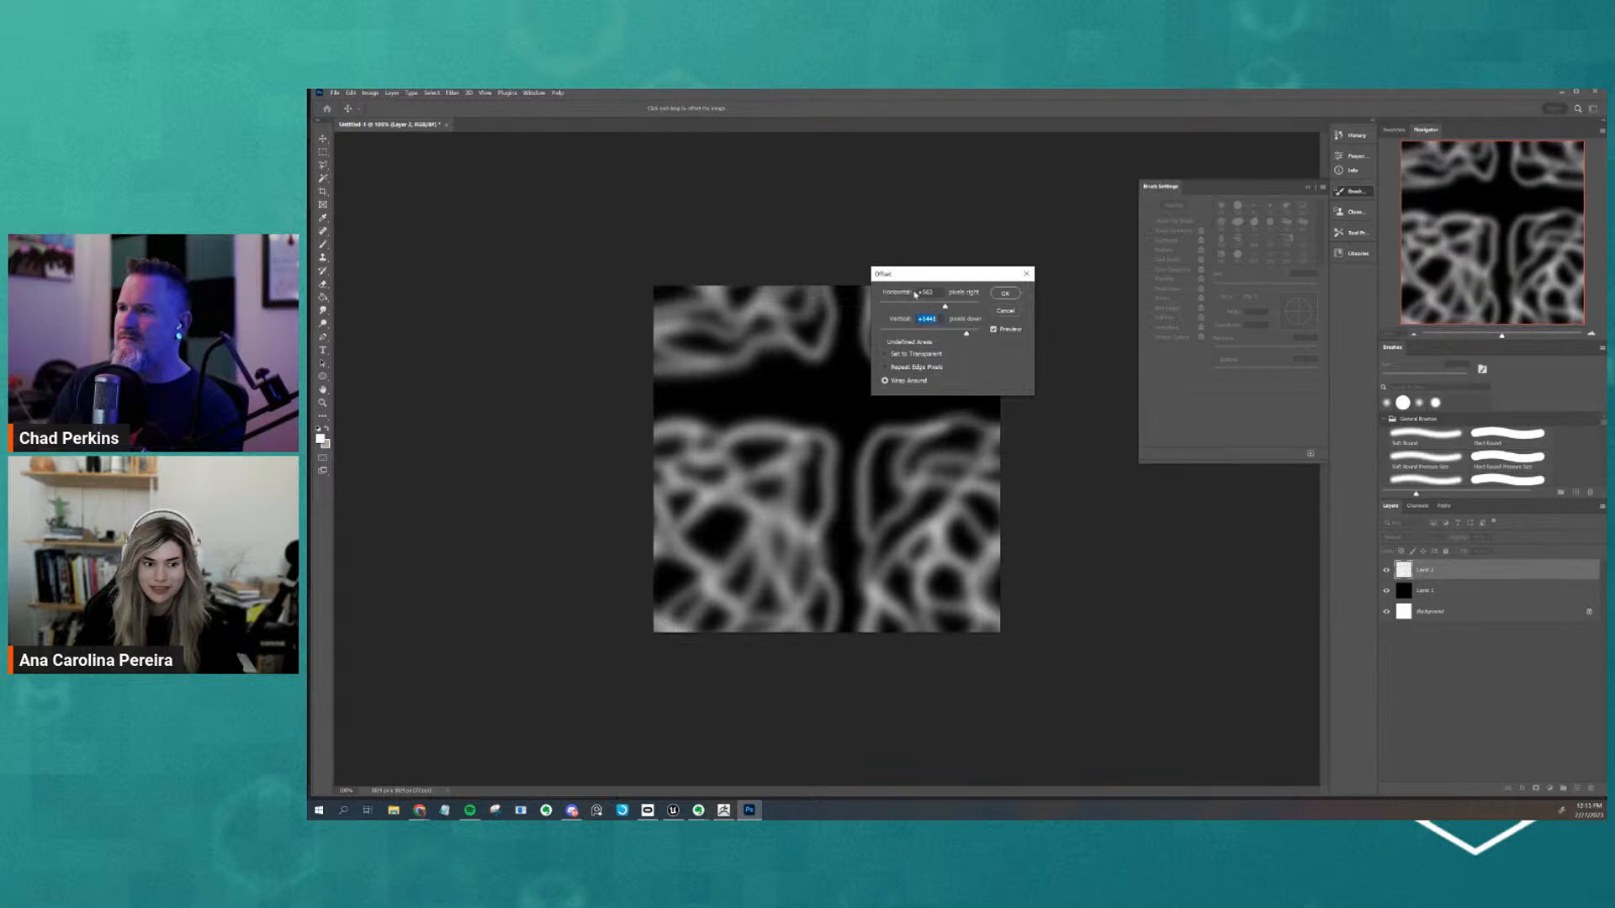
{"action": "left_click_drag", "start_coordinate": [967, 336], "coordinate": [969, 336]}
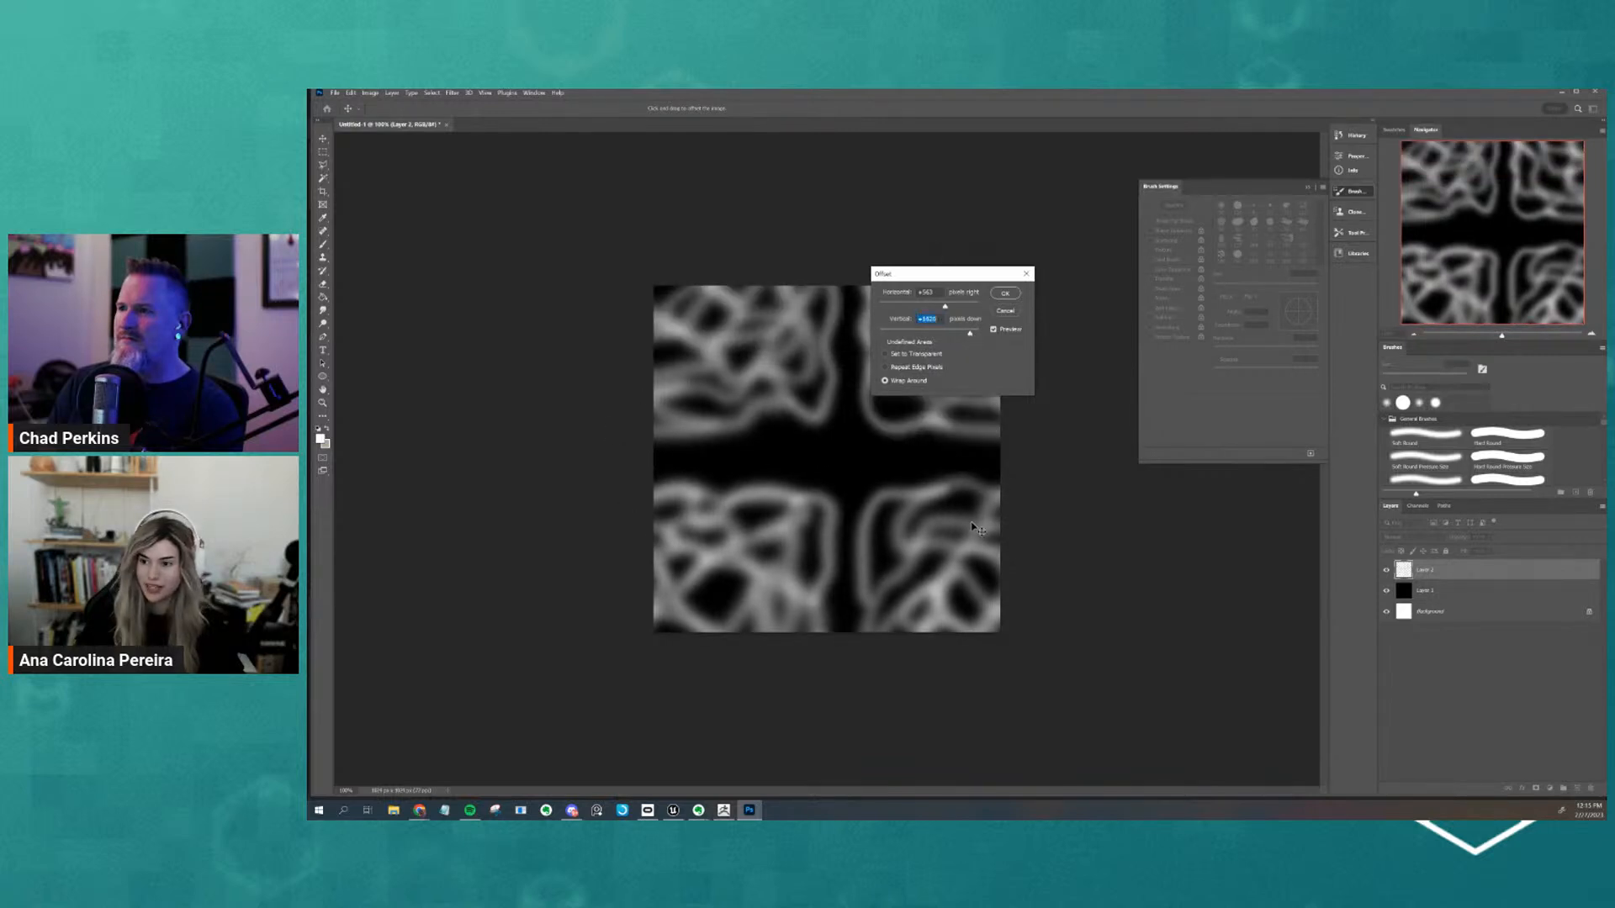
{"action": "left_click", "coordinate": [1003, 294]}
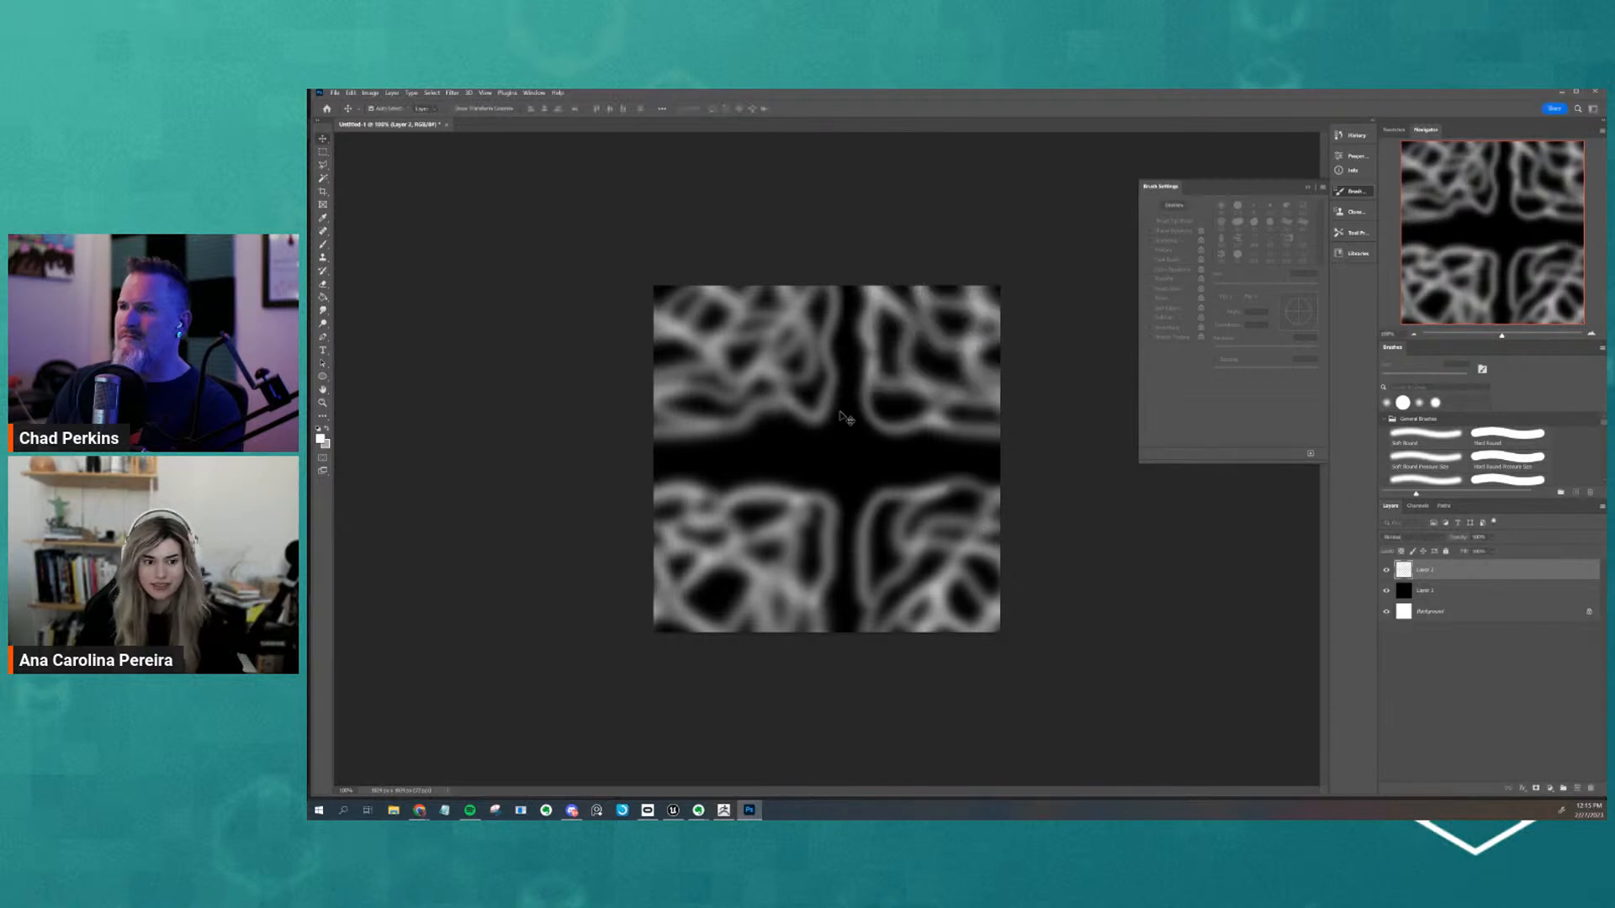
Add a new layer and paint soft white lines across the empty cross in the canvas center, undoing the unwanted strokes
{"action": "key", "text": "ctrl+j"}
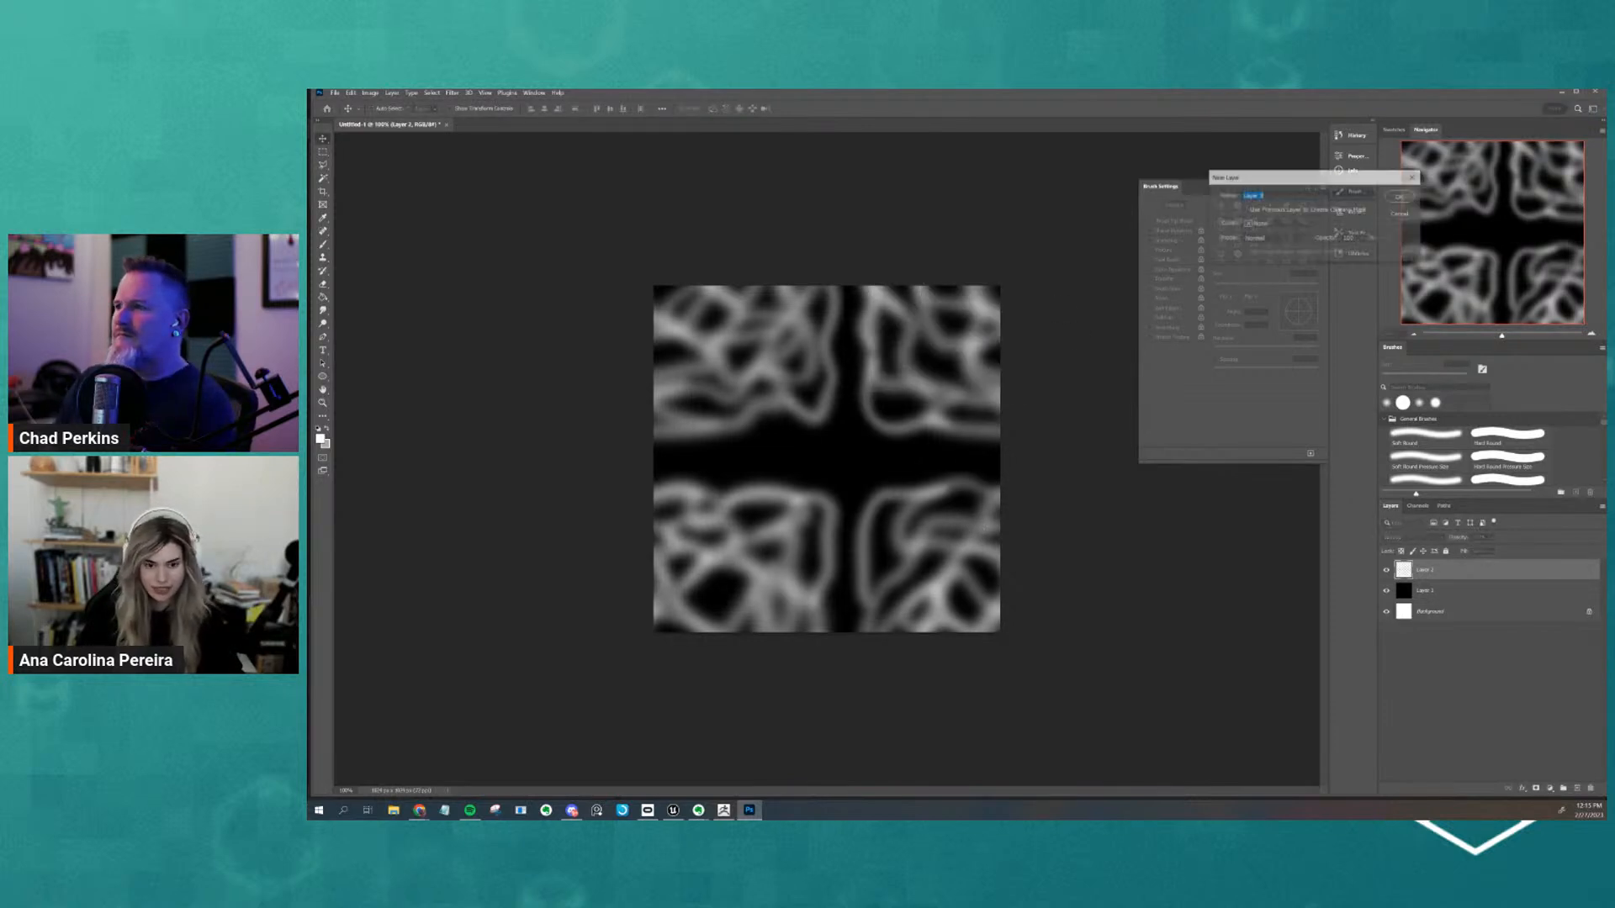
{"action": "key", "text": "b"}
{"action": "mouse_move", "coordinate": [851, 462]}
{"action": "left_mouse_down"}
{"action": "mouse_move", "coordinate": [790, 496]}
{"action": "mouse_move", "coordinate": [925, 417]}
{"action": "mouse_move", "coordinate": [898, 454]}
{"action": "left_mouse_up"}
{"action": "left_click_drag", "start_coordinate": [839, 402], "coordinate": [860, 290]}
{"action": "mouse_move", "coordinate": [841, 328]}
{"action": "left_mouse_down"}
{"action": "mouse_move", "coordinate": [848, 410]}
{"action": "mouse_move", "coordinate": [847, 331]}
{"action": "mouse_move", "coordinate": [705, 431]}
{"action": "mouse_move", "coordinate": [710, 451]}
{"action": "left_mouse_up"}
{"action": "key", "text": "ctrl+z"}
{"action": "key", "text": "ctrl+z"}
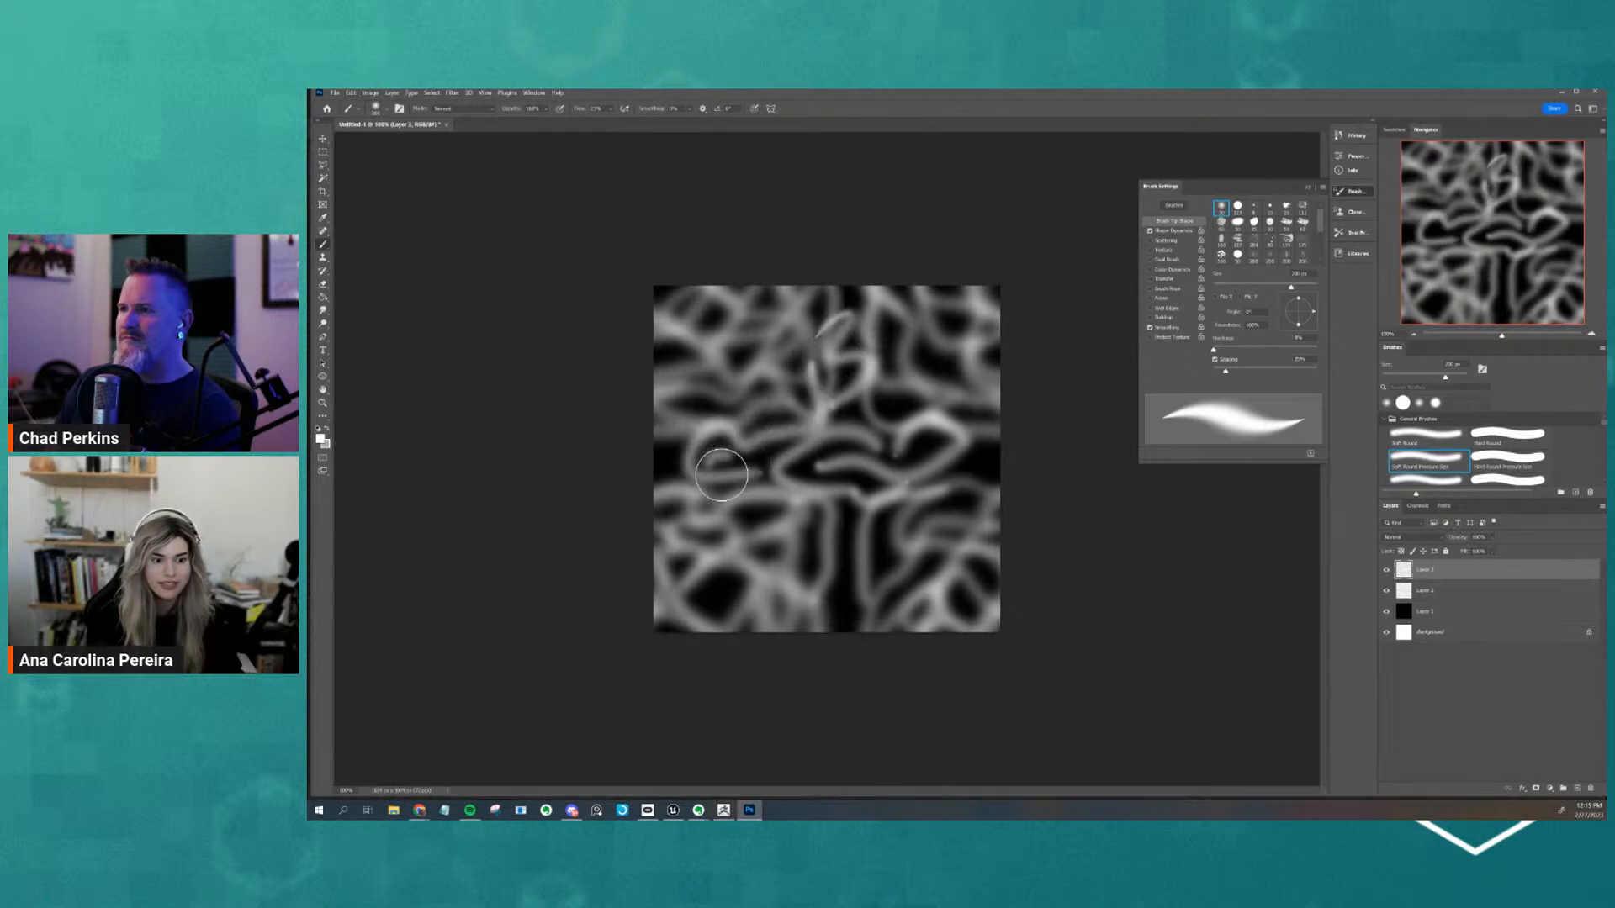
Paint further soft white strokes through the horizontal middle band and lower center to close the remaining dark gaps
{"action": "mouse_move", "coordinate": [945, 462]}
{"action": "left_mouse_down"}
{"action": "mouse_move", "coordinate": [971, 424]}
{"action": "mouse_move", "coordinate": [951, 417]}
{"action": "left_mouse_up"}
{"action": "key", "text": "ctrl+z"}
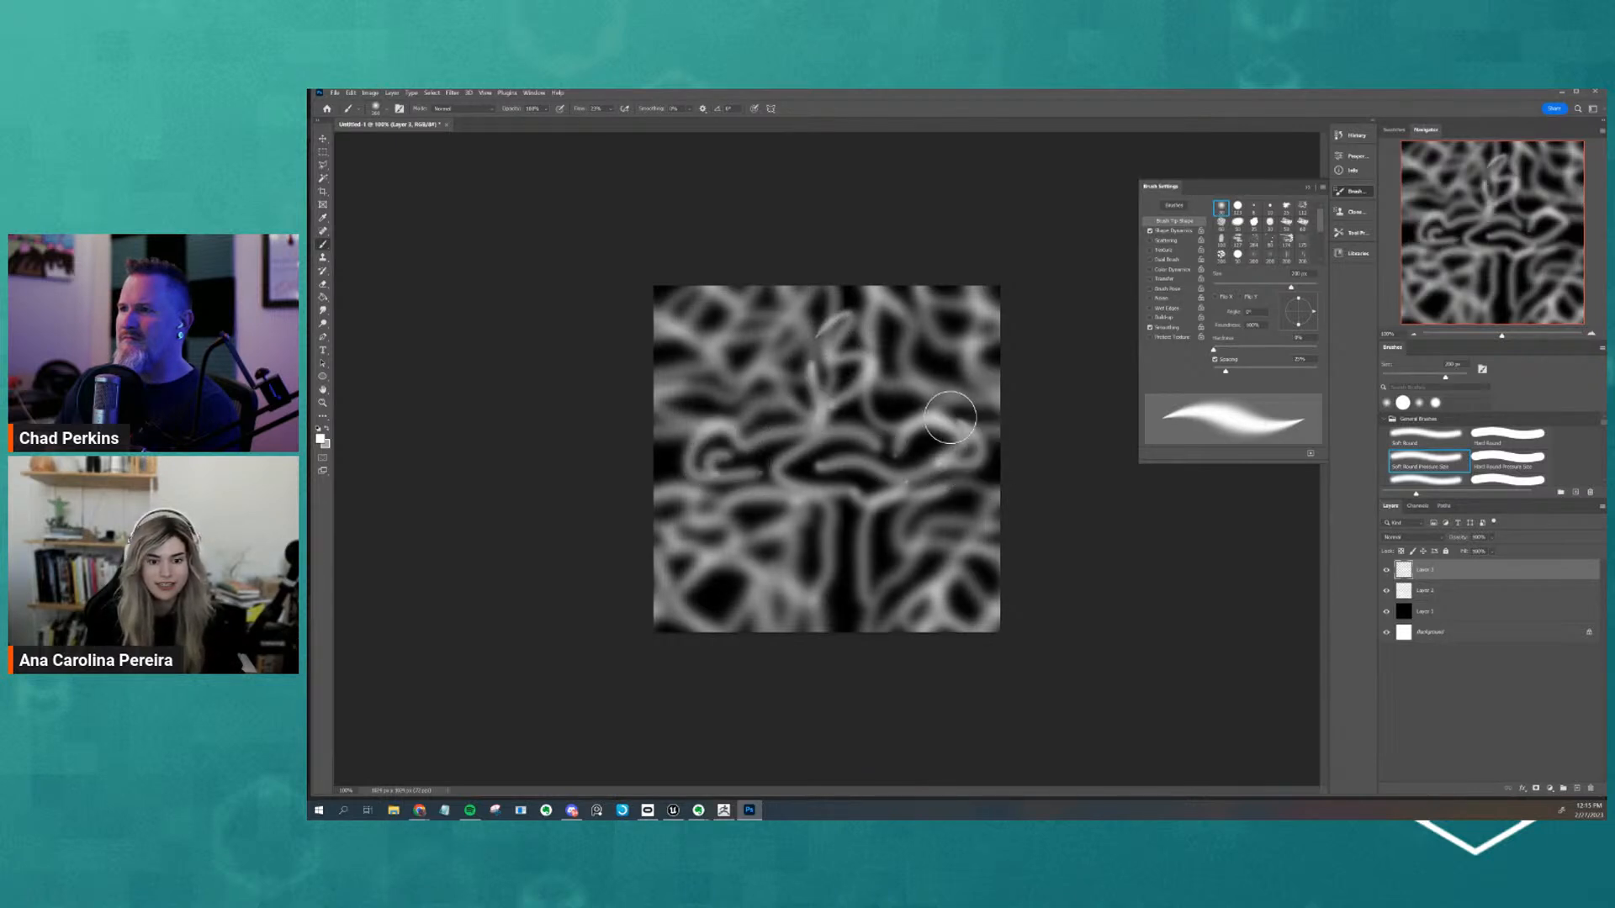
{"action": "mouse_move", "coordinate": [735, 474]}
{"action": "left_mouse_down"}
{"action": "mouse_move", "coordinate": [797, 461]}
{"action": "mouse_move", "coordinate": [918, 484]}
{"action": "left_mouse_up"}
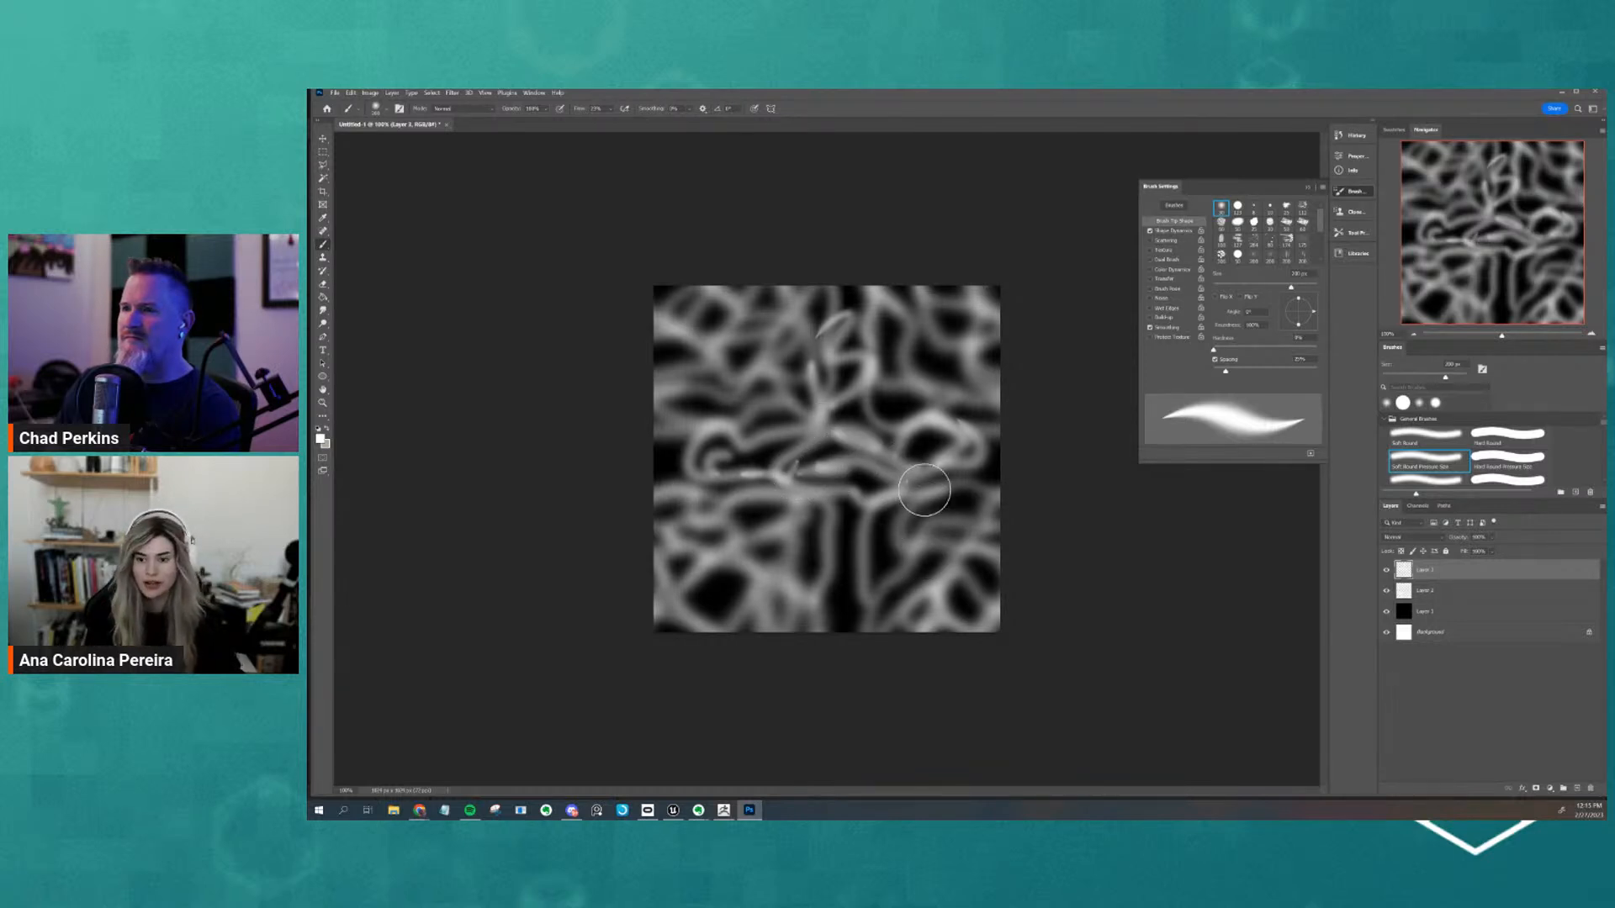
{"action": "left_click_drag", "start_coordinate": [825, 530], "coordinate": [834, 572]}
{"action": "left_click_drag", "start_coordinate": [836, 514], "coordinate": [869, 529]}
{"action": "left_click_drag", "start_coordinate": [875, 580], "coordinate": [869, 598]}
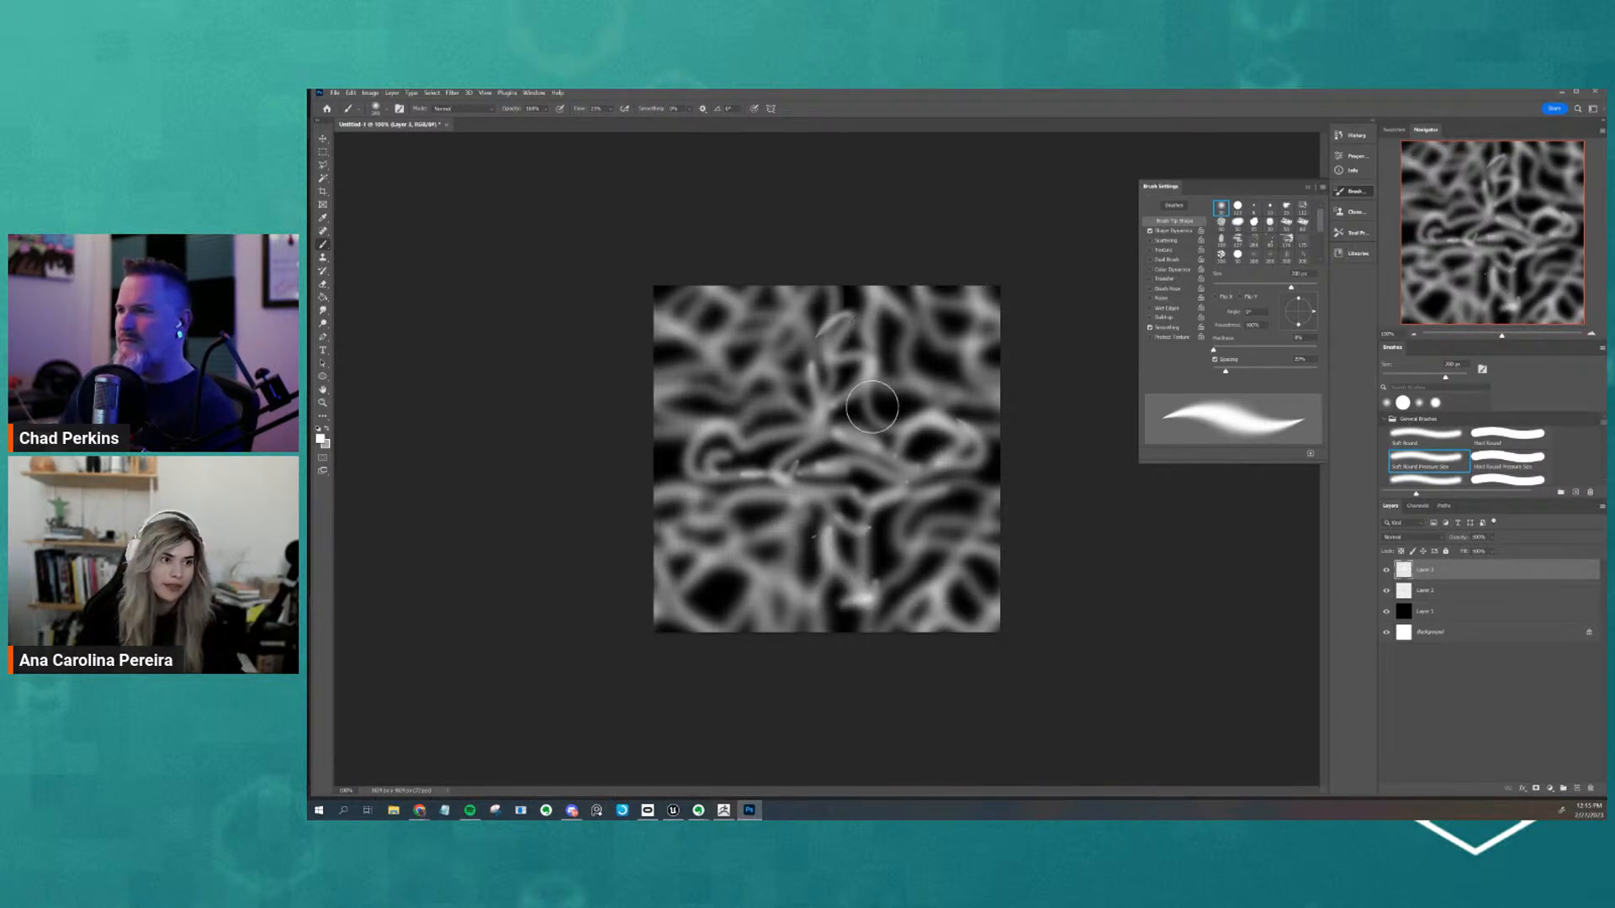
Apply Gaussian Blur to the layer with the new center strokes, keeping the previous radius
{"action": "left_click", "coordinate": [453, 93]}
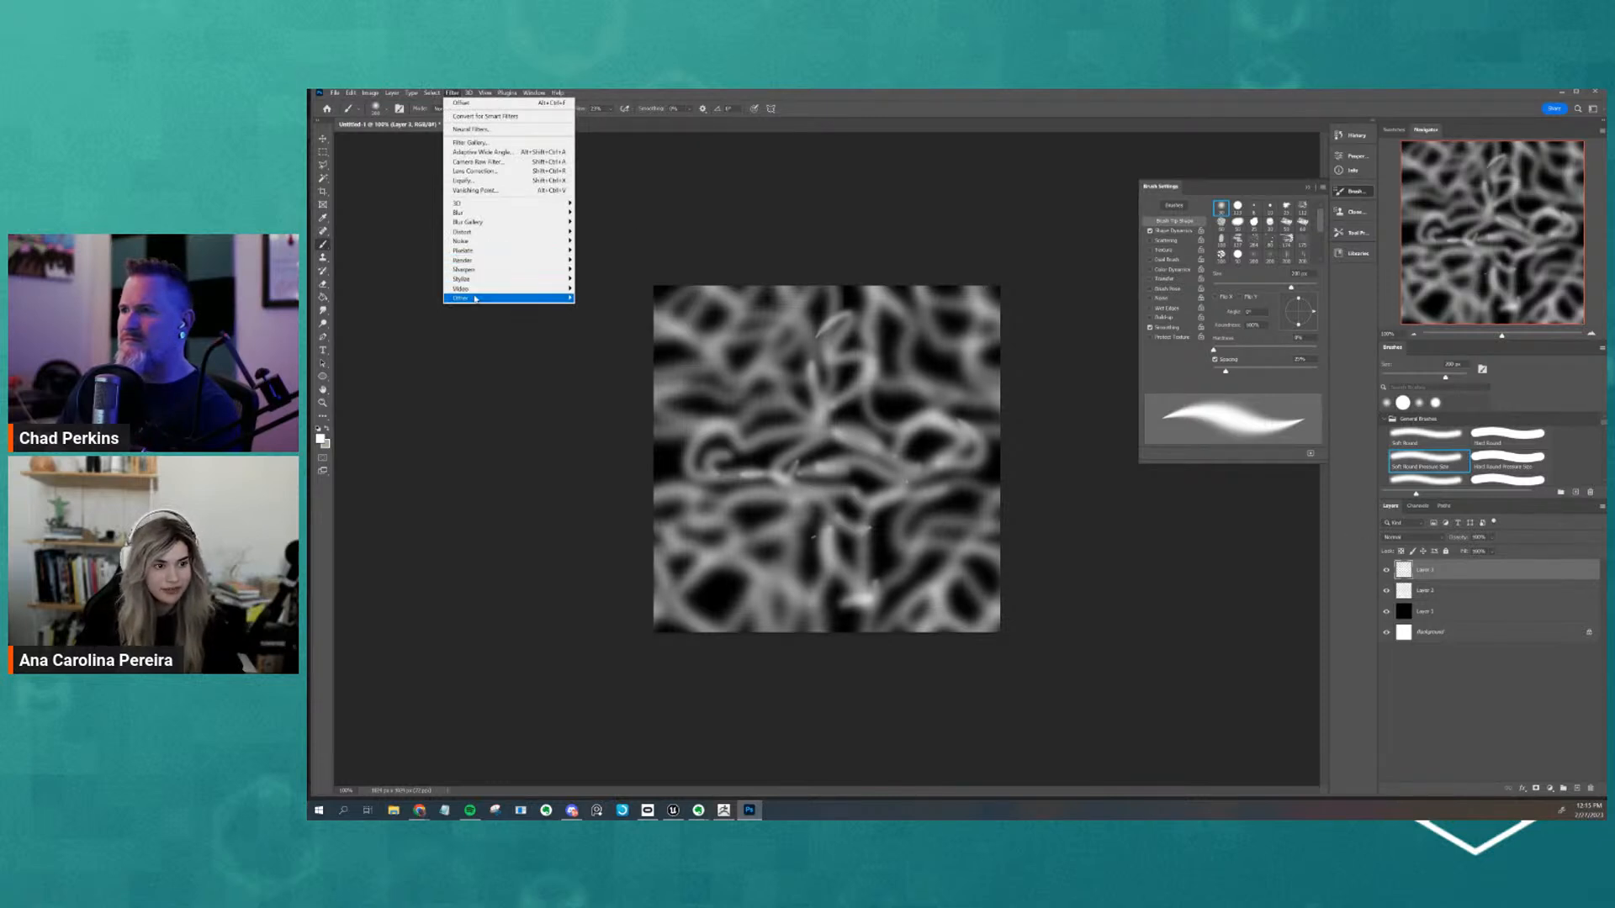
{"action": "mouse_move", "coordinate": [464, 212]}
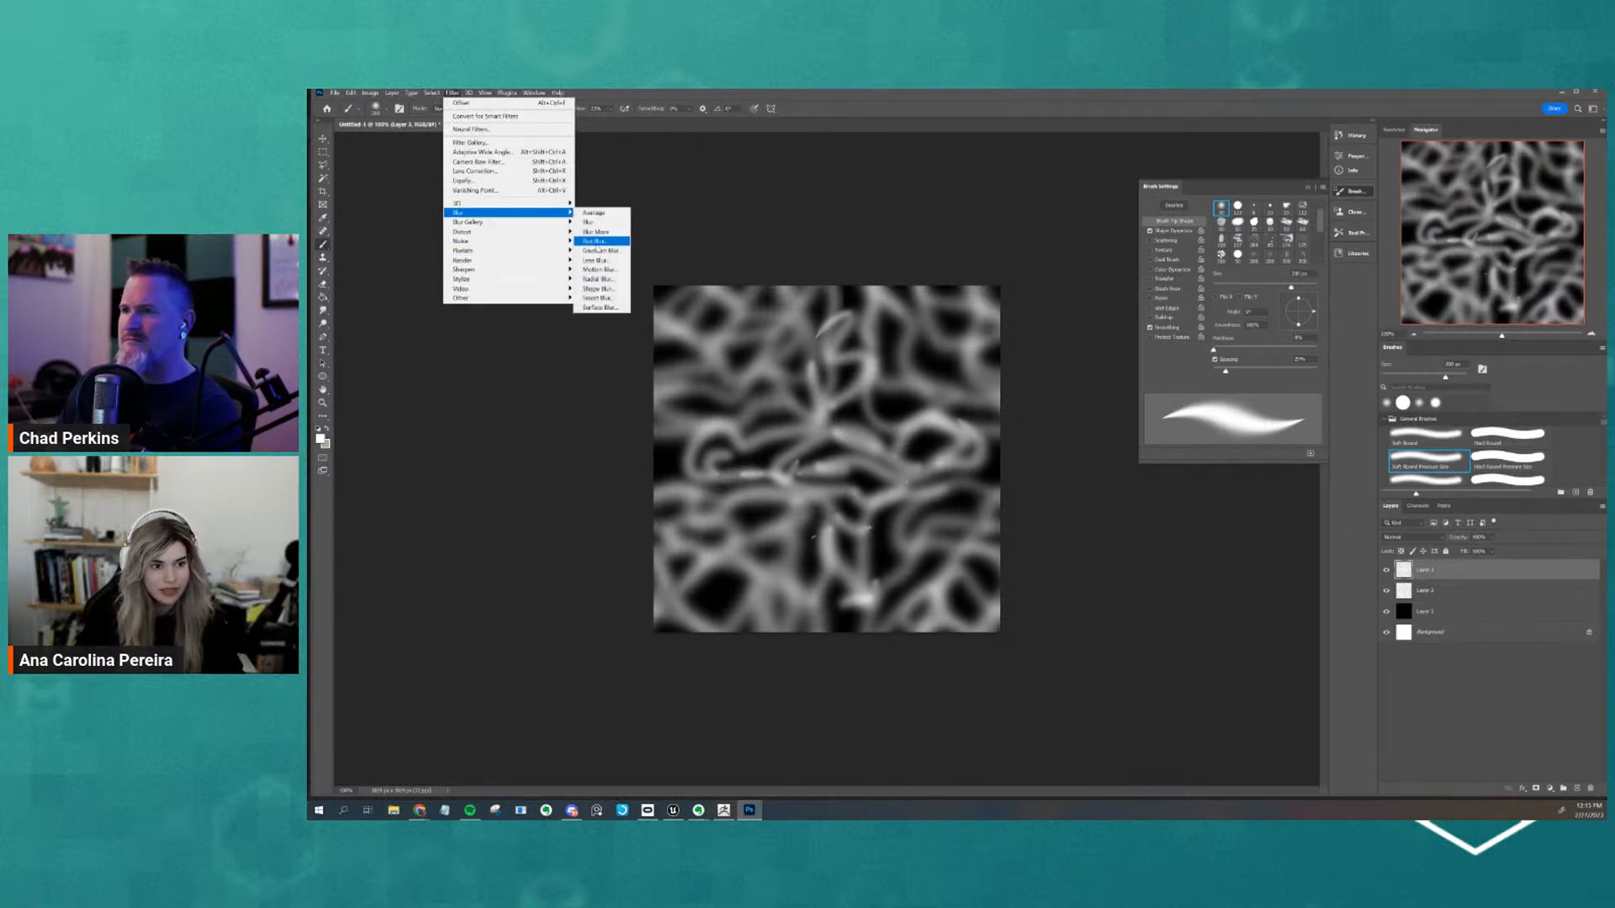
{"action": "left_click", "coordinate": [592, 250]}
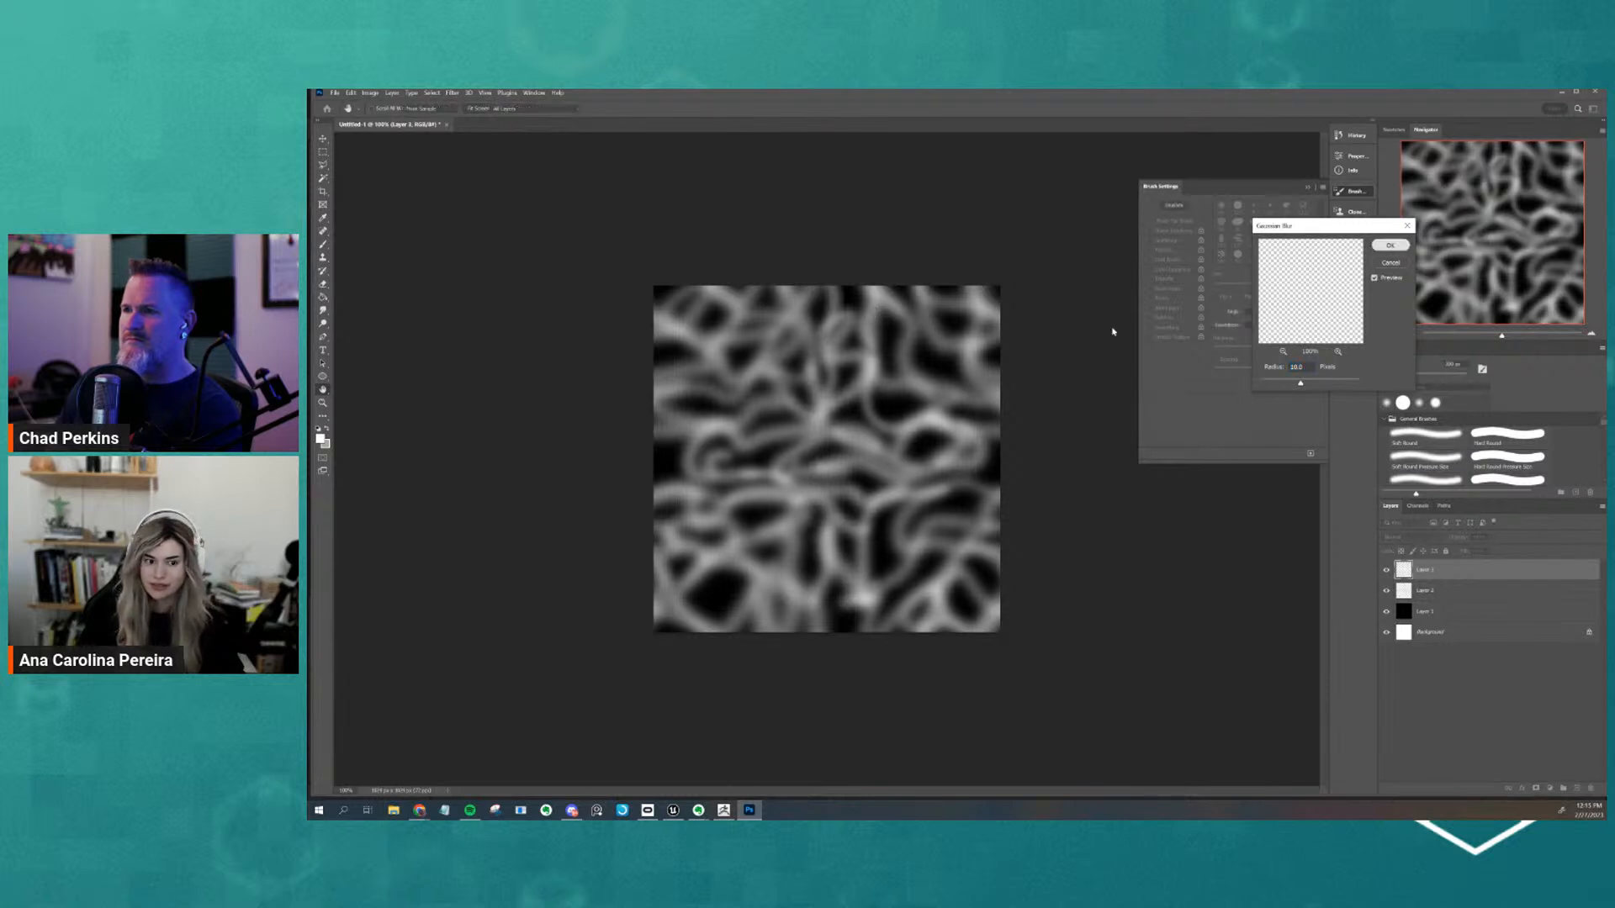
{"action": "left_click", "coordinate": [1390, 245]}
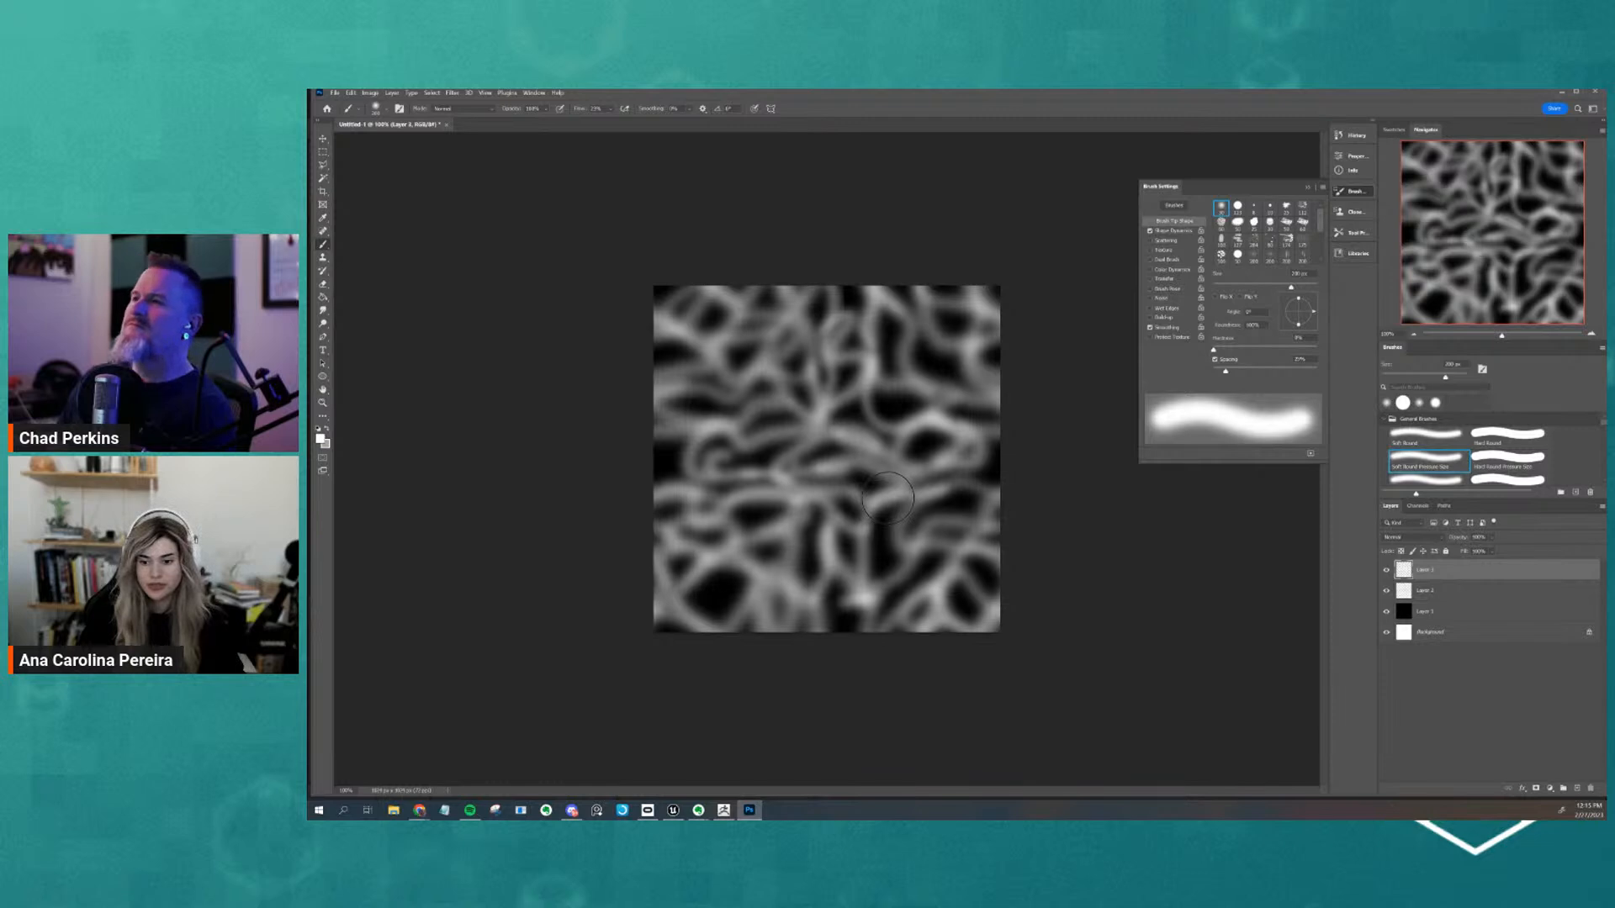
{"action": "left_click", "coordinate": [1447, 589]}
{"action": "left_click", "coordinate": [1447, 572]}
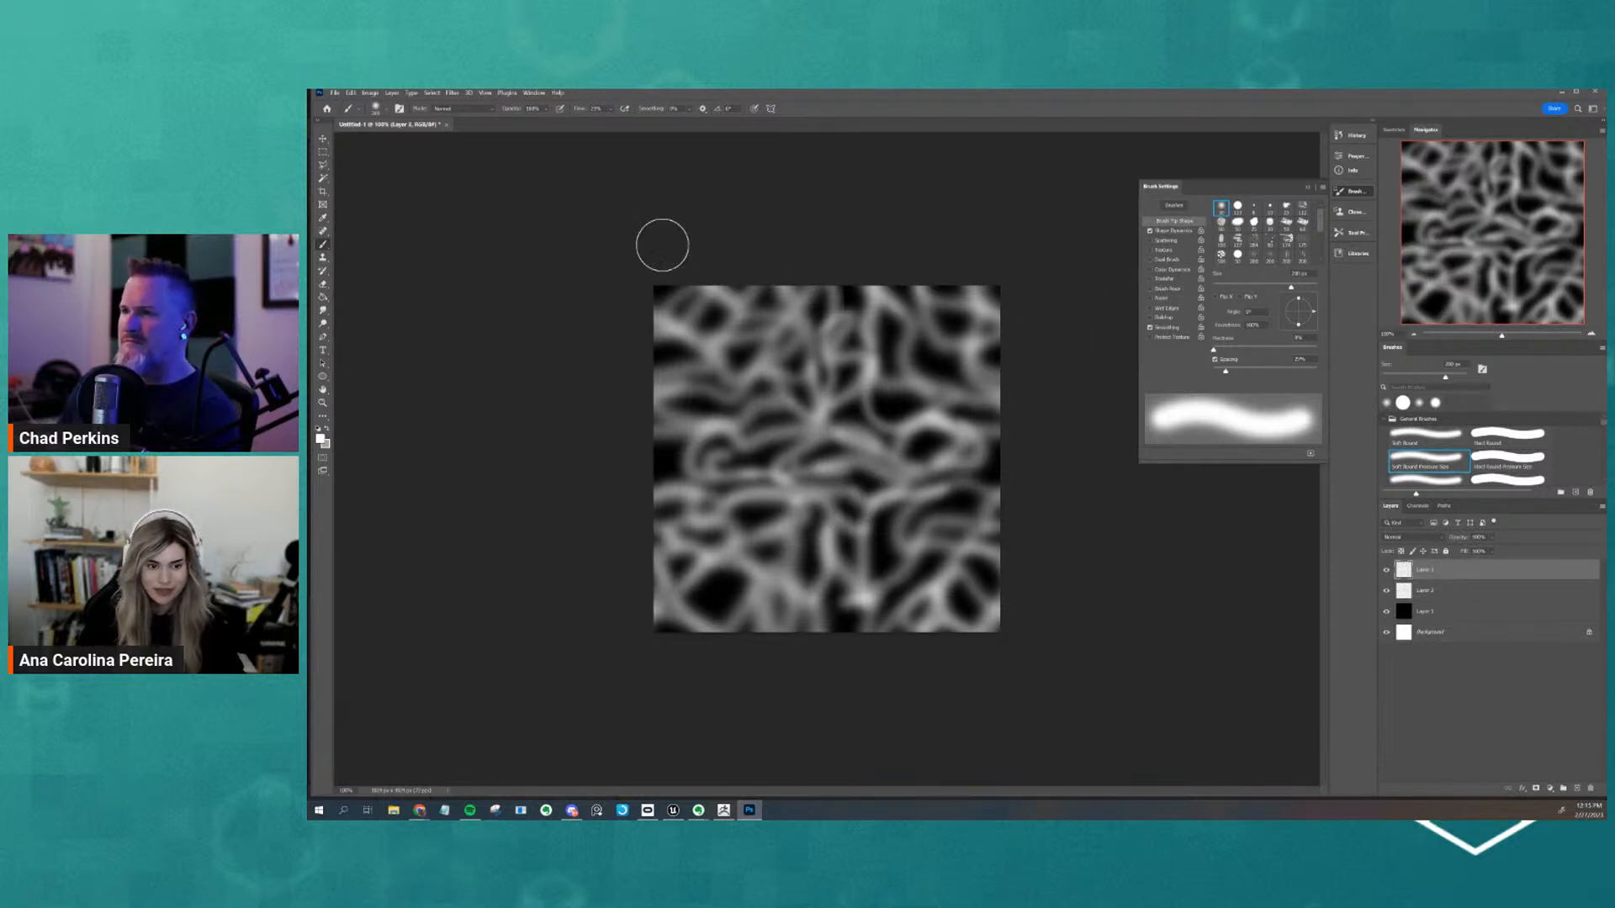
{"action": "left_click", "coordinate": [451, 93]}
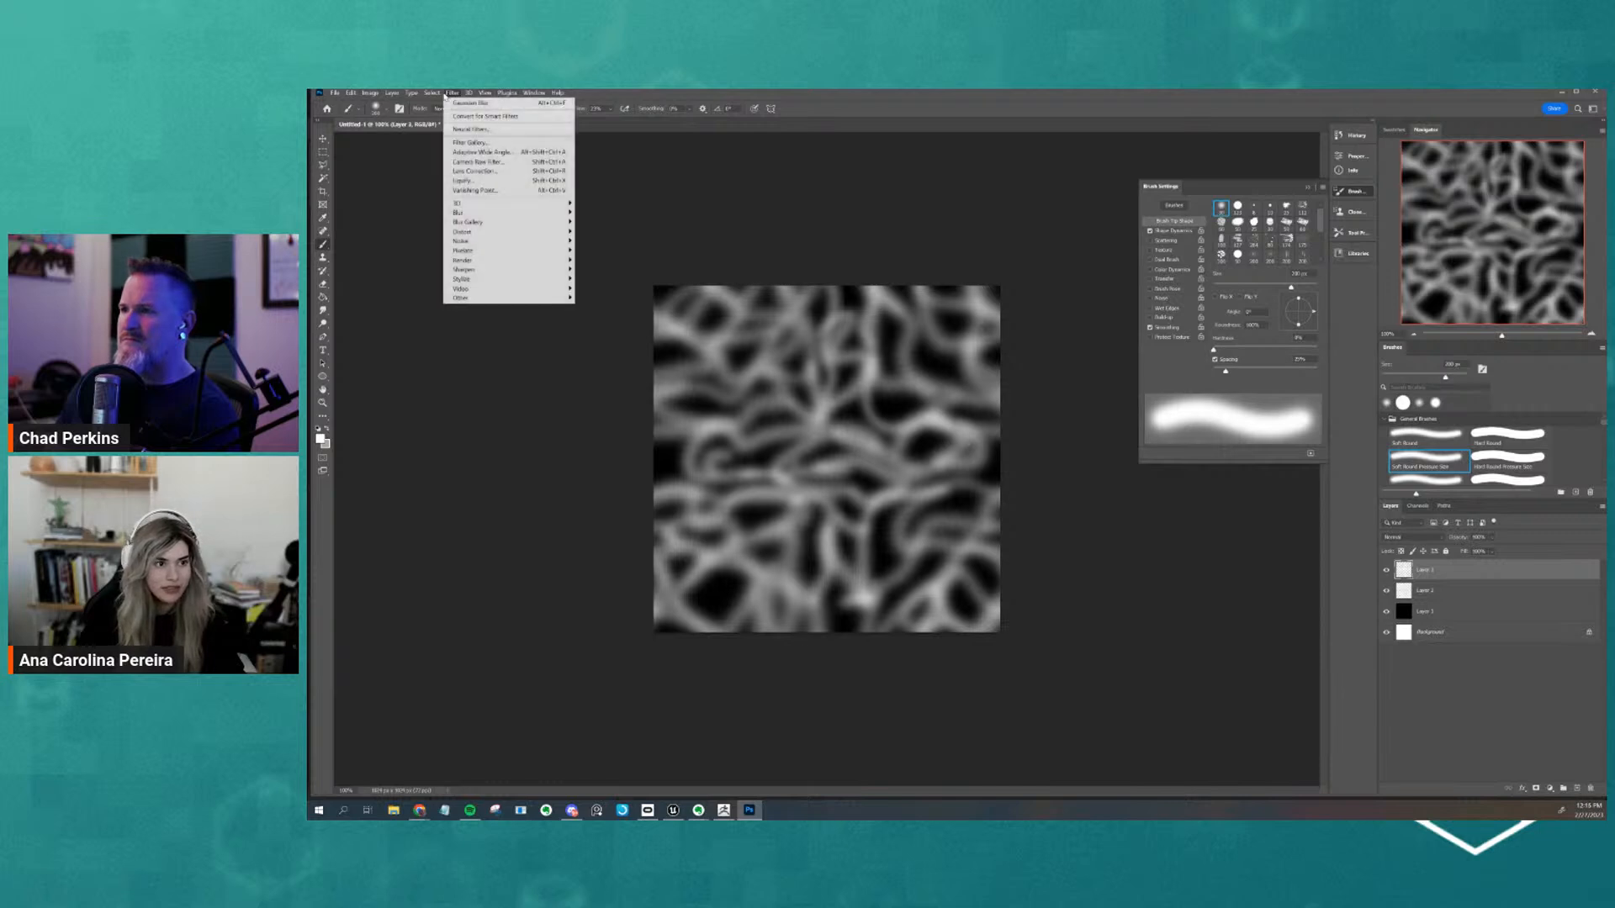
{"action": "mouse_move", "coordinate": [556, 297]}
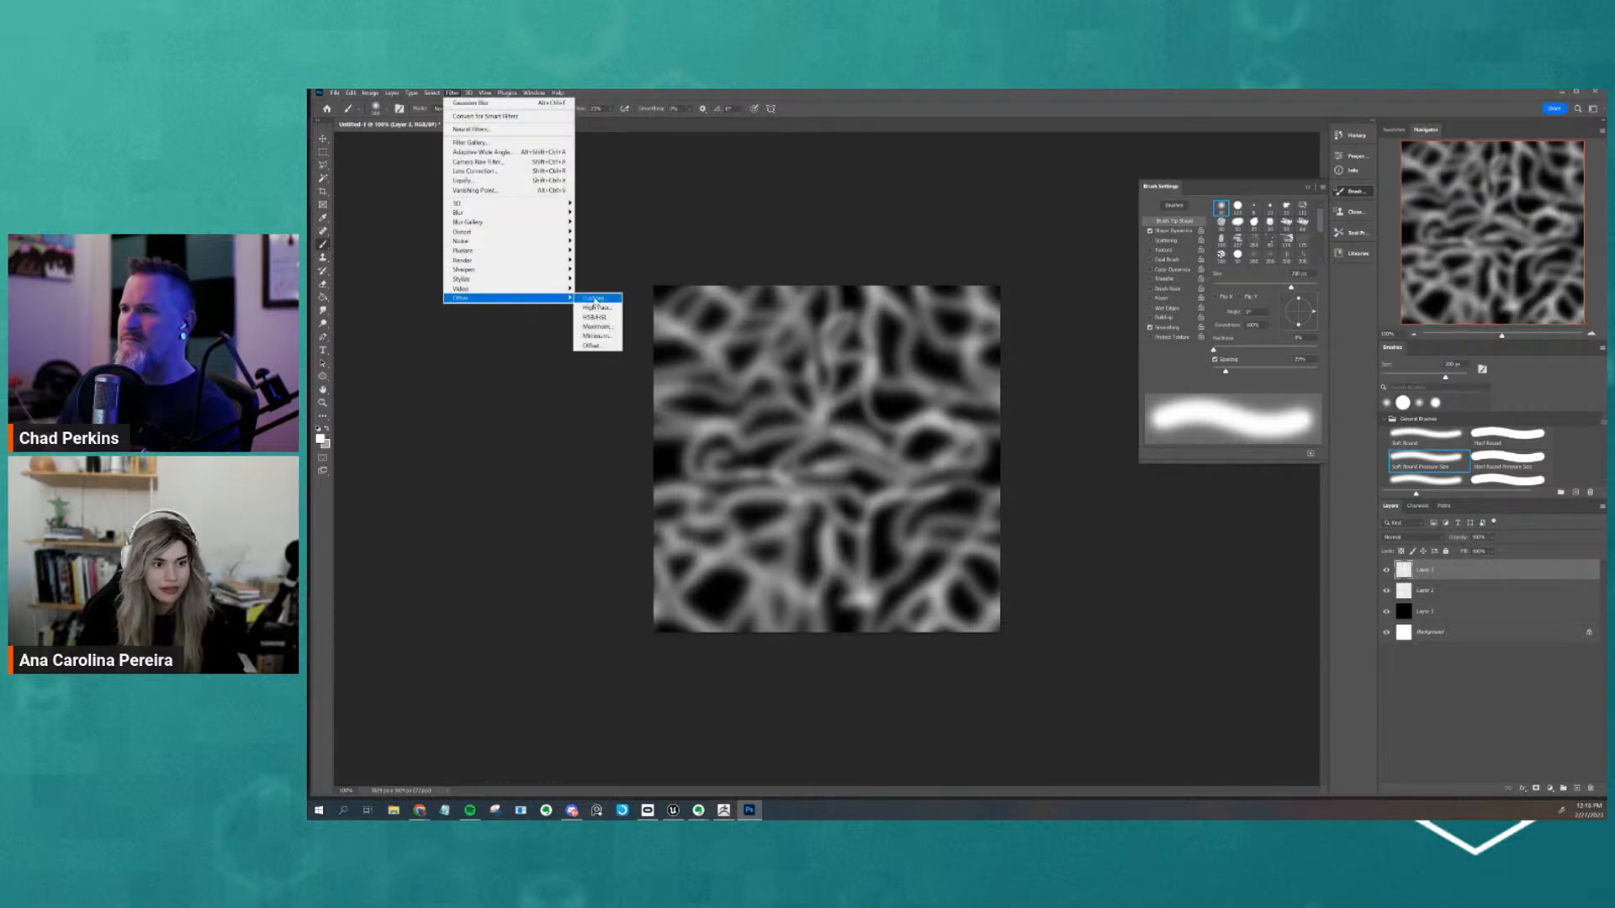
{"action": "left_click", "coordinate": [592, 346]}
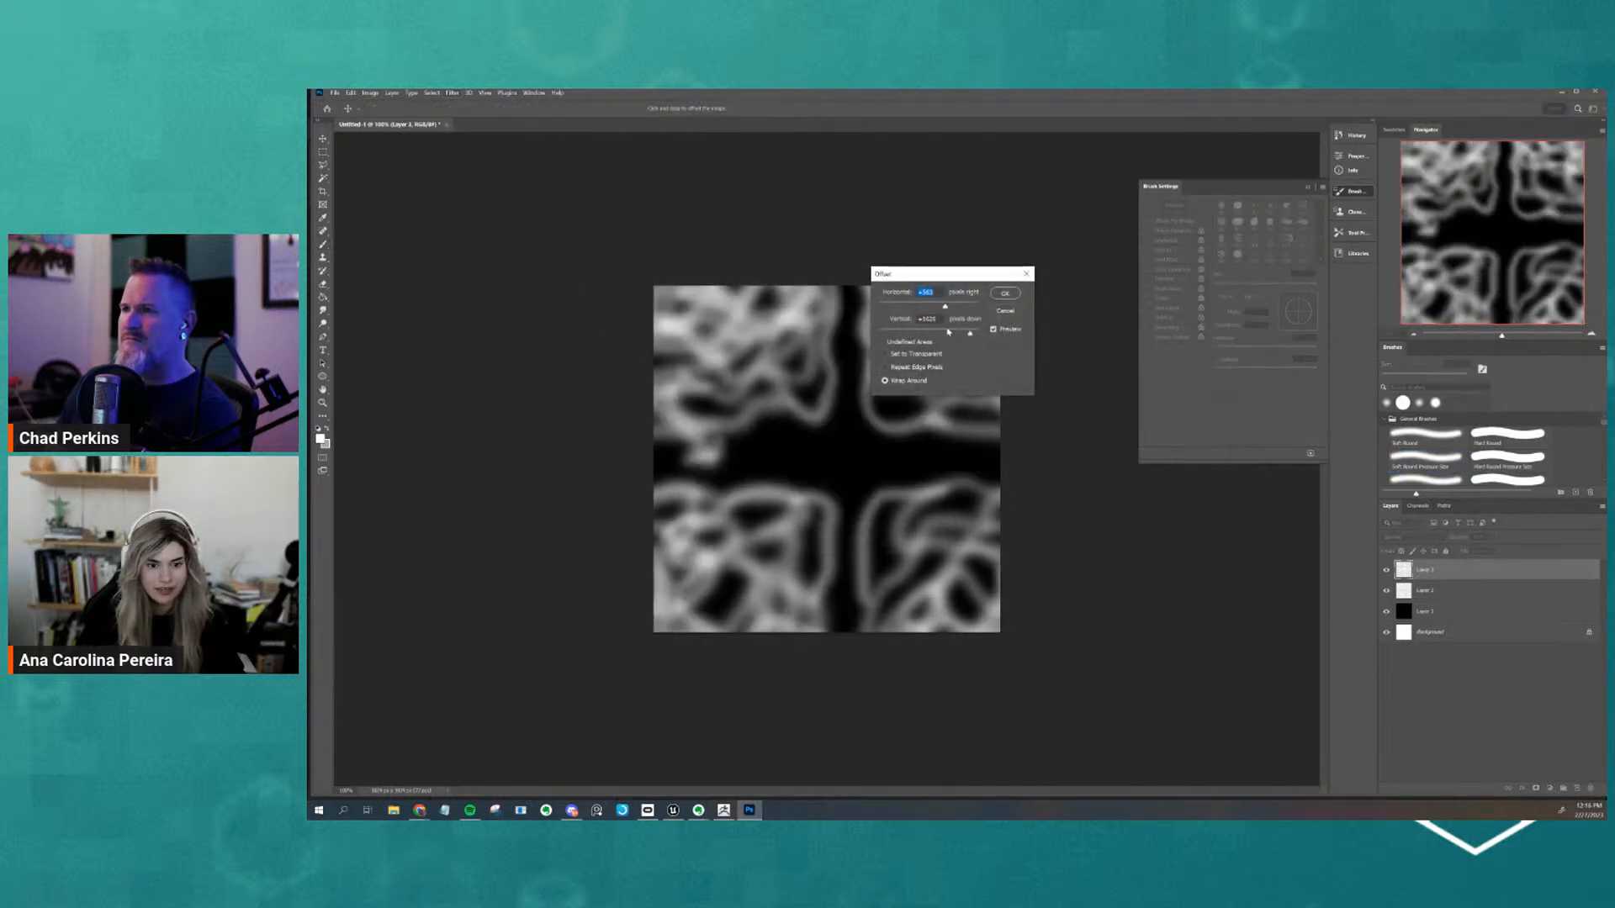
{"action": "left_click", "coordinate": [1005, 312]}
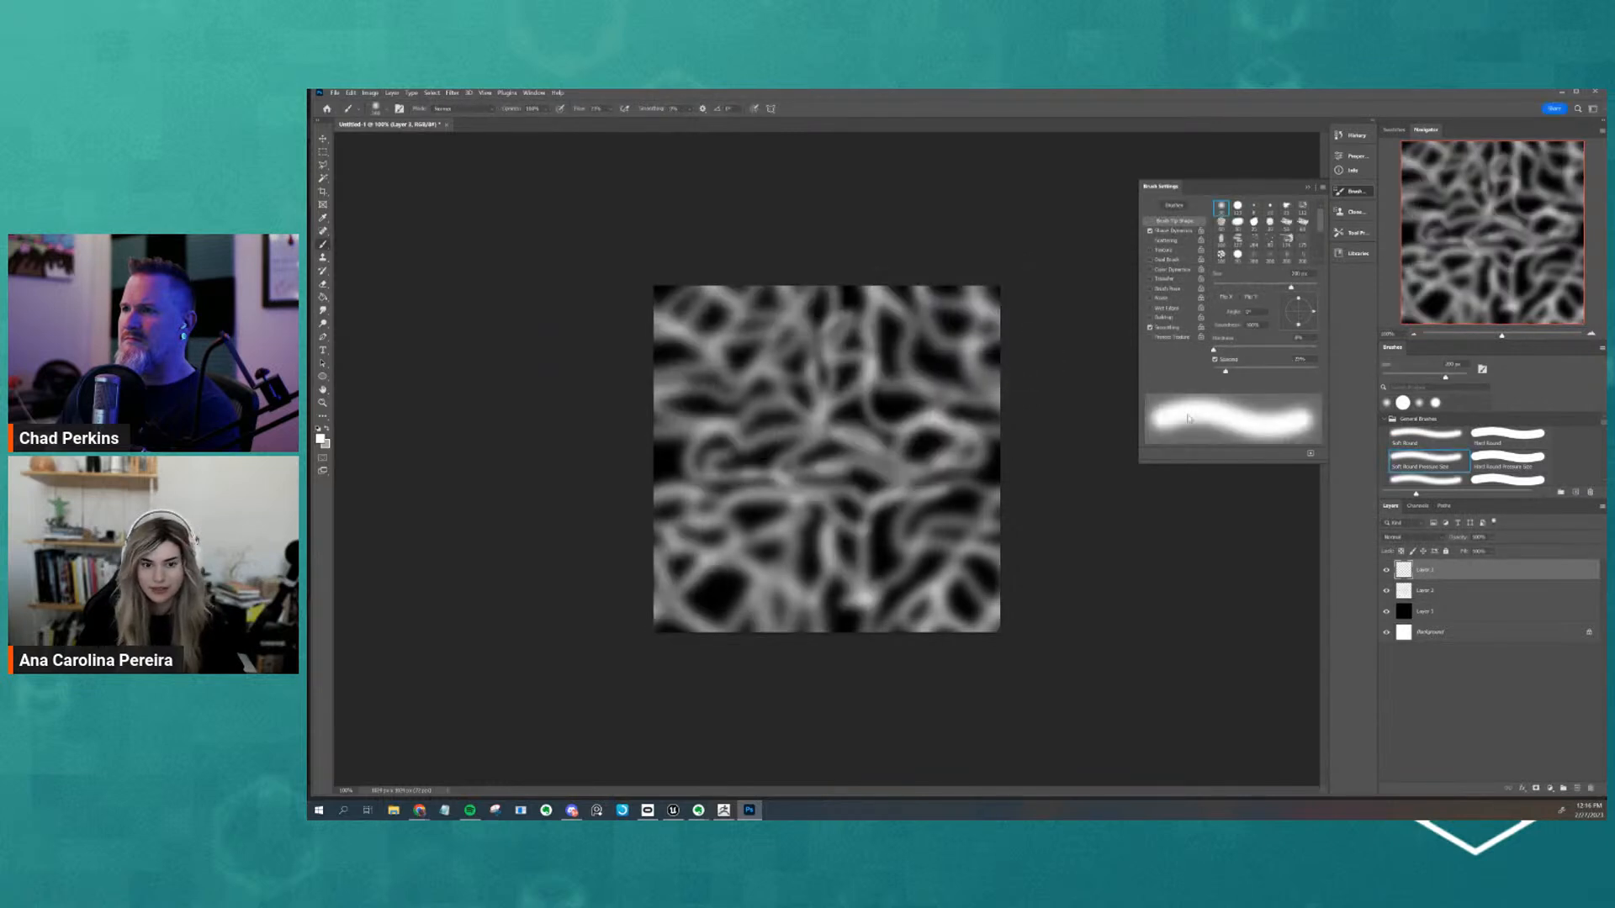
Duplicate the two painted line layers, hide the originals, and merge the copies into one layer
{"action": "left_click", "coordinate": [1435, 591], "text": "shift"}
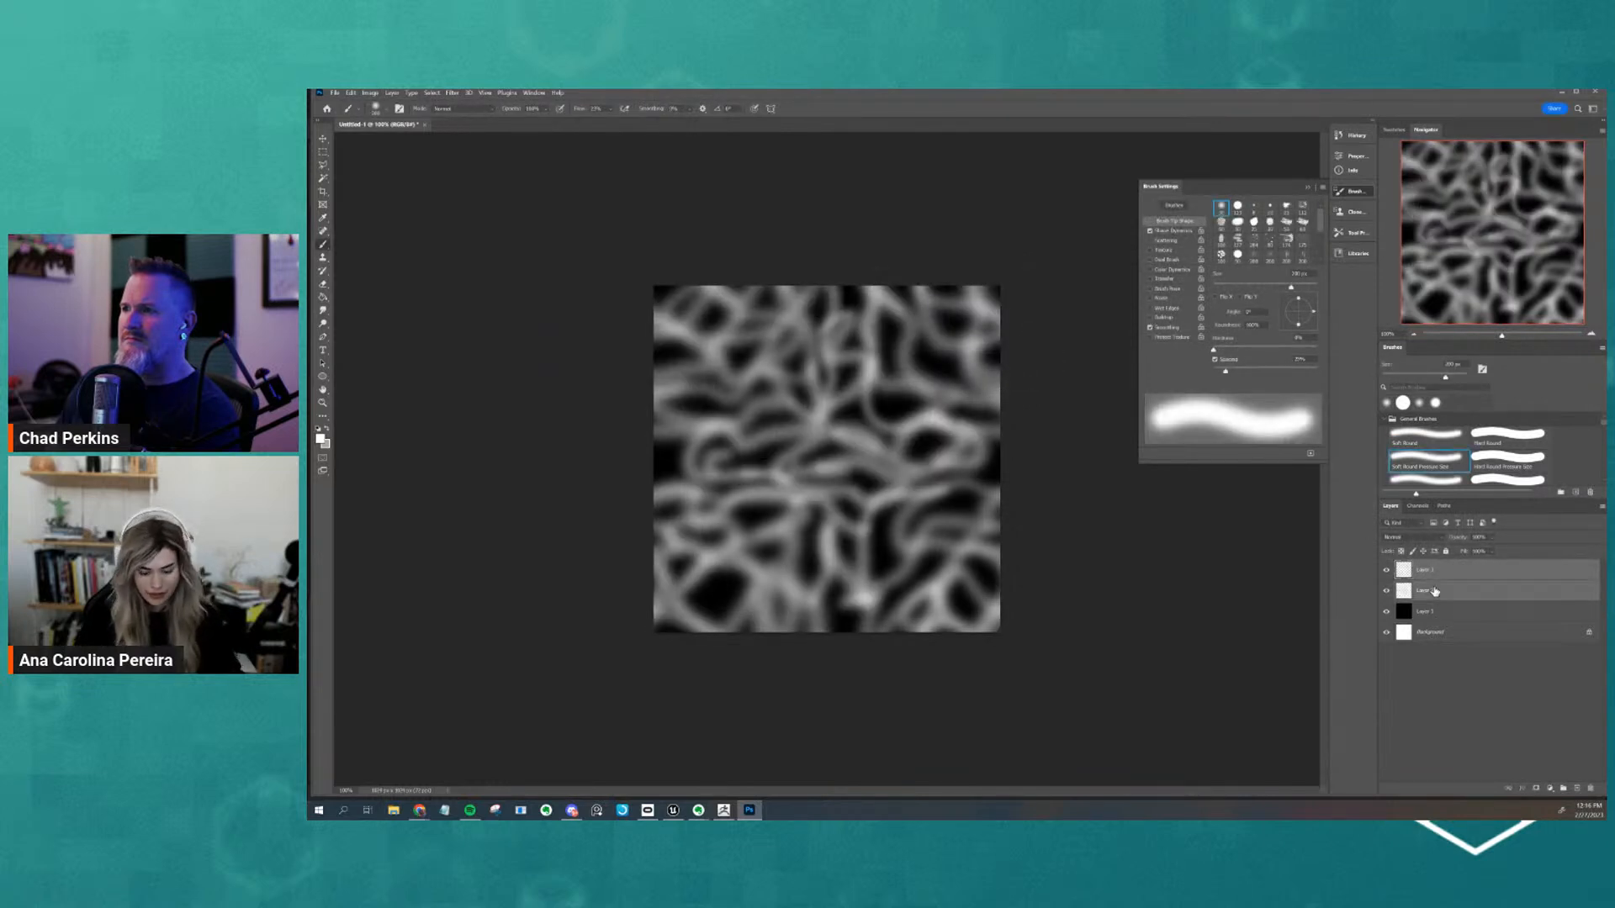
{"action": "key", "text": "ctrl+j"}
{"action": "left_click", "coordinate": [1386, 611]}
{"action": "left_click", "coordinate": [1387, 632]}
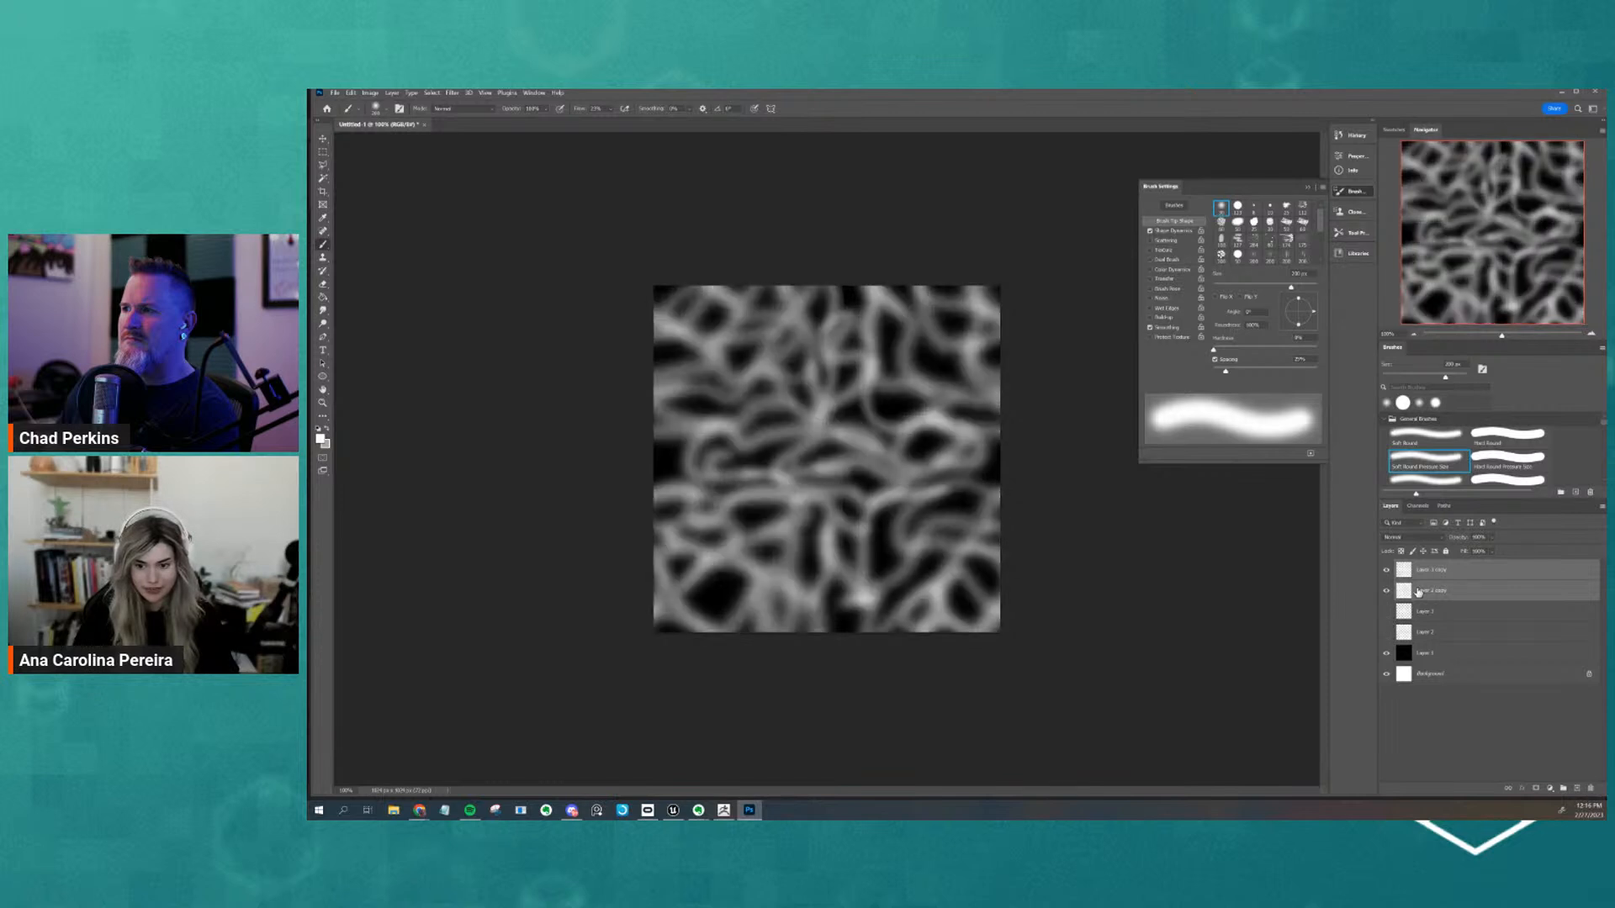
{"action": "key", "text": "ctrl+e"}
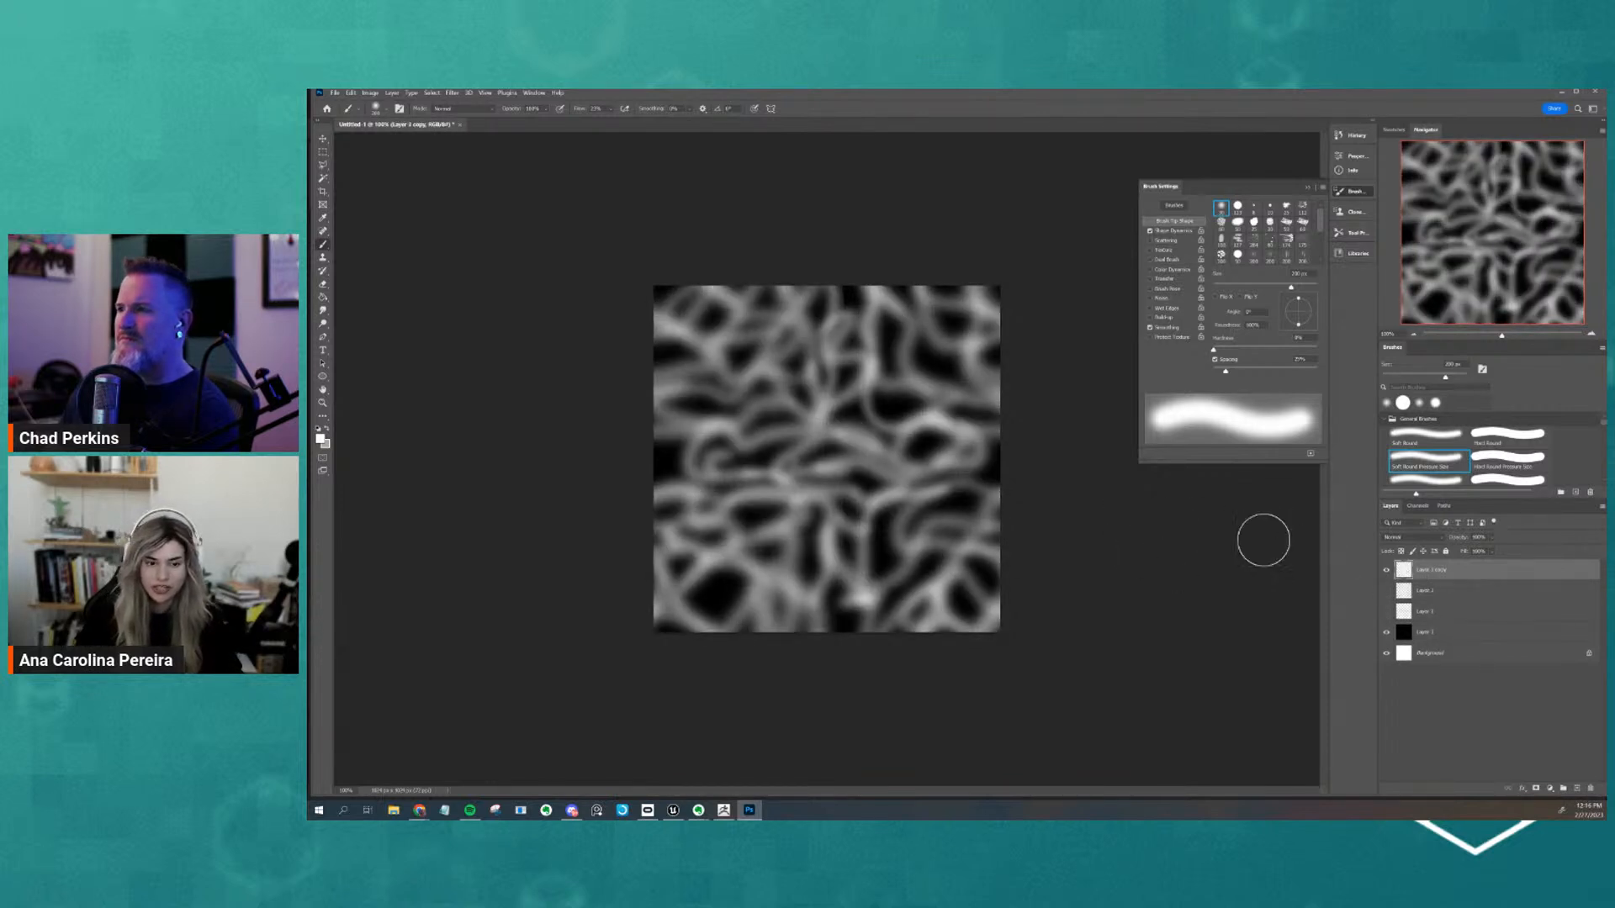
Offset the merged layer horizontally and vertically with Wrap Around so the remaining dark gaps move away from the canvas edges
{"action": "left_click", "coordinate": [453, 93]}
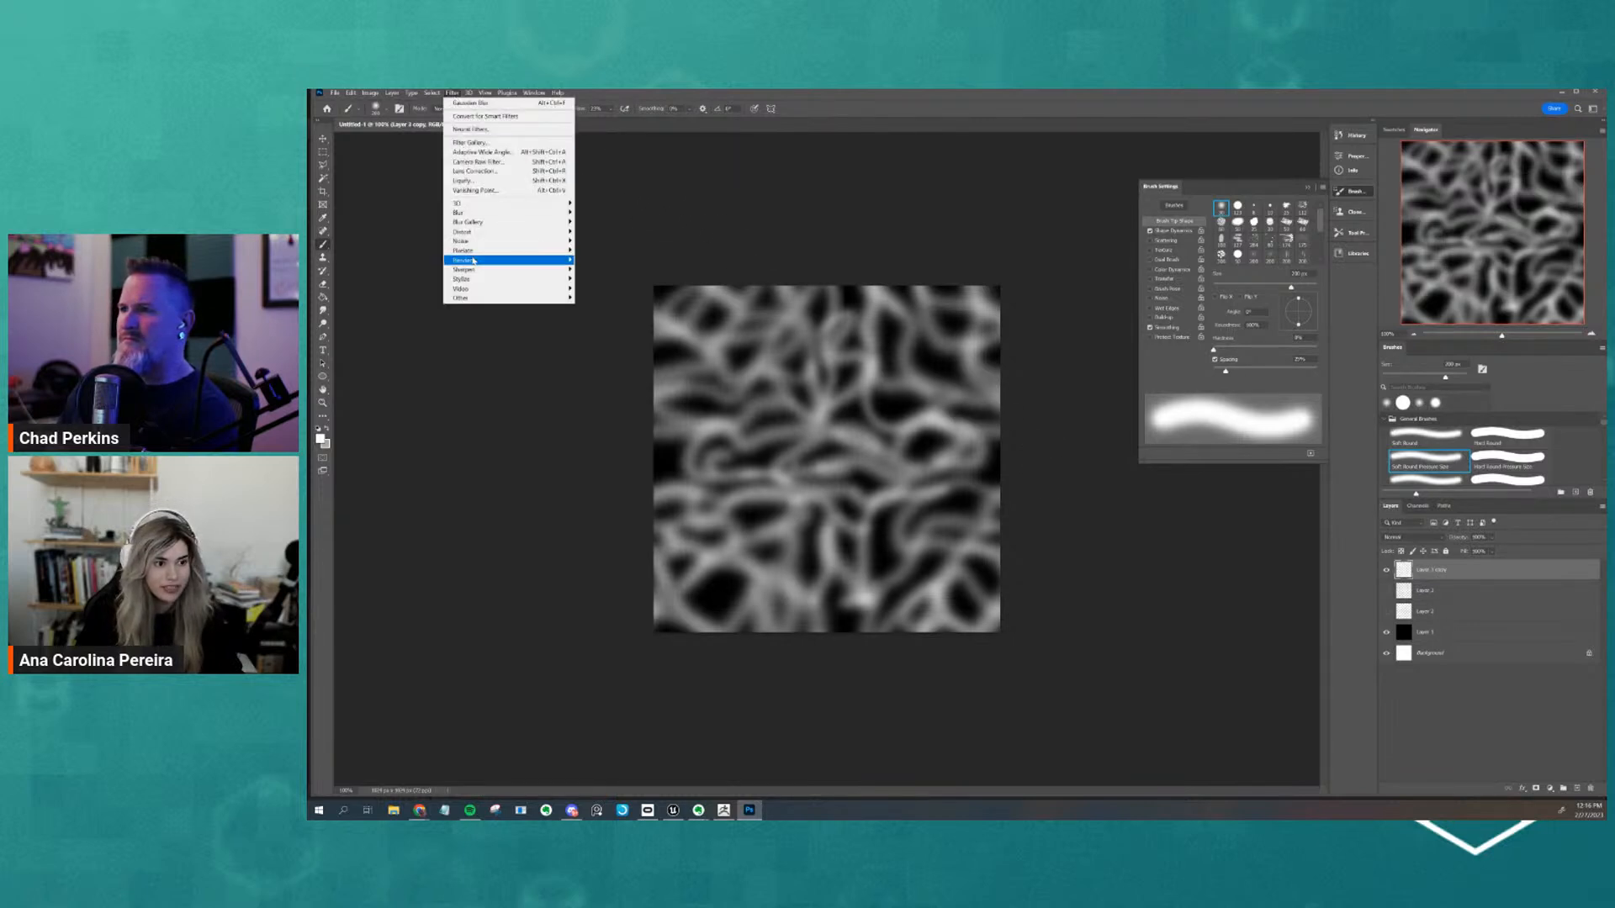
{"action": "mouse_move", "coordinate": [480, 216]}
{"action": "mouse_move", "coordinate": [497, 298]}
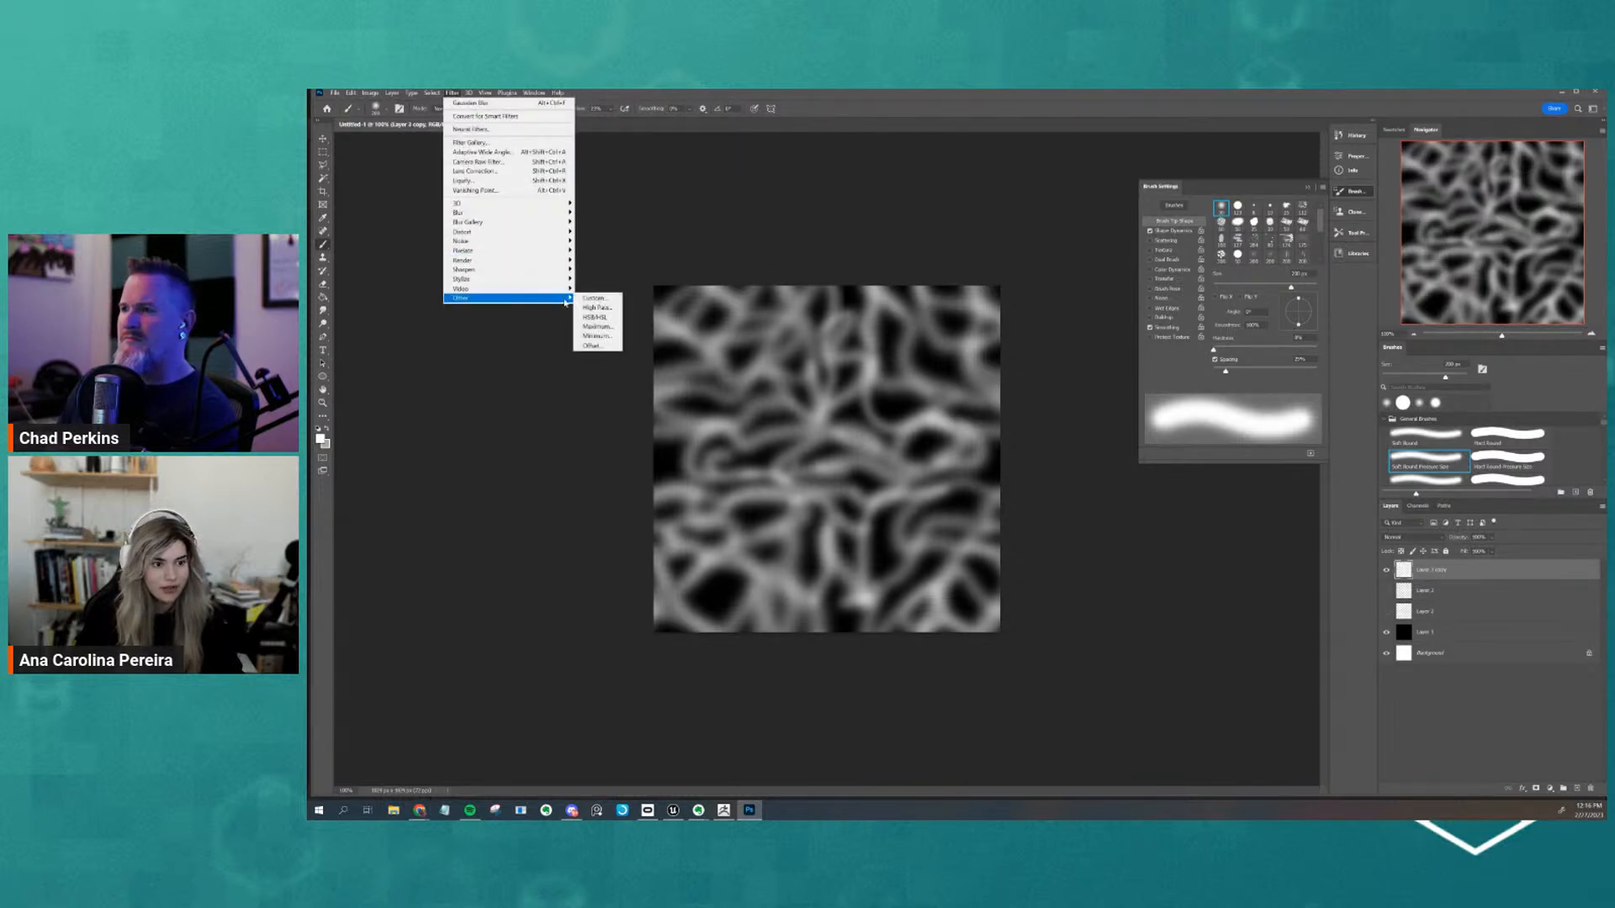
{"action": "left_click", "coordinate": [602, 346]}
{"action": "left_click_drag", "start_coordinate": [970, 334], "coordinate": [957, 334]}
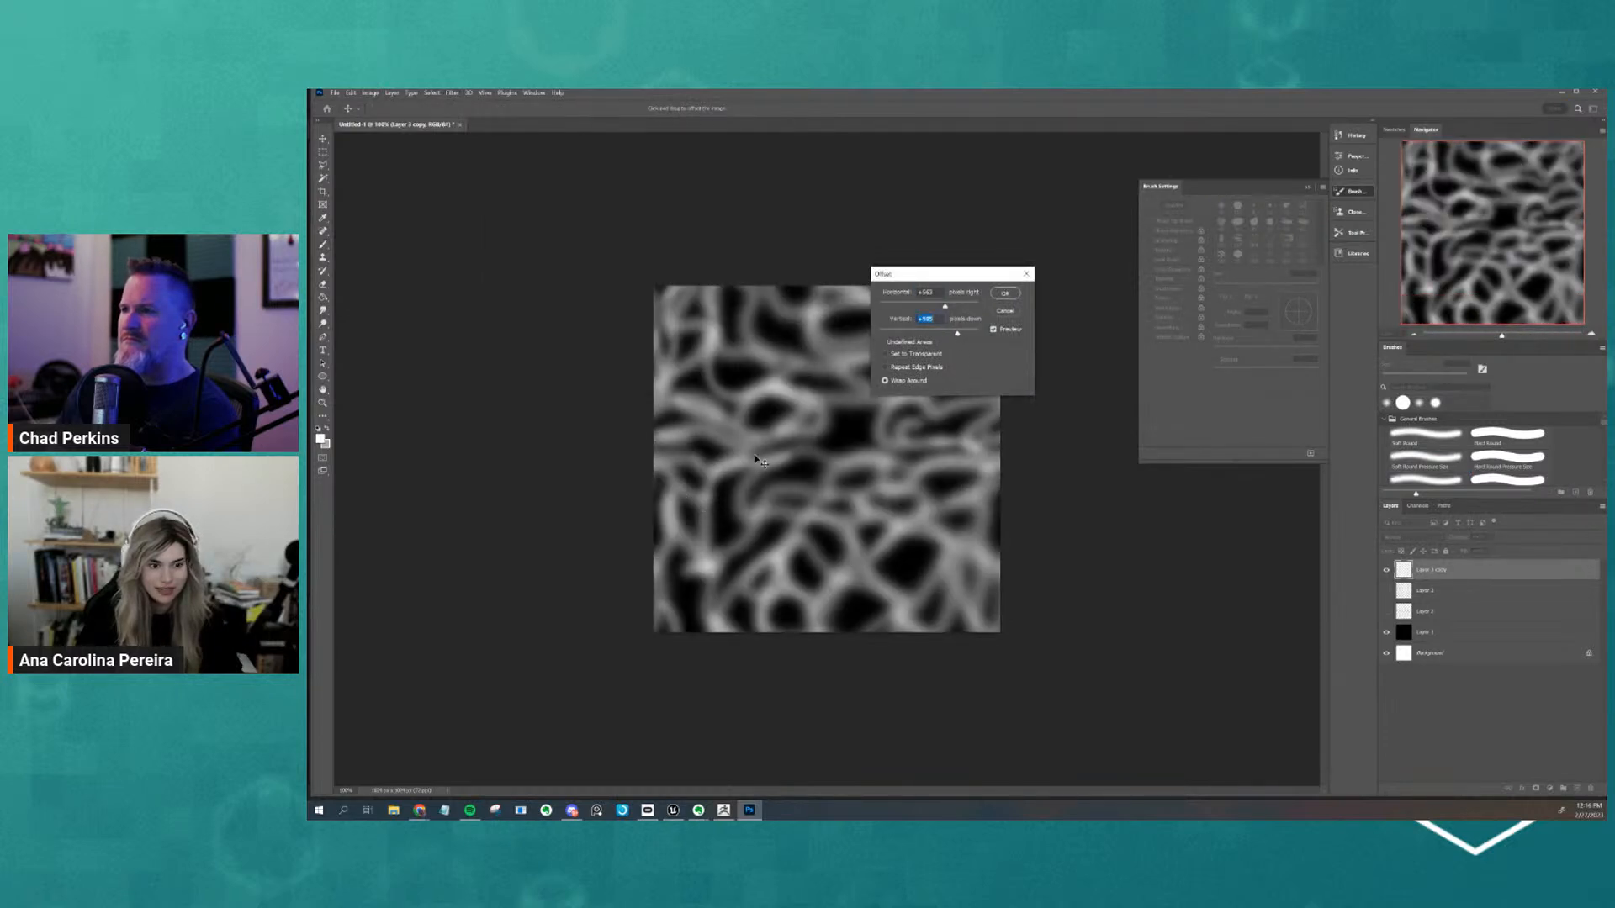
{"action": "left_click_drag", "start_coordinate": [955, 335], "coordinate": [958, 310]}
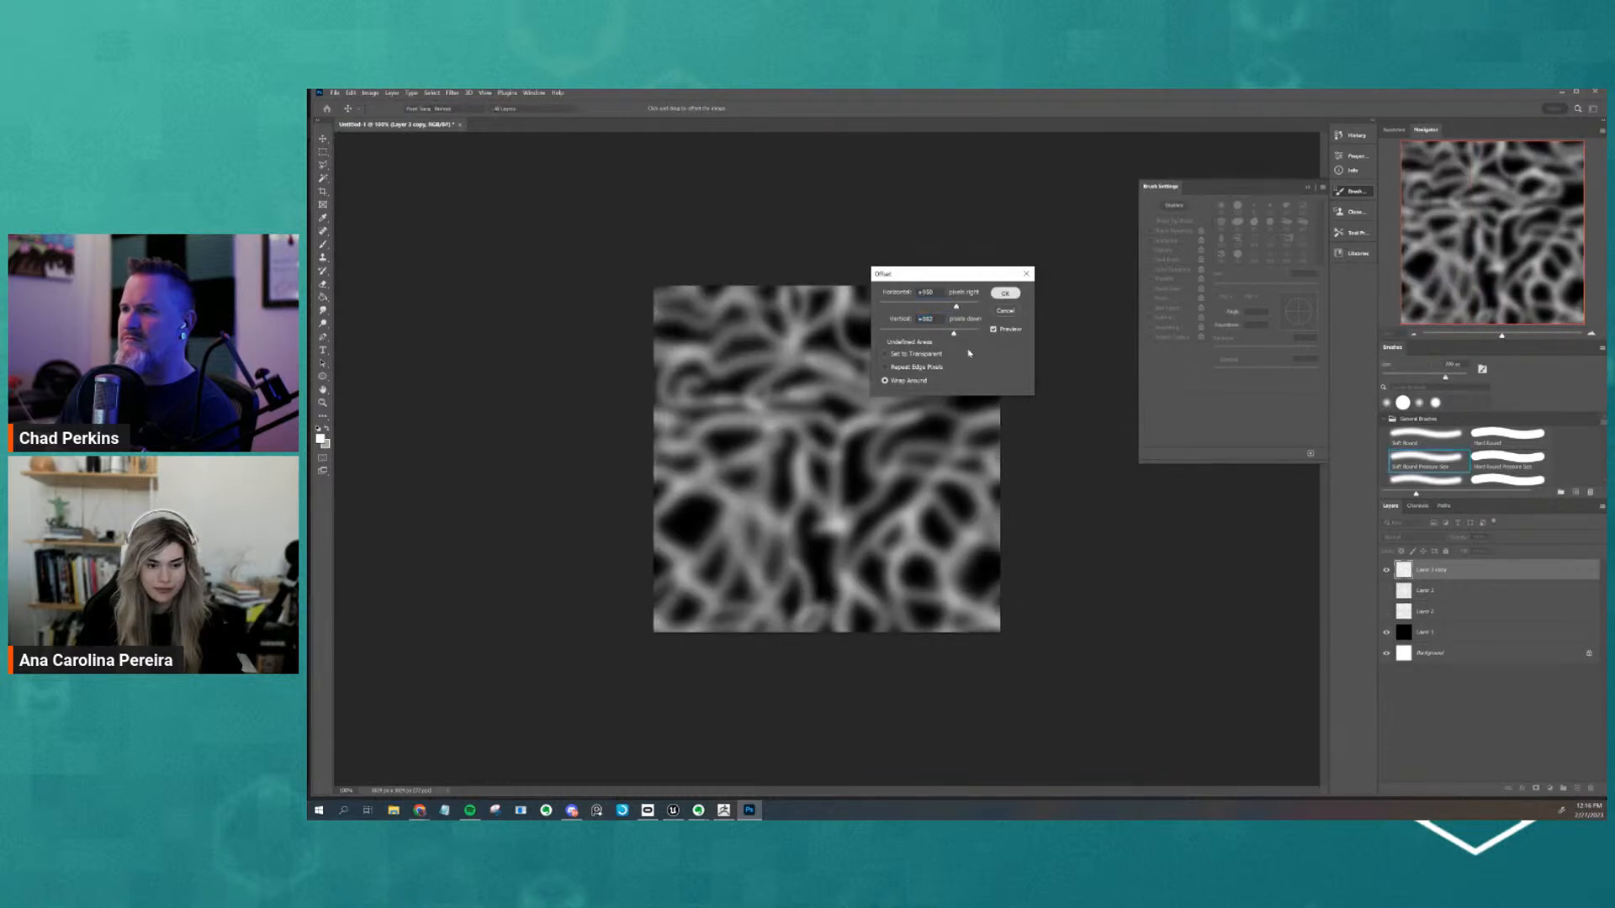
{"action": "left_click", "coordinate": [1007, 294]}
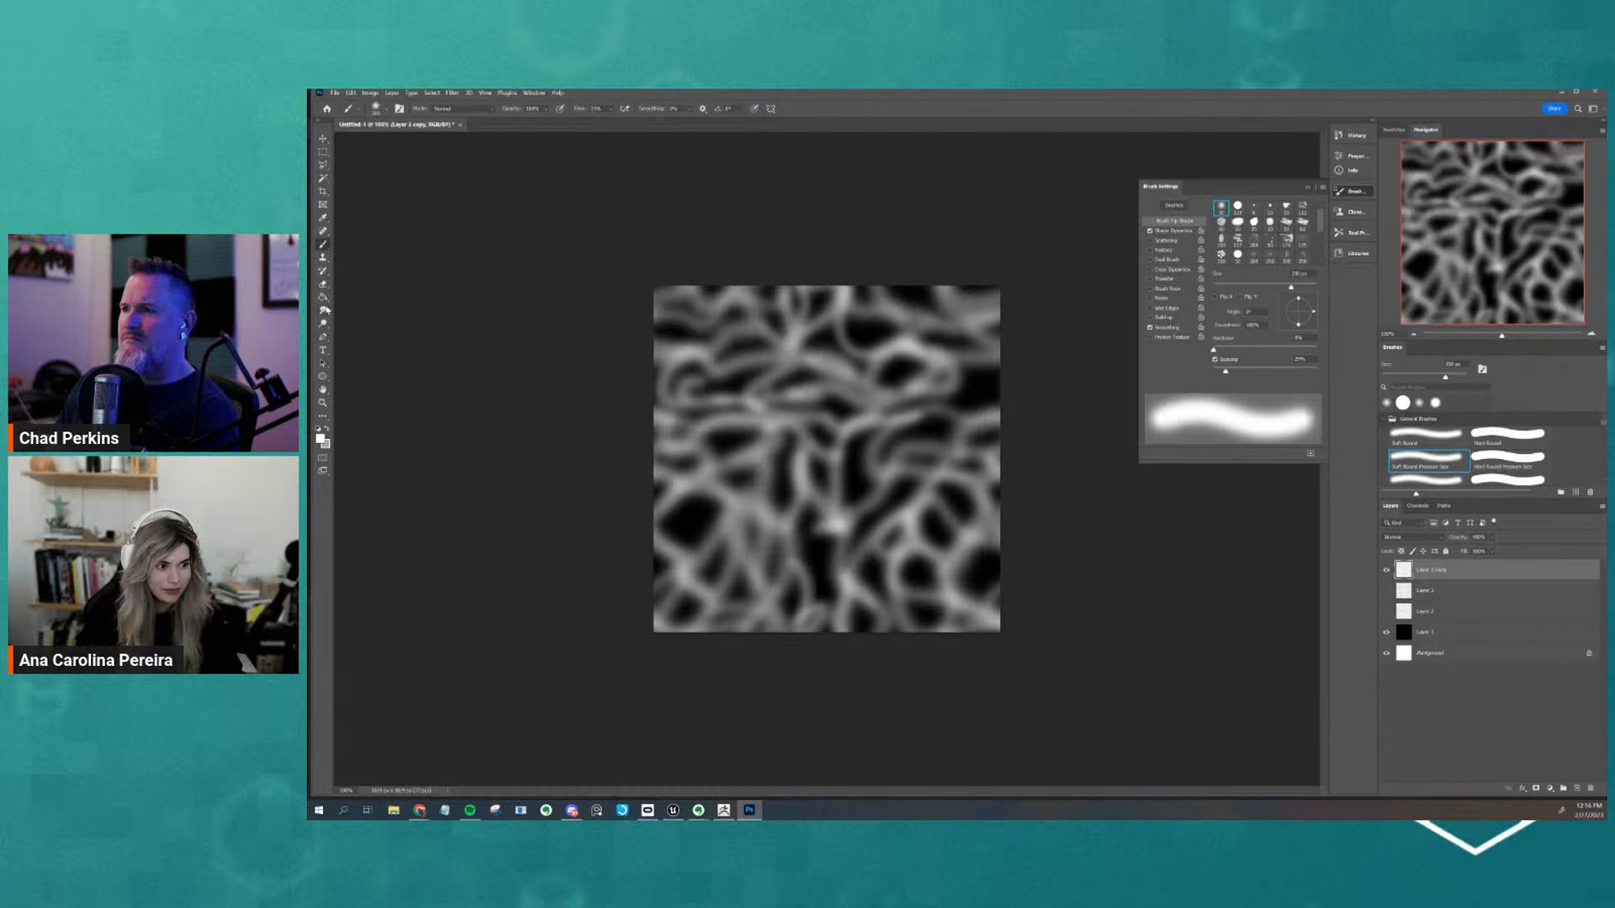
Use the Clone Stamp tool with an enlarged soft brush to cover the dark gap near the canvas center with line pattern
{"action": "left_click", "coordinate": [322, 259]}
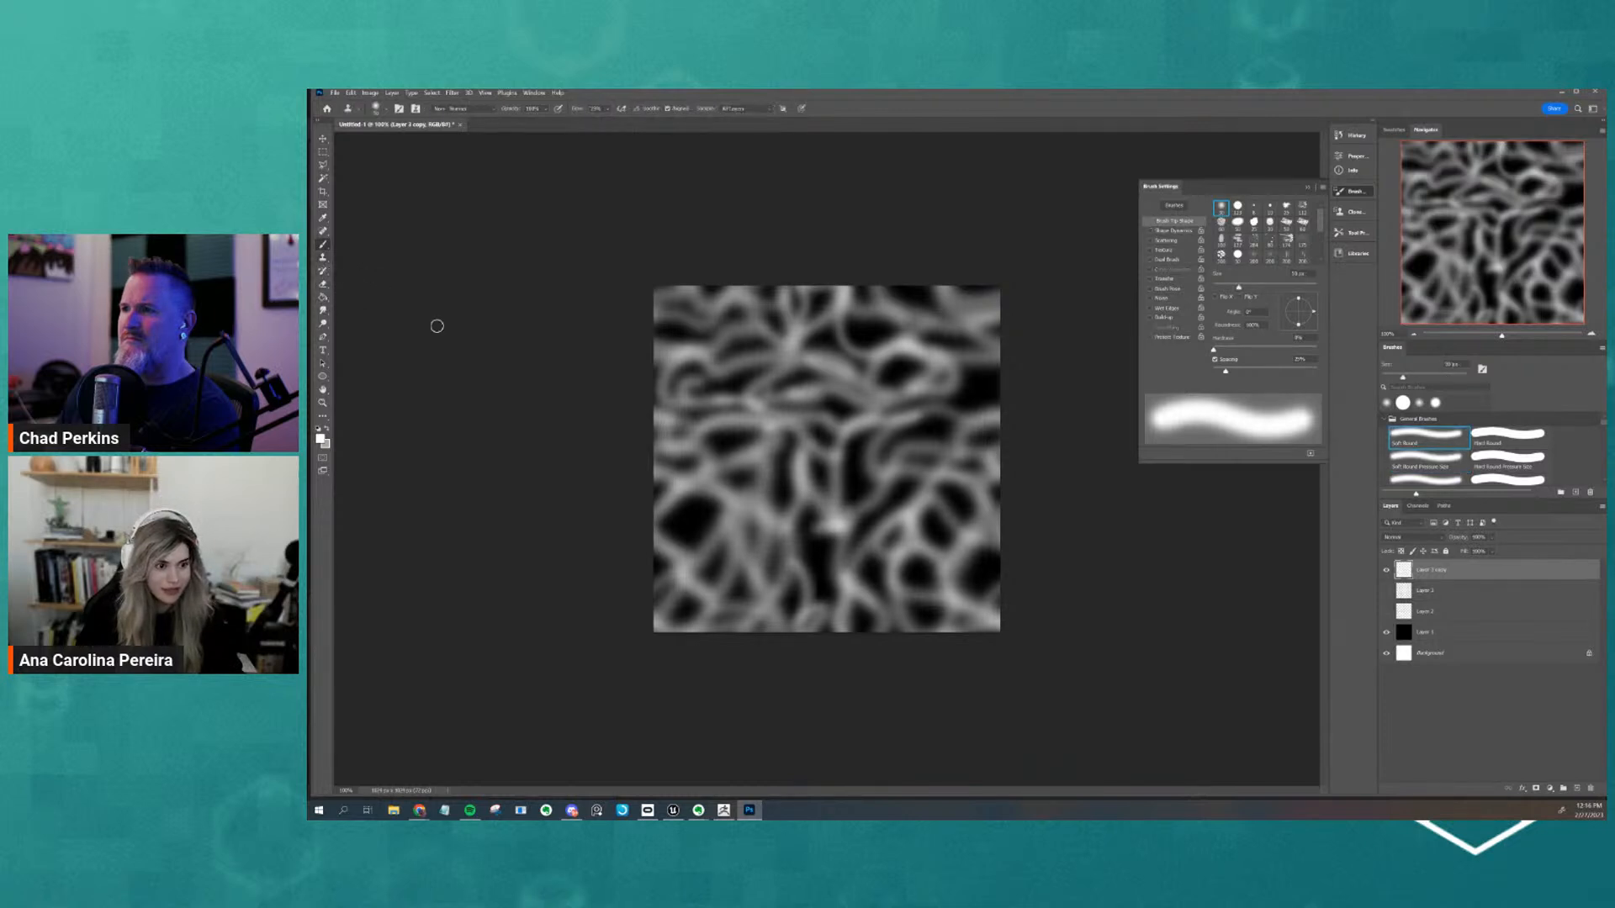
{"action": "key", "text": "bracketright"}
{"action": "key", "text": "bracketright"}
{"action": "key", "text": "bracketright"}
{"action": "key", "text": "bracketright"}
{"action": "key", "text": "bracketright"}
{"action": "key", "text": "bracketright"}
{"action": "key", "text": "bracketright"}
{"action": "key", "text": "bracketright"}
{"action": "key", "text": "bracketright"}
{"action": "key", "text": "bracketright"}
{"action": "key", "text": "bracketright"}
{"action": "left_click_drag", "start_coordinate": [824, 452], "coordinate": [817, 452]}
{"action": "key", "text": "bracketleft"}
{"action": "key", "text": "bracketleft"}
{"action": "key", "text": "bracketleft"}
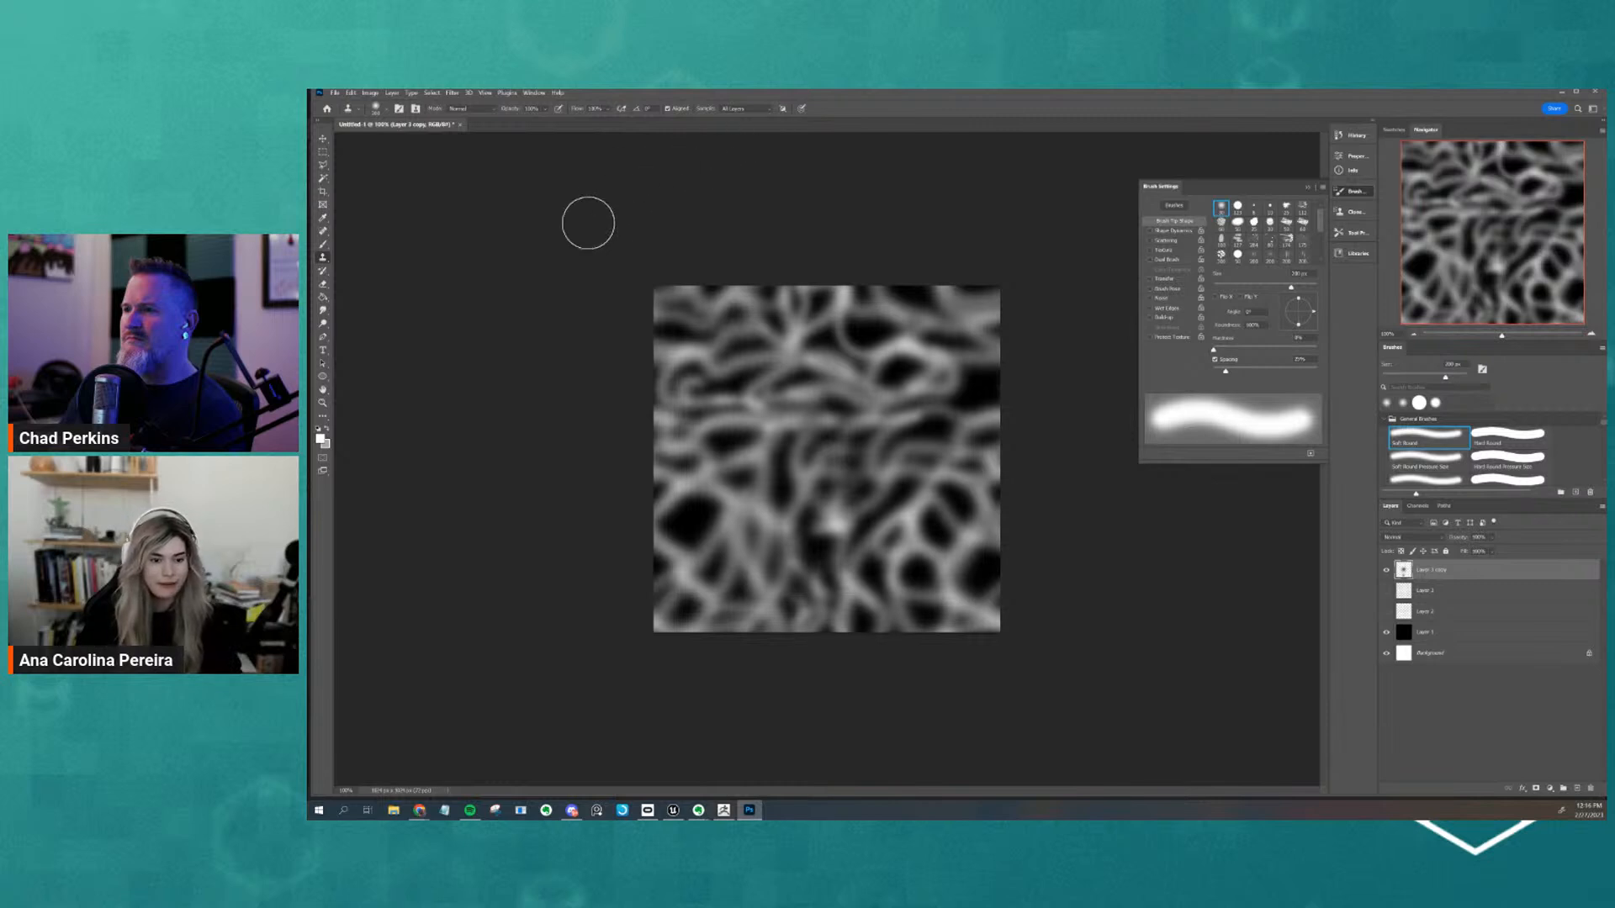
Export the finished texture as a PNG named T_Caustics_A into the project folder
{"action": "left_click", "coordinate": [334, 93]}
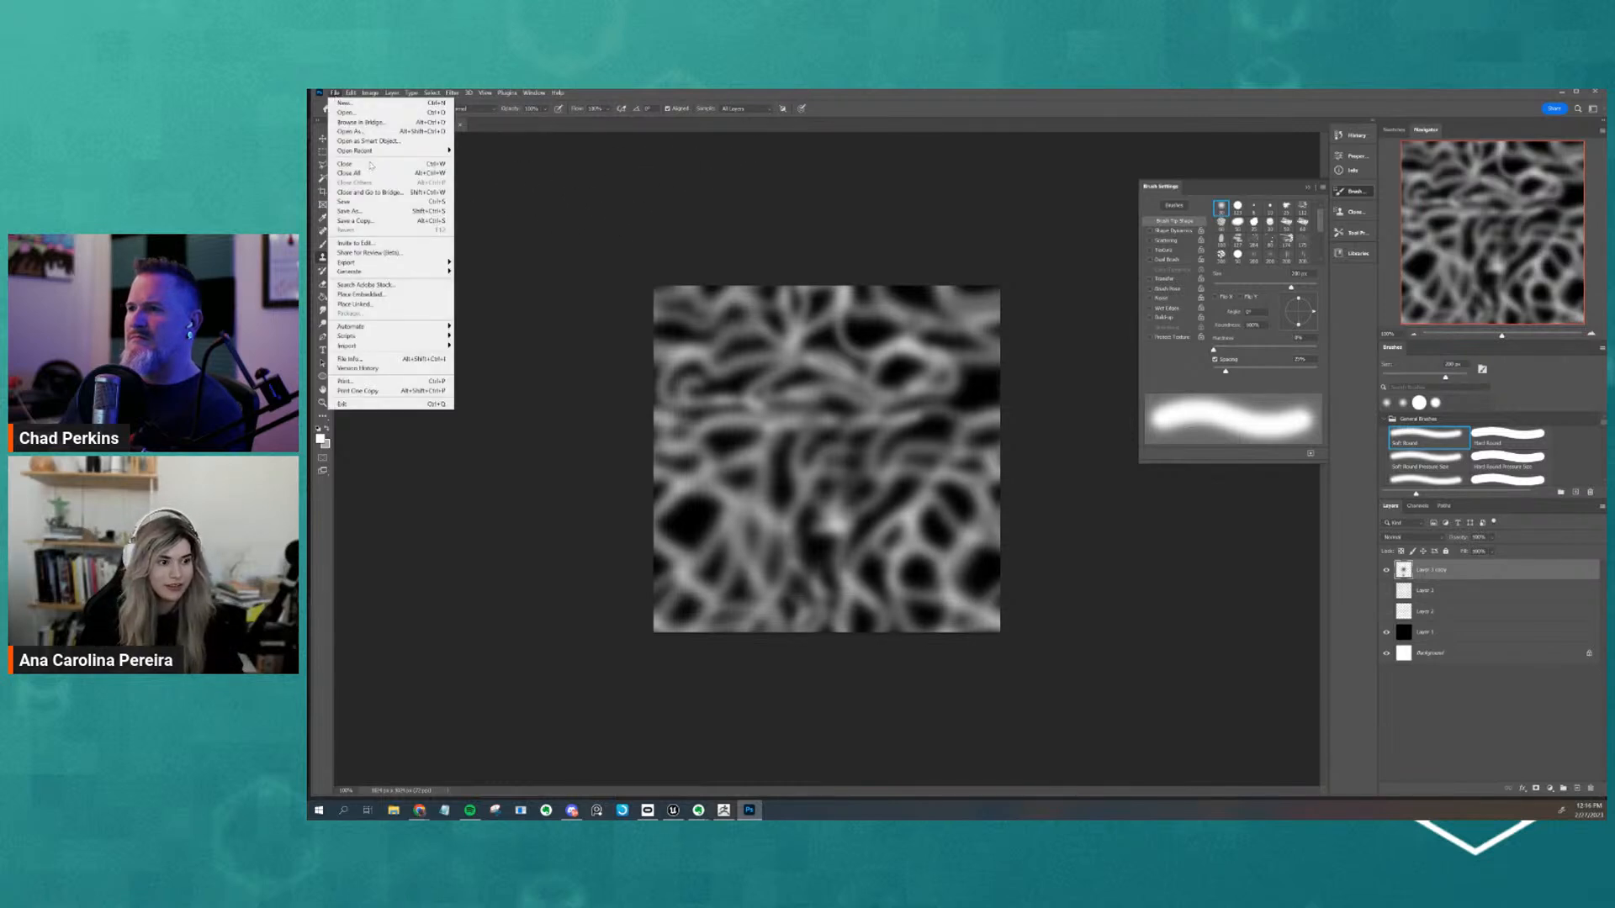
{"action": "mouse_move", "coordinate": [396, 262]}
{"action": "left_click", "coordinate": [483, 264]}
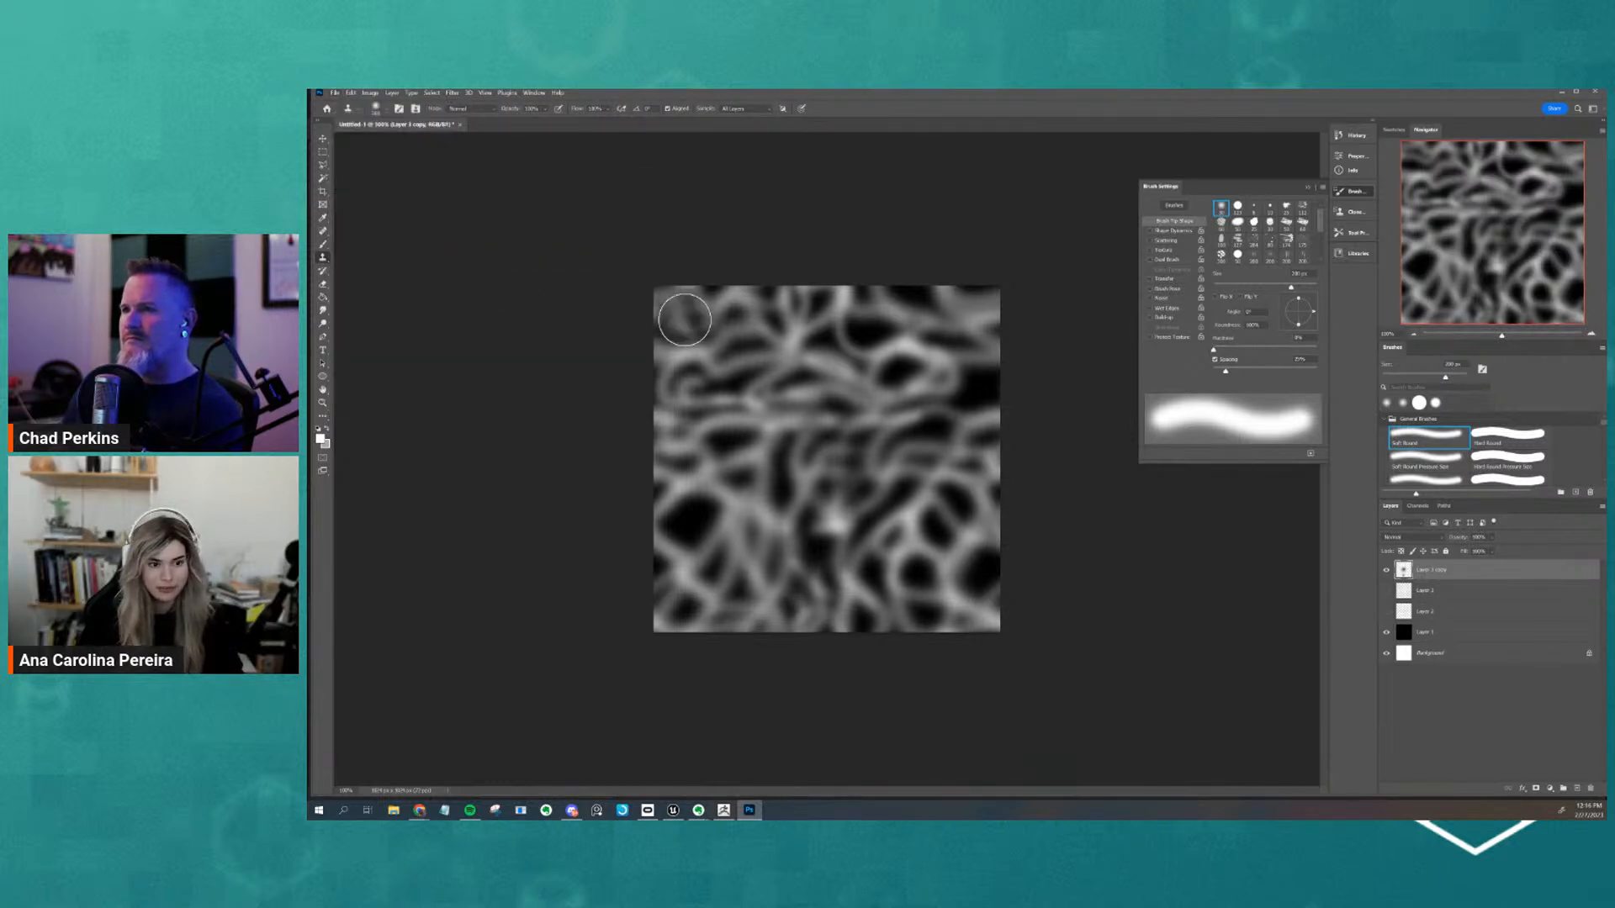
{"action": "left_click_drag", "start_coordinate": [574, 103], "coordinate": [1604, 336]}
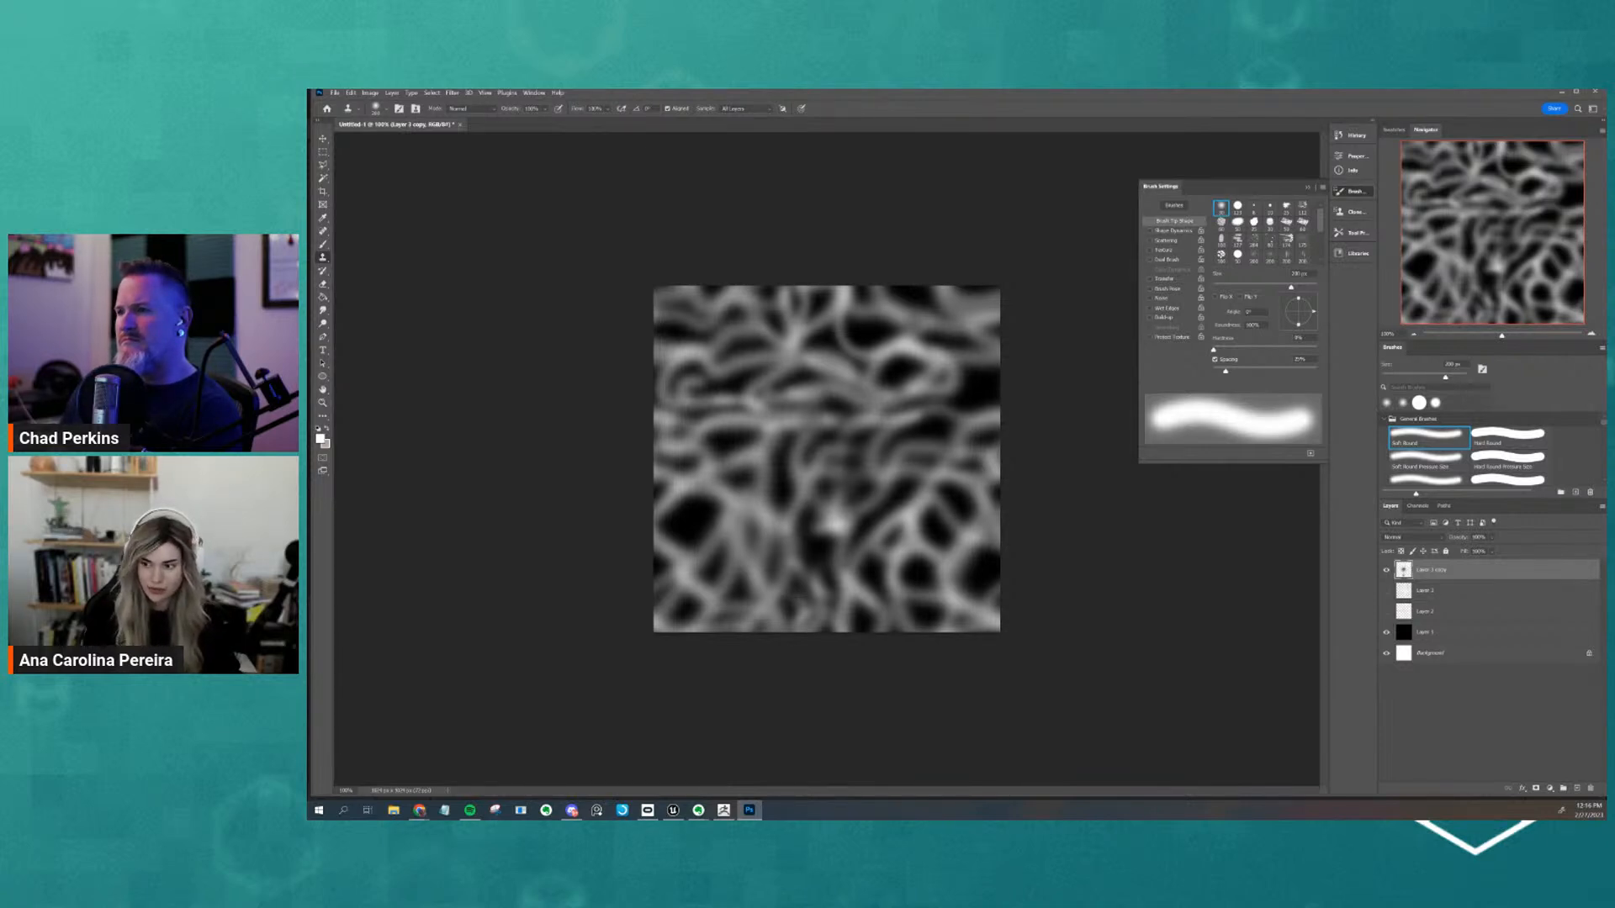
{"action": "key", "text": "ctrl+shift+s"}
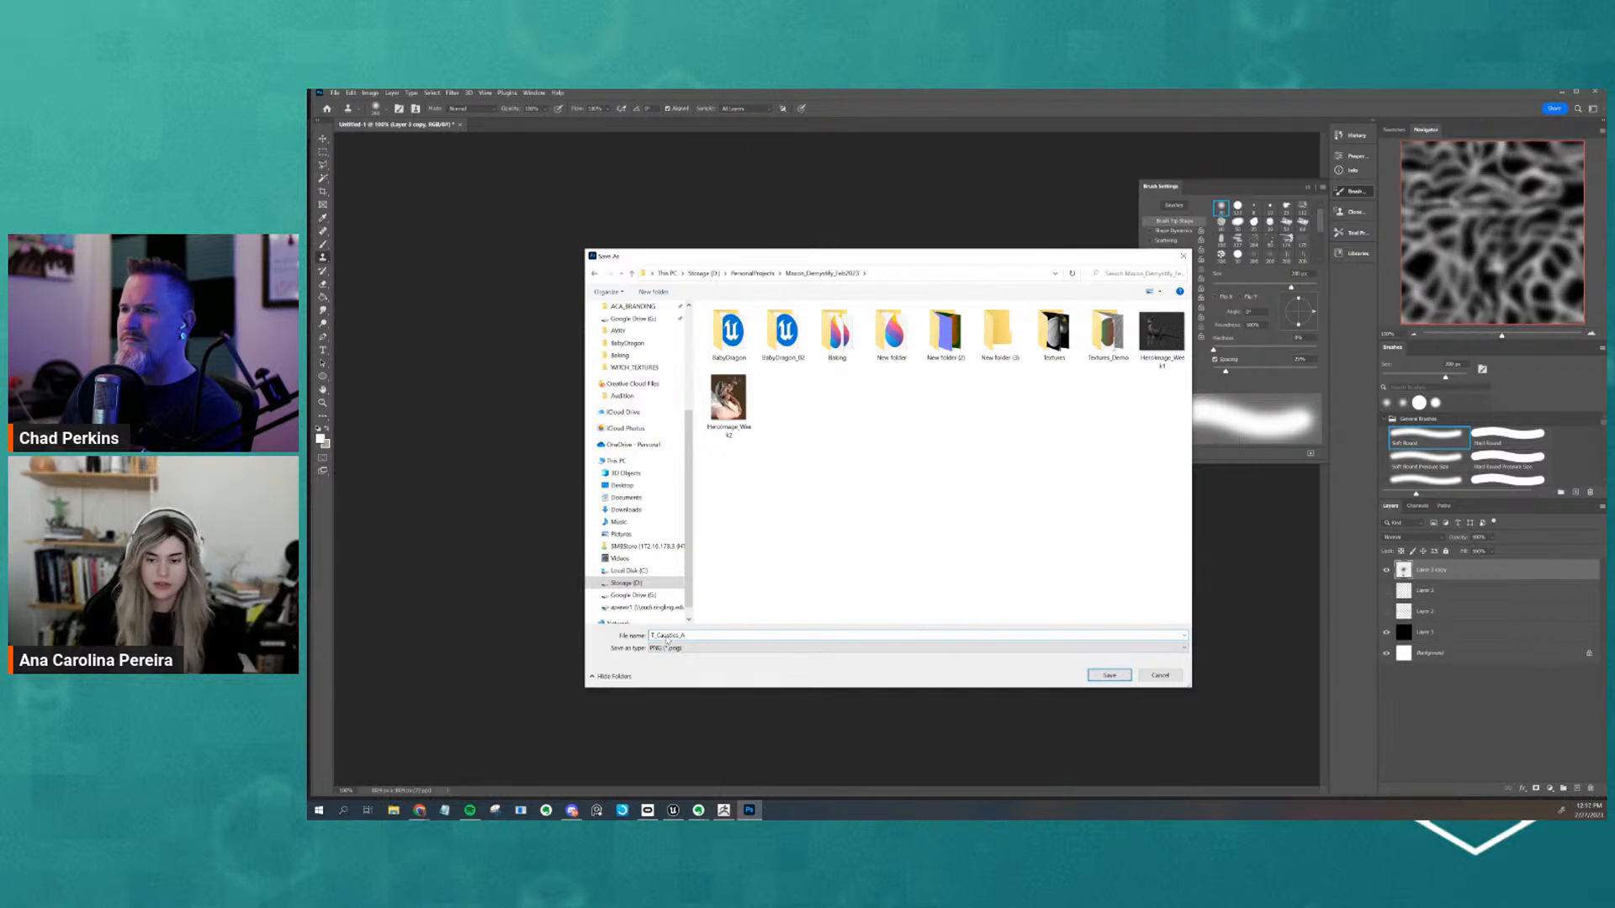
{"action": "key", "text": "alt+Tab"}
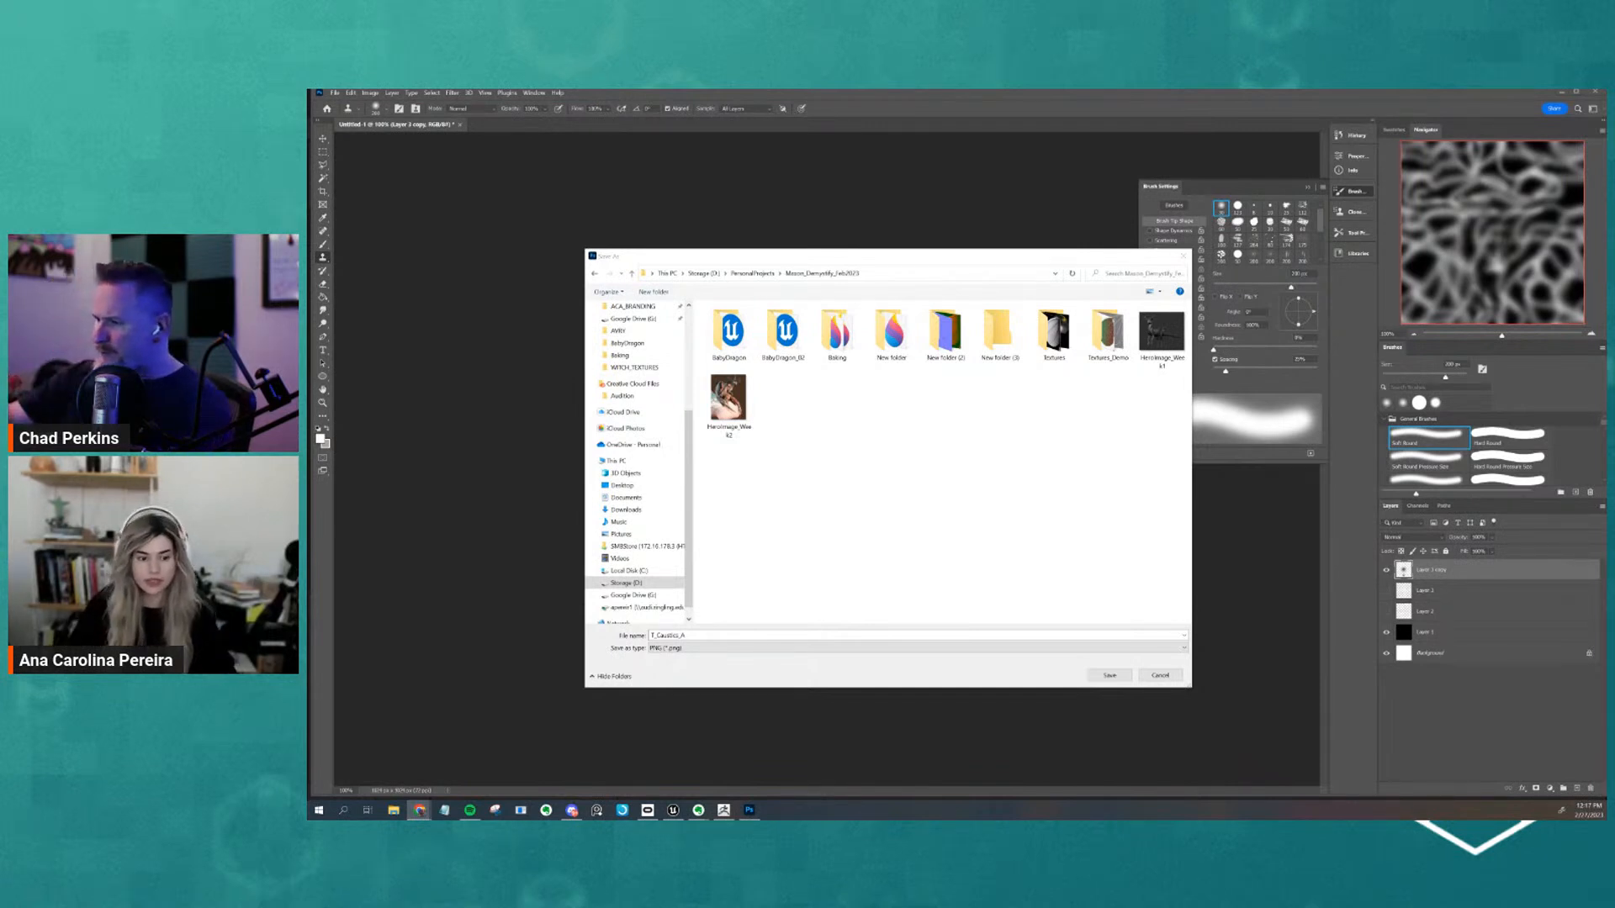
{"action": "left_click", "coordinate": [619, 637]}
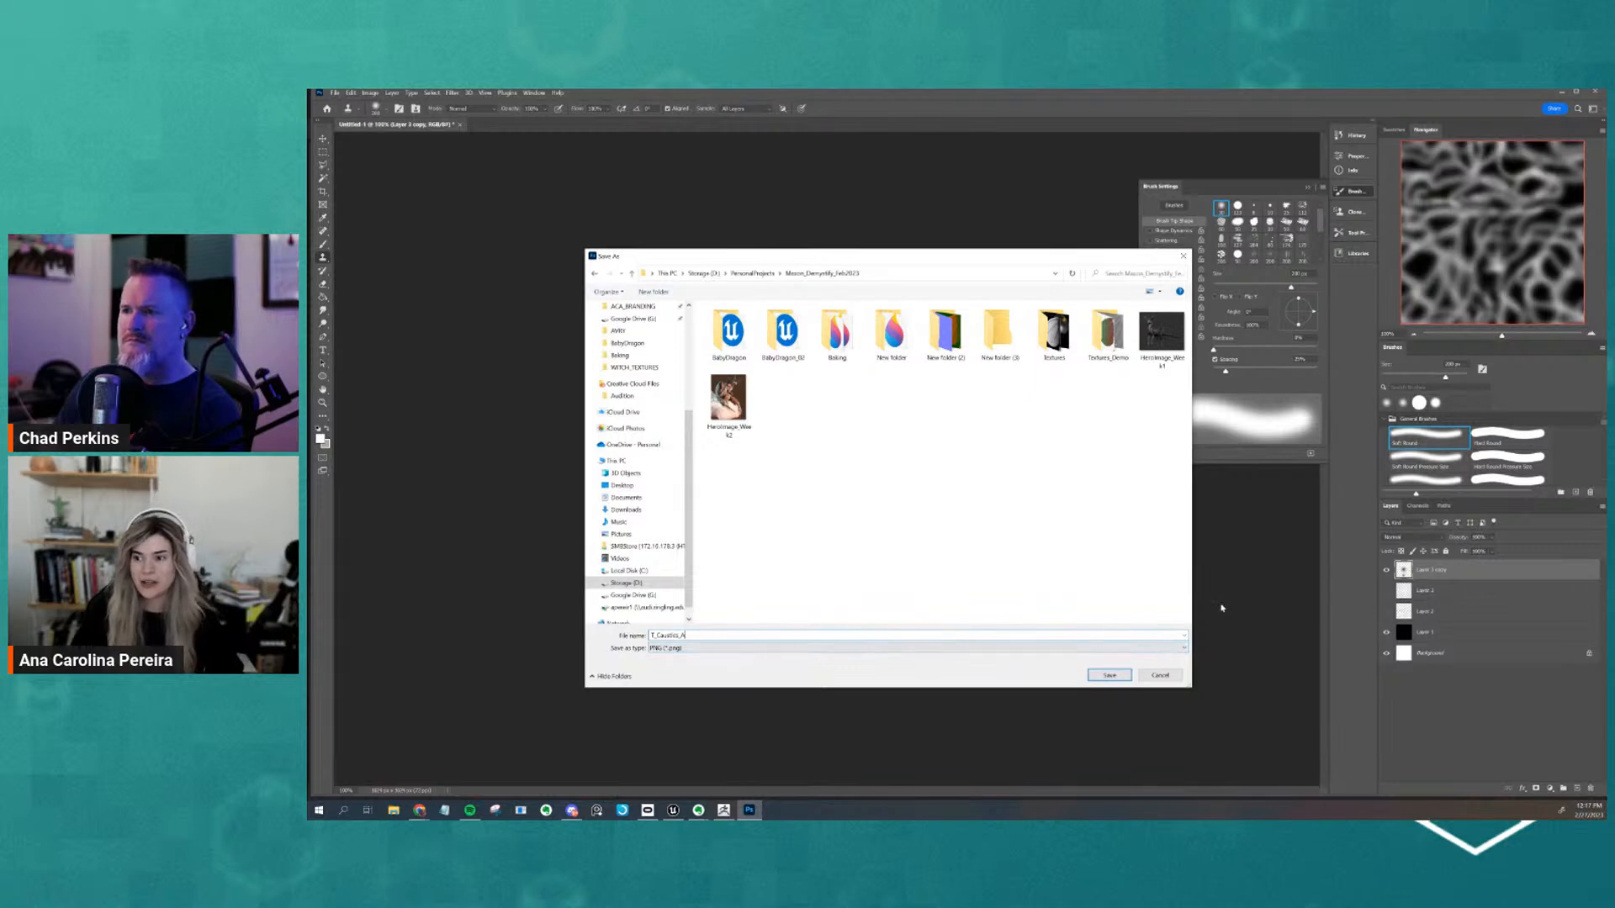
{"action": "left_click", "coordinate": [1110, 676]}
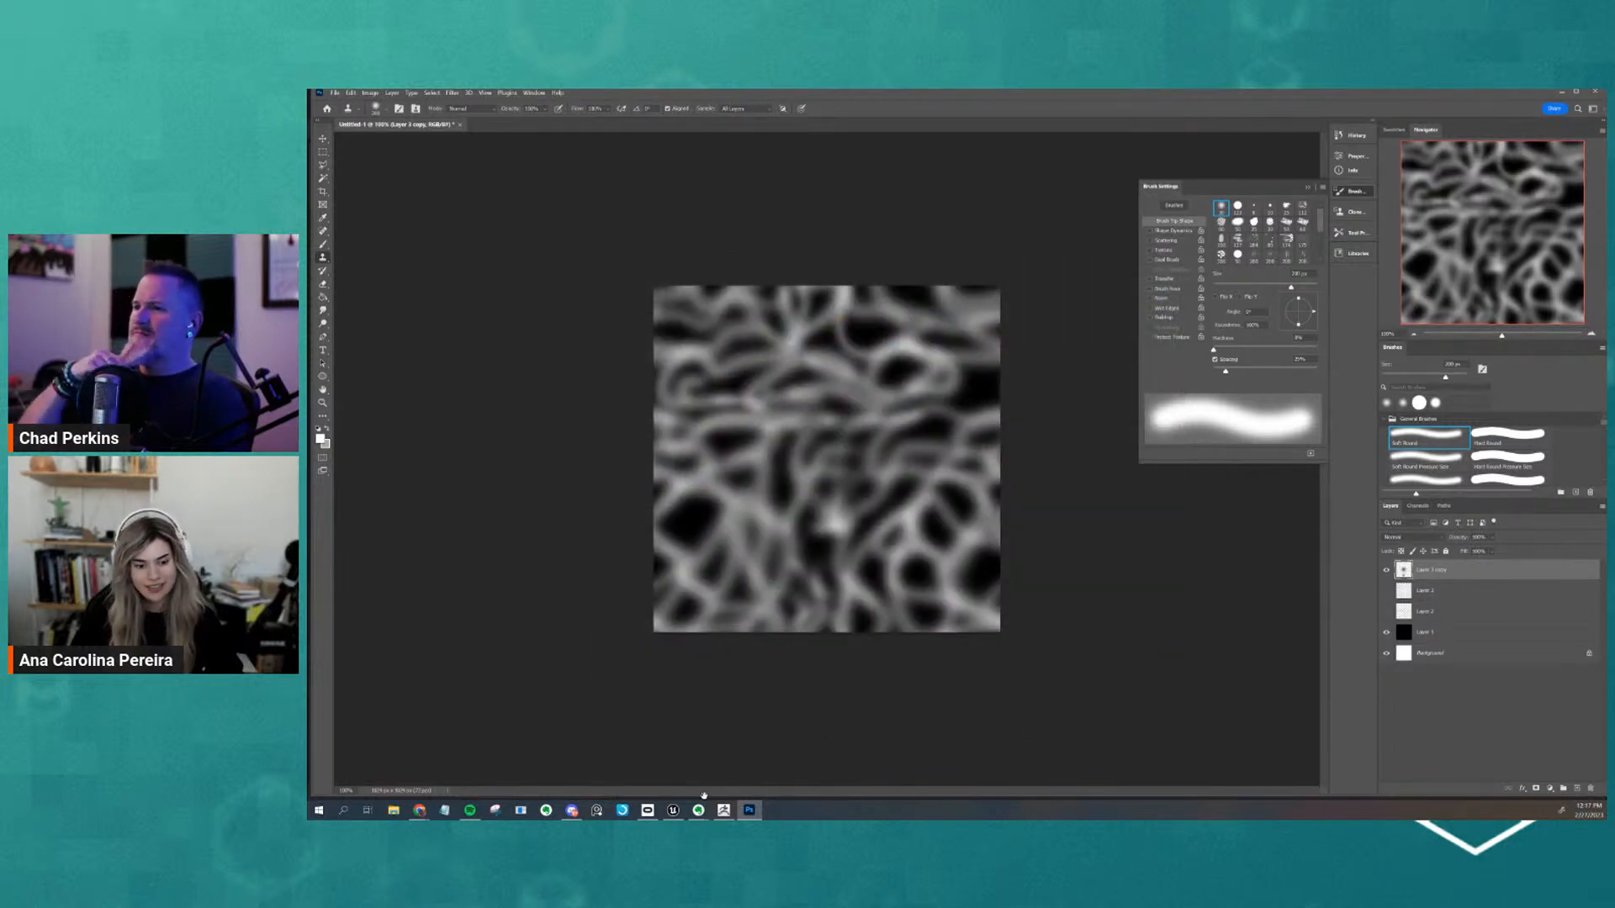
Switch to Unreal Engine and import the T_Caustics_A texture from the project folder into the Textures folder
{"action": "left_click", "coordinate": [672, 810]}
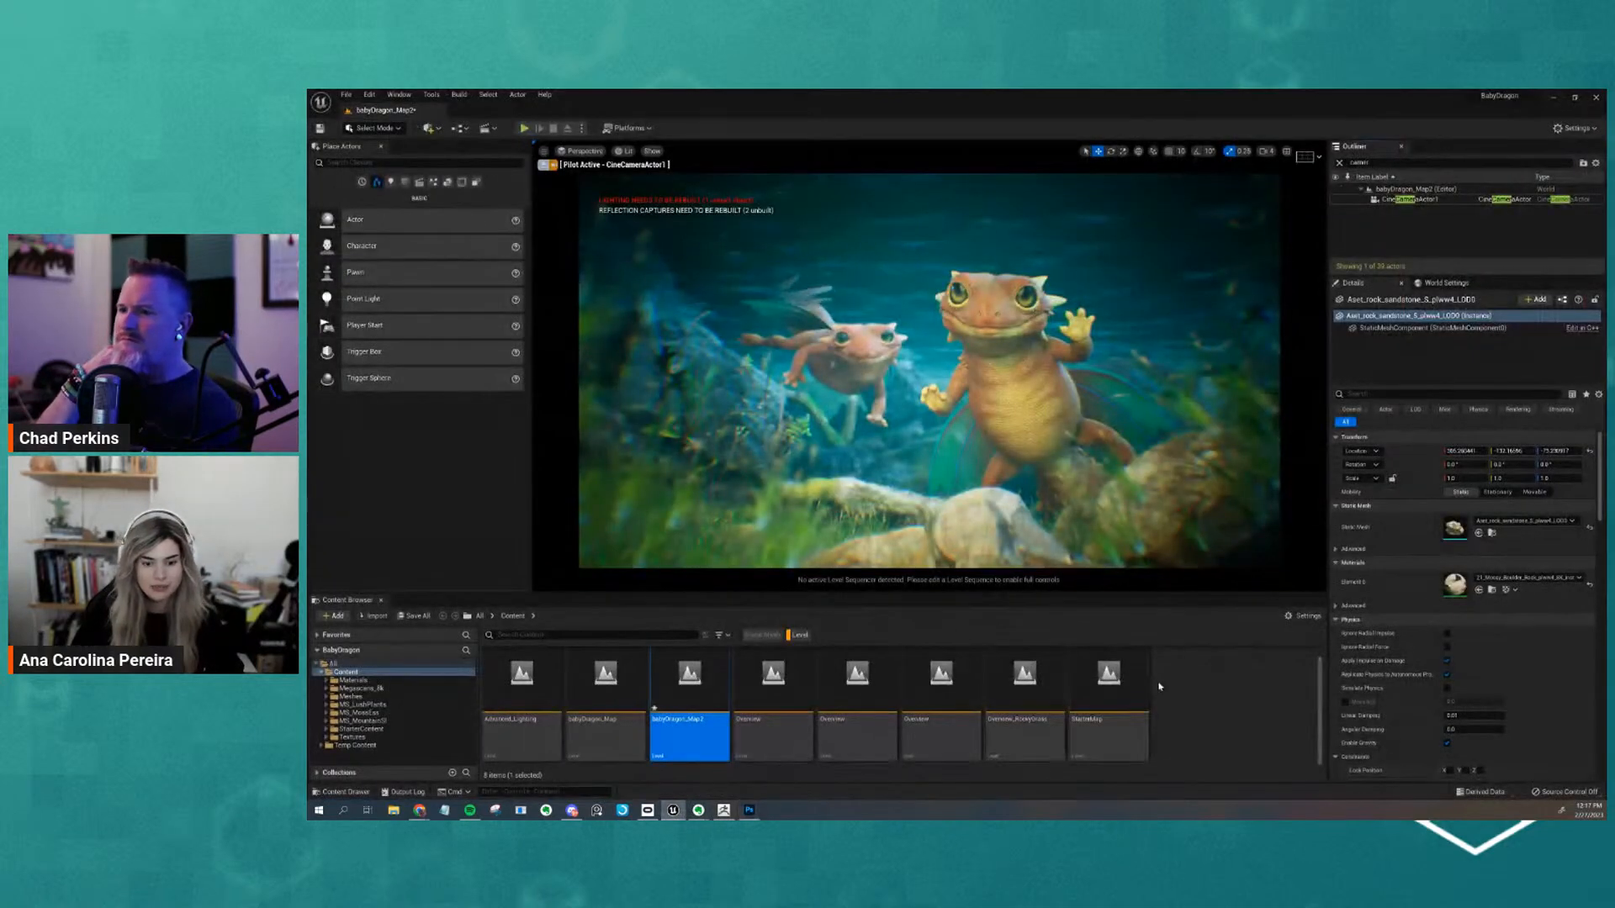
{"action": "left_click", "coordinate": [799, 636]}
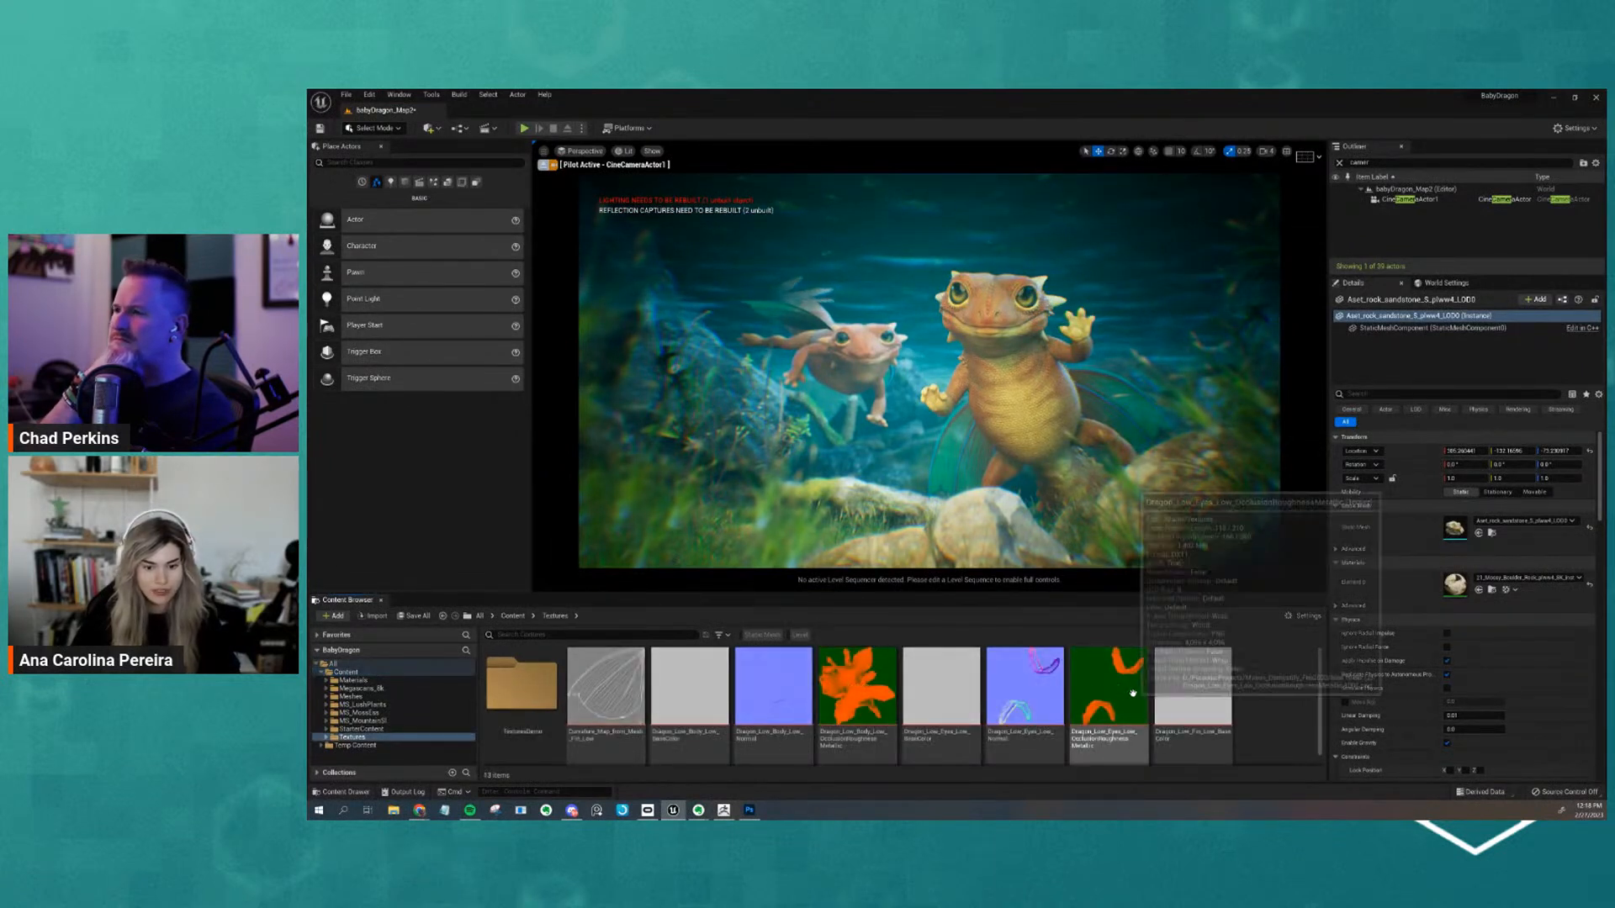
{"action": "left_click", "coordinate": [373, 616]}
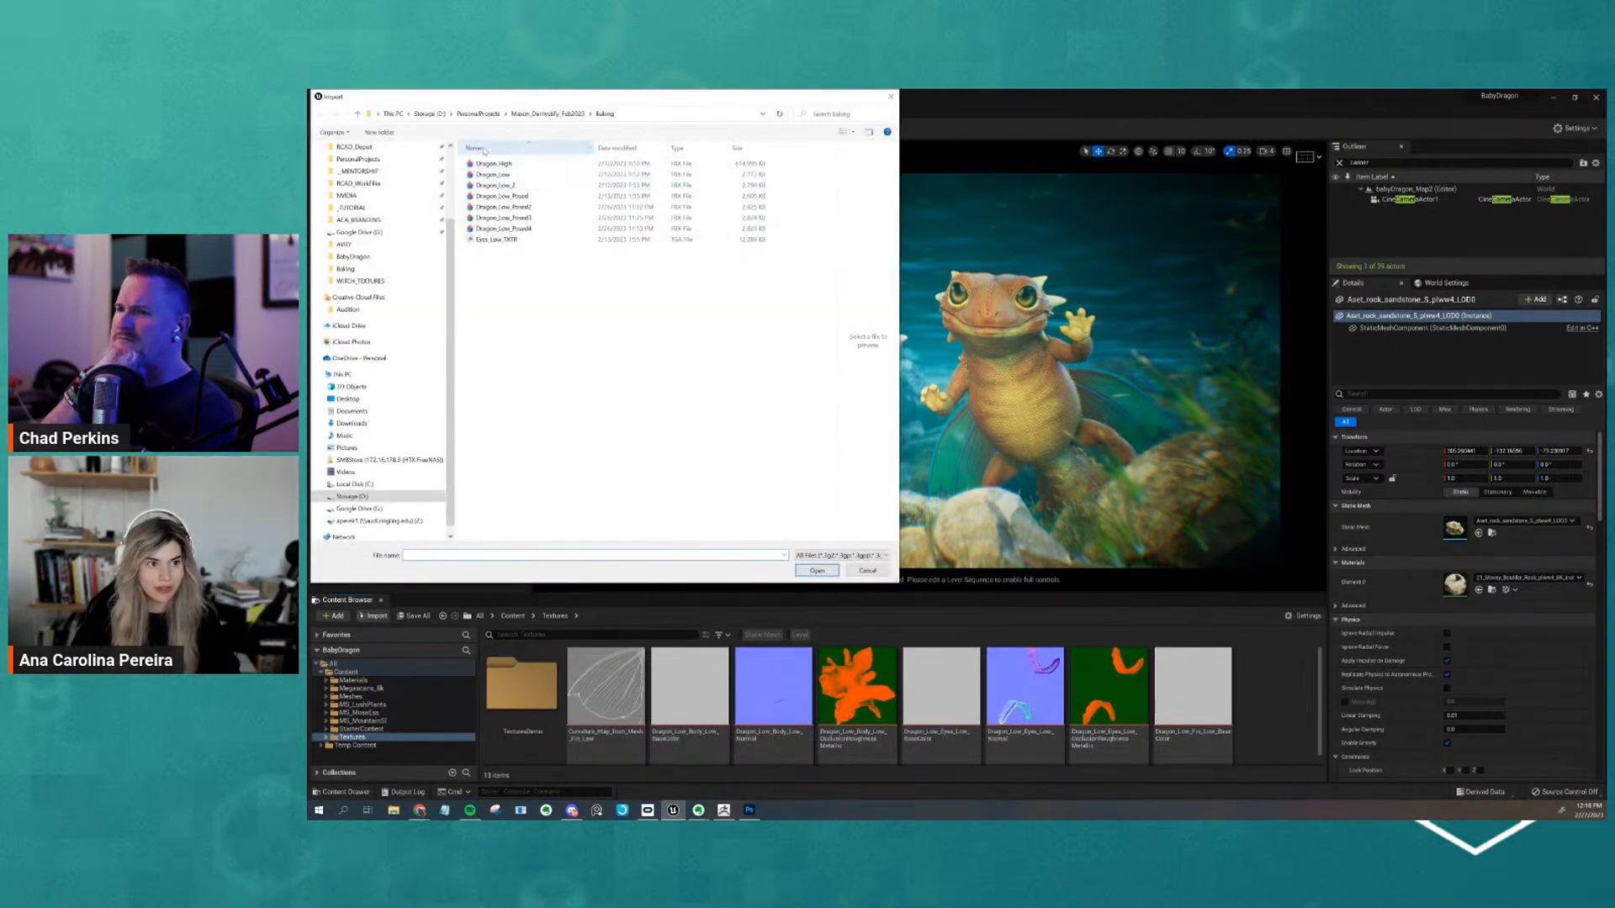
{"action": "left_click", "coordinate": [547, 114]}
{"action": "left_click", "coordinate": [814, 238]}
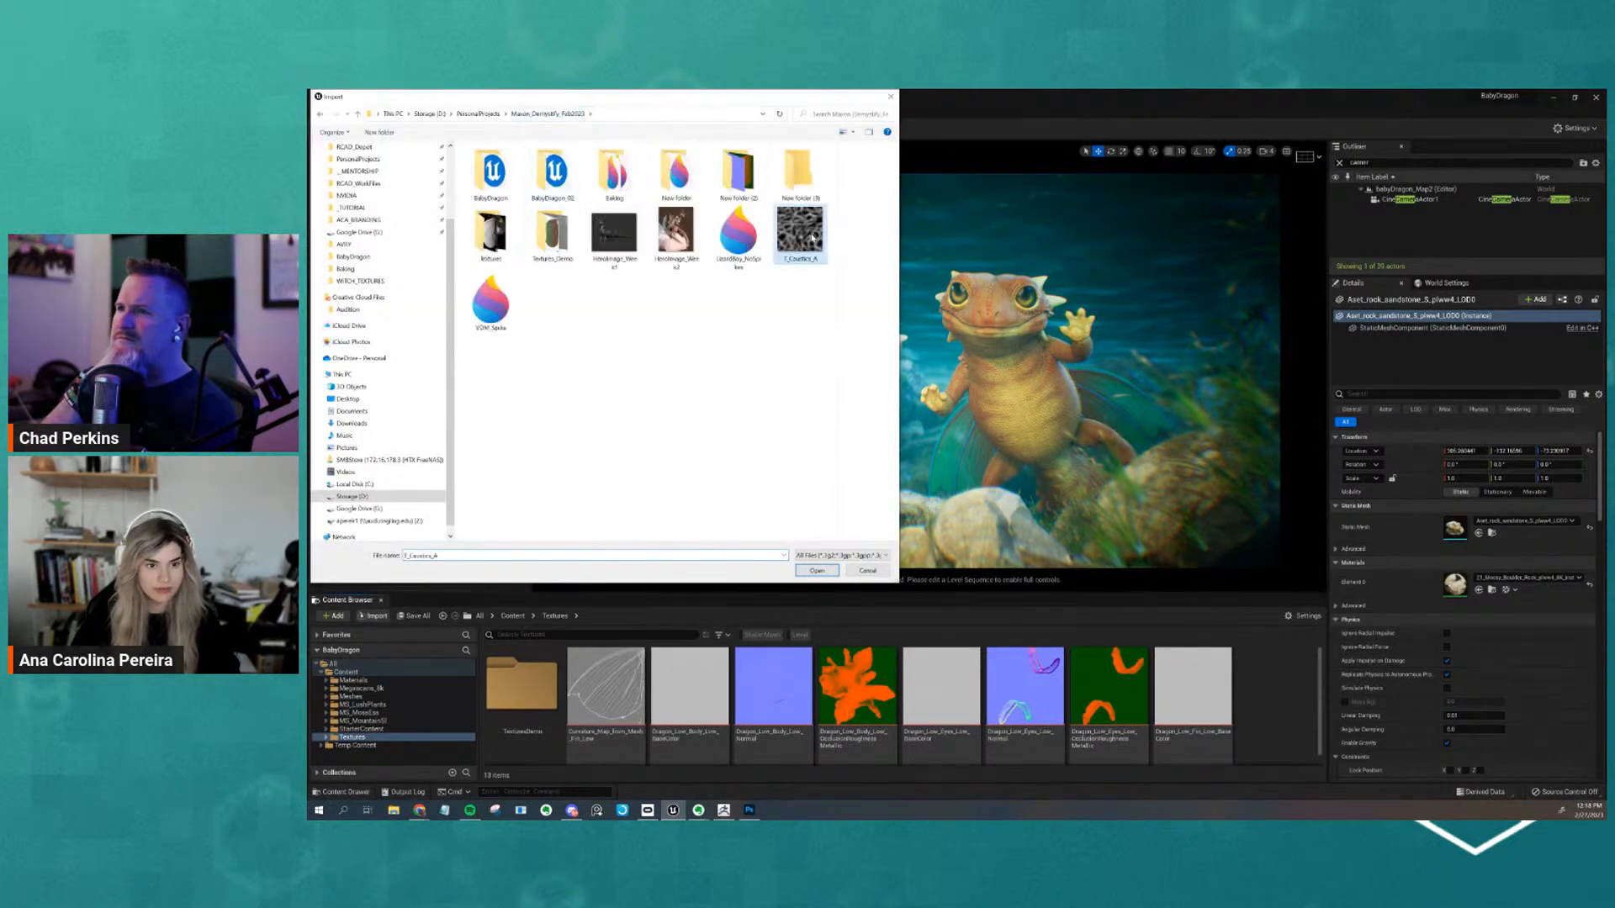
{"action": "left_click", "coordinate": [817, 571]}
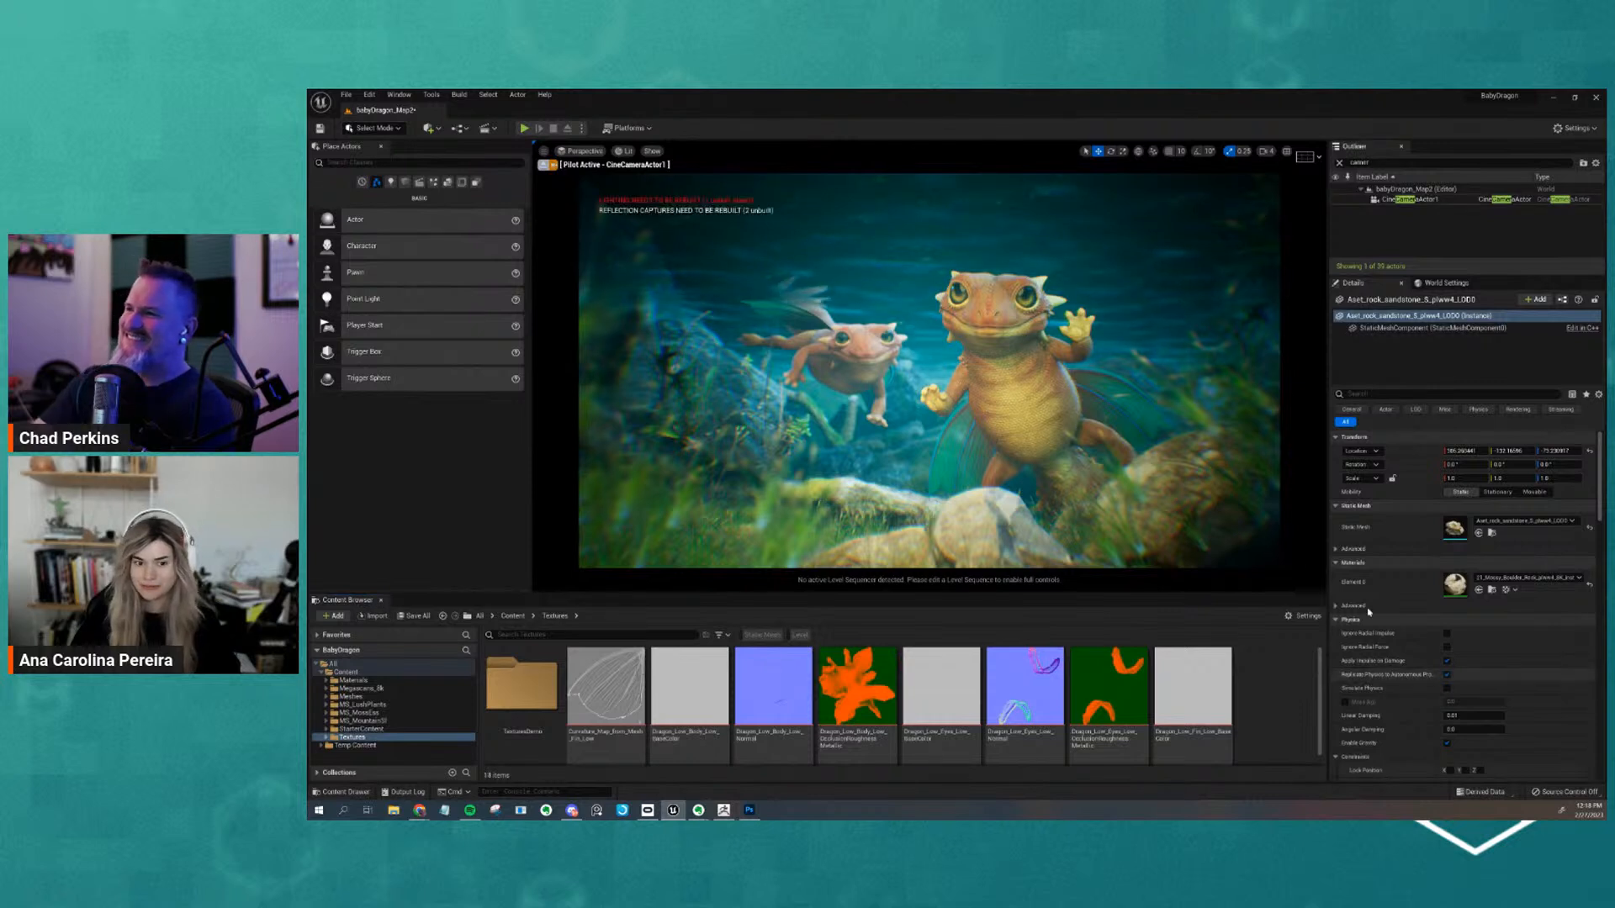
{"action": "scroll", "coordinate": [1115, 720], "scroll_direction": "down", "scroll_amount": 2}
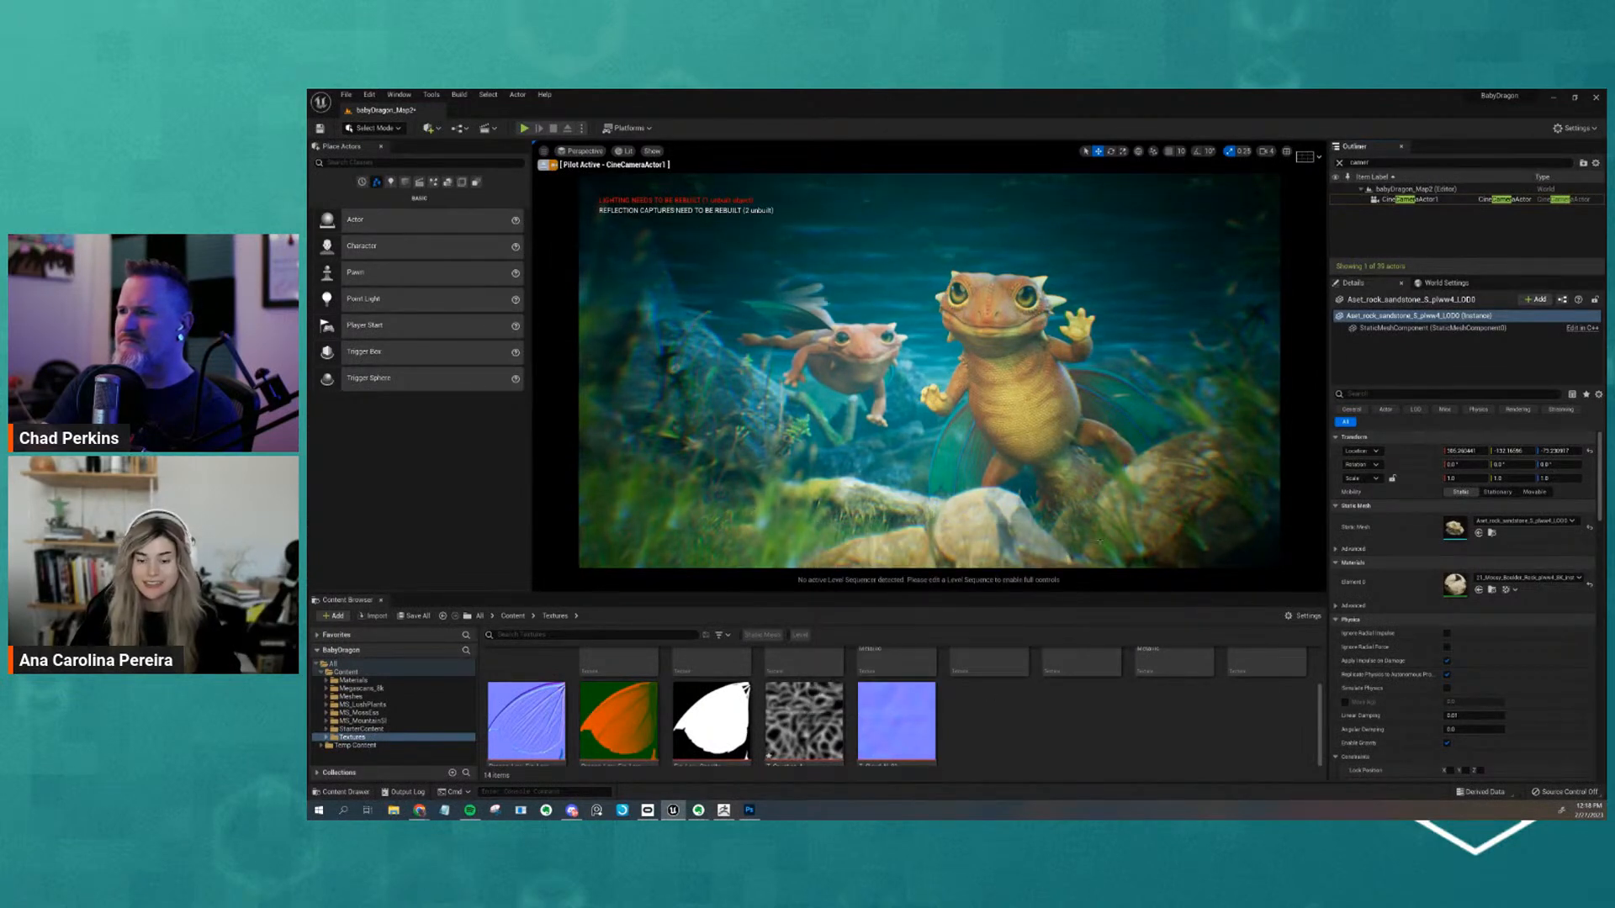
{"action": "key", "text": "alt+Tab"}
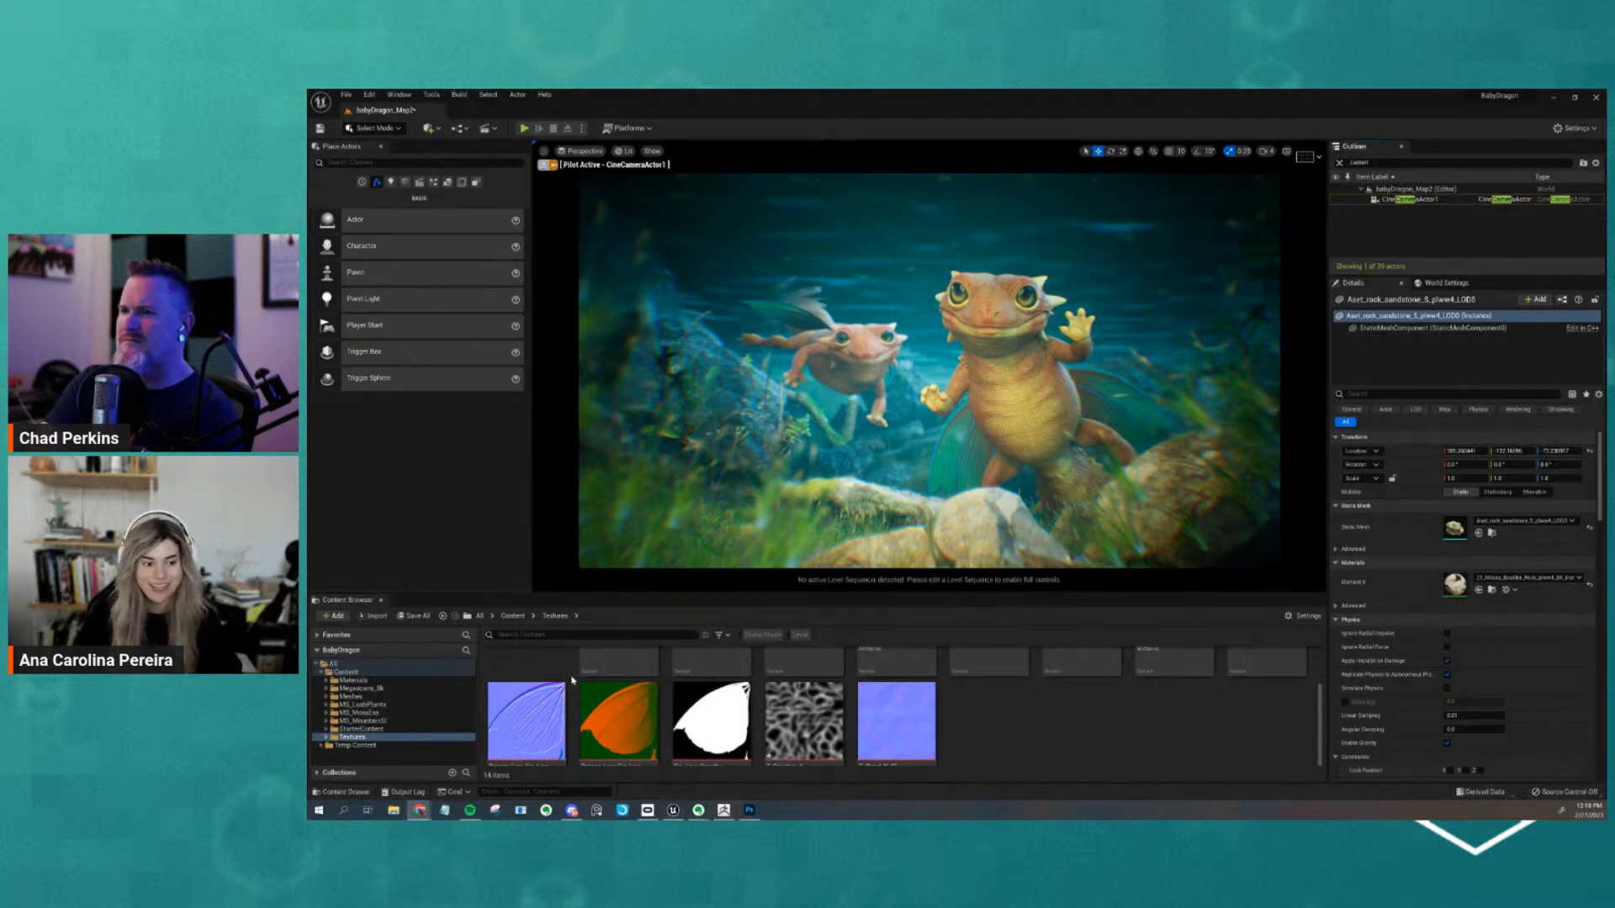
Create a new material named M_Caustics in the Materials folder
{"action": "scroll", "coordinate": [572, 667], "scroll_direction": "up", "scroll_amount": 3}
{"action": "left_click", "coordinate": [513, 616]}
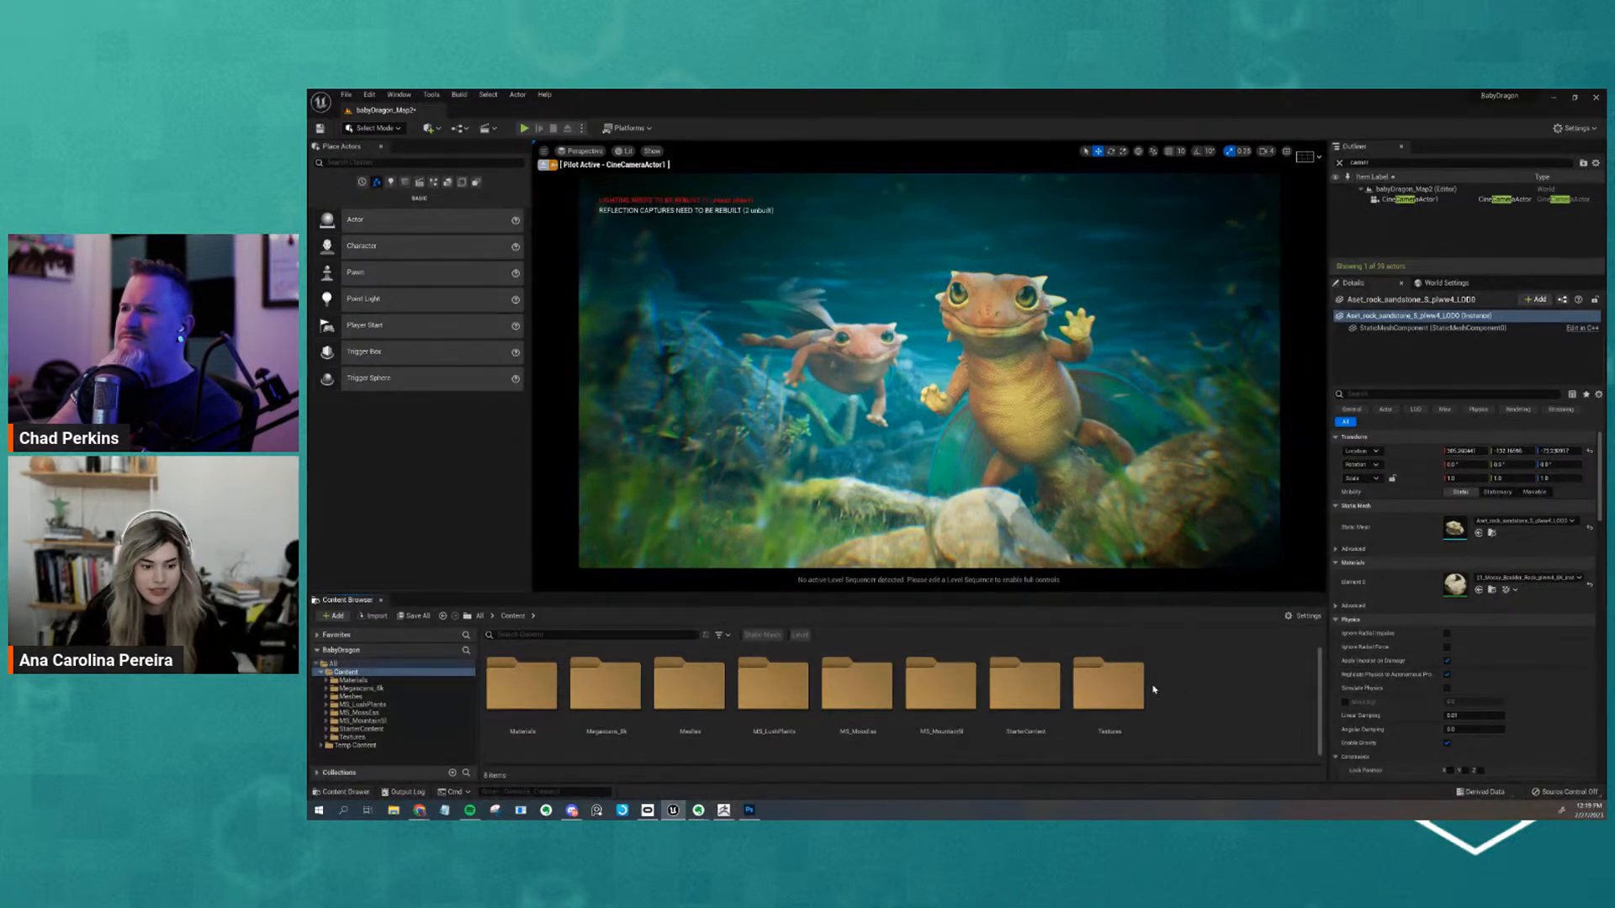
{"action": "double_click", "coordinate": [522, 685]}
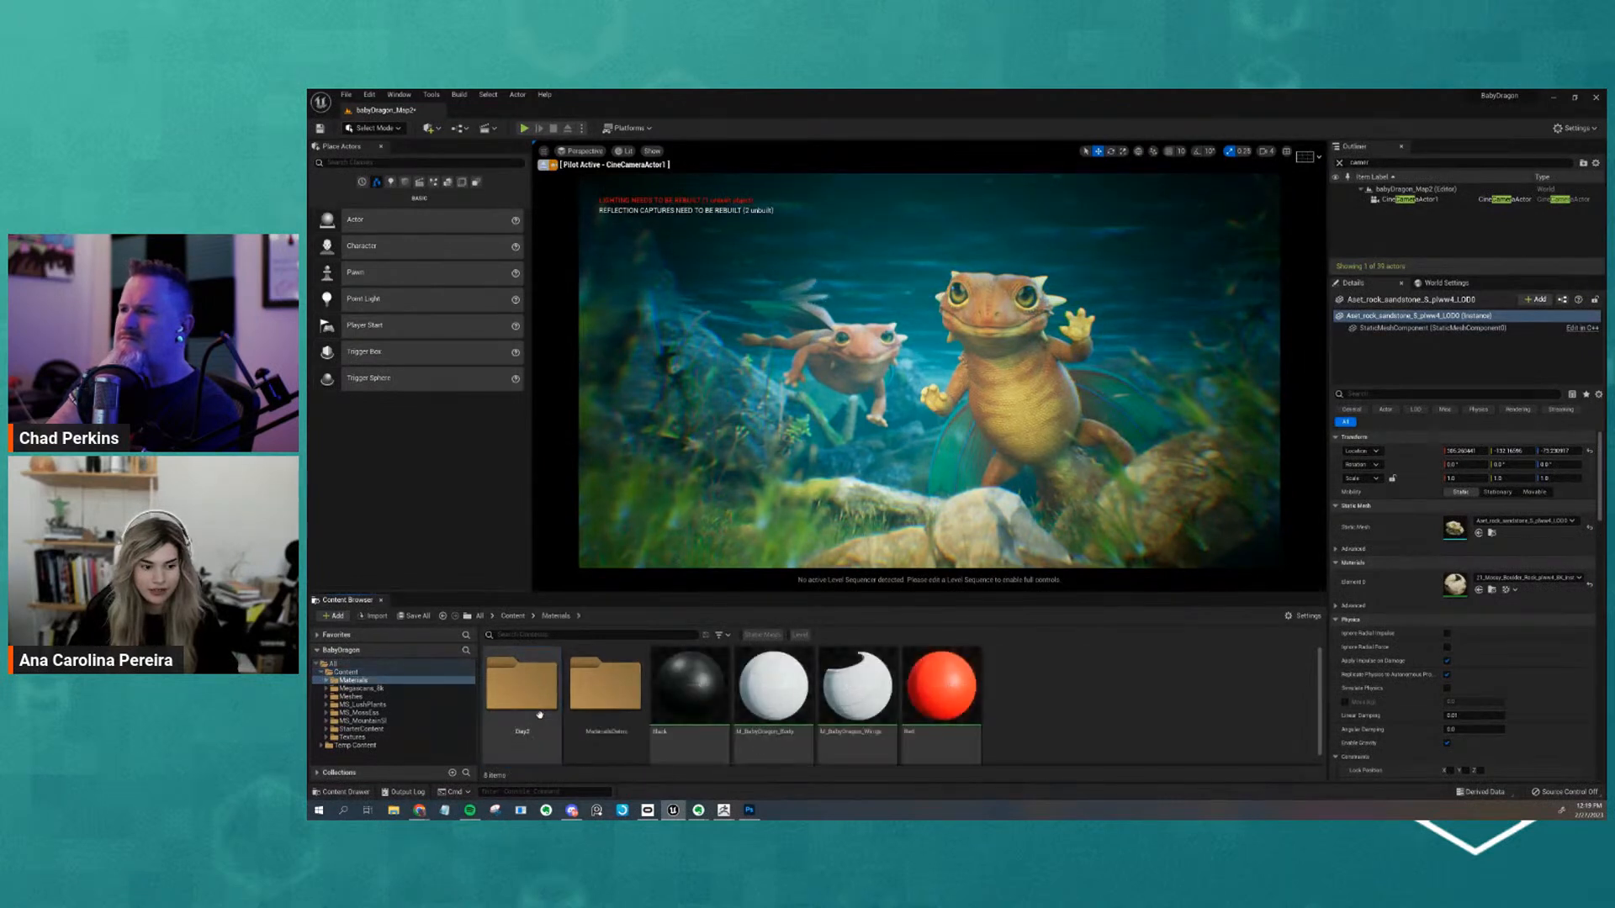
{"action": "right_click", "coordinate": [1026, 687]}
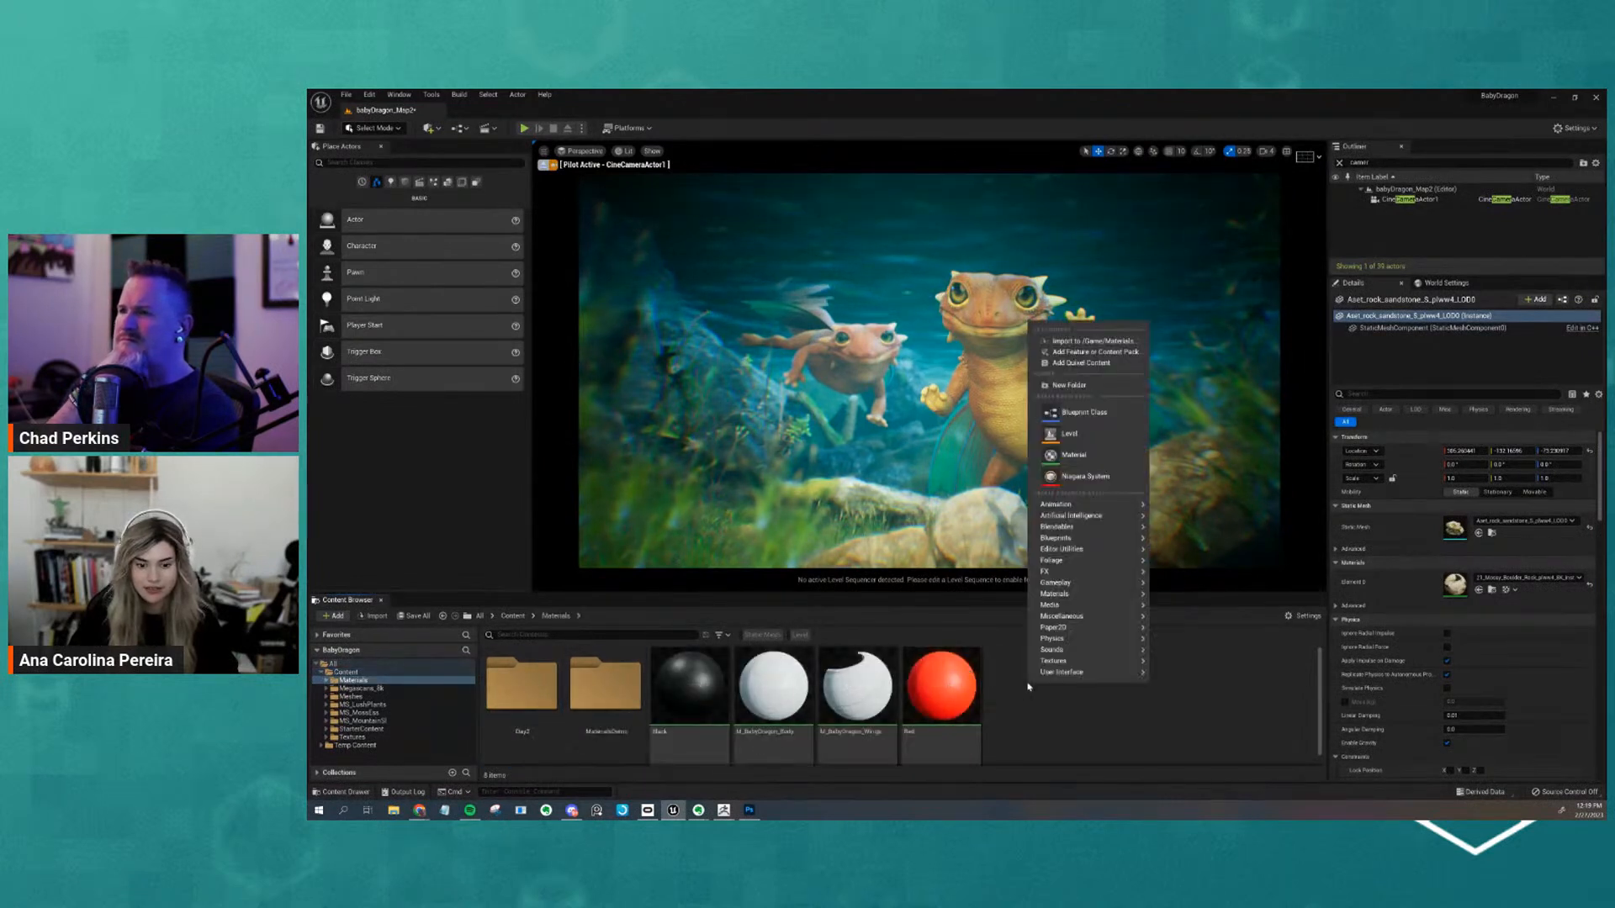
{"action": "left_click", "coordinate": [1074, 455]}
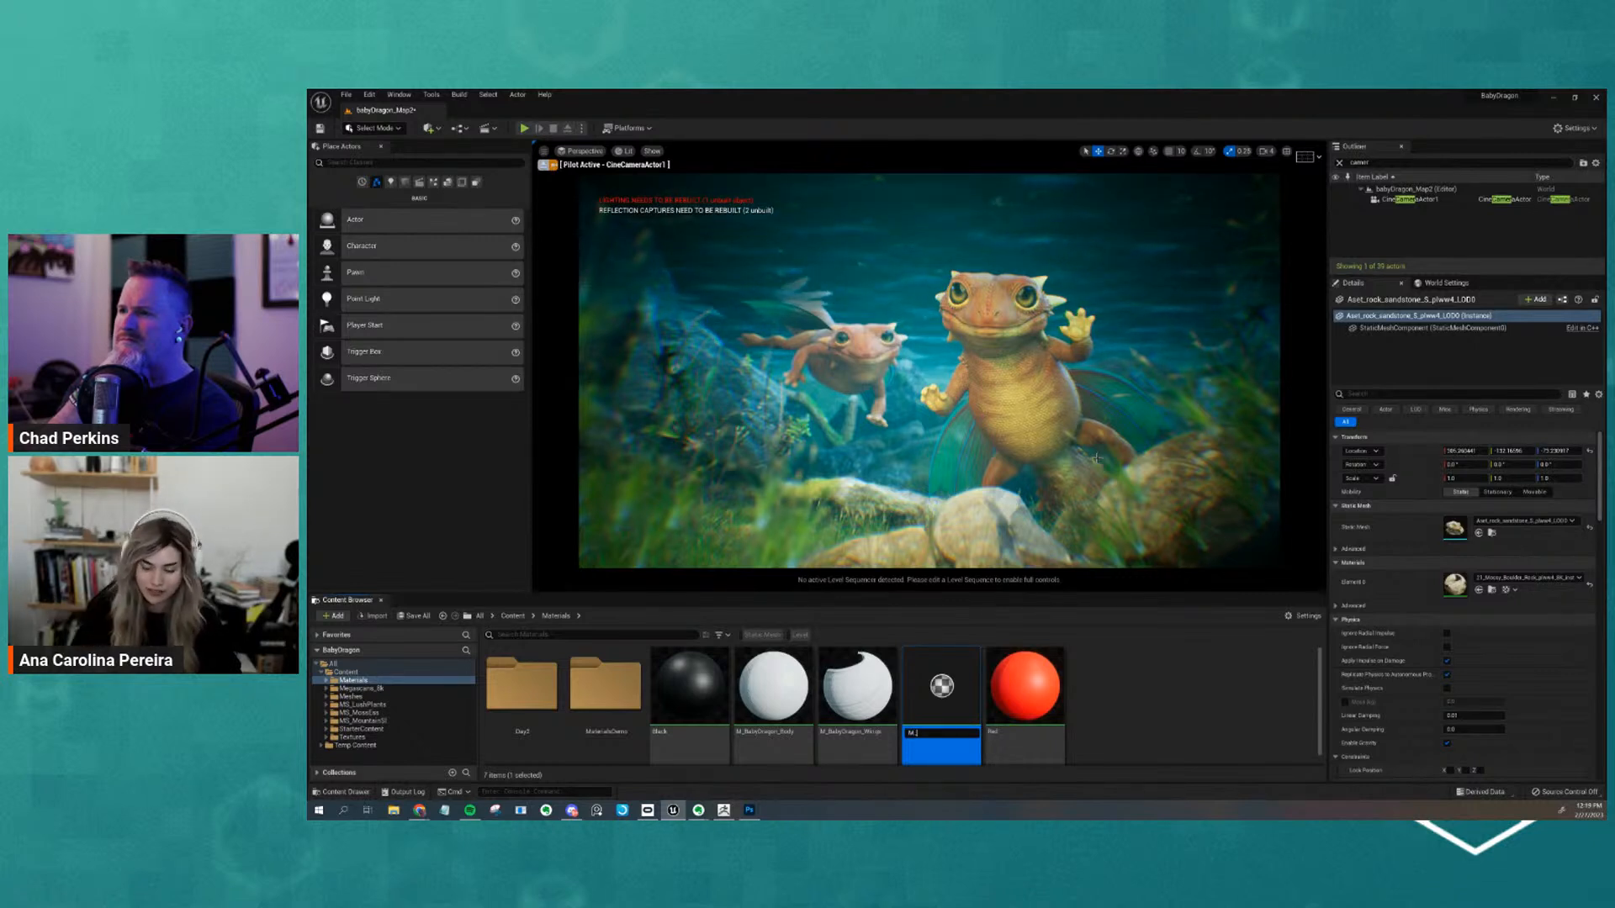
{"action": "type", "text": "M_"}
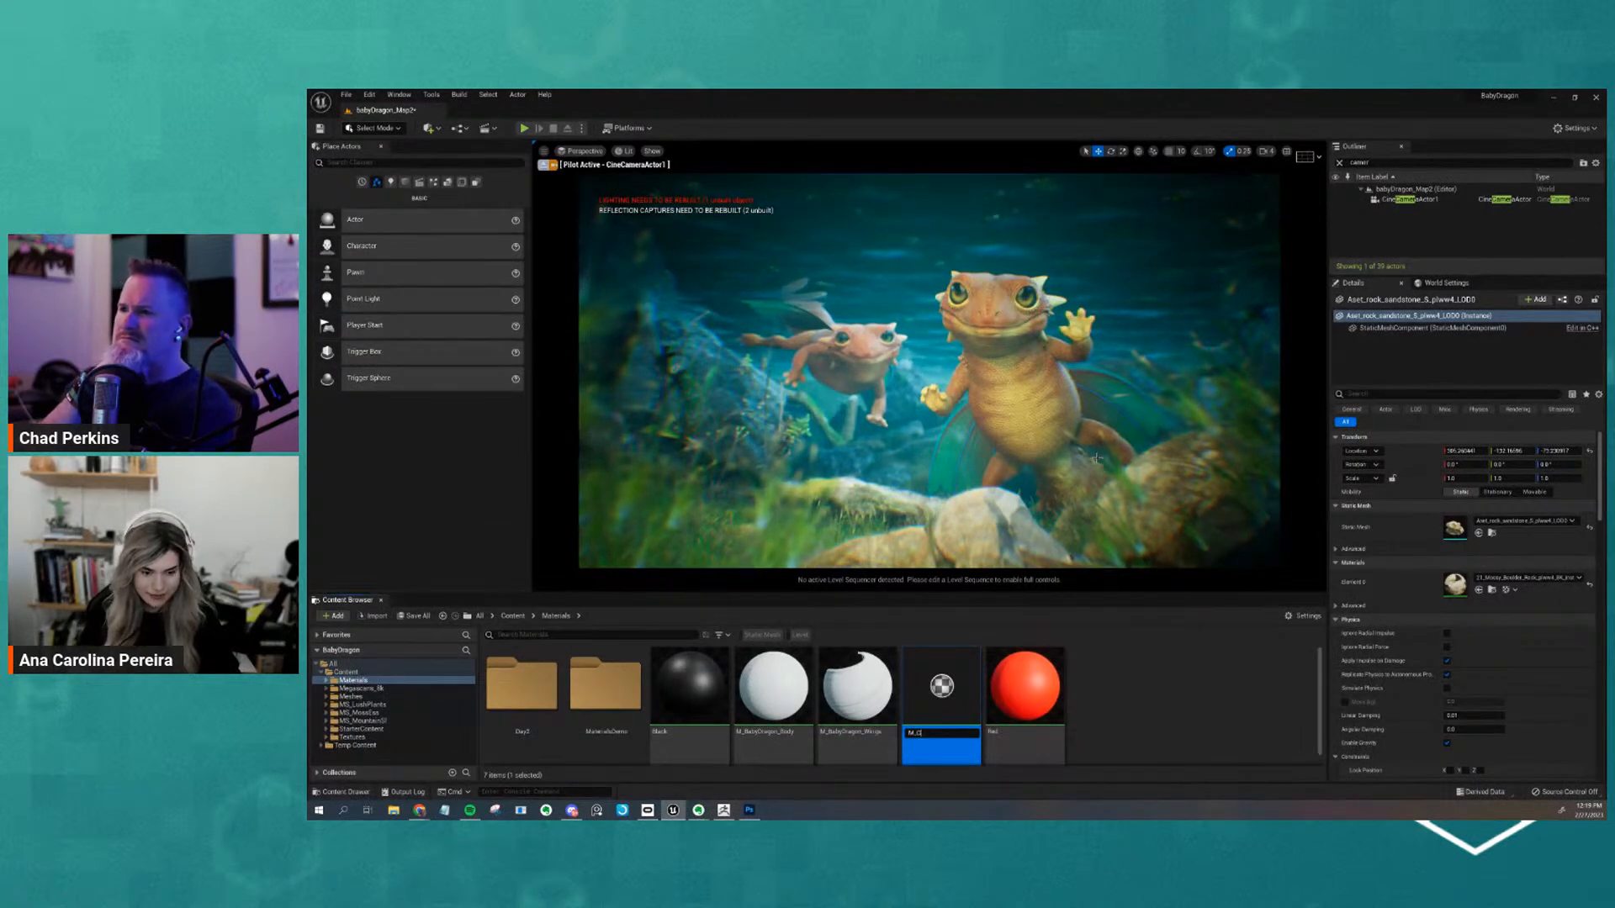
{"action": "type", "text": "Causti"}
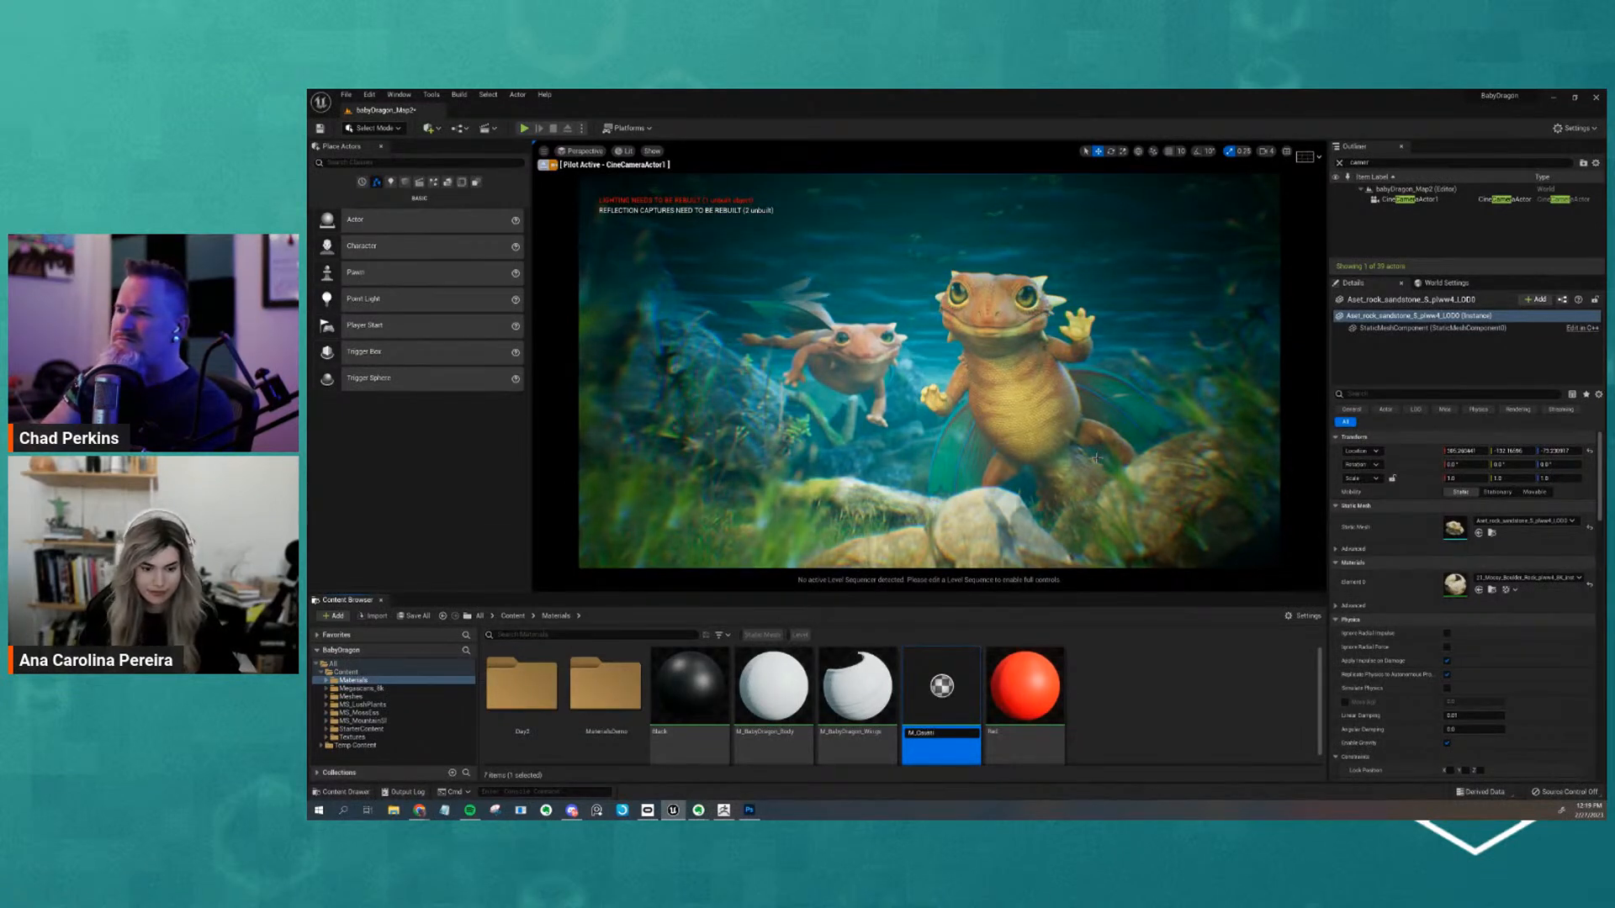
{"action": "type", "text": "cs"}
{"action": "key", "text": "Return"}
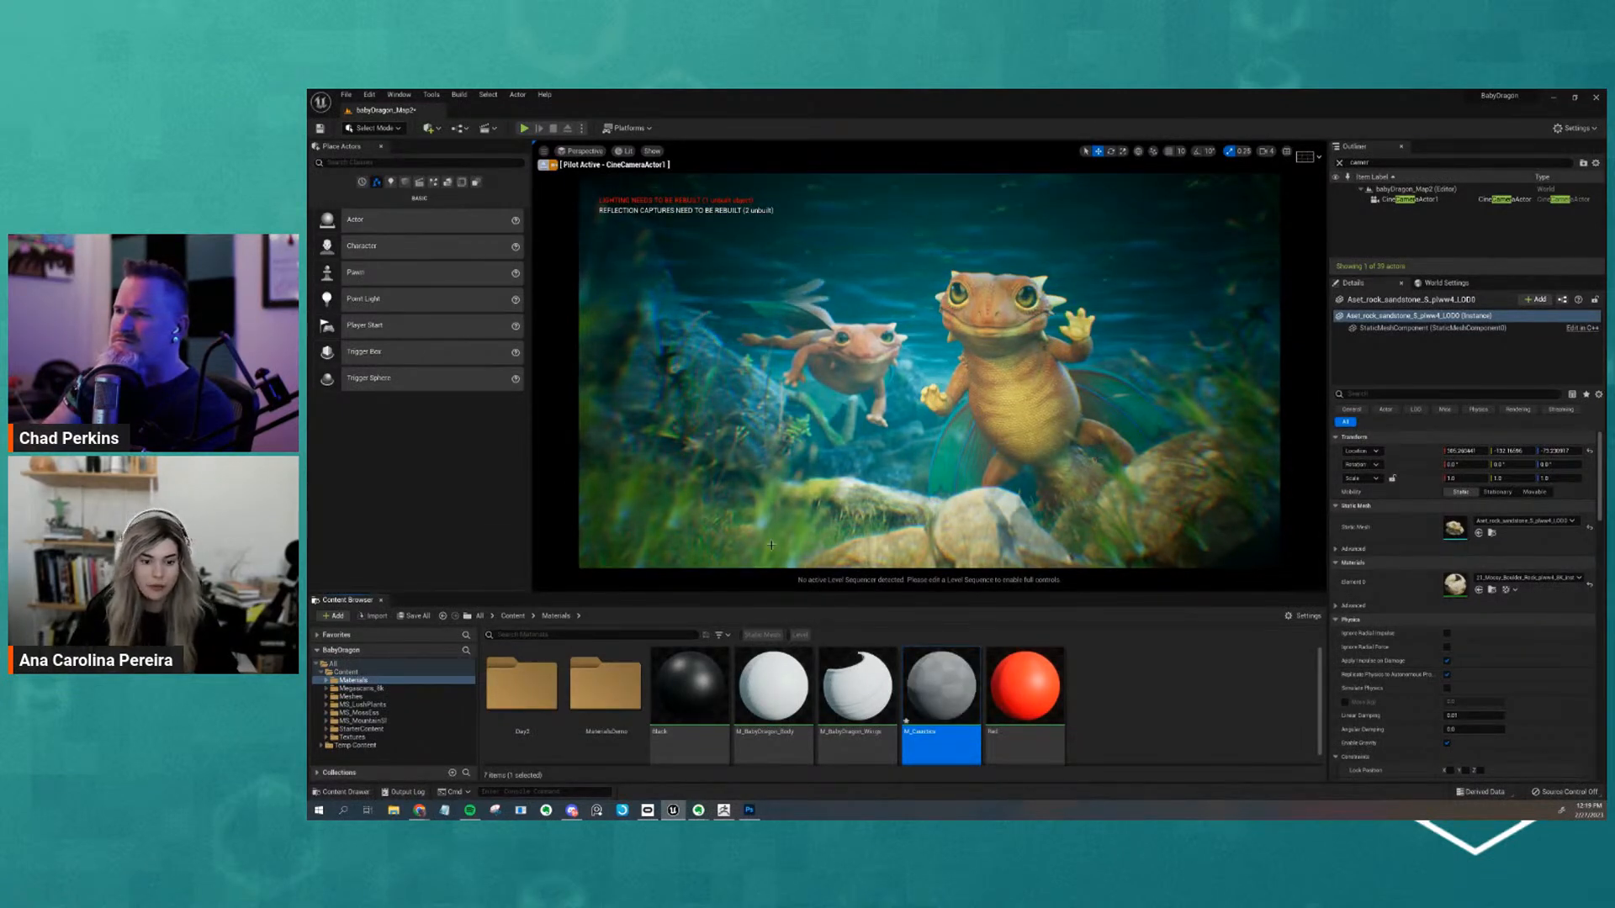
Open M_Caustics in the material editor, widen its window and reposition it over the level editor
{"action": "double_click", "coordinate": [940, 686]}
{"action": "left_click_drag", "start_coordinate": [1053, 205], "coordinate": [846, 157]}
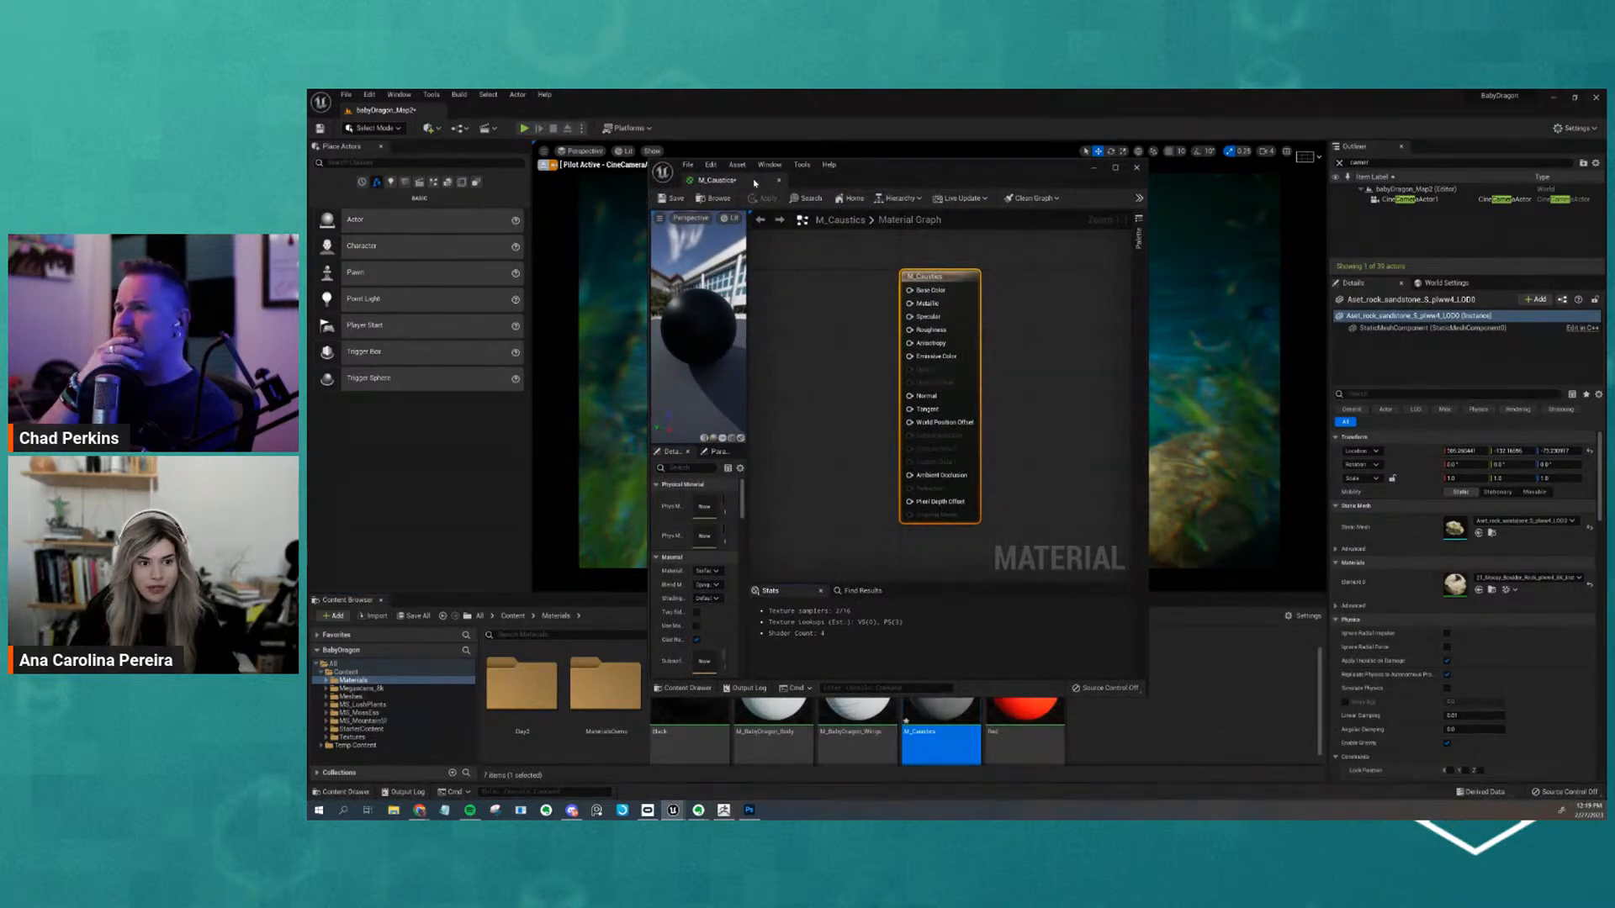
{"action": "left_click_drag", "start_coordinate": [1147, 232], "coordinate": [1440, 235]}
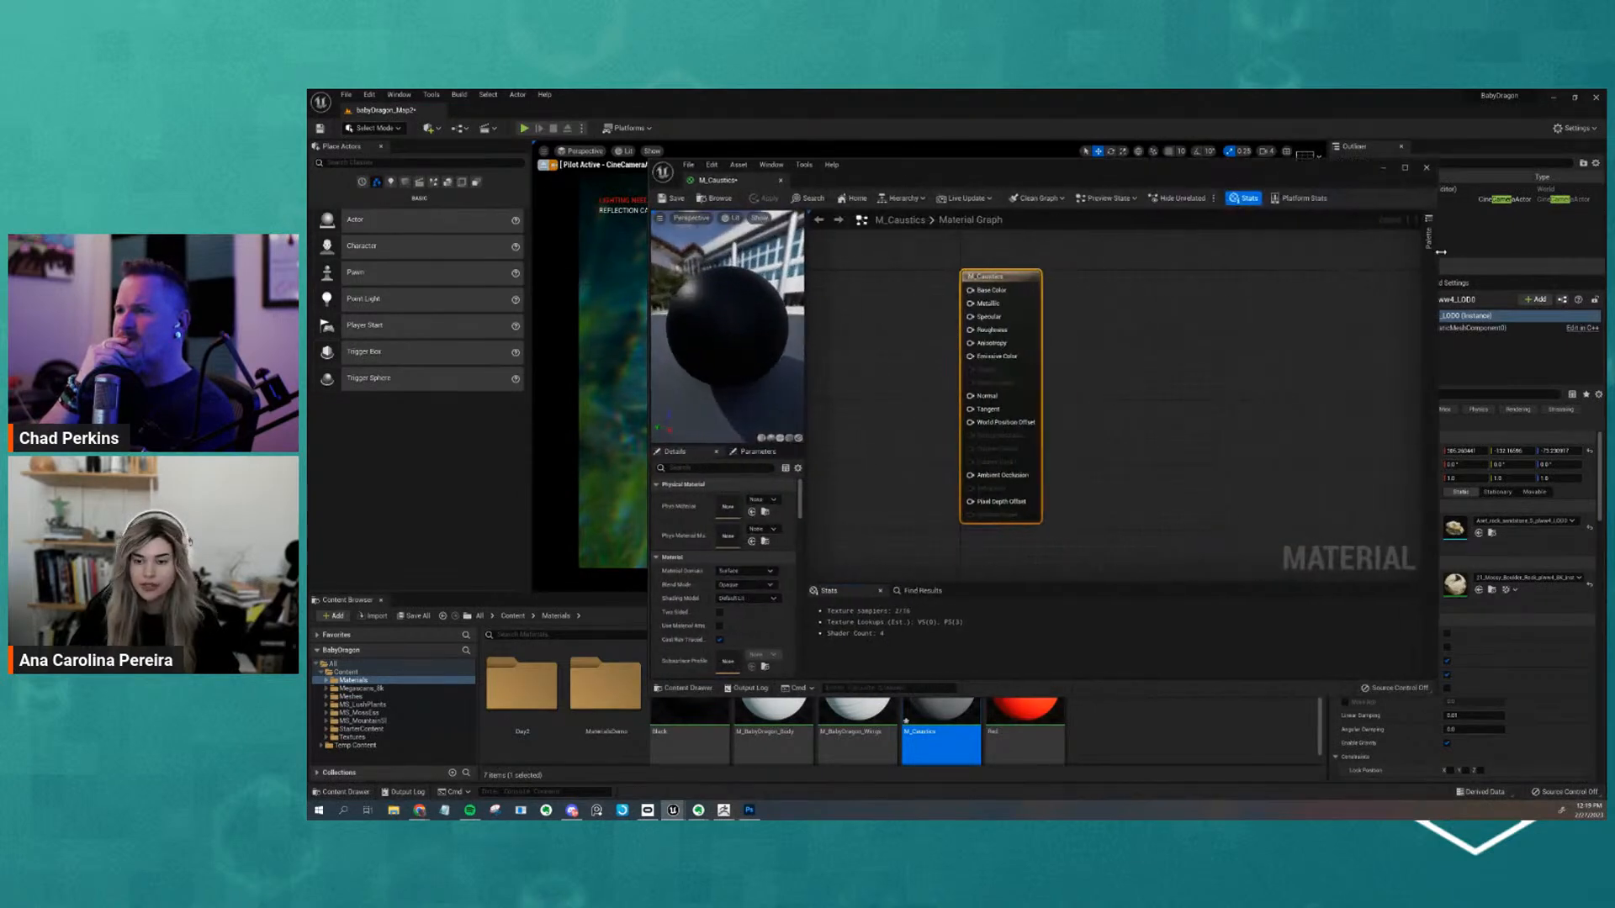
{"action": "right_click_drag", "start_coordinate": [1165, 383], "coordinate": [1423, 388]}
{"action": "left_click_drag", "start_coordinate": [1287, 172], "coordinate": [1208, 178]}
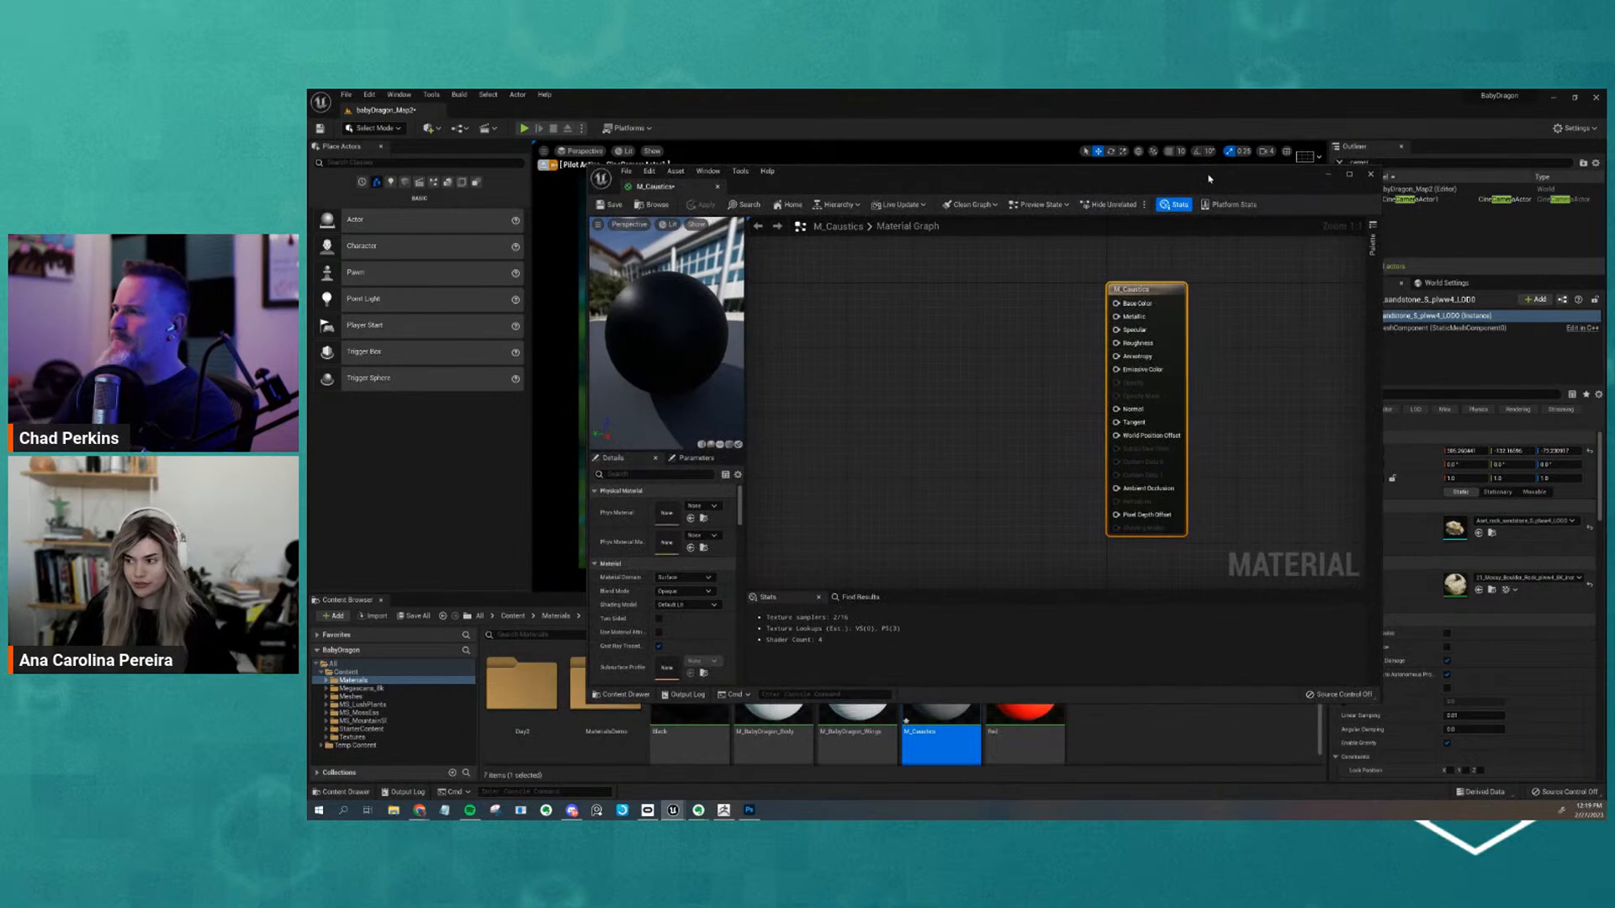
{"action": "left_click", "coordinate": [989, 332]}
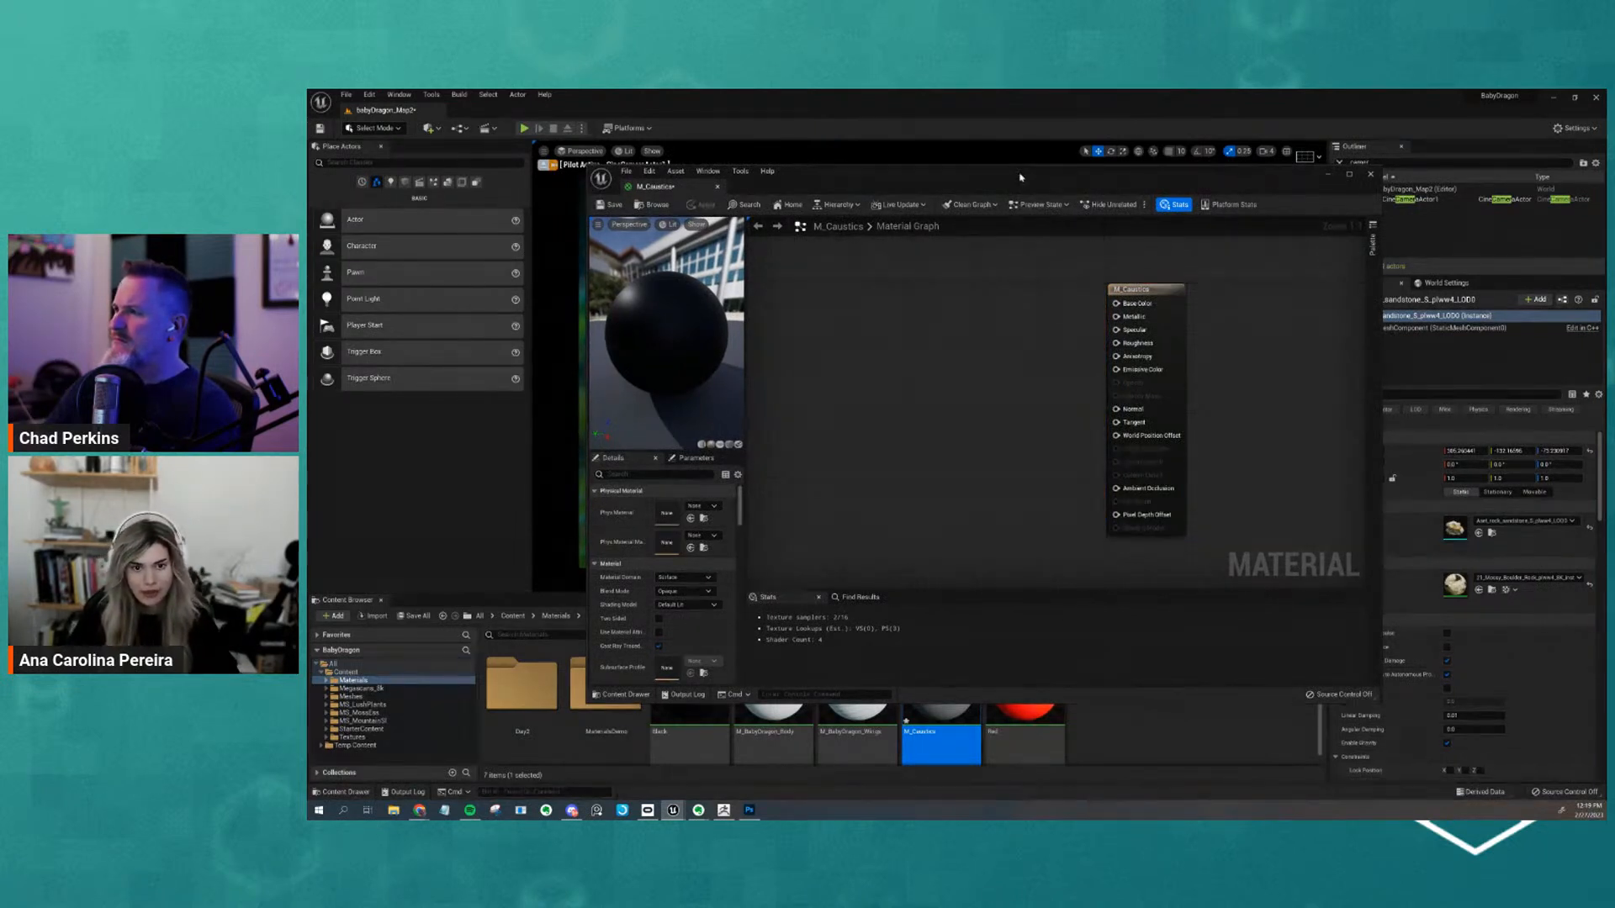
{"action": "left_click_drag", "start_coordinate": [1021, 175], "coordinate": [995, 132]}
Set the M_Caustics material domain to Deferred Decal
{"action": "left_click", "coordinate": [1126, 261]}
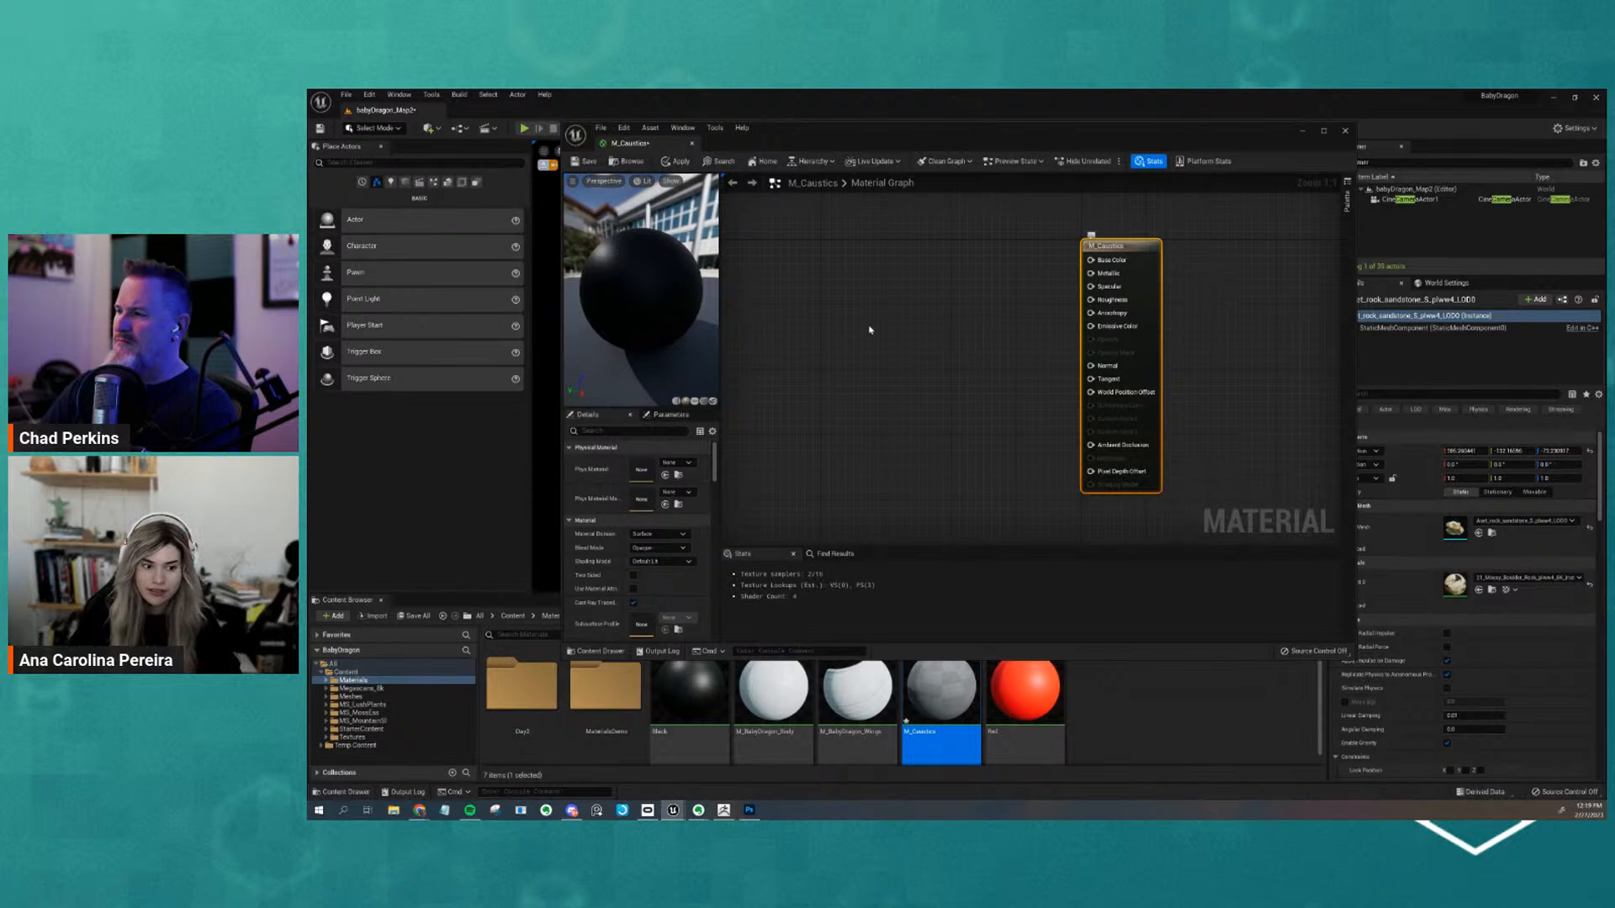
{"action": "left_click_drag", "start_coordinate": [722, 403], "coordinate": [772, 403]}
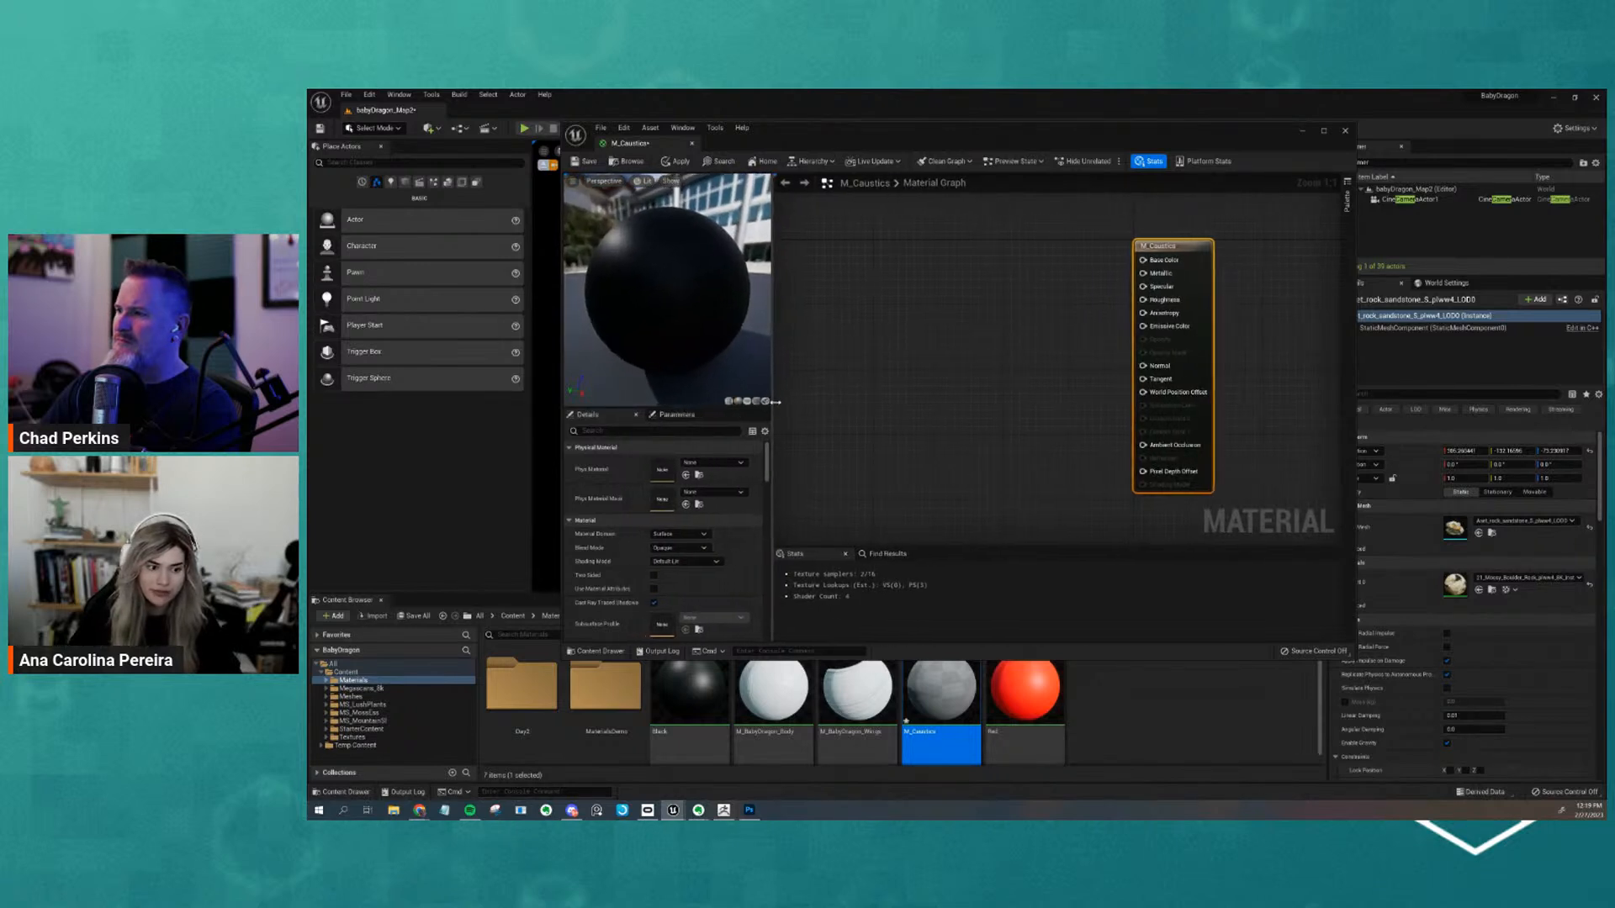
{"action": "left_click", "coordinate": [705, 535]}
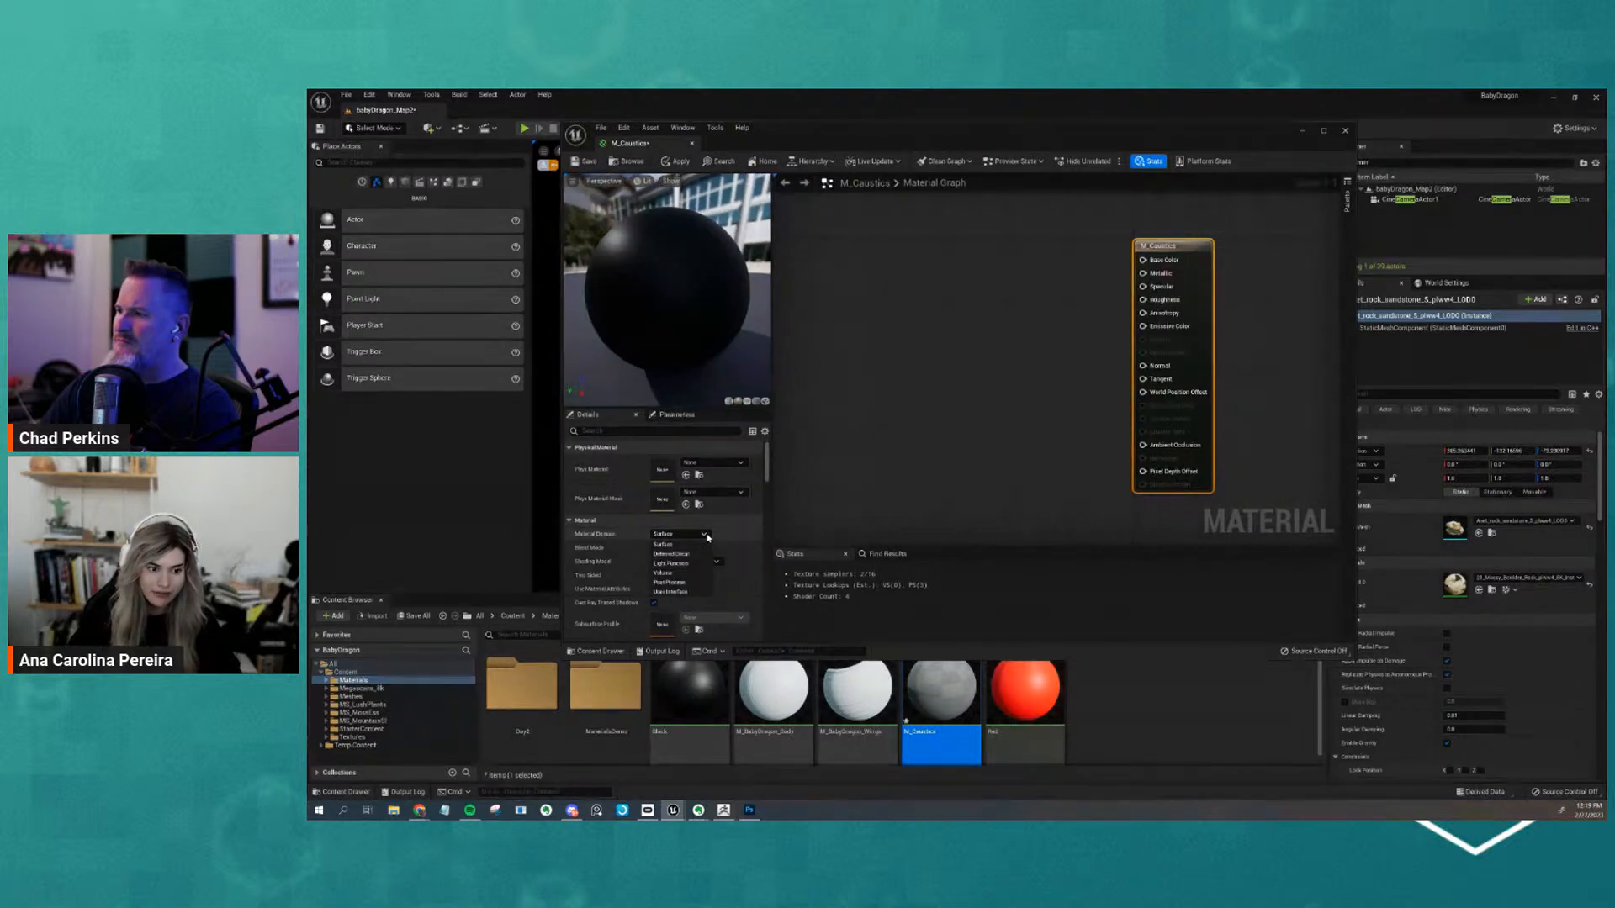
{"action": "left_click", "coordinate": [706, 538]}
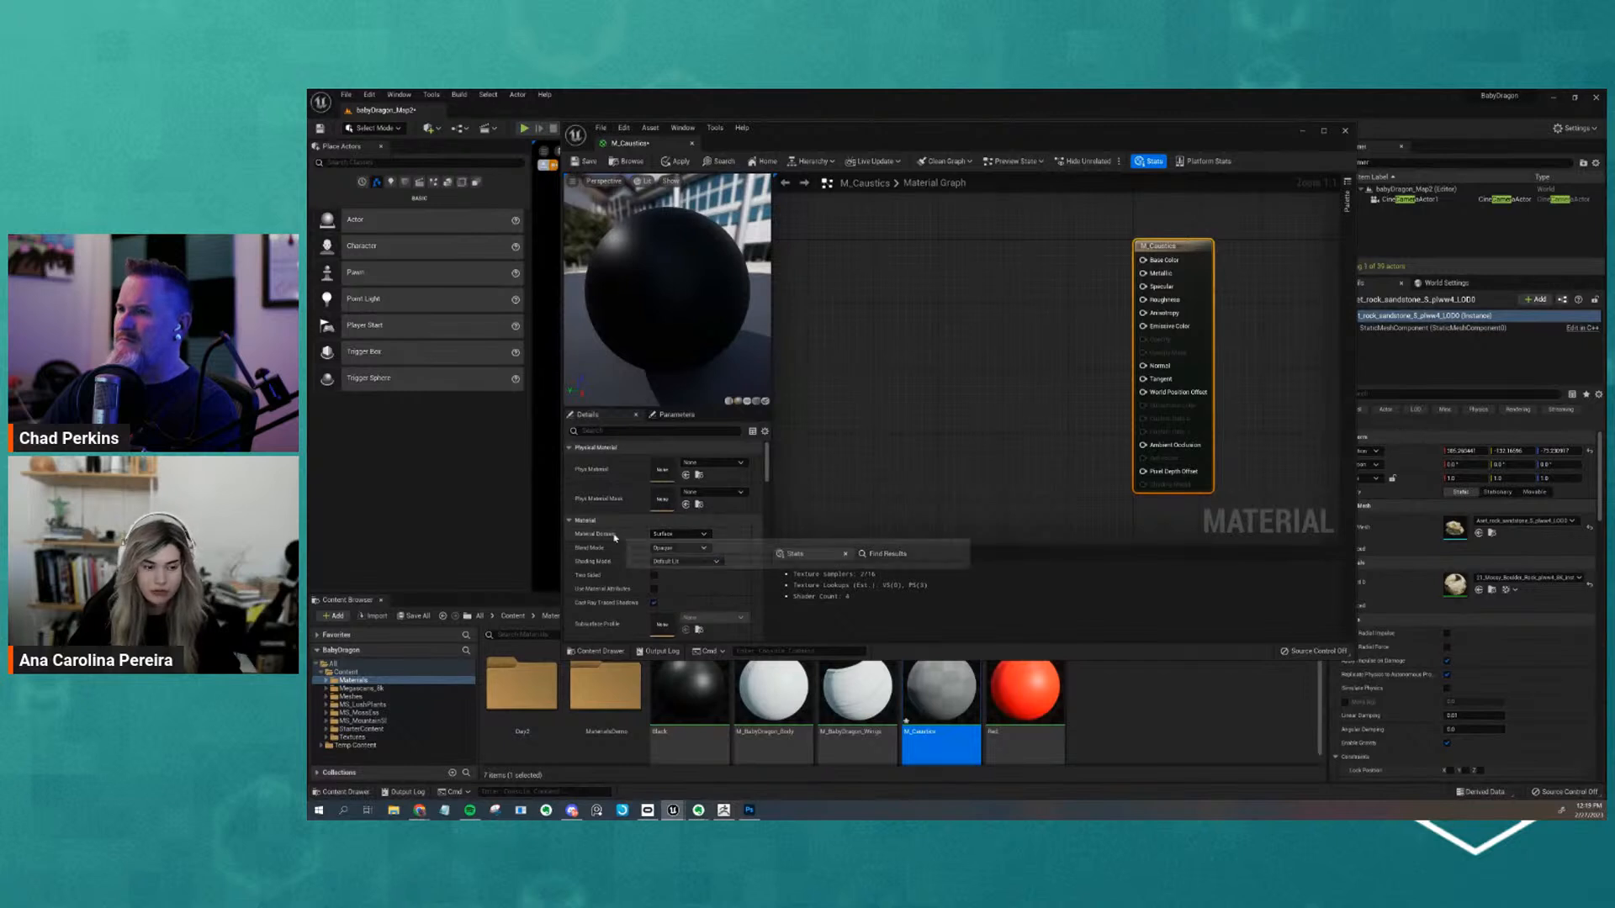
{"action": "left_click", "coordinate": [677, 535]}
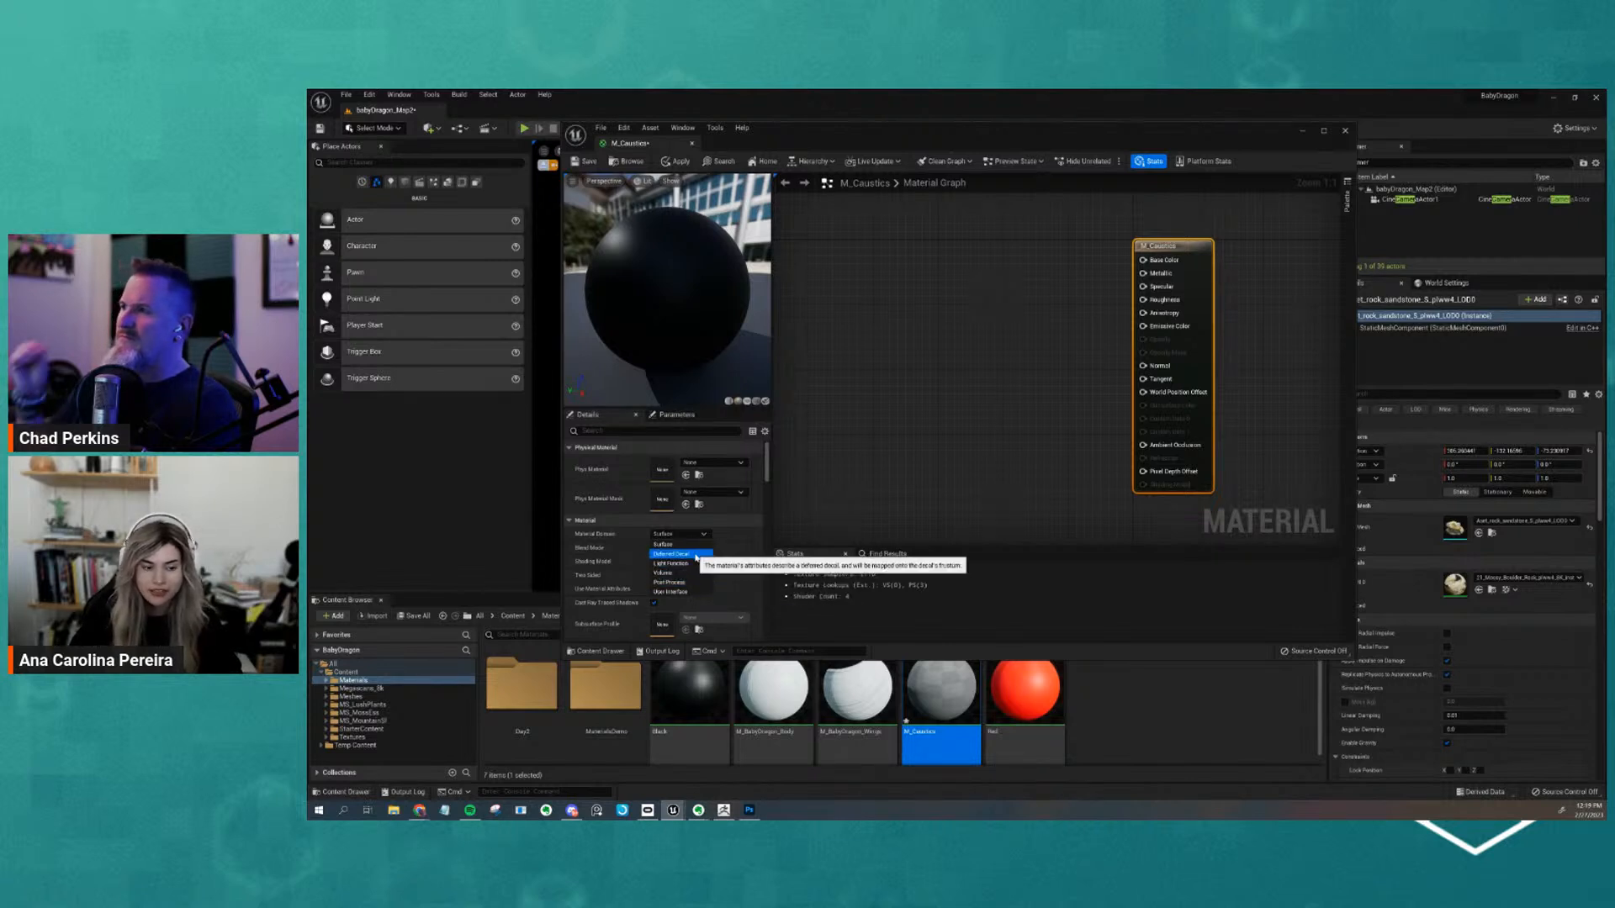
{"action": "left_click", "coordinate": [697, 554]}
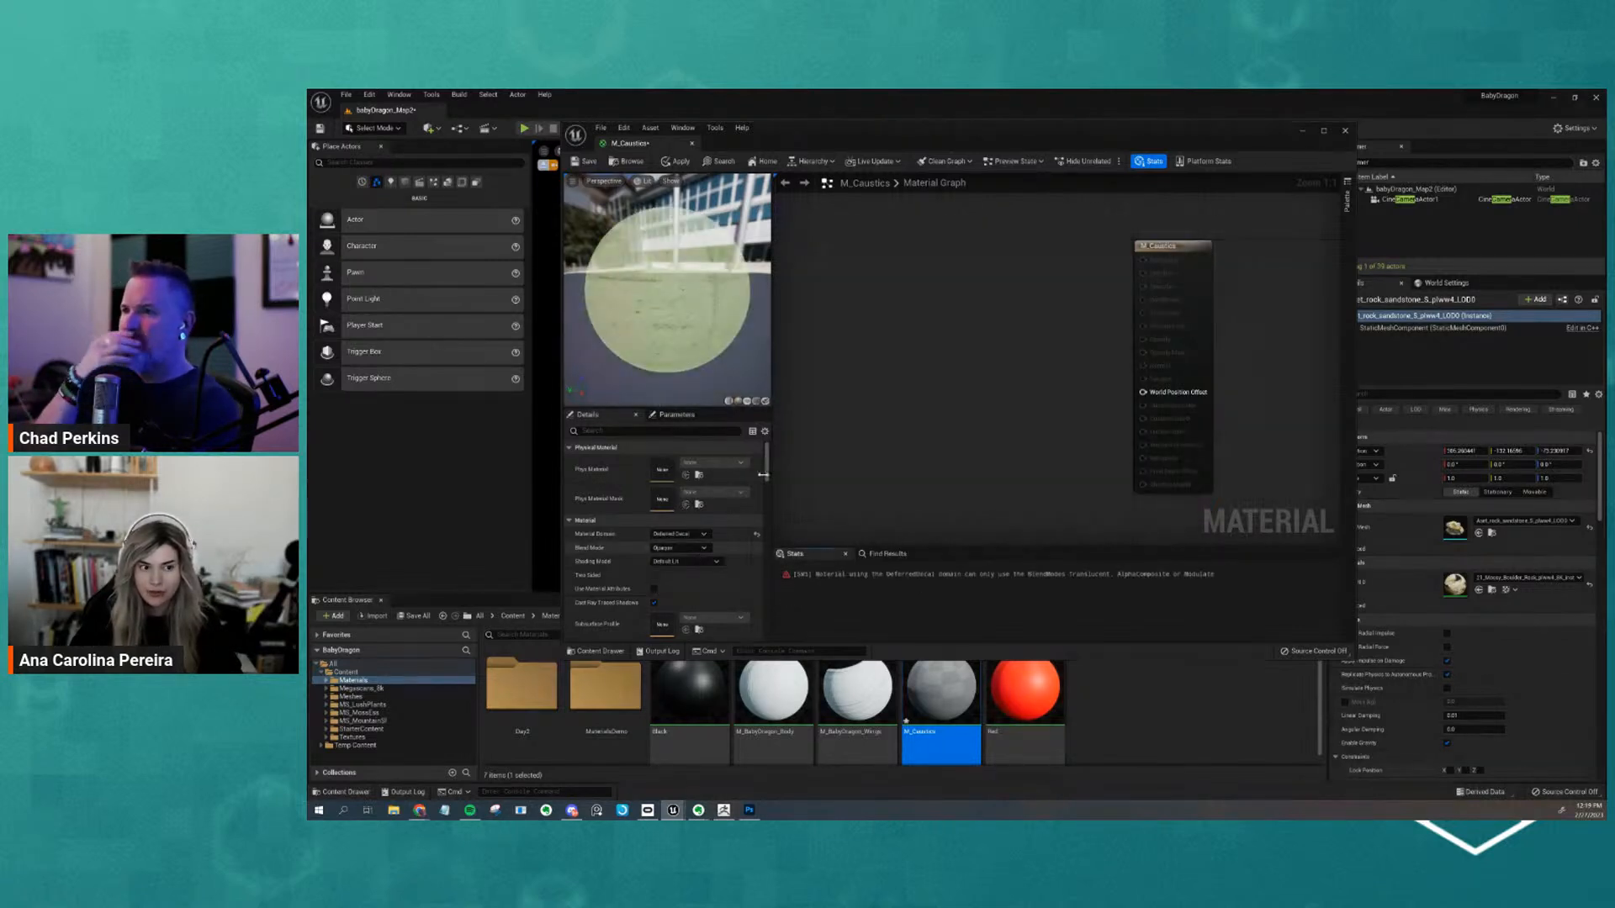
{"action": "left_click_drag", "start_coordinate": [740, 307], "coordinate": [681, 310]}
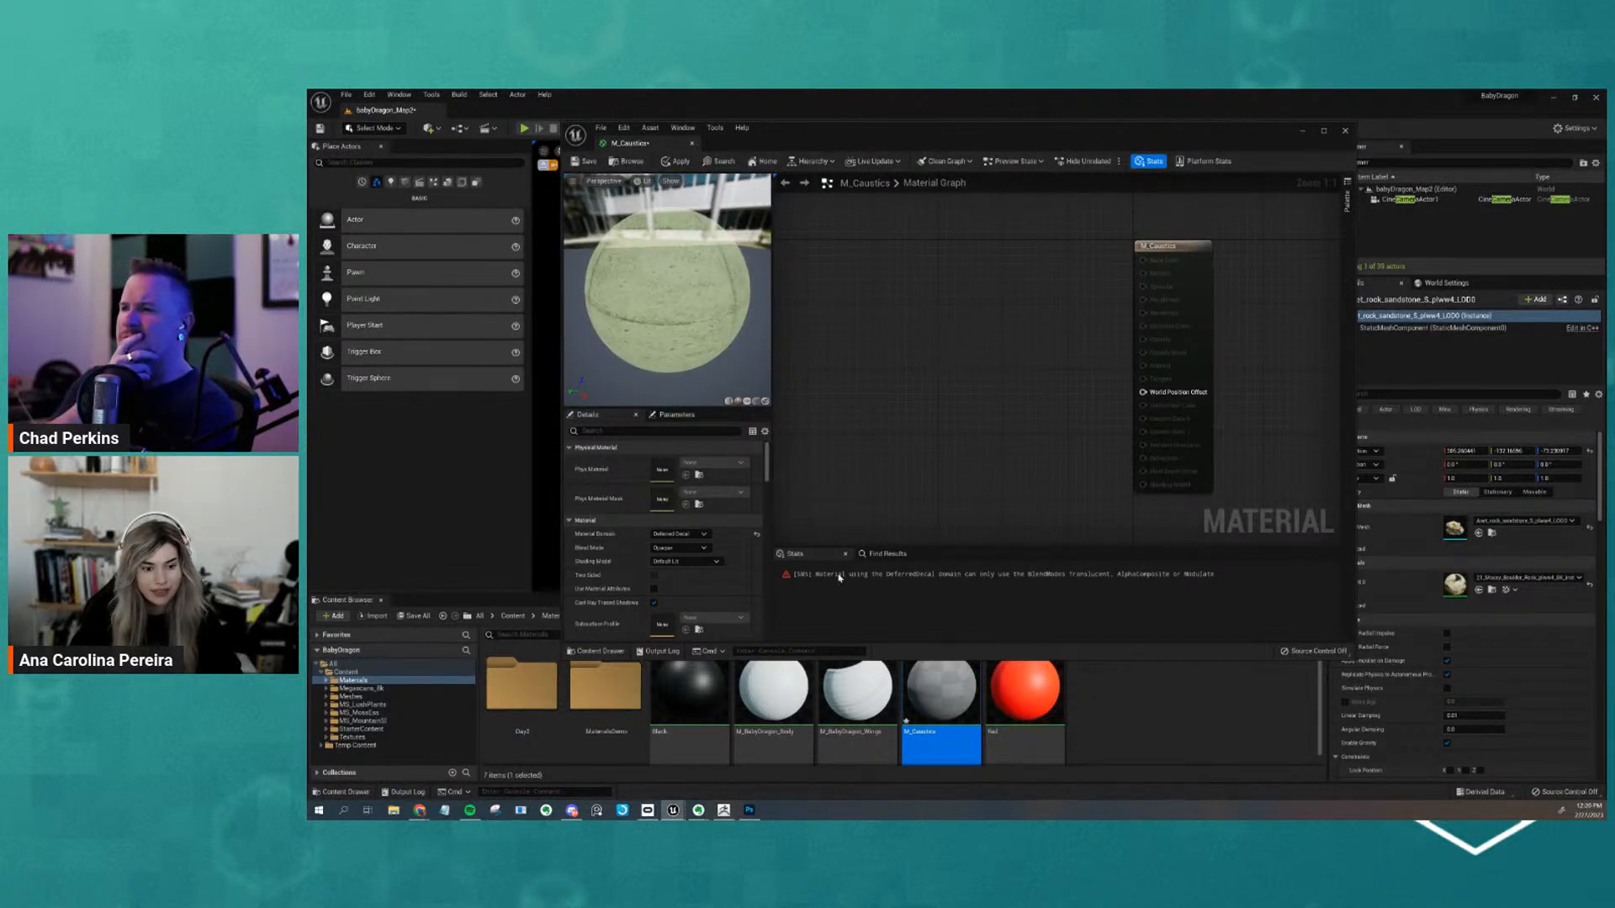
Shorten the material editor window and add the T_Caustics_A texture from the Textures folder to the graph as a Texture Sample
{"action": "left_click_drag", "start_coordinate": [712, 659], "coordinate": [712, 580]}
{"action": "left_click", "coordinate": [513, 616]}
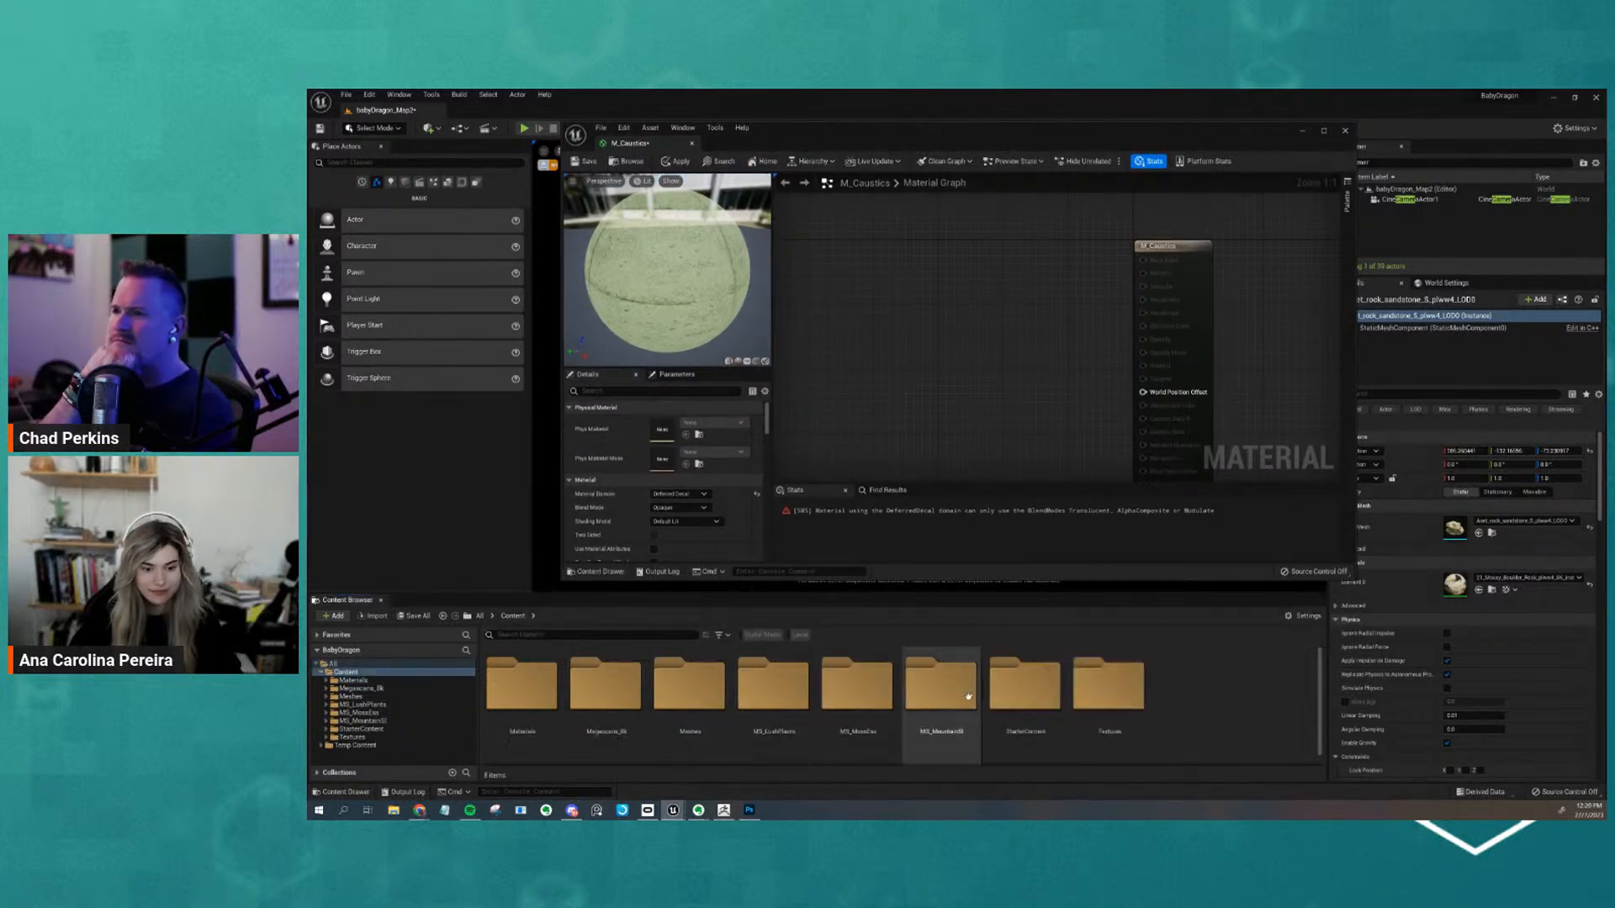
{"action": "double_click", "coordinate": [1109, 690]}
{"action": "scroll", "coordinate": [925, 715], "scroll_direction": "down", "scroll_amount": 1}
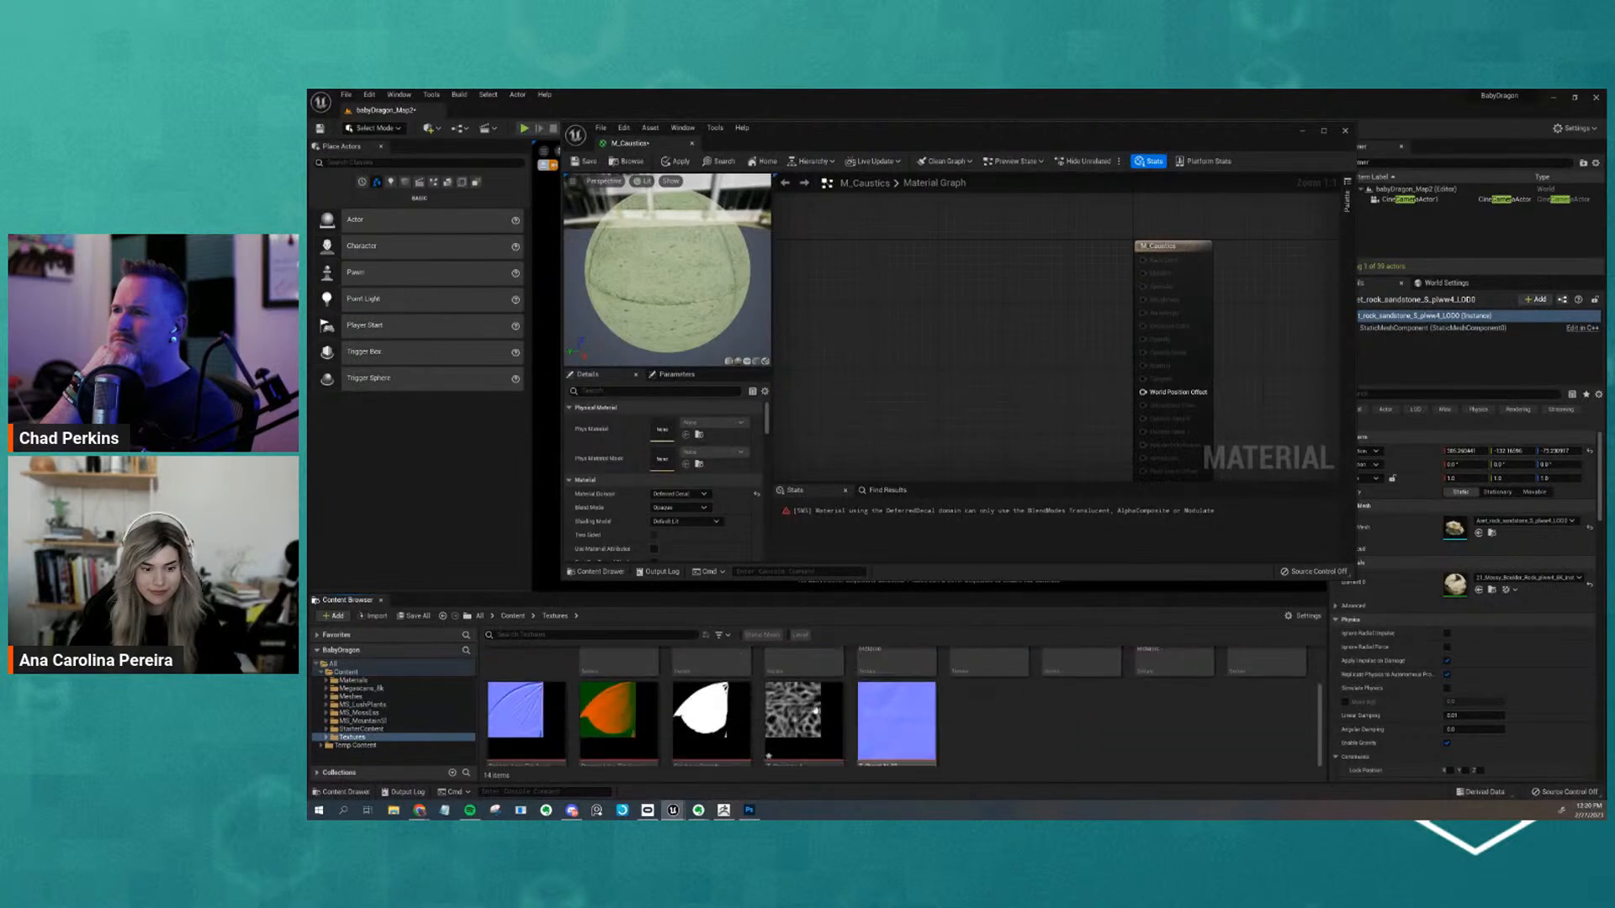
{"action": "left_click_drag", "start_coordinate": [803, 722], "coordinate": [909, 362]}
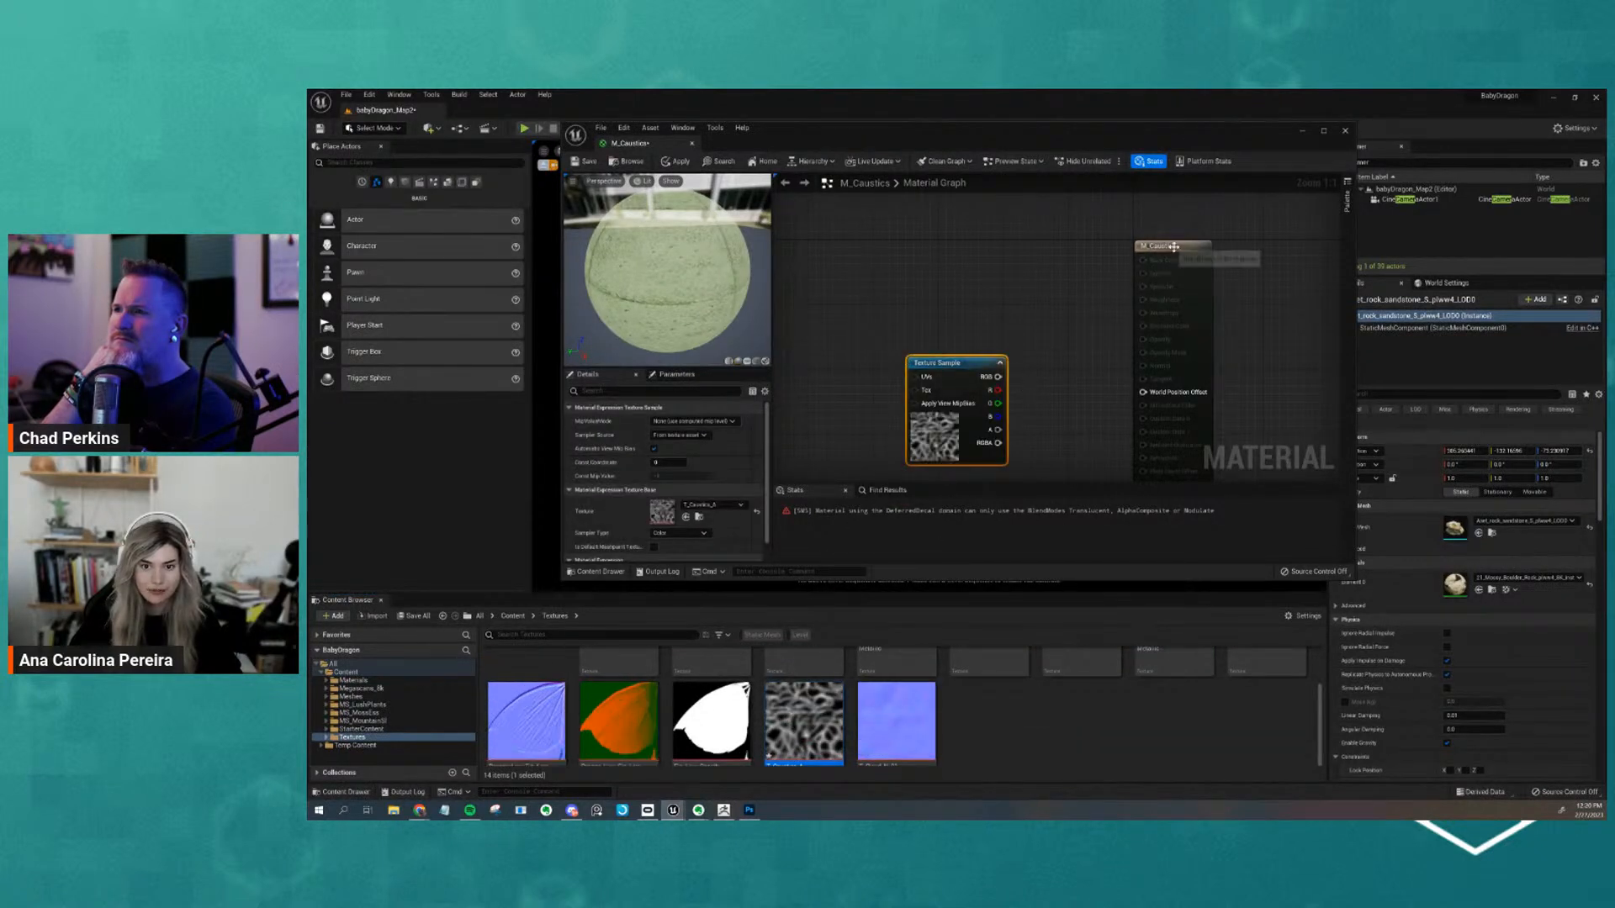
Set the material's blend mode to Translucent and connect the Texture Sample's RGB output to Opacity
{"action": "left_click", "coordinate": [1173, 247]}
{"action": "mouse_move", "coordinate": [1210, 328]}
{"action": "right_mouse_down"}
{"action": "mouse_move", "coordinate": [1183, 259]}
{"action": "mouse_move", "coordinate": [1182, 311]}
{"action": "right_mouse_up"}
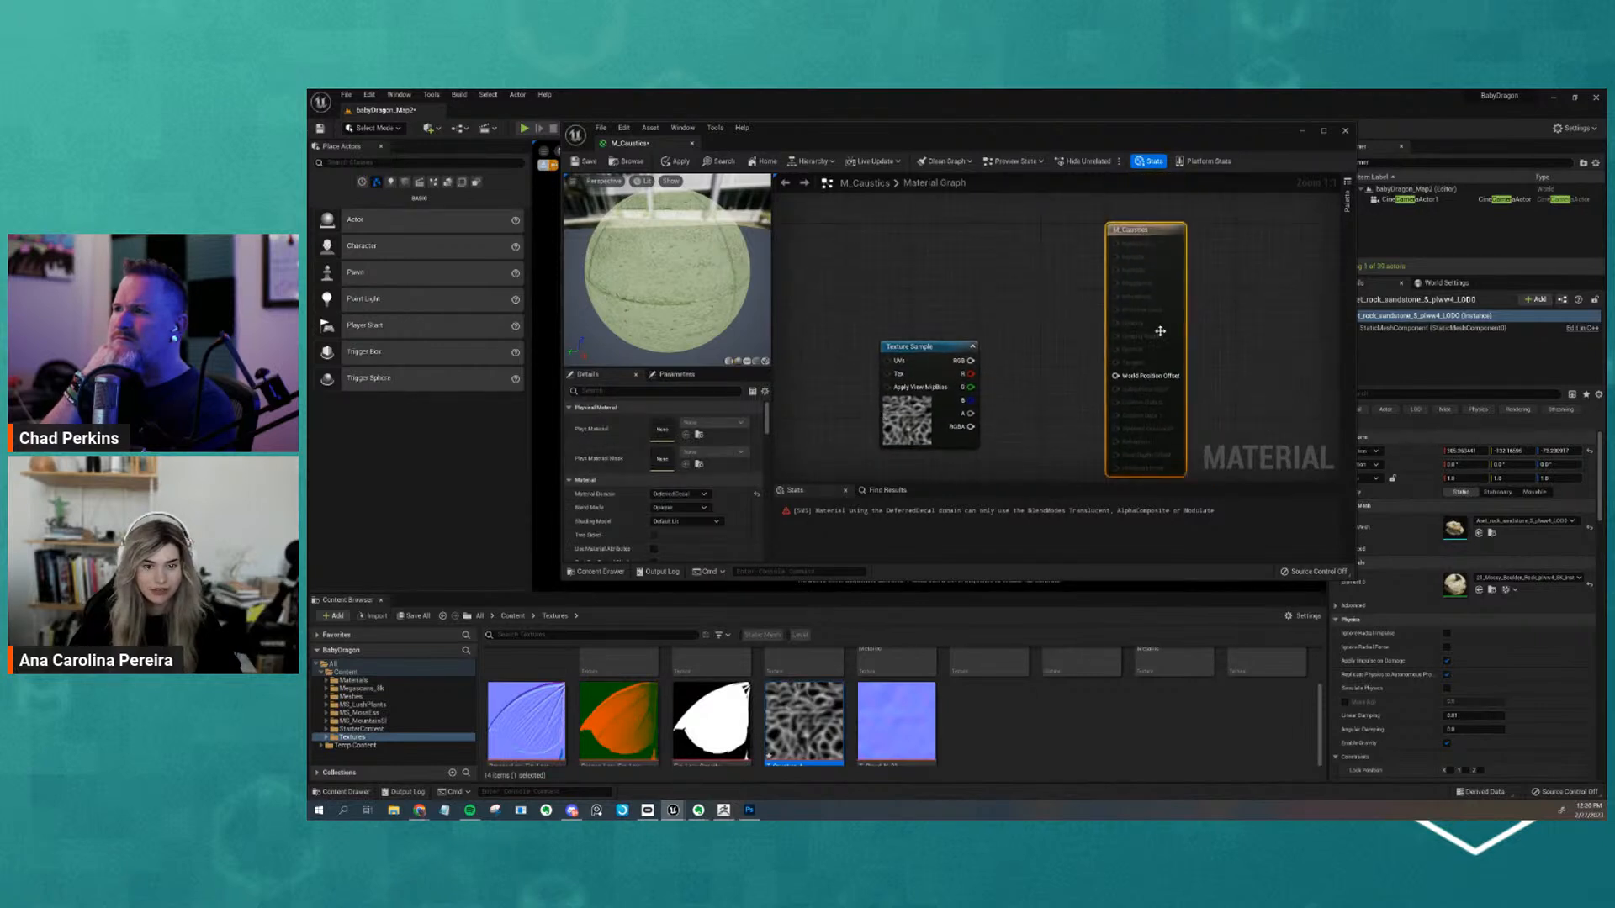
{"action": "left_click", "coordinate": [703, 492]}
{"action": "left_click", "coordinate": [694, 514]}
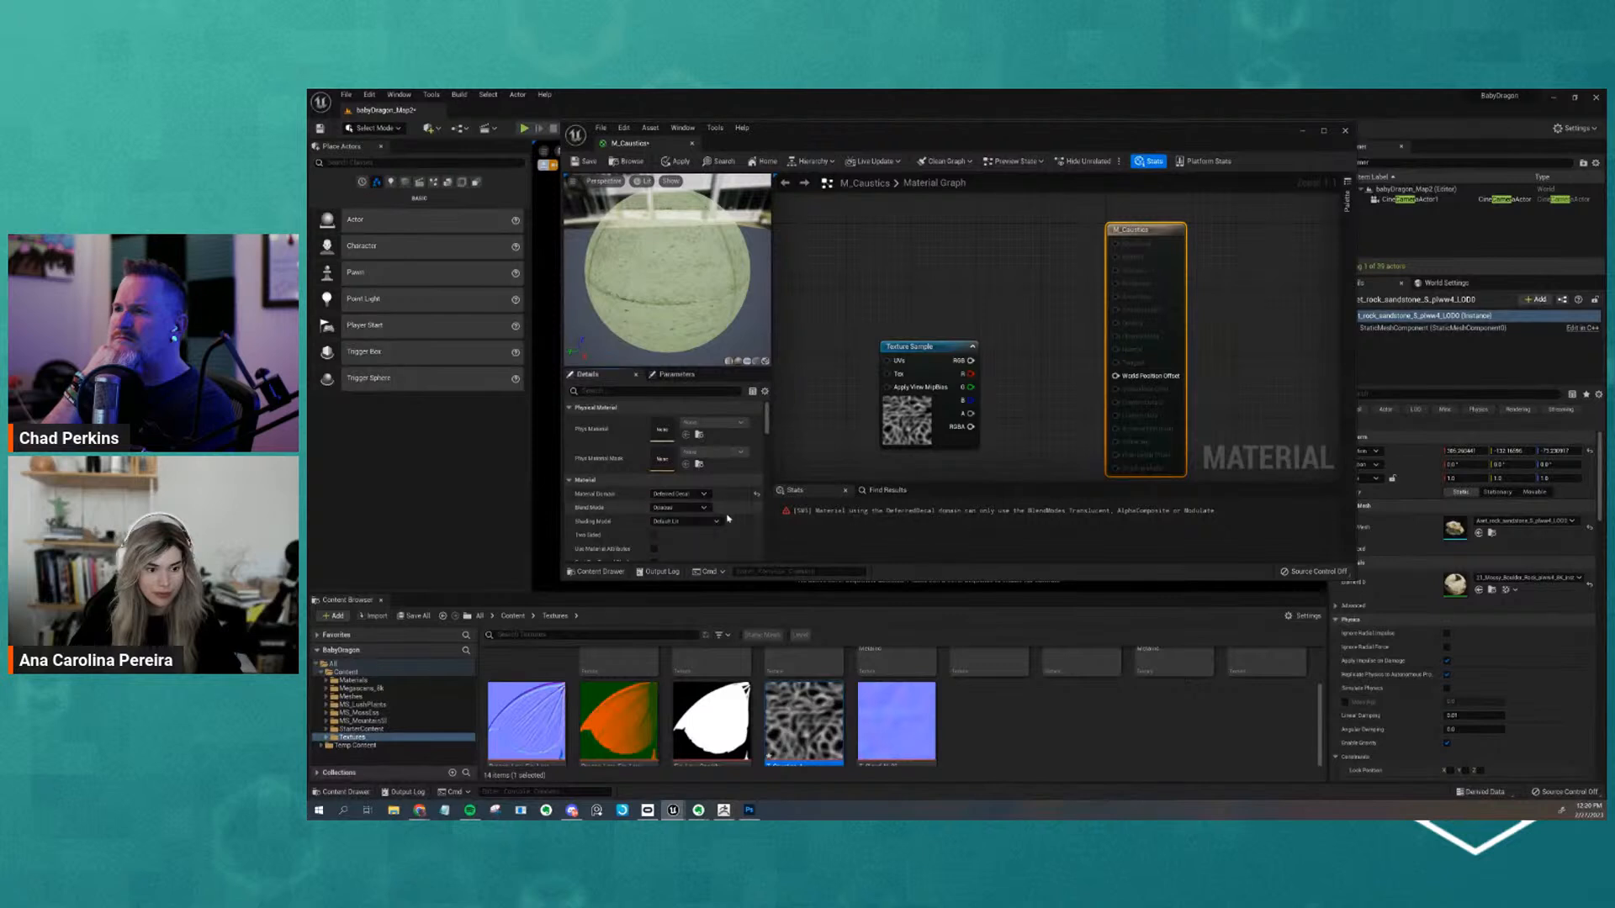
{"action": "left_click", "coordinate": [680, 507]}
{"action": "left_click", "coordinate": [692, 538]}
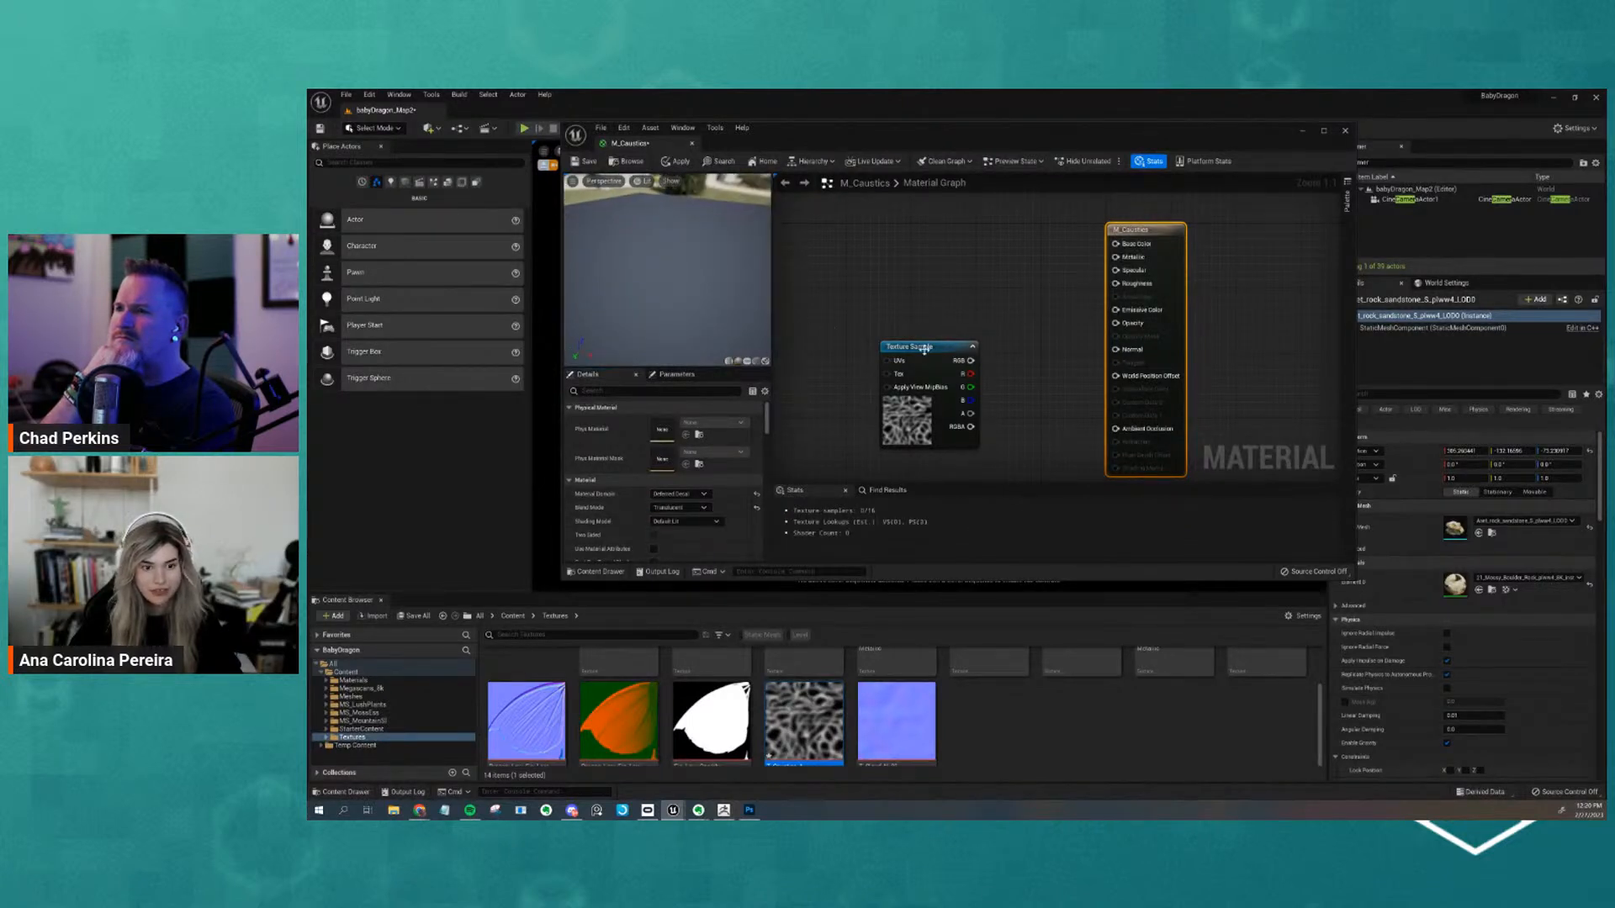
{"action": "left_click_drag", "start_coordinate": [959, 365], "coordinate": [1116, 322]}
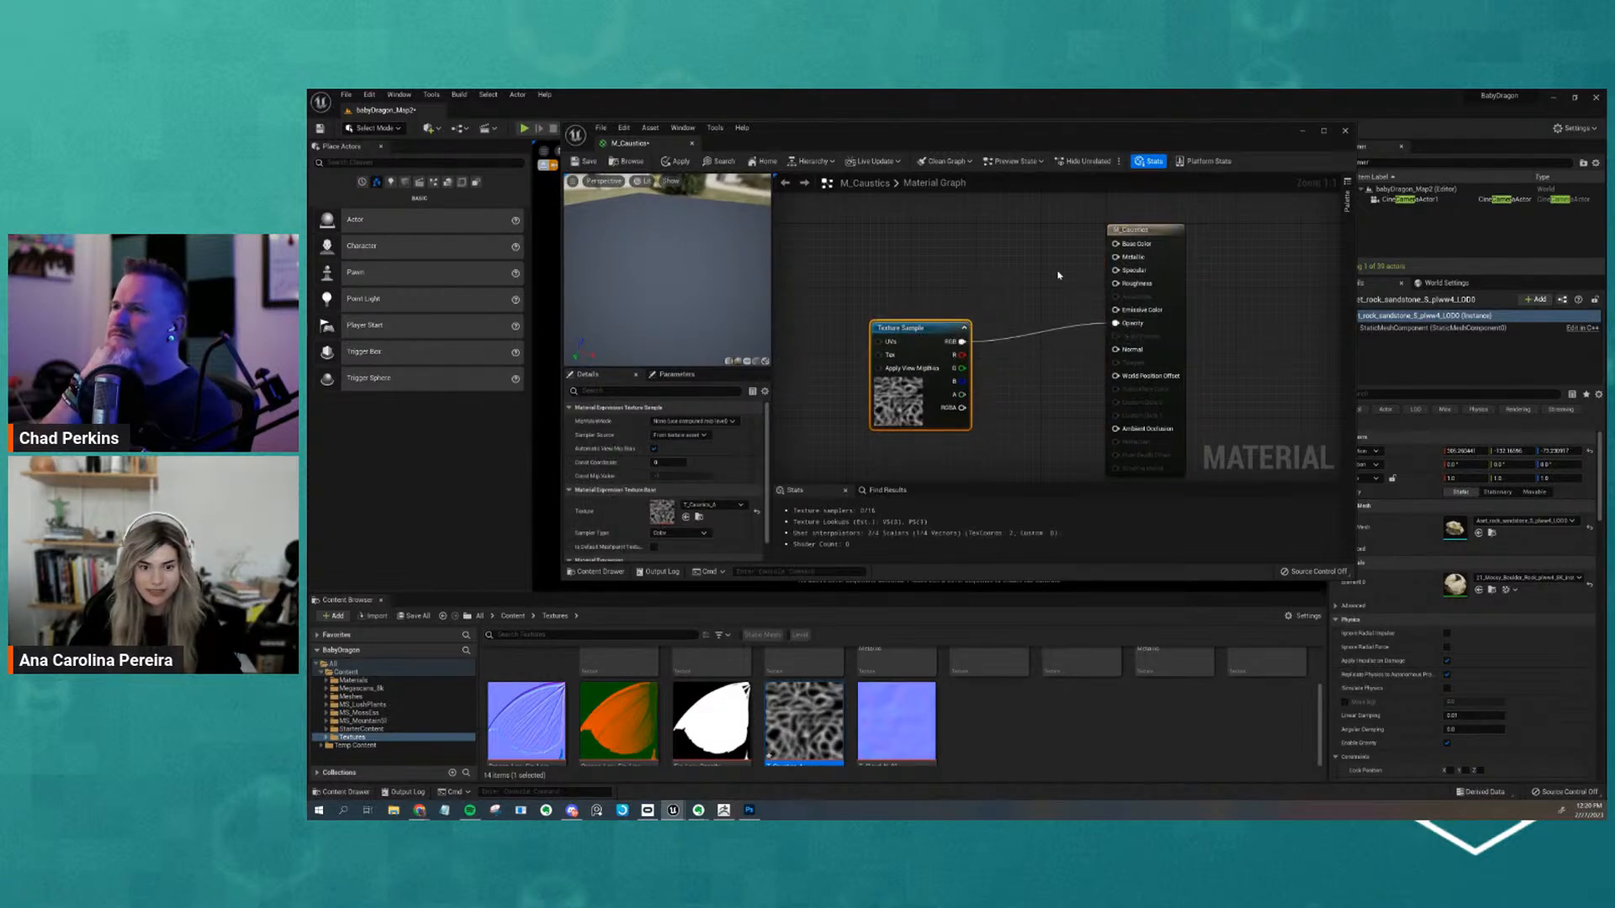
Add a three-component constant above the Texture Sample, set its color to white, and connect it to Emissive Color
{"action": "right_click_drag", "start_coordinate": [950, 263], "coordinate": [955, 319]}
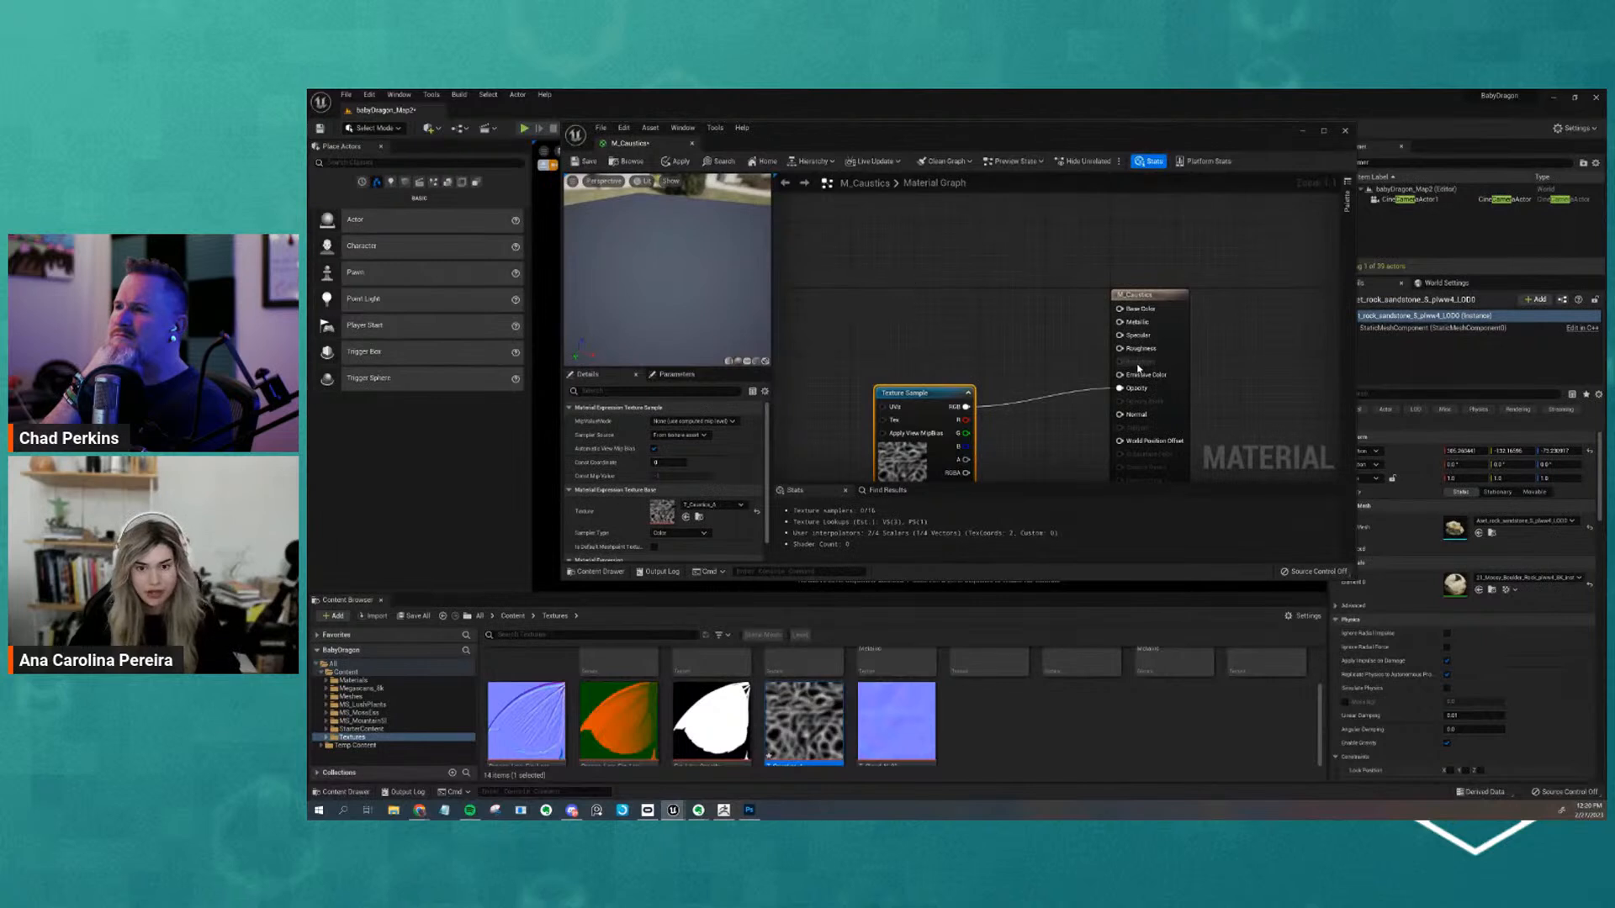
{"action": "key", "text": "3"}
{"action": "left_click", "coordinate": [963, 303]}
{"action": "left_click_drag", "start_coordinate": [971, 314], "coordinate": [931, 297]}
{"action": "left_click", "coordinate": [696, 422]}
{"action": "left_click_drag", "start_coordinate": [842, 503], "coordinate": [835, 462]}
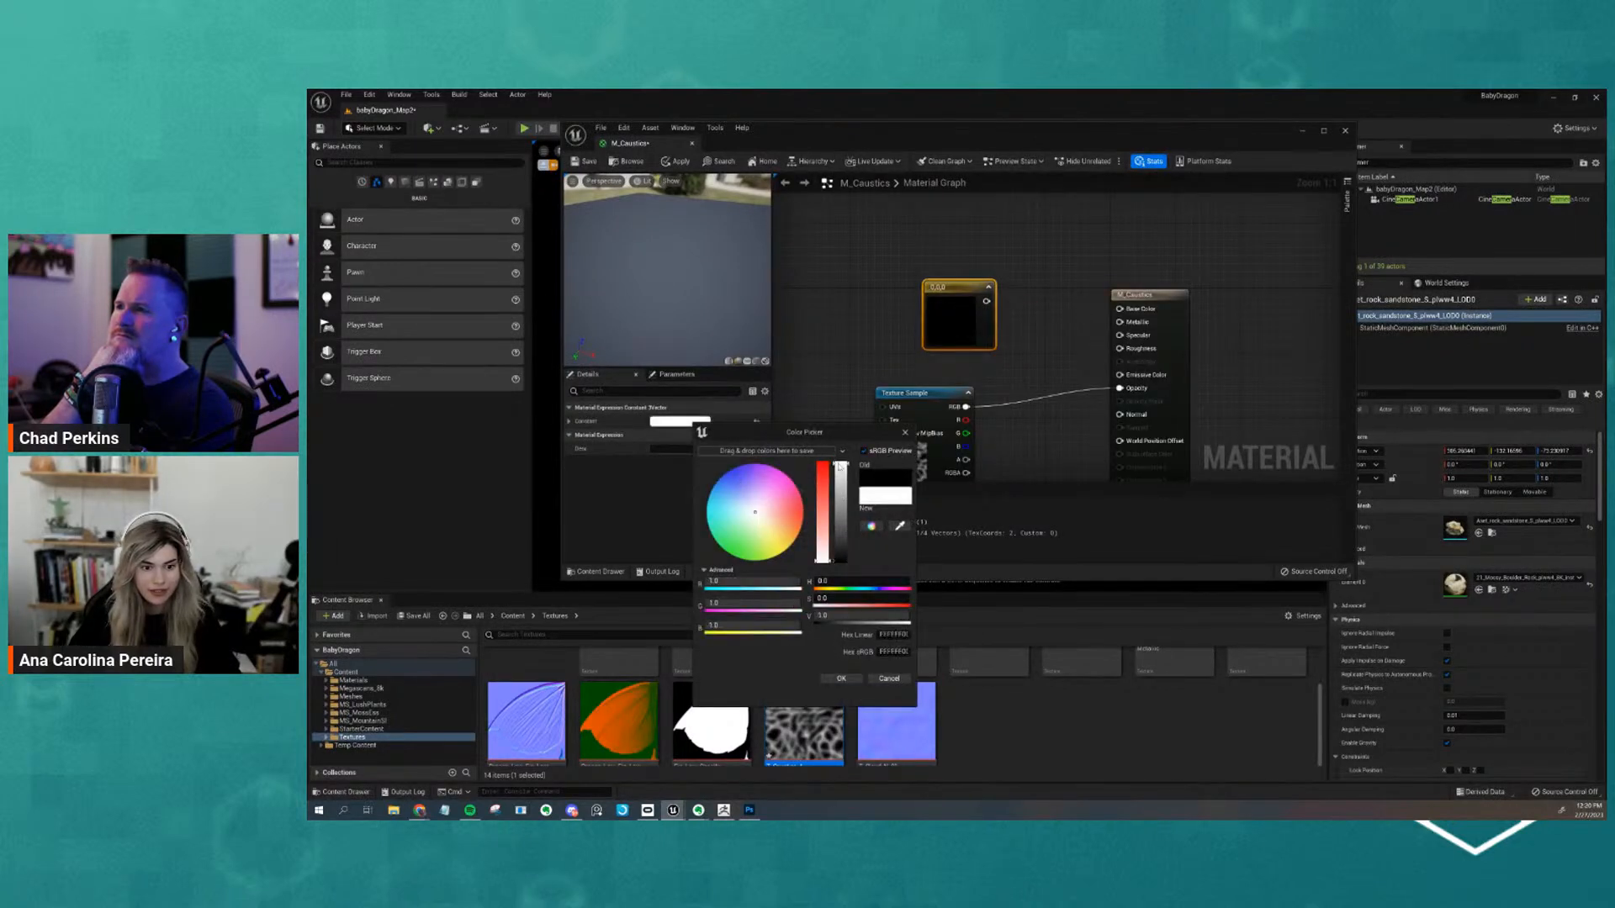
{"action": "left_click", "coordinate": [841, 678]}
{"action": "left_click_drag", "start_coordinate": [987, 301], "coordinate": [1150, 383]}
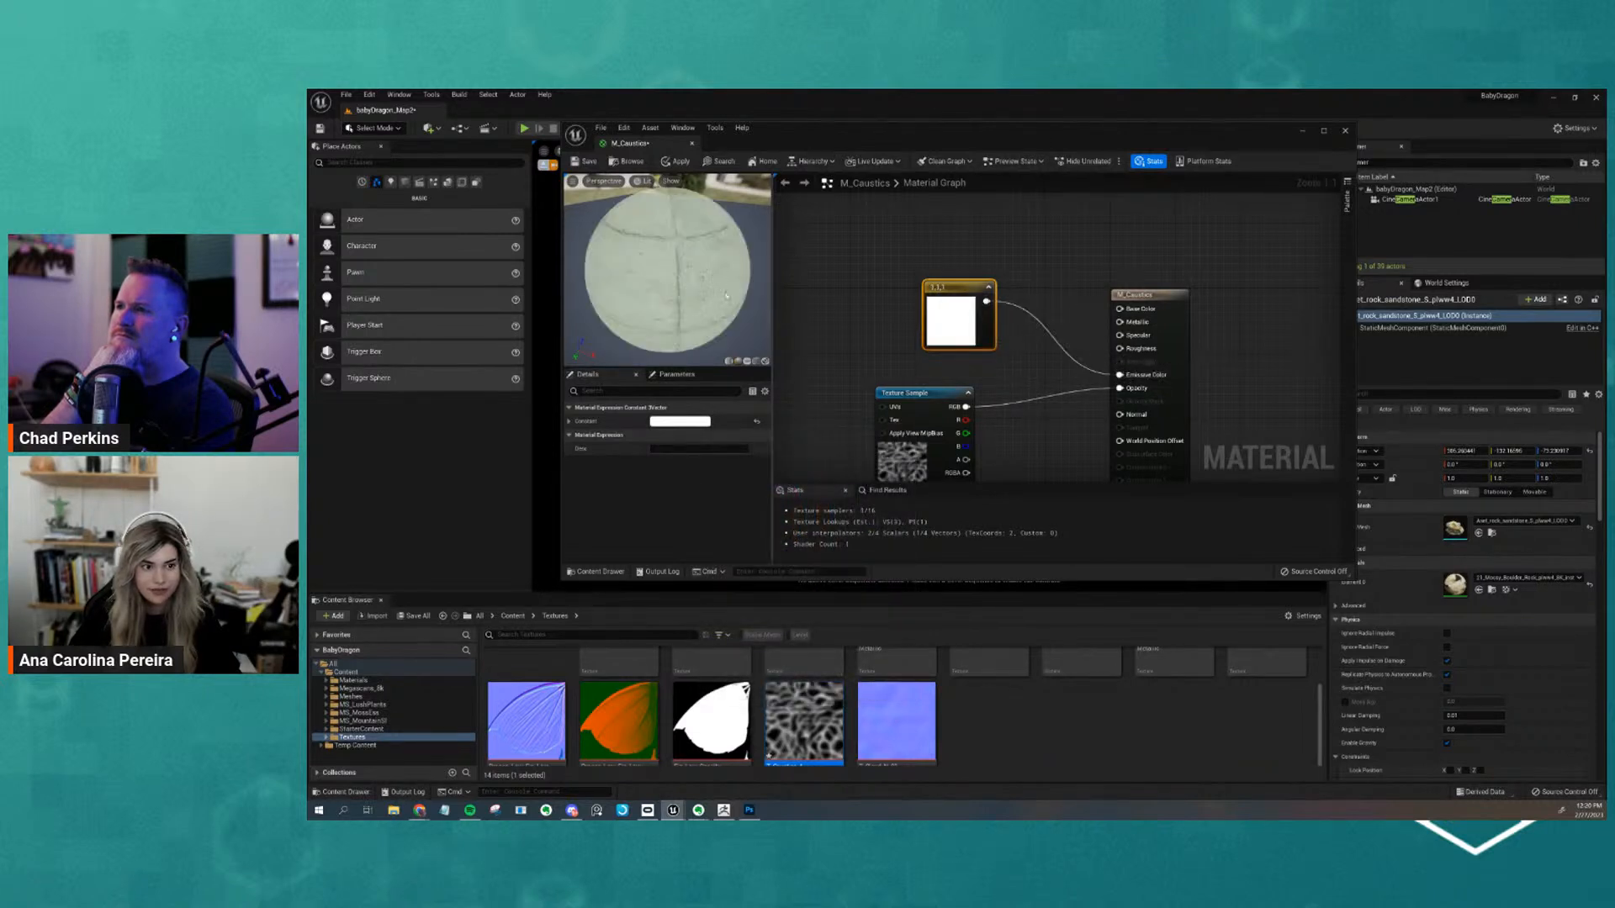
Preview the caustics material on a cube from an angled view and save M_Caustics
{"action": "left_click_drag", "start_coordinate": [730, 318], "coordinate": [695, 320]}
{"action": "left_click", "coordinate": [748, 361]}
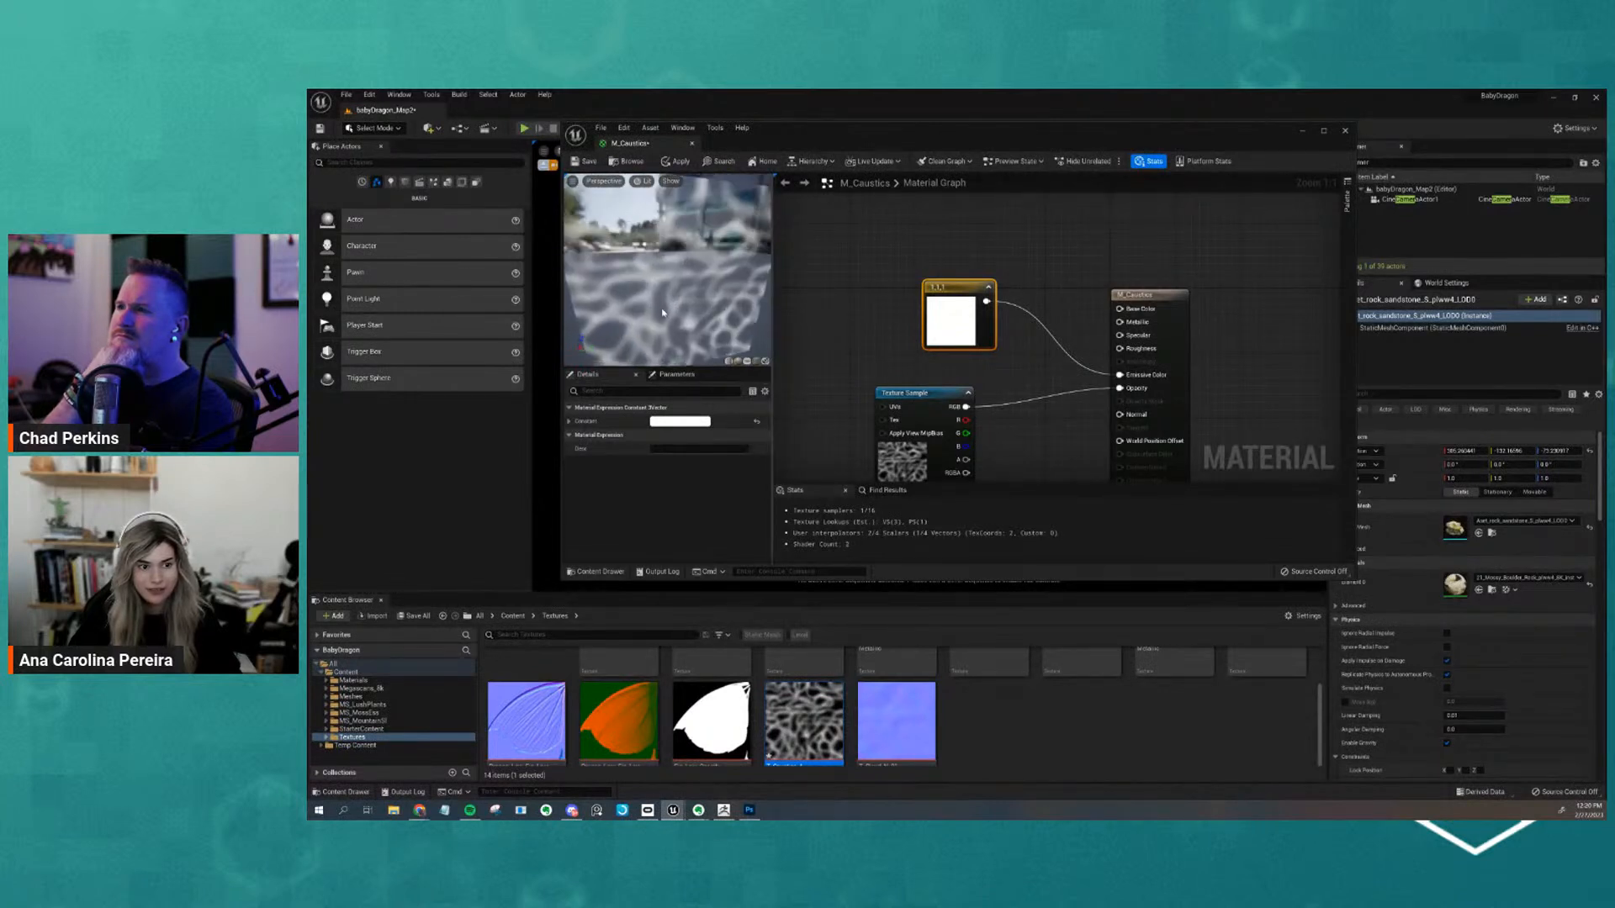
{"action": "scroll", "coordinate": [658, 296], "scroll_direction": "down", "scroll_amount": 8}
{"action": "left_click_drag", "start_coordinate": [658, 296], "coordinate": [763, 407]}
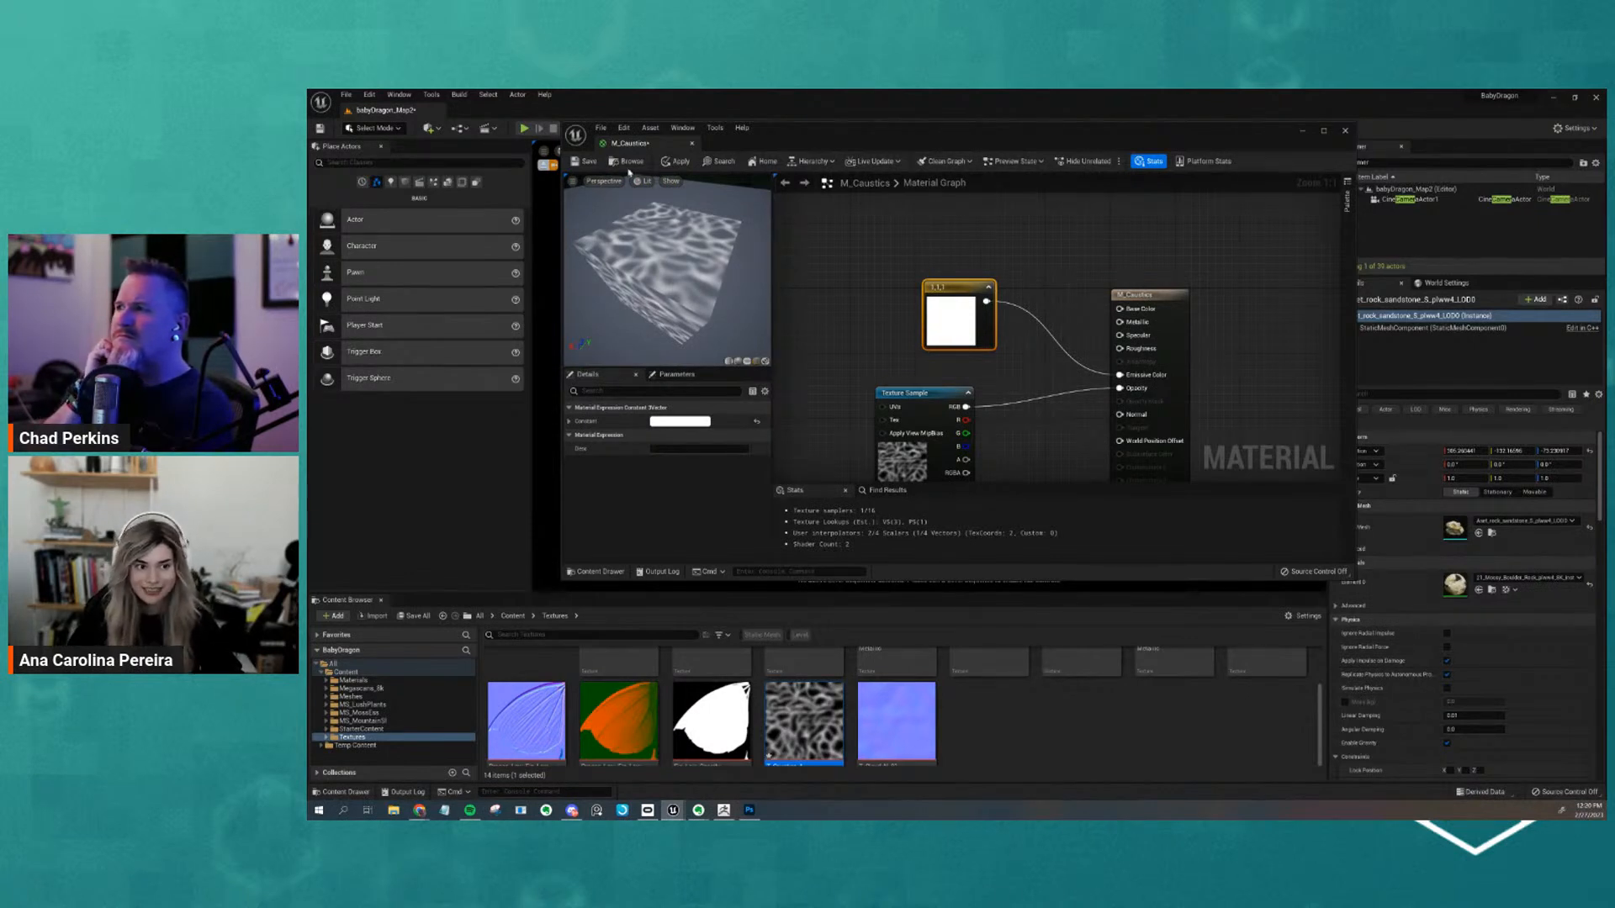
{"action": "left_click", "coordinate": [592, 164]}
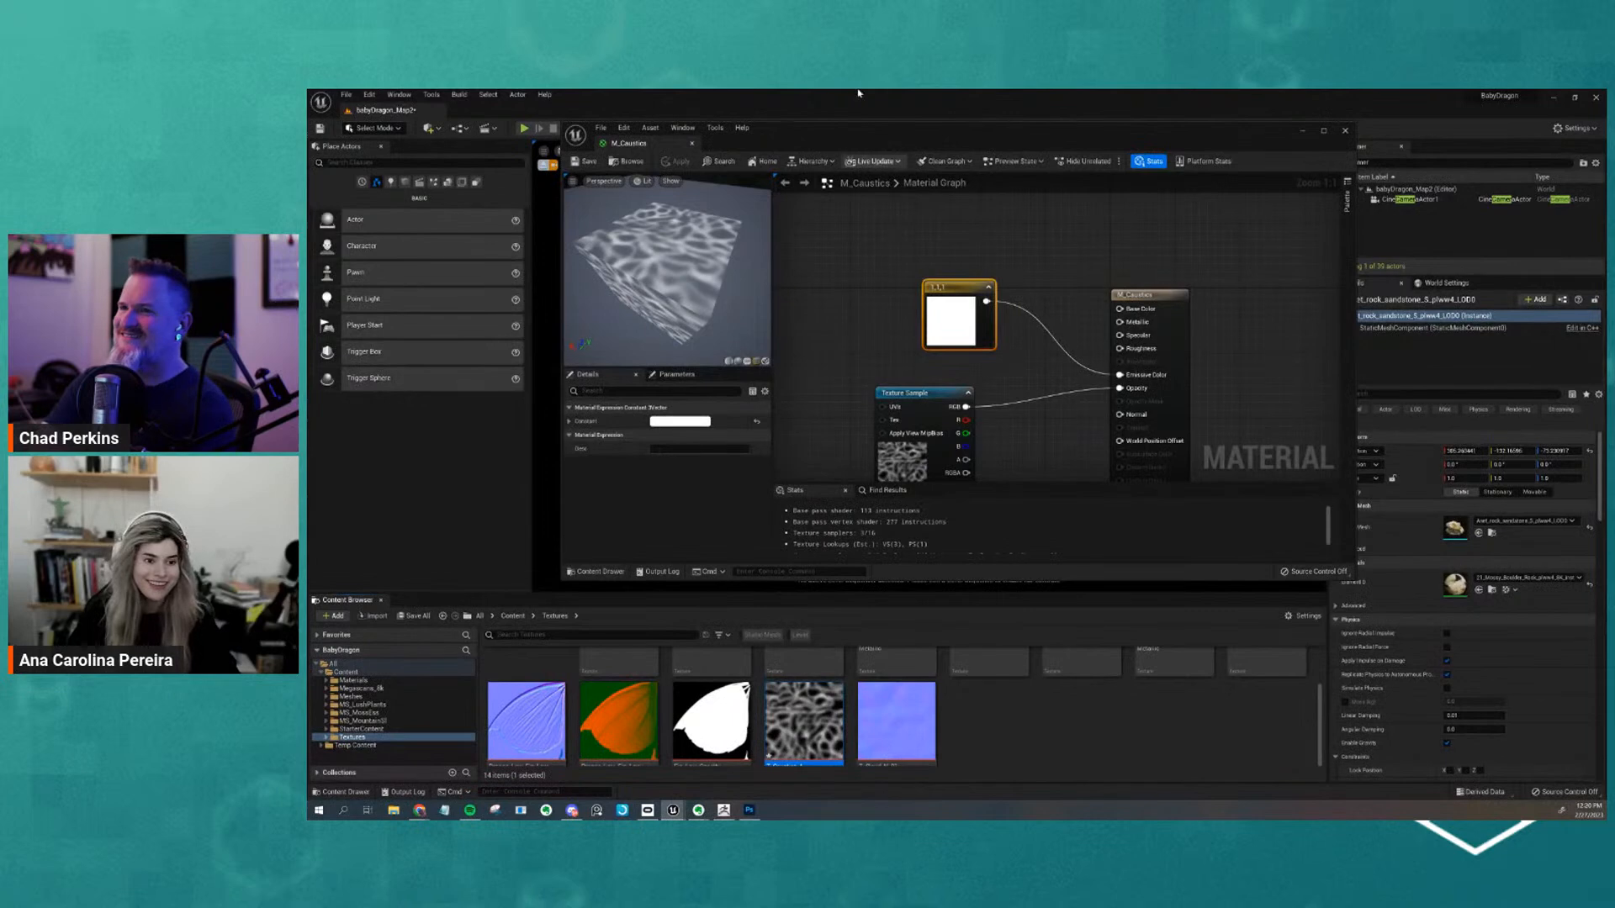
Move the material editor off the level viewport, stop piloting the cine camera, and select CineCameraActor1 to show its preview
{"action": "left_click_drag", "start_coordinate": [853, 129], "coordinate": [1605, 336]}
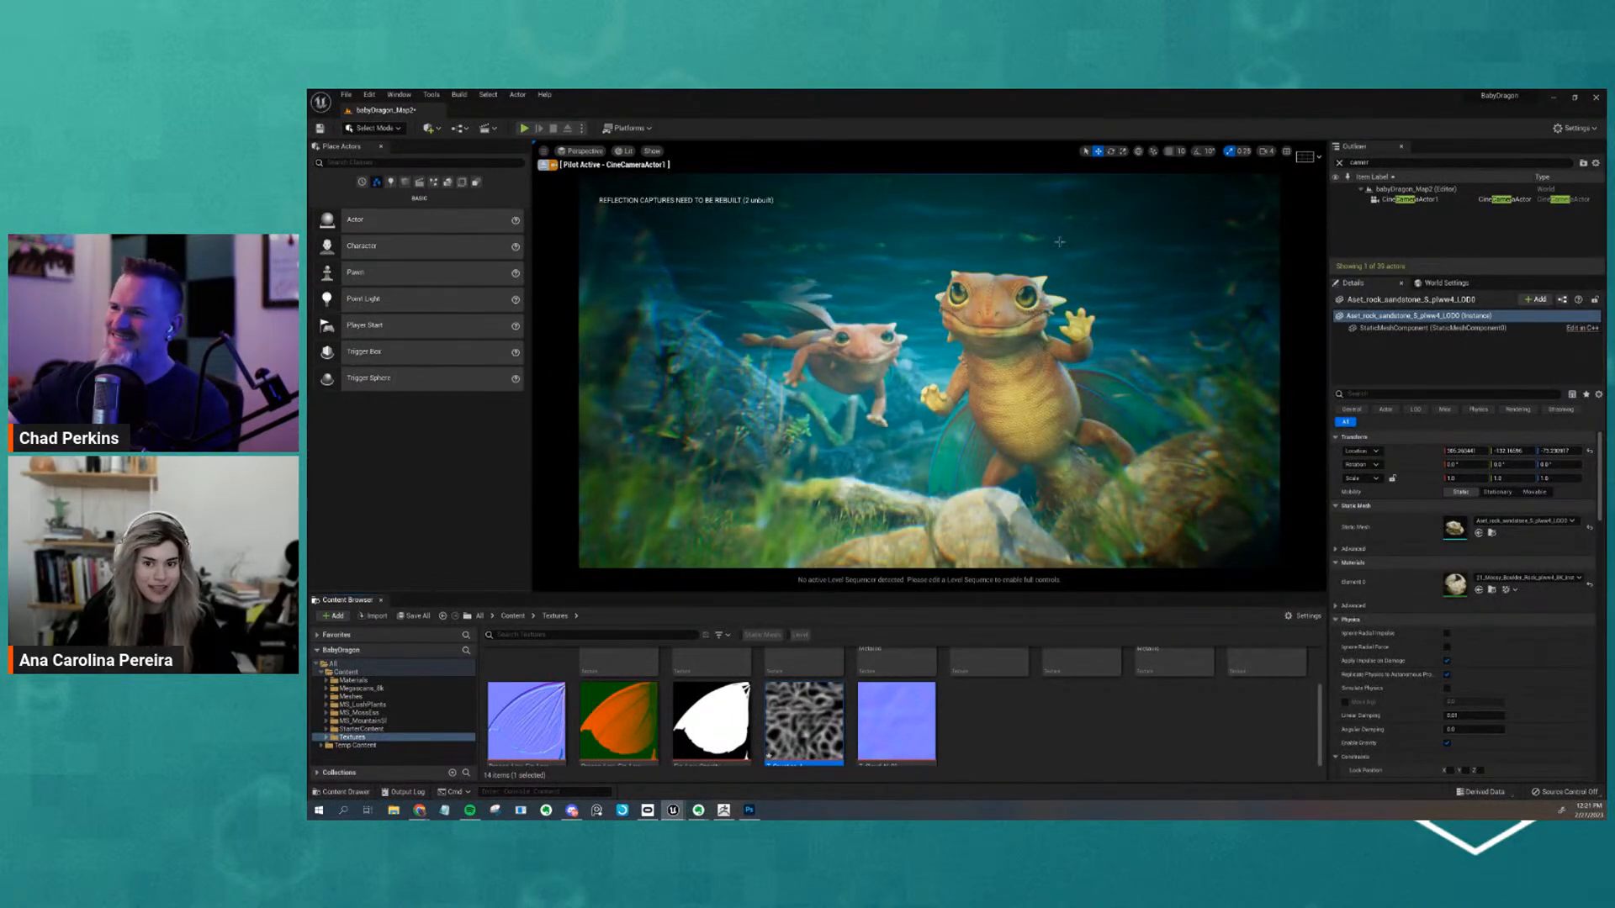
{"action": "left_click", "coordinate": [543, 164]}
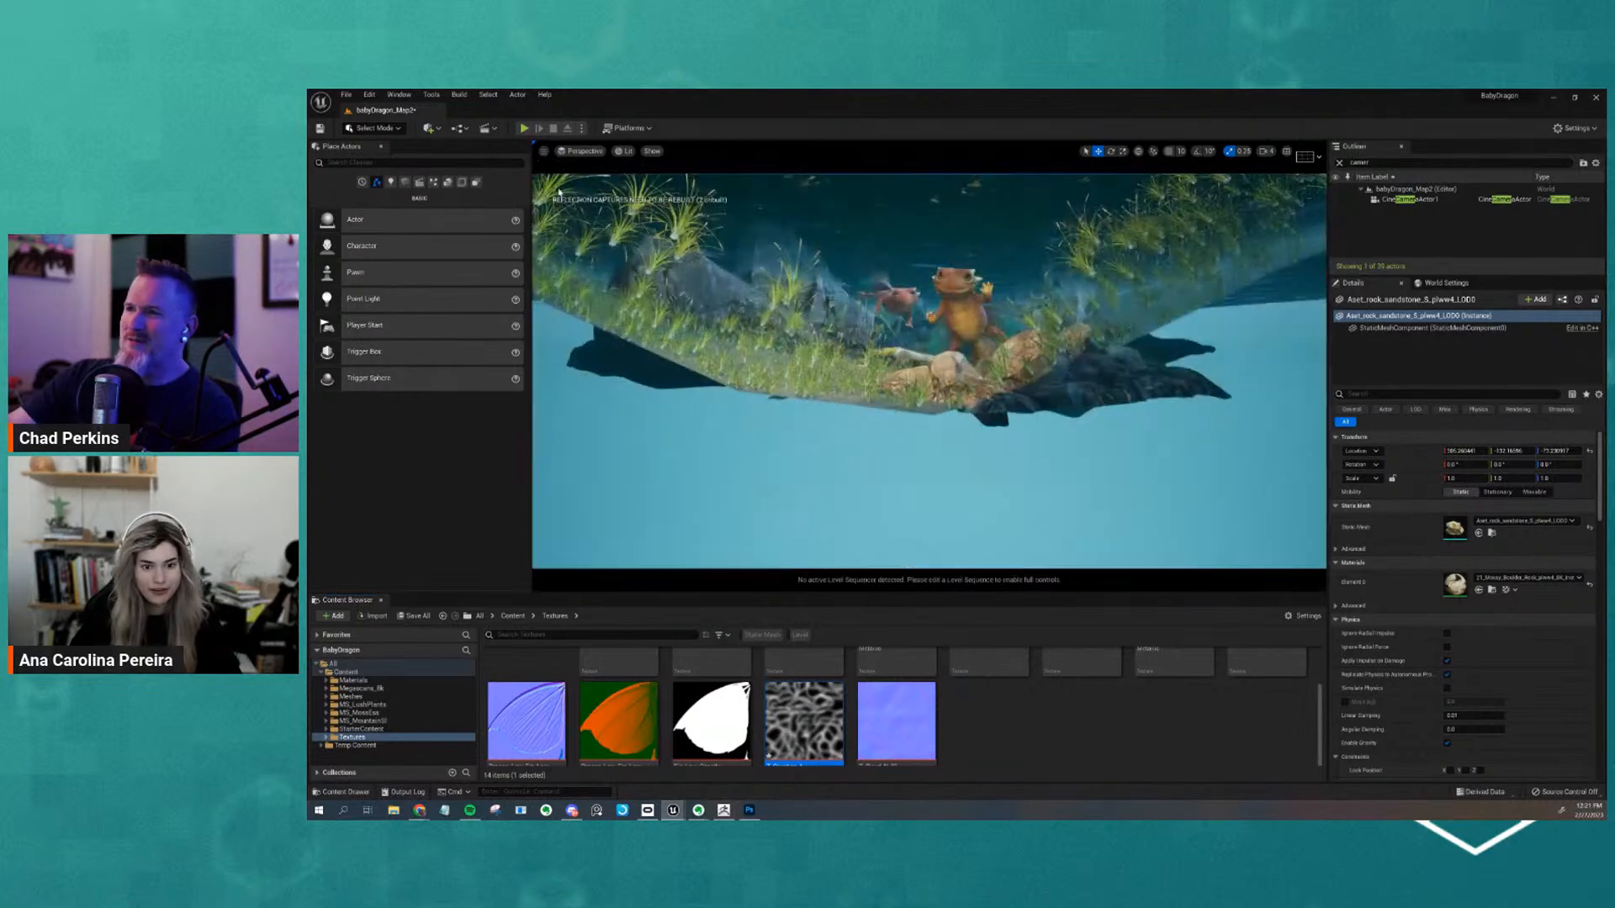
{"action": "scroll", "coordinate": [912, 309], "scroll_direction": "up", "scroll_amount": 6}
{"action": "left_click", "coordinate": [1399, 200]}
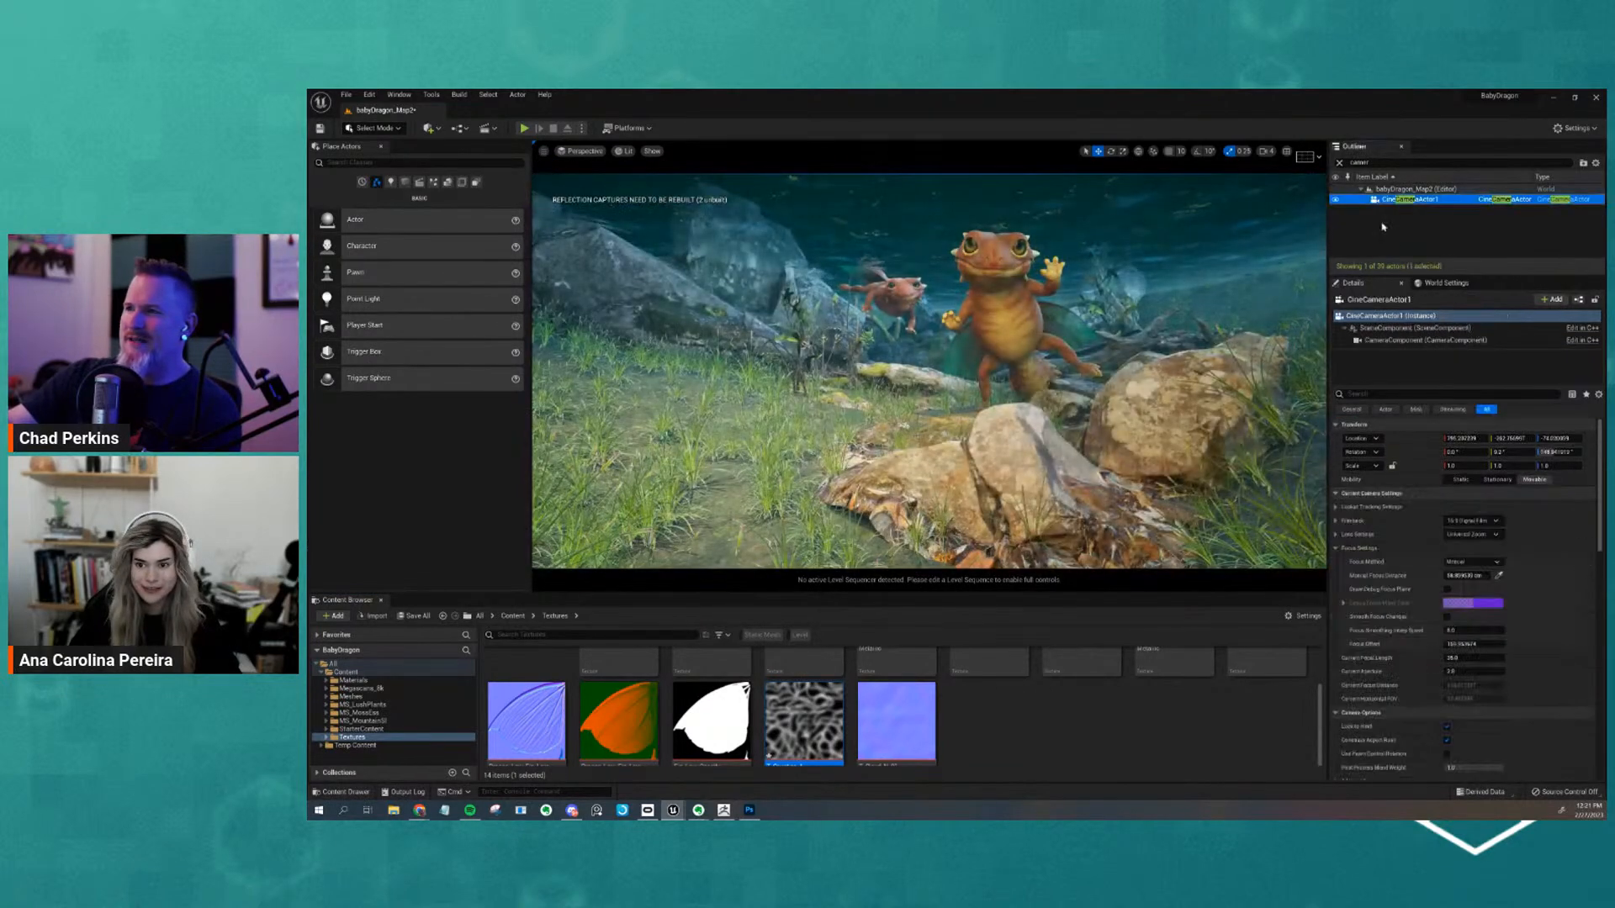
{"action": "left_click", "coordinate": [997, 531]}
{"action": "right_click_drag", "start_coordinate": [879, 488], "coordinate": [884, 490]}
{"action": "scroll", "coordinate": [885, 490], "scroll_direction": "down", "scroll_amount": 6}
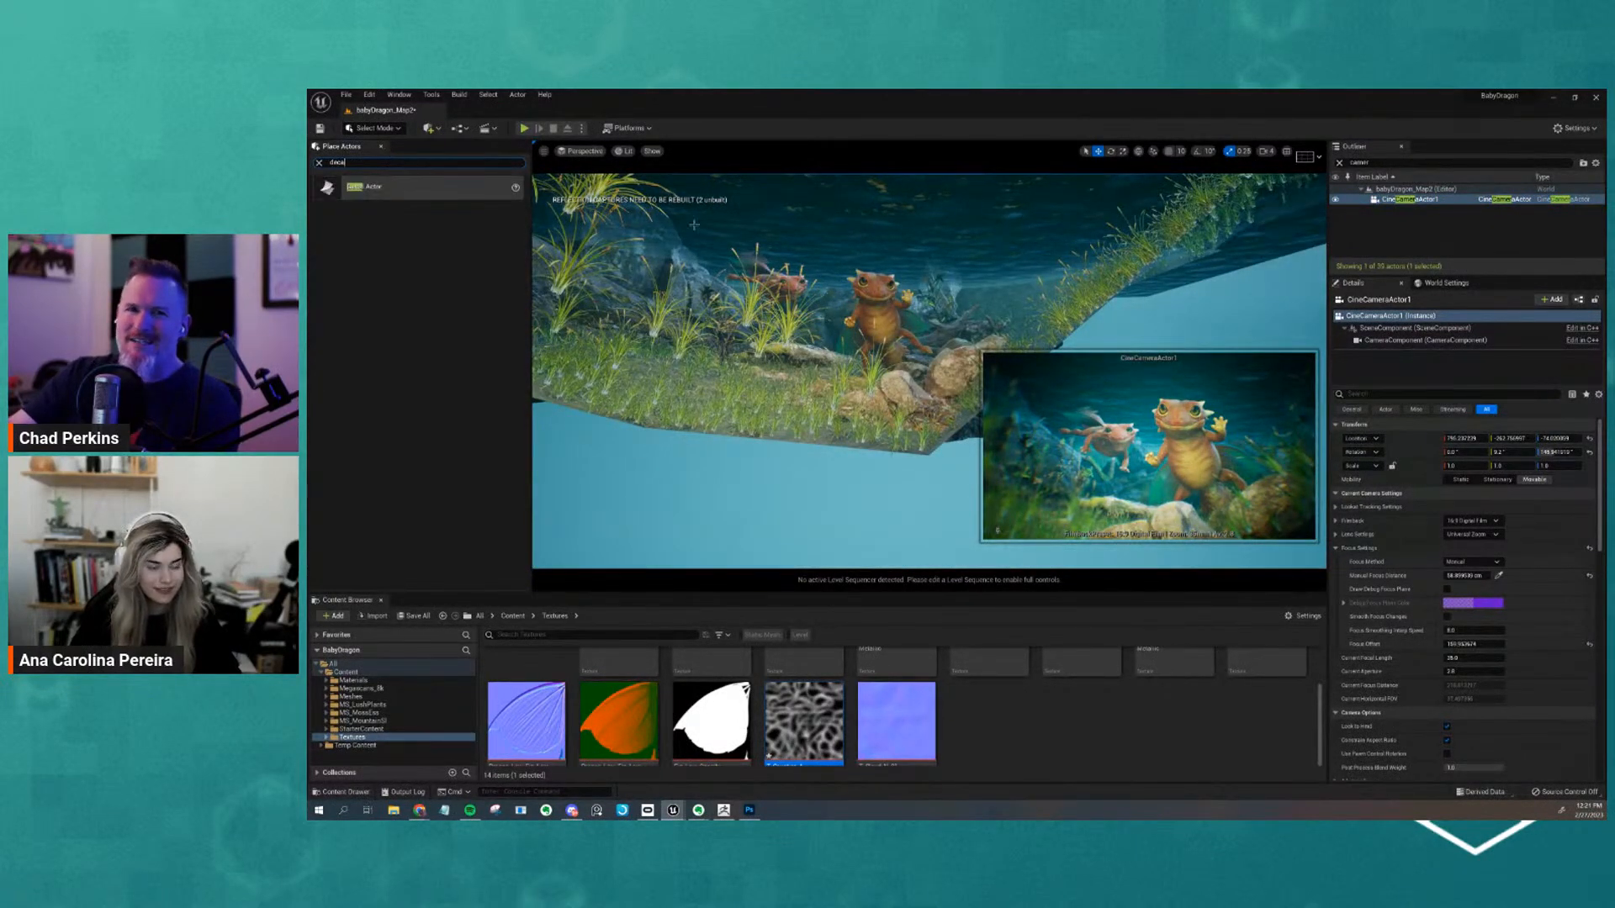
Search the placeable actors for "deca" and place a Decal Actor on the ground in front of the dragons
{"action": "scroll", "coordinate": [757, 231], "scroll_direction": "up", "scroll_amount": 3}
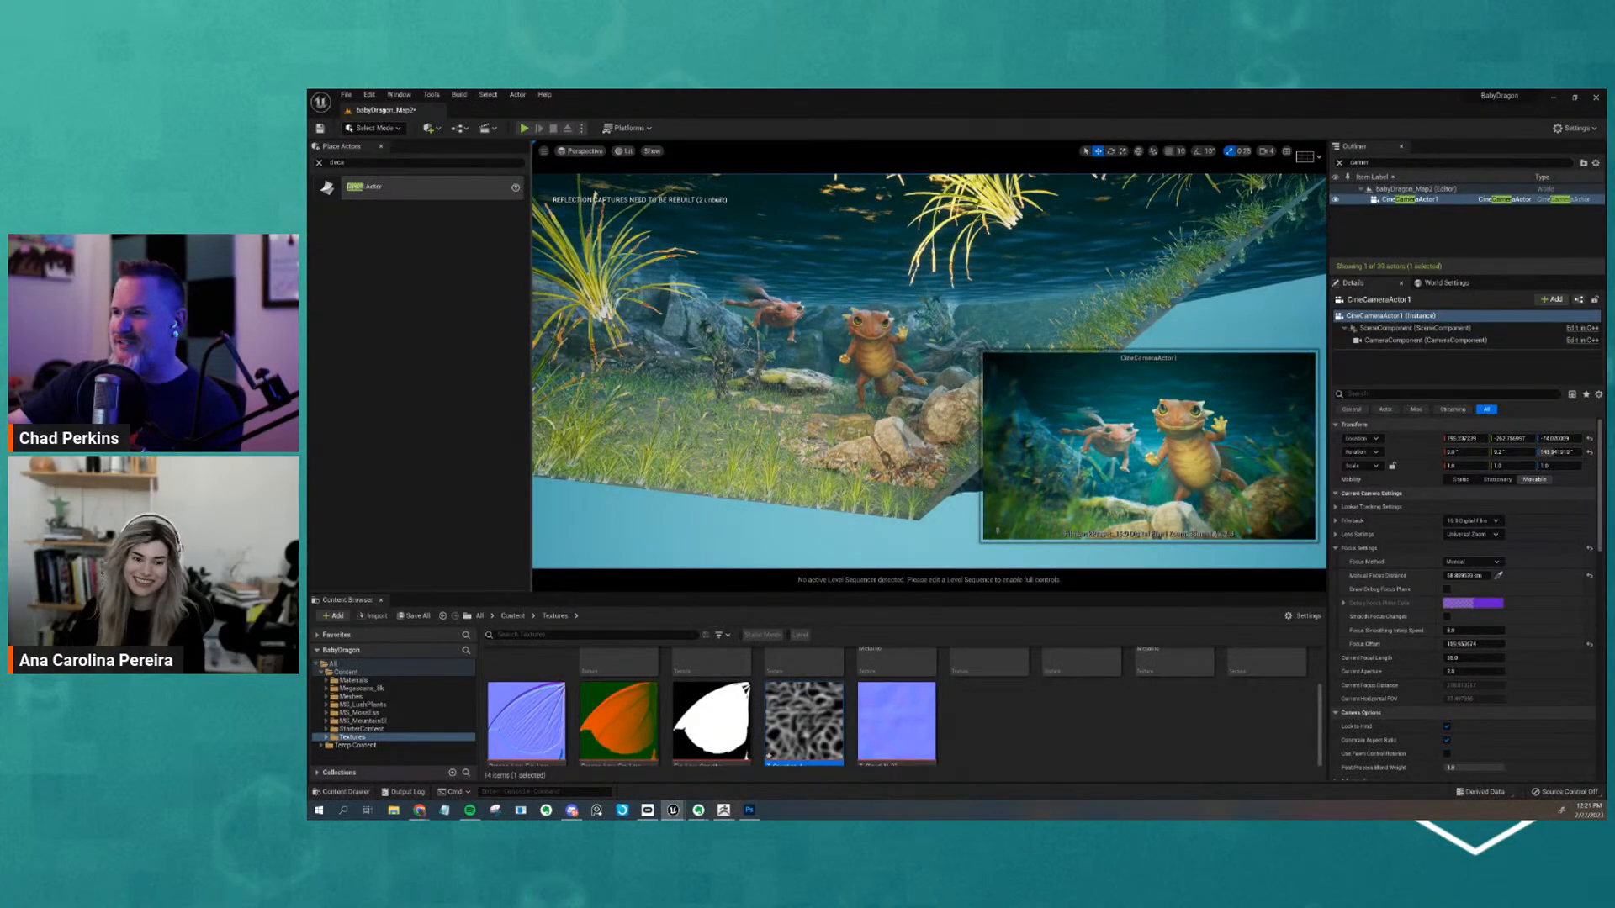
{"action": "right_click_drag", "start_coordinate": [774, 402], "coordinate": [774, 402]}
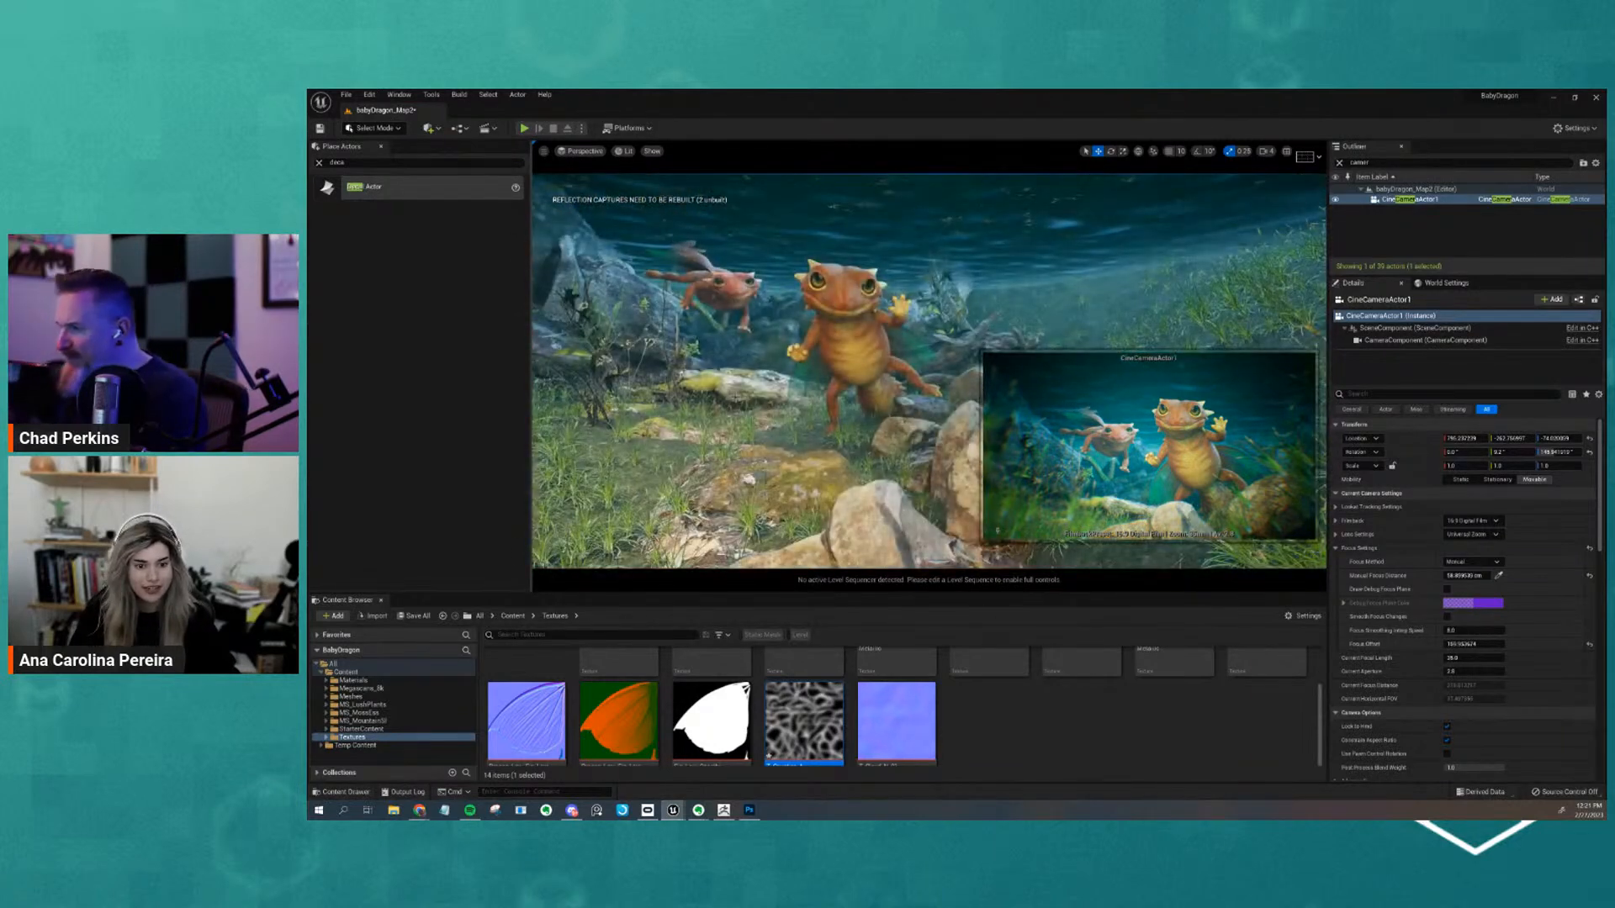
{"action": "scroll", "coordinate": [735, 396], "scroll_direction": "down", "scroll_amount": 4}
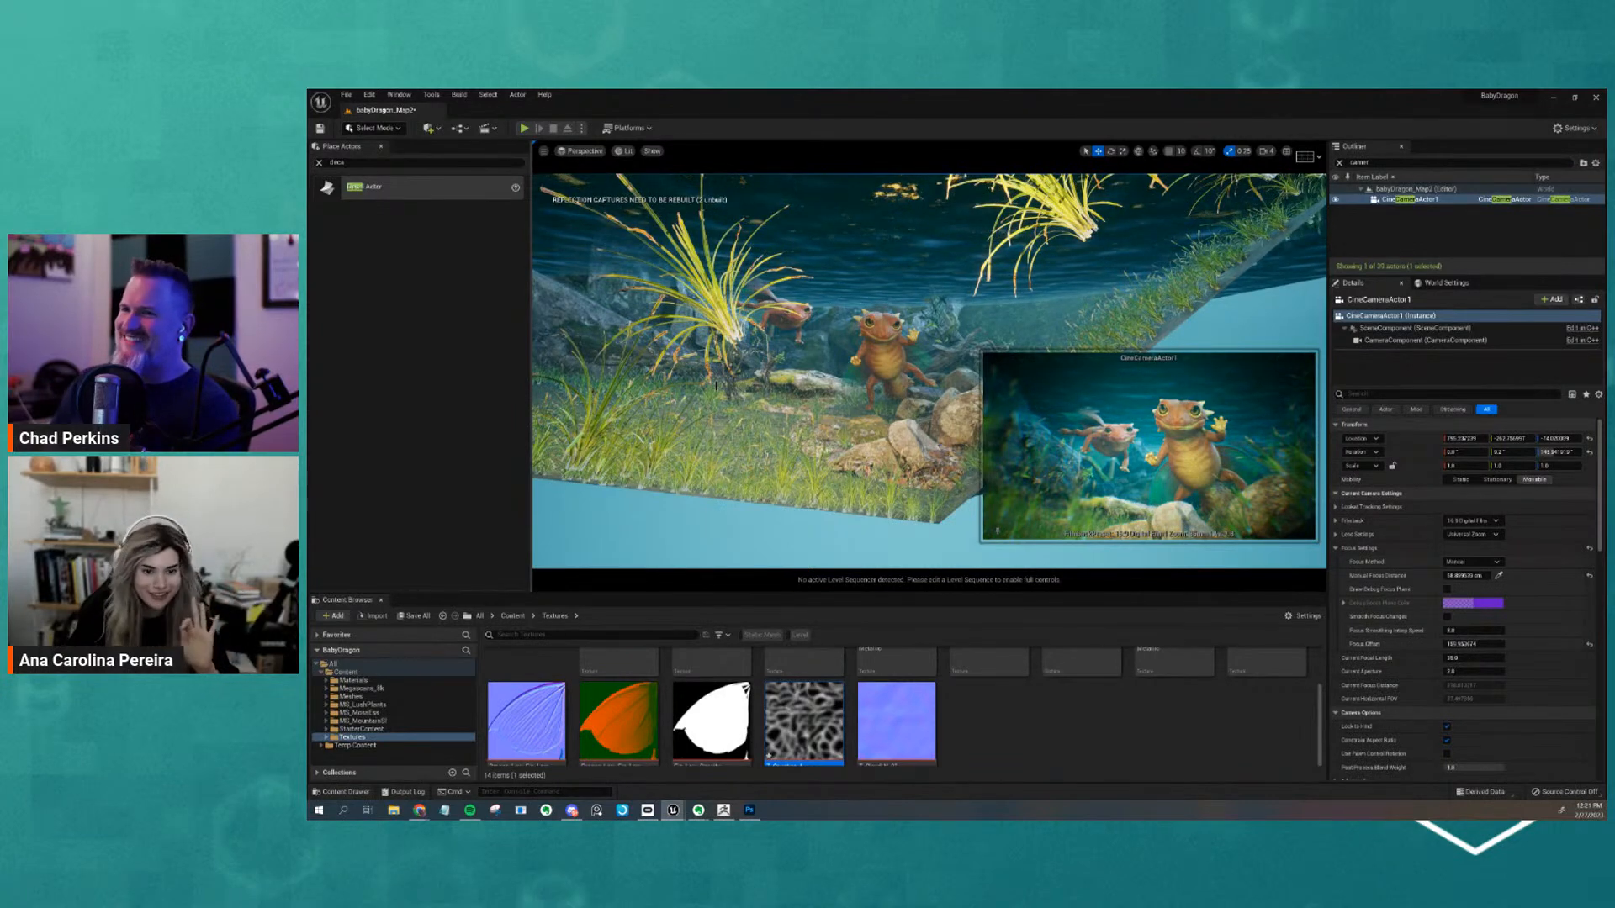
{"action": "scroll", "coordinate": [798, 393], "scroll_direction": "up", "scroll_amount": 5}
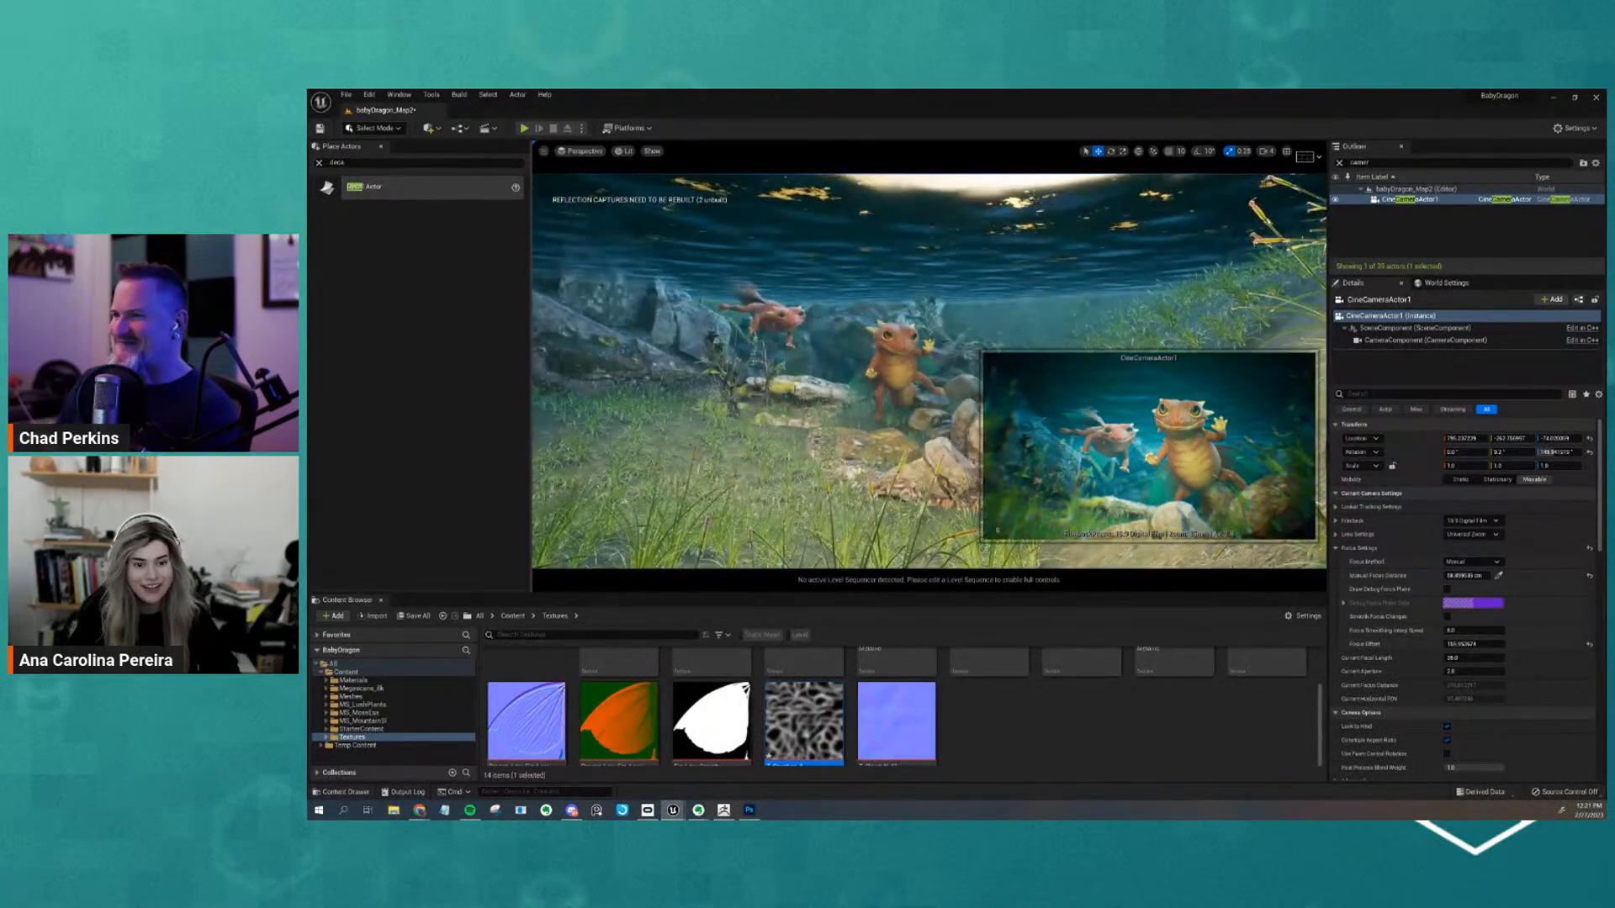
{"action": "scroll", "coordinate": [798, 394], "scroll_direction": "up", "scroll_amount": 3}
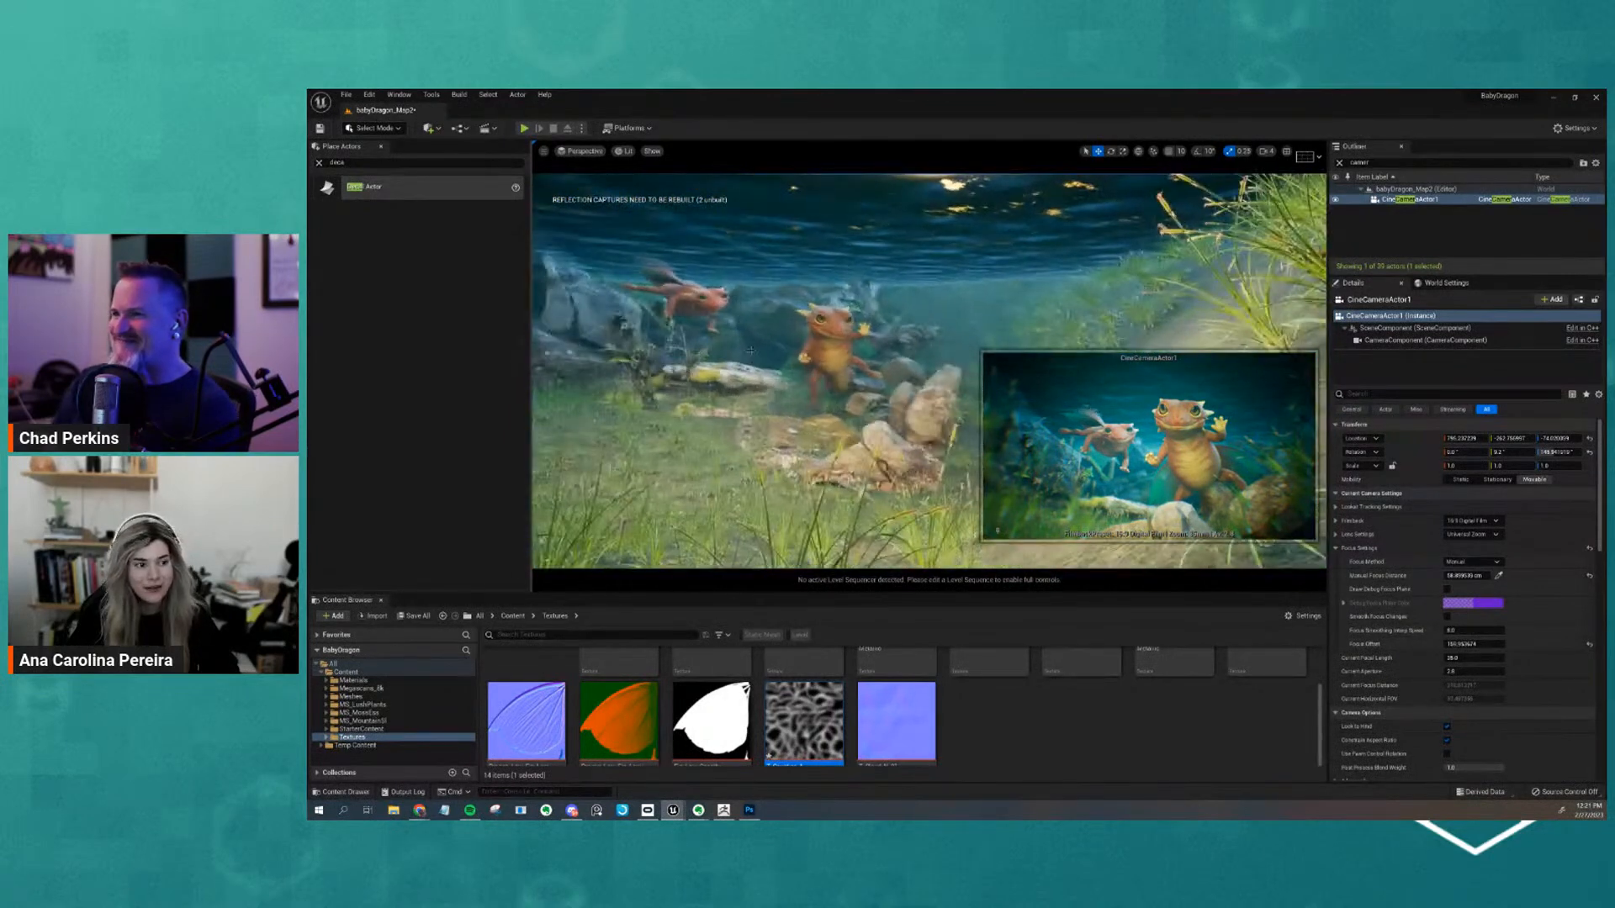
{"action": "left_click", "coordinate": [320, 163]}
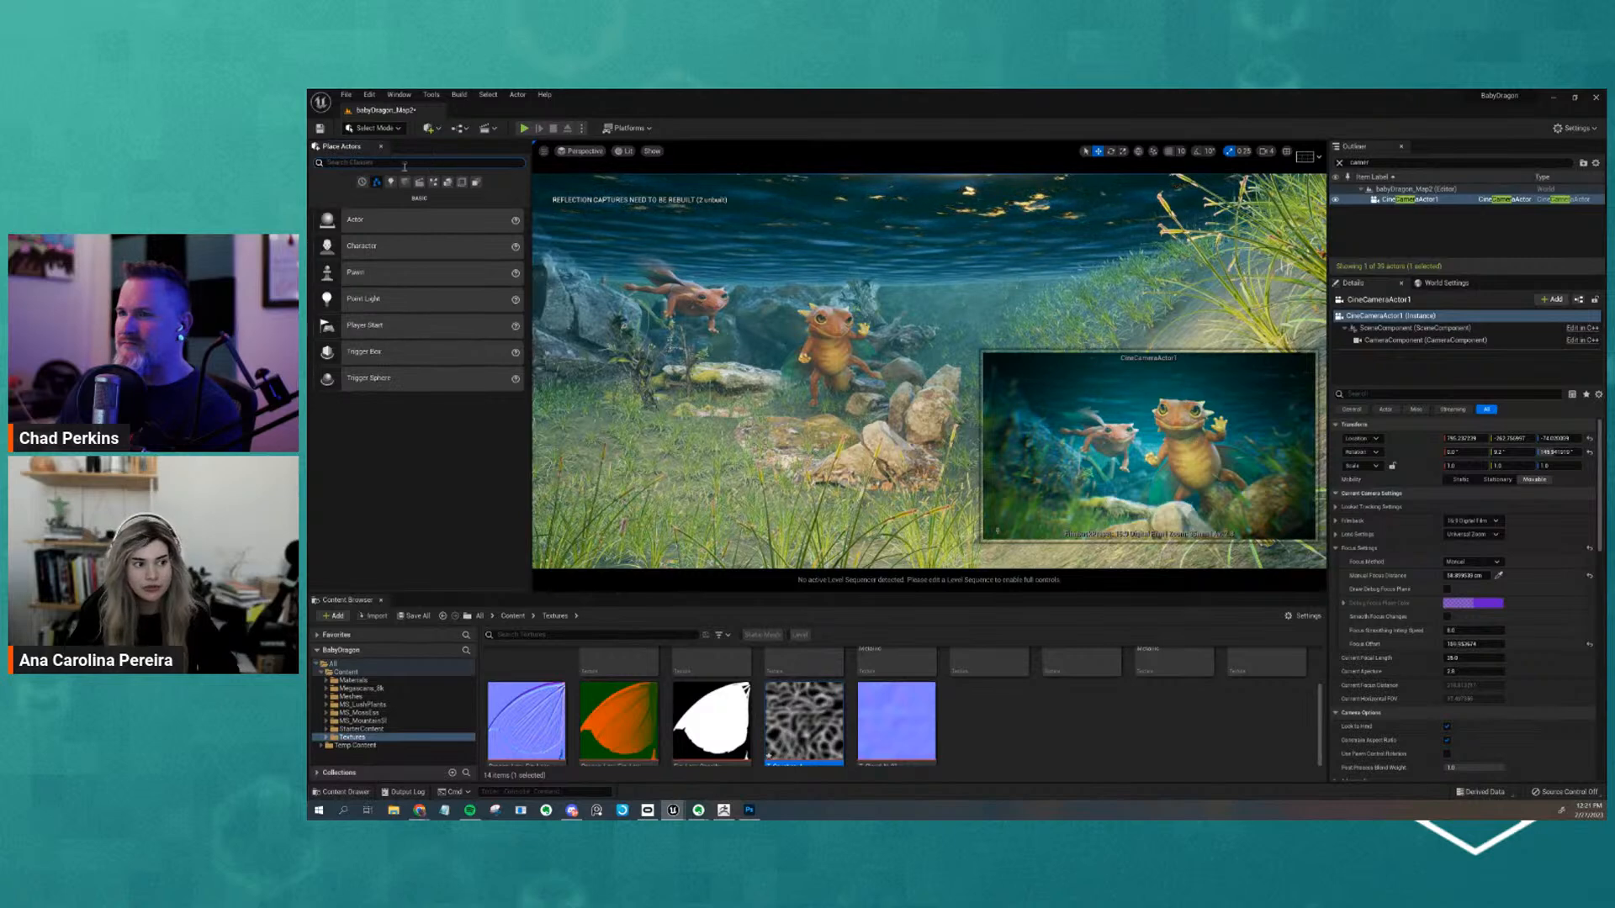
{"action": "type", "text": "deca"}
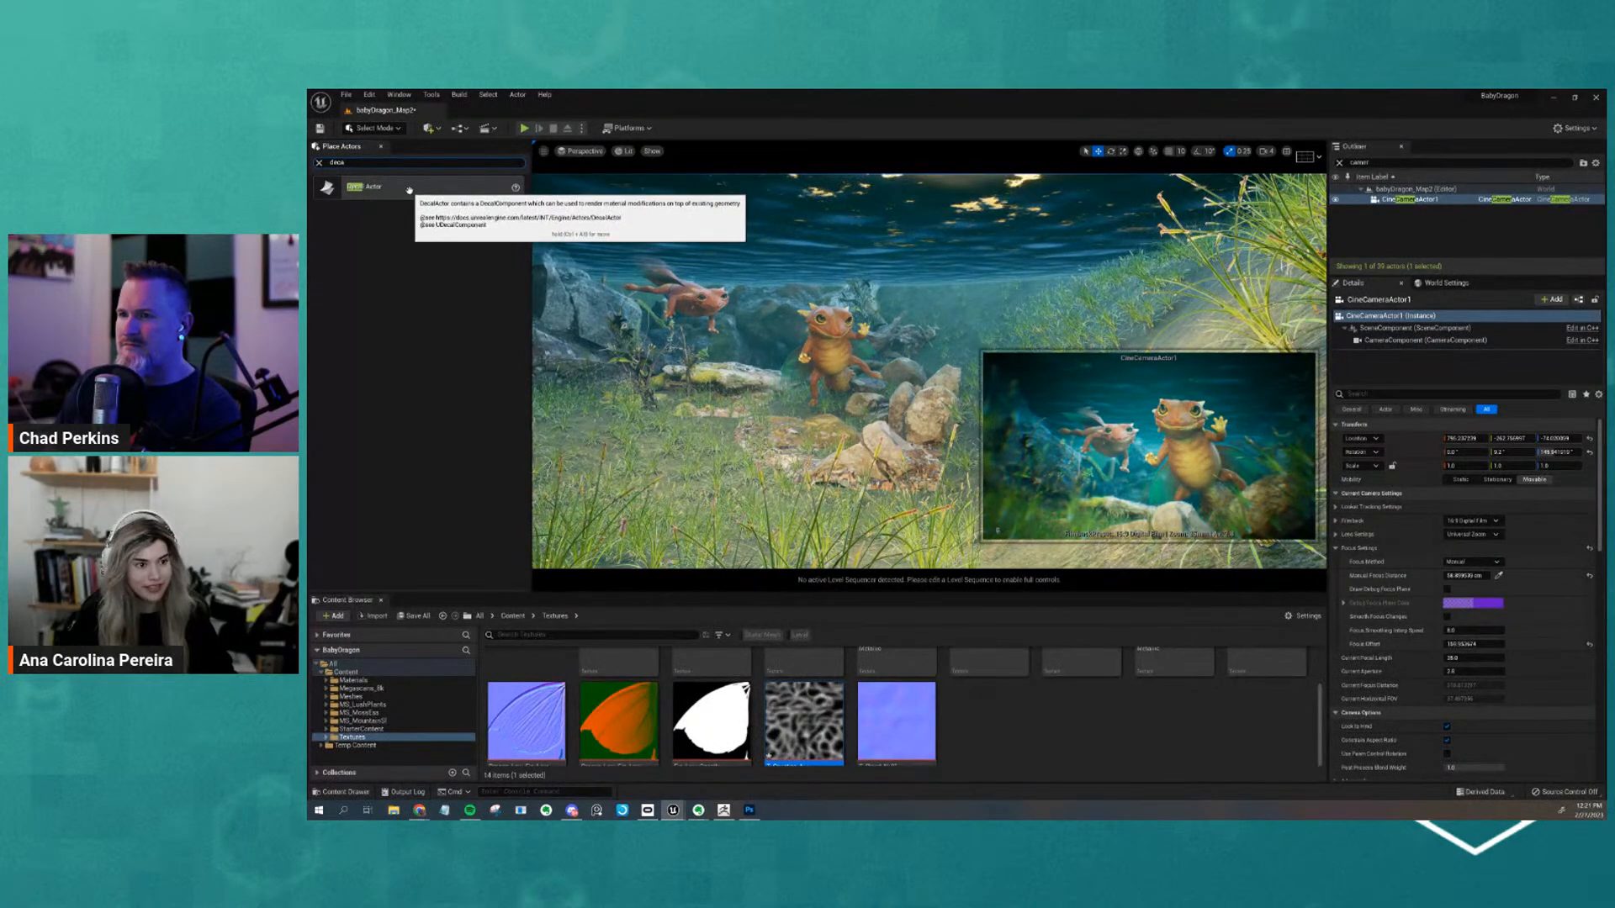
{"action": "left_click_drag", "start_coordinate": [430, 187], "coordinate": [766, 408]}
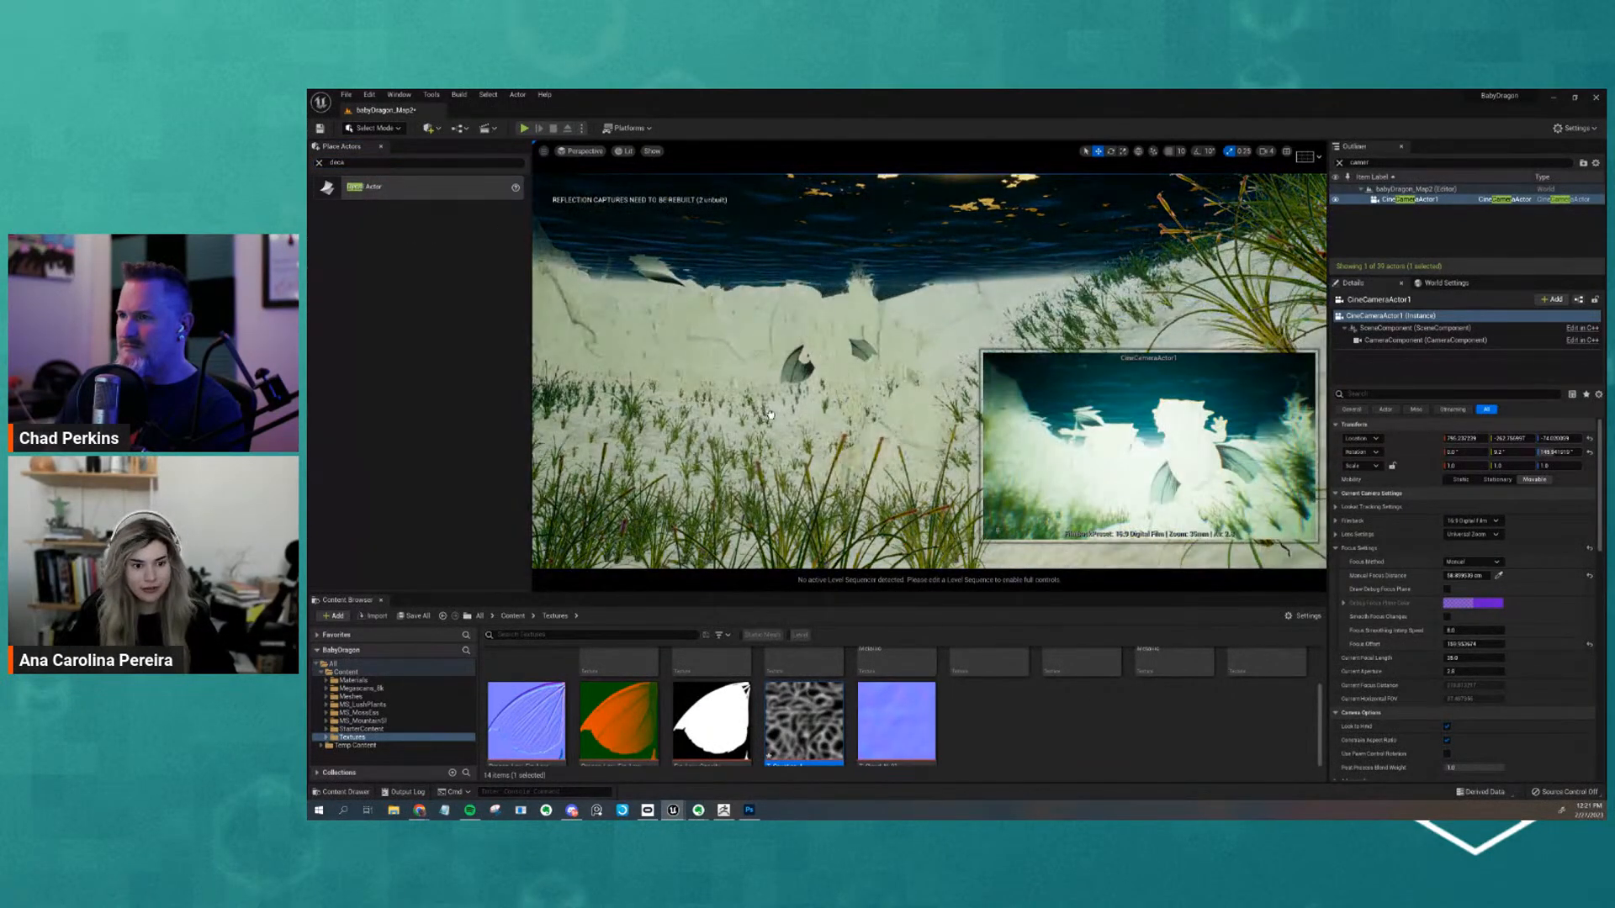
Filter the level's actors by "decal" and select the placed DecalActor
{"action": "left_click_drag", "start_coordinate": [820, 464], "coordinate": [814, 457], "text": "alt"}
{"action": "left_click", "coordinate": [817, 463]}
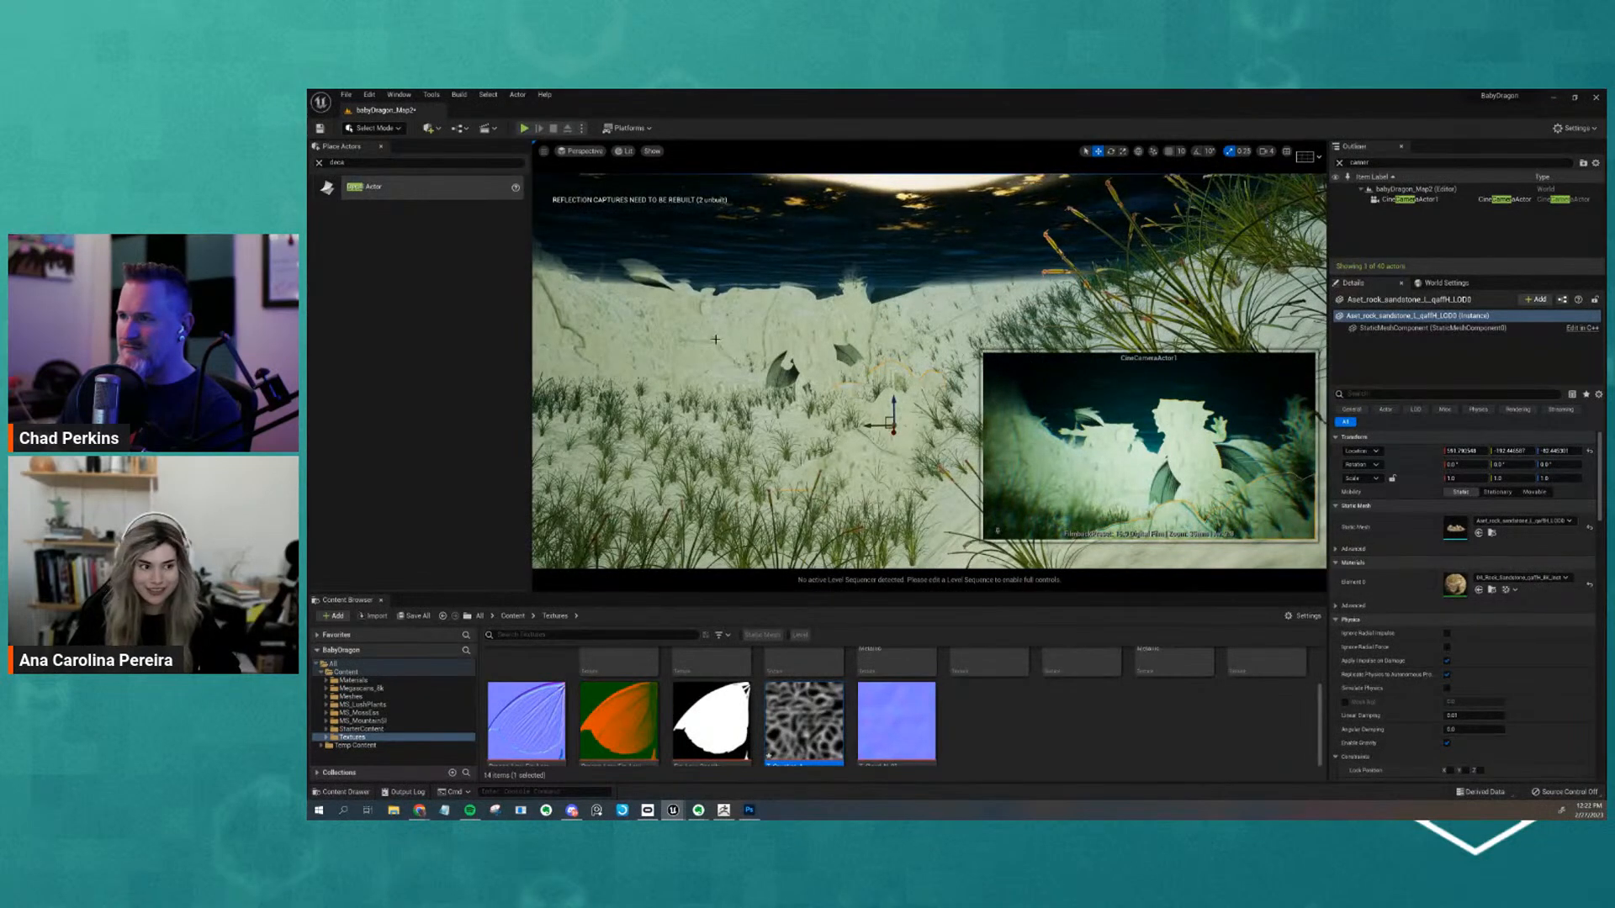
{"action": "double_click", "coordinate": [1409, 162]}
{"action": "type", "text": "decal"}
{"action": "key", "text": "Return"}
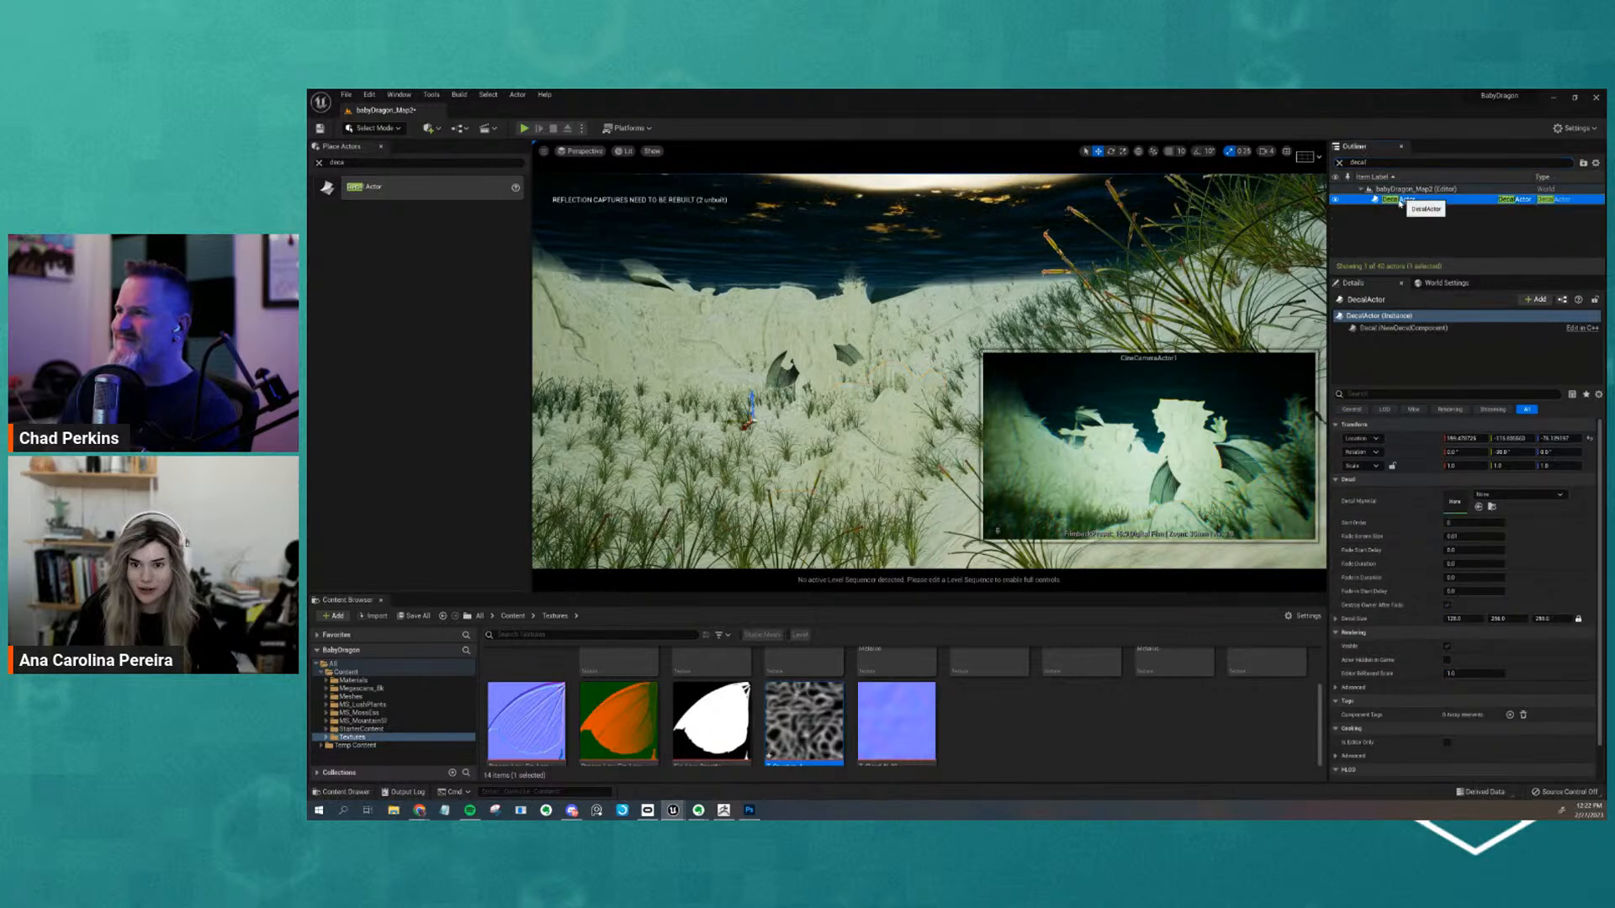
{"action": "key", "text": "w"}
{"action": "right_click_drag", "start_coordinate": [1052, 286], "coordinate": [1033, 286]}
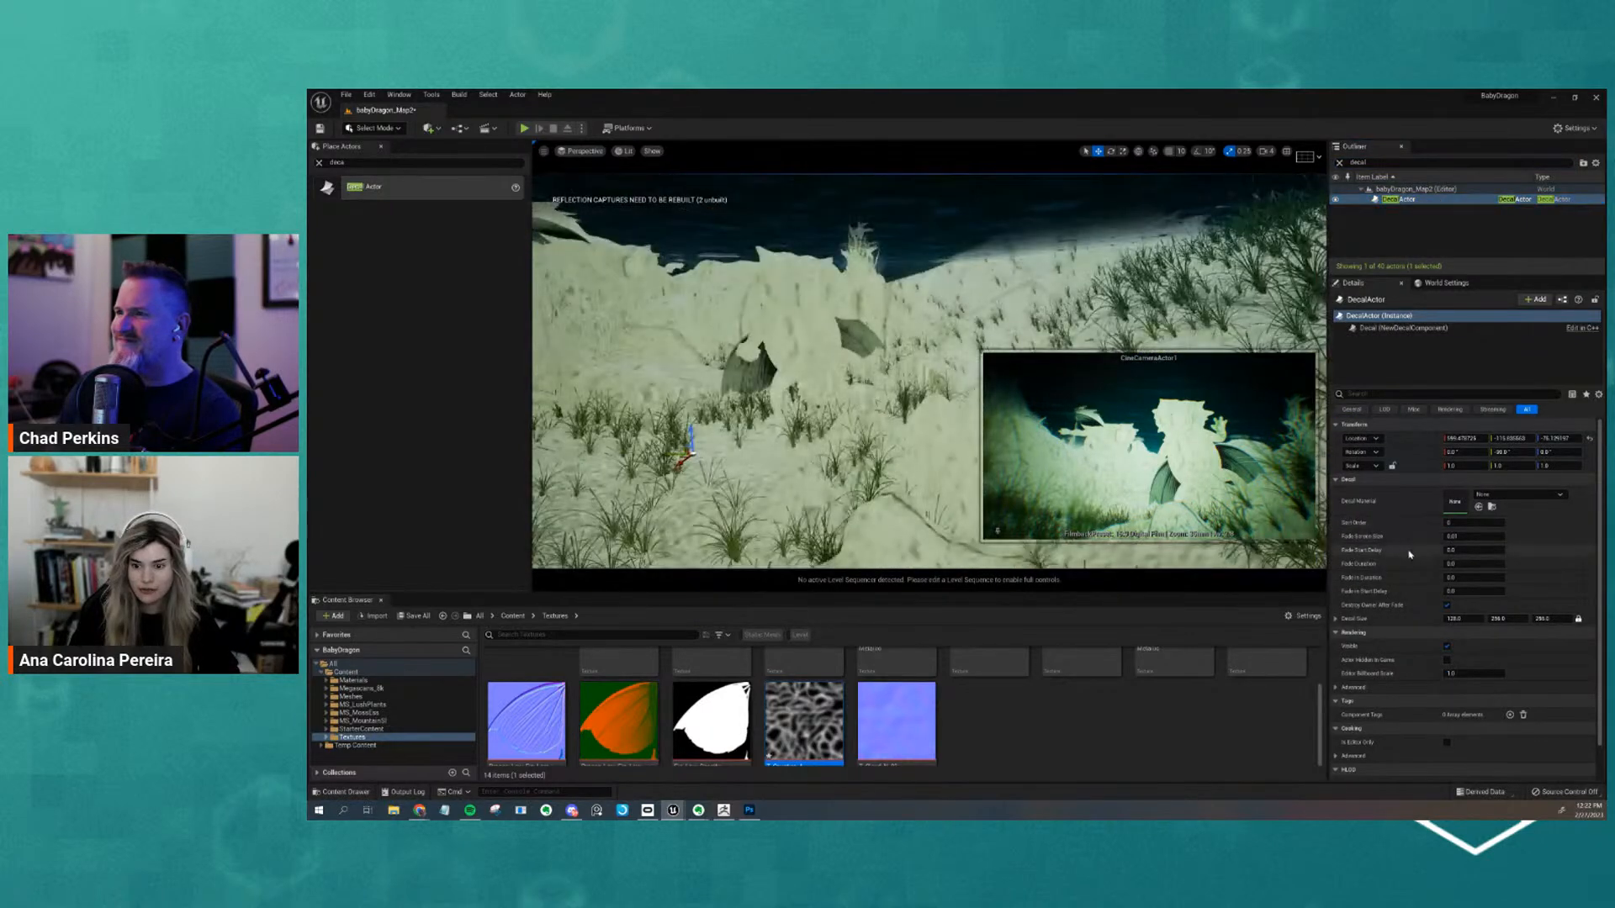
Assign M_Caustics as the DecalActor's decal material and view the projection around the dragons
{"action": "left_click", "coordinate": [1490, 498]}
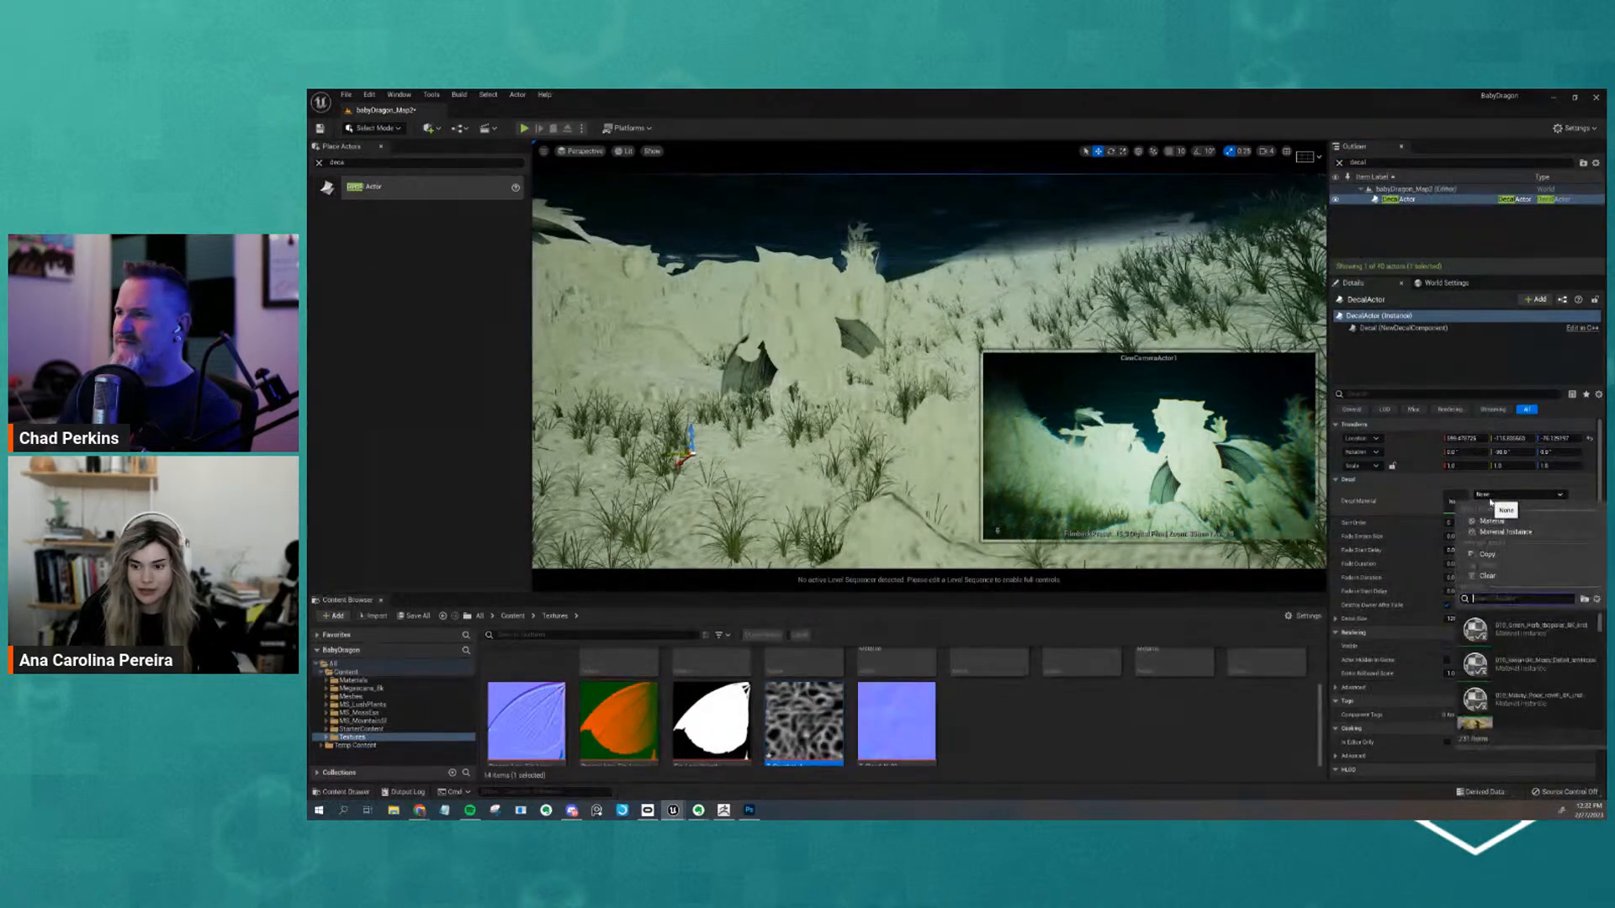
{"action": "type", "text": "caust"}
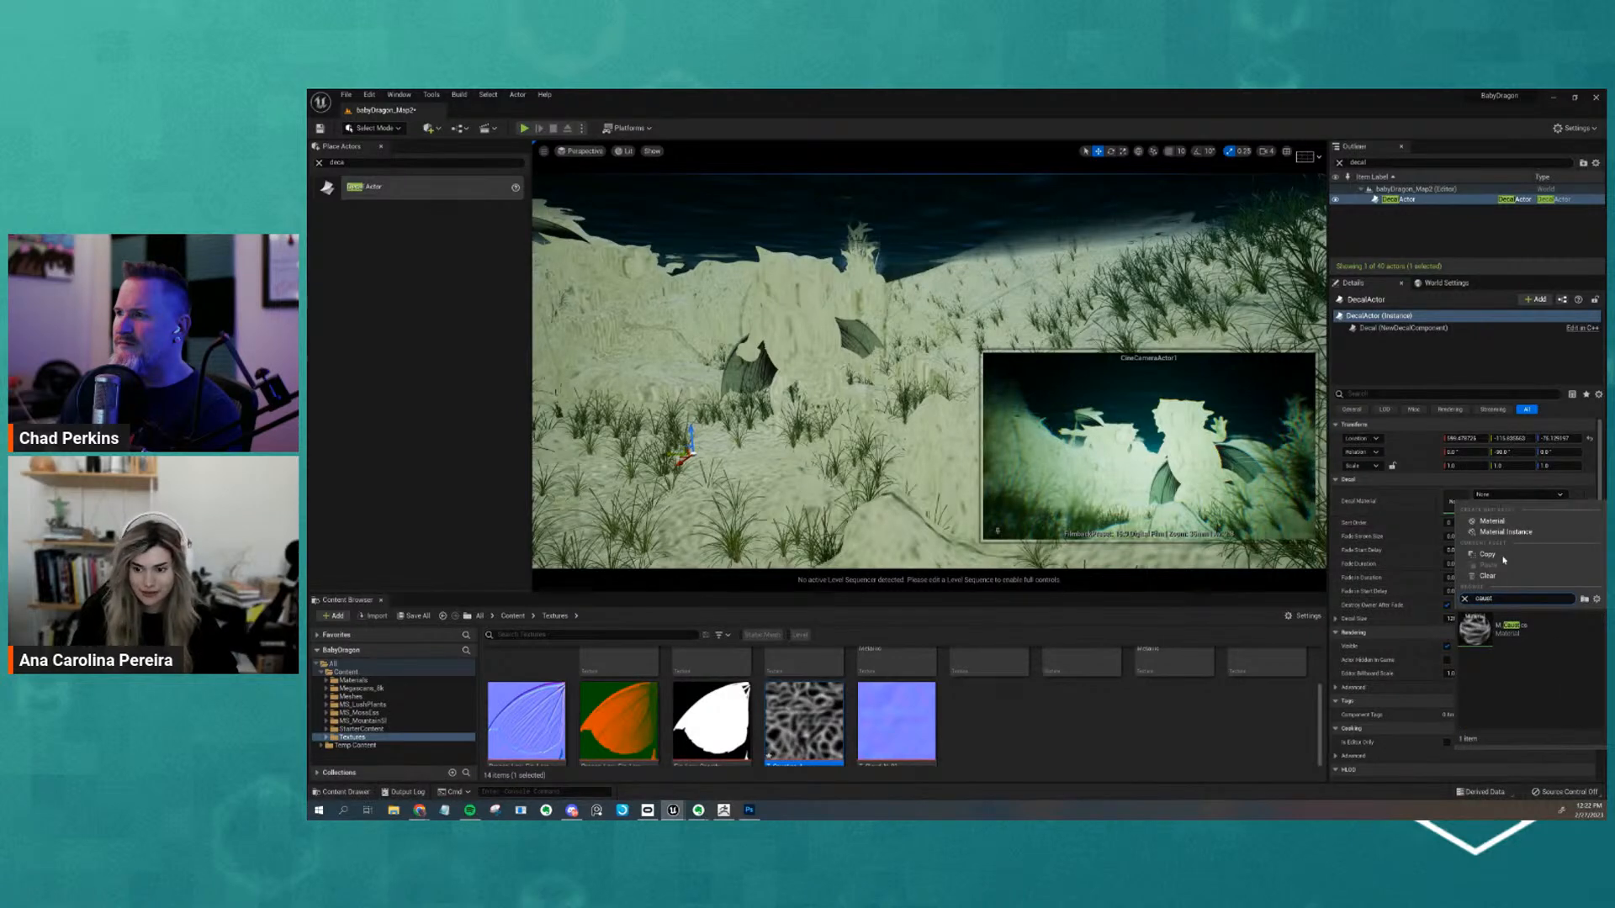
{"action": "left_click", "coordinate": [1506, 633]}
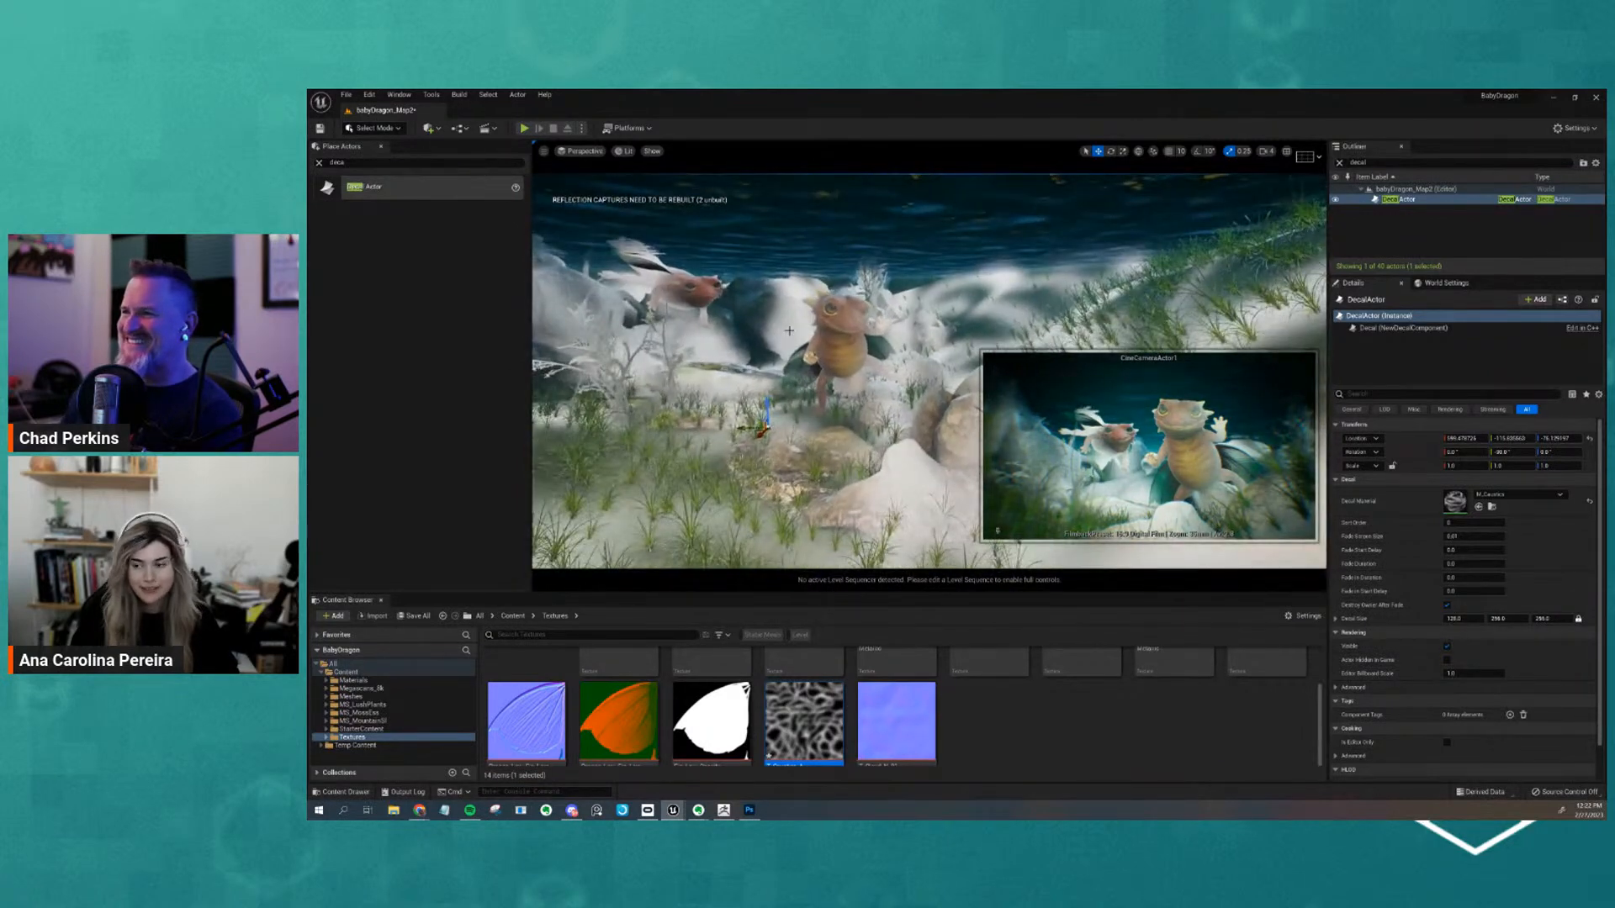
{"action": "left_click_drag", "start_coordinate": [896, 359], "coordinate": [873, 395], "text": "alt"}
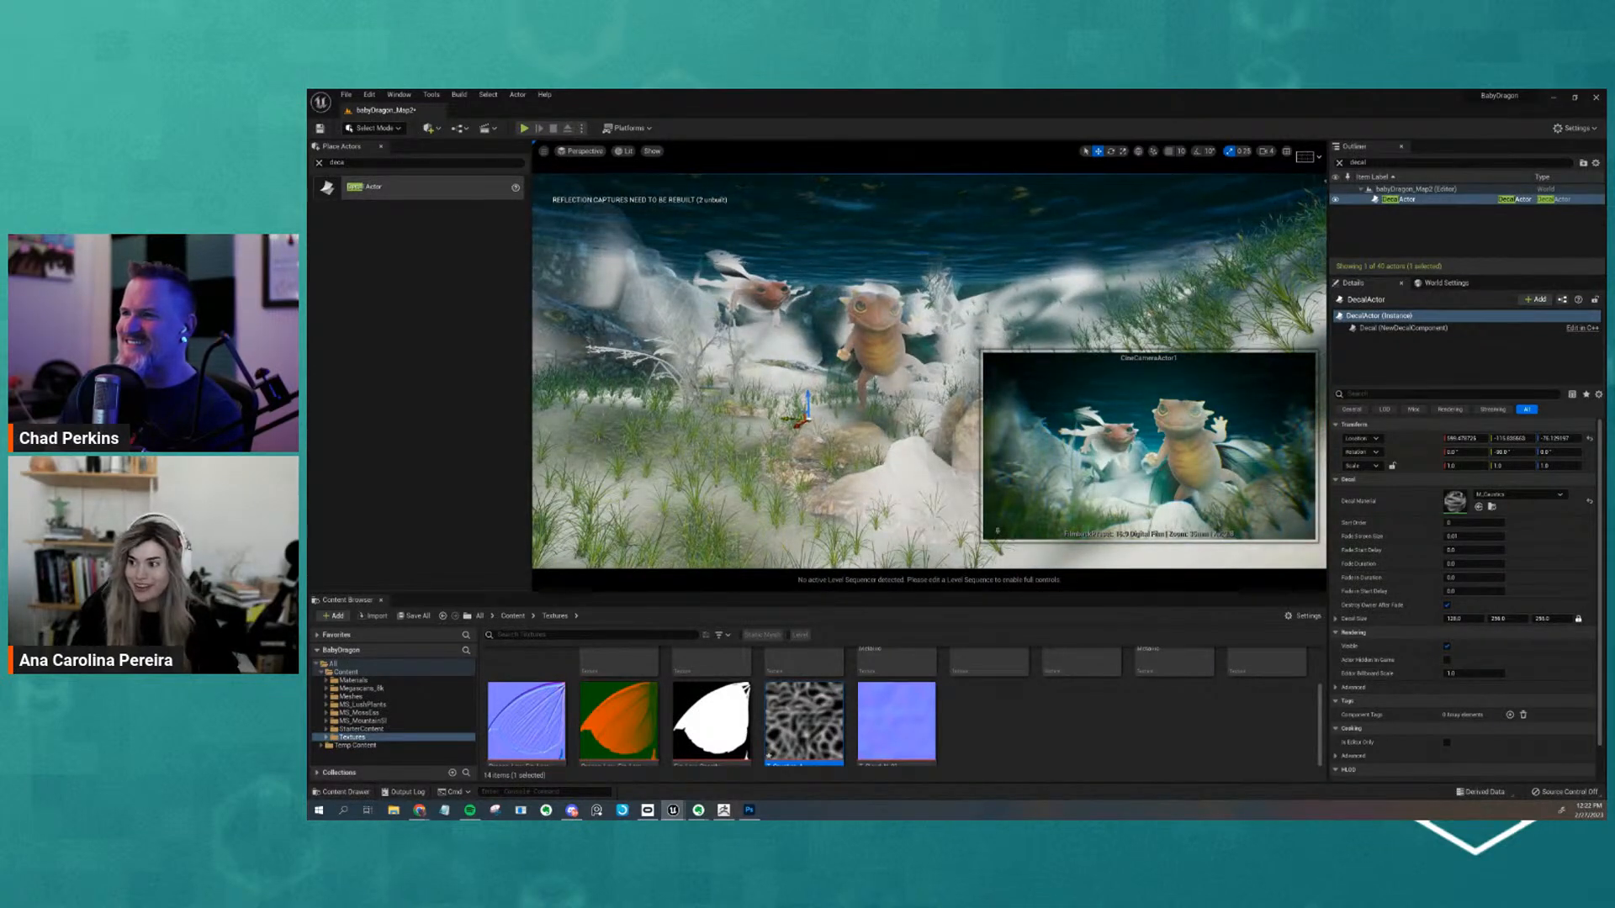
Open M_Caustics from the decal, shift its input nodes slightly, and move the editor window to uncover more of the scene
{"action": "double_click", "coordinate": [1455, 502]}
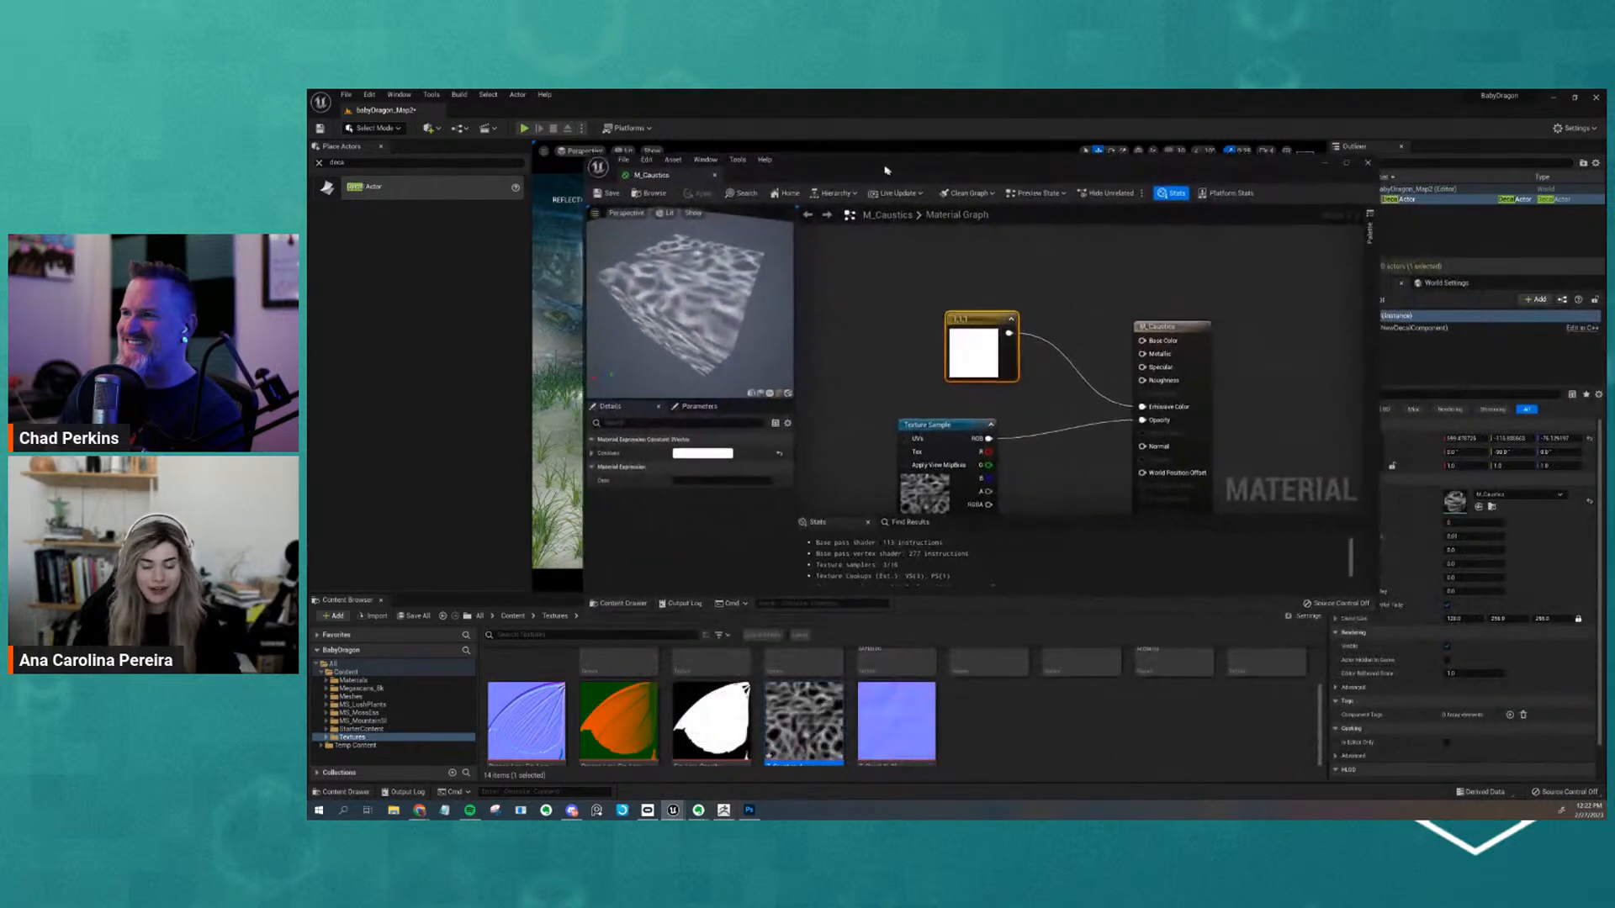
{"action": "left_click", "coordinate": [1001, 385]}
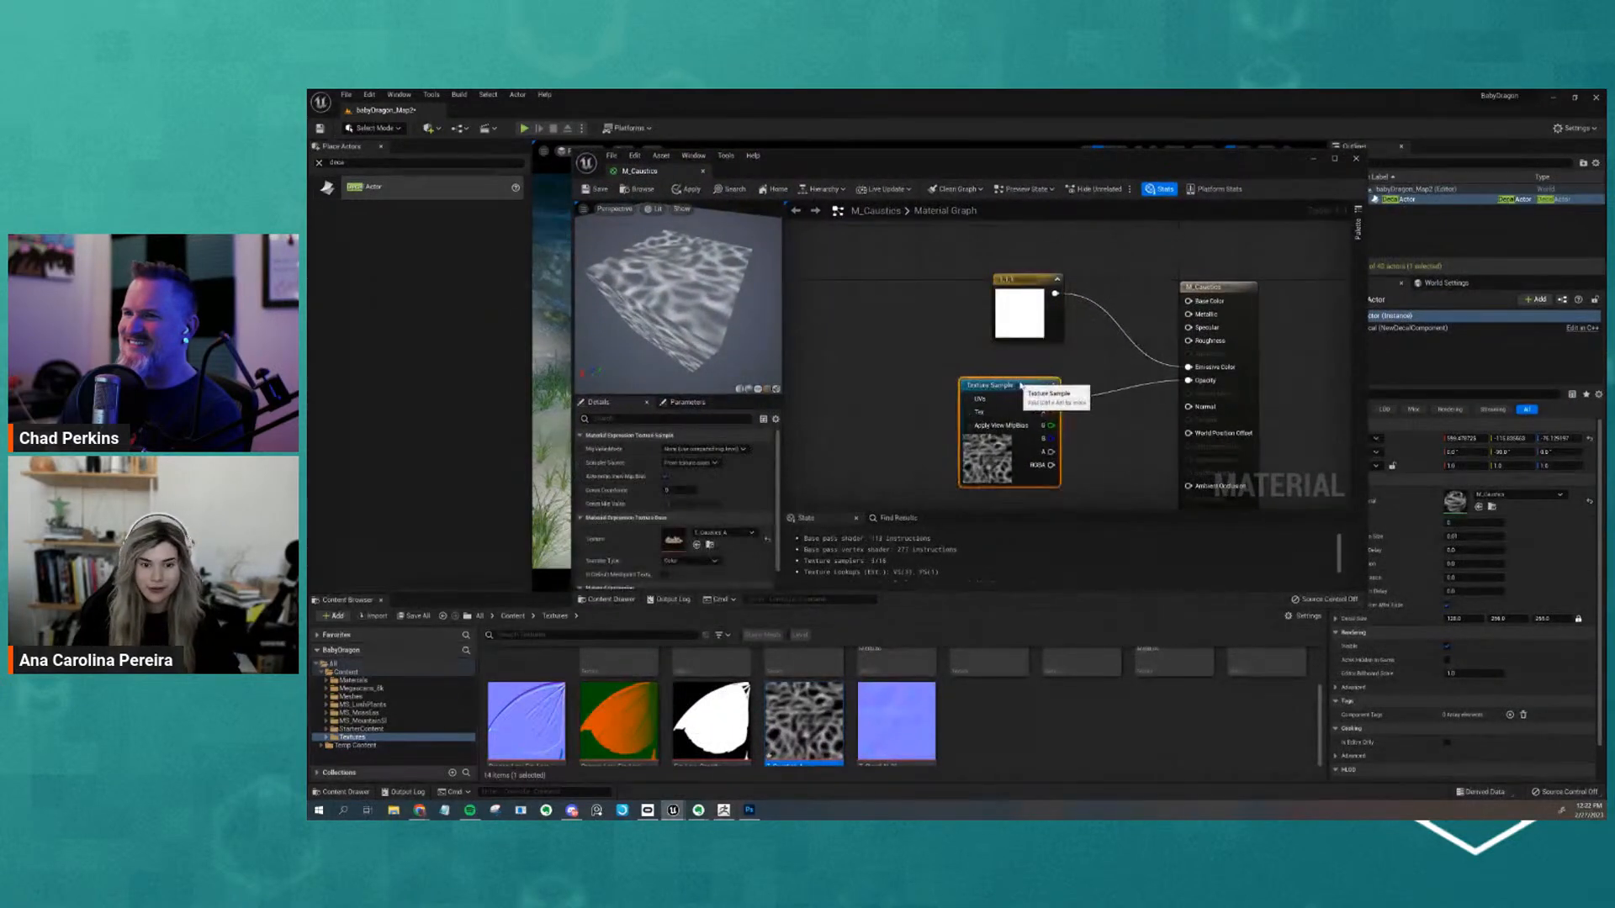
{"action": "left_click", "coordinate": [1138, 409]}
{"action": "left_click_drag", "start_coordinate": [1057, 321], "coordinate": [1048, 321]}
{"action": "left_click", "coordinate": [1083, 365]}
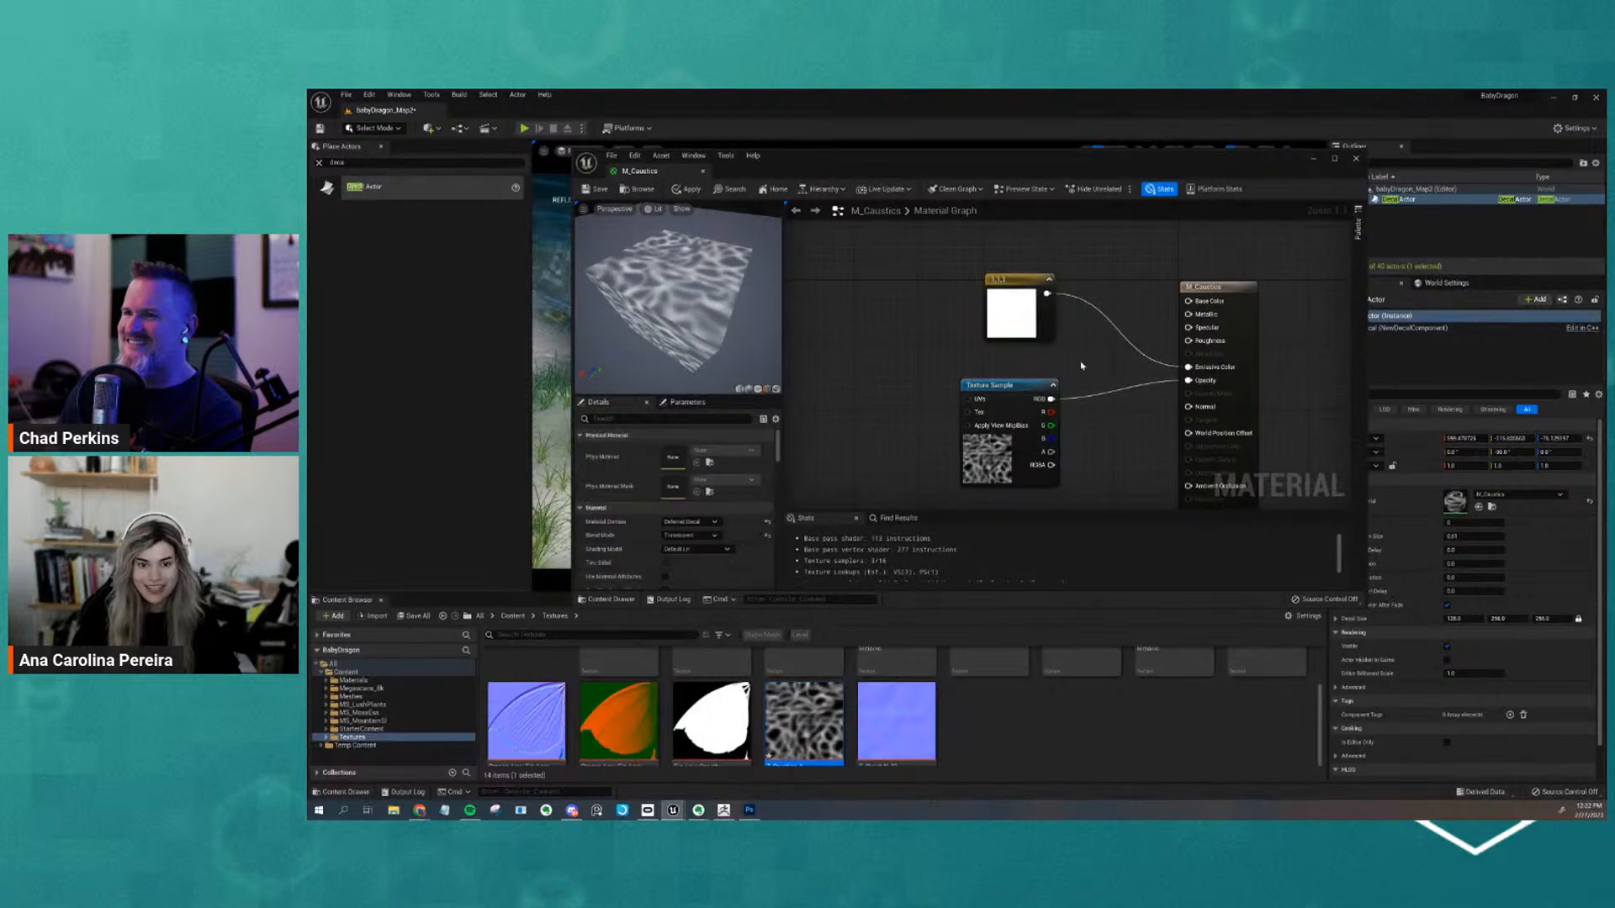
{"action": "right_click_drag", "start_coordinate": [1042, 367], "coordinate": [1087, 363]}
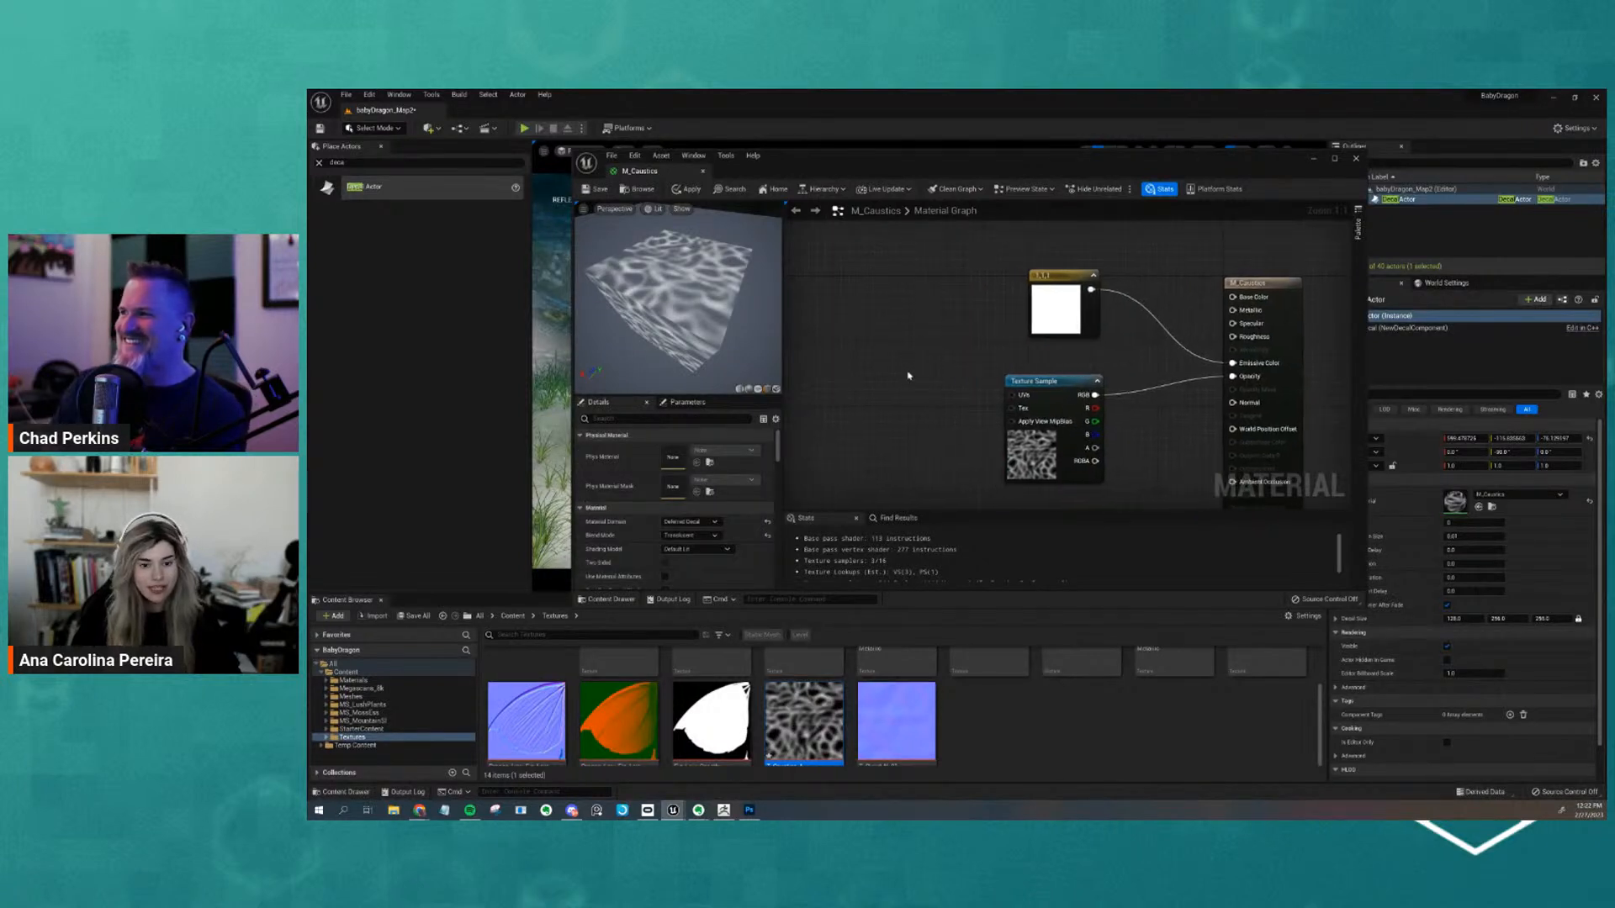
{"action": "right_click_drag", "start_coordinate": [962, 375], "coordinate": [979, 337]}
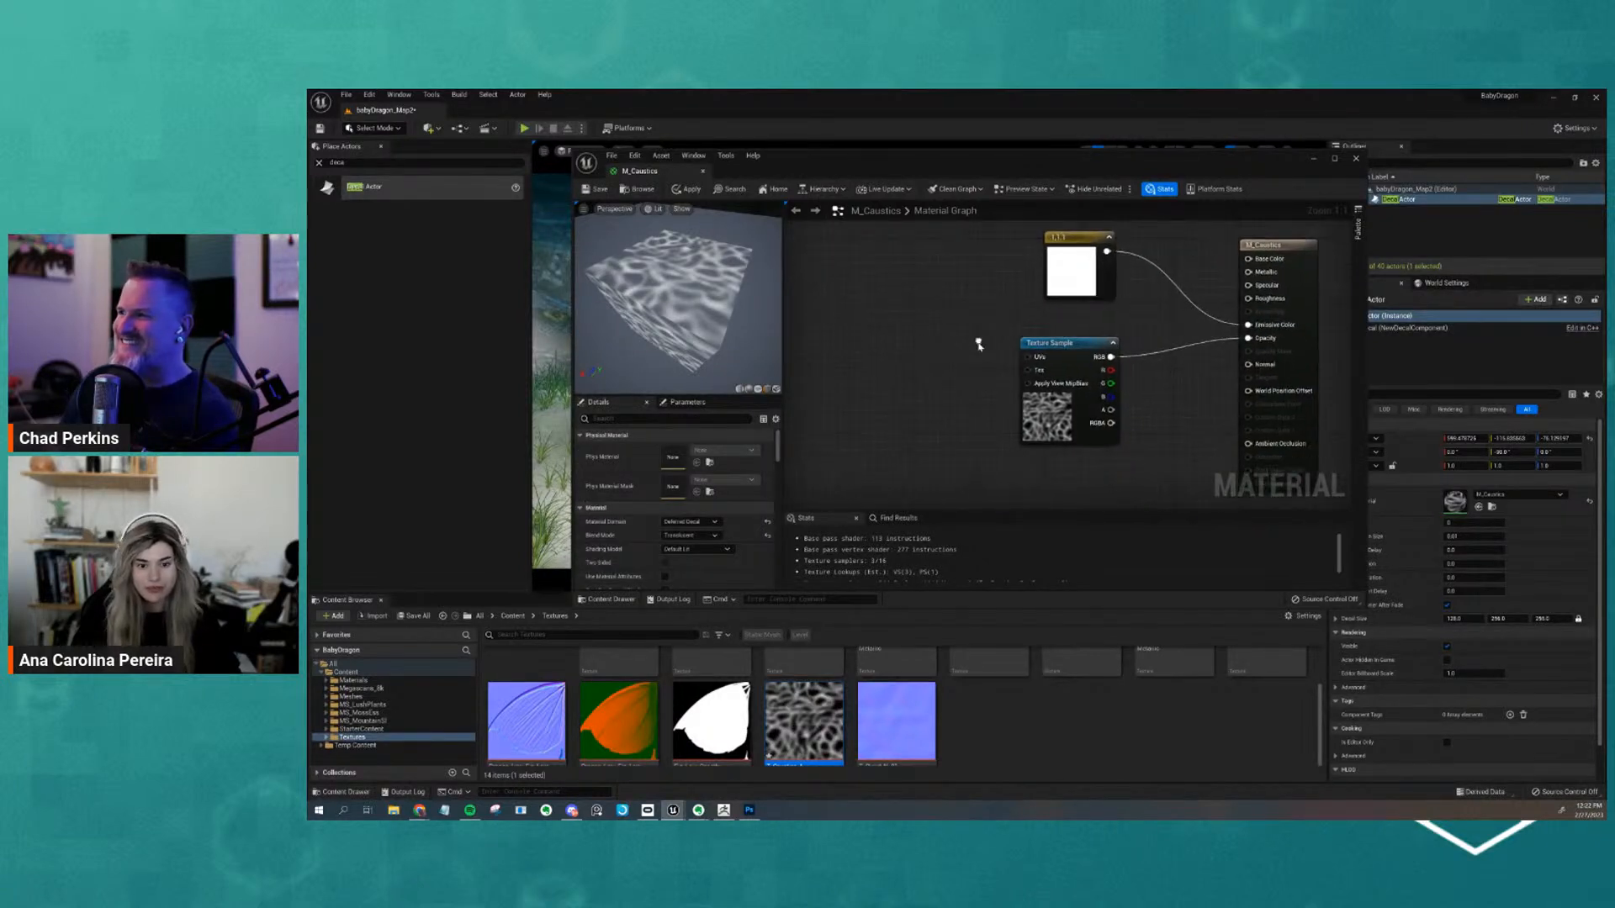
{"action": "left_click", "coordinate": [1049, 414]}
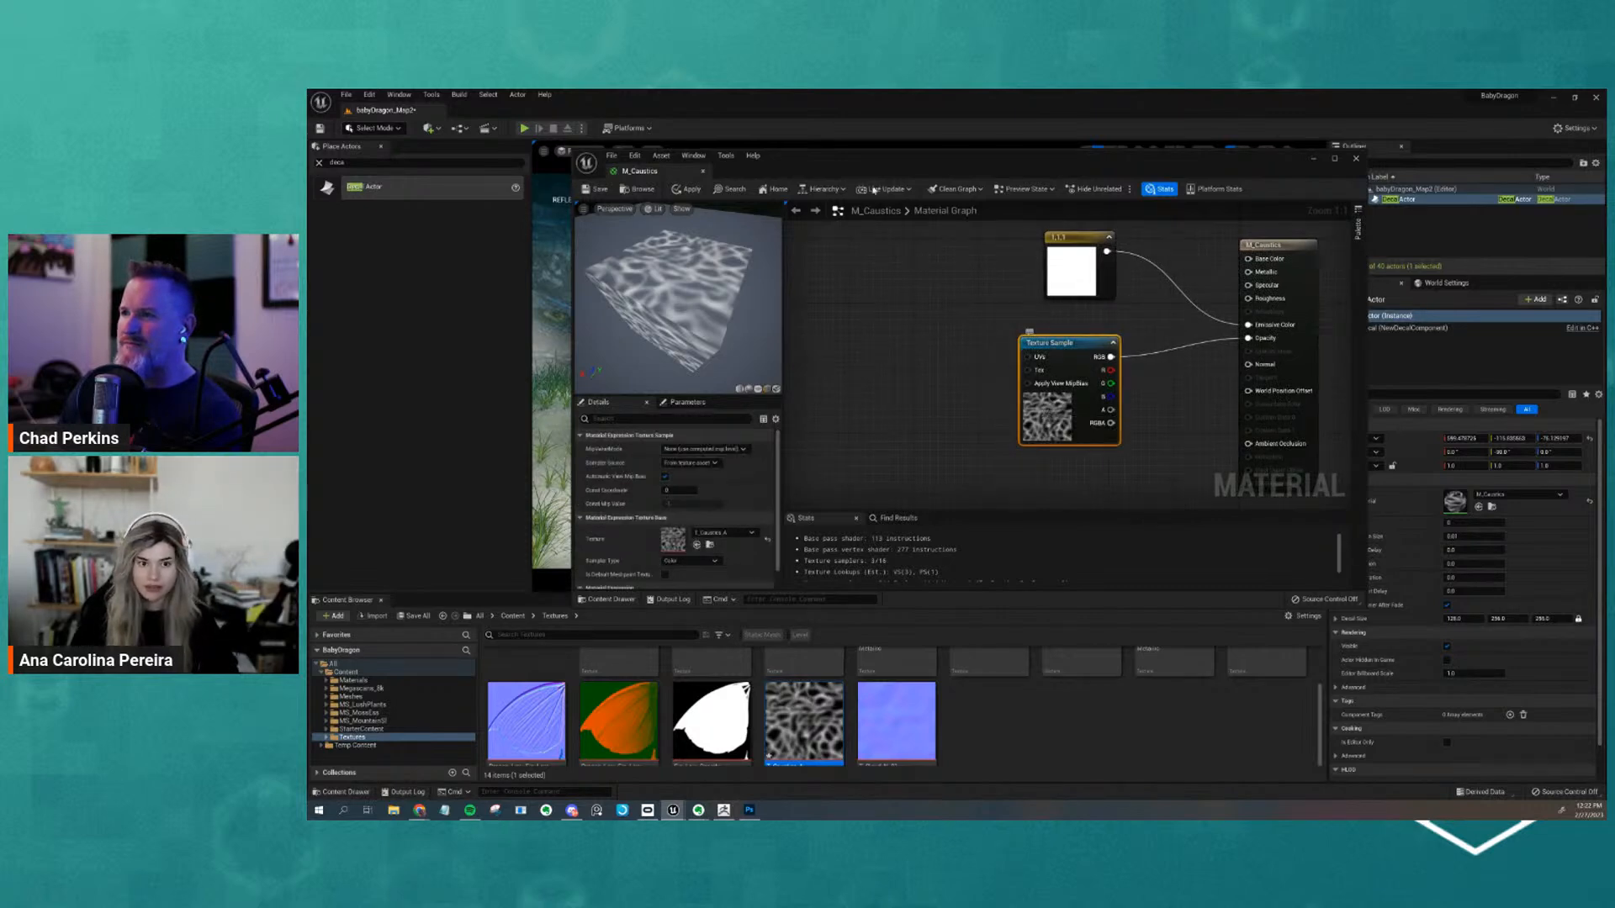
{"action": "left_click_drag", "start_coordinate": [907, 157], "coordinate": [997, 199]}
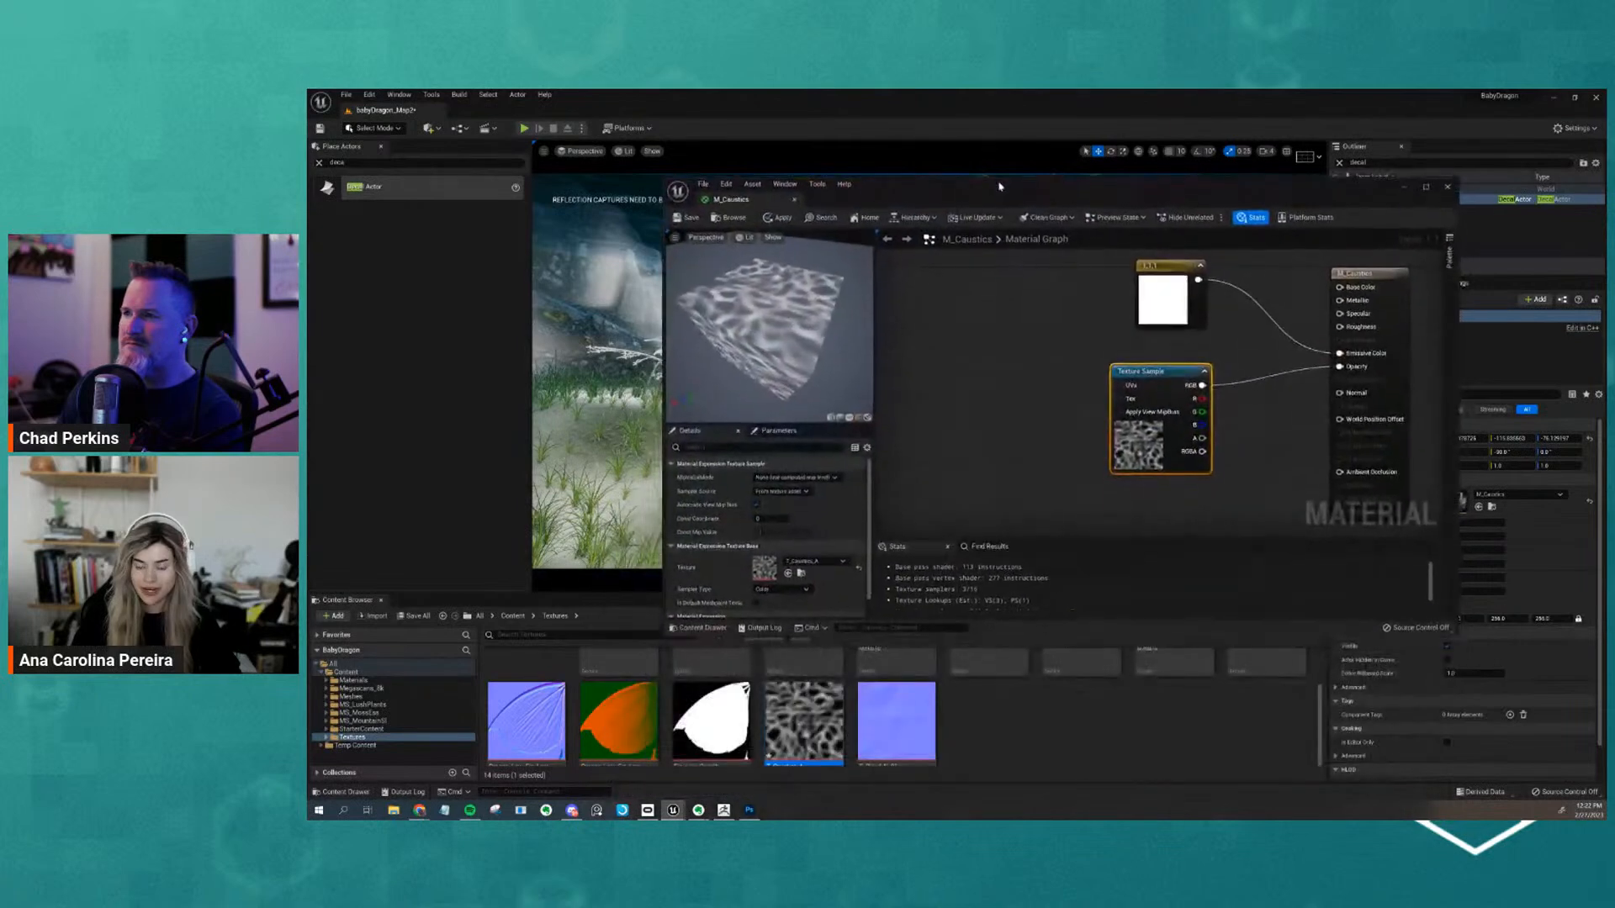
Move the white constant node down, closer to the Texture Sample
{"action": "right_click", "coordinate": [1003, 380]}
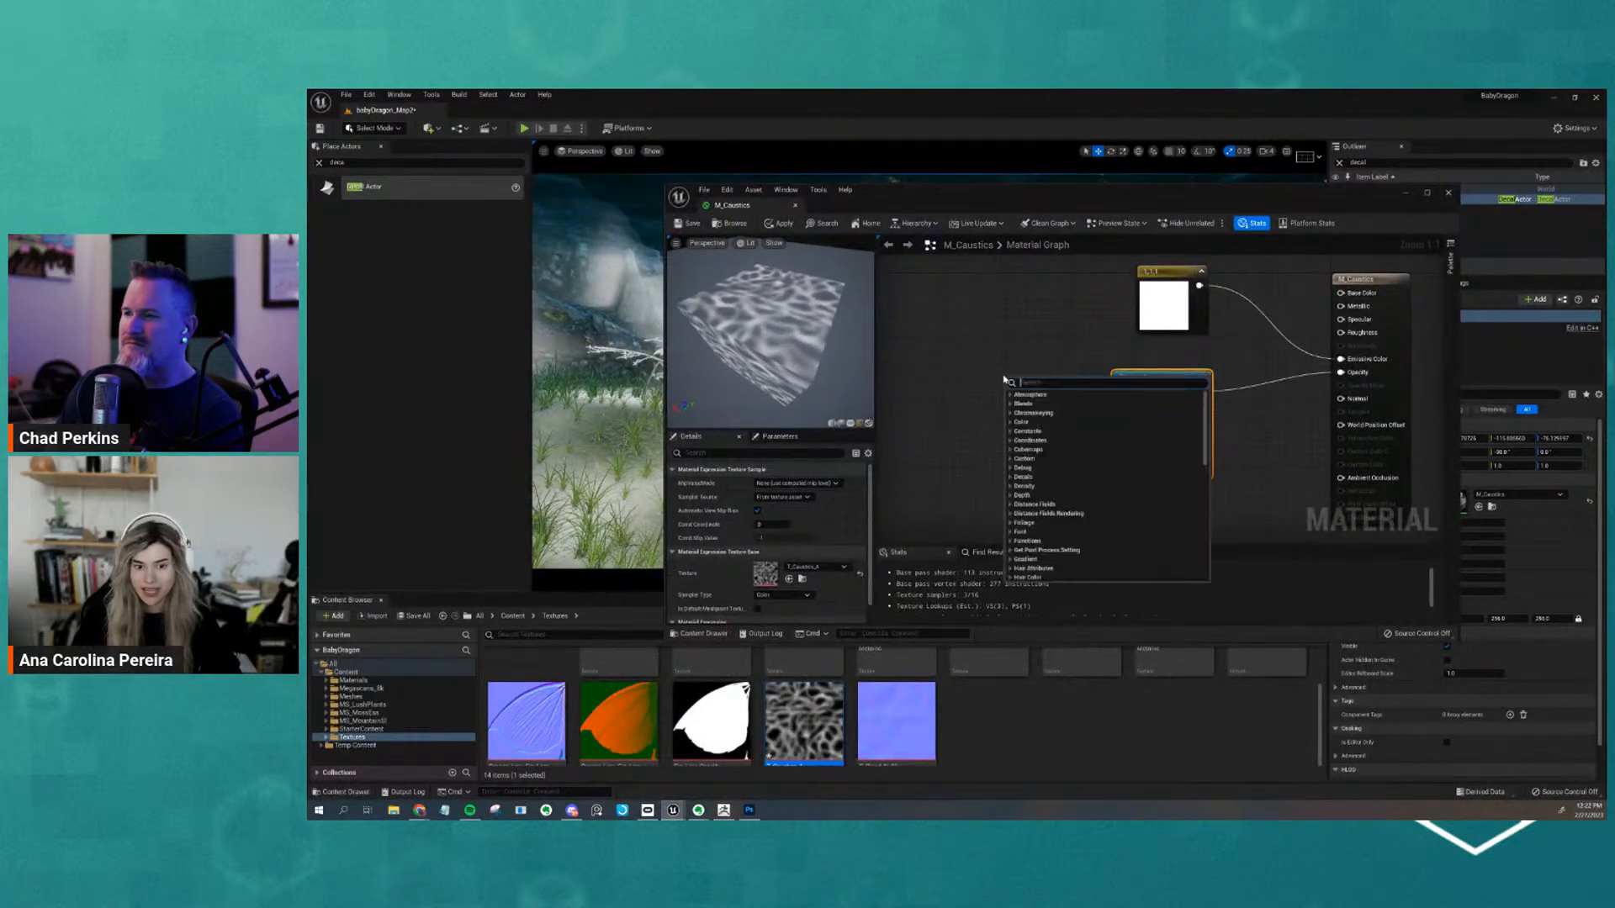
{"action": "left_click", "coordinate": [977, 340]}
{"action": "right_click_drag", "start_coordinate": [994, 371], "coordinate": [978, 350]}
{"action": "scroll", "coordinate": [1131, 293], "scroll_direction": "up", "scroll_amount": 1}
{"action": "left_click_drag", "start_coordinate": [1131, 292], "coordinate": [1131, 317]}
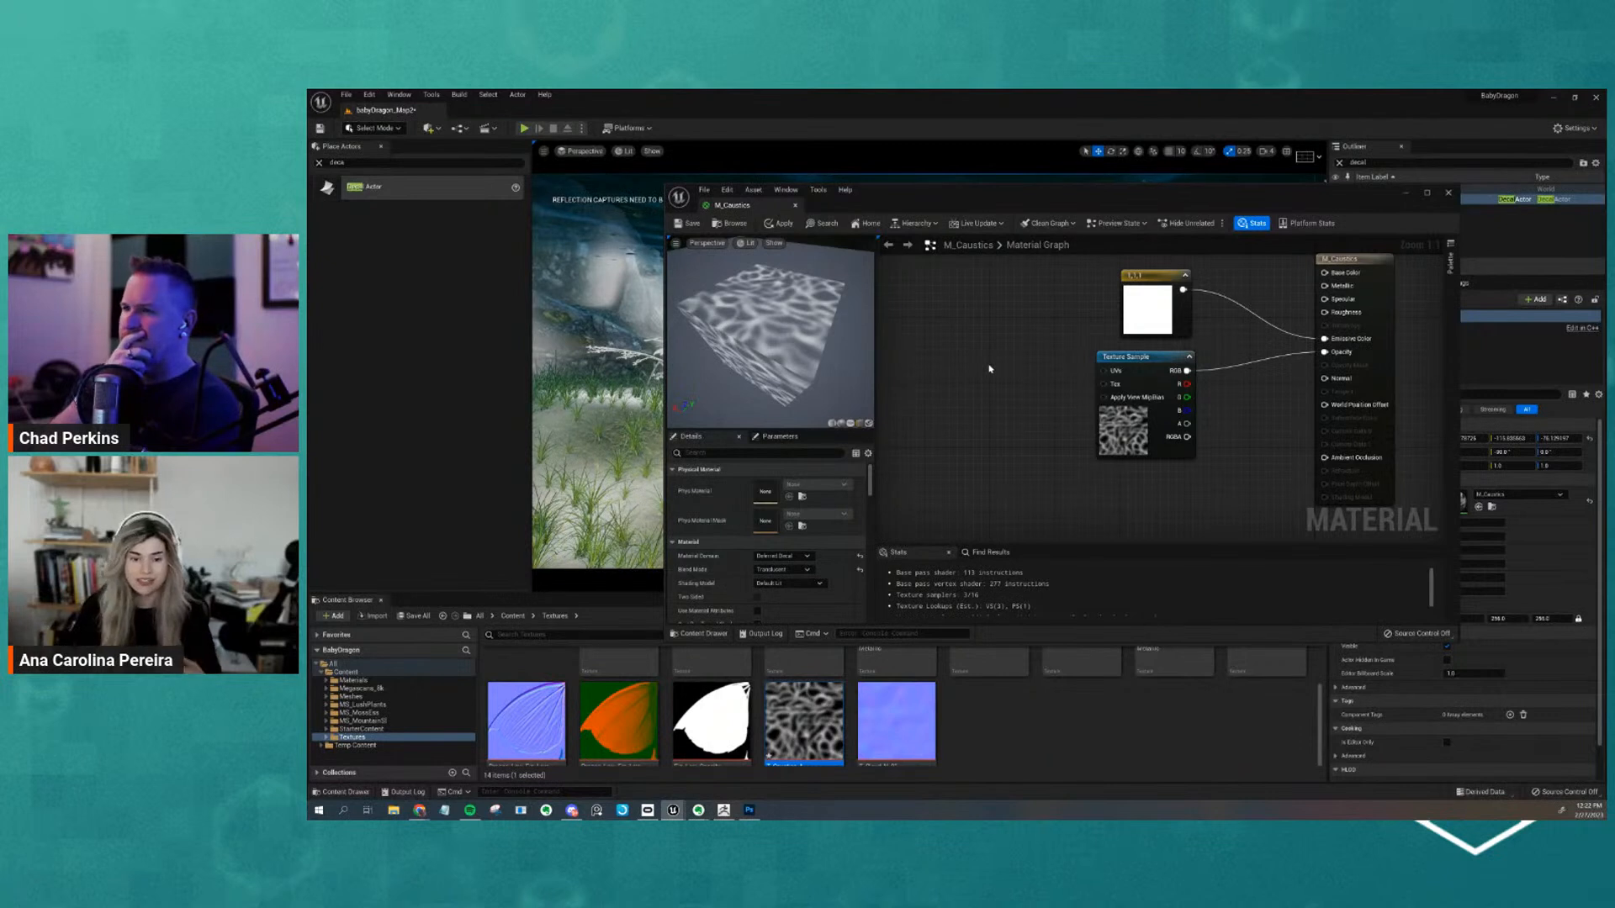
Add a TextureCoordinate node before the Texture Sample, connect it to the UVs input, and leave it selected
{"action": "right_click", "coordinate": [995, 371]}
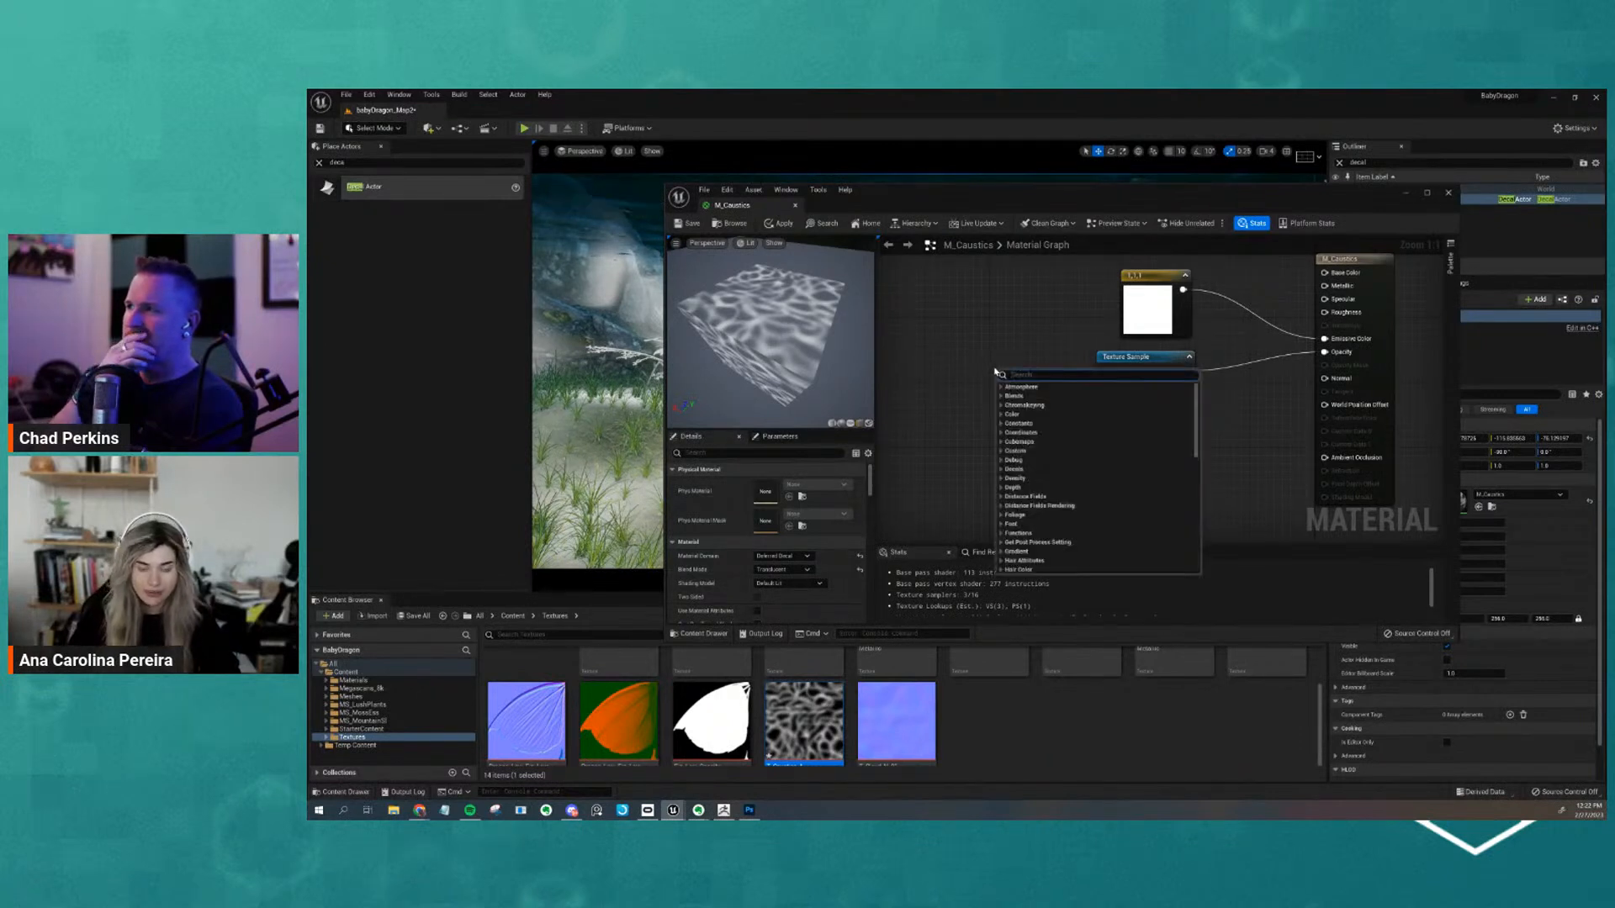
{"action": "type", "text": "text coo"}
{"action": "key", "text": "Return"}
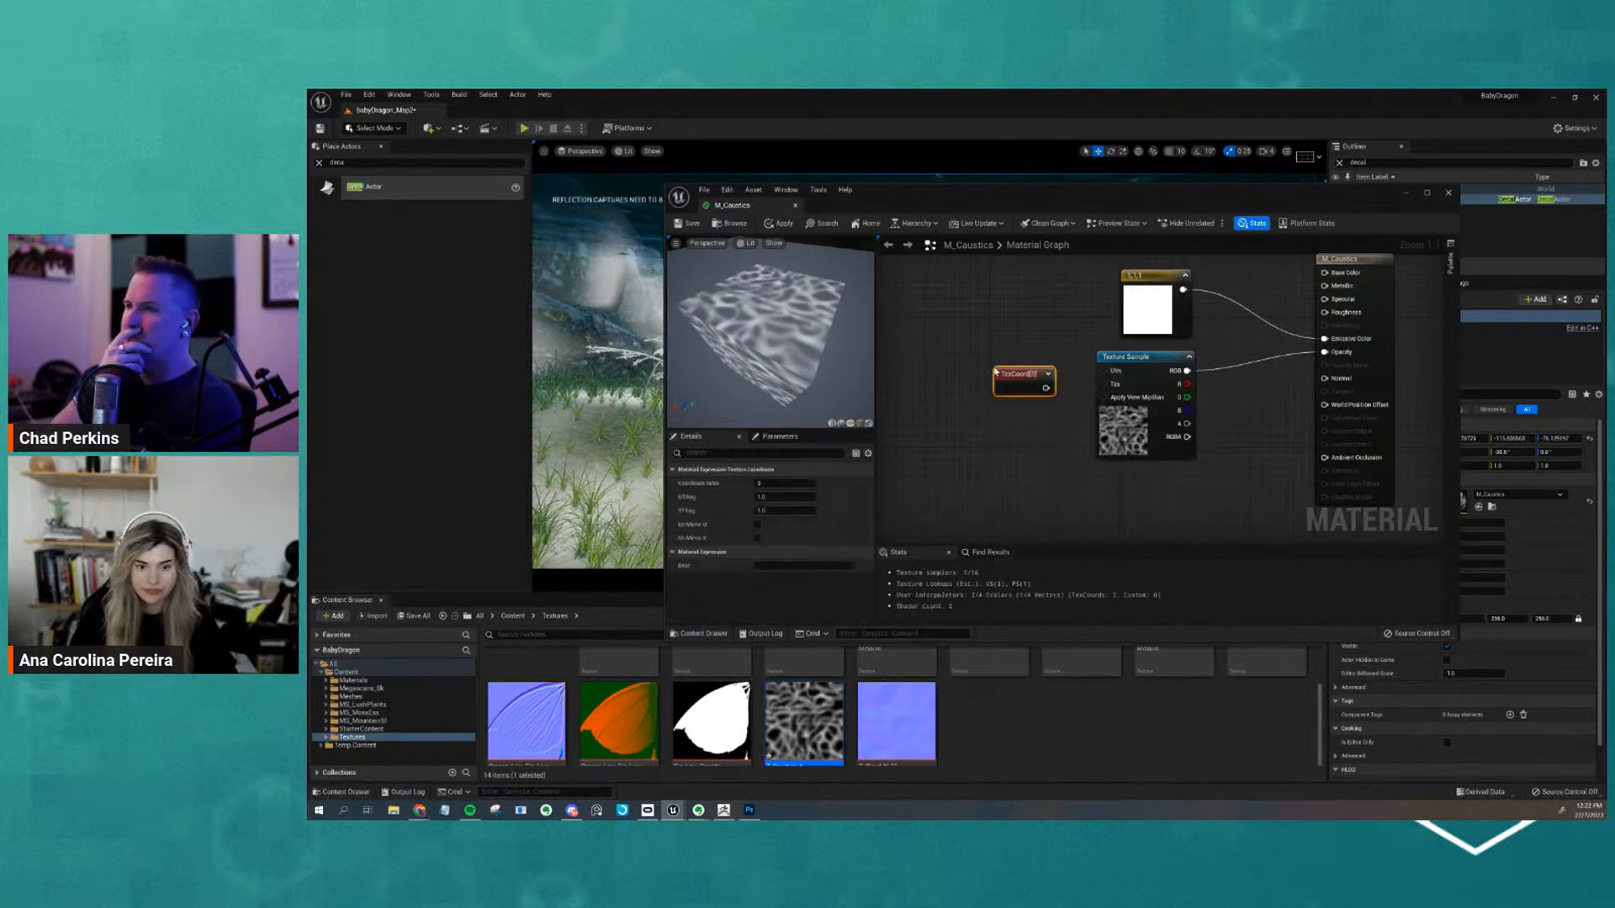
{"action": "left_click_drag", "start_coordinate": [995, 371], "coordinate": [1102, 371]}
{"action": "left_click_drag", "start_coordinate": [1165, 431], "coordinate": [1155, 431]}
{"action": "left_click", "coordinate": [1207, 447]}
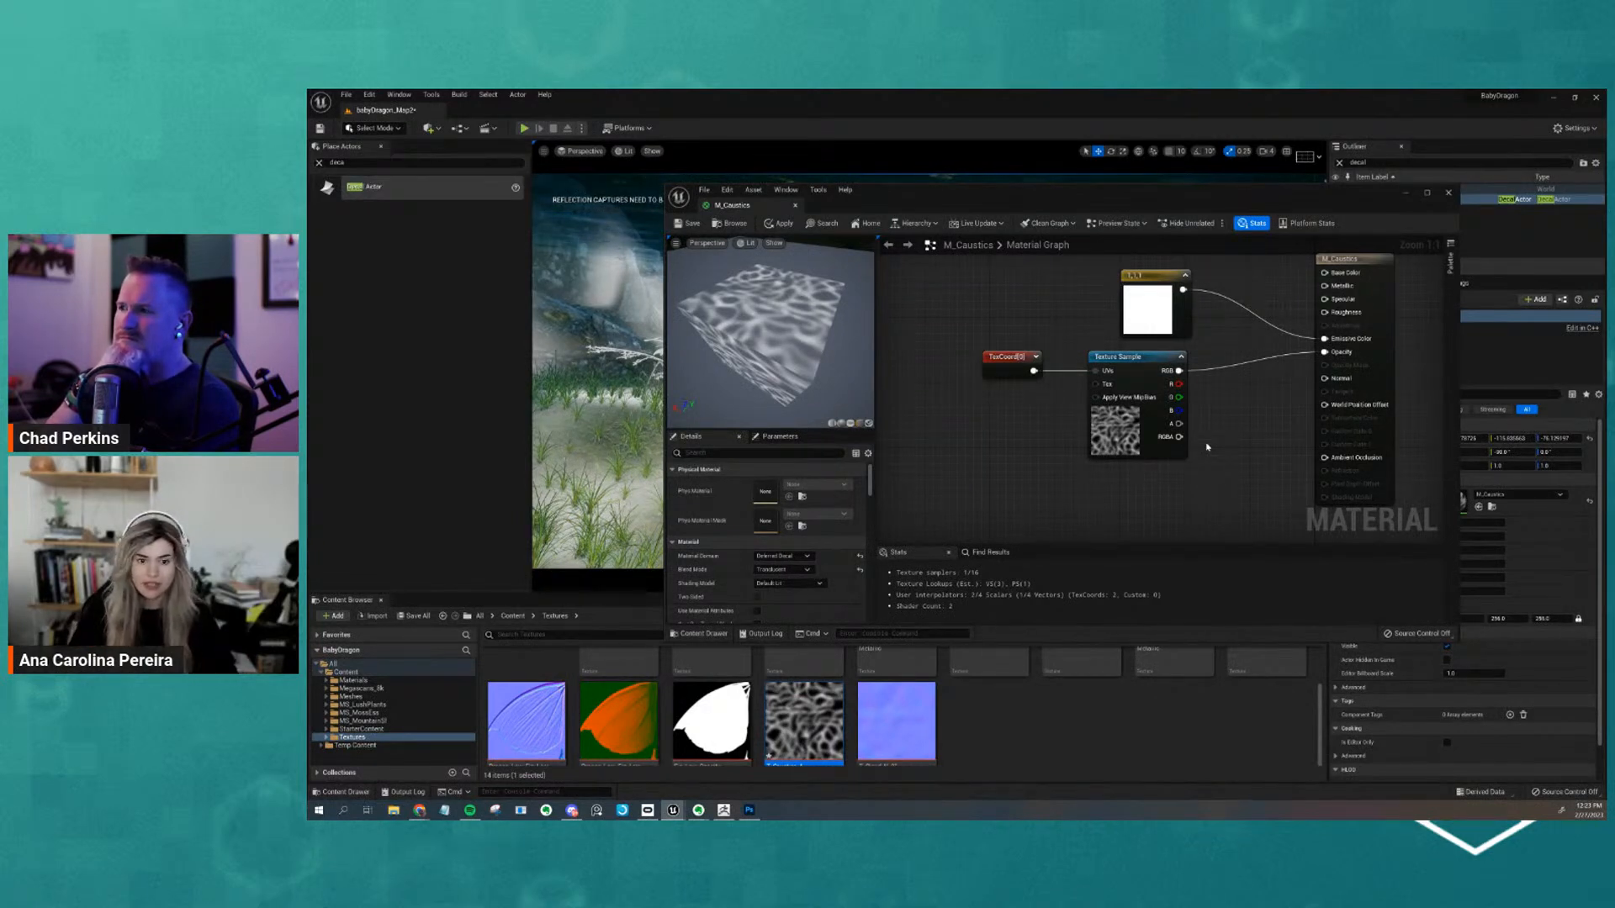
{"action": "left_click", "coordinate": [1003, 363]}
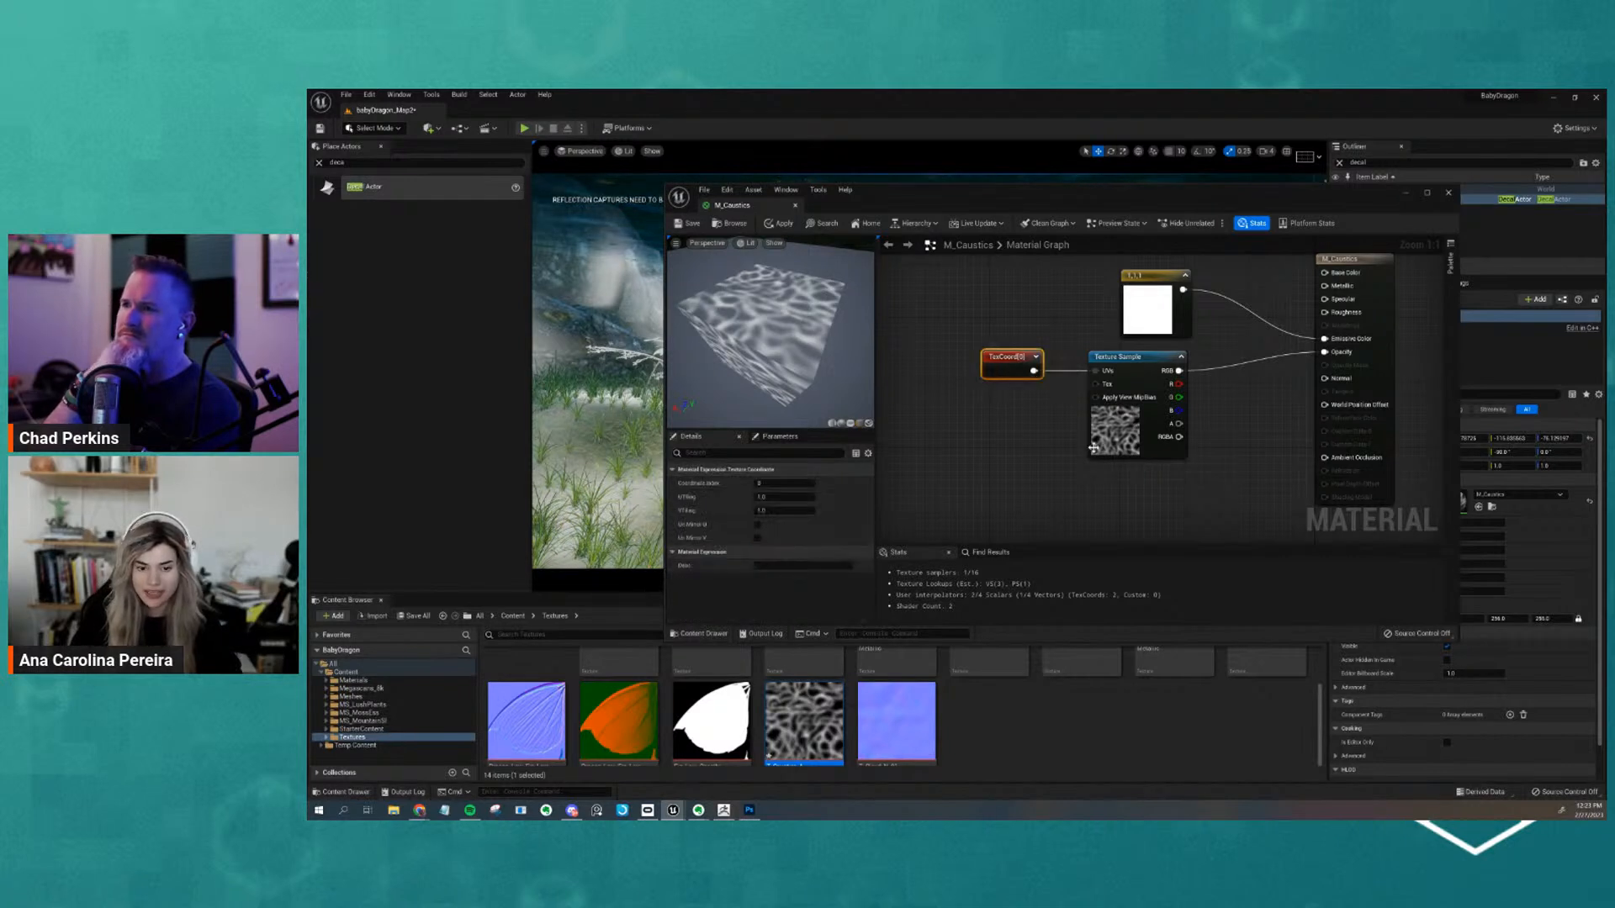
Set both the UTiling and VTiling of the TextureCoordinate node to 10
{"action": "left_click", "coordinate": [771, 497]}
{"action": "type", "text": "10"}
{"action": "key", "text": "Return"}
{"action": "left_click", "coordinate": [784, 514]}
{"action": "type", "text": "1"}
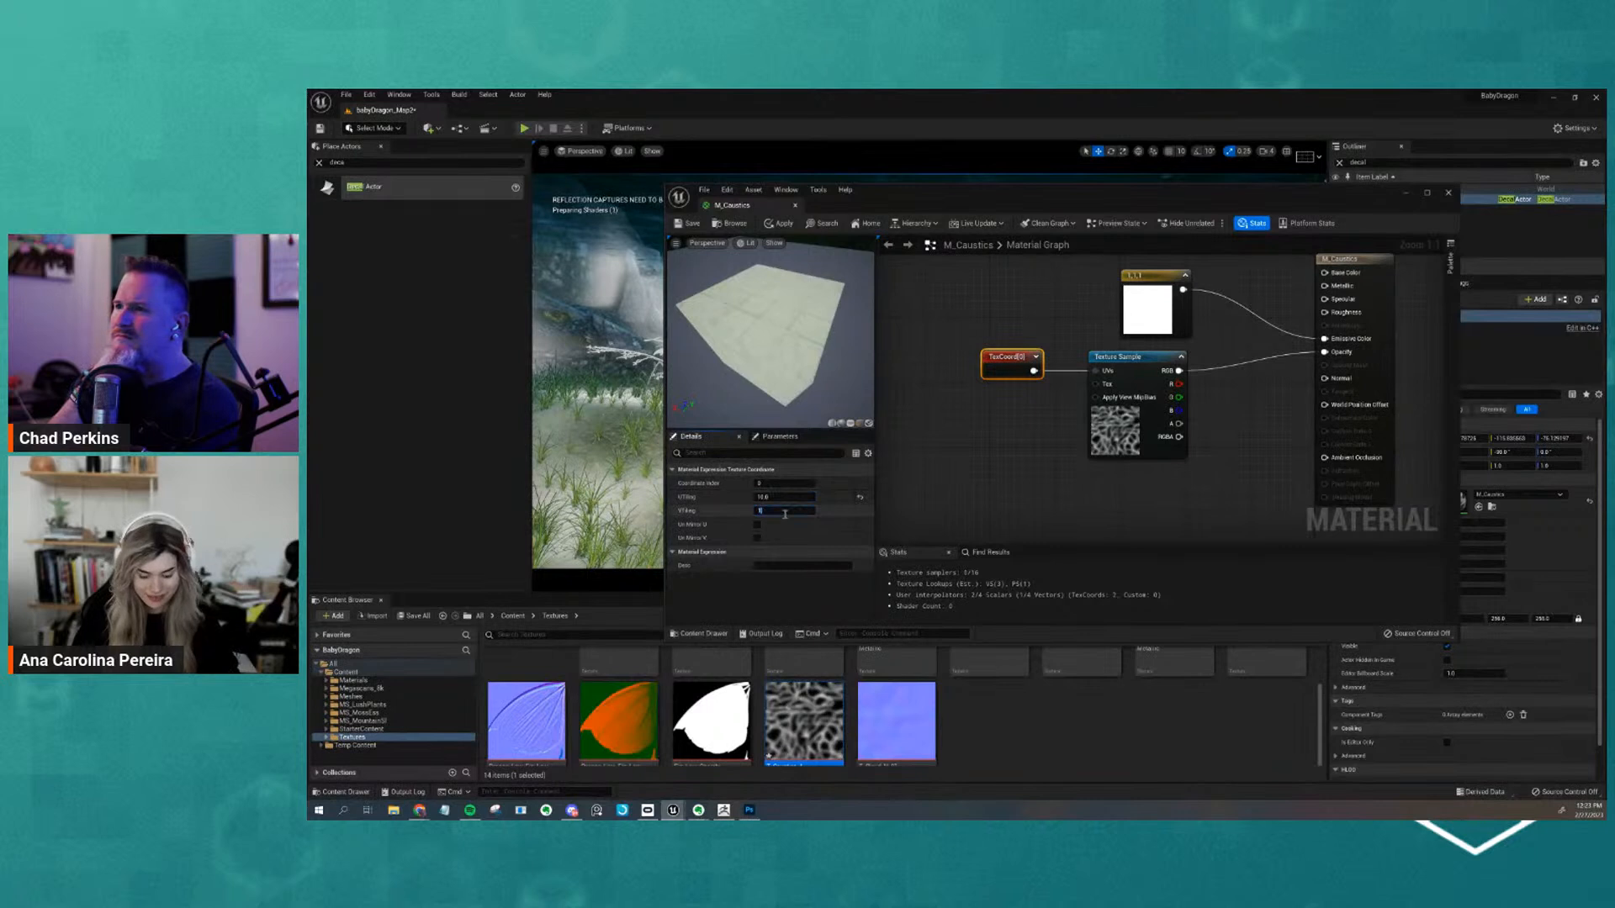
{"action": "type", "text": "0"}
{"action": "key", "text": "Return"}
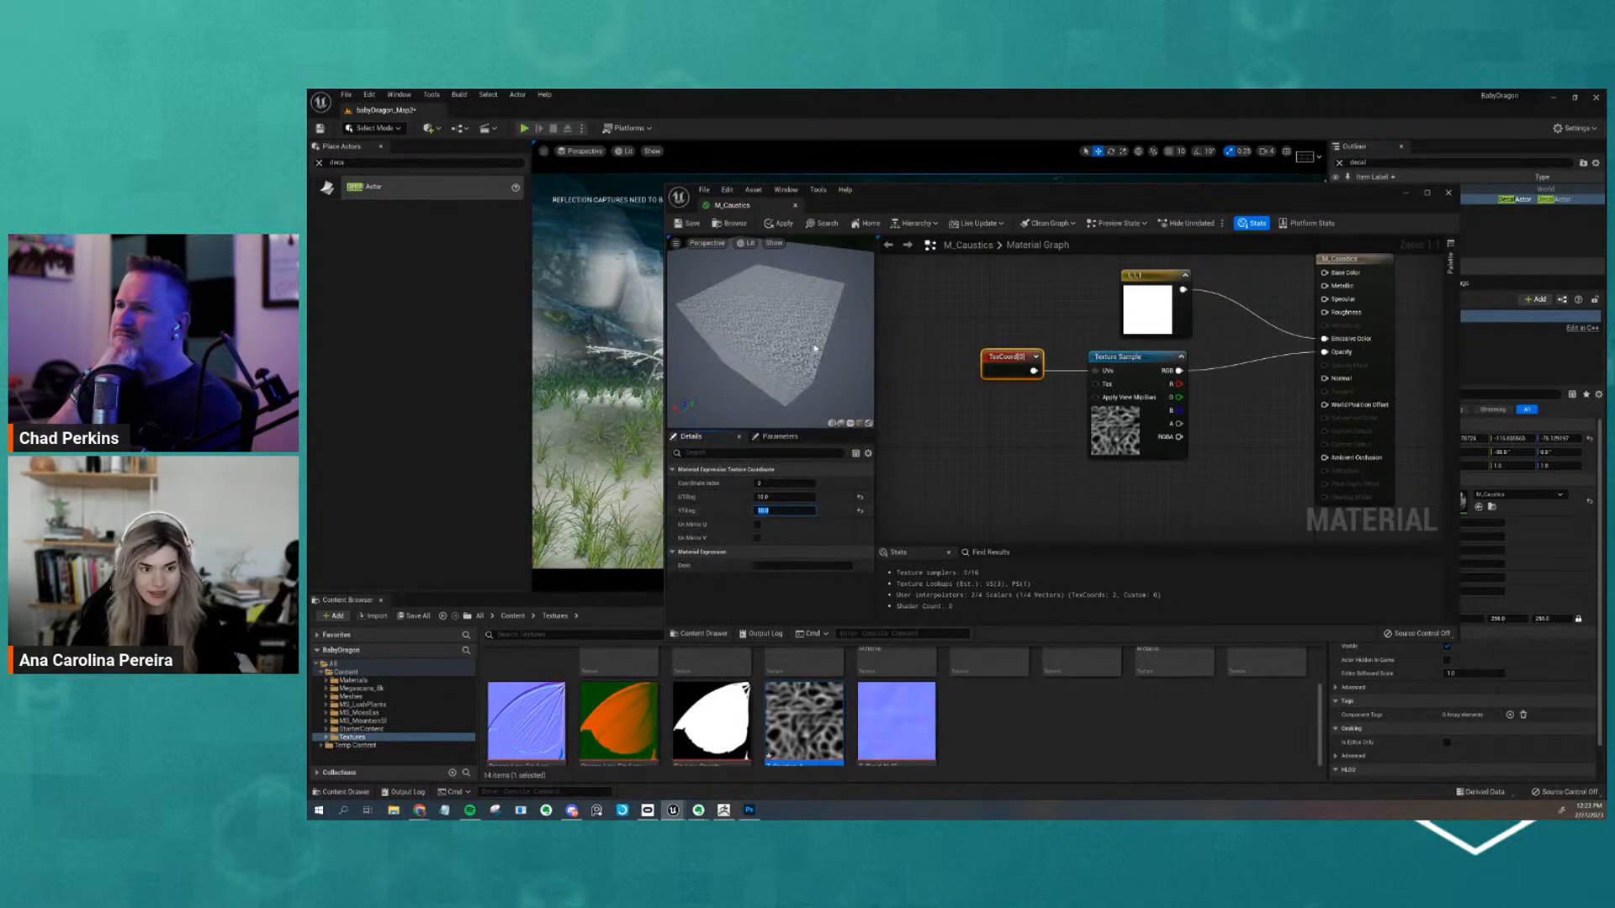
Apply the tiled material and move the editor window out of the way to check the caustics on the seabed and dragons
{"action": "scroll", "coordinate": [814, 347], "scroll_direction": "up", "scroll_amount": 5}
{"action": "scroll", "coordinate": [813, 354], "scroll_direction": "up", "scroll_amount": 2}
{"action": "left_click_drag", "start_coordinate": [805, 207], "coordinate": [790, 362]}
{"action": "left_click_drag", "start_coordinate": [1005, 351], "coordinate": [986, 447]}
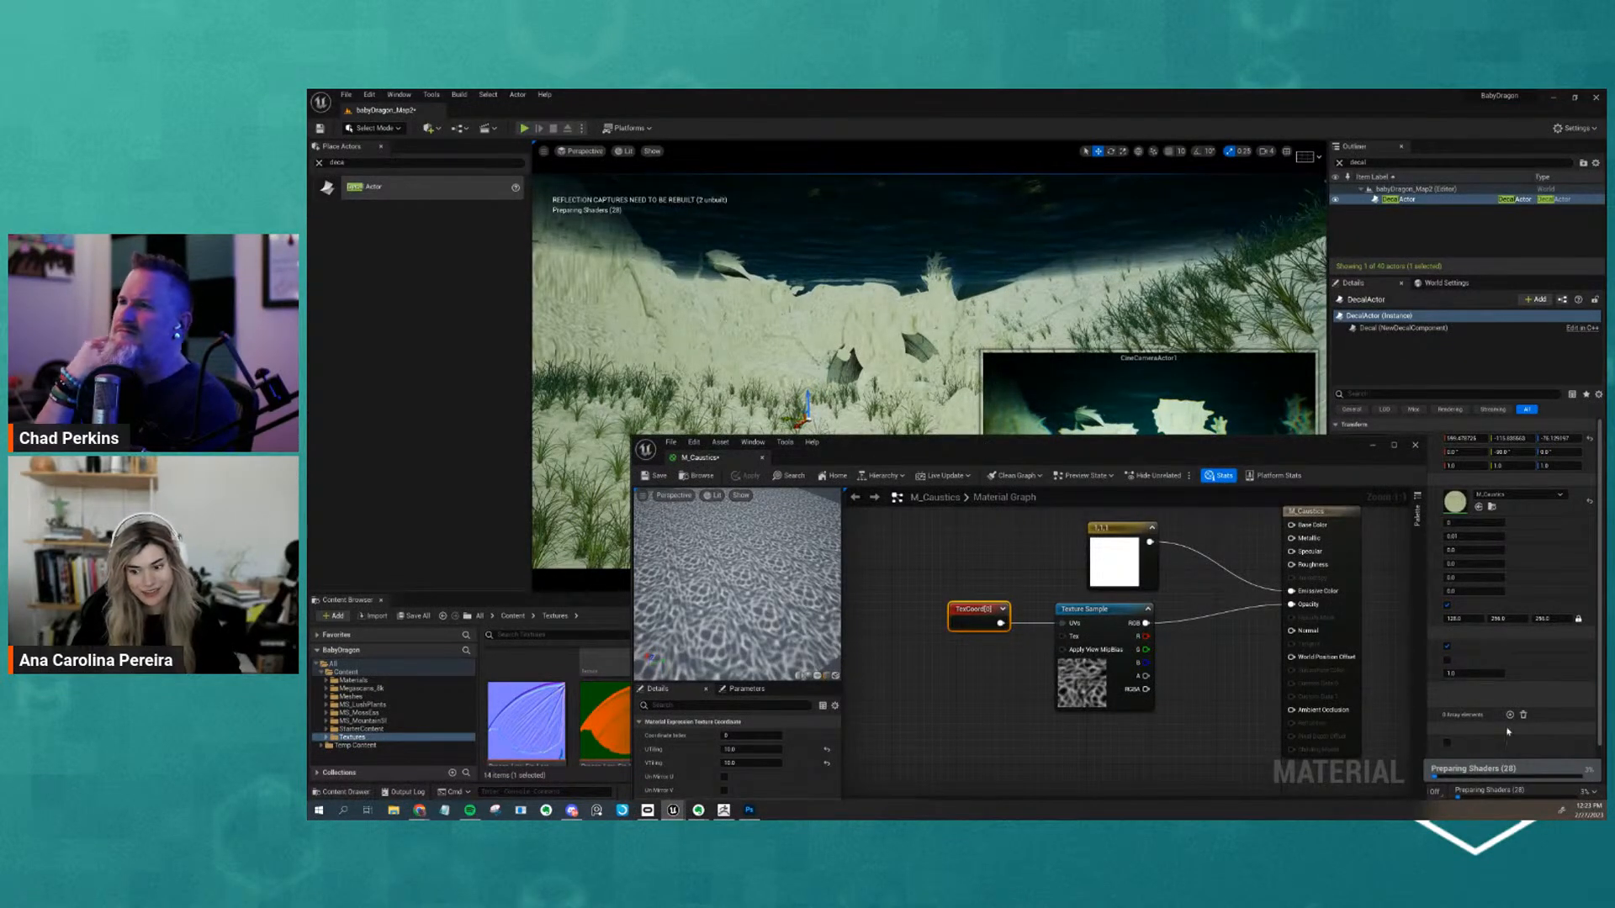
{"action": "left_click_drag", "start_coordinate": [922, 448], "coordinate": [865, 474]}
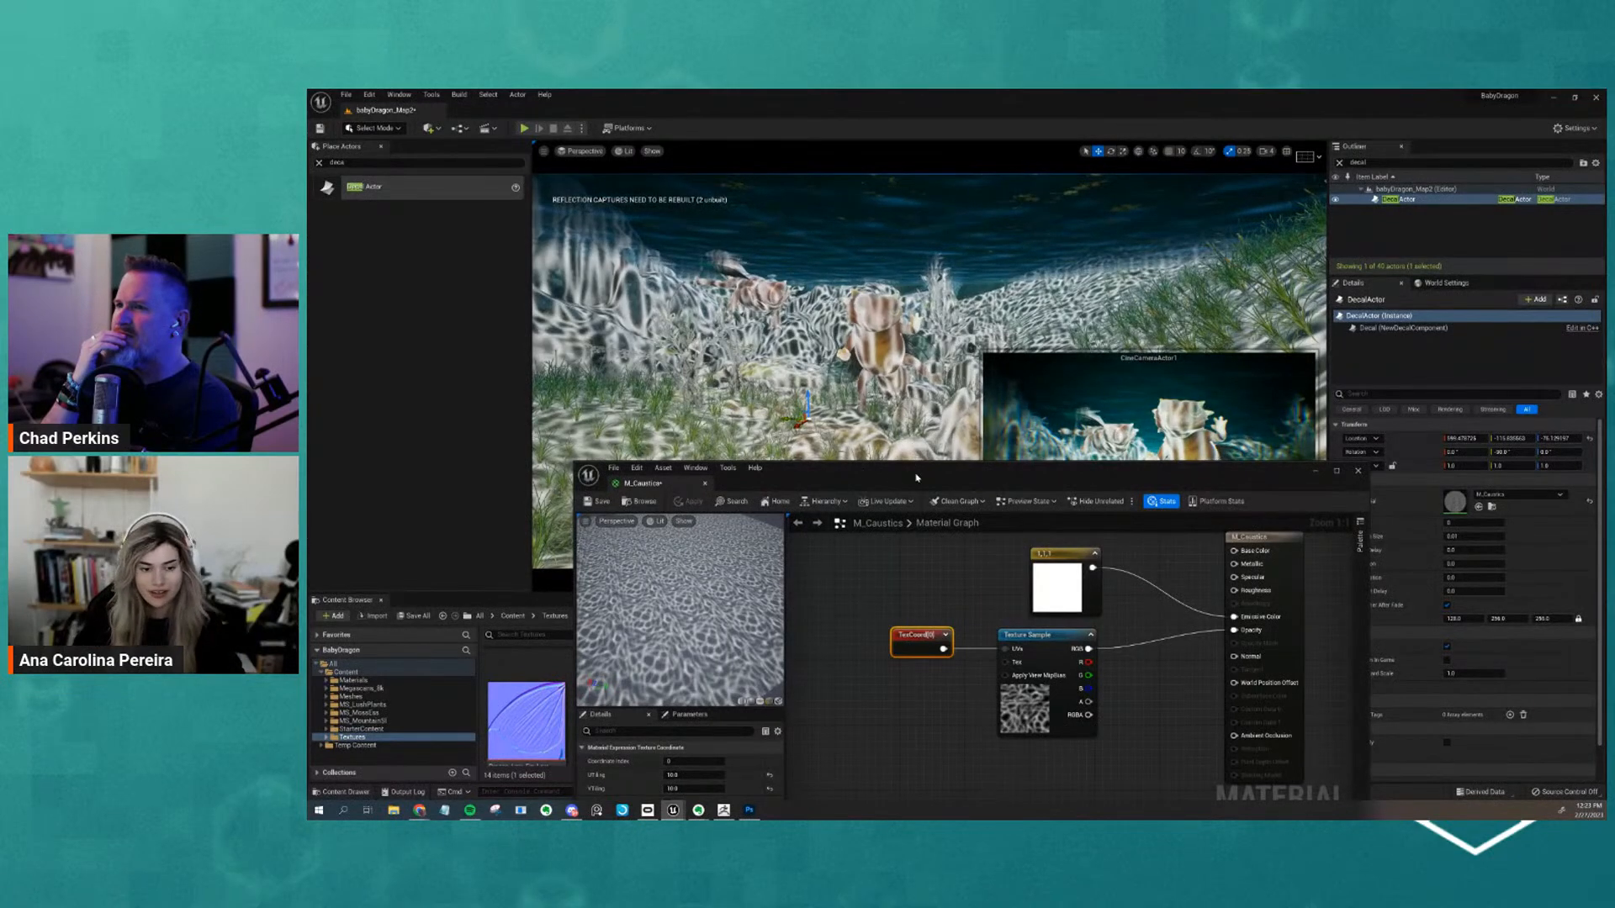
{"action": "left_click_drag", "start_coordinate": [916, 477], "coordinate": [896, 267]}
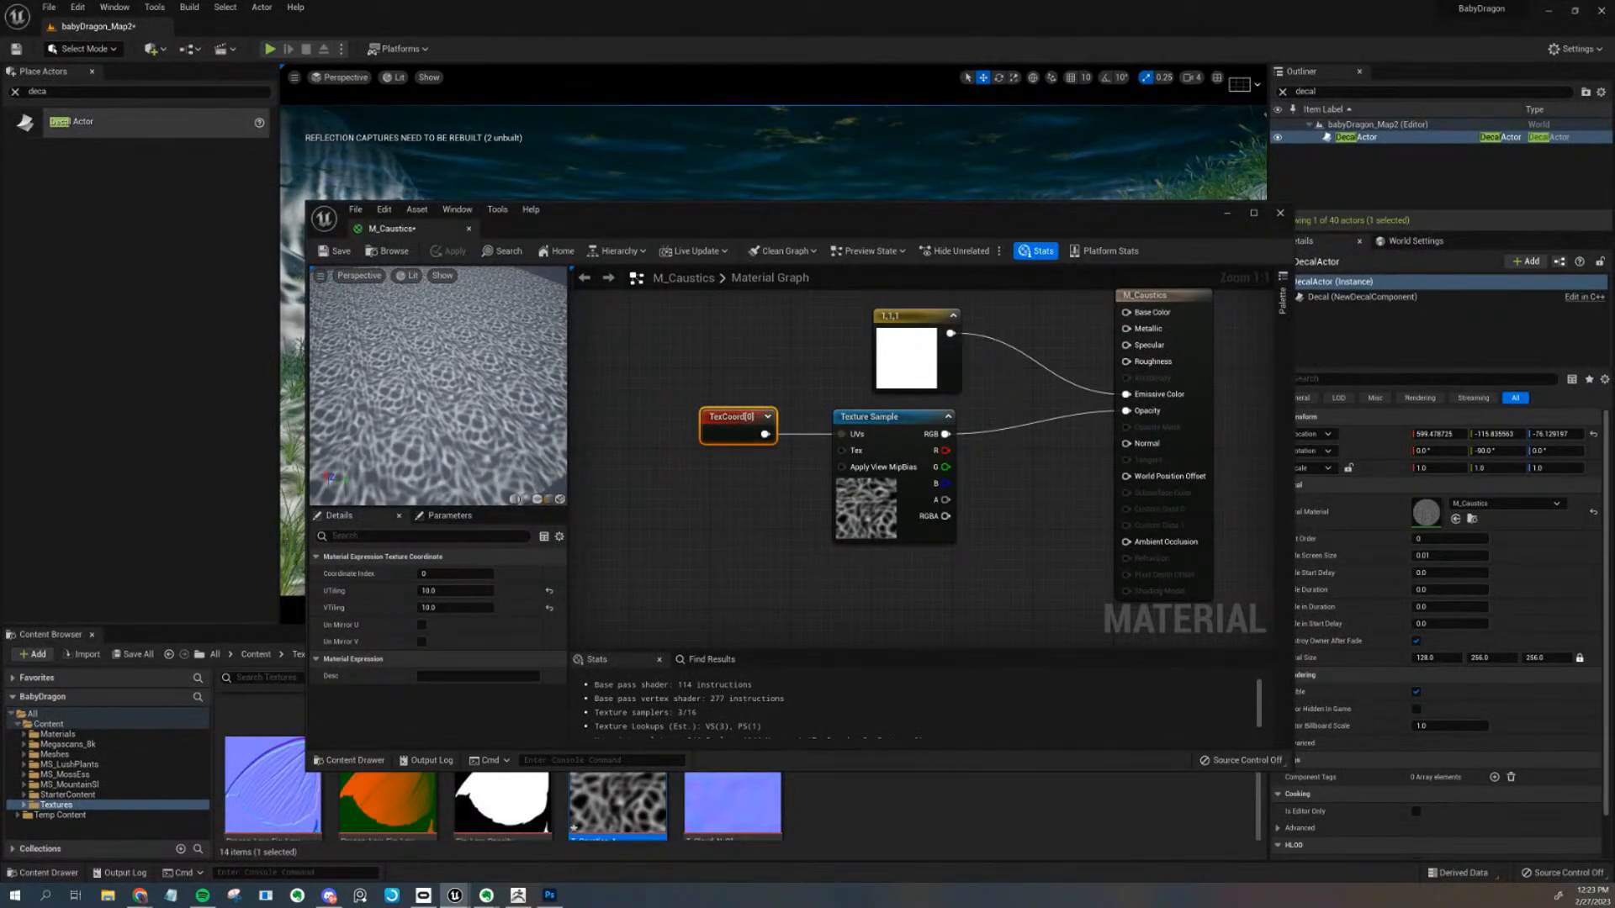
Uncover the scene to inspect the tiled caustics, switch to Photoshop to look at the painted texture, and return to Unreal Engine
{"action": "left_click_drag", "start_coordinate": [1044, 472], "coordinate": [763, 431]}
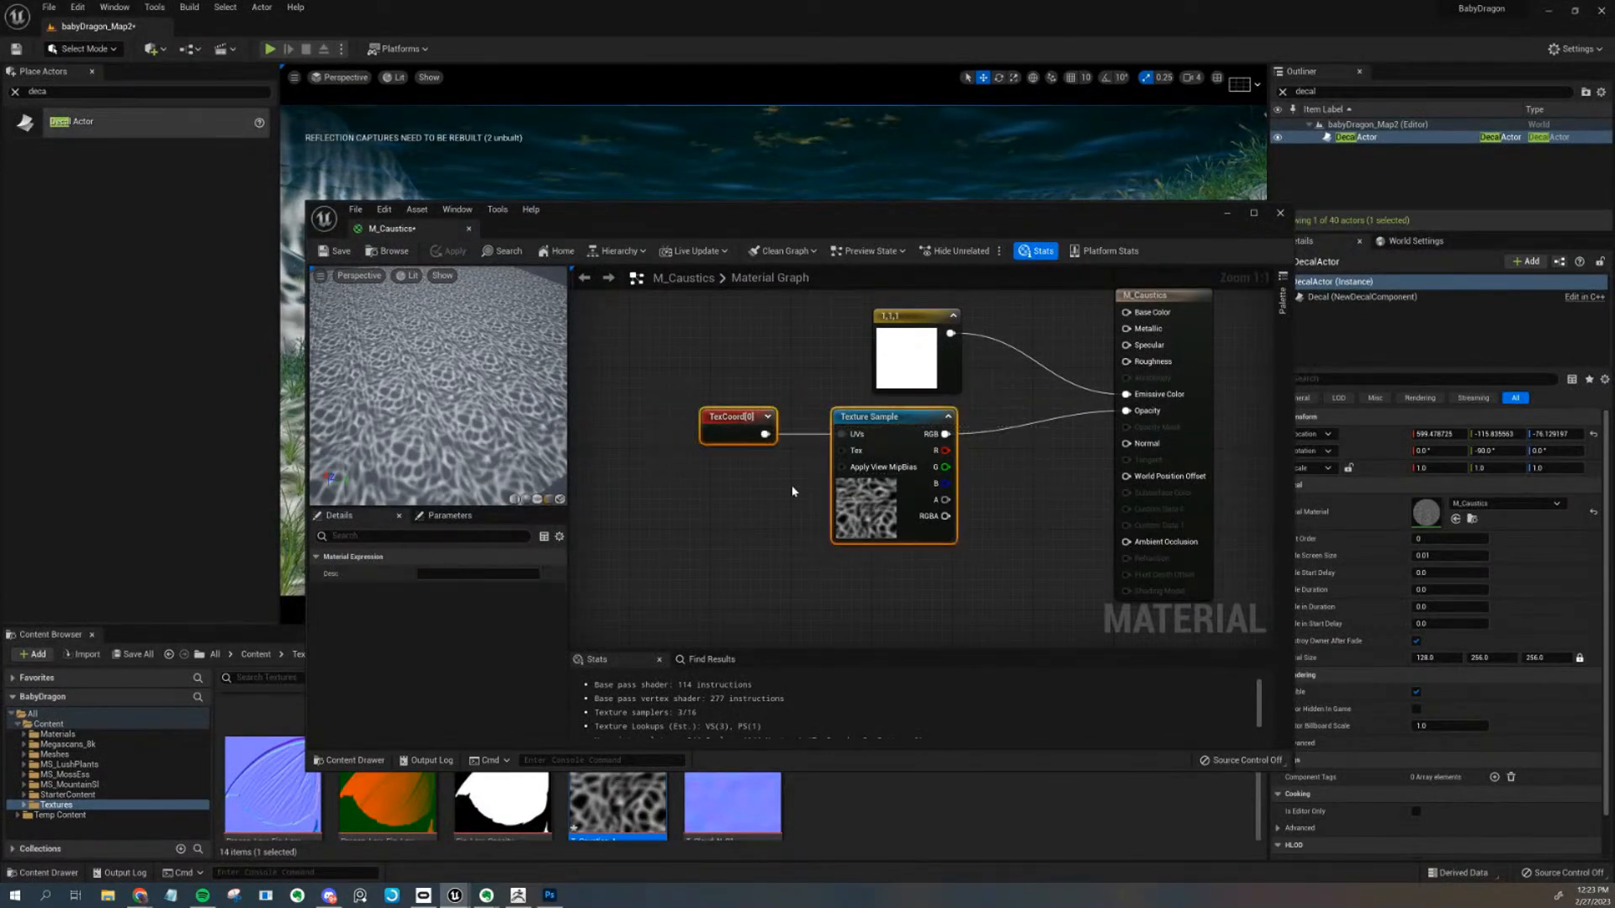
{"action": "left_click_drag", "start_coordinate": [758, 229], "coordinate": [712, 460]}
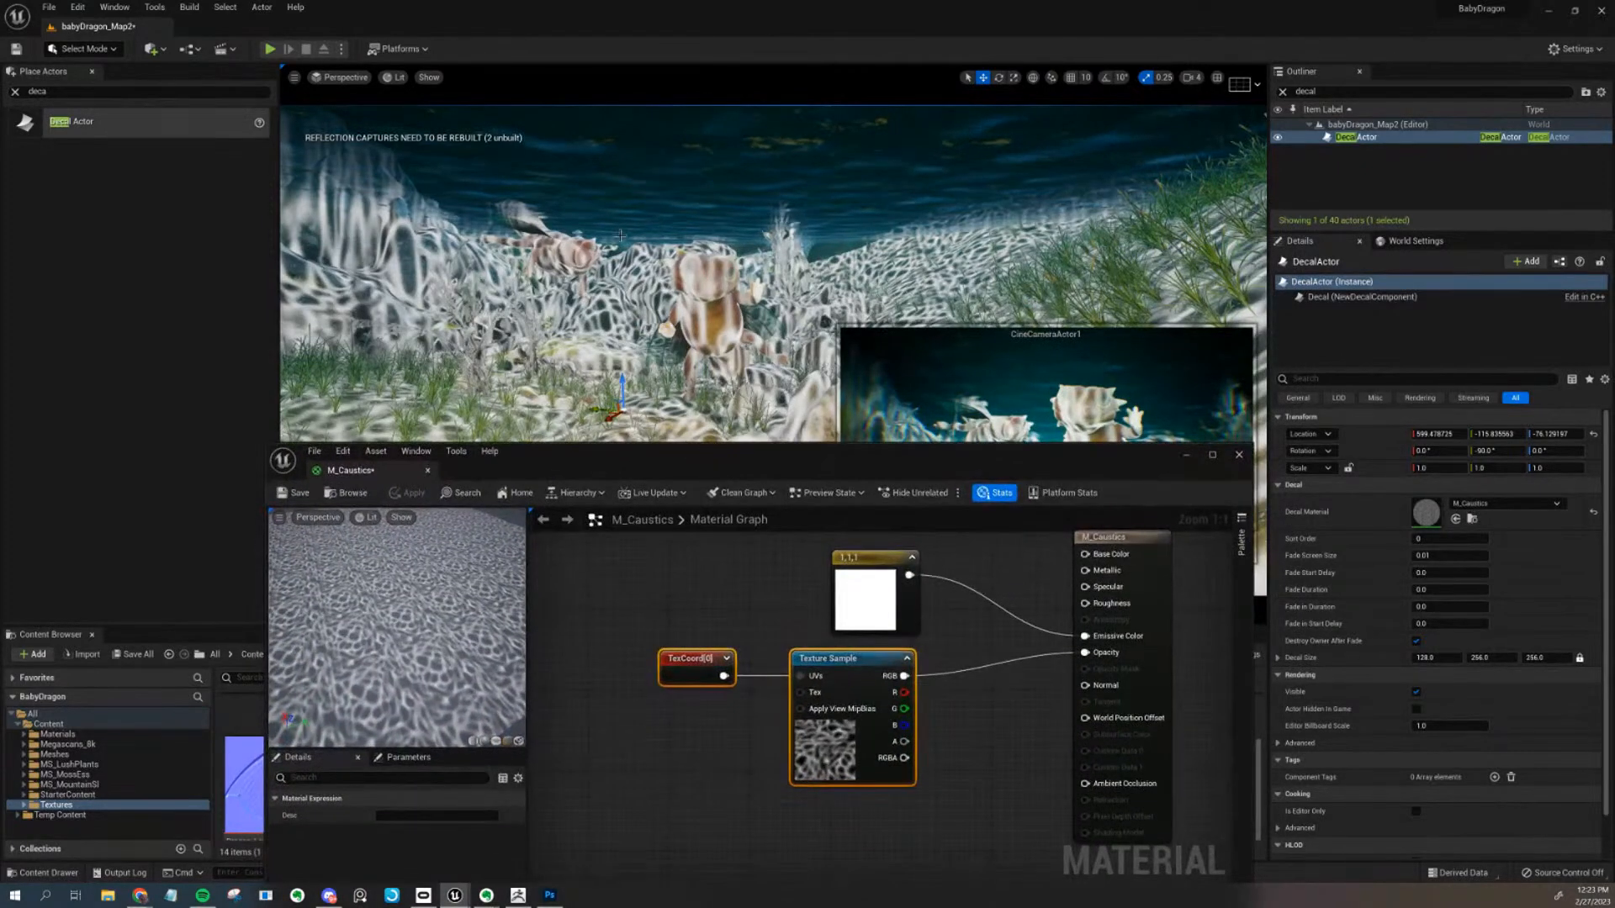
{"action": "right_click_drag", "start_coordinate": [679, 225], "coordinate": [650, 252]}
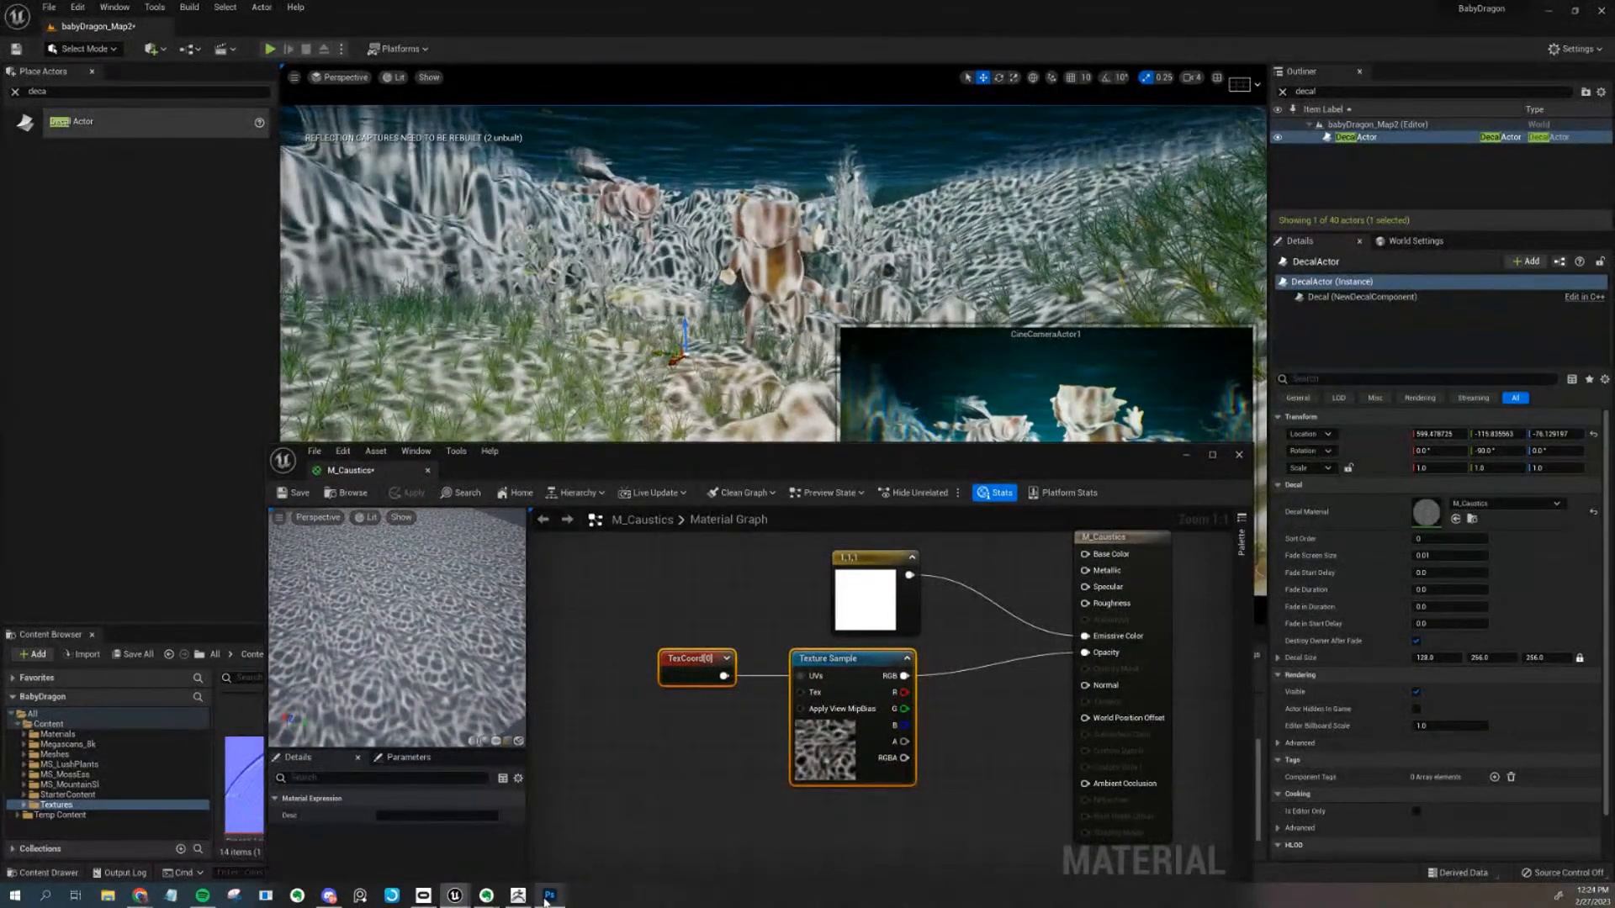
{"action": "left_click", "coordinate": [546, 897]}
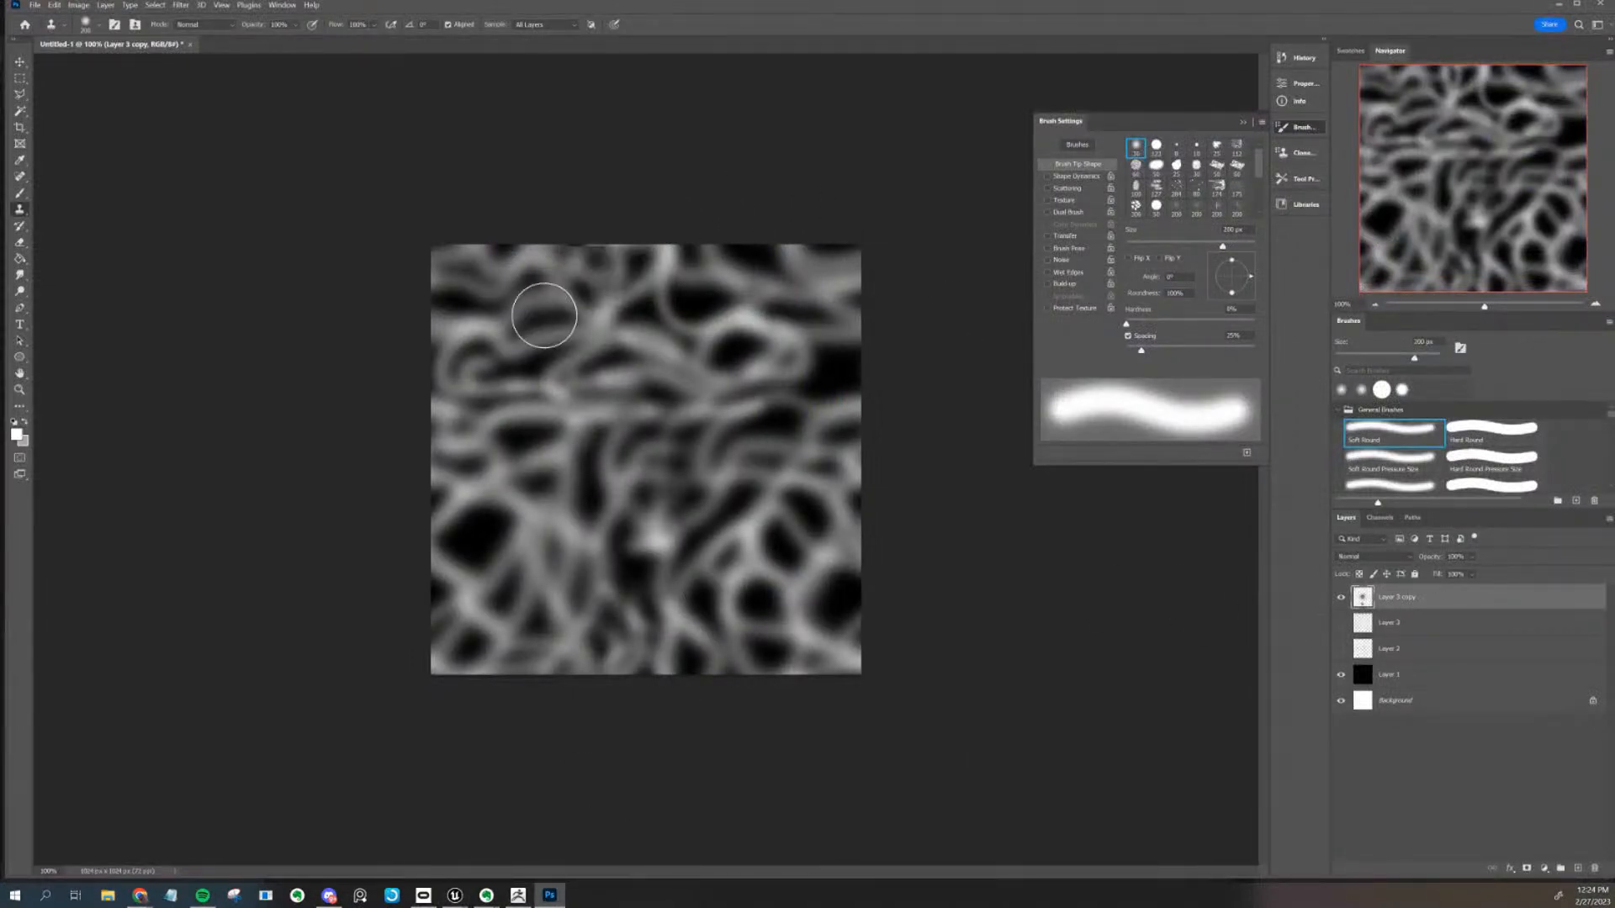
{"action": "left_click", "coordinate": [1555, 6]}
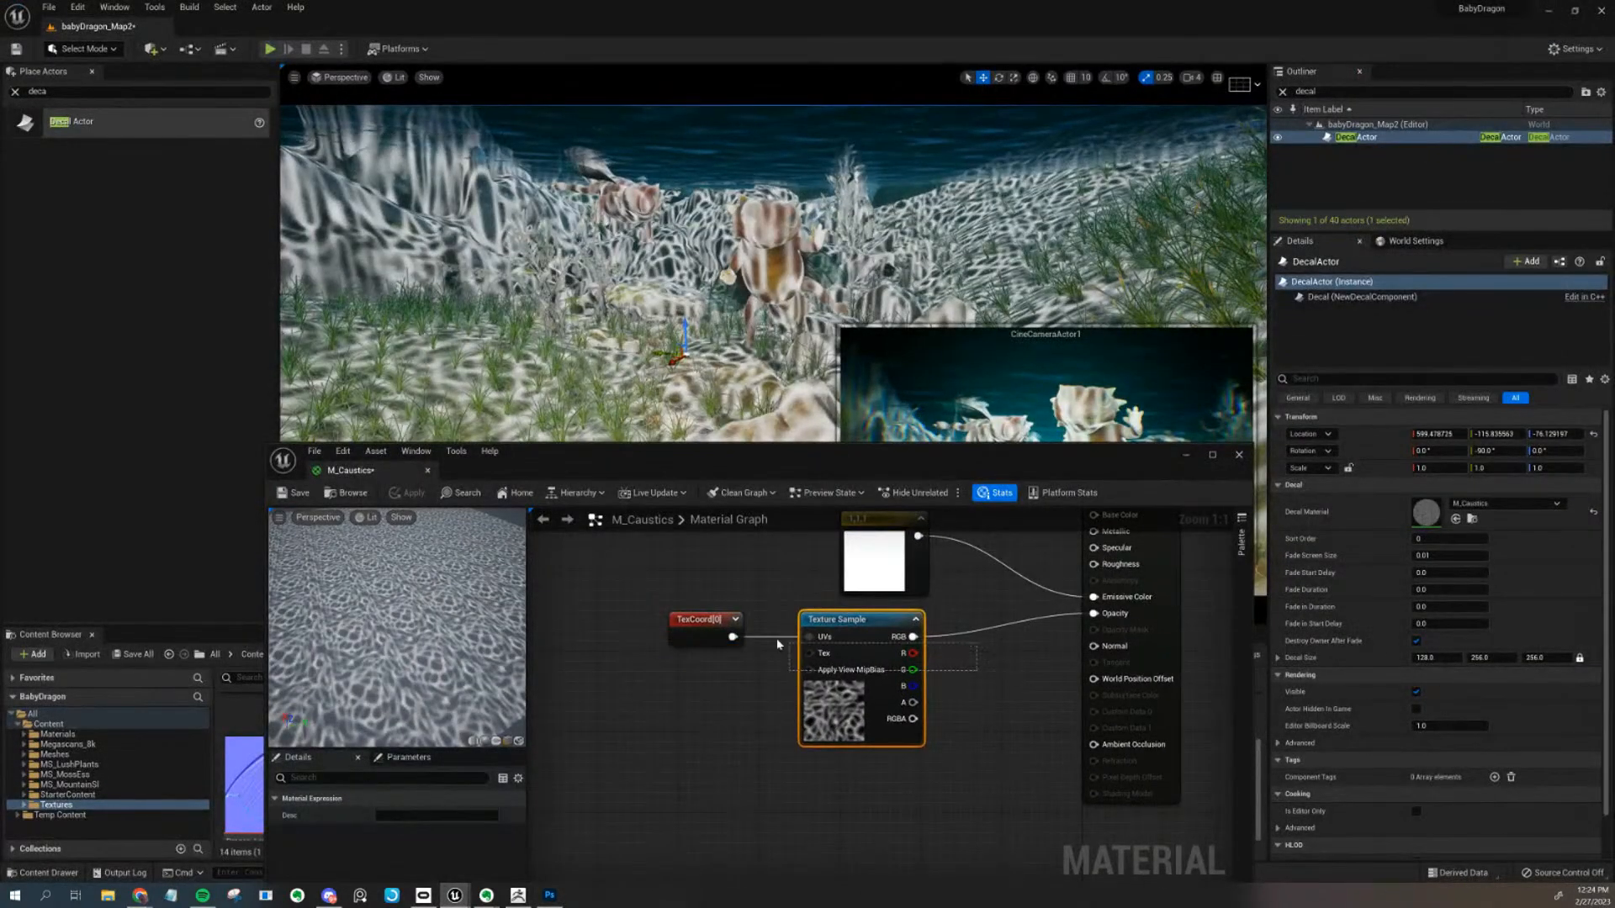
Shift the TextureCoordinate, Texture Sample and white constant nodes away from the material output to make room for more nodes
{"action": "left_click_drag", "start_coordinate": [855, 631], "coordinate": [744, 630]}
{"action": "left_click", "coordinate": [857, 651]}
{"action": "right_click_drag", "start_coordinate": [841, 651], "coordinate": [876, 645]}
{"action": "left_click_drag", "start_coordinate": [914, 574], "coordinate": [792, 574]}
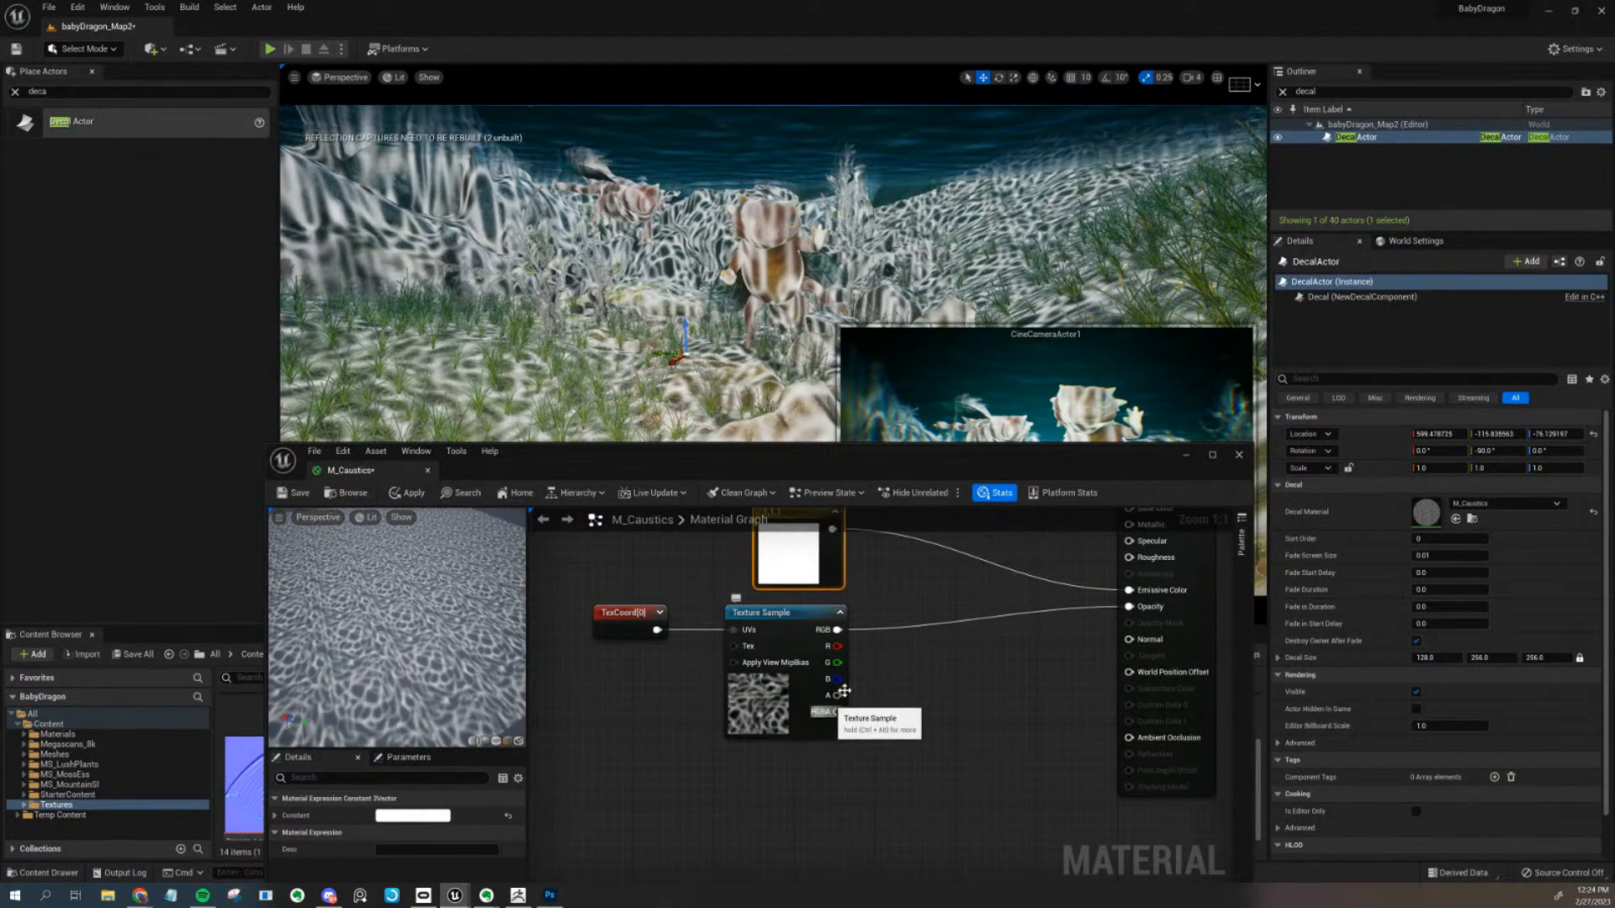
Insert a Multiply node between the Texture Sample's RGB output and the material's Opacity input, aligned with the Texture Sample
{"action": "left_click_drag", "start_coordinate": [838, 630], "coordinate": [911, 661]}
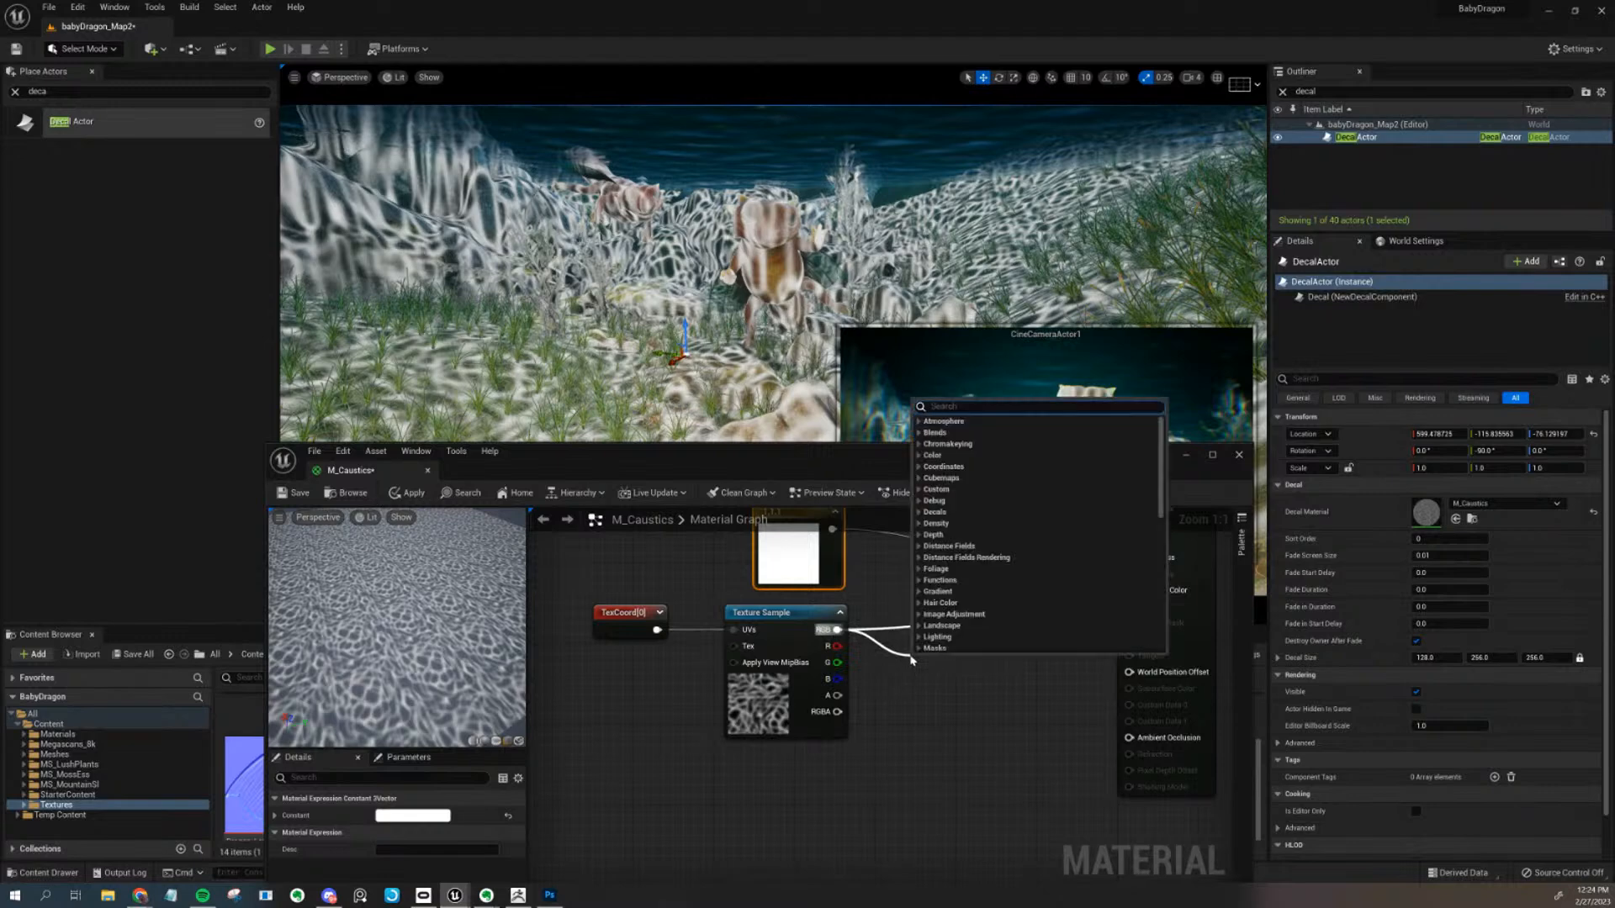
{"action": "type", "text": "multiply"}
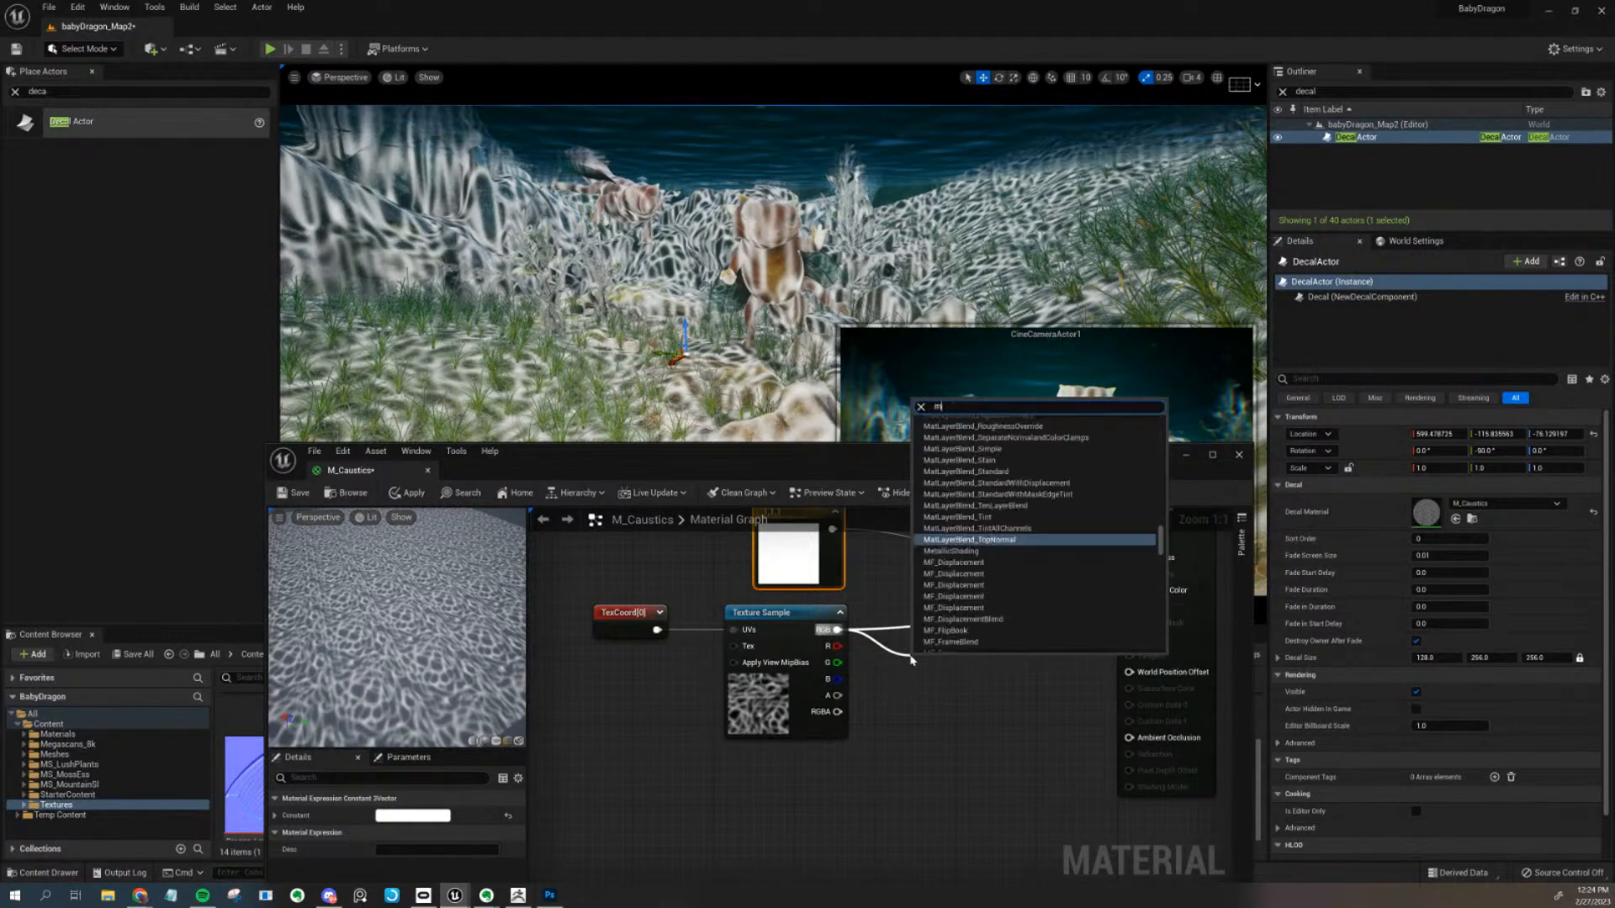
{"action": "key", "text": "Return"}
{"action": "left_click_drag", "start_coordinate": [973, 681], "coordinate": [1129, 607]}
{"action": "left_click_drag", "start_coordinate": [964, 694], "coordinate": [999, 644]}
Add a Constant3Vector below the Texture Sample, connect it to the Multiply's B input, and remove the spare constant
{"action": "key", "text": "3"}
{"action": "left_click", "coordinate": [921, 715]}
{"action": "left_click_drag", "start_coordinate": [950, 744], "coordinate": [955, 646]}
{"action": "left_click_drag", "start_coordinate": [910, 759], "coordinate": [798, 776]}
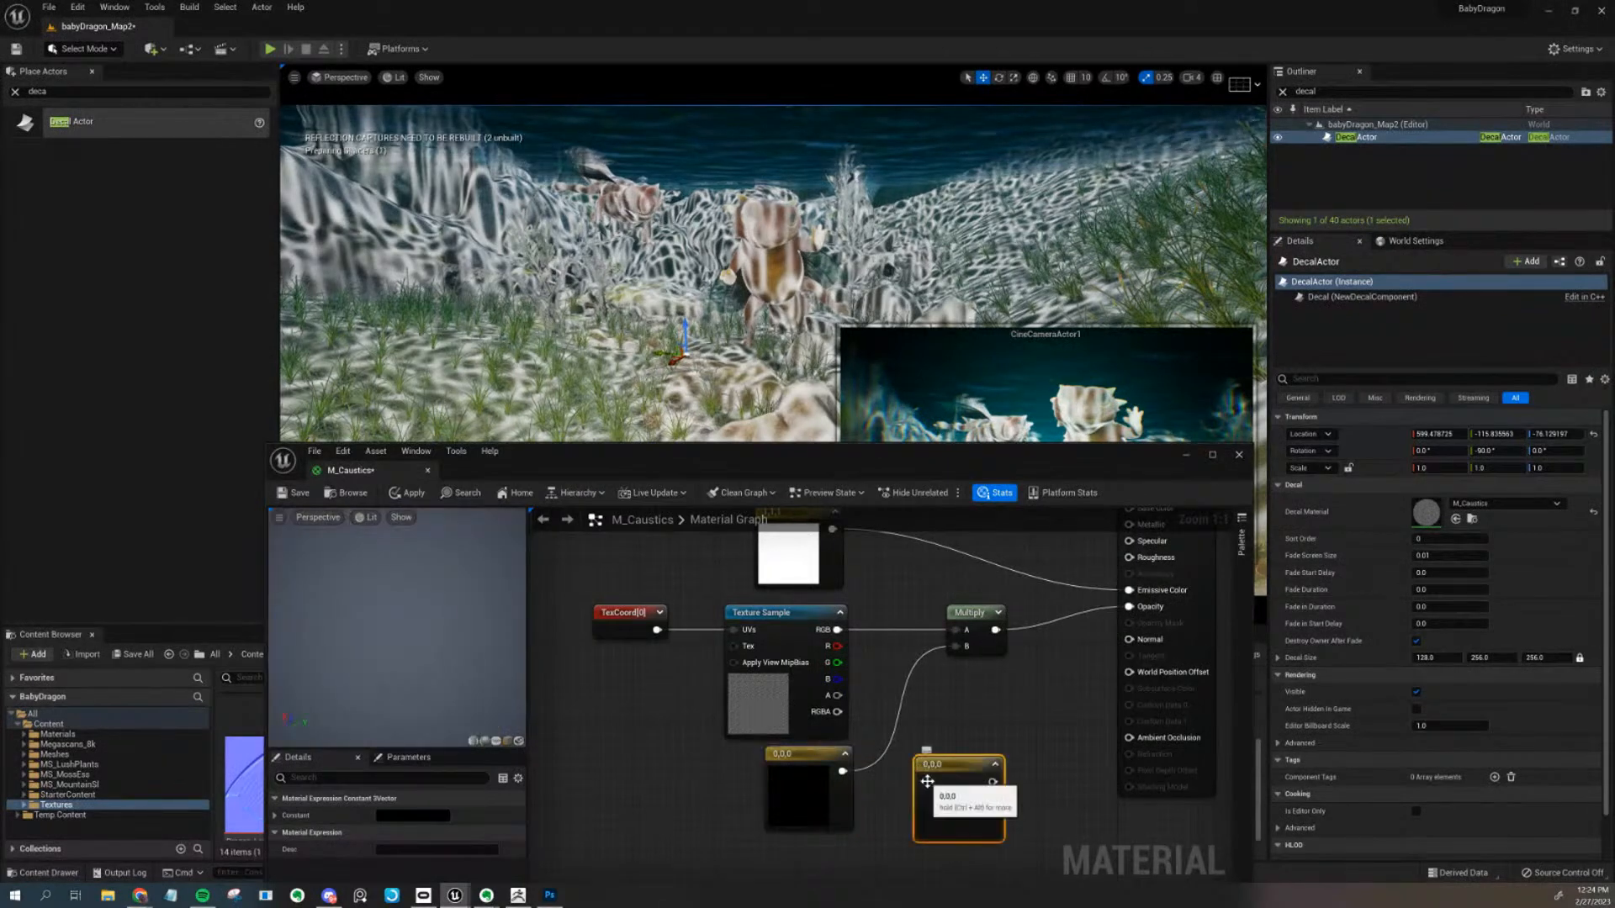
{"action": "left_click", "coordinate": [929, 786]}
Set the Multiply's constant to a grey of about 0.229, apply the material, and view the softened caustics in the scene
{"action": "double_click", "coordinate": [799, 794]}
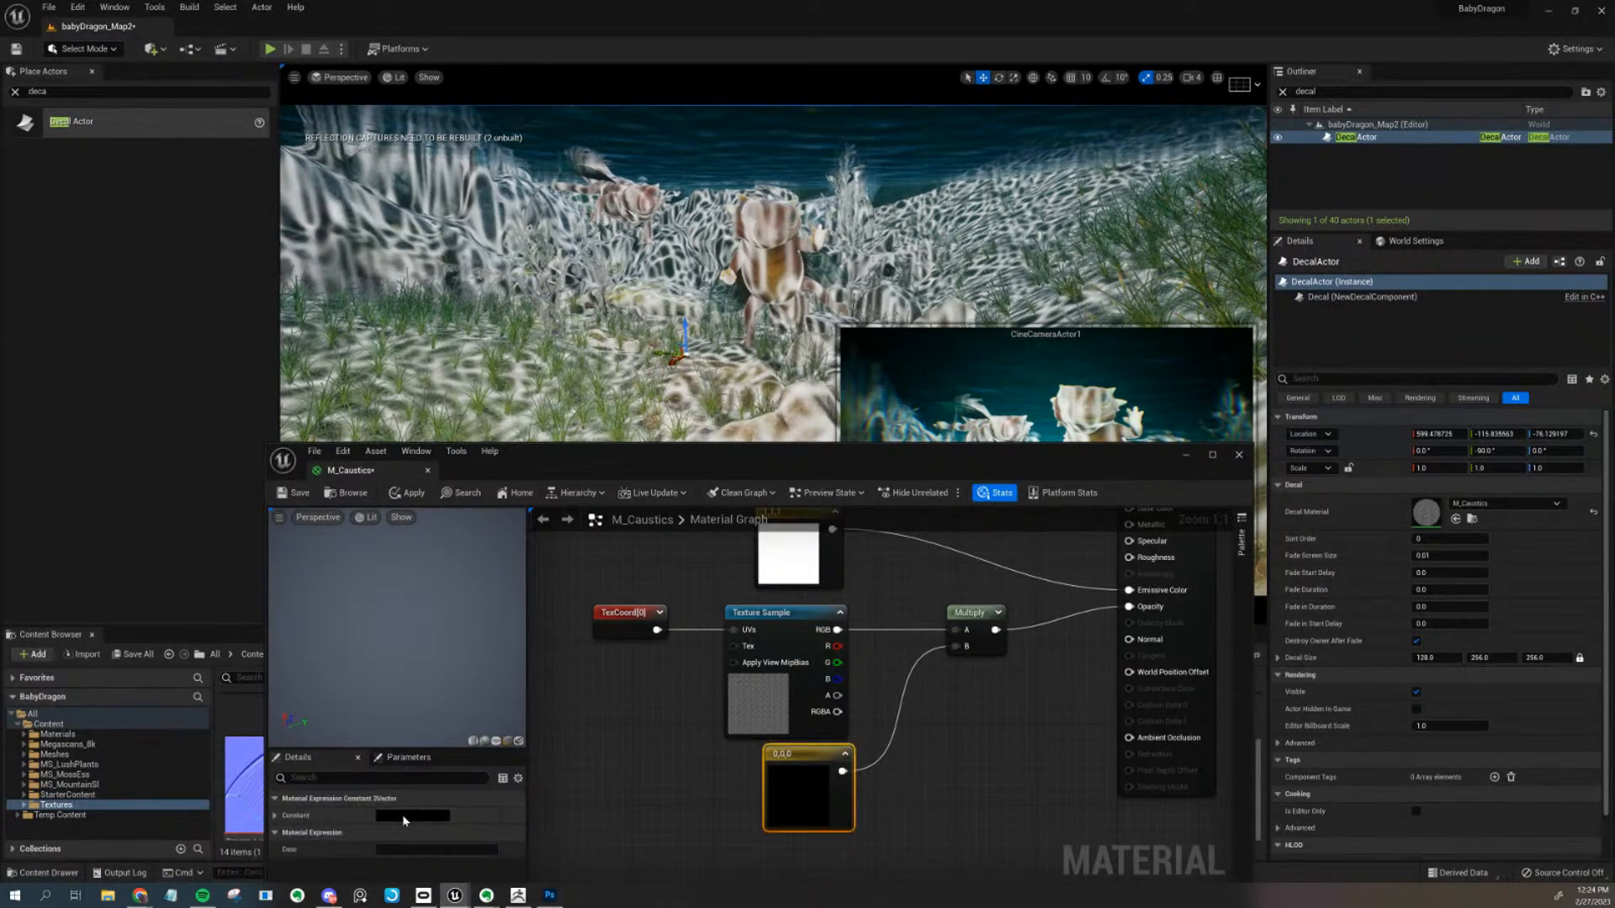
{"action": "left_click", "coordinate": [593, 657]}
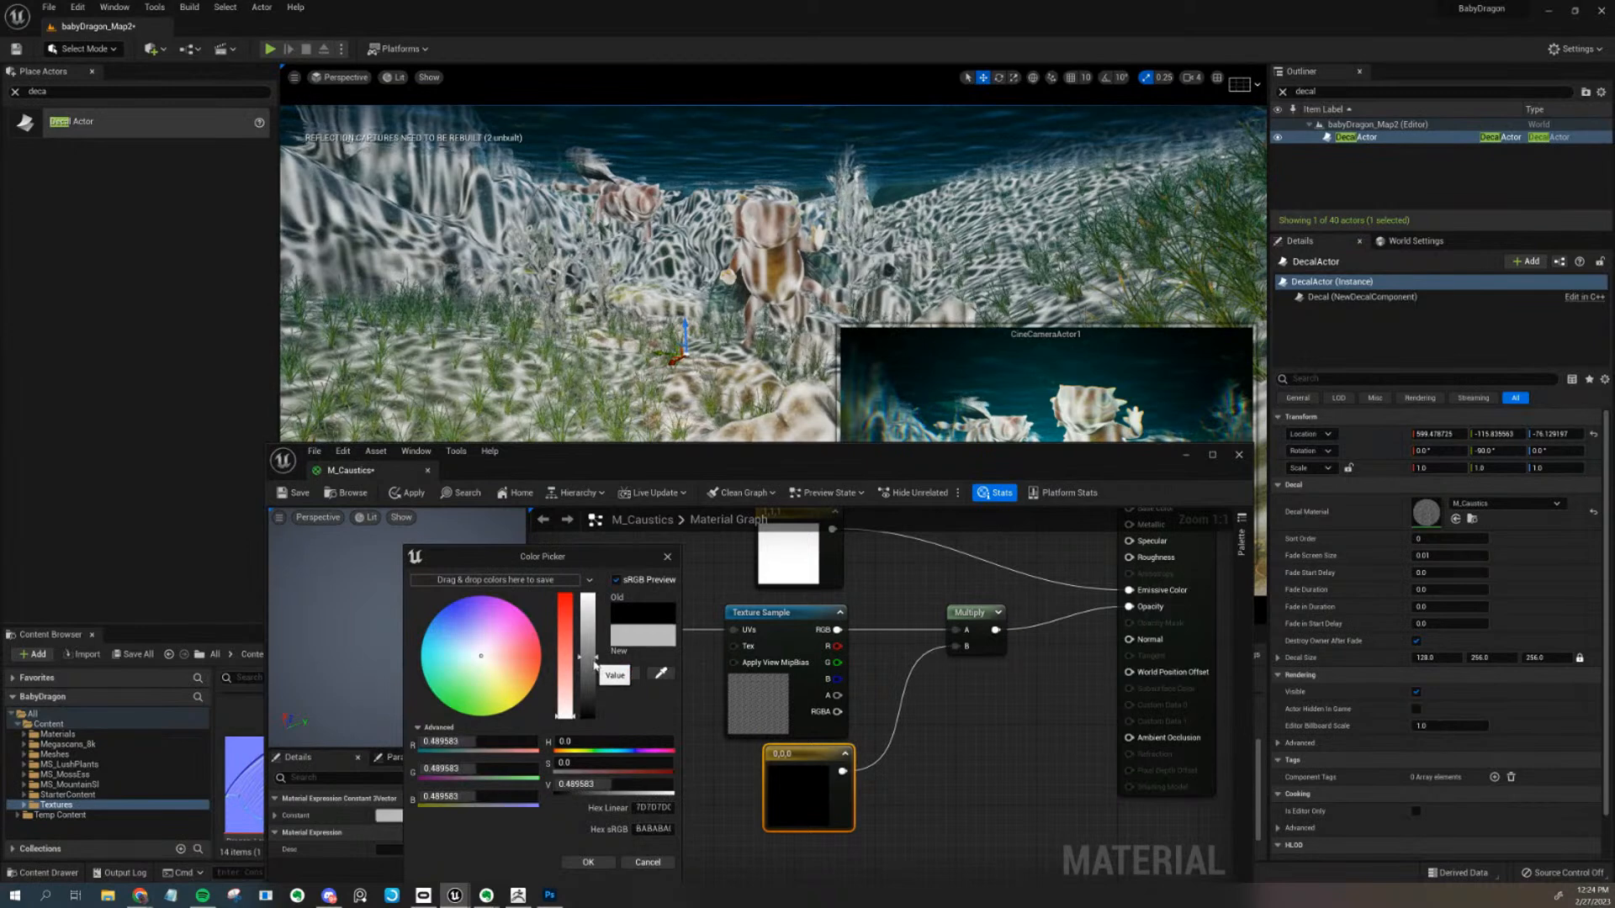
{"action": "left_click_drag", "start_coordinate": [588, 682], "coordinate": [589, 691]}
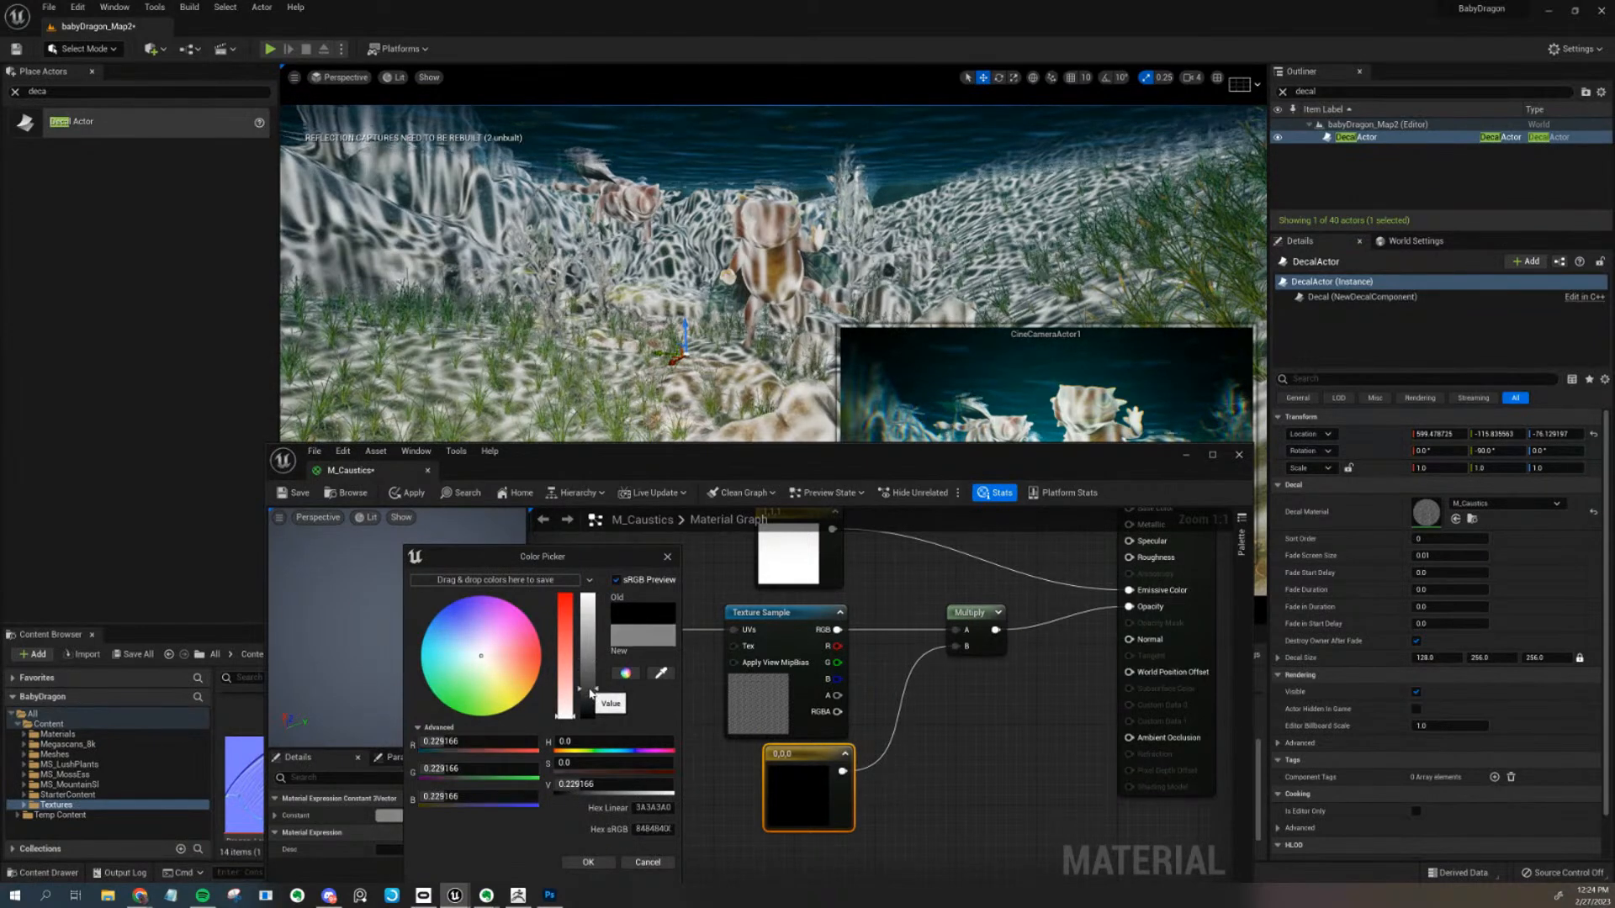
{"action": "left_click", "coordinate": [588, 862]}
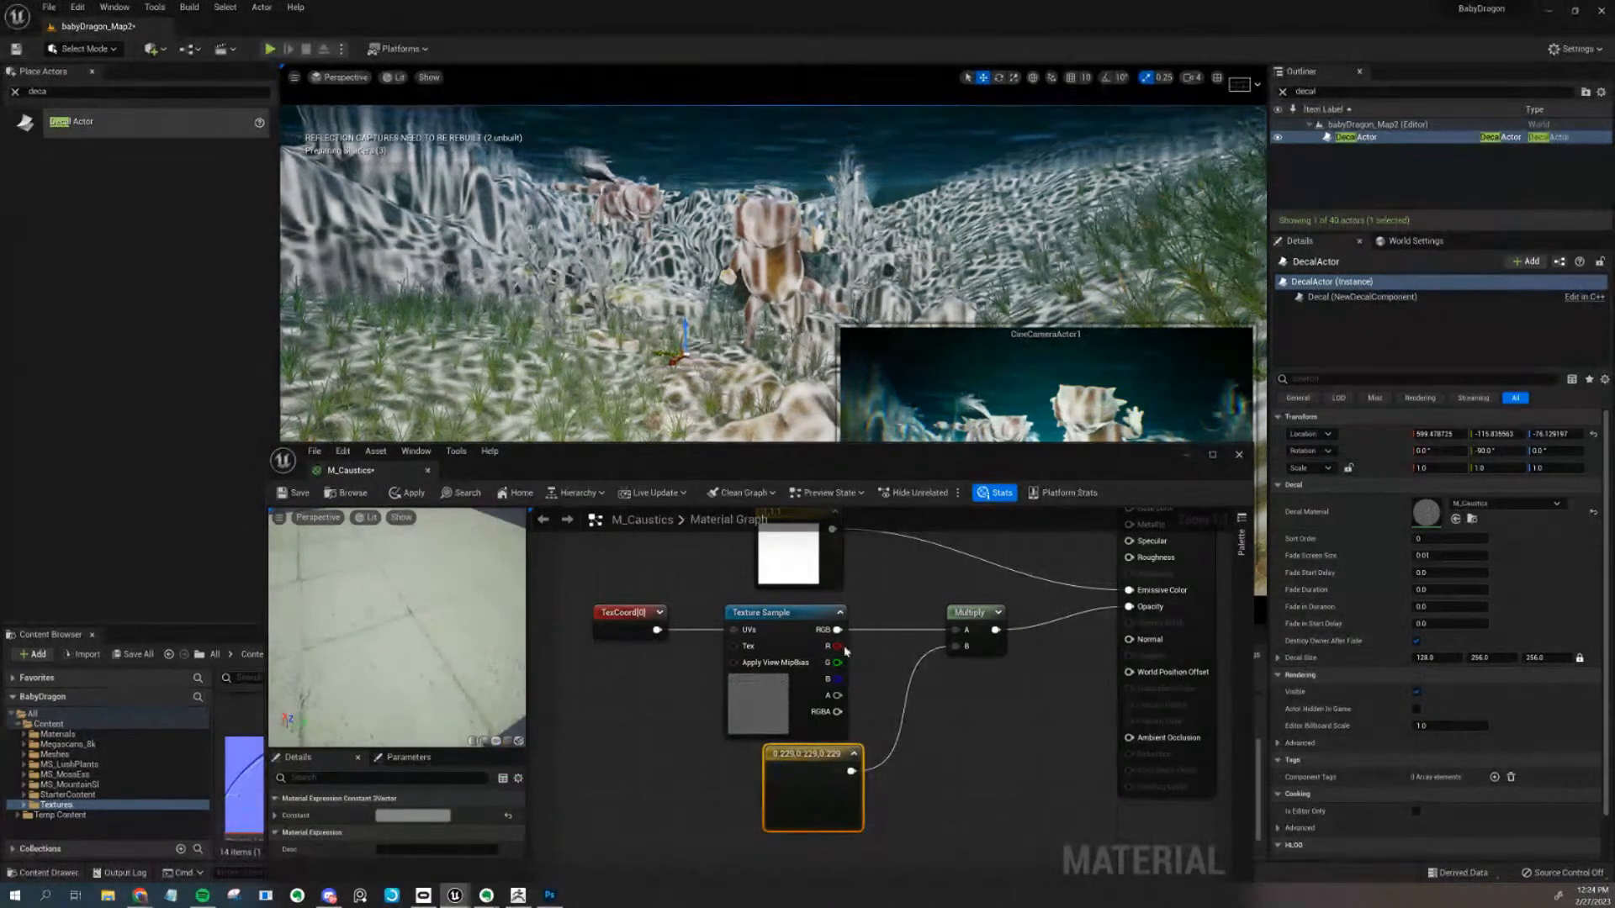
{"action": "left_click_drag", "start_coordinate": [466, 627], "coordinate": [499, 650]}
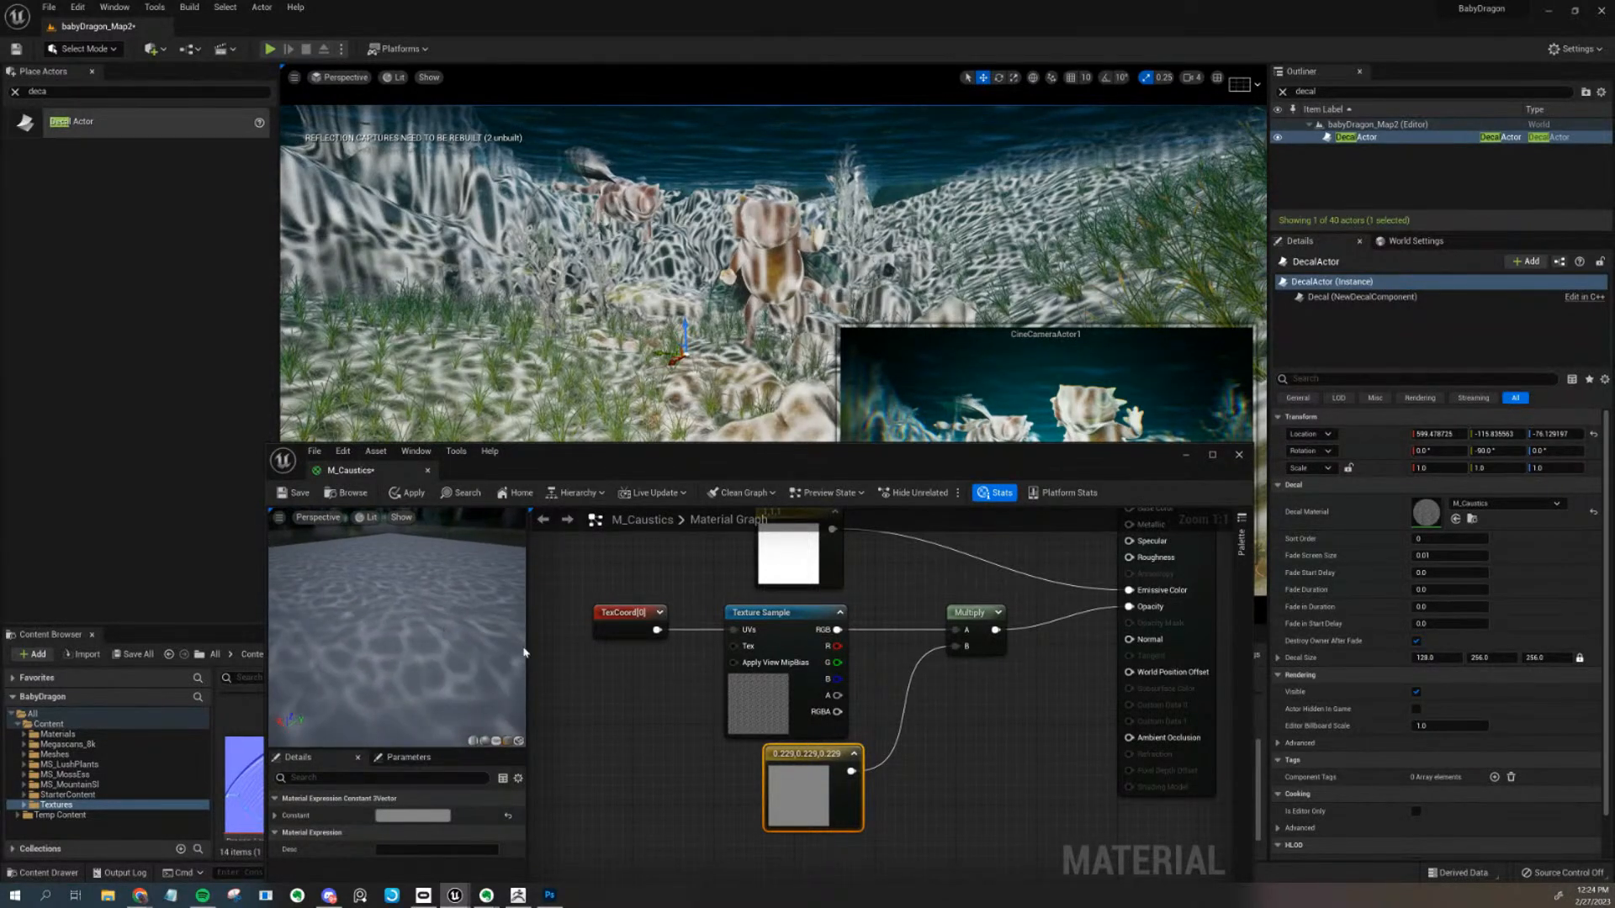
{"action": "left_click", "coordinate": [407, 493]}
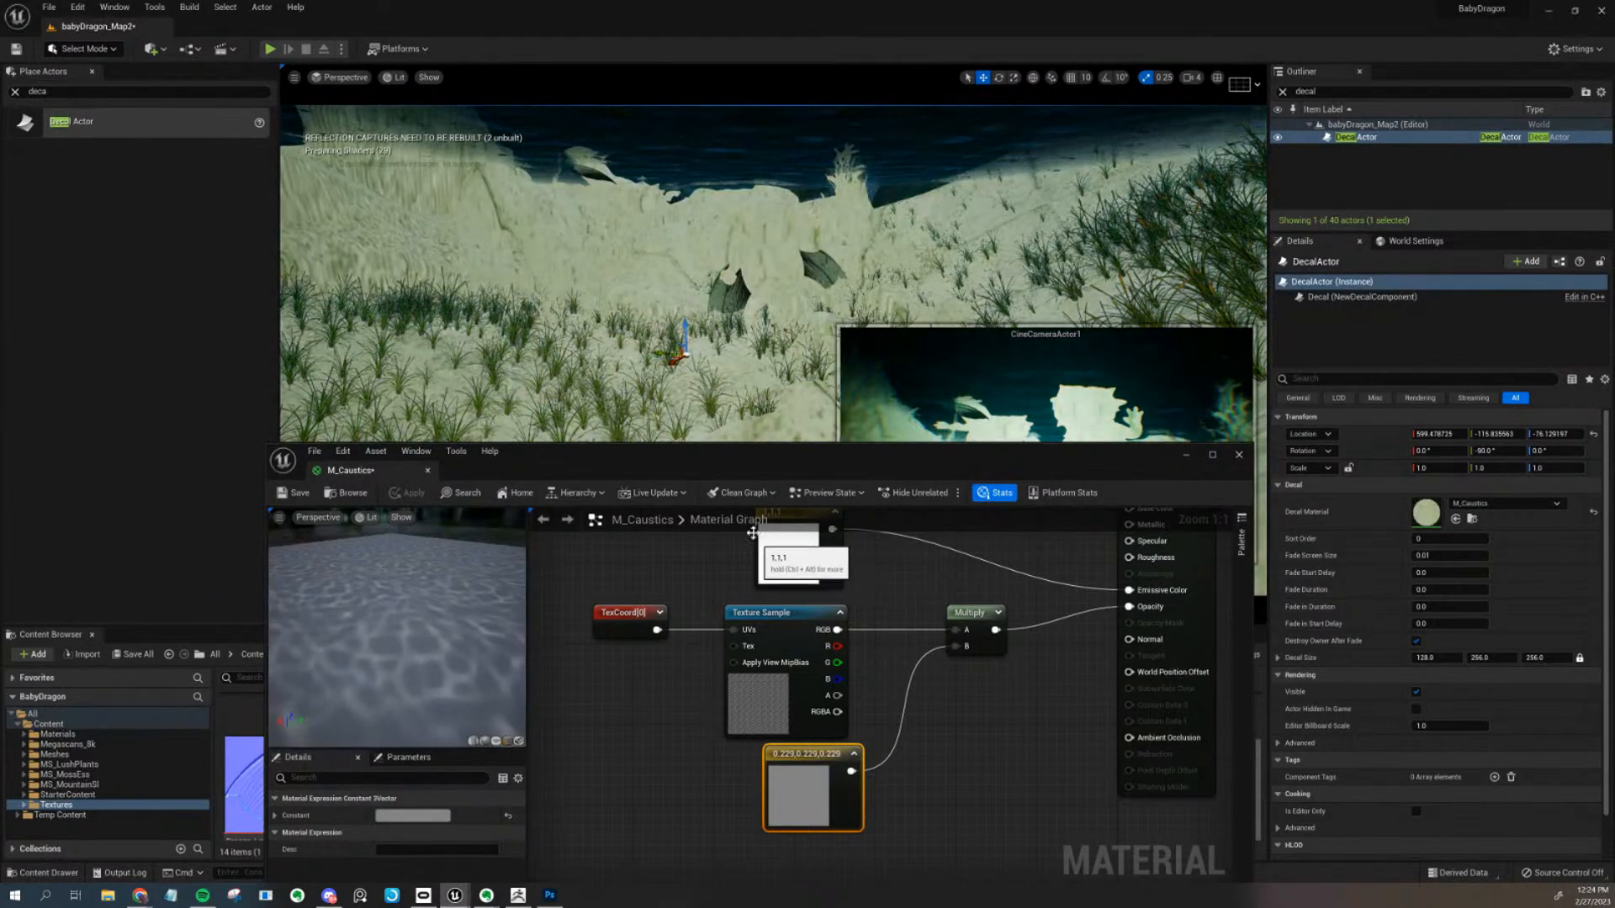
{"action": "left_click_drag", "start_coordinate": [729, 465], "coordinate": [717, 462]}
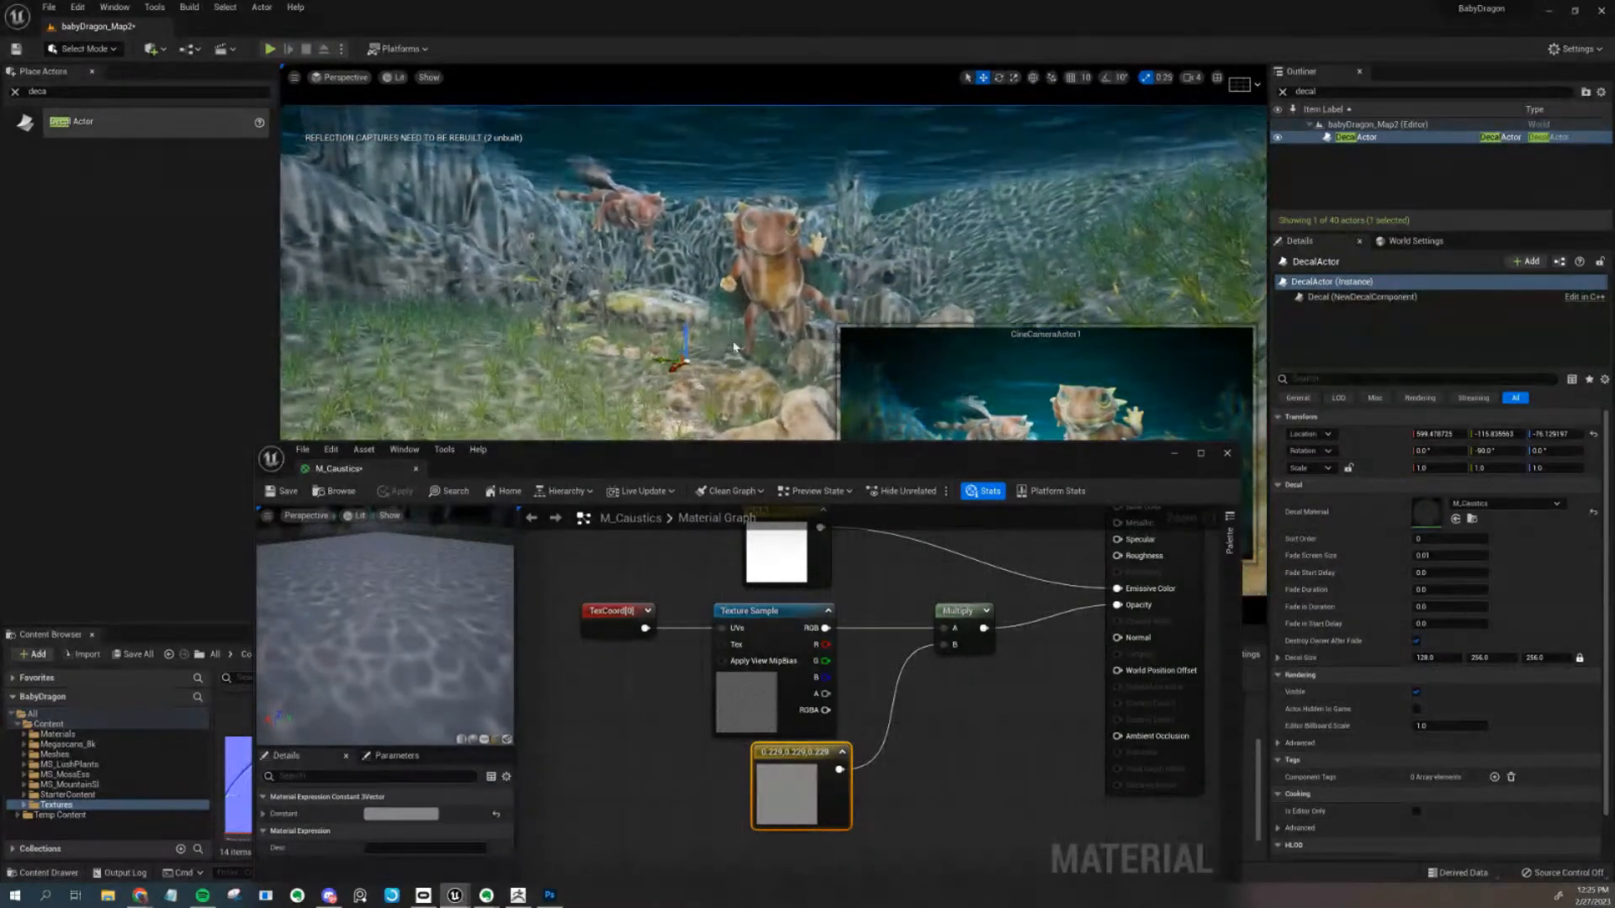
{"action": "right_click_drag", "start_coordinate": [733, 347], "coordinate": [733, 350]}
Darken the Multiply's constant to a deeper grey, apply the material, and view the caustics around the dragons
{"action": "left_click", "coordinate": [404, 811]}
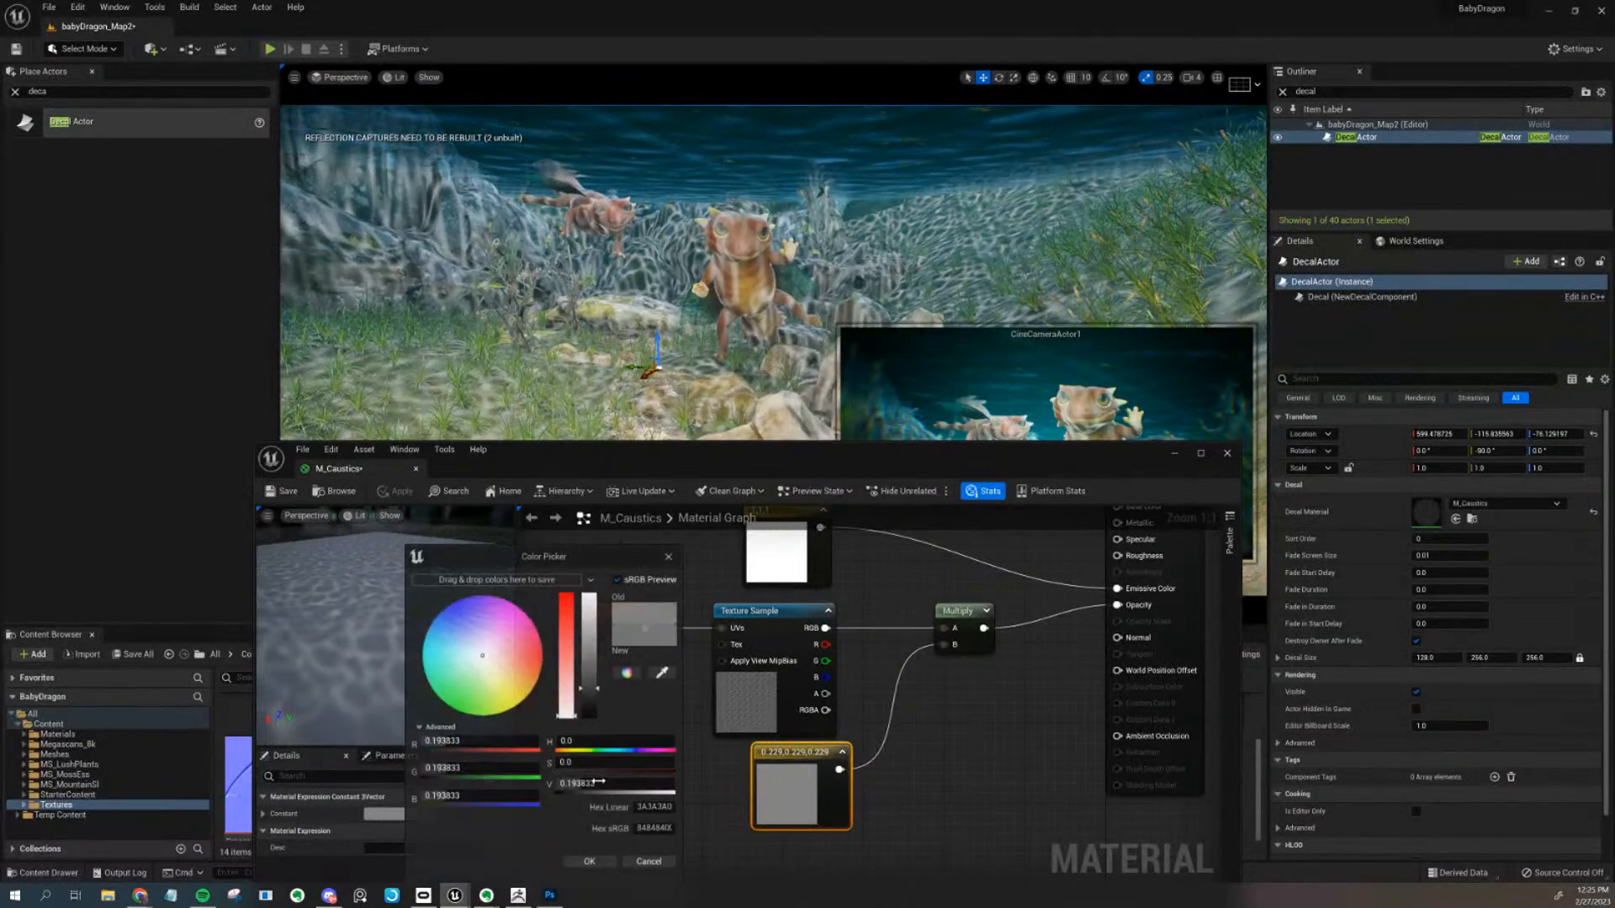
{"action": "left_click", "coordinate": [591, 862]}
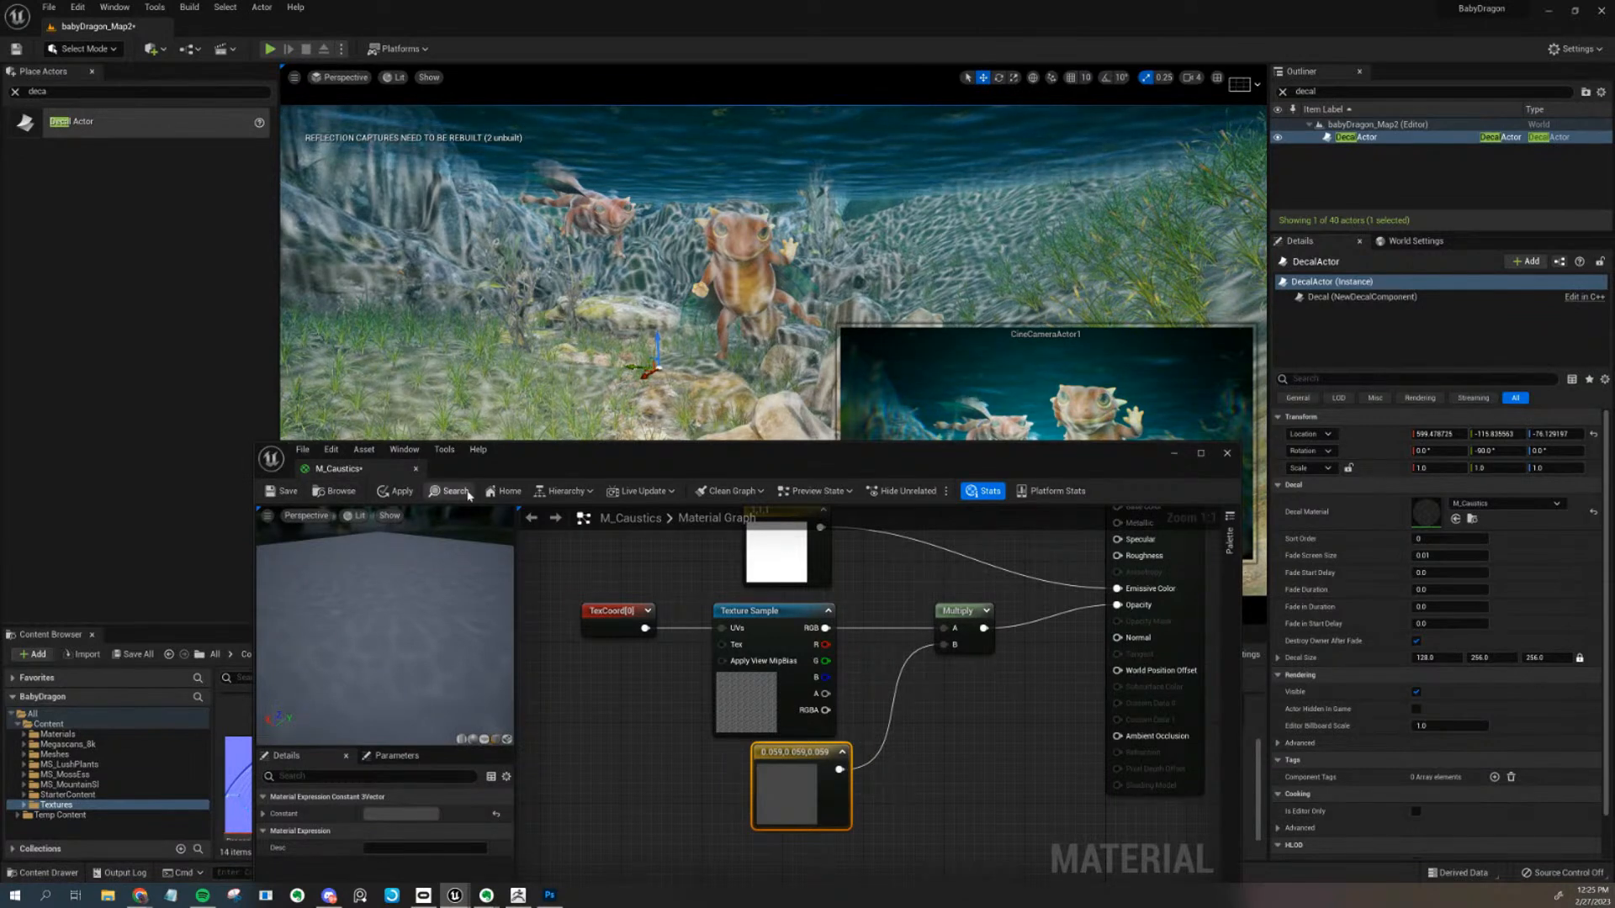
{"action": "left_click", "coordinate": [395, 492]}
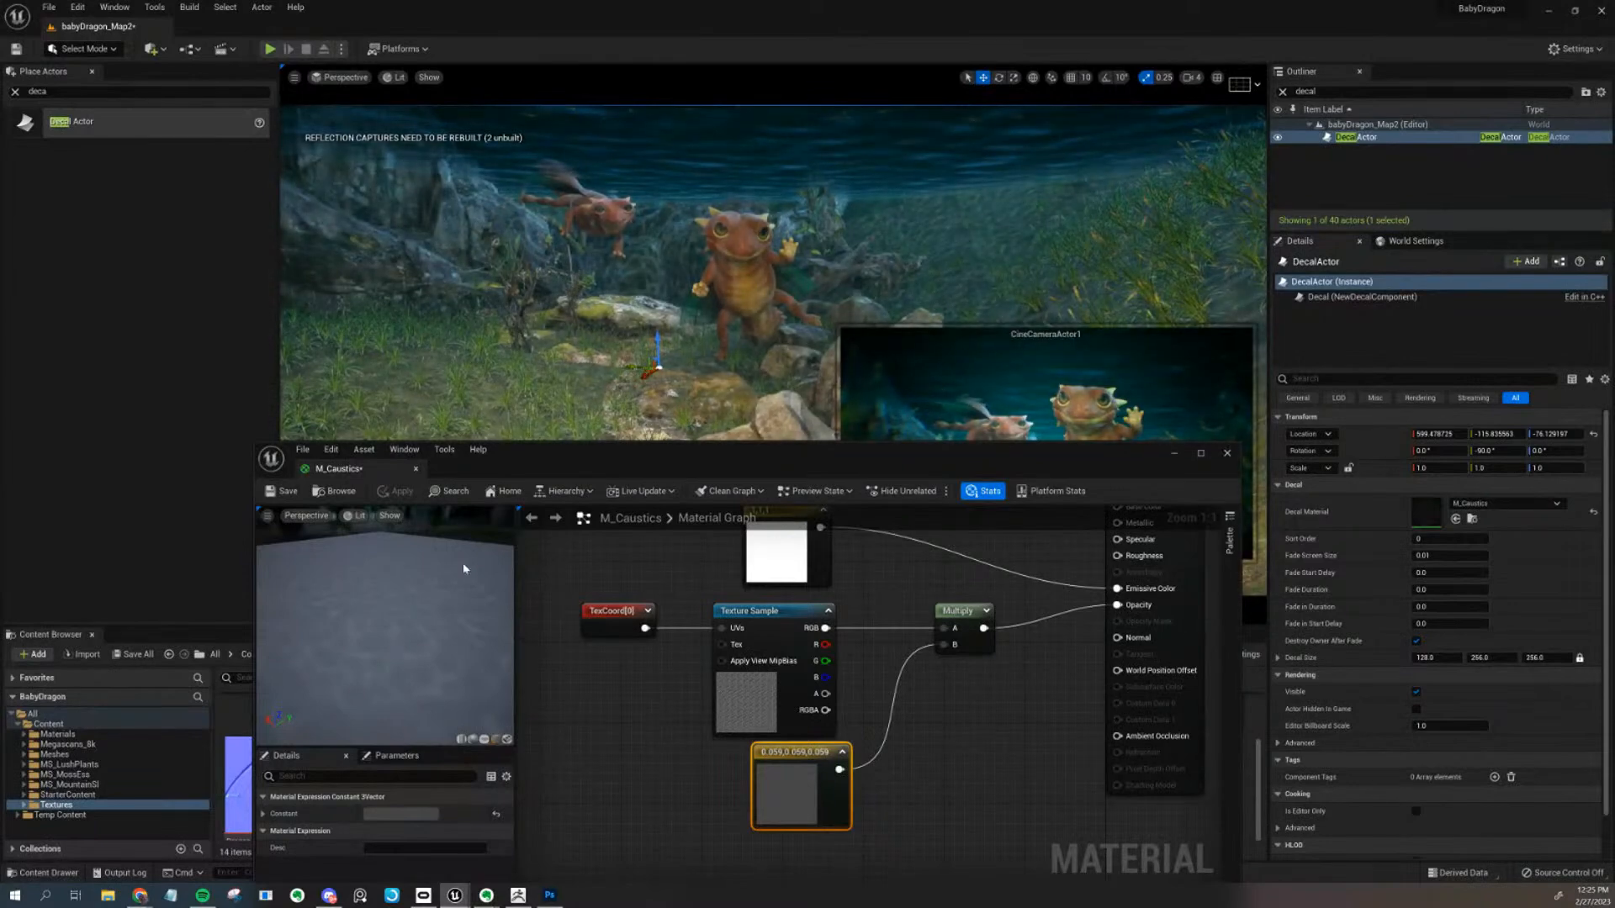
{"action": "right_click_drag", "start_coordinate": [715, 375], "coordinate": [703, 376]}
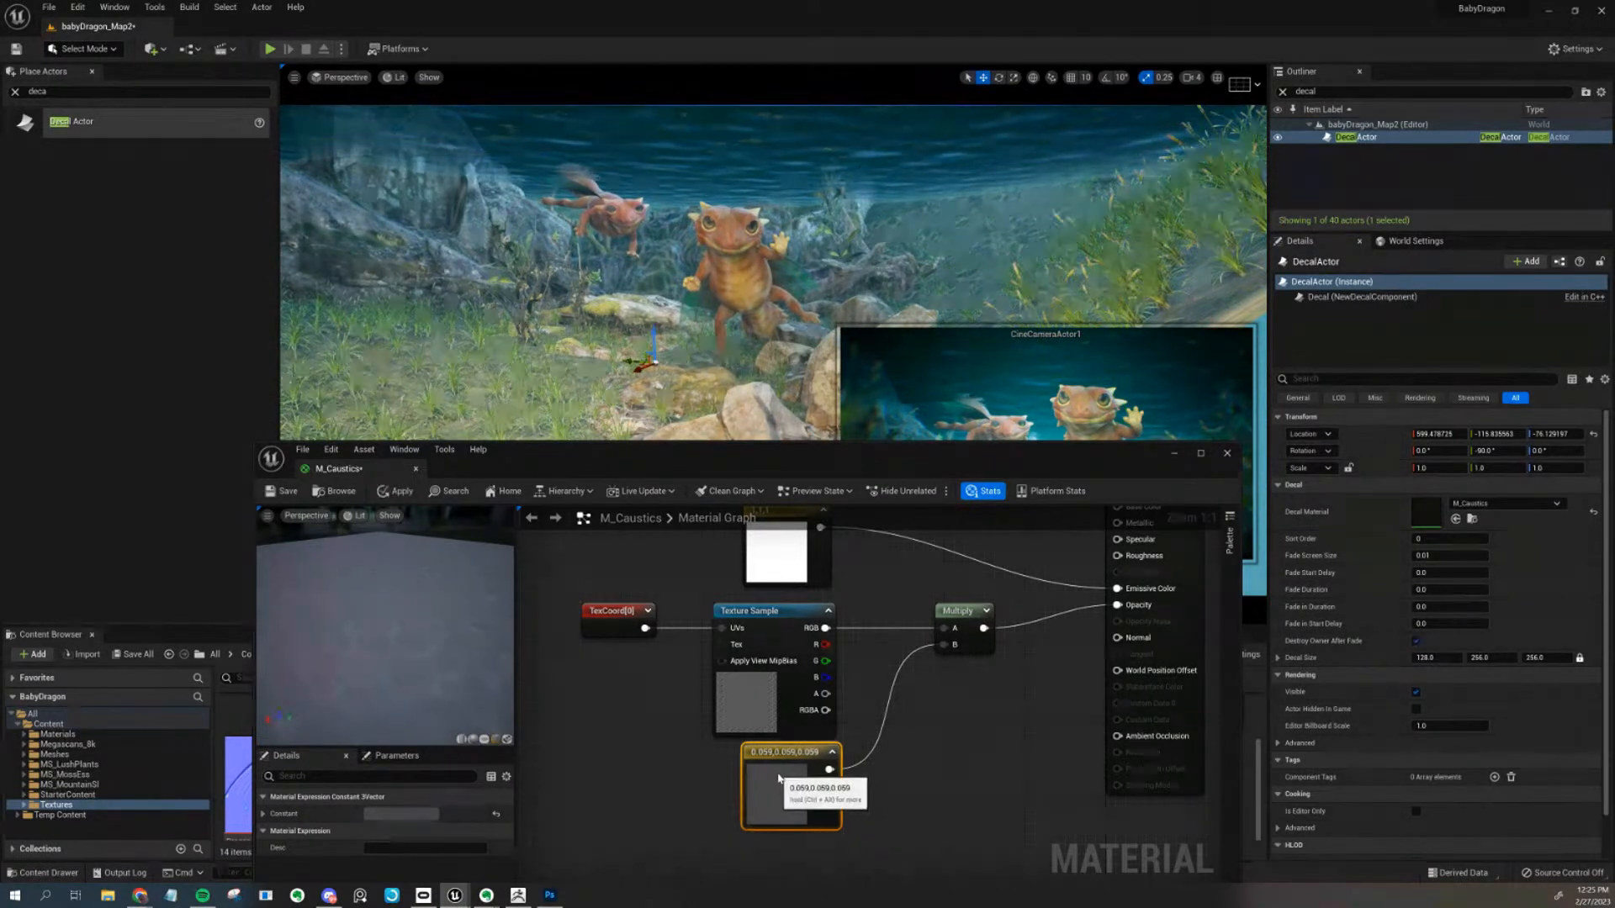
Move the white constant node closer to the material output
{"action": "right_click_drag", "start_coordinate": [976, 732], "coordinate": [966, 794]}
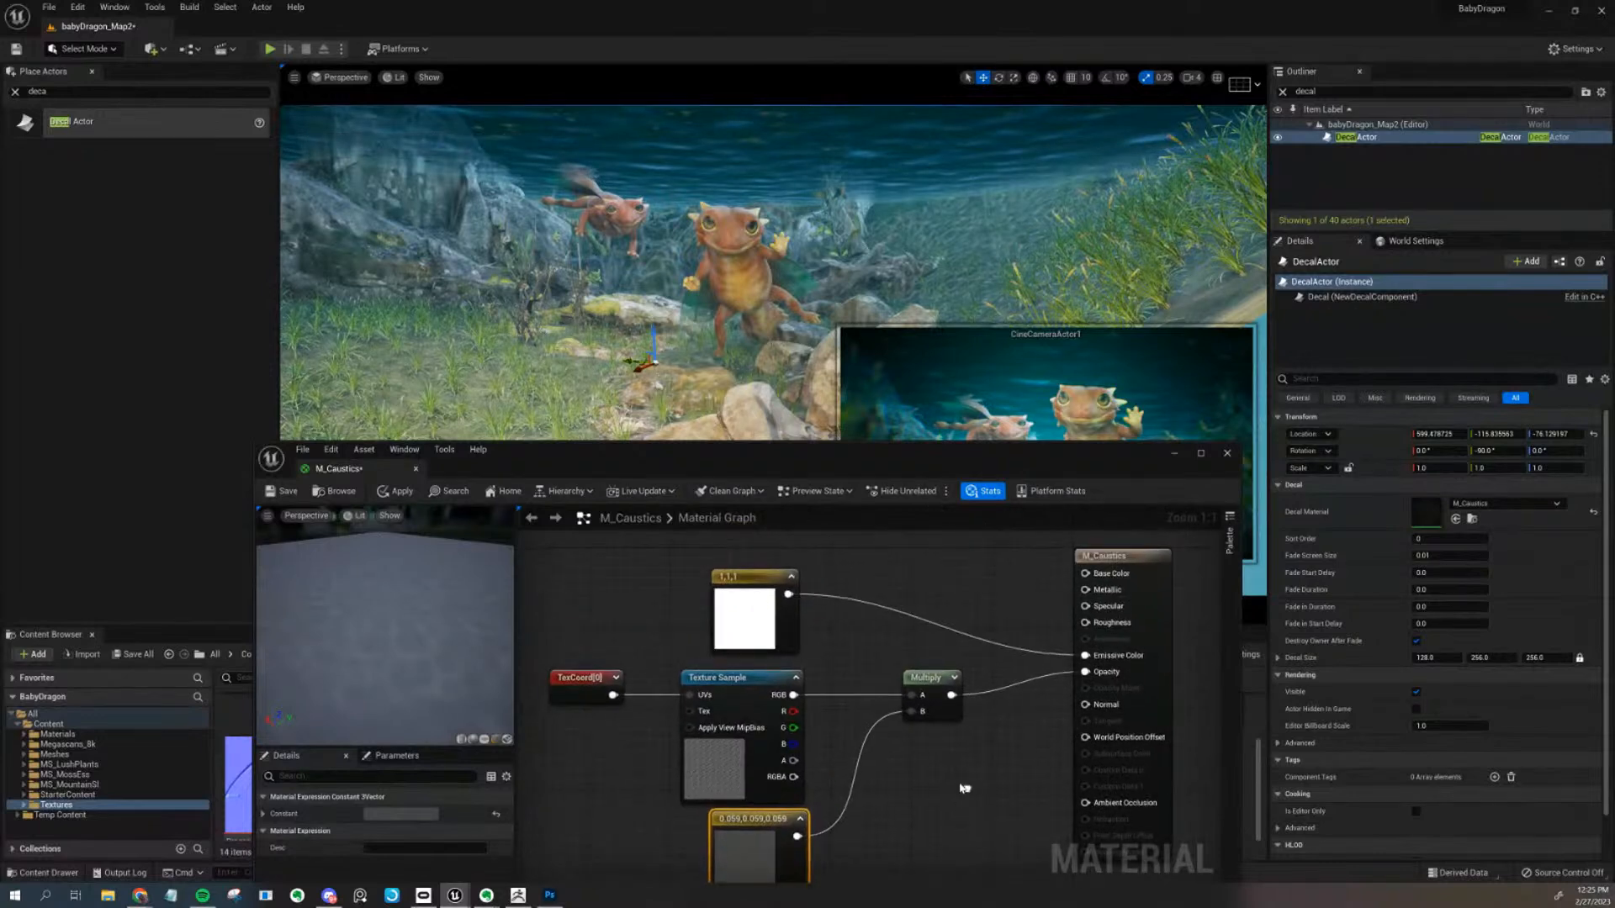
{"action": "left_click", "coordinate": [907, 604]}
{"action": "right_click_drag", "start_coordinate": [894, 747], "coordinate": [951, 670]}
{"action": "right_click_drag", "start_coordinate": [652, 648], "coordinate": [684, 649]}
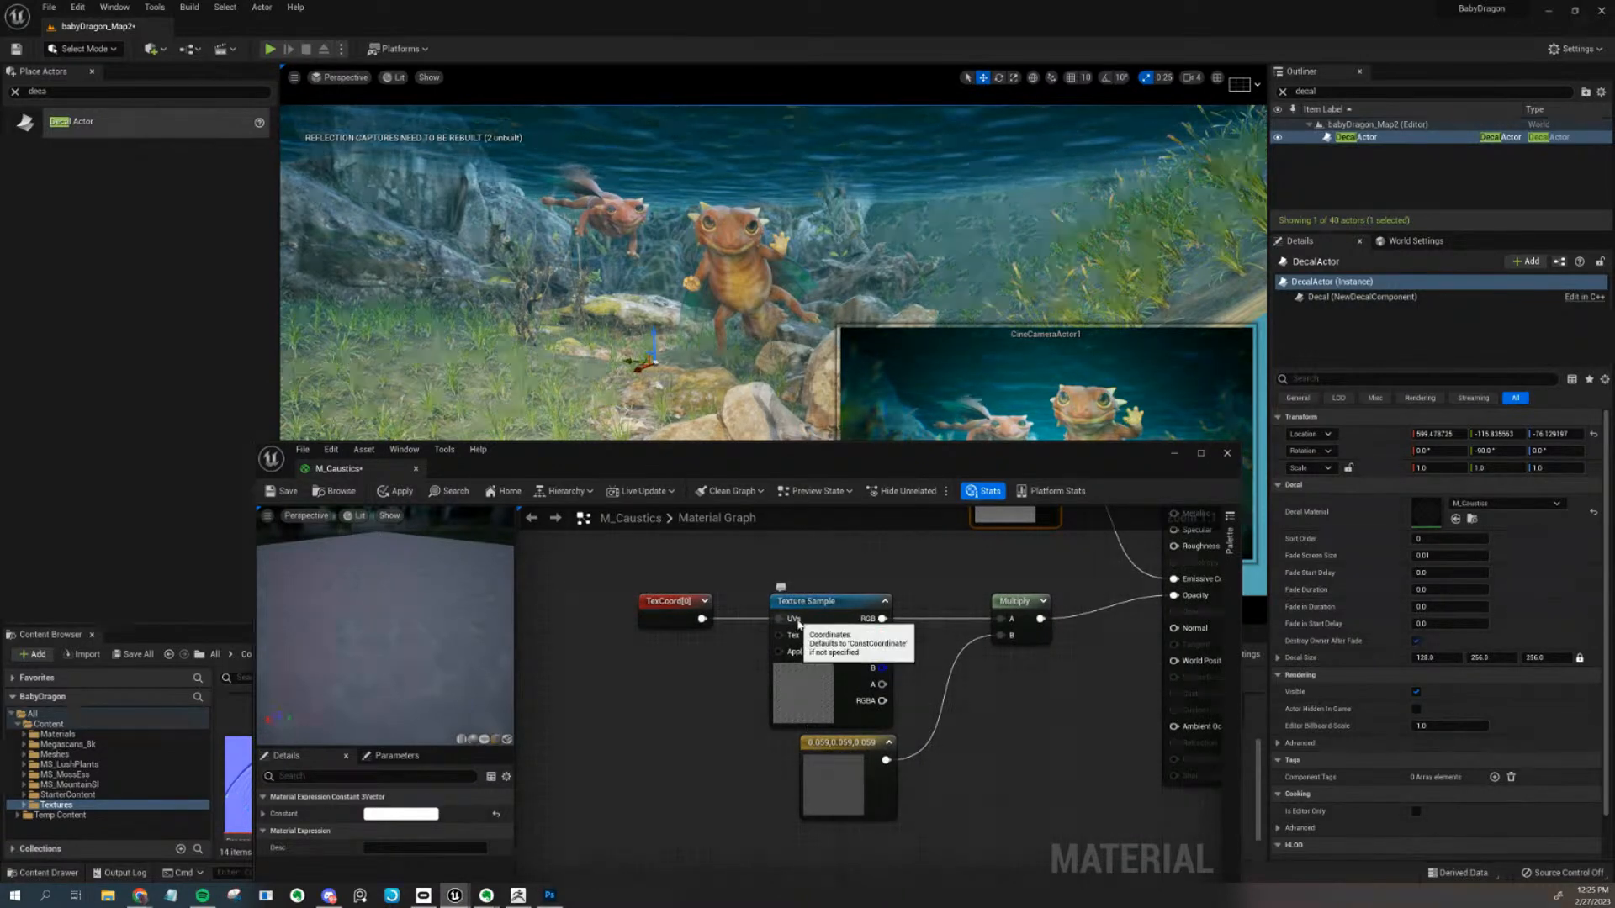
{"action": "right_click_drag", "start_coordinate": [740, 706], "coordinate": [785, 662]}
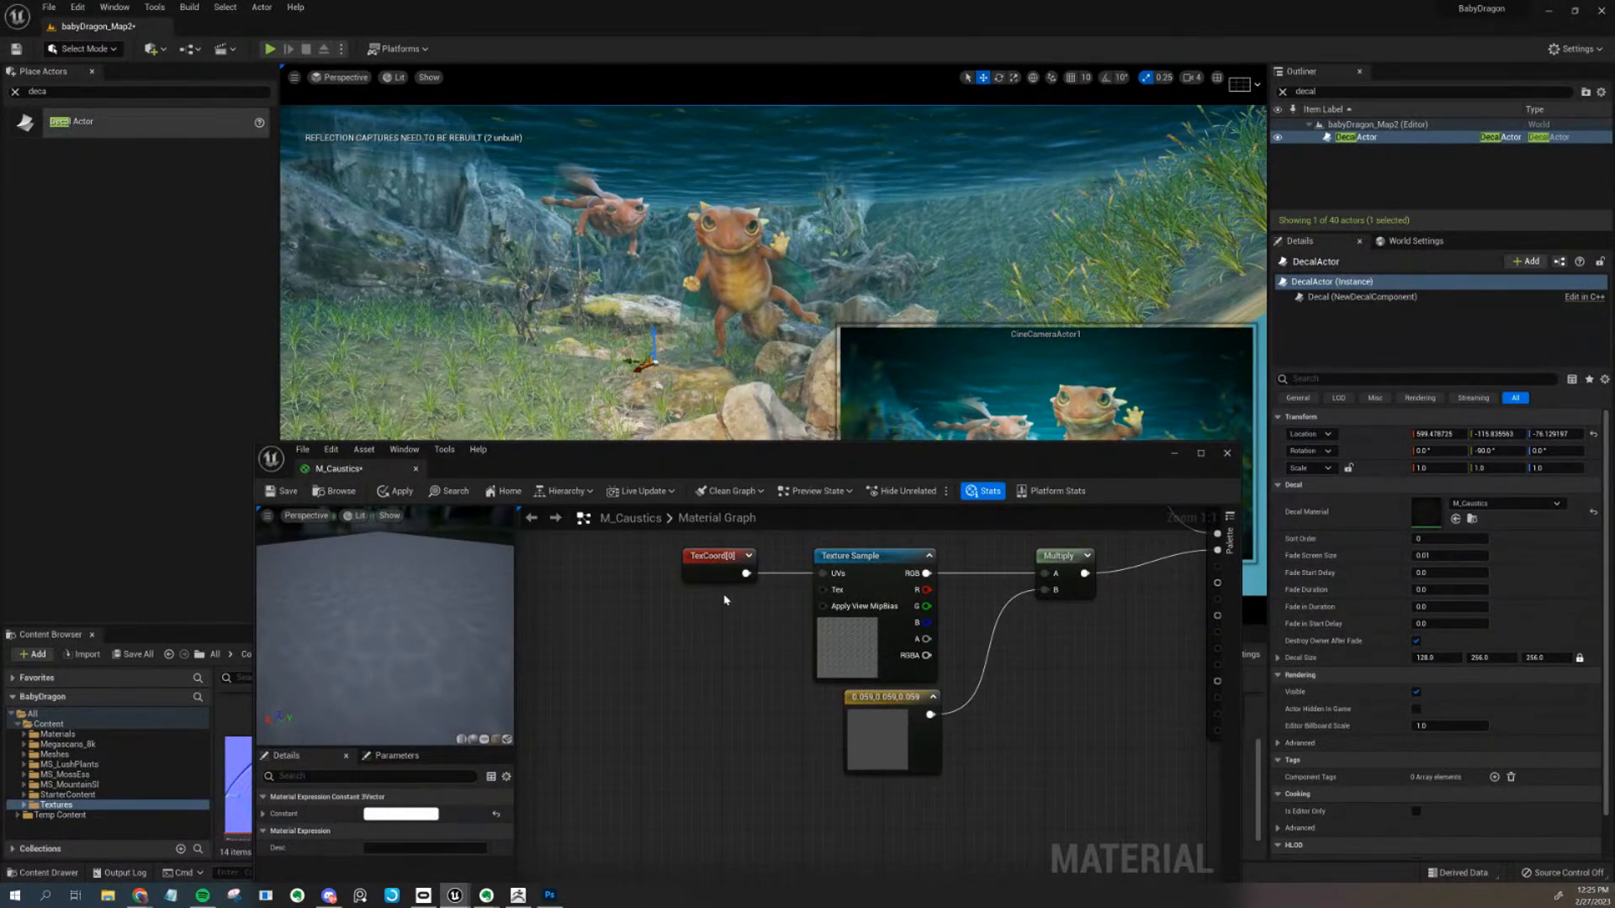
Add a Panner between the TextureCoordinate and Texture Sample, wiring it through Coordinate into UVs and aligning it with them
{"action": "left_click_drag", "start_coordinate": [883, 460], "coordinate": [881, 403]}
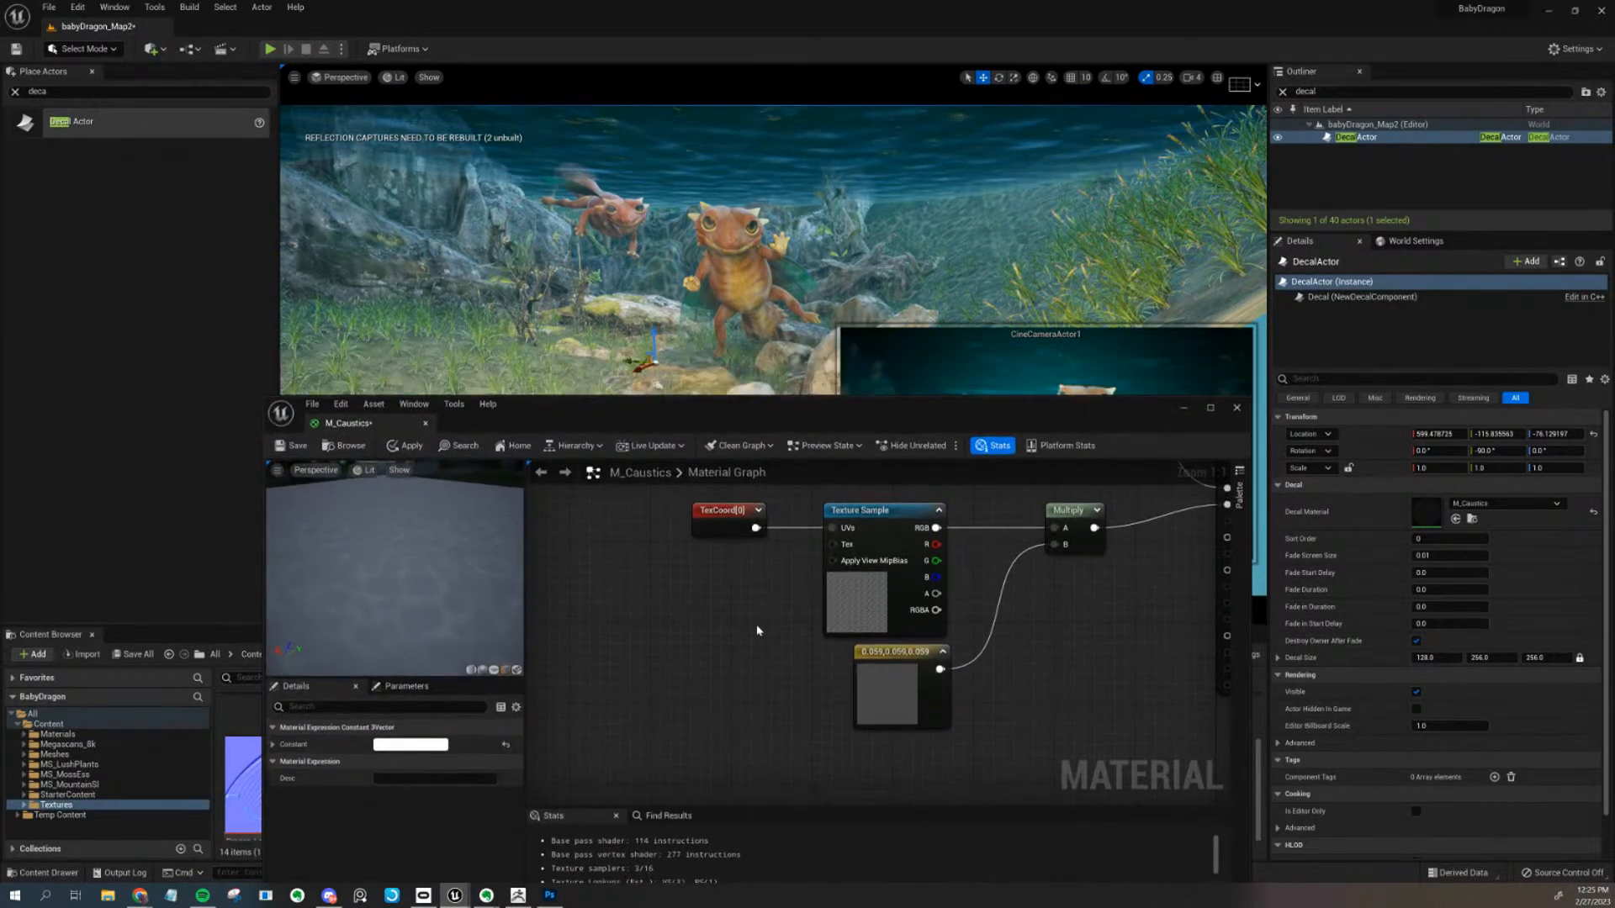
{"action": "right_click", "coordinate": [690, 610]}
{"action": "type", "text": "panner"}
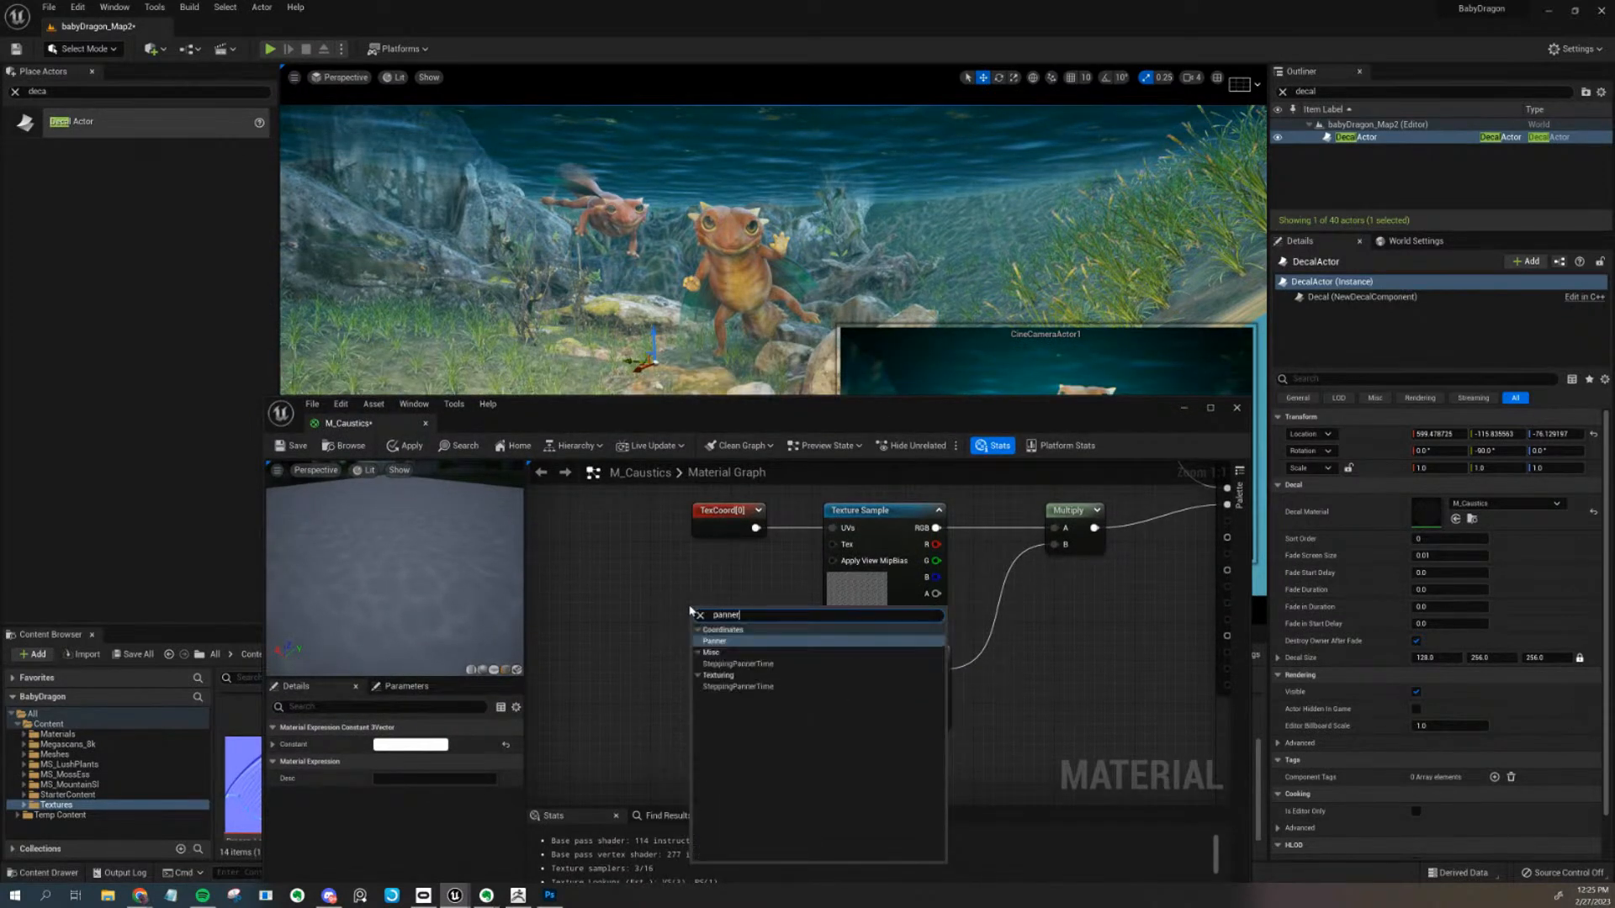
{"action": "key", "text": "Return"}
{"action": "left_click_drag", "start_coordinate": [732, 620], "coordinate": [734, 587]}
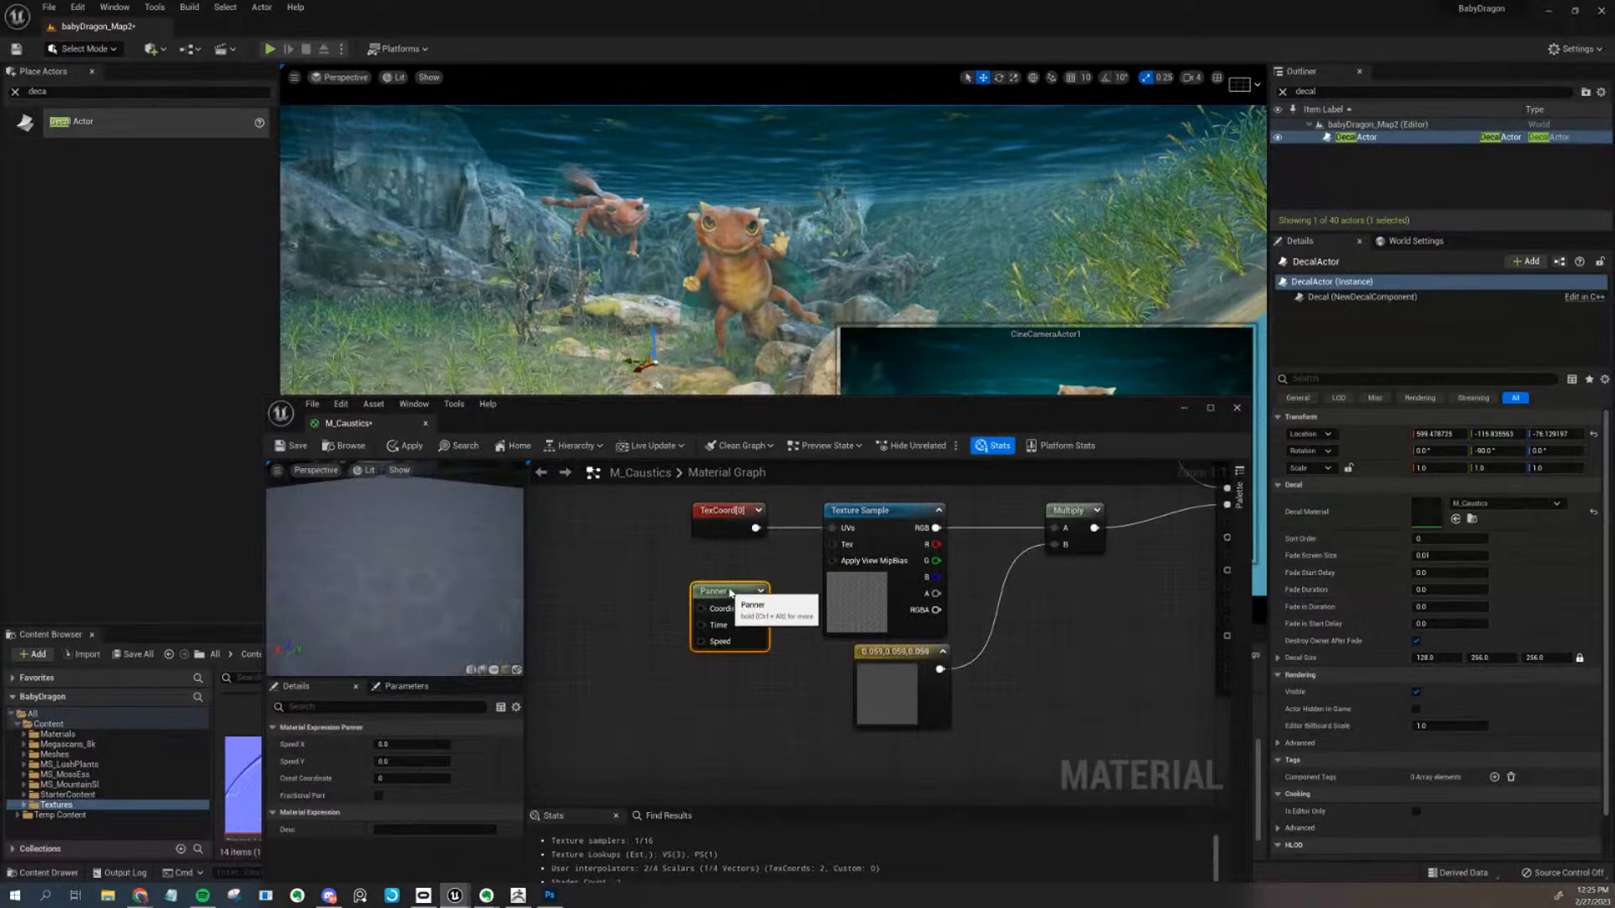
{"action": "left_click_drag", "start_coordinate": [720, 532], "coordinate": [833, 528]}
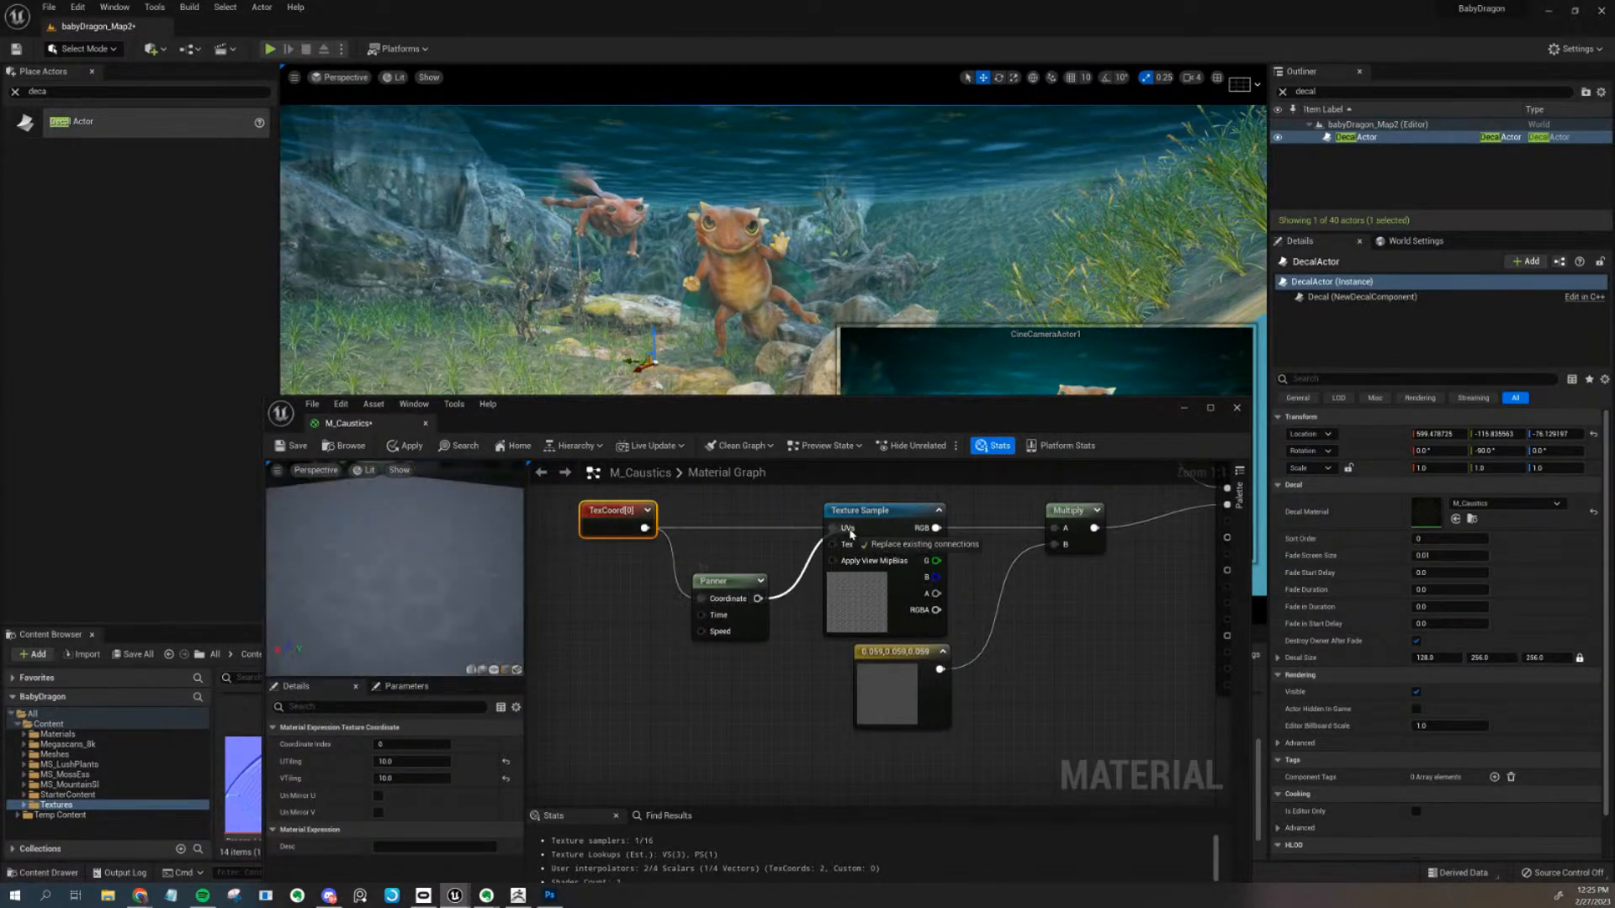
{"action": "left_click_drag", "start_coordinate": [746, 596], "coordinate": [756, 525]}
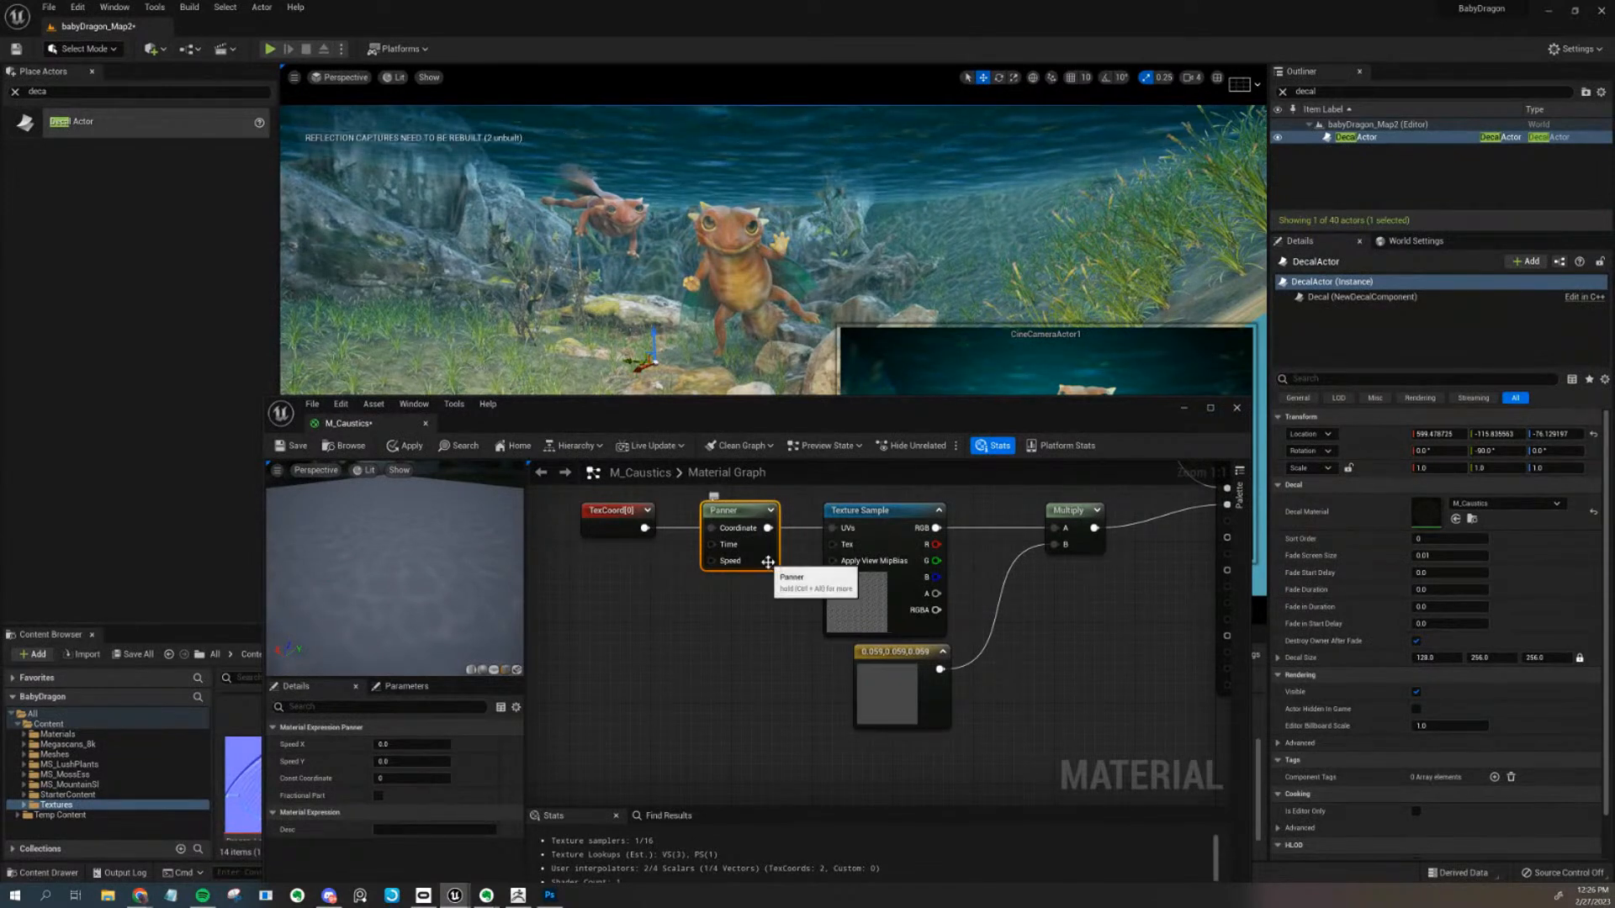
Set the Panner's Speed X to 30
{"action": "left_click", "coordinate": [402, 742]}
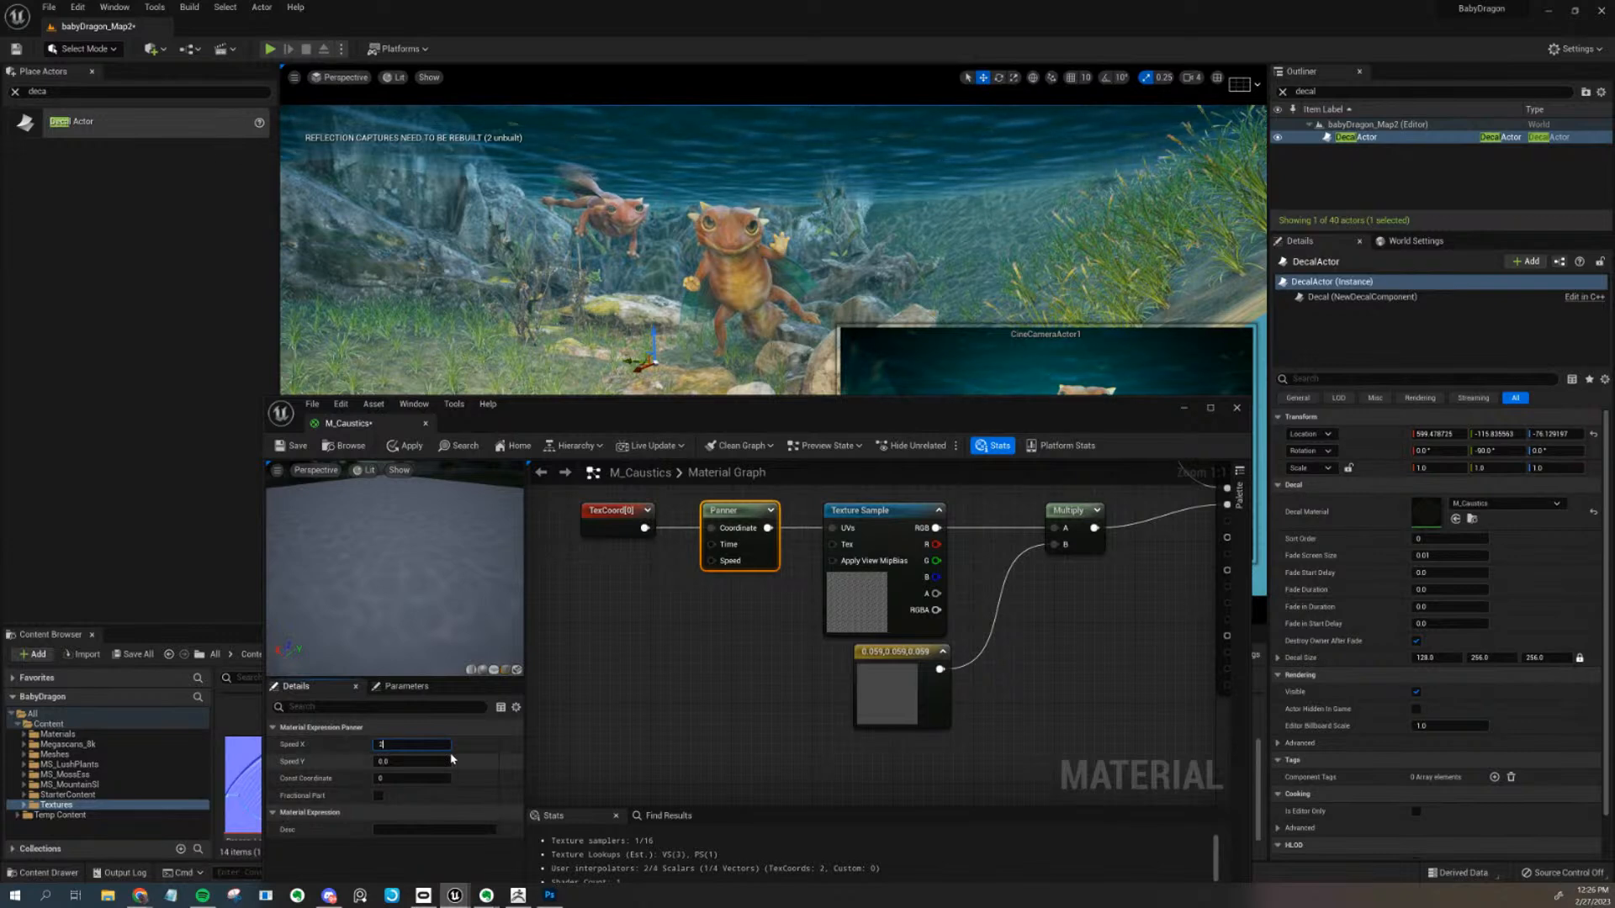
{"action": "key", "text": "Return"}
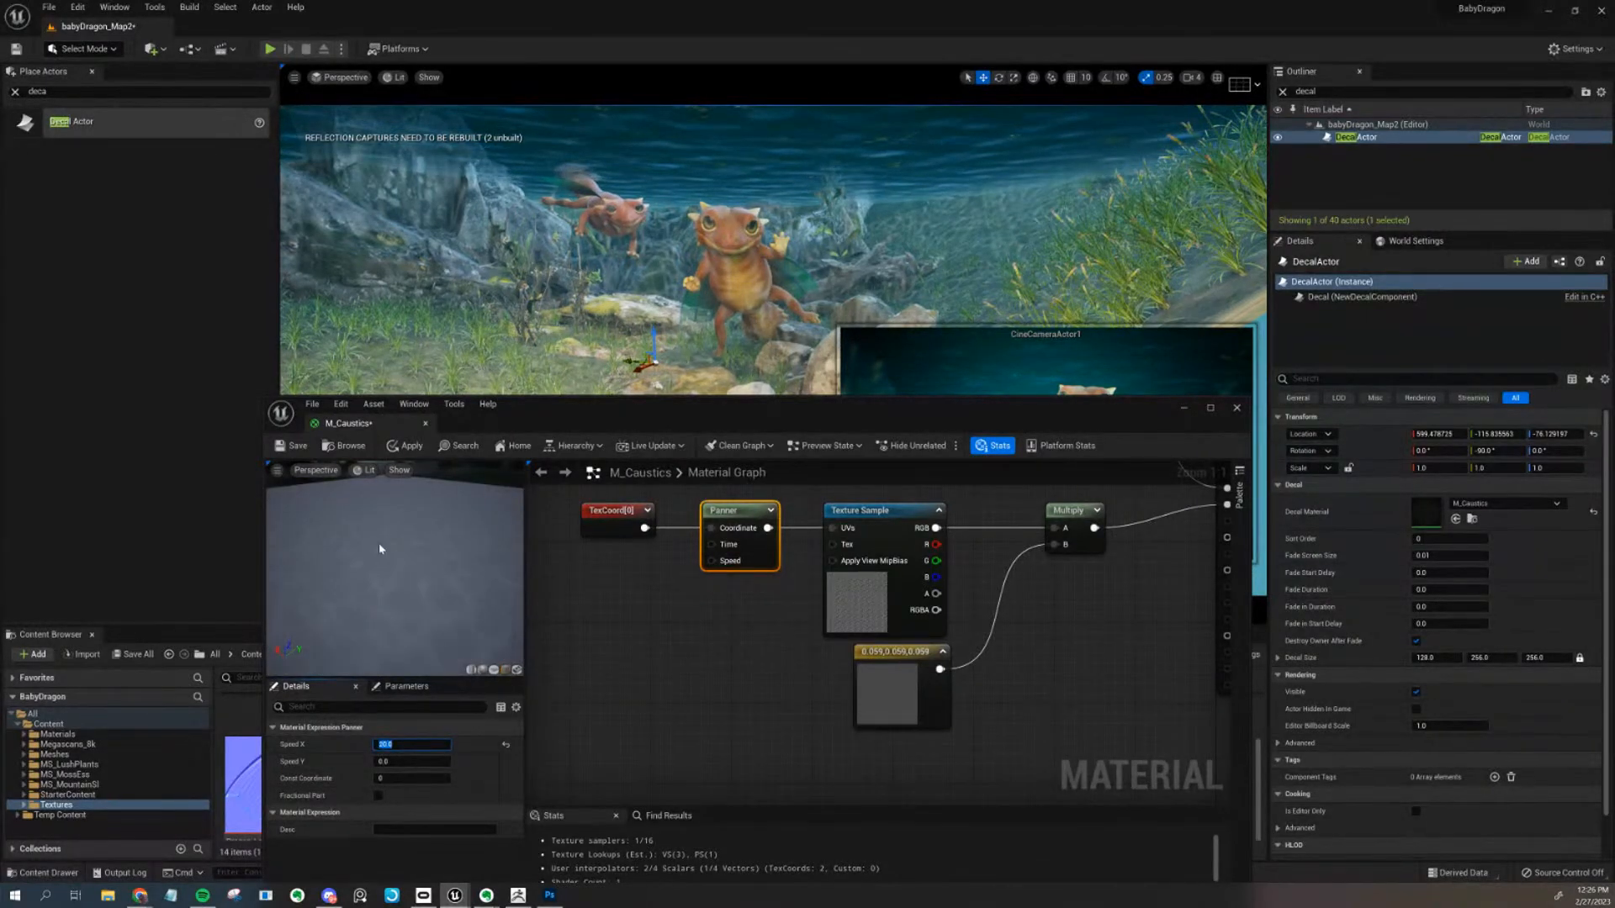
Apply the caustics material with the current Panner speed and reposition the material editor window to watch the effect in the scene
{"action": "left_click", "coordinate": [406, 446]}
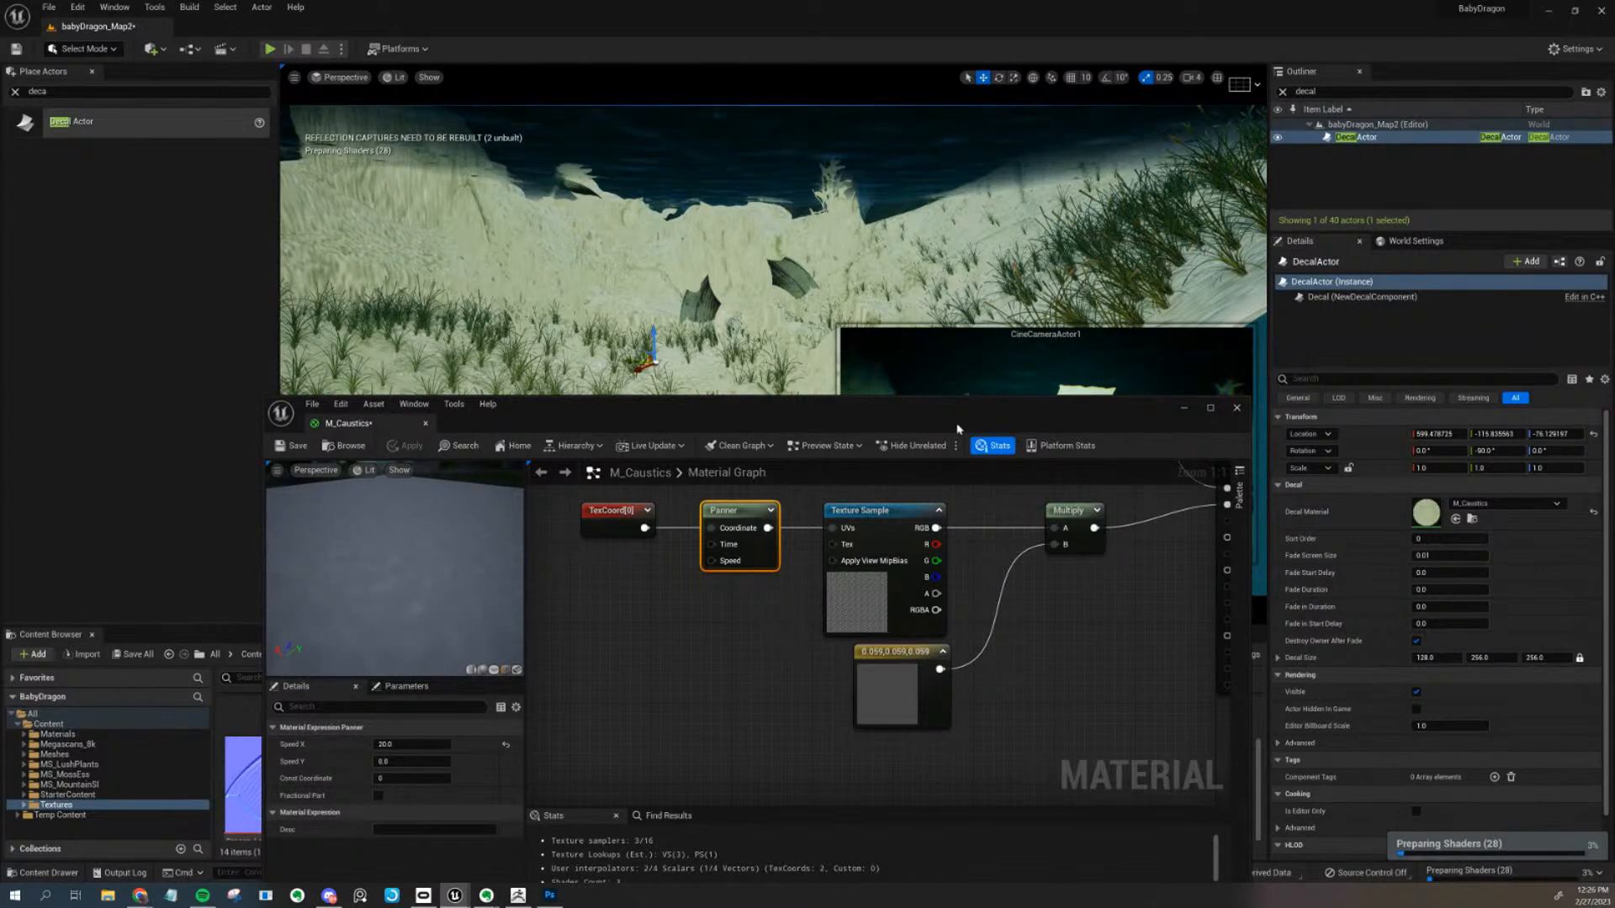
{"action": "left_click_drag", "start_coordinate": [965, 410], "coordinate": [1000, 591]}
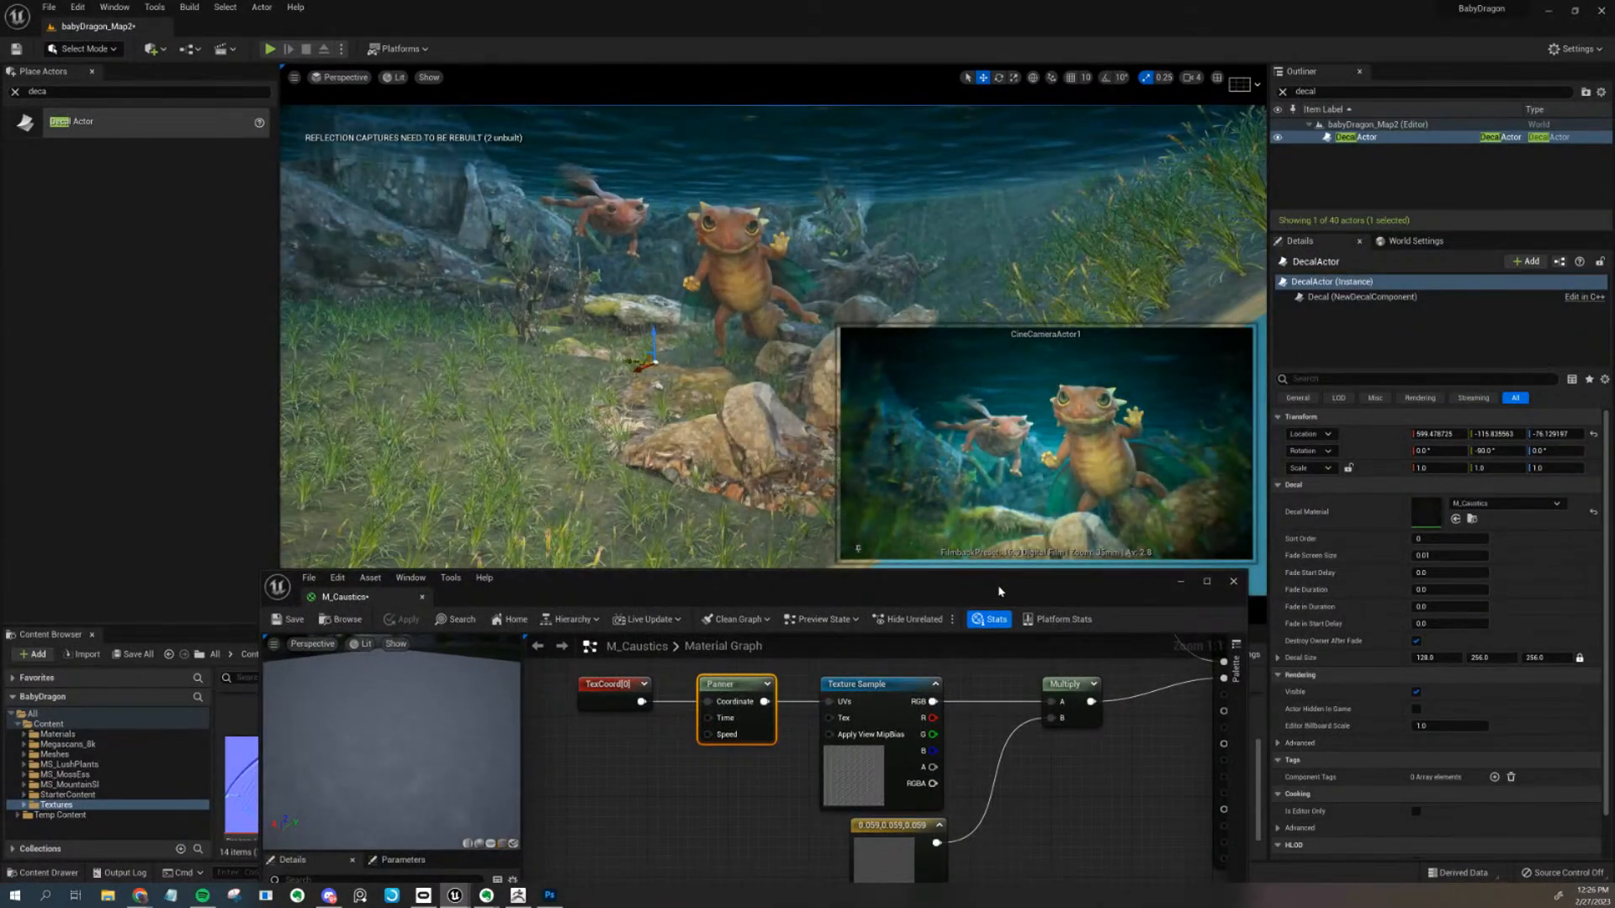
{"action": "left_click_drag", "start_coordinate": [1000, 591], "coordinate": [1016, 549]}
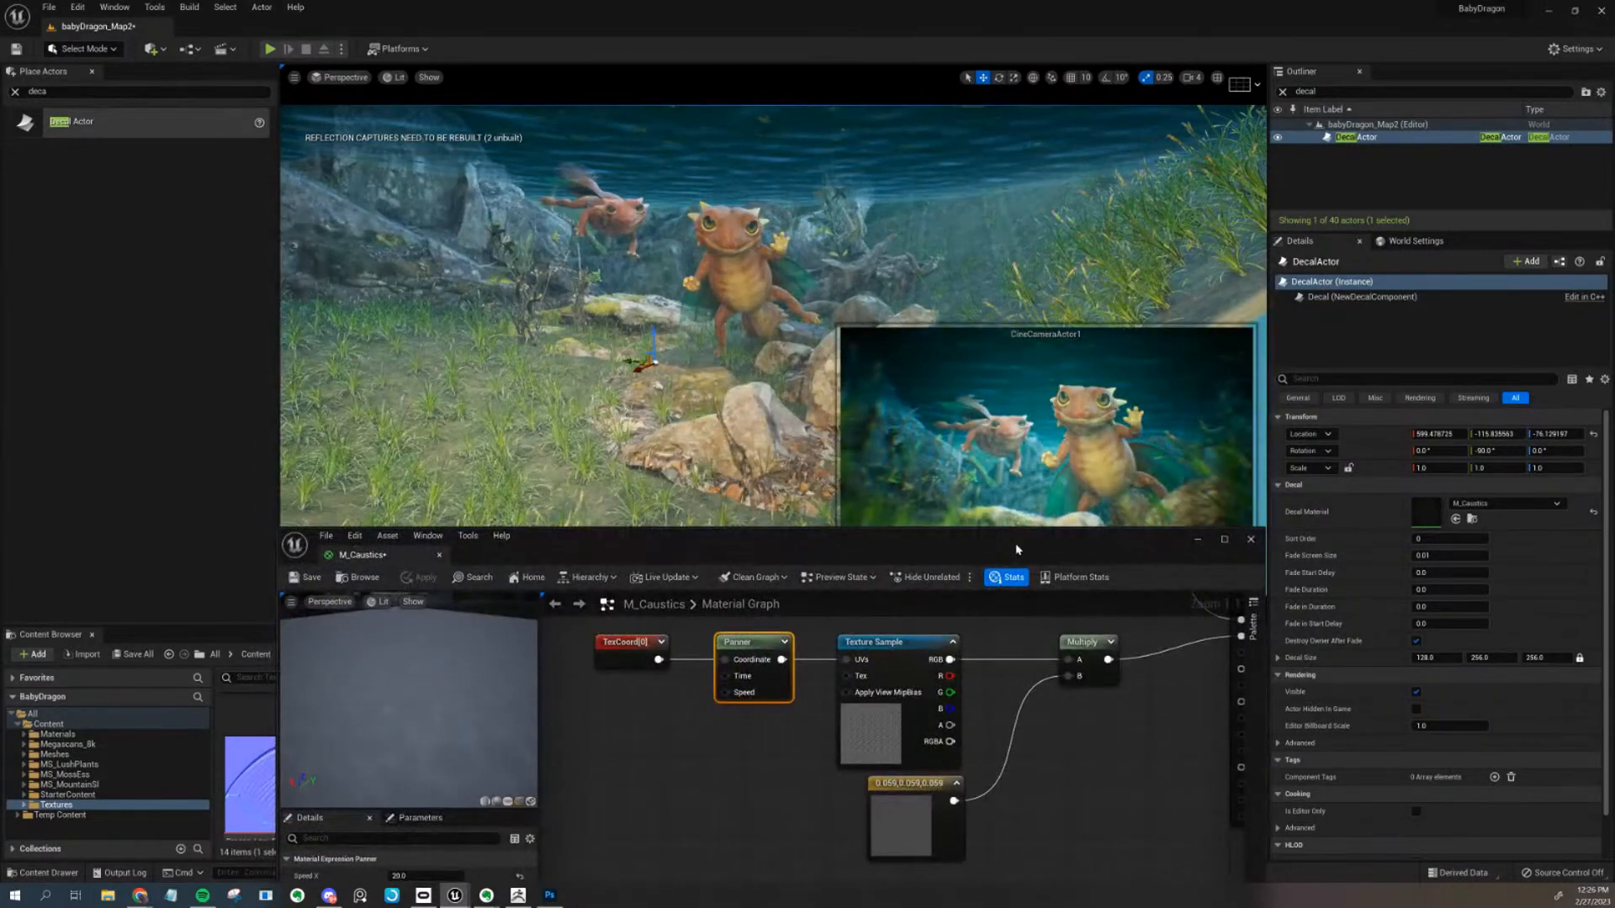
{"action": "left_click_drag", "start_coordinate": [563, 550], "coordinate": [560, 438]}
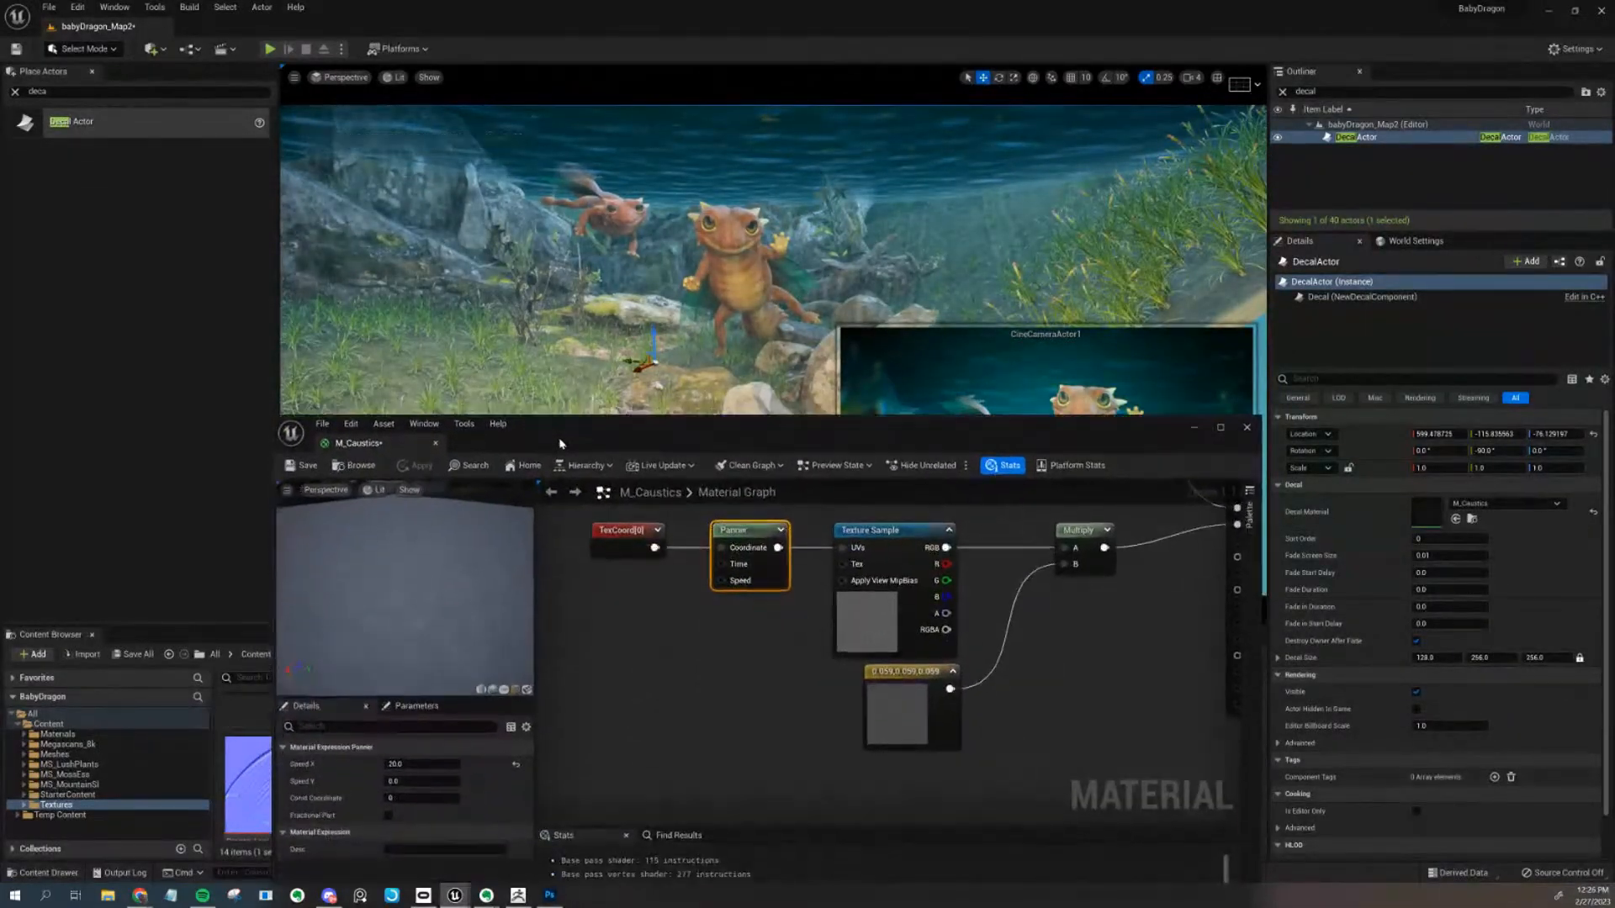
Slow the Panner down by trying lower Speed X values, settling on 0.25
{"action": "left_click", "coordinate": [406, 763]}
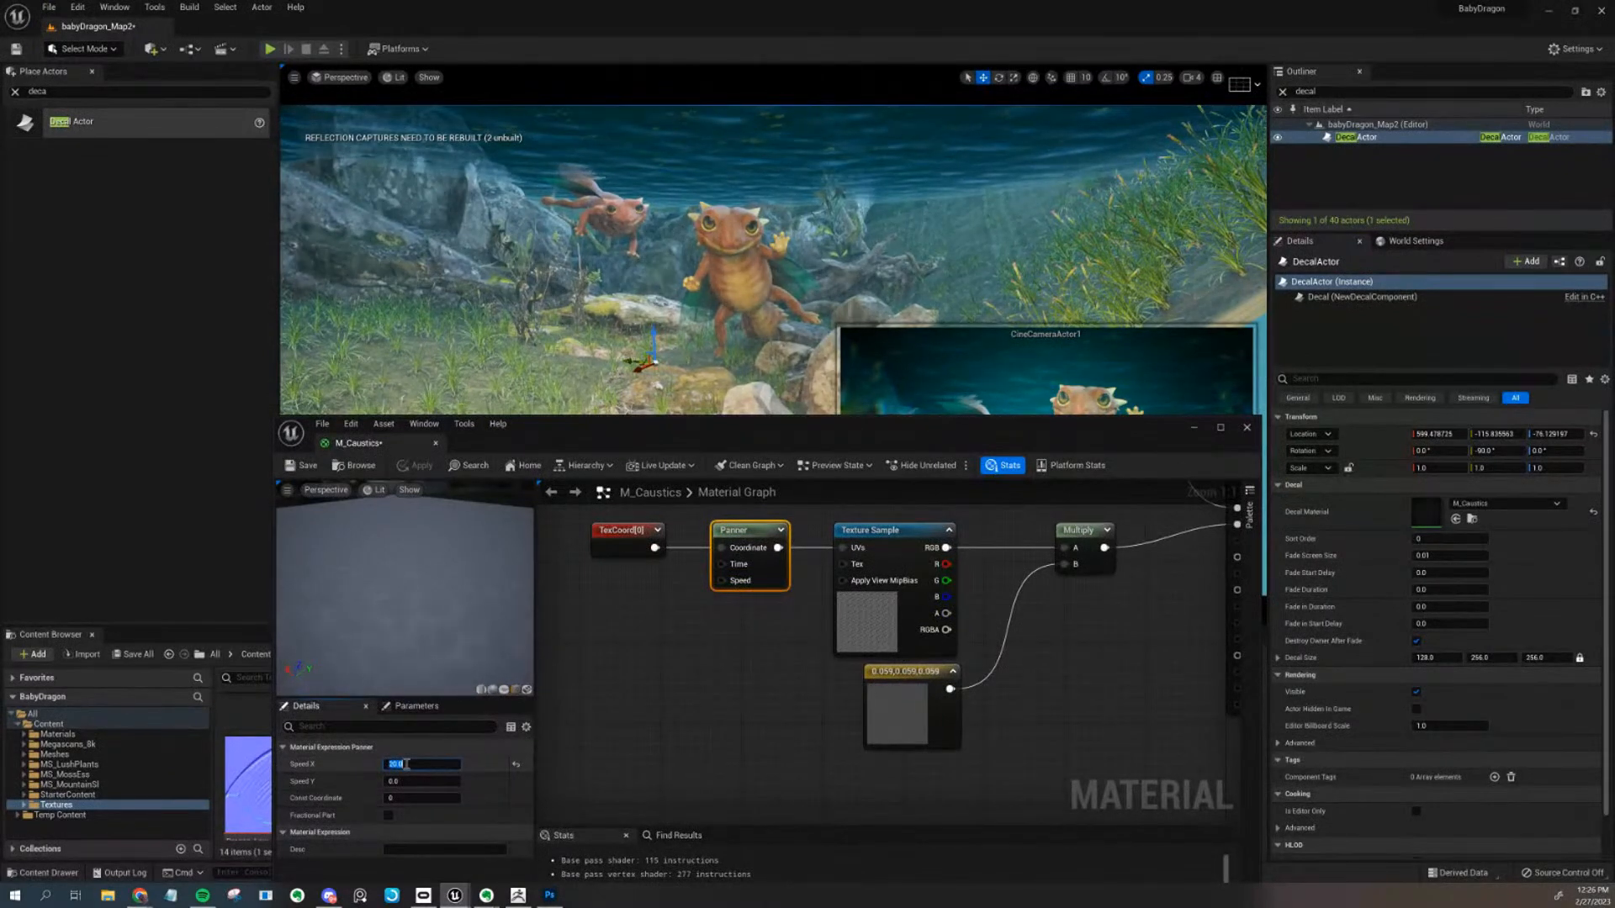
{"action": "type", "text": "3"}
{"action": "key", "text": "Return"}
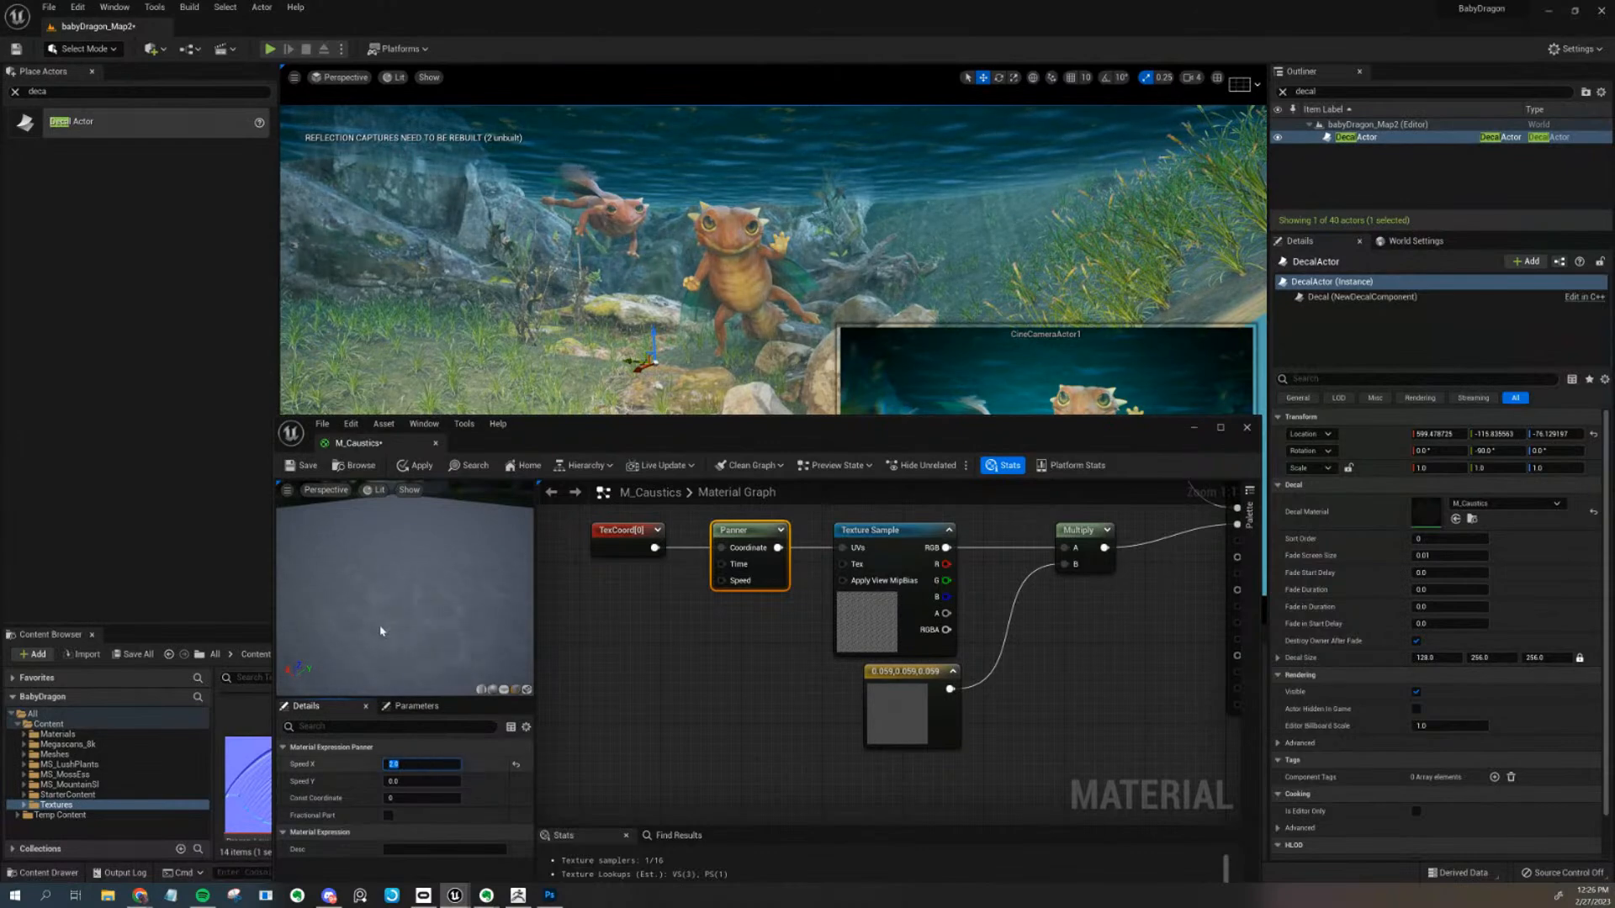
{"action": "type", "text": "1"}
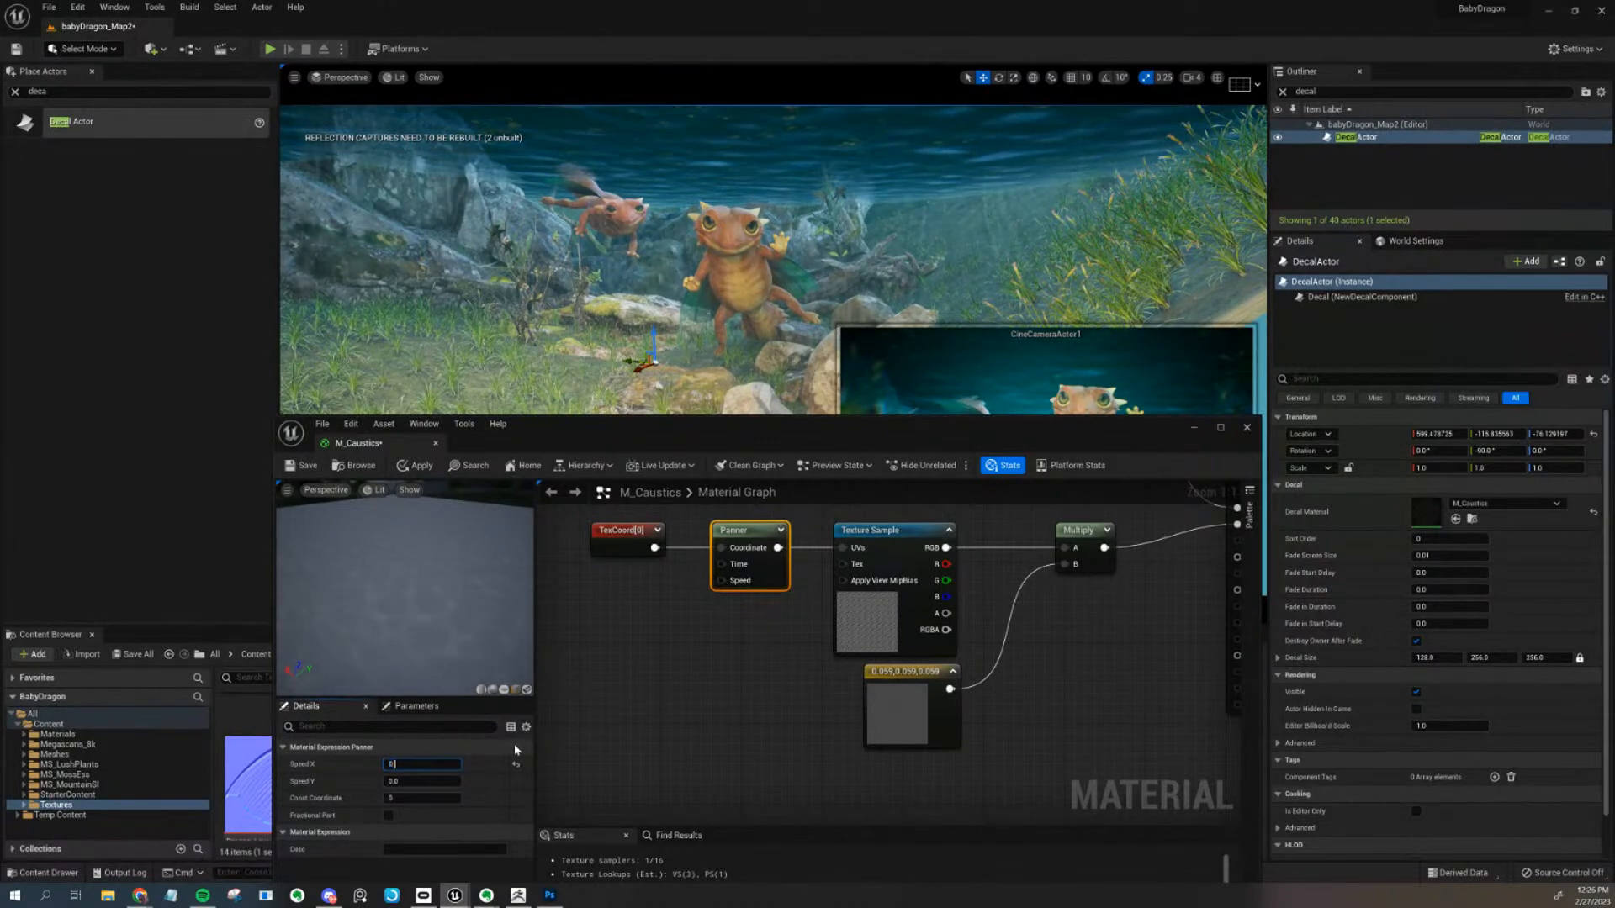
{"action": "type", "text": ".5"}
{"action": "key", "text": "Return"}
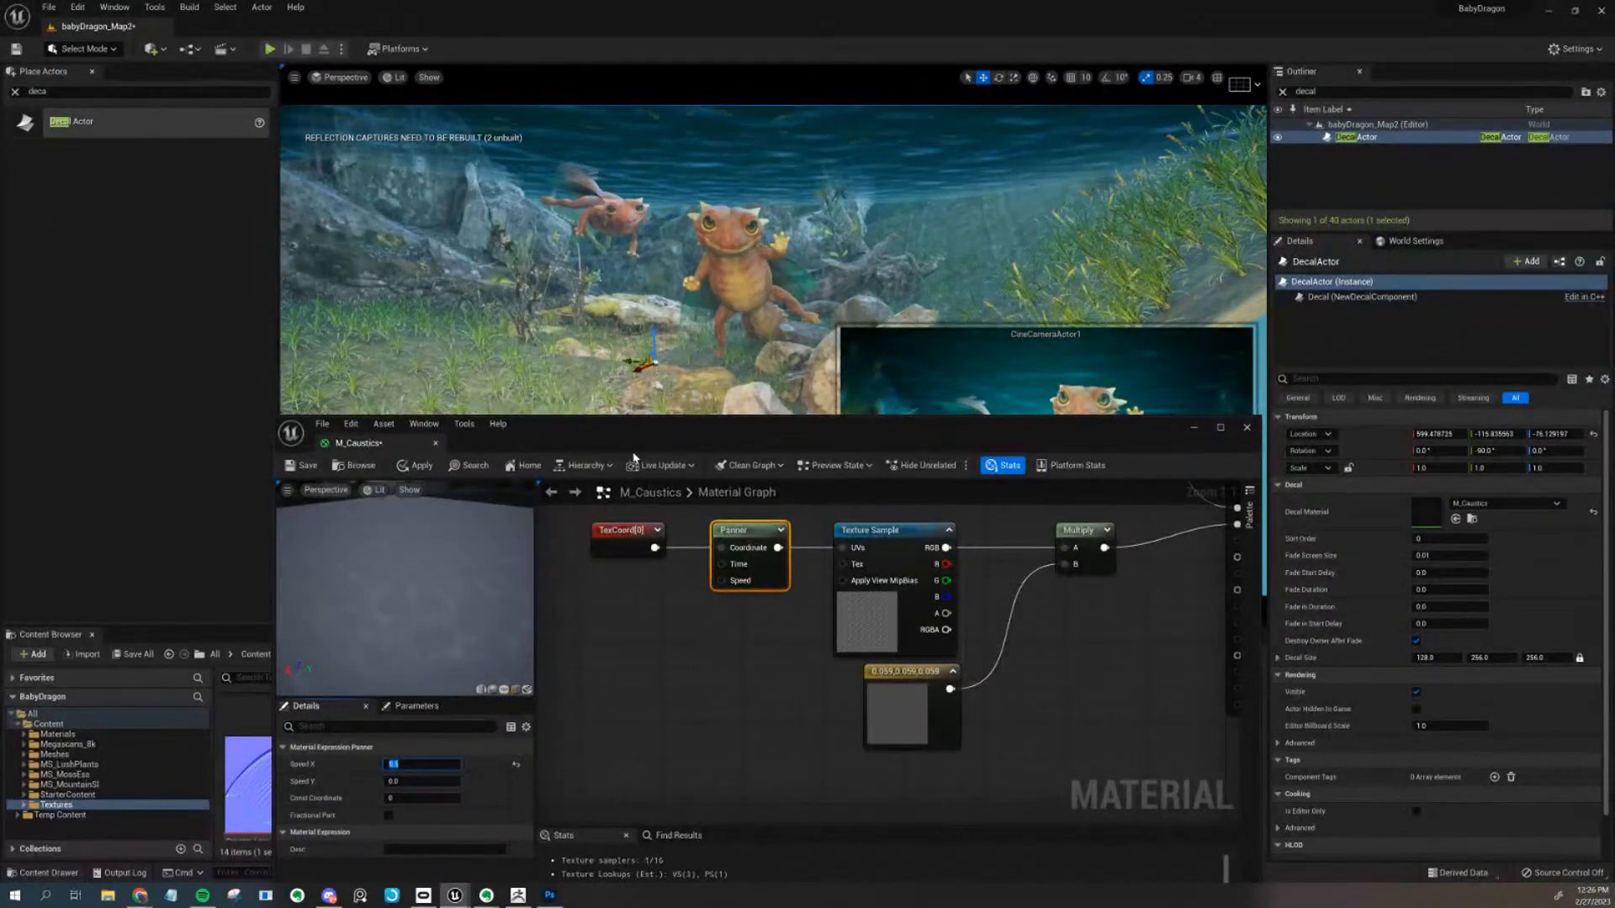
{"action": "left_click", "coordinate": [396, 763]}
{"action": "left_click_drag", "start_coordinate": [396, 763], "coordinate": [399, 763]}
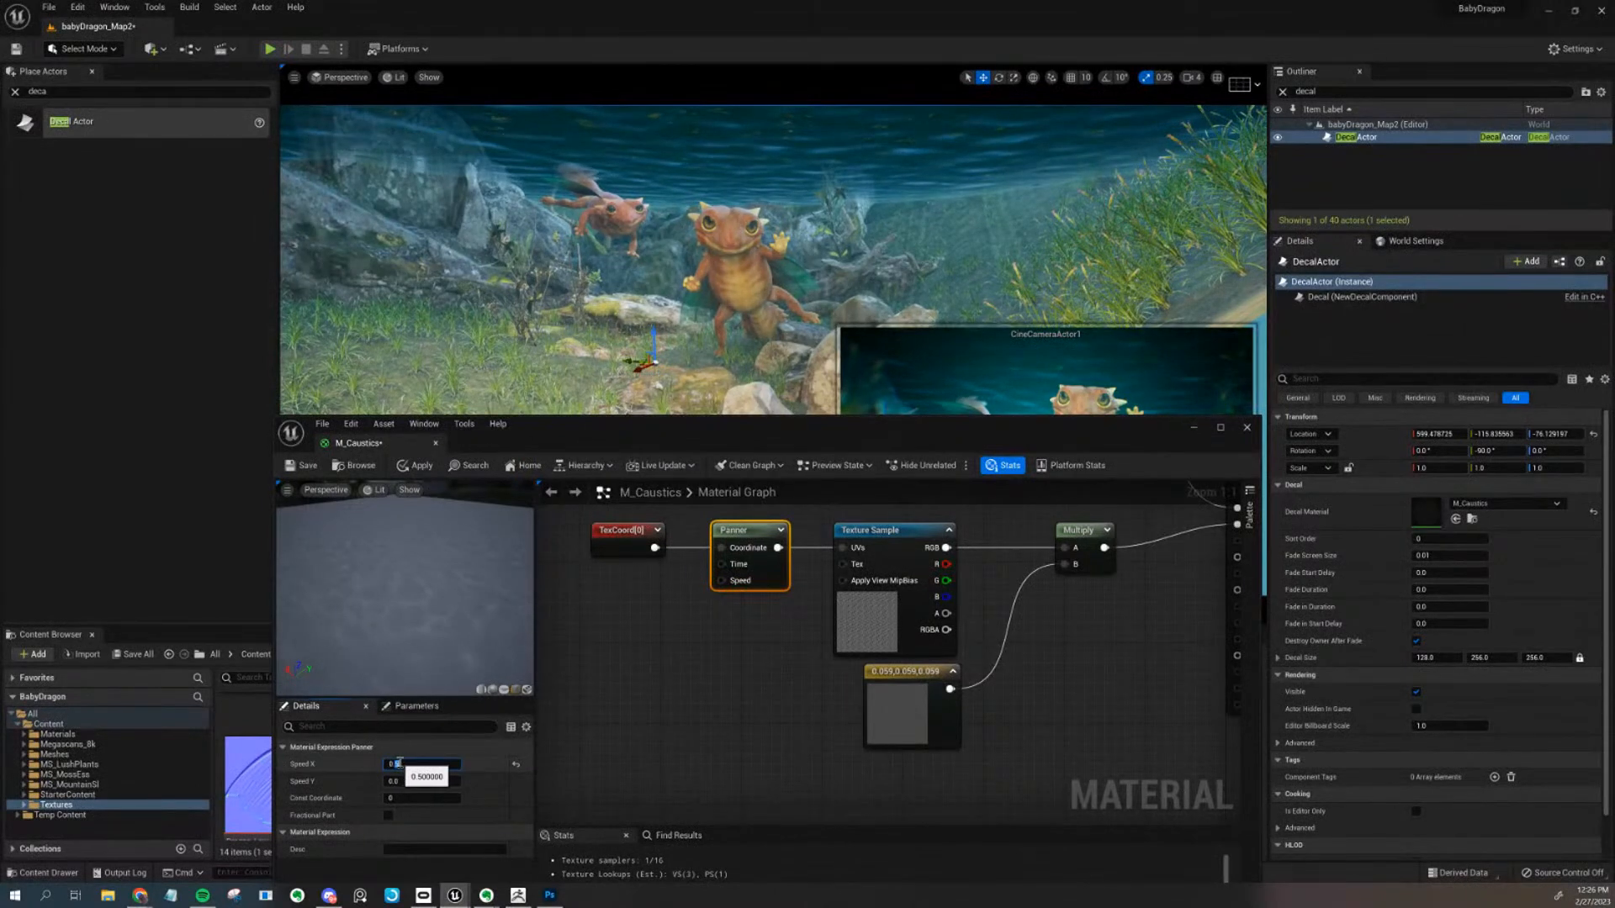
{"action": "type", "text": "25"}
{"action": "key", "text": "Return"}
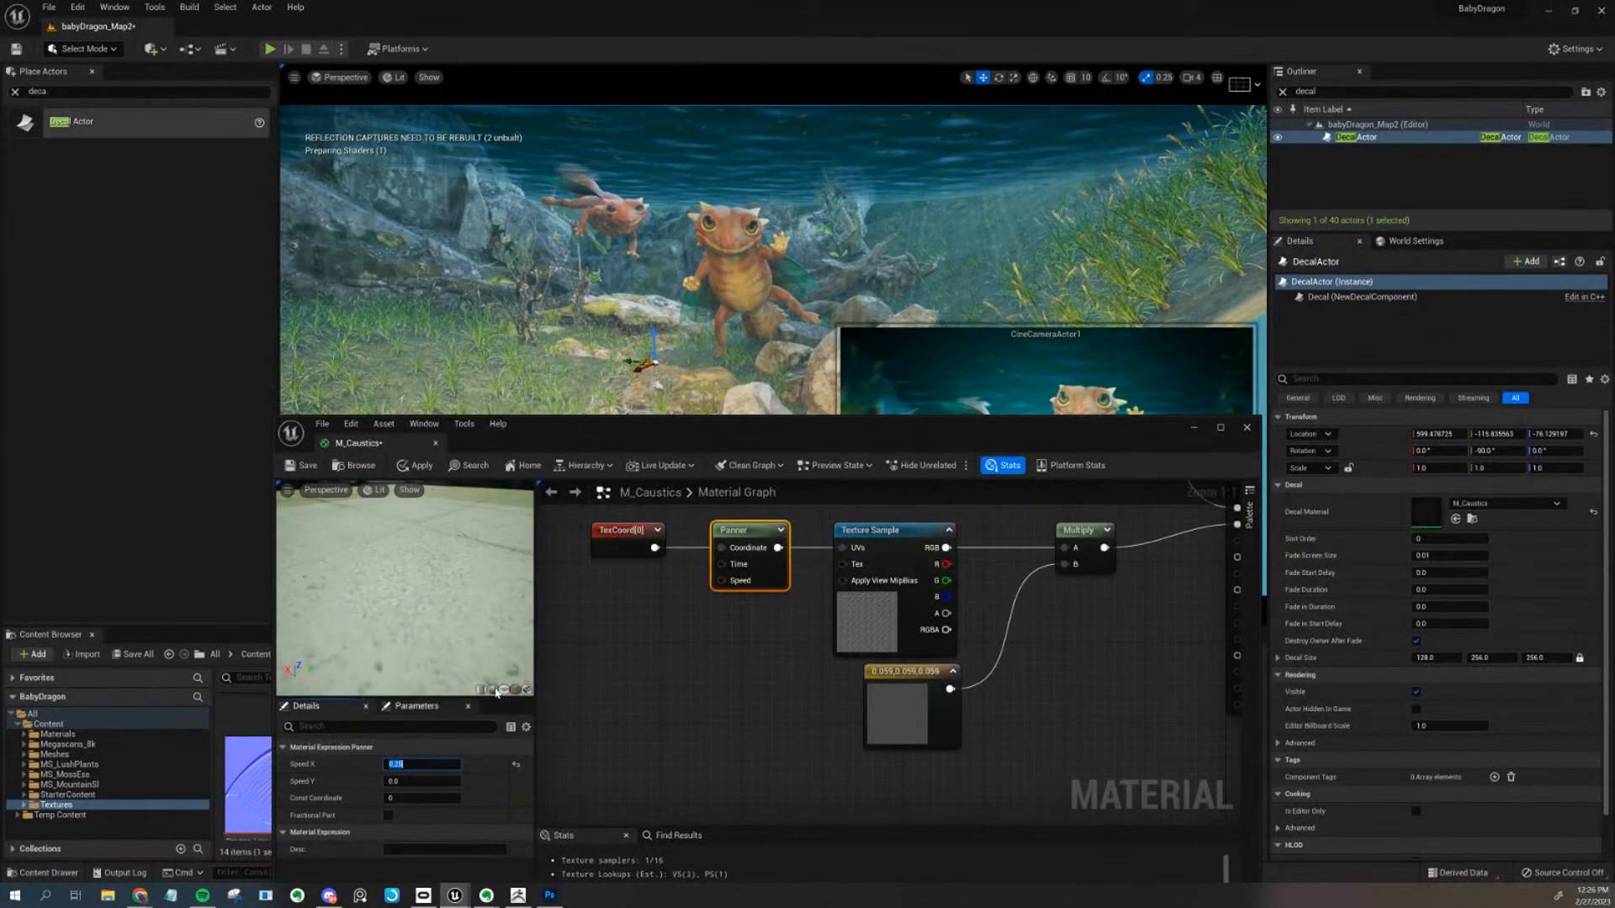
Duplicate the TextureCoordinate, Panner and Texture Sample chain and place the copy directly above the original
{"action": "scroll", "coordinate": [795, 687], "scroll_direction": "down", "scroll_amount": 3}
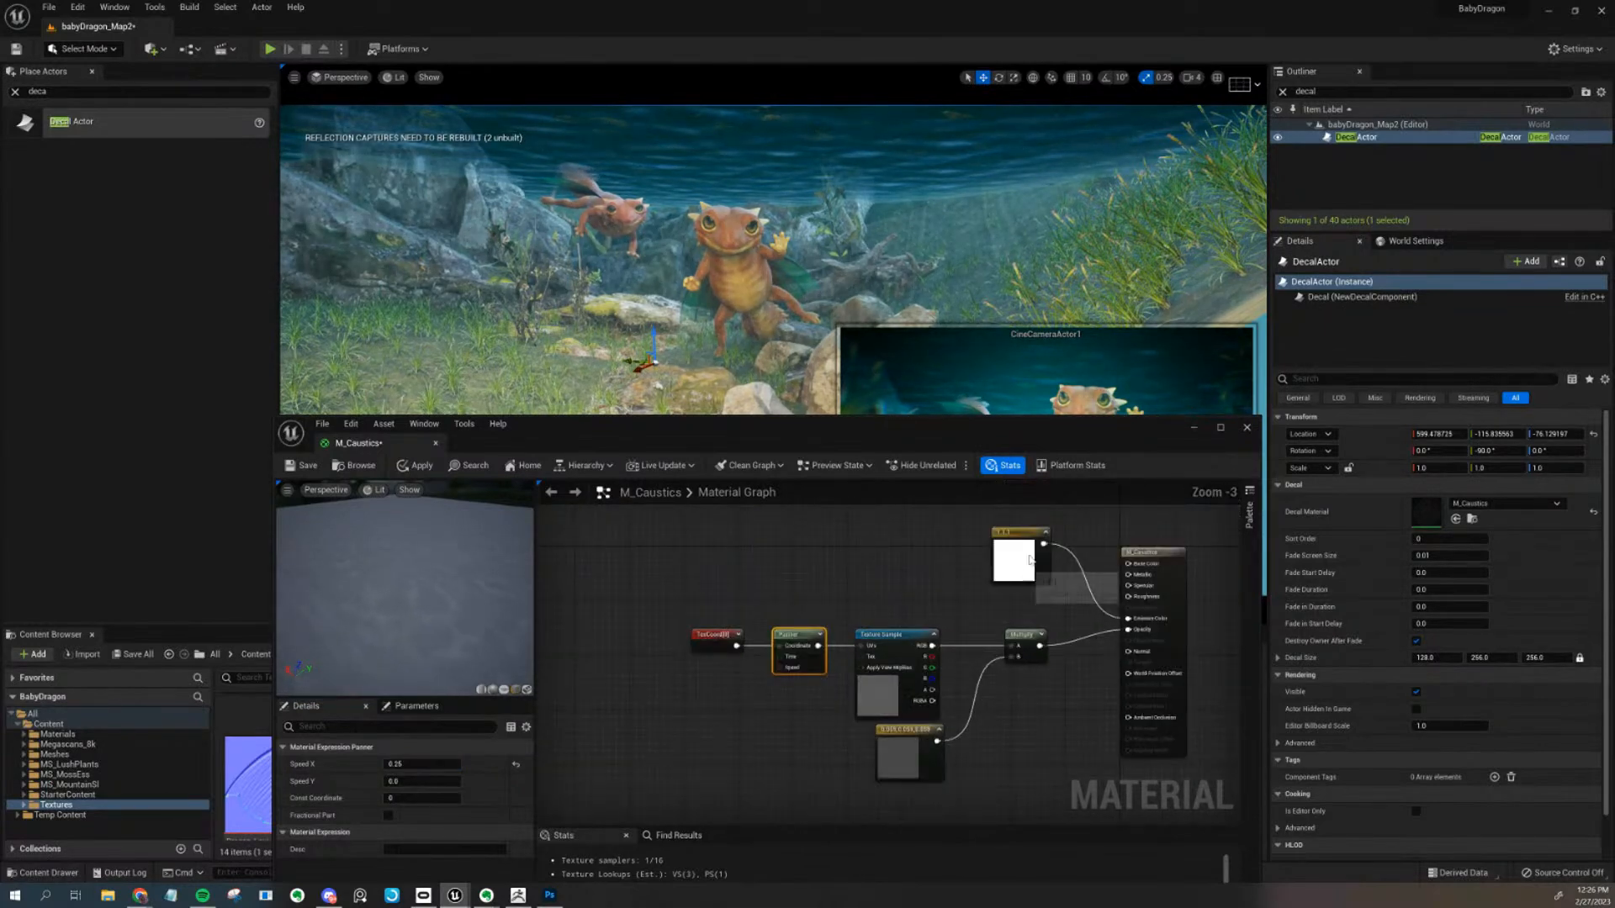
{"action": "right_click", "coordinate": [1028, 574]}
{"action": "scroll", "coordinate": [1017, 621], "scroll_direction": "up", "scroll_amount": 1}
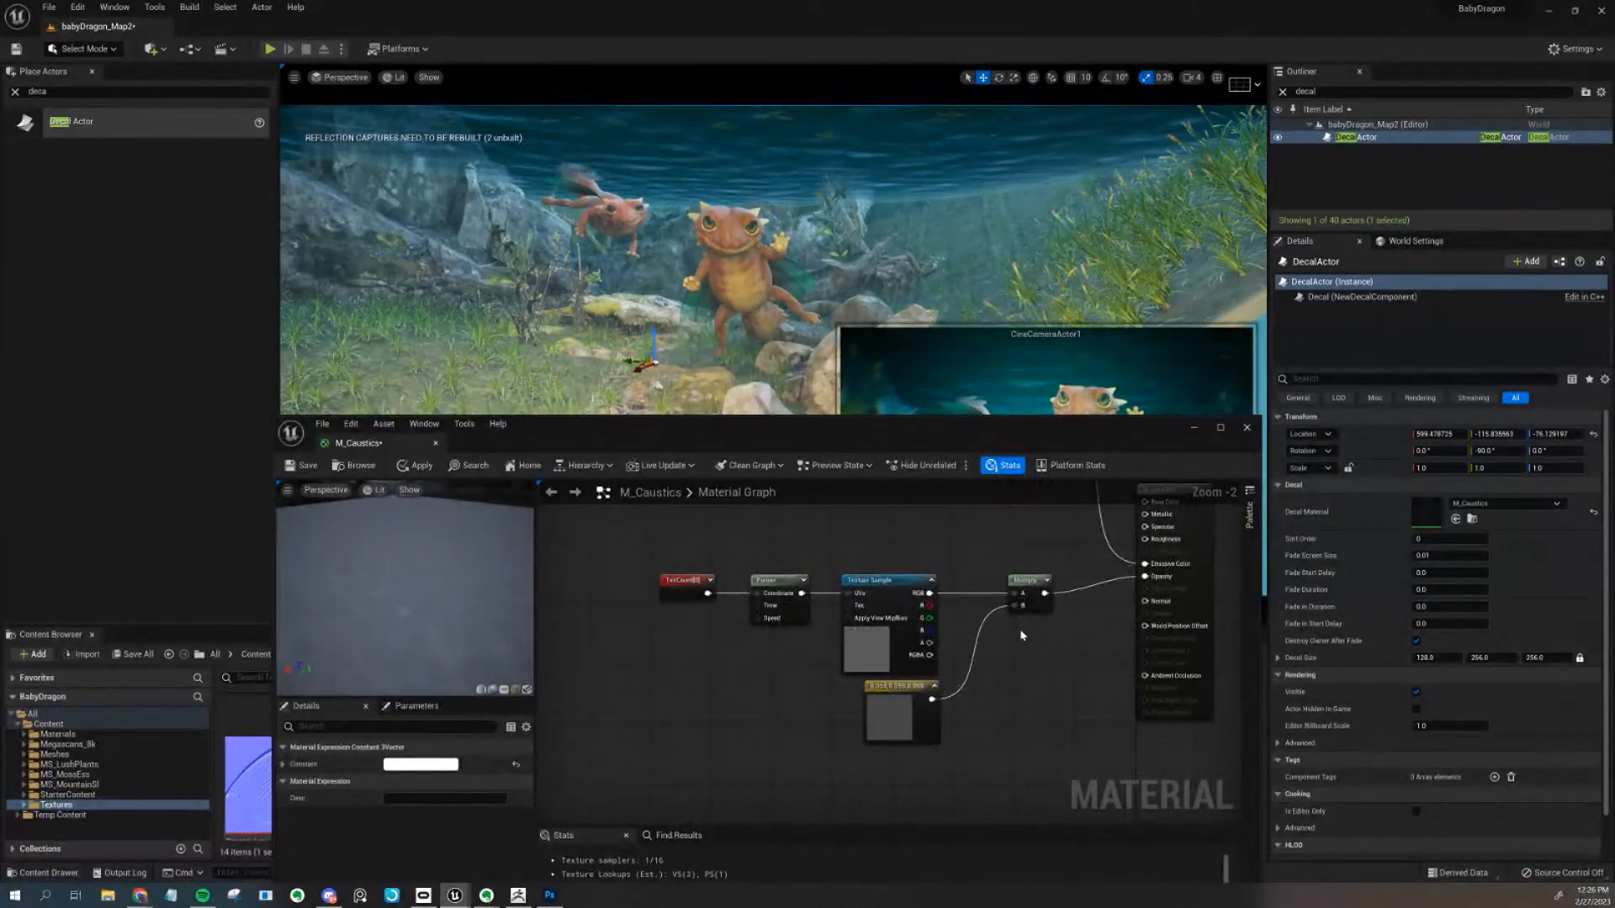
{"action": "left_click_drag", "start_coordinate": [1036, 696], "coordinate": [656, 573]}
{"action": "left_click_drag", "start_coordinate": [894, 603], "coordinate": [848, 649]}
{"action": "left_click", "coordinate": [890, 583]}
{"action": "right_click_drag", "start_coordinate": [889, 583], "coordinate": [899, 549]}
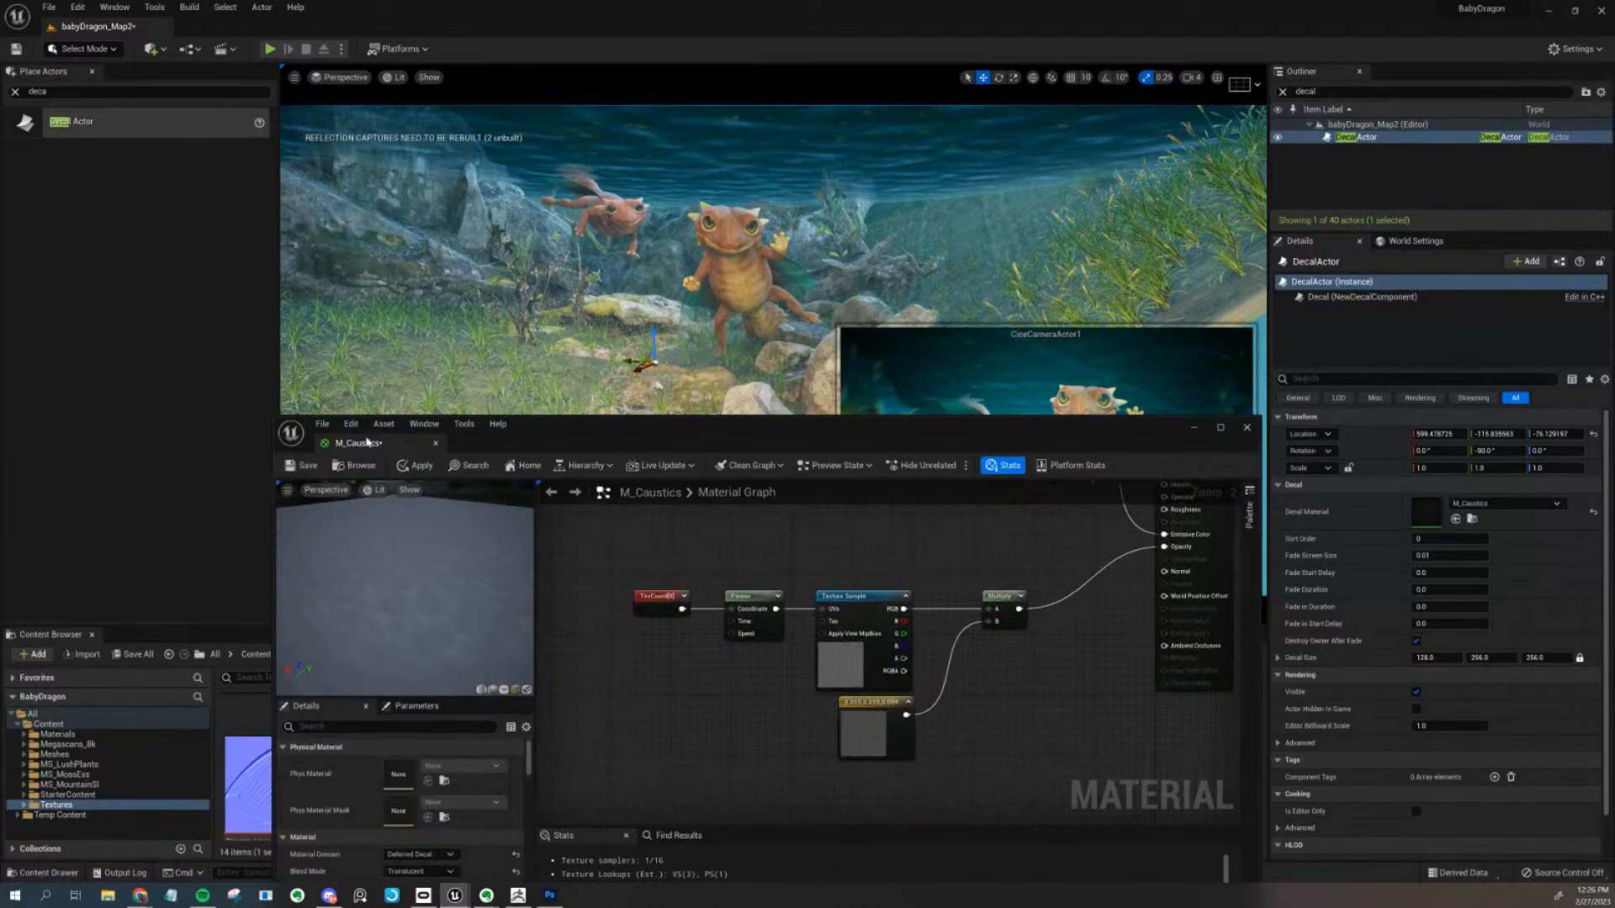
{"action": "right_click_drag", "start_coordinate": [780, 561], "coordinate": [808, 639]}
{"action": "right_click_drag", "start_coordinate": [656, 623], "coordinate": [659, 607]}
{"action": "left_click_drag", "start_coordinate": [643, 612], "coordinate": [912, 726]}
{"action": "key", "text": "ctrl+d"}
{"action": "left_click_drag", "start_coordinate": [1014, 673], "coordinate": [905, 593]}
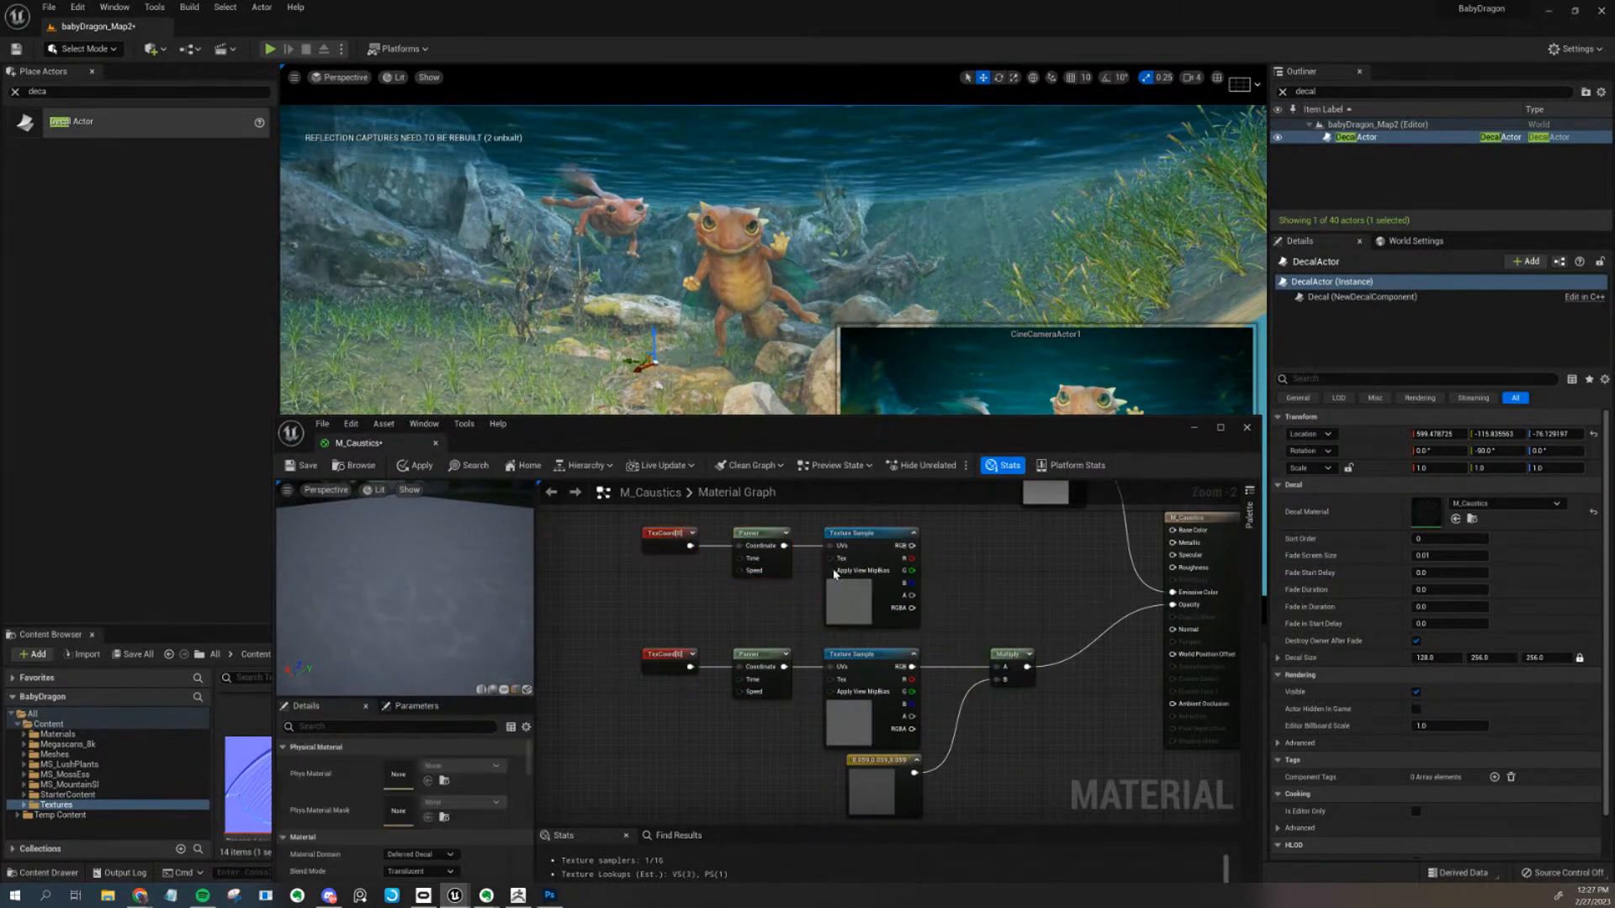
Set the duplicated Panner's Speed X to 0 and Speed Y to 0.1
{"action": "left_click", "coordinate": [786, 566]}
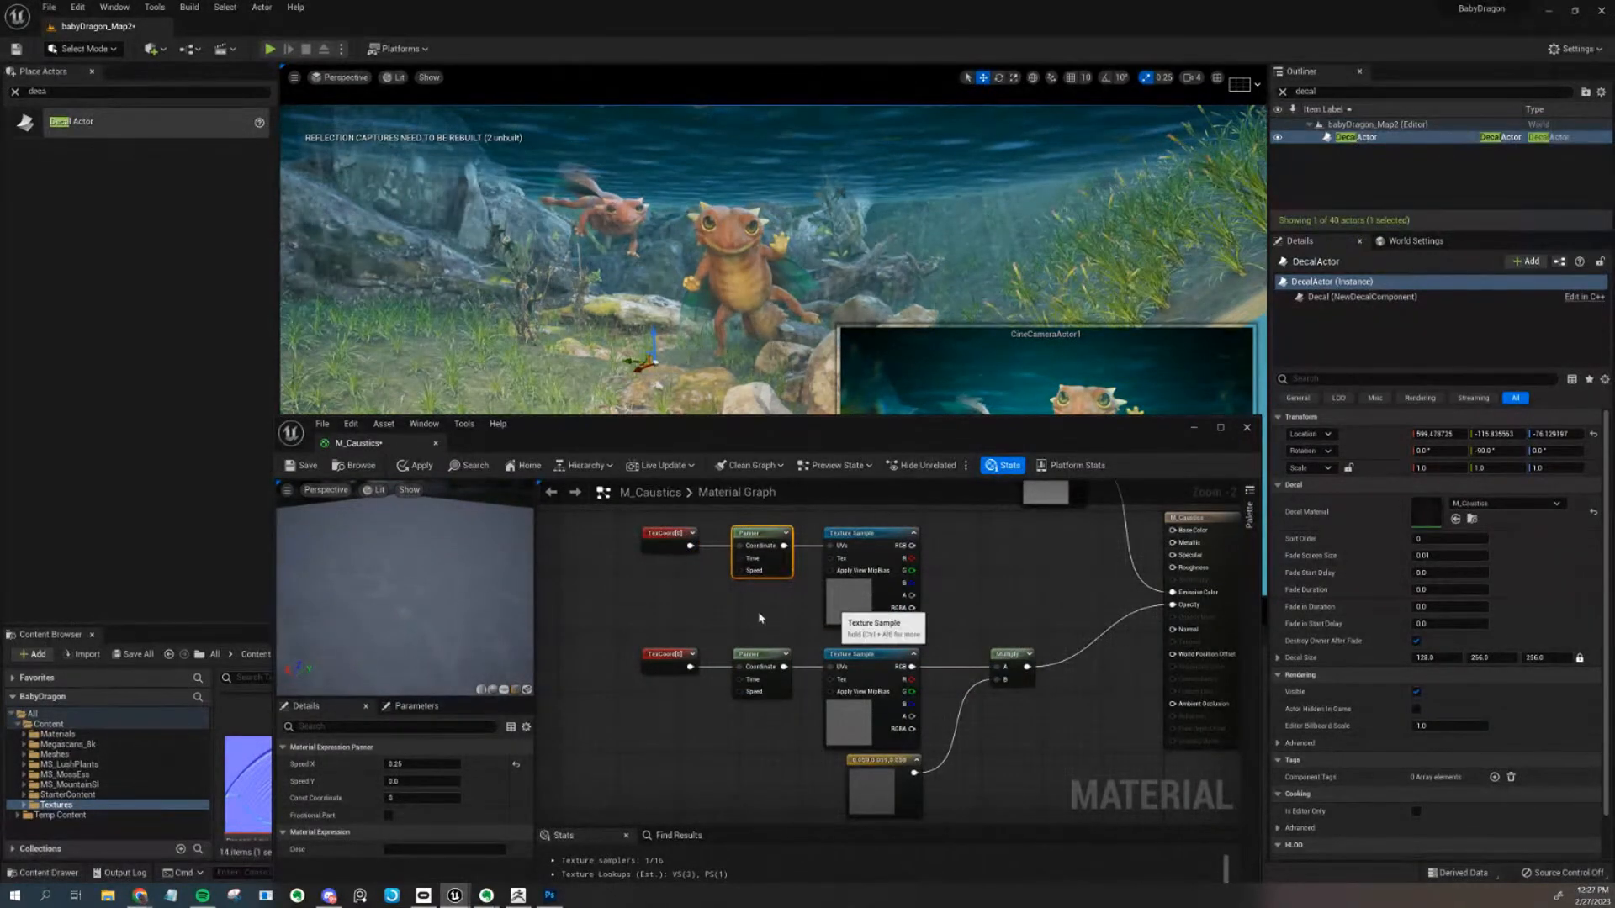
{"action": "left_click", "coordinate": [408, 765]}
{"action": "key", "text": "Return"}
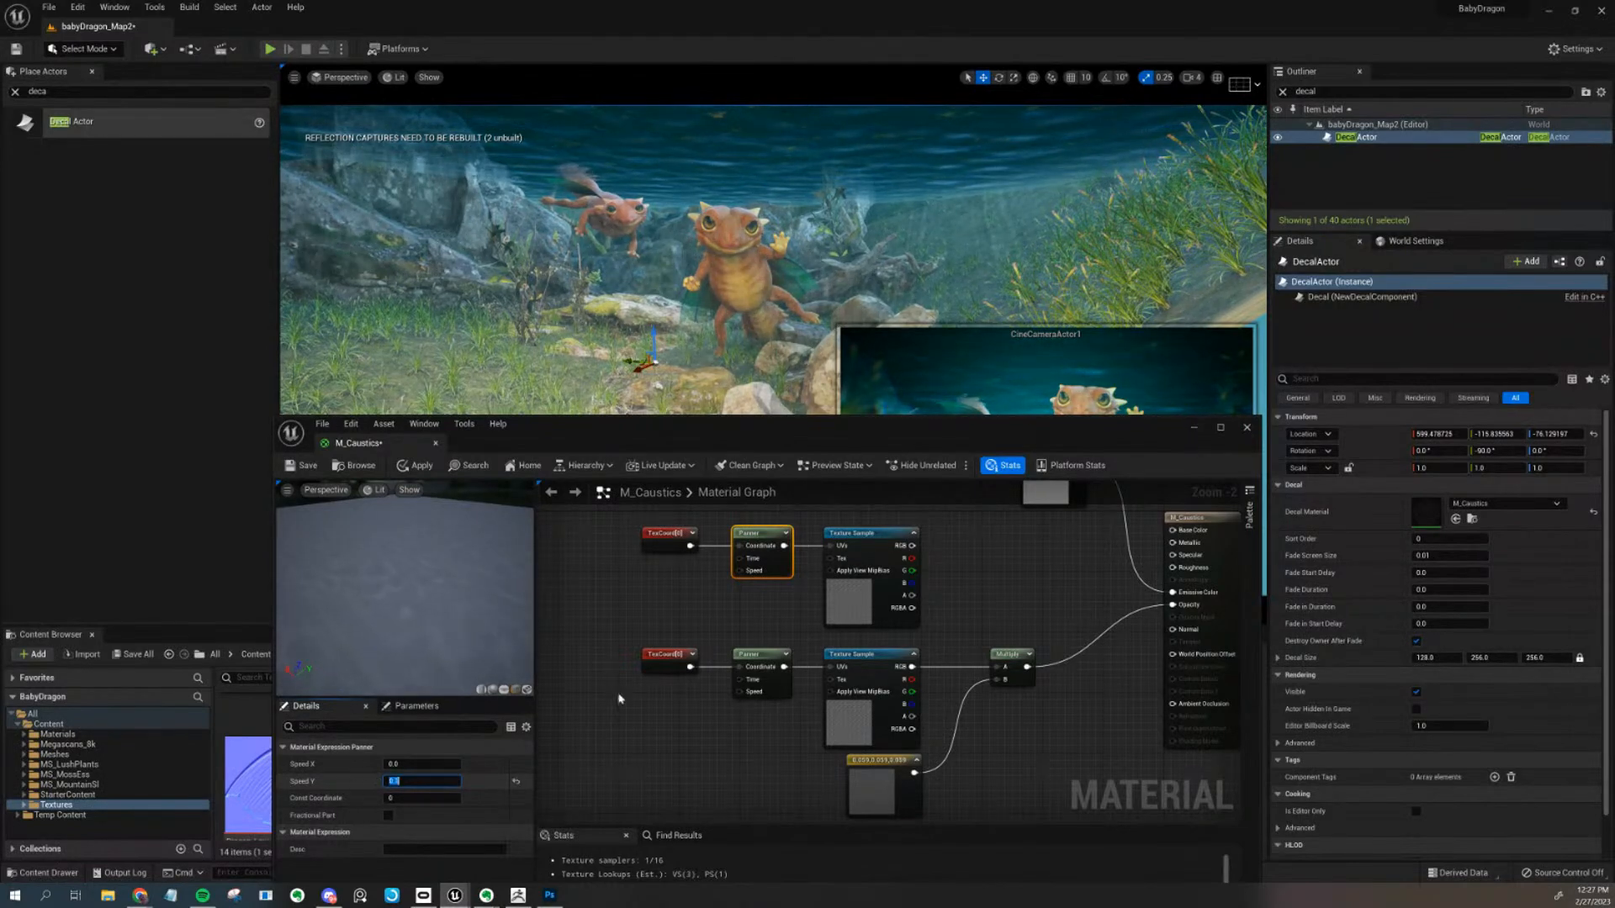
Set both UTiling and VTiling of the duplicated TextureCoordinate to 6
{"action": "left_click", "coordinate": [875, 618]}
{"action": "left_click", "coordinate": [658, 548]}
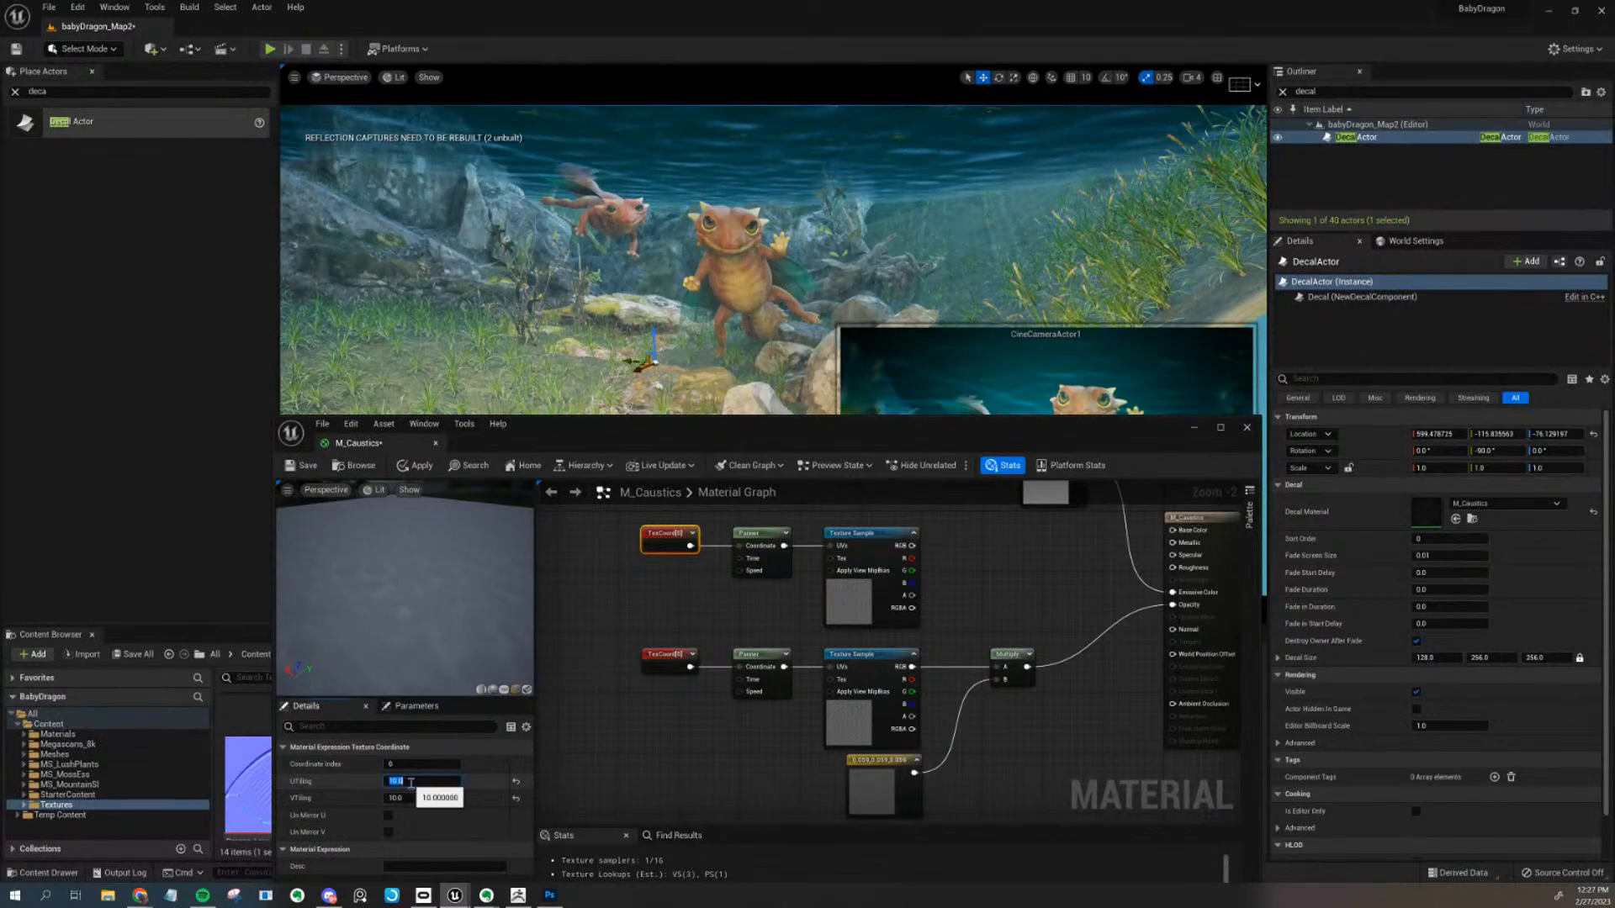
{"action": "type", "text": "6"}
{"action": "key", "text": "Tab"}
{"action": "type", "text": "6"}
{"action": "key", "text": "Return"}
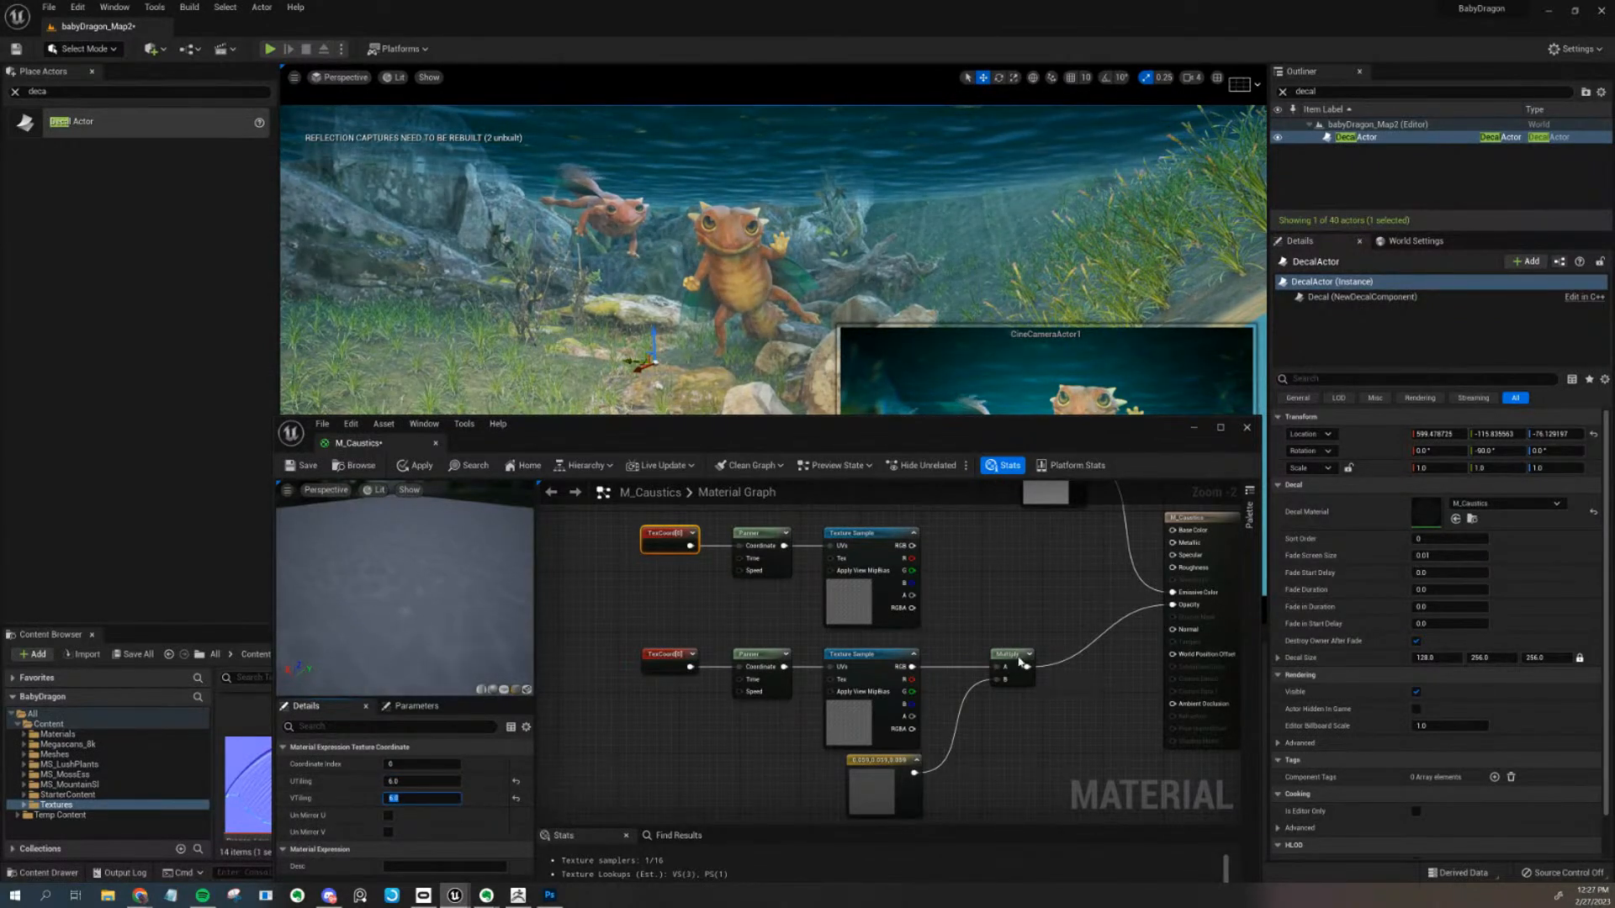
Make room before the Multiply and combine the RGB outputs of both Texture Samples with an Add node
{"action": "left_click_drag", "start_coordinate": [1007, 654], "coordinate": [1076, 648]}
{"action": "left_click_drag", "start_coordinate": [904, 547], "coordinate": [953, 589]}
{"action": "type", "text": "add"}
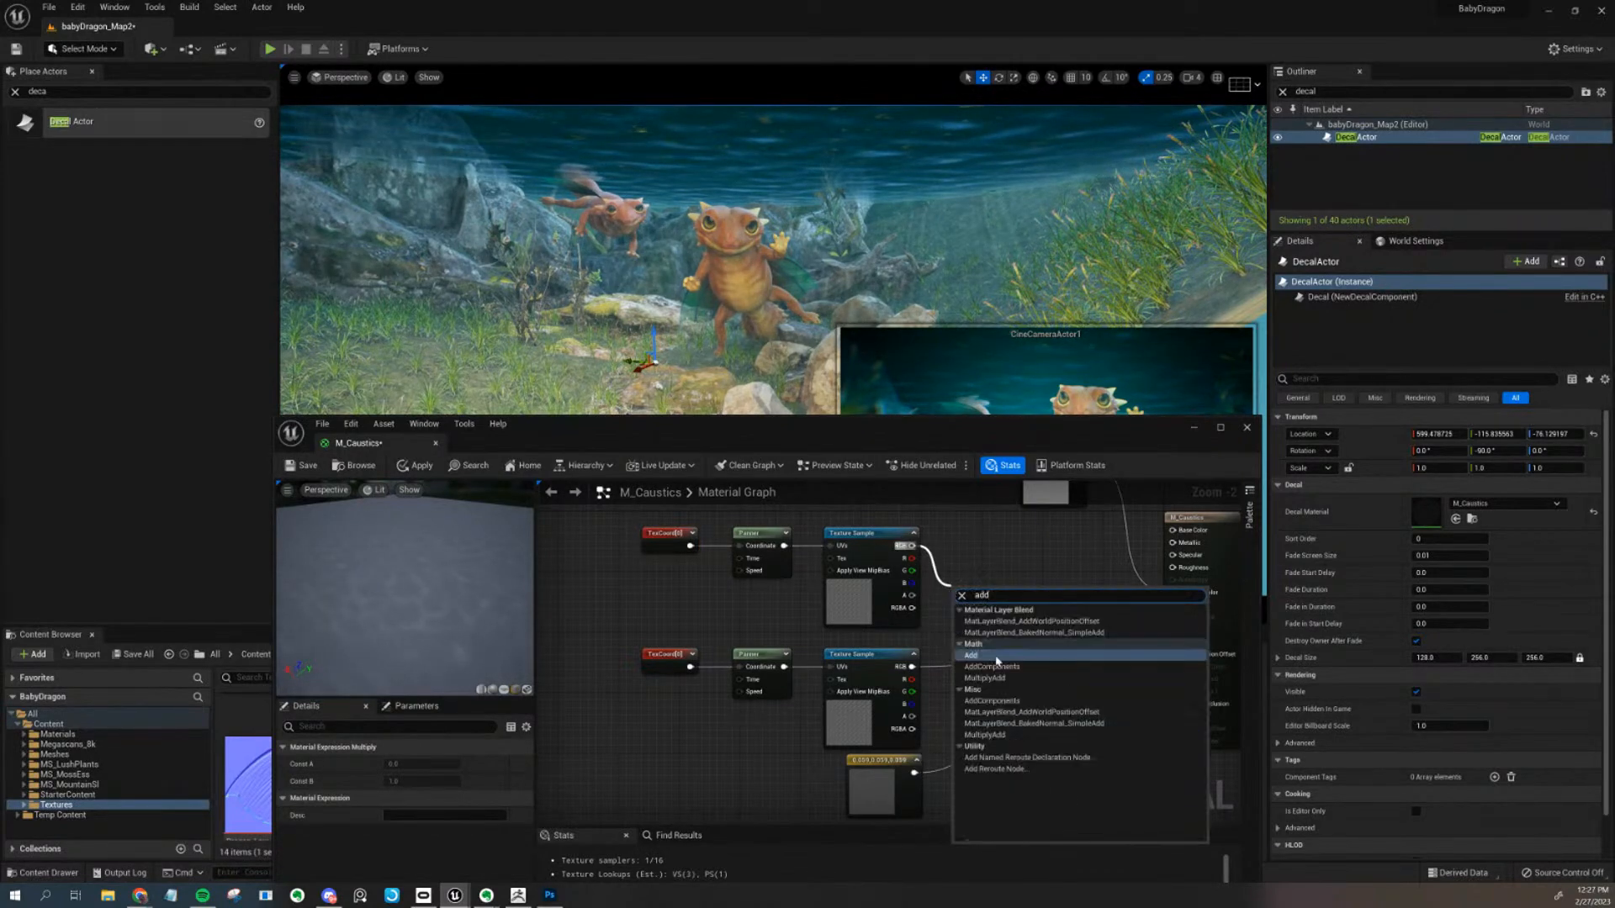
{"action": "left_click", "coordinate": [959, 656]}
{"action": "left_click_drag", "start_coordinate": [912, 666], "coordinate": [958, 617]}
Start previewing the Add node and inspect the combined moving pattern on the preview plane from near and far
{"action": "right_click", "coordinate": [967, 592]}
{"action": "left_click", "coordinate": [952, 579]}
{"action": "right_click", "coordinate": [961, 595]}
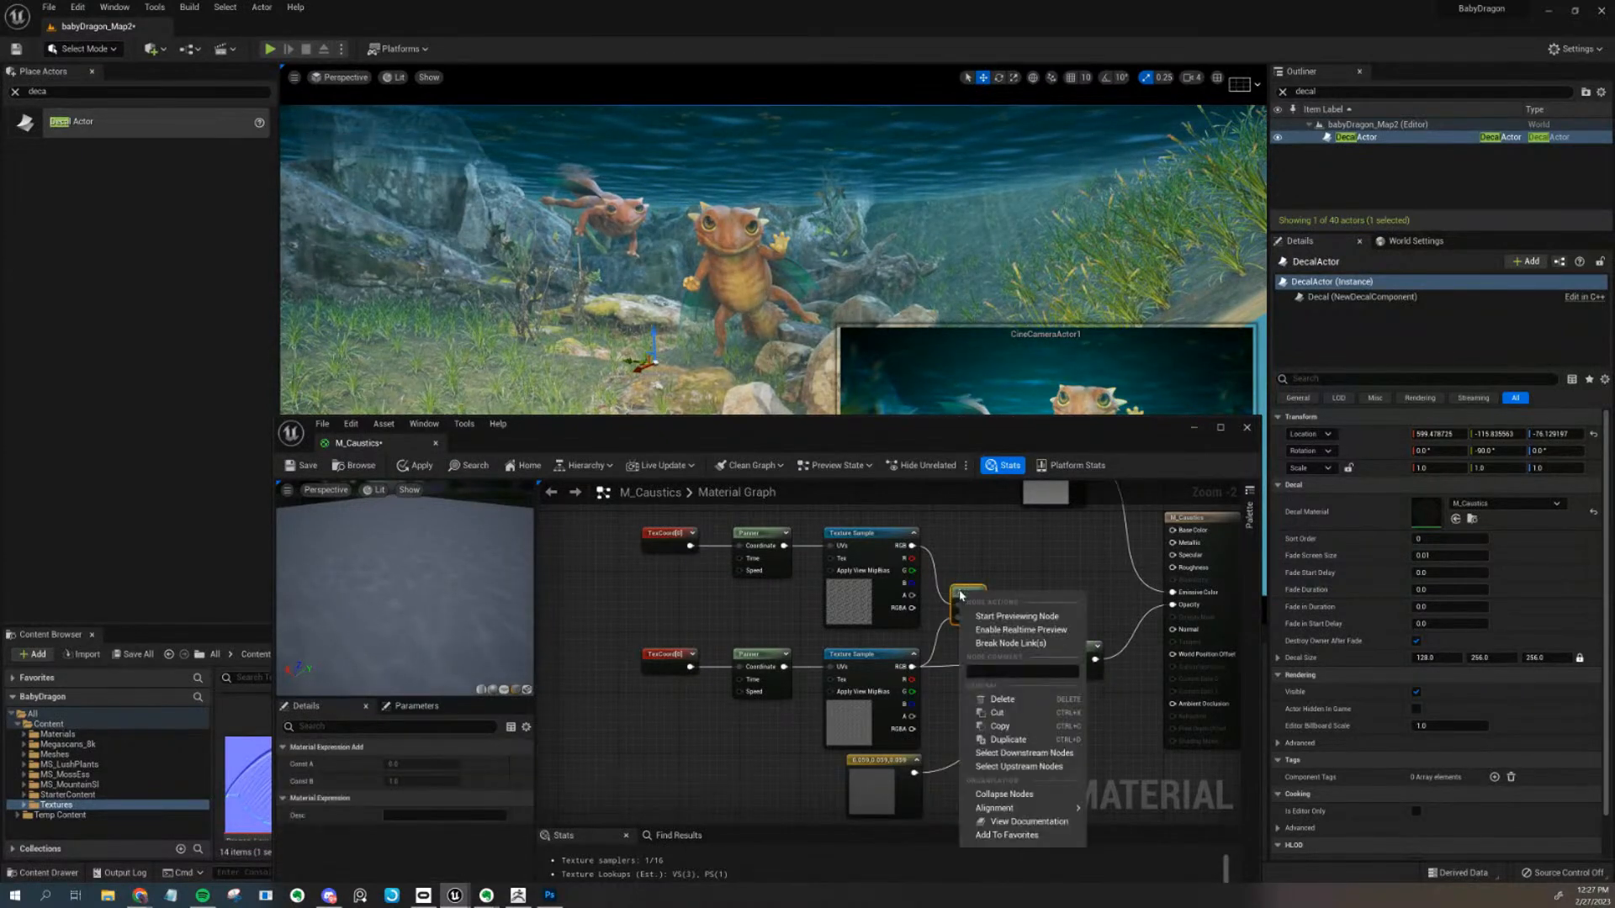
{"action": "left_click", "coordinate": [1043, 618]}
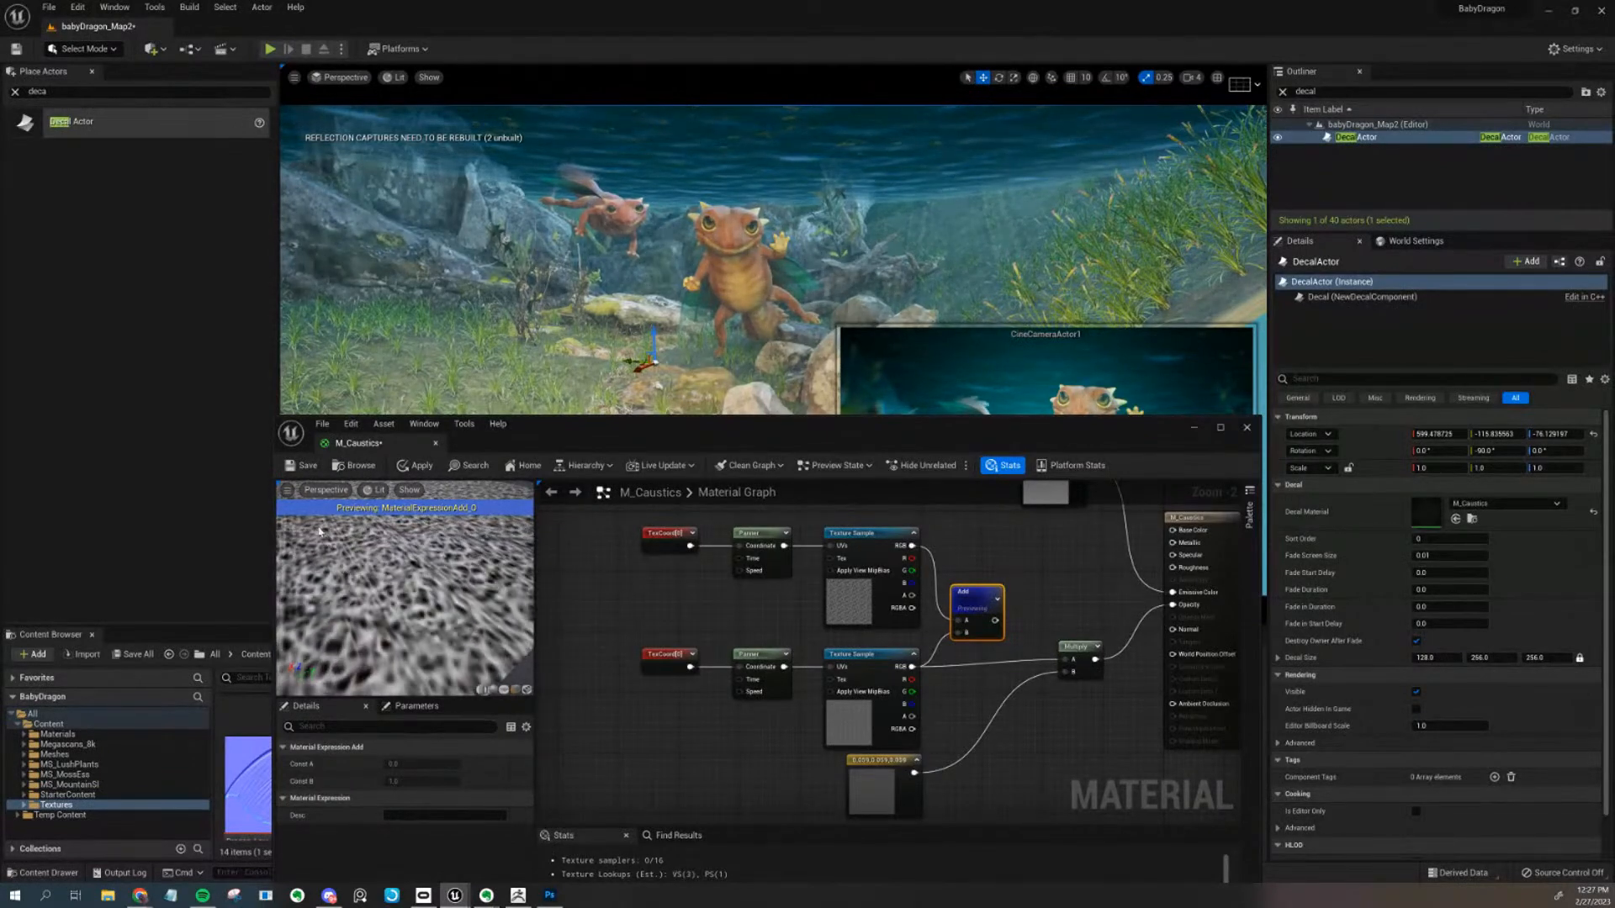
{"action": "left_click_drag", "start_coordinate": [336, 597], "coordinate": [355, 663]}
{"action": "scroll", "coordinate": [355, 662], "scroll_direction": "up", "scroll_amount": 5}
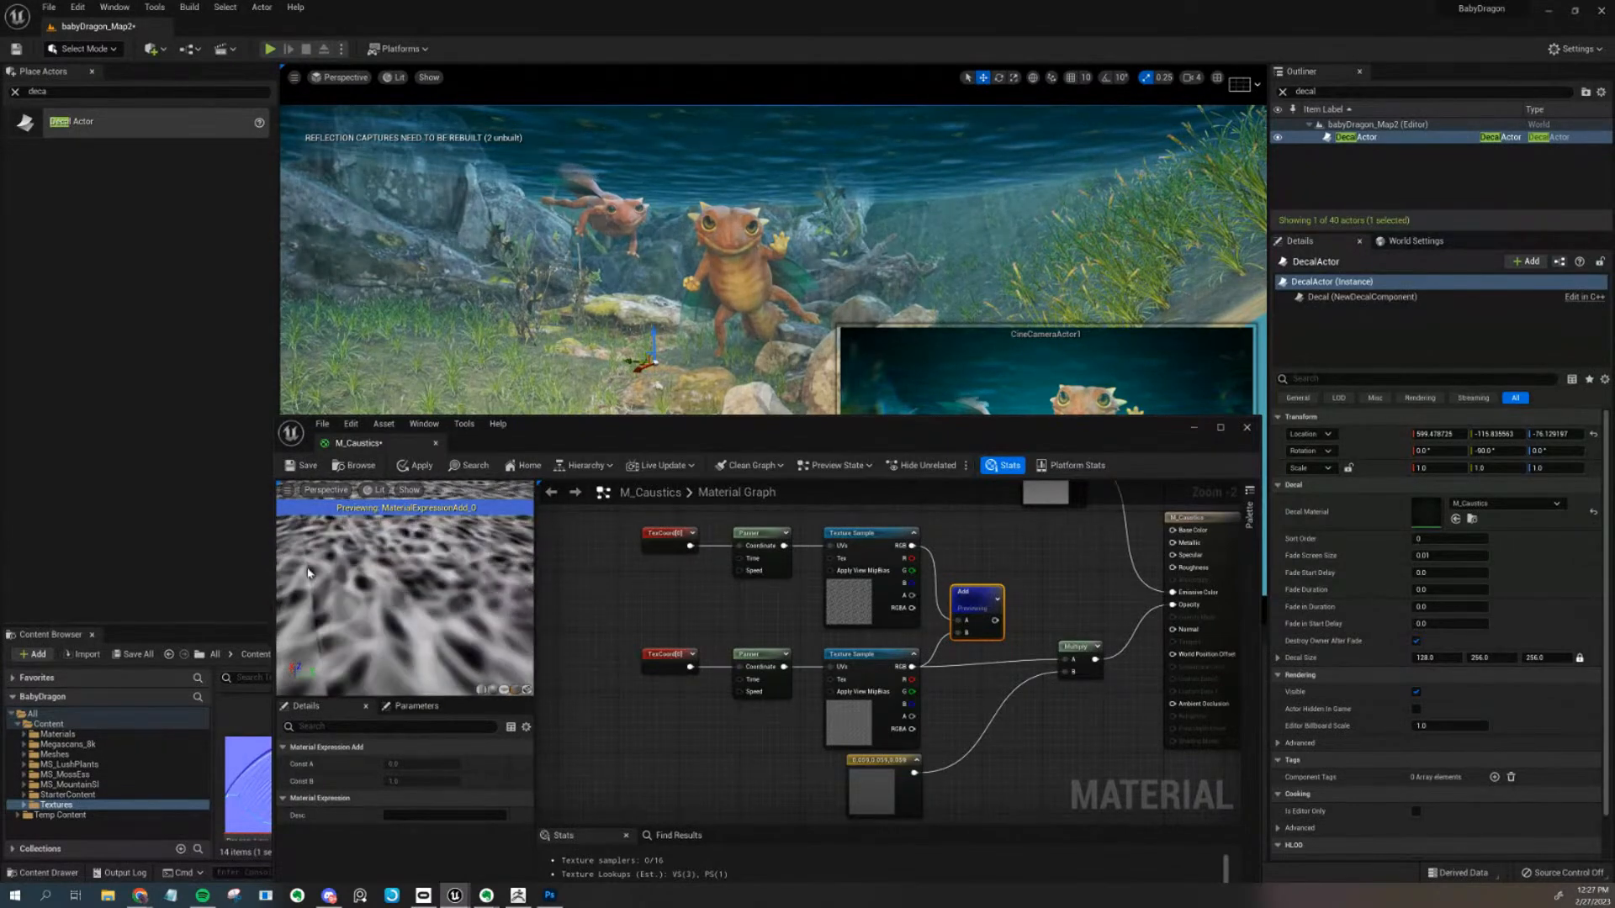
{"action": "scroll", "coordinate": [405, 570], "scroll_direction": "down", "scroll_amount": 8}
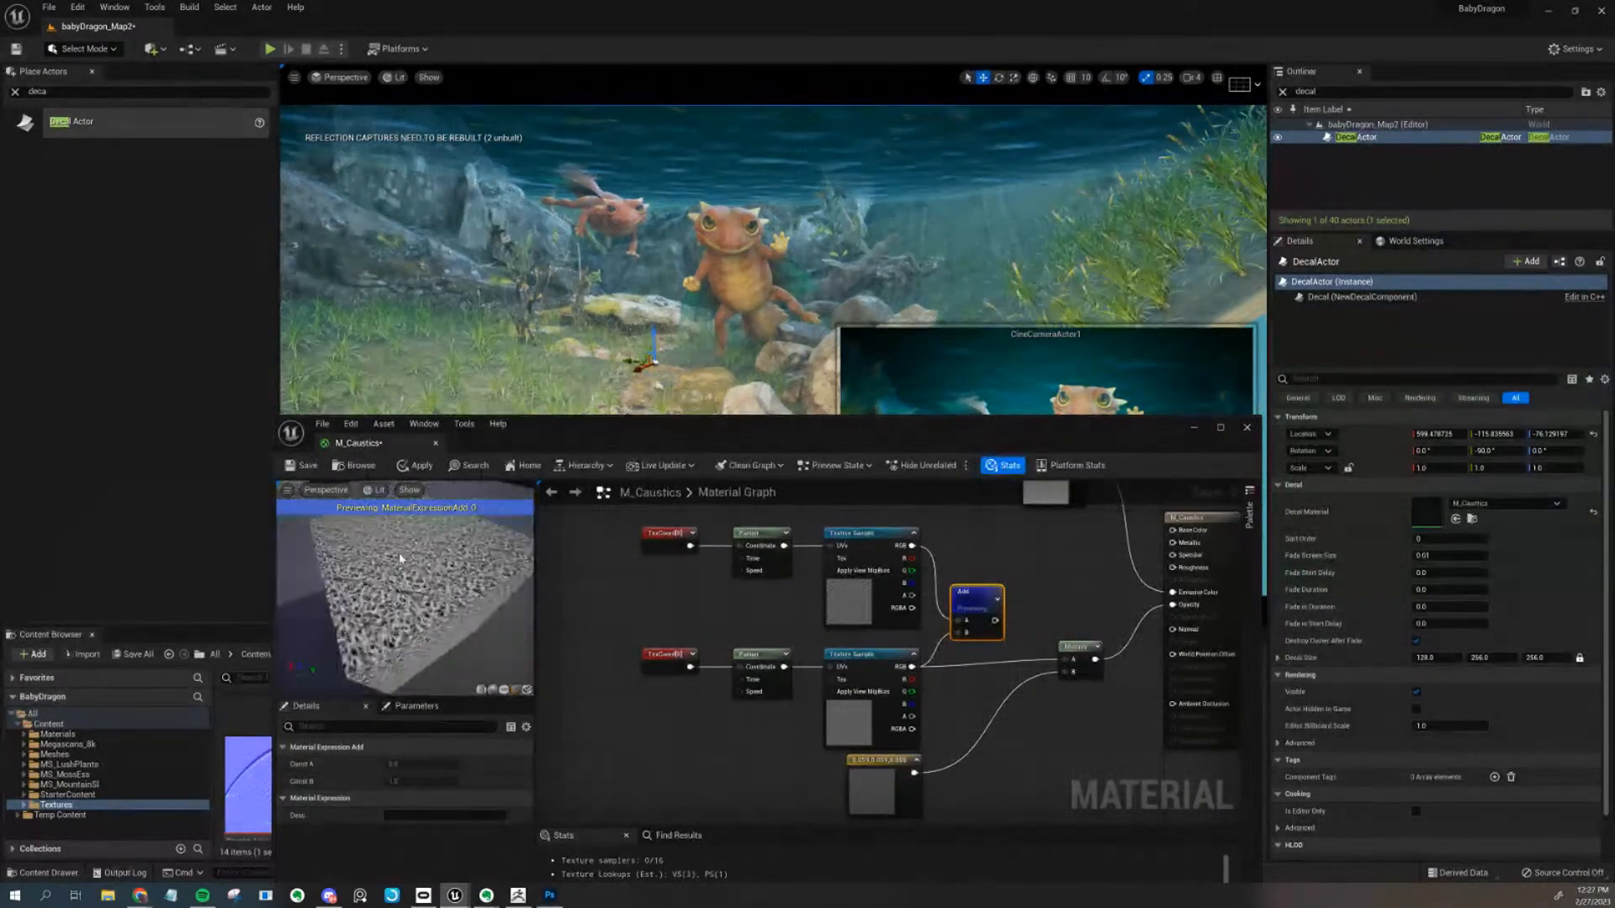
{"action": "scroll", "coordinate": [405, 570], "scroll_direction": "up", "scroll_amount": 6}
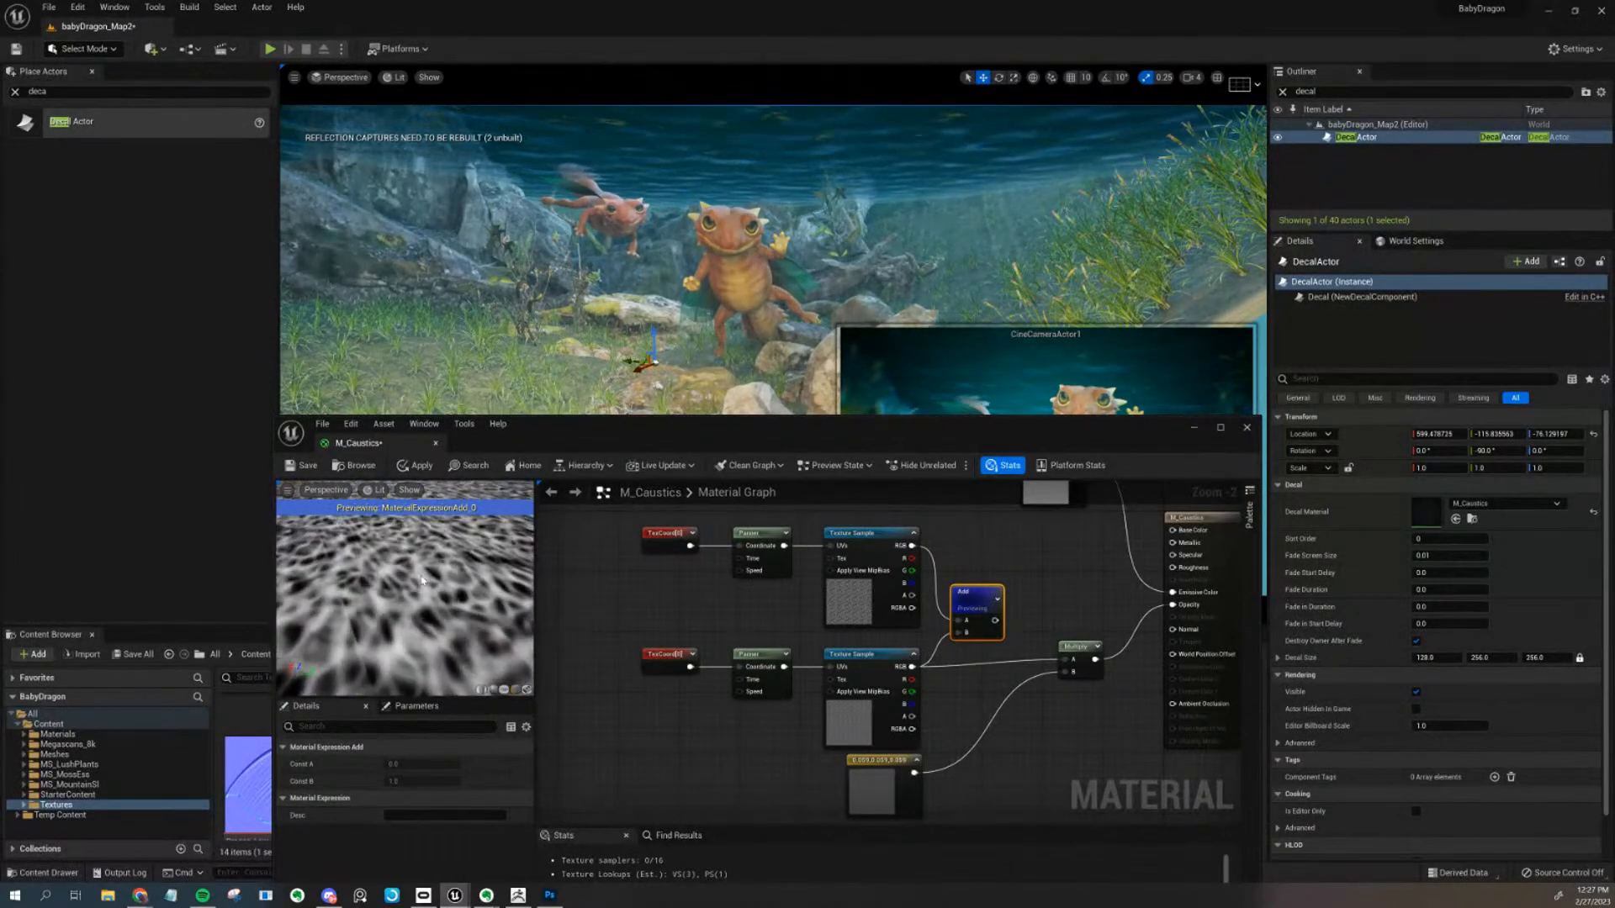
Connect the Add node's output to the Multiply's A input and apply the material
{"action": "left_click_drag", "start_coordinate": [995, 620], "coordinate": [1066, 658]}
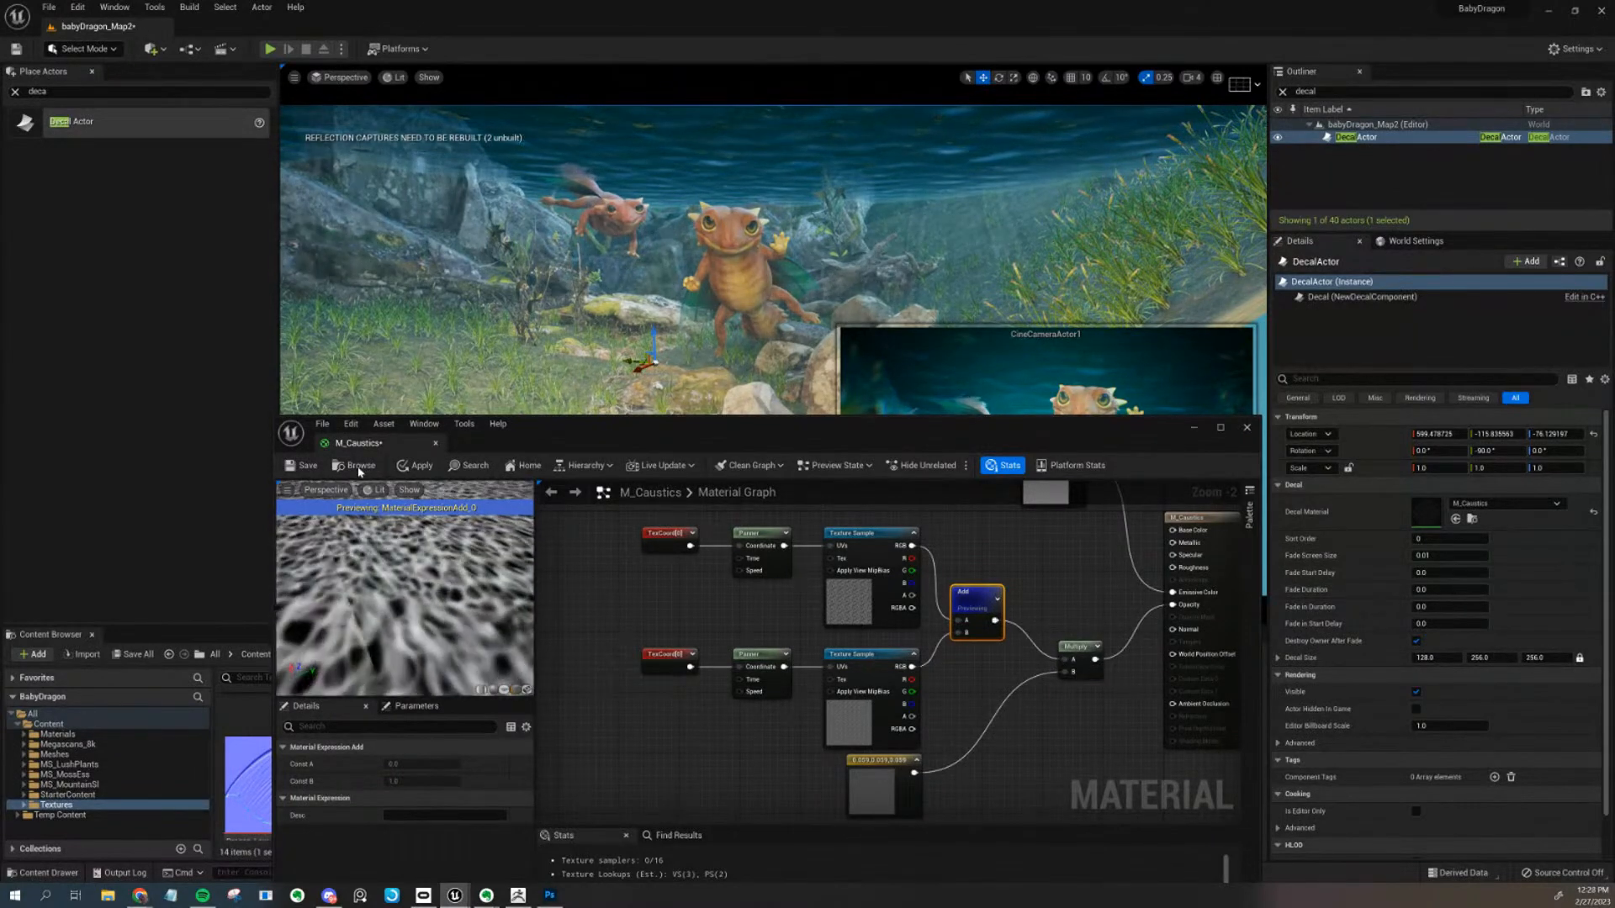
{"action": "left_click", "coordinate": [402, 468]}
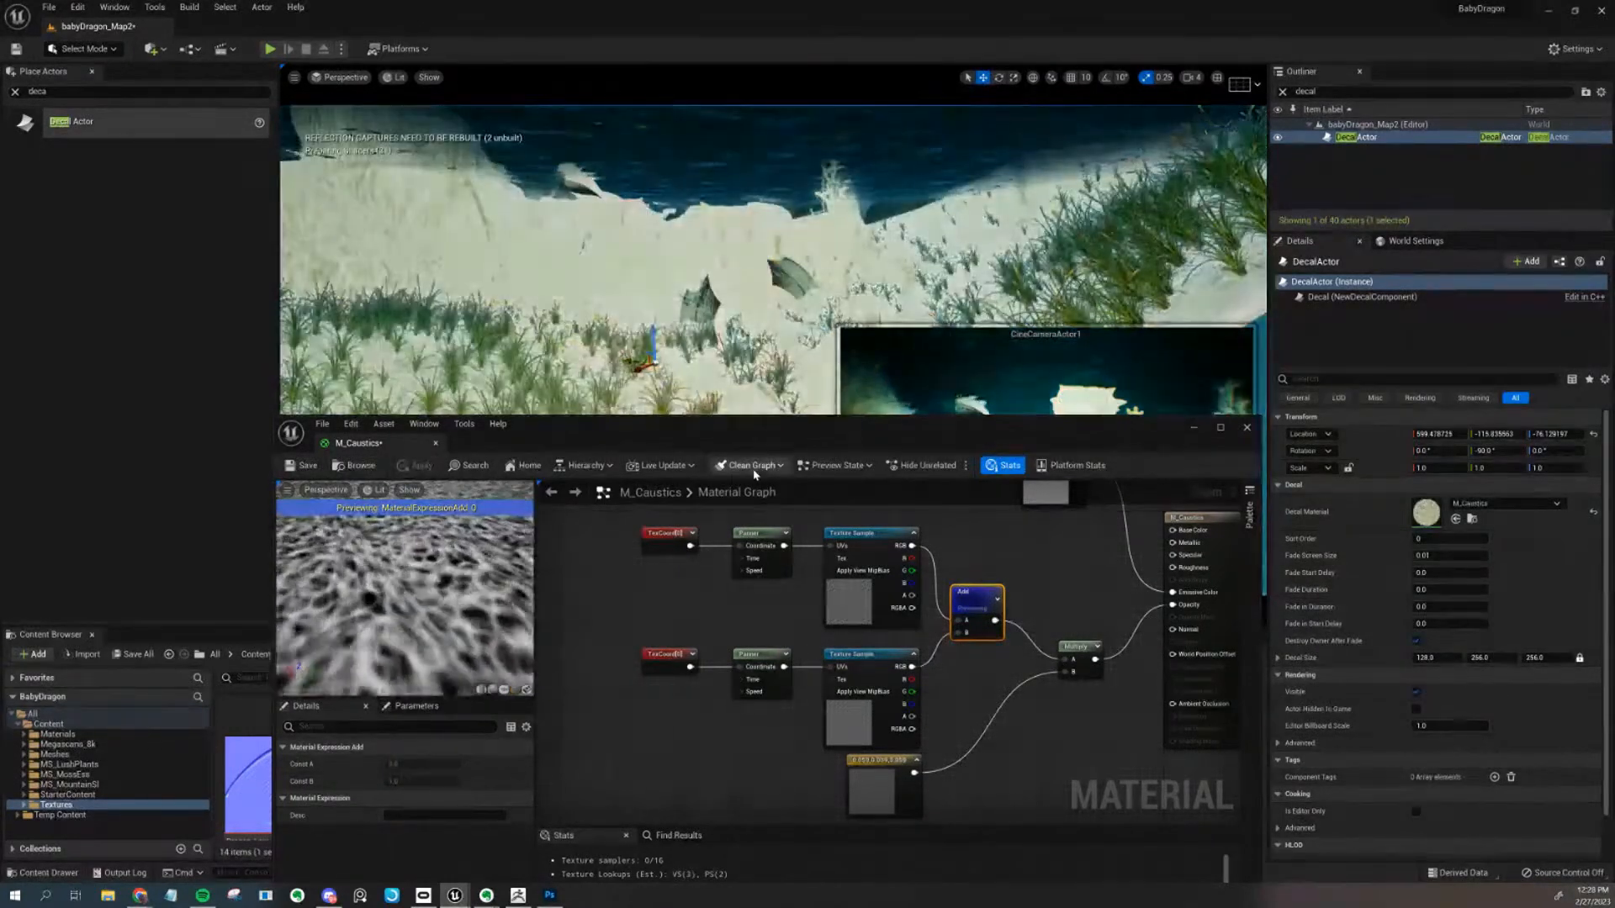
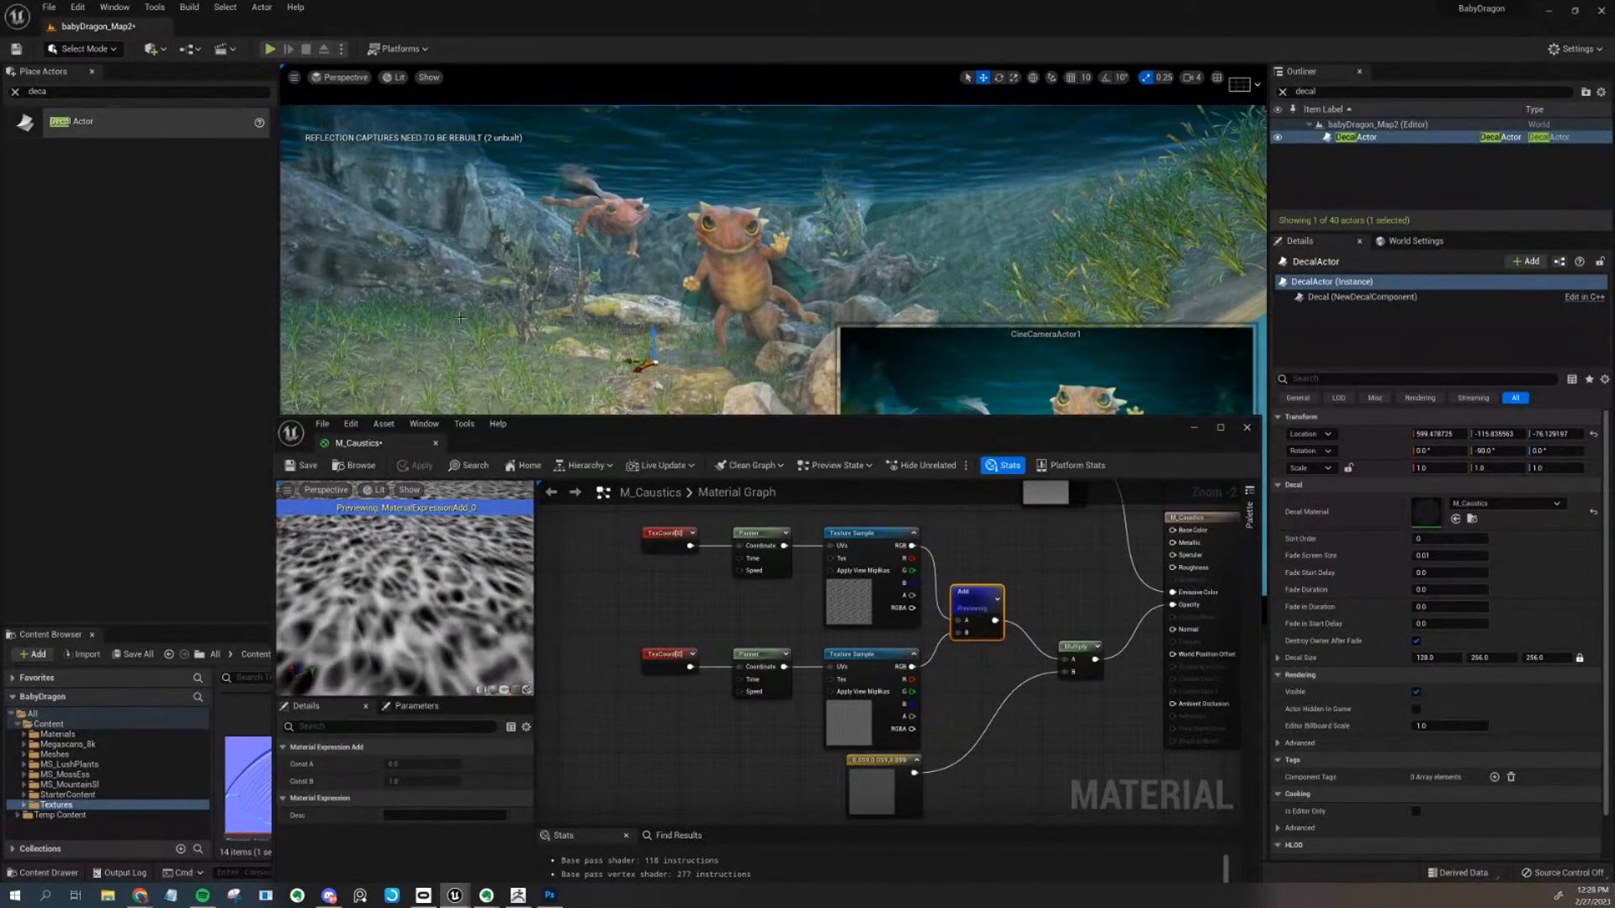
Enlarge the graph view and review the tiling, Panner speeds and Add node joining the two texture chains
{"action": "right_click_drag", "start_coordinate": [1028, 555], "coordinate": [980, 553]}
{"action": "left_click_drag", "start_coordinate": [798, 417], "coordinate": [798, 174]}
{"action": "scroll", "coordinate": [750, 458], "scroll_direction": "up", "scroll_amount": 2}
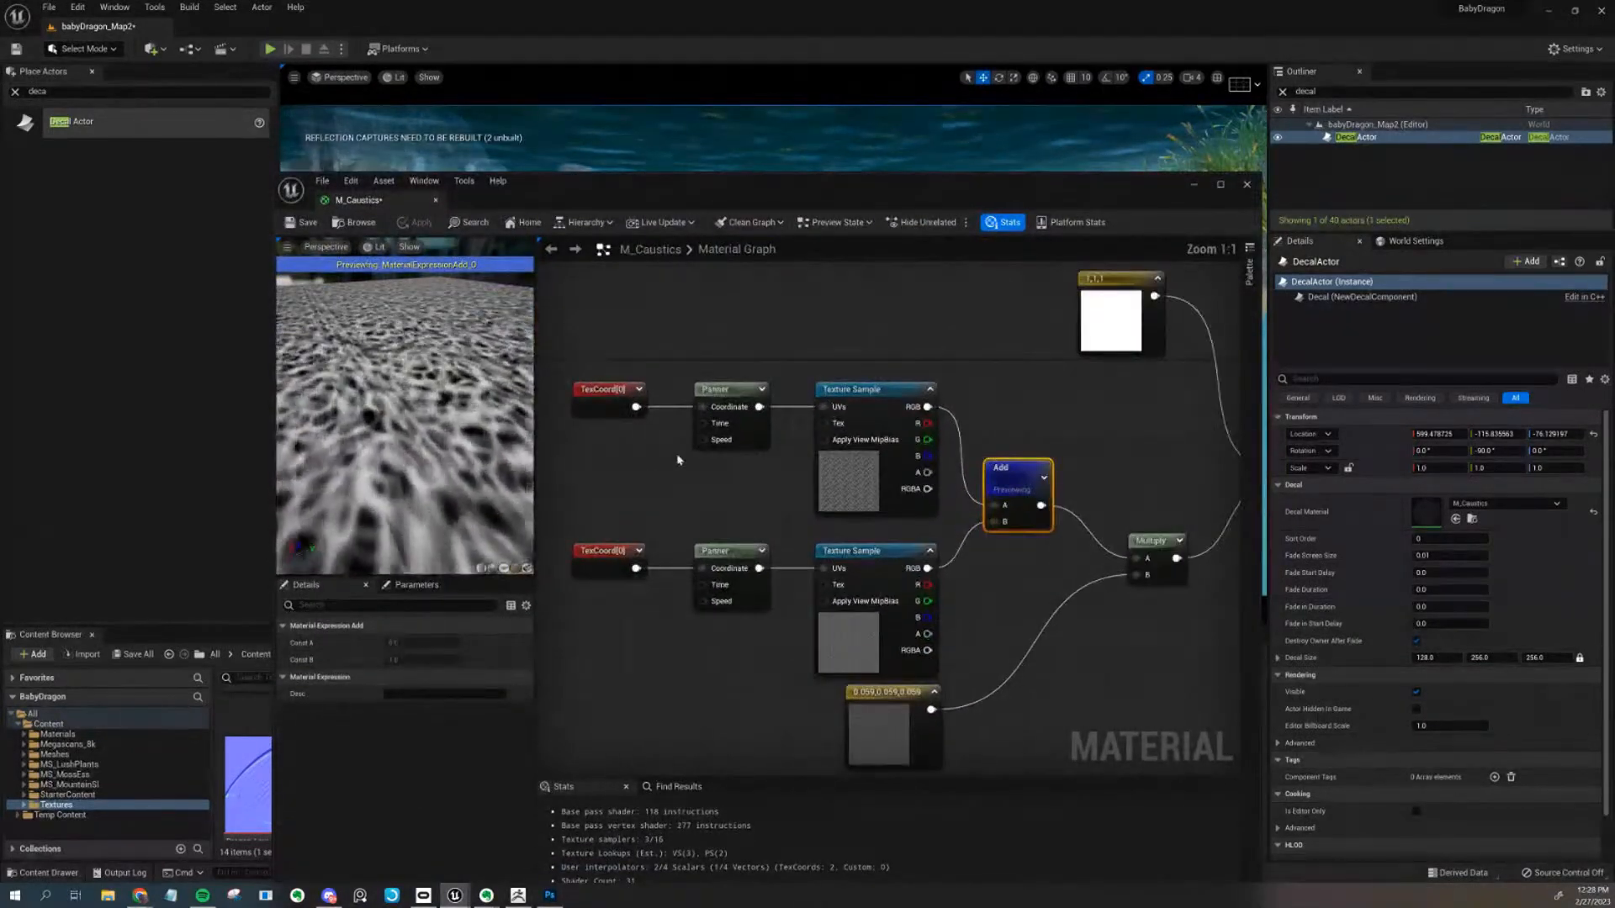
{"action": "left_click", "coordinate": [623, 412]}
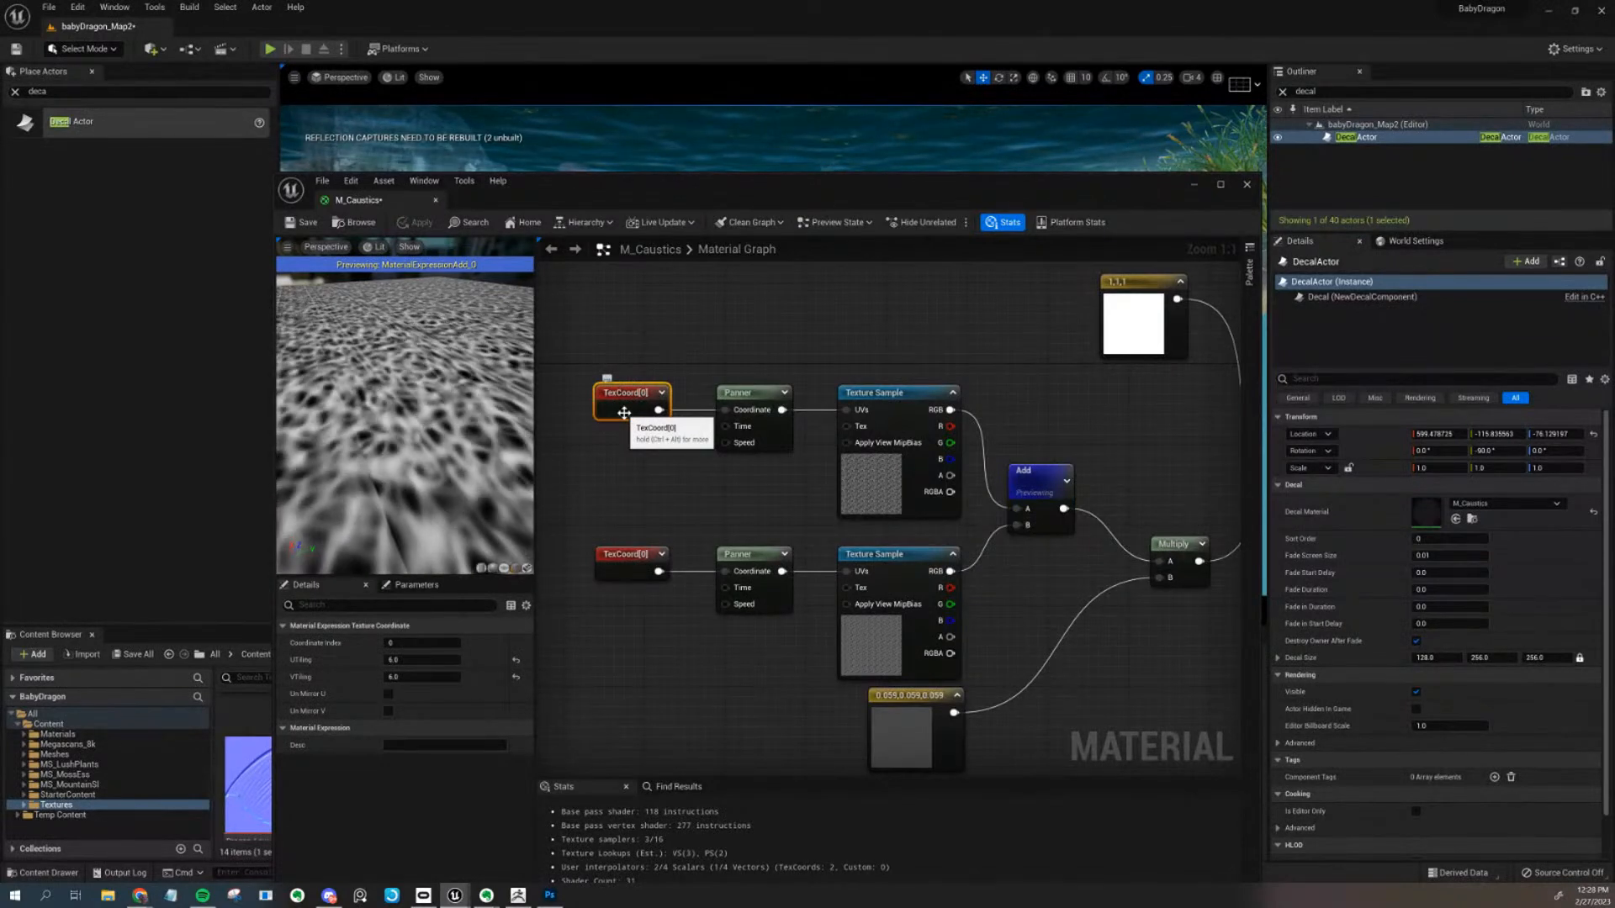
{"action": "left_click", "coordinate": [740, 424]}
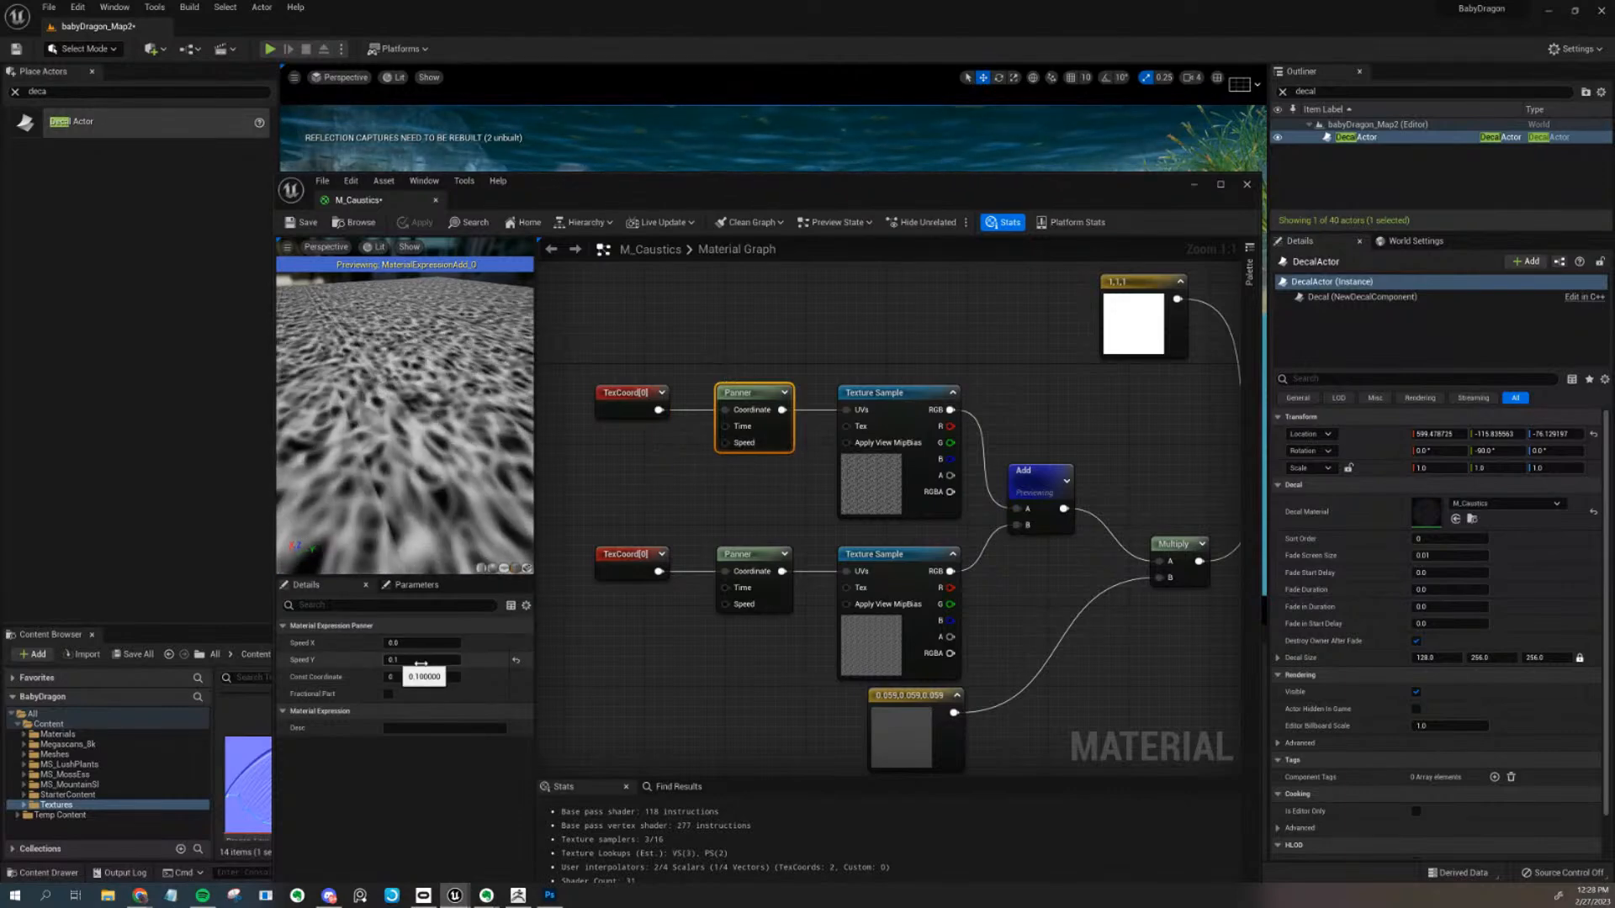
{"action": "left_click", "coordinate": [759, 563]}
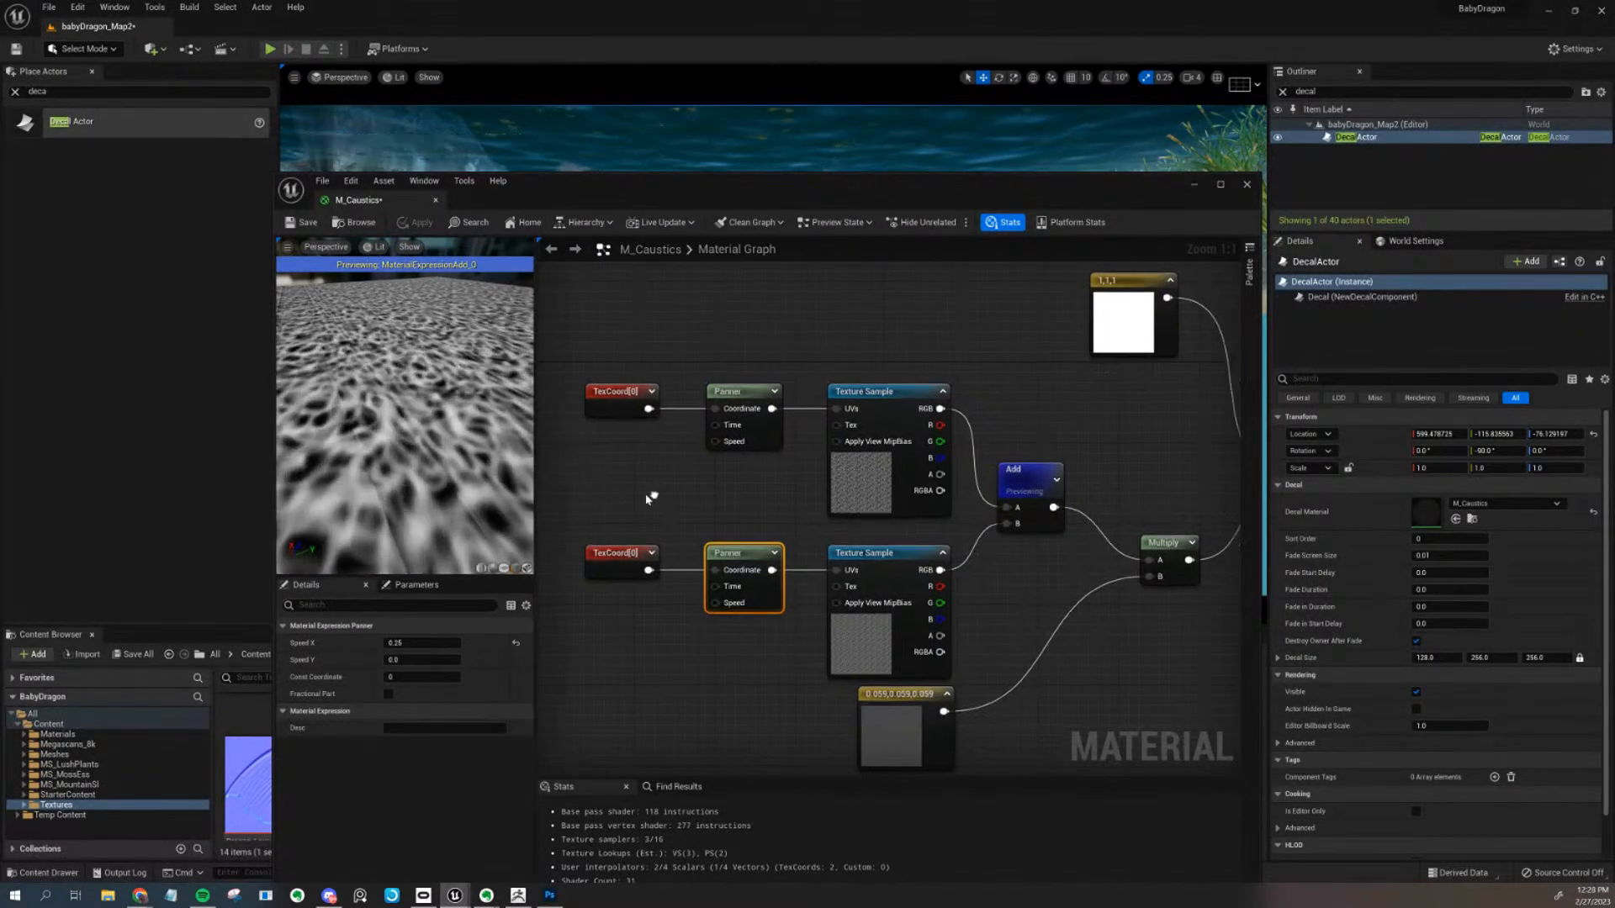
{"action": "left_click", "coordinate": [826, 458]}
{"action": "left_click_drag", "start_coordinate": [616, 307], "coordinate": [866, 416]}
{"action": "left_click_drag", "start_coordinate": [604, 469], "coordinate": [902, 576]}
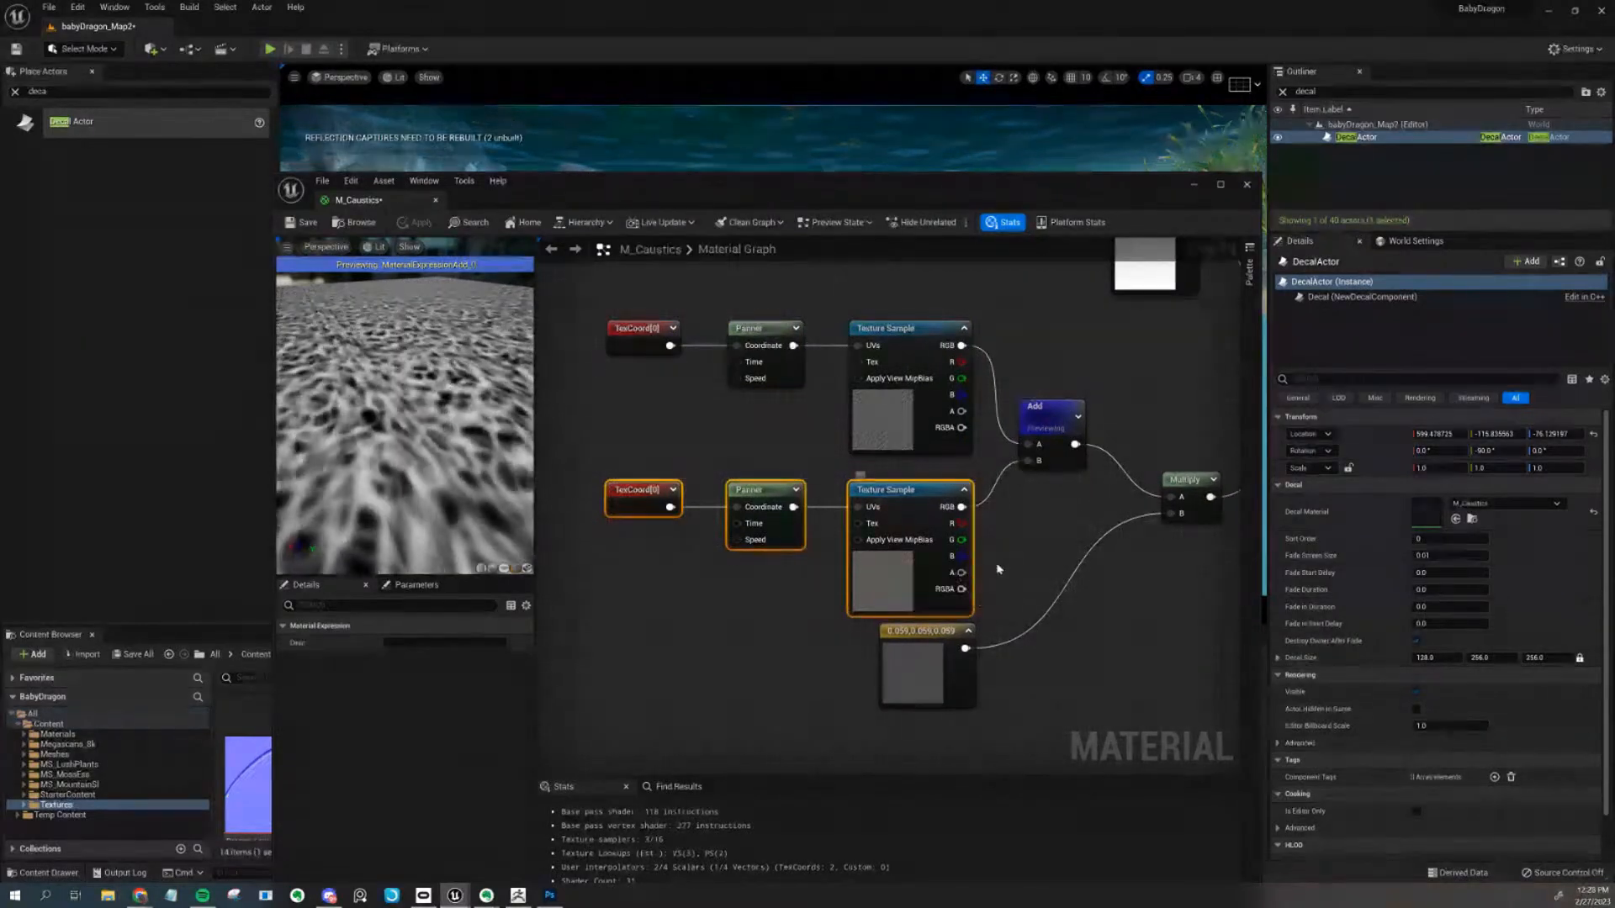
{"action": "right_click_drag", "start_coordinate": [959, 573], "coordinate": [905, 577]}
{"action": "left_click", "coordinate": [999, 425]}
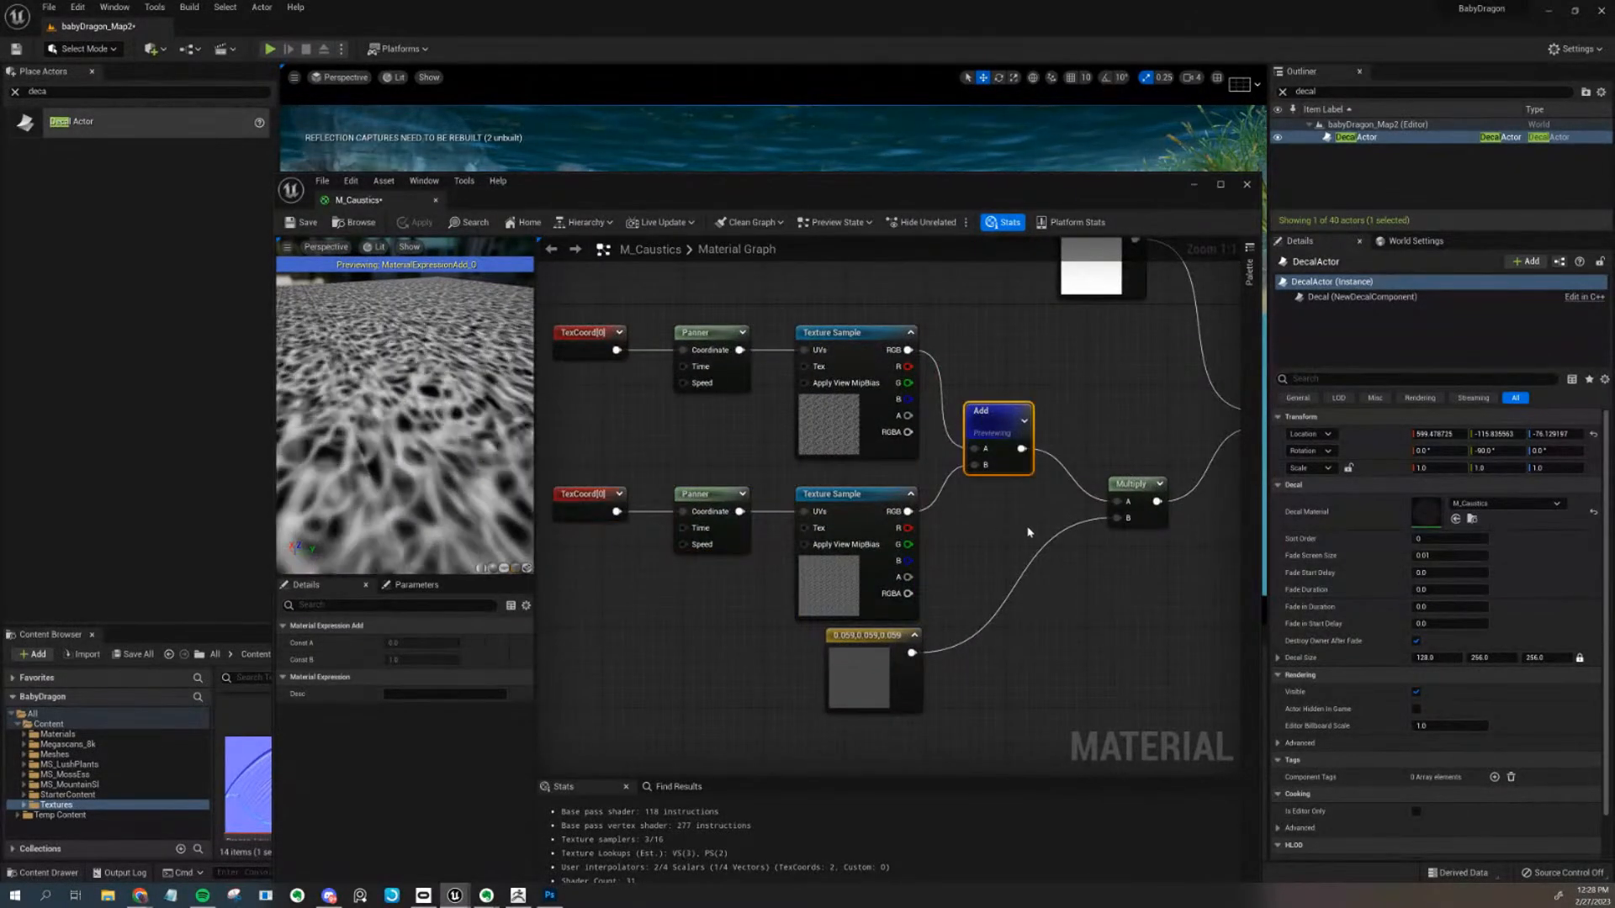
{"action": "right_click_drag", "start_coordinate": [1027, 532], "coordinate": [954, 539]}
Set the constant colour feeding the Multiply's B input to a dark grey of 0.0382 on all three channels
{"action": "left_click", "coordinate": [799, 677]}
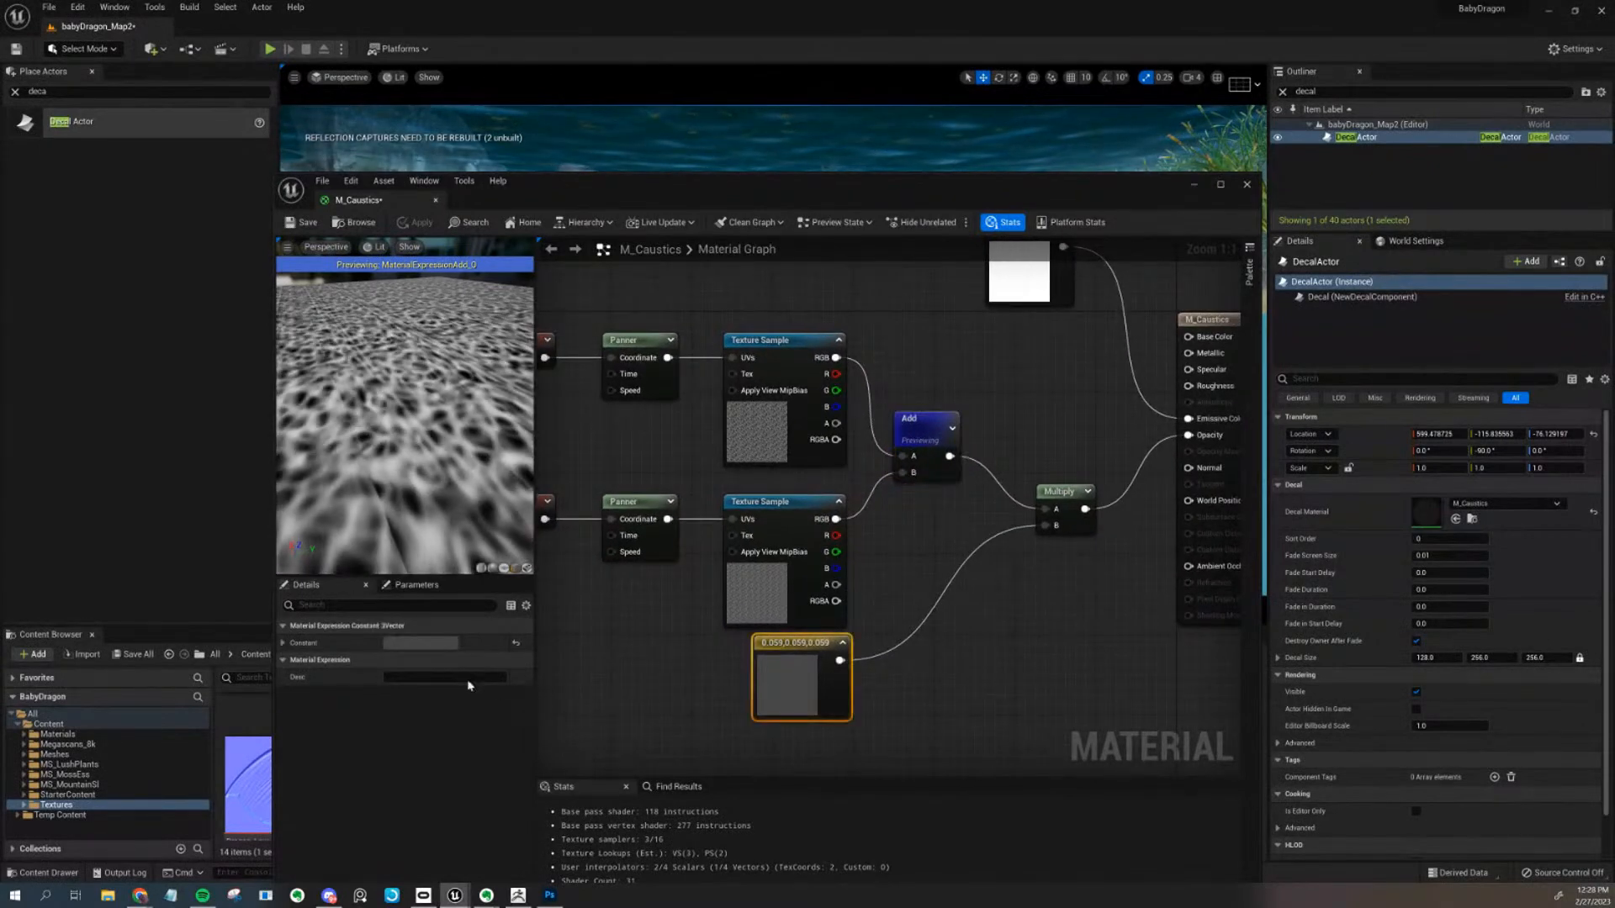
{"action": "left_click", "coordinate": [420, 642]}
{"action": "left_click", "coordinate": [626, 717]}
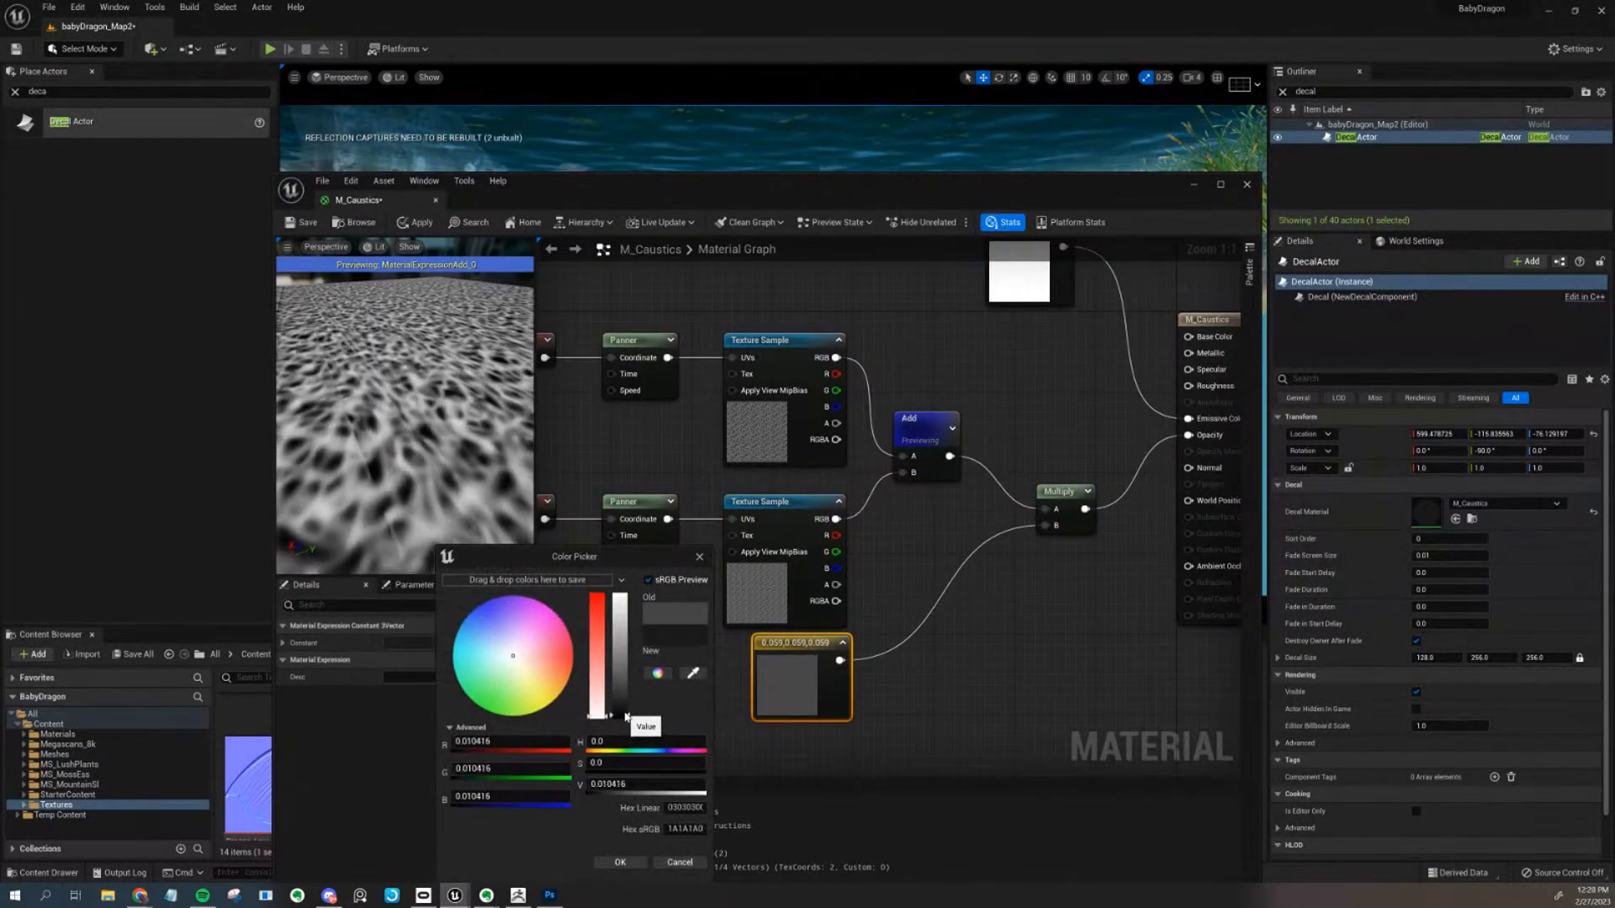
{"action": "left_click", "coordinate": [620, 862]}
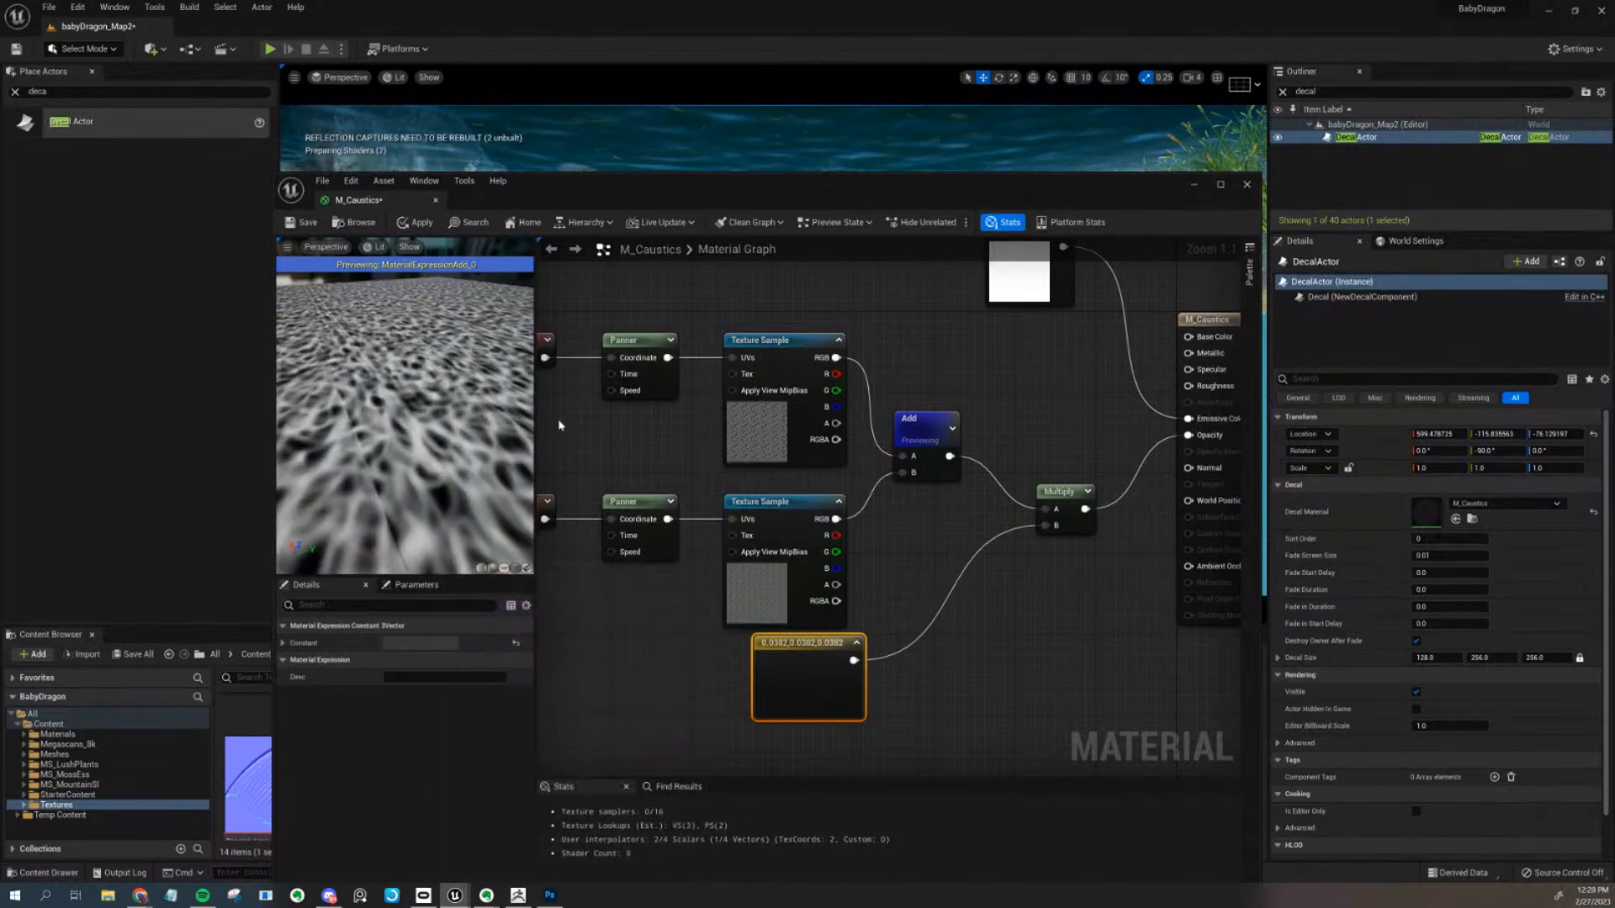
Start previewing the Multiply node and inspect its moving pattern on the preview plane
{"action": "right_click", "coordinate": [1058, 503]}
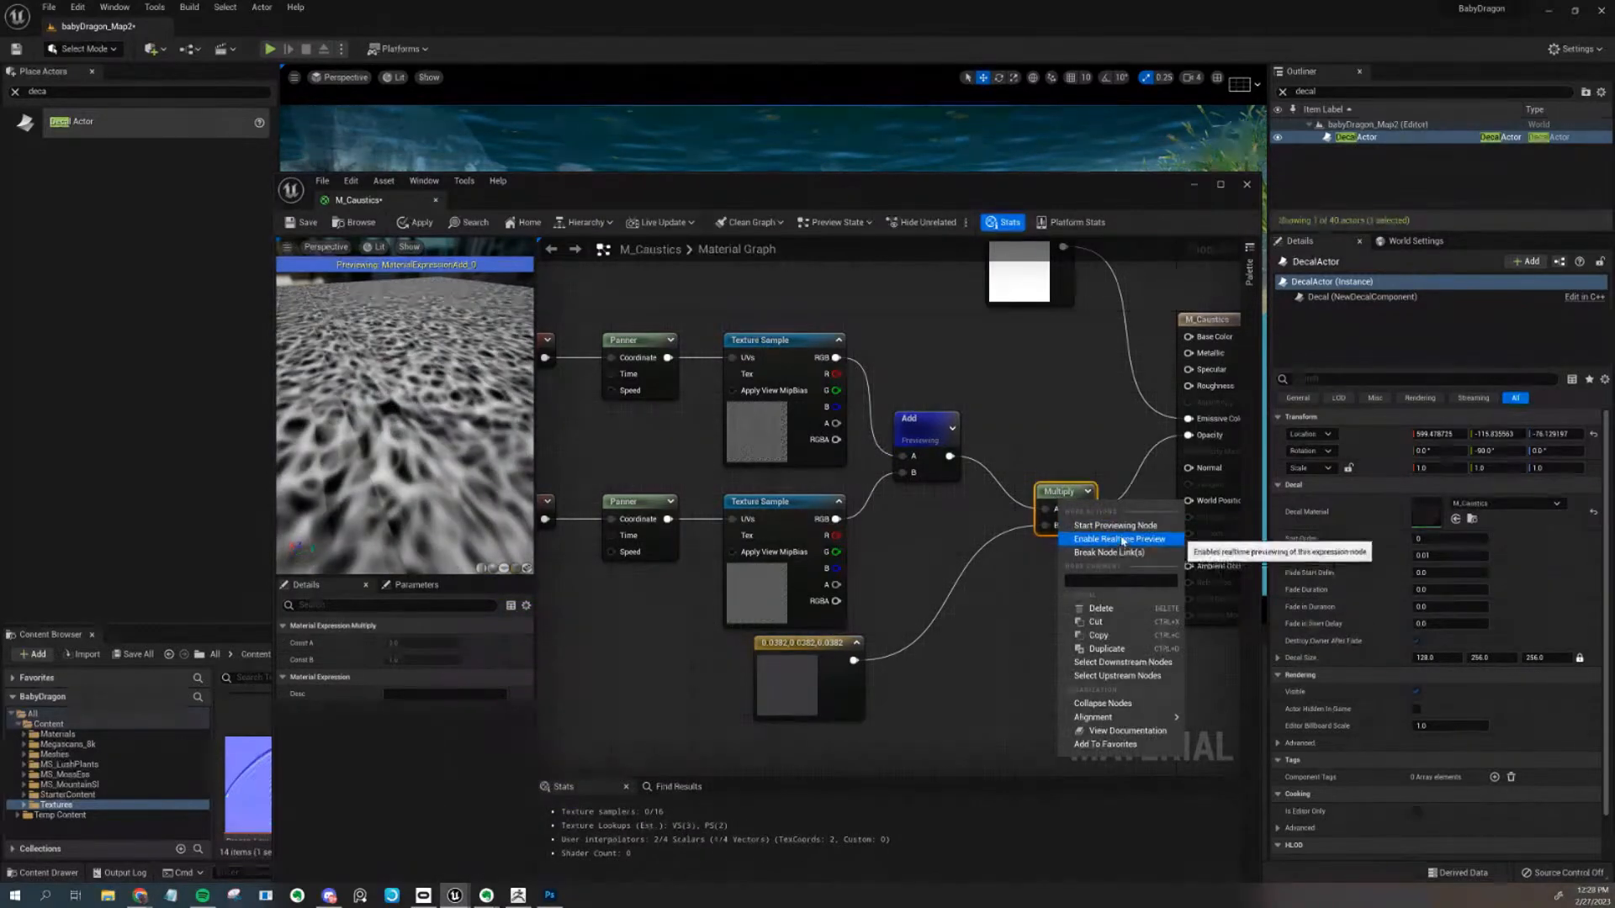
{"action": "left_click", "coordinate": [1119, 527]}
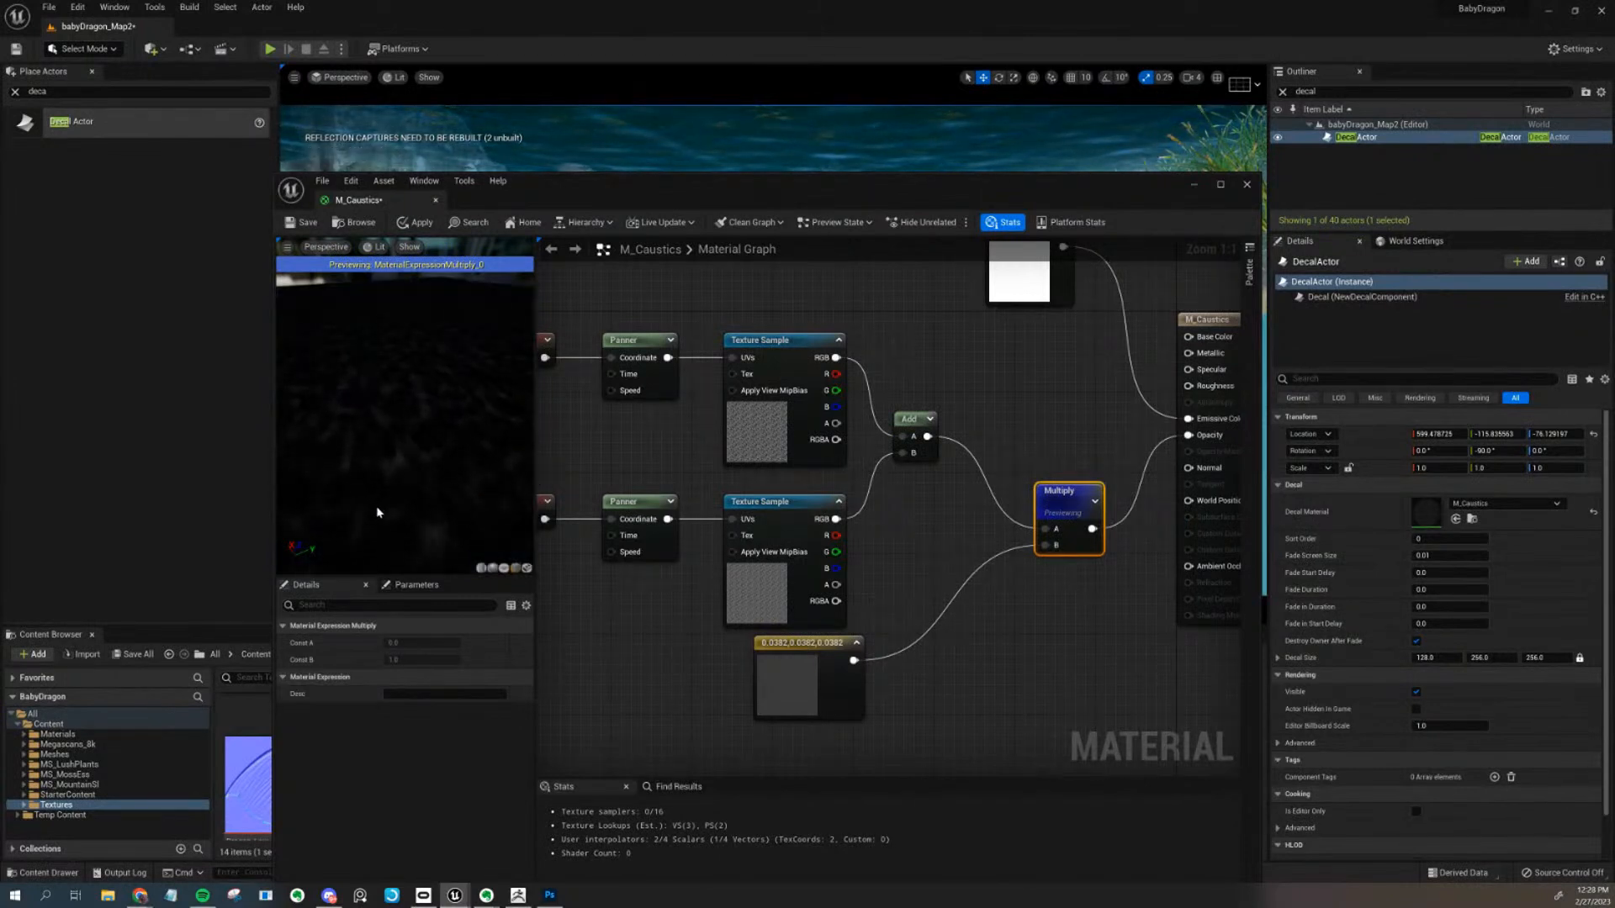
{"action": "scroll", "coordinate": [430, 473], "scroll_direction": "up", "scroll_amount": 2}
{"action": "mouse_move", "coordinate": [428, 470]}
{"action": "left_mouse_down"}
{"action": "mouse_move", "coordinate": [518, 472]}
{"action": "mouse_move", "coordinate": [450, 447]}
{"action": "left_mouse_up"}
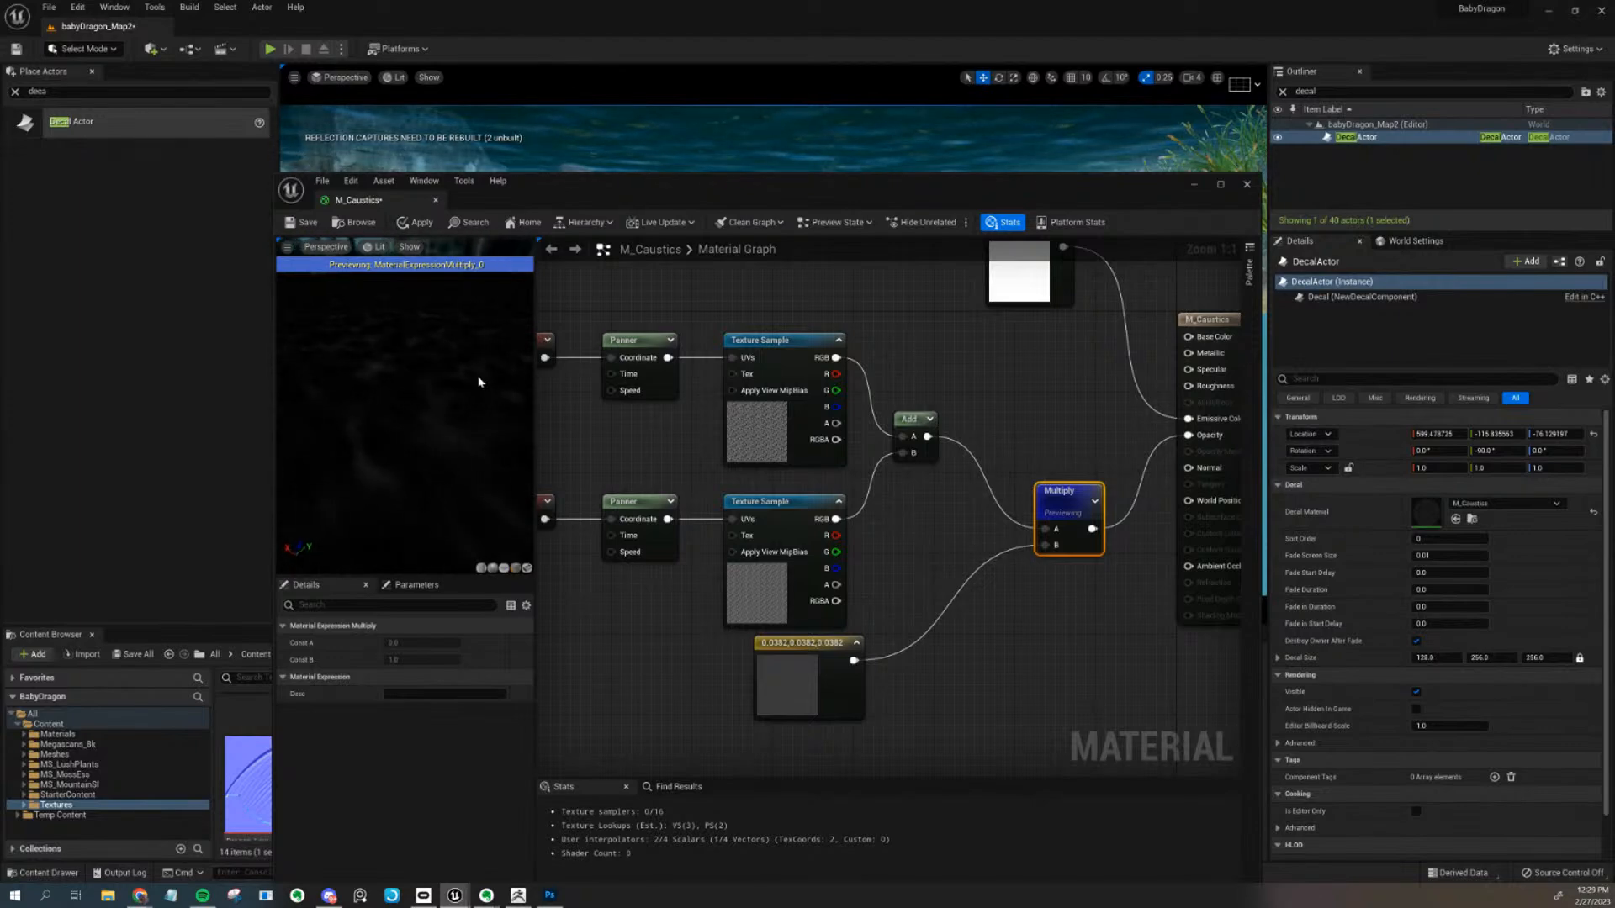
{"action": "left_click_drag", "start_coordinate": [633, 194], "coordinate": [598, 222]}
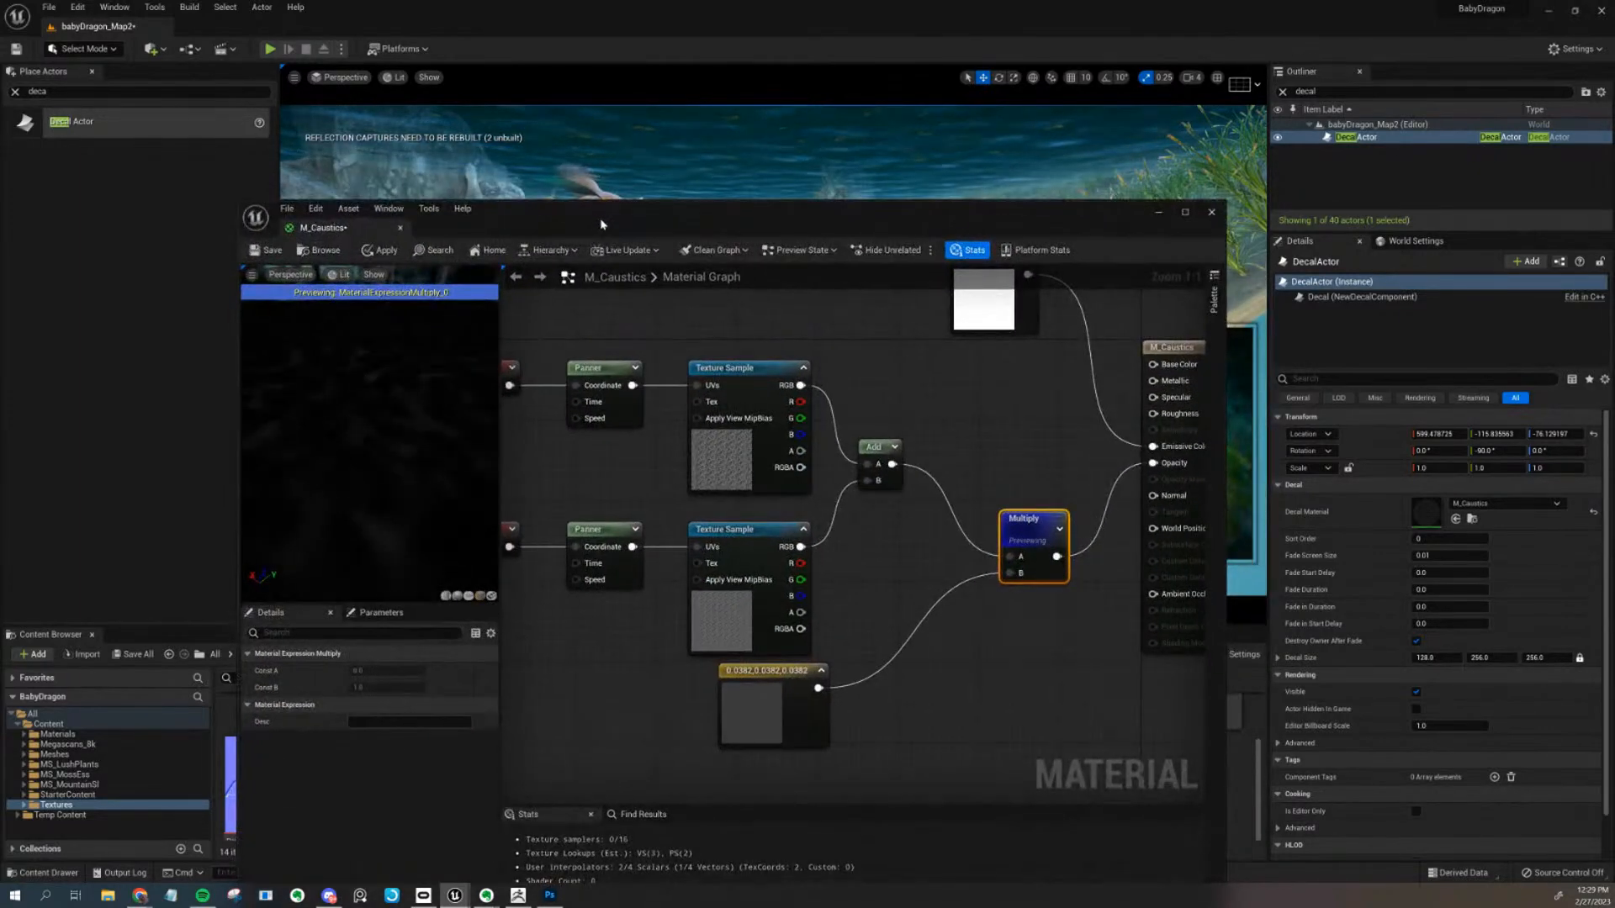
Change the constant feeding Emissive Color to a muted grey-green of 0.209, 0.271, 0.214
{"action": "right_click_drag", "start_coordinate": [1072, 412], "coordinate": [1026, 498]}
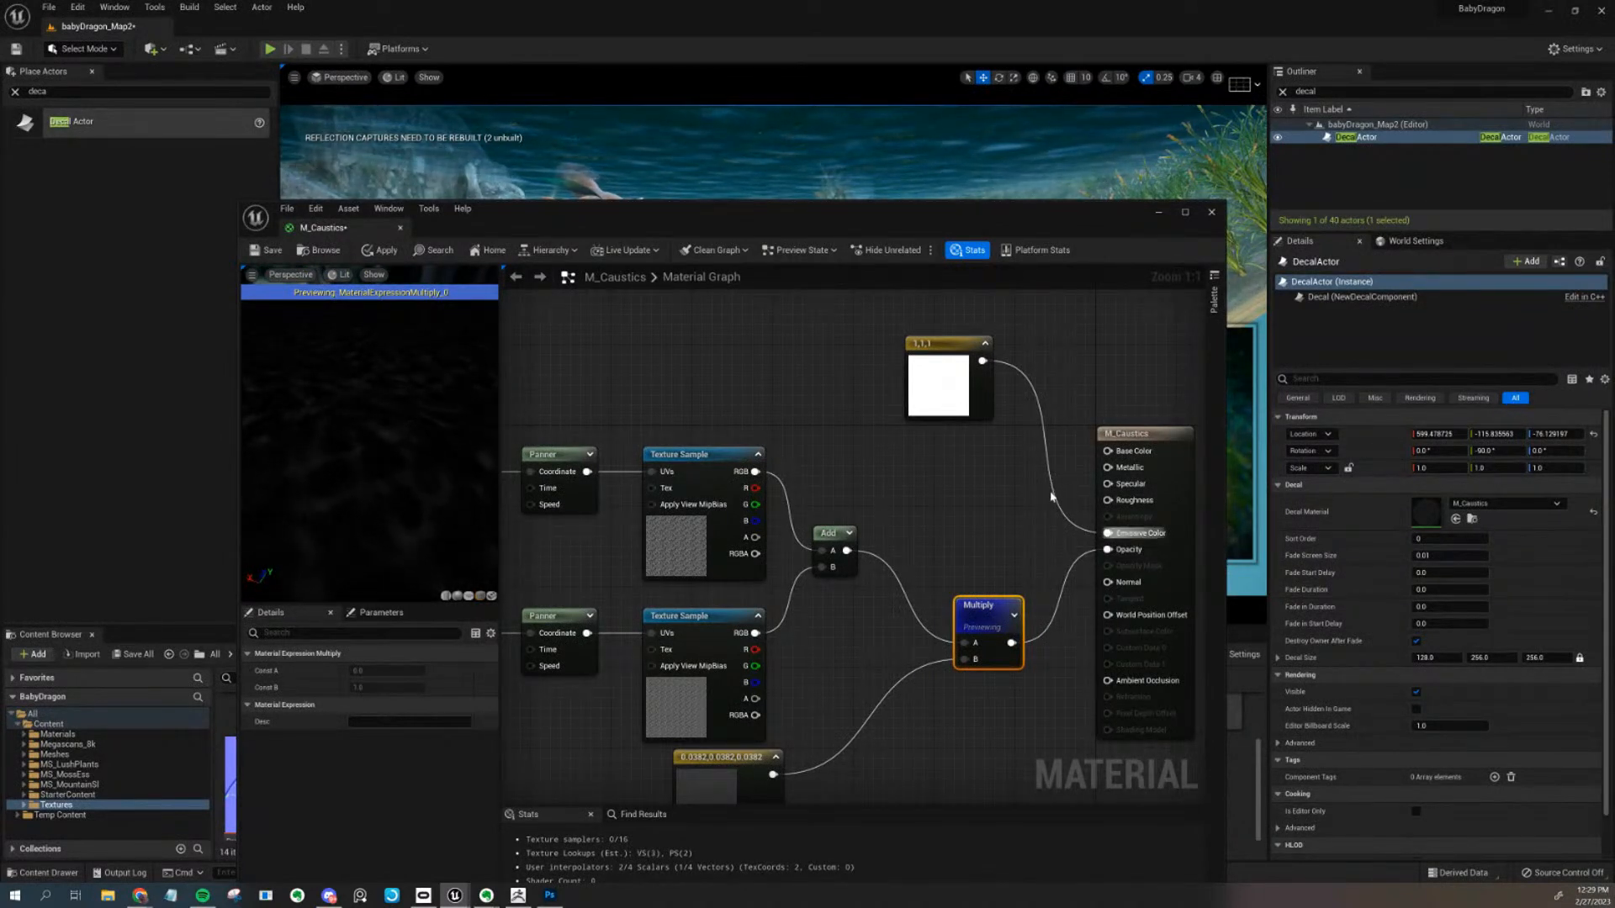
{"action": "left_click", "coordinate": [971, 414]}
{"action": "left_click", "coordinate": [384, 670]}
{"action": "left_click", "coordinate": [604, 666]}
{"action": "left_click_drag", "start_coordinate": [608, 664], "coordinate": [606, 688]}
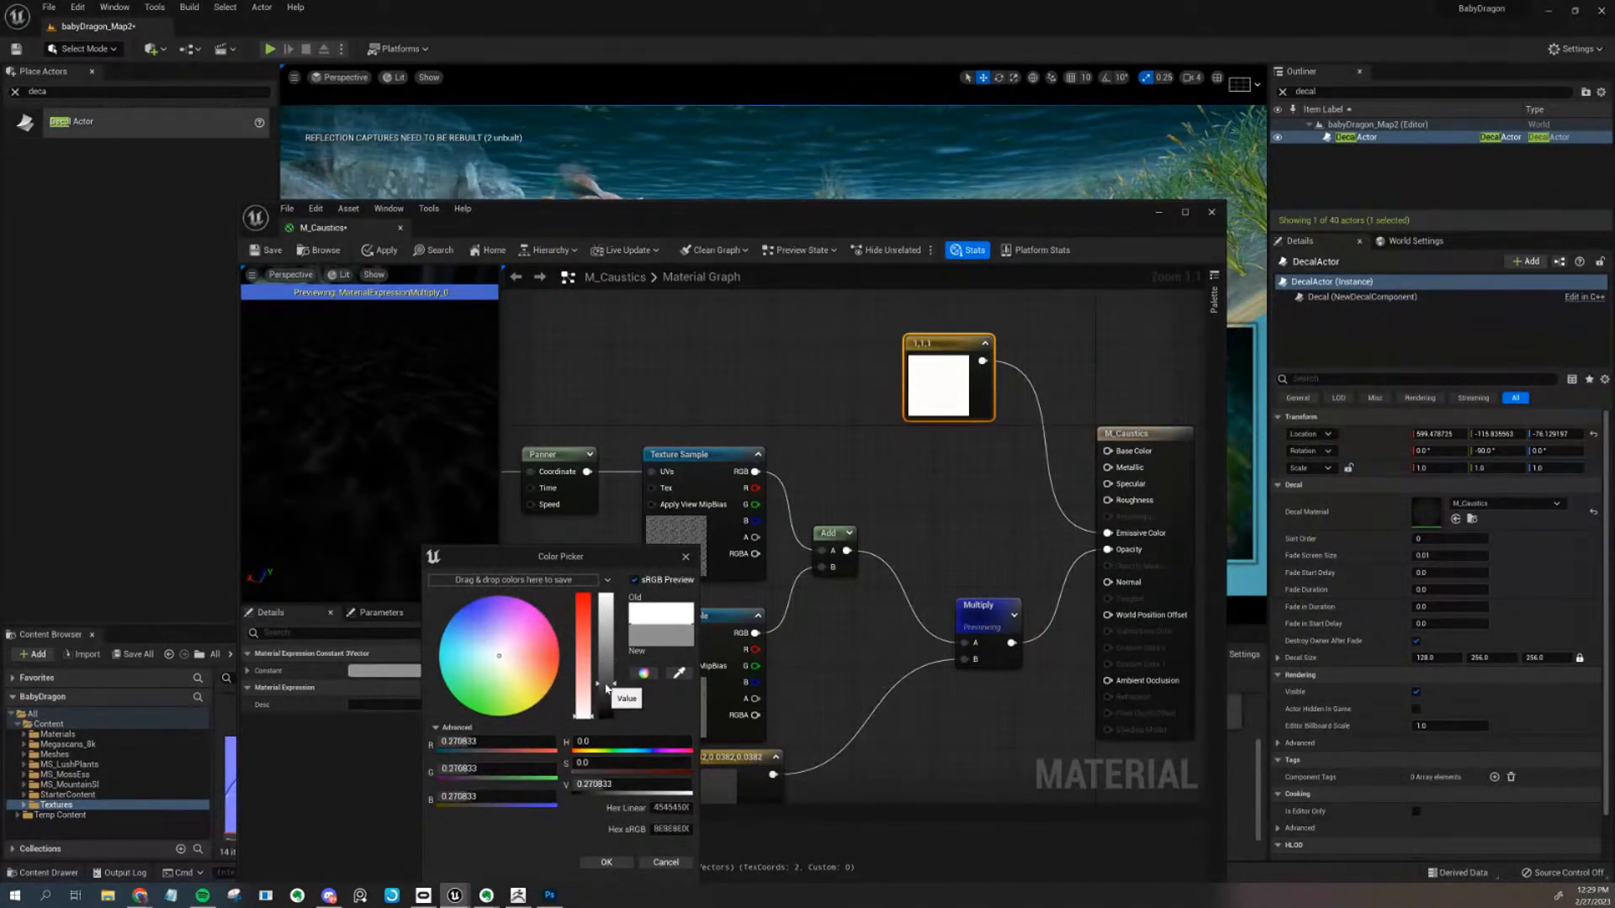
{"action": "left_click", "coordinate": [493, 687]}
{"action": "left_click", "coordinate": [482, 682]}
{"action": "mouse_move", "coordinate": [580, 655]}
{"action": "left_mouse_down"}
{"action": "mouse_move", "coordinate": [579, 607]}
{"action": "mouse_move", "coordinate": [599, 688]}
{"action": "left_mouse_up"}
{"action": "left_click", "coordinate": [620, 860]}
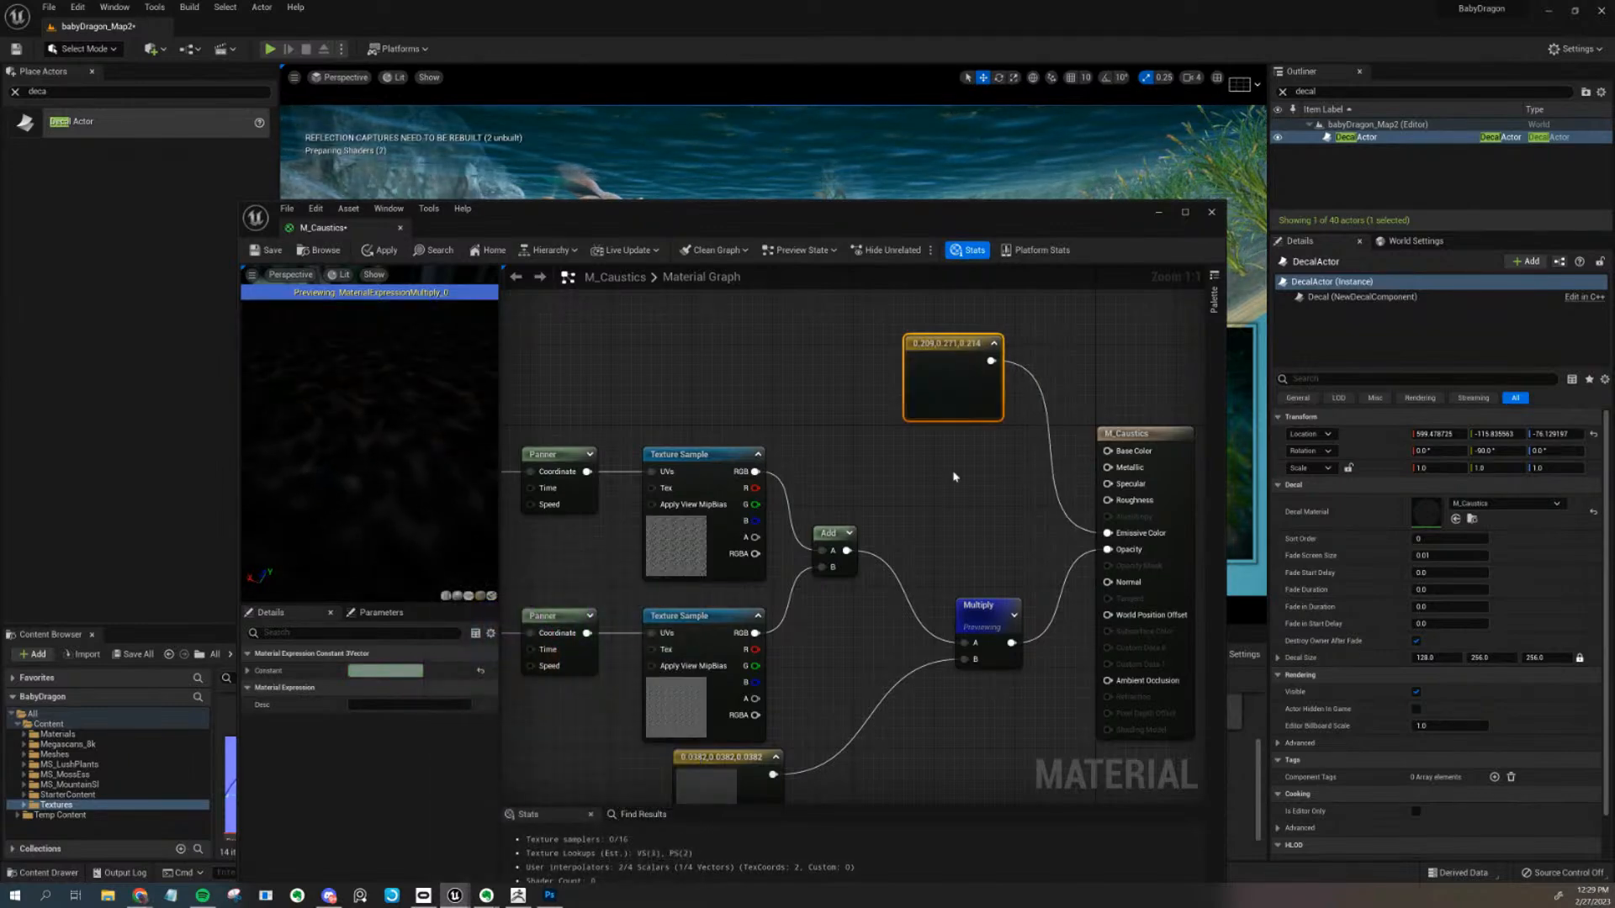
Stop previewing the Multiply node and apply the material
{"action": "right_click", "coordinate": [980, 608]}
{"action": "left_click", "coordinate": [1018, 654]}
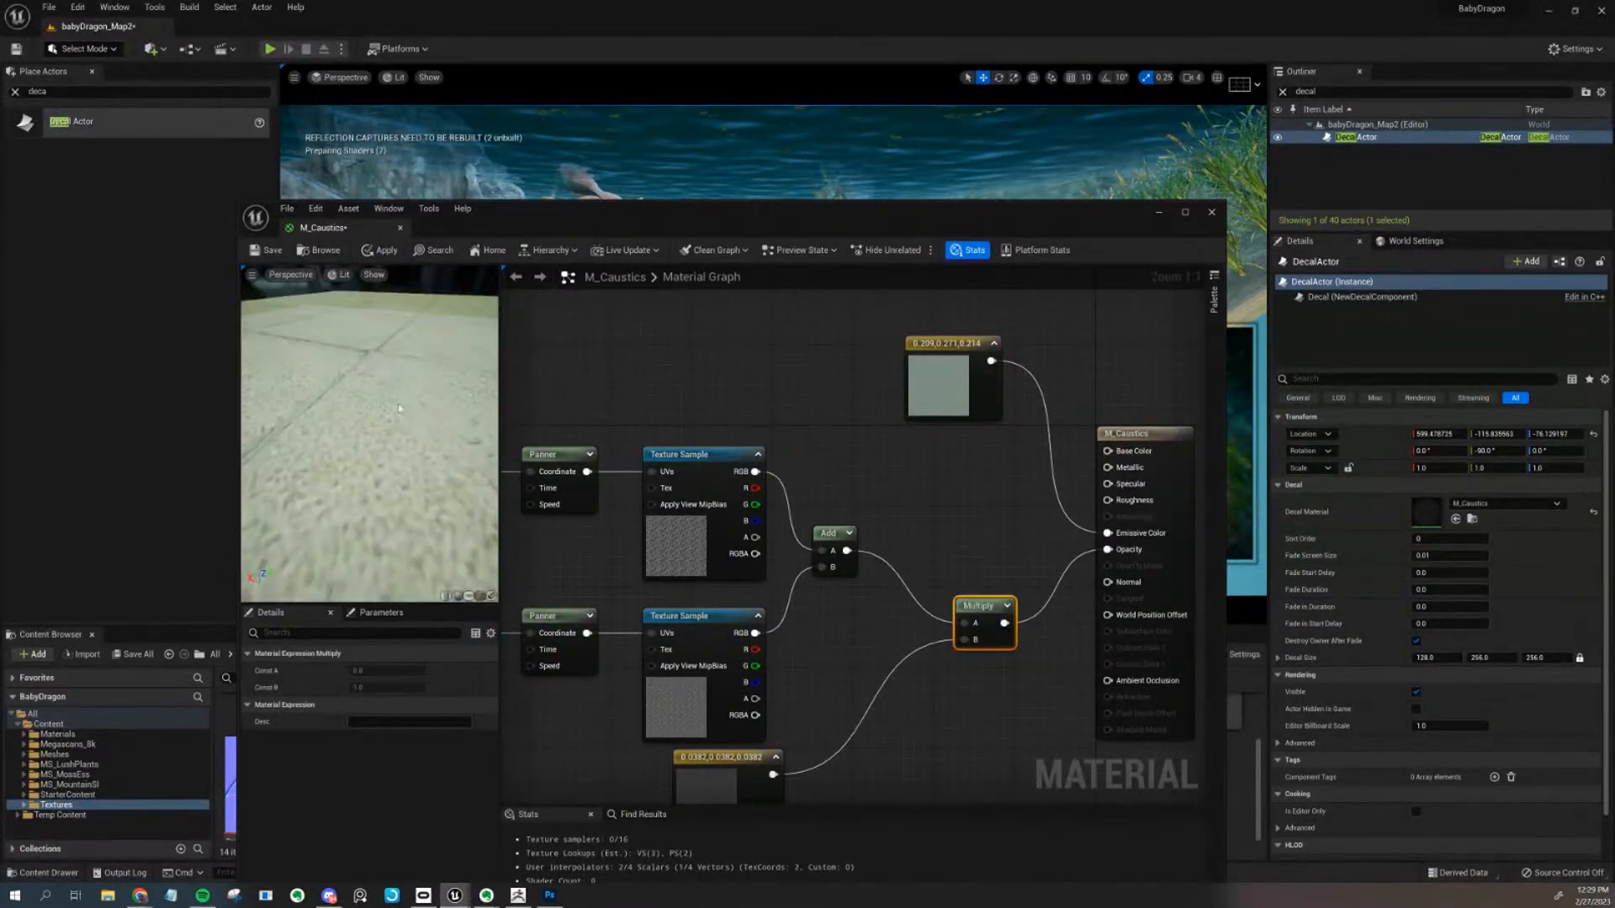
{"action": "left_click_drag", "start_coordinate": [412, 389], "coordinate": [442, 521]}
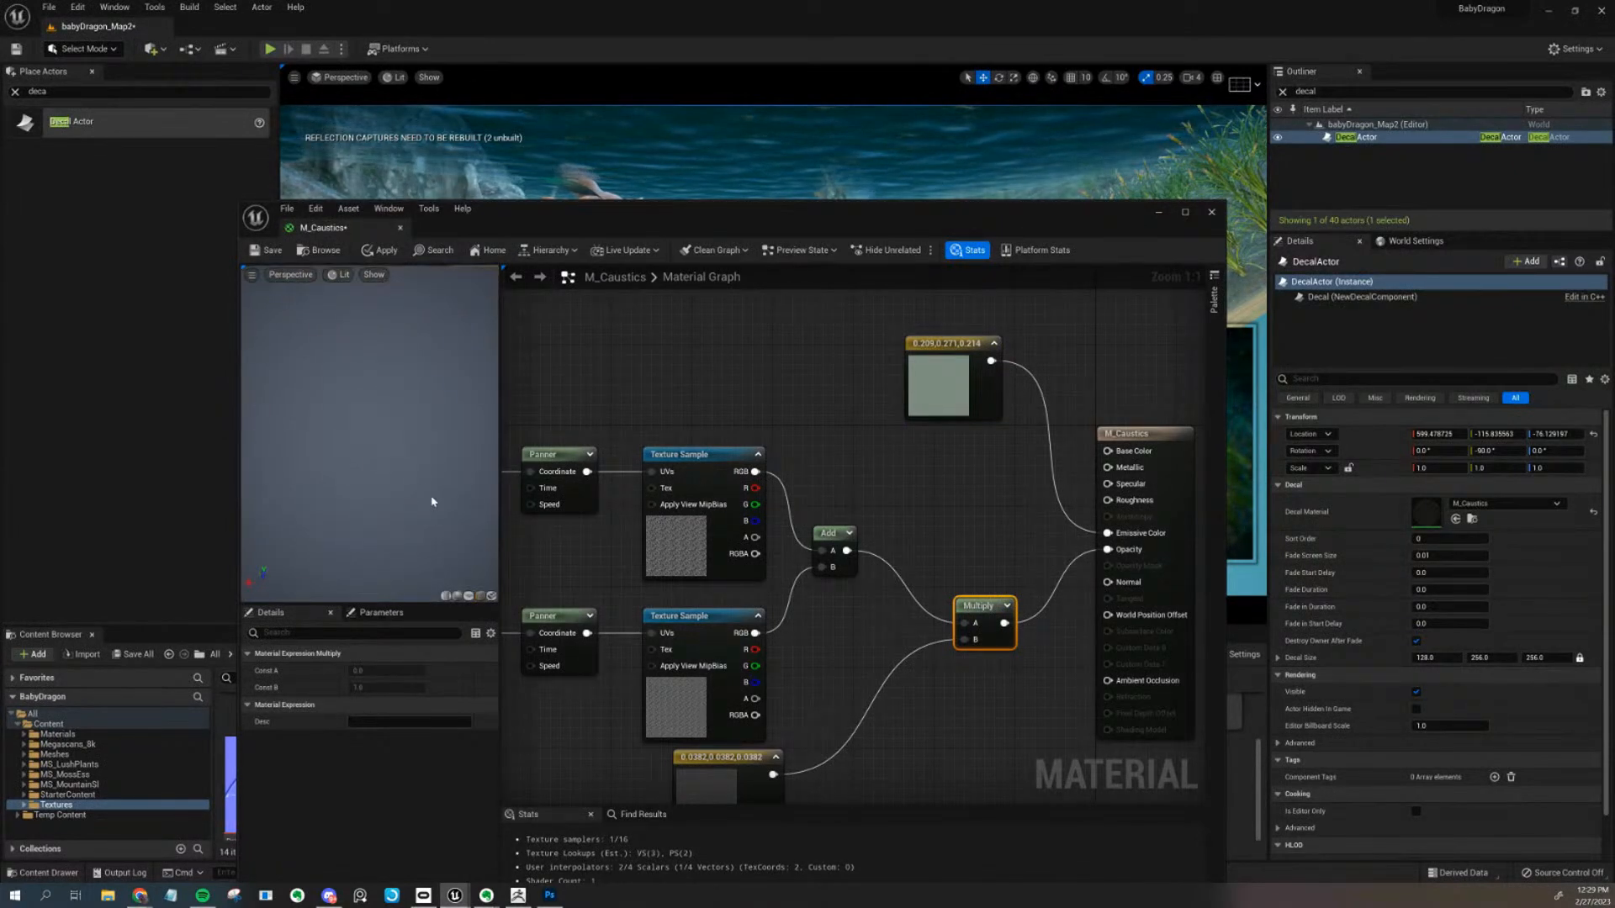
{"action": "left_click", "coordinate": [384, 250]}
Move the material editor clear of the level viewport and inspect the caustics over the dragon scene
{"action": "left_click_drag", "start_coordinate": [677, 216], "coordinate": [694, 468]}
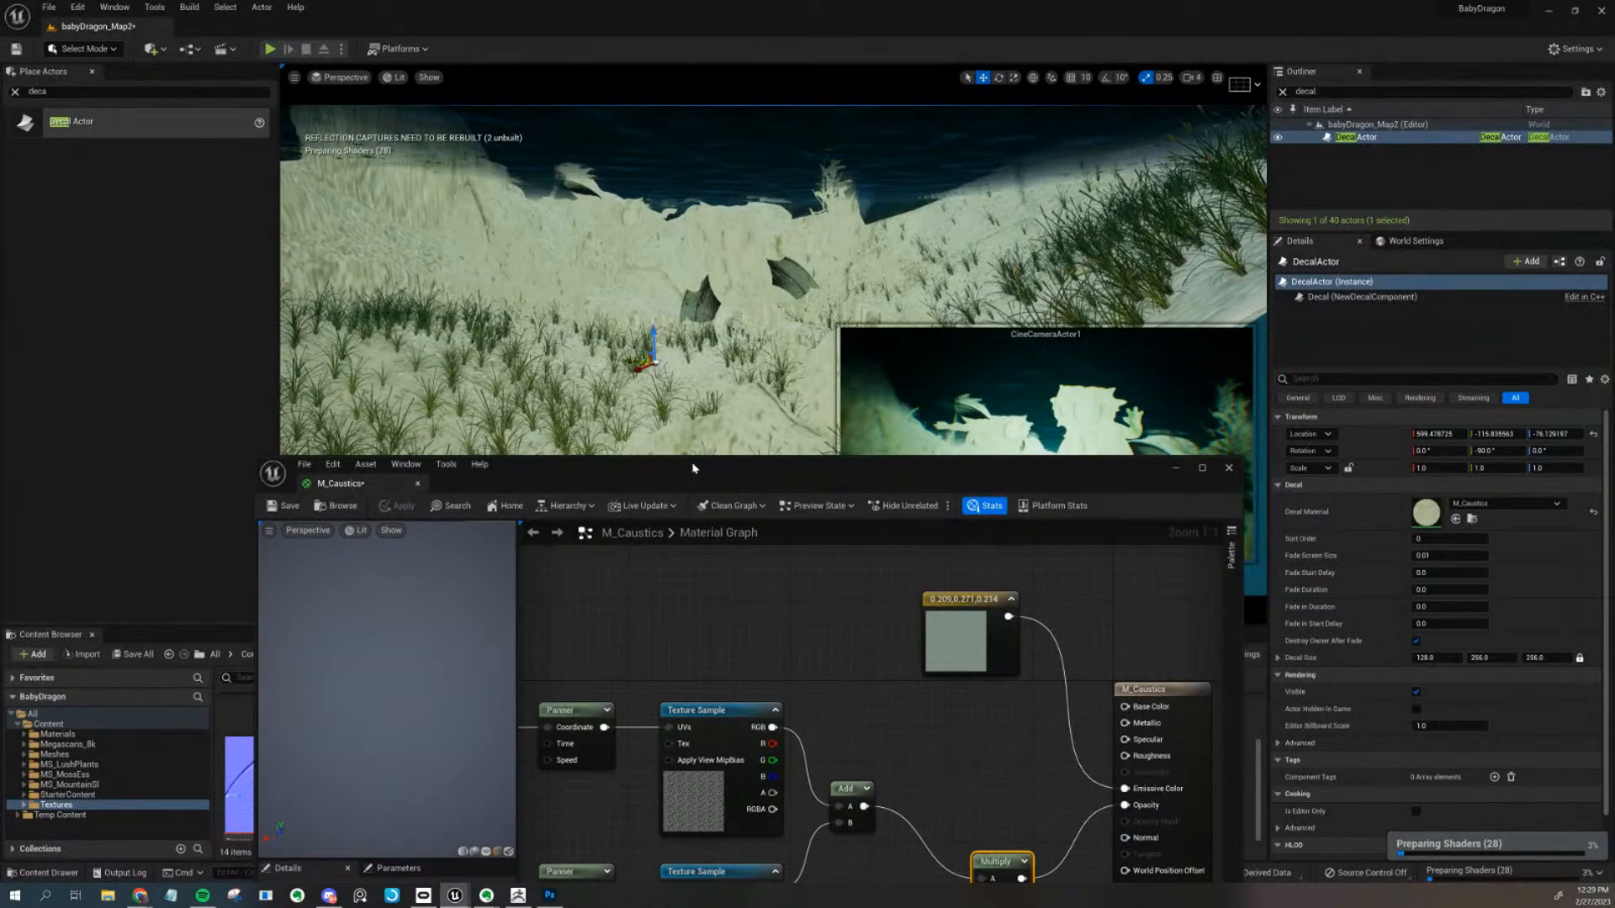
{"action": "left_click_drag", "start_coordinate": [693, 468], "coordinate": [706, 577]}
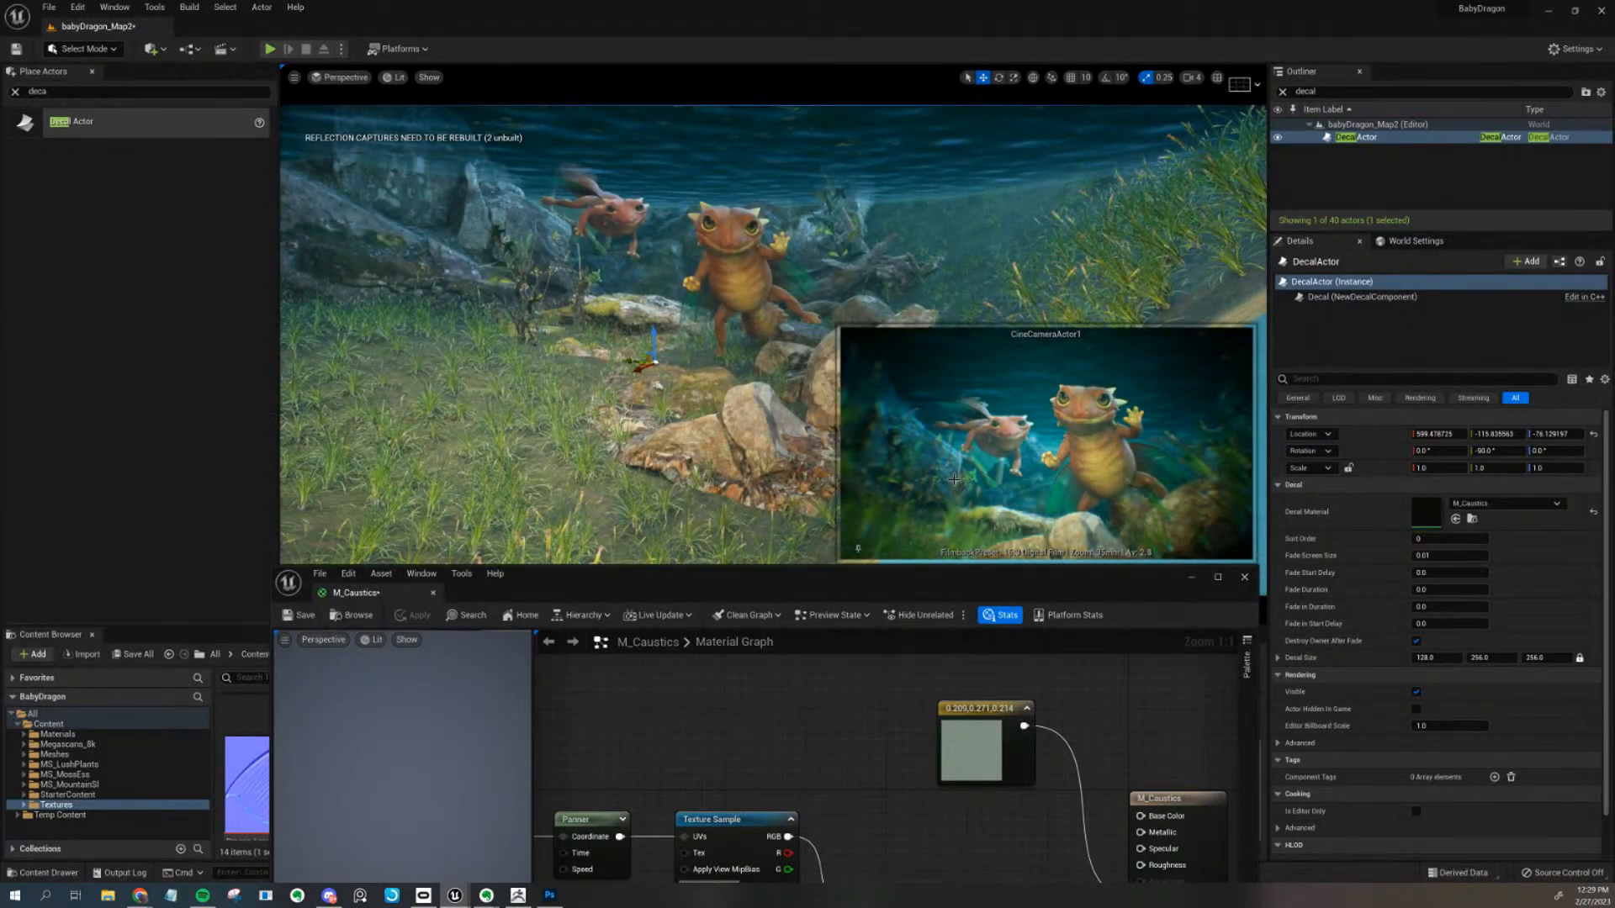
{"action": "mouse_move", "coordinate": [1029, 580]}
{"action": "left_mouse_down"}
{"action": "mouse_move", "coordinate": [923, 350]}
{"action": "mouse_move", "coordinate": [998, 274]}
{"action": "mouse_move", "coordinate": [1047, 595]}
{"action": "mouse_move", "coordinate": [1036, 577]}
{"action": "left_mouse_up"}
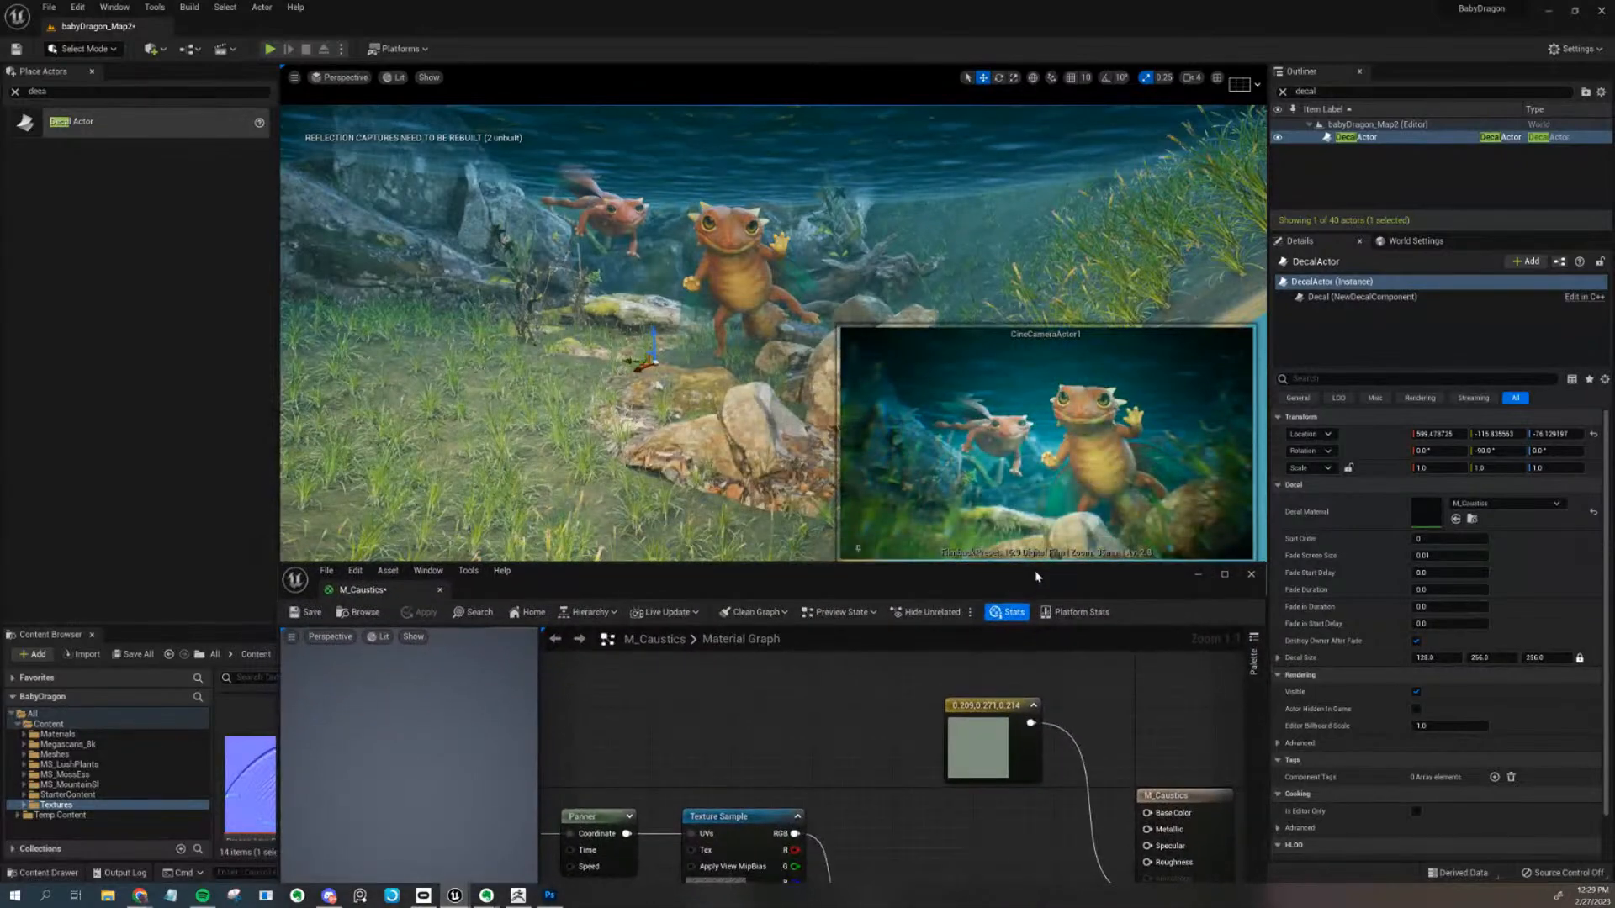
{"action": "left_click_drag", "start_coordinate": [692, 576], "coordinate": [724, 646]}
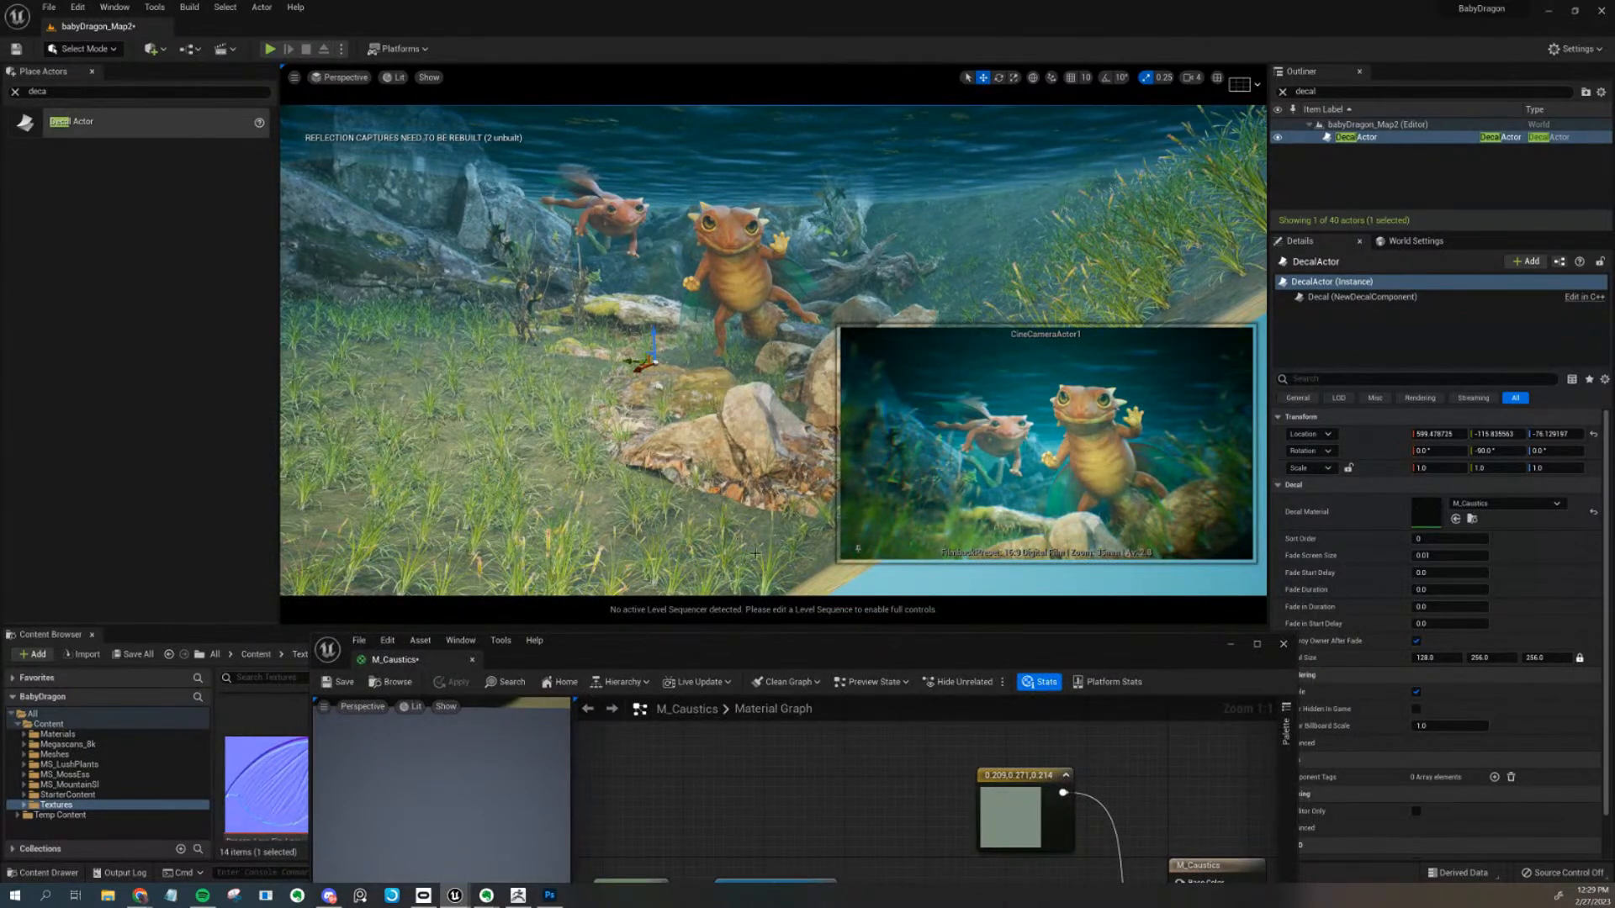
Bring the material graph back into full view and tidy the positions of the dark grey constant and the Multiply node
{"action": "left_click_drag", "start_coordinate": [810, 652], "coordinate": [713, 328]}
{"action": "scroll", "coordinate": [754, 722], "scroll_direction": "down", "scroll_amount": 1}
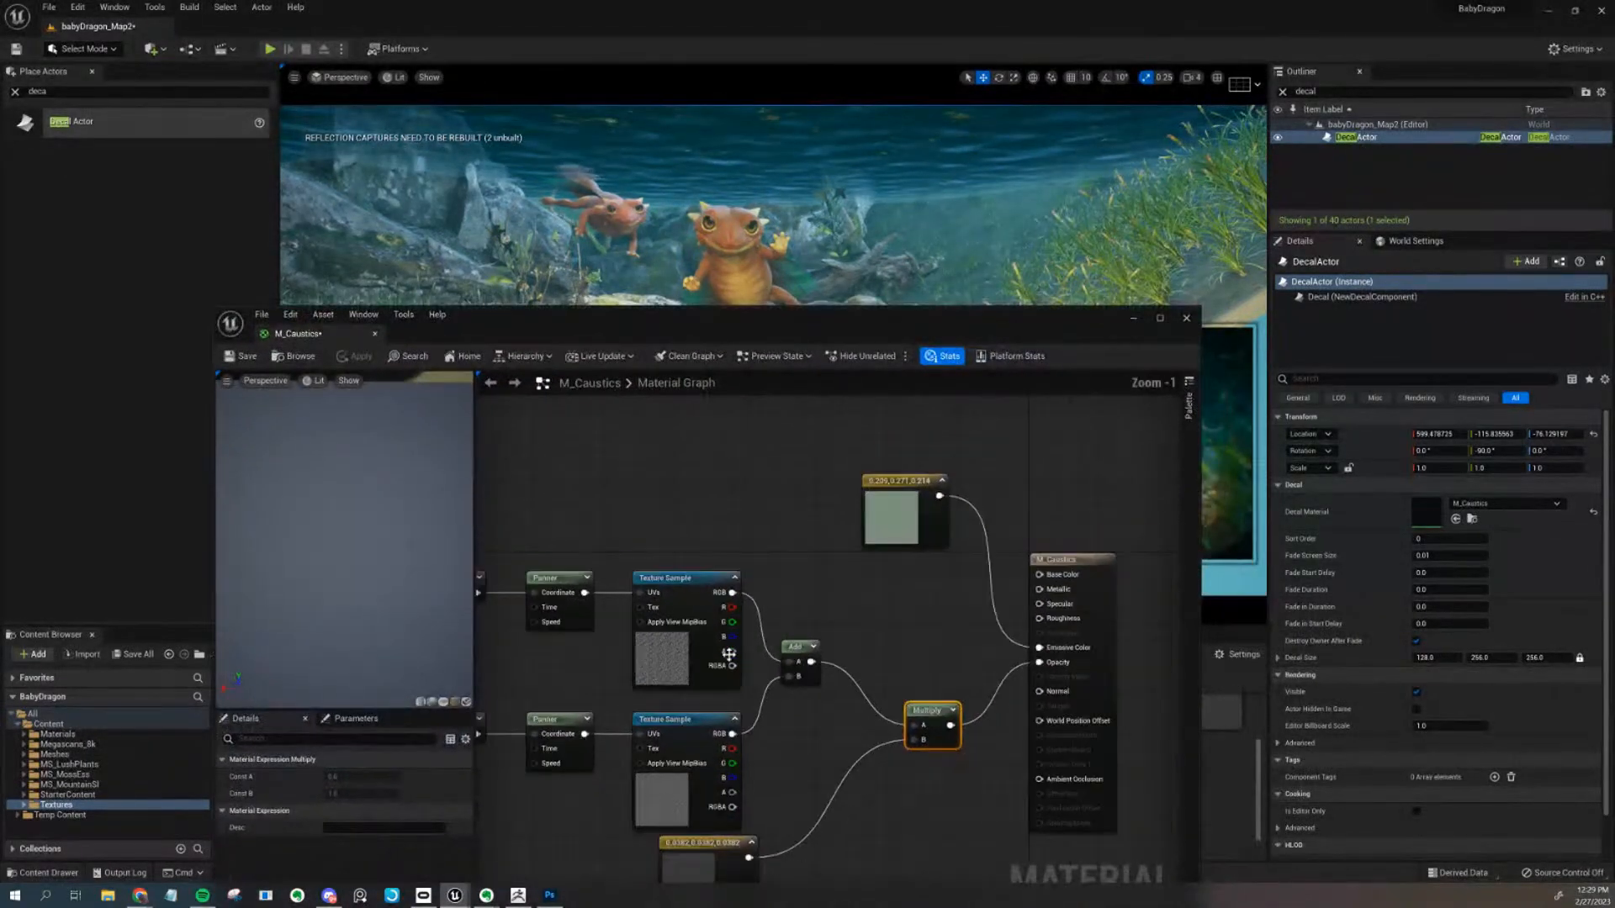
{"action": "scroll", "coordinate": [754, 721], "scroll_direction": "up", "scroll_amount": 1}
{"action": "left_click", "coordinate": [739, 733]}
{"action": "left_click_drag", "start_coordinate": [848, 330], "coordinate": [957, 131]}
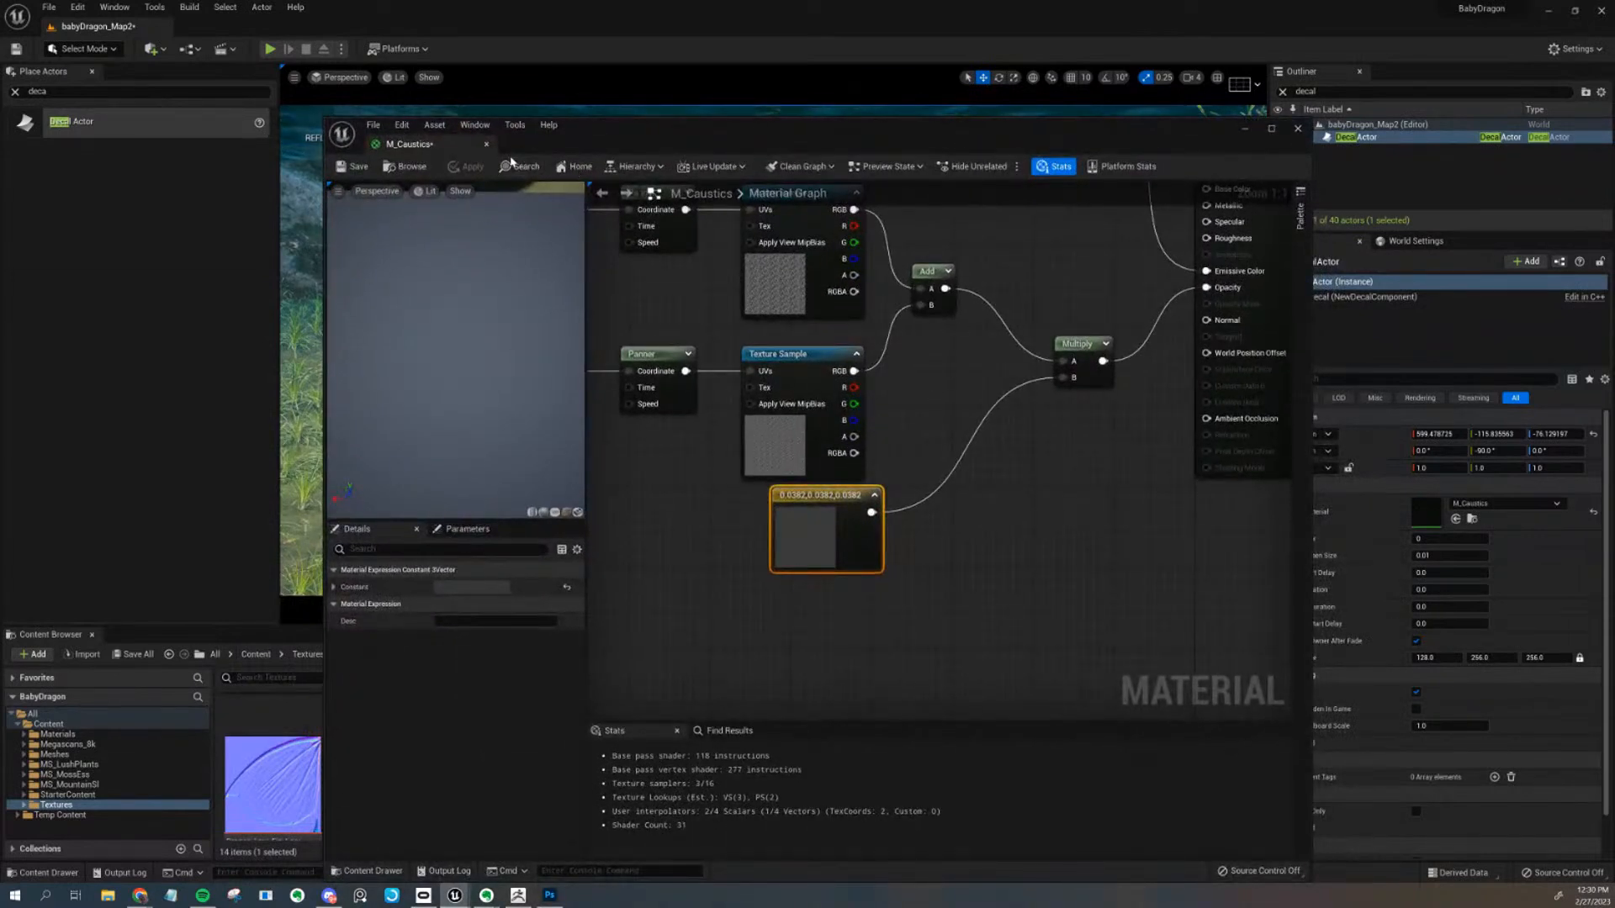
{"action": "right_click_drag", "start_coordinate": [926, 465], "coordinate": [971, 523]}
{"action": "left_click_drag", "start_coordinate": [925, 601], "coordinate": [906, 601]}
{"action": "right_click_drag", "start_coordinate": [1094, 529], "coordinate": [1089, 653]}
{"action": "left_click_drag", "start_coordinate": [1069, 328], "coordinate": [1039, 328]}
{"action": "scroll", "coordinate": [784, 284], "scroll_direction": "down", "scroll_amount": 3}
{"action": "left_click_drag", "start_coordinate": [620, 268], "coordinate": [1165, 654]}
{"action": "left_click", "coordinate": [1149, 637]}
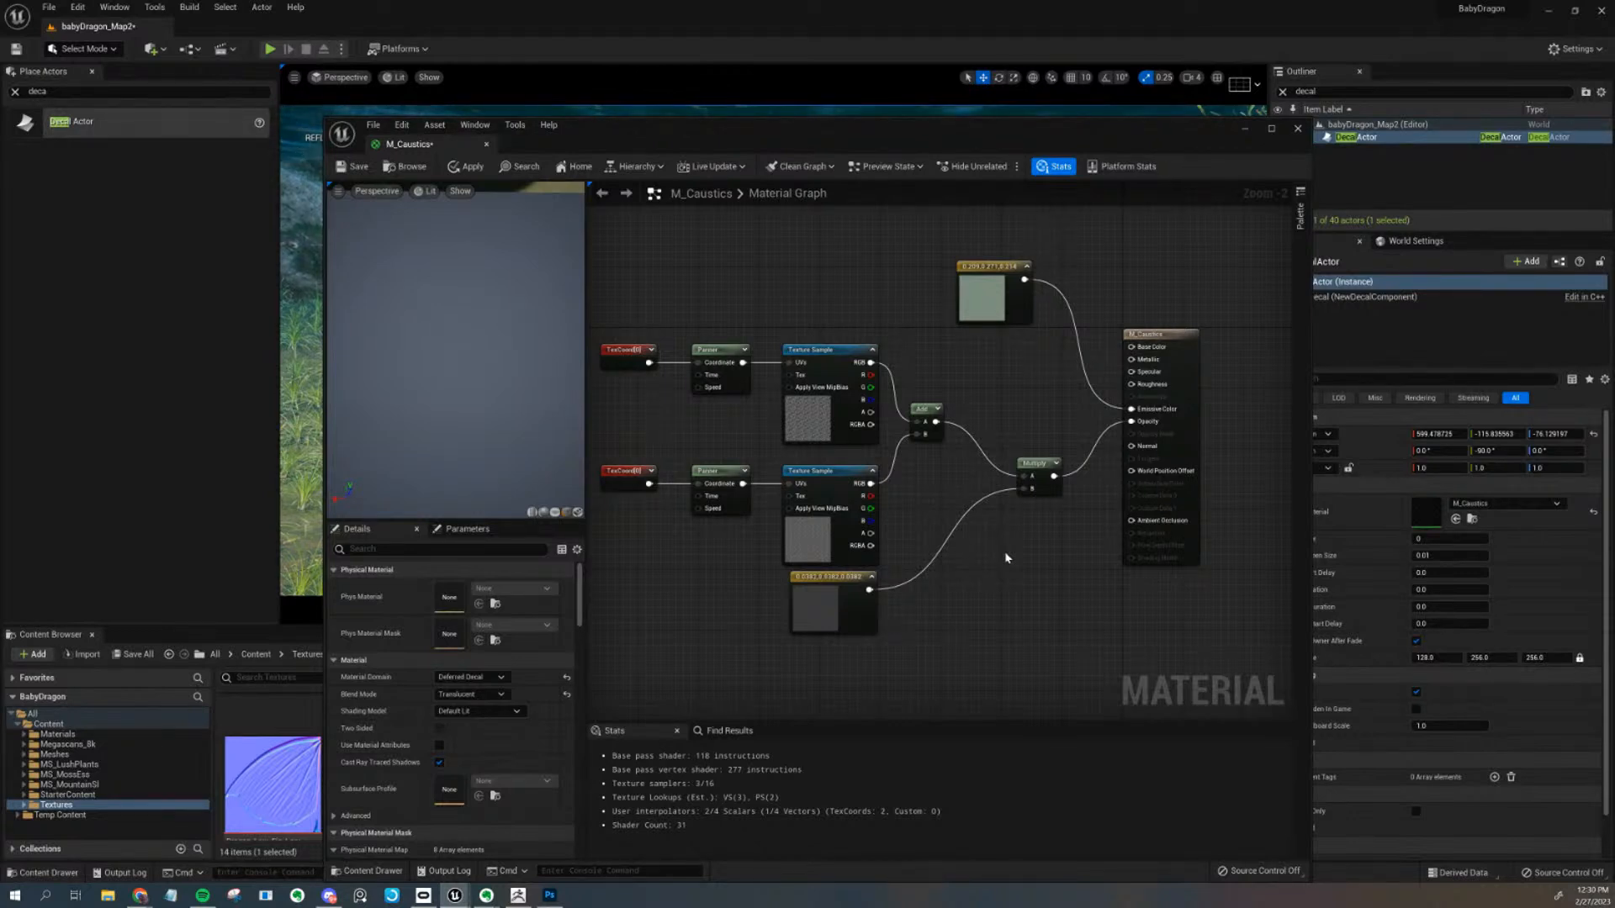
Convert the grey-green constant feeding Emissive Color to a parameter named Caustics Color
{"action": "left_click", "coordinate": [841, 606]}
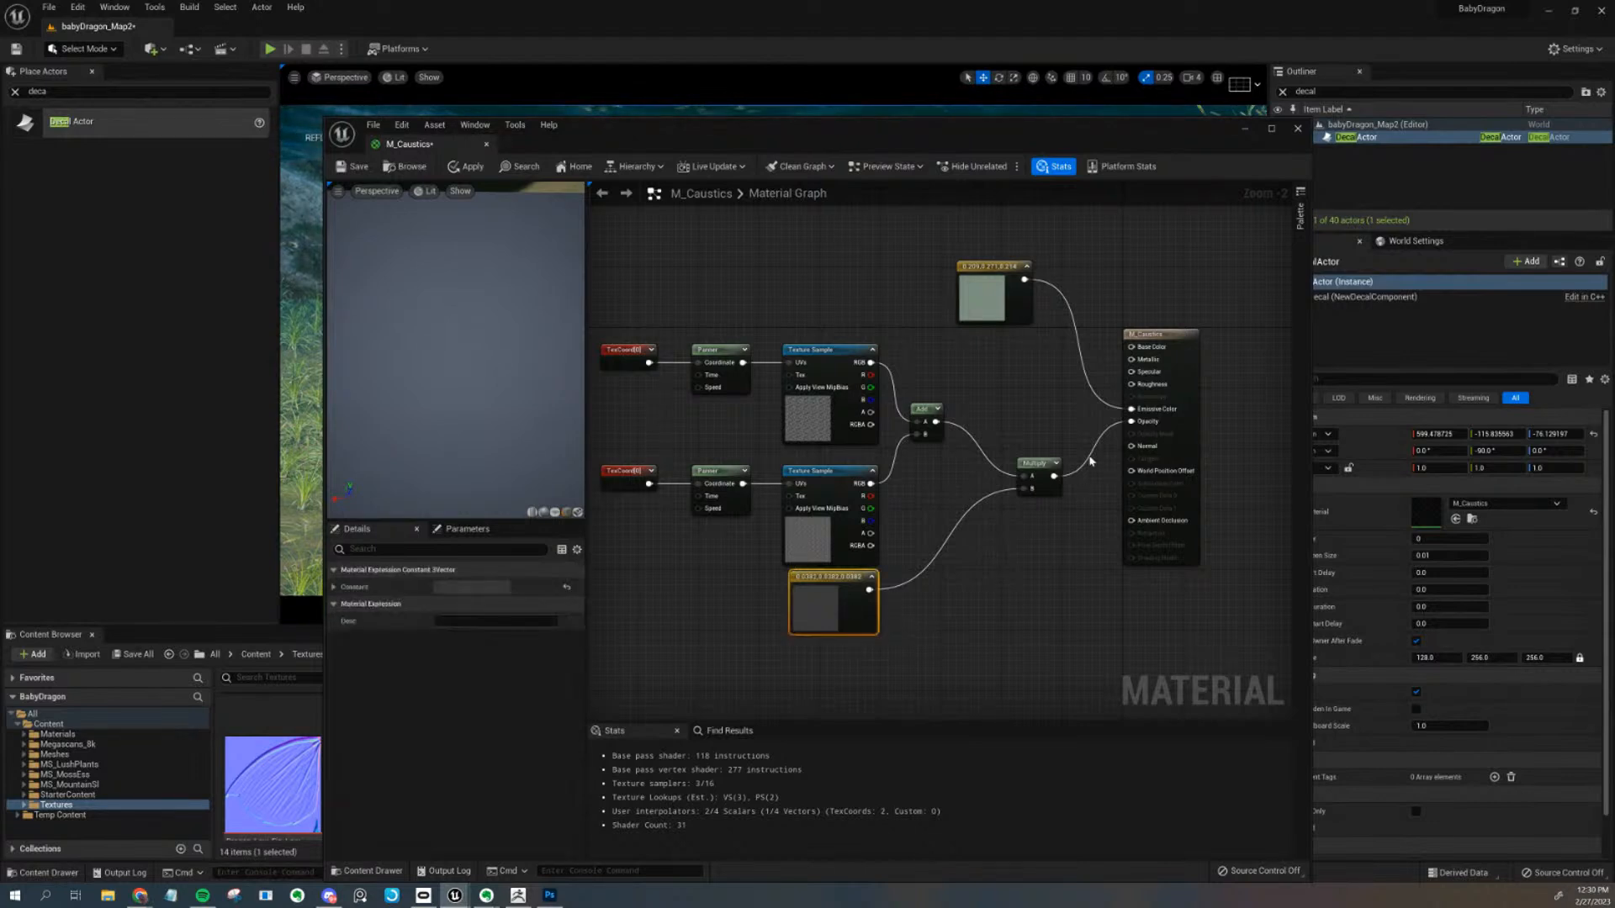
{"action": "left_click", "coordinate": [1005, 307]}
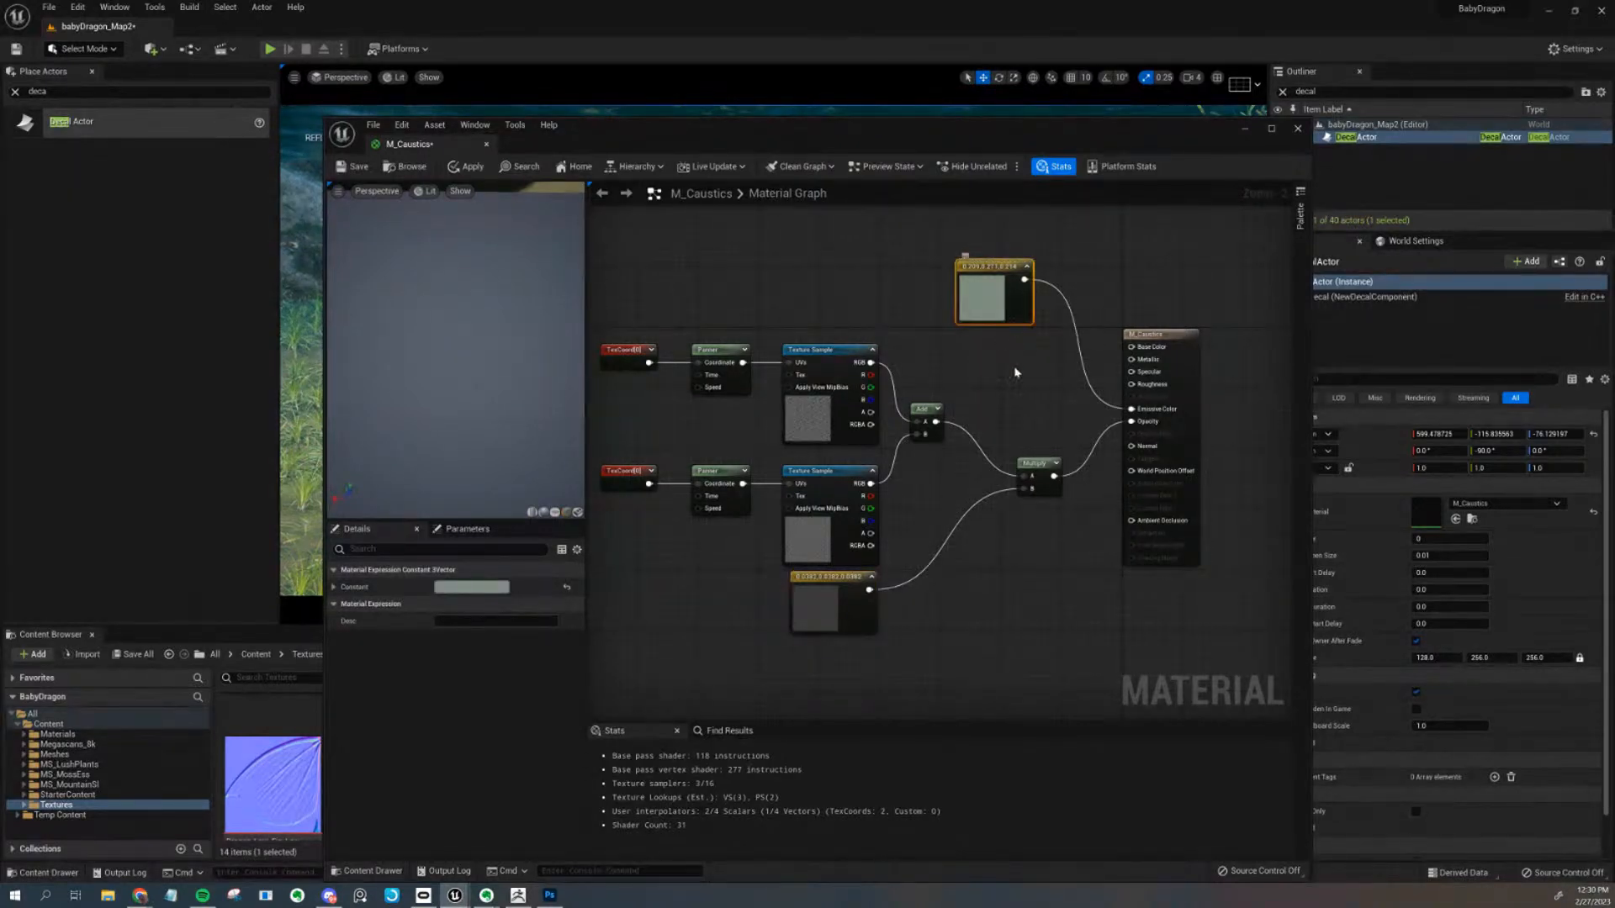
{"action": "scroll", "coordinate": [1009, 384], "scroll_direction": "up", "scroll_amount": 2}
{"action": "right_click_drag", "start_coordinate": [832, 599], "coordinate": [843, 634]}
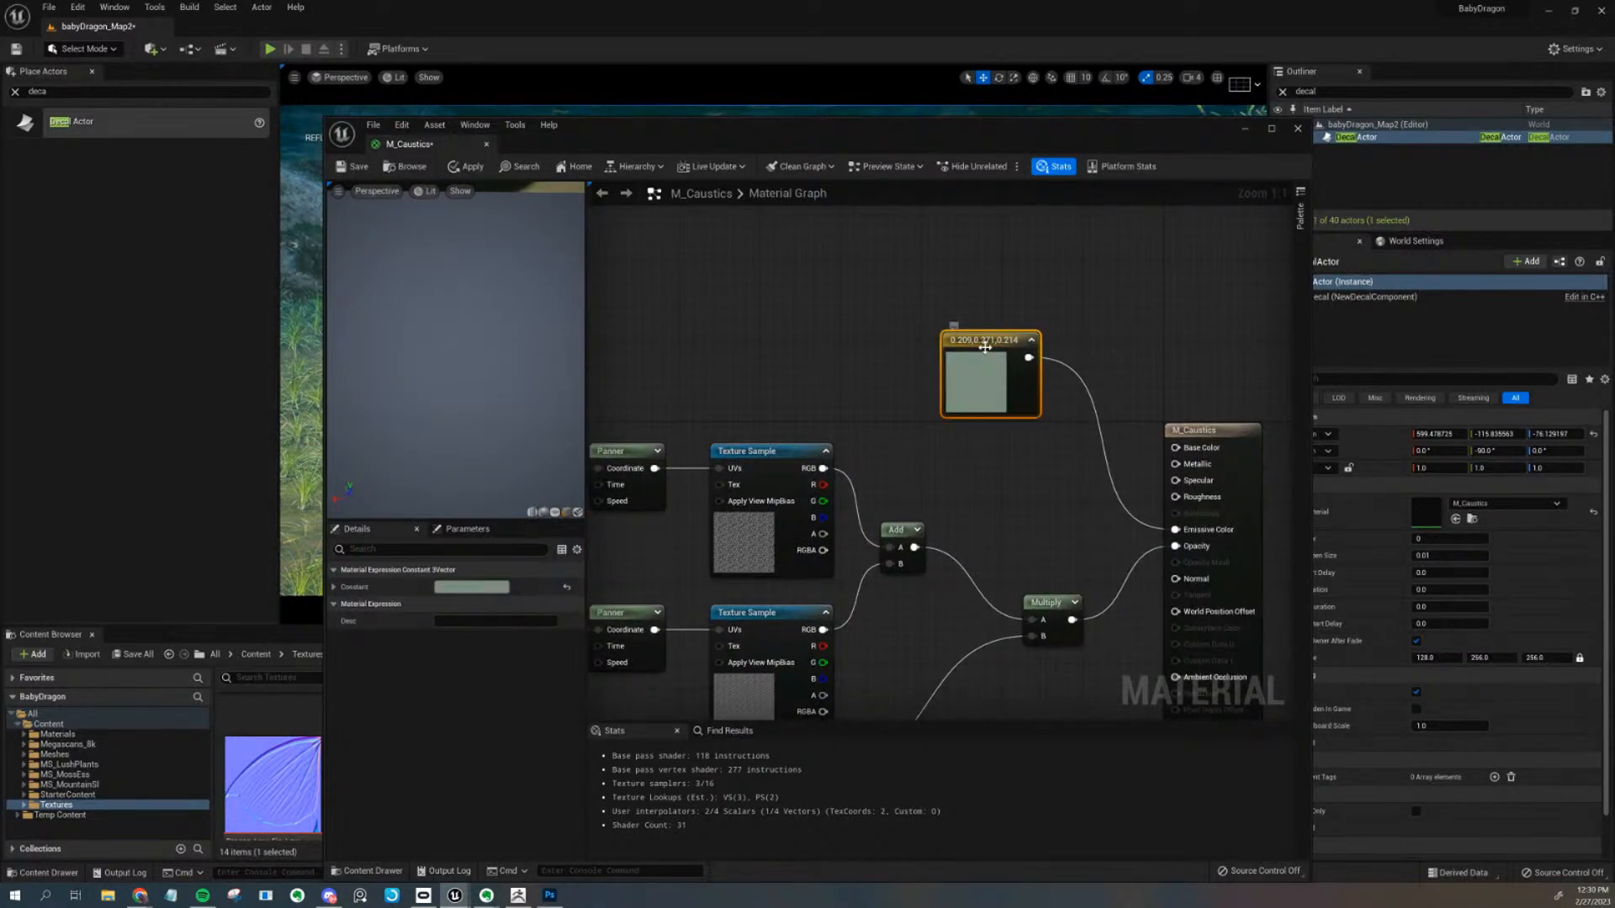
{"action": "right_click", "coordinate": [979, 381]}
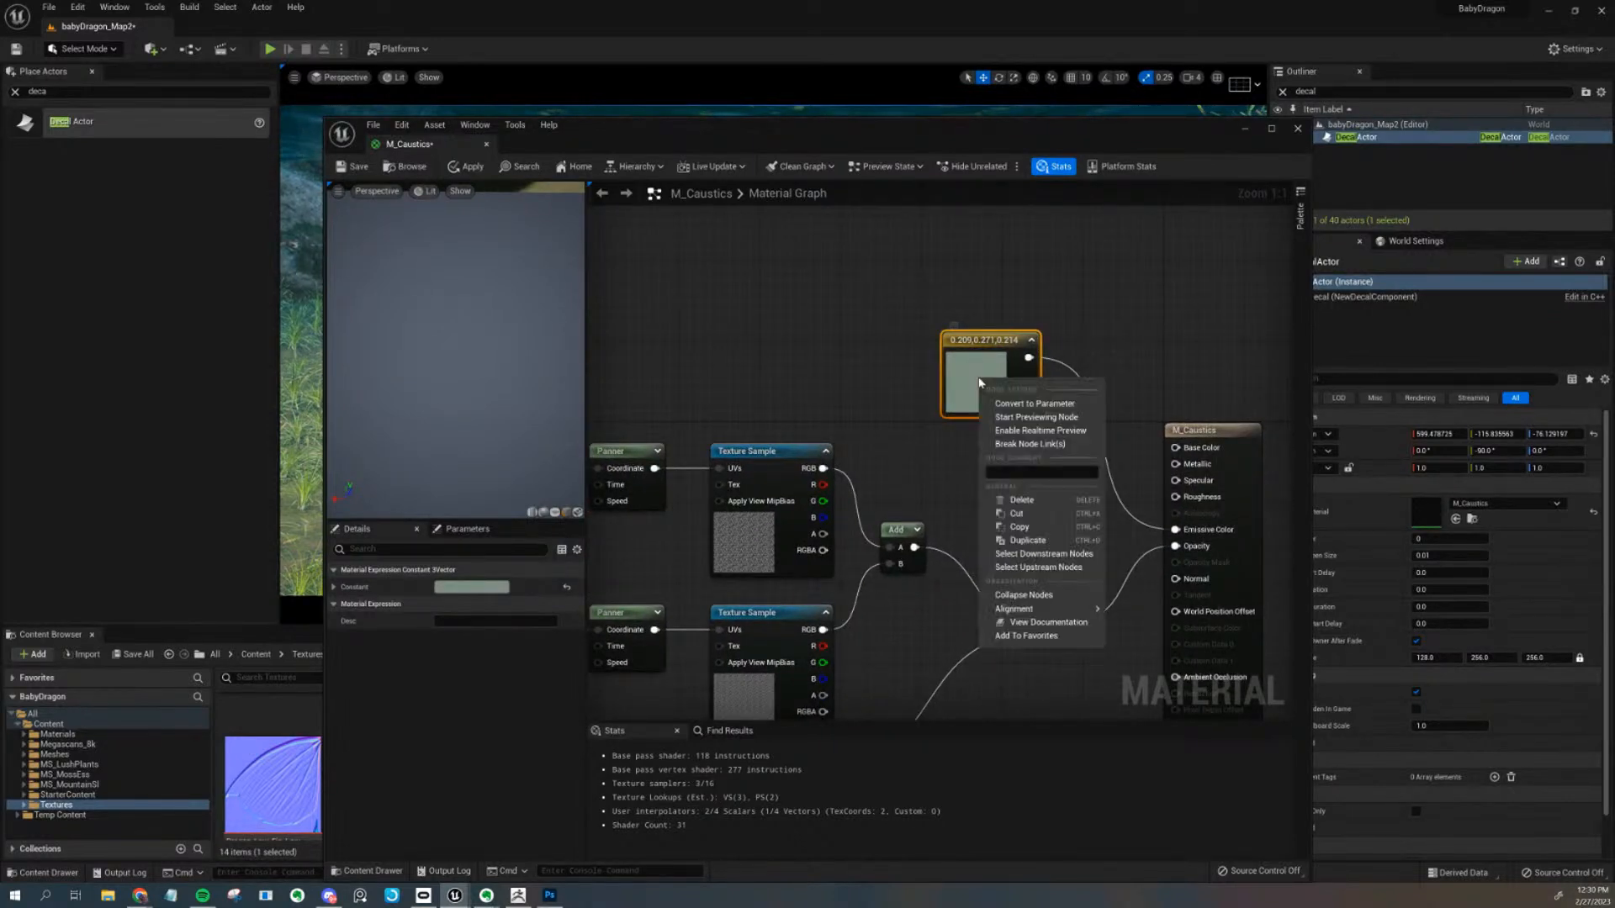
{"action": "left_click", "coordinate": [997, 404]}
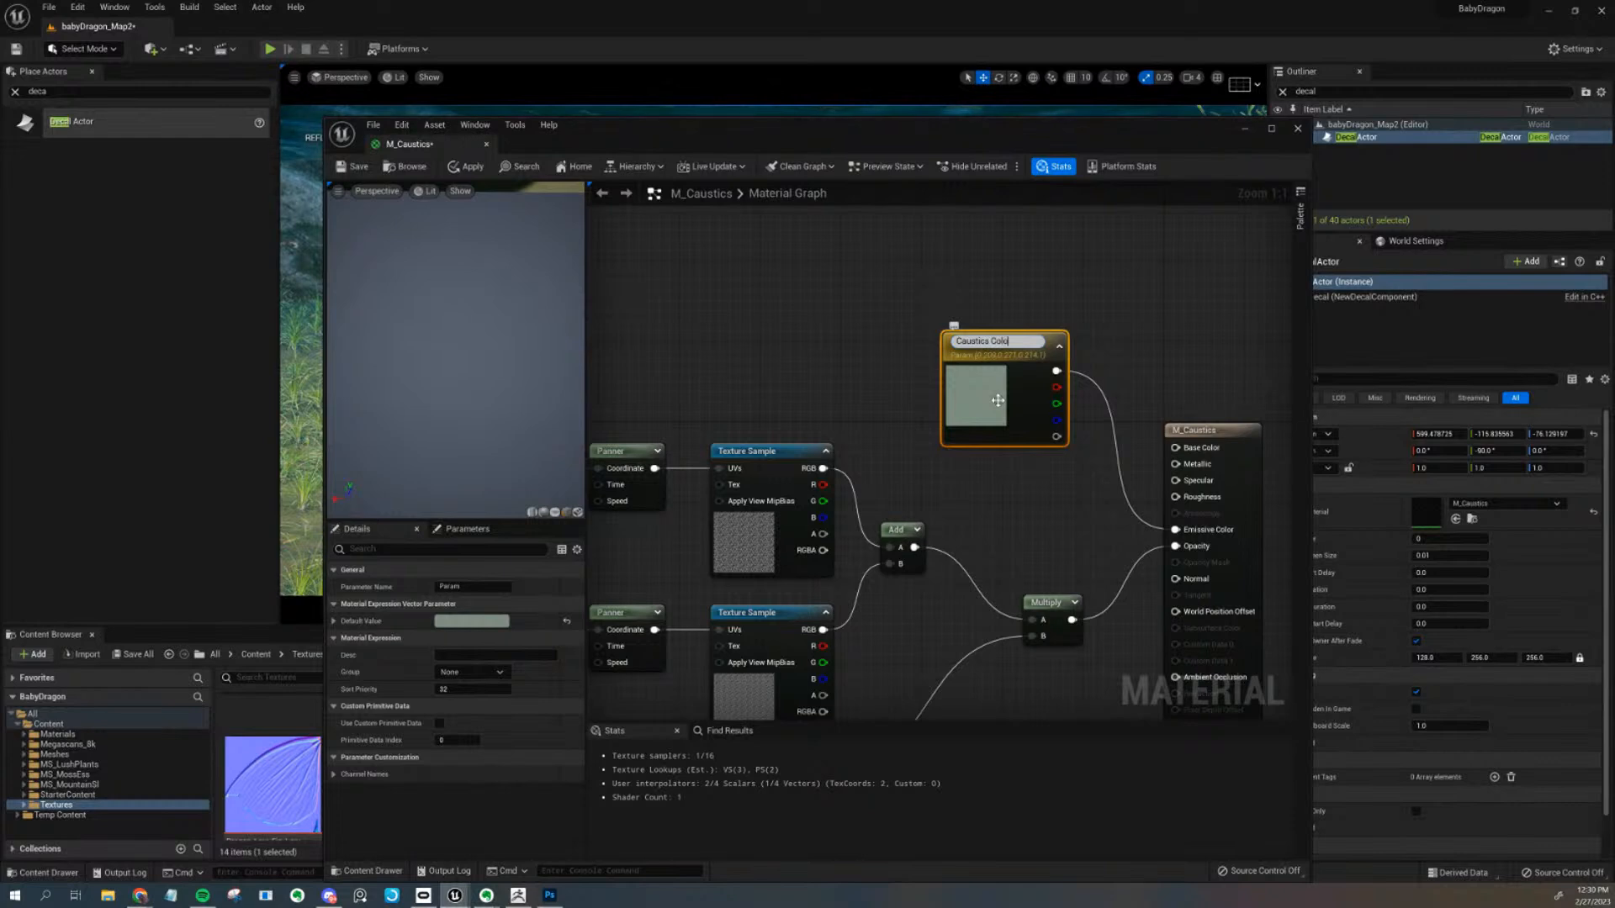
{"action": "key", "text": "Return"}
Convert the constant feeding the Multiply's B input to a parameter named Multiply Color and shift it slightly down
{"action": "right_click_drag", "start_coordinate": [993, 528], "coordinate": [1051, 227]}
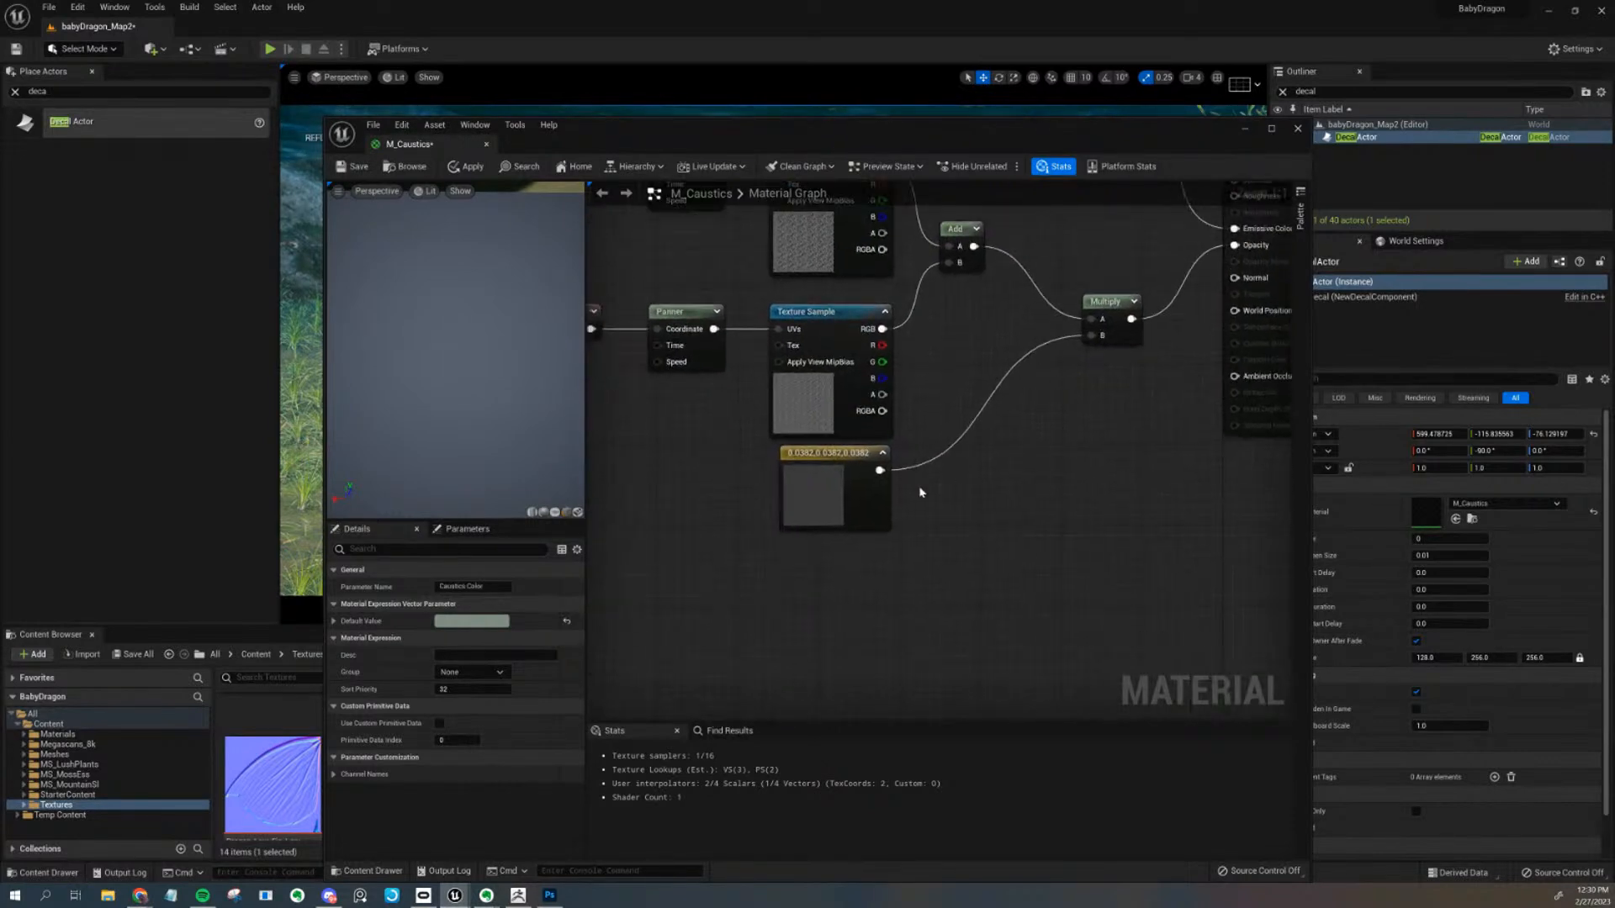
{"action": "left_click", "coordinate": [876, 502]}
{"action": "right_click", "coordinate": [877, 502]}
{"action": "left_click", "coordinate": [899, 527]}
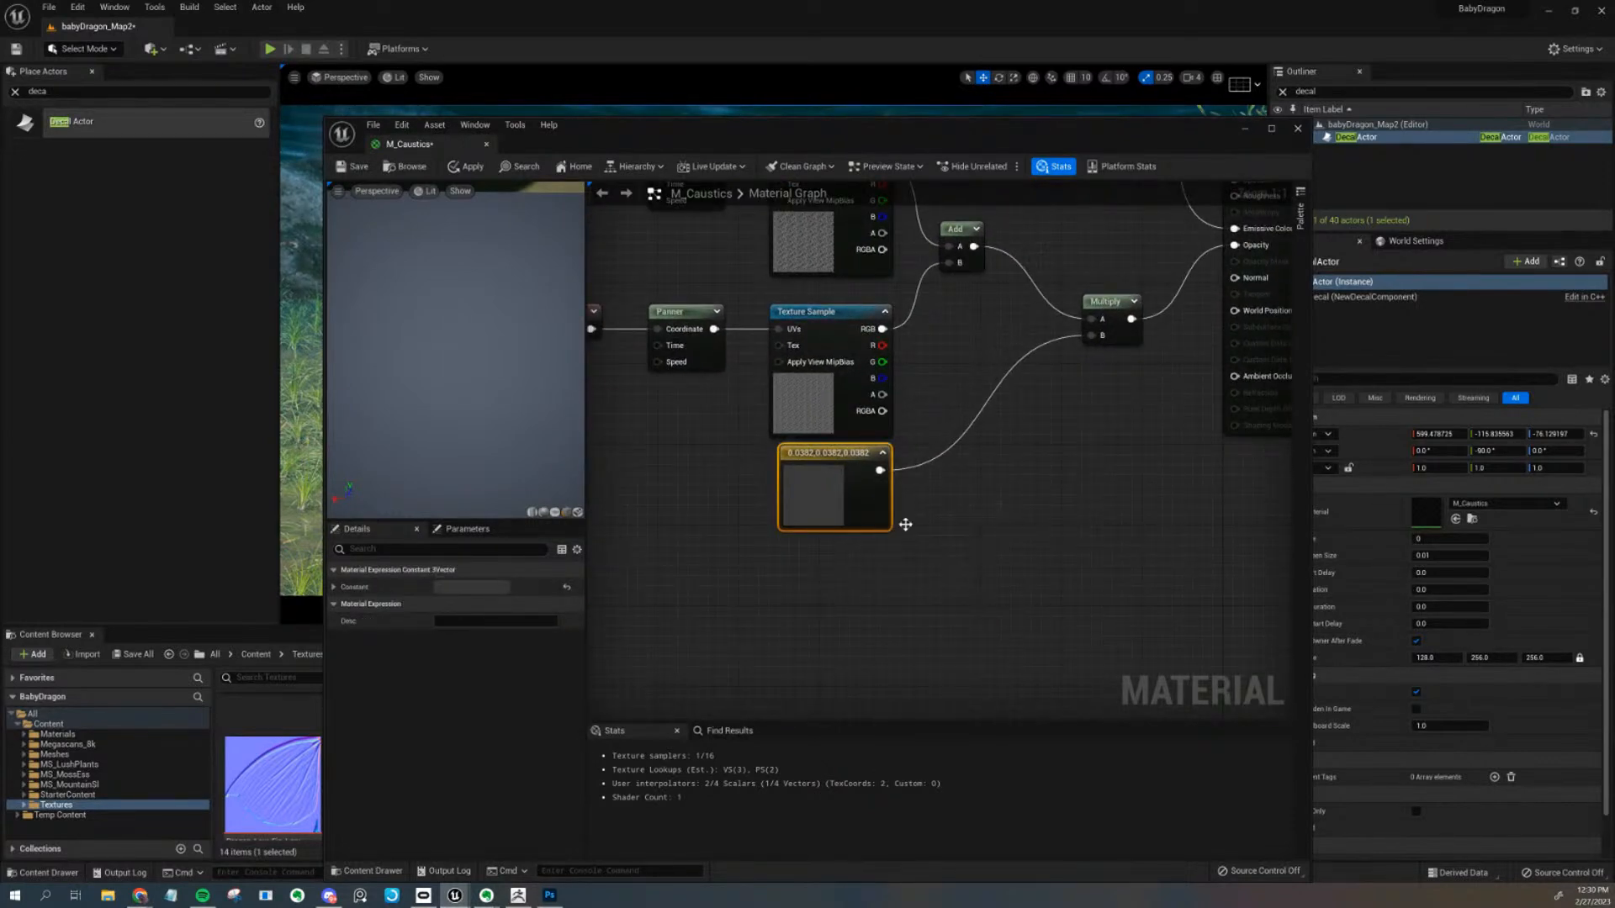
{"action": "type", "text": "Multipl"}
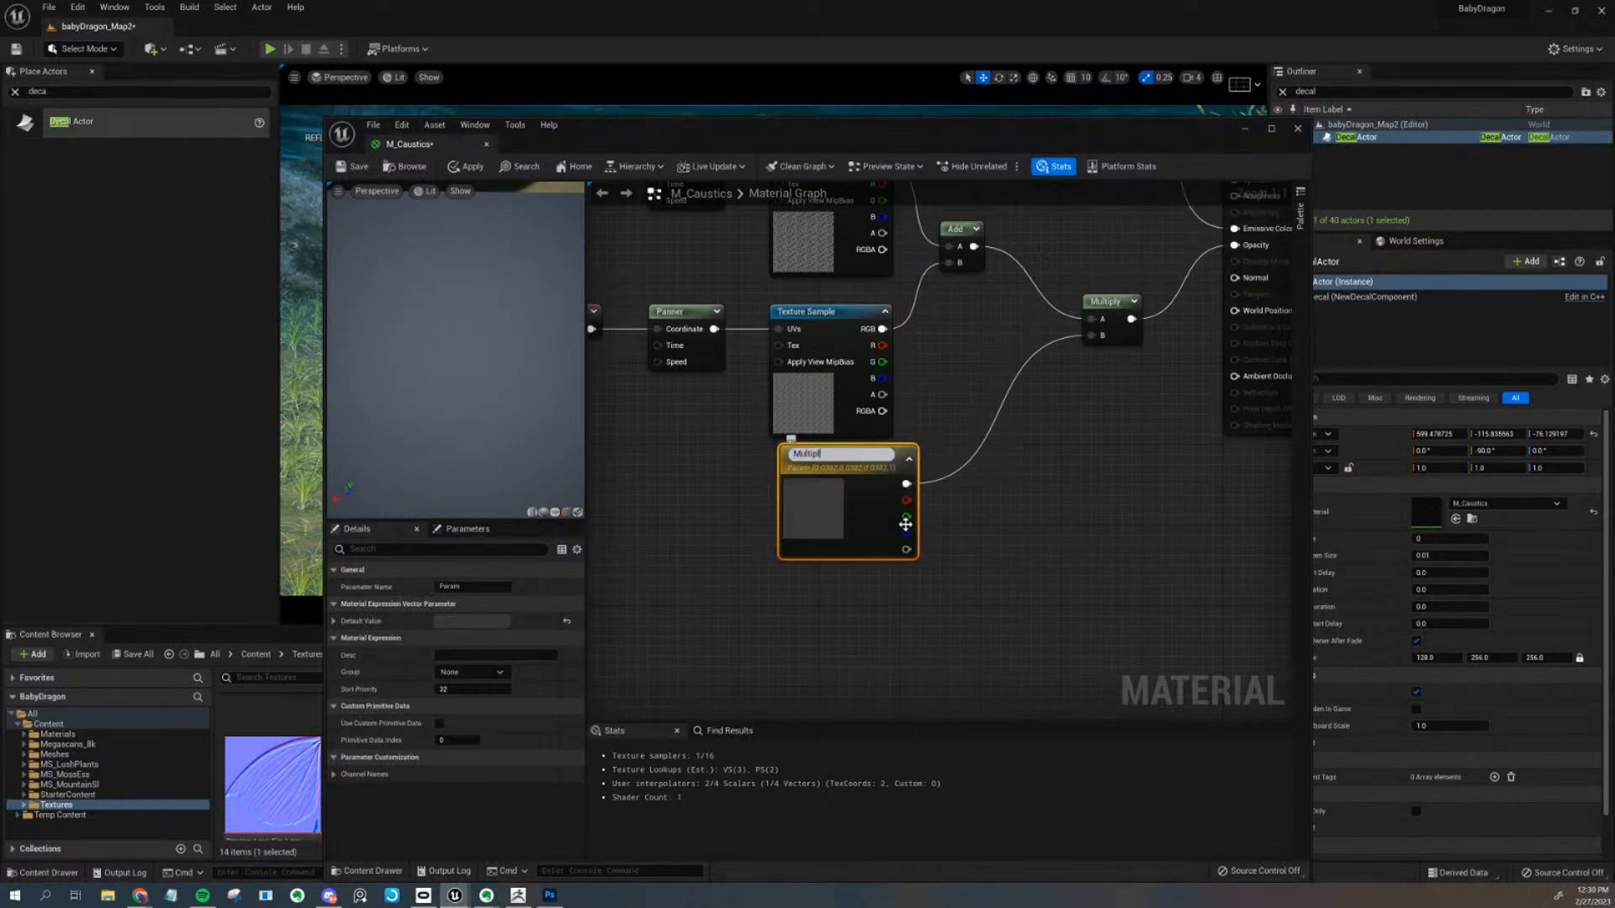
{"action": "type", "text": "y Color"}
{"action": "key", "text": "Return"}
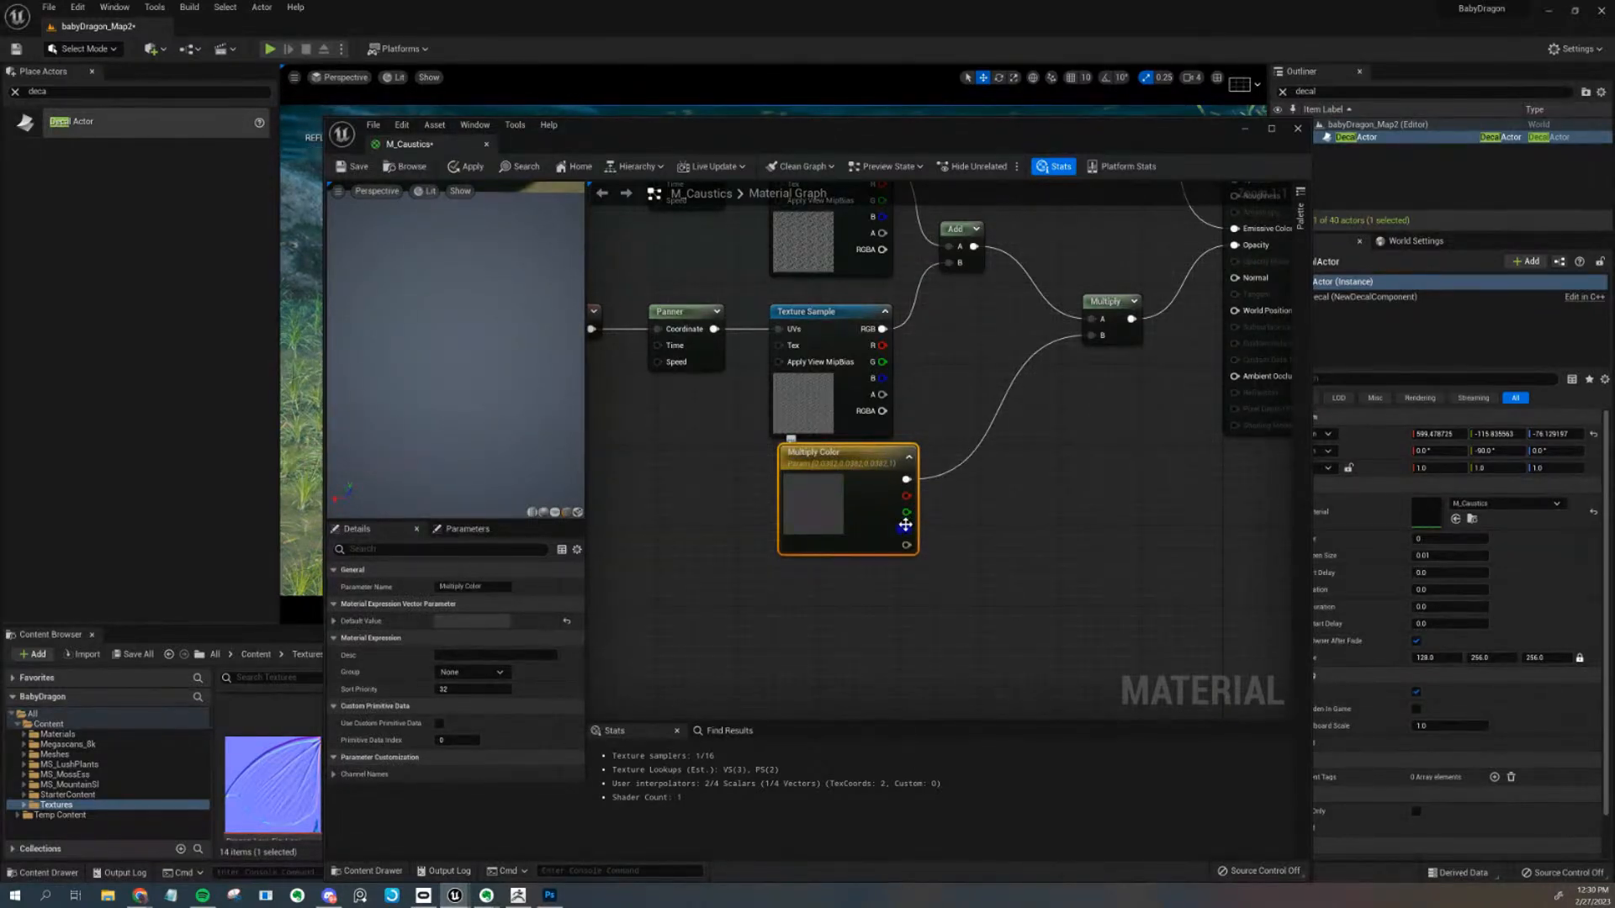
{"action": "left_click_drag", "start_coordinate": [882, 525], "coordinate": [873, 545]}
Convert the upper Texture Sample to a parameter named Caustics Texture 1
{"action": "right_click_drag", "start_coordinate": [872, 546], "coordinate": [903, 662]}
{"action": "left_click", "coordinate": [850, 278]}
{"action": "right_click_drag", "start_coordinate": [777, 418], "coordinate": [855, 455]}
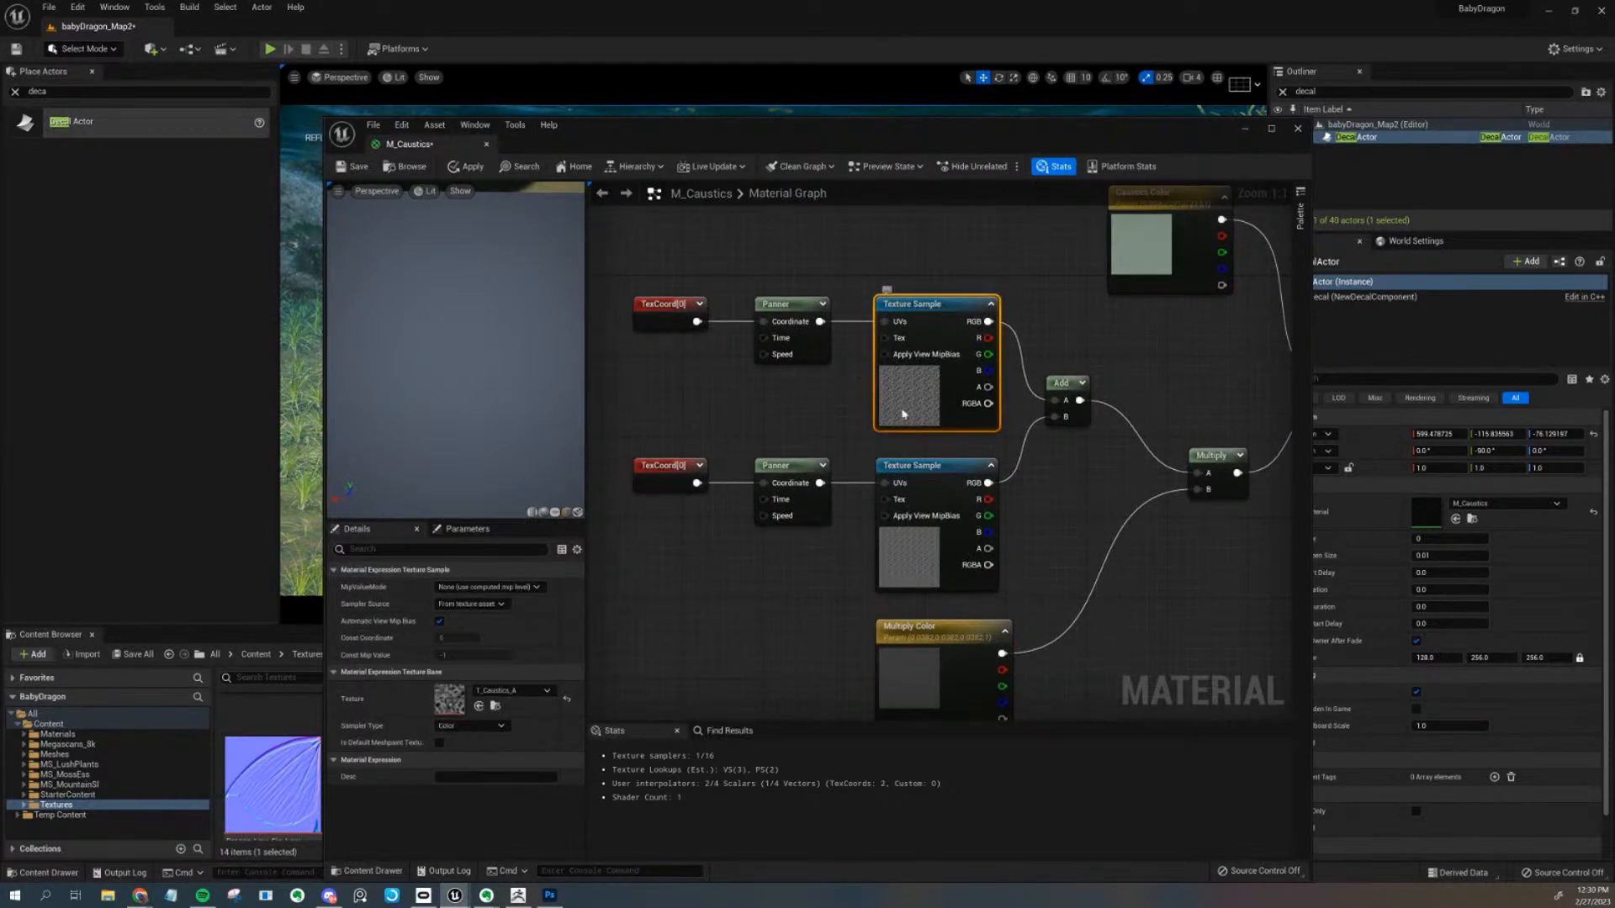
{"action": "right_click", "coordinate": [913, 319]}
{"action": "left_click", "coordinate": [975, 378]}
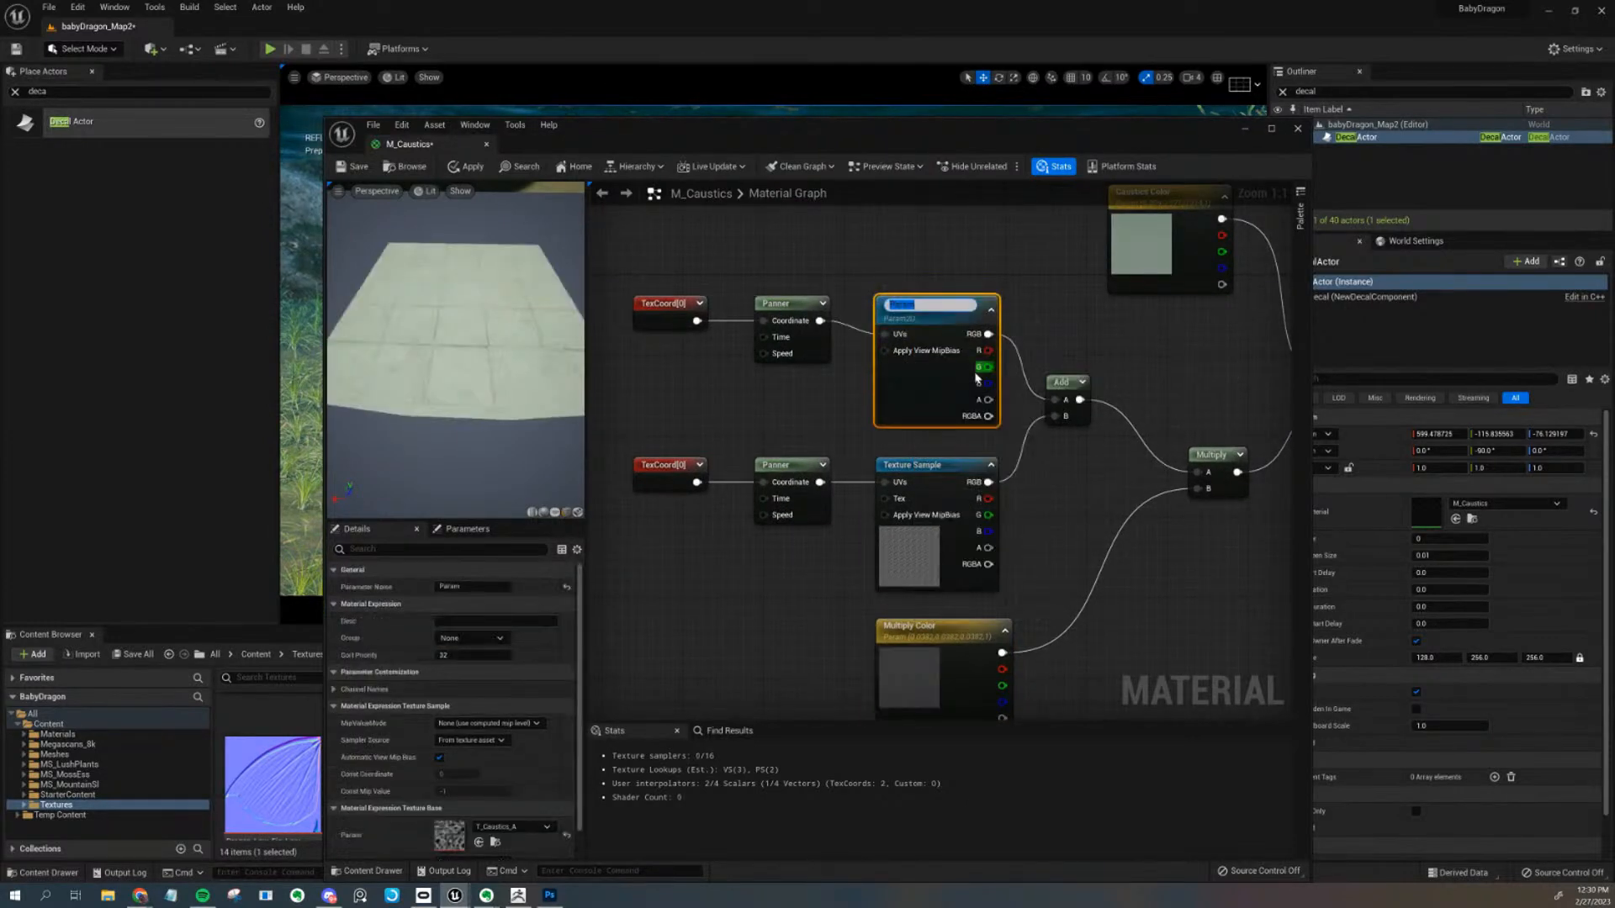
{"action": "type", "text": "Caustics Texture 1"}
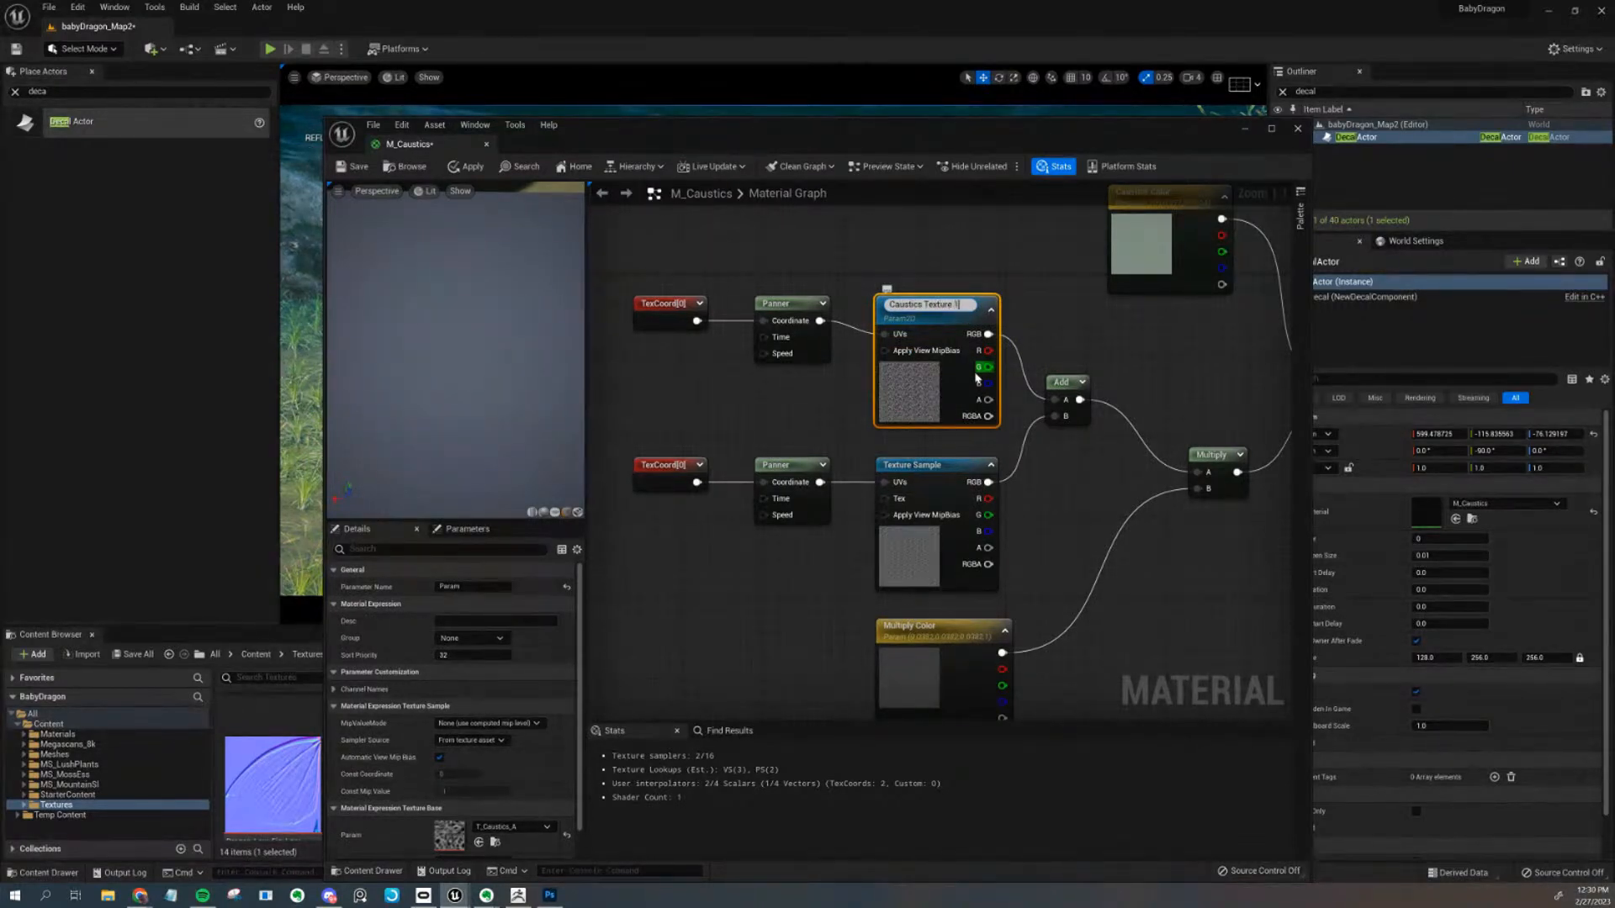
{"action": "key", "text": "Return"}
Convert the lower Texture Sample to a parameter named Caustics Texture 2
{"action": "right_click", "coordinate": [953, 488]}
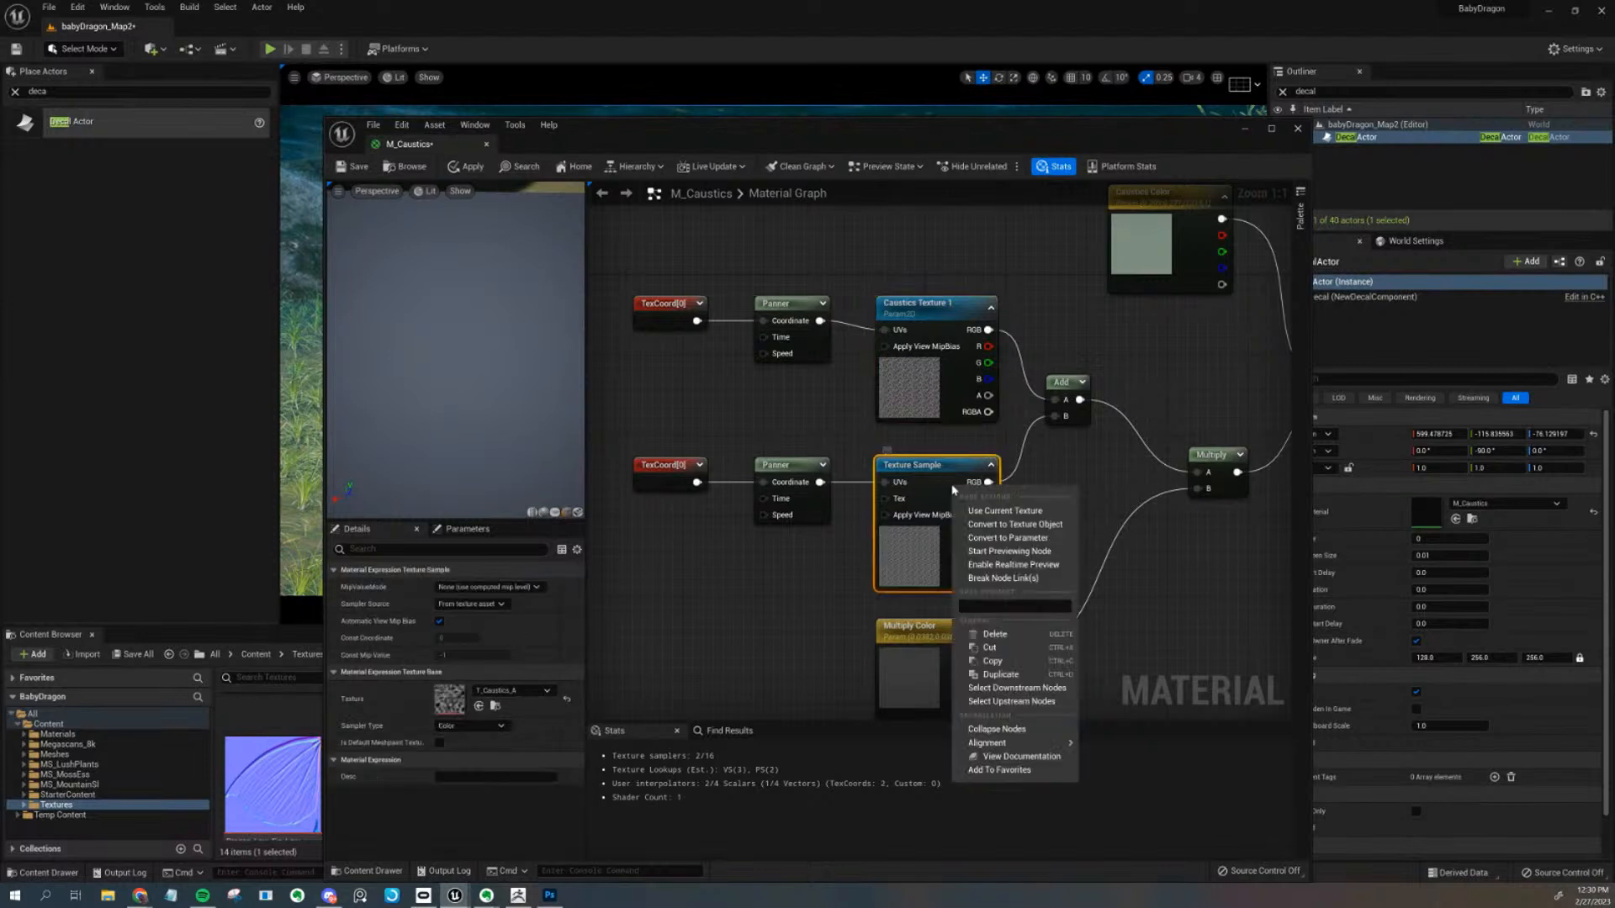
{"action": "left_click", "coordinate": [1023, 539]}
{"action": "type", "text": "Ca"}
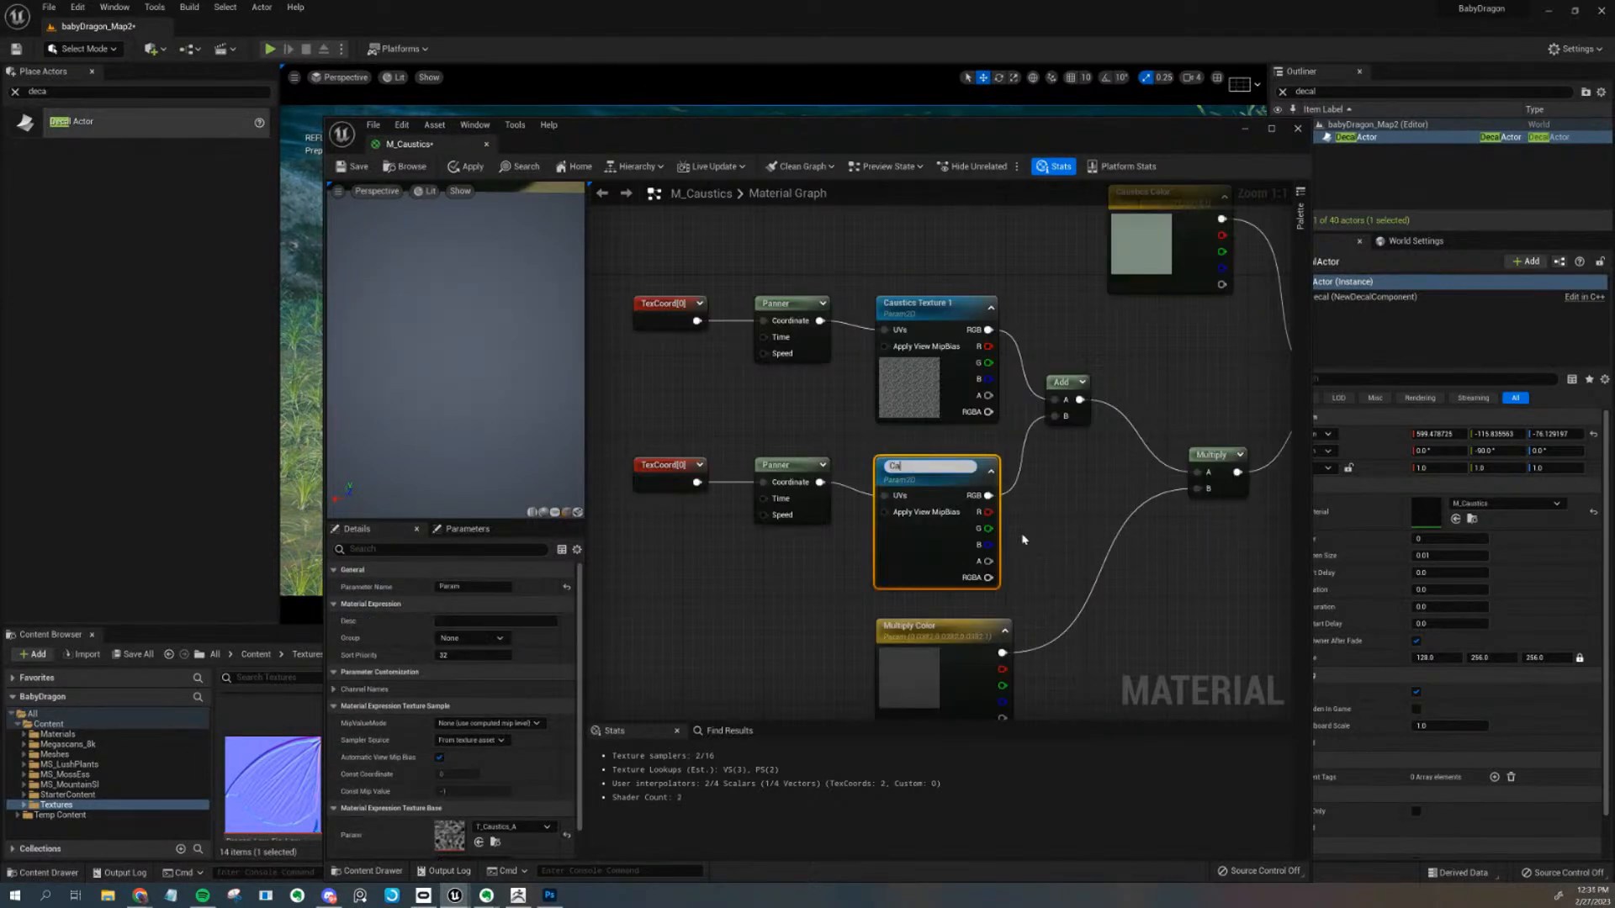
{"action": "type", "text": "ustics Texture 2"}
{"action": "key", "text": "Return"}
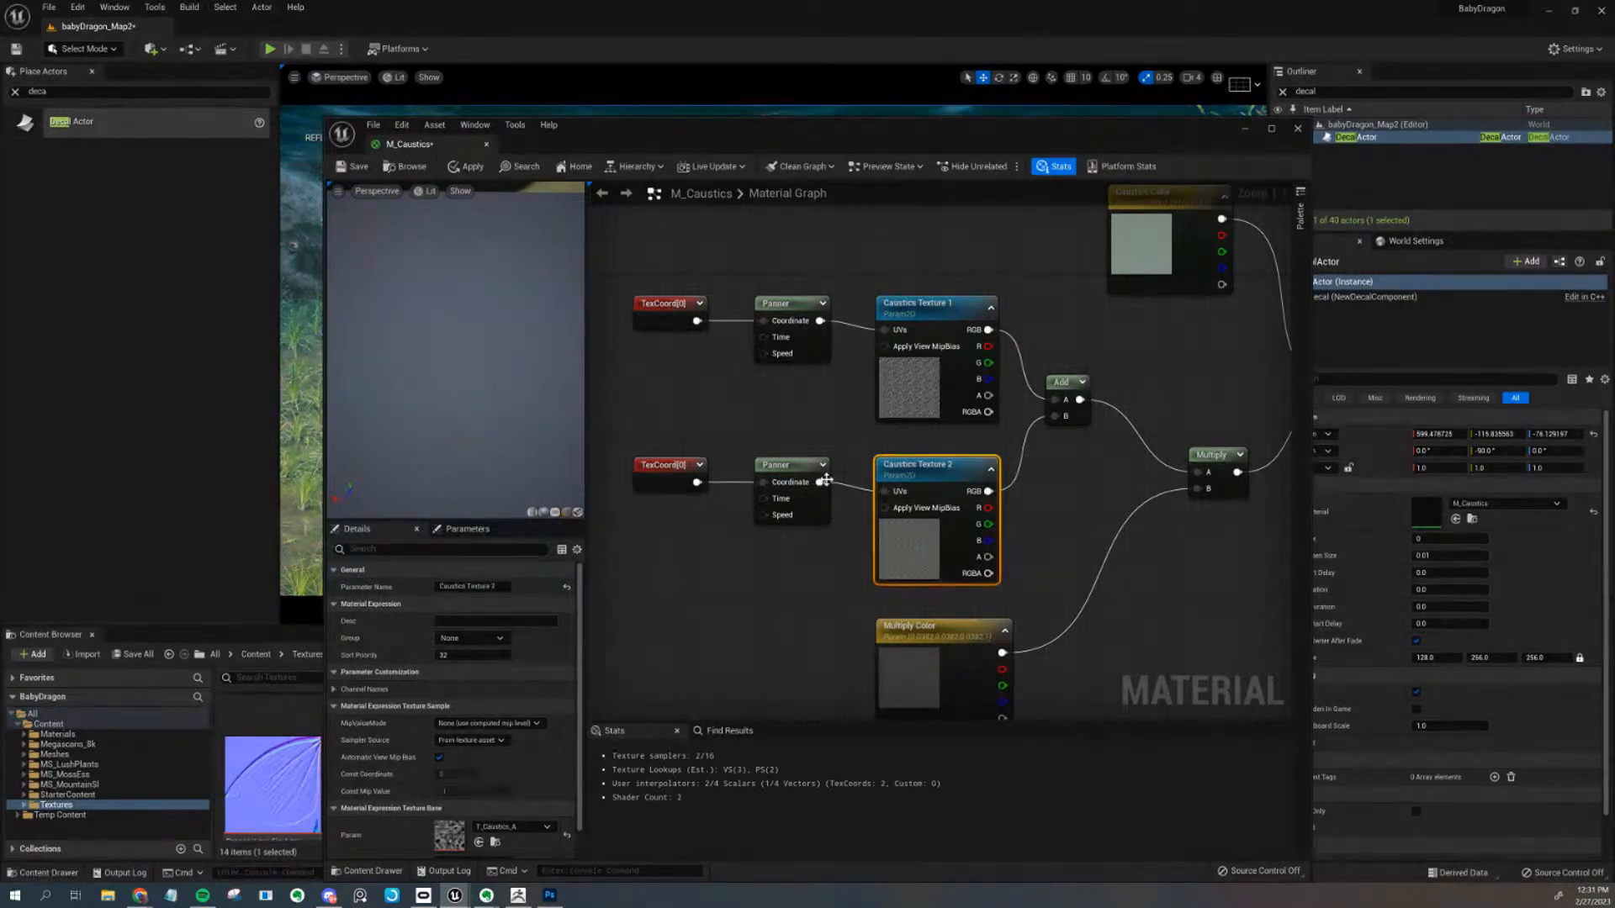
Review the lower Panner in the M_Caustics graph and save the material
{"action": "right_click_drag", "start_coordinate": [814, 489], "coordinate": [880, 428]}
{"action": "left_click", "coordinate": [871, 444]}
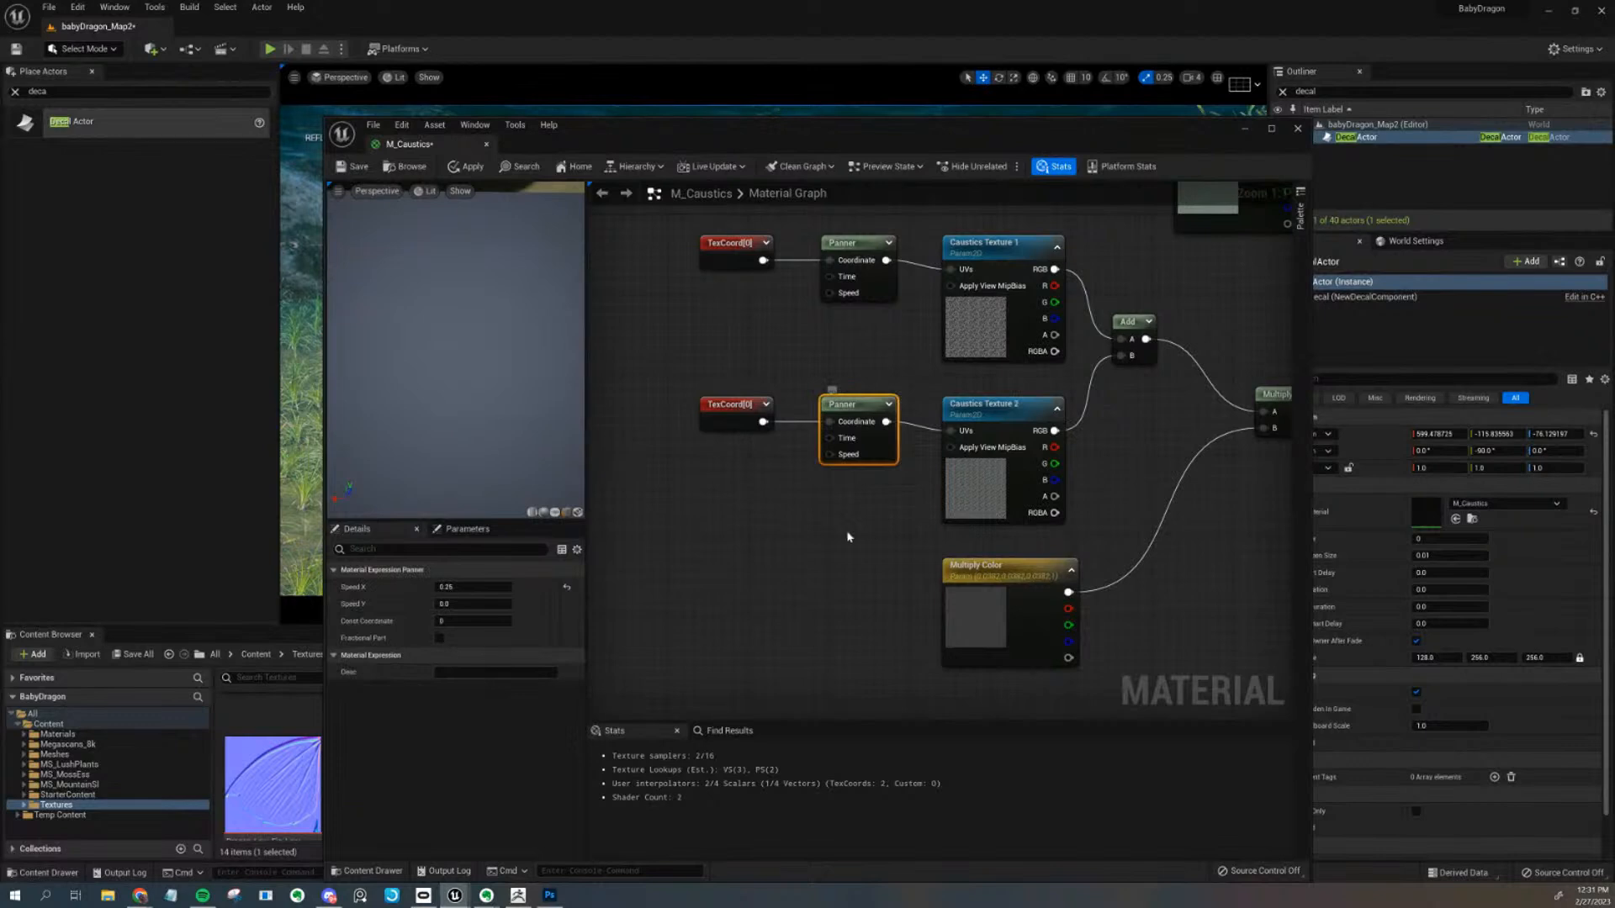
{"action": "right_click_drag", "start_coordinate": [847, 536], "coordinate": [908, 545]}
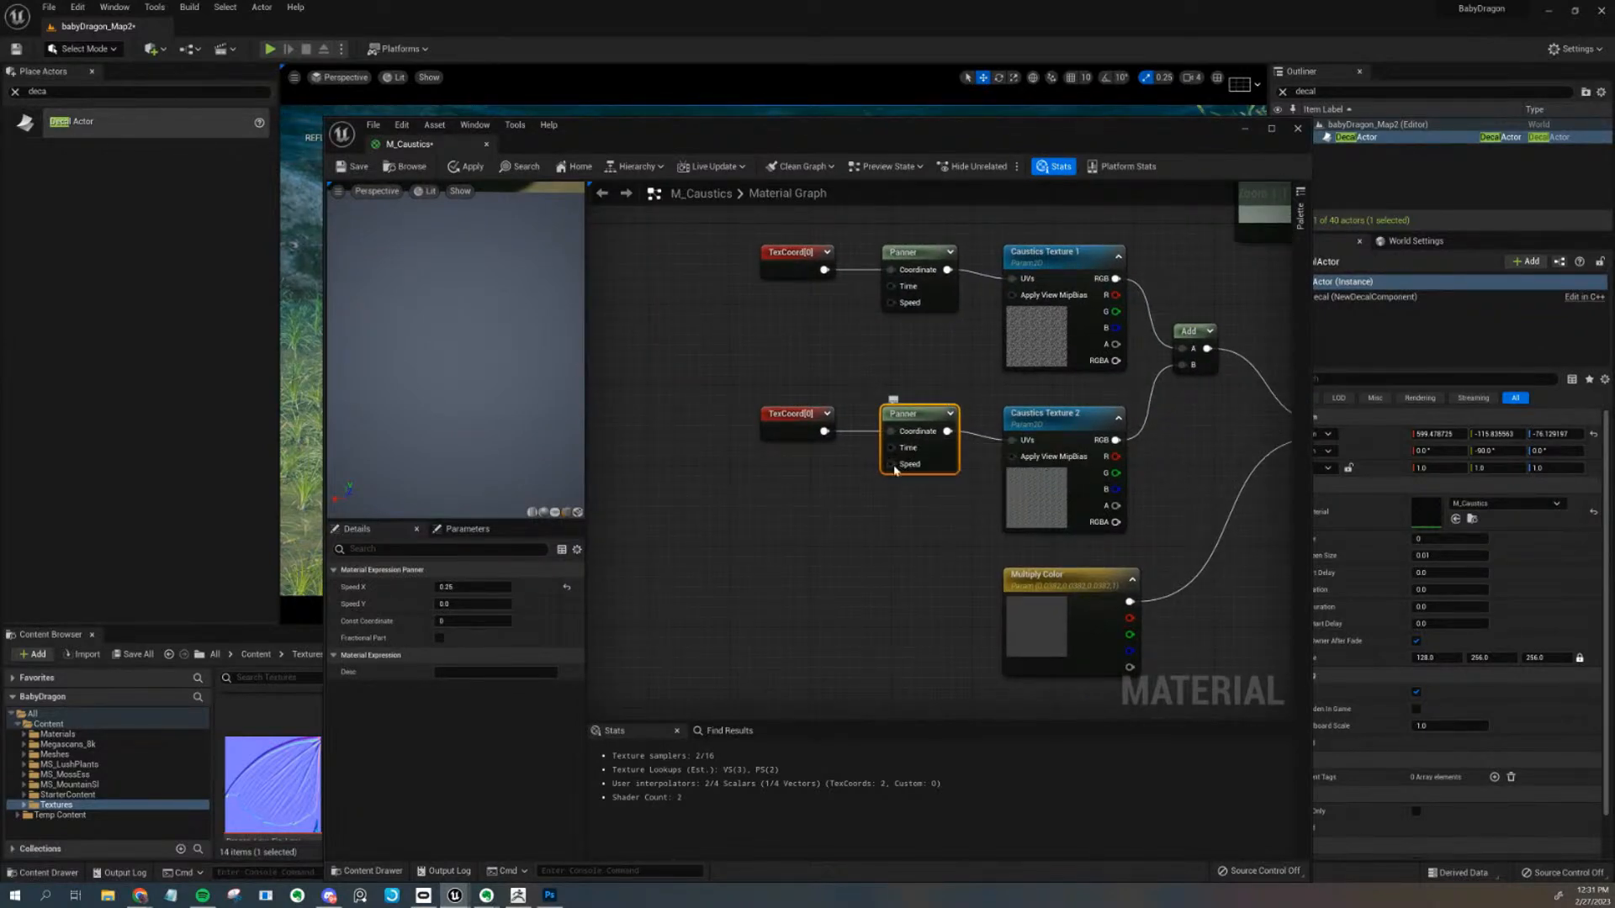
{"action": "right_click_drag", "start_coordinate": [978, 508], "coordinate": [746, 537]}
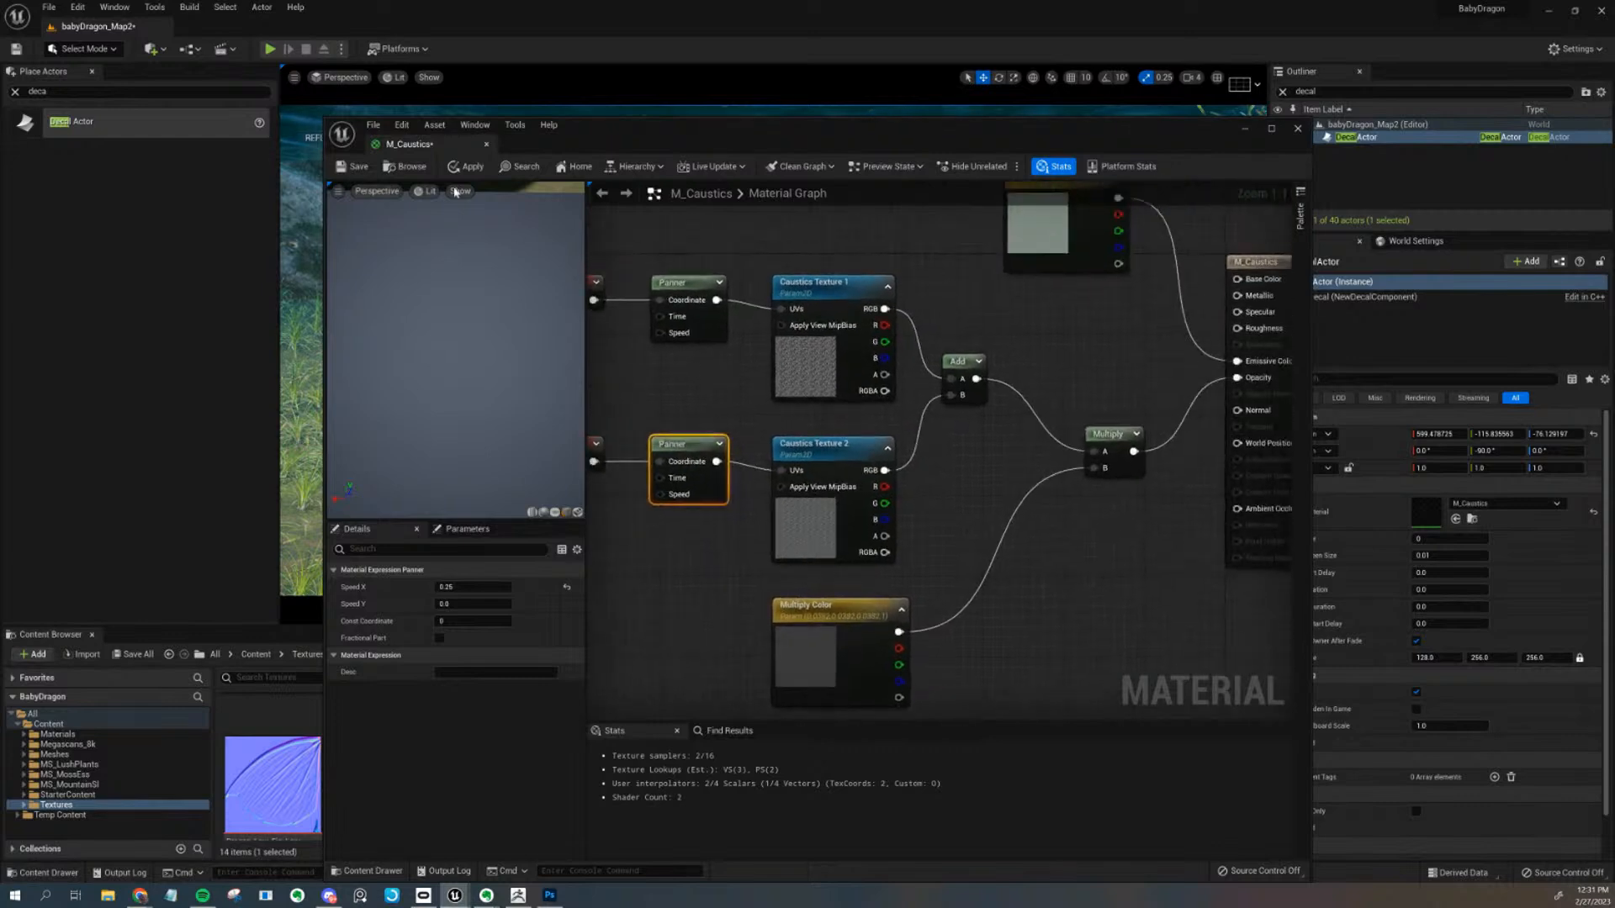
{"action": "left_click", "coordinate": [357, 167]}
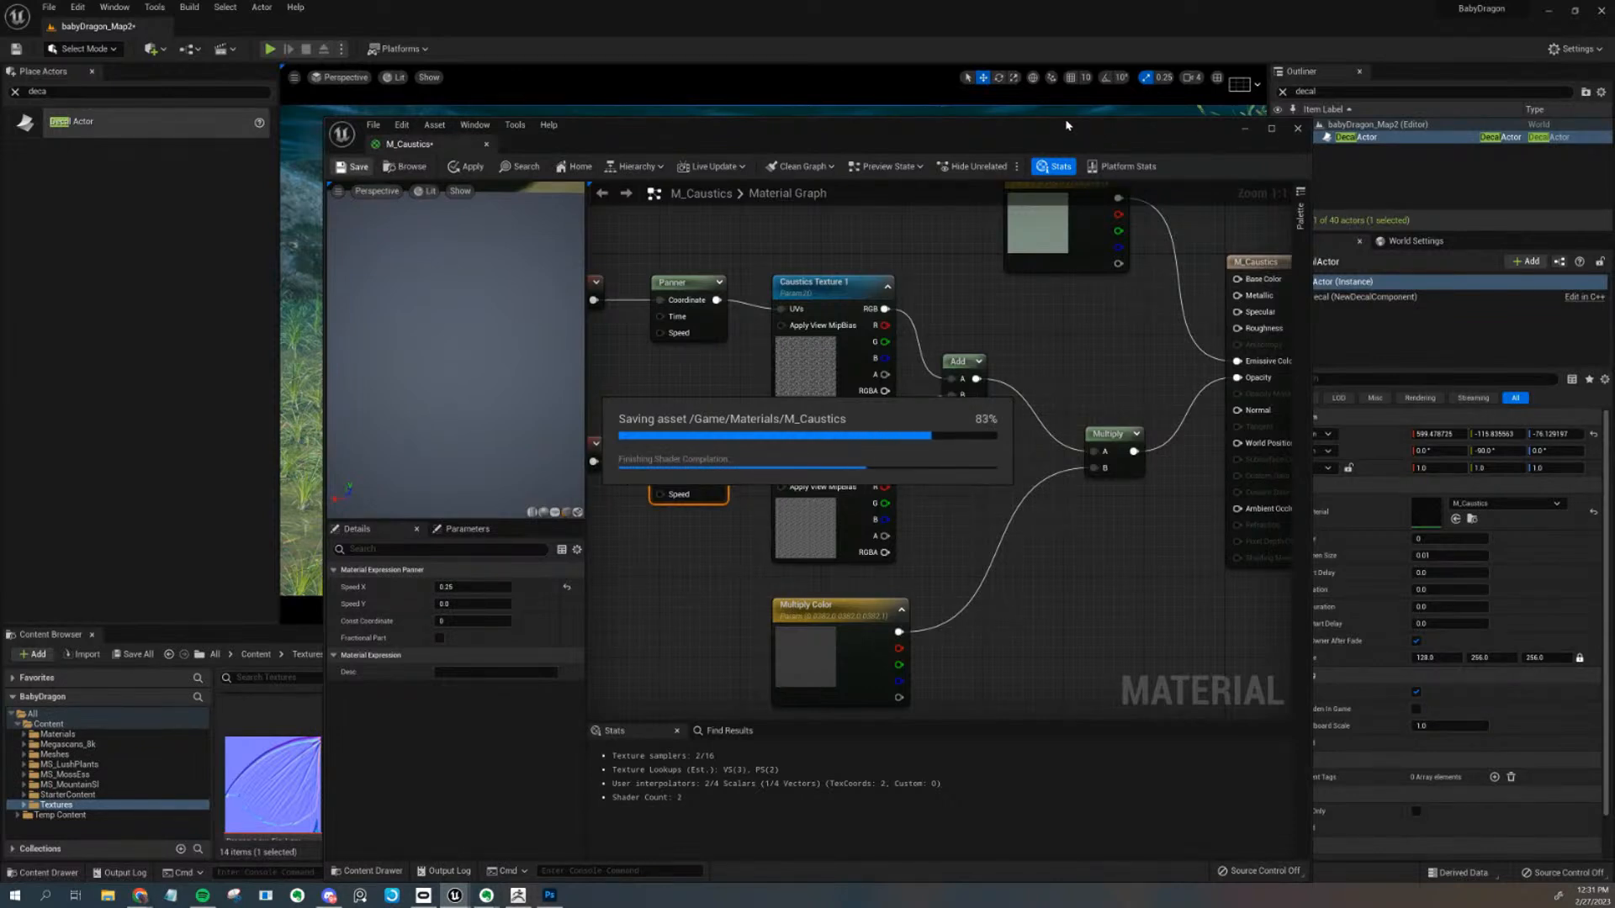
Create a material instance of M_Caustics in the Materials folder and assign it as the decal actor's Decal Material
{"action": "left_click_drag", "start_coordinate": [1059, 122], "coordinate": [1085, 101]}
{"action": "left_click", "coordinate": [435, 137]}
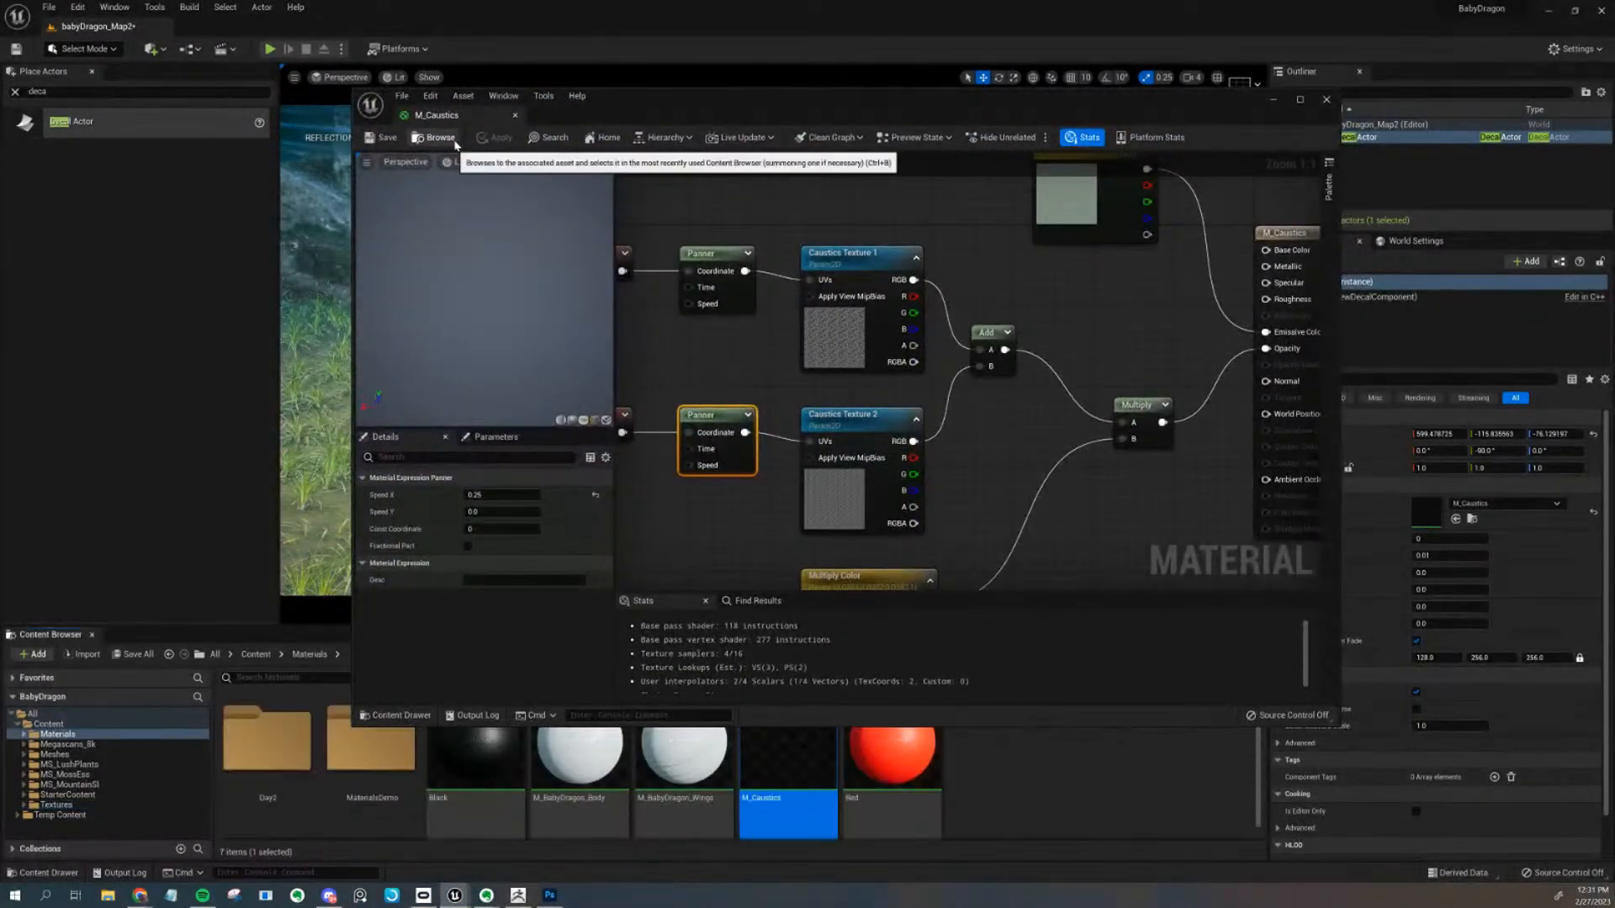
{"action": "right_click", "coordinate": [798, 768]}
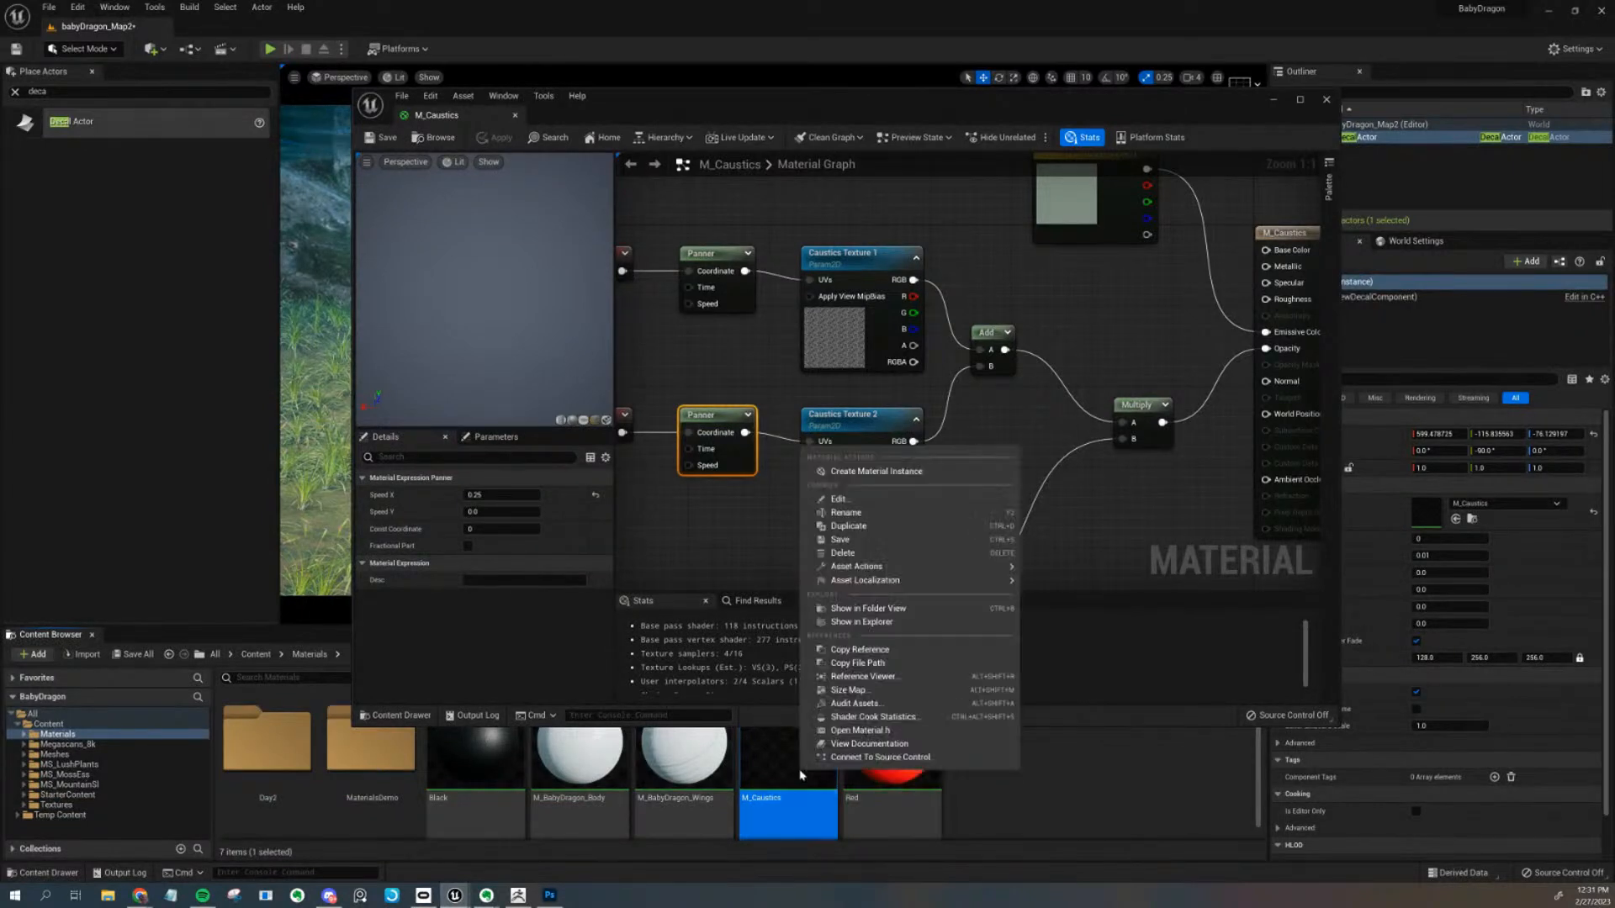
{"action": "left_click", "coordinate": [902, 472]}
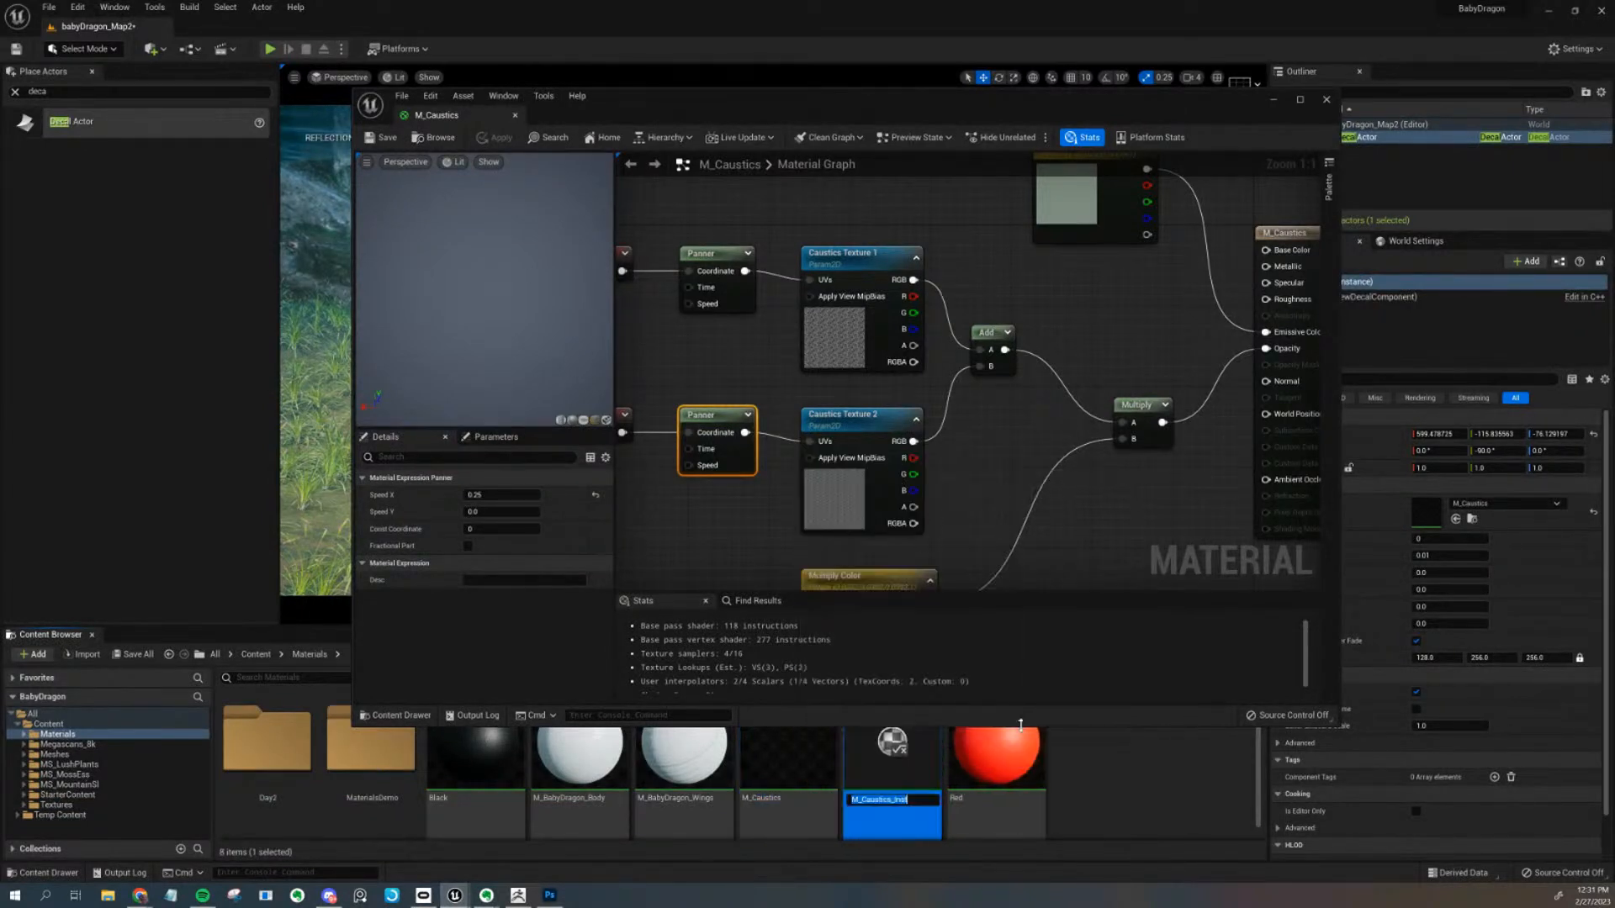
{"action": "left_click_drag", "start_coordinate": [1026, 725], "coordinate": [1020, 620]}
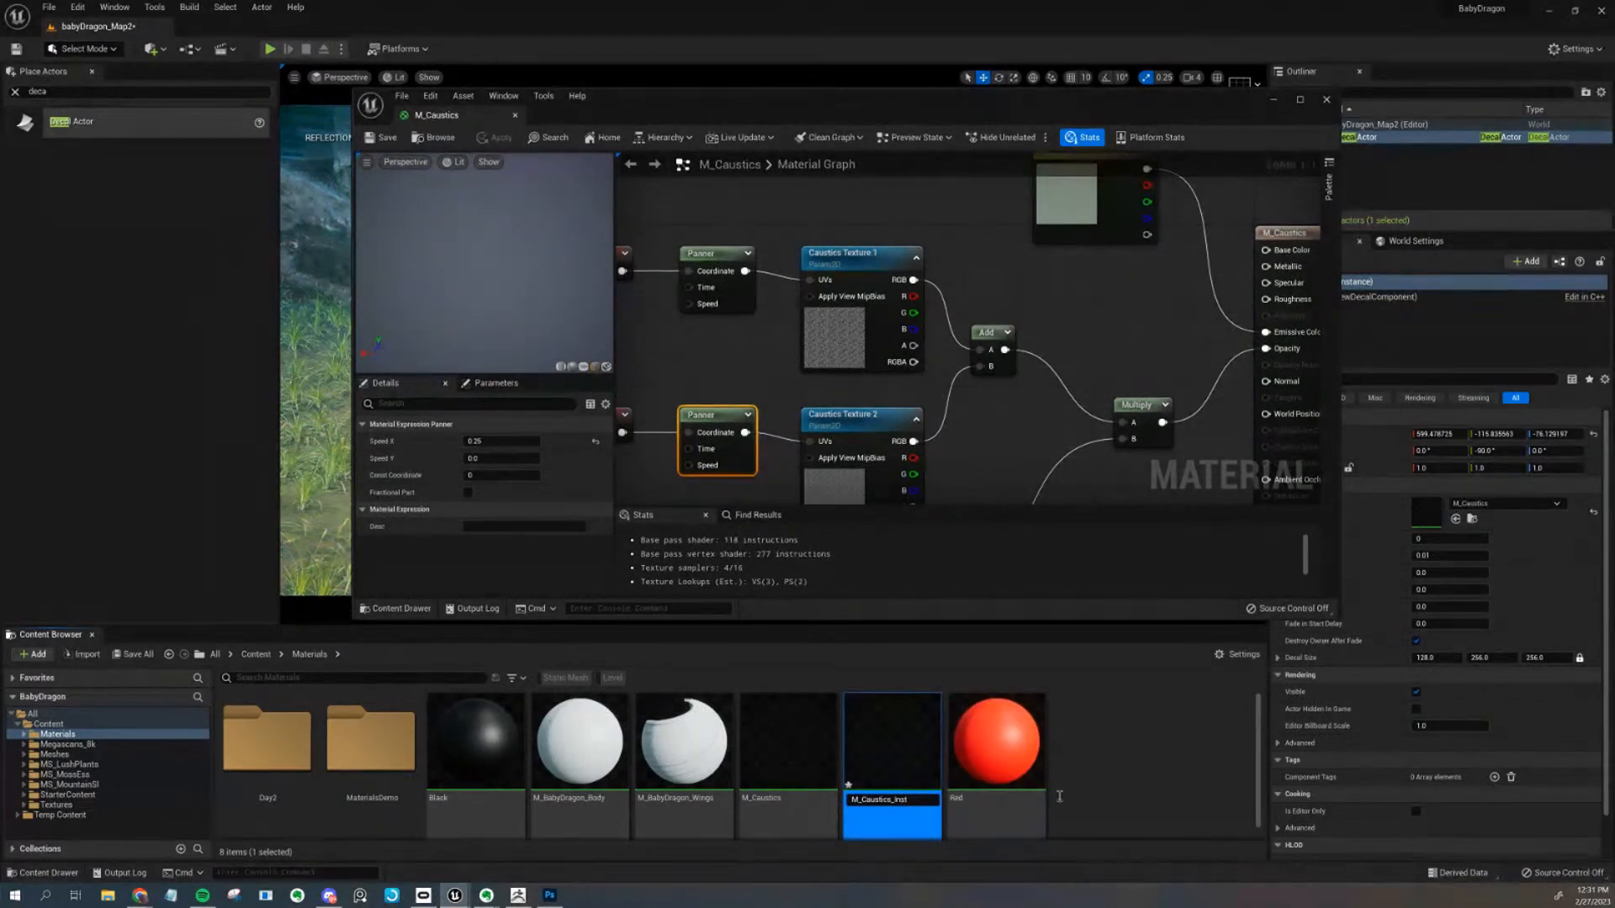
{"action": "left_click", "coordinate": [1274, 102]}
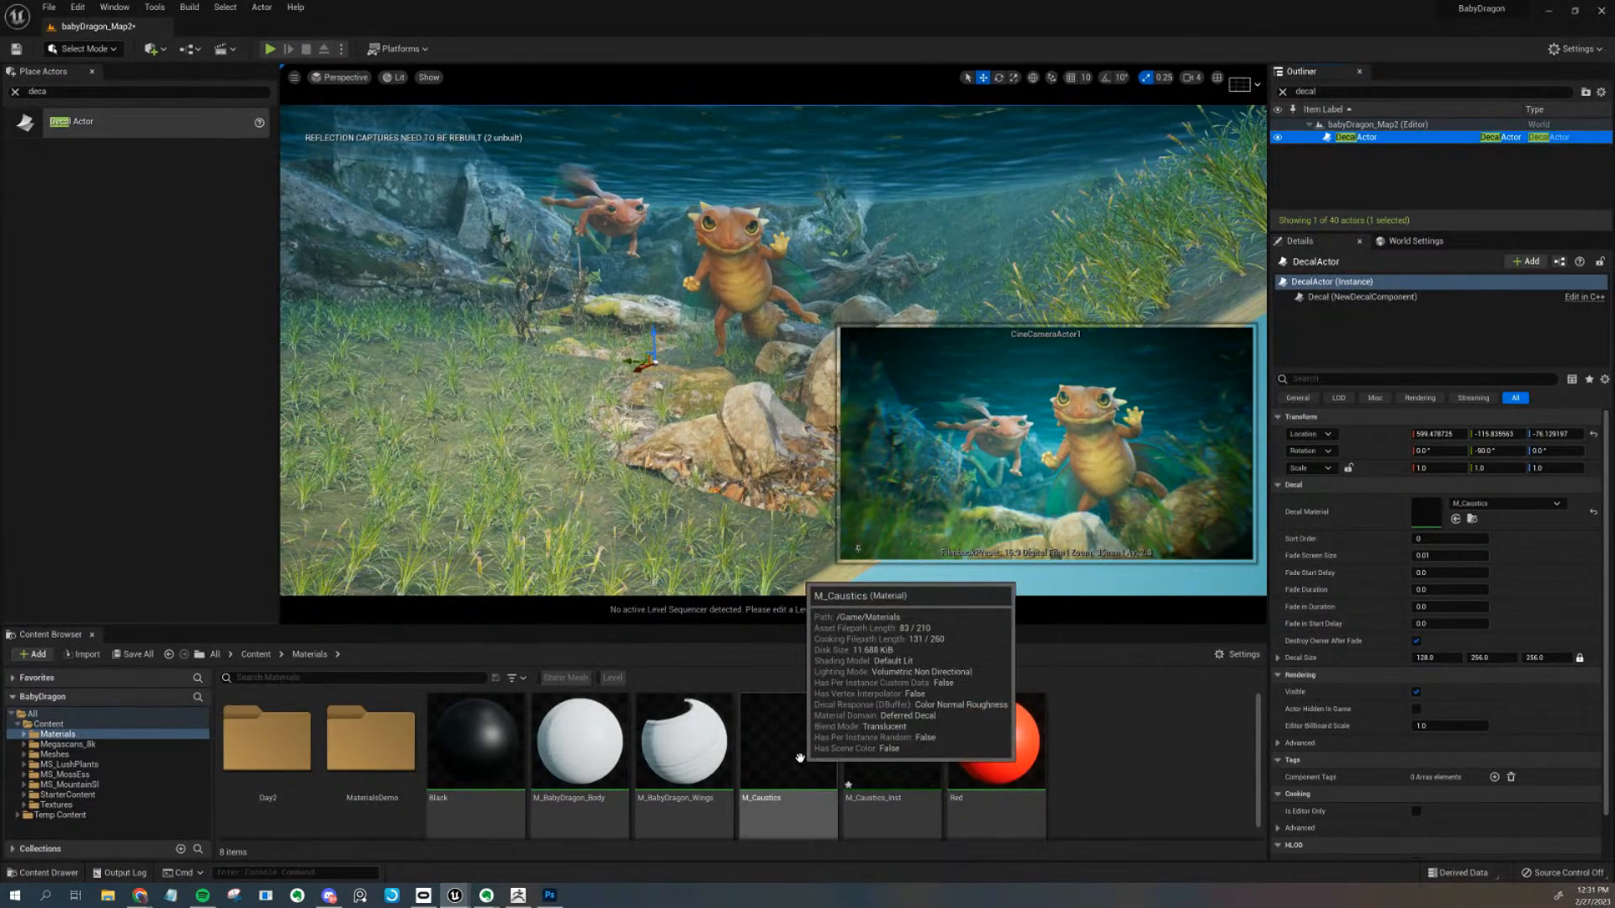
{"action": "left_click_drag", "start_coordinate": [891, 748], "coordinate": [1467, 523]}
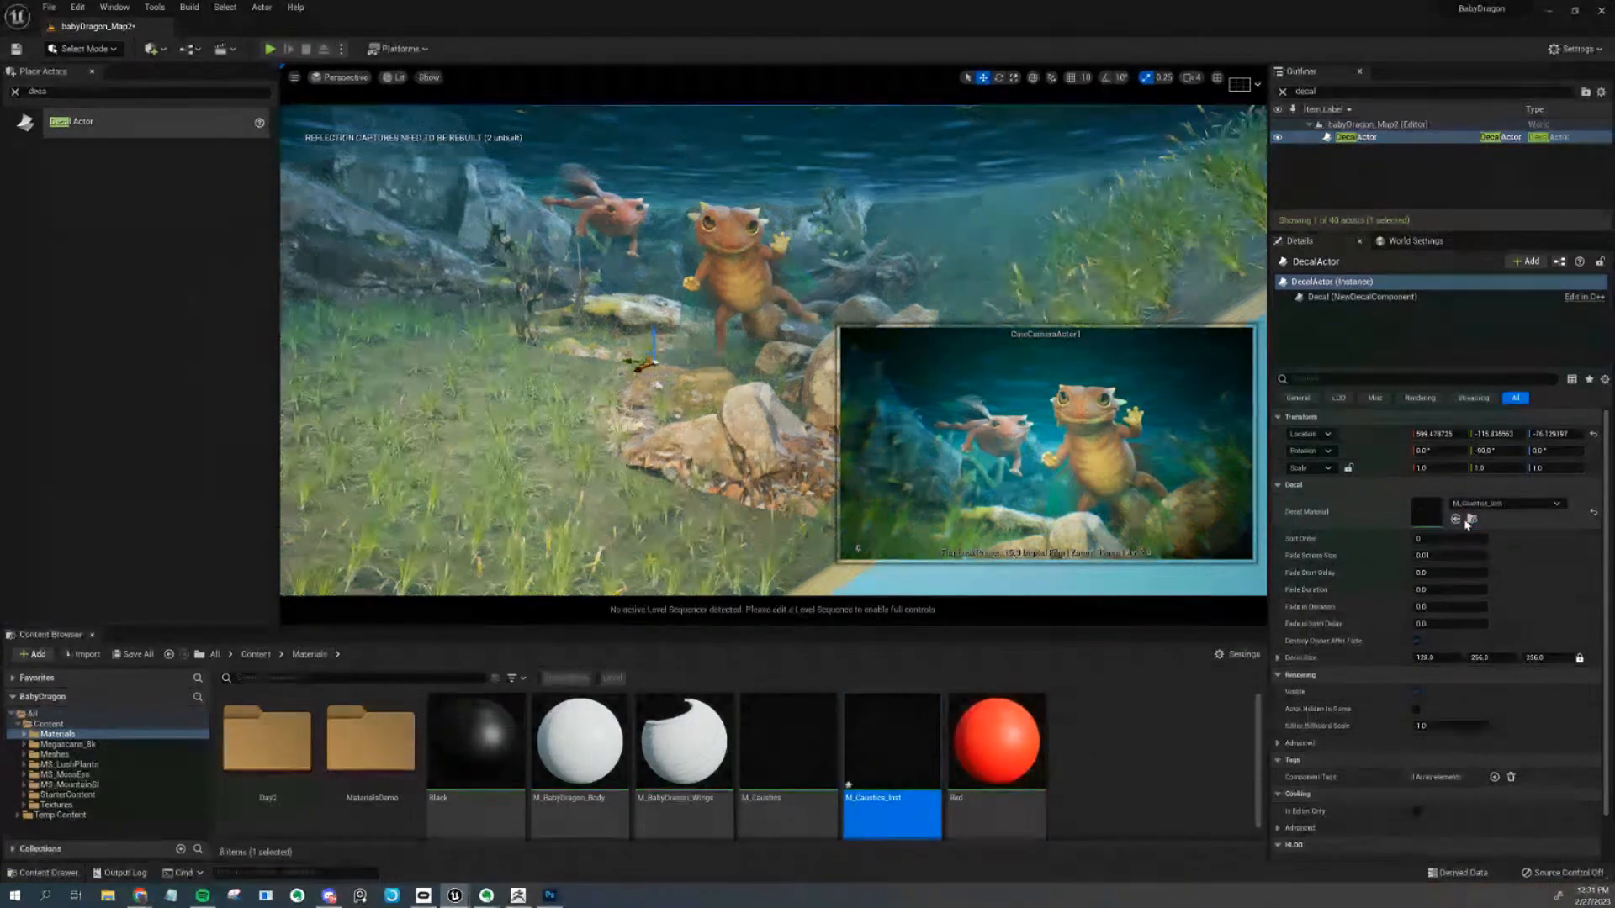
Open the new caustics material instance beside the viewport and enable the overrides for Caustics Color and Multiply Color
{"action": "double_click", "coordinate": [892, 744]}
{"action": "left_click_drag", "start_coordinate": [829, 116], "coordinate": [470, 93]}
{"action": "left_click_drag", "start_coordinate": [1001, 606], "coordinate": [845, 737]}
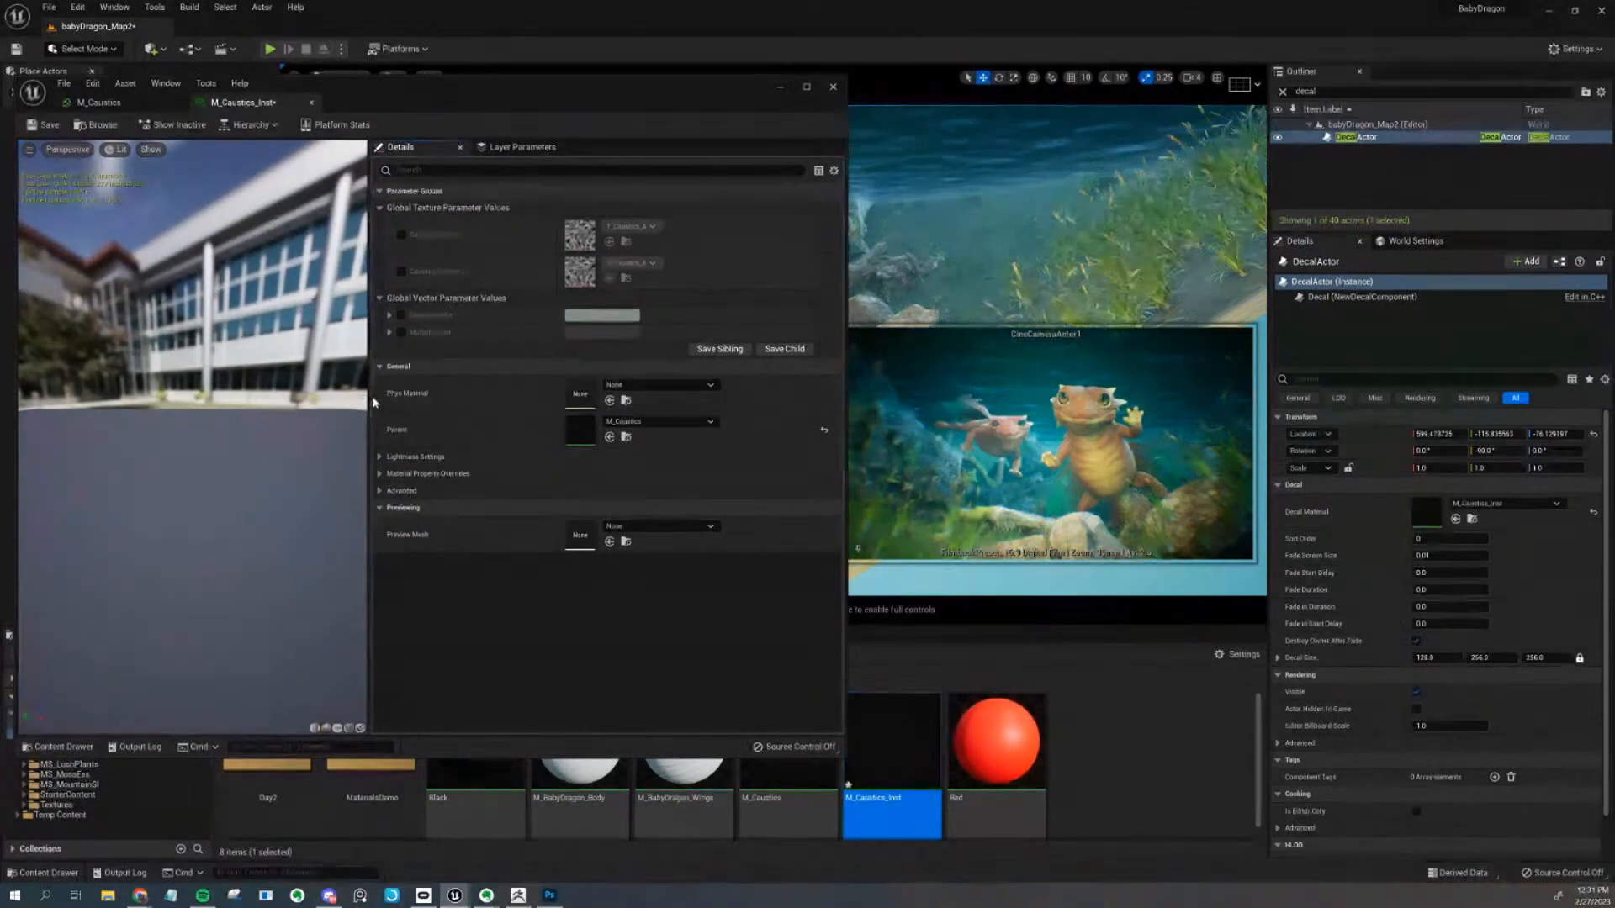
{"action": "left_click_drag", "start_coordinate": [371, 403], "coordinate": [486, 413]}
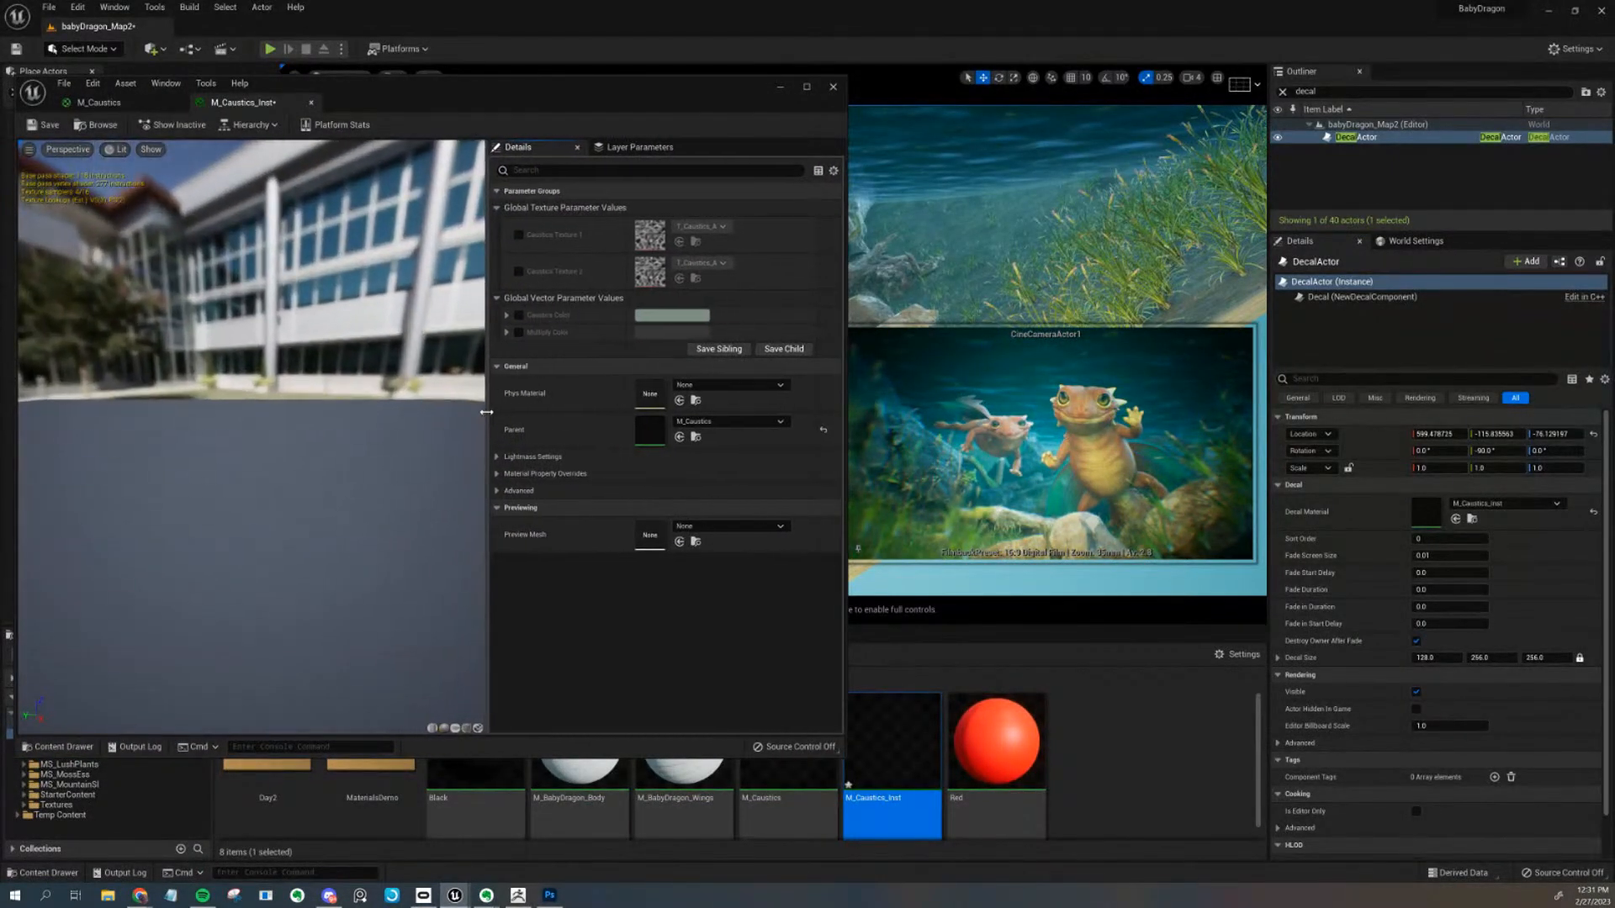
{"action": "left_click", "coordinate": [518, 314]}
{"action": "left_click", "coordinate": [518, 333]}
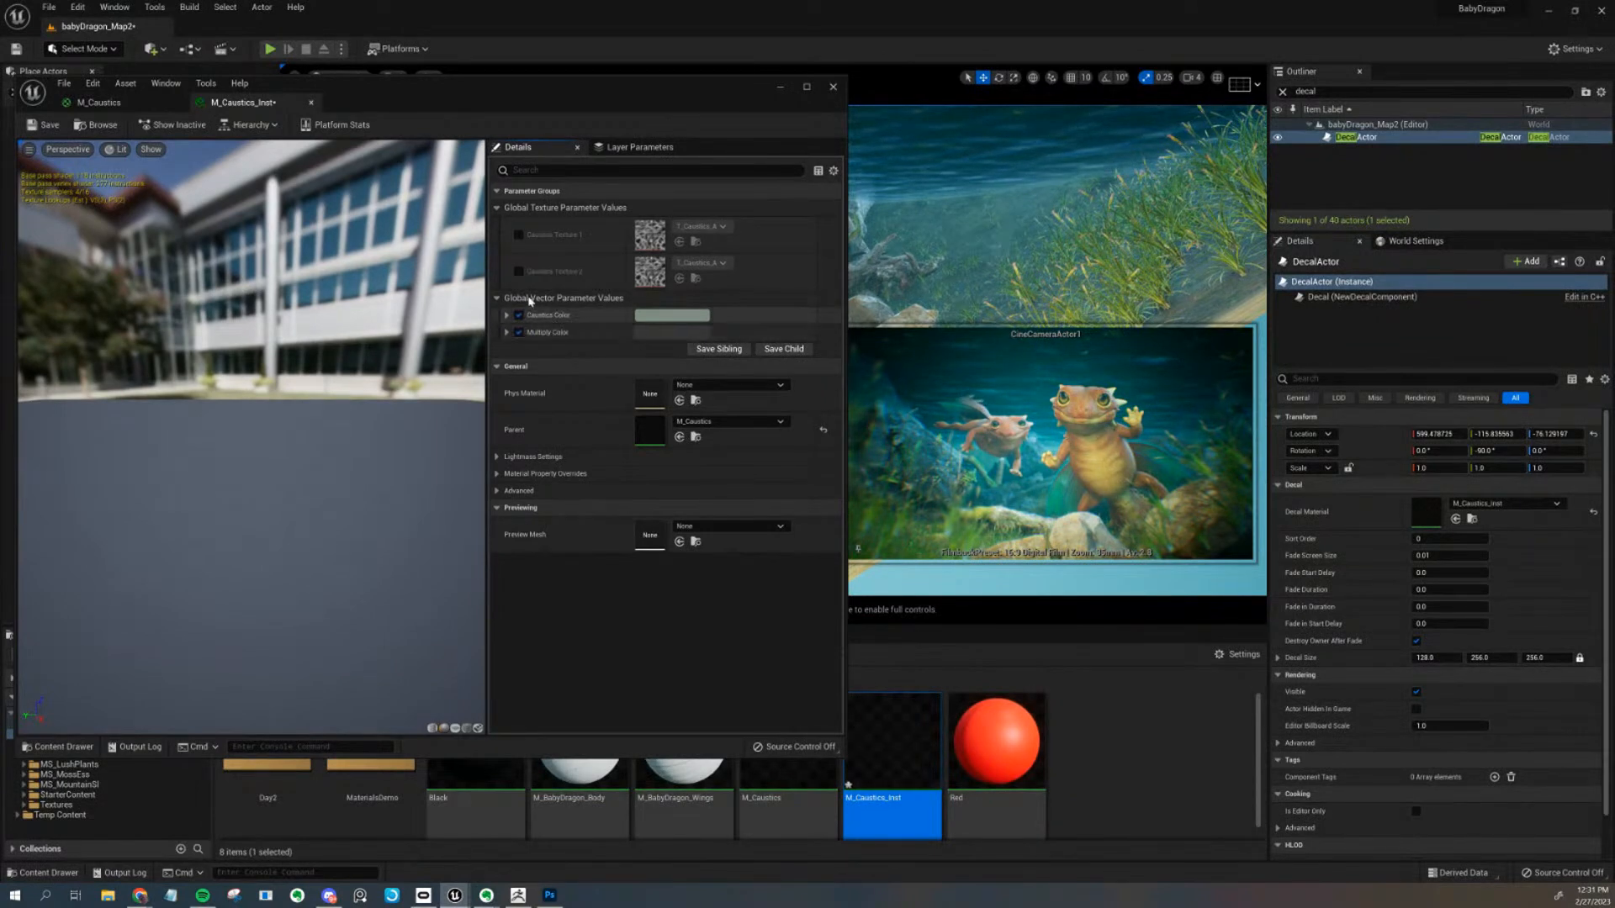
{"action": "left_click", "coordinate": [518, 315]}
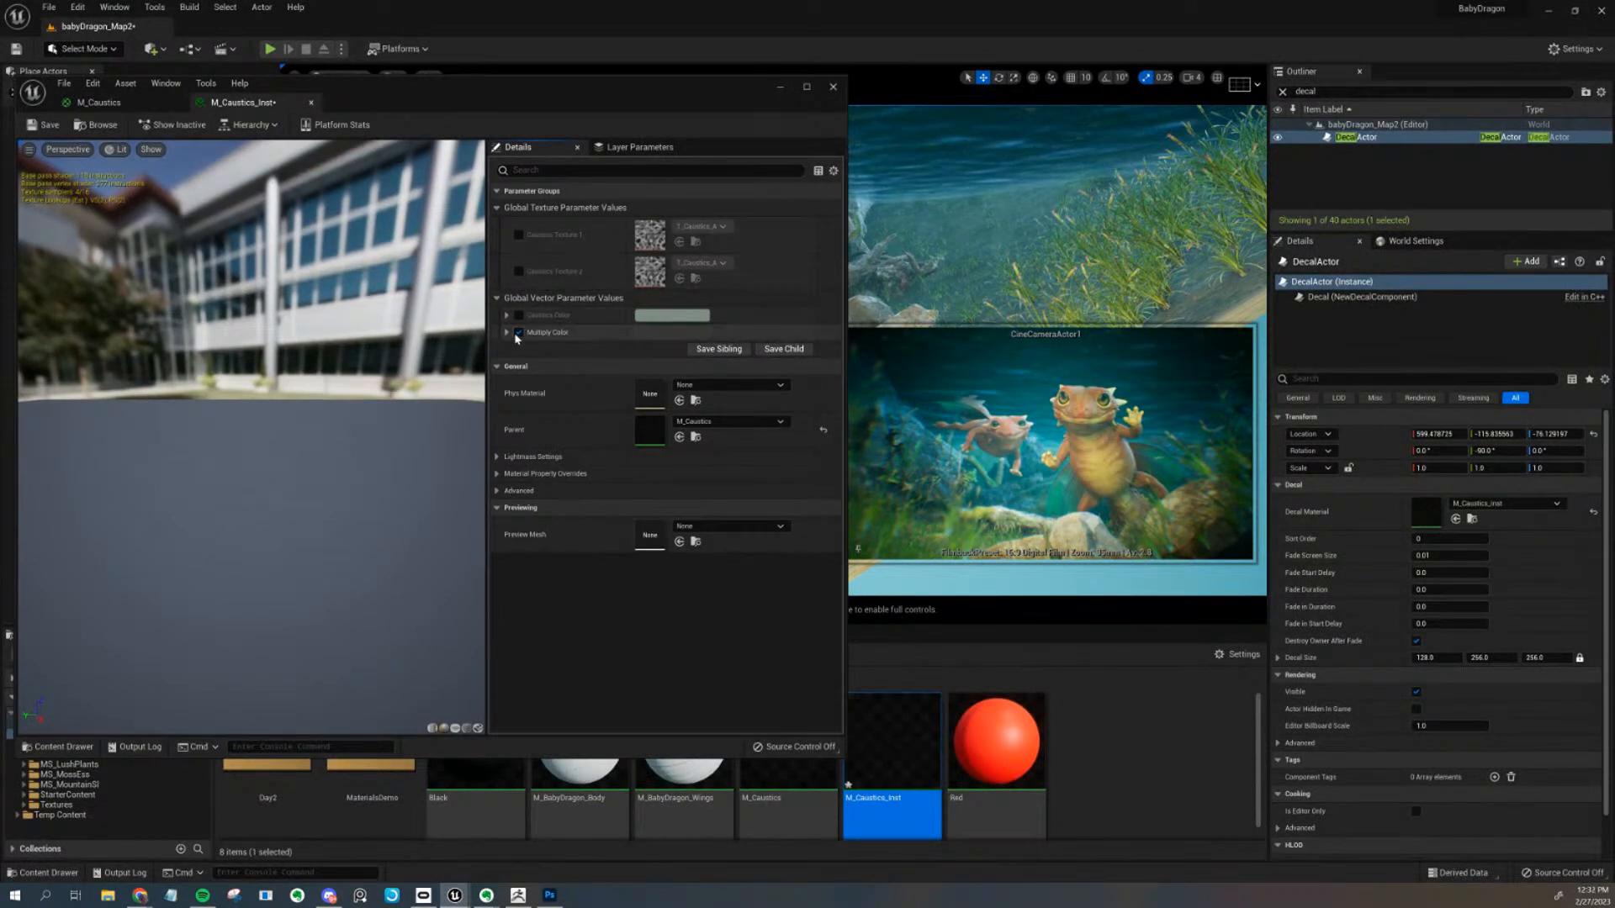
{"action": "left_click", "coordinate": [660, 317]}
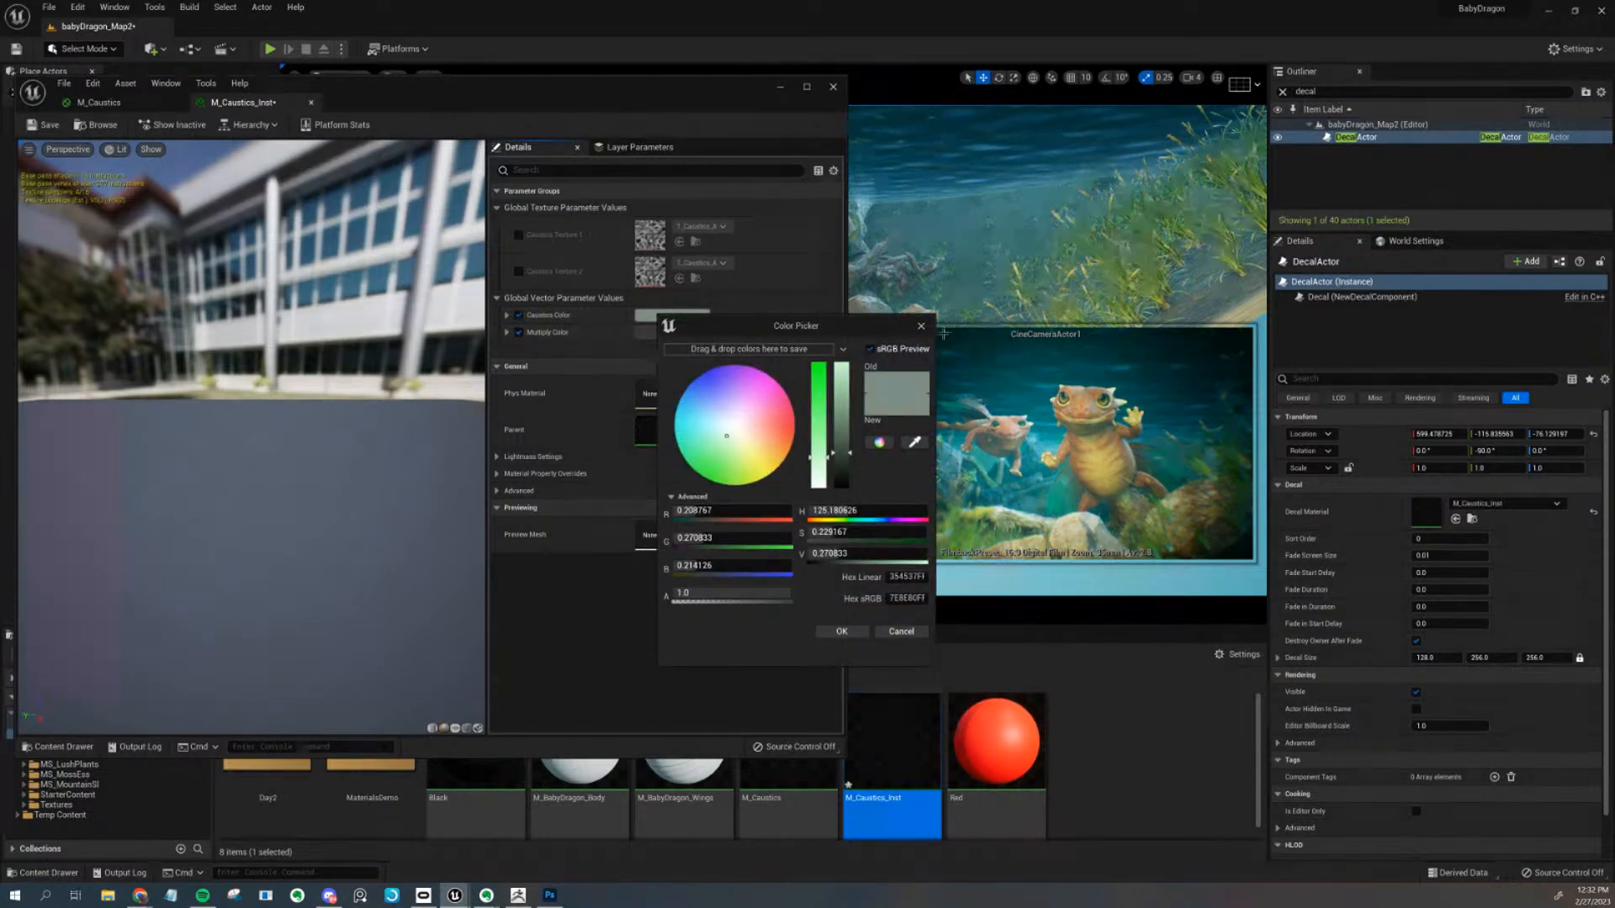
Set the instance's Multiply Color to a dark grey with a value of about 0.061
{"action": "left_click", "coordinate": [639, 333]}
{"action": "mouse_move", "coordinate": [881, 500]}
{"action": "left_mouse_down"}
{"action": "mouse_move", "coordinate": [887, 476]}
{"action": "mouse_move", "coordinate": [884, 496]}
{"action": "left_mouse_up"}
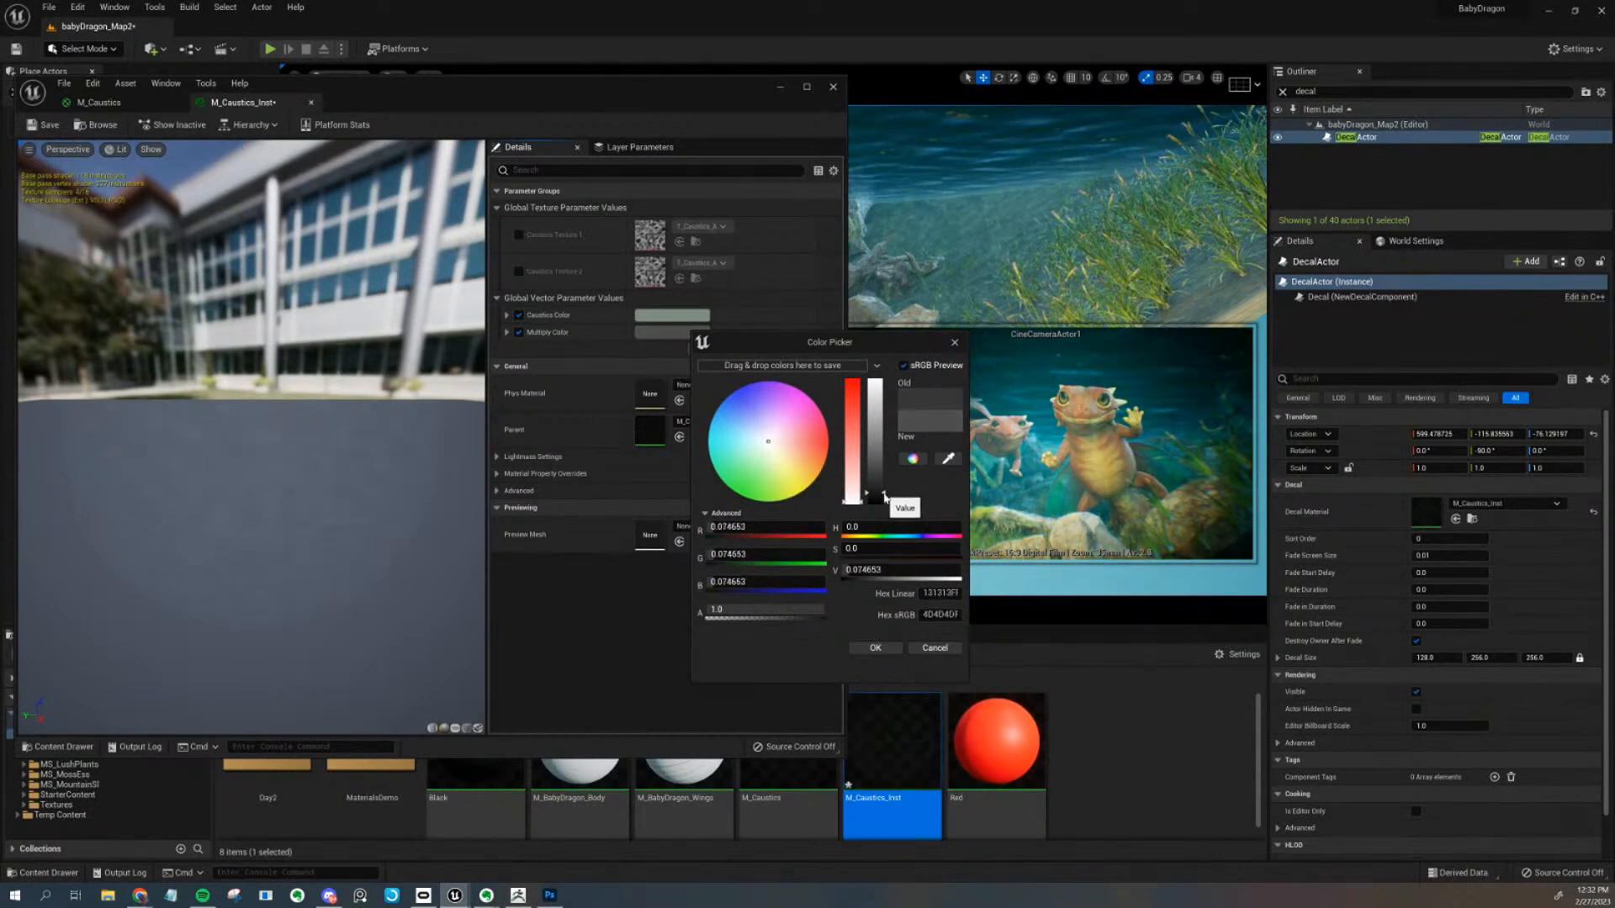
{"action": "left_click_drag", "start_coordinate": [886, 496], "coordinate": [886, 499]}
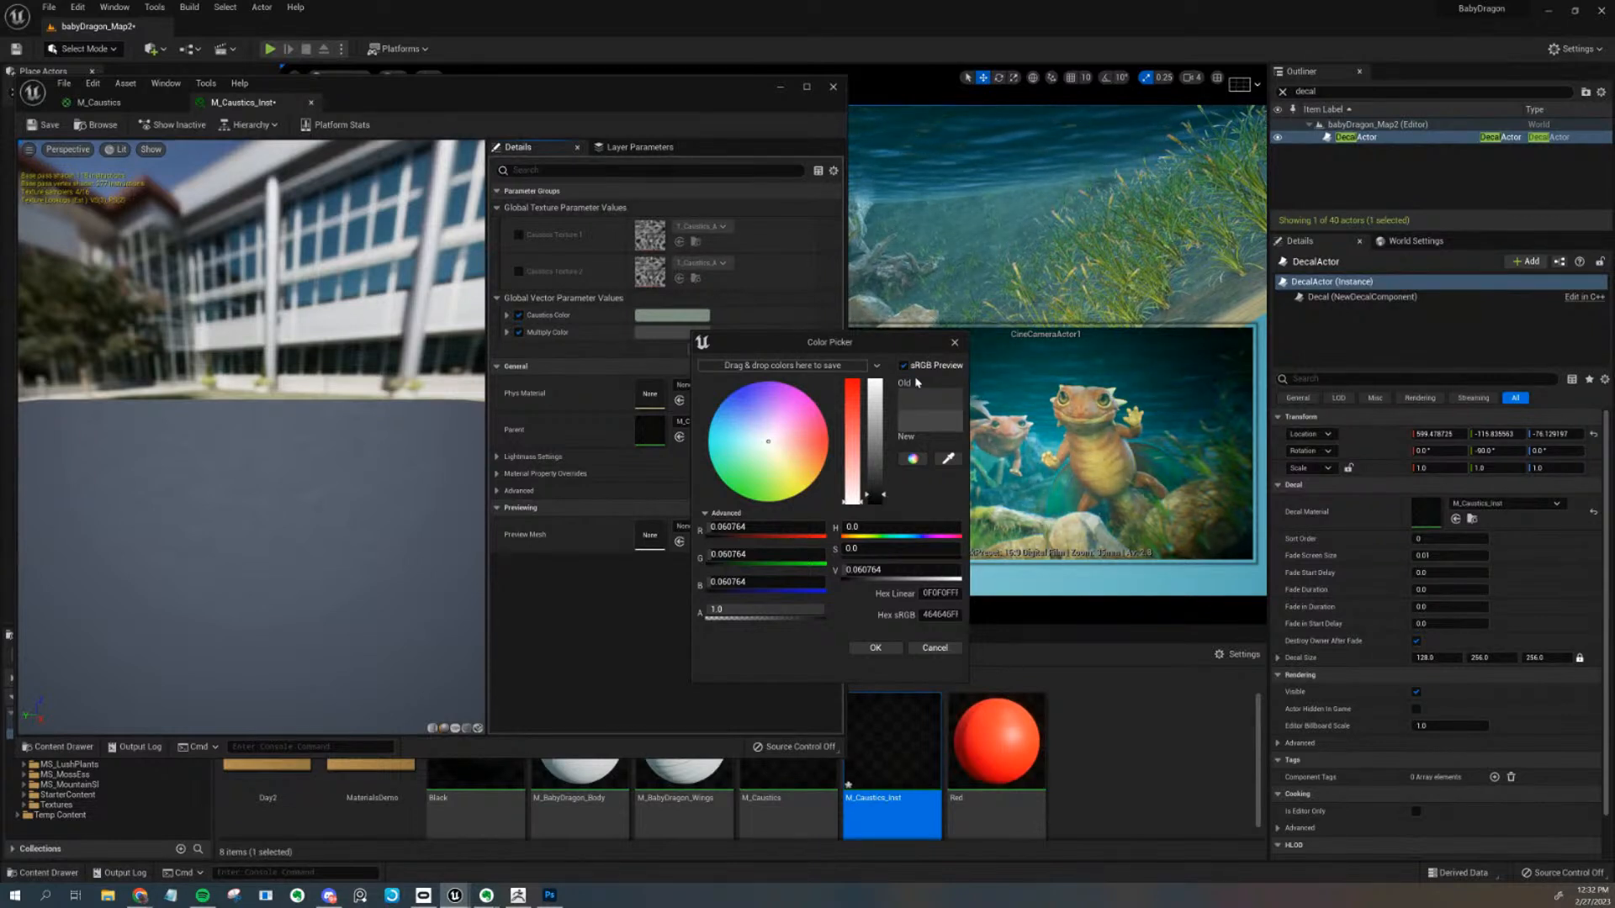
{"action": "left_click", "coordinate": [874, 648]}
Make the instance's Caustics Color darker and greener, with a value of about 0.207 and a saturation of about 0.415
{"action": "left_click", "coordinate": [672, 316]}
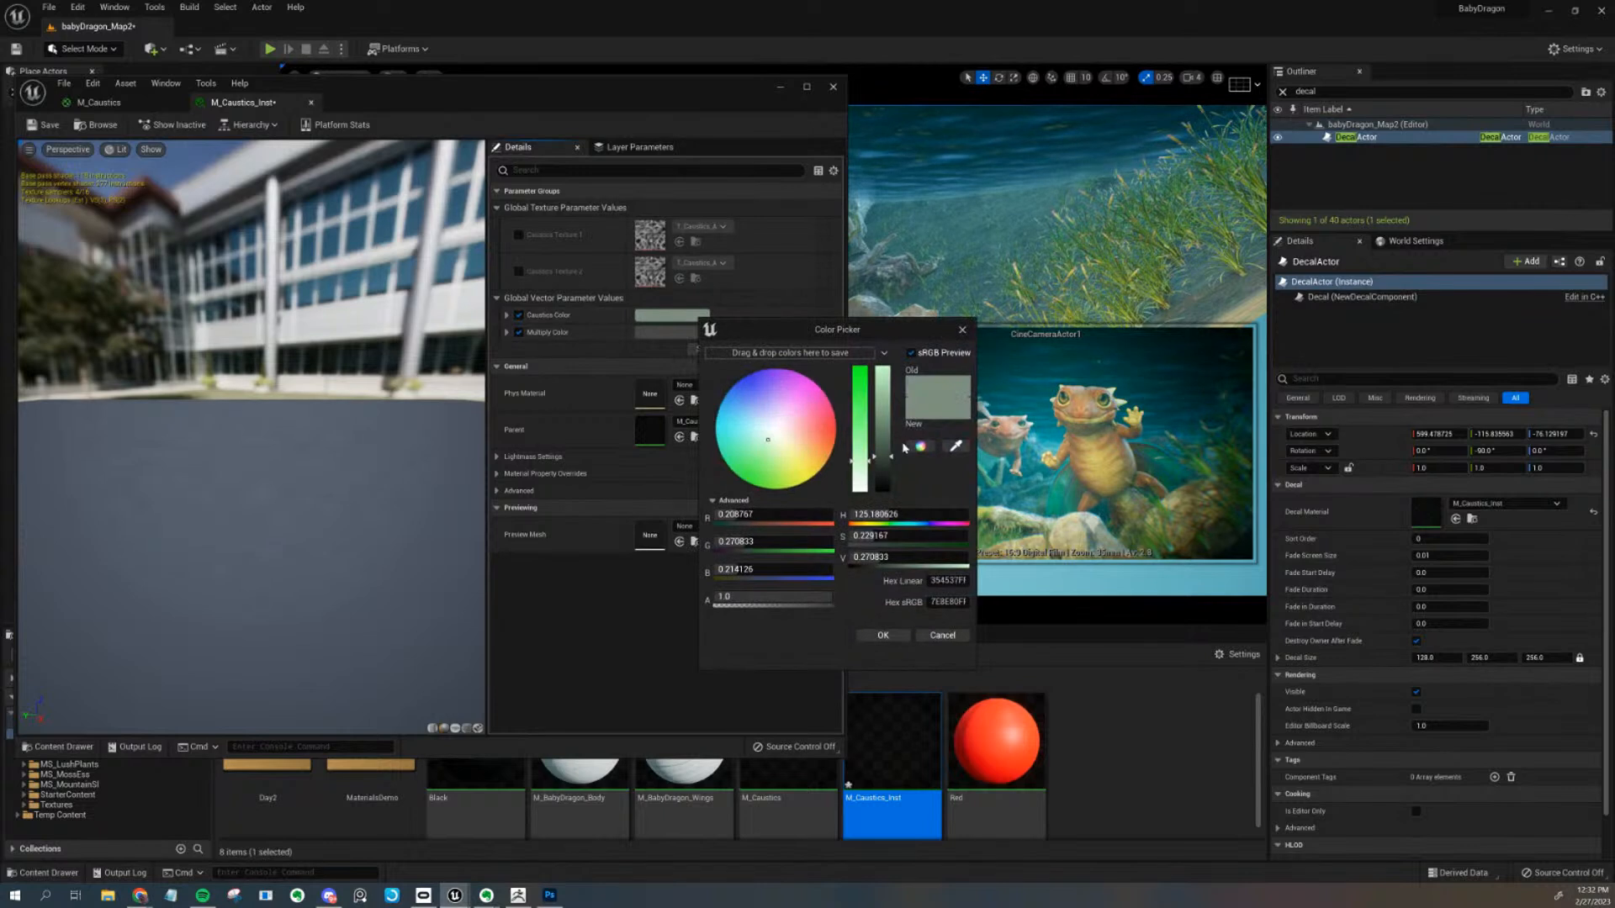
{"action": "left_click_drag", "start_coordinate": [883, 457], "coordinate": [884, 469]}
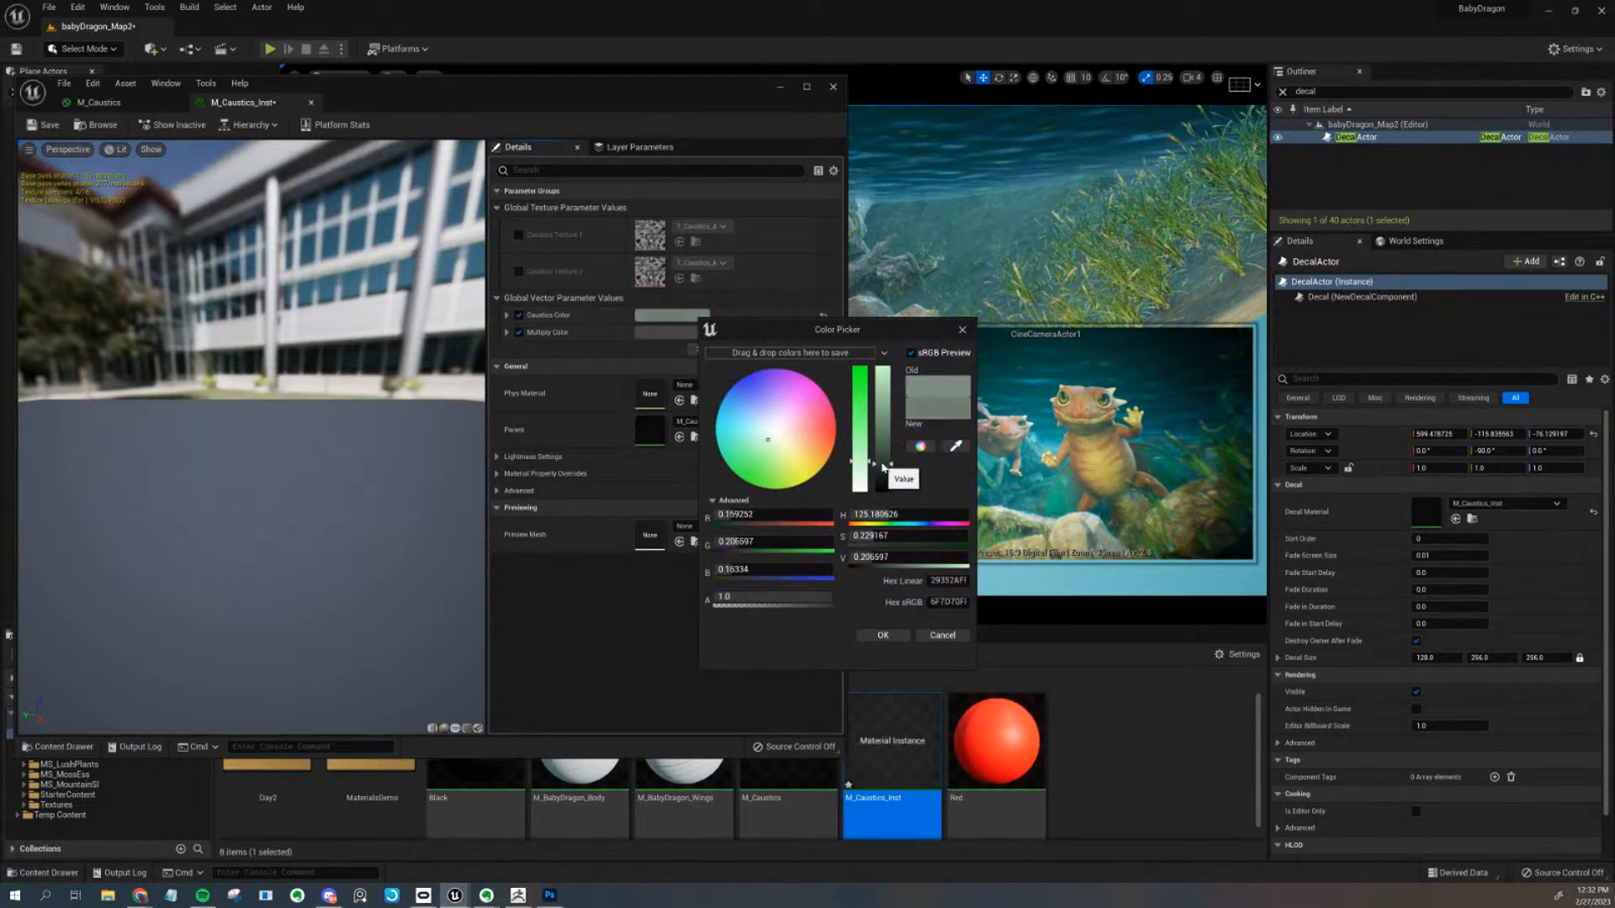
{"action": "left_click", "coordinate": [860, 447]}
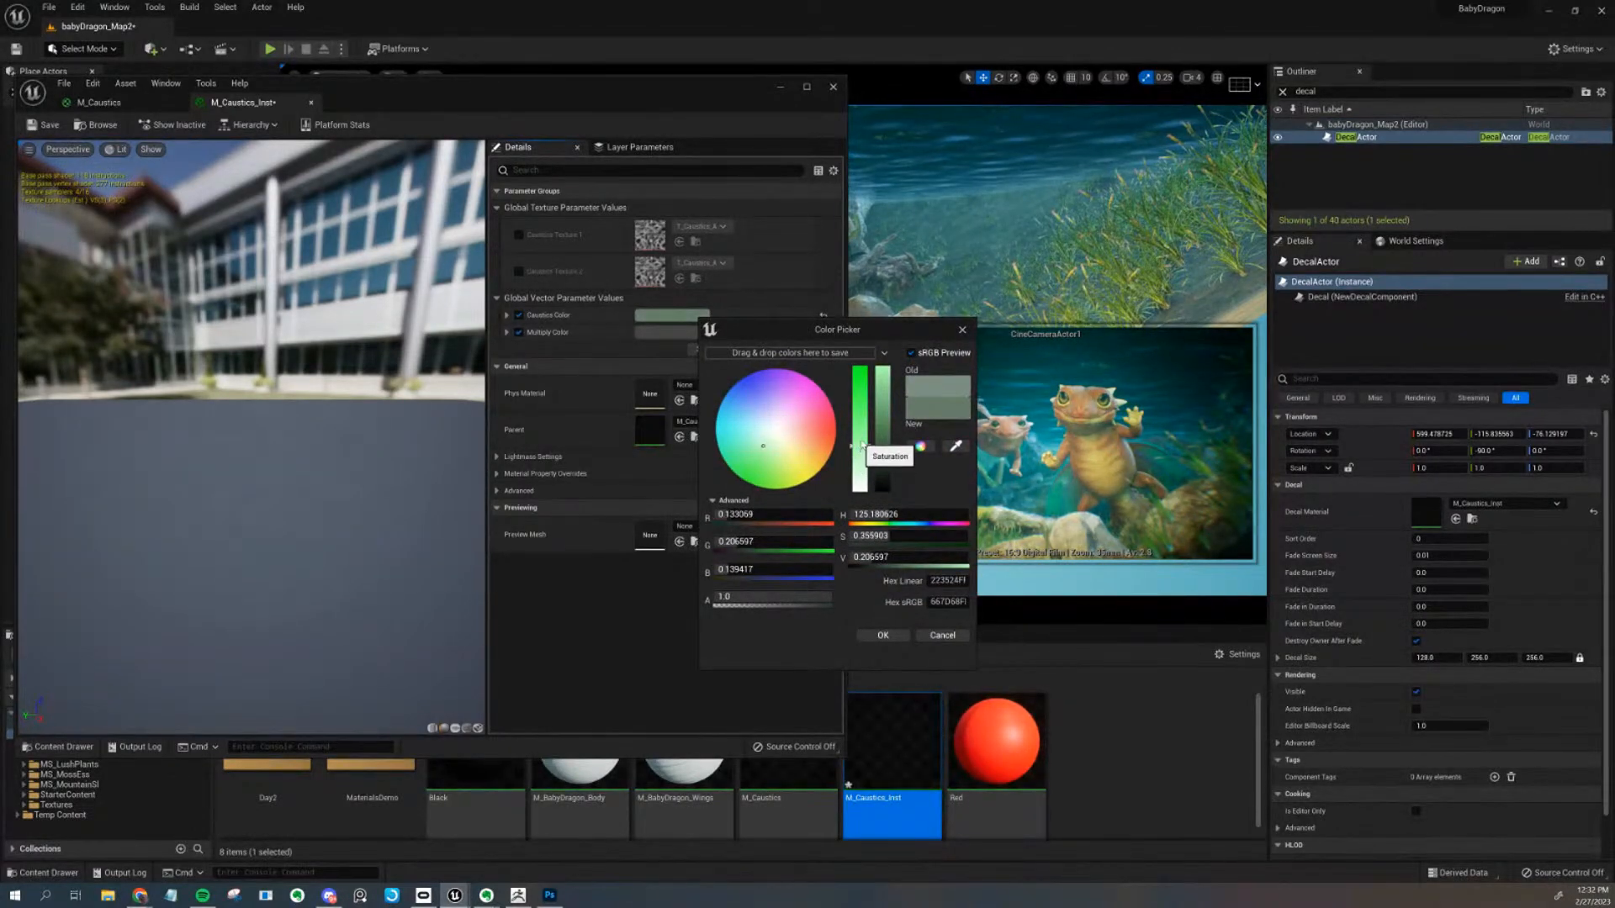
{"action": "left_click", "coordinate": [861, 440]}
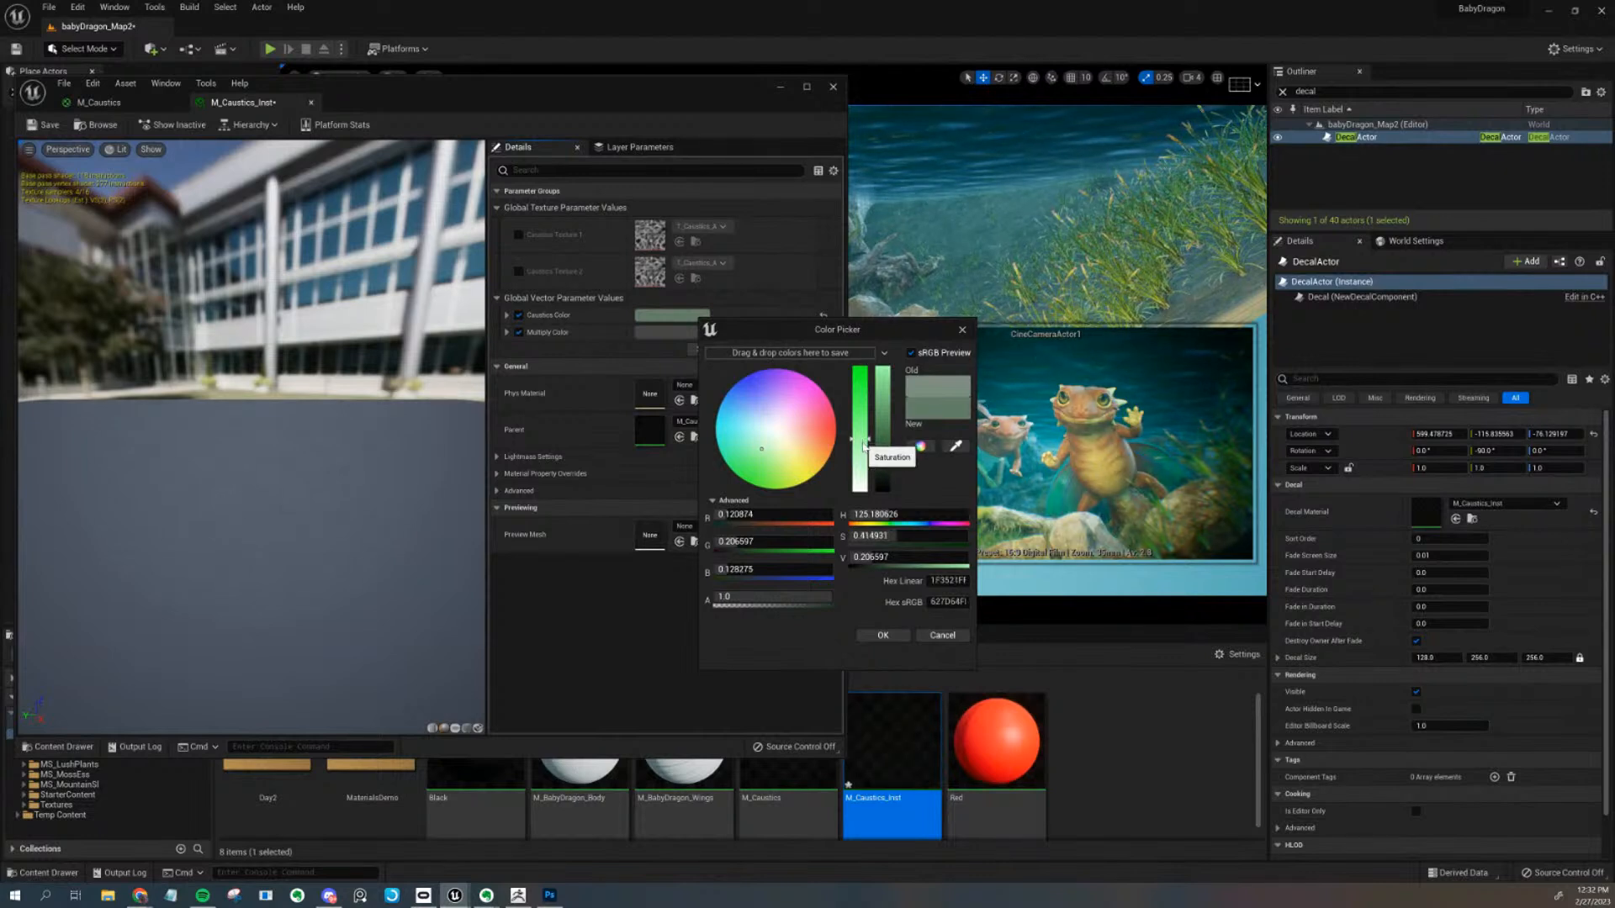
{"action": "left_click_drag", "start_coordinate": [876, 328], "coordinate": [705, 328]}
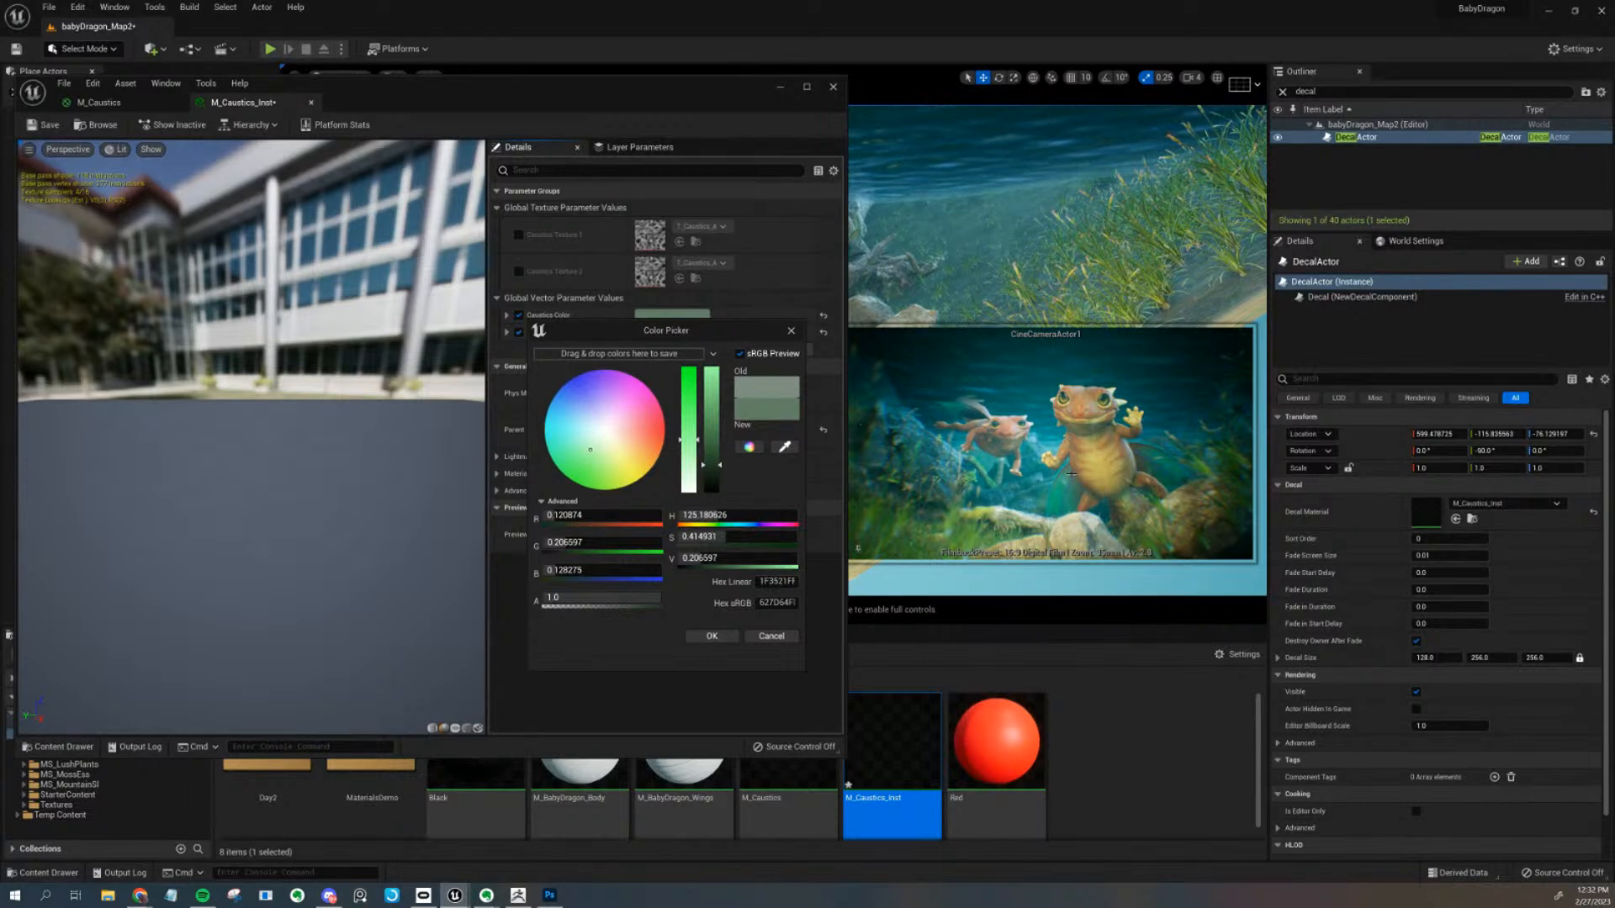
{"action": "left_click", "coordinate": [712, 636]}
Brighten the instance's Multiply Color to a grey with a value of about 0.095
{"action": "left_click", "coordinate": [665, 334]}
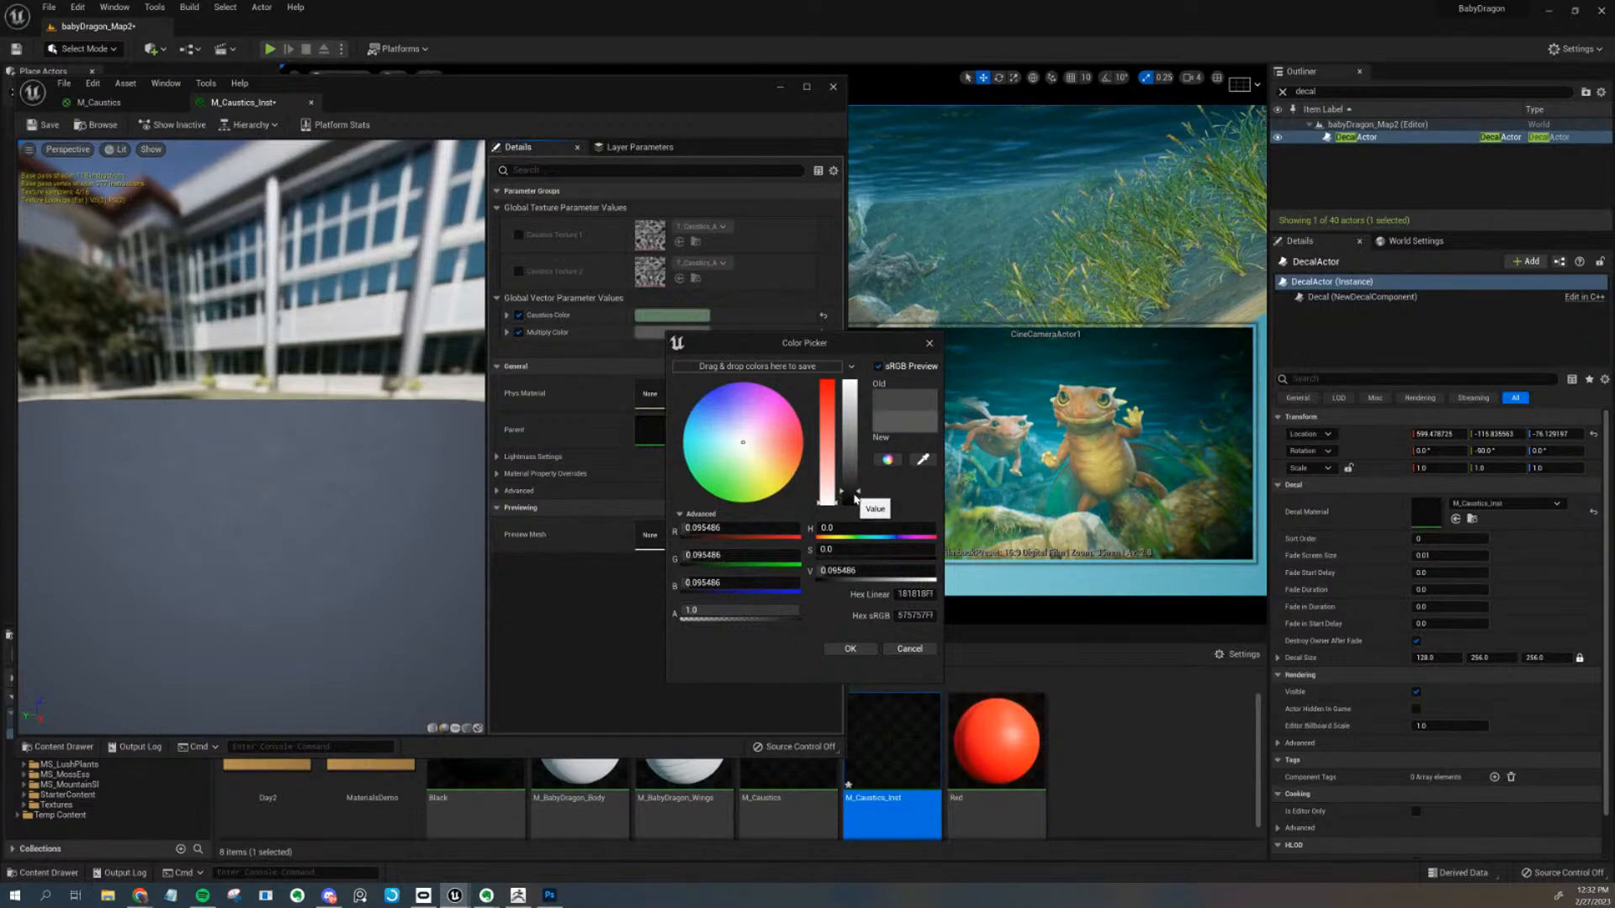
{"action": "left_click", "coordinate": [853, 495]}
{"action": "left_click", "coordinate": [849, 649]}
Save the caustics material instance and close the material editor window
{"action": "mouse_move", "coordinate": [629, 95]}
{"action": "left_mouse_down"}
{"action": "mouse_move", "coordinate": [662, 96]}
{"action": "mouse_move", "coordinate": [636, 81]}
{"action": "left_mouse_up"}
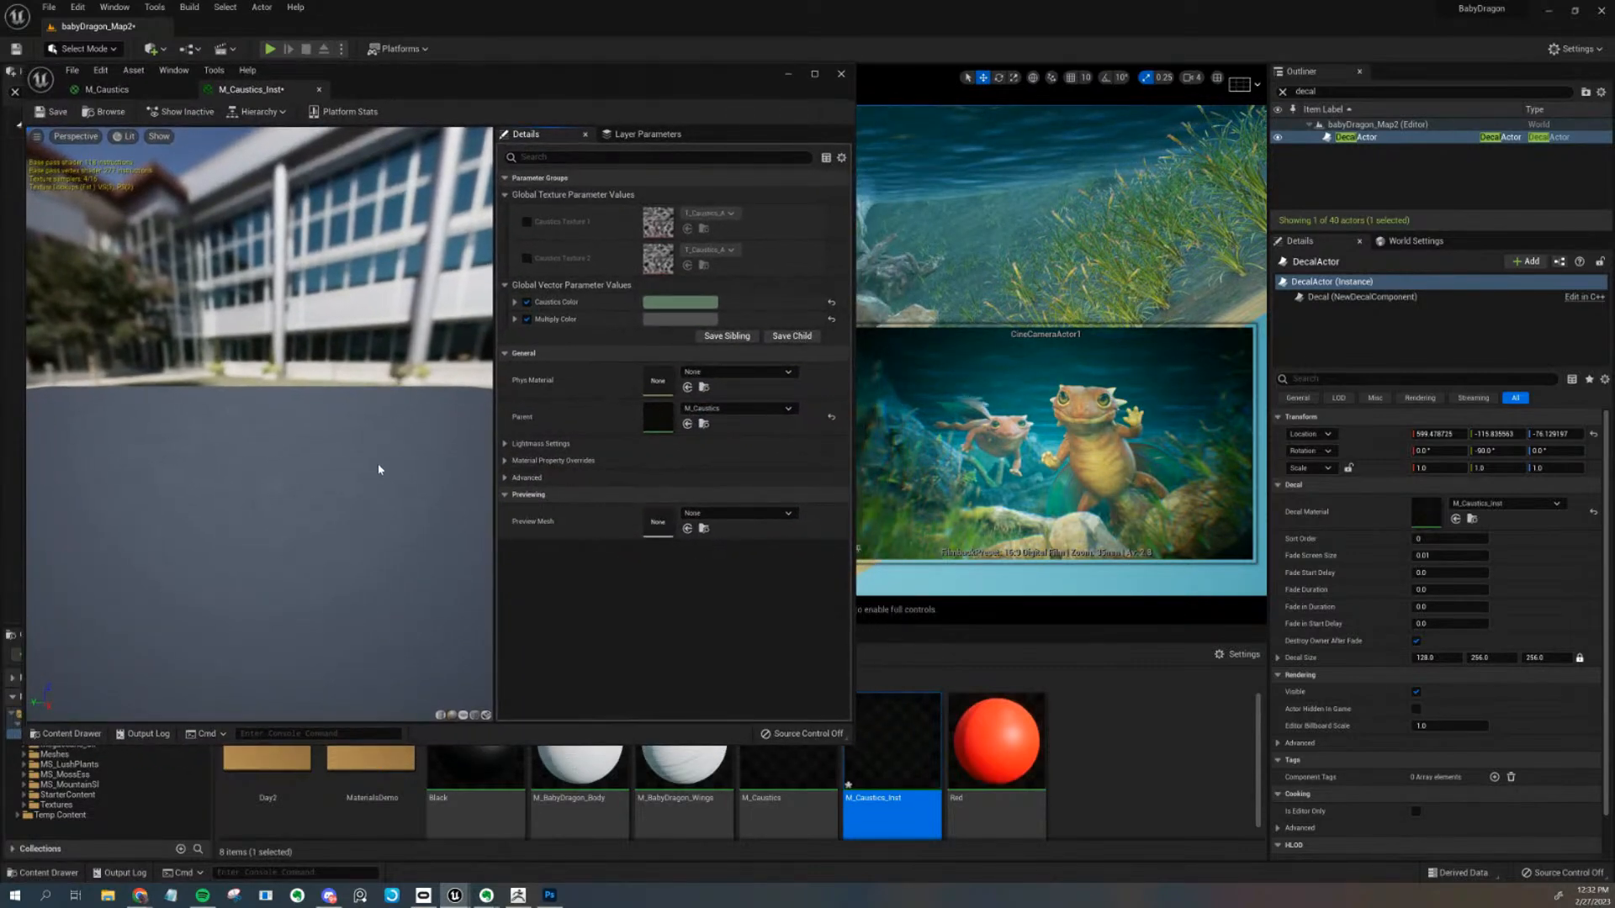
{"action": "left_click_drag", "start_coordinate": [370, 471], "coordinate": [464, 461]}
{"action": "left_click_drag", "start_coordinate": [333, 472], "coordinate": [364, 480]}
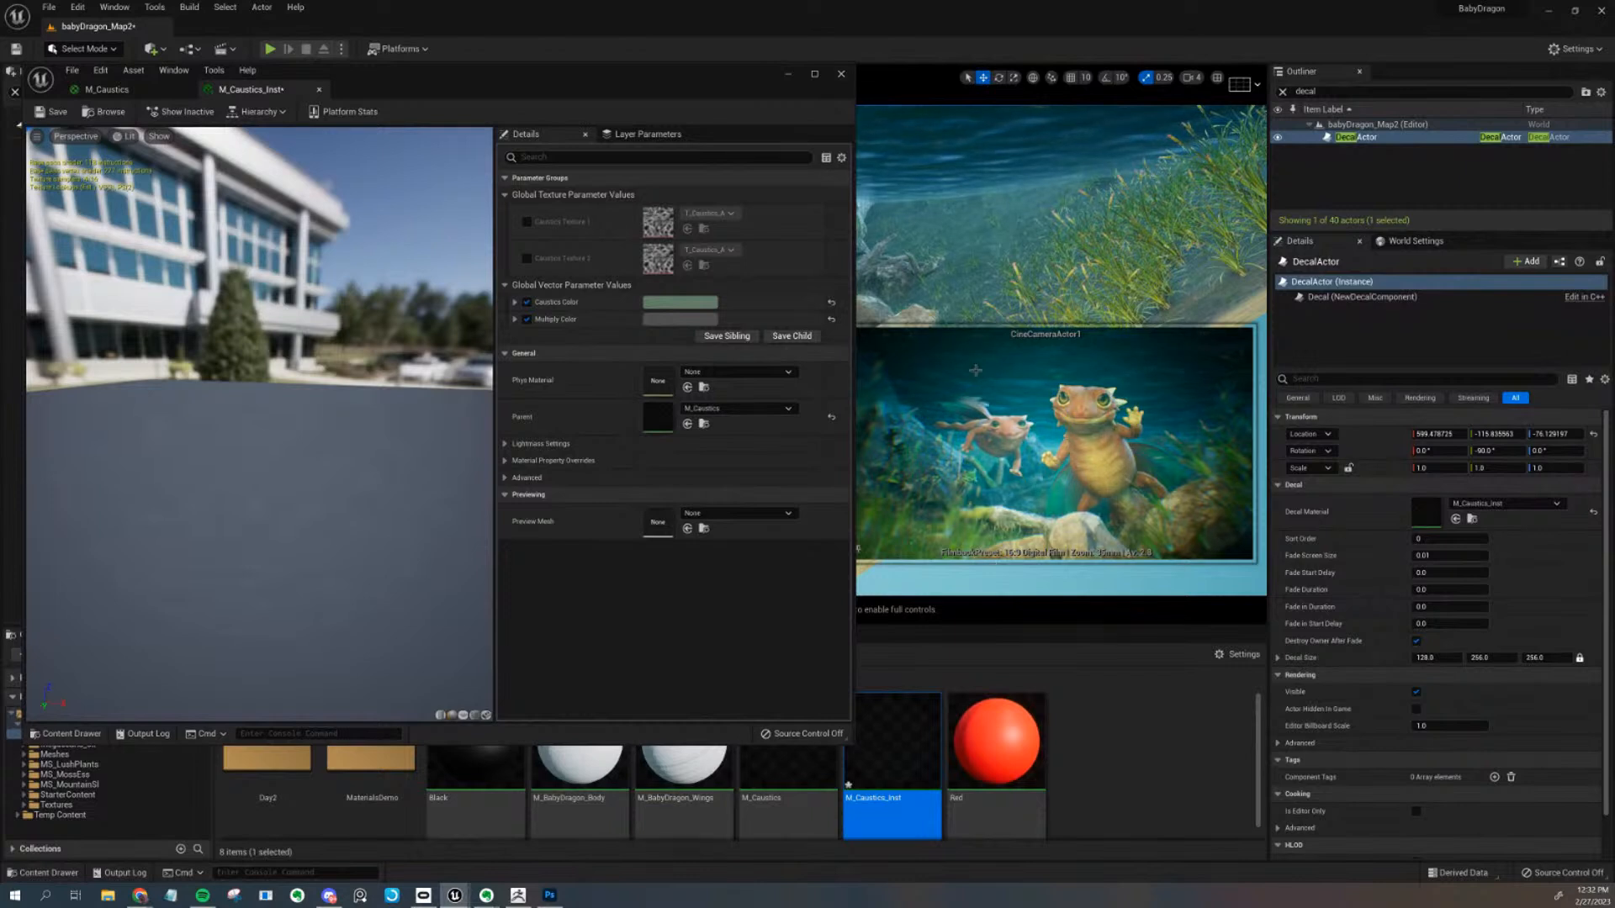
{"action": "left_click_drag", "start_coordinate": [855, 388], "coordinate": [755, 388]}
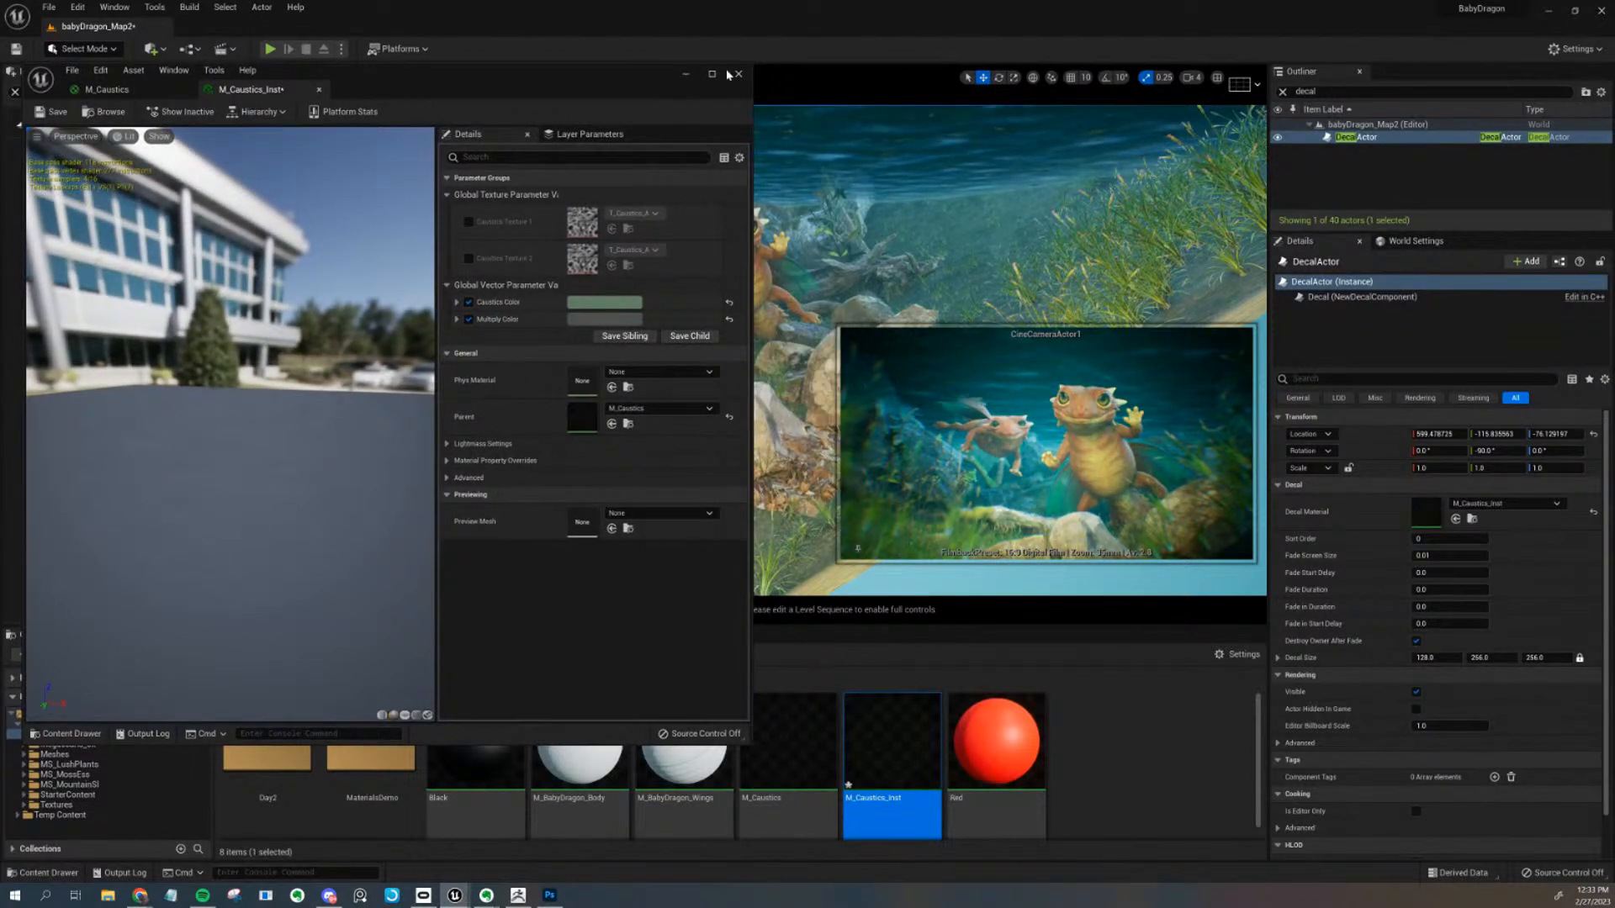
{"action": "left_click_drag", "start_coordinate": [543, 87], "coordinate": [569, 93]}
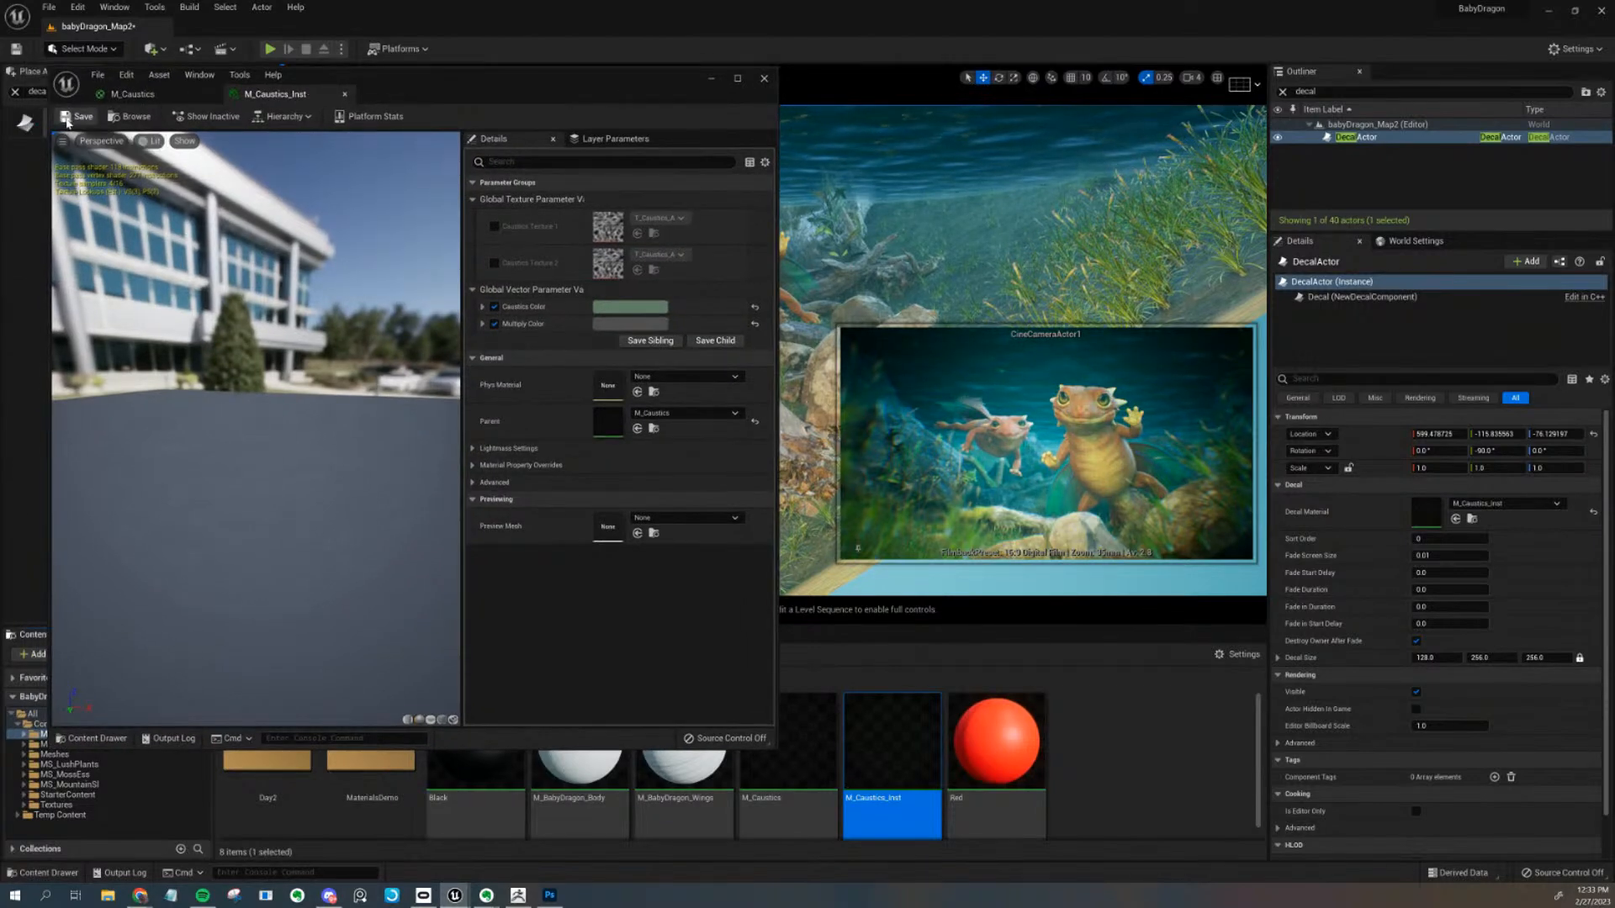
{"action": "left_click", "coordinate": [132, 93]}
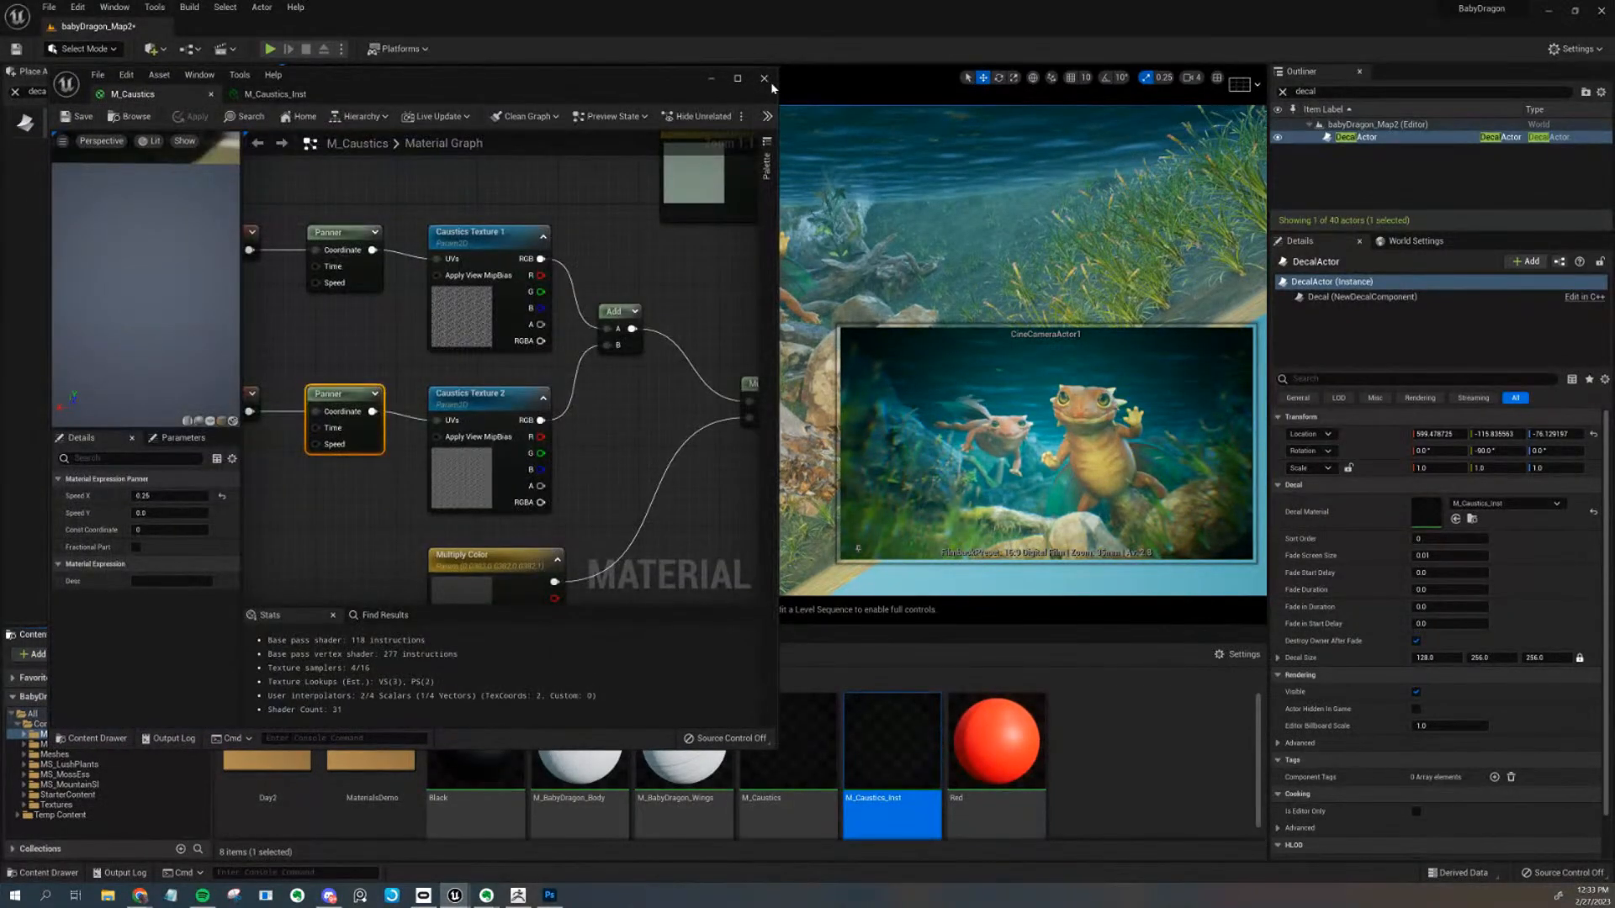
{"action": "left_click", "coordinate": [764, 77]}
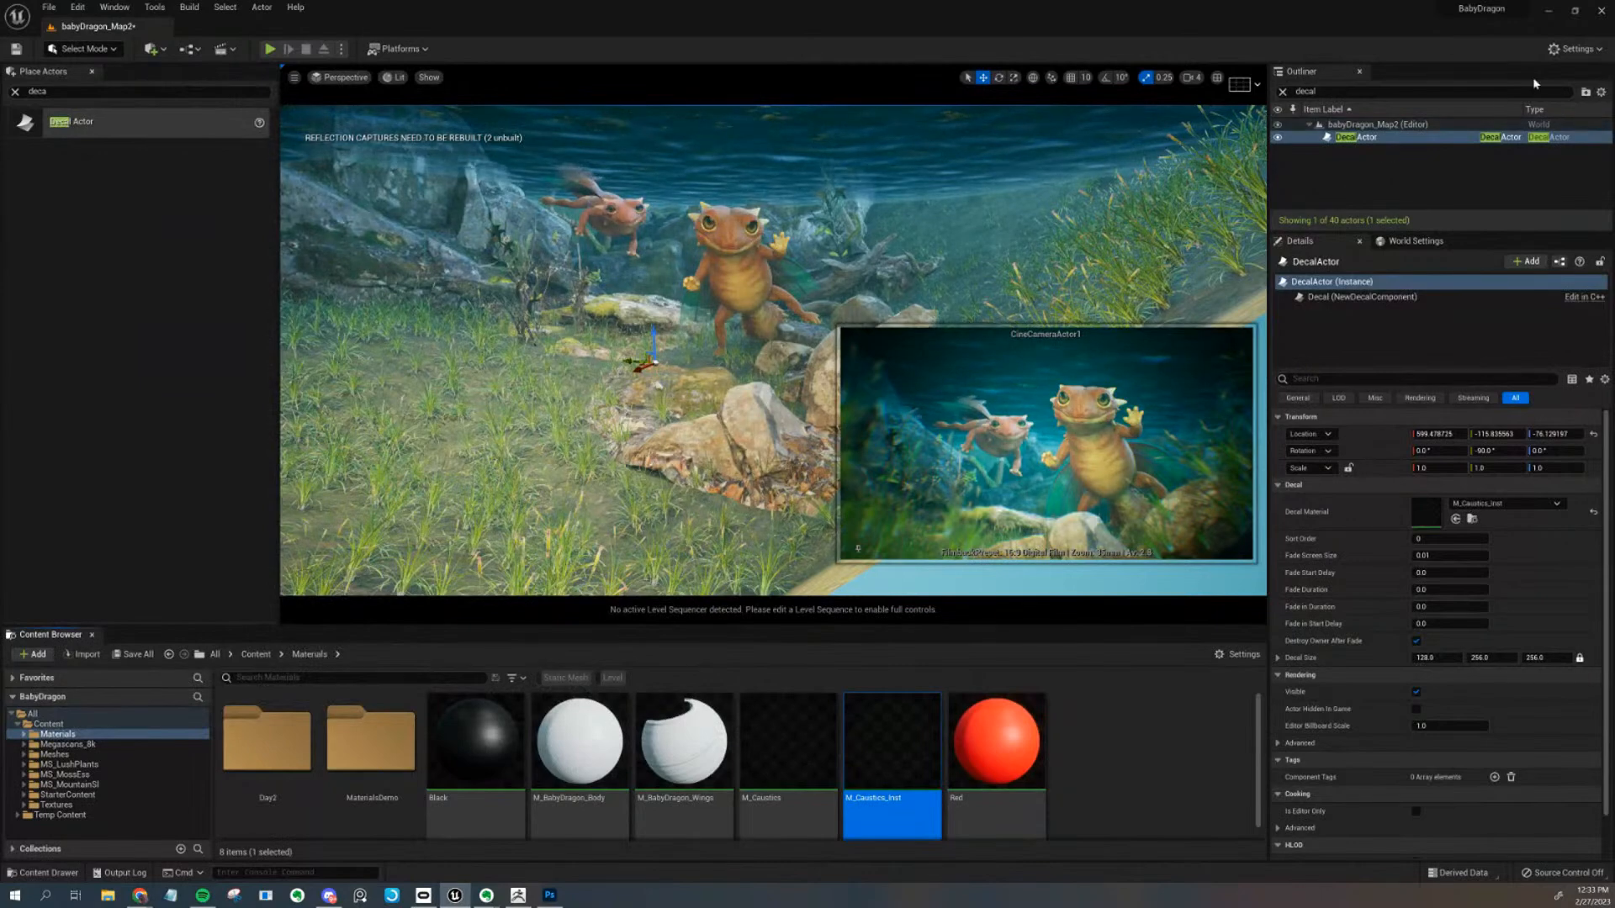
Filter the scene's actors by "came" and pilot CineCameraActor1 to view the caustics through the camera
{"action": "left_click", "coordinate": [1282, 92]}
{"action": "type", "text": "came"}
{"action": "left_click", "coordinate": [1363, 138]}
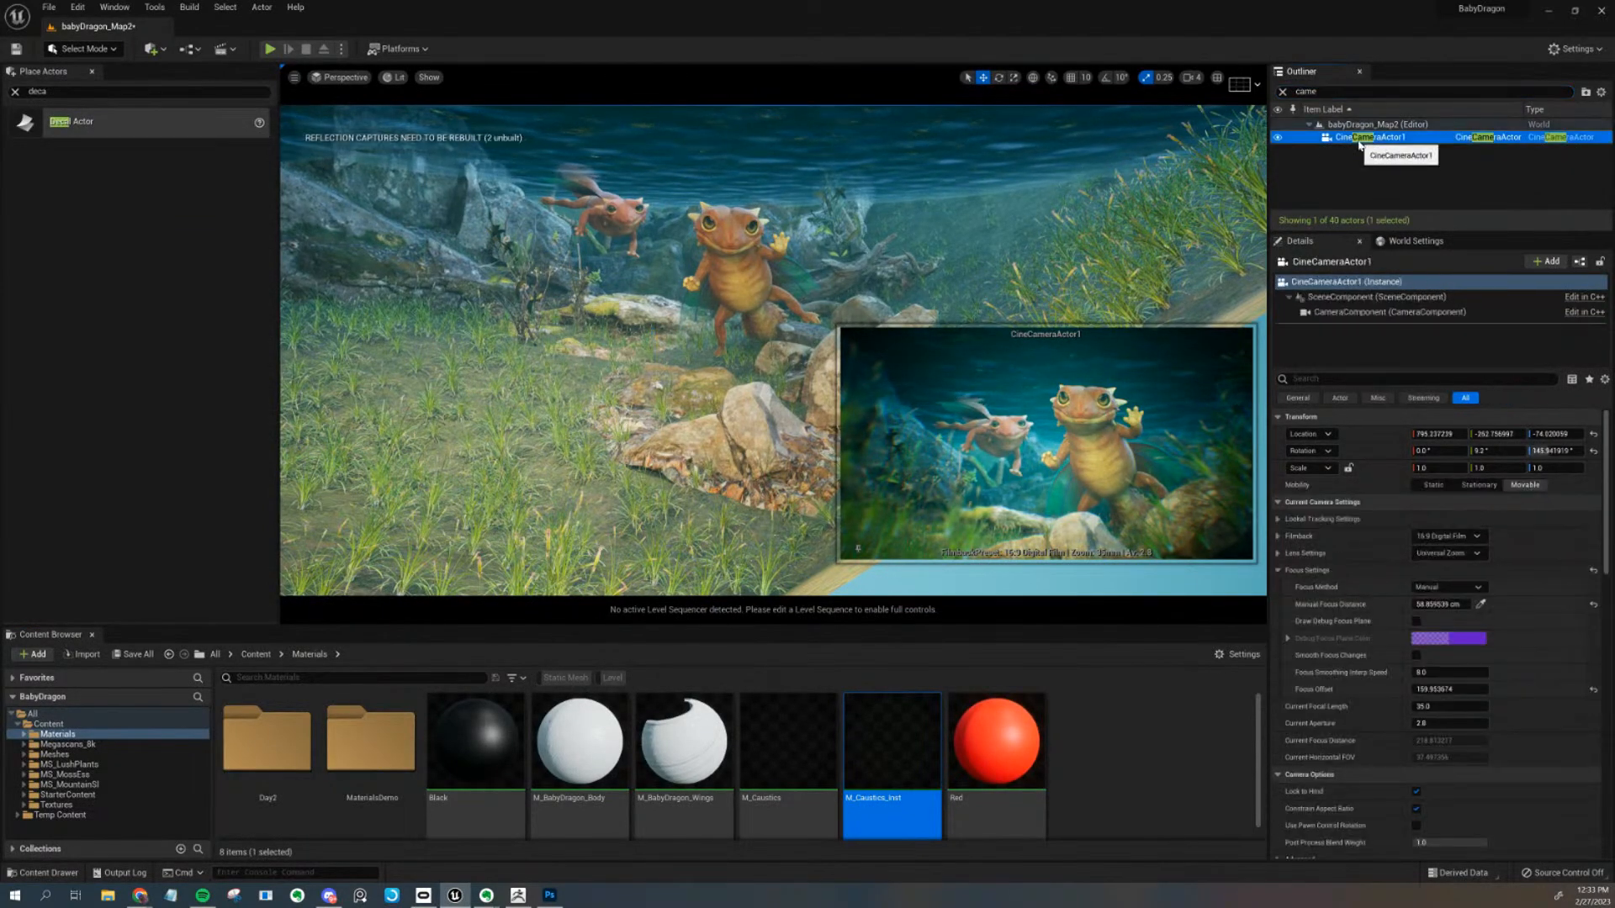
{"action": "right_click", "coordinate": [1360, 139]}
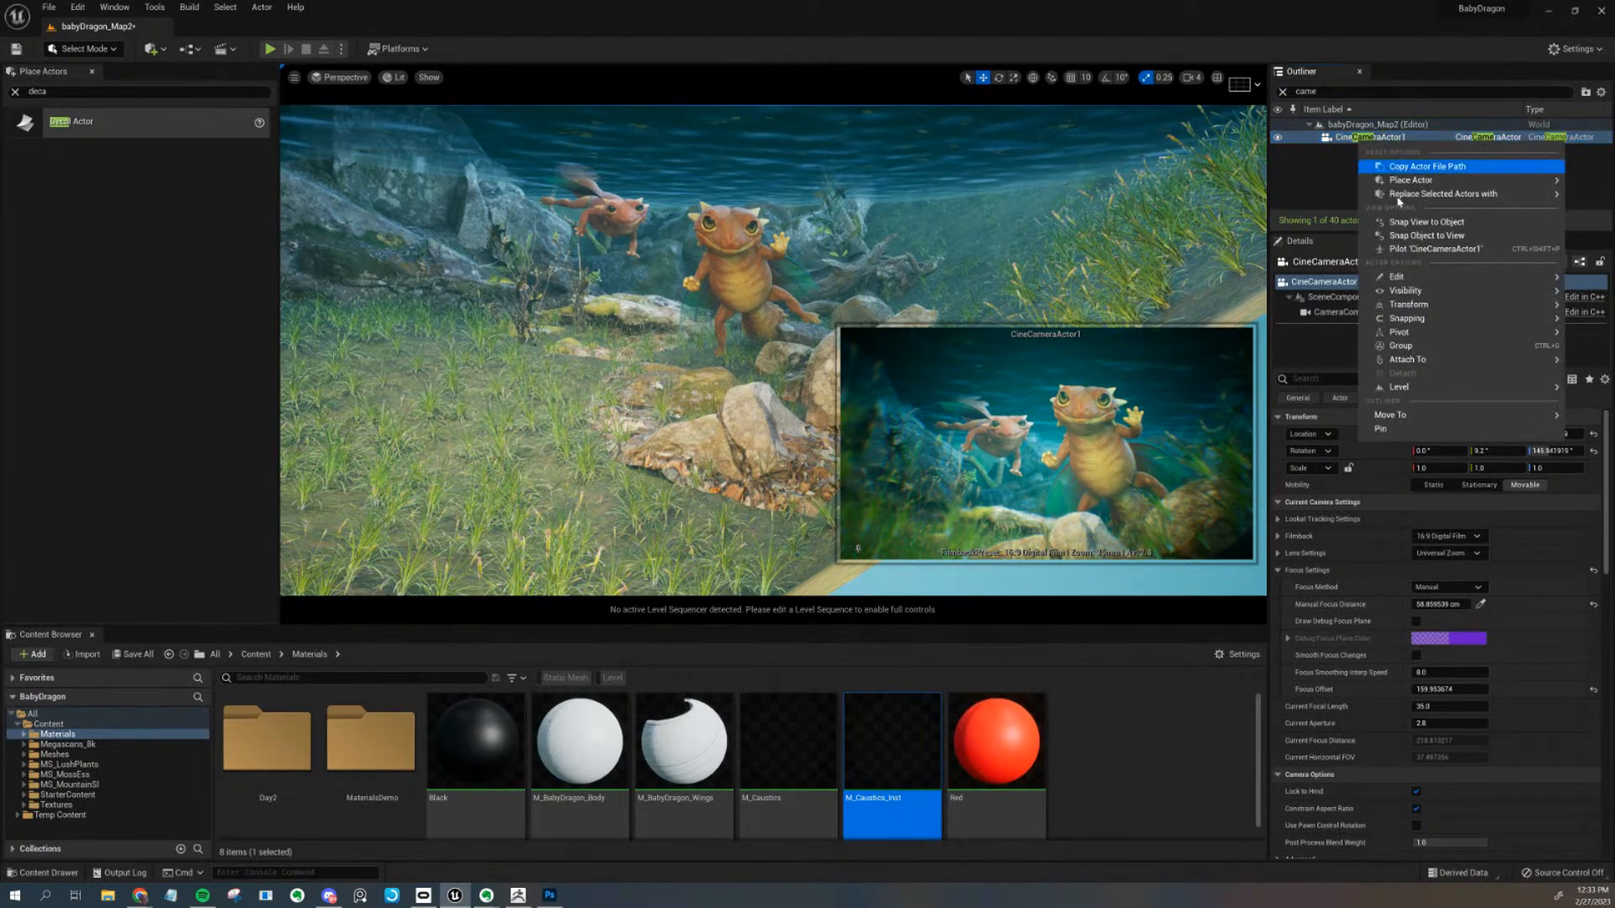
{"action": "left_click", "coordinate": [1426, 251]}
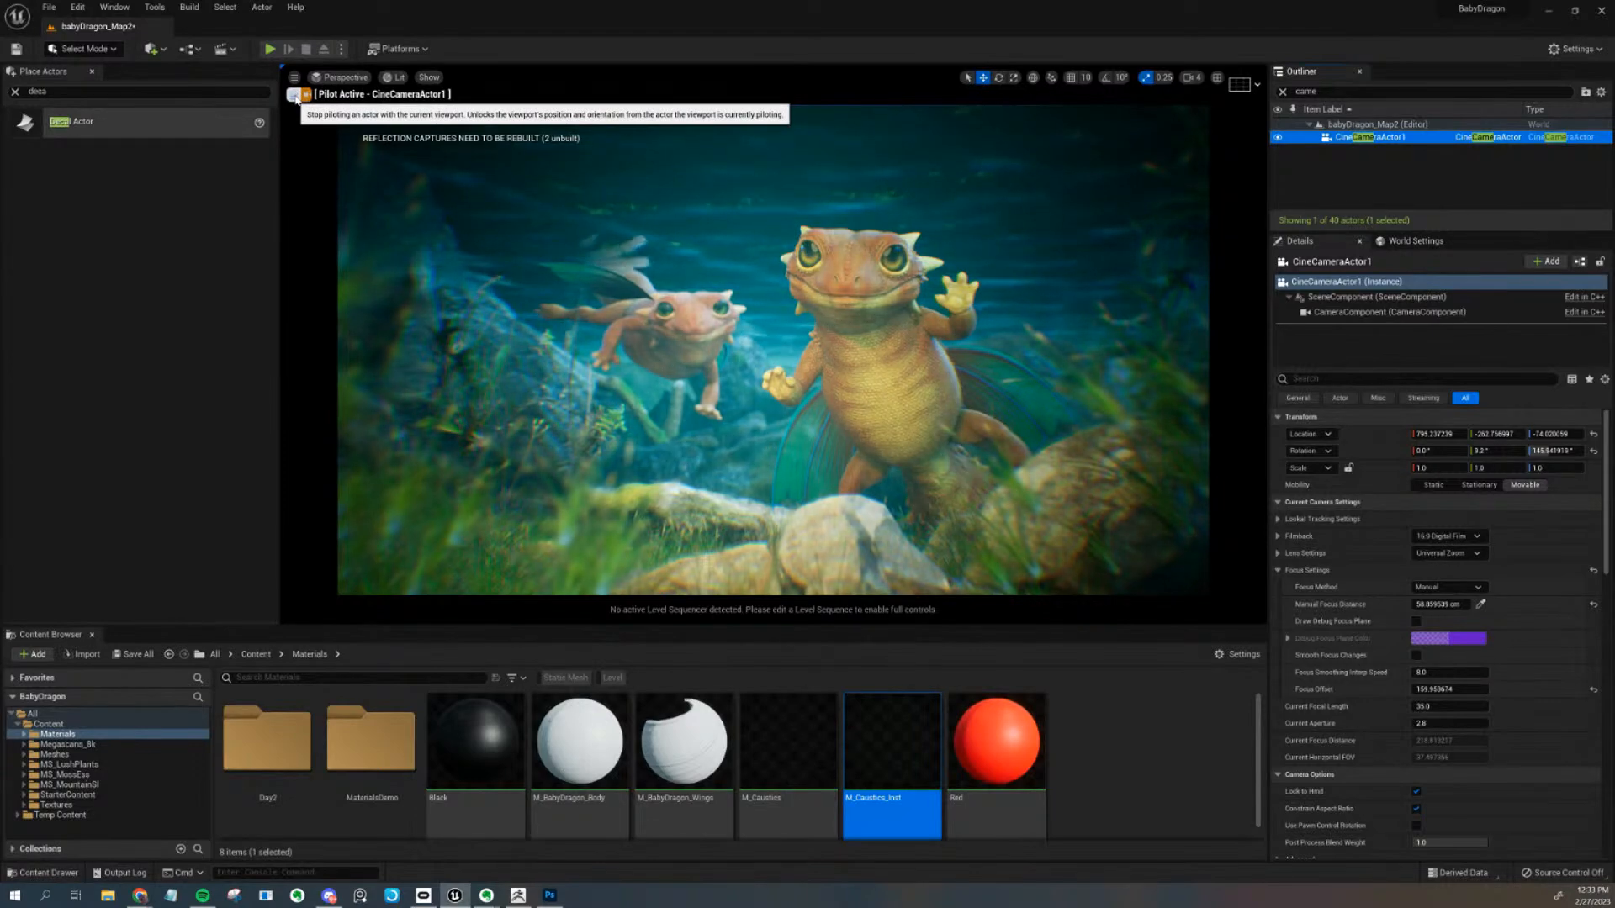
Stop piloting the camera, and switch the viewport back to the CineCameraActor1 view through the list of placed cameras
{"action": "left_click", "coordinate": [294, 94]}
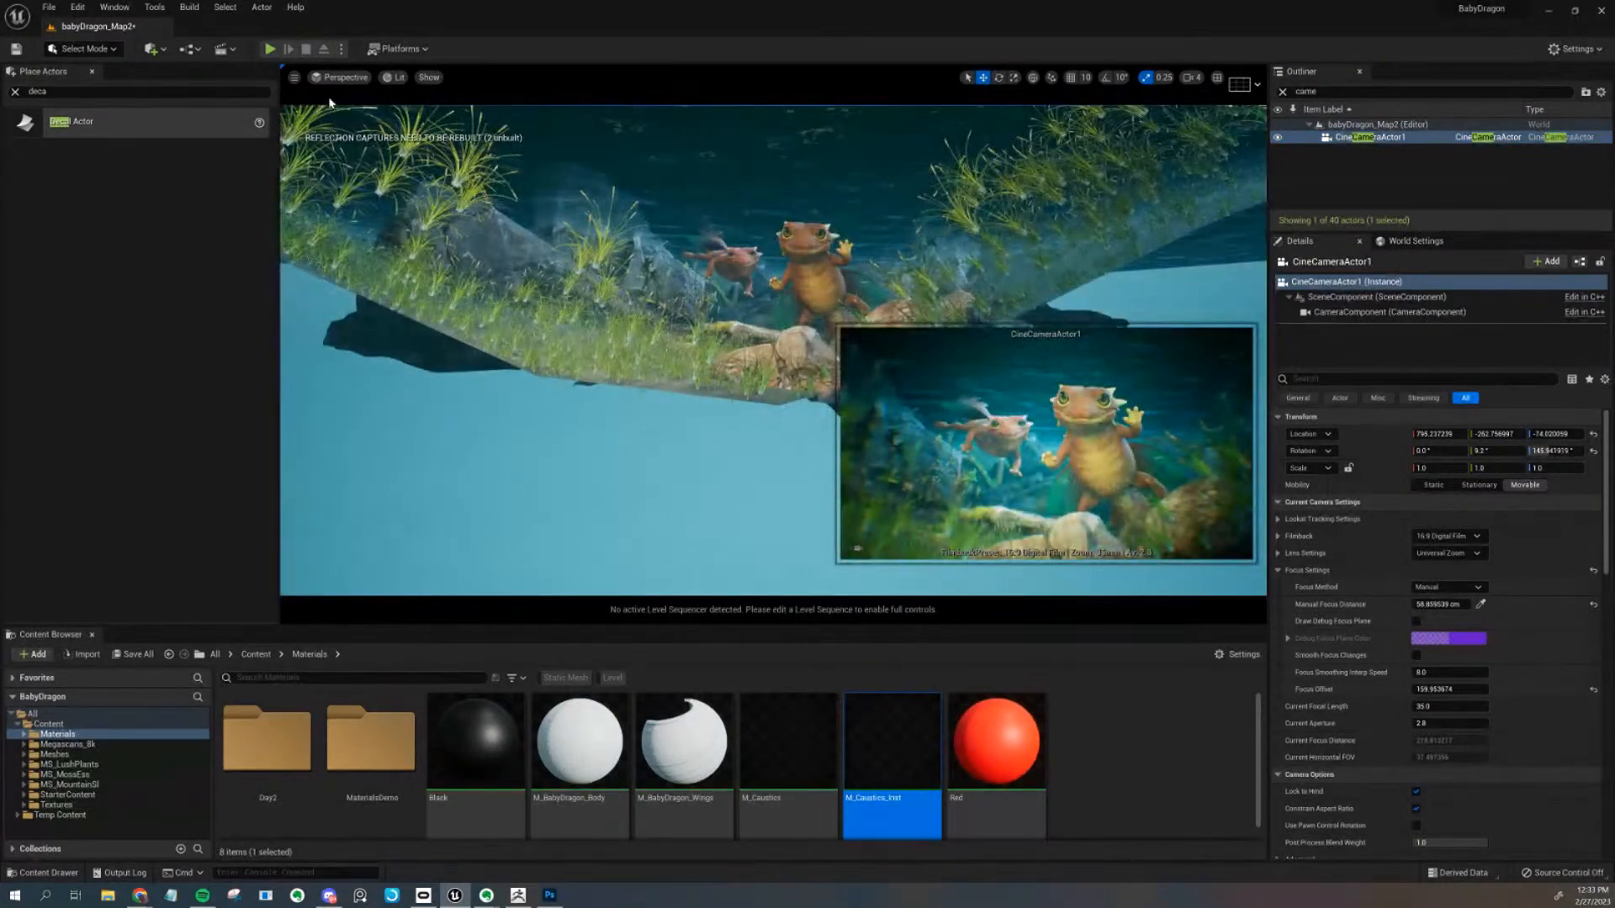
{"action": "left_click", "coordinate": [333, 80]}
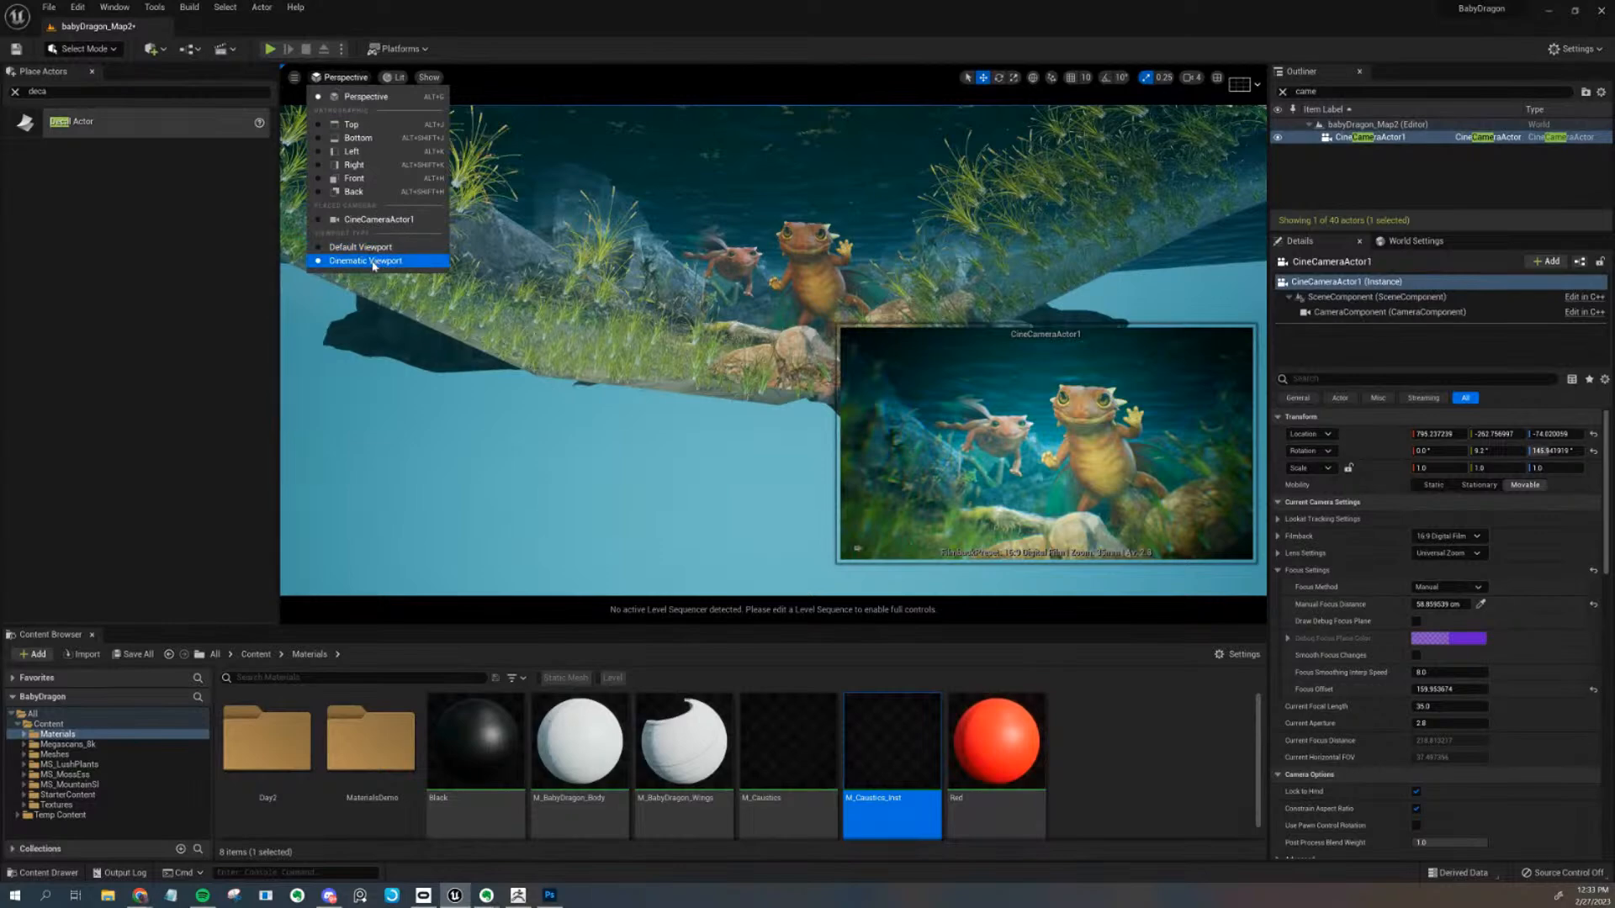
{"action": "left_click", "coordinate": [370, 220]}
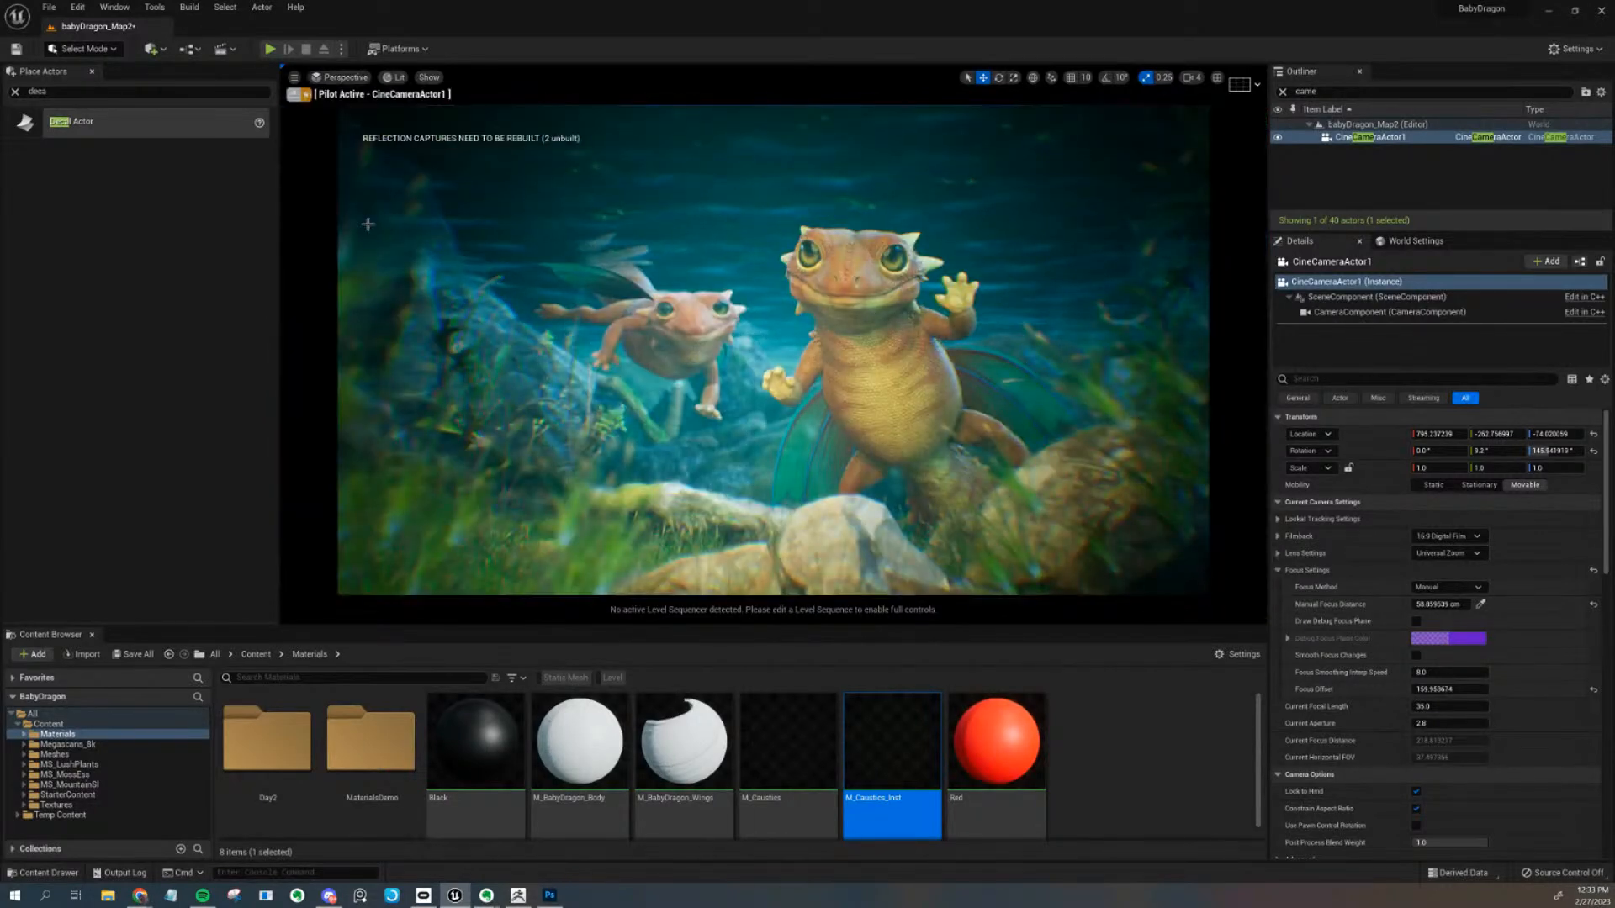
{"action": "scroll", "coordinate": [734, 316], "scroll_direction": "down", "scroll_amount": 9}
{"action": "scroll", "coordinate": [734, 315], "scroll_direction": "up", "scroll_amount": 9}
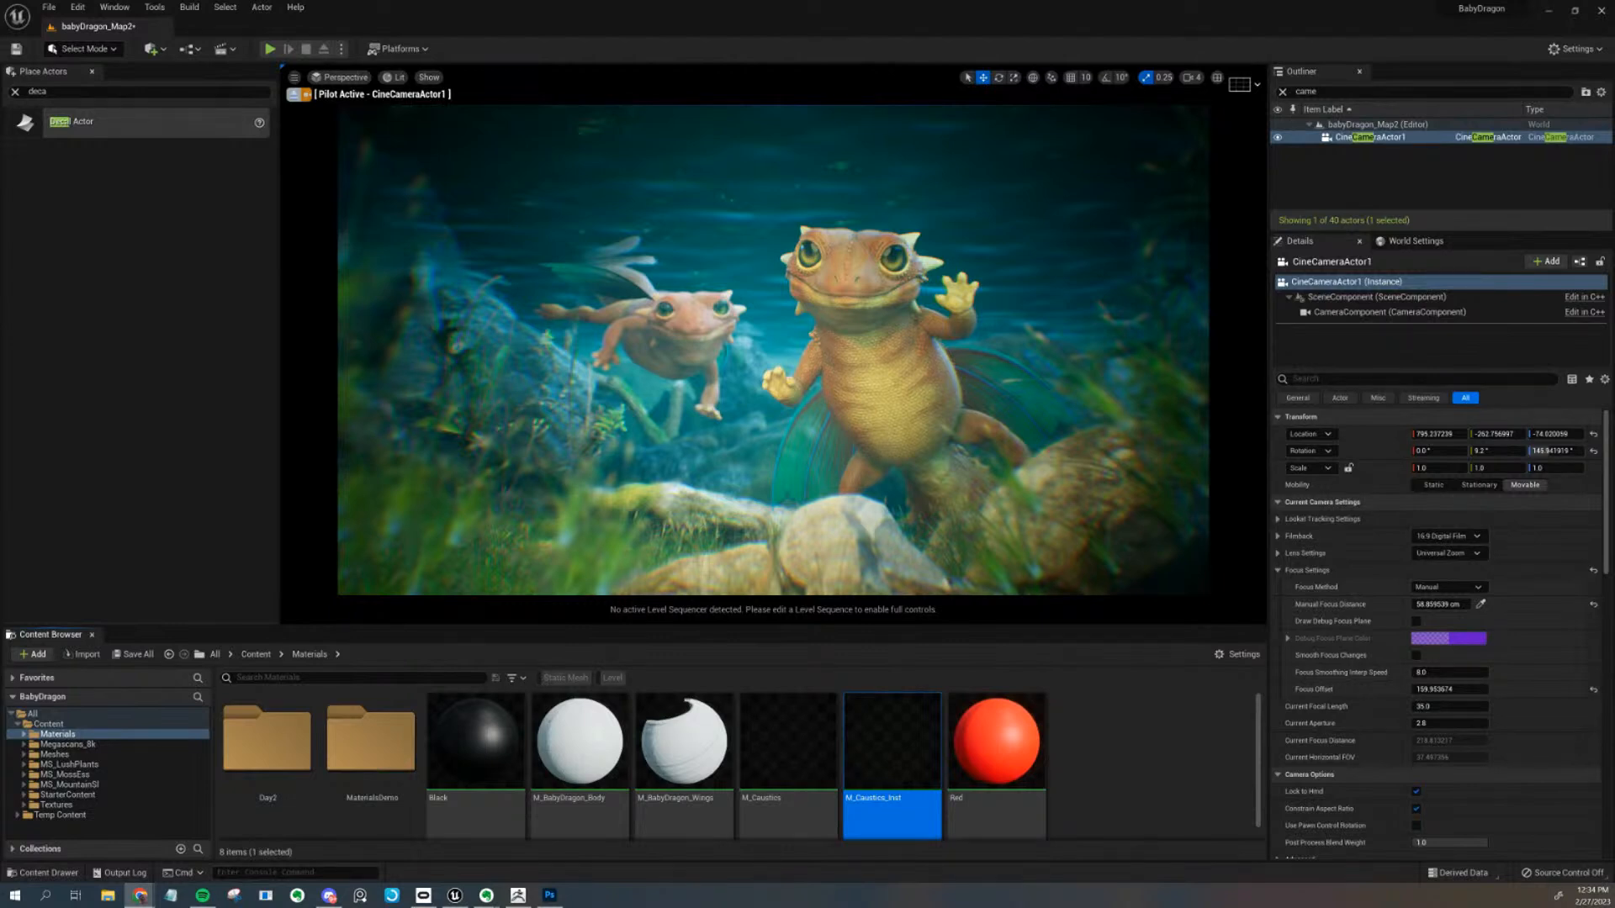
{"action": "left_click", "coordinate": [1247, 711]}
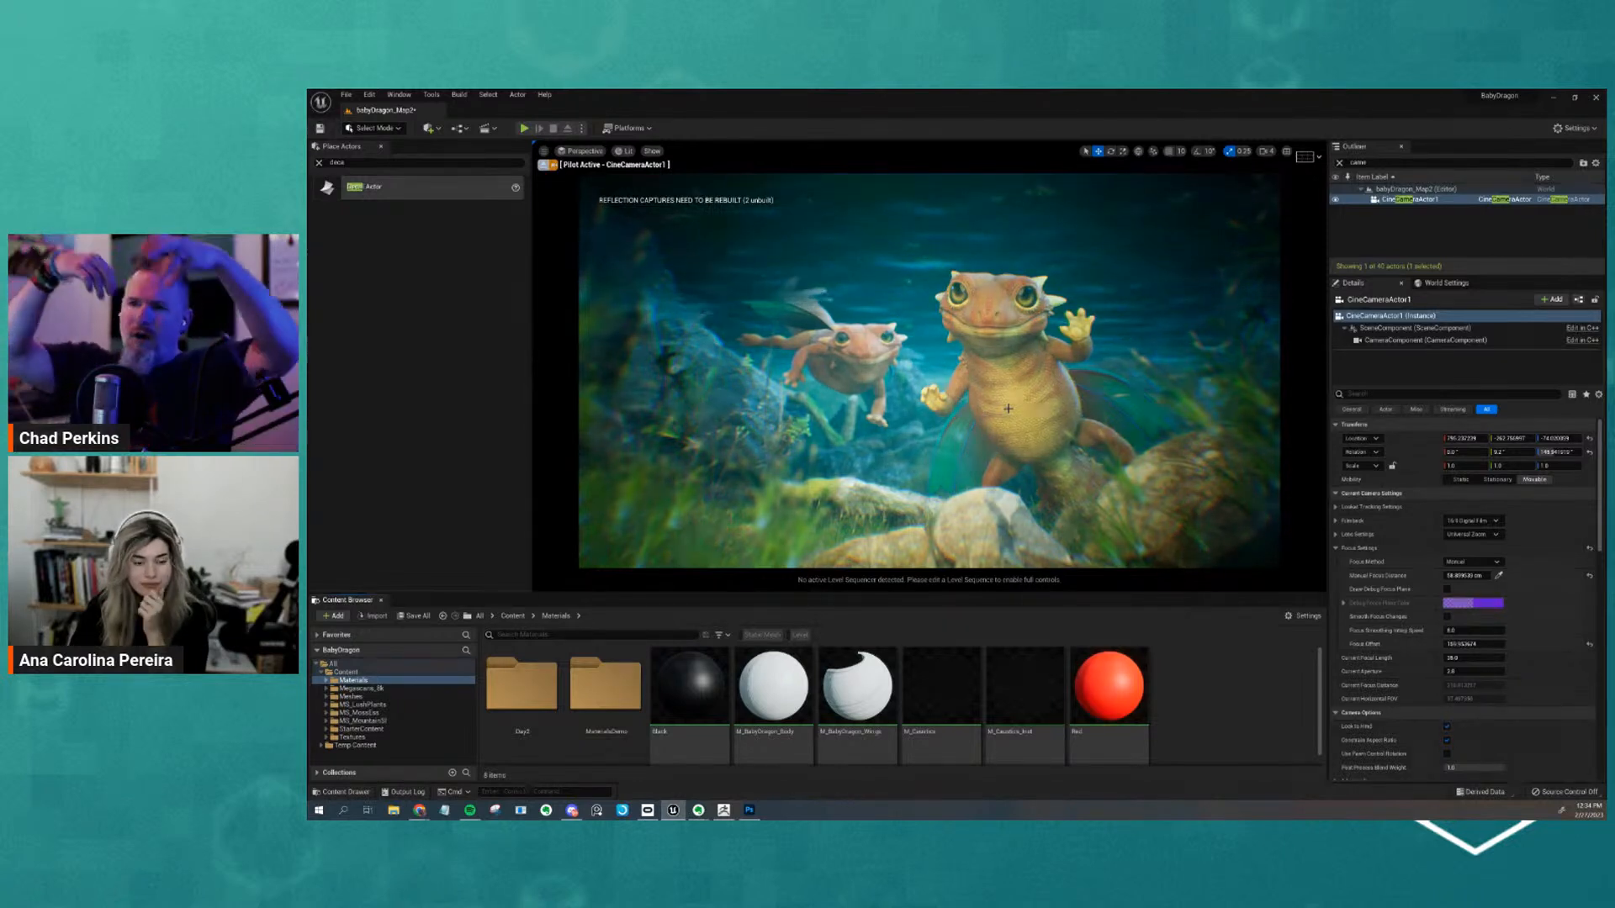
Filter the scene's actors by "decal", select the DecalActor and examine its decal settings, including Decal Size
{"action": "left_click", "coordinate": [1401, 160]}
{"action": "type", "text": "decal"}
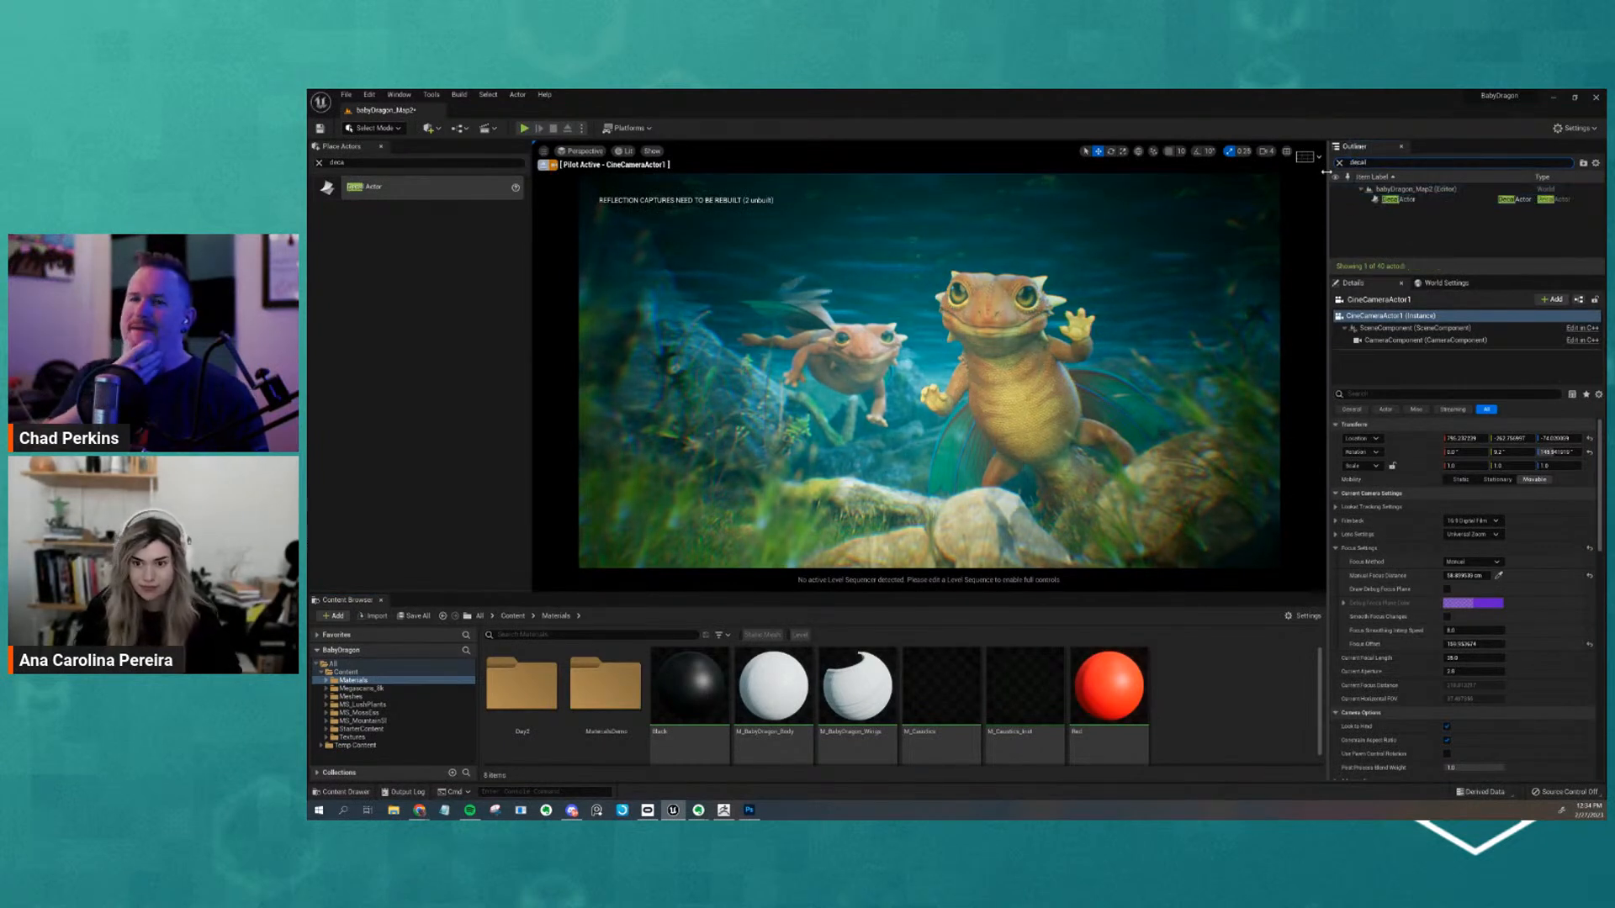
{"action": "left_click", "coordinate": [1396, 199]}
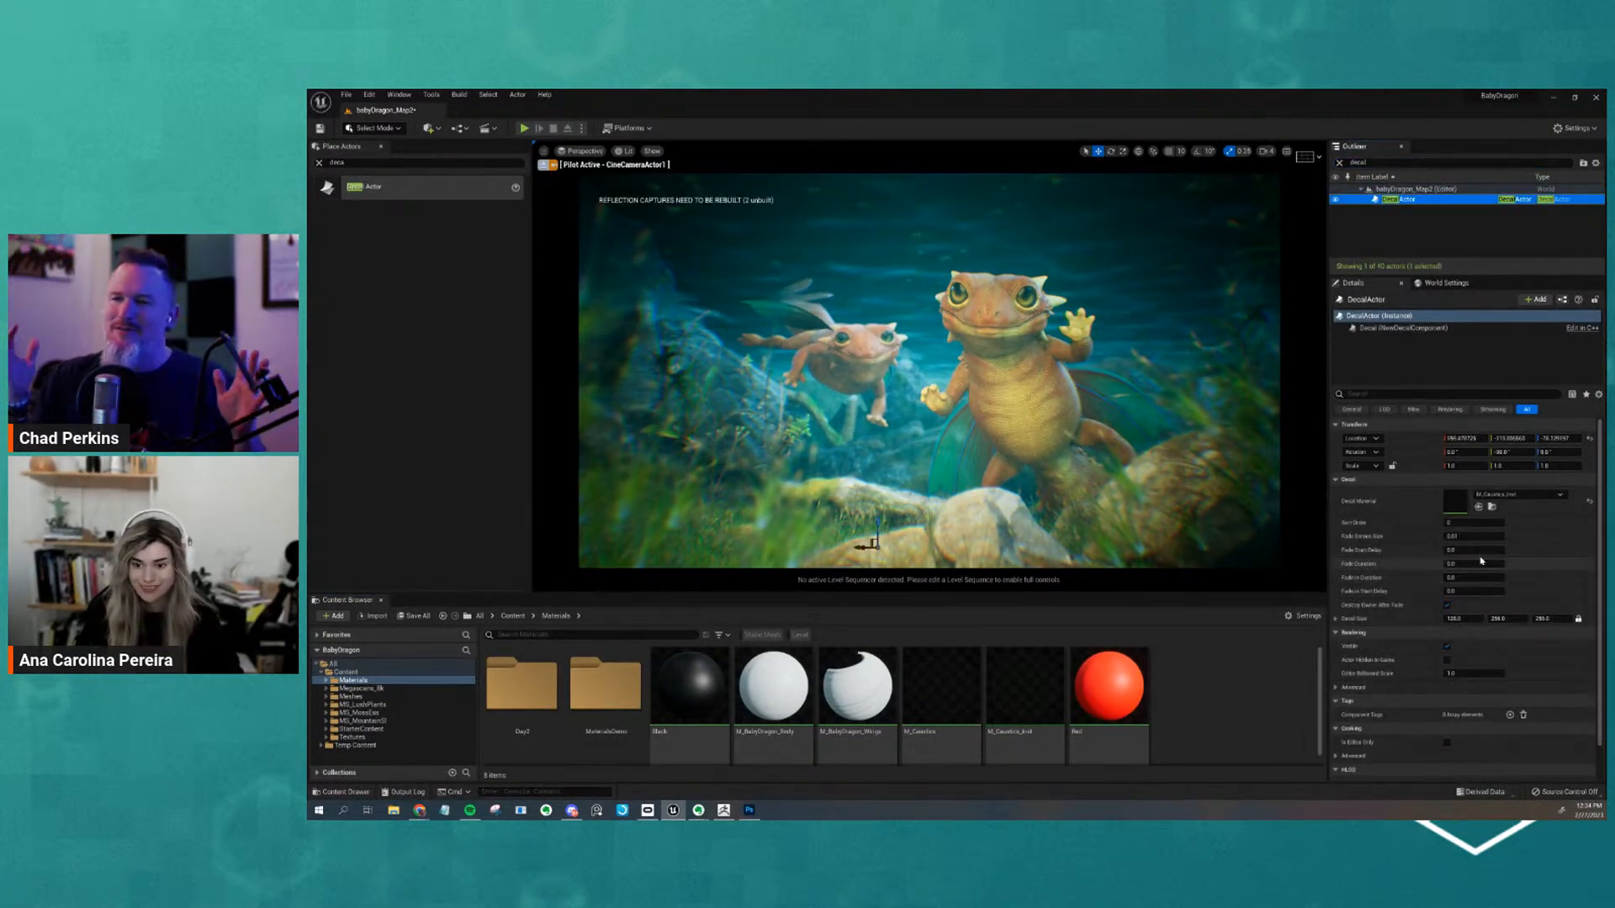
{"action": "scroll", "coordinate": [1481, 516], "scroll_direction": "down", "scroll_amount": 2}
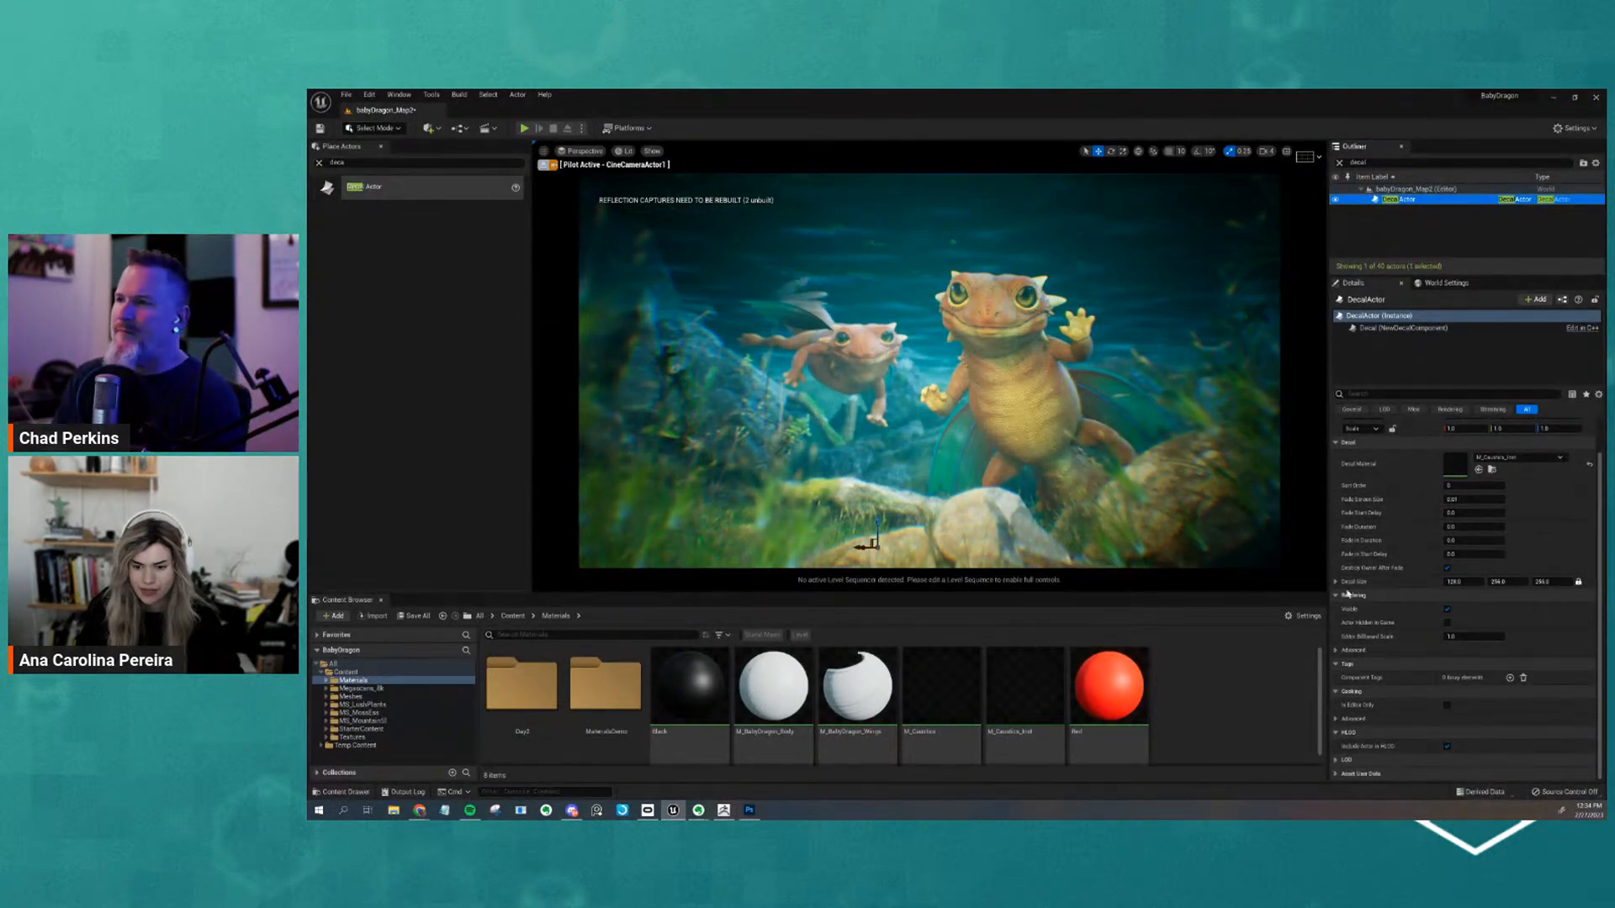
{"action": "left_click", "coordinate": [1334, 582]}
{"action": "left_click", "coordinate": [1335, 582]}
{"action": "scroll", "coordinate": [1387, 487], "scroll_direction": "up", "scroll_amount": 1}
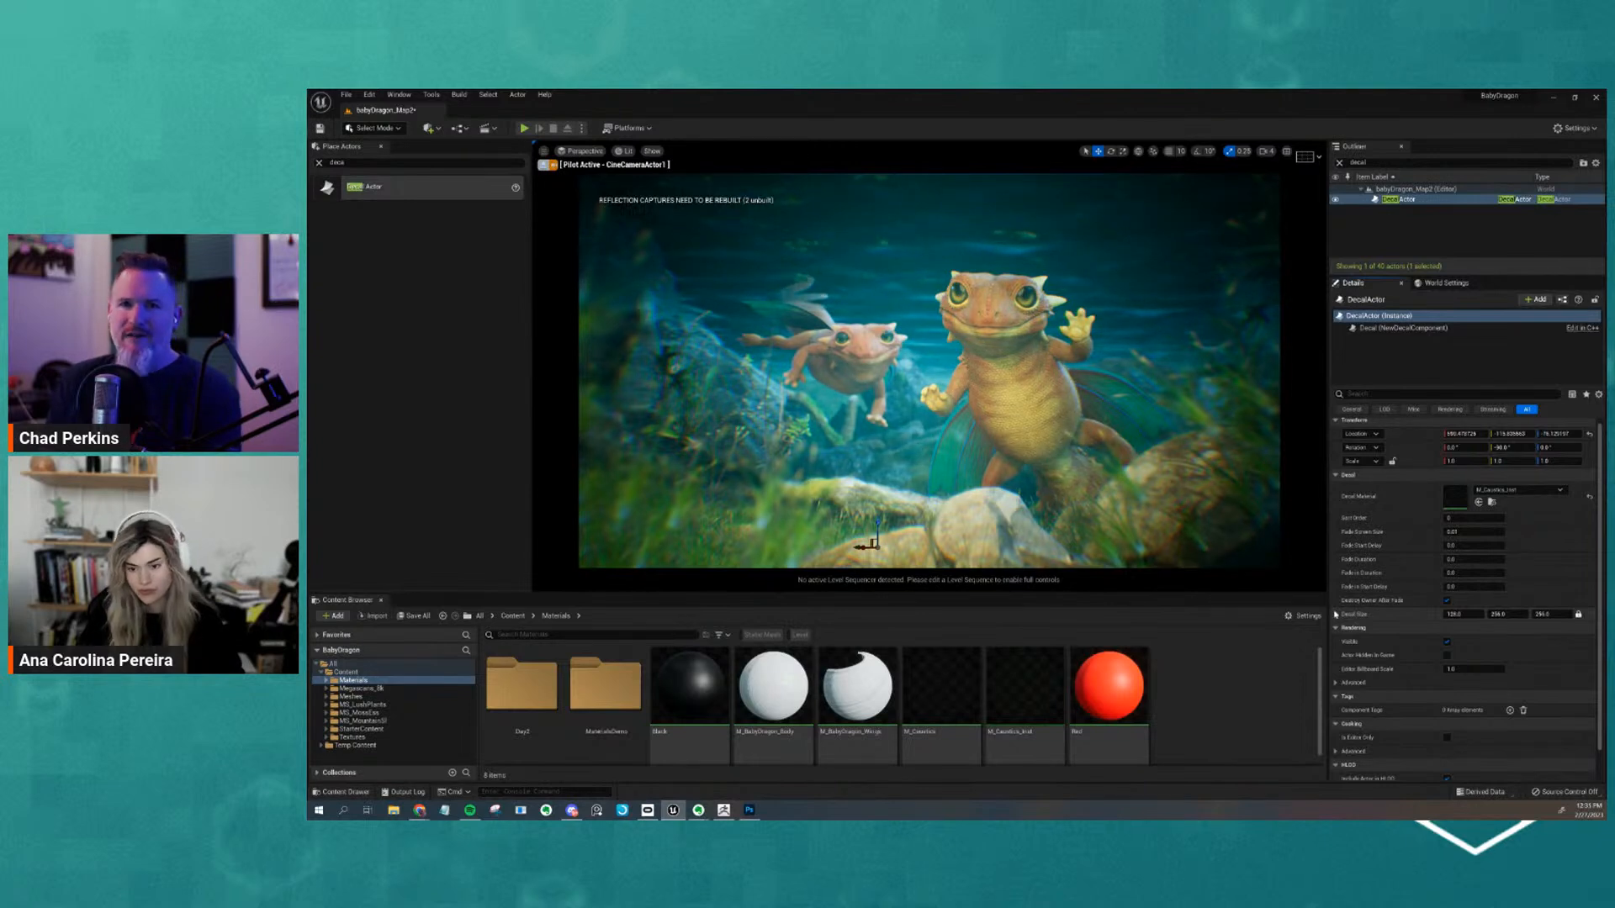
{"action": "scroll", "coordinate": [1388, 580], "scroll_direction": "up", "scroll_amount": 1}
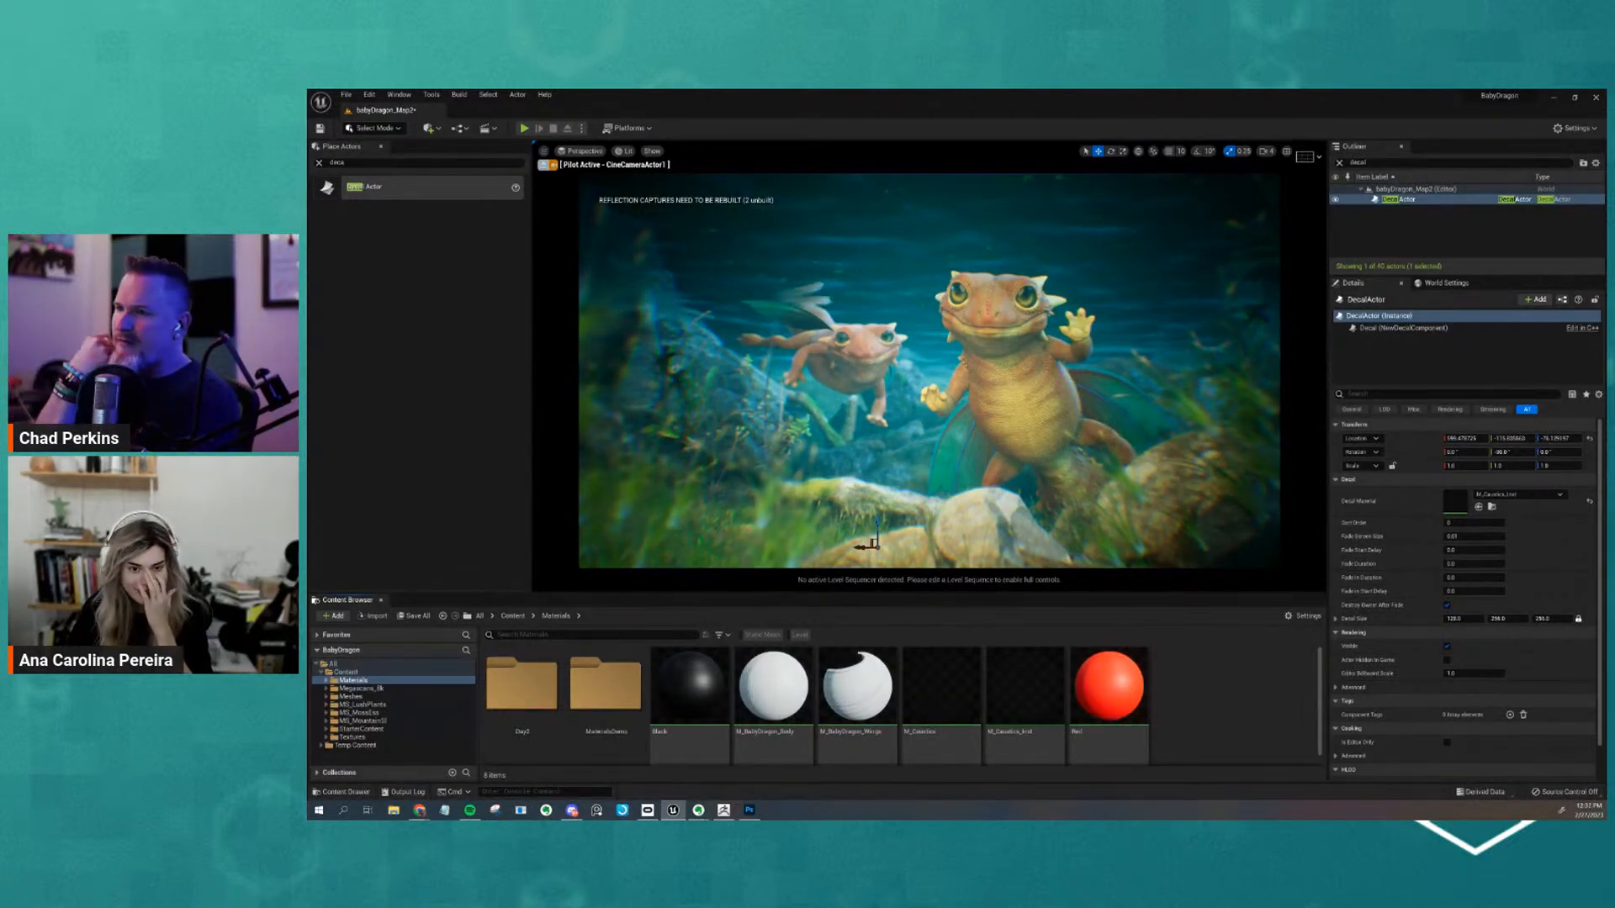
Stop piloting CineCameraActor1 and frame the dragons and rocks closely in the free perspective view
{"action": "left_click", "coordinate": [543, 165]}
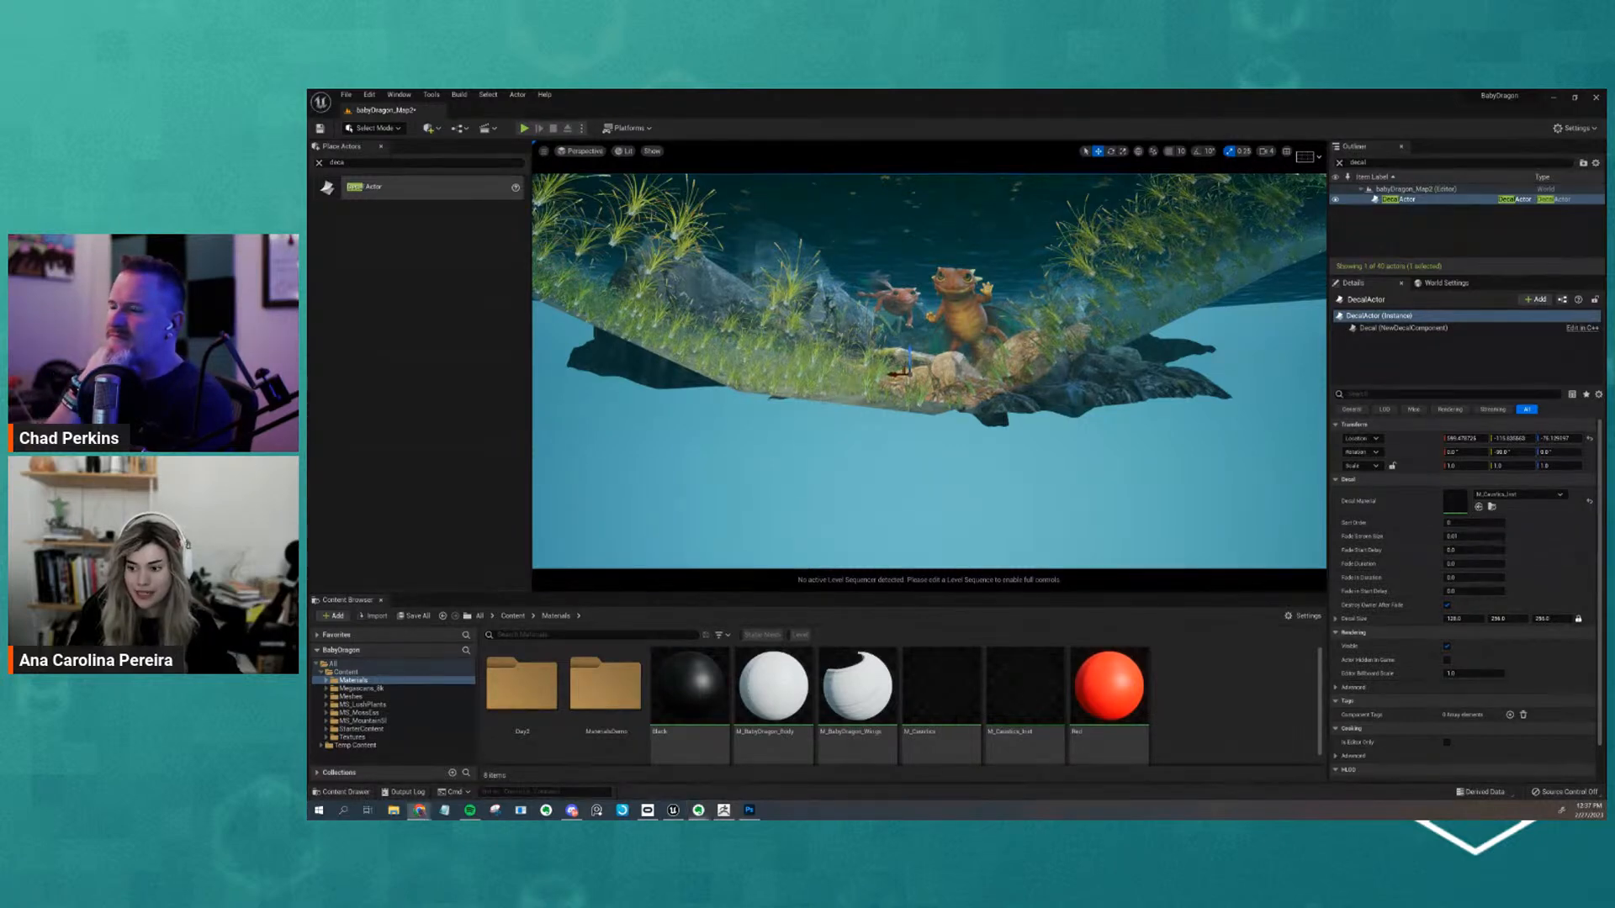
{"action": "left_click_drag", "start_coordinate": [1027, 408], "coordinate": [1031, 403], "text": "alt"}
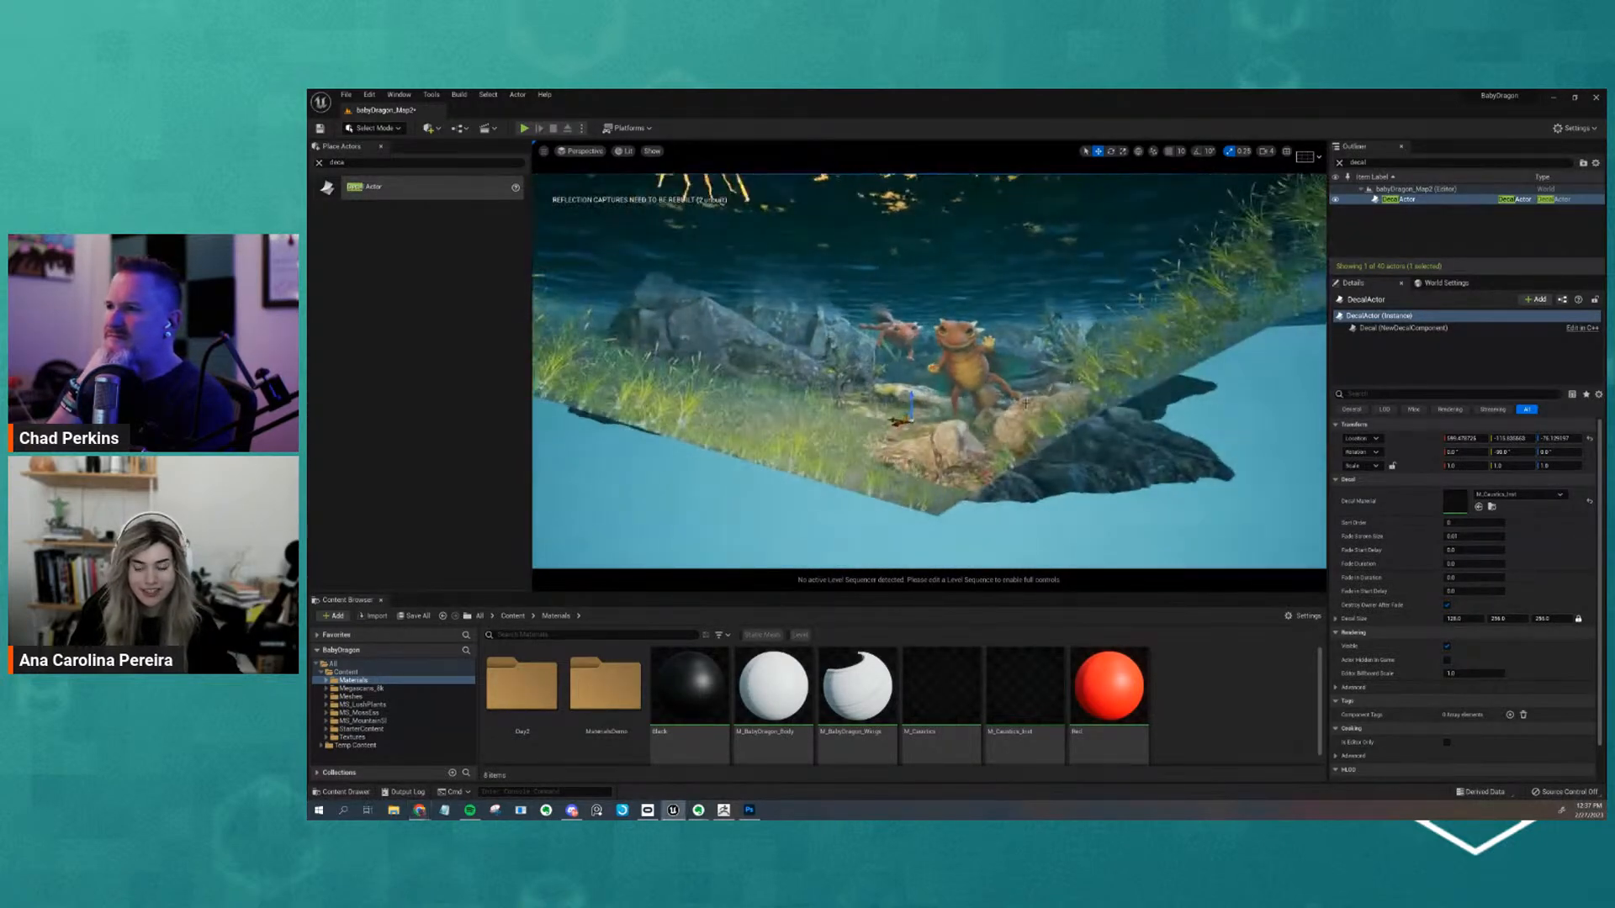
{"action": "scroll", "coordinate": [1032, 404], "scroll_direction": "up", "scroll_amount": 3}
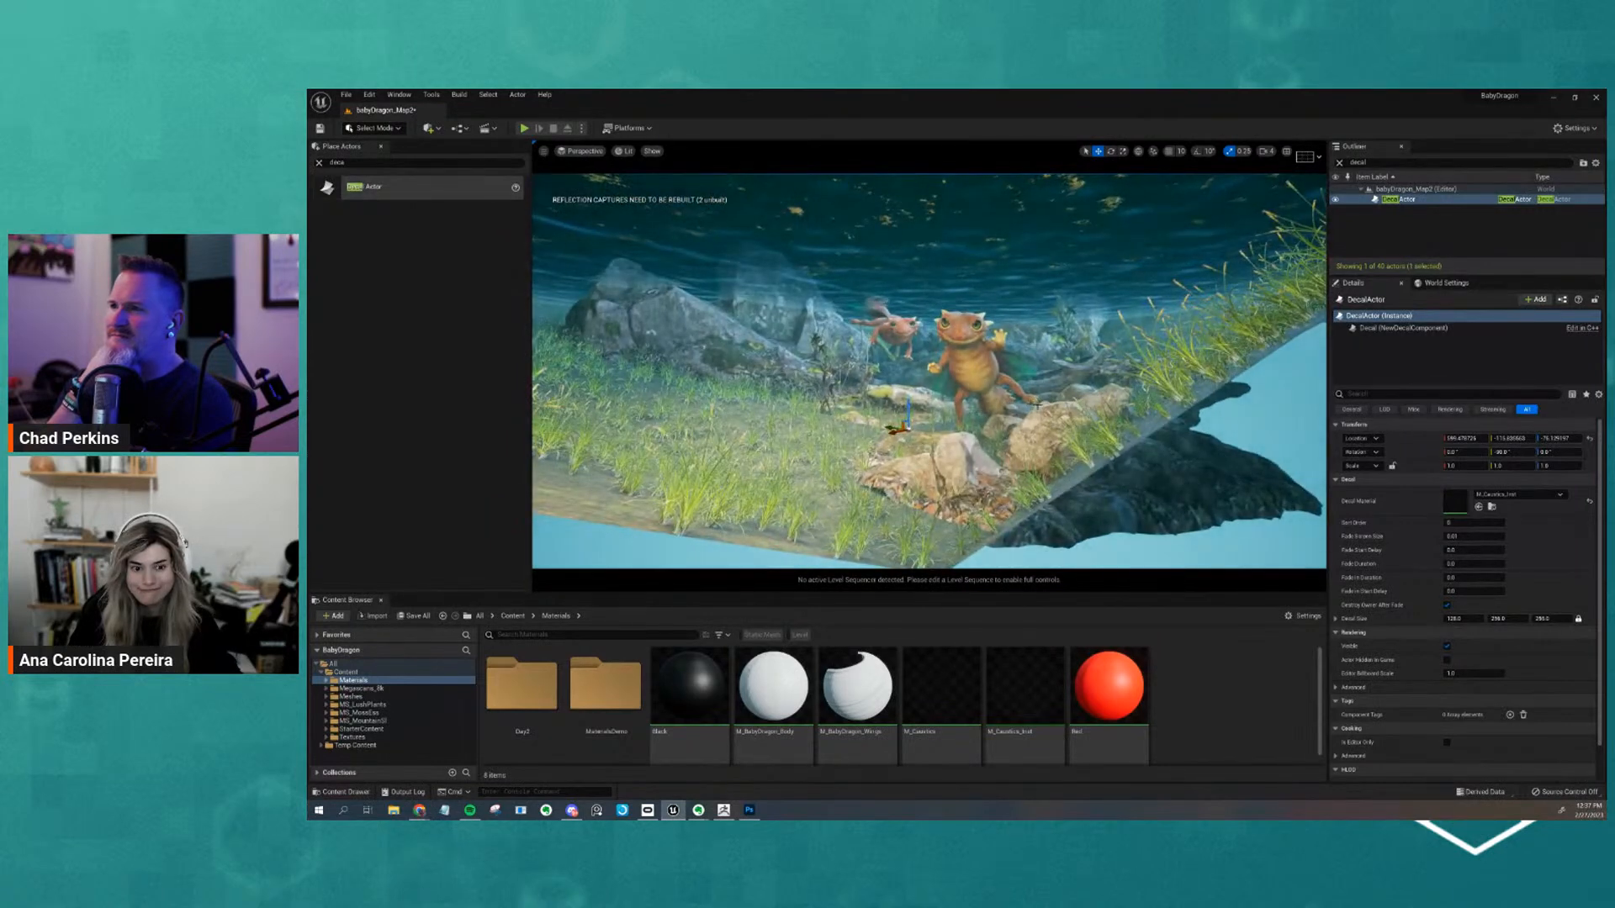
{"action": "scroll", "coordinate": [1035, 406], "scroll_direction": "up", "scroll_amount": 4}
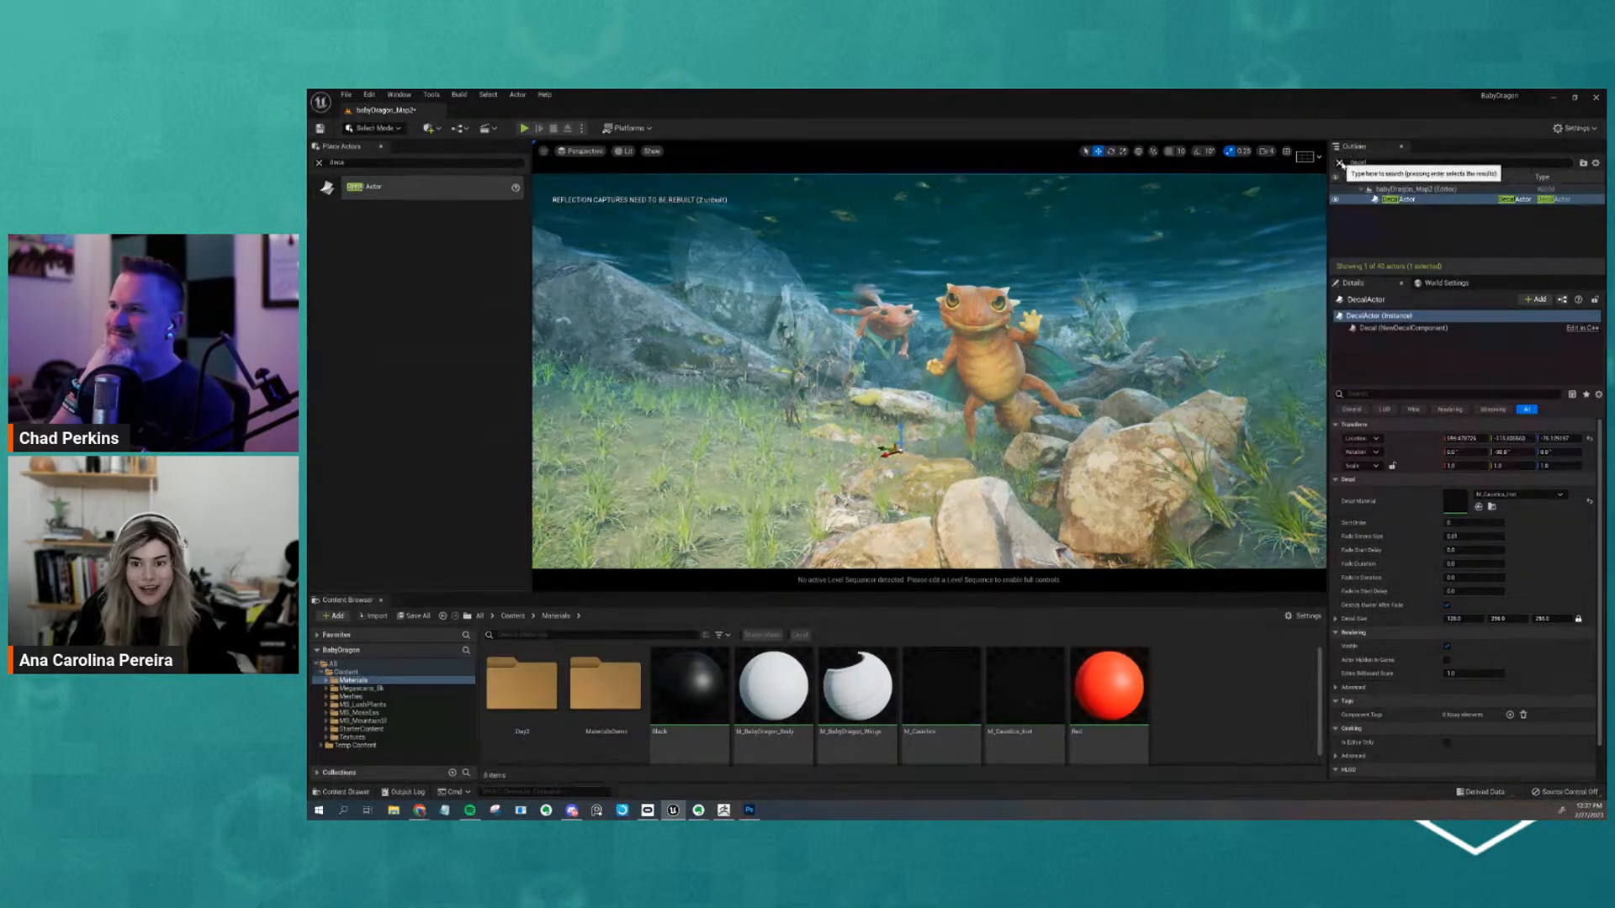
Clear the actor filter, check the CineCameraActor1 preview, and select the water surface plane above the dragons
{"action": "left_click", "coordinate": [1339, 162]}
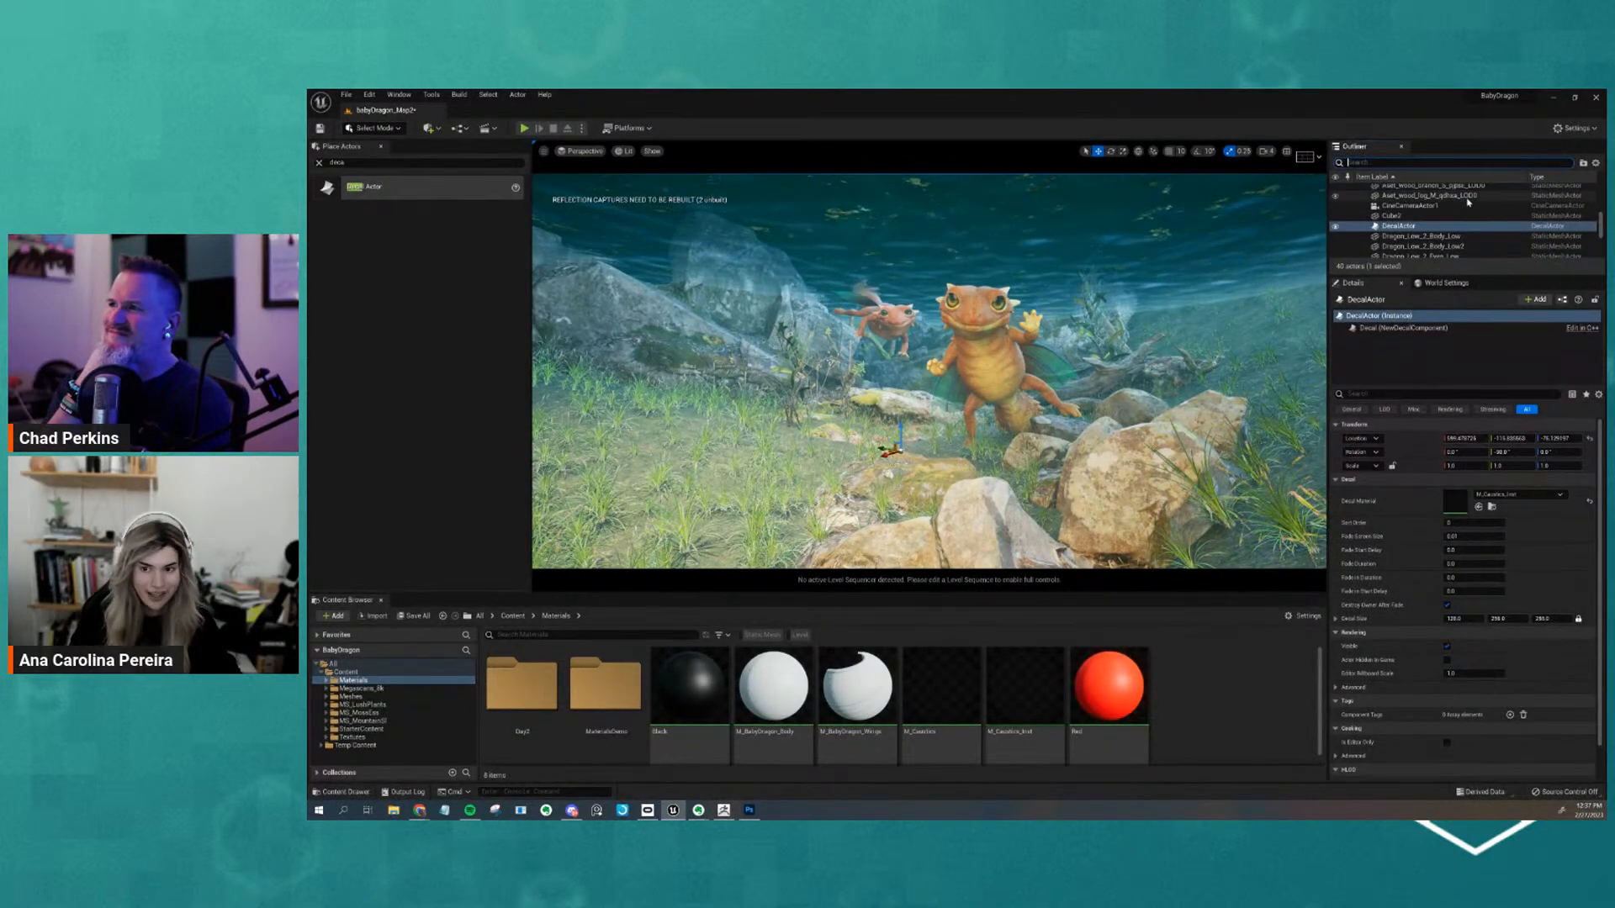
{"action": "left_click", "coordinate": [1440, 206]}
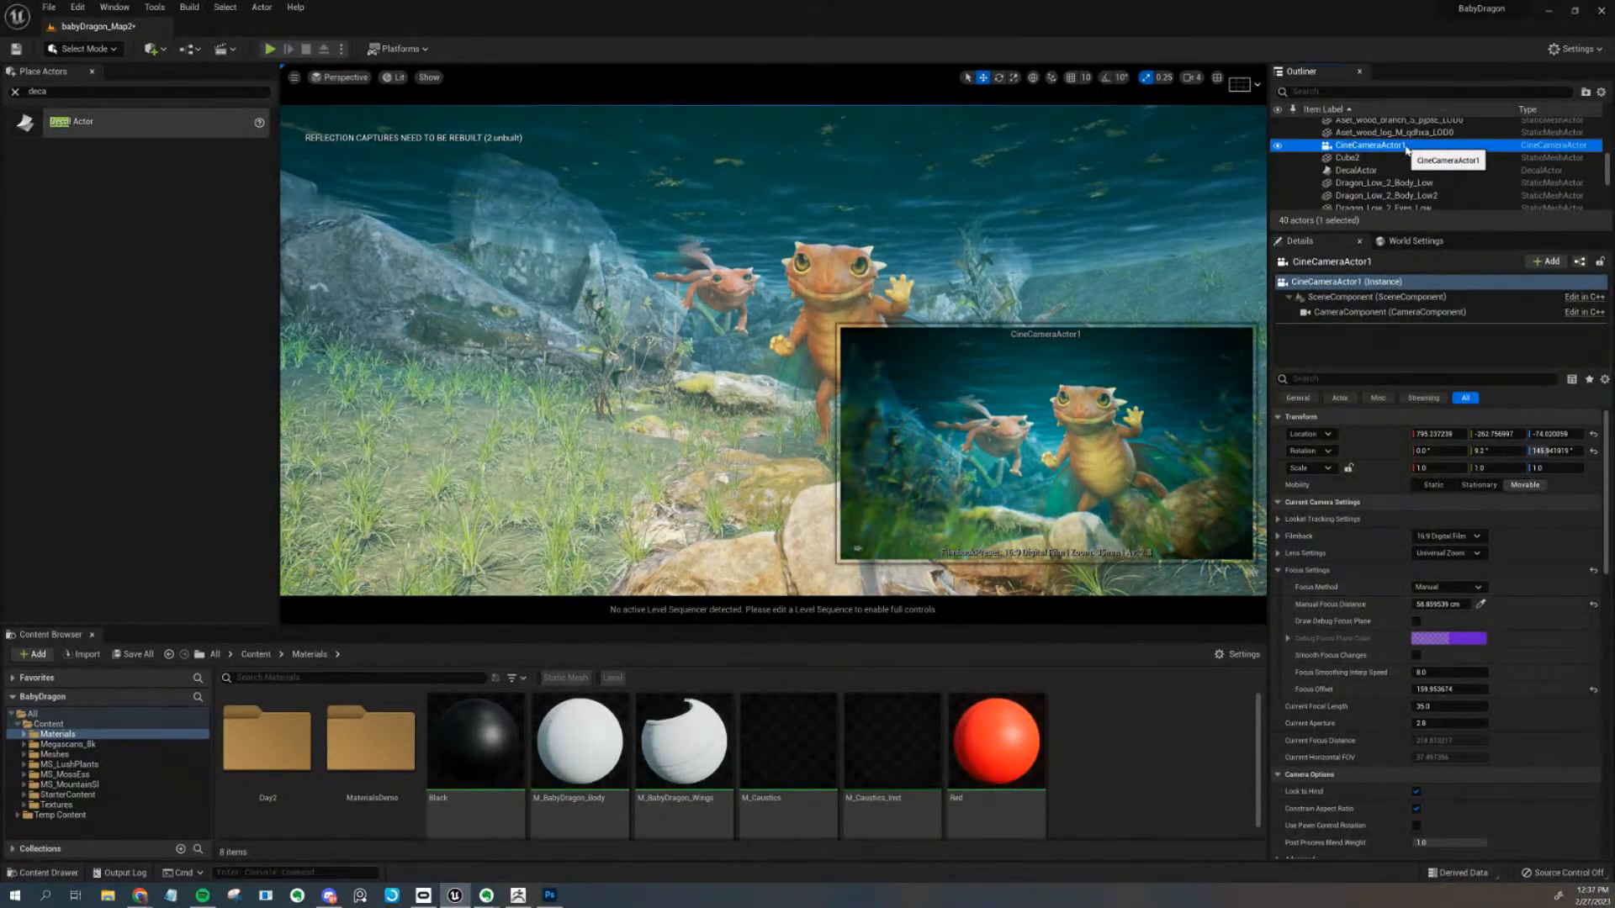
{"action": "left_click", "coordinate": [1380, 90]}
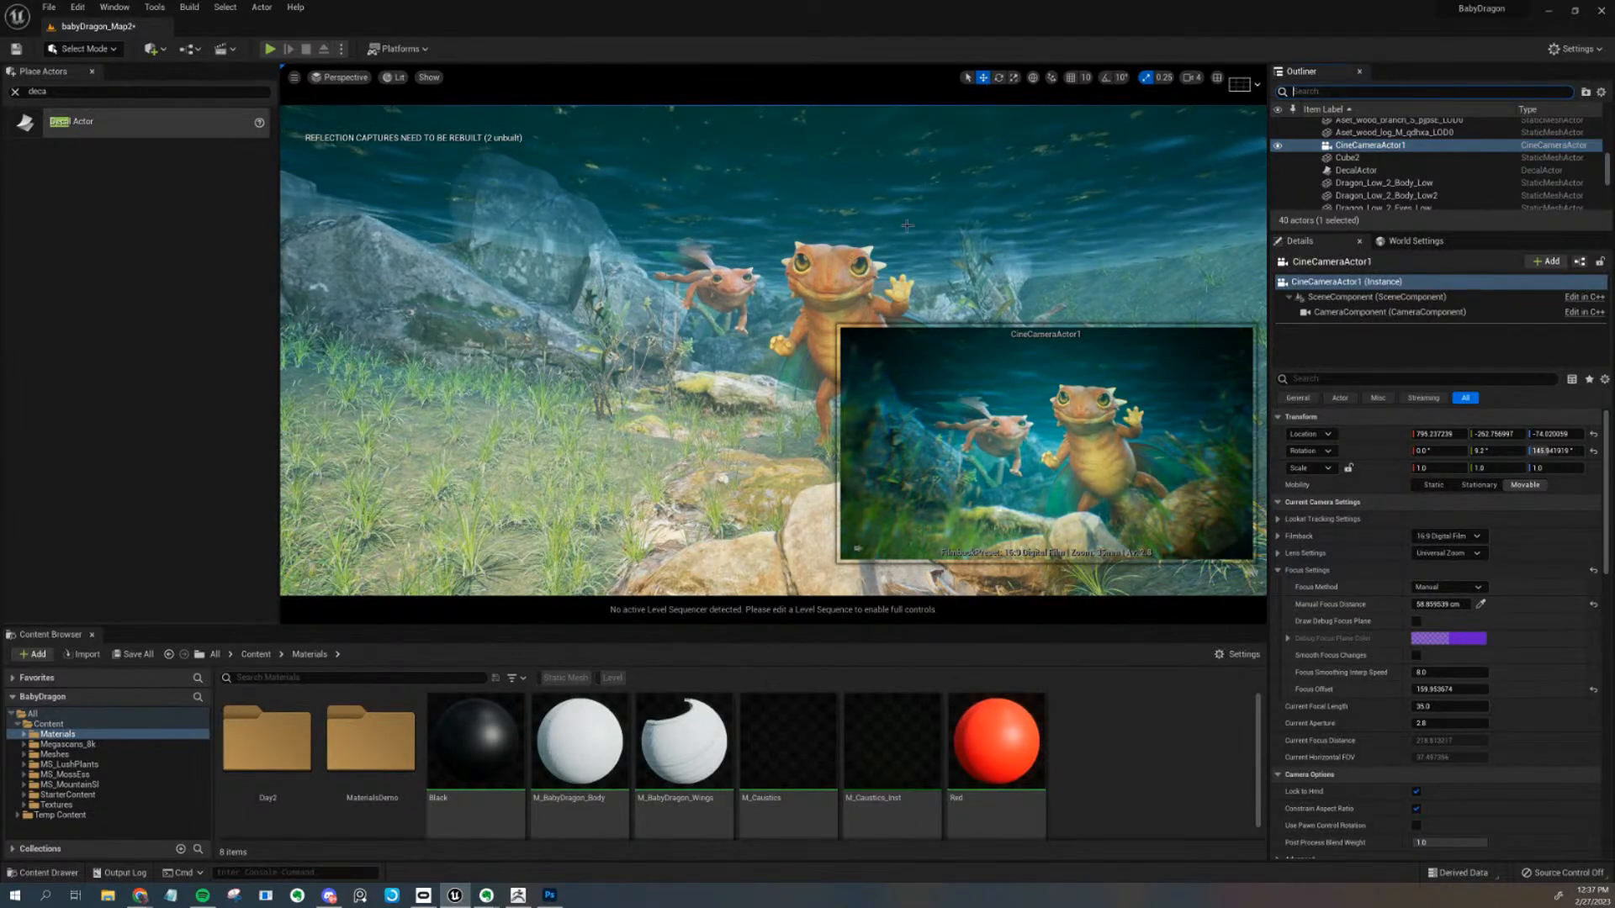
{"action": "left_click", "coordinate": [993, 182]}
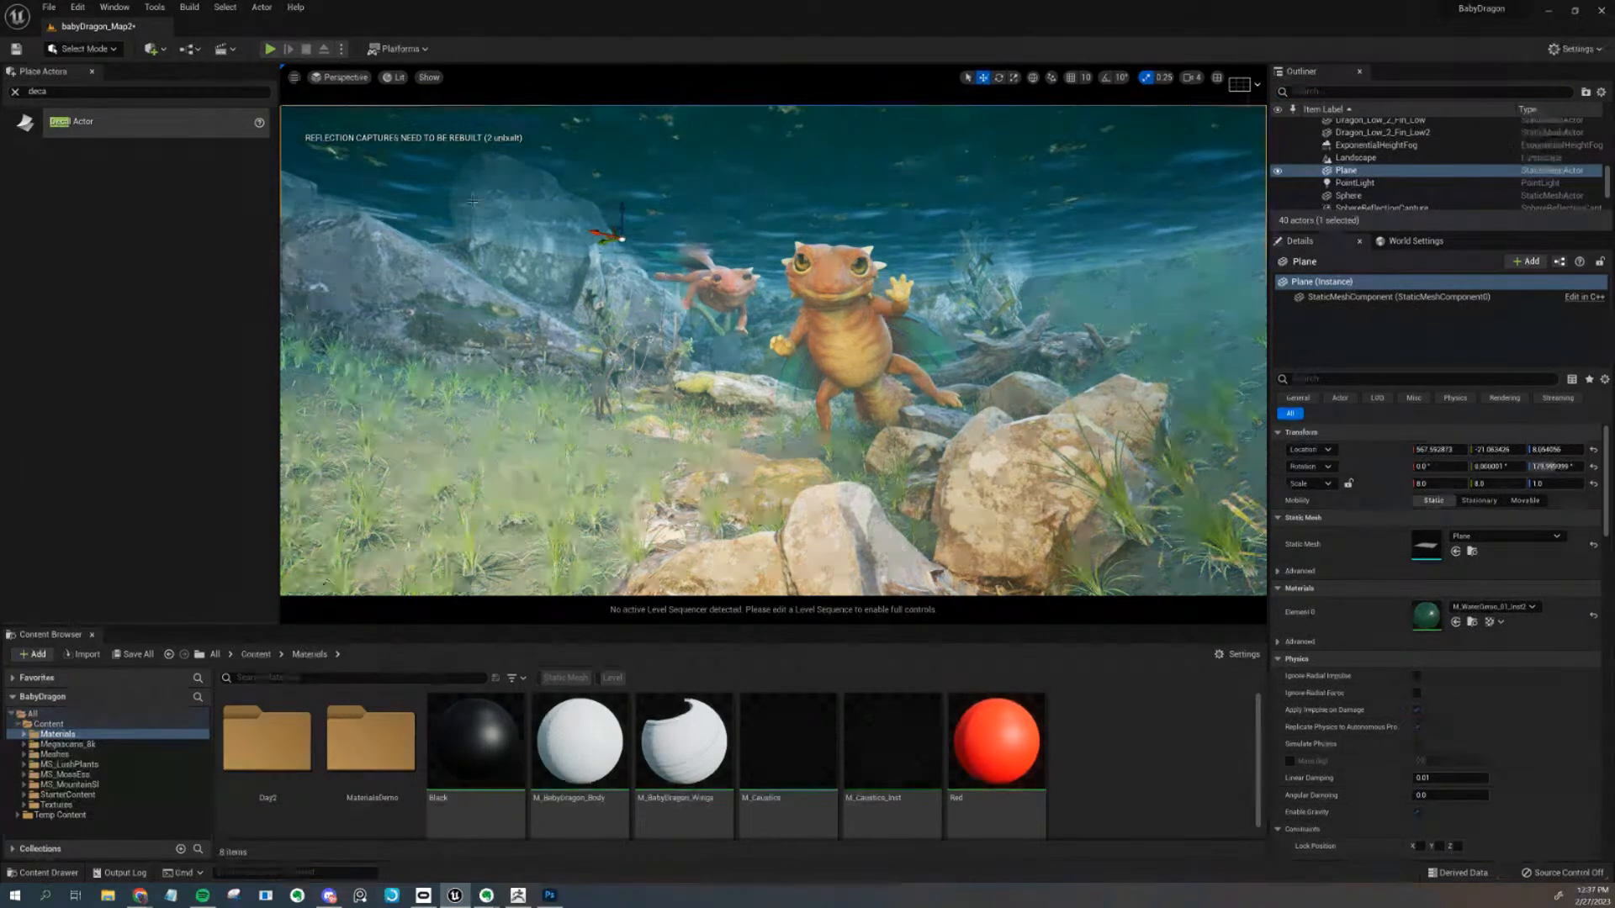
Filter the actors by "light", set the Light Source's Volumetric Scattering Intensity to 2.3, and clear the actor filter
{"action": "left_click", "coordinate": [1348, 93]}
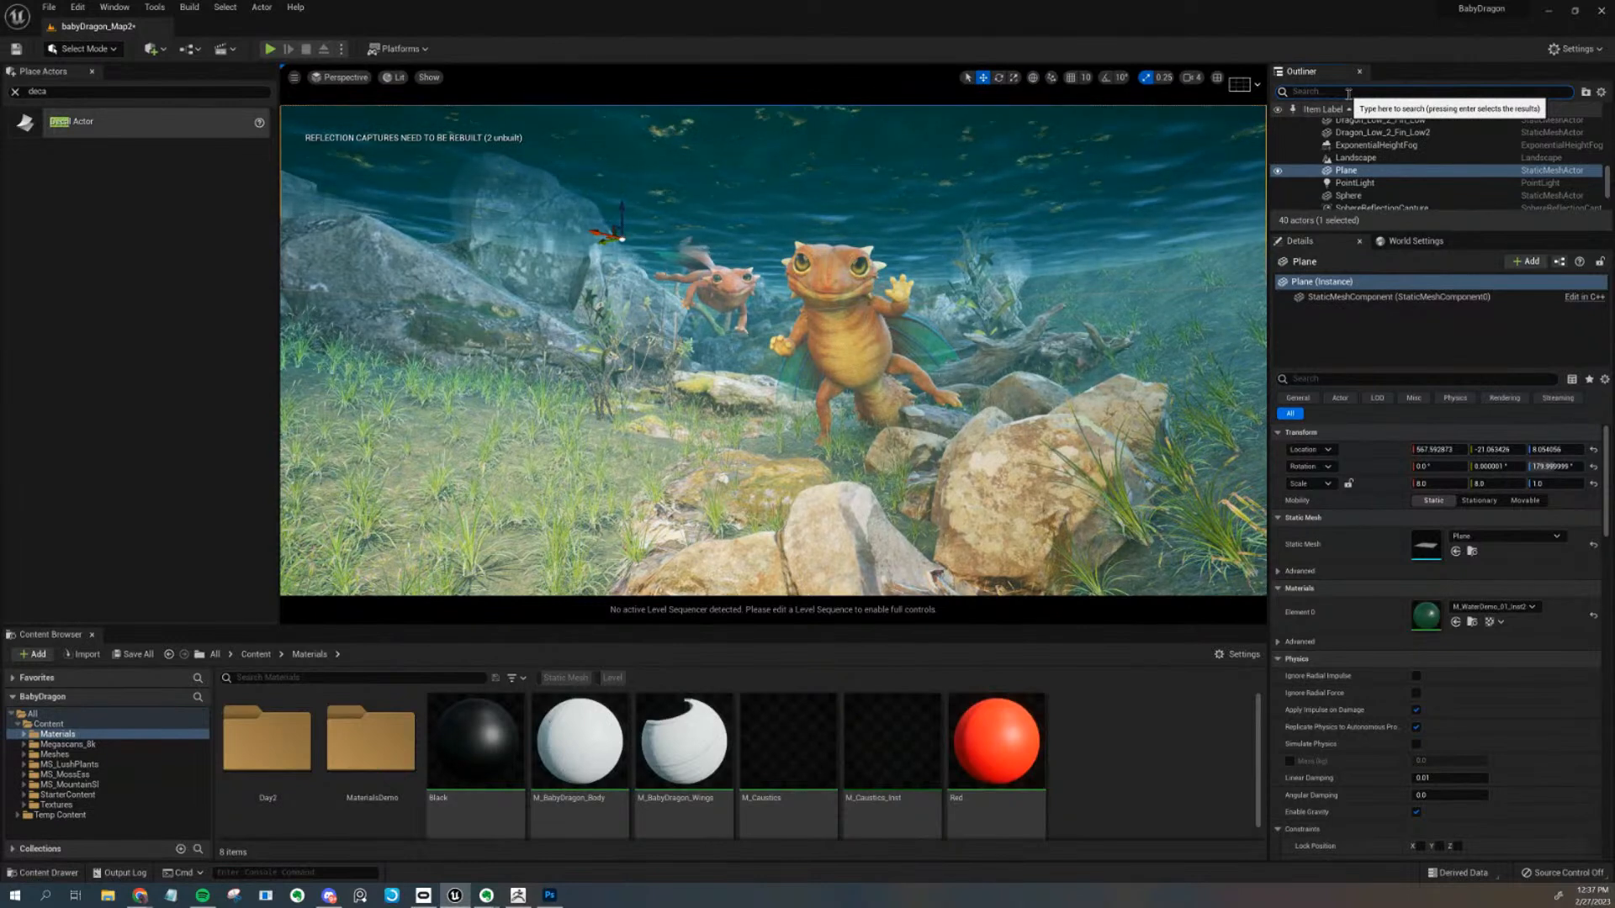
{"action": "type", "text": "light"}
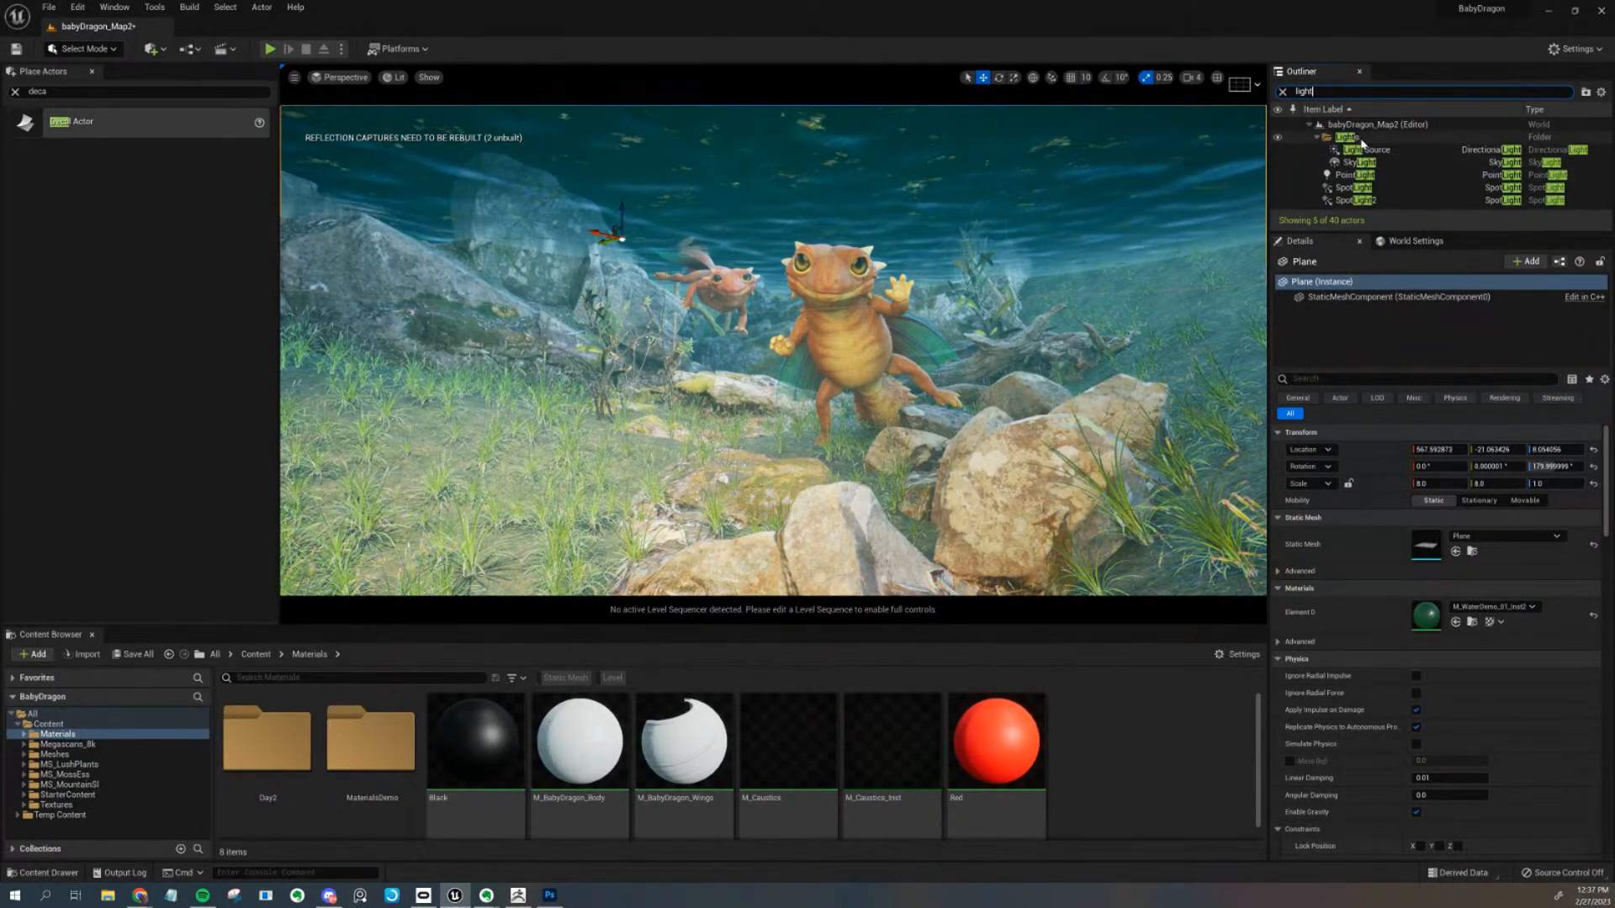
{"action": "left_click", "coordinate": [1376, 151]}
{"action": "left_click", "coordinate": [1378, 379]}
{"action": "type", "text": "vo"}
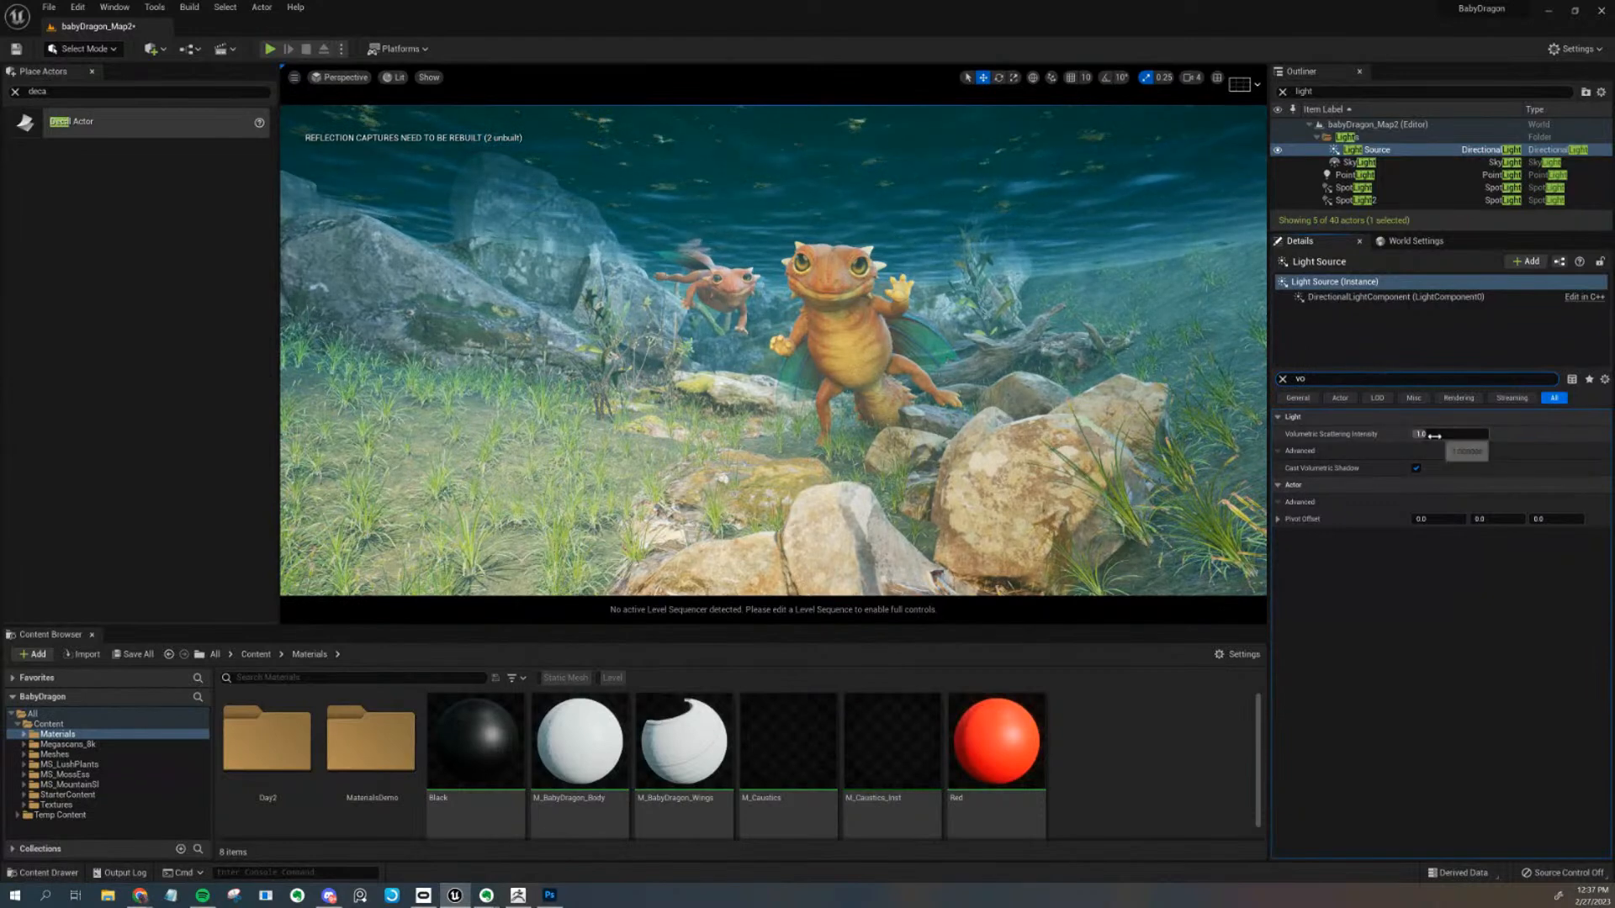
{"action": "mouse_move", "coordinate": [1440, 434]}
{"action": "left_mouse_down"}
{"action": "mouse_move", "coordinate": [1487, 434]}
{"action": "mouse_move", "coordinate": [1426, 446]}
{"action": "left_mouse_up"}
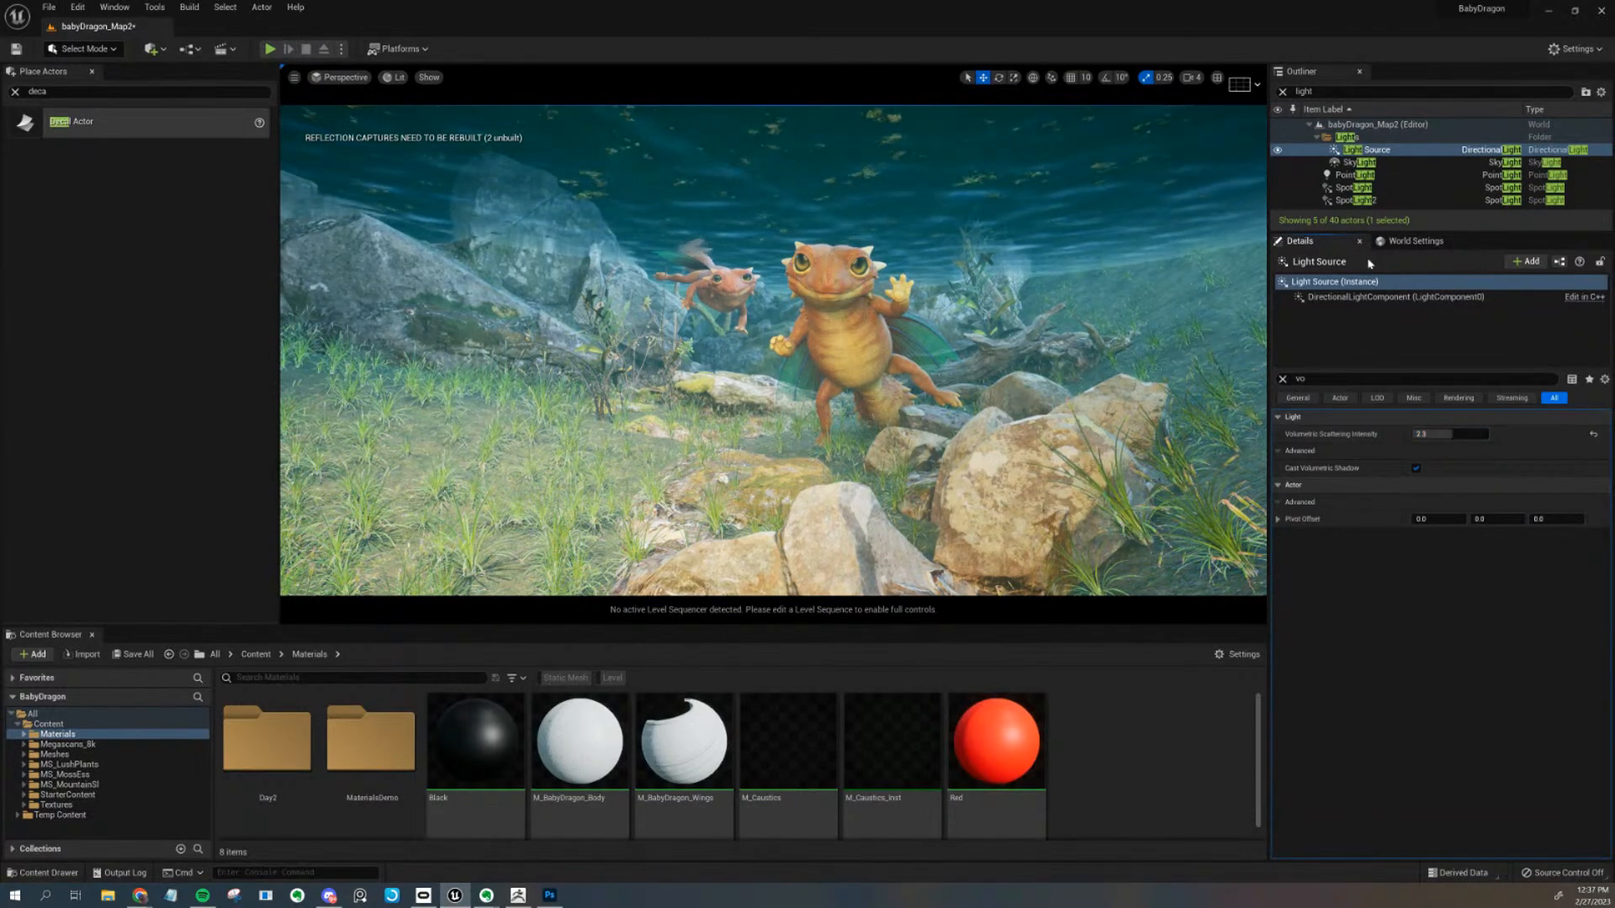
{"action": "left_click", "coordinate": [1282, 91]}
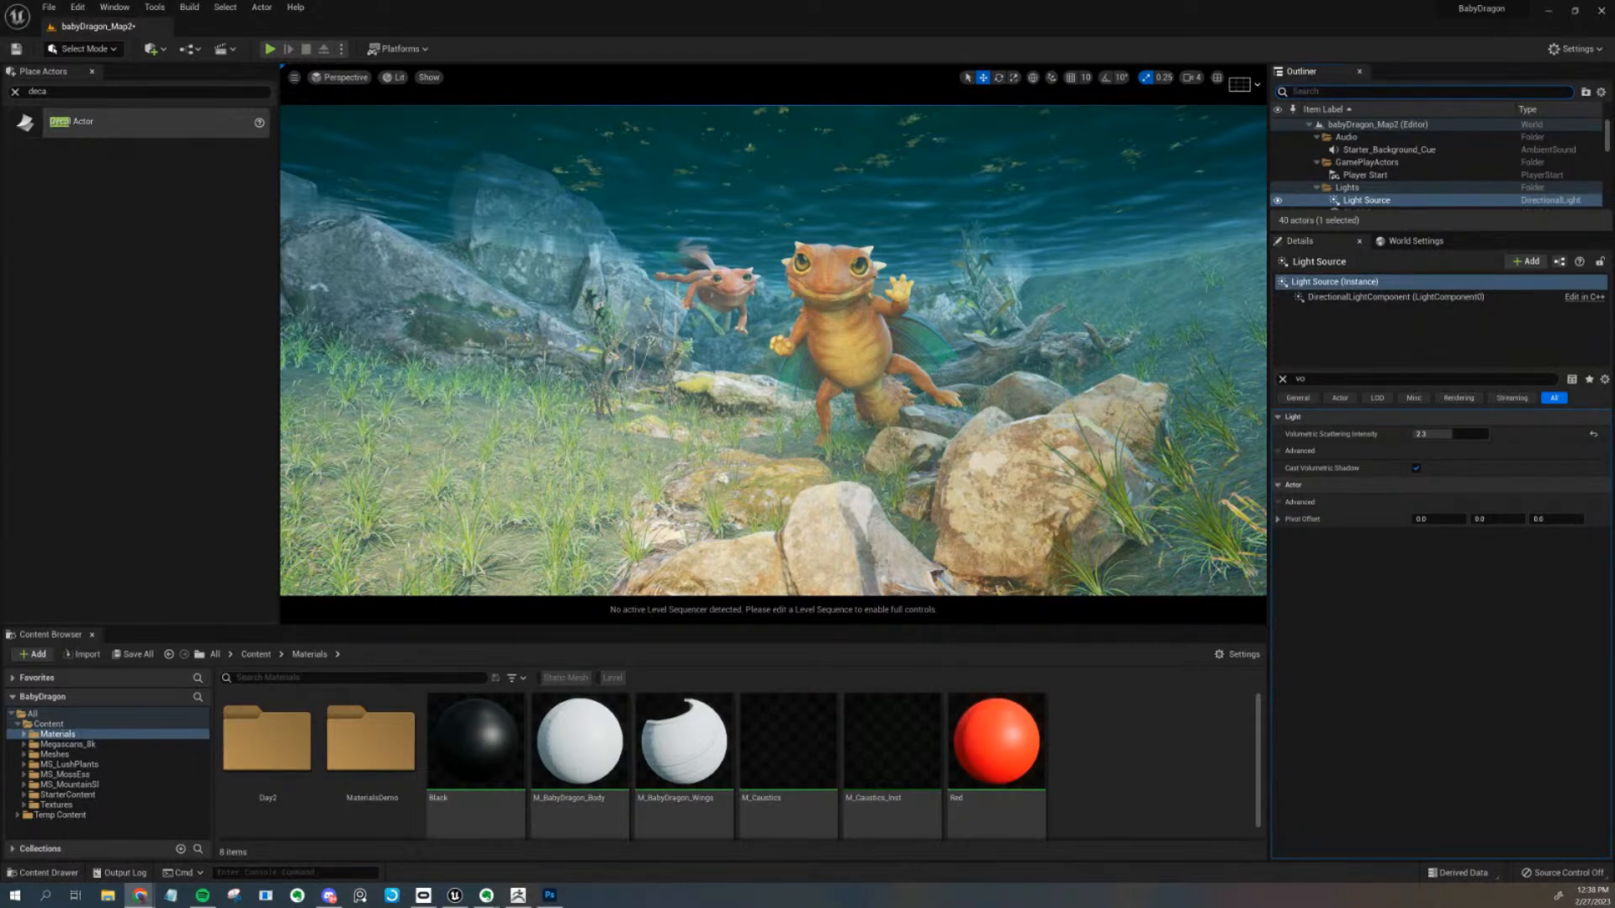
Switch to the browser's Google Images results and extend the search to "gof rays underwater pond"
{"action": "left_click", "coordinate": [139, 895]}
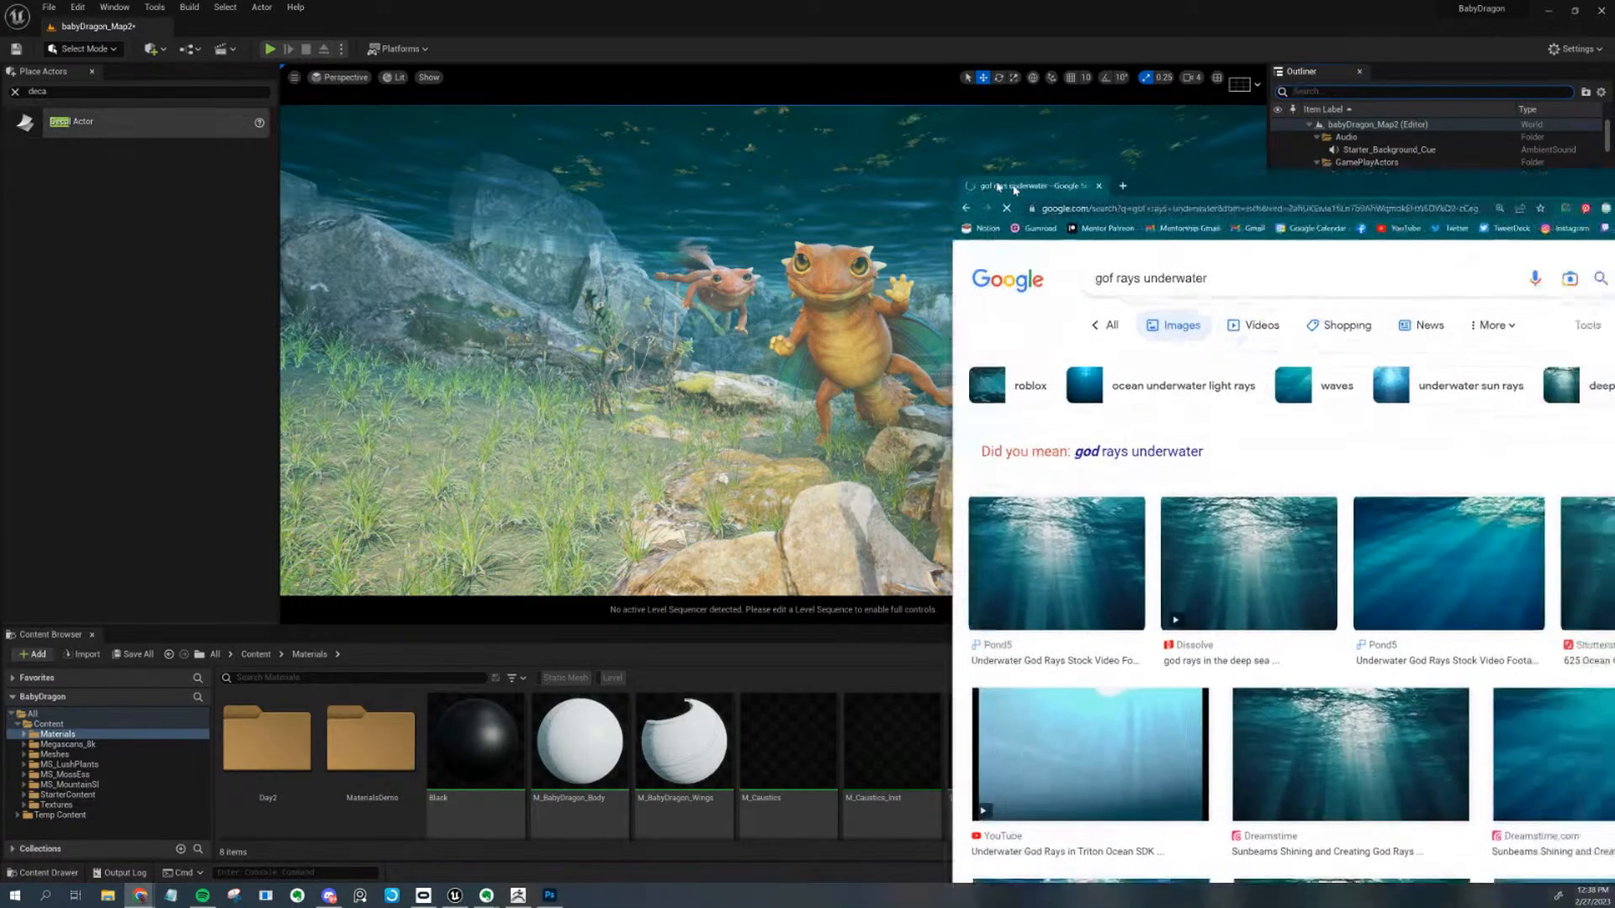
{"action": "scroll", "coordinate": [807, 555], "scroll_direction": "down", "scroll_amount": 6}
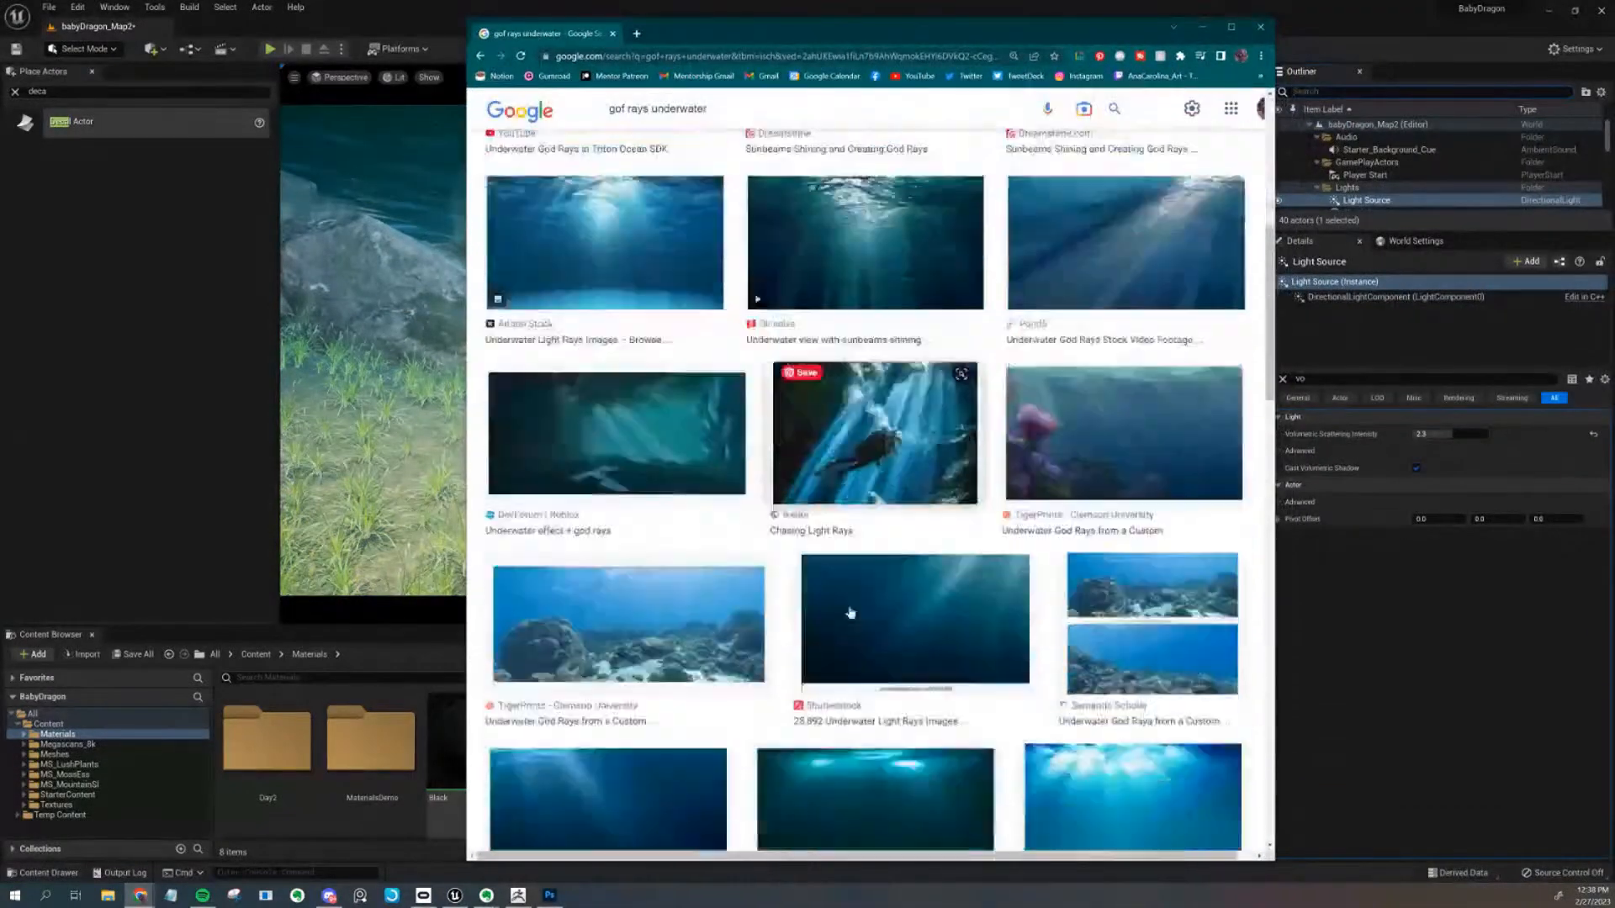
{"action": "scroll", "coordinate": [841, 546], "scroll_direction": "up", "scroll_amount": 3}
{"action": "left_click", "coordinate": [728, 104]}
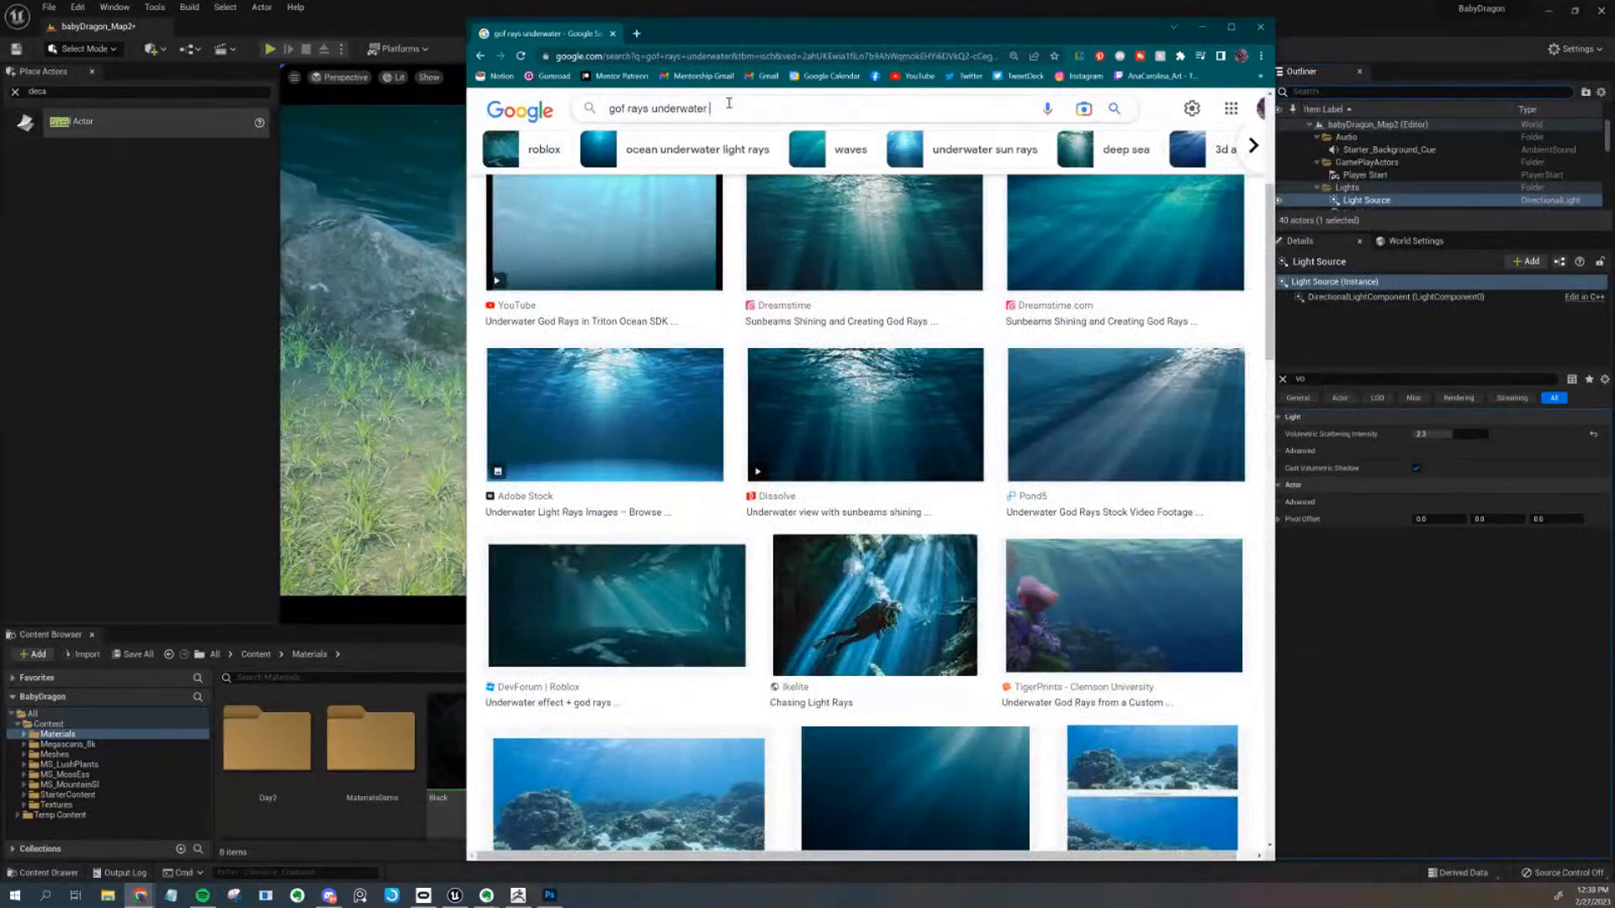
{"action": "key", "text": "Return"}
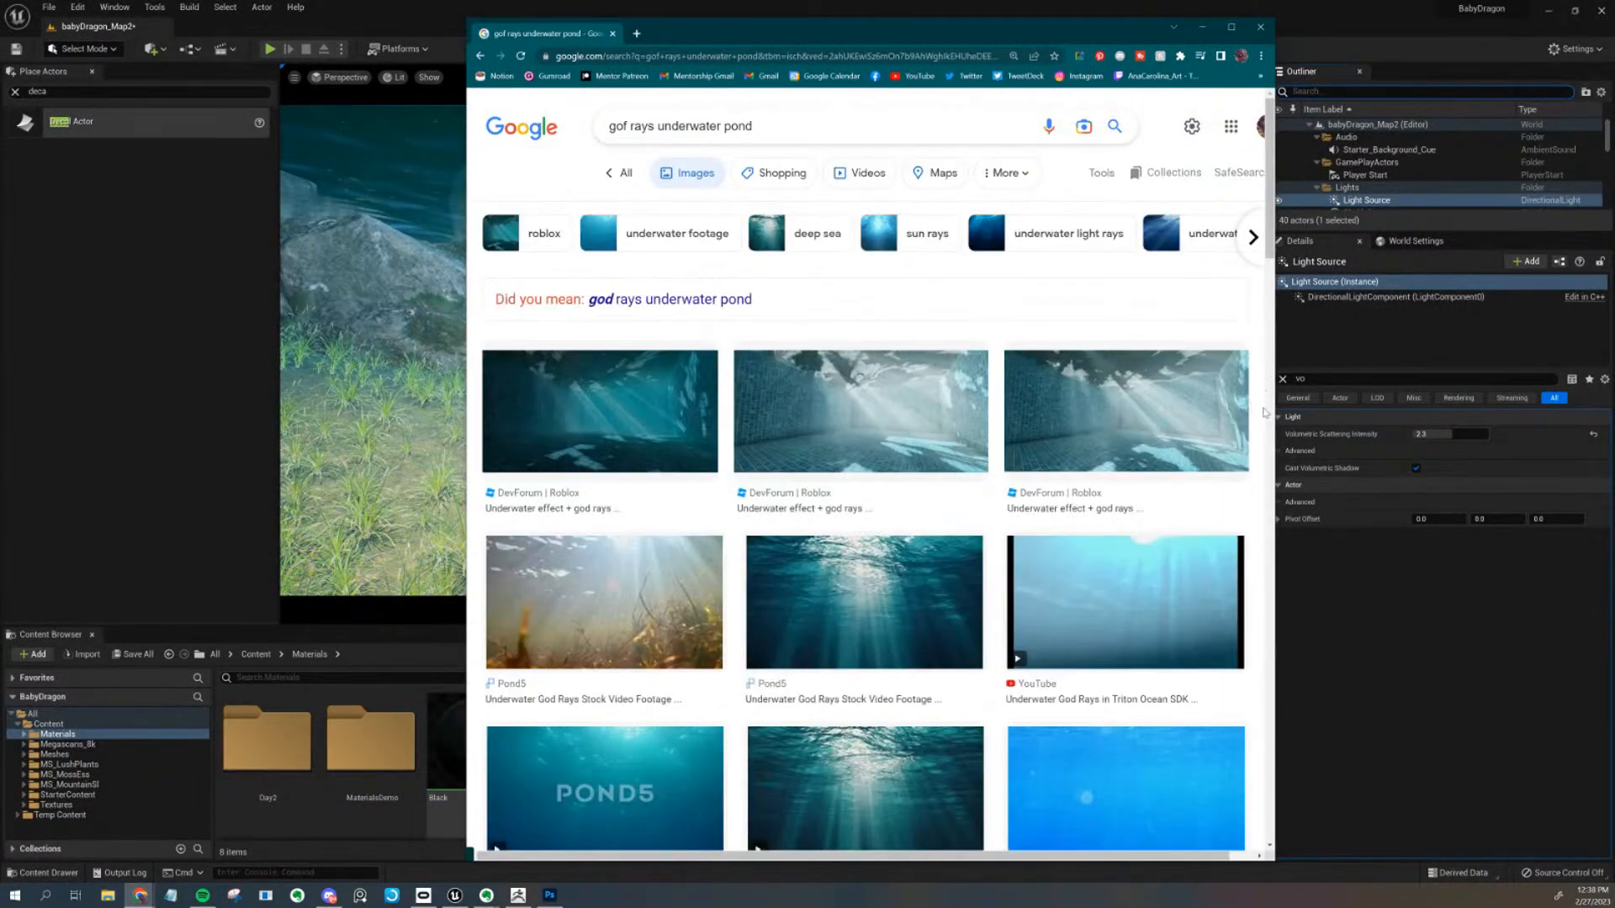
Widen the browser window, examine the underwater god ray reference images, and return to Unreal Engine
{"action": "left_click_drag", "start_coordinate": [1274, 412], "coordinate": [1416, 412]}
{"action": "scroll", "coordinate": [1057, 504], "scroll_direction": "down", "scroll_amount": 2}
{"action": "scroll", "coordinate": [1057, 505], "scroll_direction": "down", "scroll_amount": 5}
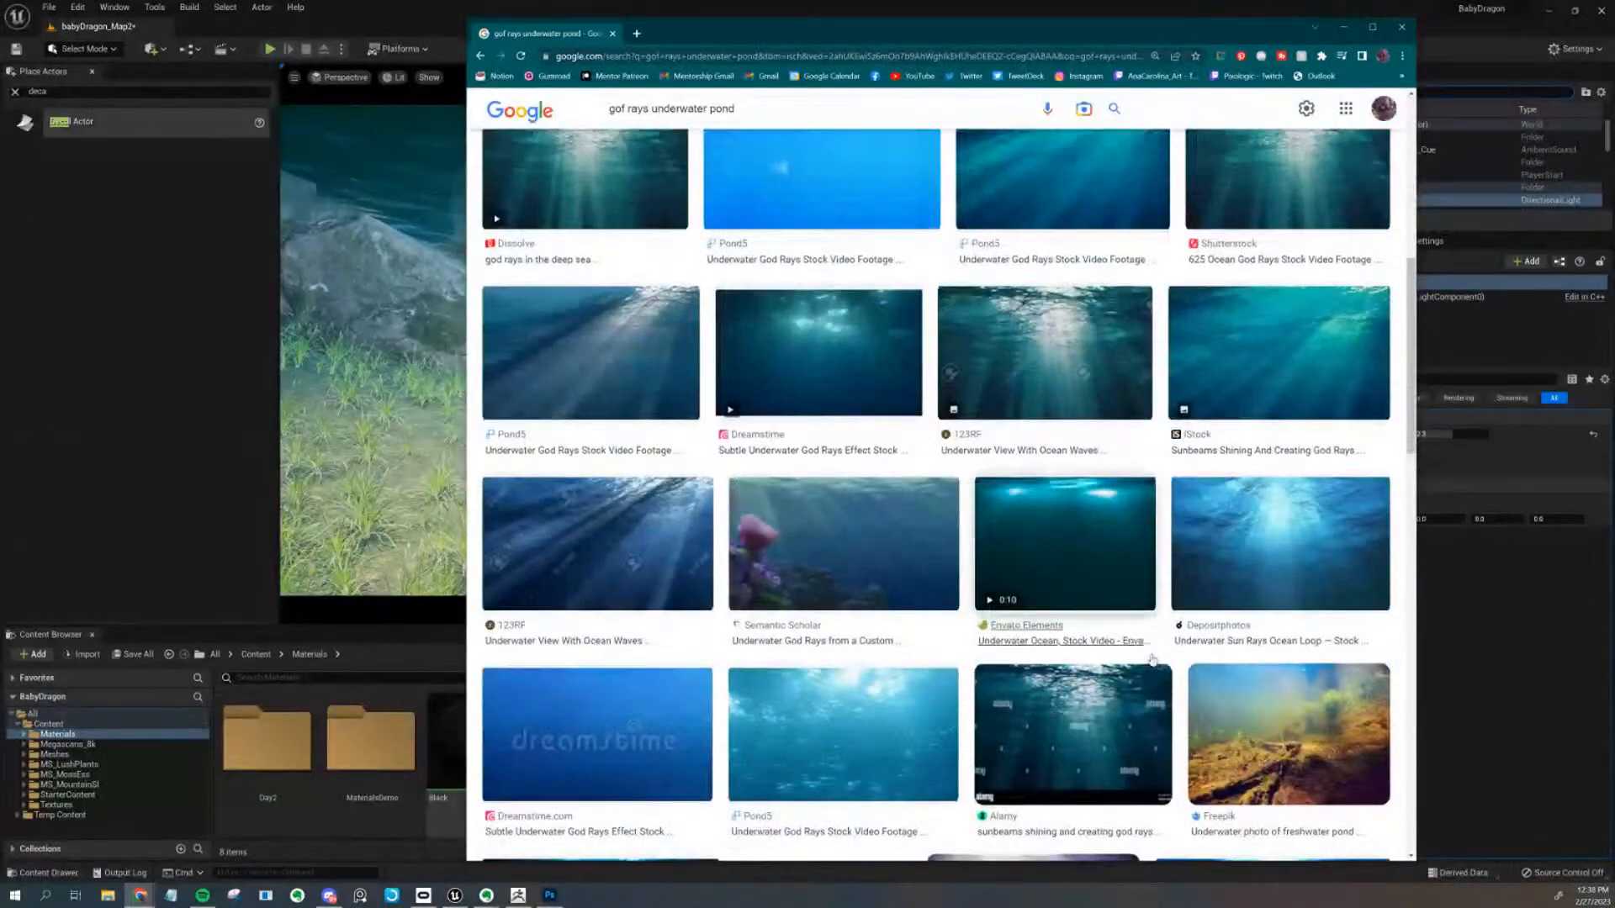
{"action": "scroll", "coordinate": [1152, 659], "scroll_direction": "down", "scroll_amount": 7}
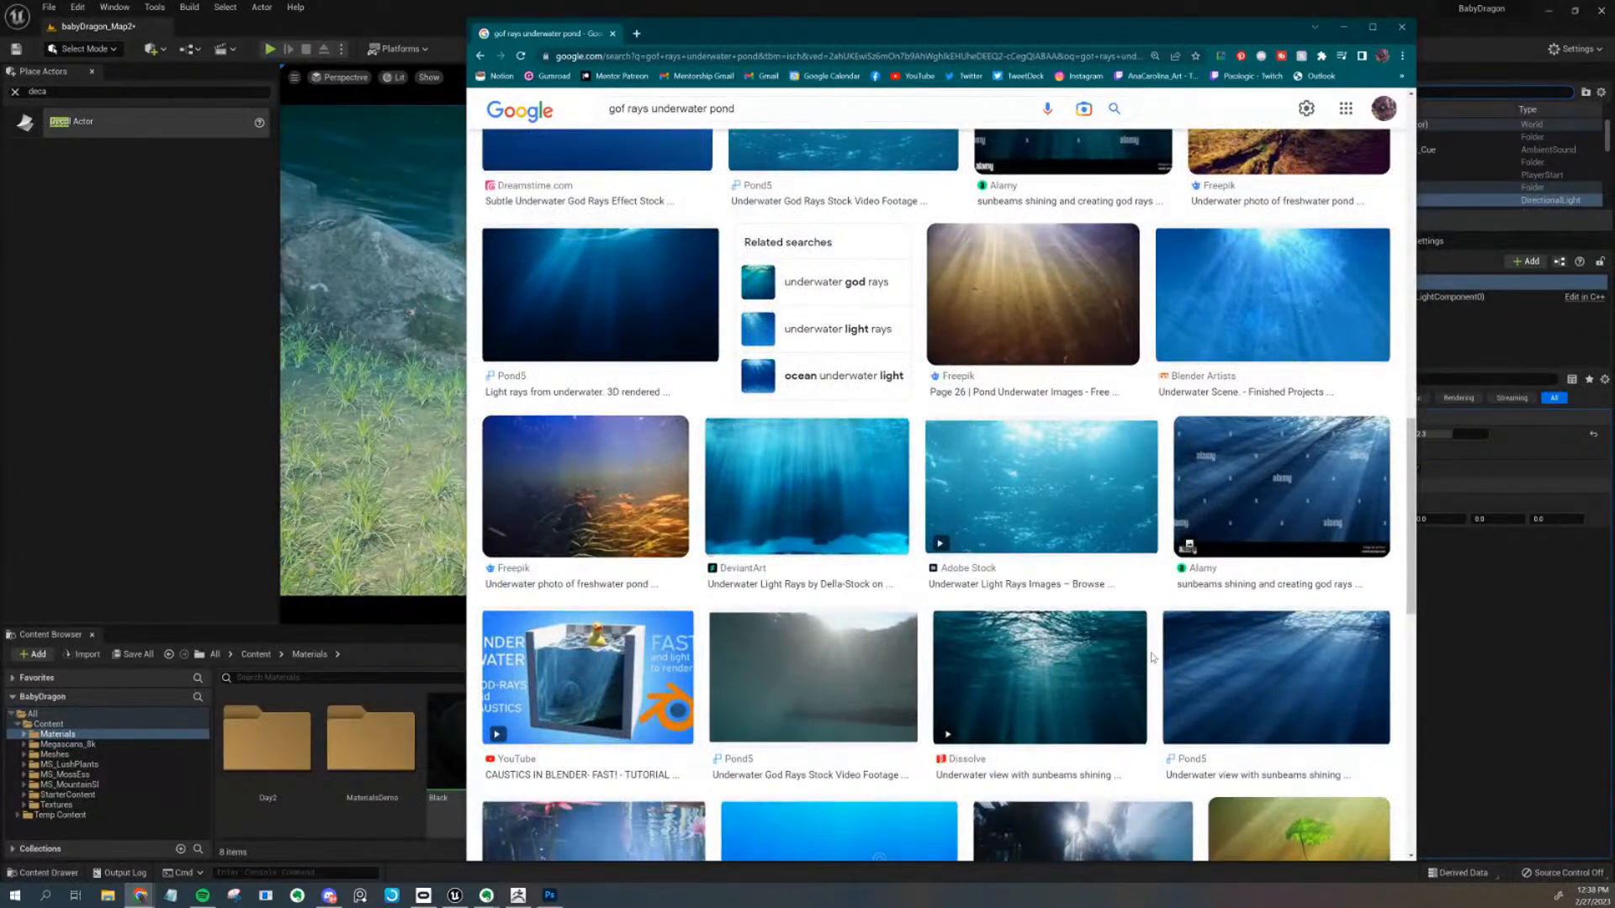
{"action": "scroll", "coordinate": [1152, 655], "scroll_direction": "down", "scroll_amount": 3}
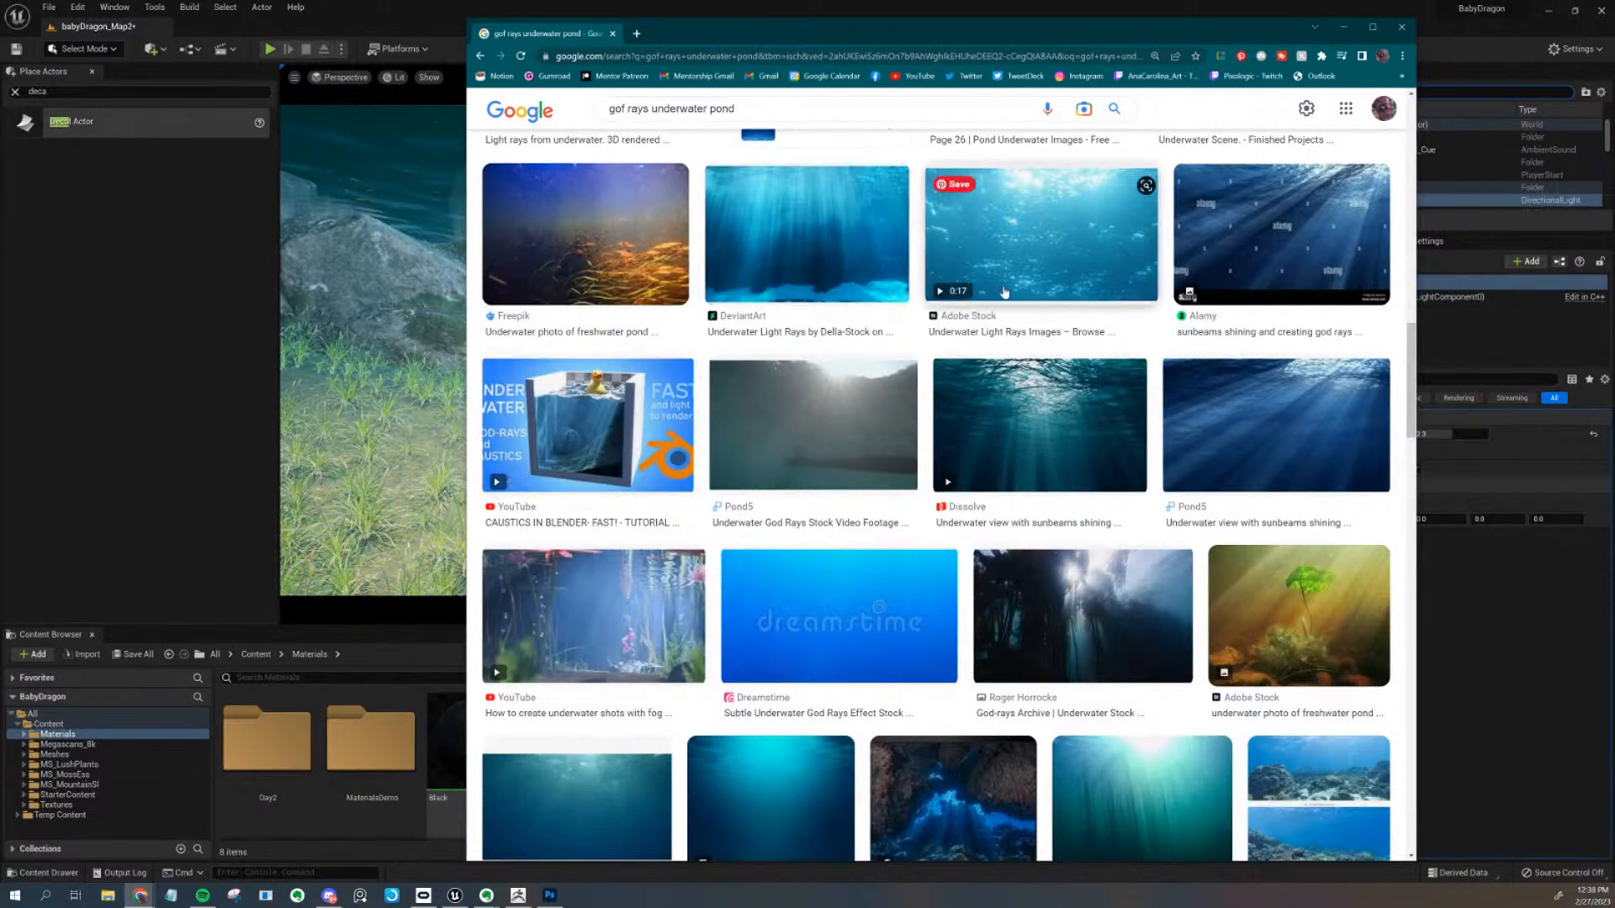
{"action": "scroll", "coordinate": [1003, 292], "scroll_direction": "down", "scroll_amount": 3}
{"action": "scroll", "coordinate": [997, 350], "scroll_direction": "up", "scroll_amount": 7}
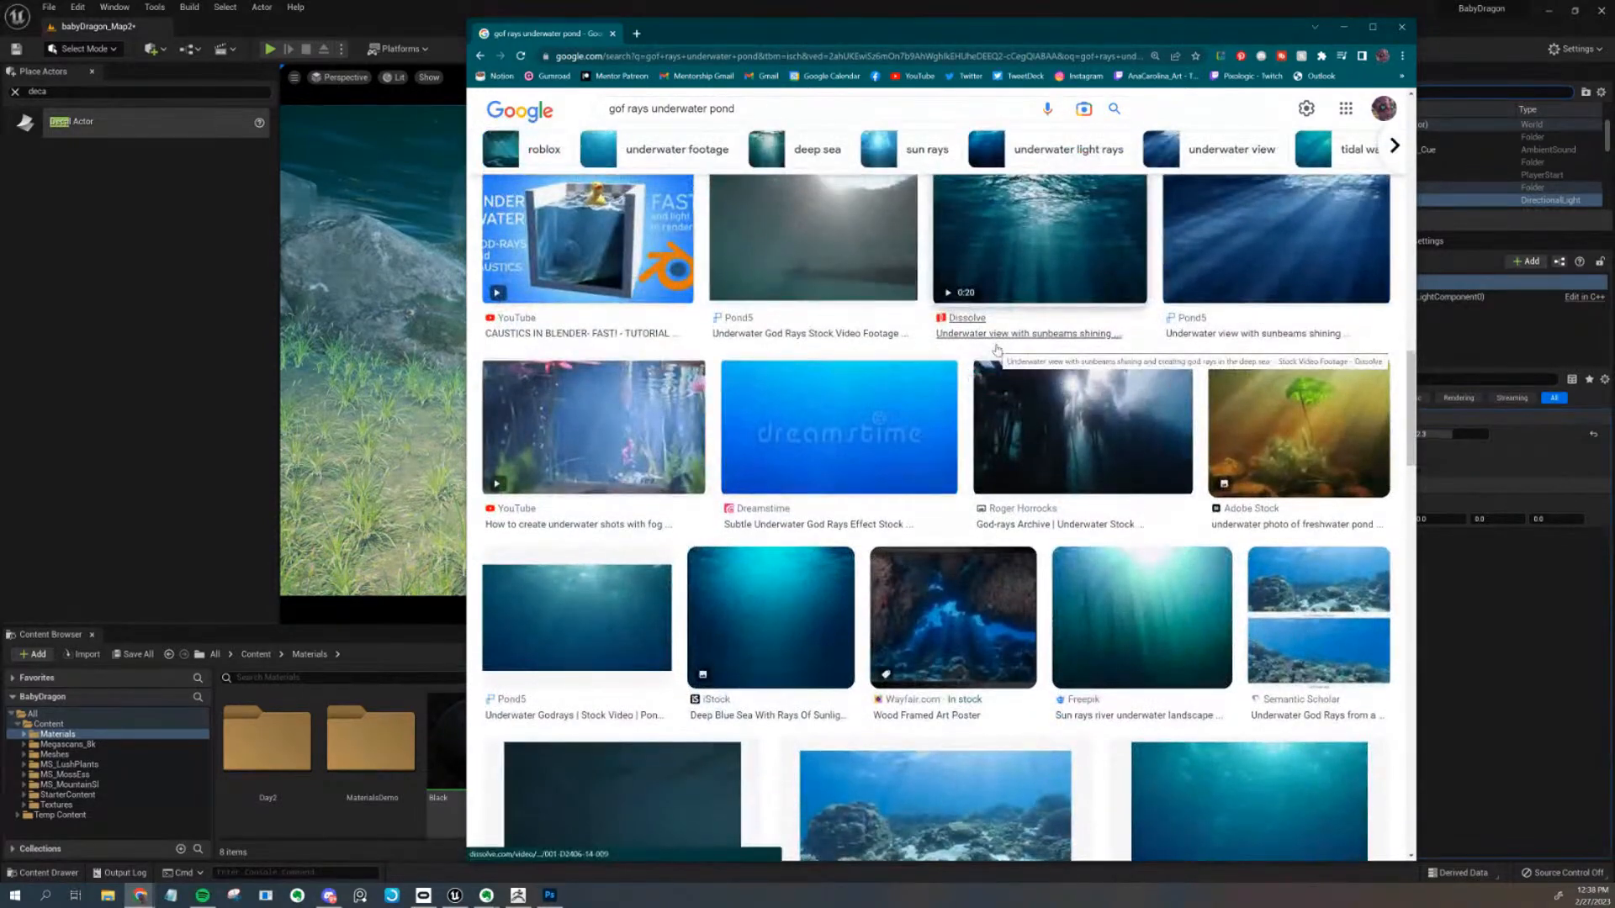
{"action": "scroll", "coordinate": [996, 350], "scroll_direction": "down", "scroll_amount": 10}
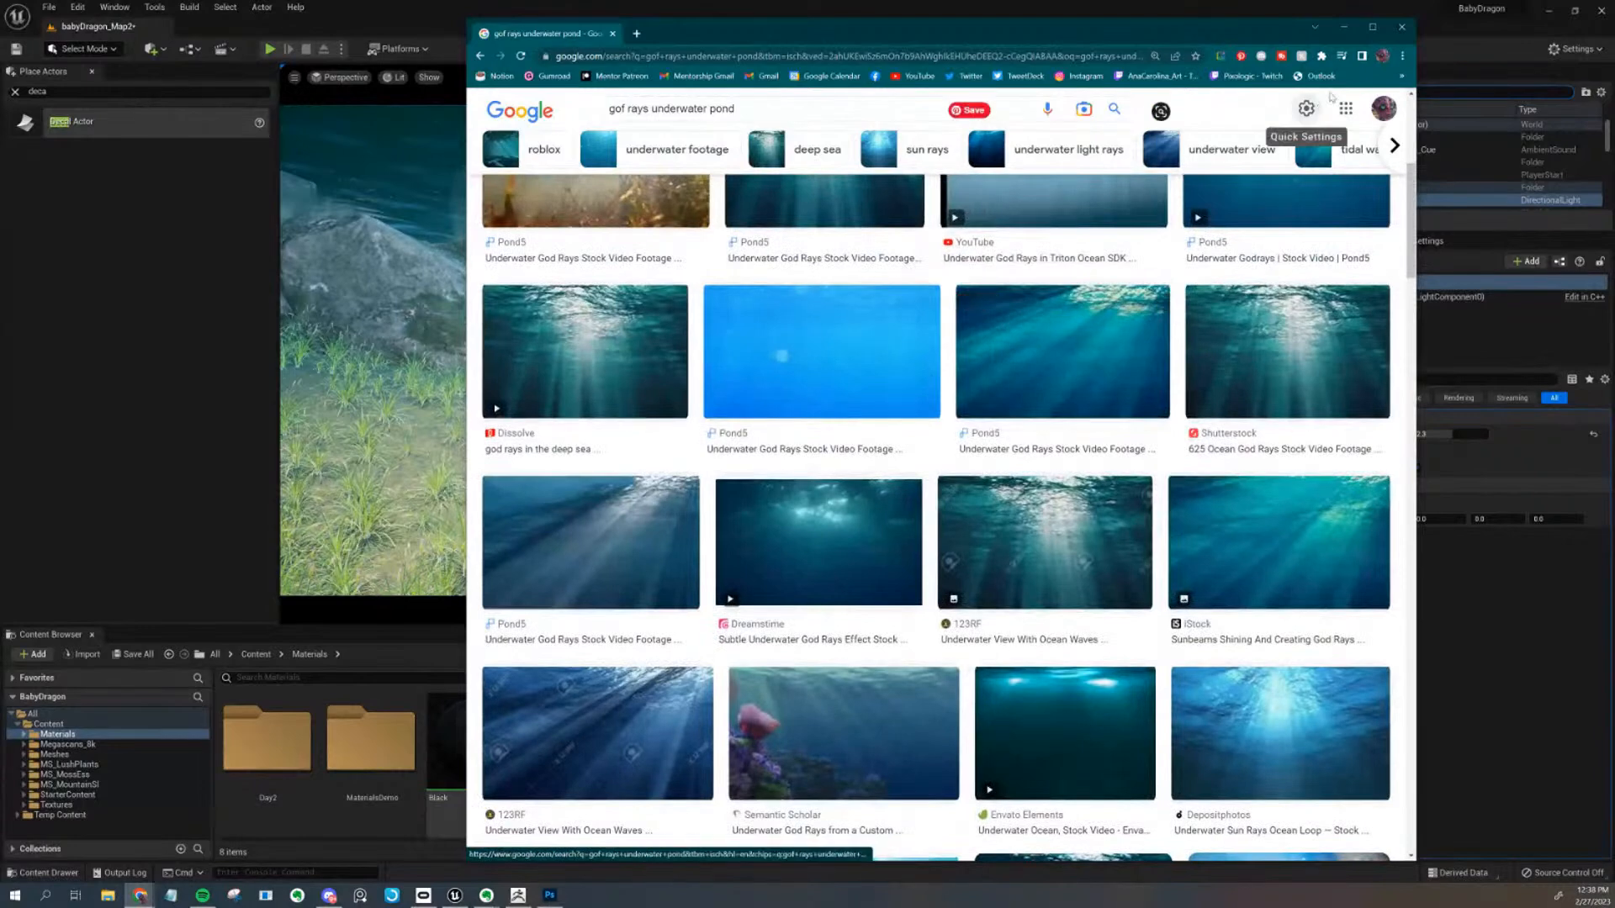
{"action": "left_click", "coordinate": [1343, 27]}
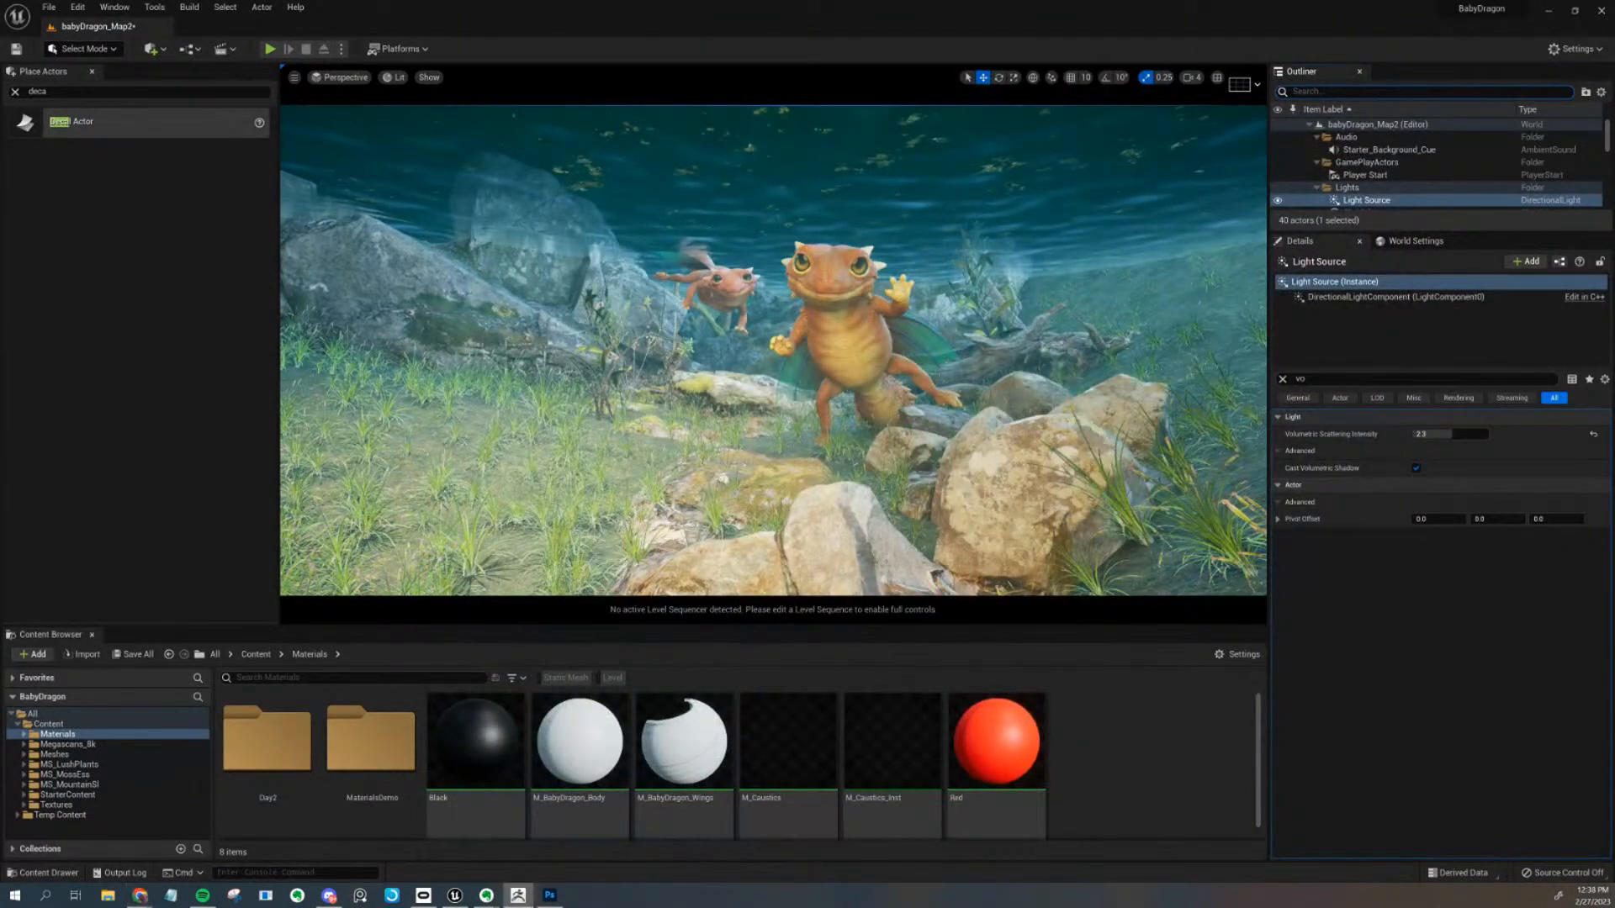
Switch to ZBrush, create a new document filling the workspace, and flatten its background gradient by minimizing Range
{"action": "left_click", "coordinate": [519, 895]}
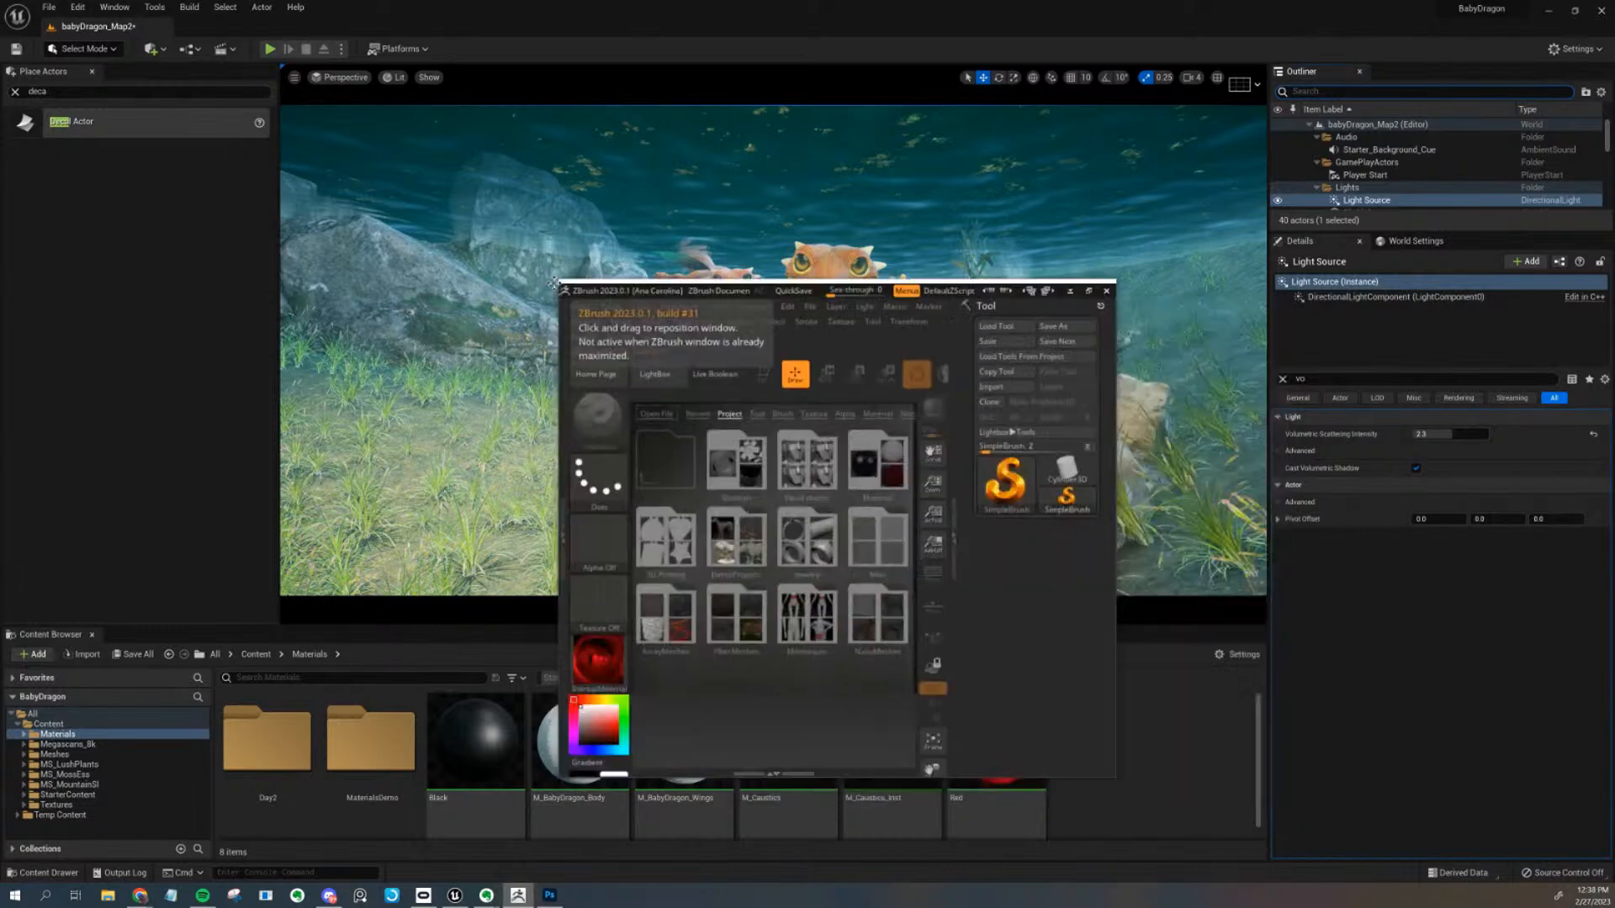
{"action": "left_click", "coordinate": [990, 247]}
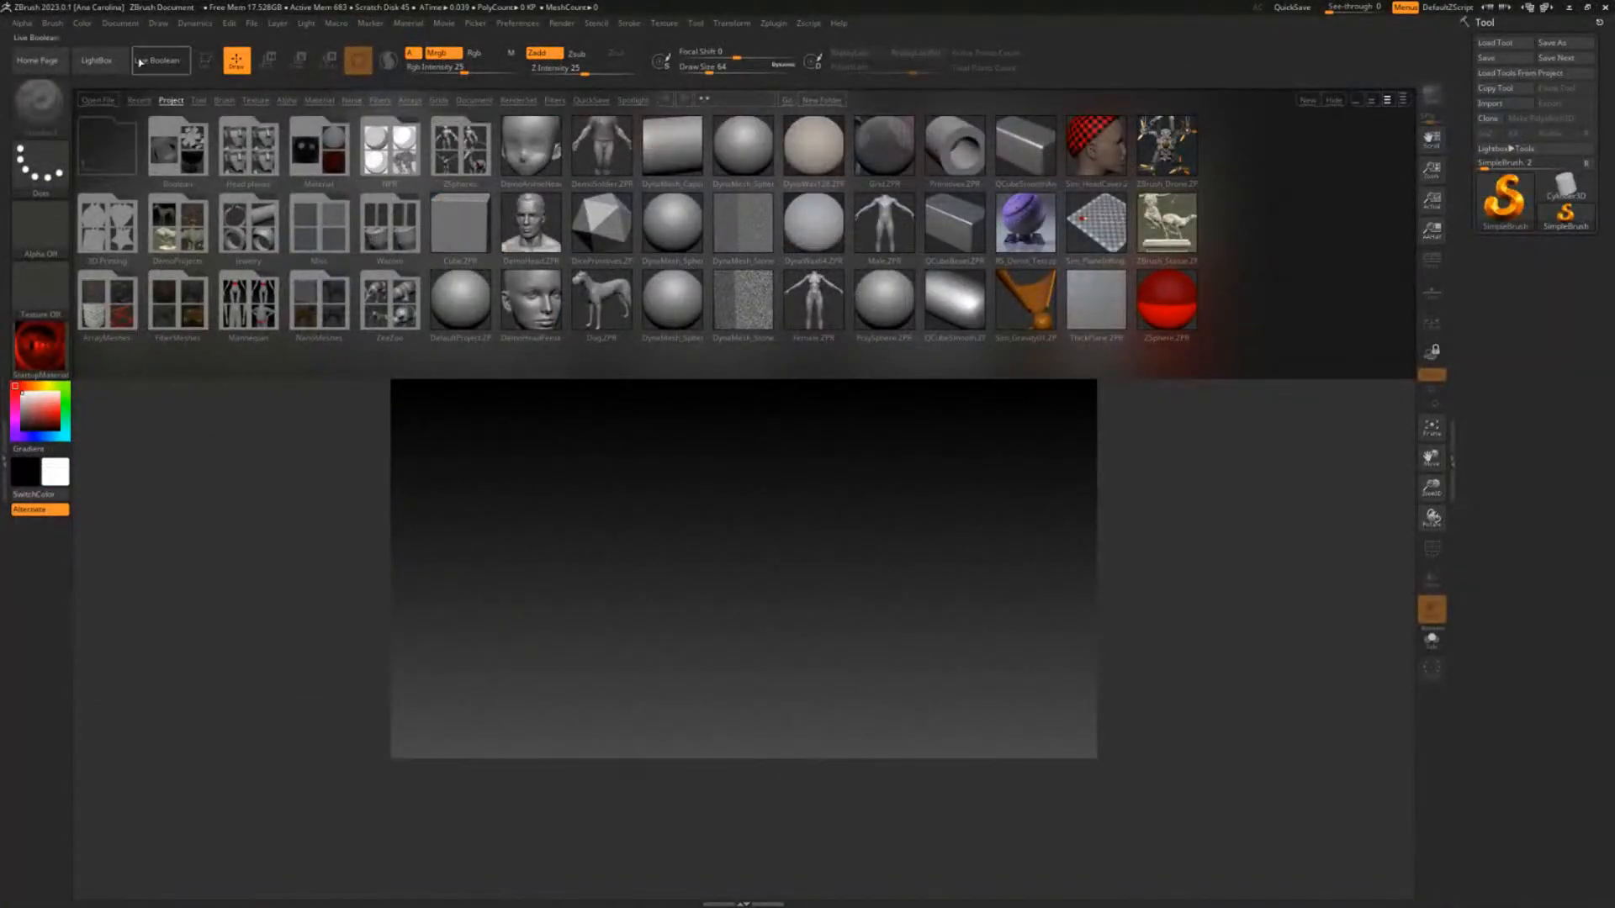
{"action": "left_click", "coordinate": [126, 27]}
{"action": "left_click", "coordinate": [170, 182]}
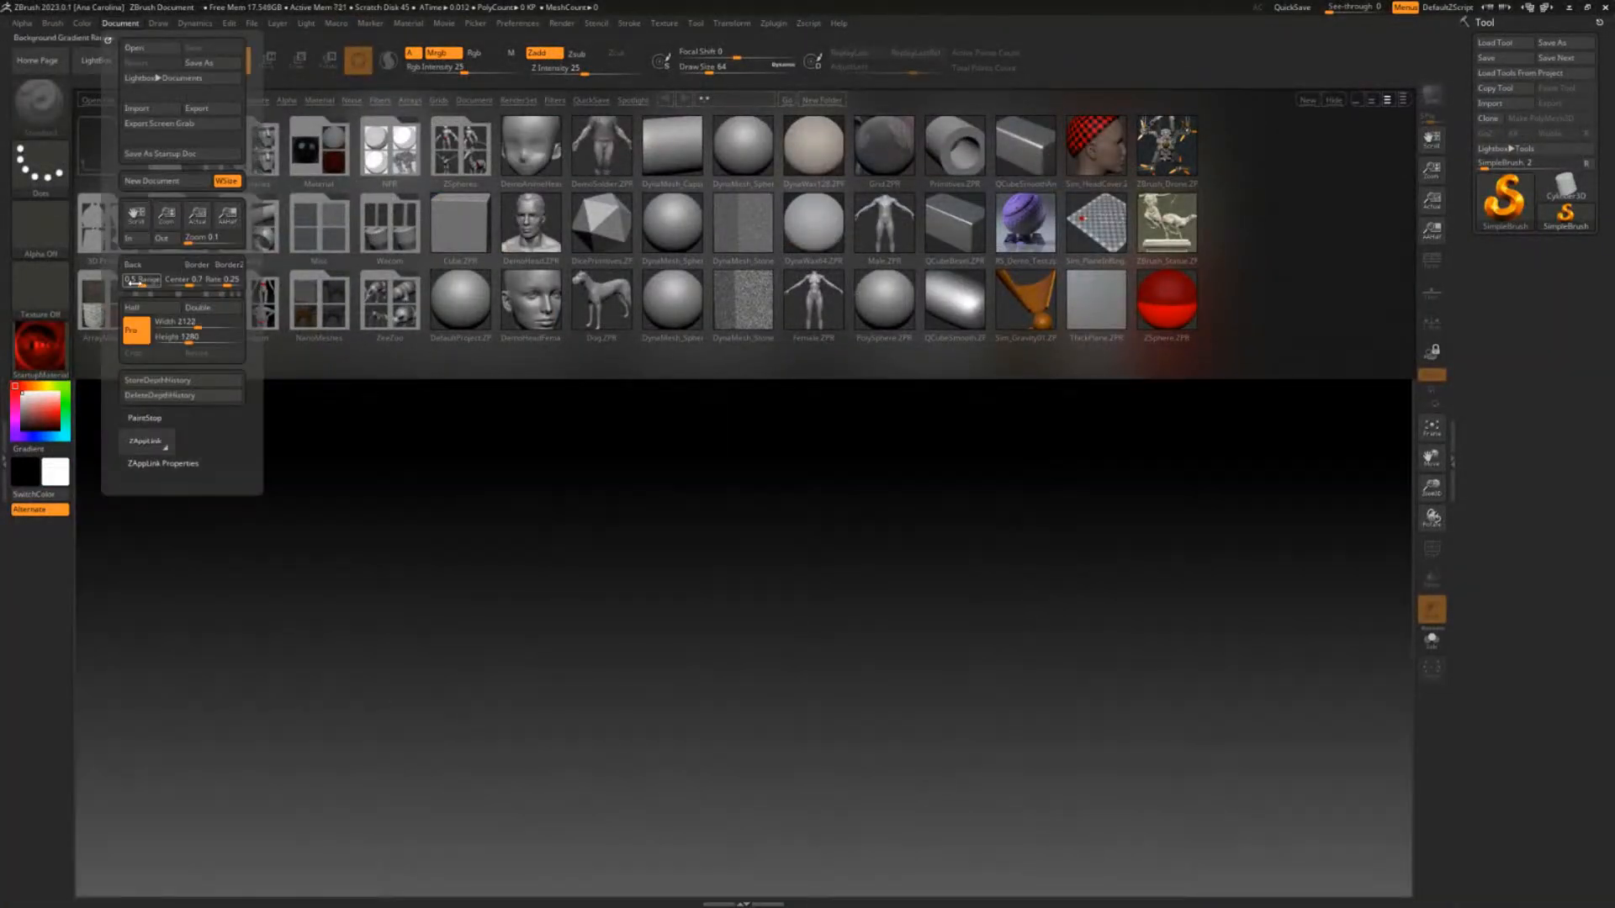
{"action": "left_click_drag", "start_coordinate": [149, 281], "coordinate": [120, 281]}
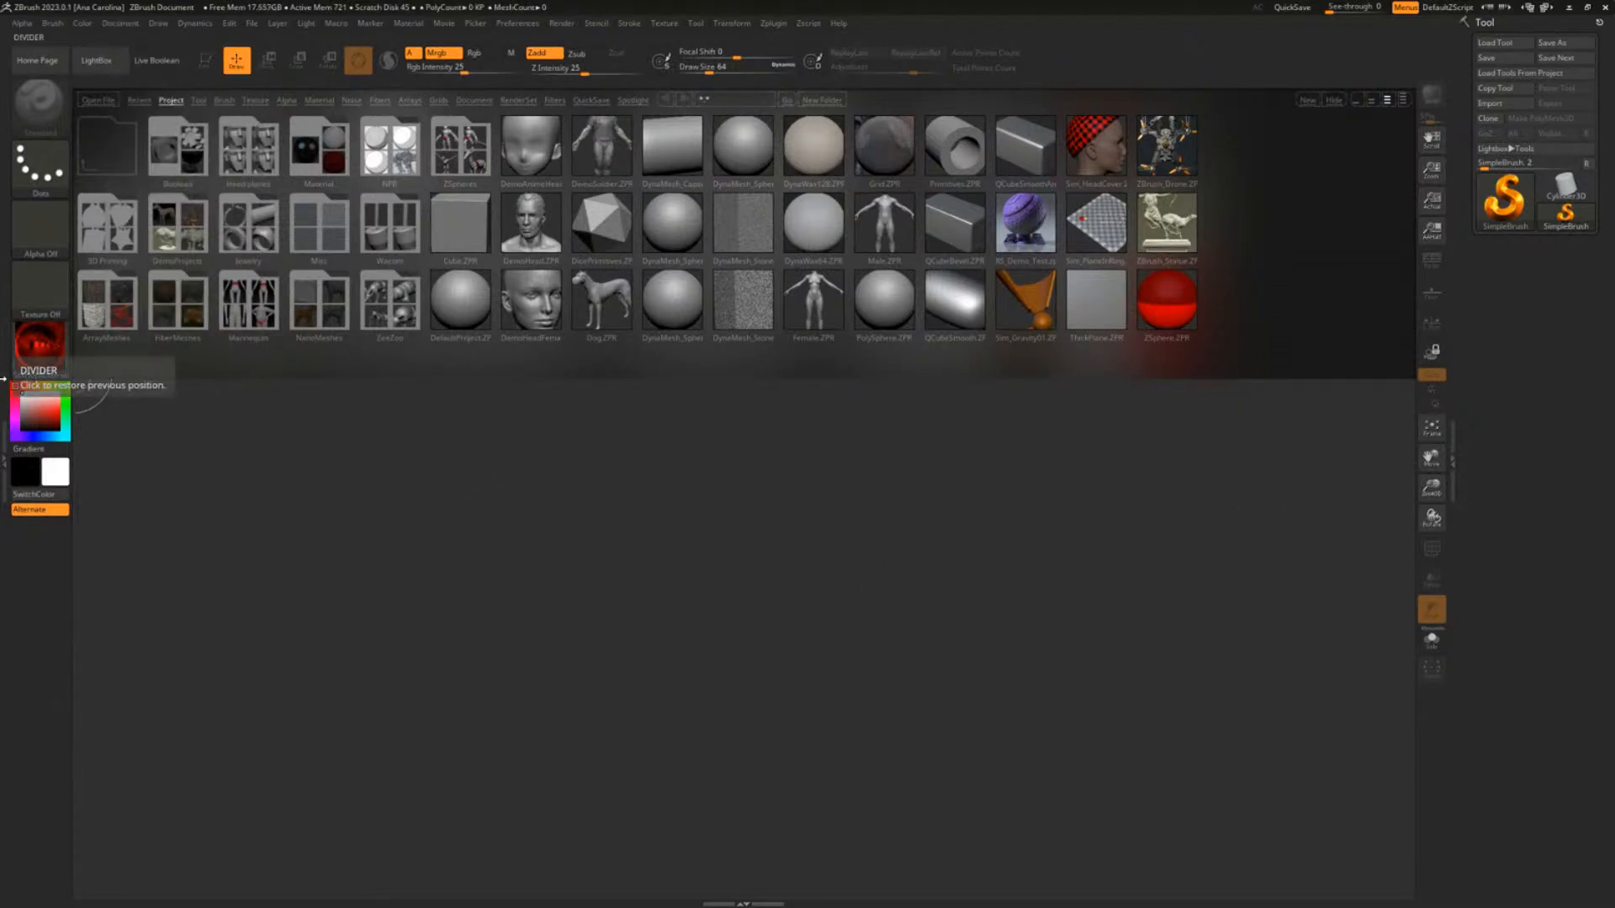
Draw a Plane3D on the canvas, enter Edit mode, and hide LightBox to work on the plane
{"action": "left_click", "coordinate": [1501, 200]}
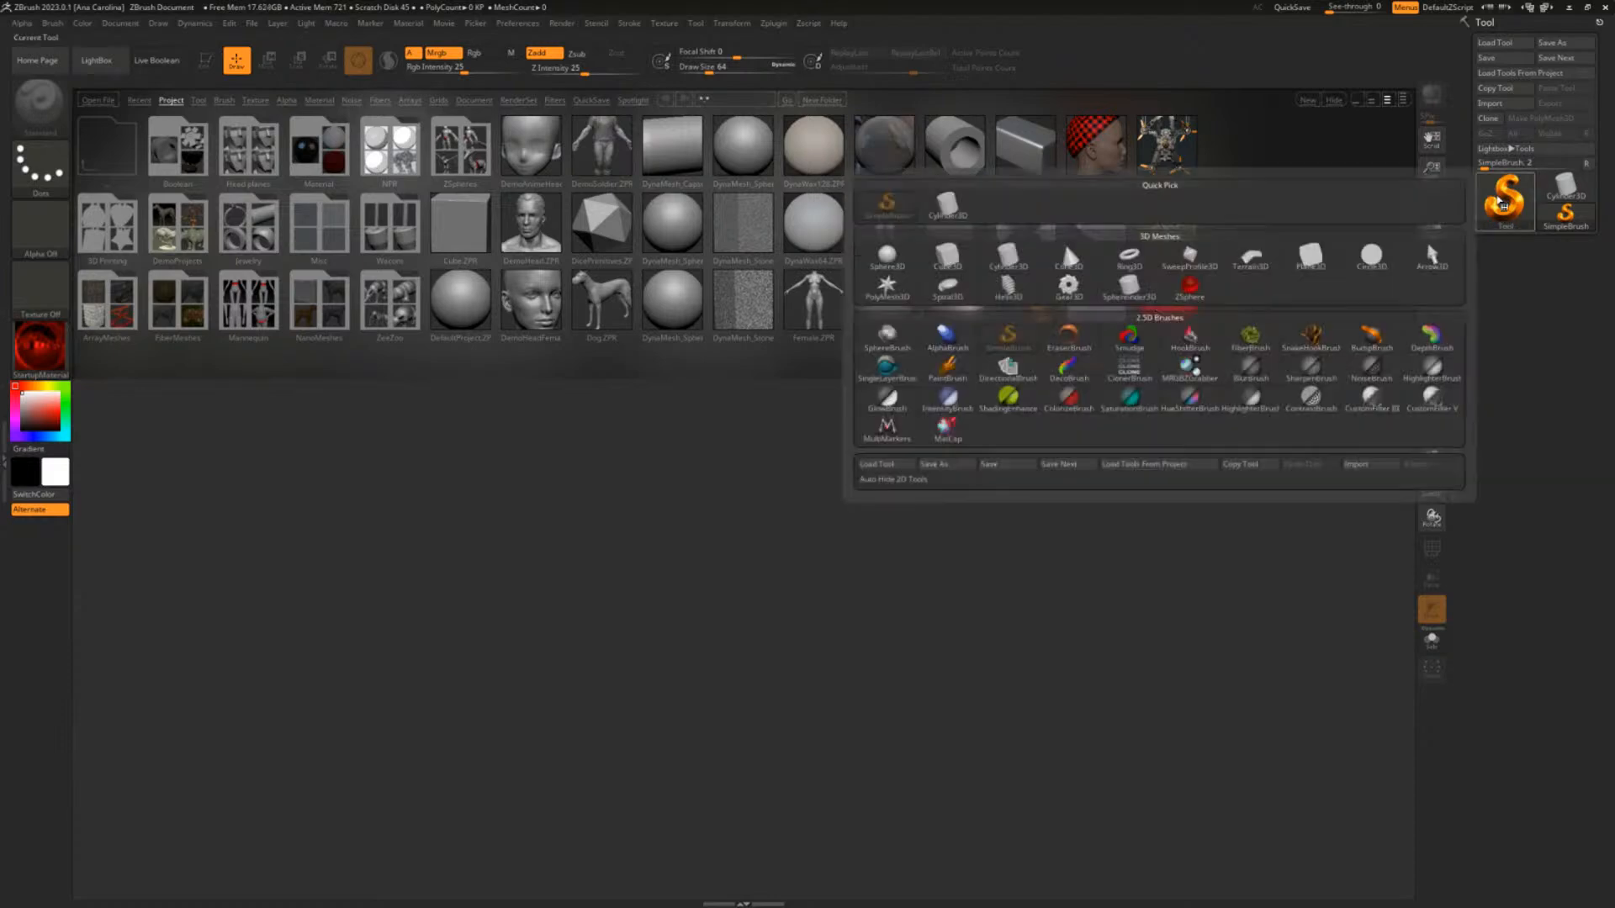
{"action": "left_click", "coordinate": [1309, 257]}
{"action": "mouse_move", "coordinate": [762, 491]}
{"action": "left_mouse_down"}
{"action": "mouse_move", "coordinate": [778, 656]}
{"action": "mouse_move", "coordinate": [472, 418]}
{"action": "left_mouse_up"}
{"action": "left_click", "coordinate": [202, 60]}
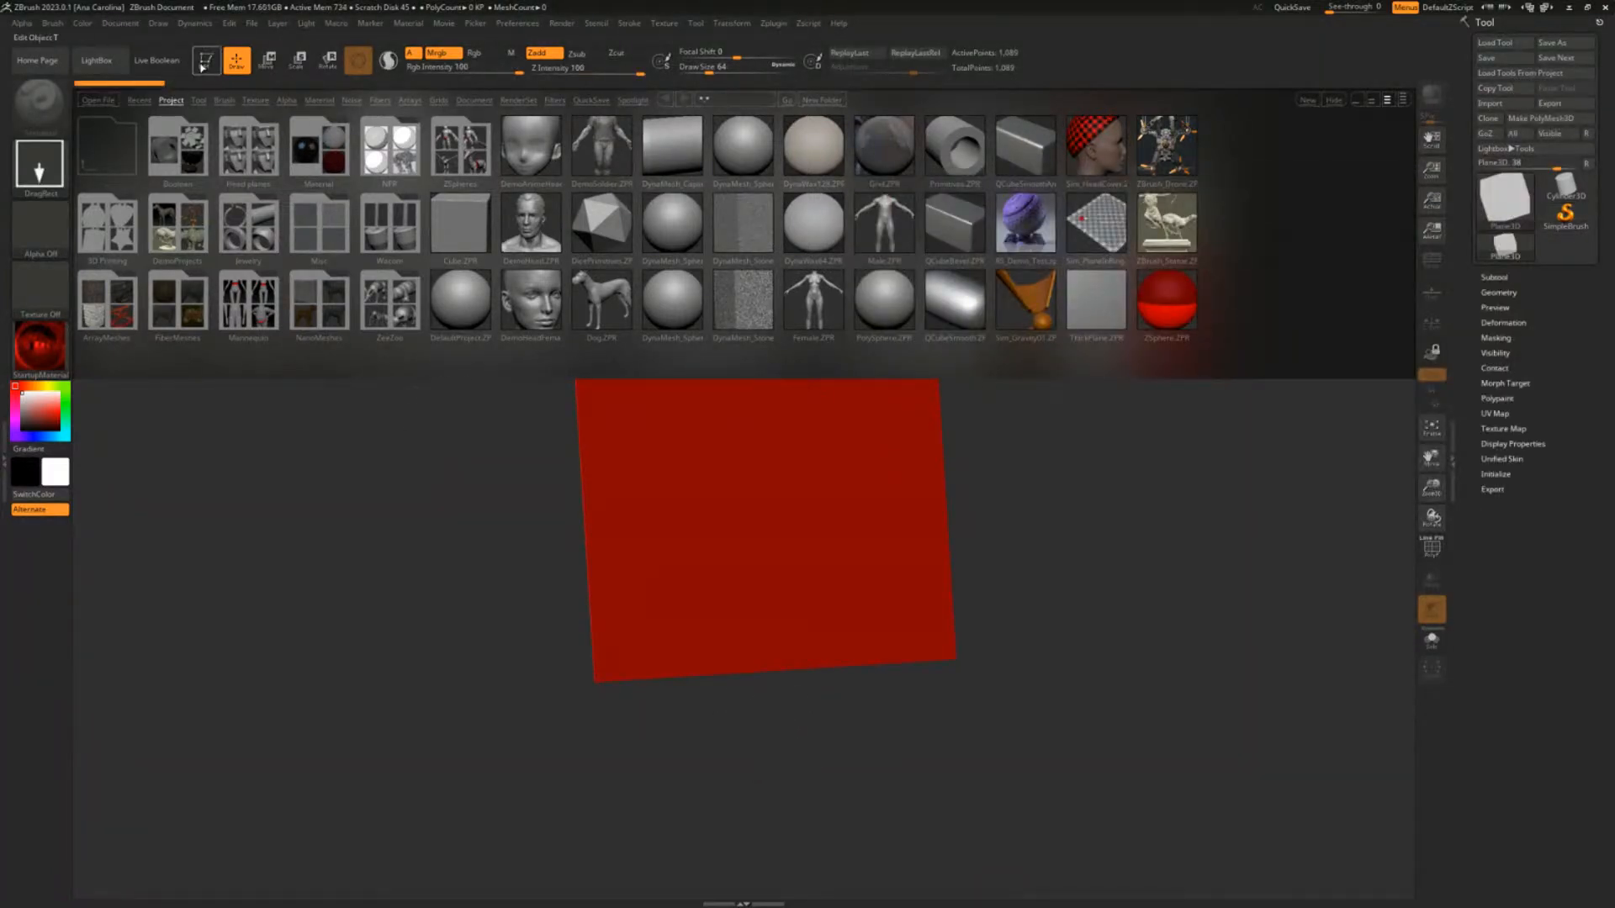
{"action": "key", "text": "comma"}
{"action": "mouse_move", "coordinate": [1080, 506]}
{"action": "left_mouse_down"}
{"action": "mouse_move", "coordinate": [1002, 505]}
{"action": "mouse_move", "coordinate": [1090, 514]}
{"action": "left_mouse_up"}
{"action": "left_click_drag", "start_coordinate": [1038, 458], "coordinate": [1092, 505]}
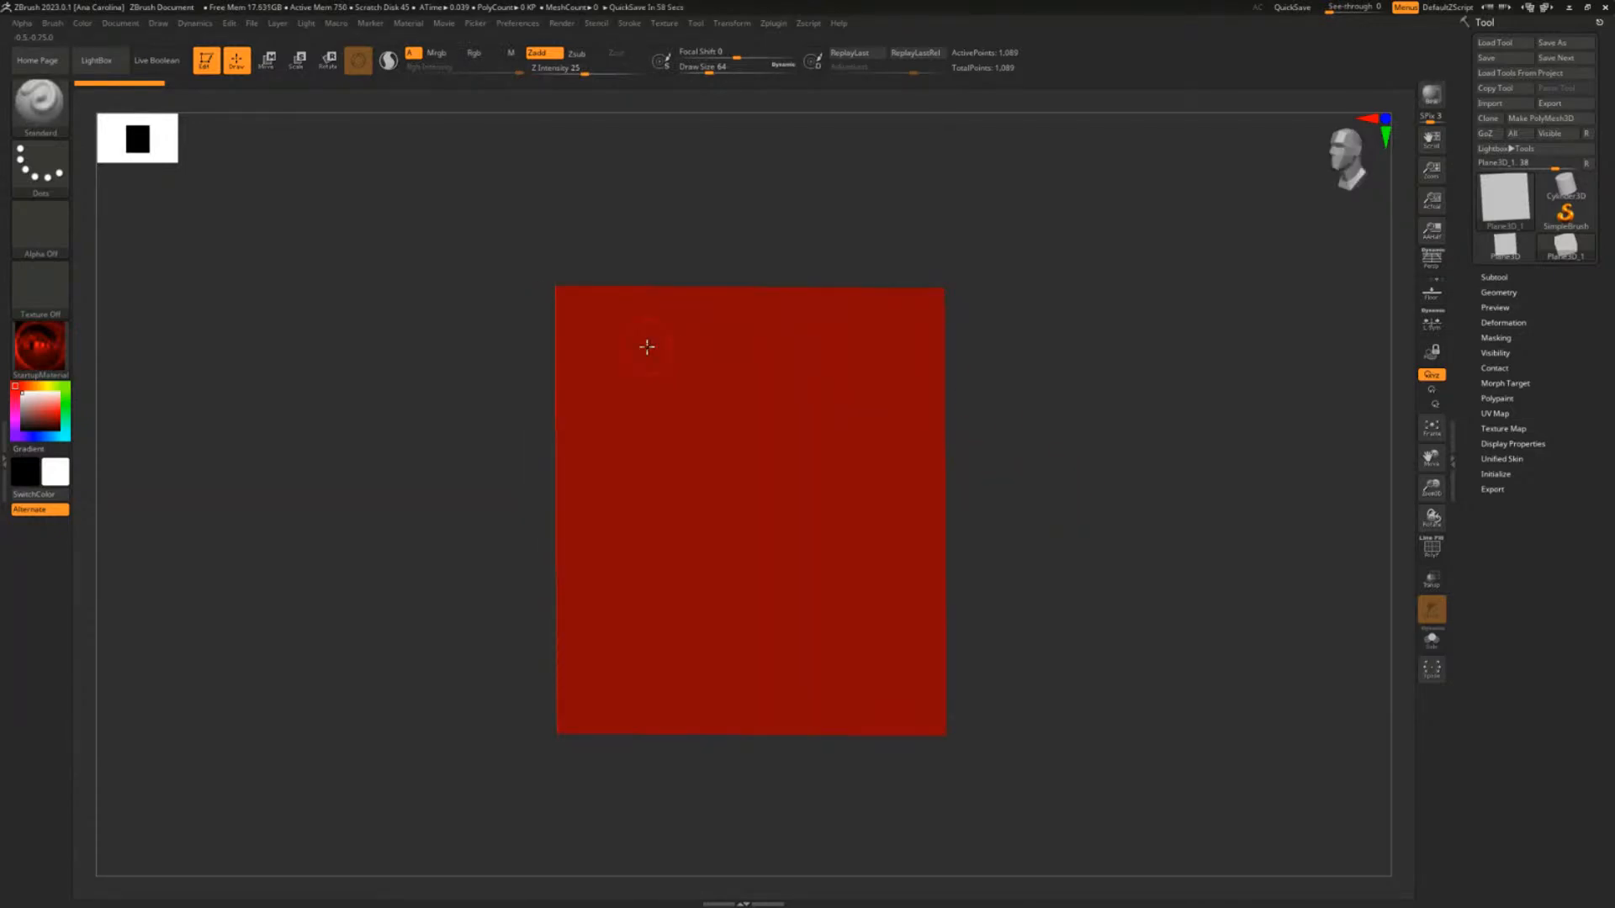
Assign BasicMaterial to the plane and snap the view to face it straight on
{"action": "left_click", "coordinate": [39, 358]}
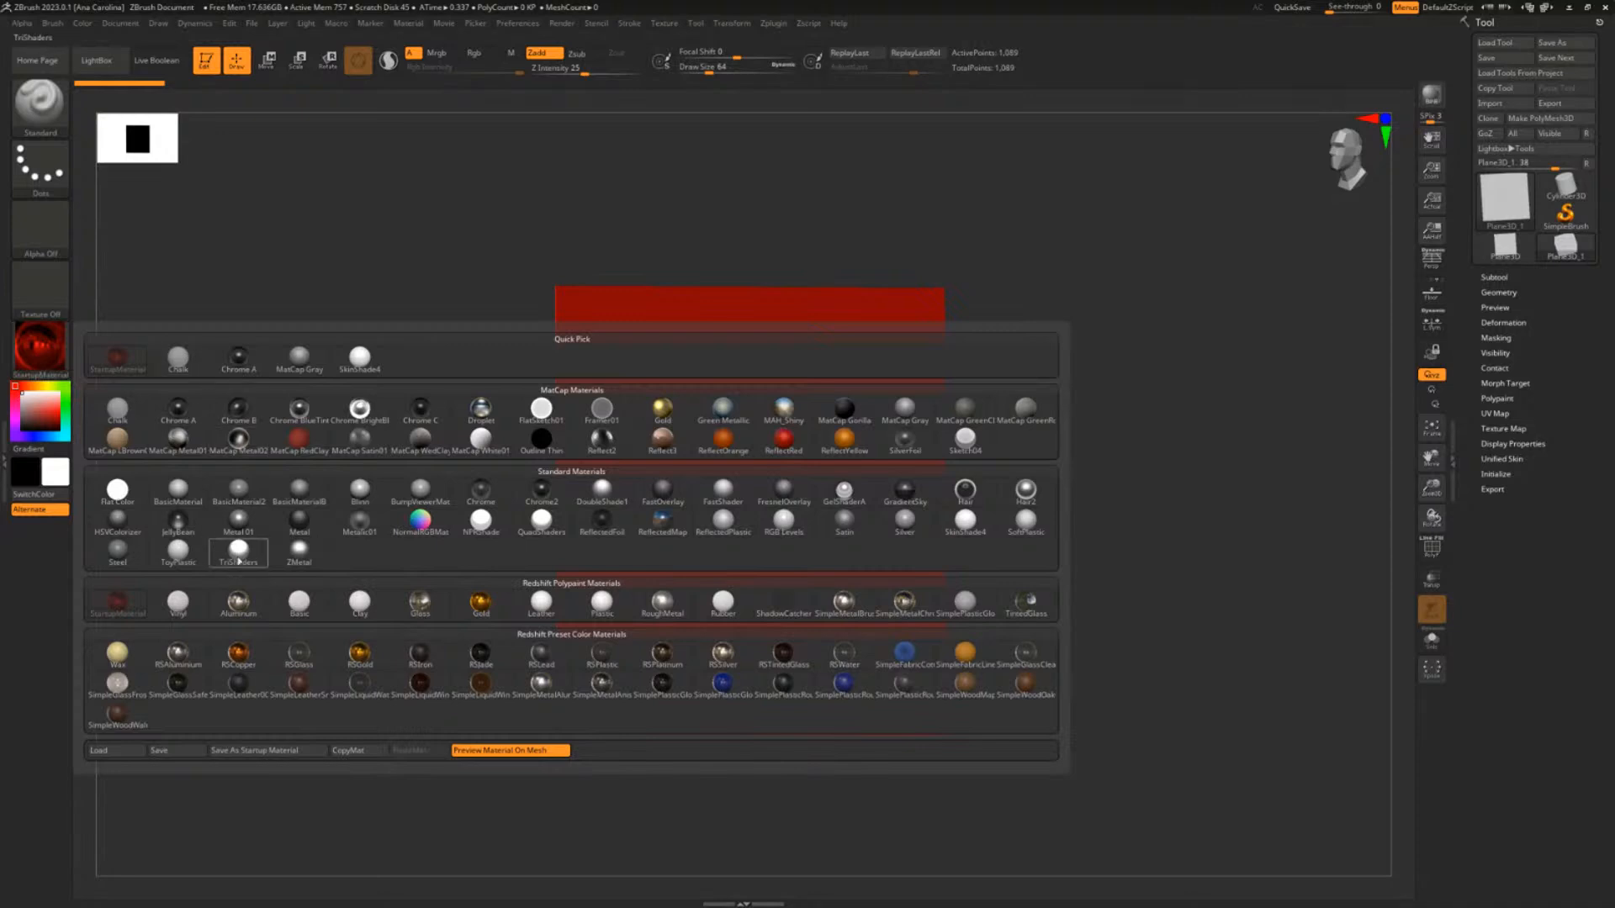
{"action": "left_click", "coordinate": [179, 489]}
{"action": "left_click_drag", "start_coordinate": [1015, 485], "coordinate": [1048, 482], "text": "shift"}
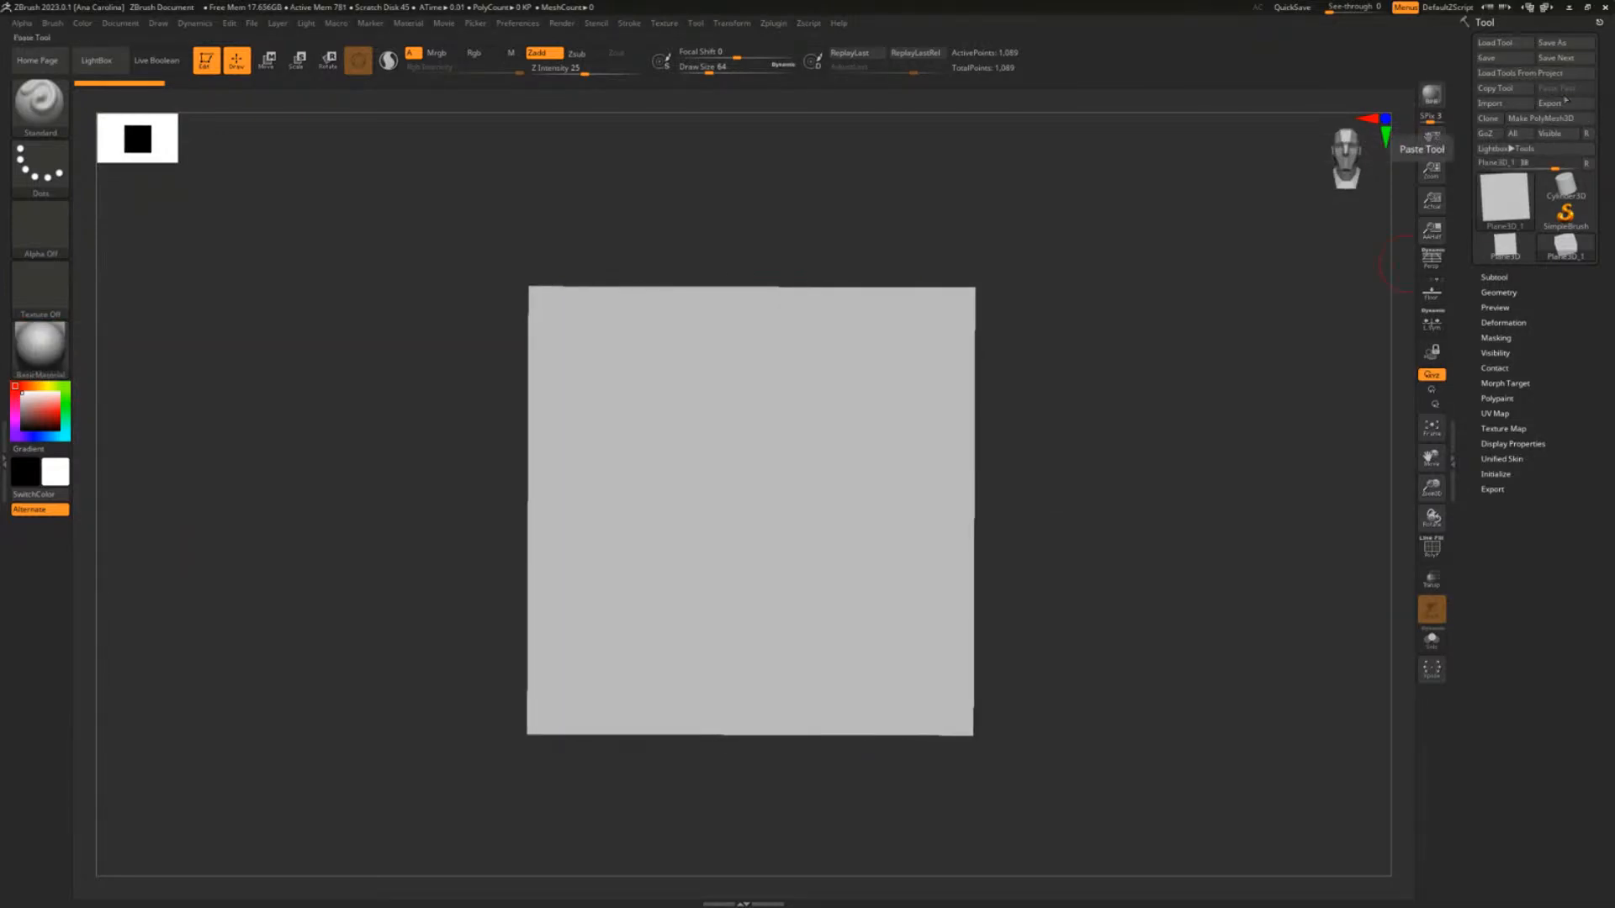
Convert the plane to a PolyMesh3D and inspect it from the front and side
{"action": "left_click", "coordinate": [1562, 126]}
{"action": "left_click_drag", "start_coordinate": [1085, 336], "coordinate": [1185, 367]}
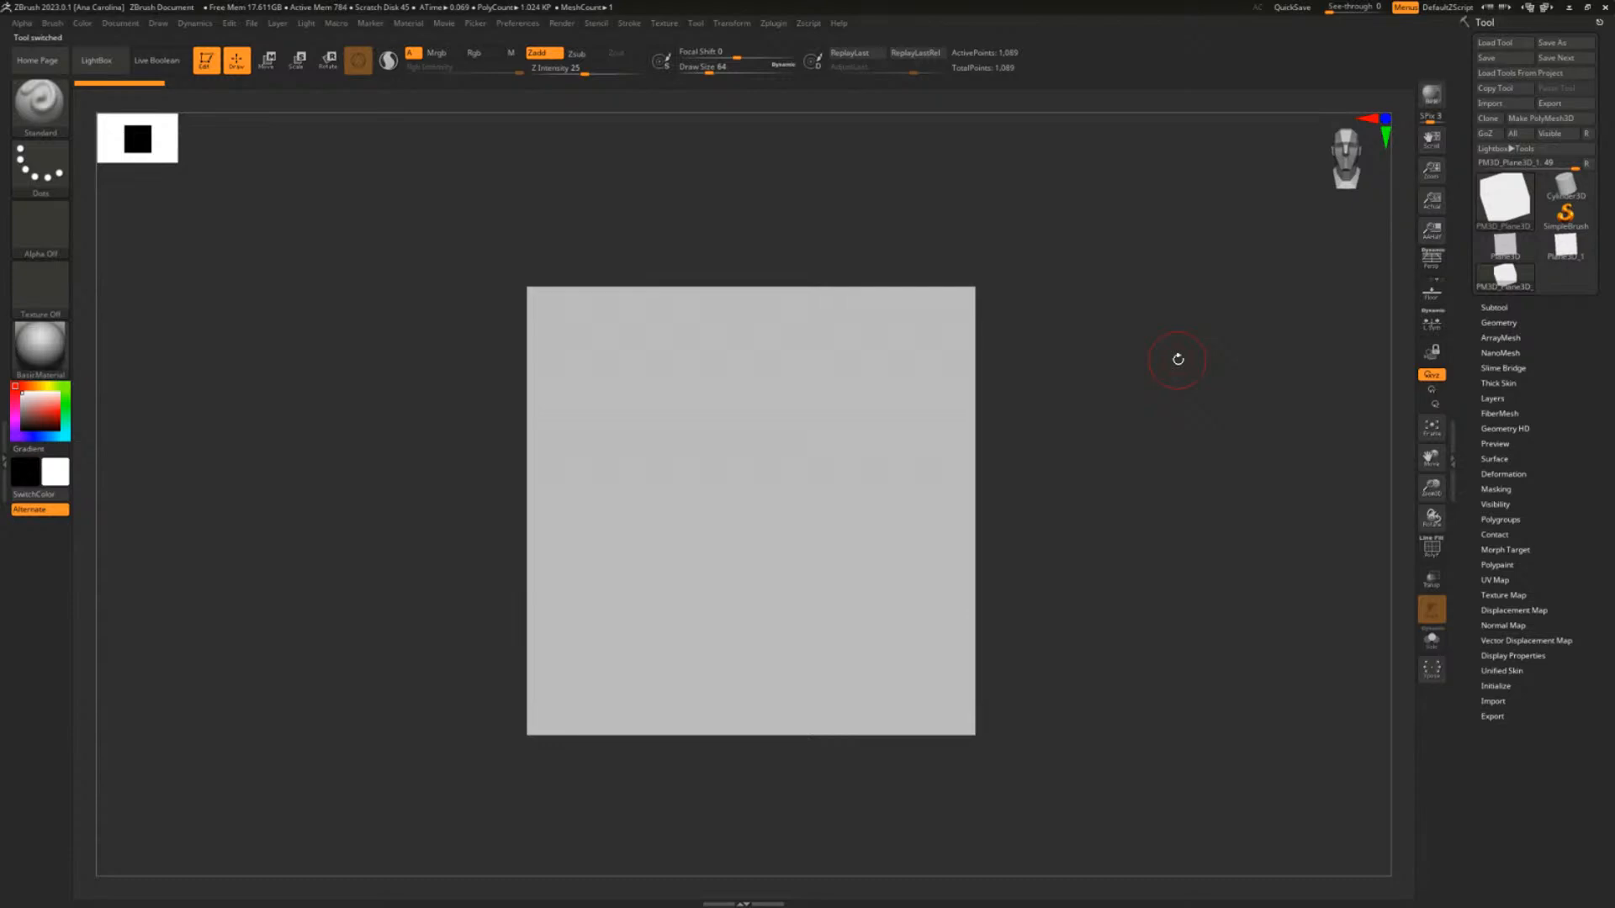
{"action": "left_click_drag", "start_coordinate": [1113, 397], "coordinate": [1164, 328], "text": "shift"}
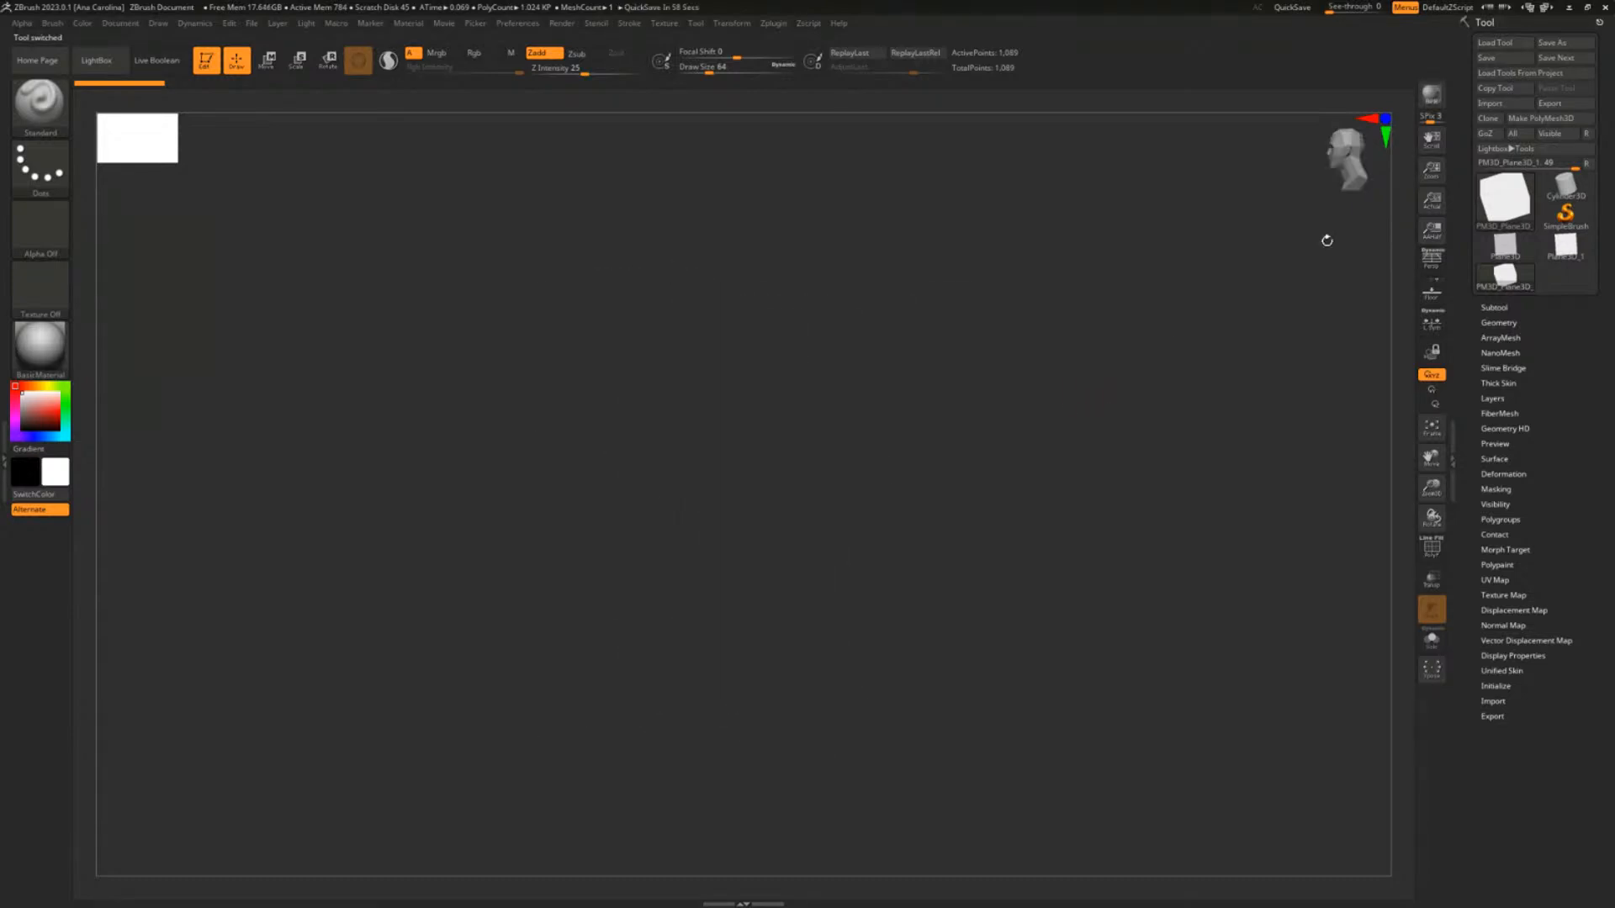
{"action": "left_click_drag", "start_coordinate": [89, 356], "coordinate": [411, 356]}
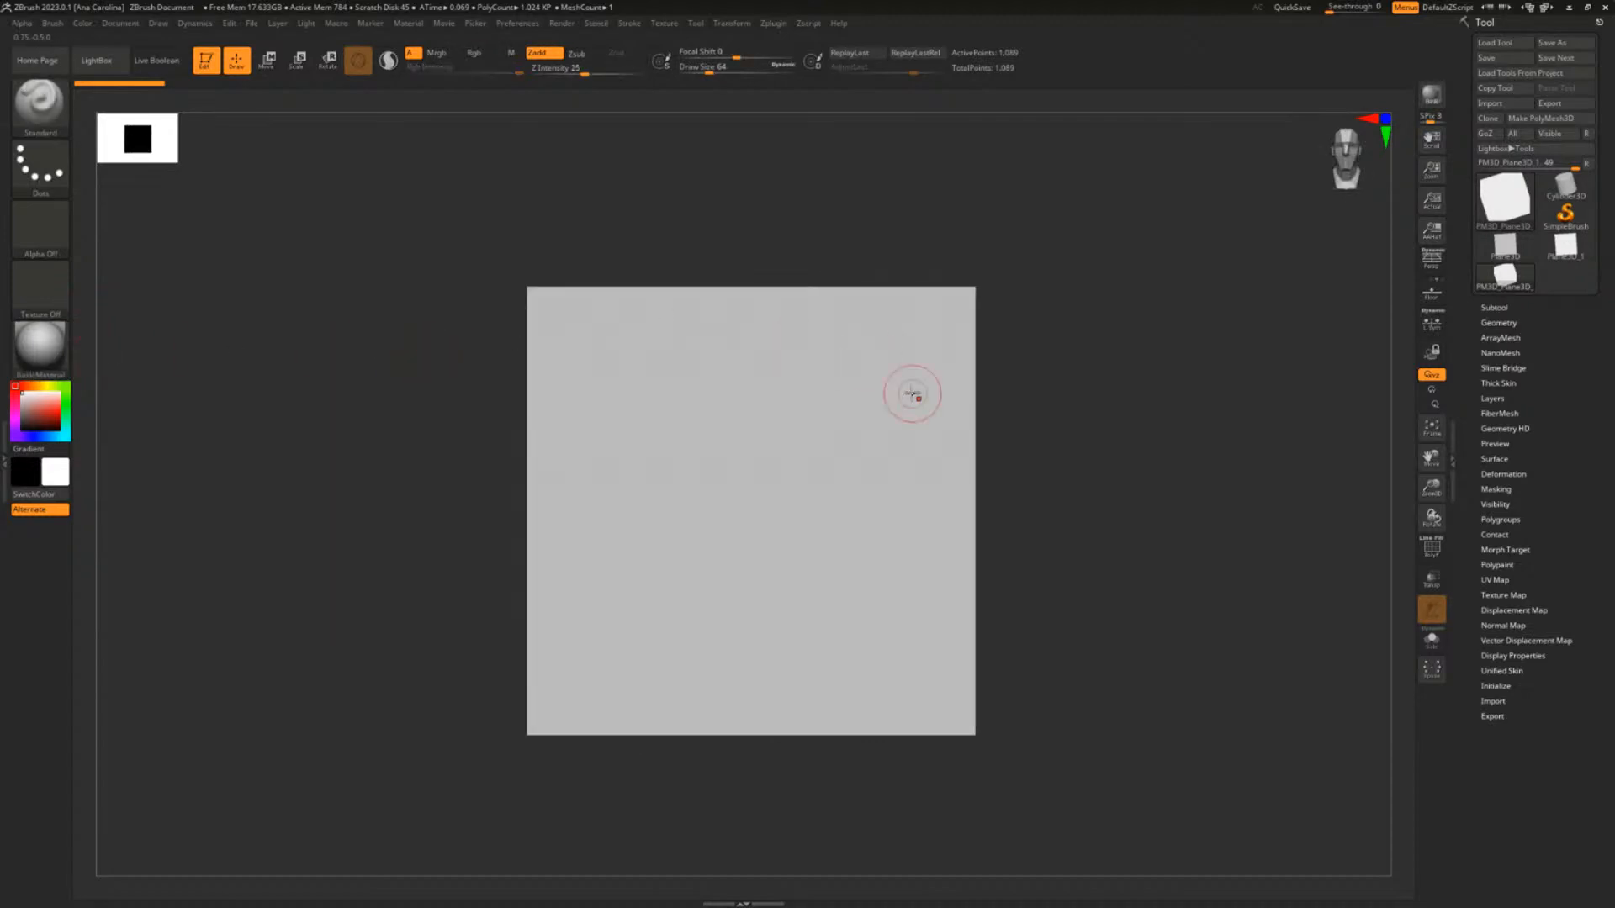
Preview the plane's UV layout with Morph UV, restore it, and stretch the plane vertically to about twice its height
{"action": "key", "text": "e"}
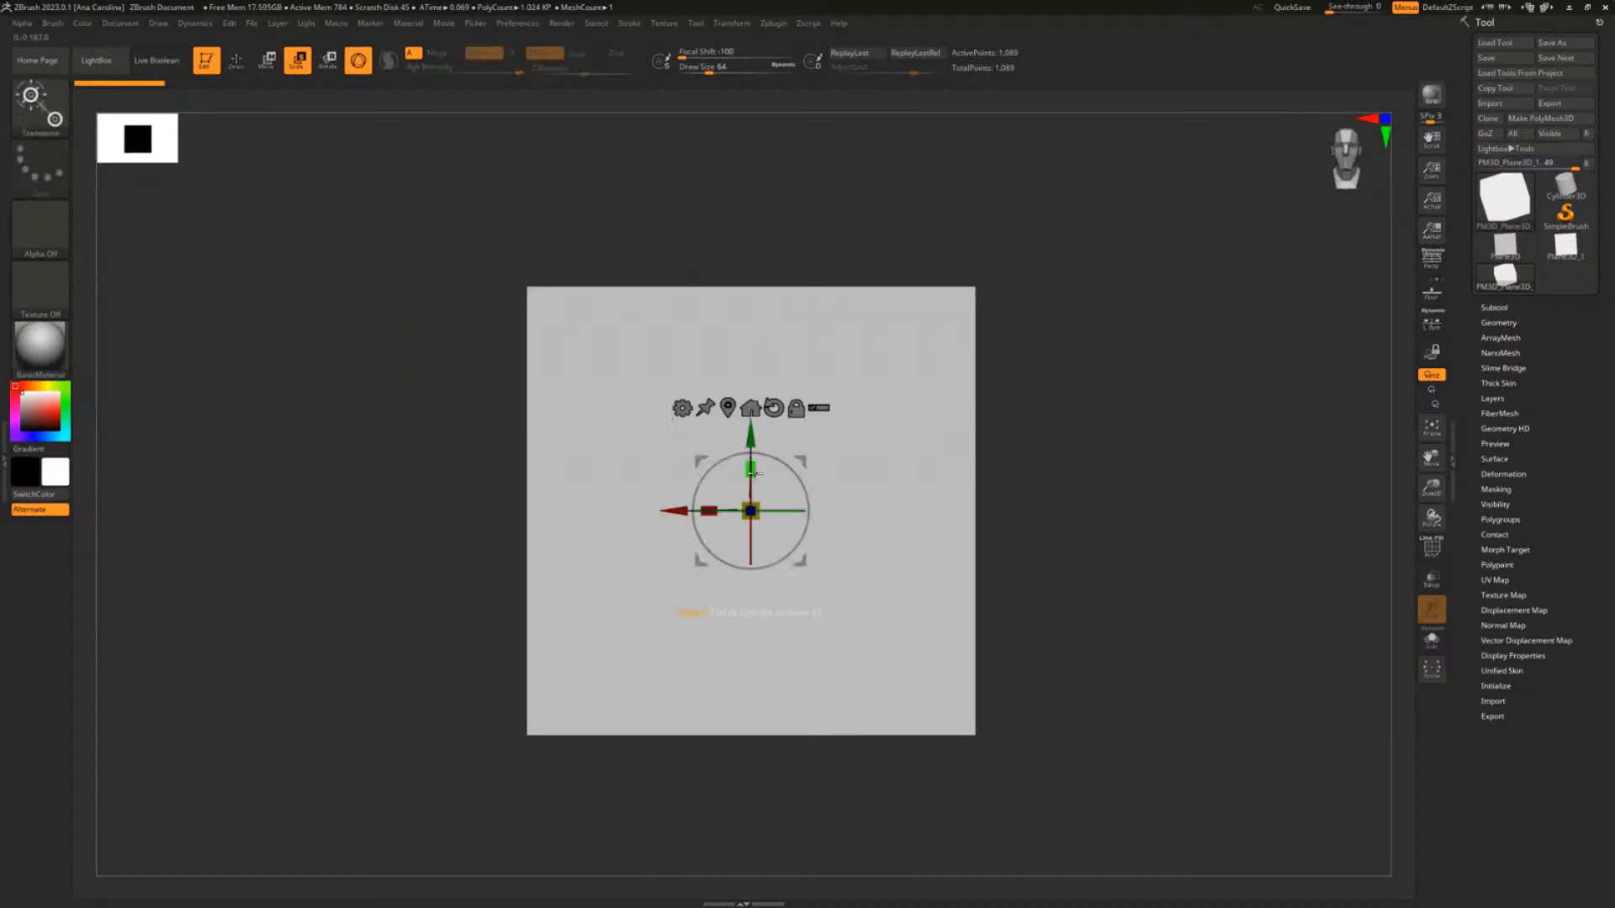
{"action": "left_click", "coordinate": [1518, 581]}
{"action": "left_click", "coordinate": [1507, 594]}
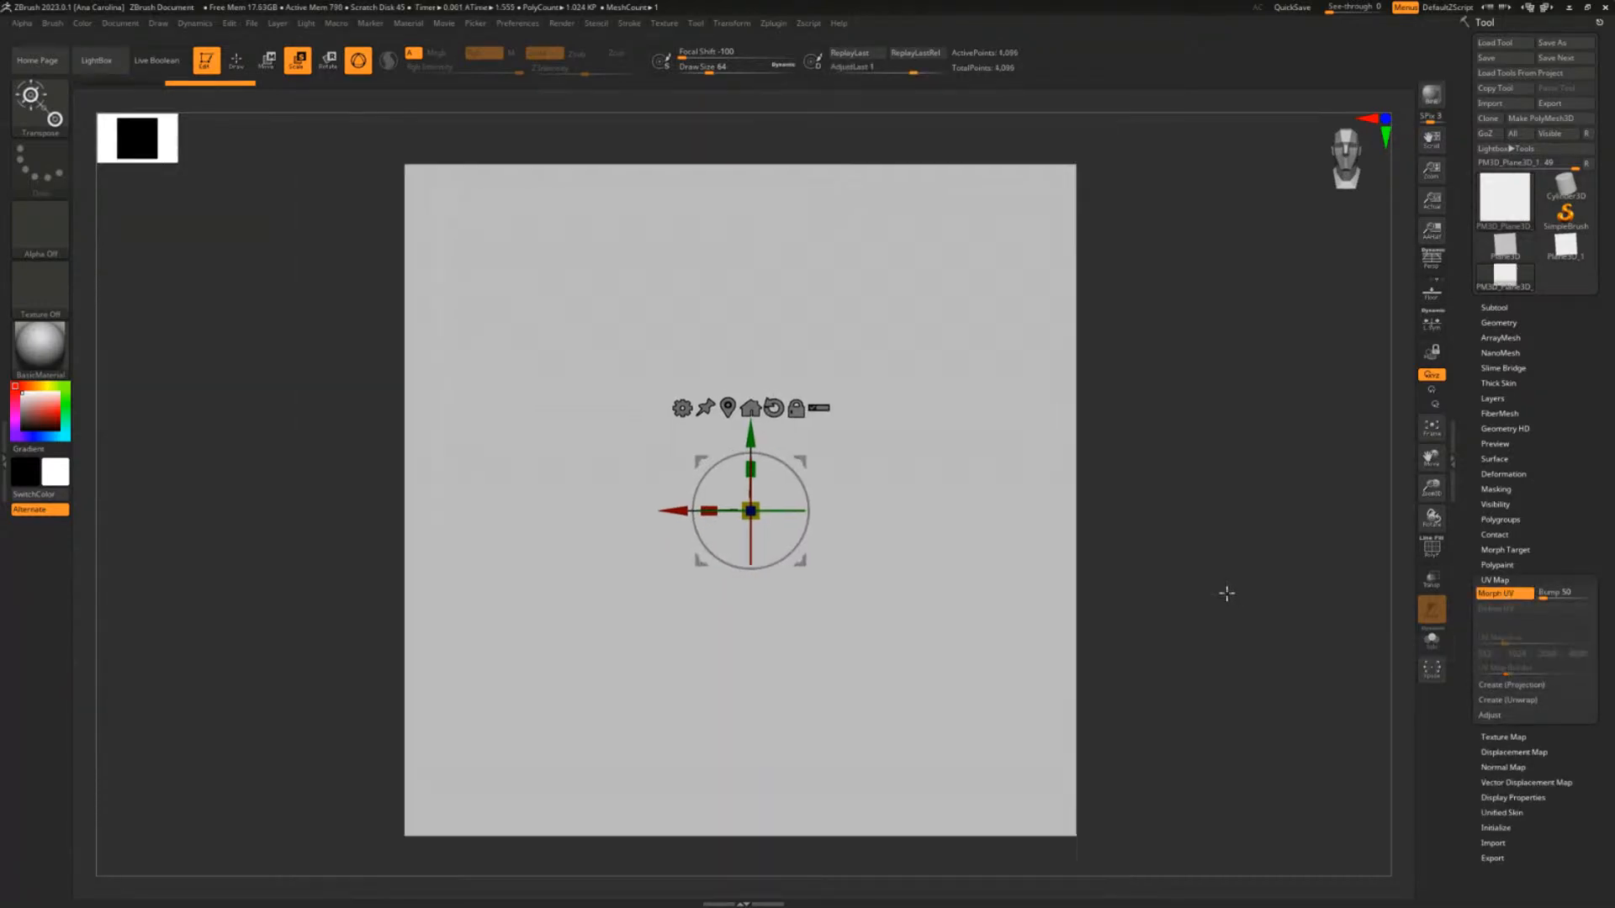
{"action": "left_click", "coordinate": [1503, 598]}
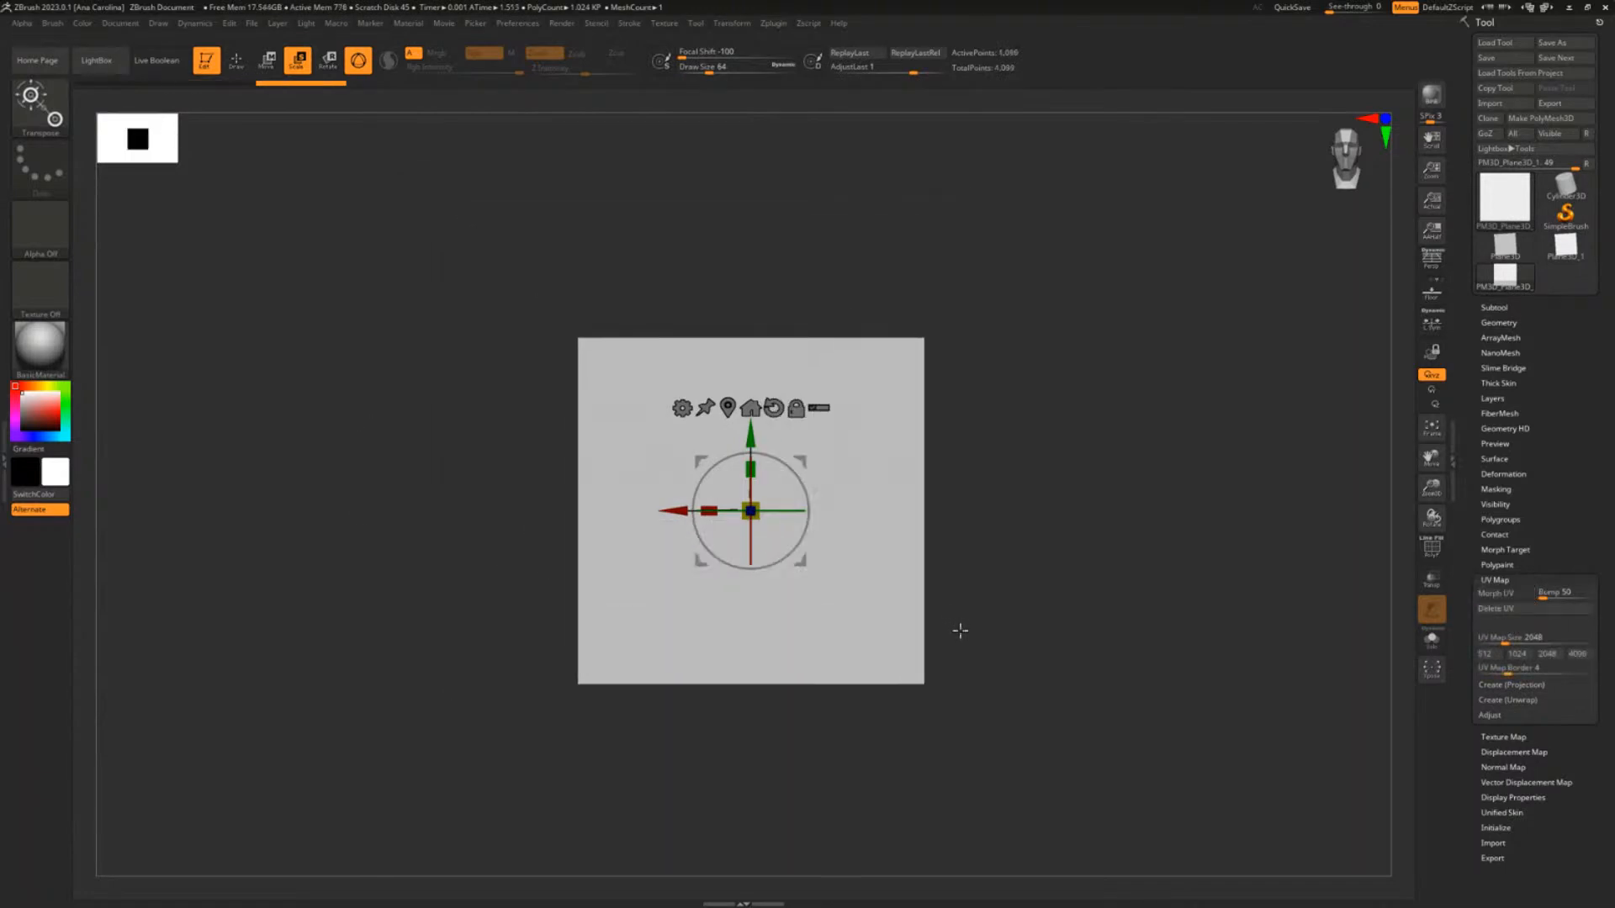
{"action": "left_click_drag", "start_coordinate": [750, 470], "coordinate": [756, 343]}
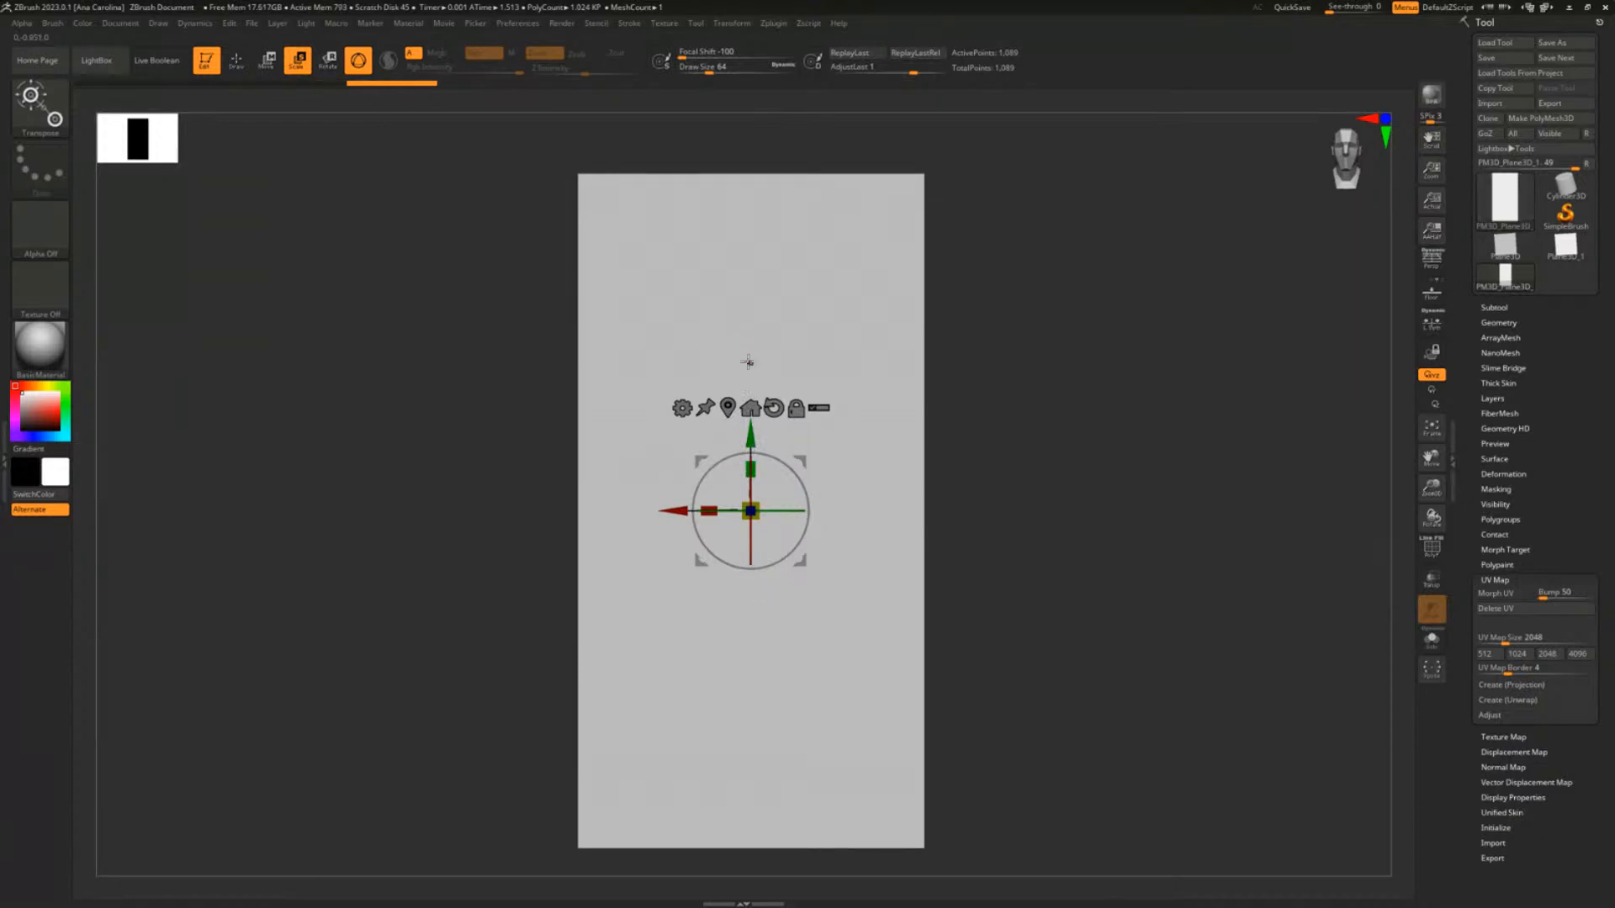
{"action": "left_click", "coordinate": [682, 408]}
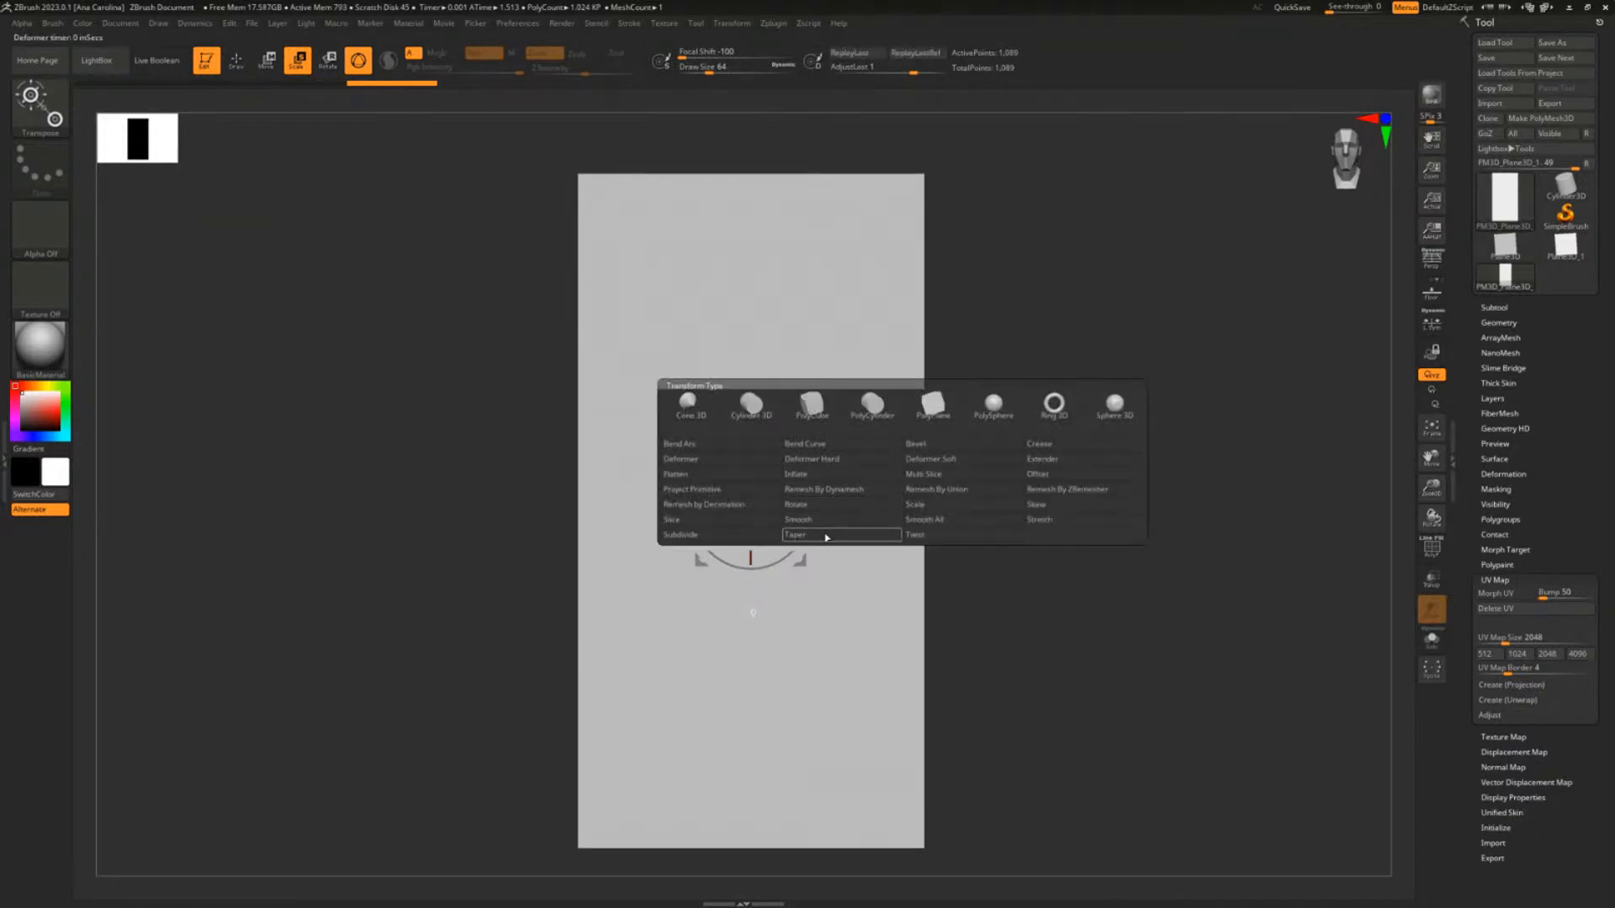
{"action": "left_click", "coordinate": [795, 535]}
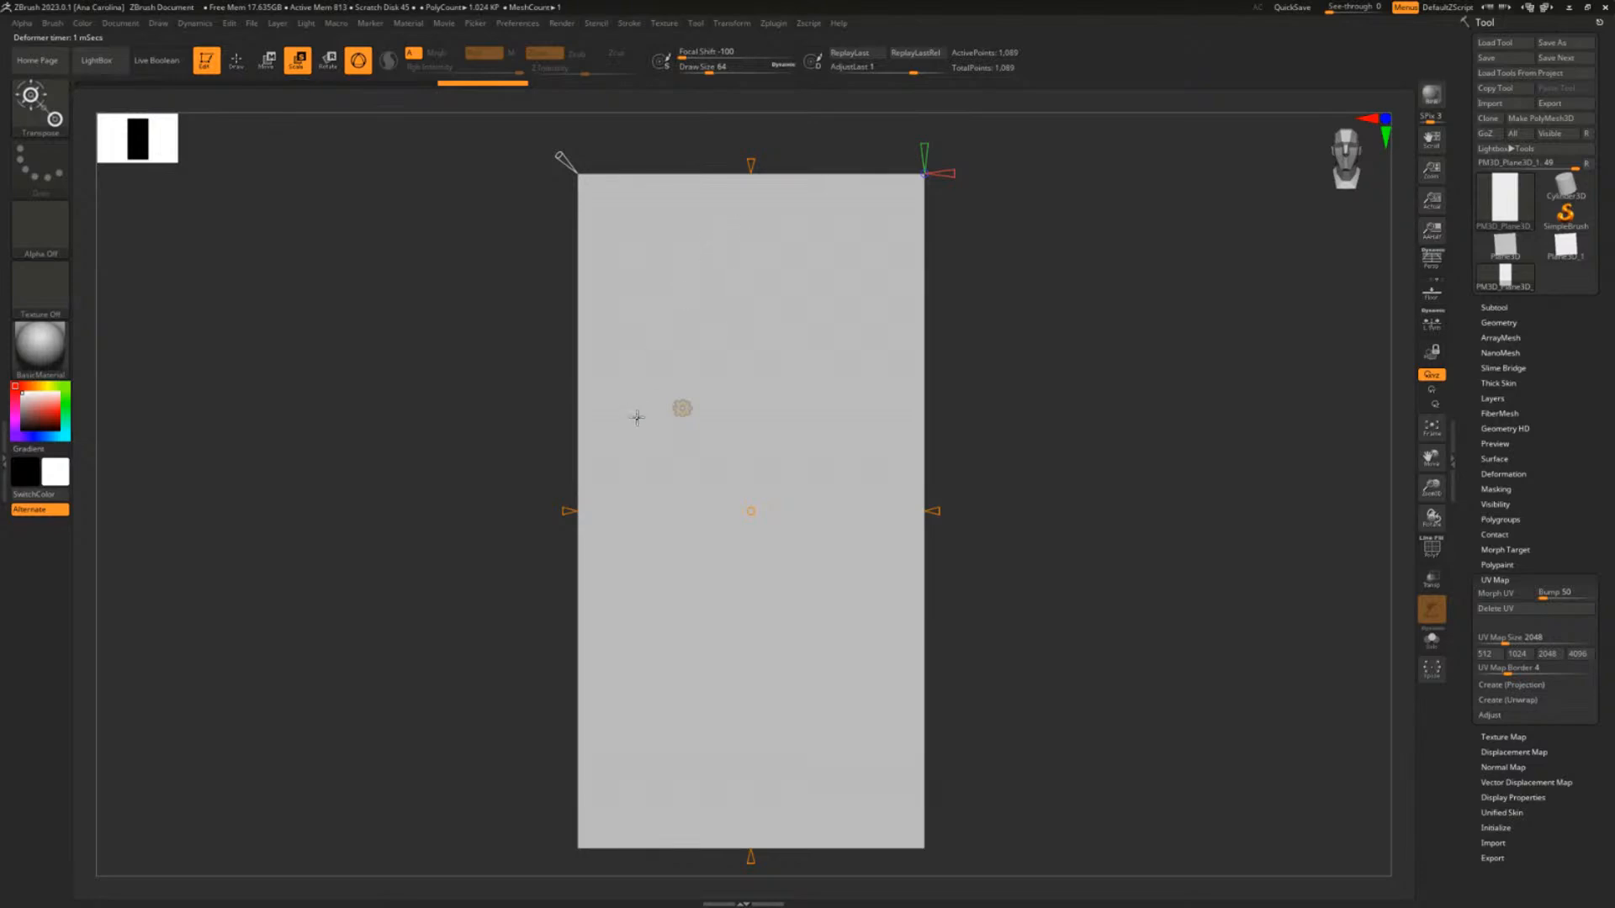
{"action": "left_click", "coordinate": [682, 408]}
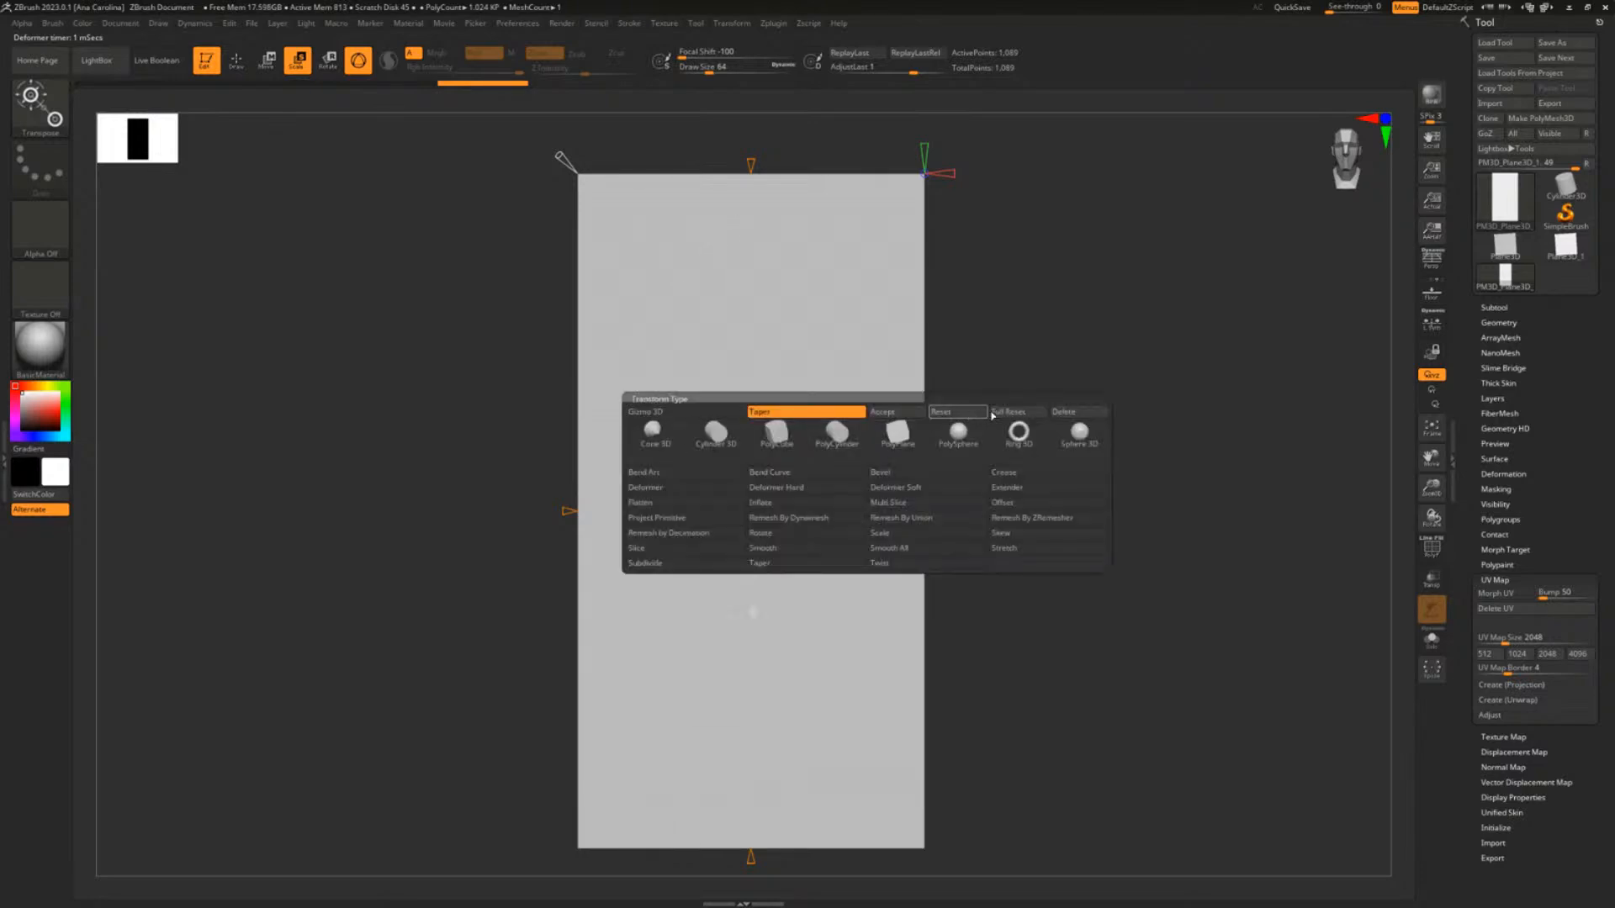
{"action": "left_click", "coordinate": [862, 427]}
{"action": "left_click", "coordinate": [682, 408]}
{"action": "left_click", "coordinate": [1074, 409]}
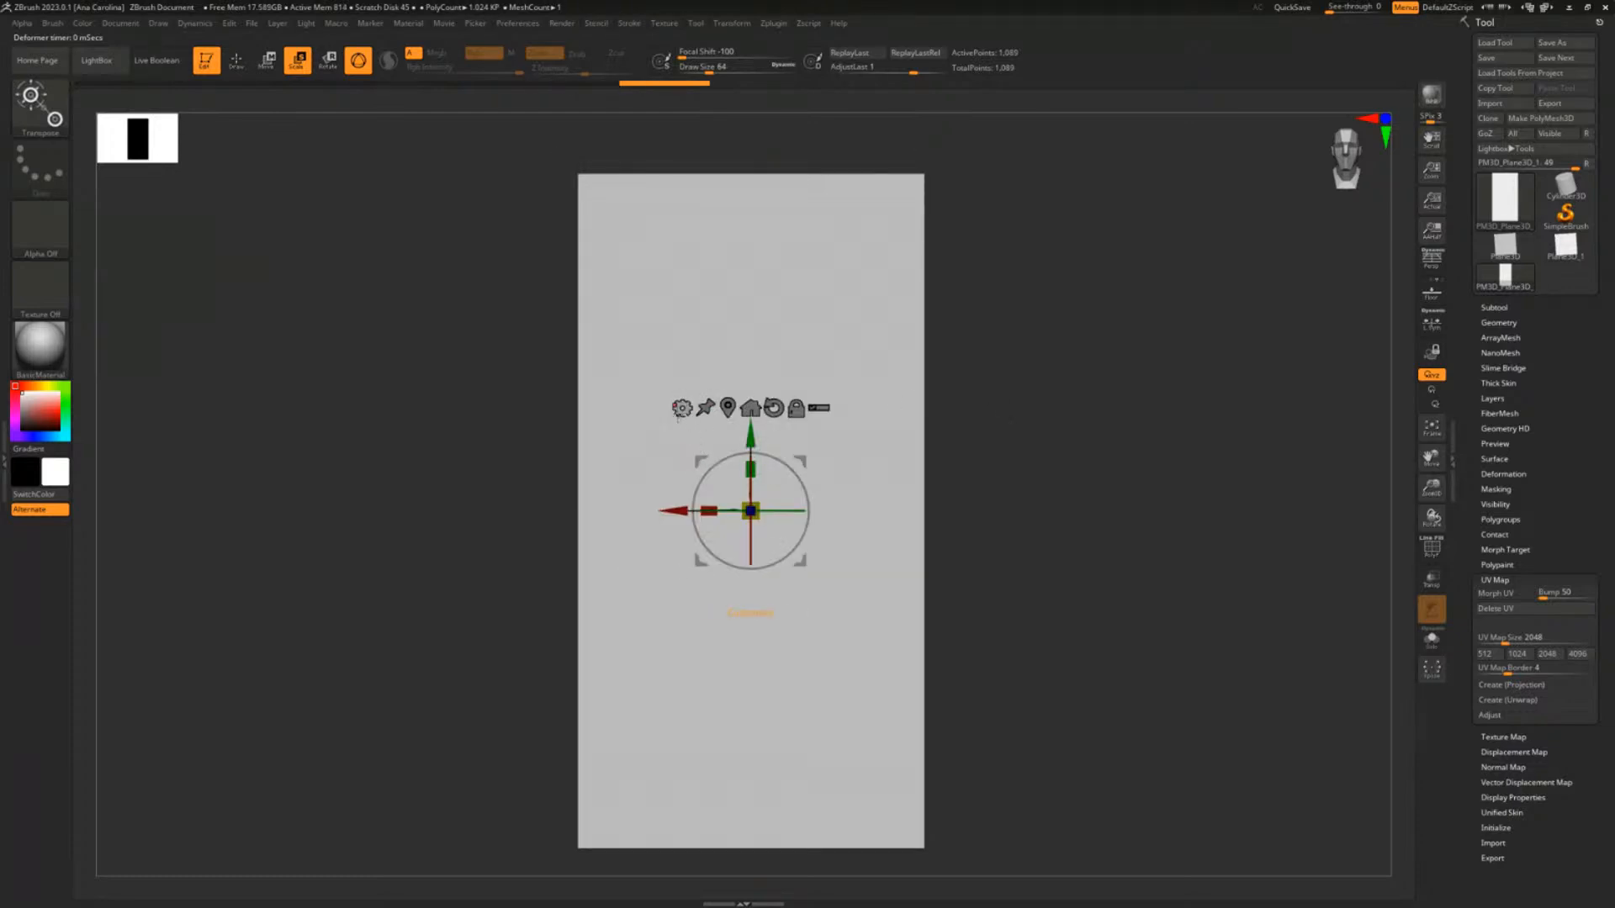
Switch the gizmo to Move and add a Taper deformer to the stretched plane
{"action": "key", "text": "w"}
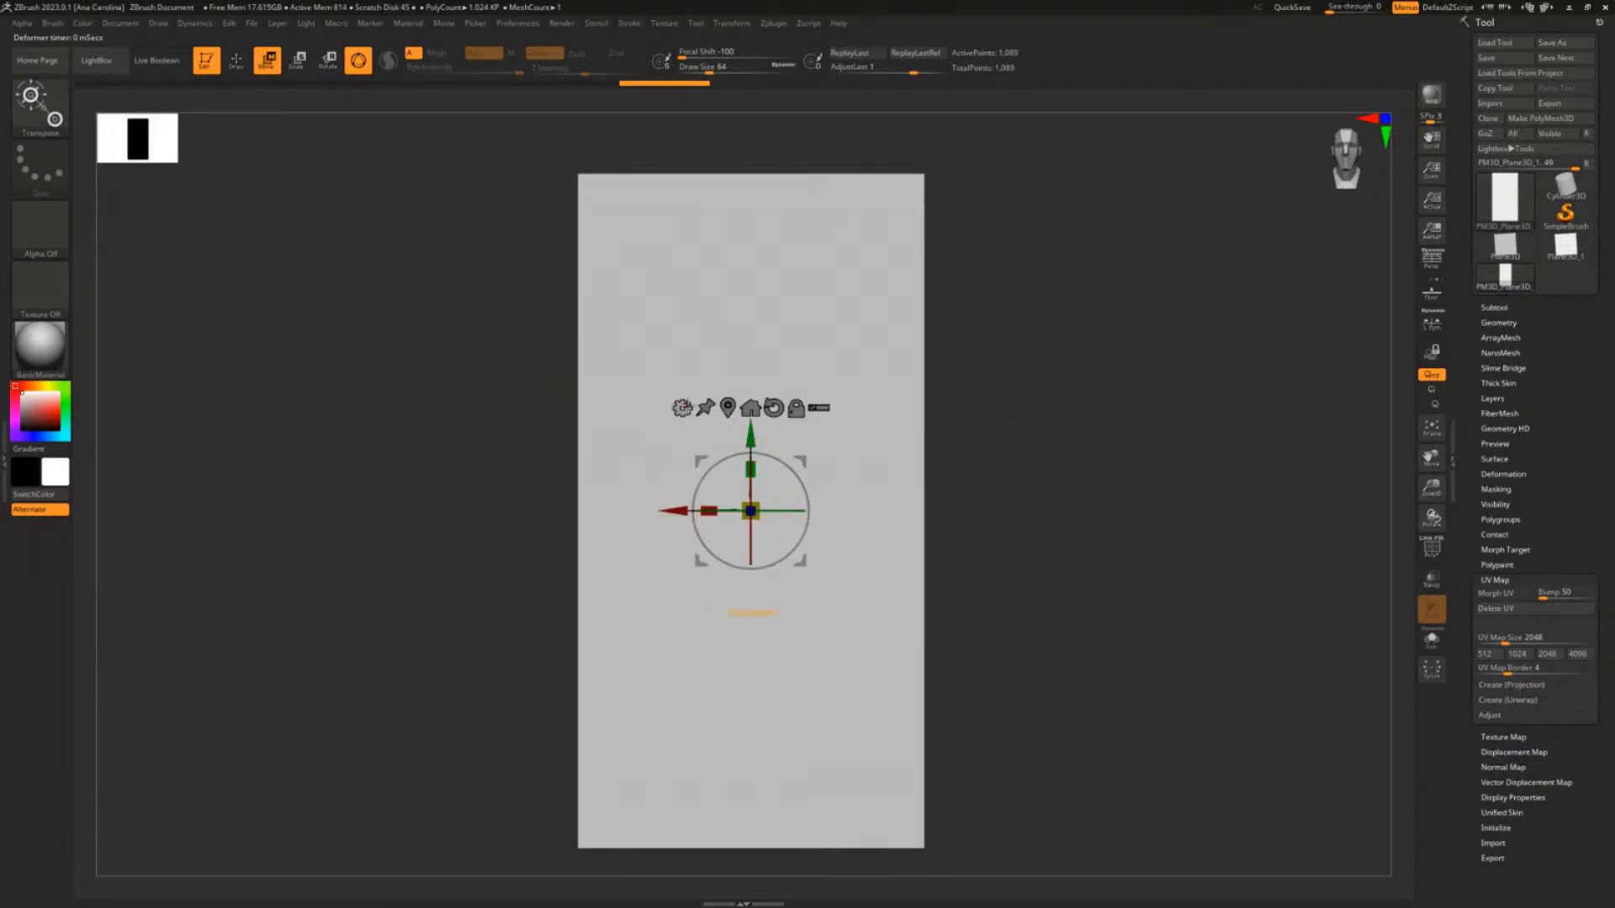
{"action": "left_click", "coordinate": [681, 408]}
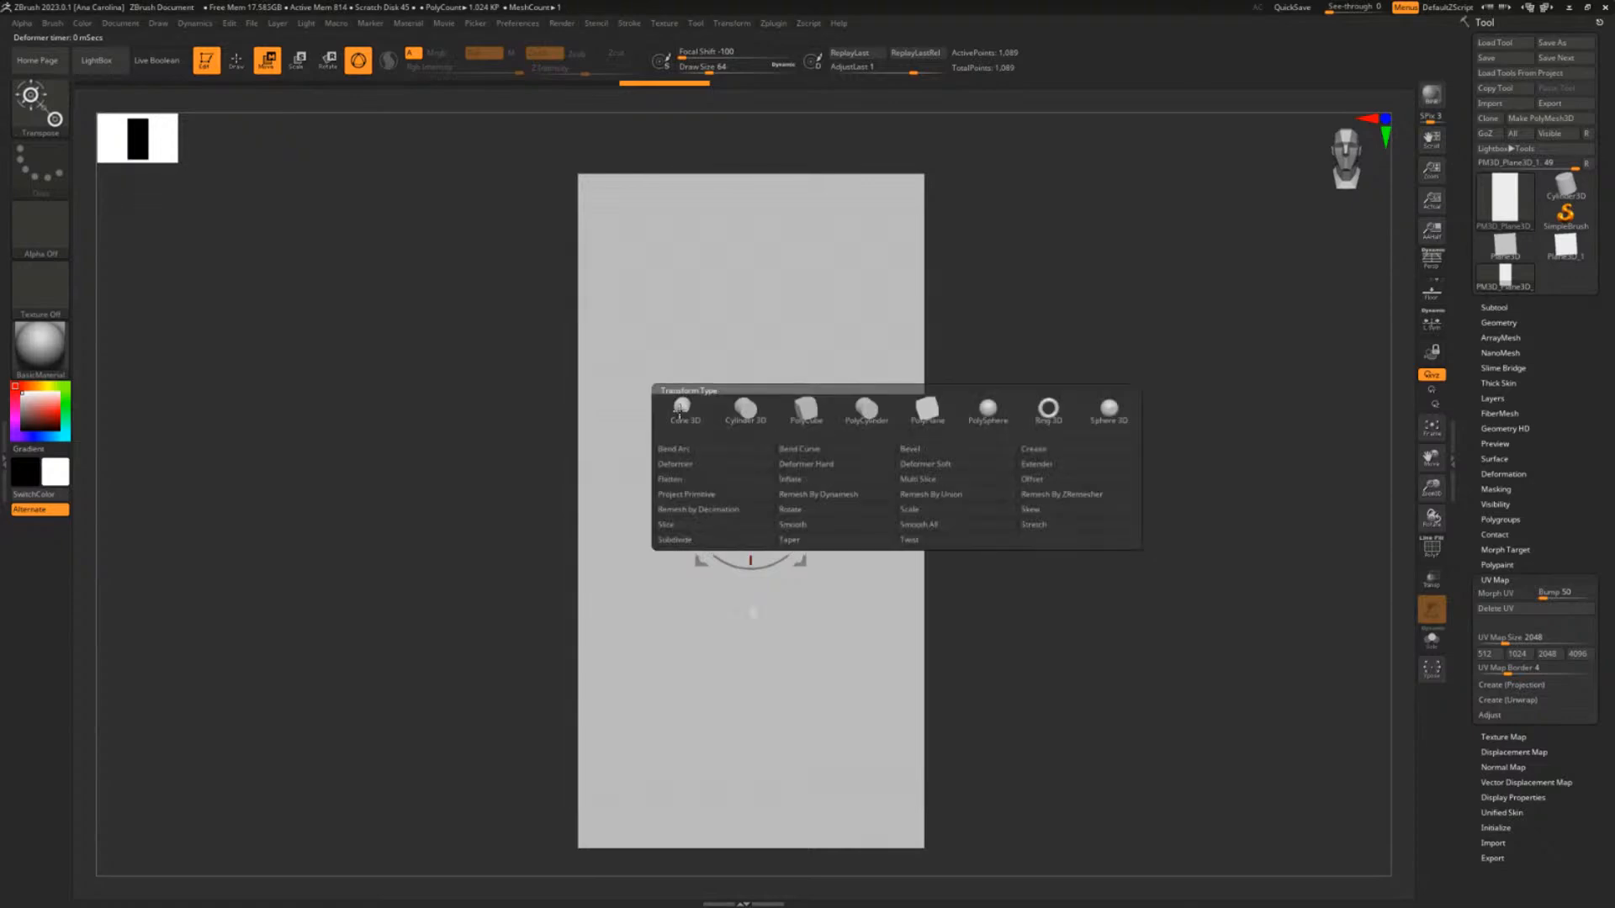
{"action": "left_click", "coordinate": [837, 540]}
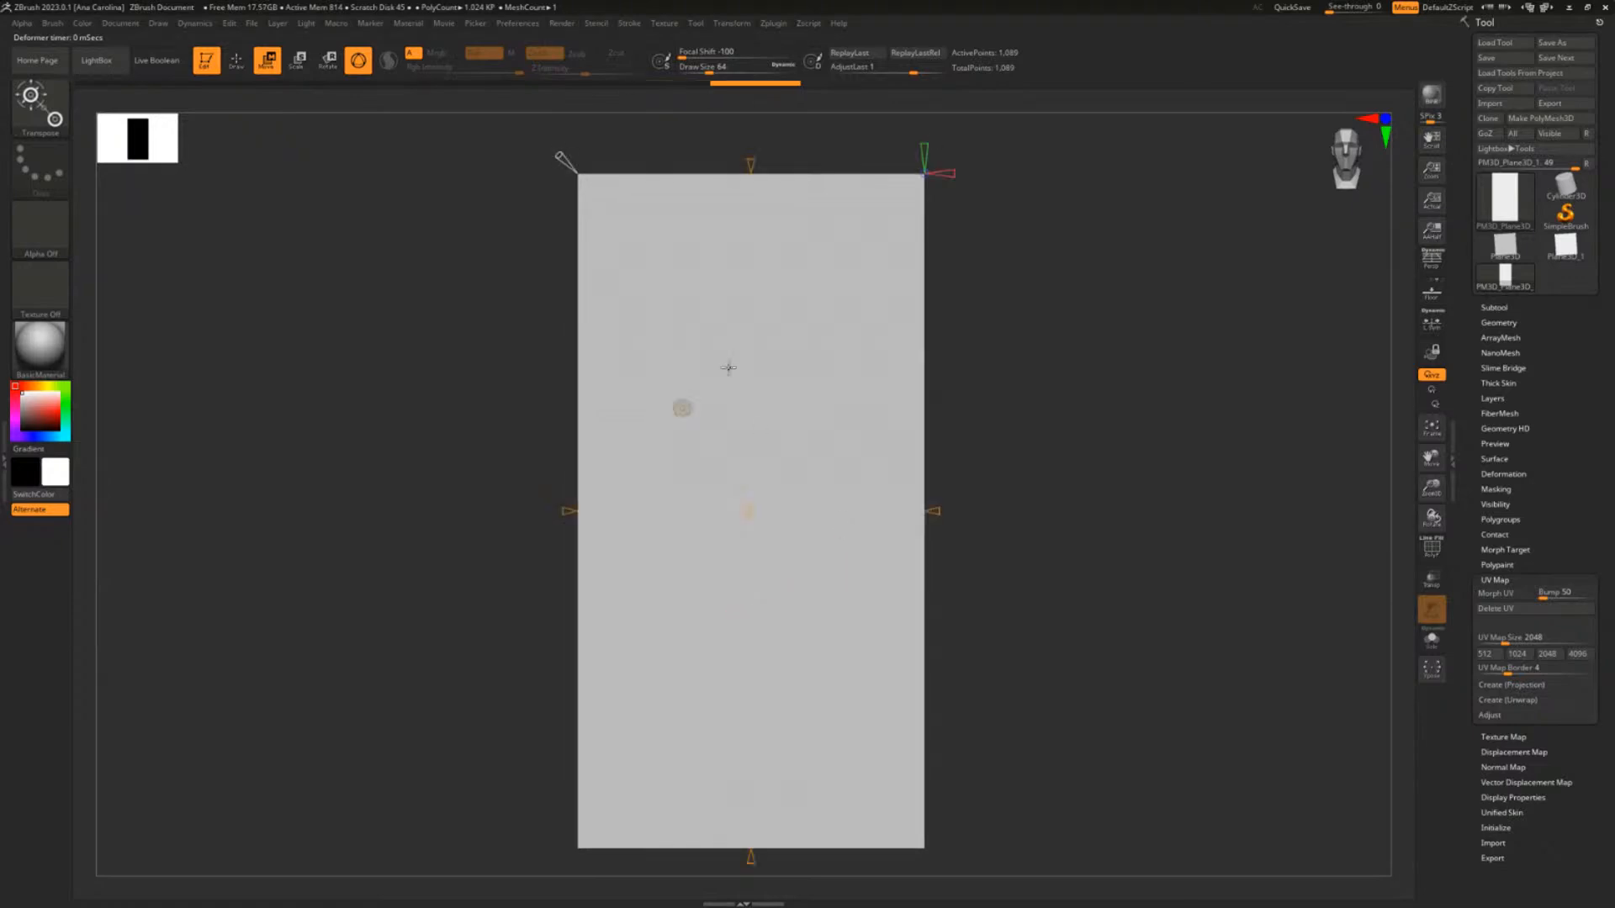
Taper the rectangular plane into a trapezoid with a narrow upper edge and a wide lower edge, and accept the deformation
{"action": "left_click_drag", "start_coordinate": [751, 164], "coordinate": [753, 209]}
{"action": "left_click_drag", "start_coordinate": [752, 857], "coordinate": [753, 902]}
{"action": "right_click_drag", "start_coordinate": [1041, 689], "coordinate": [838, 623], "text": "ctrl"}
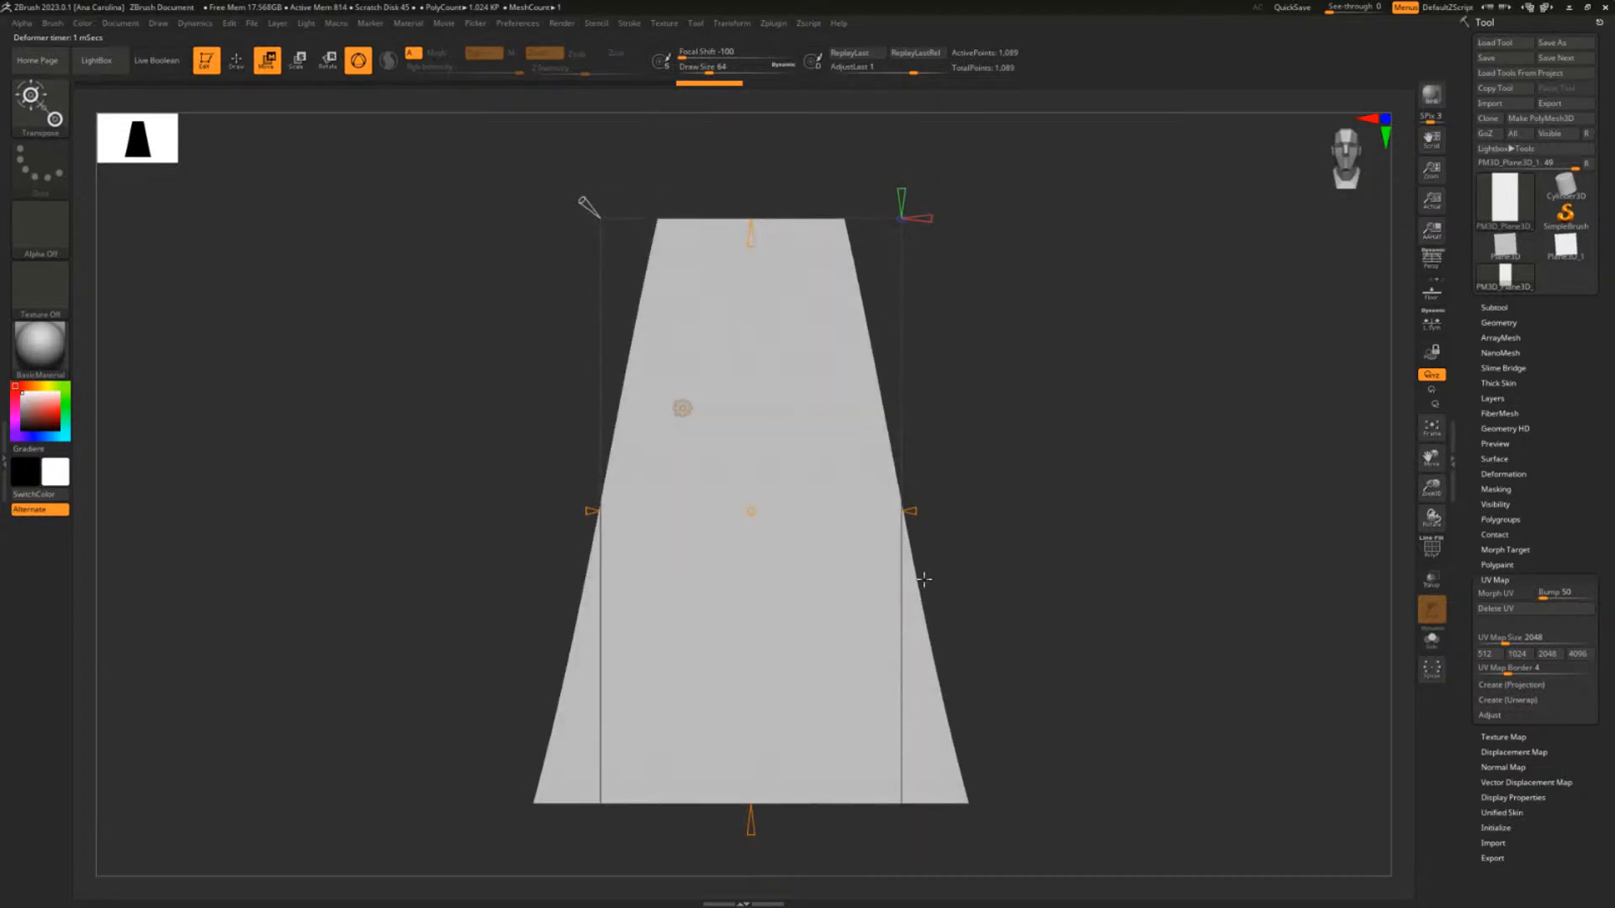
{"action": "mouse_move", "coordinate": [752, 828]}
{"action": "left_mouse_down"}
{"action": "mouse_move", "coordinate": [753, 843]}
{"action": "mouse_move", "coordinate": [753, 803]}
{"action": "left_mouse_up"}
{"action": "key", "text": "ctrl+z"}
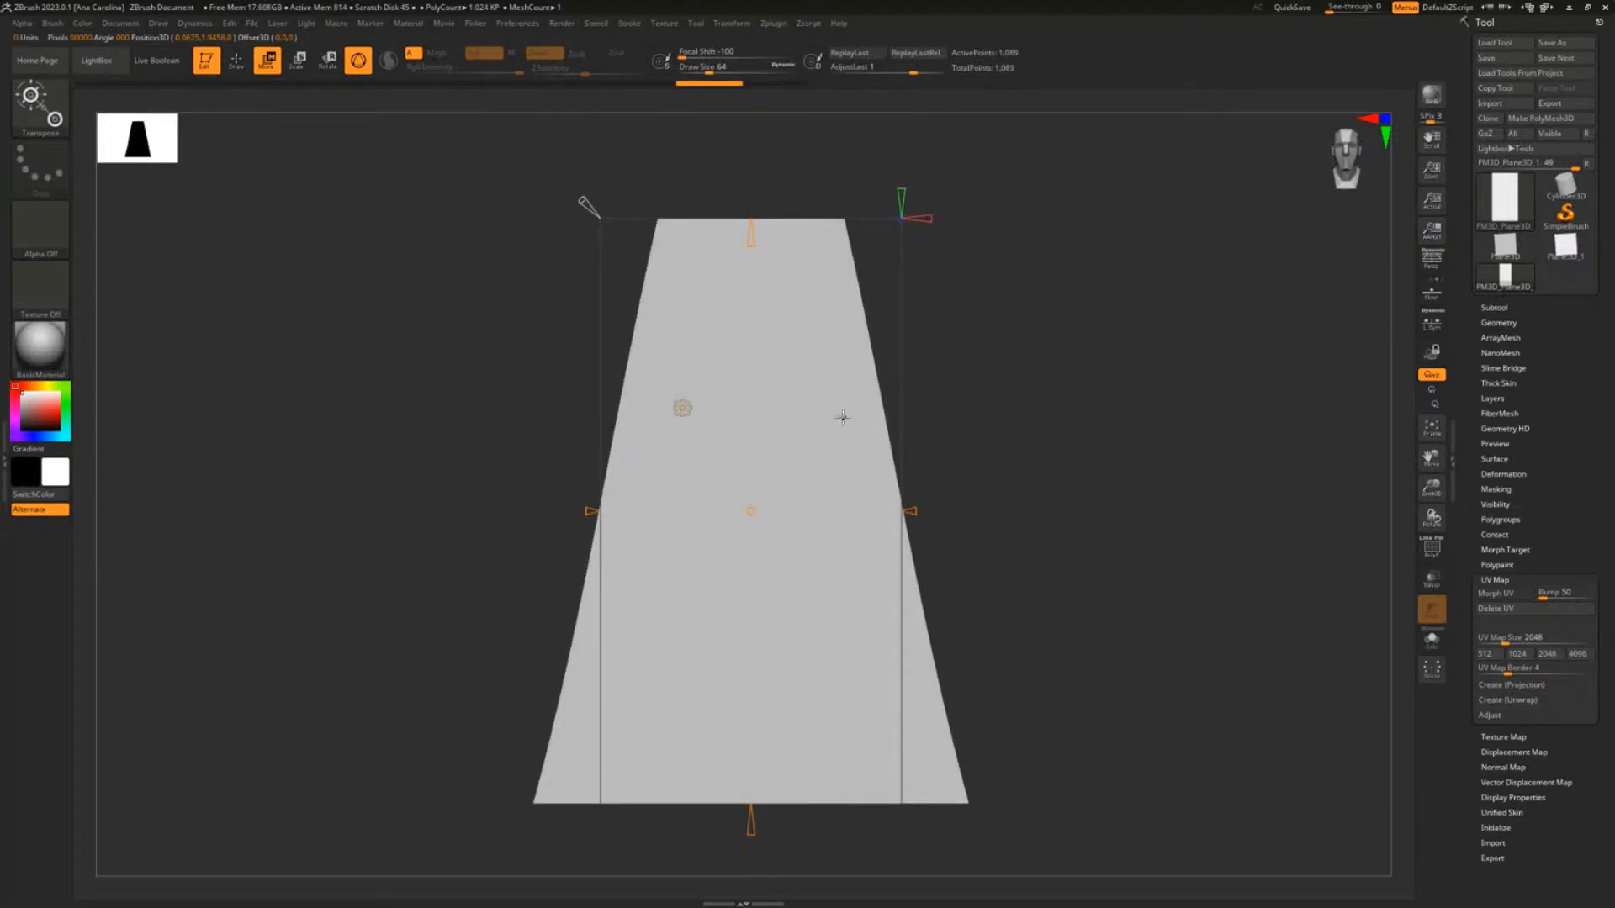
{"action": "left_click", "coordinate": [686, 404]}
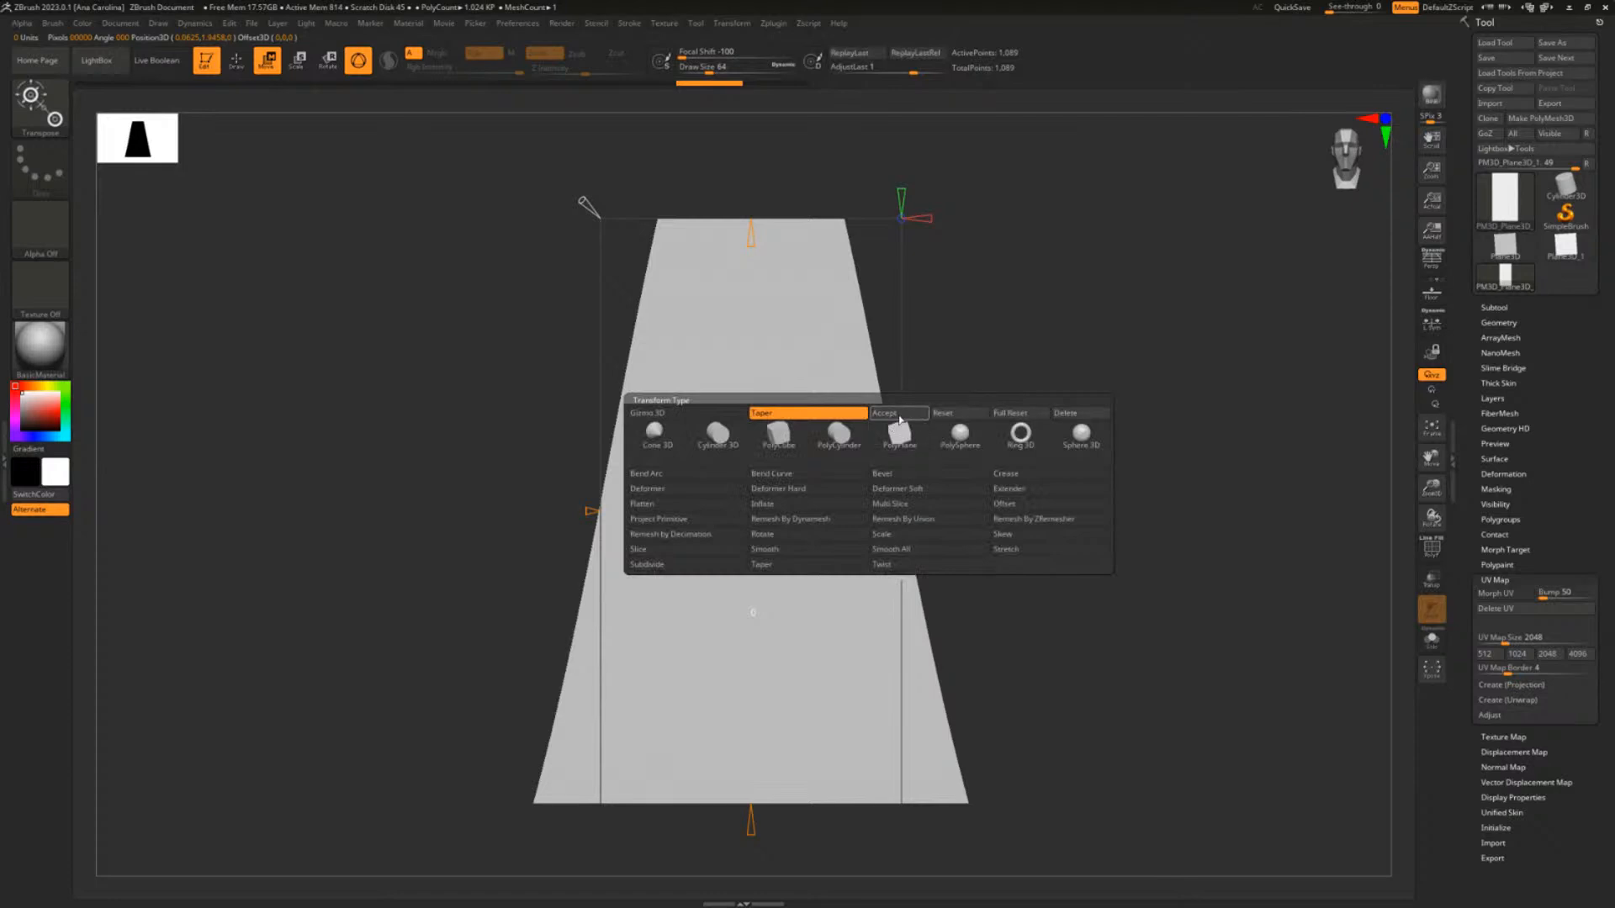
{"action": "left_click", "coordinate": [963, 445]}
{"action": "mouse_move", "coordinate": [1068, 448]}
{"action": "left_mouse_down", "text": "alt"}
{"action": "mouse_move", "coordinate": [1097, 474]}
{"action": "mouse_move", "coordinate": [1077, 465]}
{"action": "left_mouse_up", "text": "alt"}
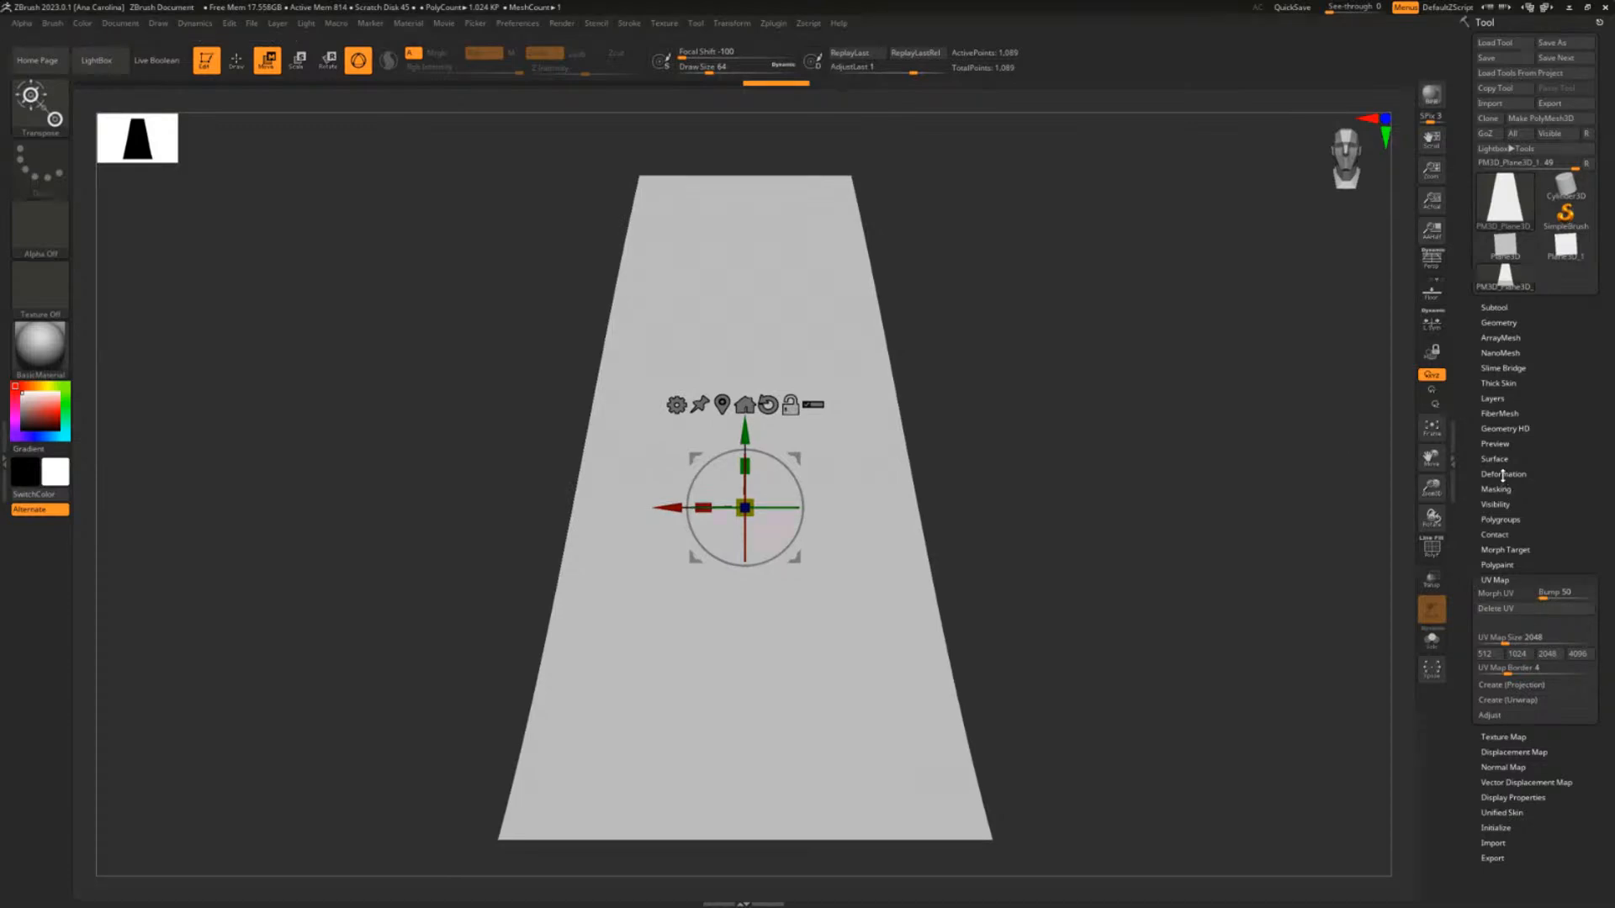
Expand the subtool list and cover the whole plane in black using the Paint brush at a draw size of about 365
{"action": "left_click", "coordinate": [1497, 309]}
{"action": "mouse_move", "coordinate": [1578, 246]}
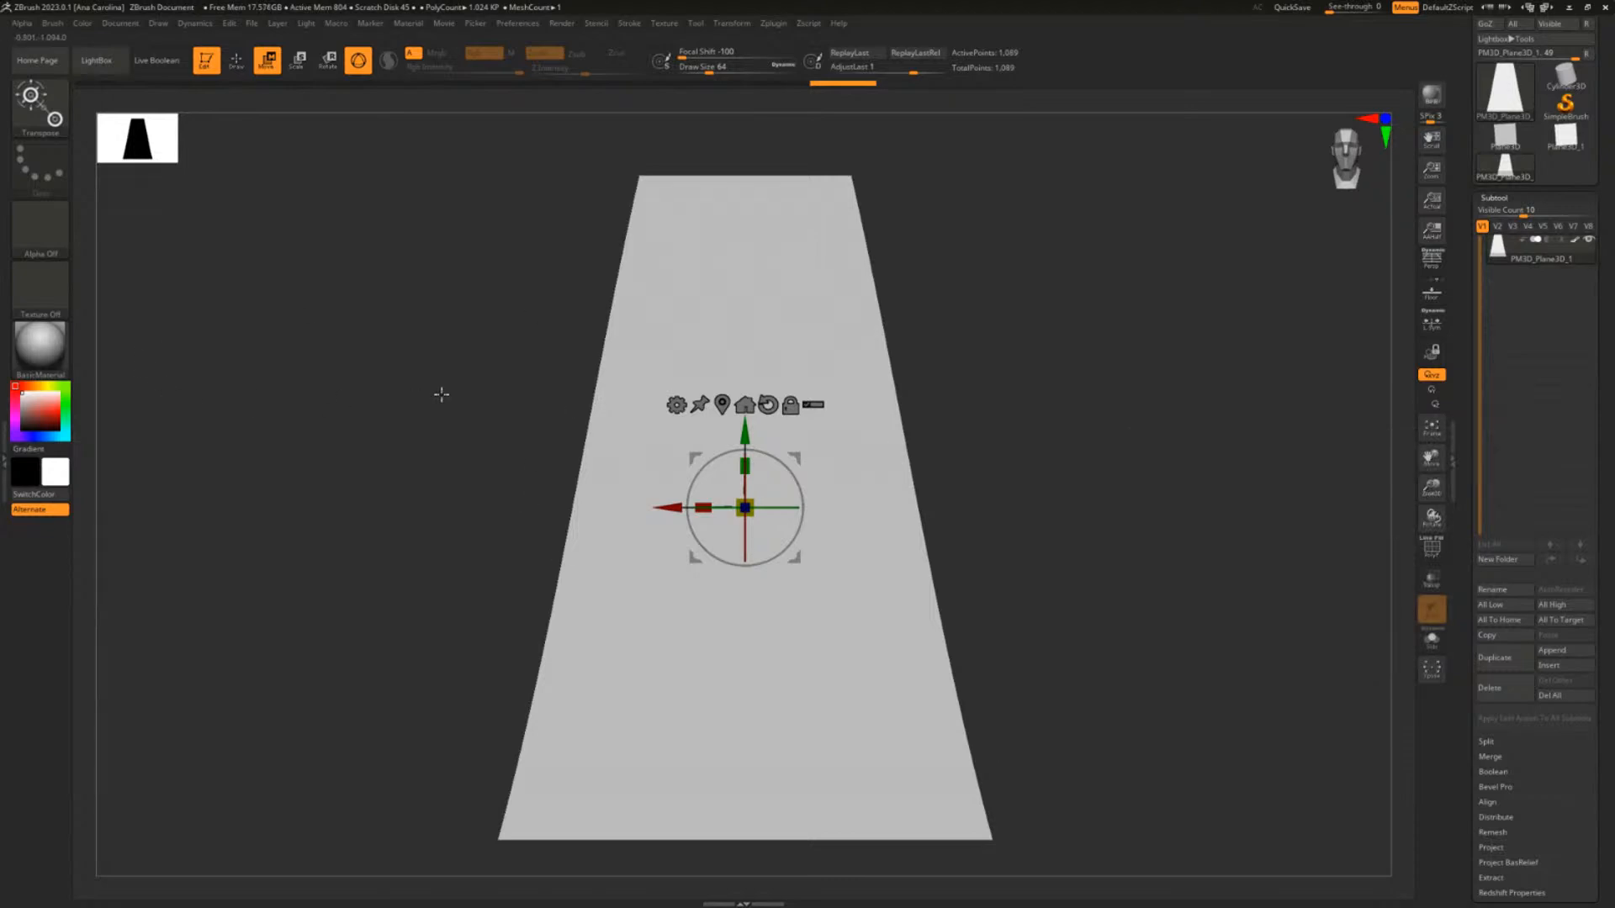
{"action": "key", "text": "b"}
{"action": "key", "text": "p"}
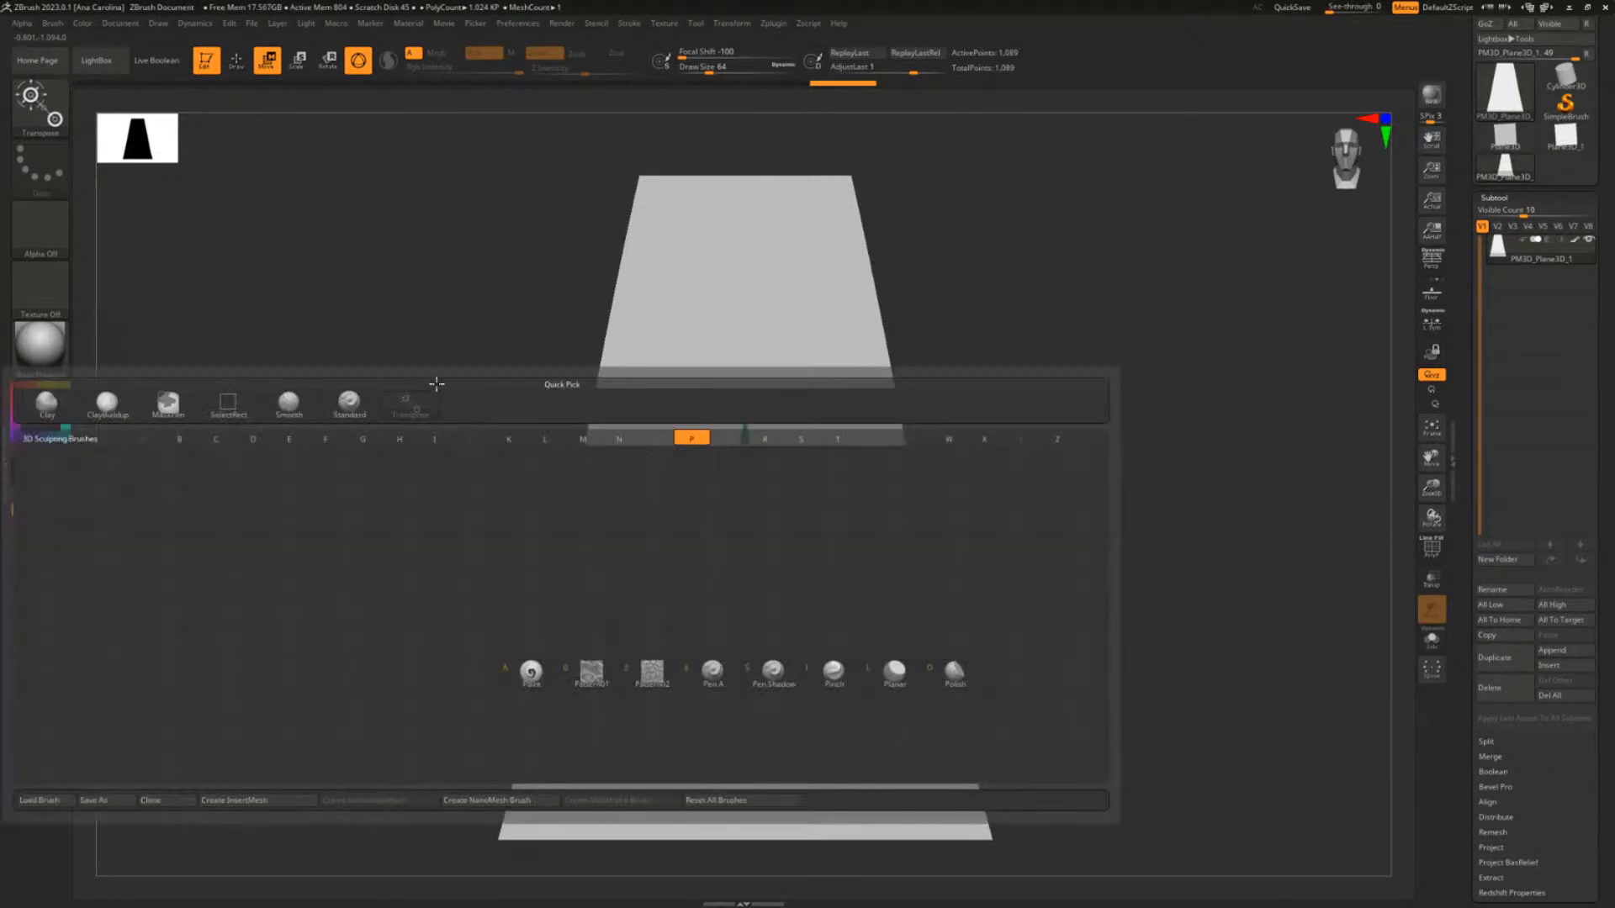
{"action": "key", "text": "a"}
{"action": "left_click", "coordinate": [29, 424]}
{"action": "key", "text": "space"}
{"action": "left_click_drag", "start_coordinate": [522, 336], "coordinate": [588, 336]}
{"action": "mouse_move", "coordinate": [788, 252]}
{"action": "left_mouse_down"}
{"action": "mouse_move", "coordinate": [708, 375]}
{"action": "mouse_move", "coordinate": [858, 234]}
{"action": "mouse_move", "coordinate": [765, 508]}
{"action": "mouse_move", "coordinate": [640, 757]}
{"action": "mouse_move", "coordinate": [1114, 814]}
{"action": "left_mouse_up"}
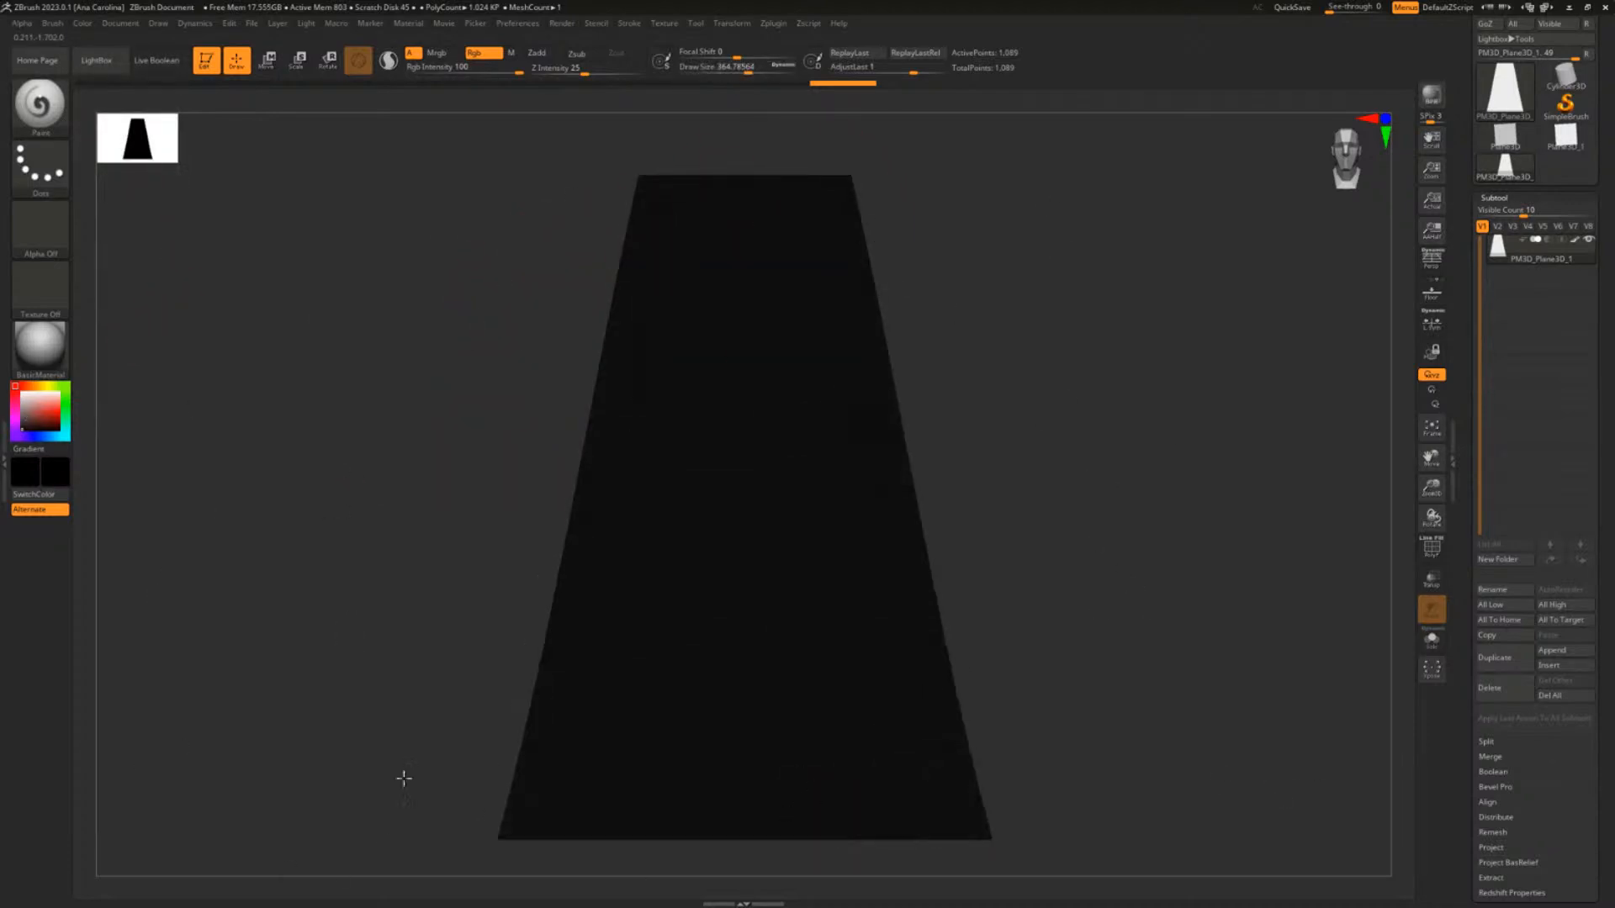
{"action": "left_click_drag", "start_coordinate": [936, 144], "coordinate": [597, 721]}
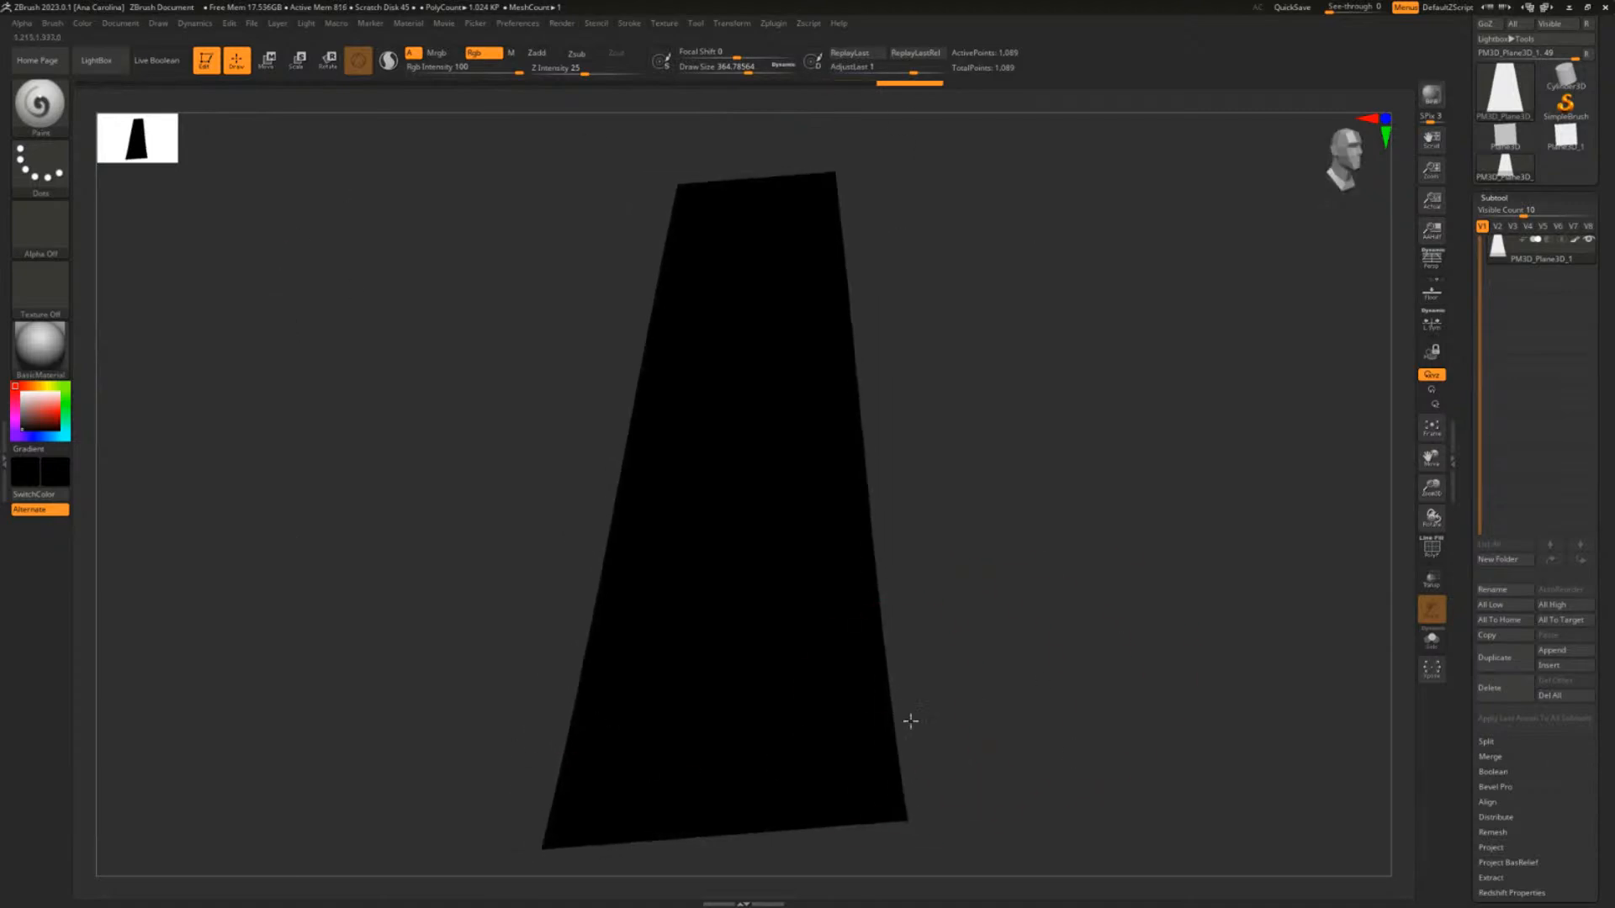
{"action": "mouse_move", "coordinate": [1111, 666]}
{"action": "left_mouse_down", "text": "shift"}
{"action": "mouse_move", "coordinate": [1085, 662]}
{"action": "mouse_move", "coordinate": [1143, 620]}
{"action": "left_mouse_up", "text": "shift"}
{"action": "mouse_move", "coordinate": [1143, 619]}
{"action": "left_mouse_down"}
{"action": "mouse_move", "coordinate": [1088, 620]}
{"action": "mouse_move", "coordinate": [1152, 615]}
{"action": "left_mouse_up"}
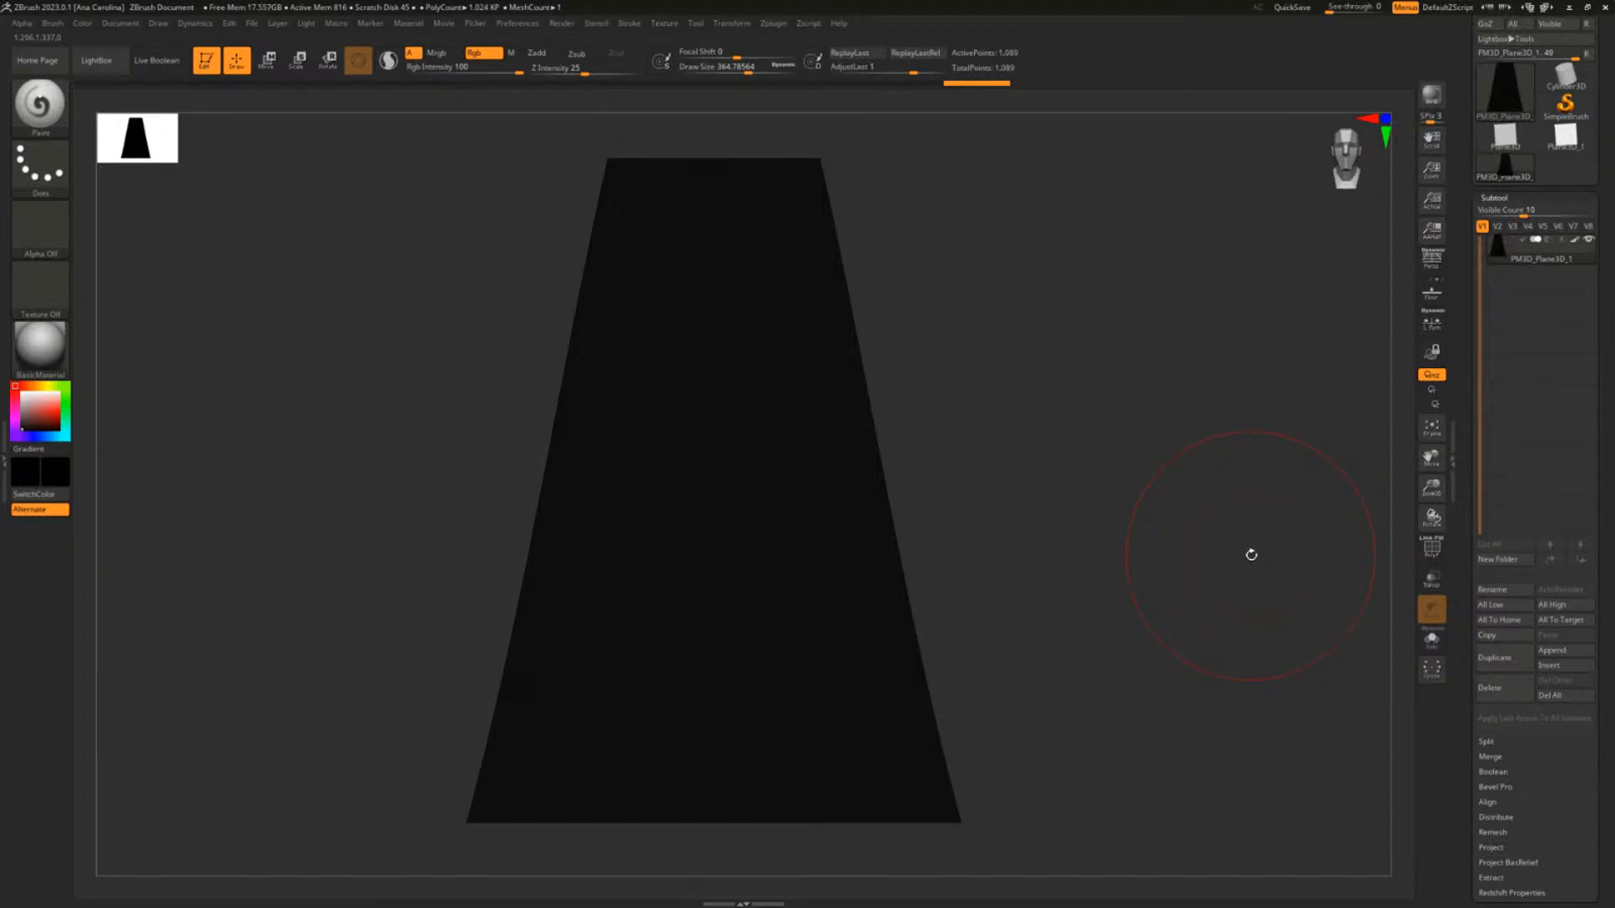
{"action": "left_click", "coordinate": [22, 412]}
{"action": "left_click_drag", "start_coordinate": [711, 164], "coordinate": [710, 451]}
{"action": "key", "text": "ctrl+z"}
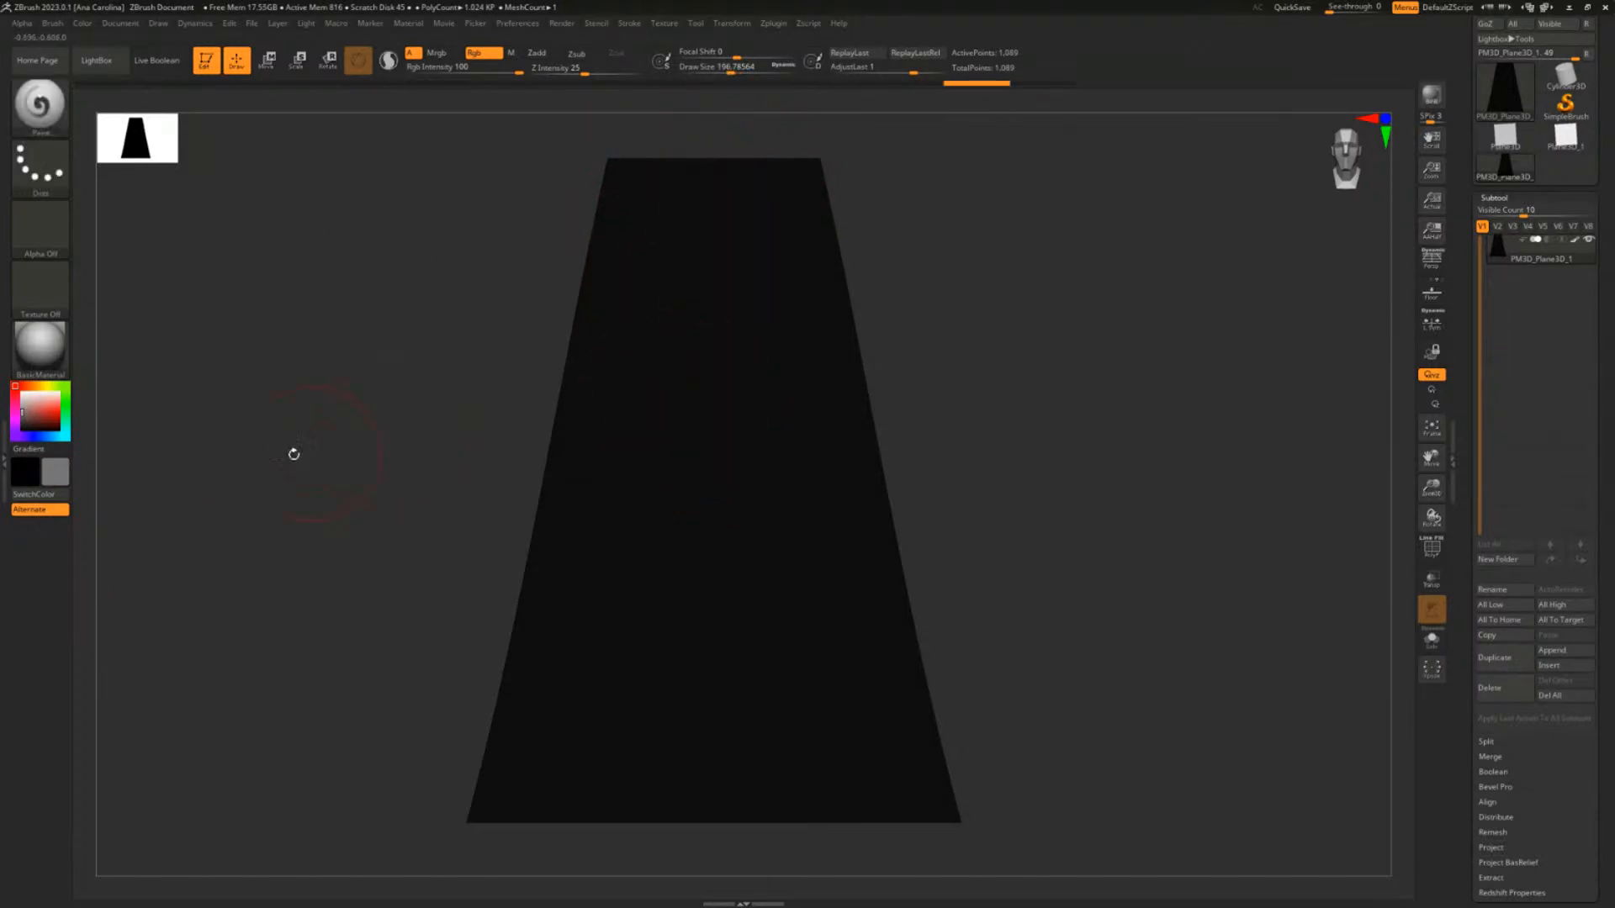
Choose a dark grey paint colour, open the LazyMouse stroke settings, and try vertical strokes down the plane
{"action": "left_click", "coordinate": [22, 424]}
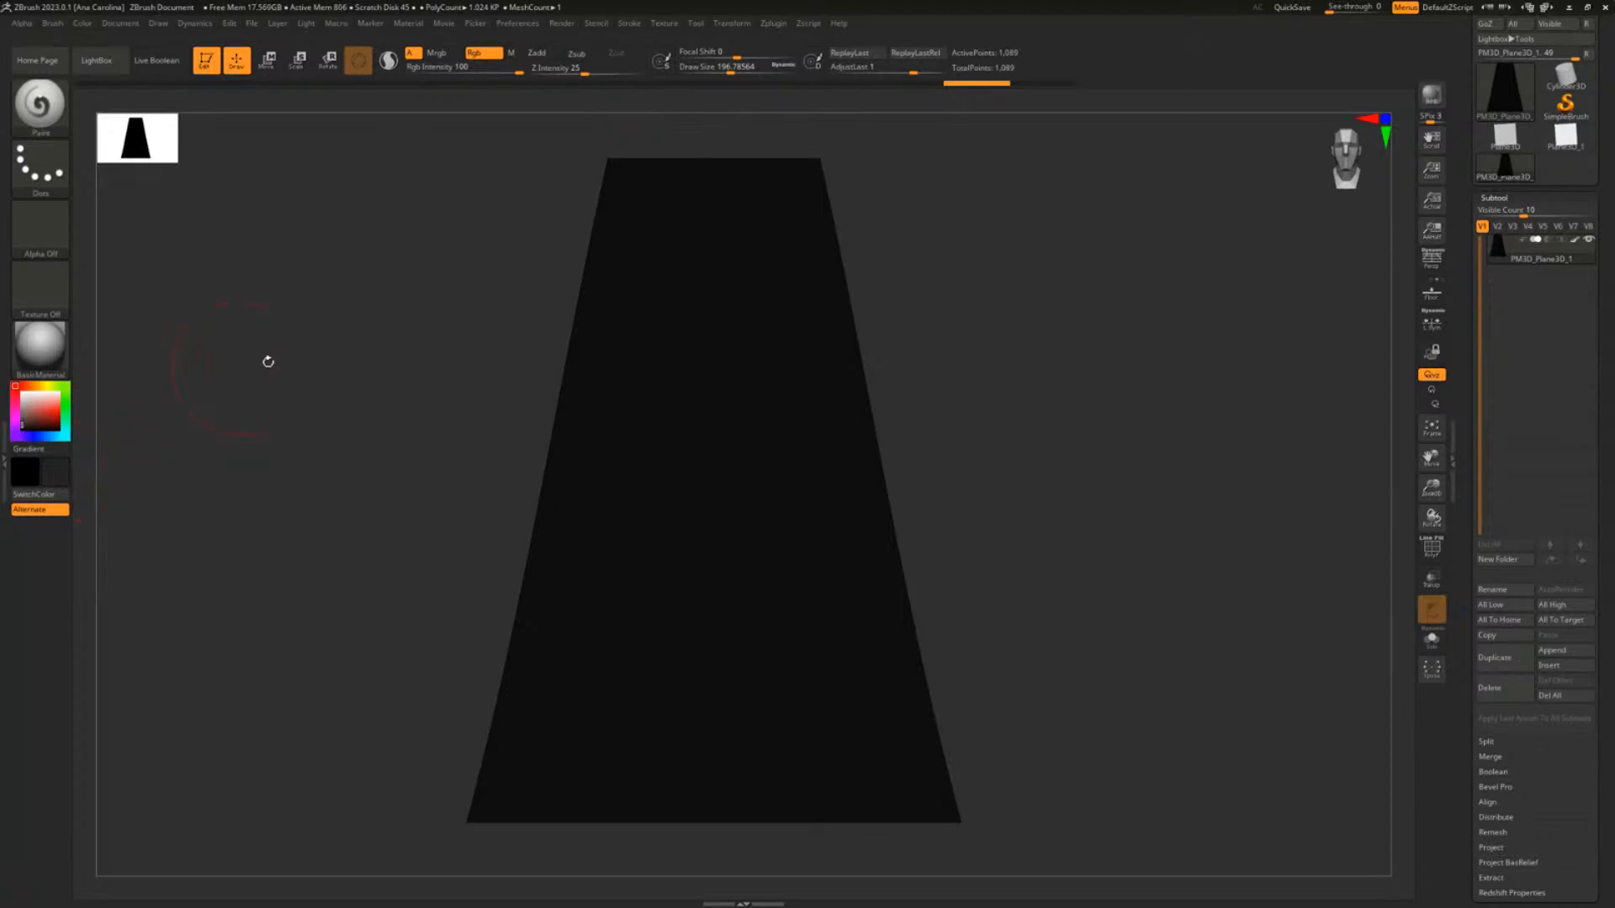
{"action": "left_click_drag", "start_coordinate": [707, 216], "coordinate": [732, 429]}
{"action": "key", "text": "ctrl+z"}
{"action": "left_click", "coordinate": [772, 24]}
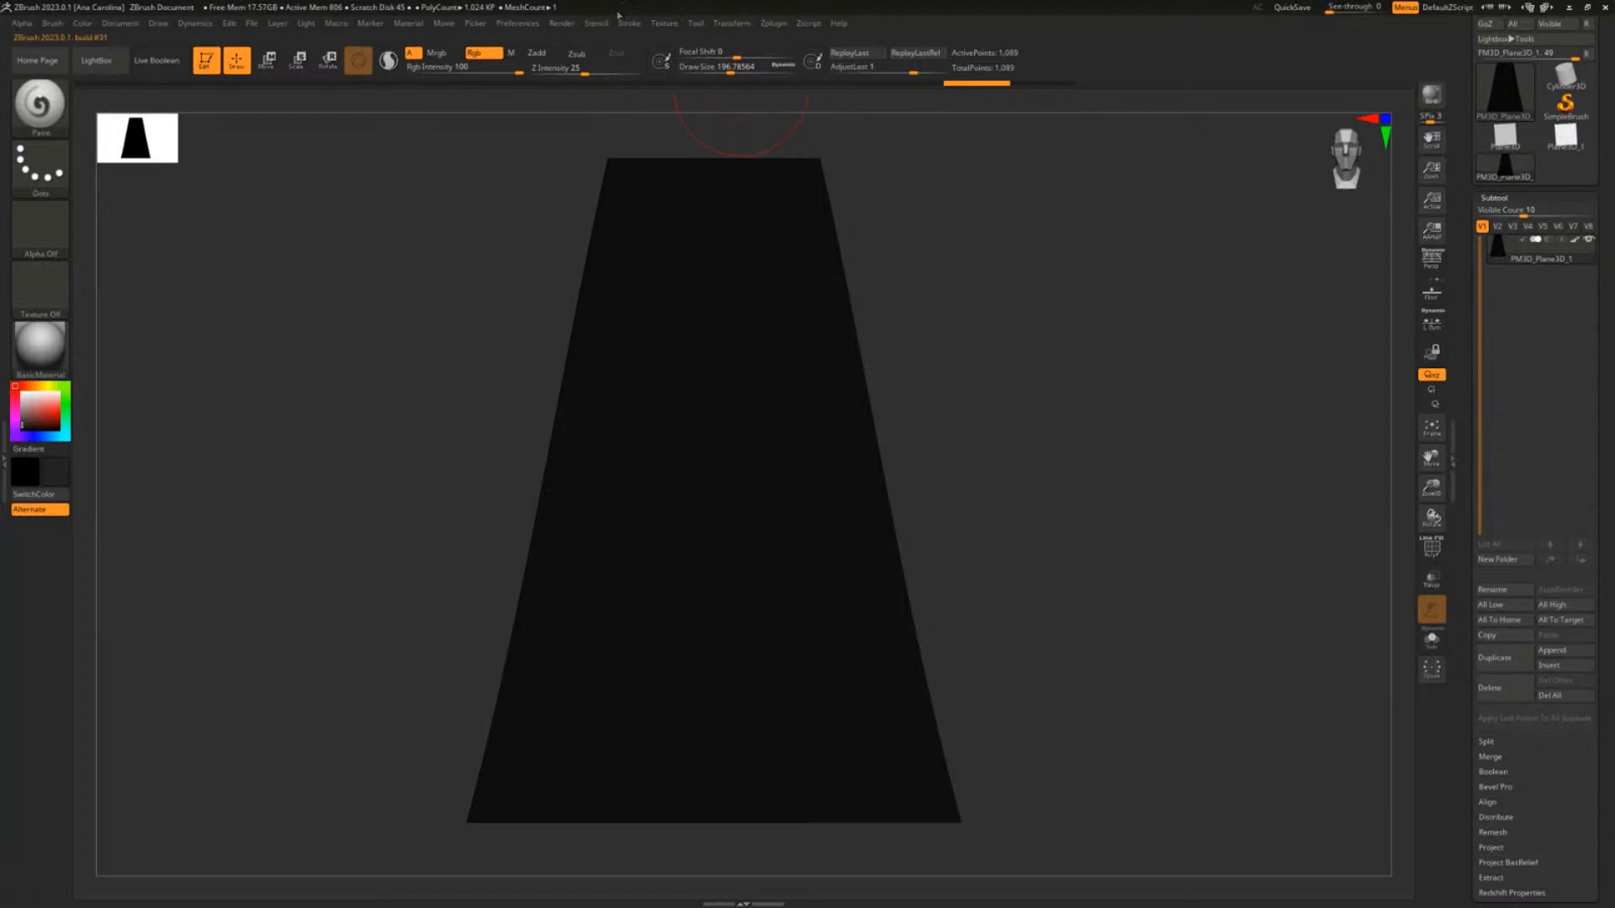
{"action": "left_click", "coordinate": [629, 24]}
{"action": "left_click", "coordinate": [662, 260]}
{"action": "left_click", "coordinate": [662, 260]}
{"action": "left_click", "coordinate": [662, 260]}
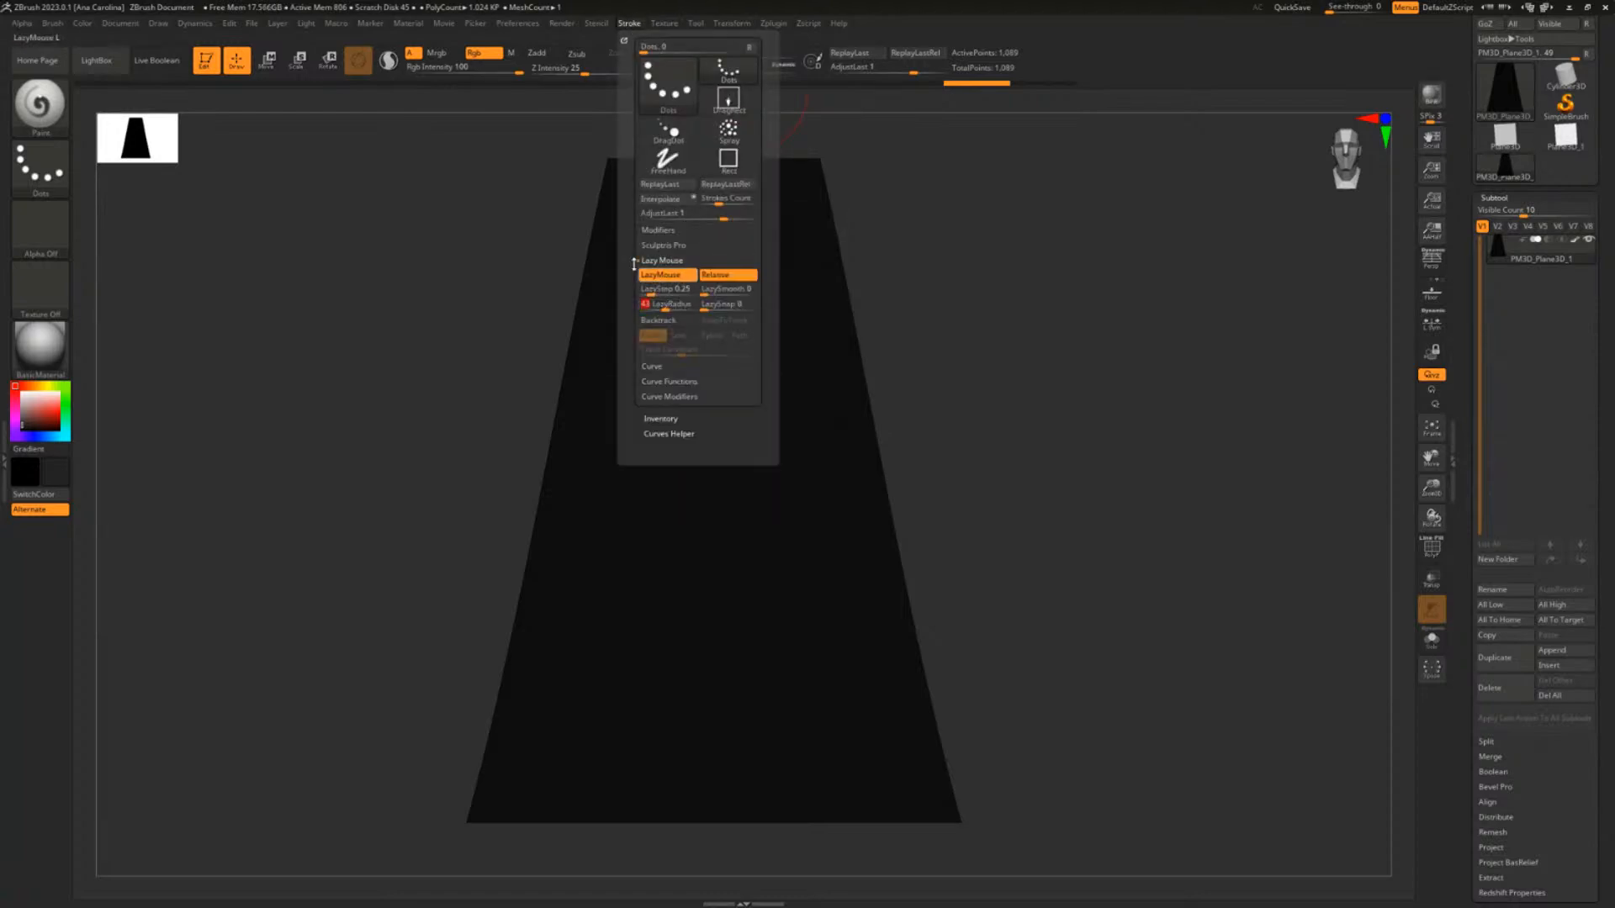
{"action": "left_click_drag", "start_coordinate": [680, 194], "coordinate": [689, 620]}
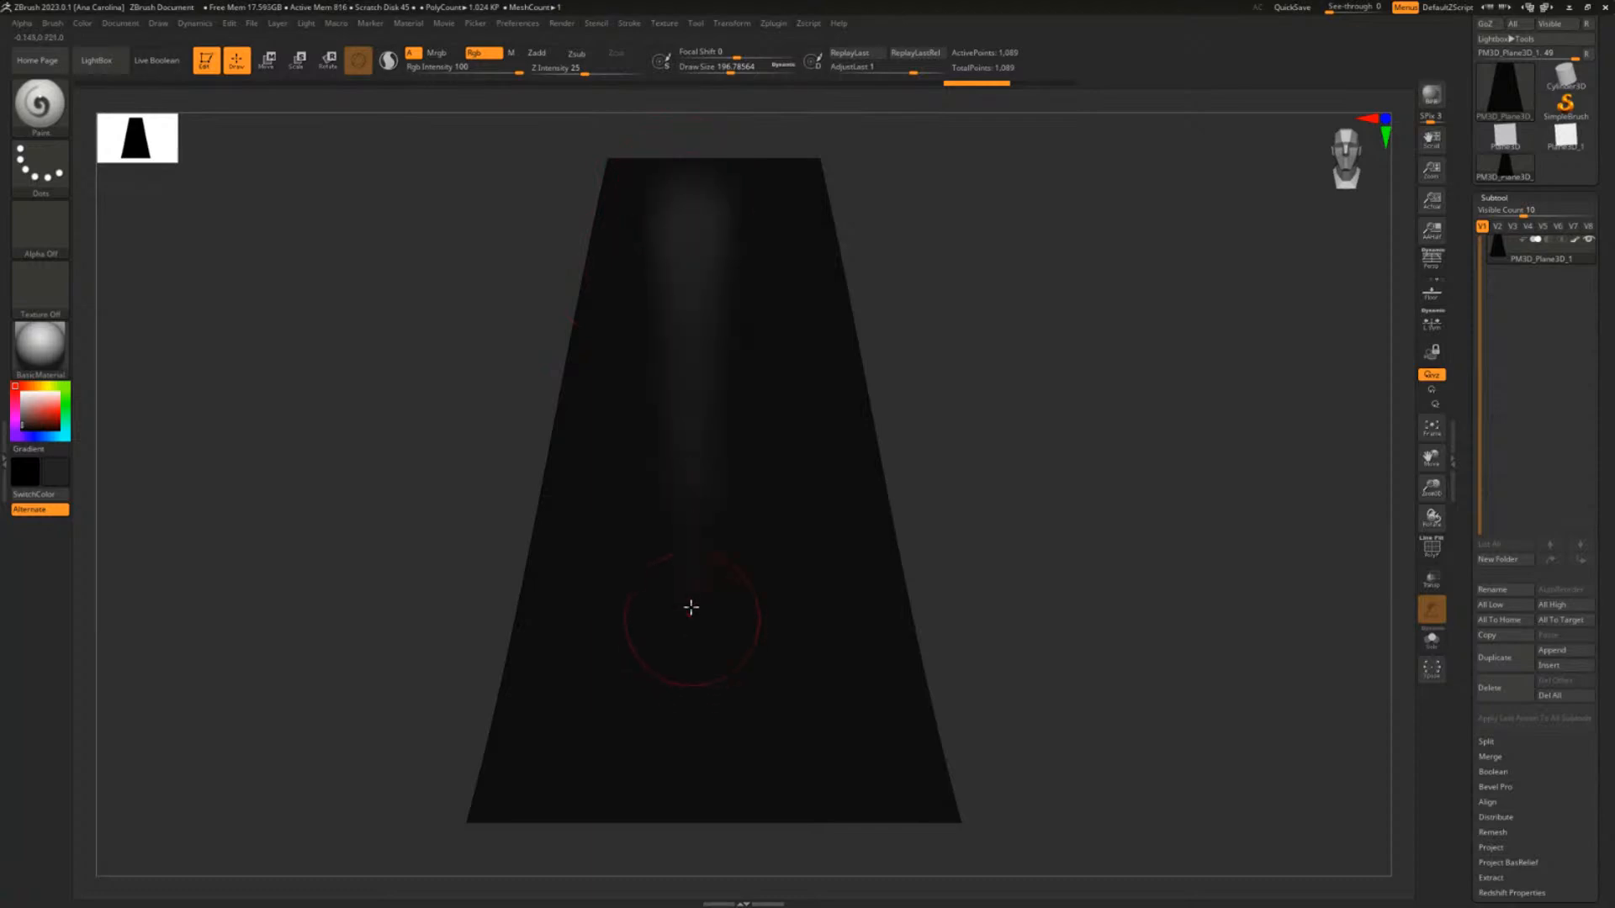
{"action": "key", "text": "ctrl+z"}
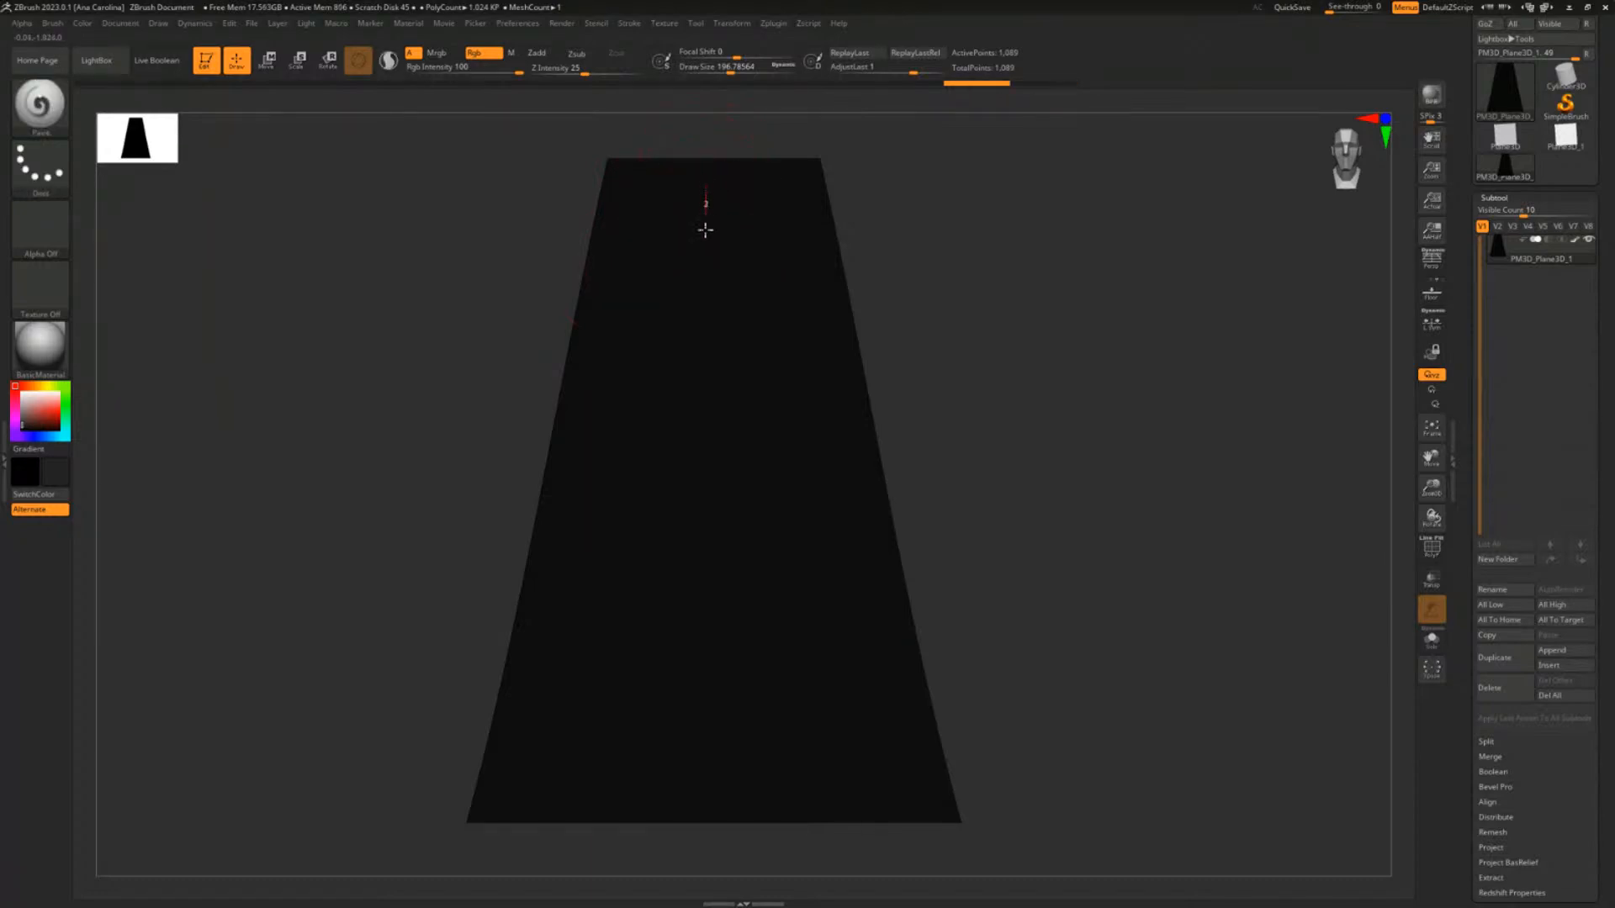
Paint soft dark grey vertical streaks down the middle of the black plane, enlarging the brush to about 273
{"action": "left_click_drag", "start_coordinate": [710, 432], "coordinate": [721, 678]}
{"action": "left_click_drag", "start_coordinate": [706, 188], "coordinate": [714, 552]}
{"action": "left_click_drag", "start_coordinate": [711, 733], "coordinate": [710, 735]}
{"action": "mouse_move", "coordinate": [768, 202]}
{"action": "left_mouse_down"}
{"action": "mouse_move", "coordinate": [800, 580]}
{"action": "mouse_move", "coordinate": [827, 631]}
{"action": "left_mouse_up"}
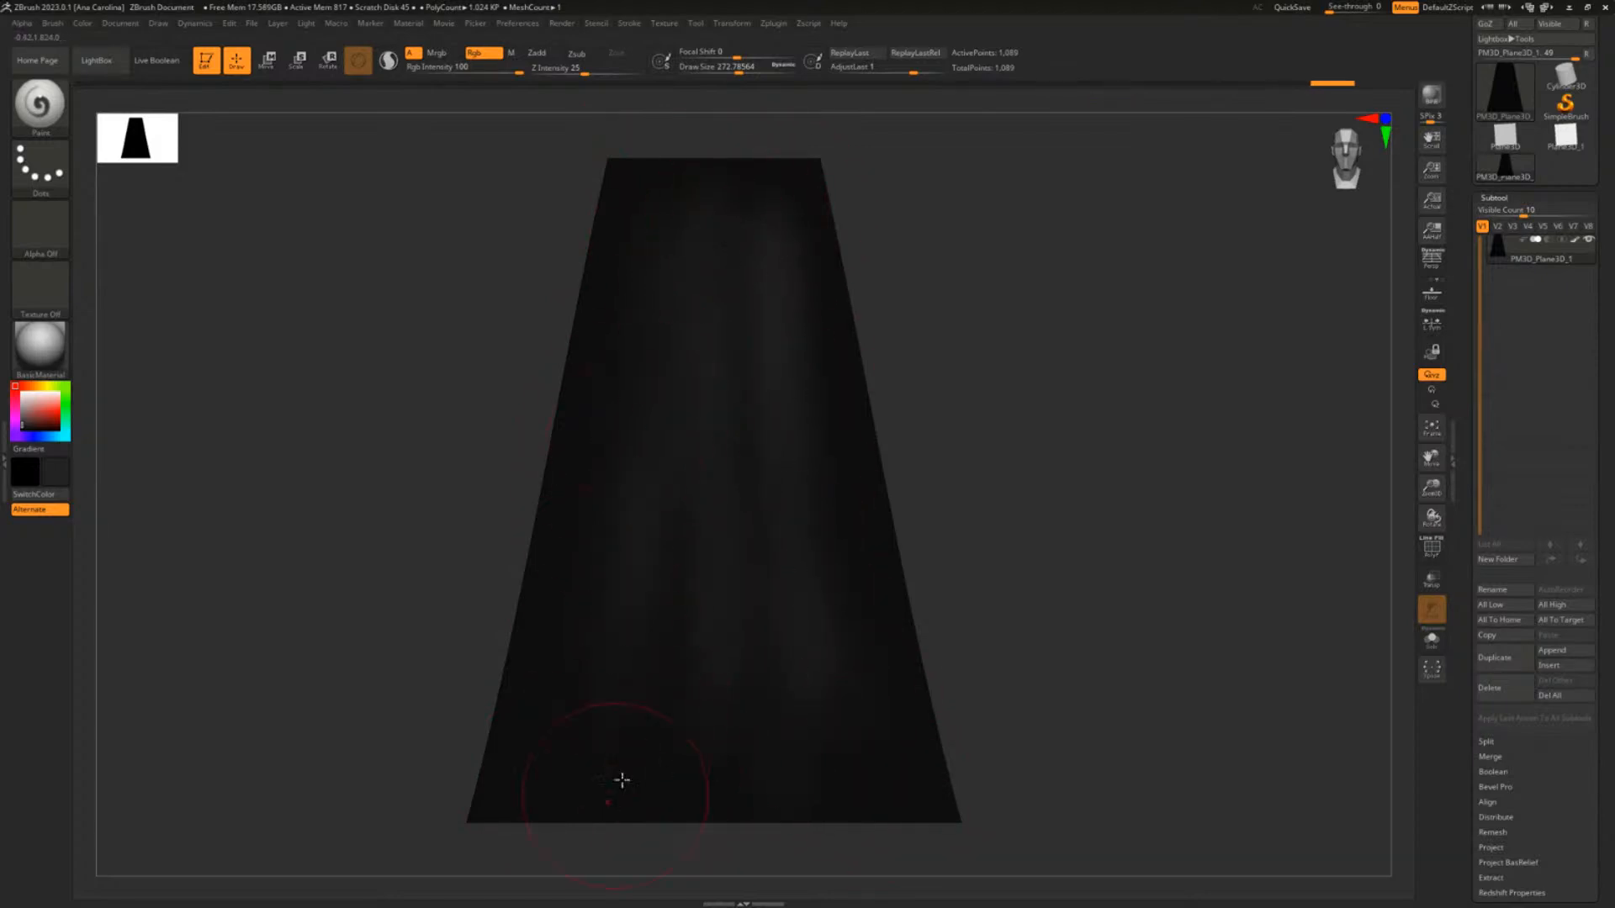
{"action": "left_click_drag", "start_coordinate": [934, 581], "coordinate": [775, 511]}
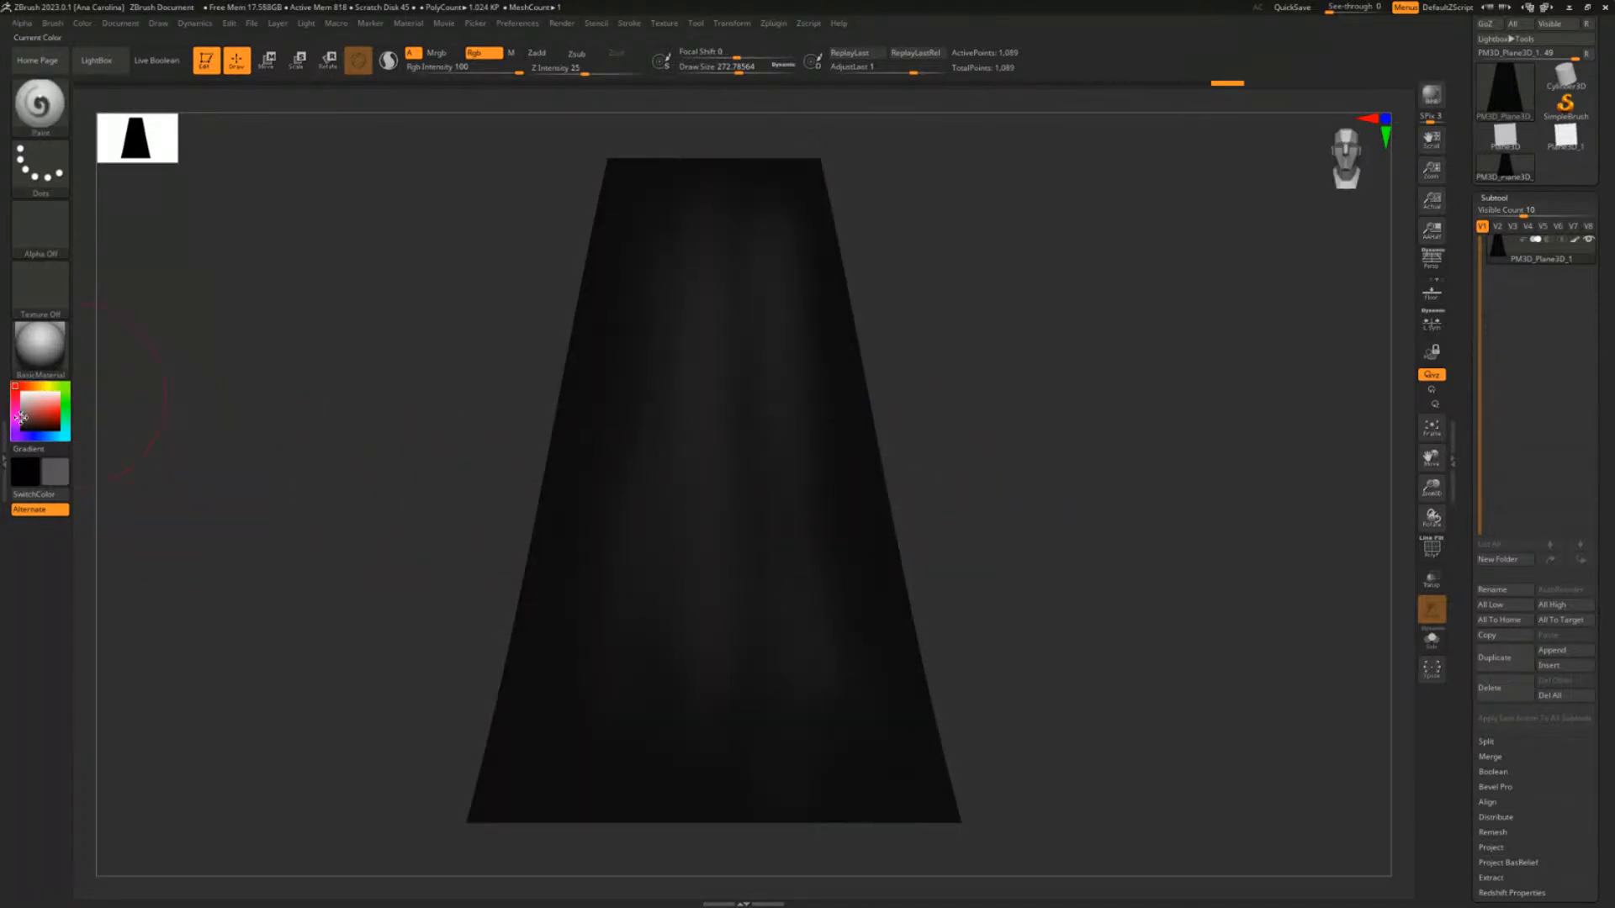
{"action": "mouse_move", "coordinate": [690, 278]}
{"action": "left_mouse_down"}
{"action": "mouse_move", "coordinate": [710, 716]}
{"action": "mouse_move", "coordinate": [720, 541]}
{"action": "left_mouse_up"}
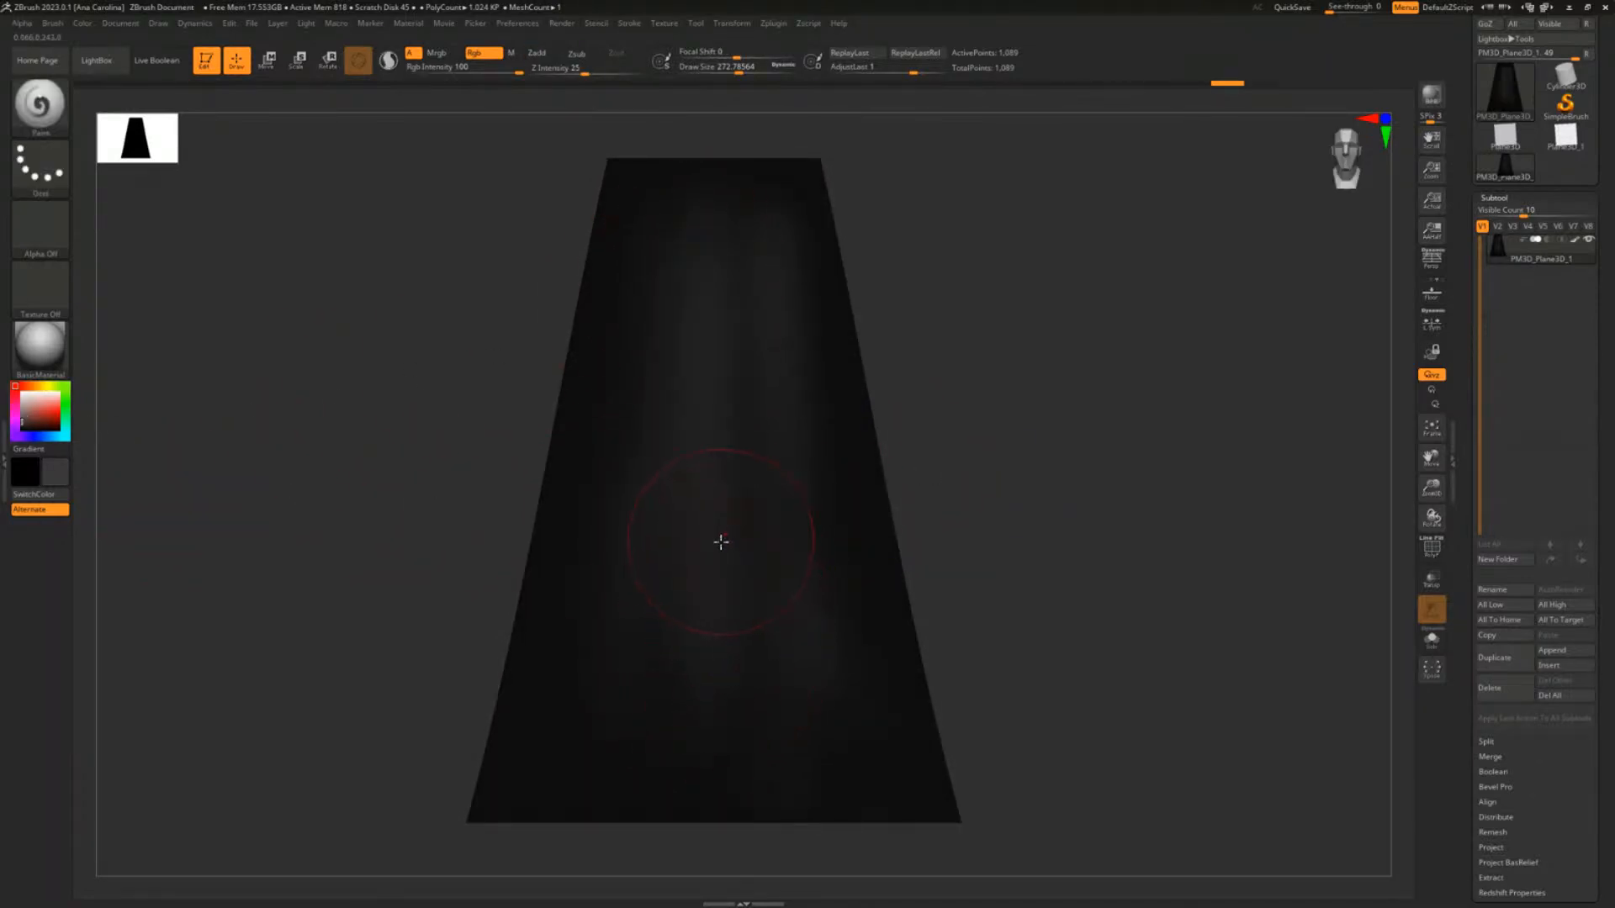
Apply Alpha 61 to the brush and paint grey streaks that fan out from the upper centre towards the lower edge
{"action": "left_click", "coordinate": [52, 227]}
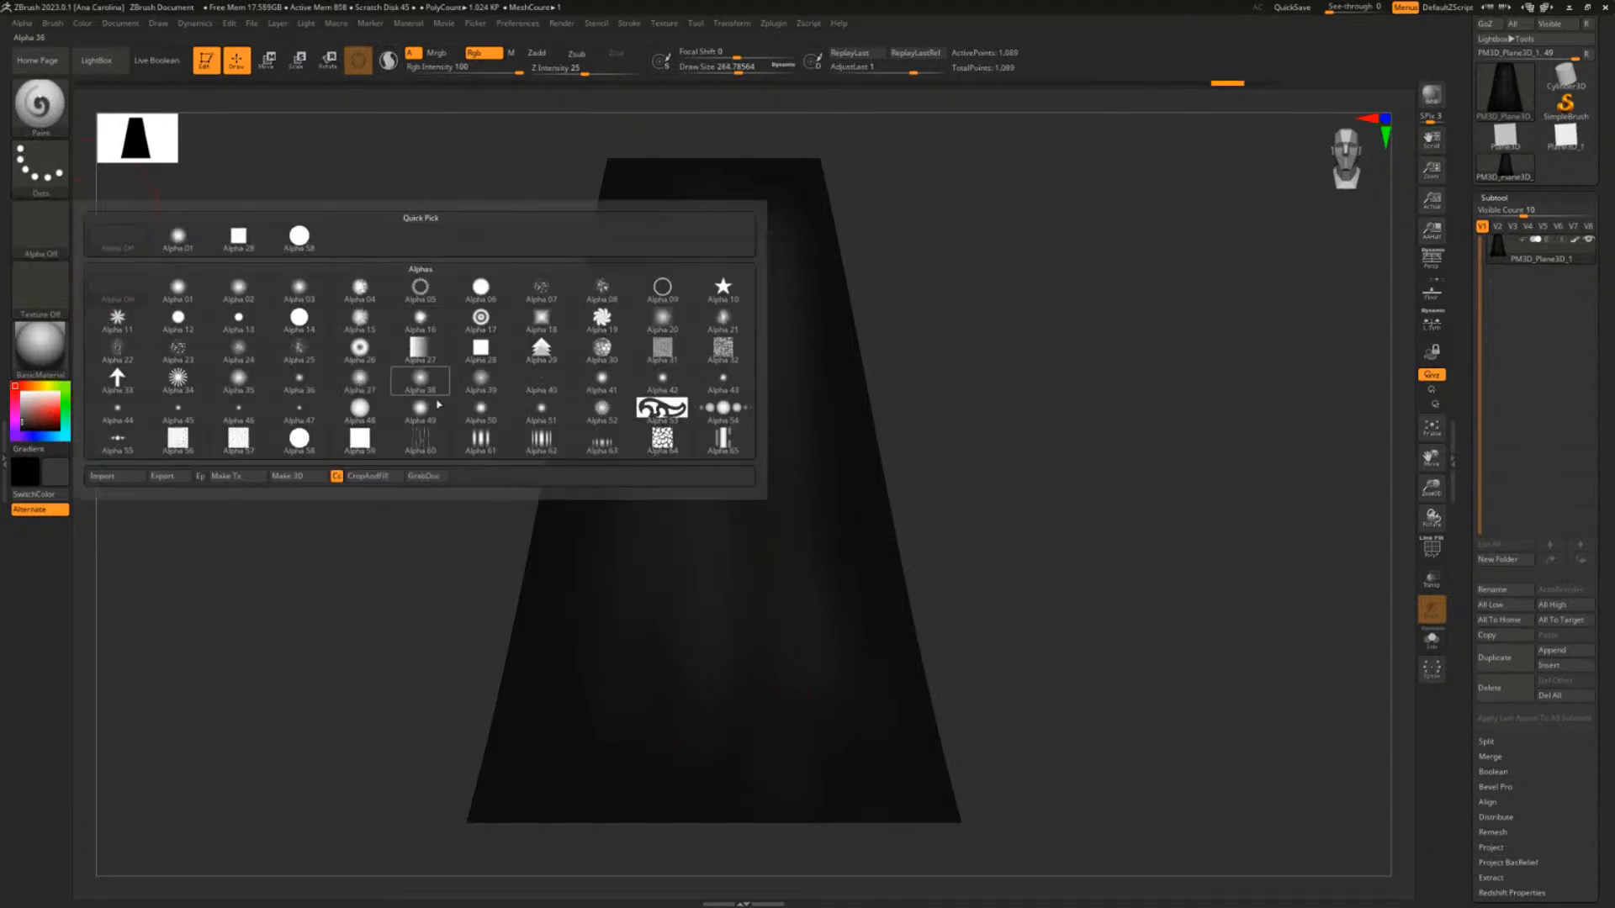
{"action": "left_click", "coordinate": [481, 439]}
{"action": "left_click_drag", "start_coordinate": [695, 241], "coordinate": [736, 740]}
{"action": "key", "text": "ctrl+z"}
{"action": "mouse_move", "coordinate": [703, 259]}
{"action": "left_mouse_down"}
{"action": "mouse_move", "coordinate": [719, 740]}
{"action": "mouse_move", "coordinate": [671, 609]}
{"action": "mouse_move", "coordinate": [646, 723]}
{"action": "mouse_move", "coordinate": [780, 718]}
{"action": "left_mouse_up"}
{"action": "left_click_drag", "start_coordinate": [761, 262], "coordinate": [828, 769]}
{"action": "left_click_drag", "start_coordinate": [749, 260], "coordinate": [719, 702]}
{"action": "left_click_drag", "start_coordinate": [702, 261], "coordinate": [639, 755]}
{"action": "mouse_move", "coordinate": [683, 270]}
{"action": "left_mouse_down"}
{"action": "mouse_move", "coordinate": [672, 457]}
{"action": "mouse_move", "coordinate": [588, 646]}
{"action": "left_mouse_up"}
{"action": "left_click_drag", "start_coordinate": [647, 210], "coordinate": [589, 698]}
{"action": "left_click_drag", "start_coordinate": [959, 321], "coordinate": [896, 327]}
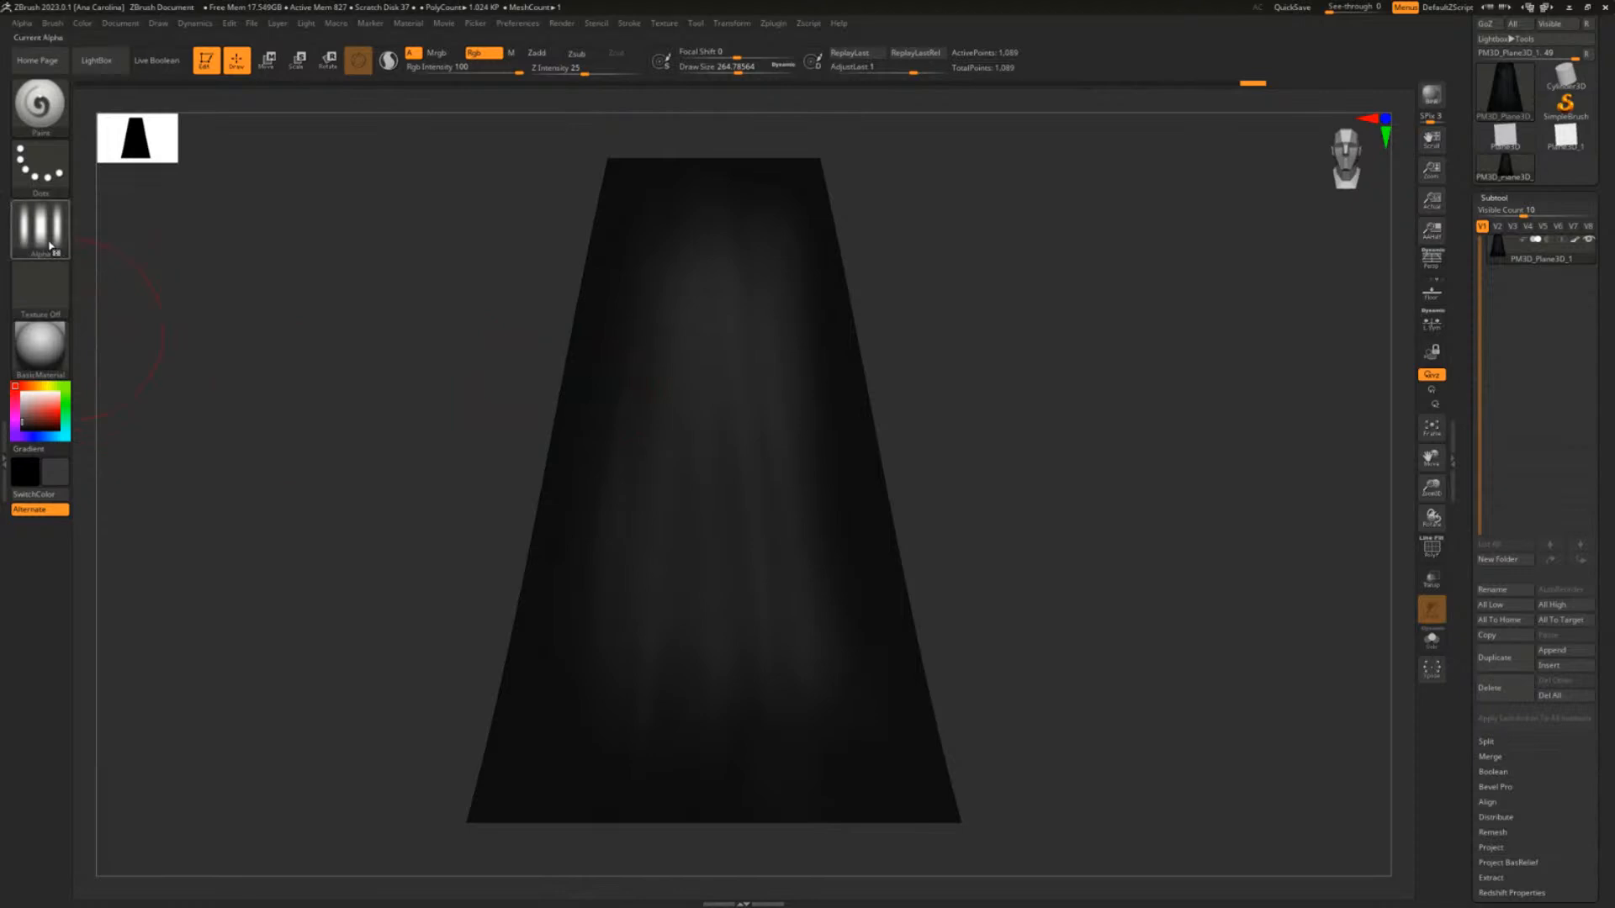
Choose a lighter grey and paint brighter streaks down the centre and right half of the plane, undoing the misplaced strokes
{"action": "left_click", "coordinate": [27, 410]}
{"action": "left_click_drag", "start_coordinate": [27, 409], "coordinate": [21, 412]}
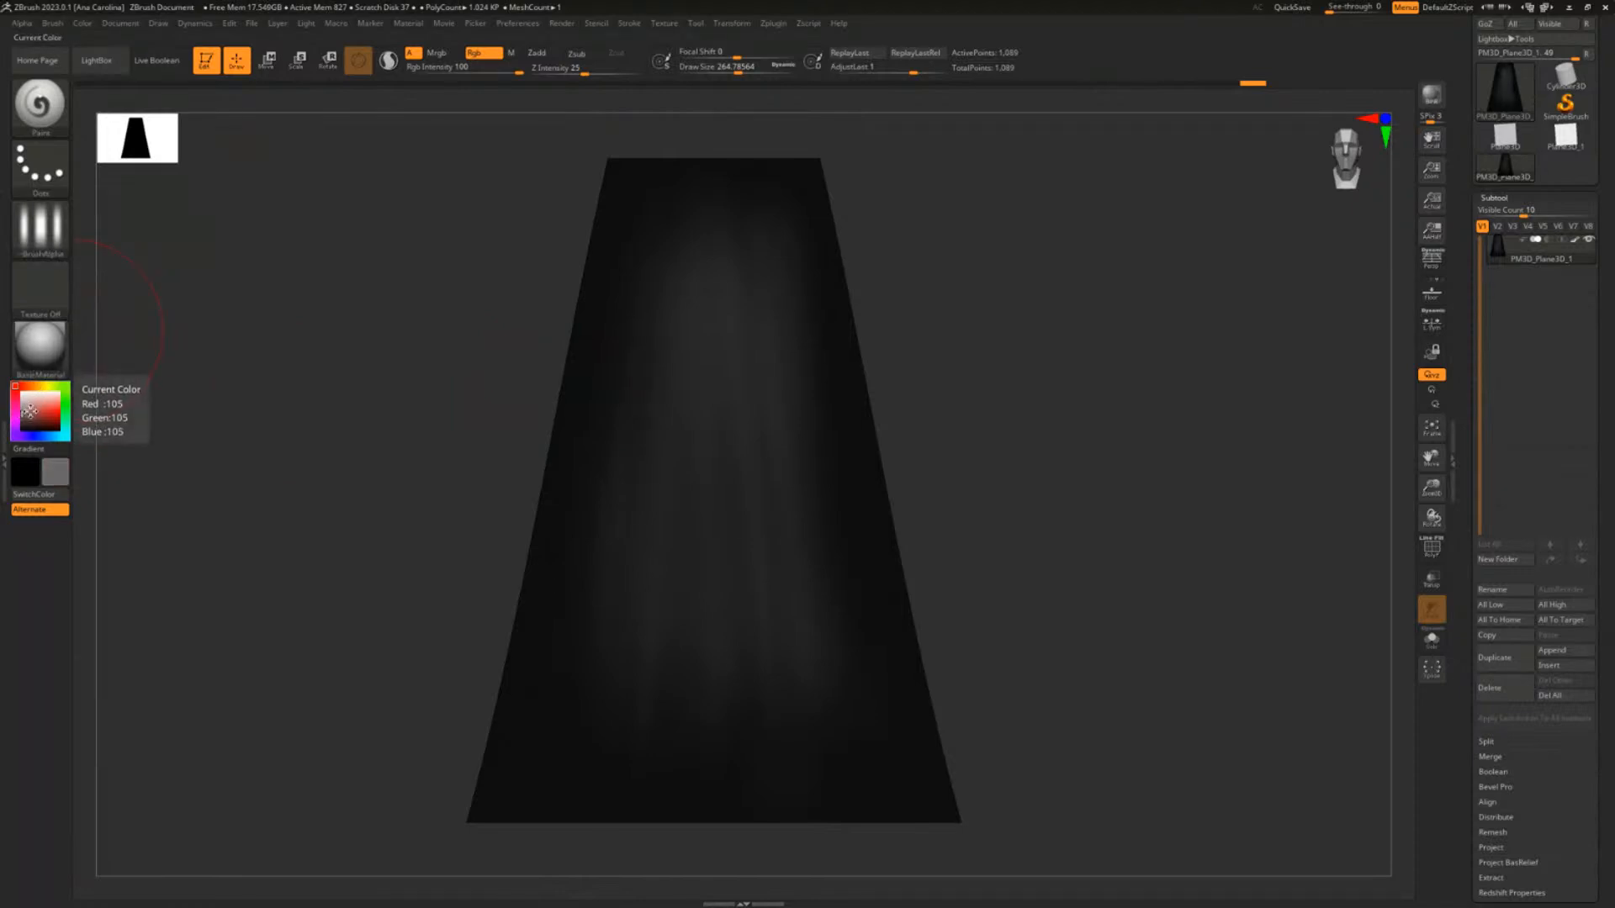
{"action": "left_click_drag", "start_coordinate": [721, 248], "coordinate": [732, 678]}
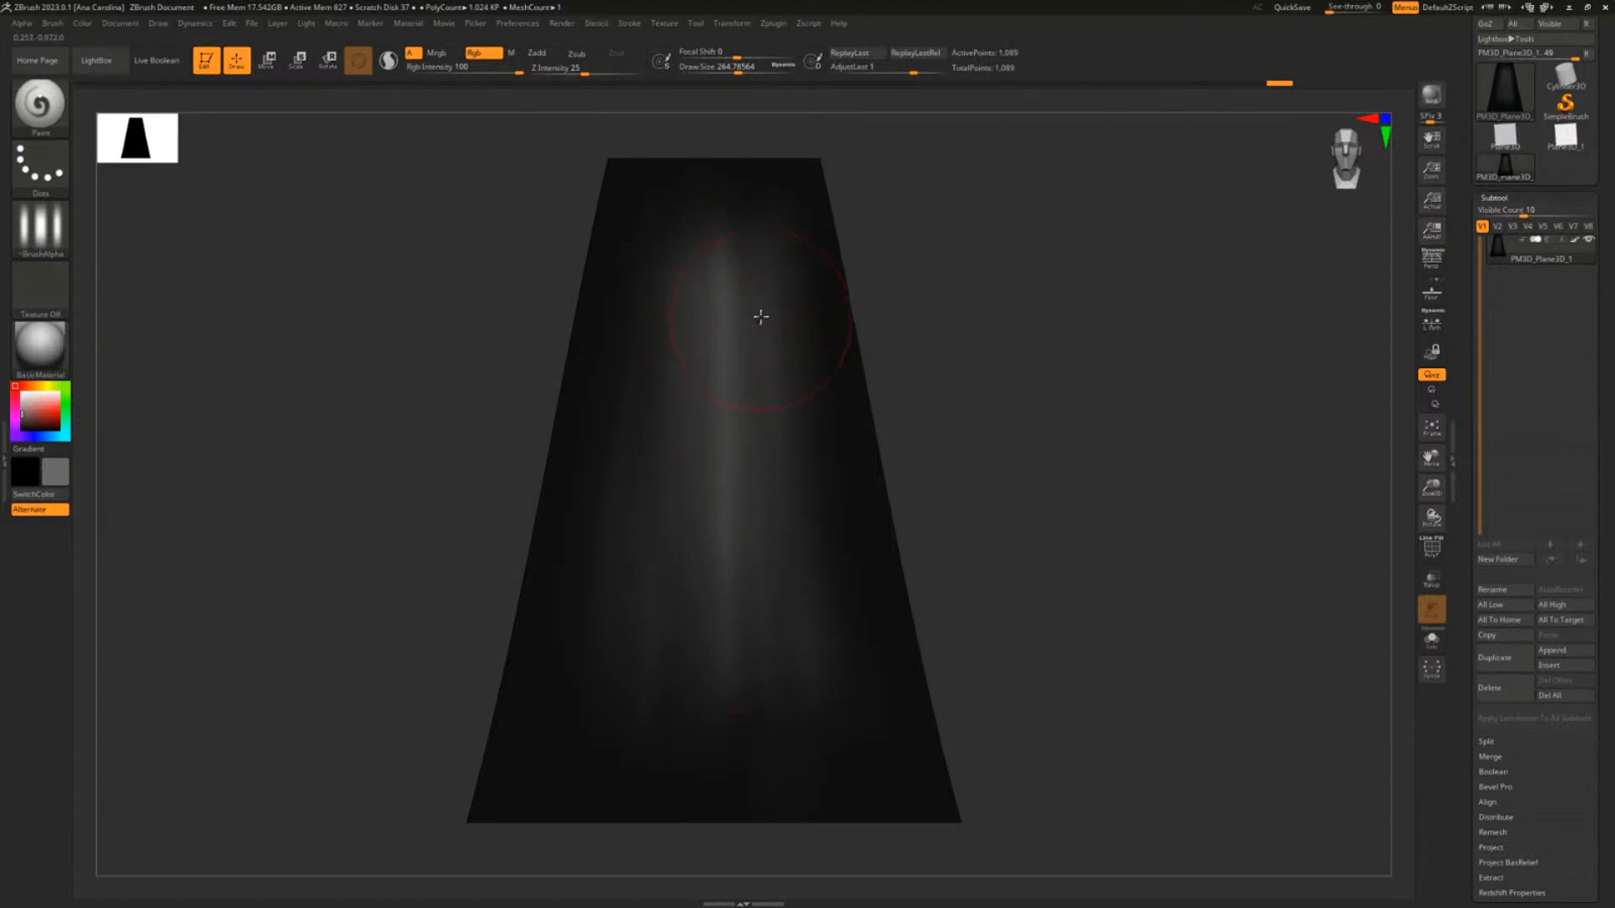
{"action": "key", "text": "ctrl"}
{"action": "left_click_drag", "start_coordinate": [803, 513], "coordinate": [811, 745]}
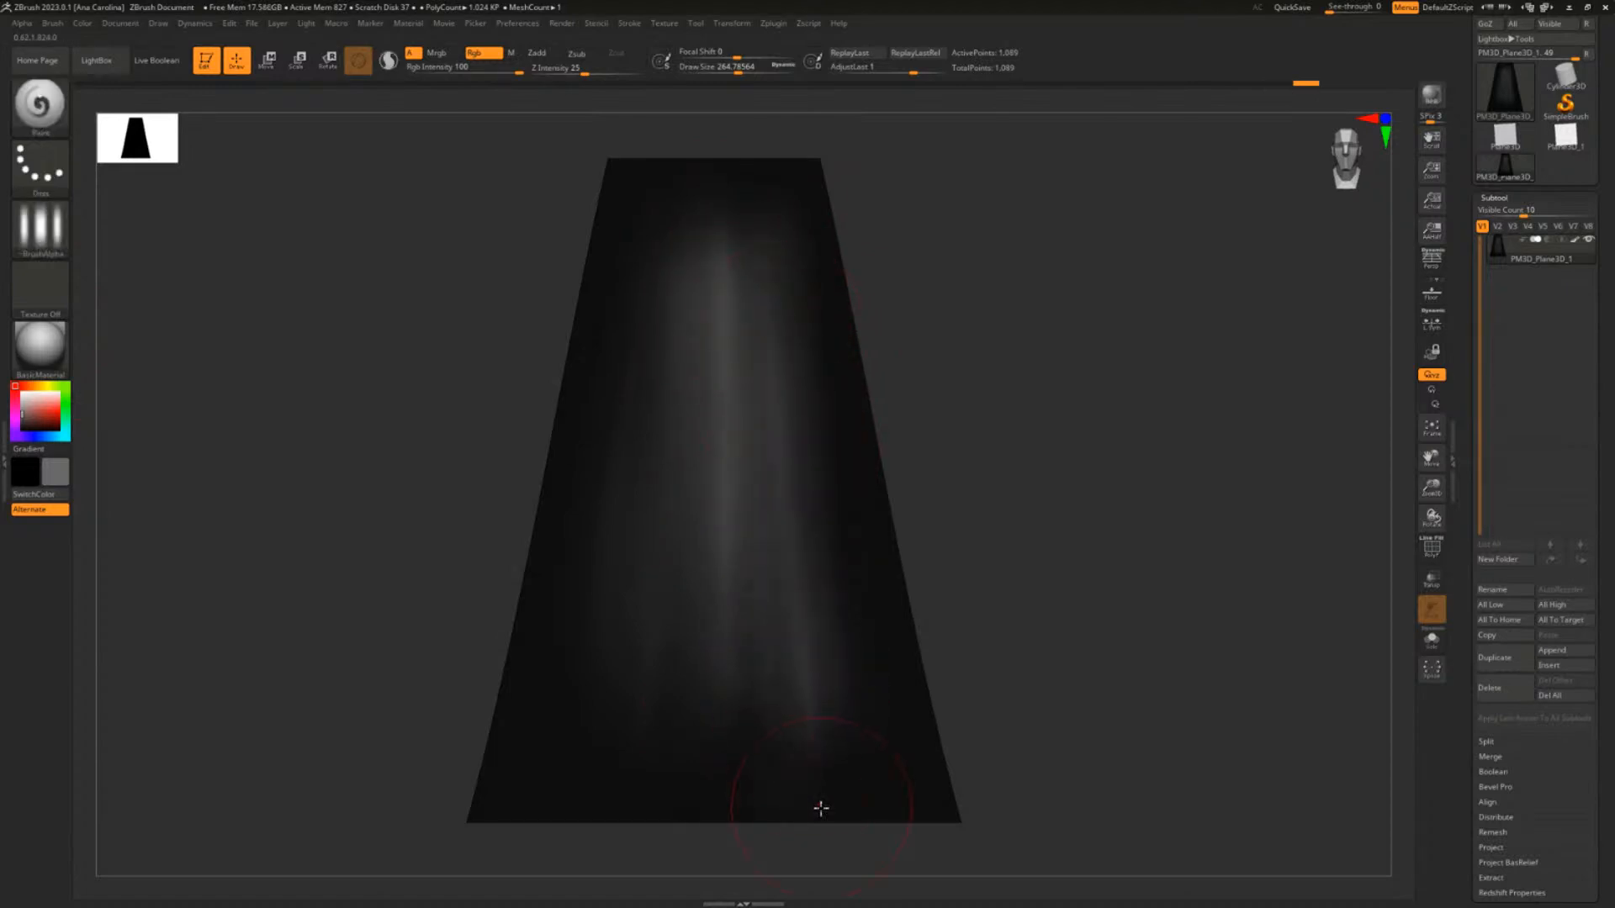
{"action": "left_click_drag", "start_coordinate": [668, 340], "coordinate": [618, 761]}
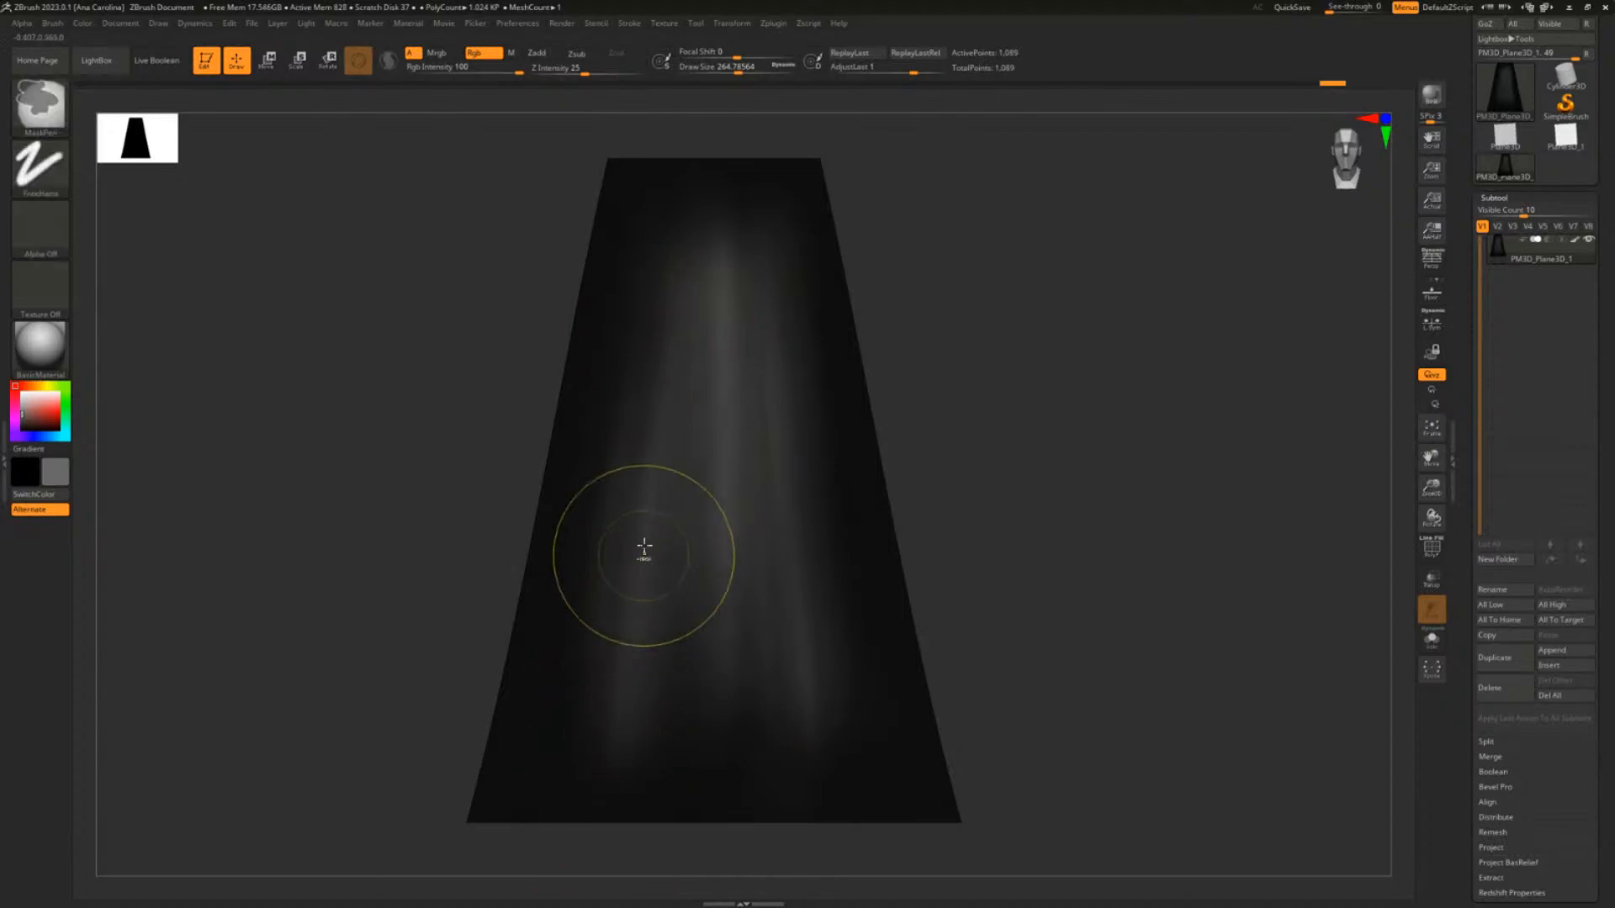
{"action": "key", "text": "ctrl+z"}
{"action": "key", "text": "ctrl+z"}
{"action": "left_click_drag", "start_coordinate": [783, 303], "coordinate": [817, 673]}
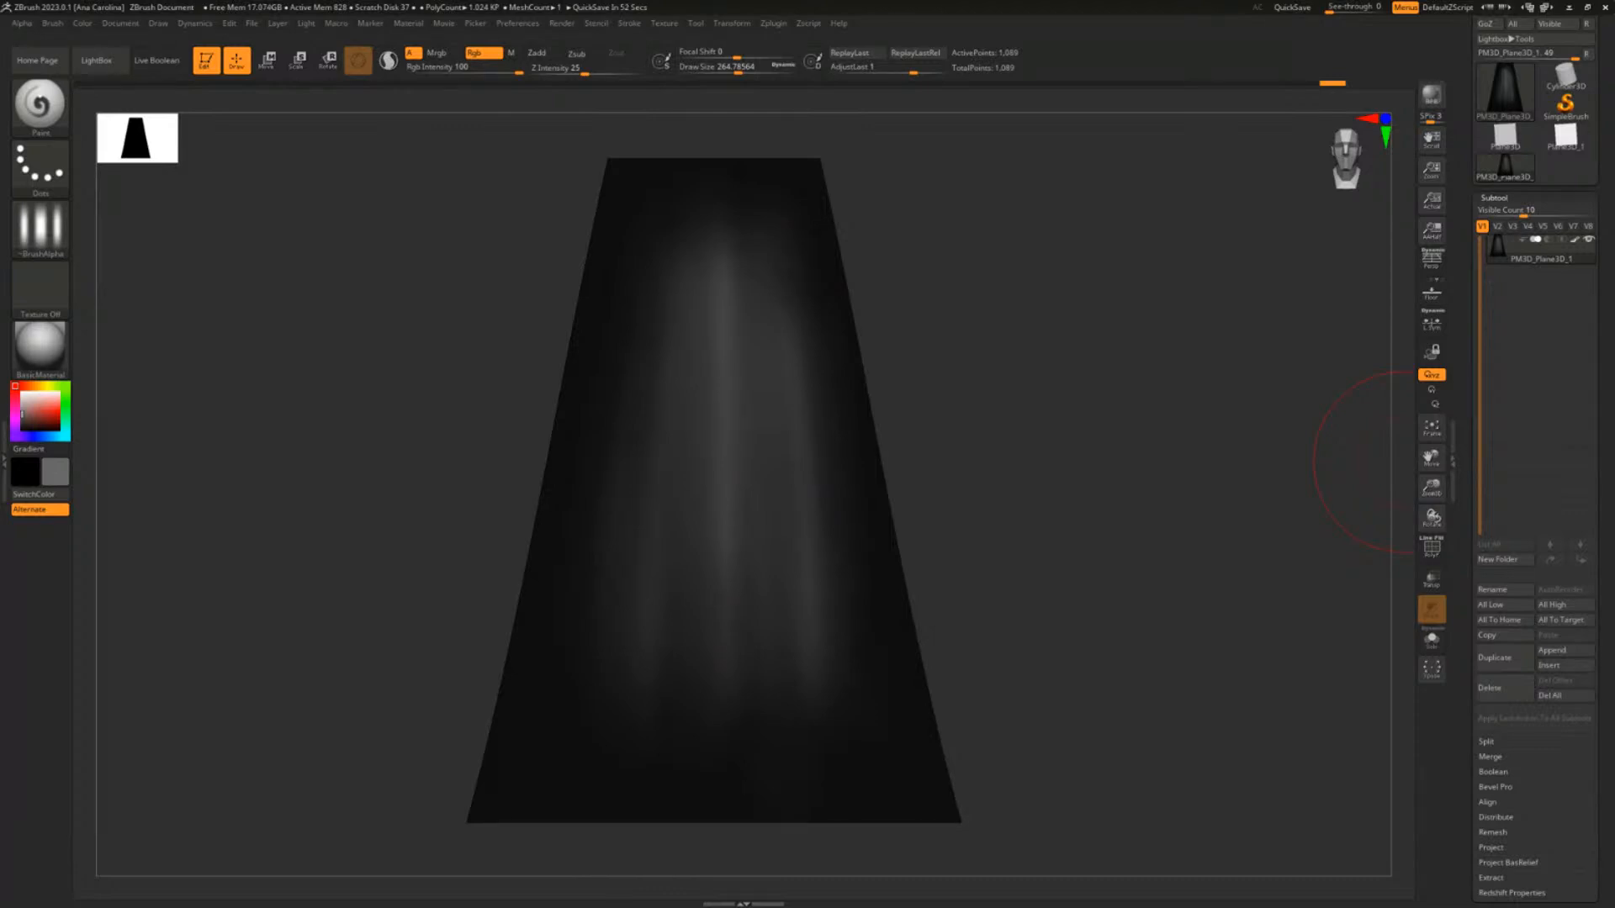
Switch to the browser, look through the ArtStation portfolio page, and return to ZBrush
{"action": "left_click_drag", "start_coordinate": [1614, 253], "coordinate": [674, 1]}
{"action": "scroll", "coordinate": [833, 371], "scroll_direction": "down", "scroll_amount": 2}
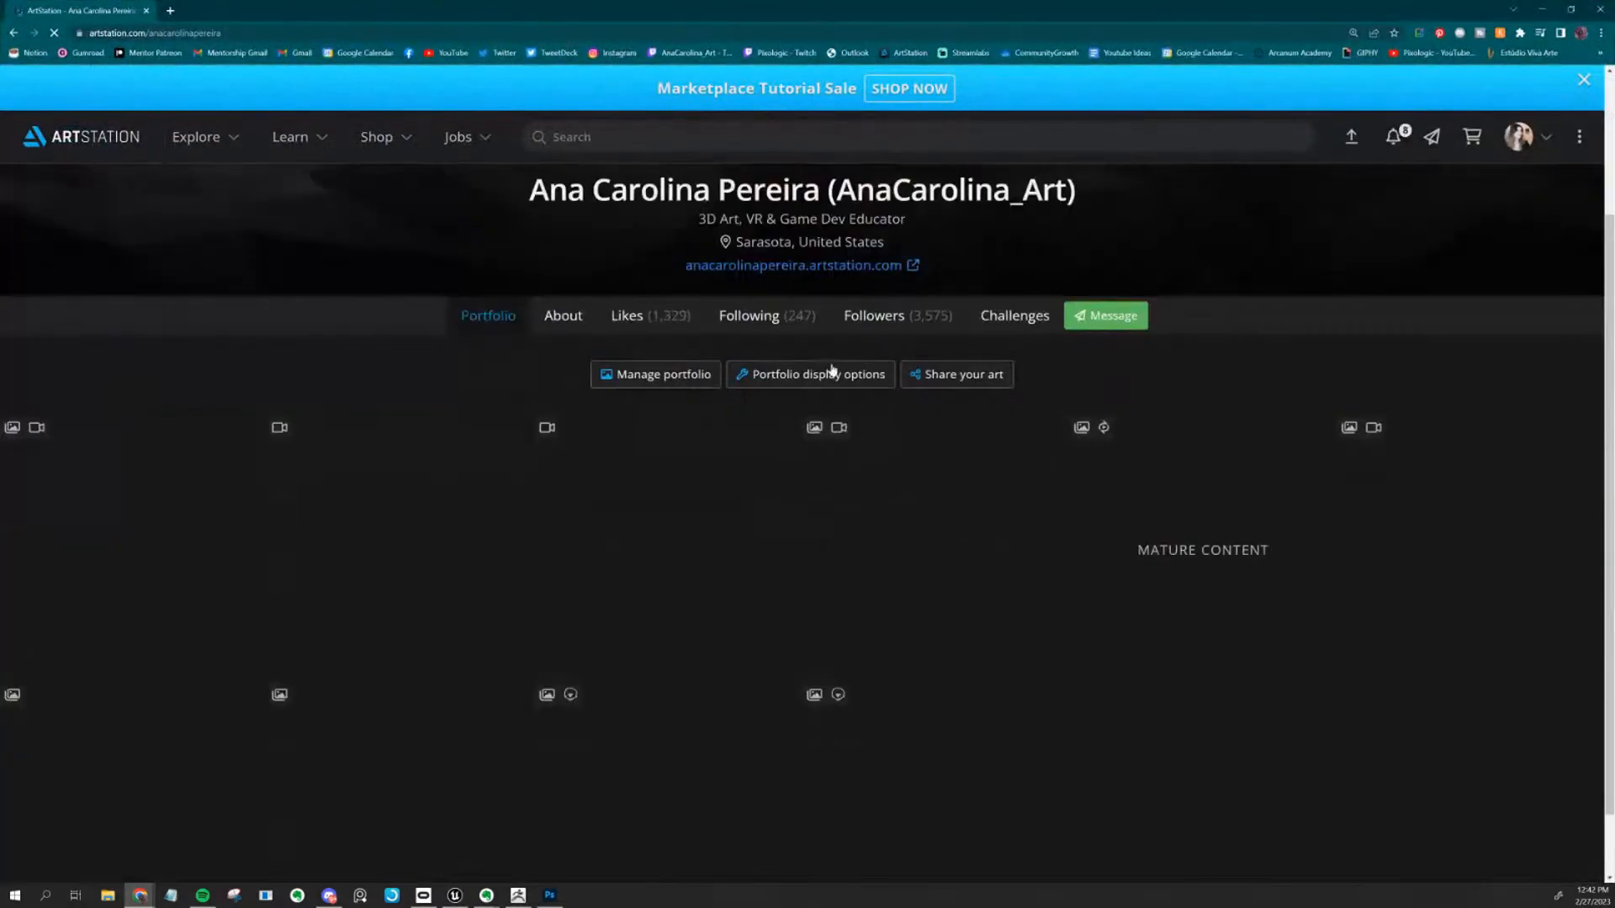
{"action": "scroll", "coordinate": [831, 370], "scroll_direction": "down", "scroll_amount": 1}
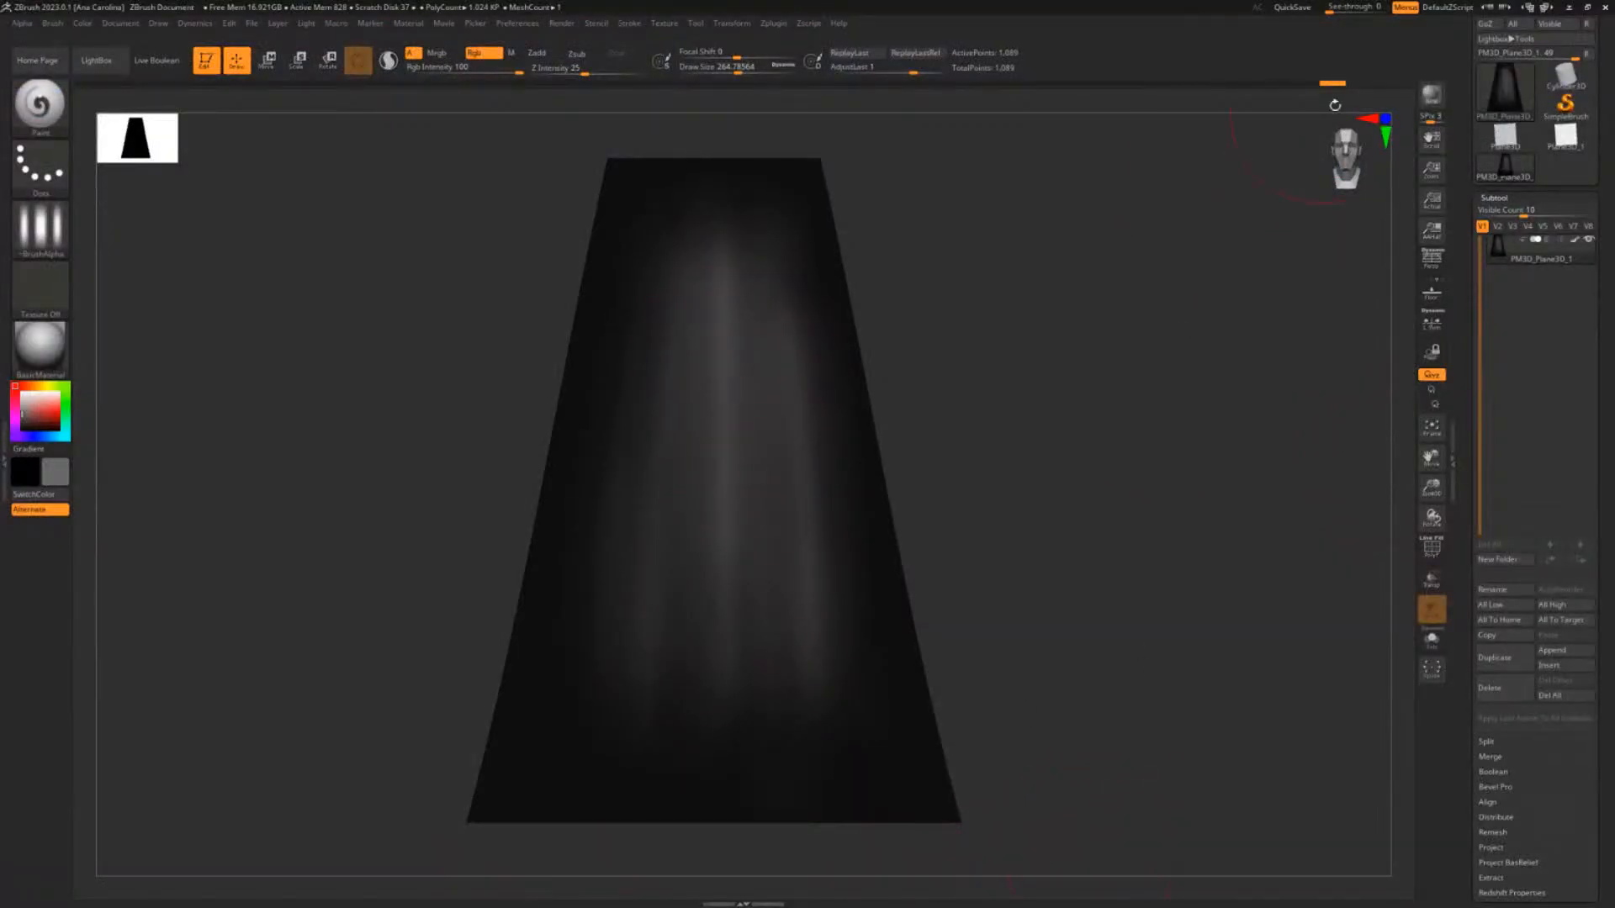
{"action": "left_click", "coordinate": [1568, 7]}
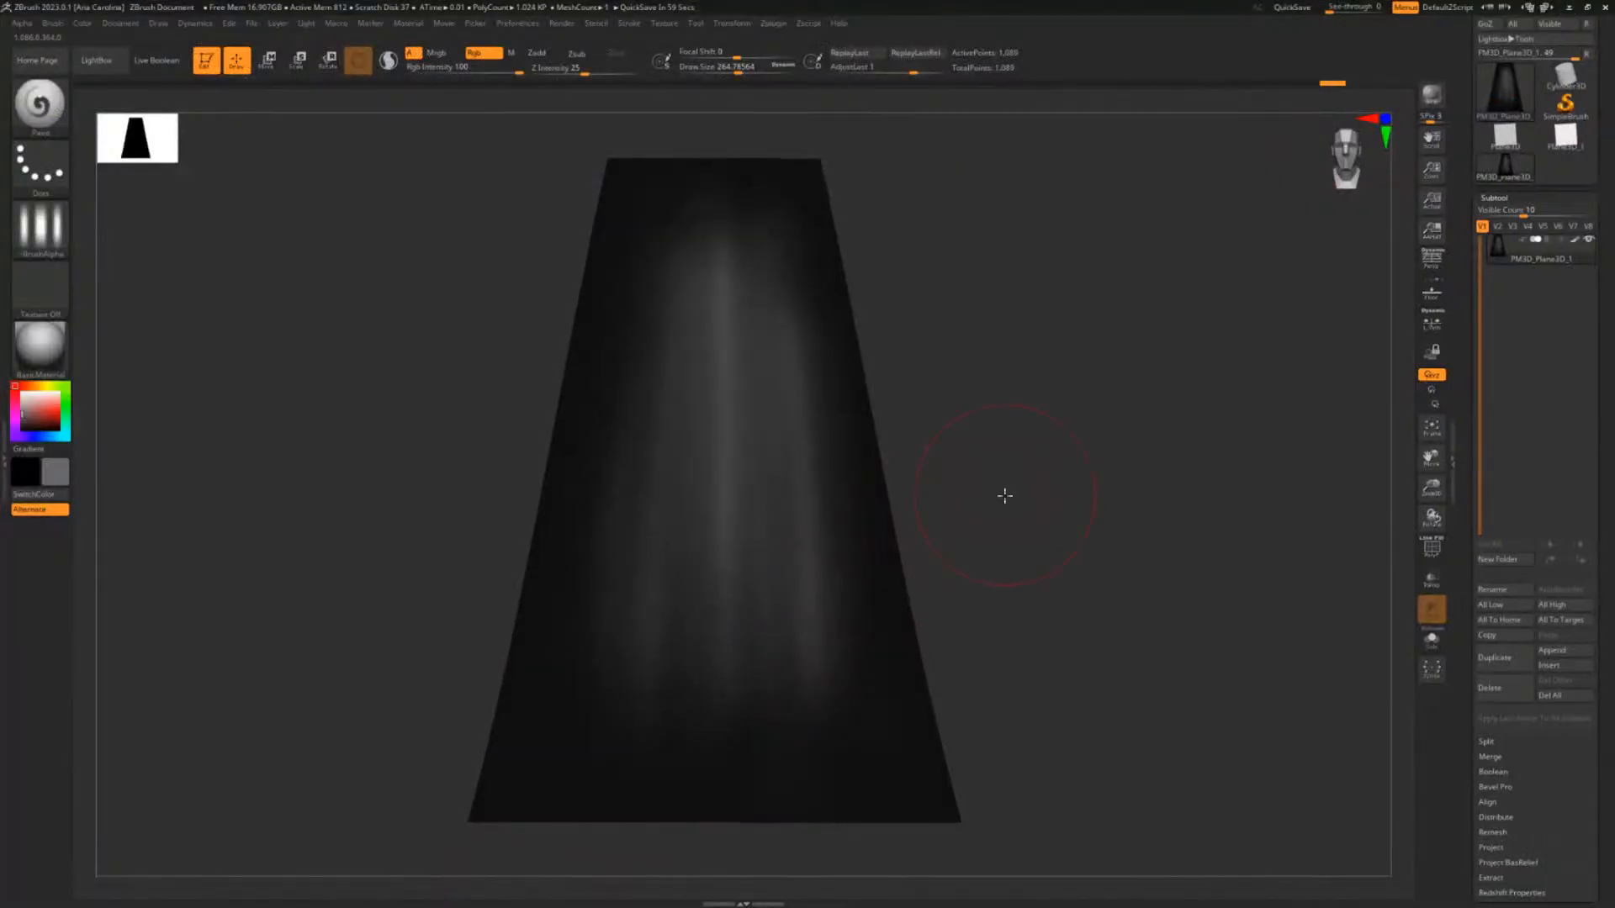
Add another grey streak down the left half of the glow and try matching strokes to the right of centre
{"action": "left_click_drag", "start_coordinate": [685, 292], "coordinate": [643, 755]}
{"action": "left_click_drag", "start_coordinate": [778, 297], "coordinate": [781, 825]}
{"action": "key", "text": "ctrl+z"}
{"action": "left_click_drag", "start_coordinate": [755, 368], "coordinate": [800, 840]}
{"action": "key", "text": "ctrl+z"}
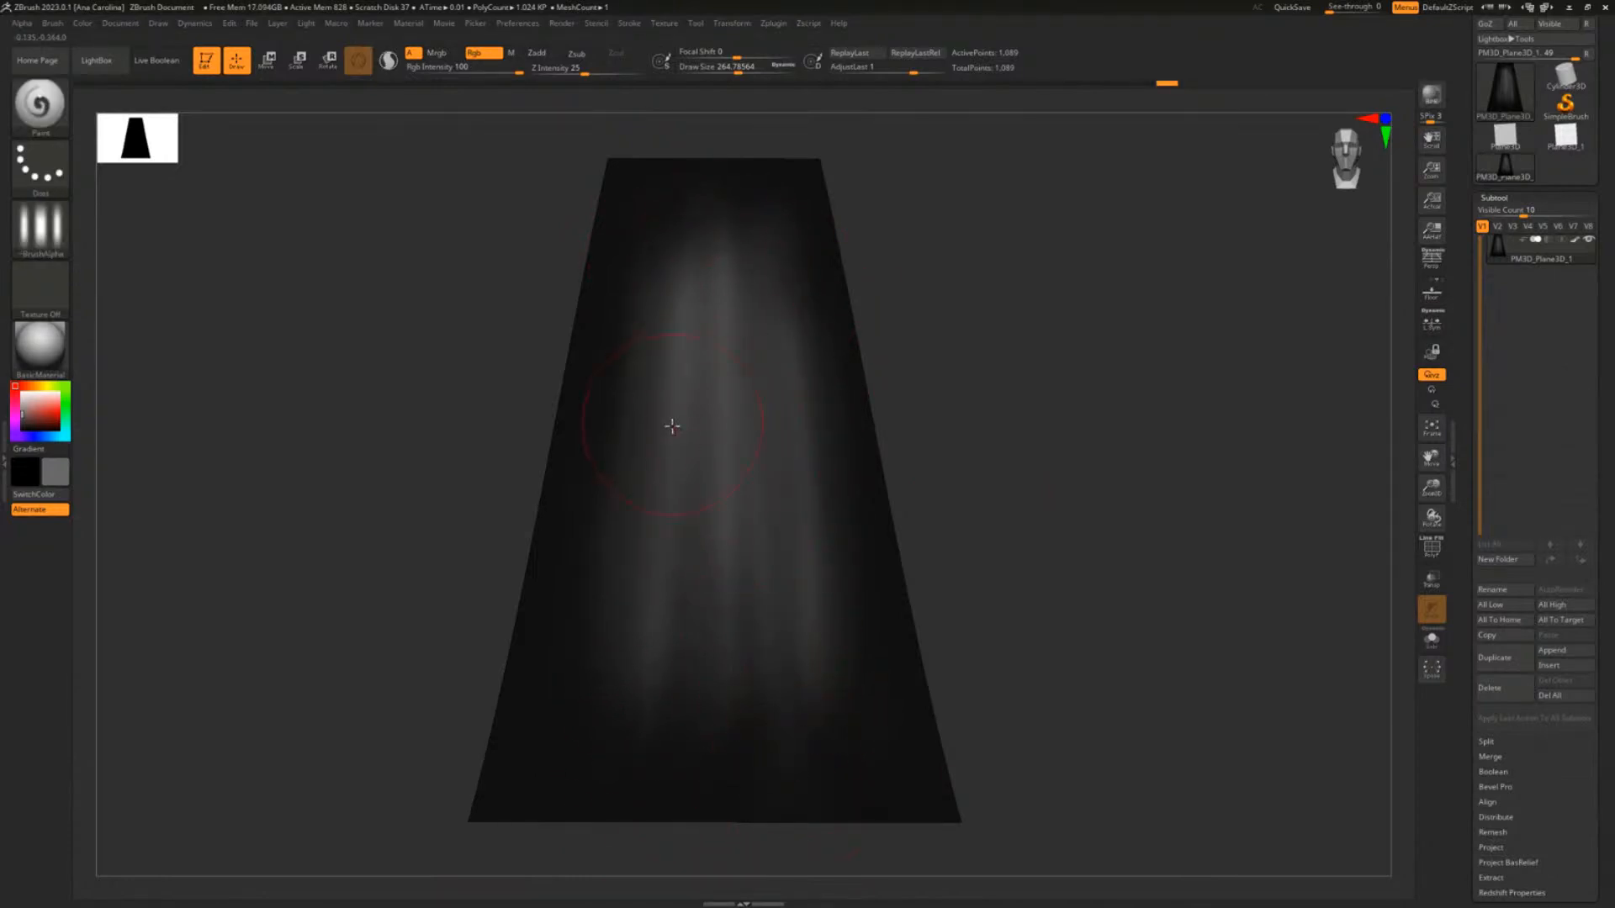
Shrink the brush, pick a lighter grey, and paint a streak down the plane slightly right of centre
{"action": "key", "text": "["}
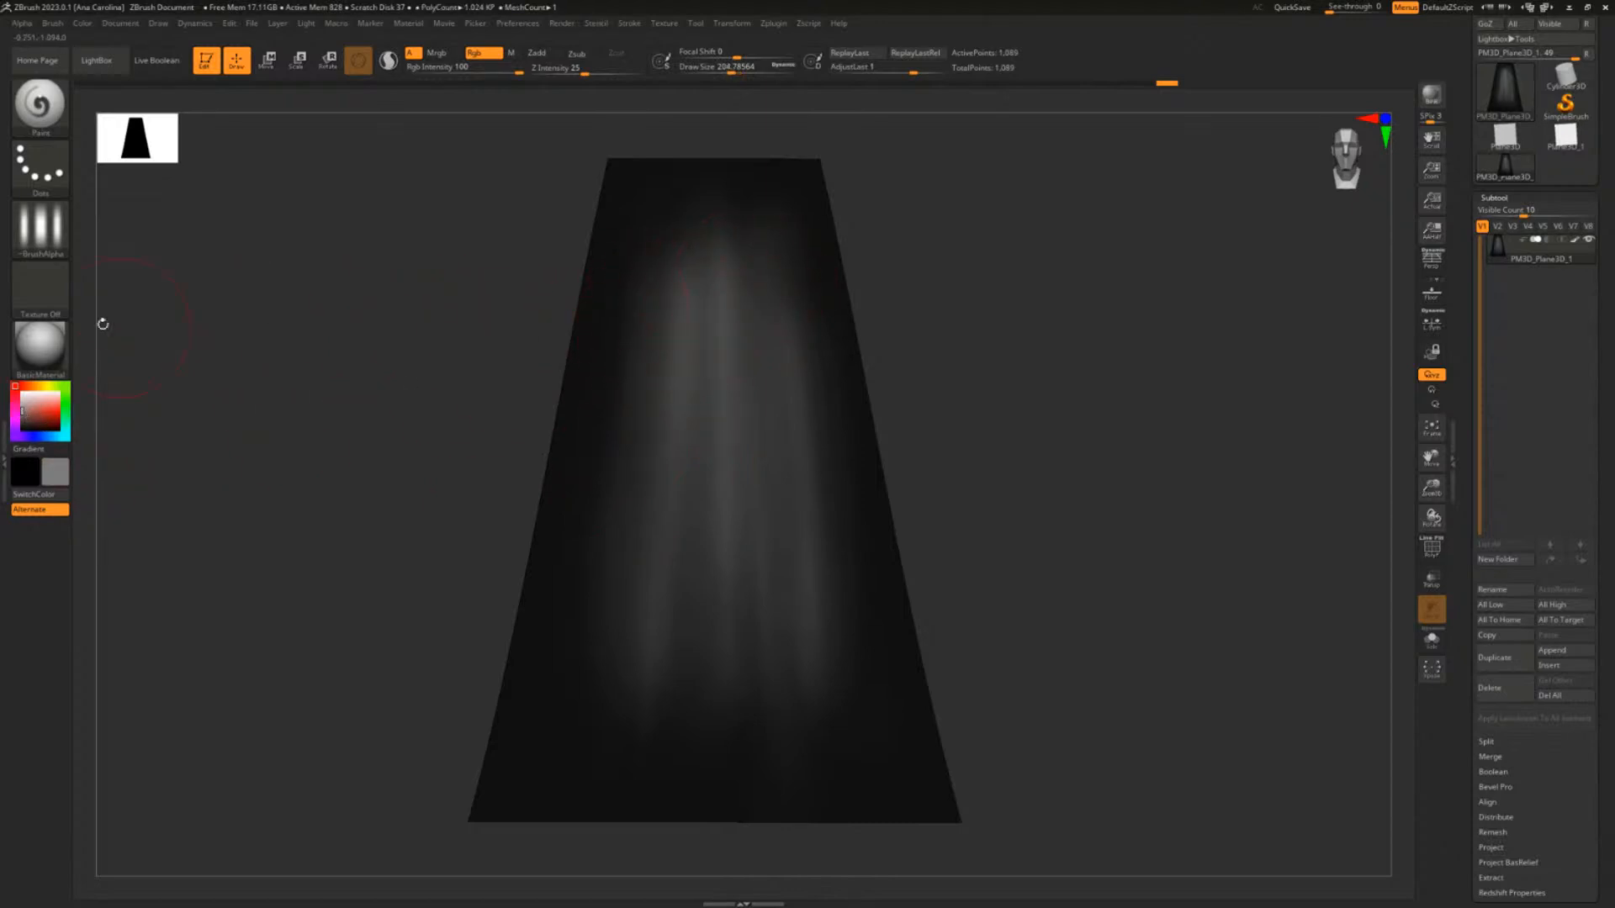
{"action": "key", "text": "["}
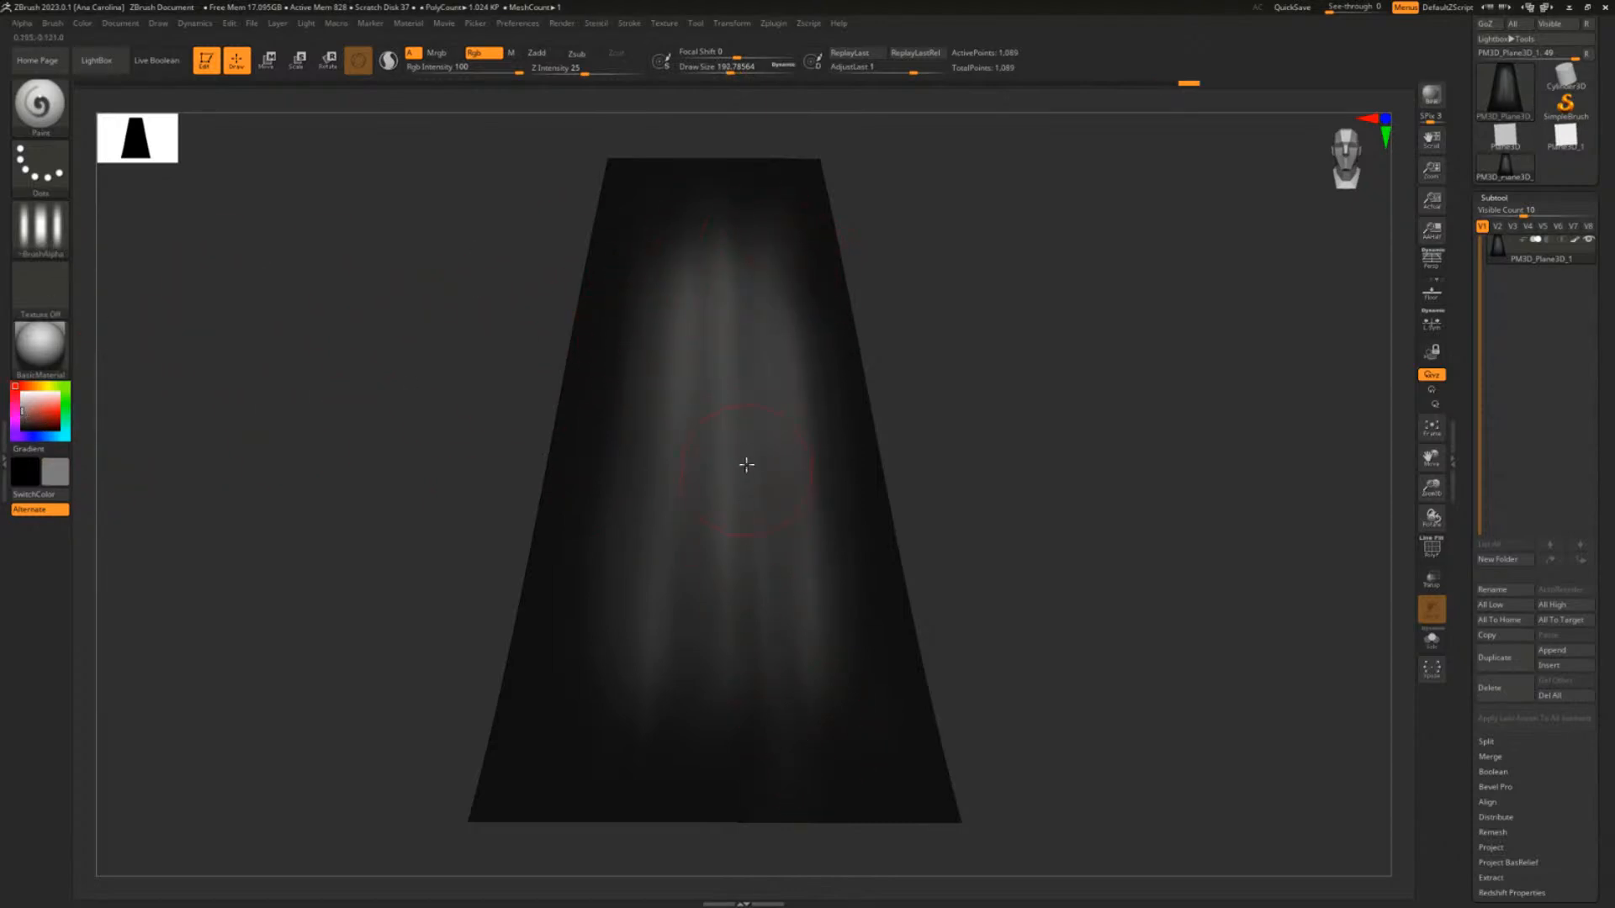
{"action": "key", "text": "ctrl+z"}
{"action": "mouse_move", "coordinate": [757, 274]}
{"action": "left_mouse_down"}
{"action": "mouse_move", "coordinate": [793, 695]}
{"action": "mouse_move", "coordinate": [679, 351]}
{"action": "mouse_move", "coordinate": [667, 414]}
{"action": "mouse_move", "coordinate": [754, 706]}
{"action": "left_mouse_up"}
Switch the brush to Alpha 01 with black and a larger size, and darken the borders around the streaks
{"action": "left_click", "coordinate": [39, 227]}
{"action": "left_click", "coordinate": [179, 239]}
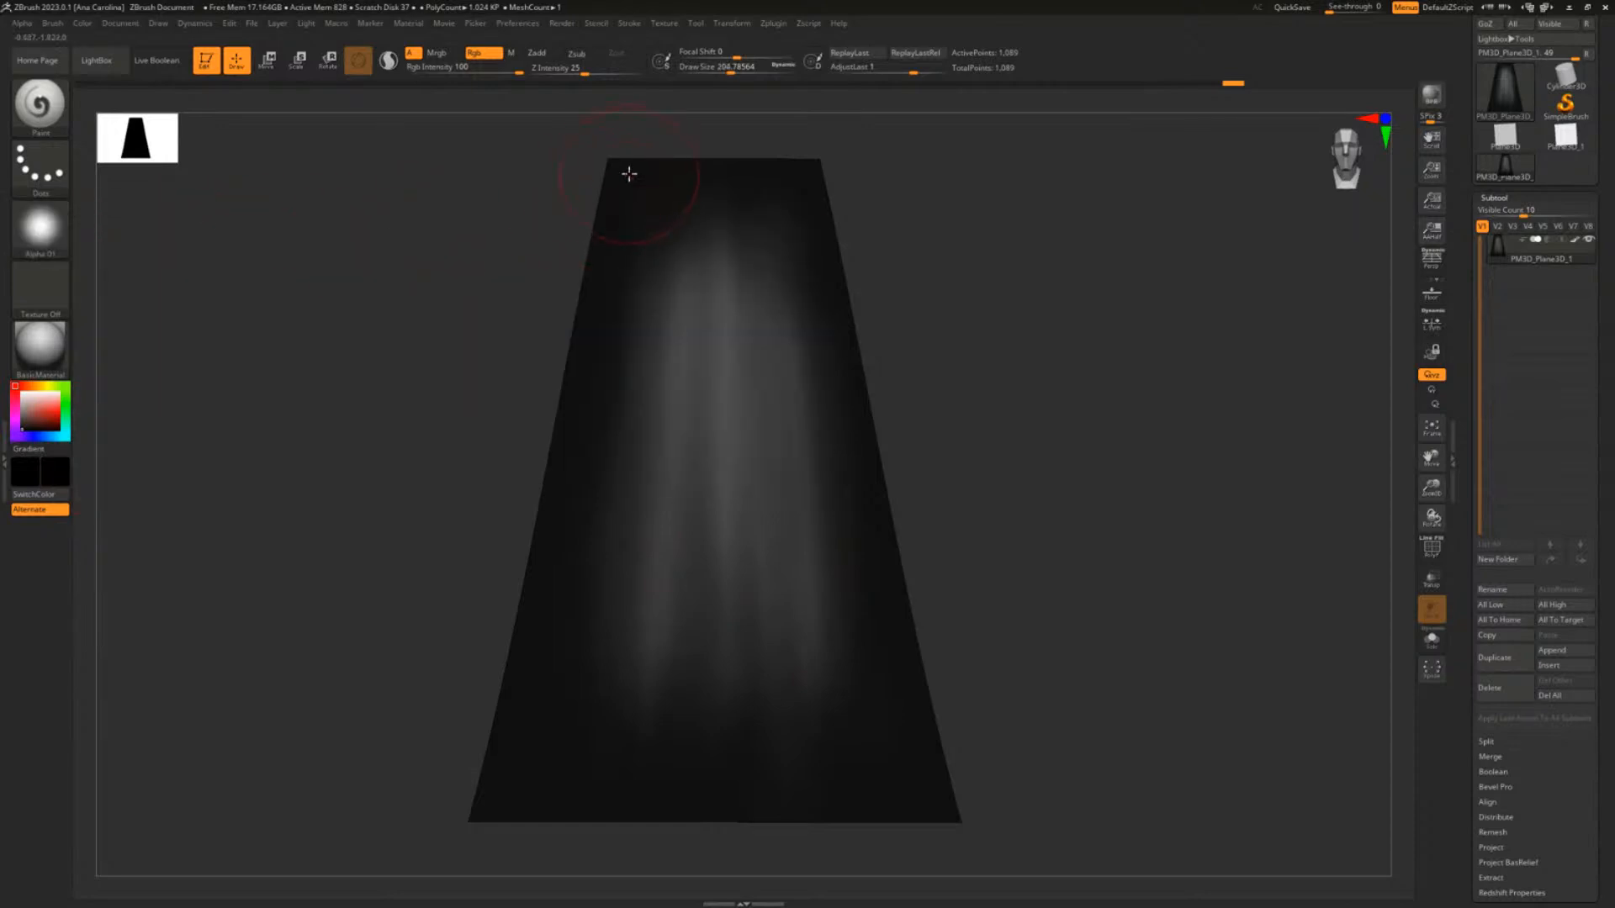
{"action": "key", "text": "bracketright"}
{"action": "mouse_move", "coordinate": [634, 177]}
{"action": "left_mouse_down"}
{"action": "mouse_move", "coordinate": [782, 175]}
{"action": "mouse_move", "coordinate": [866, 238]}
{"action": "mouse_move", "coordinate": [921, 730]}
{"action": "mouse_move", "coordinate": [723, 826]}
{"action": "mouse_move", "coordinate": [674, 808]}
{"action": "left_mouse_up"}
{"action": "mouse_move", "coordinate": [930, 791]}
{"action": "right_mouse_down"}
{"action": "mouse_move", "coordinate": [680, 821]}
{"action": "mouse_move", "coordinate": [908, 782]}
{"action": "mouse_move", "coordinate": [721, 836]}
{"action": "right_mouse_up"}
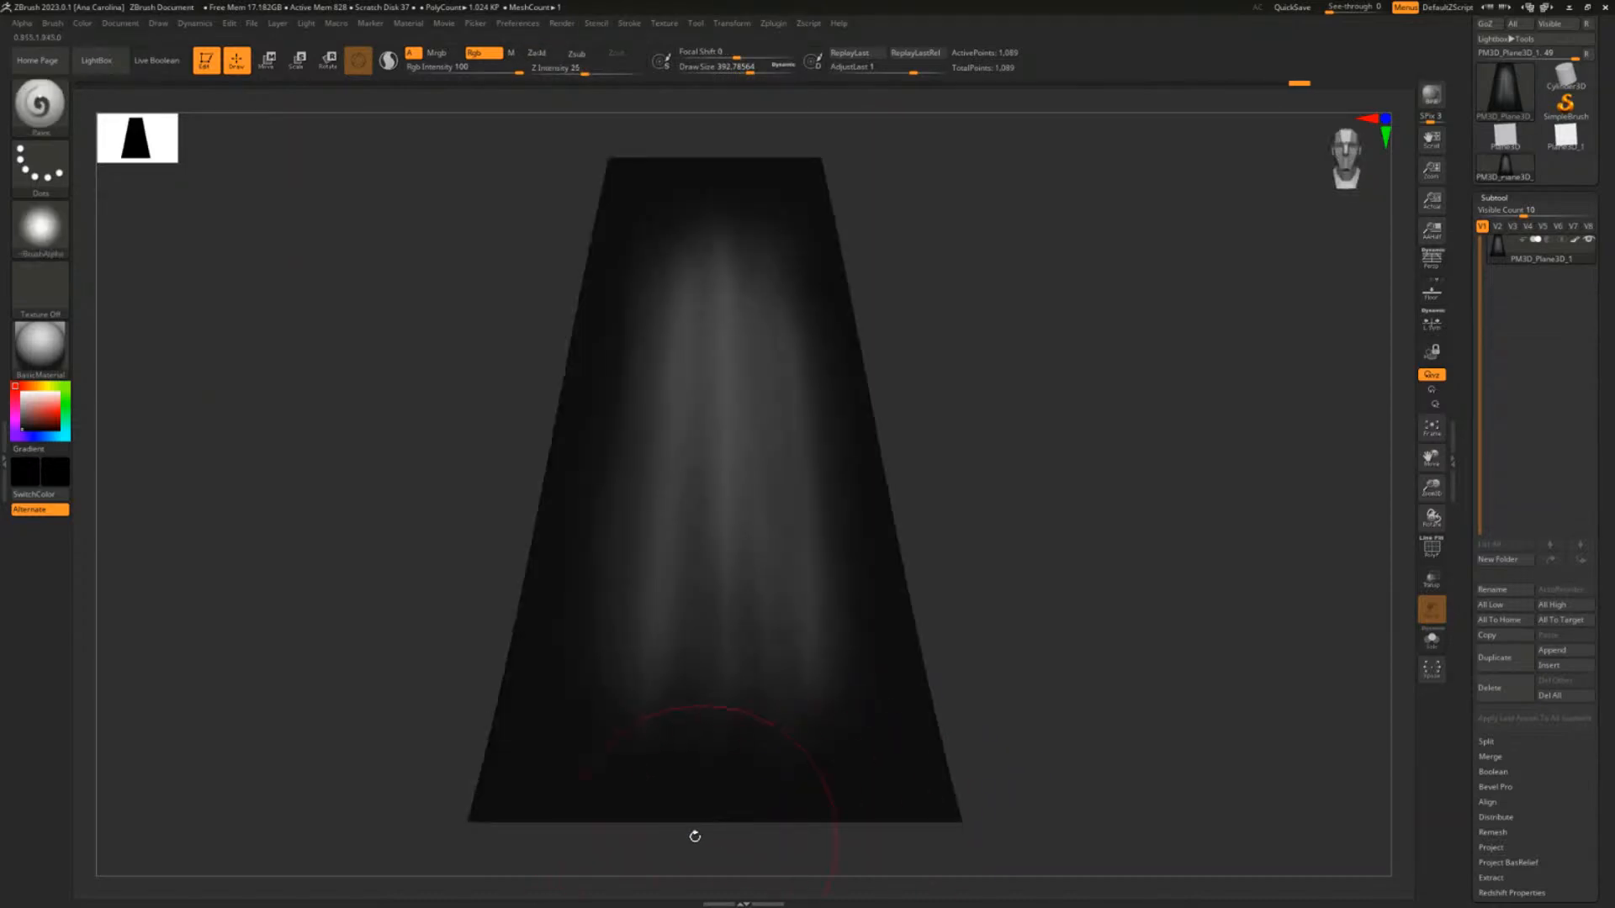
Restore the straight front view of the plane and lock the camera
{"action": "right_click_drag", "start_coordinate": [523, 605], "coordinate": [471, 688]}
{"action": "right_click_drag", "start_coordinate": [533, 319], "coordinate": [533, 430]}
{"action": "mouse_move", "coordinate": [462, 566]}
{"action": "right_mouse_down", "text": "shift"}
{"action": "mouse_move", "coordinate": [447, 569]}
{"action": "mouse_move", "coordinate": [461, 526]}
{"action": "right_mouse_up", "text": "shift"}
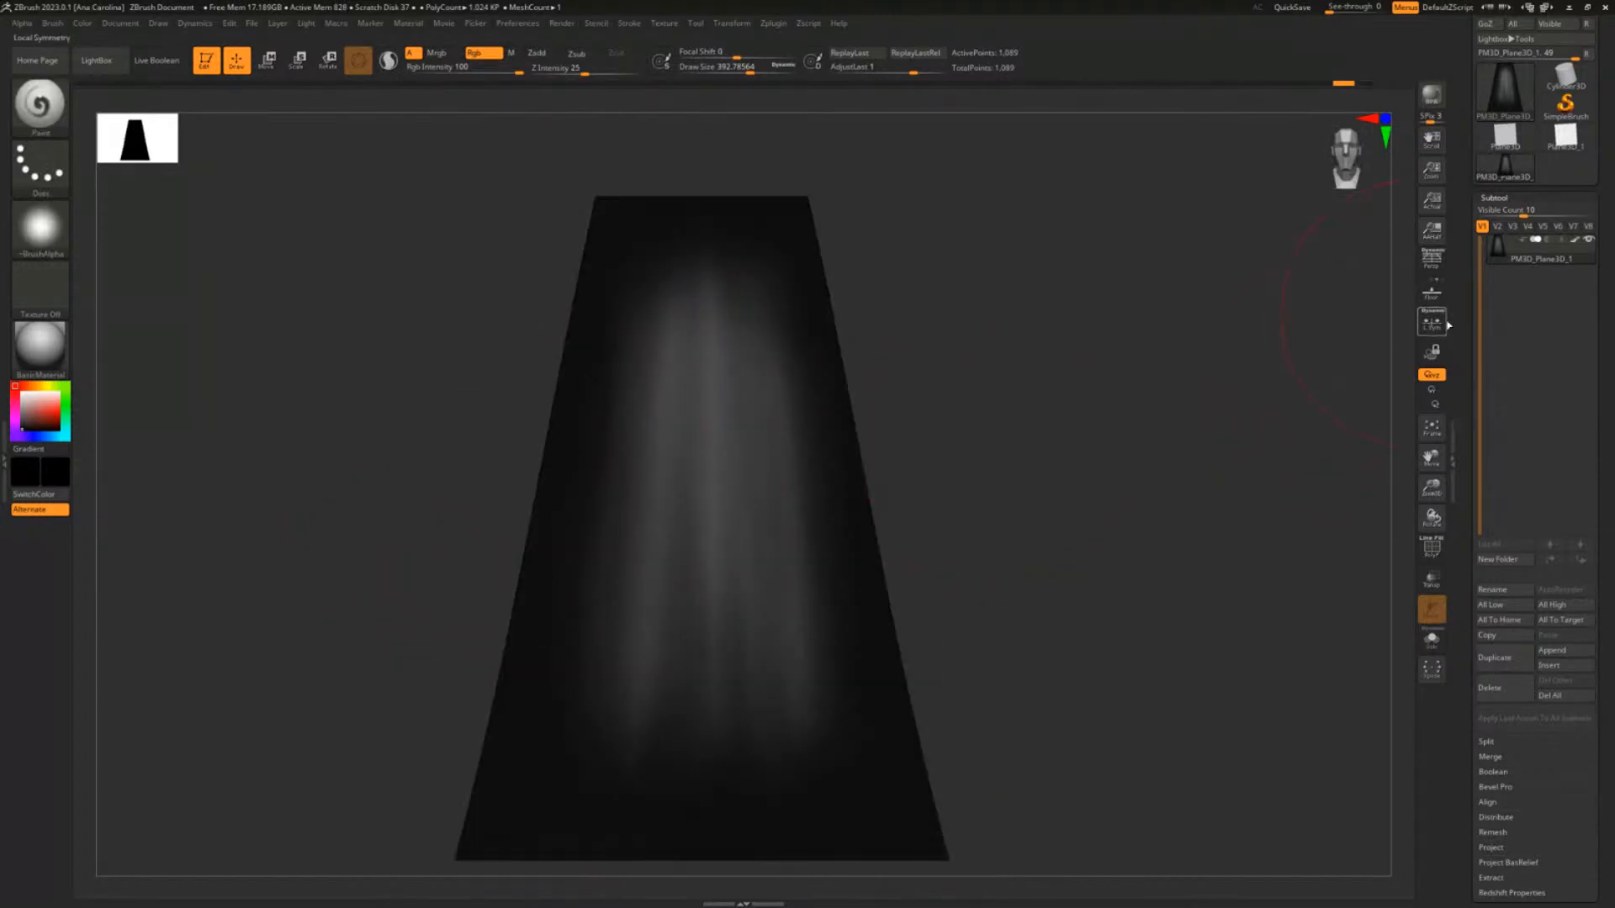
{"action": "left_click", "coordinate": [1431, 352]}
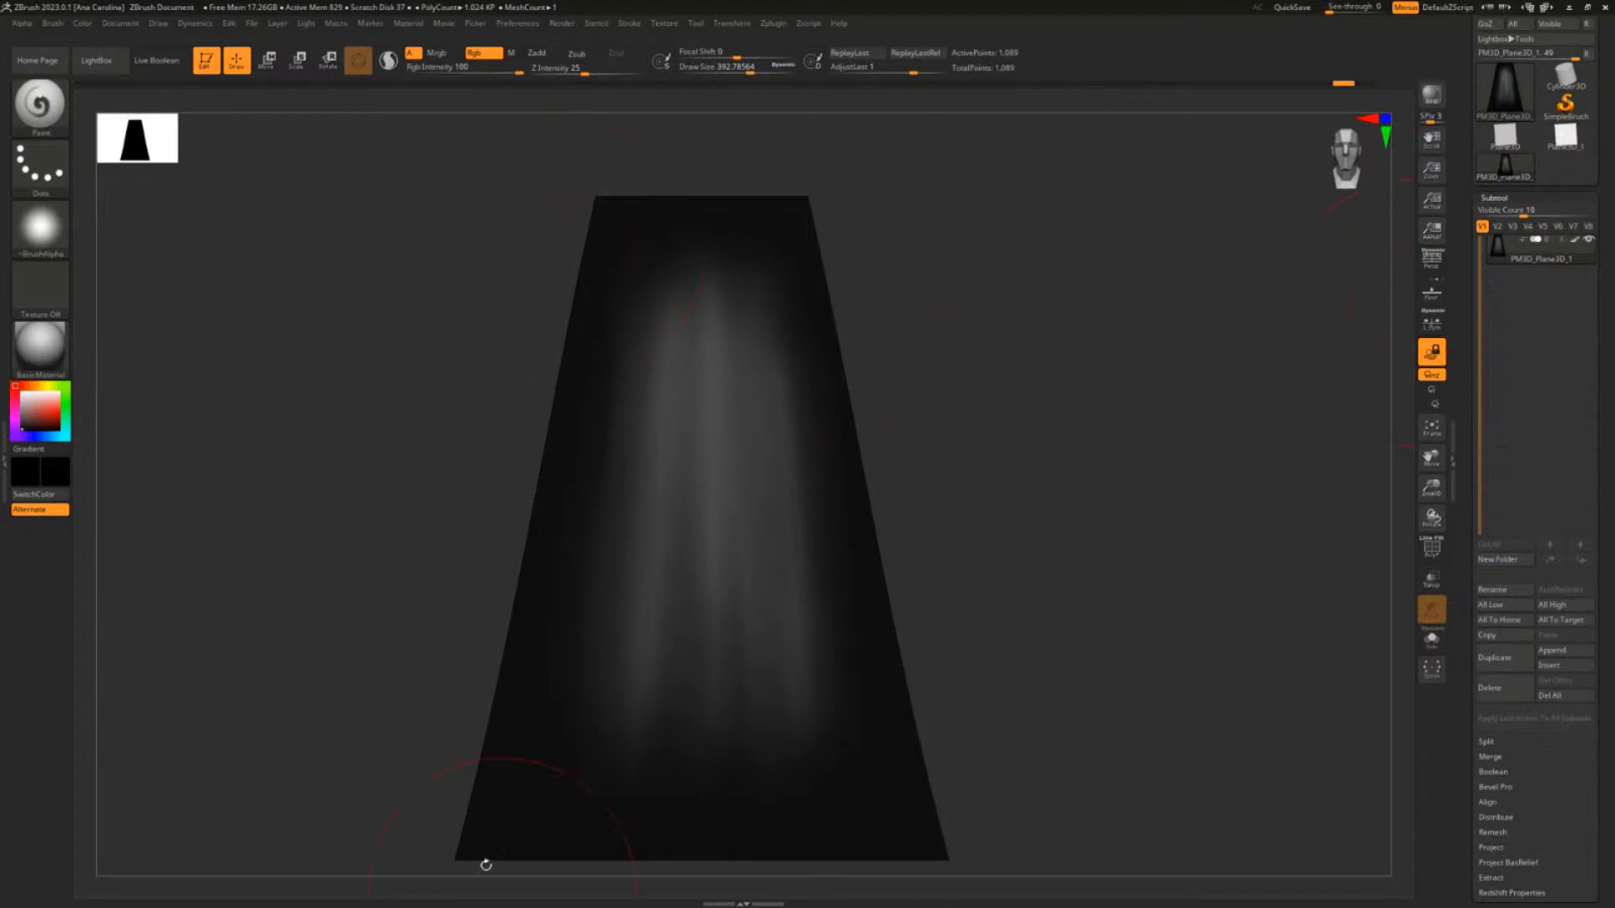
Darken the plane's edges and corners around the streaks with black strokes, enlarging the brush to about 557
{"action": "left_click_drag", "start_coordinate": [531, 667], "coordinate": [570, 604]}
{"action": "left_click_drag", "start_coordinate": [640, 251], "coordinate": [668, 234]}
{"action": "mouse_move", "coordinate": [771, 253]}
{"action": "left_mouse_down"}
{"action": "mouse_move", "coordinate": [777, 217]}
{"action": "mouse_move", "coordinate": [871, 750]}
{"action": "left_mouse_up"}
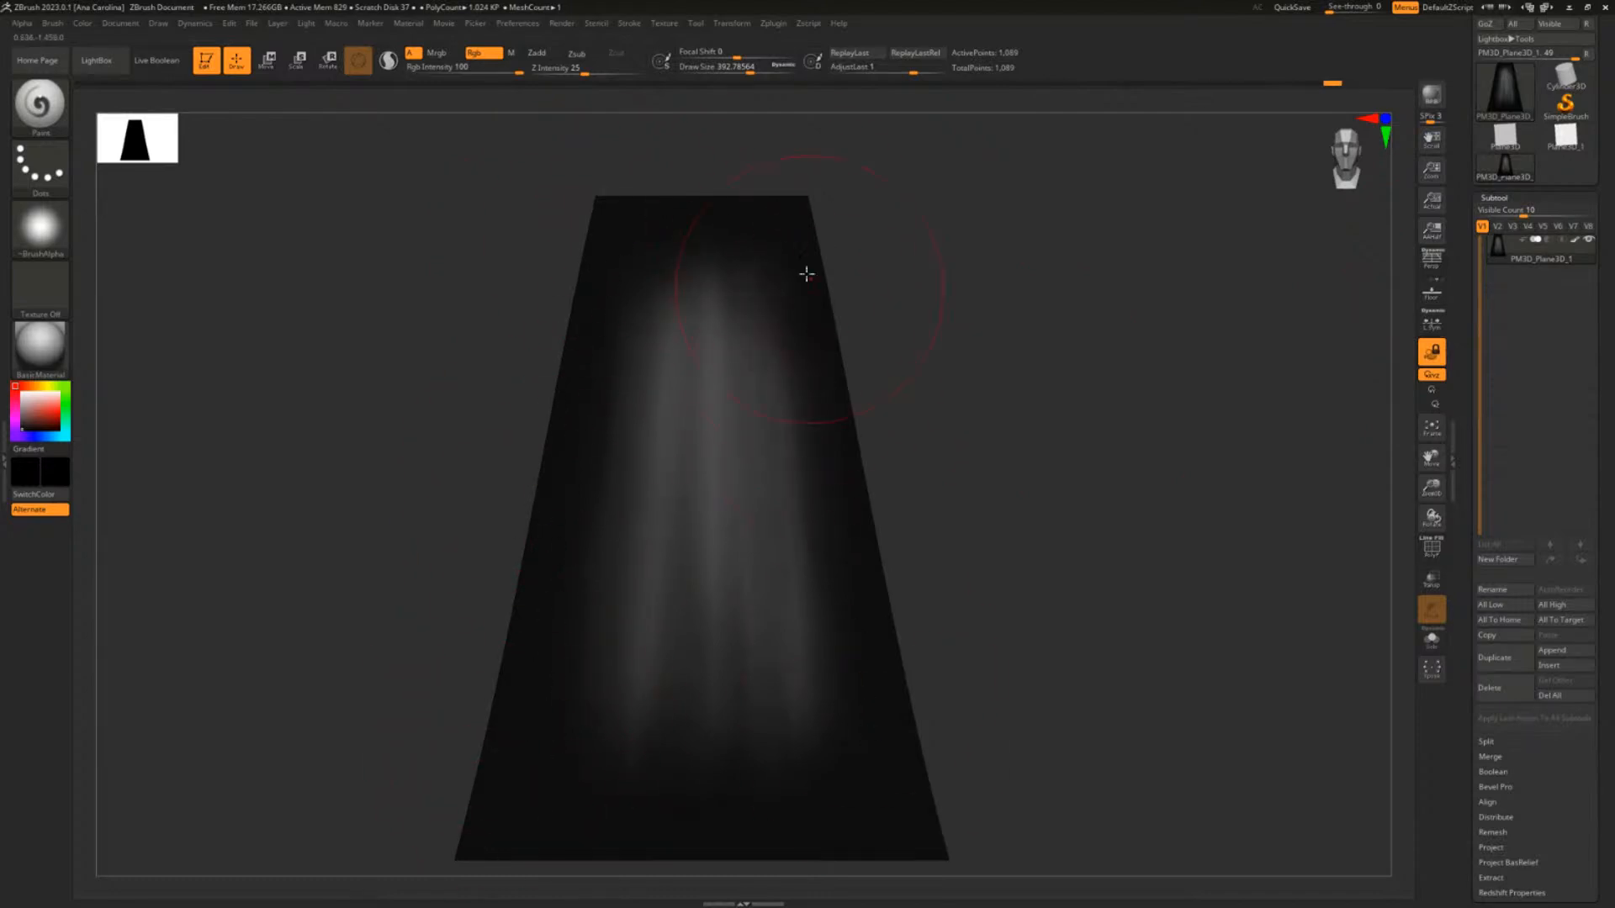
{"action": "left_click_drag", "start_coordinate": [845, 685], "coordinate": [782, 426]}
{"action": "key", "text": "bracketright"}
{"action": "key", "text": "bracketright"}
{"action": "key", "text": "bracketright"}
{"action": "key", "text": "bracketright"}
{"action": "mouse_move", "coordinate": [802, 223]}
{"action": "left_mouse_down"}
{"action": "mouse_move", "coordinate": [815, 566]}
{"action": "mouse_move", "coordinate": [850, 815]}
{"action": "left_mouse_up"}
{"action": "mouse_move", "coordinate": [587, 427]}
{"action": "left_mouse_down"}
{"action": "mouse_move", "coordinate": [556, 585]}
{"action": "mouse_move", "coordinate": [588, 566]}
{"action": "mouse_move", "coordinate": [566, 755]}
{"action": "mouse_move", "coordinate": [588, 739]}
{"action": "mouse_move", "coordinate": [544, 674]}
{"action": "mouse_move", "coordinate": [555, 614]}
{"action": "left_mouse_up"}
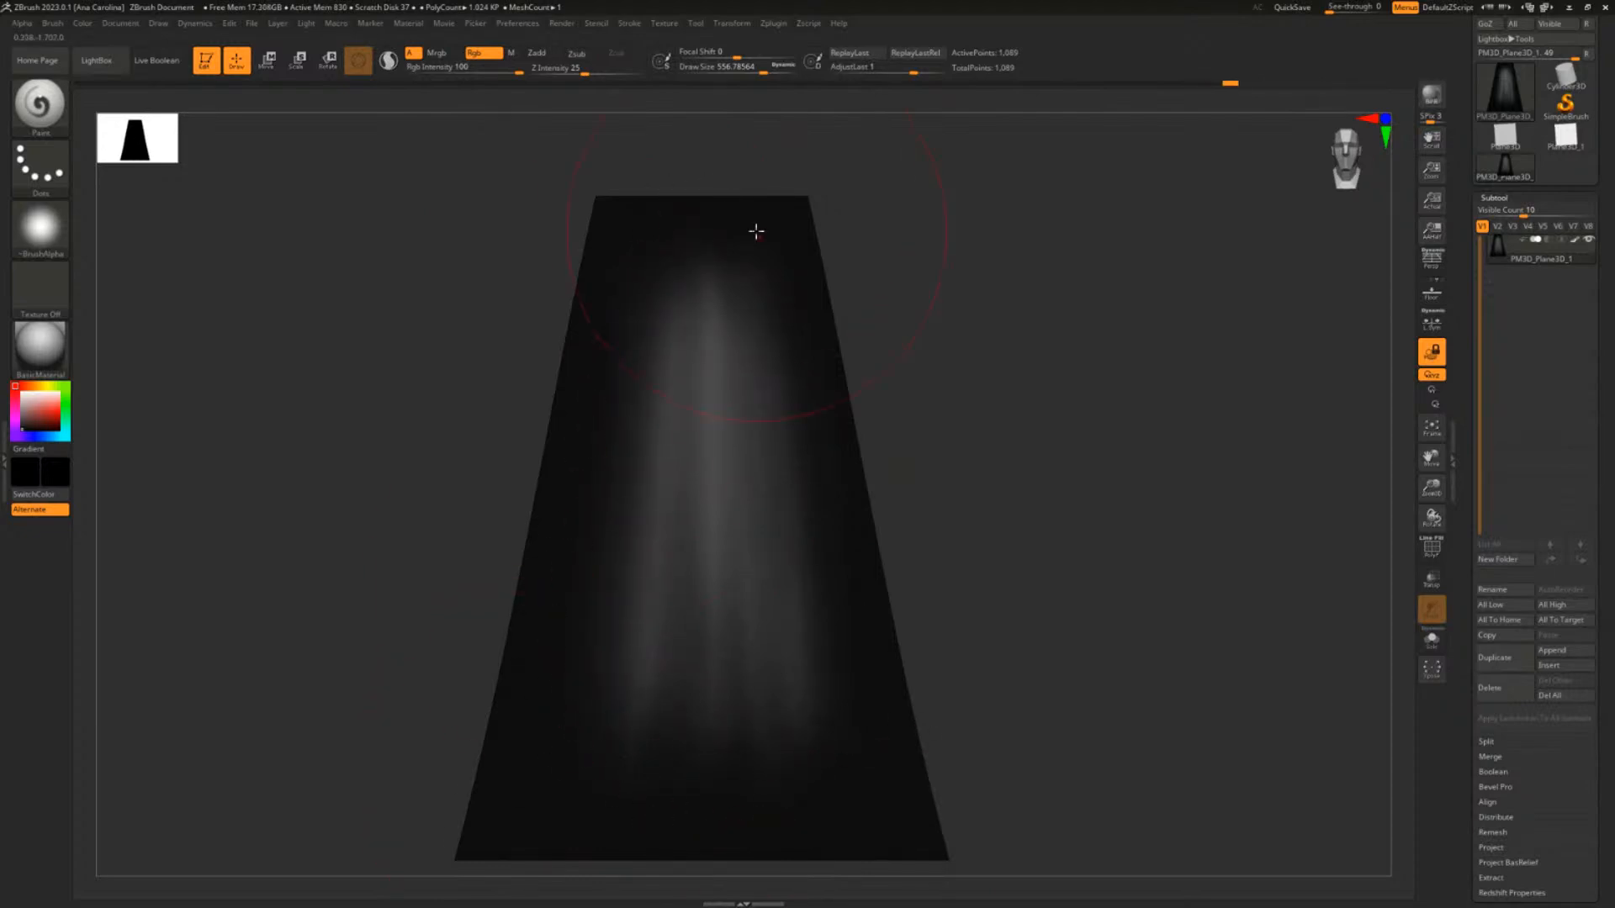
Unlock the camera and create a new texture map from the plane's polypaint
{"action": "left_click", "coordinate": [1434, 354]}
{"action": "mouse_move", "coordinate": [1237, 395]}
{"action": "right_mouse_down"}
{"action": "mouse_move", "coordinate": [1136, 392]}
{"action": "mouse_move", "coordinate": [1153, 355]}
{"action": "right_mouse_up"}
{"action": "right_click", "coordinate": [1170, 389]}
{"action": "left_click_drag", "start_coordinate": [1469, 407], "coordinate": [1453, 364]}
{"action": "scroll", "coordinate": [1498, 789], "scroll_direction": "down", "scroll_amount": 4}
{"action": "scroll", "coordinate": [1509, 851], "scroll_direction": "down", "scroll_amount": 3}
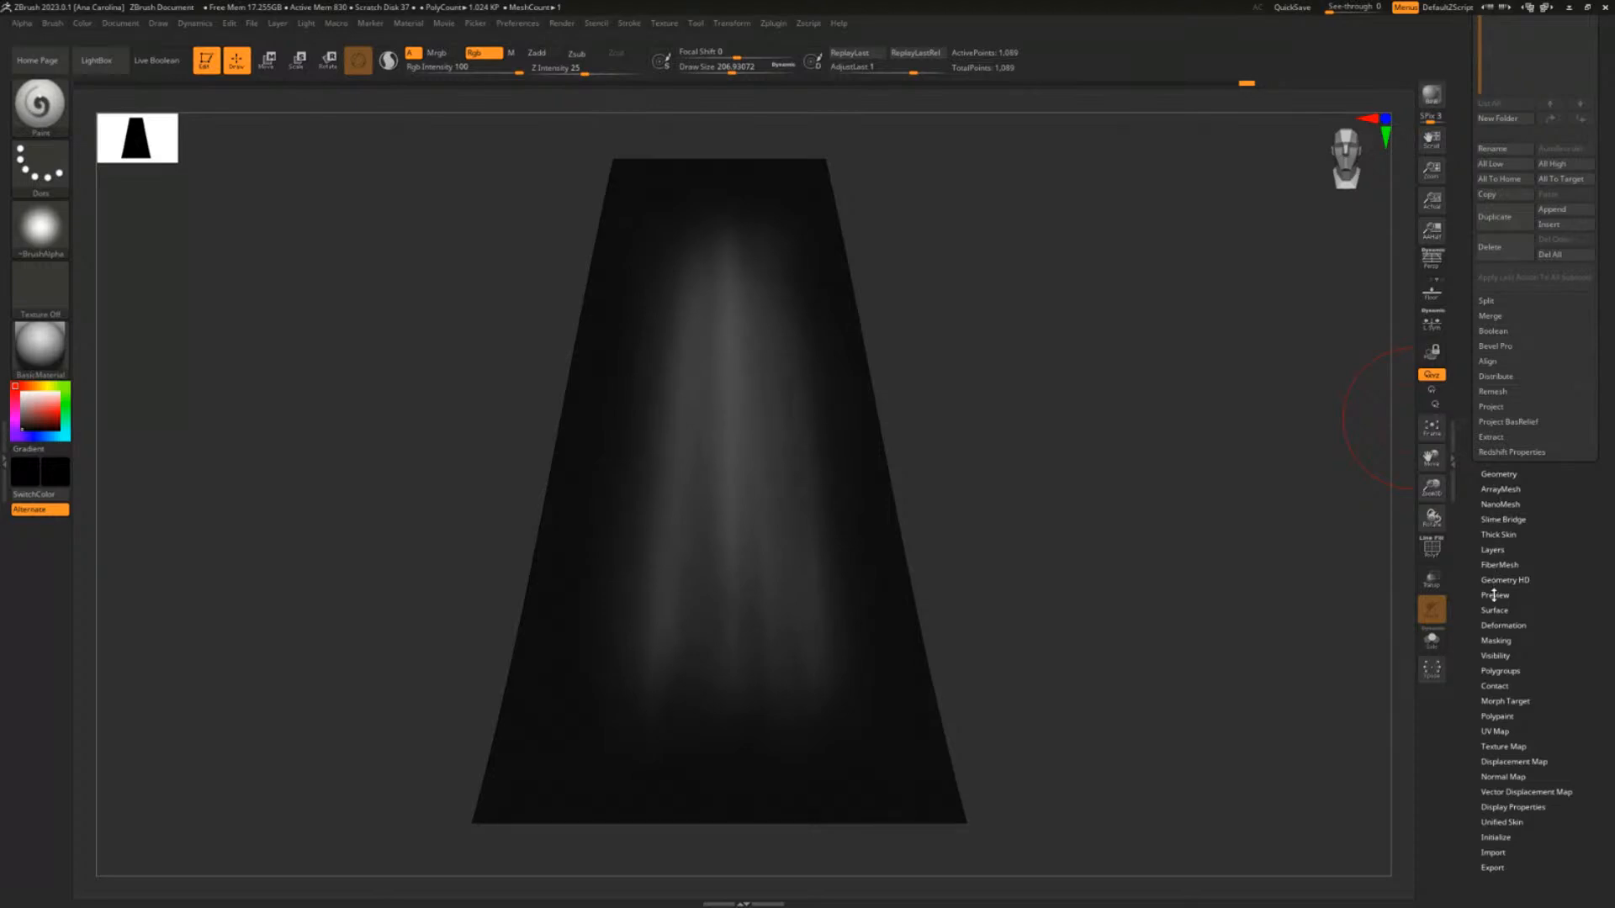
{"action": "left_click", "coordinate": [1514, 746]}
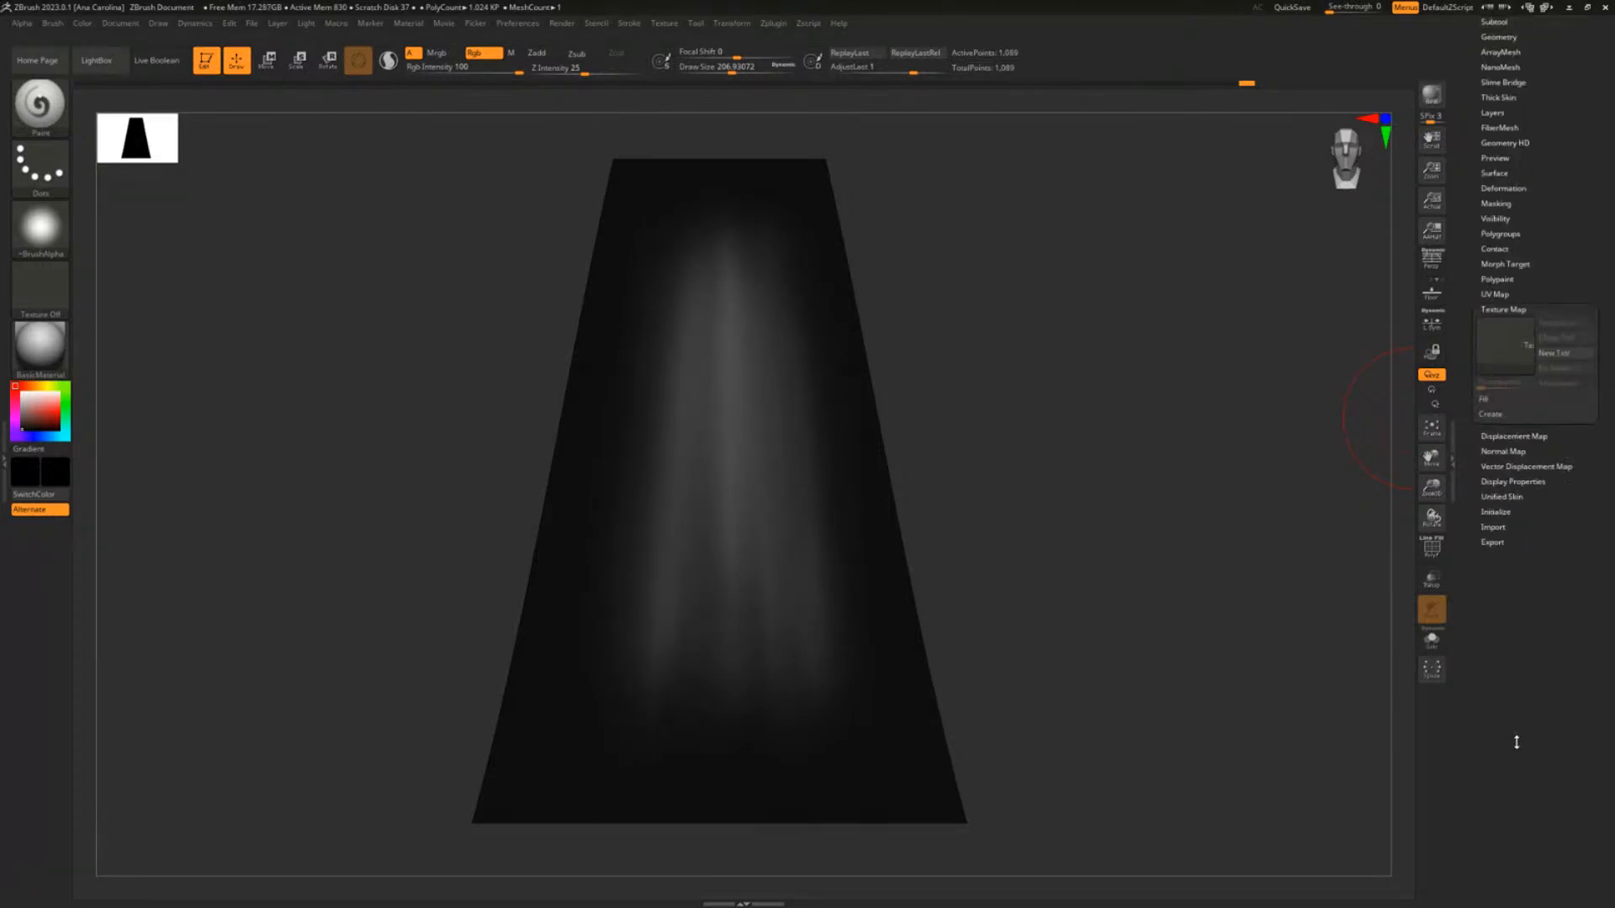
{"action": "left_click", "coordinate": [1520, 365]}
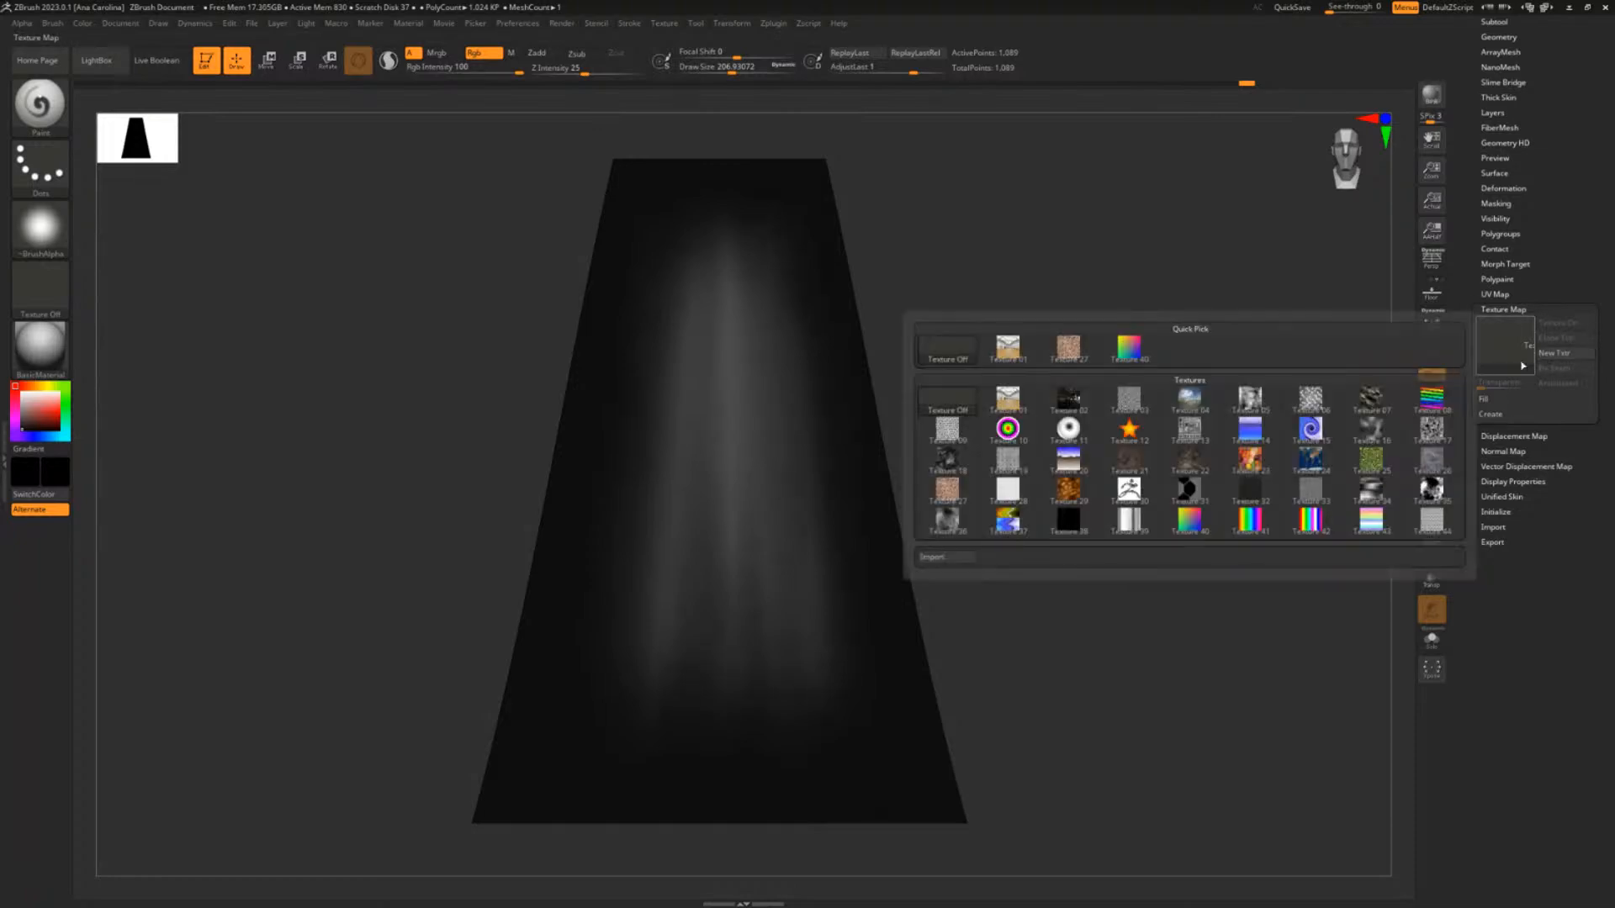
{"action": "left_click", "coordinate": [1530, 415]}
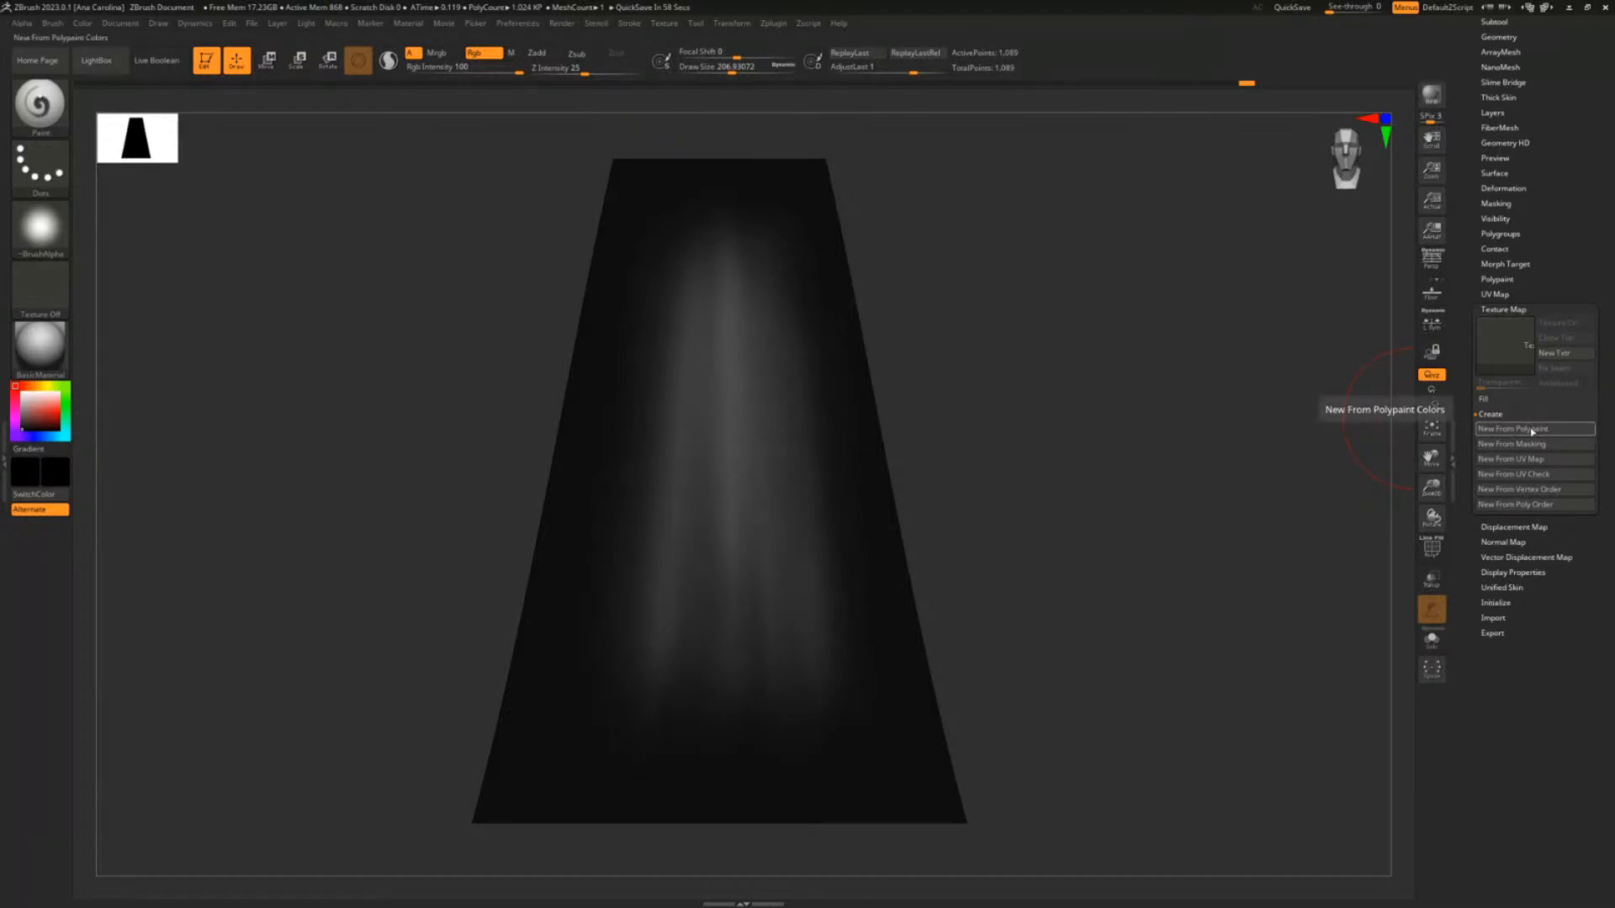
{"action": "left_click", "coordinate": [1531, 429]}
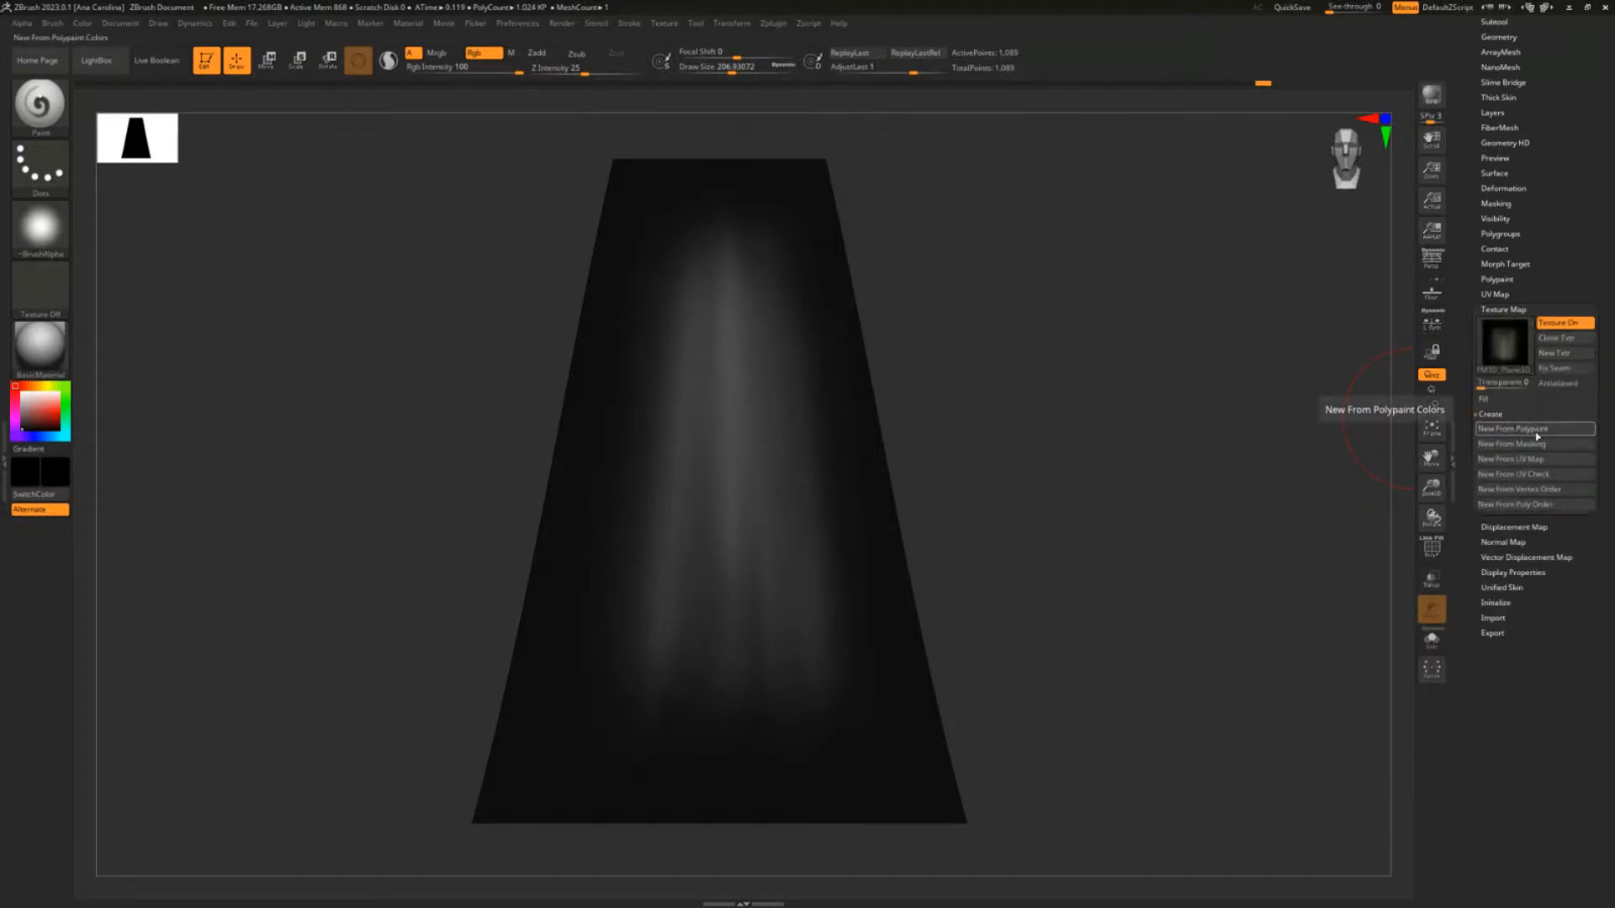
{"action": "mouse_move", "coordinate": [1506, 375]}
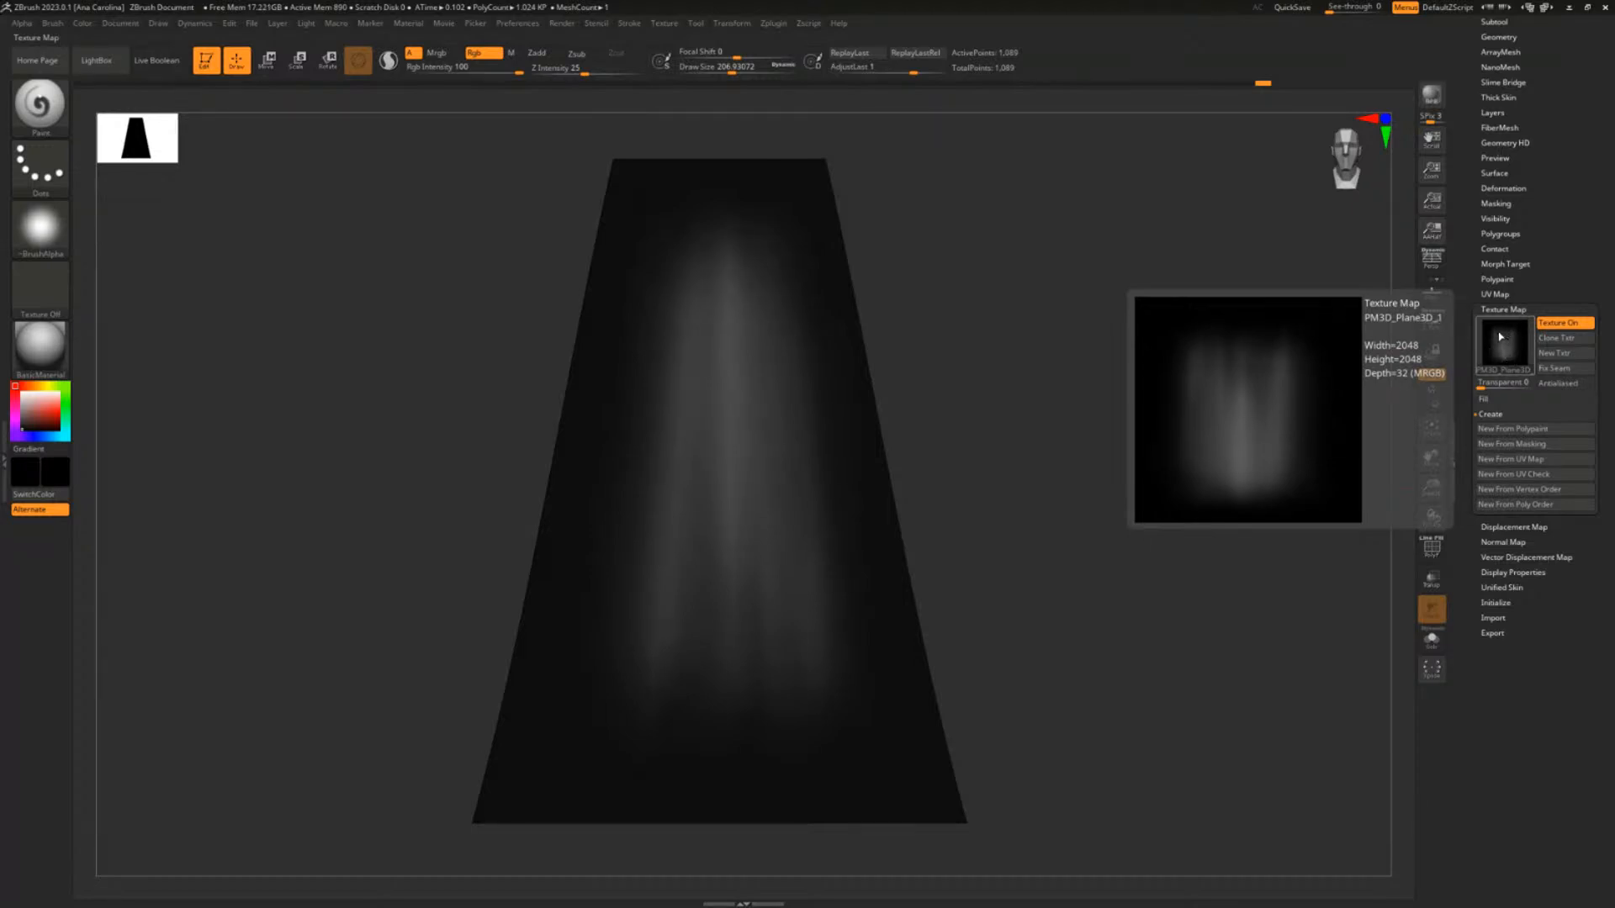
{"action": "left_click_drag", "start_coordinate": [1186, 310], "coordinate": [1196, 313]}
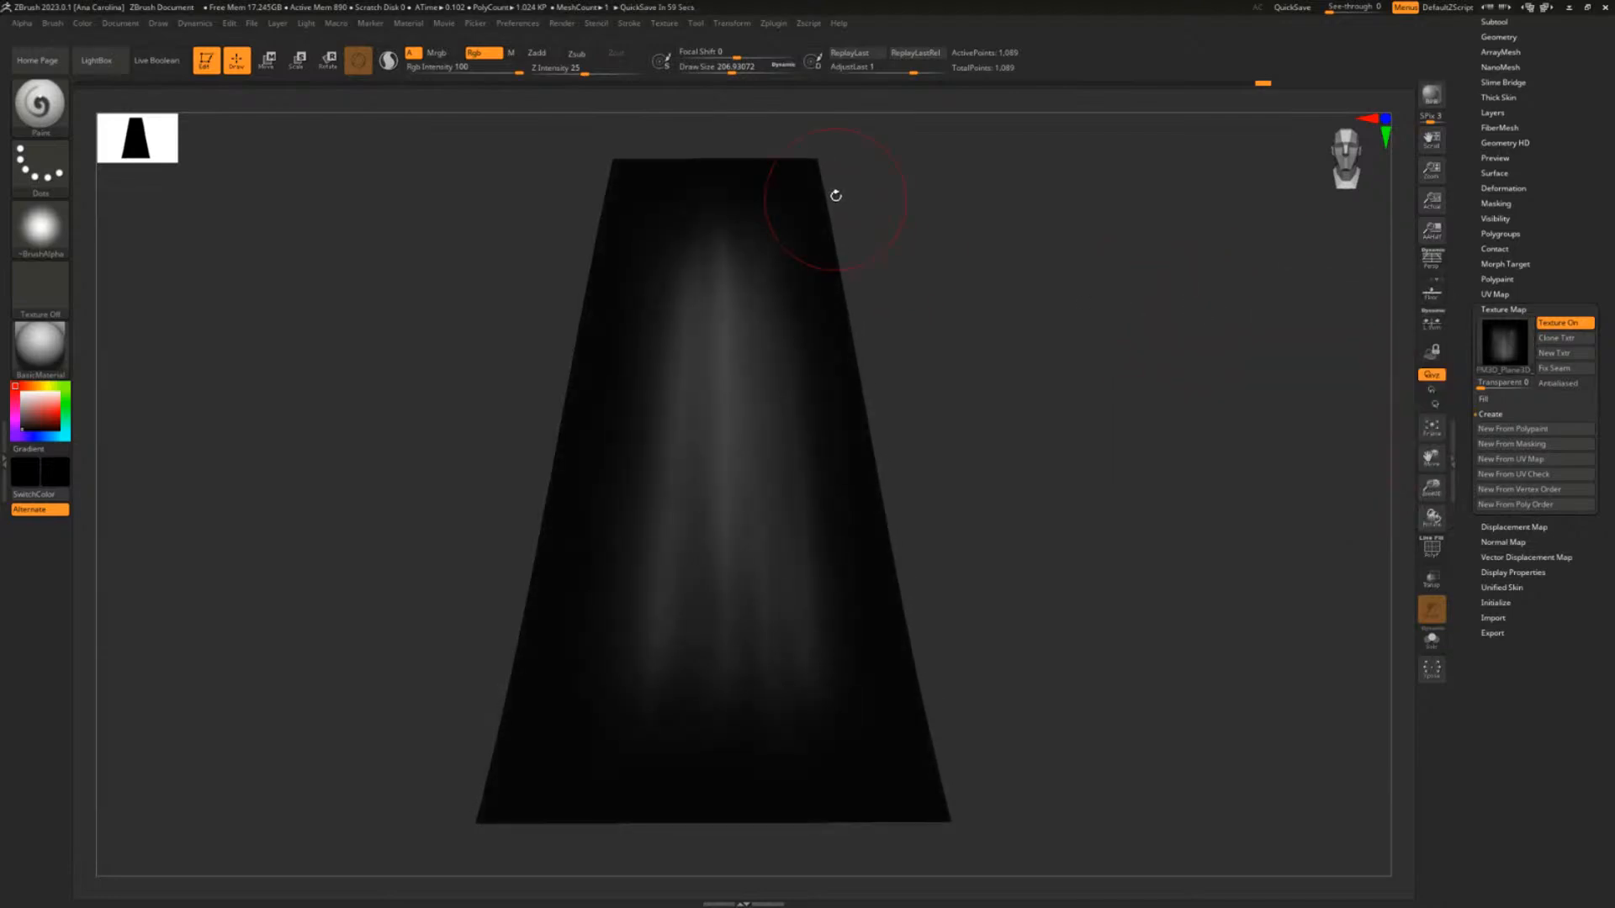
Export the selected plane as an FBX with embedded maps, named SM_FakeGodRays_01, in the Maxon_Demystify_Feb2023 folder
{"action": "left_click", "coordinate": [768, 24]}
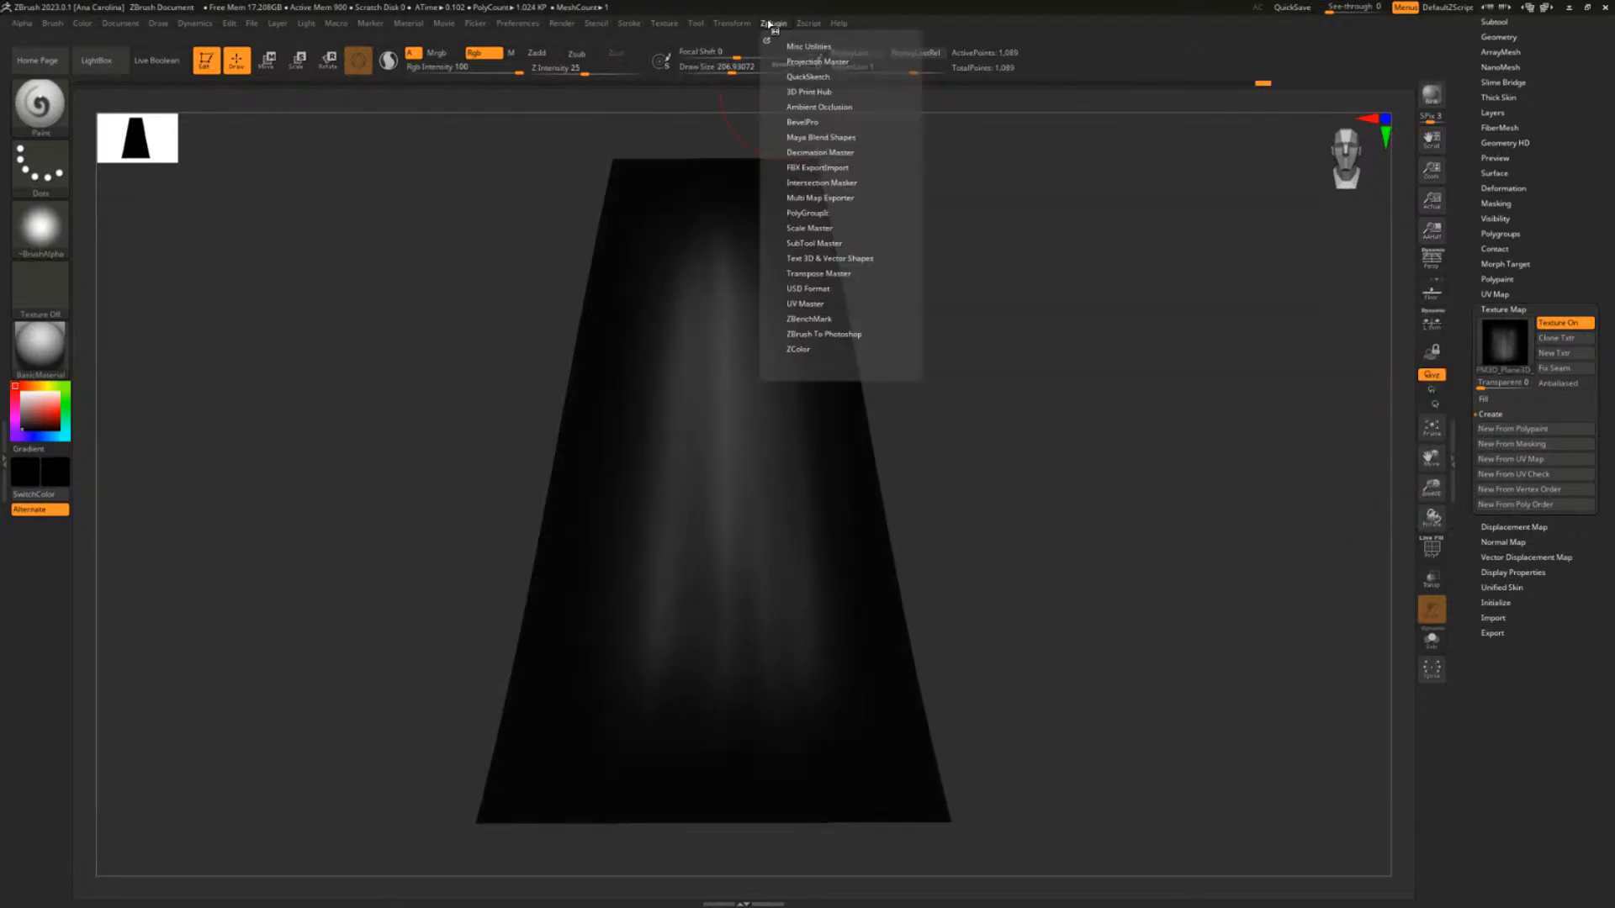
{"action": "left_click", "coordinate": [809, 168]}
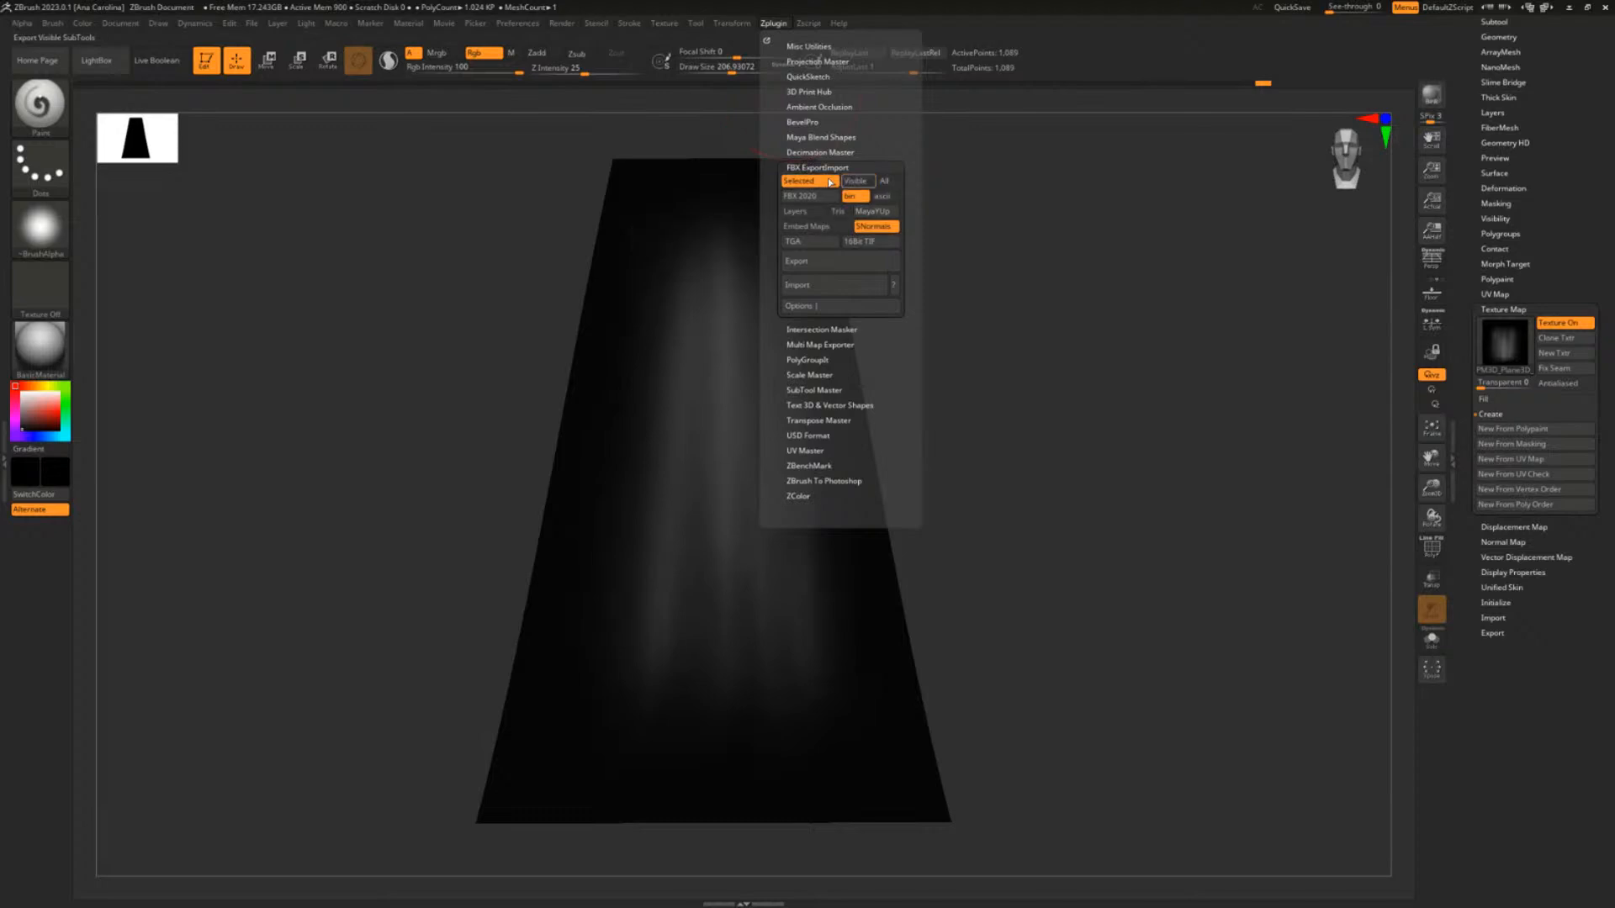
{"action": "left_click", "coordinate": [809, 231]}
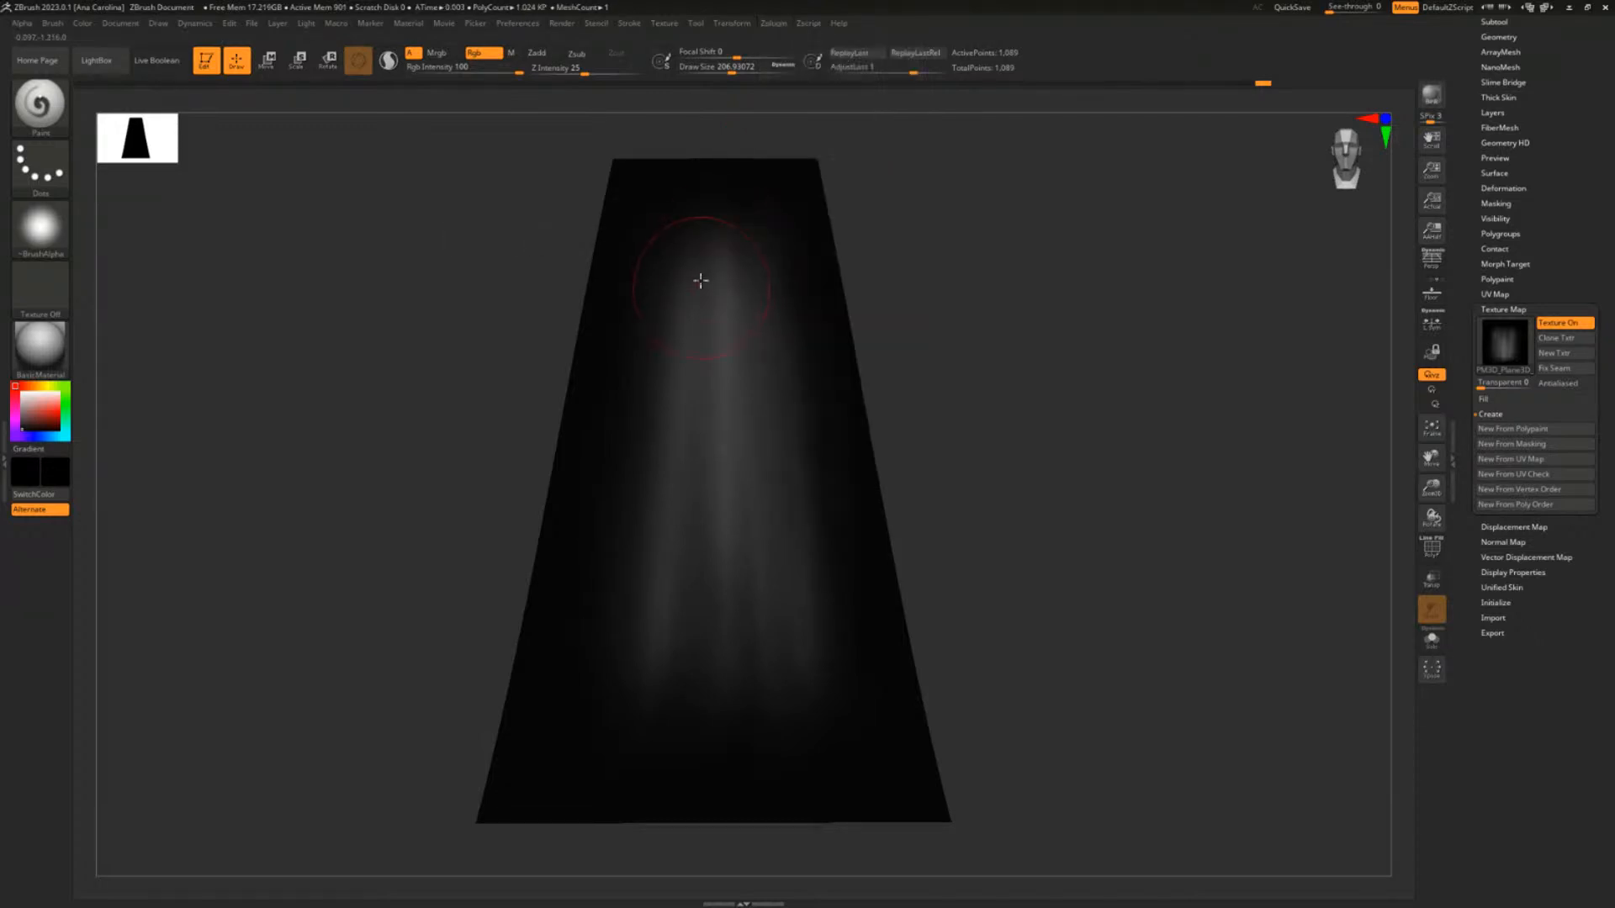
{"action": "left_click", "coordinate": [774, 24]}
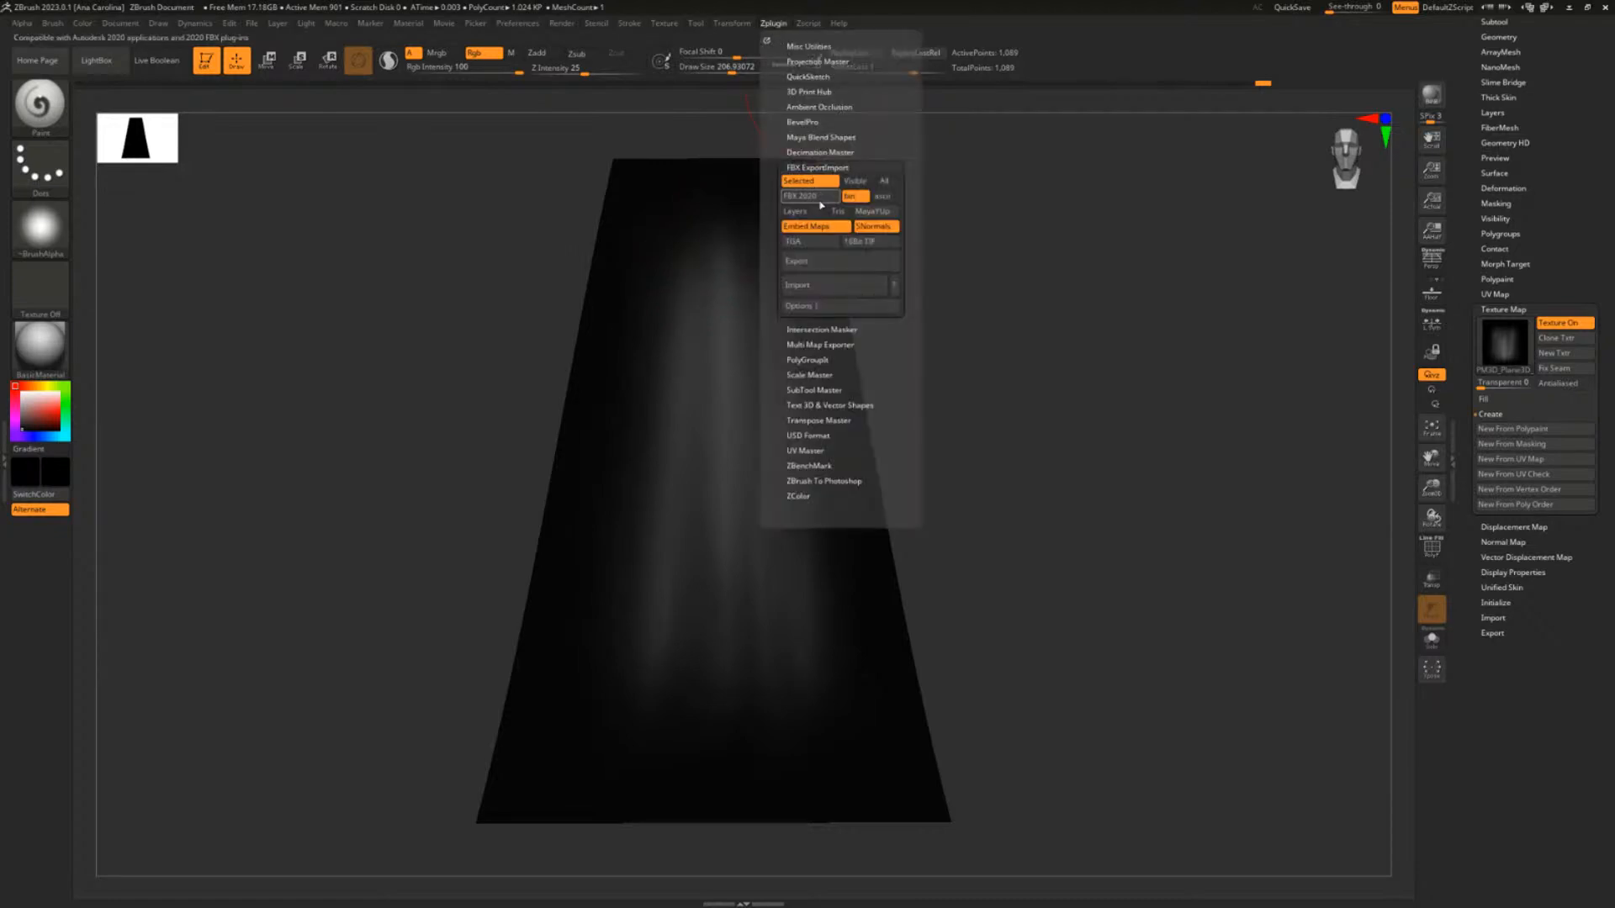
{"action": "left_click", "coordinate": [821, 263]}
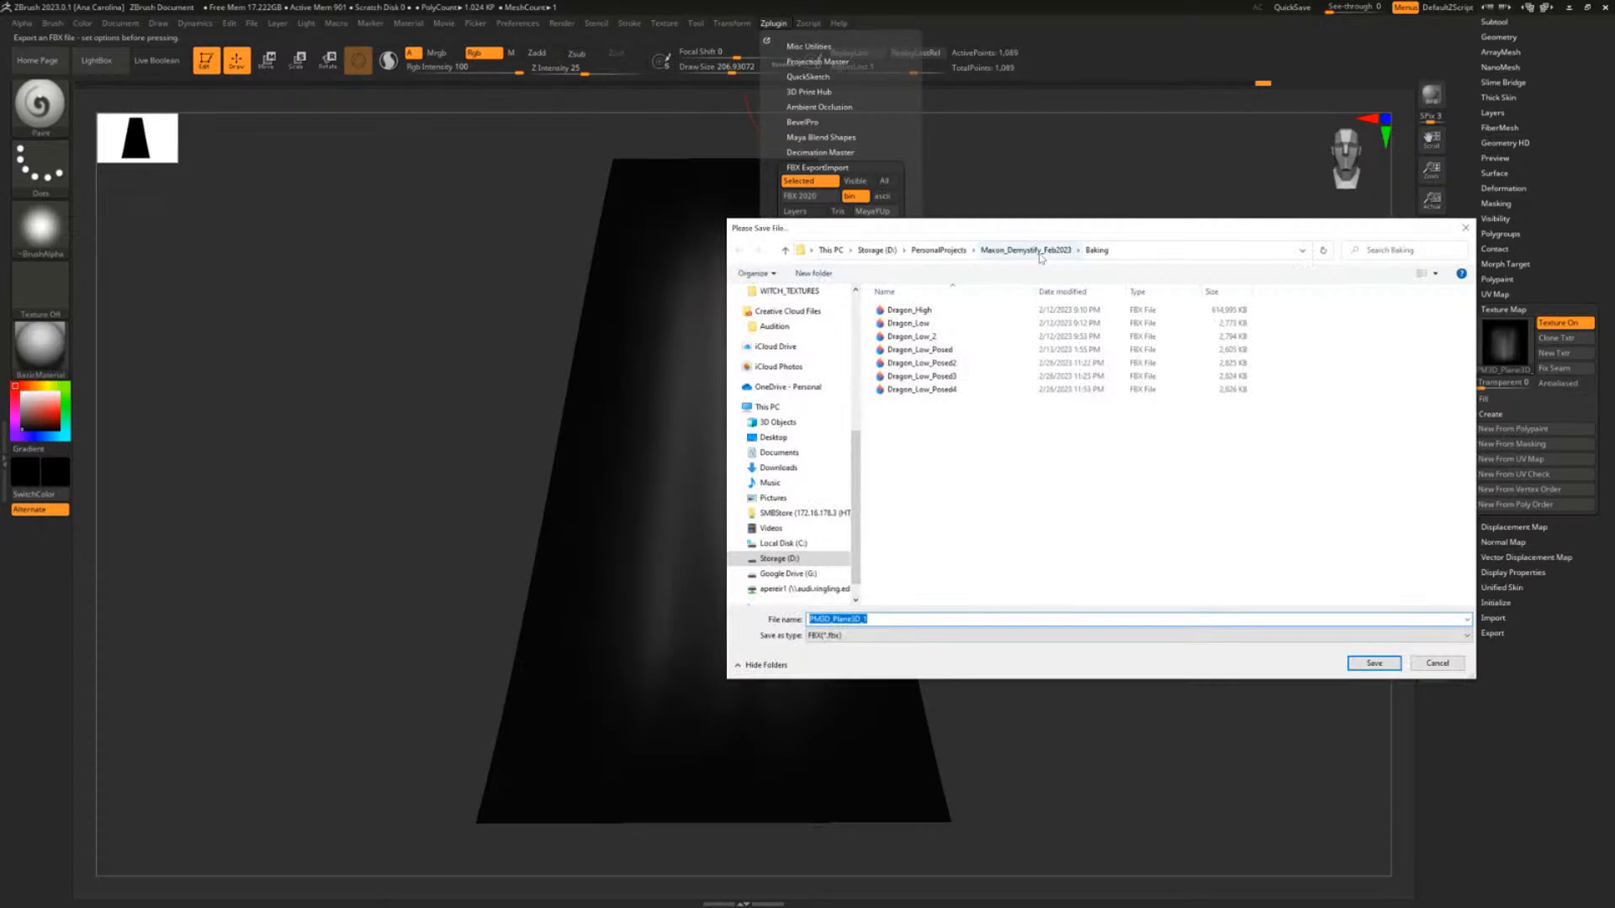
{"action": "type", "text": "SM"}
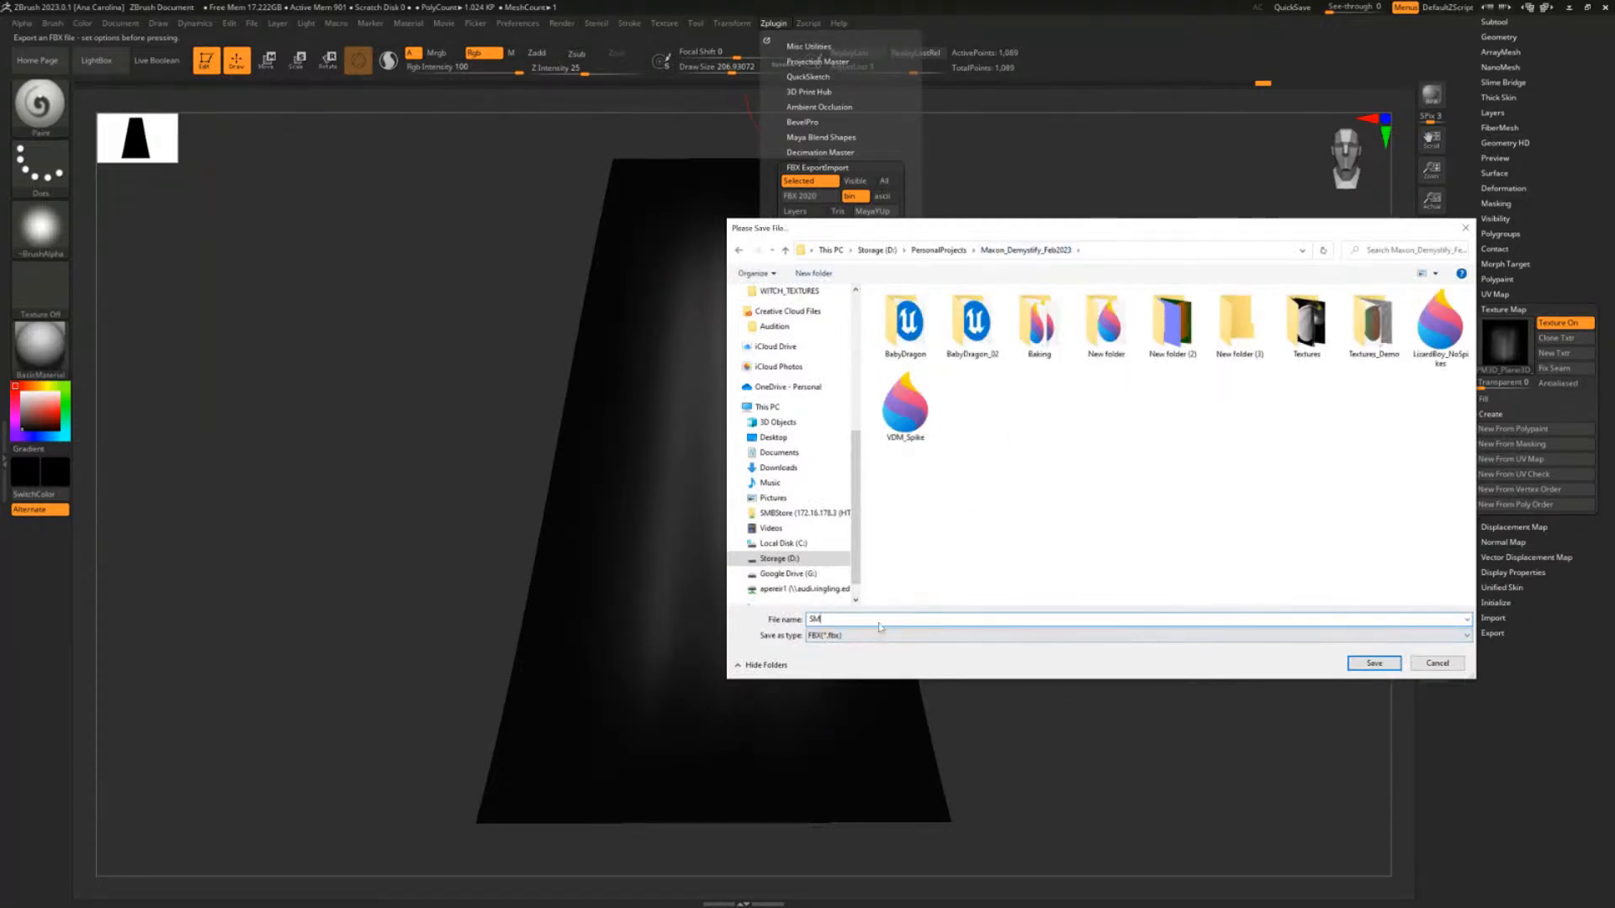
{"action": "type", "text": "_Fke"}
{"action": "key", "text": "BackSpace"}
{"action": "key", "text": "BackSpace"}
{"action": "type", "text": "akeGodRays_01"}
{"action": "key", "text": "Return"}
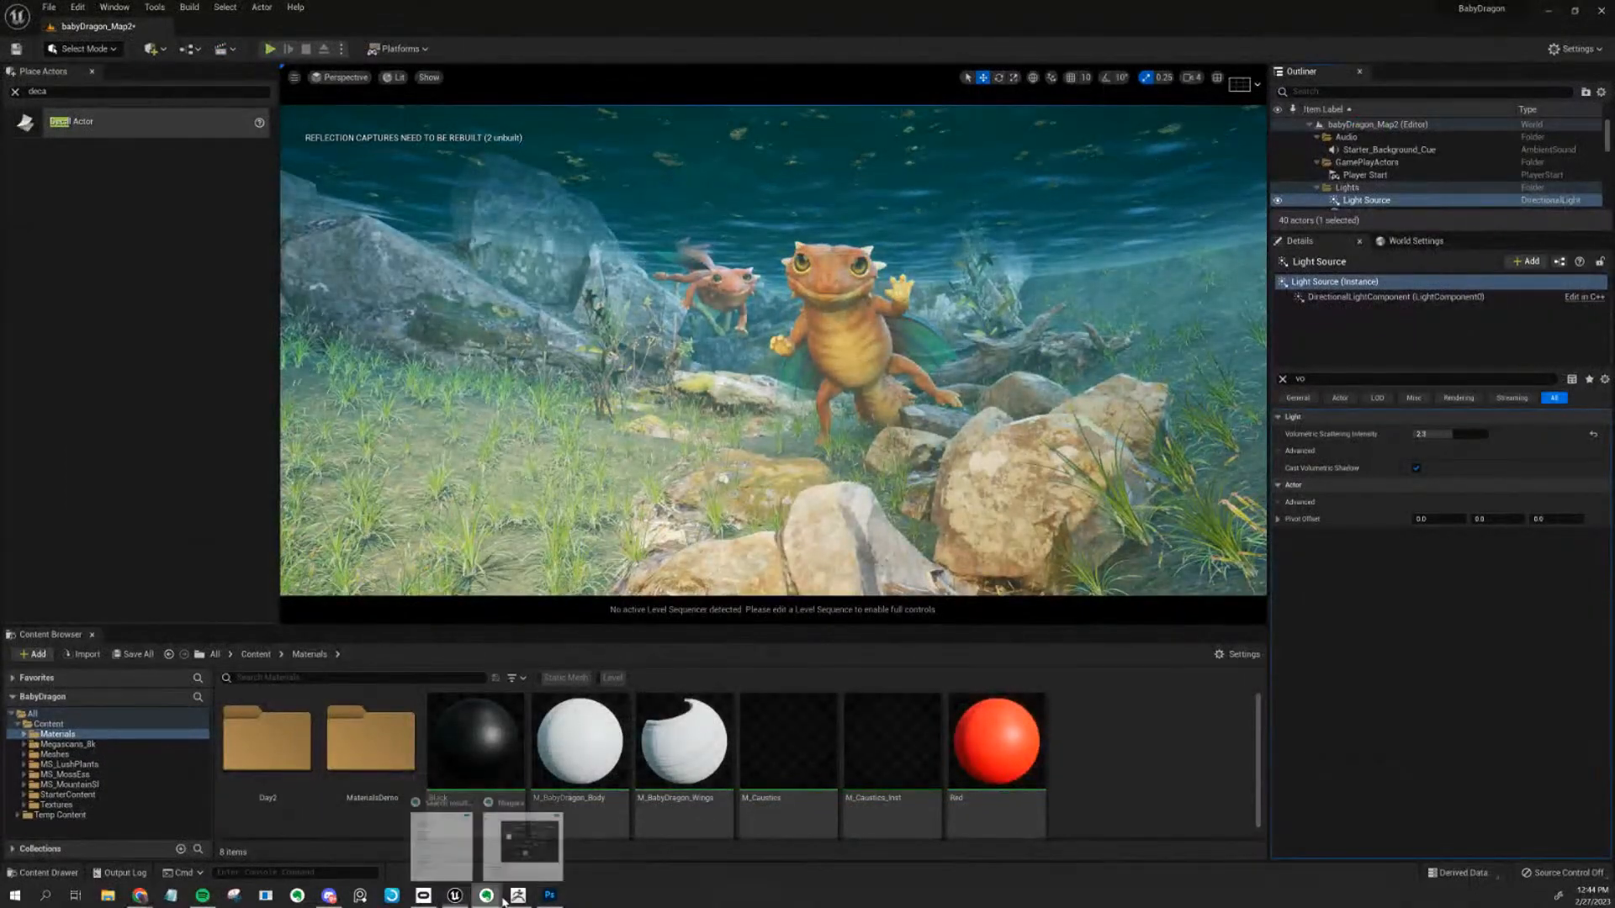
Switch to Unreal Engine and choose the SM_FakeGodRays_01 file for import into the Meshes folder
{"action": "left_click", "coordinate": [530, 849]}
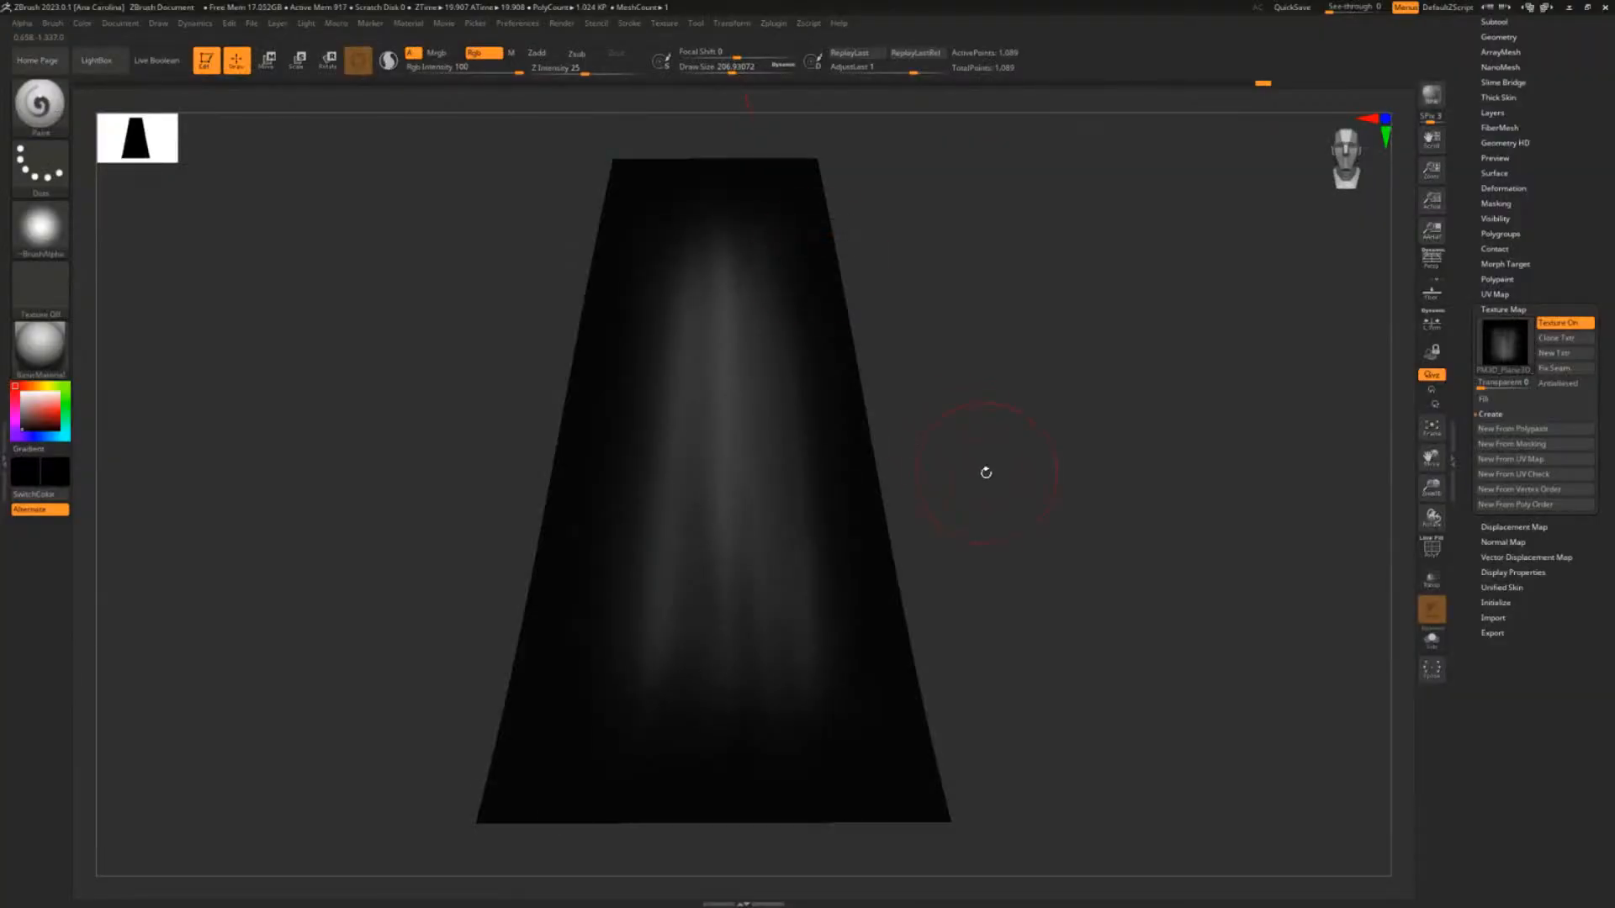
{"action": "key", "text": "alt+Tab"}
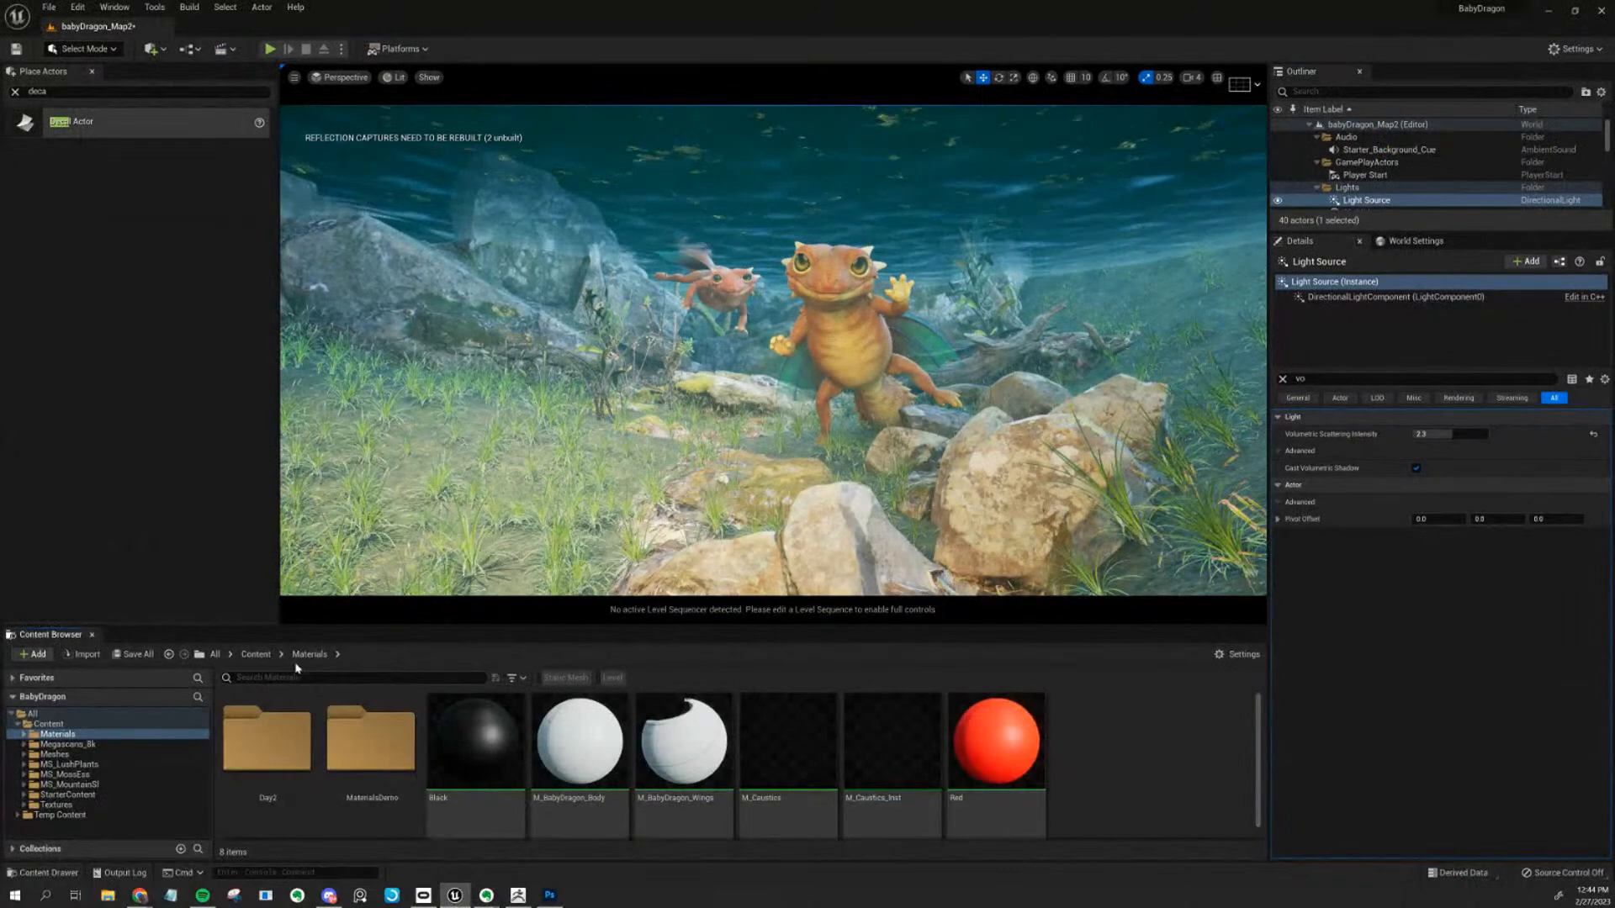
{"action": "double_click", "coordinate": [458, 756]}
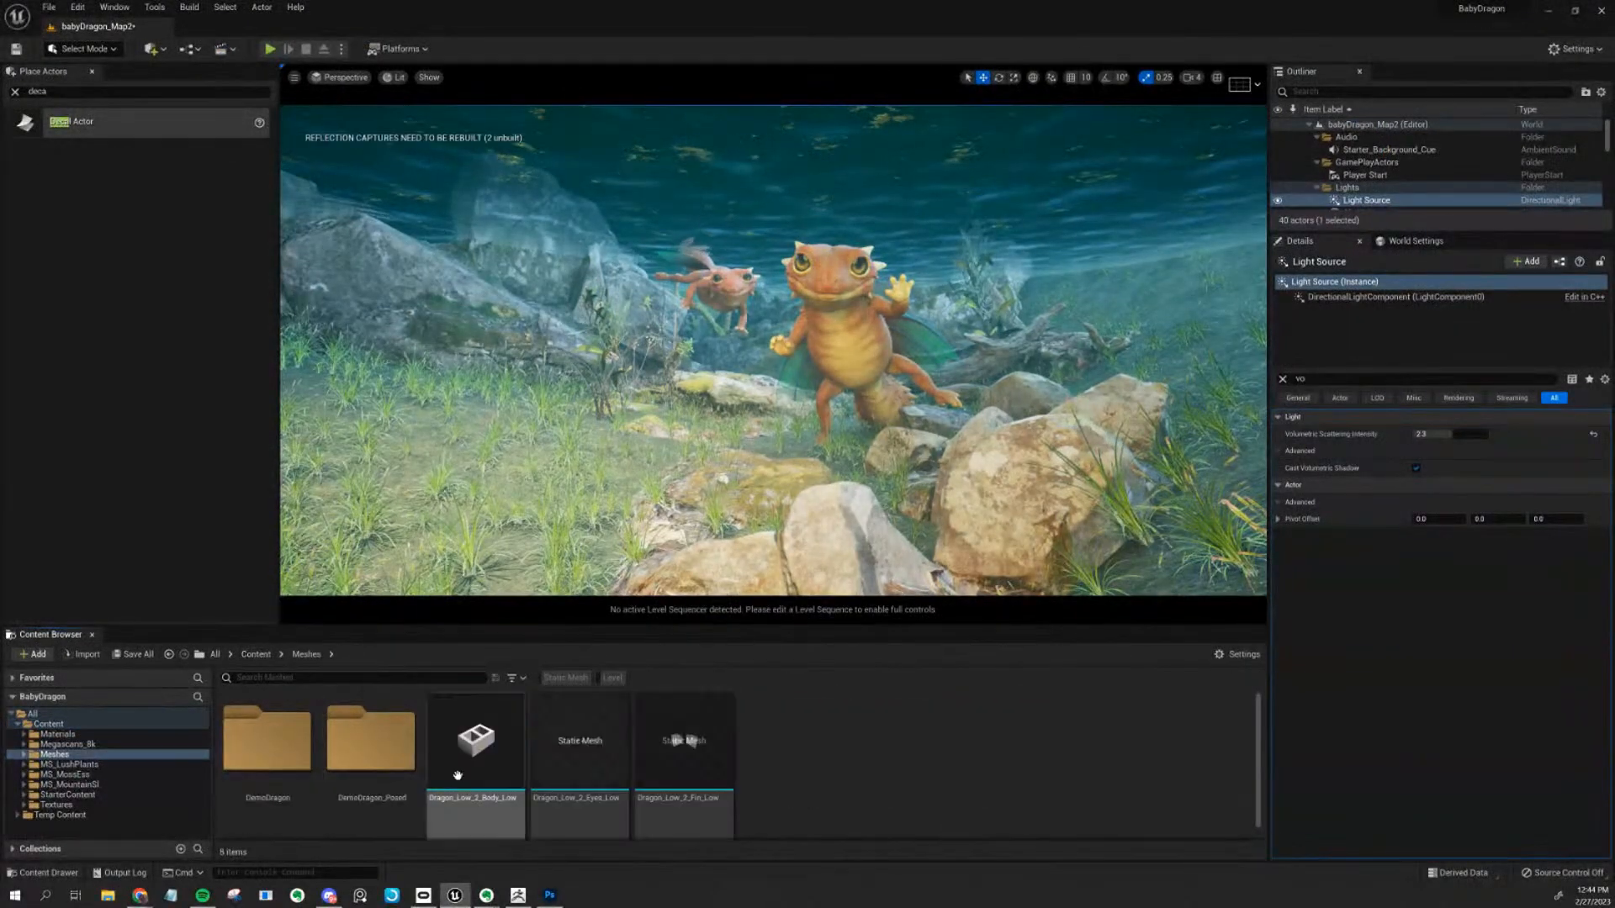
{"action": "left_click", "coordinate": [81, 654]}
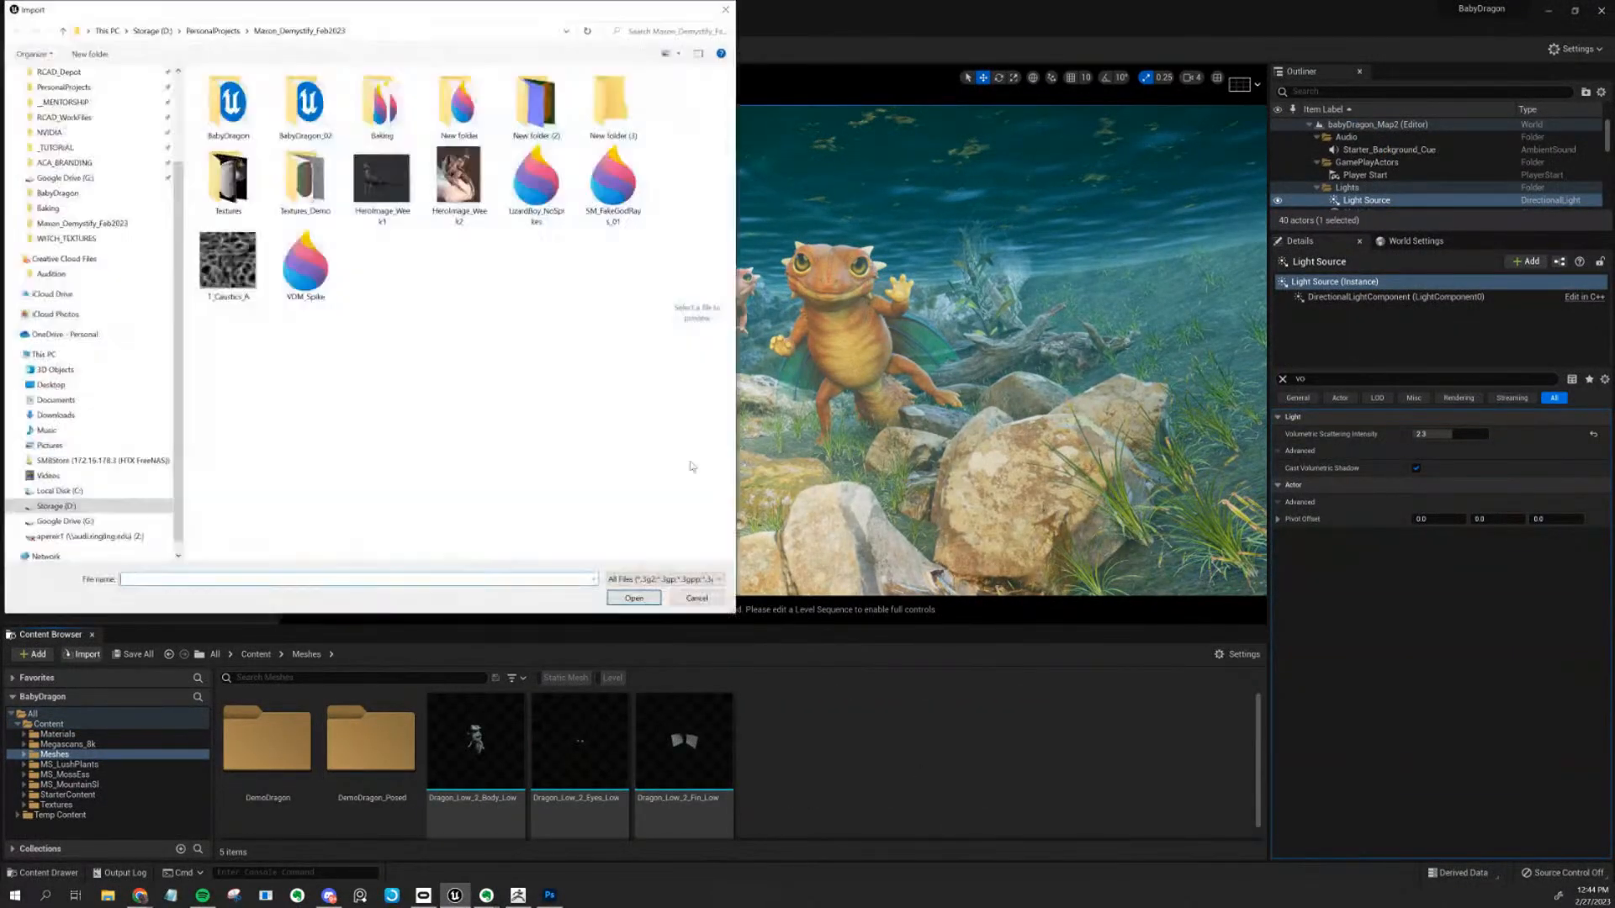
{"action": "left_click", "coordinate": [613, 183]}
{"action": "left_click", "coordinate": [632, 599]}
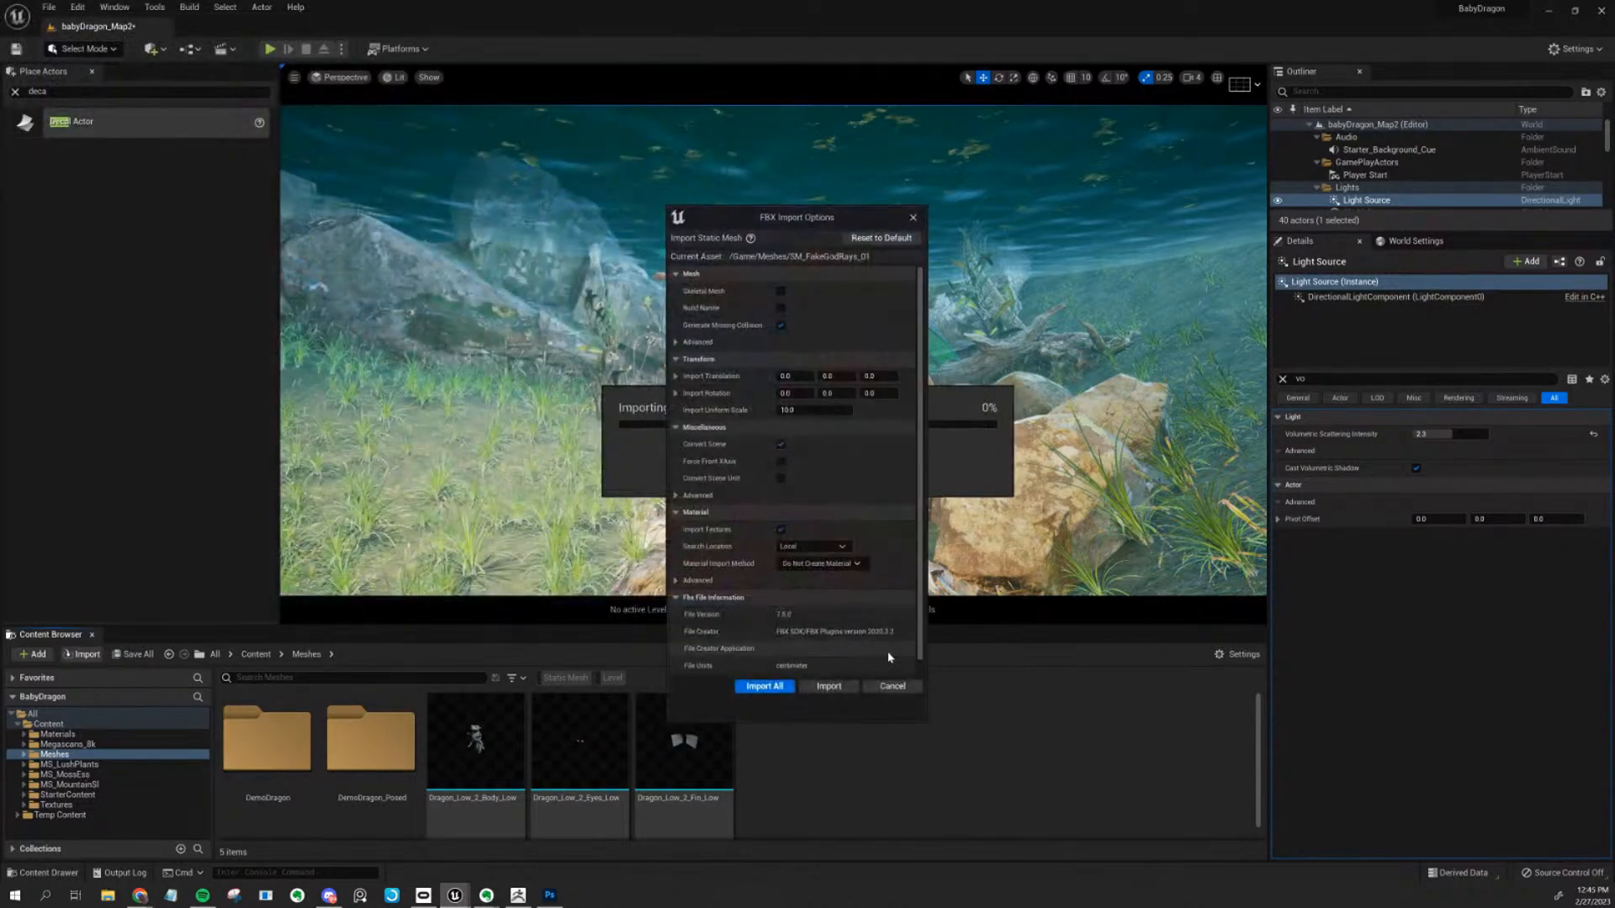
Import the mesh with its textures, keeping the material import method at Do Not Create Material
{"action": "scroll", "coordinate": [831, 546], "scroll_direction": "down", "scroll_amount": 1}
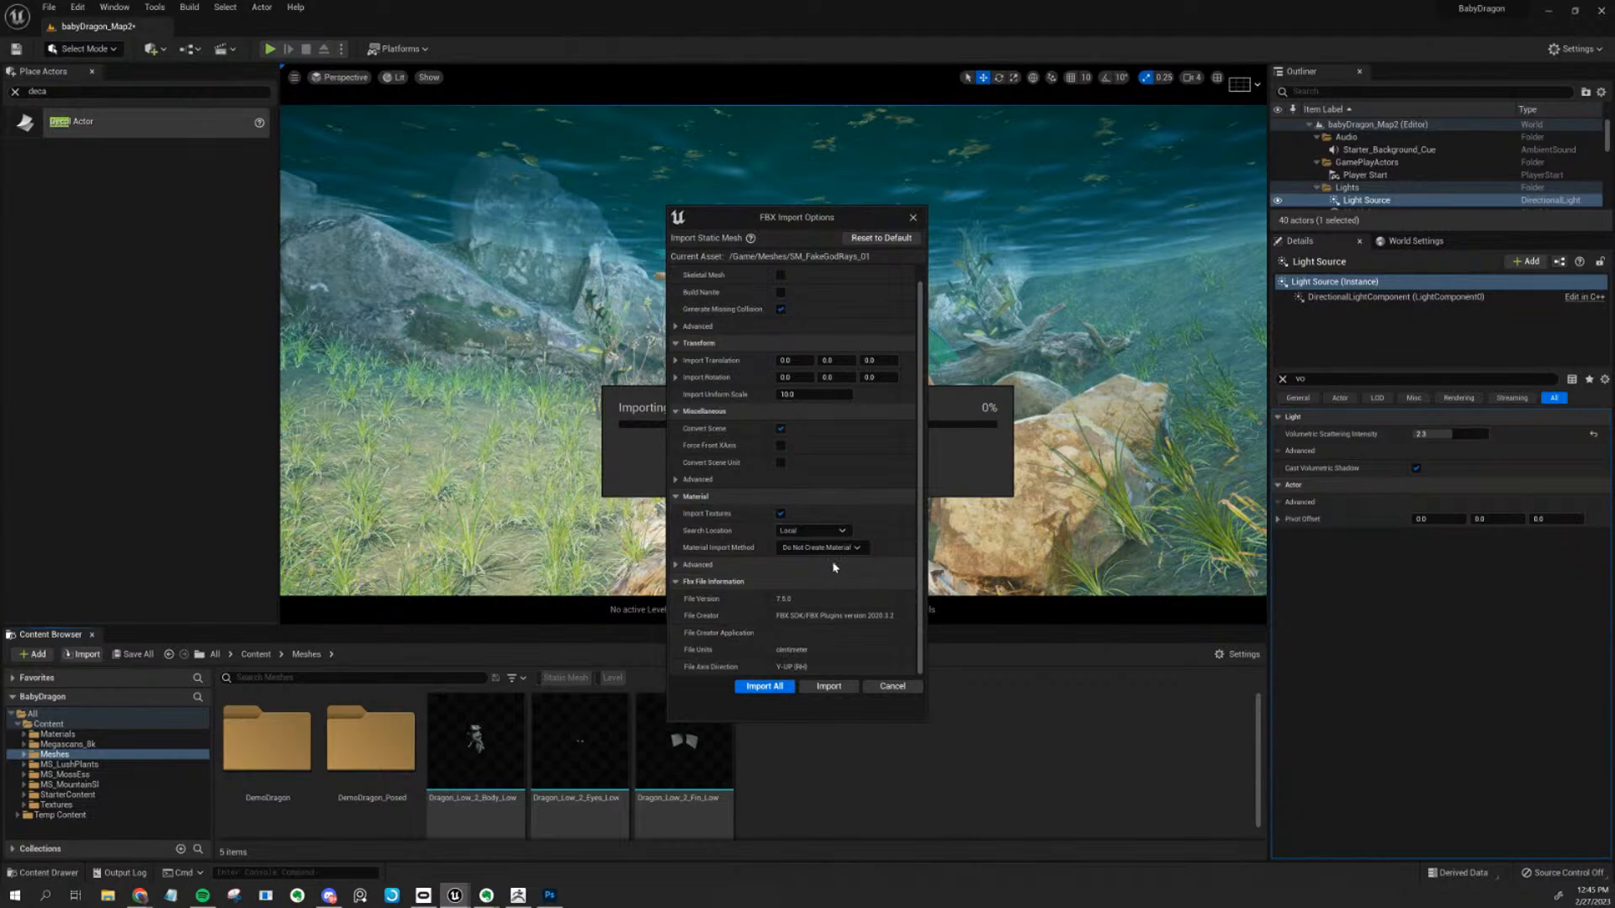
{"action": "left_click", "coordinate": [830, 547]}
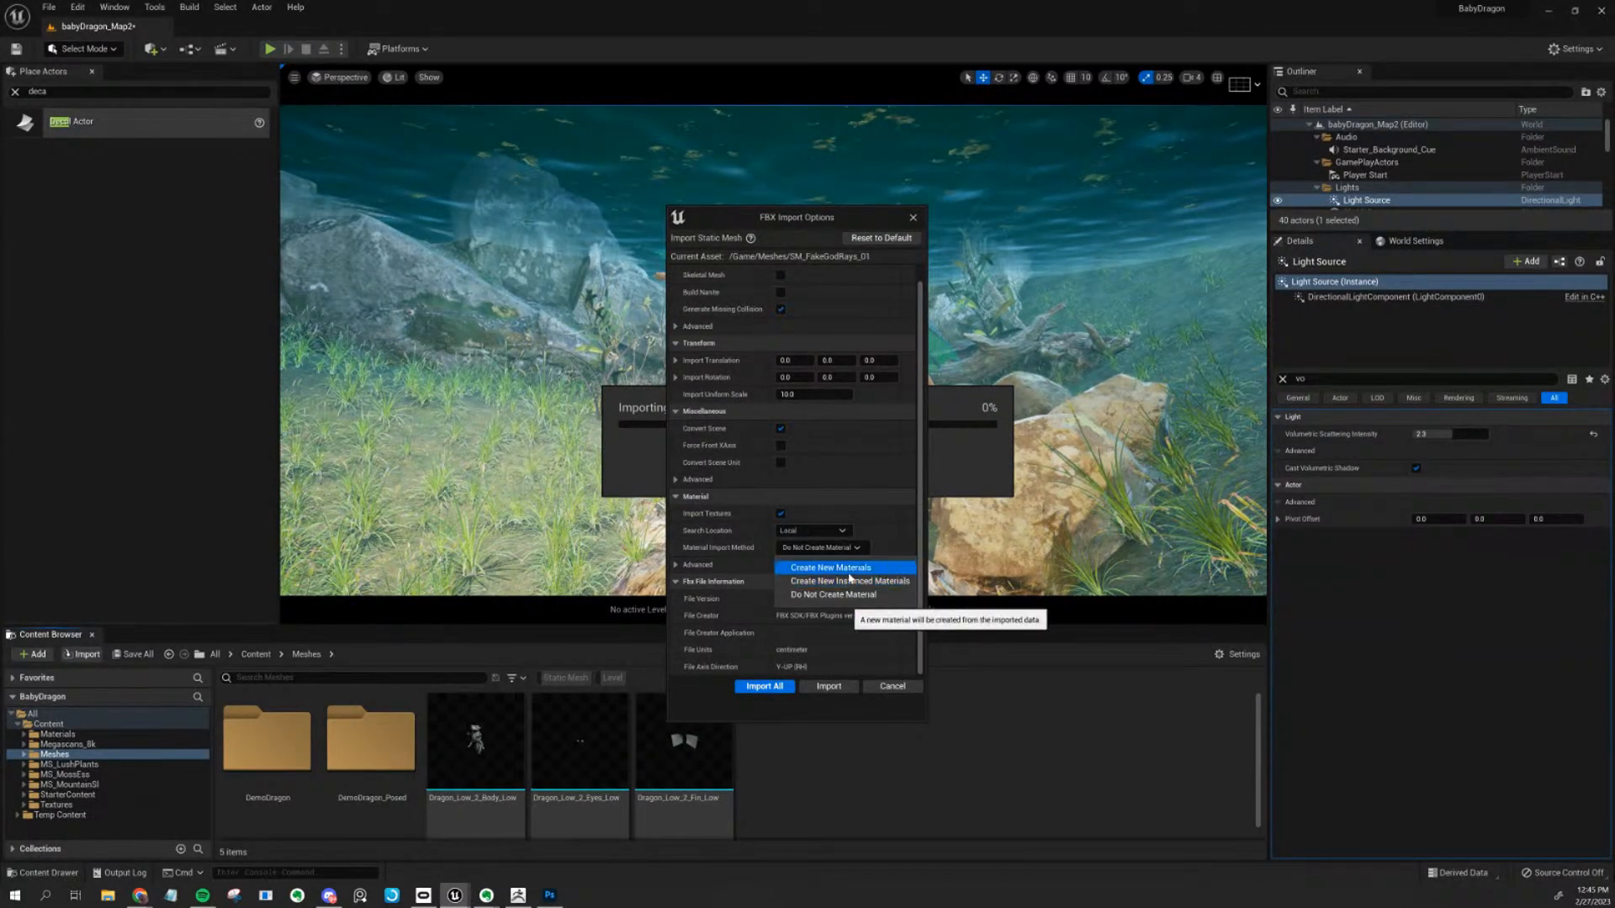
{"action": "left_click", "coordinate": [923, 532]}
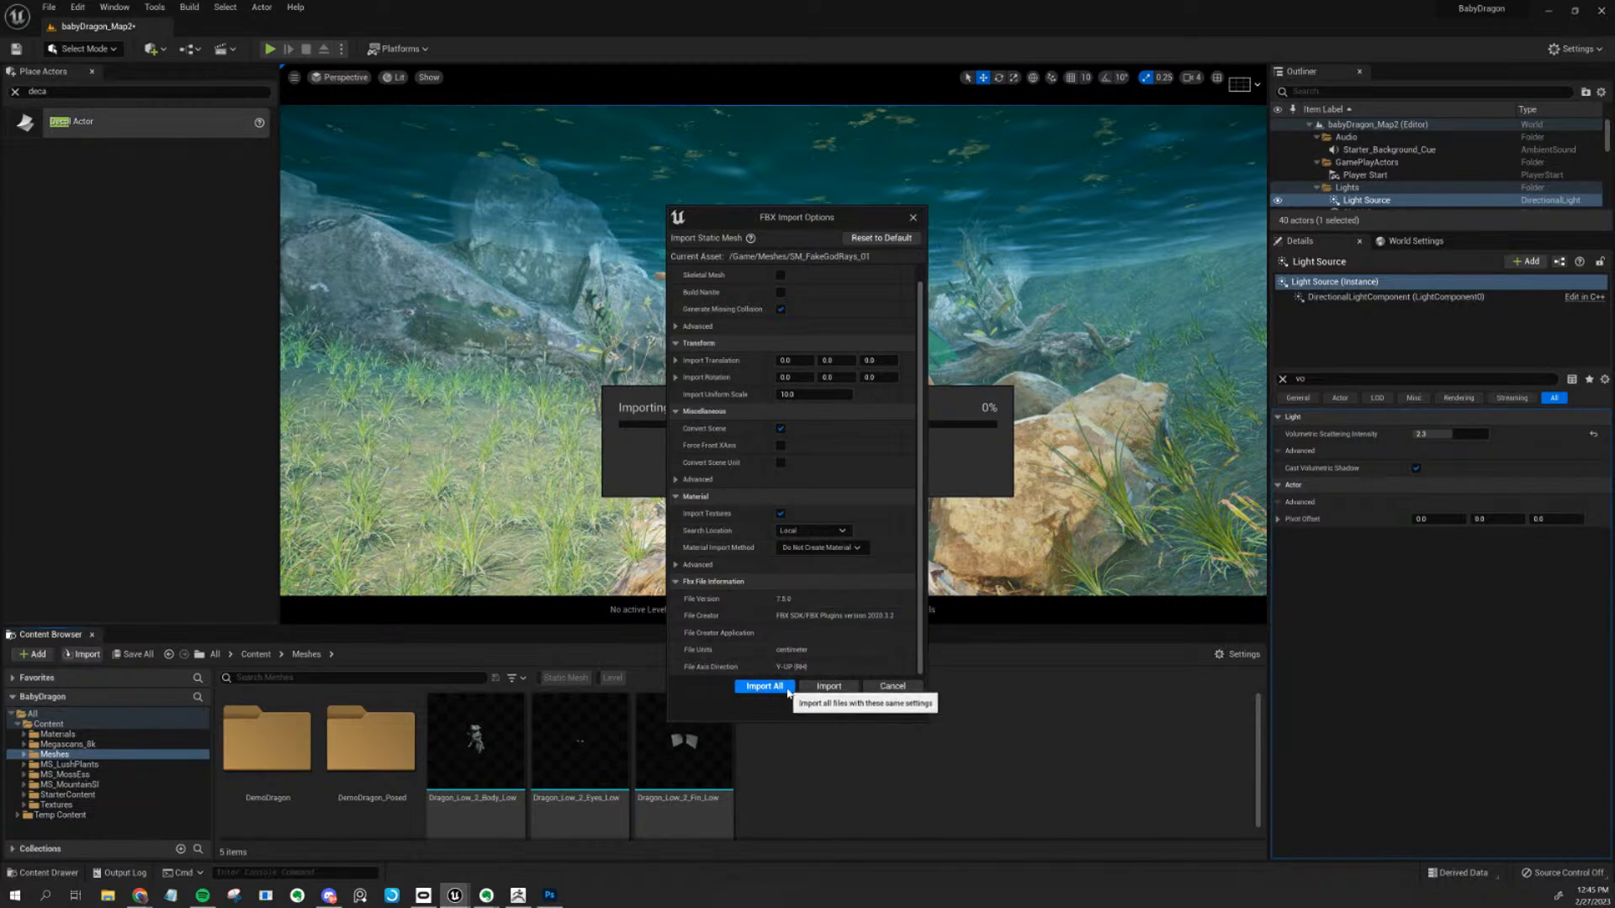
{"action": "left_click", "coordinate": [787, 687]}
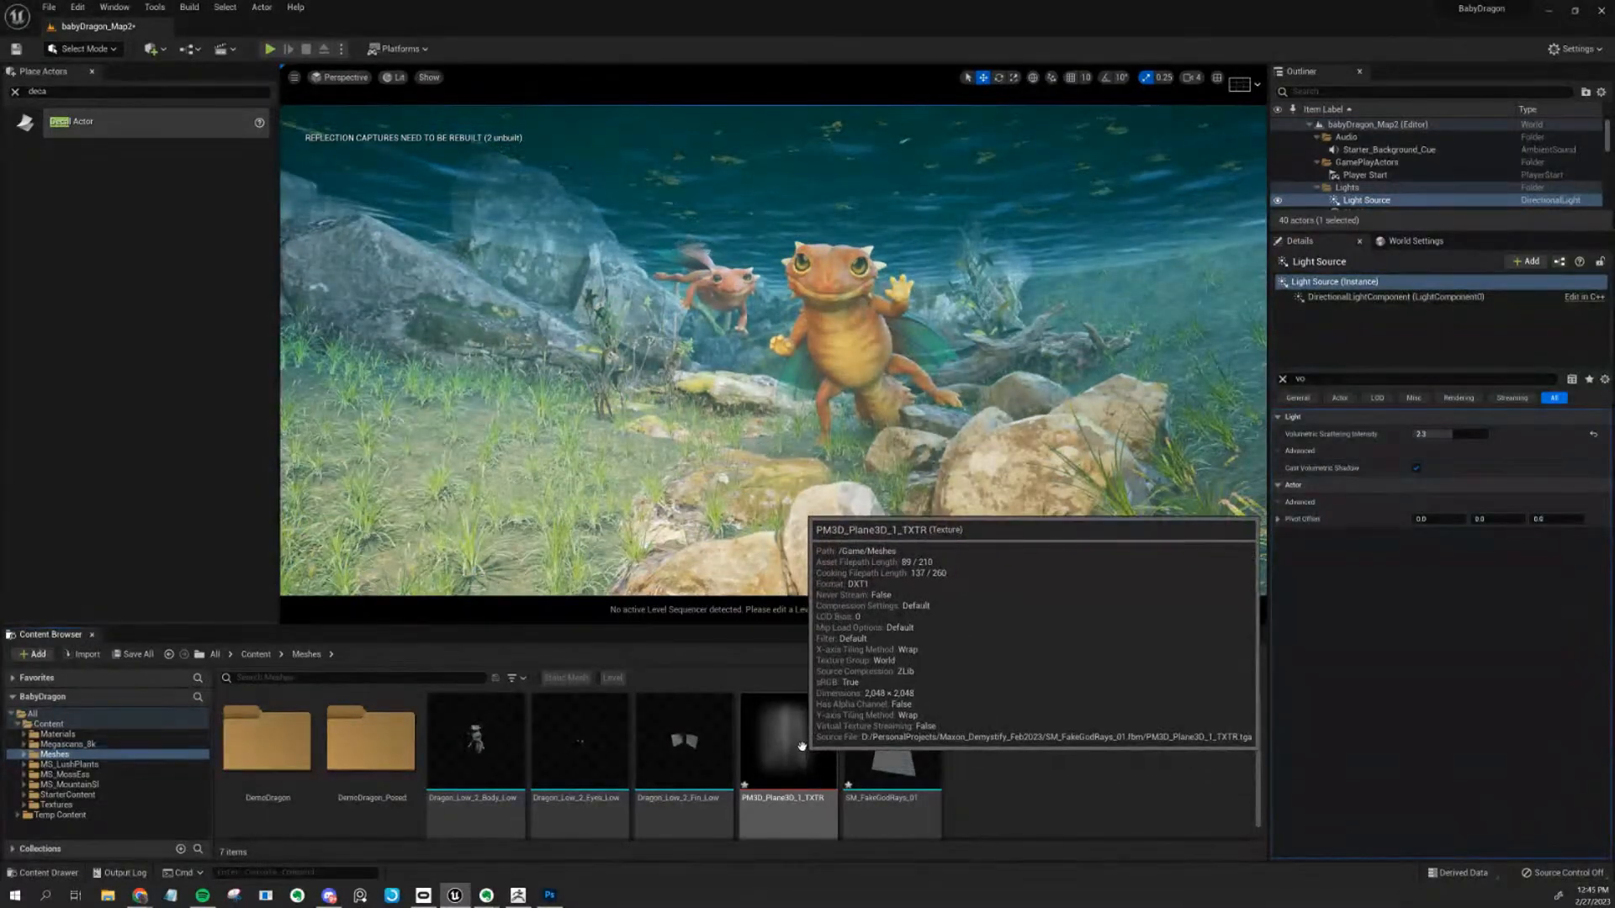
Move the imported PM3D_Plane3D_1_TXTR texture into the Textures folder and check it there
{"action": "left_click", "coordinate": [937, 740]}
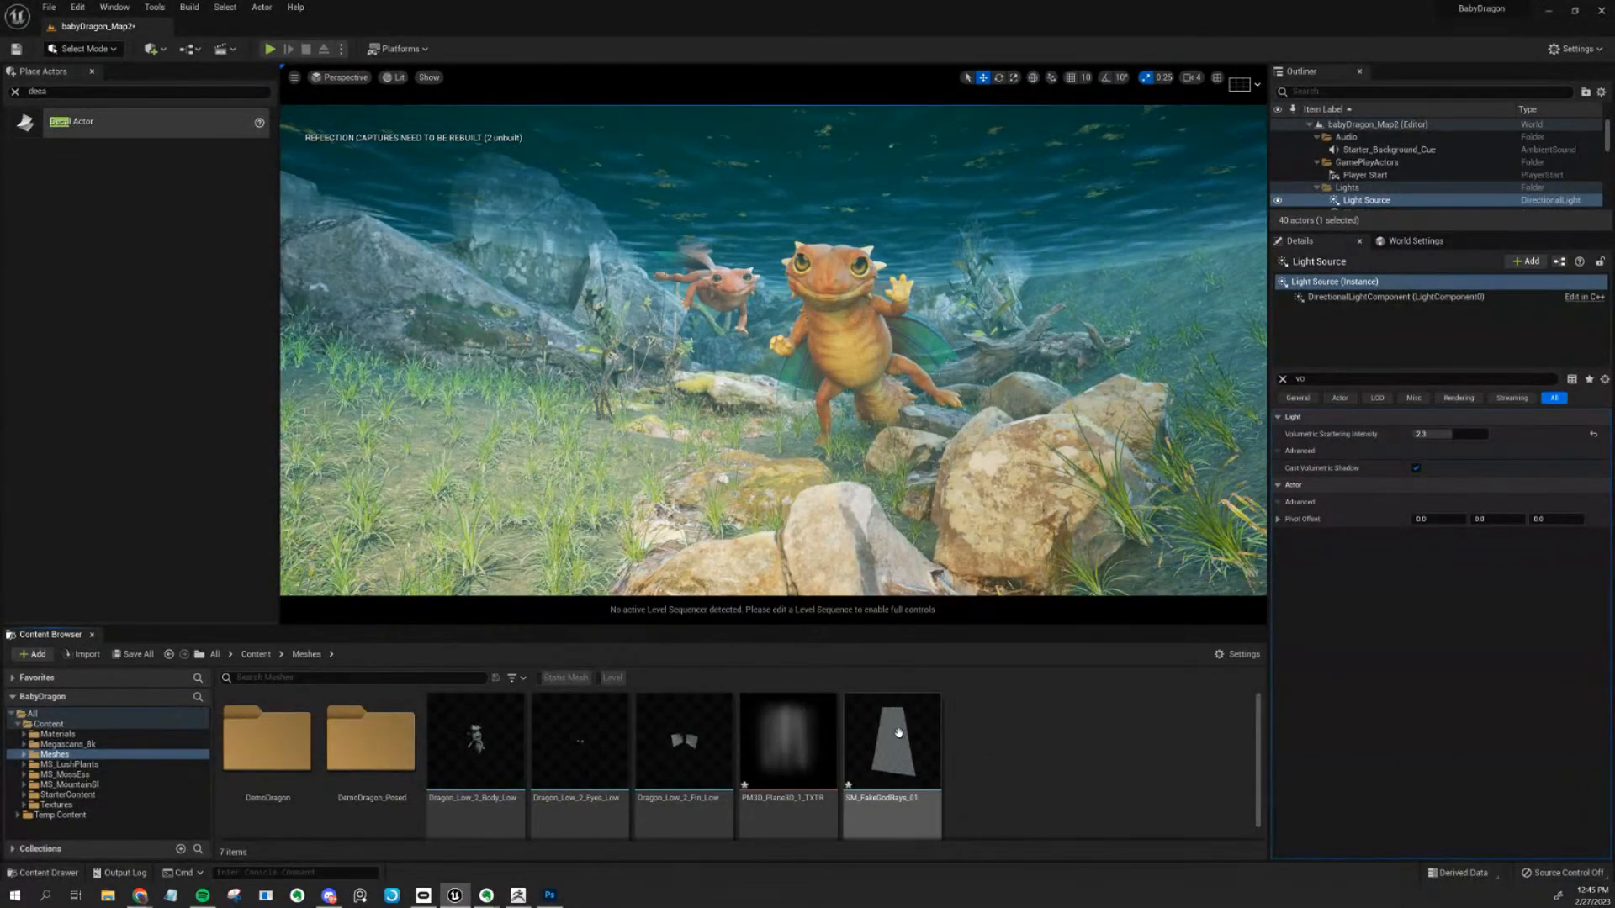
{"action": "mouse_move", "coordinate": [772, 749]}
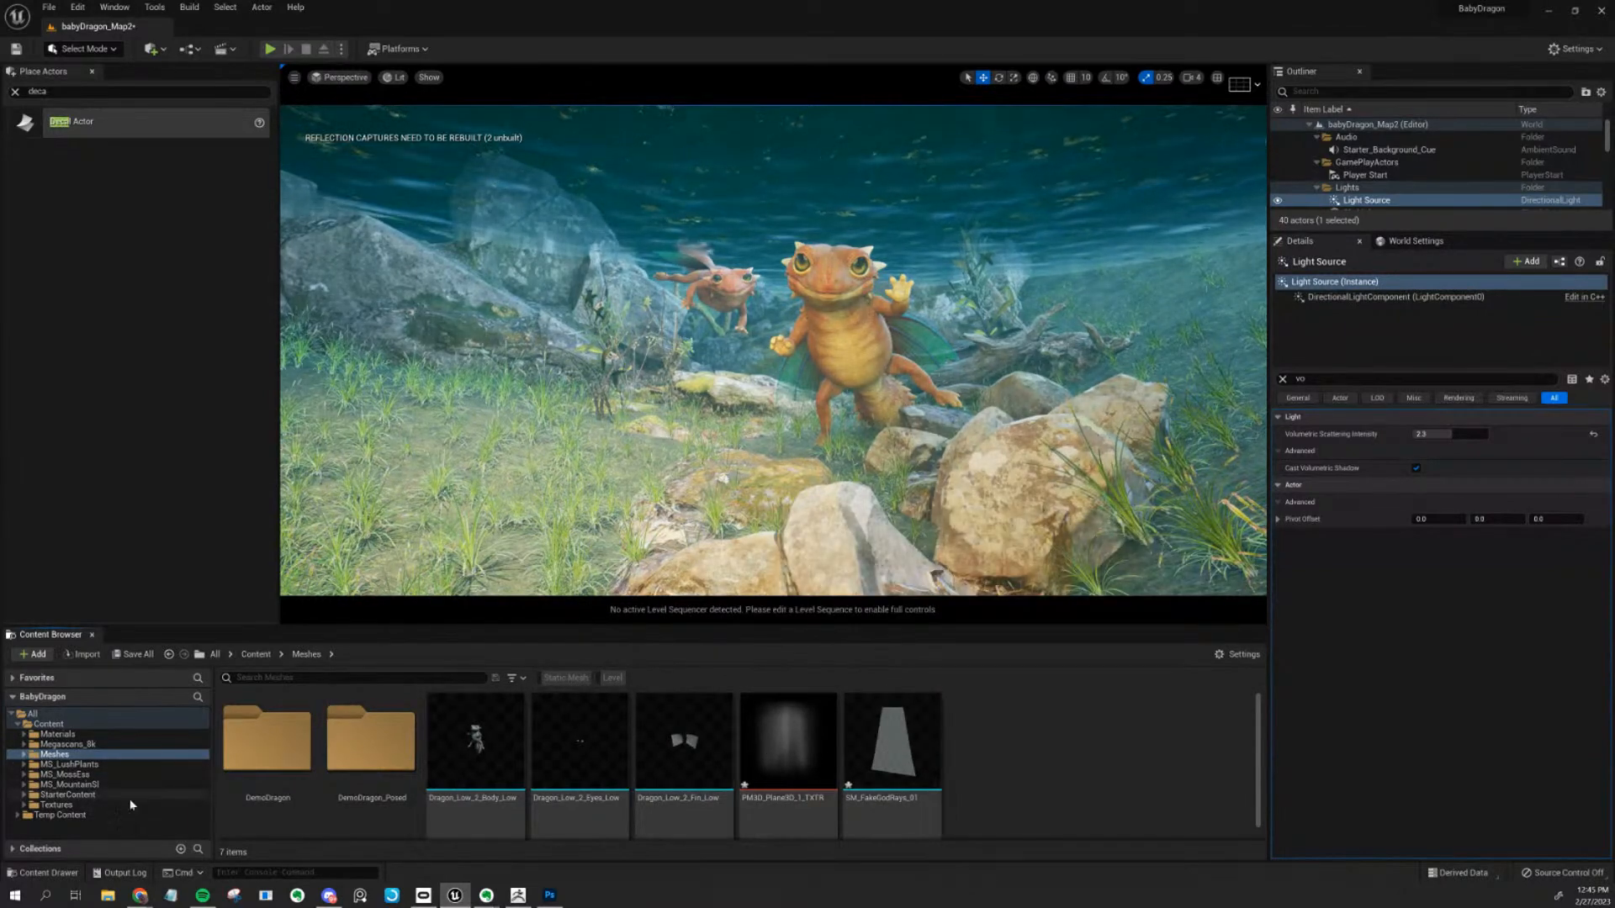
{"action": "left_click_drag", "start_coordinate": [773, 754], "coordinate": [97, 807]}
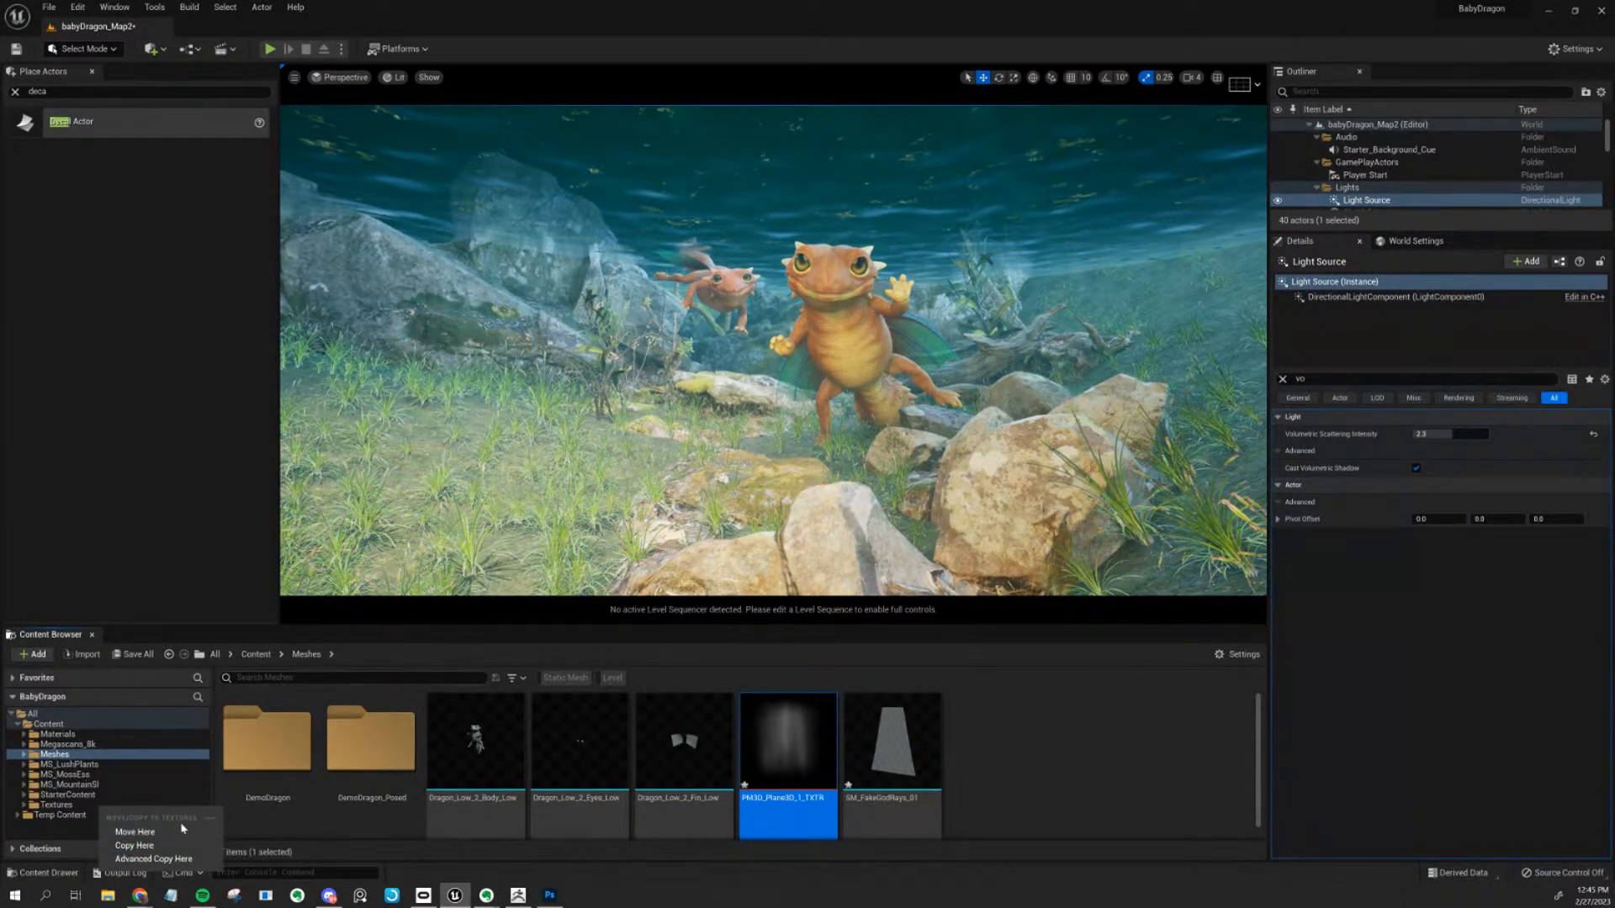
{"action": "left_click", "coordinate": [134, 831]}
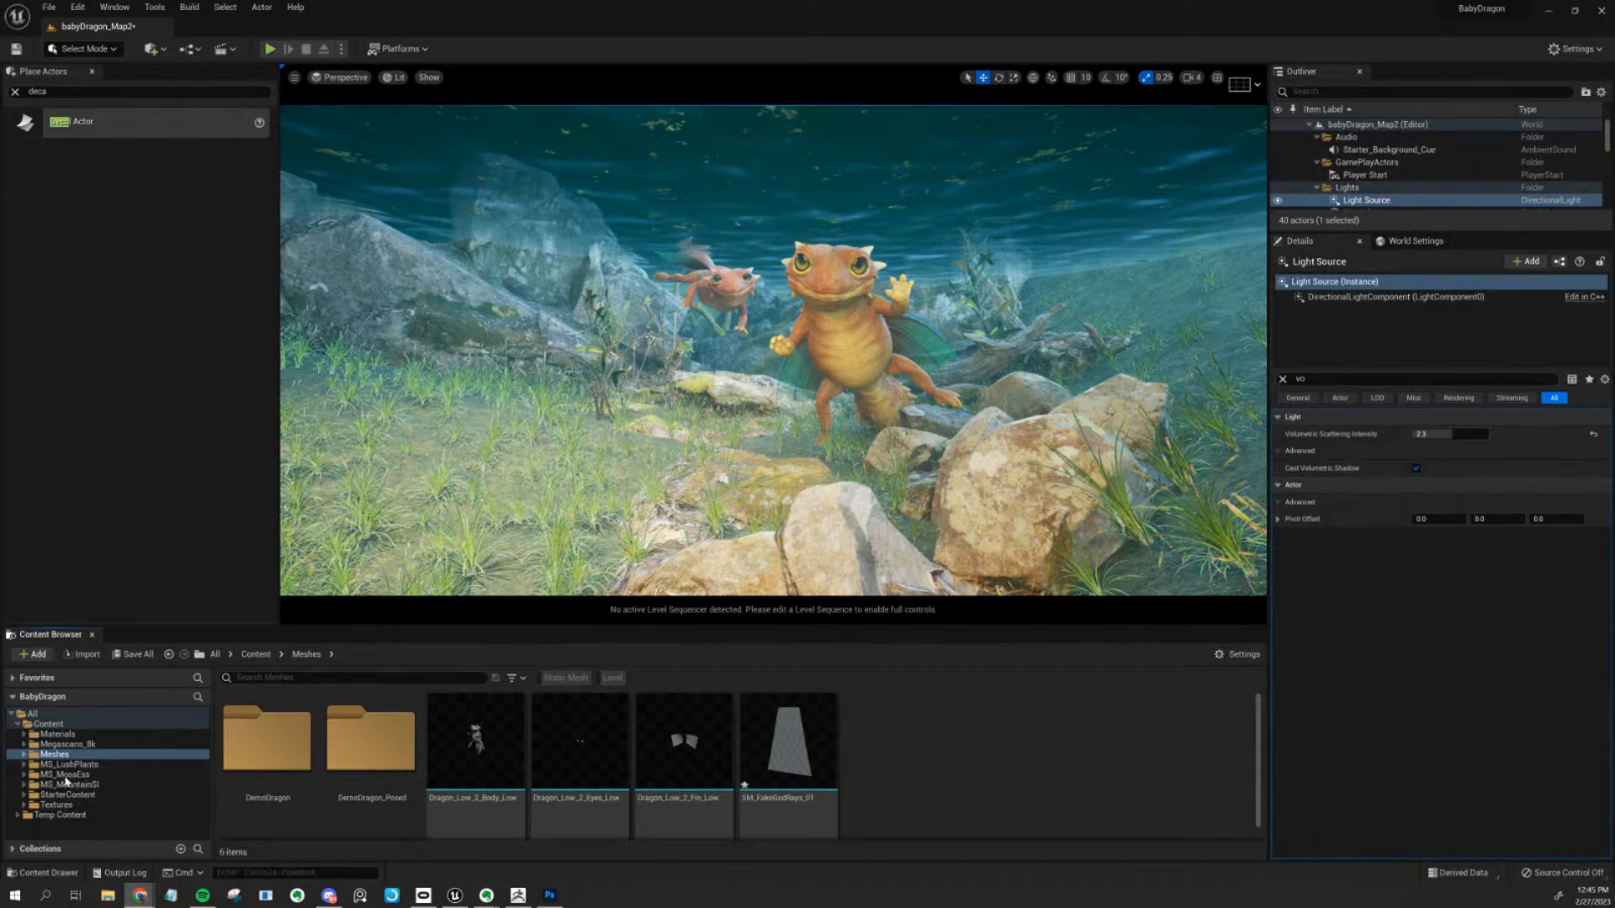
{"action": "left_click", "coordinate": [74, 805]}
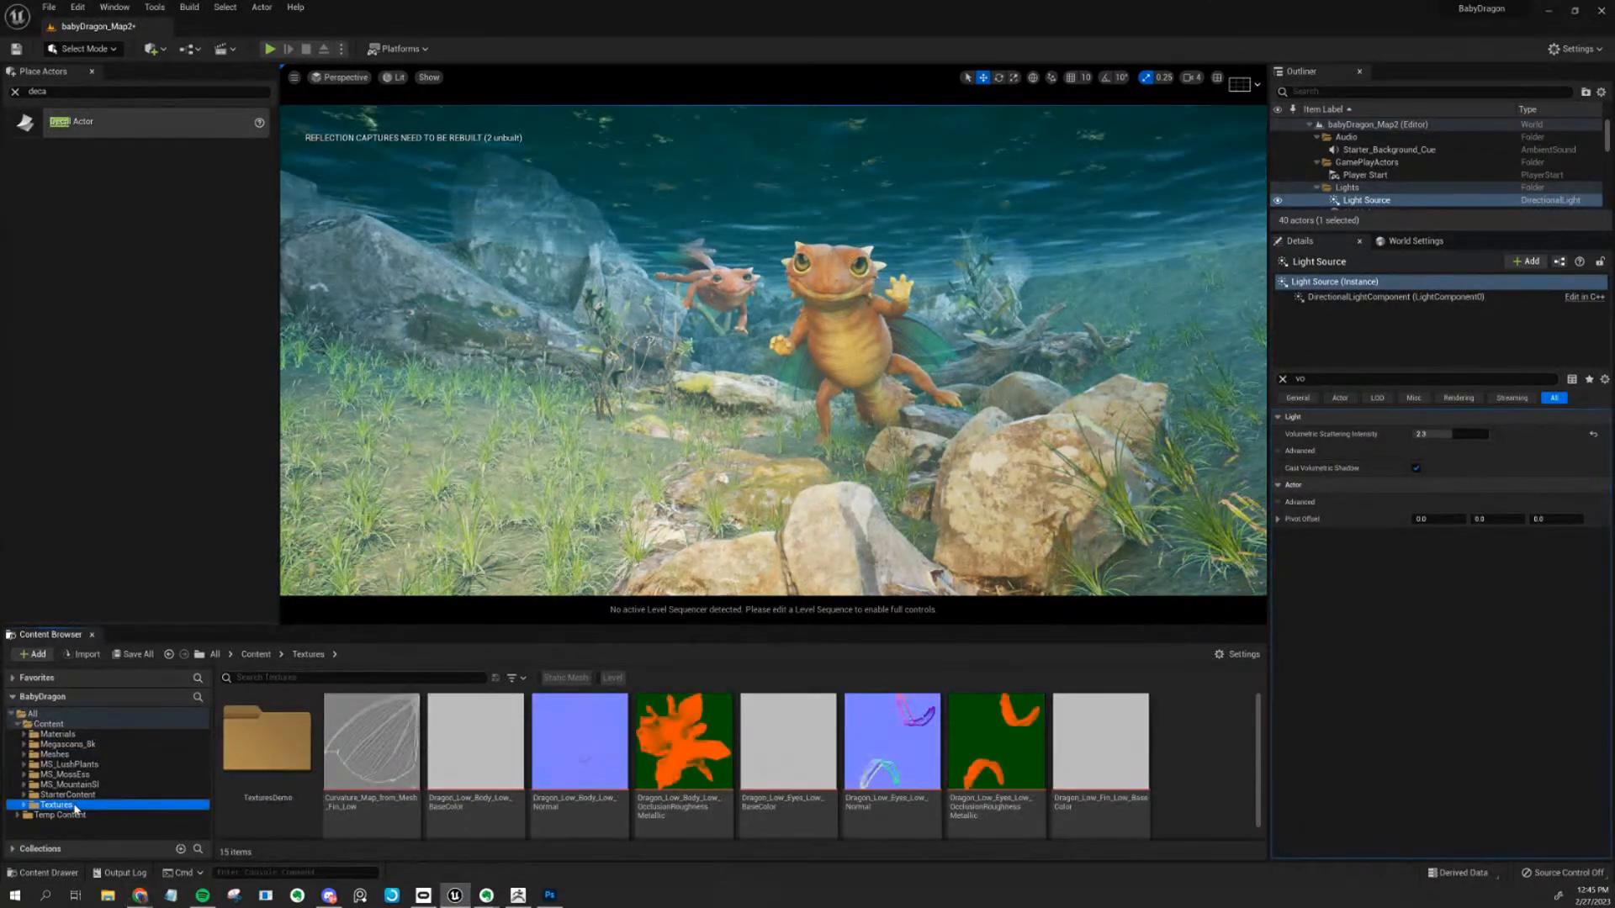
{"action": "scroll", "coordinate": [981, 764], "scroll_direction": "down", "scroll_amount": 2}
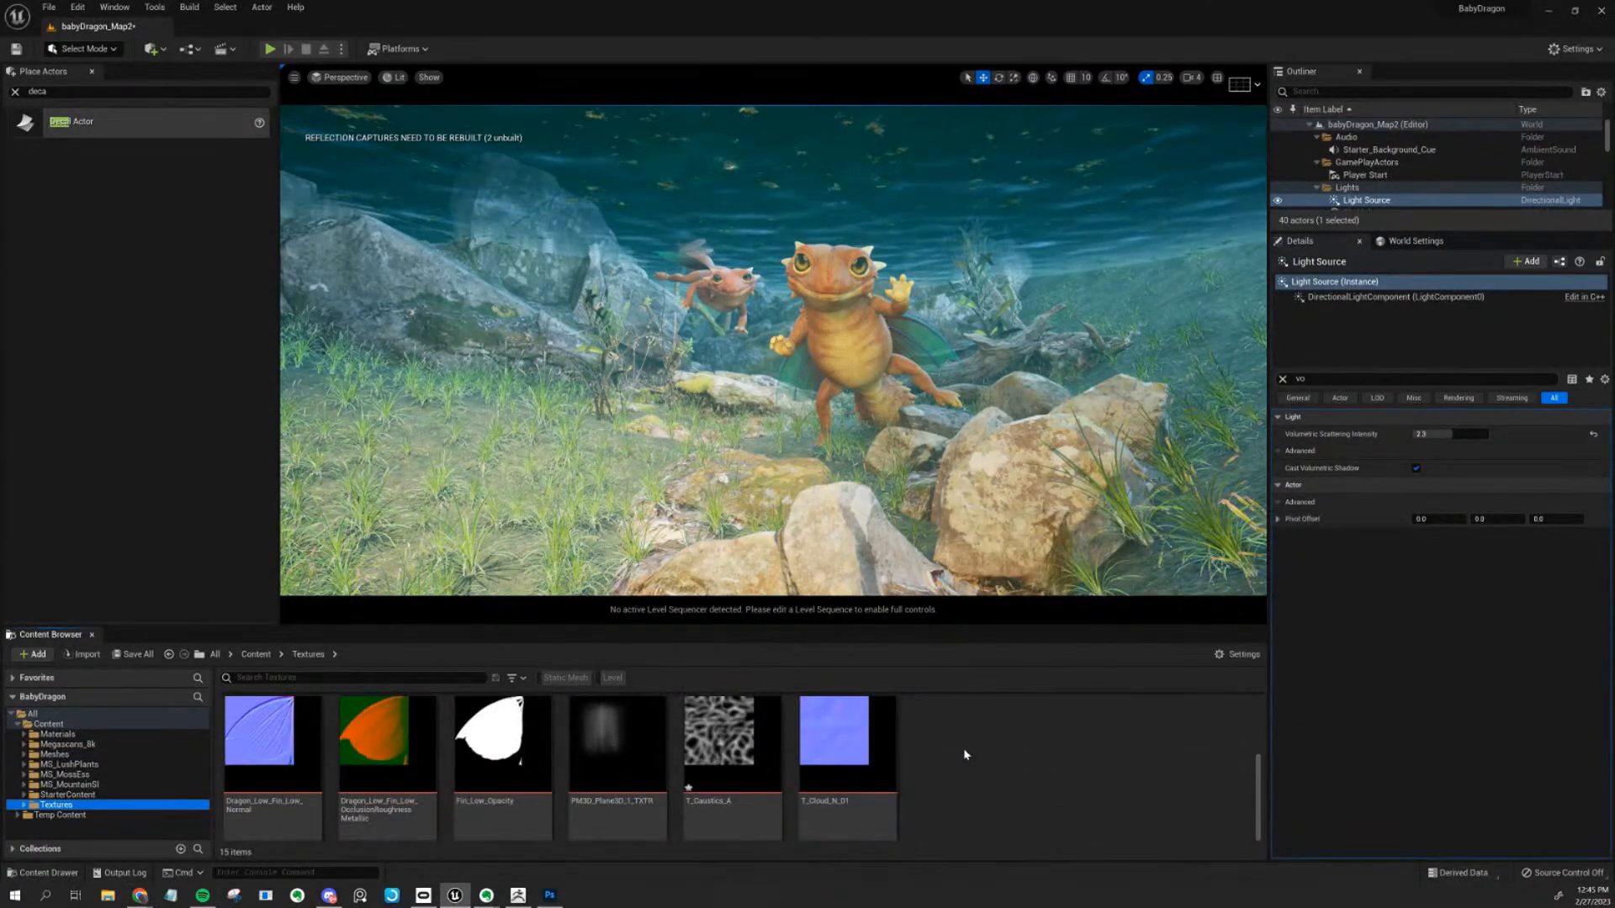
{"action": "scroll", "coordinate": [875, 786], "scroll_direction": "up", "scroll_amount": 2}
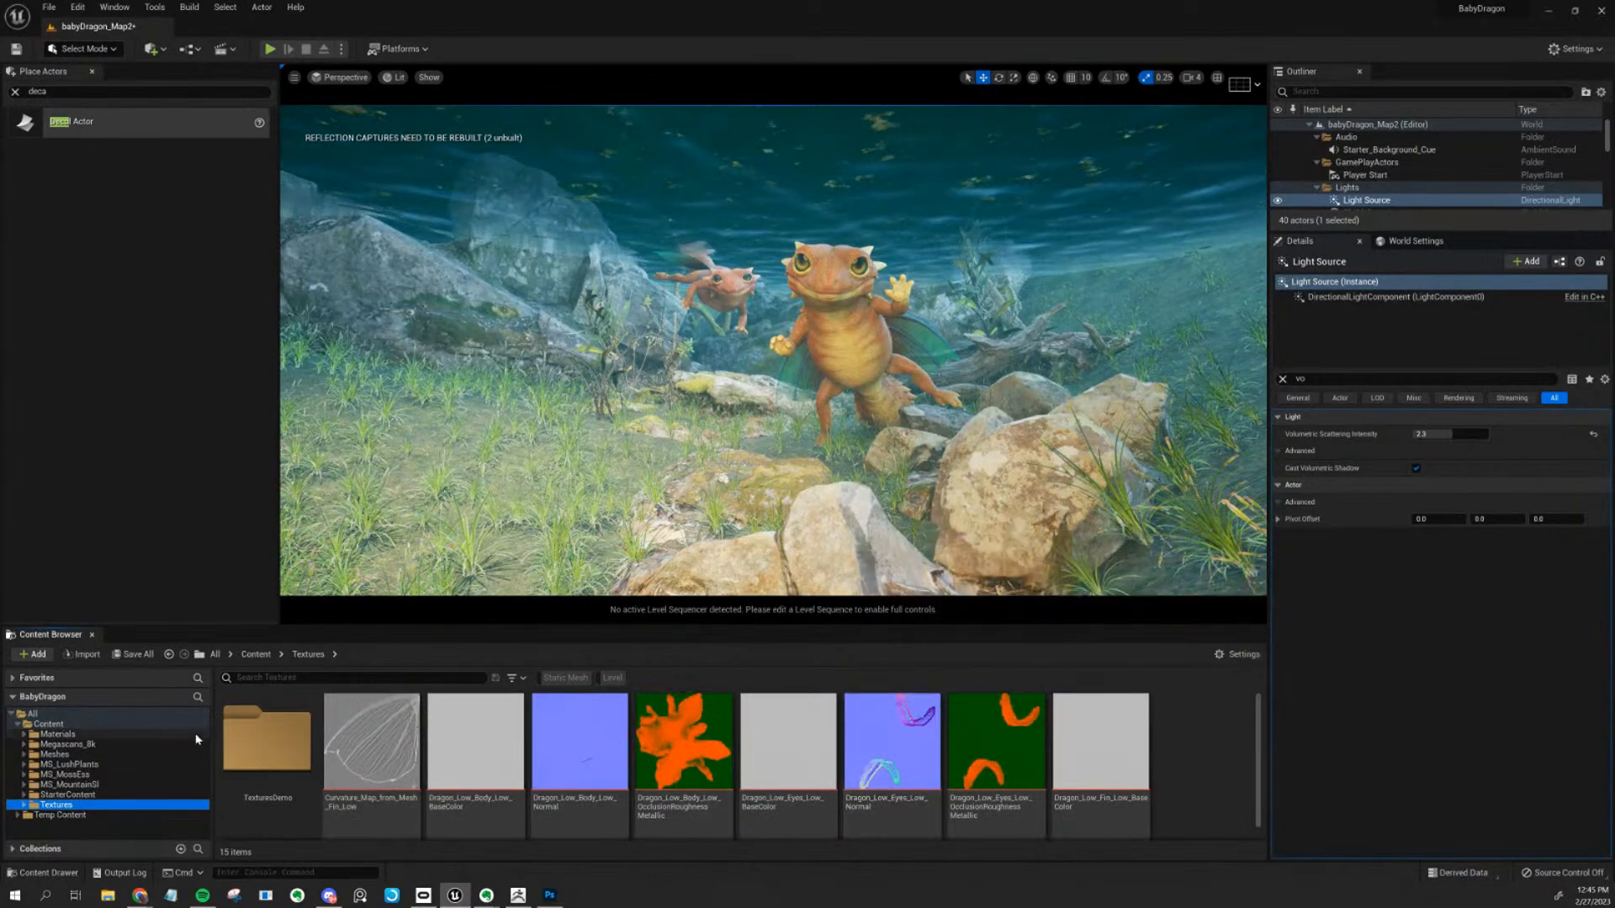
Return to the Meshes folder and inspect the details of SM_FakeGodRays_01
{"action": "left_click", "coordinate": [256, 655]}
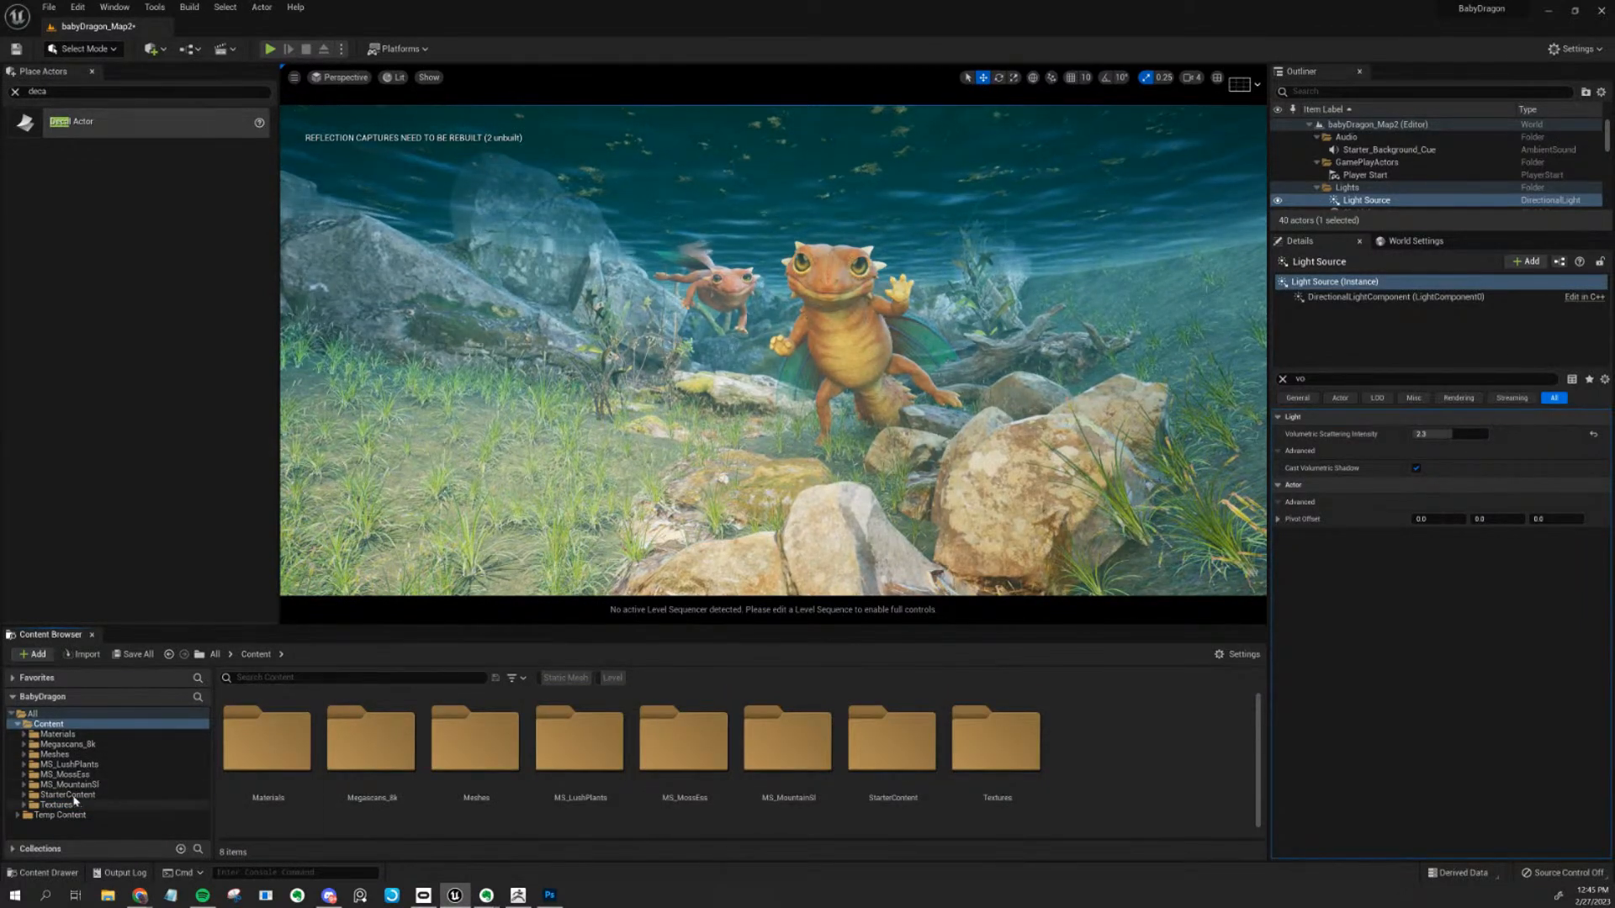
{"action": "left_click", "coordinate": [55, 755]}
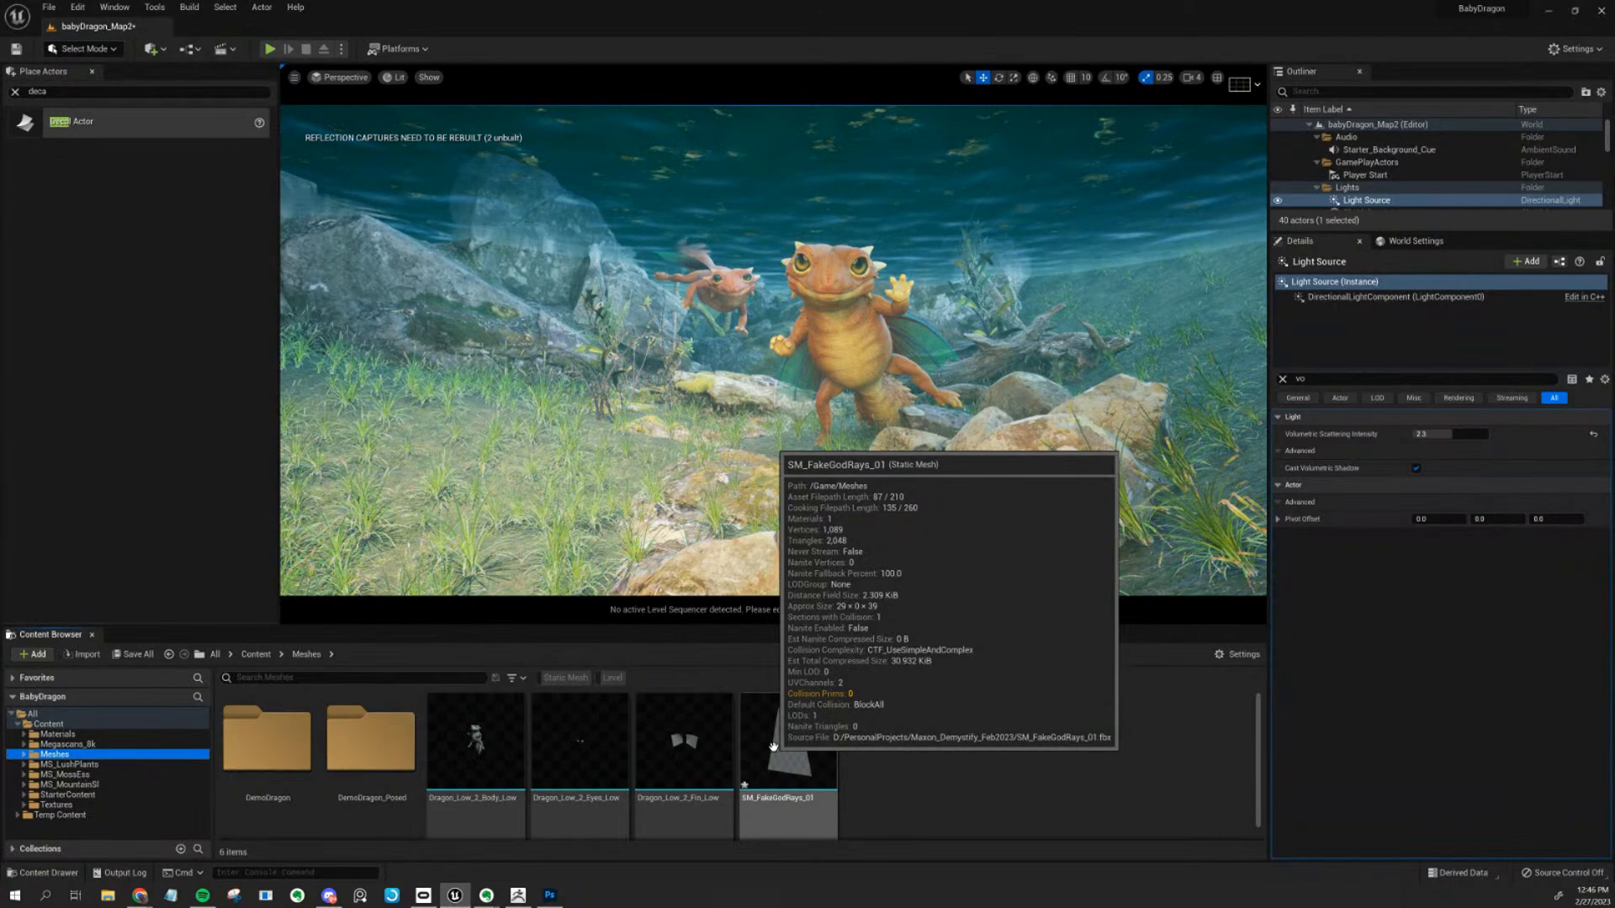
{"action": "mouse_move", "coordinate": [549, 895]}
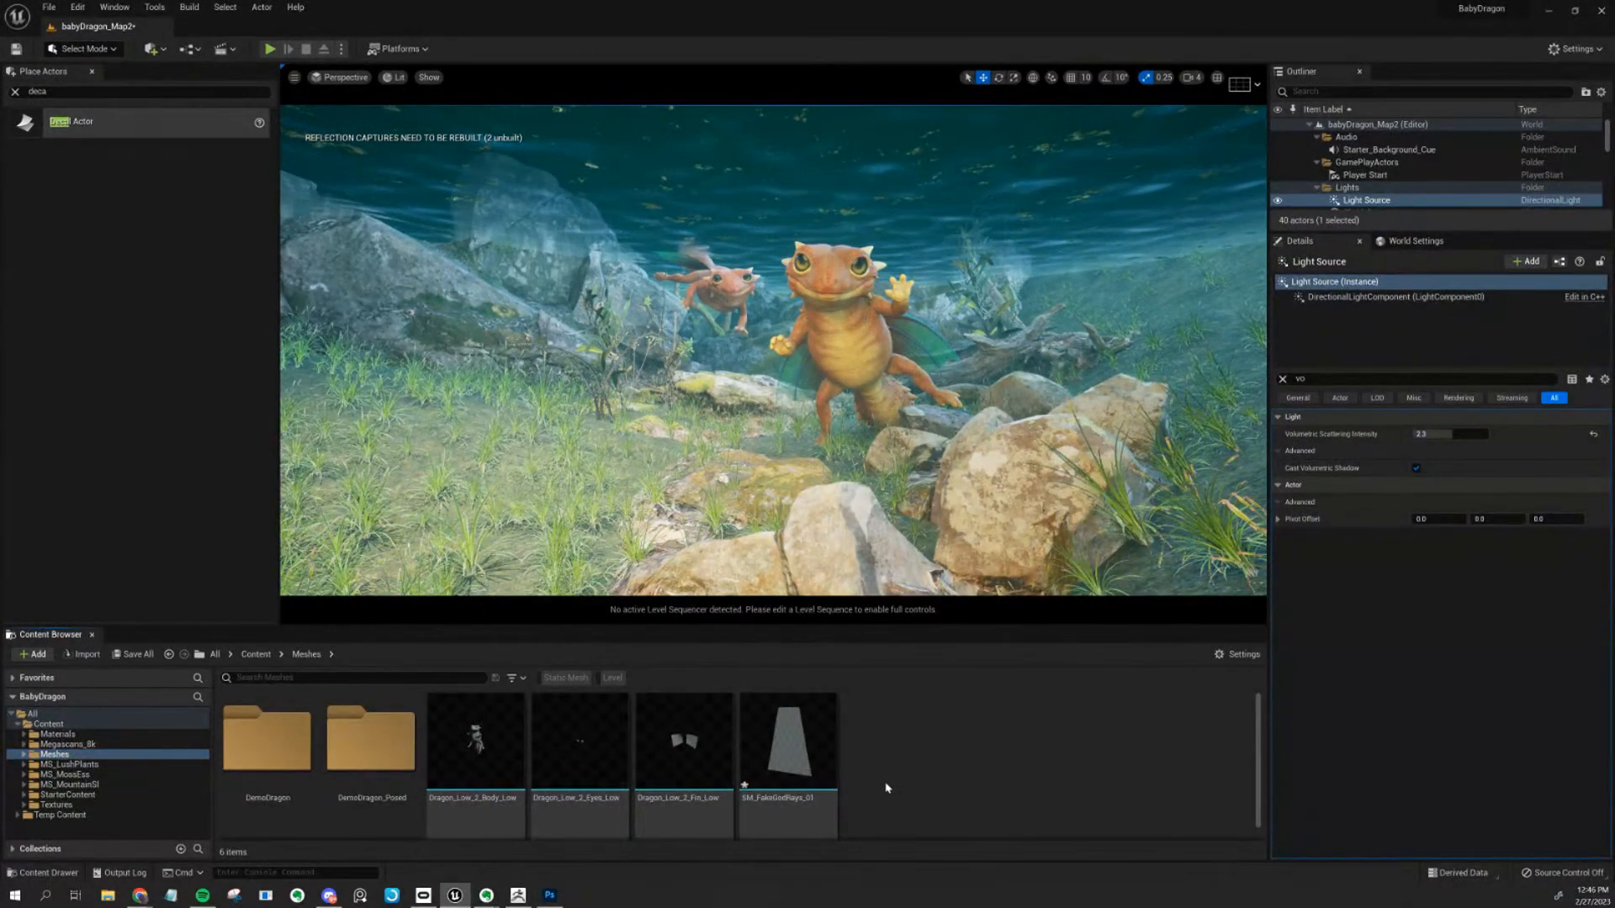
Place SM_FakeGodRays_01 in the level beside the front dragon, enlarge it and lower it towards the seabed
{"action": "mouse_move", "coordinate": [799, 744]}
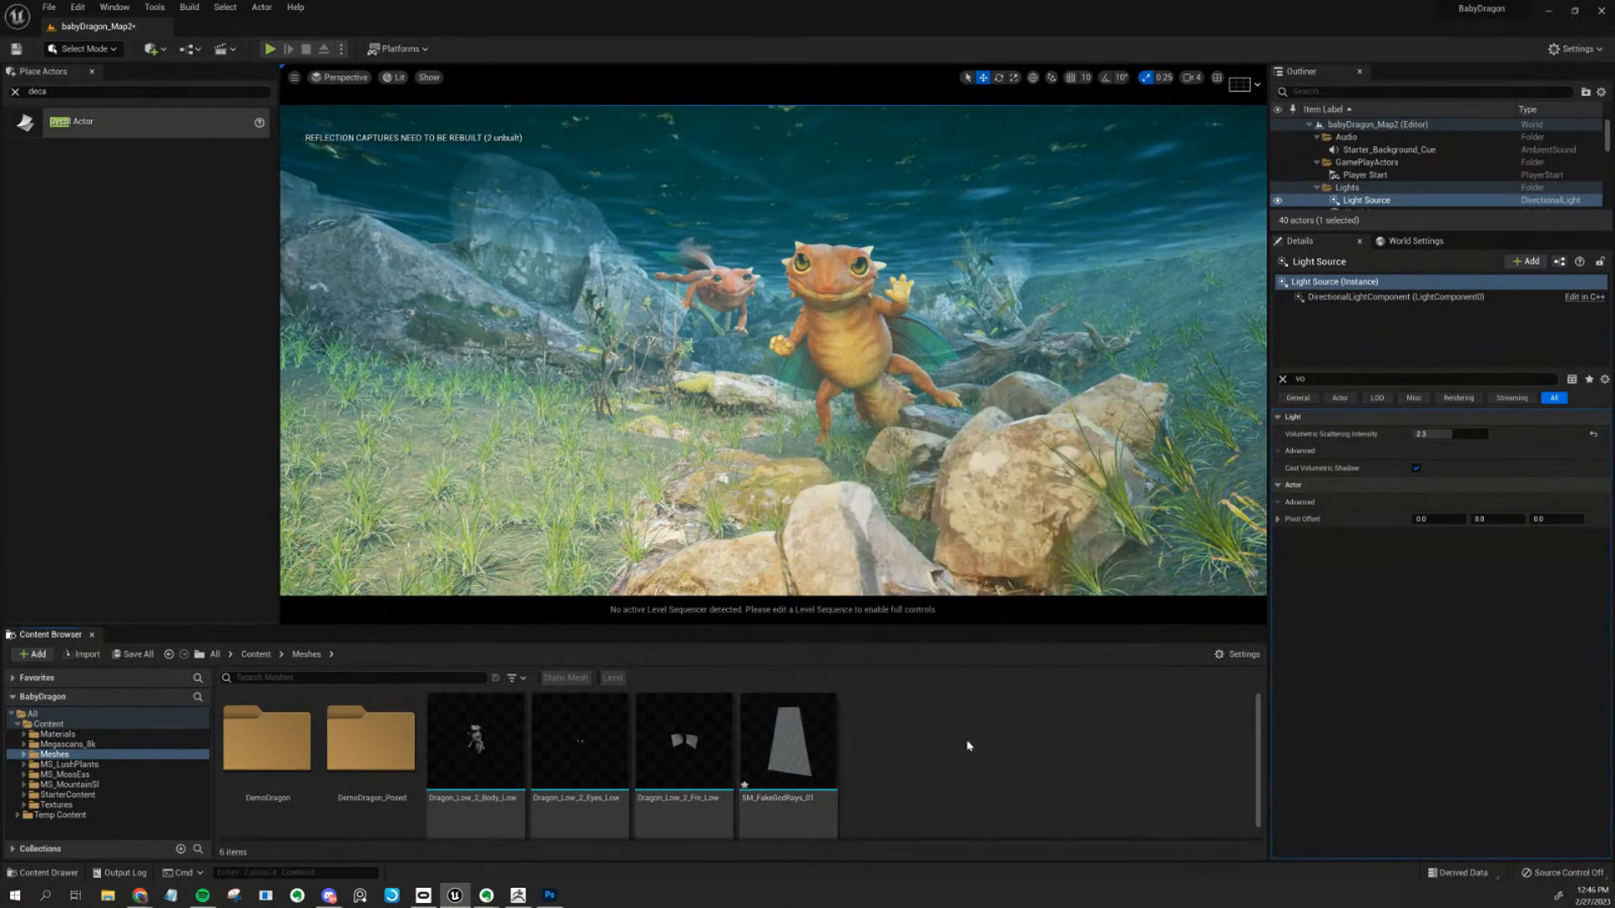
{"action": "left_click_drag", "start_coordinate": [791, 744], "coordinate": [697, 317]}
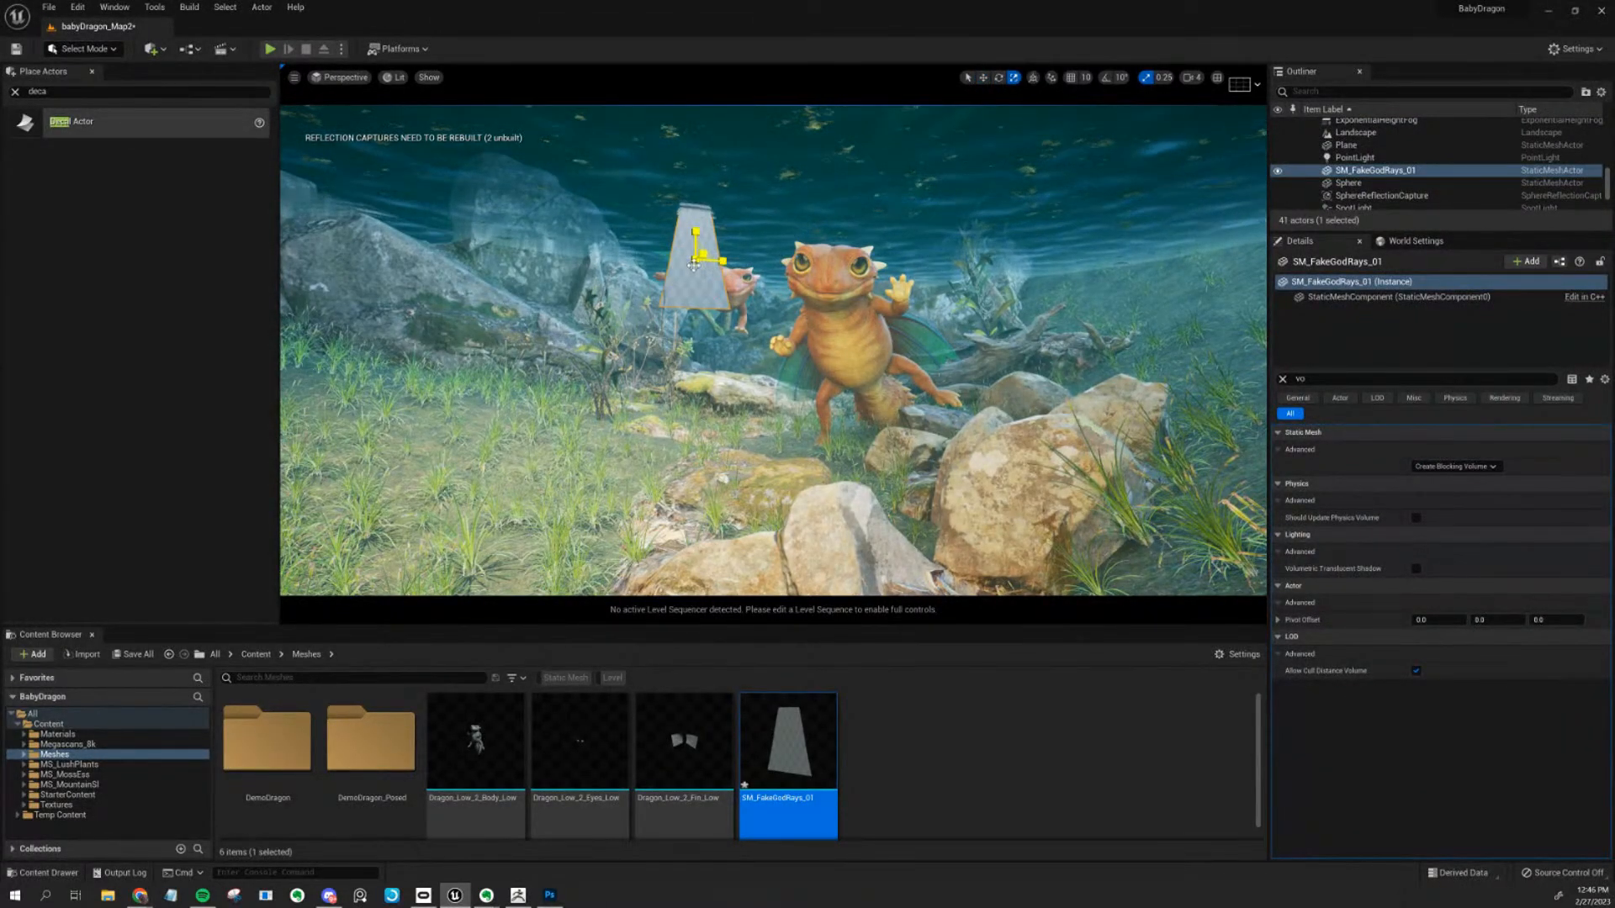
{"action": "left_click_drag", "start_coordinate": [734, 307], "coordinate": [903, 418]}
{"action": "left_click_drag", "start_coordinate": [693, 230], "coordinate": [707, 294]}
{"action": "key", "text": "e"}
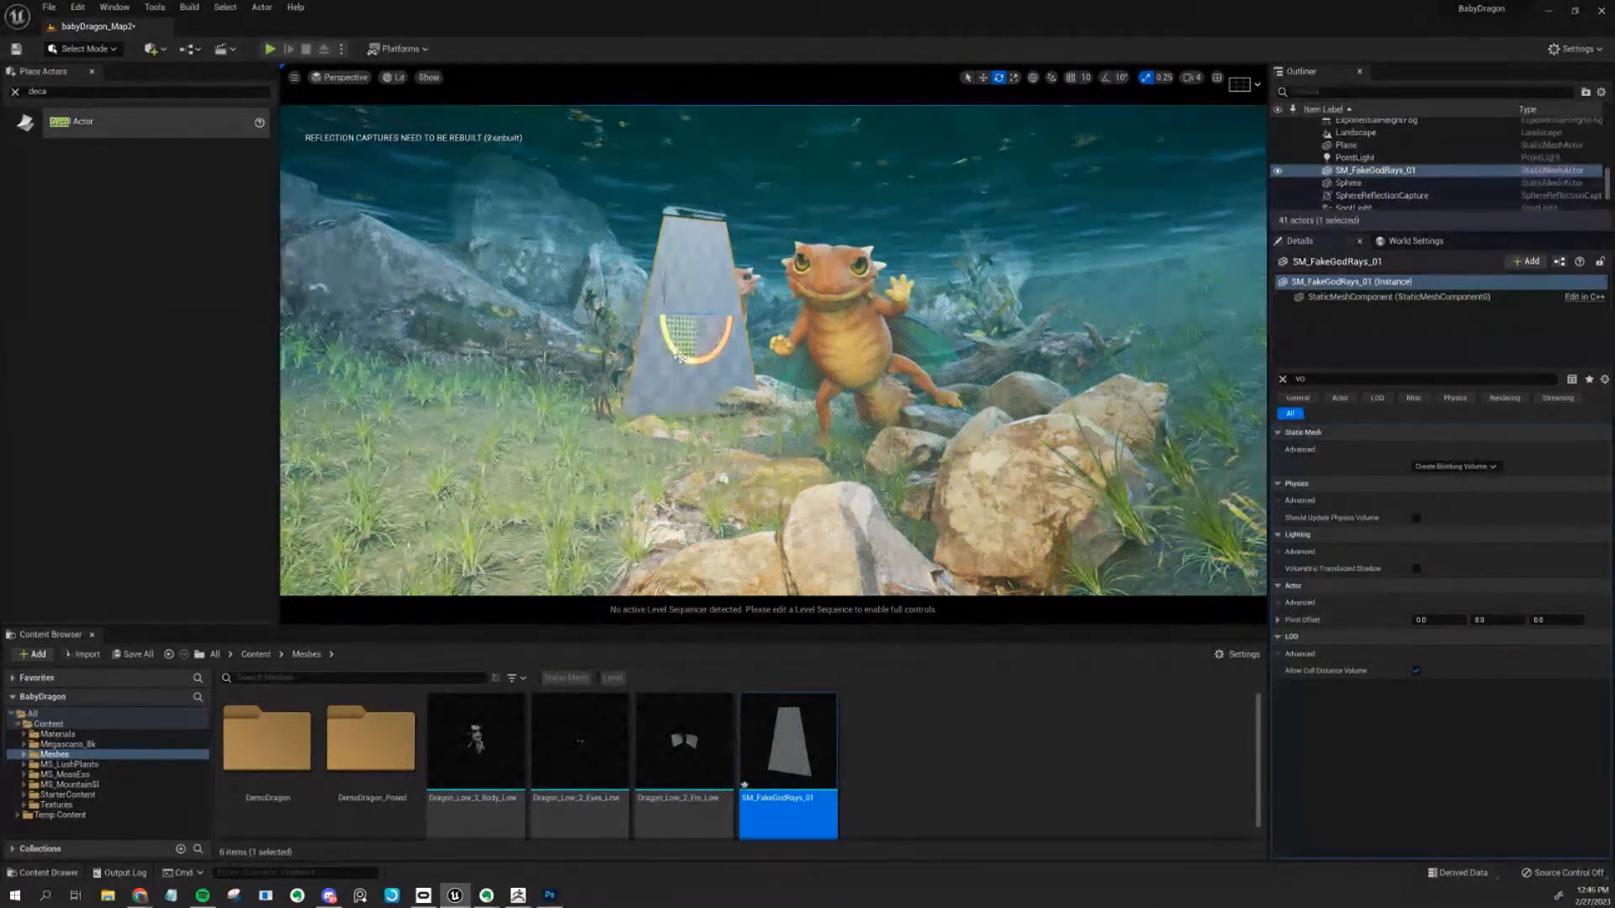
{"action": "left_click", "coordinate": [906, 707]}
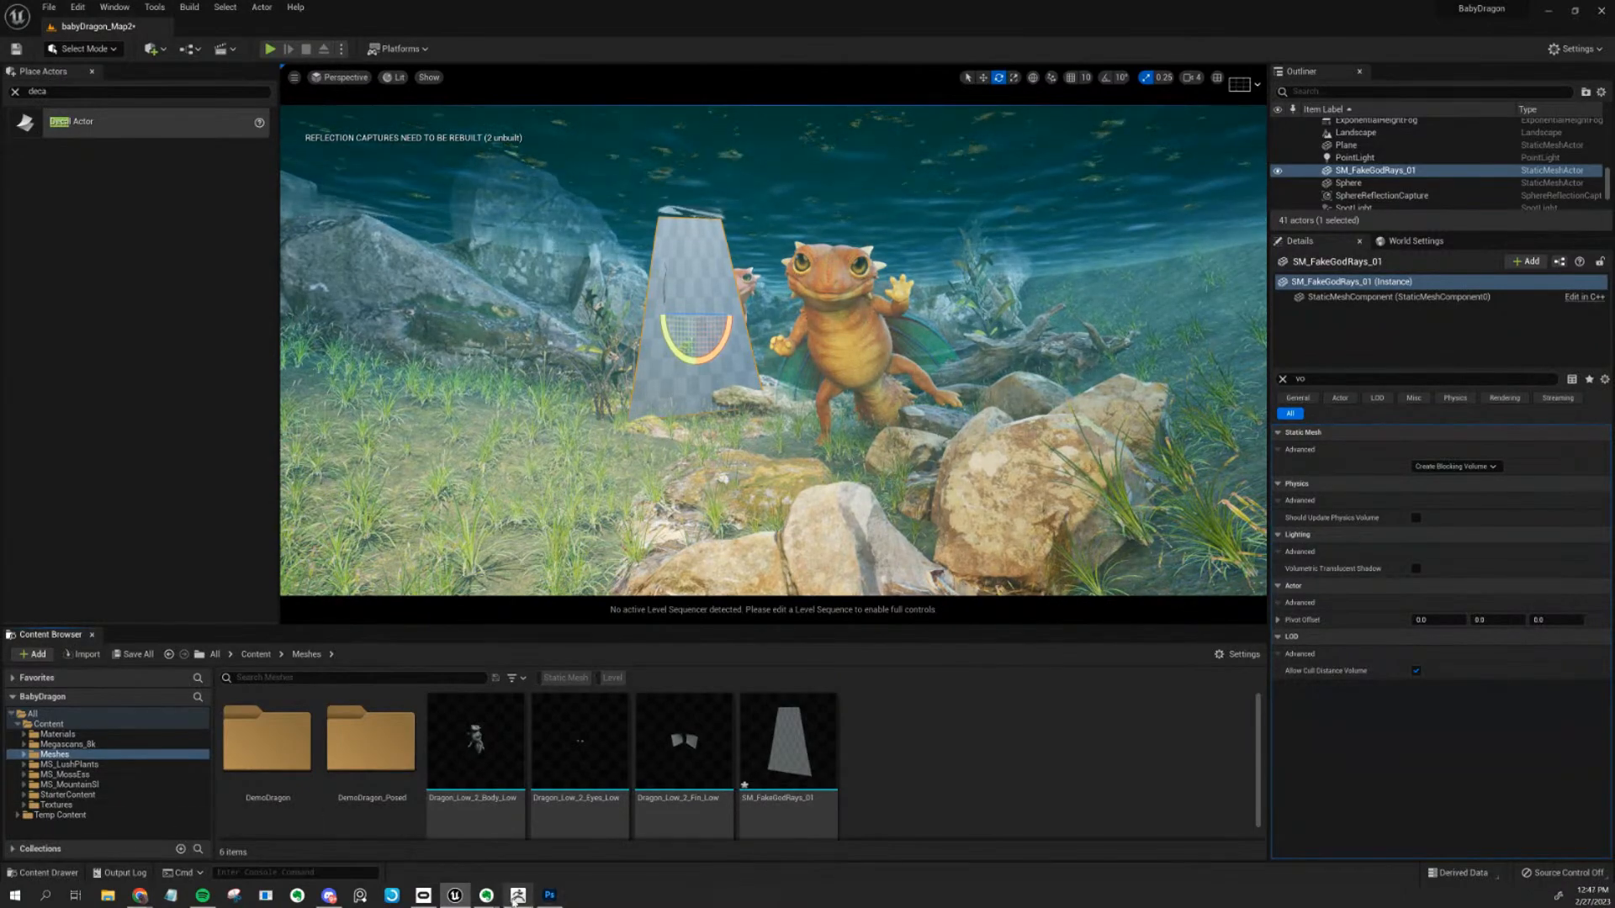
Switch to ZBrush and preview the tapered plane's UV layout with Morph UV
{"action": "left_click", "coordinate": [550, 897]}
{"action": "left_click", "coordinate": [518, 897]}
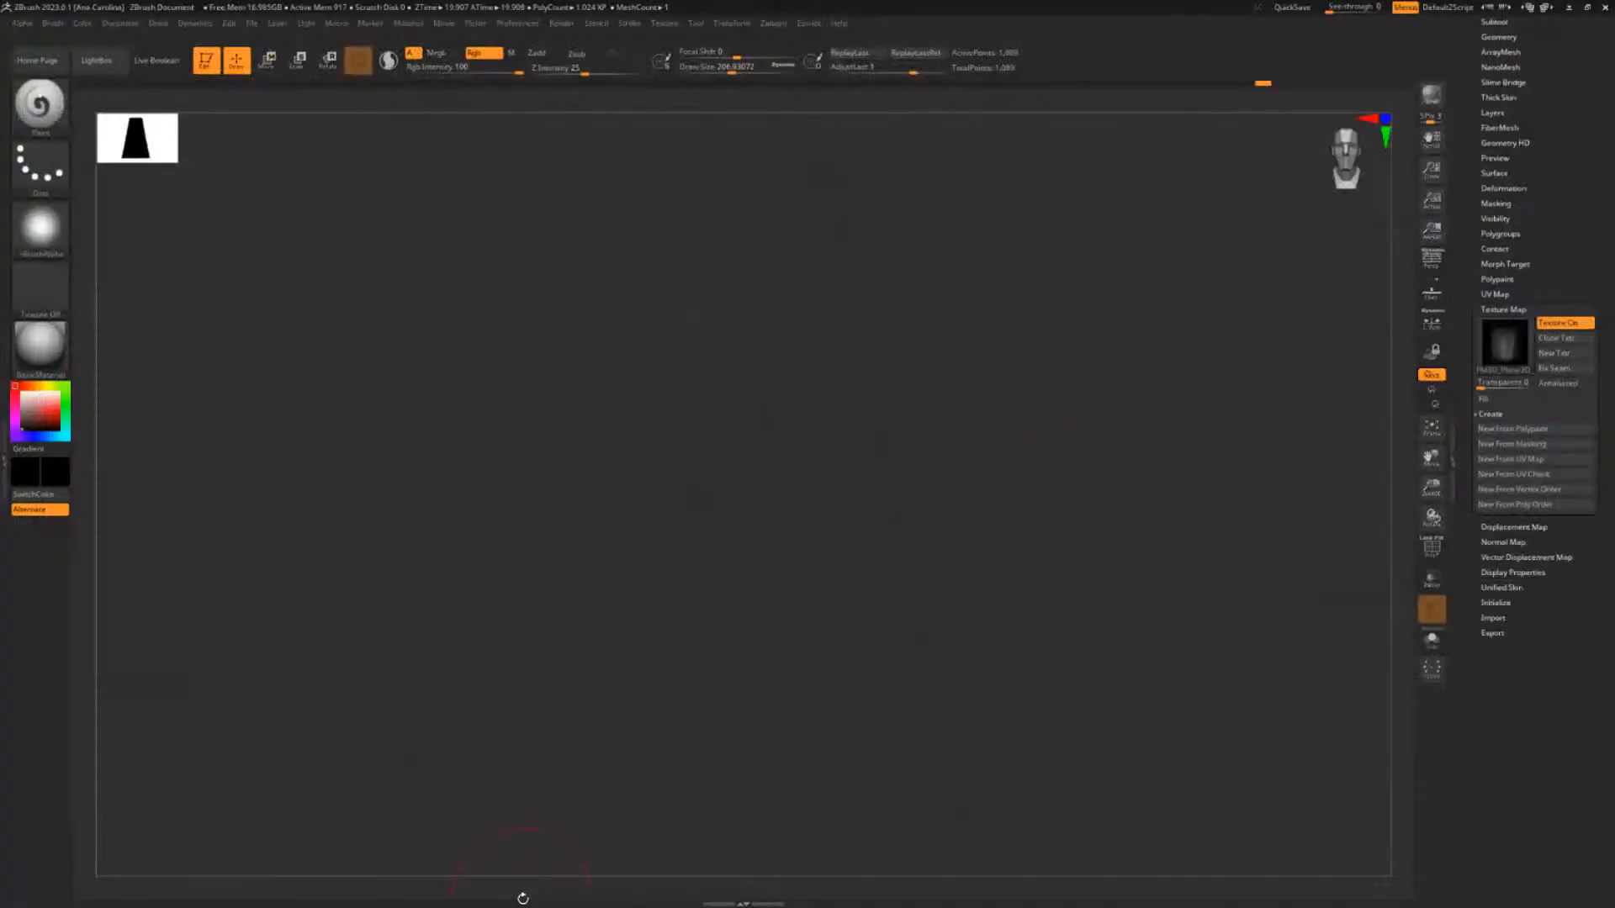
{"action": "left_click_drag", "start_coordinate": [1108, 538], "coordinate": [1373, 289]}
{"action": "left_click", "coordinate": [1503, 309]}
{"action": "left_click", "coordinate": [1494, 295]}
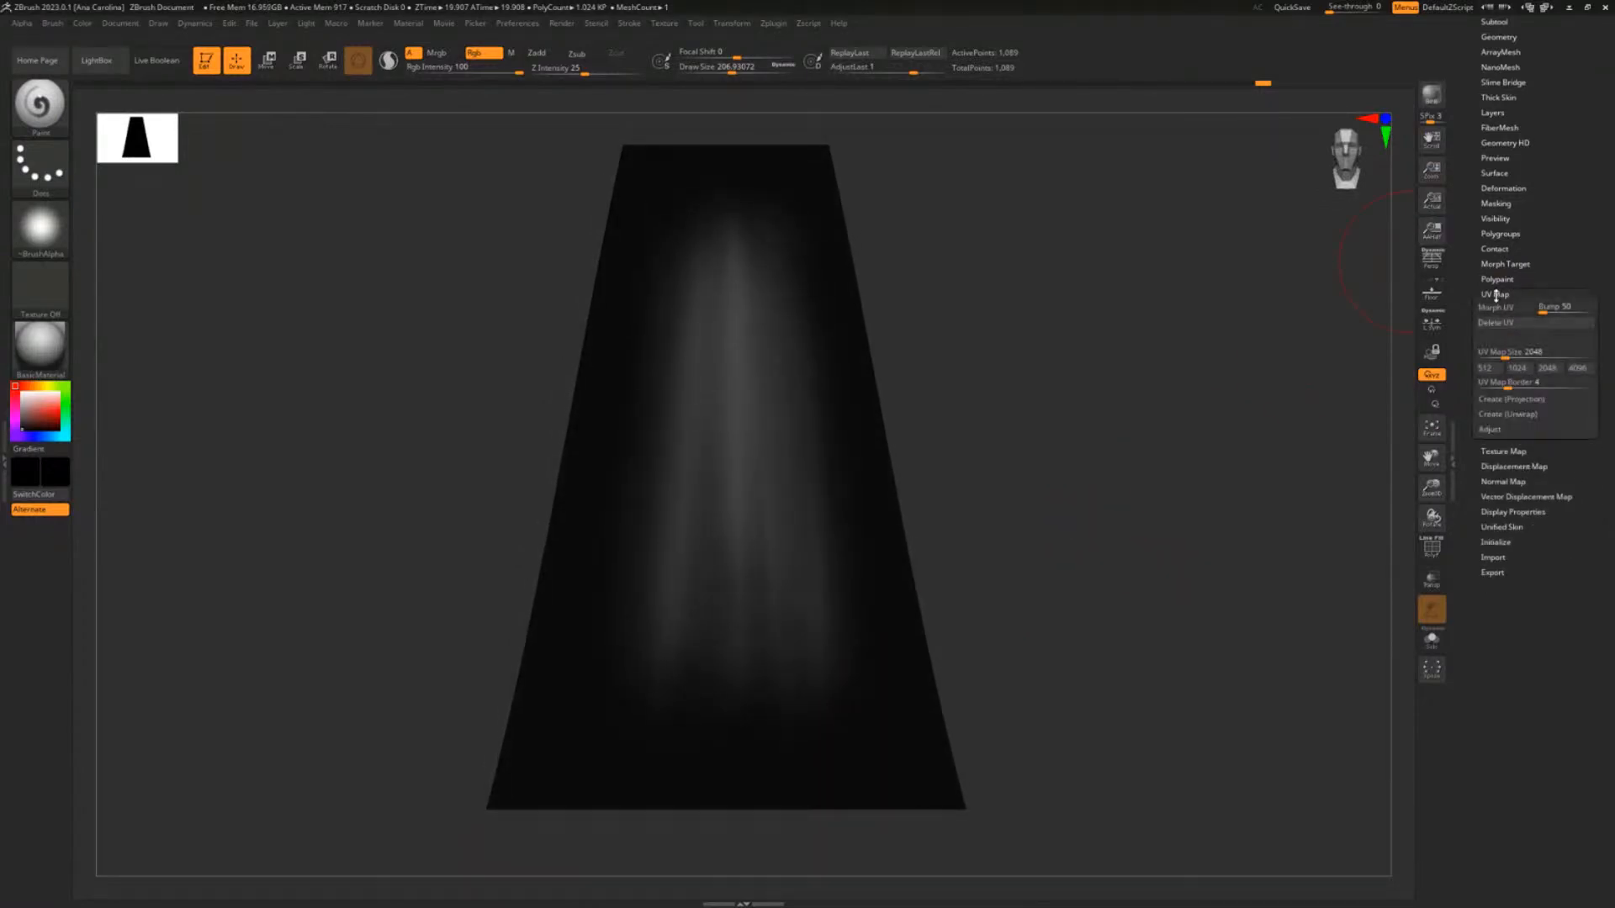
{"action": "left_click", "coordinate": [1497, 308]}
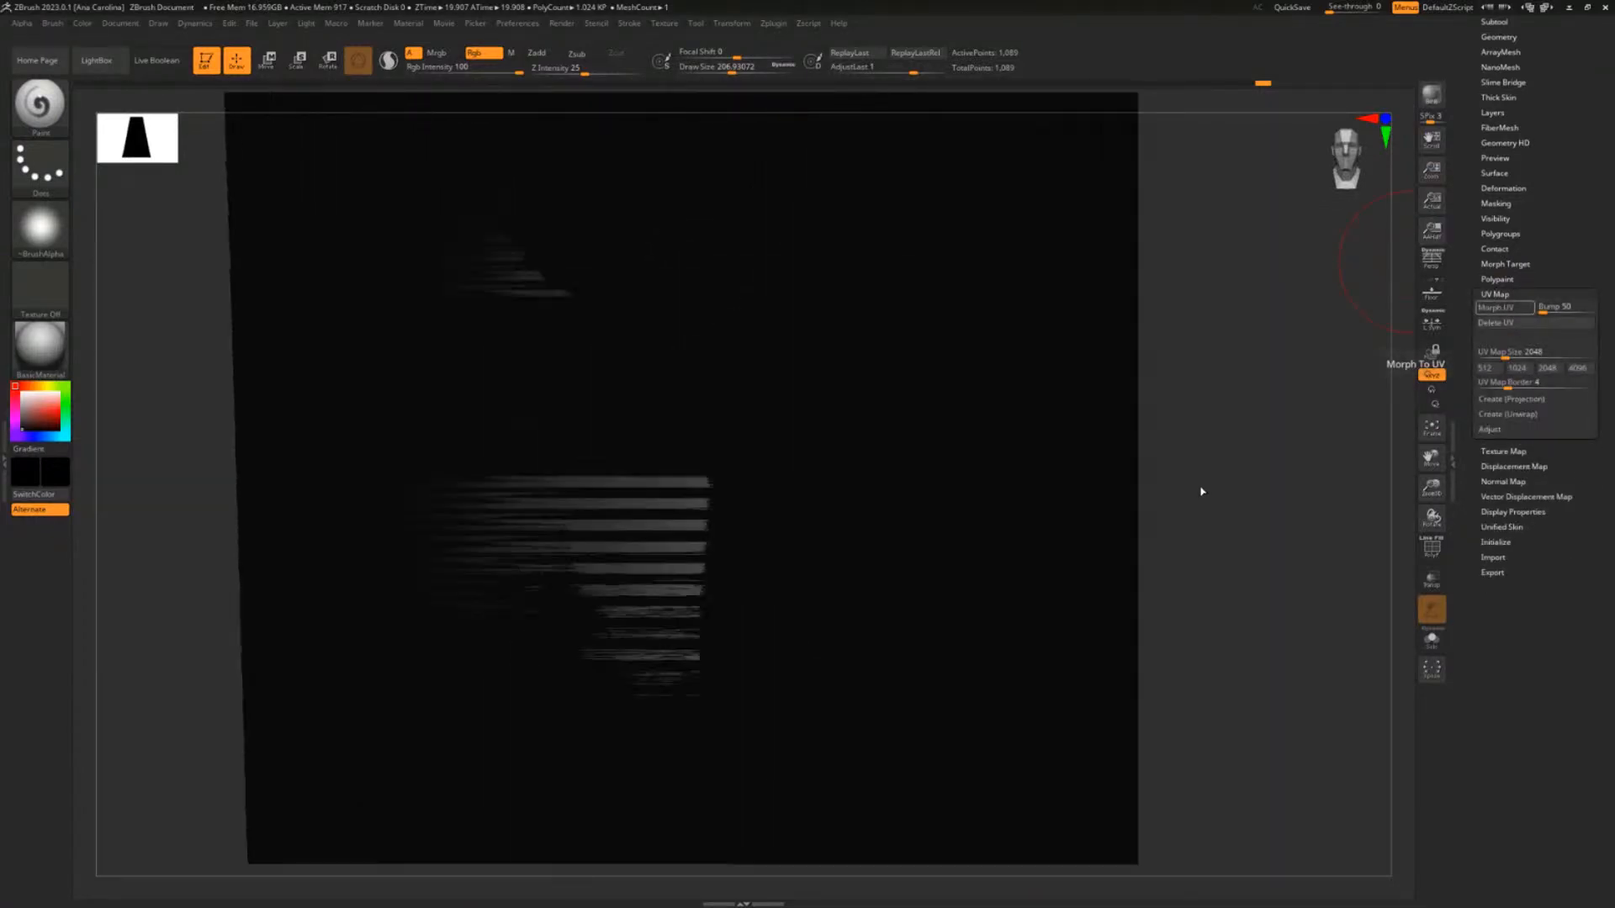
{"action": "left_click_drag", "start_coordinate": [1279, 421], "coordinate": [1237, 420]}
{"action": "key", "text": "f"}
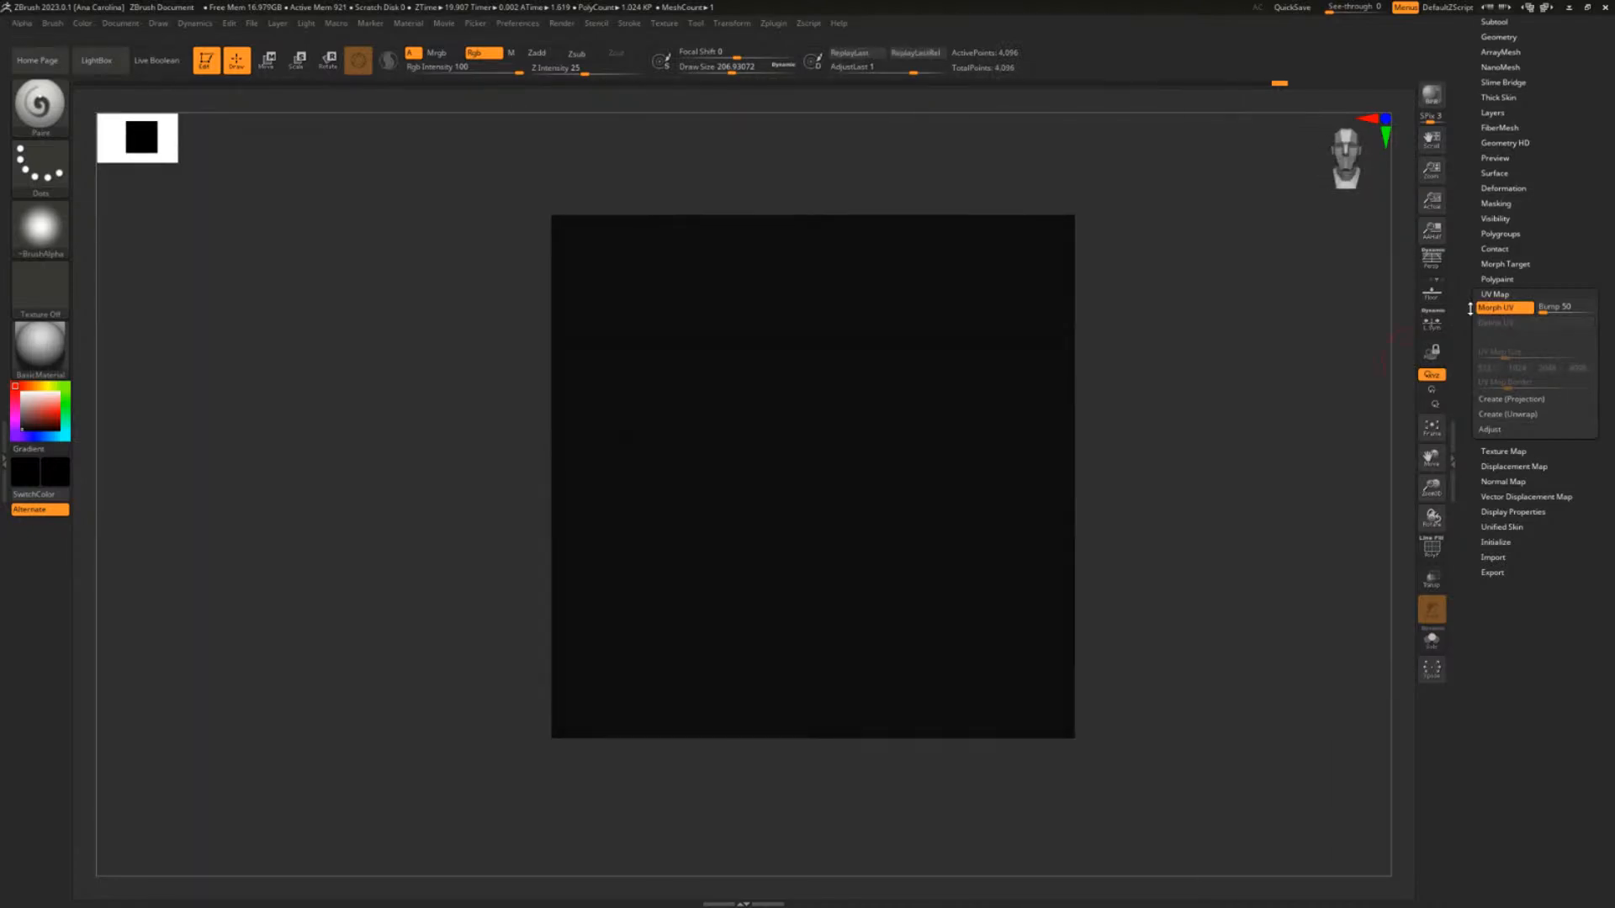
Compare the plane's shape with its UV layout once more, restore the tapered shape and return to Unreal Engine
{"action": "left_click", "coordinate": [1505, 307]}
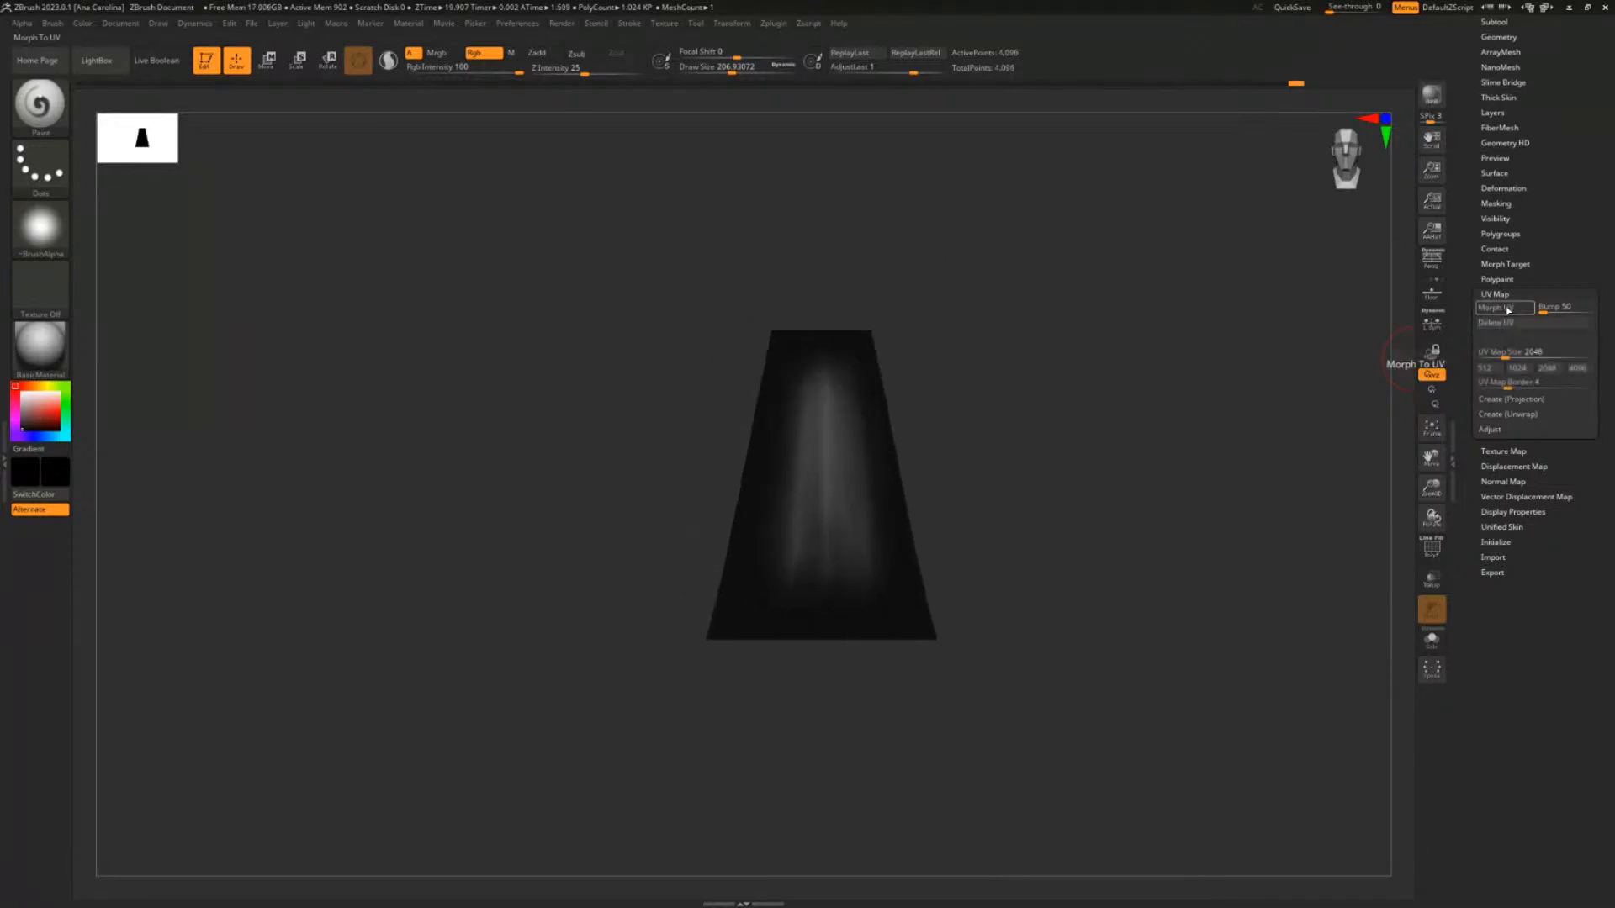
{"action": "left_click", "coordinate": [1506, 308]}
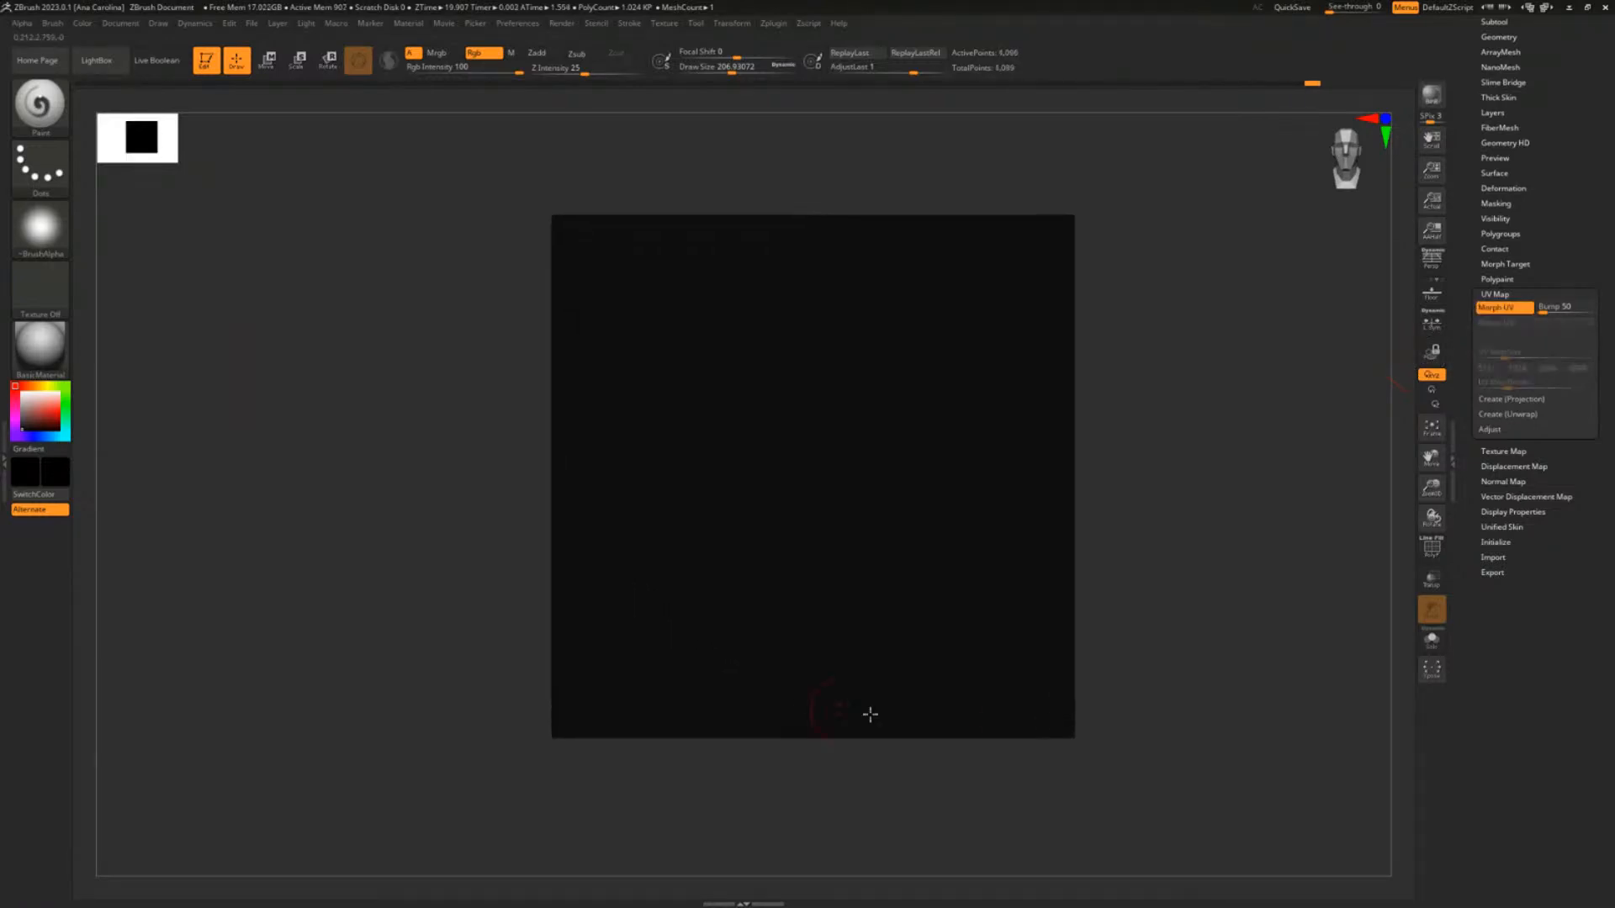
{"action": "mouse_move", "coordinate": [1106, 738]}
{"action": "left_mouse_down"}
{"action": "mouse_move", "coordinate": [1093, 728]}
{"action": "mouse_move", "coordinate": [1113, 725]}
{"action": "left_mouse_up"}
{"action": "mouse_move", "coordinate": [595, 335]}
{"action": "left_mouse_down"}
{"action": "mouse_move", "coordinate": [378, 418]}
{"action": "mouse_move", "coordinate": [447, 450]}
{"action": "mouse_move", "coordinate": [493, 438]}
{"action": "mouse_move", "coordinate": [419, 459]}
{"action": "left_mouse_up"}
{"action": "left_click_drag", "start_coordinate": [1154, 505], "coordinate": [1169, 468], "text": "shift"}
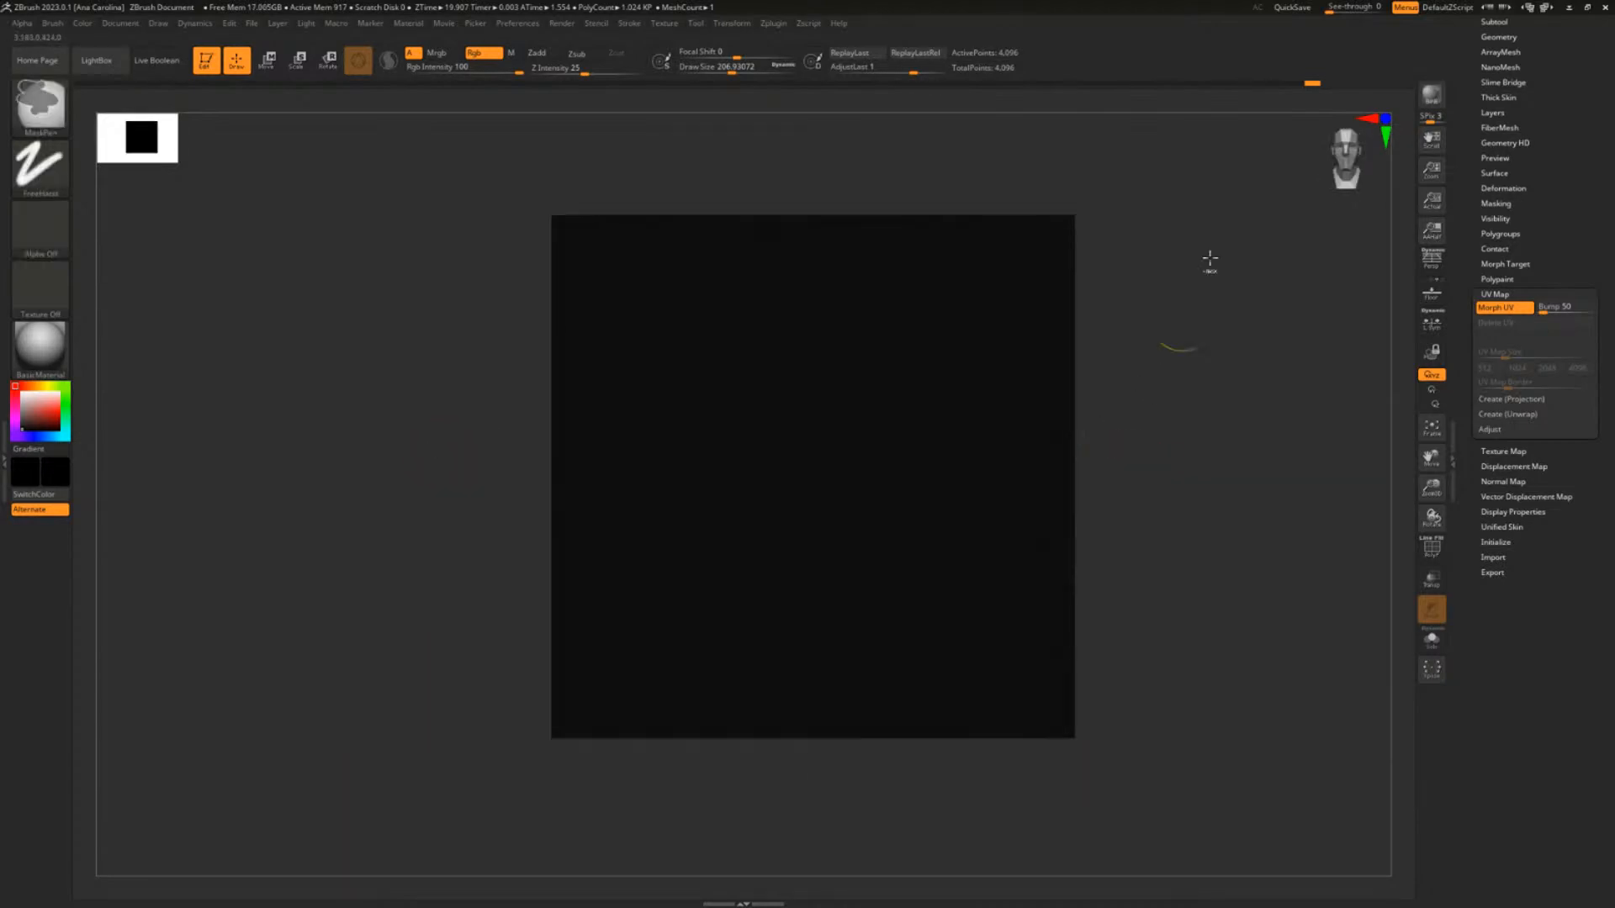
{"action": "left_click", "coordinate": [1504, 307]}
{"action": "left_click", "coordinate": [1571, 7]}
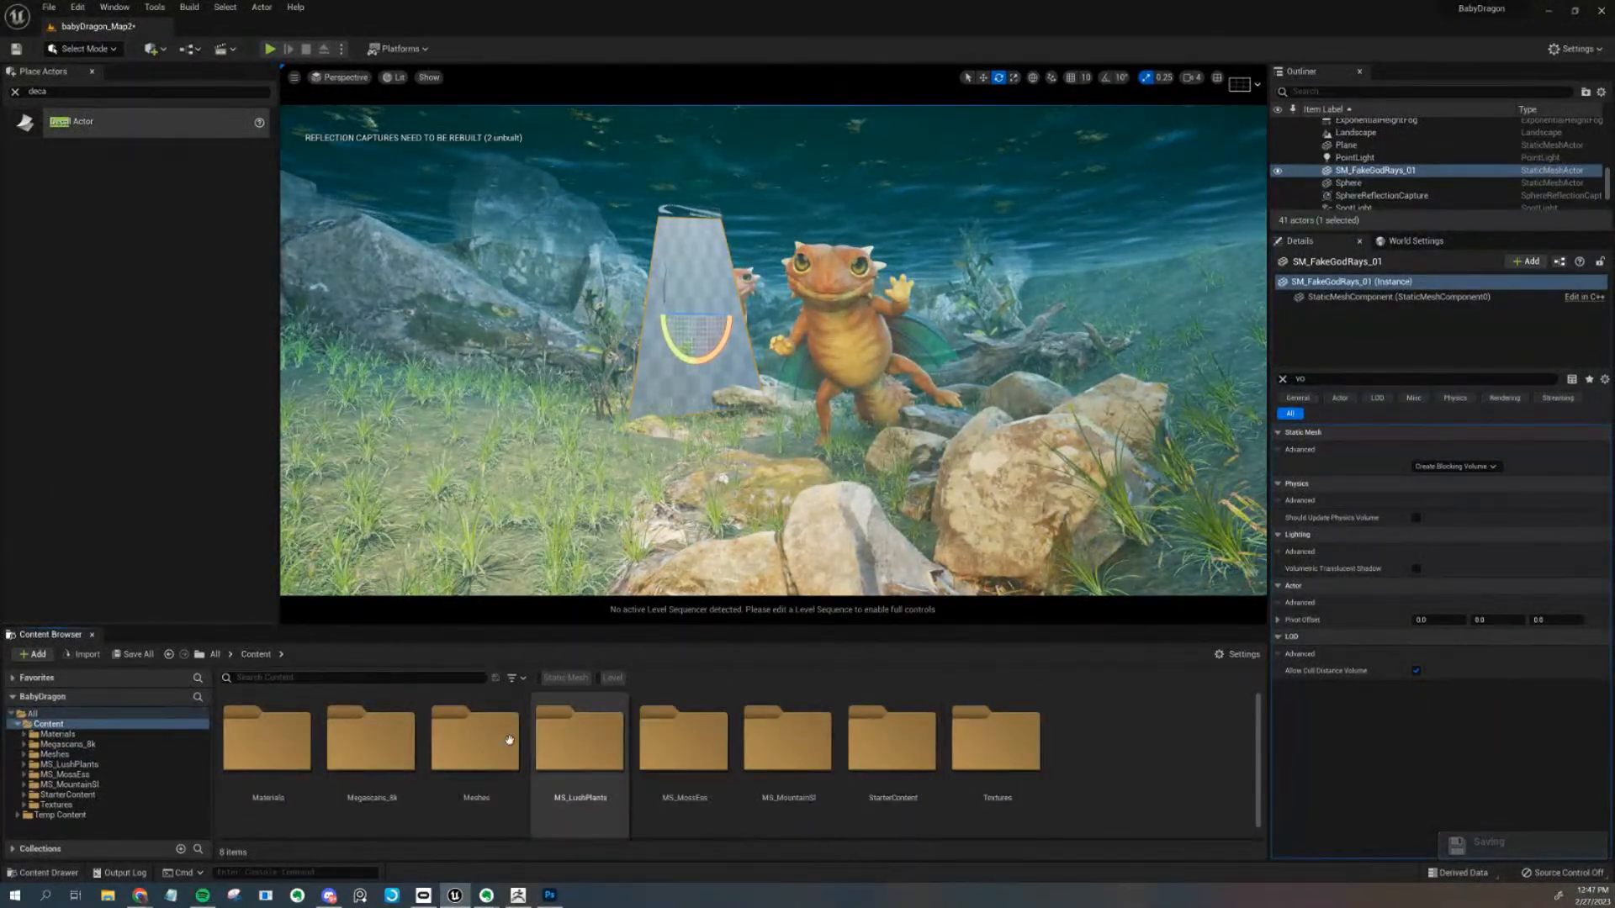
Create a material named M_Godrays in the Materials folder and apply it to the tapered plane in the level
{"action": "double_click", "coordinate": [269, 753]}
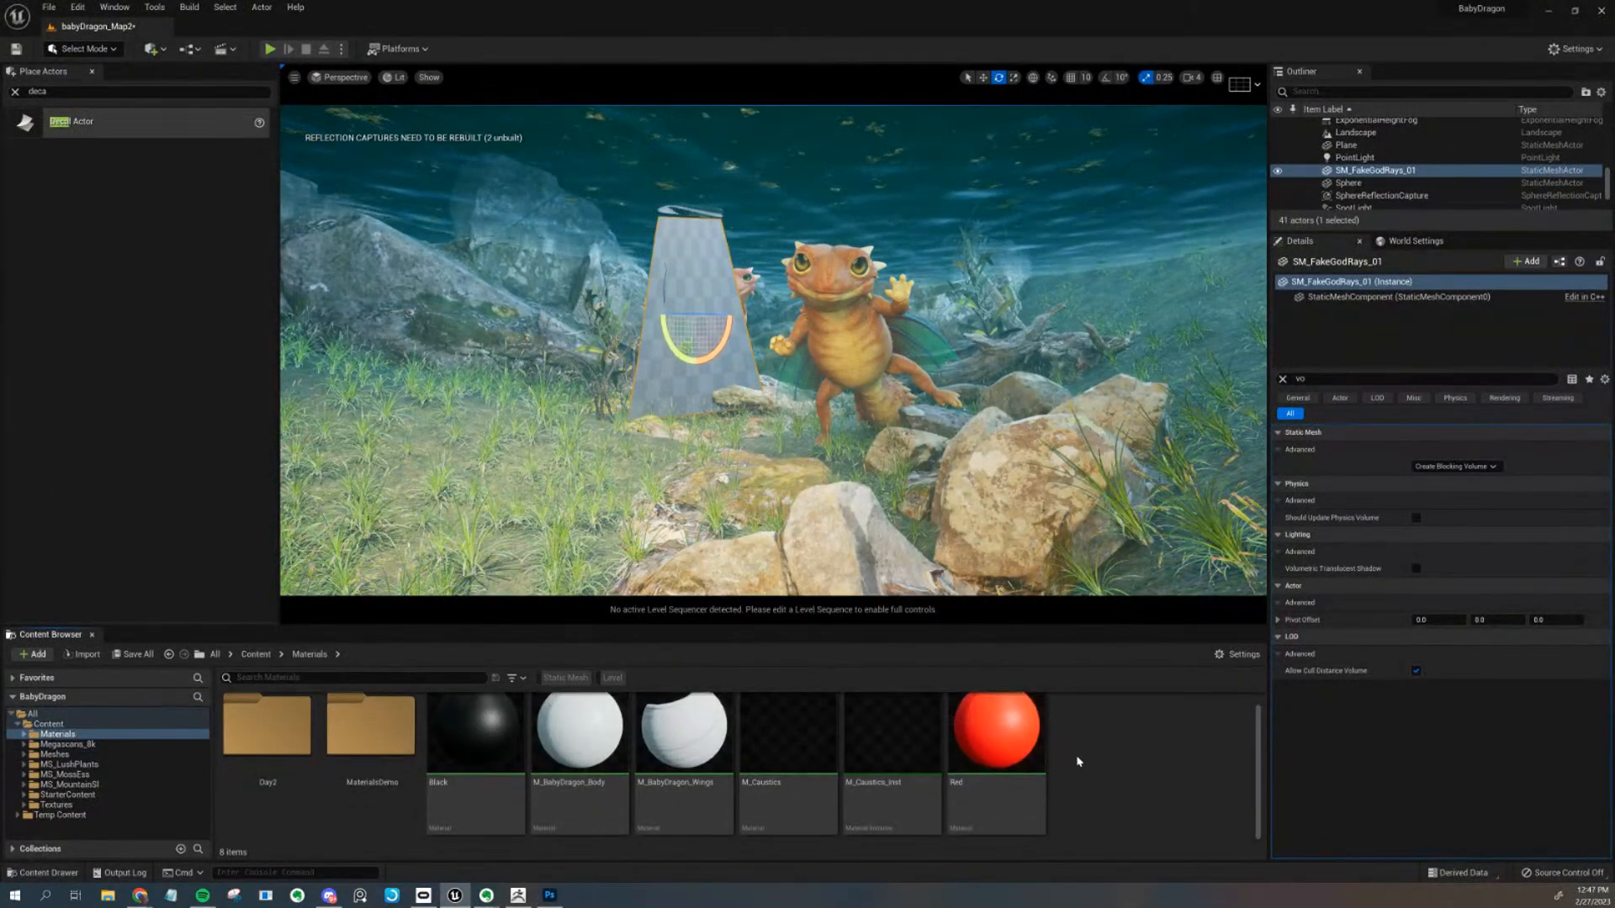
{"action": "right_click", "coordinate": [1119, 754]}
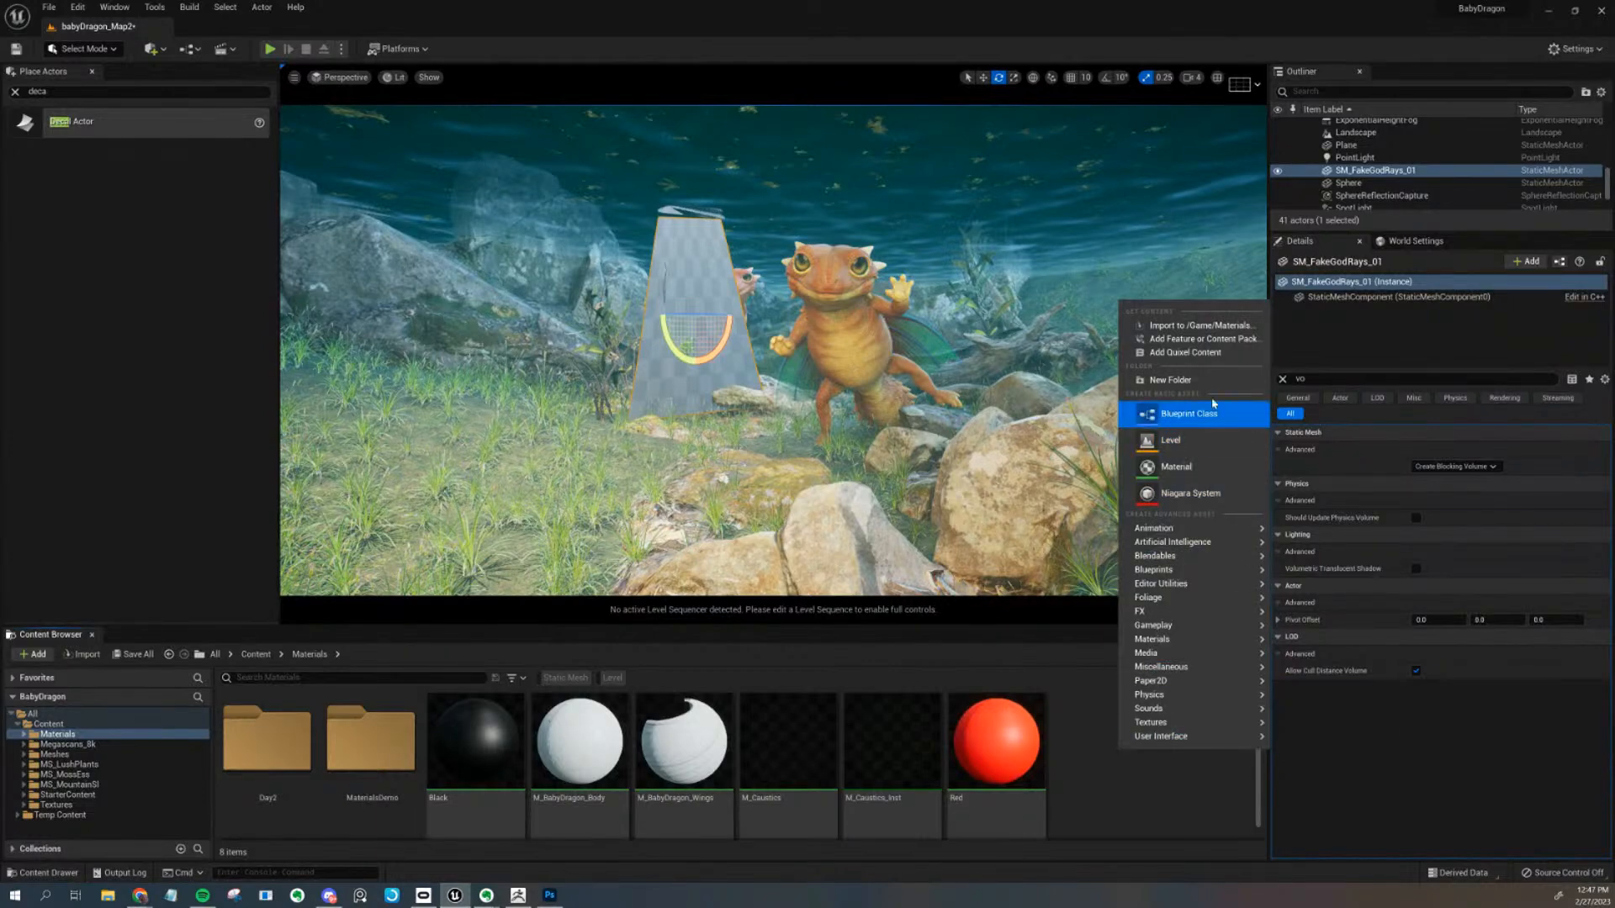
{"action": "left_click", "coordinate": [1191, 473]}
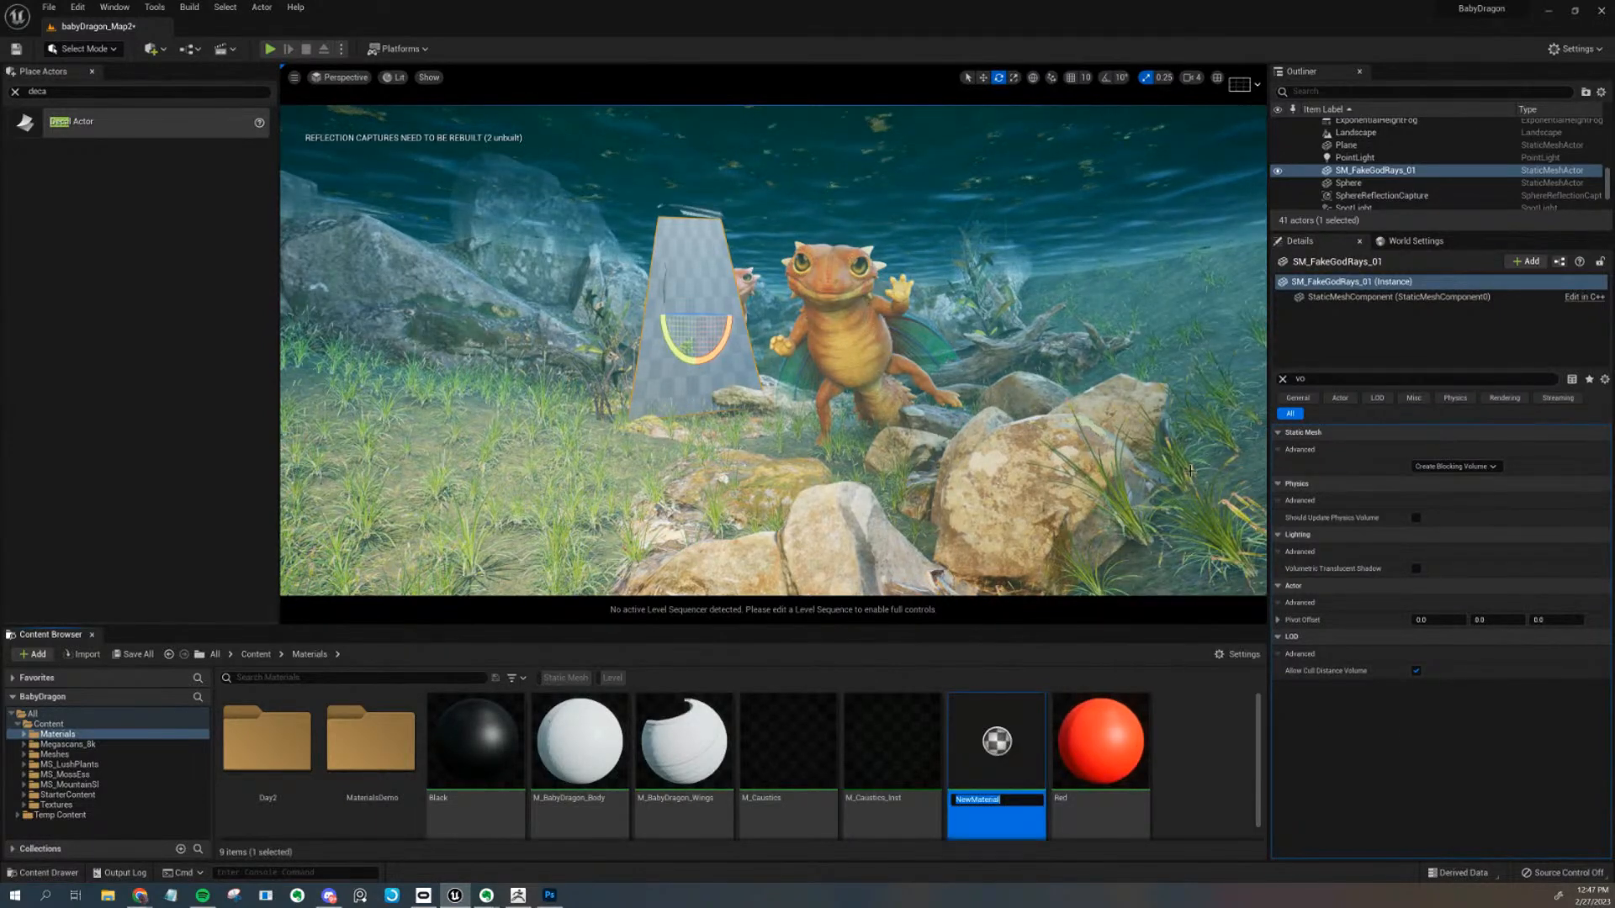
{"action": "type", "text": "M_Godray"}
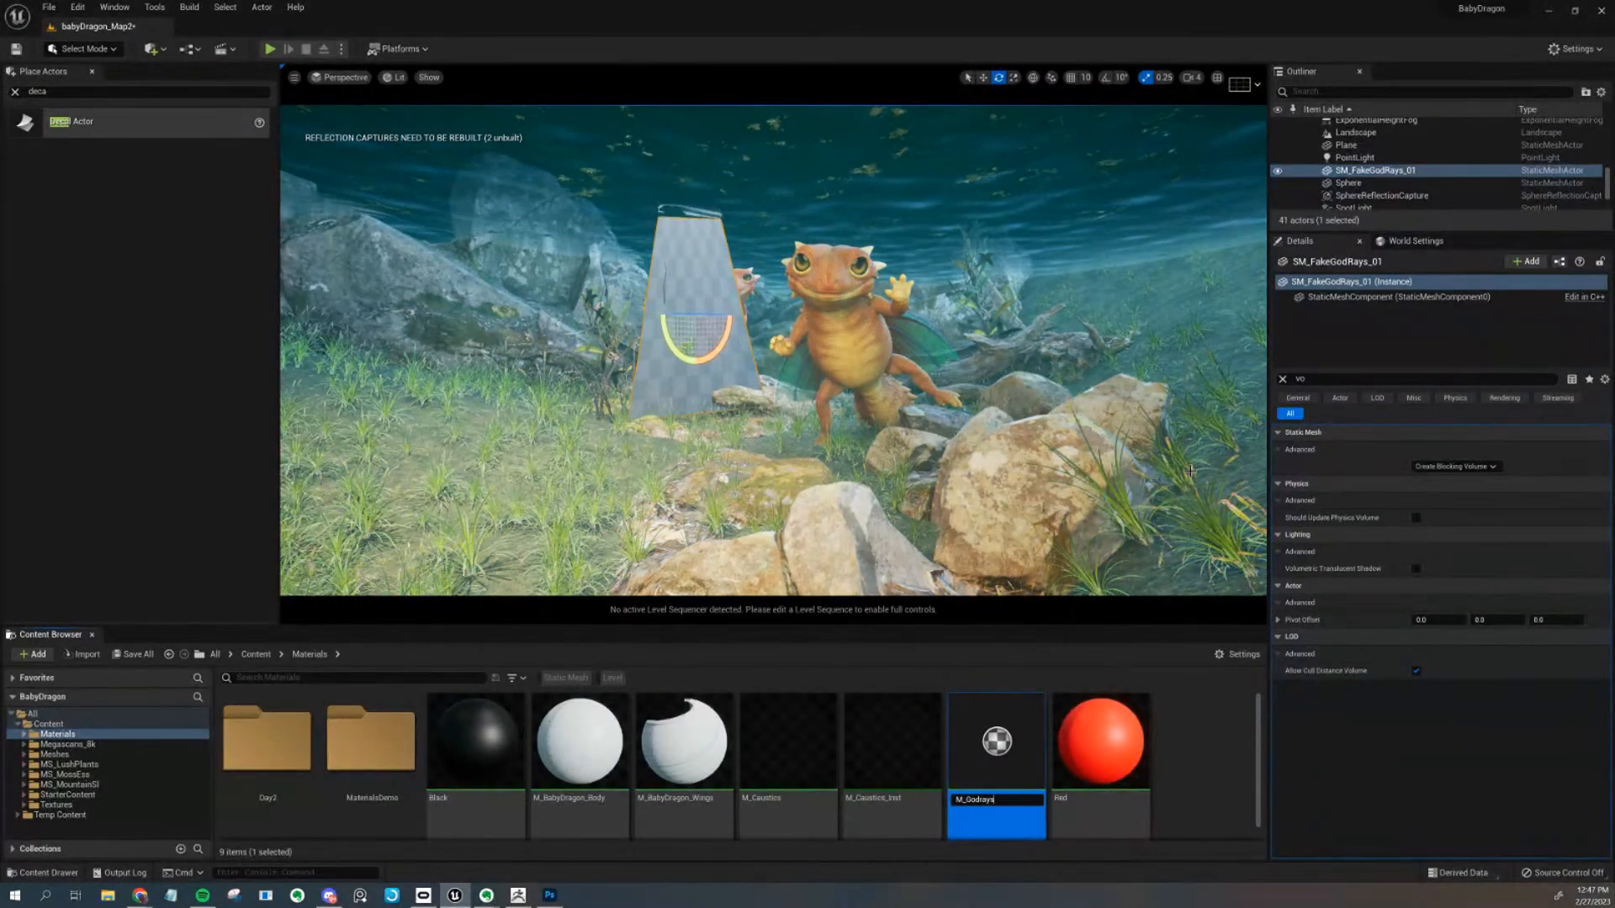
{"action": "type", "text": "s"}
{"action": "key", "text": "Return"}
{"action": "left_click_drag", "start_coordinate": [996, 740], "coordinate": [690, 381]}
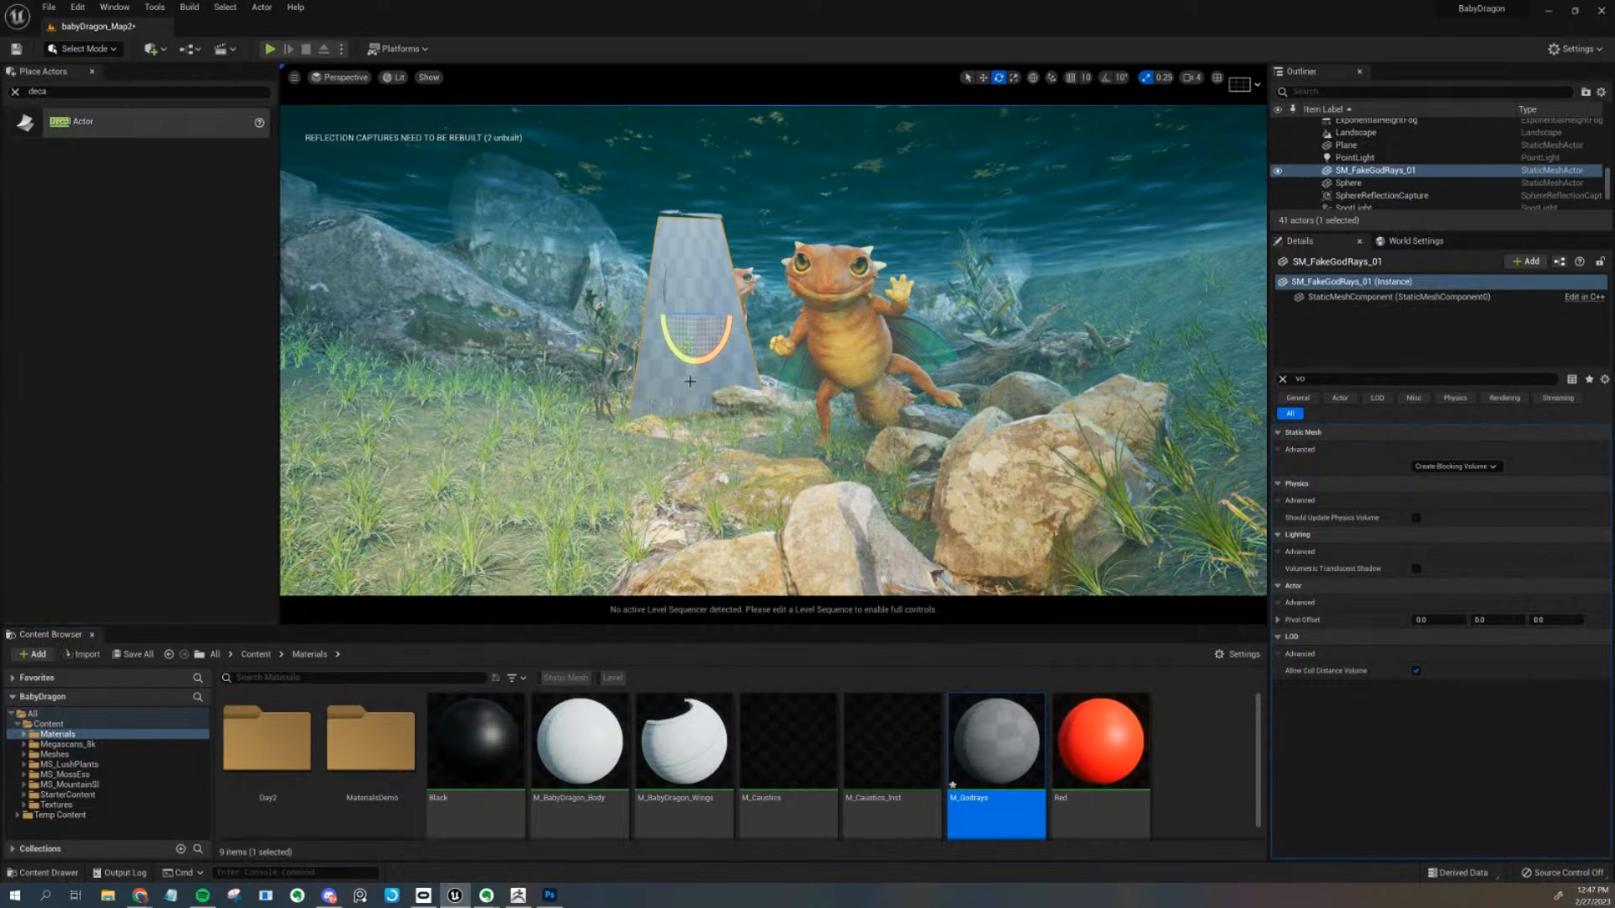
Open M_Godrays for editing and add the PM3D_Plane3D_1_TXTR texture to its graph as a Texture Sample
{"action": "double_click", "coordinate": [1006, 730]}
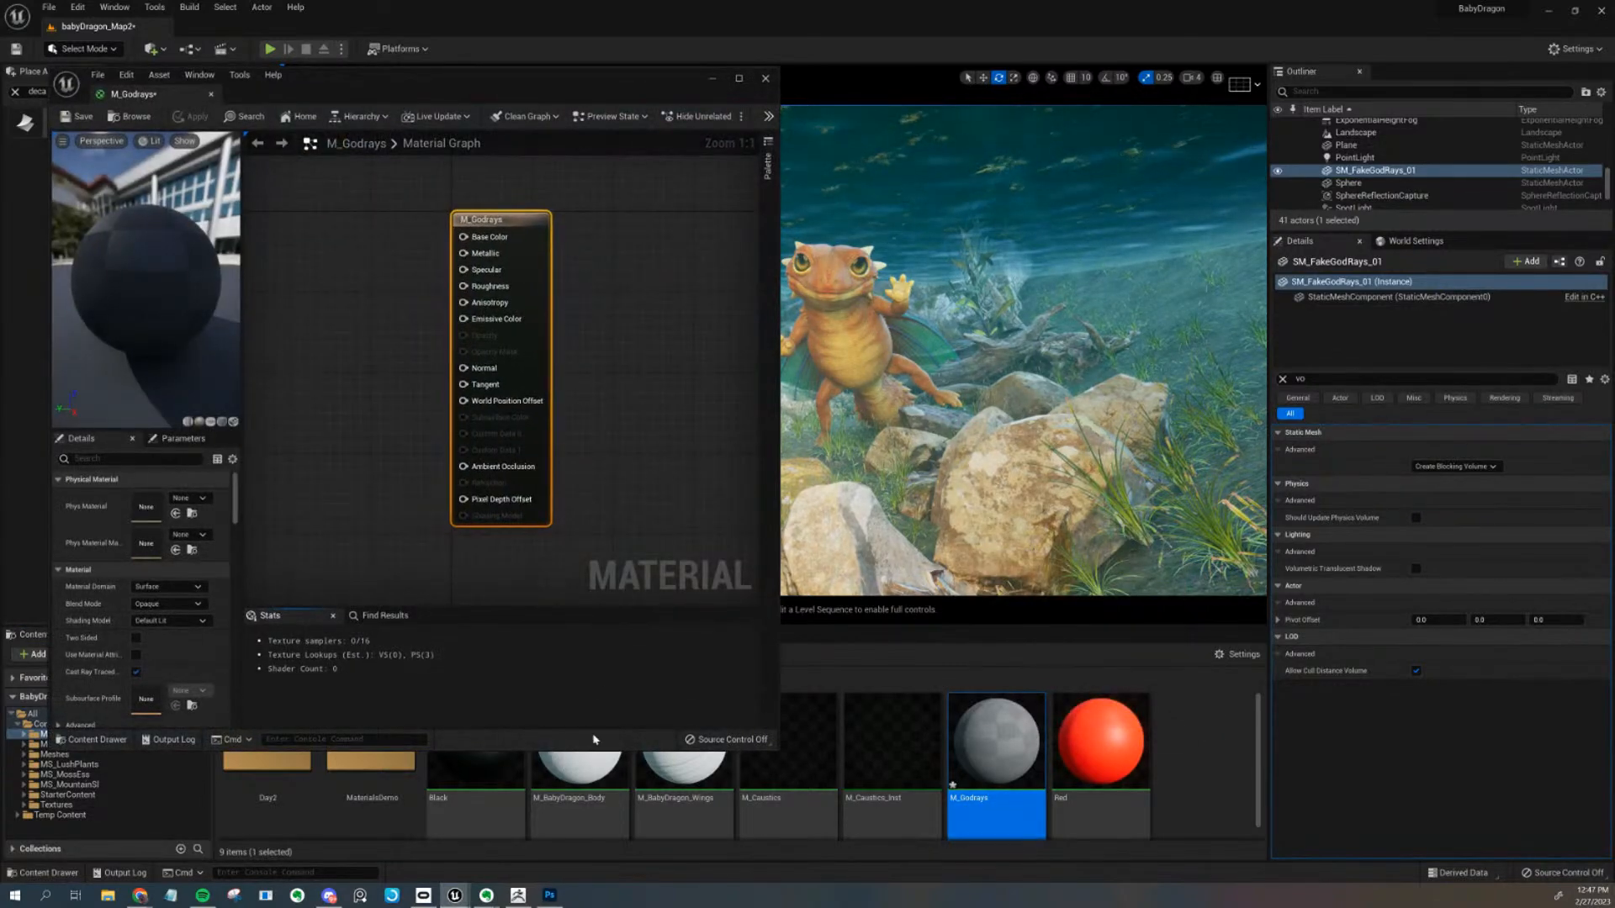
{"action": "left_click_drag", "start_coordinate": [606, 749], "coordinate": [606, 620]}
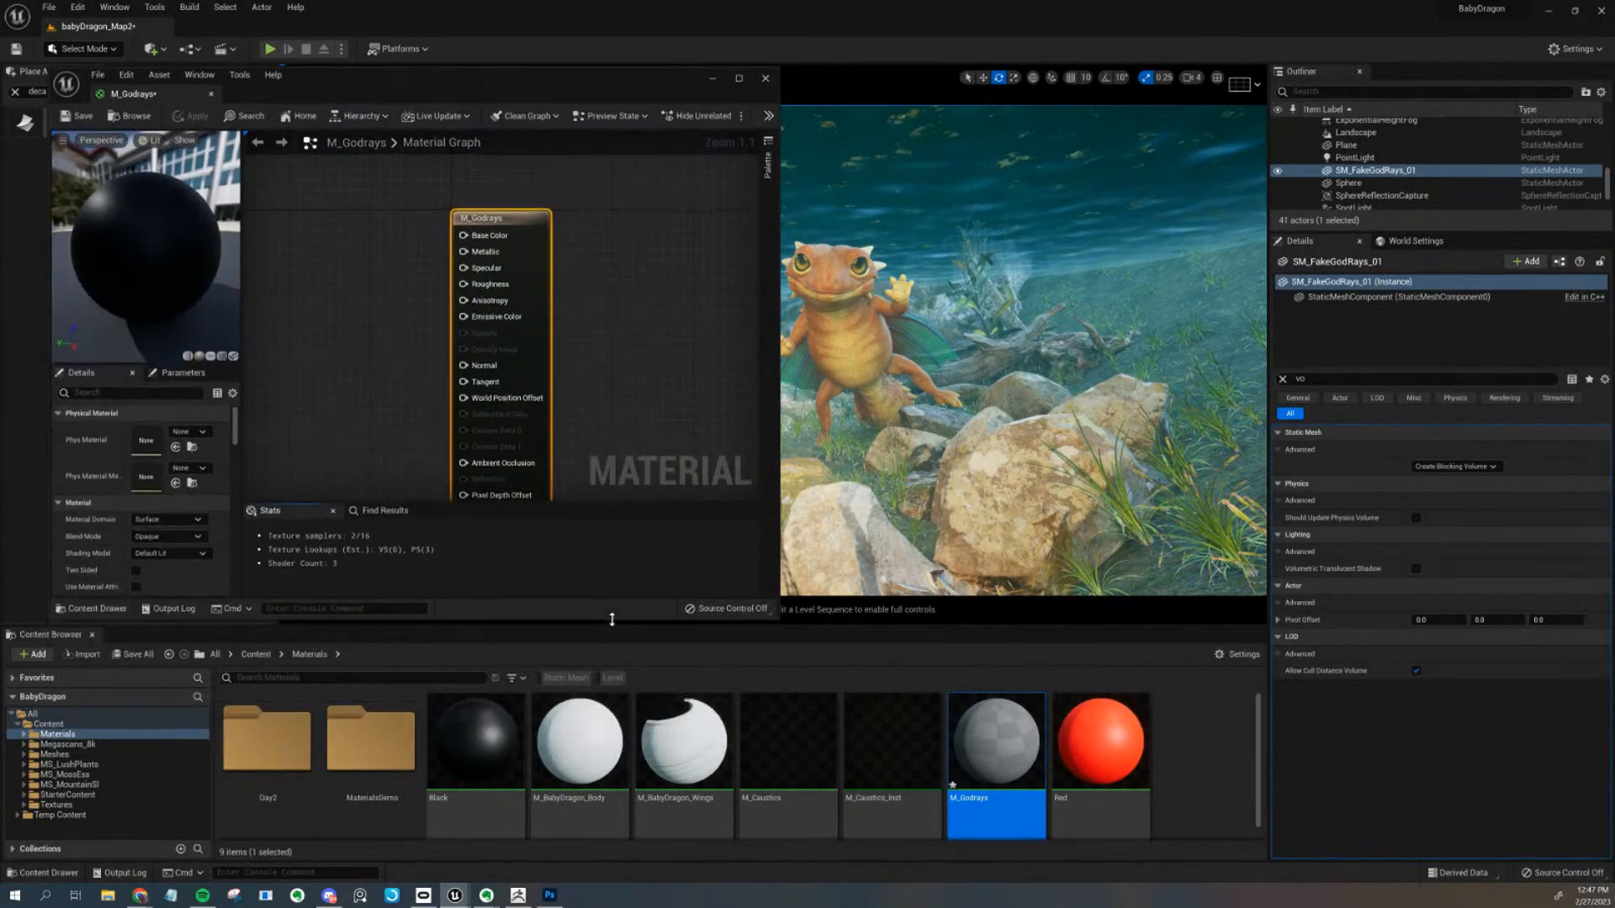
{"action": "left_click", "coordinate": [130, 805]}
{"action": "scroll", "coordinate": [614, 757], "scroll_direction": "down", "scroll_amount": 3}
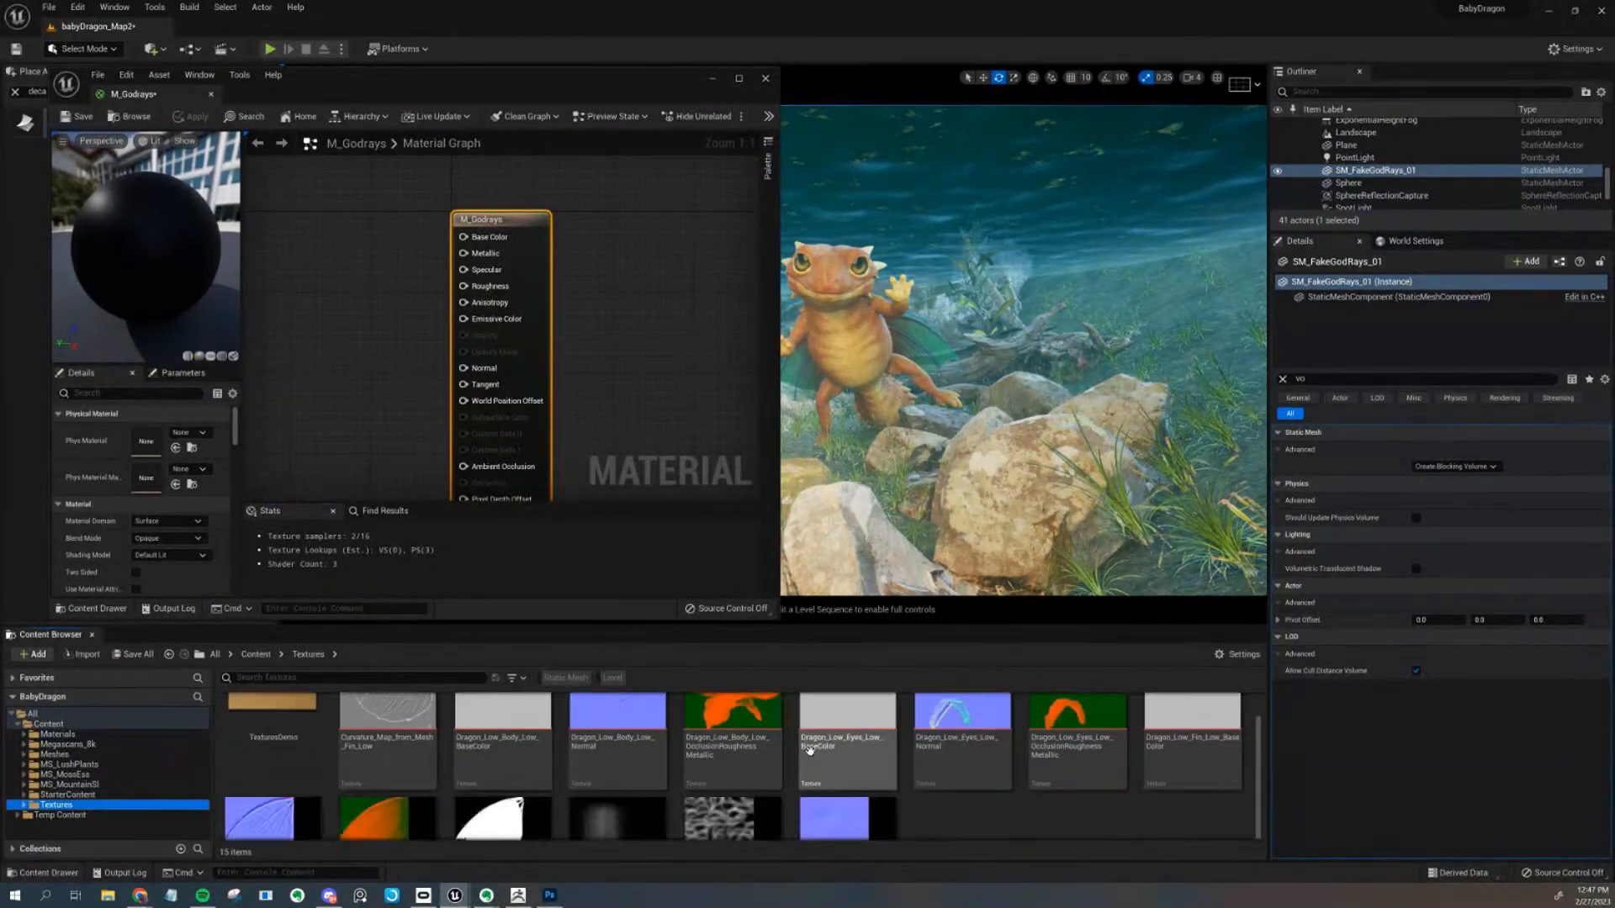
{"action": "left_click_drag", "start_coordinate": [617, 745], "coordinate": [274, 342]}
{"action": "right_click_drag", "start_coordinate": [367, 292], "coordinate": [562, 281]}
{"action": "left_click_drag", "start_coordinate": [547, 336], "coordinate": [433, 322]}
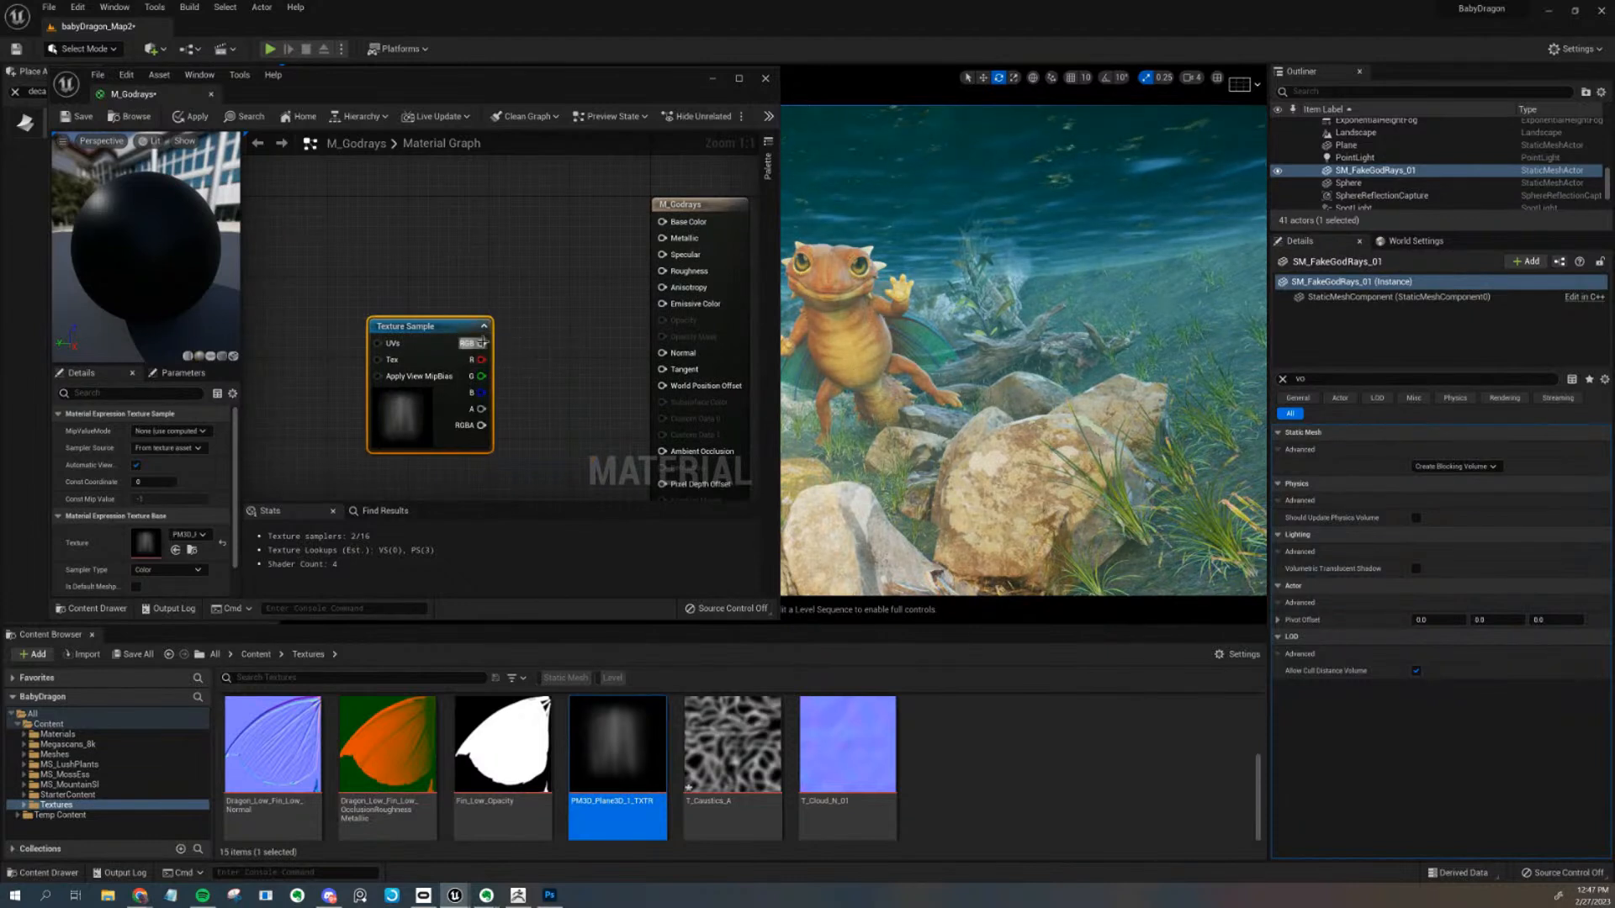
Select the main M_Godrays node and enlarge the material editor window to show more of its settings
{"action": "left_click", "coordinate": [712, 268]}
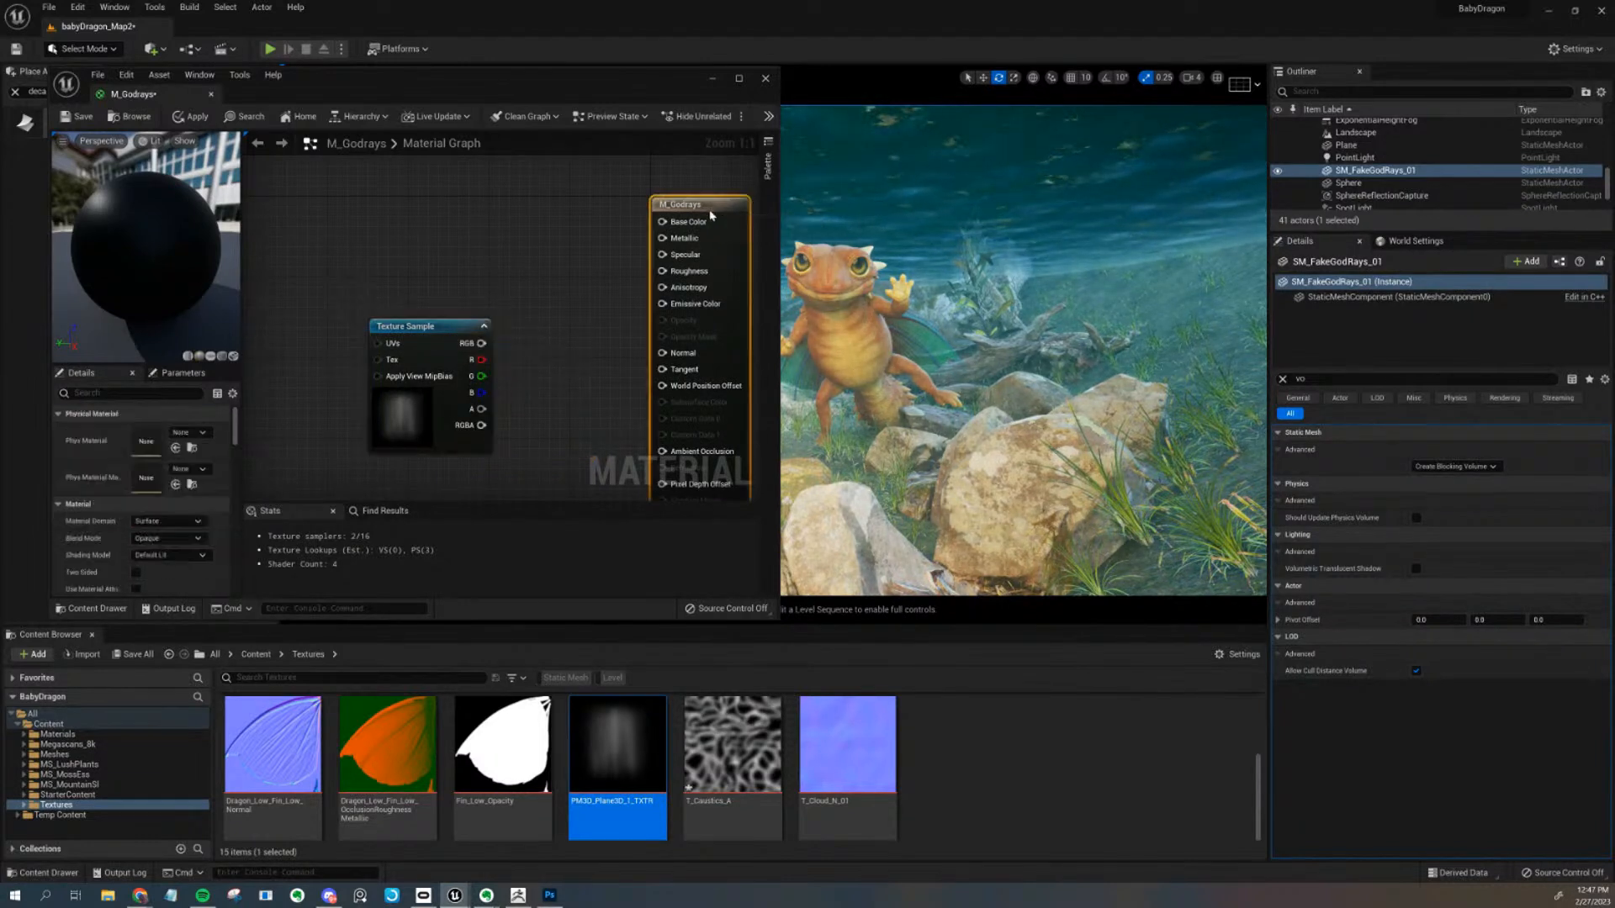
{"action": "right_click_drag", "start_coordinate": [713, 269], "coordinate": [626, 241]}
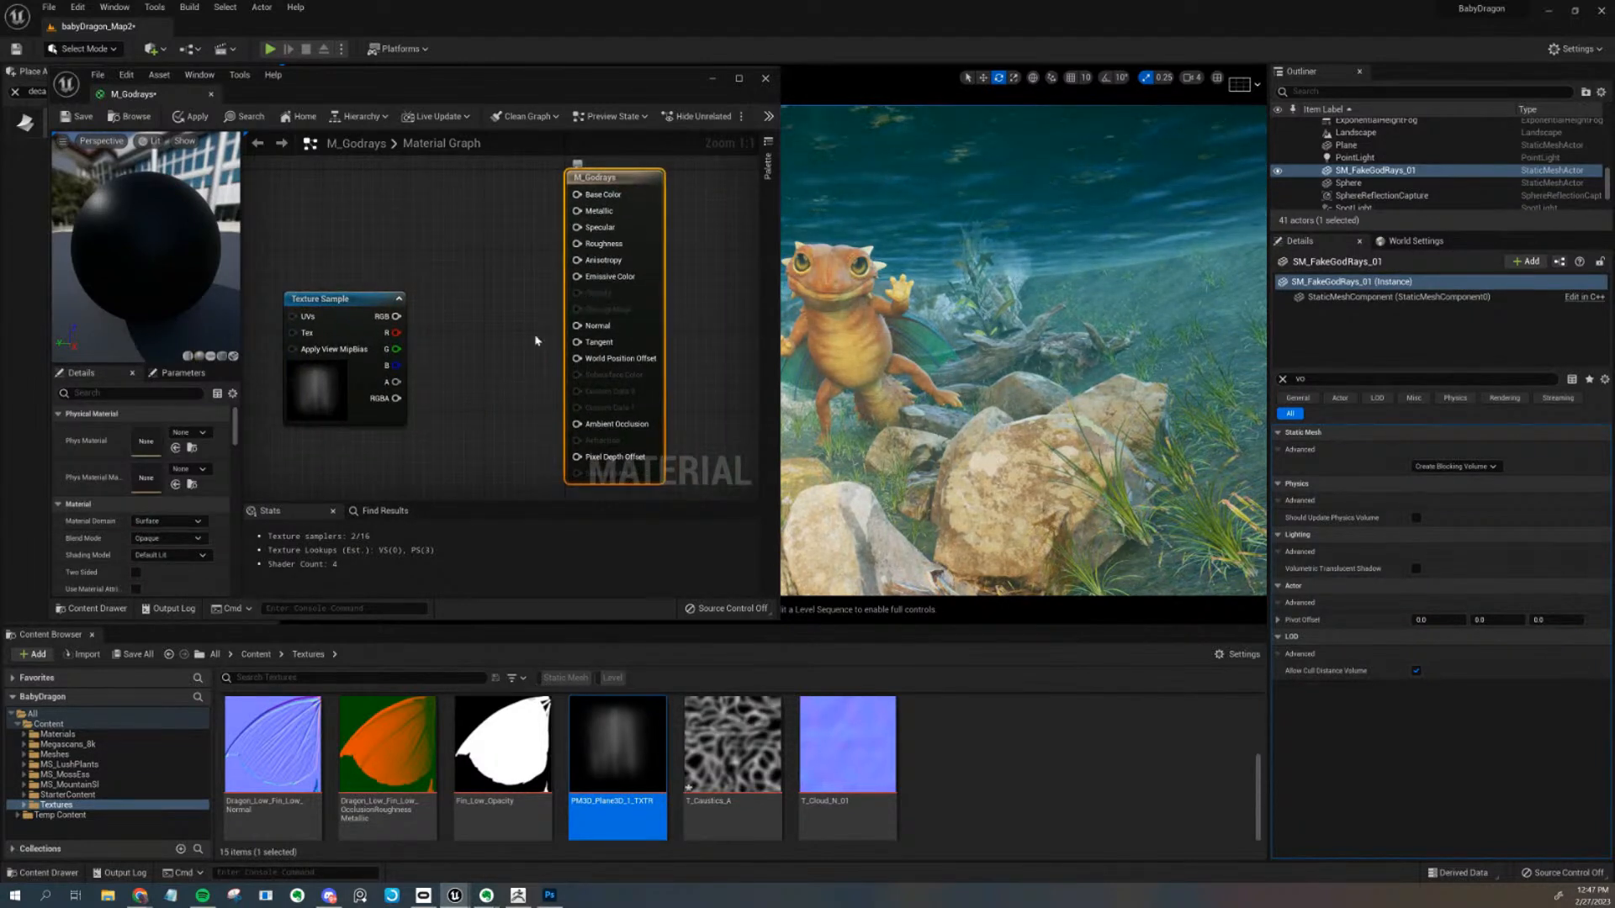
{"action": "left_click_drag", "start_coordinate": [420, 77], "coordinate": [579, 72]}
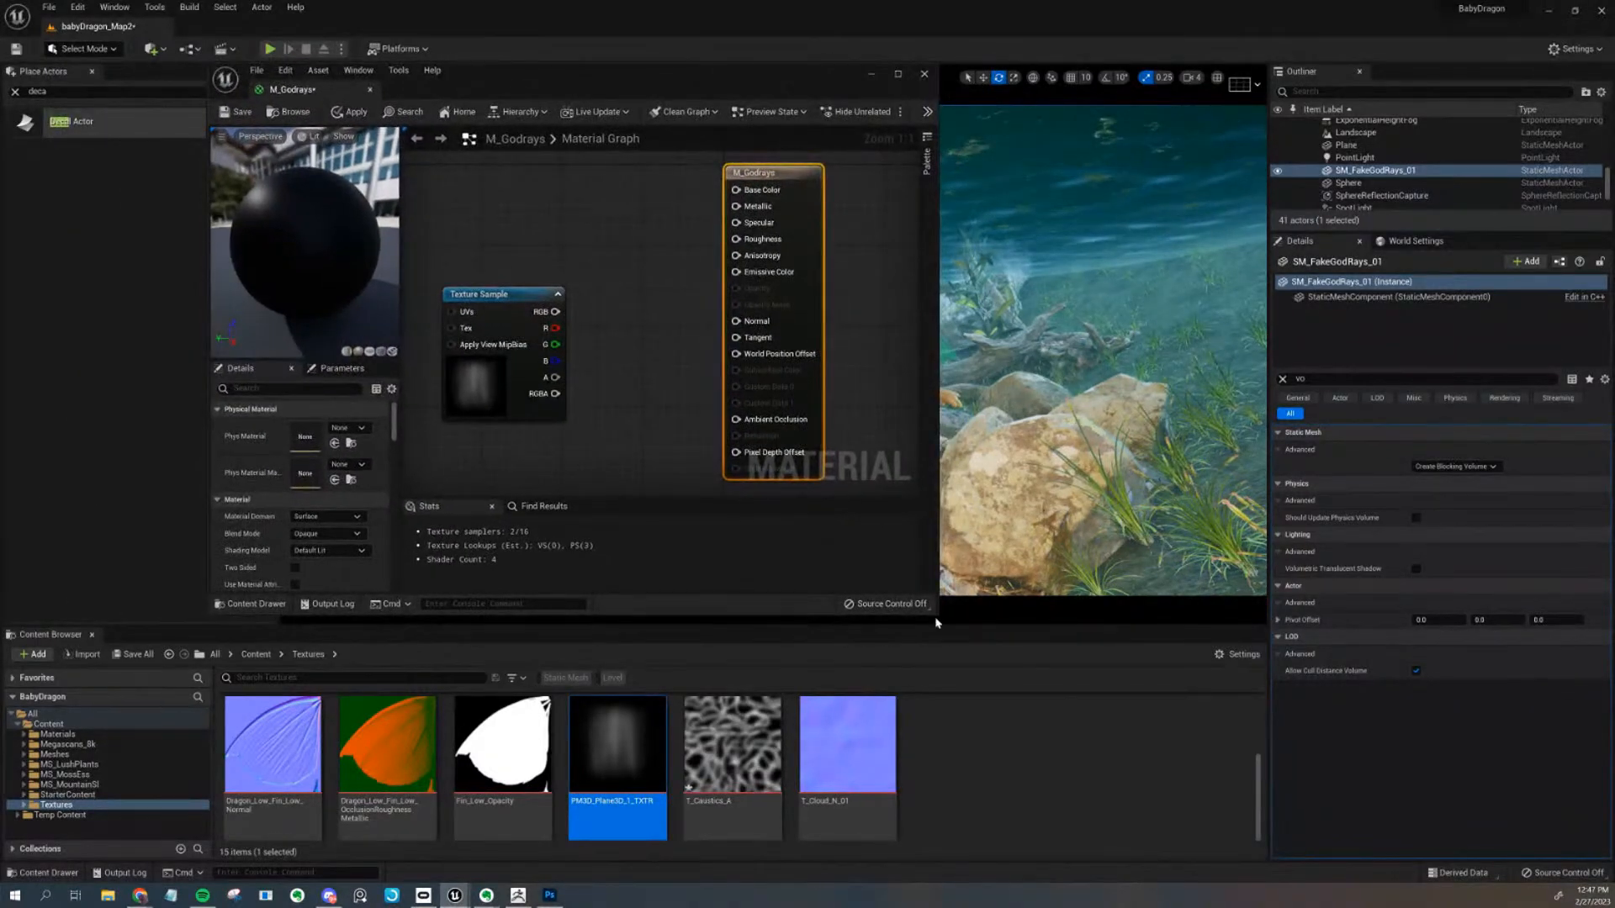
{"action": "left_click_drag", "start_coordinate": [934, 614], "coordinate": [1231, 770]}
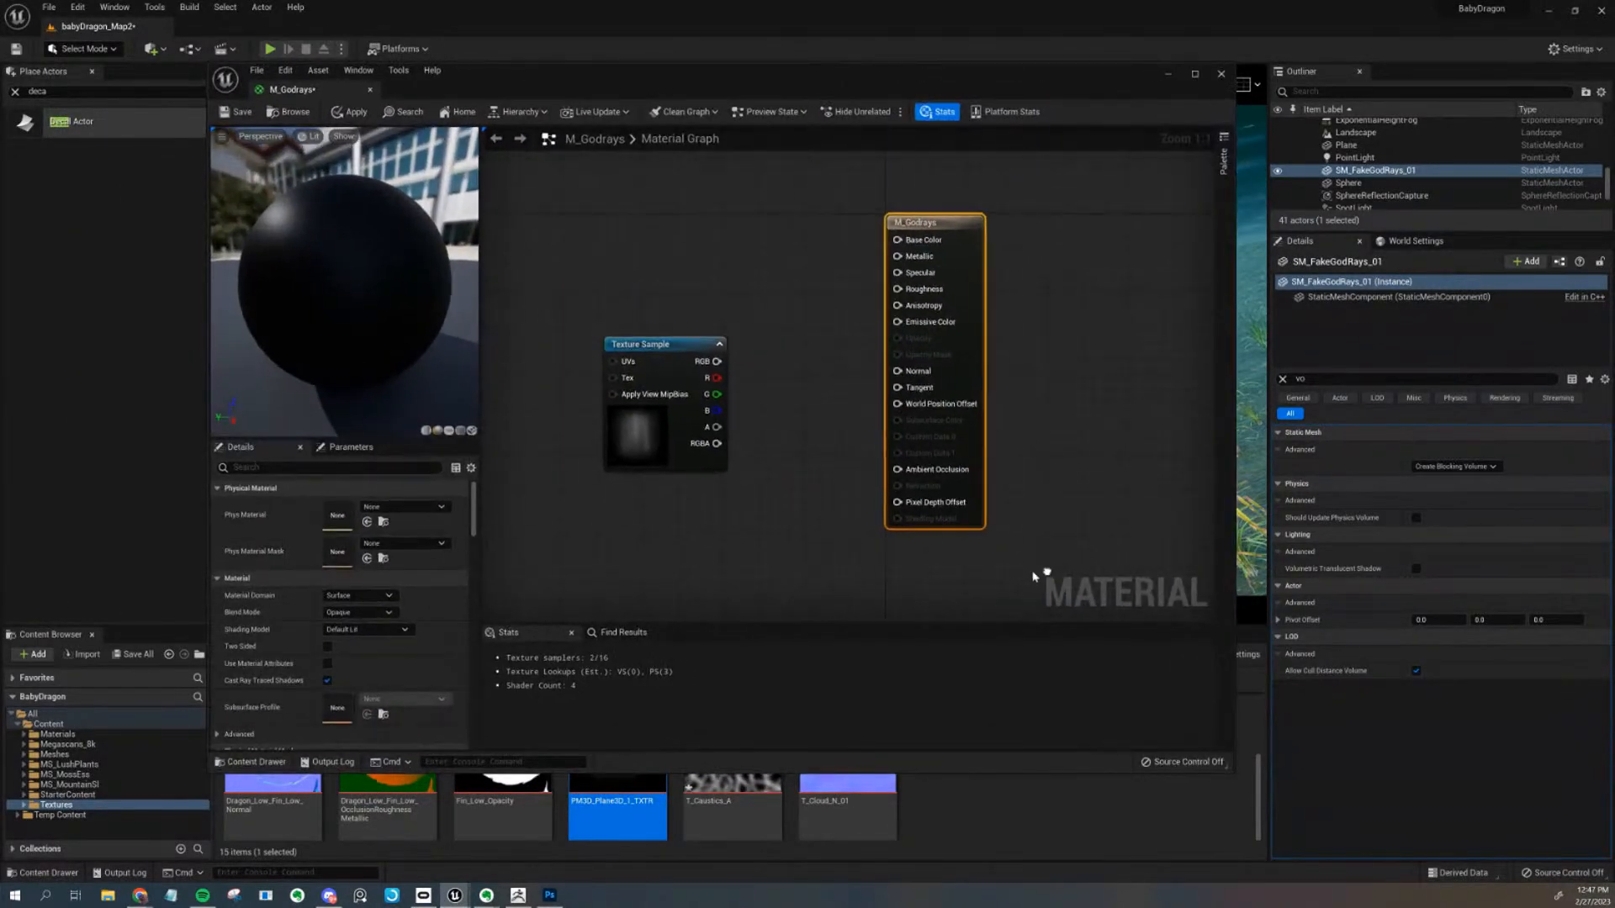
{"action": "left_click", "coordinate": [359, 597]}
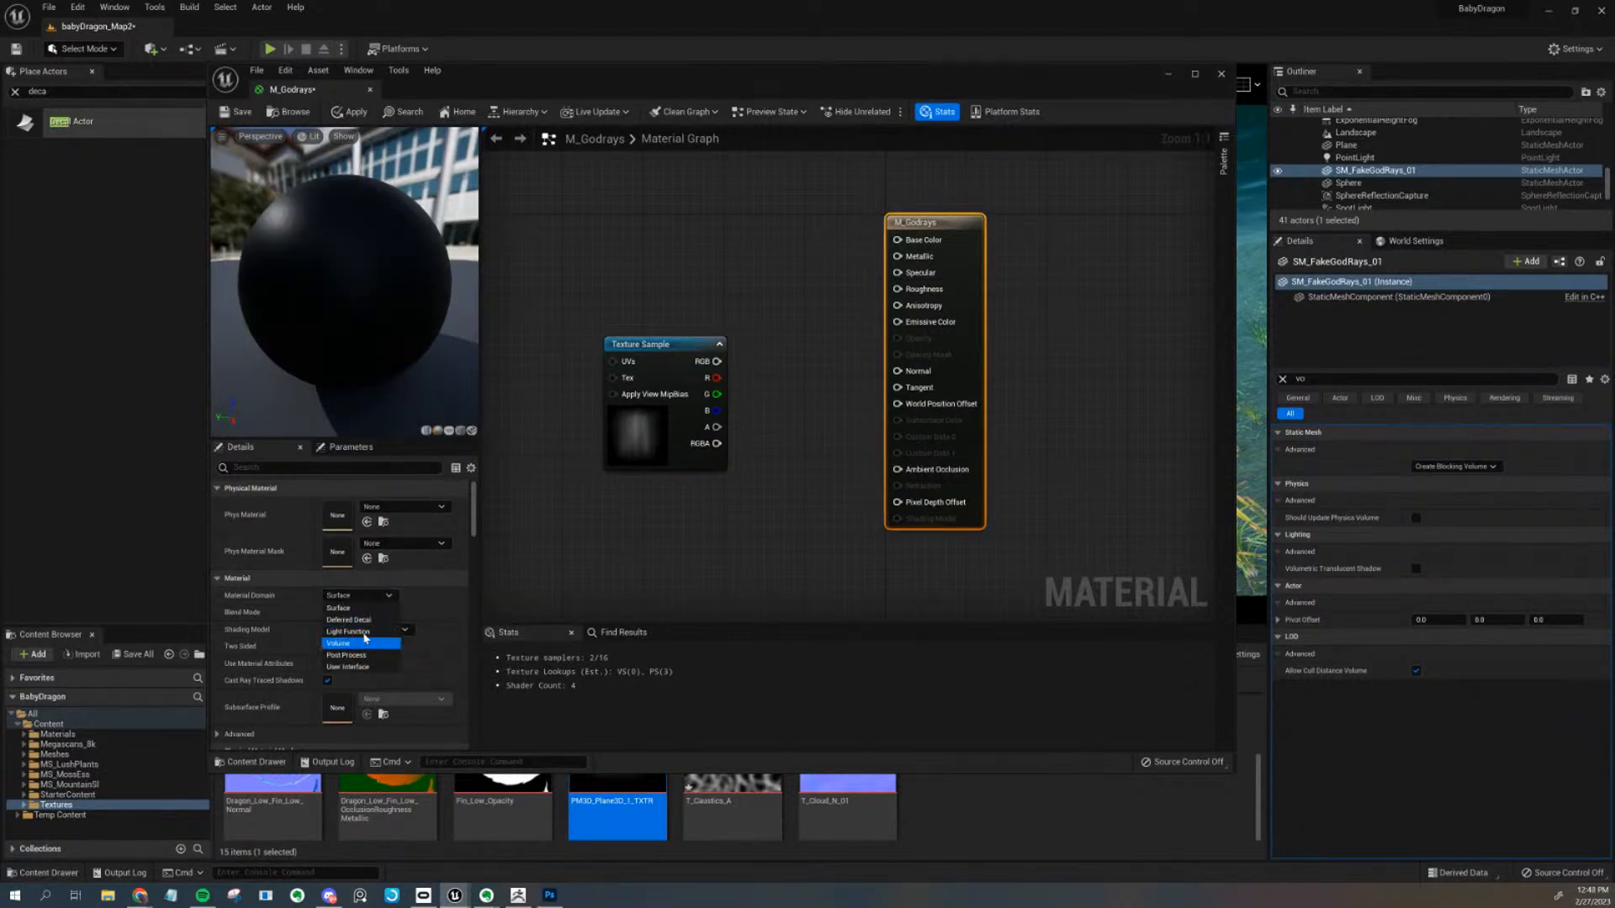
{"action": "left_click", "coordinate": [508, 599]}
{"action": "left_click", "coordinate": [360, 612]}
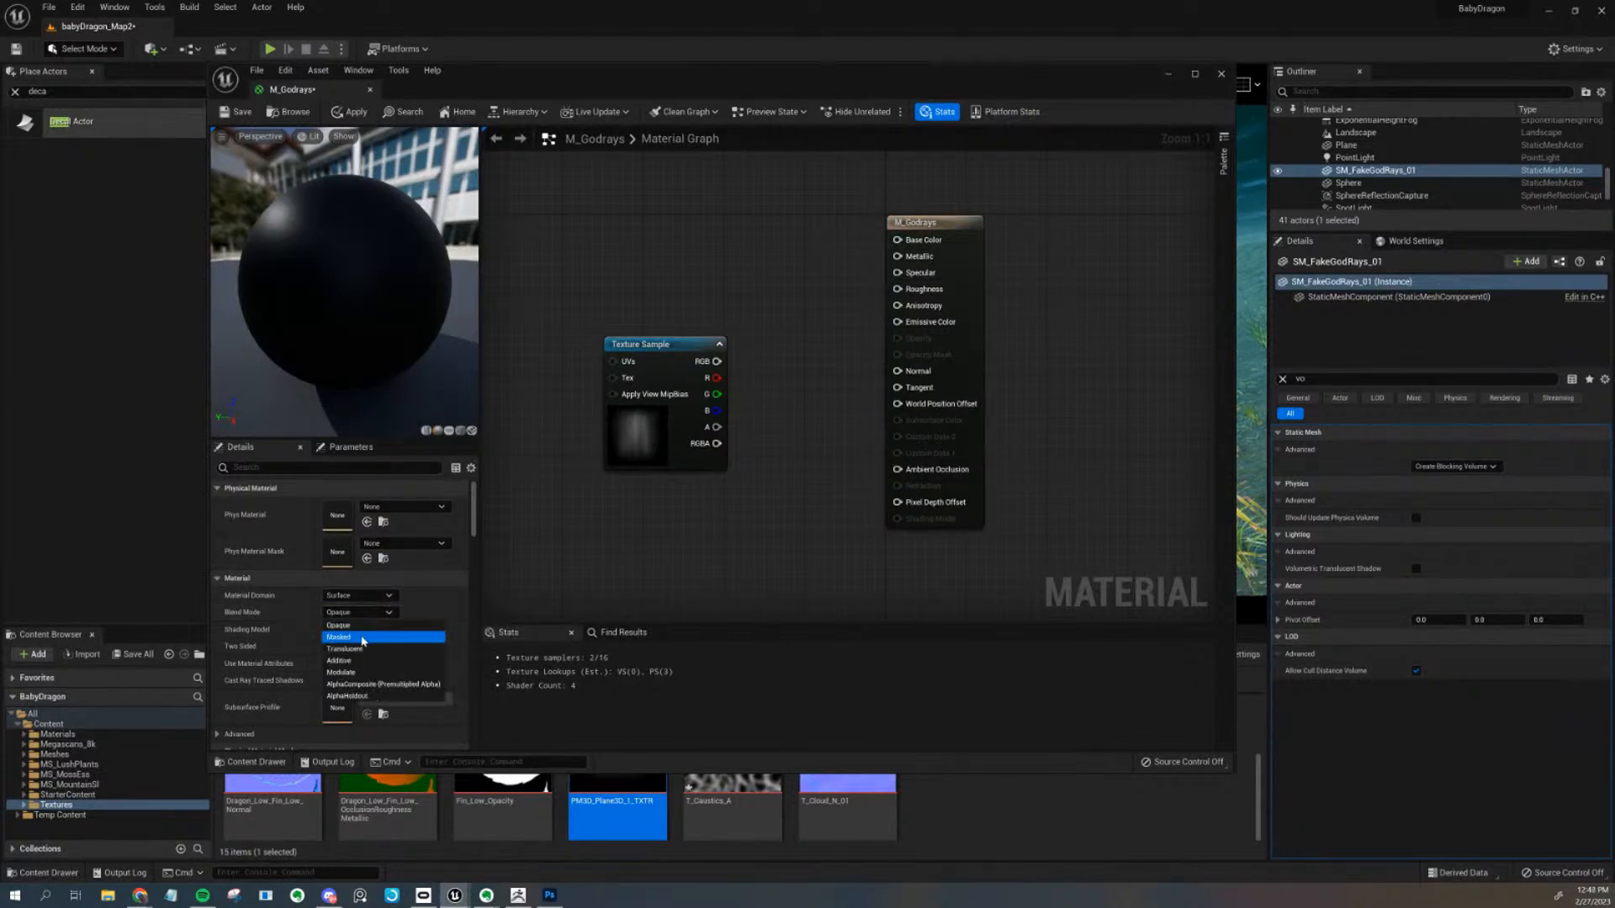
{"action": "left_click_drag", "start_coordinate": [831, 72], "coordinate": [835, 542]}
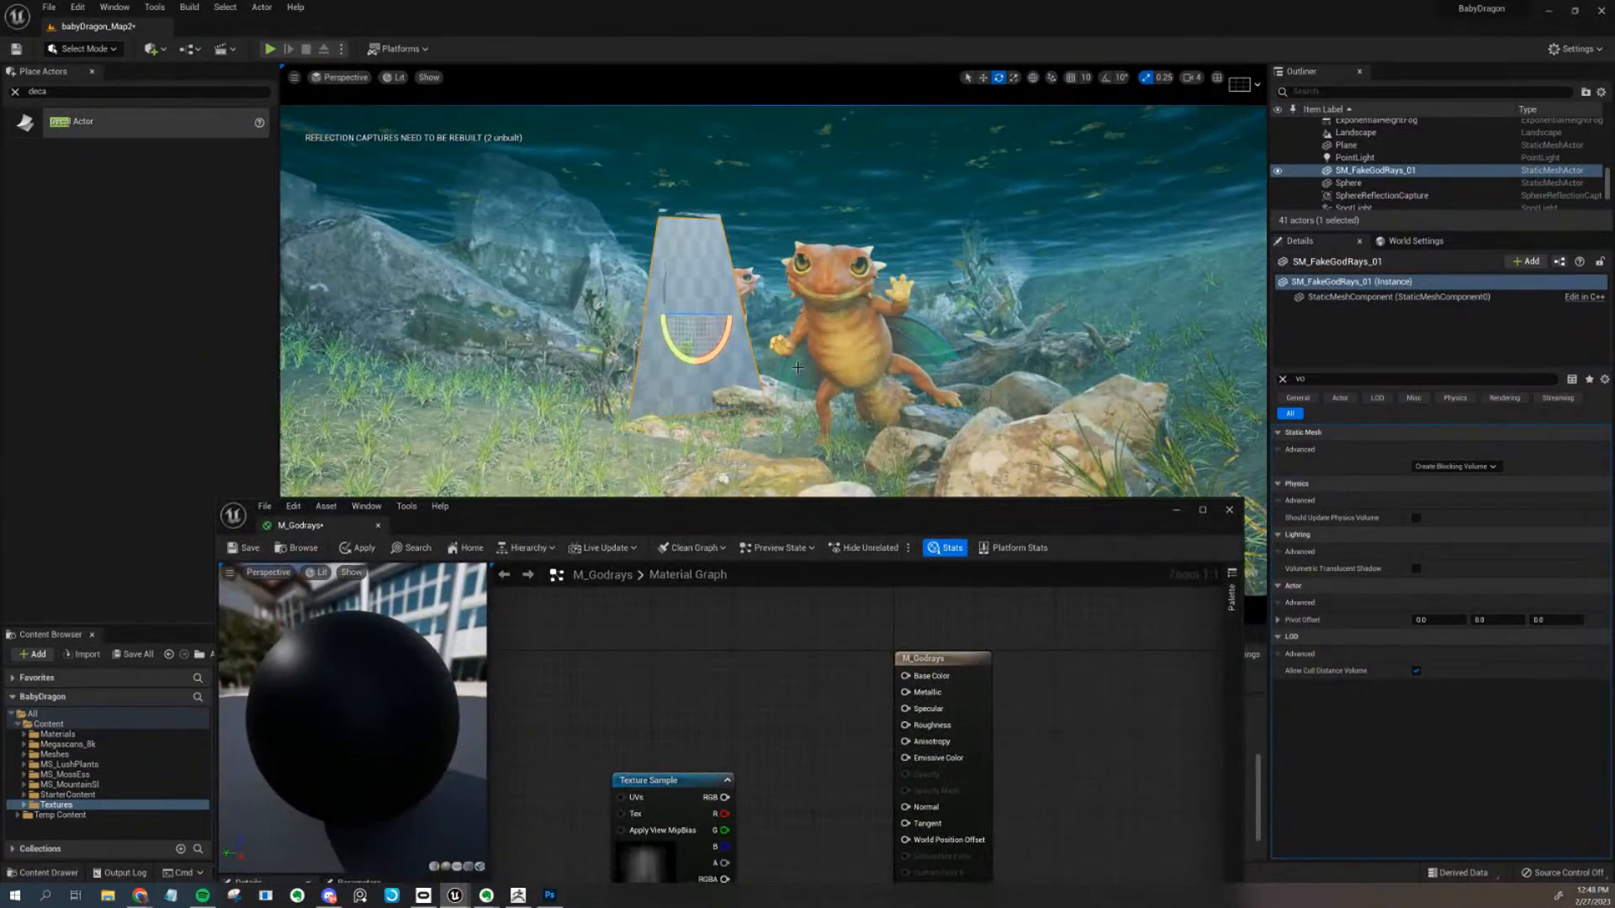
{"action": "left_click_drag", "start_coordinate": [810, 506], "coordinate": [857, 100]}
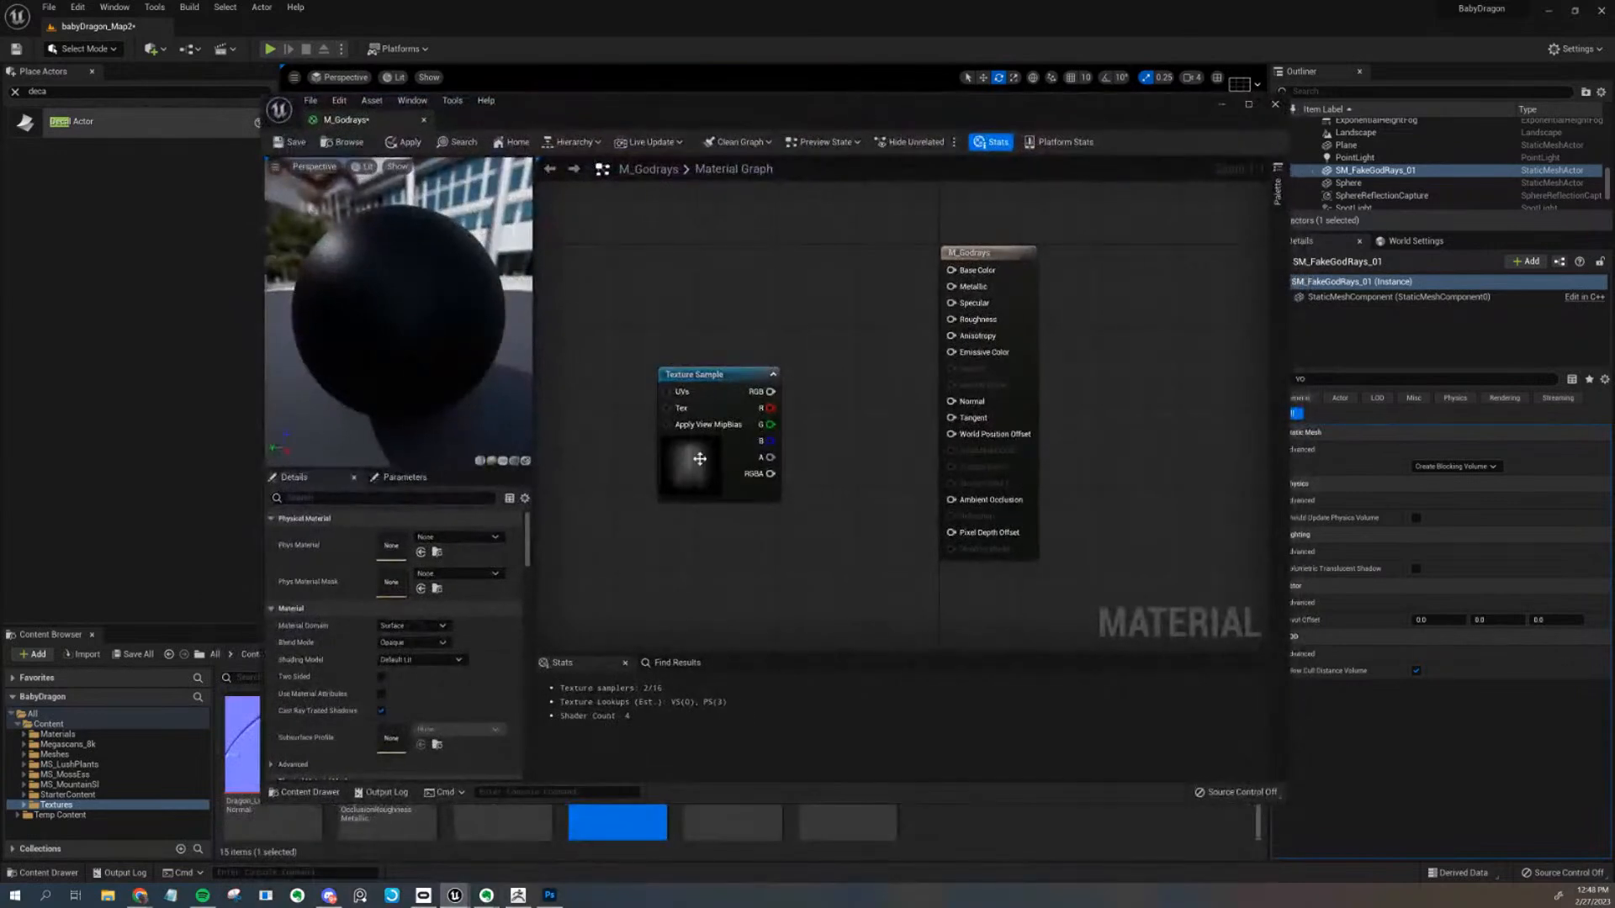
Set the M_Godrays blend mode to Translucent and connect the Texture Sample's RGB output to Opacity
{"action": "left_click", "coordinate": [1012, 404]}
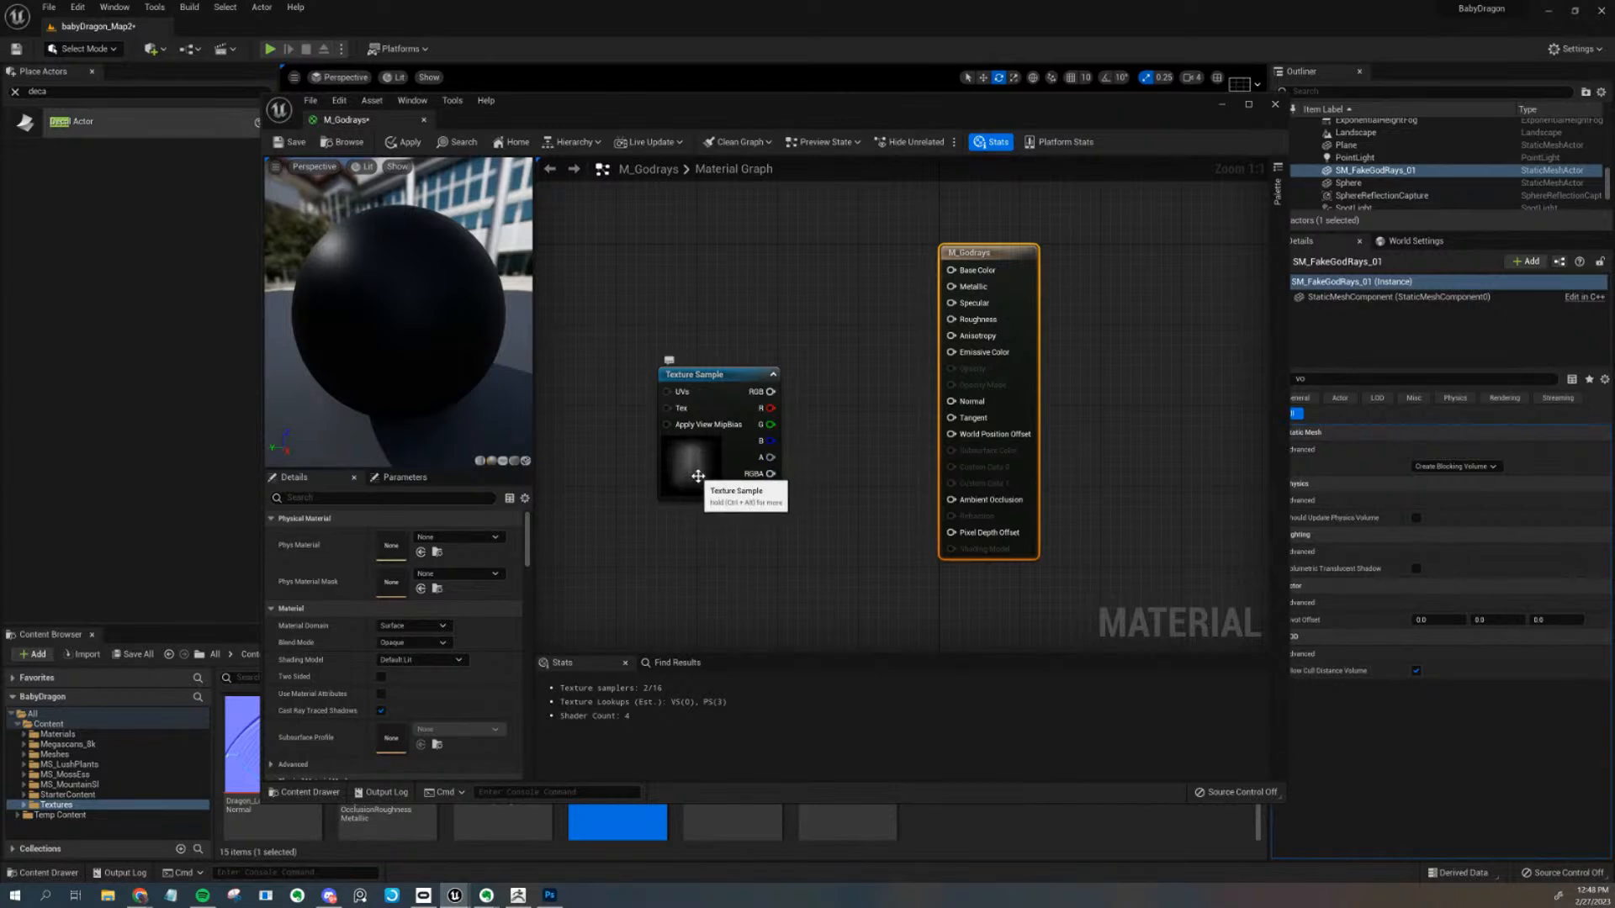
{"action": "left_click", "coordinate": [434, 643]}
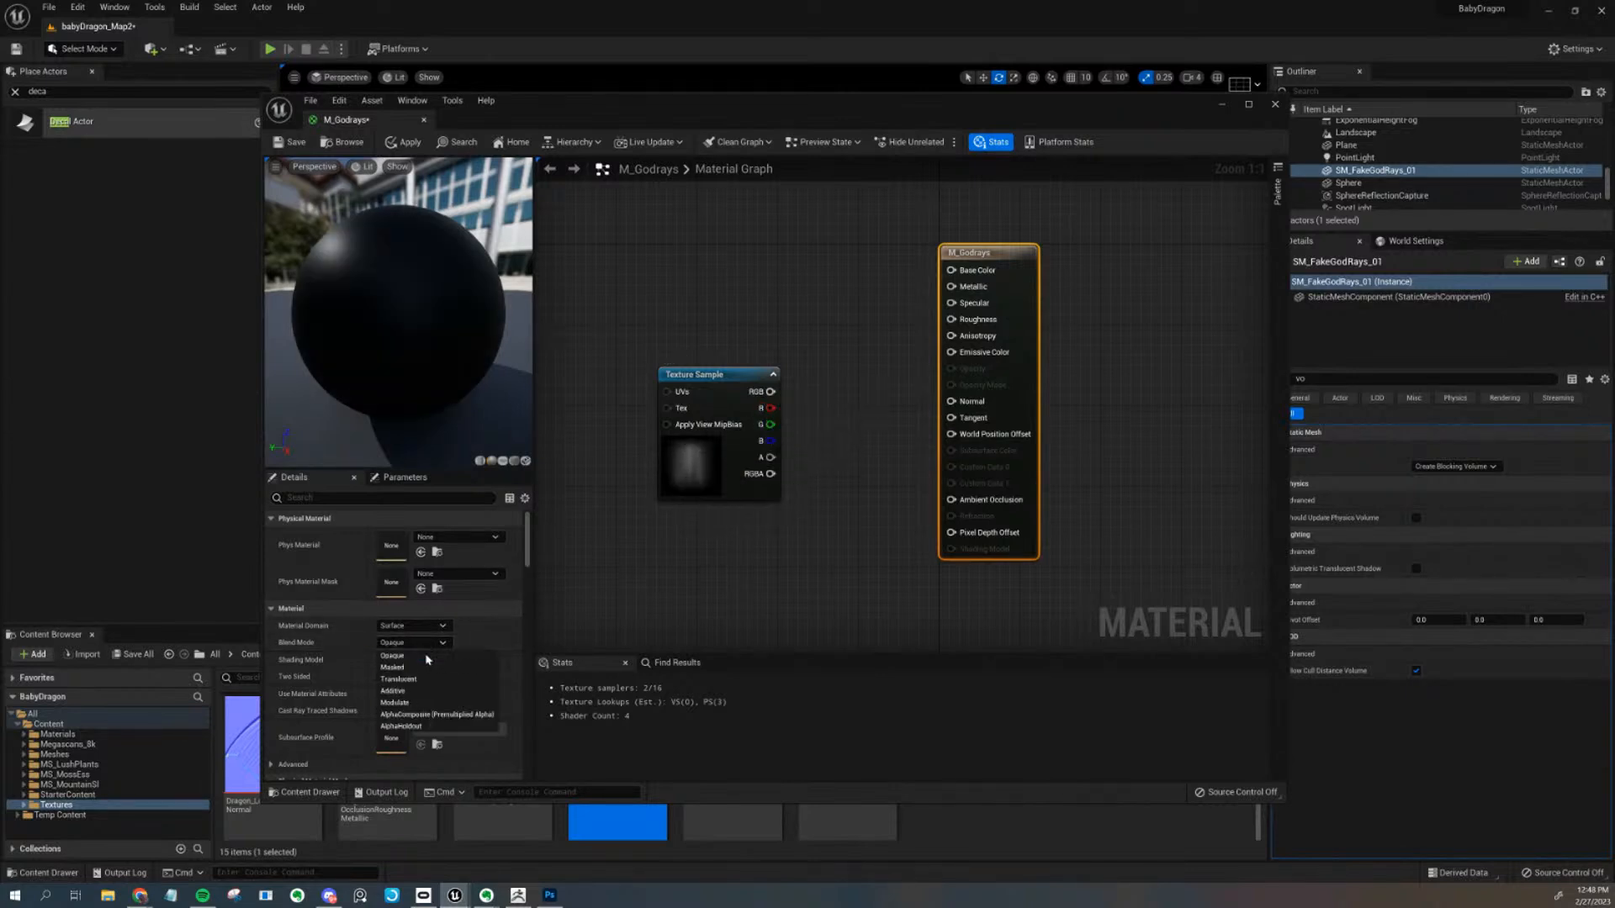
{"action": "left_click", "coordinate": [406, 673]}
{"action": "left_click_drag", "start_coordinate": [770, 392], "coordinate": [954, 370]}
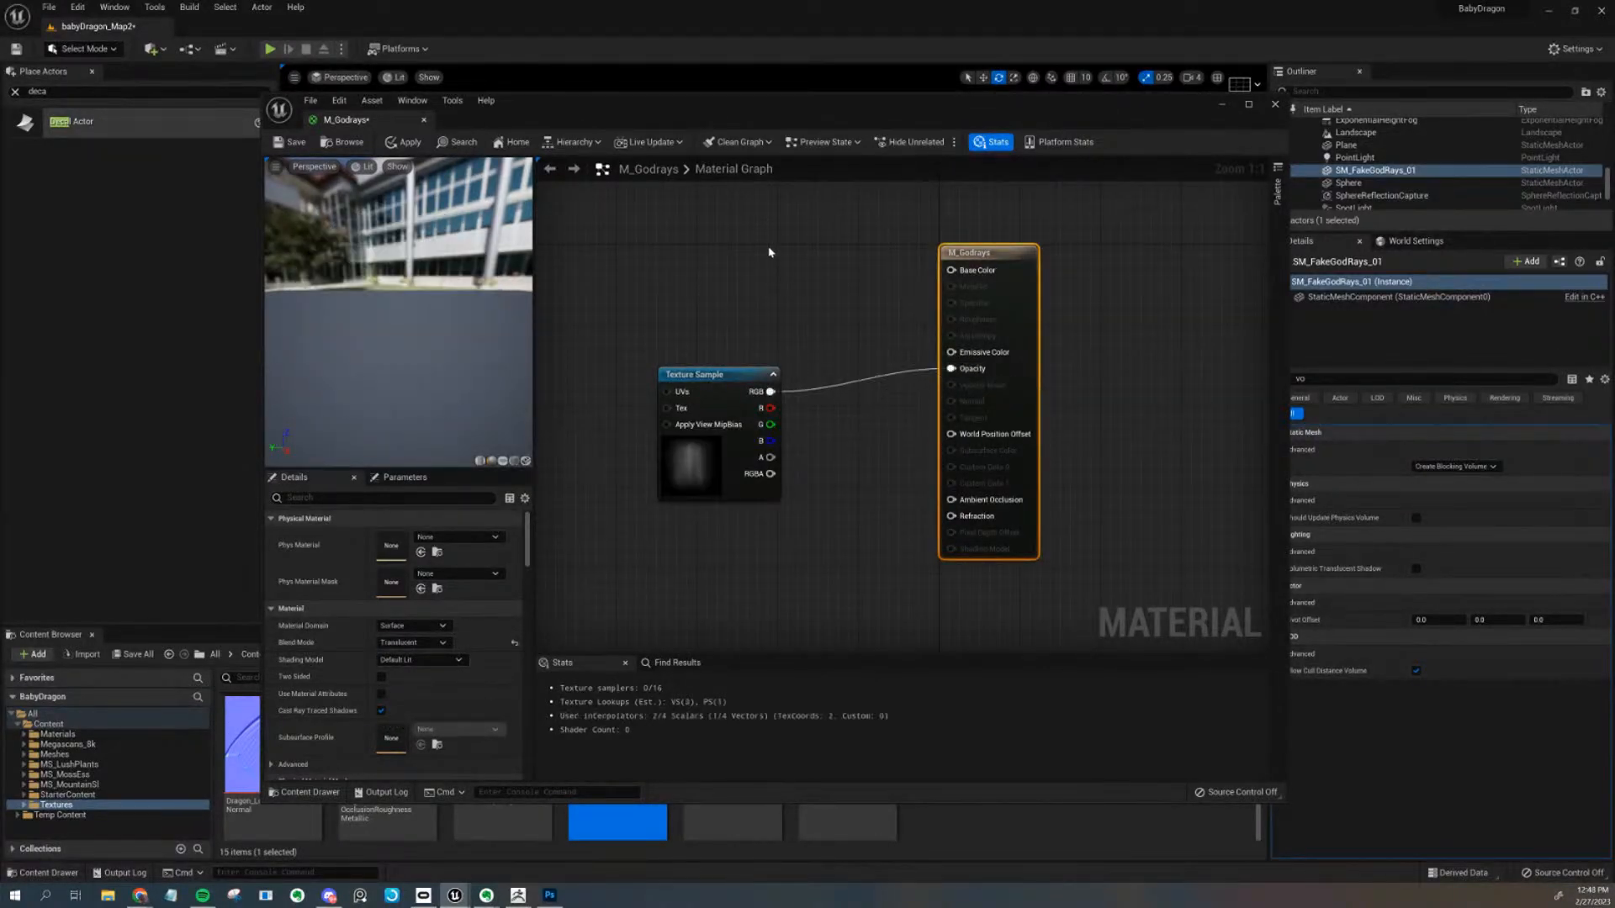
Add a Constant3Vector node above the Texture Sample and connect it to Emissive Color
{"action": "right_click_drag", "start_coordinate": [768, 249], "coordinate": [771, 301]}
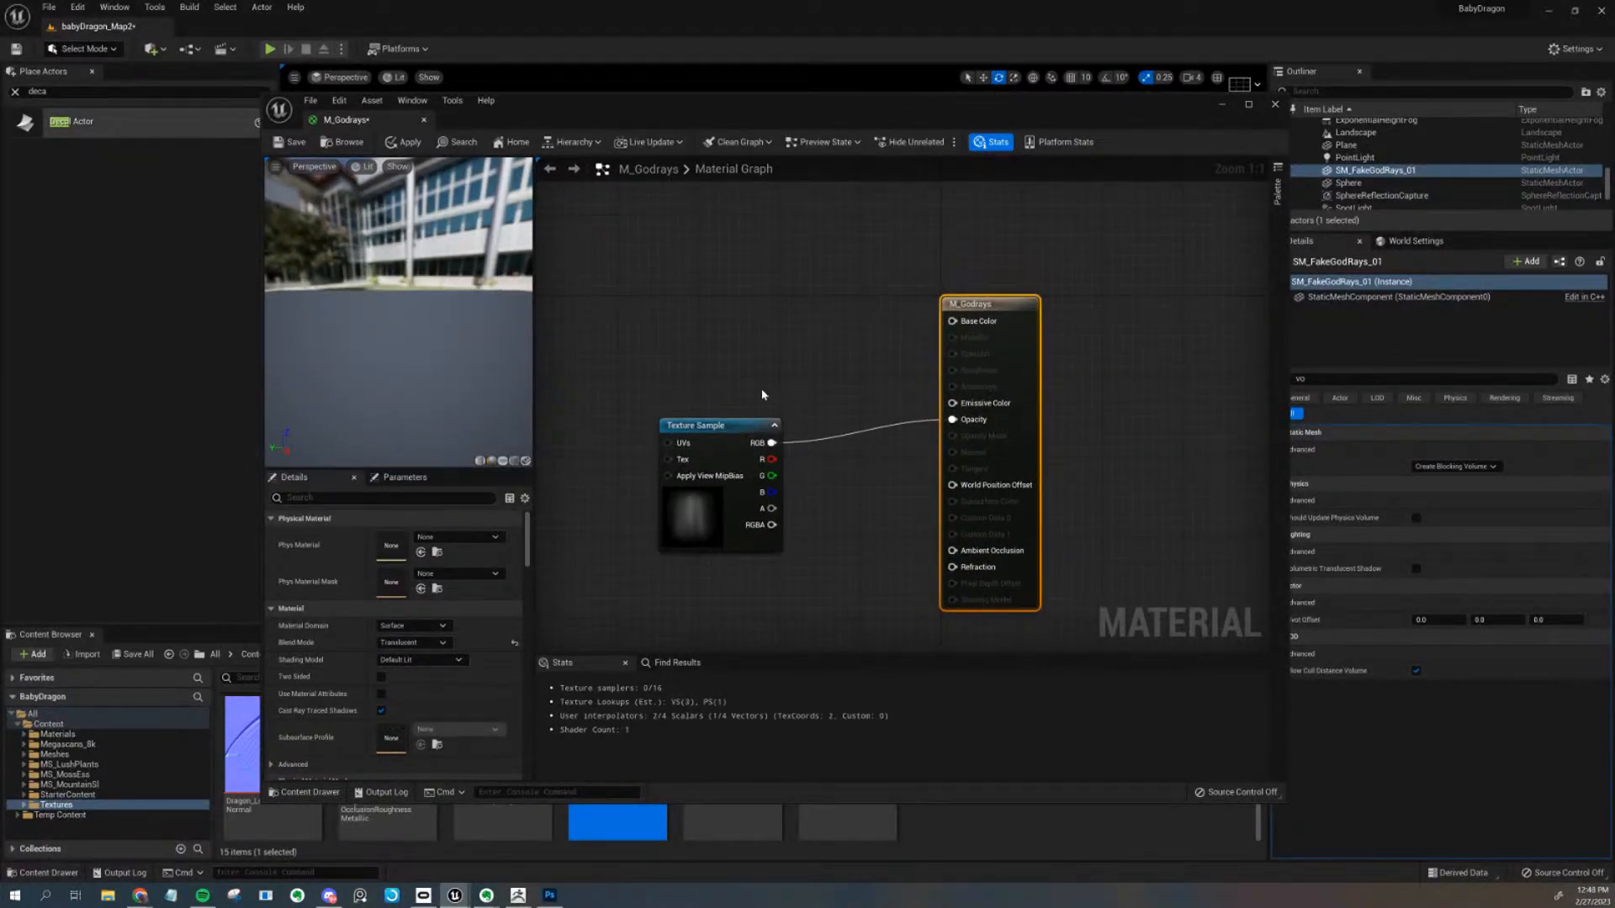
{"action": "left_click", "coordinate": [723, 270]}
{"action": "left_click_drag", "start_coordinate": [803, 291], "coordinate": [954, 404]}
{"action": "left_click_drag", "start_coordinate": [762, 276], "coordinate": [727, 326]}
Set the Constant3Vector feeding Emissive Color to a light grey of about 0.575 and save M_Godrays
{"action": "left_click", "coordinate": [416, 536]}
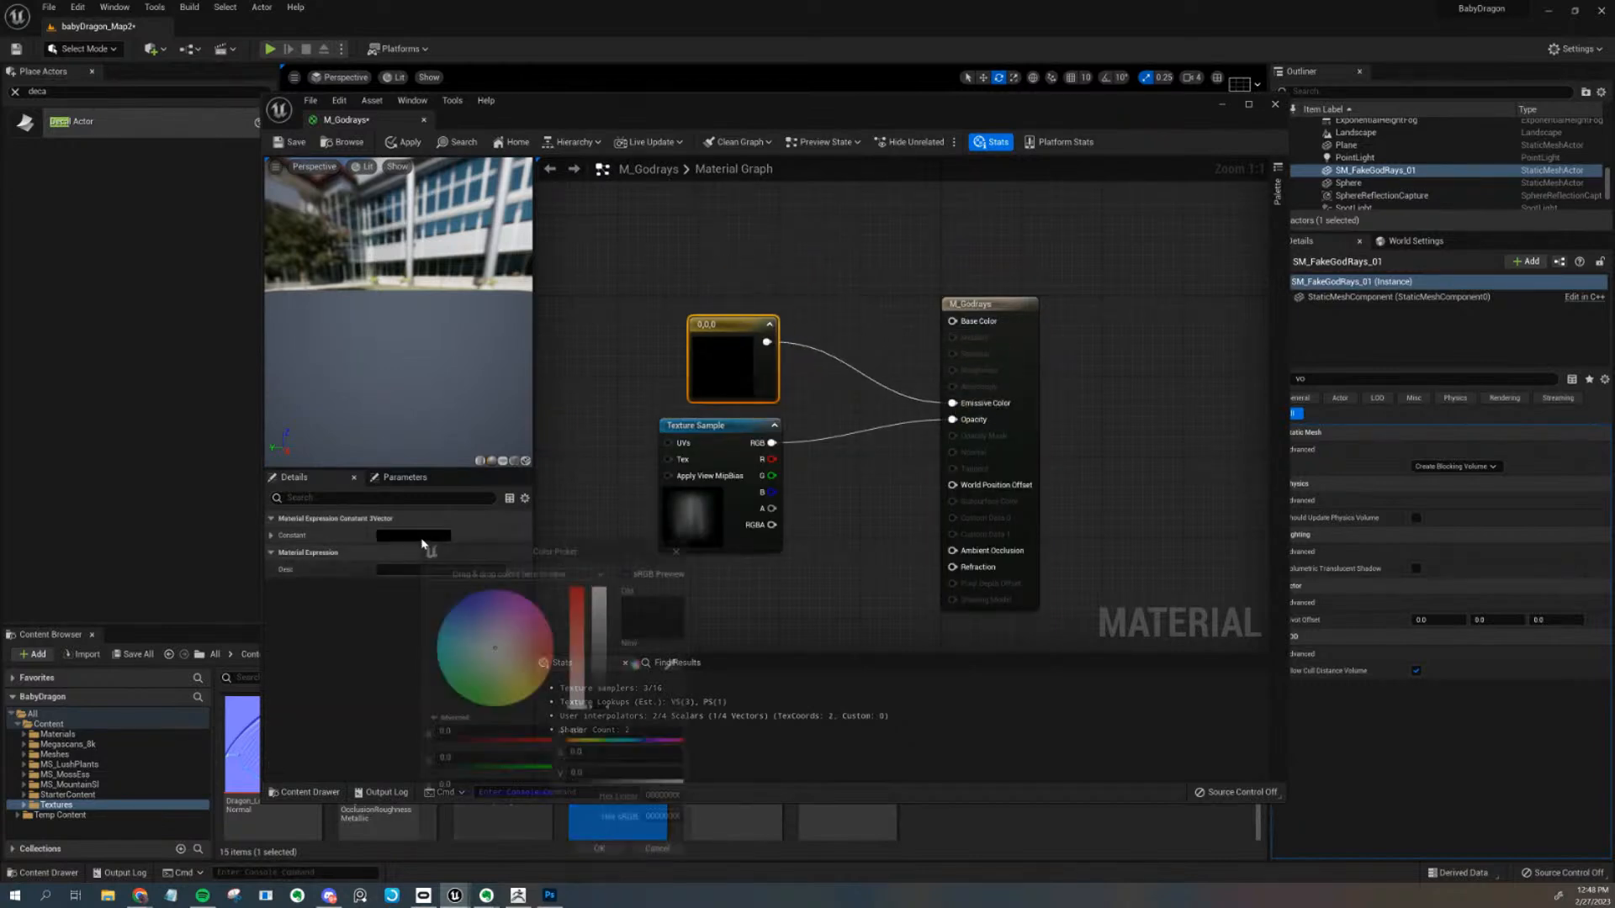
{"action": "mouse_move", "coordinate": [602, 657]}
{"action": "left_mouse_down"}
{"action": "mouse_move", "coordinate": [606, 642]}
{"action": "mouse_move", "coordinate": [613, 677]}
{"action": "left_mouse_up"}
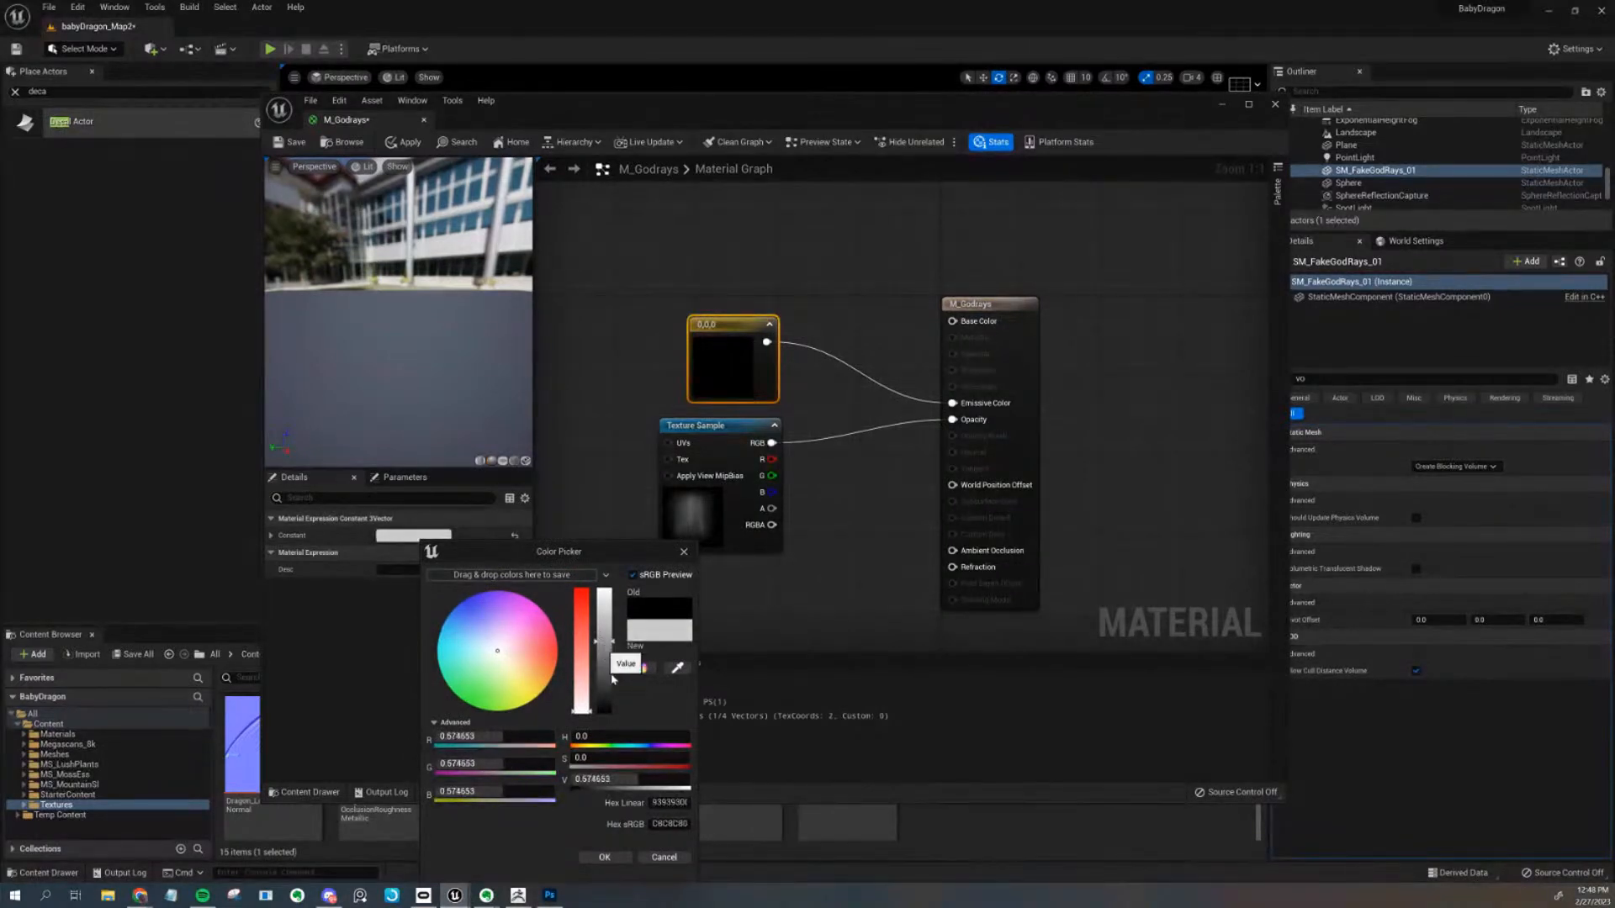
{"action": "left_click", "coordinate": [599, 858]}
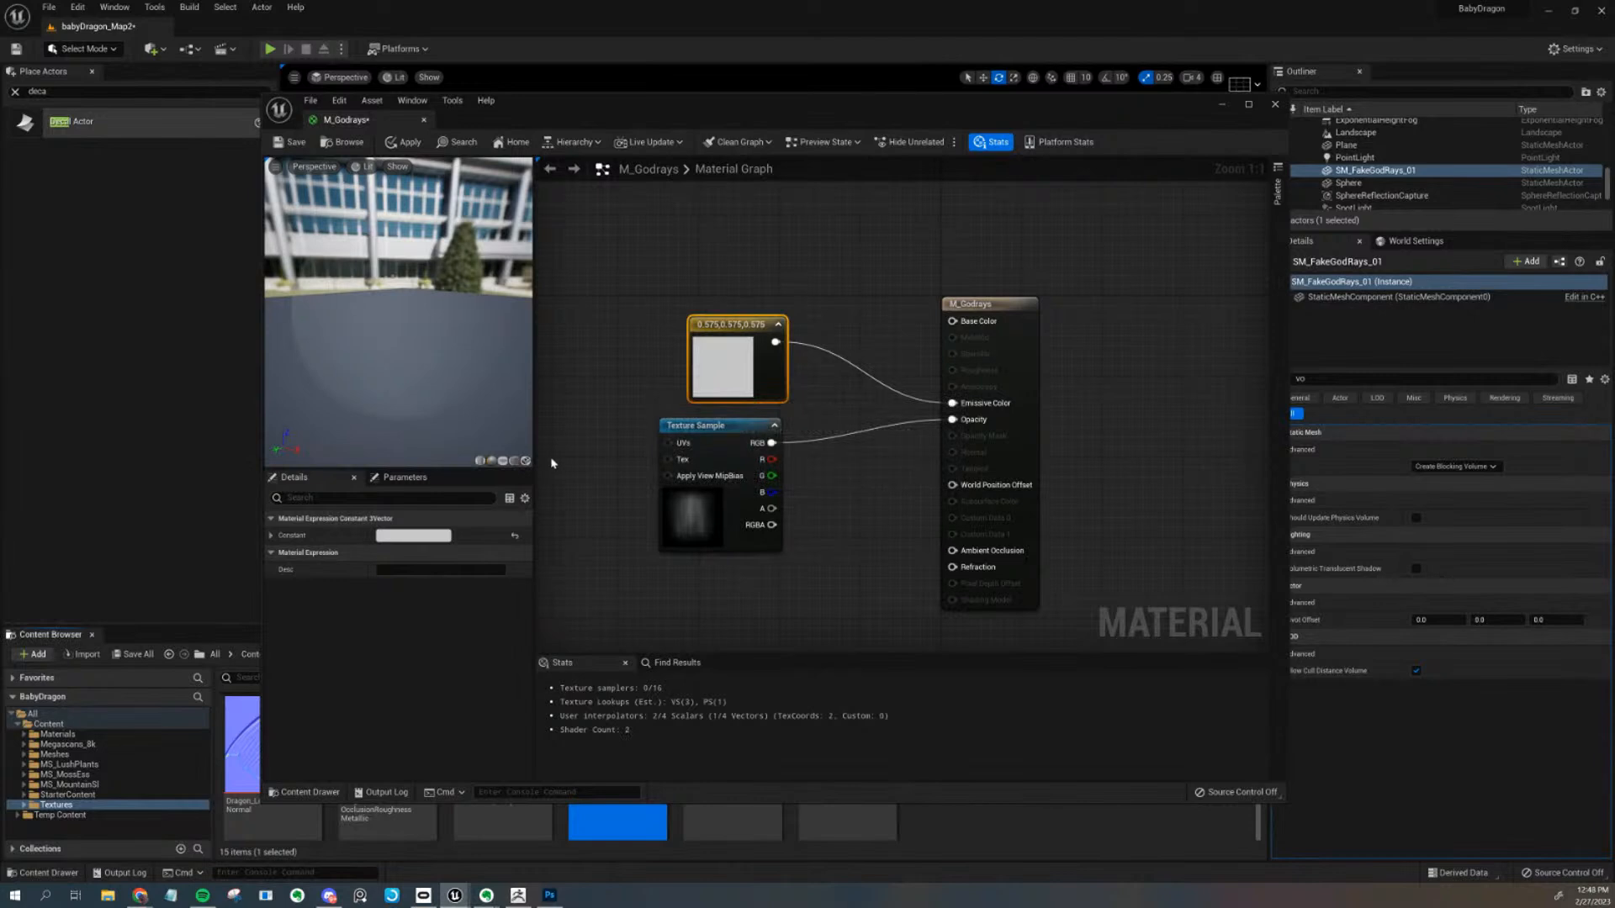
{"action": "left_click", "coordinate": [514, 461]}
{"action": "left_click_drag", "start_coordinate": [476, 417], "coordinate": [404, 414]}
{"action": "left_click", "coordinate": [290, 141]}
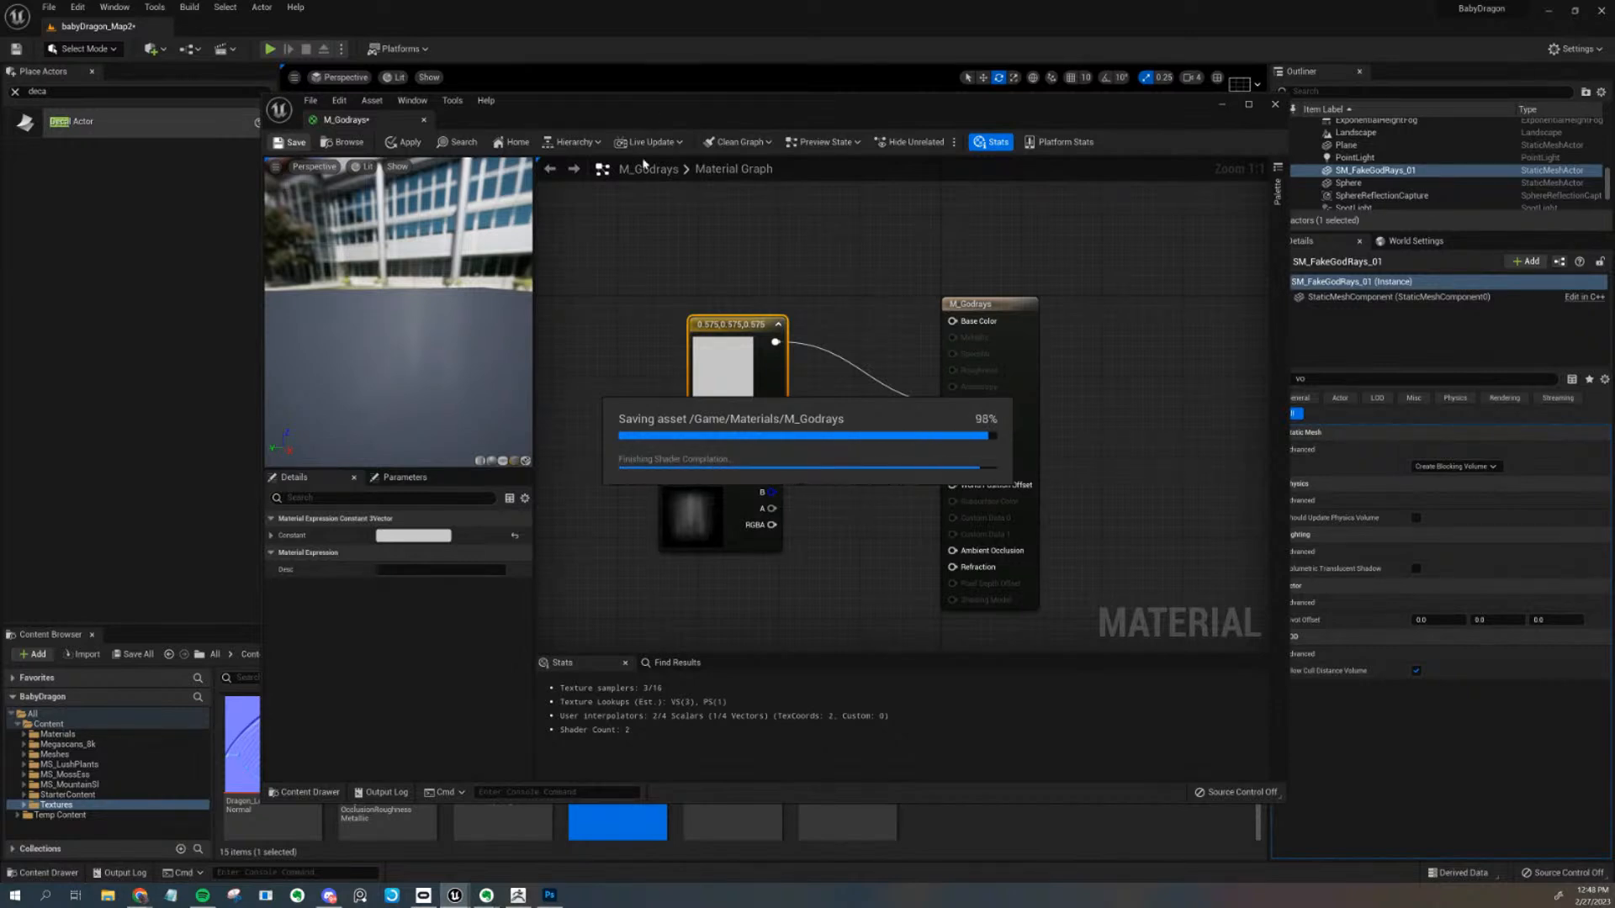
Uncover the viewport, tilt the SM_FakeGodRays_01 plane diagonally and move it slightly up over the small swimming dragon
{"action": "left_click_drag", "start_coordinate": [711, 116], "coordinate": [690, 457]}
{"action": "mouse_move", "coordinate": [864, 453]}
{"action": "left_mouse_down"}
{"action": "mouse_move", "coordinate": [850, 525]}
{"action": "mouse_move", "coordinate": [857, 373]}
{"action": "mouse_move", "coordinate": [1022, 380]}
{"action": "mouse_move", "coordinate": [870, 482]}
{"action": "left_mouse_up"}
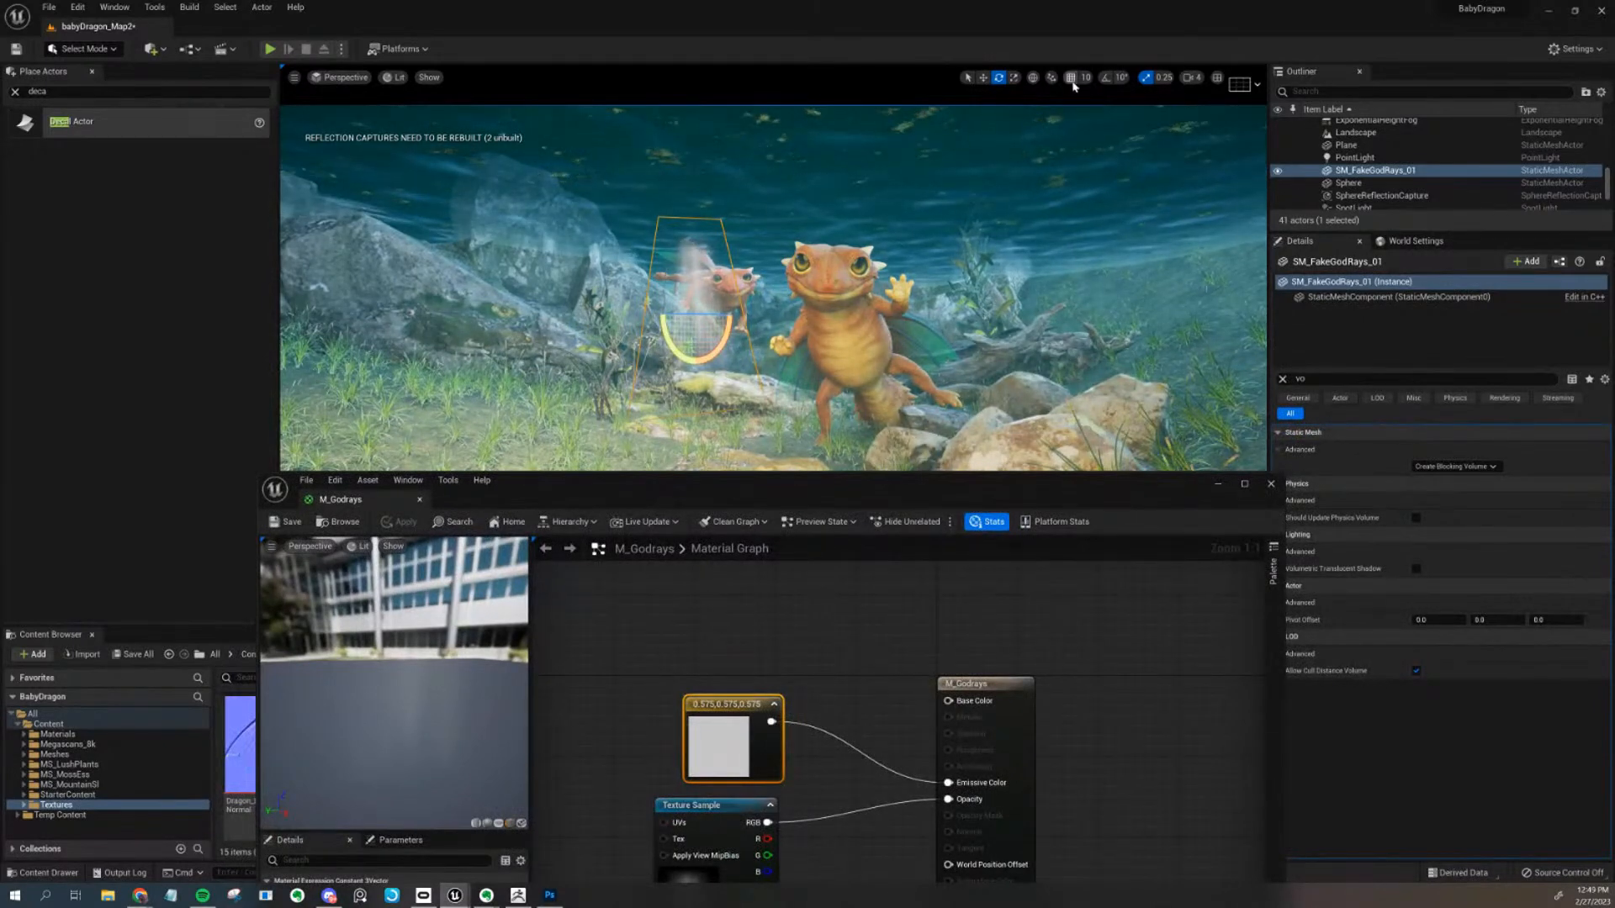
{"action": "left_click", "coordinate": [1036, 78]}
{"action": "left_click_drag", "start_coordinate": [673, 362], "coordinate": [703, 364]}
{"action": "key", "text": "w"}
{"action": "mouse_move", "coordinate": [688, 300]}
{"action": "left_mouse_down"}
{"action": "mouse_move", "coordinate": [658, 246]}
{"action": "mouse_move", "coordinate": [671, 278]}
{"action": "left_mouse_up"}
{"action": "key", "text": "r"}
{"action": "key", "text": "w"}
{"action": "key", "text": "r"}
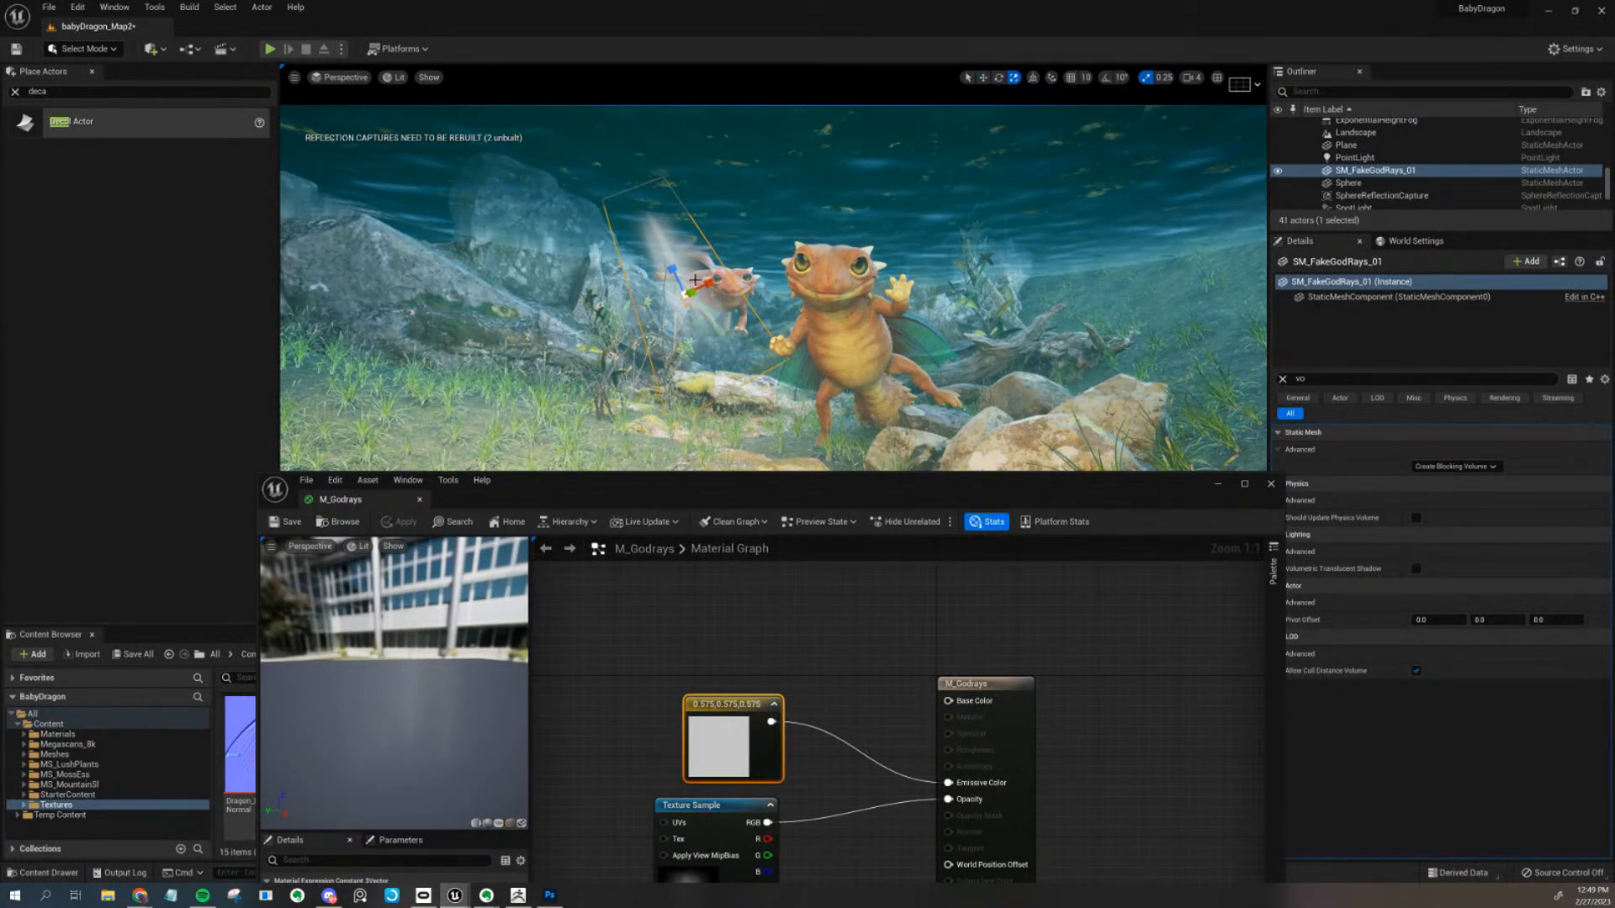
{"action": "left_click_drag", "start_coordinate": [764, 497], "coordinate": [762, 457]}
{"action": "left_click", "coordinate": [666, 302]}
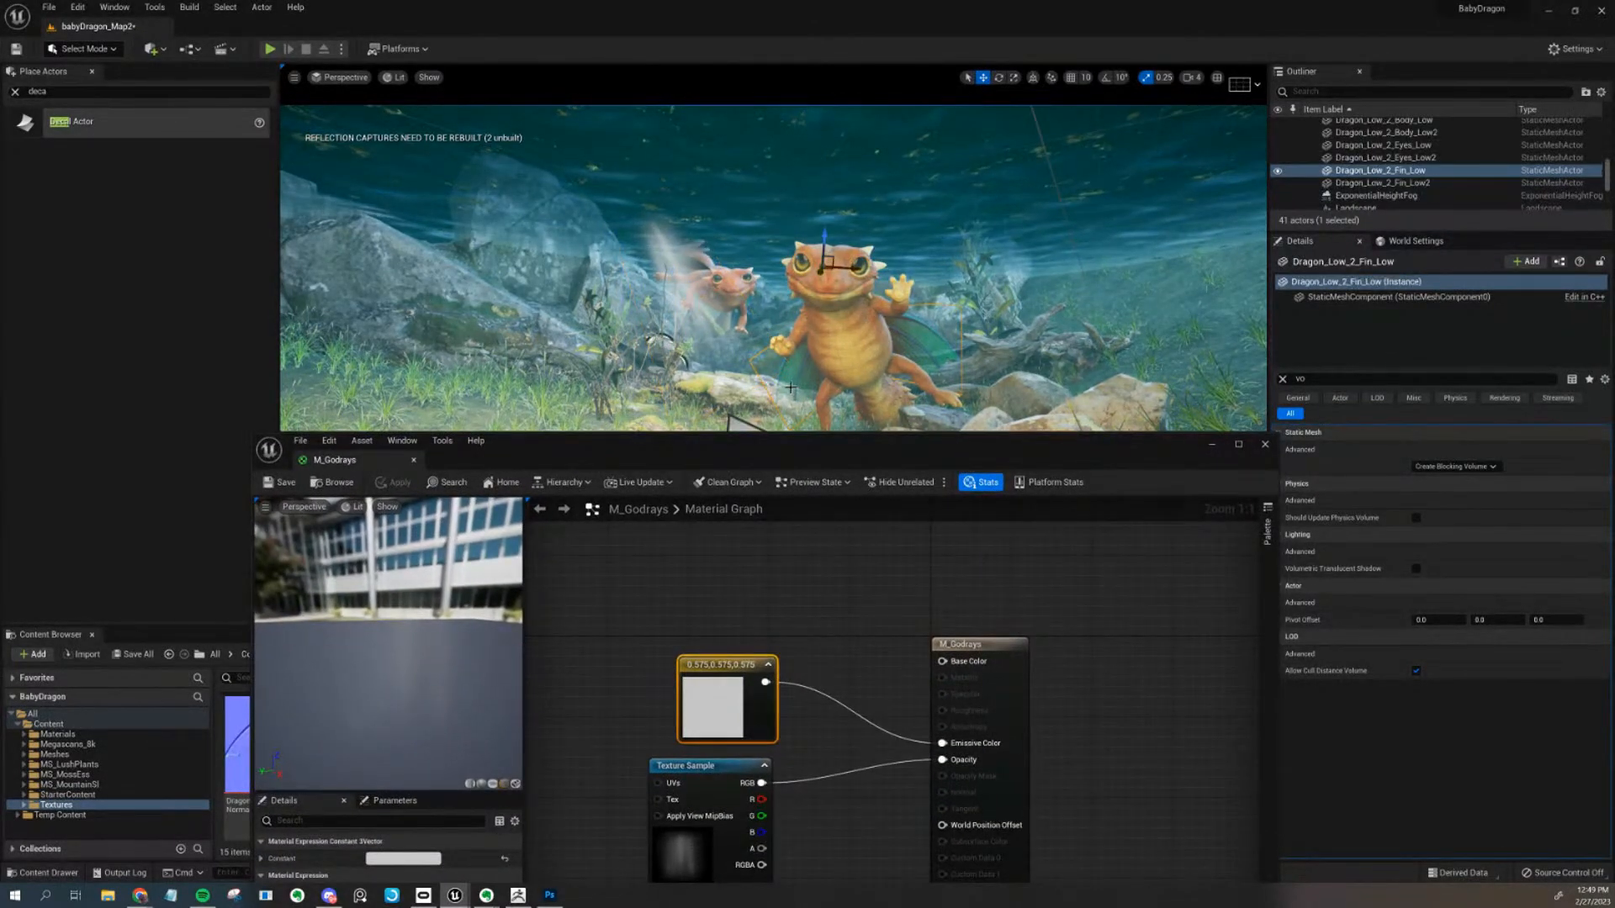
Insert a Multiply node between the Texture Sample's RGB output and the Opacity input of M_Godrays
{"action": "left_click_drag", "start_coordinate": [803, 444], "coordinate": [808, 232]}
{"action": "left_click_drag", "start_coordinate": [698, 553], "coordinate": [953, 553]}
{"action": "type", "text": "mu"}
{"action": "key", "text": "Return"}
{"action": "left_click_drag", "start_coordinate": [795, 619], "coordinate": [805, 593]}
{"action": "right_click_drag", "start_coordinate": [766, 668], "coordinate": [817, 621]}
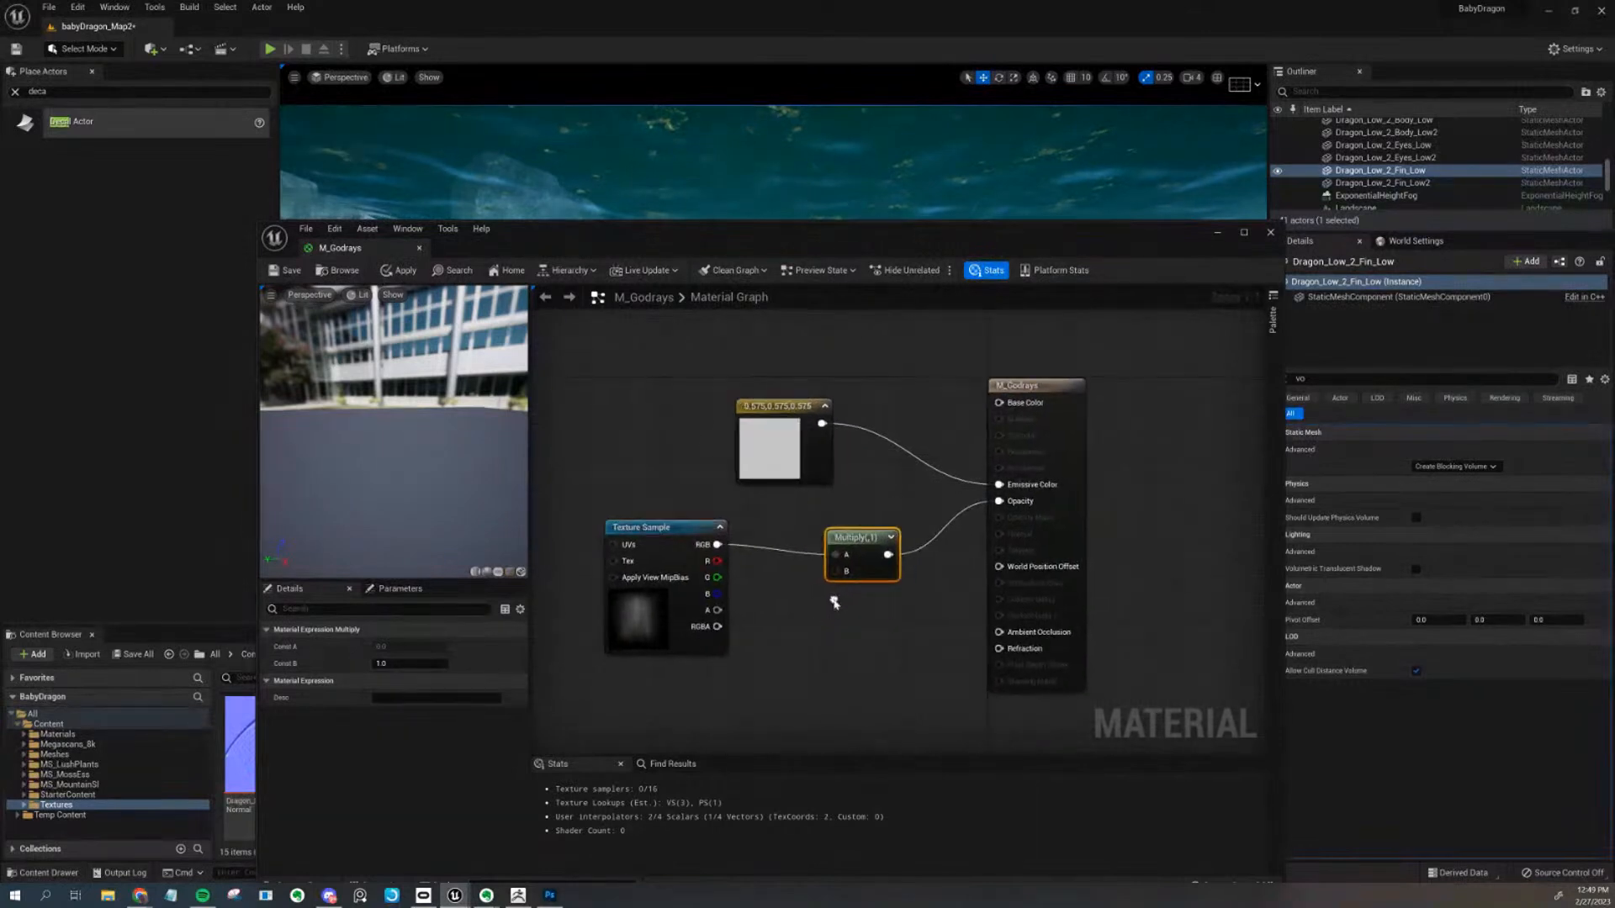
Add a Constant3Vector node below the Texture Sample and connect it to input B of the Multiply node
{"action": "left_click", "coordinate": [813, 622]}
{"action": "key", "text": "3"}
{"action": "left_click", "coordinate": [813, 622]}
{"action": "left_click_drag", "start_coordinate": [866, 636], "coordinate": [678, 691]}
{"action": "right_click_drag", "start_coordinate": [814, 678], "coordinate": [842, 627]}
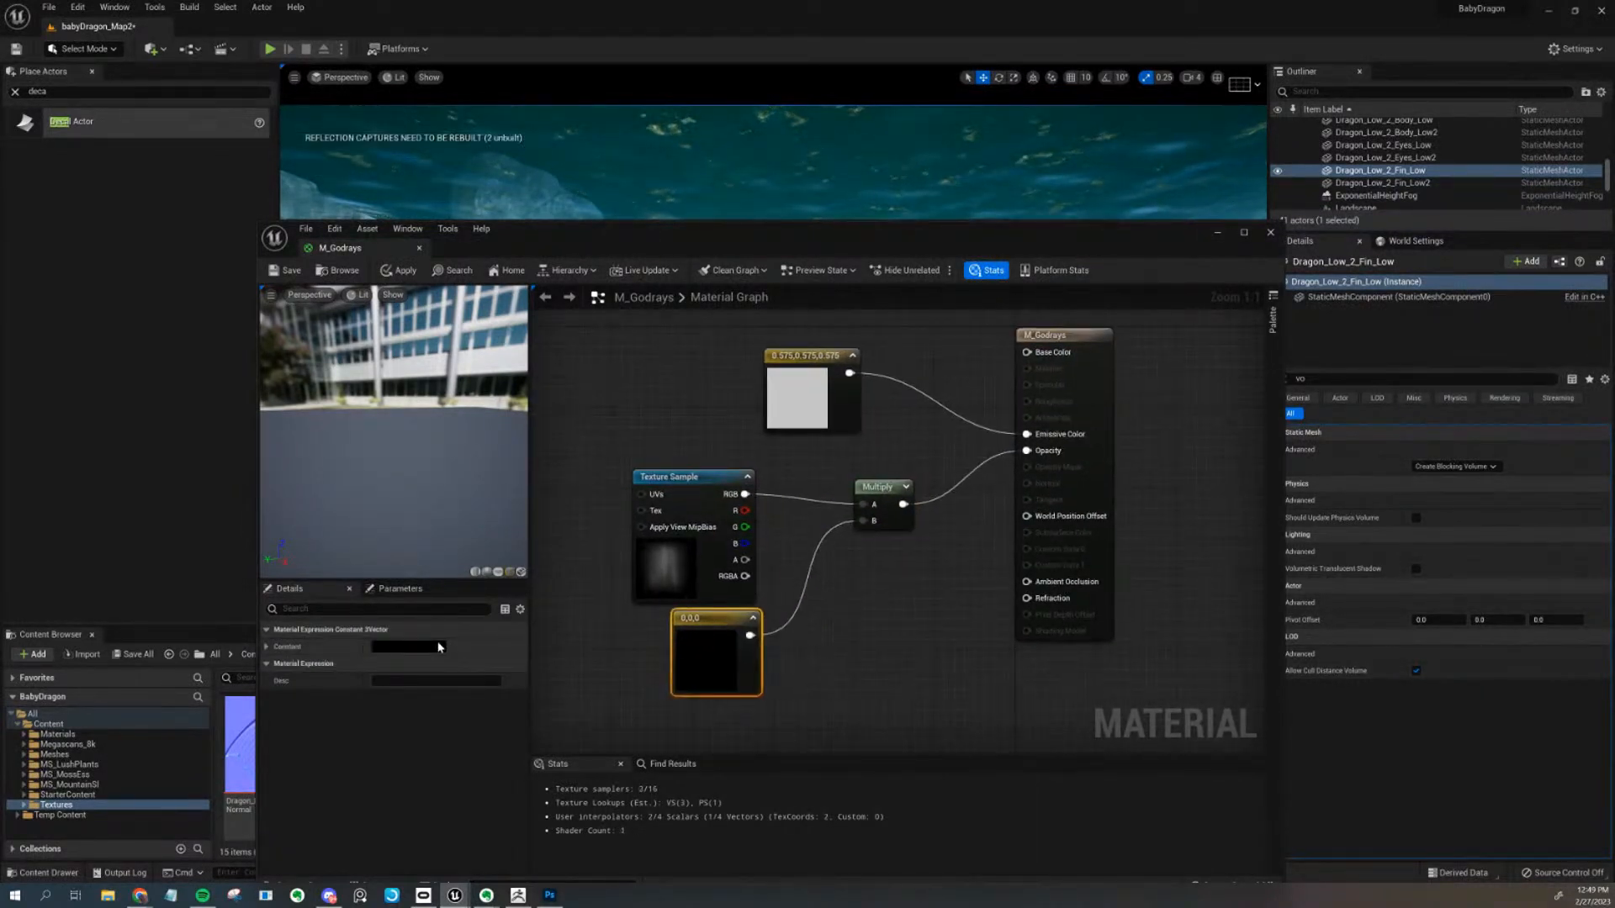
Set the Constant3Vector feeding the Multiply to a dark grey of 0.104, save M_Godrays and uncover the viewport
{"action": "left_click", "coordinate": [439, 646]}
{"action": "mouse_move", "coordinate": [618, 698]}
{"action": "left_mouse_down"}
{"action": "mouse_move", "coordinate": [621, 673]}
{"action": "mouse_move", "coordinate": [623, 705]}
{"action": "left_mouse_up"}
{"action": "left_click", "coordinate": [622, 863]}
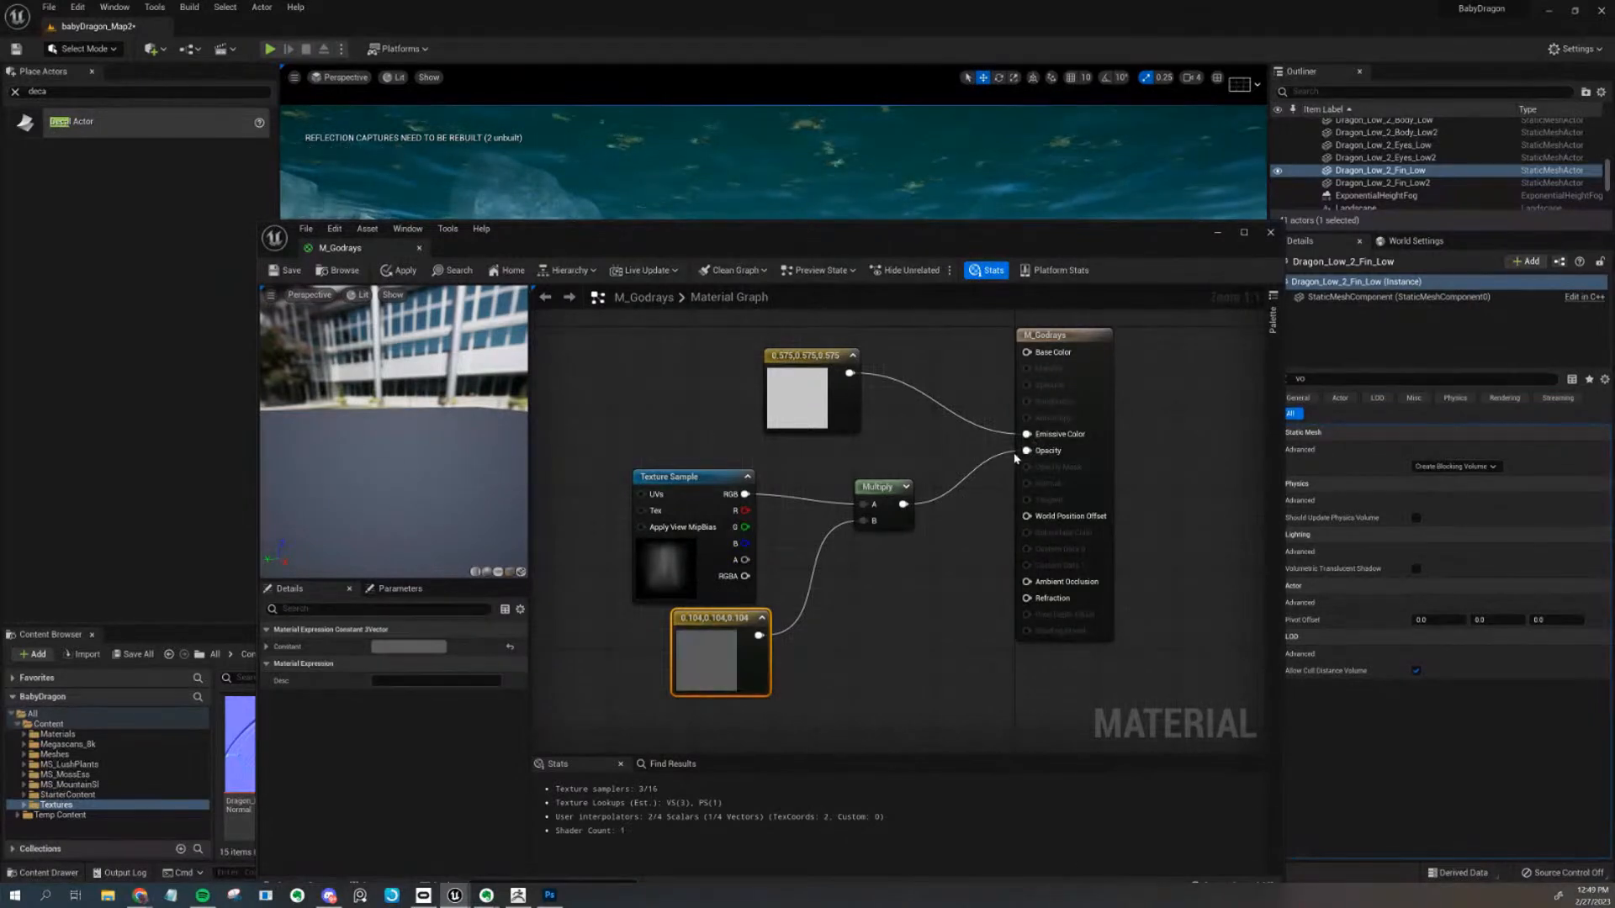
{"action": "left_click", "coordinate": [285, 270]}
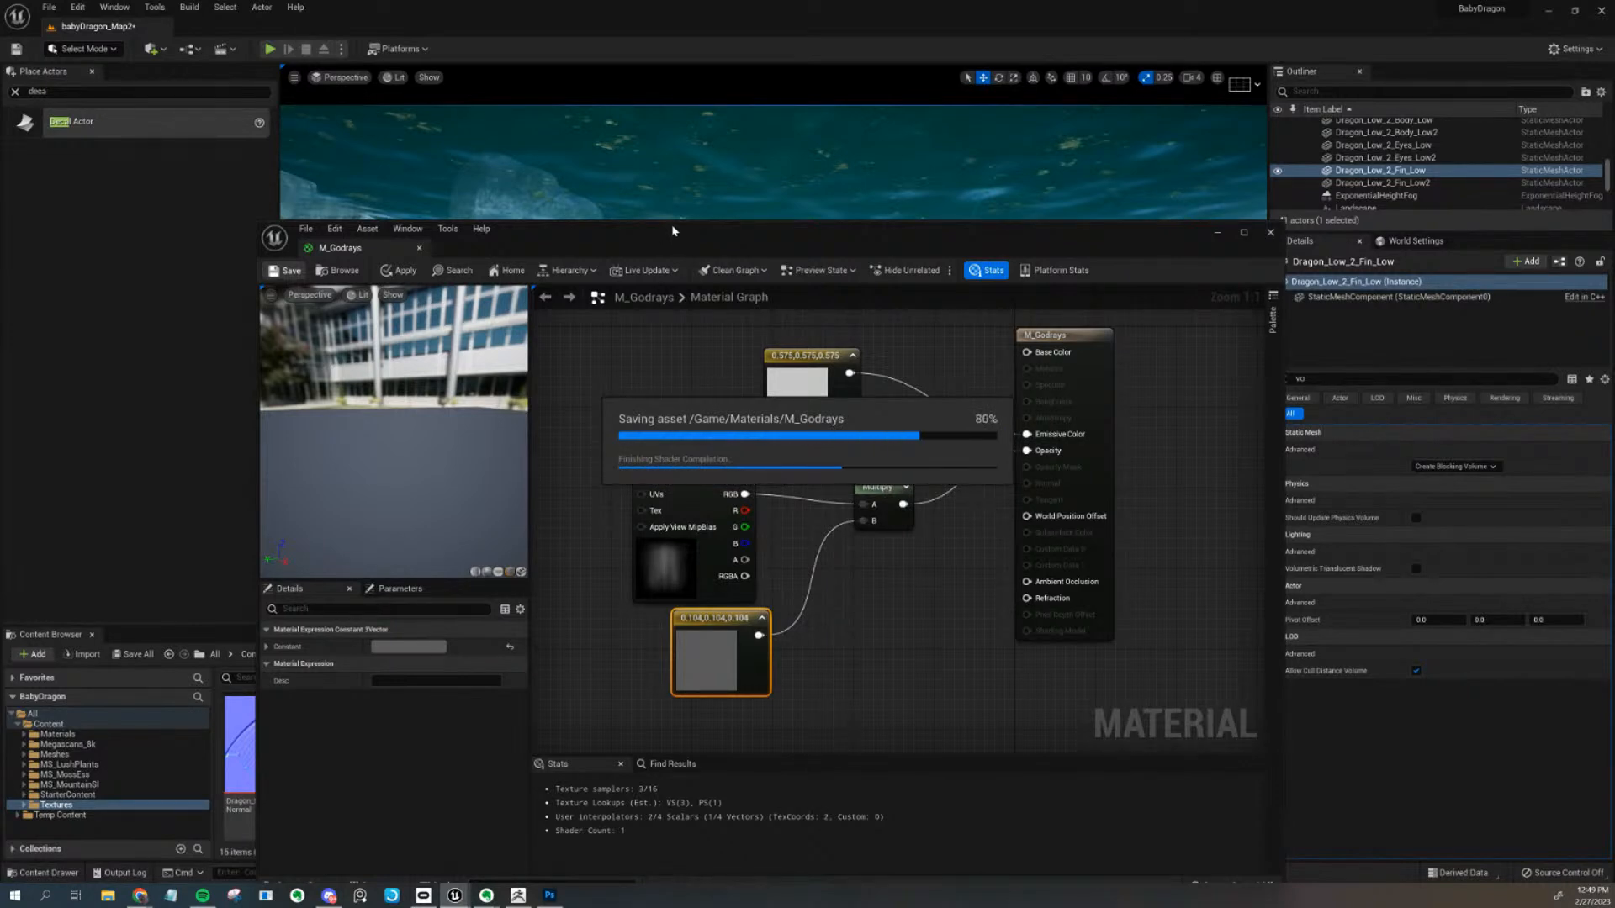
{"action": "left_click_drag", "start_coordinate": [673, 230], "coordinate": [648, 377]}
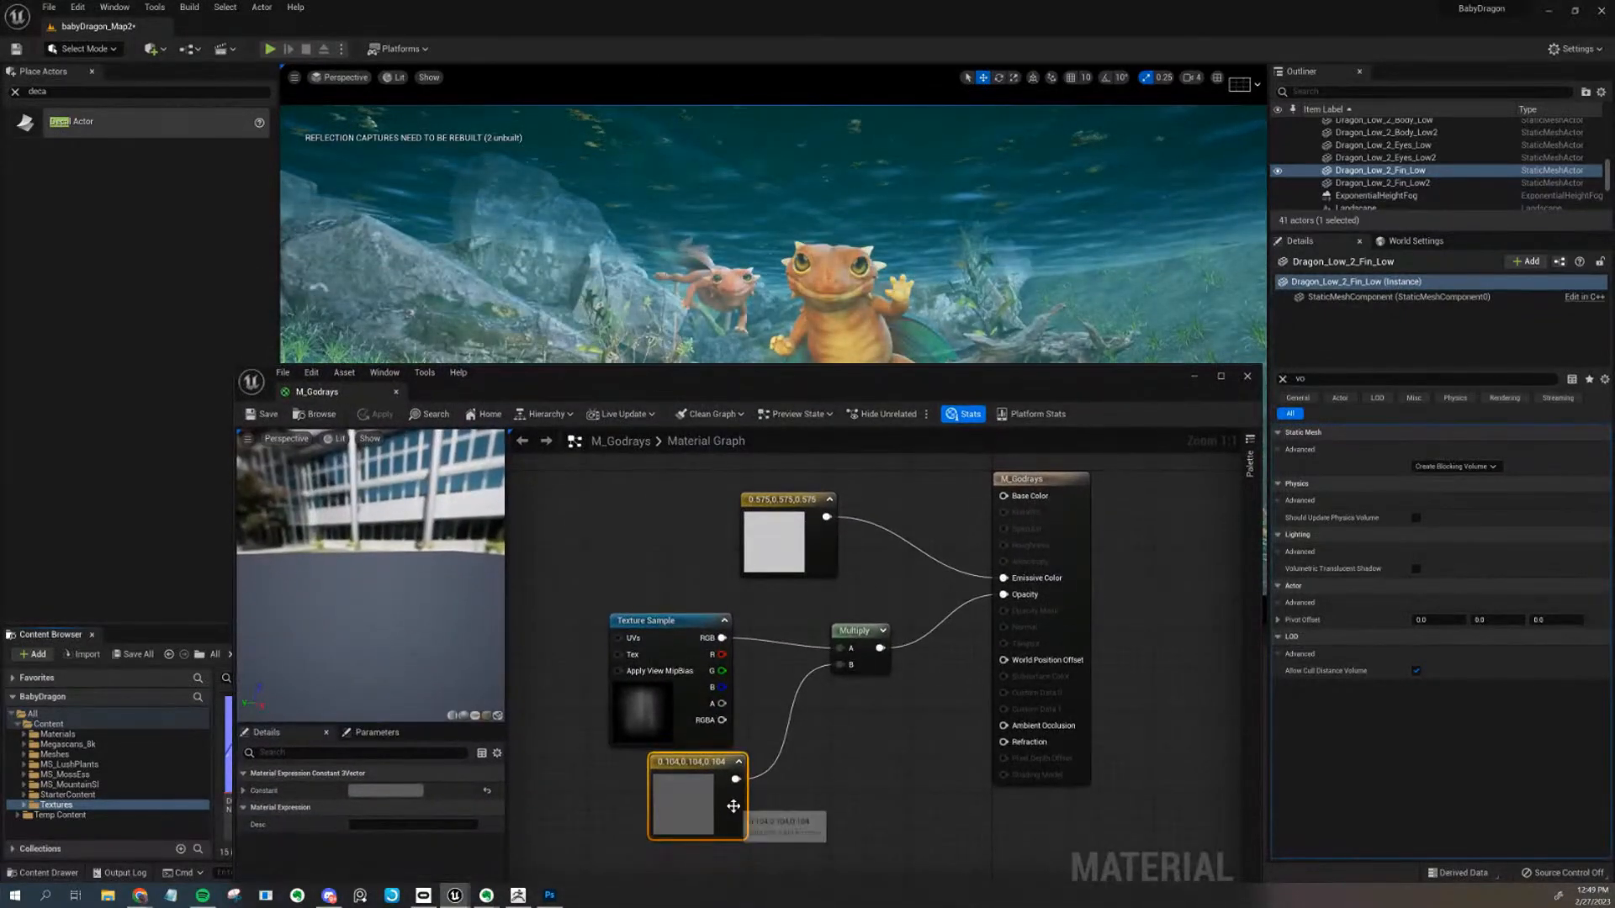
Delete the 0.104 constant and the Multiply node, and reconnect the Texture Sample's RGB output directly to Opacity
{"action": "key", "text": "Delete"}
{"action": "left_click", "coordinate": [853, 630]}
{"action": "key", "text": "Delete"}
{"action": "left_click_drag", "start_coordinate": [721, 637], "coordinate": [1003, 594]}
Darken the Constant3Vector feeding Emissive Color to a grey of about 0.188 and apply the material change
{"action": "left_click", "coordinate": [791, 539]}
{"action": "left_click", "coordinate": [411, 790]}
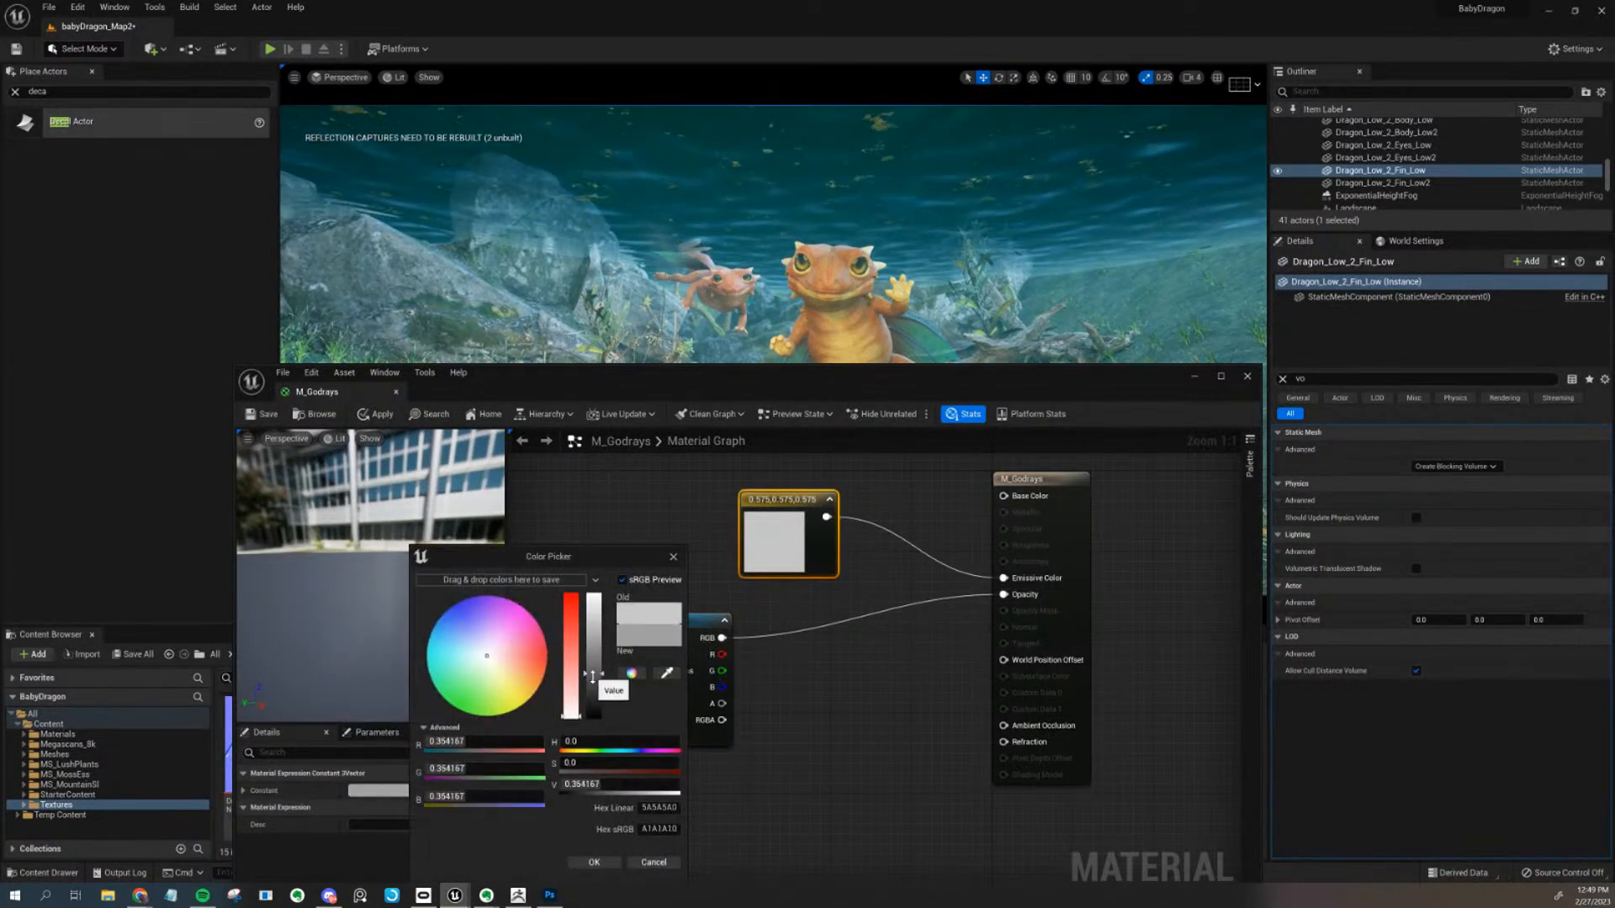
{"action": "left_click_drag", "start_coordinate": [596, 620], "coordinate": [596, 696]}
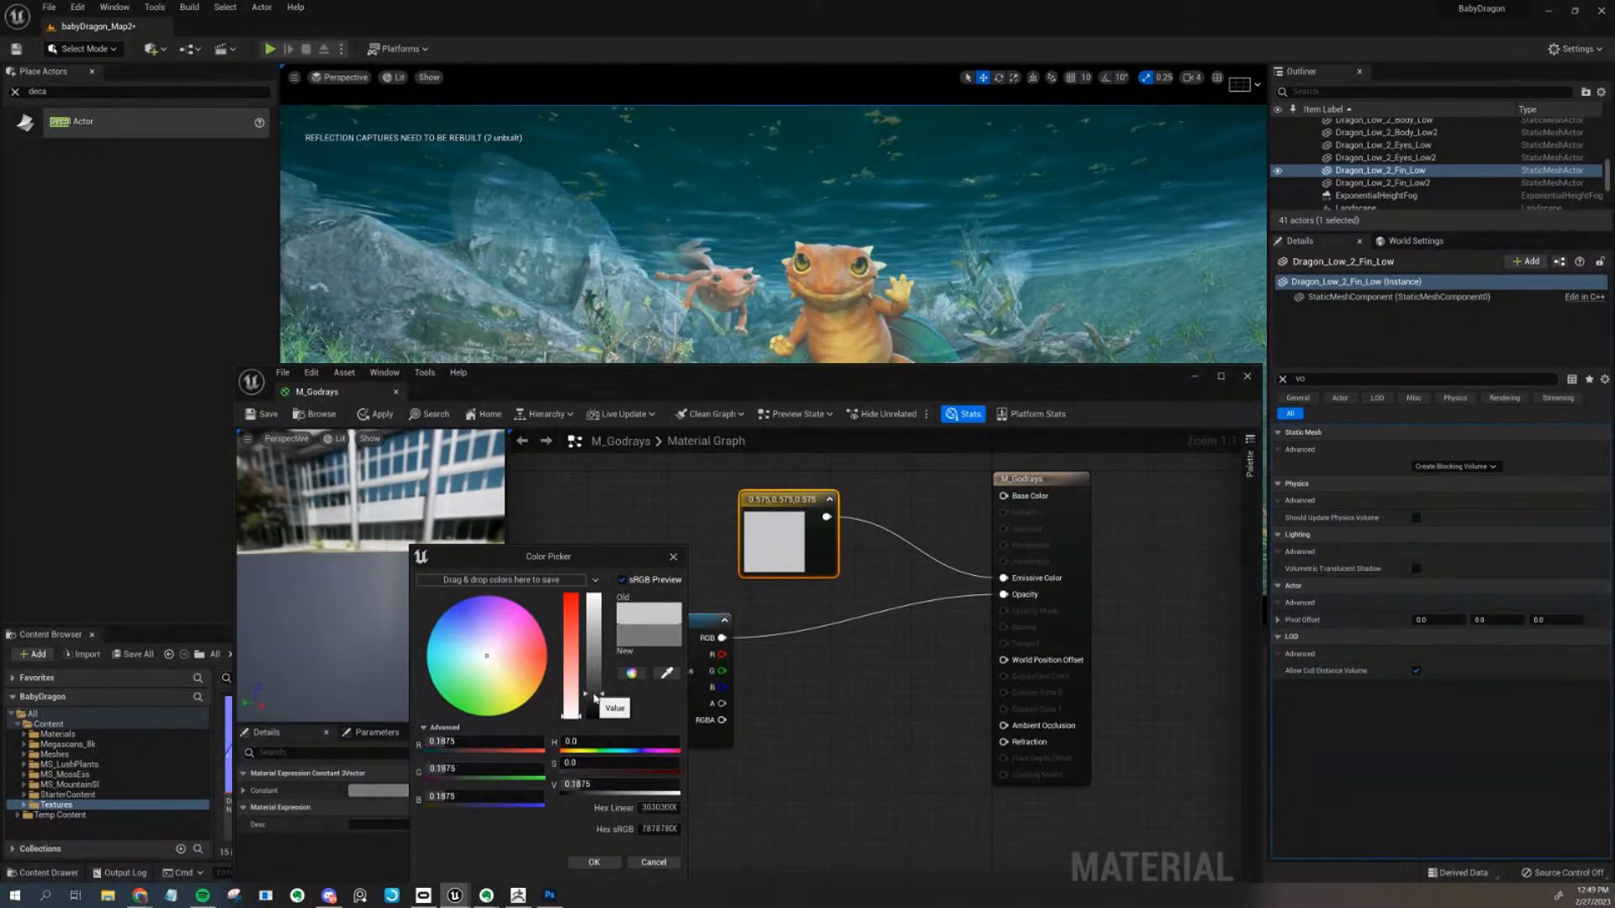
{"action": "left_click", "coordinate": [594, 863]}
{"action": "left_click_drag", "start_coordinate": [562, 380], "coordinate": [553, 383]}
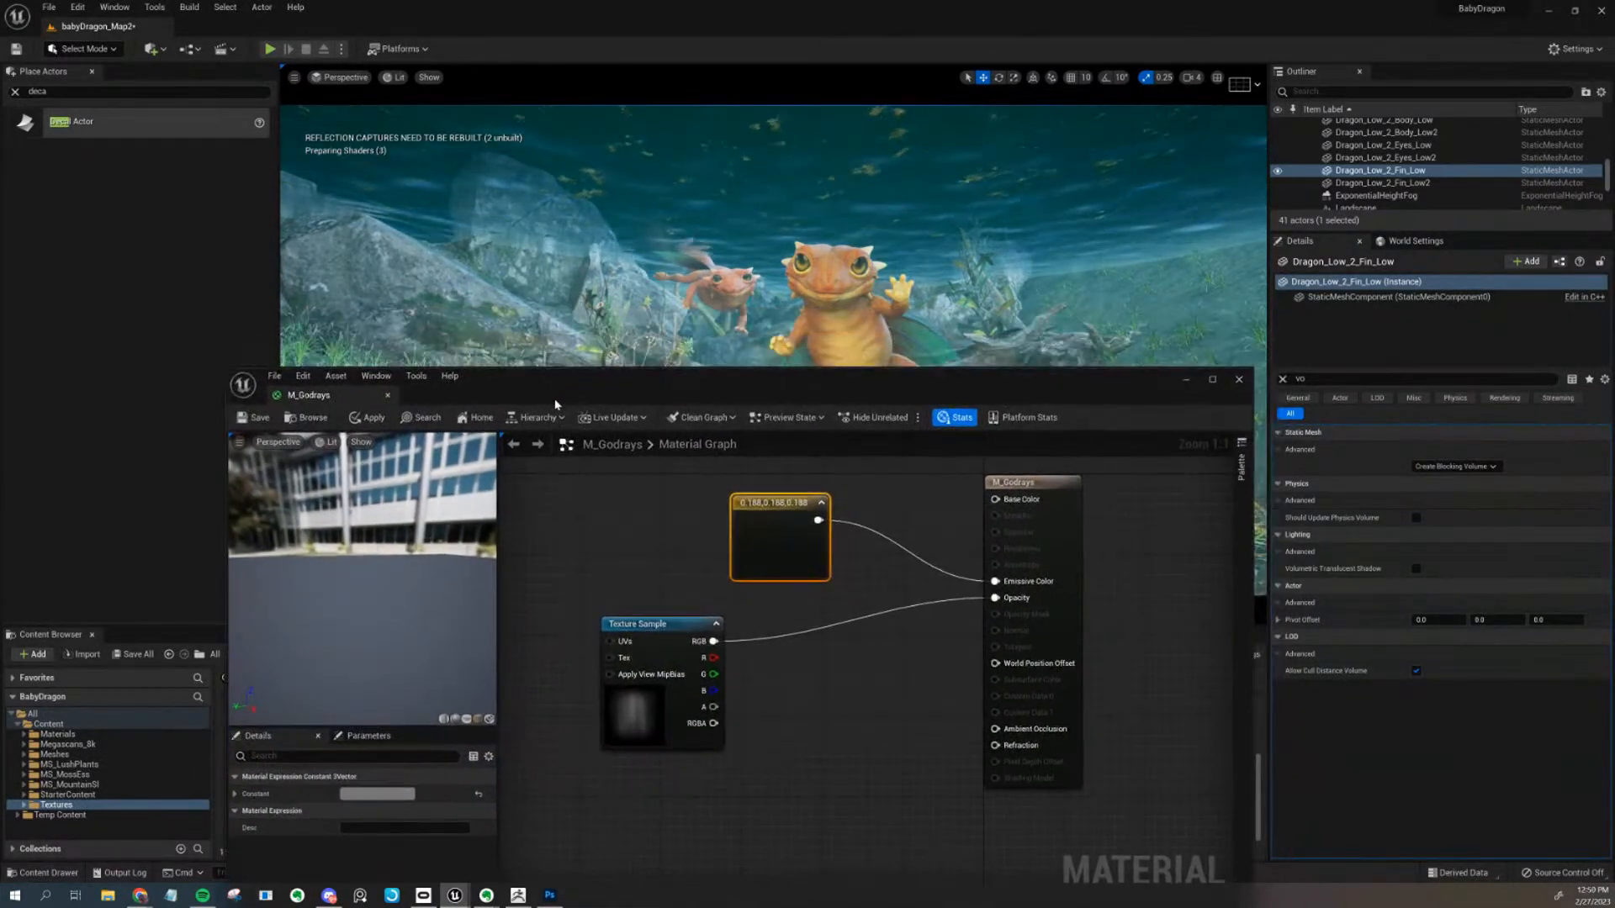
{"action": "left_click", "coordinate": [367, 417]}
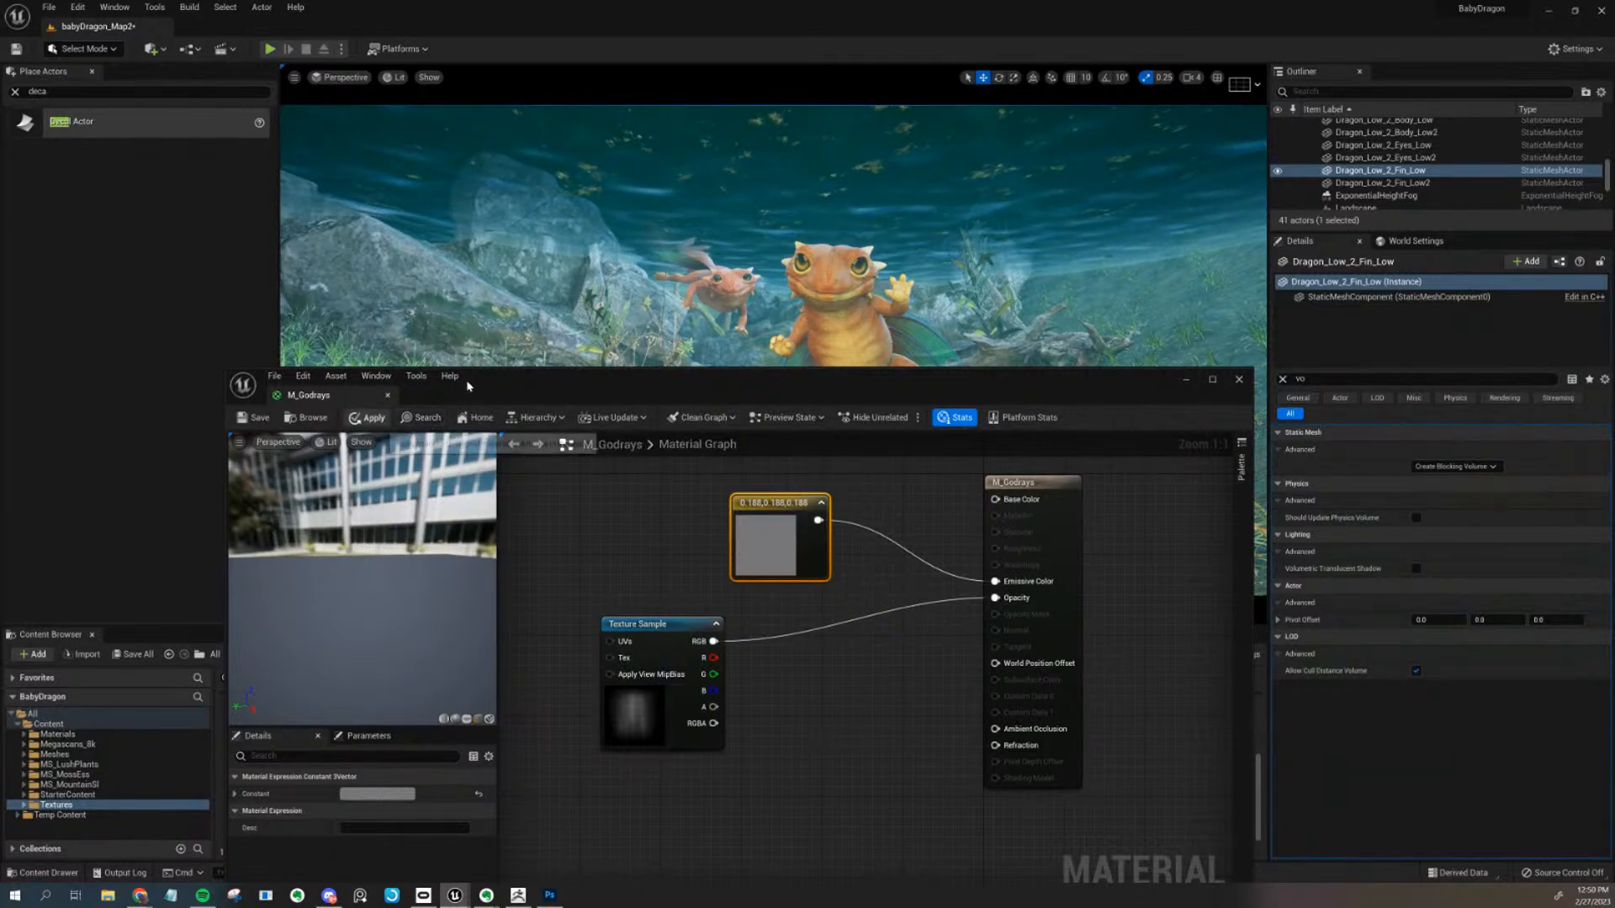
Move the Texture Sample closer to the output node and convert the 0.188 constant to a parameter named Emissive Color
{"action": "left_click_drag", "start_coordinate": [541, 372], "coordinate": [483, 58]}
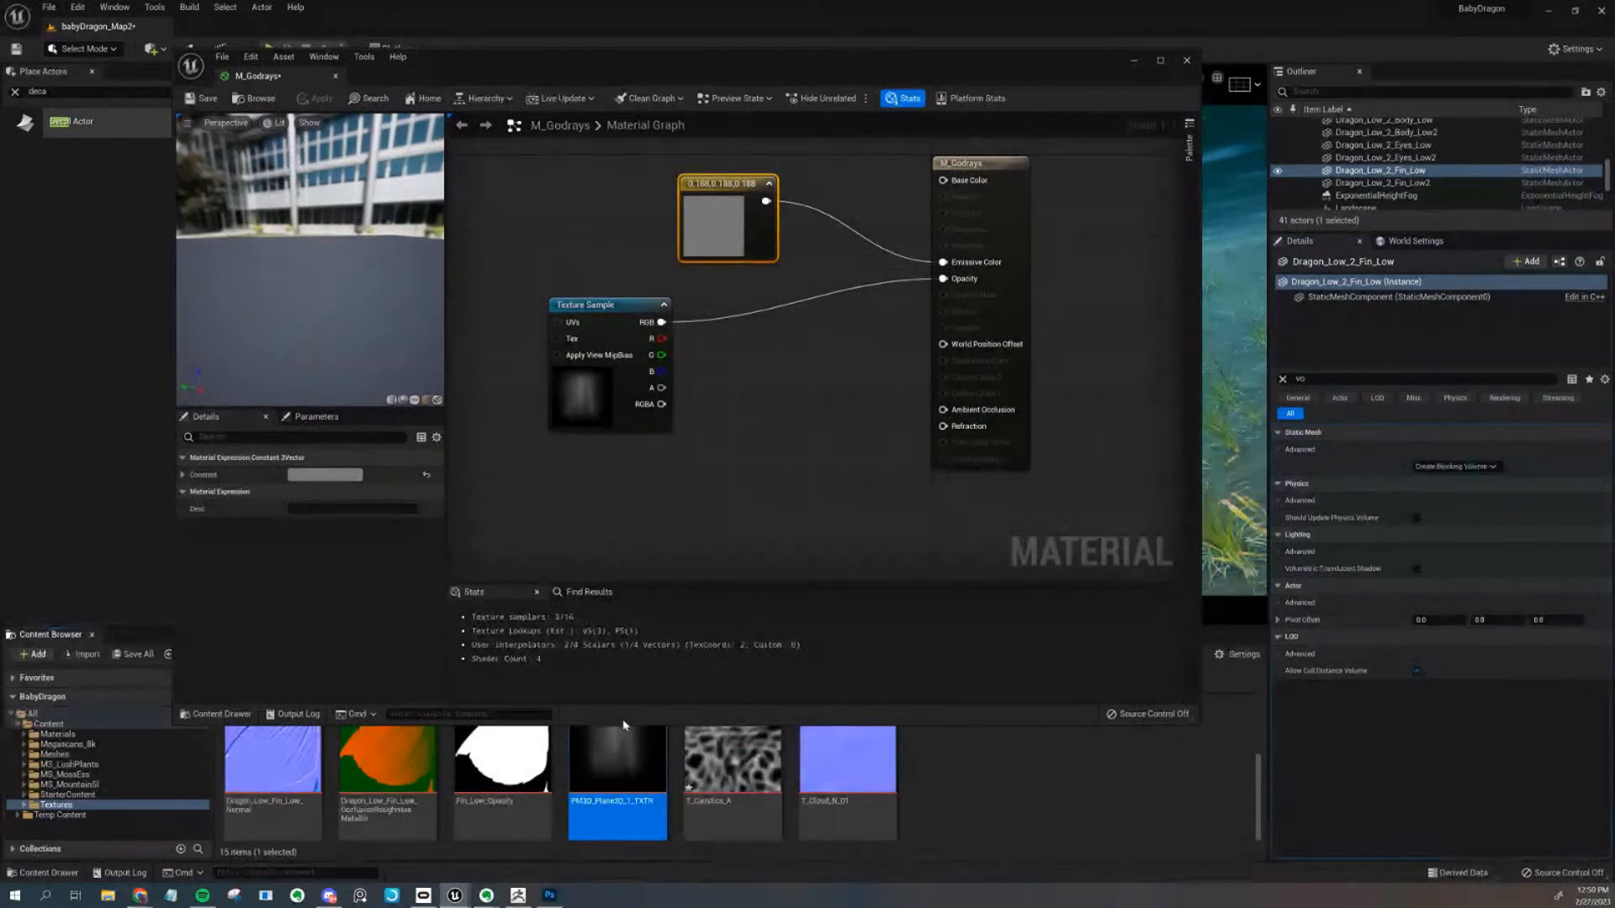
{"action": "left_click_drag", "start_coordinate": [617, 769], "coordinate": [727, 386]}
{"action": "left_click", "coordinate": [795, 242]}
{"action": "left_click", "coordinate": [770, 236]}
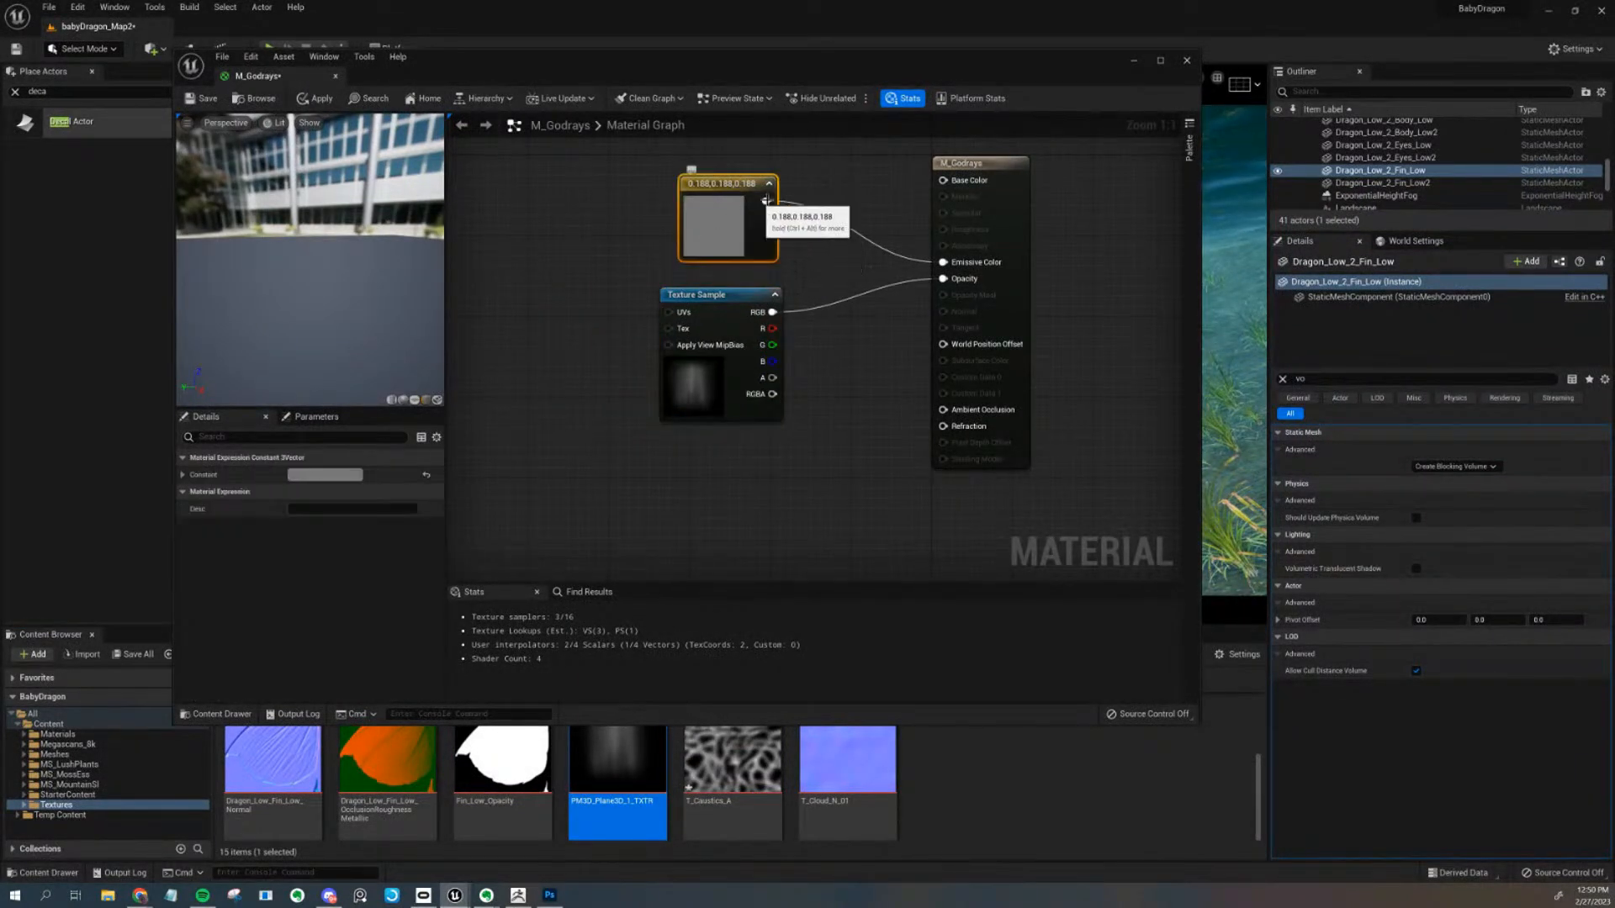
{"action": "right_click", "coordinate": [762, 228]}
{"action": "left_click", "coordinate": [816, 251]}
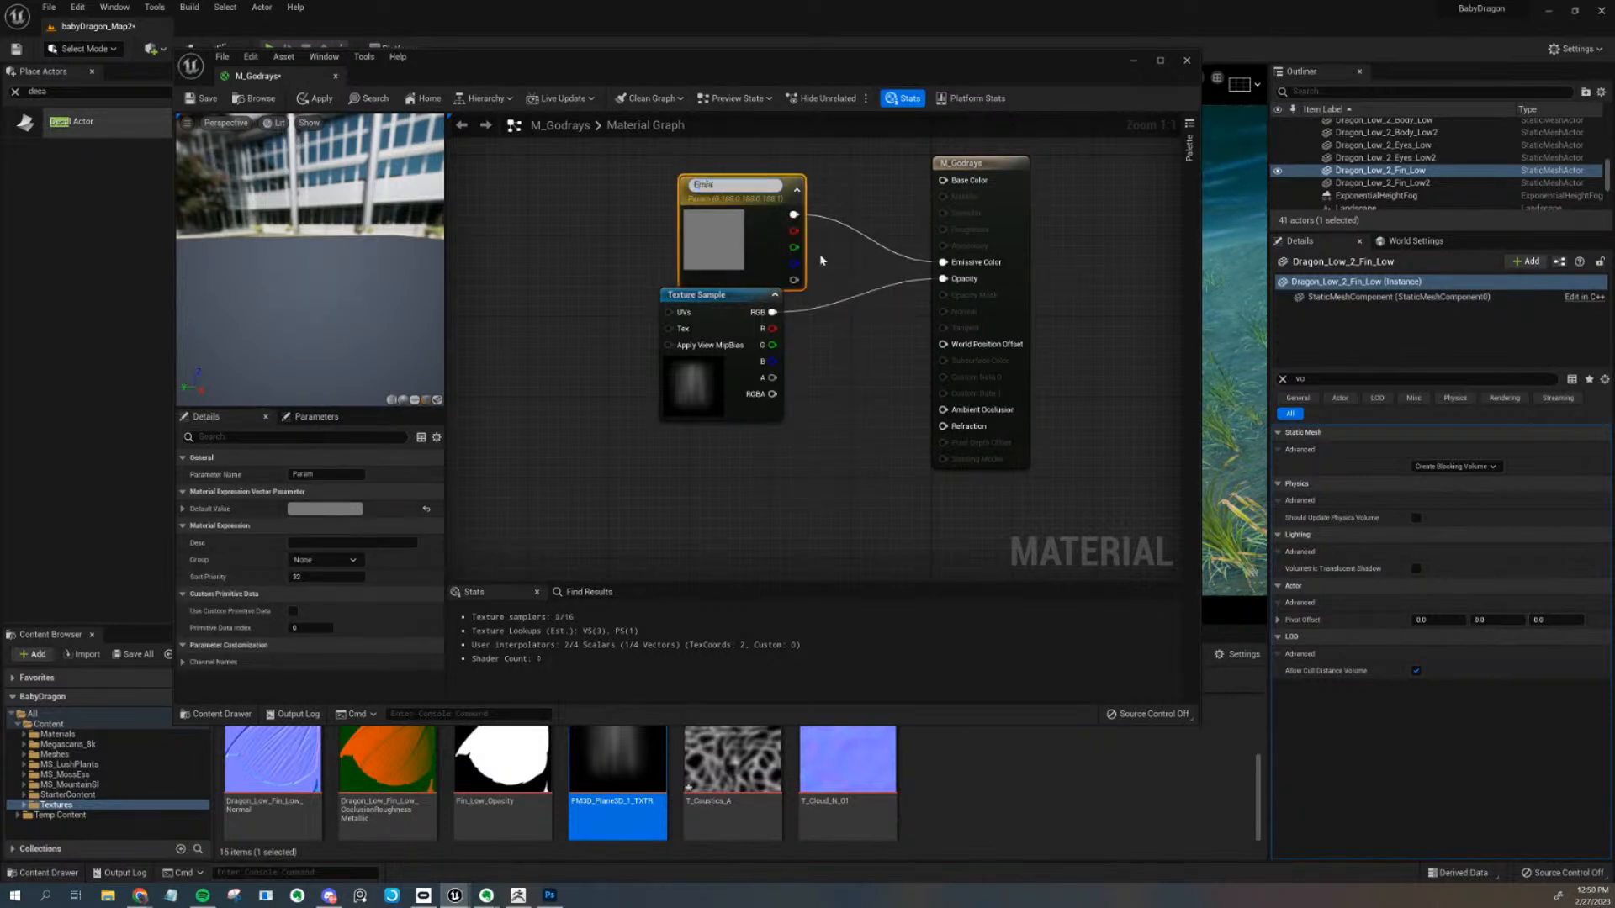
{"action": "type", "text": "Emissive Color"}
{"action": "key", "text": "Return"}
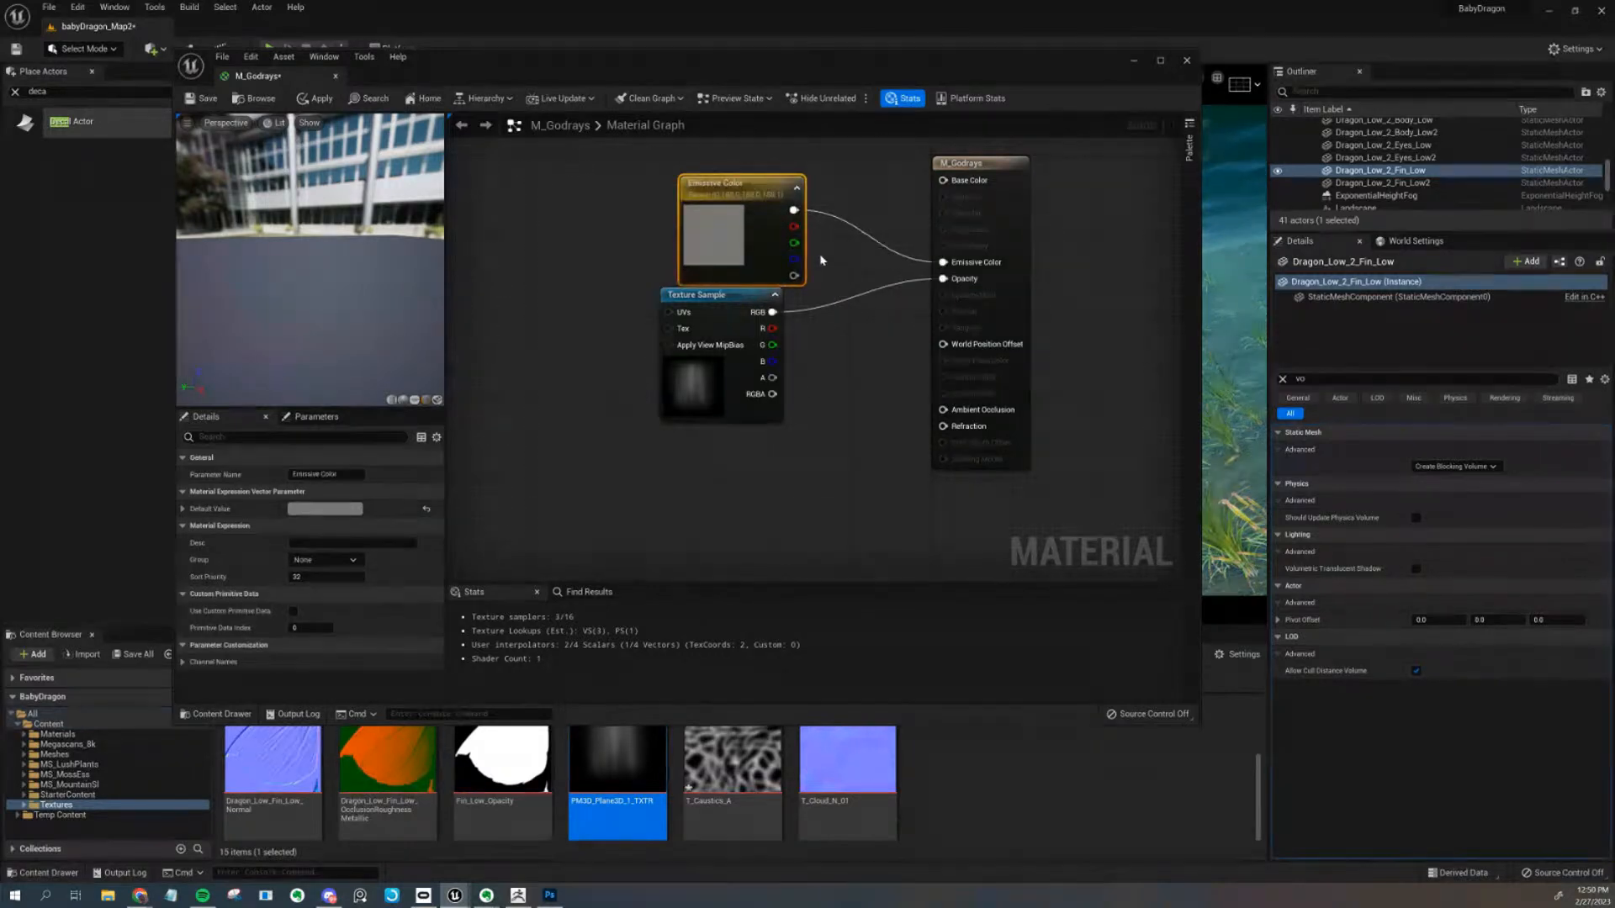
Move the Texture Sample clear of the Emissive Color node, save M_Godrays and close the material editor
{"action": "left_click_drag", "start_coordinate": [722, 391], "coordinate": [721, 422]}
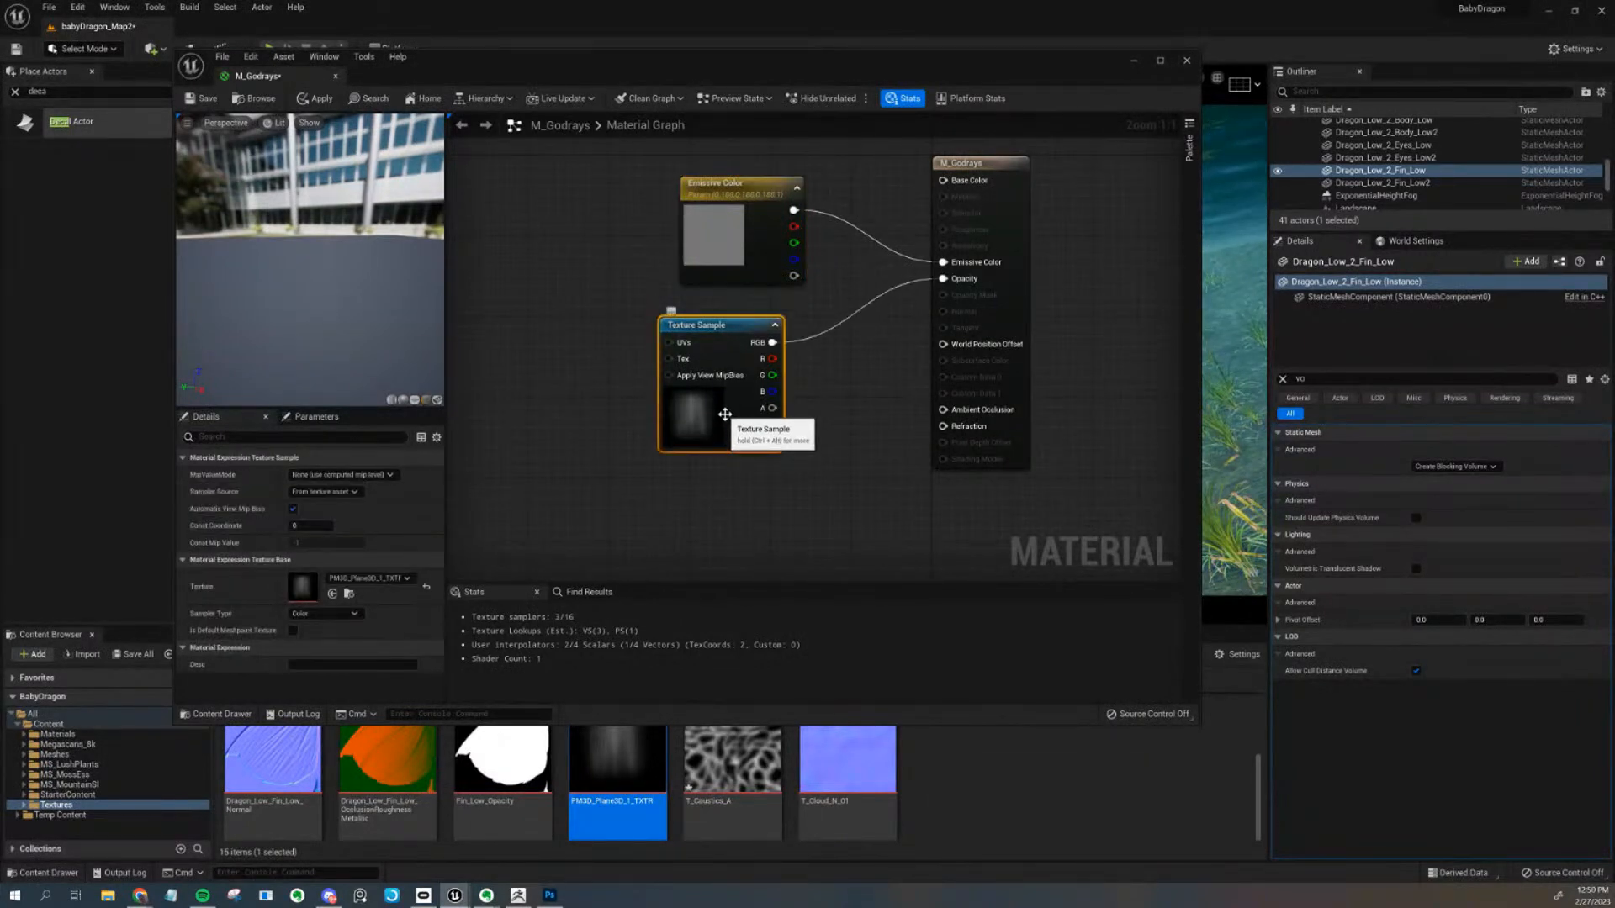
{"action": "left_click", "coordinate": [202, 99]}
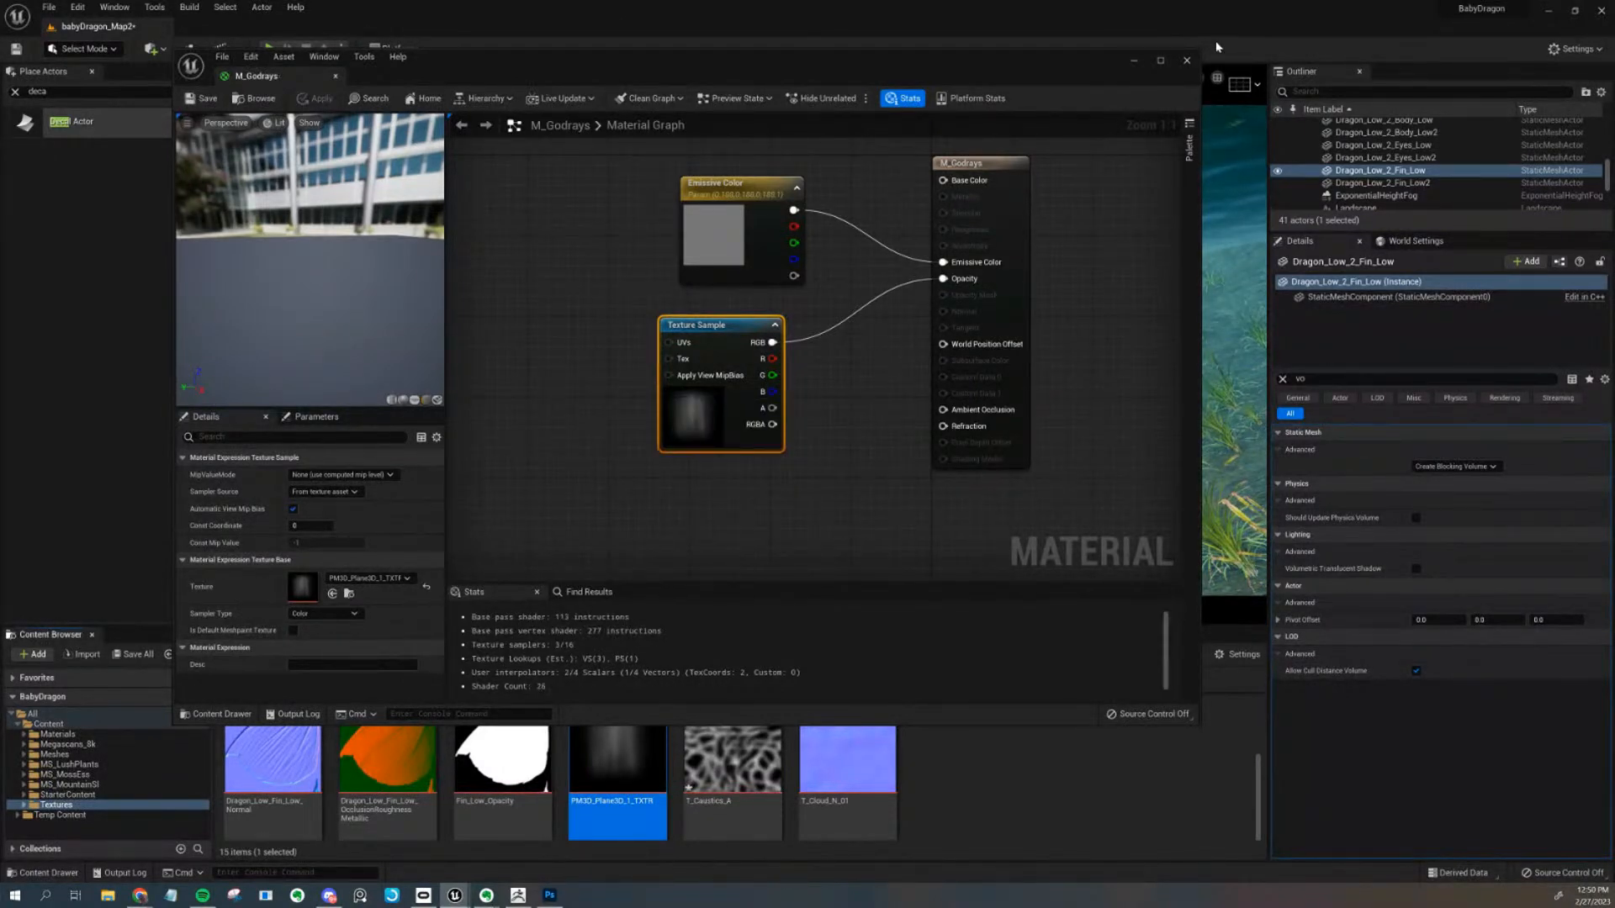
{"action": "left_click", "coordinate": [1188, 62]}
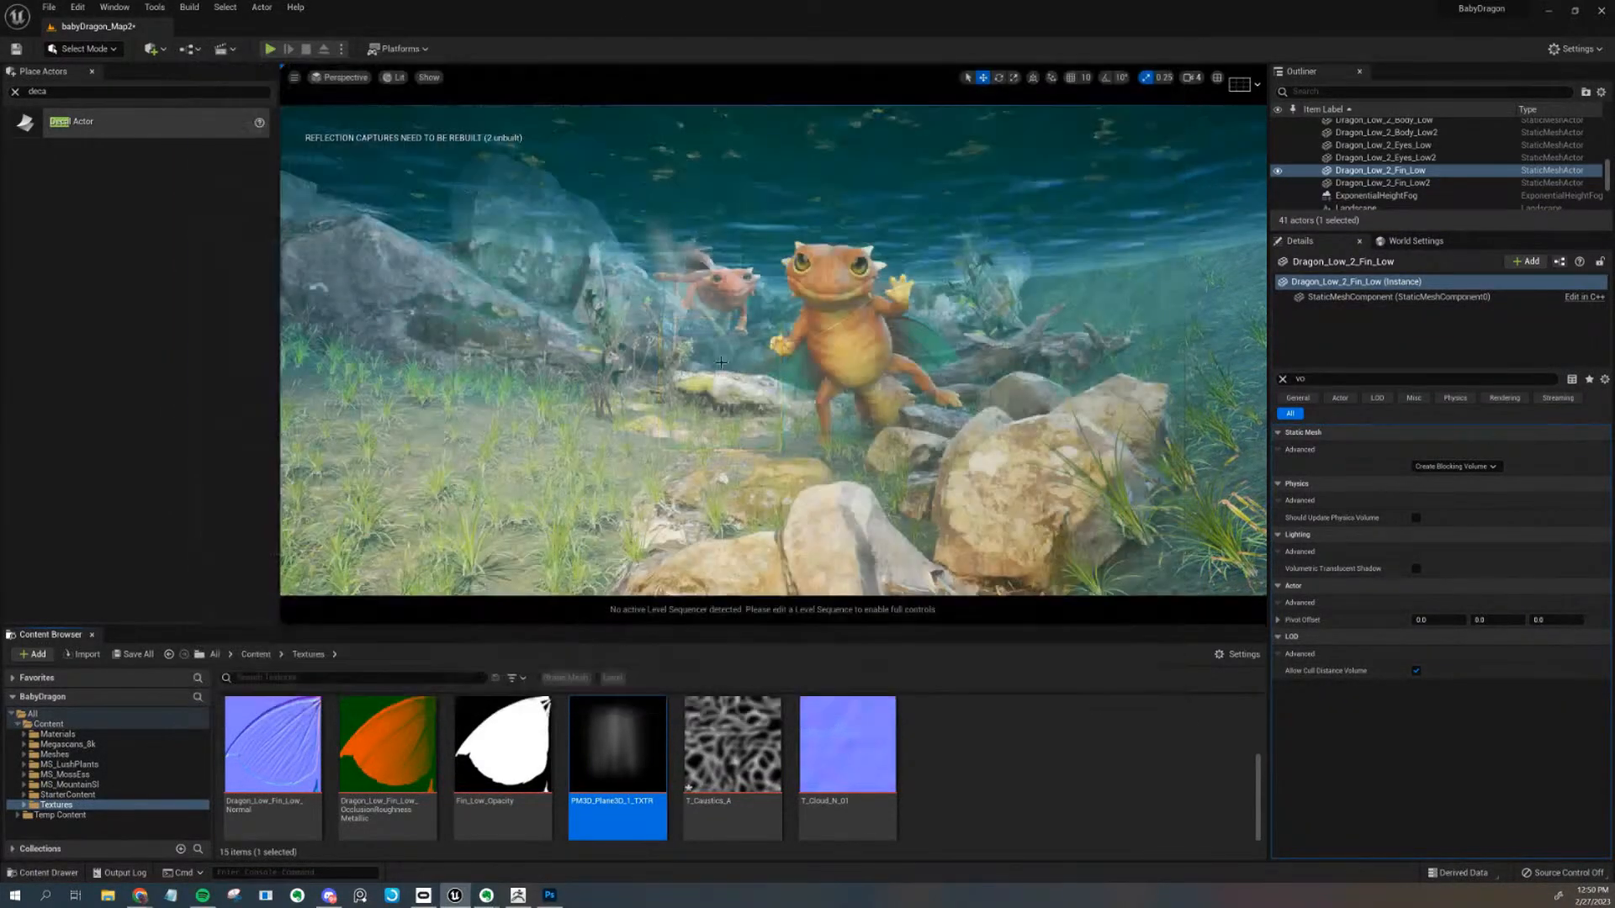
Create a material instance of M_Godrays in the Materials folder, keeping its default name
{"action": "left_click", "coordinate": [66, 735]}
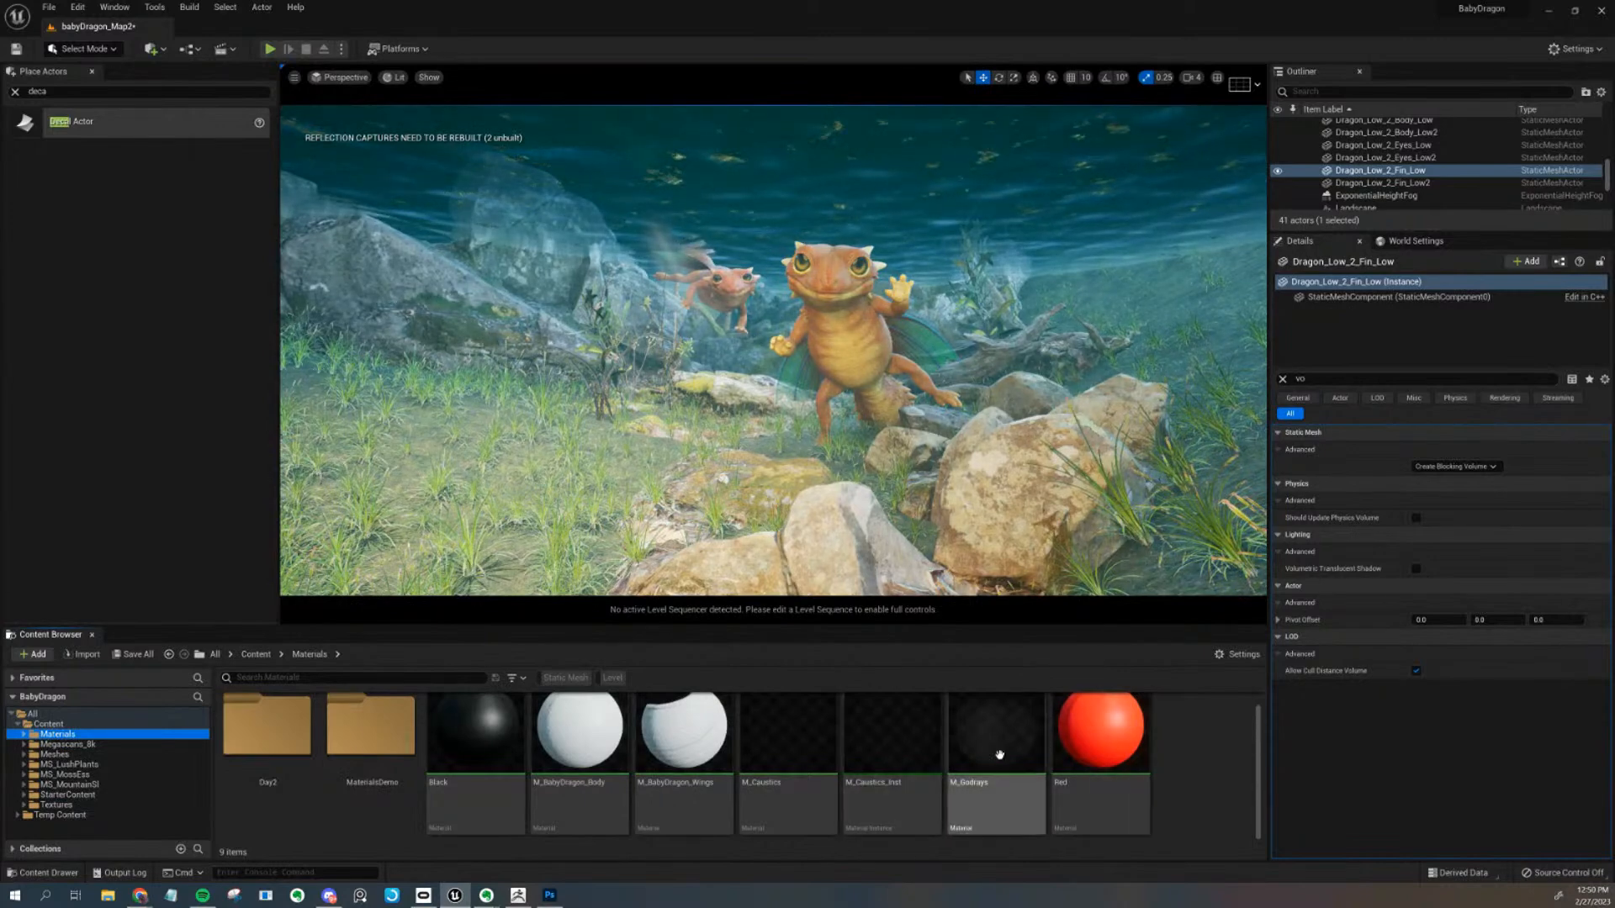
{"action": "right_click", "coordinate": [1000, 761]}
{"action": "left_click", "coordinate": [1077, 457]}
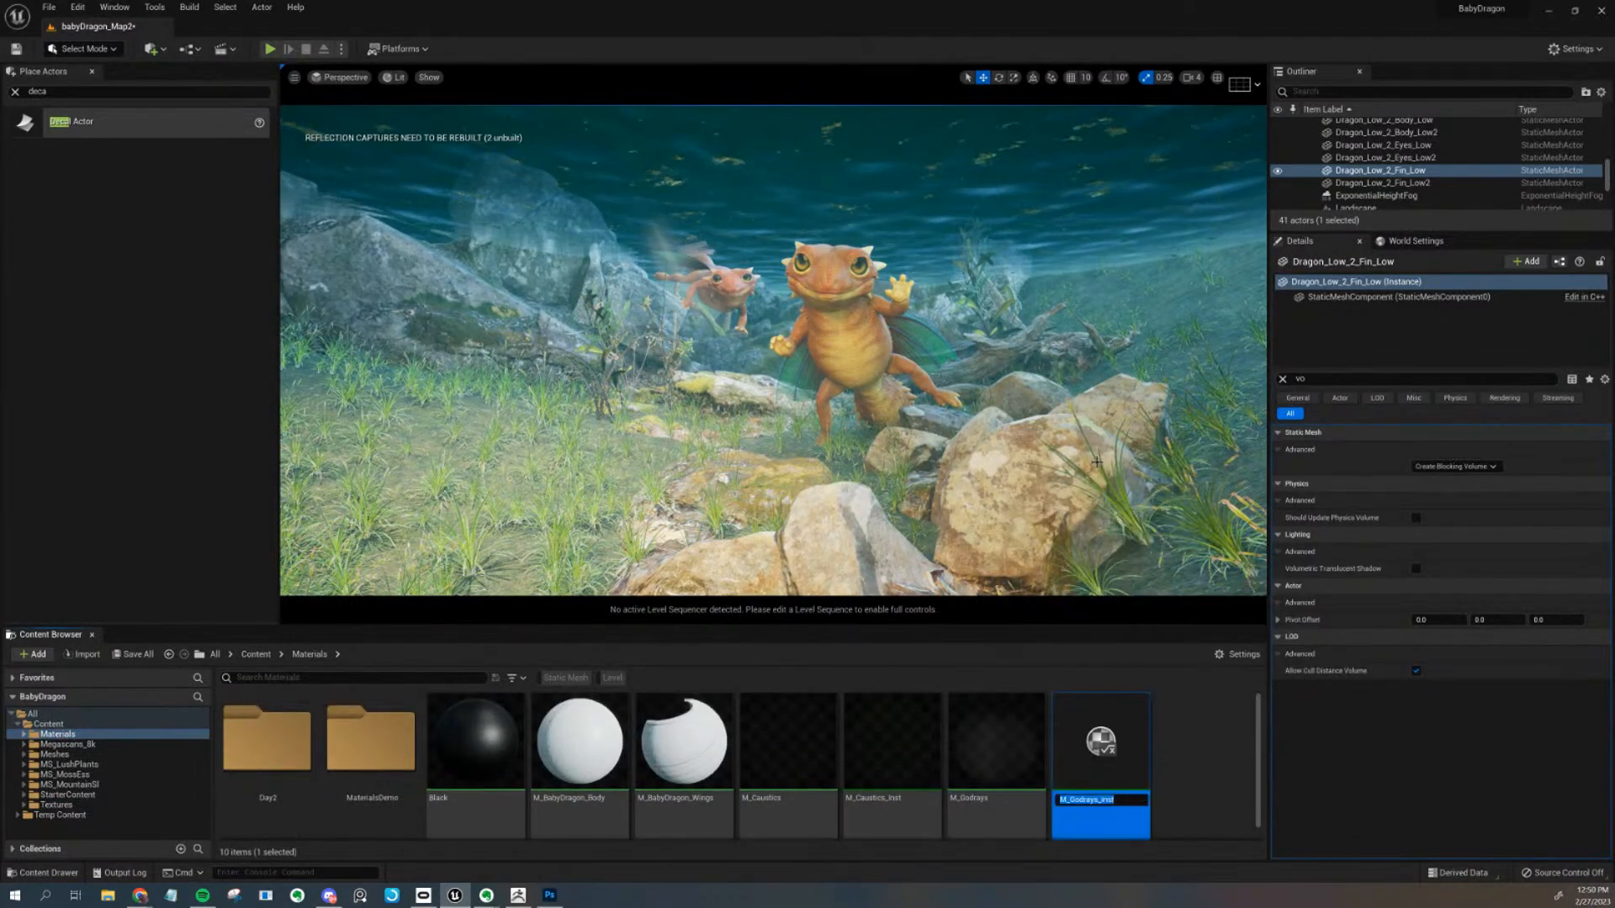
{"action": "left_click", "coordinate": [802, 368]}
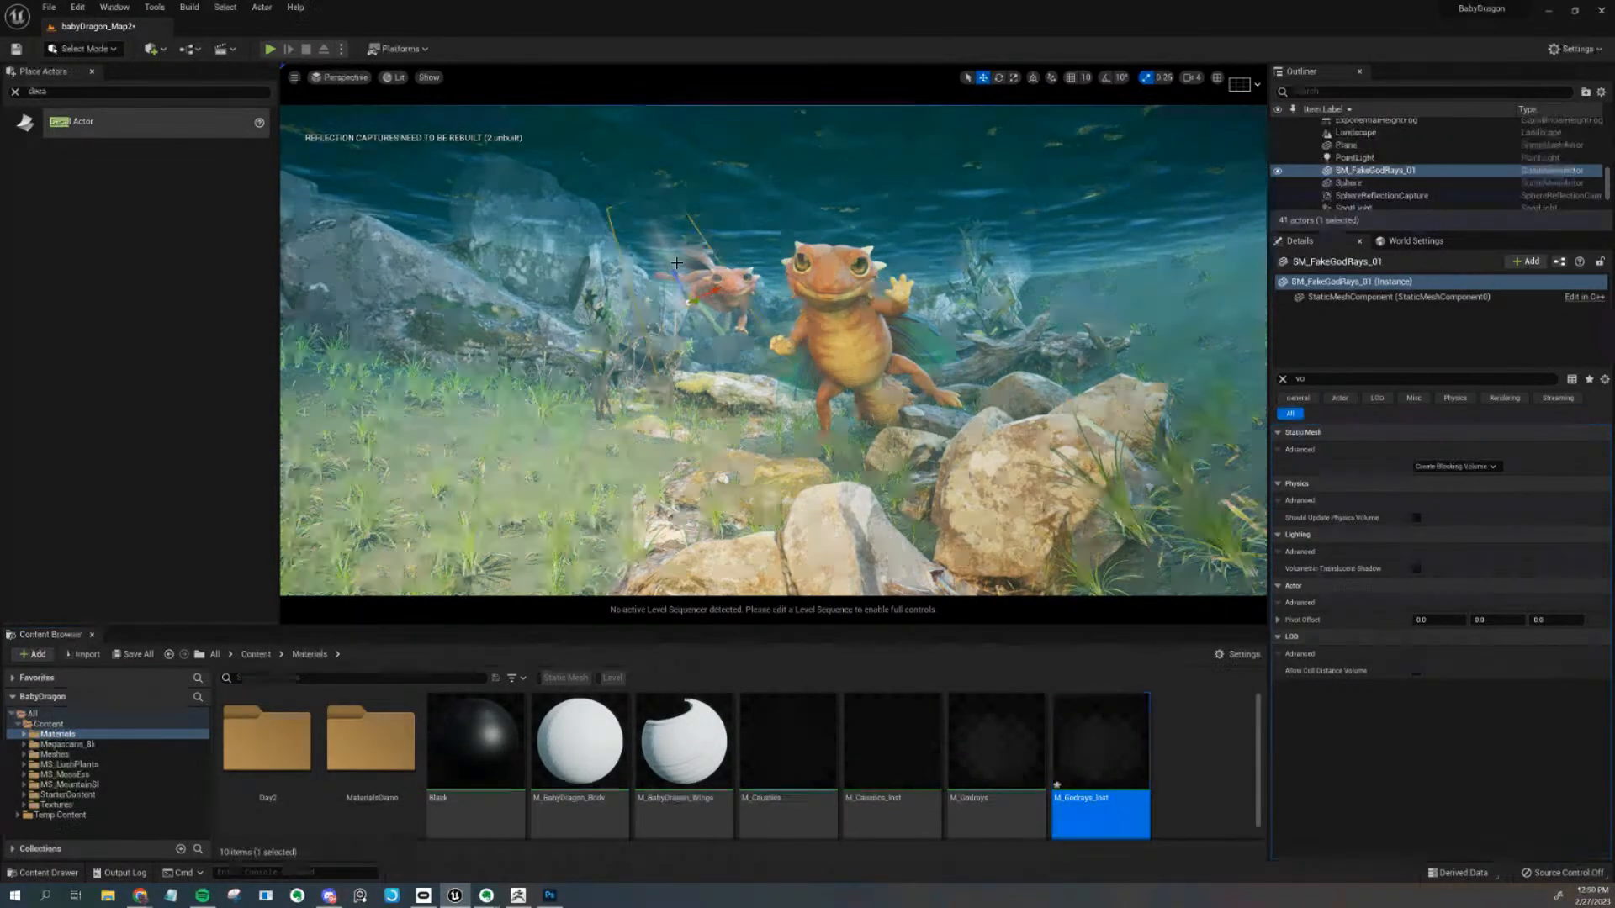
Frame the SM_FakeGodRays_01 plane and examine its light rays around the dragons from near and far, without editor overlays
{"action": "key", "text": "f"}
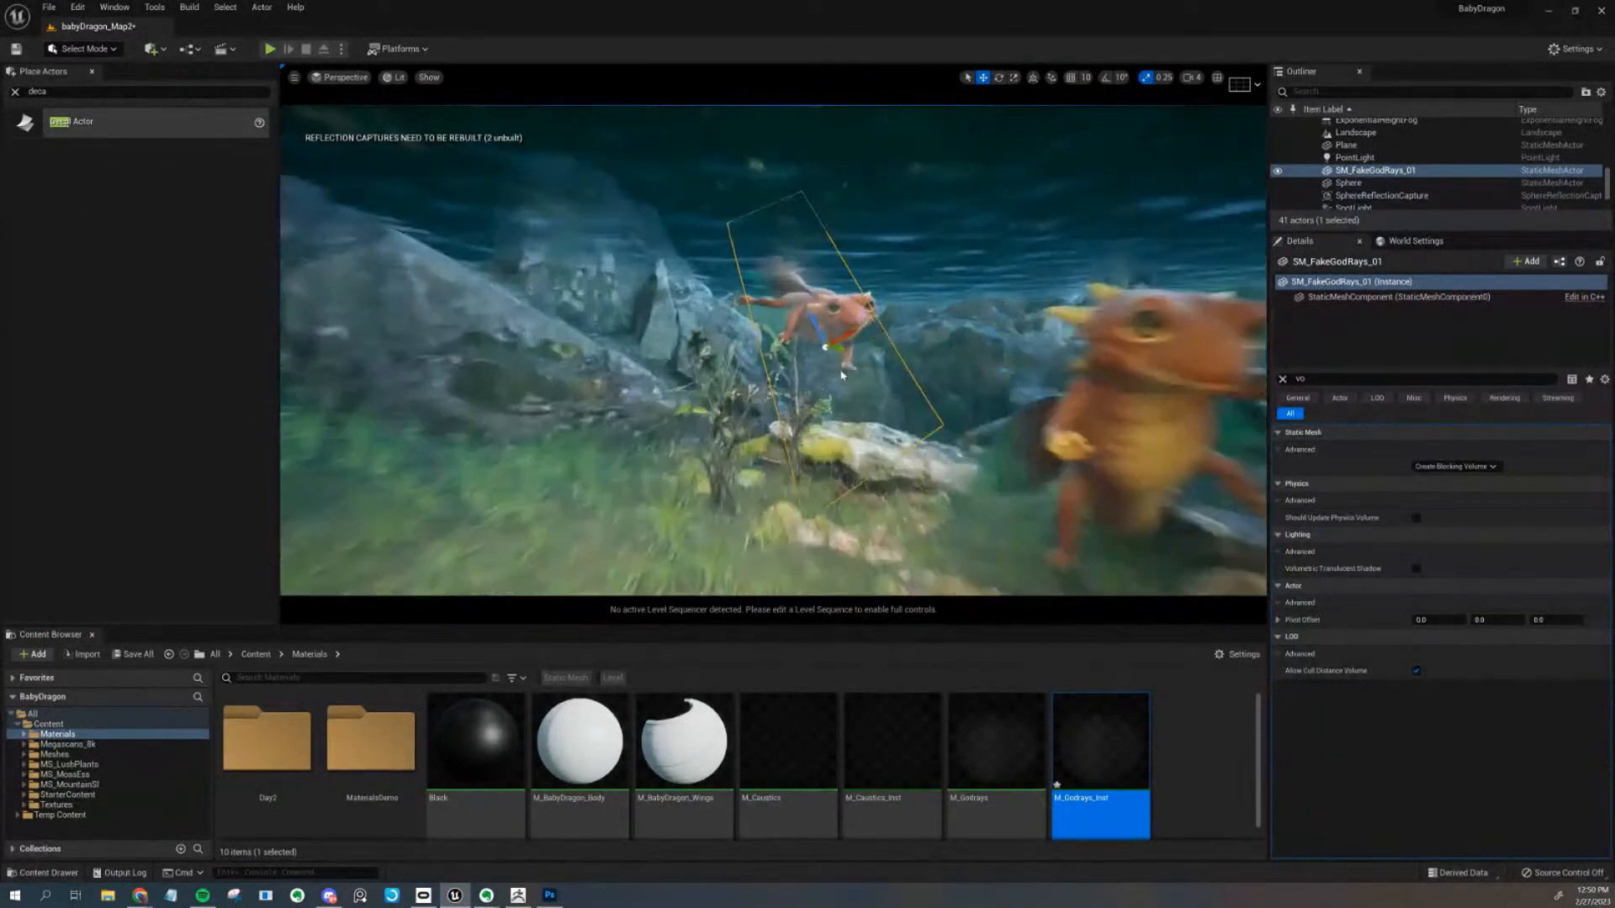
{"action": "right_click_drag", "start_coordinate": [823, 357], "coordinate": [806, 368]}
{"action": "key", "text": "g"}
{"action": "key", "text": "g"}
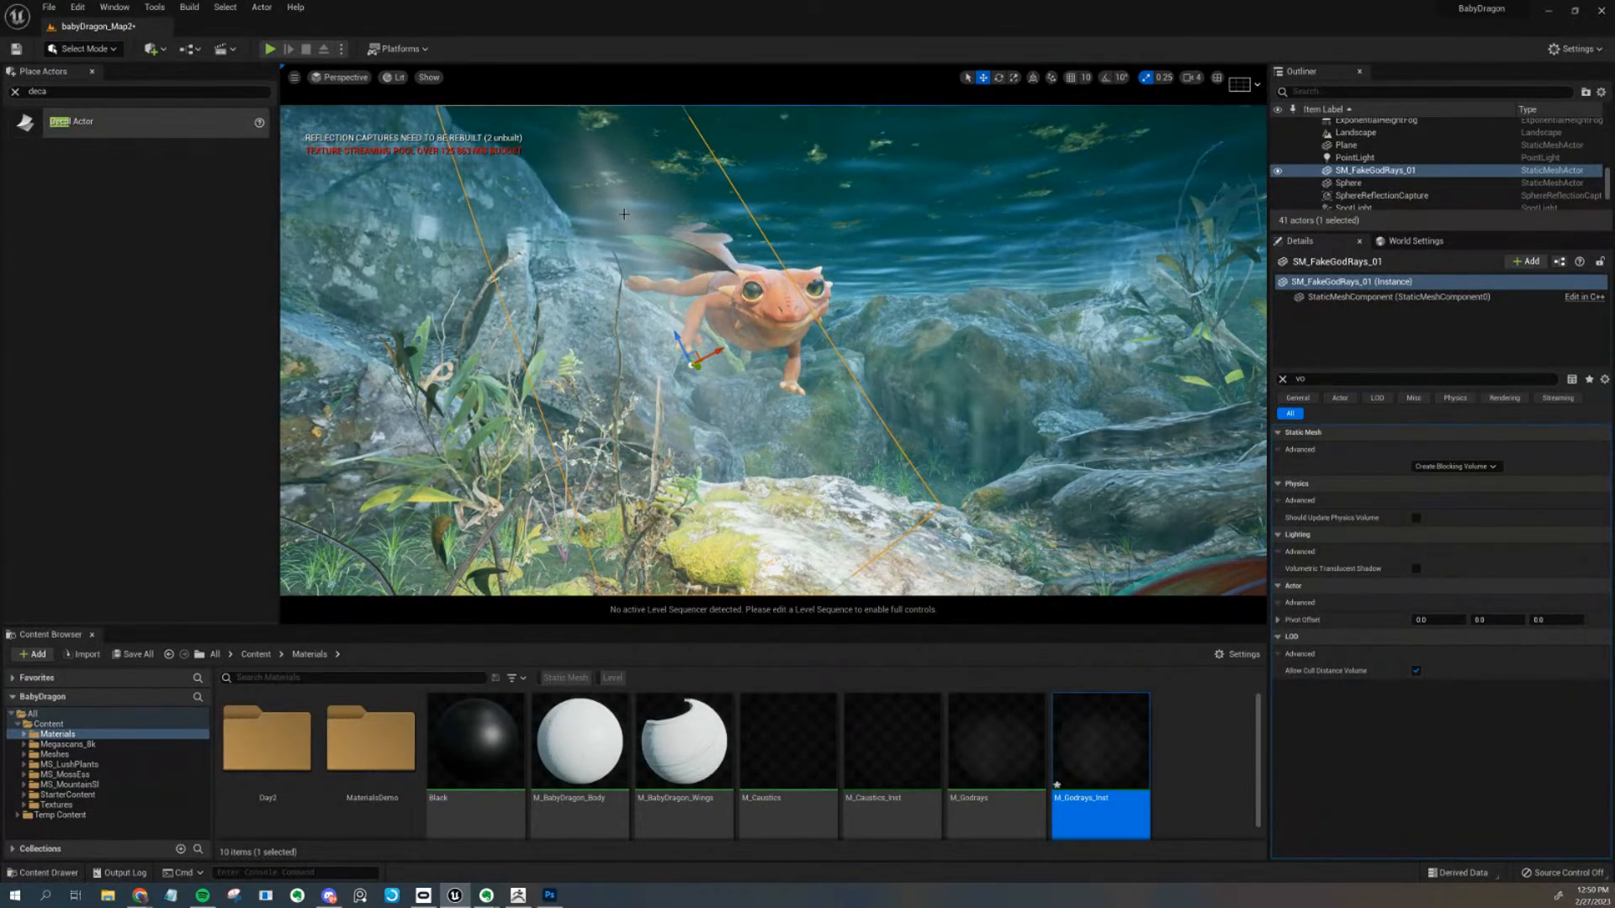
{"action": "left_click", "coordinate": [622, 218]}
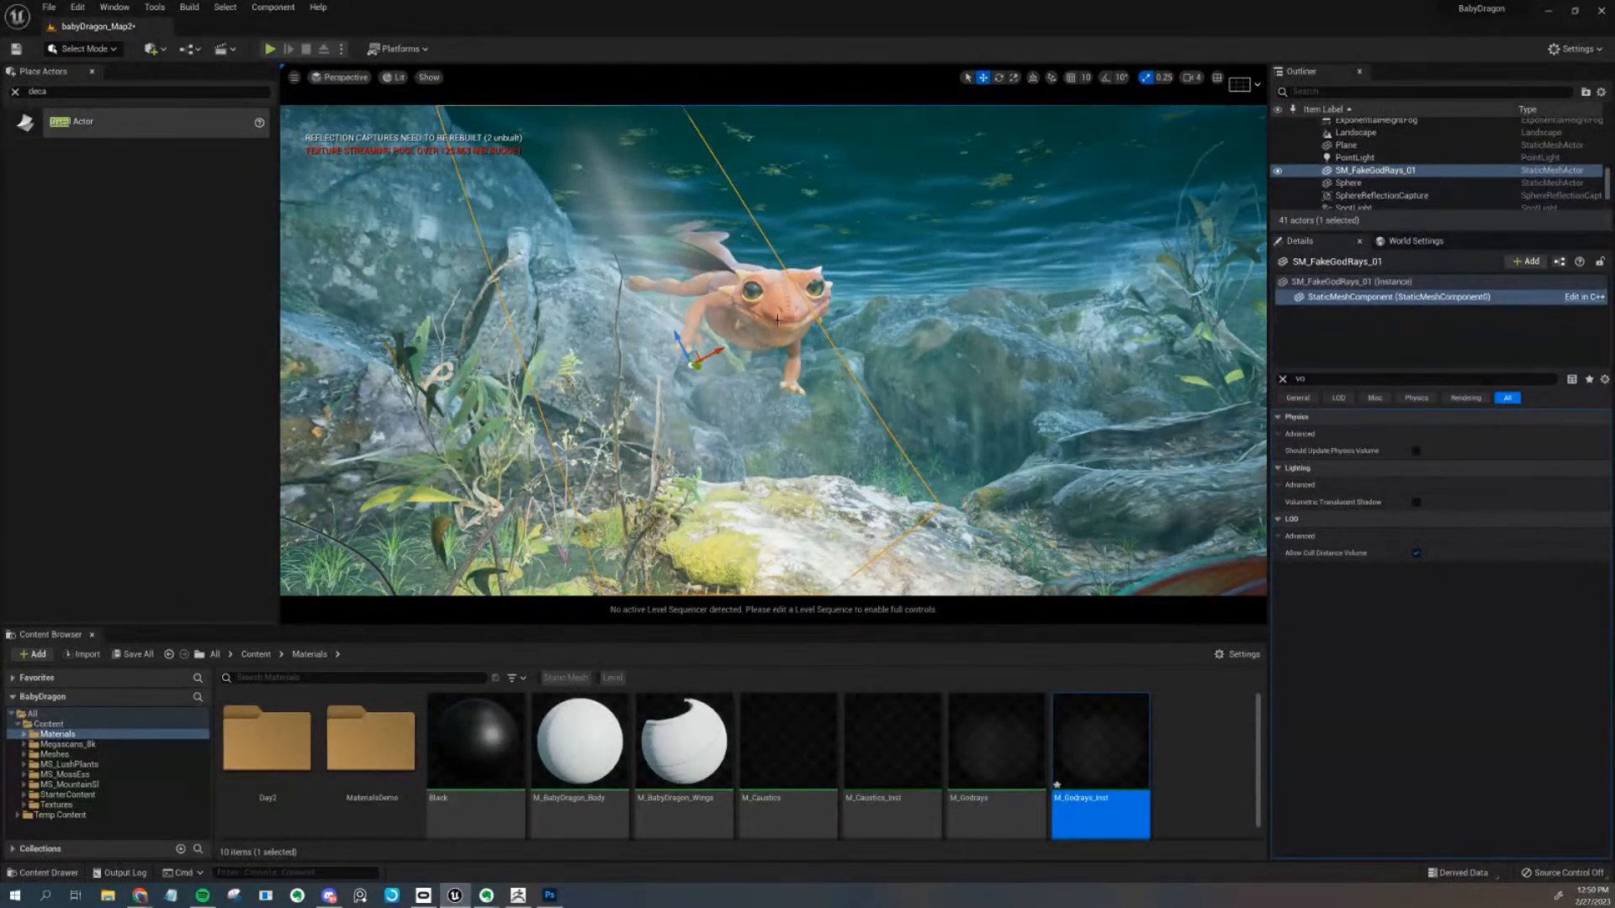
{"action": "left_click", "coordinate": [624, 222]}
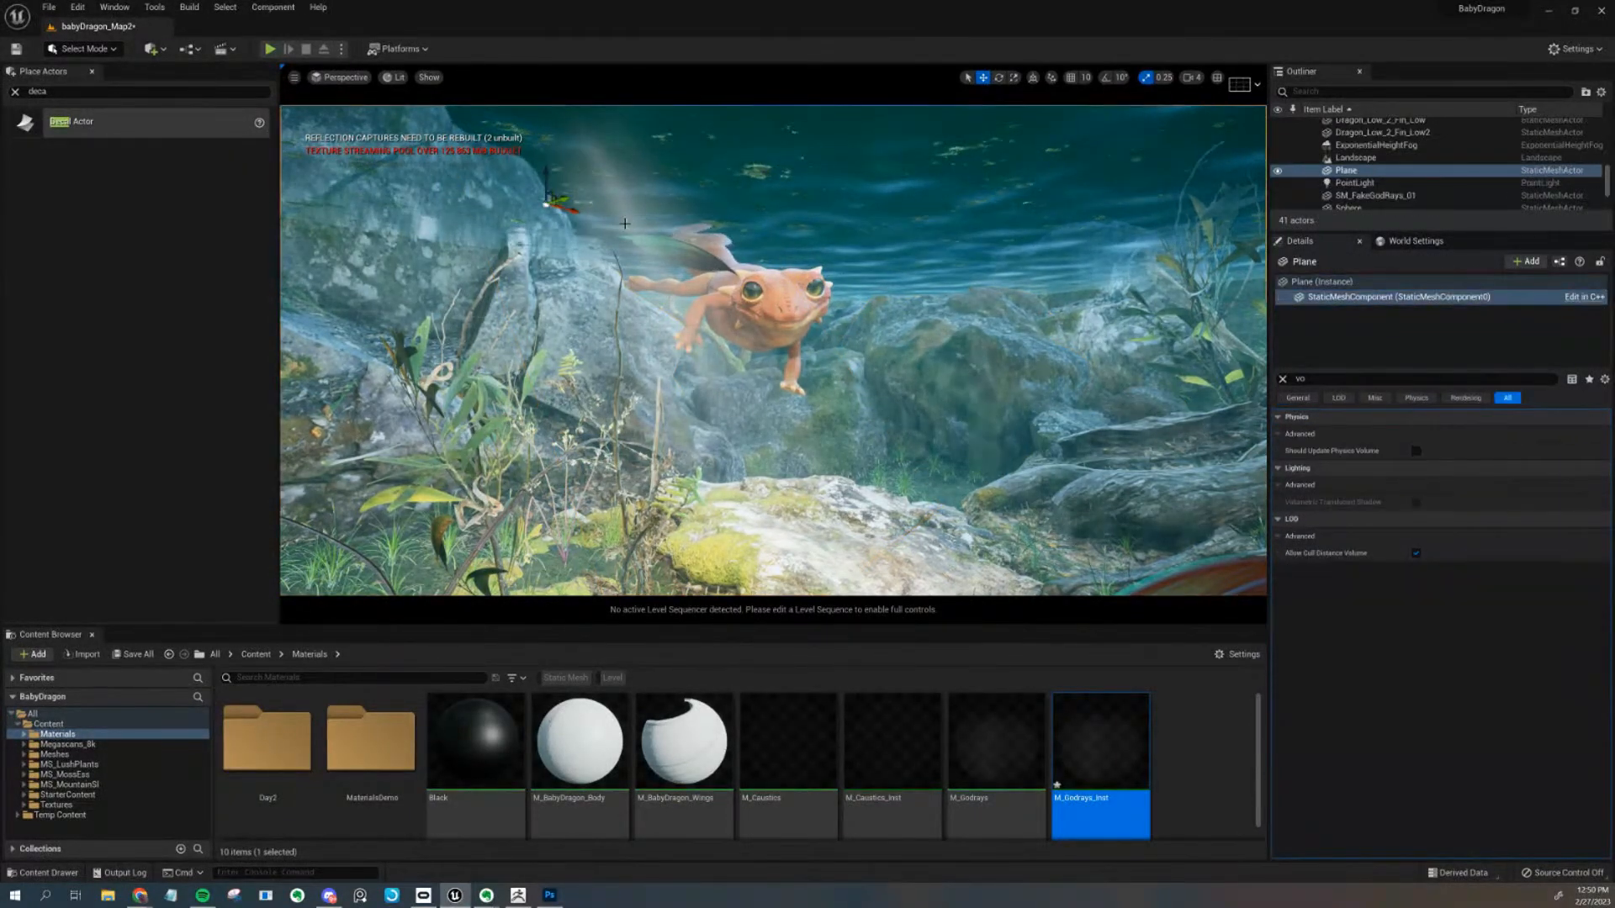
{"action": "left_click", "coordinate": [673, 332]}
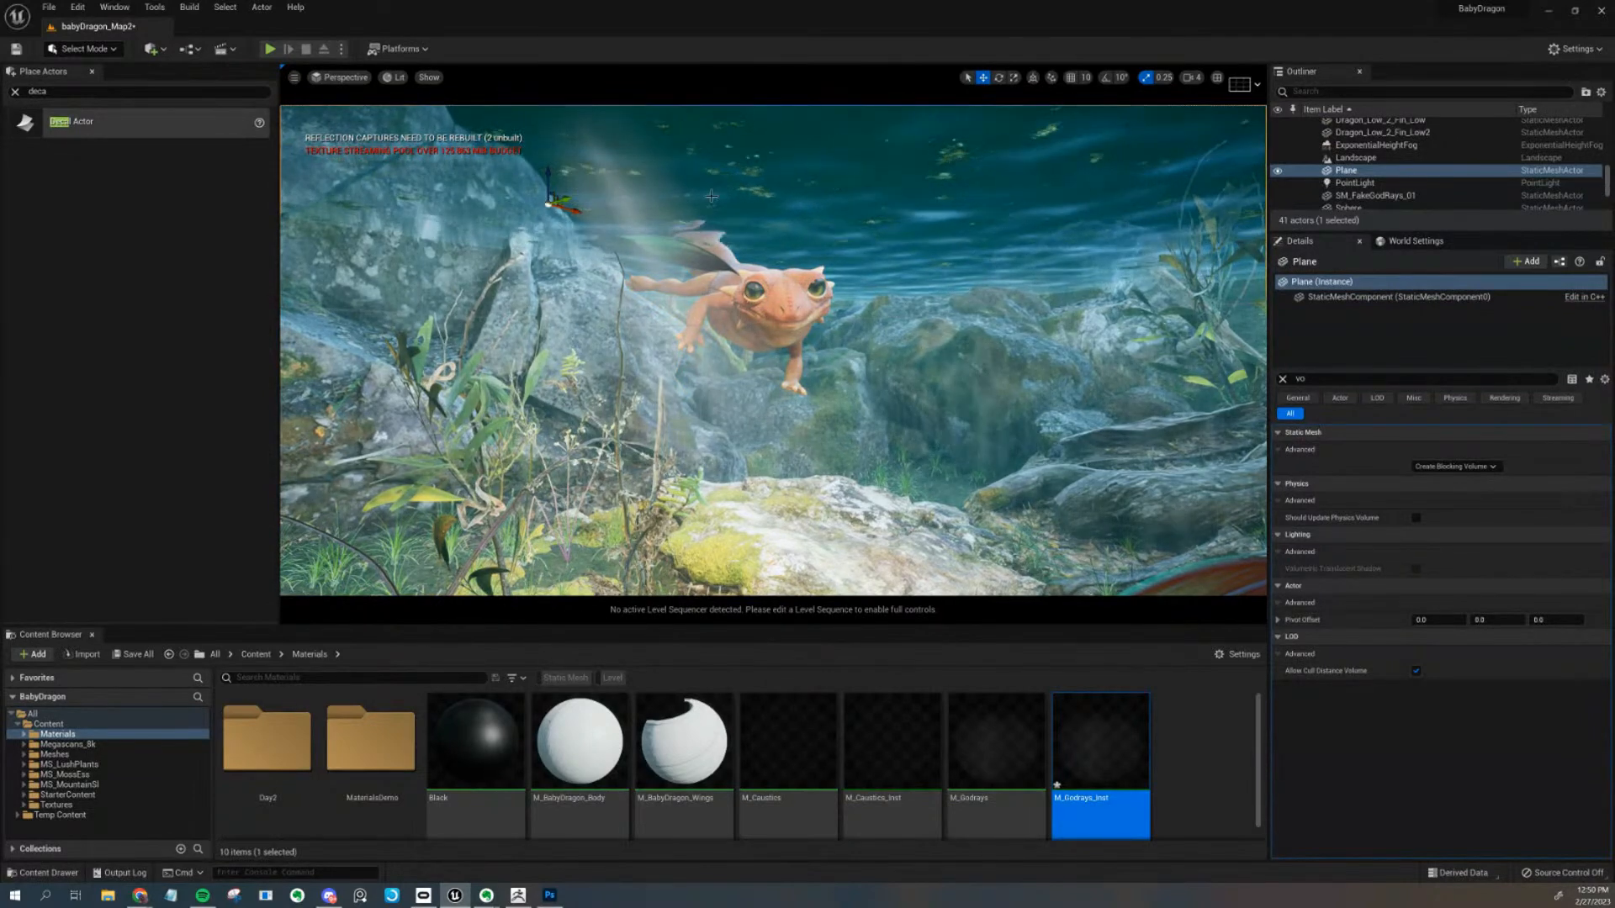
{"action": "left_click", "coordinate": [649, 234]}
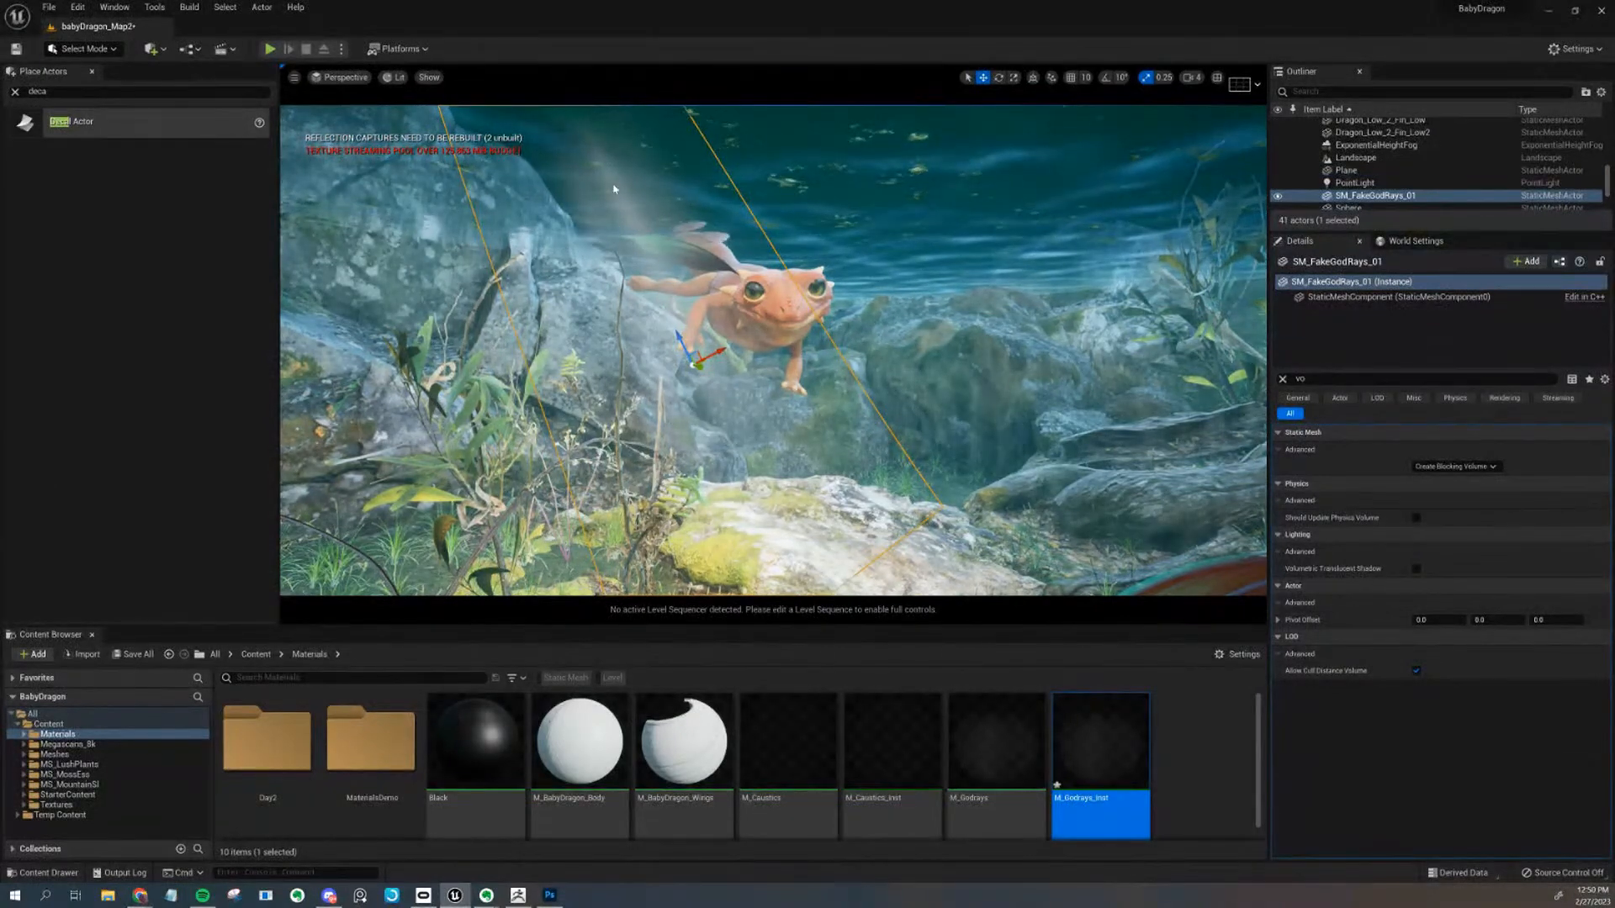
{"action": "key", "text": "ctrl+z"}
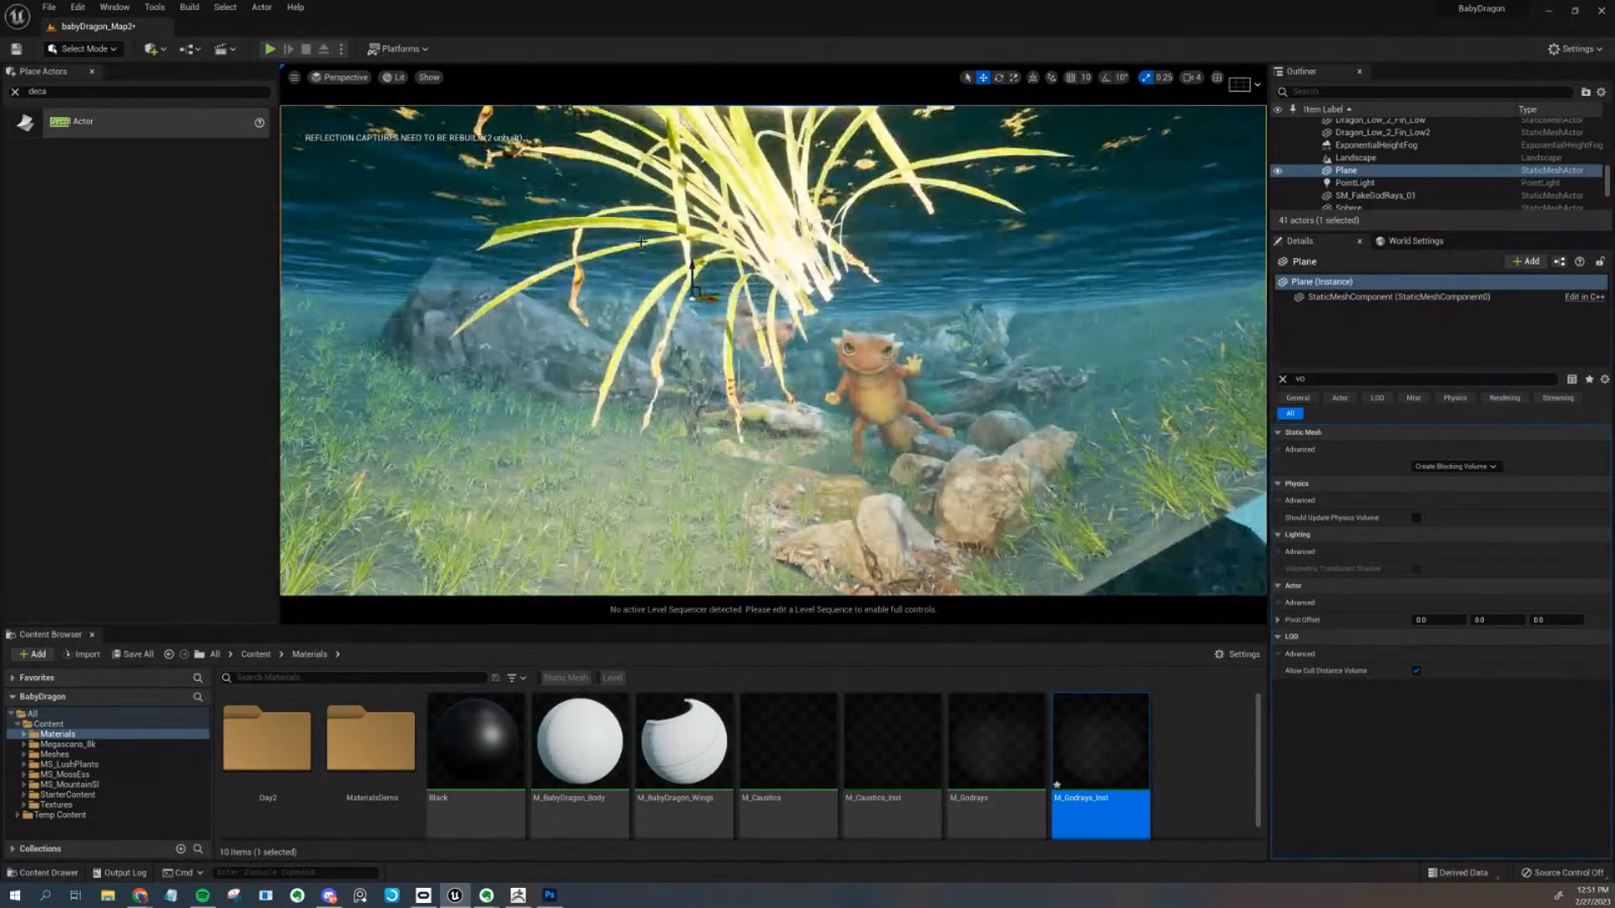
{"action": "scroll", "coordinate": [641, 241], "scroll_direction": "up", "scroll_amount": 4}
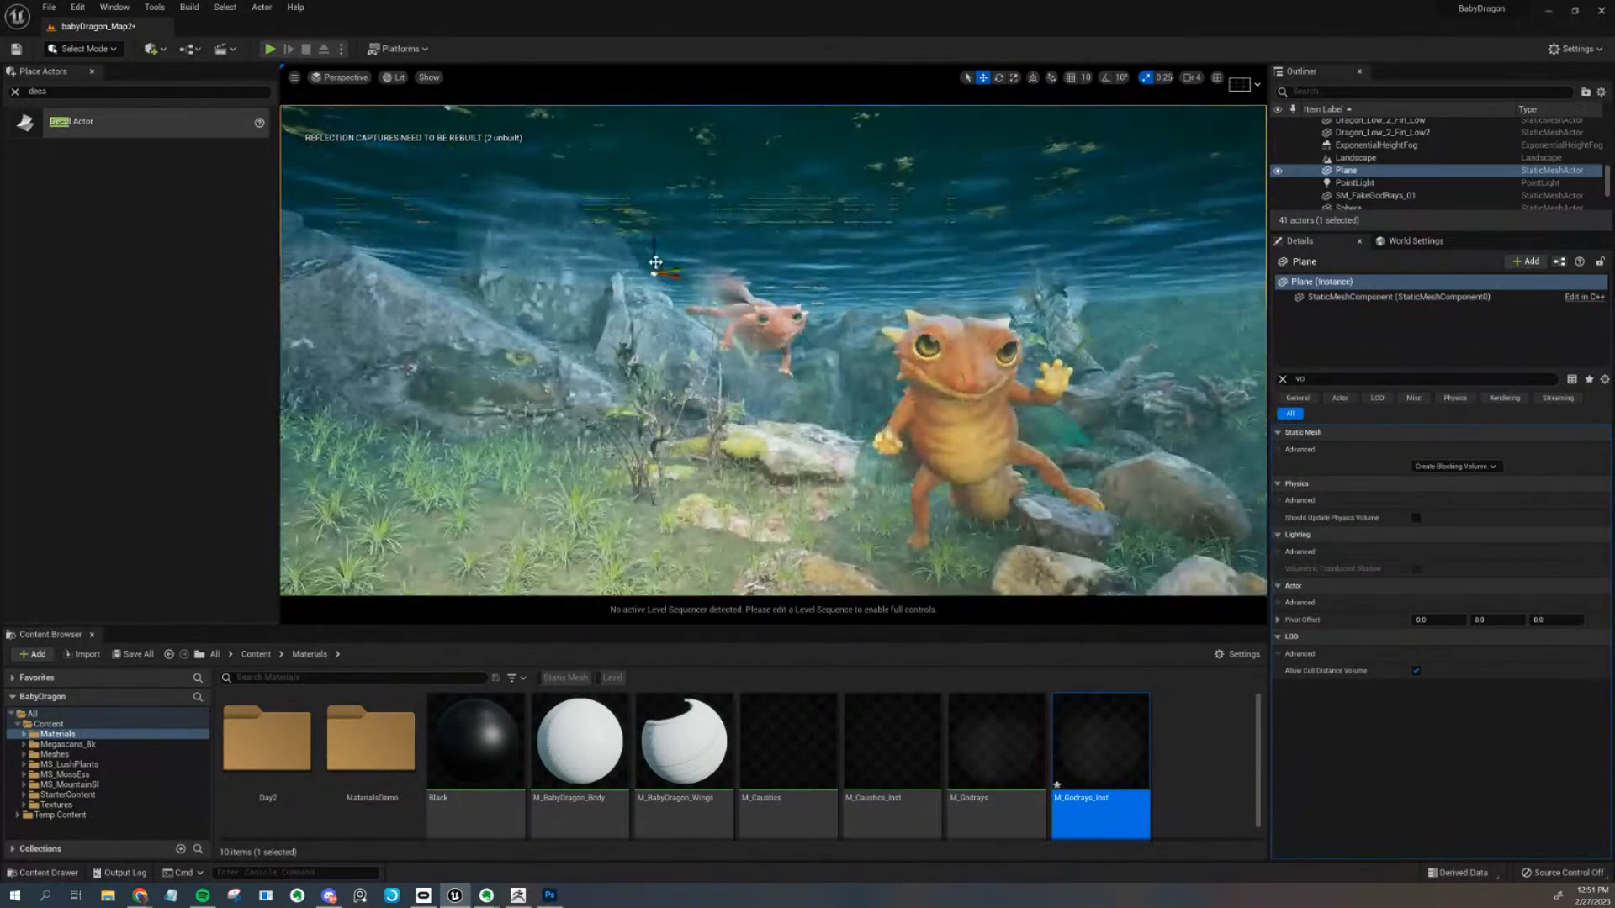
{"action": "right_click_drag", "start_coordinate": [677, 278], "coordinate": [688, 280]}
{"action": "key", "text": "g"}
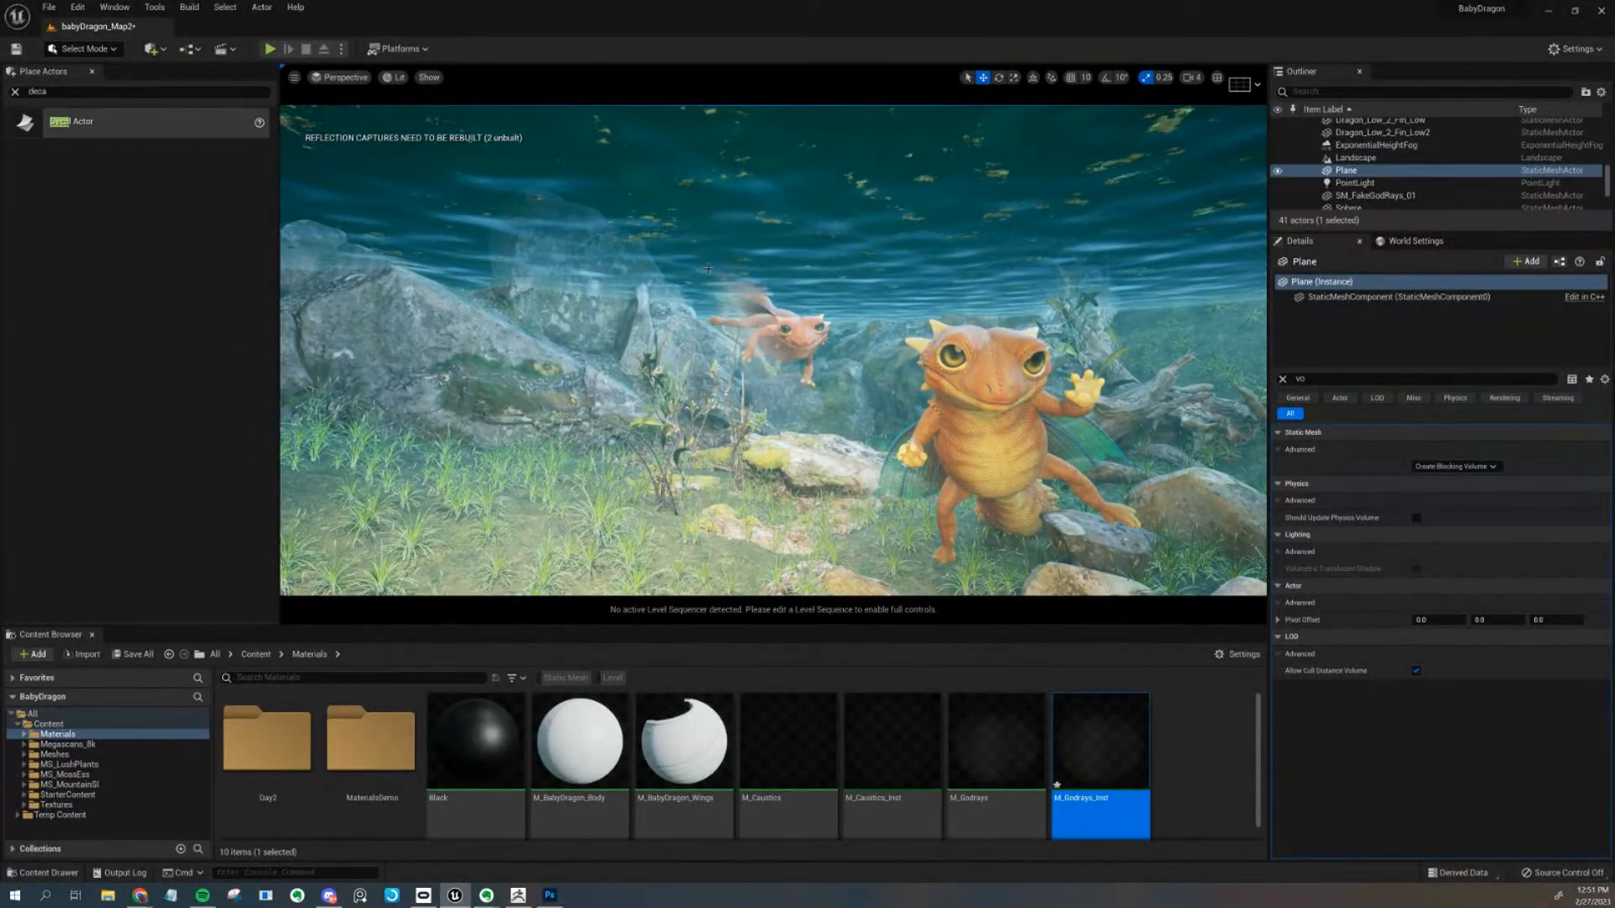
Select the SM_FakeGodRays_01 mesh, clear the details filter and assign M_Godrays_Inst to its Element 0 material slot
{"action": "right_click_drag", "start_coordinate": [704, 269], "coordinate": [710, 278]}
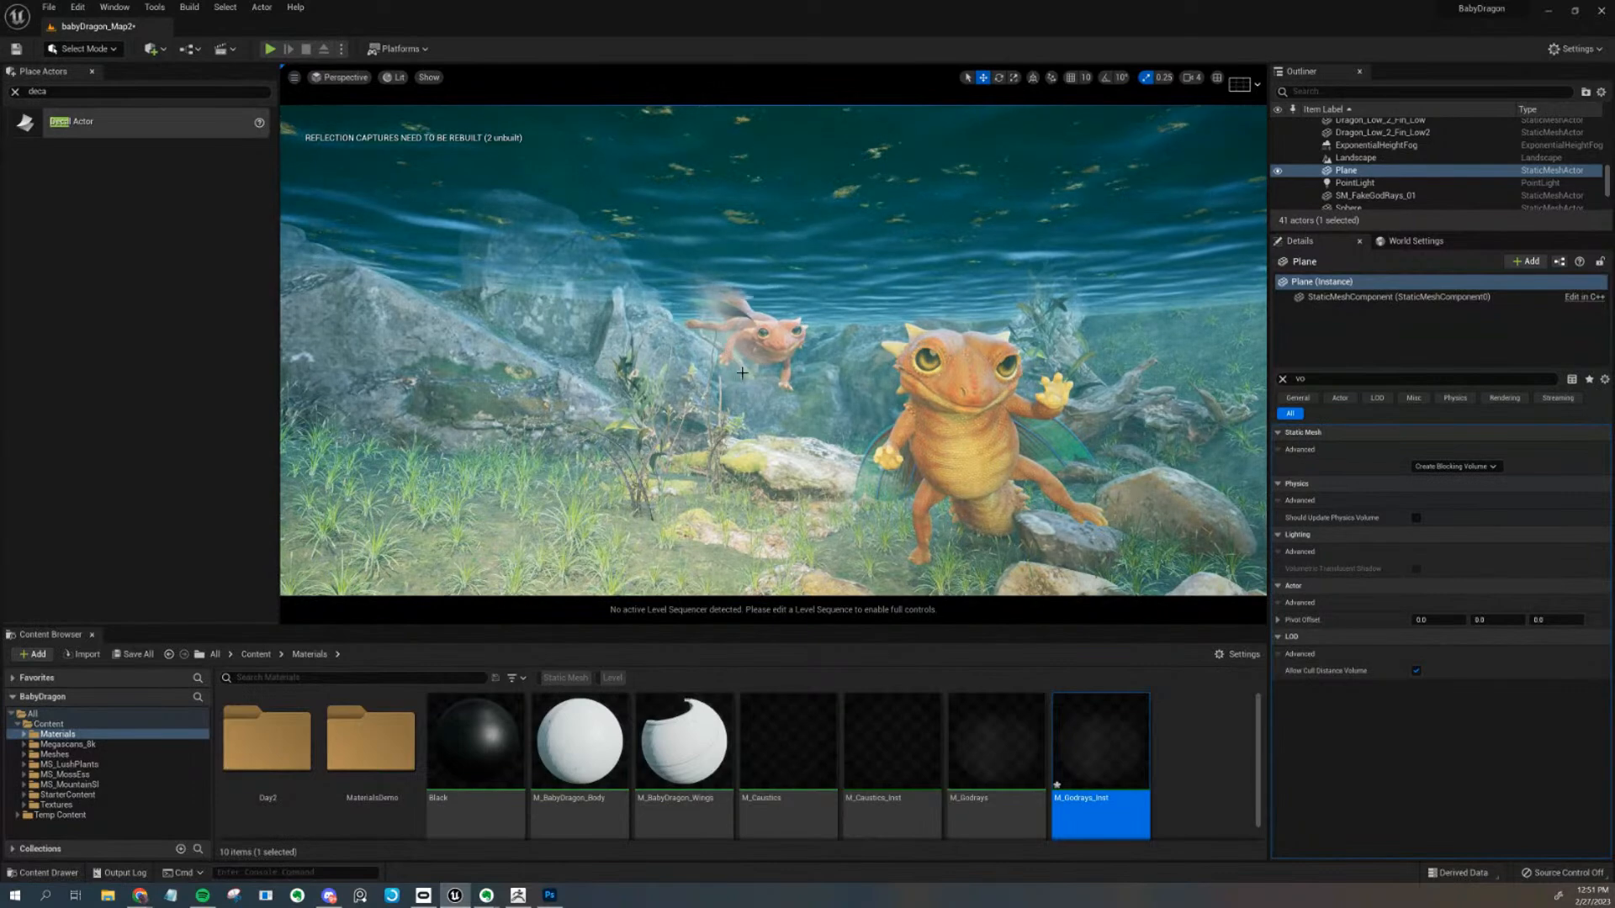
{"action": "left_click", "coordinate": [713, 320]}
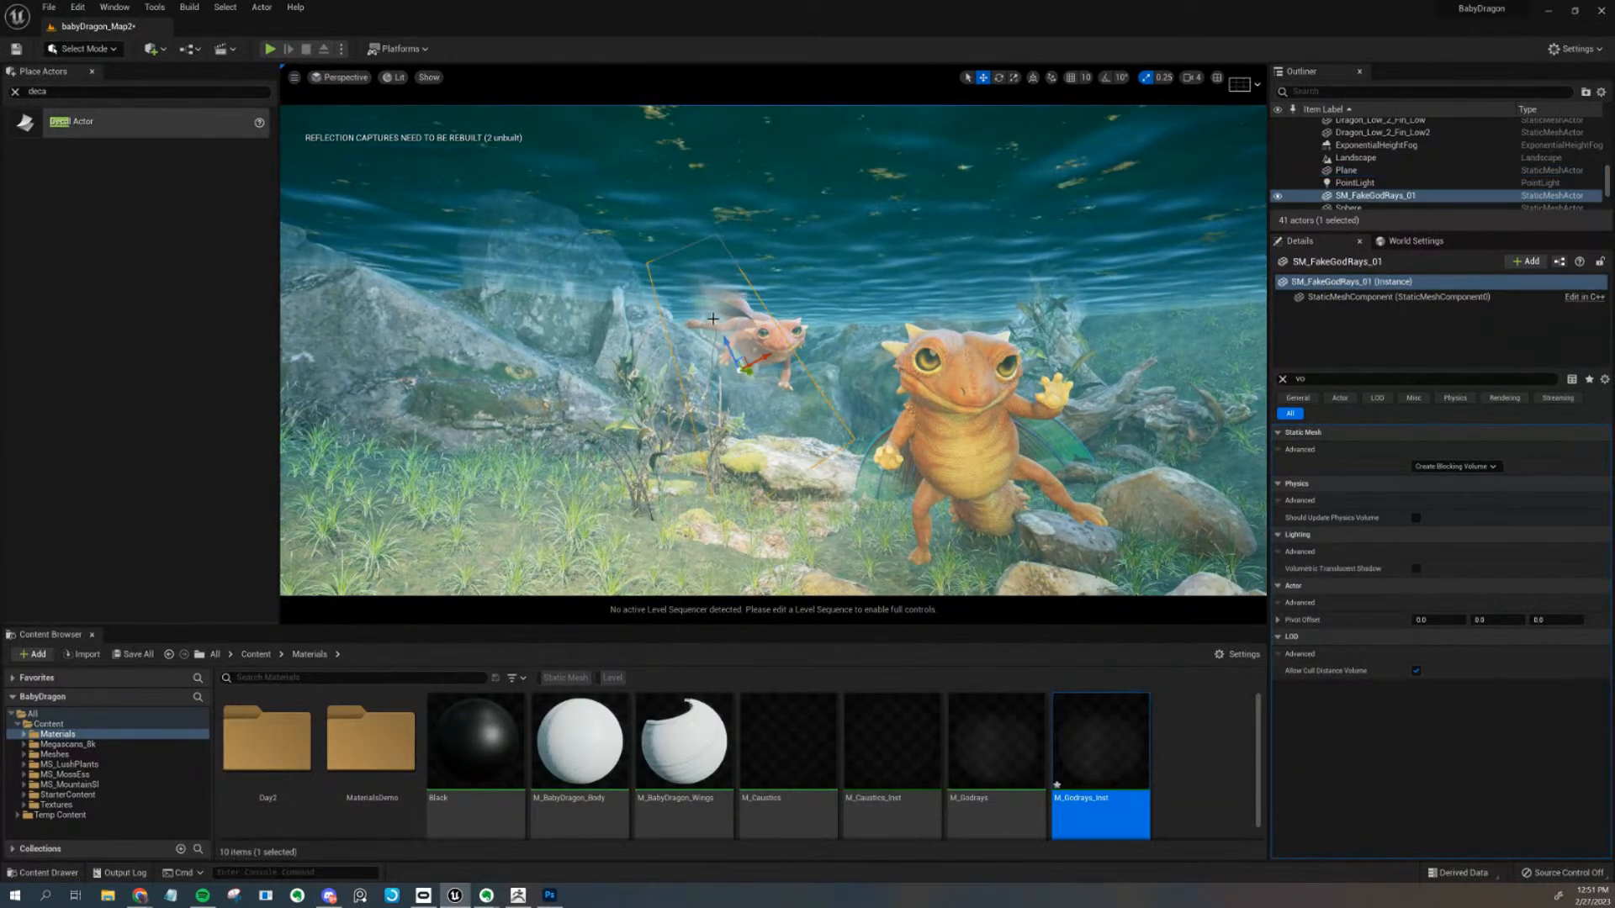
{"action": "scroll", "coordinate": [816, 338], "scroll_direction": "up", "scroll_amount": 4}
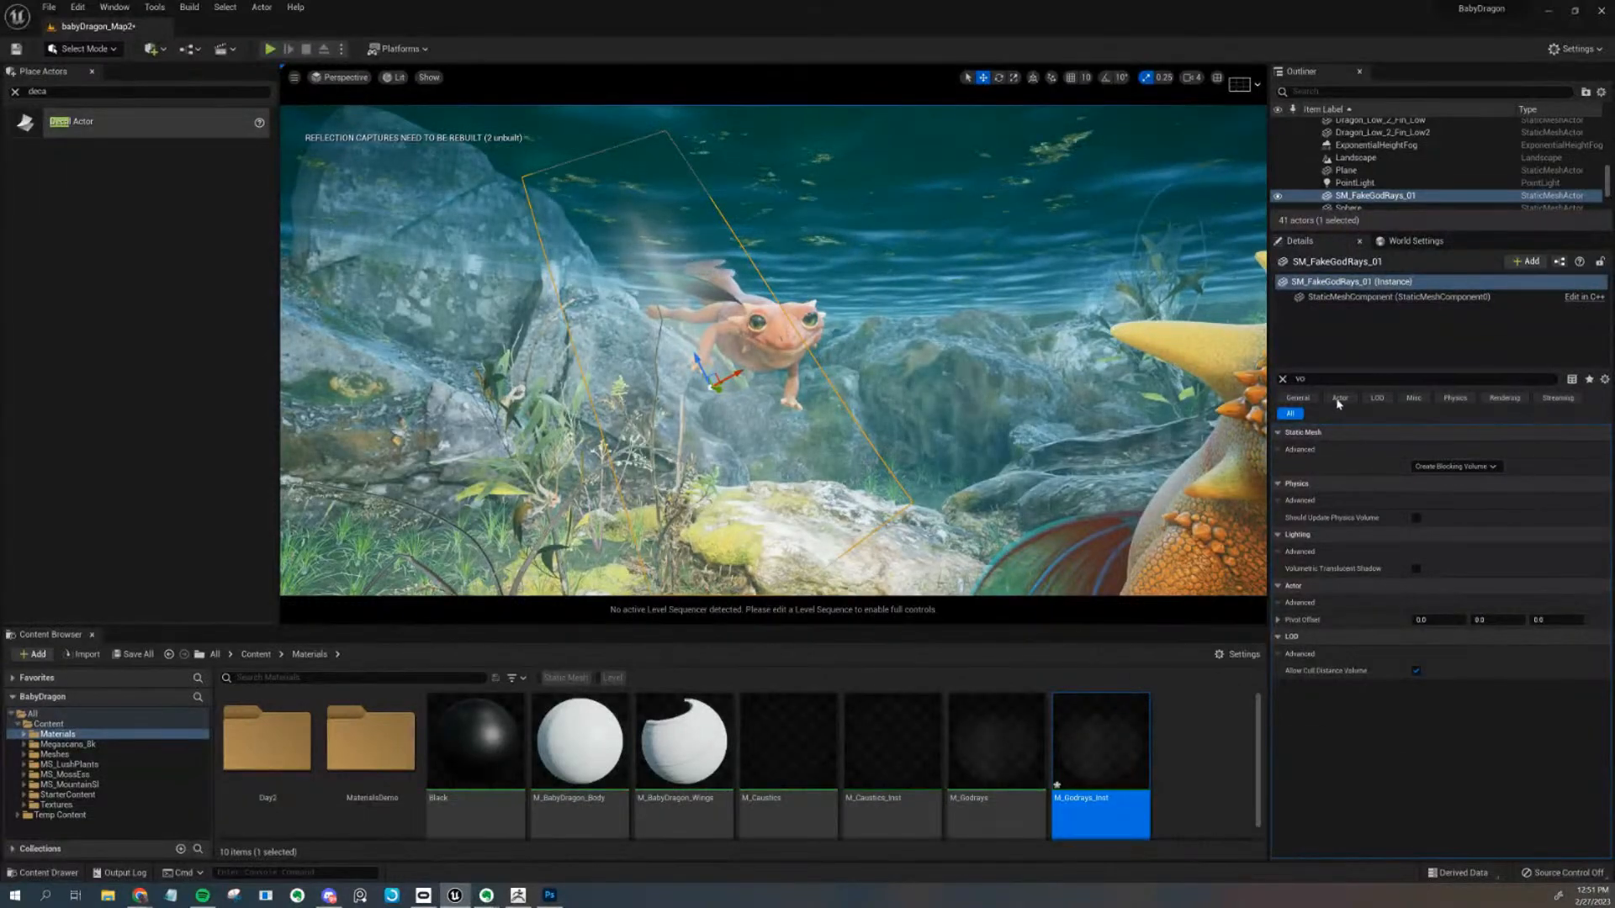
{"action": "left_click", "coordinate": [1282, 380]}
{"action": "left_click_drag", "start_coordinate": [1100, 768], "coordinate": [1432, 620]}
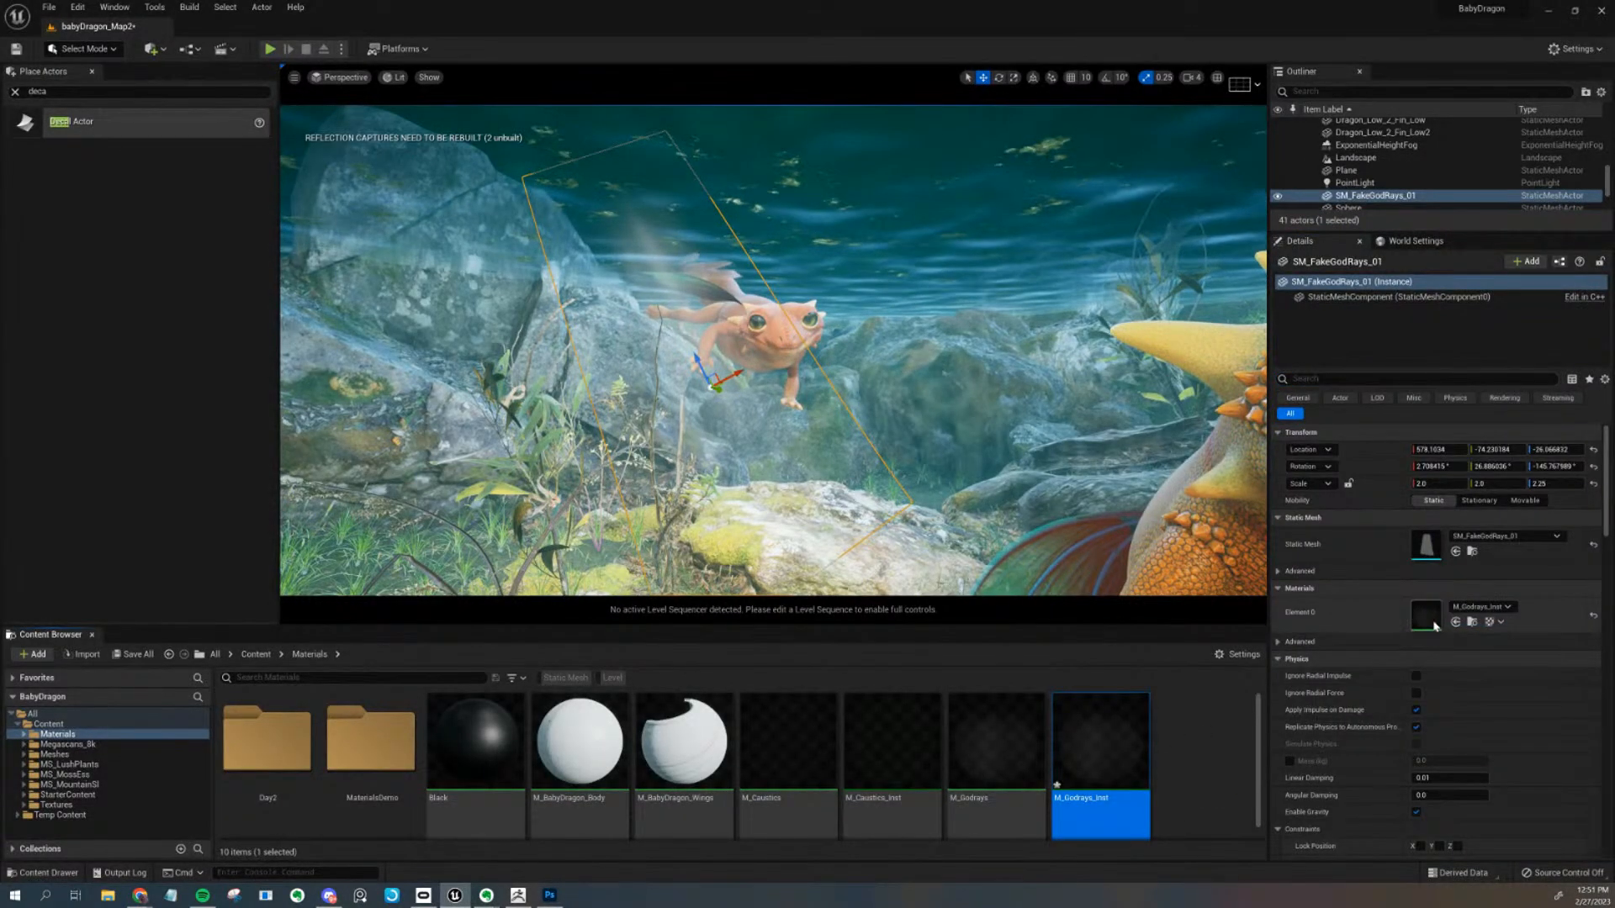
Override Emissive Color in M_Godrays_Inst with a dark grey of about 0.06, and check the fainter rays in the scene without overlays
{"action": "double_click", "coordinate": [1103, 746]}
{"action": "left_click_drag", "start_coordinate": [840, 88], "coordinate": [645, 447]}
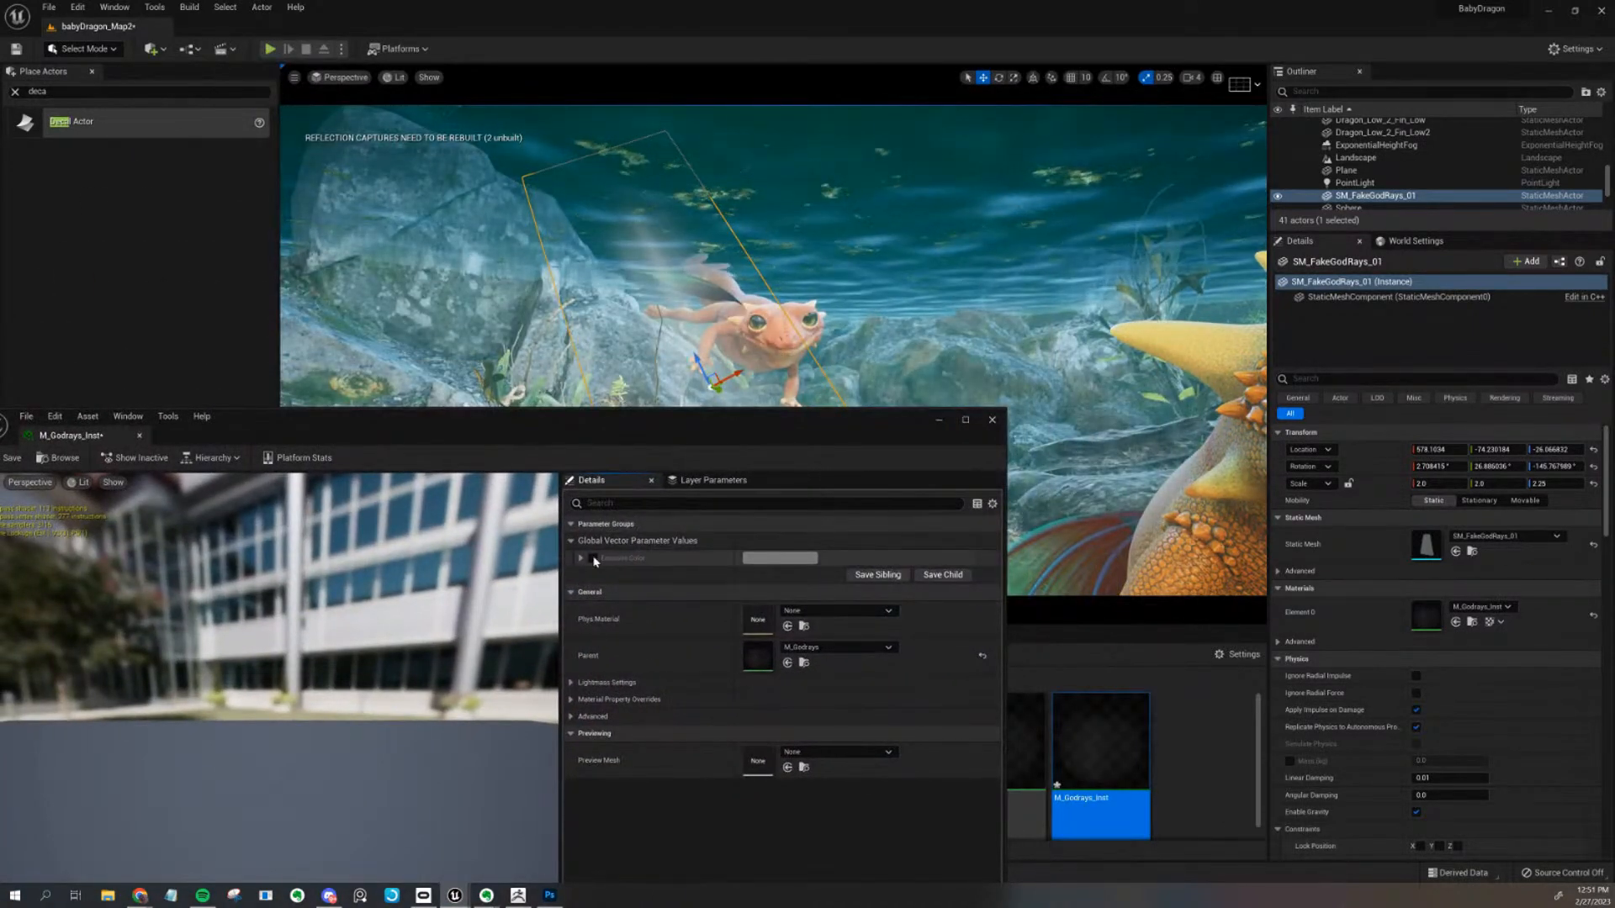
{"action": "left_click", "coordinate": [765, 558]}
{"action": "left_click_drag", "start_coordinate": [955, 694], "coordinate": [957, 707]}
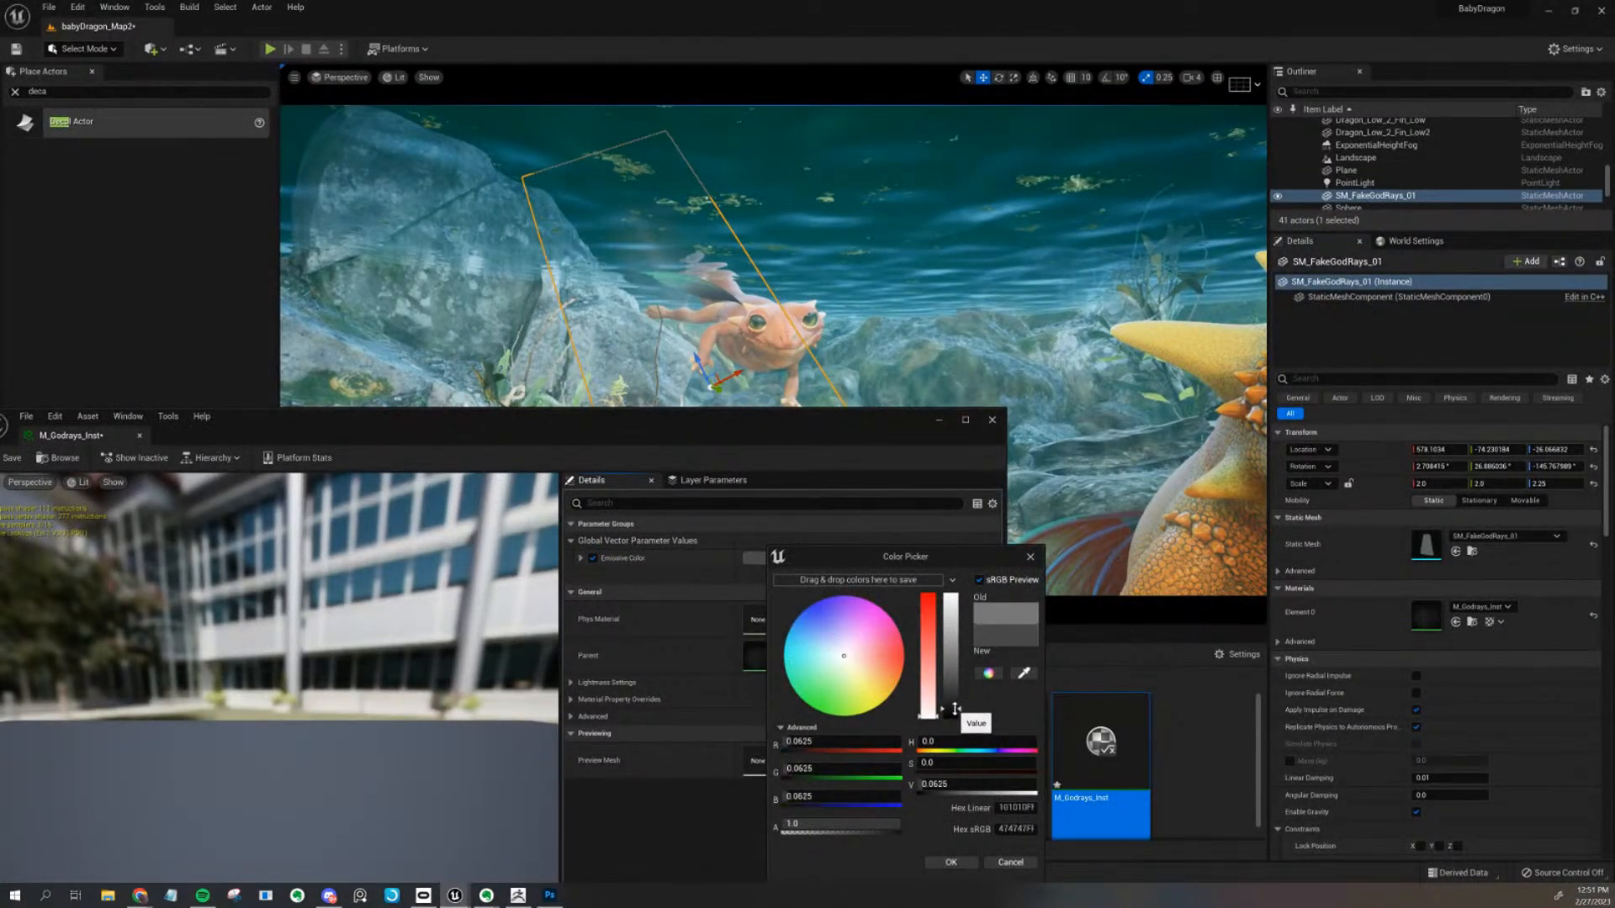
{"action": "left_click_drag", "start_coordinate": [952, 709], "coordinate": [953, 708]}
{"action": "left_click", "coordinate": [948, 862]}
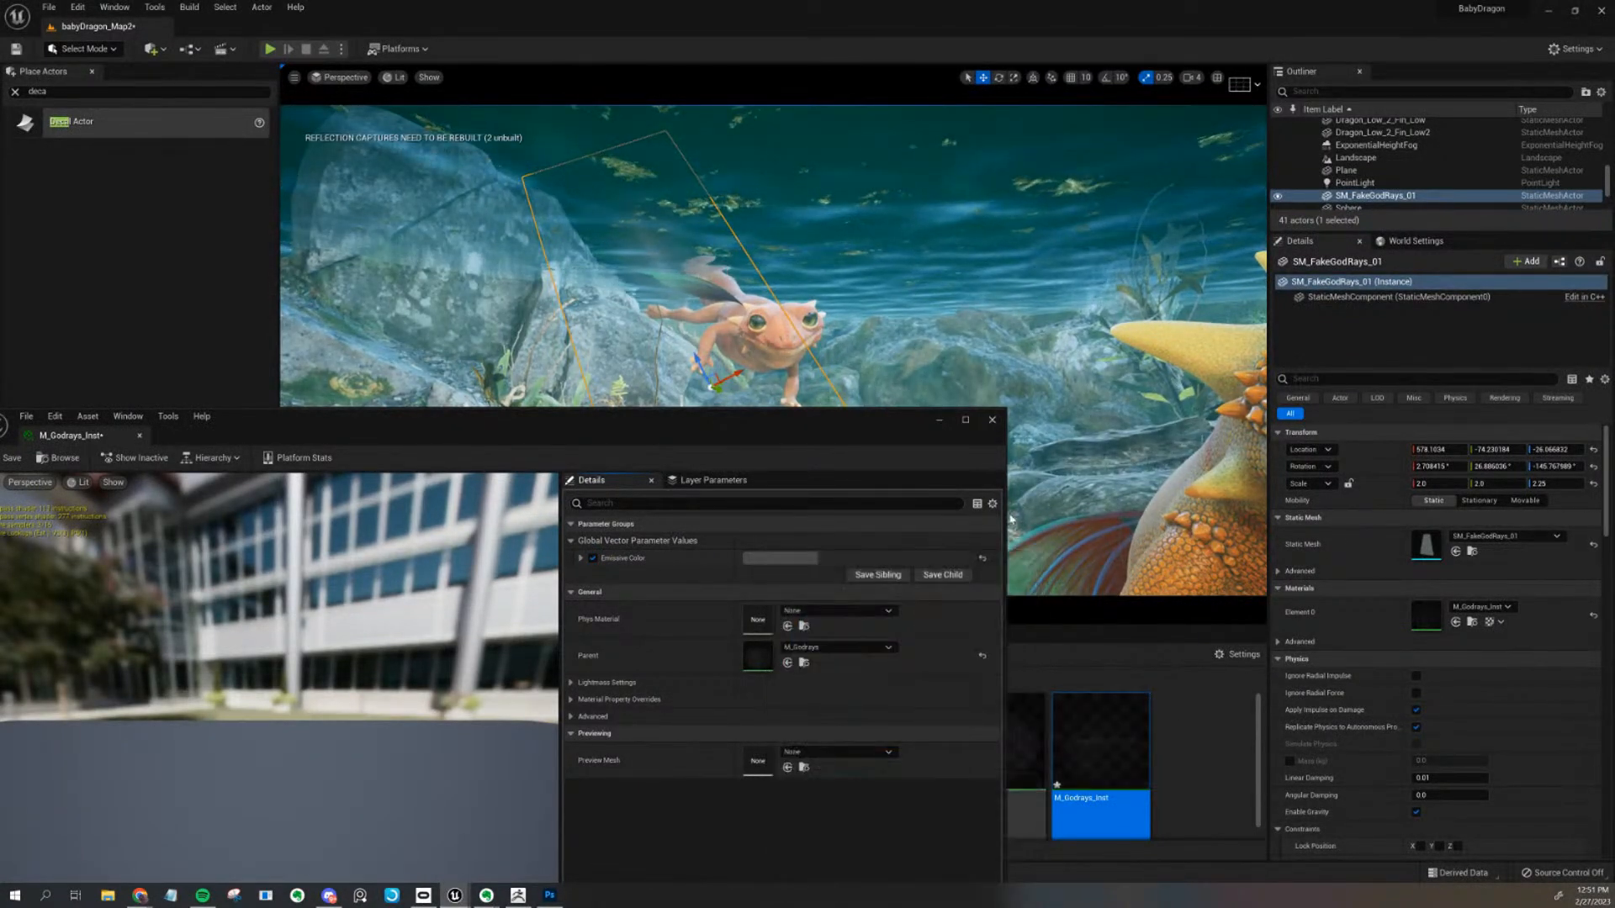
{"action": "left_click_drag", "start_coordinate": [836, 429], "coordinate": [1042, 362]}
{"action": "left_click", "coordinate": [347, 373]}
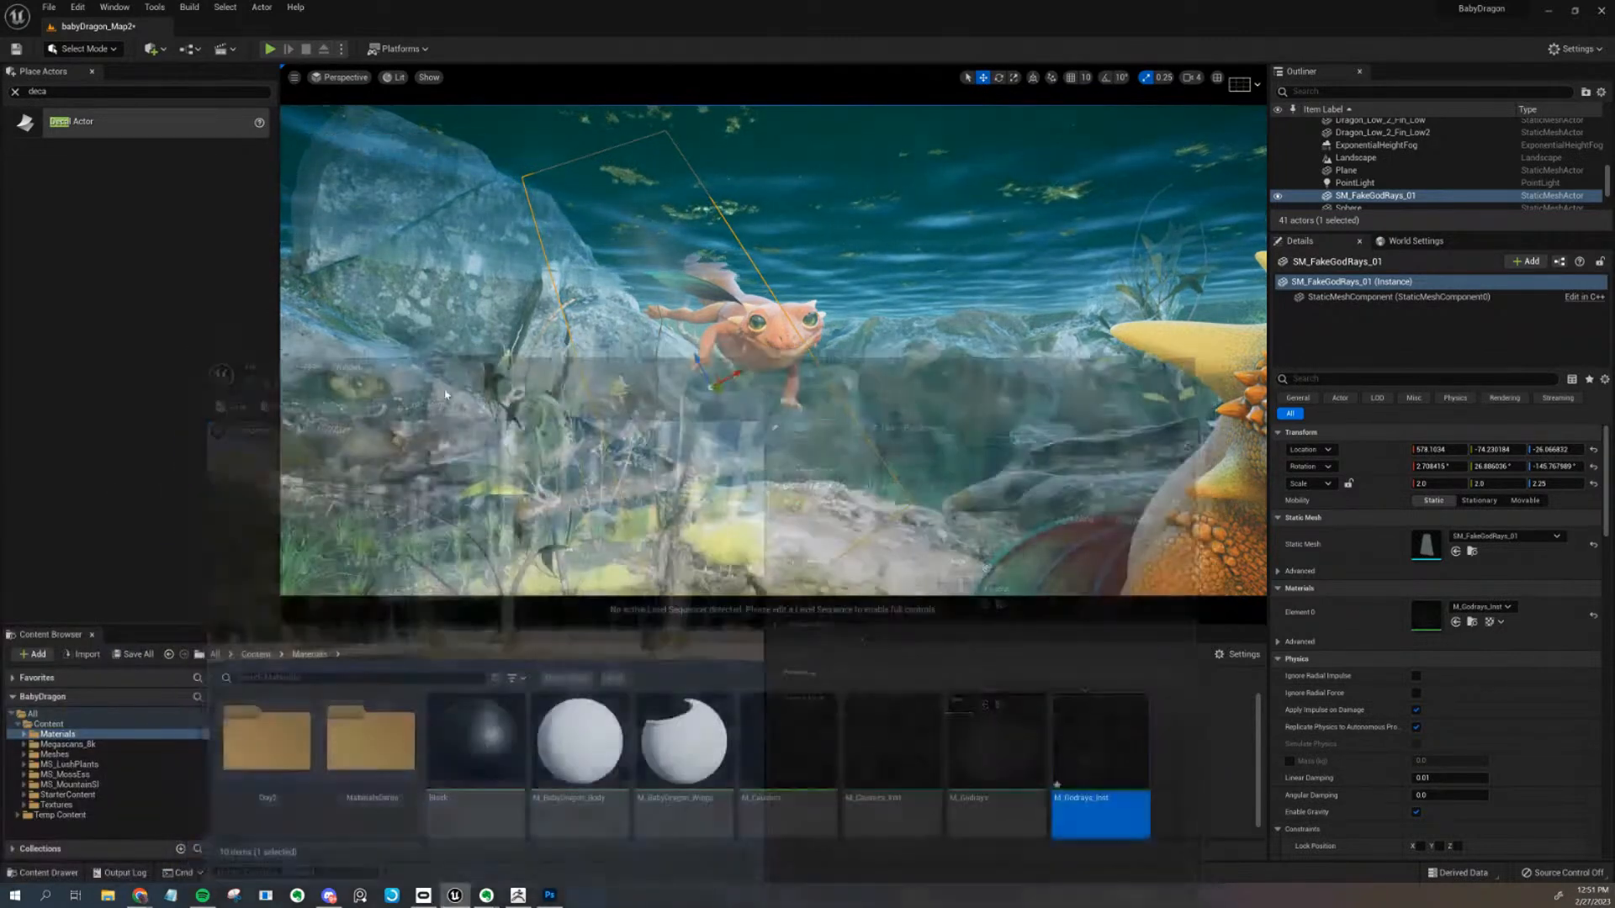
{"action": "key", "text": "g"}
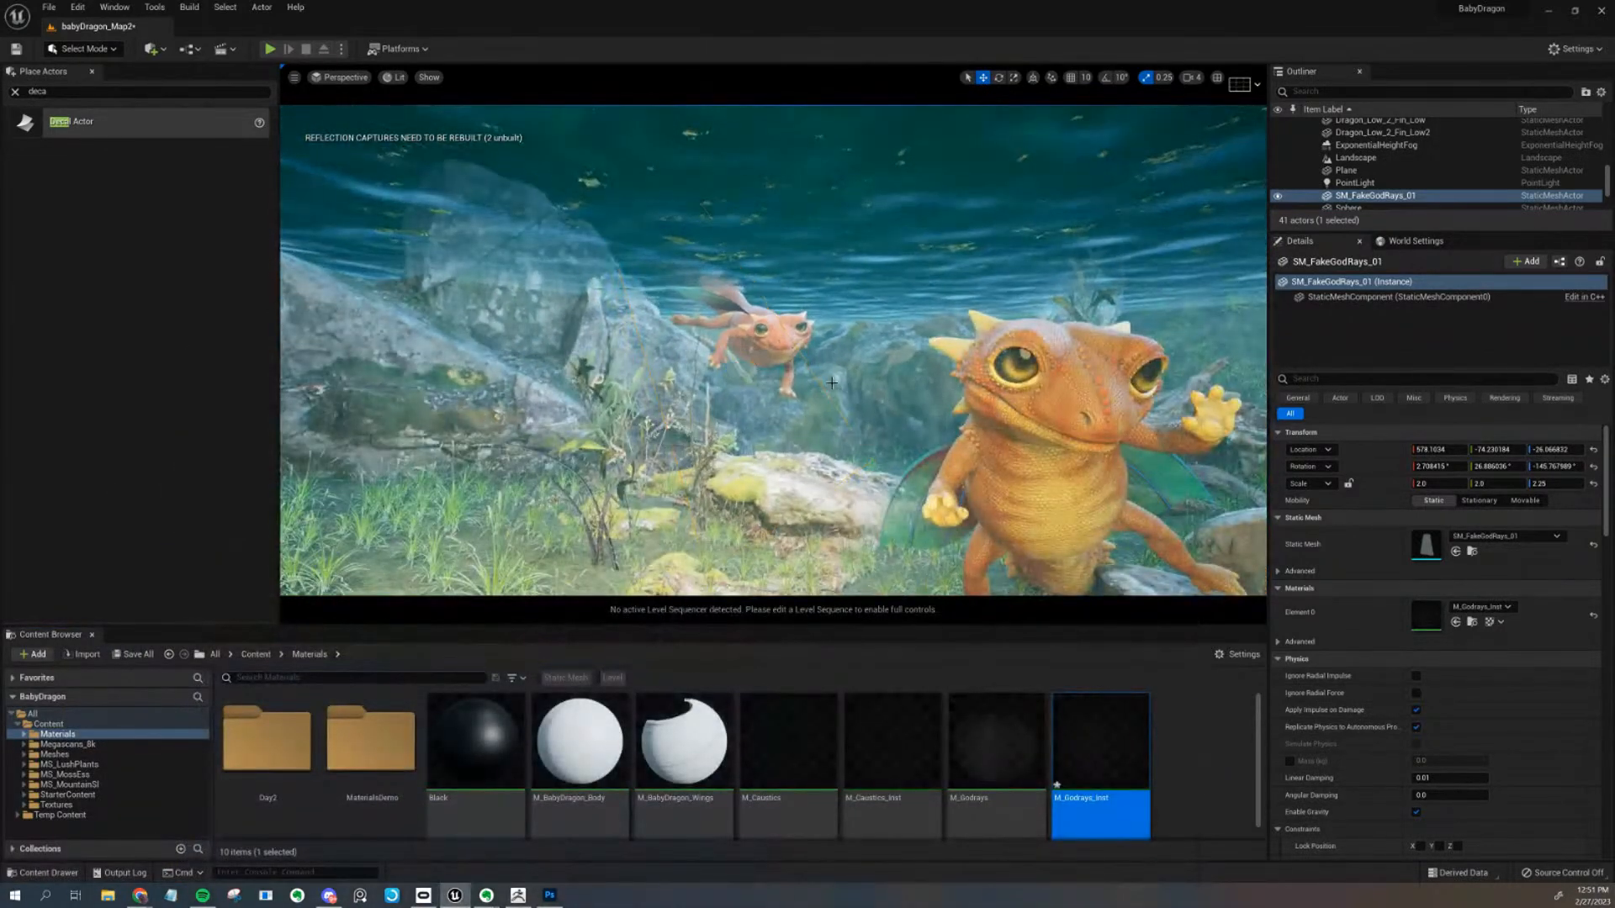
{"action": "scroll", "coordinate": [691, 337], "scroll_direction": "up", "scroll_amount": 4}
{"action": "right_click_drag", "start_coordinate": [696, 392], "coordinate": [826, 426]}
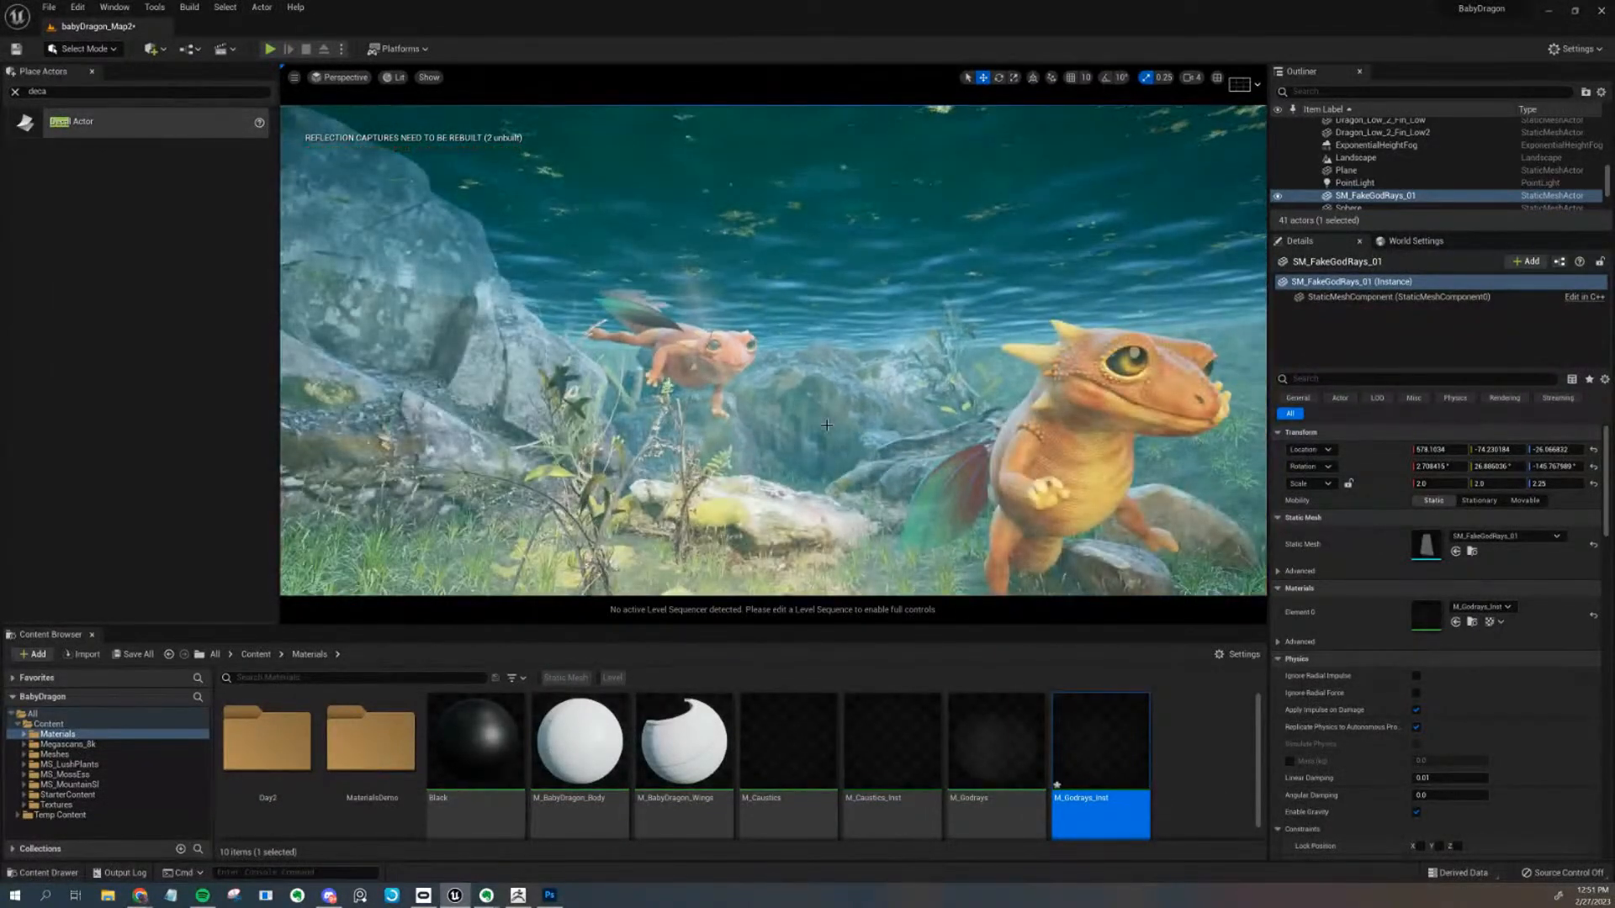
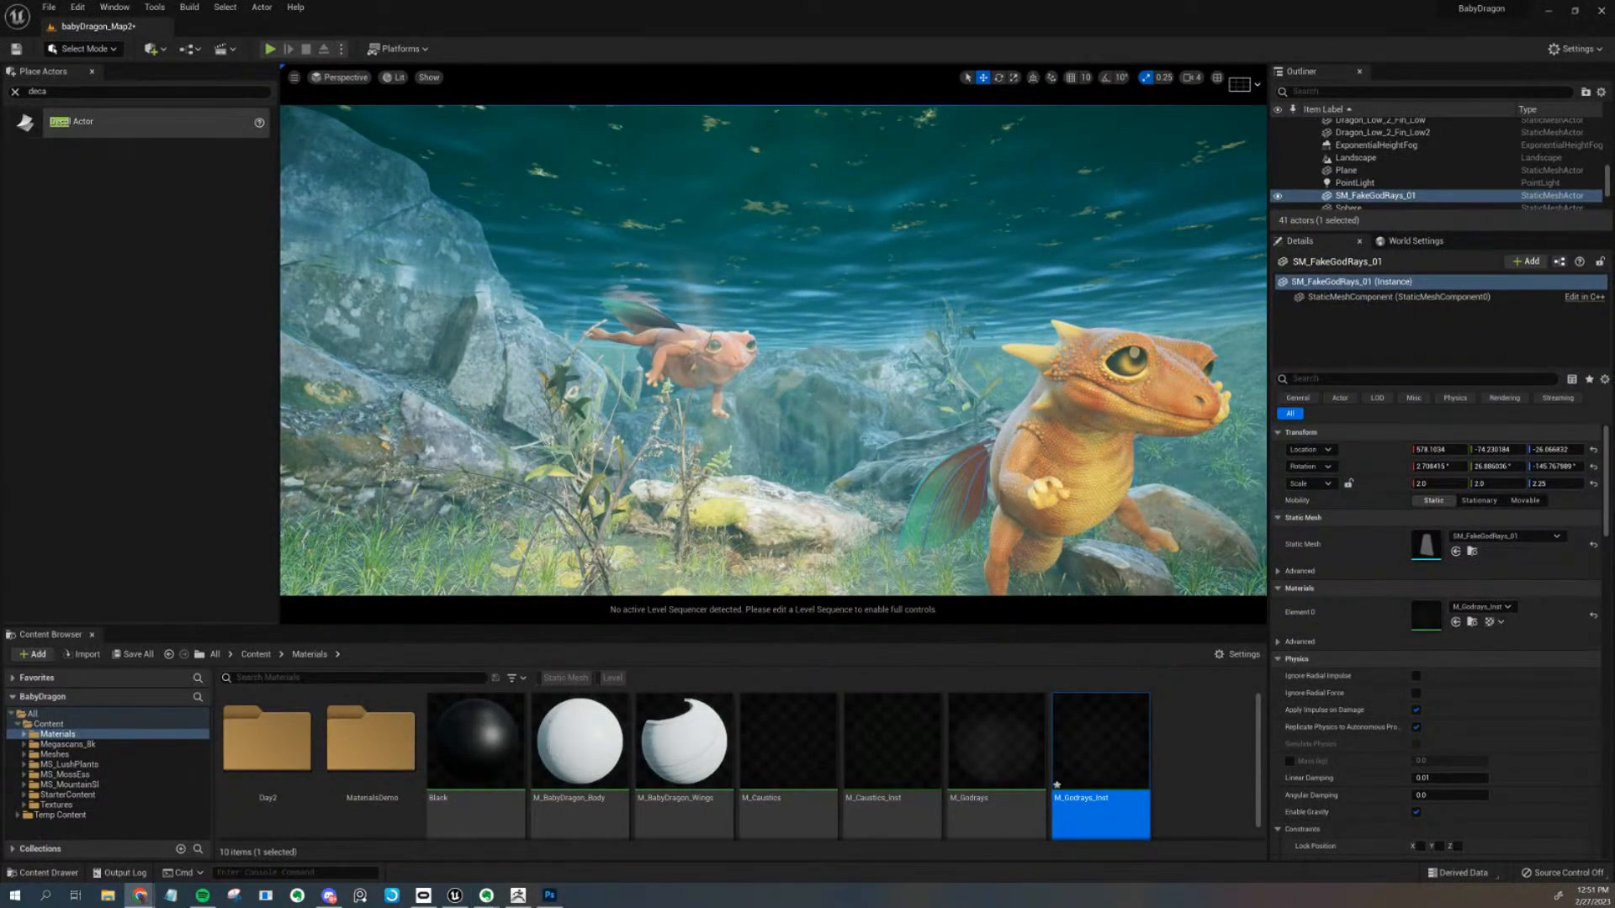
Switch to Chrome, browse image results for "hair cards for game" and view the Blender Stack Exchange hair mesh example at full size
{"action": "left_click_drag", "start_coordinate": [1614, 353], "coordinate": [666, 94]}
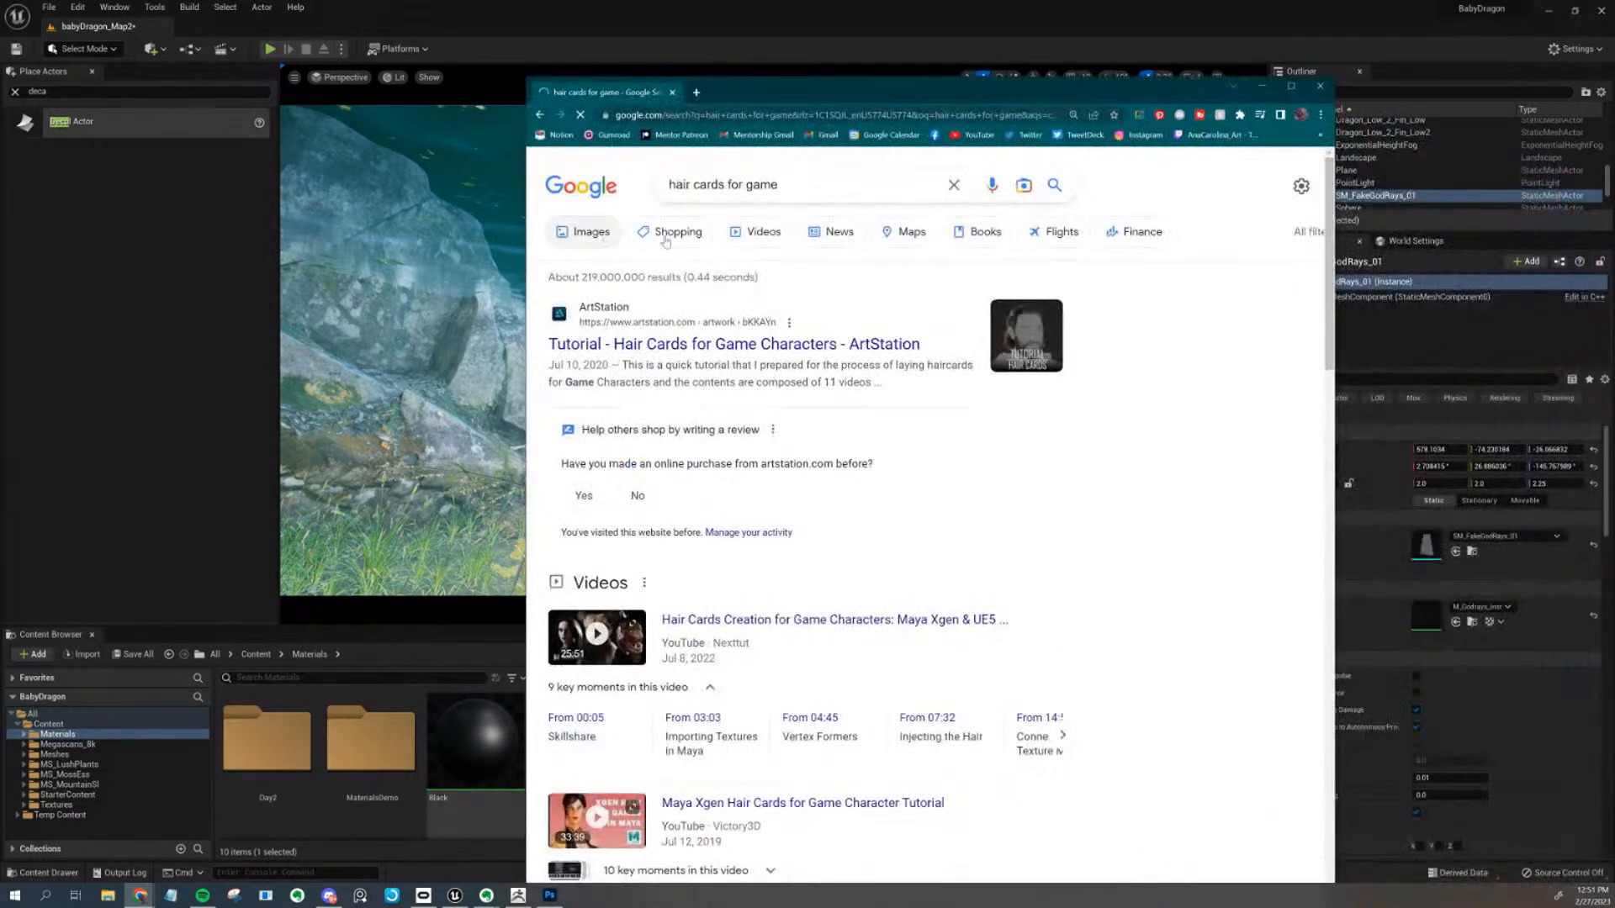
{"action": "double_click", "coordinate": [772, 94]}
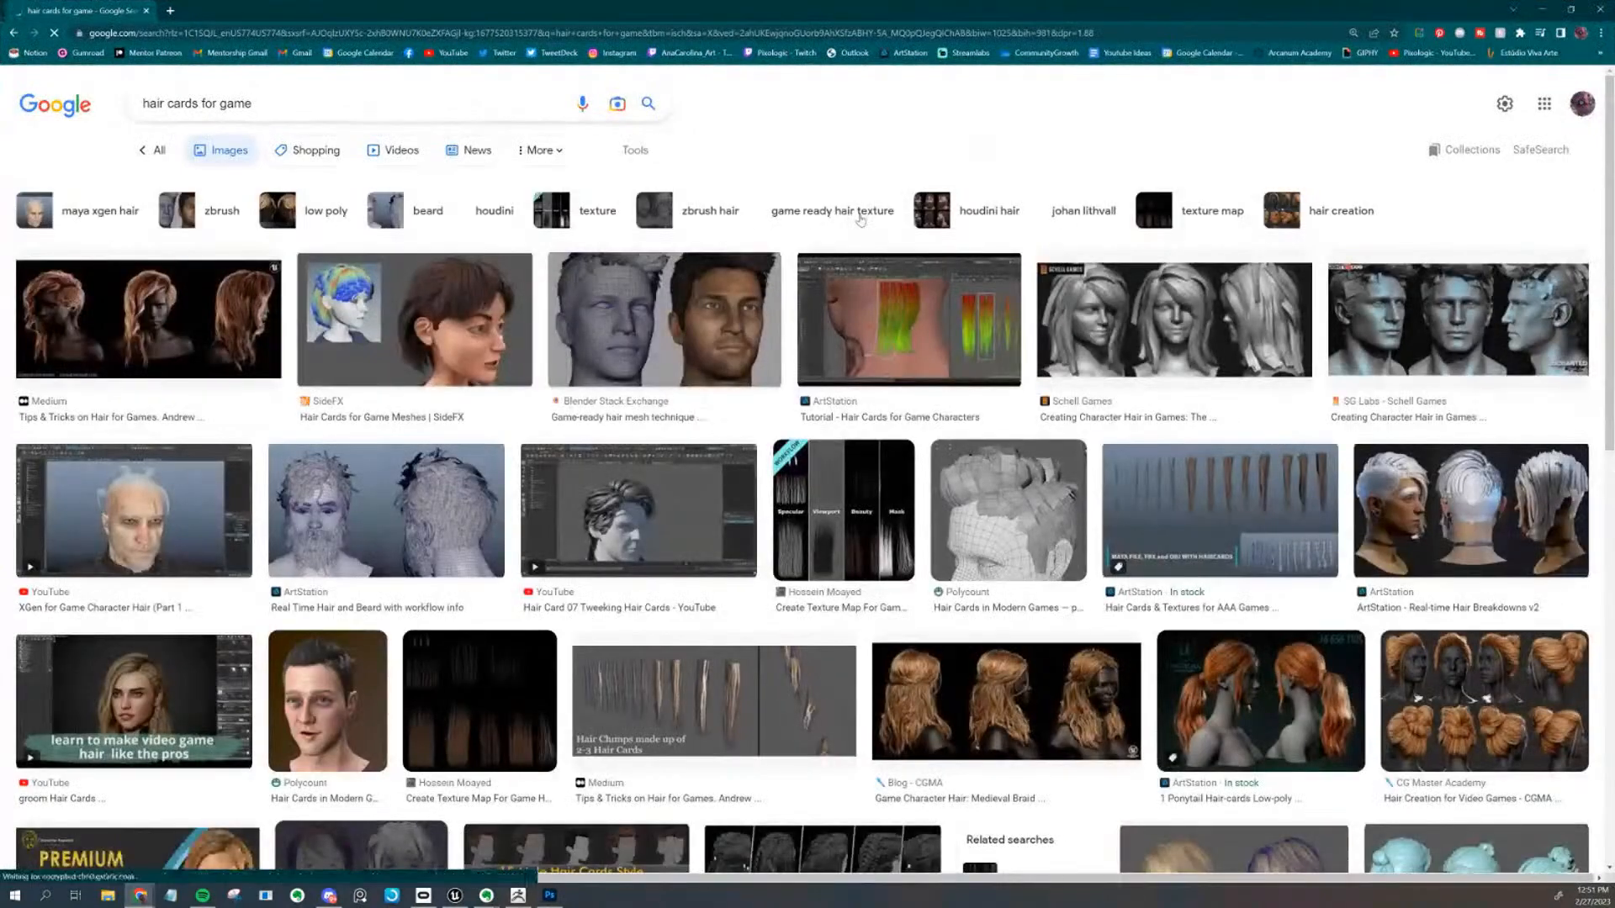
{"action": "left_click", "coordinate": [473, 459]}
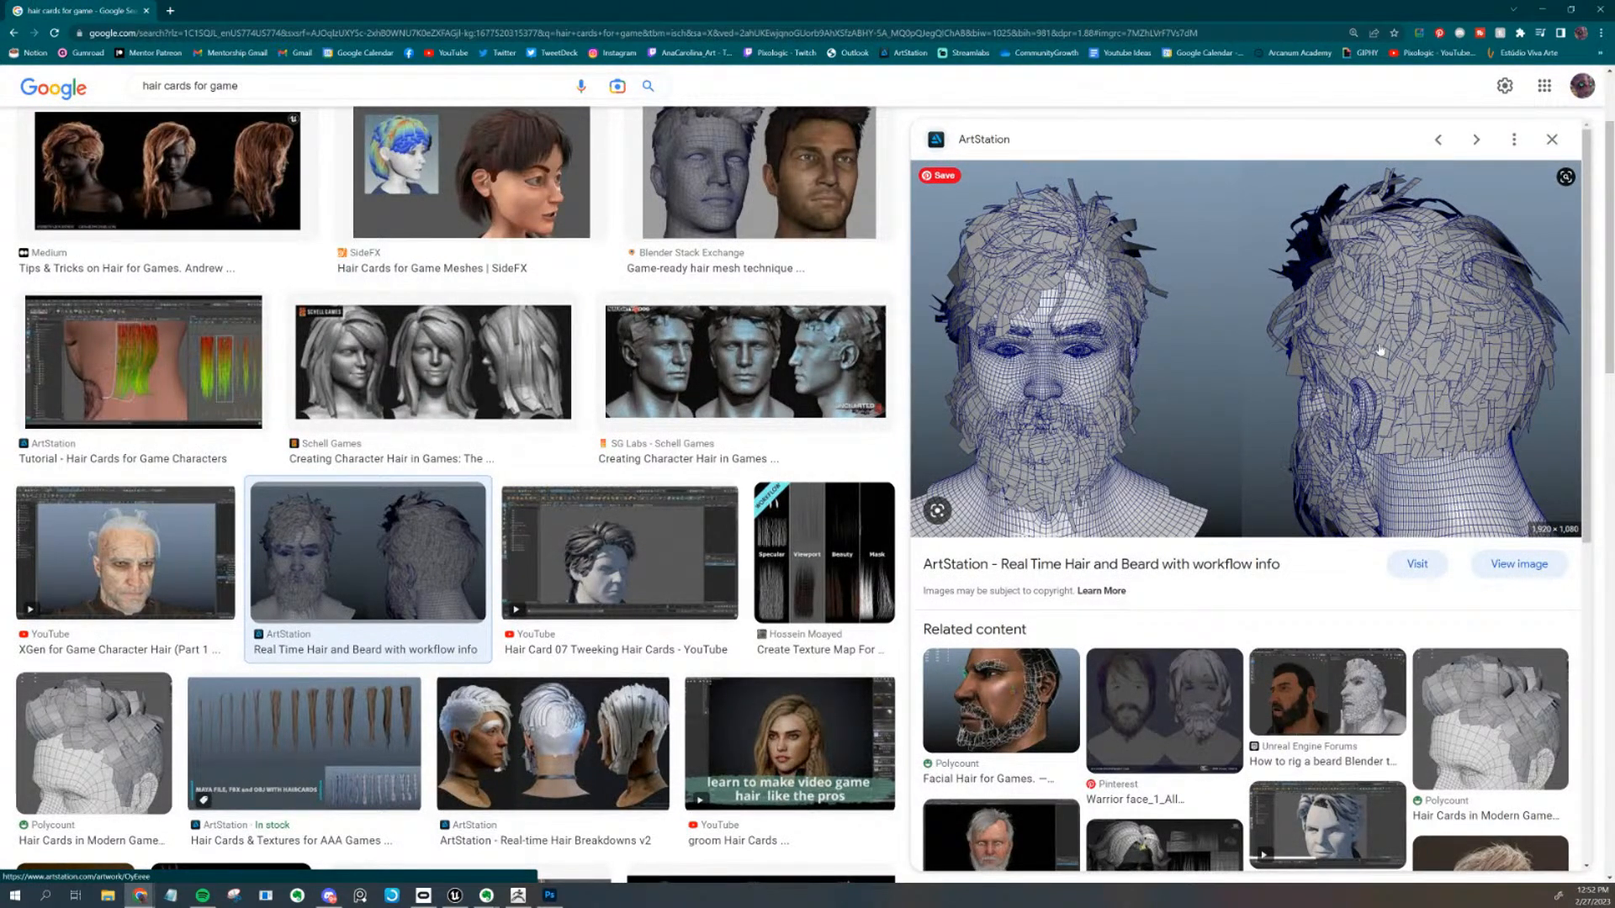
{"action": "left_click", "coordinate": [757, 177]}
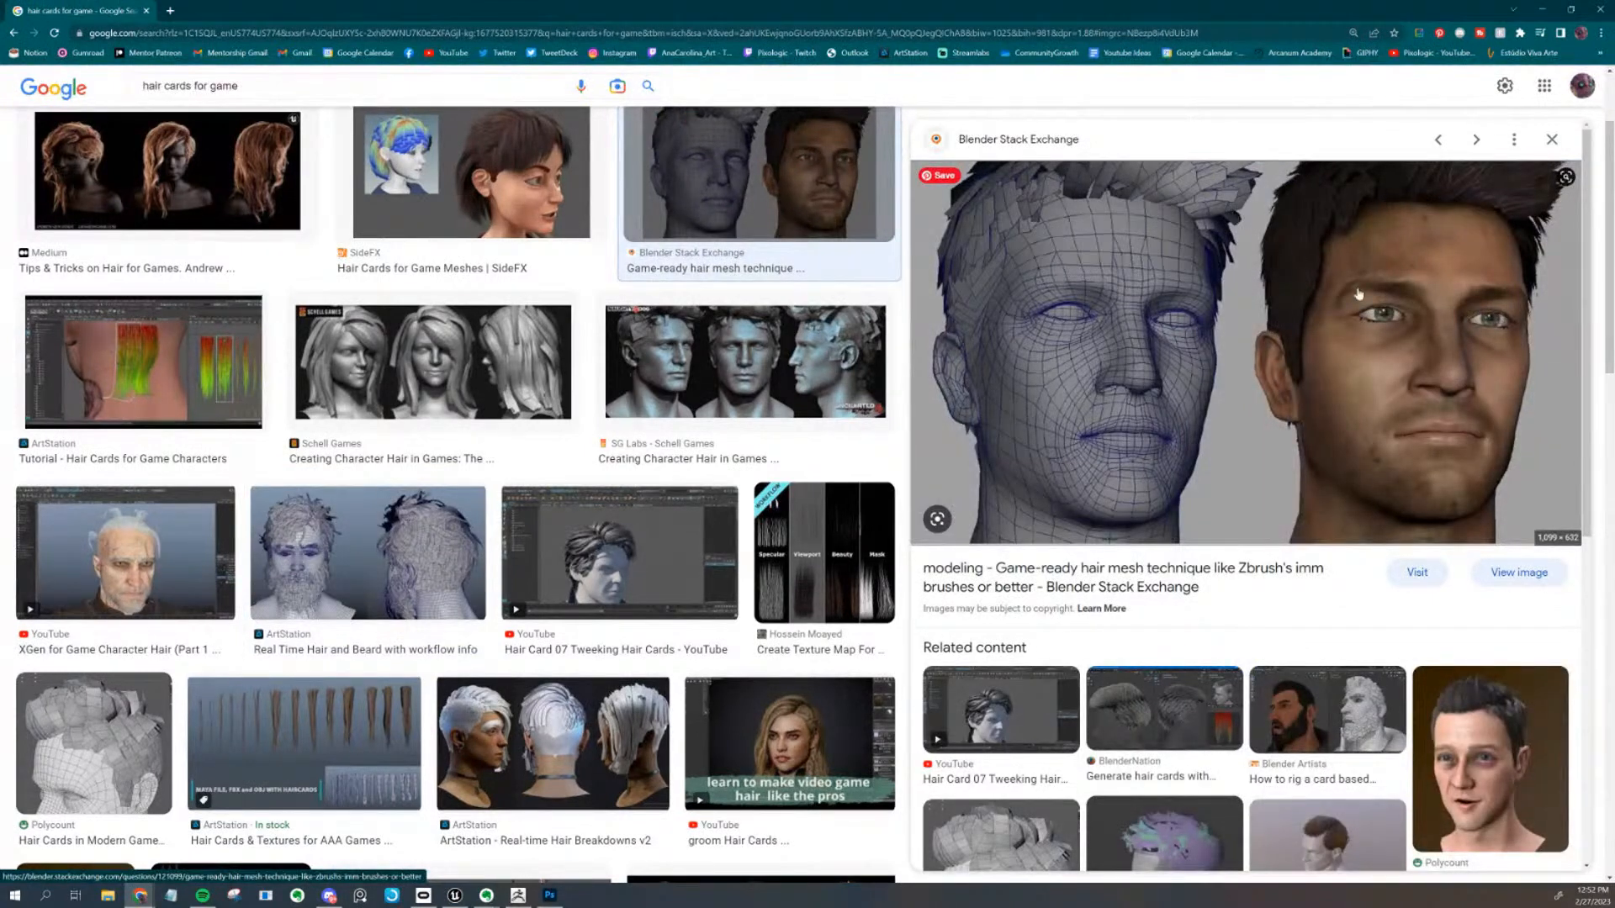
{"action": "left_click", "coordinate": [1529, 572]}
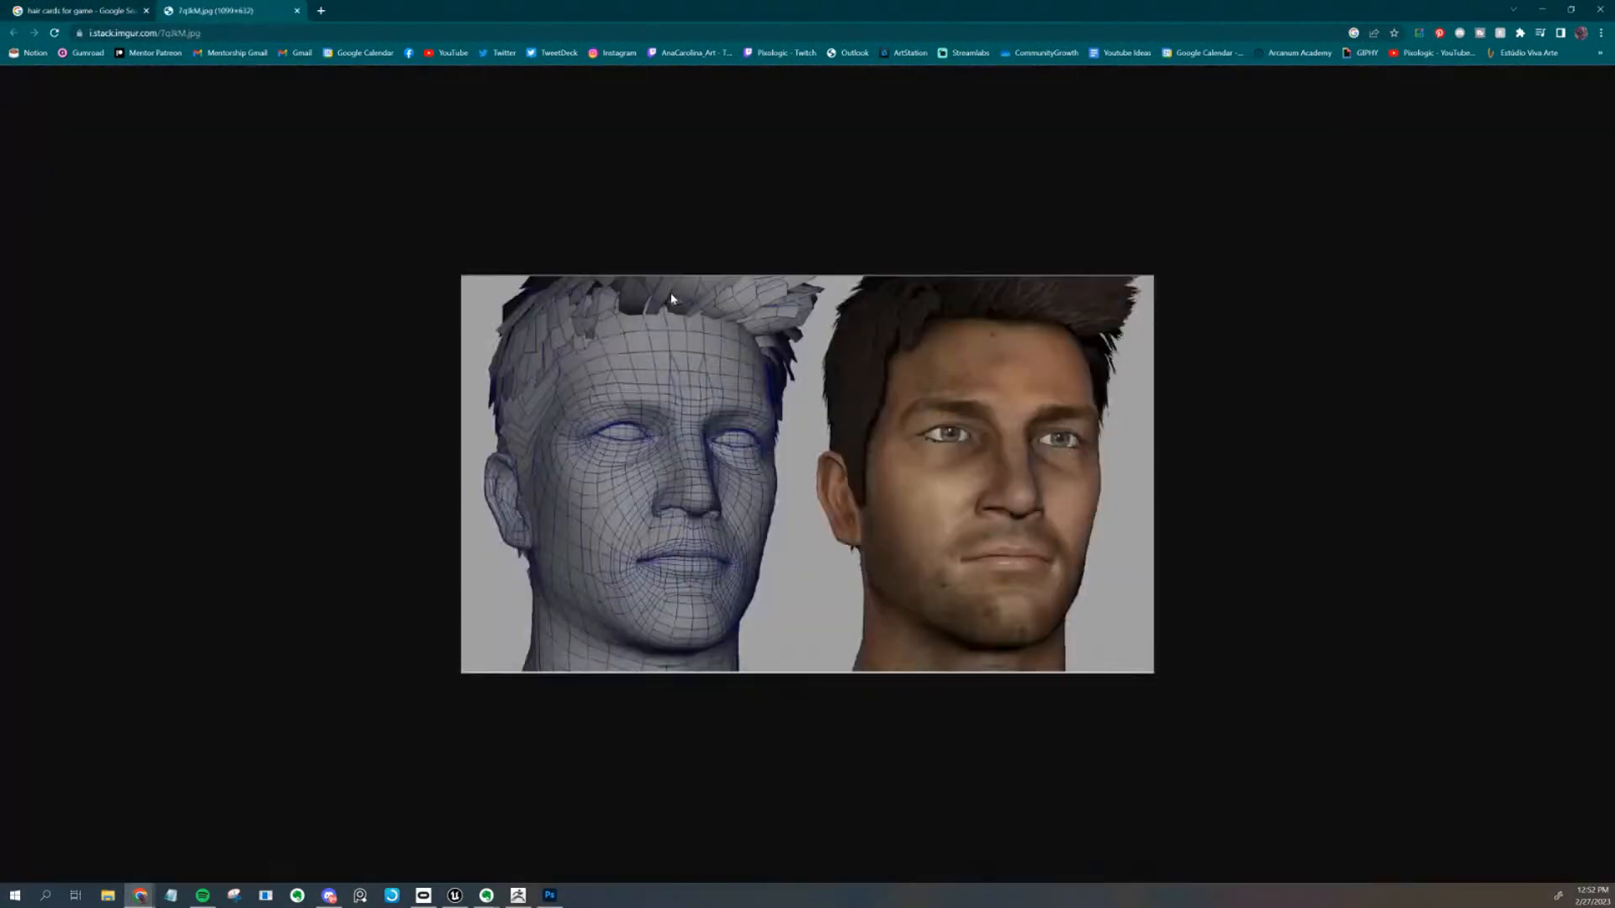
Return to the image results and compare more hair card examples with the Specular, Viewport, Beauty and Mask texture map workflow
{"action": "left_click", "coordinate": [114, 9]}
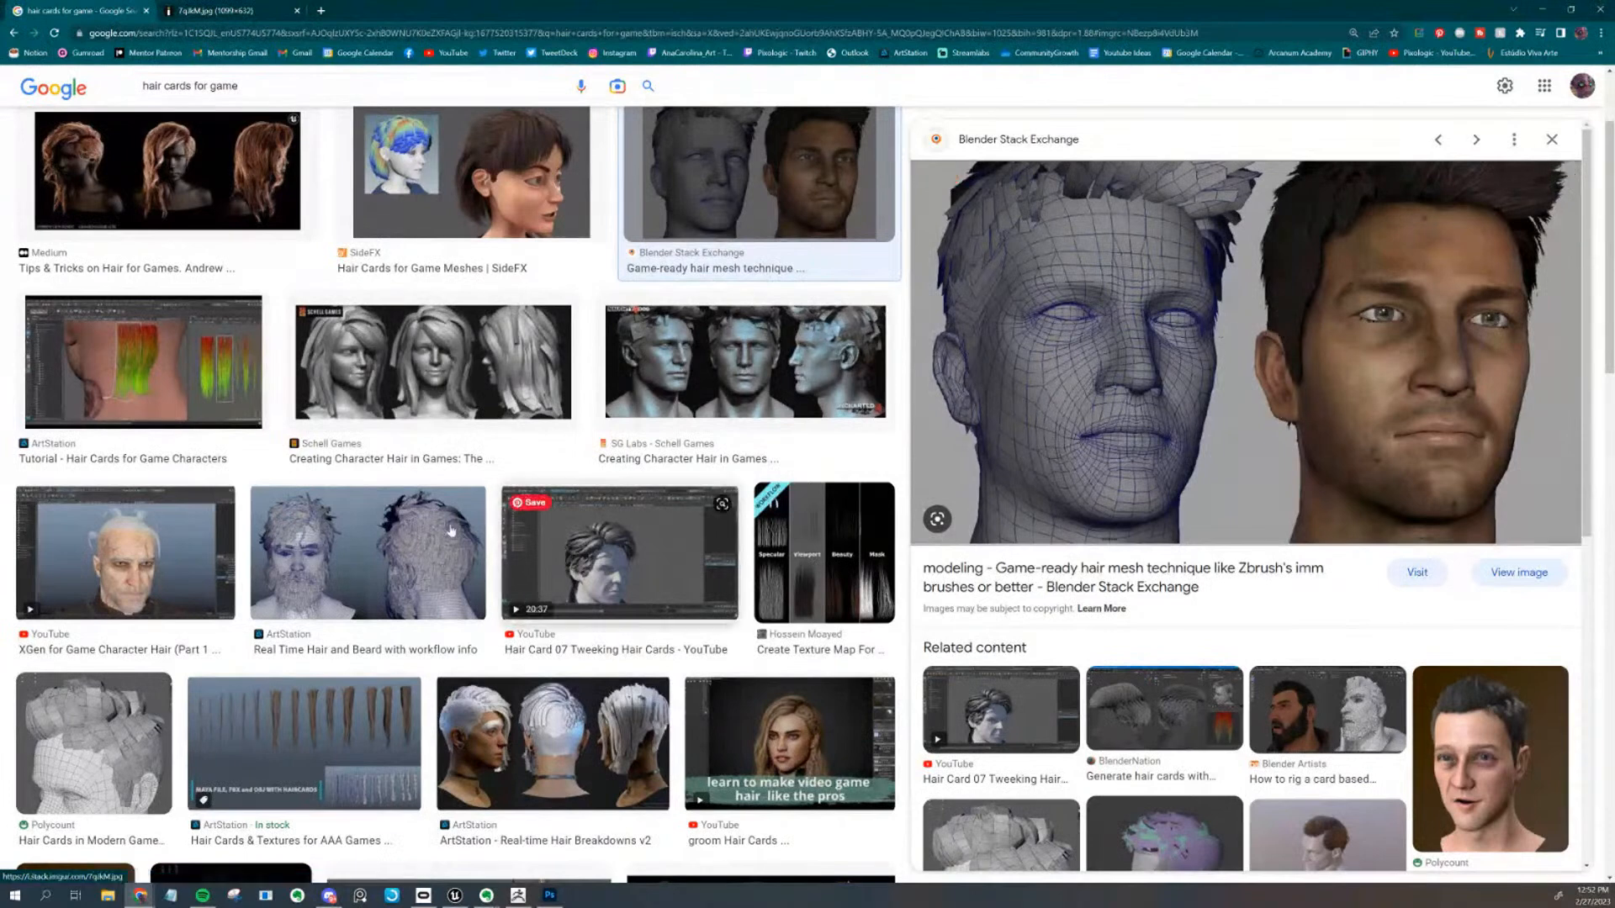
{"action": "left_click", "coordinate": [790, 513]}
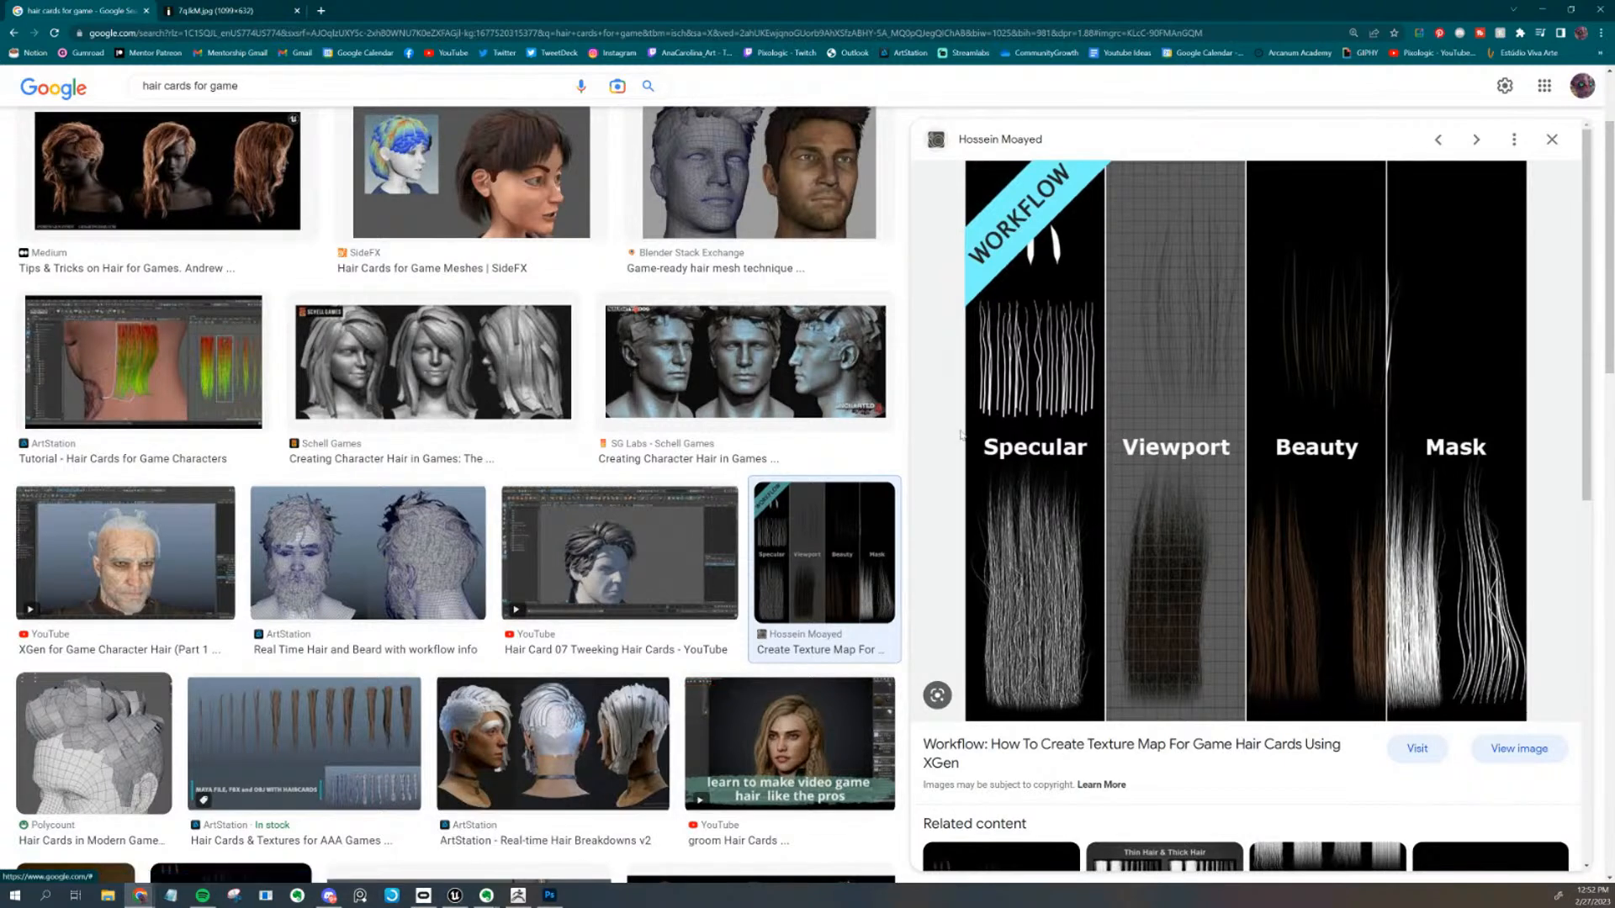
{"action": "left_click", "coordinate": [818, 365]}
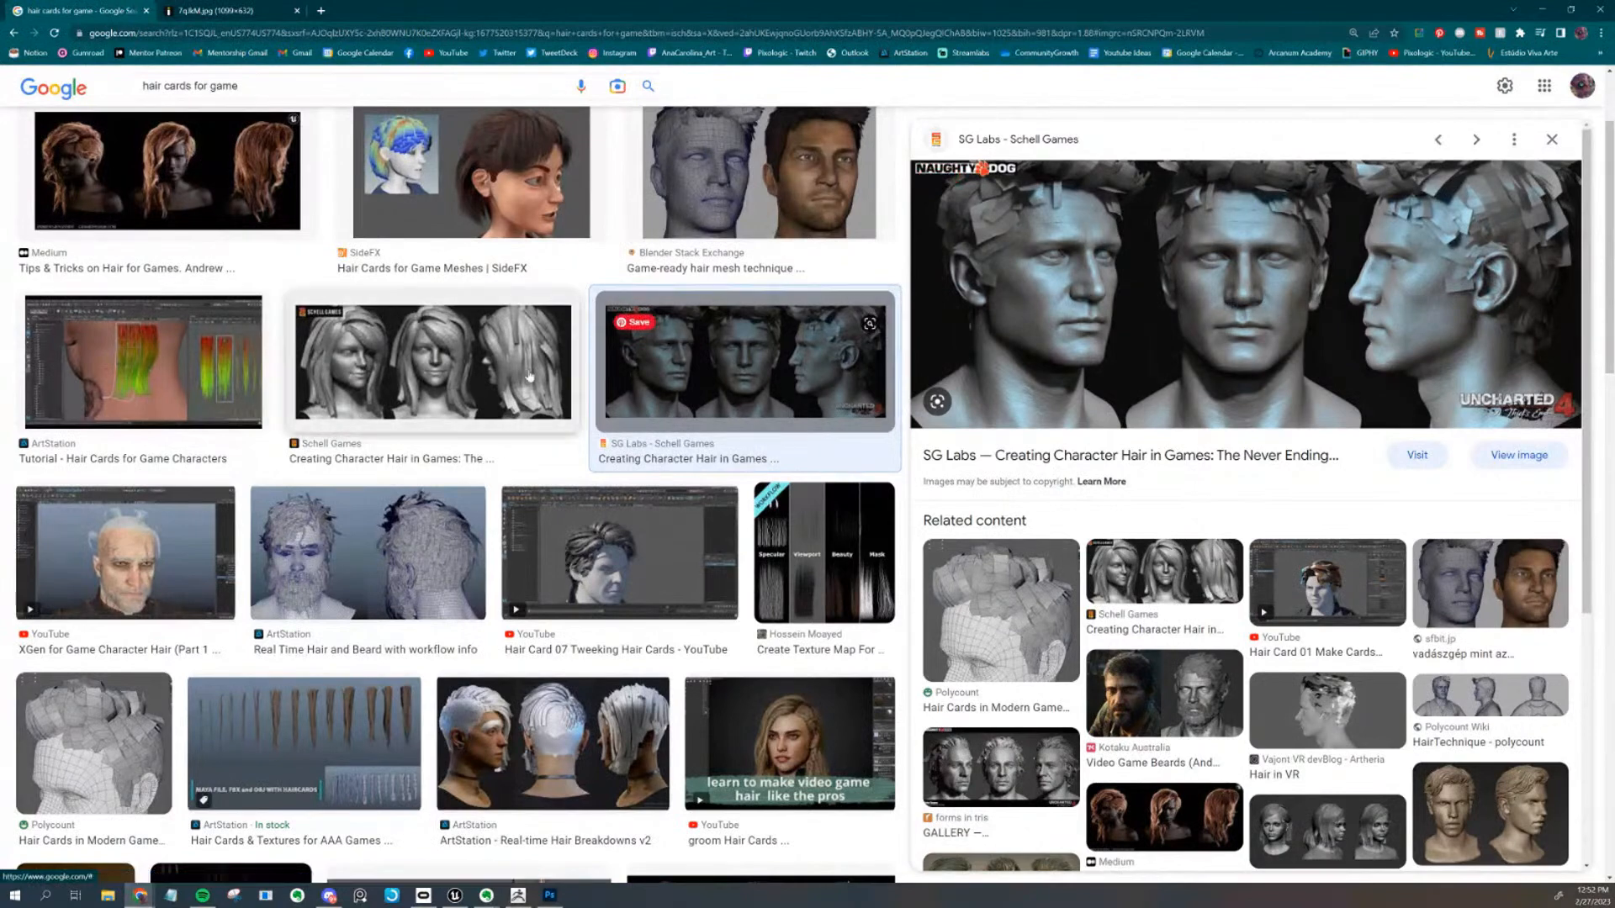
{"action": "left_click", "coordinate": [473, 352]}
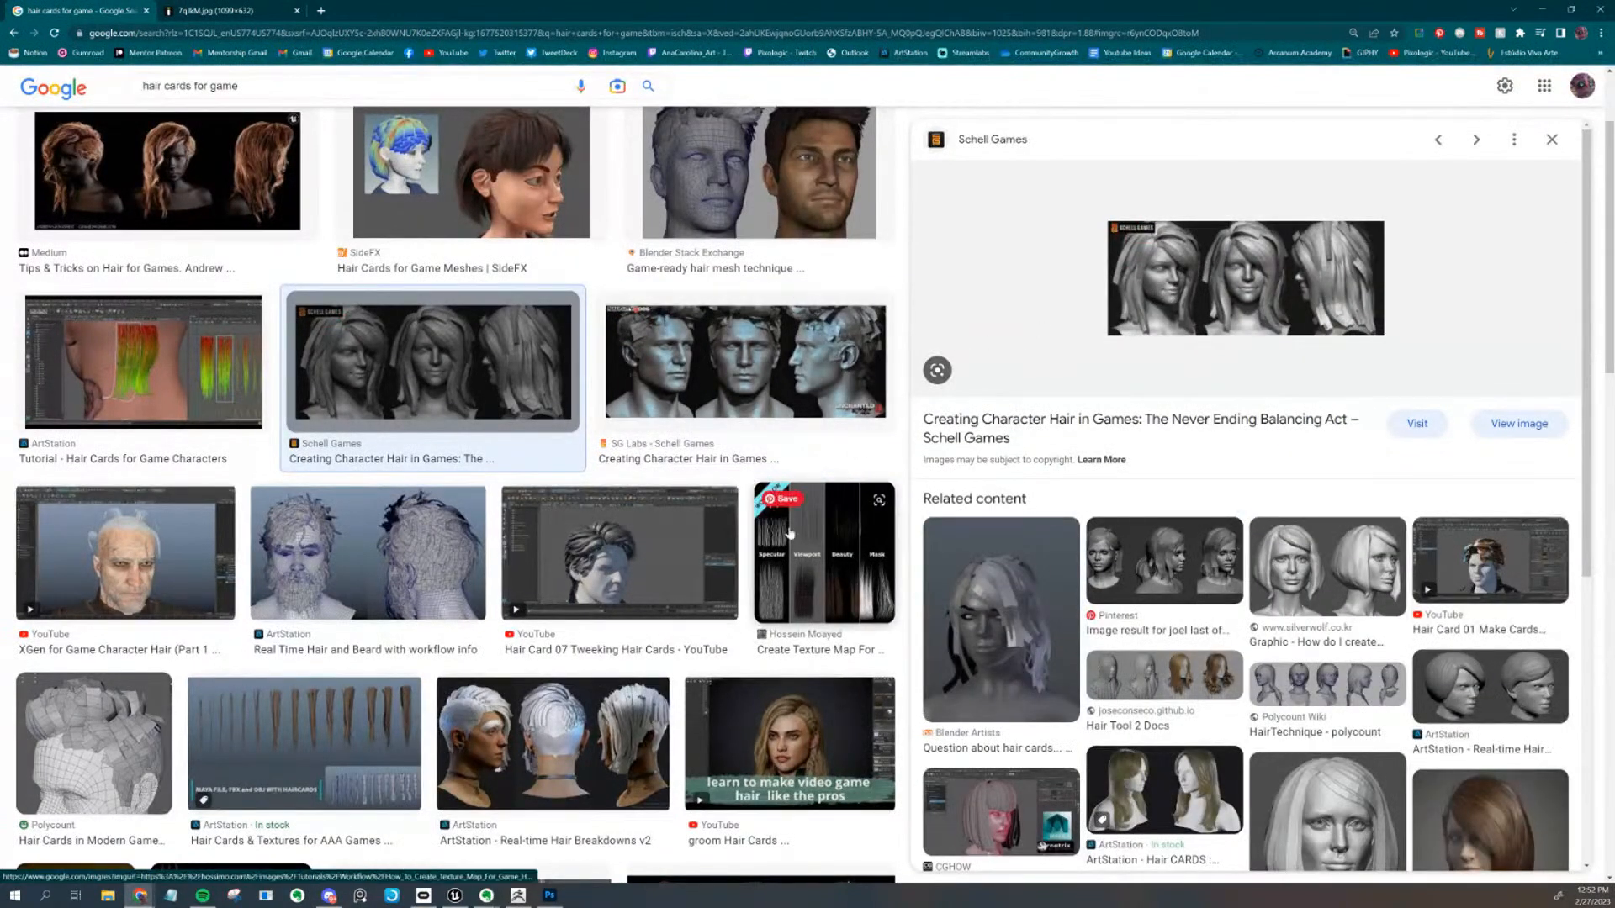
{"action": "left_click", "coordinate": [552, 744]}
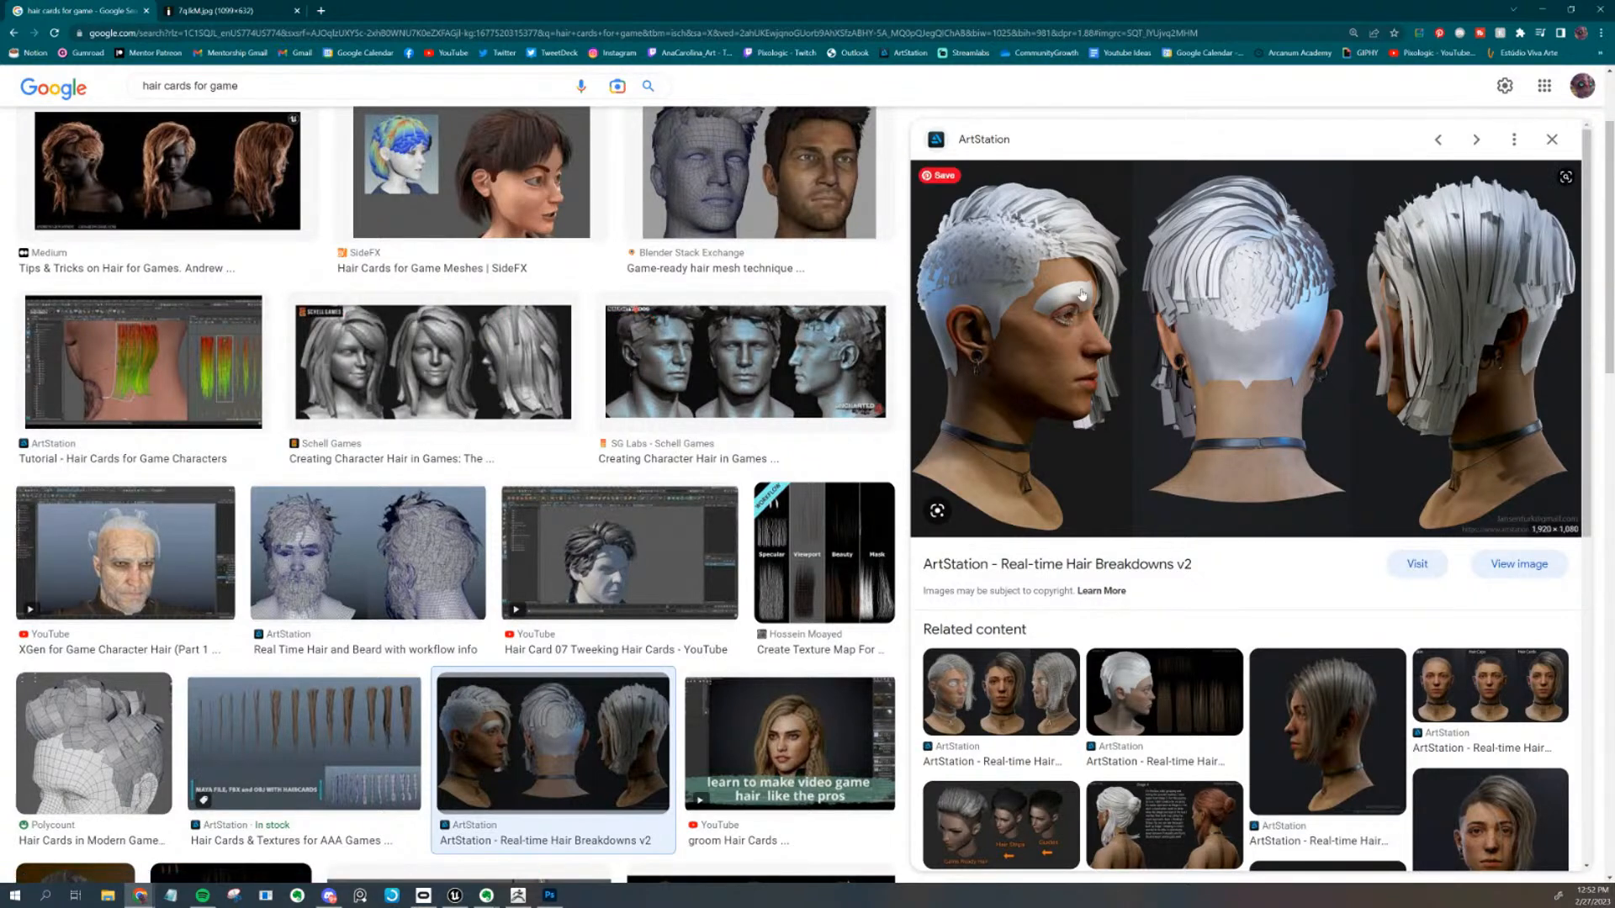
{"action": "left_click", "coordinate": [879, 503]}
{"action": "left_click", "coordinate": [1567, 98]}
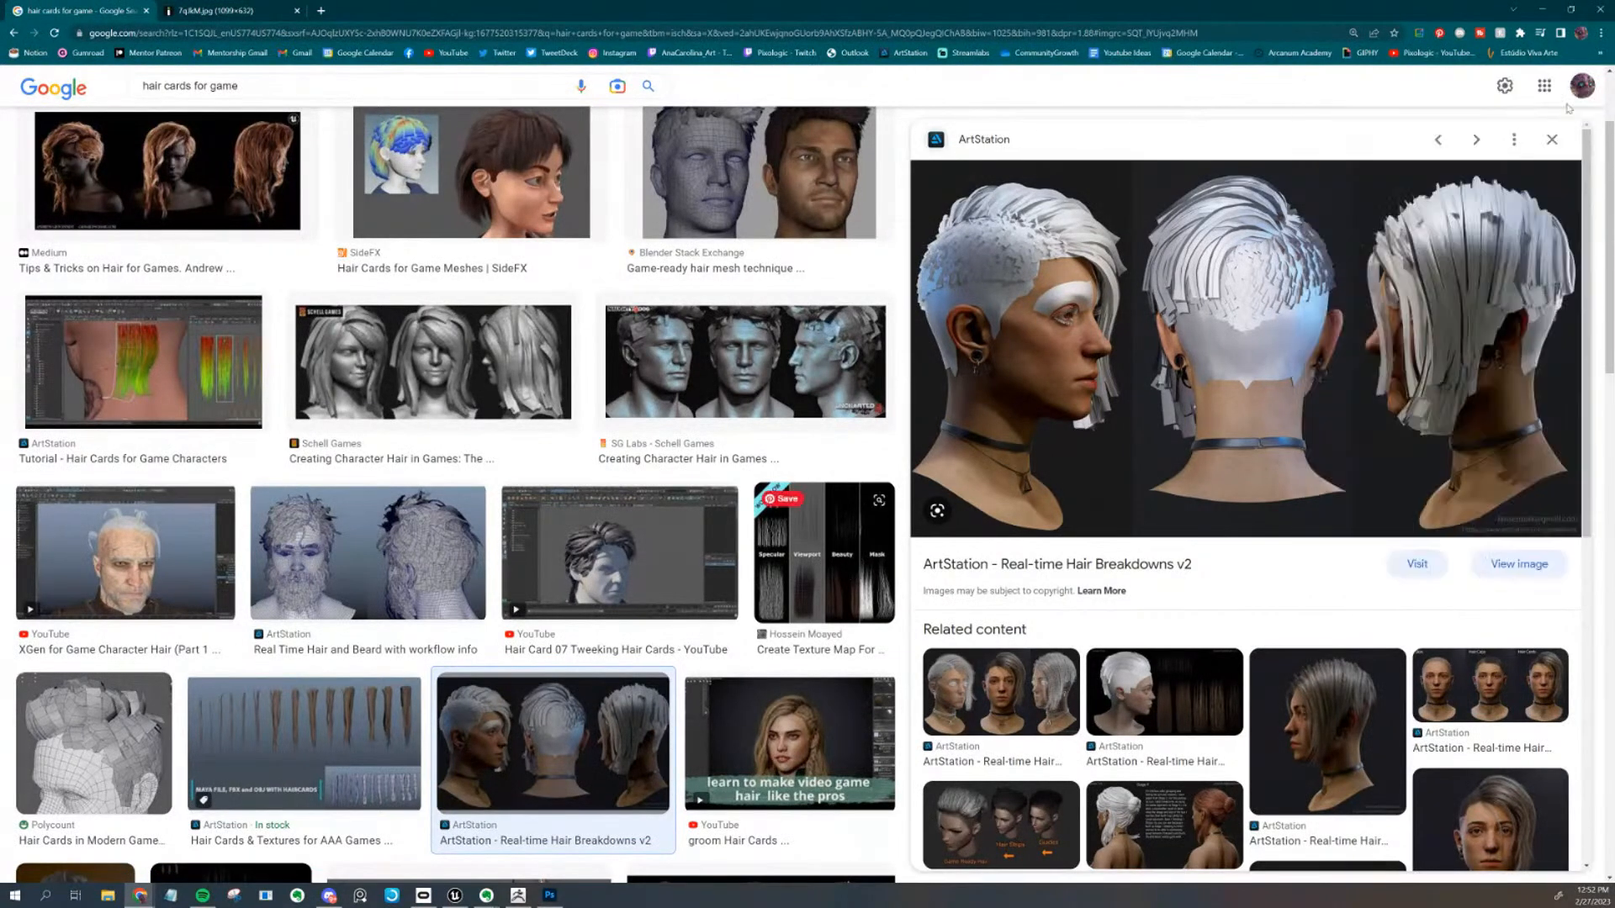
{"action": "left_click", "coordinate": [824, 555]}
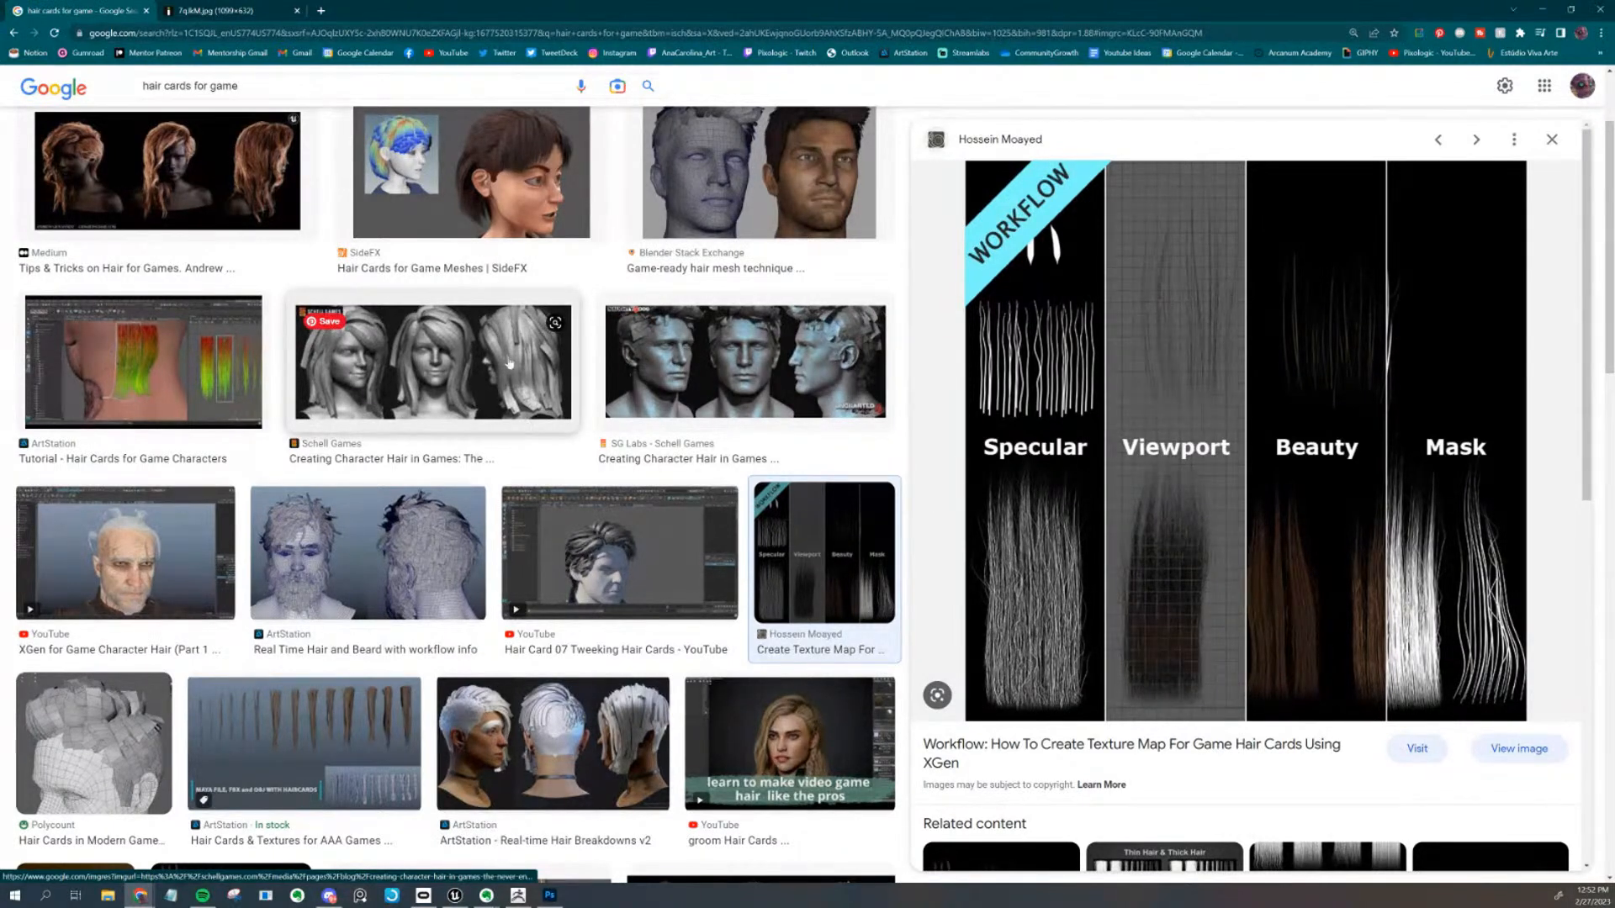
Switch back to Unreal Engine and examine the fake god rays around the dragons from several angles
{"action": "left_click", "coordinate": [1544, 10]}
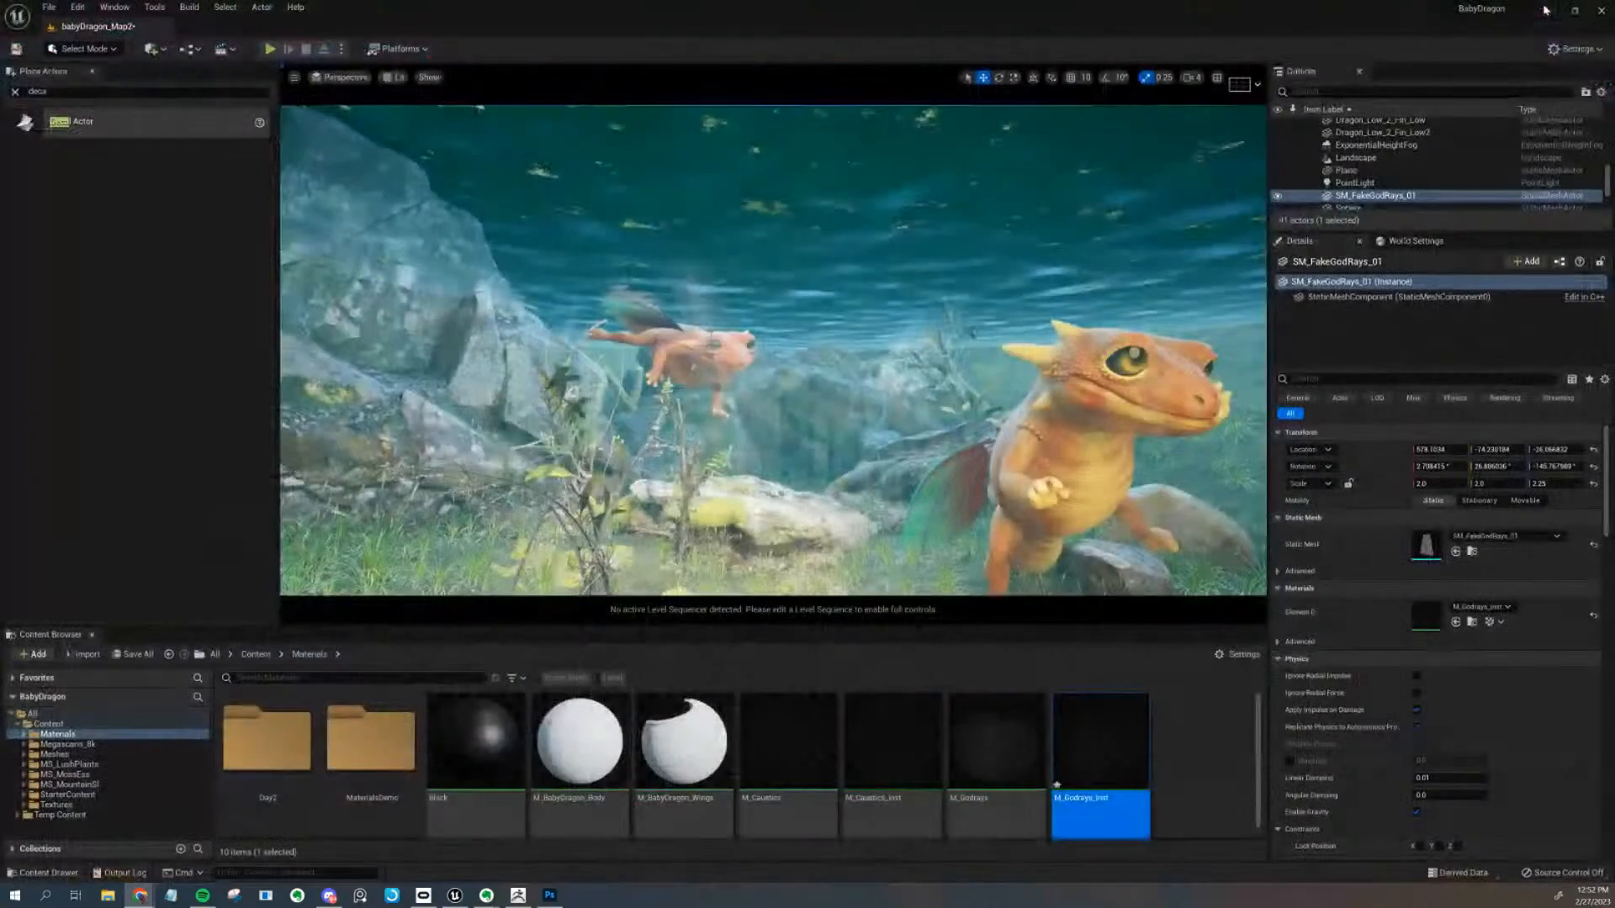
{"action": "right_click_drag", "start_coordinate": [892, 345], "coordinate": [996, 401]}
{"action": "right_click_drag", "start_coordinate": [1112, 250], "coordinate": [1116, 250]}
{"action": "right_click_drag", "start_coordinate": [1019, 320], "coordinate": [1163, 317]}
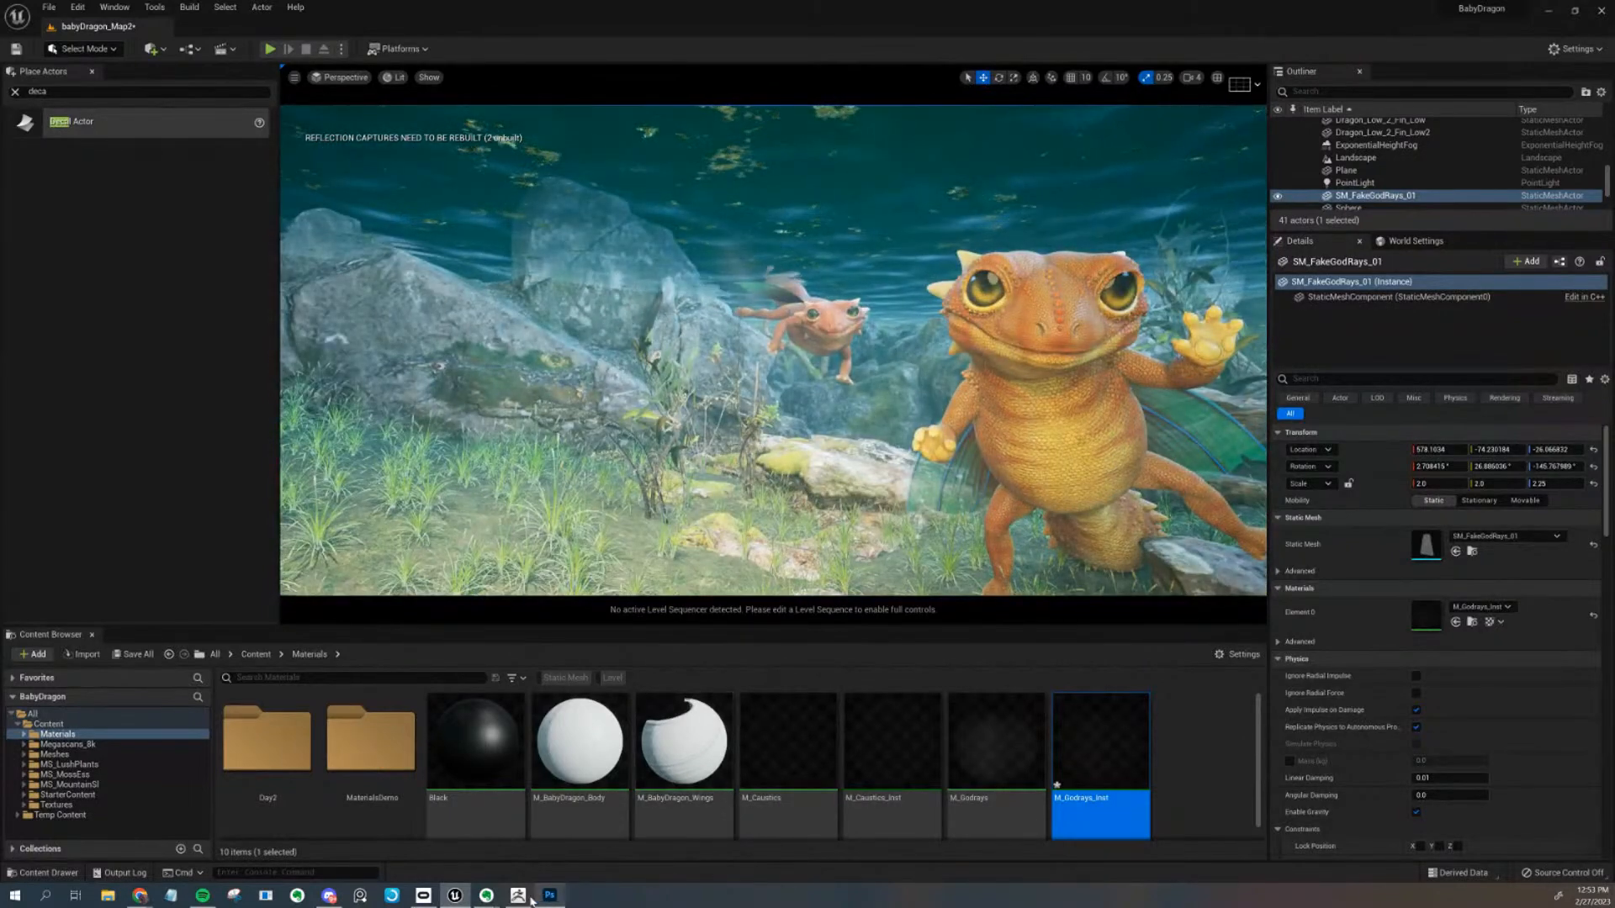
Switch to ZBrush and make two rotated copies of the ray plane around its vertical axis, forming three crossing cards
{"action": "mouse_move", "coordinate": [530, 900]}
{"action": "left_click", "coordinate": [519, 846]}
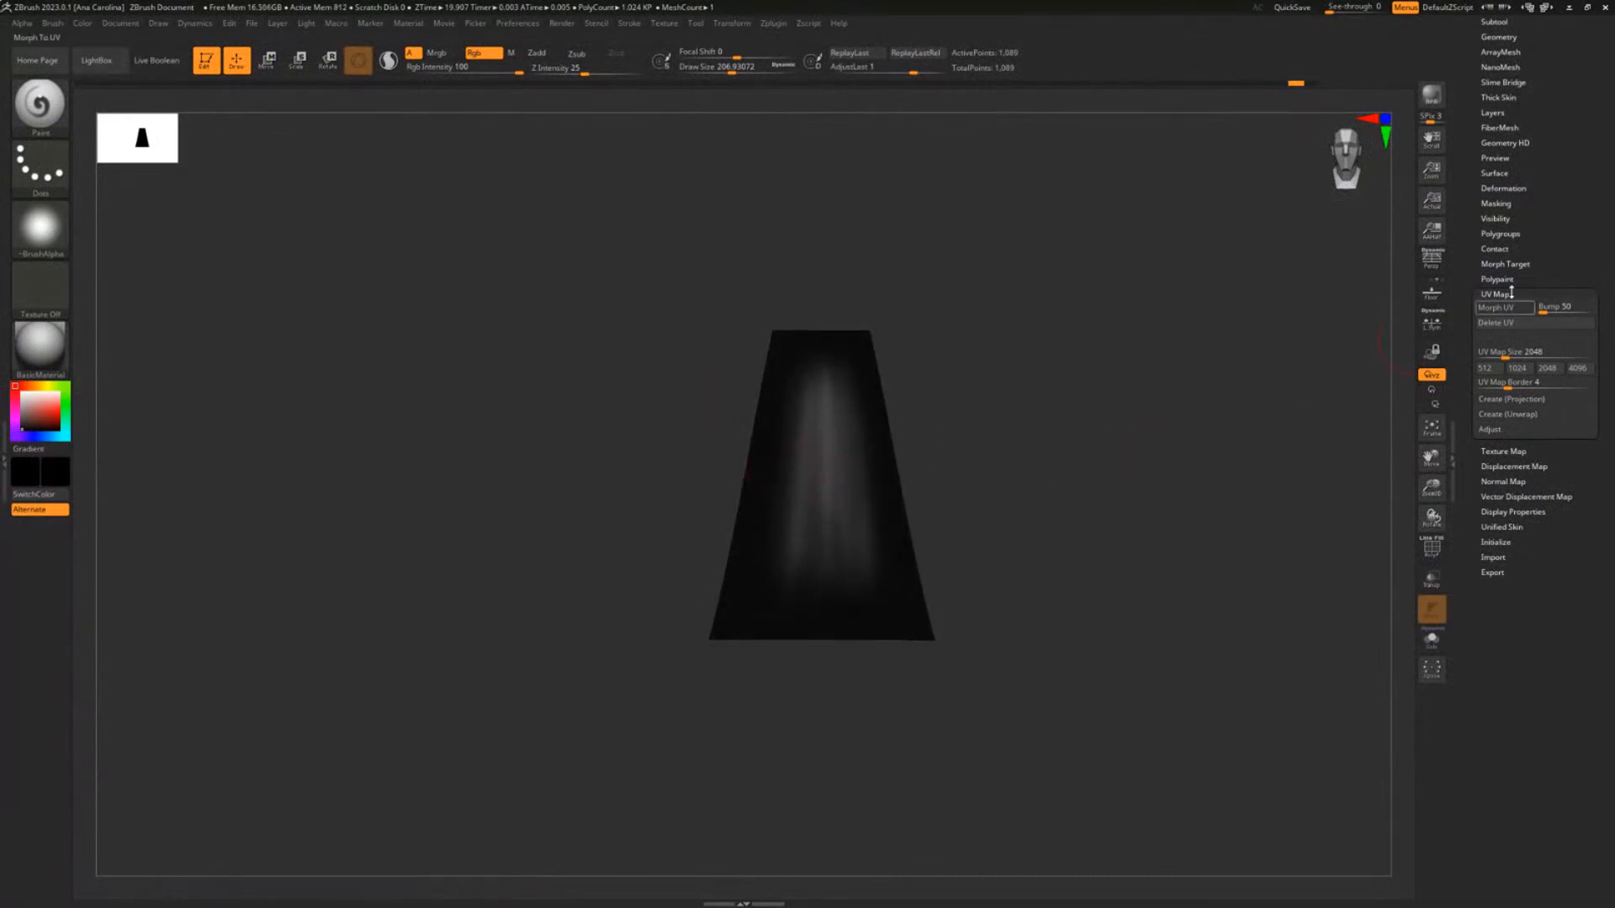
{"action": "key", "text": "w"}
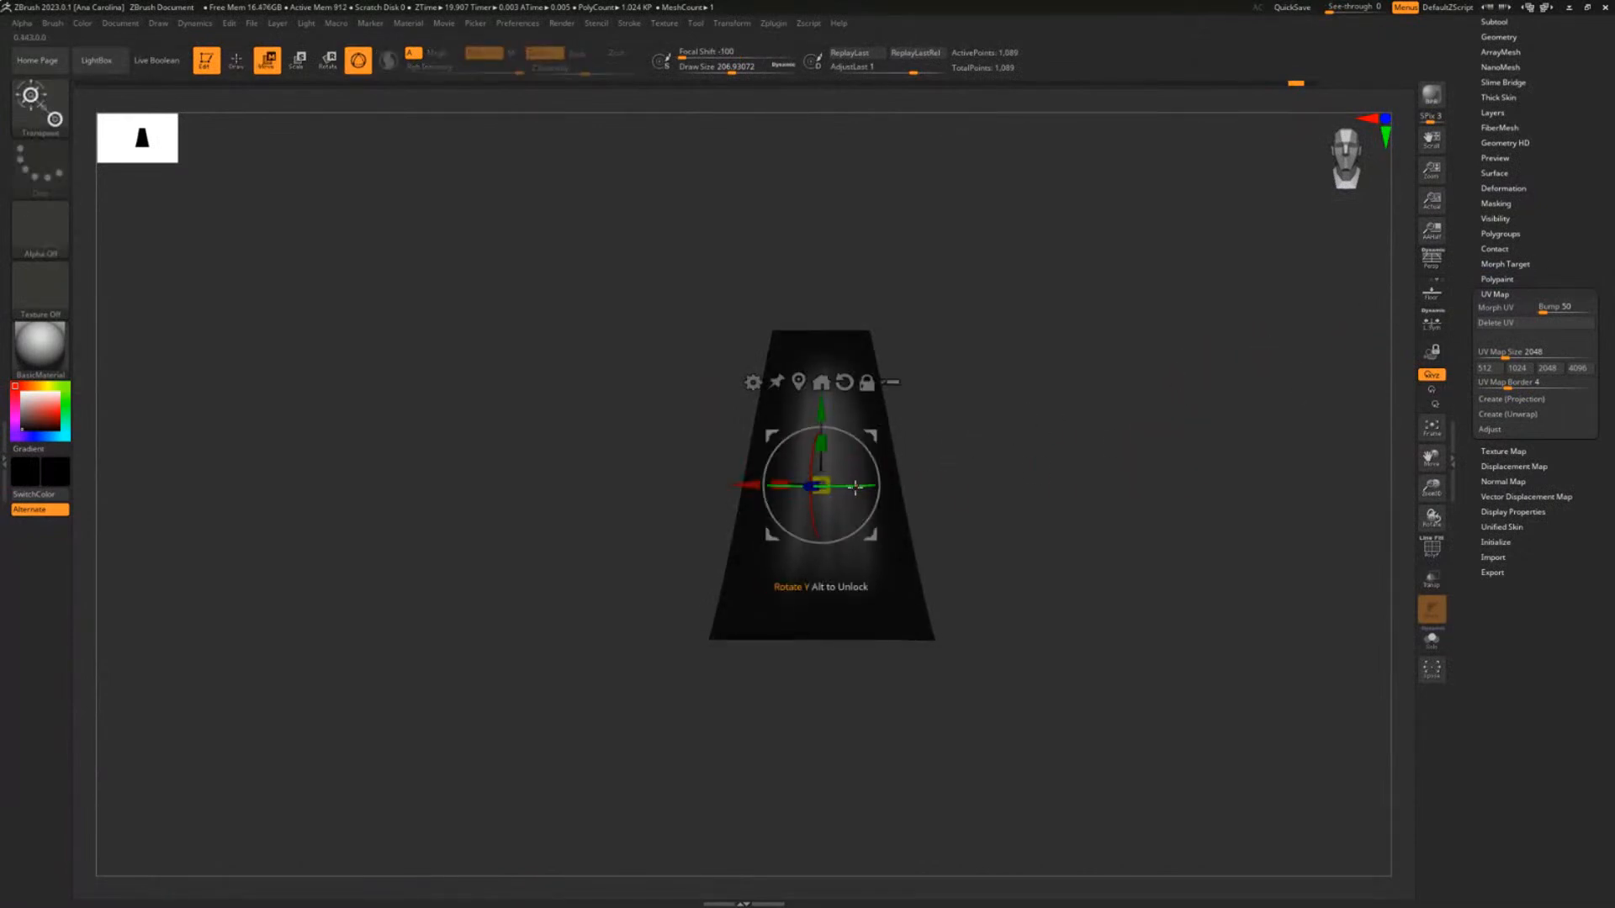
{"action": "left_click_drag", "start_coordinate": [780, 486], "coordinate": [990, 490], "text": "ctrl"}
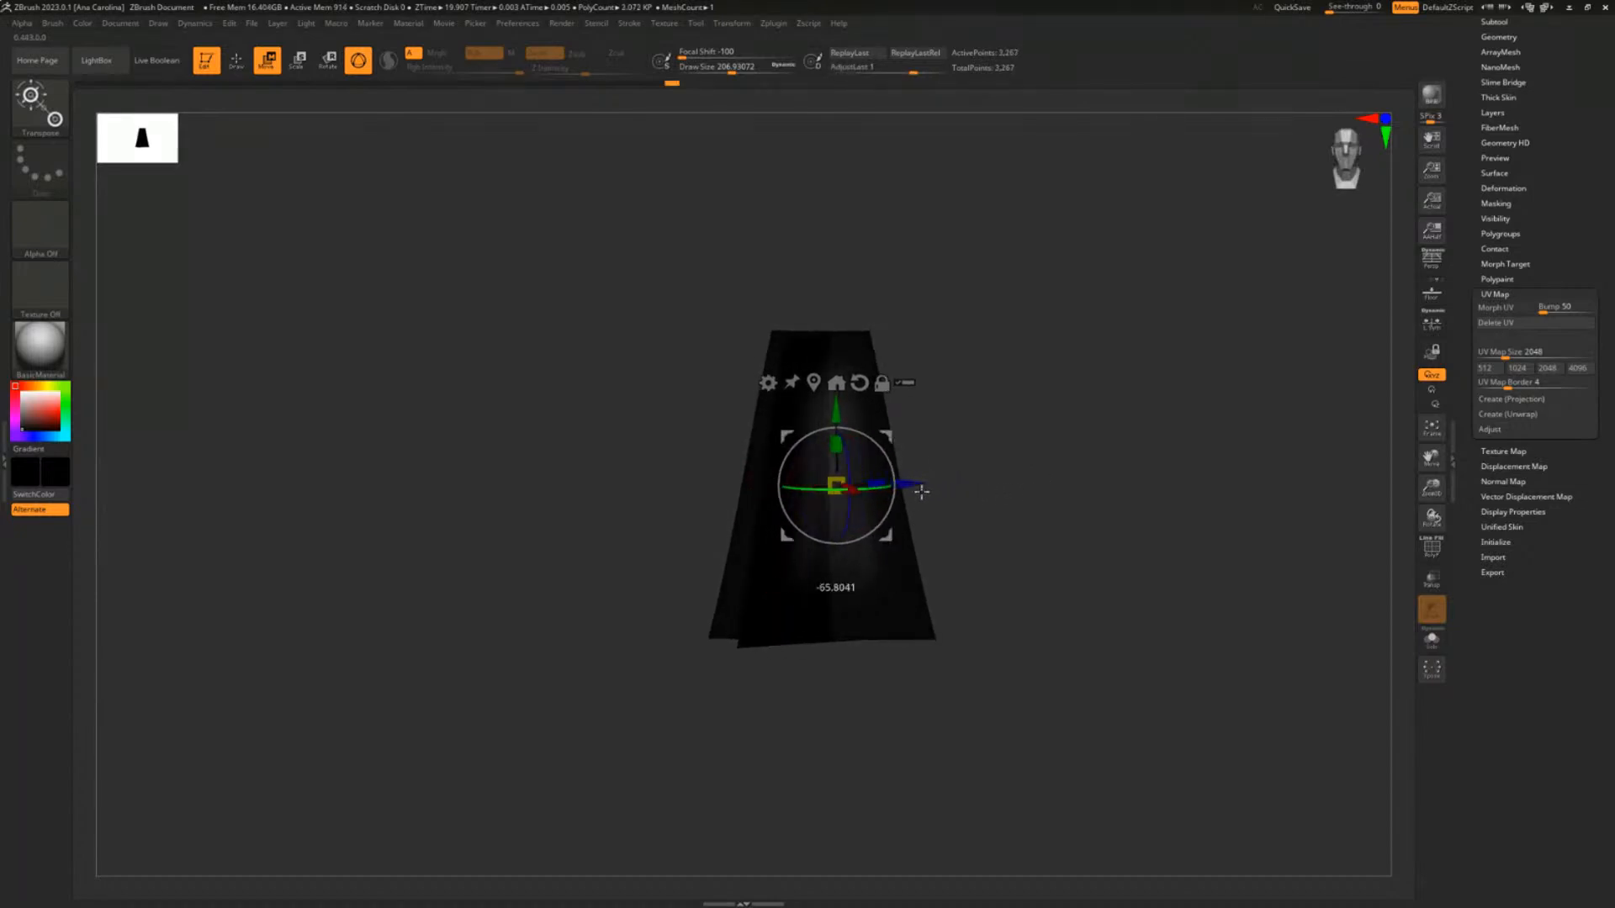
{"action": "left_click_drag", "start_coordinate": [1017, 447], "coordinate": [1020, 548]}
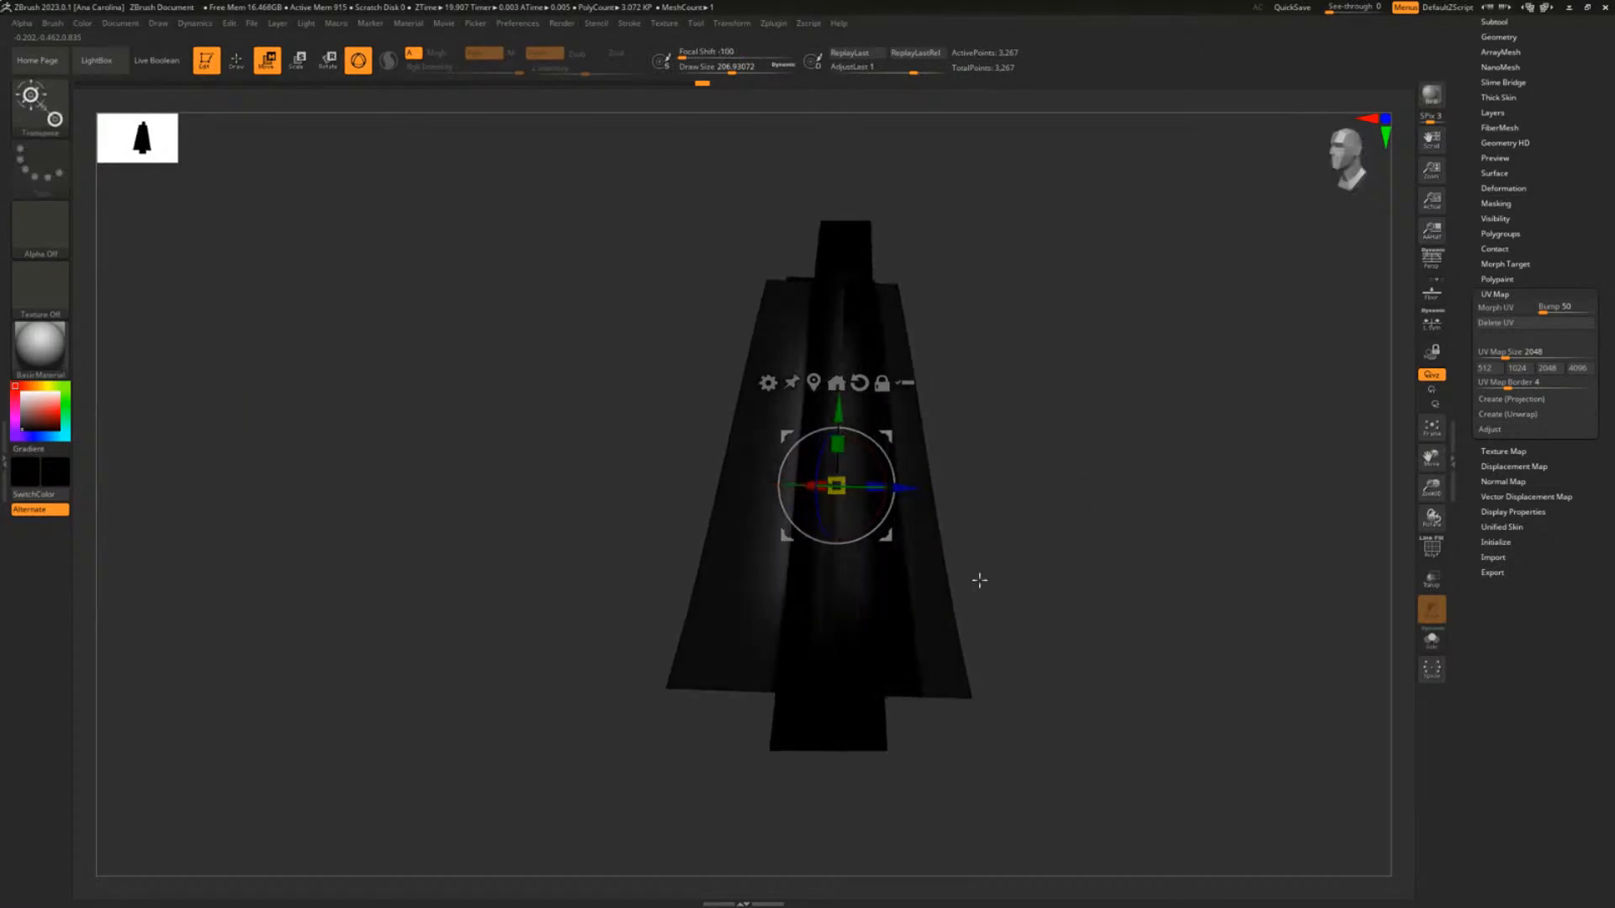
{"action": "left_click", "coordinate": [905, 632]}
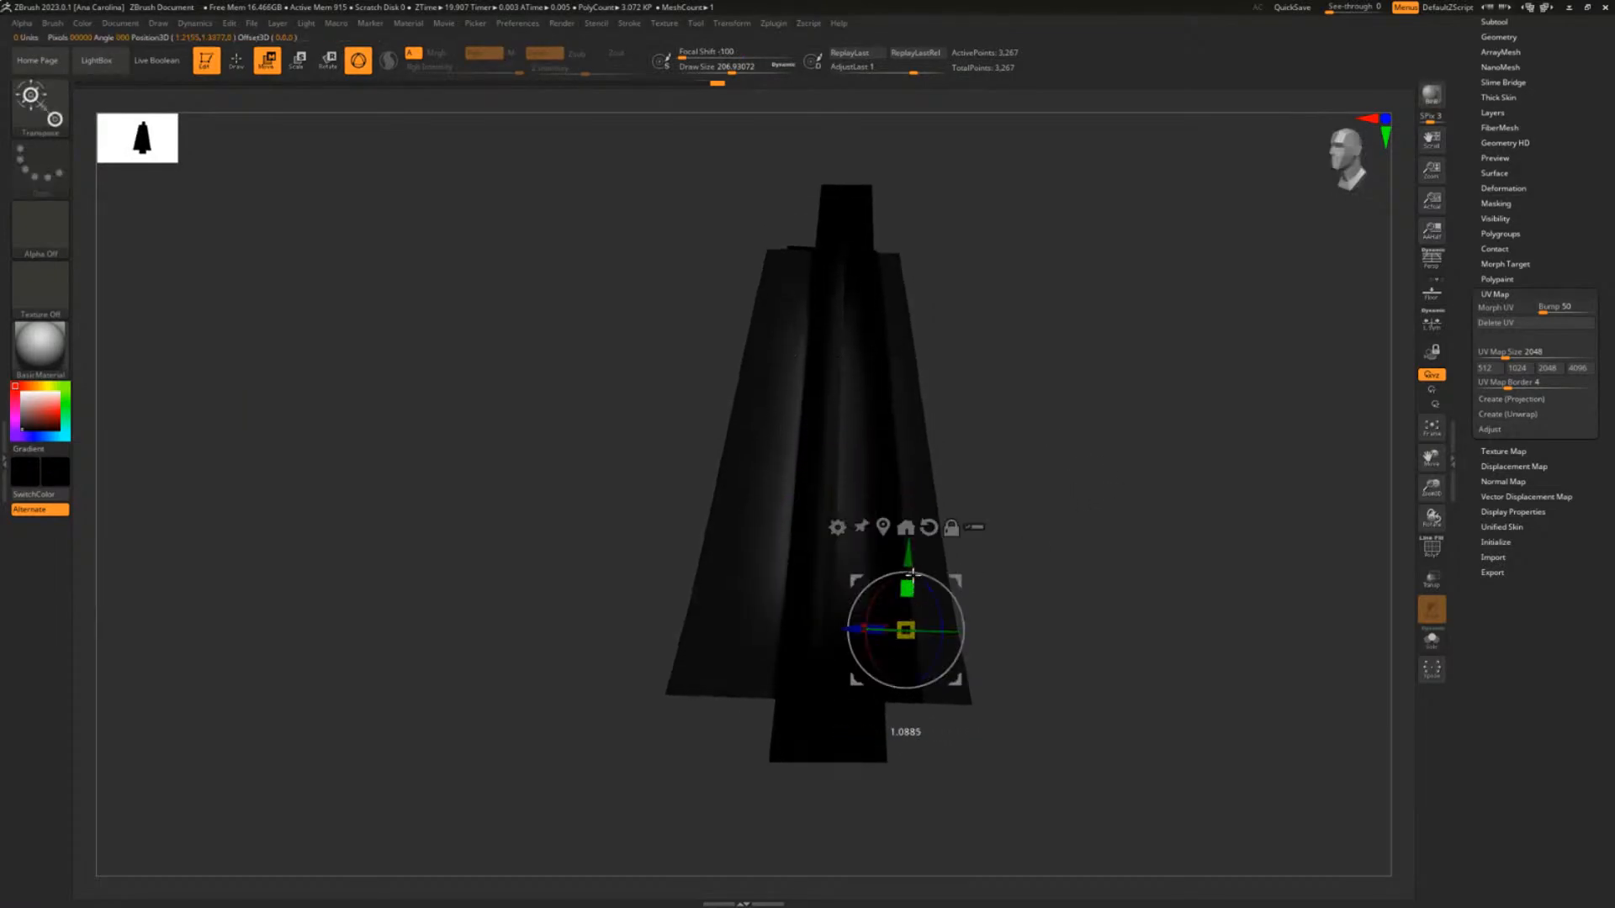
{"action": "mouse_move", "coordinate": [1061, 506]}
{"action": "left_mouse_down"}
{"action": "mouse_move", "coordinate": [1031, 504]}
{"action": "mouse_move", "coordinate": [1143, 472]}
{"action": "mouse_move", "coordinate": [1119, 471]}
{"action": "left_mouse_up"}
Export the selected crossed-plane mesh as an FBX file named SM_FakeGodRays_02 in the project folder
{"action": "left_click", "coordinate": [774, 24]}
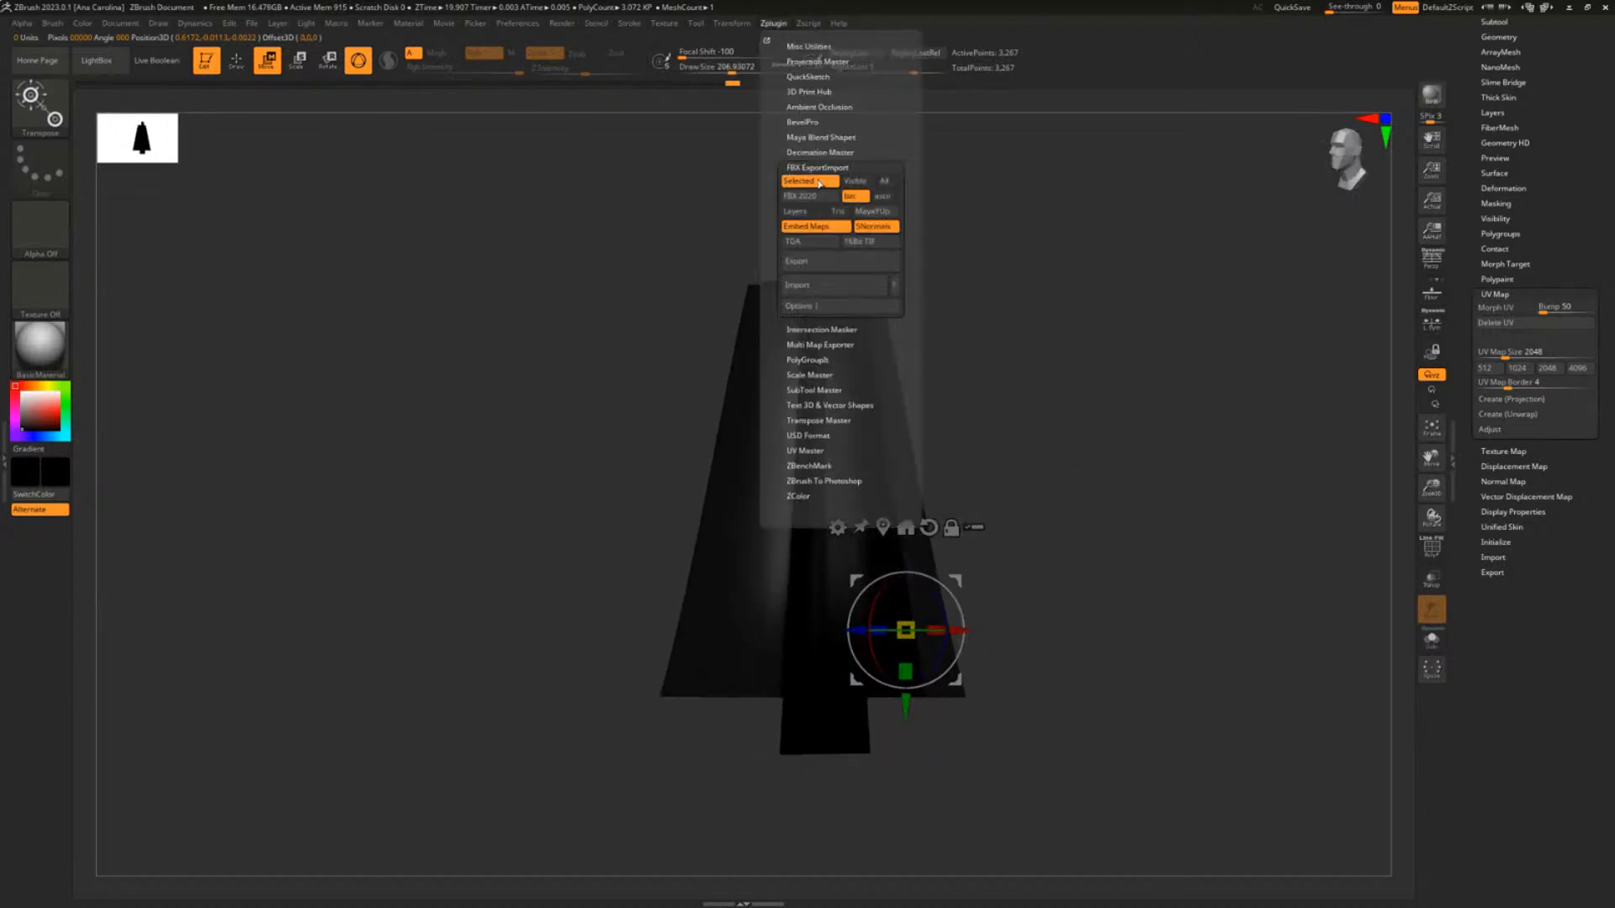
{"action": "left_click", "coordinate": [836, 261]}
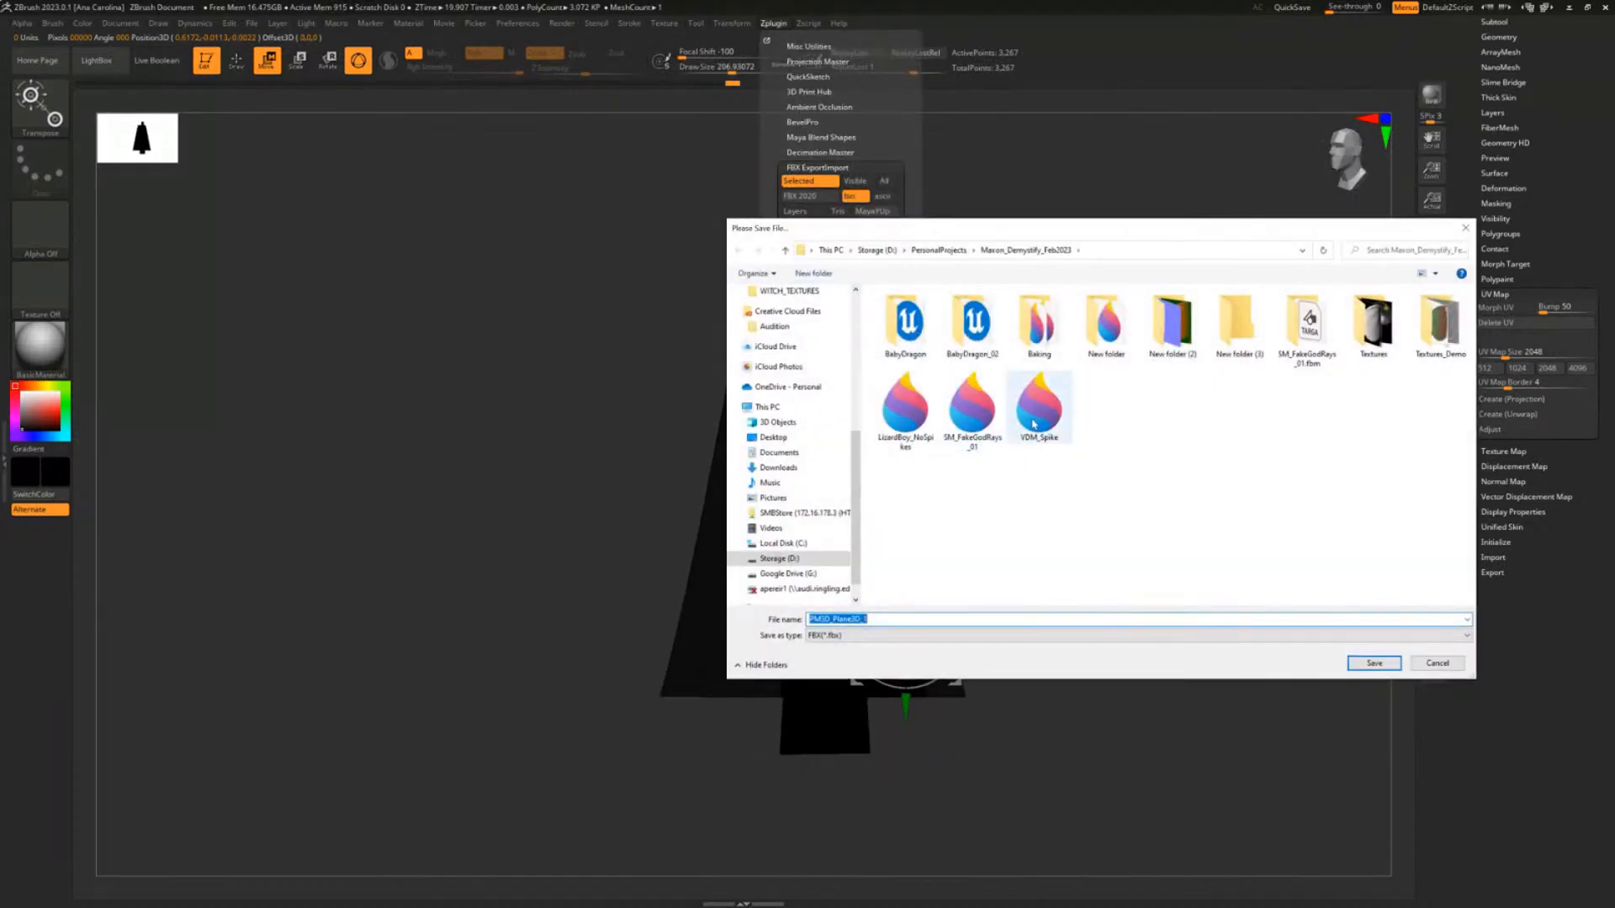
{"action": "left_click", "coordinate": [963, 433]}
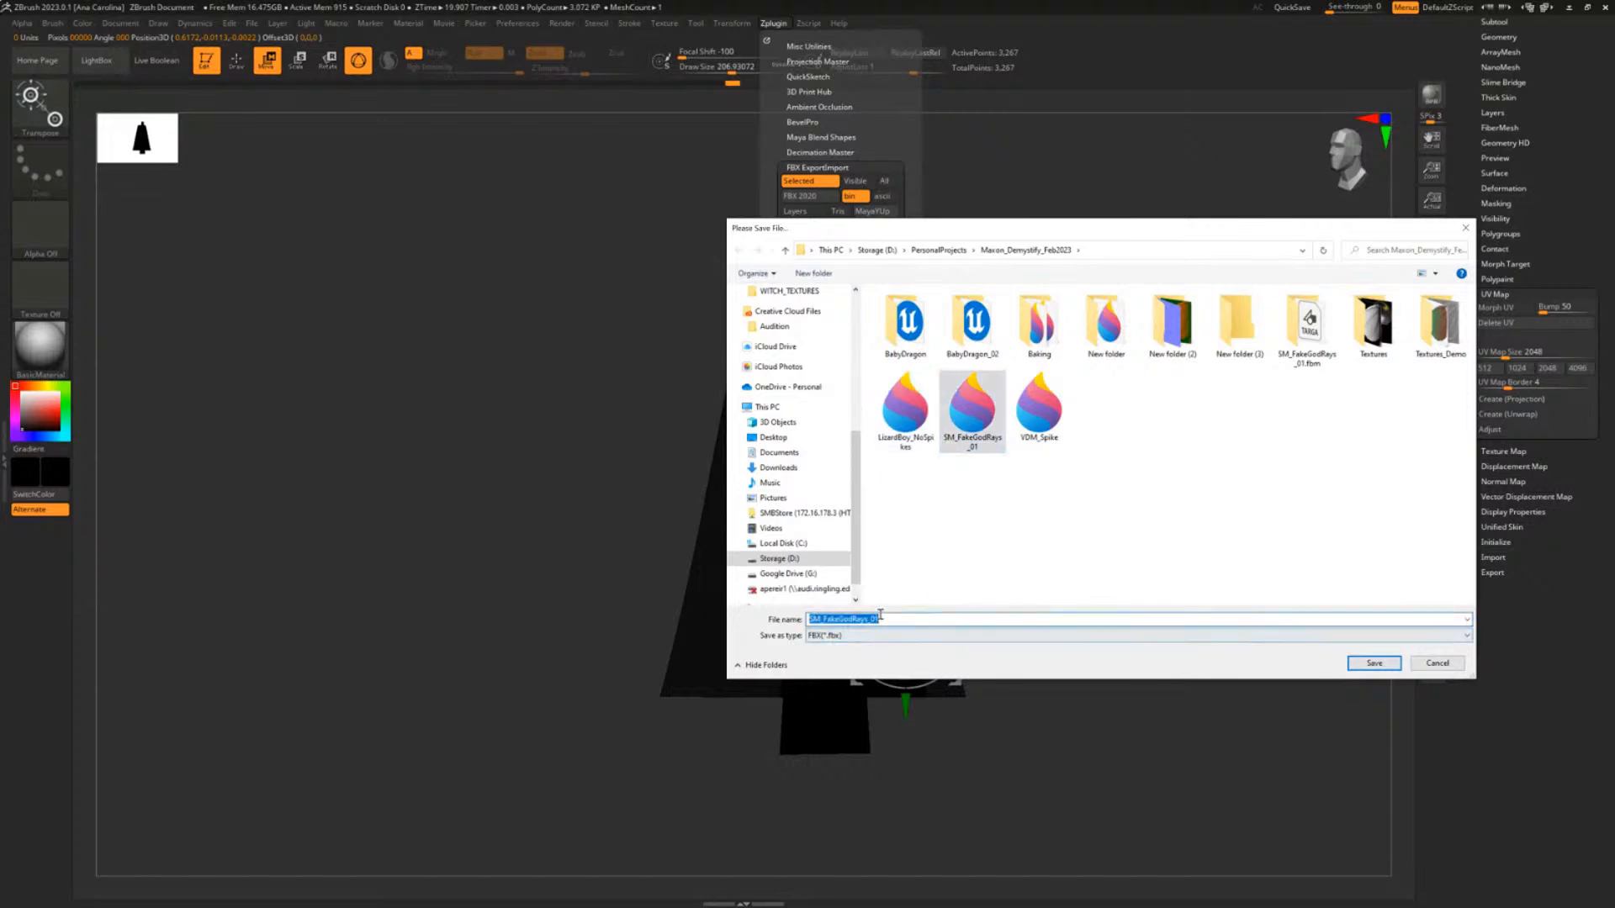
{"action": "type", "text": "2"}
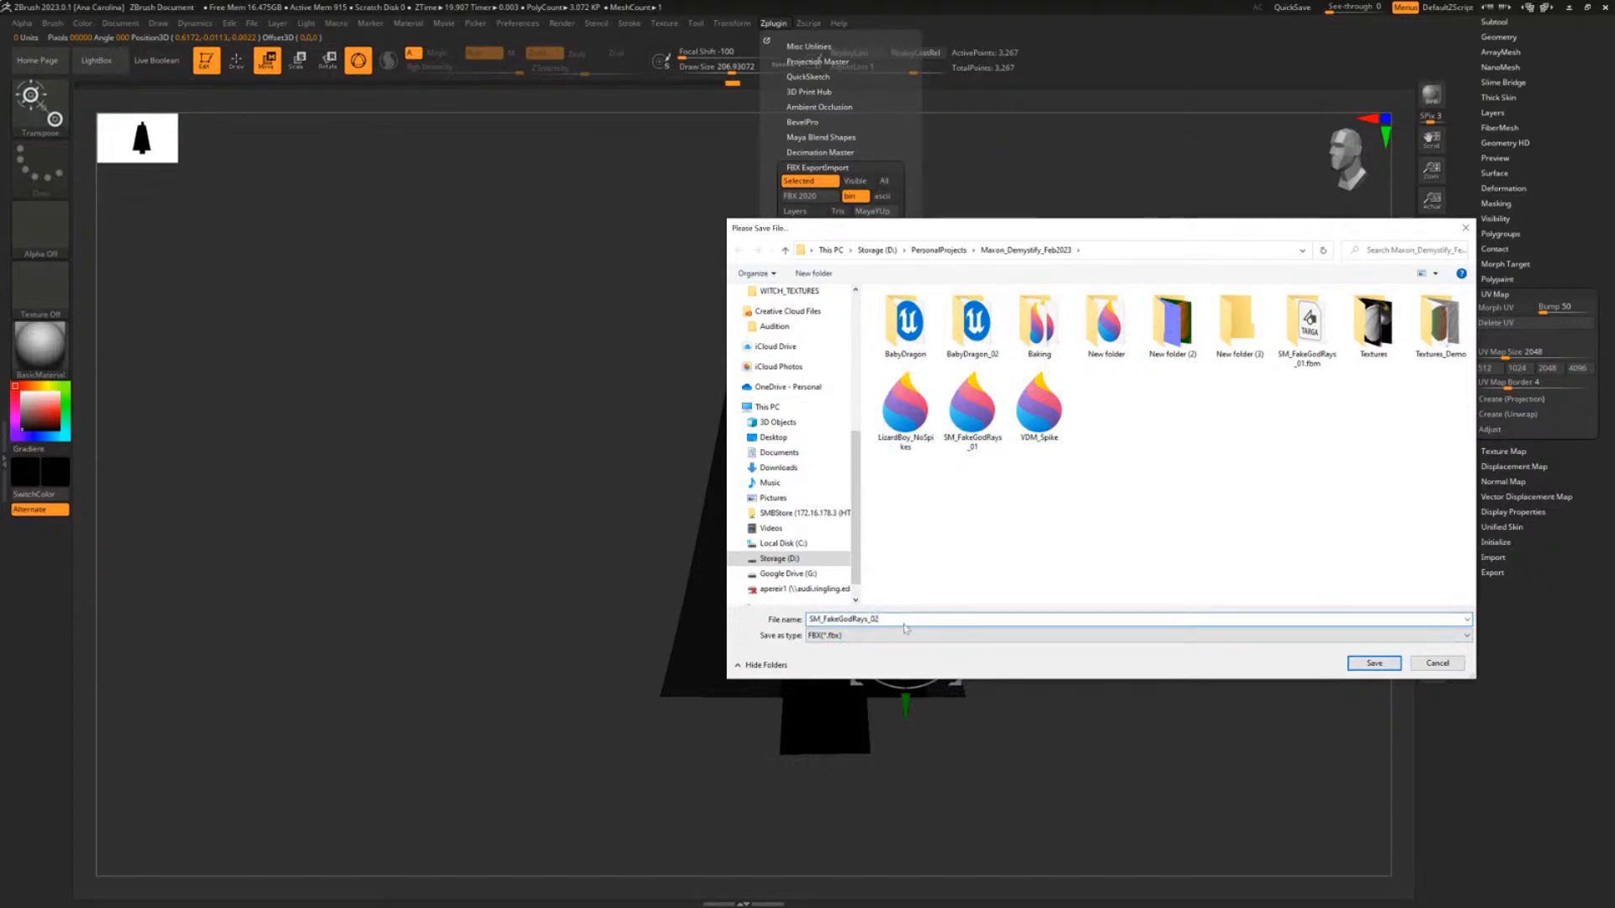
{"action": "key", "text": "Return"}
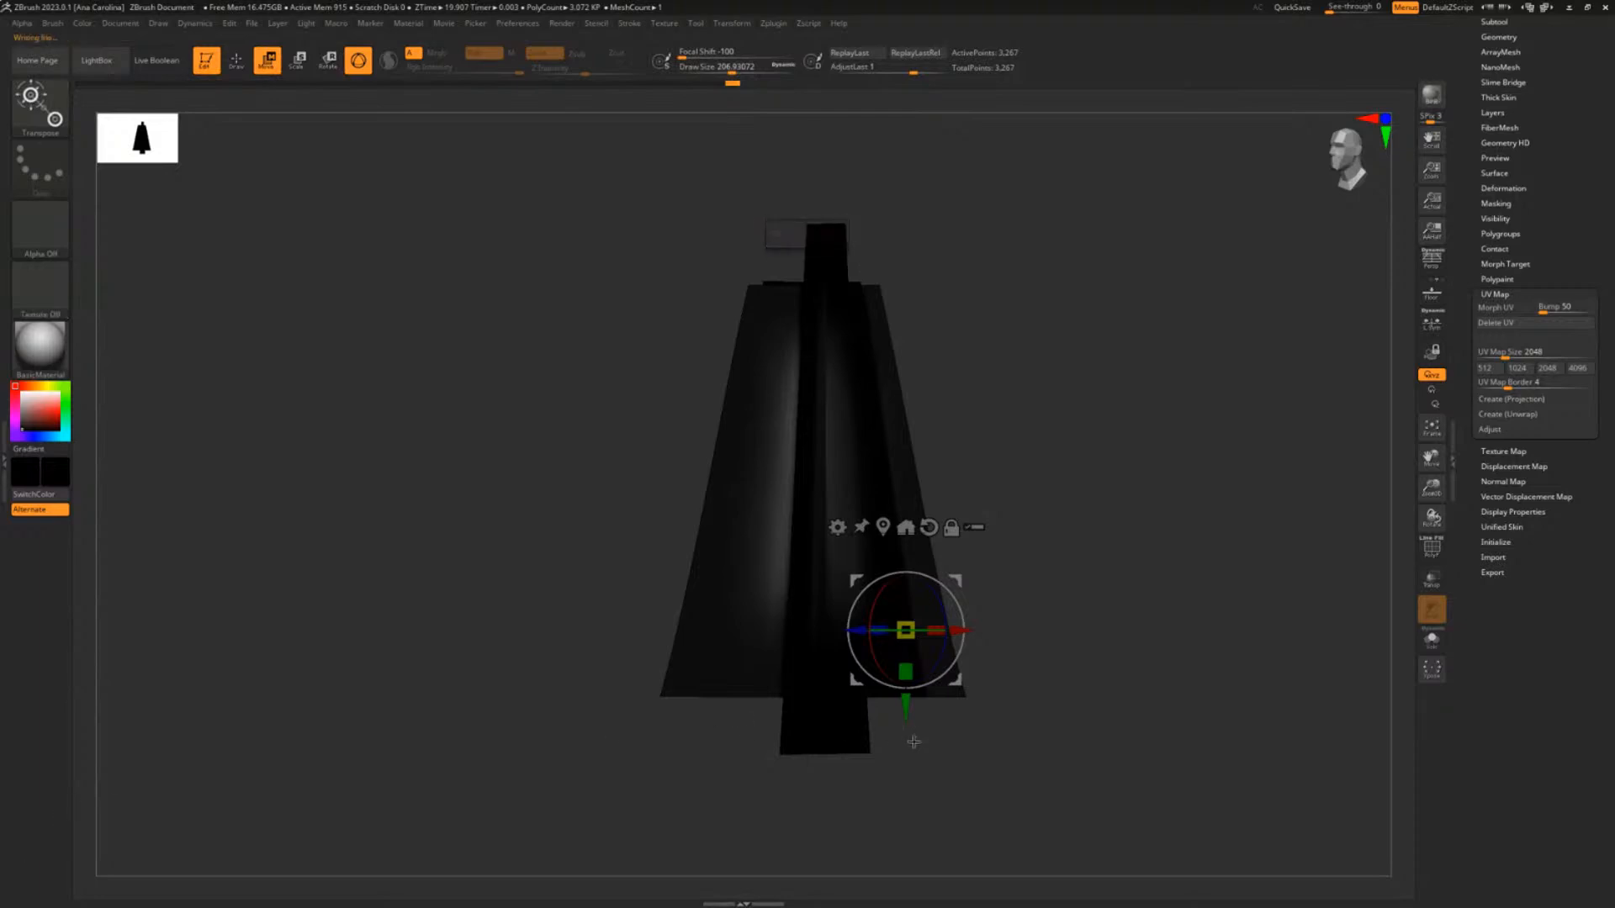
Switch to Unreal Engine and import the SM_FakeGodRays_02 FBX into the Content/Meshes folder without creating a material
{"action": "left_click", "coordinate": [1566, 8]}
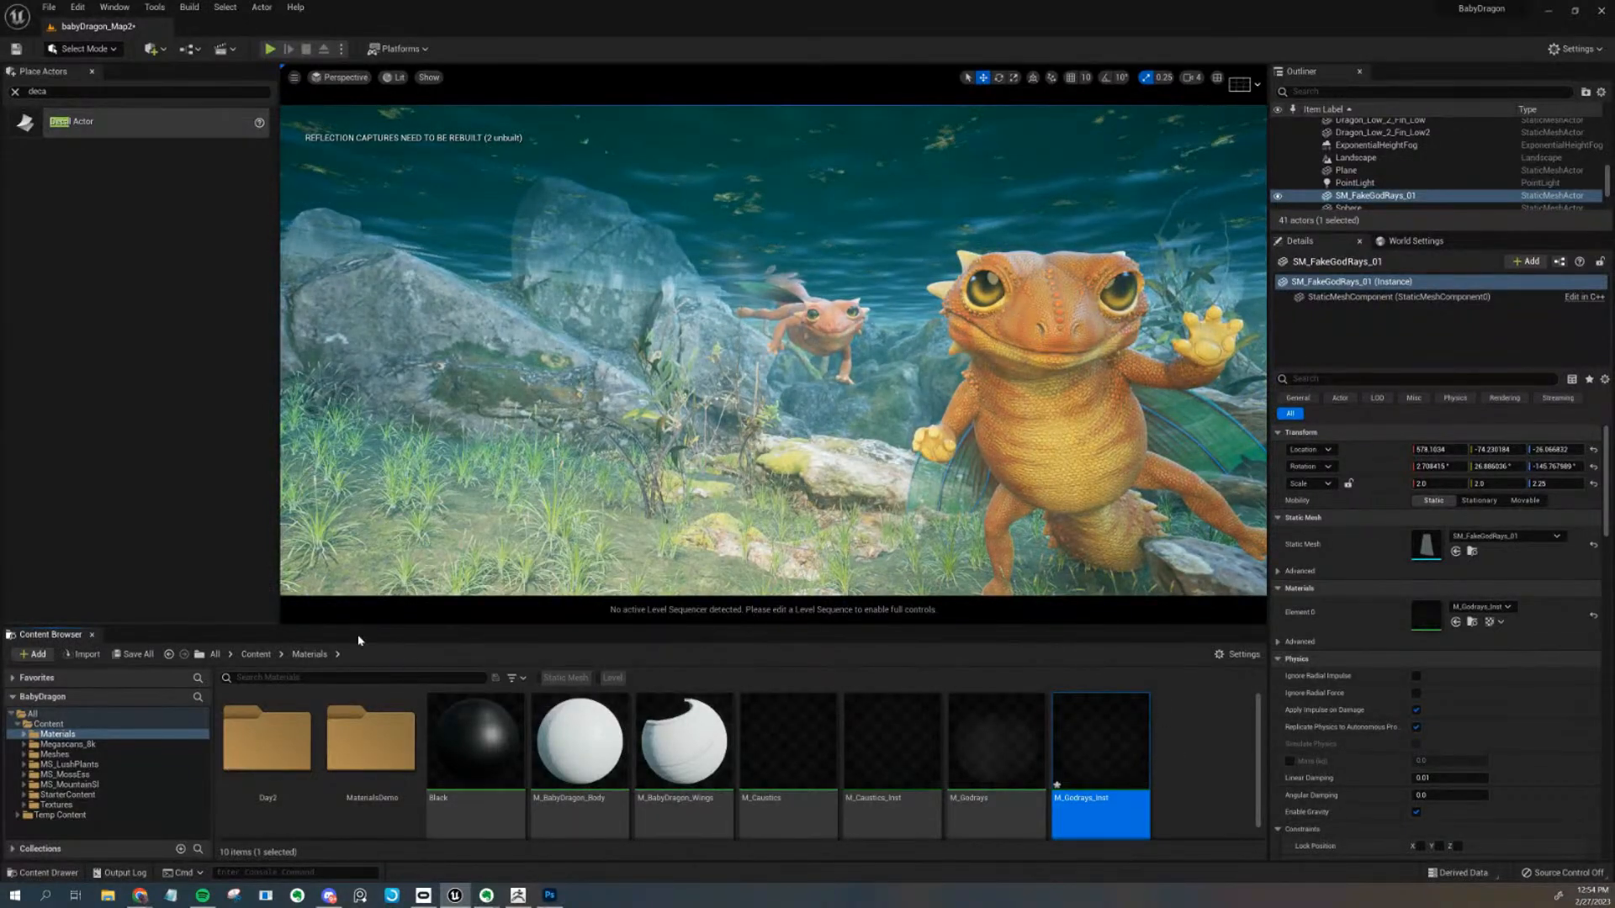
{"action": "left_click", "coordinate": [256, 654]}
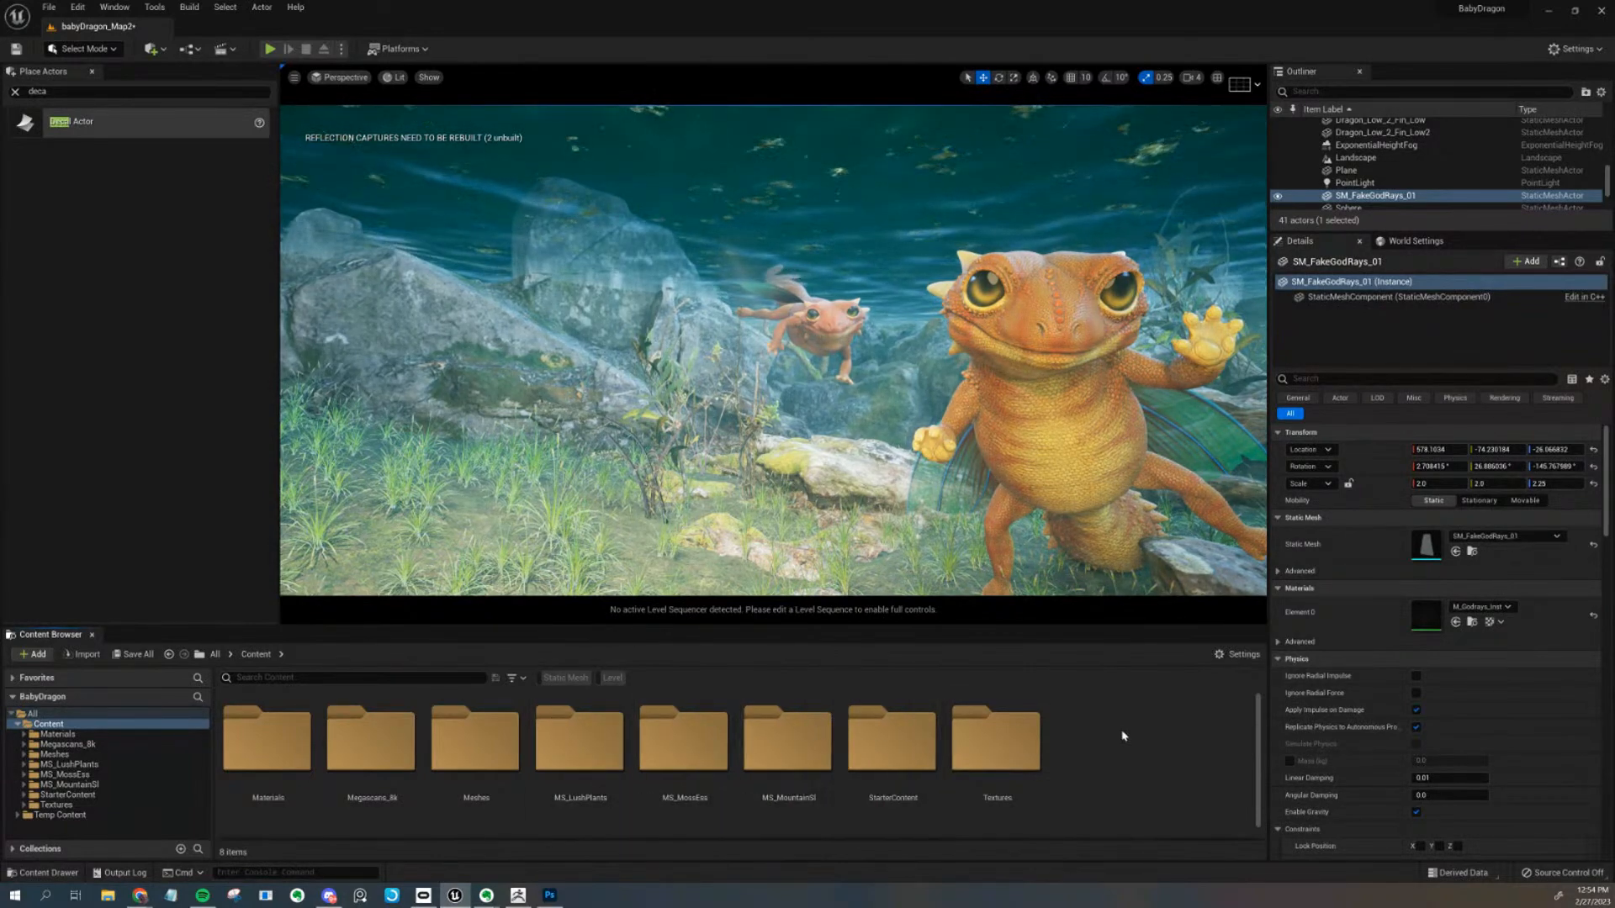
{"action": "left_click_drag", "start_coordinate": [1259, 784], "coordinate": [1258, 783]}
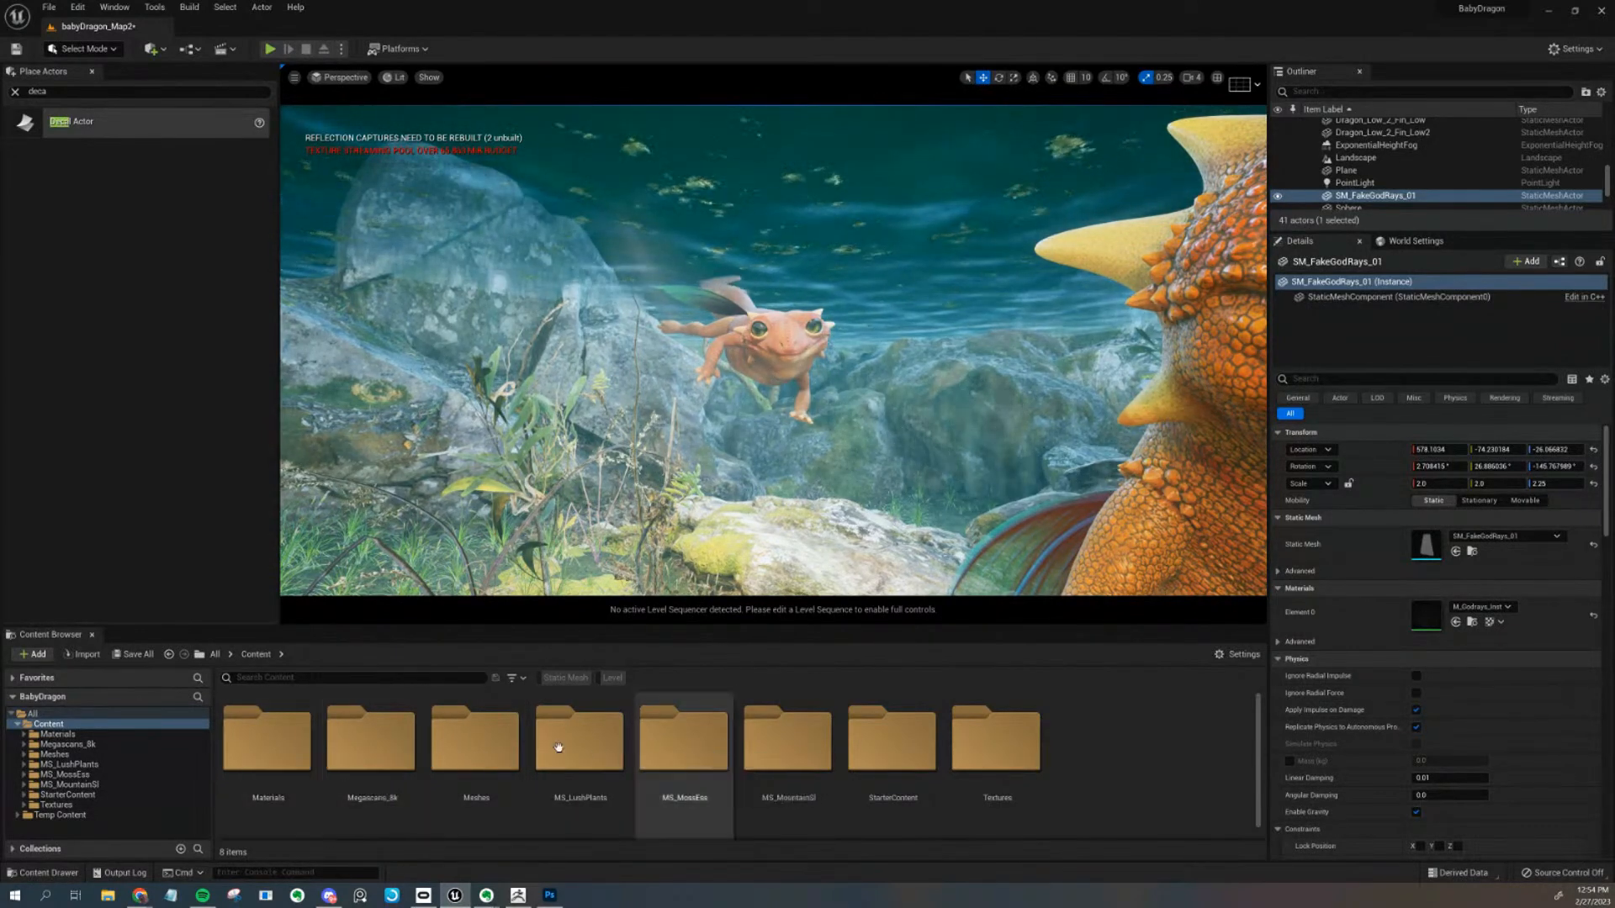
{"action": "double_click", "coordinate": [476, 740]}
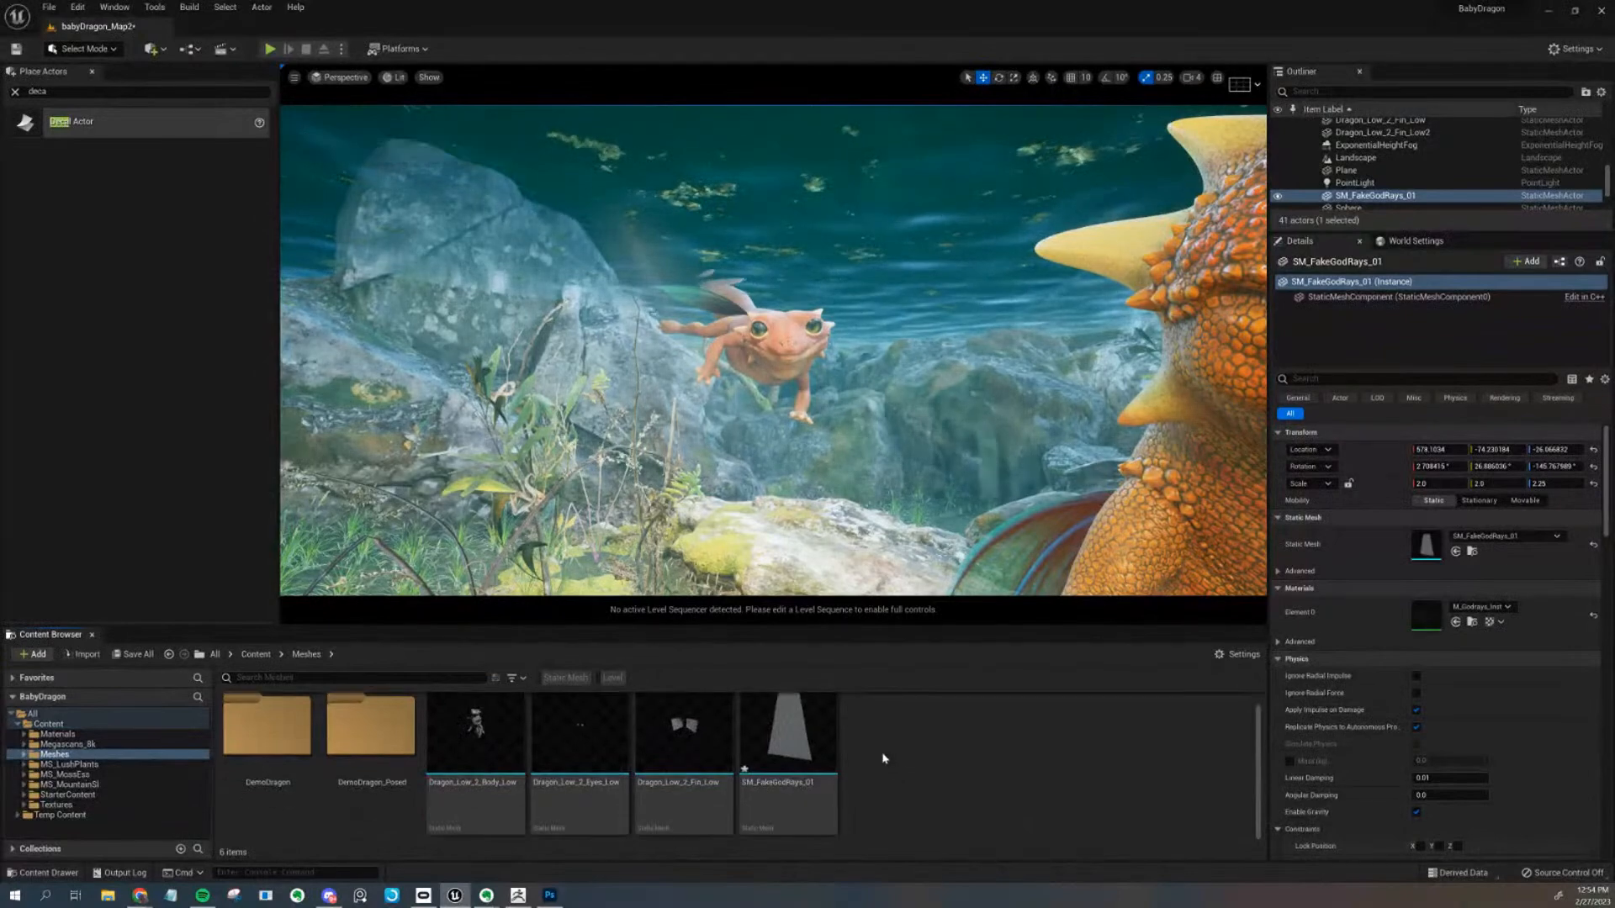
{"action": "left_click", "coordinate": [88, 655]}
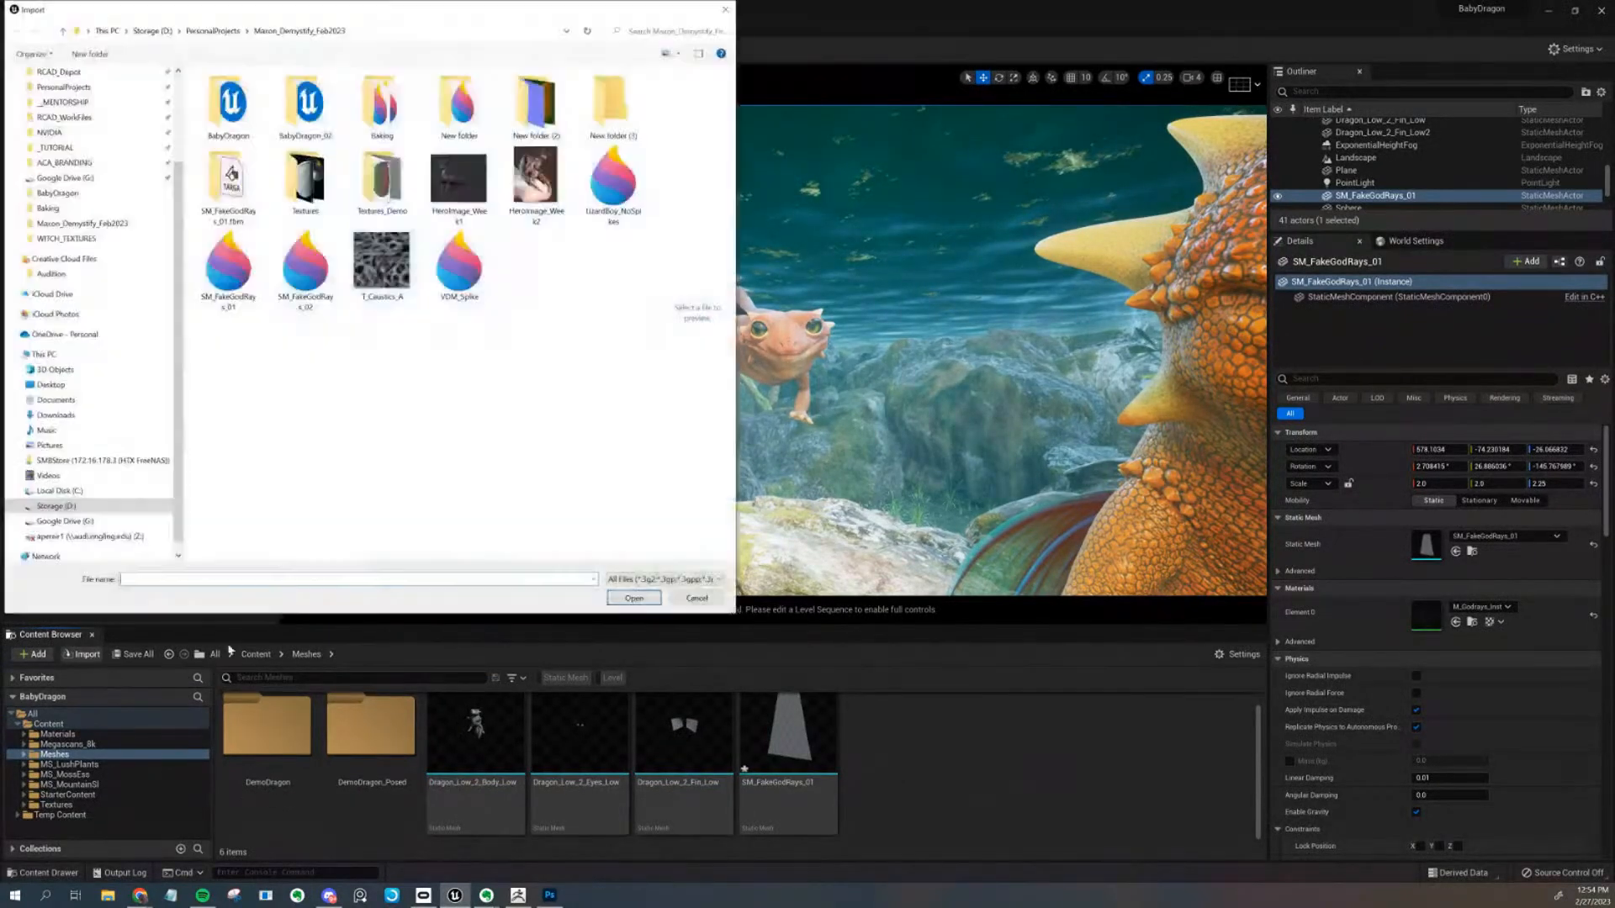
{"action": "left_click", "coordinate": [305, 268]}
{"action": "left_click", "coordinate": [634, 598]}
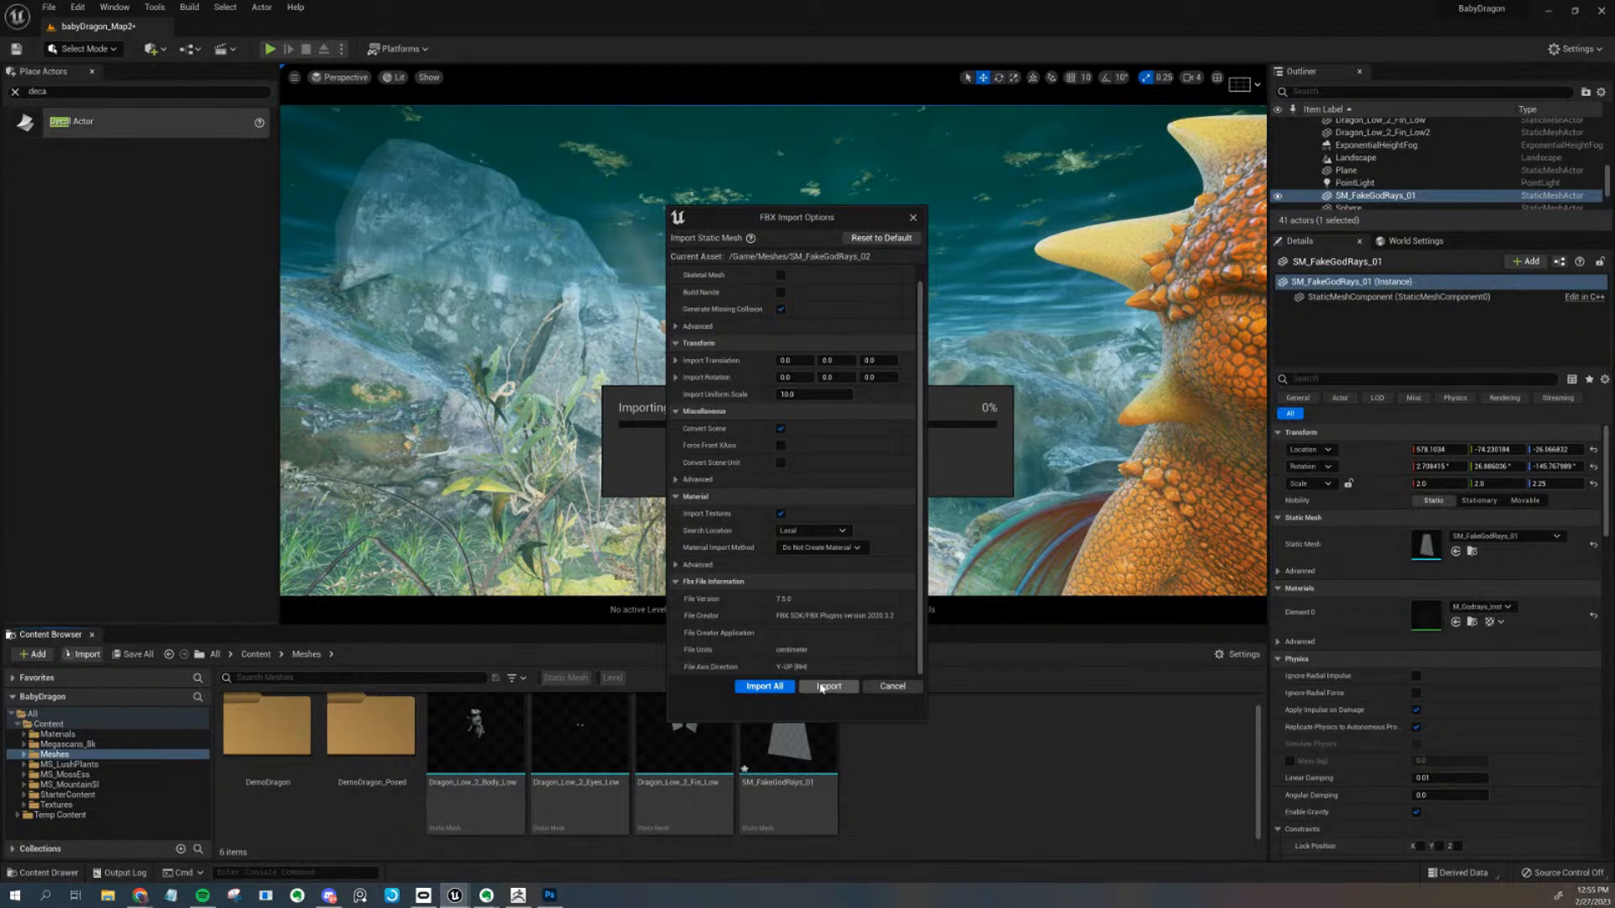
{"action": "left_click", "coordinate": [823, 687]}
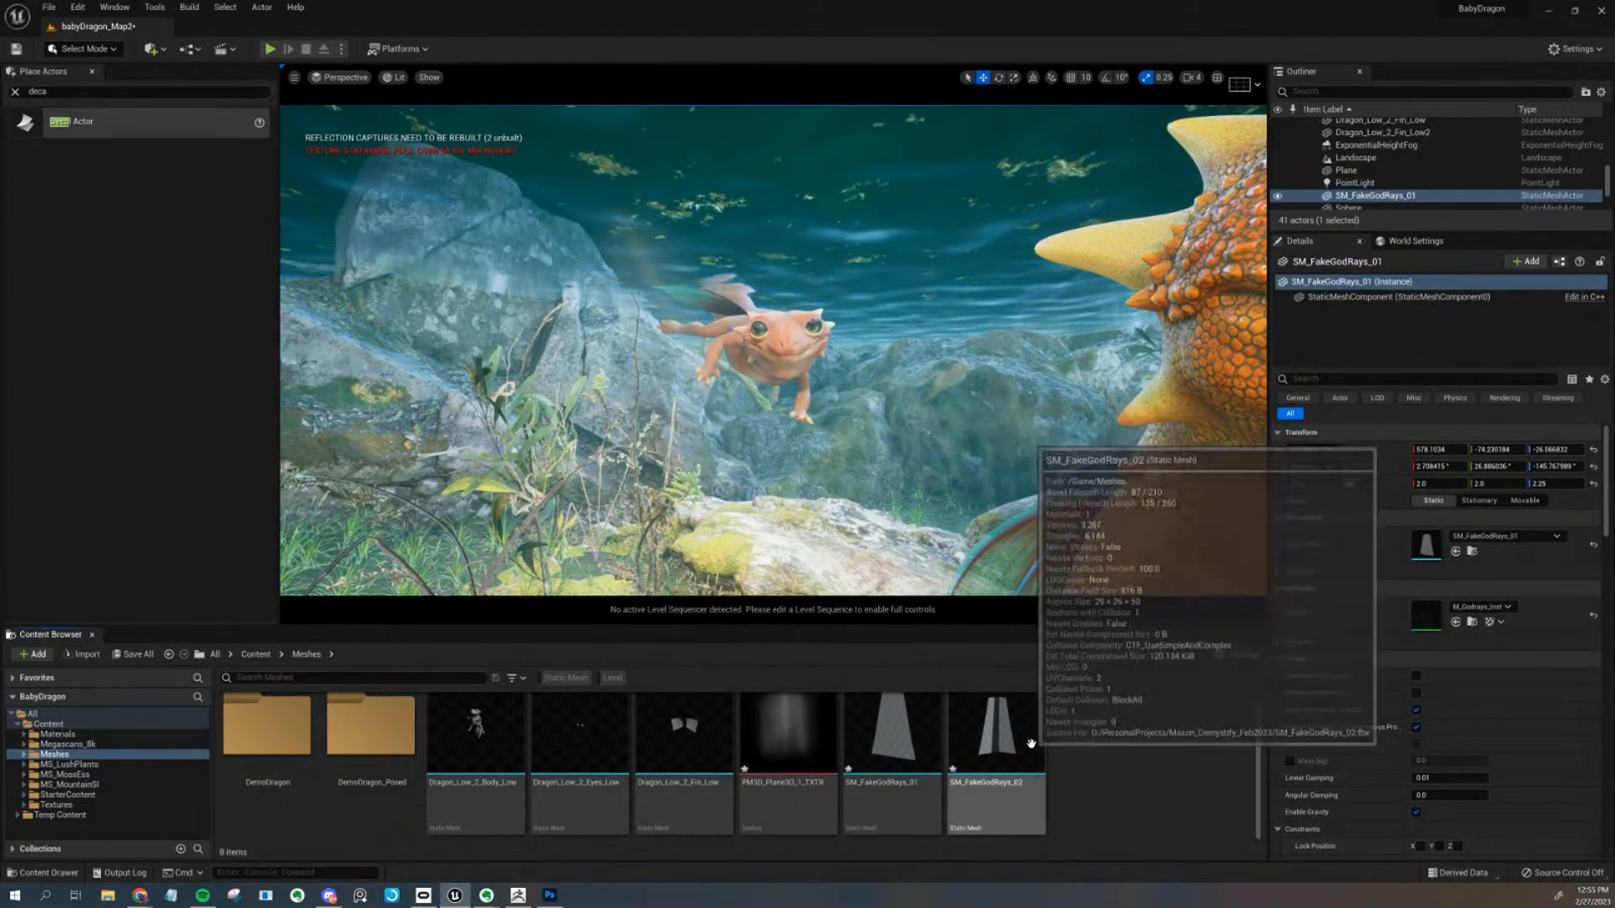
Place SM_FakeGodRays_02 beside the small dragon and assign it the M_Godrays_Inst material used by SM_FakeGodRays_01
{"action": "left_click_drag", "start_coordinate": [1042, 716], "coordinate": [847, 335]}
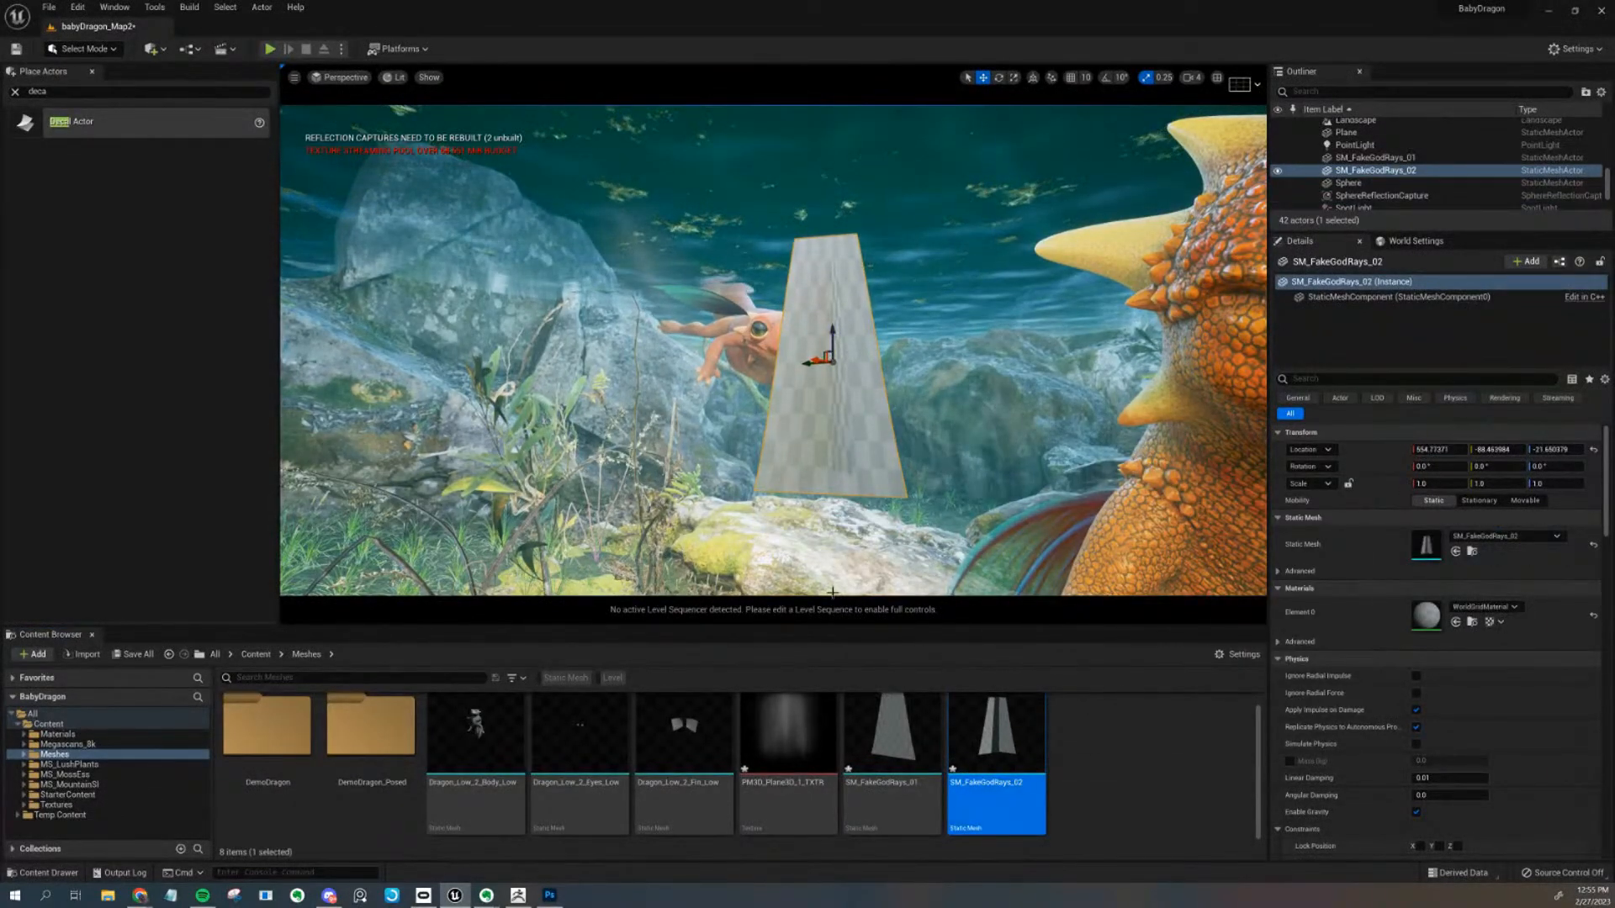
{"action": "left_click", "coordinate": [664, 287]}
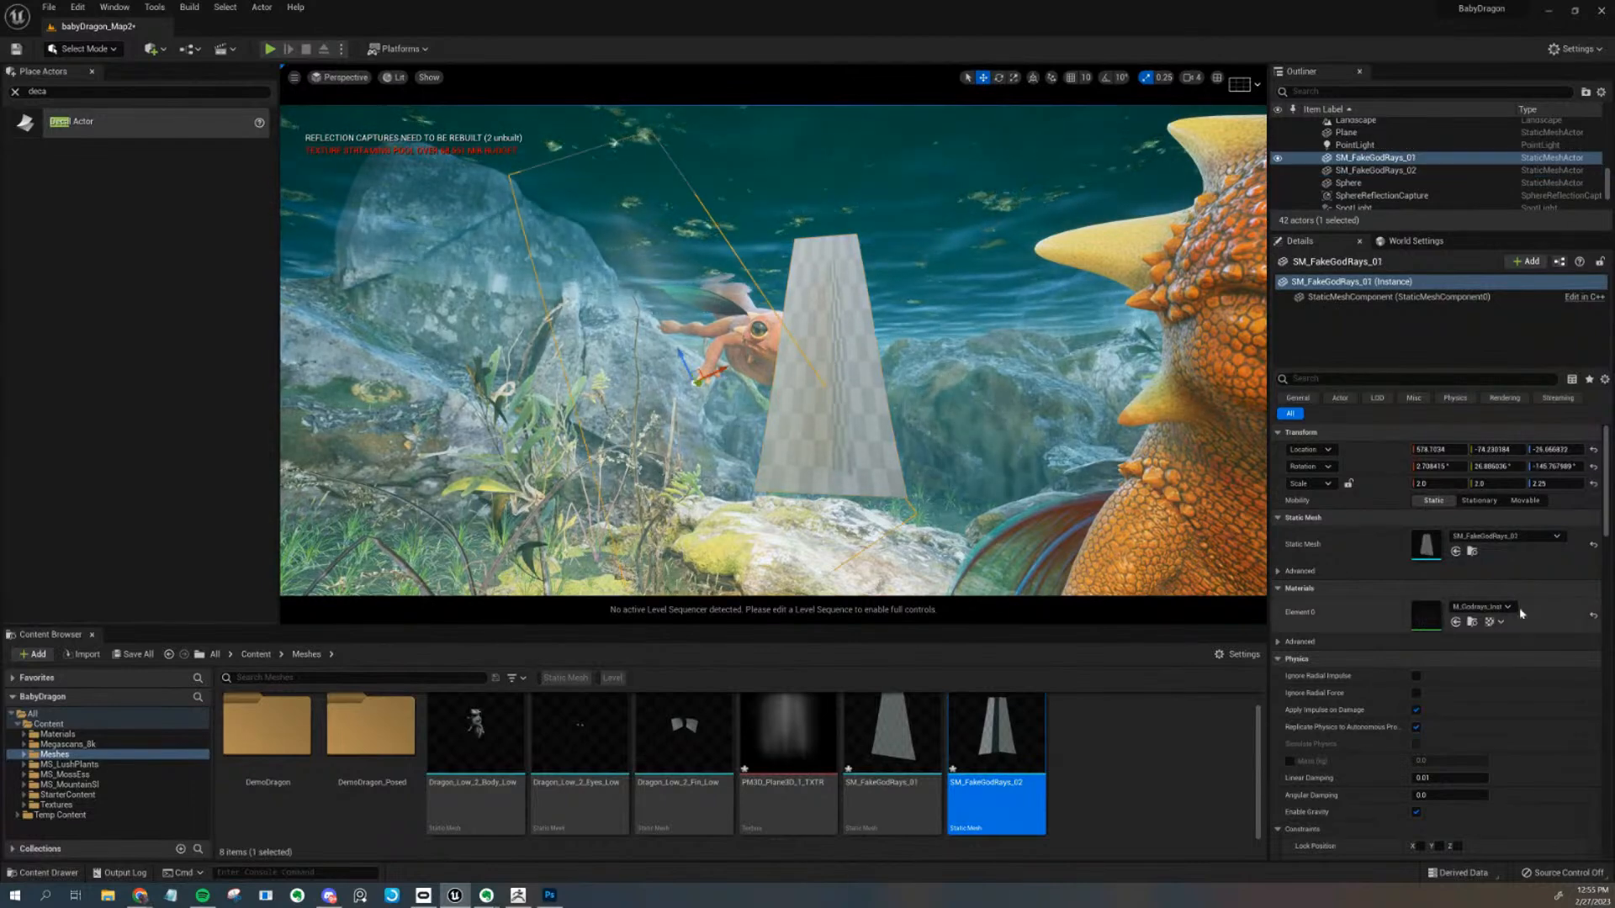
{"action": "left_click", "coordinate": [1472, 622]}
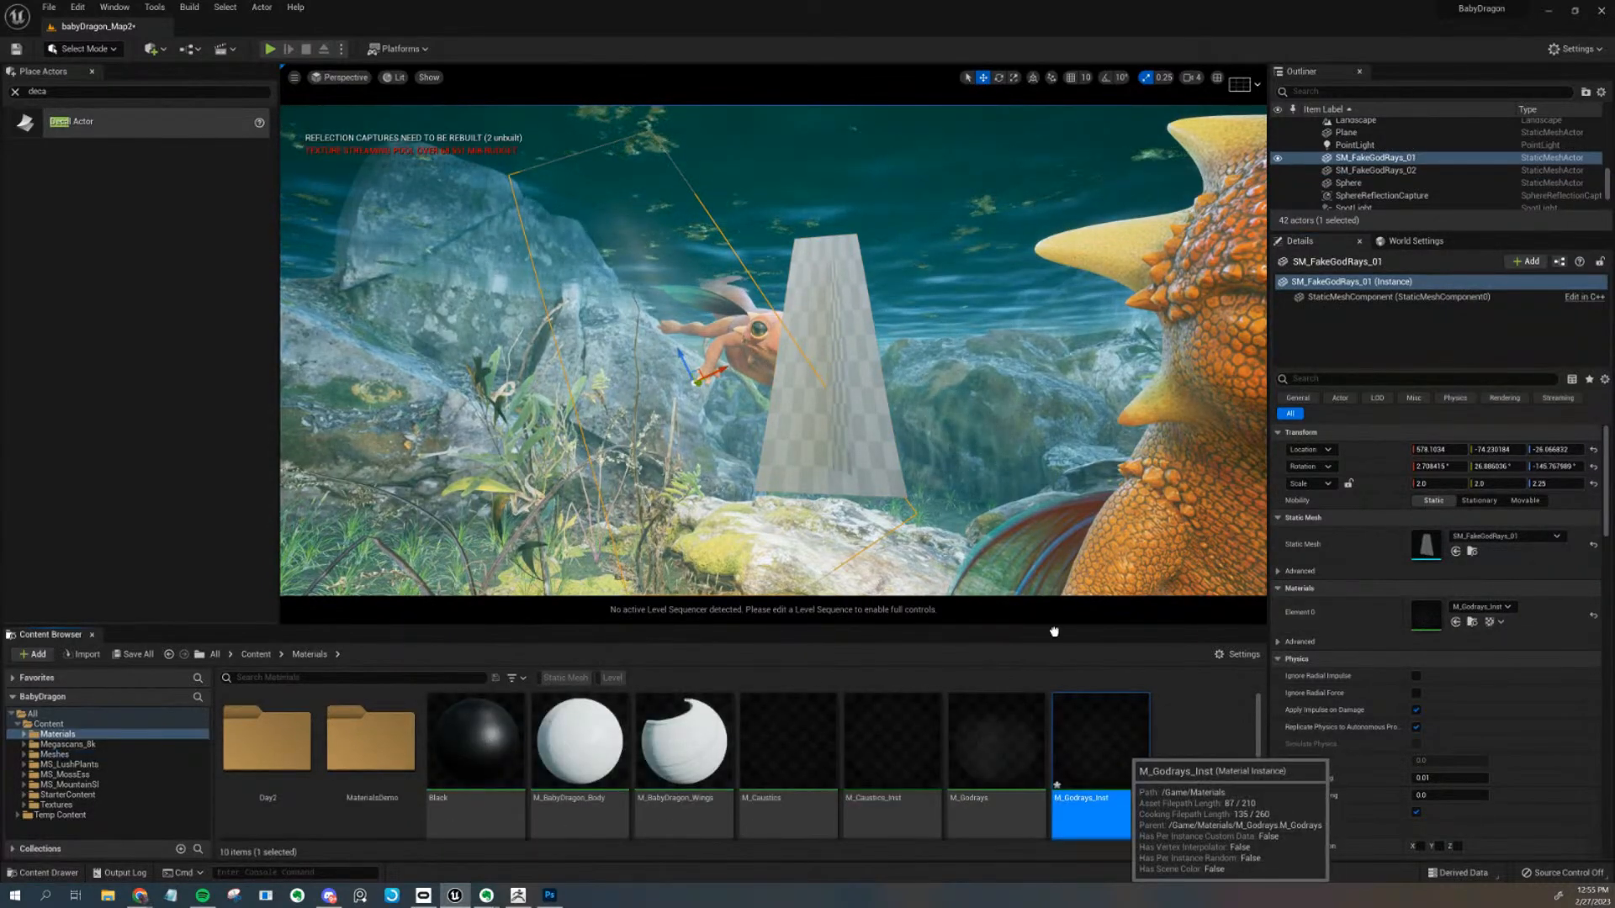
{"action": "left_click_drag", "start_coordinate": [1068, 482], "coordinate": [849, 496], "text": "alt"}
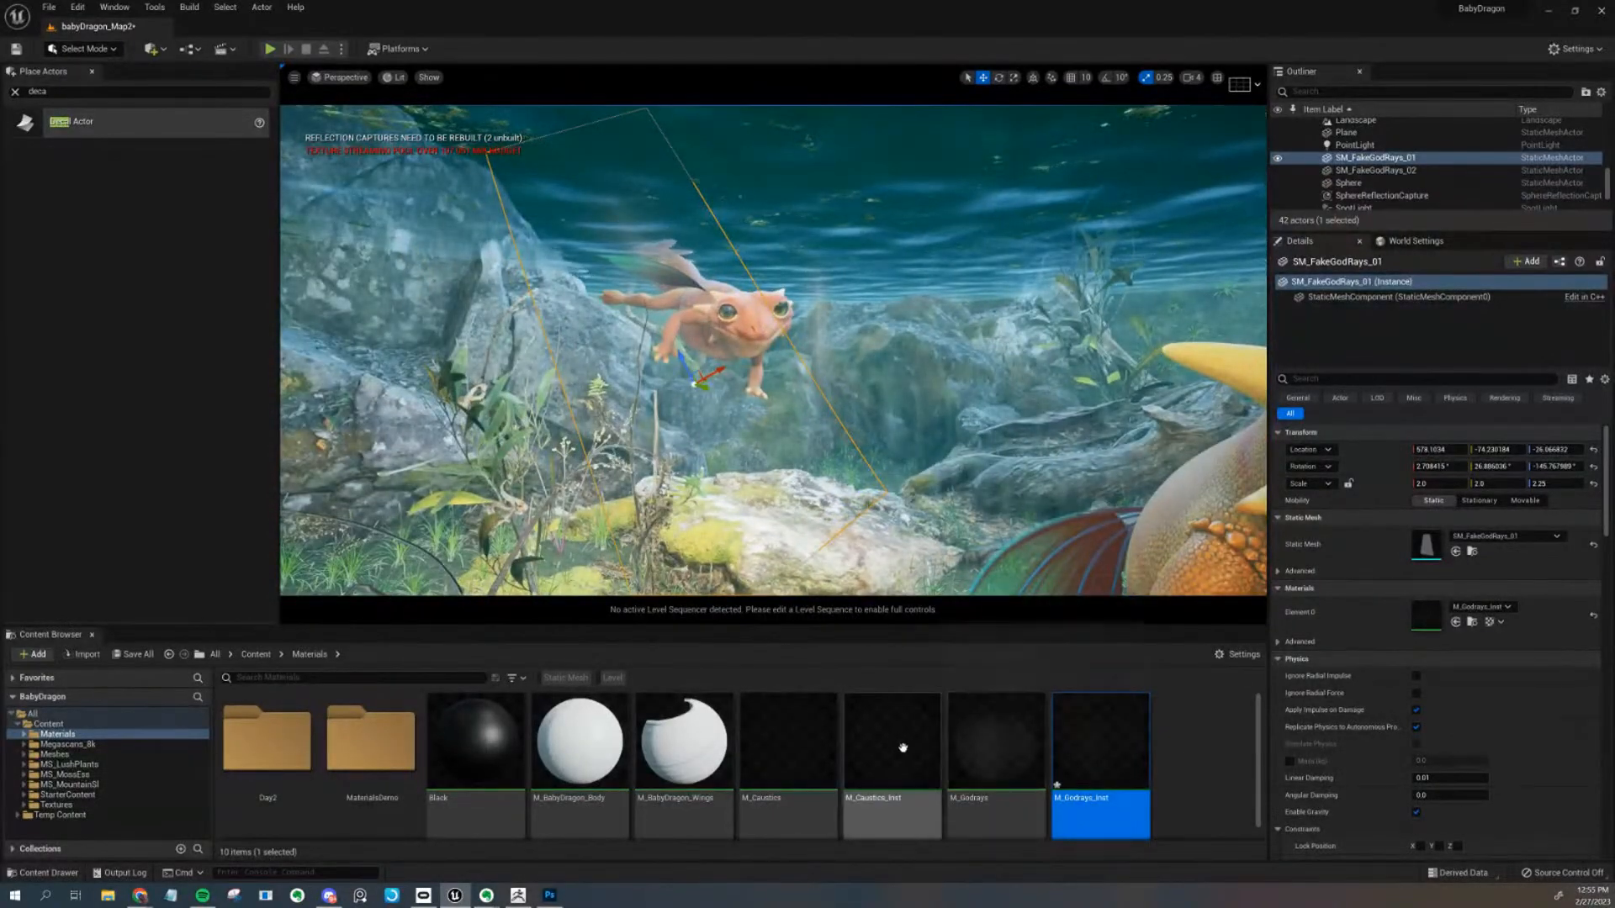
Make the parent material M_Godrays two-sided, save it and leave the material editor
{"action": "double_click", "coordinate": [1002, 745]}
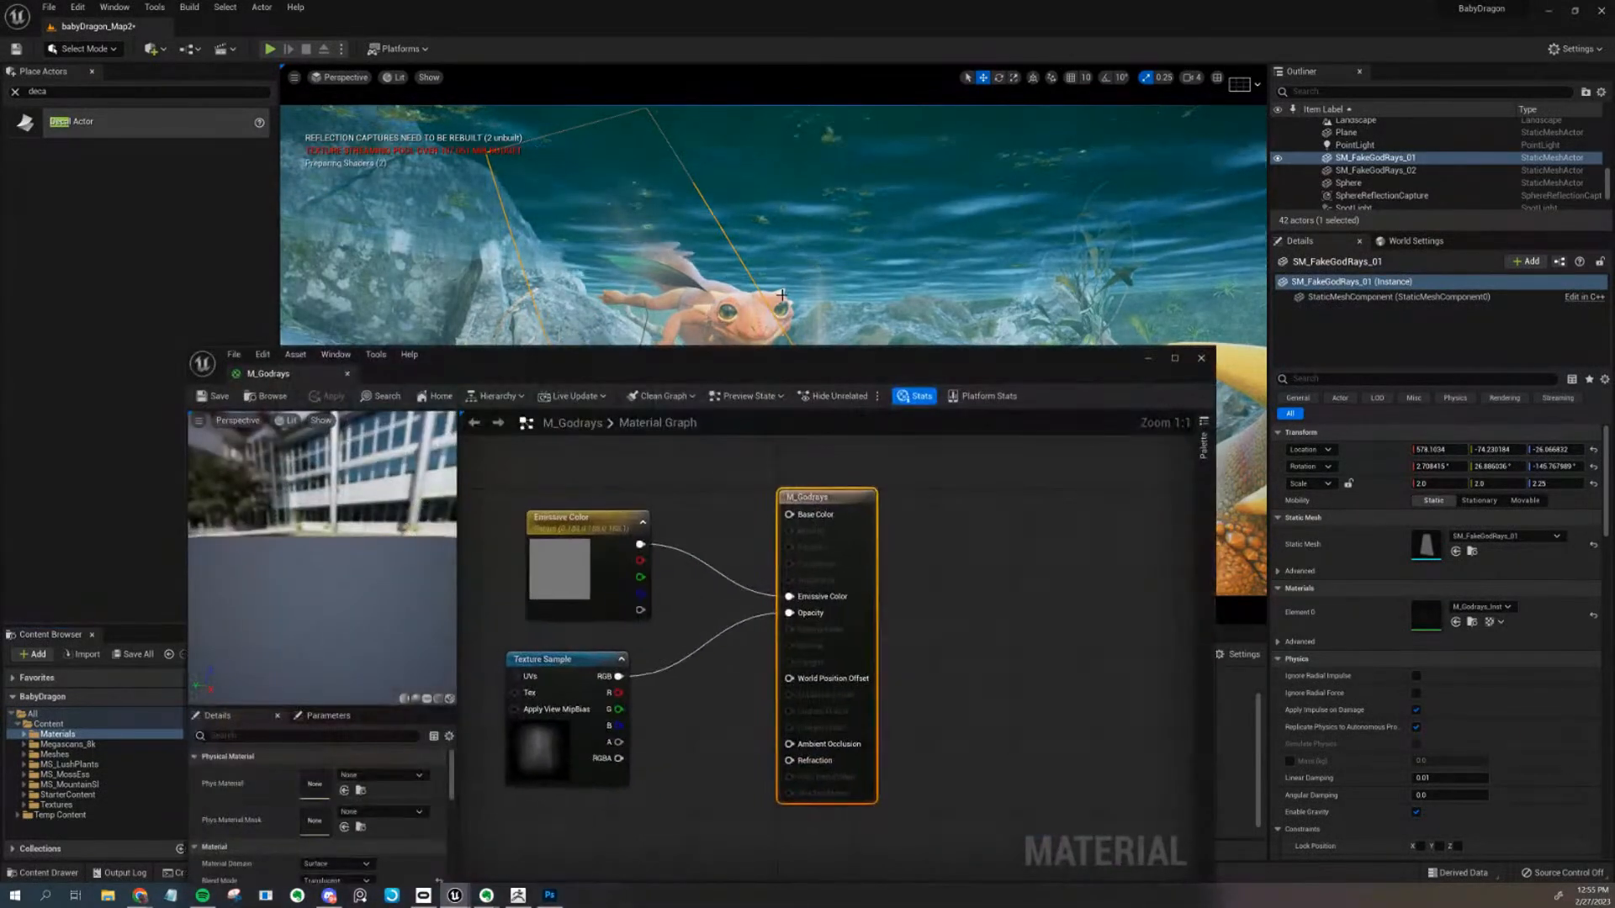
{"action": "left_click_drag", "start_coordinate": [793, 360], "coordinate": [839, 121]}
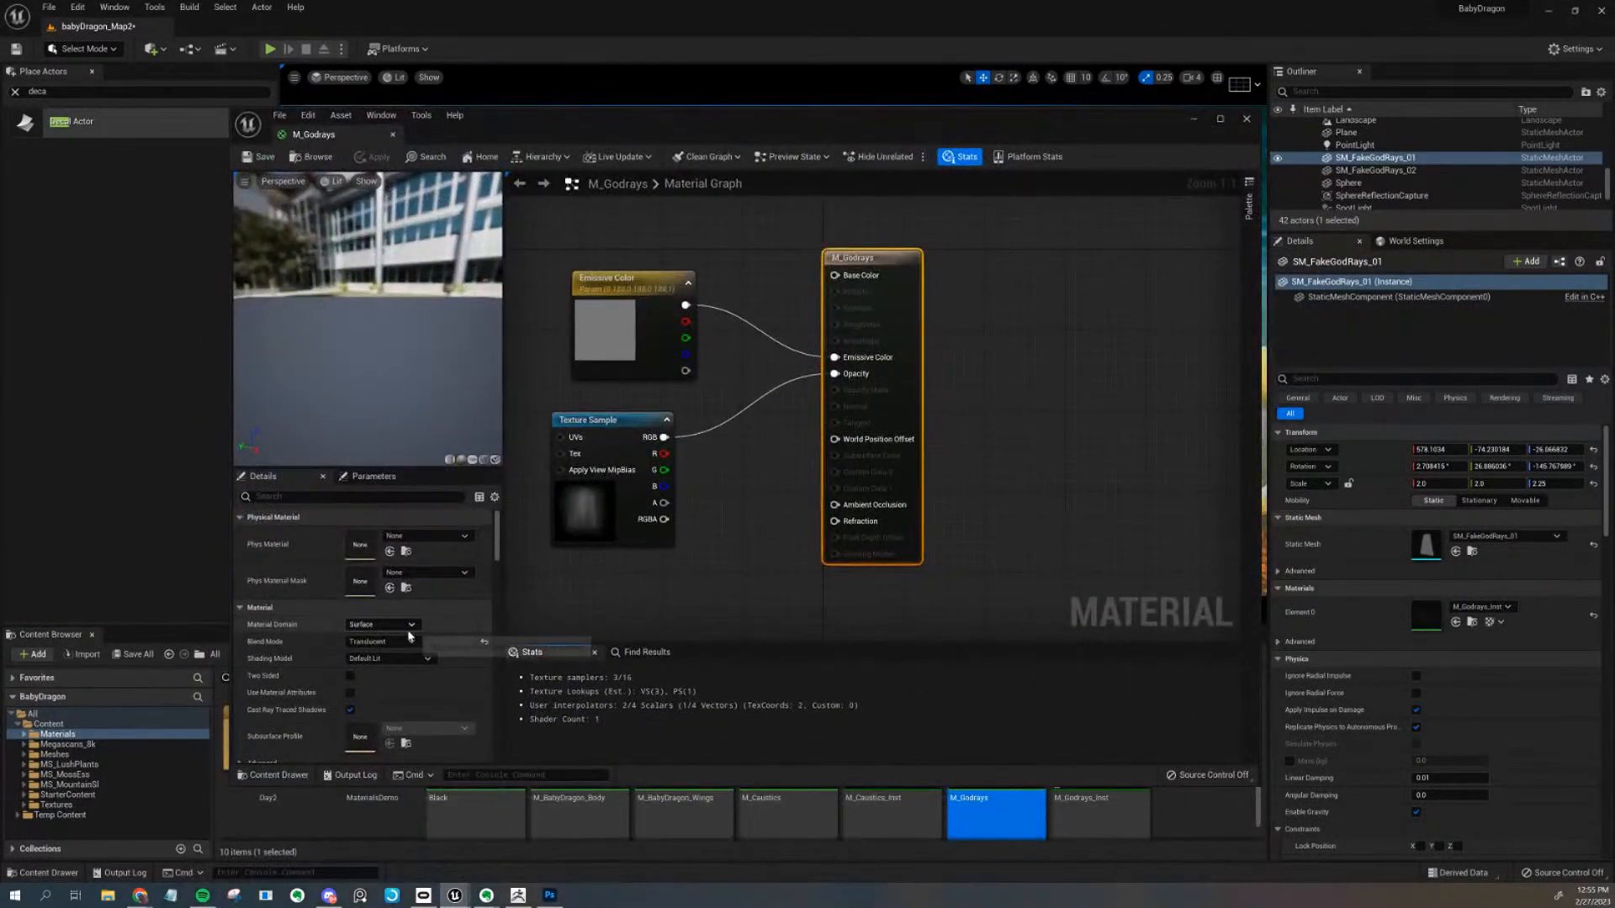
{"action": "left_click", "coordinate": [350, 676]}
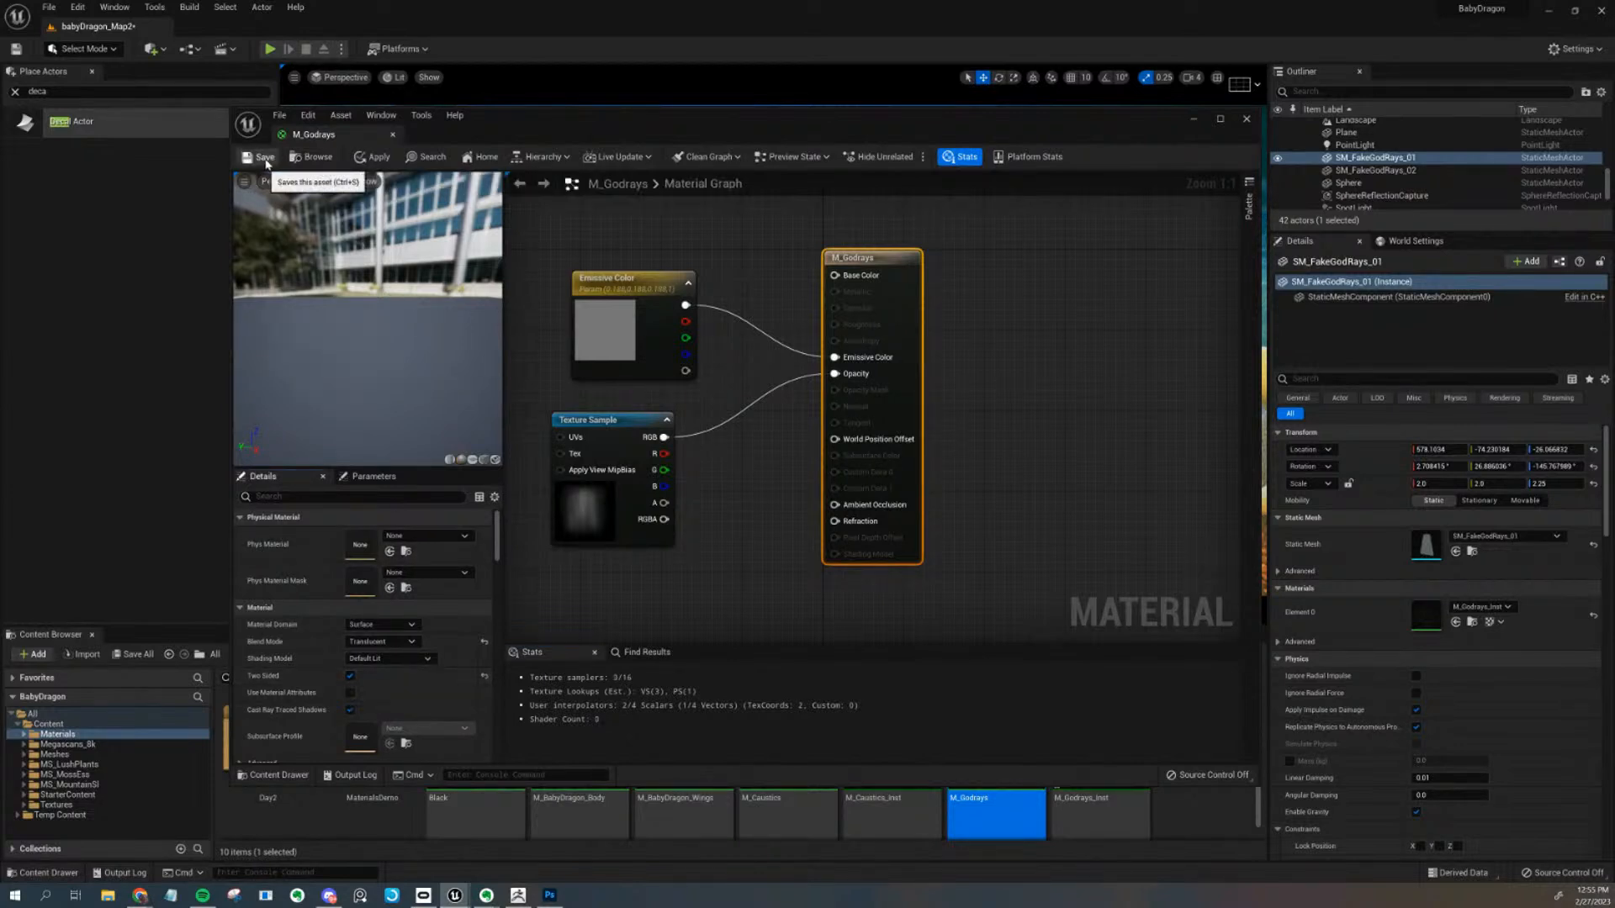
{"action": "left_click", "coordinate": [266, 163]}
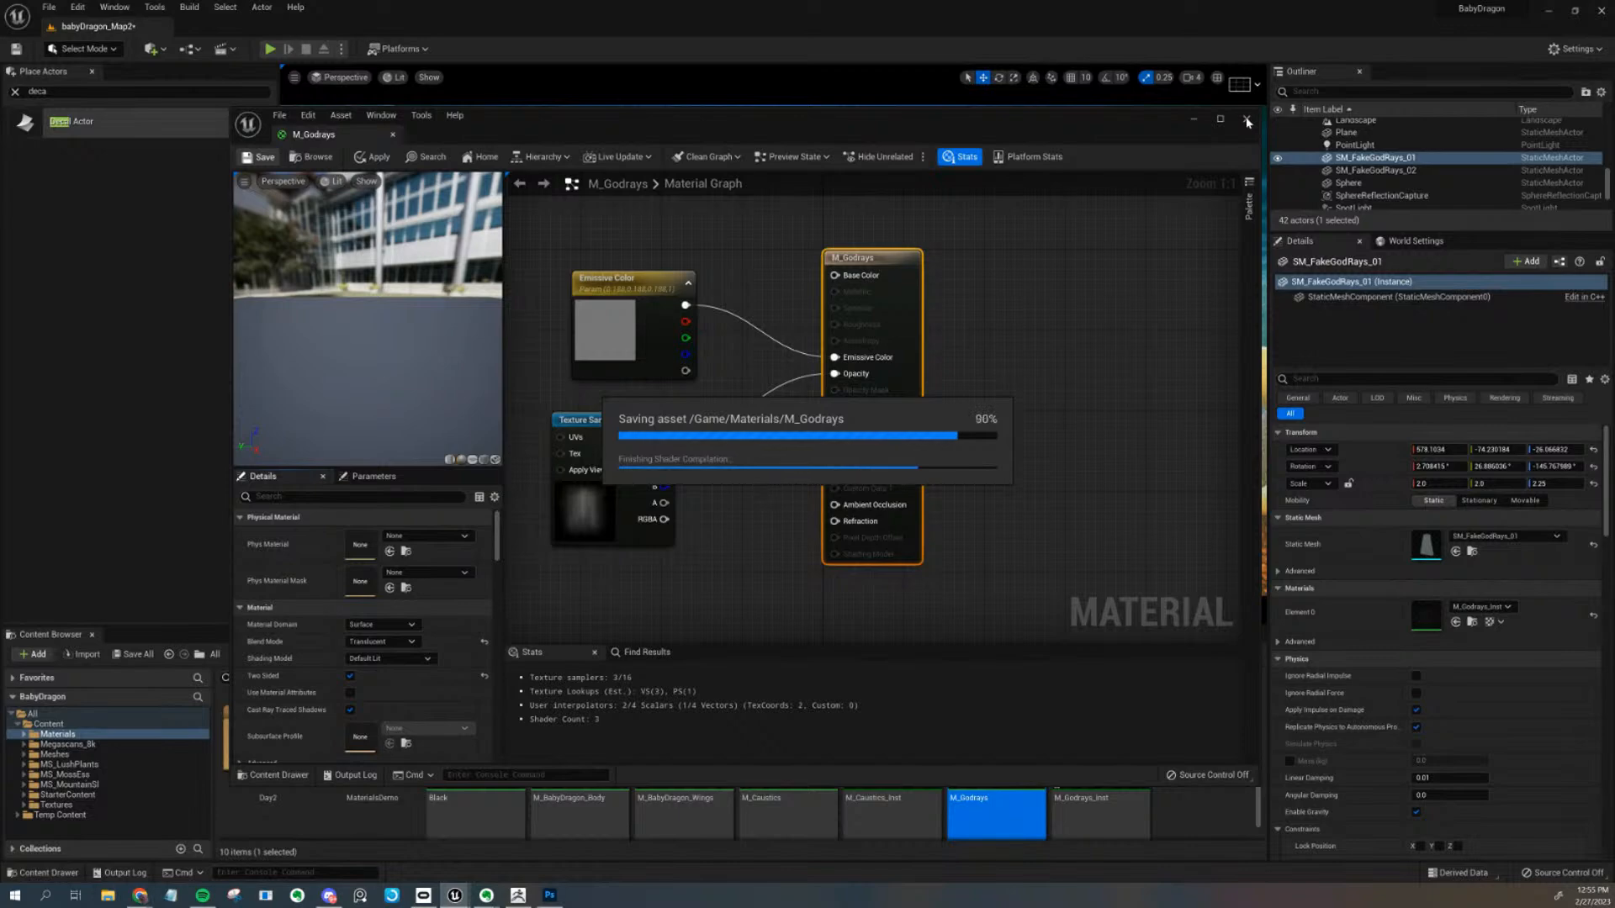
{"action": "left_click", "coordinate": [1195, 121]}
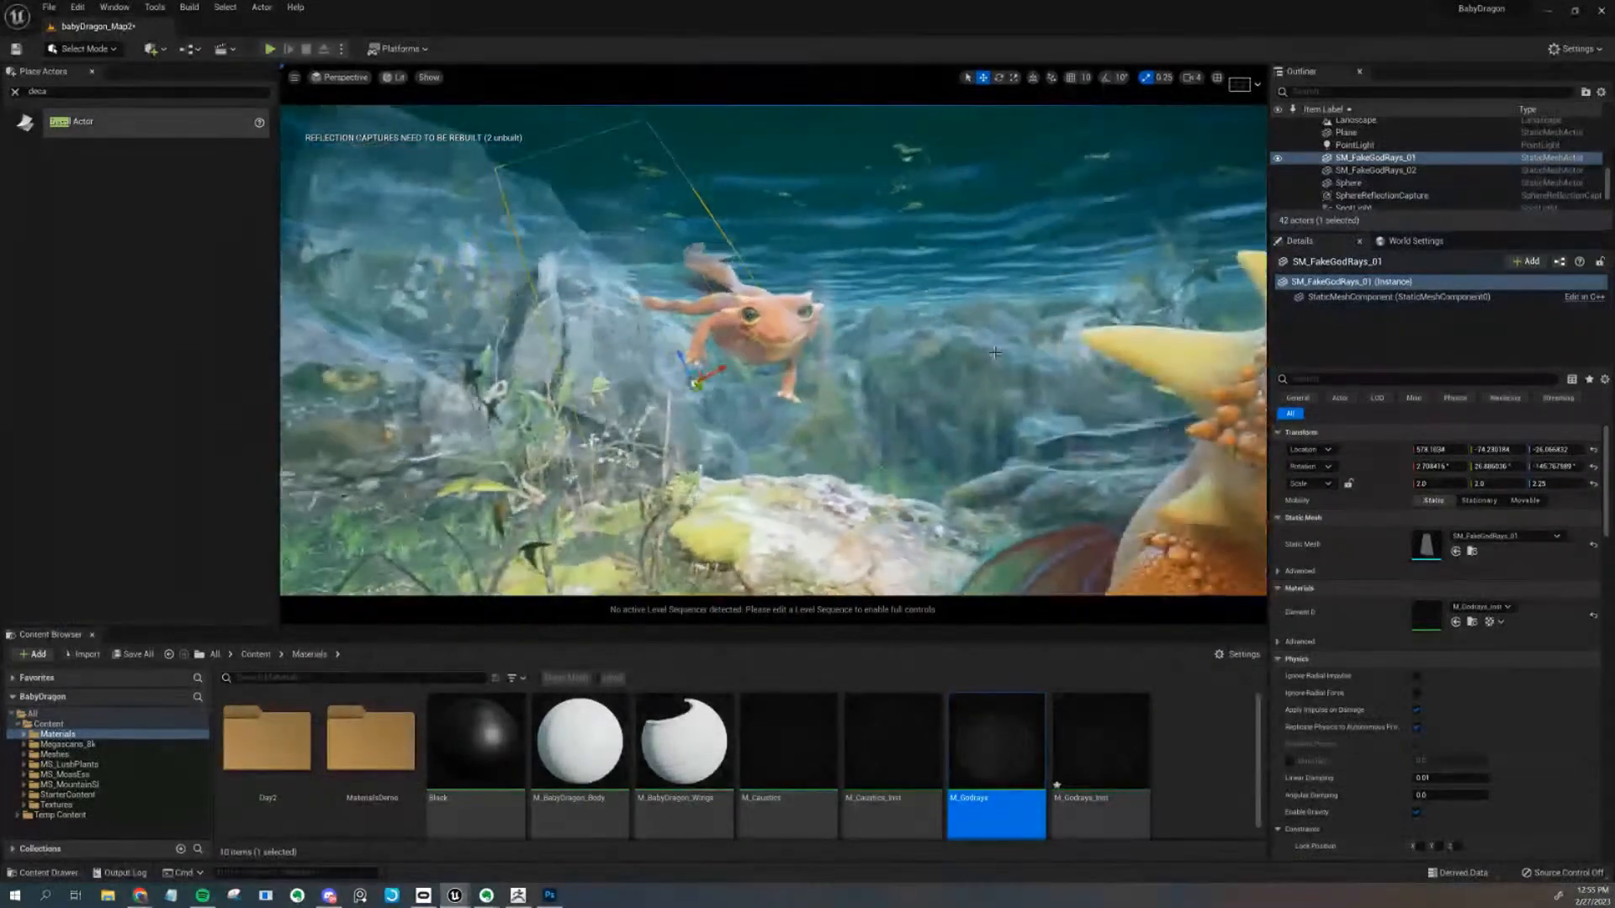
Delete SM_FakeGodRays_01, and tilt SM_FakeGodRays_02 about 25° around X with a uniform scale of 1.75
{"action": "key", "text": "Delete"}
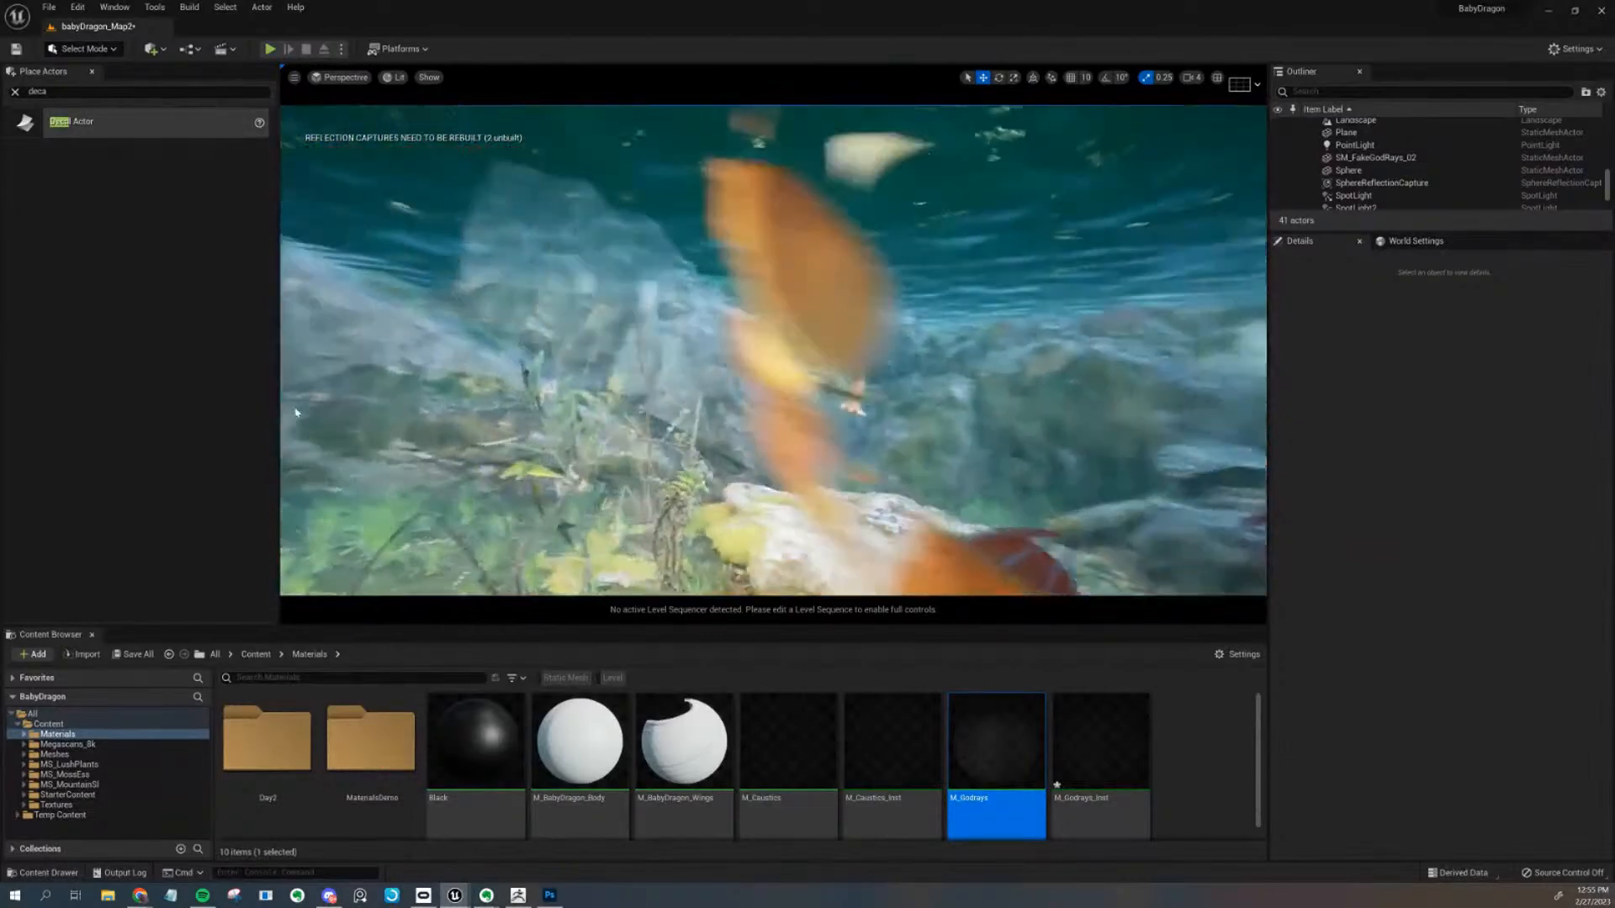
{"action": "left_click", "coordinate": [816, 345]}
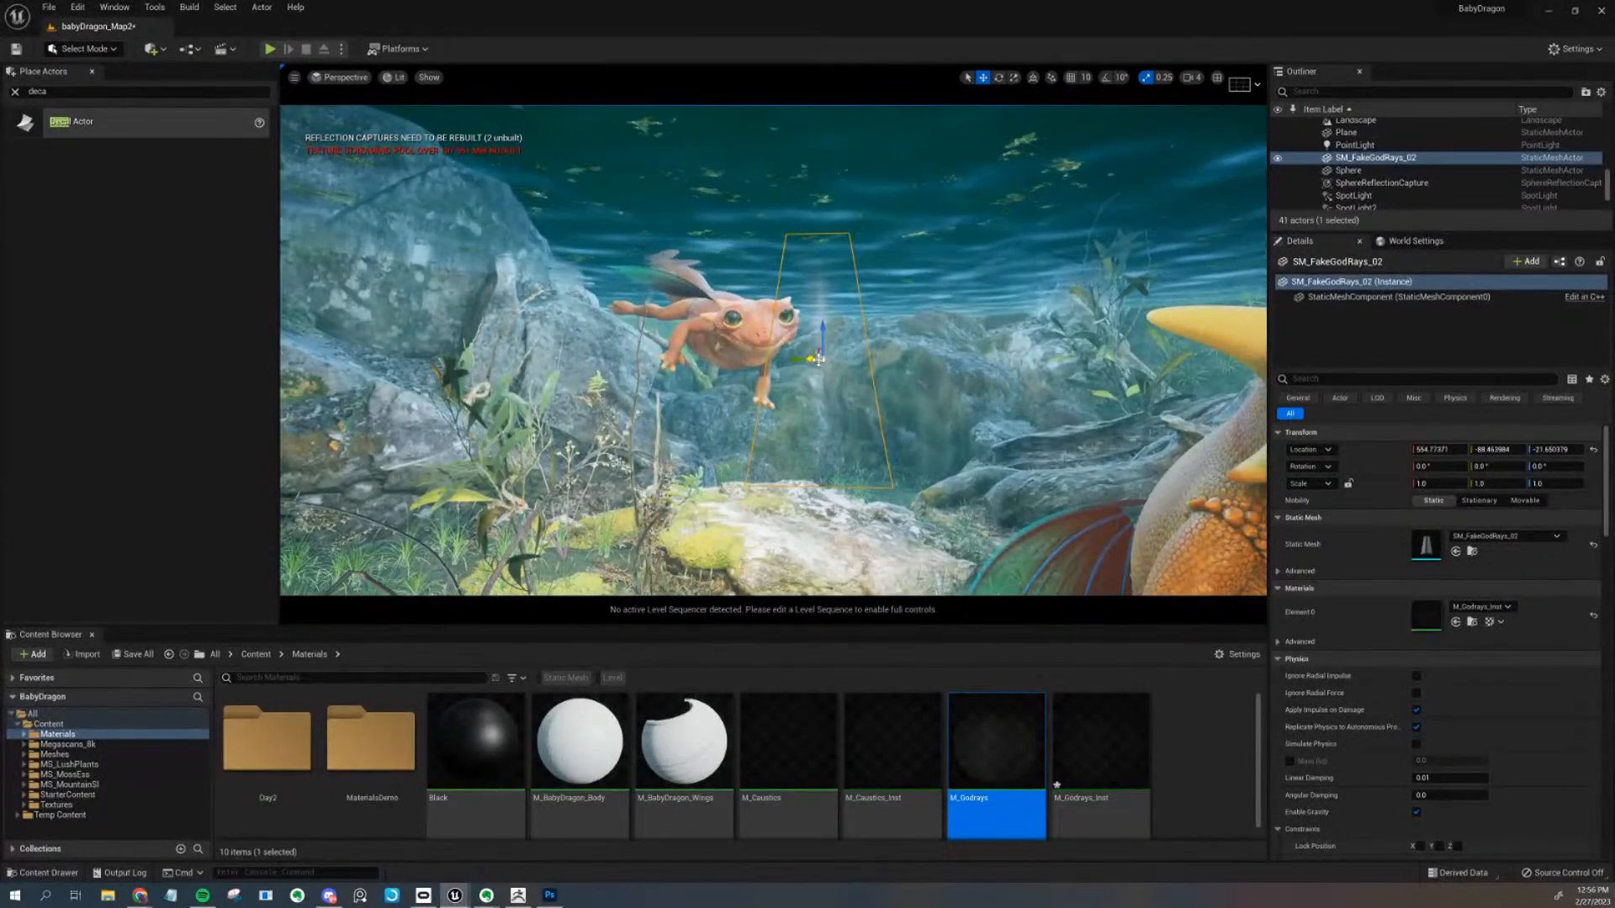
{"action": "left_click_drag", "start_coordinate": [795, 359], "coordinate": [661, 367]}
{"action": "key", "text": "e"}
{"action": "key", "text": "r"}
{"action": "key", "text": "w"}
Reposition the tilted crossed rays over the small dragon at about X 563.7, Y -59.9, Z -27.8
{"action": "right_click_drag", "start_coordinate": [752, 329], "coordinate": [752, 330]}
{"action": "left_click_drag", "start_coordinate": [754, 321], "coordinate": [749, 328]}
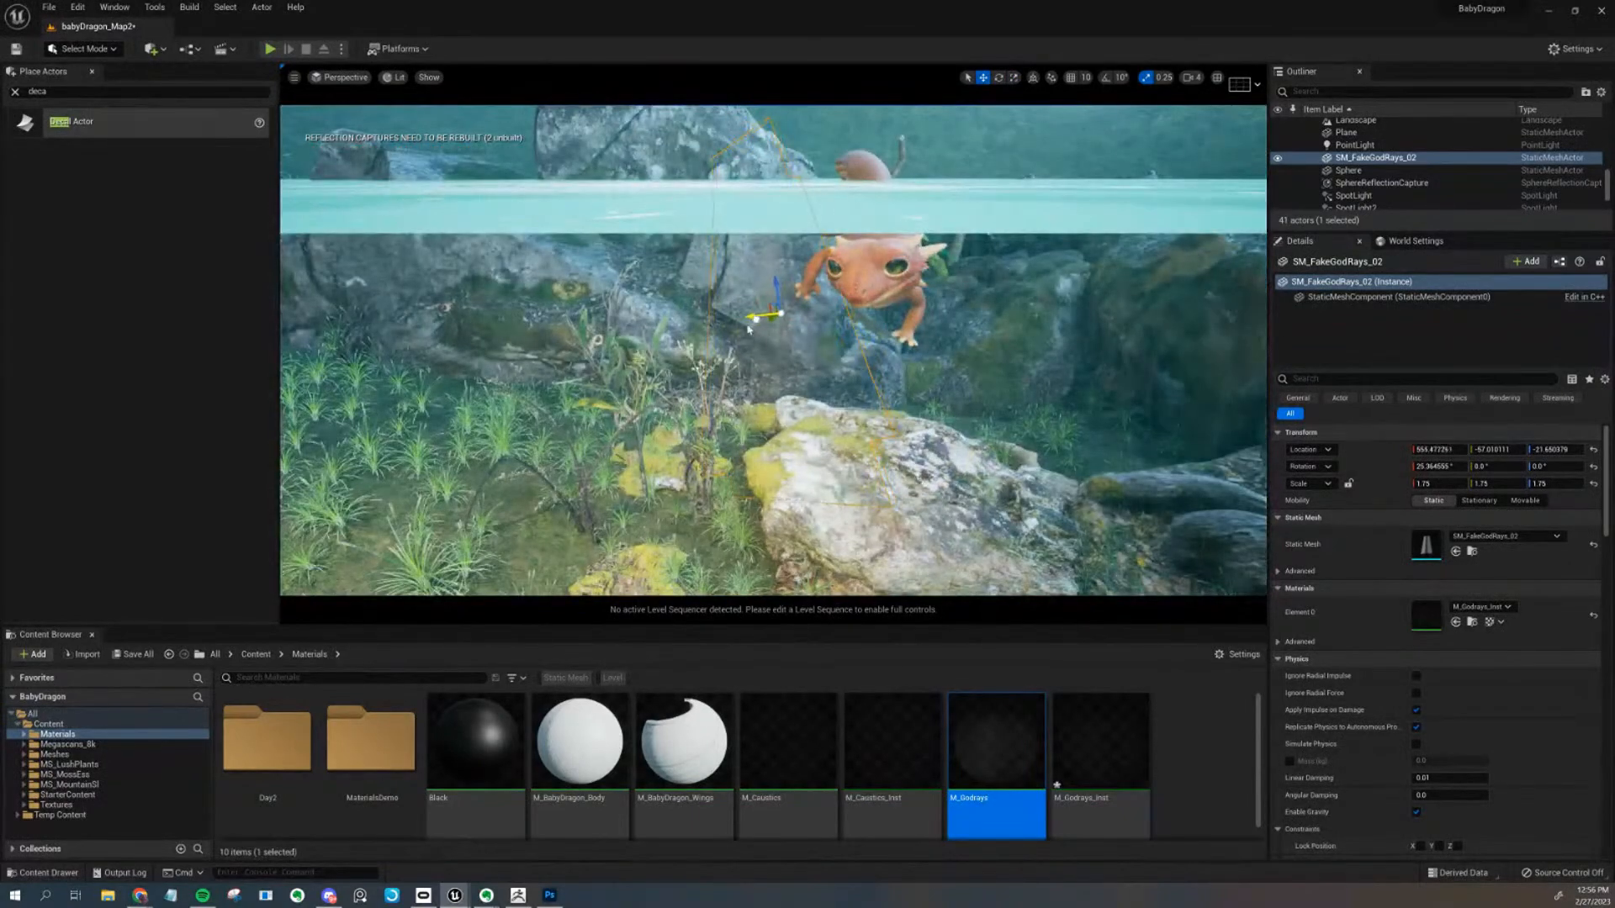
{"action": "right_click_drag", "start_coordinate": [891, 370], "coordinate": [982, 341]}
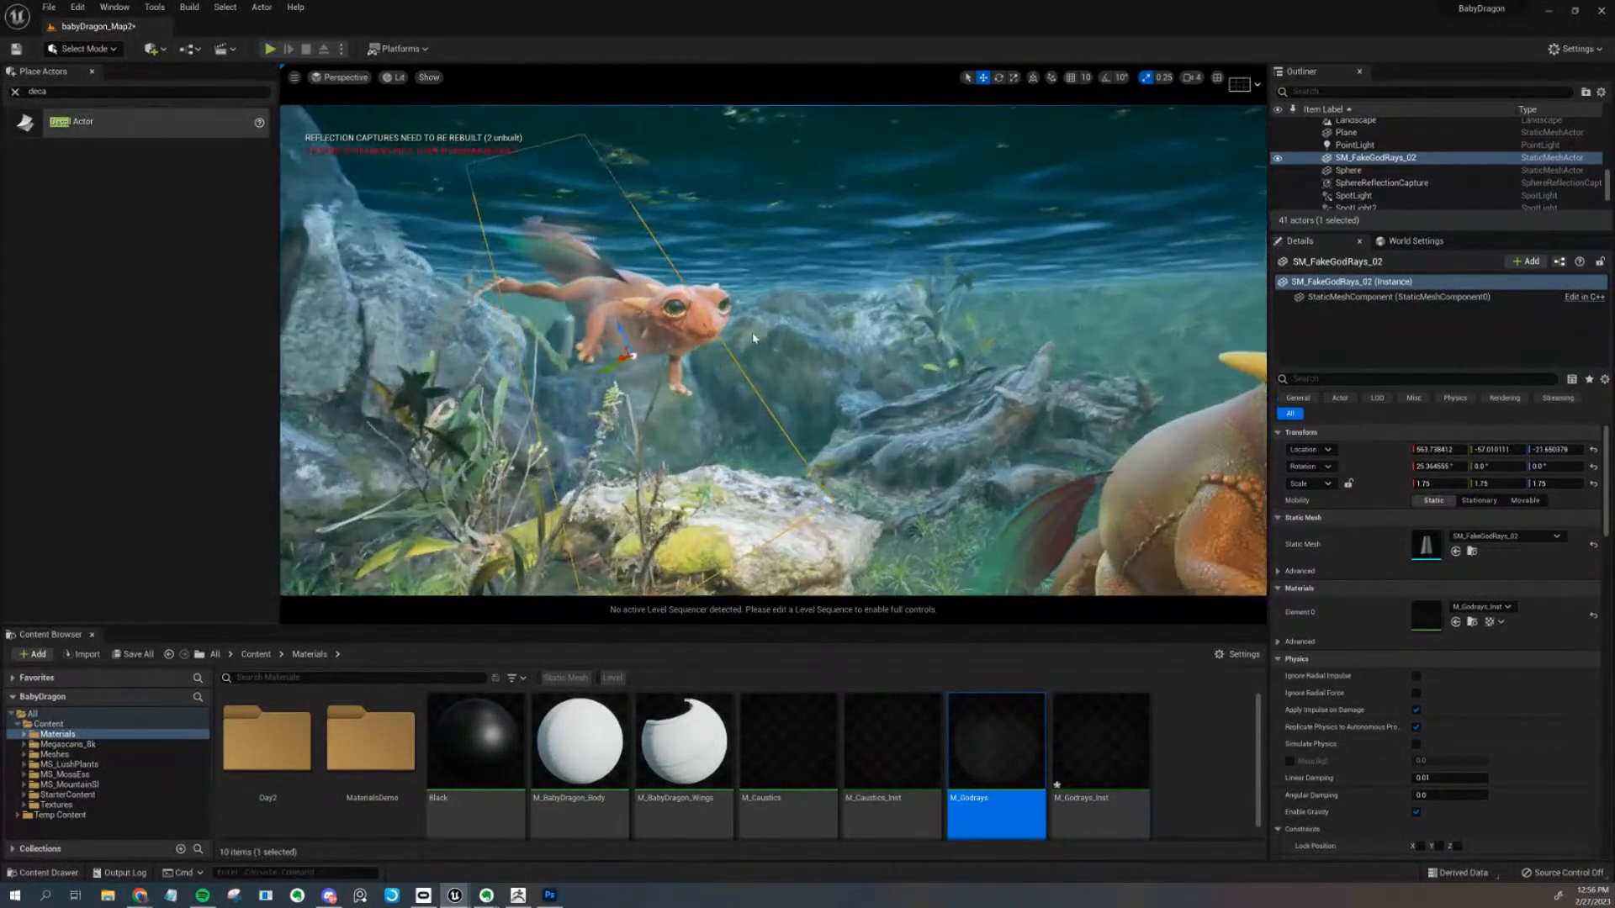
{"action": "left_click_drag", "start_coordinate": [626, 341], "coordinate": [639, 372]}
{"action": "scroll", "coordinate": [783, 371], "scroll_direction": "down", "scroll_amount": 2}
{"action": "scroll", "coordinate": [799, 380], "scroll_direction": "up", "scroll_amount": 1}
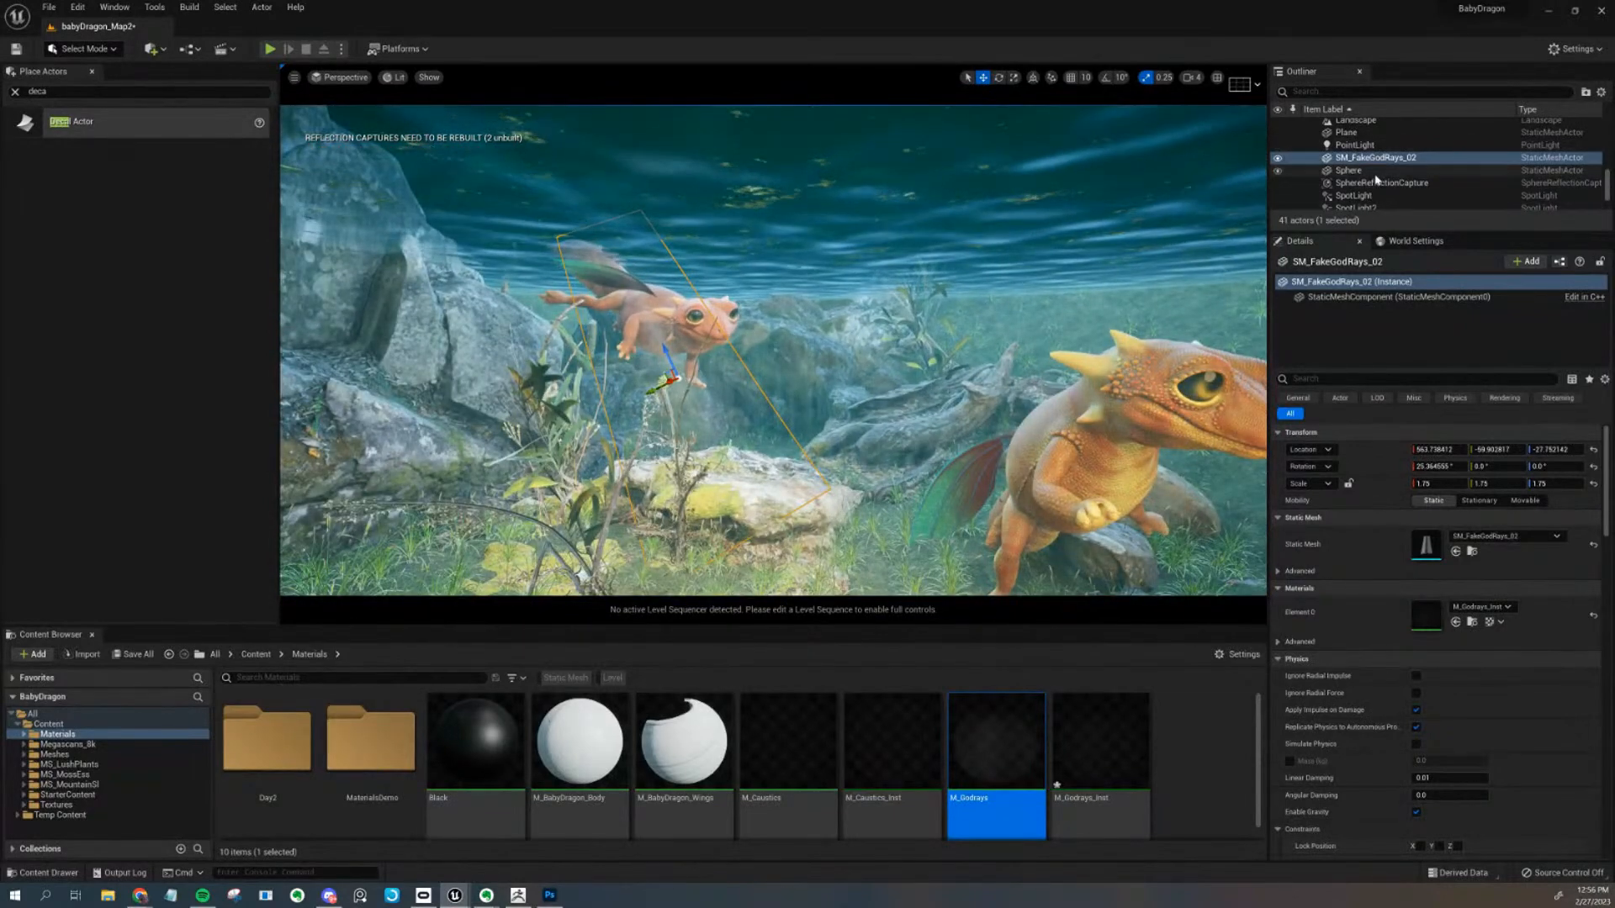
Find CineCameraActor1 by searching the level's actors for "cam", and pilot that camera
{"action": "scroll", "coordinate": [1388, 198], "scroll_direction": "down", "scroll_amount": 2}
{"action": "scroll", "coordinate": [1390, 204], "scroll_direction": "up", "scroll_amount": 5}
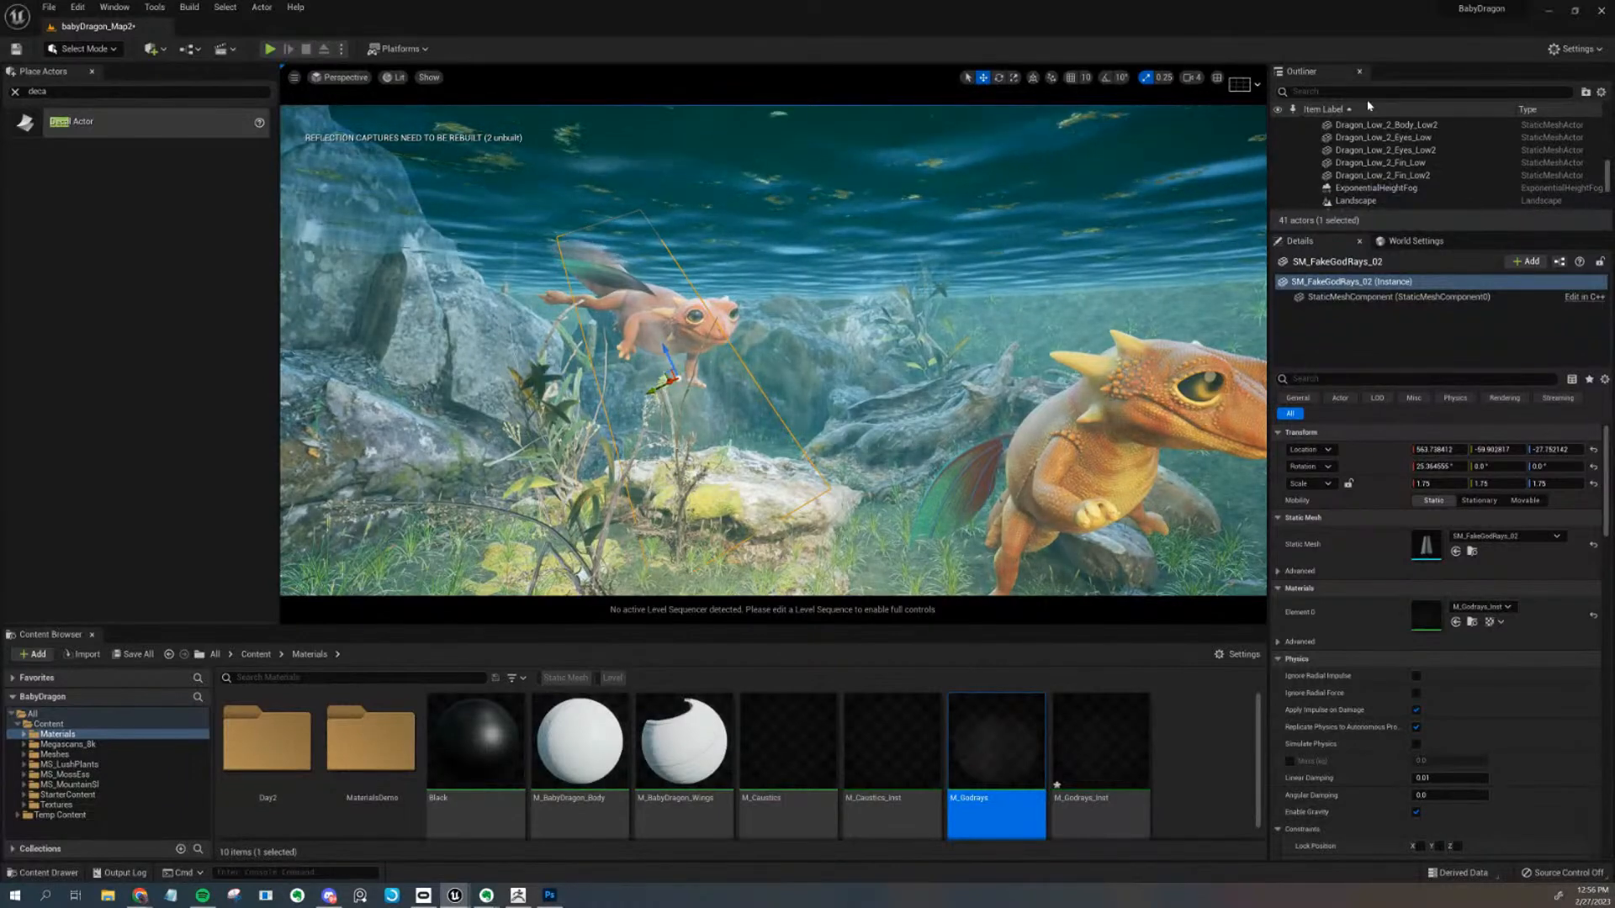
{"action": "left_click", "coordinate": [1346, 91]}
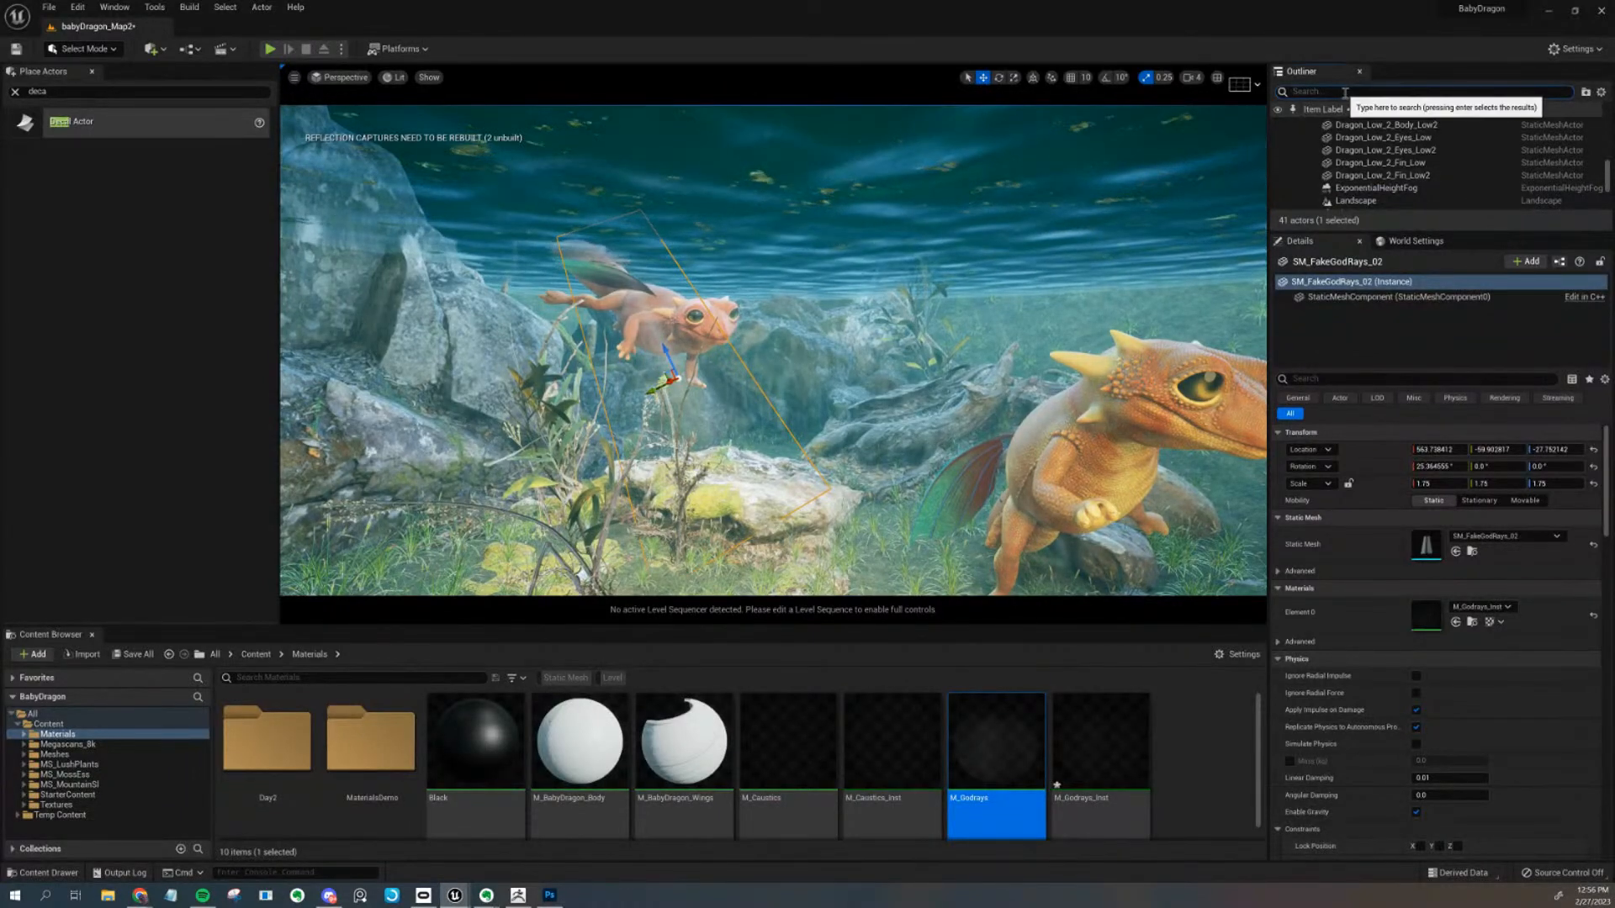
{"action": "type", "text": "cam"}
{"action": "left_click", "coordinate": [1364, 137]}
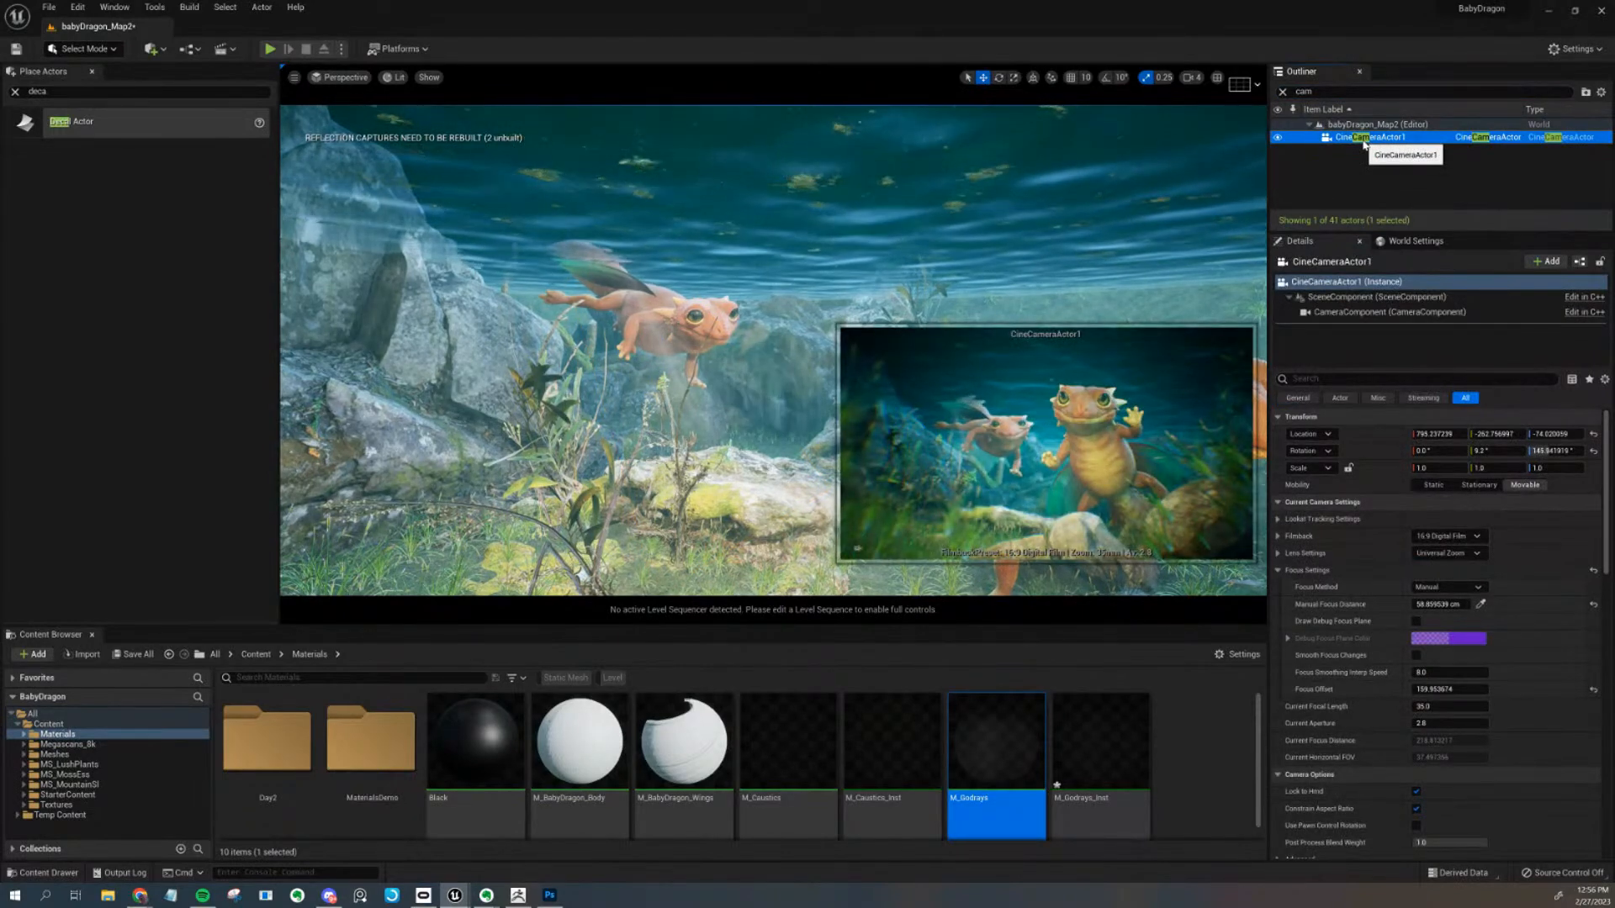
{"action": "right_click", "coordinate": [1364, 142]}
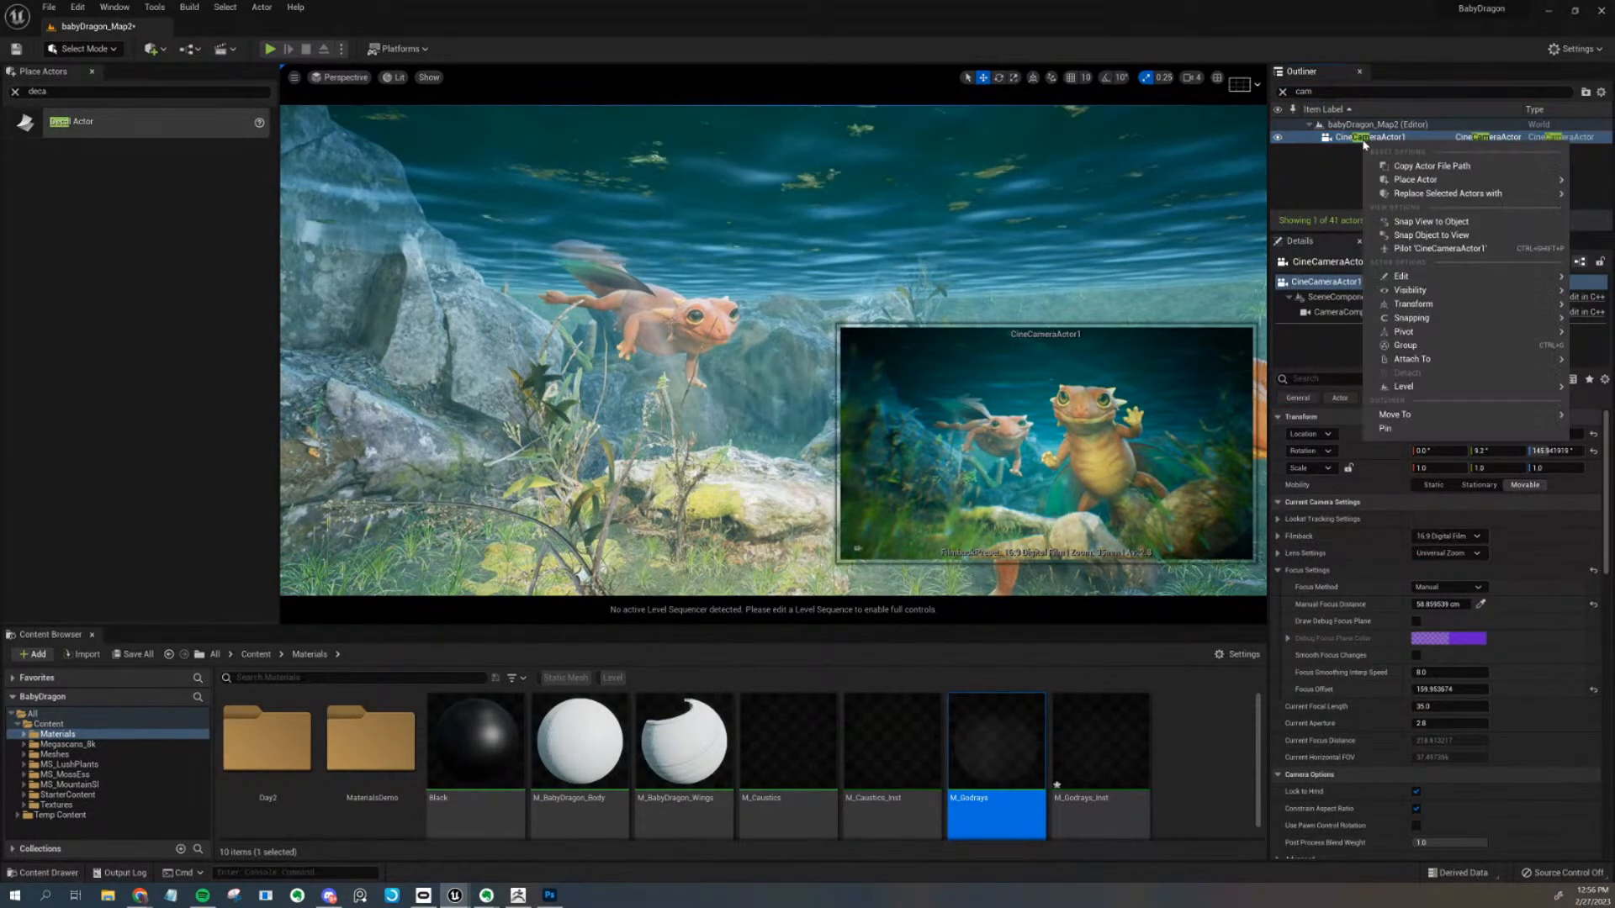
{"action": "left_click", "coordinate": [1429, 249]}
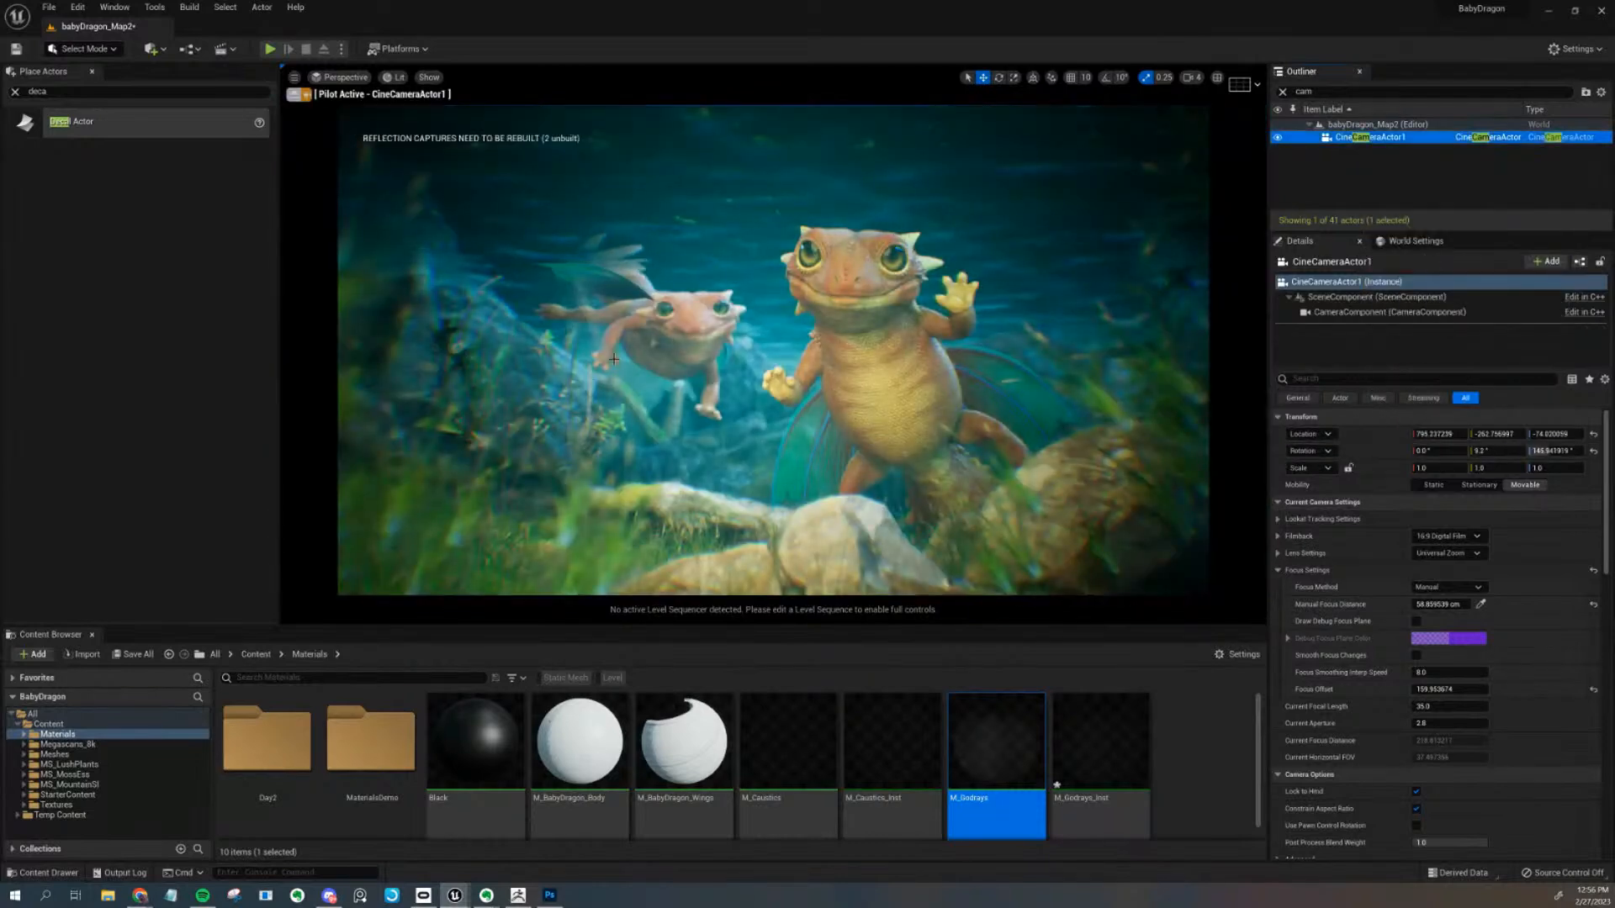
Tilt SM_FakeGodRays_02 to about 28.5° around X, scale it uniformly to 2.5 and lower it around the small dragon
{"action": "left_click", "coordinate": [603, 328]}
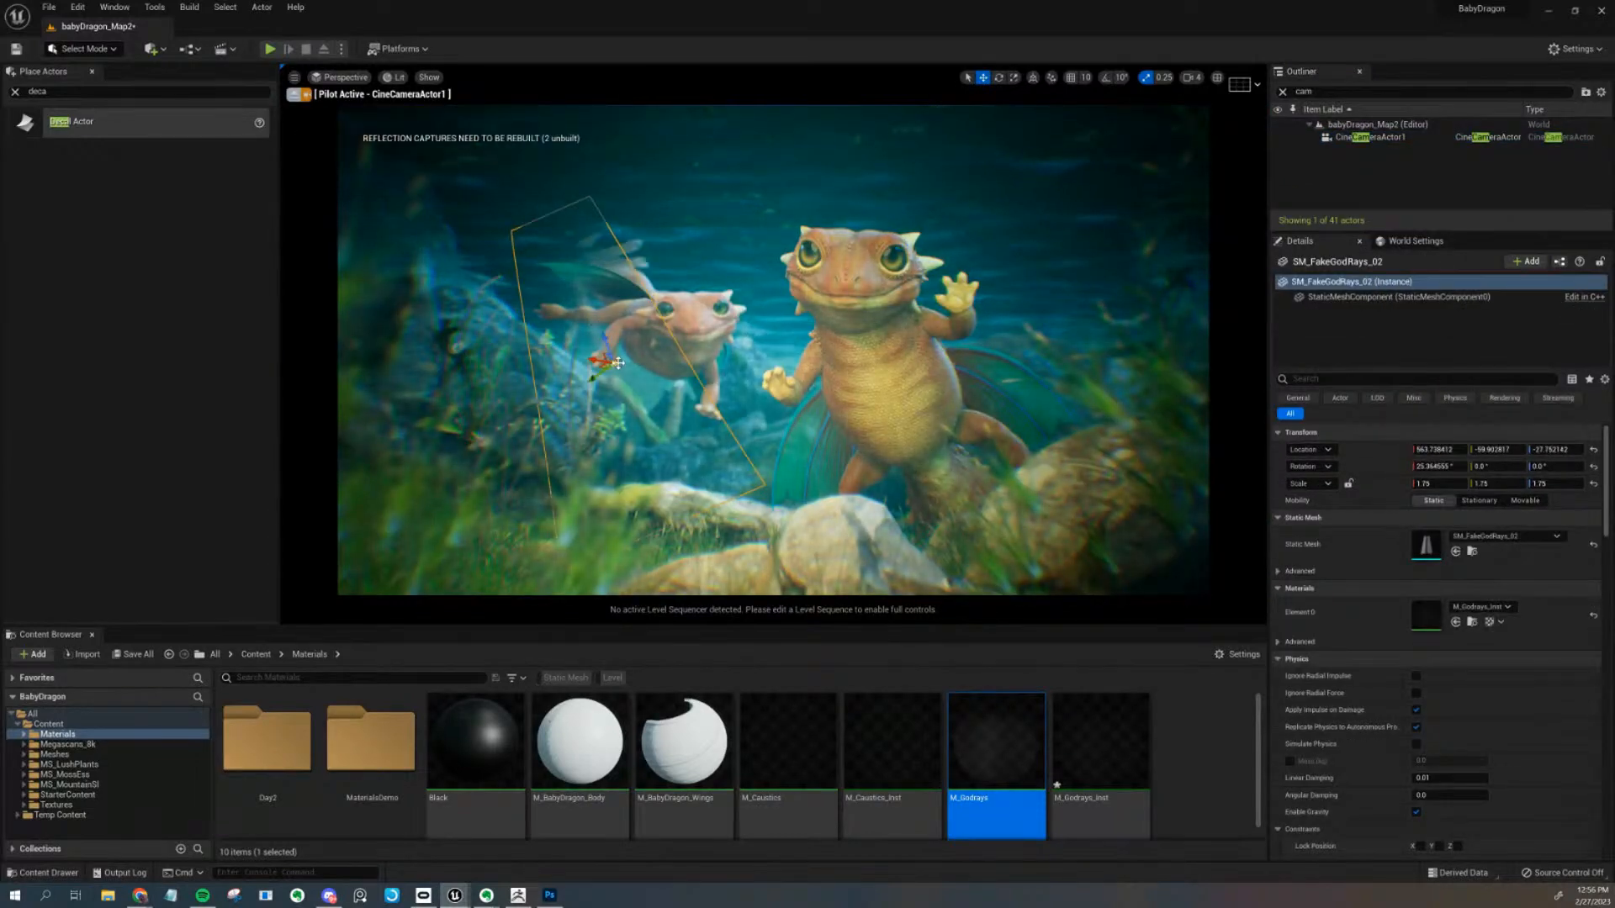
{"action": "key", "text": "e"}
{"action": "left_click_drag", "start_coordinate": [647, 380], "coordinate": [592, 358]}
{"action": "key", "text": "w"}
{"action": "key", "text": "w"}
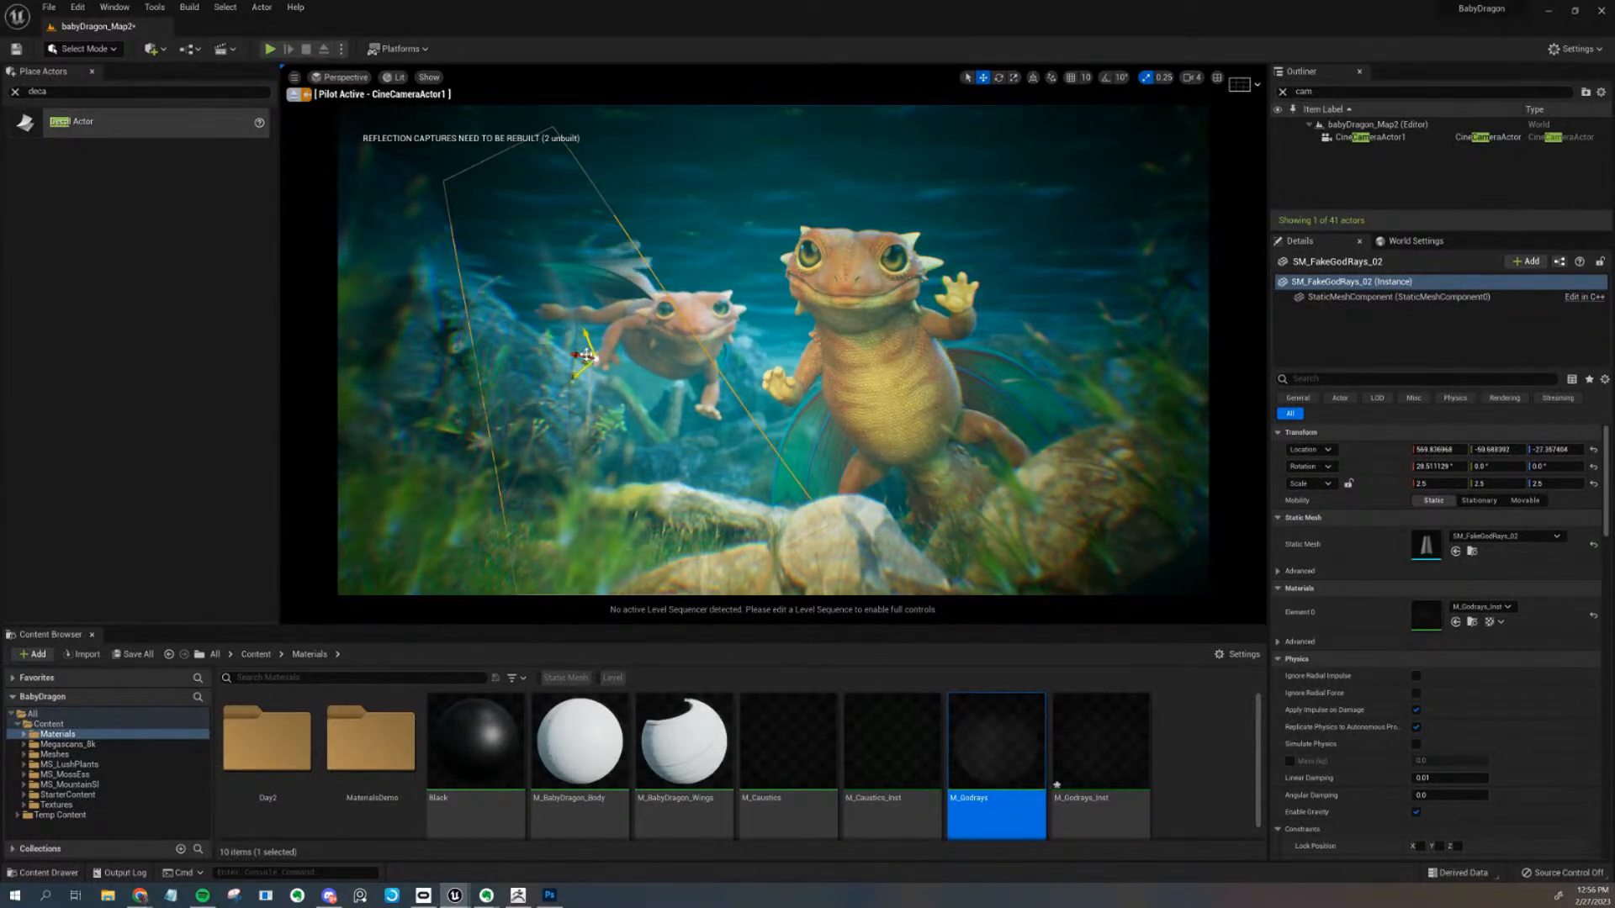
{"action": "mouse_move", "coordinate": [586, 336]}
{"action": "left_mouse_down"}
{"action": "mouse_move", "coordinate": [578, 311]}
{"action": "mouse_move", "coordinate": [592, 350]}
{"action": "left_mouse_up"}
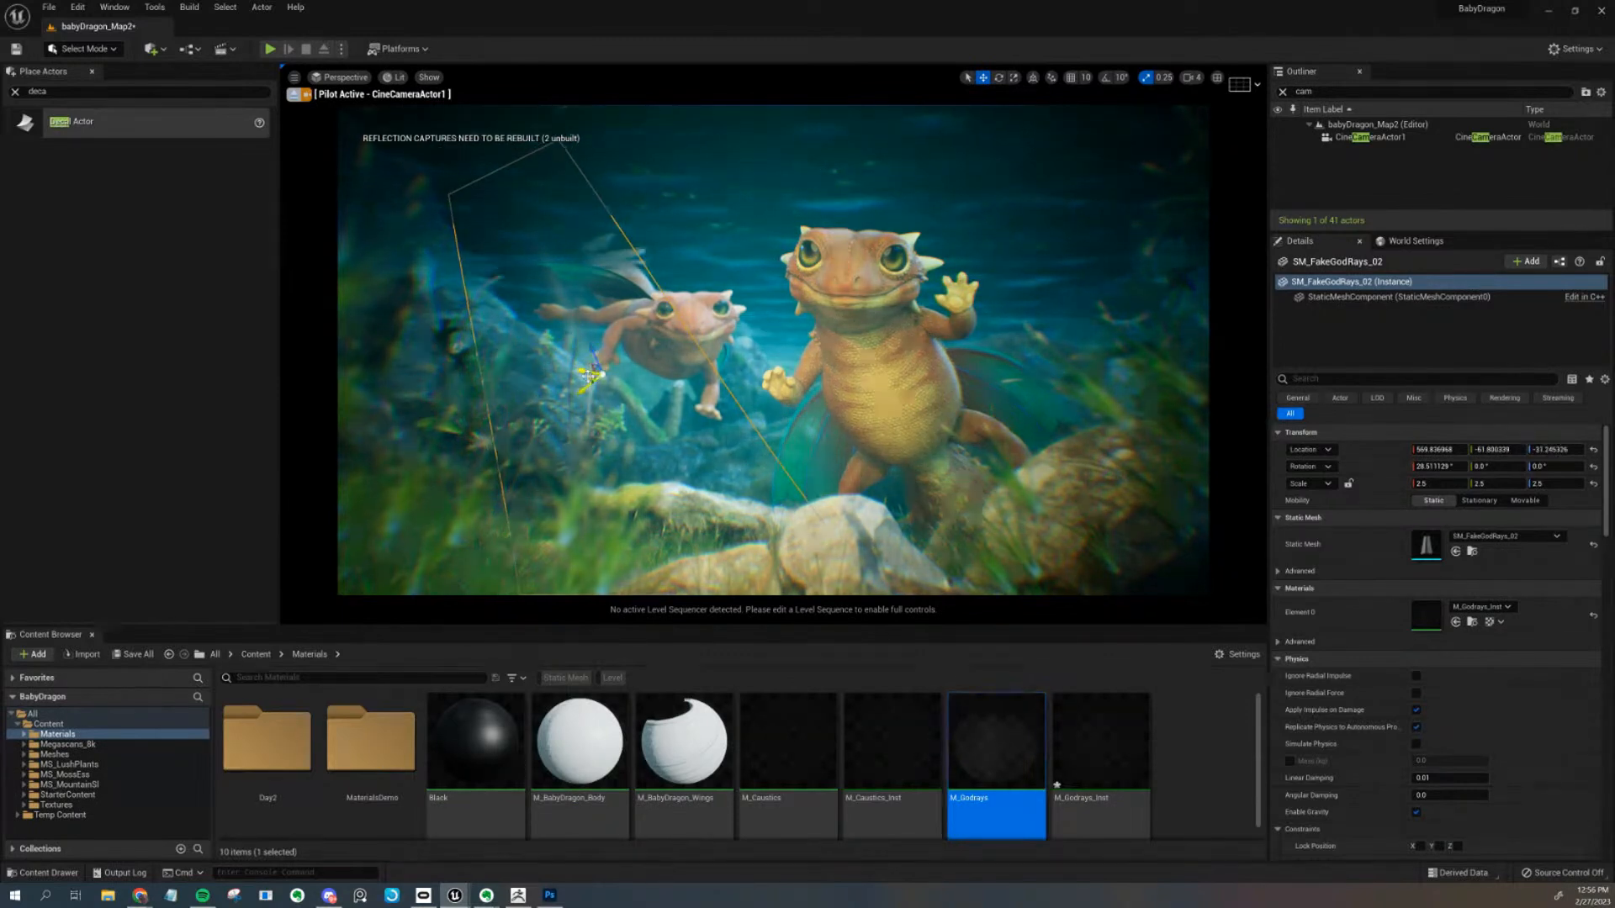
Duplicate the god rays several times across the camera shot, varying the position, rotation and scale of the copies
{"action": "left_click_drag", "start_coordinate": [589, 371], "coordinate": [893, 389], "text": "alt"}
{"action": "key", "text": "e"}
{"action": "key", "text": "w"}
{"action": "key", "text": "e"}
{"action": "key", "text": "w"}
{"action": "key", "text": "e"}
{"action": "key", "text": "r"}
{"action": "key", "text": "e"}
{"action": "key", "text": "r"}
{"action": "key", "text": "w"}
Widen SM_FakeGodRays_02 behind the small dragon to a Y scale of 3.75
{"action": "left_click", "coordinate": [660, 403]}
{"action": "left_click", "coordinate": [655, 397]}
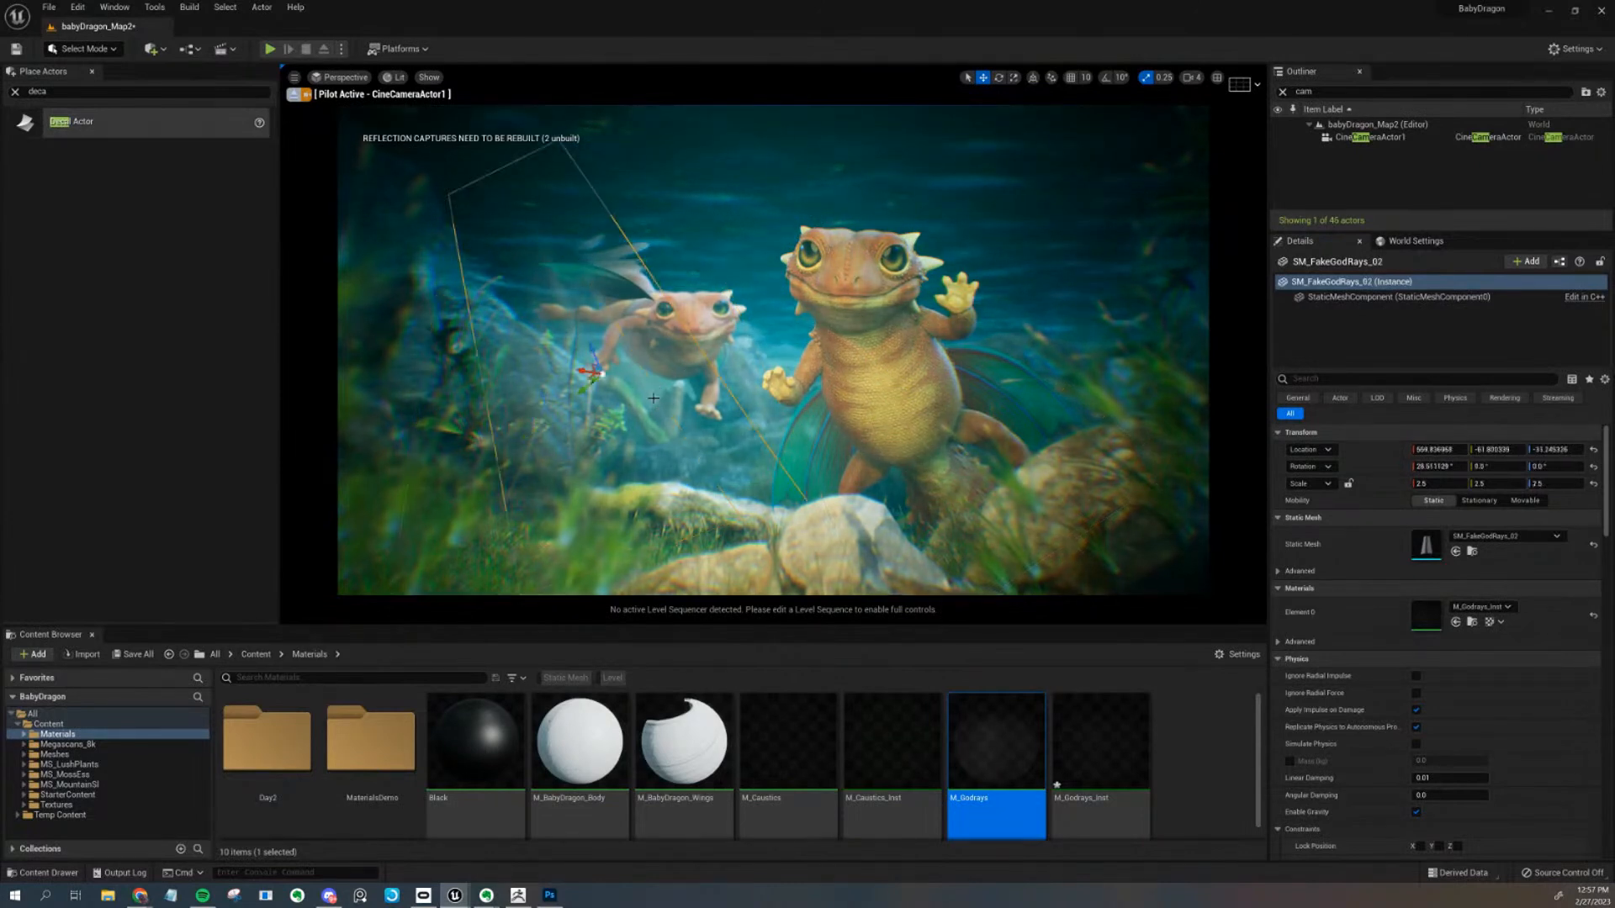
{"action": "left_click_drag", "start_coordinate": [591, 385], "coordinate": [578, 393]}
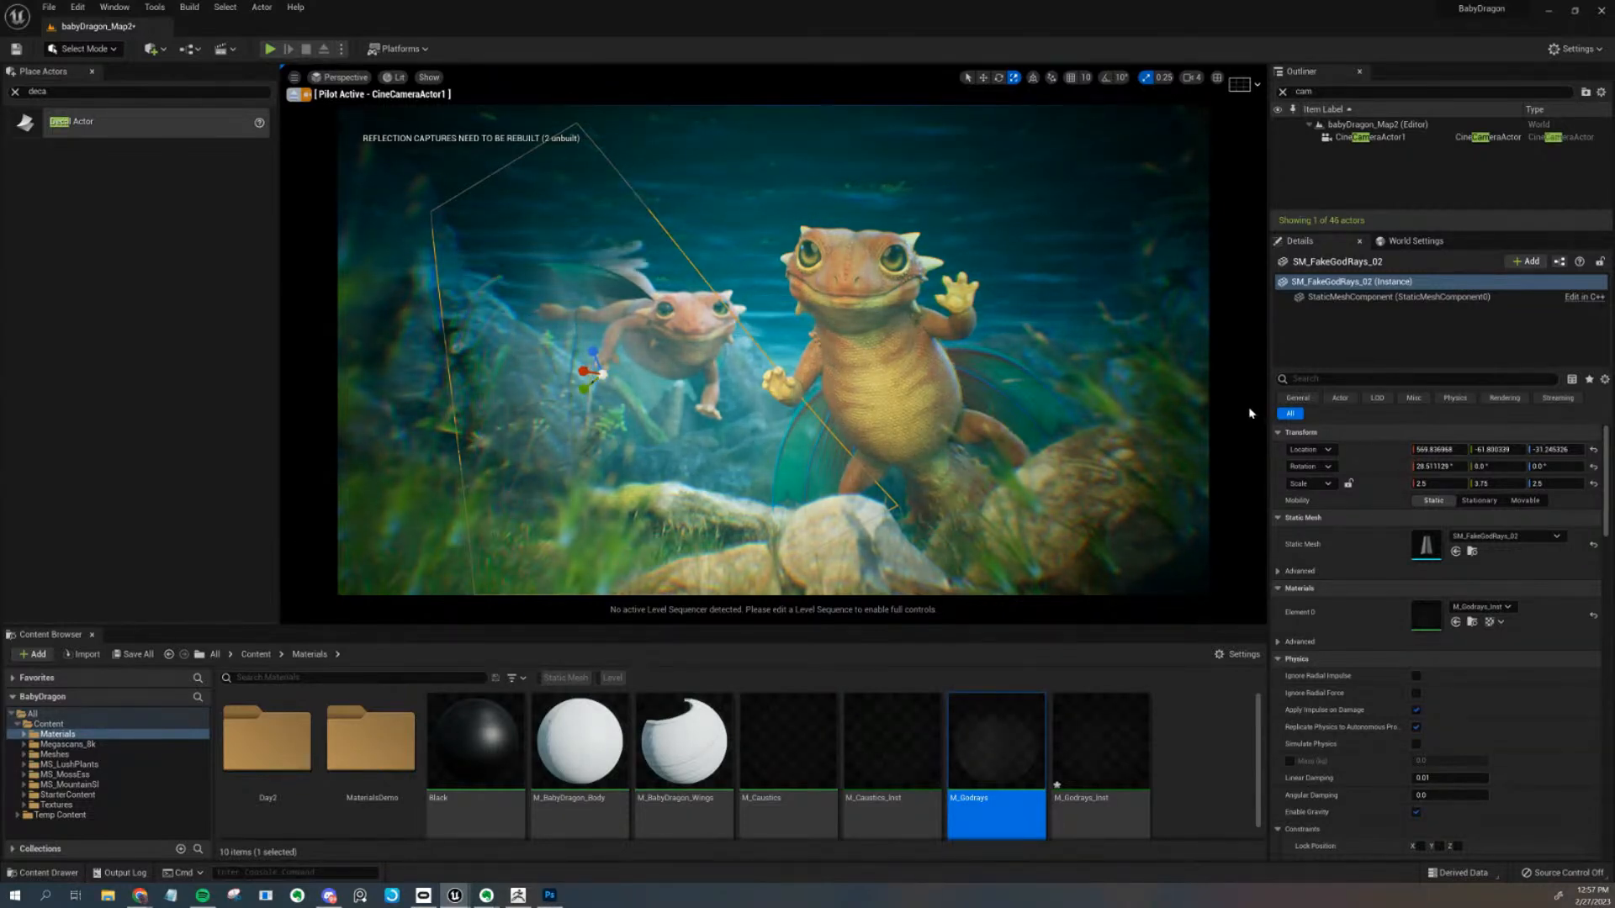
Shift the SM_FakeGodRays_6 copy, and move the widened SM_FakeGodRays_02 to about X 567.6, Y -63.0, Z -32.7
{"action": "left_click", "coordinate": [968, 343]}
{"action": "left_click", "coordinate": [979, 321]}
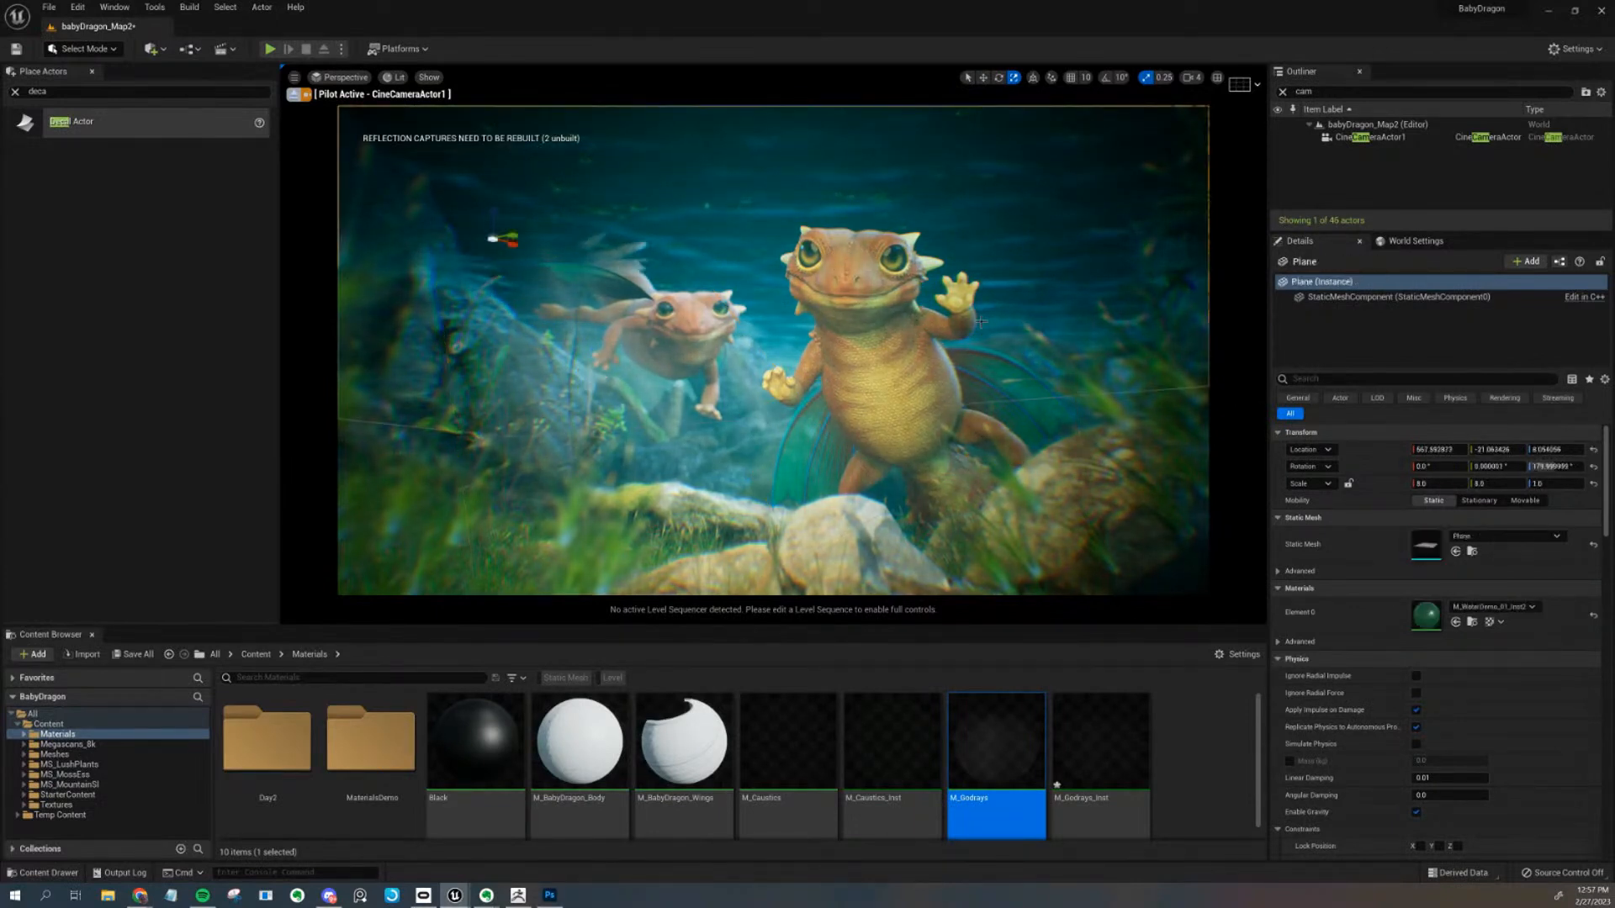
{"action": "left_click", "coordinate": [638, 367]}
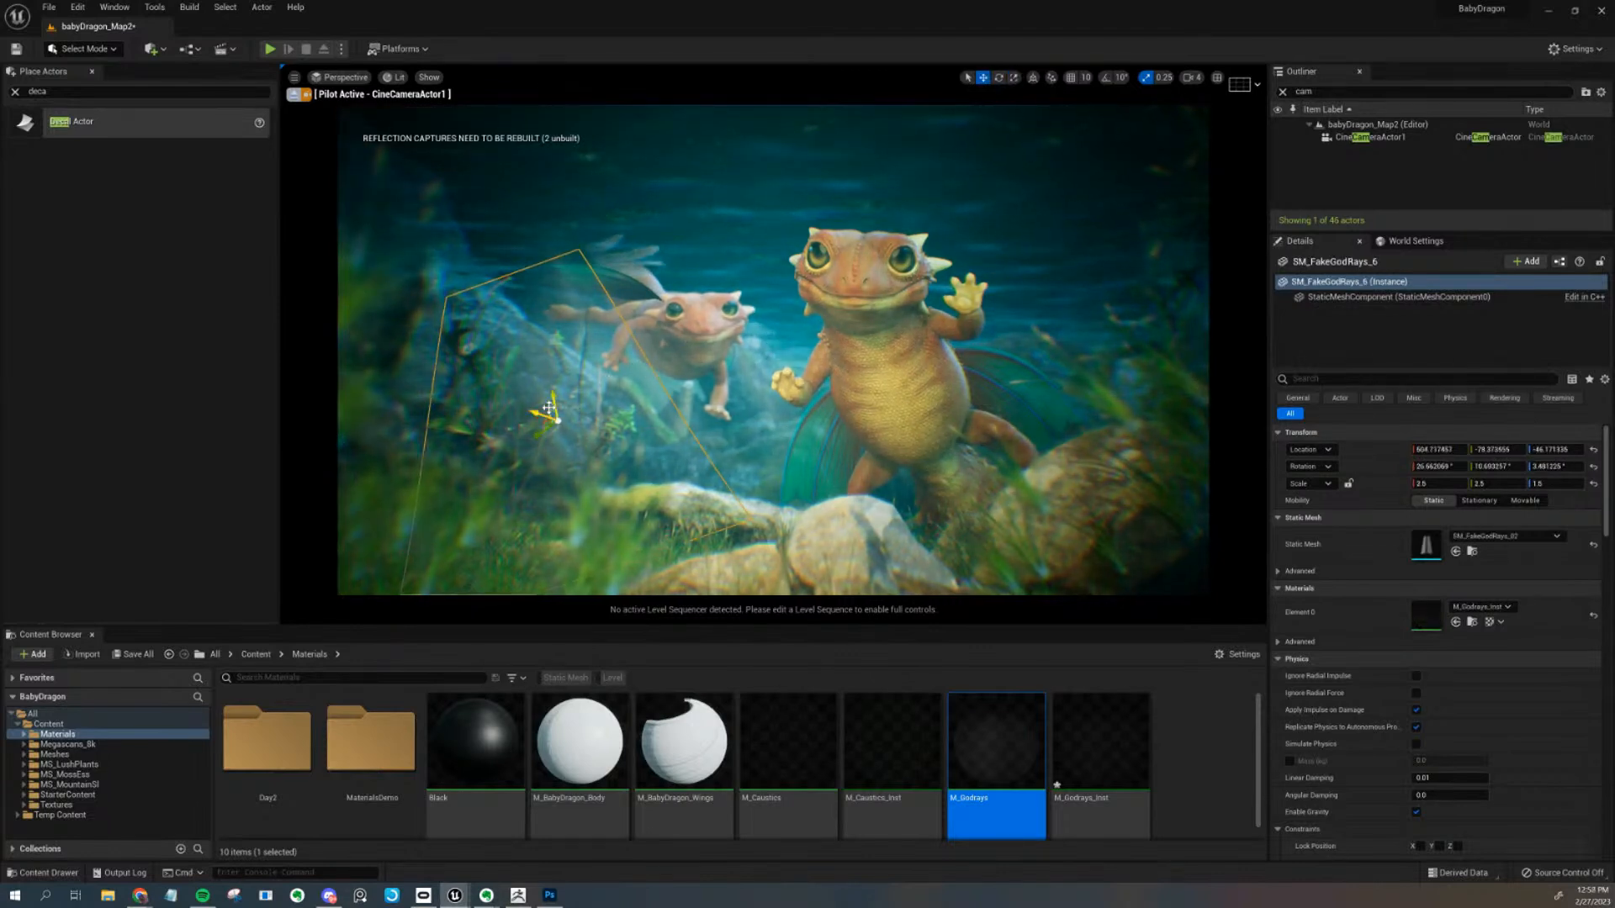
{"action": "left_click_drag", "start_coordinate": [522, 414], "coordinate": [527, 412]}
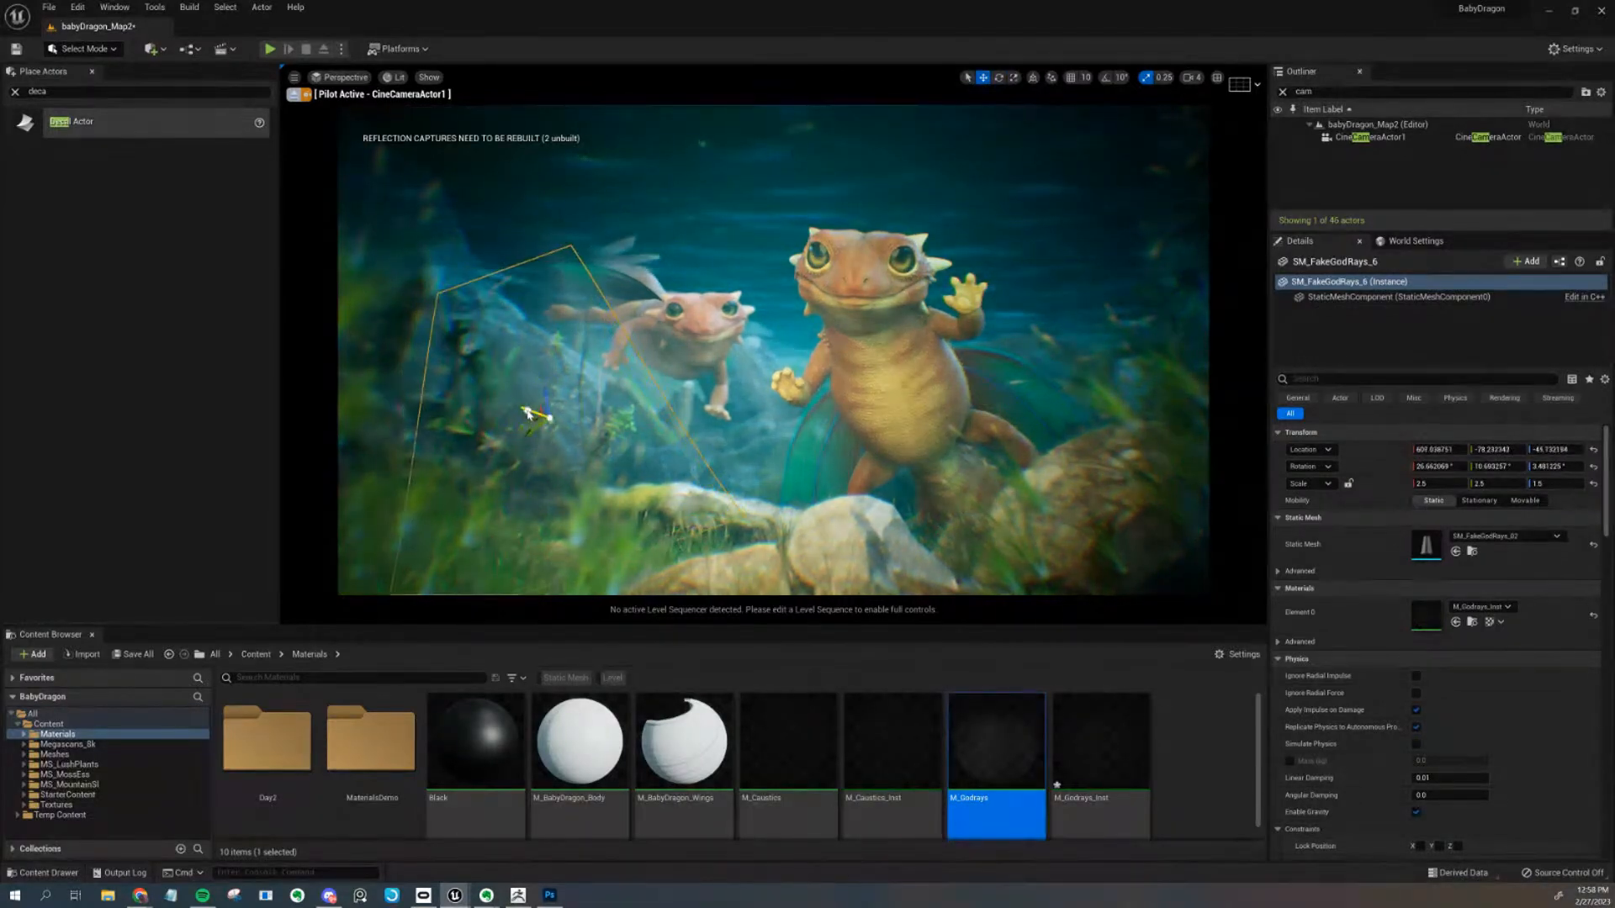
{"action": "left_click", "coordinate": [653, 373]}
{"action": "mouse_move", "coordinate": [591, 370]}
{"action": "left_mouse_down"}
{"action": "mouse_move", "coordinate": [619, 357]}
{"action": "mouse_move", "coordinate": [603, 387]}
{"action": "left_mouse_up"}
{"action": "left_click_drag", "start_coordinate": [597, 402], "coordinate": [601, 389]}
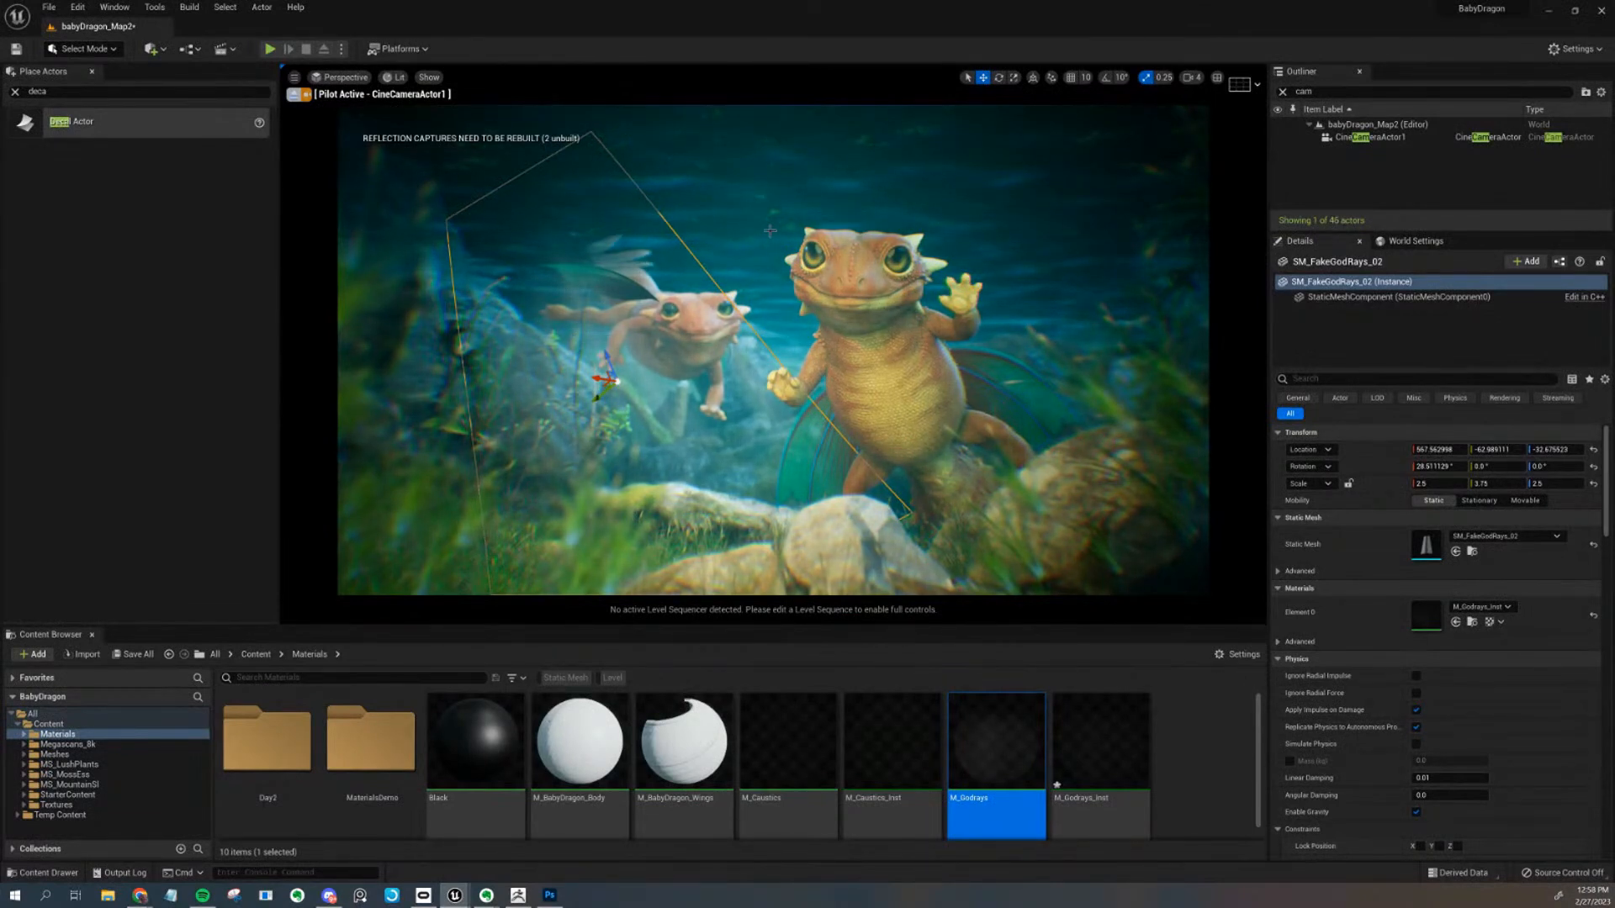
Check the shot without editor overlays, and nudge SM_FakeGodRays_02 behind the small dragon to about Y -63.2, Z -33.1
{"action": "left_click", "coordinate": [805, 218]}
{"action": "key", "text": "g"}
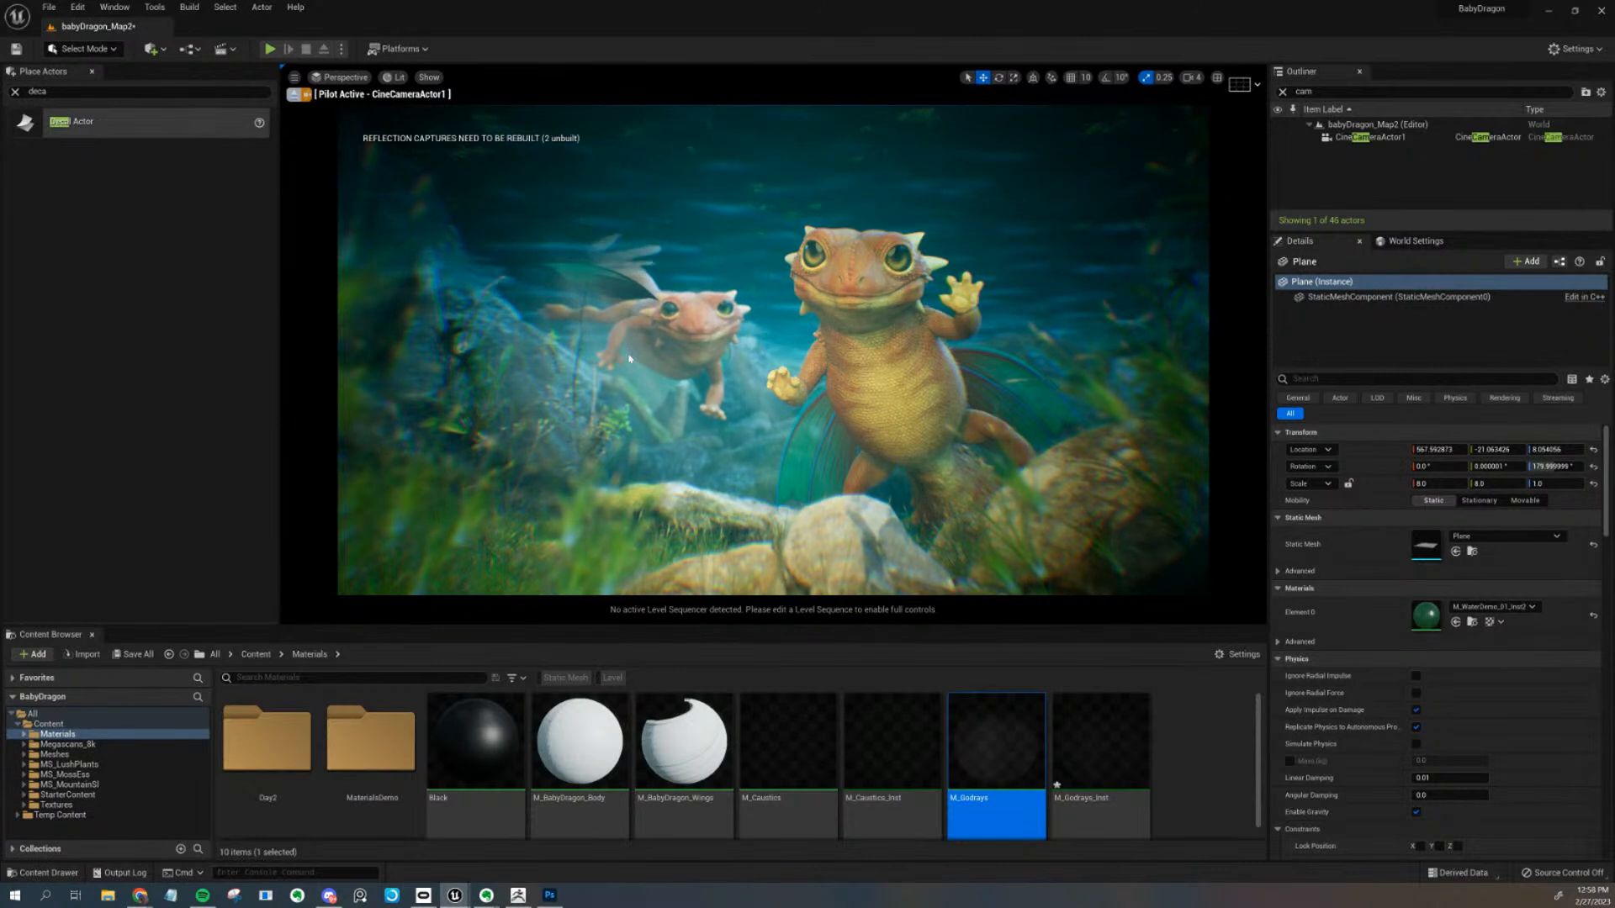
{"action": "left_click", "coordinate": [626, 321]}
{"action": "left_click", "coordinate": [604, 252]}
{"action": "left_click_drag", "start_coordinate": [611, 364], "coordinate": [606, 379]}
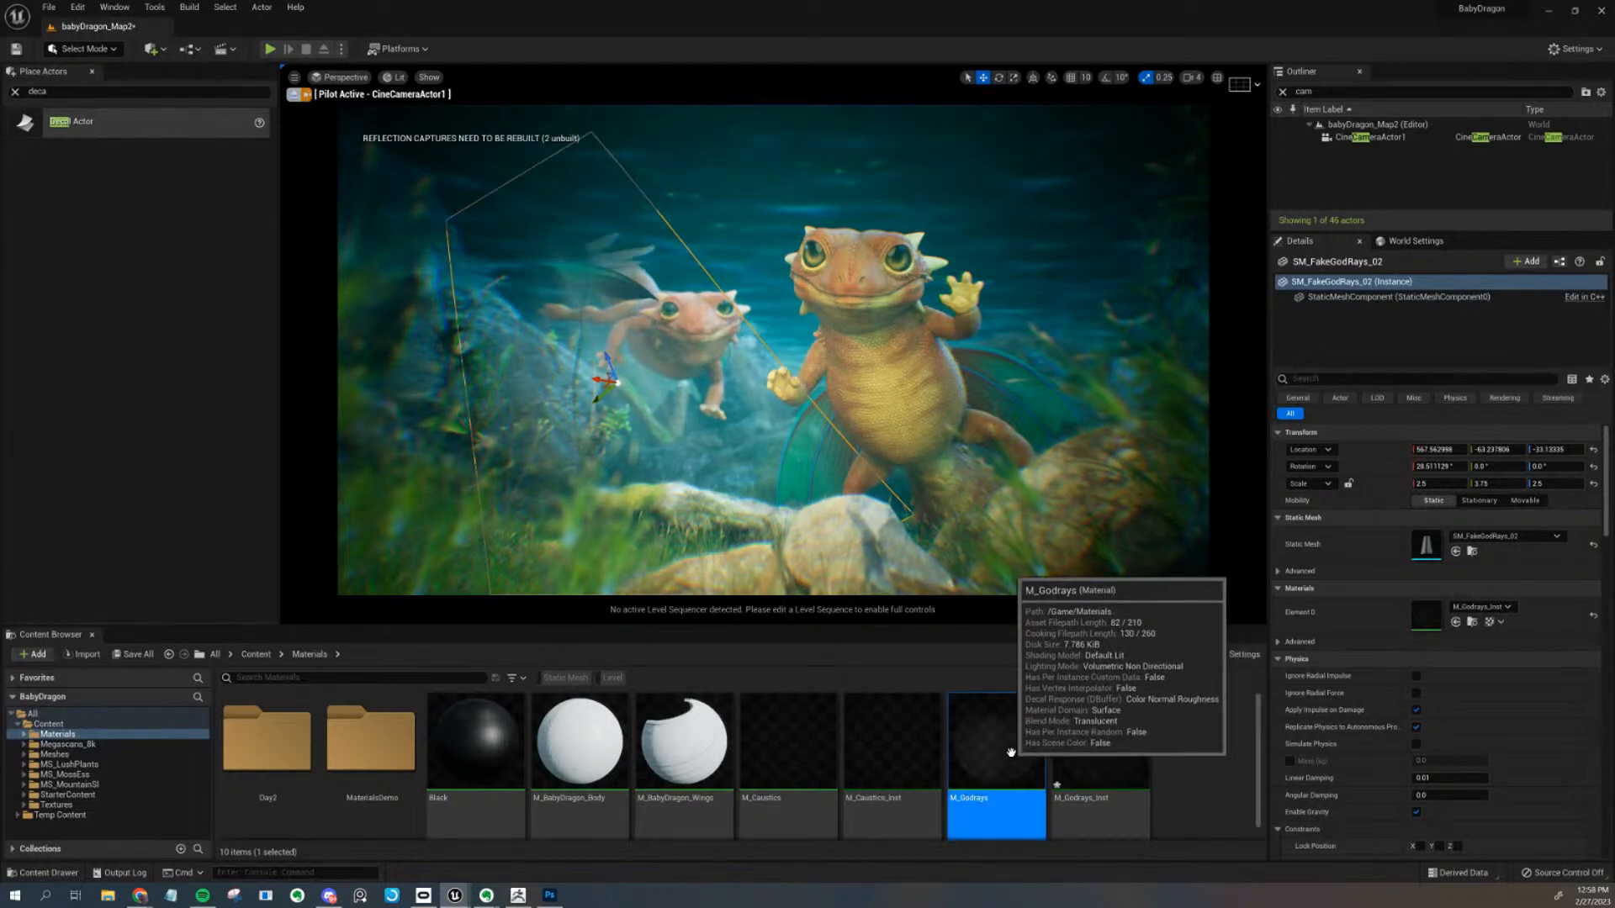
Open the M_Godrays material, move the ray Texture Sample away from the output node and duplicate it above the original
{"action": "double_click", "coordinate": [1039, 753]}
{"action": "left_click", "coordinate": [656, 509]}
{"action": "right_click_drag", "start_coordinate": [568, 573], "coordinate": [781, 542]}
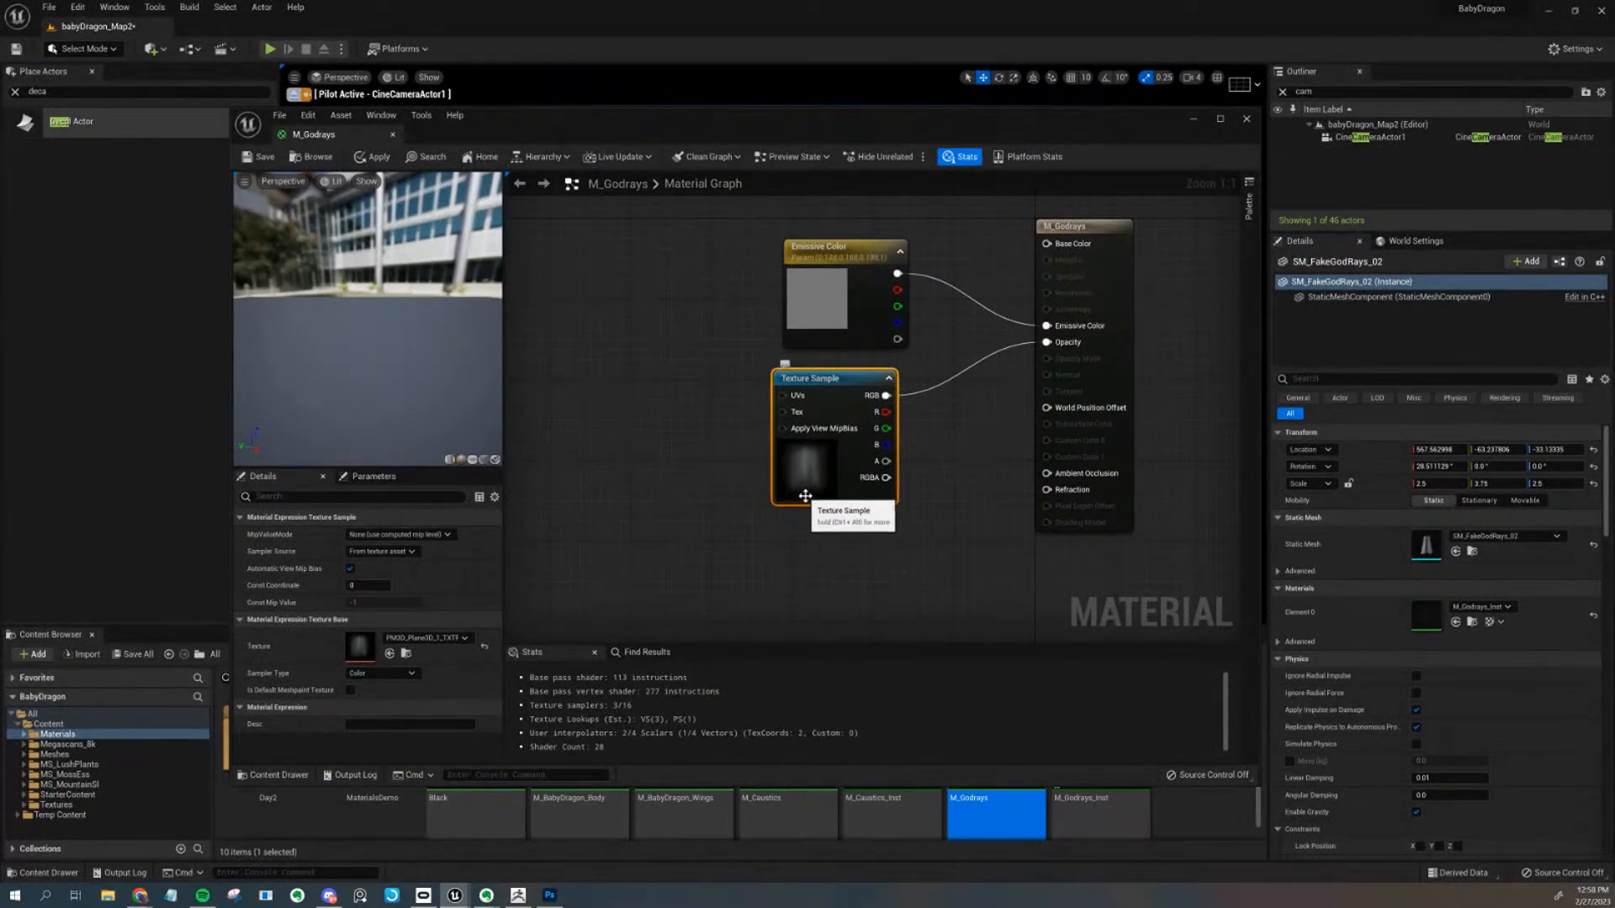
{"action": "left_click_drag", "start_coordinate": [801, 501], "coordinate": [641, 645]}
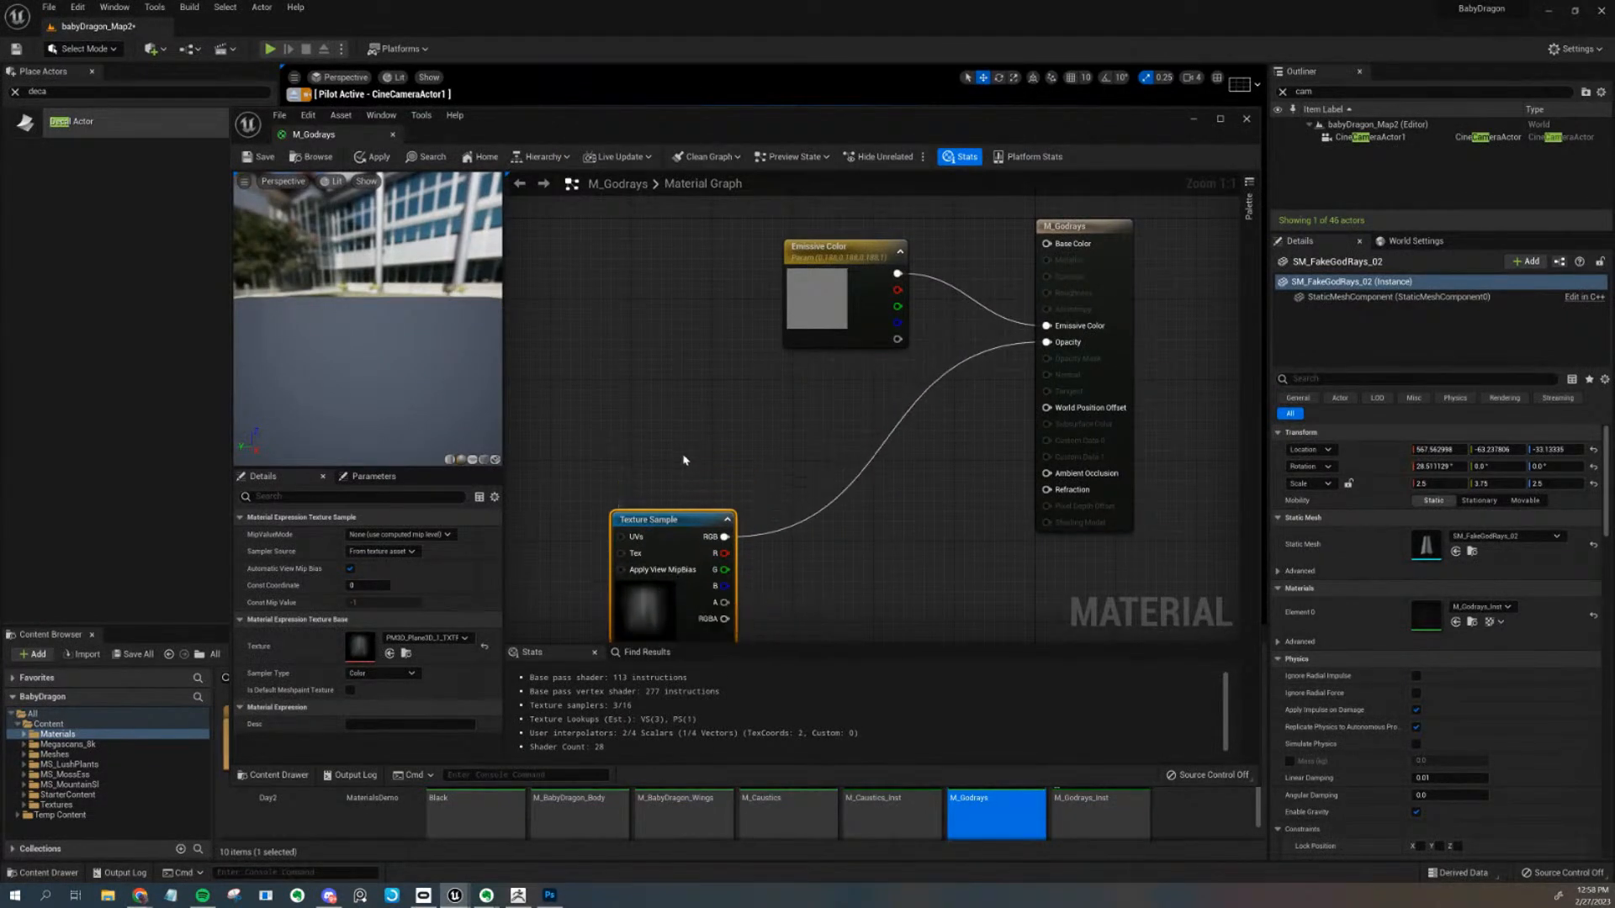
{"action": "left_click", "coordinate": [690, 470]}
{"action": "left_click", "coordinate": [650, 573]}
{"action": "key", "text": "ctrl+d"}
{"action": "left_click_drag", "start_coordinate": [707, 436], "coordinate": [649, 379]}
Combine the RGB outputs of both Texture Samples with an Add node that feeds the material's Opacity
{"action": "right_click_drag", "start_coordinate": [780, 470], "coordinate": [850, 389]}
{"action": "left_click_drag", "start_coordinate": [757, 345], "coordinate": [824, 423]}
{"action": "type", "text": "add"}
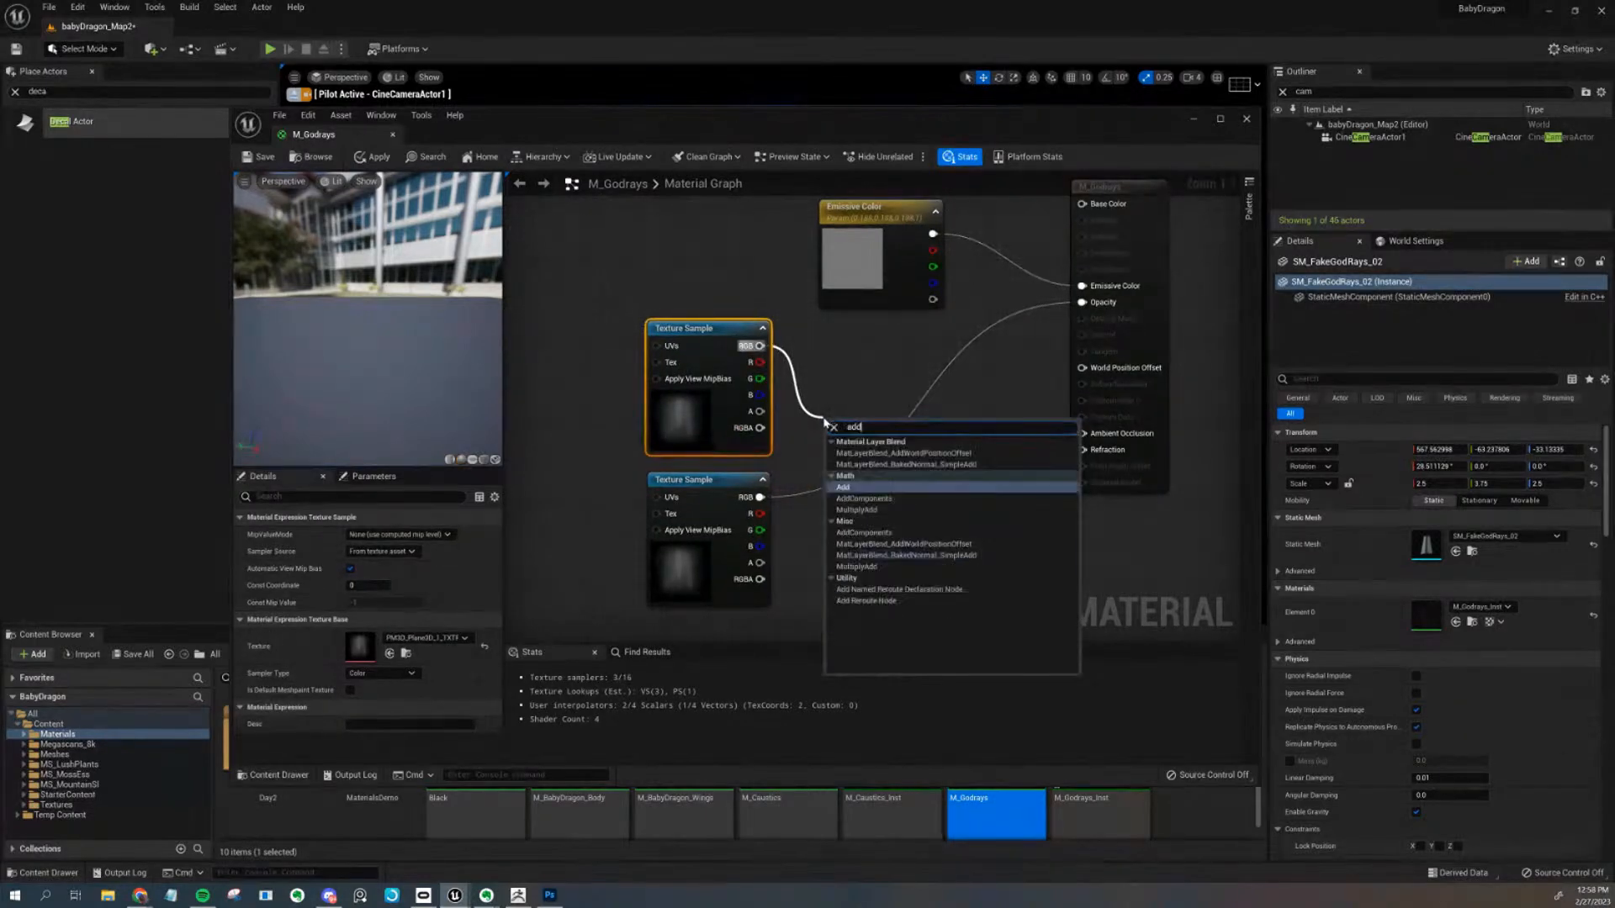
{"action": "key", "text": "Return"}
{"action": "left_click_drag", "start_coordinate": [760, 497], "coordinate": [1082, 303]}
{"action": "right_click_drag", "start_coordinate": [935, 434], "coordinate": [1032, 402]}
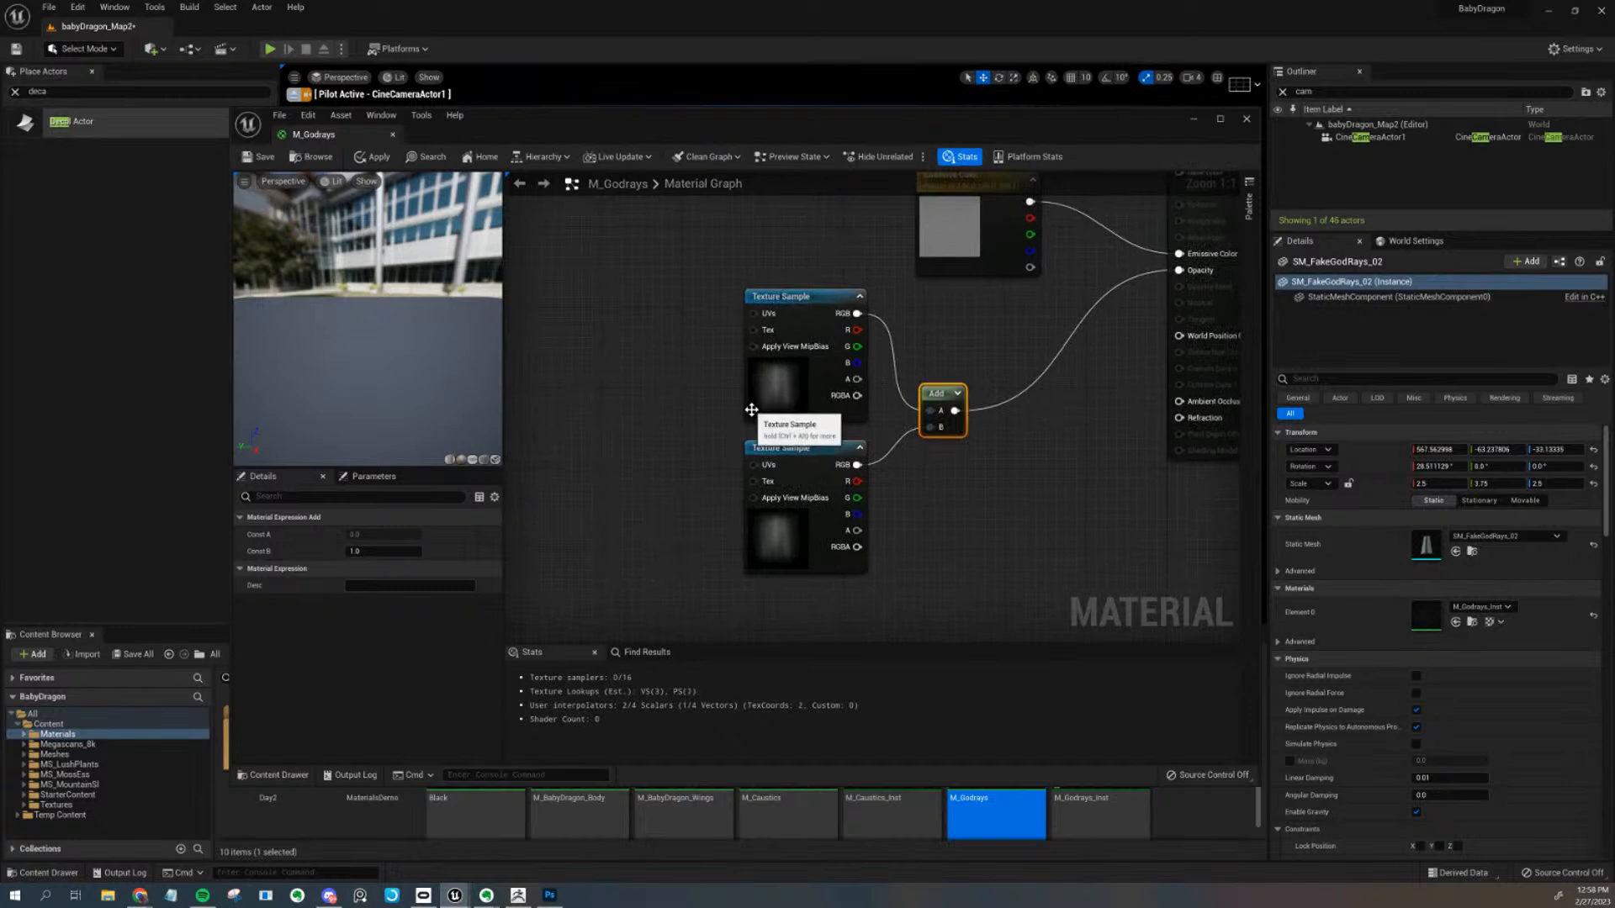
Add a Panner node feeding the upper Texture Sample's UVs, and orbit the material preview to check the plane
{"action": "left_click", "coordinate": [647, 327]}
{"action": "right_click", "coordinate": [646, 324]}
{"action": "type", "text": "panner"}
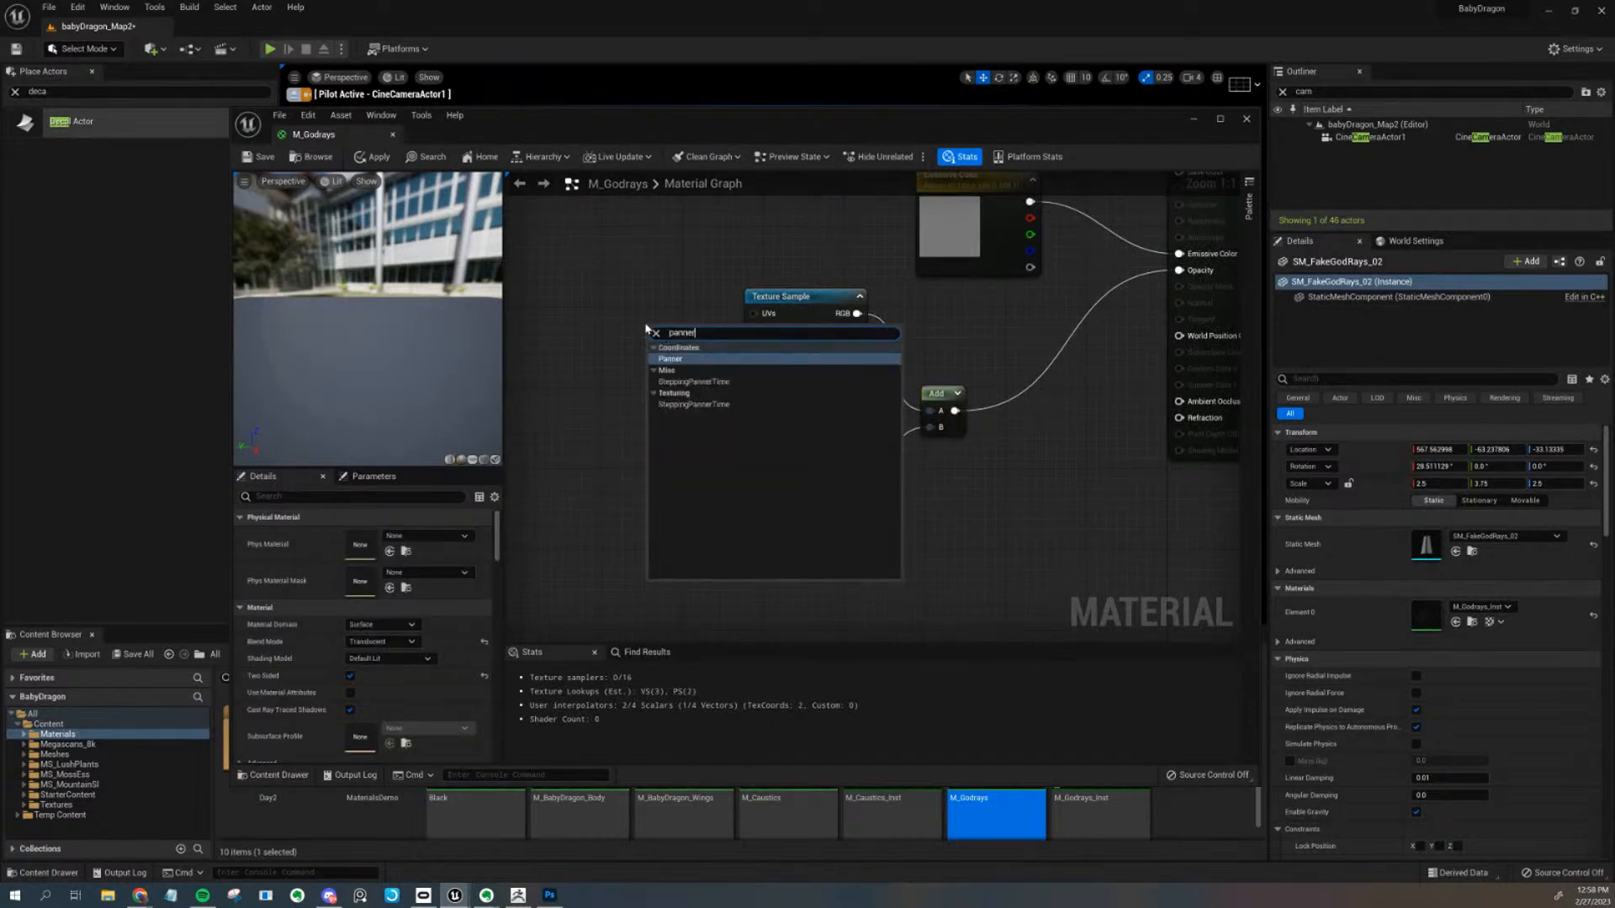
{"action": "key", "text": "Return"}
{"action": "left_click_drag", "start_coordinate": [709, 383], "coordinate": [752, 312]}
{"action": "left_click_drag", "start_coordinate": [435, 359], "coordinate": [515, 326]}
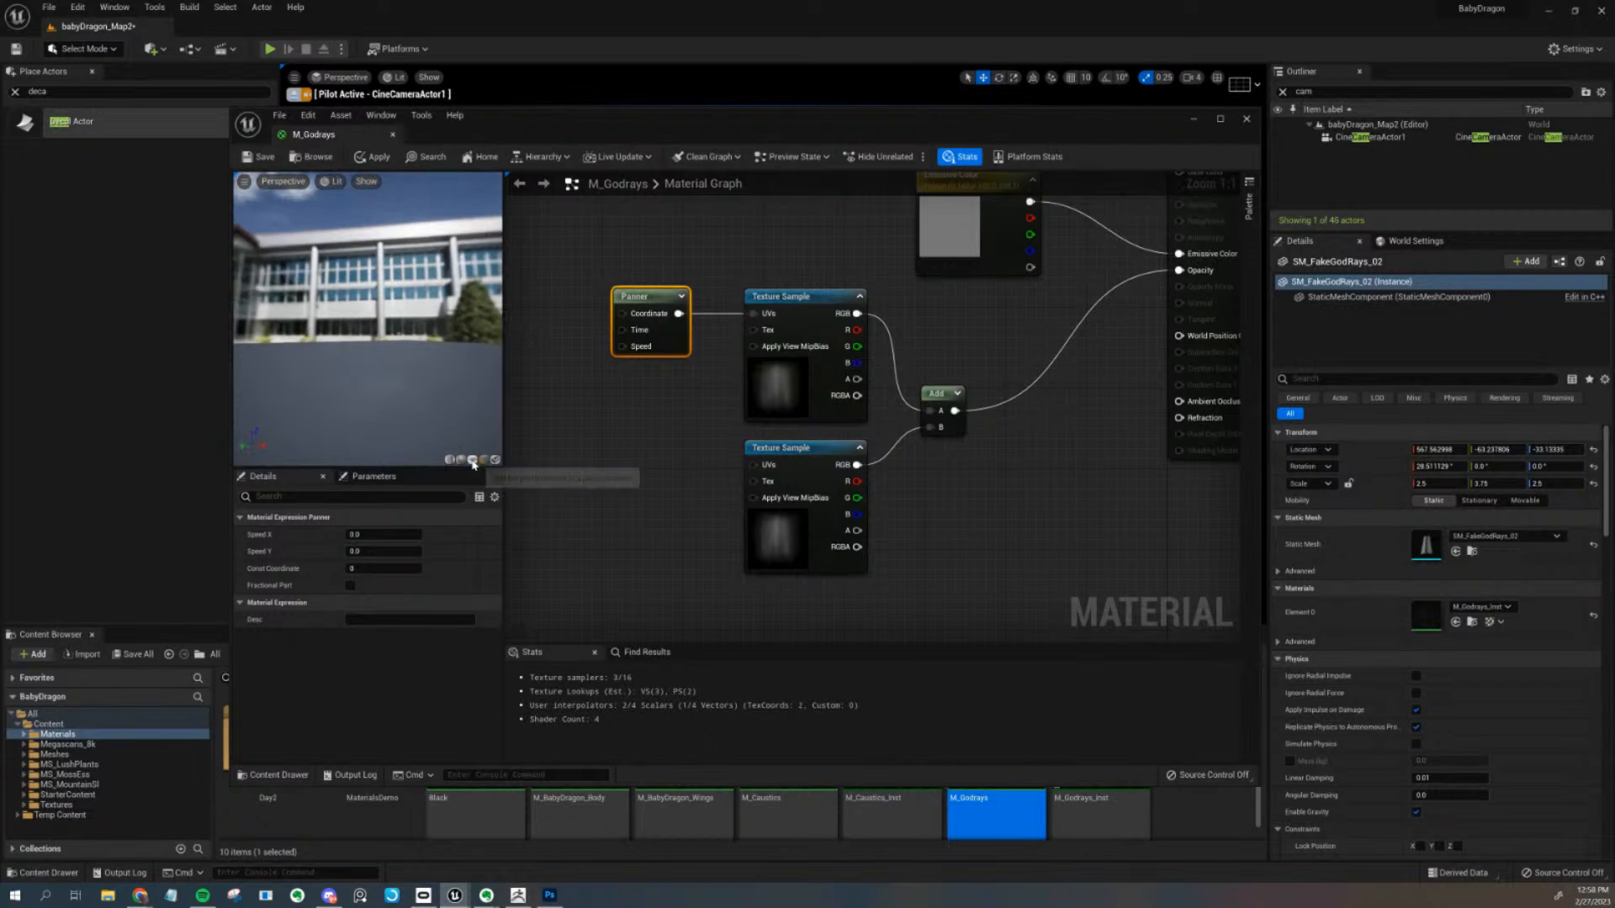
{"action": "left_click_drag", "start_coordinate": [463, 440], "coordinate": [446, 355]}
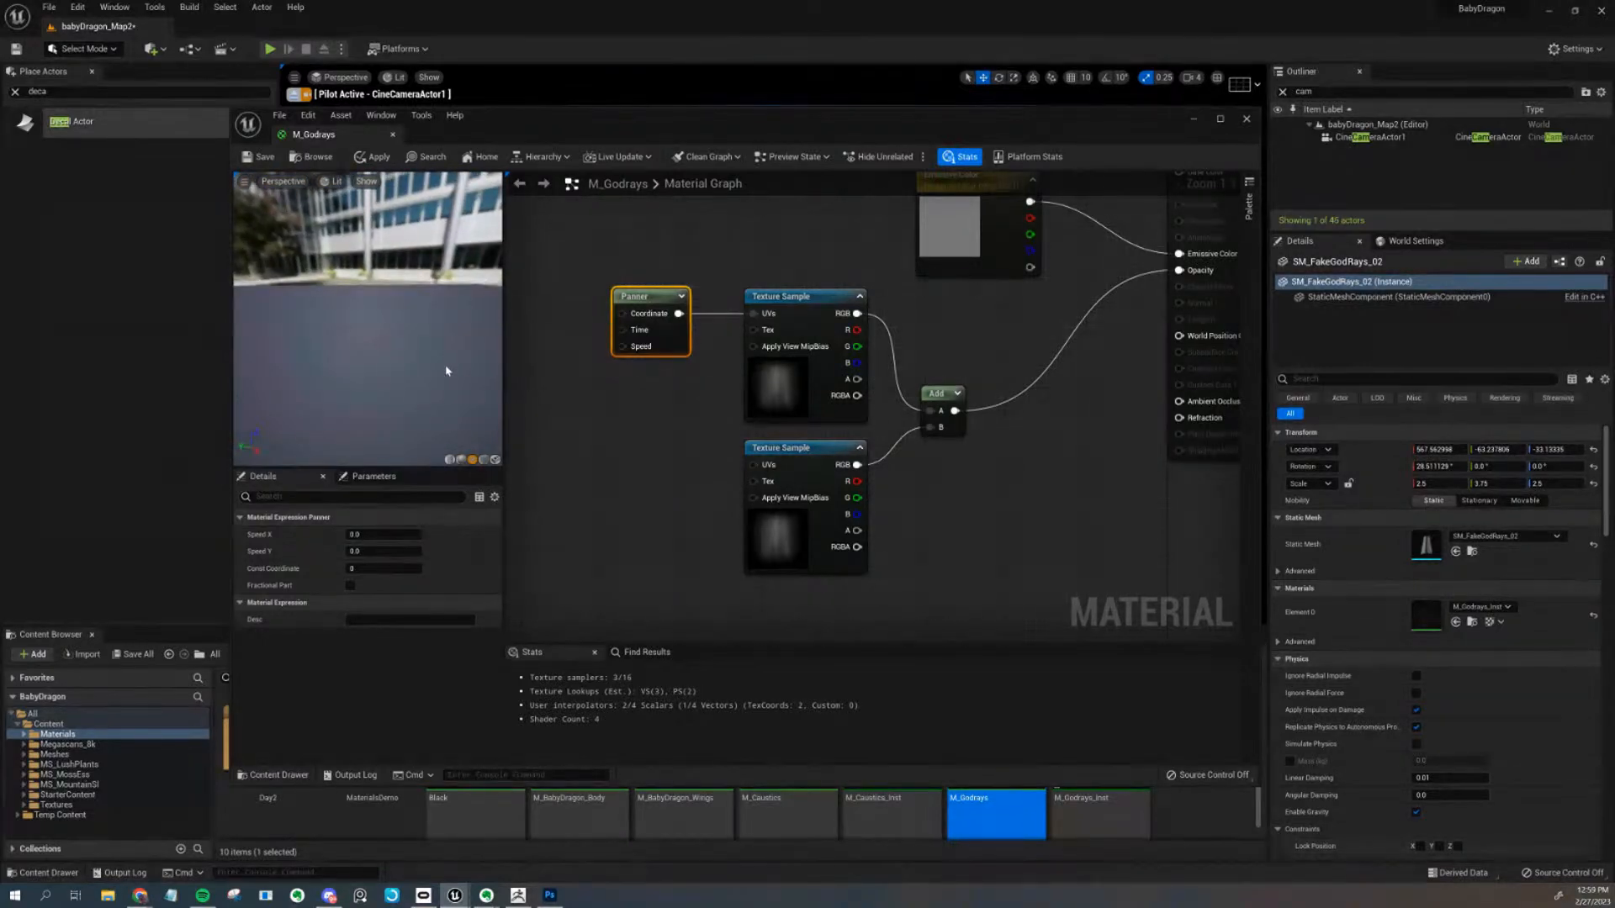
Brighten the Emissive Color parameter's default value to near white
{"action": "left_click", "coordinate": [977, 261]}
{"action": "left_click", "coordinate": [384, 565]}
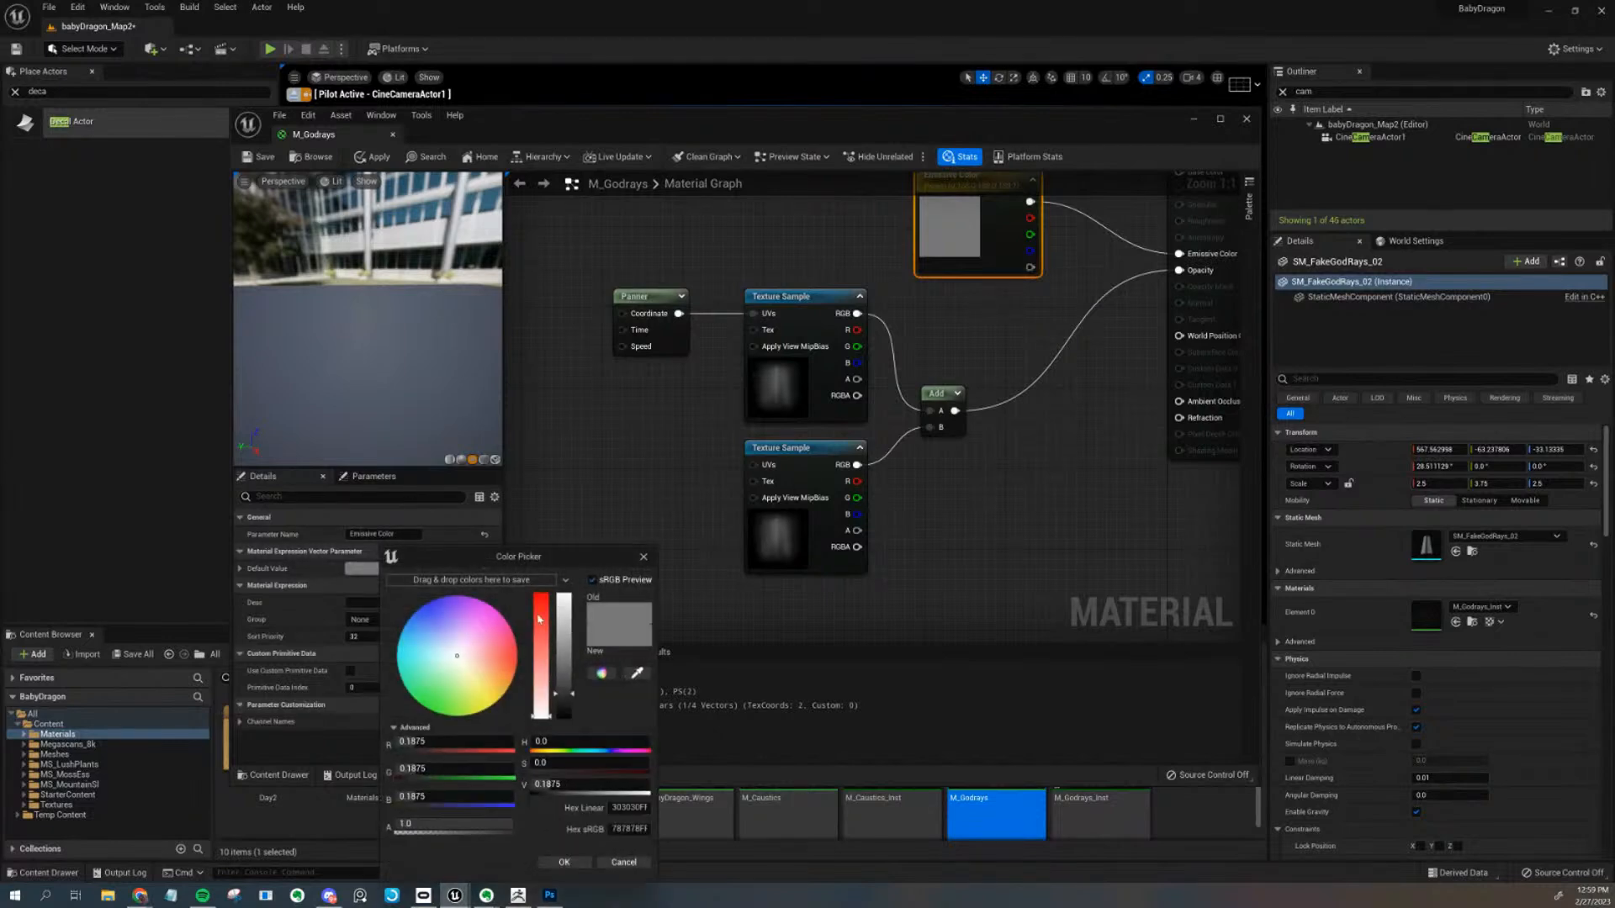
{"action": "left_click", "coordinate": [582, 861]}
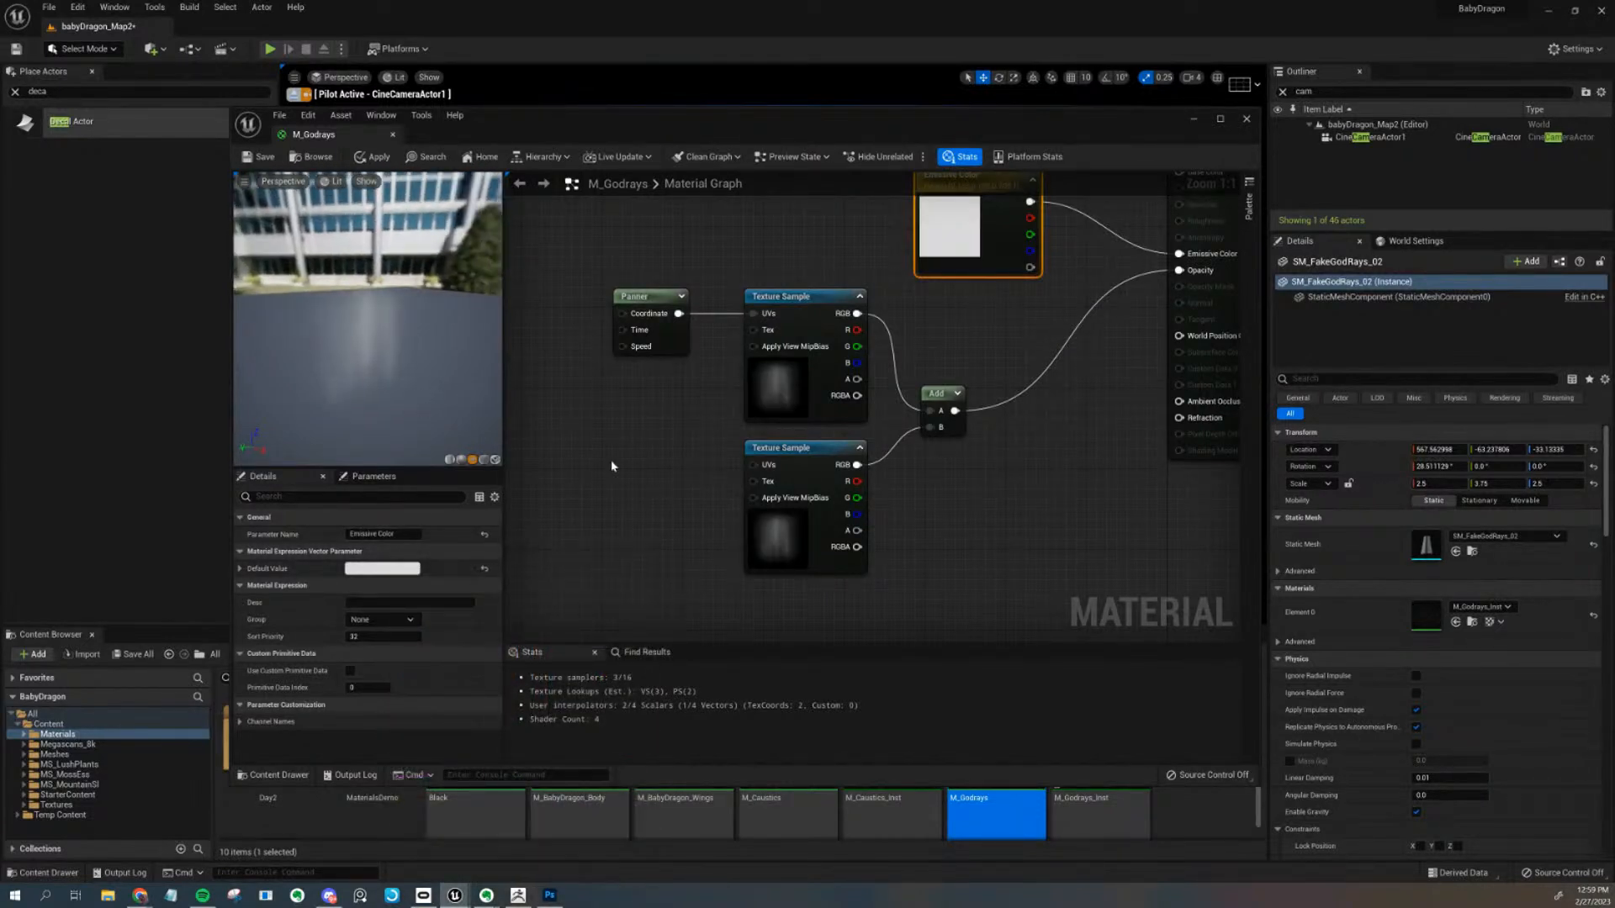
Try a Speed X of 0.2 on the Panner and check the ray motion in the preview
{"action": "left_click", "coordinate": [654, 352]}
{"action": "left_click", "coordinate": [368, 535]}
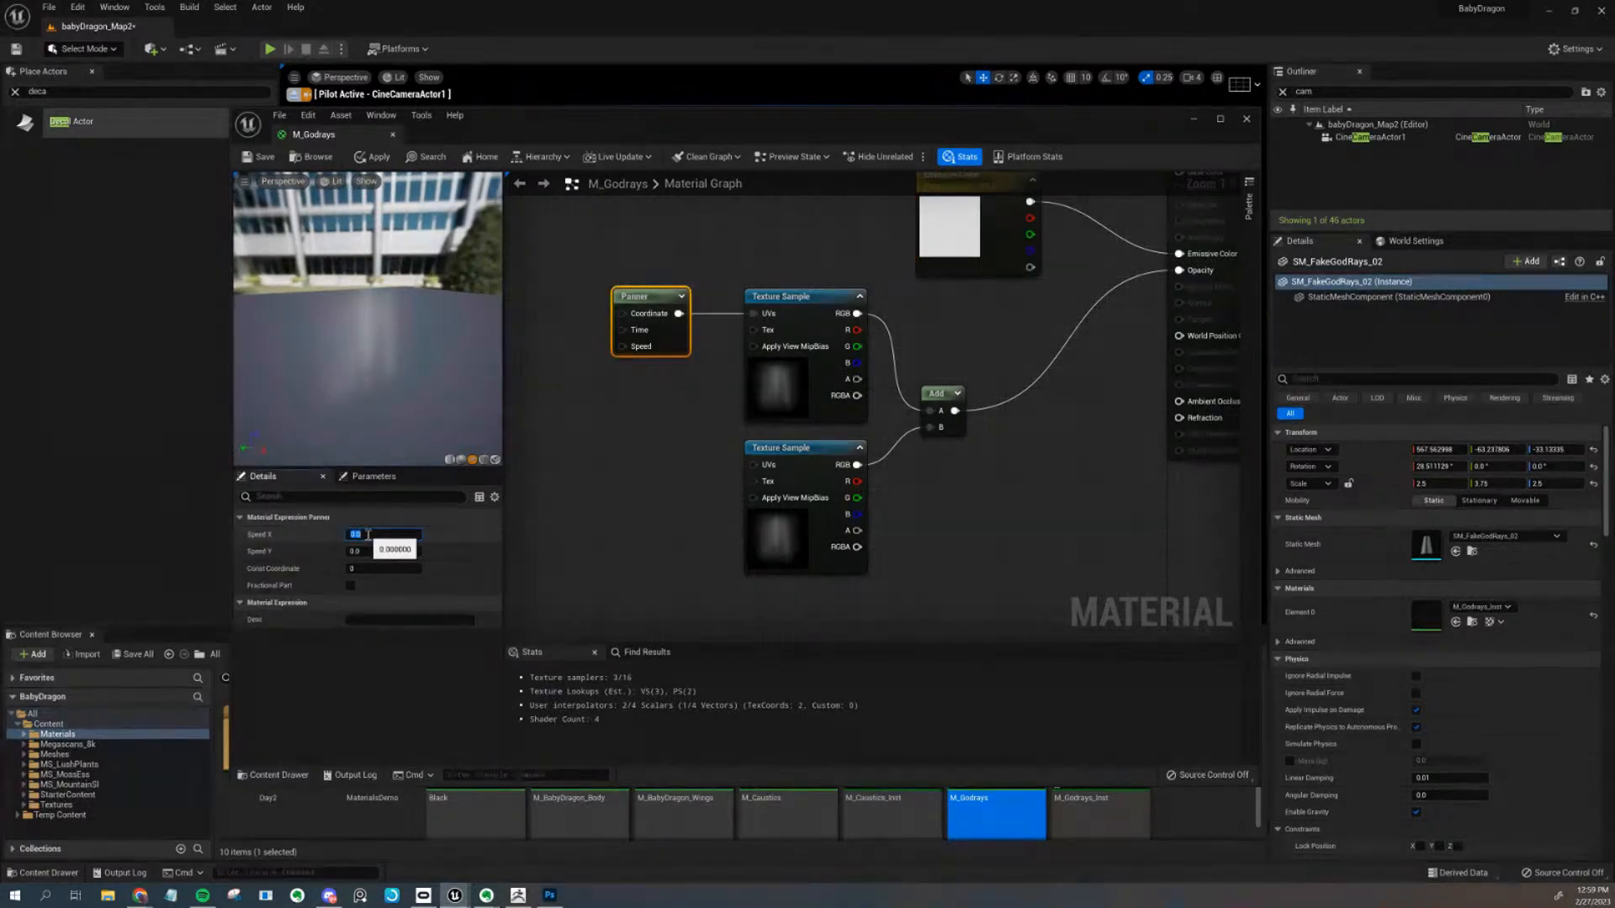
{"action": "type", "text": "0.2"}
{"action": "key", "text": "Return"}
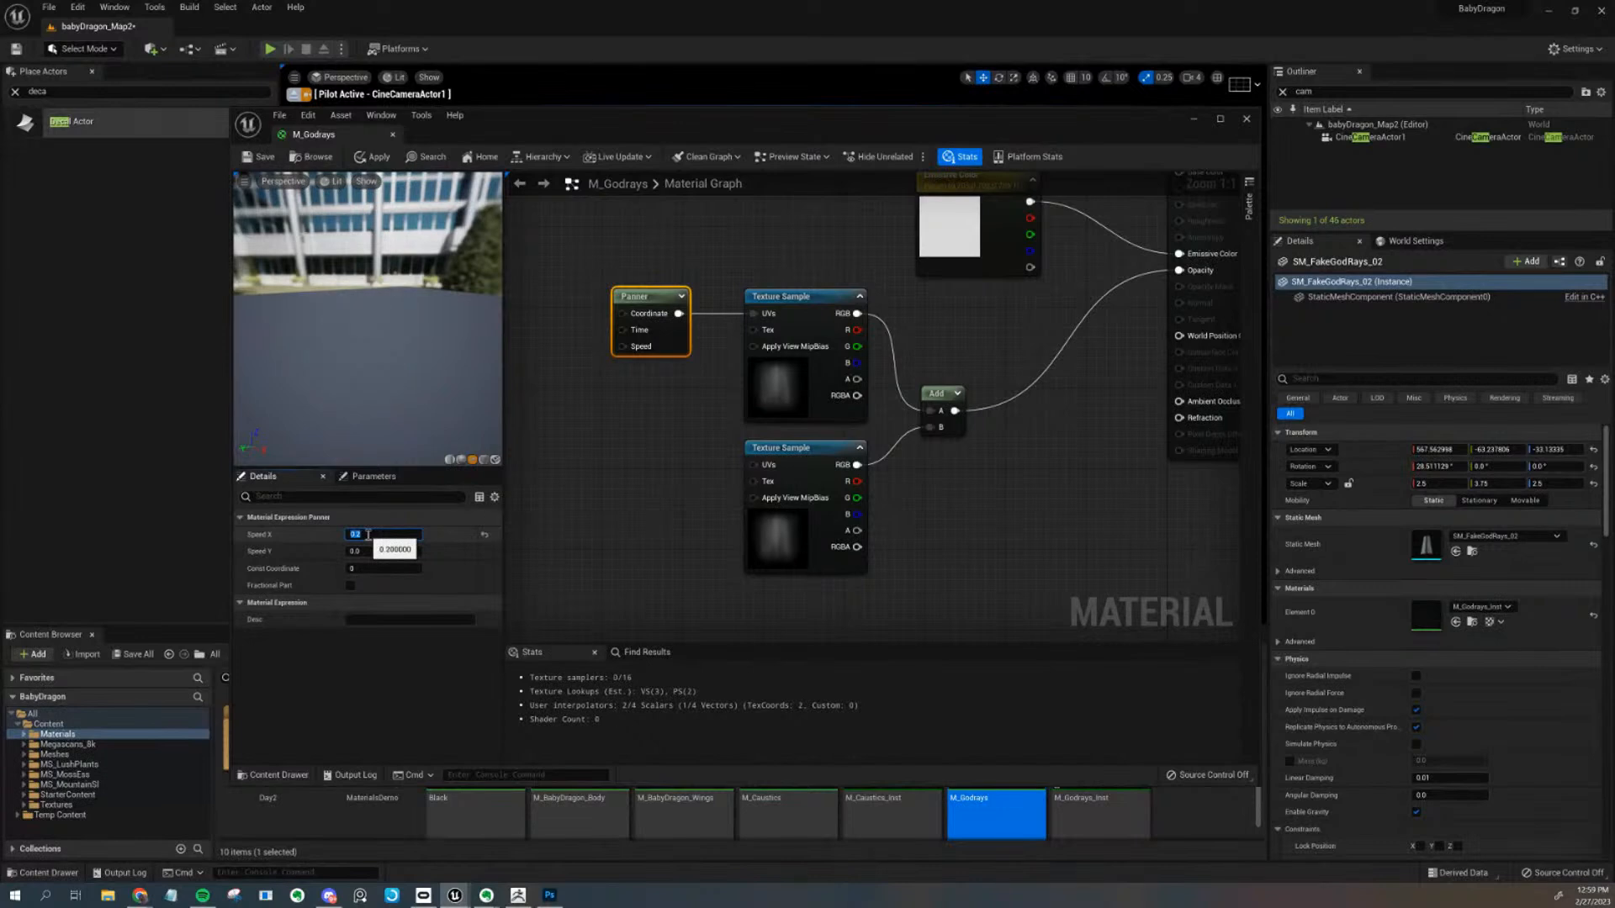
{"action": "mouse_move", "coordinate": [336, 395]}
{"action": "left_mouse_down"}
{"action": "mouse_move", "coordinate": [349, 424]}
{"action": "mouse_move", "coordinate": [363, 409]}
{"action": "left_mouse_up"}
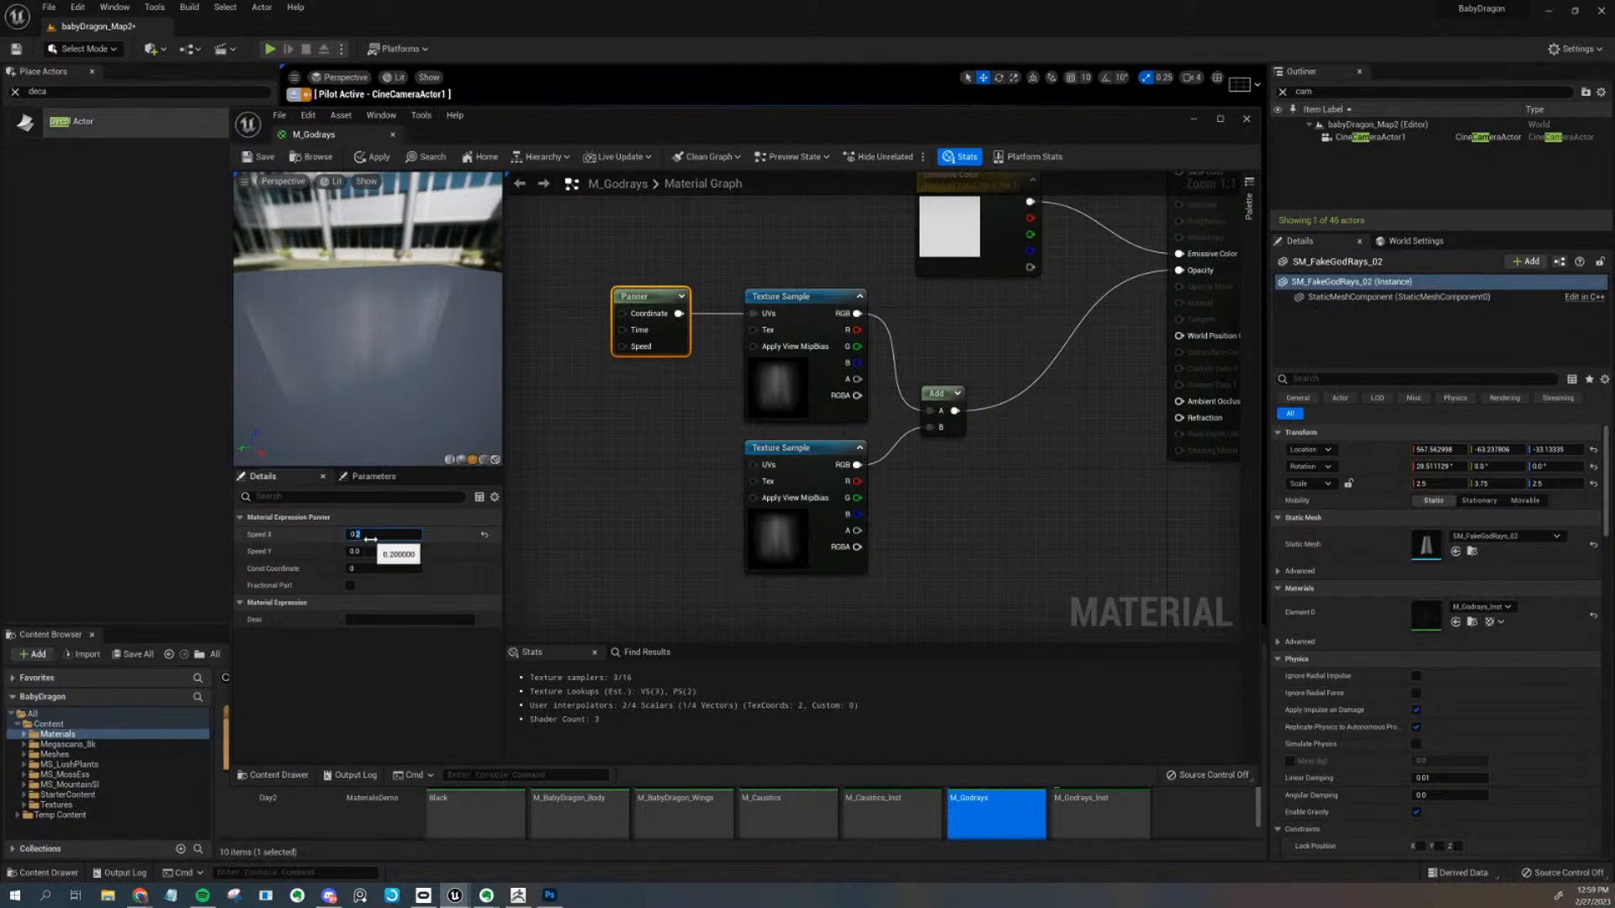
{"action": "key", "text": "Tab"}
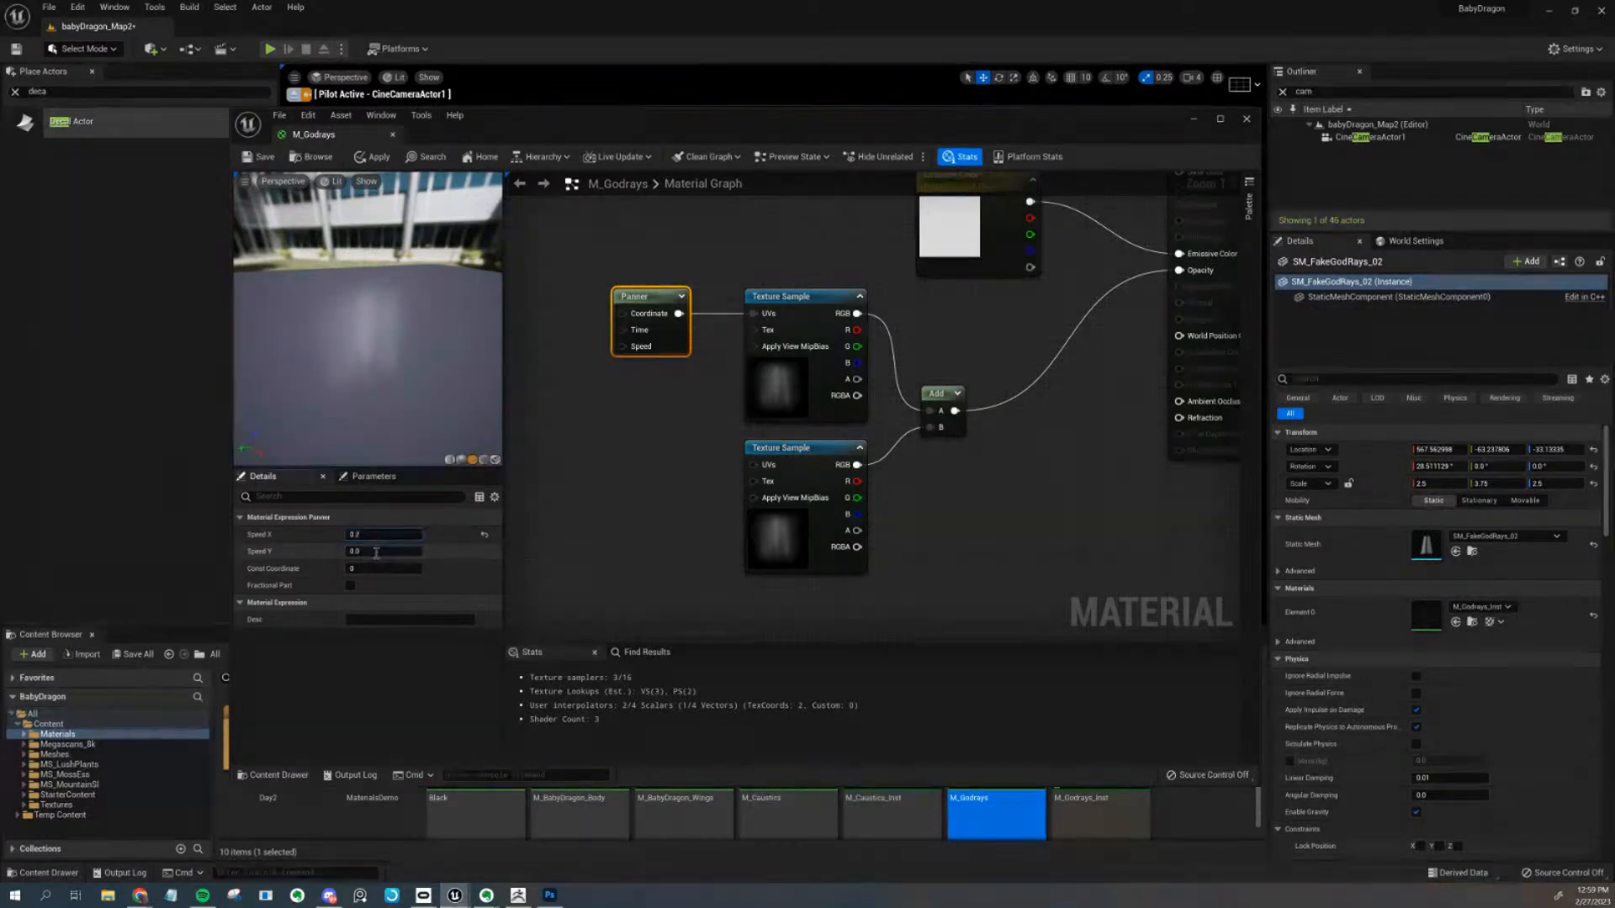
Set the Panner's Speed X to 0 and its Speed Y to 0.01, checking the motion in the preview
{"action": "left_click_drag", "start_coordinate": [367, 531], "coordinate": [363, 533]}
{"action": "type", "text": "0"}
{"action": "left_click", "coordinate": [379, 552]}
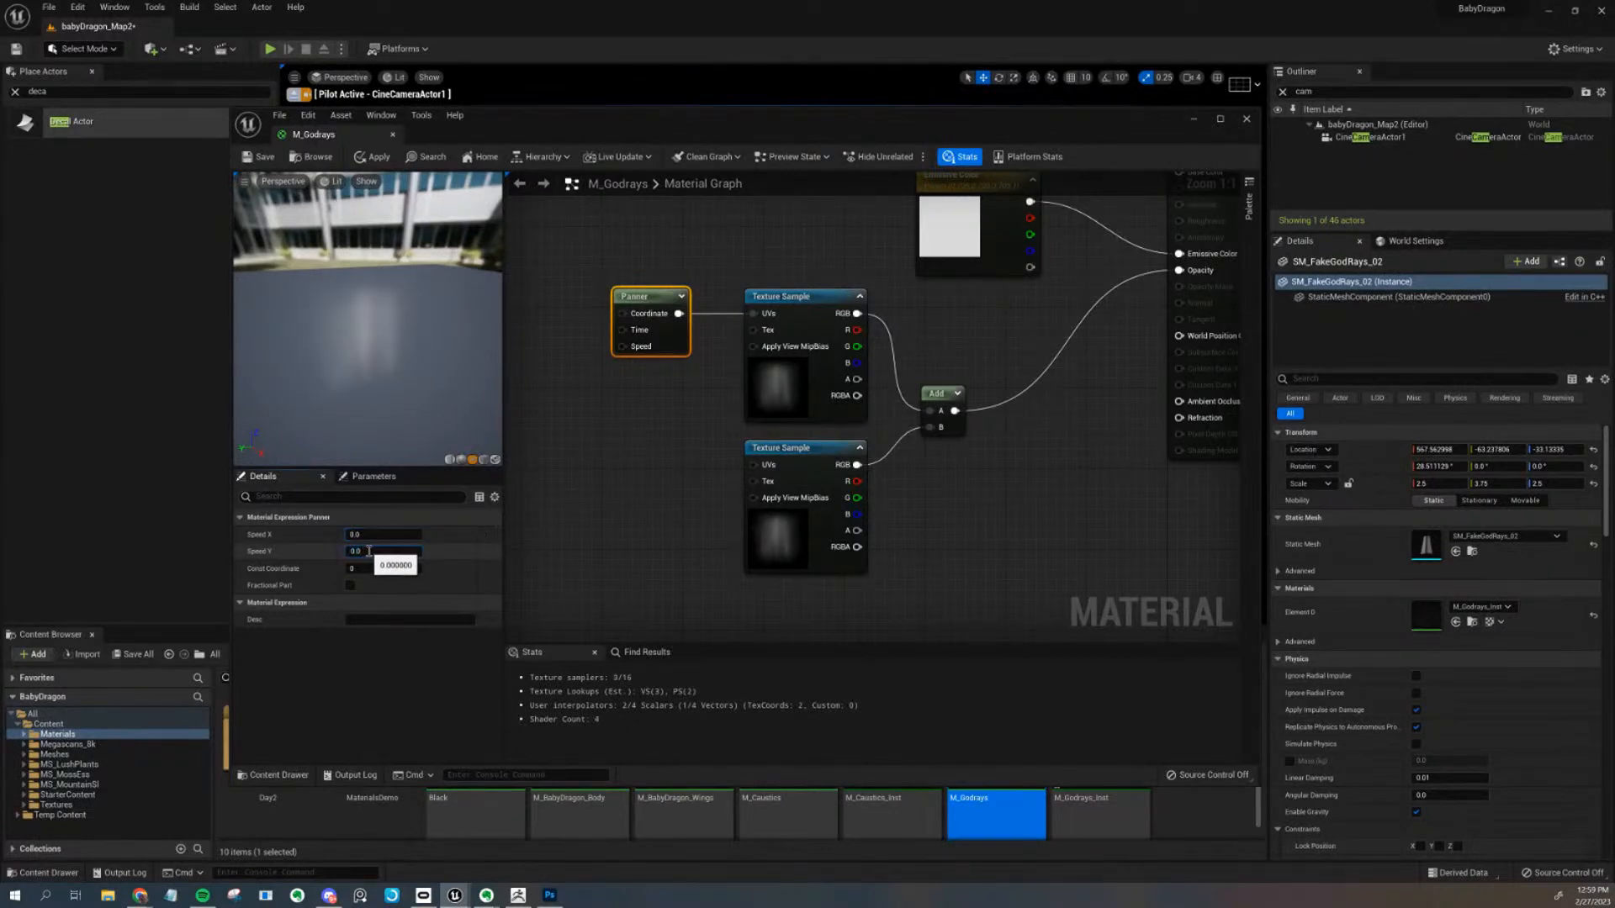
{"action": "type", "text": "0.01"}
{"action": "key", "text": "Return"}
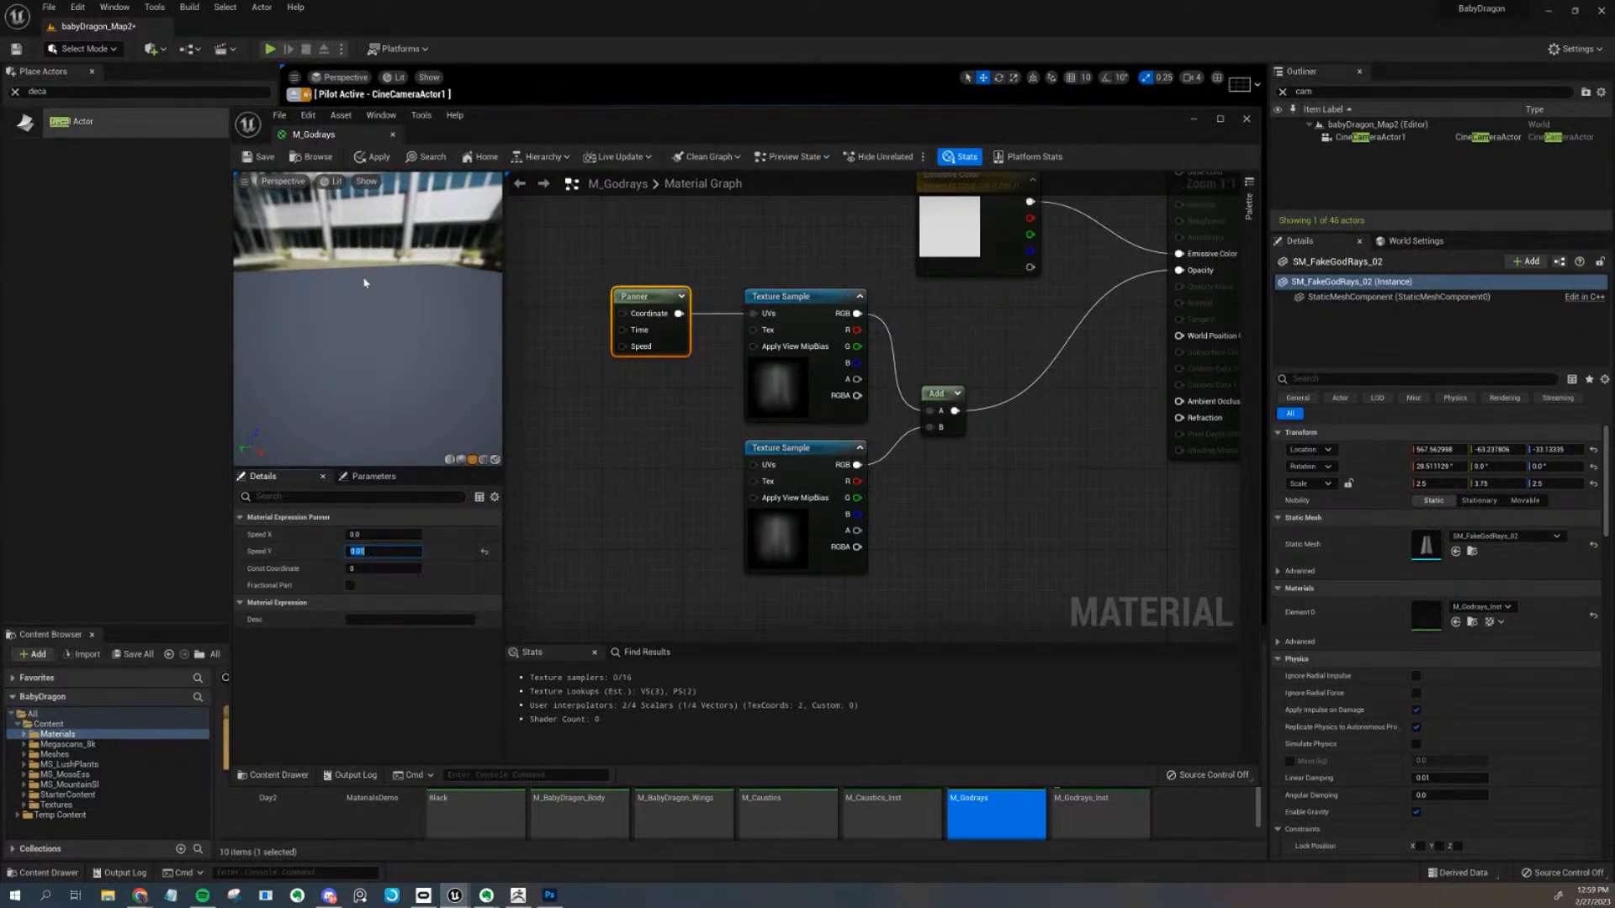
{"action": "left_click_drag", "start_coordinate": [388, 298], "coordinate": [399, 363]}
Try a Speed Y of 0.05 on the Panner and view the vertical ray motion in the preview
{"action": "left_click_drag", "start_coordinate": [359, 552], "coordinate": [387, 559]}
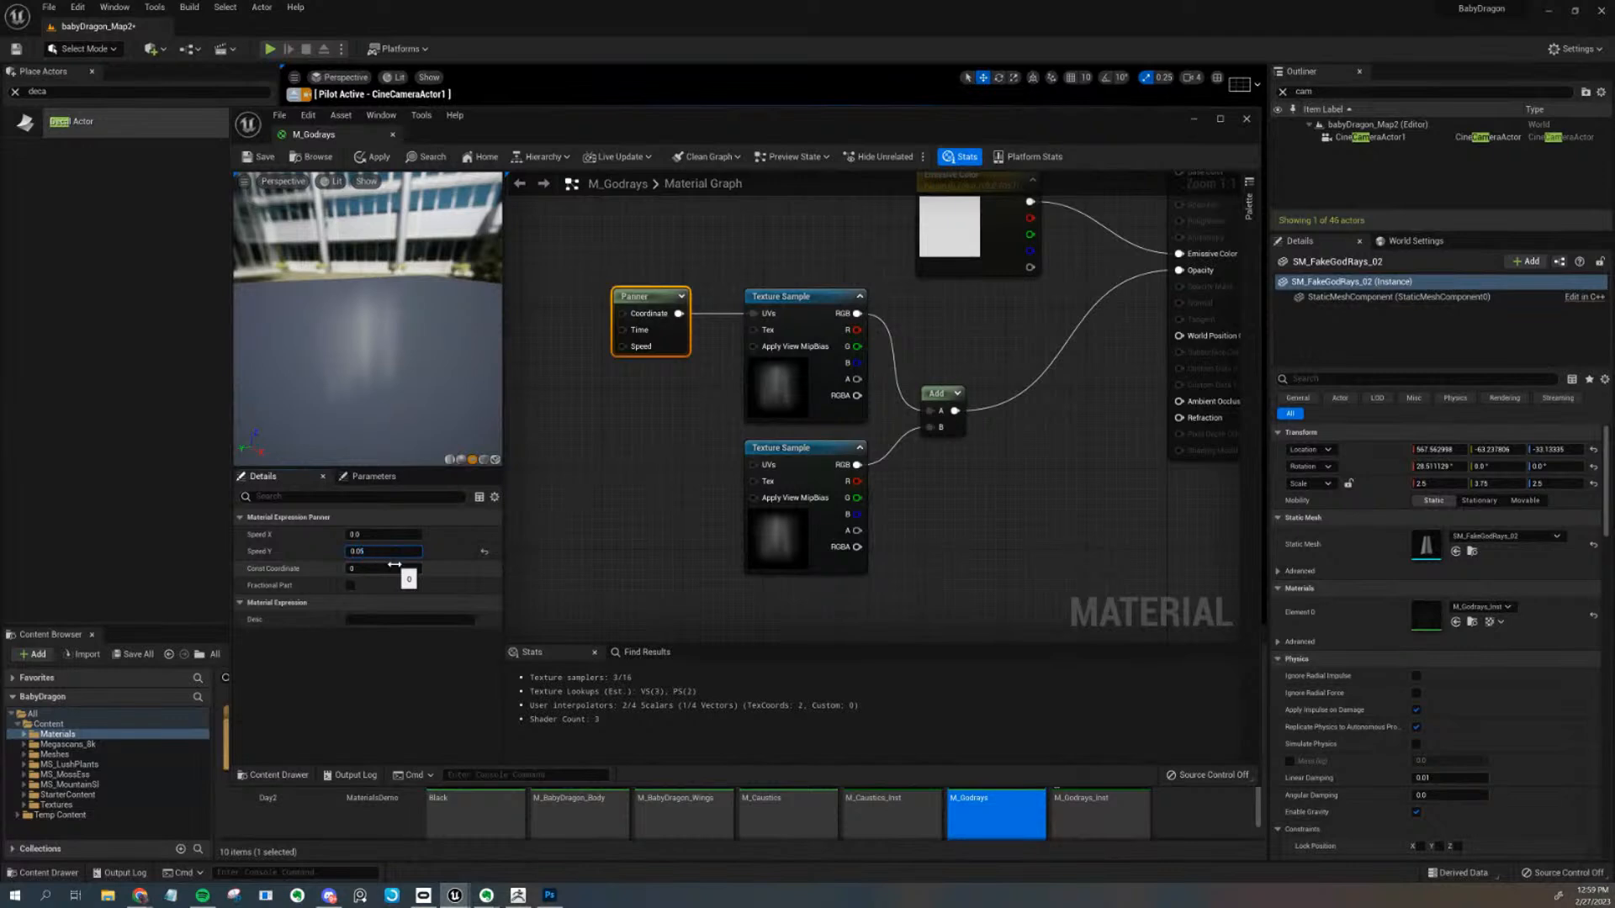
{"action": "type", "text": "5"}
{"action": "key", "text": "Return"}
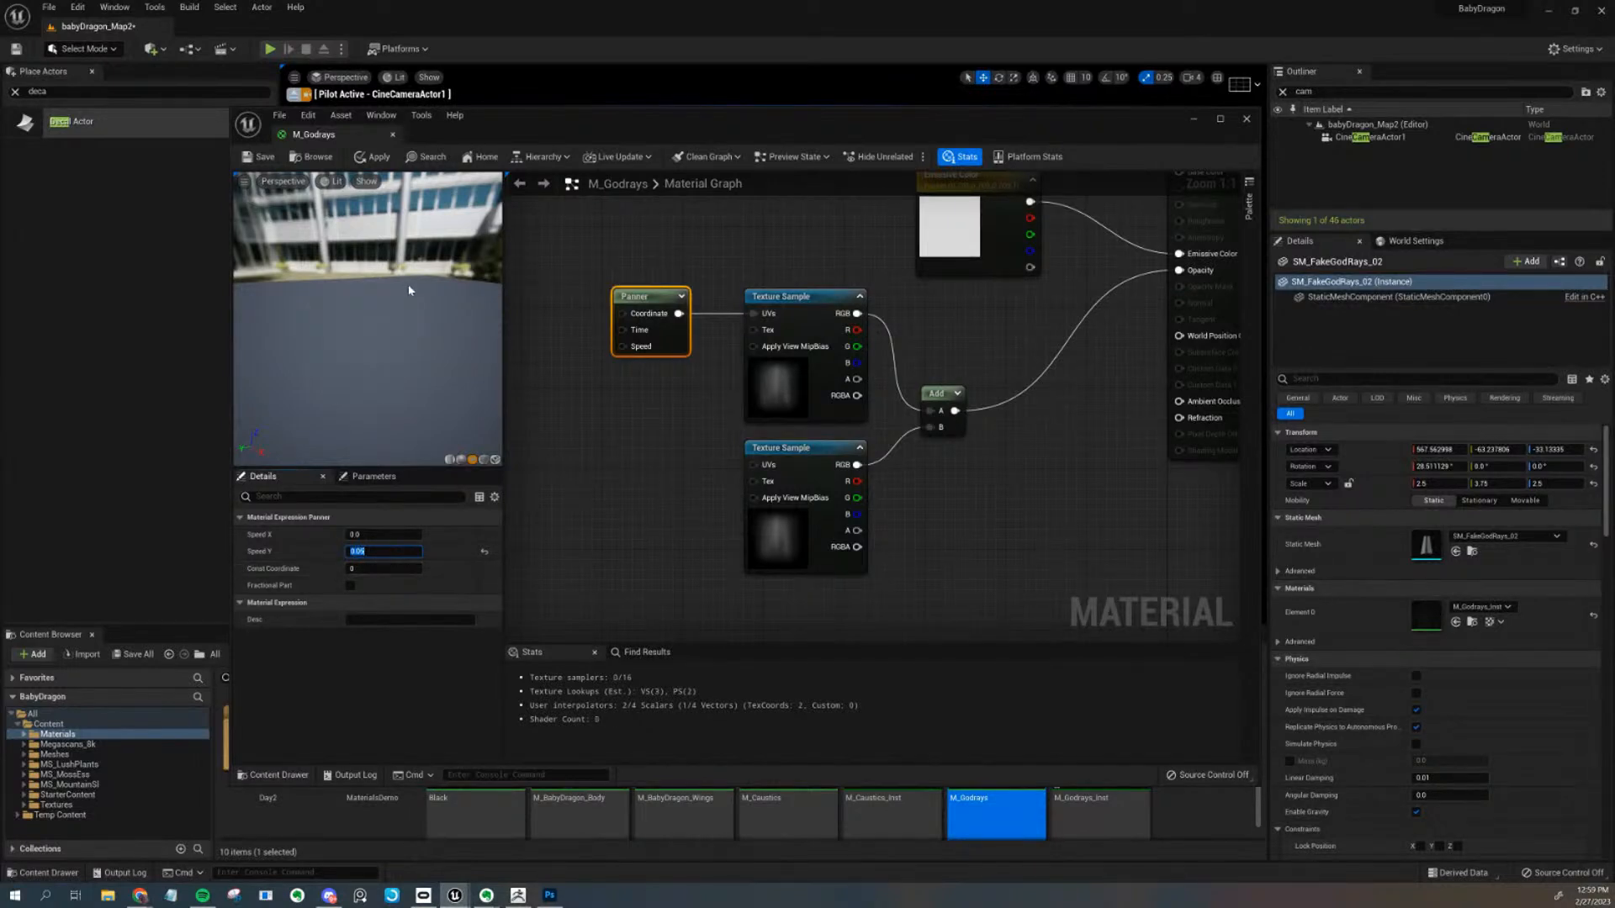
{"action": "mouse_move", "coordinate": [430, 362]}
{"action": "left_mouse_down"}
{"action": "mouse_move", "coordinate": [386, 356]}
{"action": "mouse_move", "coordinate": [421, 341]}
{"action": "mouse_move", "coordinate": [407, 360]}
{"action": "left_mouse_up"}
{"action": "mouse_move", "coordinate": [368, 420]}
{"action": "left_mouse_down"}
{"action": "mouse_move", "coordinate": [417, 423]}
{"action": "mouse_move", "coordinate": [386, 425]}
{"action": "left_mouse_up"}
Try a Speed Y of 0.2 on the Panner and inspect the faster movement in the preview
{"action": "left_click", "coordinate": [370, 551]}
{"action": "type", "text": "0.2"}
{"action": "key", "text": "Return"}
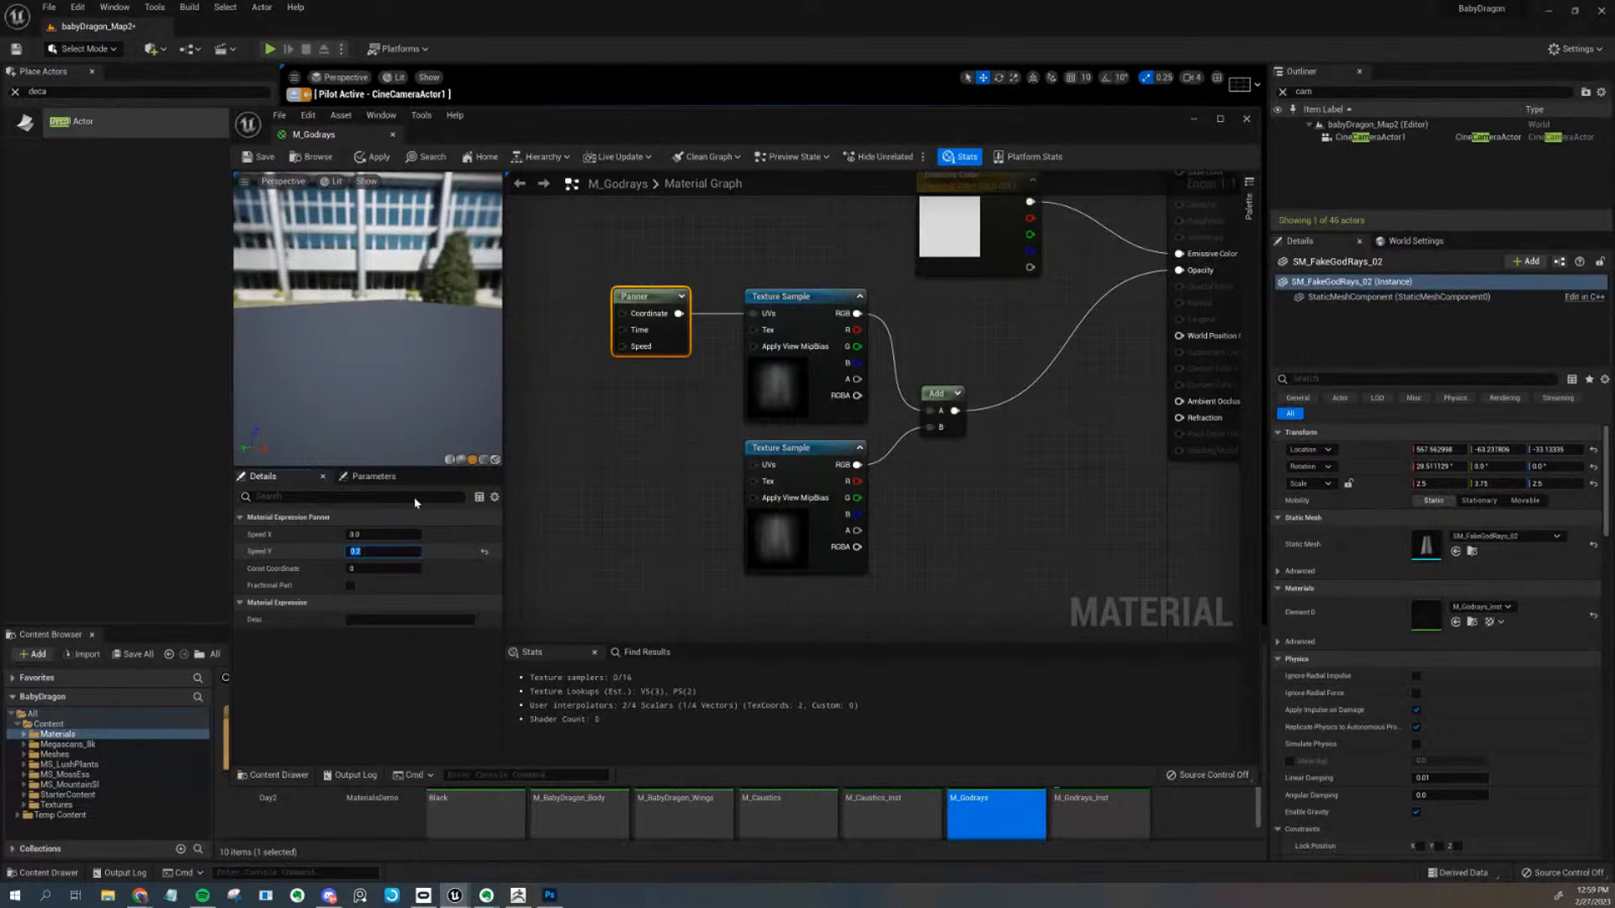
{"action": "left_click_drag", "start_coordinate": [395, 414], "coordinate": [385, 425]}
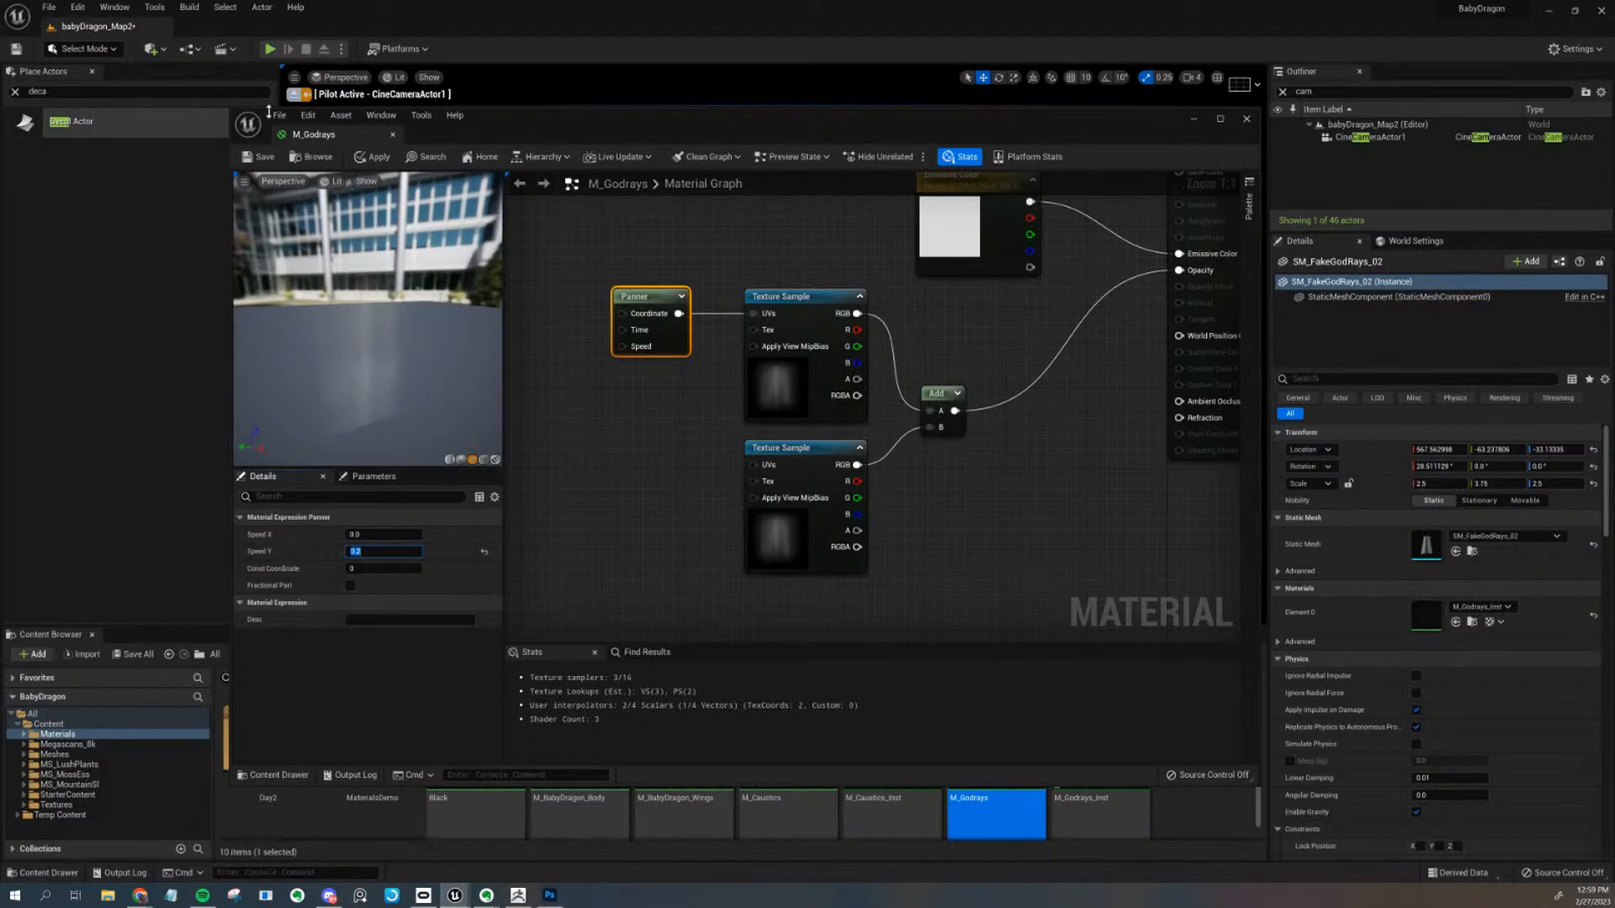
Set the Panner's Speed Y to -0.2, and save and close the M_Godrays material
{"action": "left_click_drag", "start_coordinate": [492, 132], "coordinate": [1614, 225]}
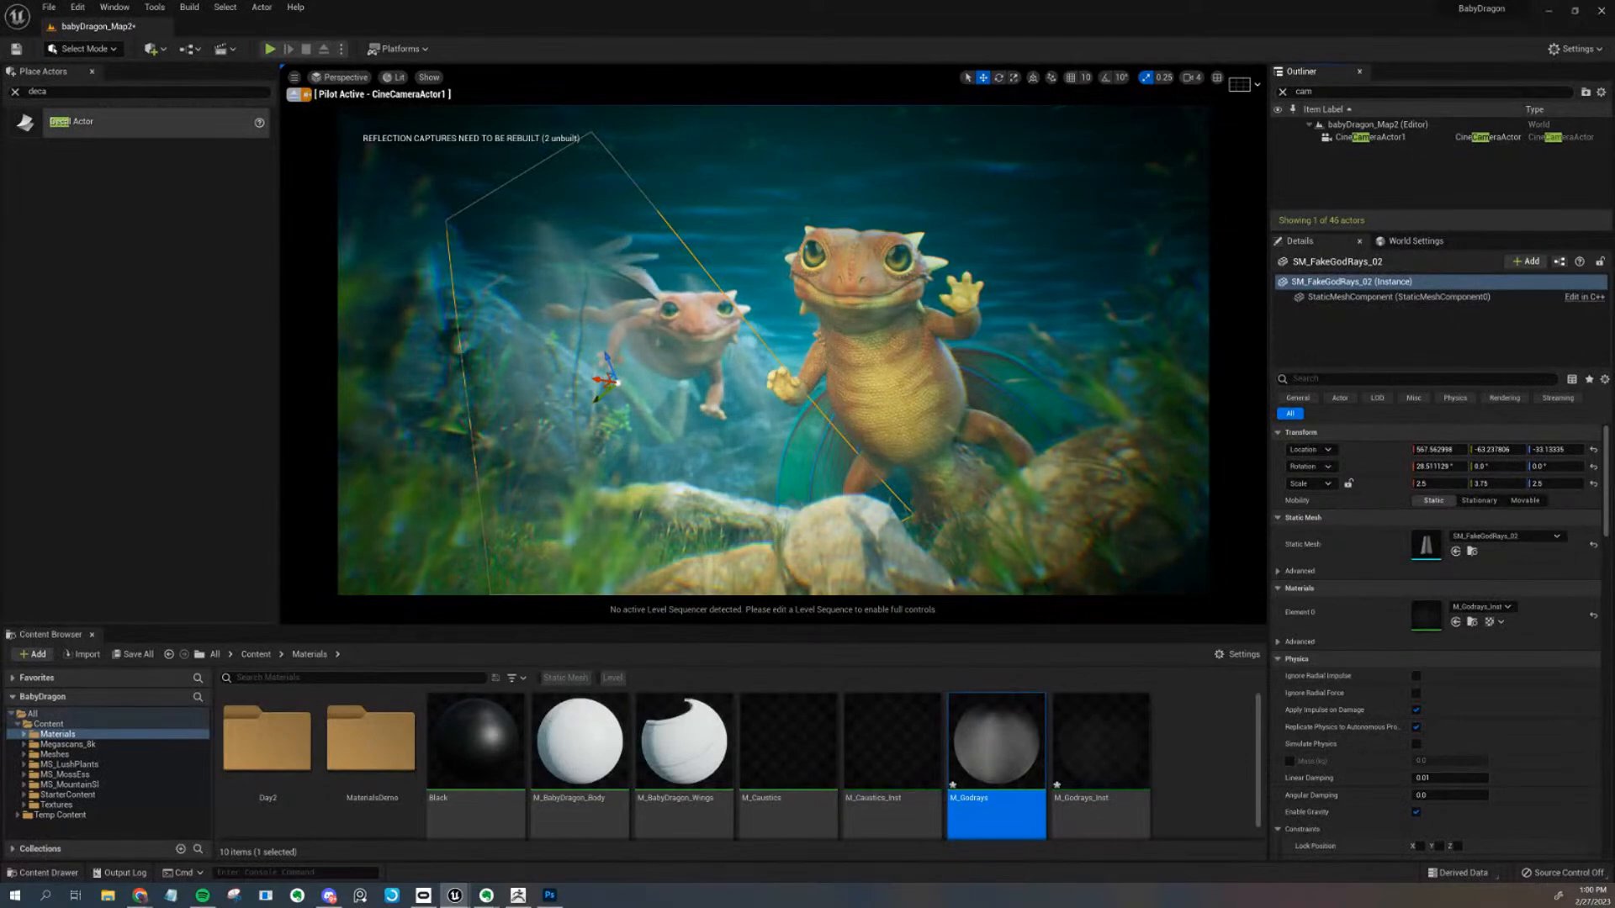
{"action": "left_click_drag", "start_coordinate": [1614, 198], "coordinate": [960, 111]}
{"action": "left_click", "coordinate": [624, 532]}
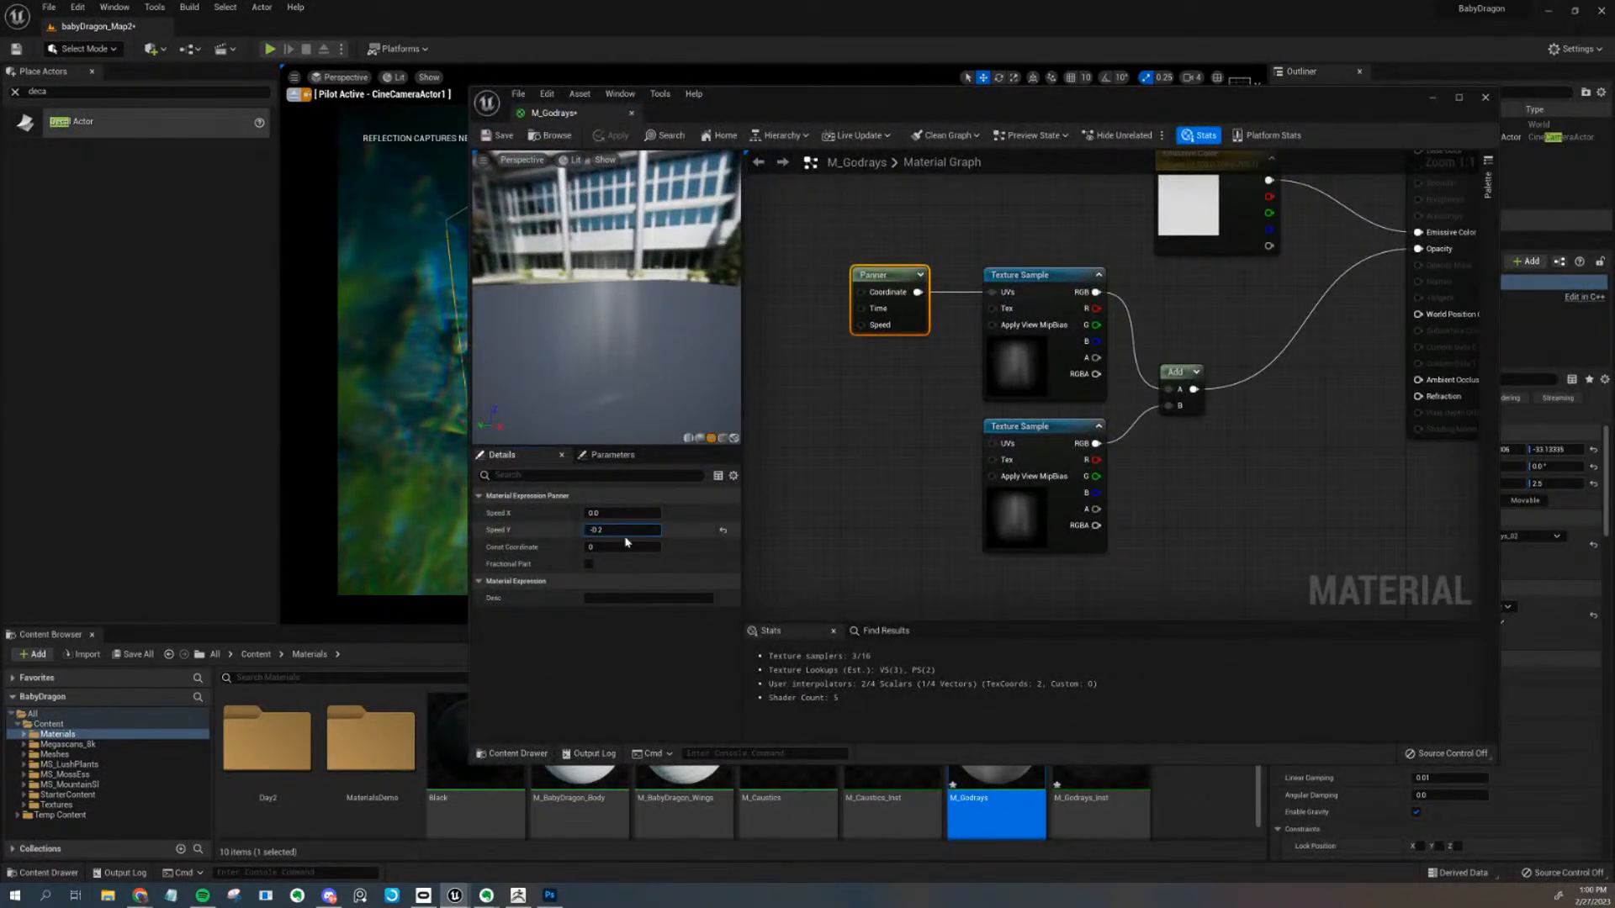
{"action": "type", "text": "-0.2"}
{"action": "key", "text": "Return"}
{"action": "left_click", "coordinate": [502, 143]}
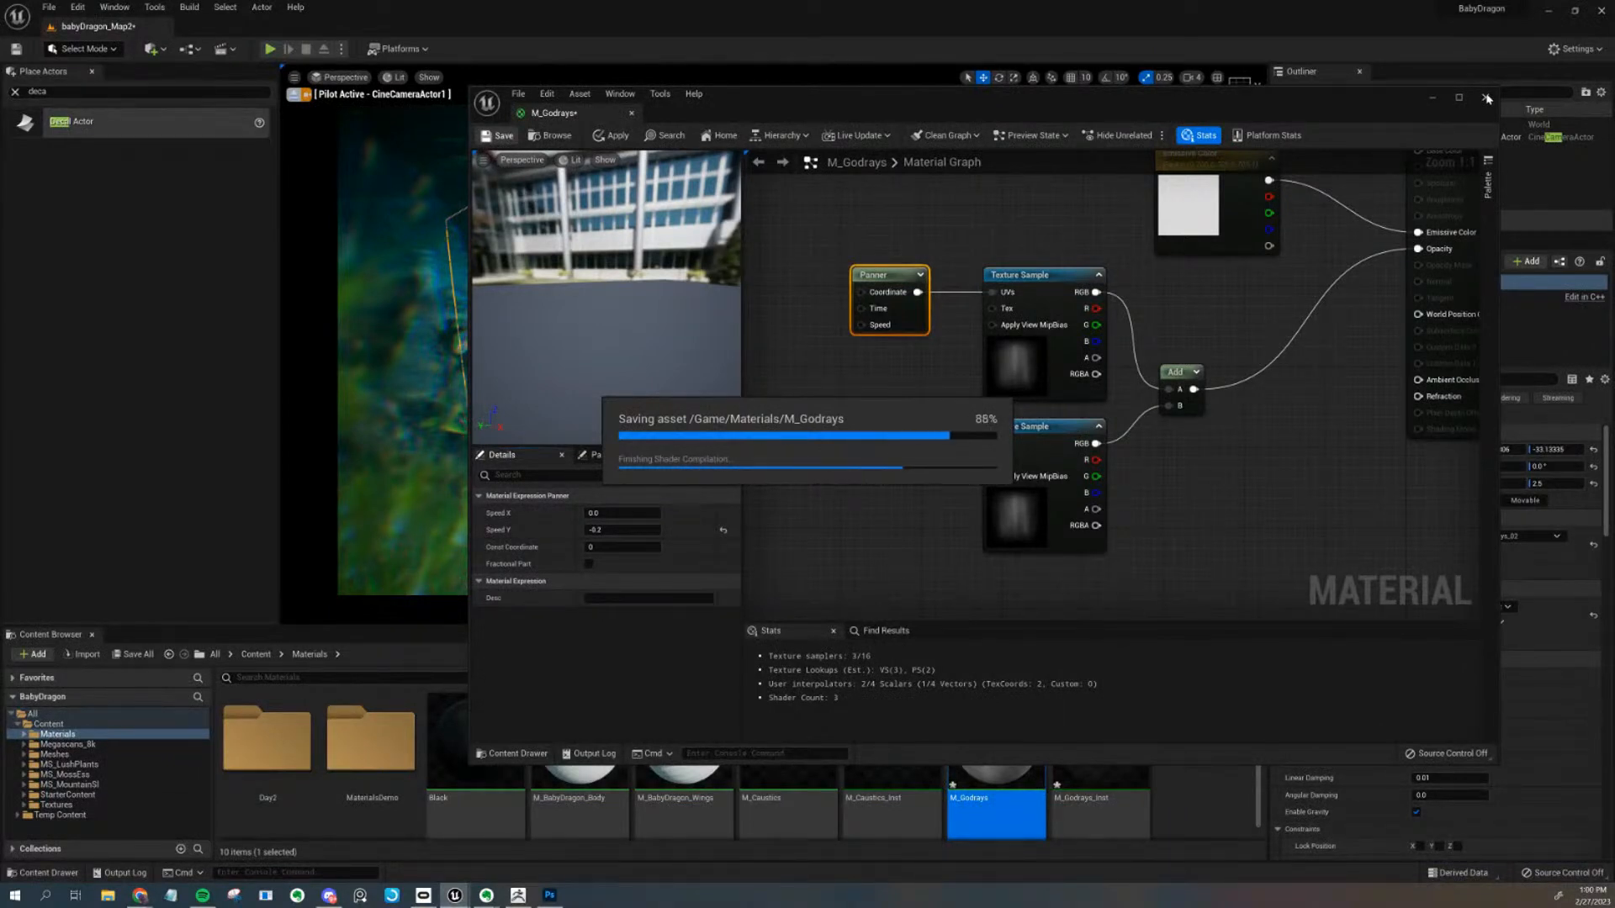
{"action": "left_click", "coordinate": [1485, 99]}
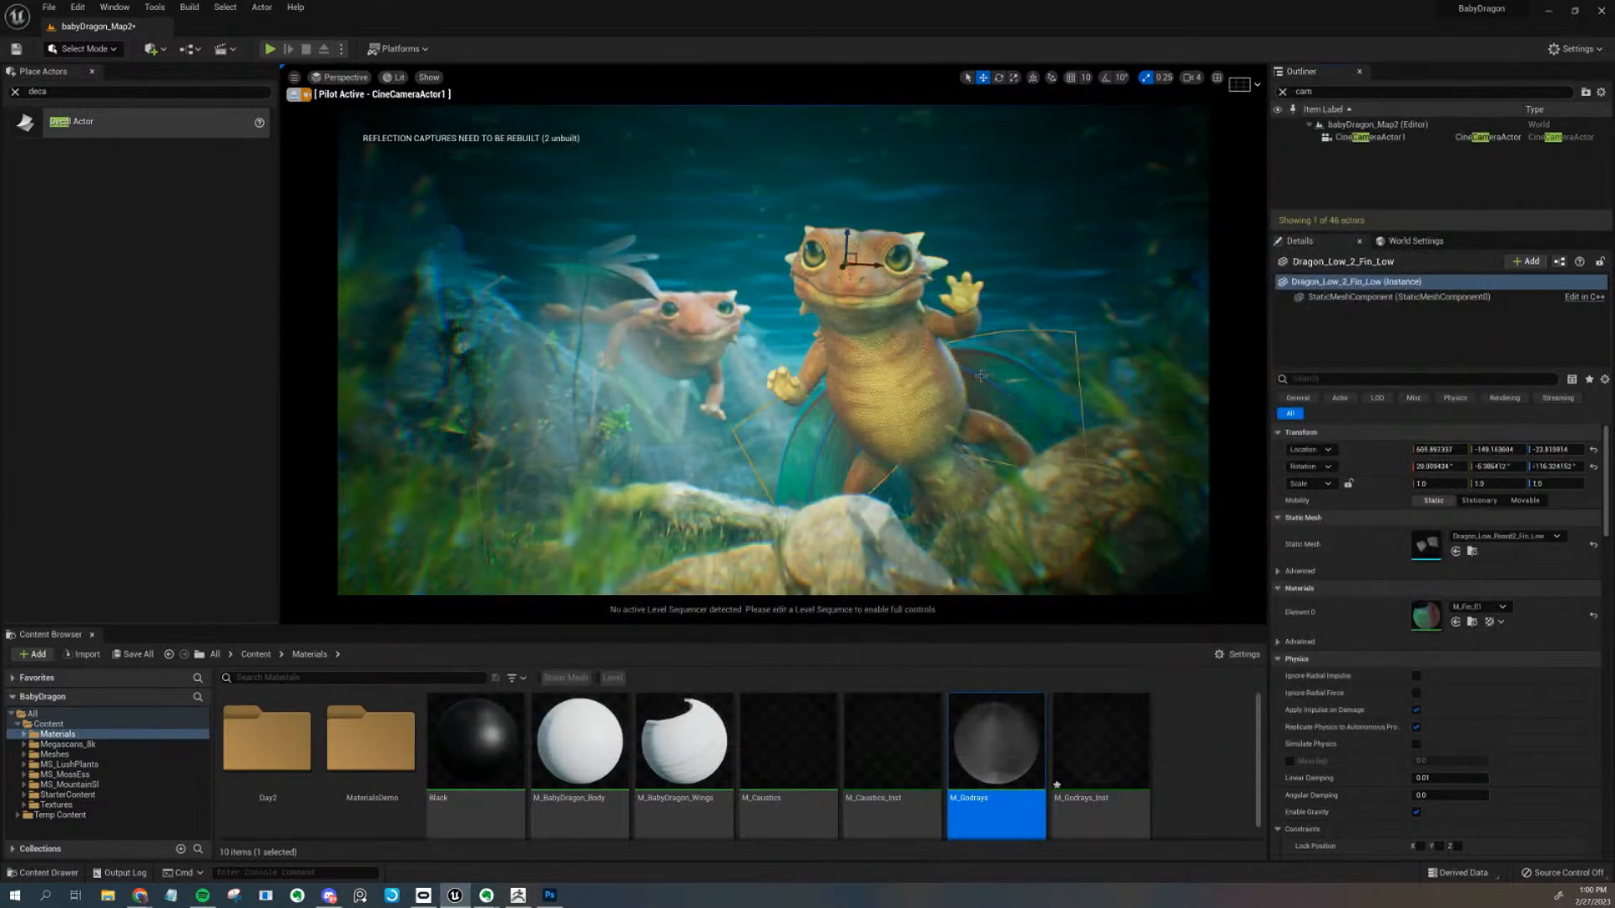
Darken the Emissive Color of M_Godrays_Inst to a gray with a value of about 0.036, and close the instance
{"action": "key", "text": "g"}
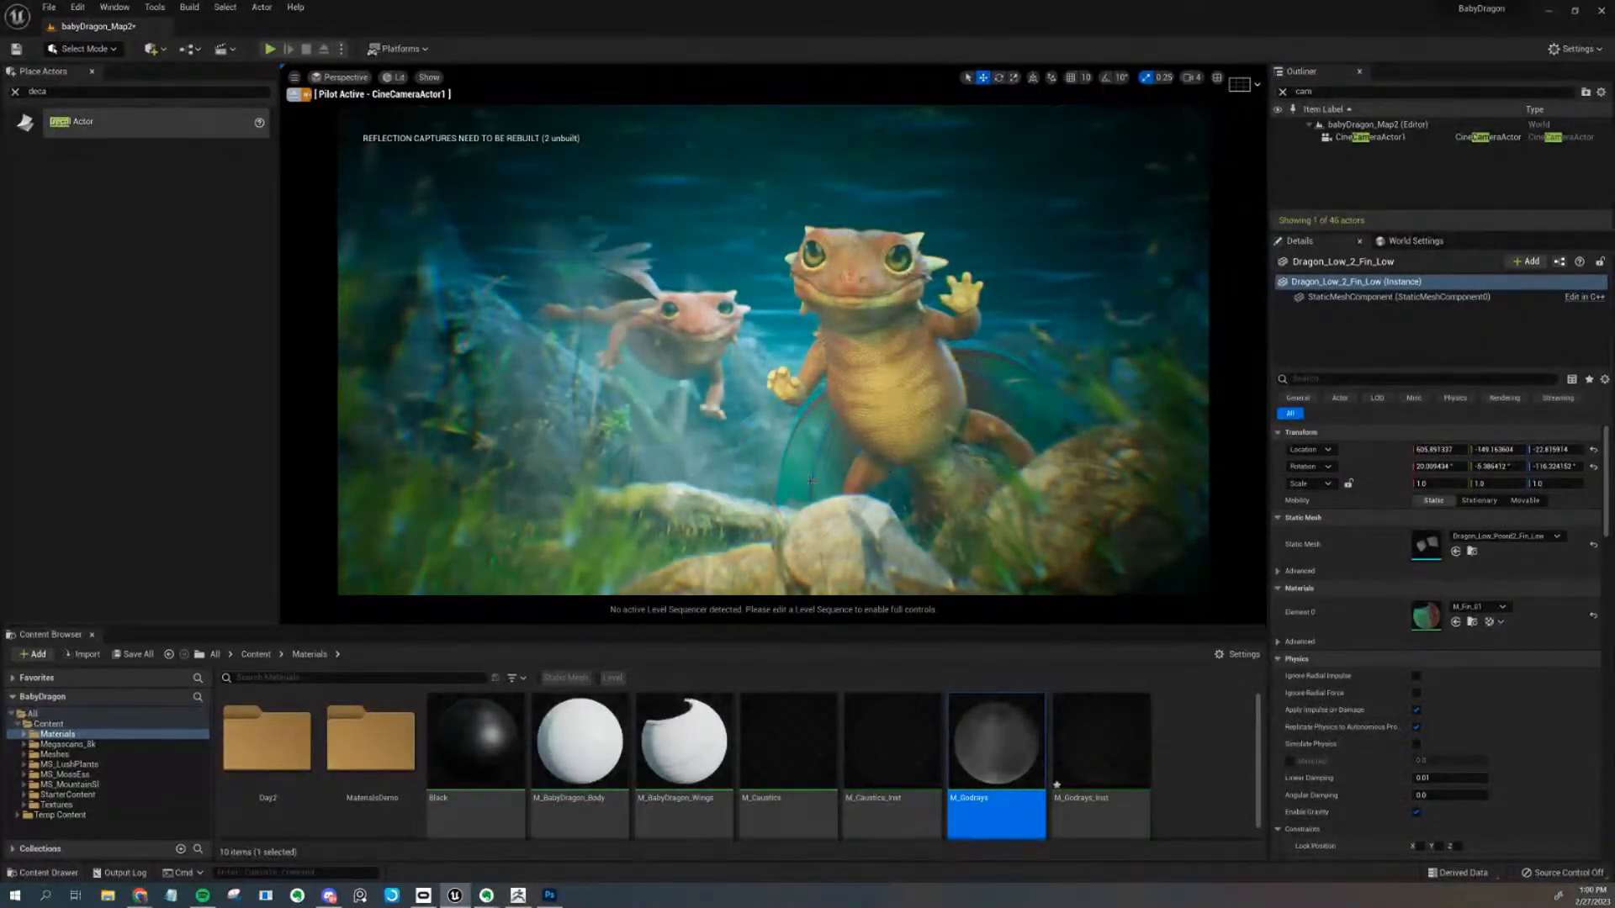
{"action": "double_click", "coordinate": [1073, 749]}
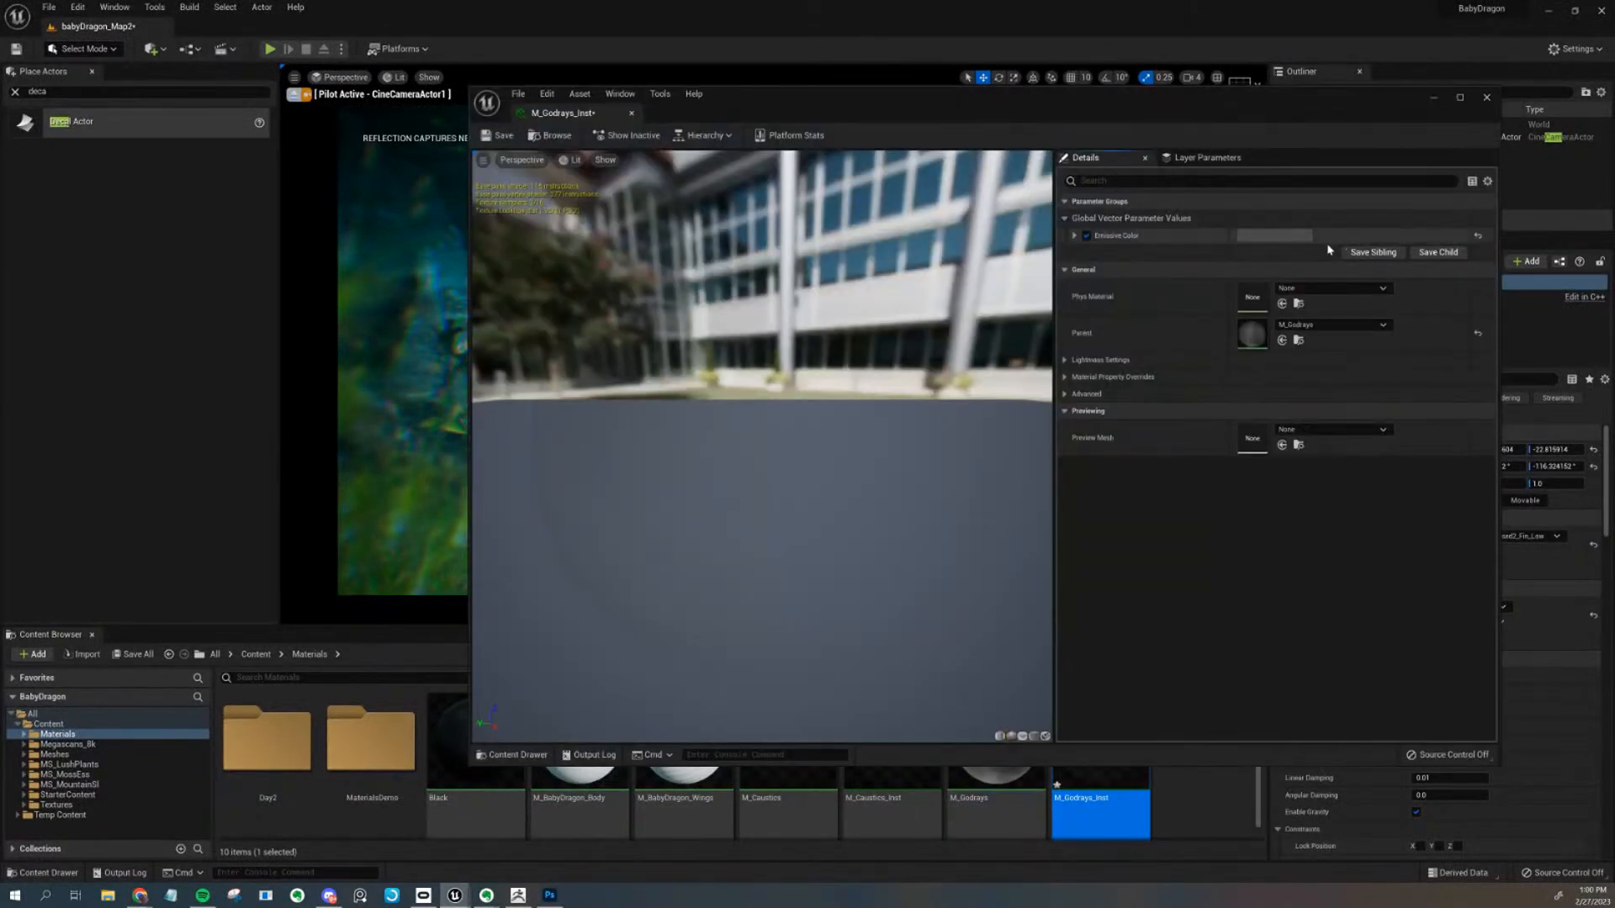
{"action": "left_click", "coordinate": [1300, 237]}
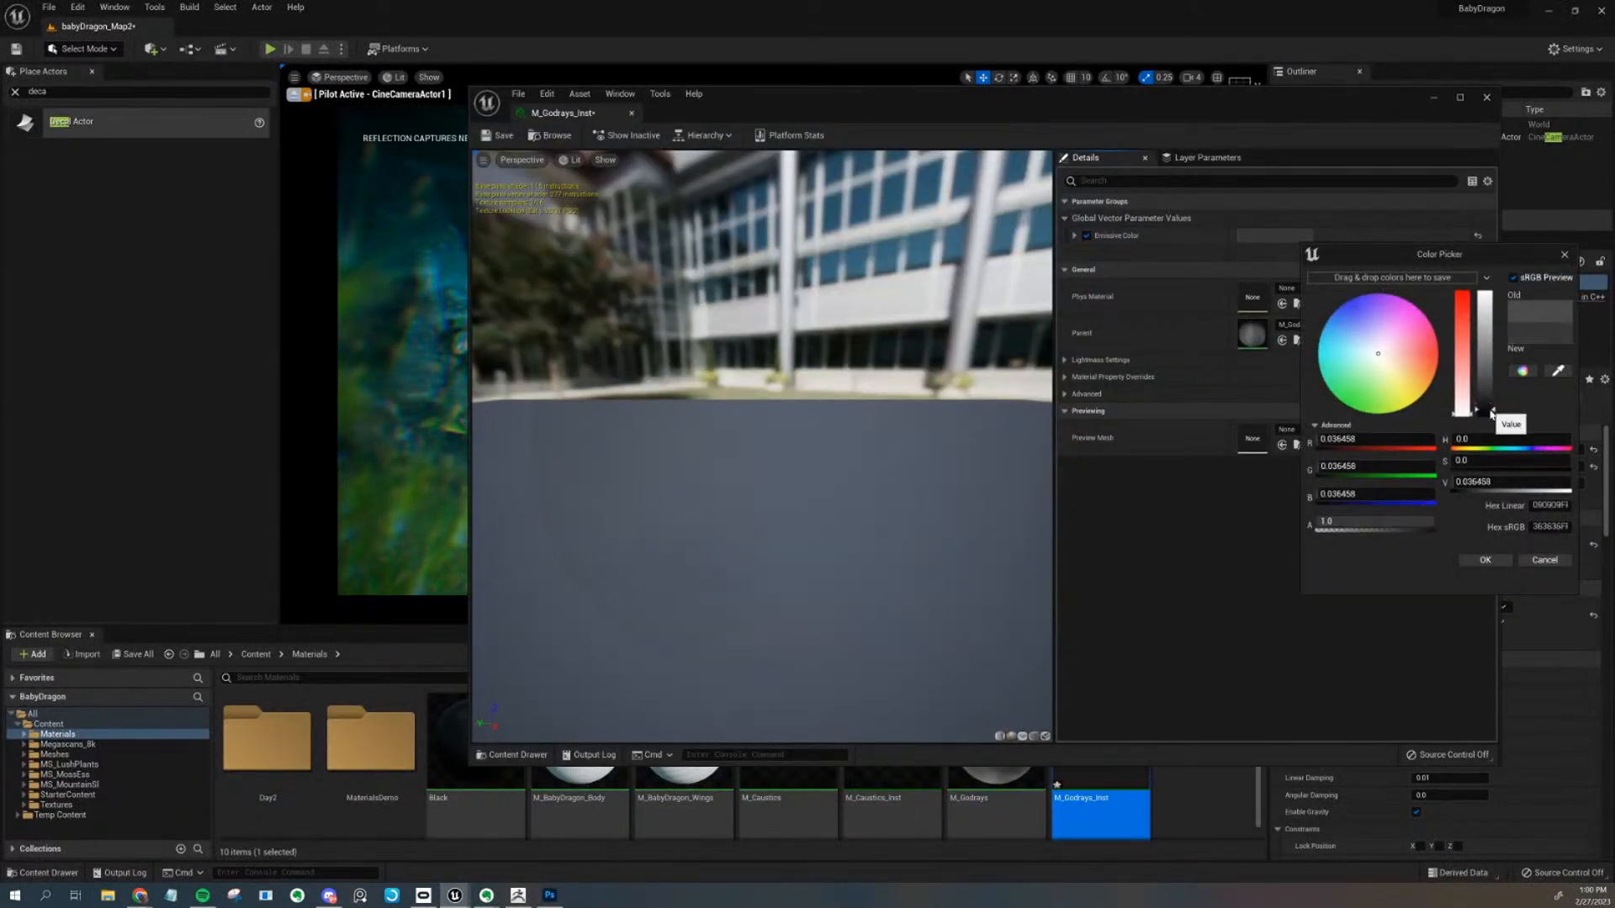
{"action": "left_click", "coordinate": [1486, 560]}
{"action": "left_click_drag", "start_coordinate": [915, 108], "coordinate": [927, 404]}
{"action": "left_click", "coordinate": [1499, 393]}
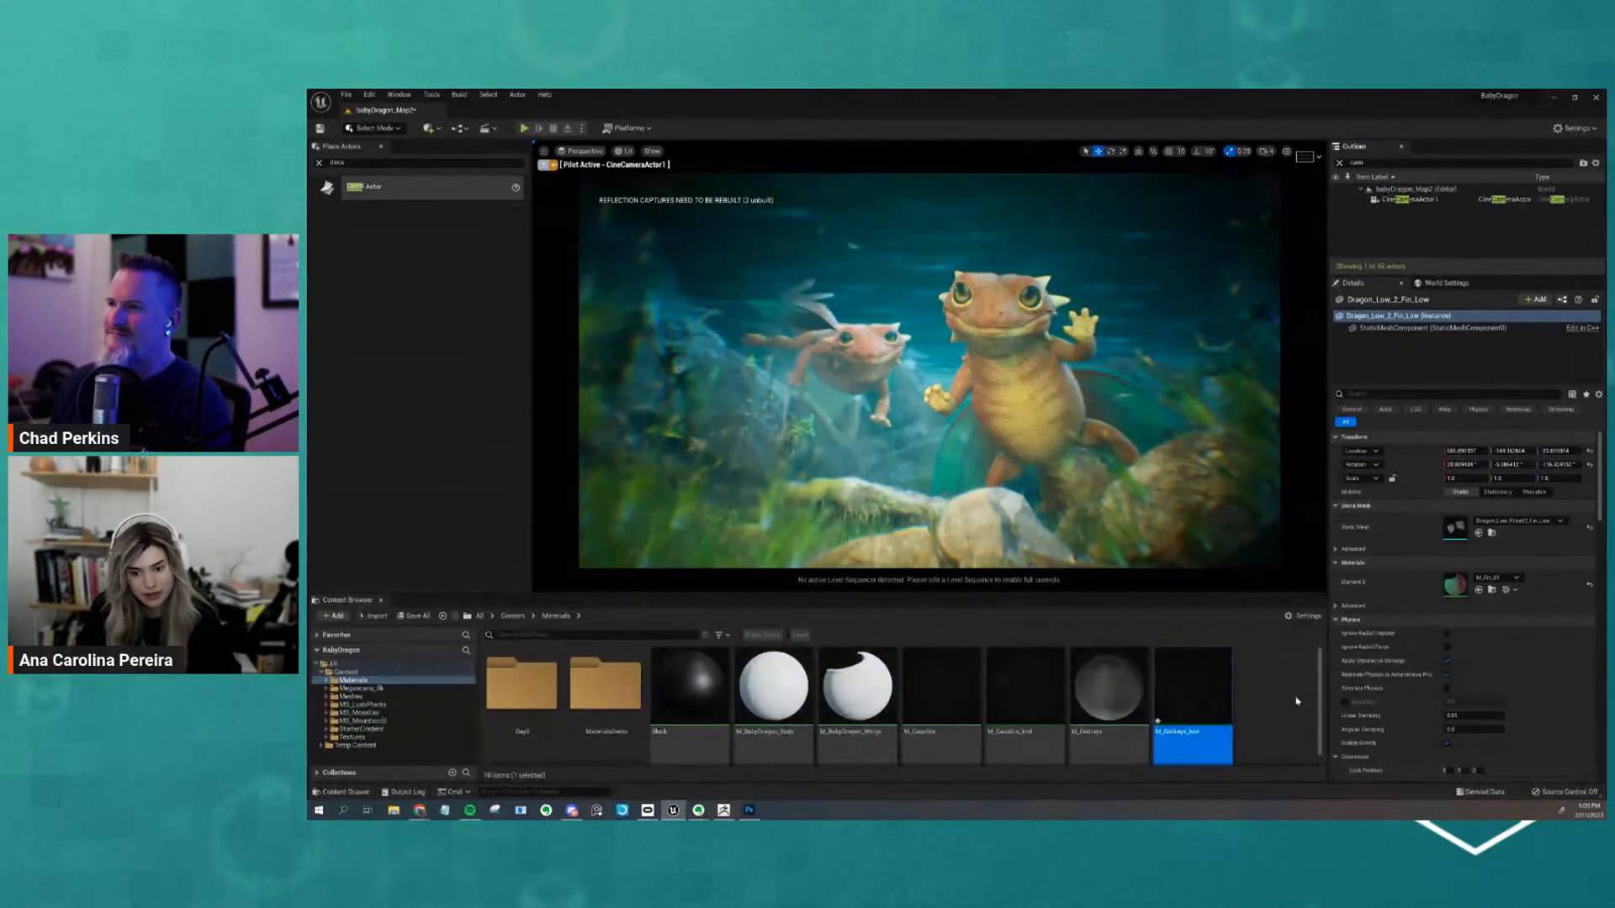
Create a new folder named Particles in the Content folder
{"action": "left_click", "coordinate": [1296, 700]}
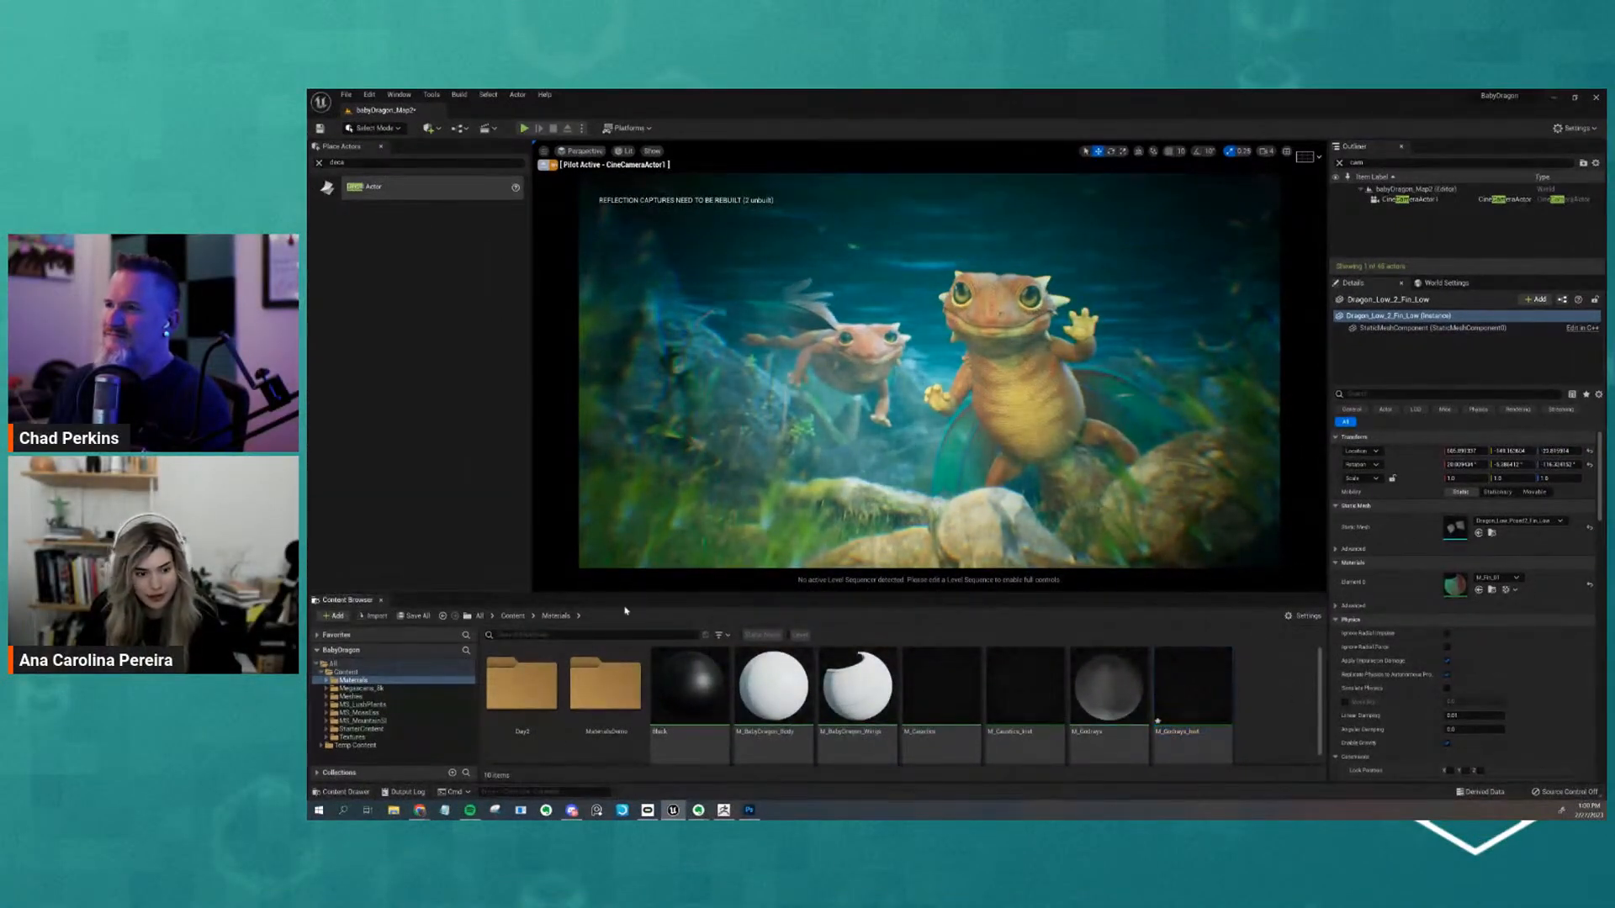
{"action": "left_click", "coordinate": [510, 616]}
{"action": "right_click", "coordinate": [1210, 693]}
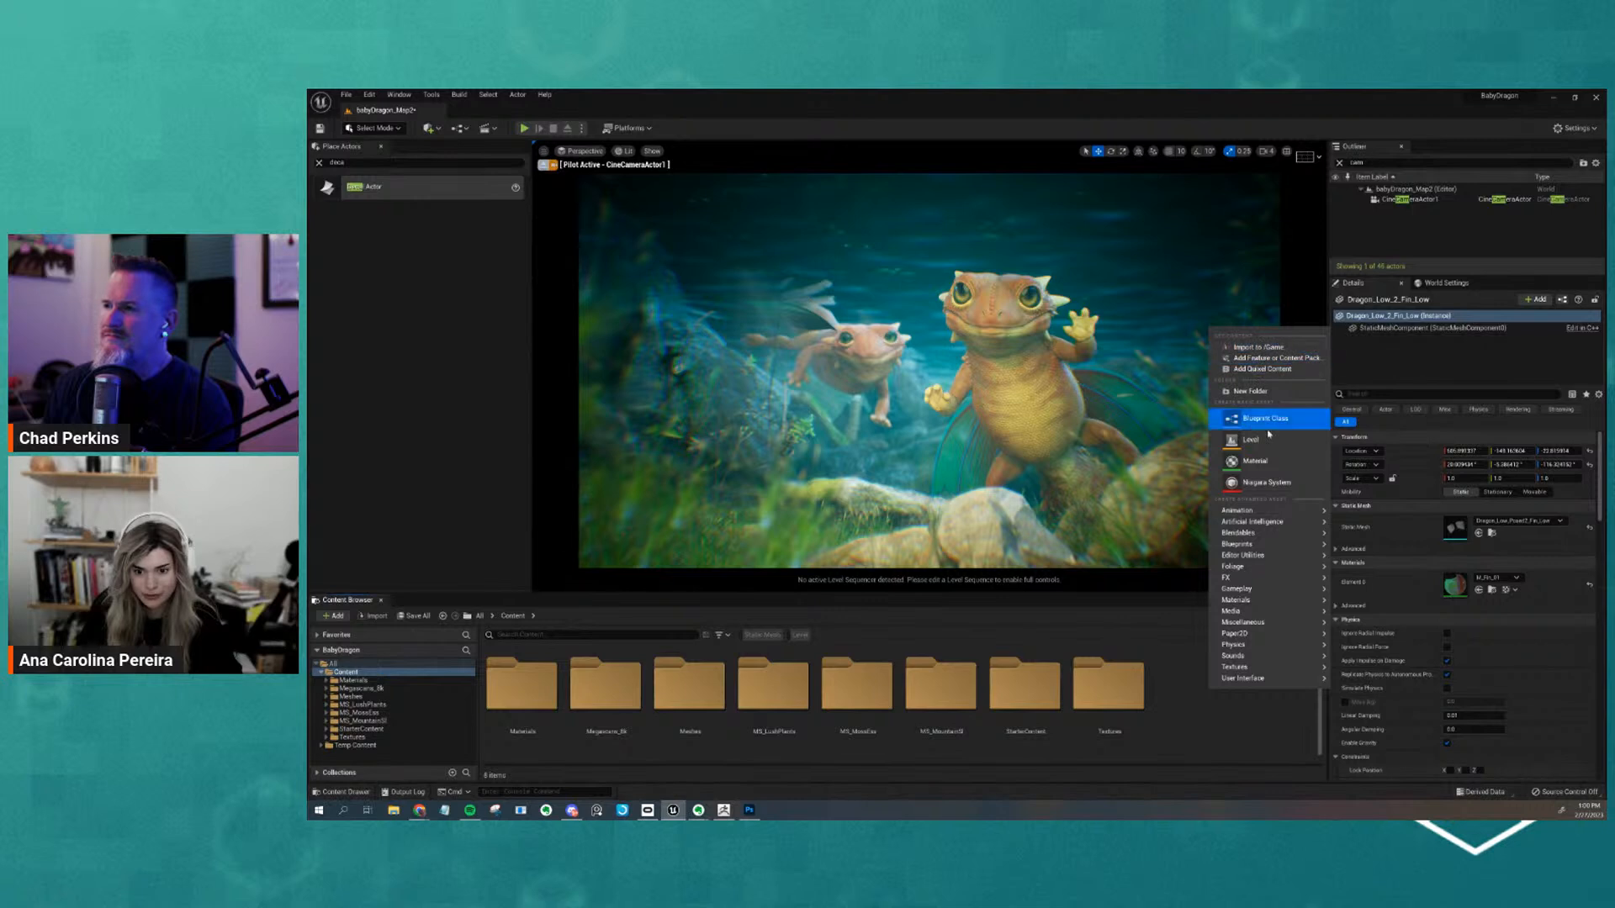
{"action": "left_click", "coordinate": [1265, 392]}
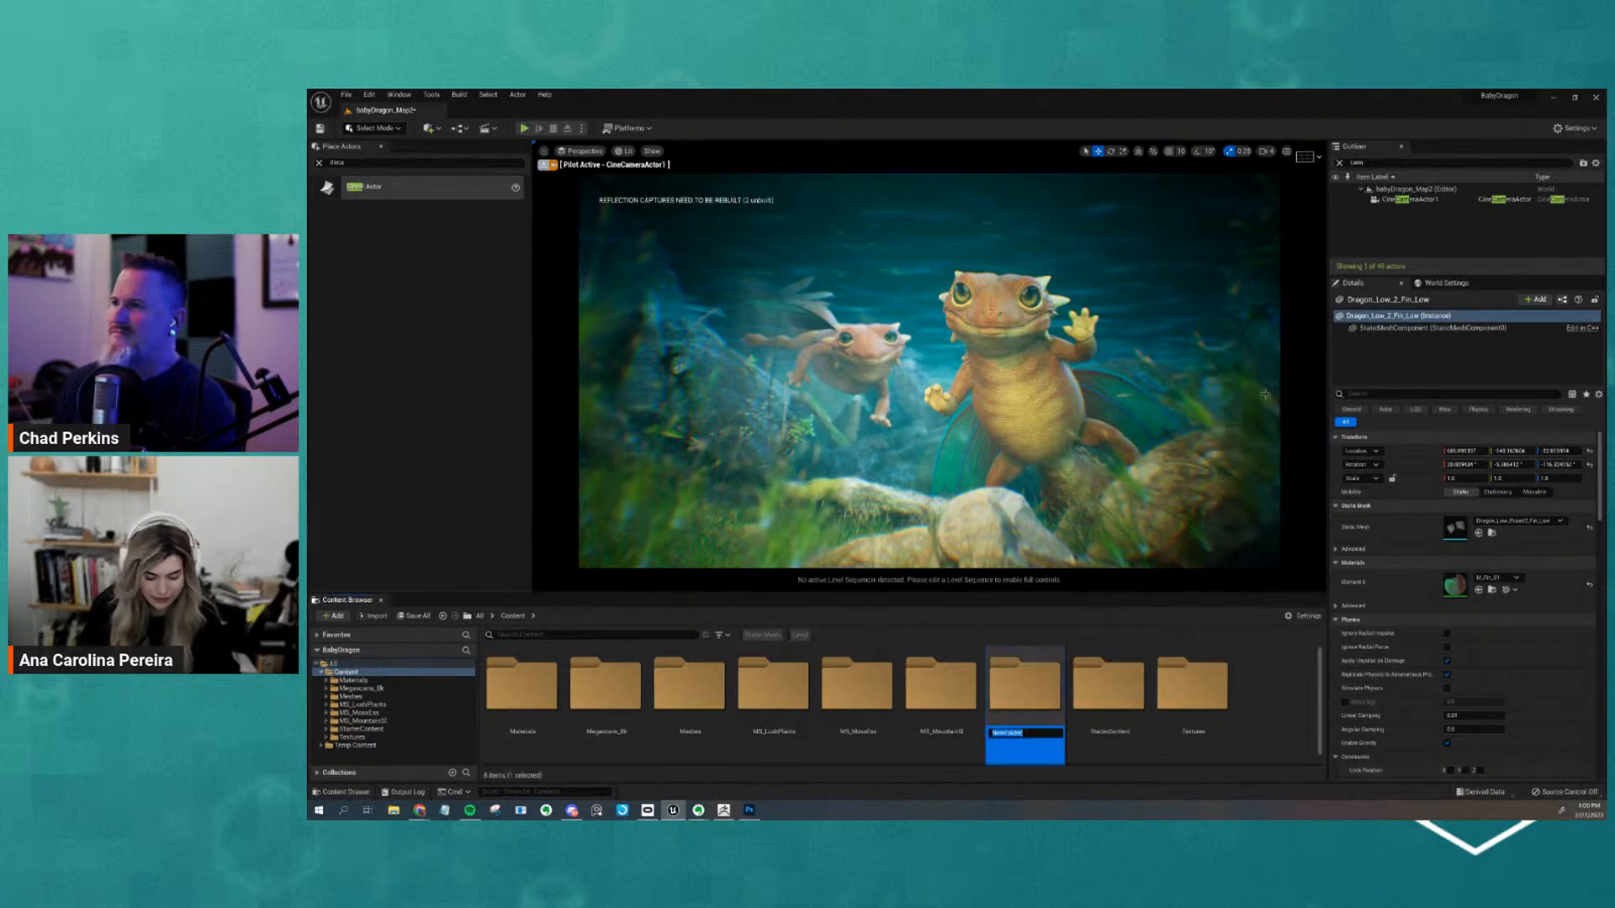
{"action": "type", "text": "Parti"}
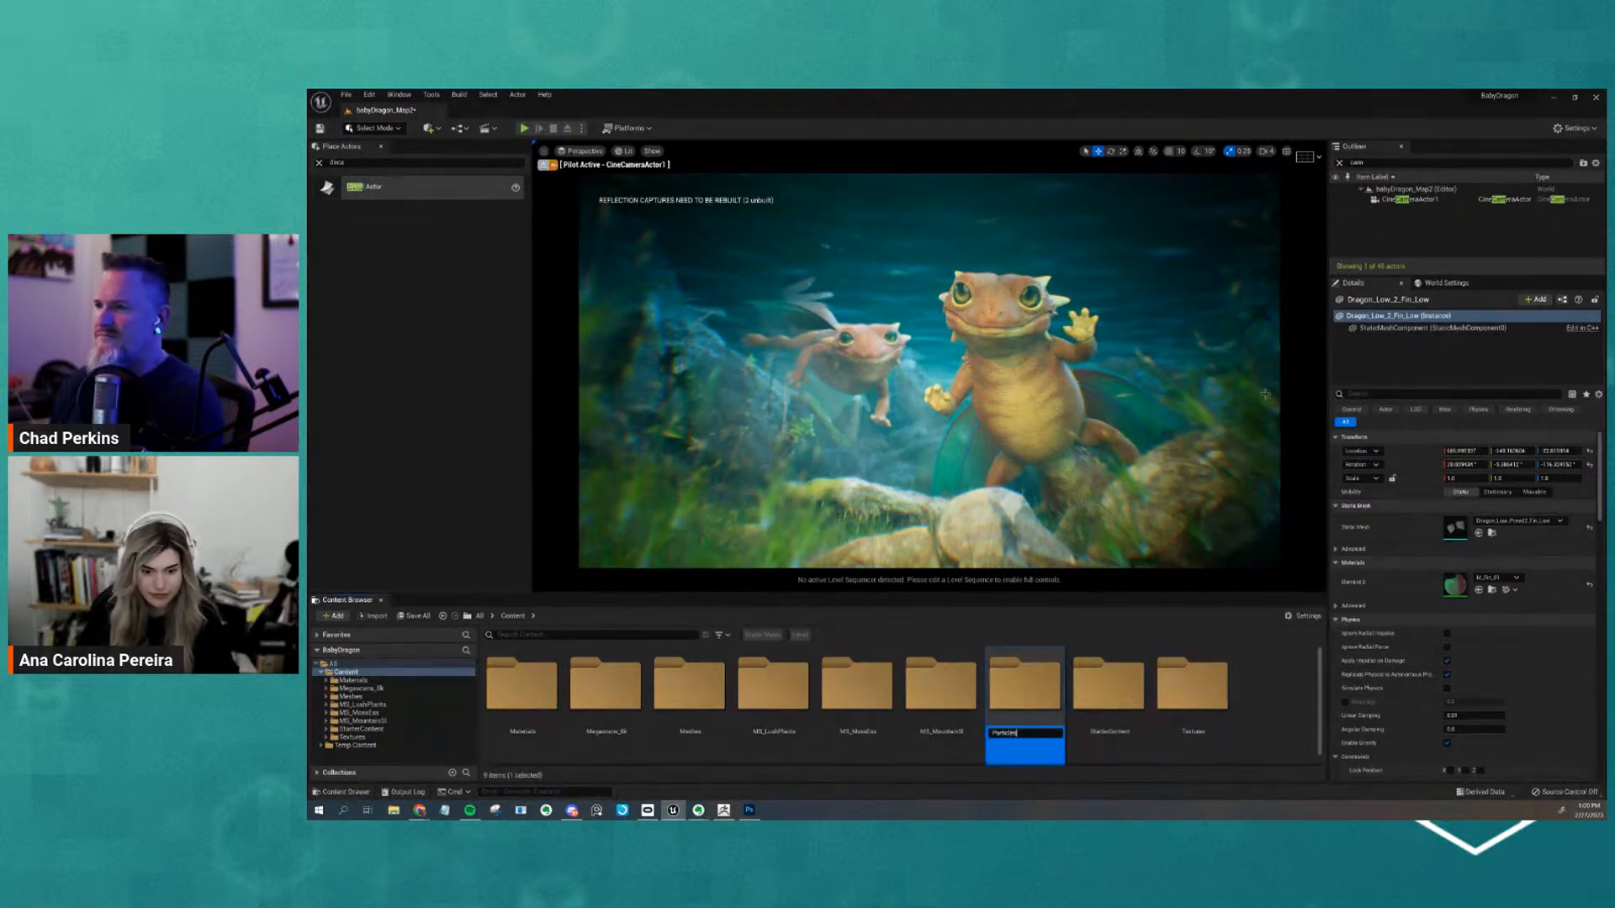
{"action": "type", "text": "cles"}
{"action": "key", "text": "Return"}
Open the Particles folder and browse the asset types that can be created in it
{"action": "double_click", "coordinate": [1030, 684]}
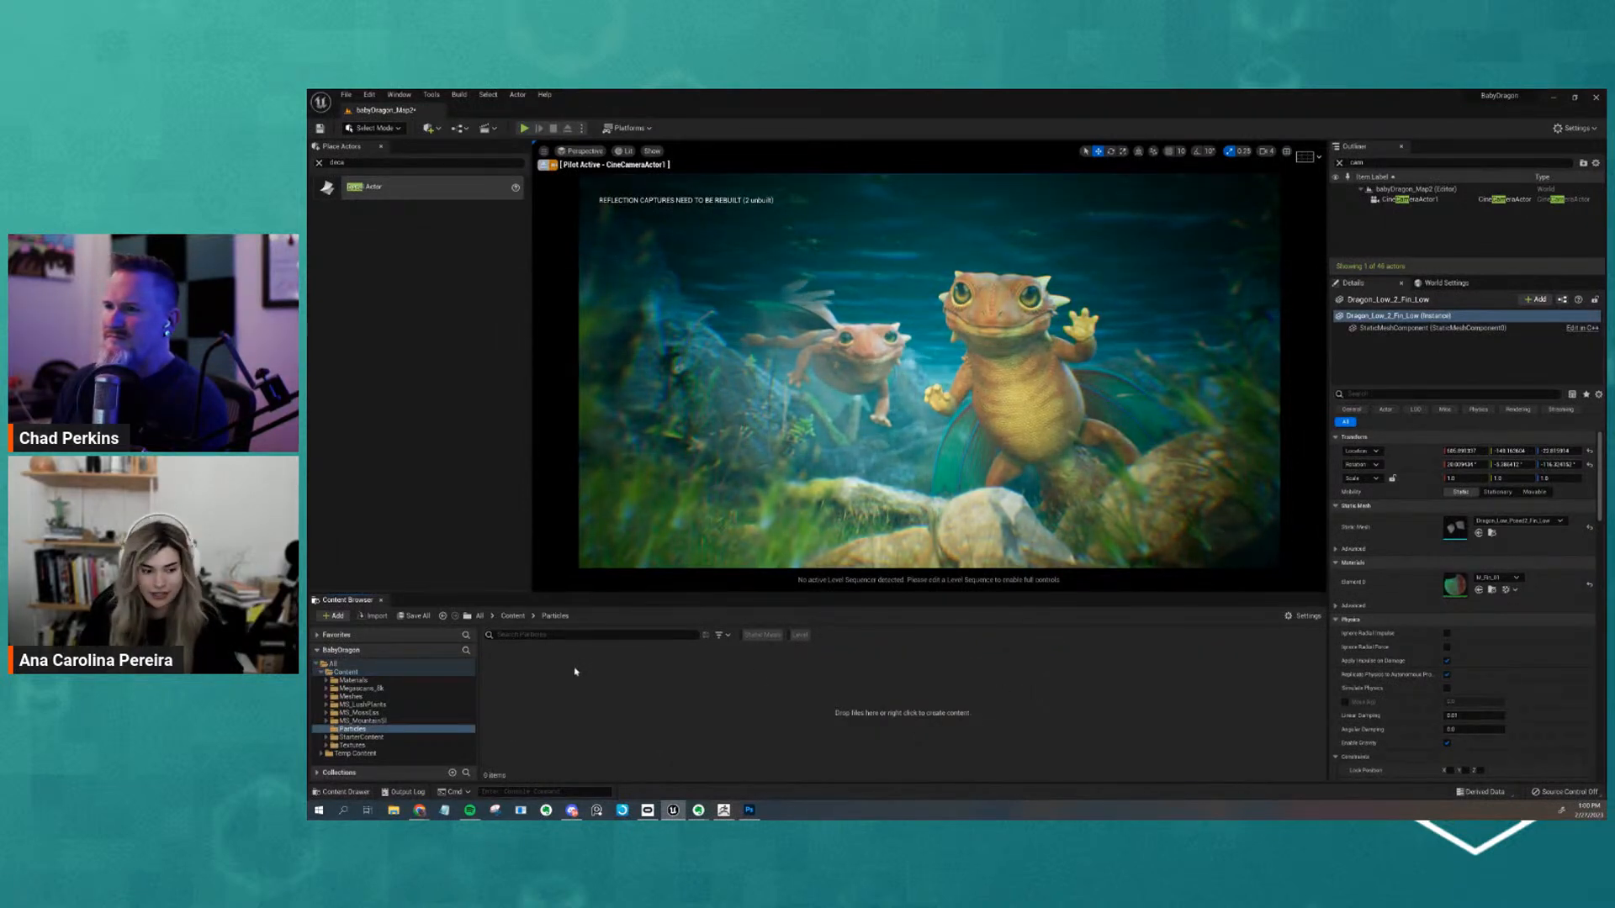
{"action": "right_click", "coordinate": [542, 688]}
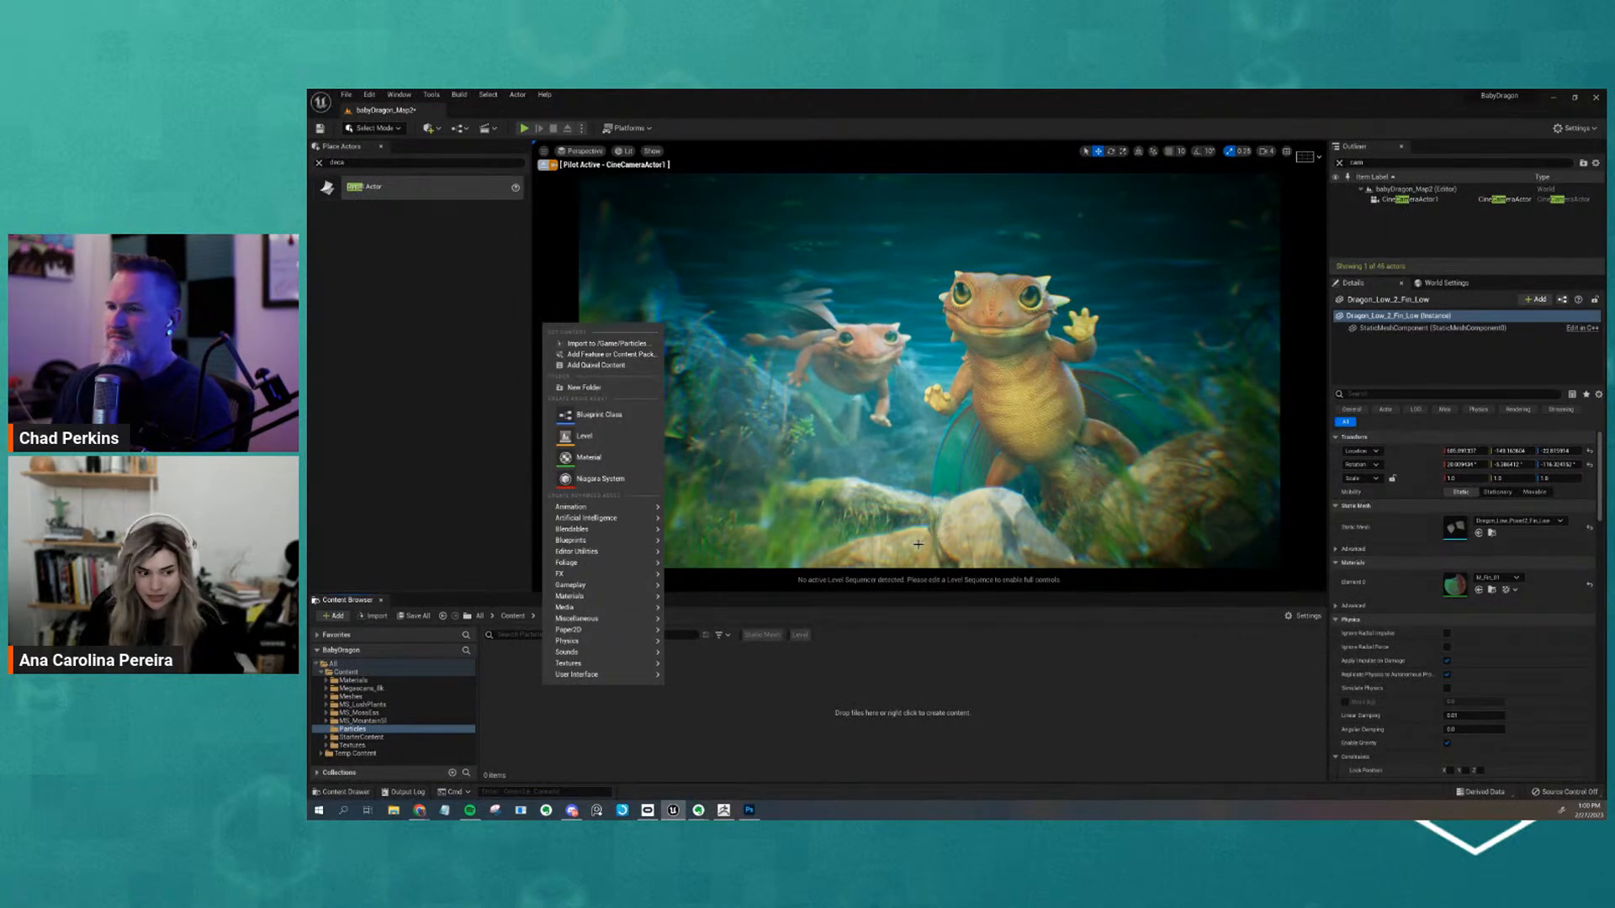
{"action": "mouse_move", "coordinate": [630, 587]}
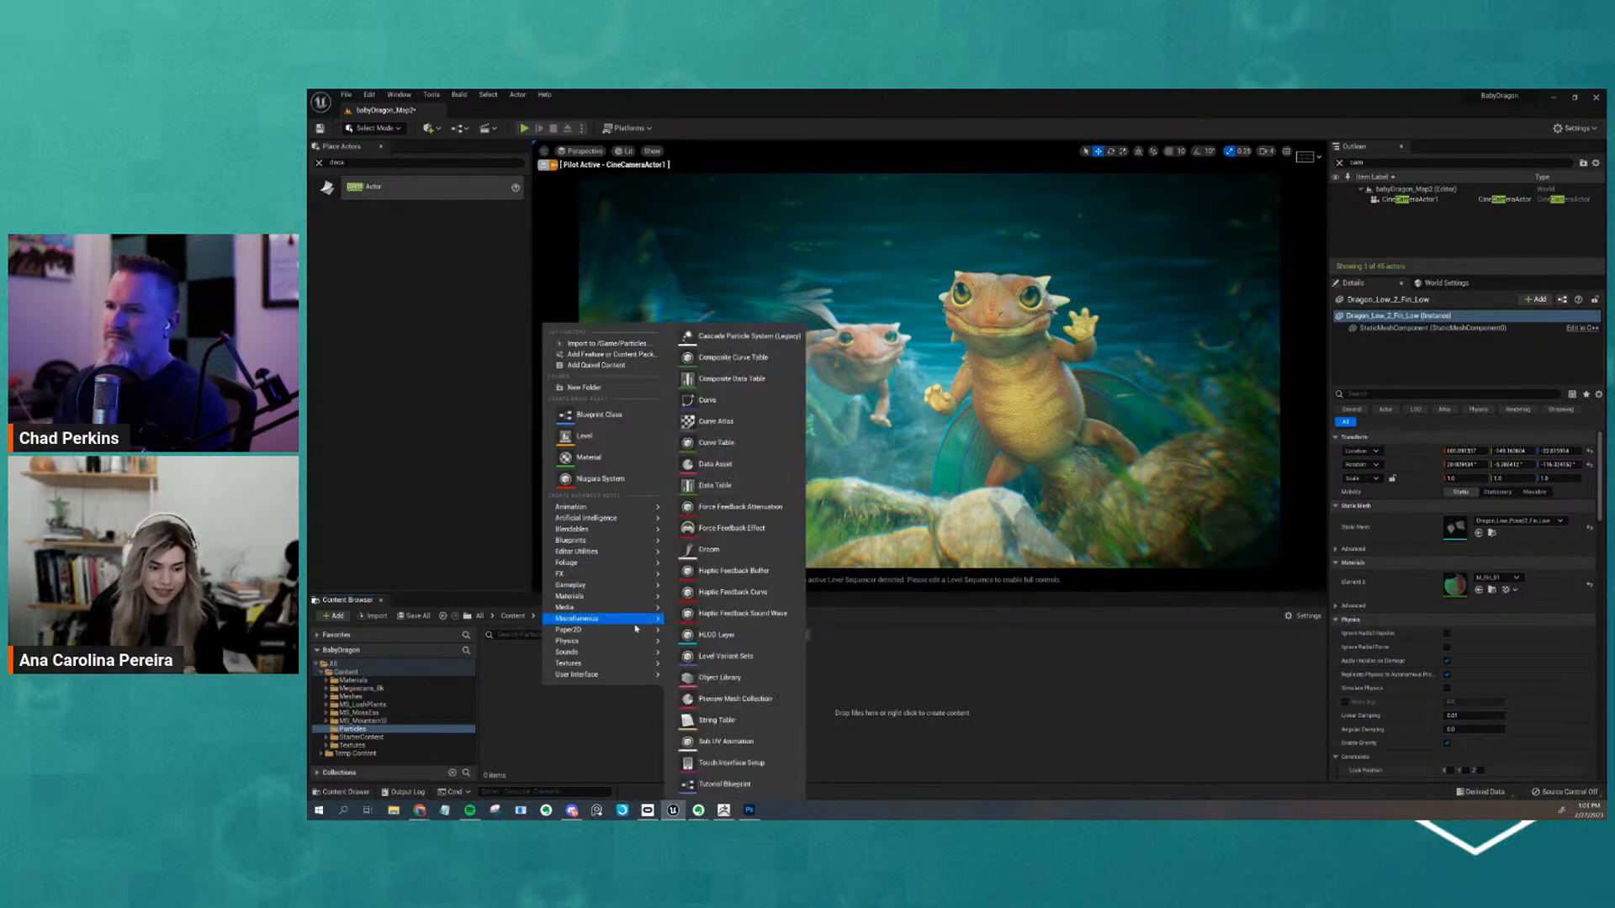
{"action": "mouse_move", "coordinate": [637, 629]}
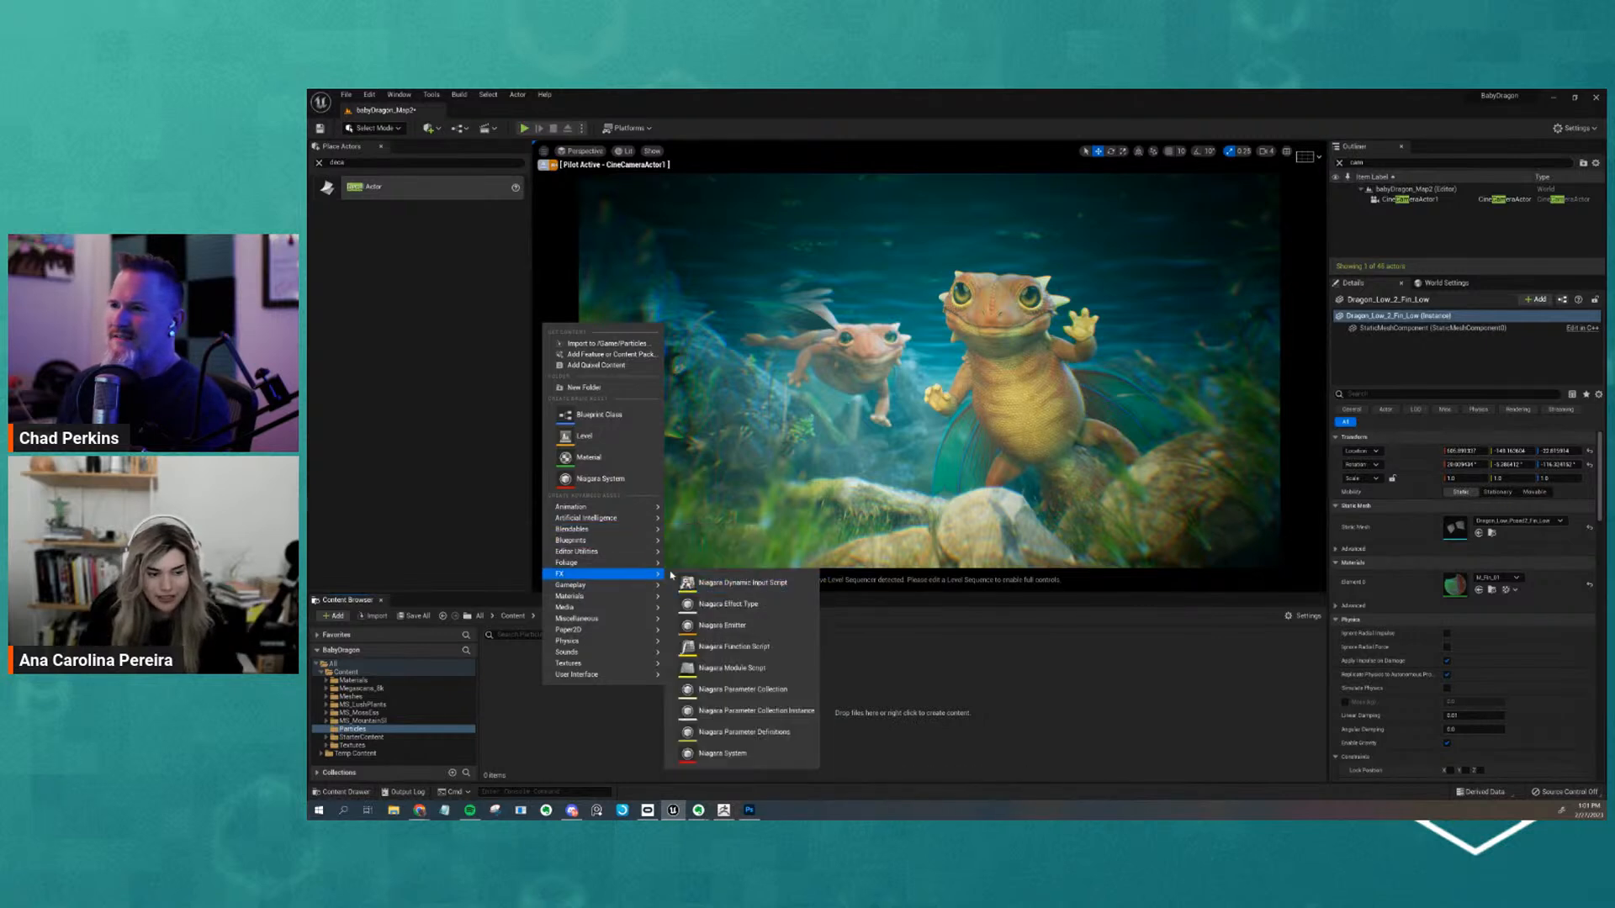
{"action": "mouse_move", "coordinate": [623, 543]}
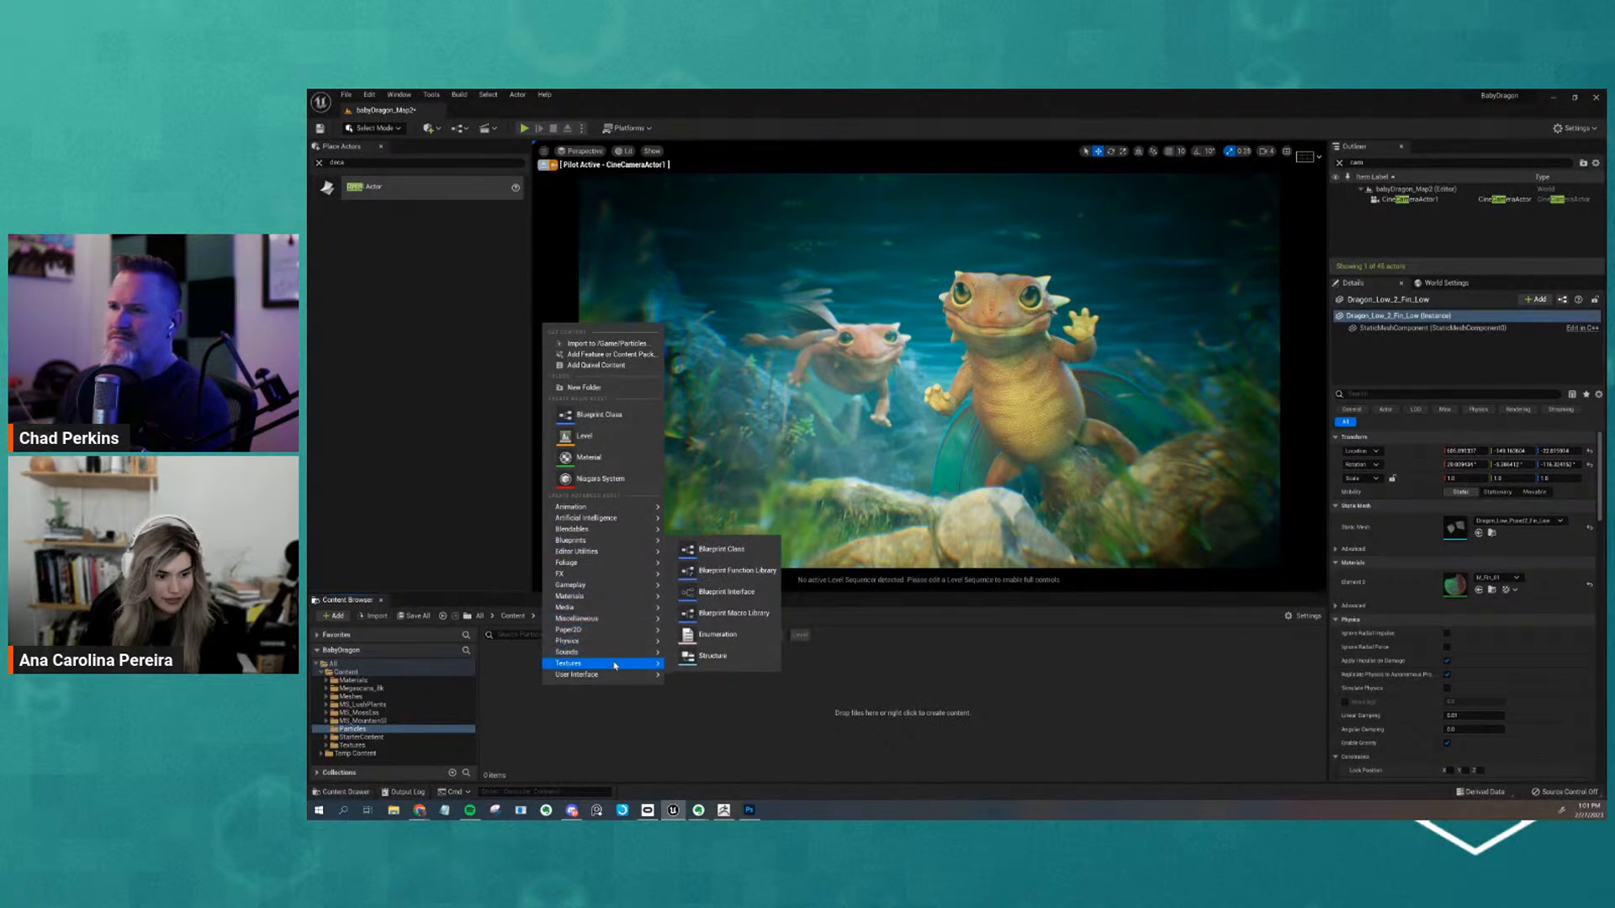
{"action": "mouse_move", "coordinate": [587, 627]}
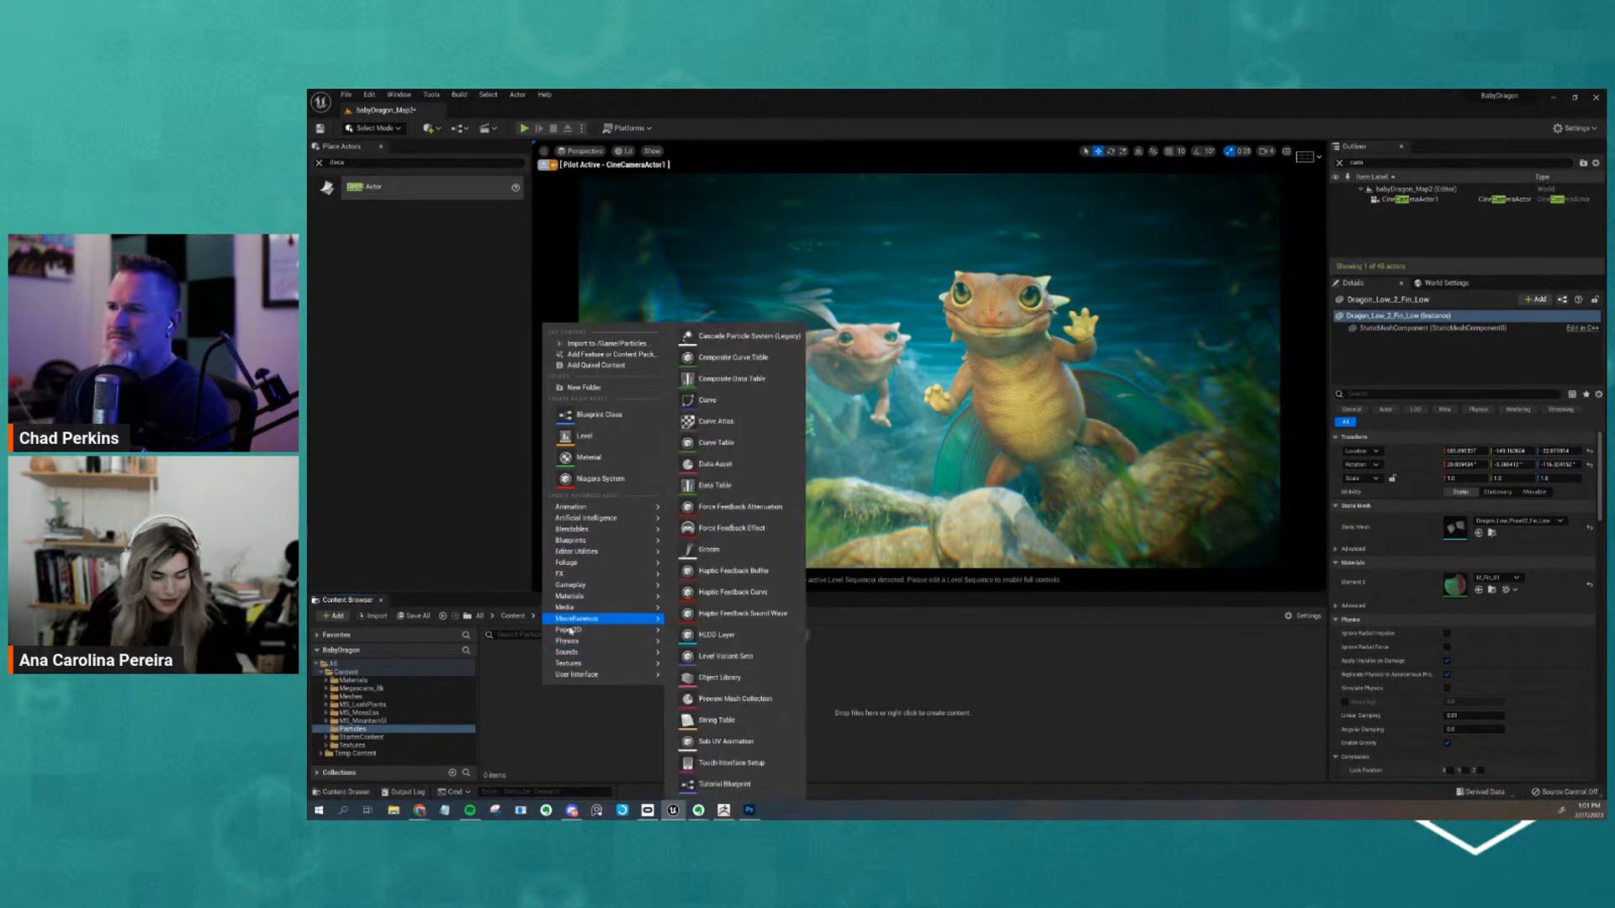
{"action": "left_click", "coordinate": [540, 671]}
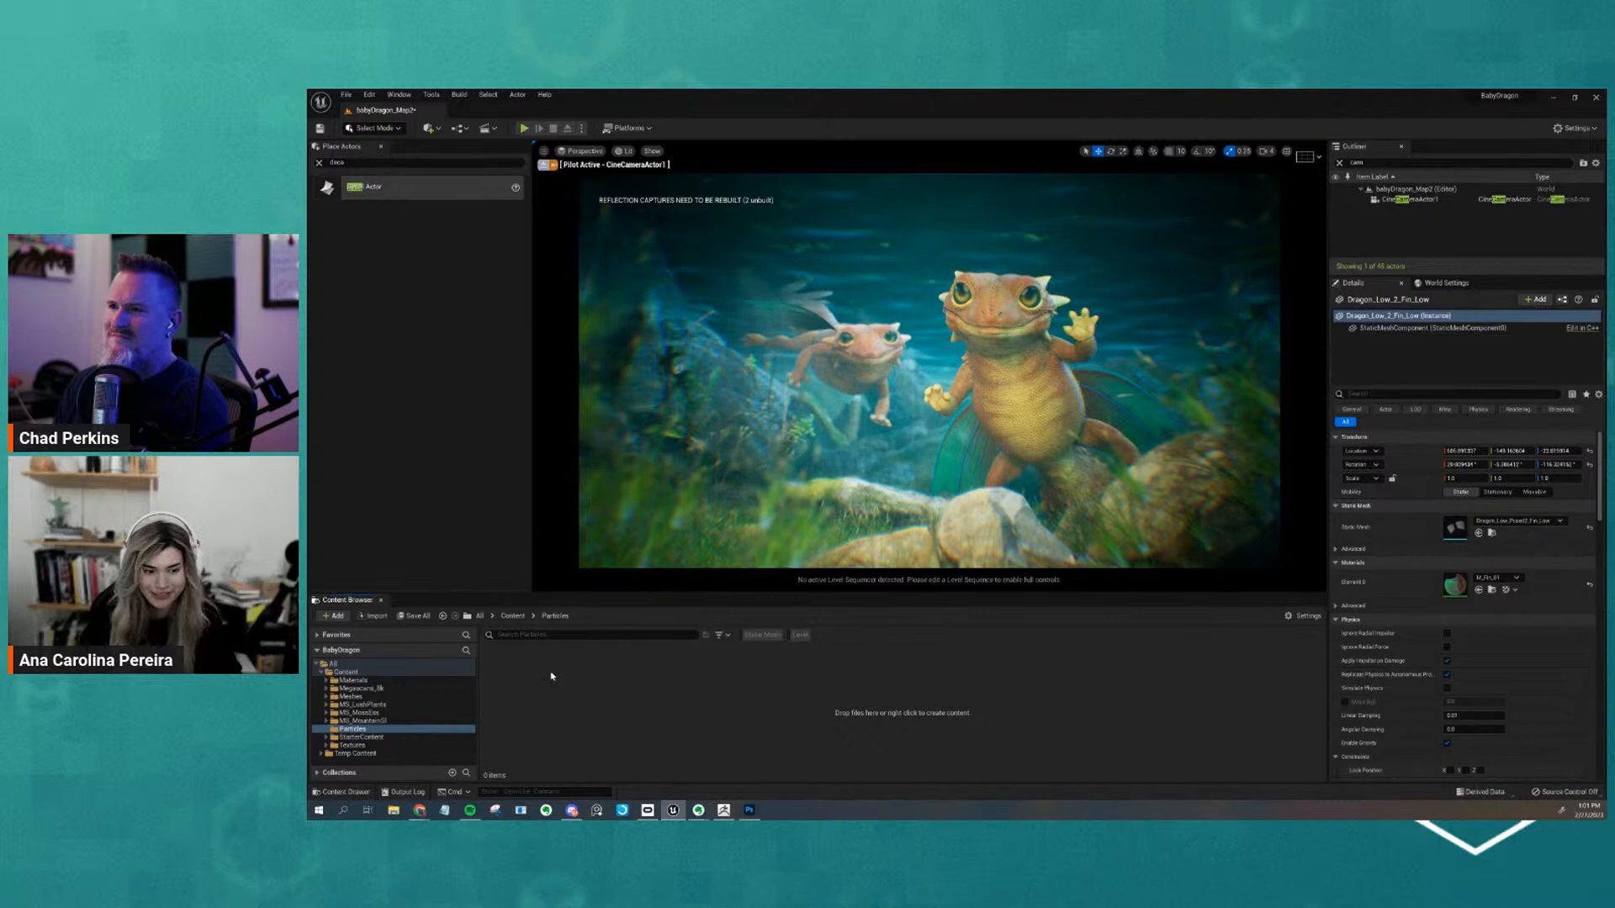
Create an empty Niagara System in the Particles folder
{"action": "right_click", "coordinate": [551, 676]}
{"action": "mouse_move", "coordinate": [571, 628]}
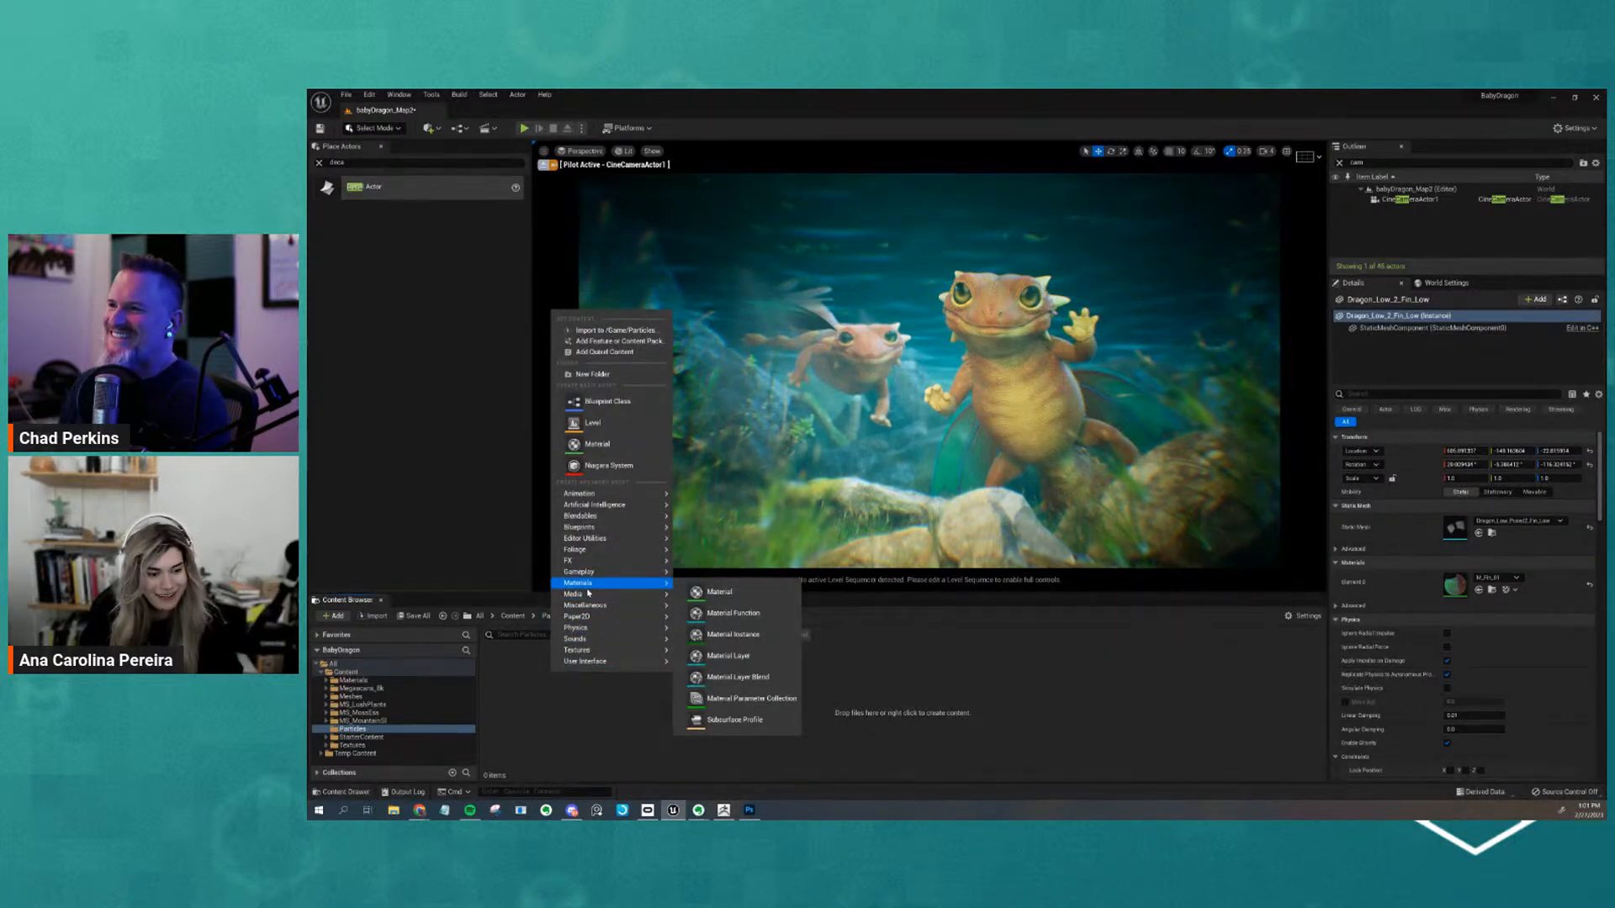
{"action": "mouse_move", "coordinate": [639, 563]}
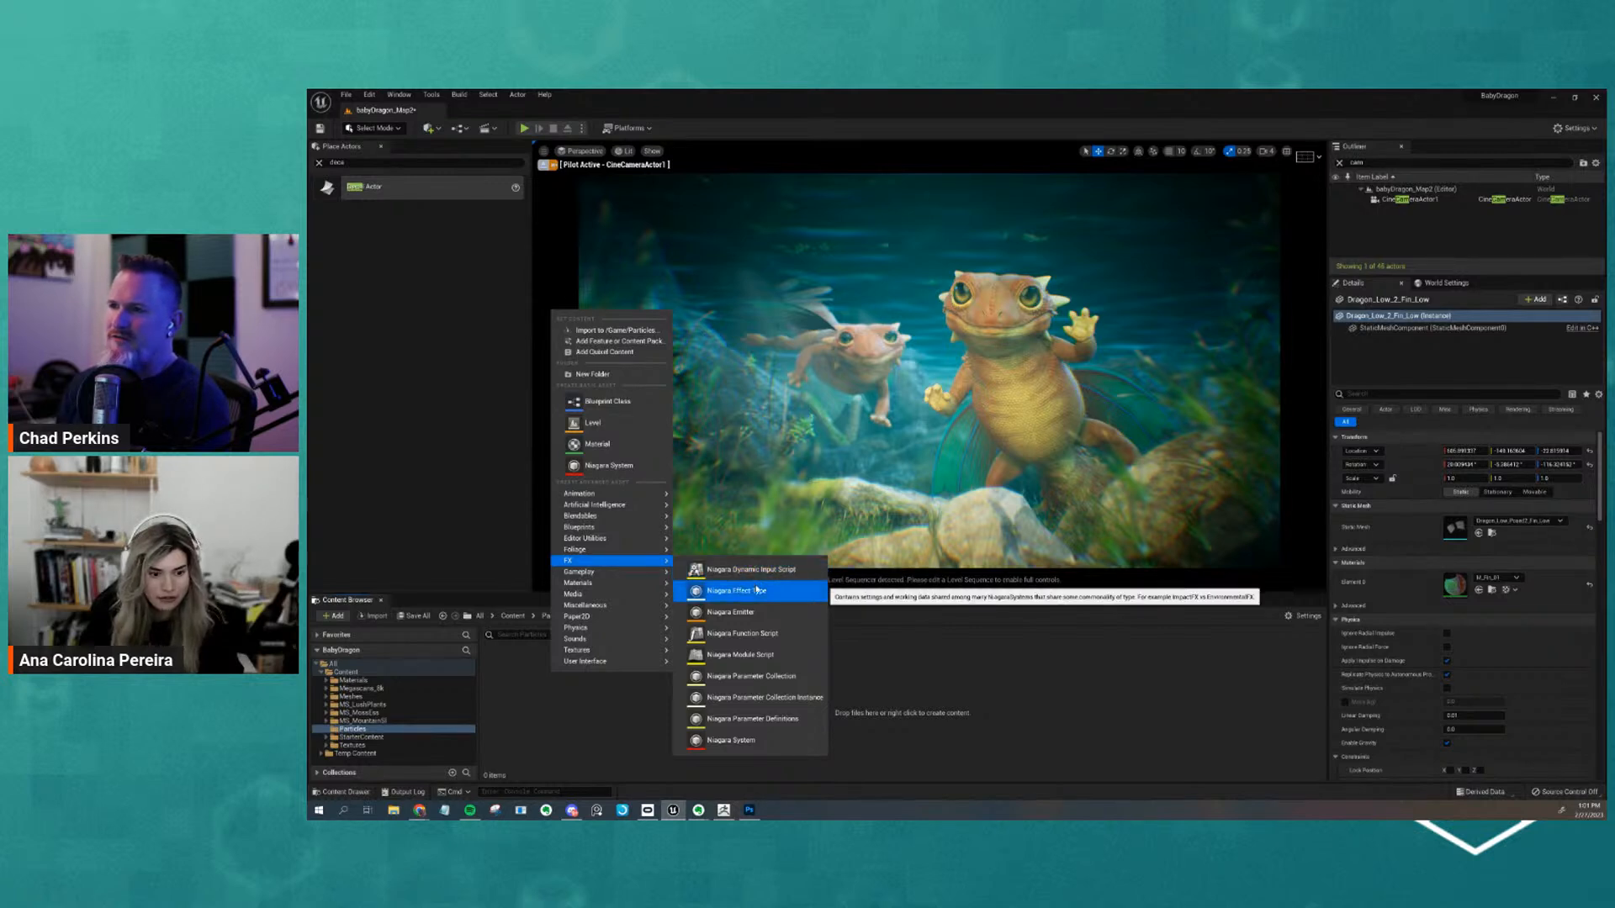
{"action": "left_click", "coordinate": [765, 742]}
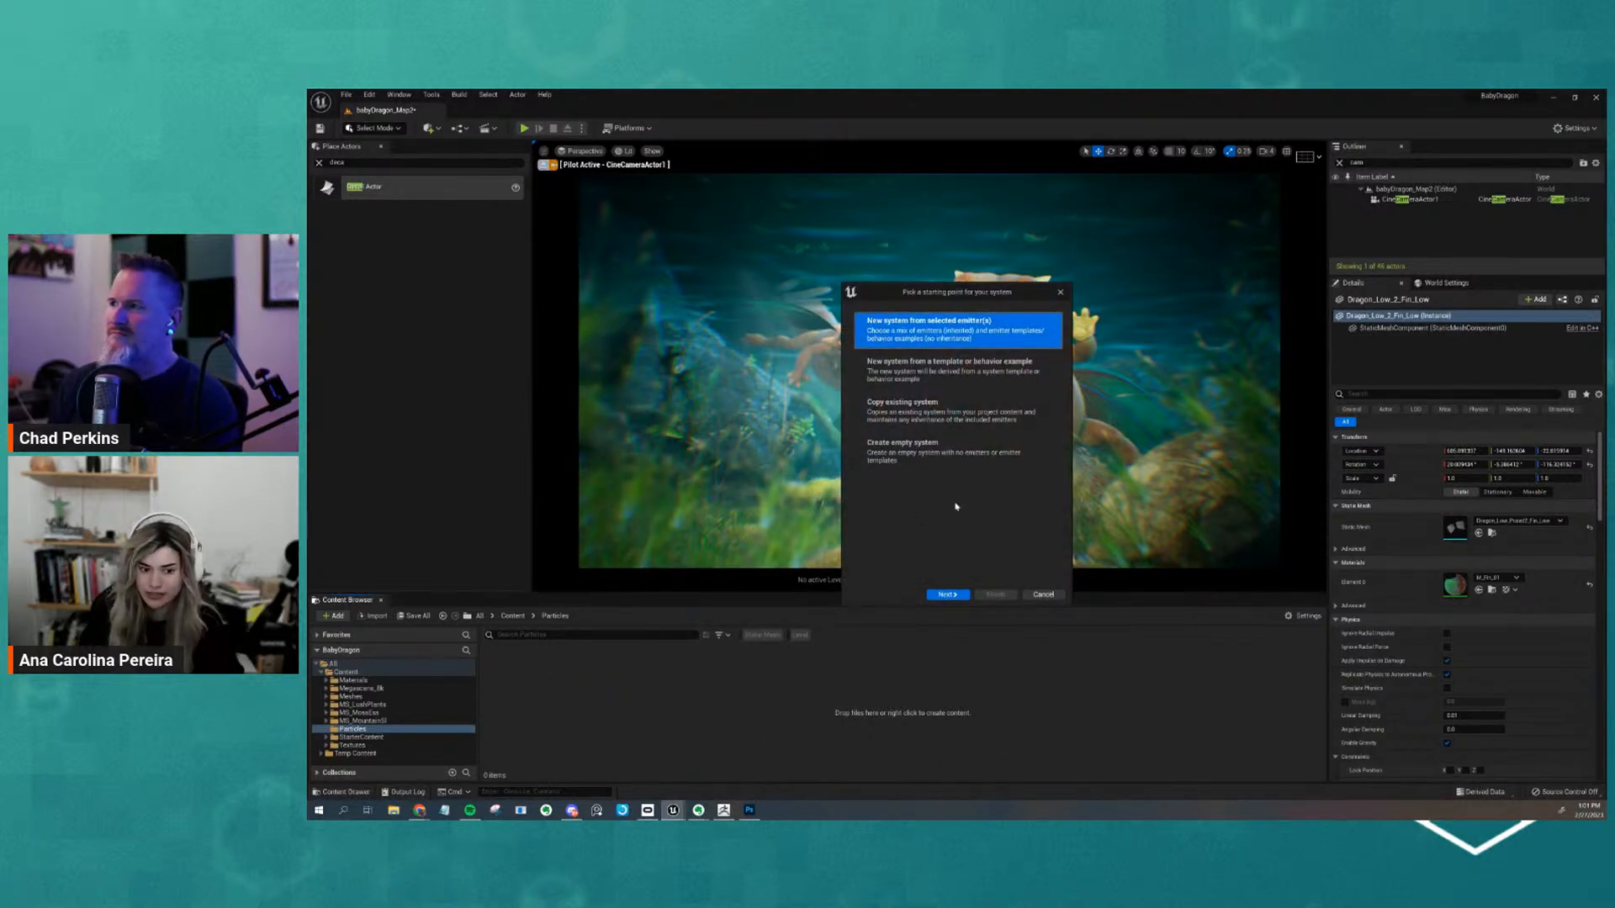
{"action": "mouse_move", "coordinate": [951, 293]}
{"action": "left_mouse_down"}
{"action": "mouse_move", "coordinate": [950, 313]}
{"action": "mouse_move", "coordinate": [956, 291]}
{"action": "left_mouse_up"}
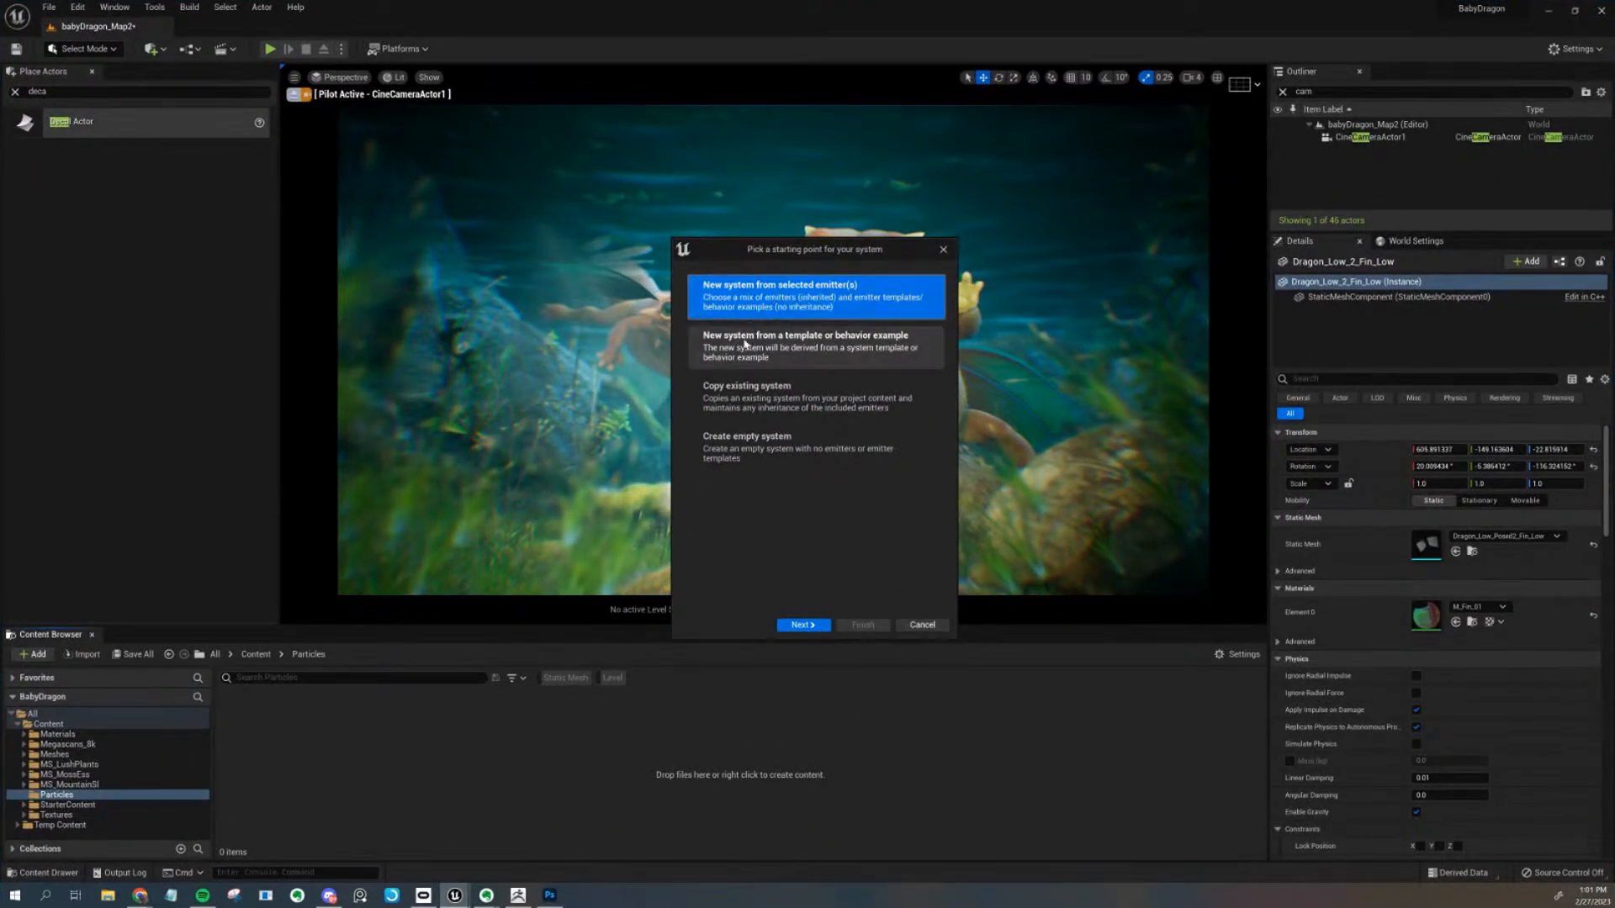
{"action": "left_click", "coordinate": [782, 461]}
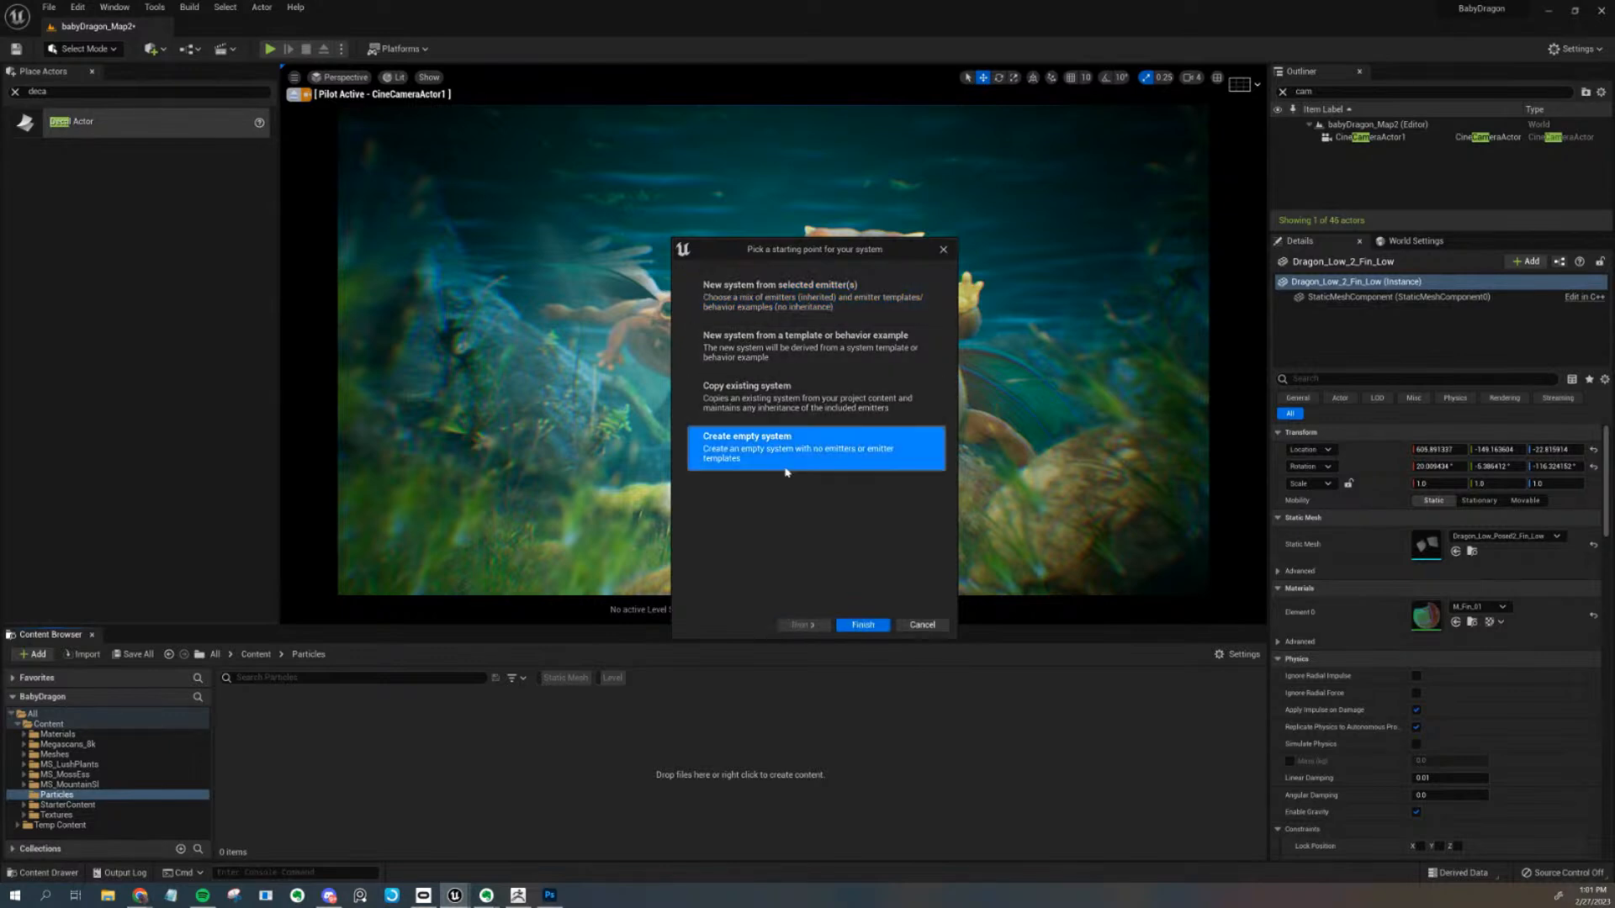
{"action": "left_click", "coordinate": [863, 625]}
Name the new Niagara System NS_Debris
{"action": "type", "text": "NS_"}
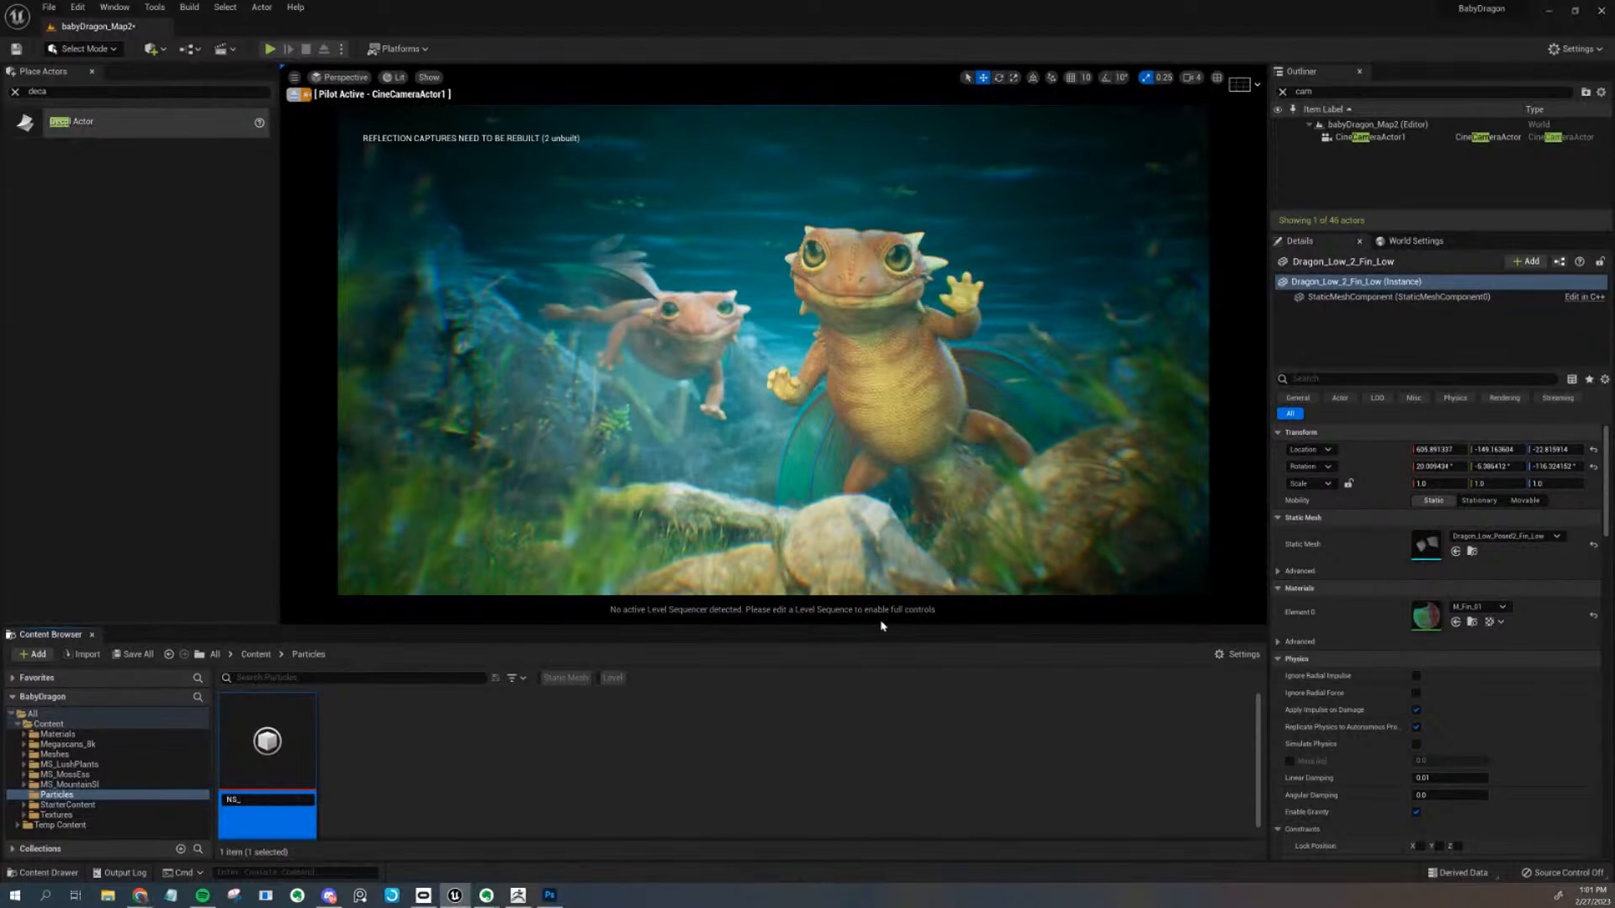
{"action": "key", "text": "Return"}
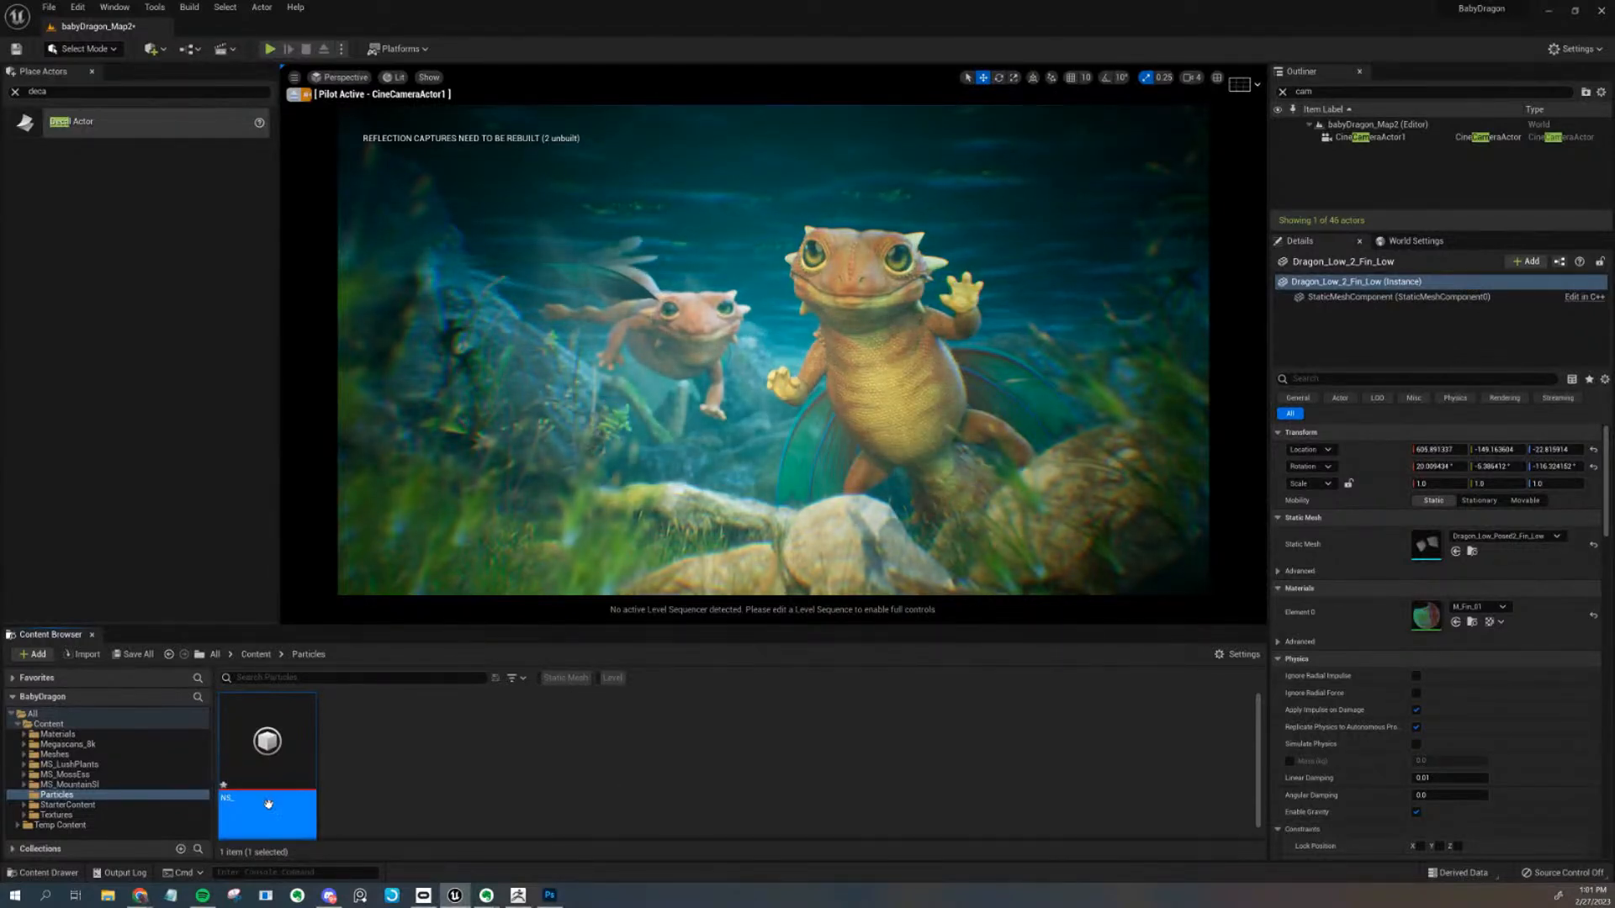
{"action": "left_click", "coordinate": [238, 797]}
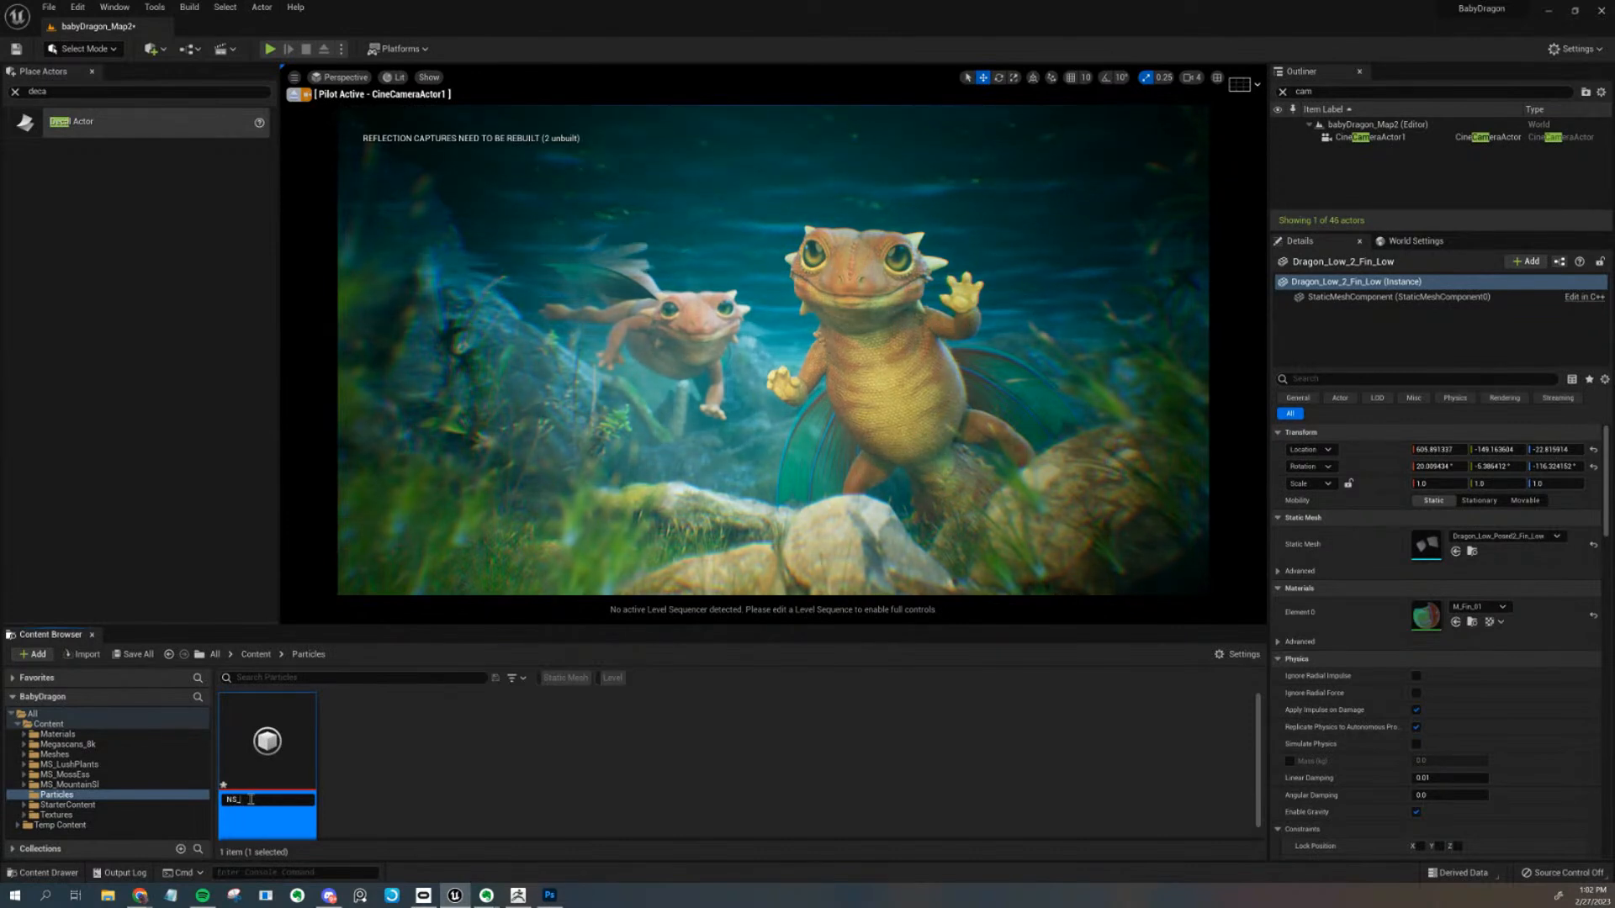
{"action": "type", "text": "De"}
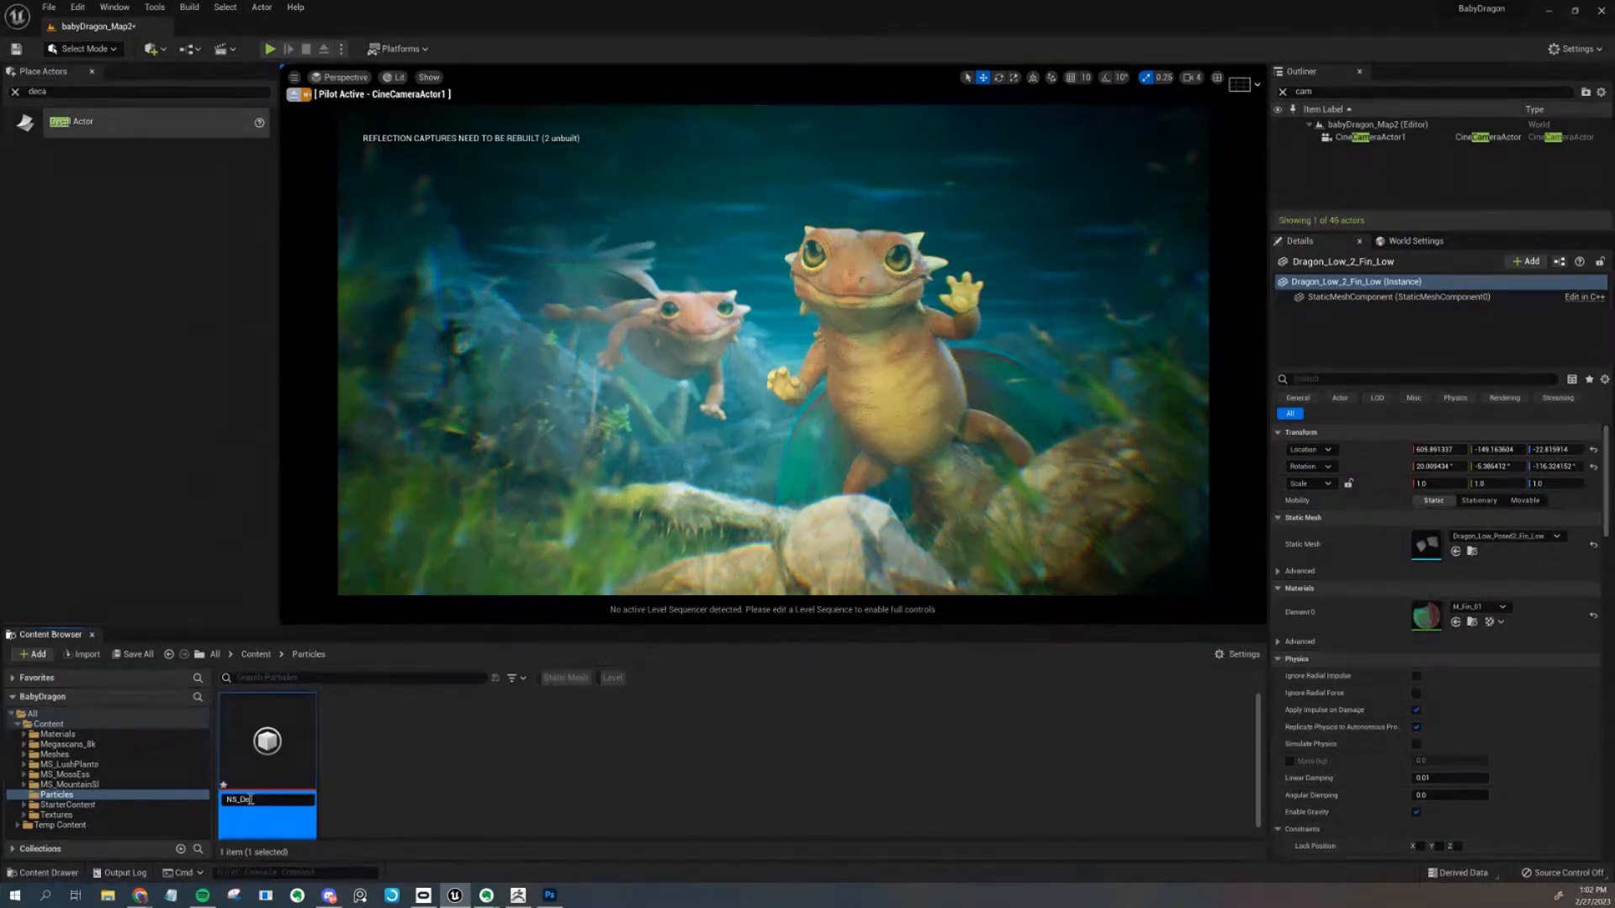
{"action": "key", "text": "Return"}
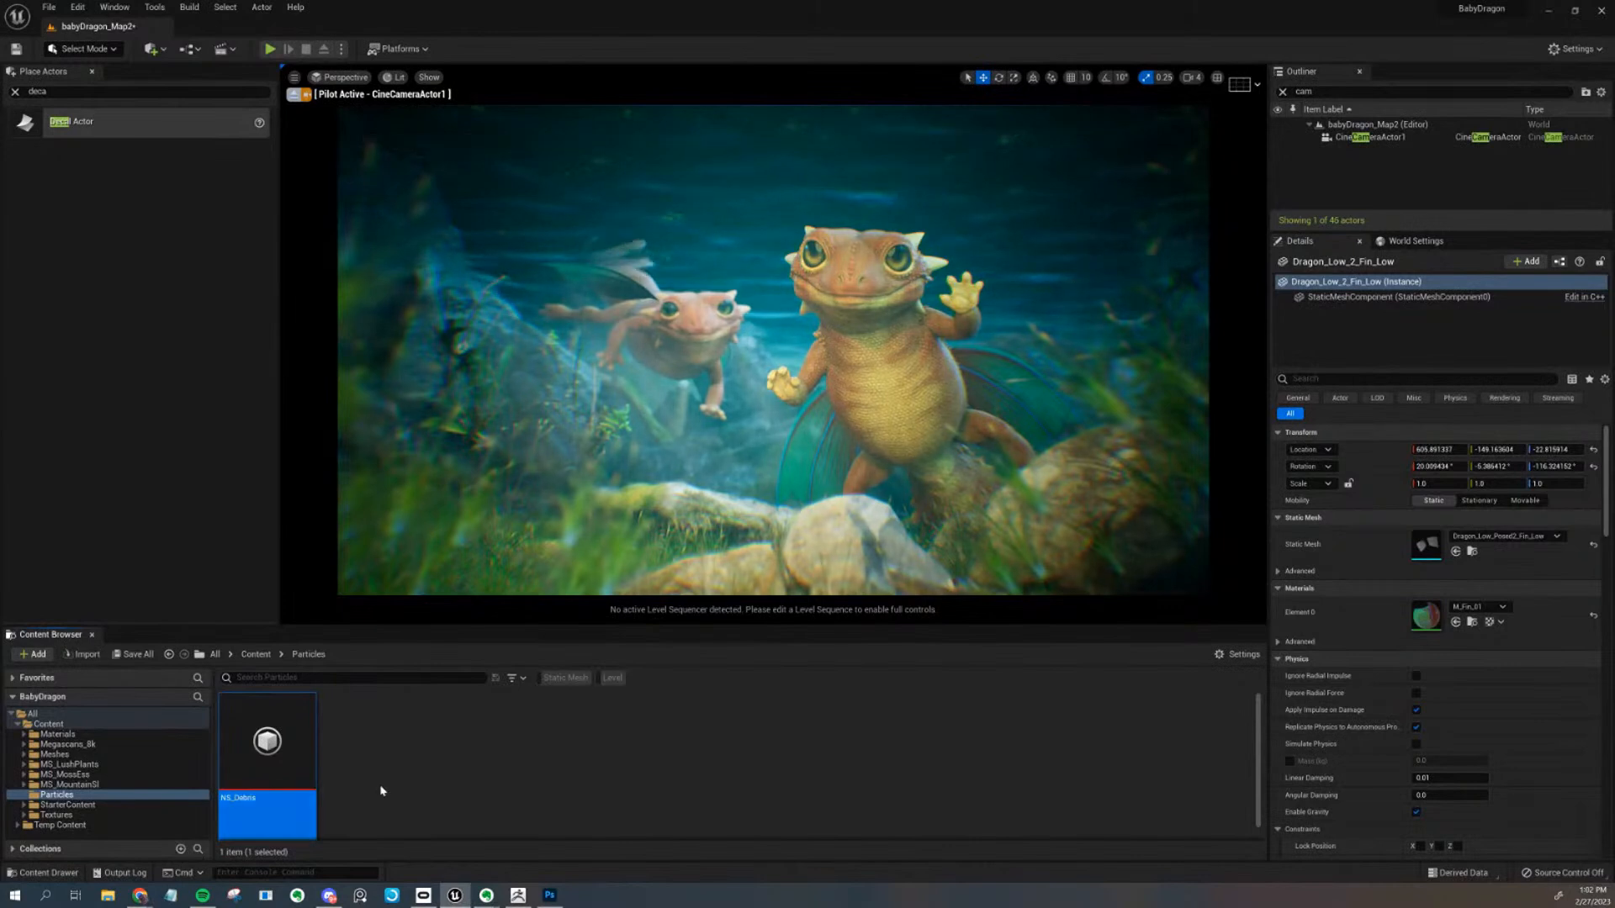
Create a new Niagara Emitter from the Hanging Particulates template and name it NE_Debris
{"action": "right_click", "coordinate": [383, 782]}
{"action": "mouse_move", "coordinate": [484, 655]}
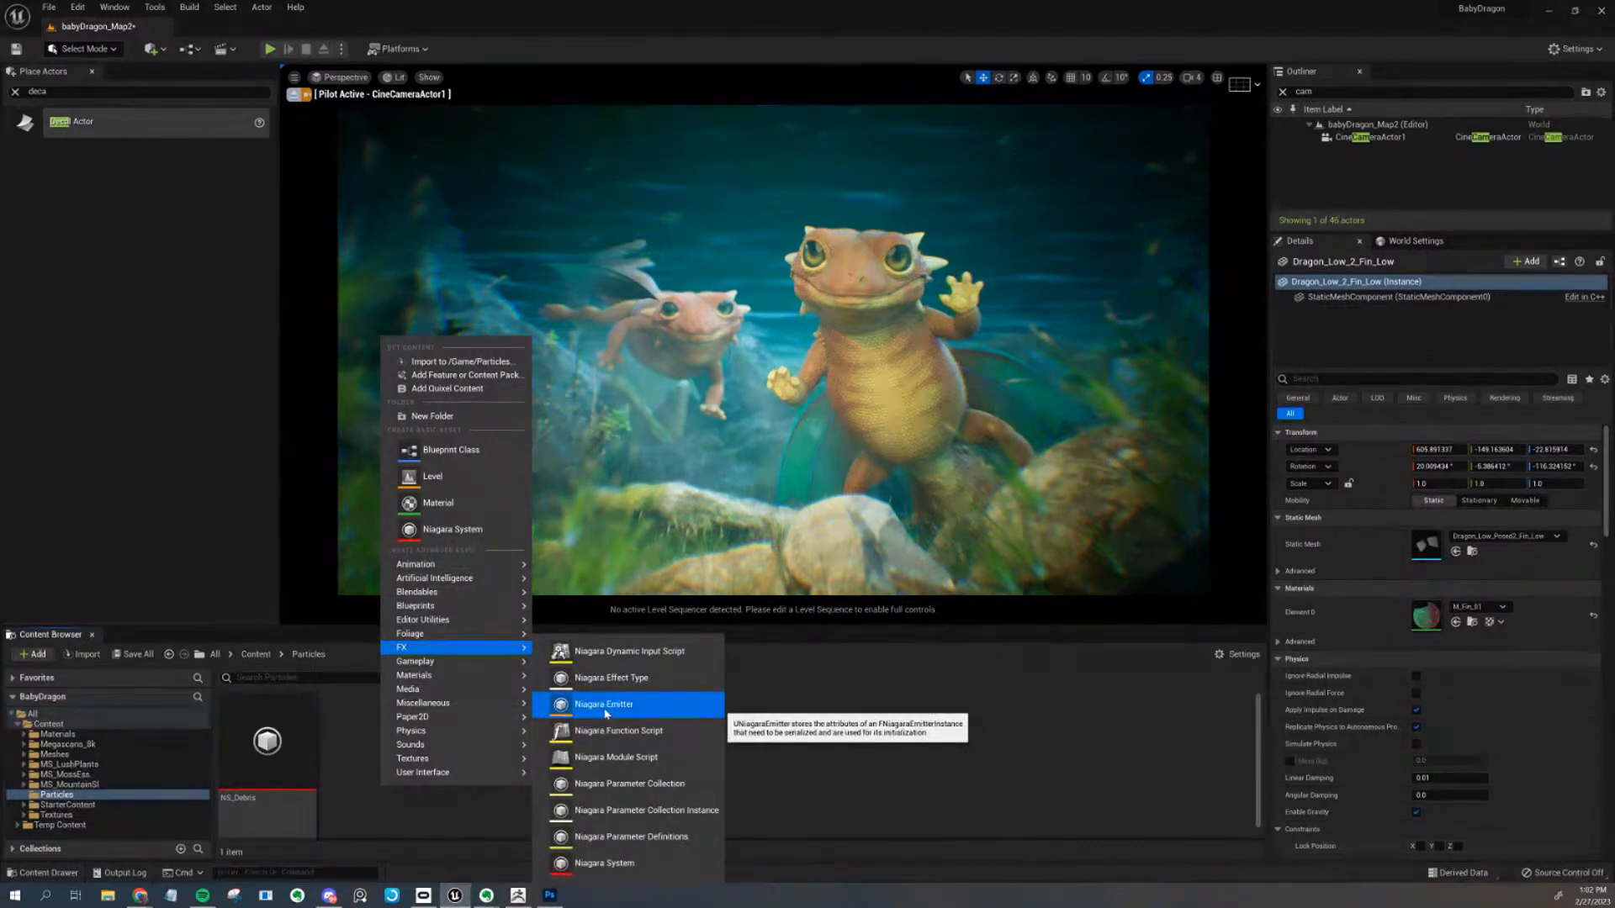
{"action": "left_click", "coordinate": [605, 714]}
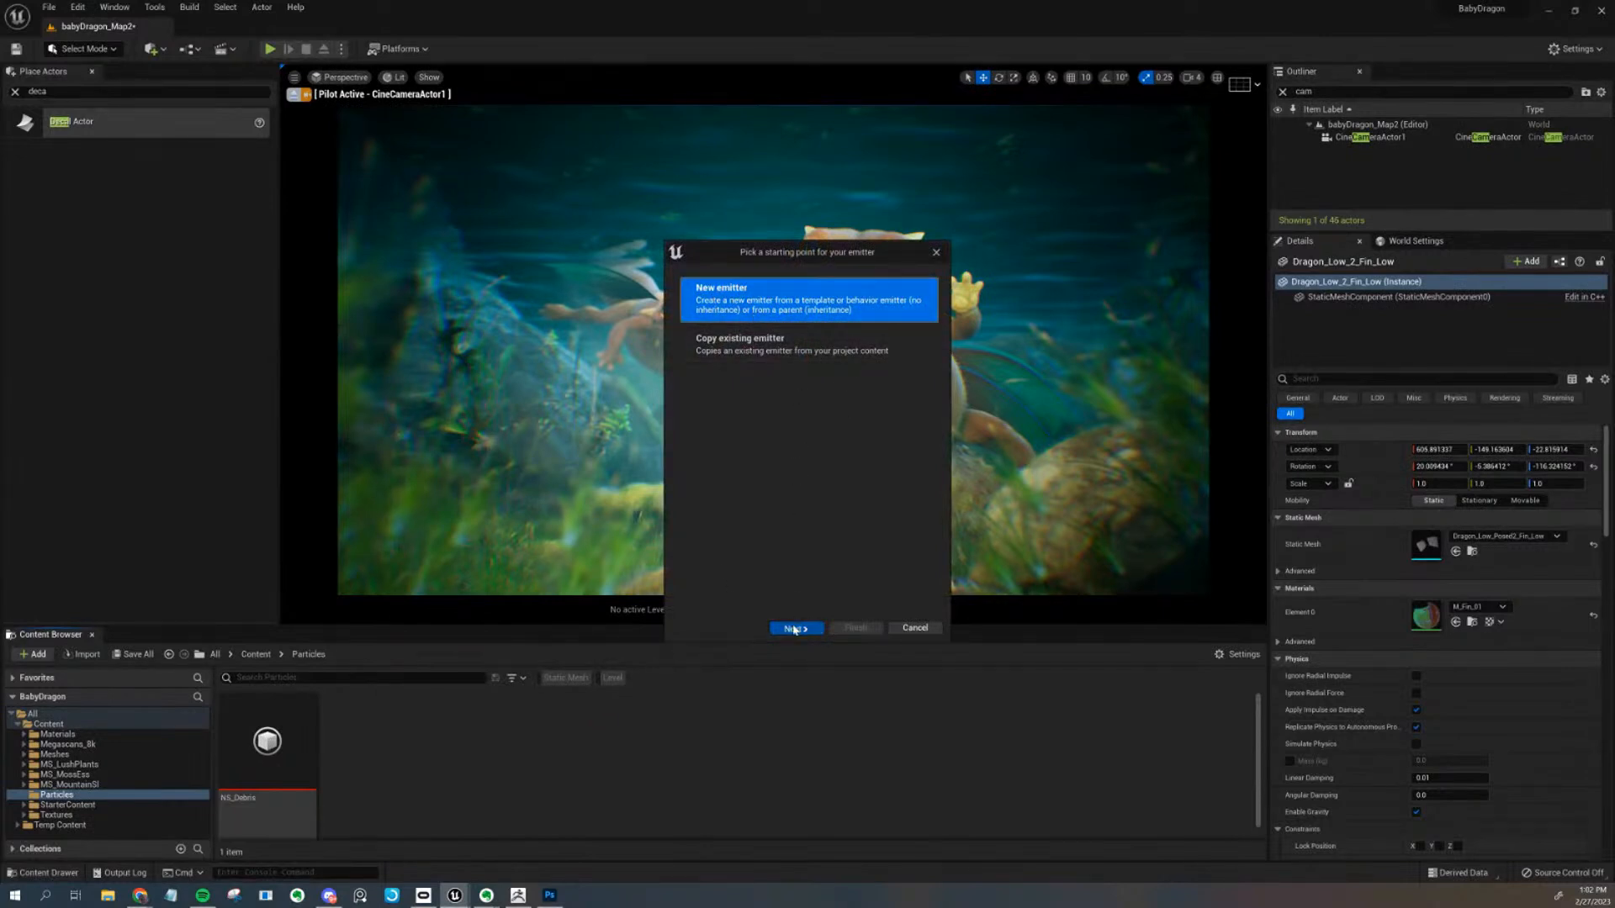
{"action": "left_click", "coordinate": [794, 629]}
{"action": "scroll", "coordinate": [858, 446], "scroll_direction": "down", "scroll_amount": 2}
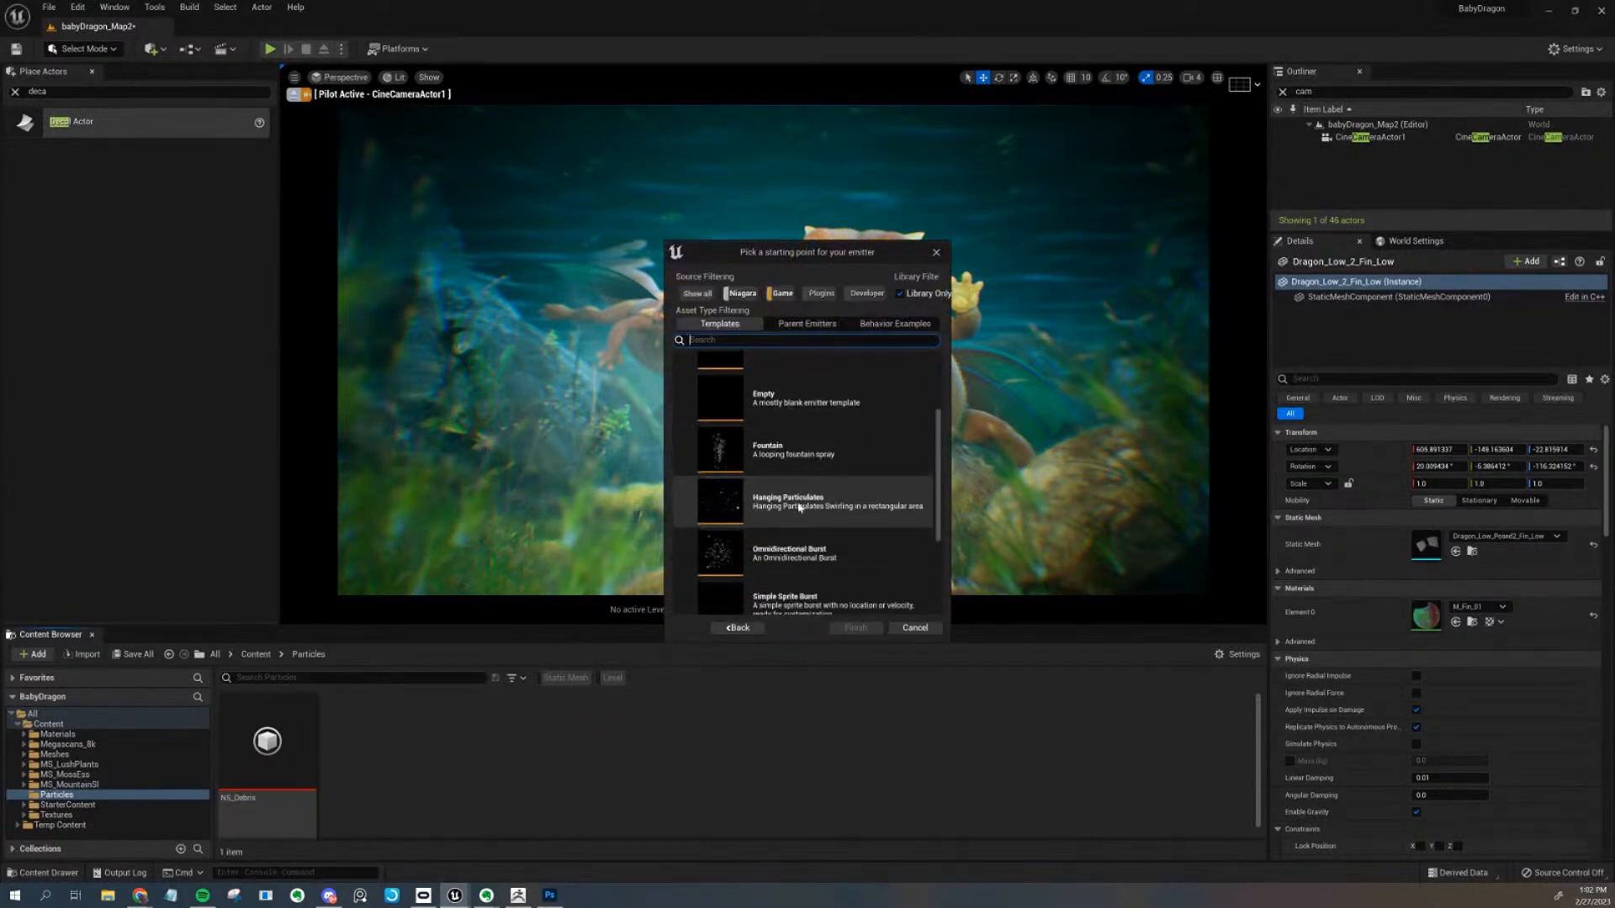
{"action": "left_click", "coordinate": [784, 516]}
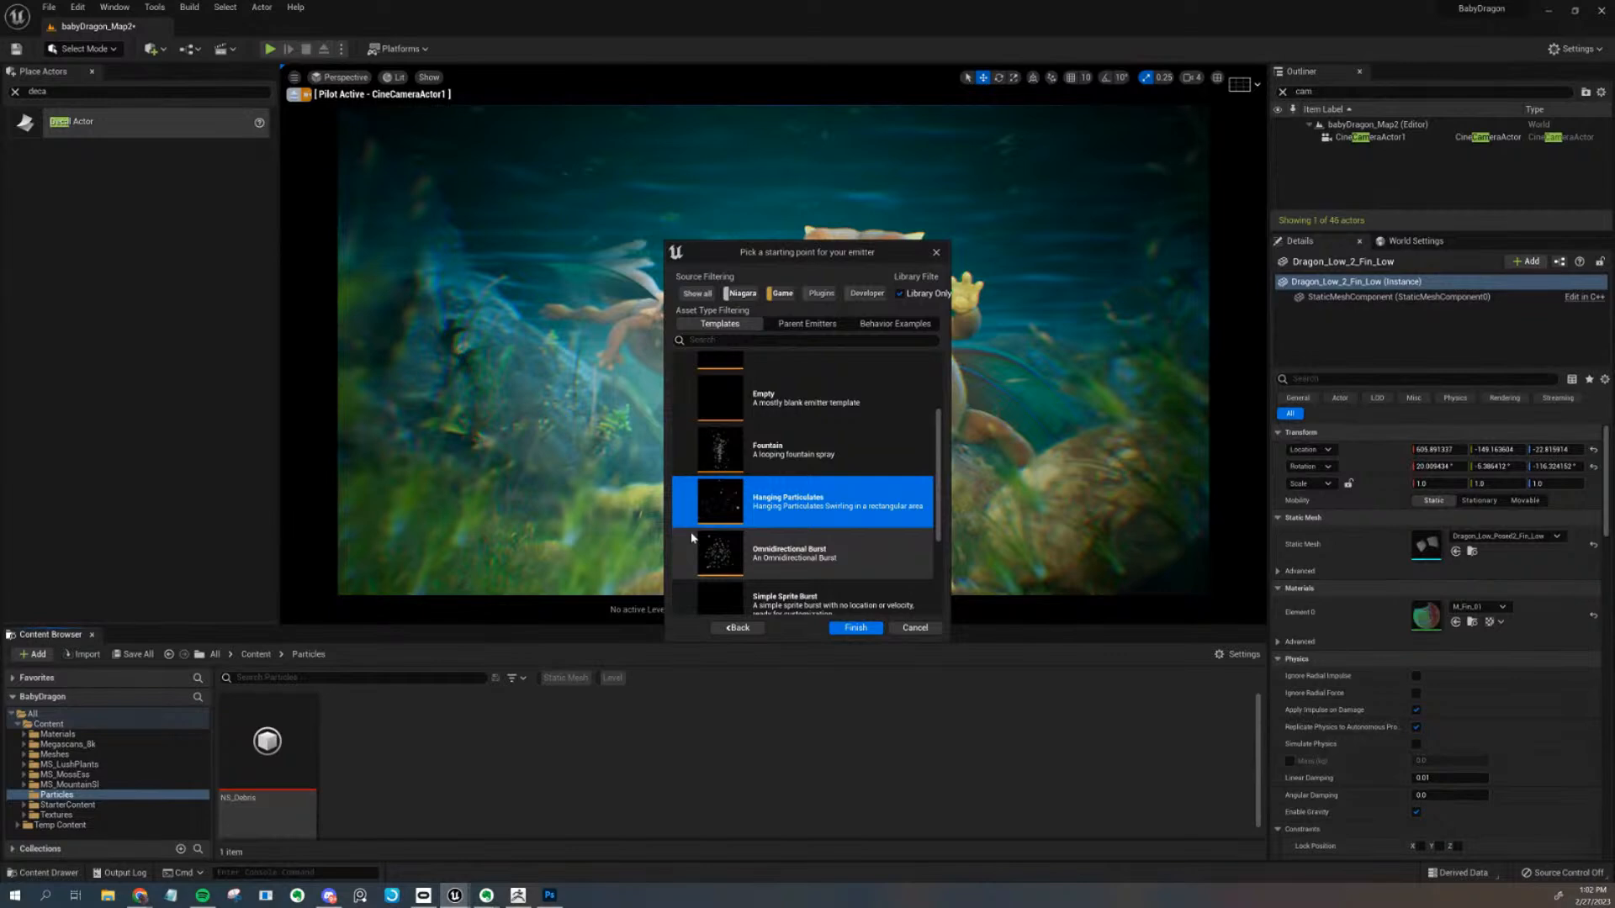
{"action": "left_click", "coordinate": [855, 628]}
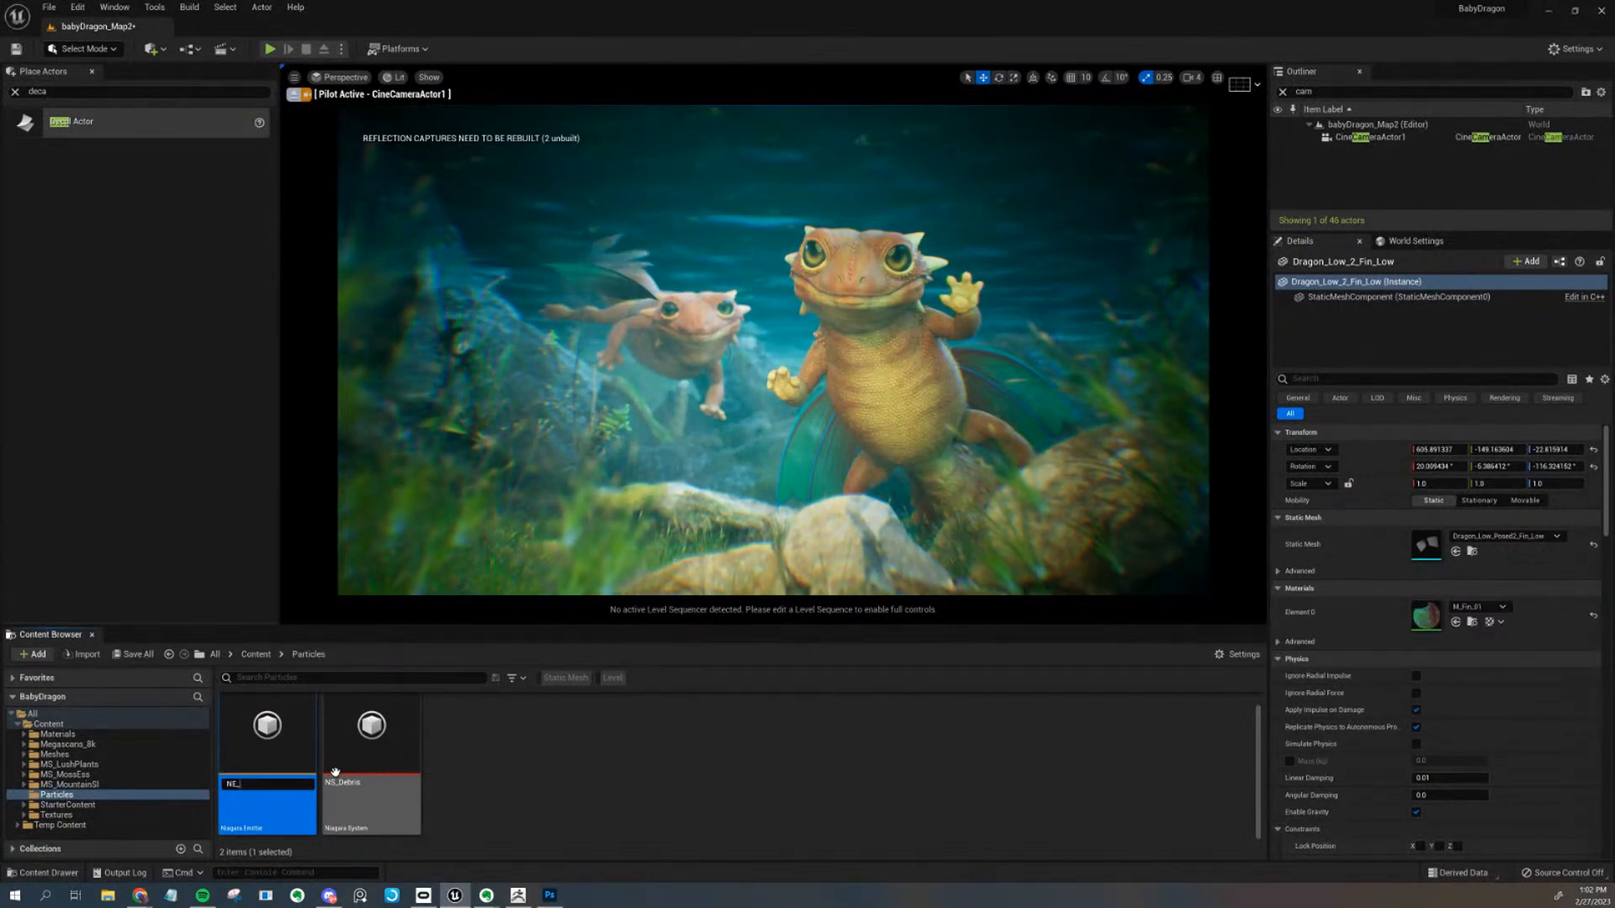
{"action": "type", "text": "s"}
{"action": "key", "text": "Return"}
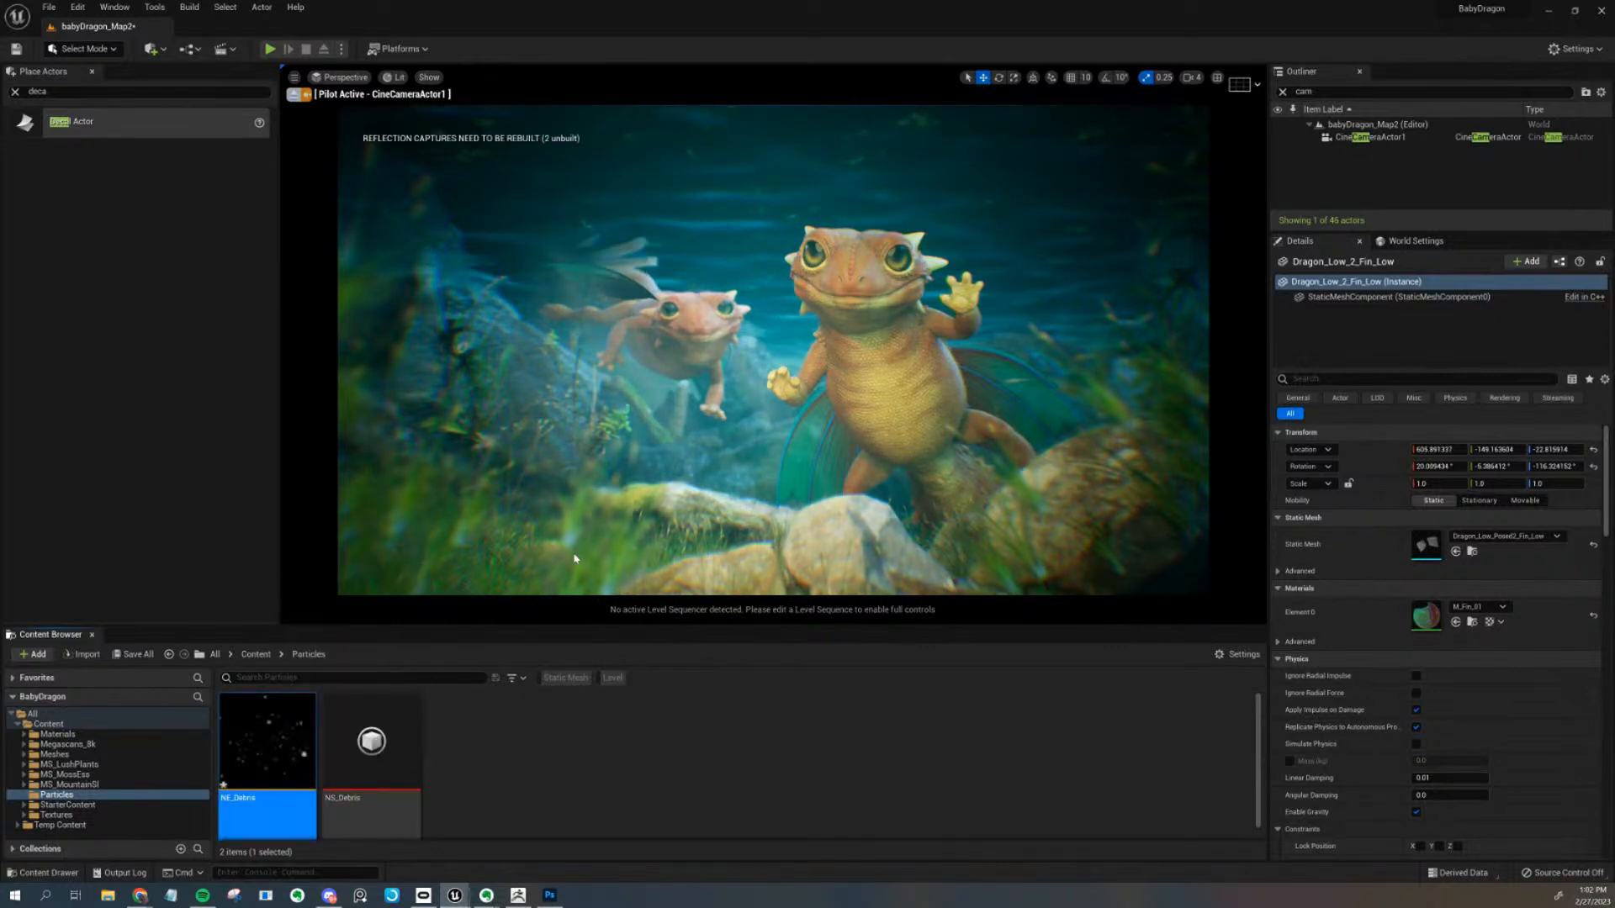
Open the NS_Debris system alongside the NE_Debris emitter and place its tab first
{"action": "left_click_drag", "start_coordinate": [815, 413], "coordinate": [718, 102]}
{"action": "double_click", "coordinate": [370, 740]}
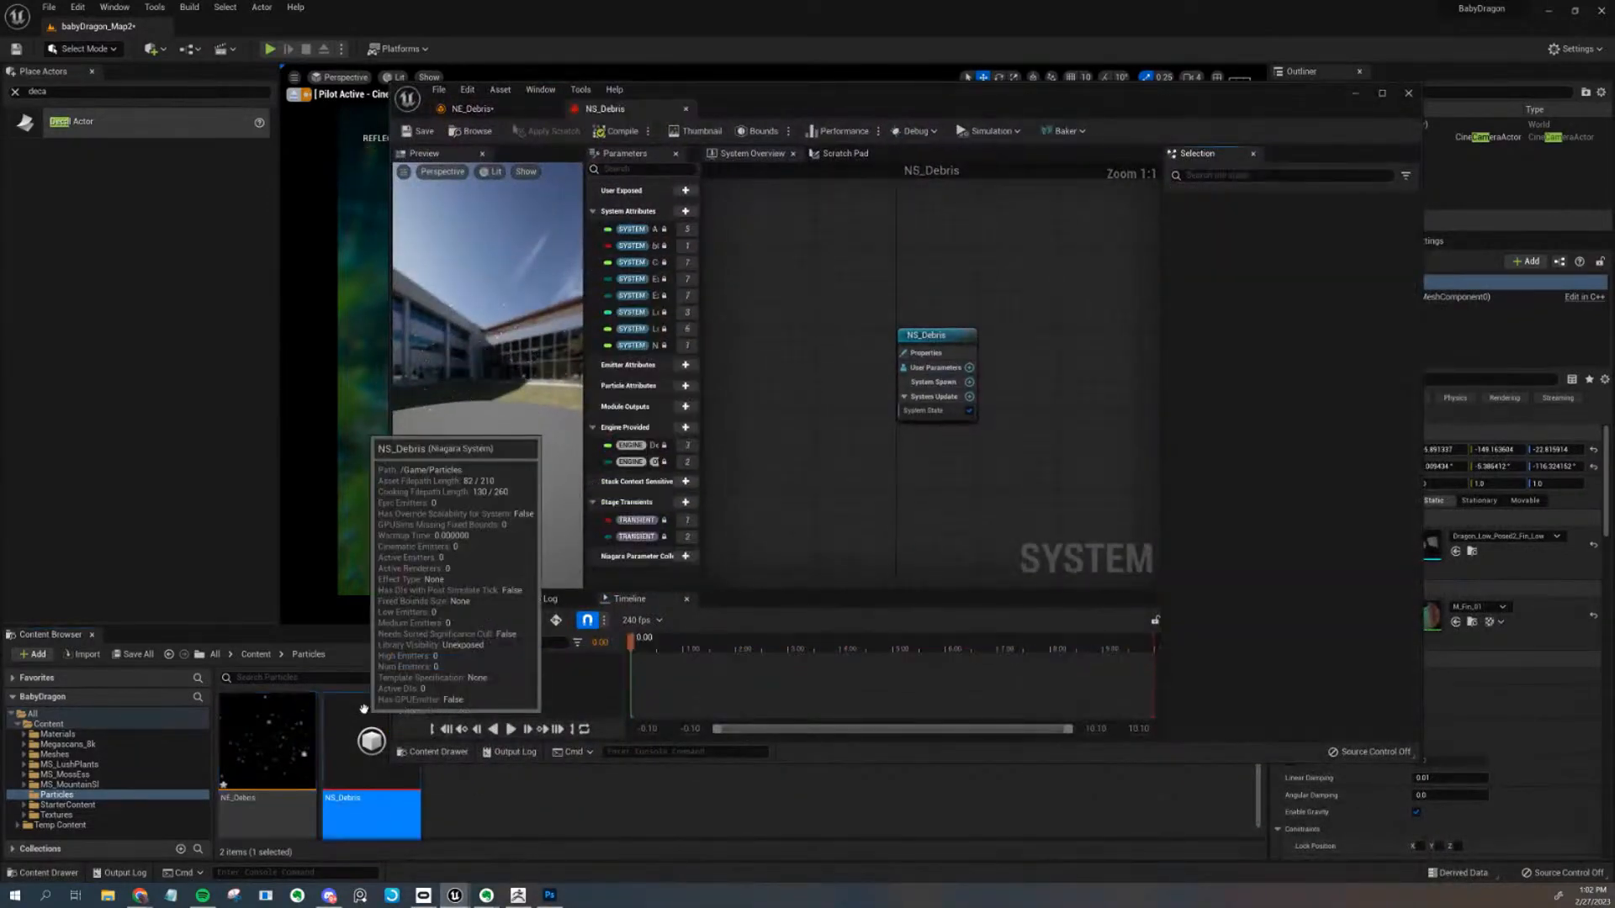
{"action": "left_click_drag", "start_coordinate": [526, 117], "coordinate": [661, 114]}
{"action": "left_click", "coordinate": [488, 115]}
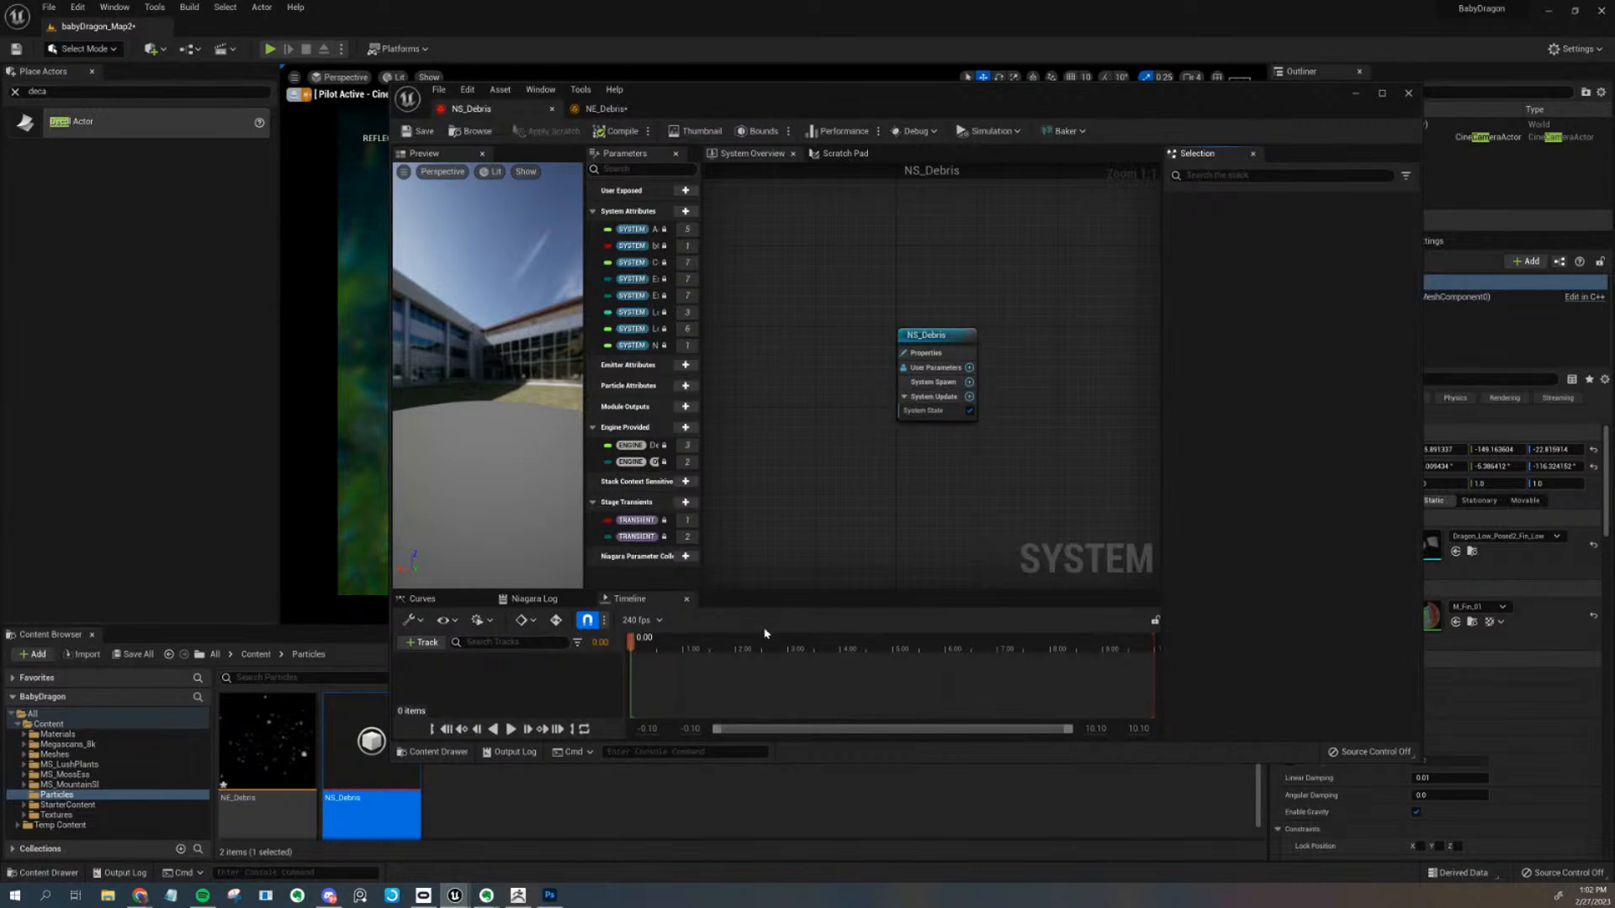
Add NE_Debris to the NS_Debris system as a parent emitter, position its node beside the system node, and save
{"action": "right_click_drag", "start_coordinate": [1064, 345], "coordinate": [957, 277]}
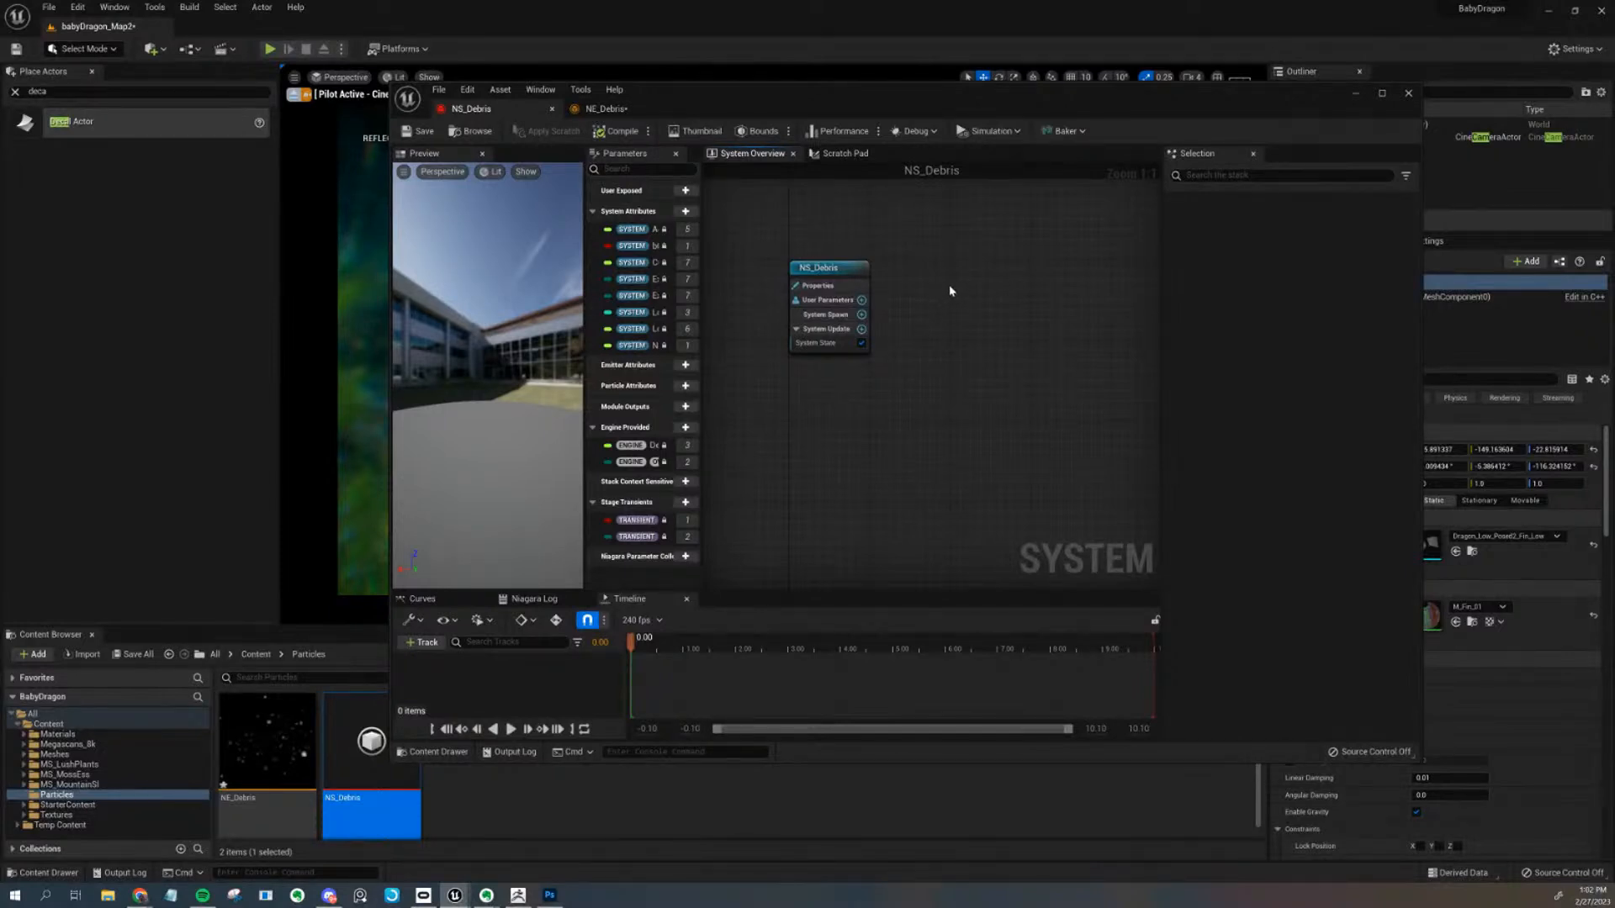
{"action": "right_click", "coordinate": [951, 291]}
{"action": "left_click", "coordinate": [984, 311]}
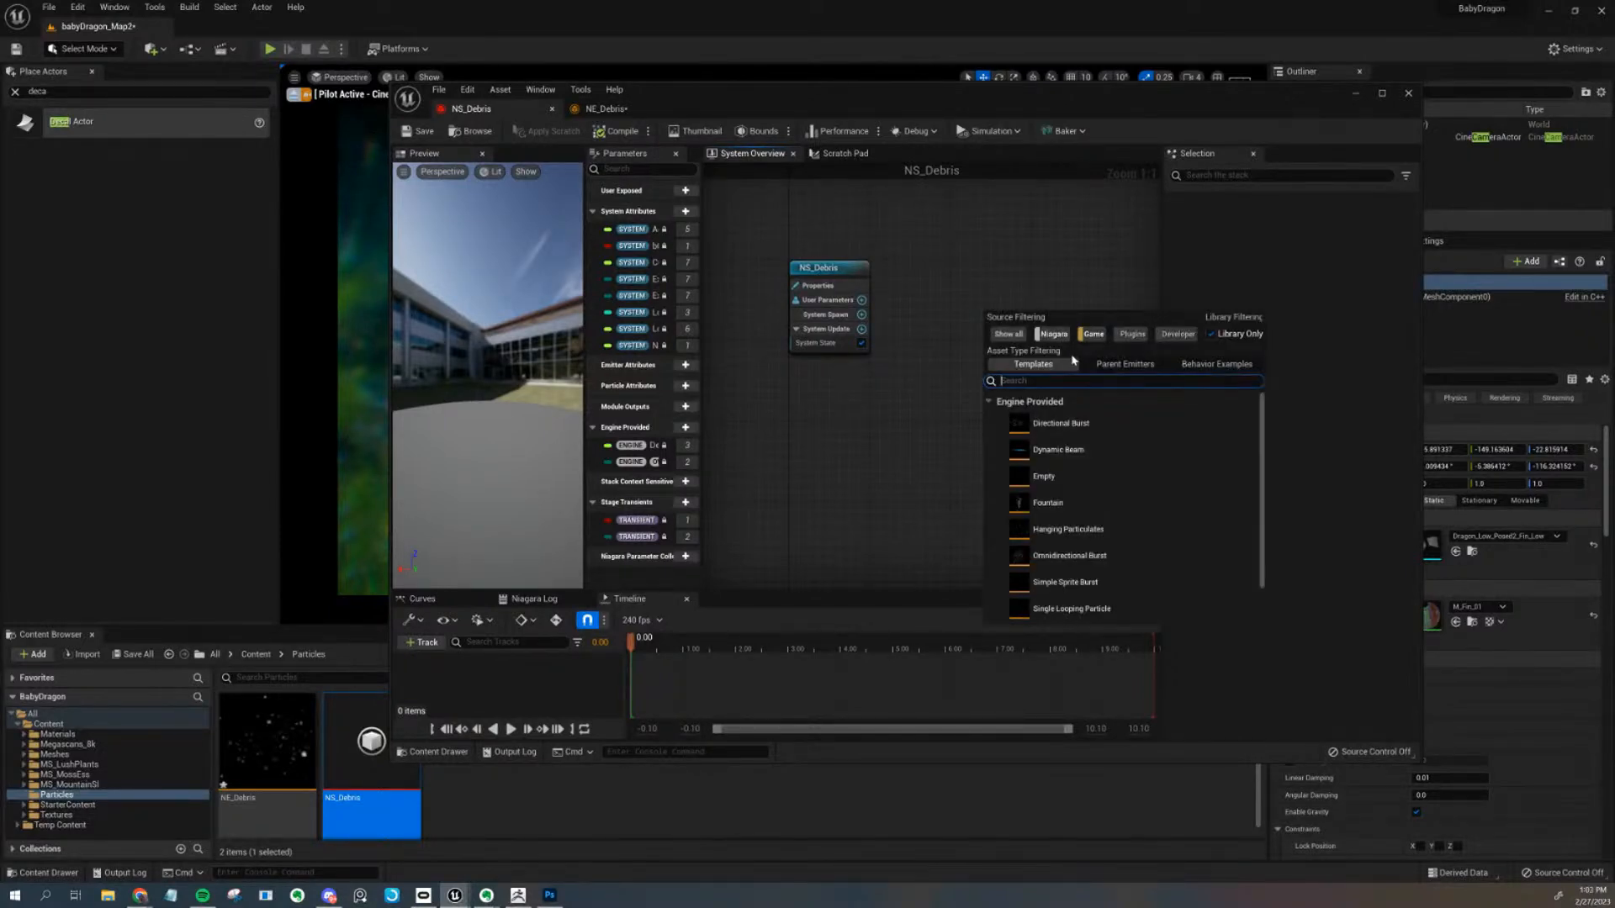
{"action": "left_click", "coordinate": [1119, 365]}
{"action": "left_click", "coordinate": [1065, 431]}
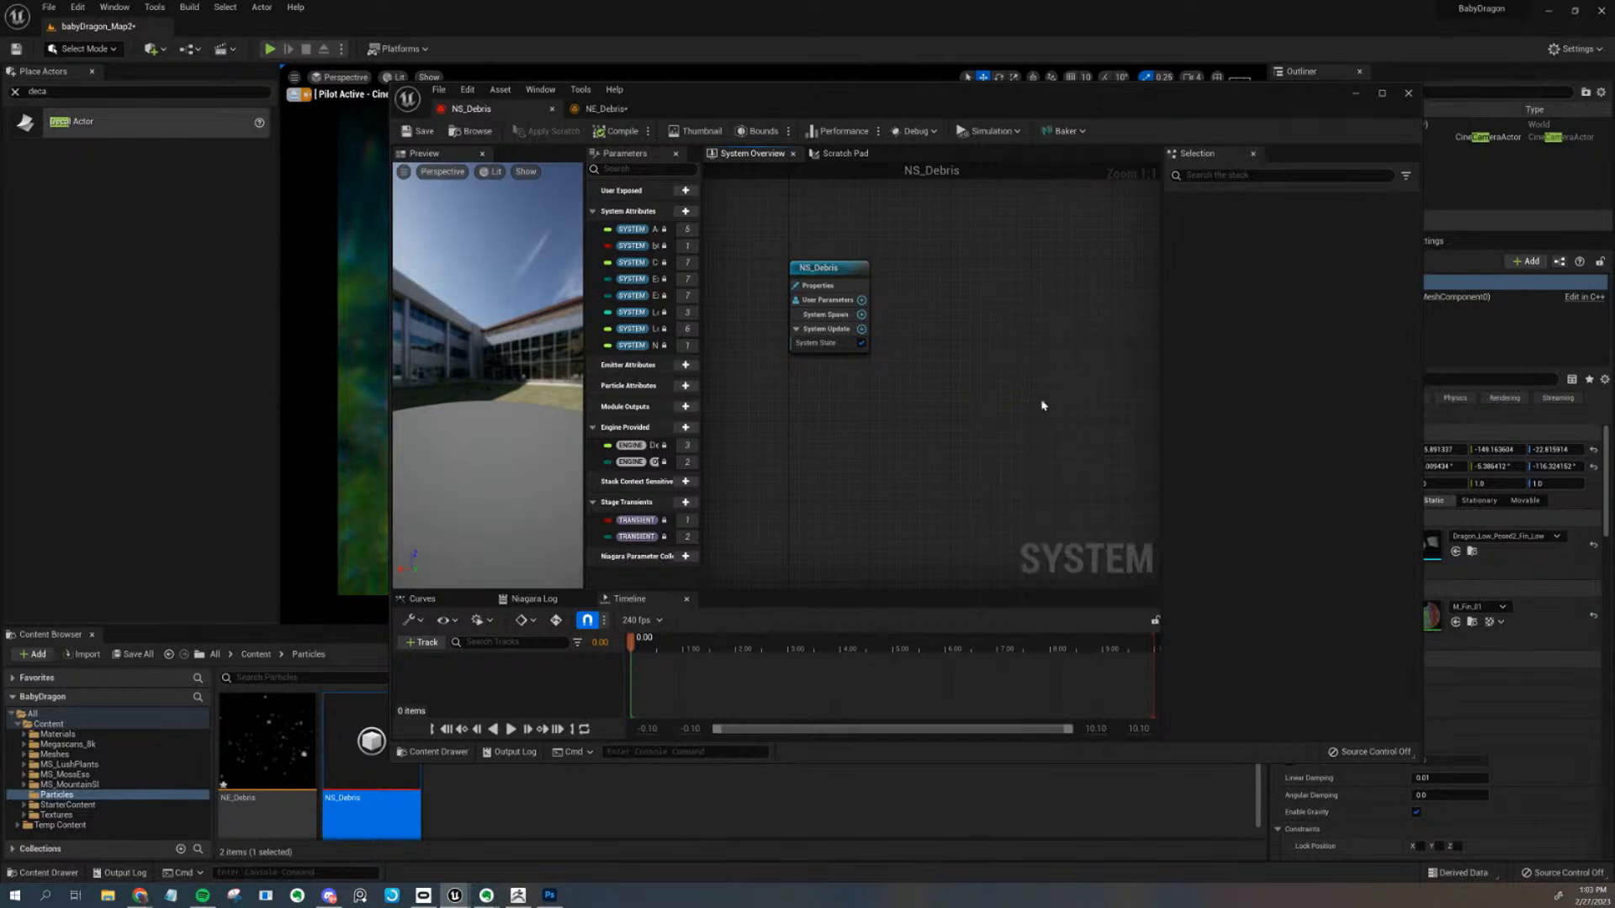
{"action": "right_click_drag", "start_coordinate": [1042, 338], "coordinate": [1104, 413]}
{"action": "left_click_drag", "start_coordinate": [994, 293], "coordinate": [884, 240]}
{"action": "left_click", "coordinate": [812, 214]}
{"action": "left_click", "coordinate": [418, 132]}
Inspect the floating particles of the NE_Debris emitter in its preview
{"action": "left_click", "coordinate": [609, 110]}
{"action": "left_click_drag", "start_coordinate": [564, 295], "coordinate": [457, 326]}
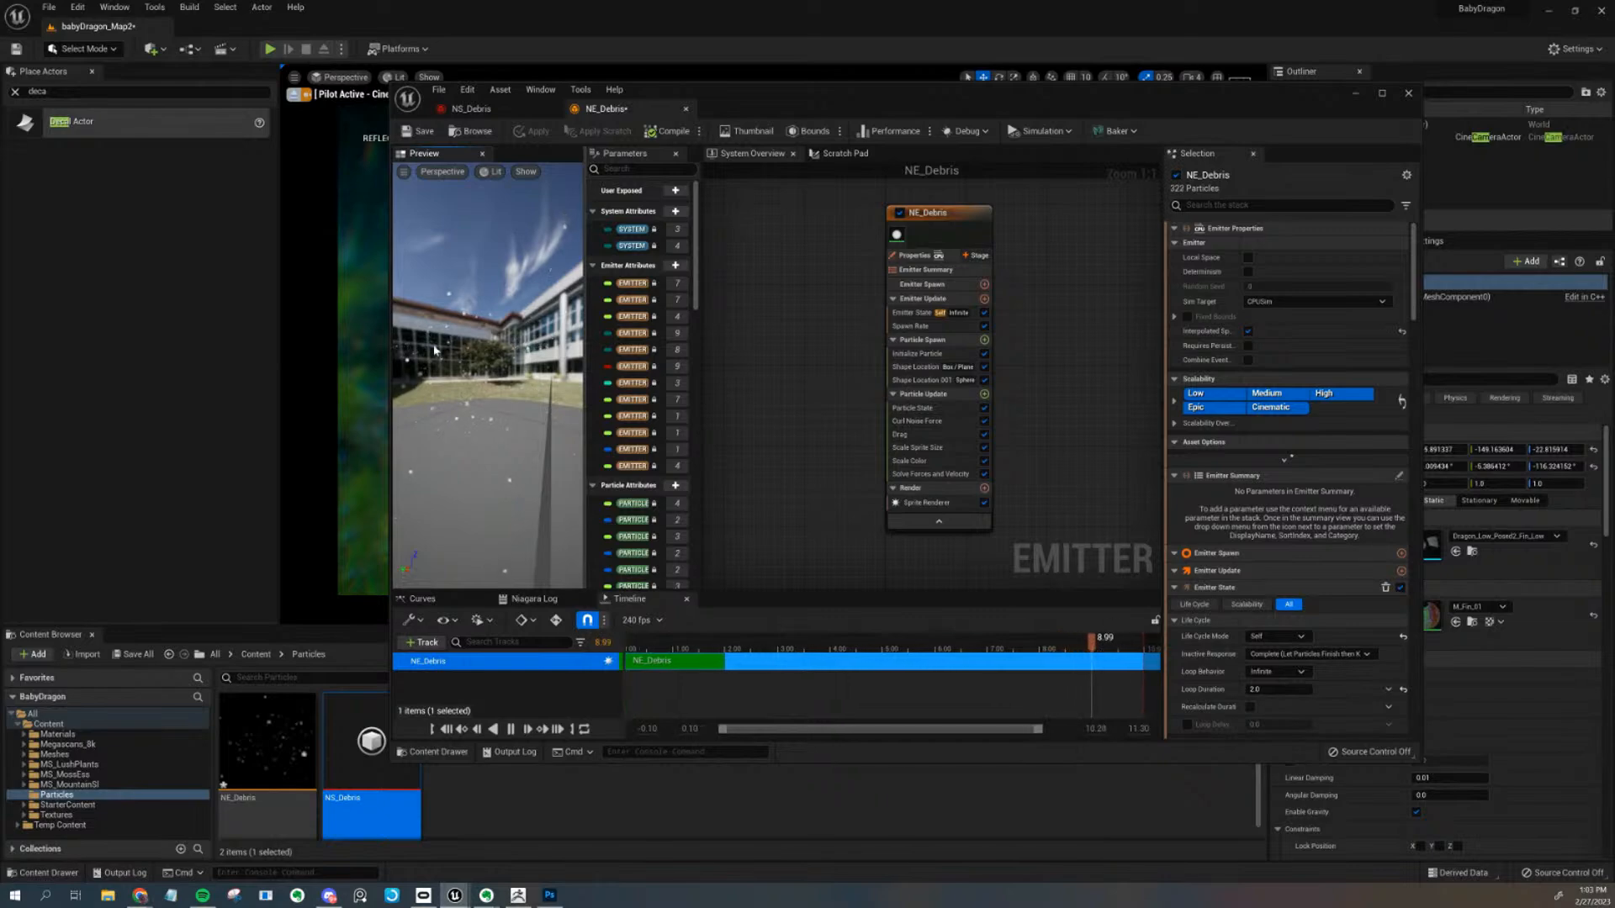
{"action": "left_click_drag", "start_coordinate": [453, 347], "coordinate": [445, 418]}
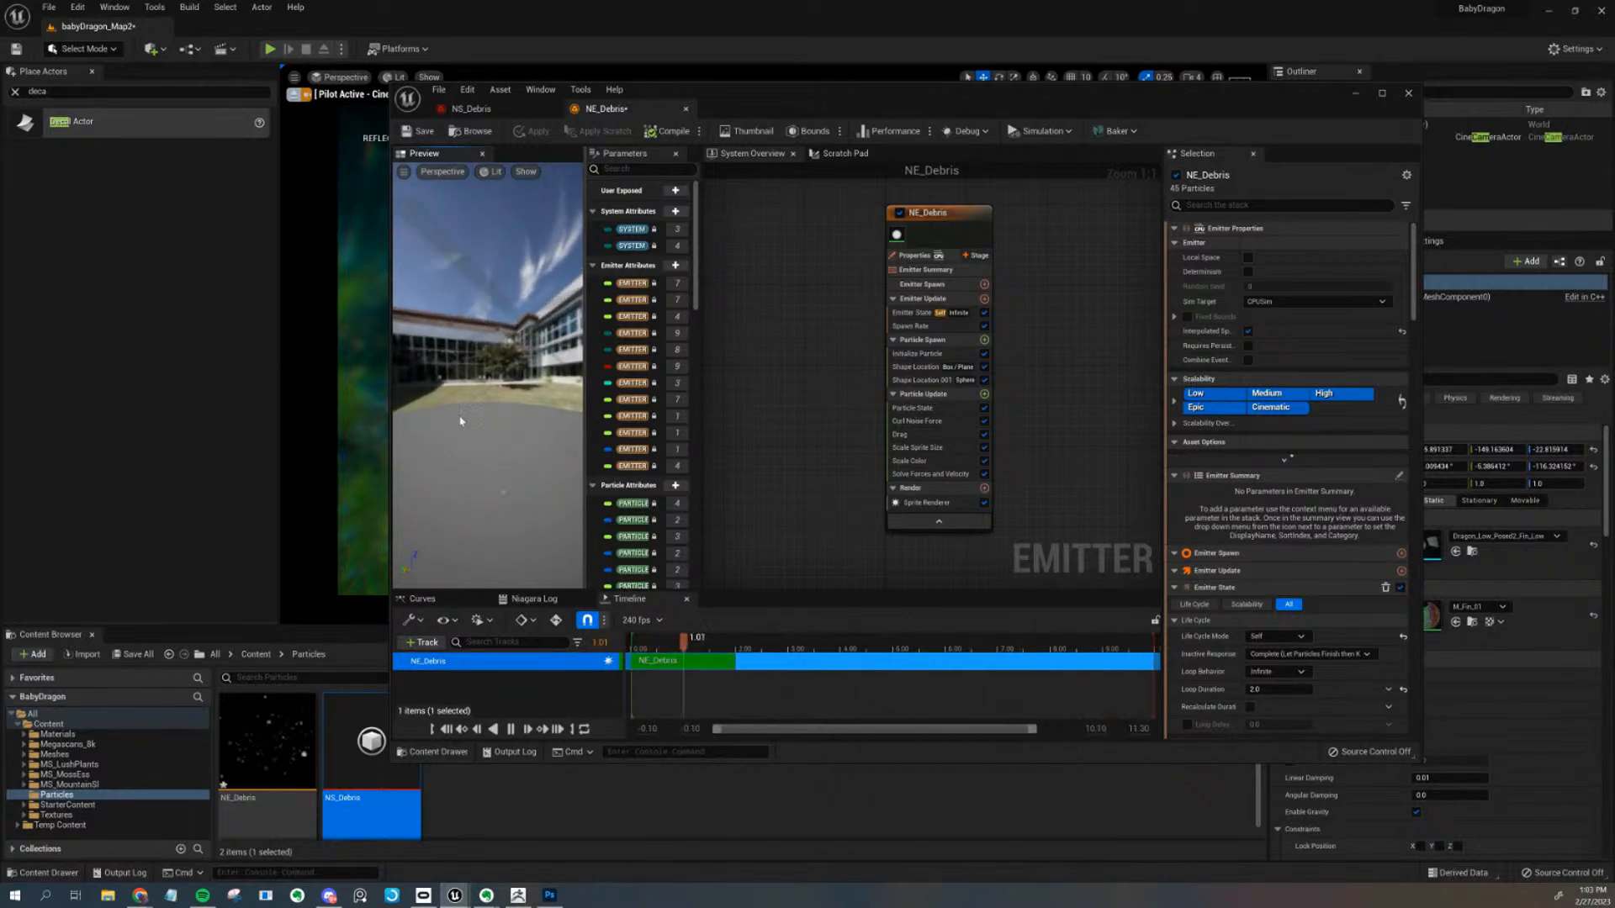
Move the Niagara editor off the level and place NS_Debris in the scene just above the foreground rocks
{"action": "left_click_drag", "start_coordinate": [786, 106], "coordinate": [1612, 151]}
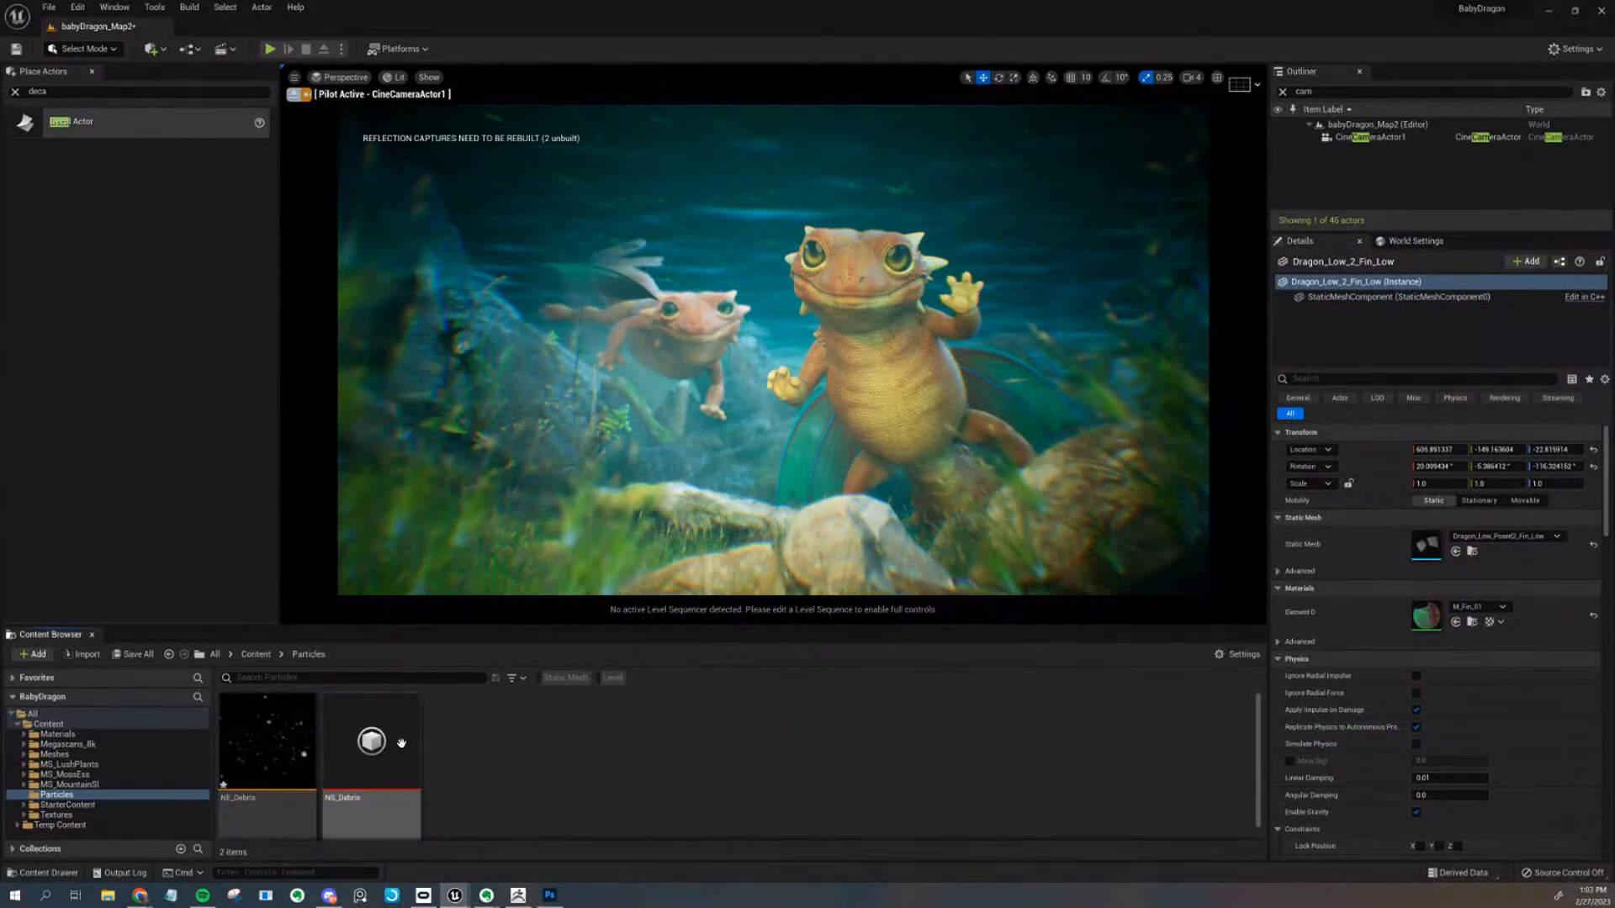
{"action": "left_click_drag", "start_coordinate": [776, 495], "coordinate": [776, 496]}
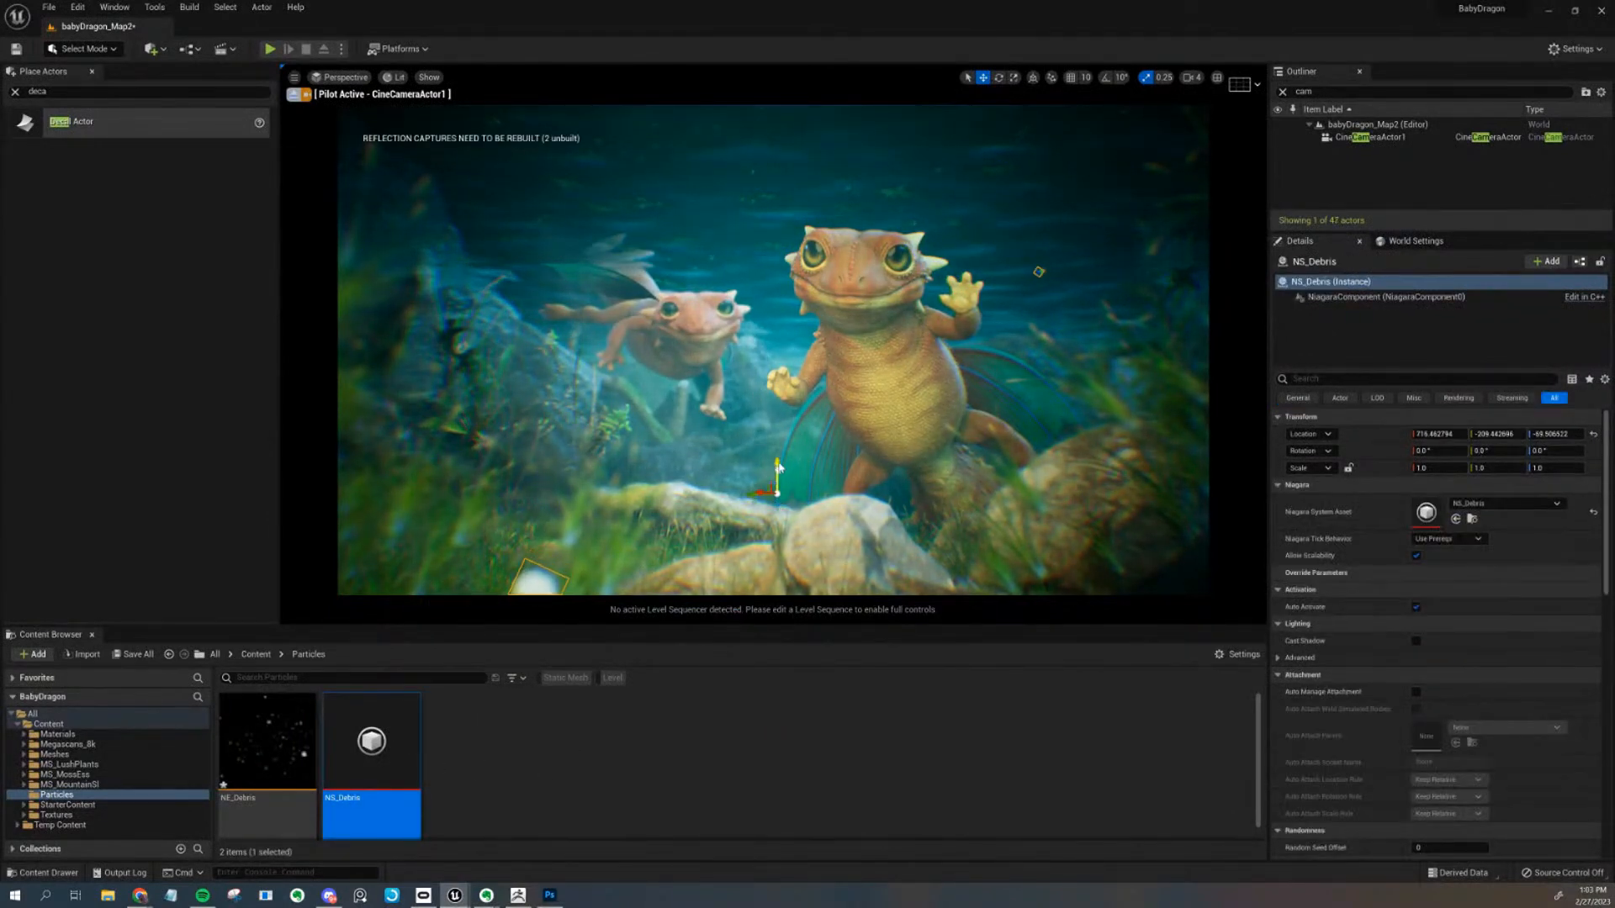
{"action": "left_click", "coordinate": [882, 461]}
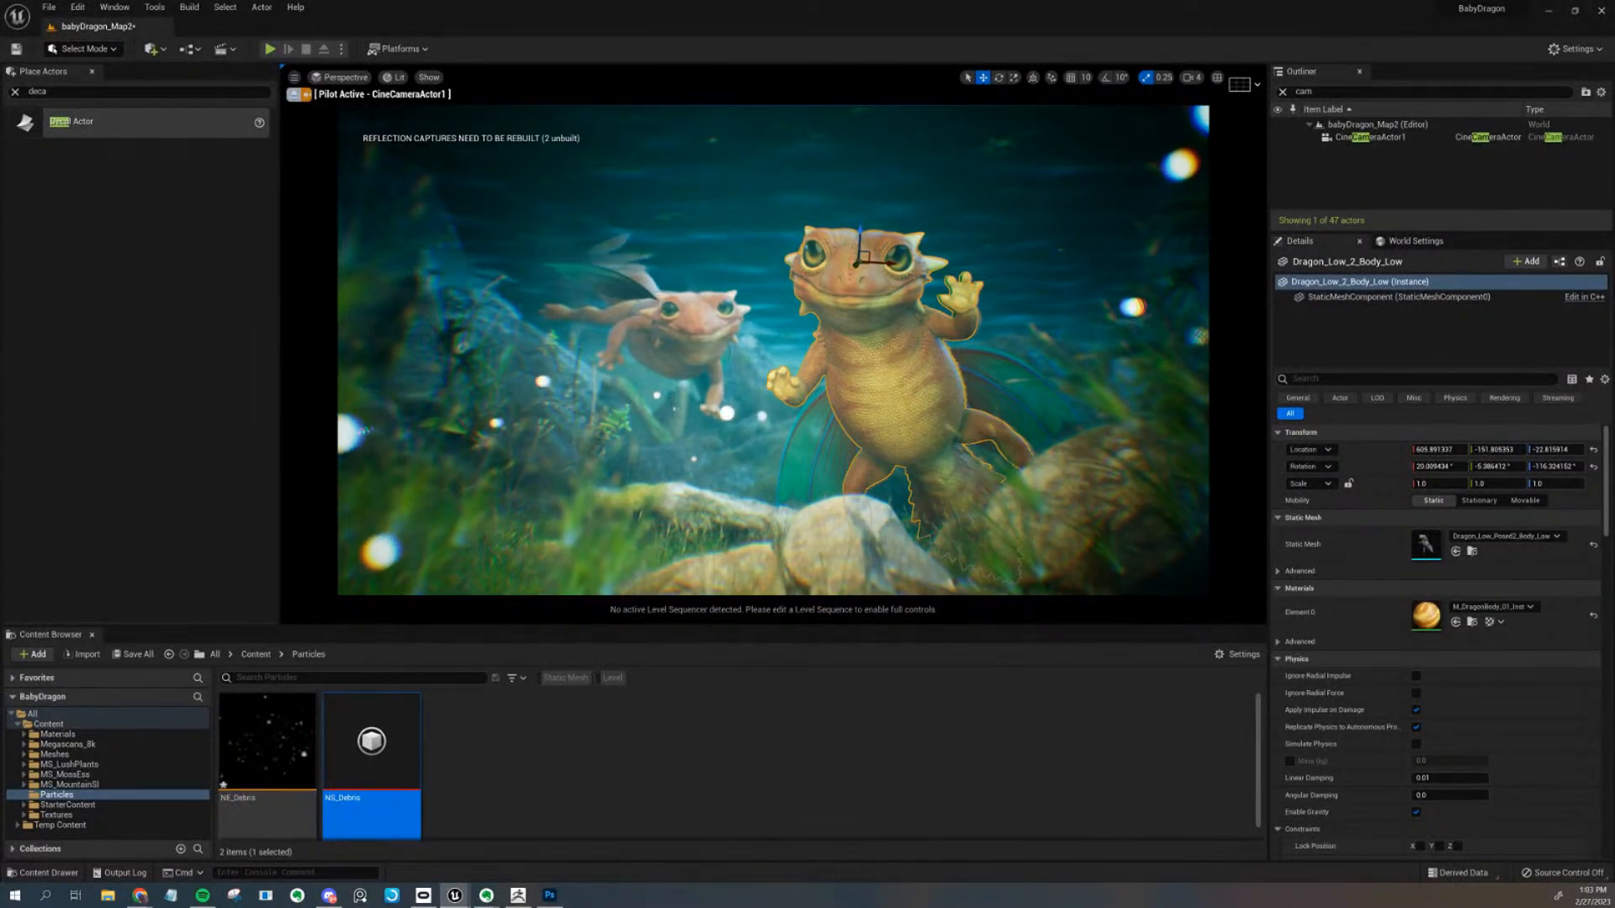
Bring the Niagara editor back over the level, maximize it, and widen the NE_Debris preview to view the particles
{"action": "left_click_drag", "start_coordinate": [1614, 189], "coordinate": [852, 94]}
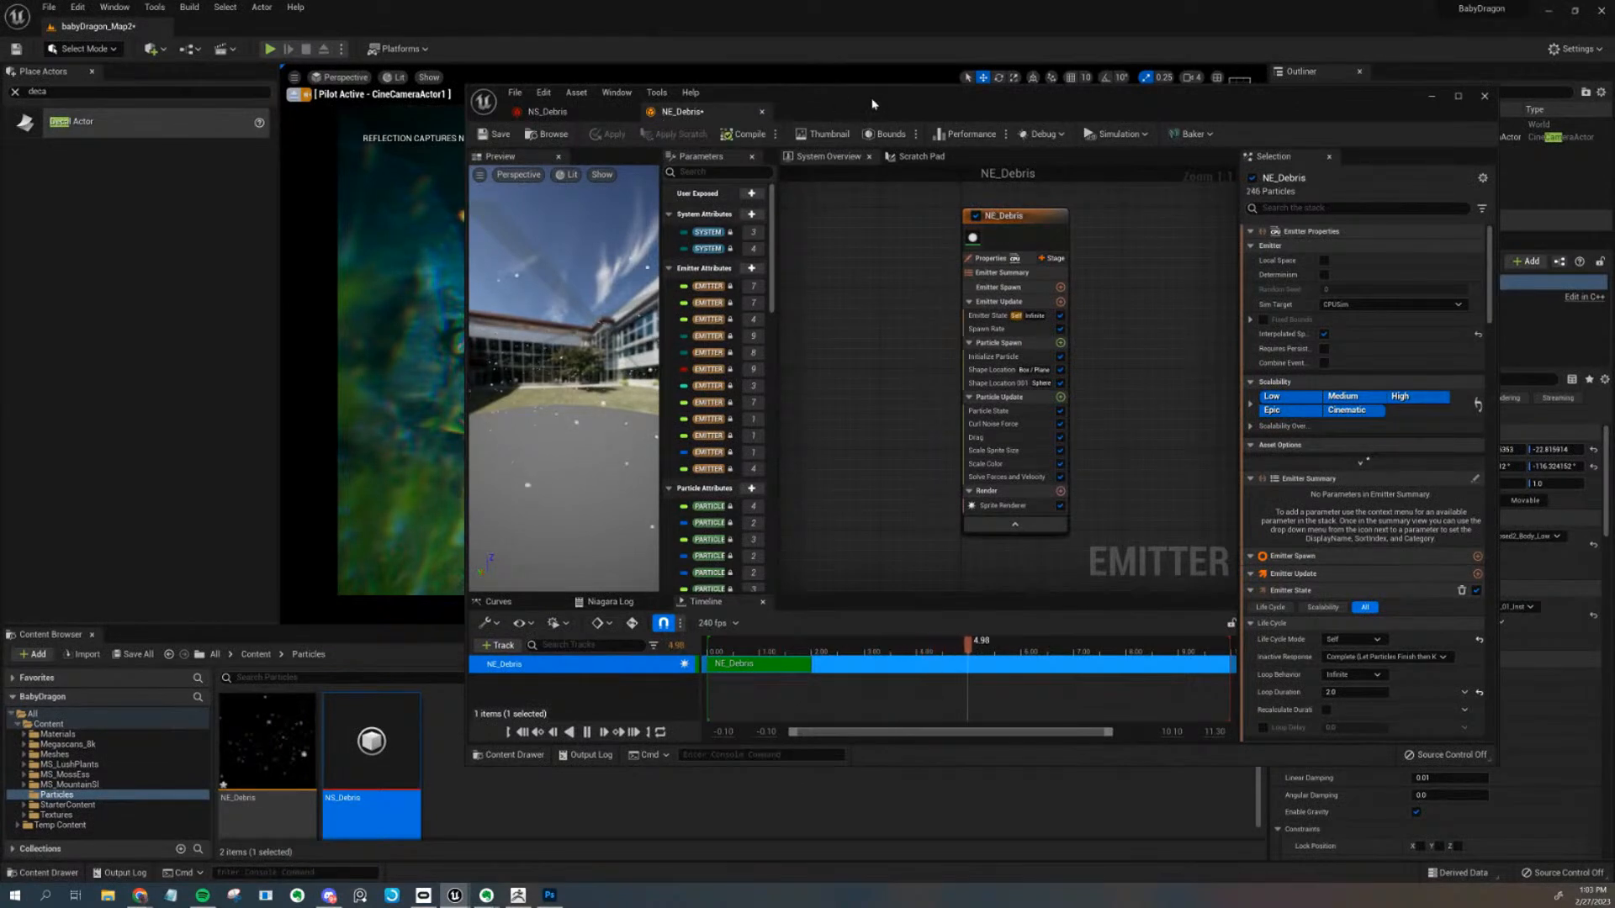
{"action": "left_click_drag", "start_coordinate": [662, 122], "coordinate": [619, 90]}
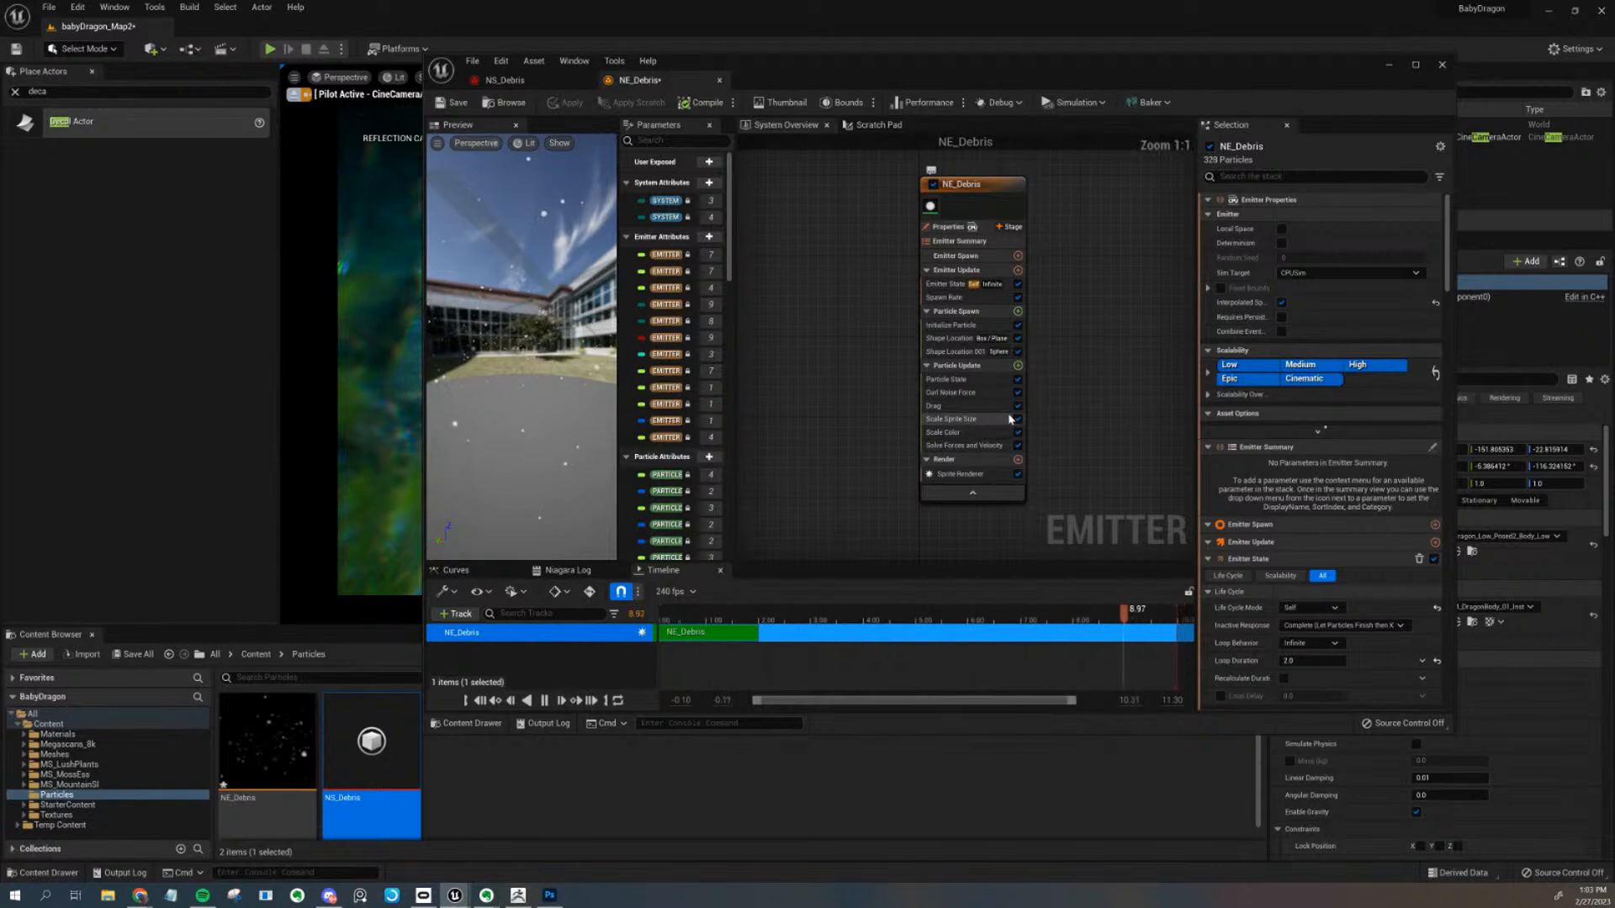
{"action": "left_click", "coordinate": [1418, 65]}
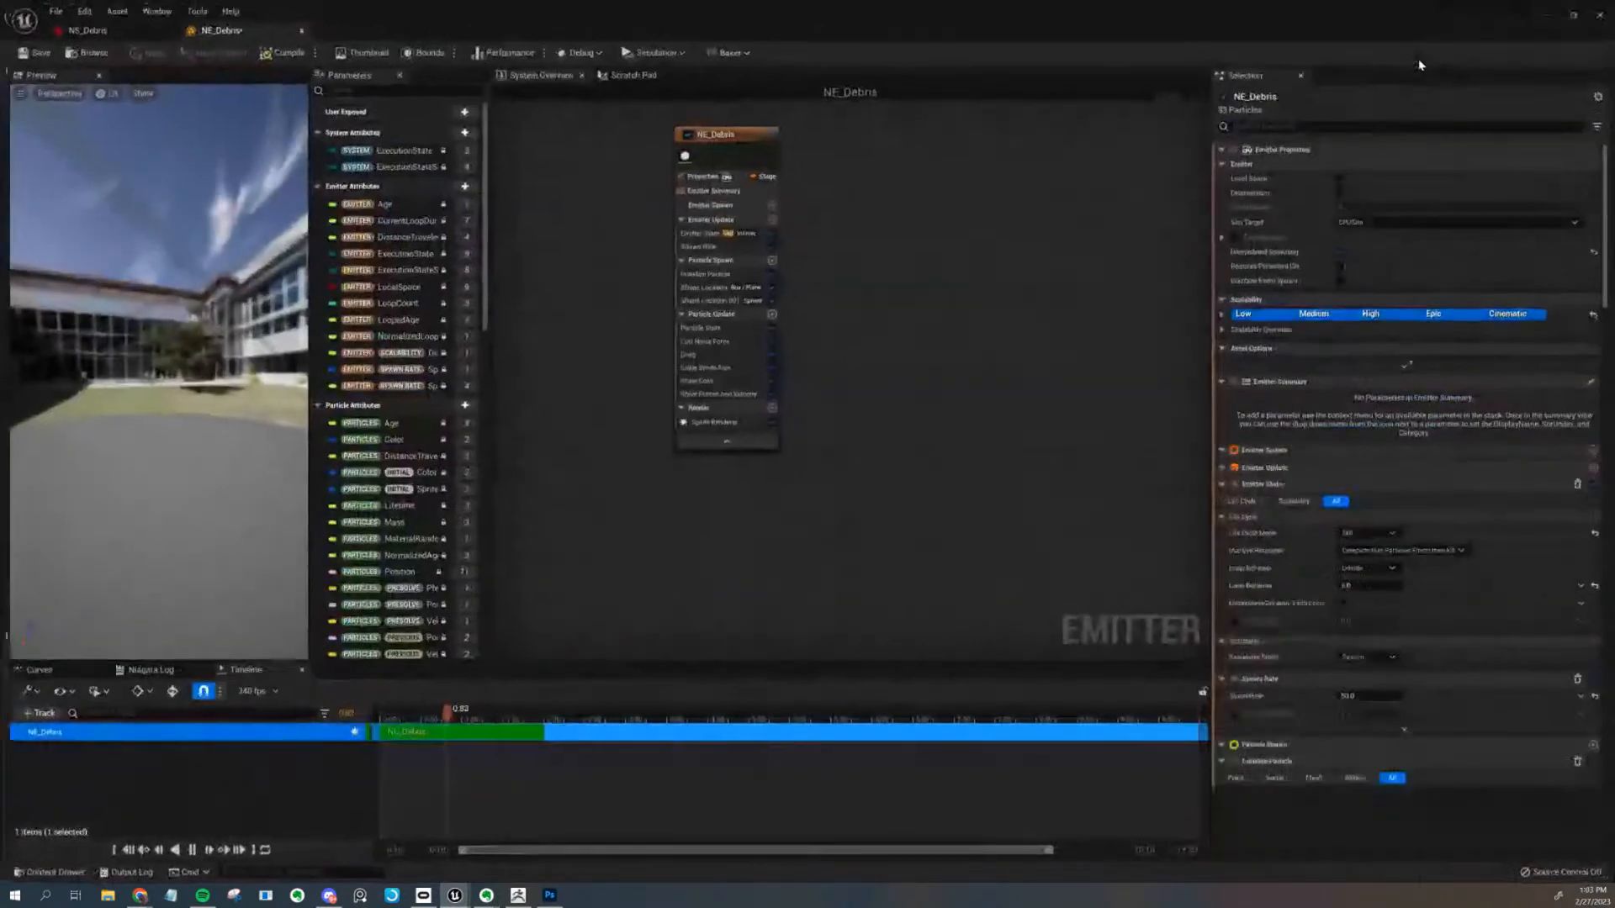
{"action": "left_click_drag", "start_coordinate": [302, 301], "coordinate": [338, 302]}
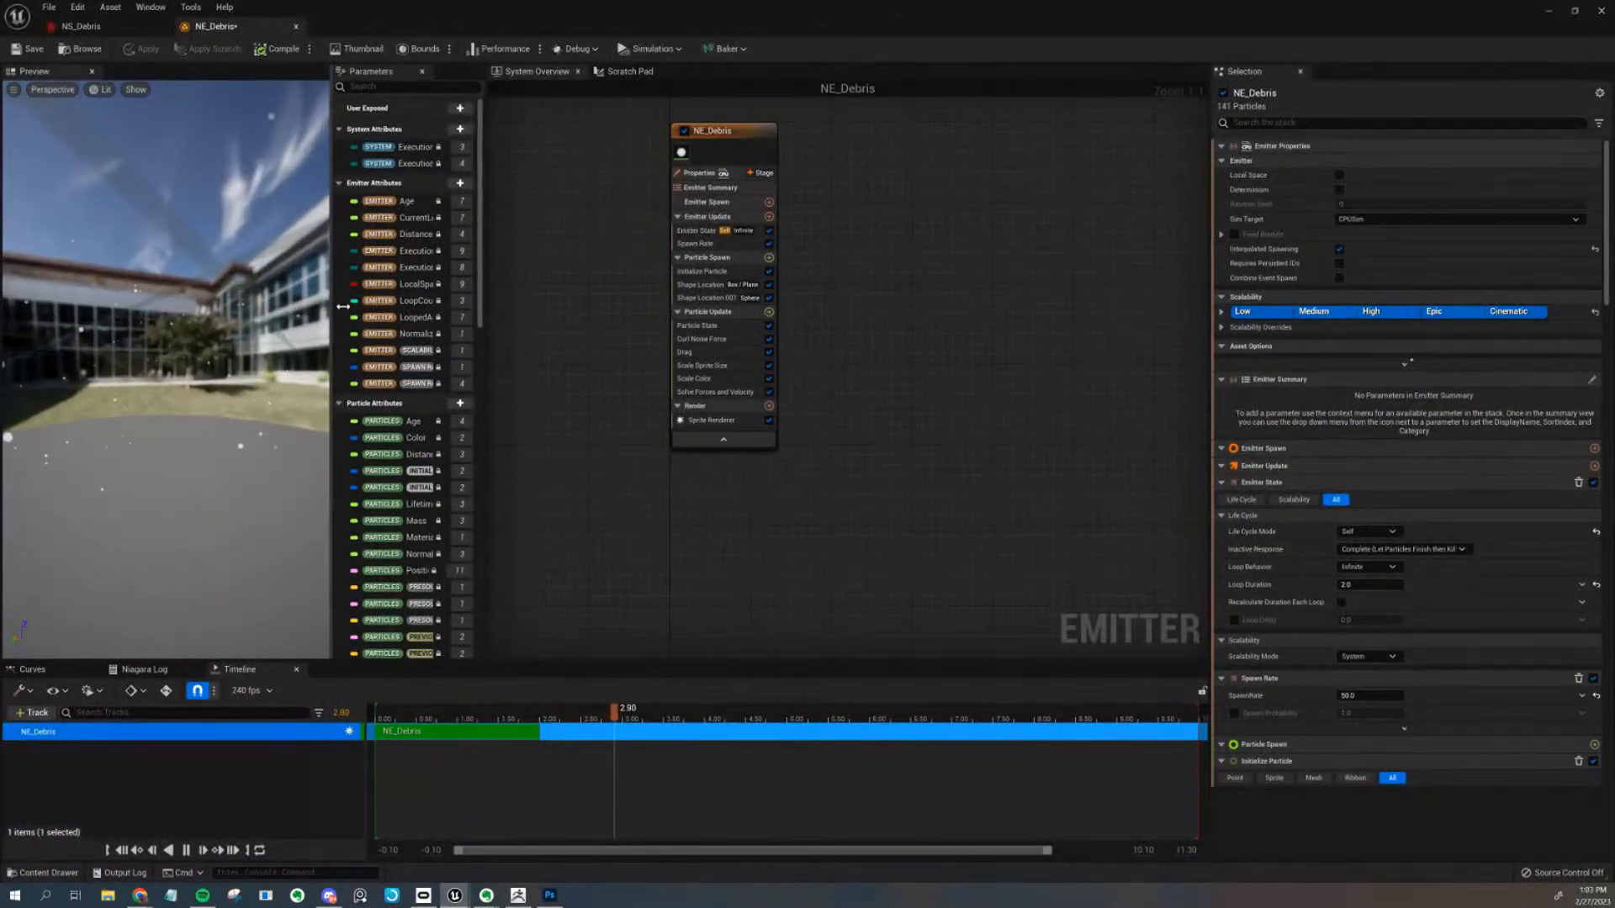
{"action": "left_click_drag", "start_coordinate": [259, 443], "coordinate": [288, 473]}
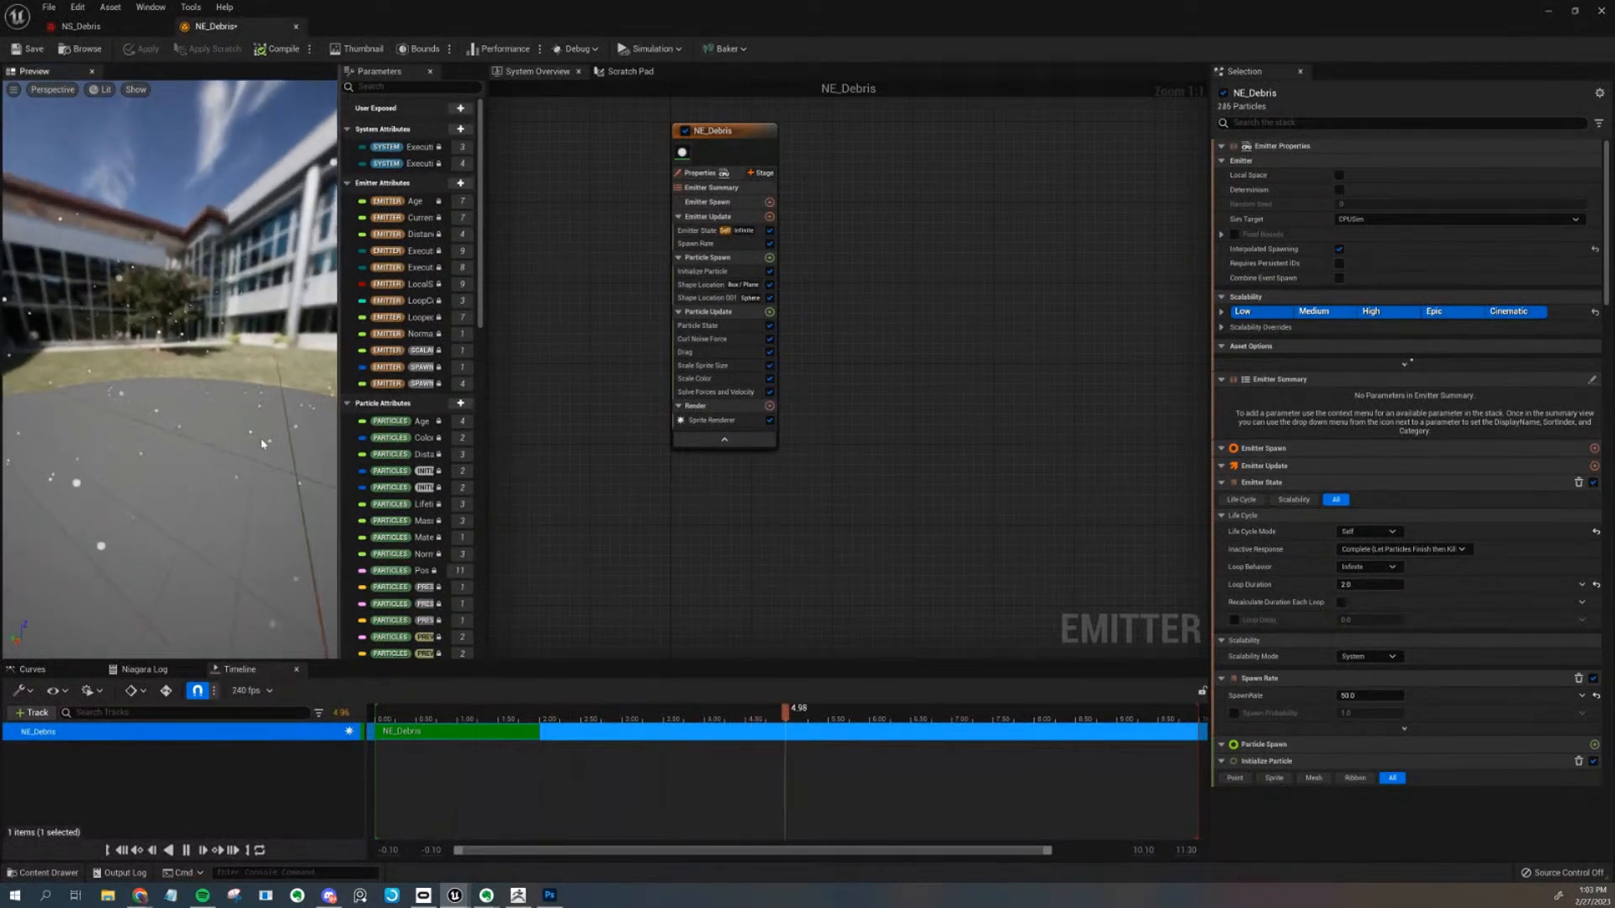
Show the settings of the Sprite Renderer in the NE_Debris emitter and examine how its sprites look in the preview
{"action": "left_click", "coordinate": [721, 152]}
{"action": "right_click_drag", "start_coordinate": [785, 224], "coordinate": [884, 321]}
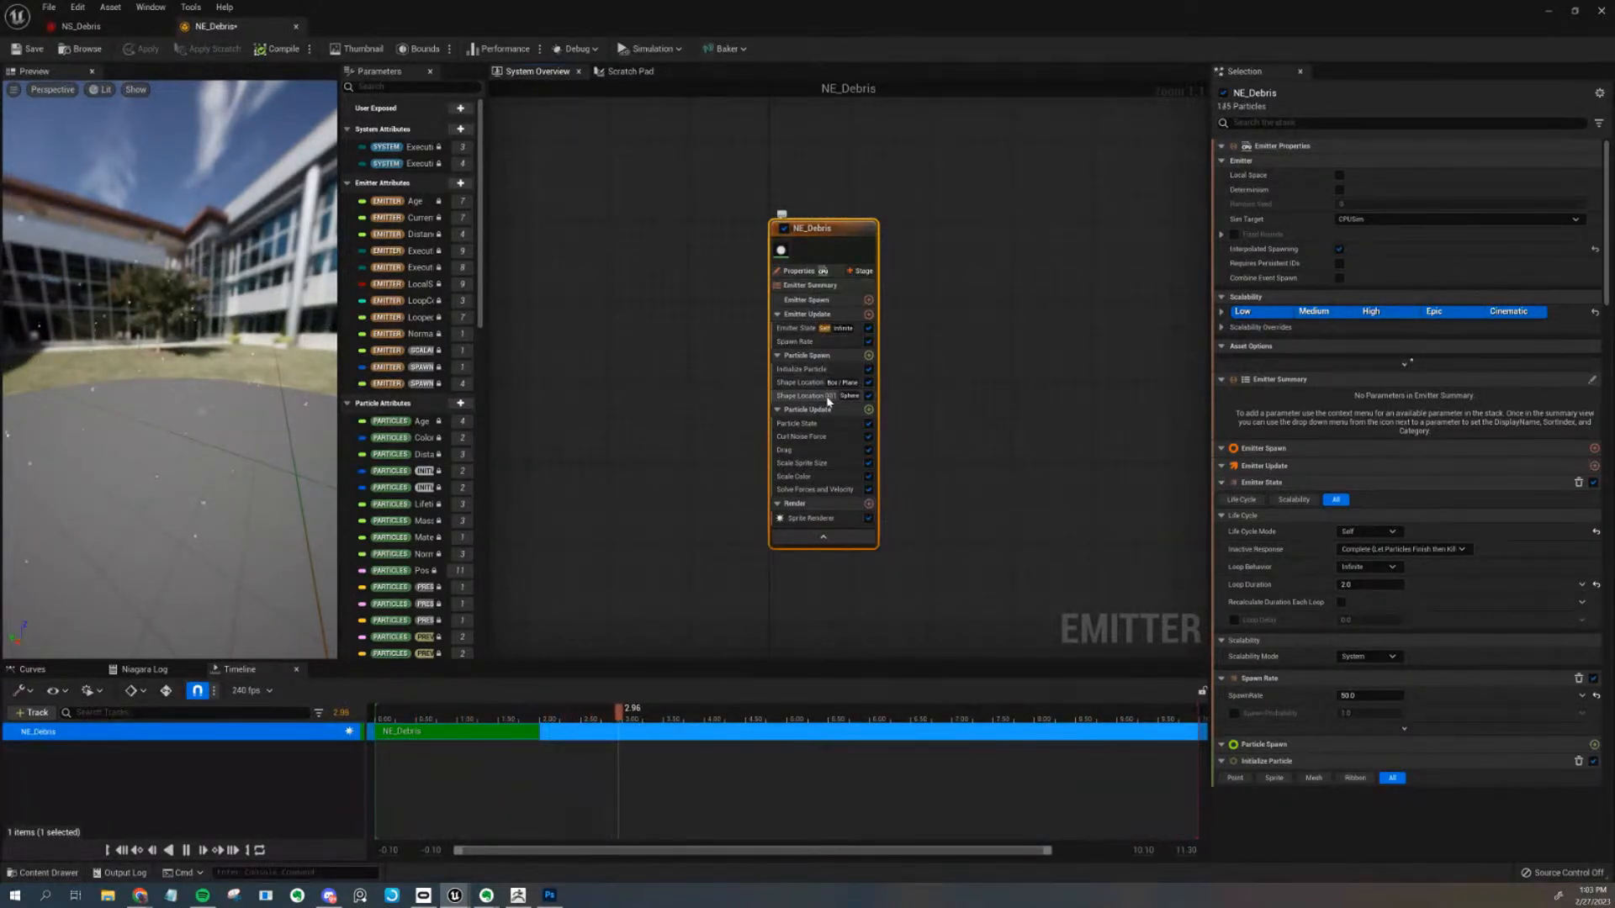
{"action": "left_click", "coordinate": [829, 518]}
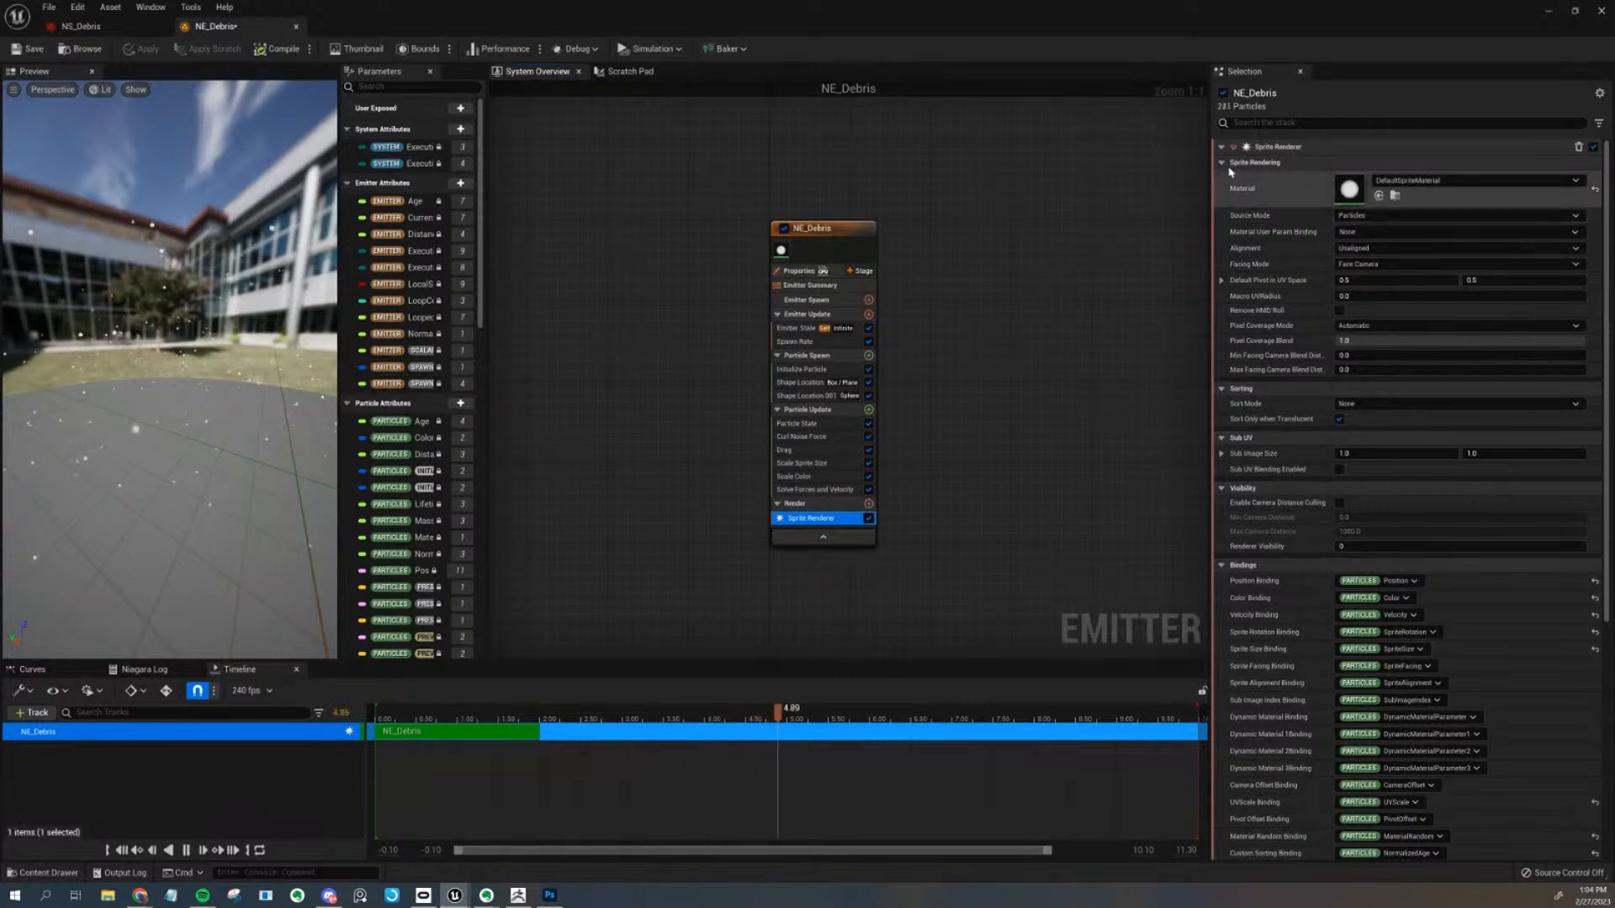
{"action": "left_click_drag", "start_coordinate": [13, 156], "coordinate": [177, 450]}
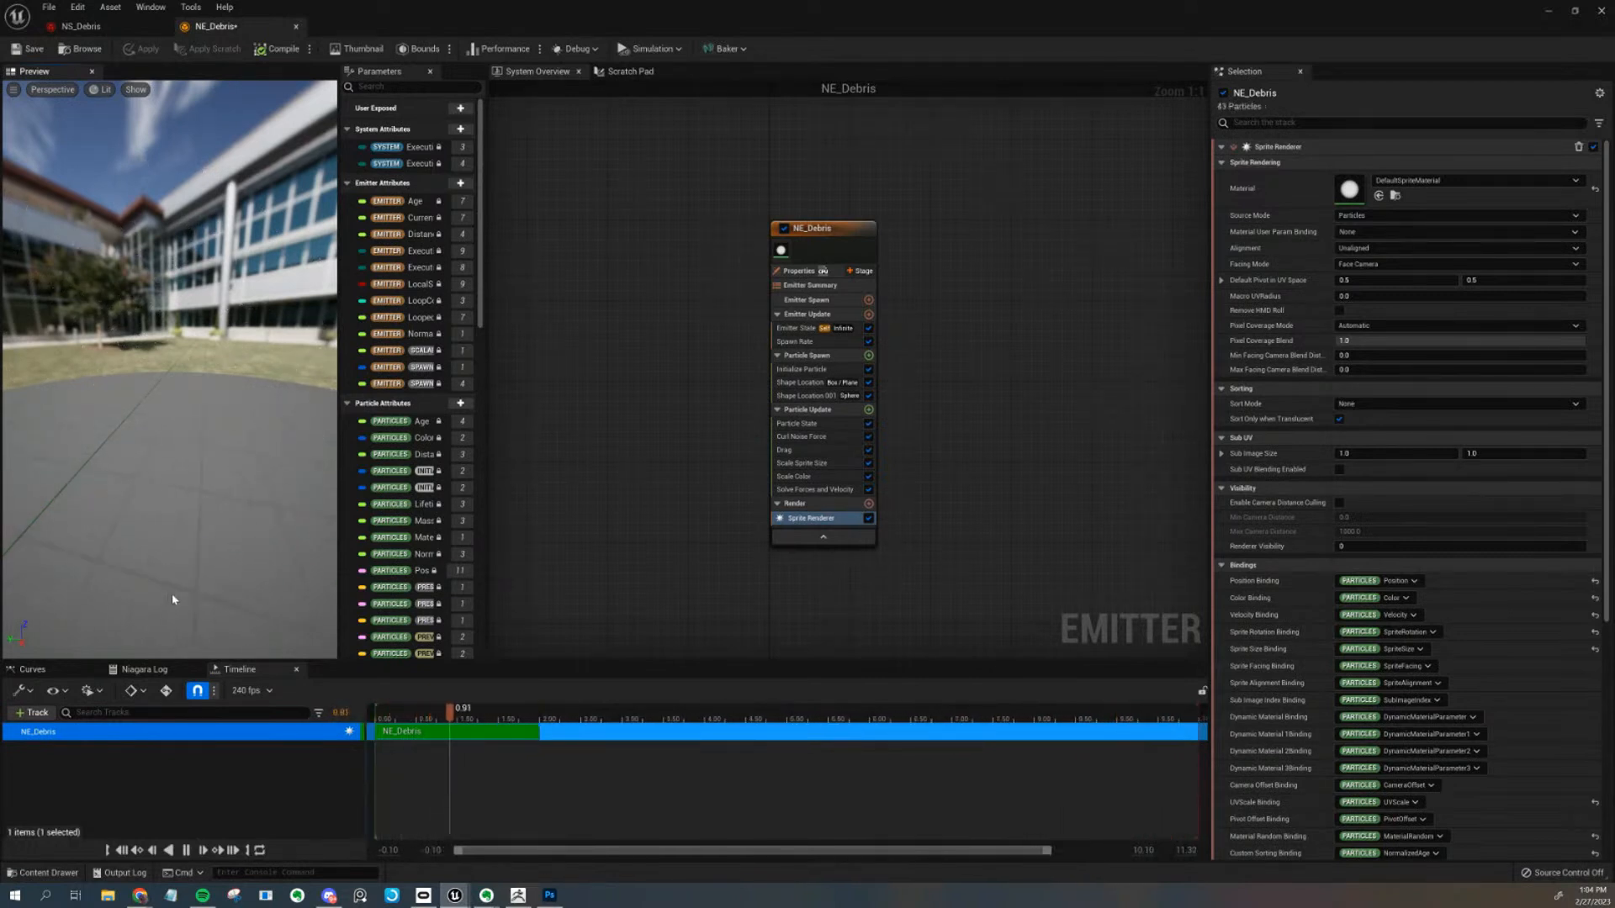
Try adding a Mesh Renderer to the NE_Debris emitter, look through its rendering and binding settings, and delete it
{"action": "left_click", "coordinate": [870, 507]}
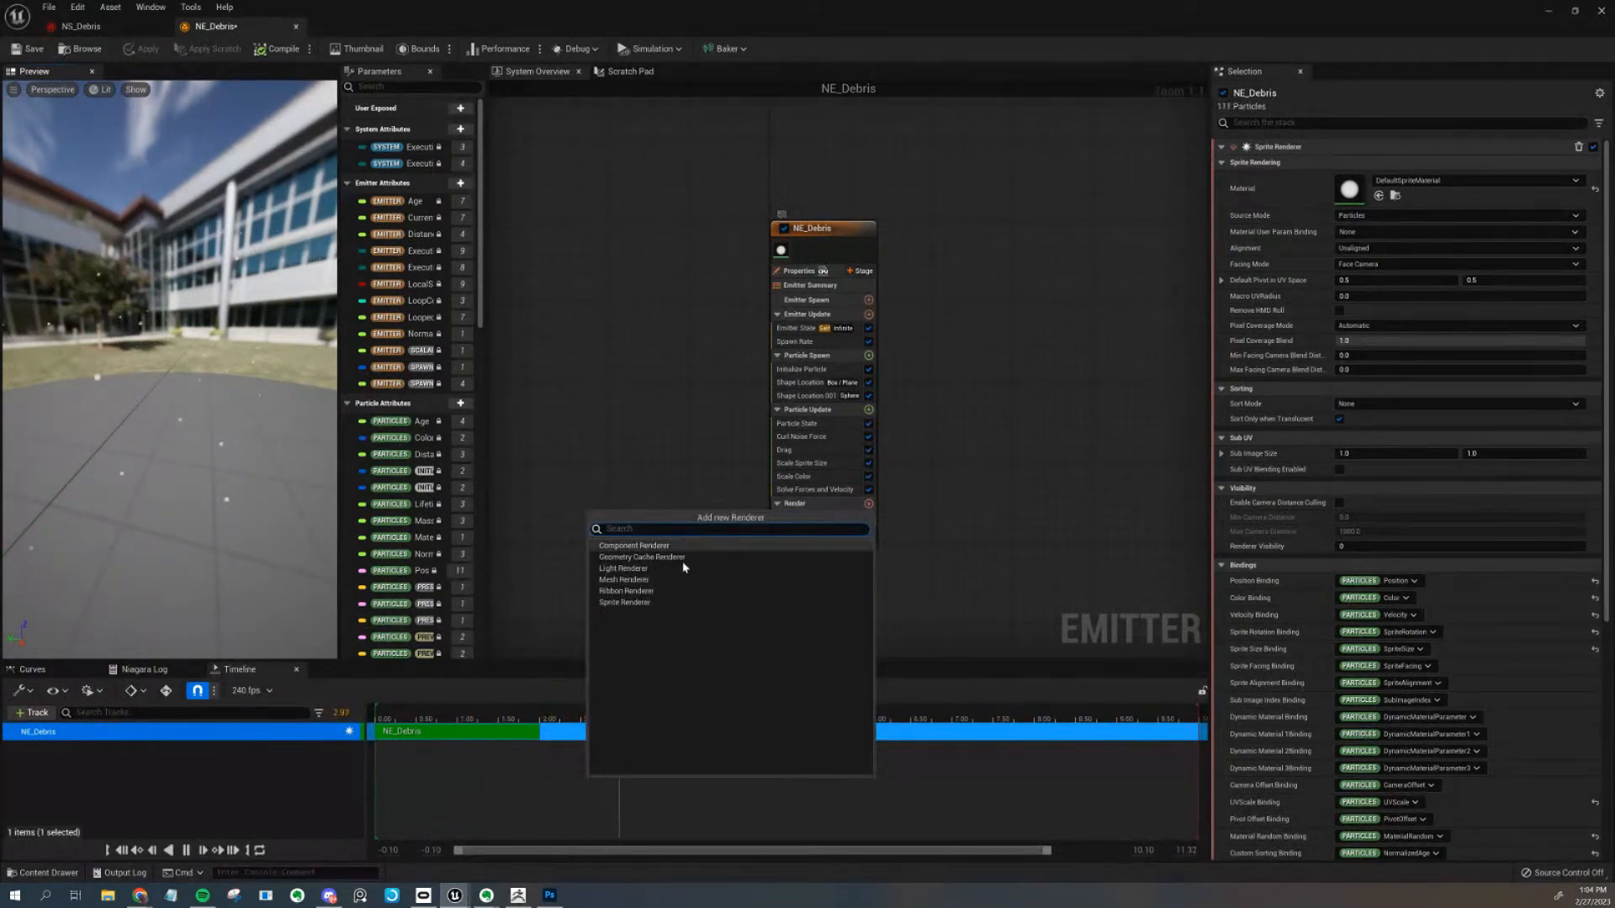
{"action": "left_click", "coordinate": [624, 579]}
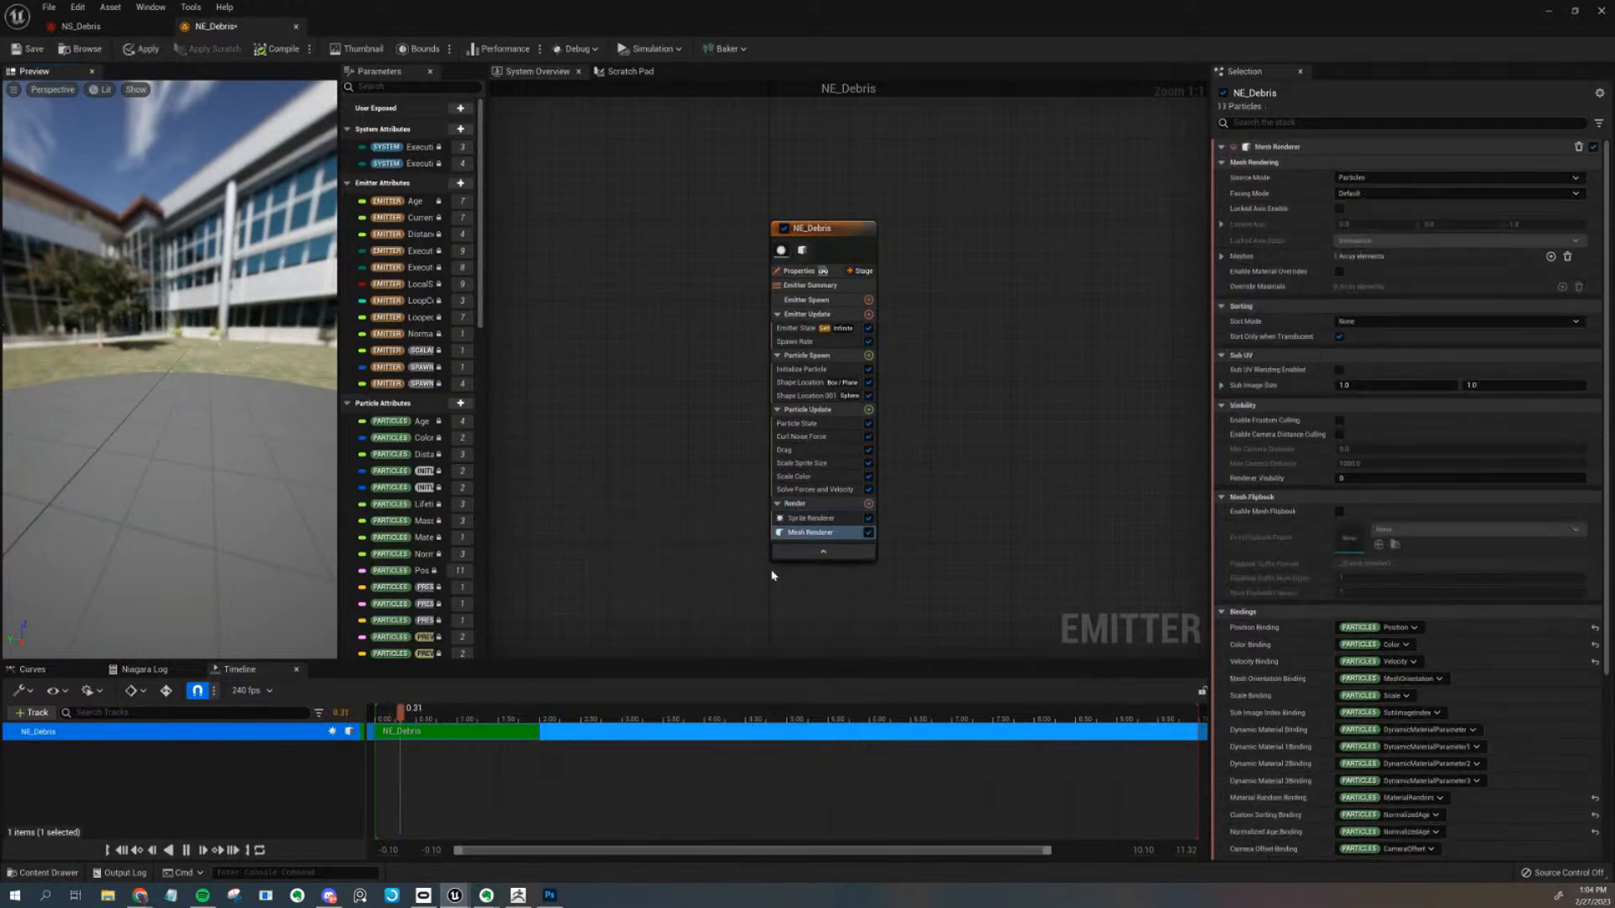
{"action": "left_click", "coordinate": [1247, 150]}
{"action": "left_click", "coordinate": [1224, 149]}
{"action": "scroll", "coordinate": [1287, 253], "scroll_direction": "down", "scroll_amount": 5}
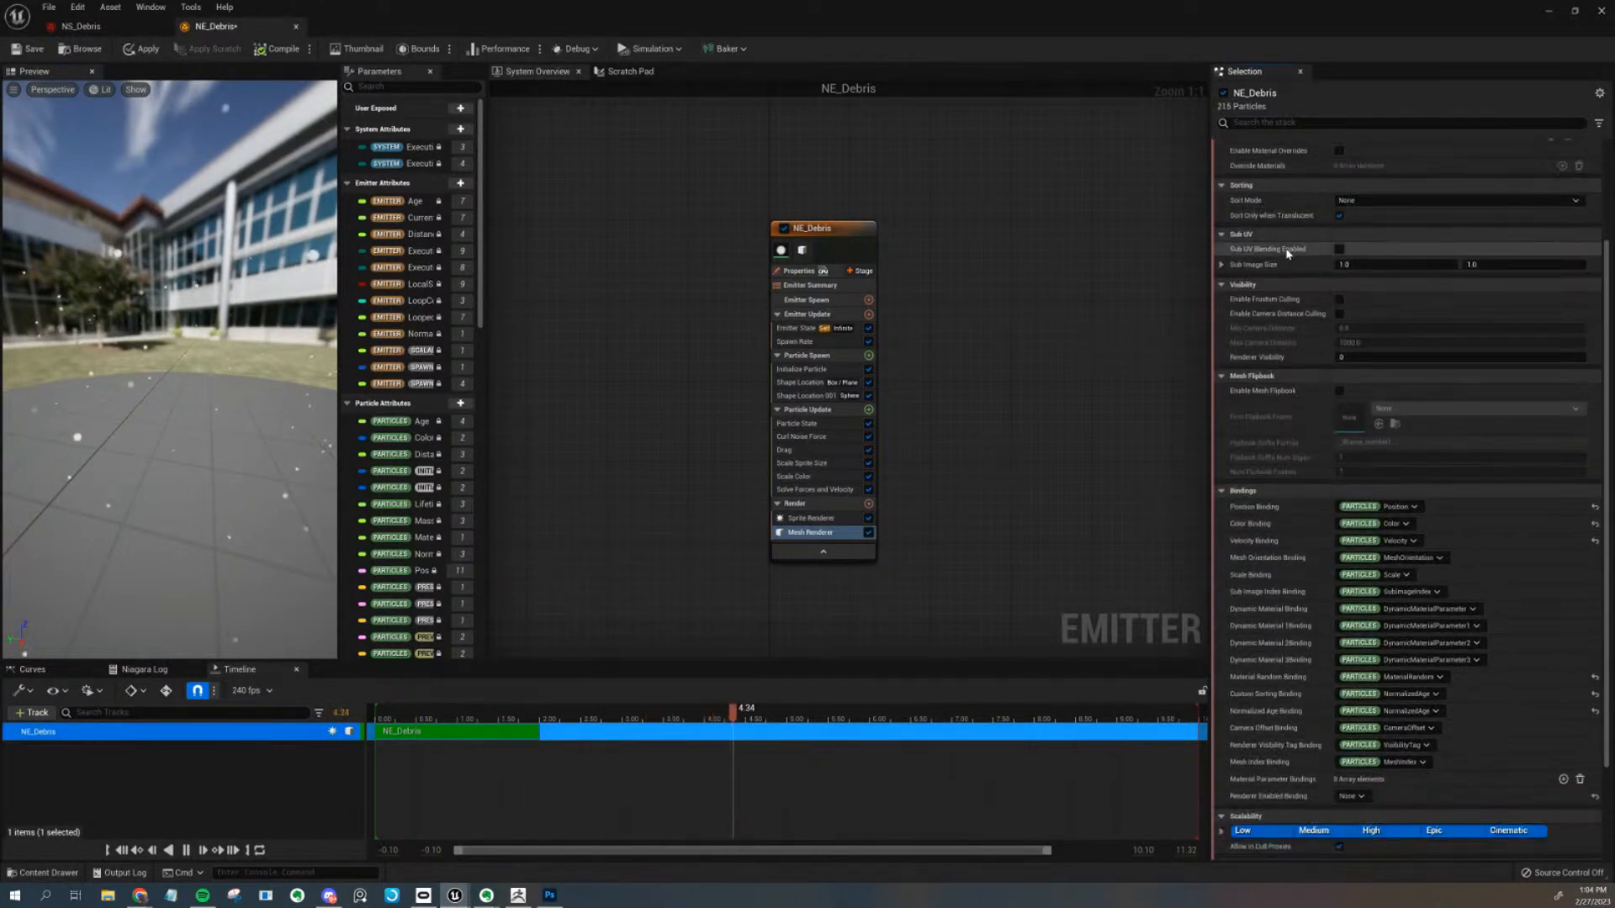
{"action": "scroll", "coordinate": [1375, 491], "scroll_direction": "up", "scroll_amount": 3}
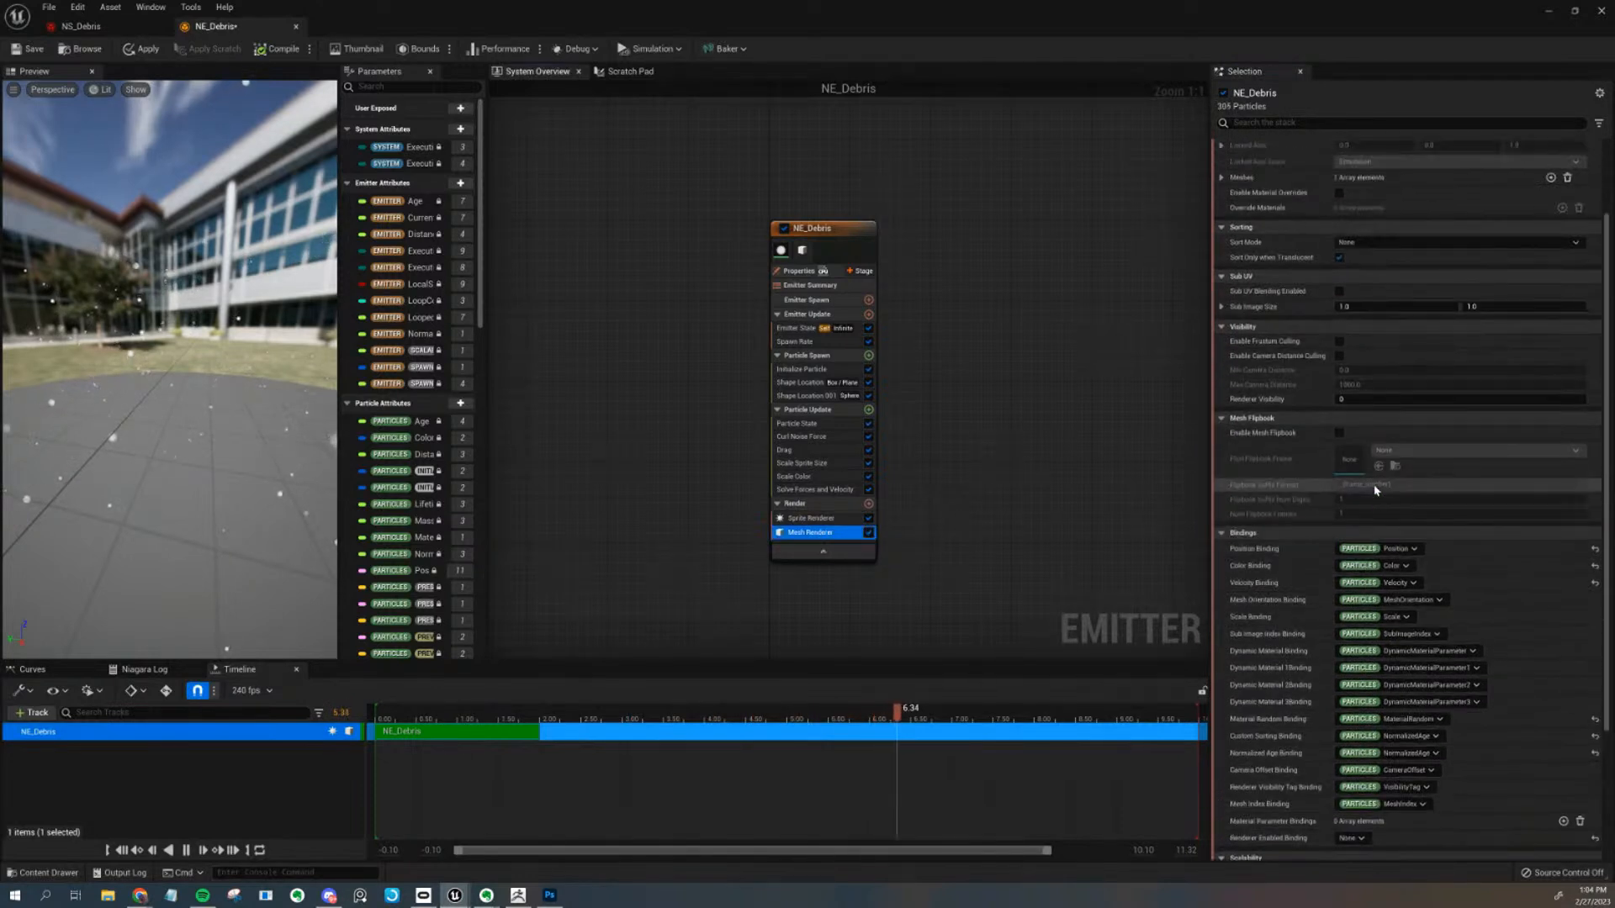
{"action": "scroll", "coordinate": [1375, 491], "scroll_direction": "up", "scroll_amount": 1}
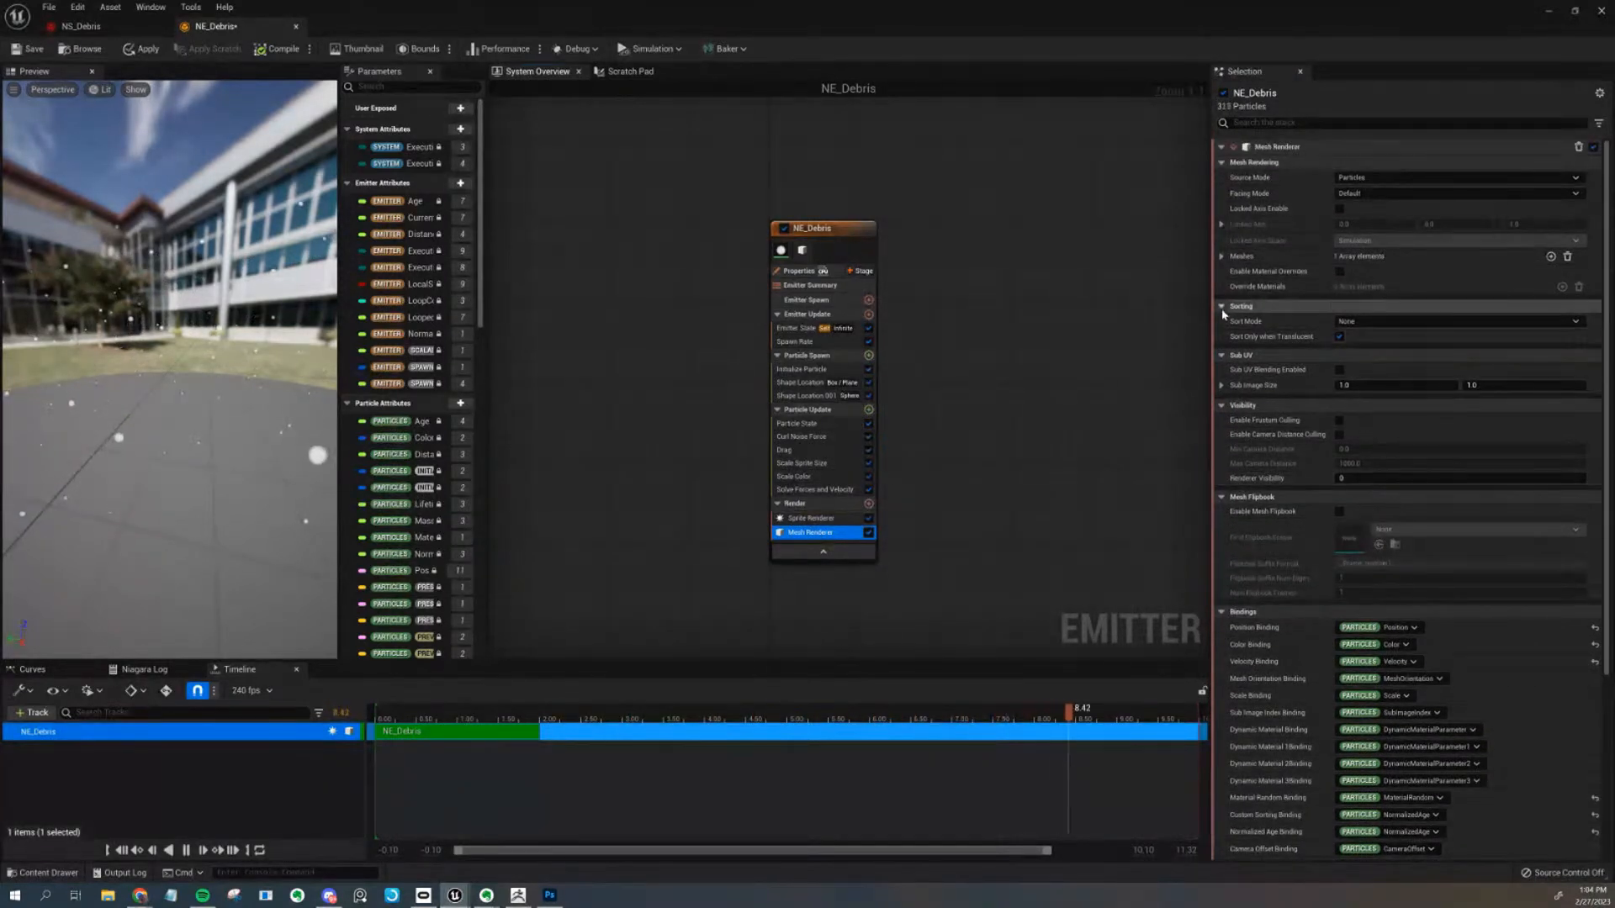
{"action": "left_click", "coordinate": [1377, 178]}
{"action": "left_click", "coordinate": [1377, 180]}
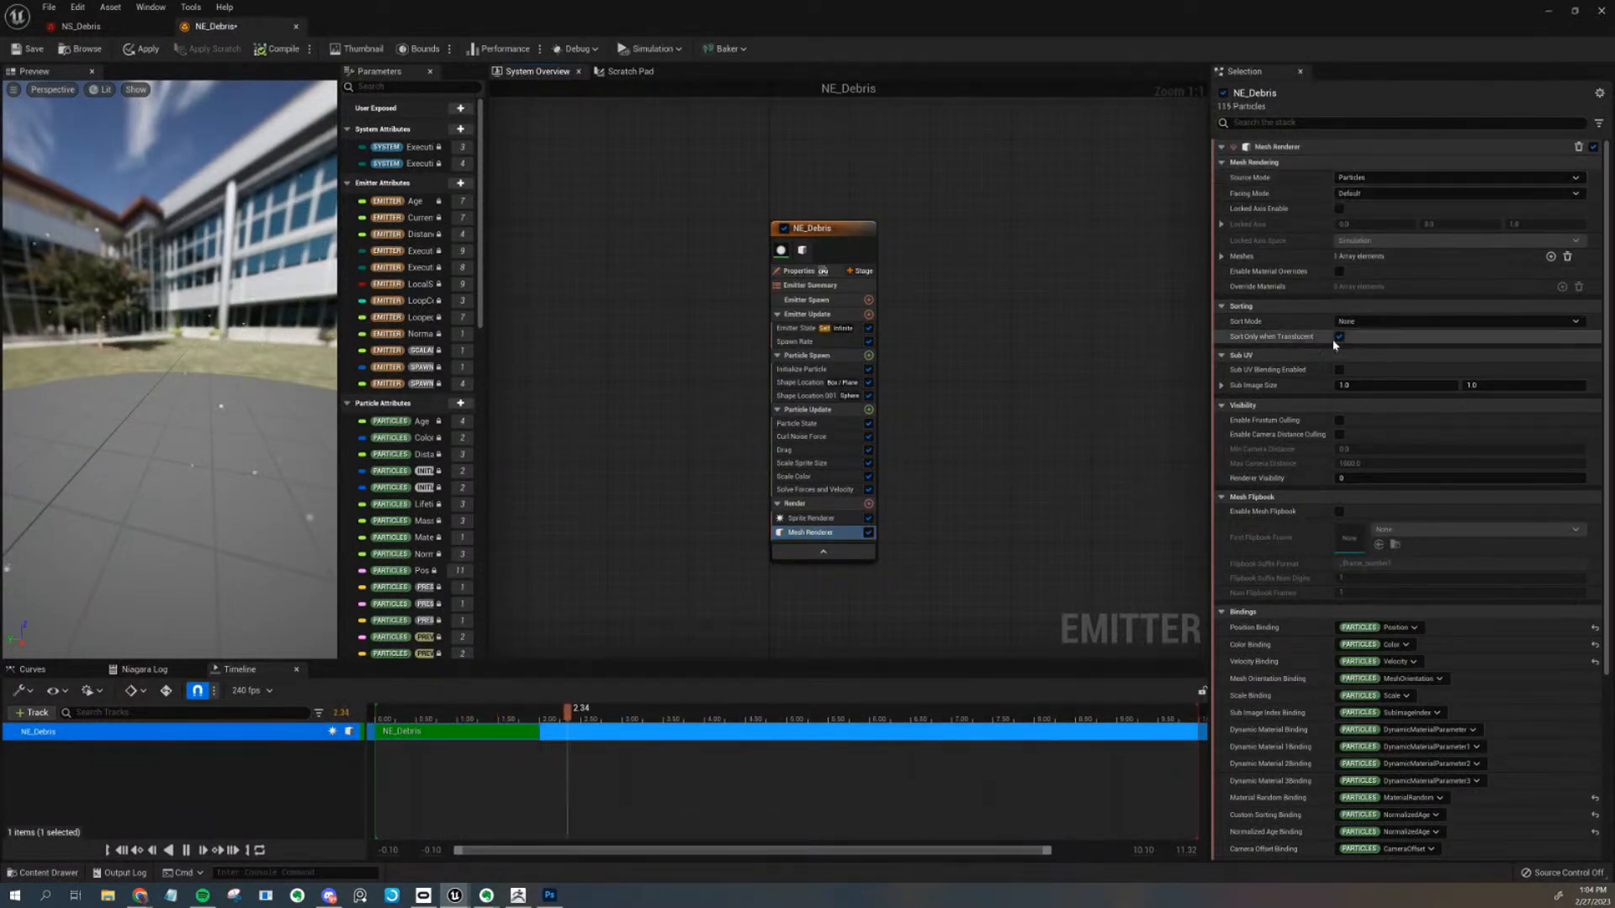
{"action": "scroll", "coordinate": [1332, 339], "scroll_direction": "down", "scroll_amount": 3}
{"action": "scroll", "coordinate": [1332, 339], "scroll_direction": "down", "scroll_amount": 8}
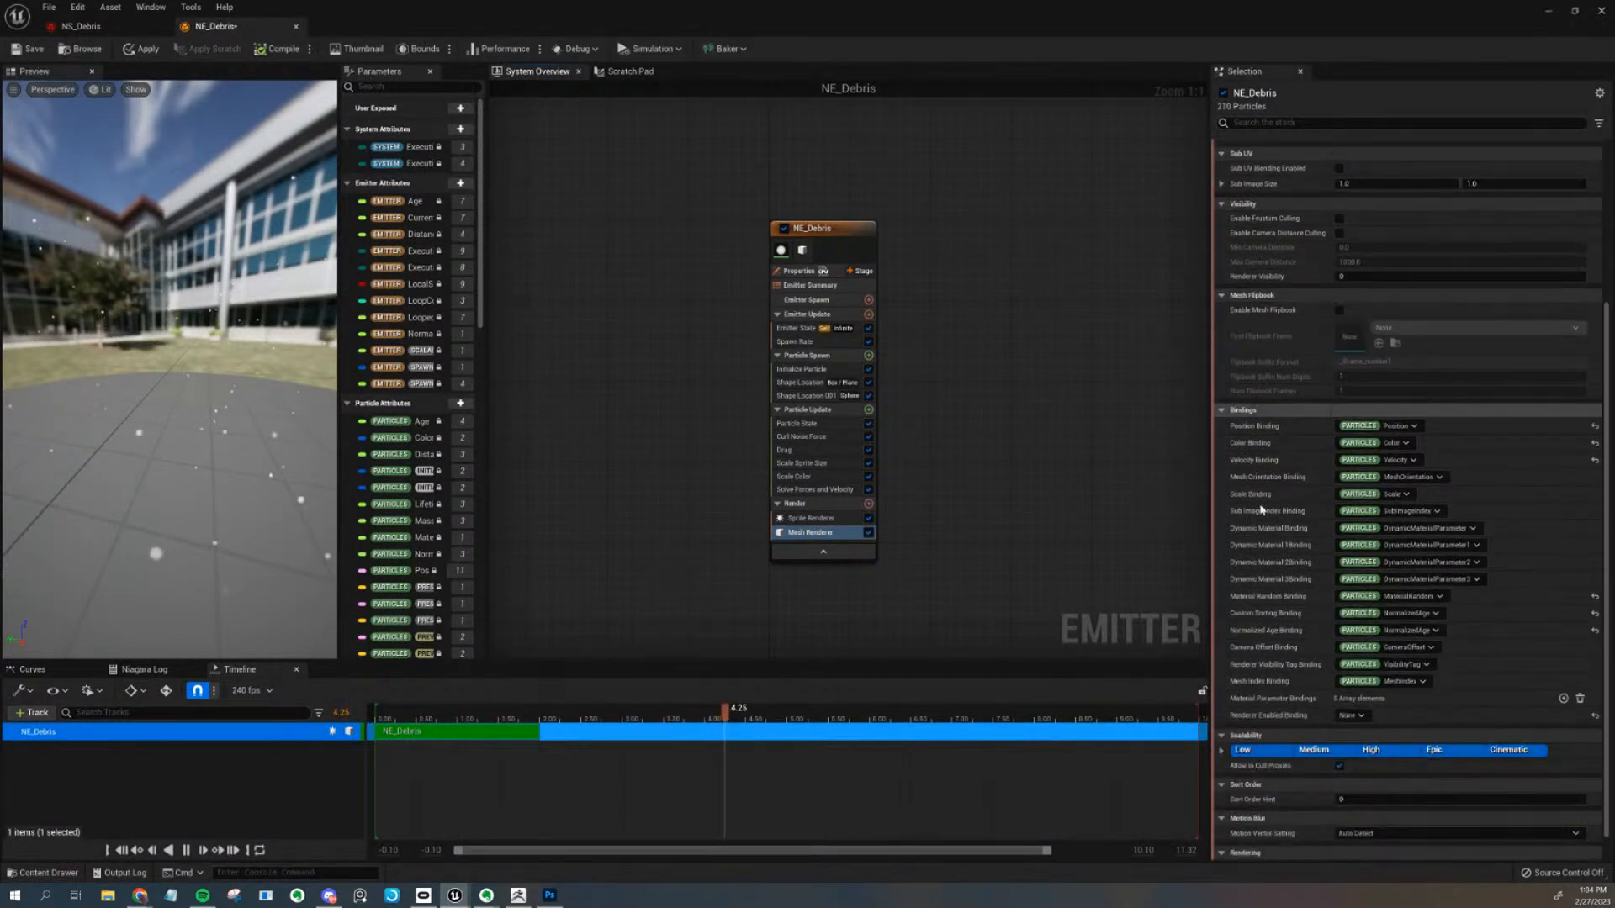
{"action": "left_click", "coordinate": [868, 533]}
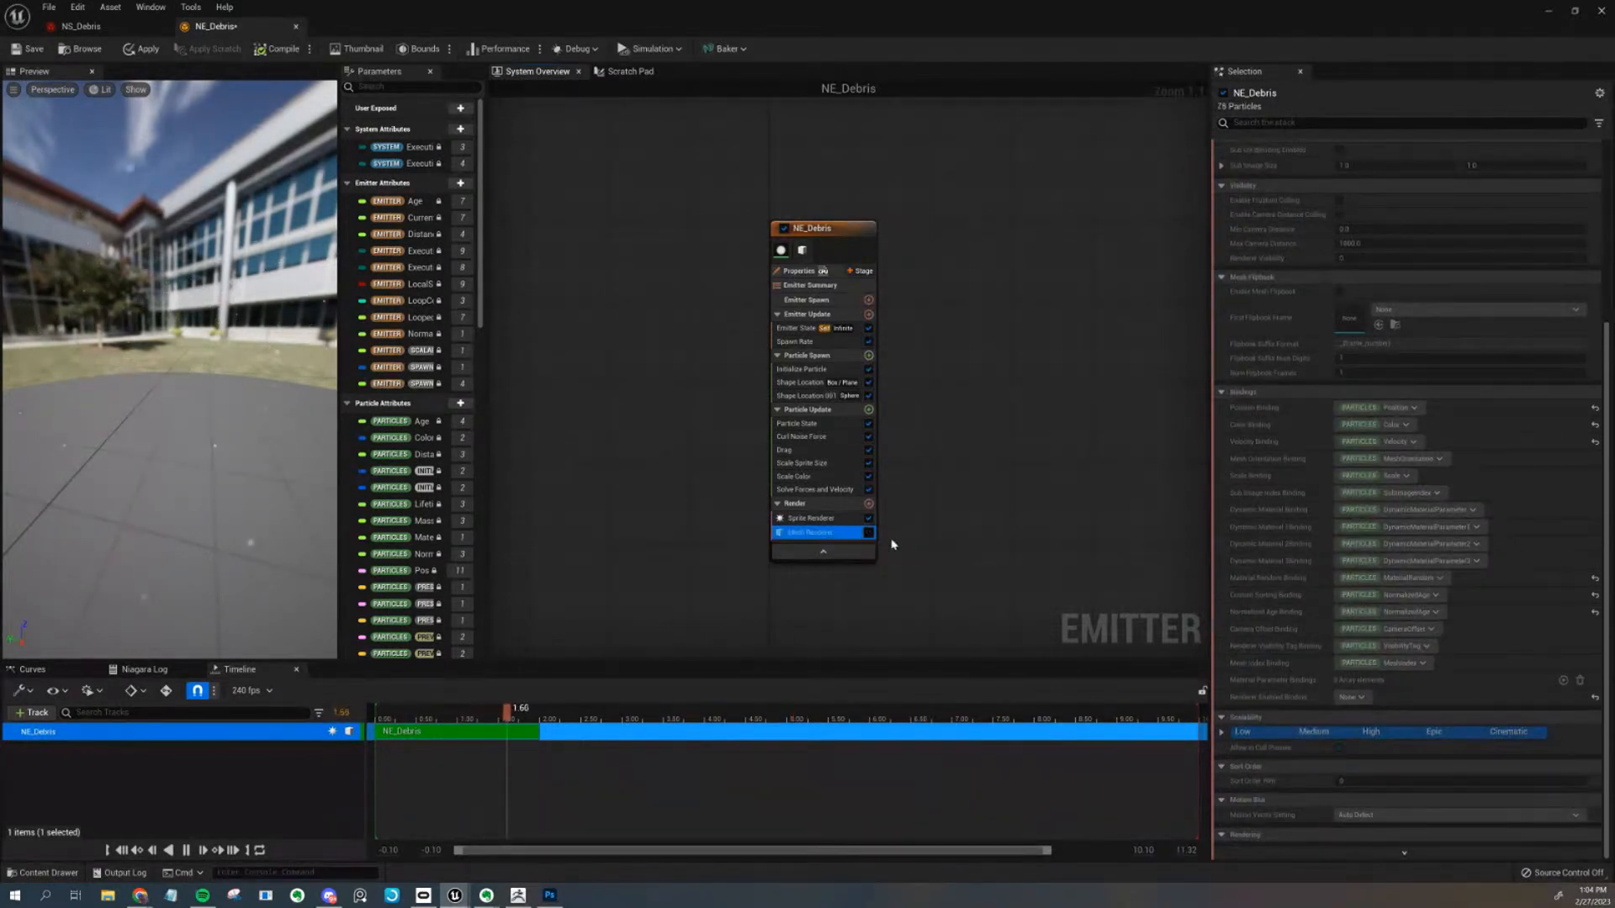
{"action": "key", "text": "Delete"}
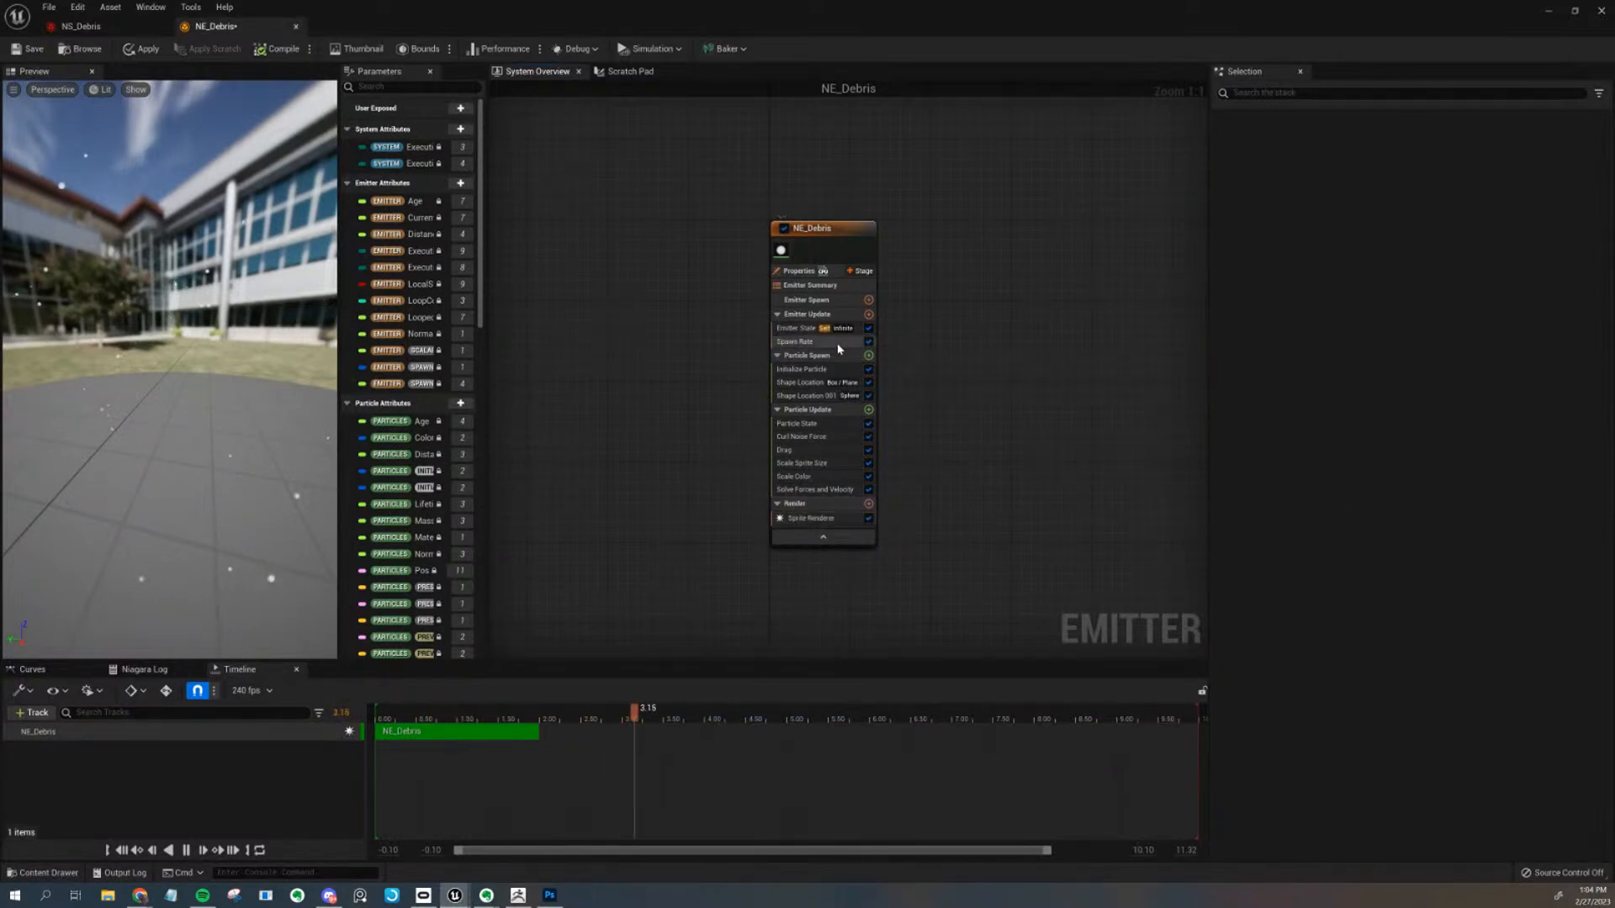
Select the emitter's Particle Spawn stage and examine its settings, the module stack and the particles in the preview
{"action": "left_click", "coordinate": [812, 355]}
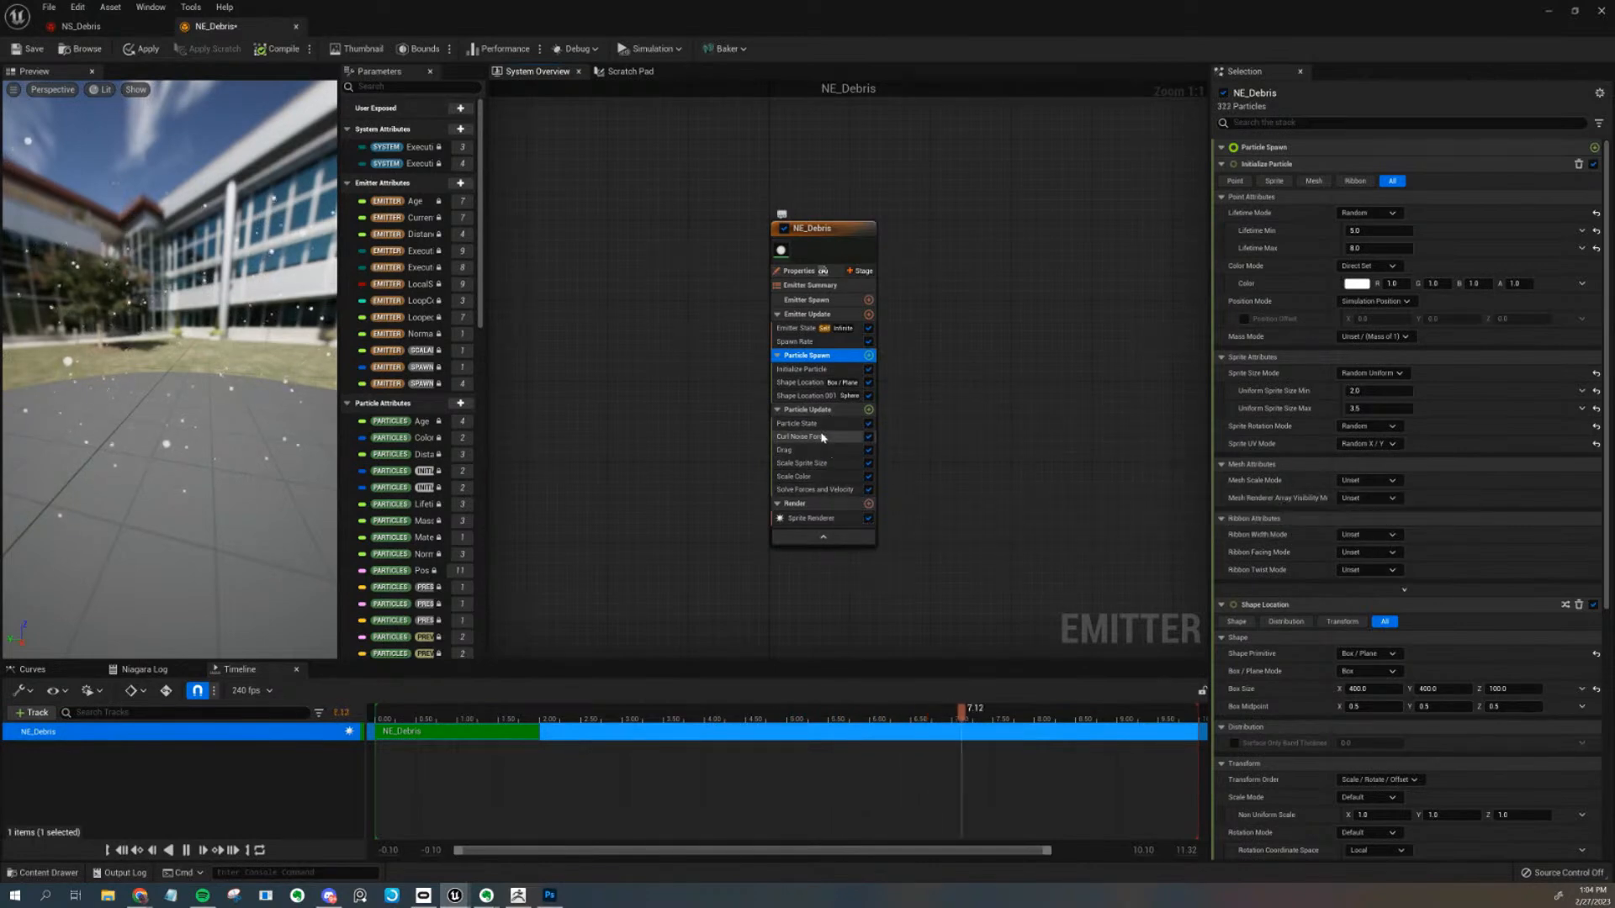
{"action": "scroll", "coordinate": [843, 436], "scroll_direction": "up", "scroll_amount": 3}
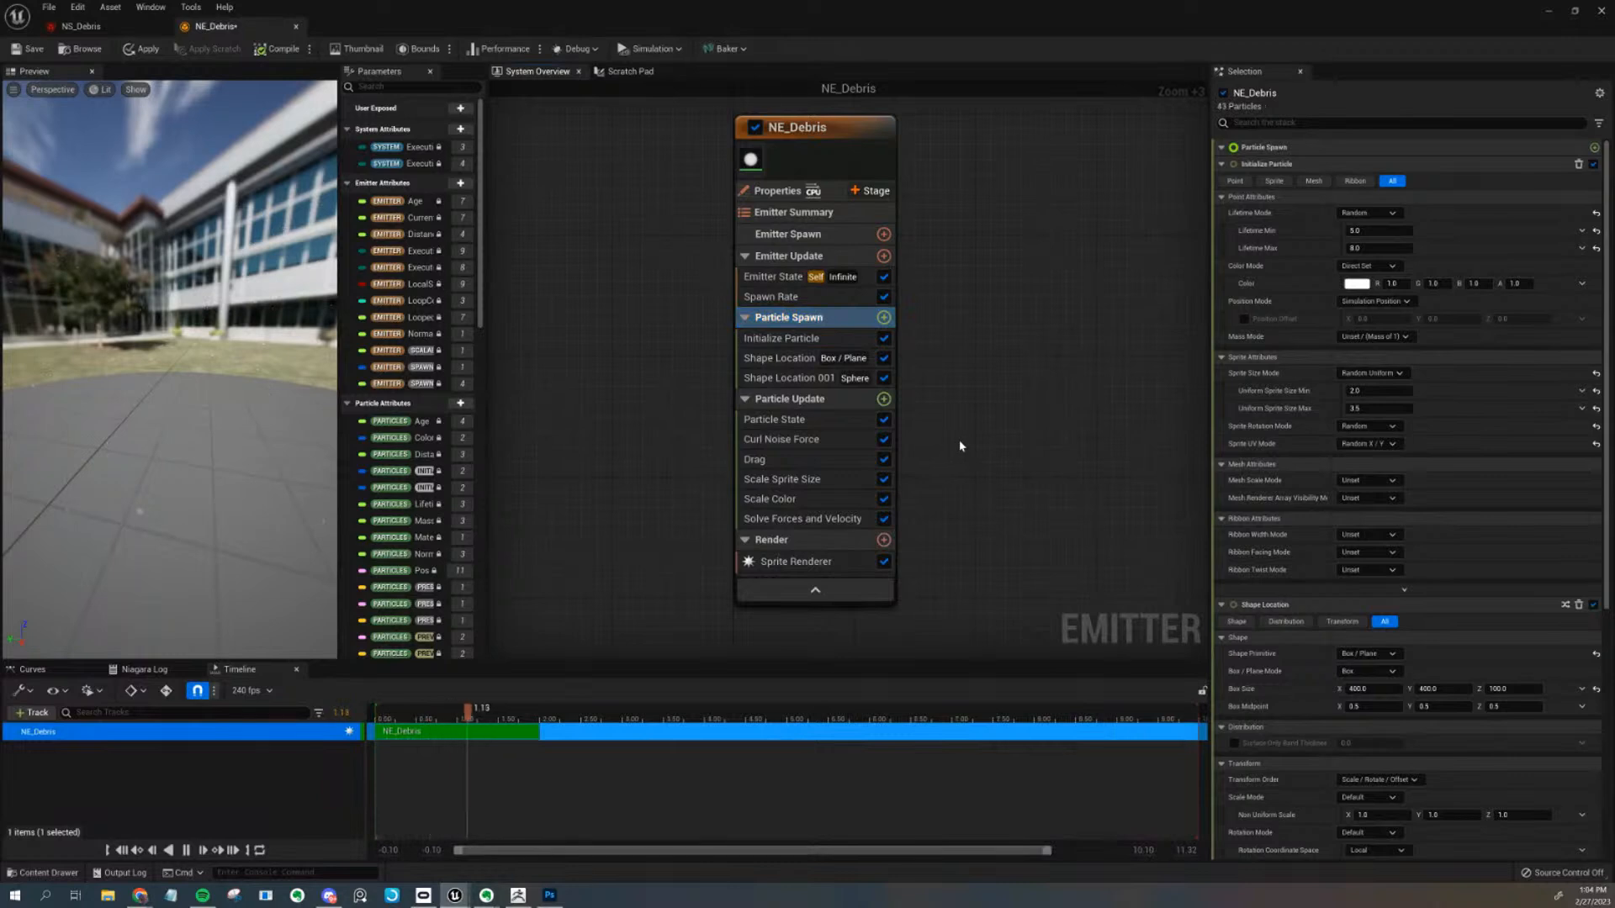
{"action": "right_click_drag", "start_coordinate": [961, 446], "coordinate": [984, 457]}
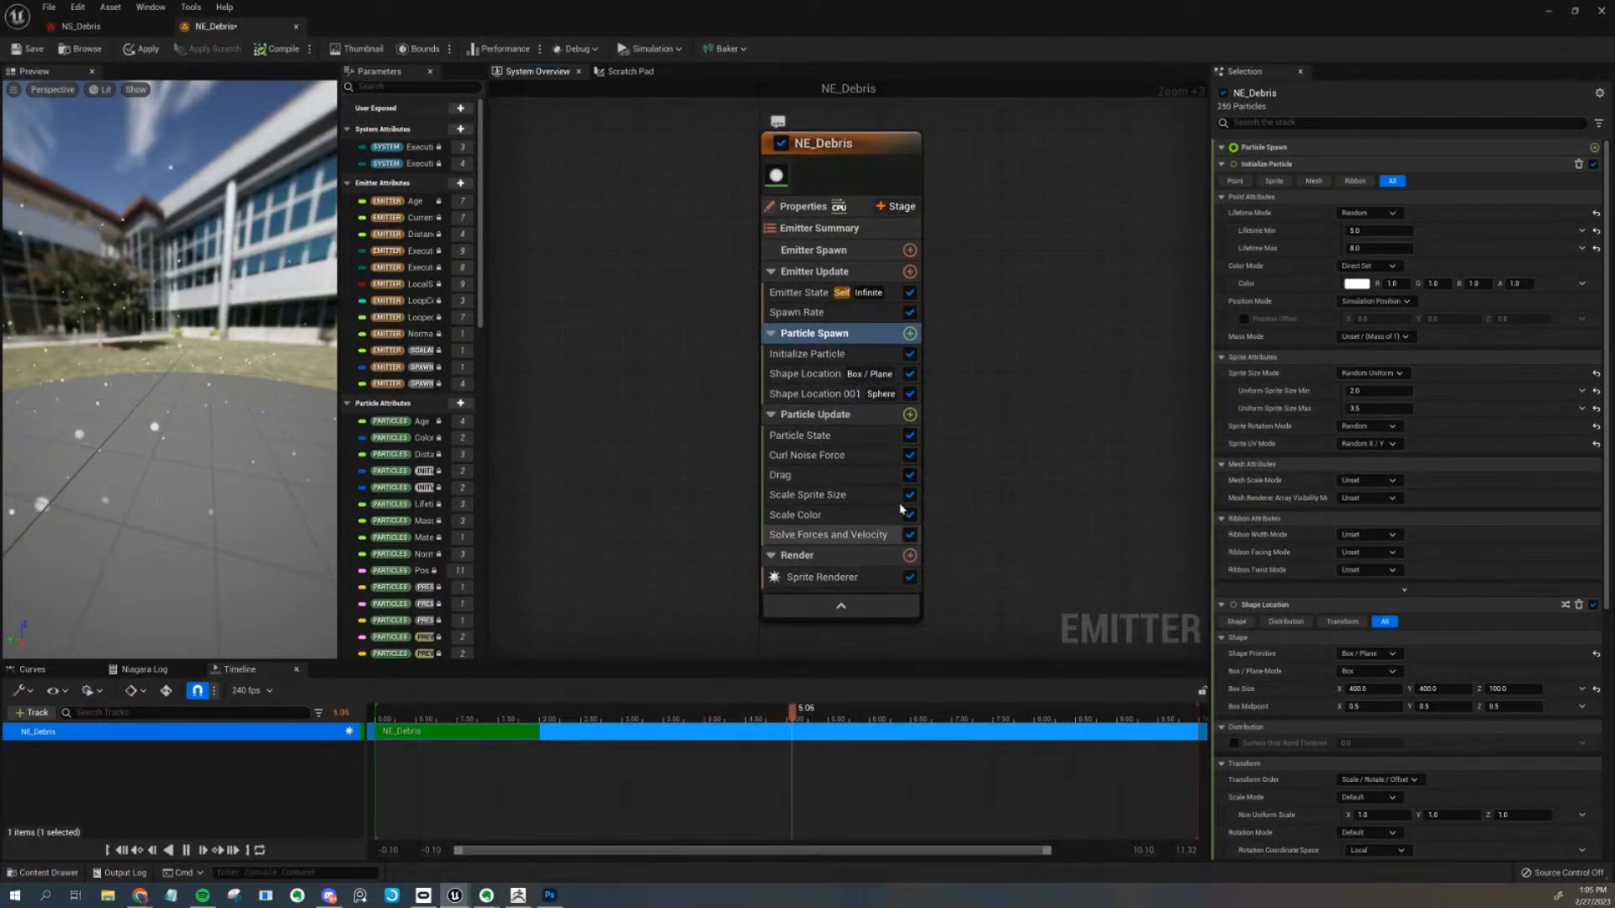
{"action": "scroll", "coordinate": [951, 462], "scroll_direction": "down", "scroll_amount": 8}
{"action": "scroll", "coordinate": [947, 466], "scroll_direction": "up", "scroll_amount": 5}
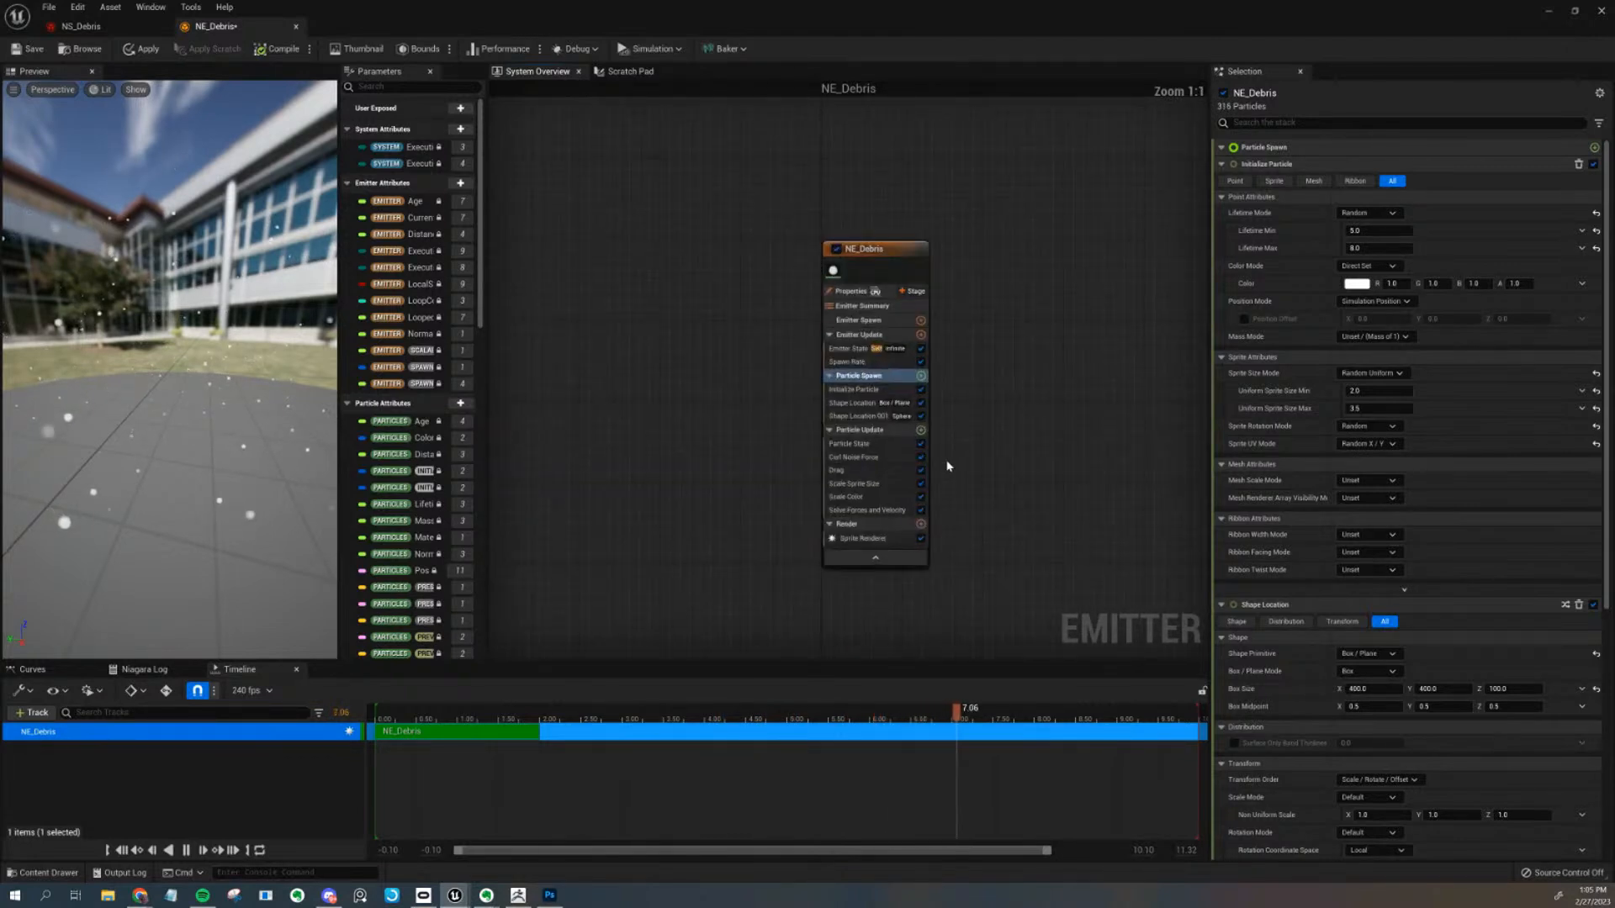
{"action": "scroll", "coordinate": [947, 466], "scroll_direction": "down", "scroll_amount": 2}
{"action": "scroll", "coordinate": [947, 466], "scroll_direction": "up", "scroll_amount": 2}
{"action": "scroll", "coordinate": [948, 458], "scroll_direction": "down", "scroll_amount": 1}
{"action": "scroll", "coordinate": [952, 459], "scroll_direction": "up", "scroll_amount": 1}
{"action": "right_click_drag", "start_coordinate": [957, 458], "coordinate": [922, 447]}
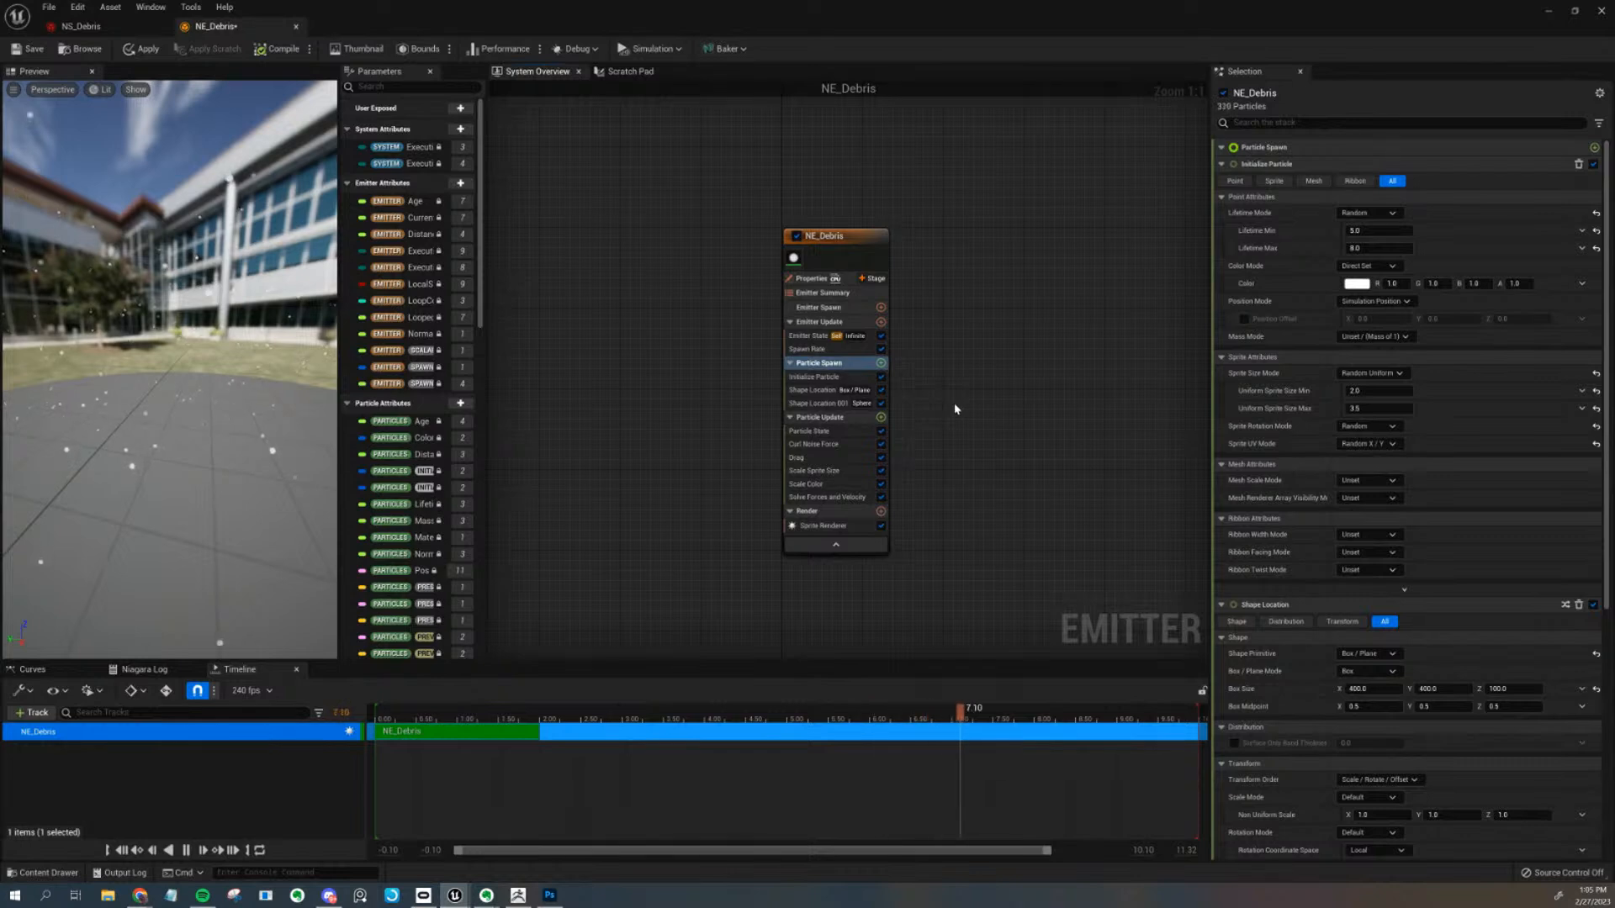
{"action": "scroll", "coordinate": [922, 415], "scroll_direction": "up", "scroll_amount": 4}
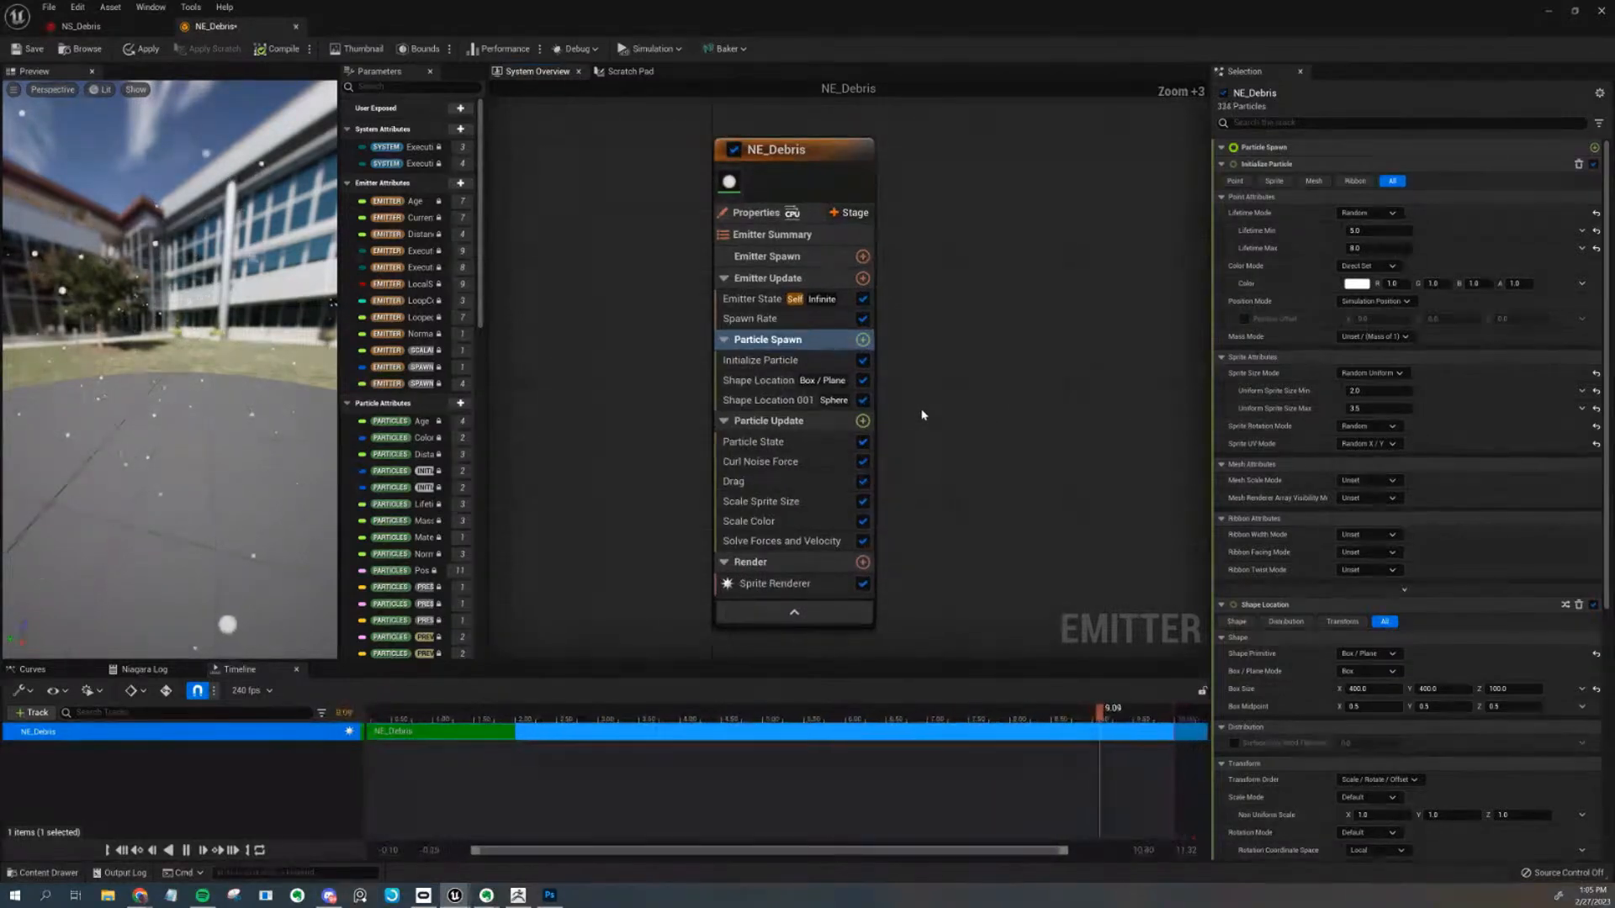
{"action": "left_click_drag", "start_coordinate": [887, 665], "coordinate": [876, 691]}
{"action": "right_click_drag", "start_coordinate": [904, 513], "coordinate": [923, 517]}
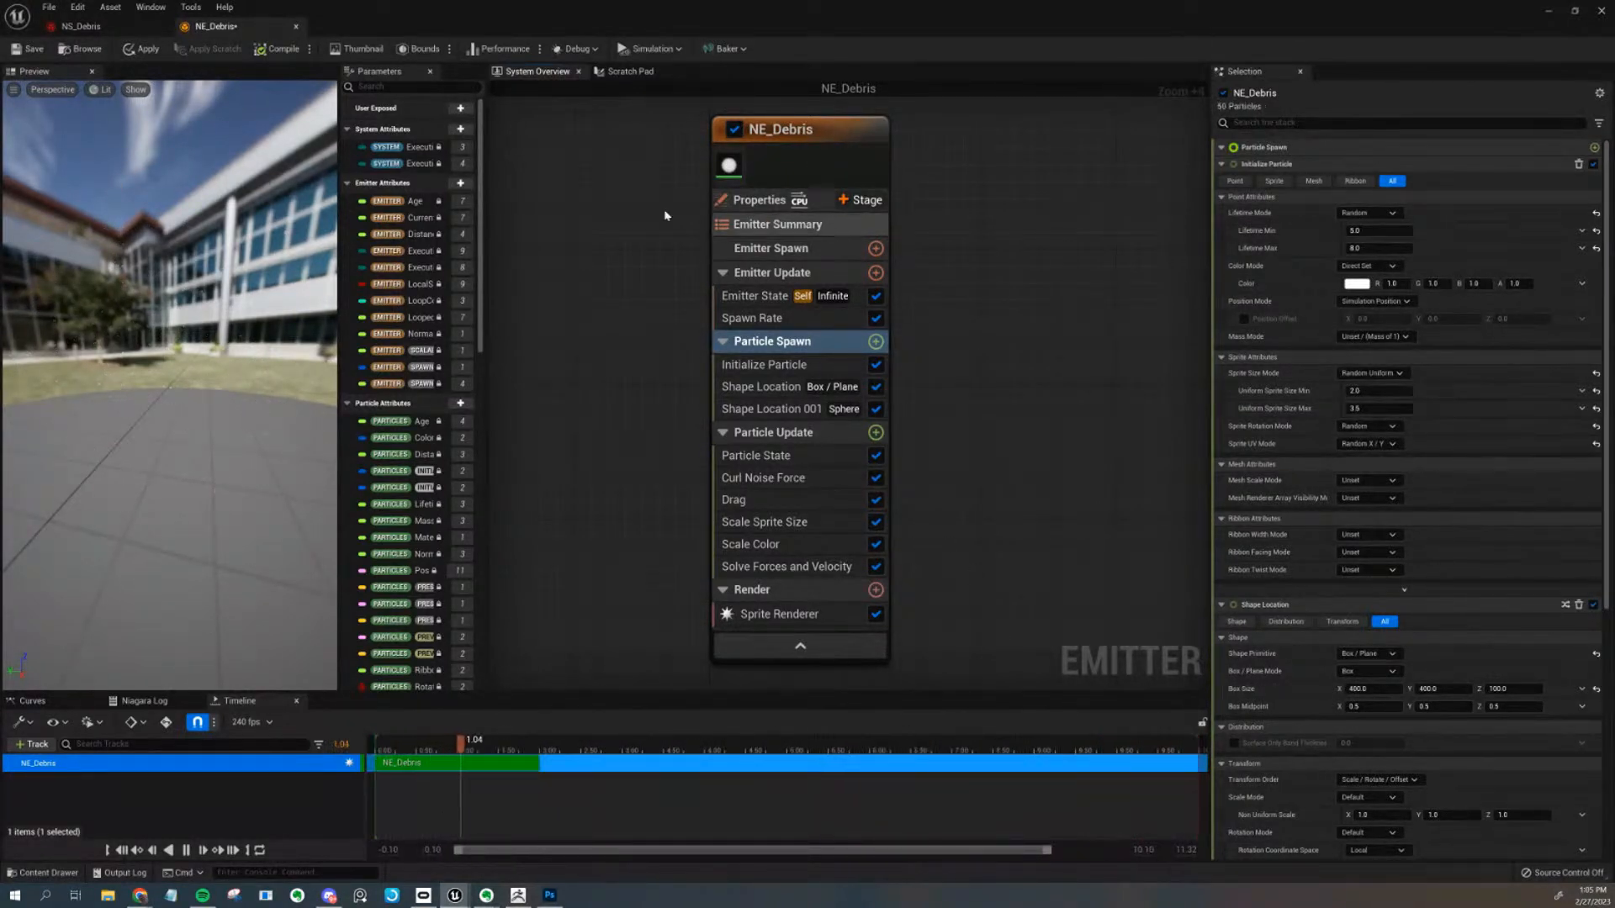
{"action": "left_click_drag", "start_coordinate": [151, 353], "coordinate": [80, 355]}
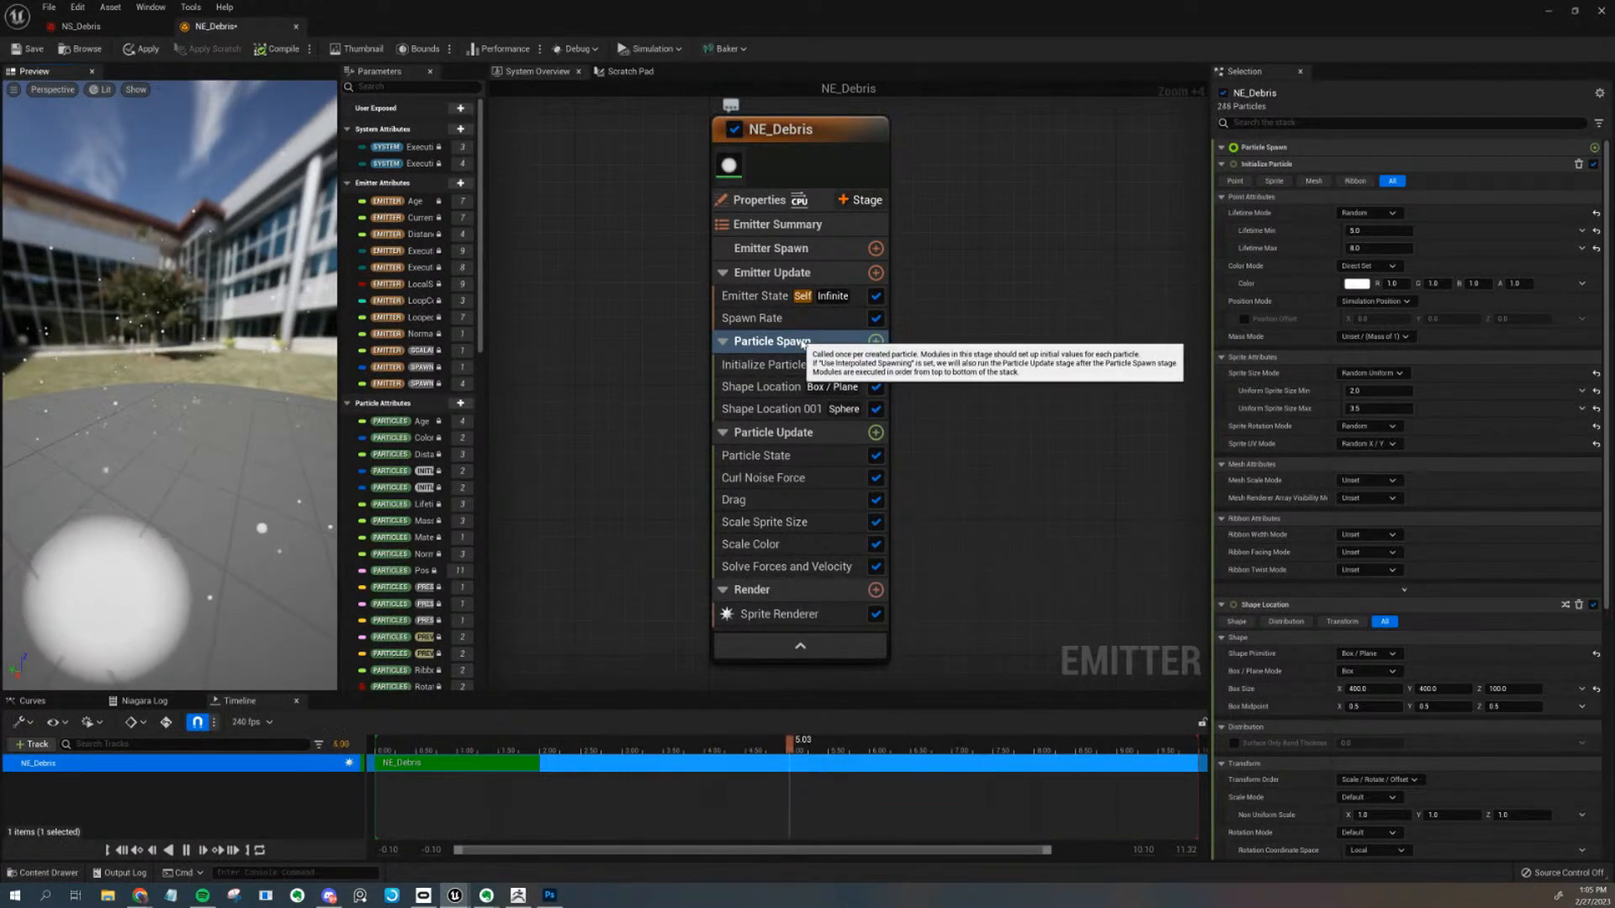
Set the Initialize Particle color to a dark brown with R 0.032986, G 0.014221 and B 0.0045
{"action": "left_click", "coordinate": [1357, 286]}
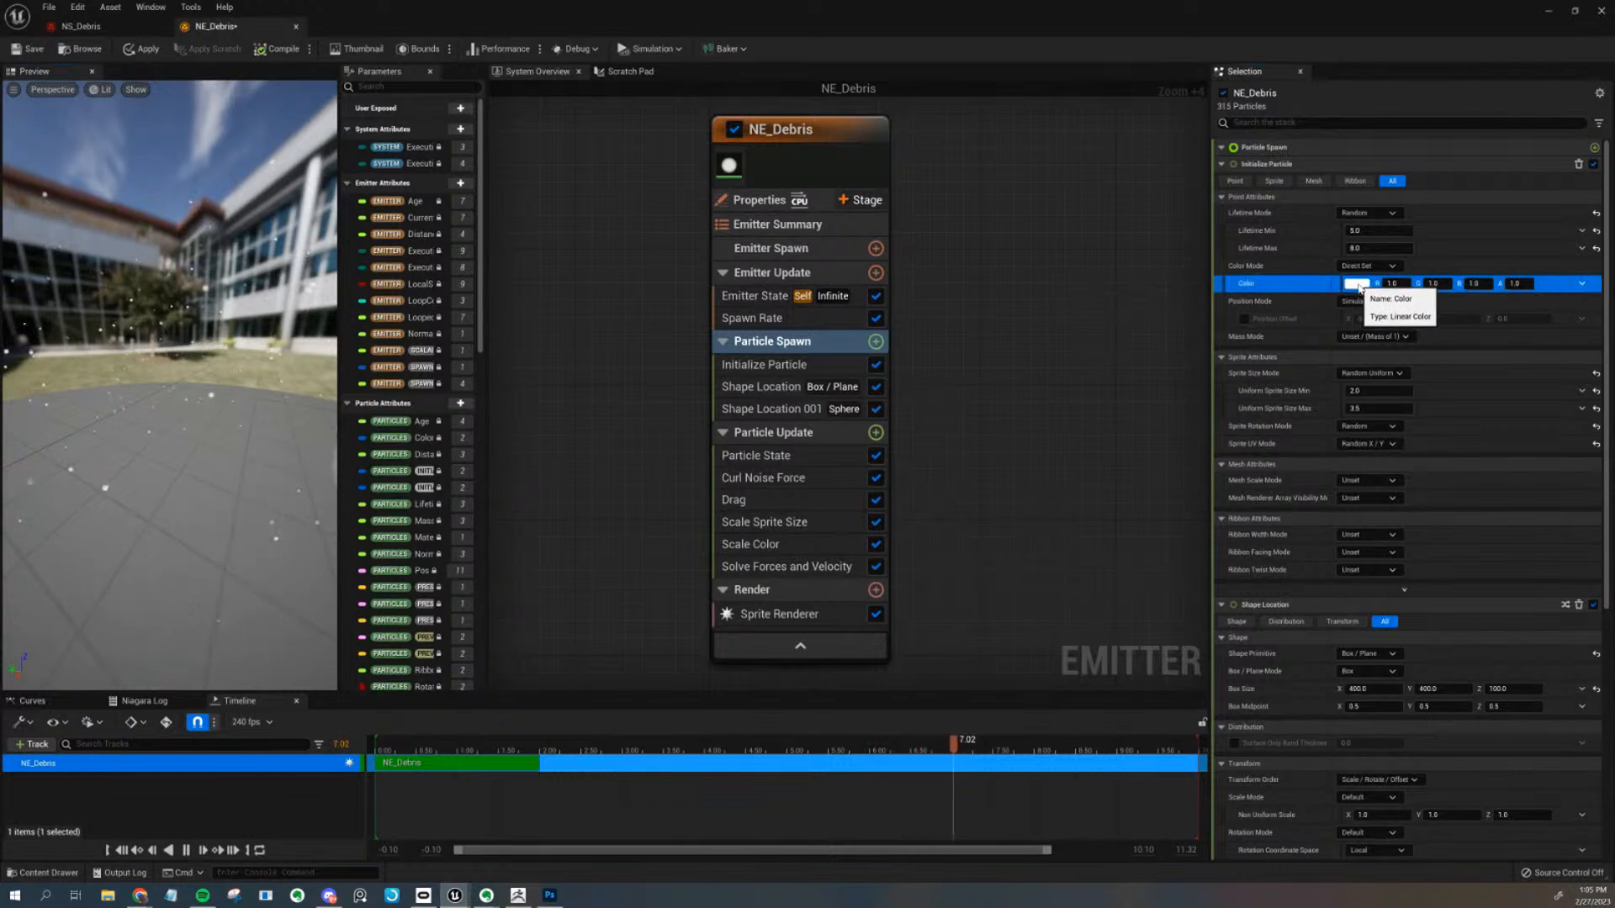
{"action": "left_click", "coordinate": [1356, 286]}
{"action": "left_click", "coordinate": [1265, 431]}
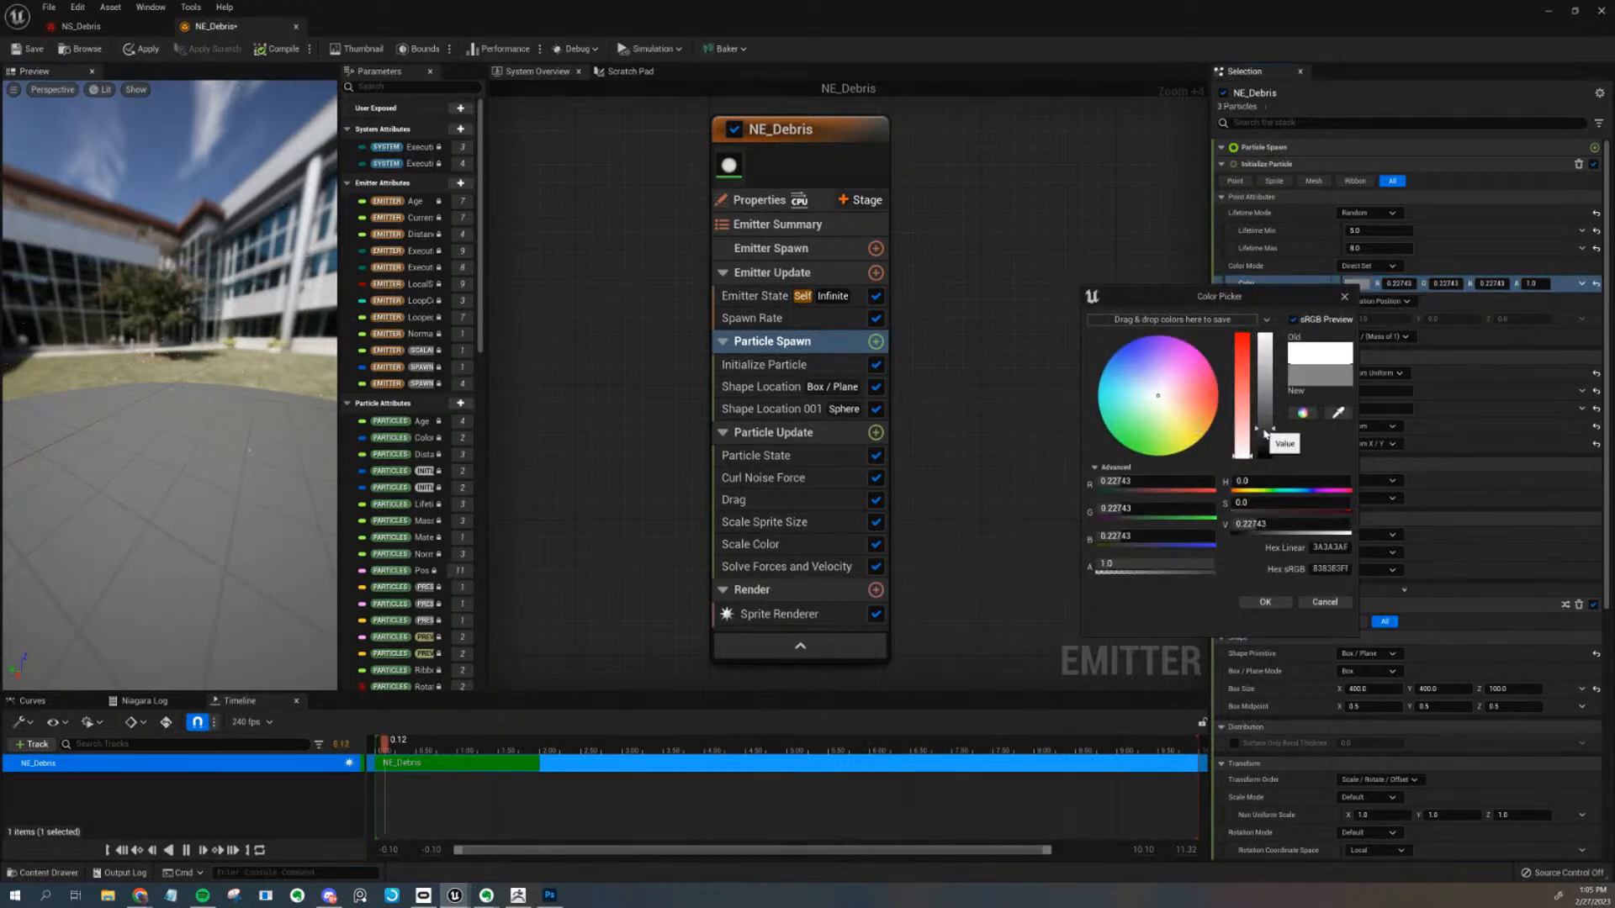
{"action": "left_click", "coordinate": [1212, 409]}
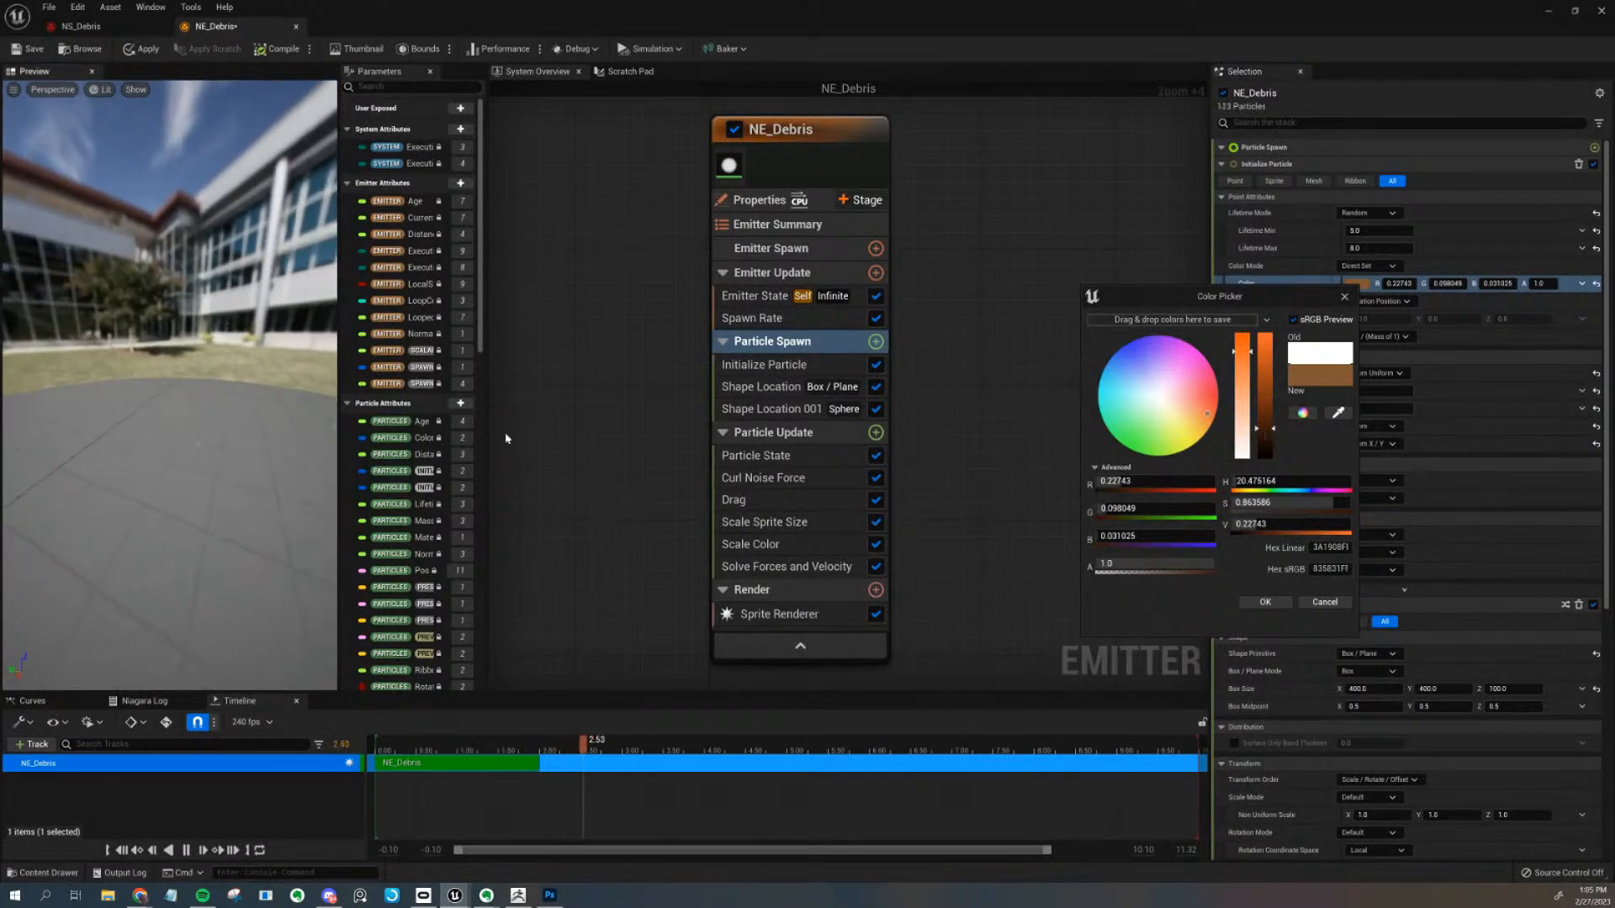
{"action": "left_click", "coordinate": [1266, 450]}
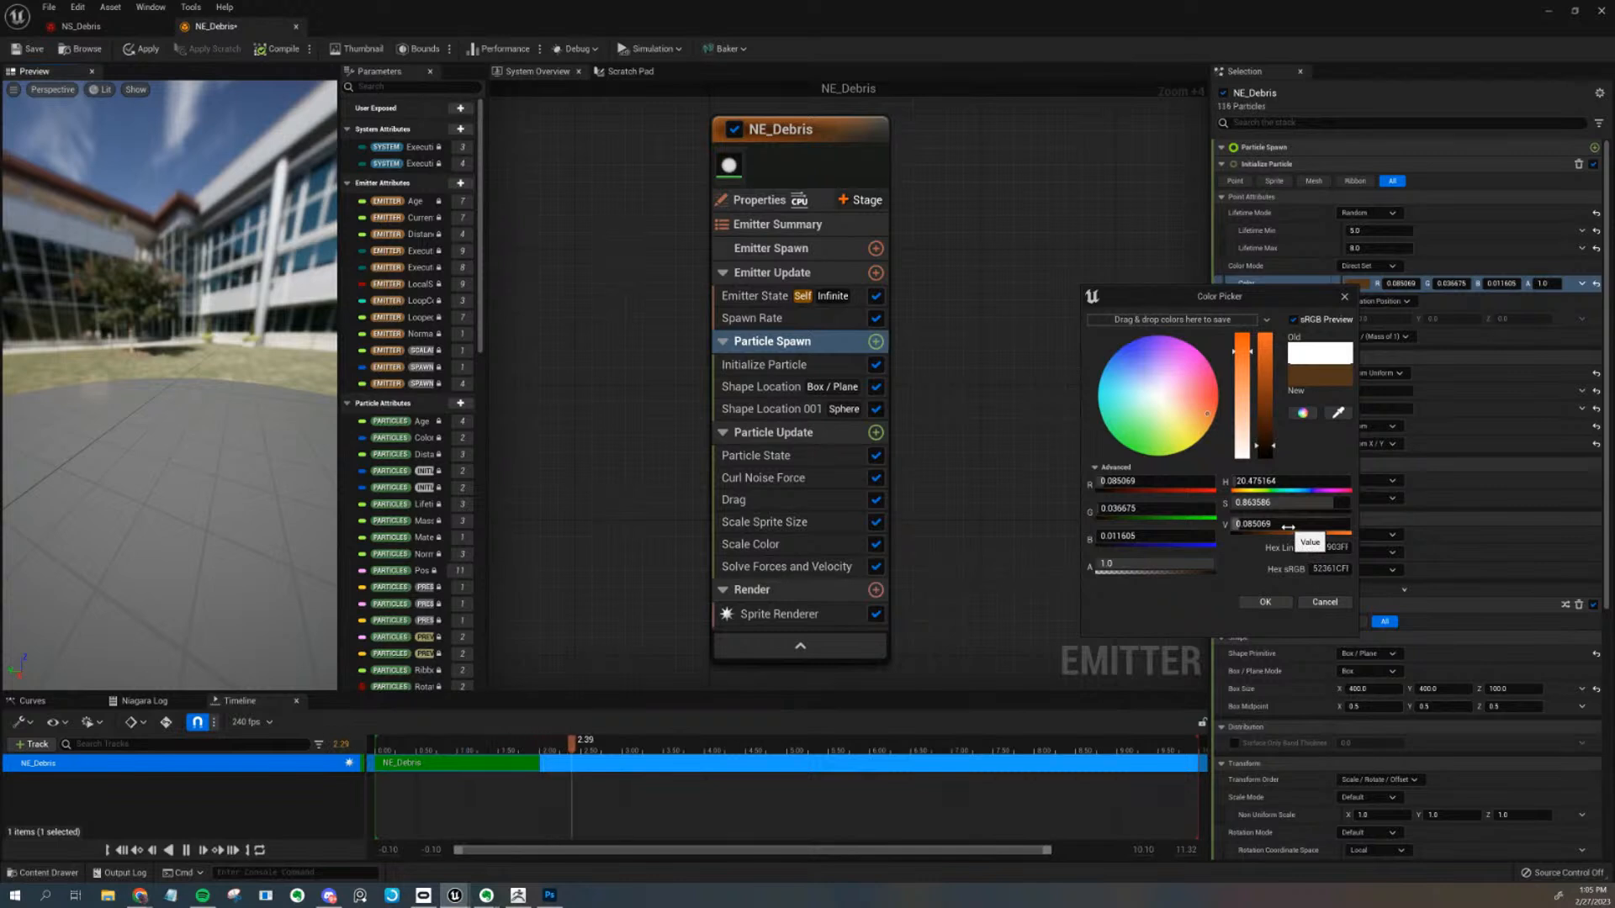
{"action": "left_click", "coordinate": [1273, 455]}
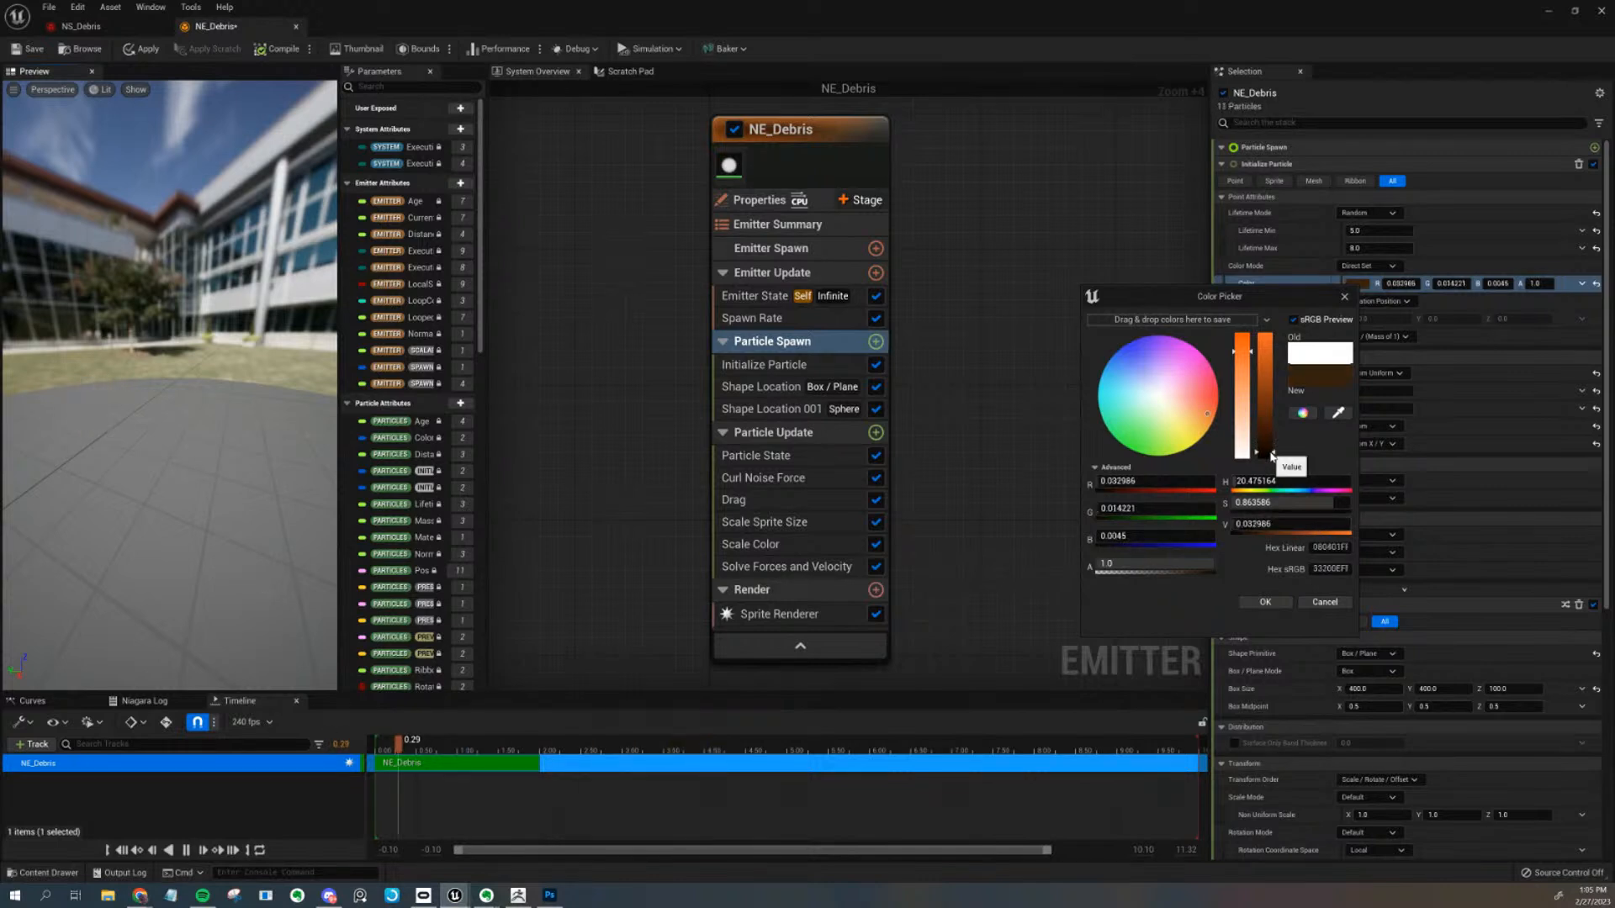
{"action": "mouse_move", "coordinate": [282, 485]}
{"action": "left_mouse_down"}
{"action": "mouse_move", "coordinate": [313, 512]}
{"action": "mouse_move", "coordinate": [282, 485]}
{"action": "left_mouse_up"}
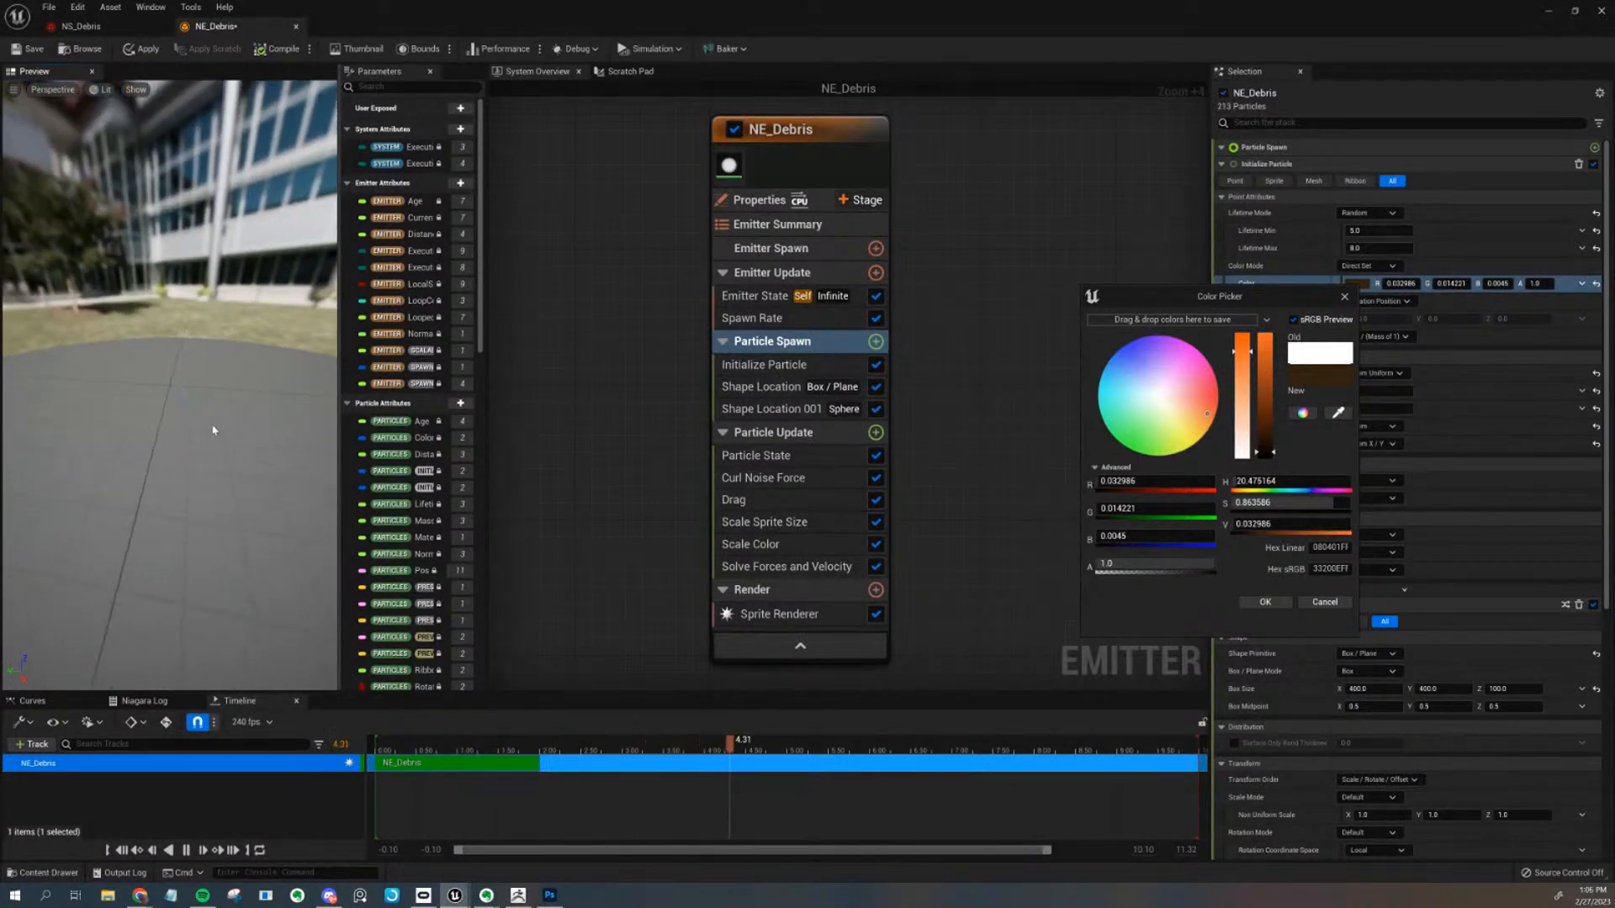
{"action": "left_click", "coordinate": [1264, 603]}
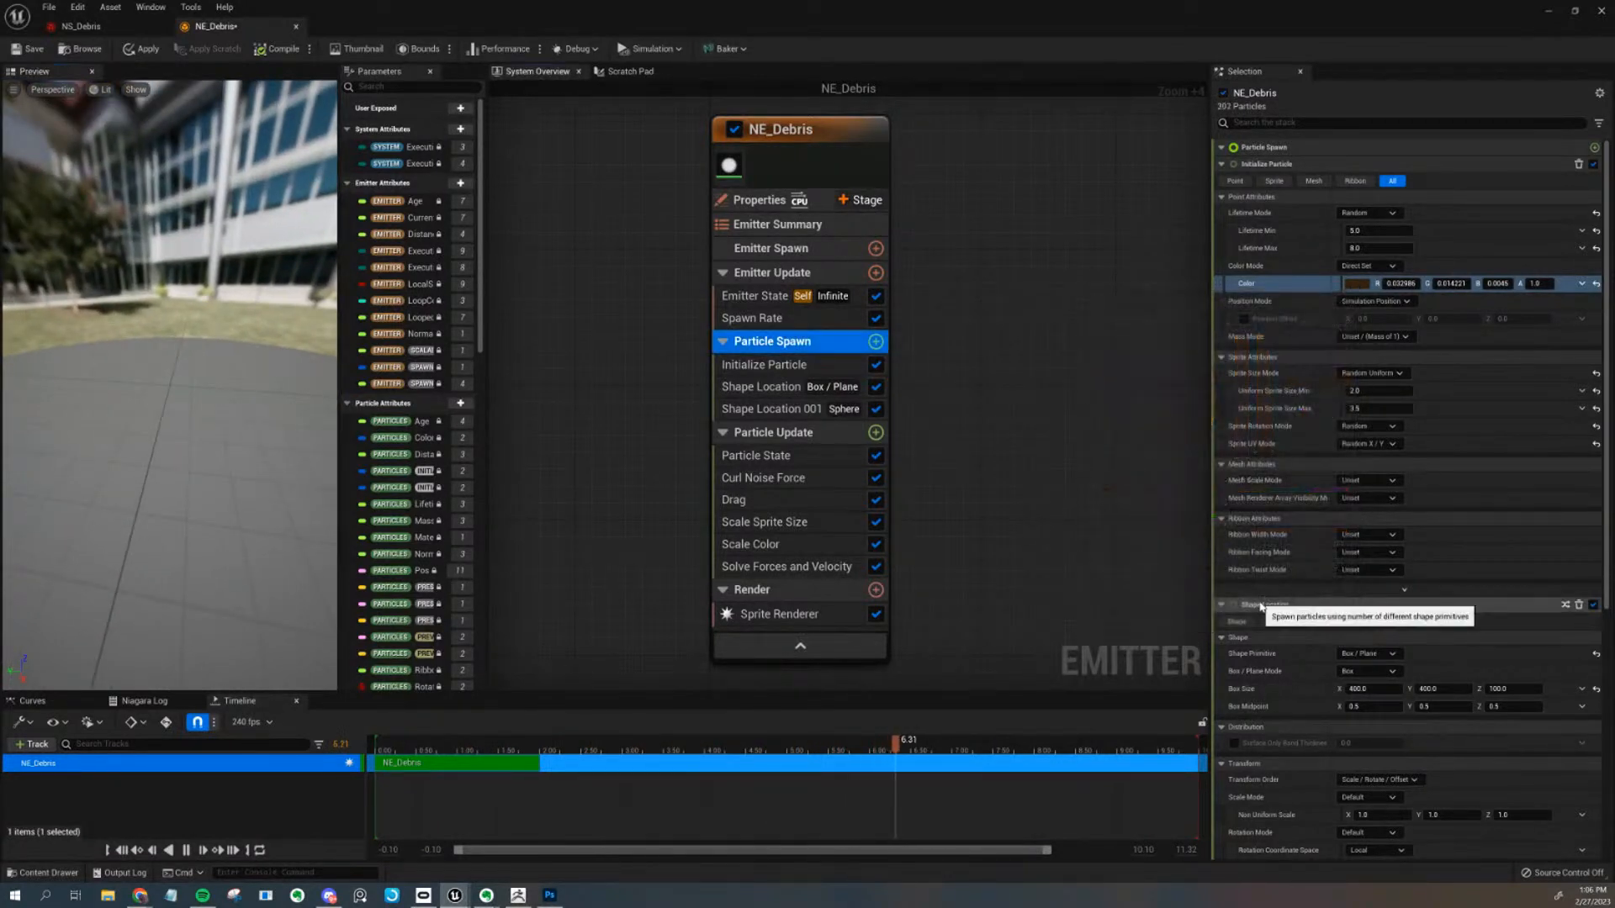
Filter the Particle Spawn settings by "scale" and set the Box / Plane Shape Location's Non Uniform Scale to 0.3 on X, Y and Z
{"action": "left_click", "coordinate": [1273, 123]}
{"action": "type", "text": "scale"}
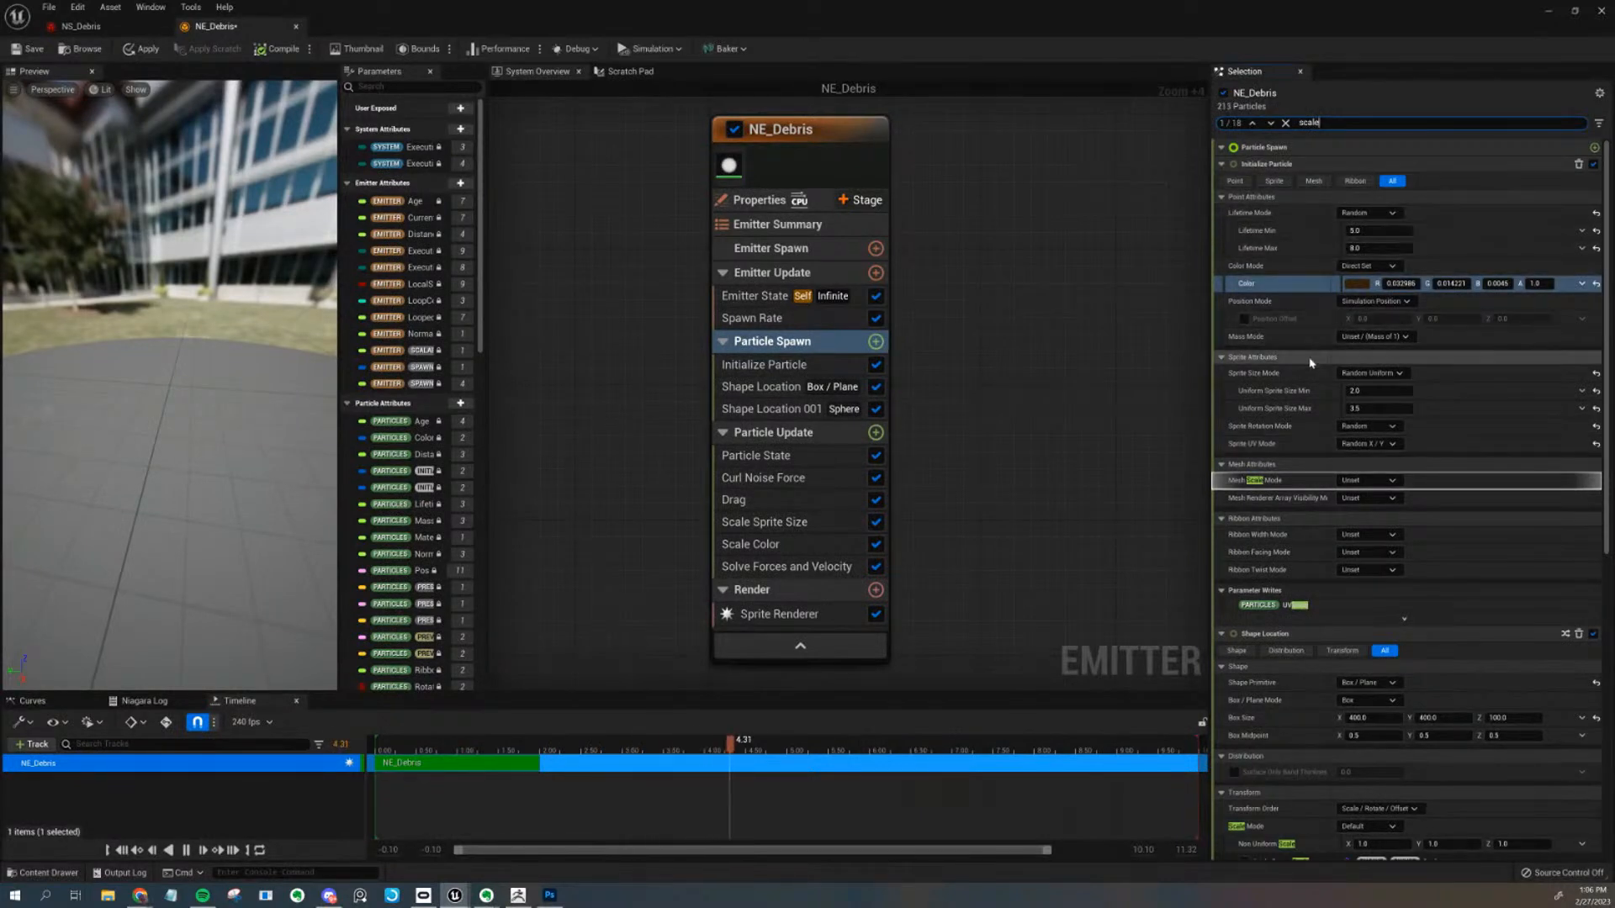
{"action": "scroll", "coordinate": [1345, 428], "scroll_direction": "down", "scroll_amount": 1}
{"action": "scroll", "coordinate": [1345, 427], "scroll_direction": "down", "scroll_amount": 4}
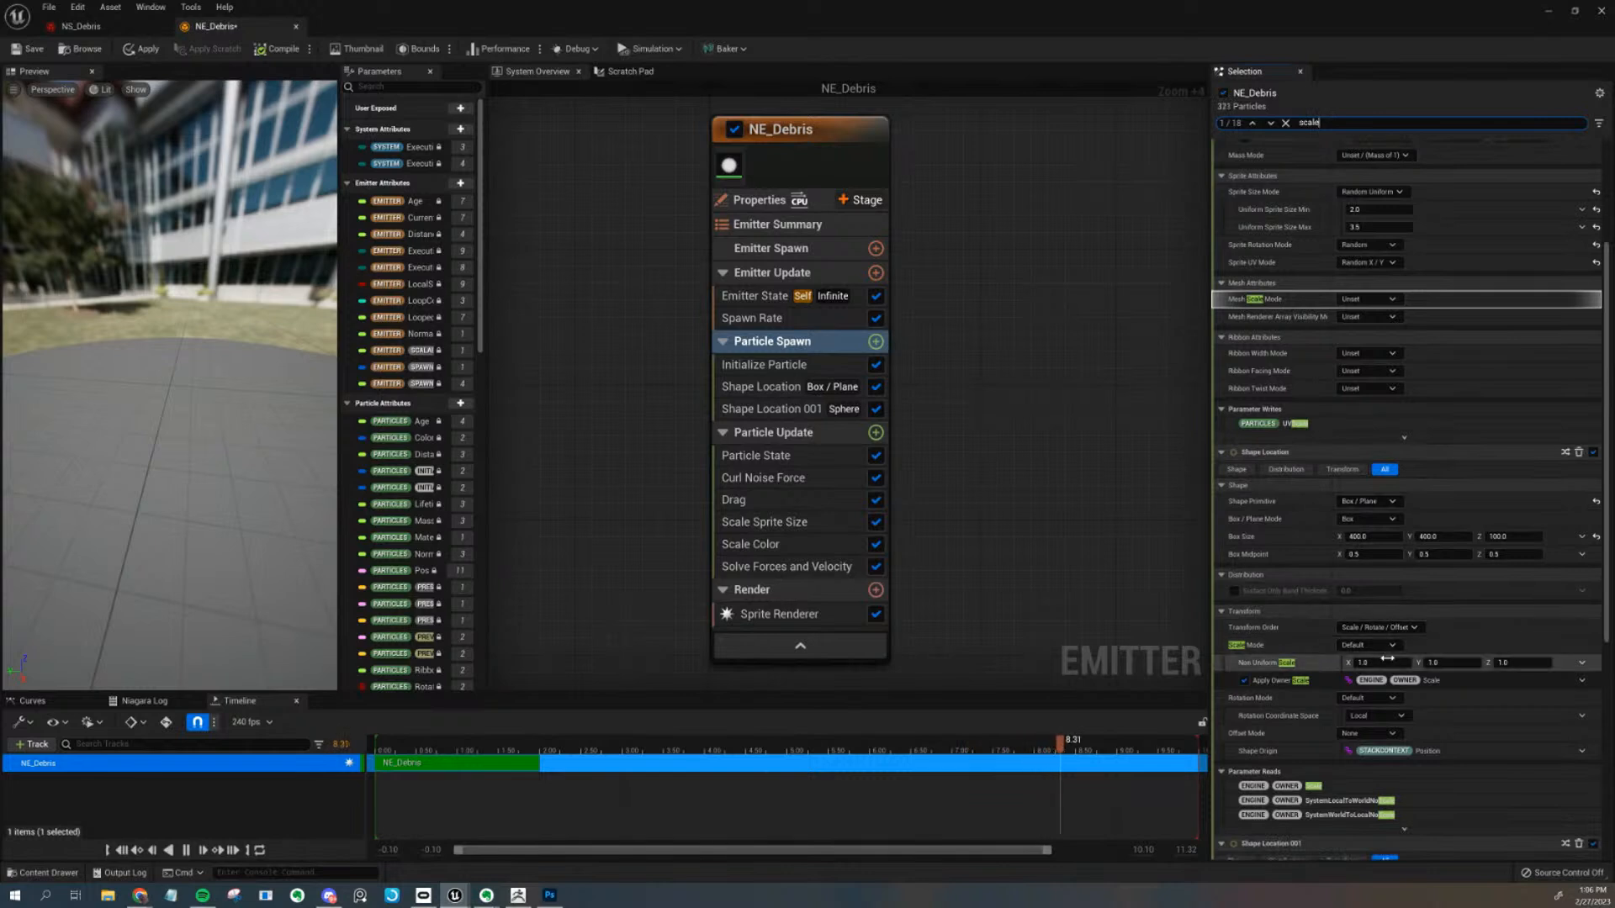
{"action": "left_click", "coordinate": [1403, 662]}
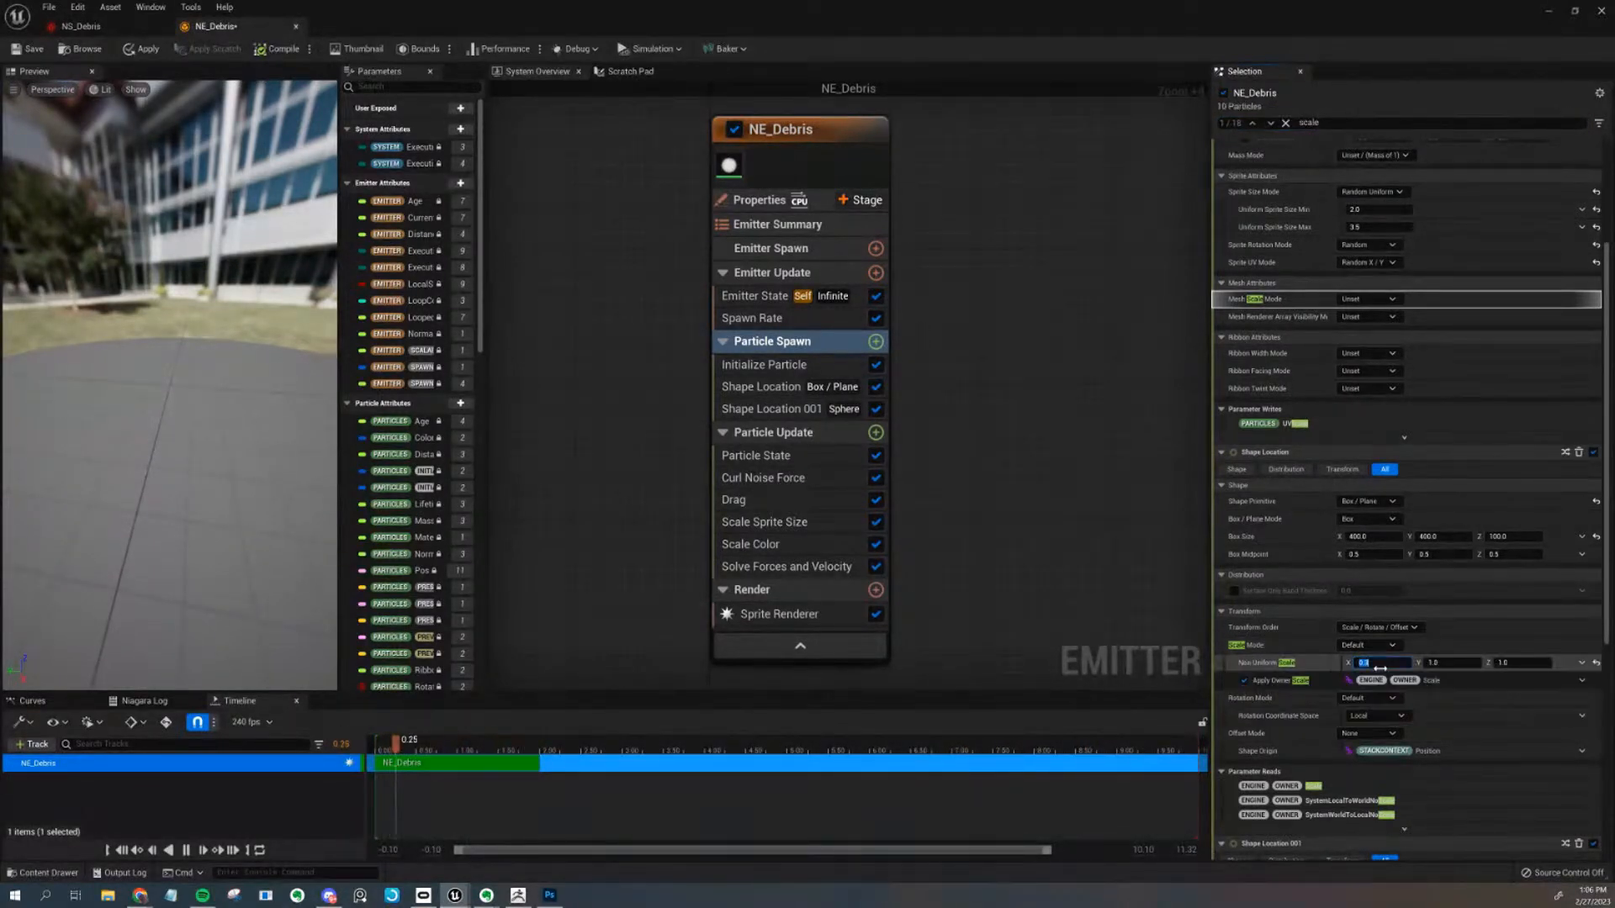
{"action": "left_click", "coordinate": [1465, 665]}
{"action": "type", "text": "0.3"}
{"action": "left_click", "coordinate": [1520, 665]}
{"action": "type", "text": "0.3"}
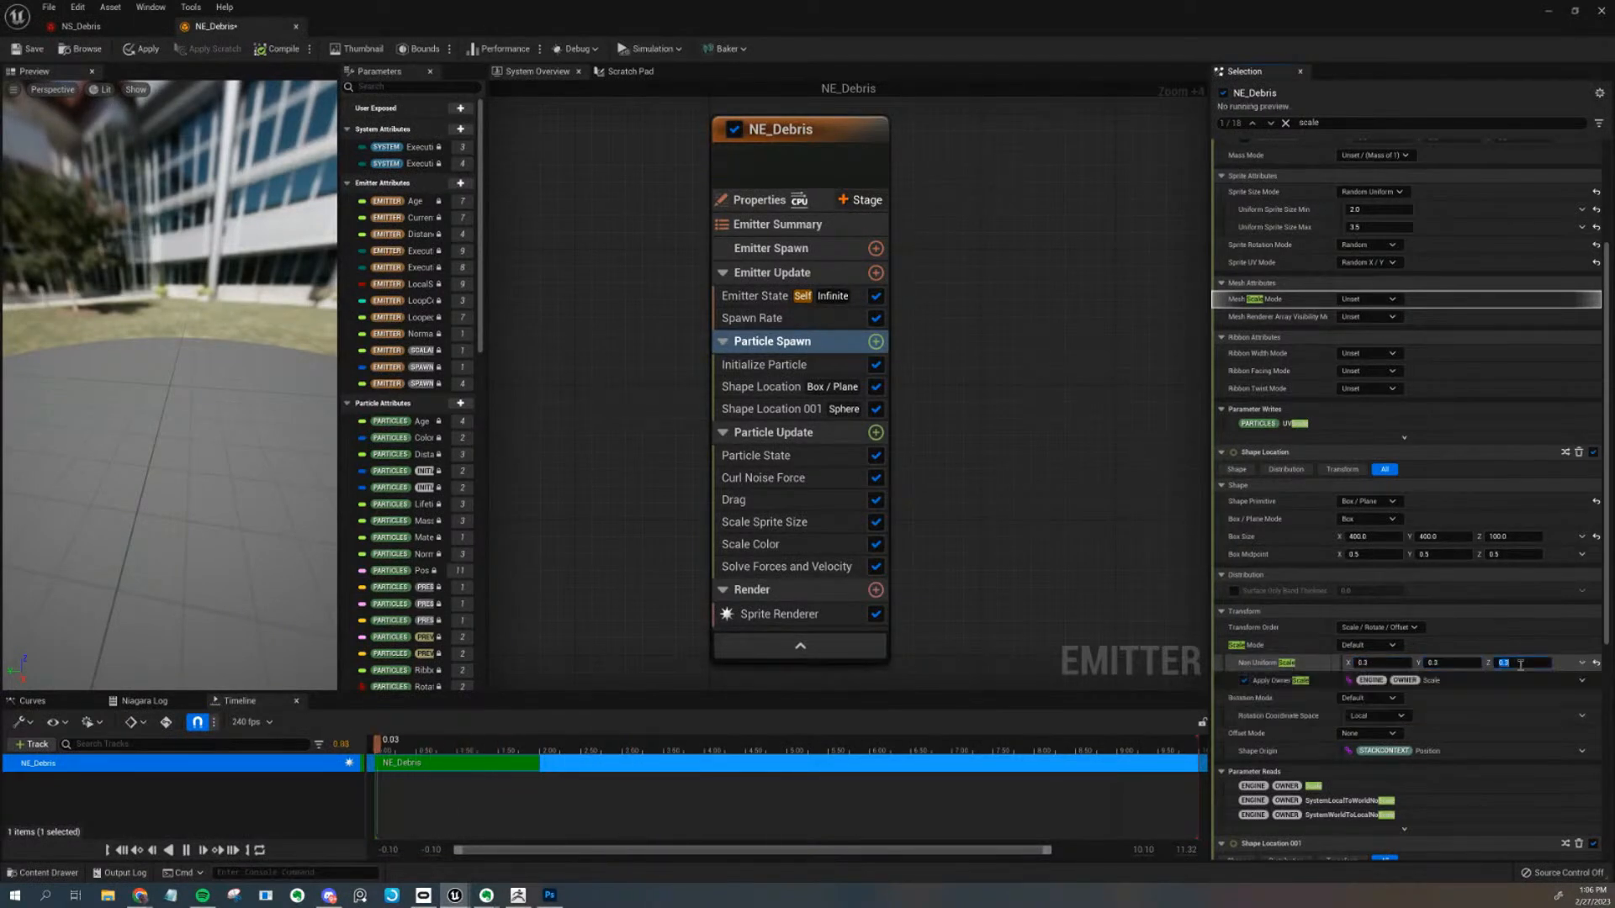
Check the particles in the preview and the remaining scale settings, and apply the changes made to the NE_Debris emitter
{"action": "left_click_drag", "start_coordinate": [286, 332], "coordinate": [173, 380]}
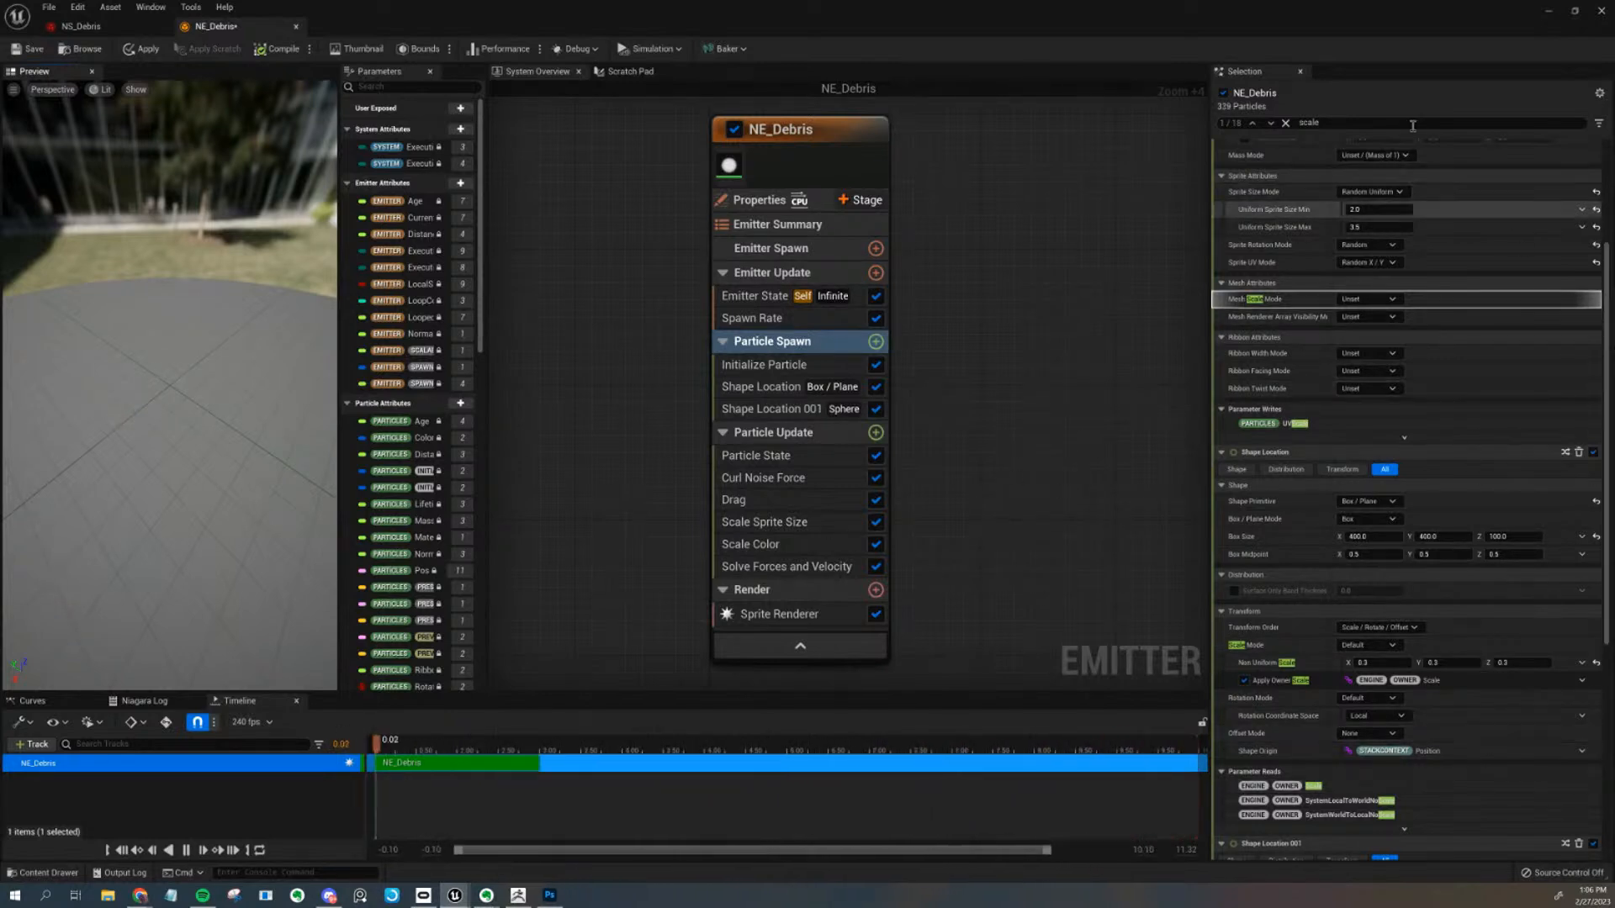
{"action": "scroll", "coordinate": [1425, 421], "scroll_direction": "down", "scroll_amount": 8}
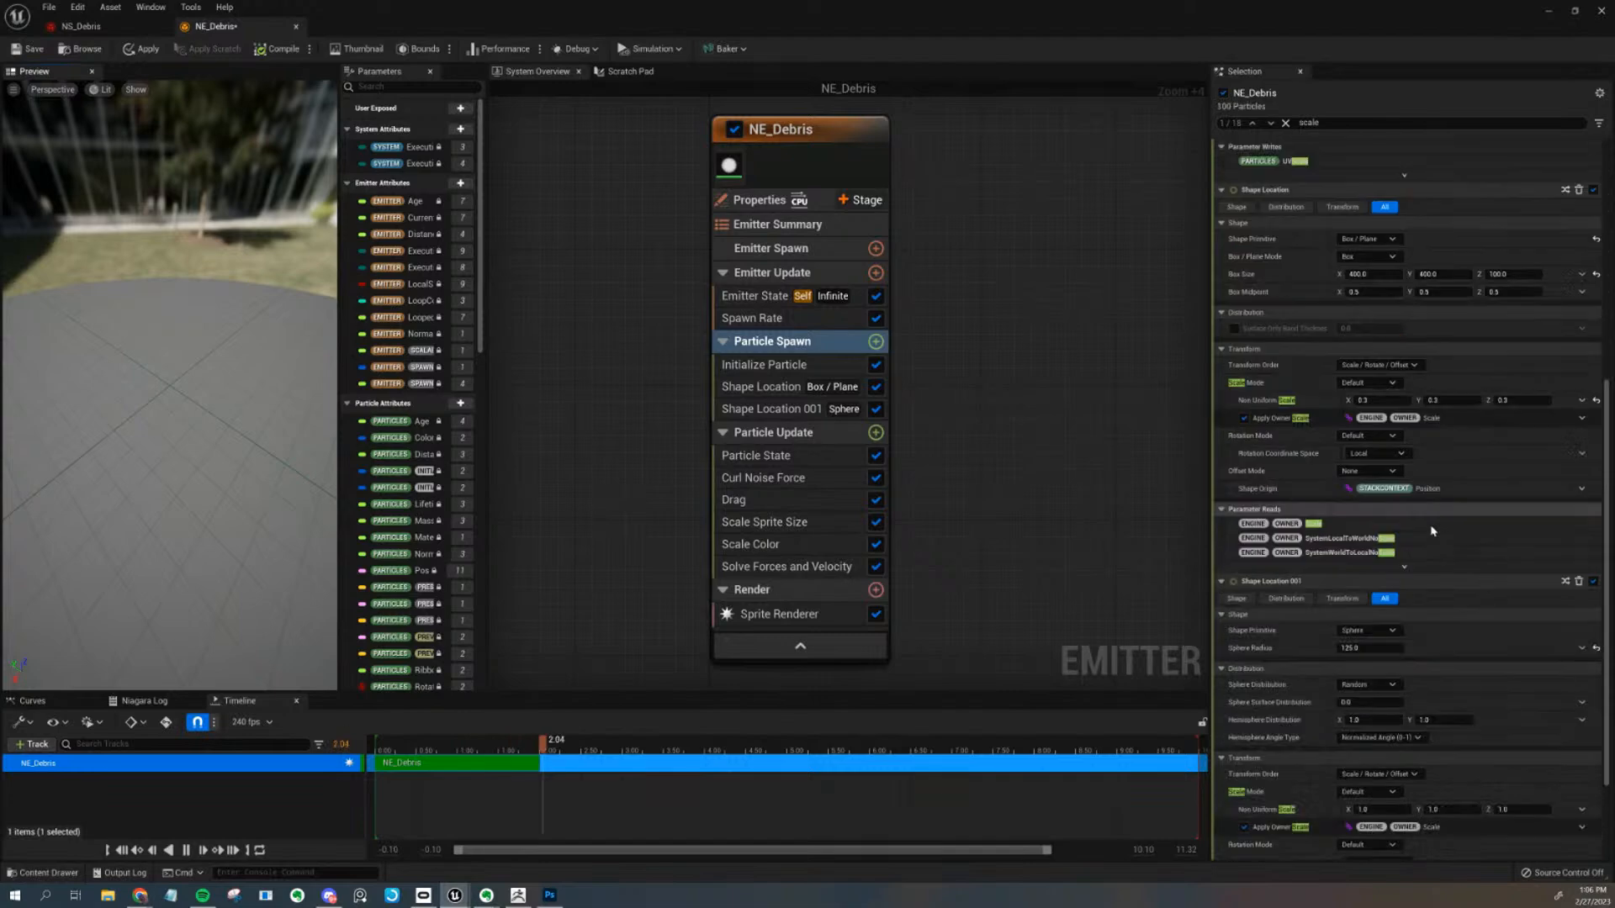
{"action": "scroll", "coordinate": [1429, 589], "scroll_direction": "up", "scroll_amount": 6}
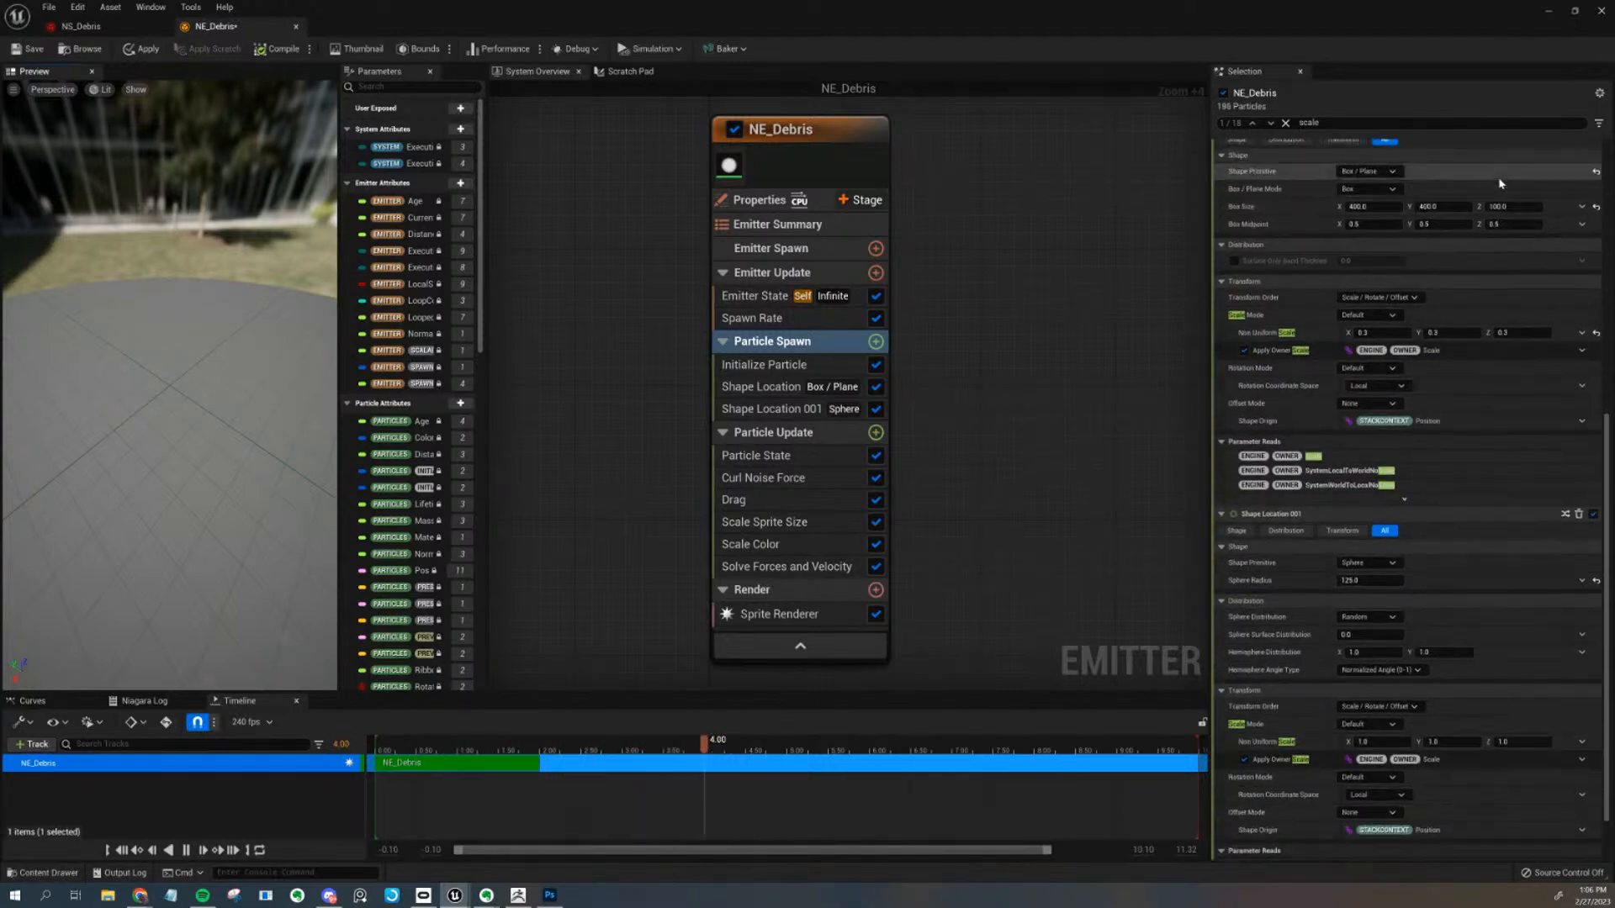
{"action": "scroll", "coordinate": [1430, 244], "scroll_direction": "up", "scroll_amount": 6}
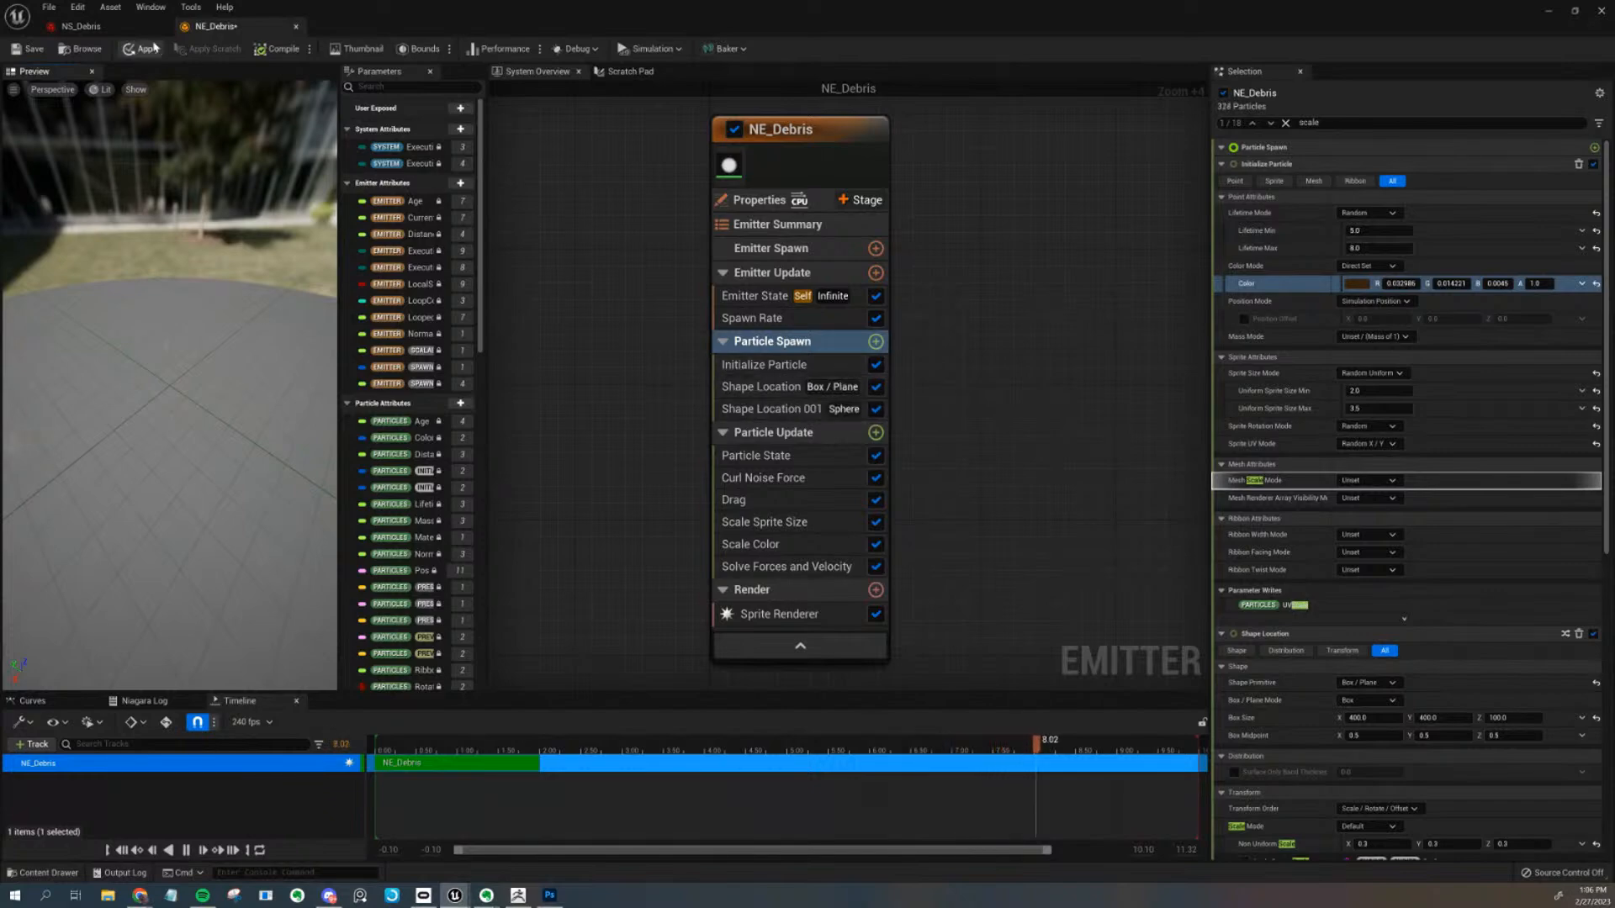
{"action": "left_click", "coordinate": [141, 48]}
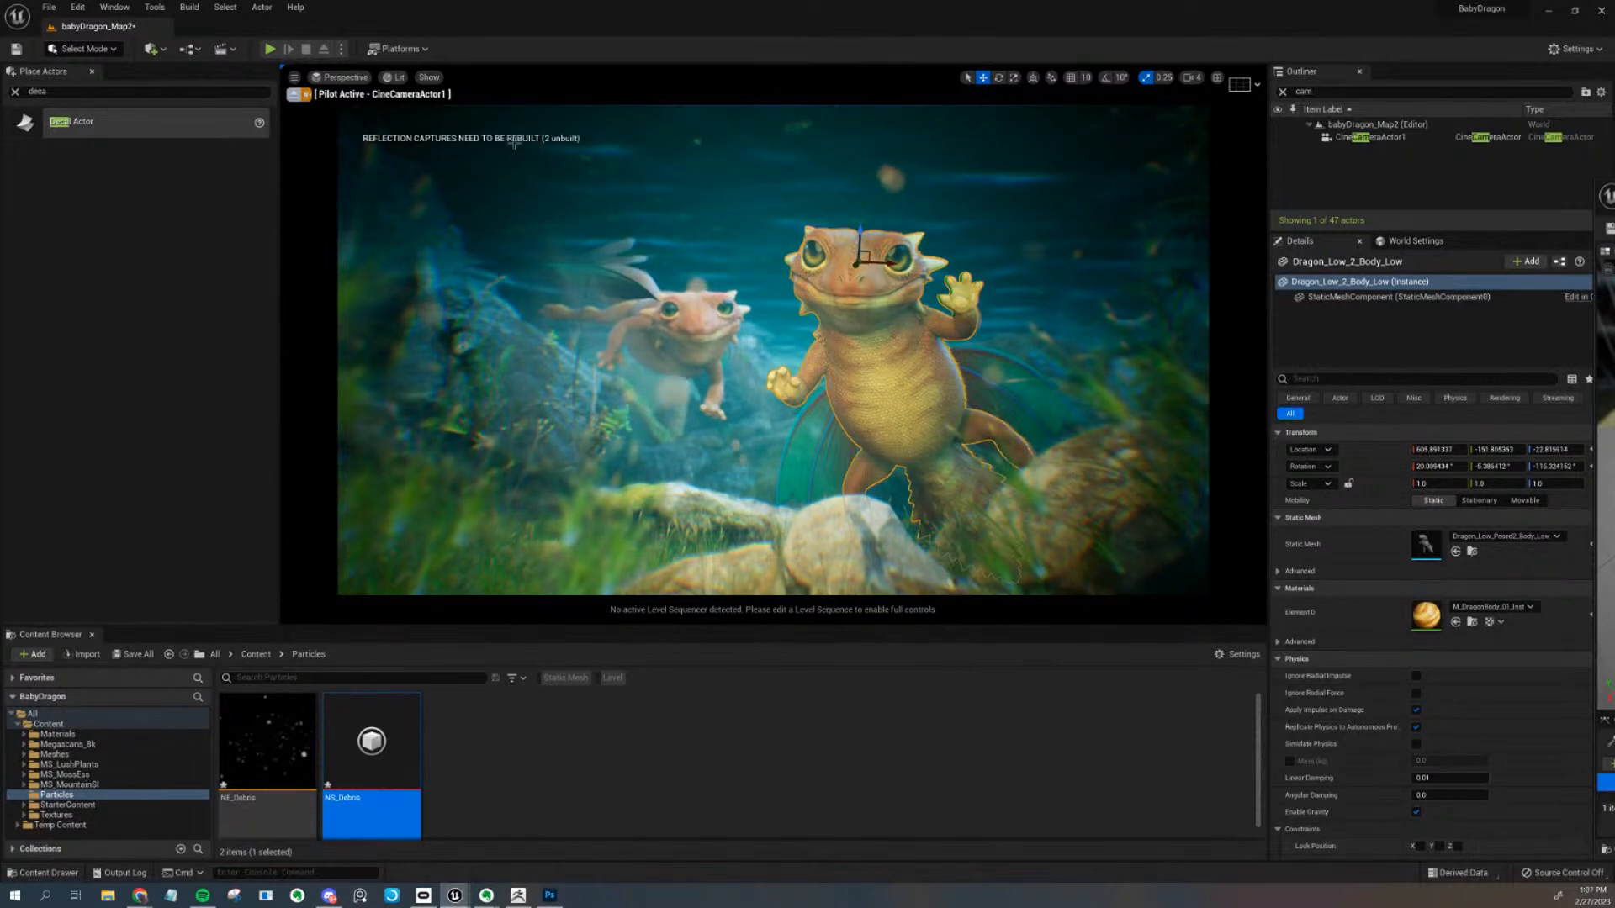
Switch to the level, stop piloting the camera, and find and select the NS_Debris actor with the Outliner filter "debr"
{"action": "left_click", "coordinate": [295, 94]}
{"action": "left_click_drag", "start_coordinate": [782, 181], "coordinate": [898, 286], "text": "alt"}
{"action": "right_click_drag", "start_coordinate": [898, 287], "coordinate": [879, 336]}
{"action": "left_click", "coordinate": [1302, 91]}
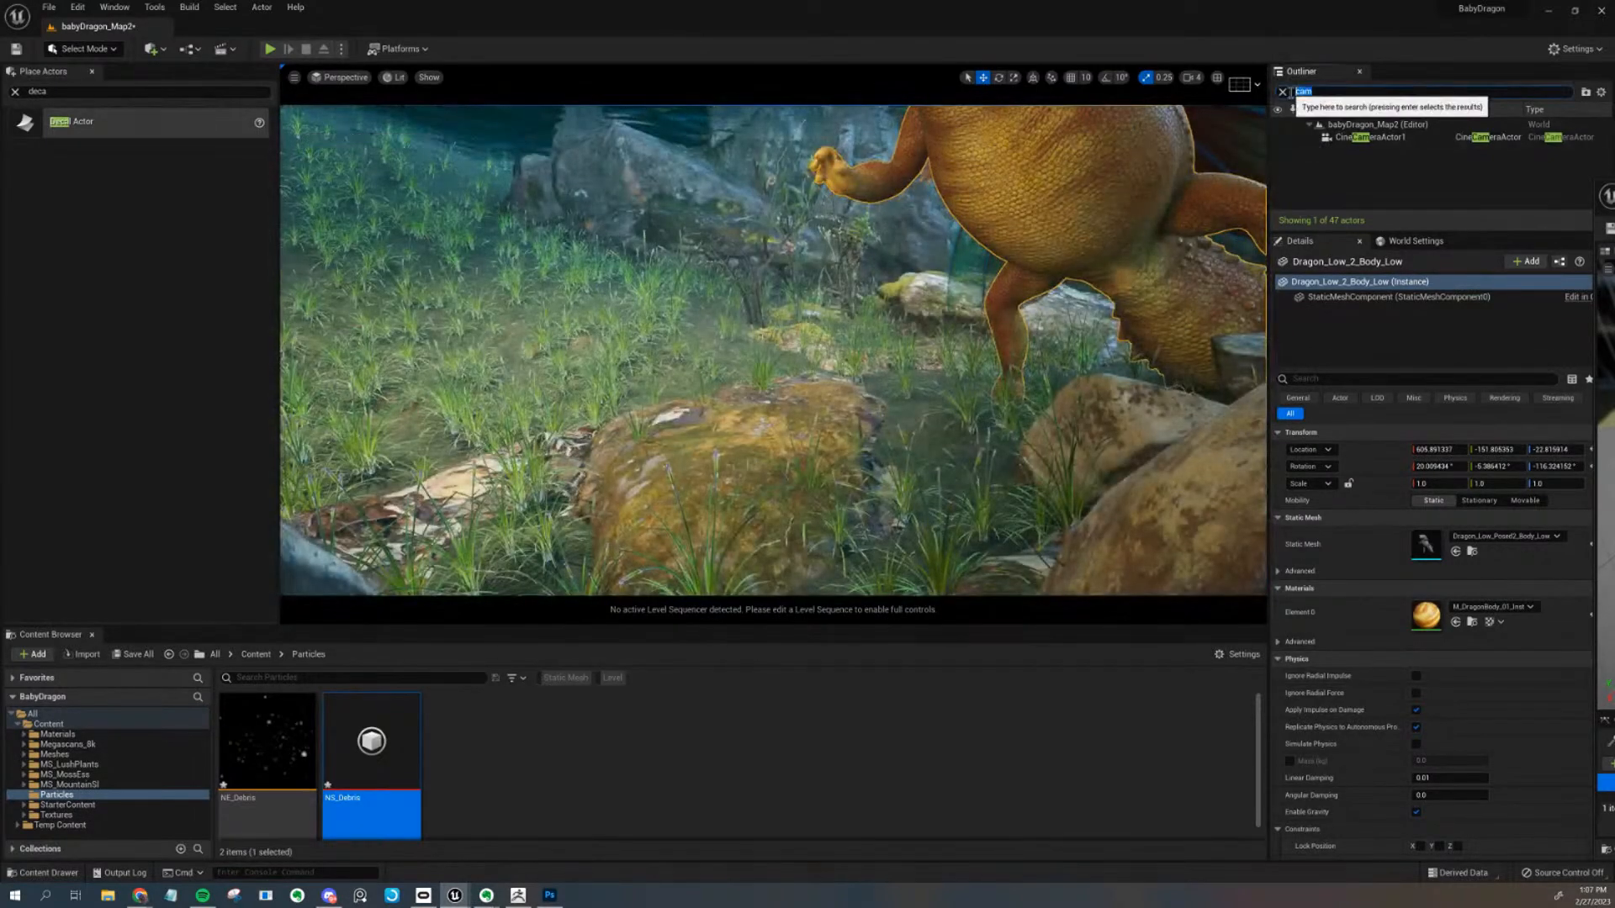
{"action": "type", "text": "debr"}
{"action": "key", "text": "Return"}
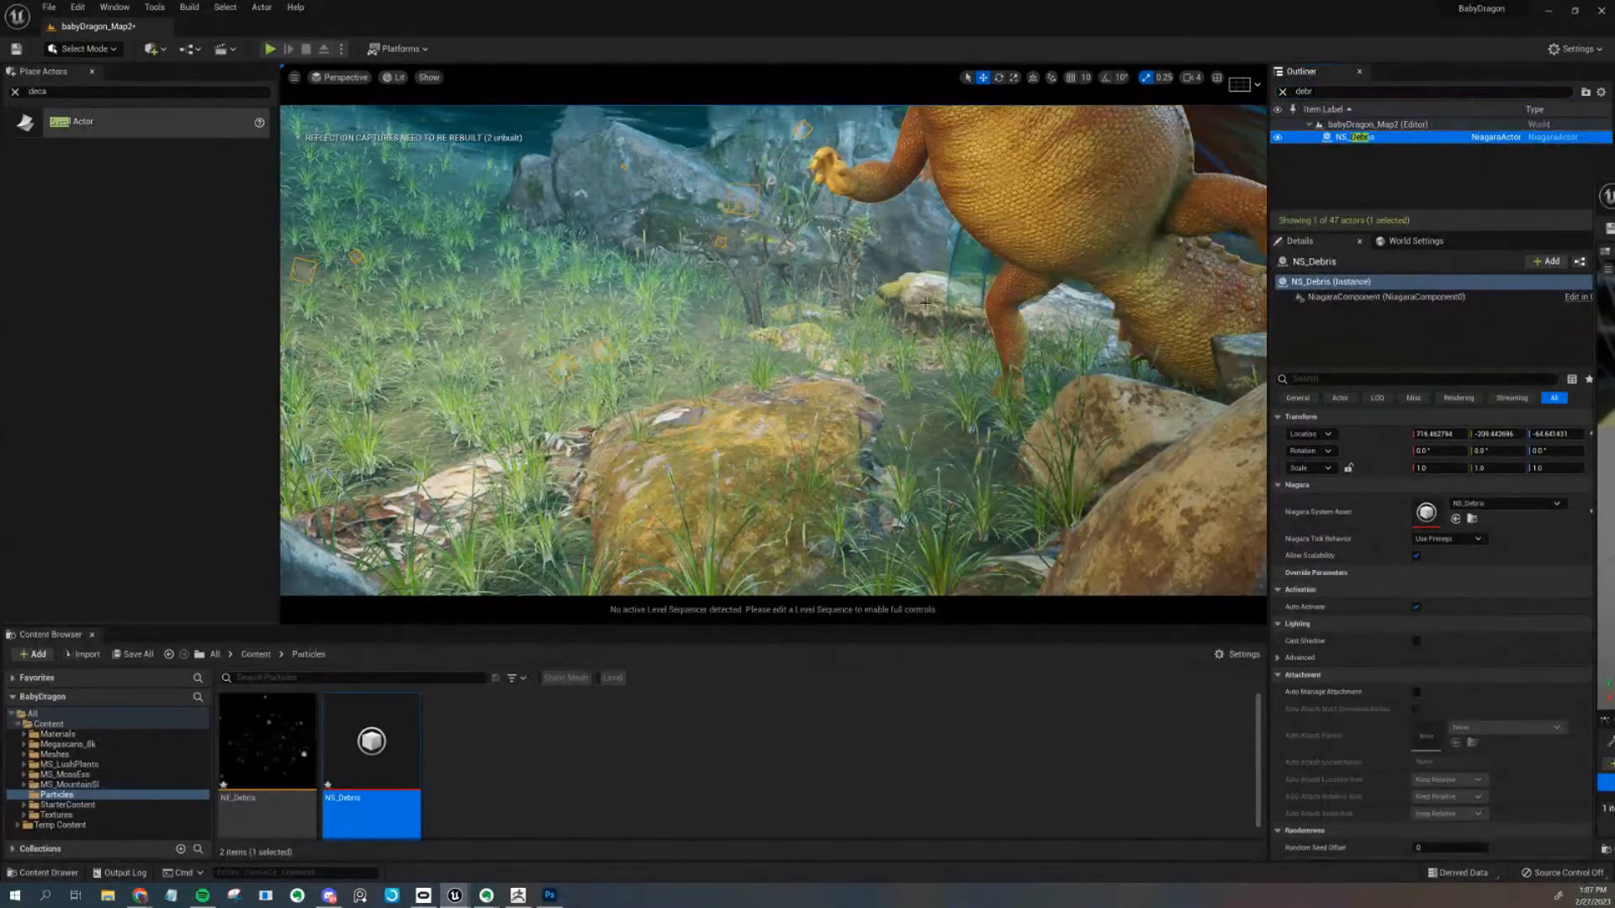
Frame NS_Debris and try moving it through the scene to about X 533, Y 1063, Z -88
{"action": "key", "text": "f"}
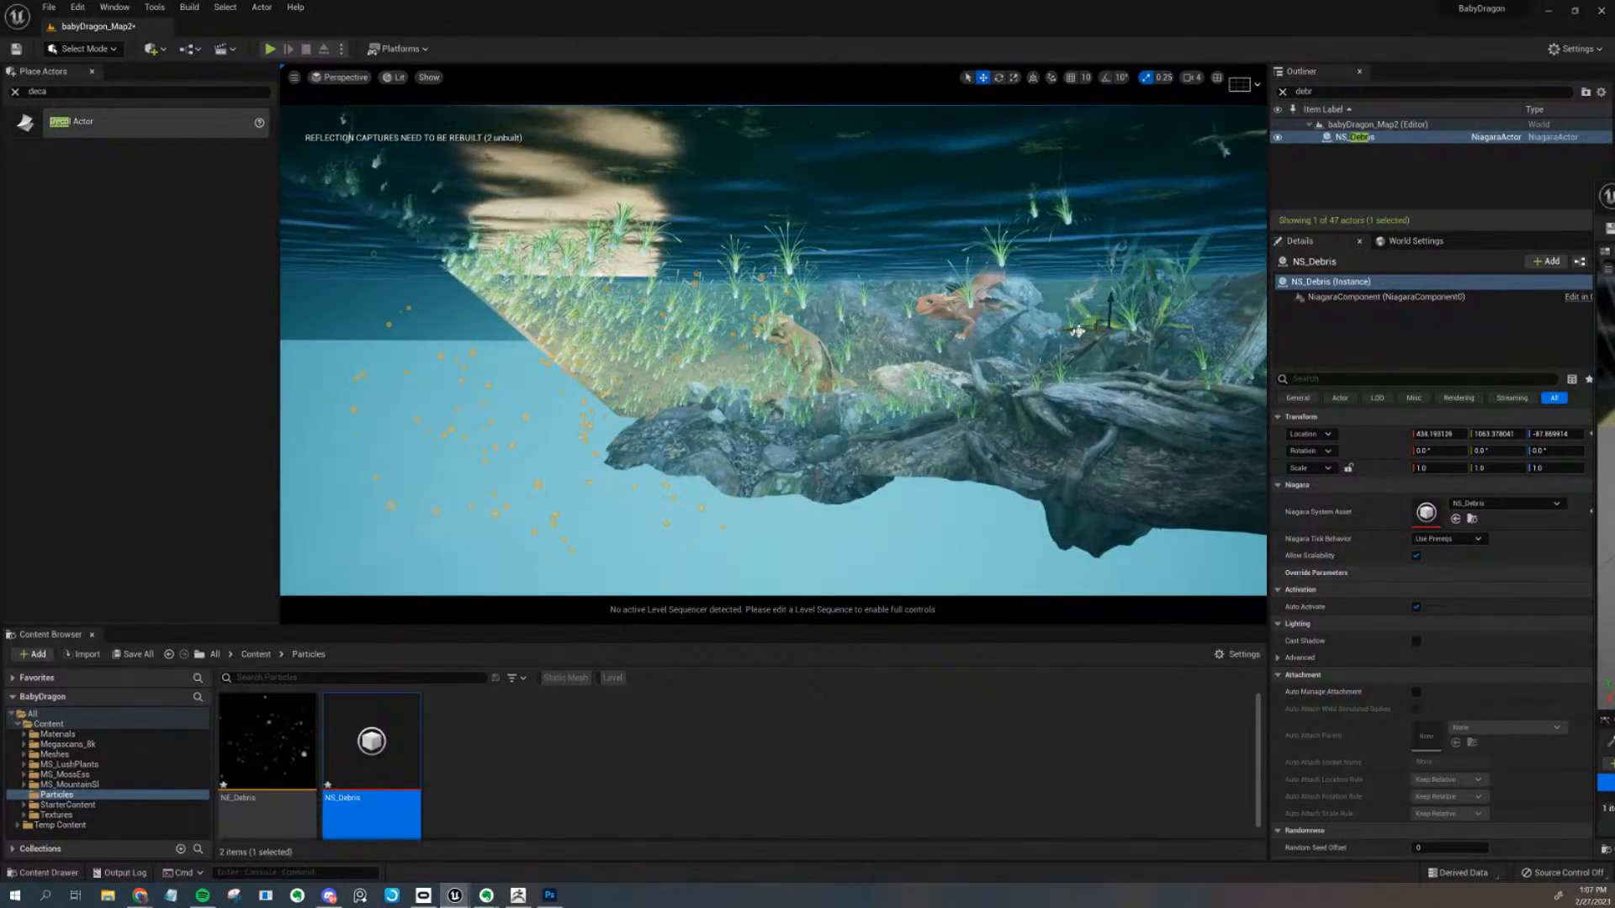
{"action": "right_click_drag", "start_coordinate": [992, 367], "coordinate": [1043, 354]}
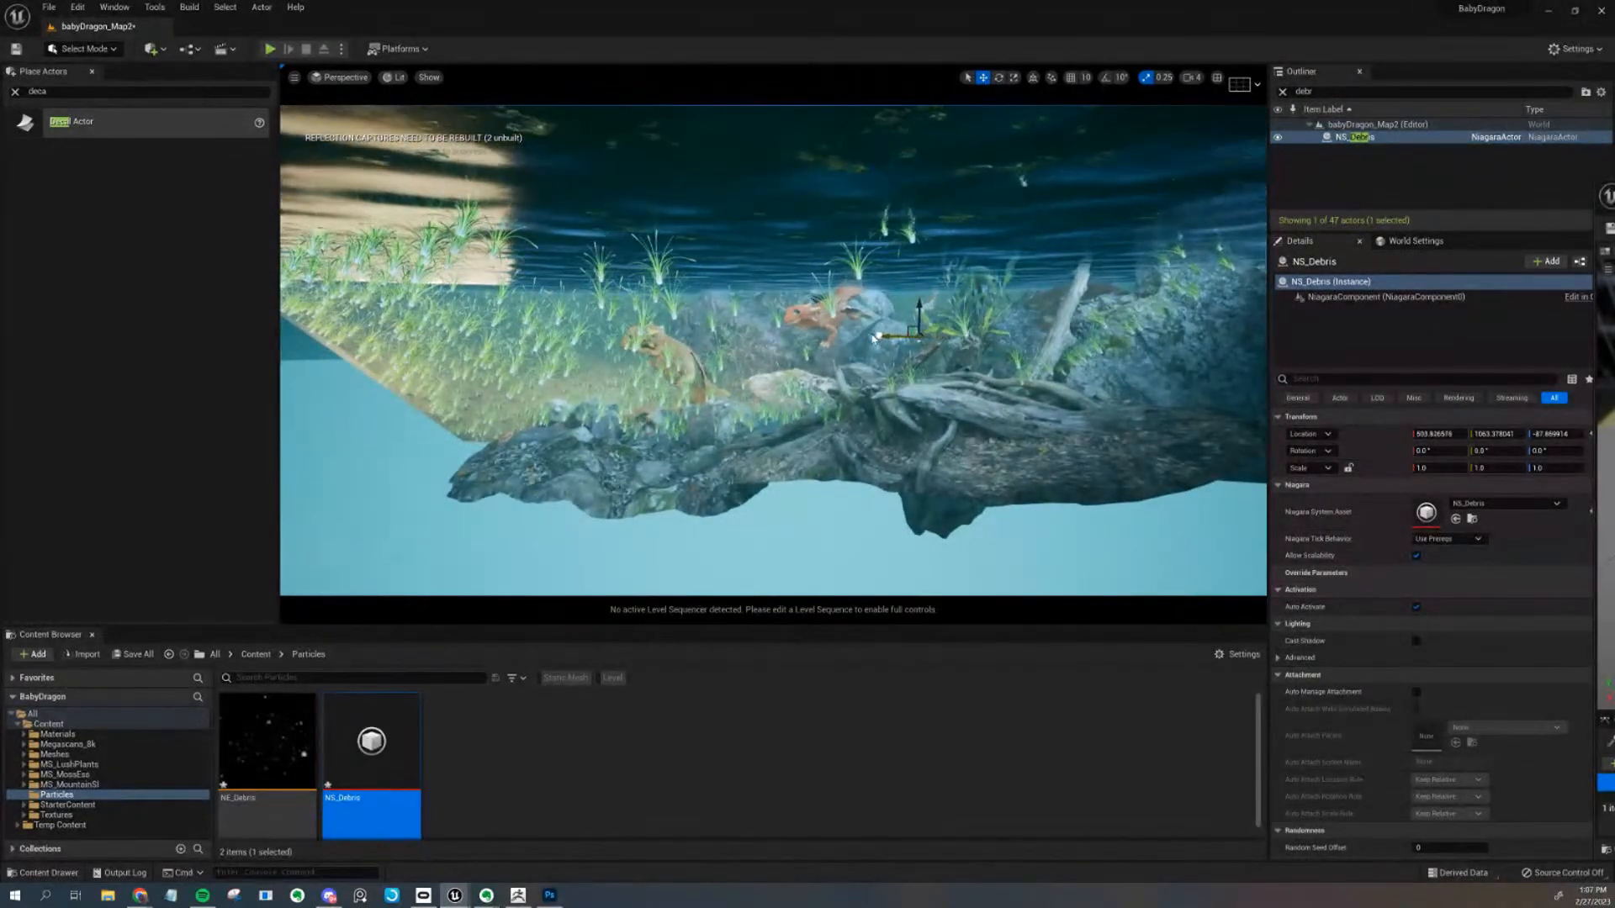
{"action": "right_click_drag", "start_coordinate": [987, 381], "coordinate": [870, 392]}
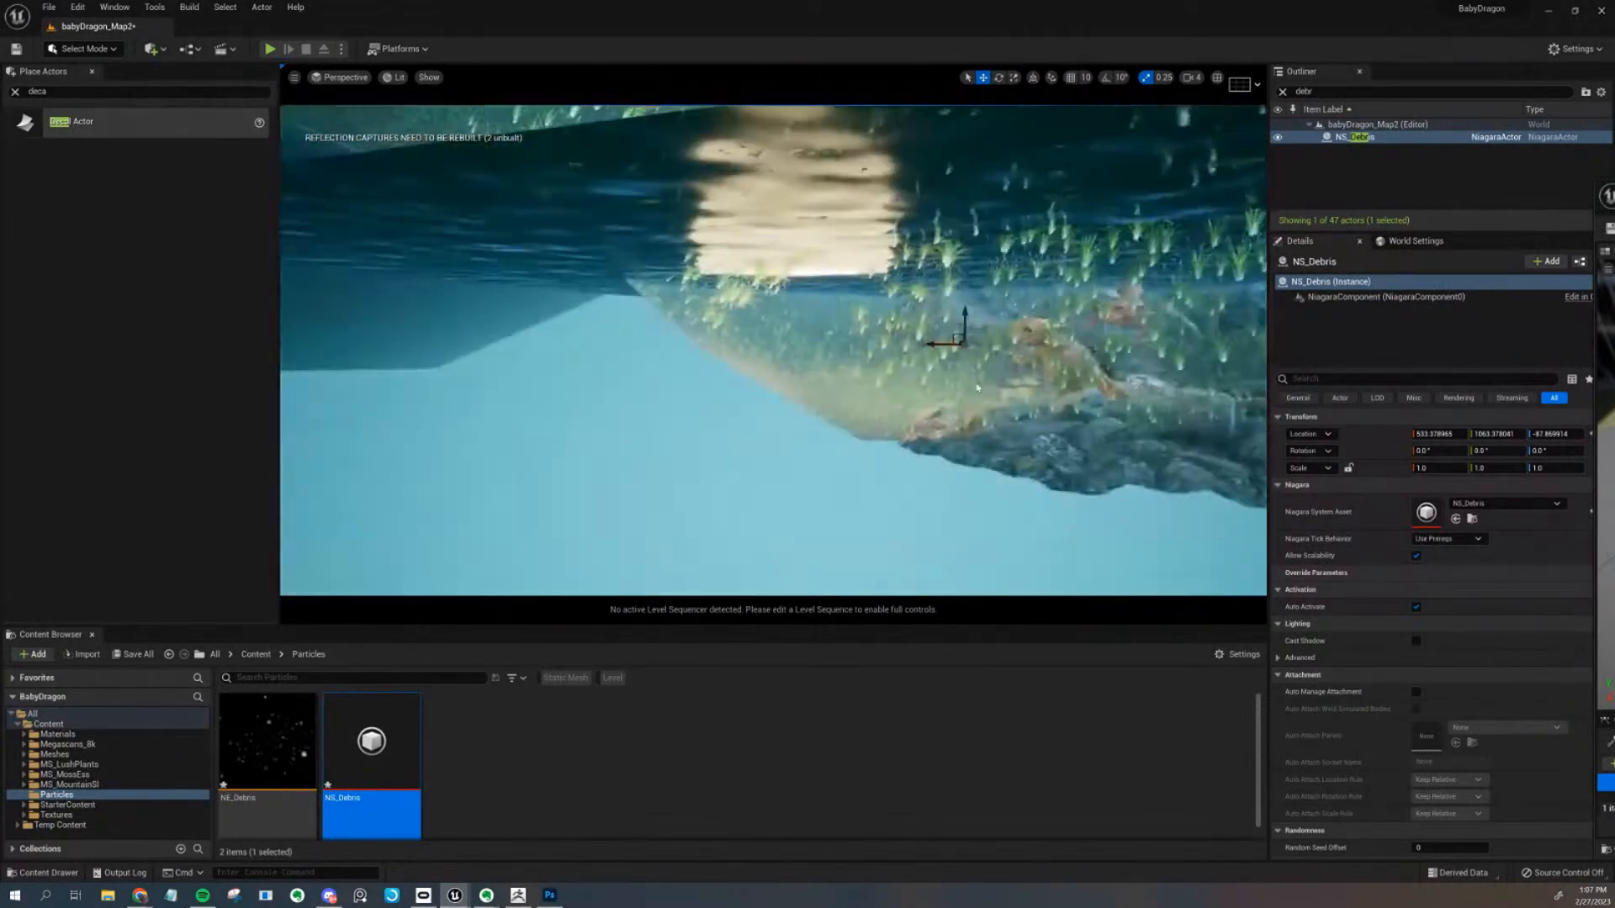
Filter the Outliner by "cam" and pilot CineCameraActor1 to check the shot through the camera
{"action": "double_click", "coordinate": [1313, 94]}
{"action": "key", "text": "BackSpace"}
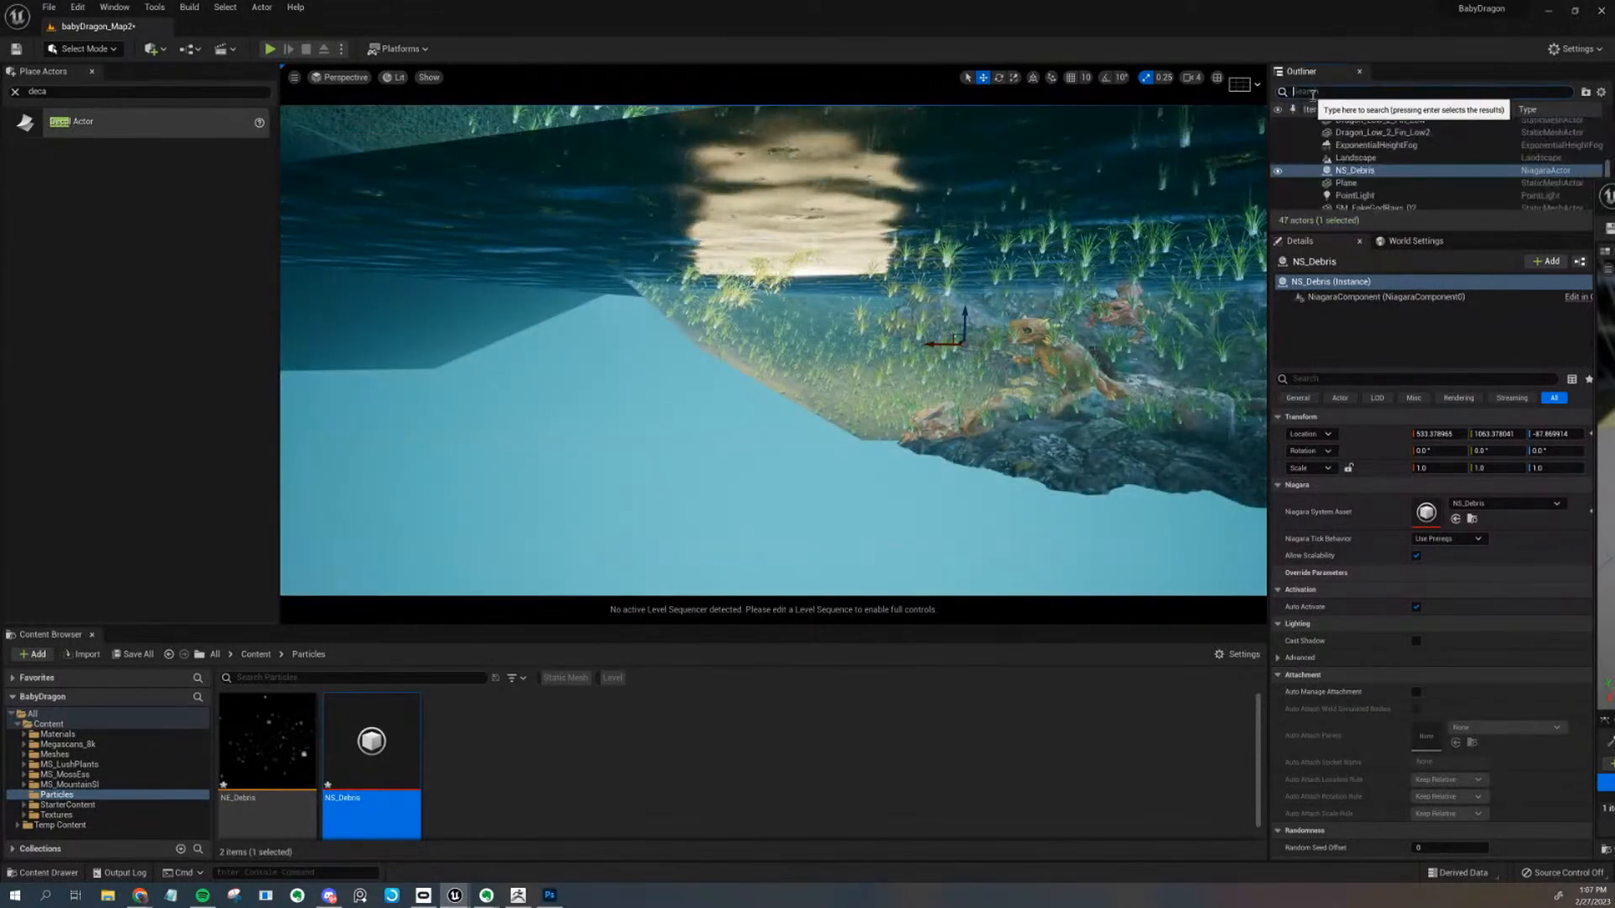
{"action": "type", "text": "cam"}
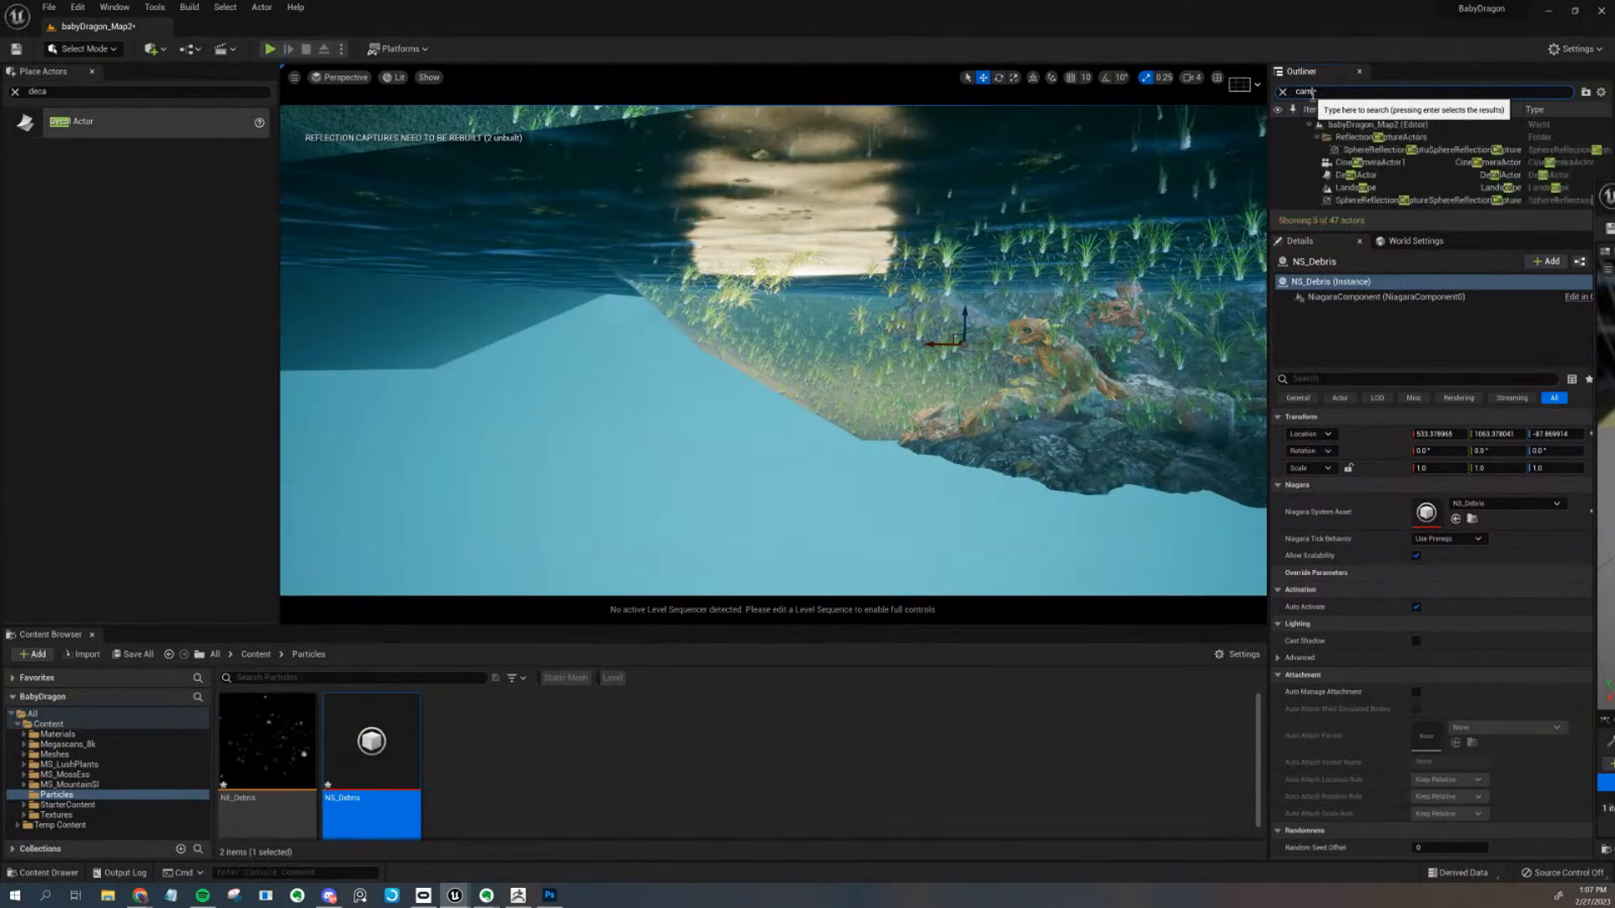
{"action": "left_click", "coordinate": [1355, 138]}
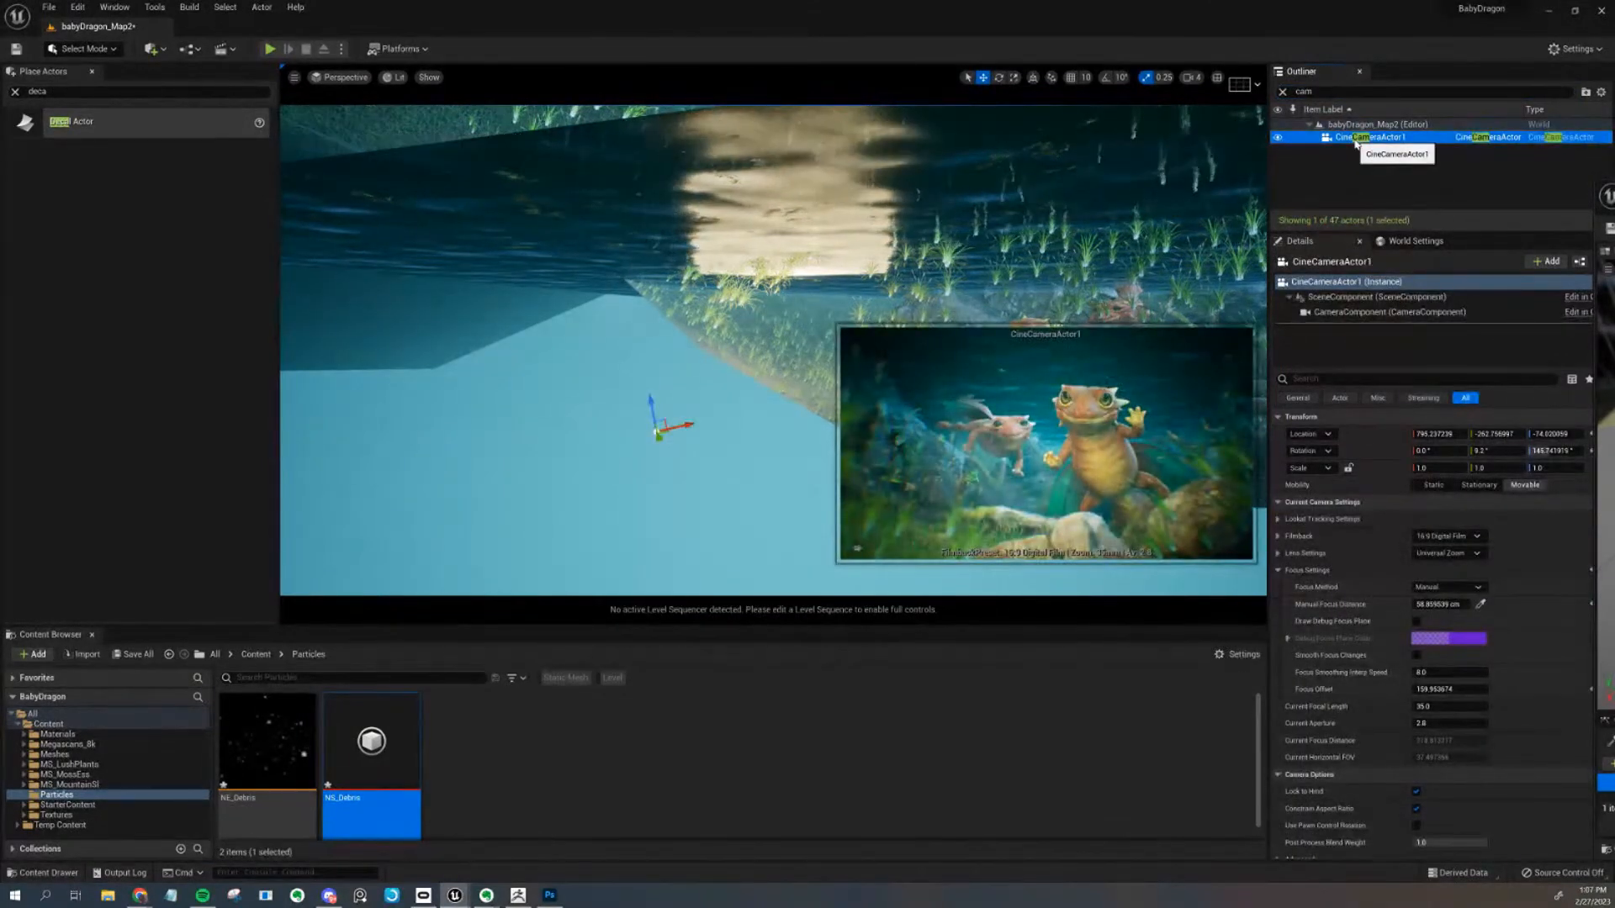
{"action": "right_click", "coordinate": [1354, 141]}
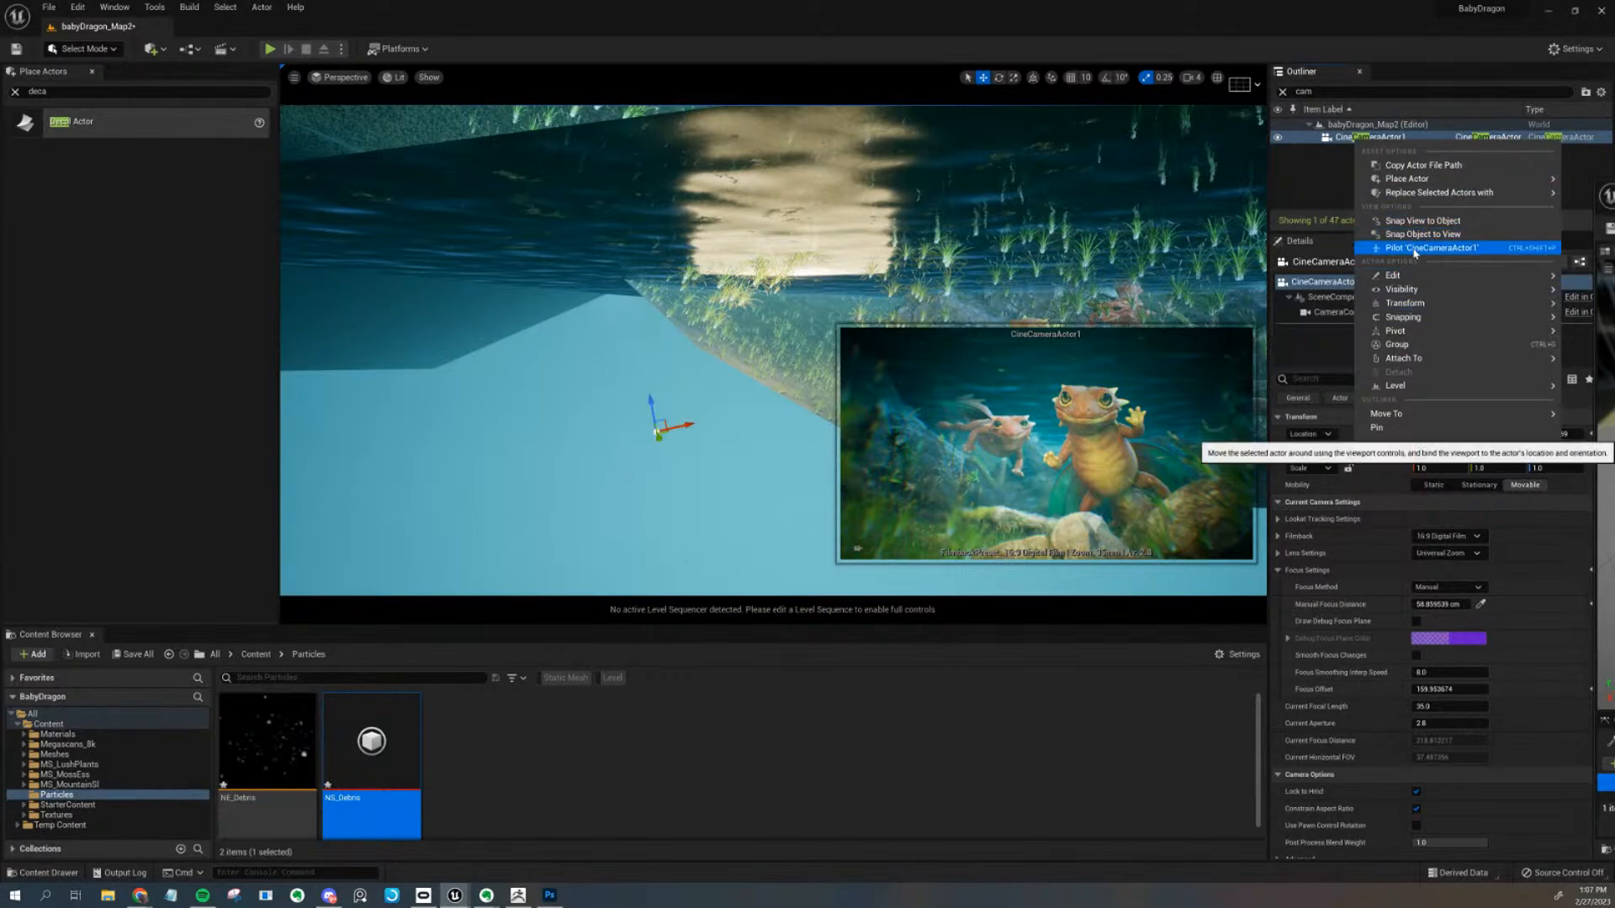
{"action": "left_click", "coordinate": [1415, 248]}
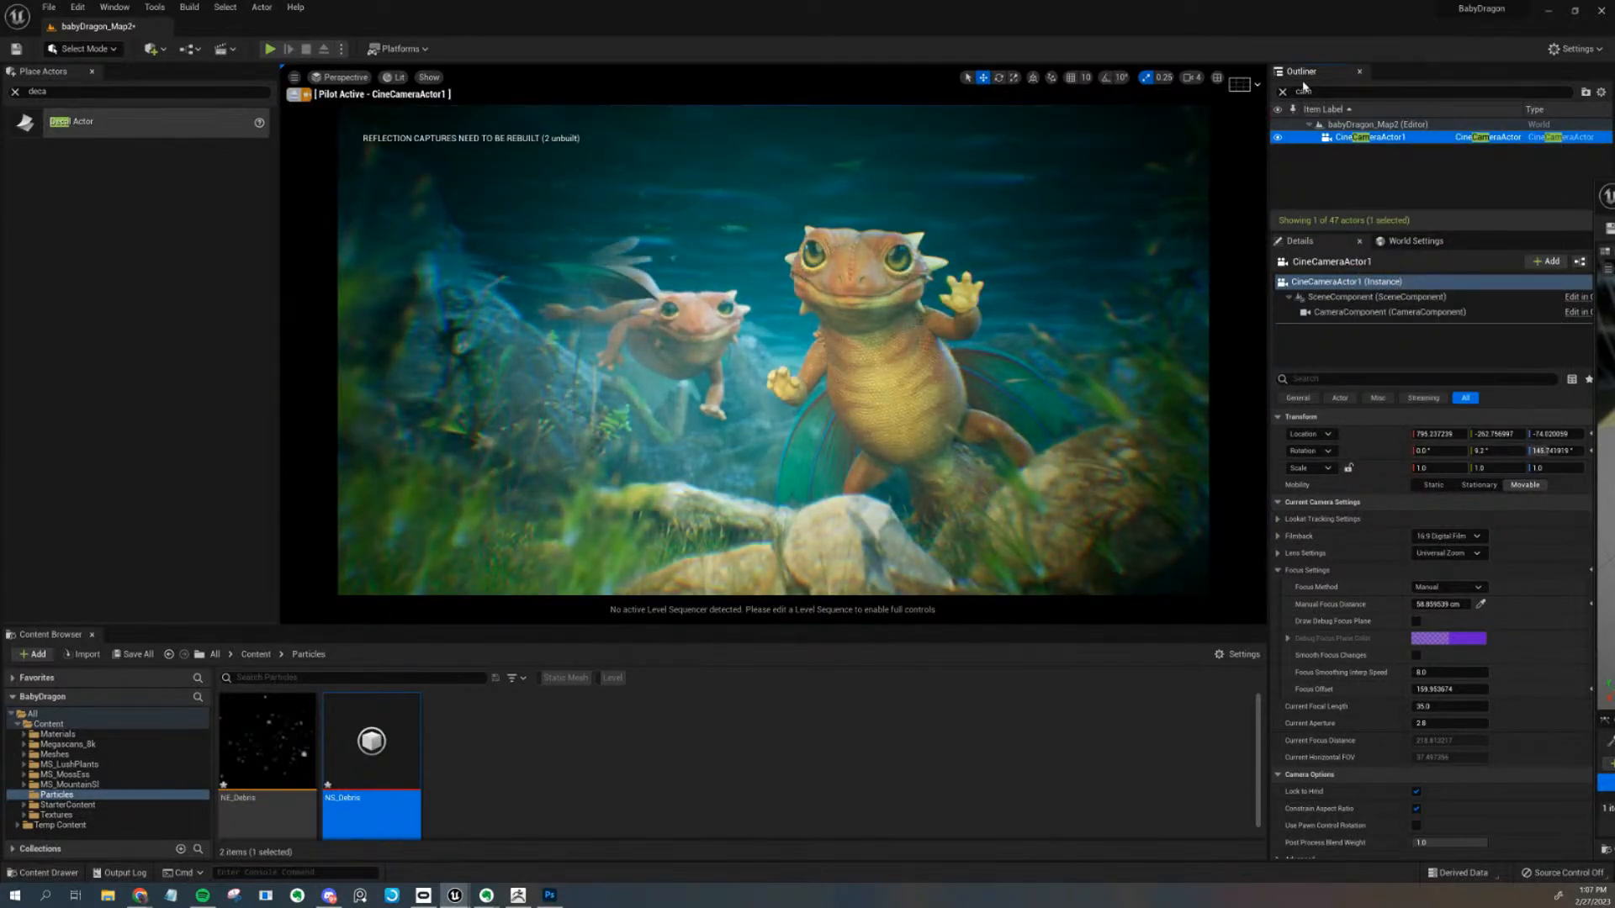
Filter the Outliner by "deb", select NS_Debris, and leave the camera pilot mode
{"action": "left_click", "coordinate": [1282, 93]}
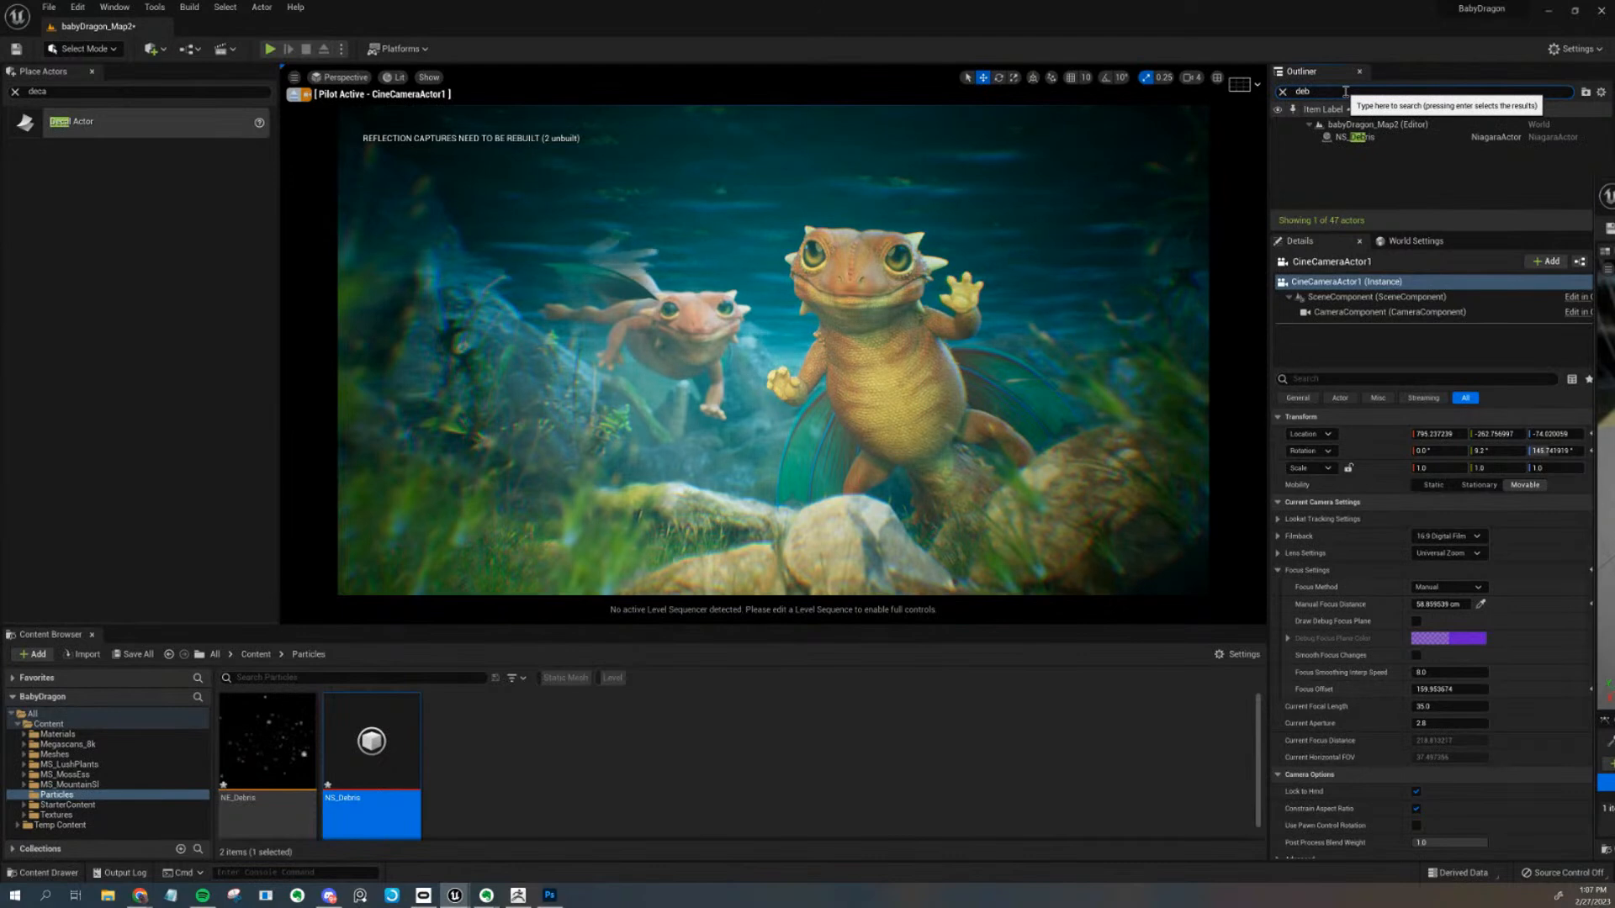
{"action": "left_click", "coordinate": [1357, 138]}
{"action": "left_click", "coordinate": [842, 331]}
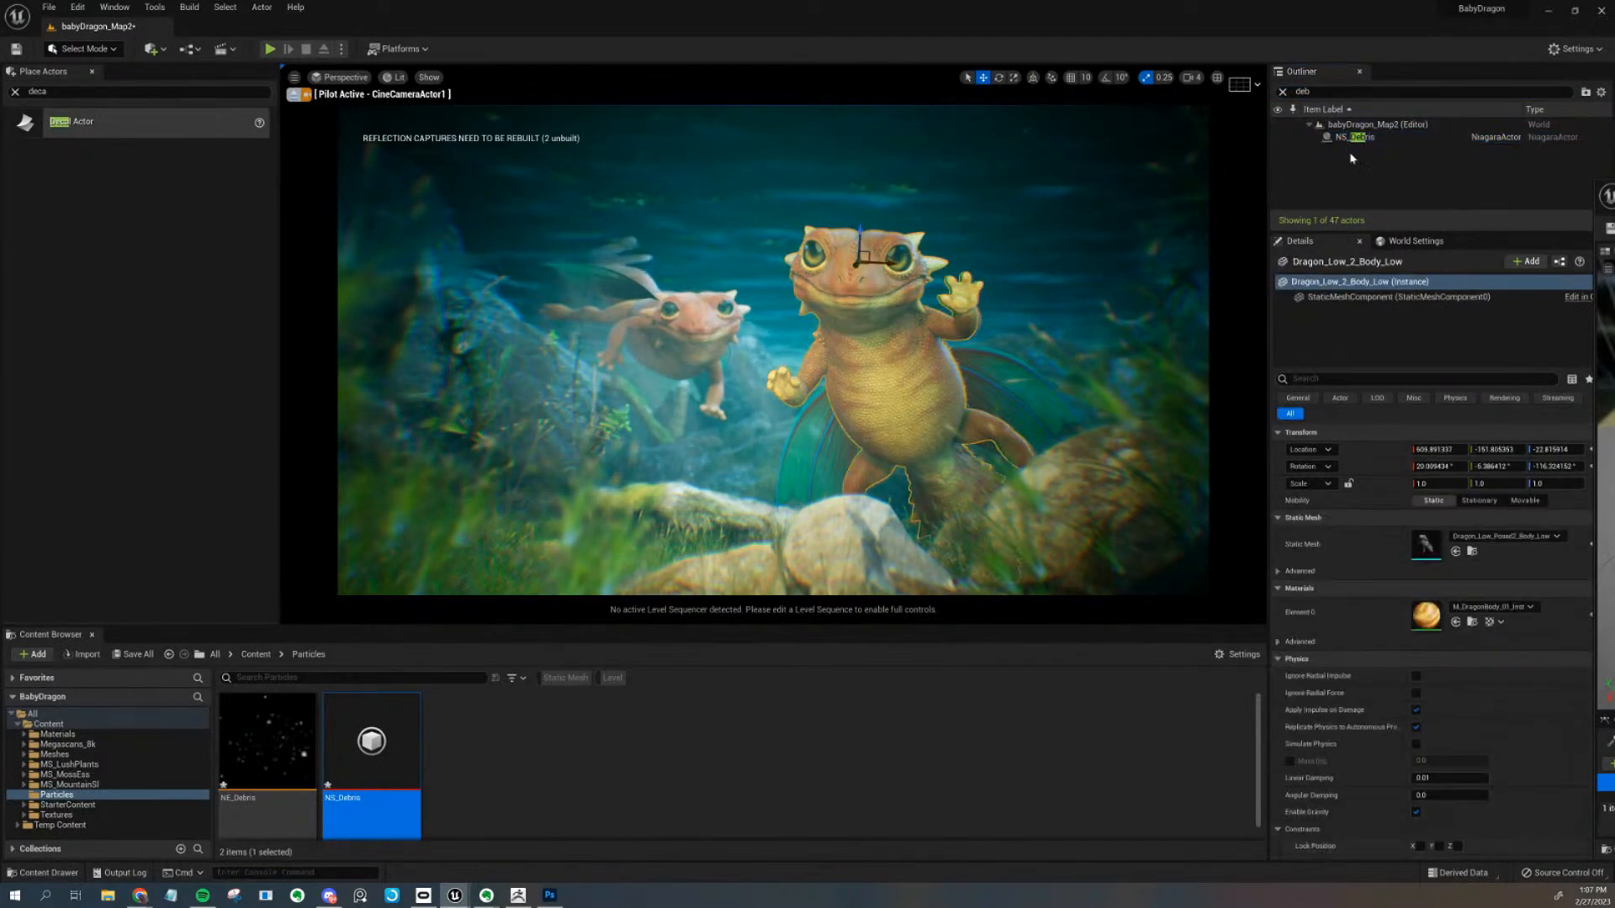
{"action": "left_click", "coordinate": [1363, 139]}
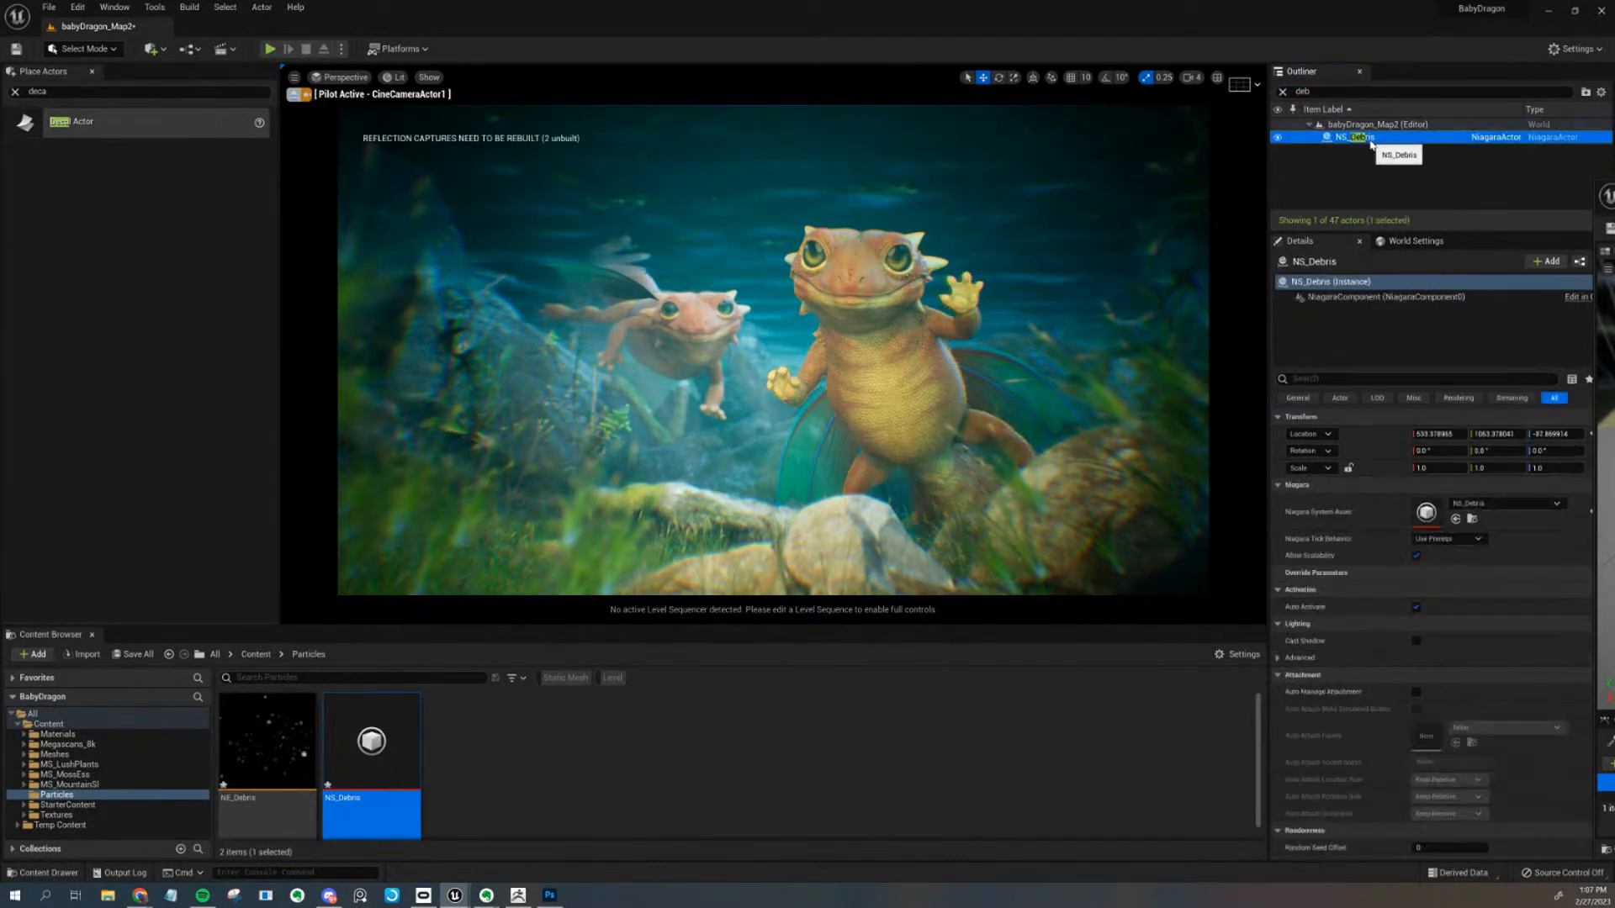
{"action": "left_click", "coordinate": [293, 95]}
Go back below the water surface, reselect NS_Debris, and try moving it along X to about -2047
{"action": "right_click_drag", "start_coordinate": [991, 350], "coordinate": [973, 292]}
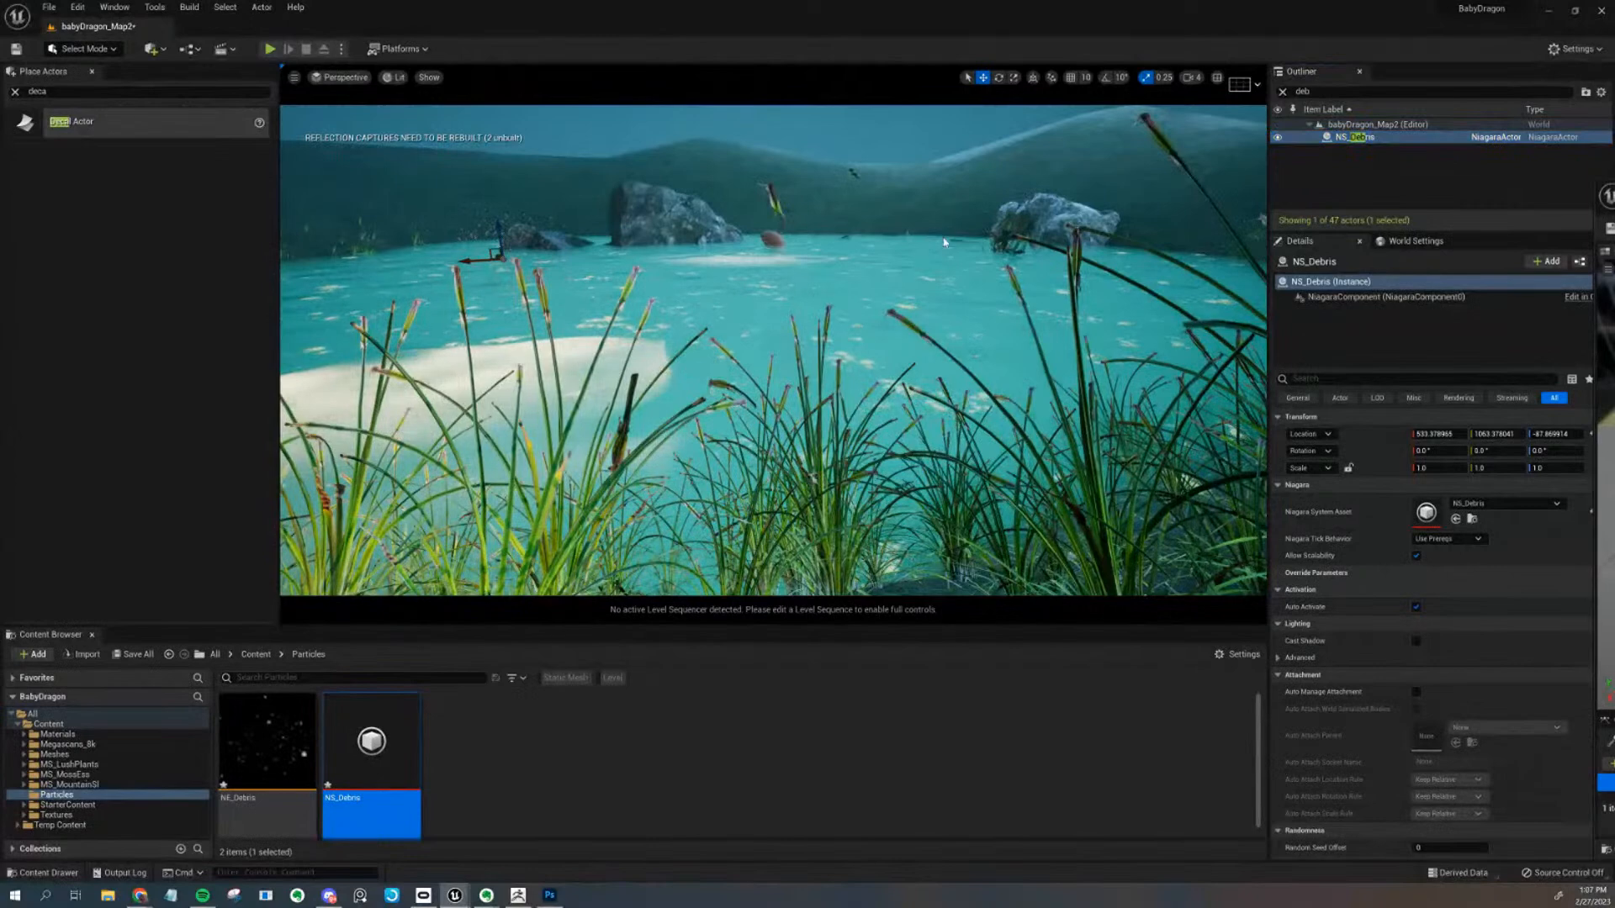
{"action": "right_click", "coordinate": [911, 237]}
{"action": "mouse_move", "coordinate": [897, 229]}
{"action": "right_mouse_down"}
{"action": "mouse_move", "coordinate": [897, 244]}
{"action": "mouse_move", "coordinate": [898, 229]}
{"action": "right_mouse_up"}
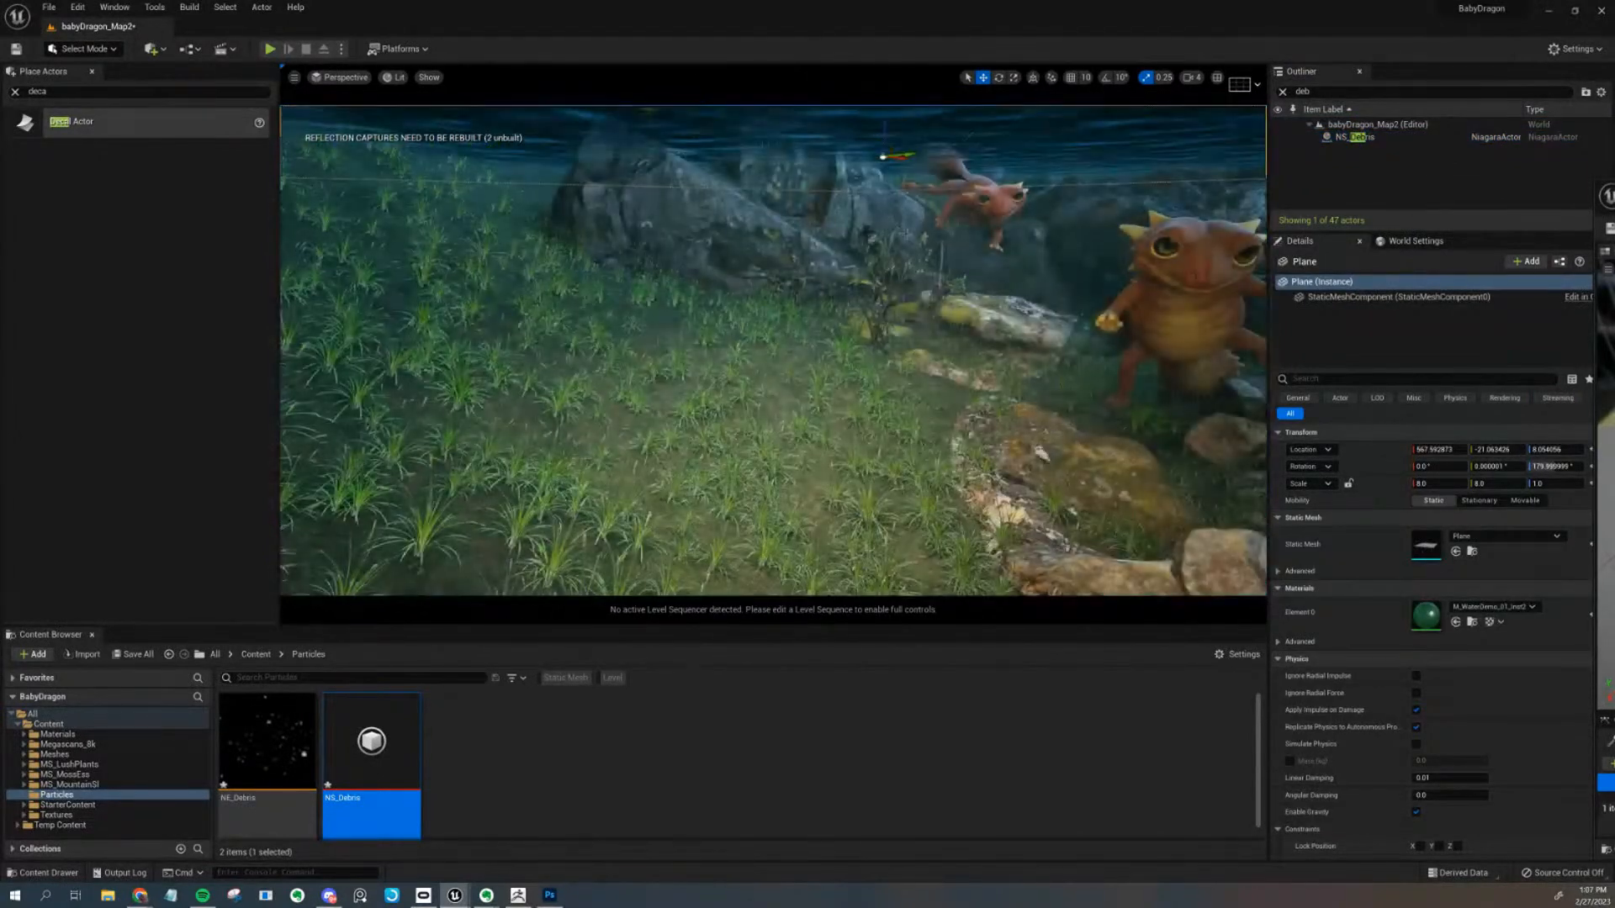
{"action": "left_click", "coordinate": [1354, 138]}
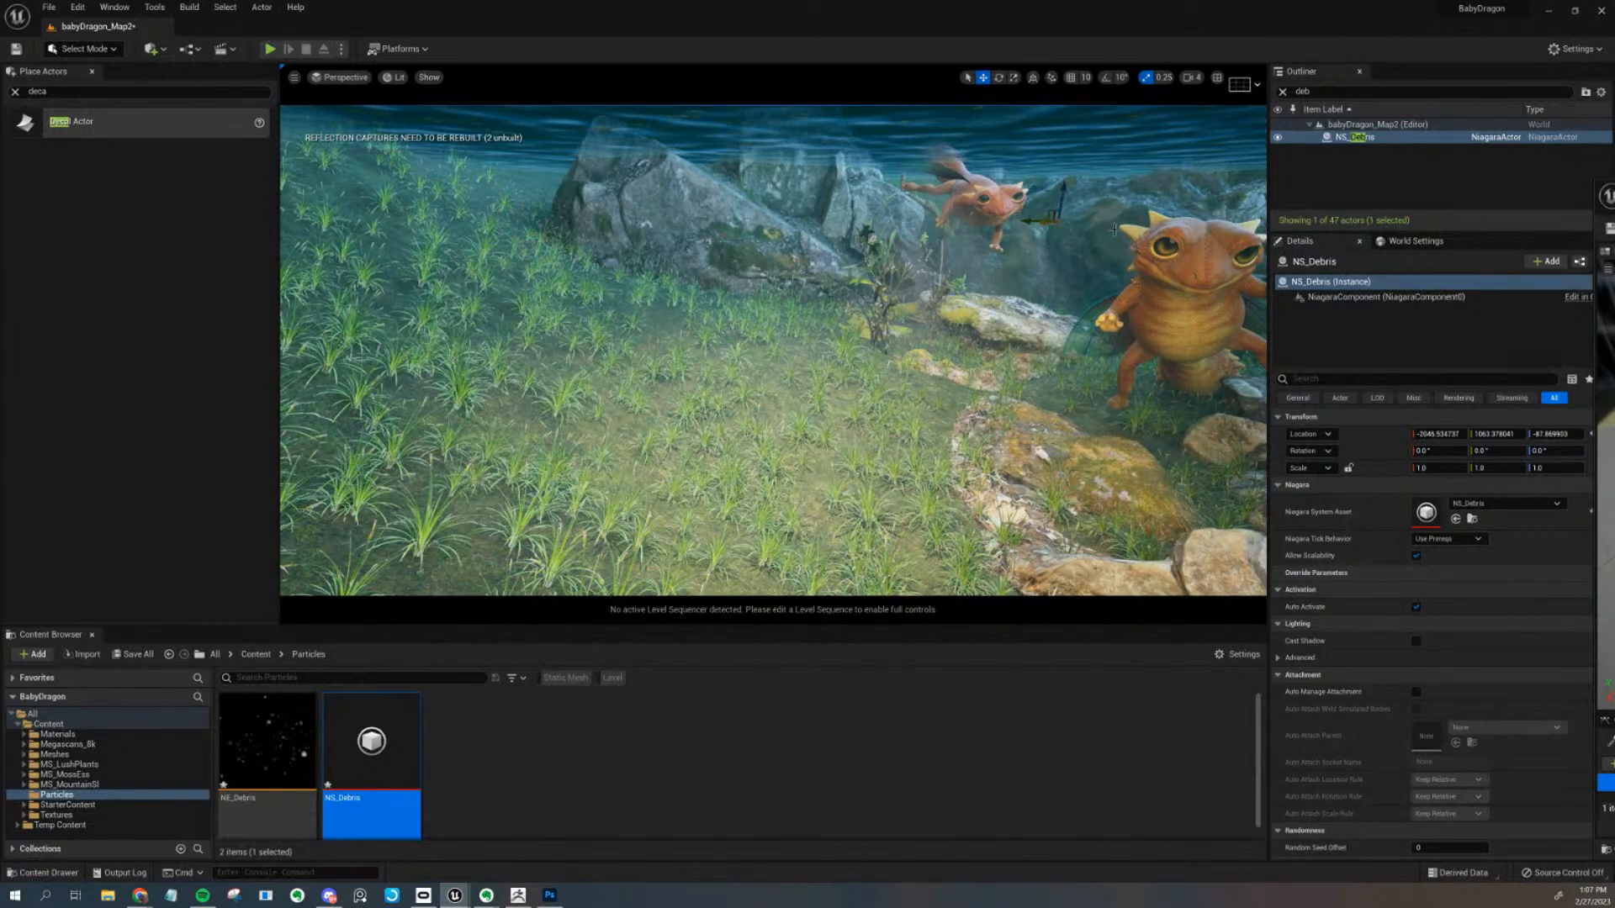
Look down on the scene from above the water and hide the water surface plane
{"action": "right_click_drag", "start_coordinate": [1106, 207], "coordinate": [1080, 330]}
{"action": "left_click", "coordinate": [1063, 314]}
{"action": "key", "text": "h"}
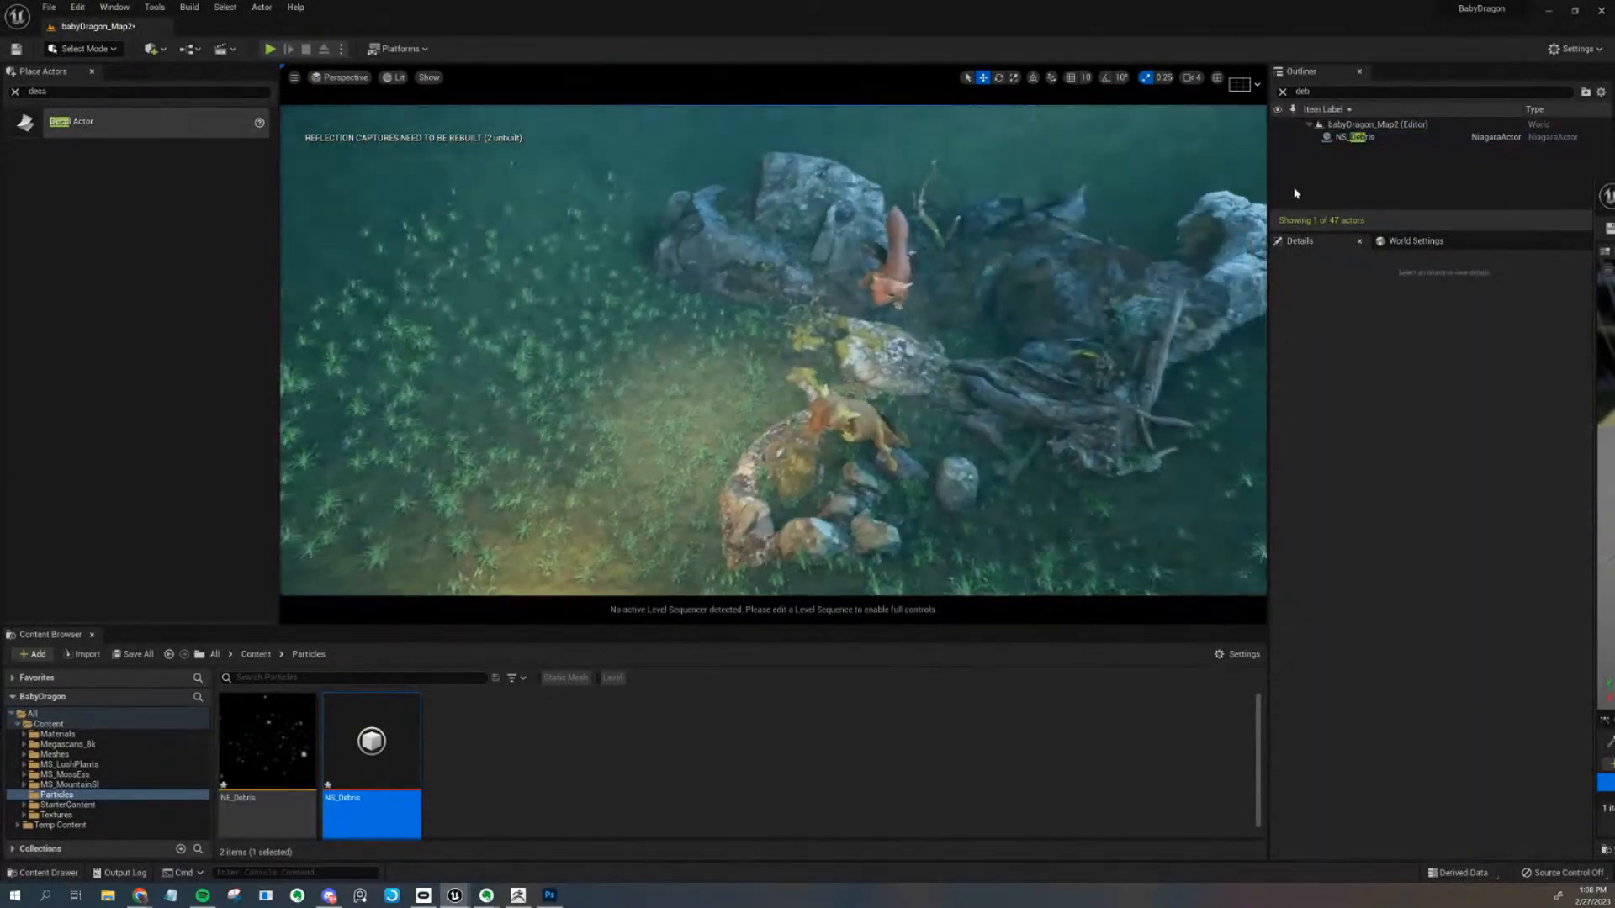
Select NS_Debris again, display the actor icons in the viewport, and frame the debris system
{"action": "left_click", "coordinate": [1353, 137]}
{"action": "scroll", "coordinate": [1073, 378], "scroll_direction": "down", "scroll_amount": 5}
{"action": "scroll", "coordinate": [1073, 378], "scroll_direction": "up", "scroll_amount": 2}
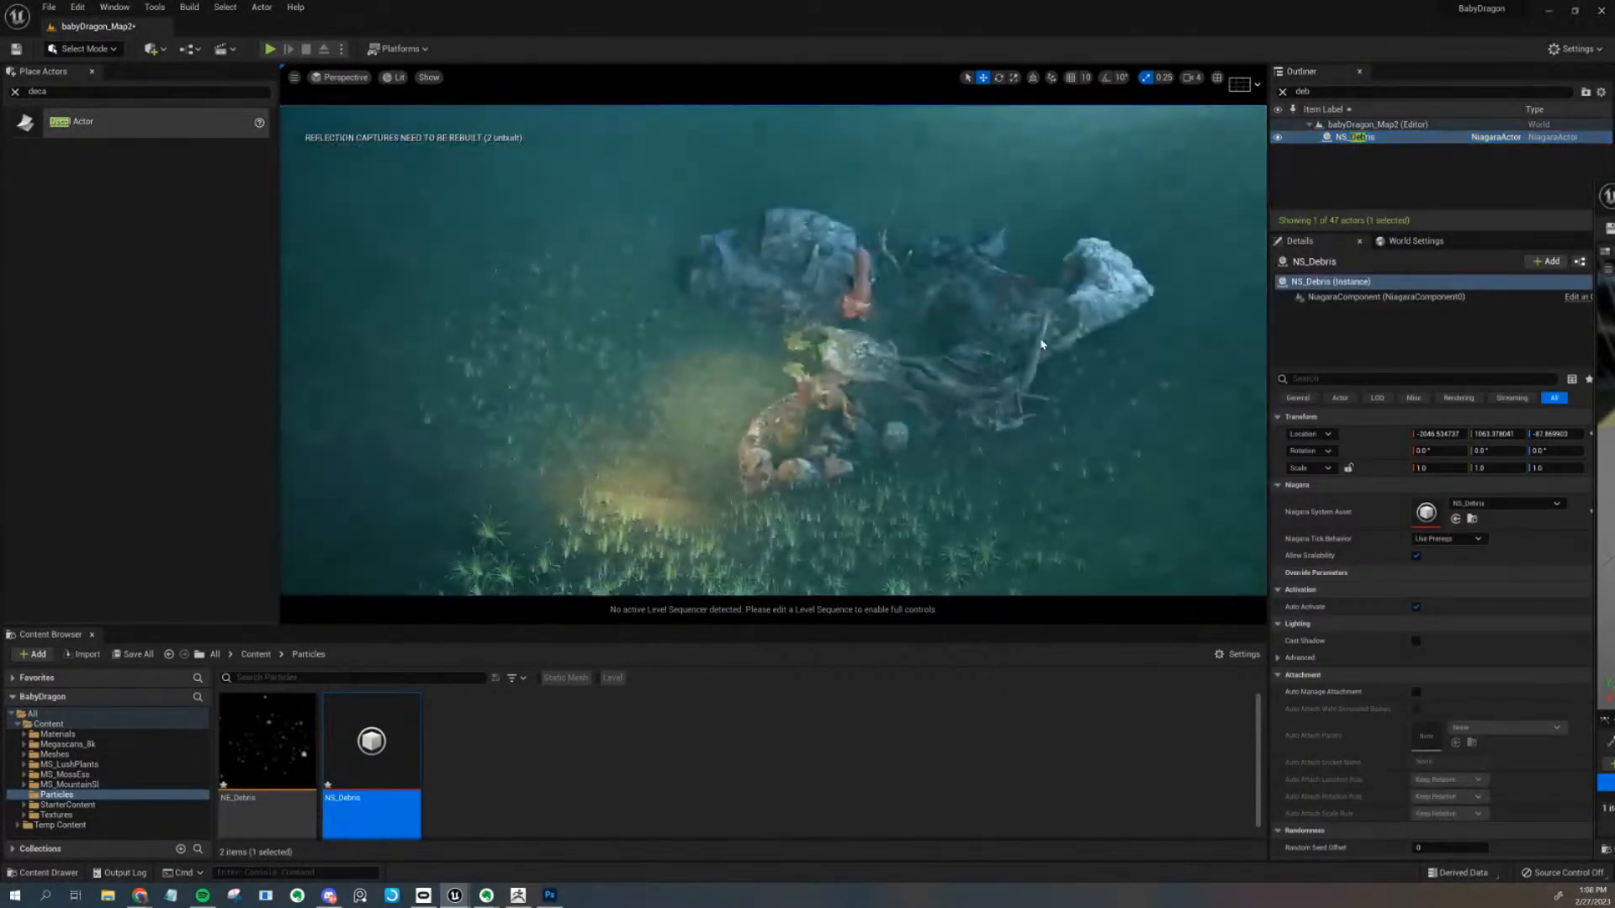
{"action": "scroll", "coordinate": [991, 359], "scroll_direction": "down", "scroll_amount": 1}
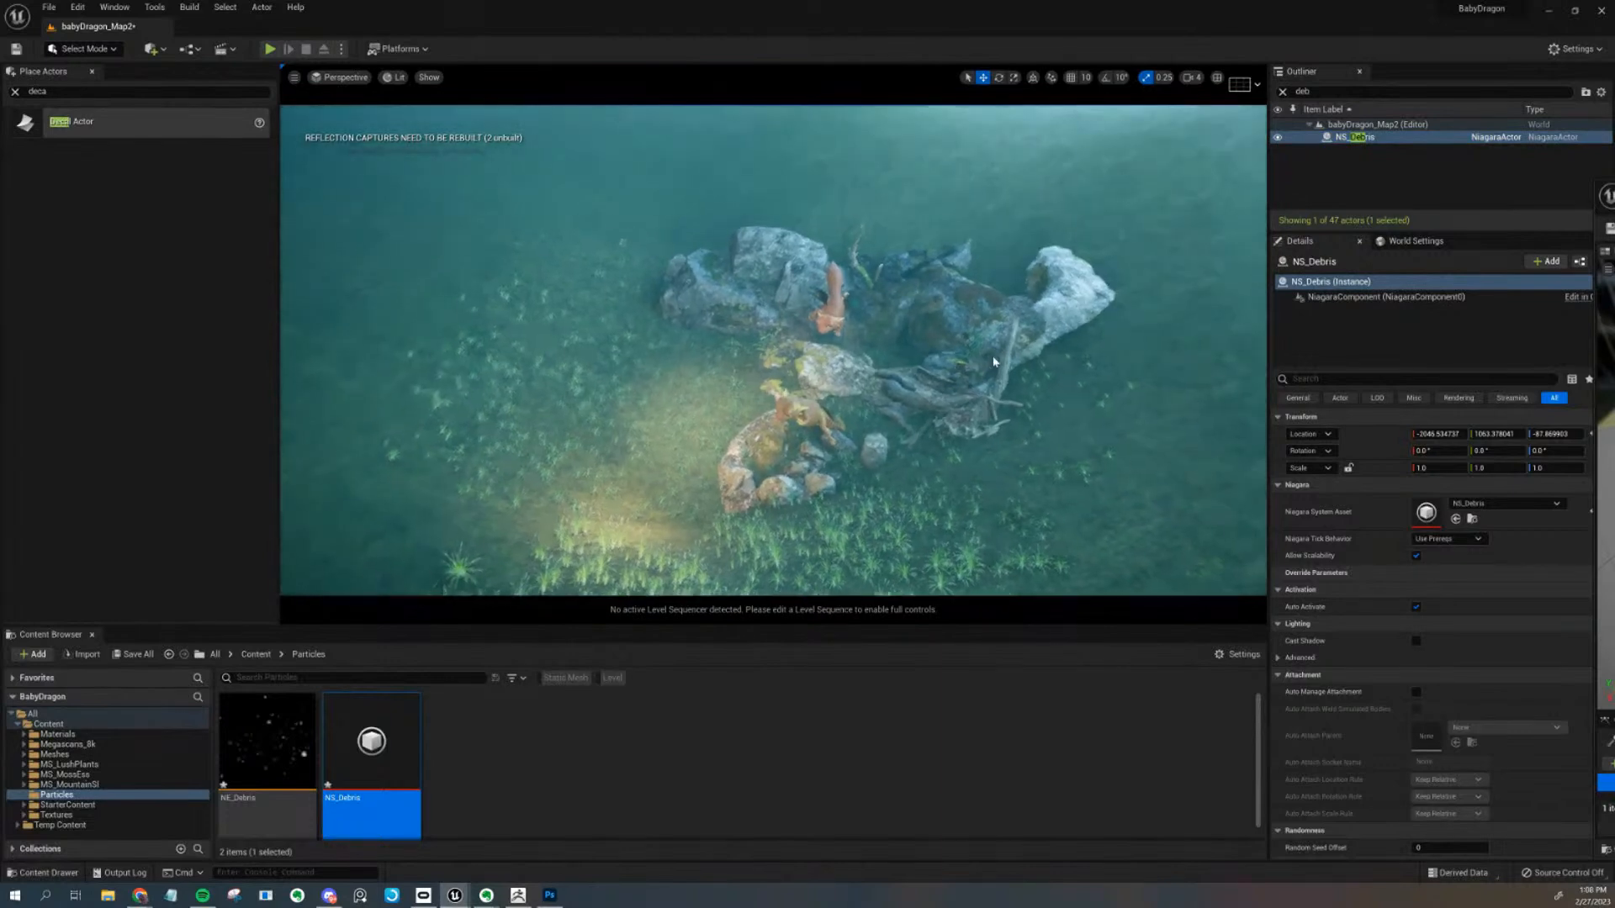
{"action": "right_click_drag", "start_coordinate": [1014, 331], "coordinate": [1047, 310]}
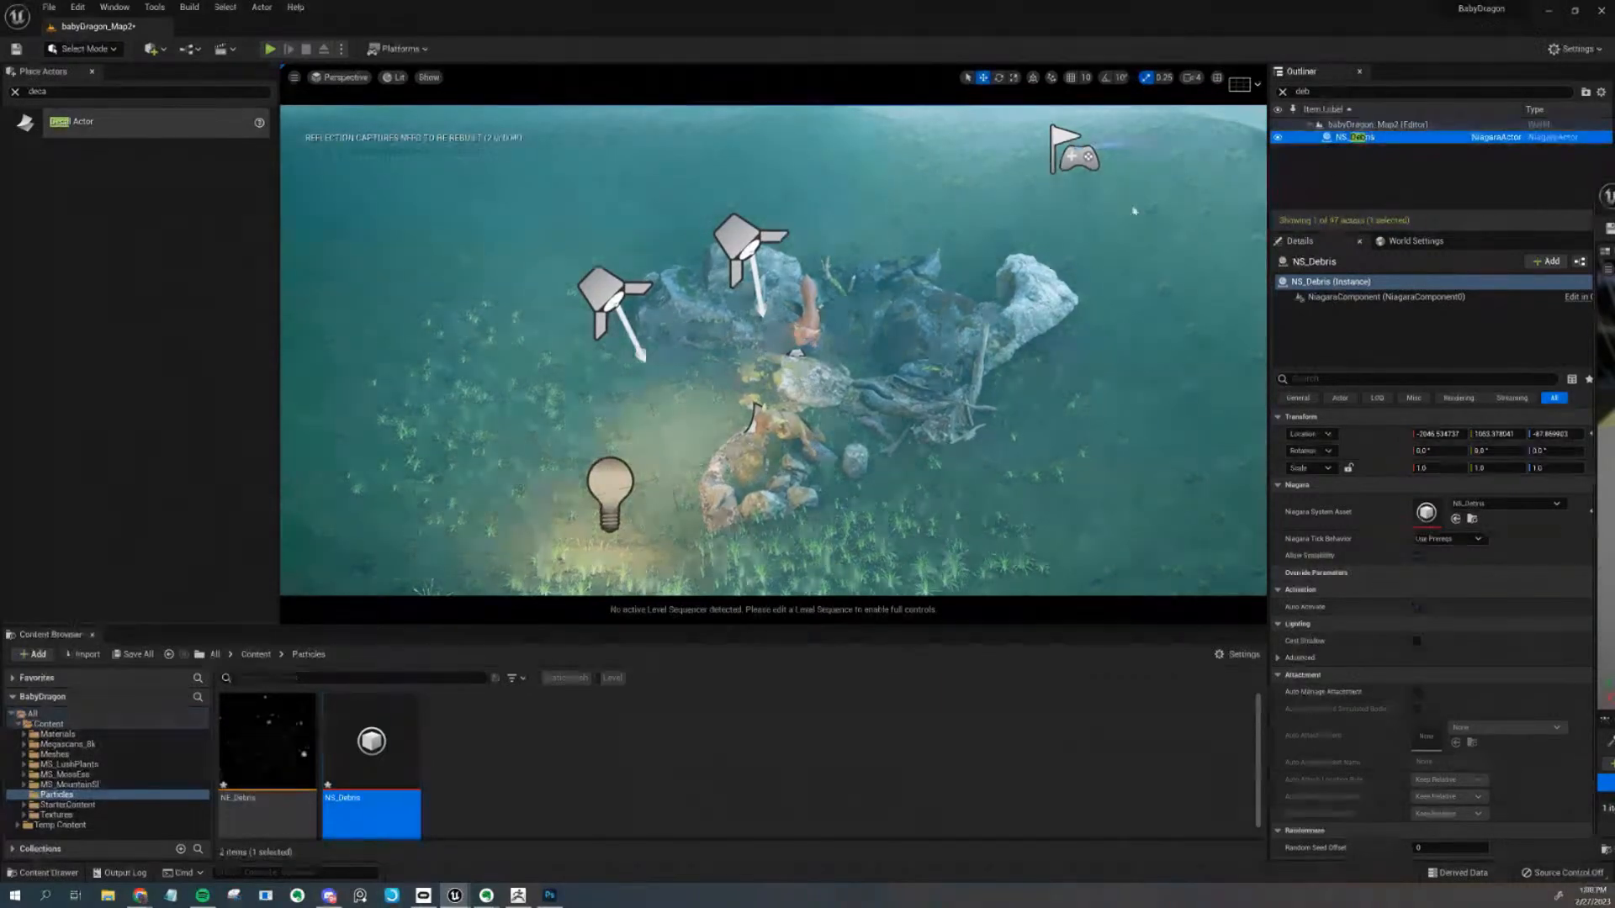
{"action": "scroll", "coordinate": [984, 322], "scroll_direction": "up", "scroll_amount": 1}
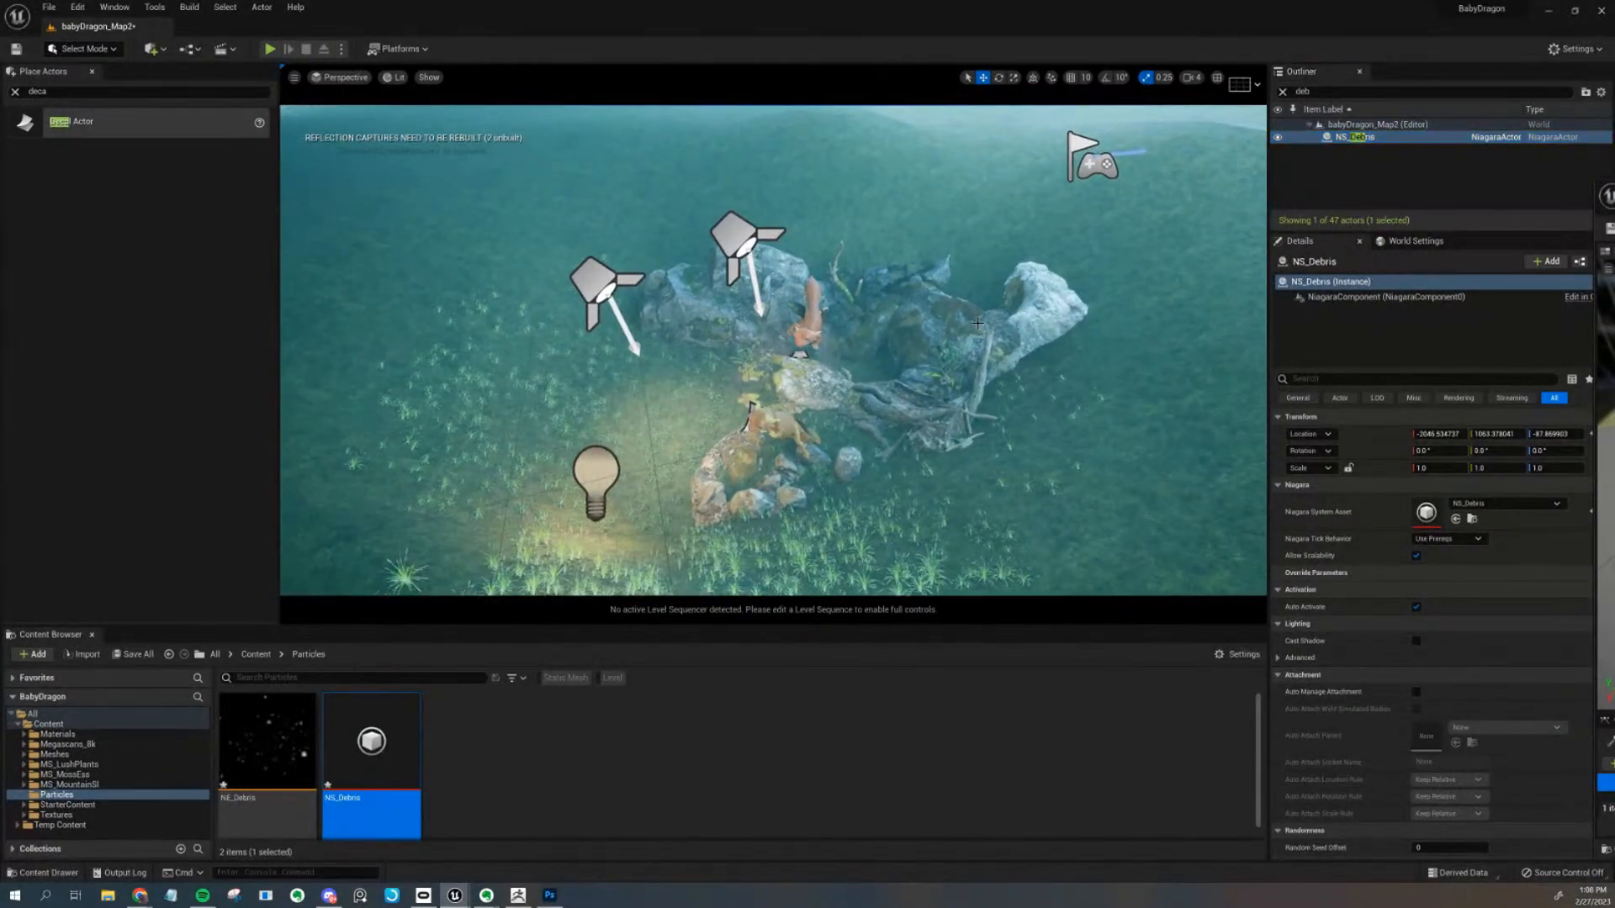
{"action": "key", "text": "f"}
Move NS_Debris back to the dragon area, at about X 864, Y -120, Z -177
{"action": "left_click_drag", "start_coordinate": [813, 344], "coordinate": [451, 798], "text": "shift"}
{"action": "scroll", "coordinate": [777, 348], "scroll_direction": "down", "scroll_amount": 5}
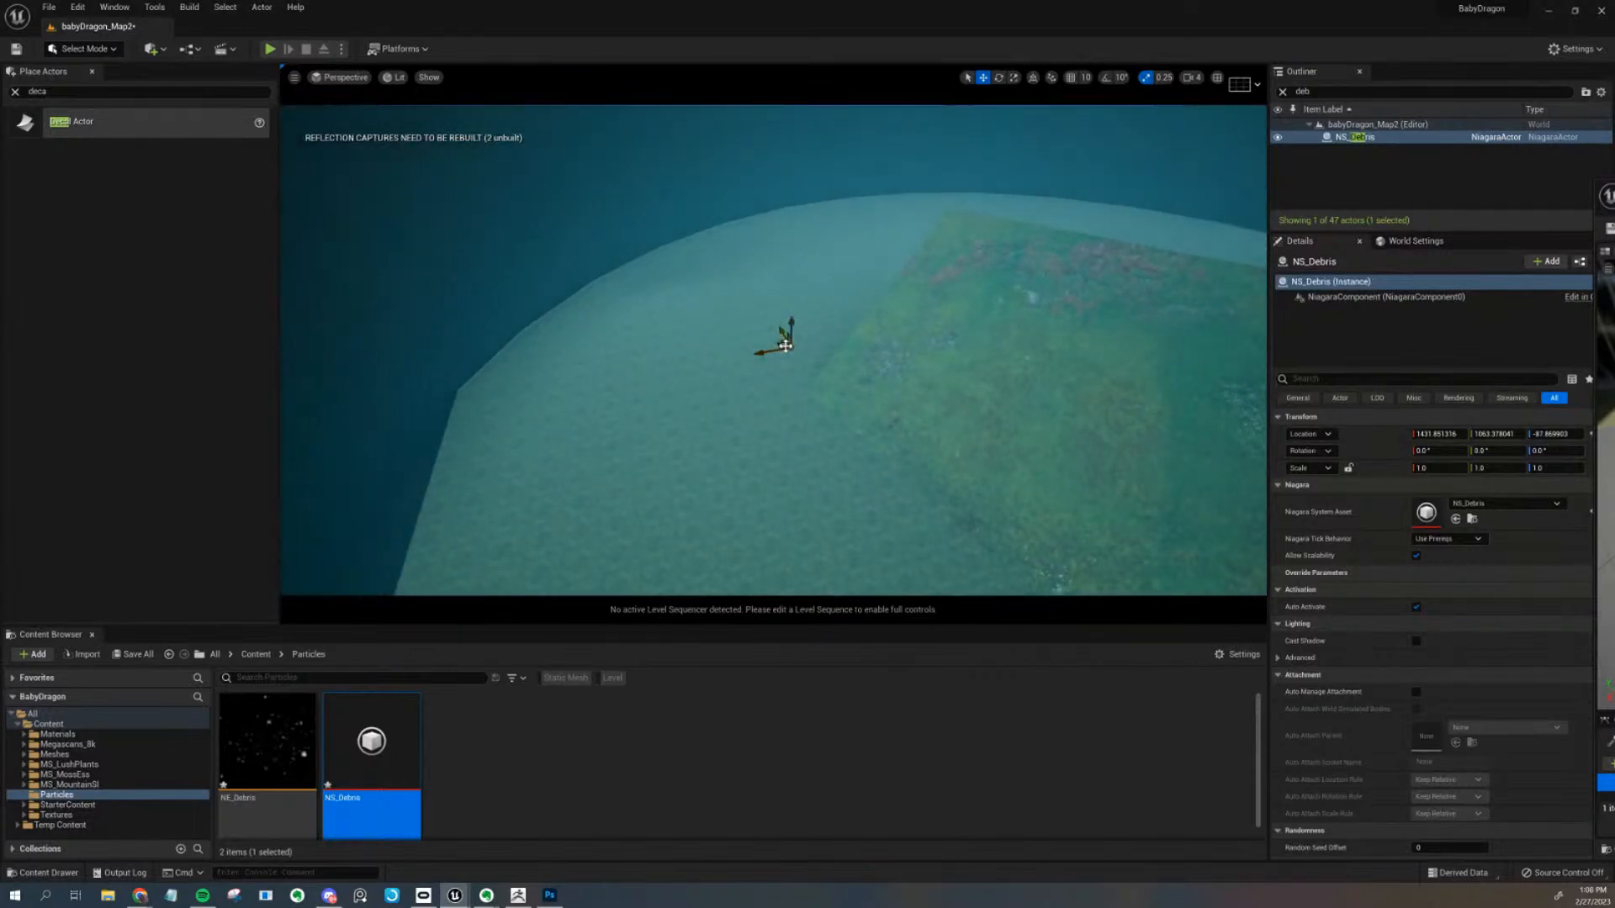
{"action": "left_click_drag", "start_coordinate": [790, 348], "coordinate": [985, 307], "text": "shift"}
{"action": "left_click_drag", "start_coordinate": [793, 322], "coordinate": [912, 398], "text": "shift"}
{"action": "scroll", "coordinate": [776, 444], "scroll_direction": "up", "scroll_amount": 6}
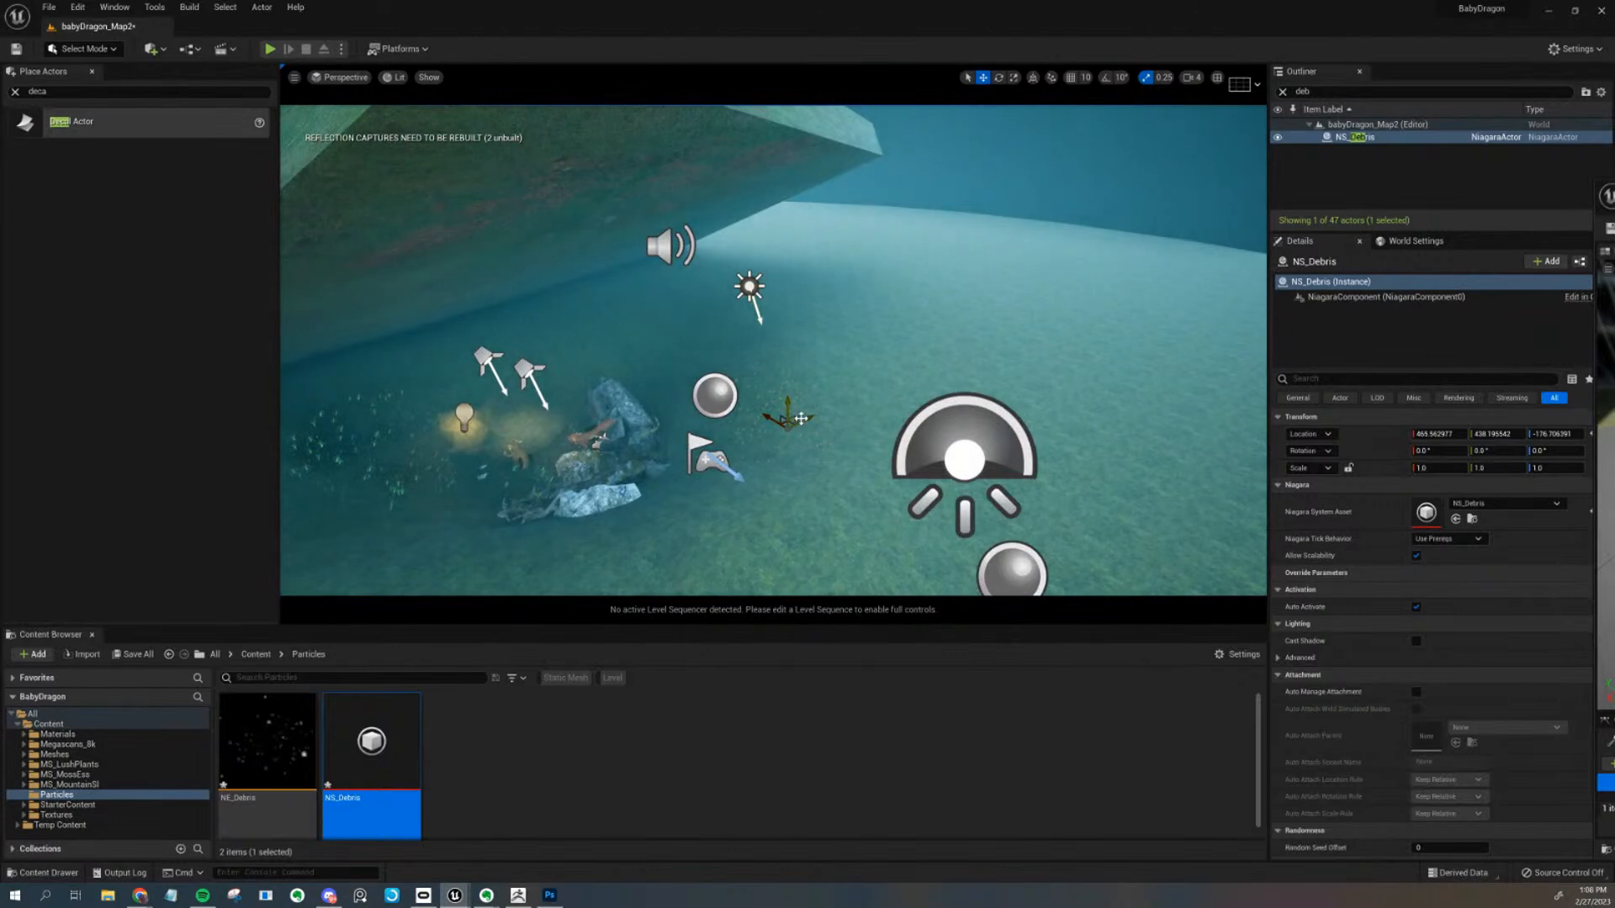
{"action": "left_click_drag", "start_coordinate": [803, 424], "coordinate": [521, 440]}
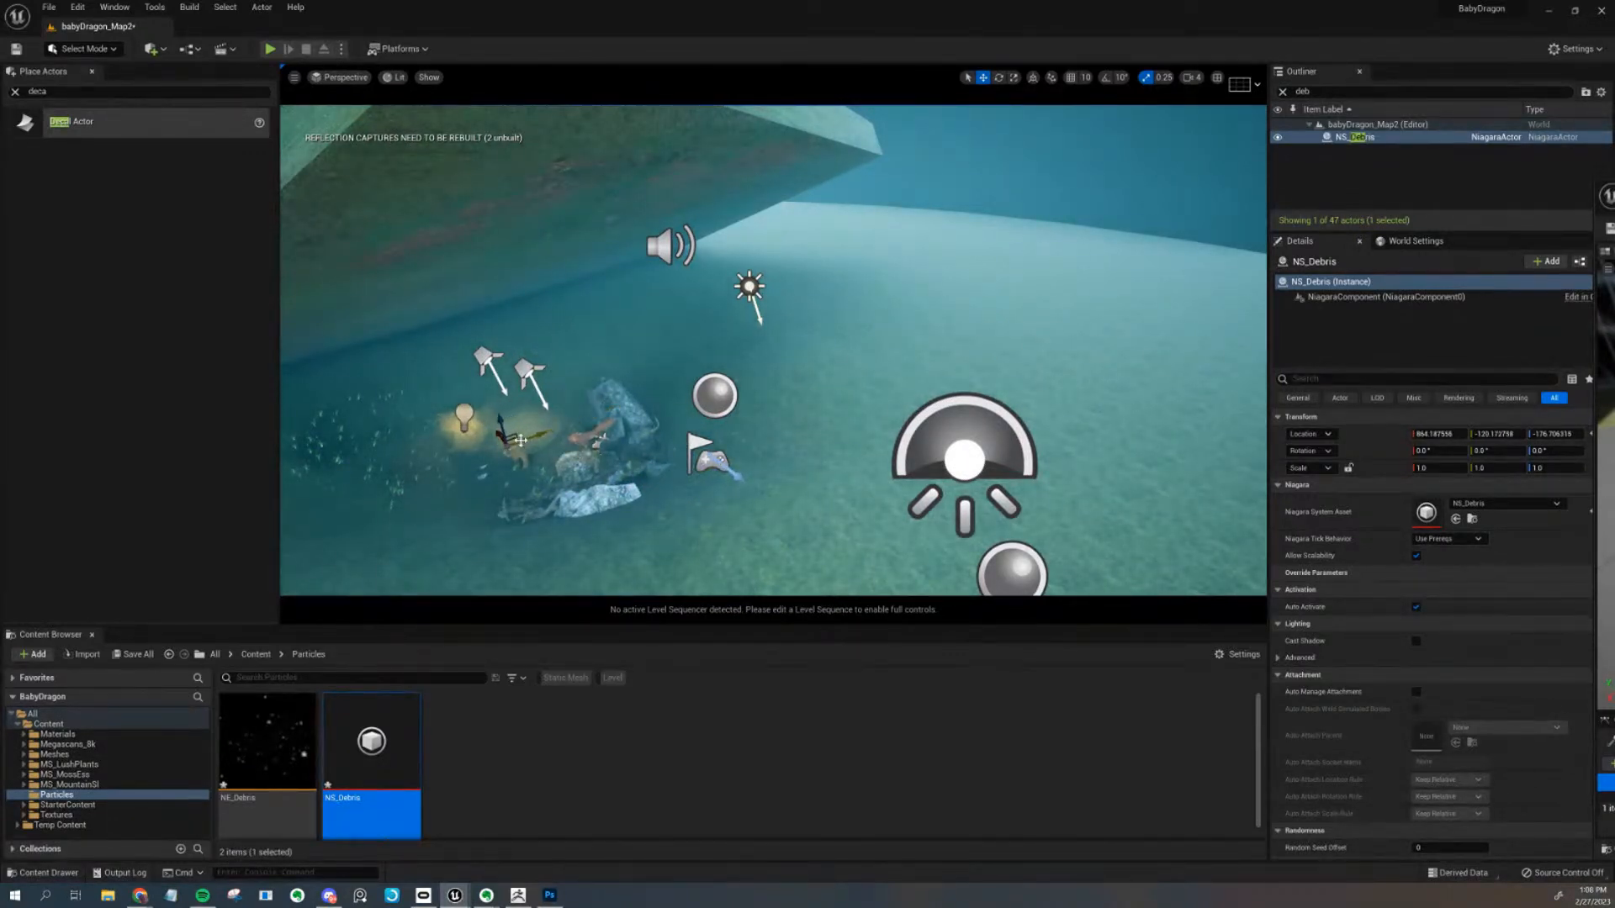
Frame NS_Debris up close and place it between the dragons and the rocks, at about X 665, Y 38, Z -137
{"action": "key", "text": "f"}
{"action": "left_click_drag", "start_coordinate": [703, 440], "coordinate": [946, 391], "text": "alt"}
{"action": "scroll", "coordinate": [946, 390], "scroll_direction": "up", "scroll_amount": 5}
{"action": "middle_click_drag", "start_coordinate": [946, 390], "coordinate": [841, 307]}
{"action": "scroll", "coordinate": [841, 308], "scroll_direction": "up", "scroll_amount": 7}
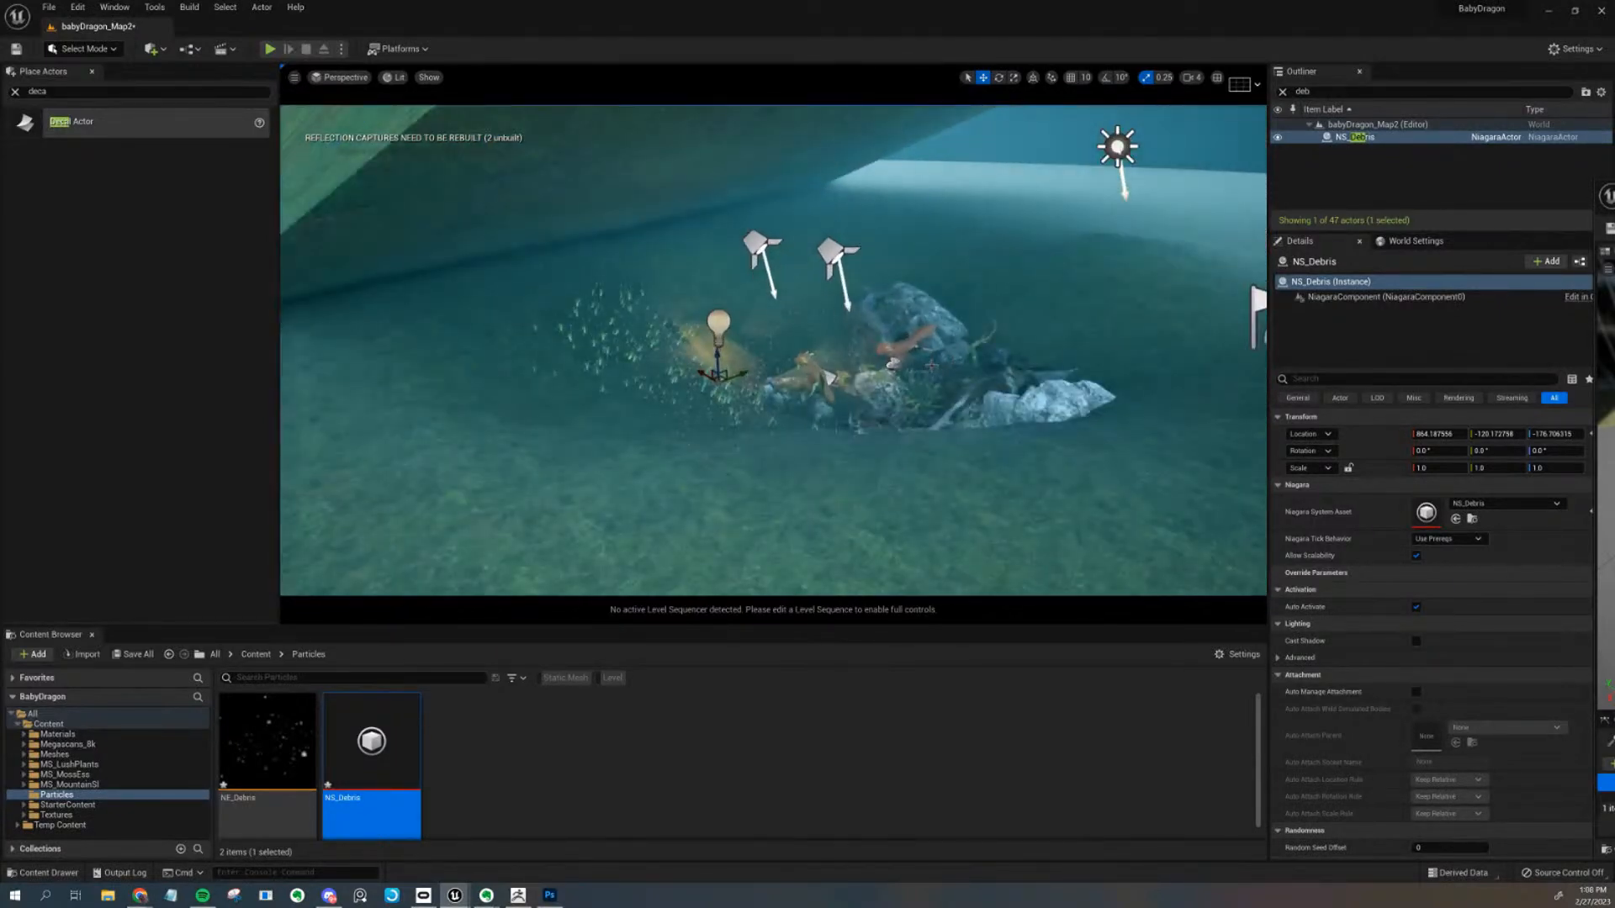
{"action": "left_click_drag", "start_coordinate": [724, 382], "coordinate": [878, 353]}
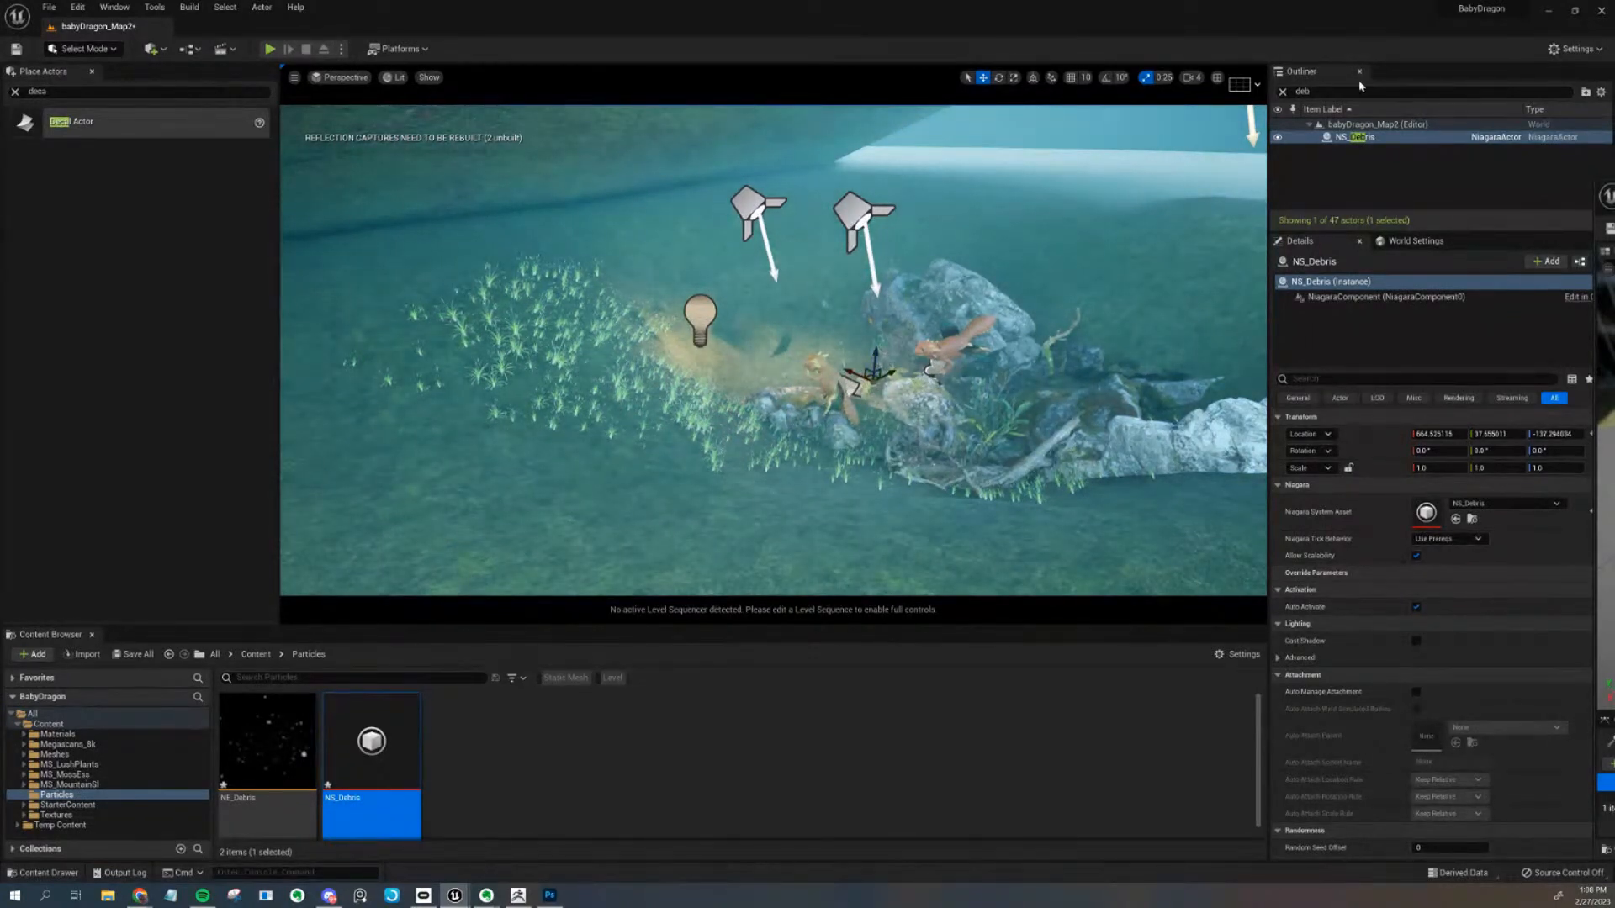
Try raising NS_Debris to about Z -57, and undo the move
{"action": "right_click_drag", "start_coordinate": [1079, 351], "coordinate": [1128, 361]}
{"action": "key", "text": "g"}
{"action": "key", "text": "g"}
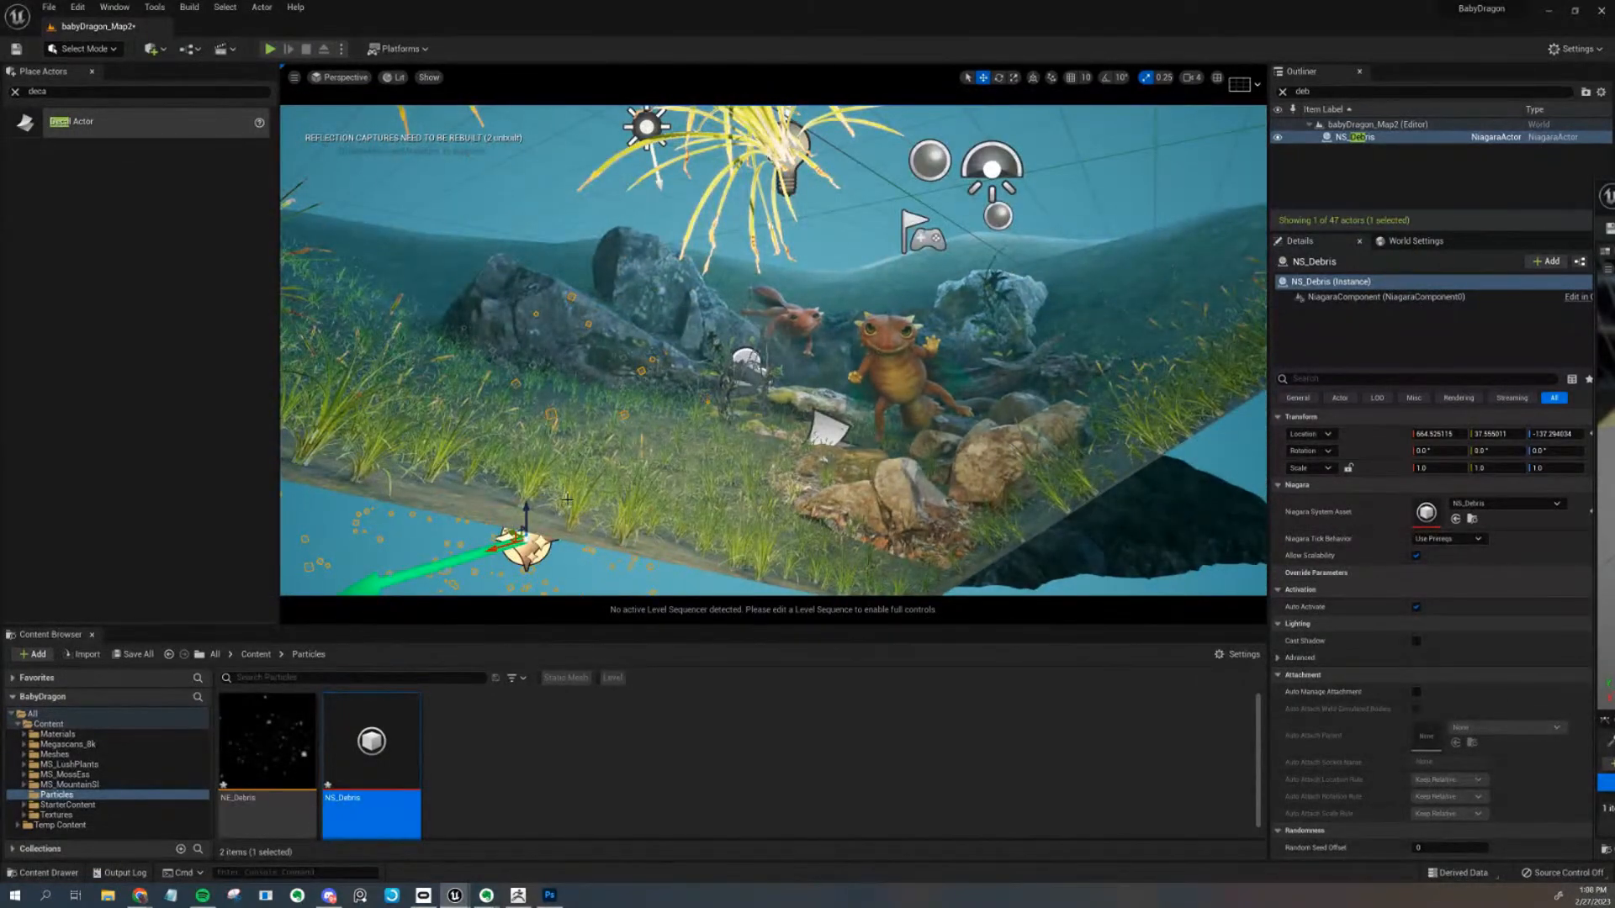
{"action": "left_click_drag", "start_coordinate": [525, 519], "coordinate": [541, 393]}
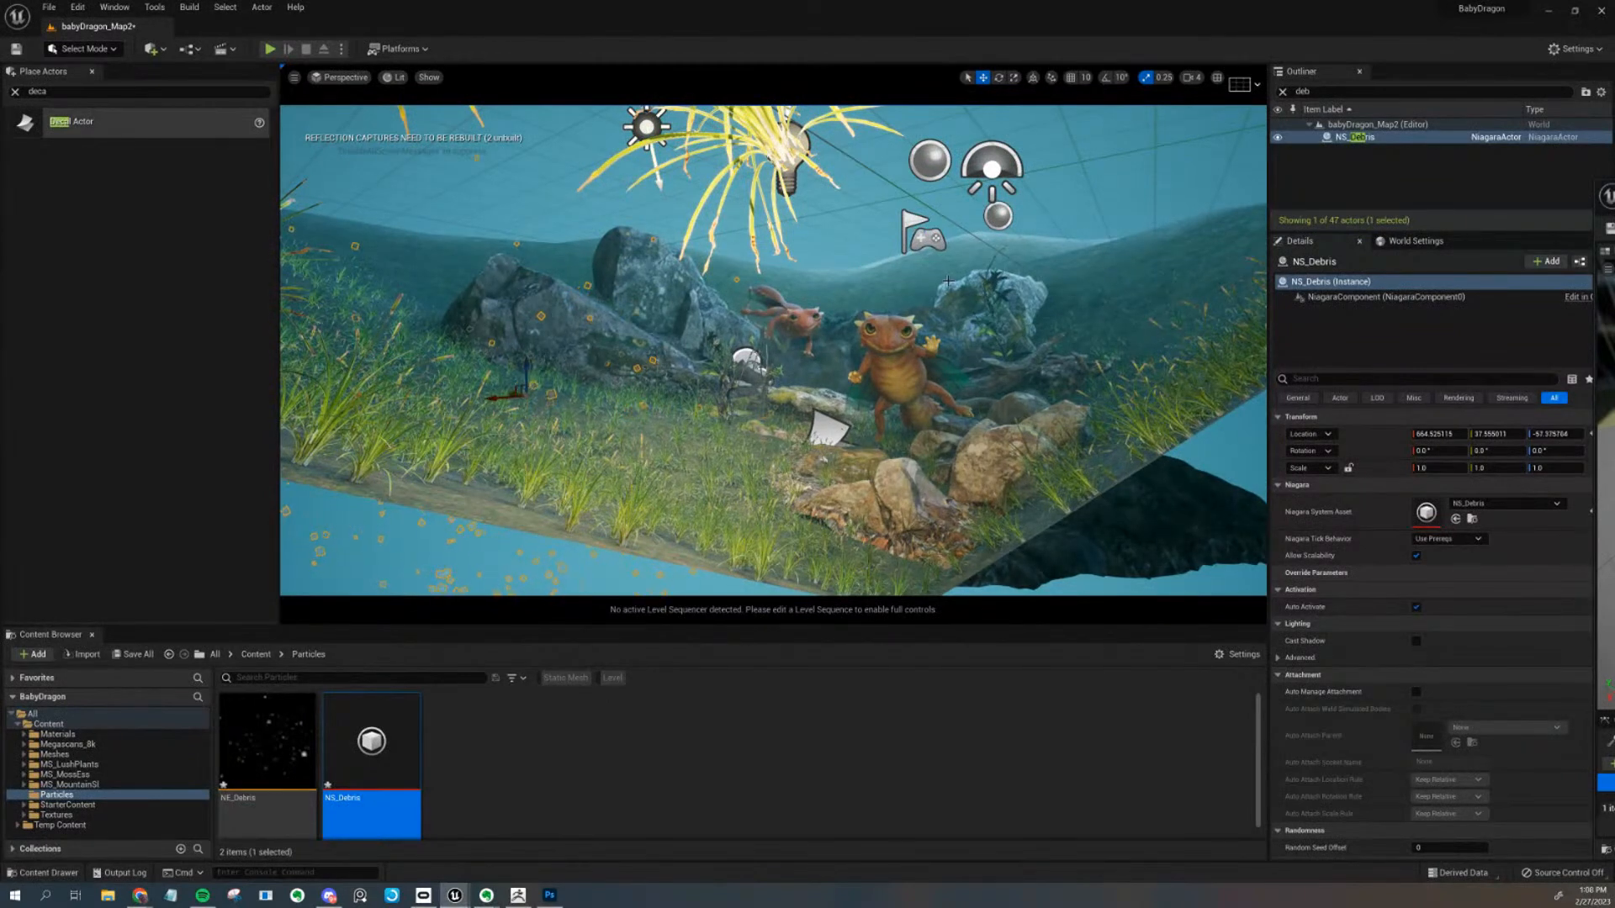
{"action": "key", "text": "ctrl+z"}
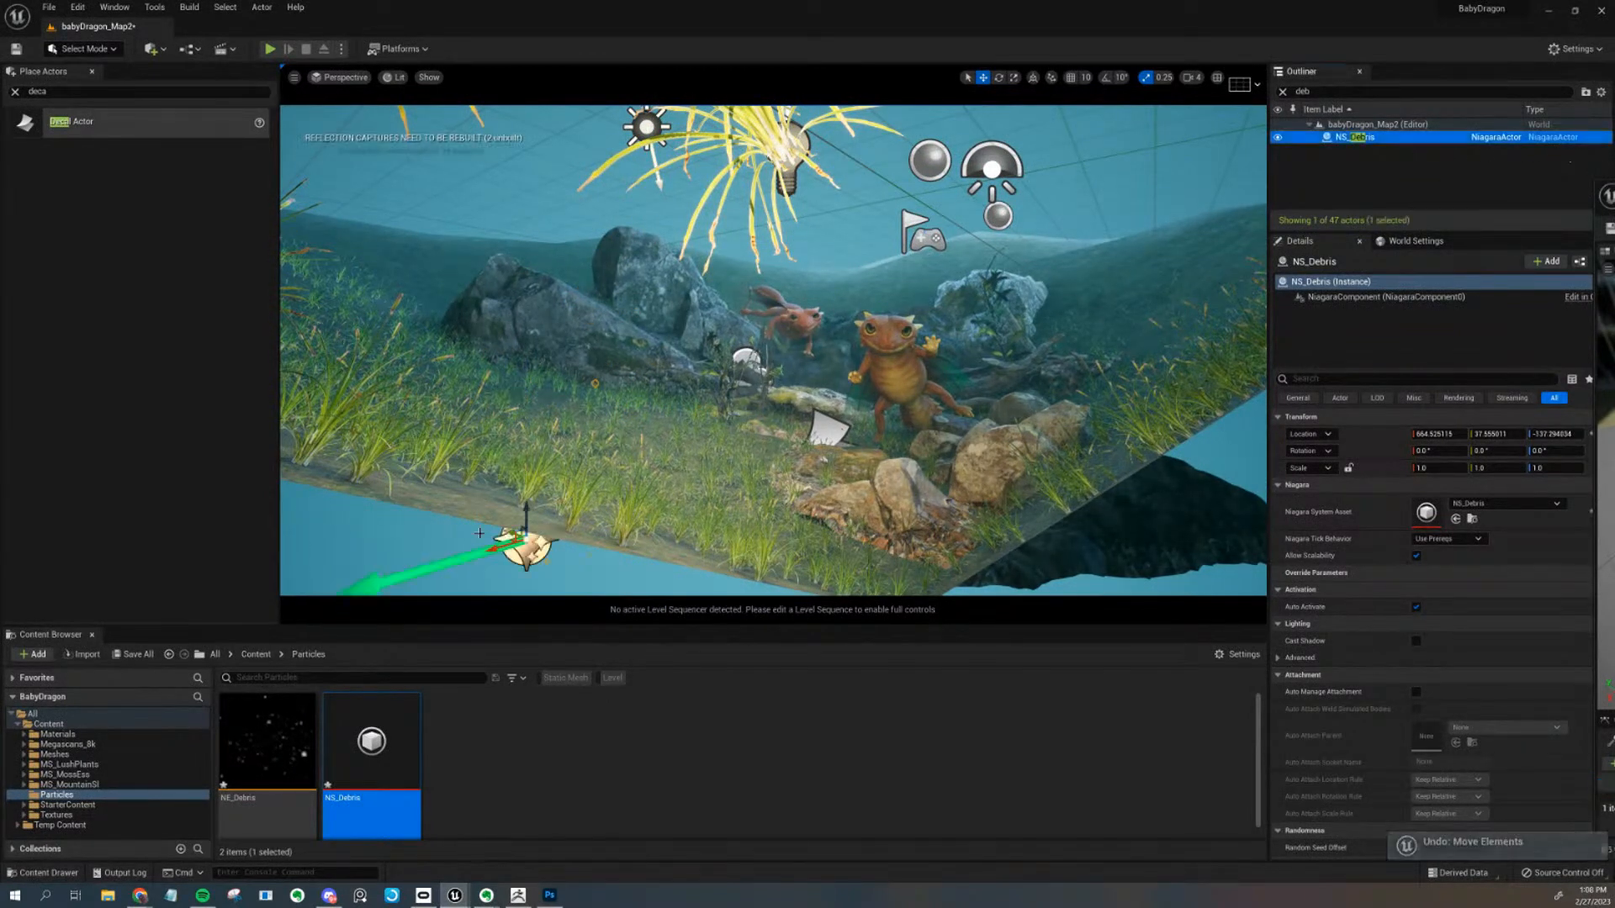
Move NS_Debris in front of the dragons, at about X 560, Y -105, Z -52
{"action": "left_click_drag", "start_coordinate": [512, 536], "coordinate": [686, 599]}
{"action": "right_click_drag", "start_coordinate": [714, 551], "coordinate": [703, 585]}
{"action": "left_click_drag", "start_coordinate": [731, 523], "coordinate": [729, 316]}
{"action": "mouse_move", "coordinate": [824, 342]}
{"action": "right_mouse_down"}
{"action": "mouse_move", "coordinate": [792, 351]}
{"action": "mouse_move", "coordinate": [811, 379]}
{"action": "mouse_move", "coordinate": [820, 324]}
{"action": "mouse_move", "coordinate": [824, 343]}
{"action": "right_mouse_up"}
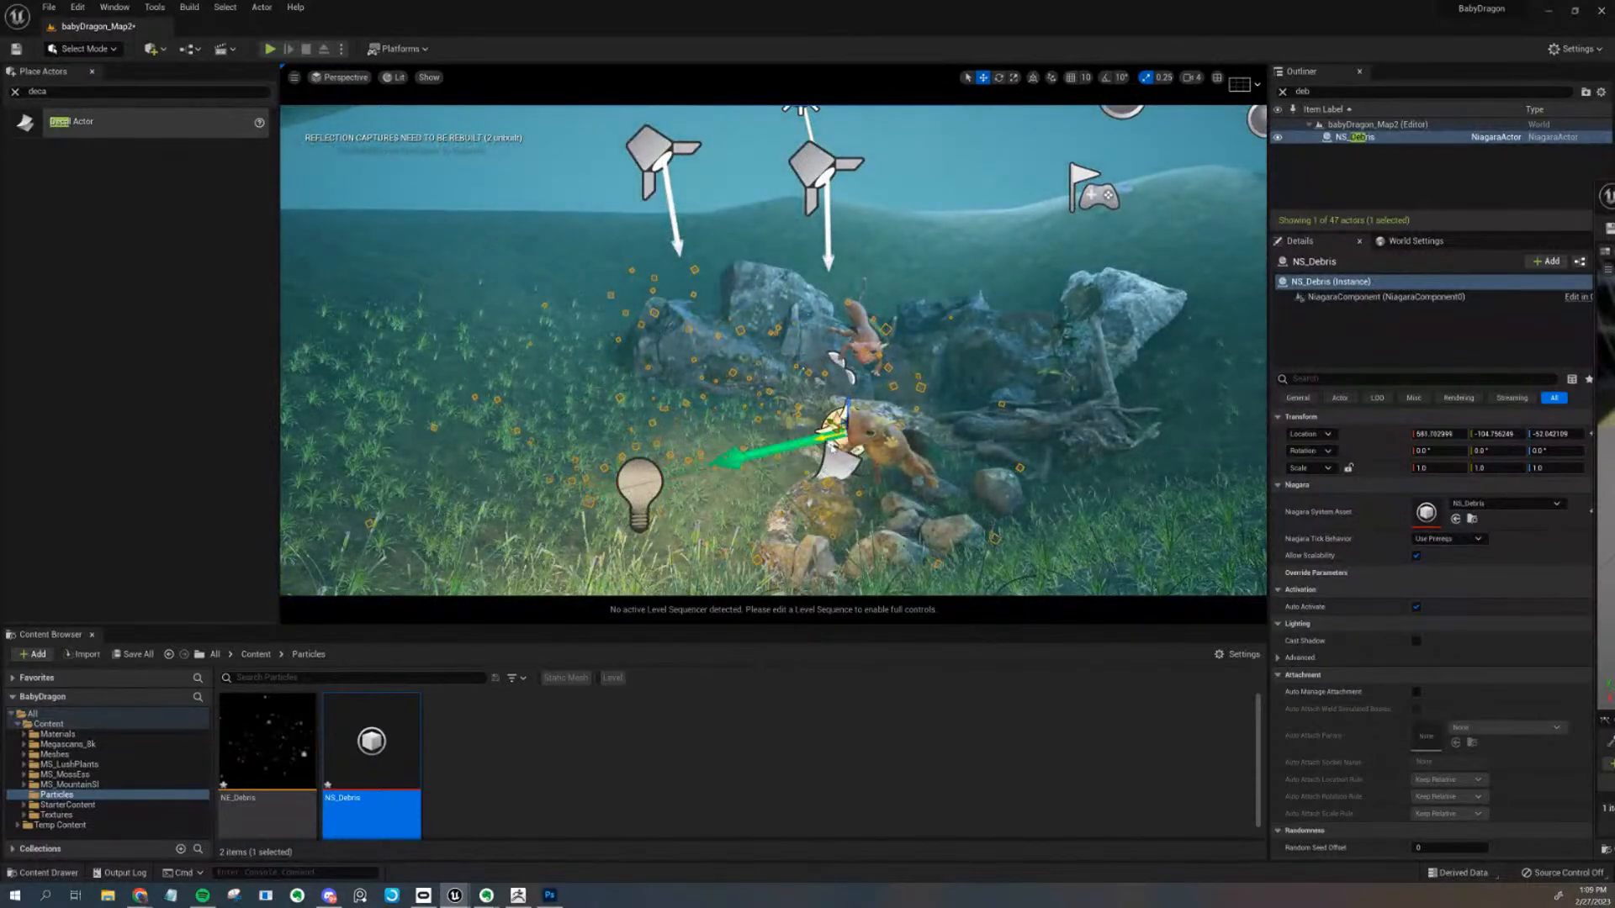
{"action": "mouse_move", "coordinate": [990, 434]}
{"action": "right_mouse_down"}
{"action": "mouse_move", "coordinate": [1046, 398]}
{"action": "mouse_move", "coordinate": [952, 483]}
{"action": "mouse_move", "coordinate": [978, 438]}
{"action": "right_mouse_up"}
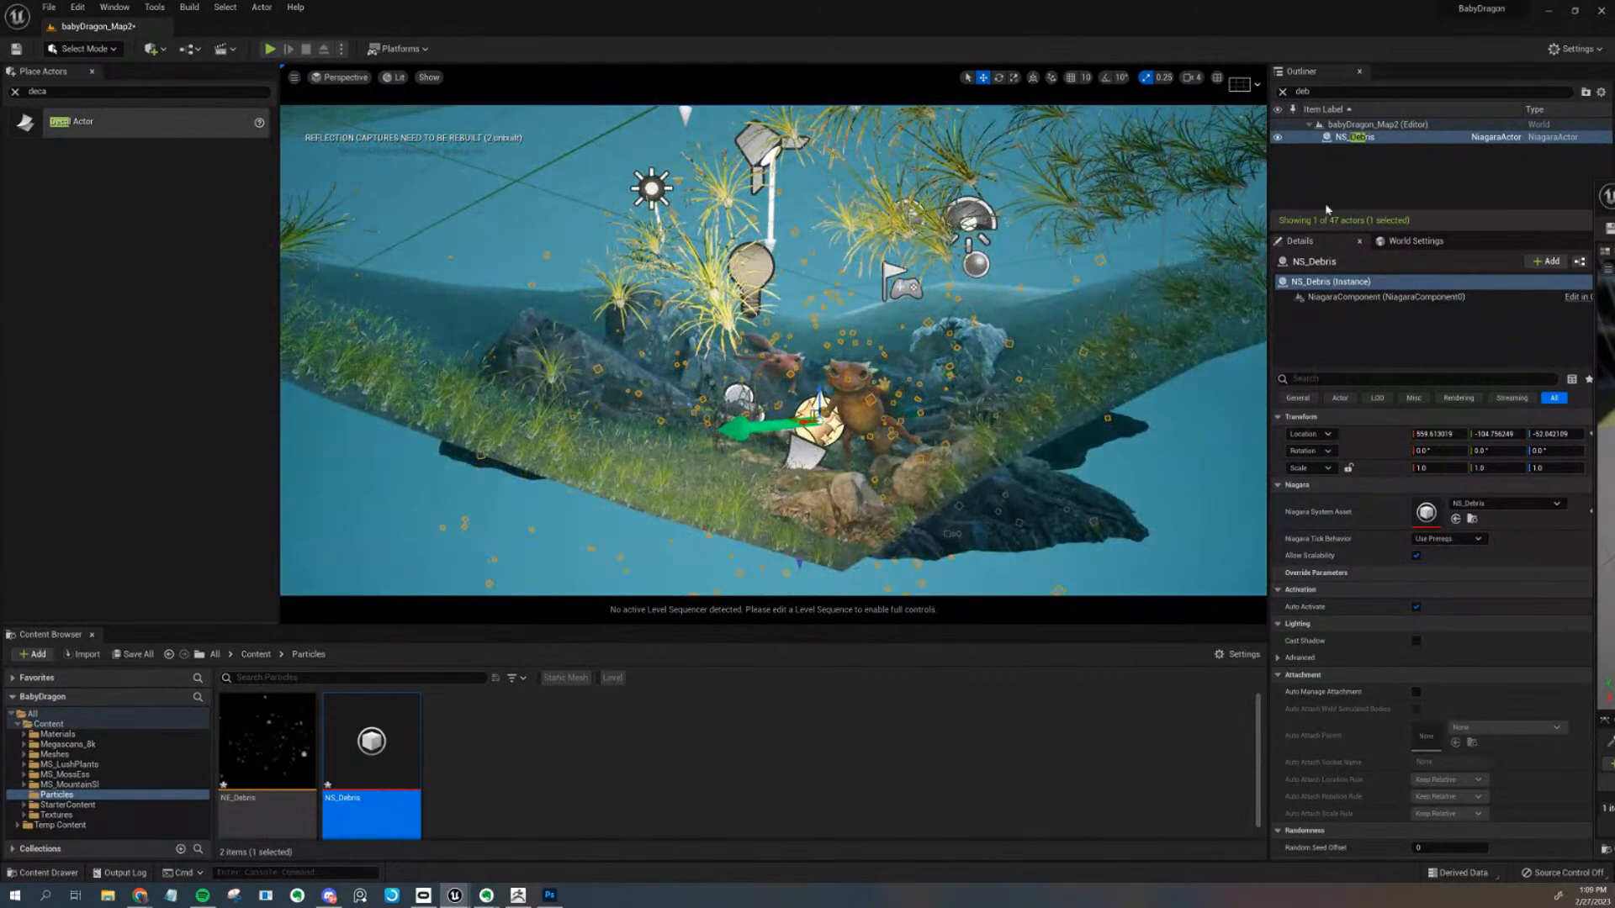
{"action": "right_click_drag", "start_coordinate": [961, 311], "coordinate": [1011, 317]}
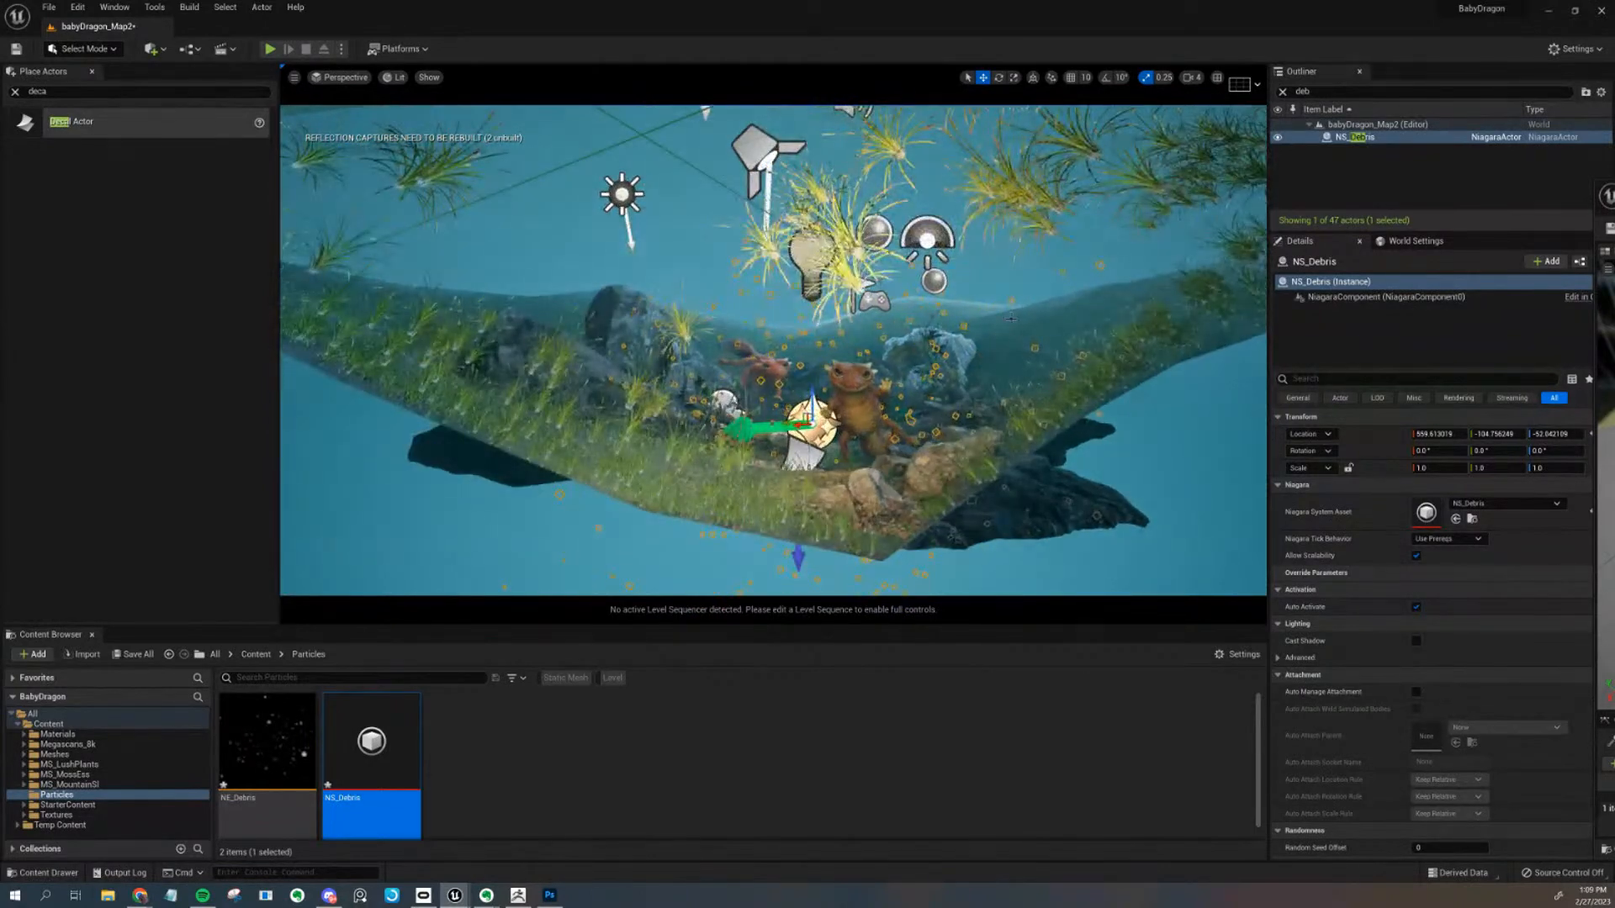
Find the scene's cine camera by searching the actors for "cam" and pilot CineCameraActor1
{"action": "left_click", "coordinate": [1302, 91]}
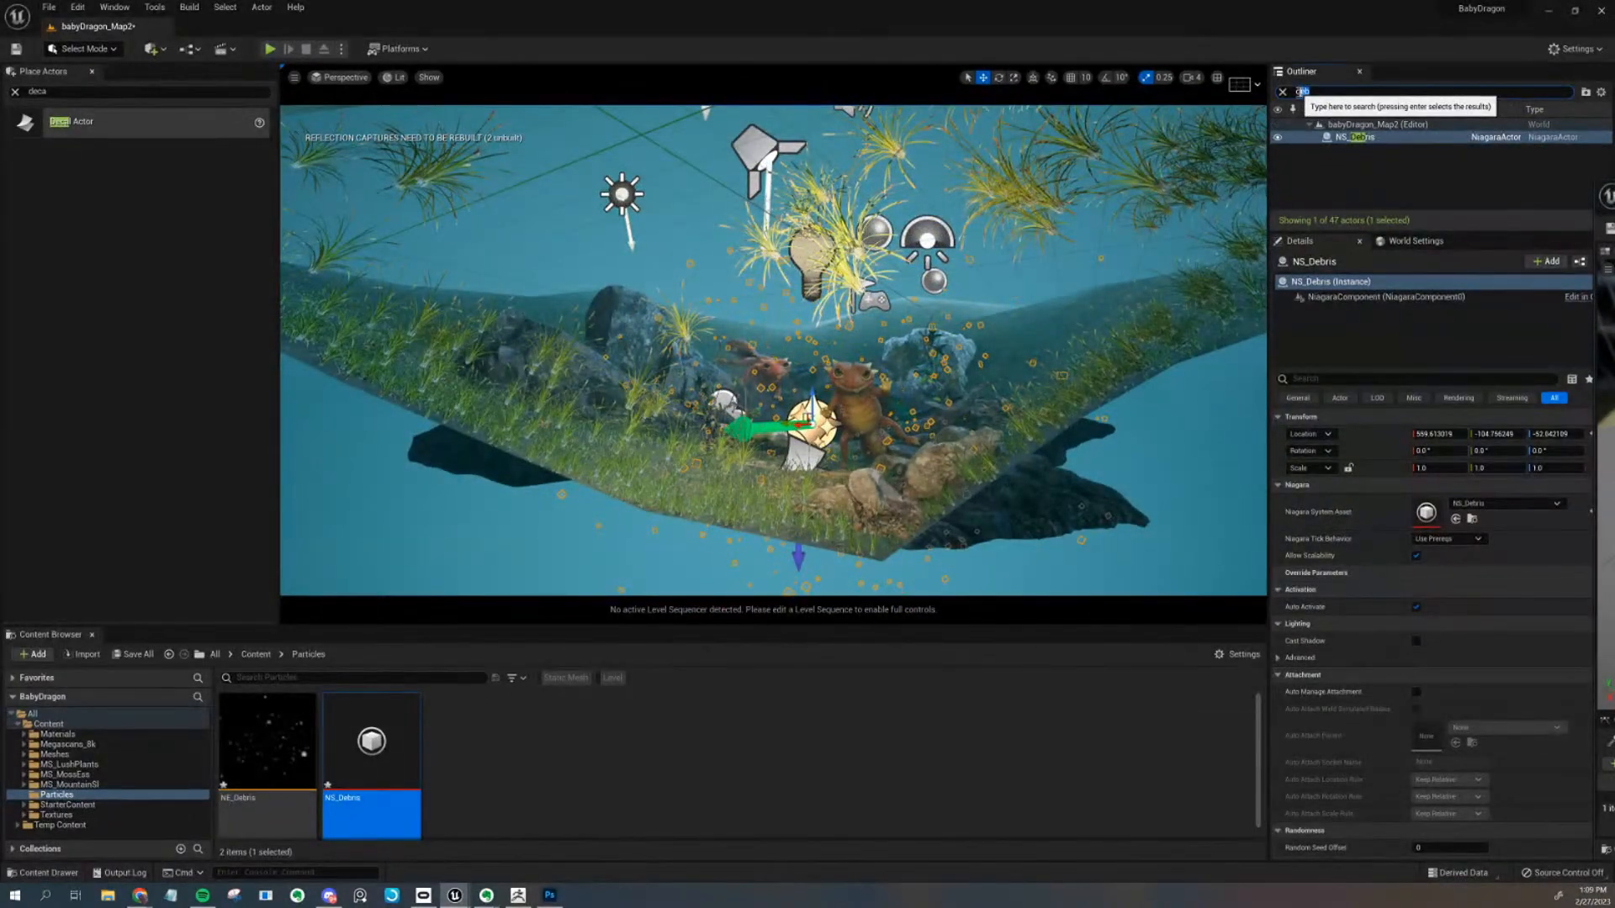
{"action": "type", "text": "cam"}
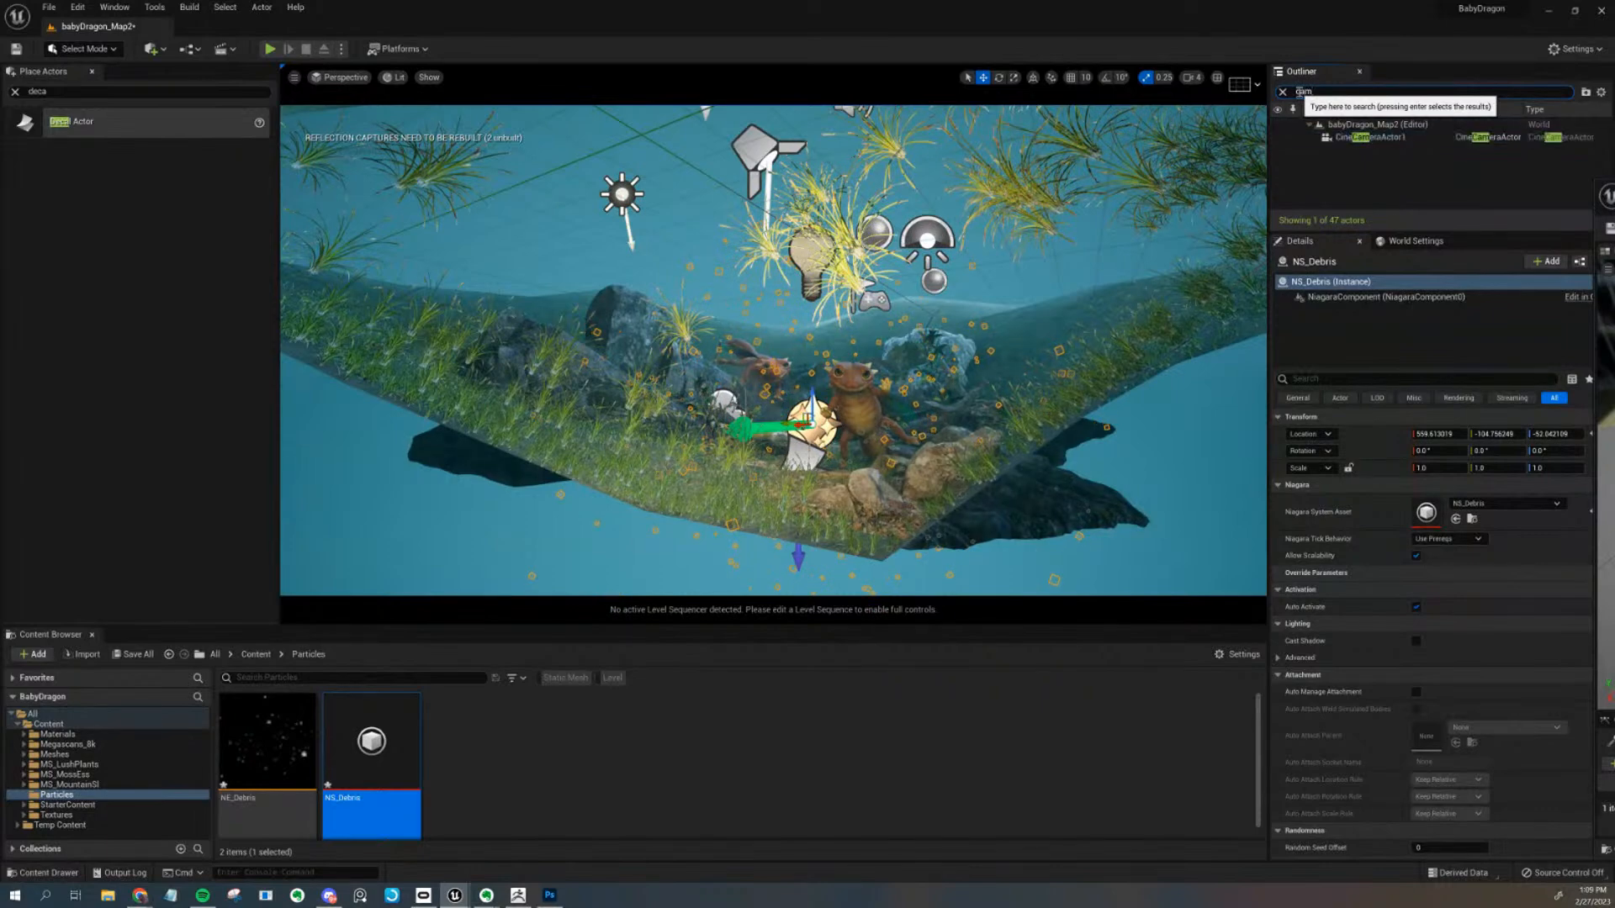
{"action": "left_click", "coordinate": [1357, 137]}
{"action": "right_click", "coordinate": [1357, 143]}
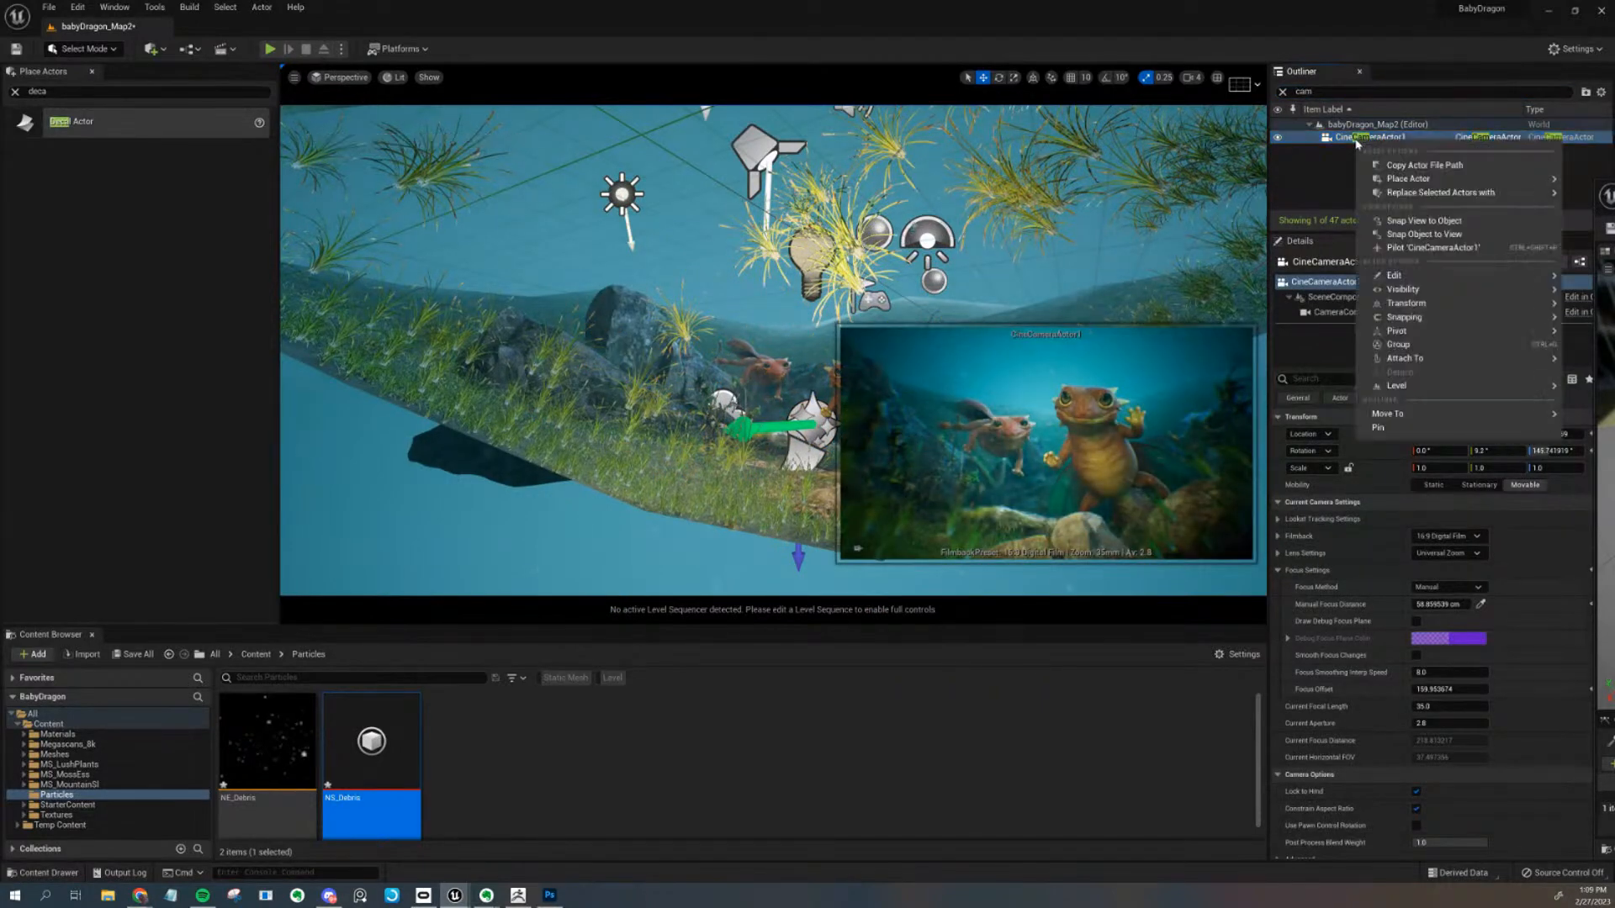
{"action": "left_click", "coordinate": [1426, 247]}
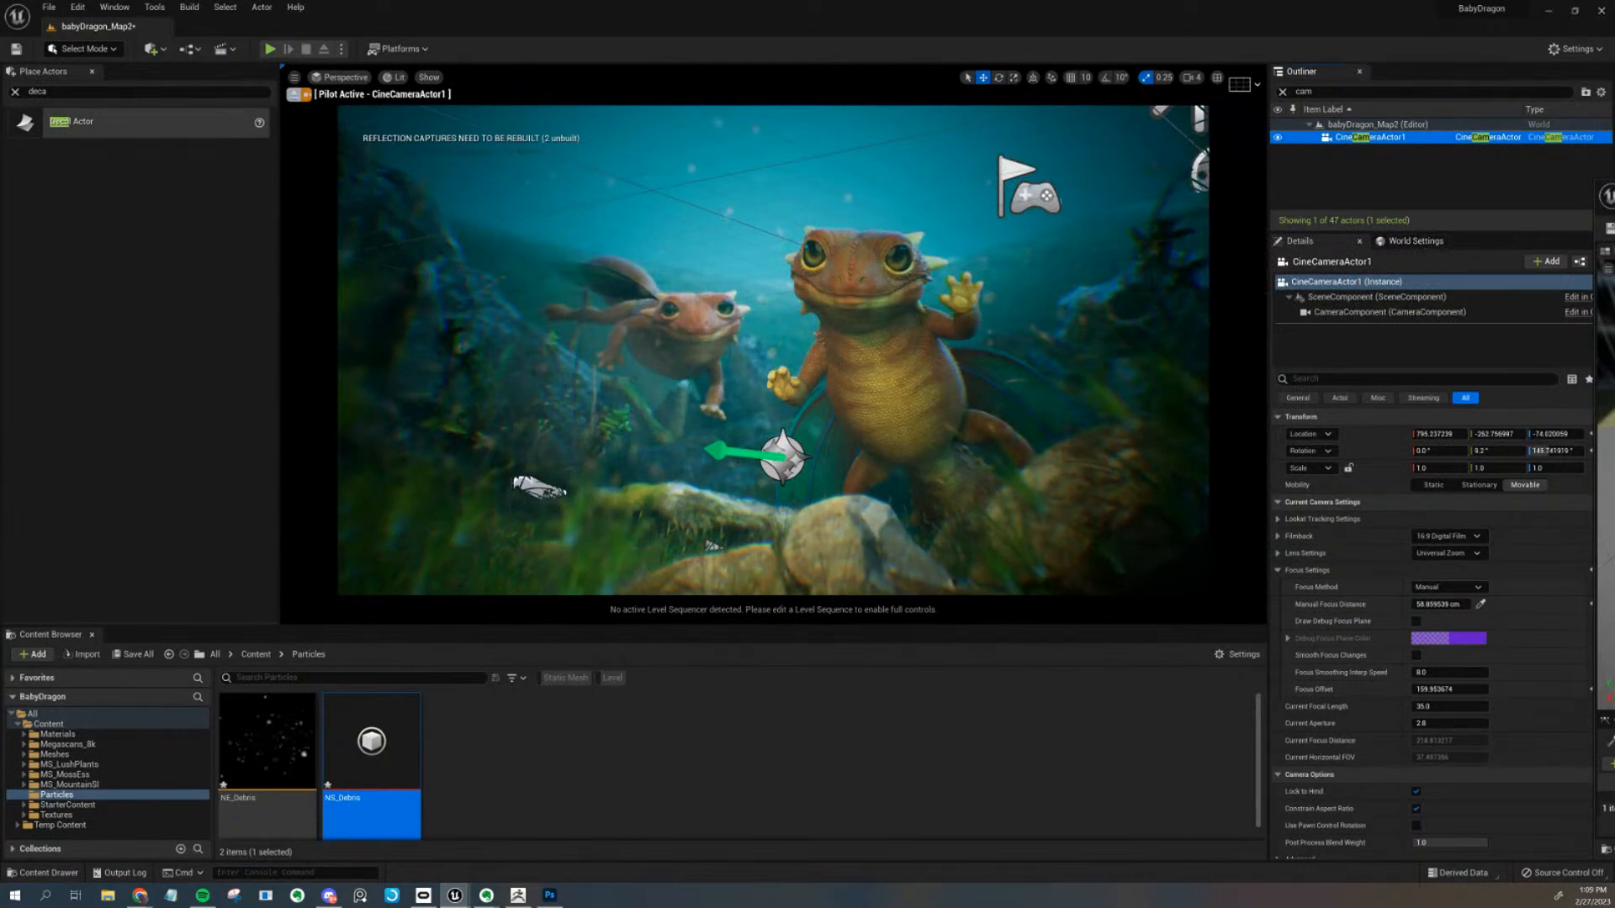
Set the spawn rate of the NE_Debris emitter to 35 and save the emitter
{"action": "mouse_move", "coordinate": [1612, 192]}
{"action": "left_mouse_down"}
{"action": "mouse_move", "coordinate": [1121, 215]}
{"action": "mouse_move", "coordinate": [1614, 210]}
{"action": "left_mouse_up"}
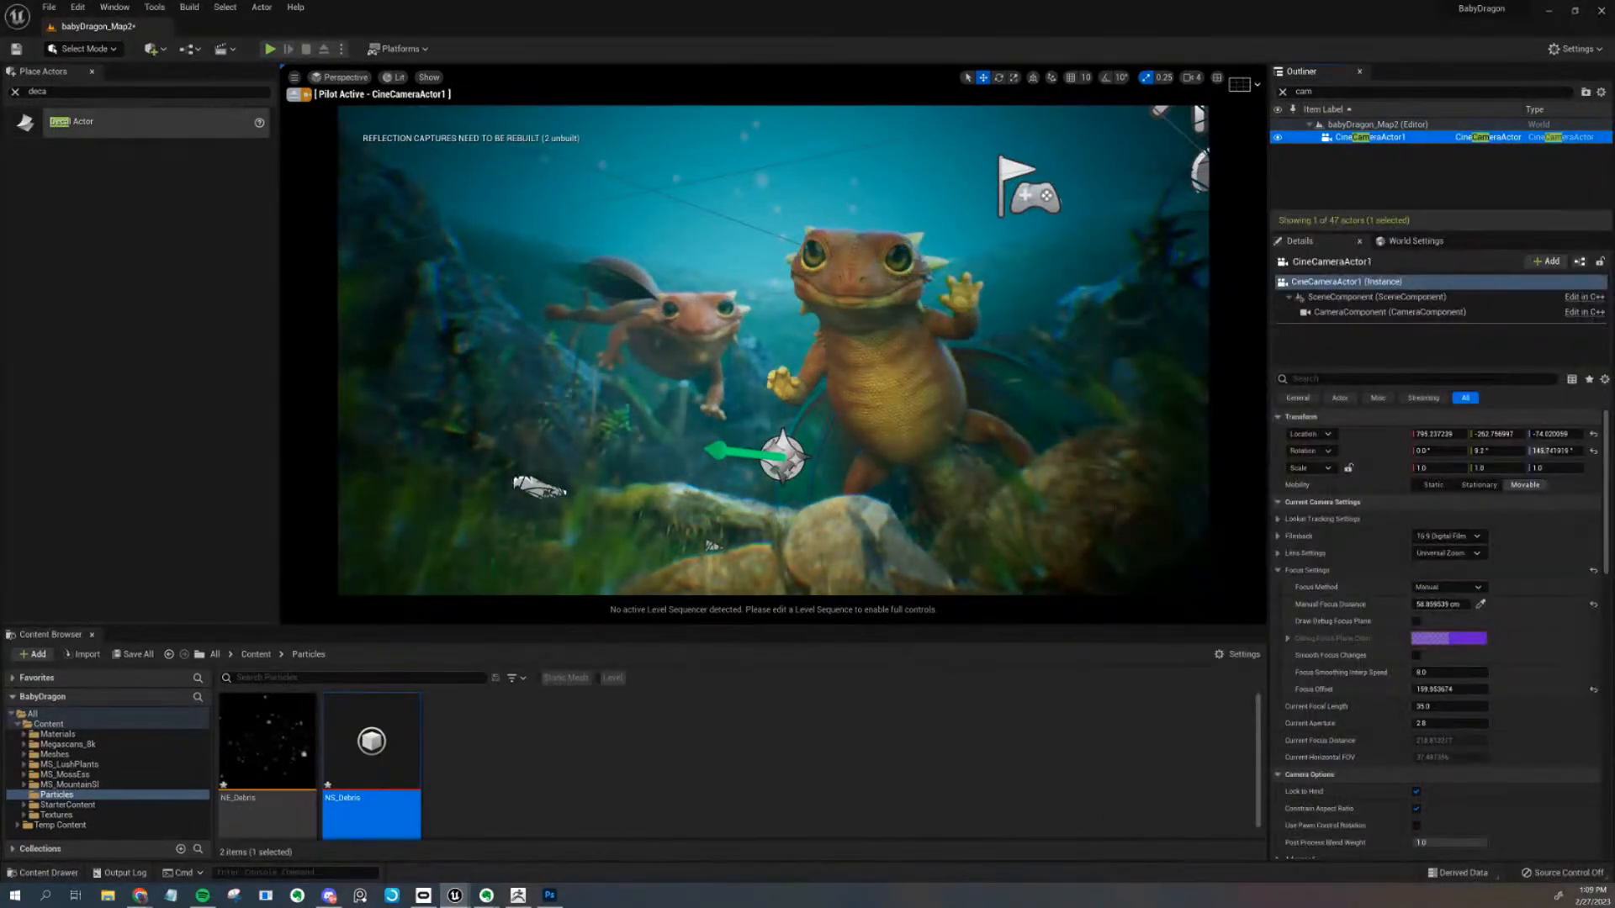
{"action": "left_click_drag", "start_coordinate": [1614, 156], "coordinate": [1002, 87]}
{"action": "right_click_drag", "start_coordinate": [910, 264], "coordinate": [799, 200]}
{"action": "left_click", "coordinate": [934, 324]}
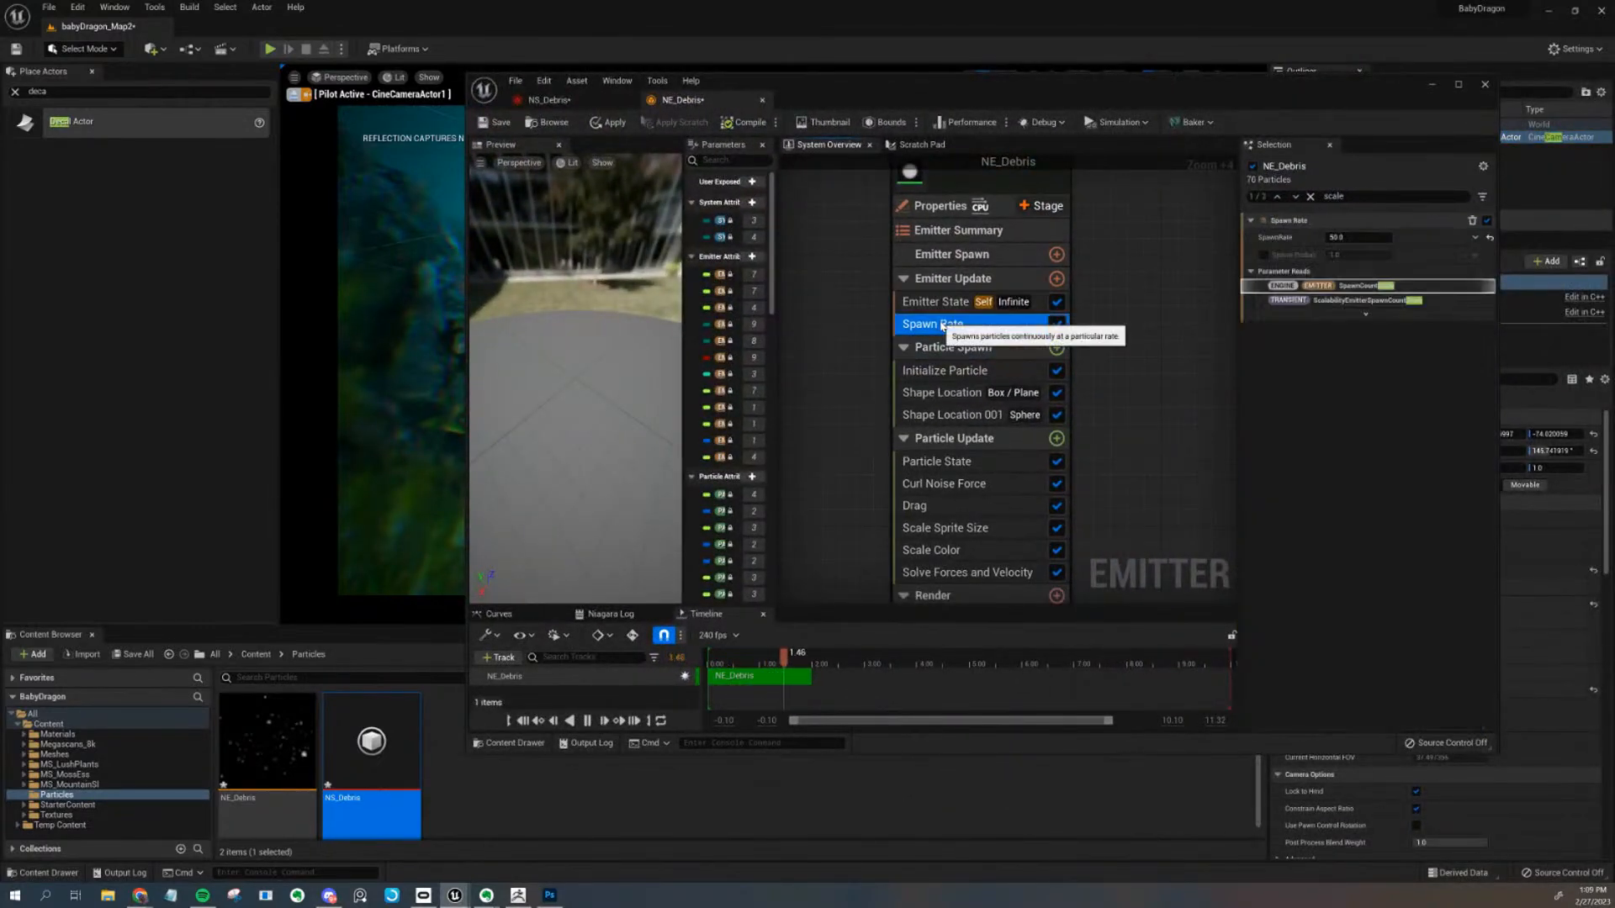
{"action": "left_click", "coordinate": [1345, 236]}
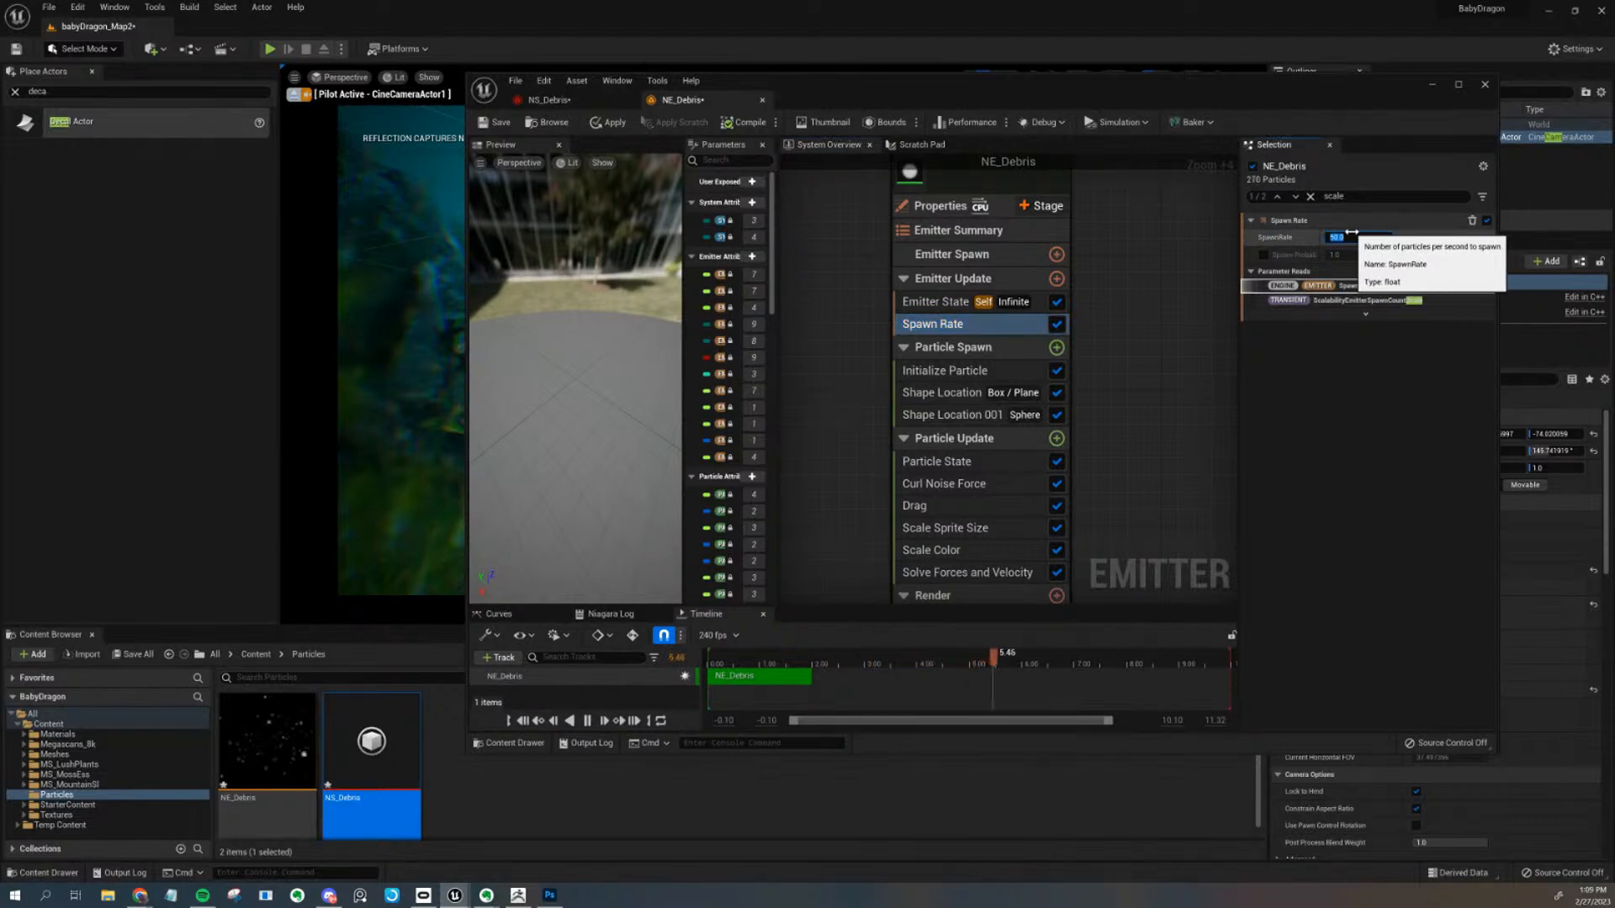
{"action": "type", "text": "35"}
{"action": "key", "text": "Return"}
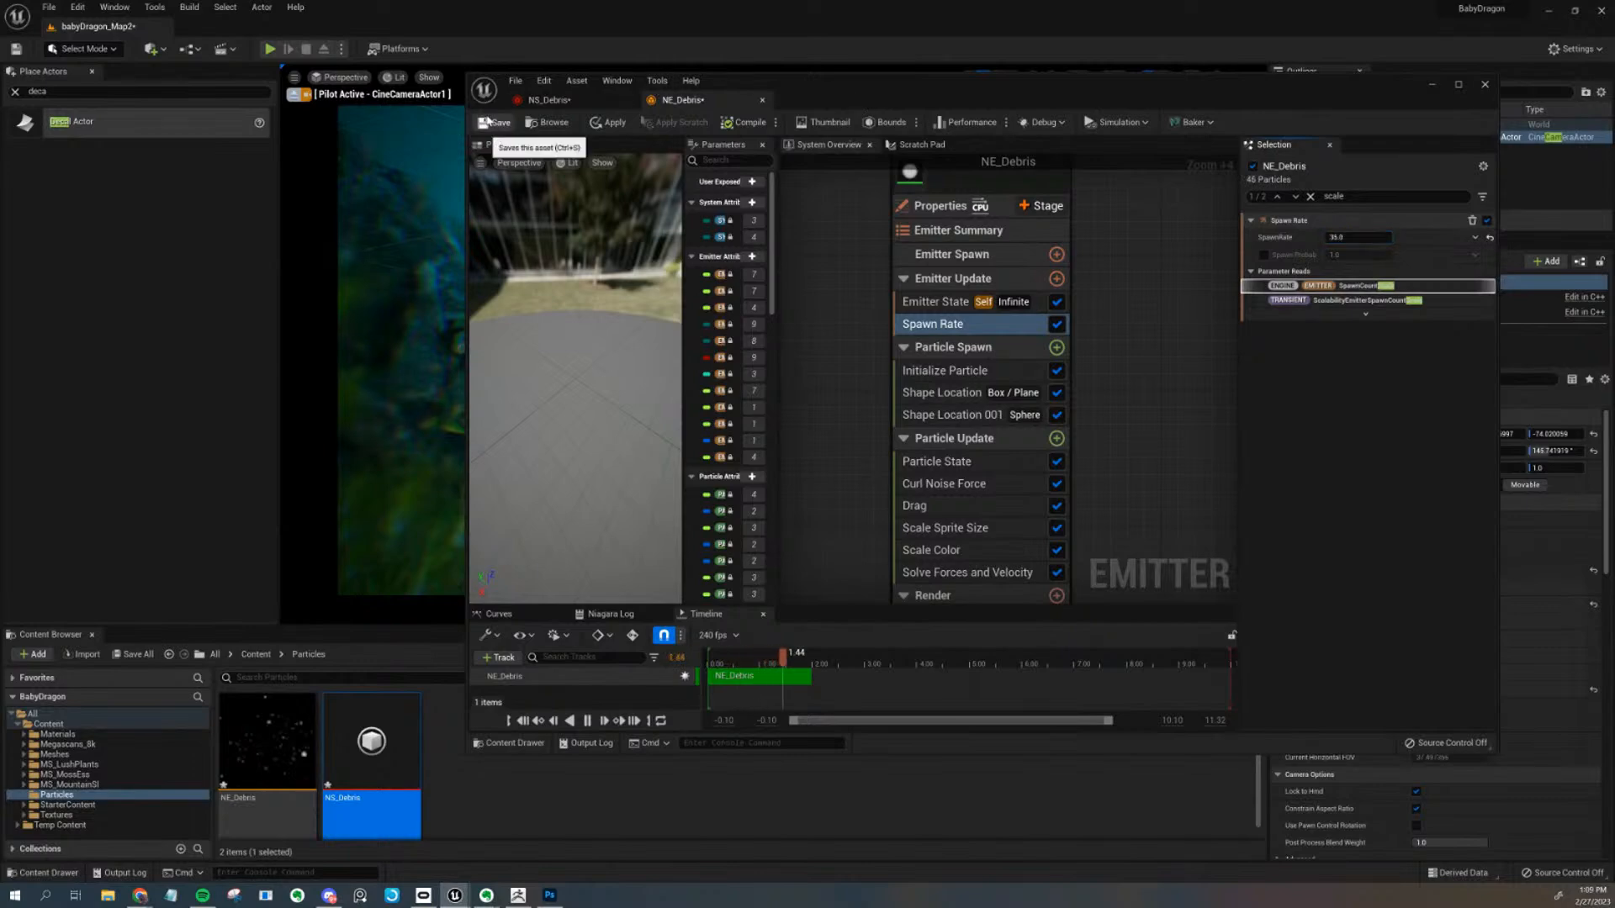
Return to the piloted camera shot and toggle game view to look at the debris without editor icons
{"action": "left_click_drag", "start_coordinate": [880, 97], "coordinate": [1614, 144]}
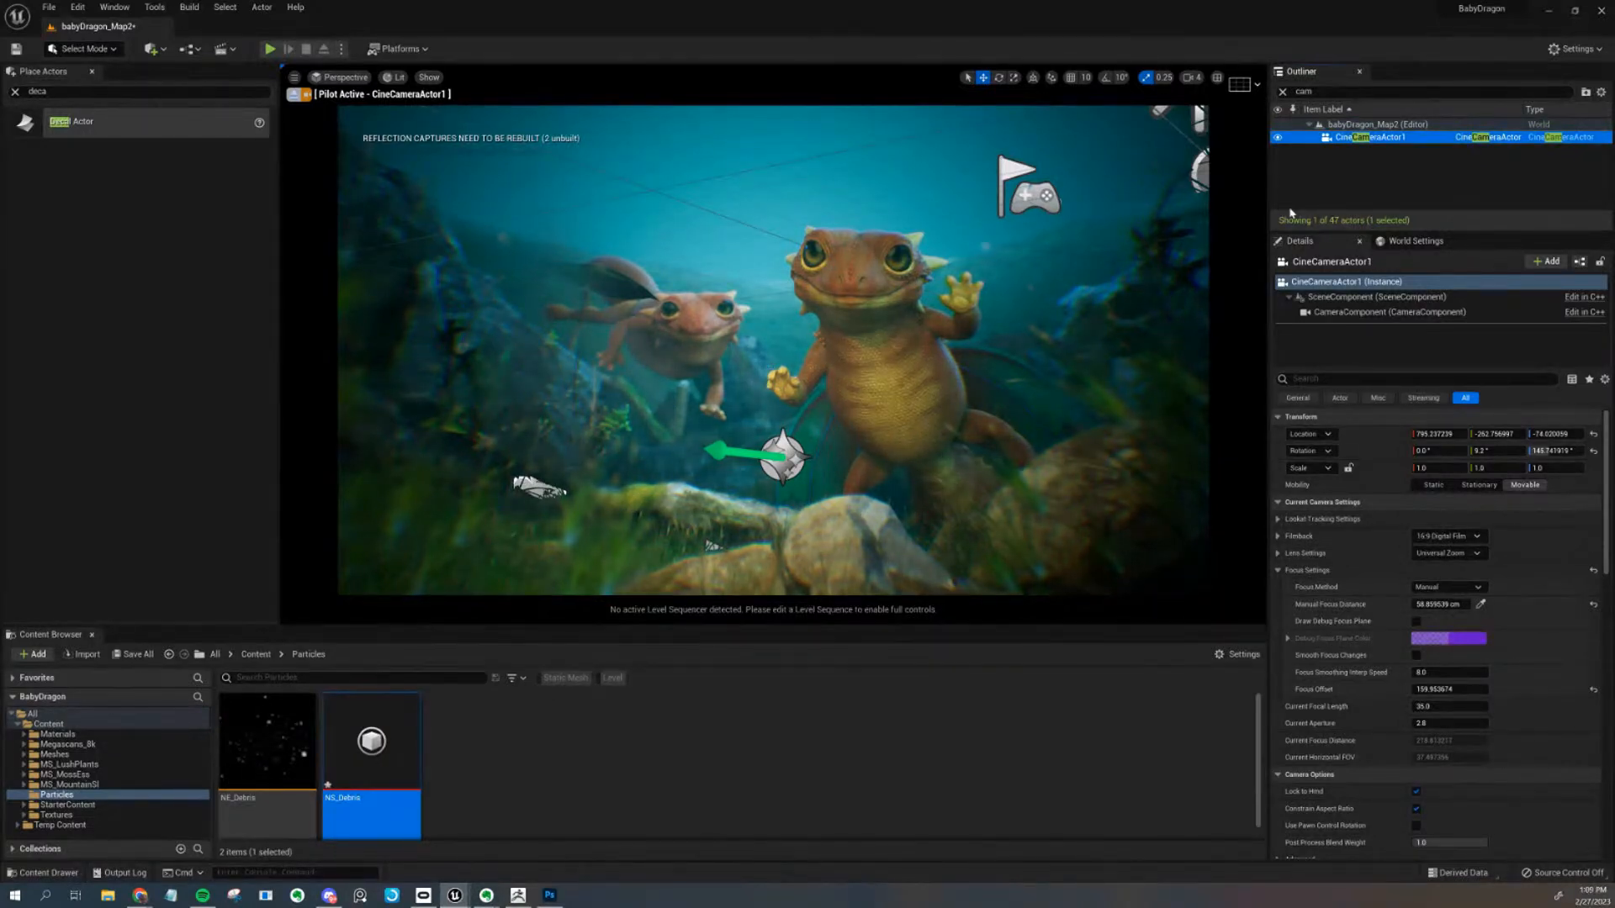
{"action": "left_click", "coordinate": [1054, 228]}
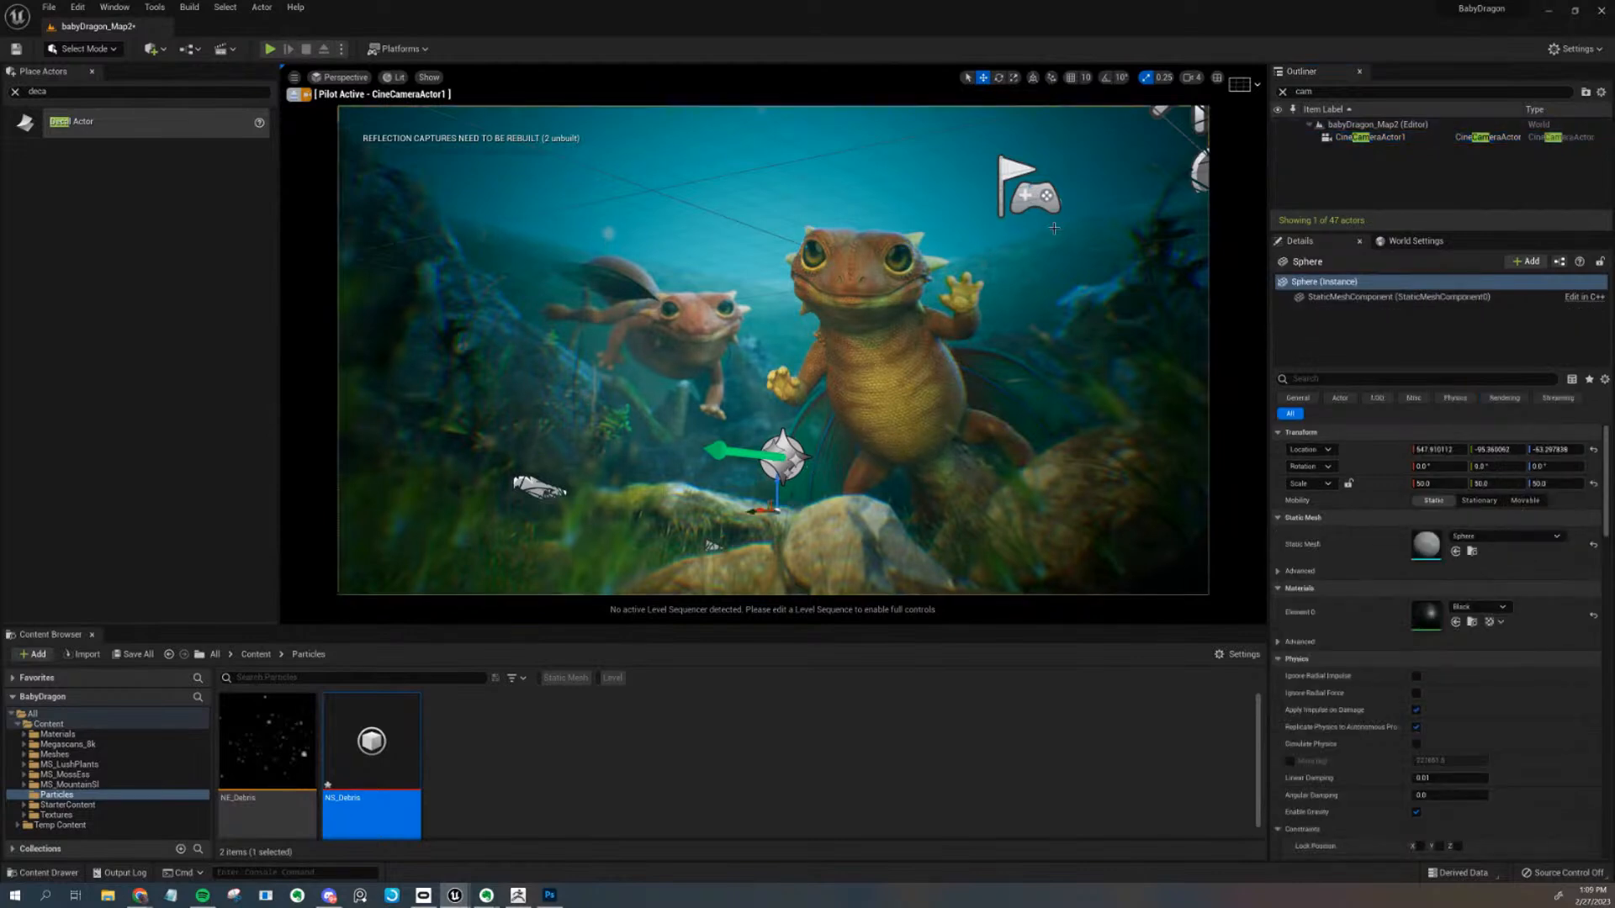
{"action": "key", "text": "g"}
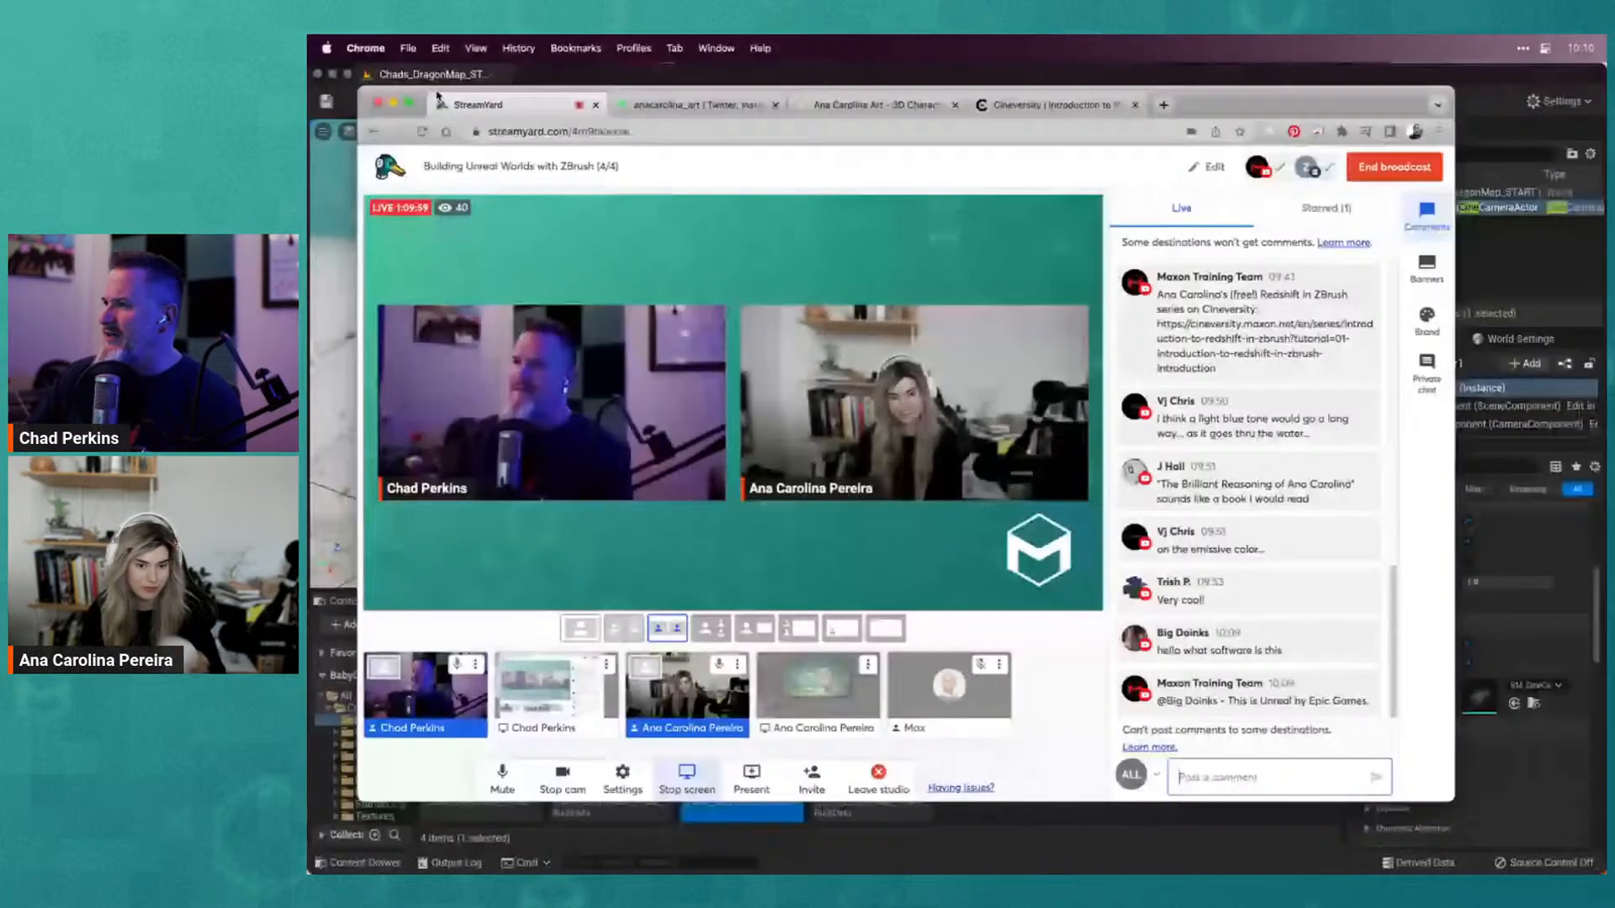
Switch to the Unreal Editor, search the project's plugins for "magic bulle", and close the plugin list
{"action": "left_click_drag", "start_coordinate": [438, 95], "coordinate": [1606, 118]}
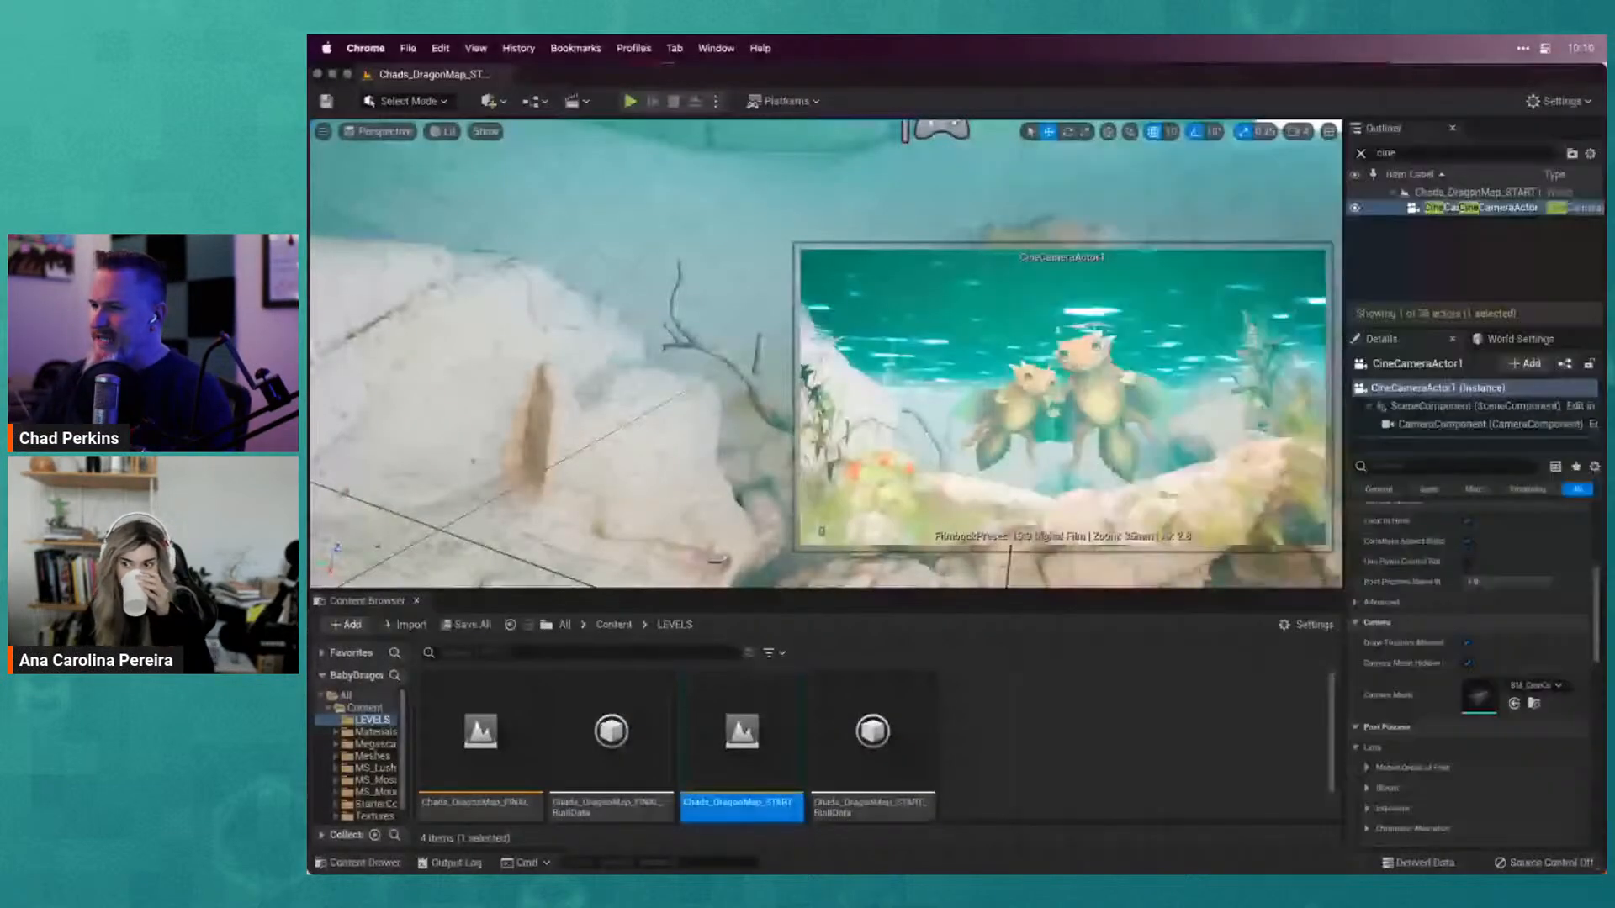
{"action": "left_click", "coordinate": [1045, 737]}
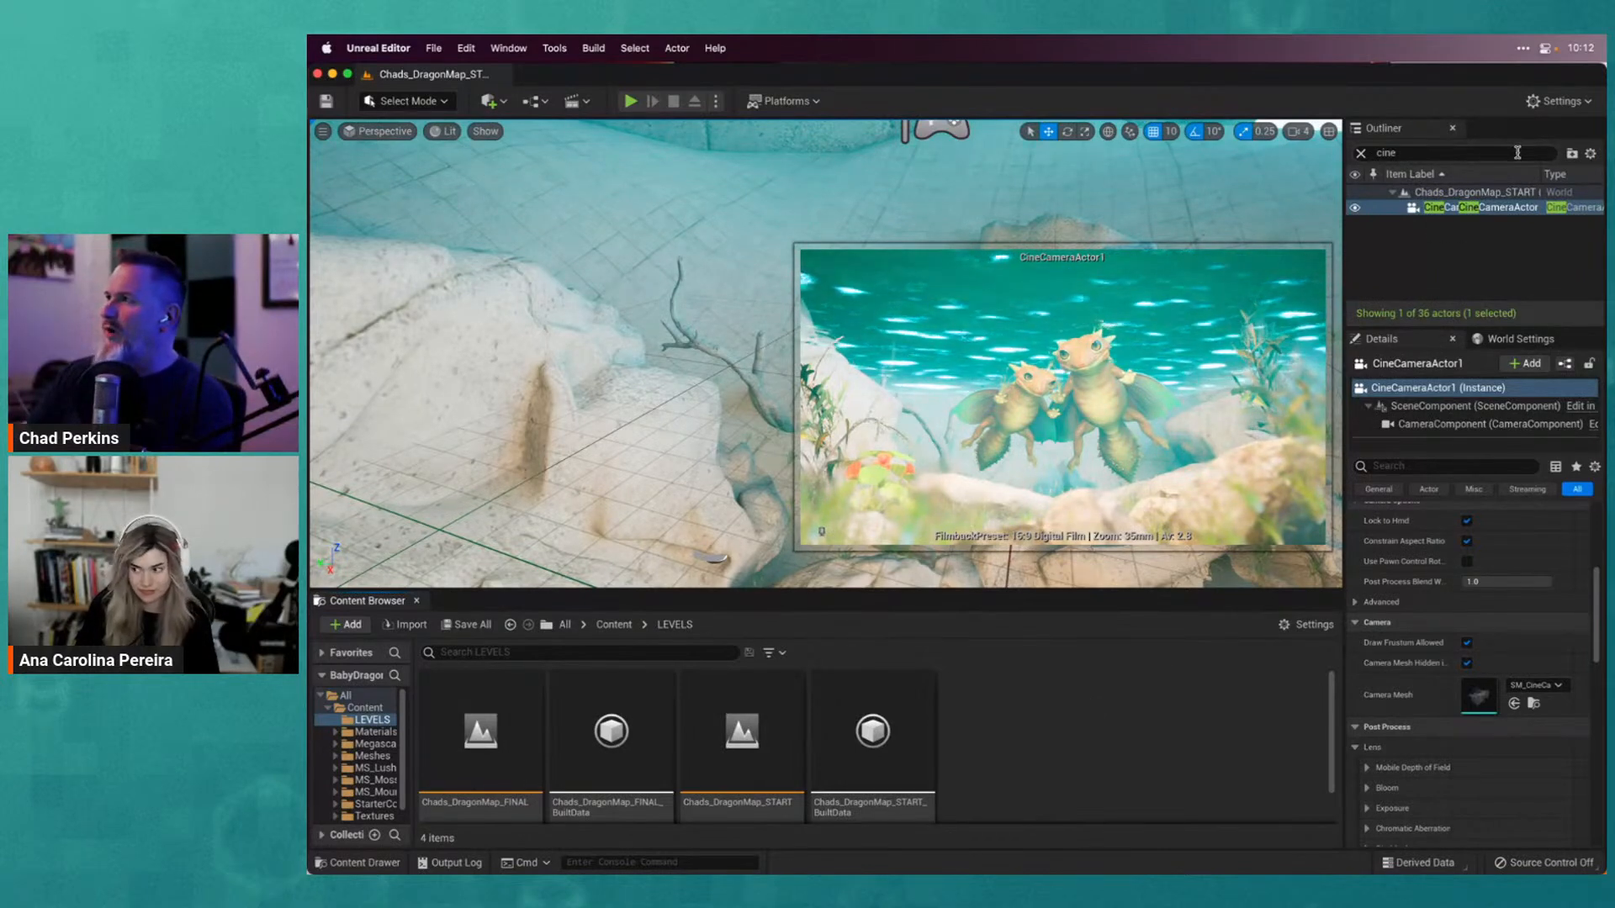
{"action": "left_click", "coordinate": [1566, 104]}
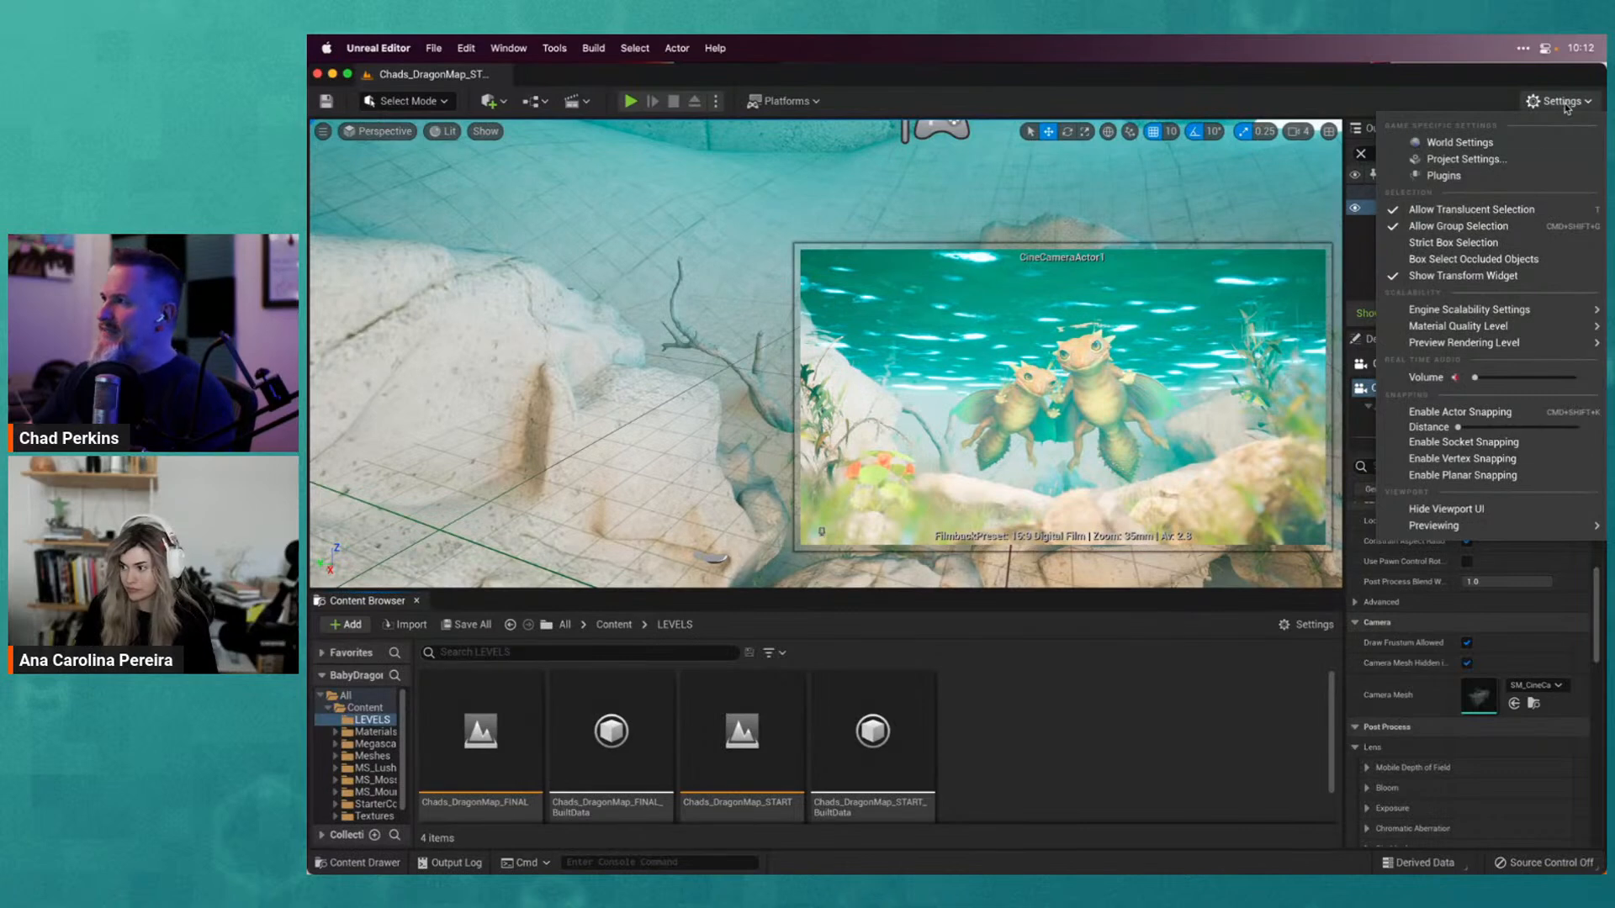
{"action": "left_click", "coordinate": [1444, 176]}
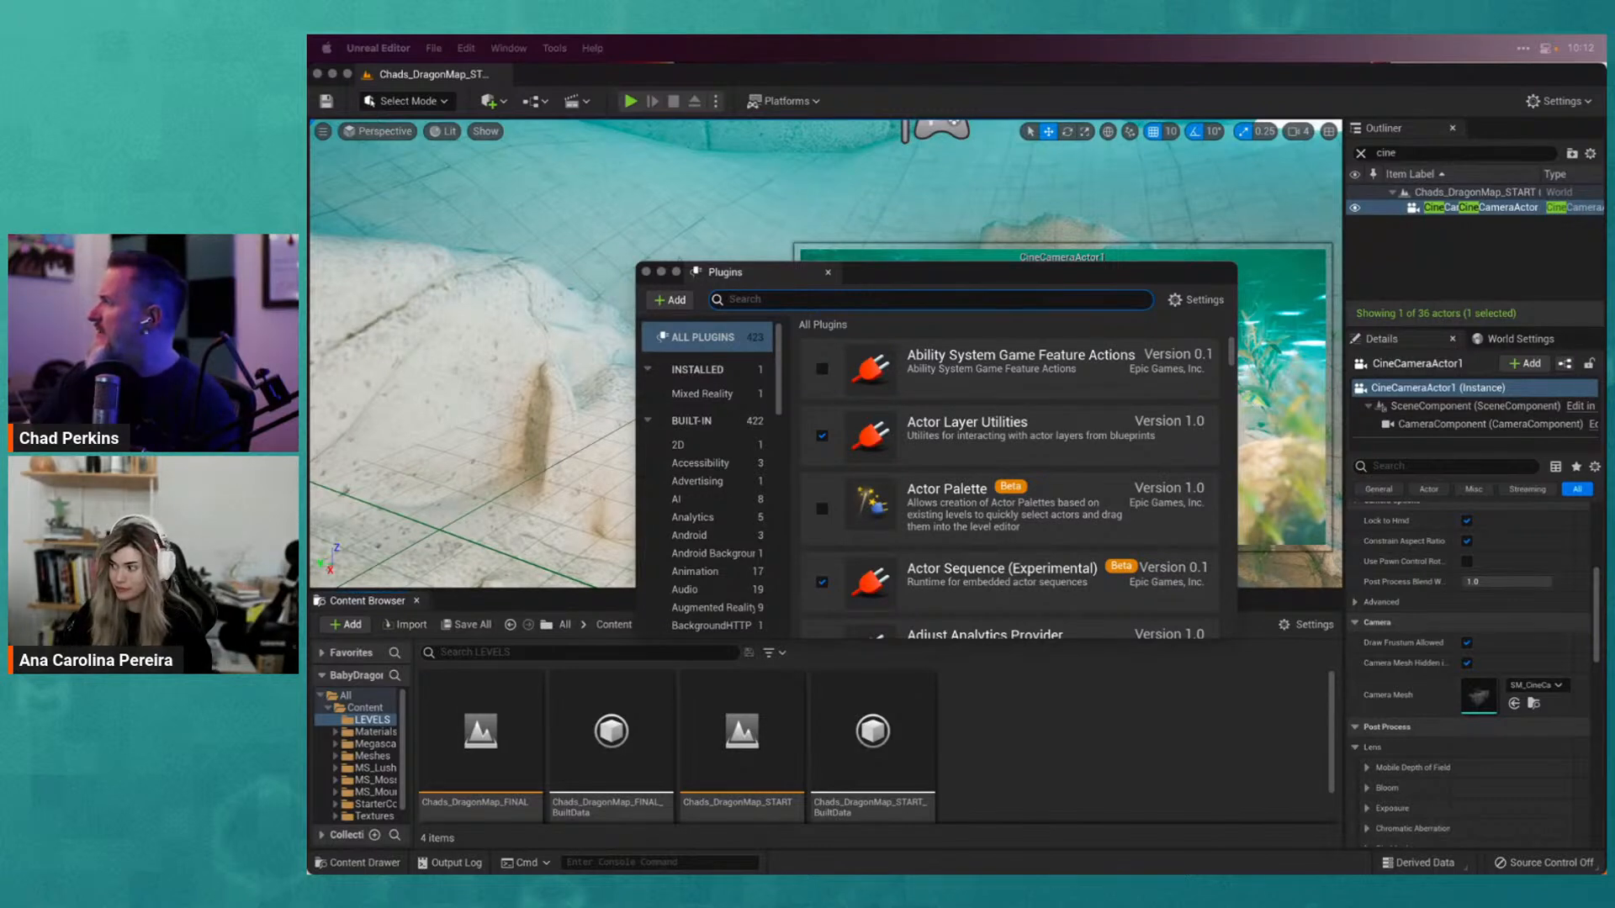
{"action": "left_click", "coordinate": [773, 307]}
{"action": "type", "text": "magic"}
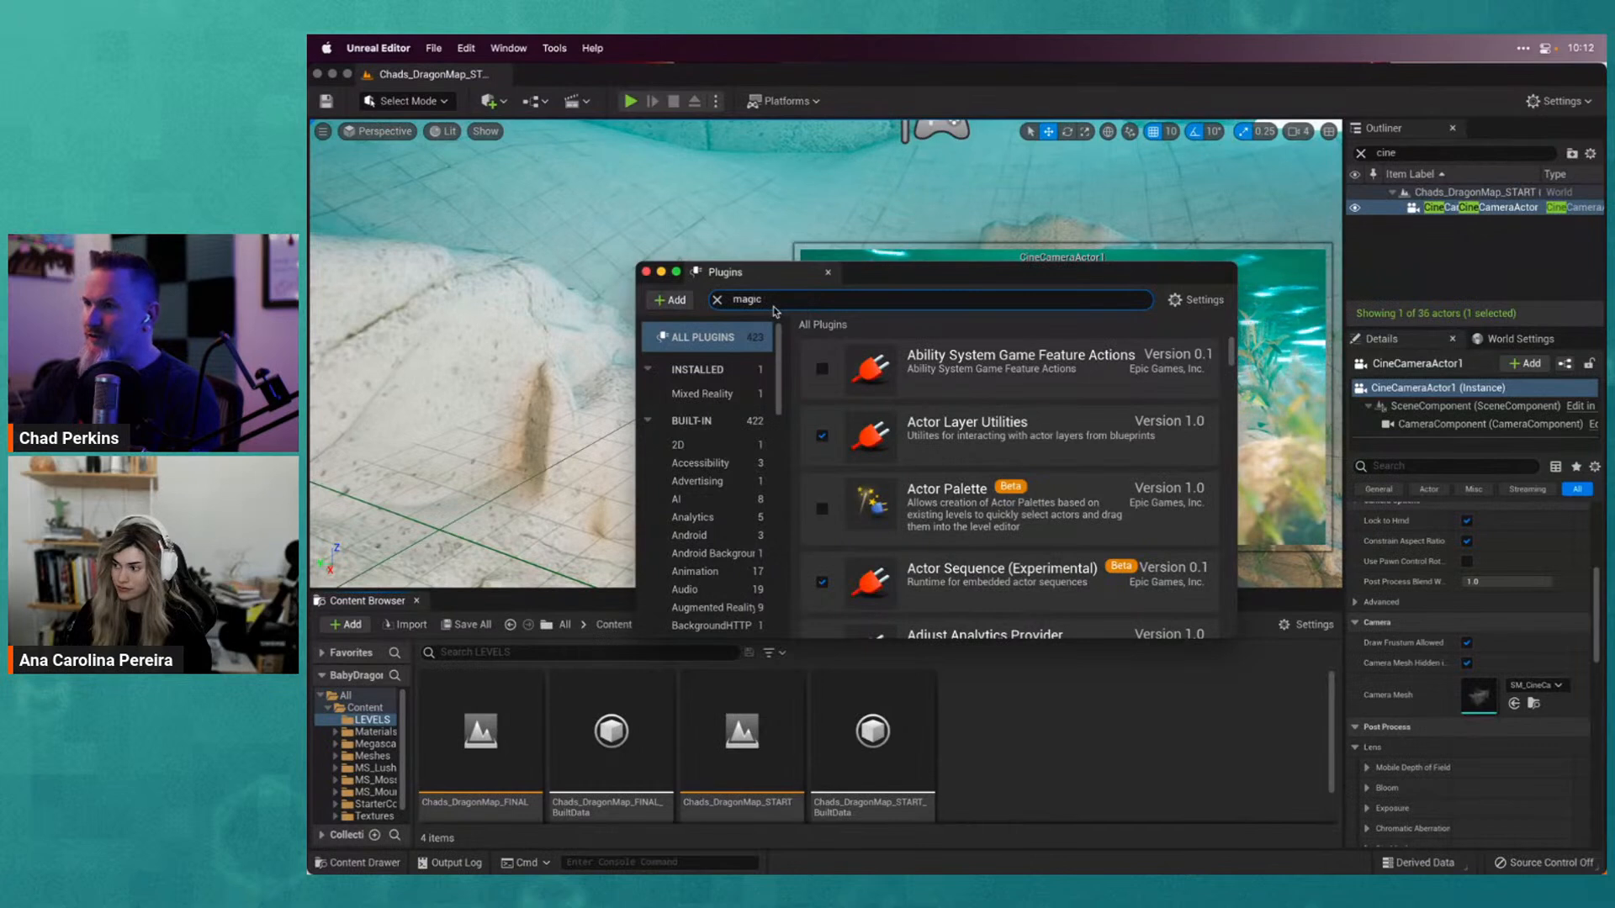
{"action": "type", "text": " bulle"}
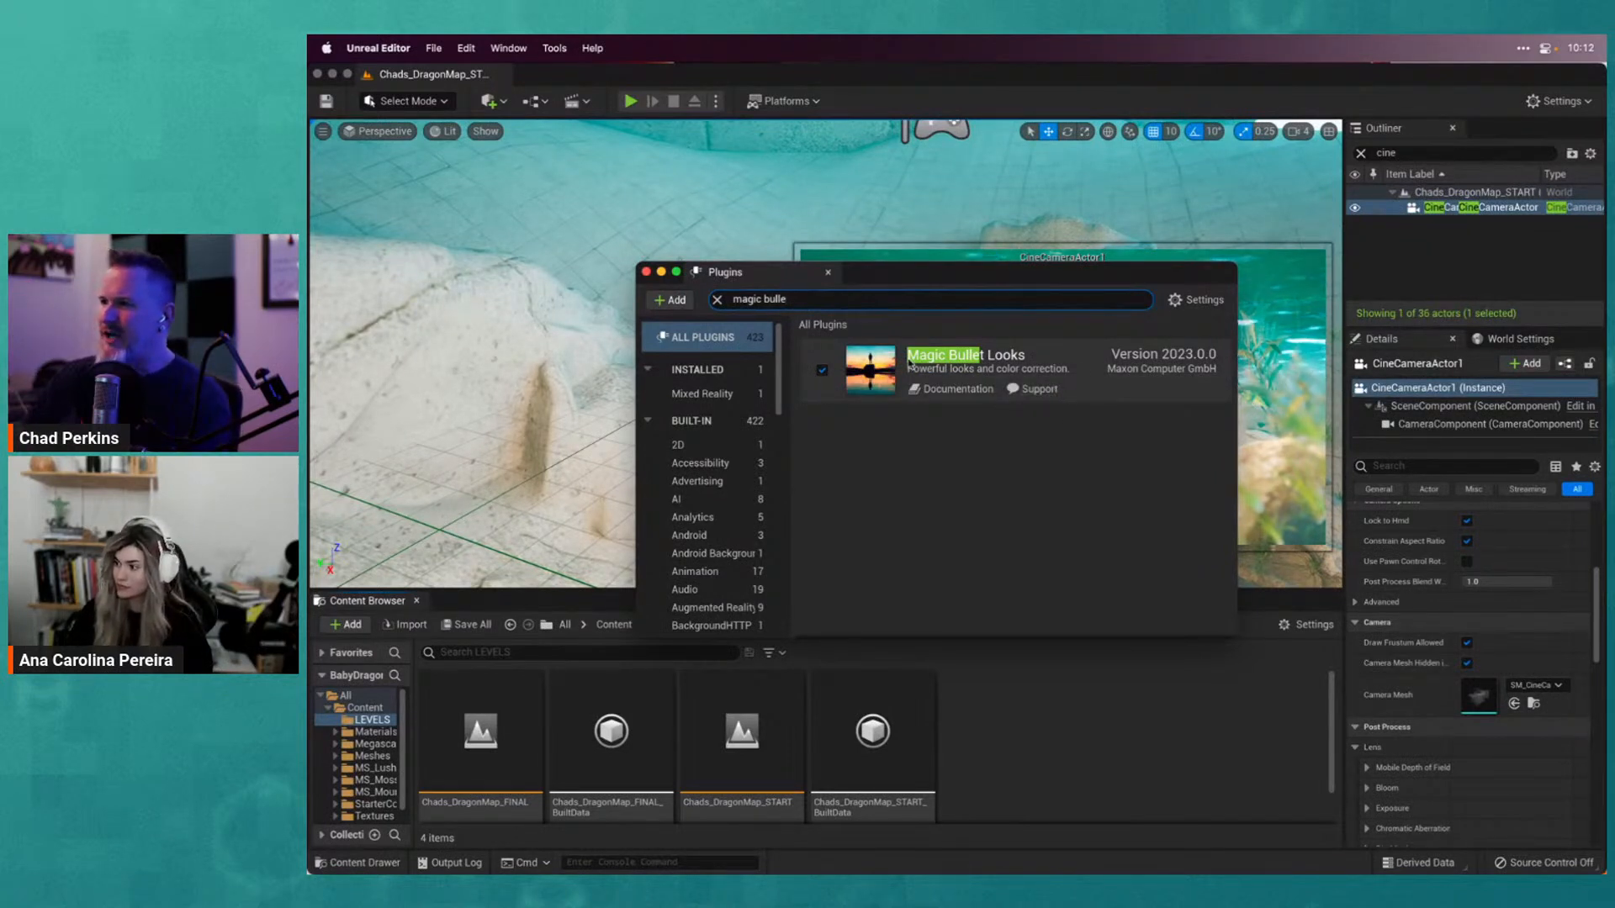
{"action": "left_click", "coordinate": [717, 300]}
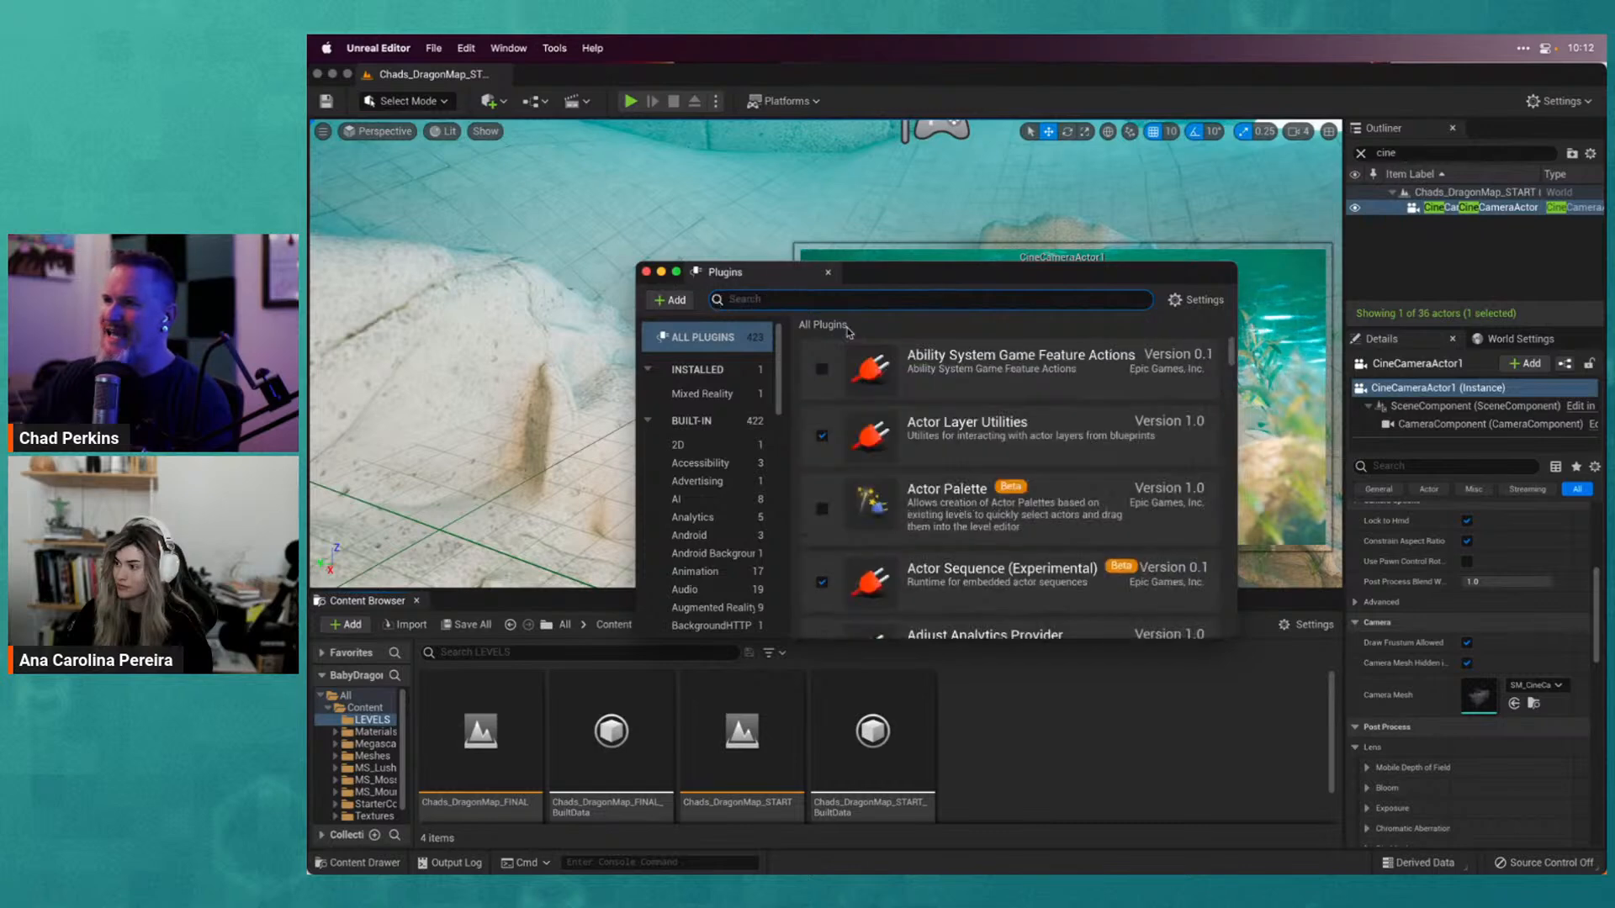
{"action": "left_click", "coordinate": [645, 272]}
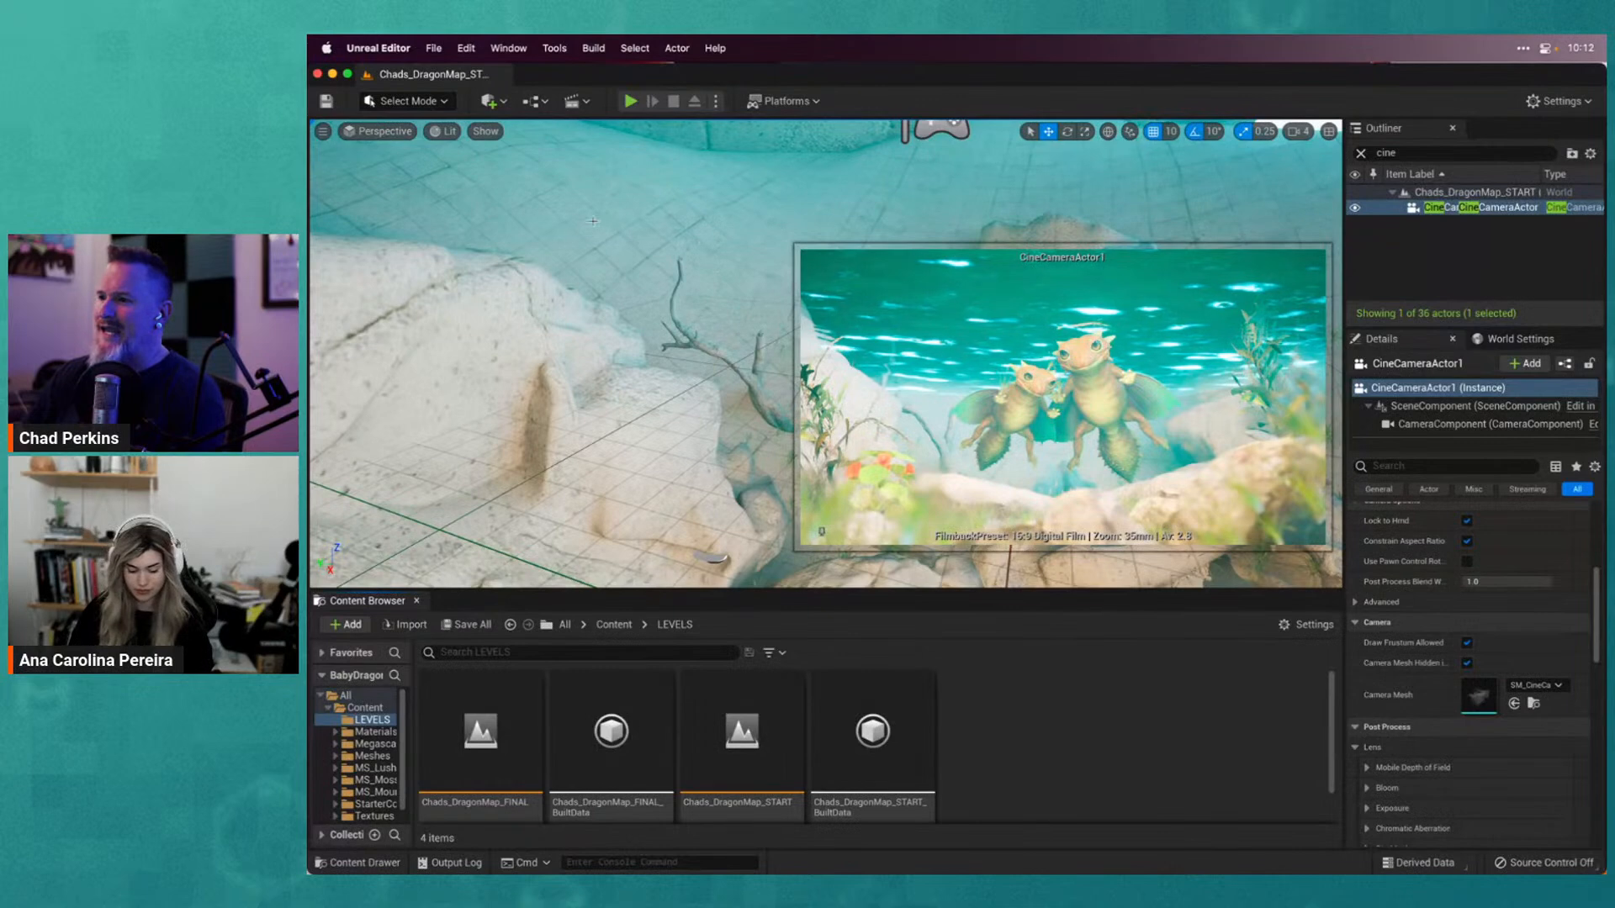
{"action": "left_click", "coordinate": [322, 132]}
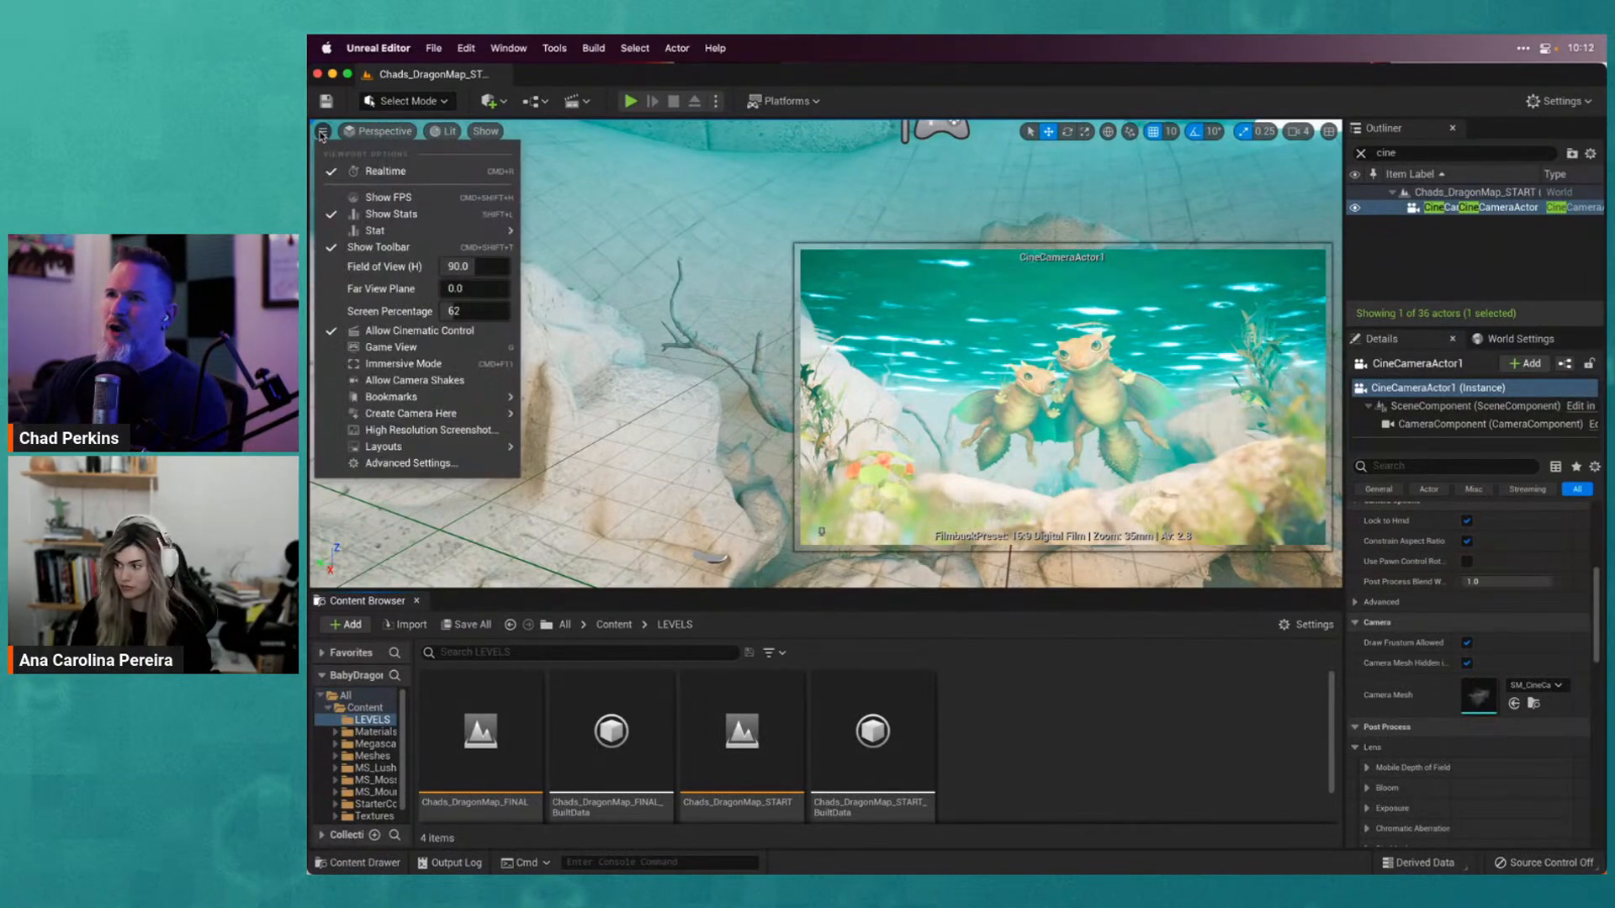
{"action": "left_click", "coordinate": [322, 132]}
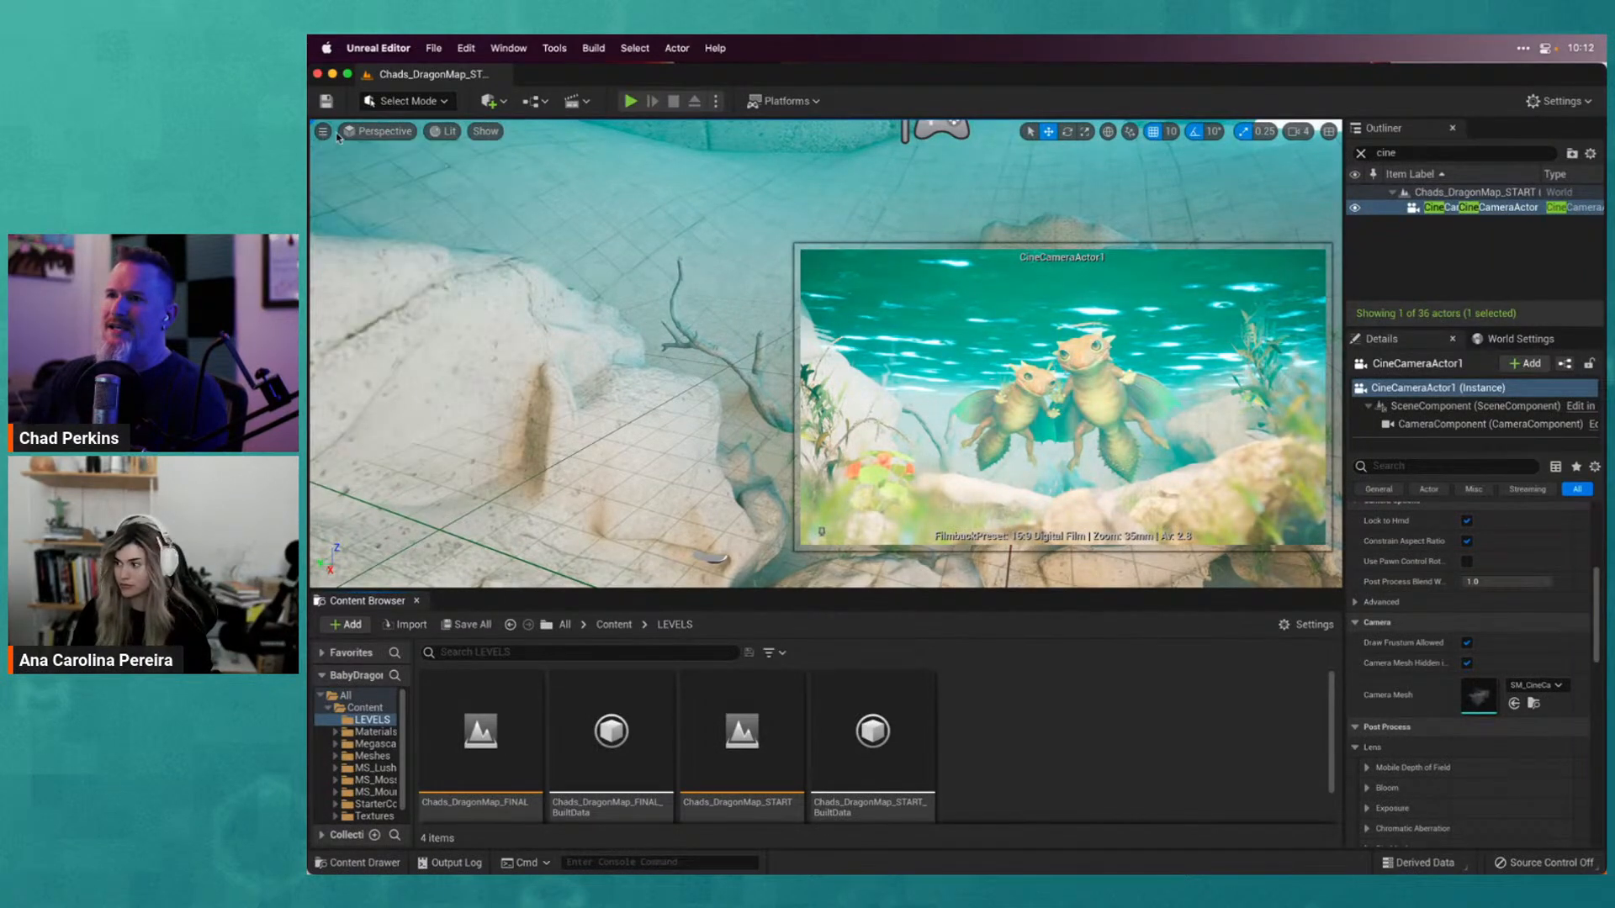
{"action": "left_click", "coordinate": [505, 103]}
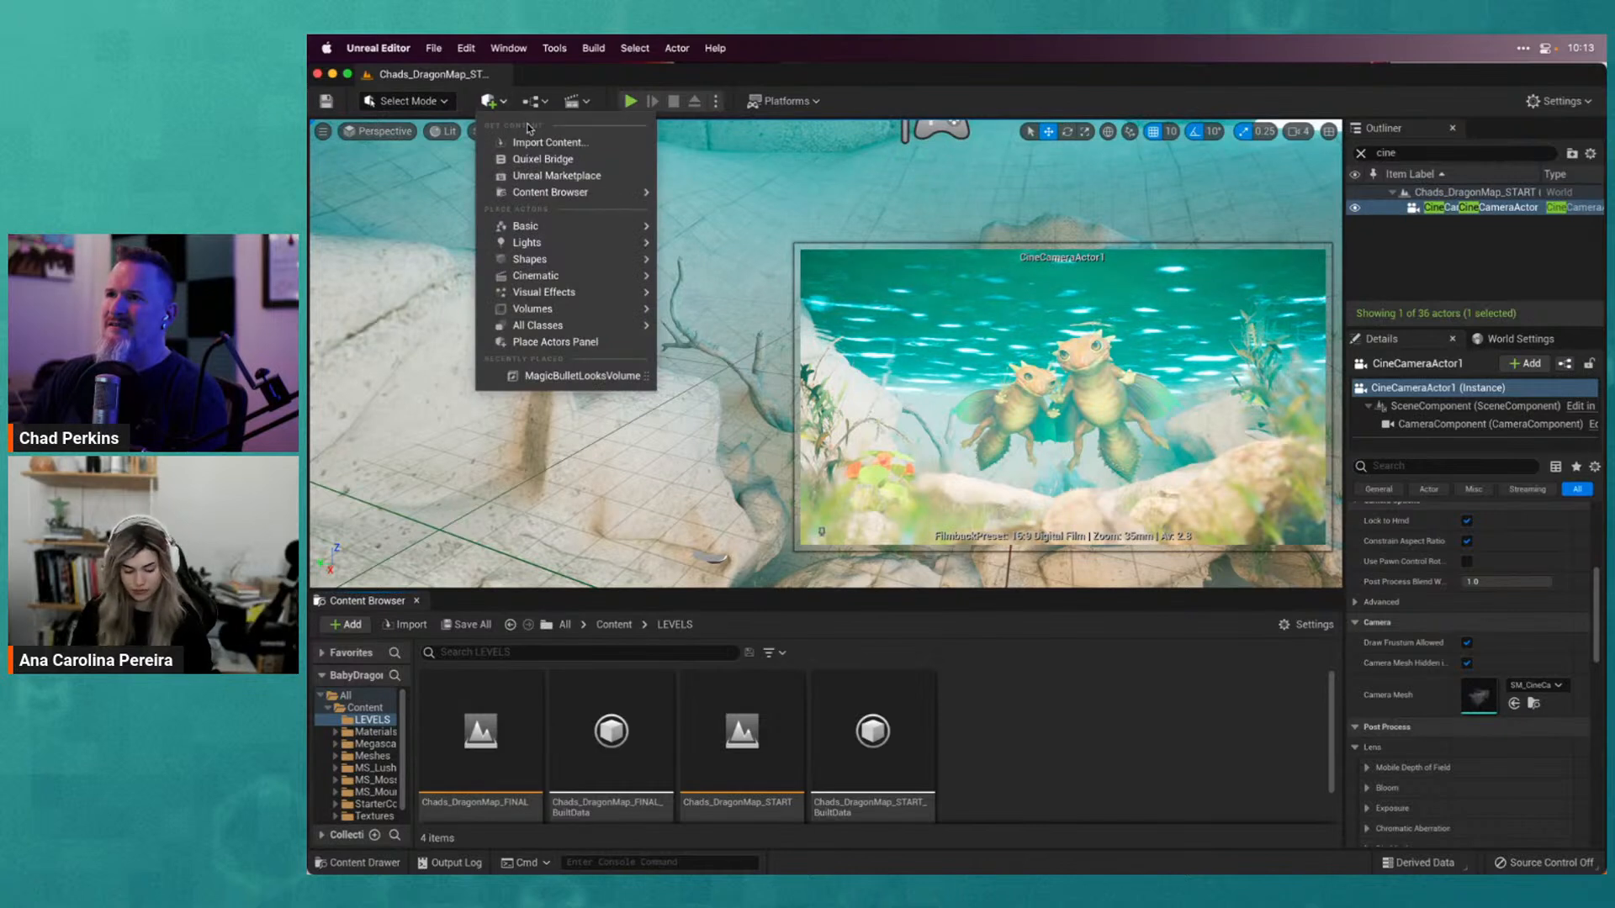
{"action": "left_click", "coordinate": [875, 88]}
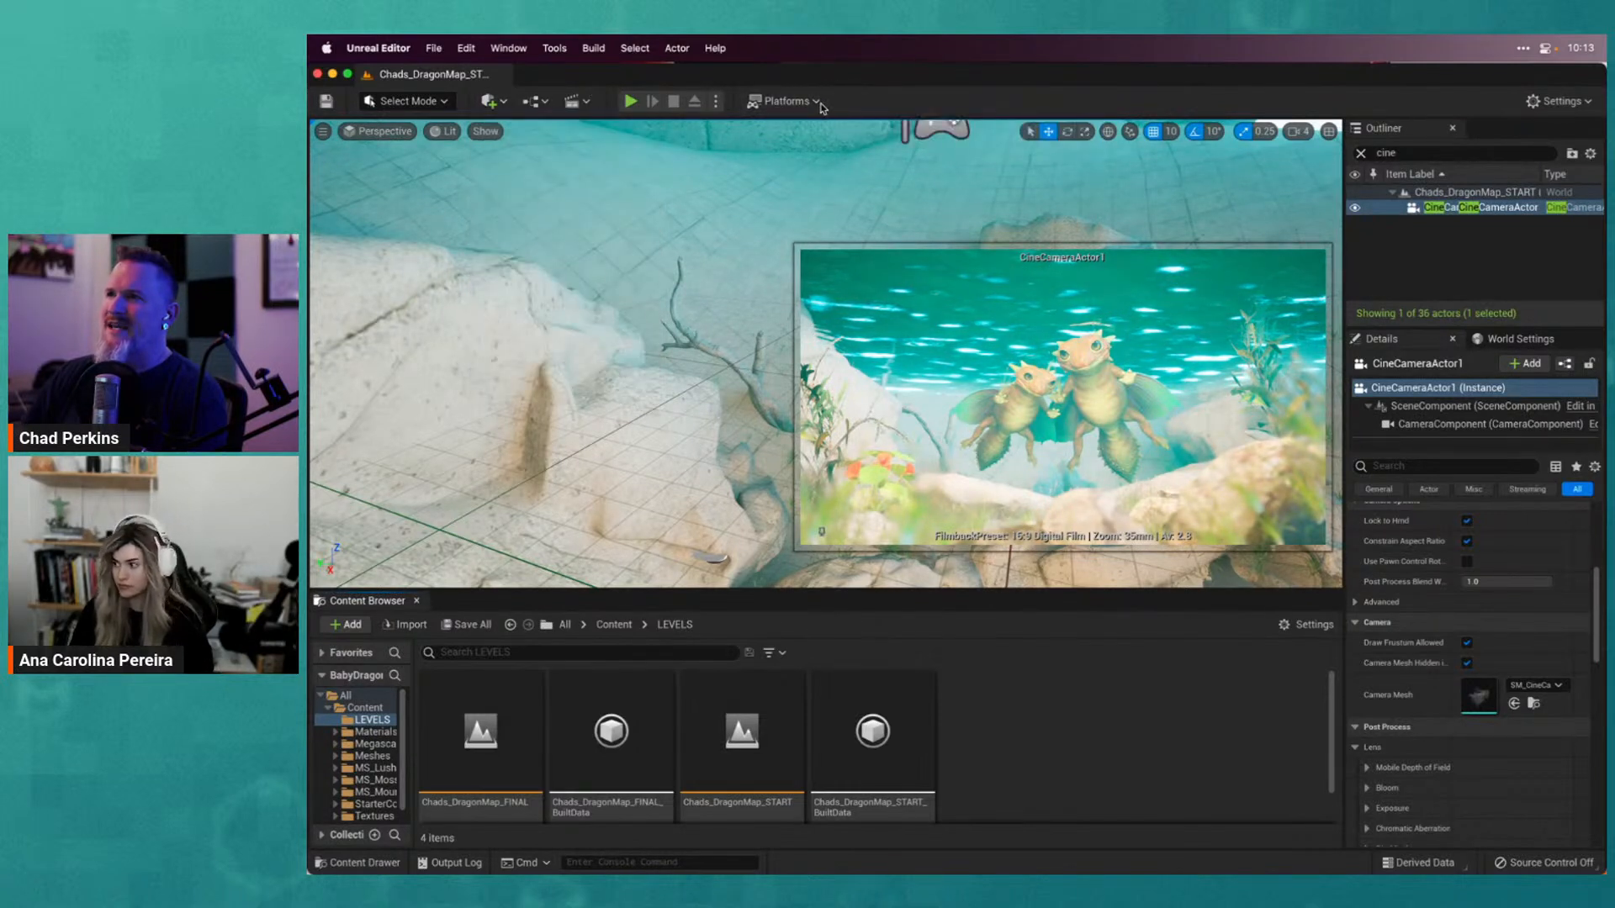
{"action": "left_click", "coordinate": [814, 102]}
{"action": "left_click", "coordinate": [821, 103]}
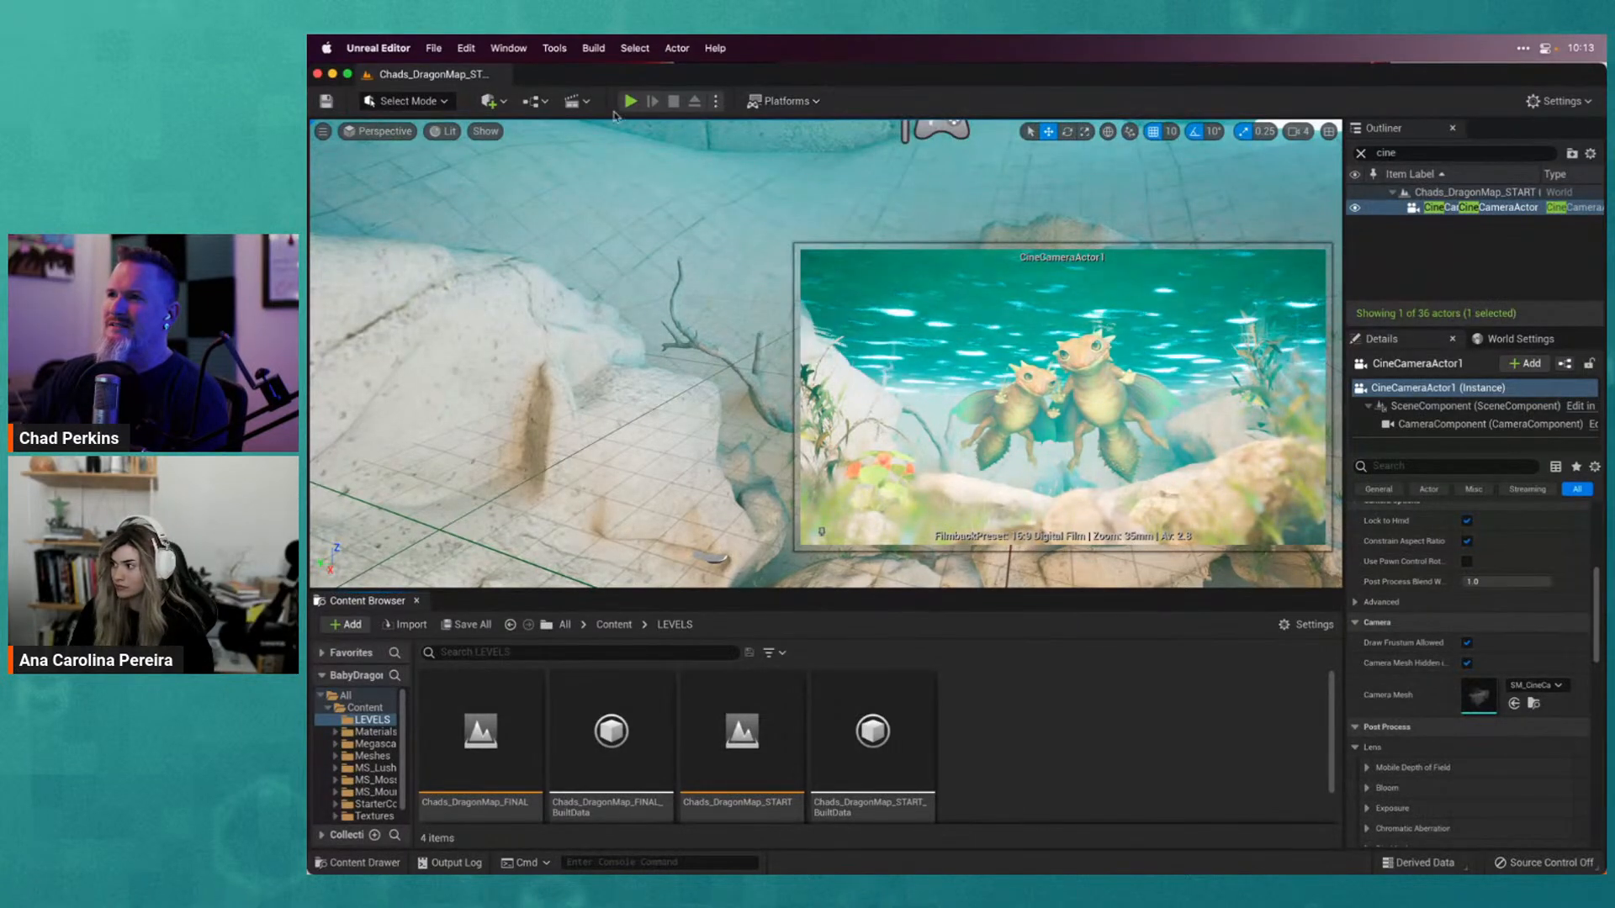
{"action": "left_click", "coordinate": [324, 134]}
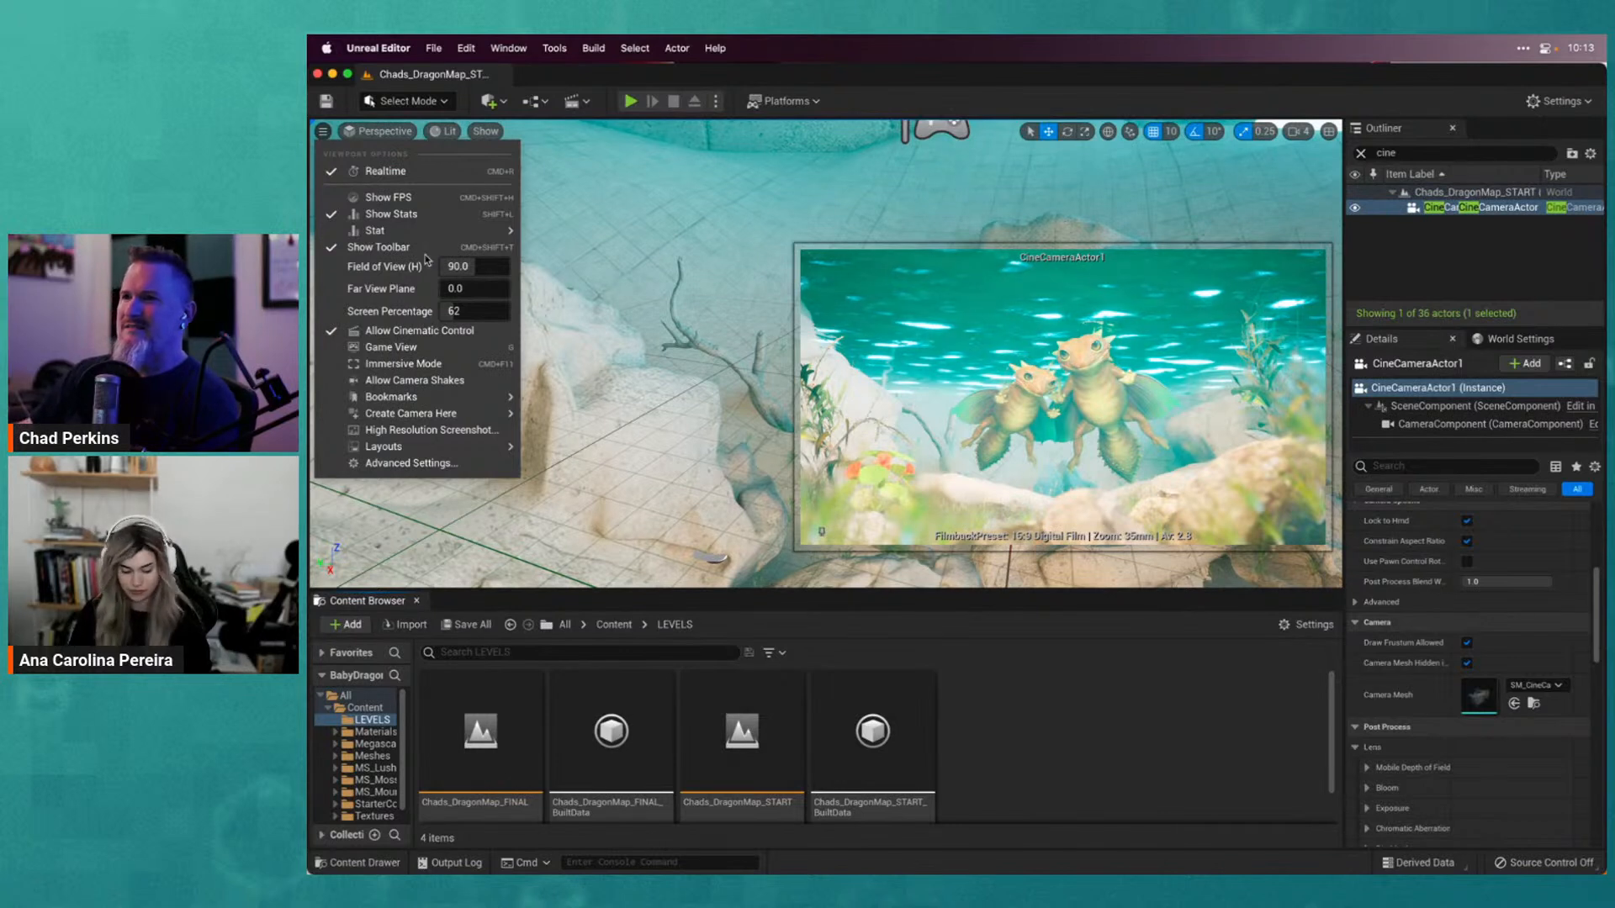
{"action": "left_click", "coordinate": [378, 131]}
{"action": "left_click", "coordinate": [360, 105]}
{"action": "left_click", "coordinate": [400, 104]}
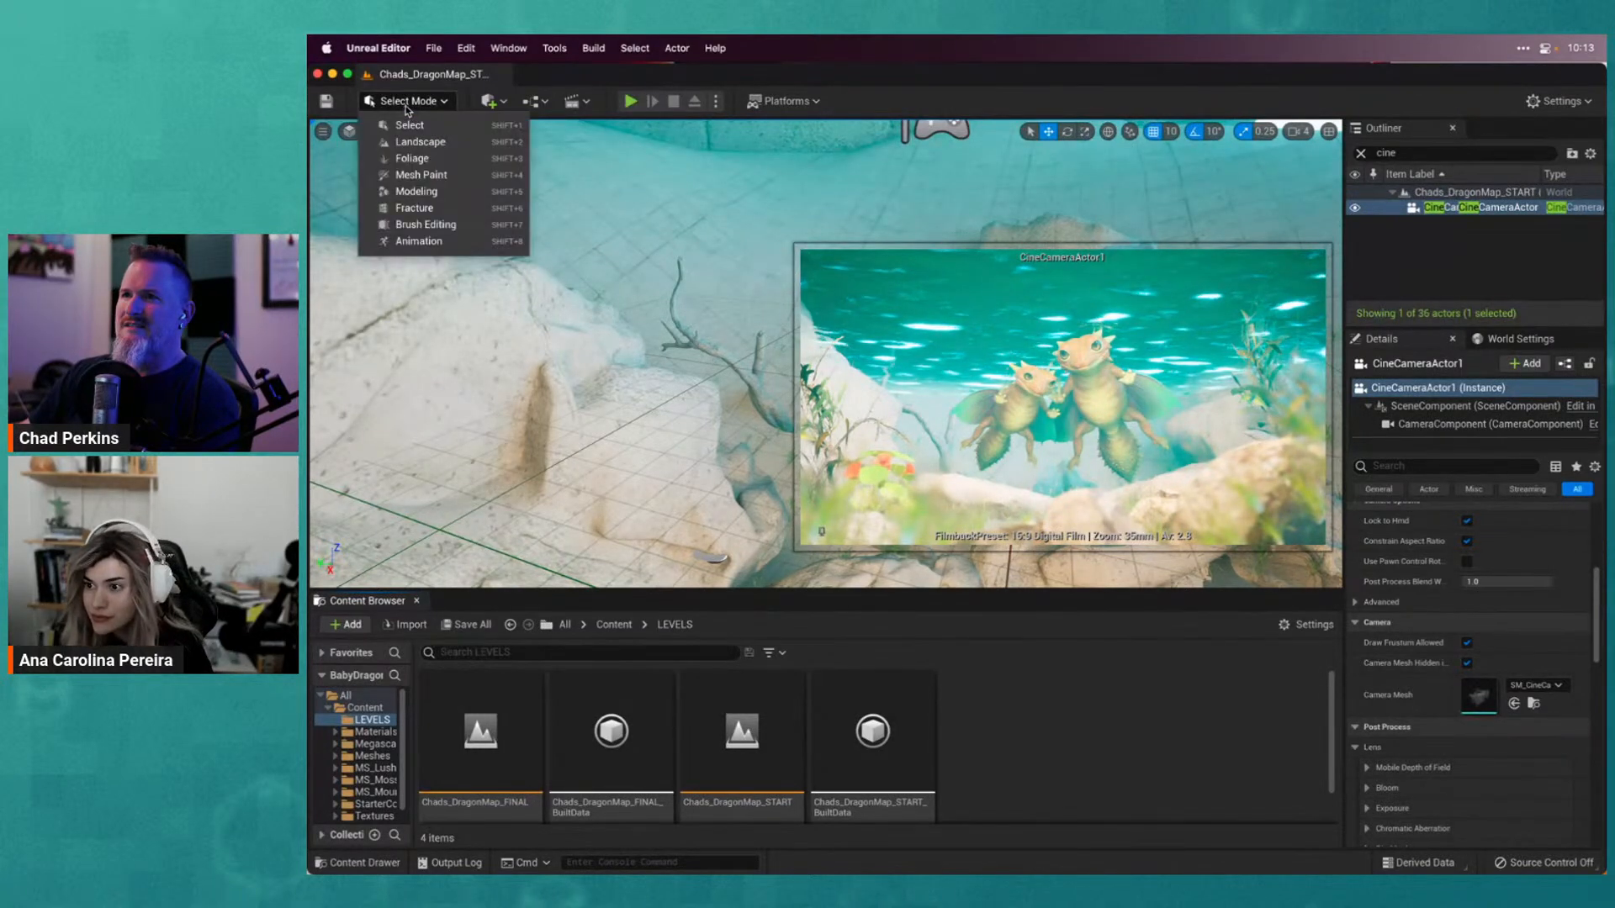
{"action": "left_click", "coordinate": [446, 102]}
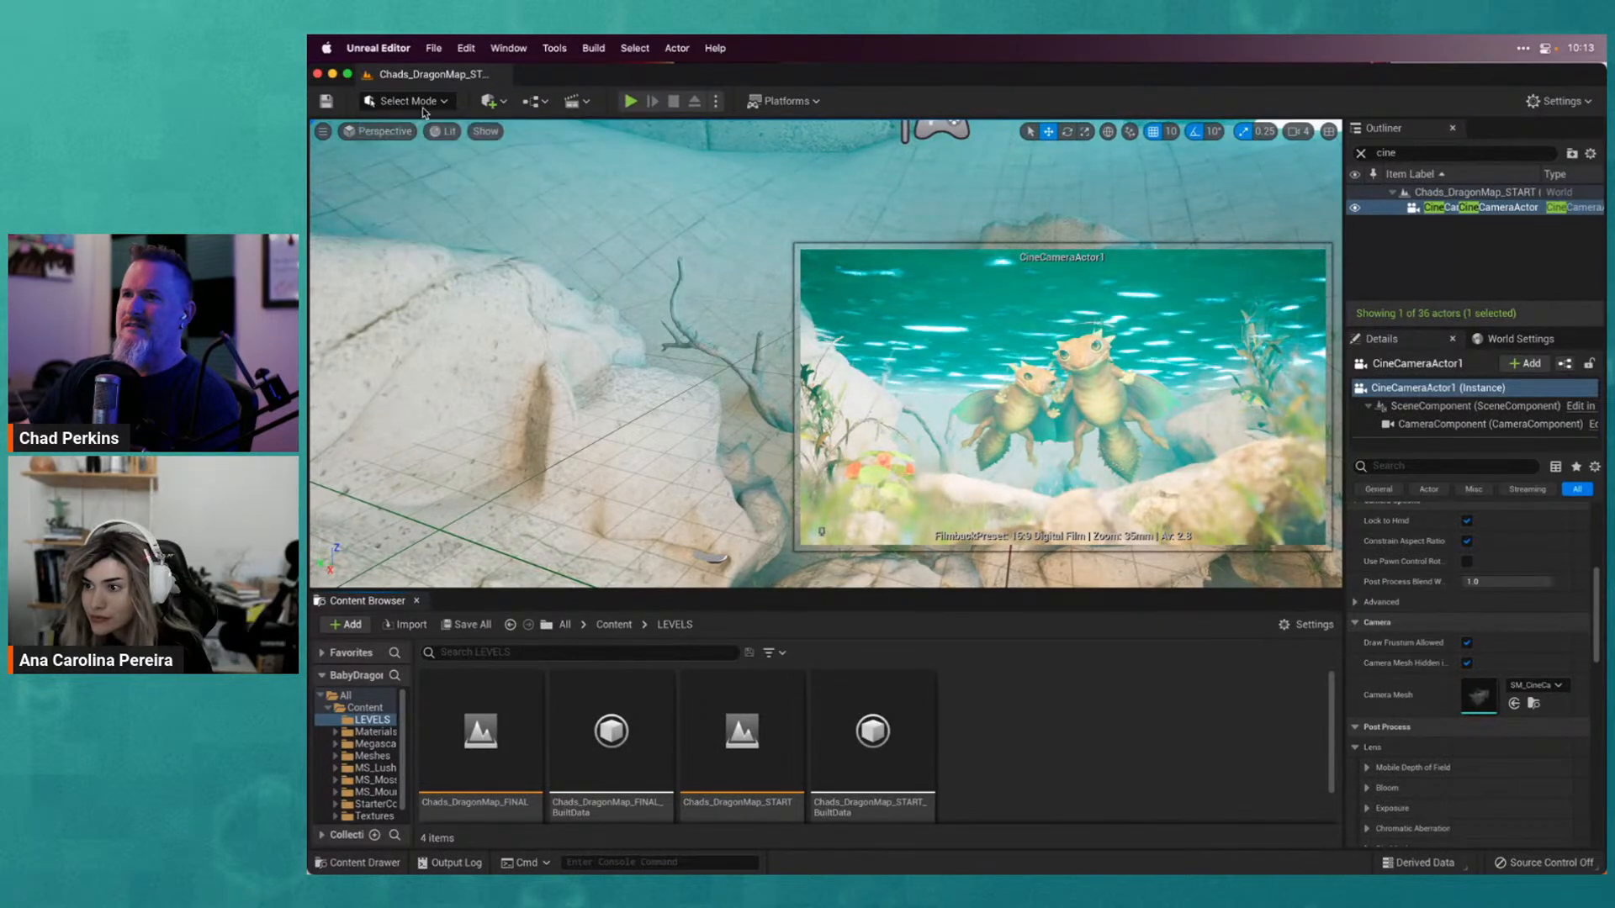
Bring up the full Place Actors list for adding actors to the level
{"action": "left_click", "coordinate": [490, 101]}
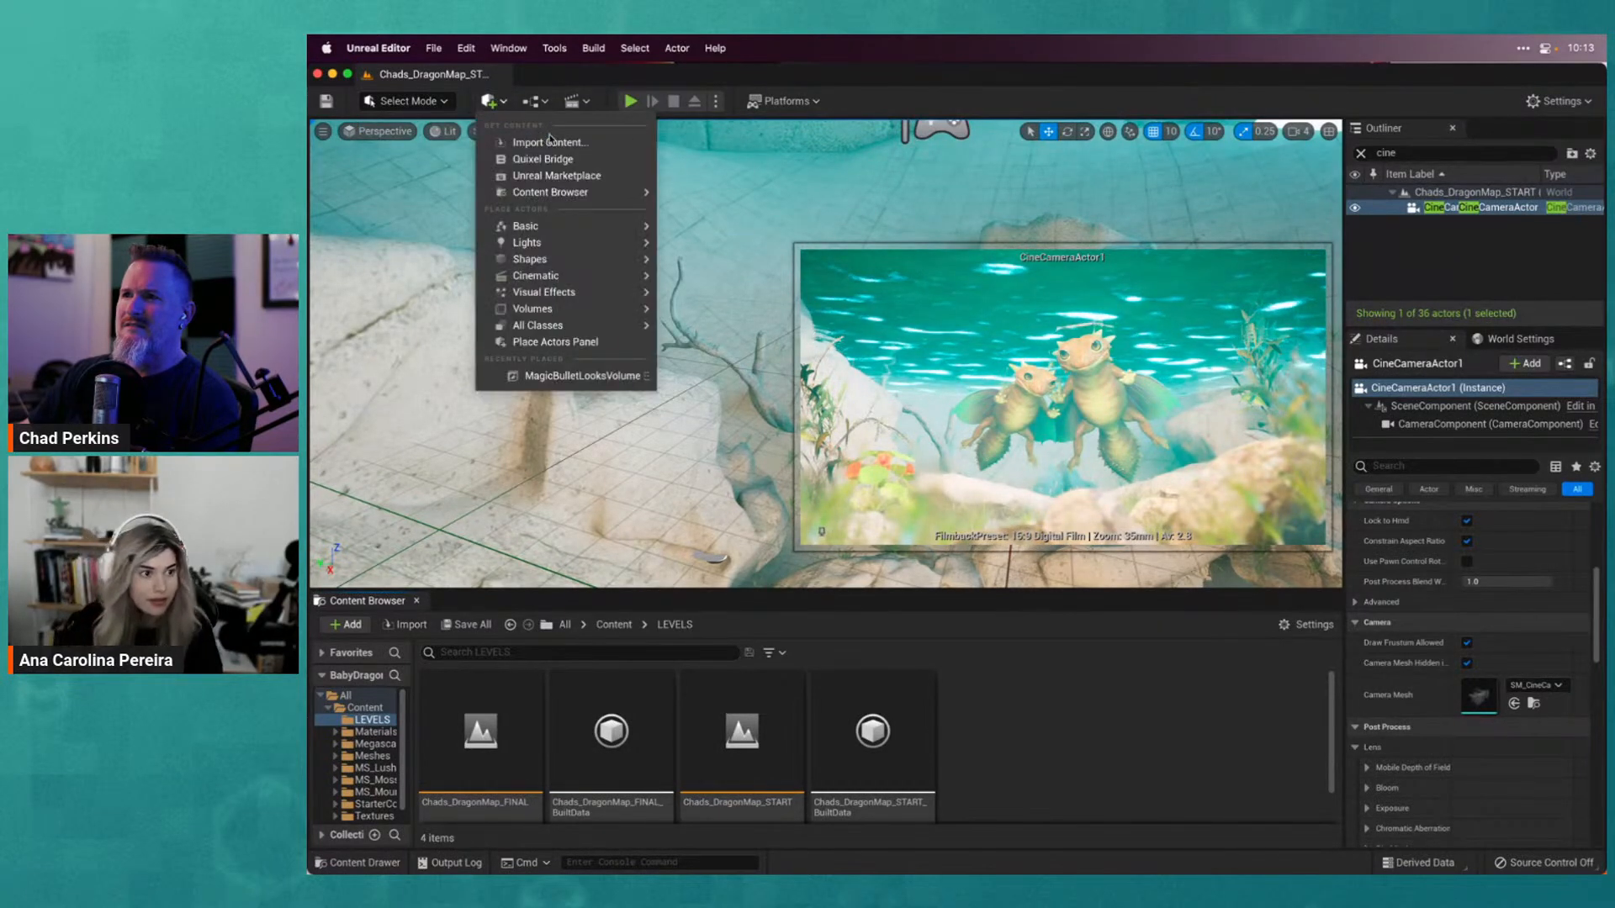
{"action": "mouse_move", "coordinate": [586, 194]}
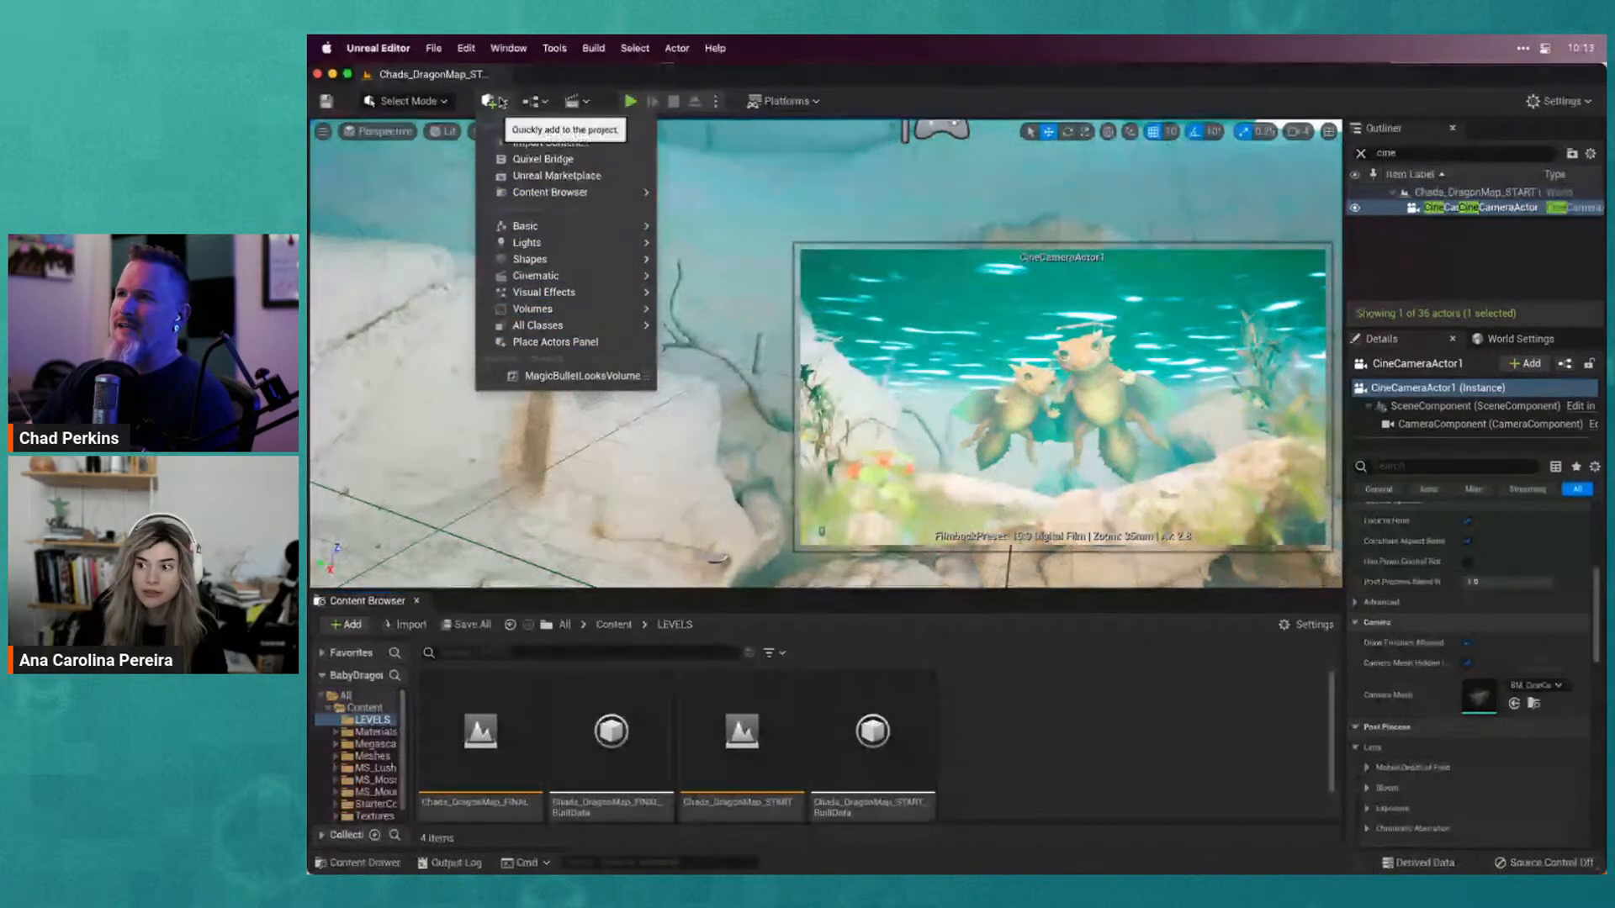
{"action": "left_click", "coordinate": [531, 98]}
{"action": "left_click", "coordinate": [509, 49]}
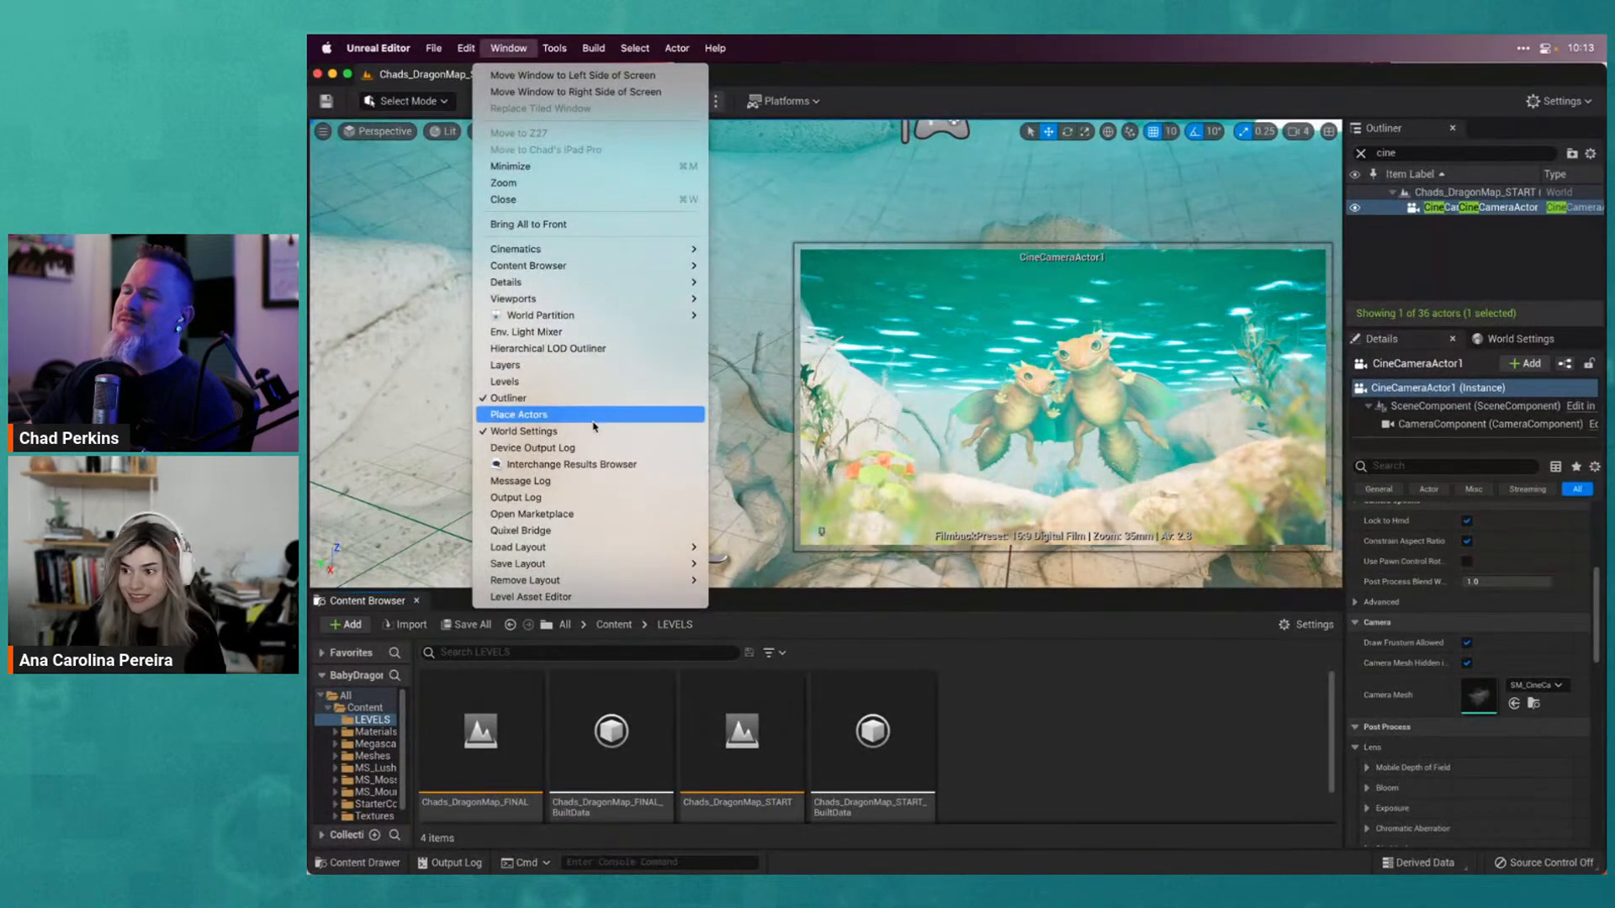
{"action": "left_click", "coordinate": [504, 48]}
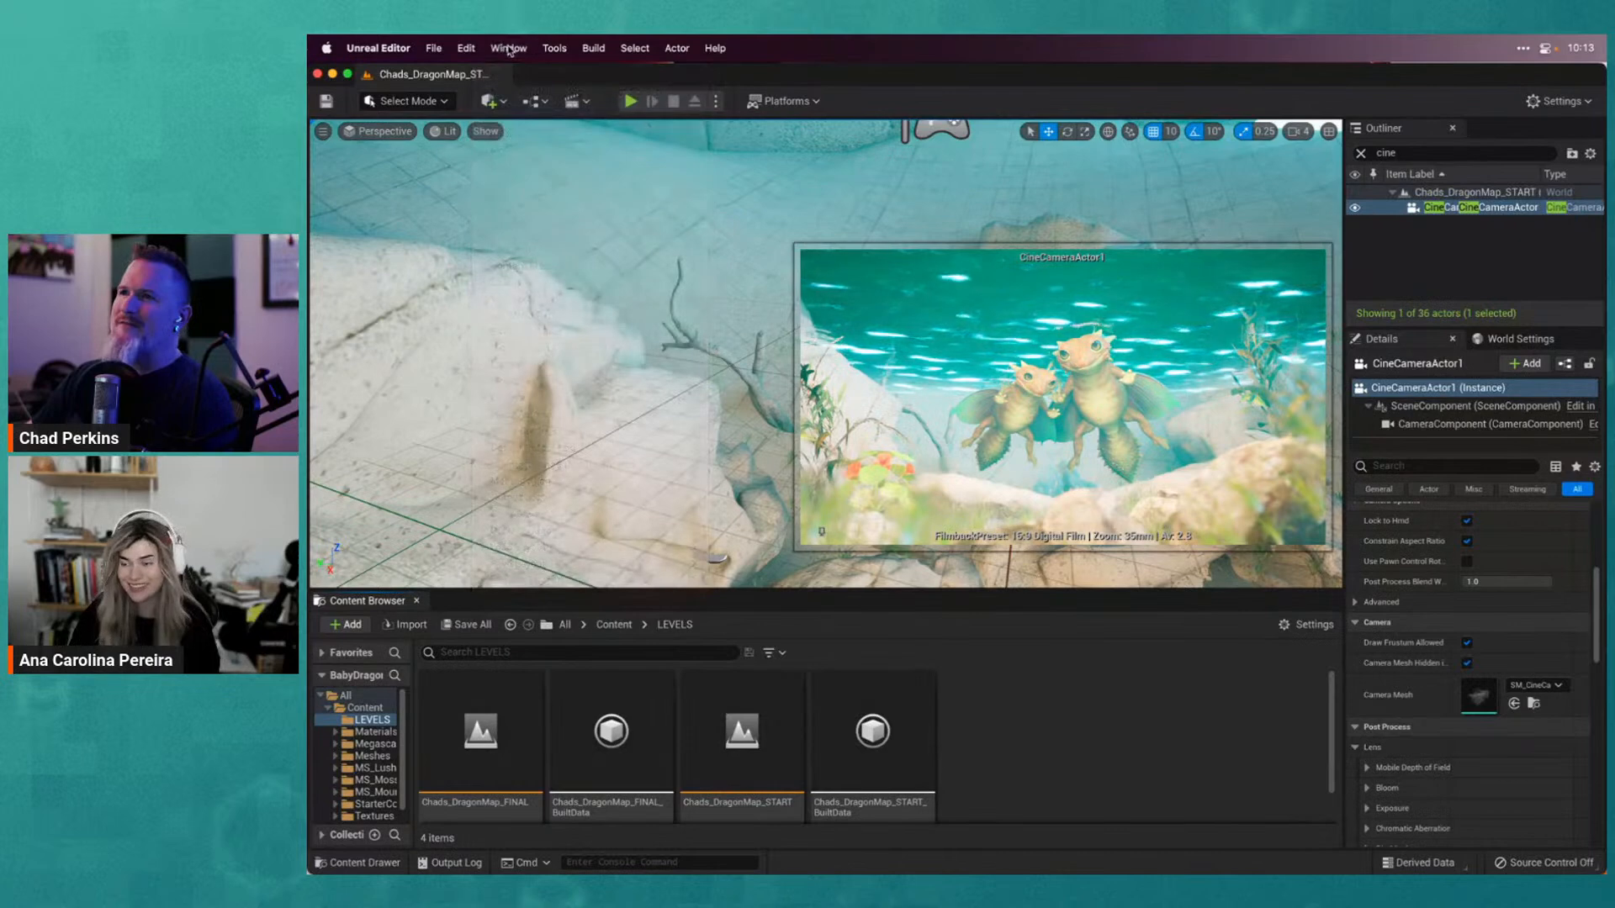
{"action": "left_click", "coordinate": [504, 102]}
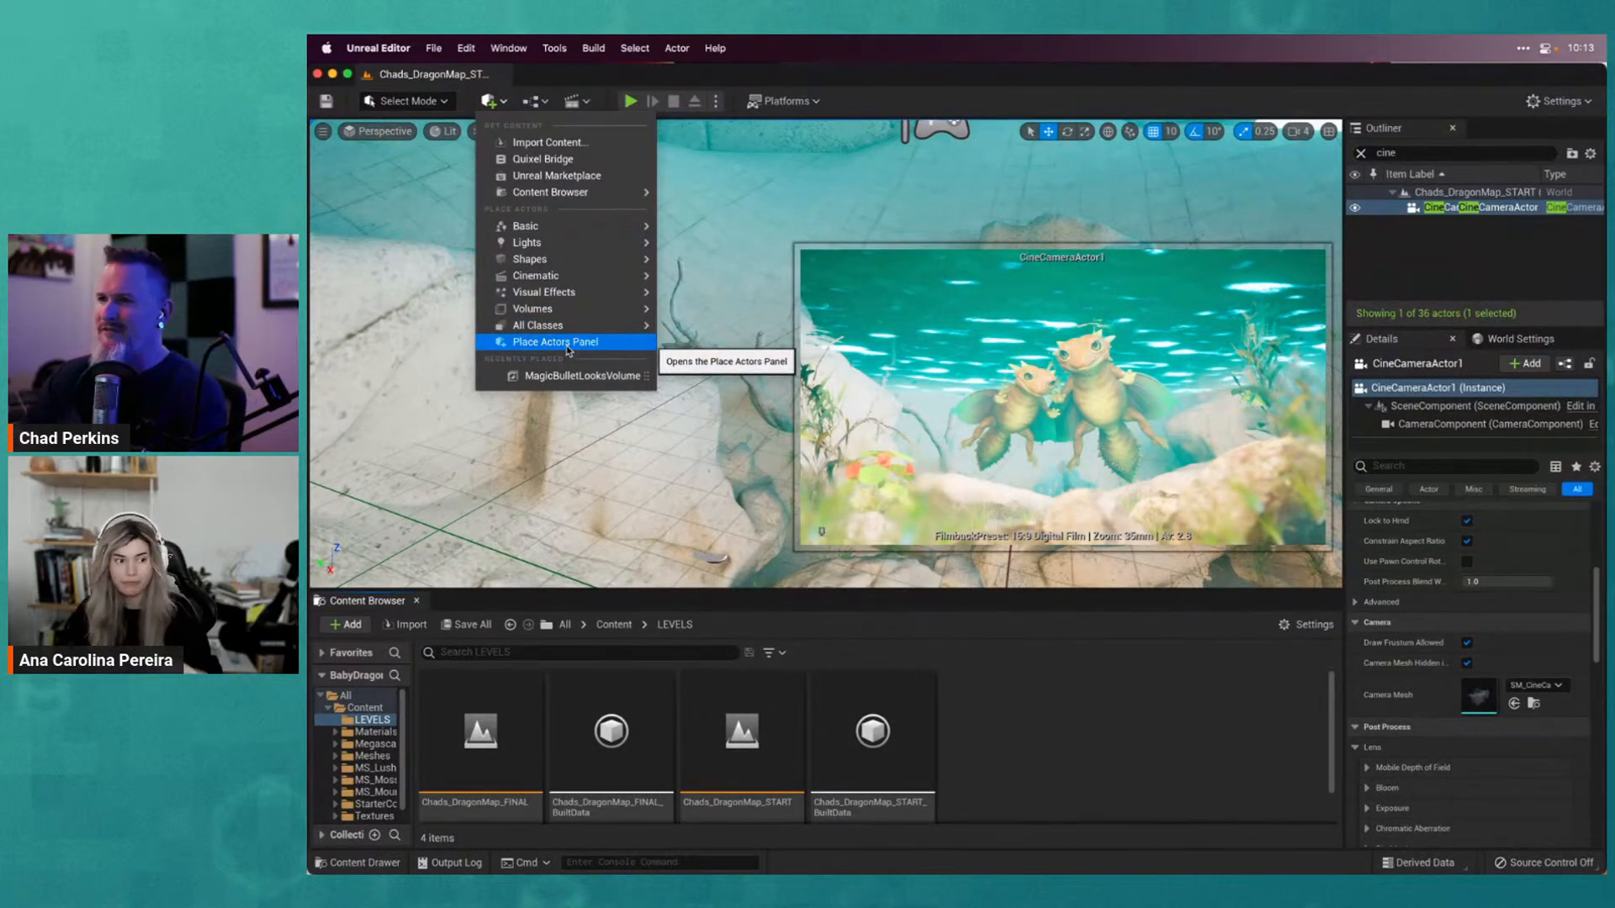
{"action": "left_click", "coordinate": [569, 345]}
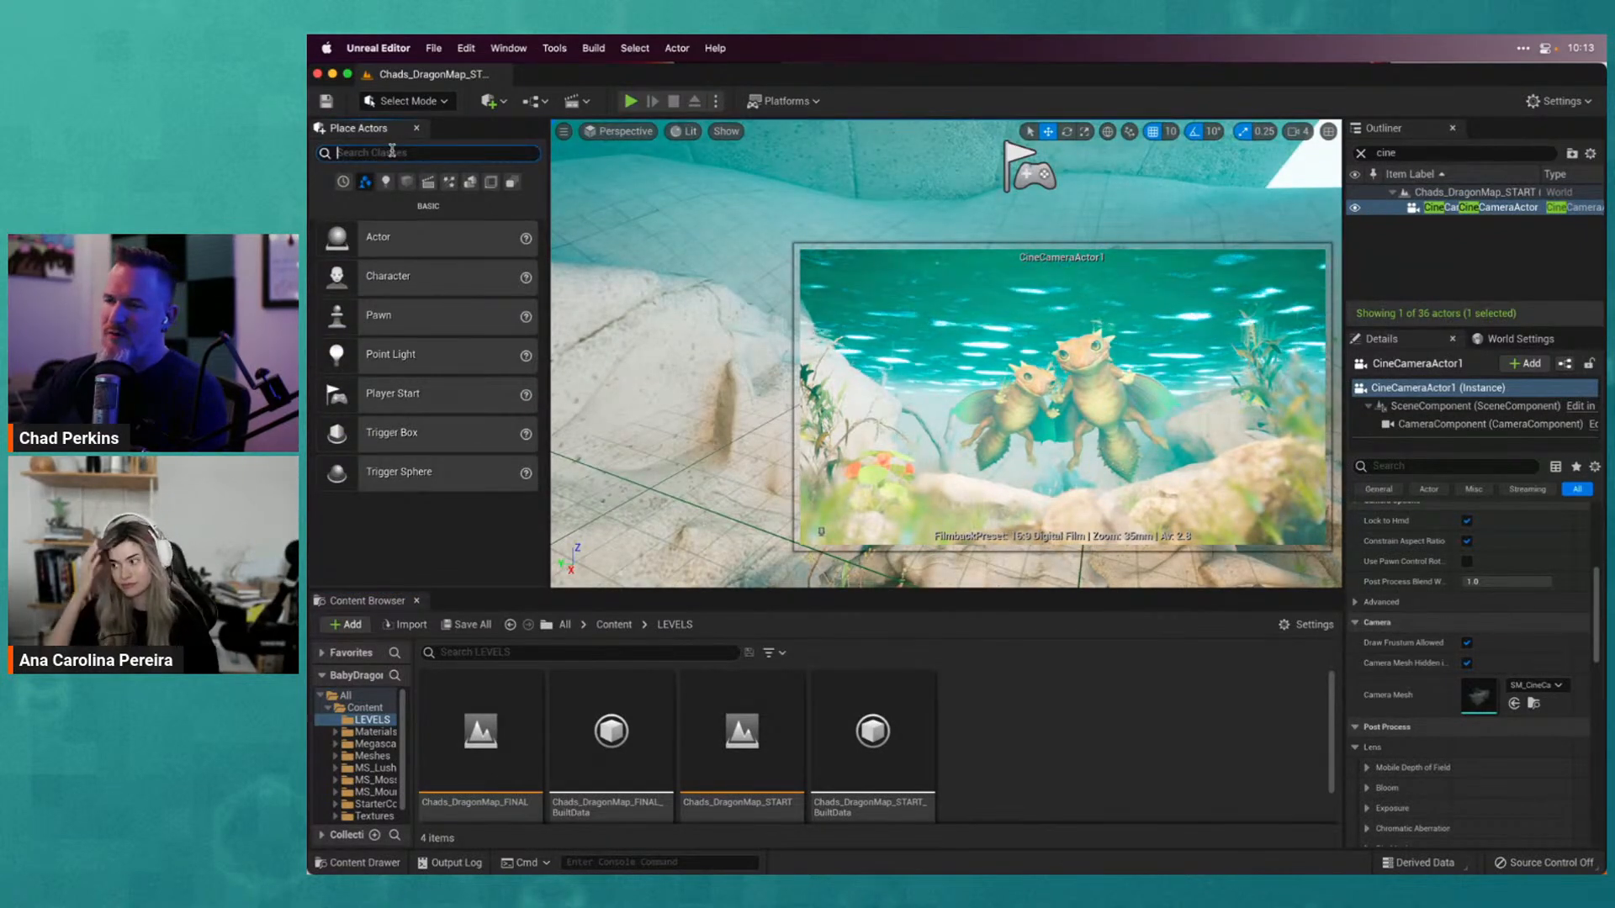
Search the placeable actors for "magic", add a MagicBulletLooksVolume to the level, and clear the "cine" filter from the actor list
{"action": "left_click", "coordinate": [491, 183]}
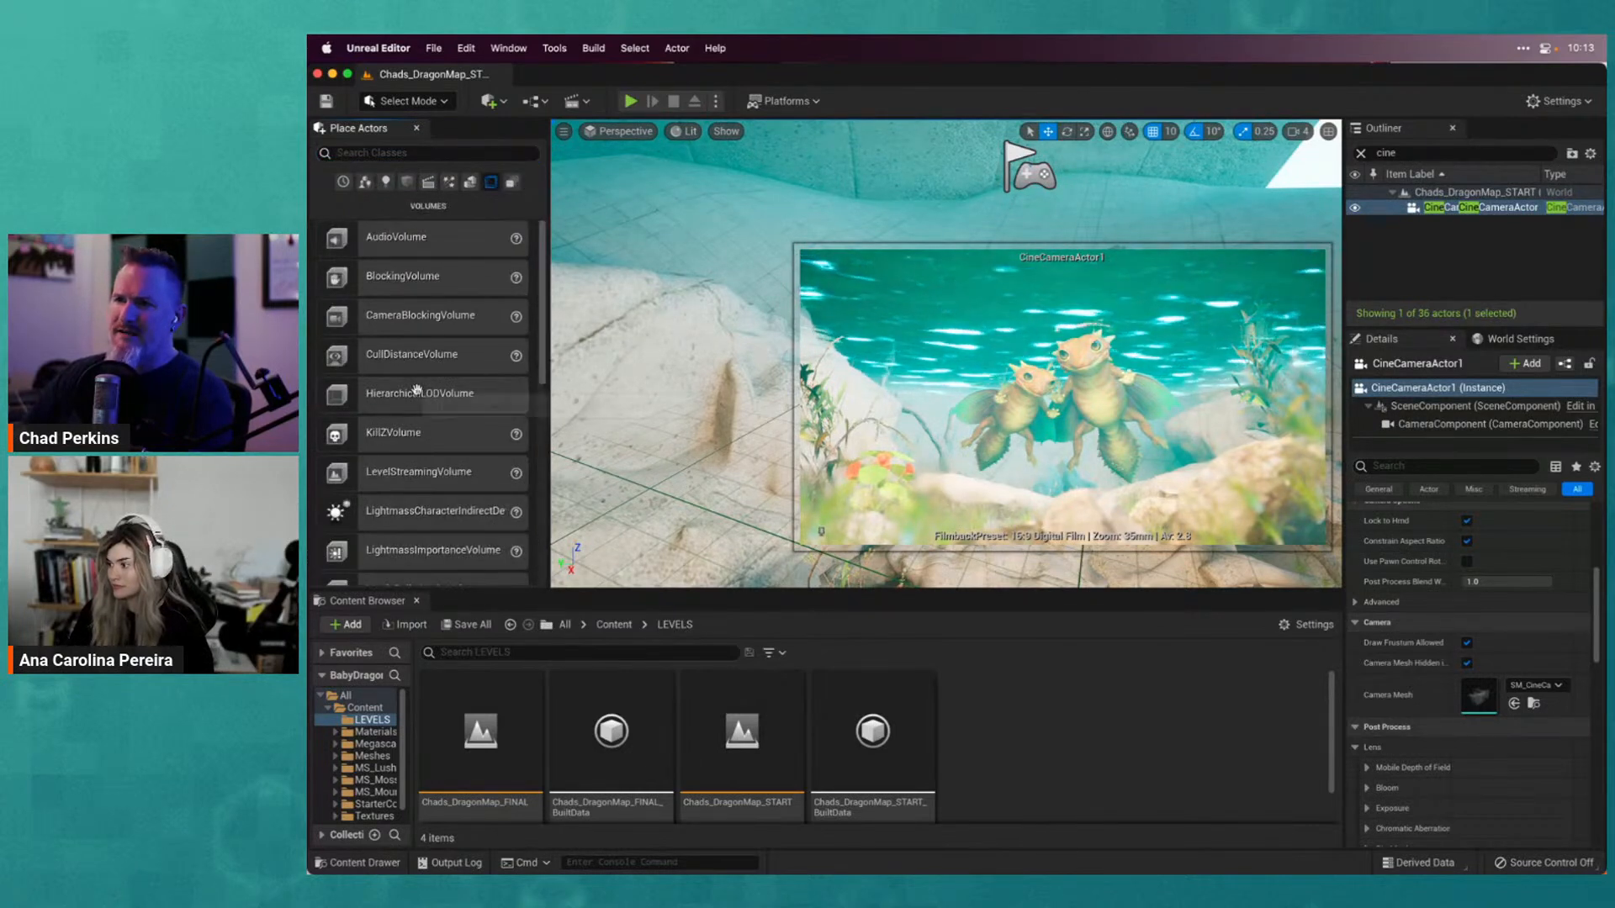
{"action": "scroll", "coordinate": [425, 399], "scroll_direction": "down", "scroll_amount": 3}
{"action": "scroll", "coordinate": [443, 466], "scroll_direction": "down", "scroll_amount": 3}
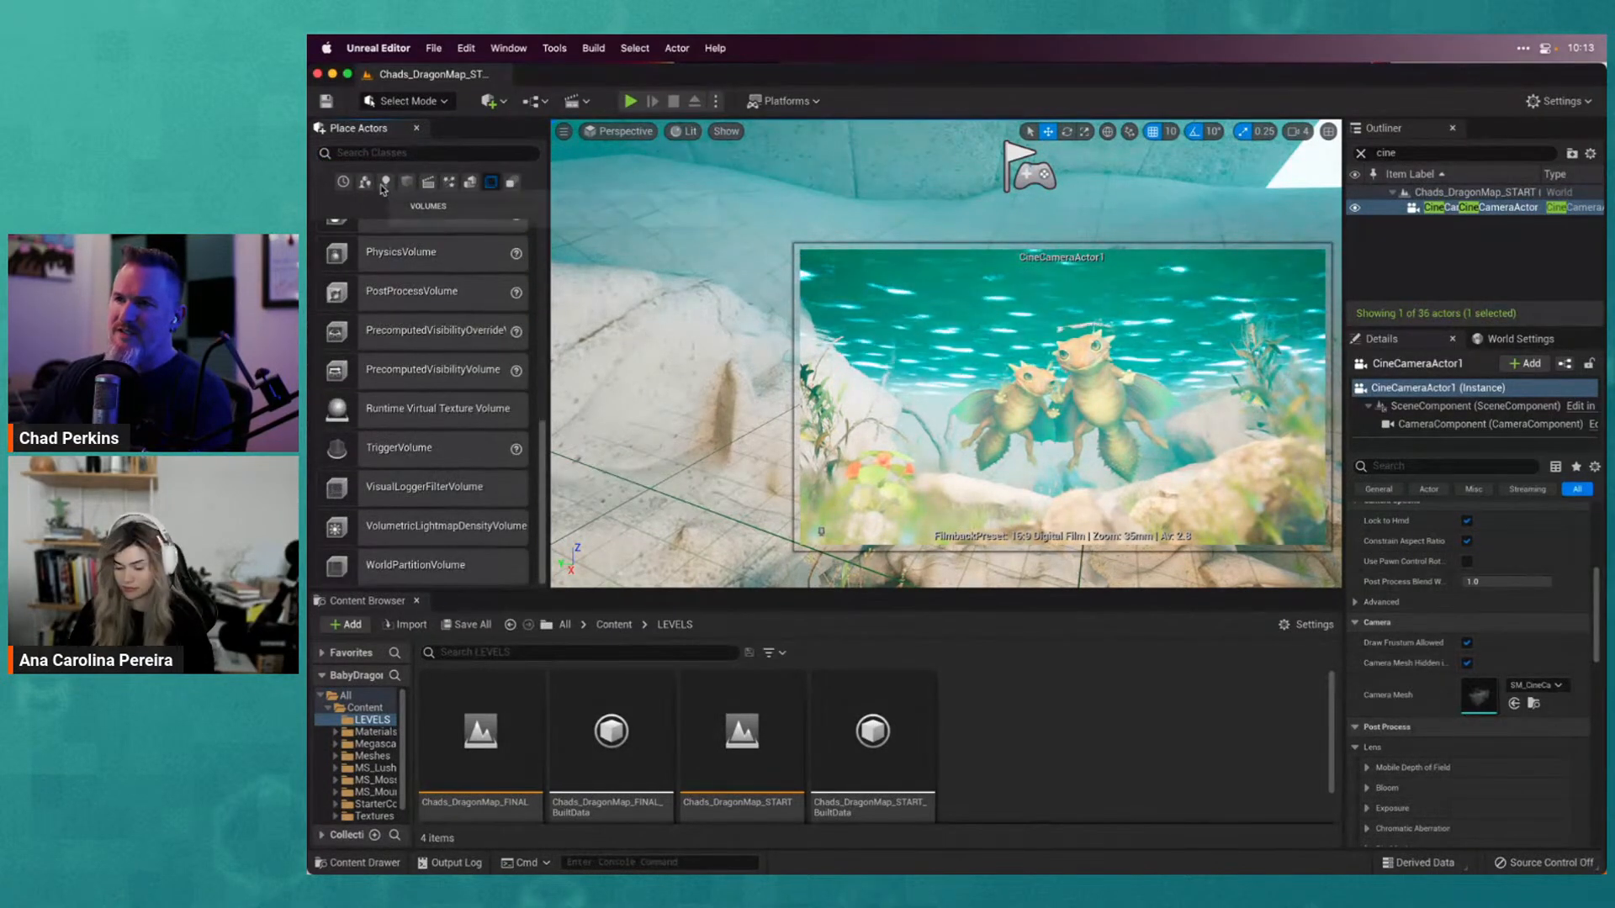
{"action": "type", "text": "magic"}
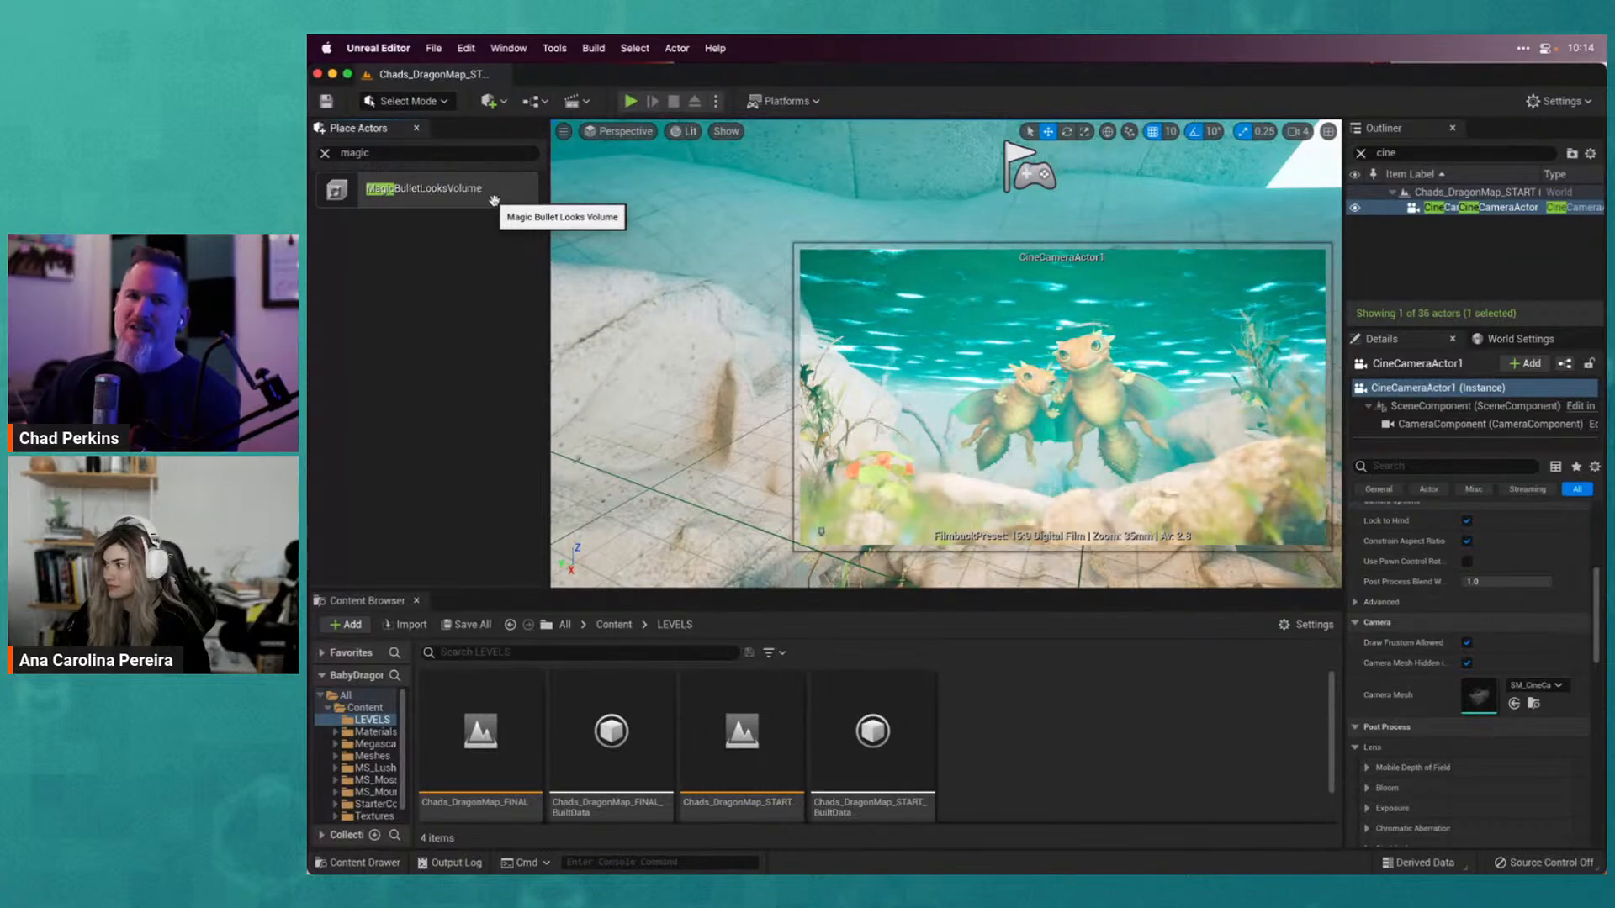
{"action": "left_click", "coordinate": [743, 737]}
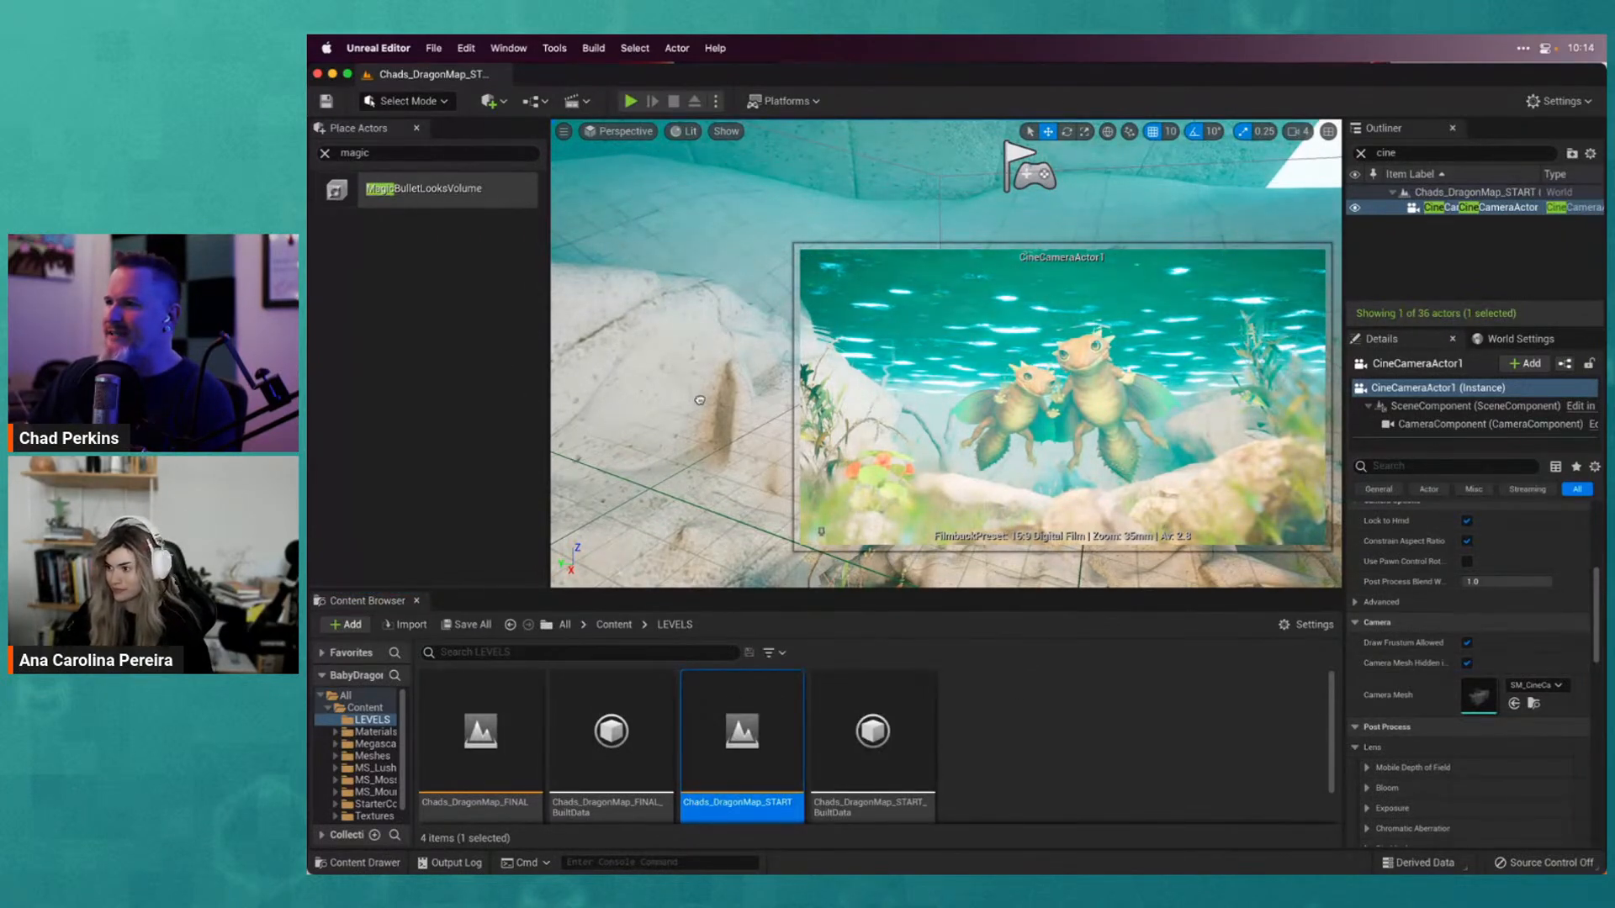
{"action": "left_click_drag", "start_coordinate": [700, 400], "coordinate": [701, 400]}
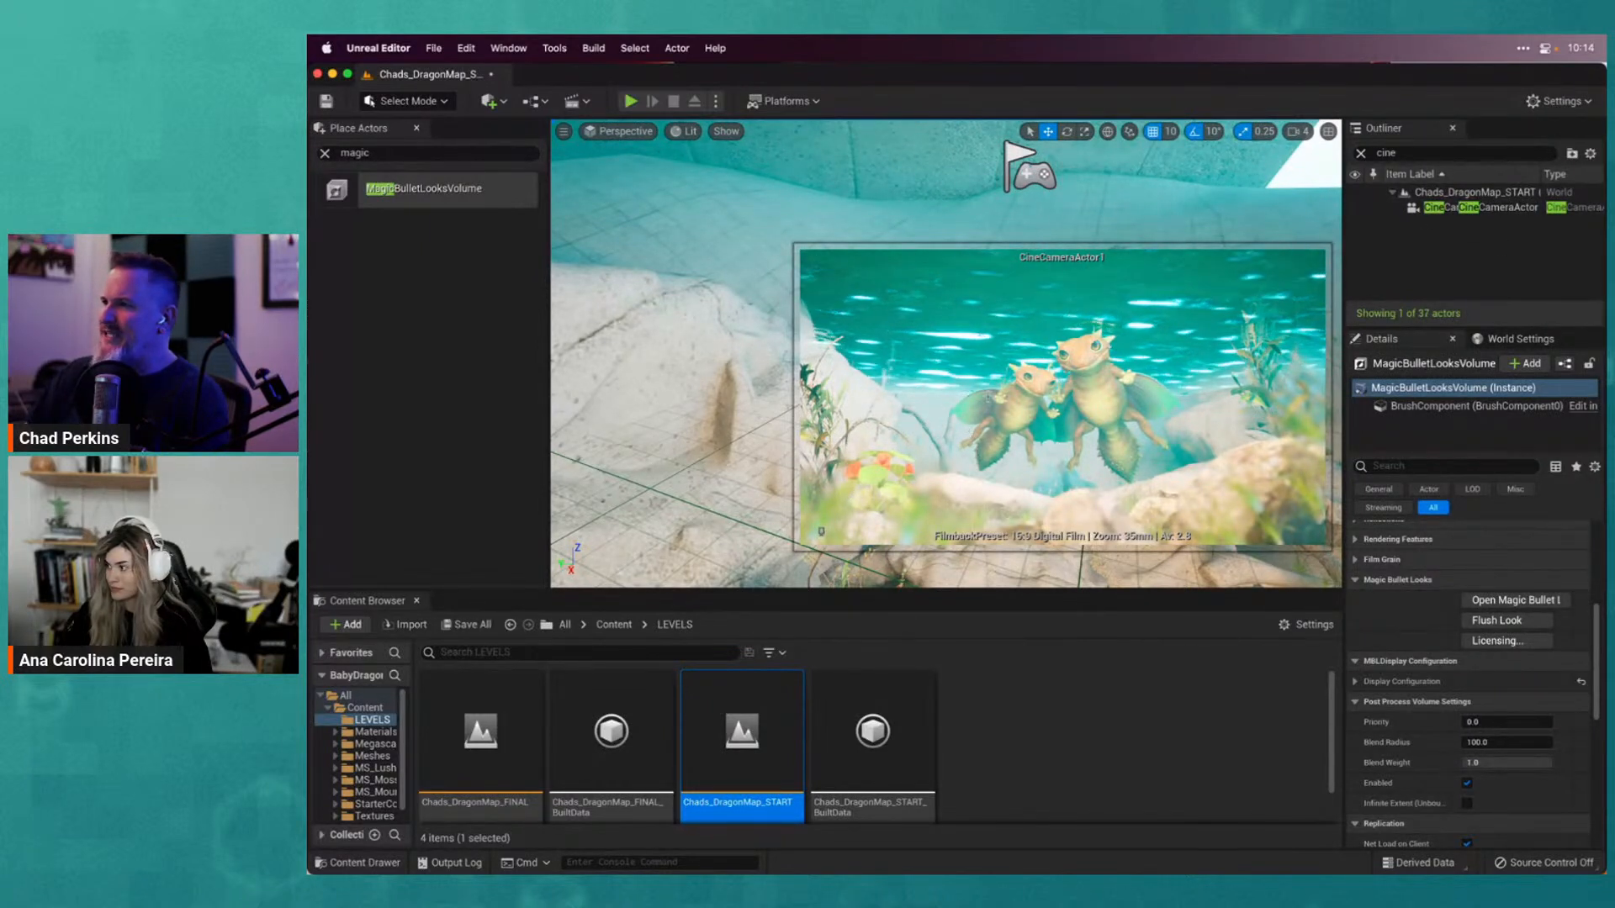
{"action": "left_click", "coordinate": [1359, 153]}
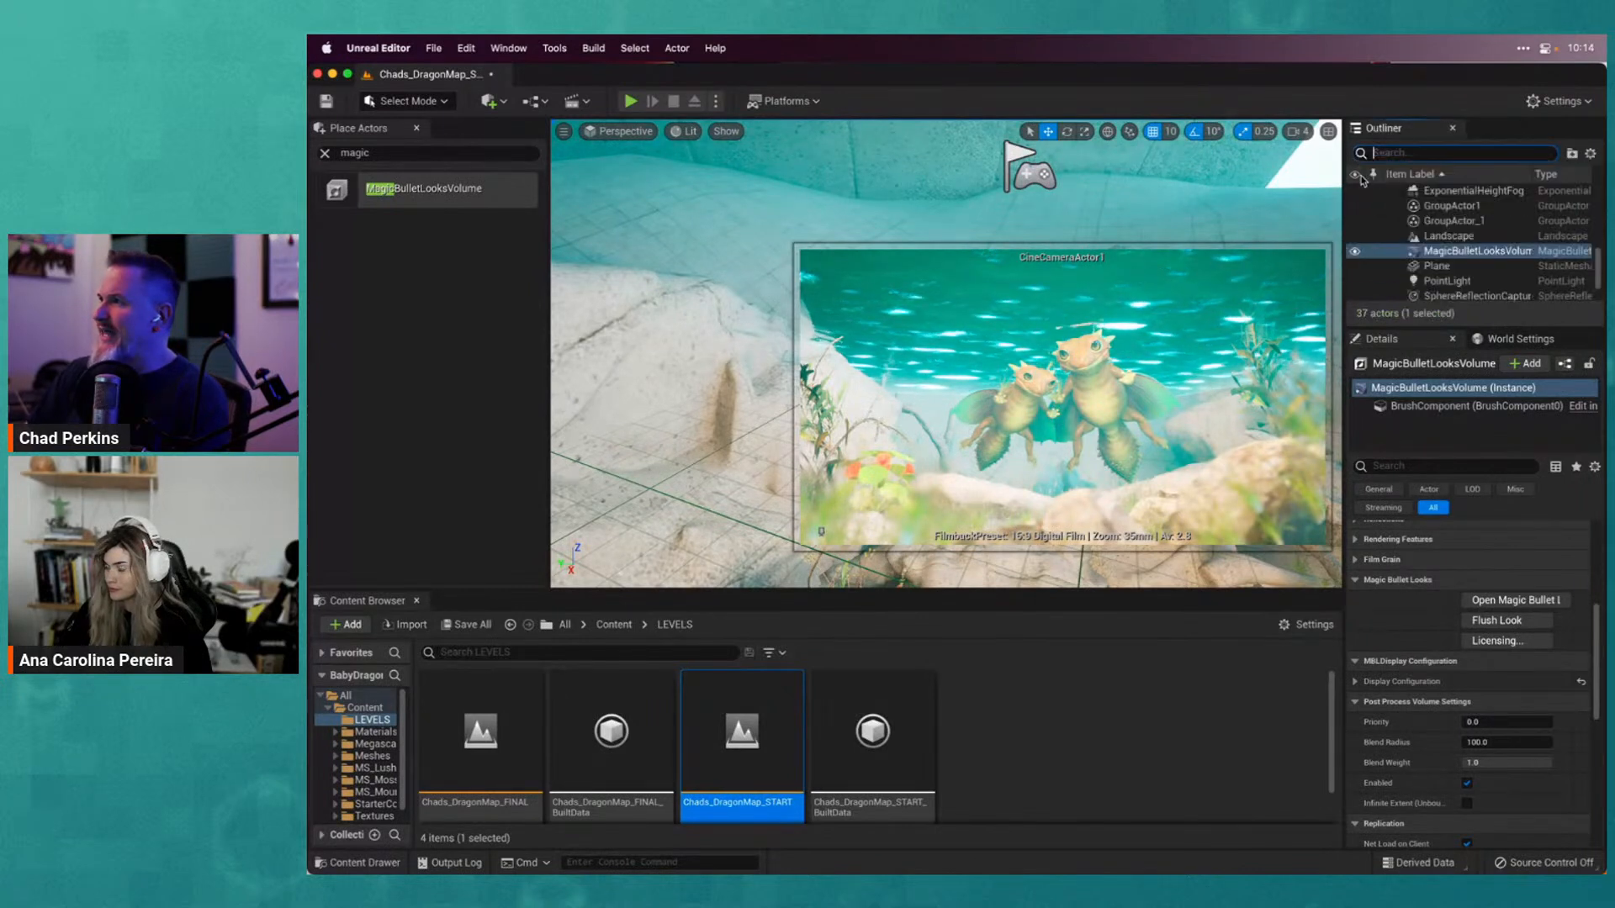
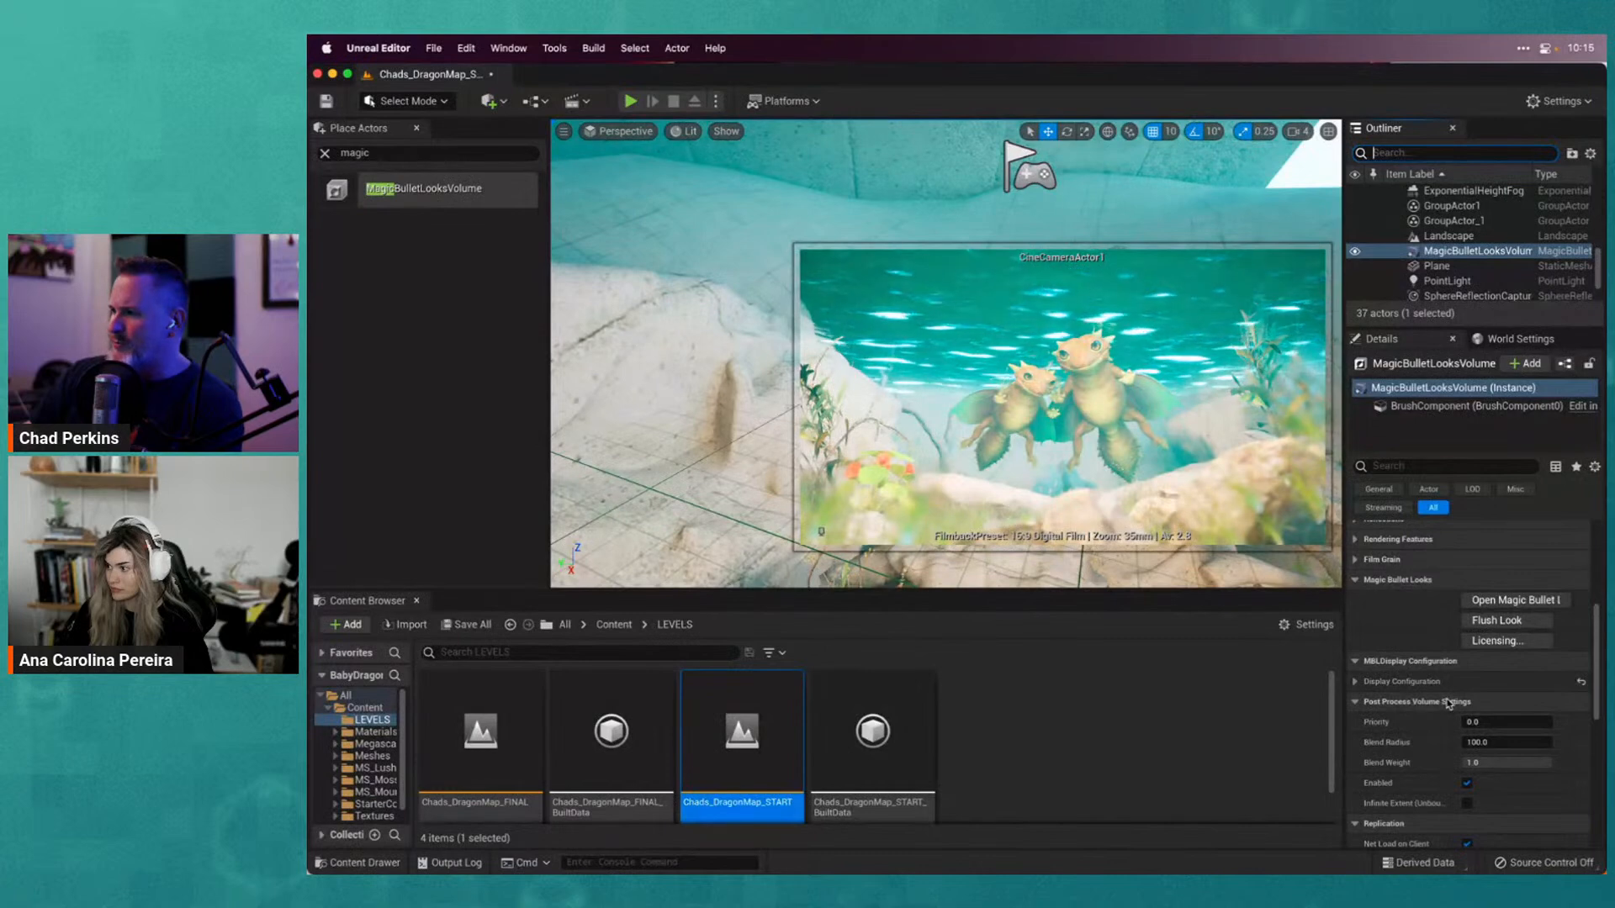
Enable Infinite Extent on the MagicBulletLooksVolume and launch the Magic Bullet Looks editor from its settings
{"action": "scroll", "coordinate": [1446, 703], "scroll_direction": "down", "scroll_amount": 2}
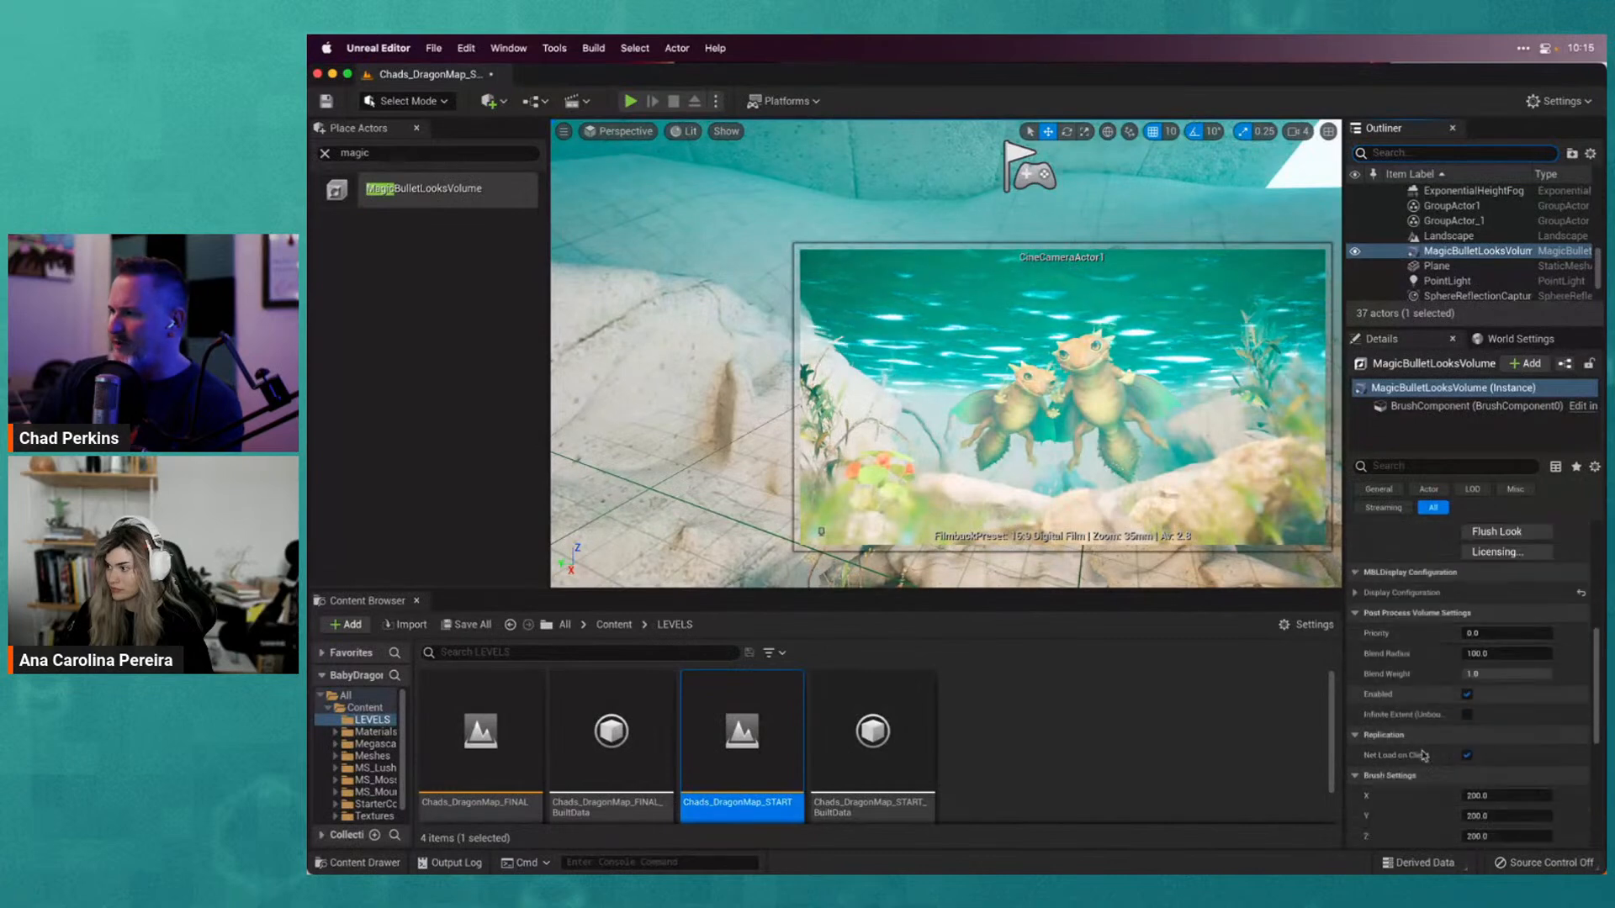
{"action": "left_click", "coordinate": [1468, 716]}
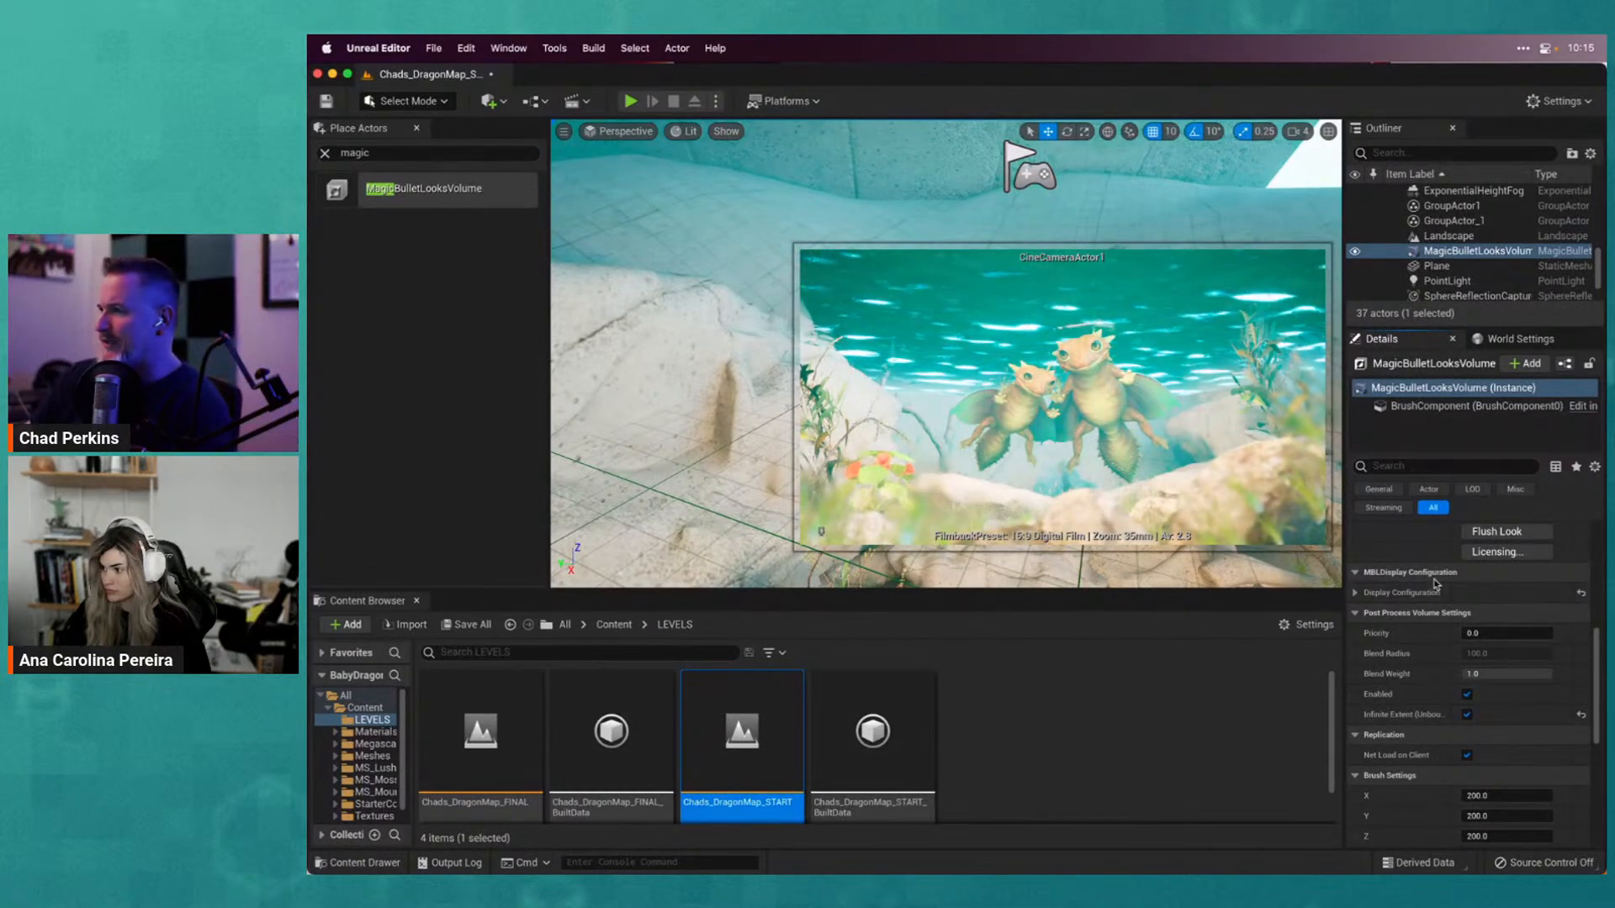
{"action": "left_click", "coordinate": [1476, 250]}
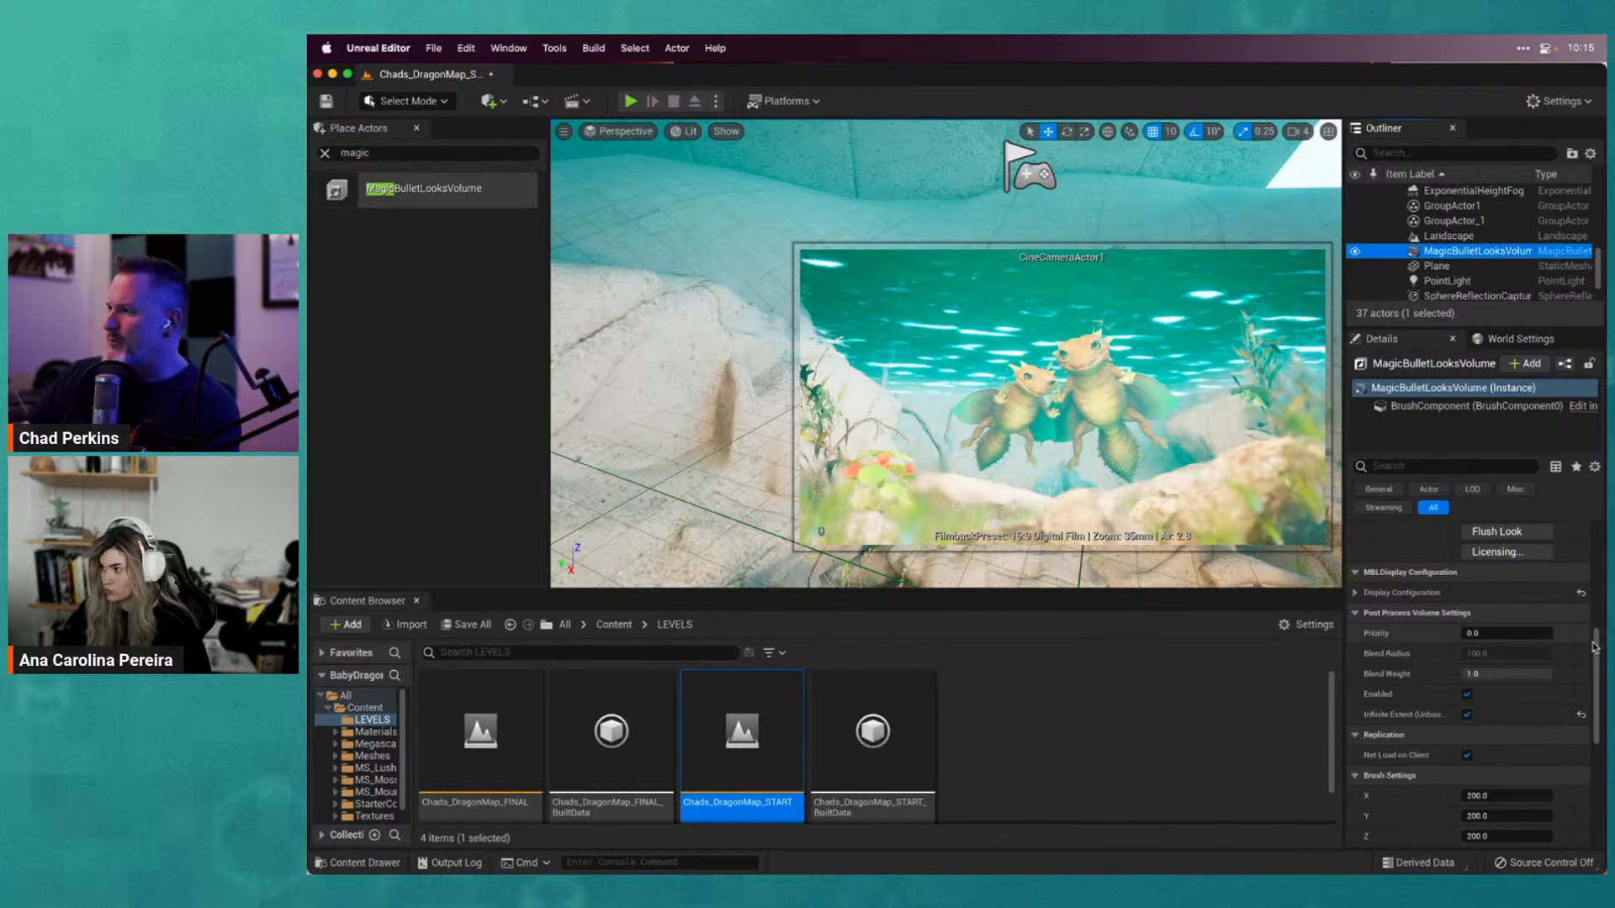
{"action": "left_click_drag", "start_coordinate": [1592, 646], "coordinate": [1602, 585]}
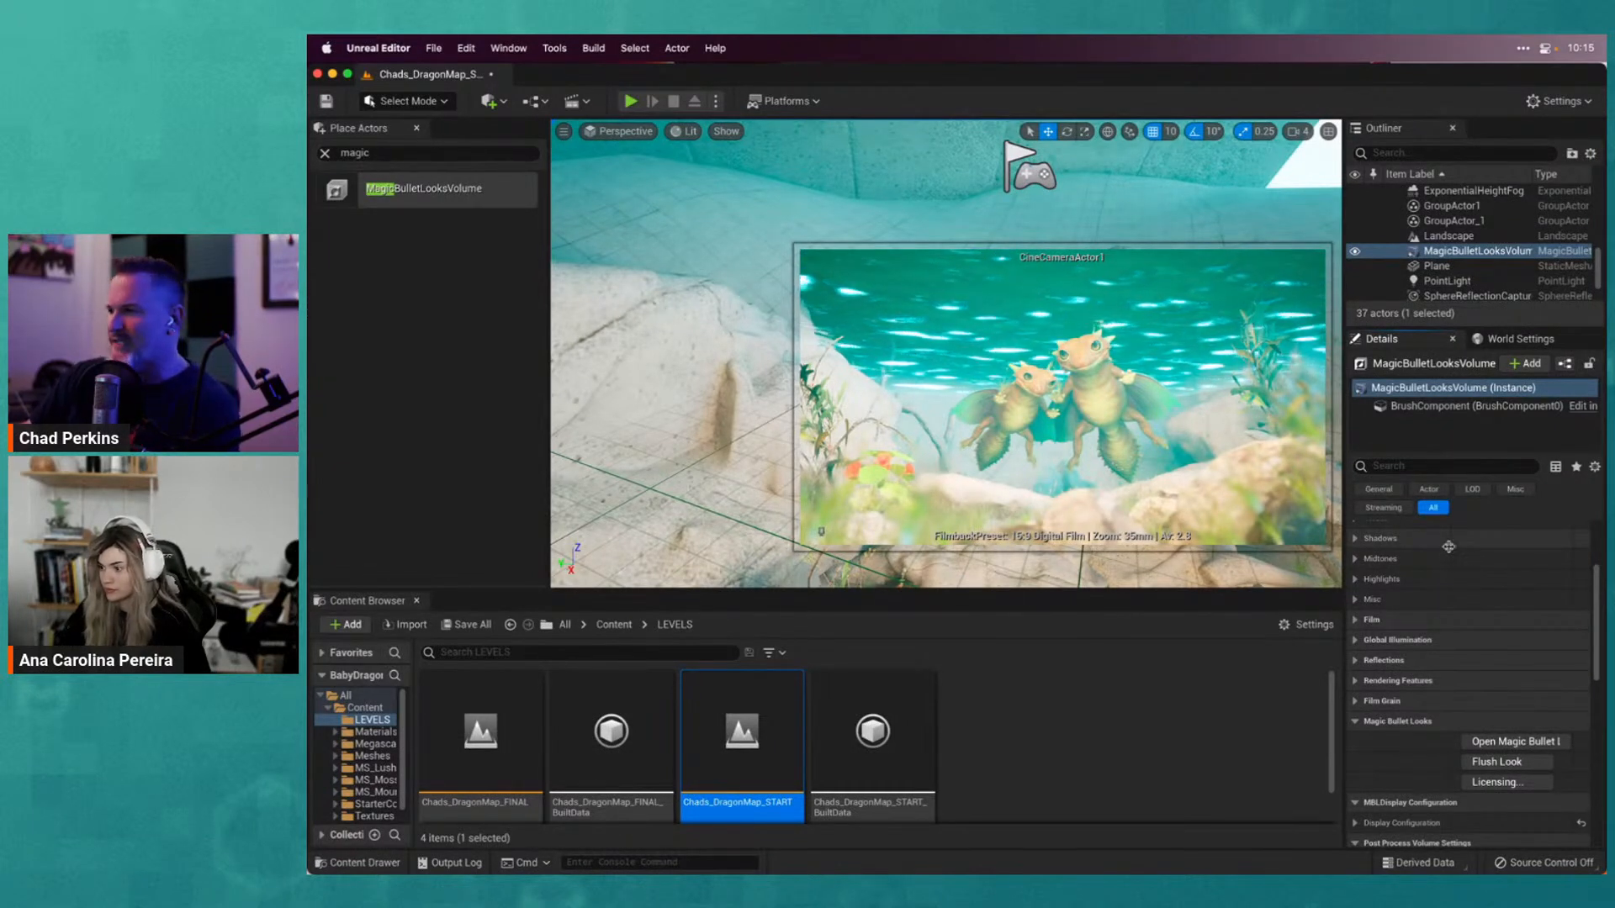
{"action": "left_click", "coordinate": [1512, 743]}
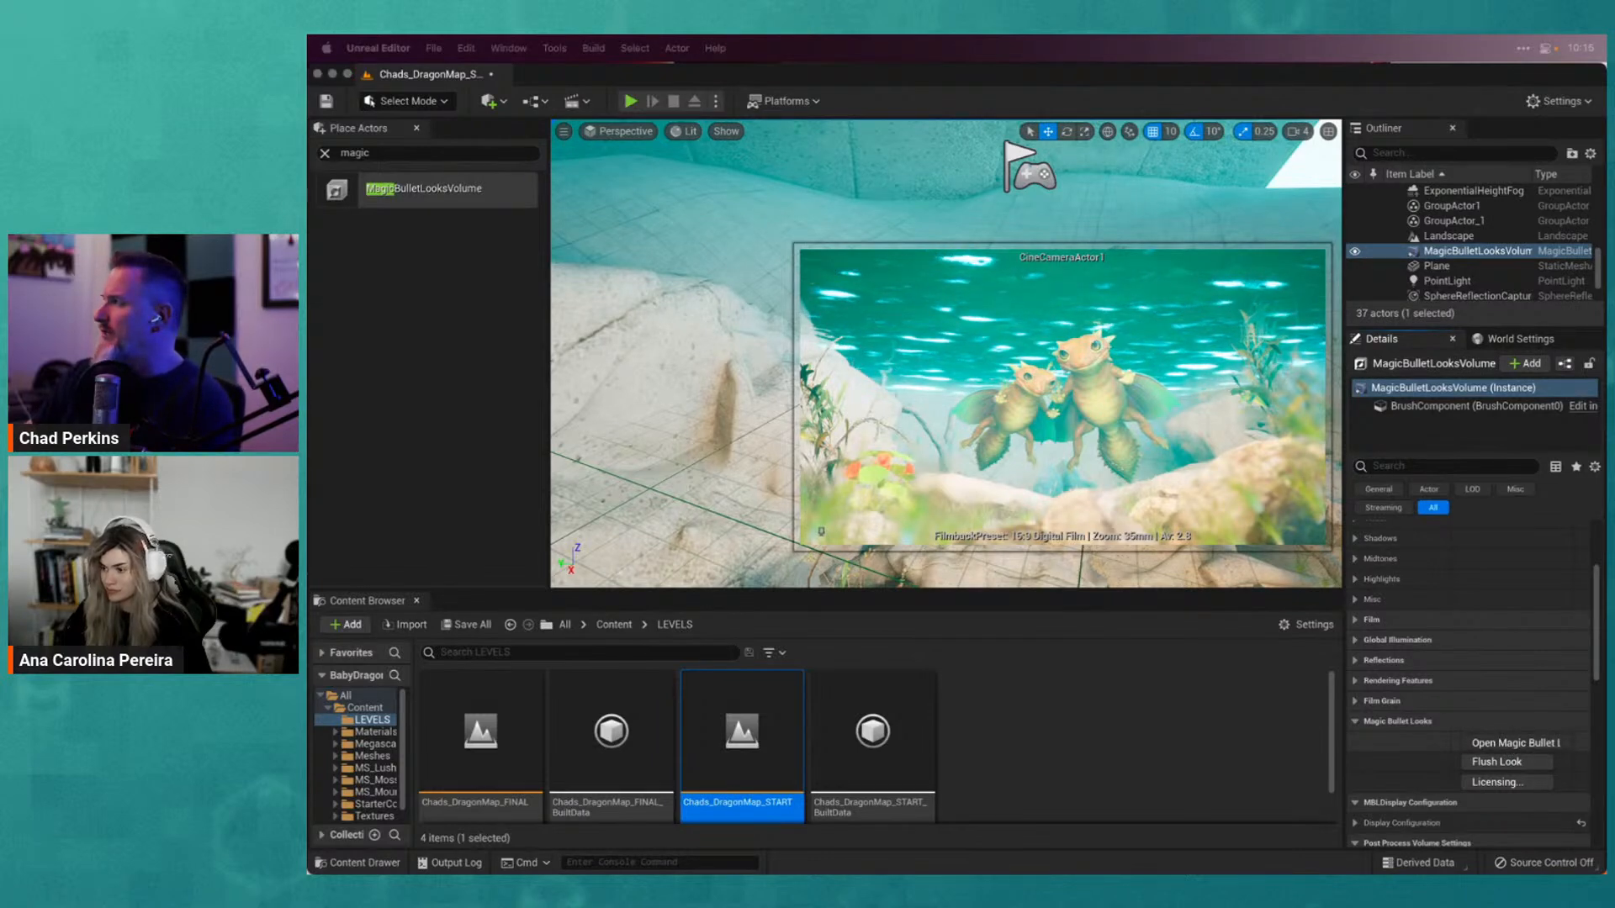
Open the preset library in Magic Bullet Looks and browse the Analog Tribe, Blockbuster, Blockbuster Cool and Grunge categories
{"action": "left_click_drag", "start_coordinate": [1556, 158], "coordinate": [917, 101]}
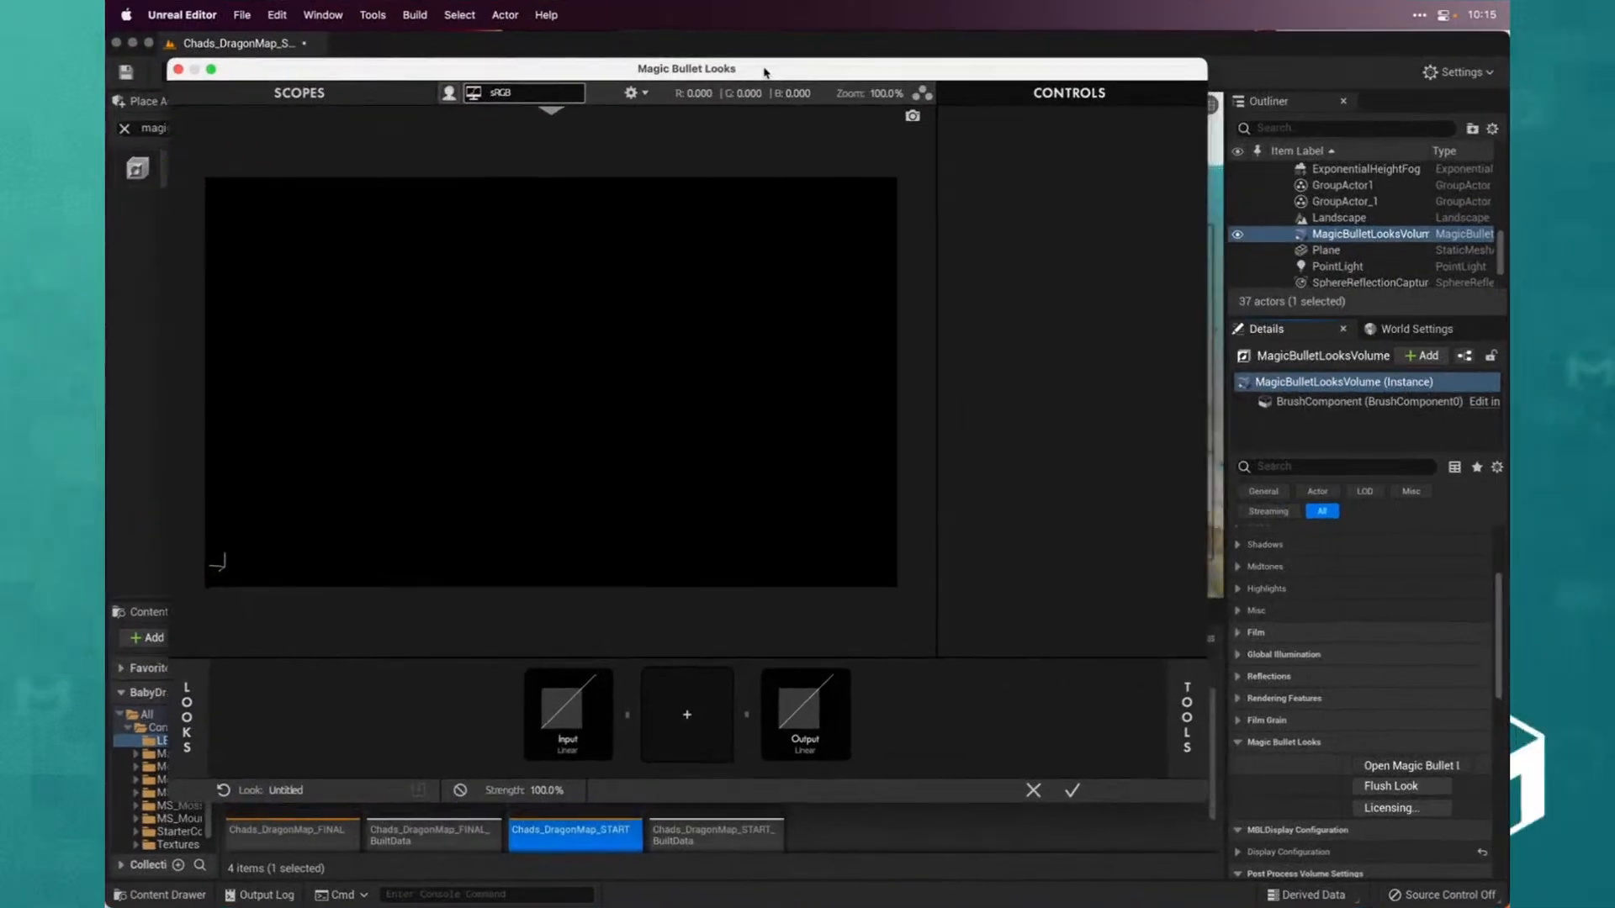
{"action": "left_click_drag", "start_coordinate": [765, 72], "coordinate": [760, 68]}
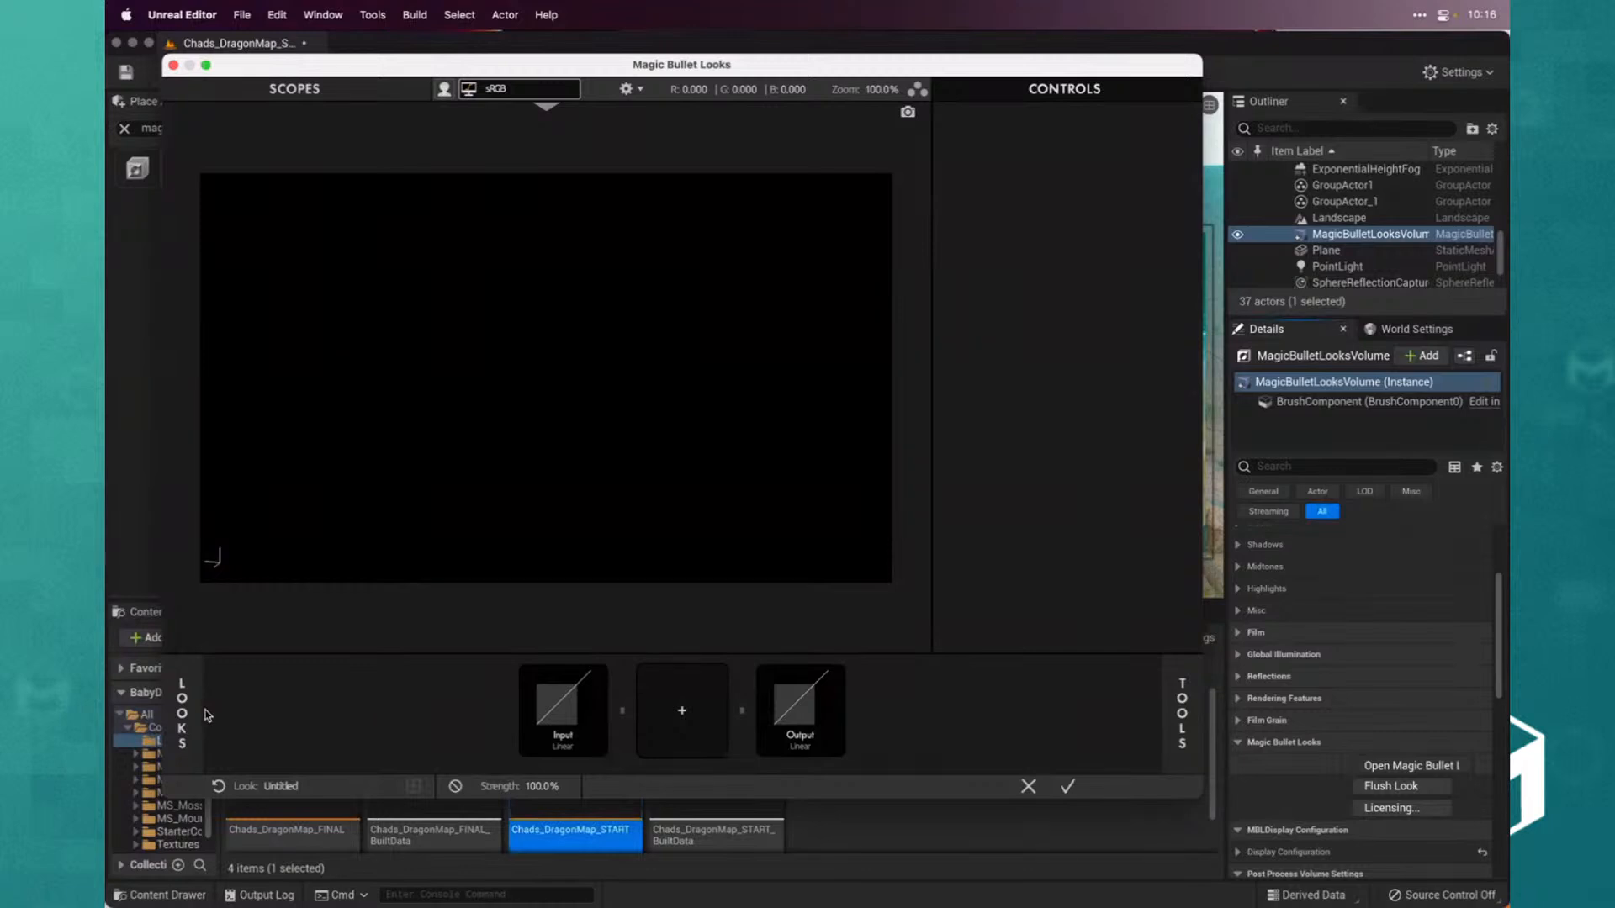
{"action": "left_click", "coordinate": [182, 714]}
{"action": "mouse_move", "coordinate": [207, 709]}
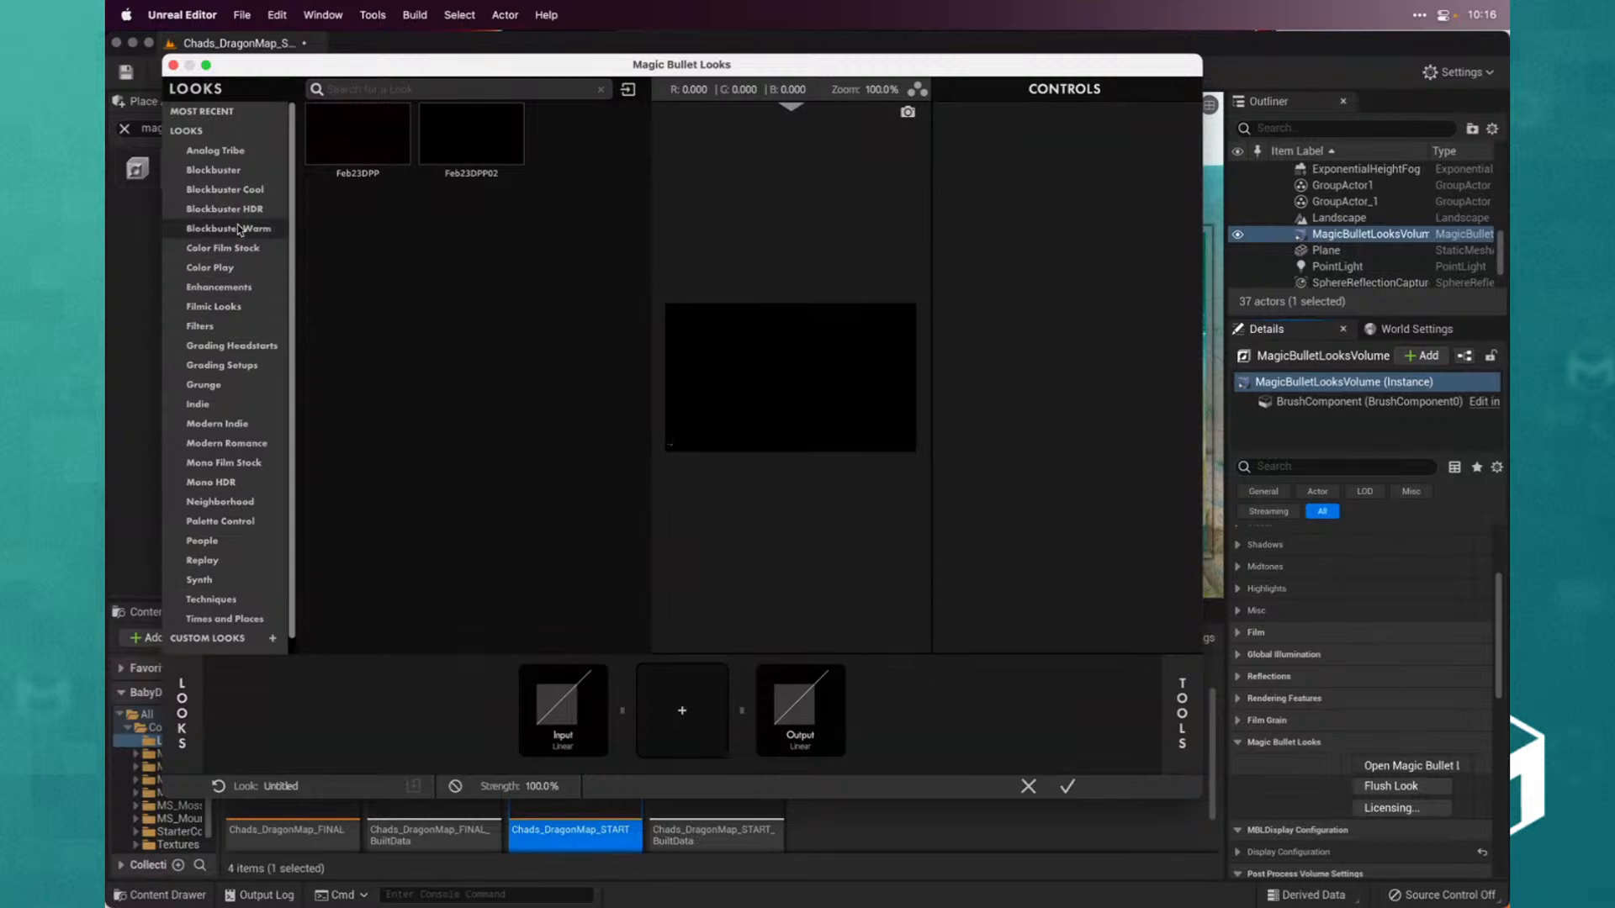
{"action": "left_click", "coordinate": [216, 152]}
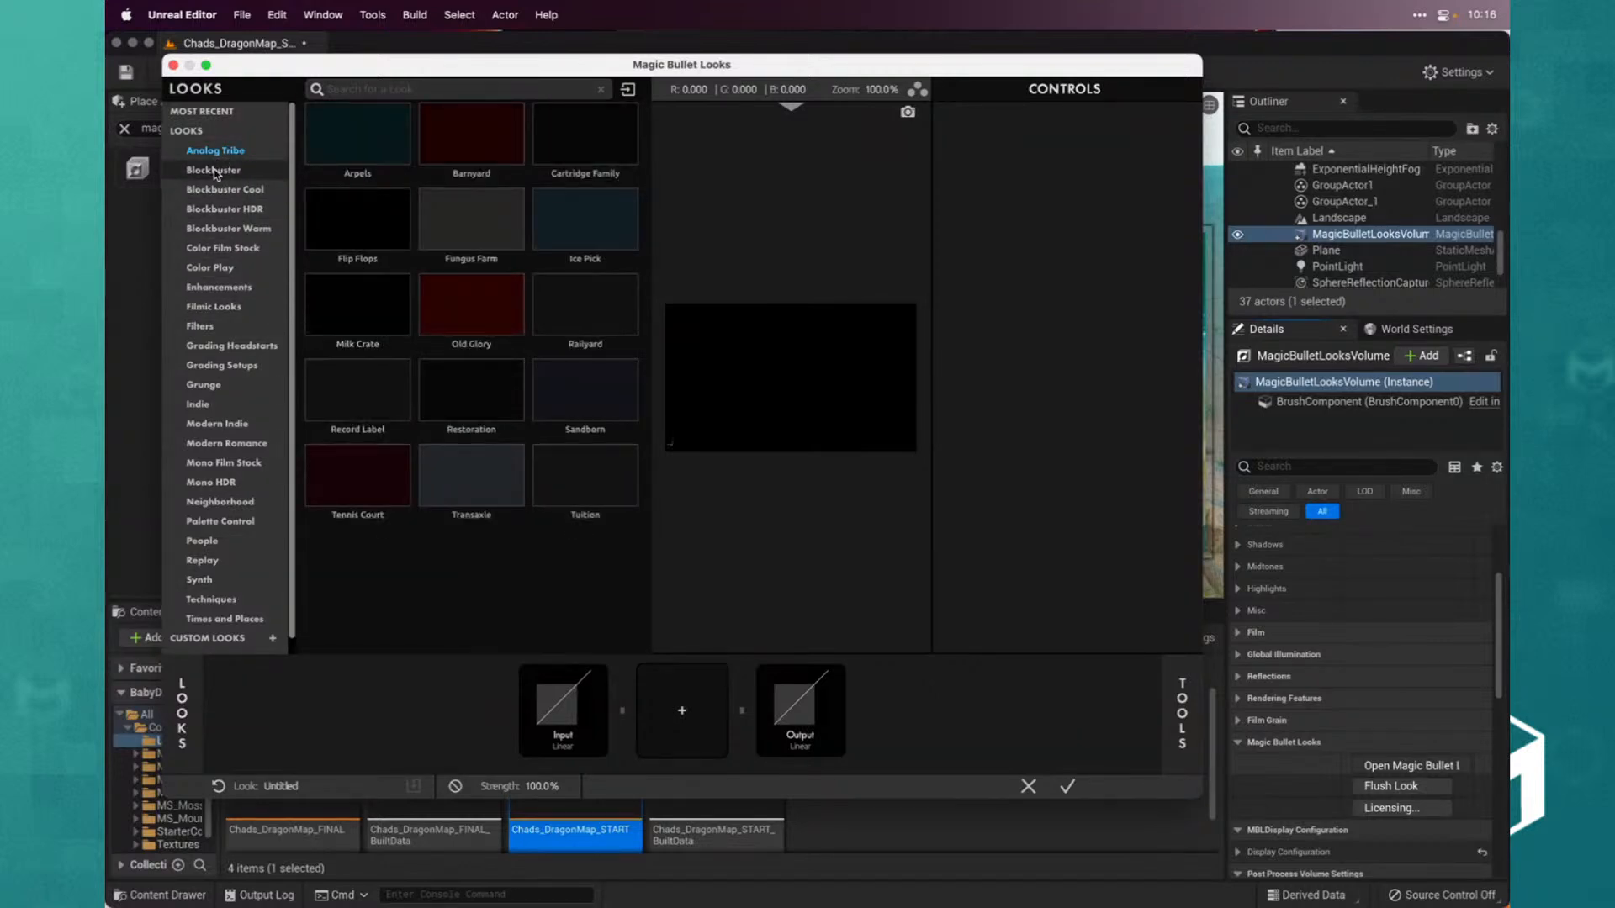
{"action": "left_click", "coordinate": [214, 171]}
{"action": "left_click", "coordinate": [226, 190]}
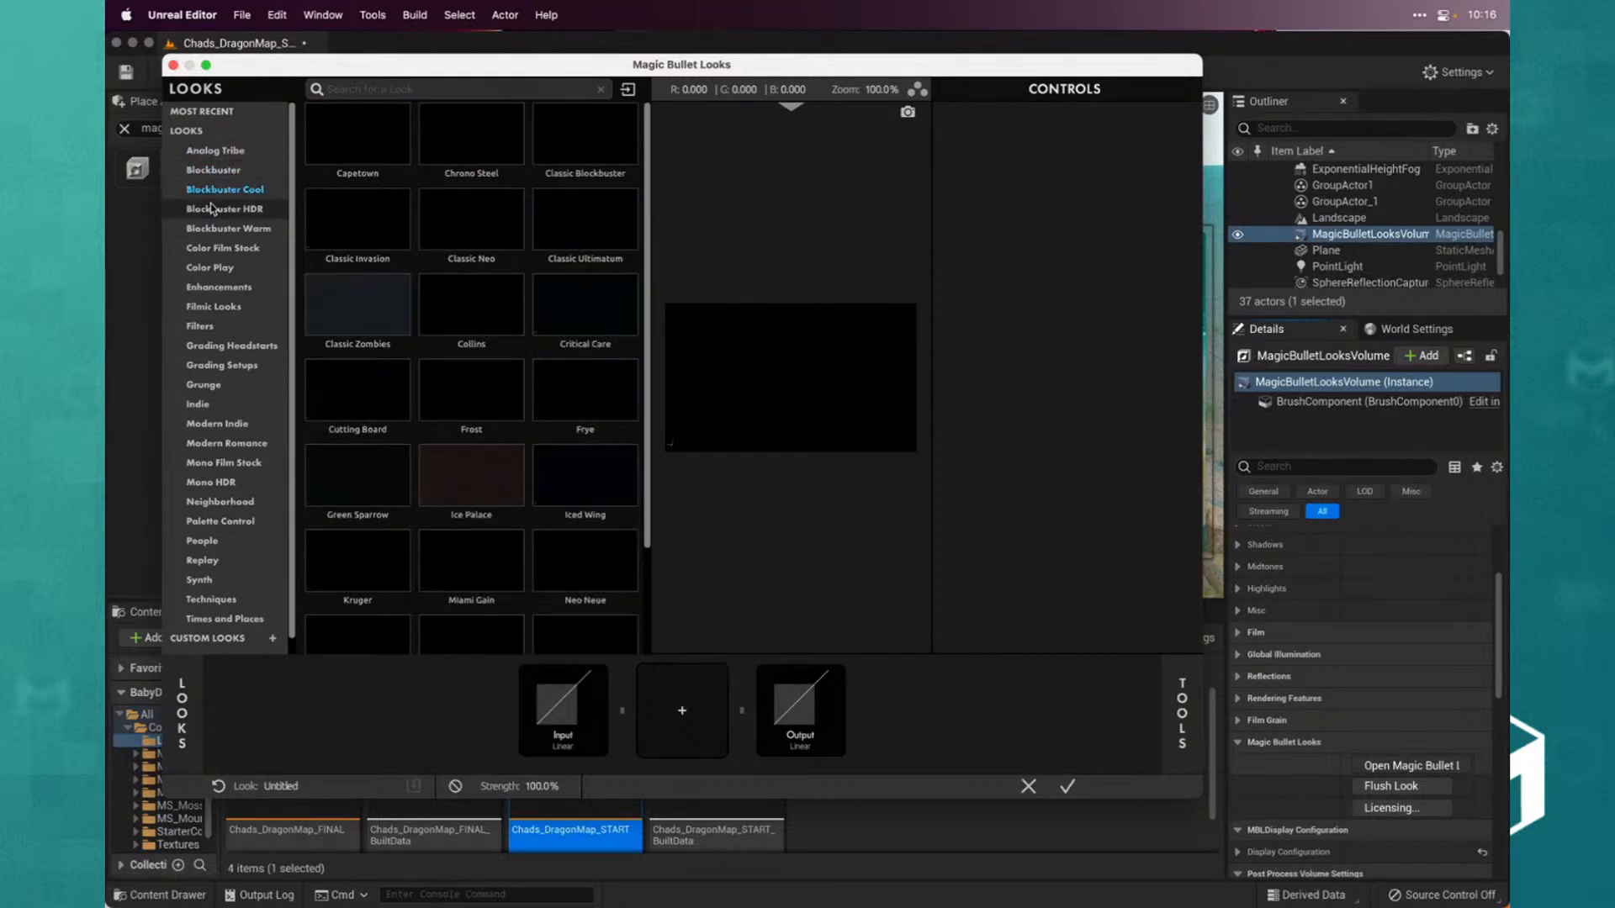
{"action": "left_click", "coordinate": [218, 387]}
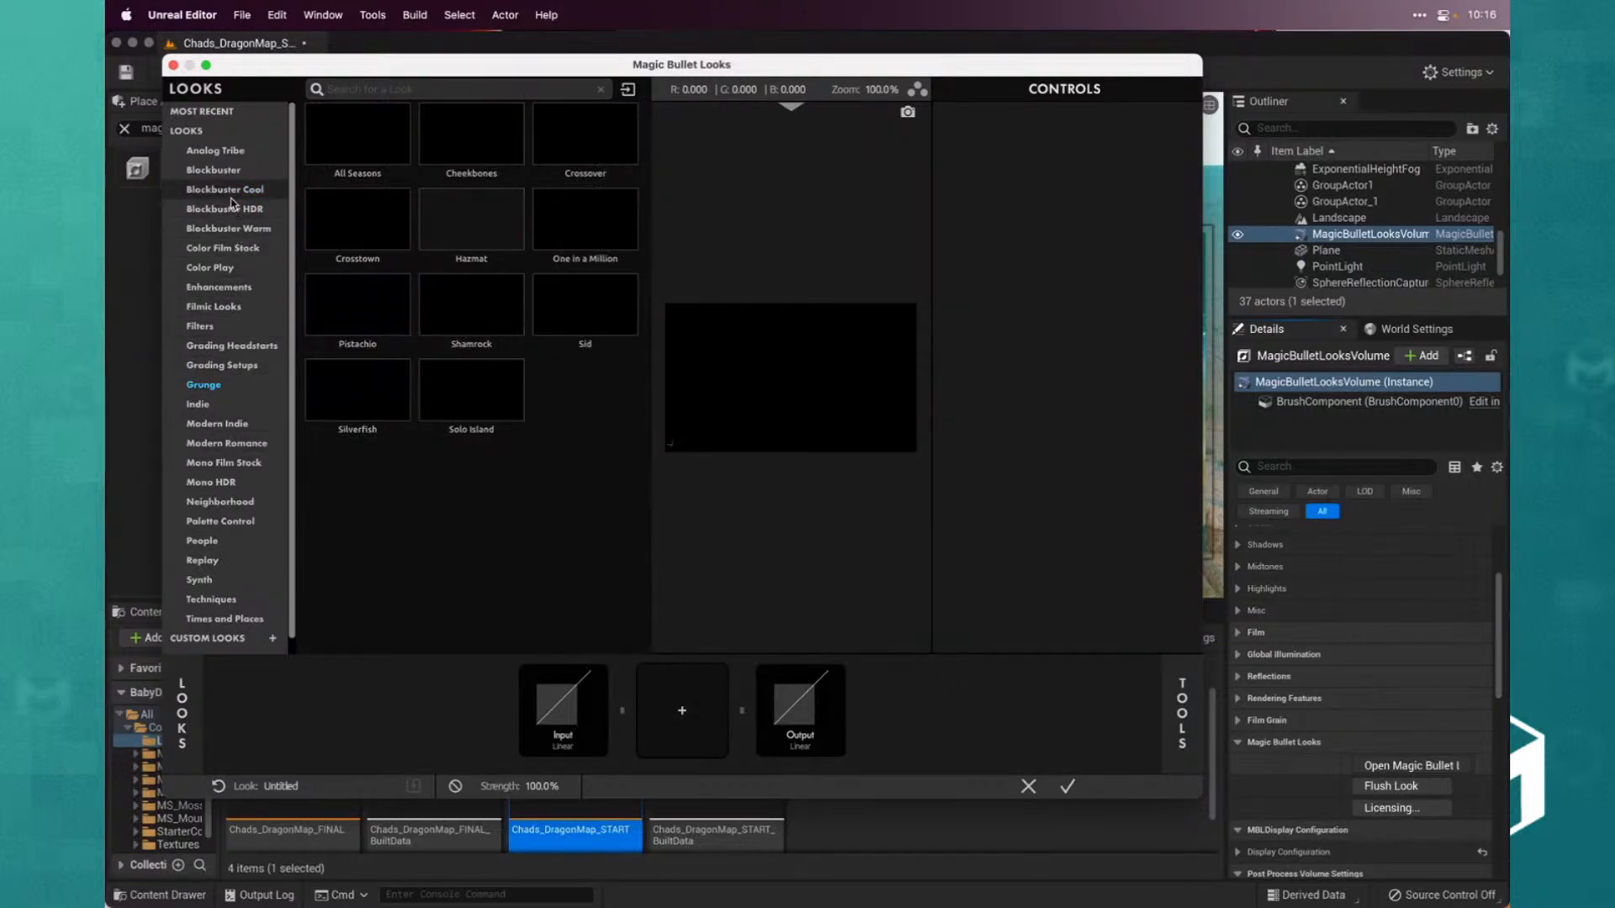
Preview the Live Die, Elevator Fight, Classic Epic and Body Shop looks in the Blockbuster category
{"action": "left_click", "coordinate": [221, 171]}
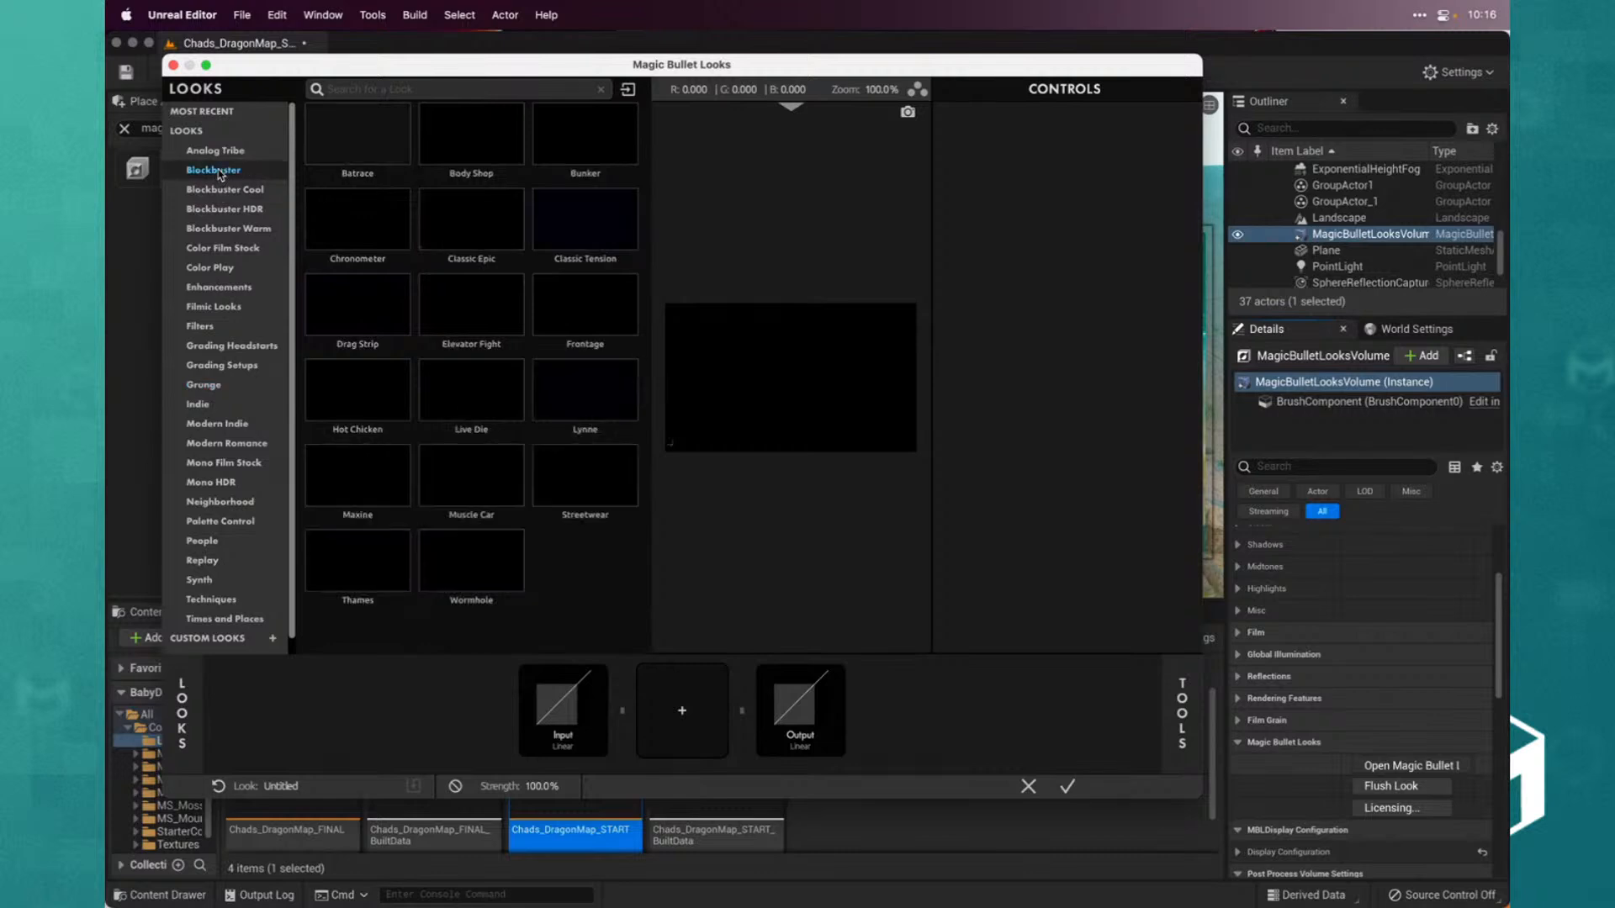
{"action": "left_click", "coordinate": [474, 425]}
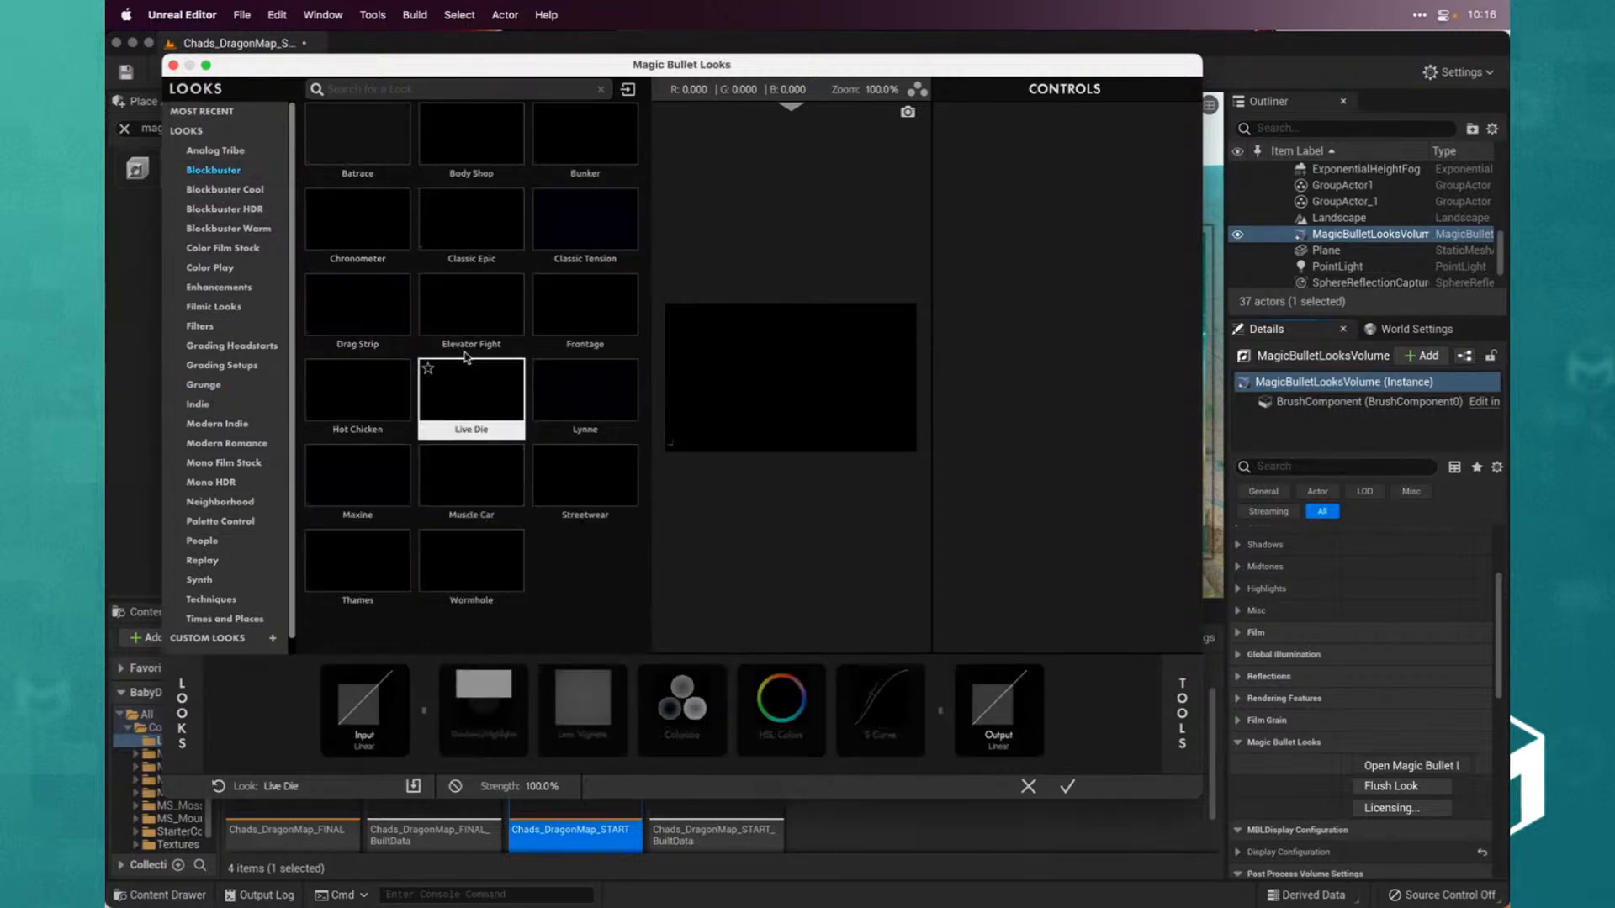
{"action": "left_click", "coordinate": [454, 303]}
{"action": "left_click", "coordinate": [473, 235]}
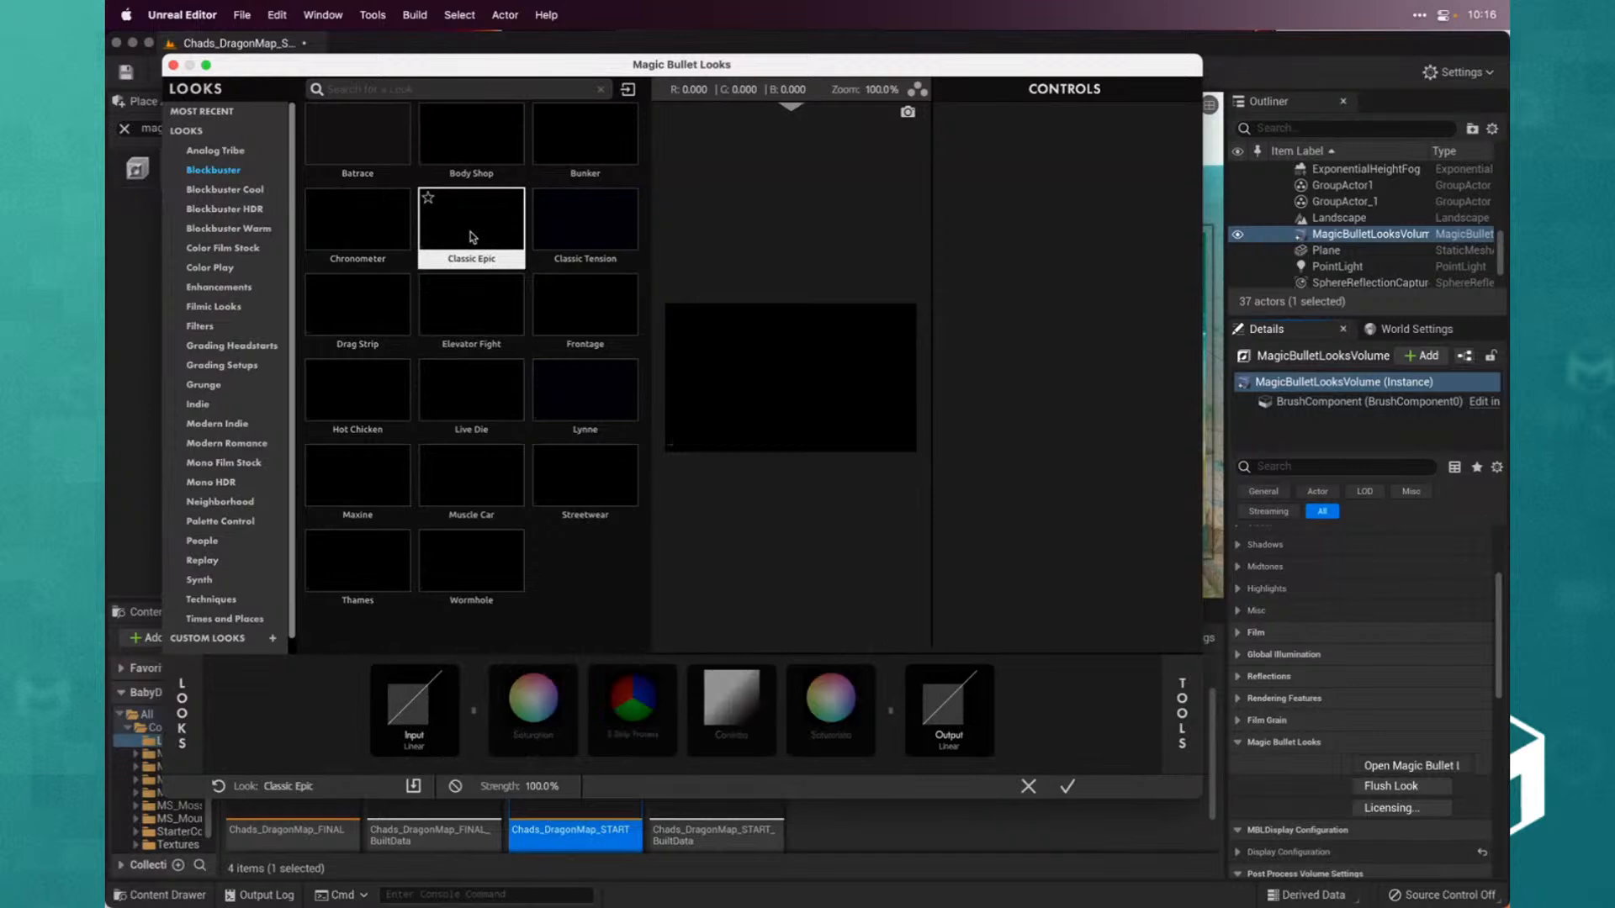
{"action": "left_click", "coordinate": [472, 144]}
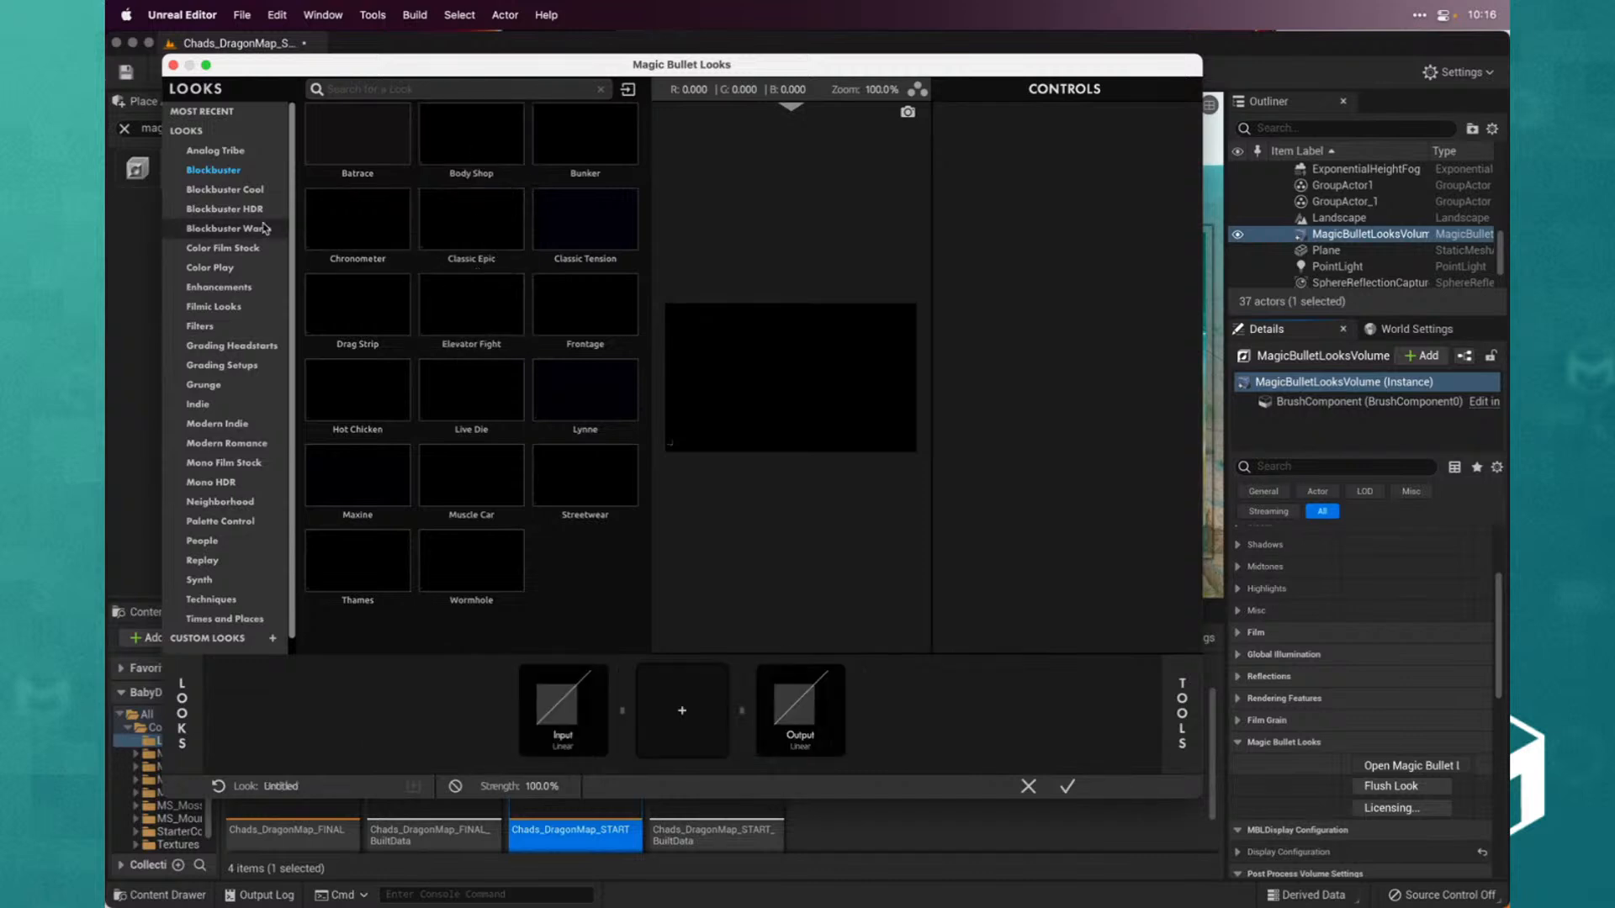
Apply the Ice Palace look from the Blockbuster Cool category to the MagicBulletLooksVolume and check it in the viewport
{"action": "left_click", "coordinate": [224, 190]}
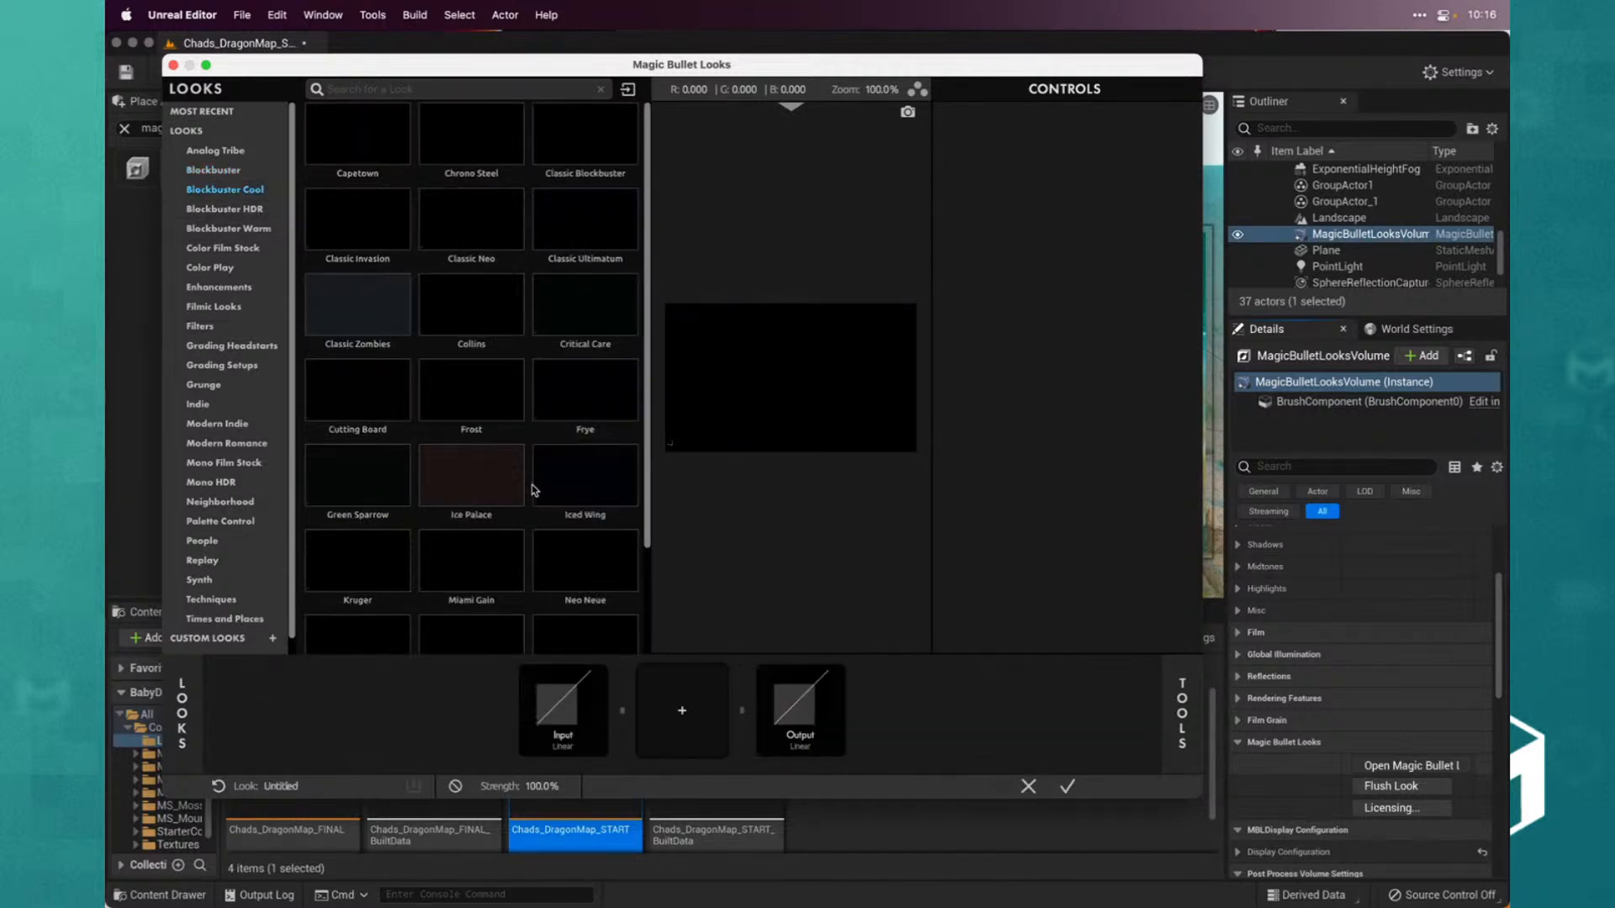
{"action": "scroll", "coordinate": [471, 420], "scroll_direction": "down", "scroll_amount": 2}
{"action": "double_click", "coordinate": [471, 385]}
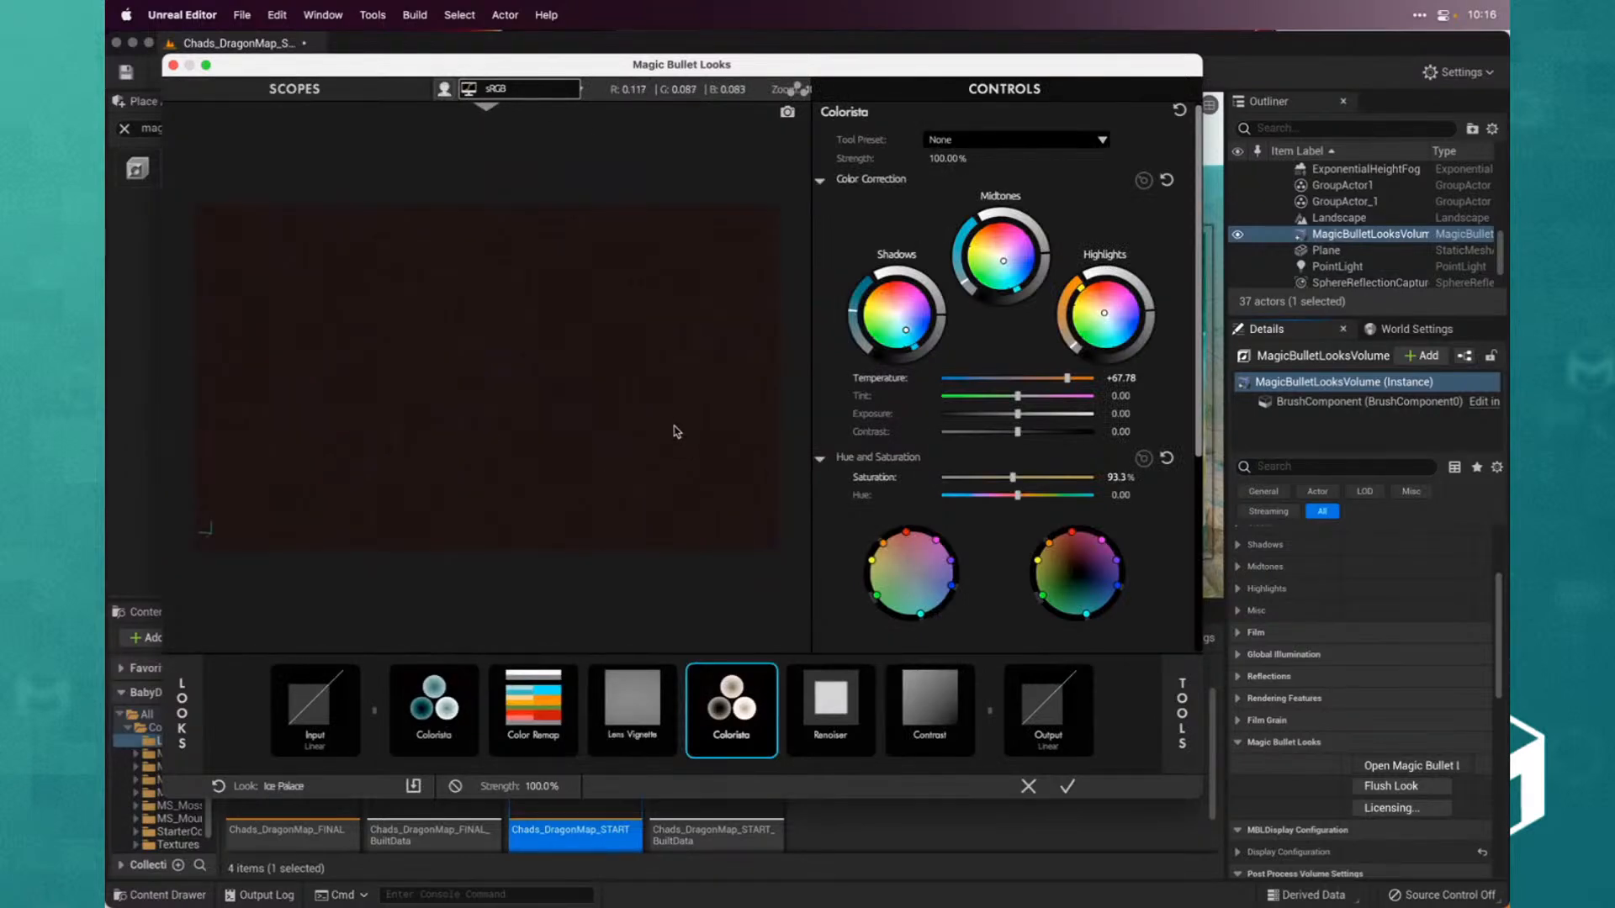
{"action": "left_click_drag", "start_coordinate": [671, 69], "coordinate": [1508, 99]}
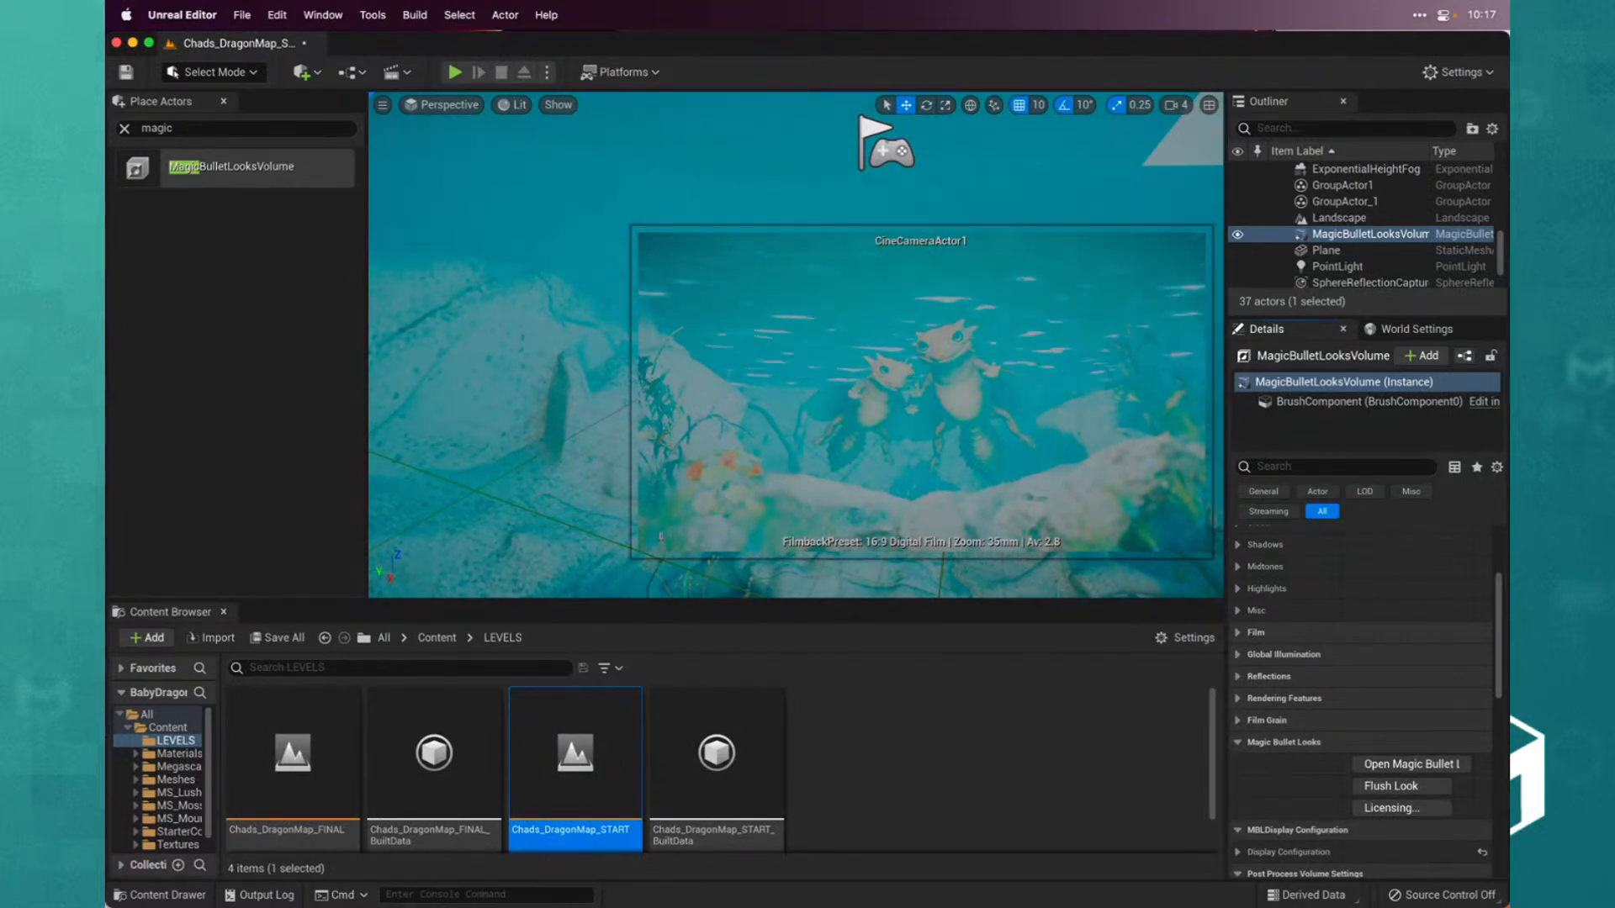
Reopen Magic Bullet Looks for the volume and preview the Blockbuster Cool looks, from Classic Invasion through Miami Gain
{"action": "left_click", "coordinate": [1407, 766]}
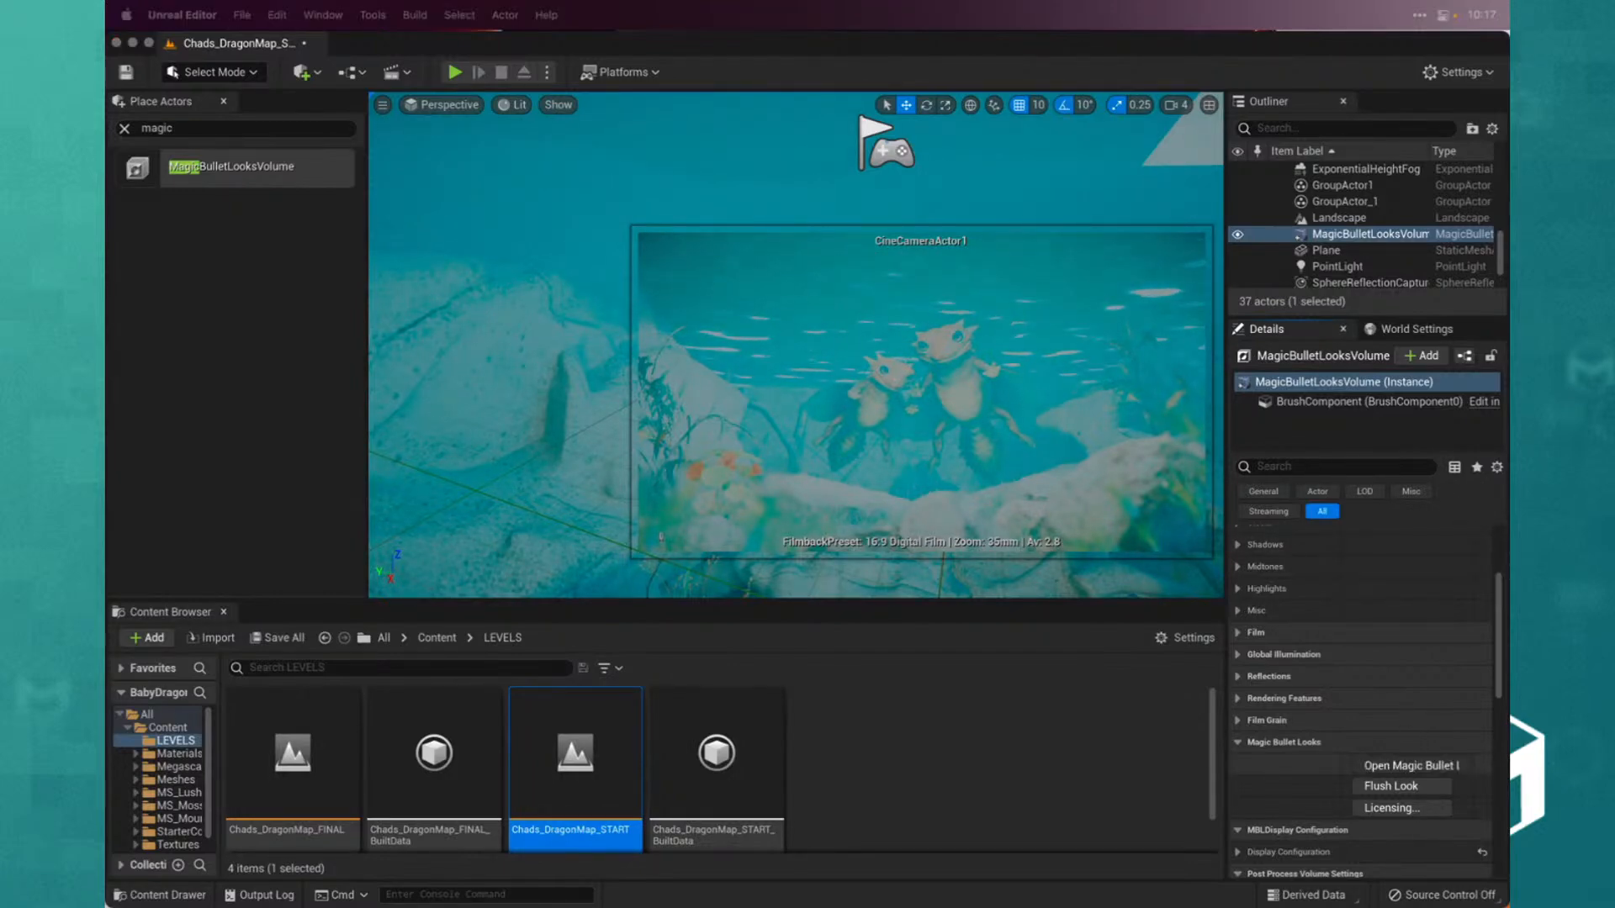
{"action": "left_click_drag", "start_coordinate": [1331, 51], "coordinate": [854, 98]}
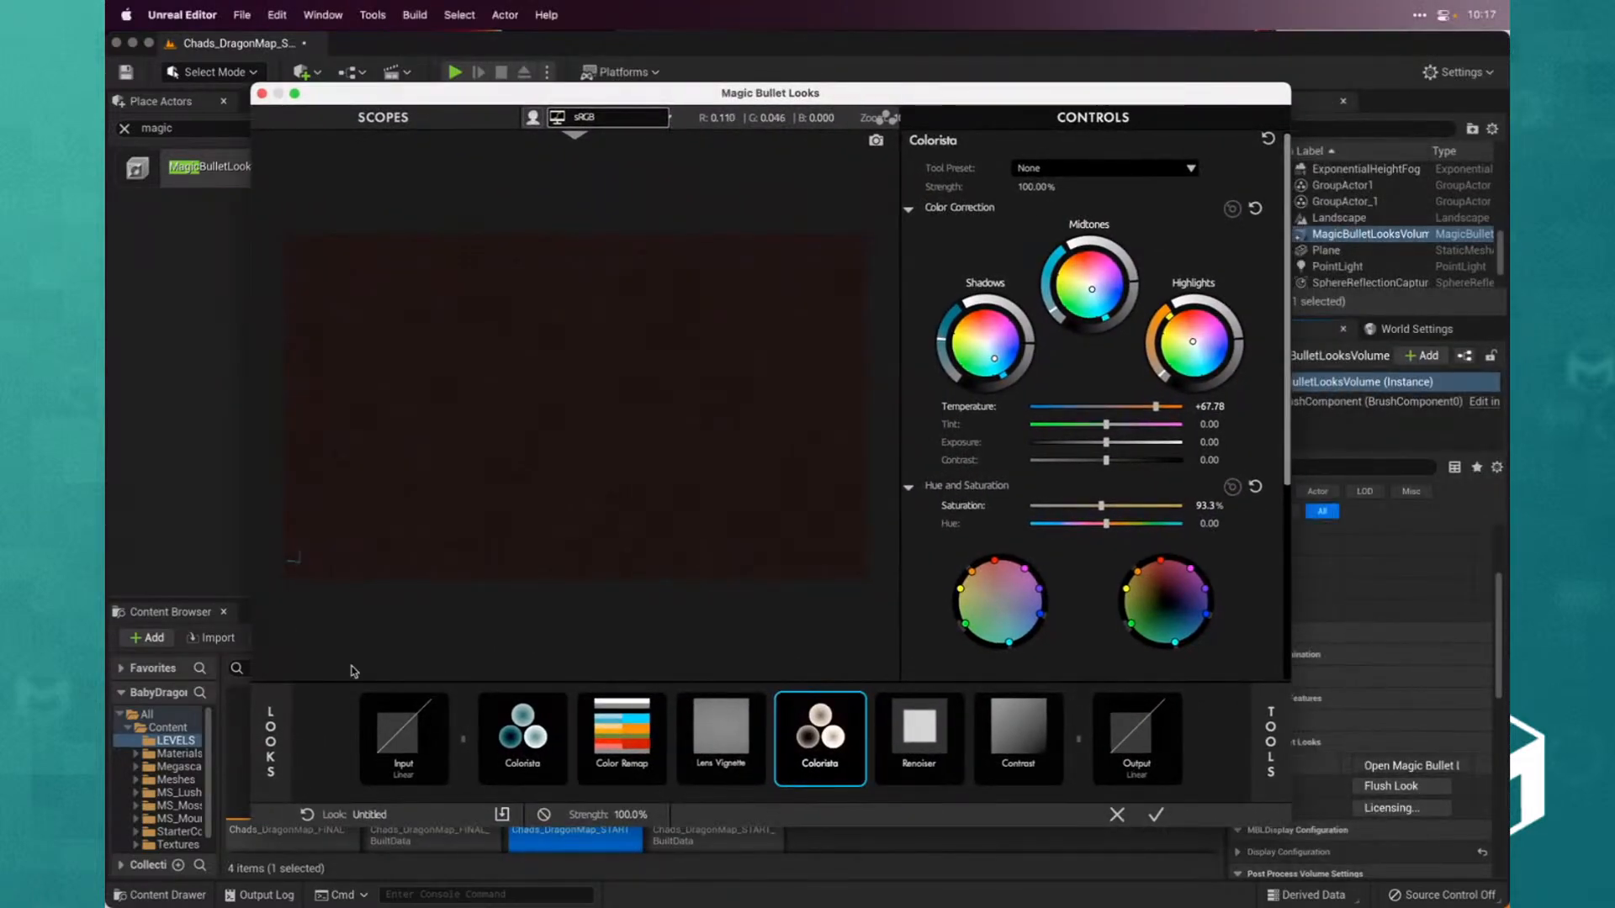
{"action": "left_click", "coordinate": [278, 742]}
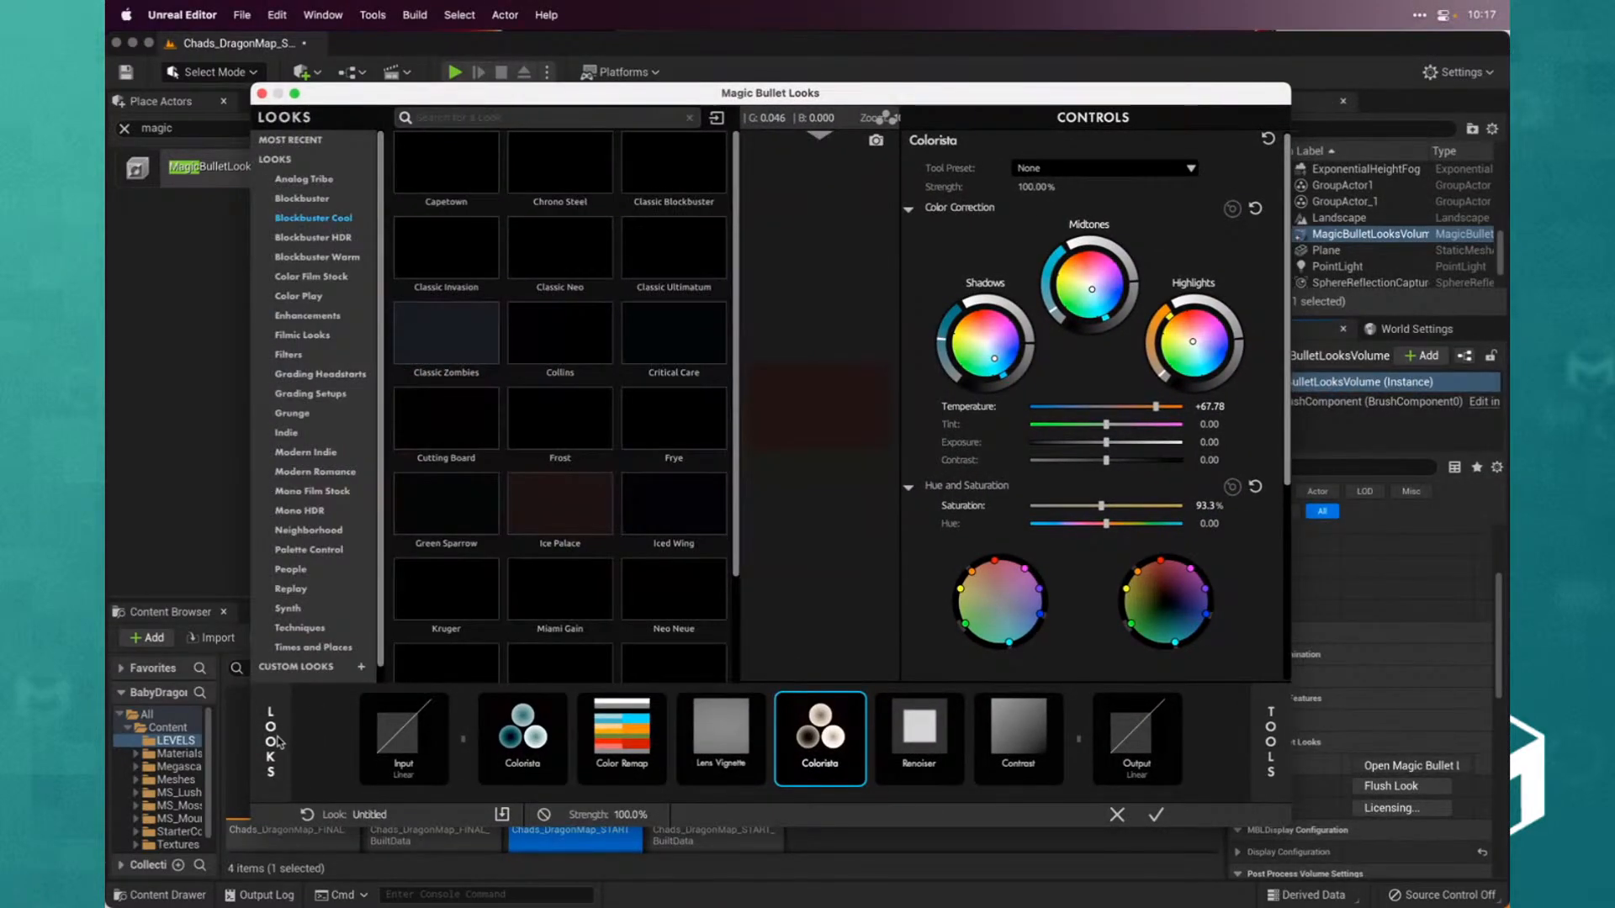
{"action": "left_click", "coordinate": [446, 504]}
{"action": "left_click", "coordinate": [457, 260]}
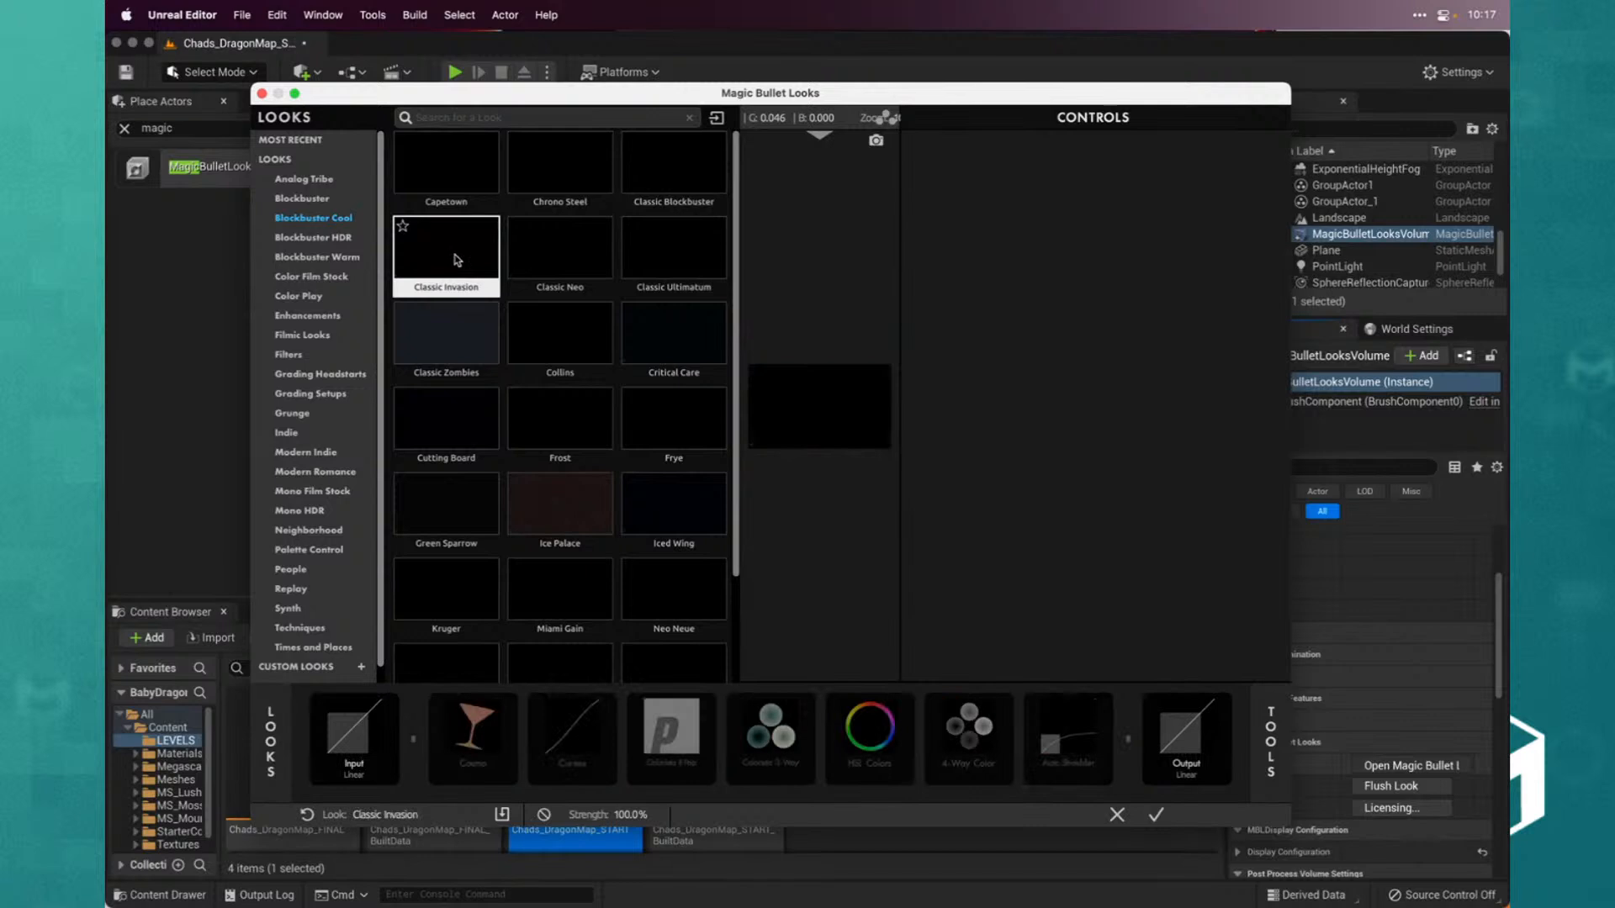
{"action": "left_click", "coordinate": [585, 254]}
{"action": "left_click", "coordinate": [683, 256]}
{"action": "left_click", "coordinate": [696, 345]}
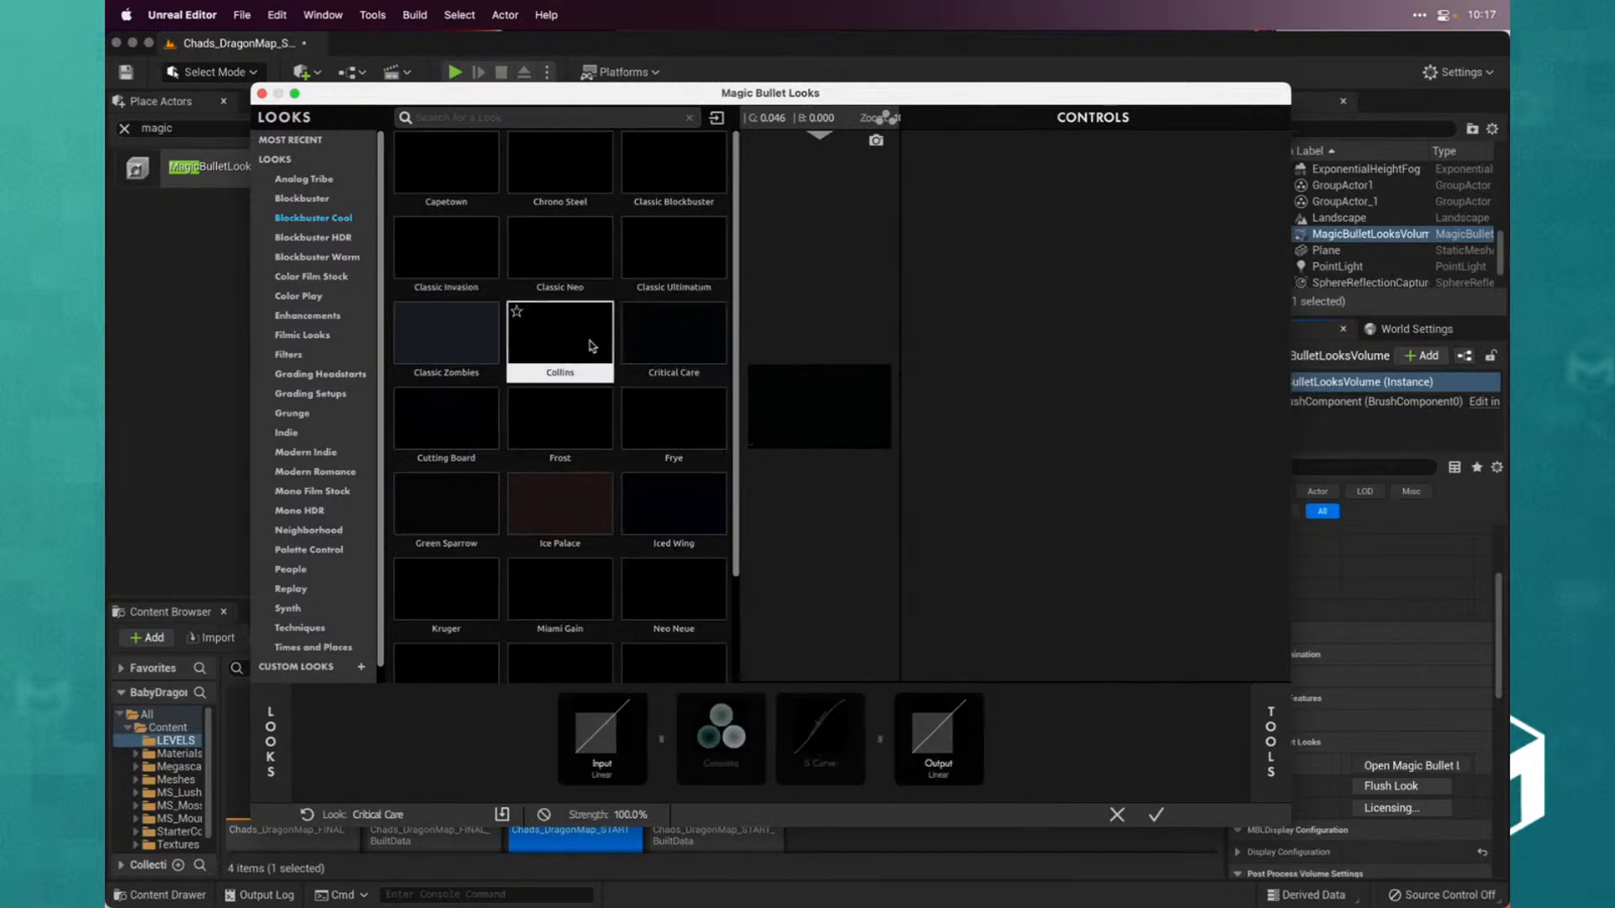
{"action": "left_click", "coordinate": [563, 341]}
{"action": "left_click", "coordinate": [444, 354]}
{"action": "left_click", "coordinate": [462, 446]}
{"action": "left_click", "coordinate": [559, 420]}
{"action": "left_click", "coordinate": [659, 432]}
{"action": "left_click", "coordinate": [659, 503]}
{"action": "left_click", "coordinate": [536, 513]}
{"action": "left_click", "coordinate": [448, 515]}
{"action": "left_click", "coordinate": [454, 574]}
{"action": "left_click", "coordinate": [533, 584]}
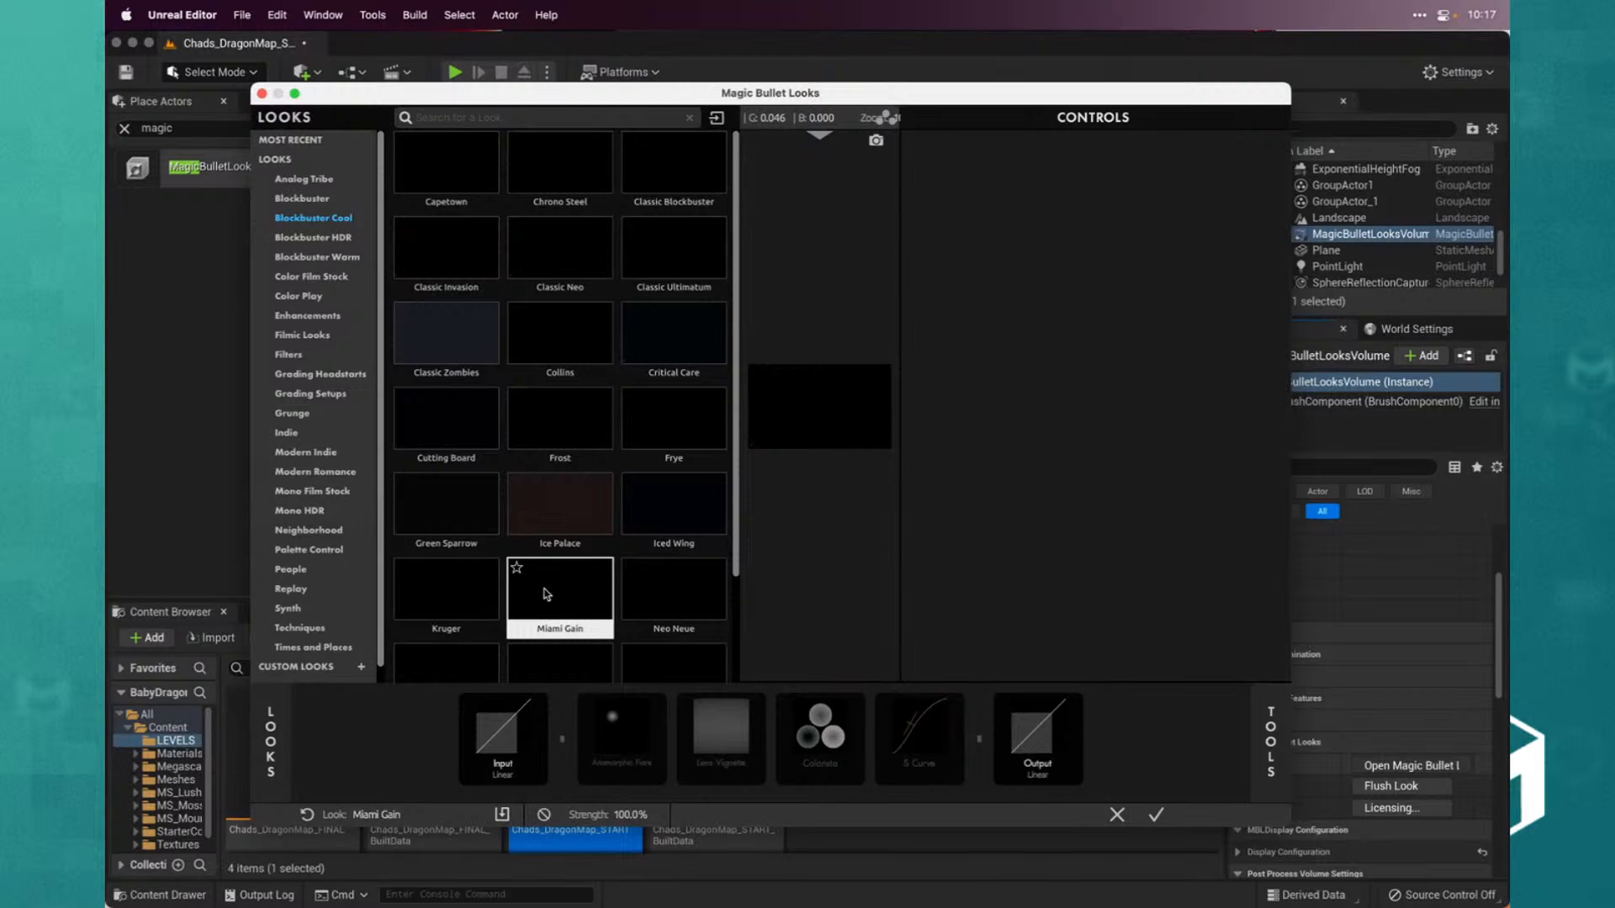
Choose the Nerds in Space look from the Blockbuster Cool category and apply it to the volume
{"action": "left_click", "coordinate": [596, 427]}
{"action": "scroll", "coordinate": [596, 427], "scroll_direction": "down", "scroll_amount": 3}
{"action": "left_click", "coordinate": [596, 427]}
{"action": "left_click", "coordinate": [673, 378]}
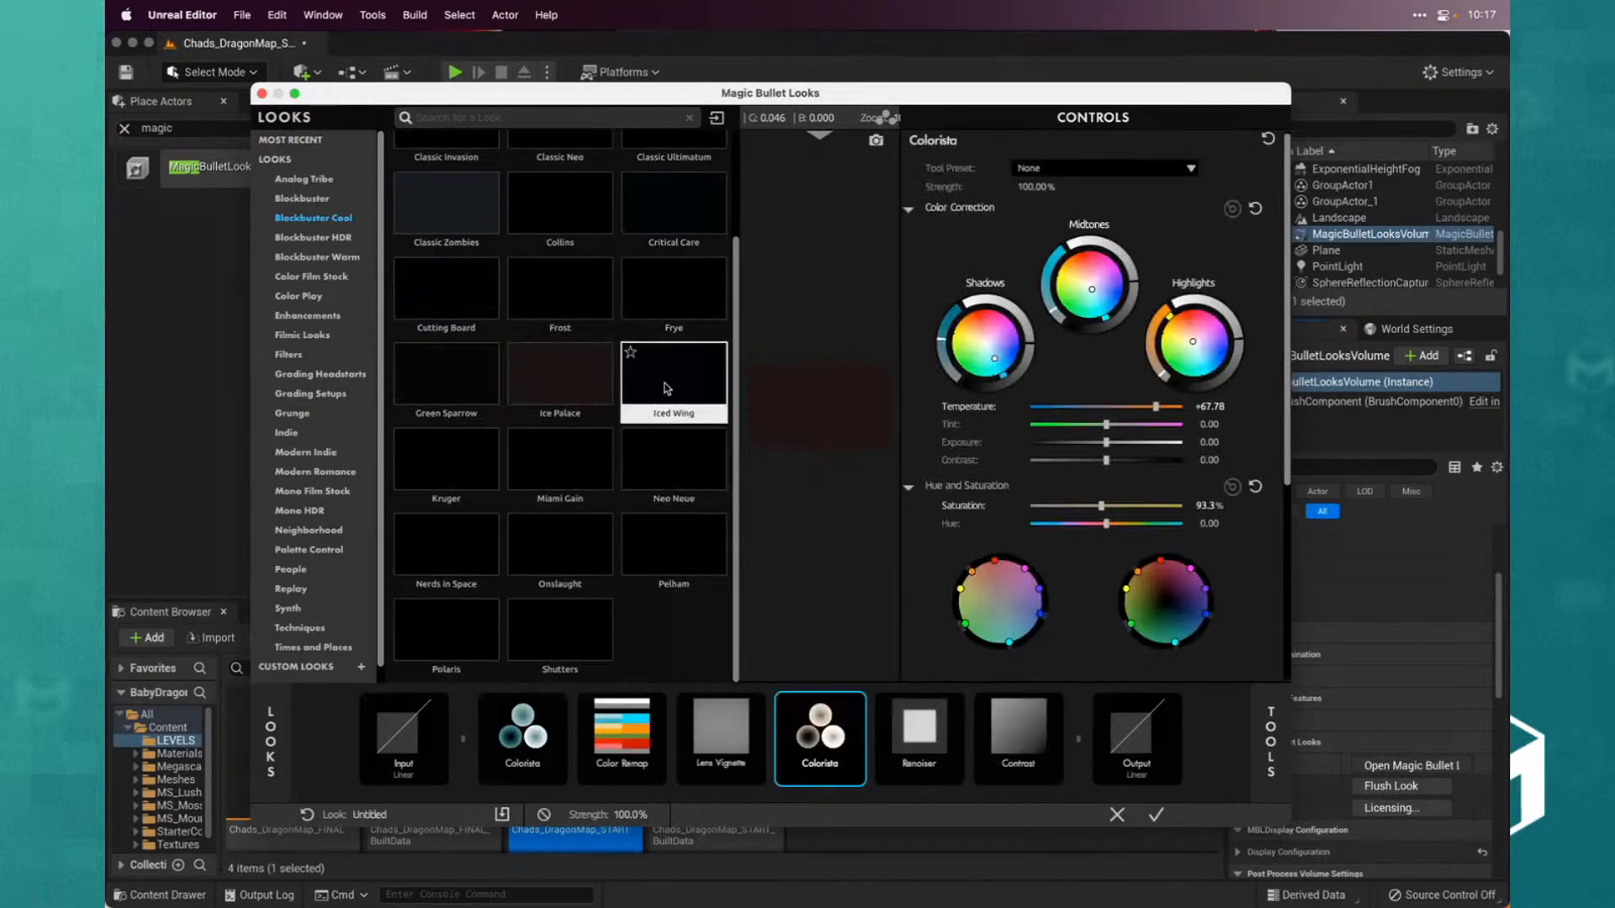
{"action": "double_click", "coordinate": [444, 551]}
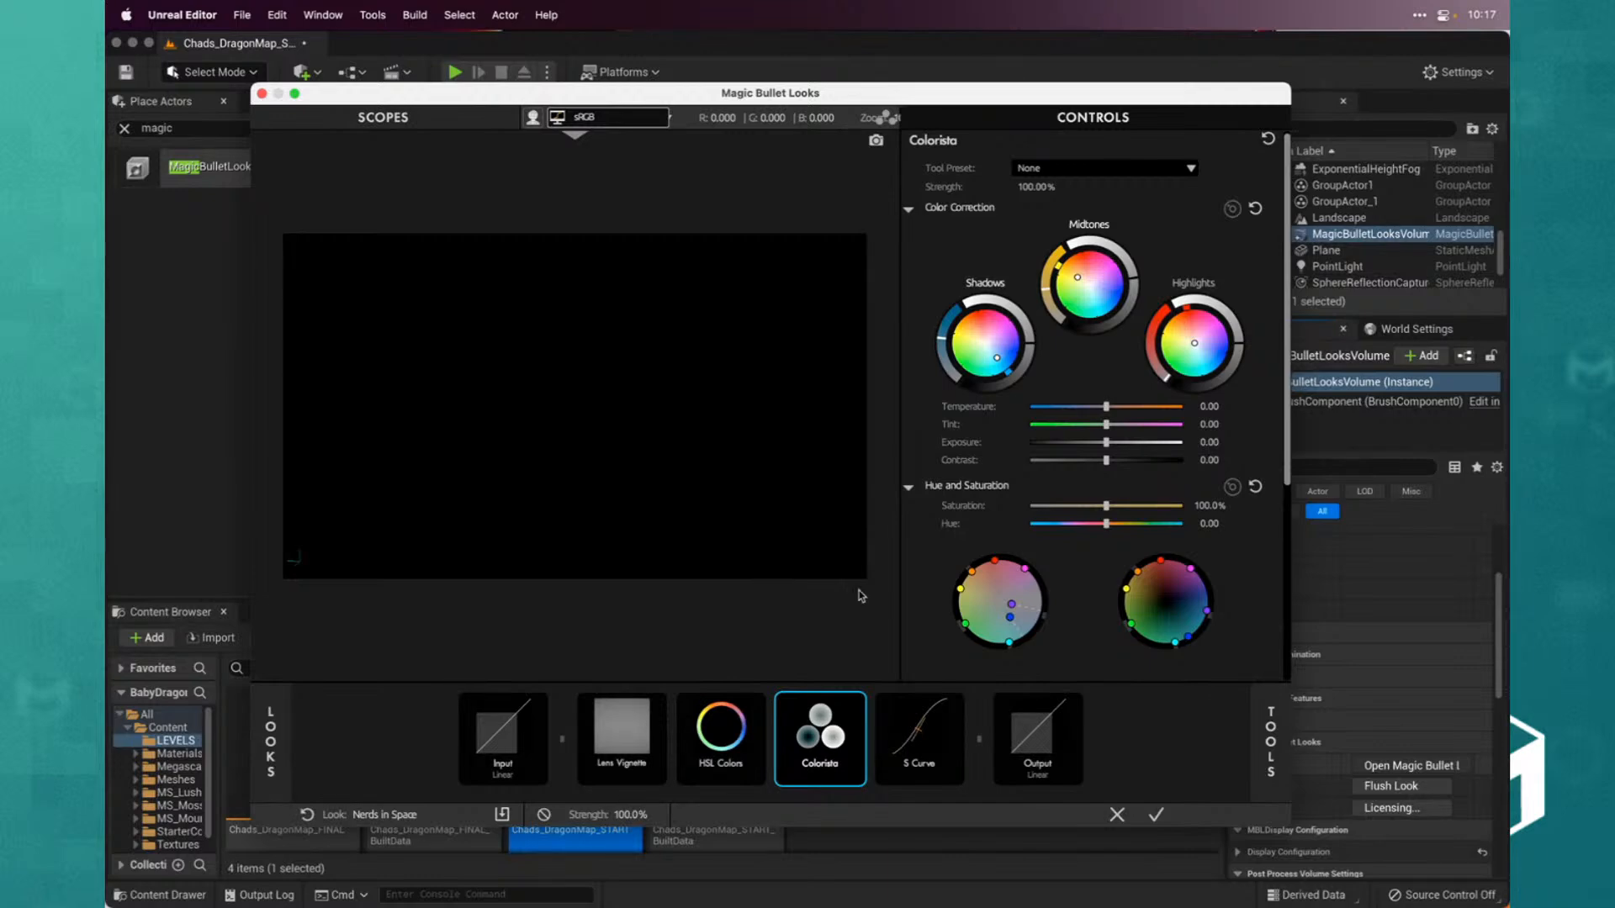
{"action": "left_click", "coordinate": [1155, 814]}
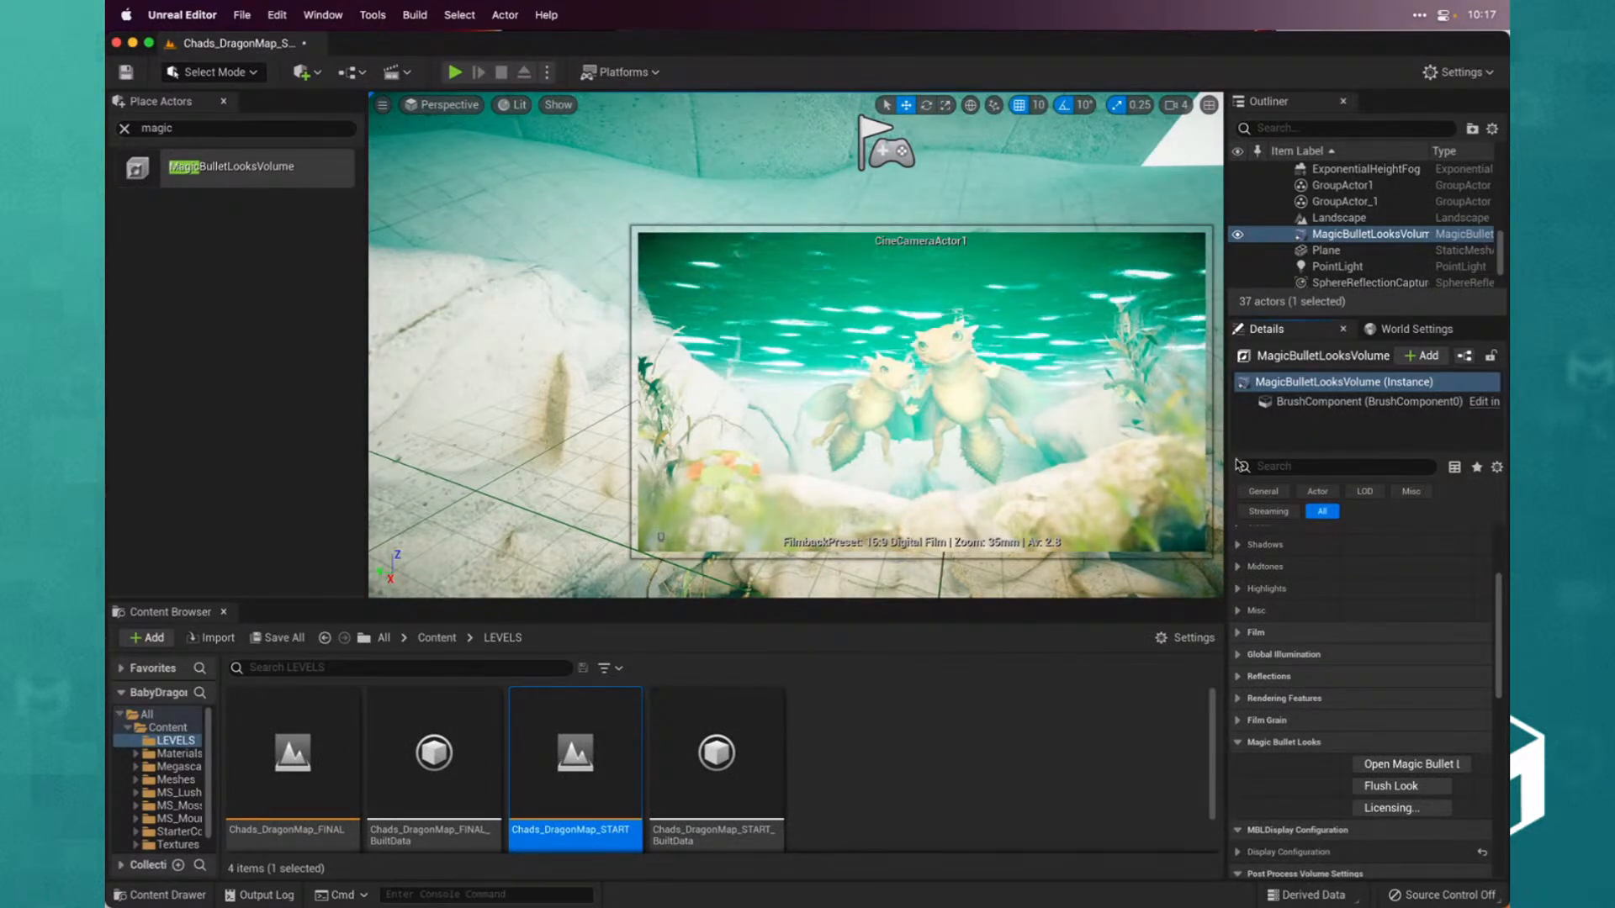
Reopen the applied look and examine the settings of its HSL Colors, Lens Vignette, Colorista and S Curve tools
{"action": "left_click", "coordinate": [1422, 768]}
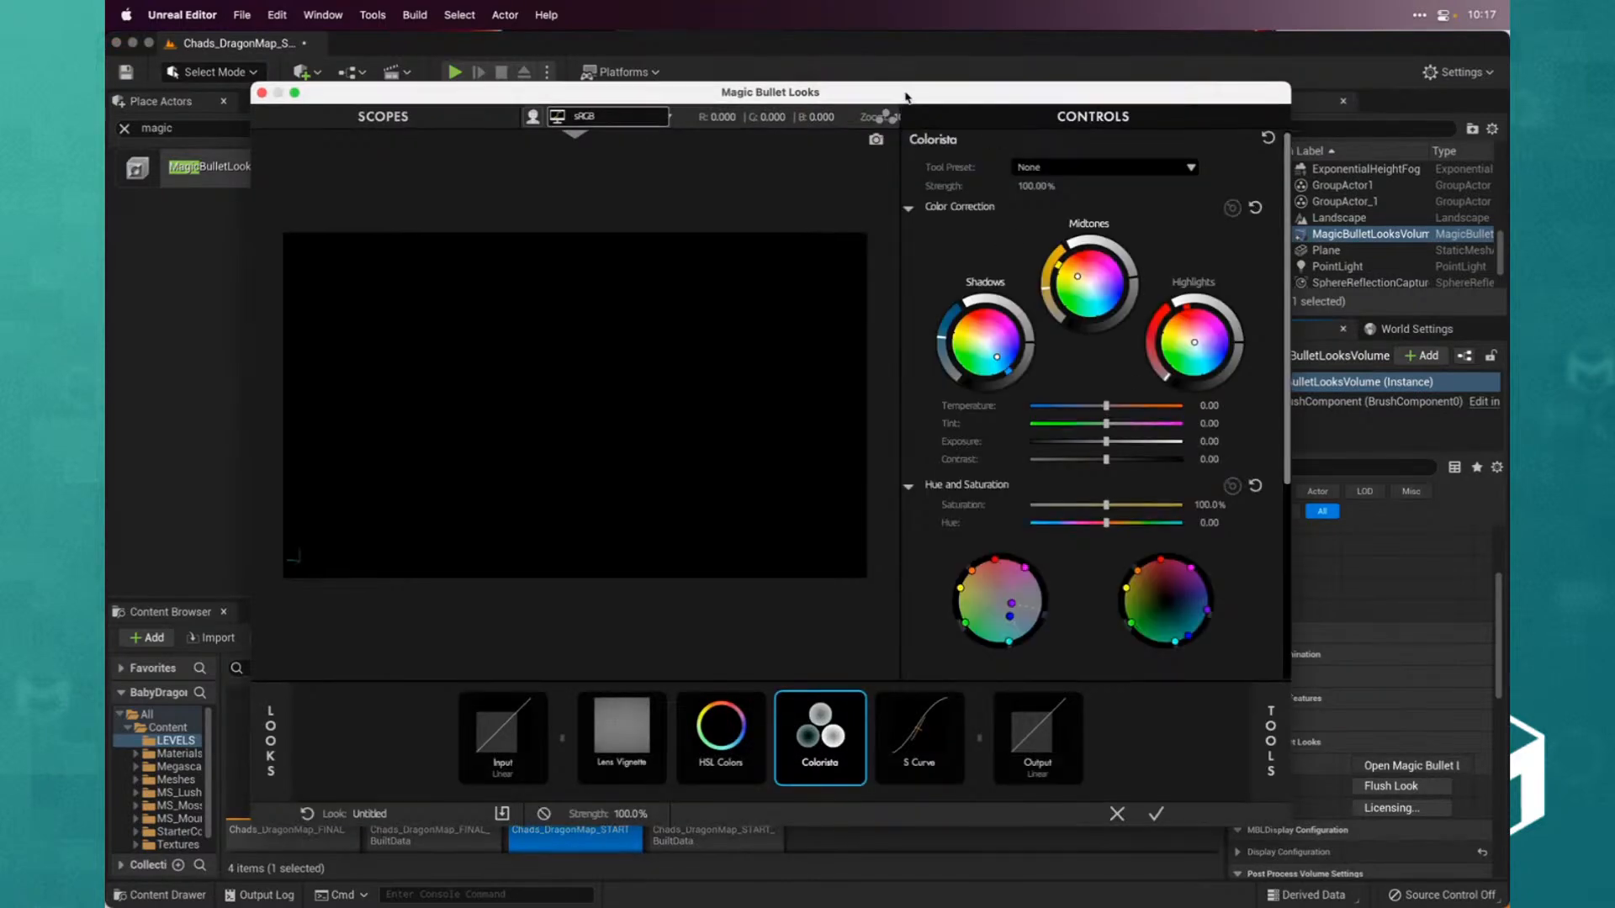
{"action": "left_click_drag", "start_coordinate": [955, 48], "coordinate": [812, 66]}
{"action": "left_click", "coordinate": [631, 723]}
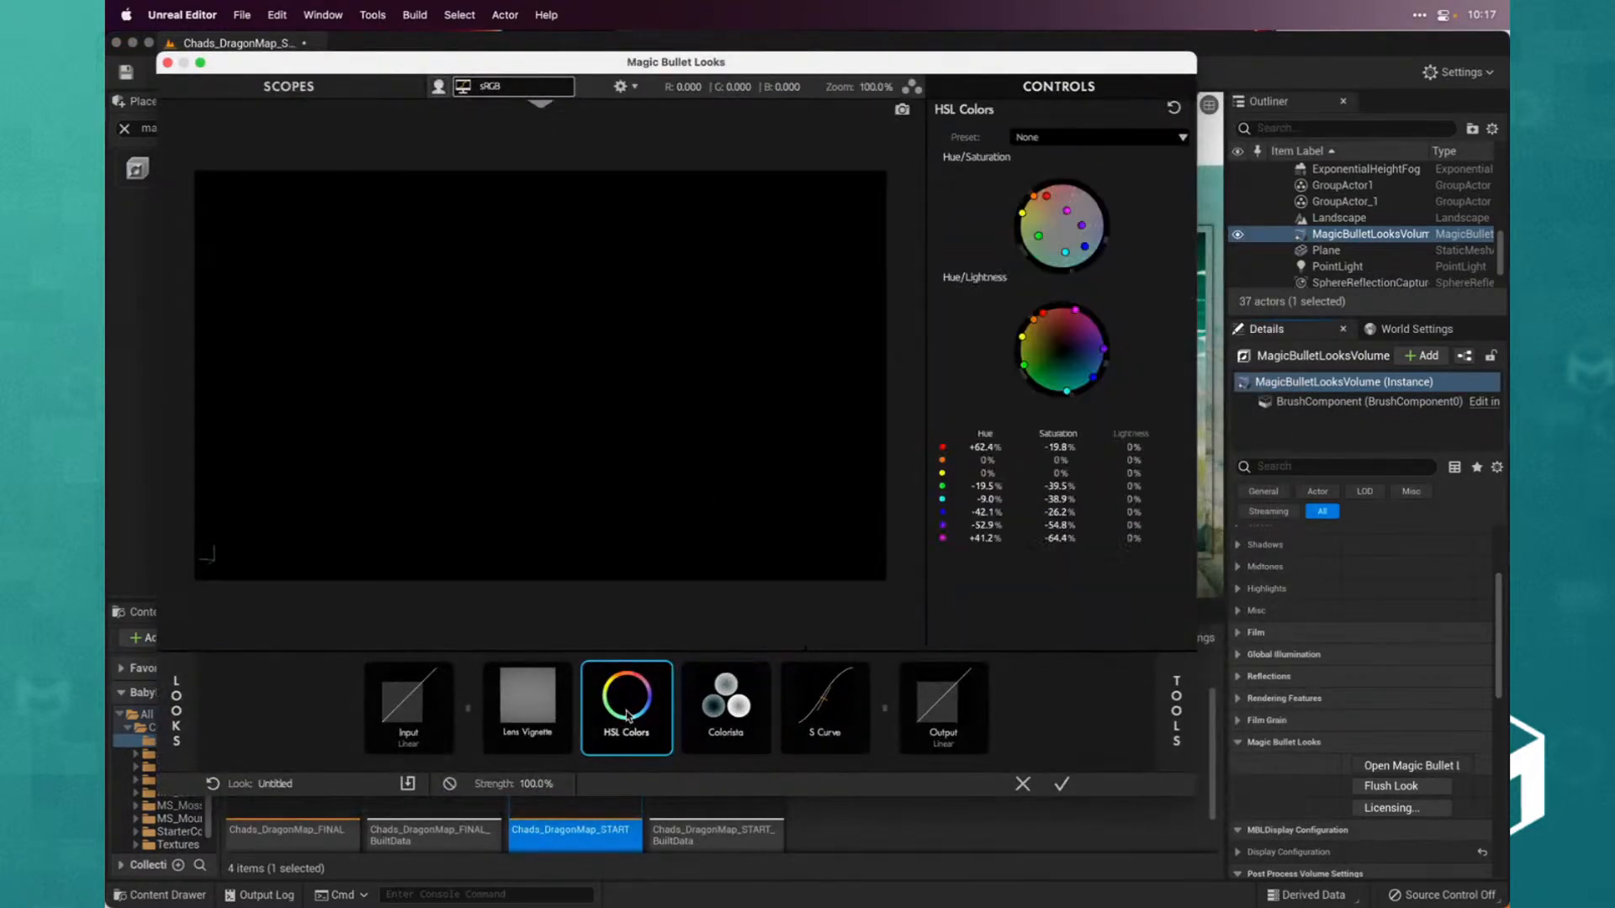
{"action": "left_click", "coordinate": [544, 714]}
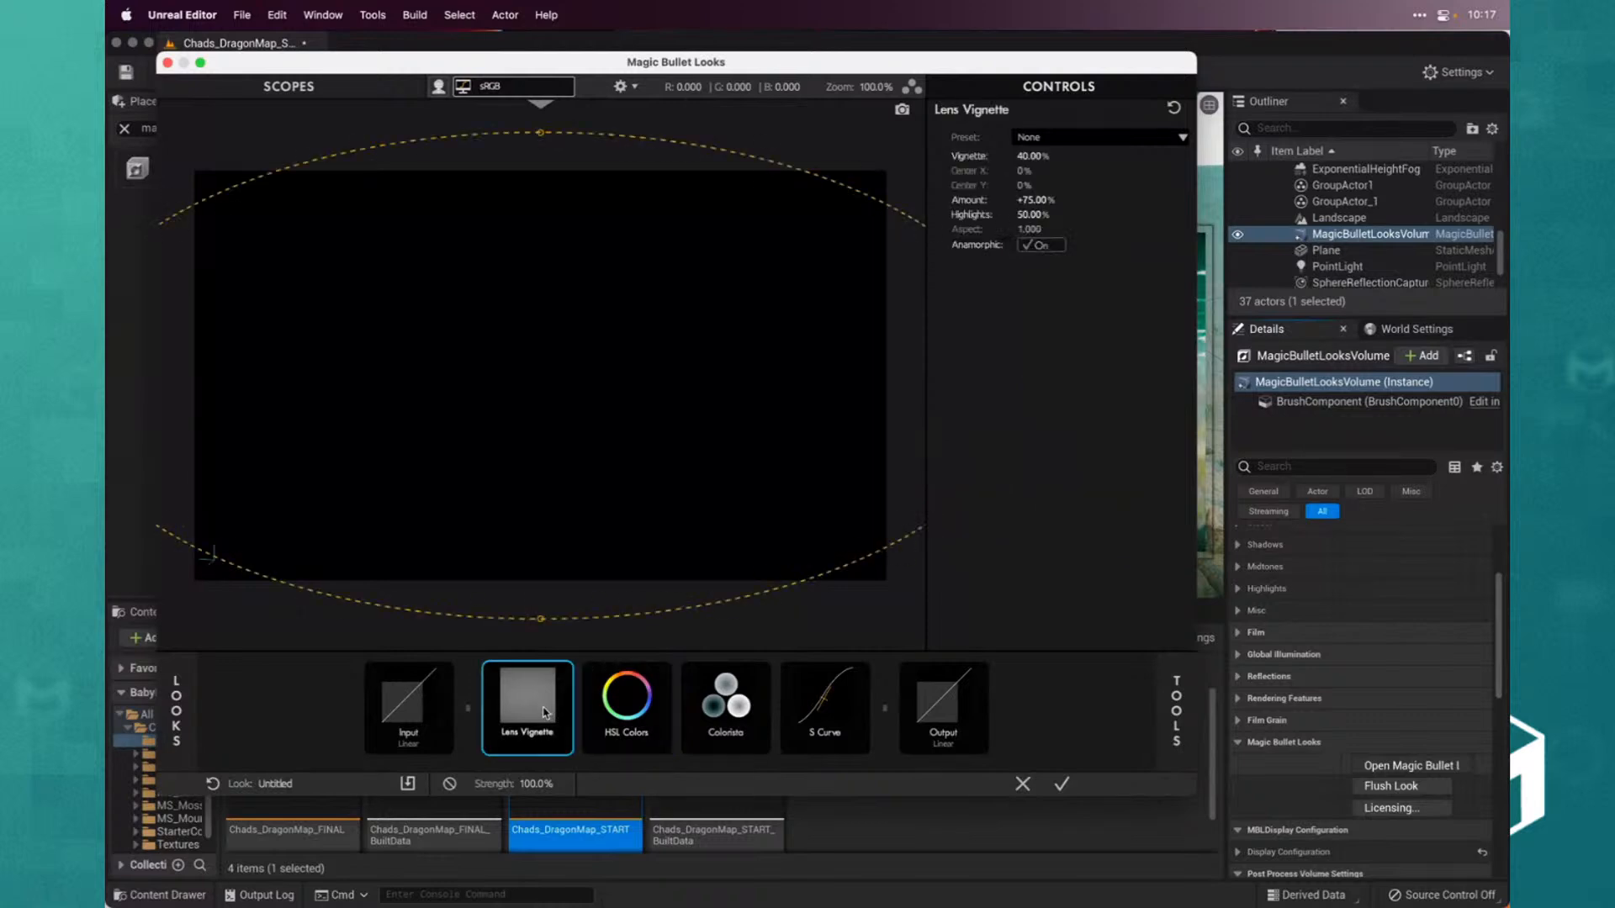
{"action": "left_click", "coordinate": [640, 705]}
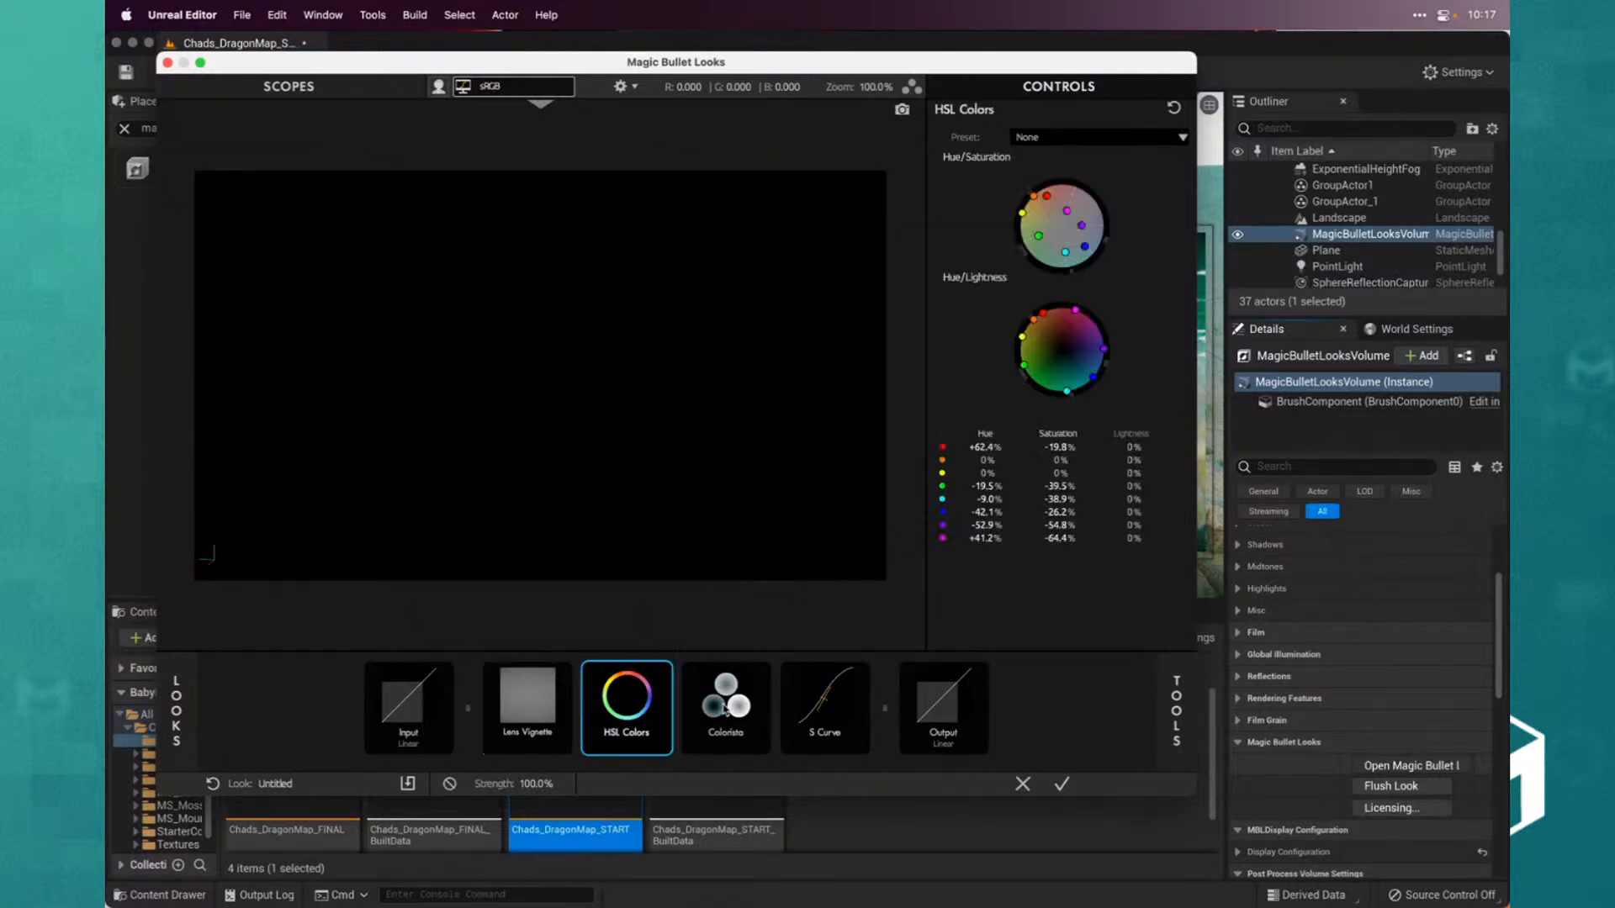
{"action": "left_click", "coordinate": [726, 709]}
{"action": "left_click", "coordinate": [821, 710]}
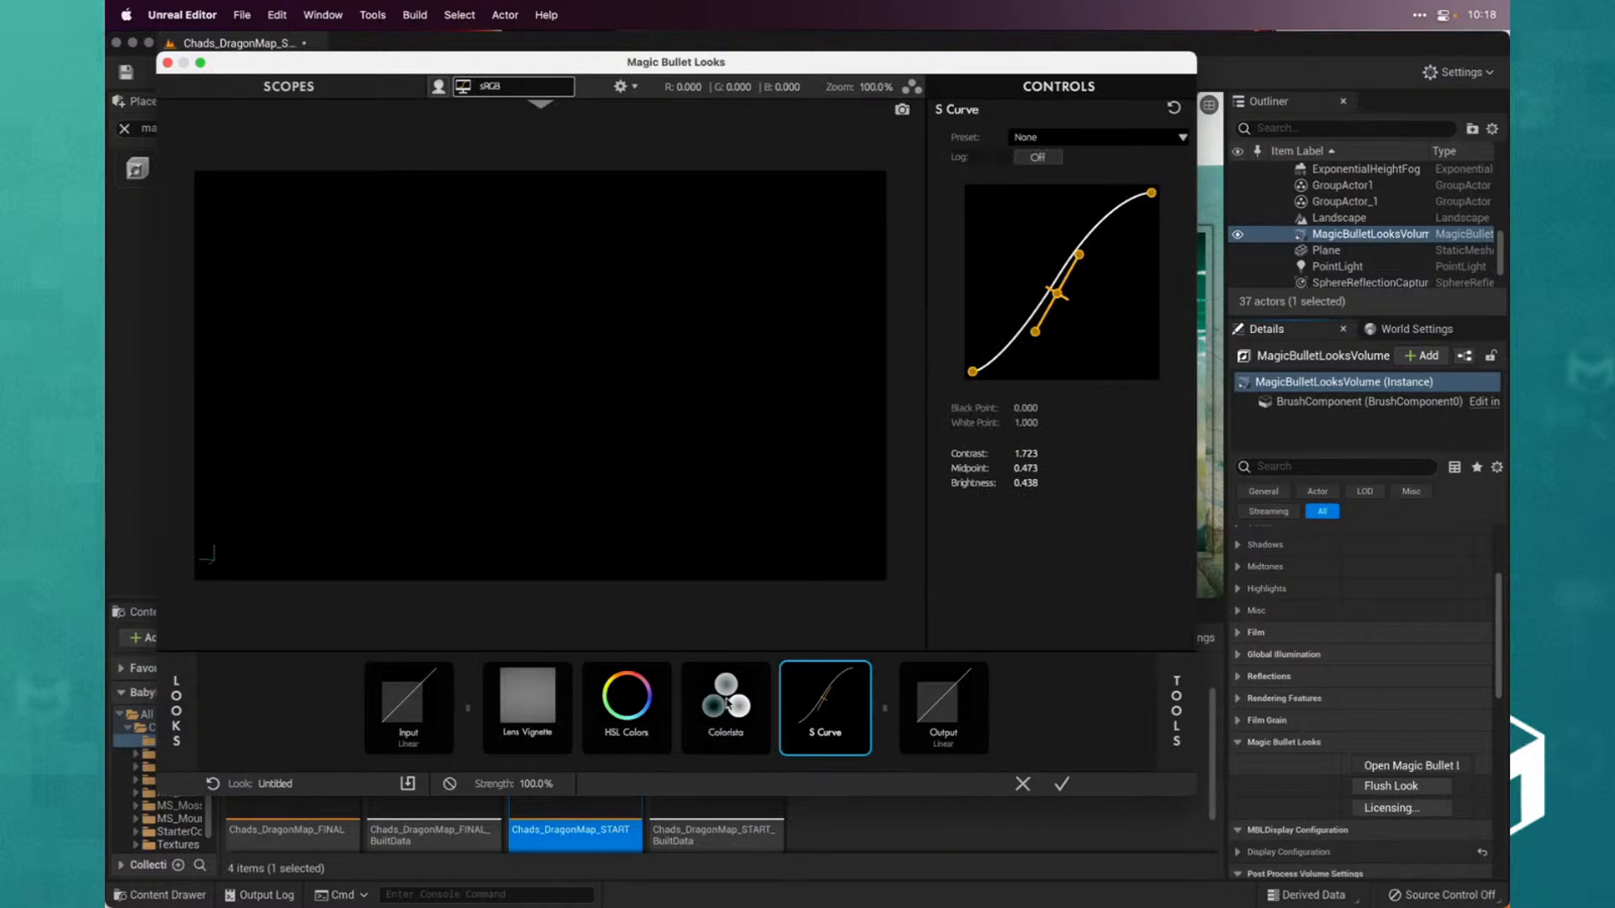
Shift the Colorista highlights, midtones and shadows toward blue, and apply the modified look to the volume
{"action": "left_click", "coordinate": [724, 700]}
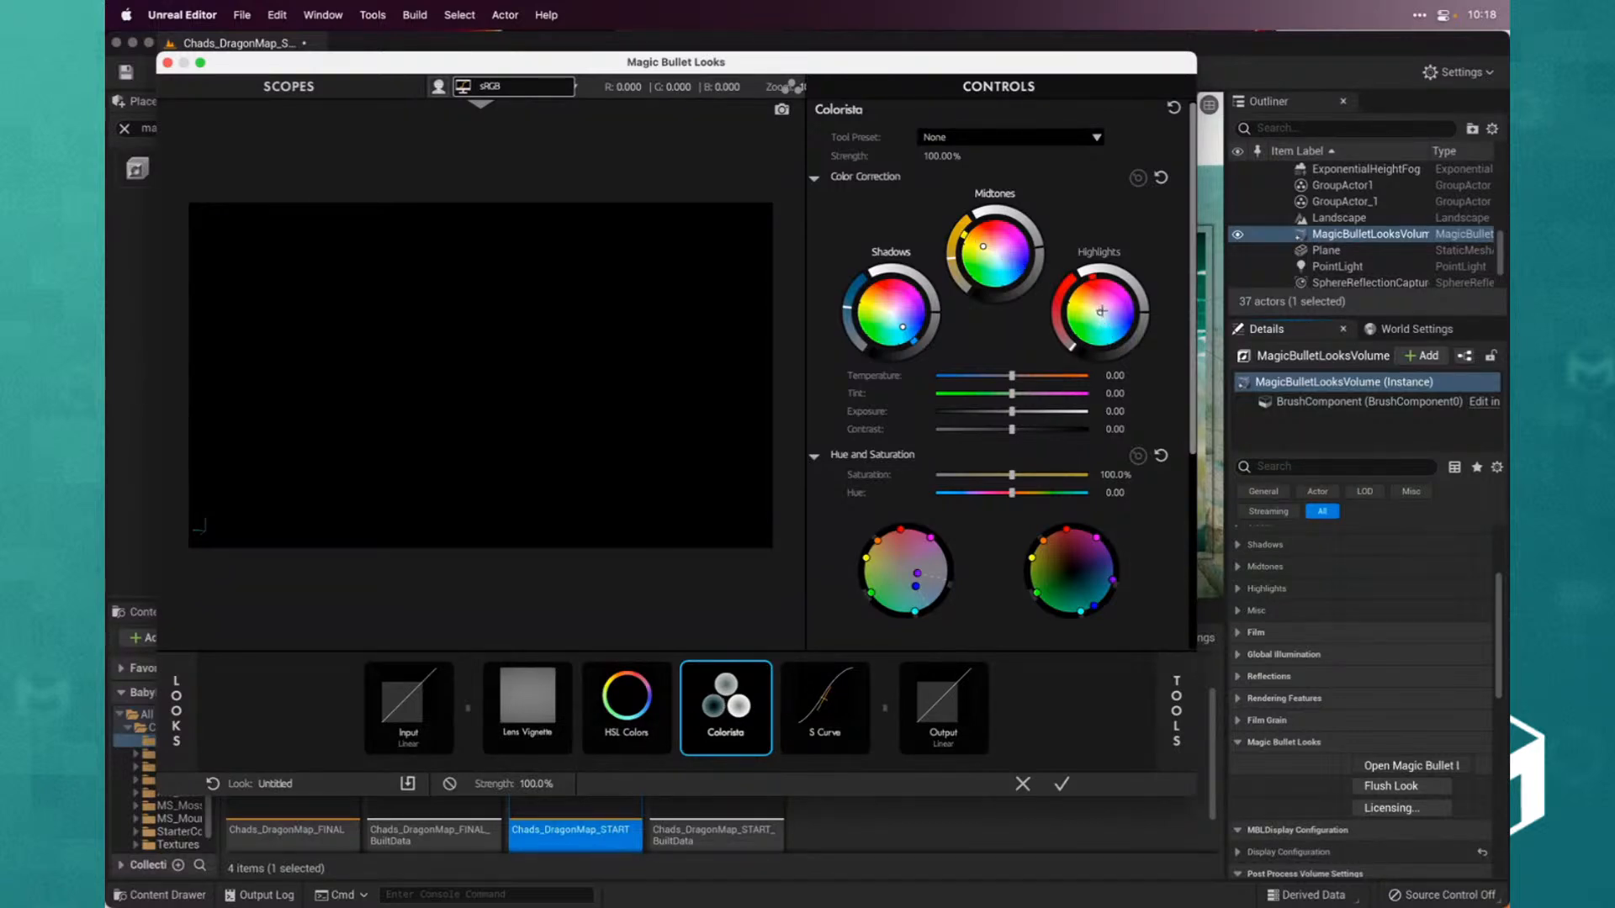
{"action": "left_click_drag", "start_coordinate": [1101, 312], "coordinate": [1103, 315]}
{"action": "left_click_drag", "start_coordinate": [984, 245], "coordinate": [1000, 256]}
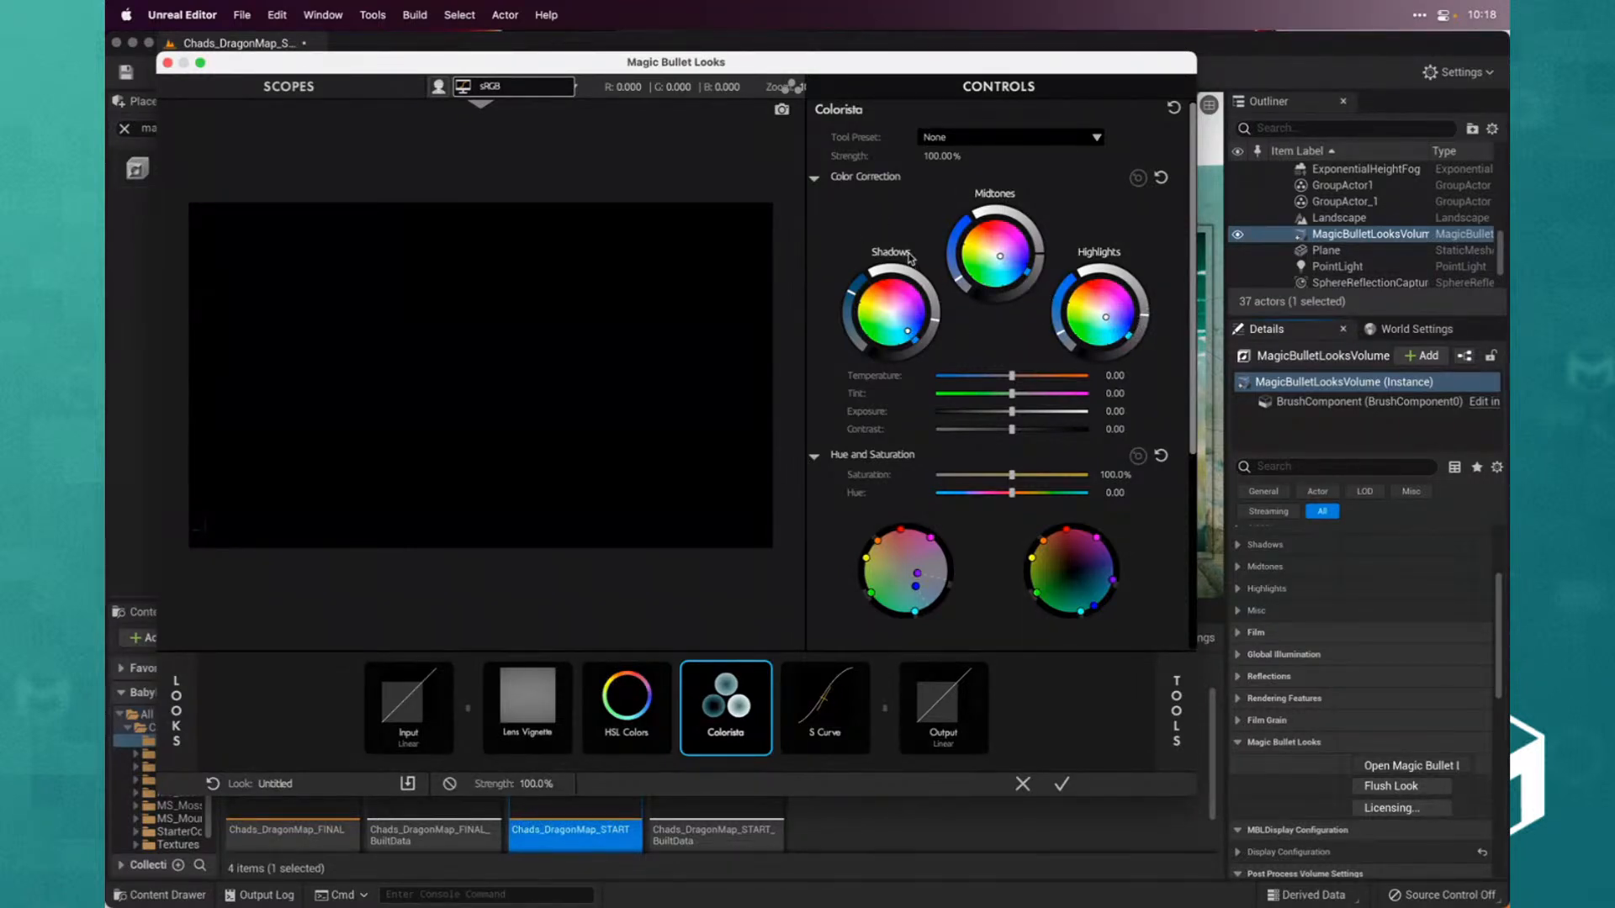
{"action": "left_click", "coordinate": [1062, 785]}
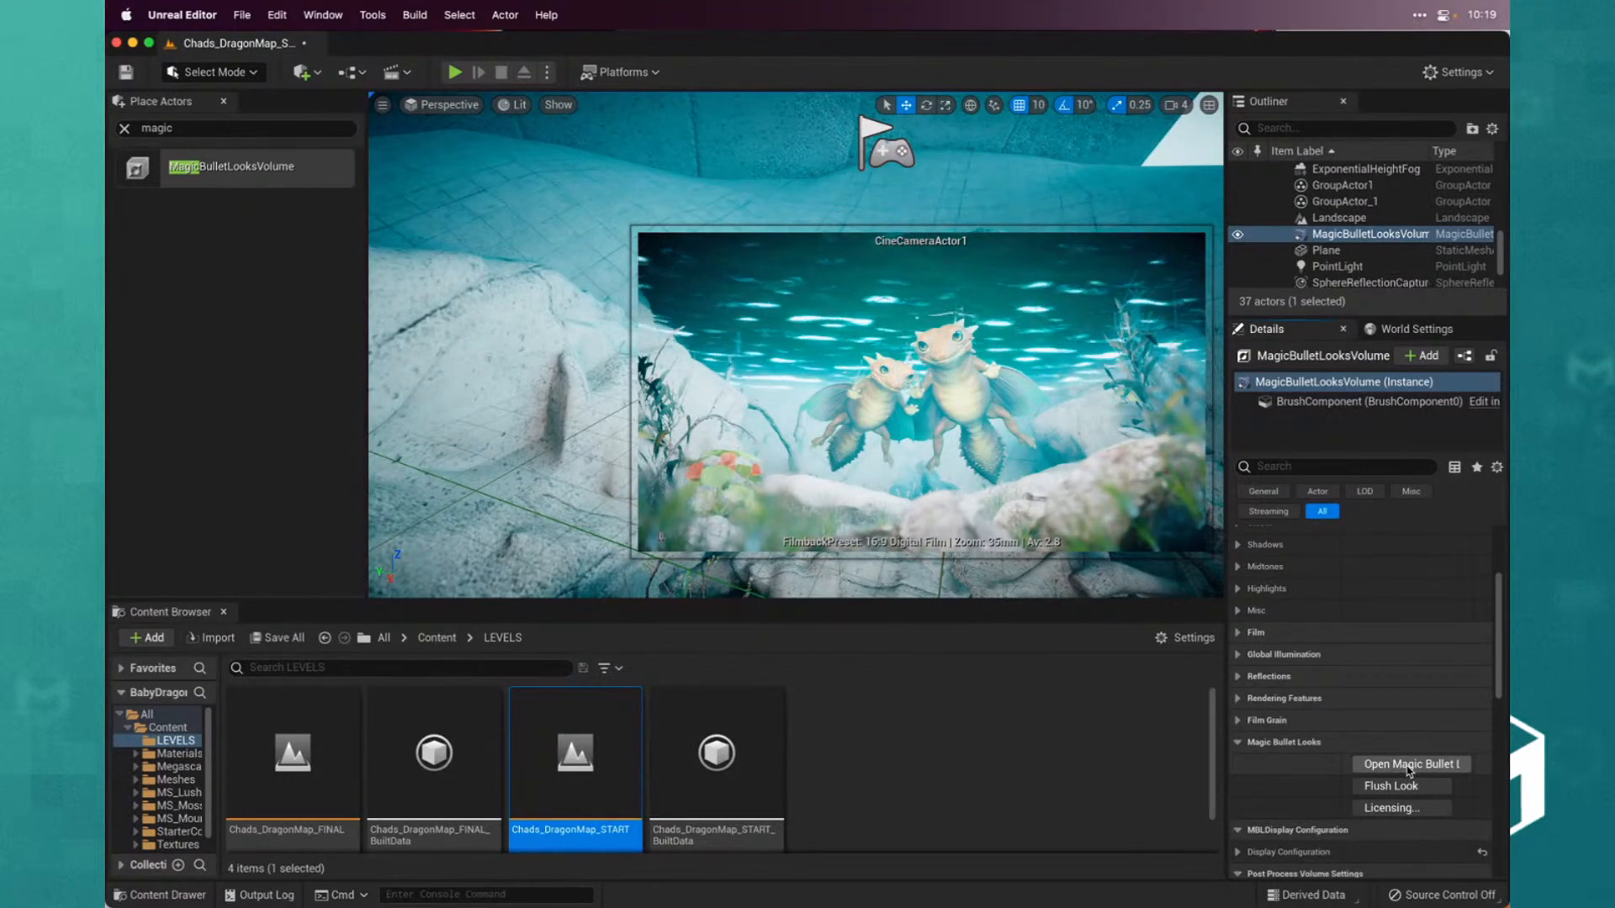
Reopen the look and examine the available tools in the Color Correction, Selective and Camera categories
{"action": "left_click", "coordinate": [1480, 766]}
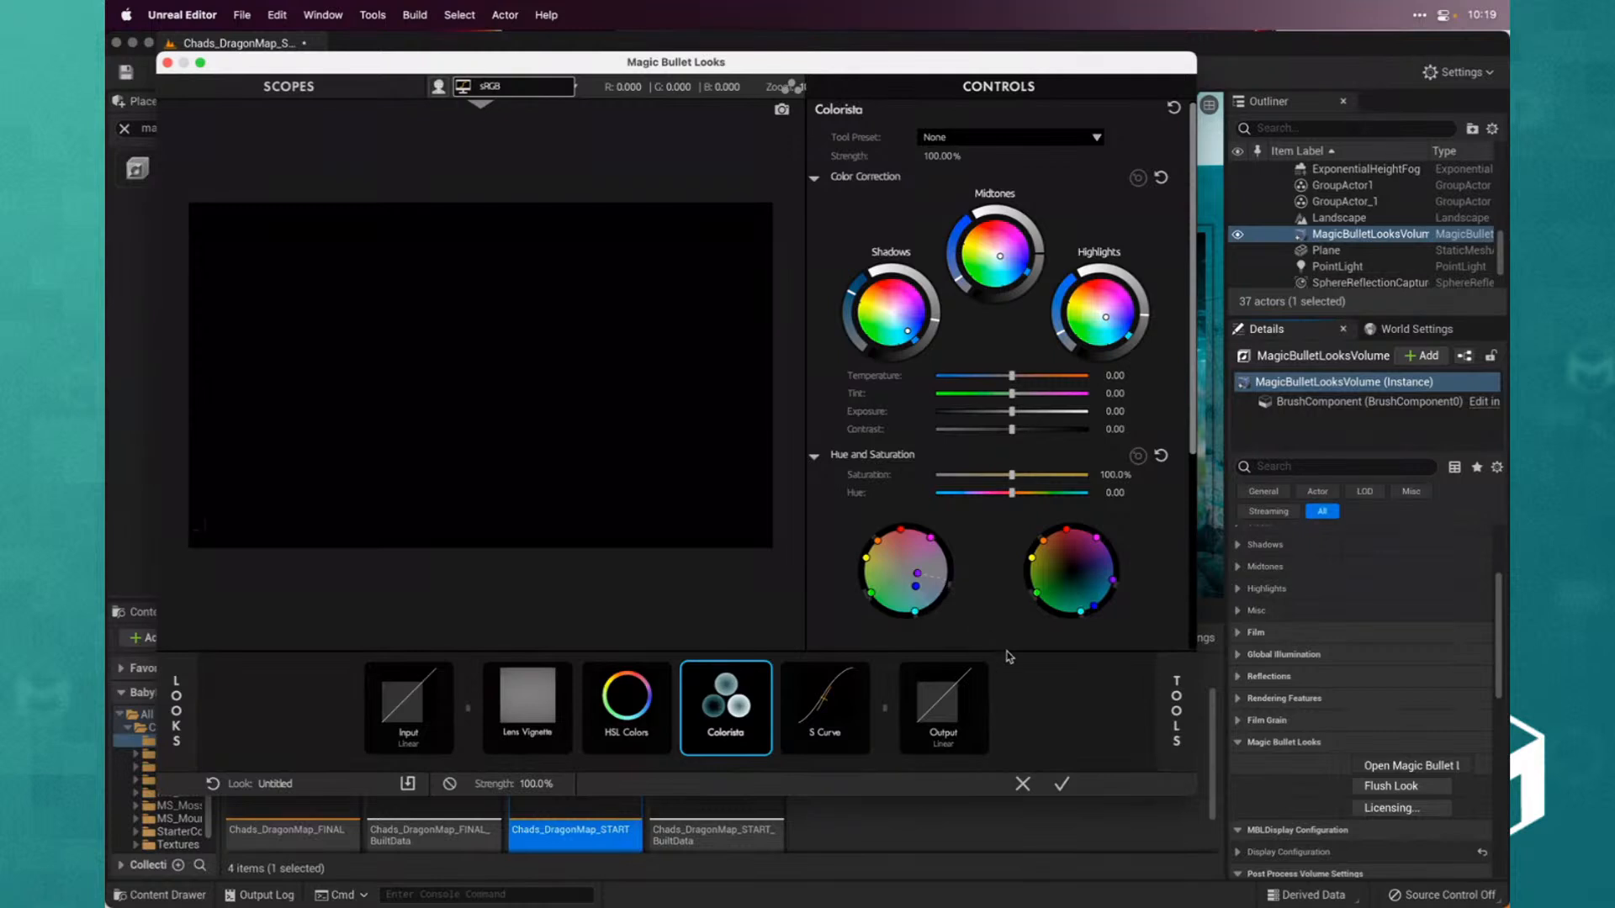
{"action": "left_click", "coordinate": [1165, 705]}
{"action": "mouse_move", "coordinate": [1165, 711]}
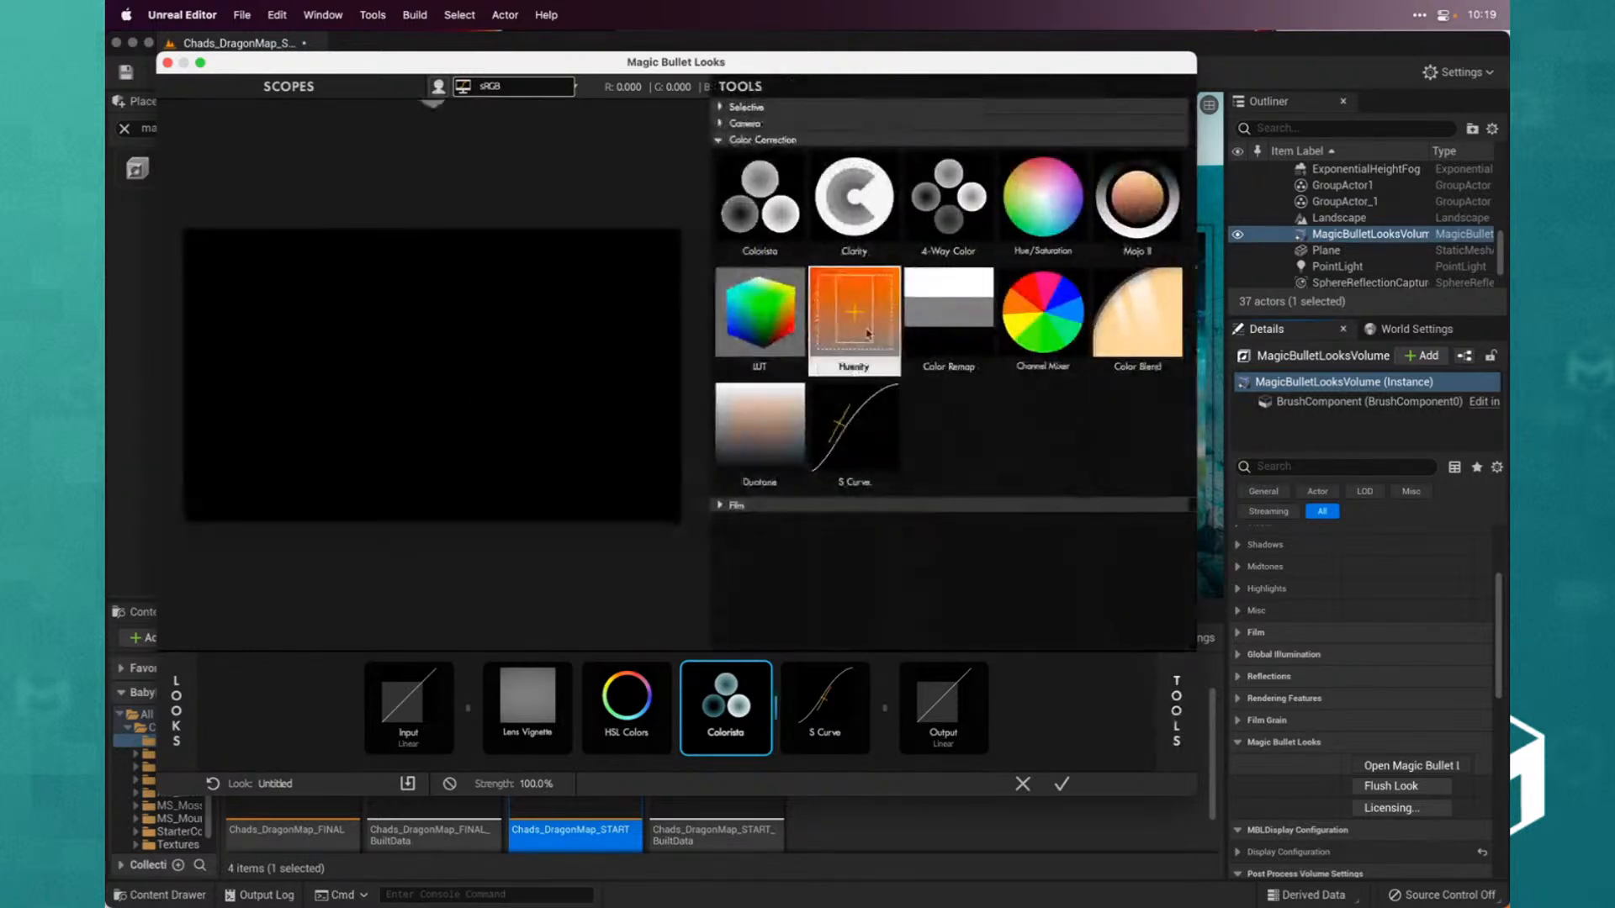
{"action": "left_click", "coordinate": [723, 140]}
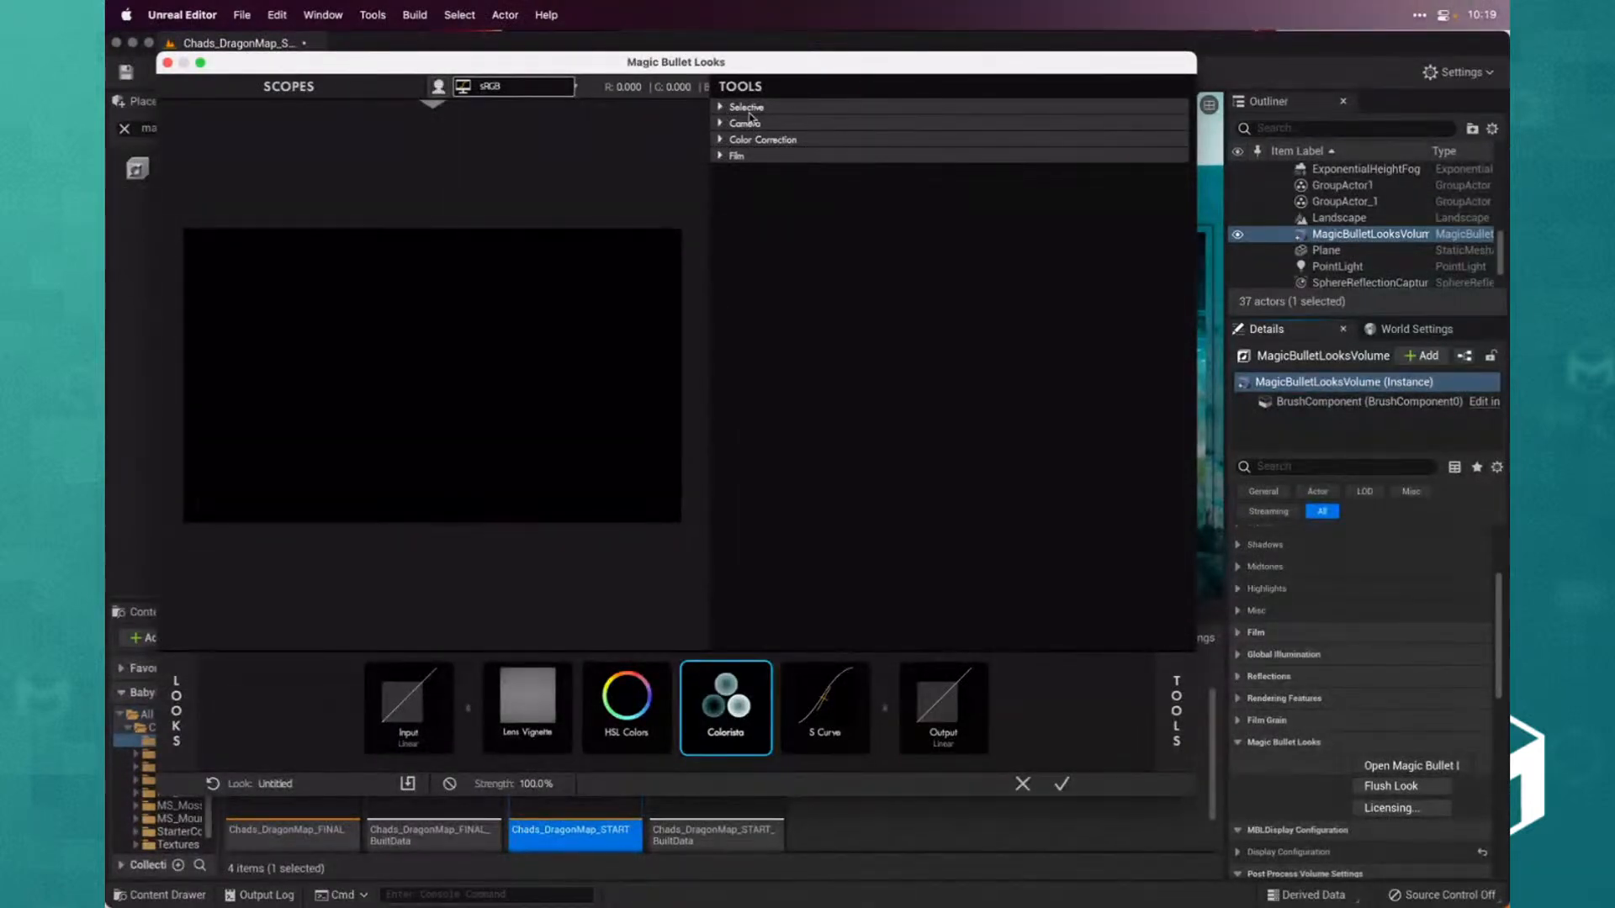
{"action": "left_click", "coordinate": [720, 110]}
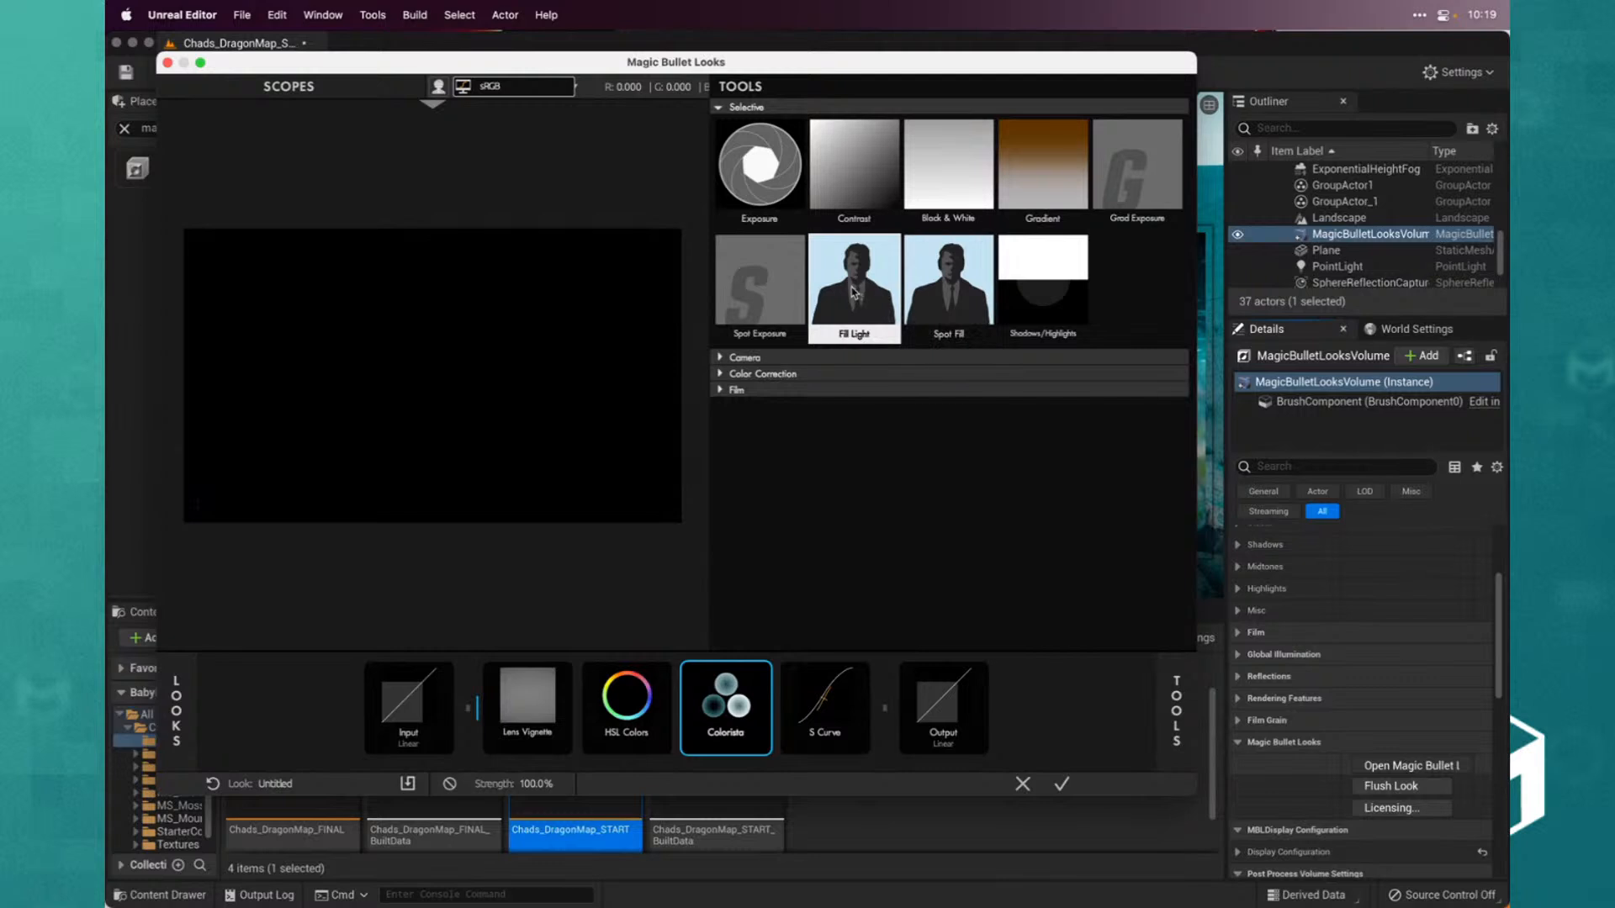
{"action": "left_click", "coordinate": [719, 108]}
{"action": "left_click", "coordinate": [719, 123]}
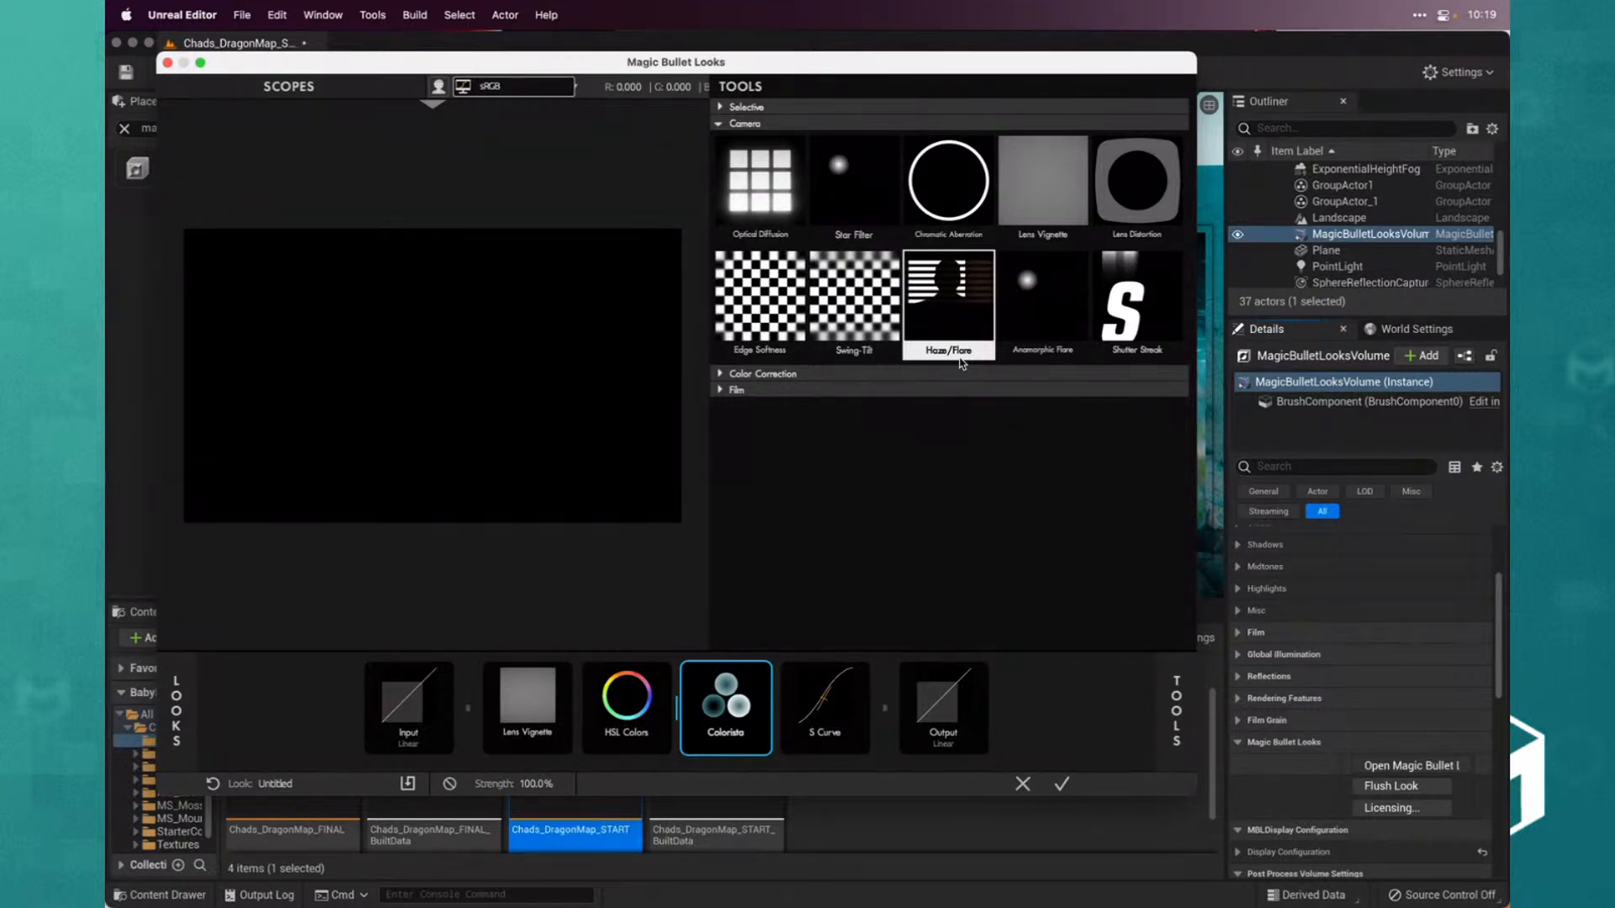
Add the Shutter Streak camera tool to the look and apply it to the volume
{"action": "double_click", "coordinate": [1141, 308]}
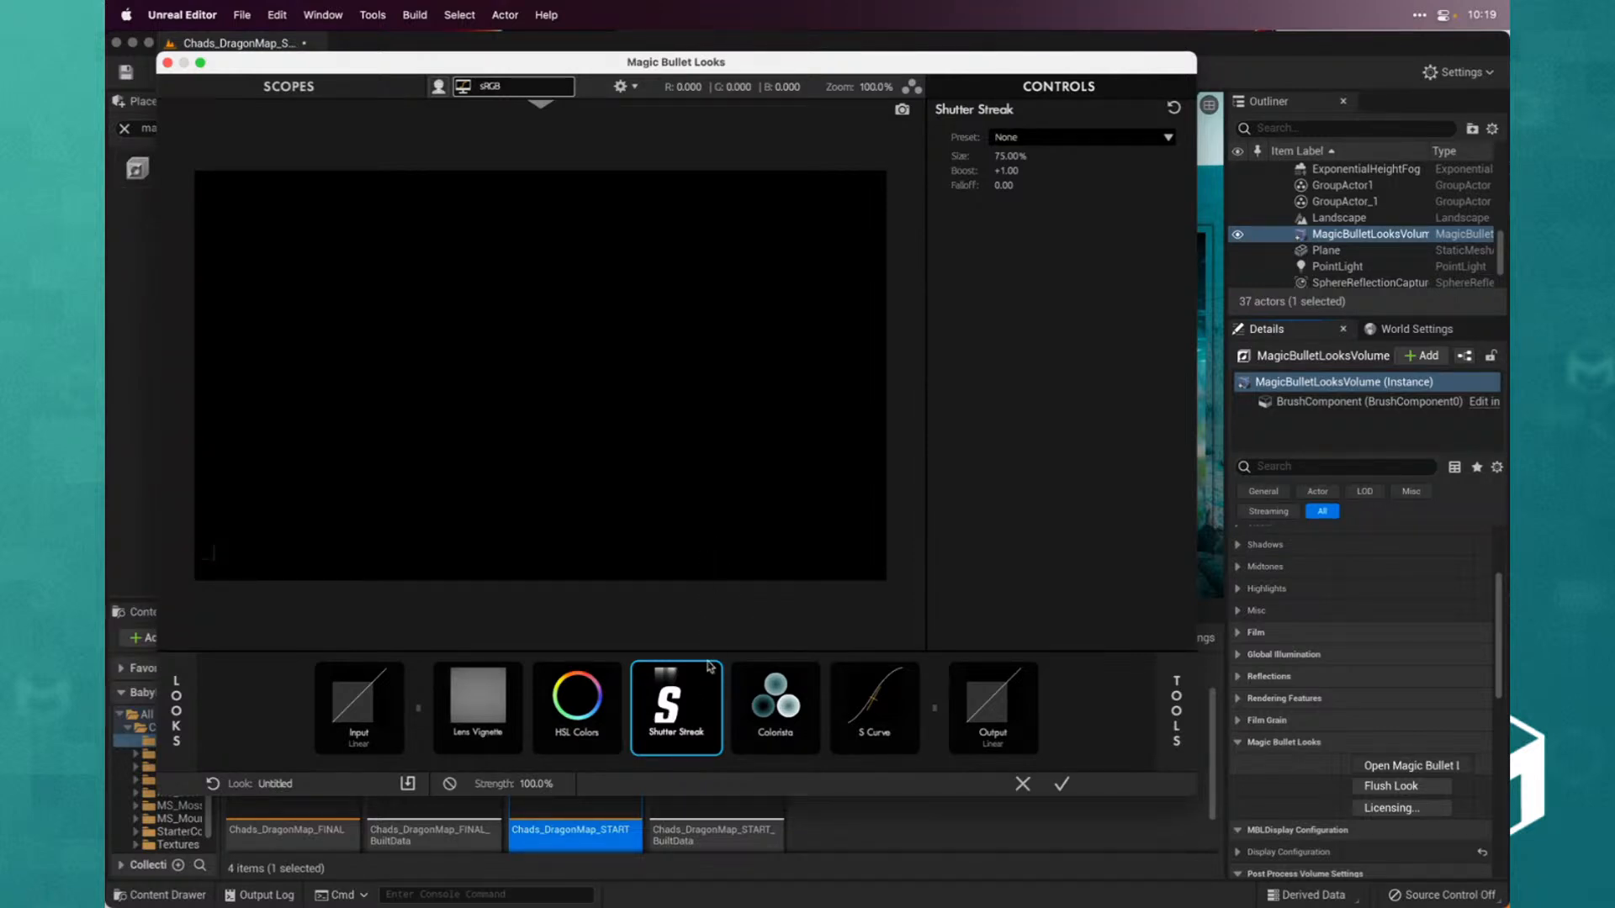
{"action": "left_click", "coordinate": [1062, 784]}
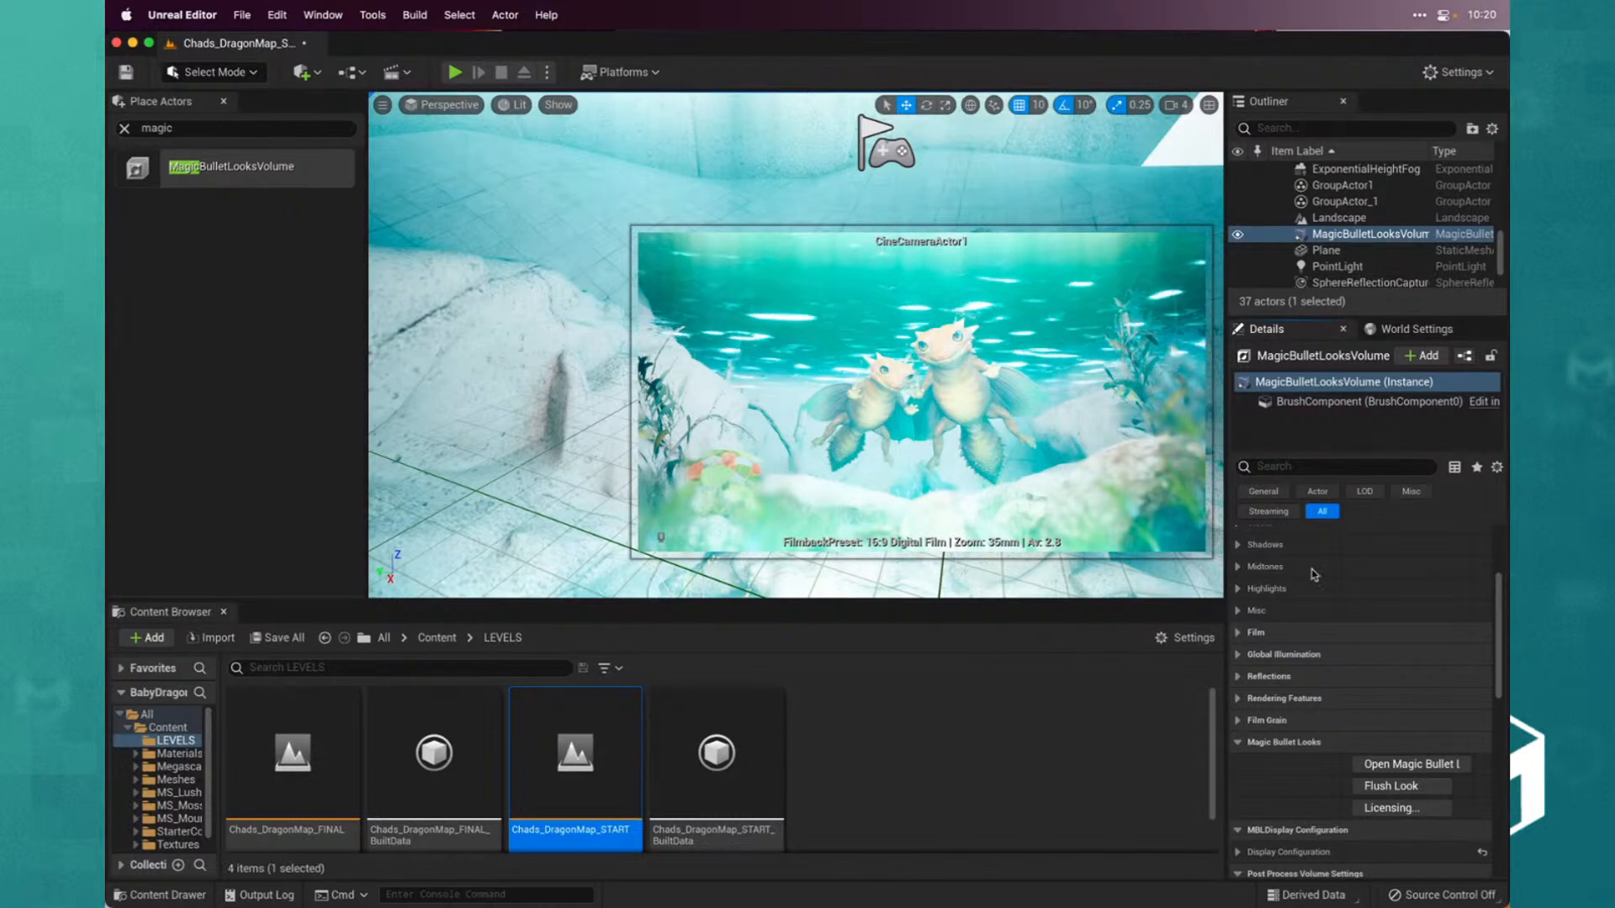
Reopen the look, add Edge Softness between Shutter Streak and Colorista with its center at X +5.9%, Y -7.3%, and apply it
{"action": "left_click", "coordinate": [1417, 769]}
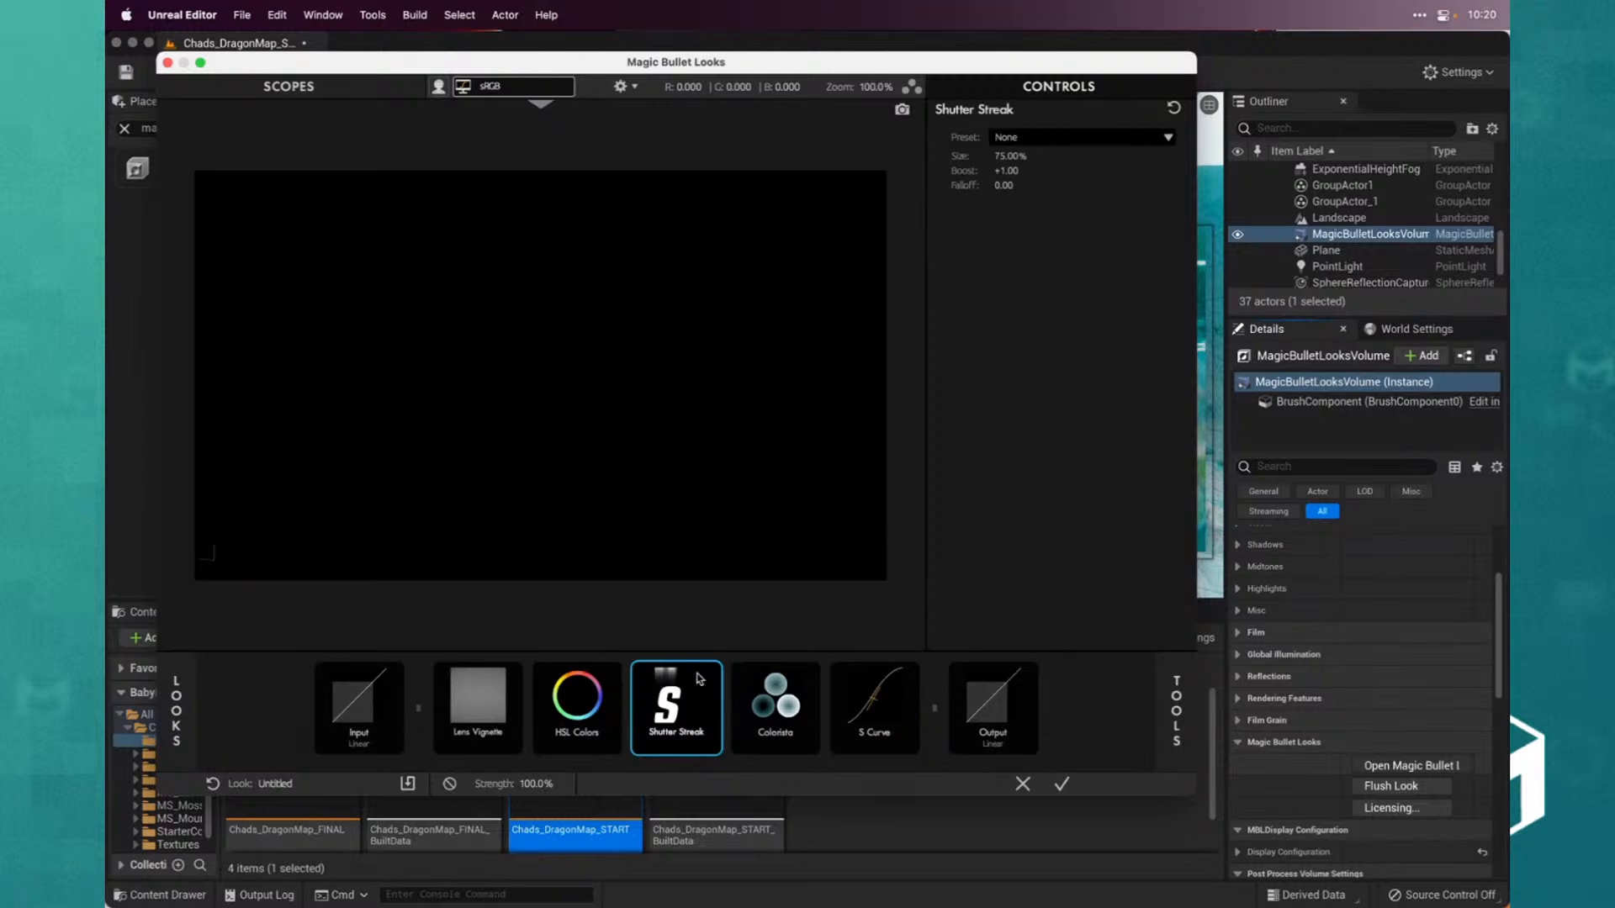
{"action": "mouse_move", "coordinate": [1010, 157]}
{"action": "left_mouse_down"}
{"action": "mouse_move", "coordinate": [965, 157]}
{"action": "mouse_move", "coordinate": [1013, 157]}
{"action": "mouse_move", "coordinate": [967, 170]}
{"action": "left_mouse_up"}
{"action": "mouse_move", "coordinate": [1171, 694]}
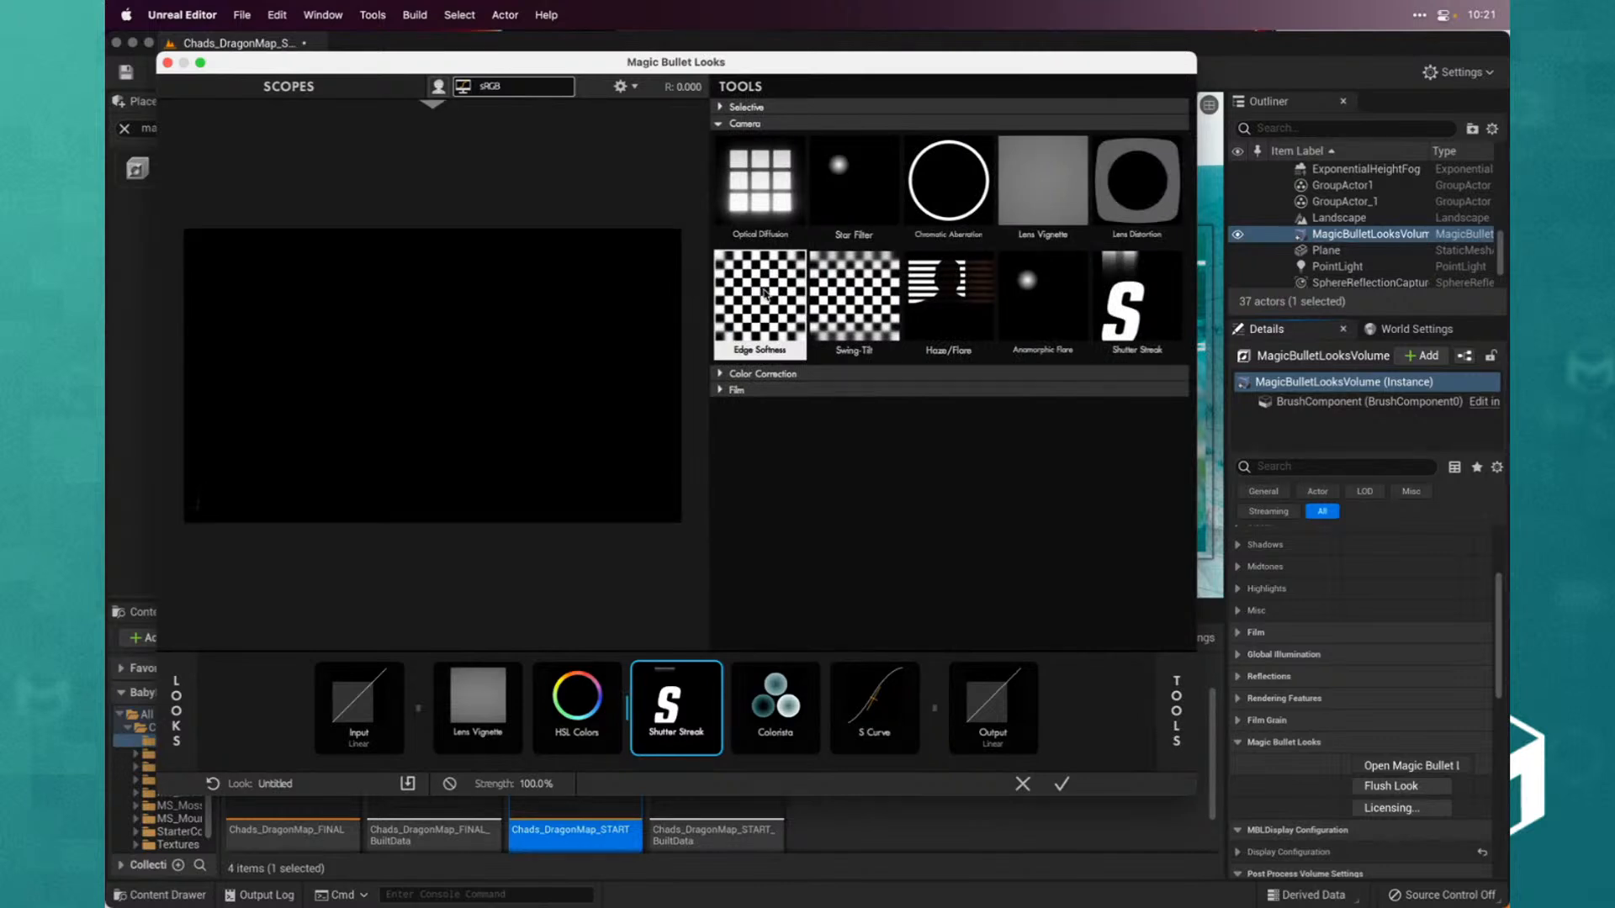
{"action": "mouse_move", "coordinate": [769, 295]}
{"action": "left_mouse_down"}
{"action": "mouse_move", "coordinate": [747, 725]}
{"action": "mouse_move", "coordinate": [748, 711]}
{"action": "left_mouse_up"}
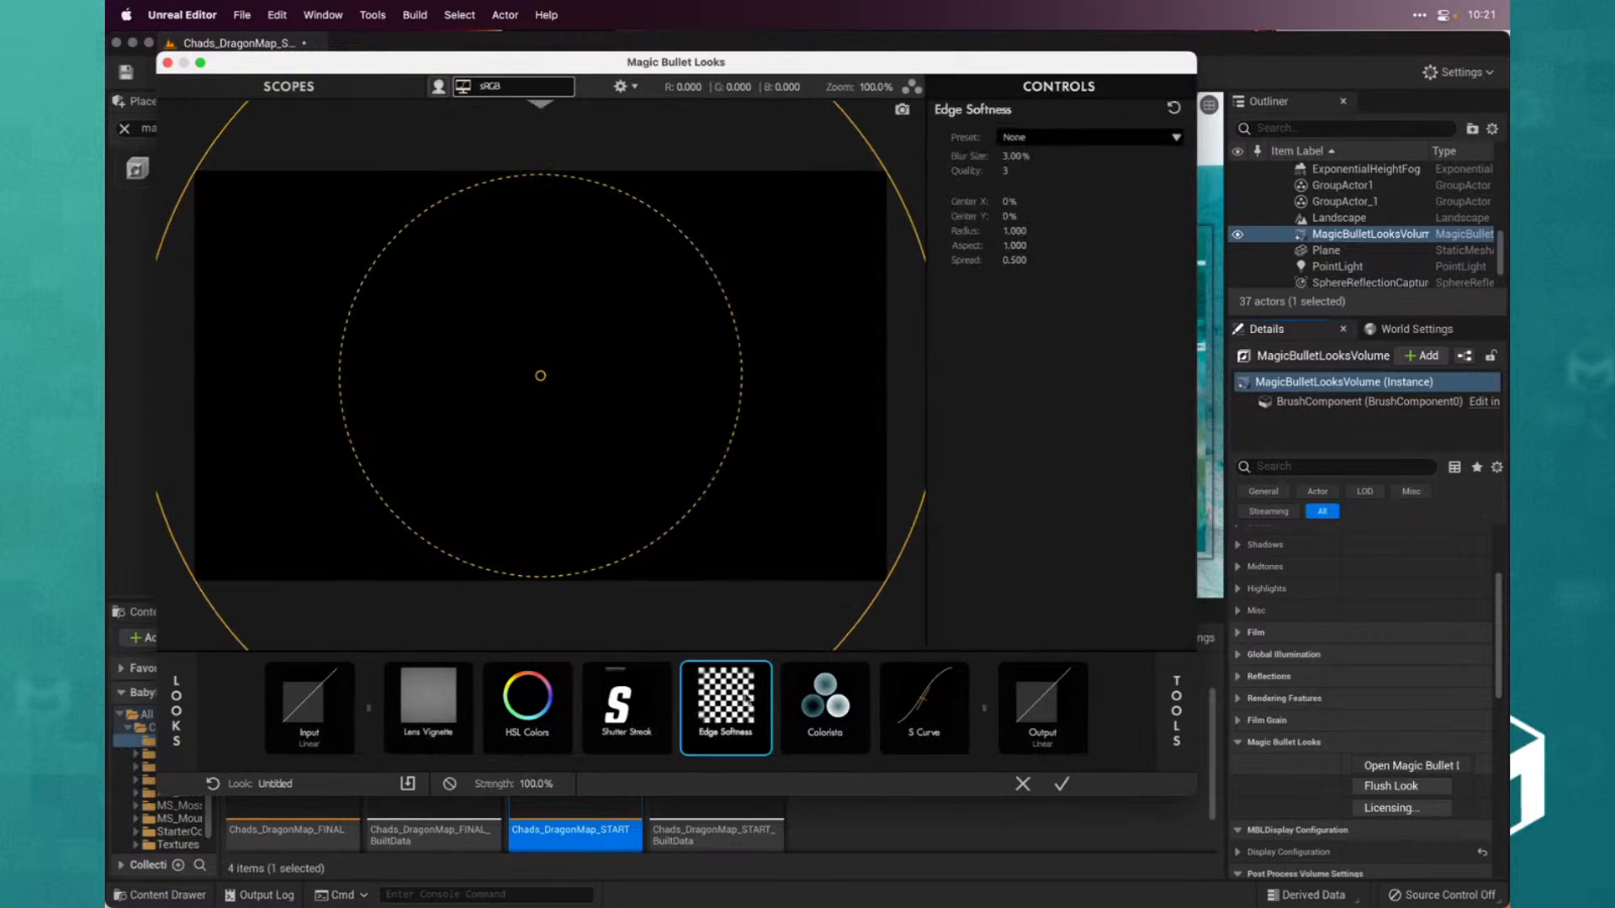
{"action": "mouse_move", "coordinate": [563, 362]}
{"action": "left_mouse_down"}
{"action": "mouse_move", "coordinate": [714, 345]}
{"action": "mouse_move", "coordinate": [584, 336]}
{"action": "mouse_move", "coordinate": [586, 354]}
{"action": "left_mouse_up"}
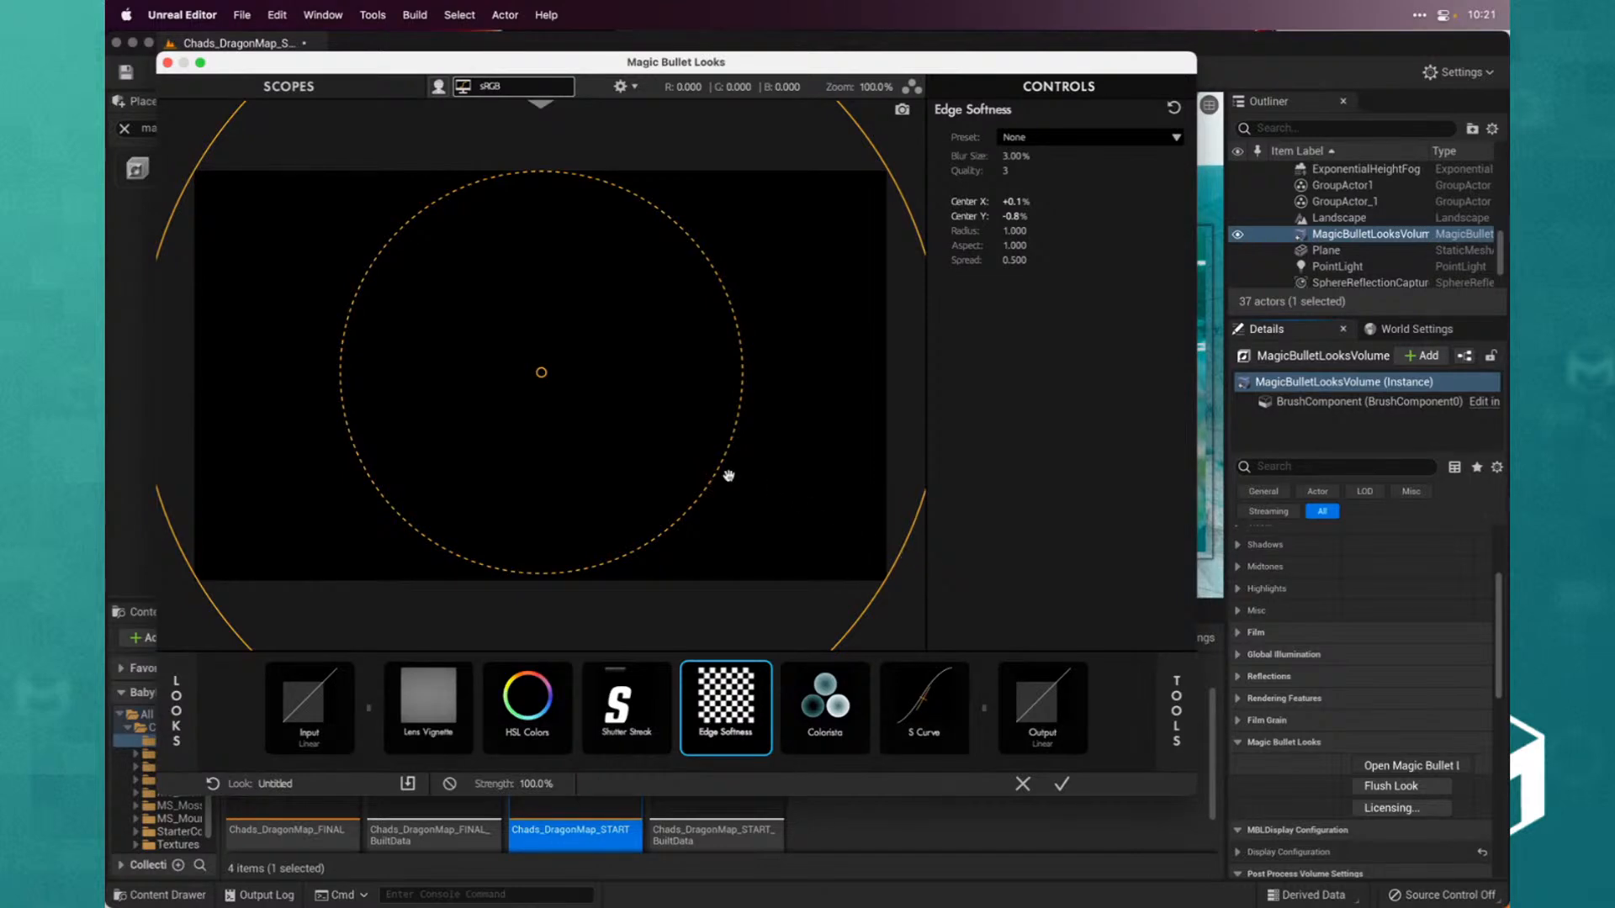
{"action": "left_click_drag", "start_coordinate": [623, 418], "coordinate": [663, 388]}
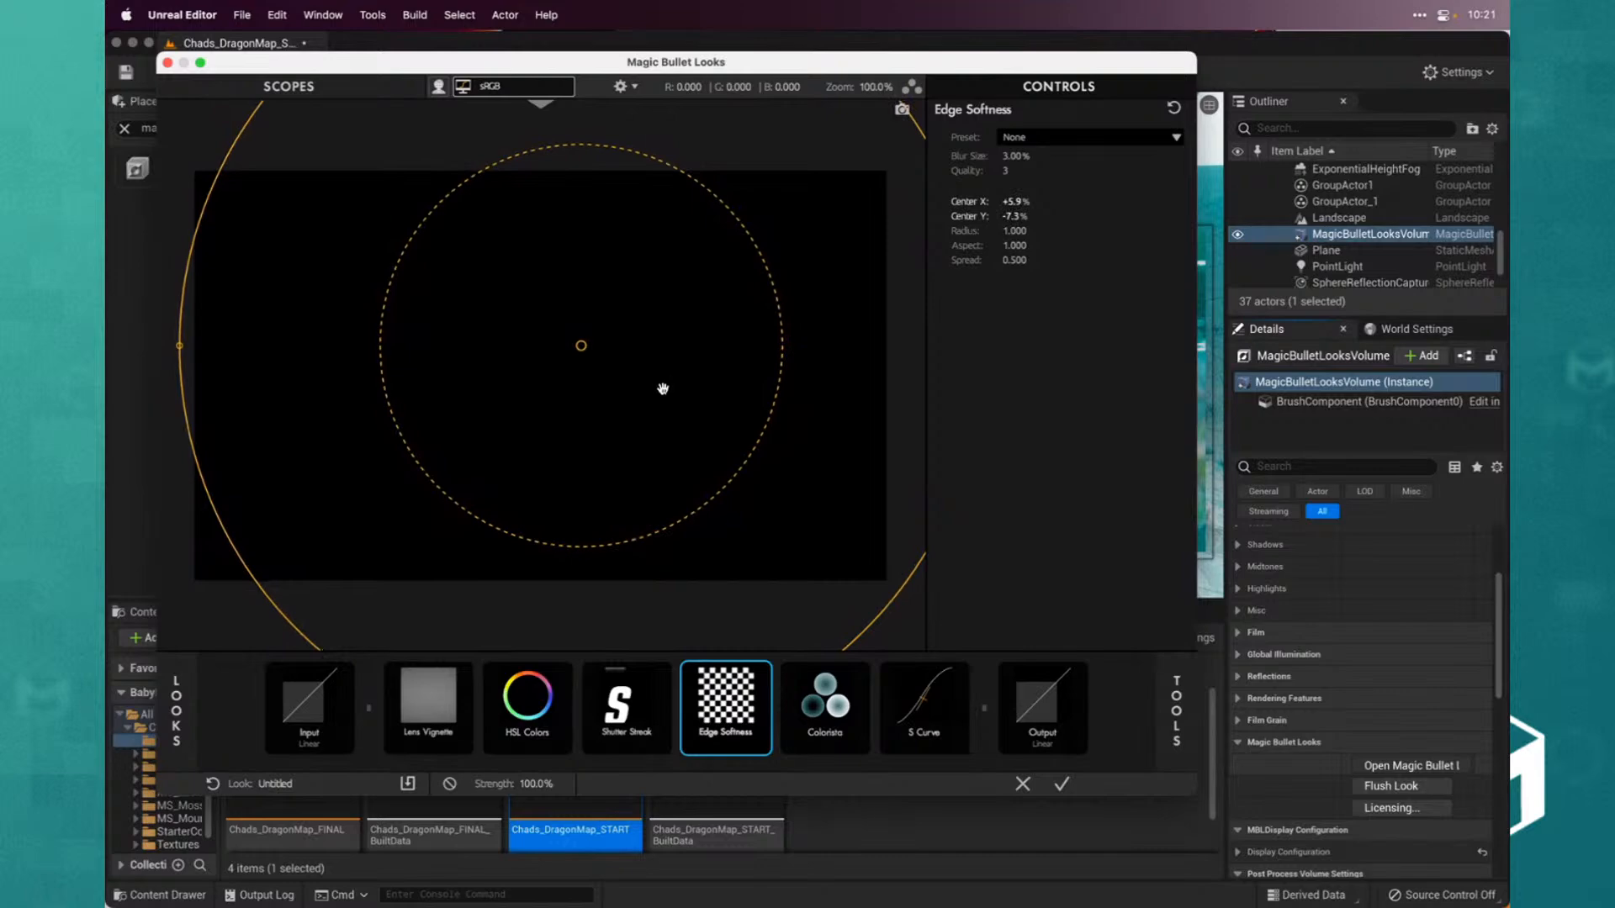
{"action": "left_click", "coordinate": [1062, 783]}
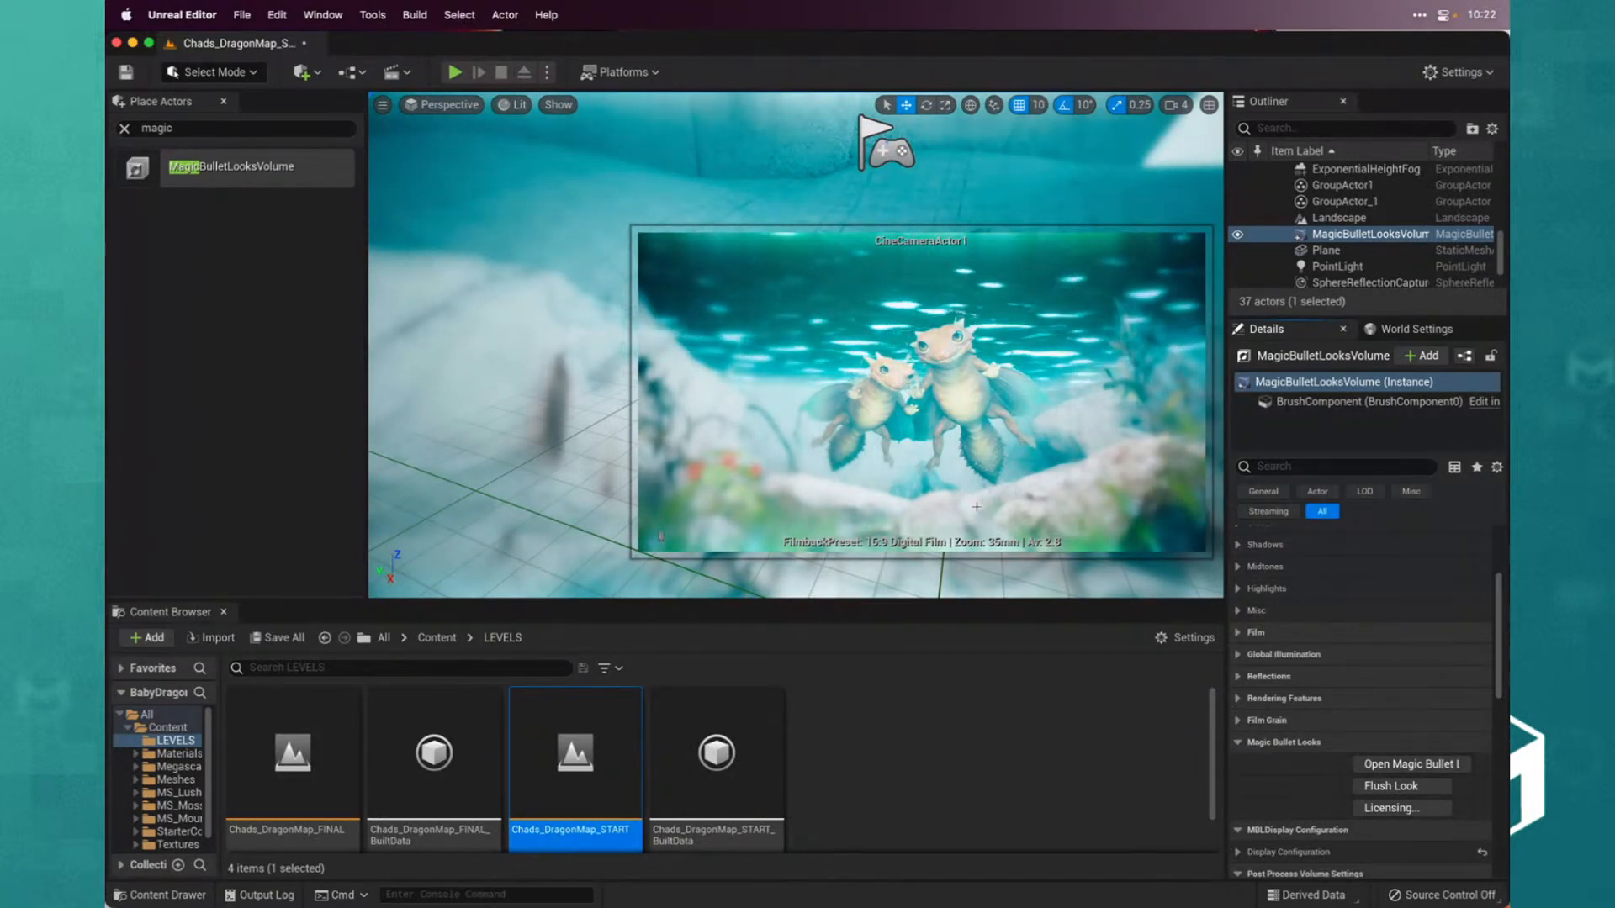
Reopen the look and examine the name and folder options for saving it, leaving without saving
{"action": "left_click", "coordinate": [1424, 770]}
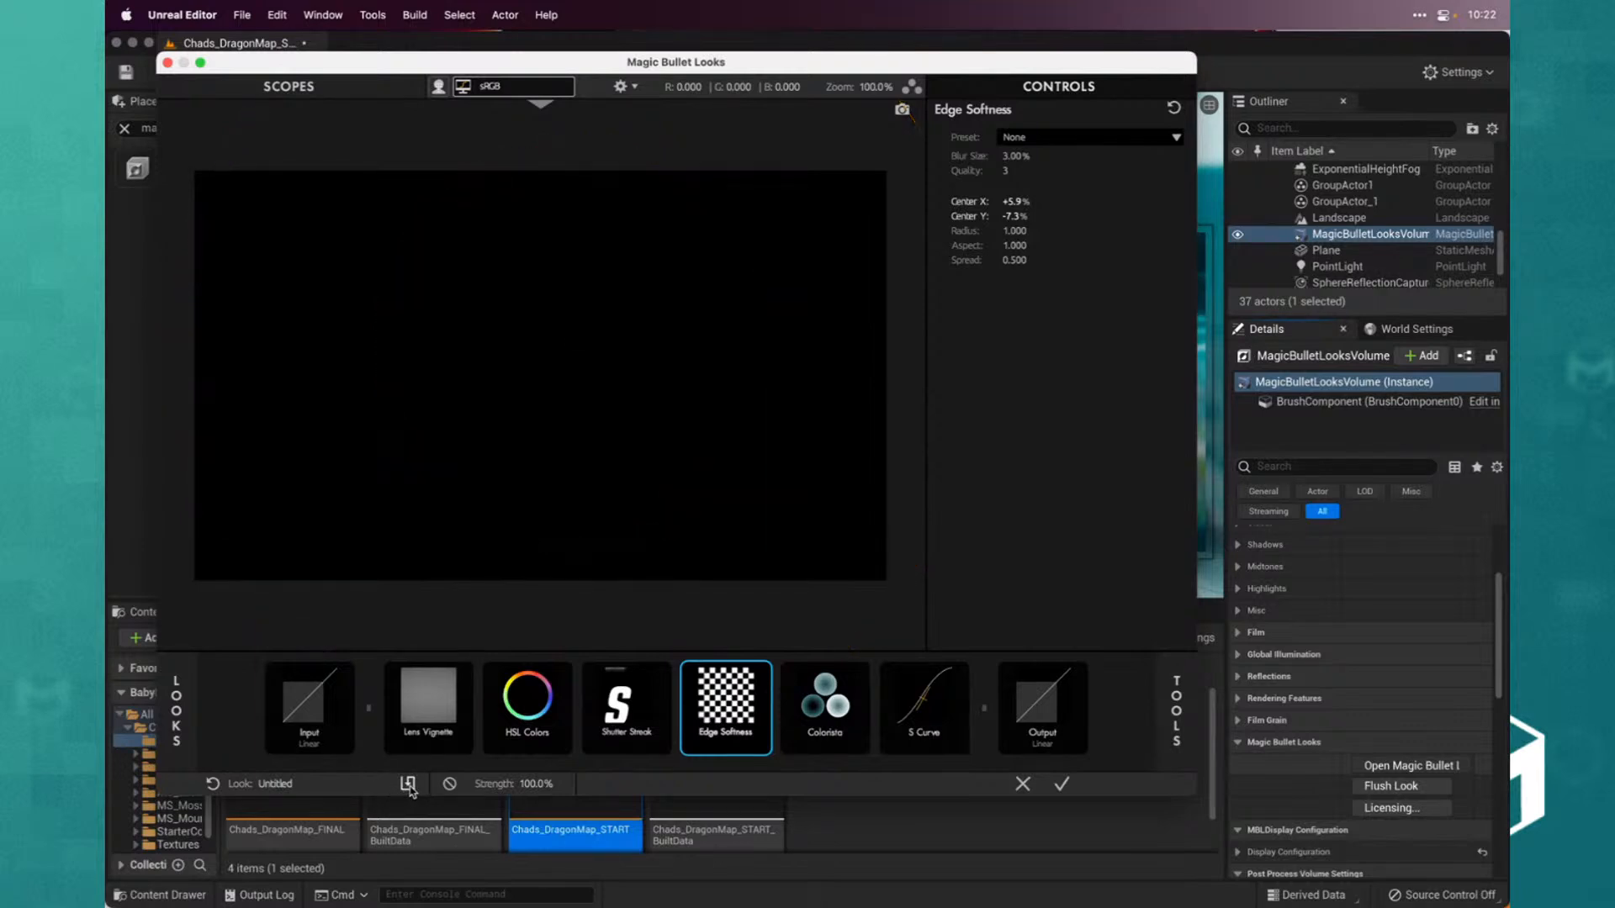
{"action": "left_click", "coordinate": [408, 785]}
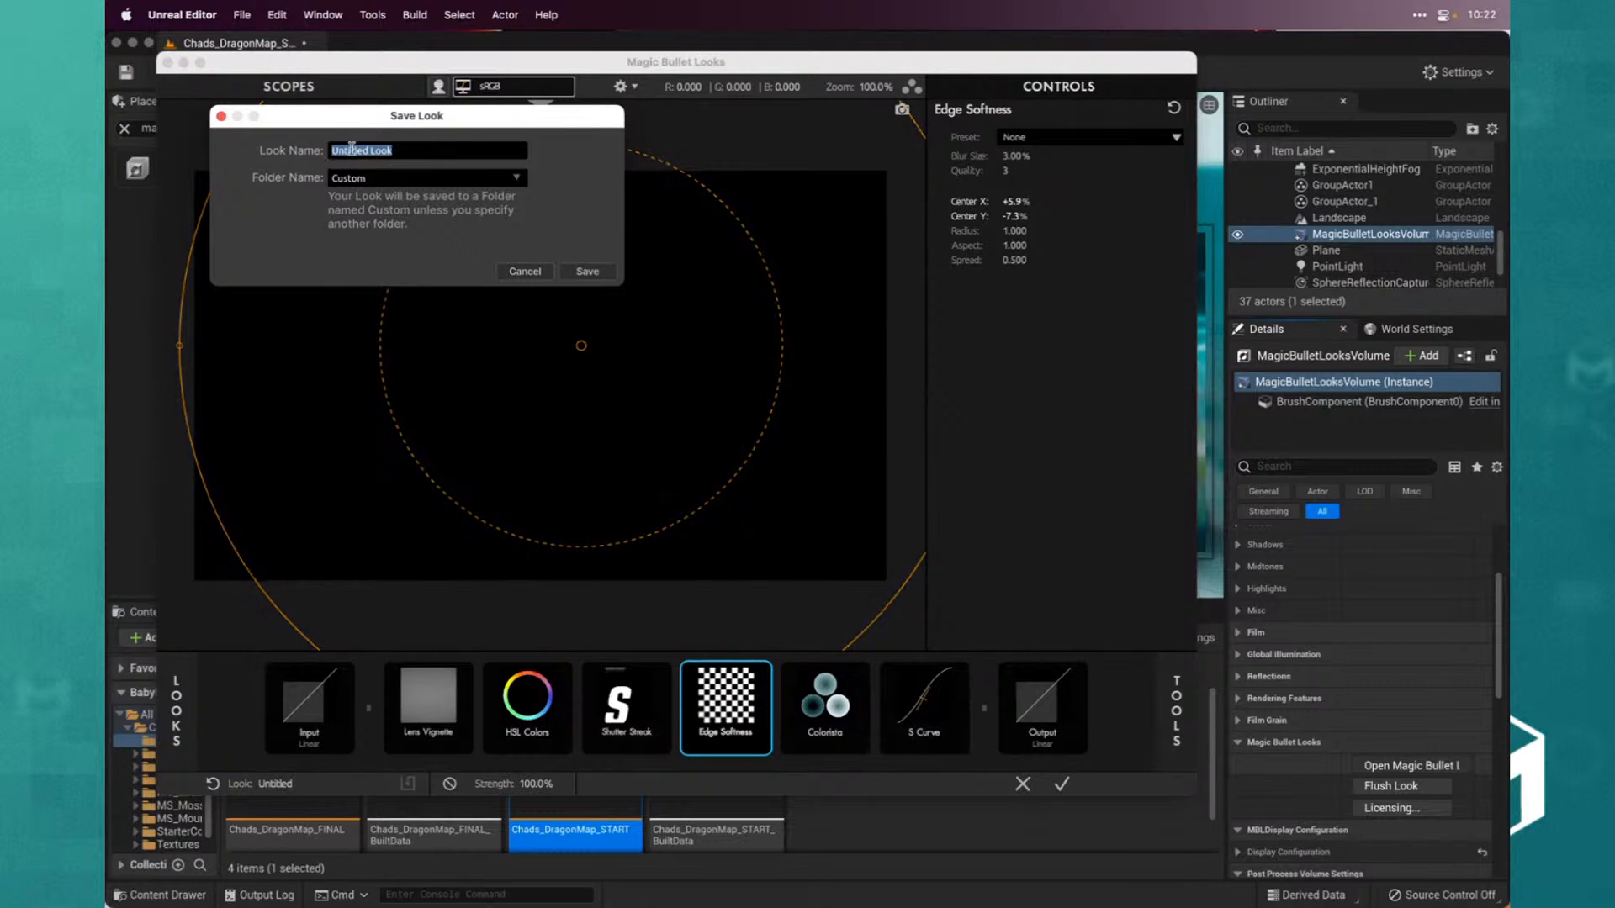
{"action": "left_click", "coordinate": [524, 272]}
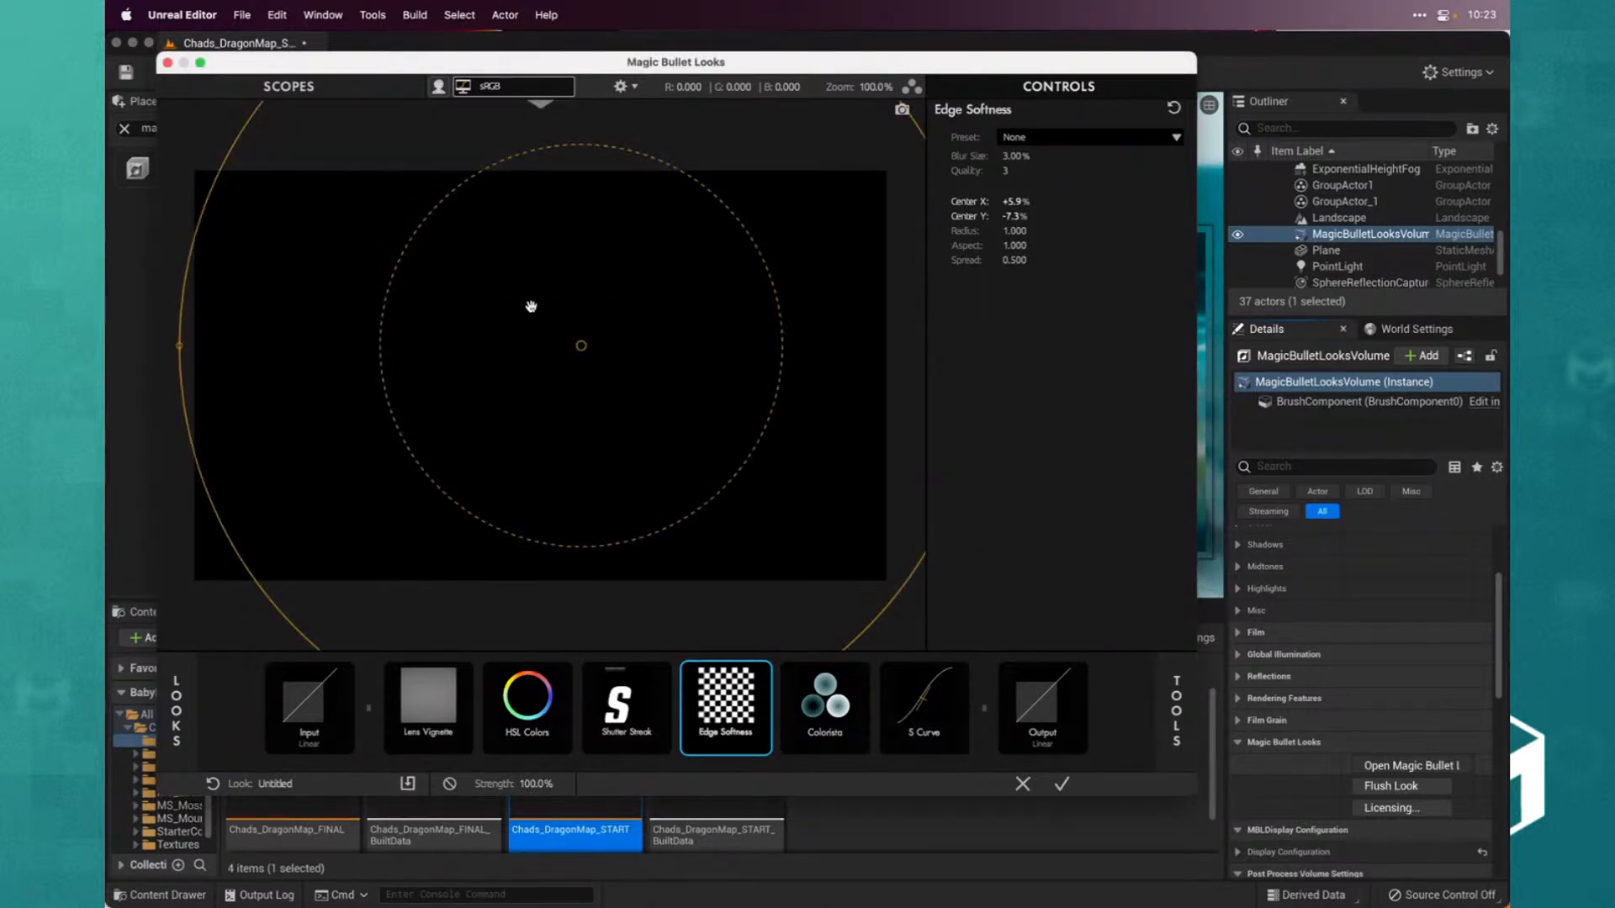
{"action": "left_click", "coordinate": [1023, 784]}
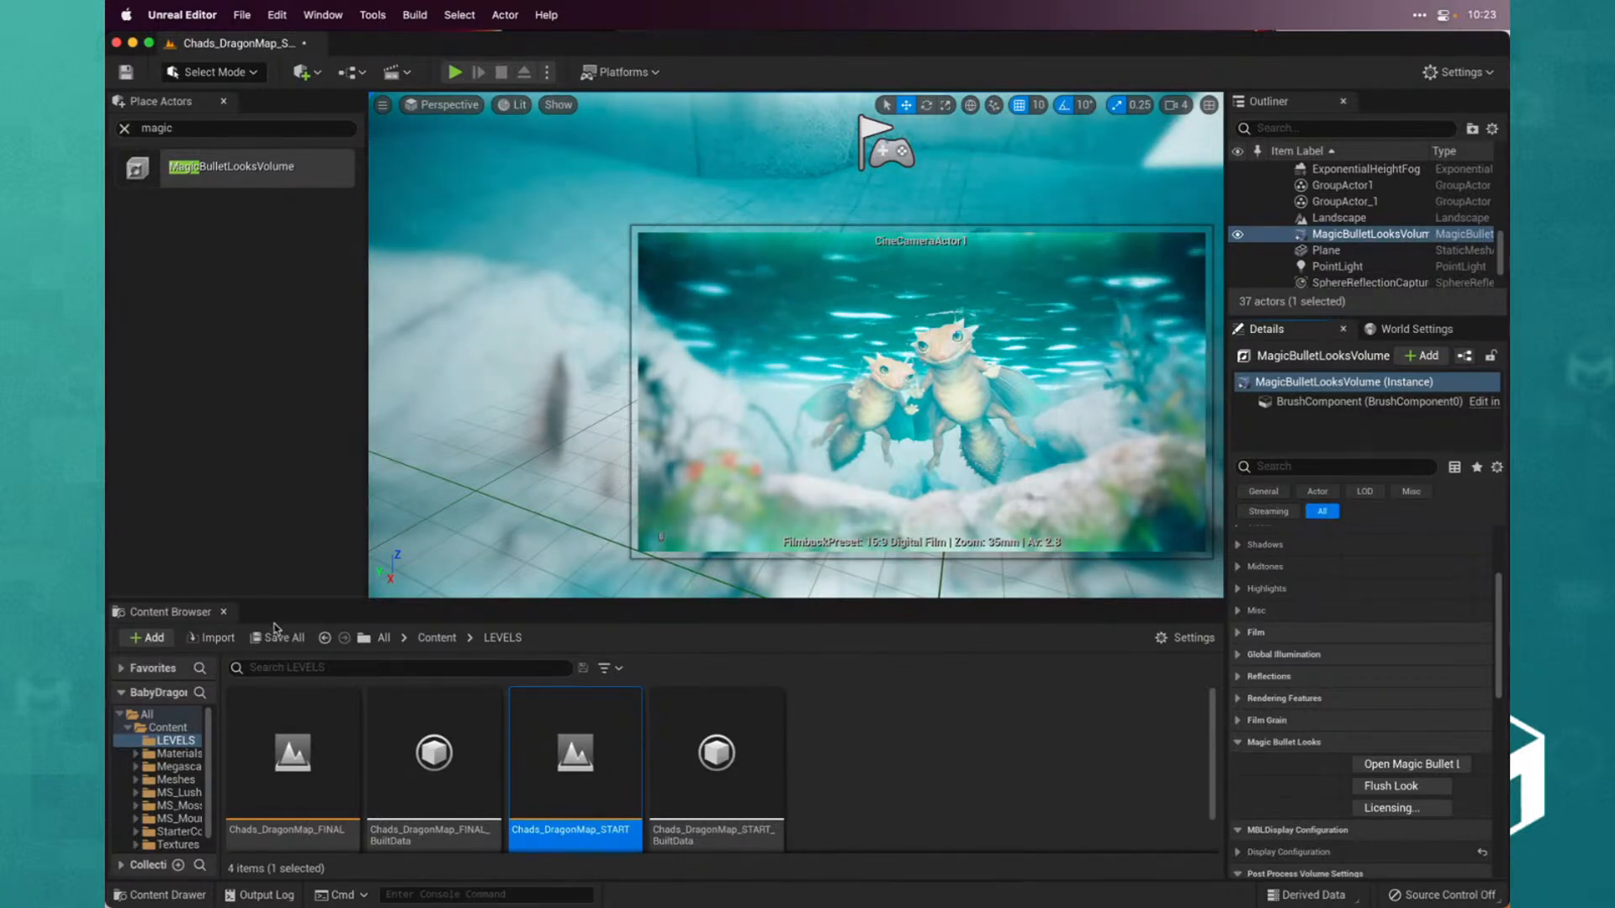
Open the Chads_DragonMap_FINAL level without saving the START level, and select its cine camera by filtering the Outliner for "cine"
{"action": "double_click", "coordinate": [301, 739]}
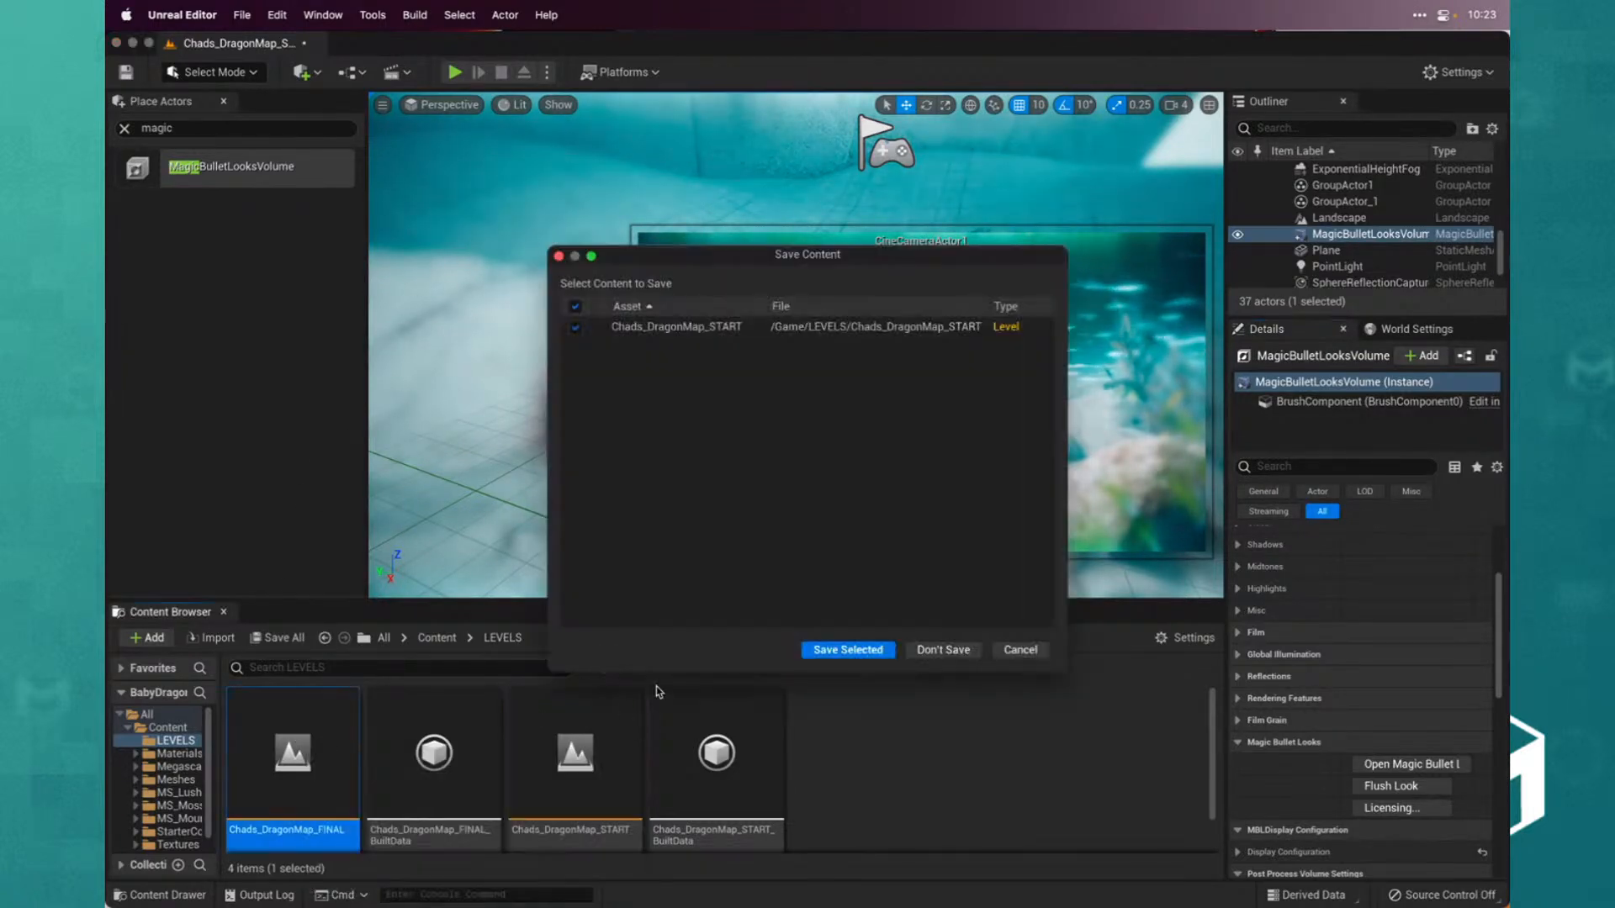
{"action": "left_click", "coordinate": [939, 650]}
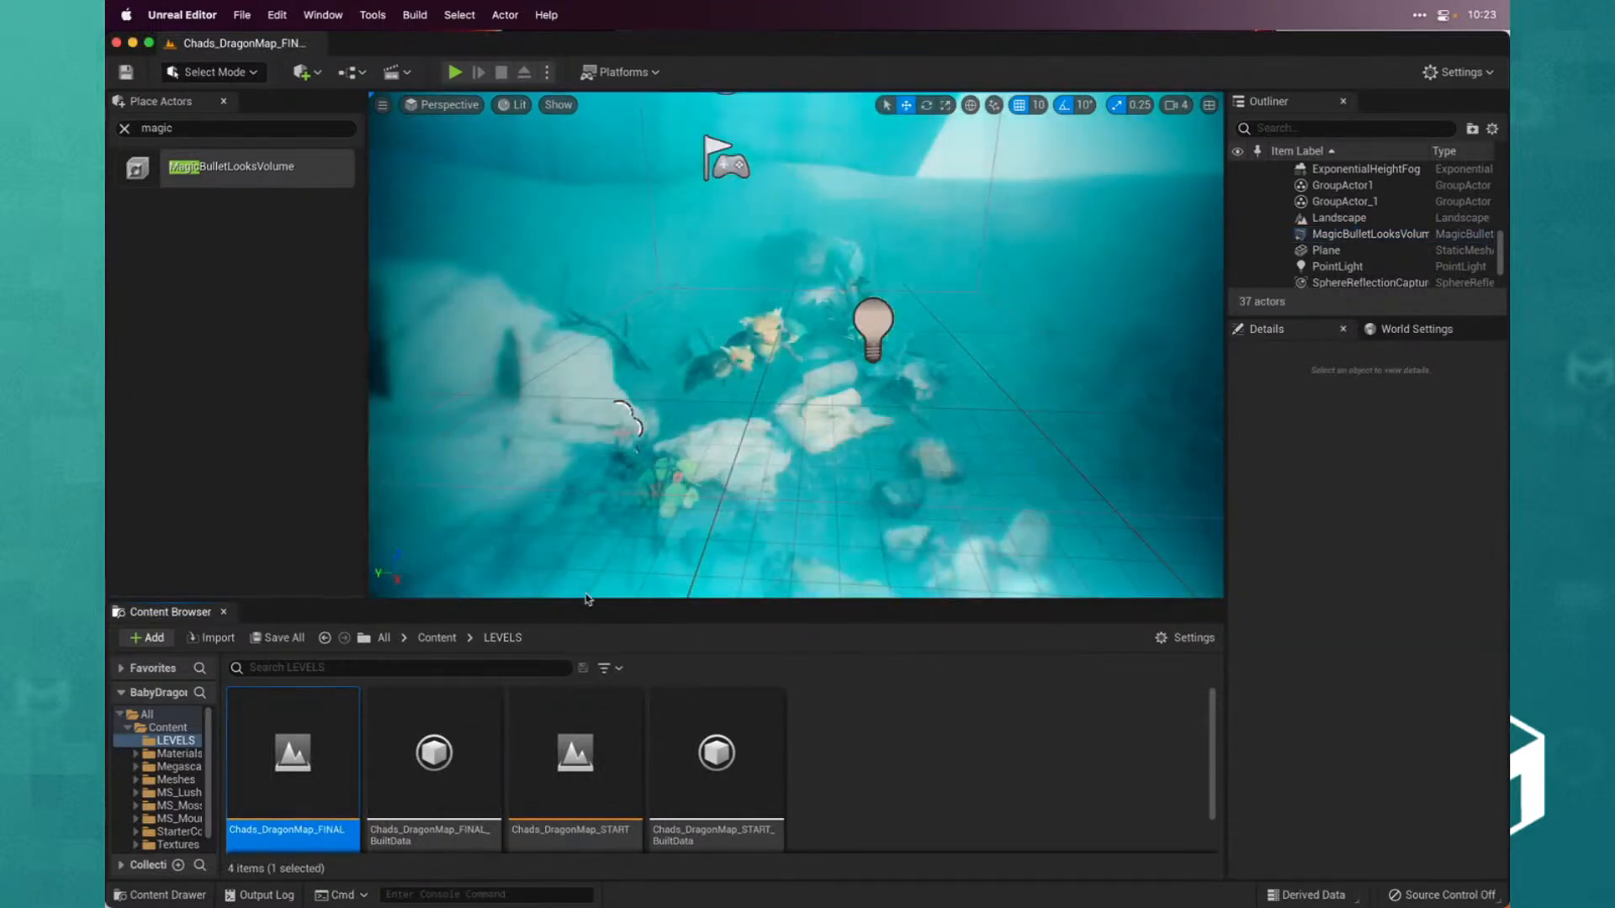
{"action": "left_click", "coordinate": [1332, 123]}
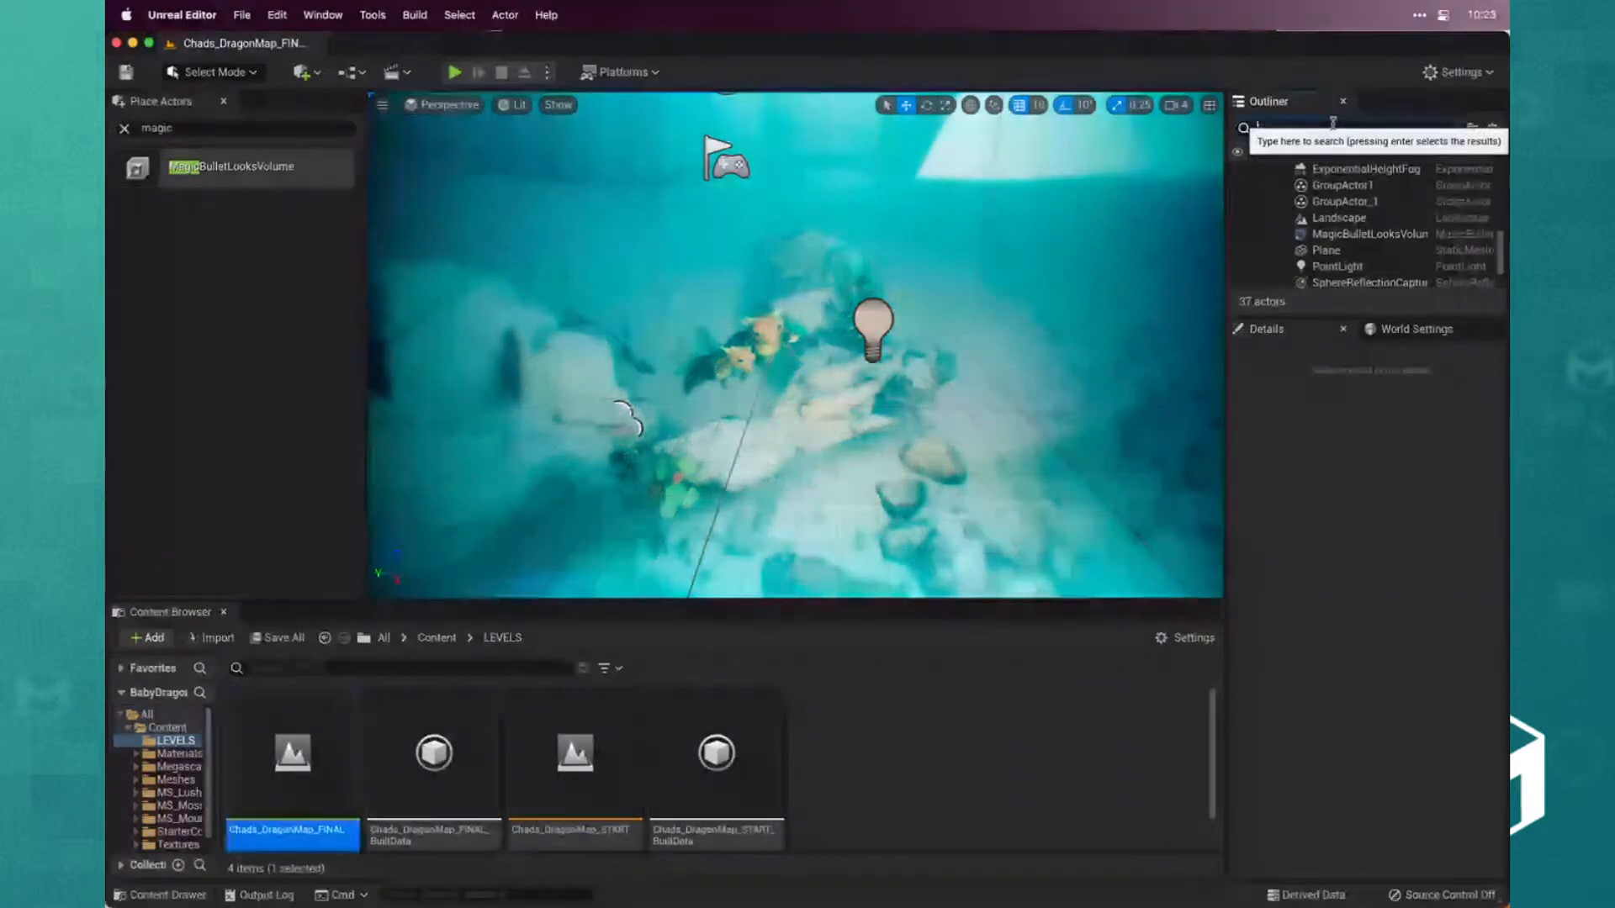
{"action": "type", "text": "cine"}
{"action": "key", "text": "Return"}
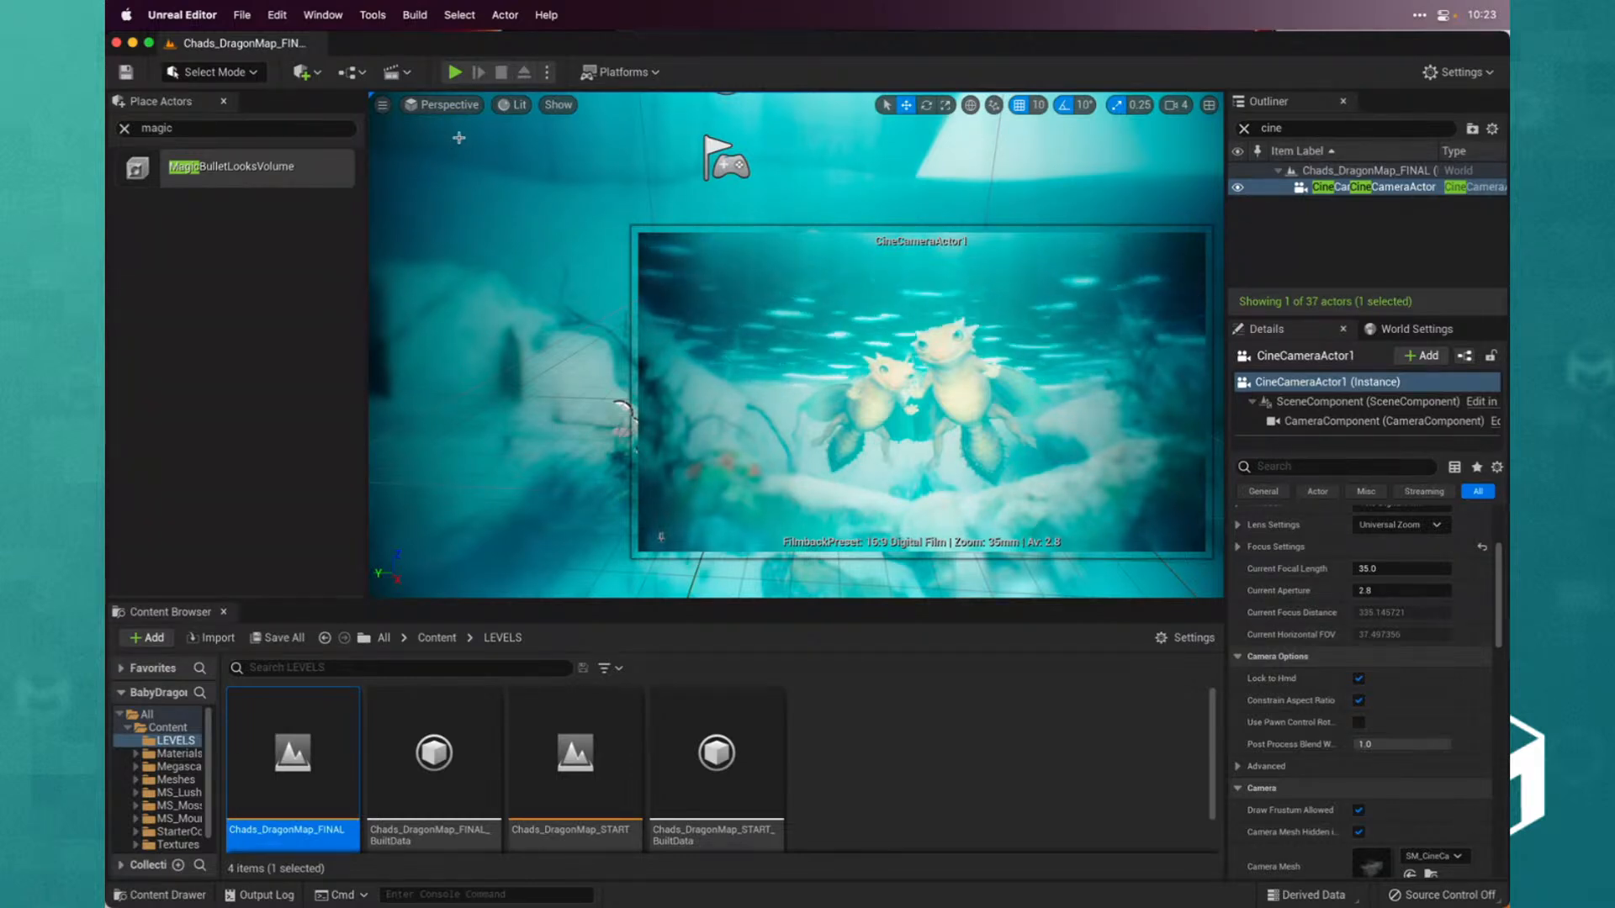
{"action": "left_click", "coordinate": [415, 14]}
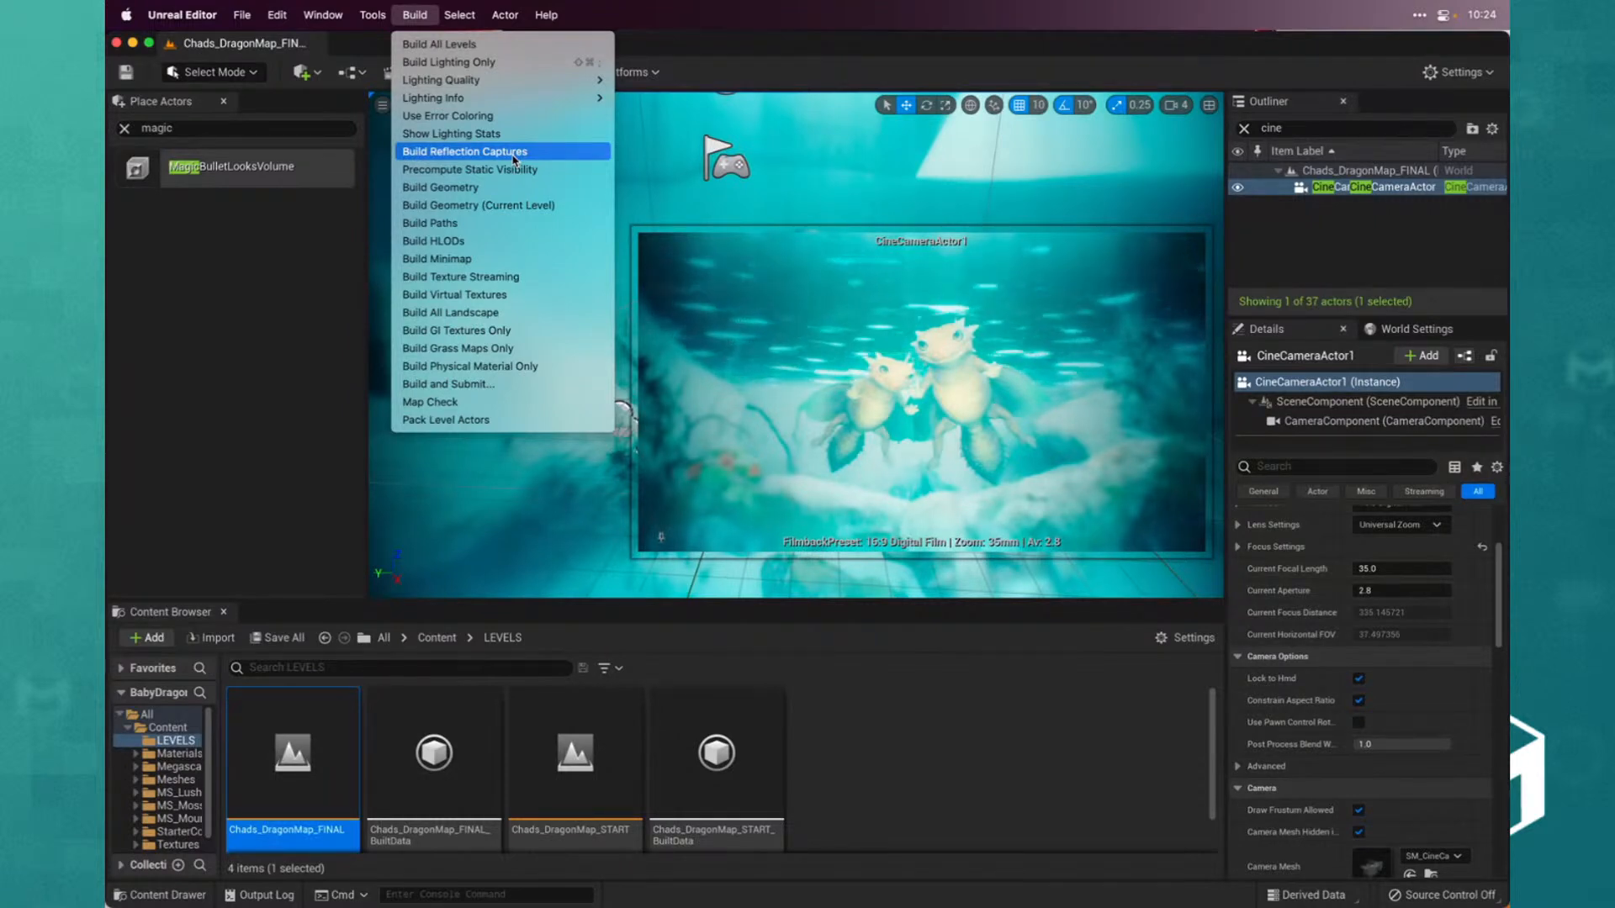
{"action": "mouse_move", "coordinate": [470, 97]}
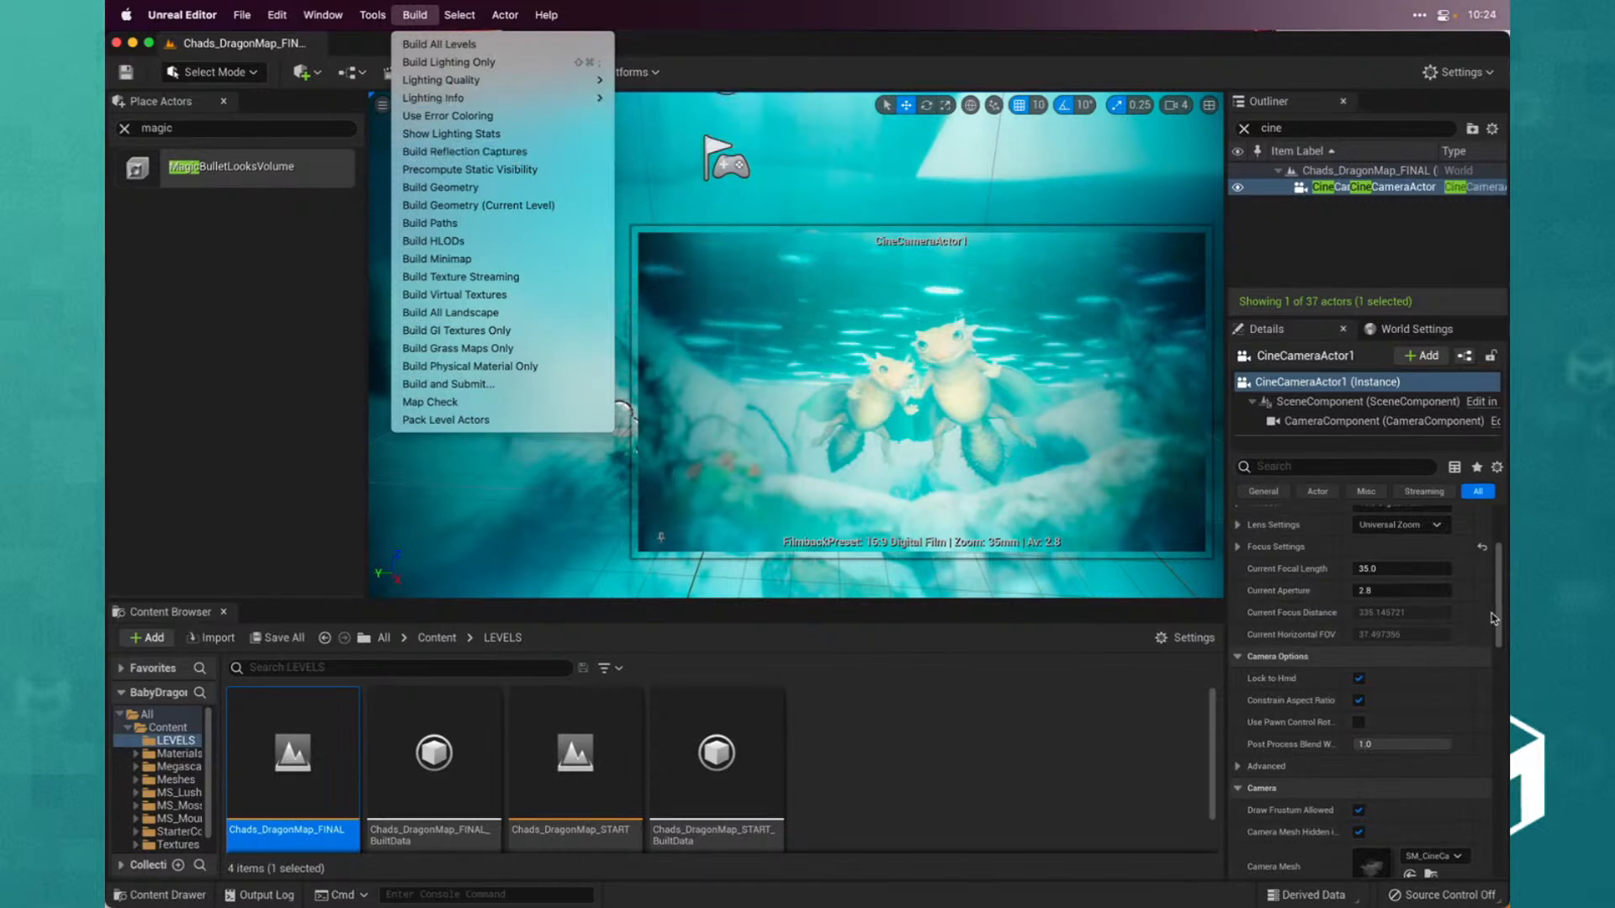
{"action": "left_click", "coordinate": [1492, 620]}
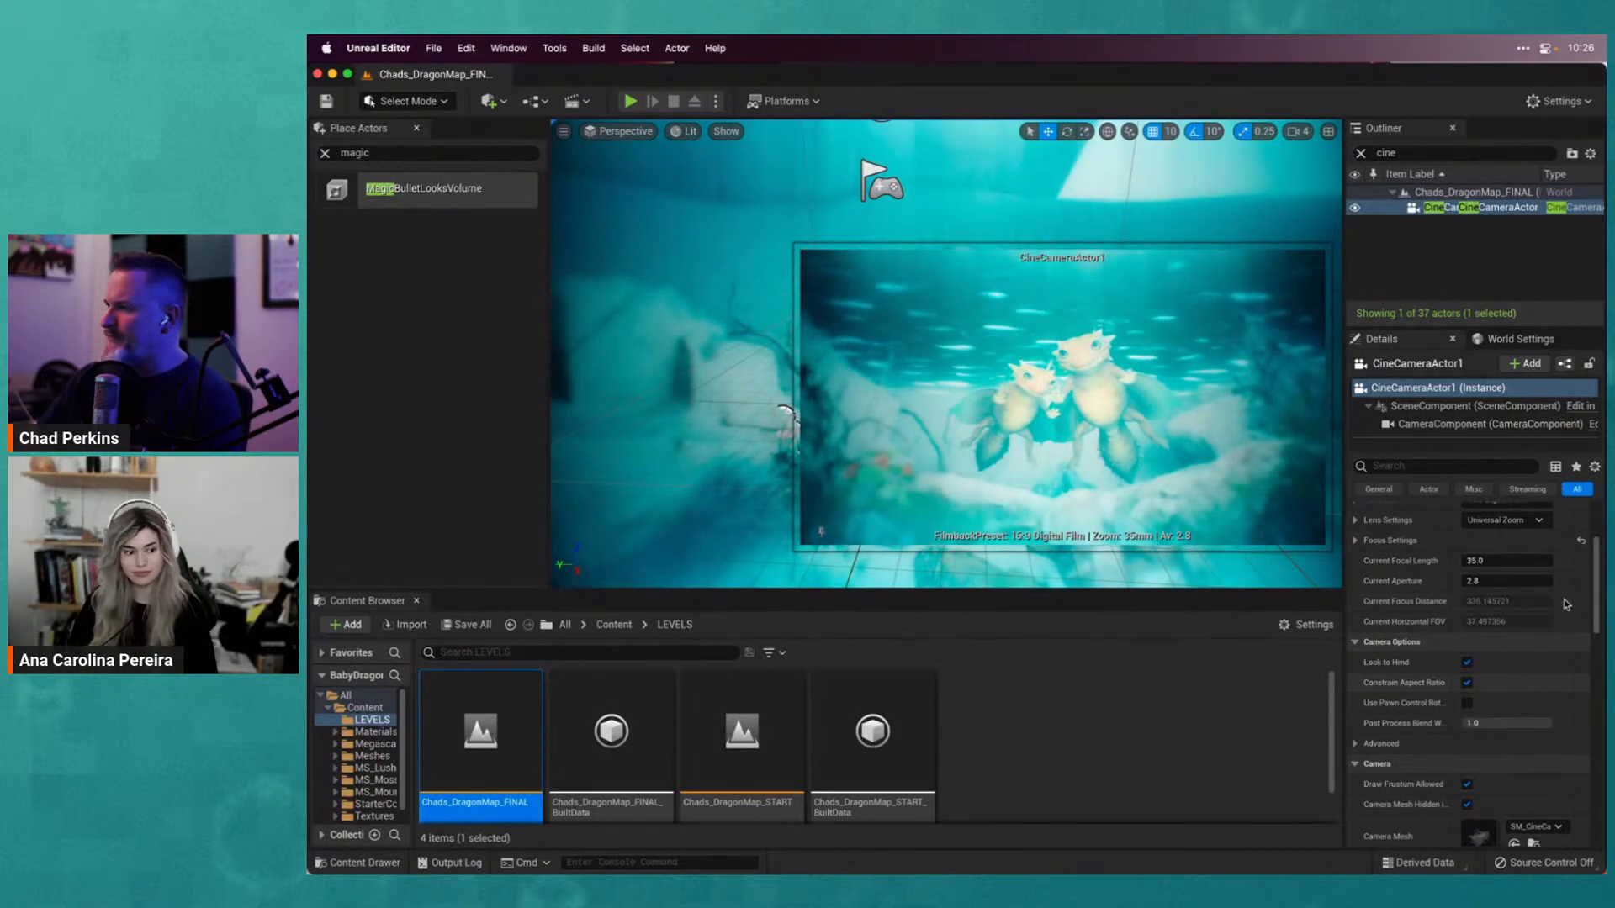
{"action": "scroll", "coordinate": [1564, 598], "scroll_direction": "up", "scroll_amount": 4}
{"action": "scroll", "coordinate": [1568, 761], "scroll_direction": "down", "scroll_amount": 10}
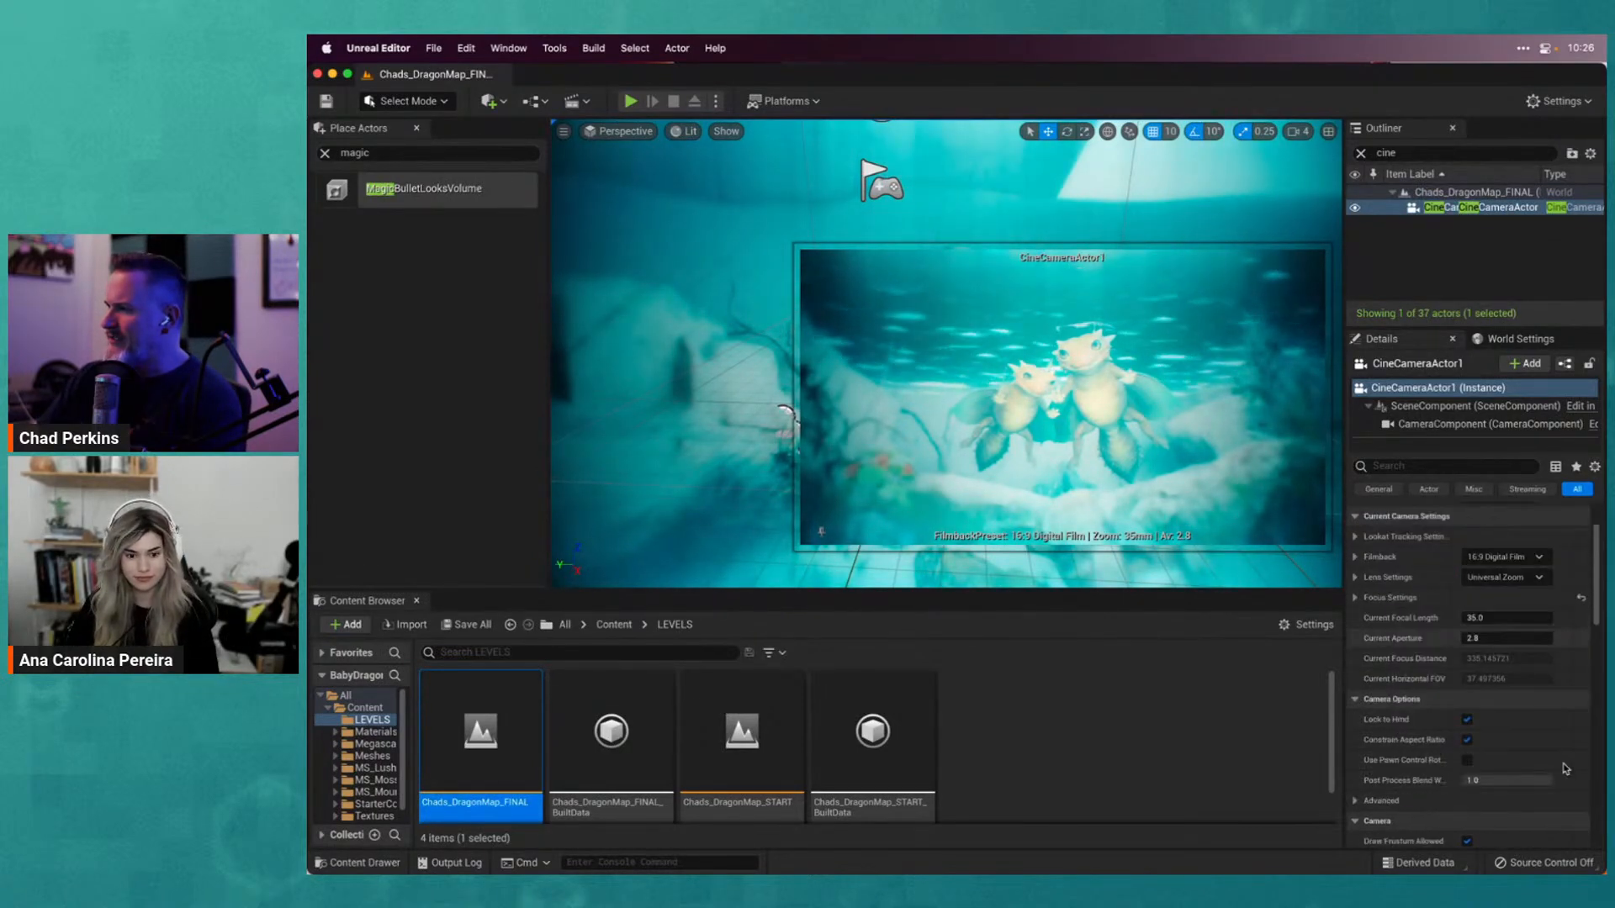
{"action": "scroll", "coordinate": [1568, 765], "scroll_direction": "down", "scroll_amount": 10}
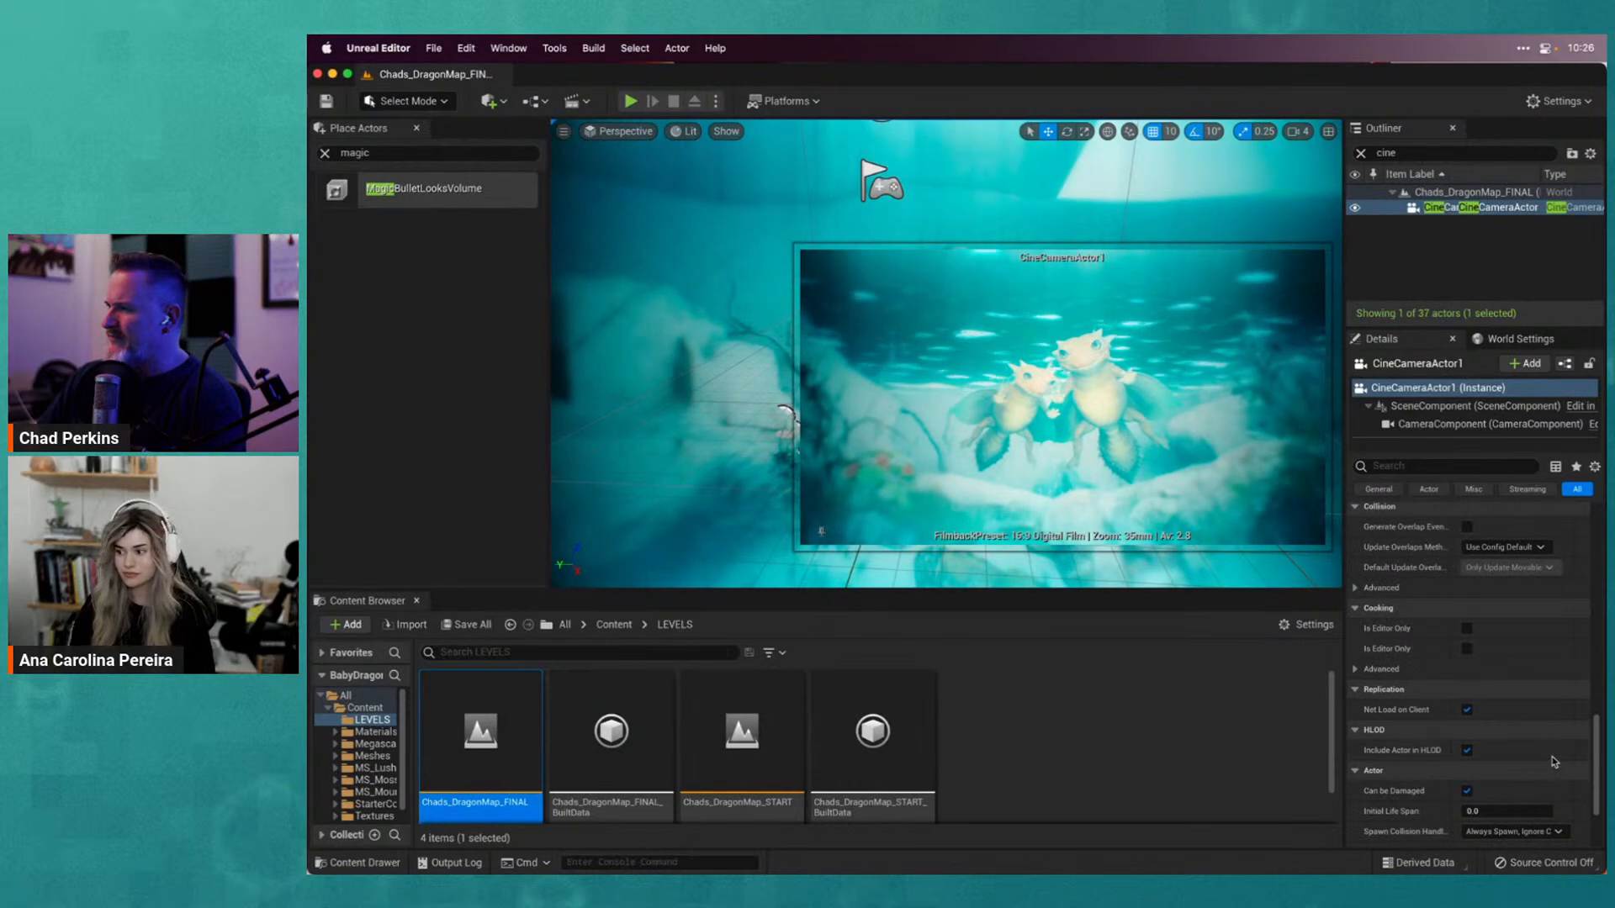
{"action": "scroll", "coordinate": [1562, 695], "scroll_direction": "down", "scroll_amount": 1}
Find the MagicBulletLooksVolume by filtering the Outliner for "looks", and examine the tool chain of its look without changing it
{"action": "left_click", "coordinate": [1376, 153]}
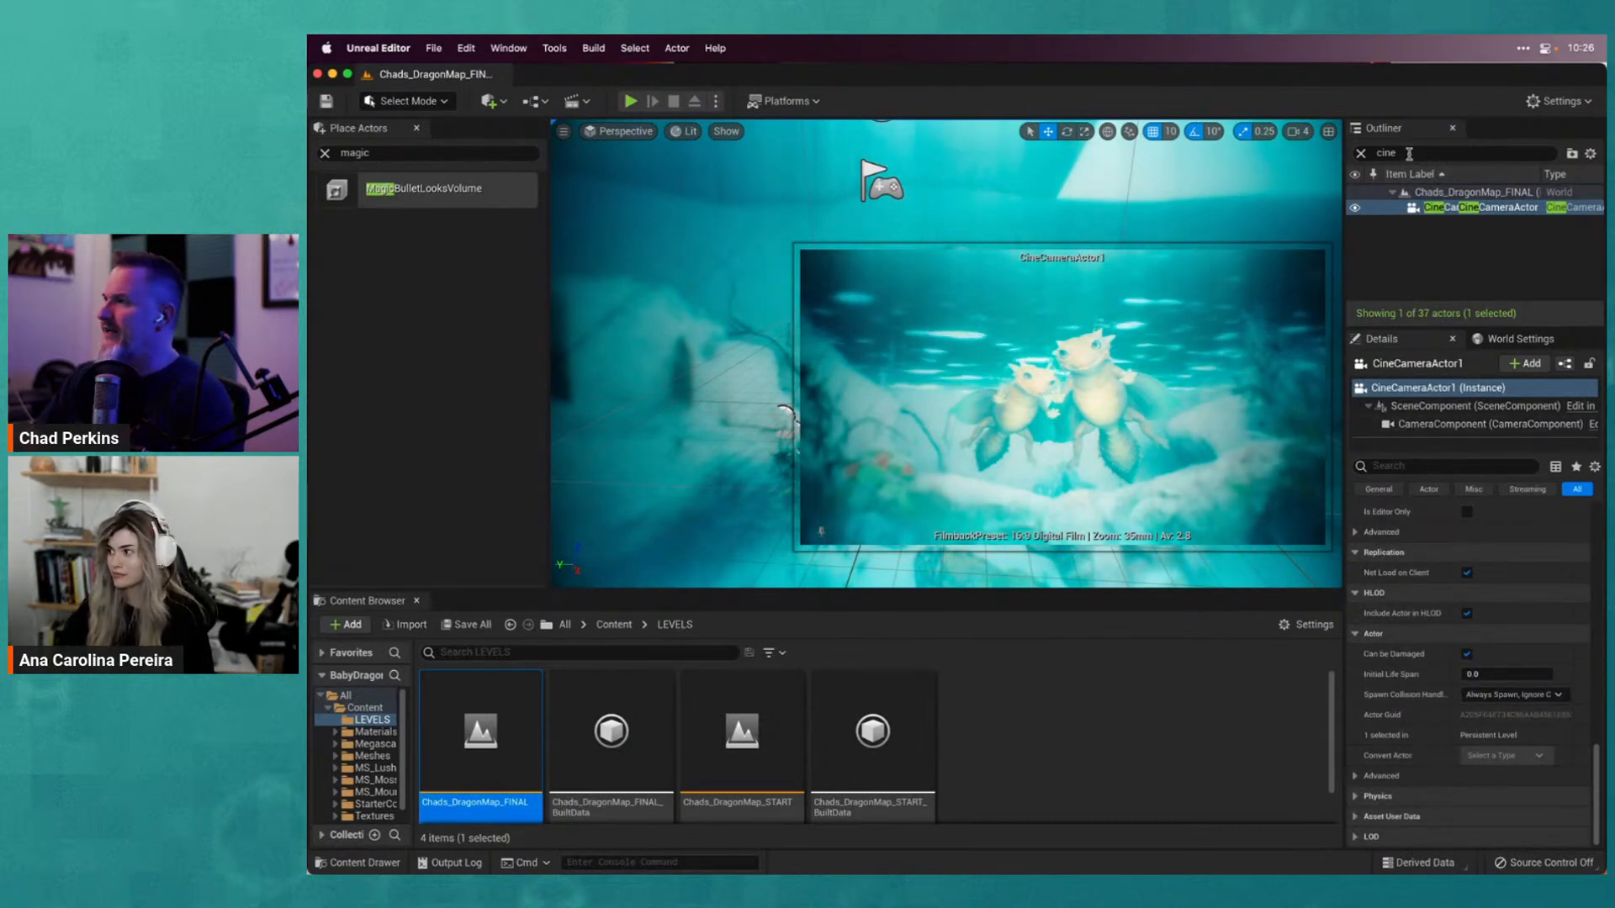
{"action": "type", "text": "looks"}
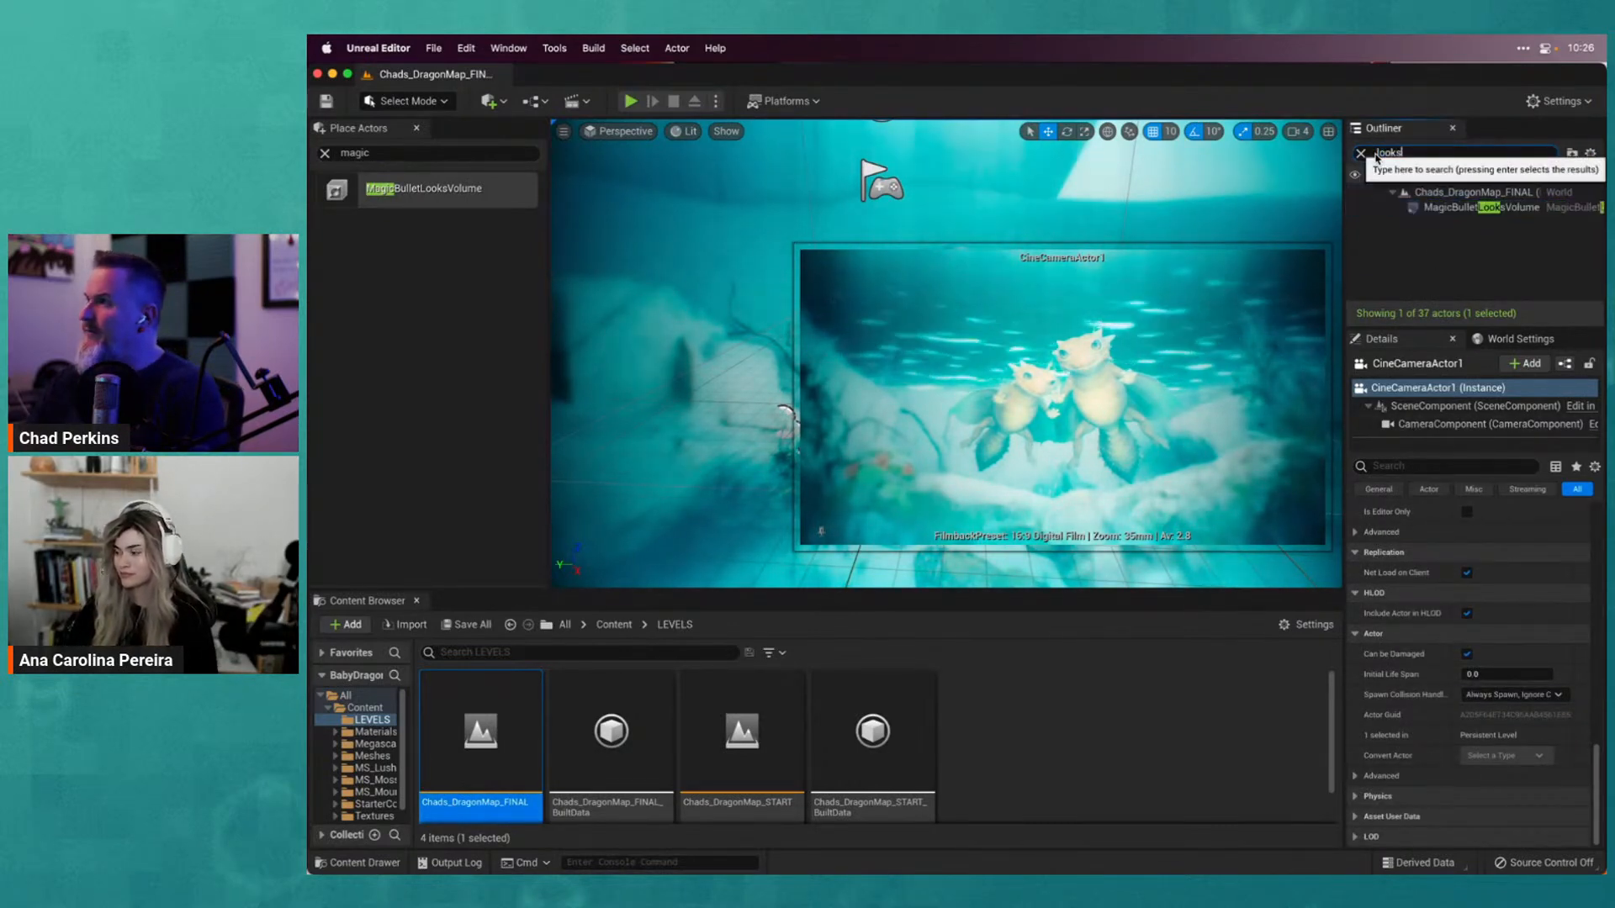
{"action": "left_click", "coordinate": [1466, 209]}
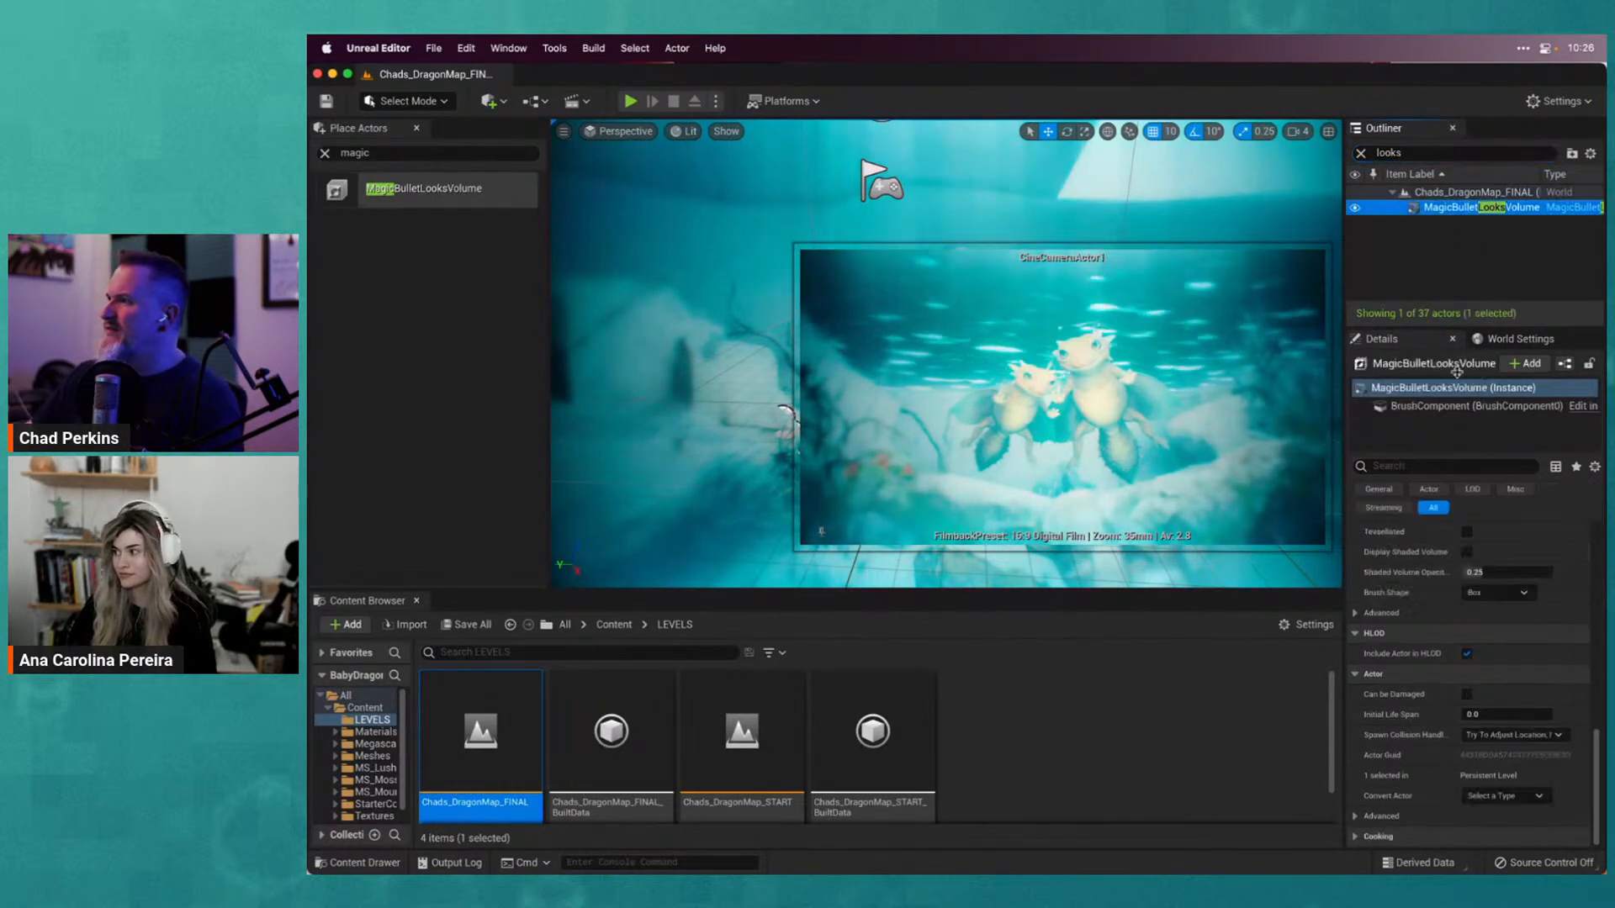
{"action": "scroll", "coordinate": [1581, 656], "scroll_direction": "up", "scroll_amount": 10}
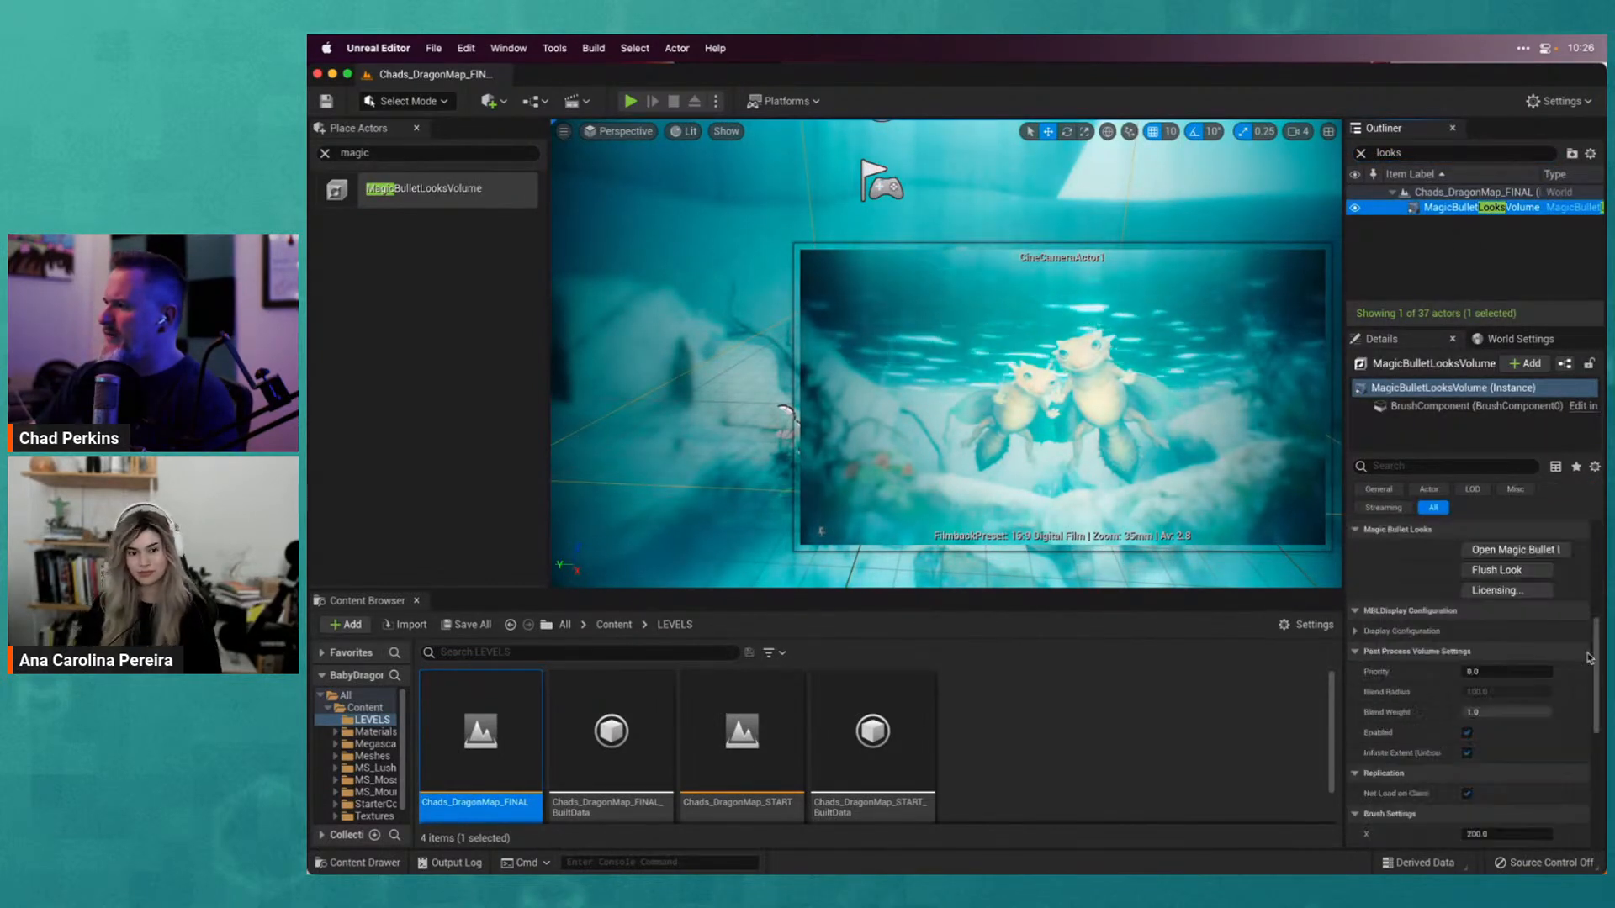
{"action": "scroll", "coordinate": [1518, 689], "scroll_direction": "down", "scroll_amount": 10}
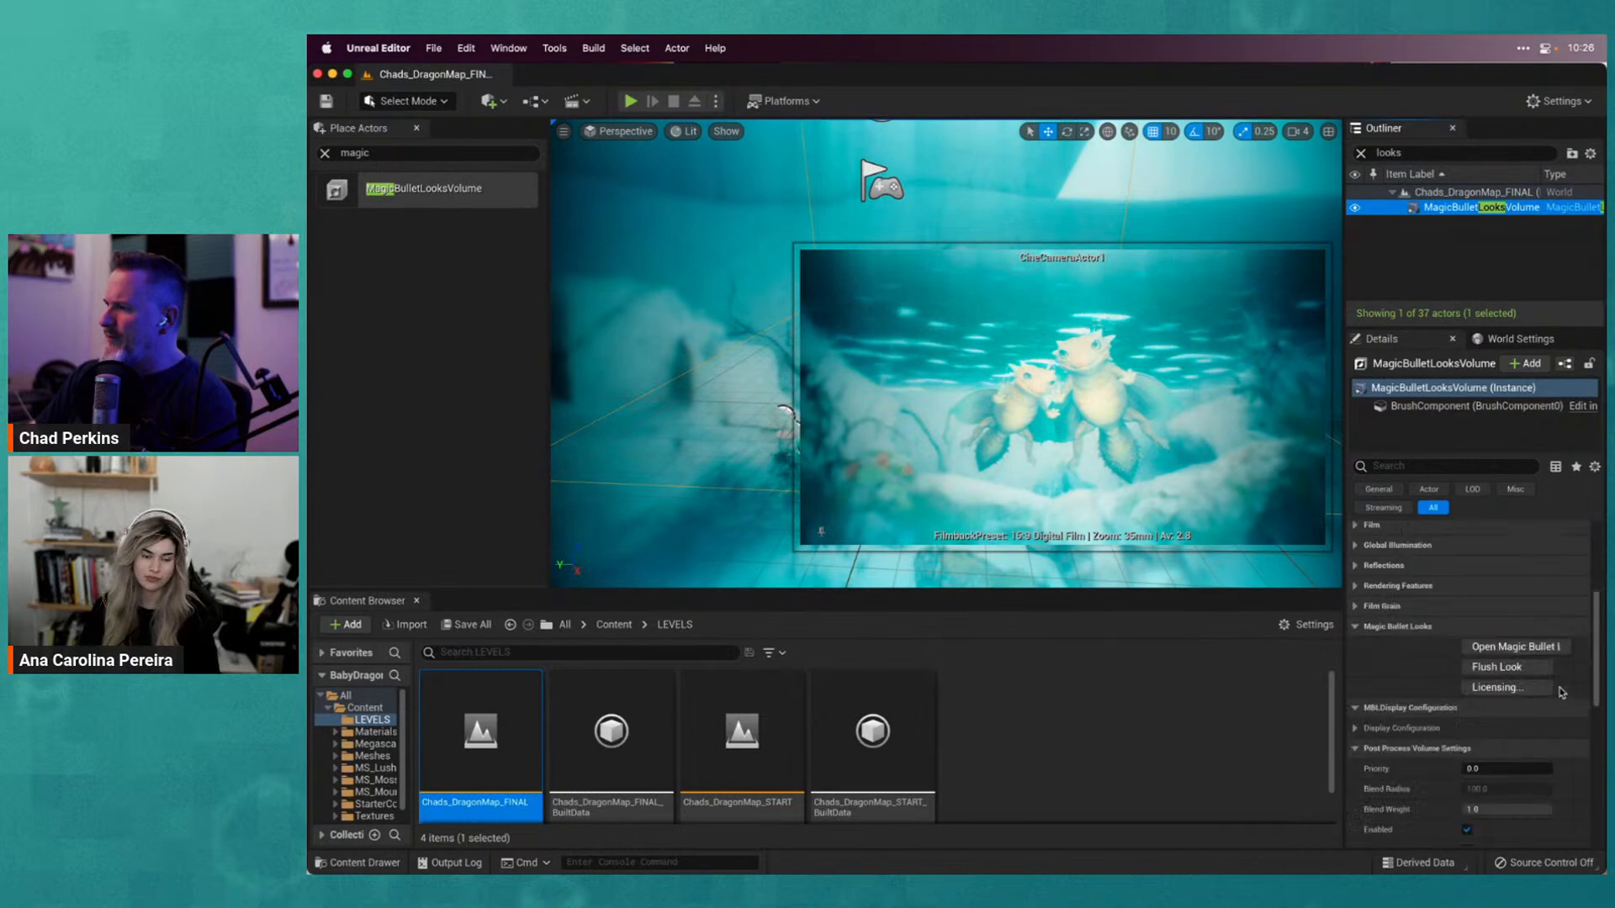
{"action": "scroll", "coordinate": [1539, 623], "scroll_direction": "up", "scroll_amount": 3}
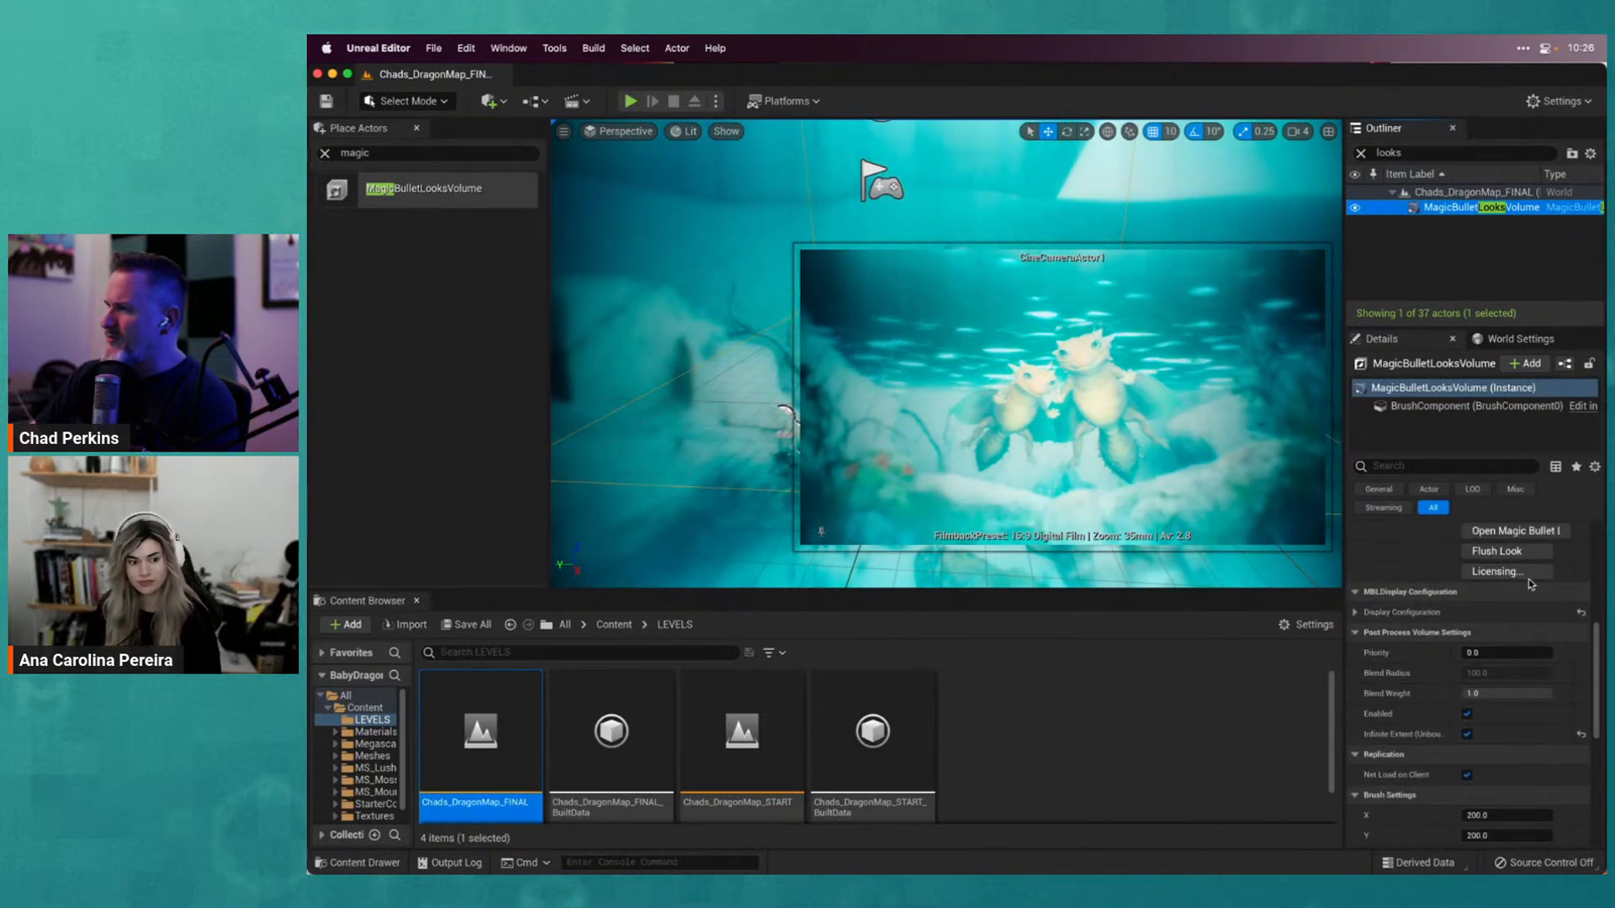
{"action": "scroll", "coordinate": [1528, 580], "scroll_direction": "up", "scroll_amount": 1}
{"action": "left_click", "coordinate": [1514, 551]}
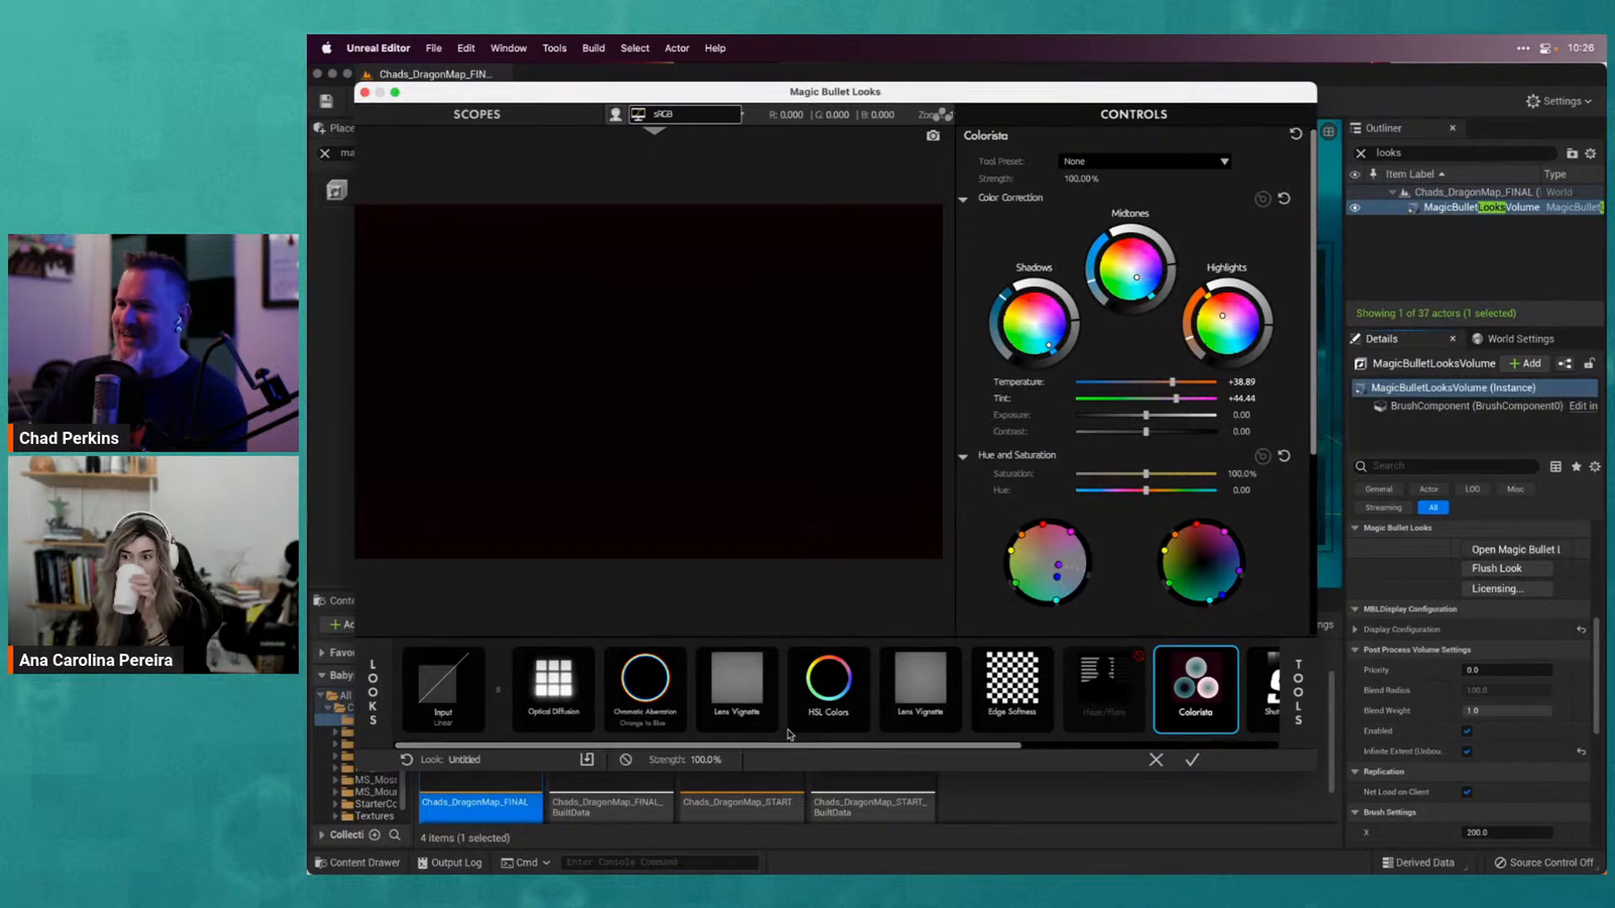
{"action": "mouse_move", "coordinate": [791, 743]}
{"action": "left_mouse_down"}
{"action": "mouse_move", "coordinate": [1093, 744]}
{"action": "mouse_move", "coordinate": [714, 754]}
{"action": "left_mouse_up"}
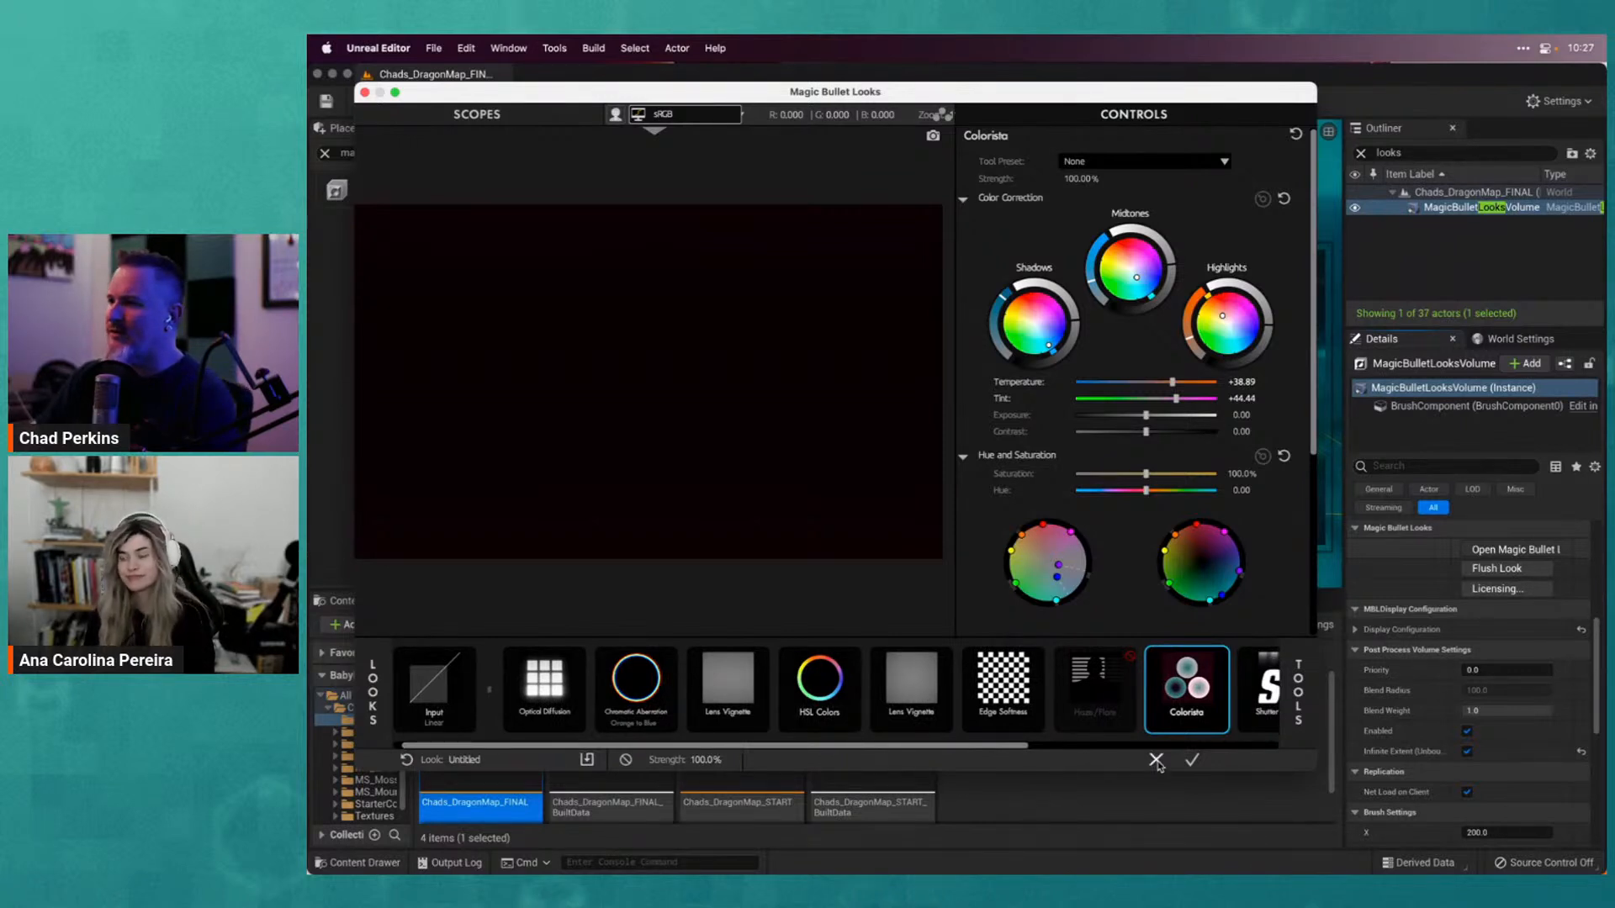
{"action": "left_click", "coordinate": [1156, 761]}
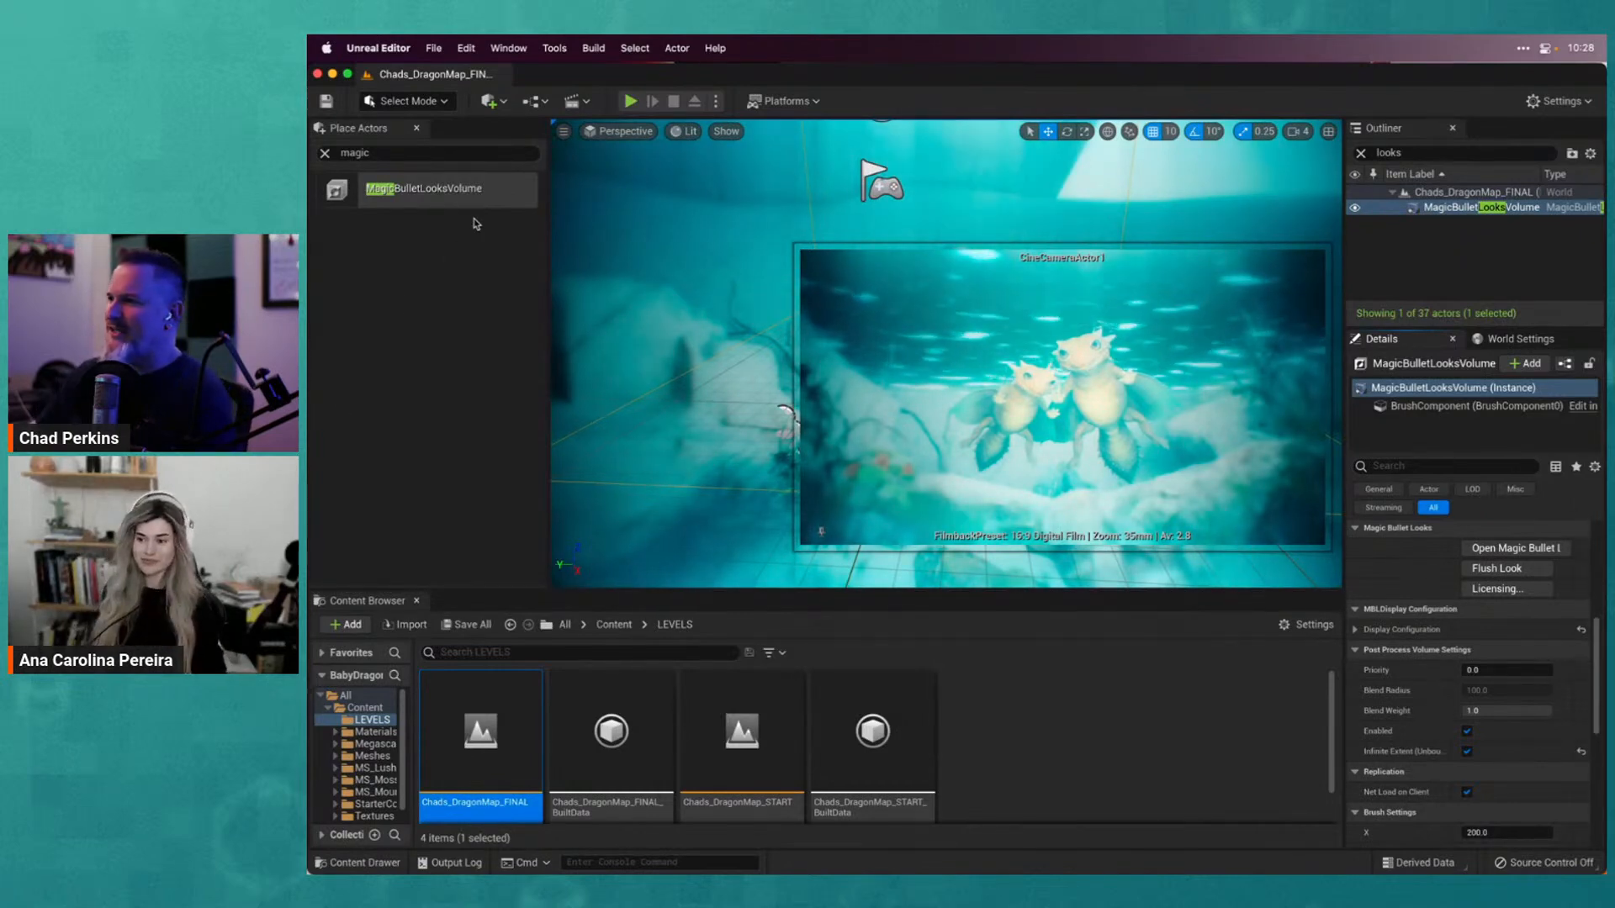
{"action": "left_click", "coordinate": [416, 128]}
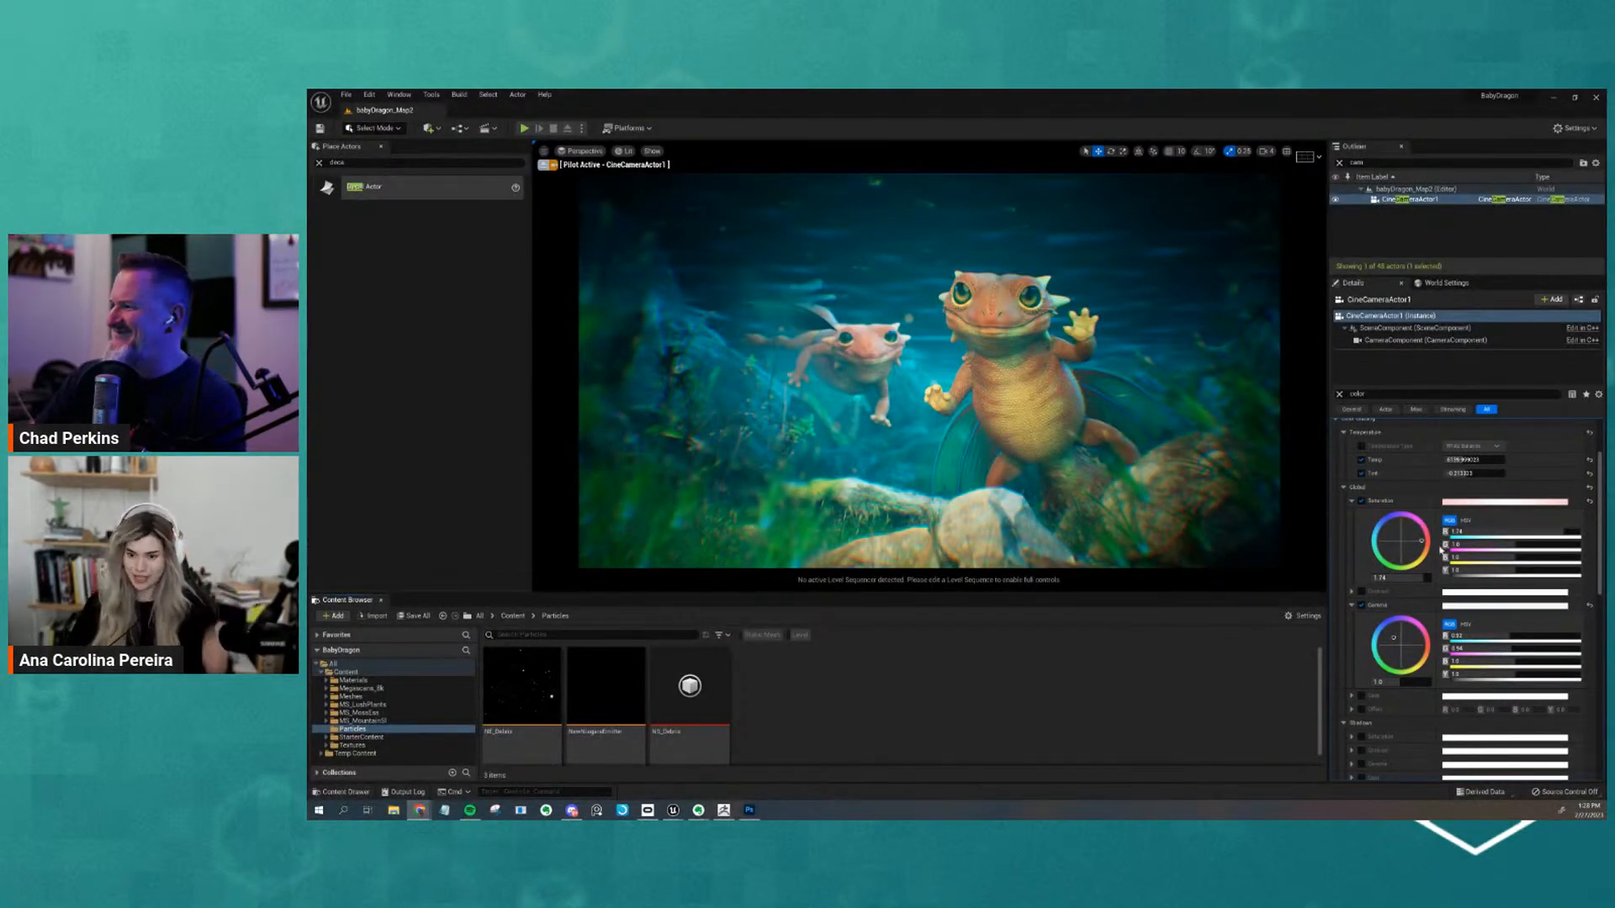
Raise the red channel of the cine camera's Global Saturation to about 1.88
{"action": "left_click_drag", "start_coordinate": [1560, 531], "coordinate": [1573, 537]}
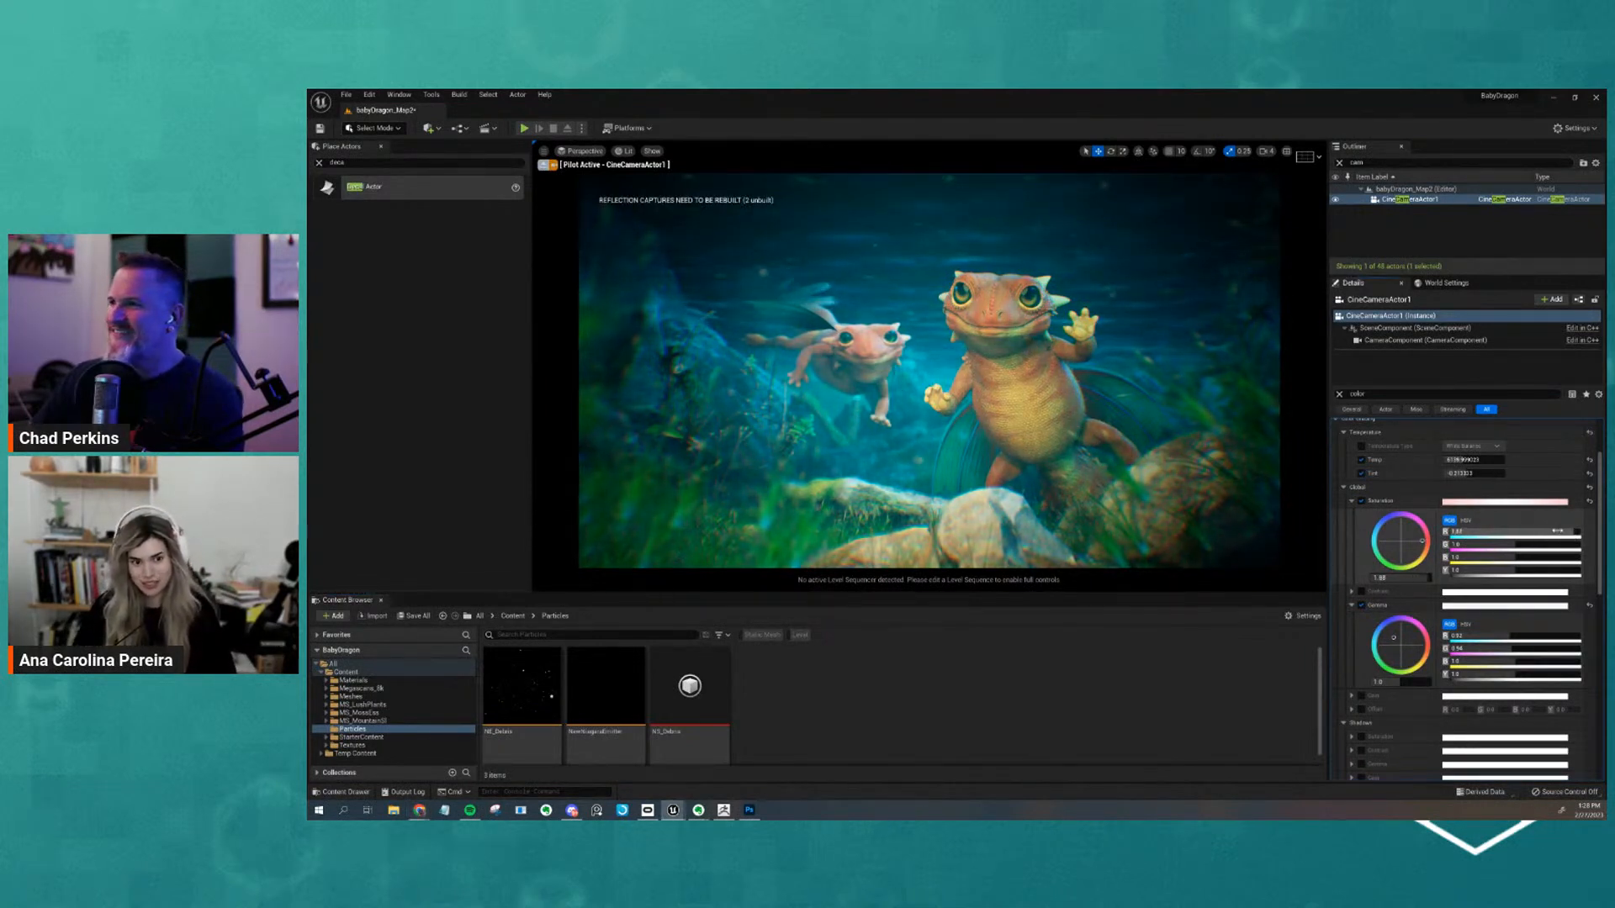
Enable the Contrast override in the Shadows color grading, try lowering its red channel, and undo that channel change
{"action": "scroll", "coordinate": [1552, 538], "scroll_direction": "down", "scroll_amount": 3}
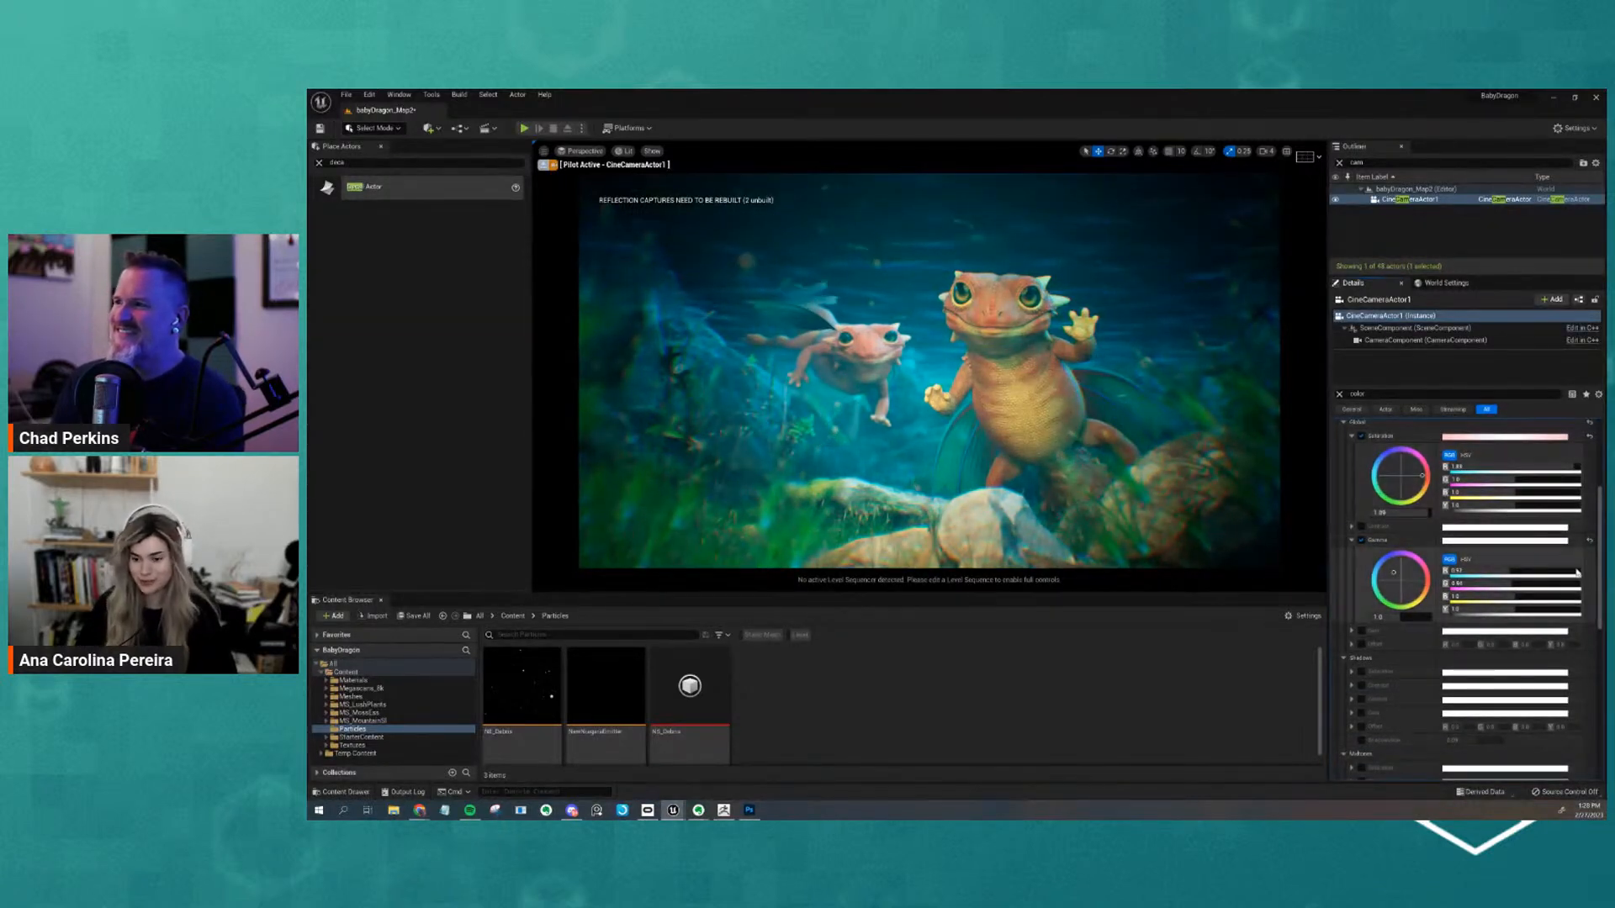
{"action": "scroll", "coordinate": [1509, 650], "scroll_direction": "down", "scroll_amount": 2}
{"action": "scroll", "coordinate": [1511, 651], "scroll_direction": "down", "scroll_amount": 1}
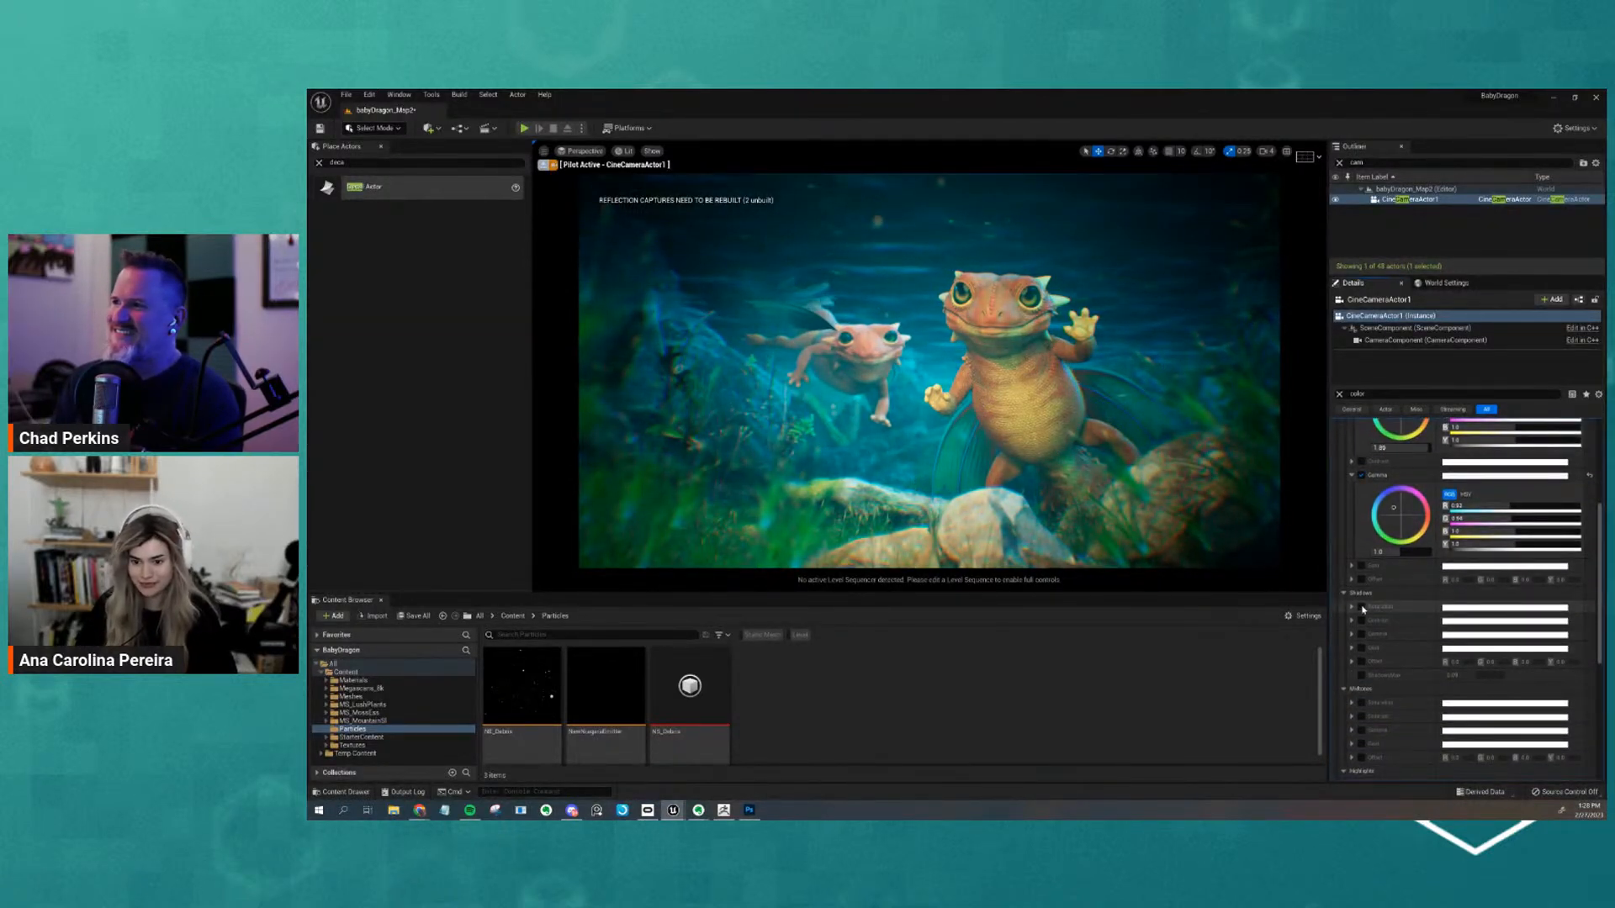
{"action": "left_click", "coordinate": [1363, 620]}
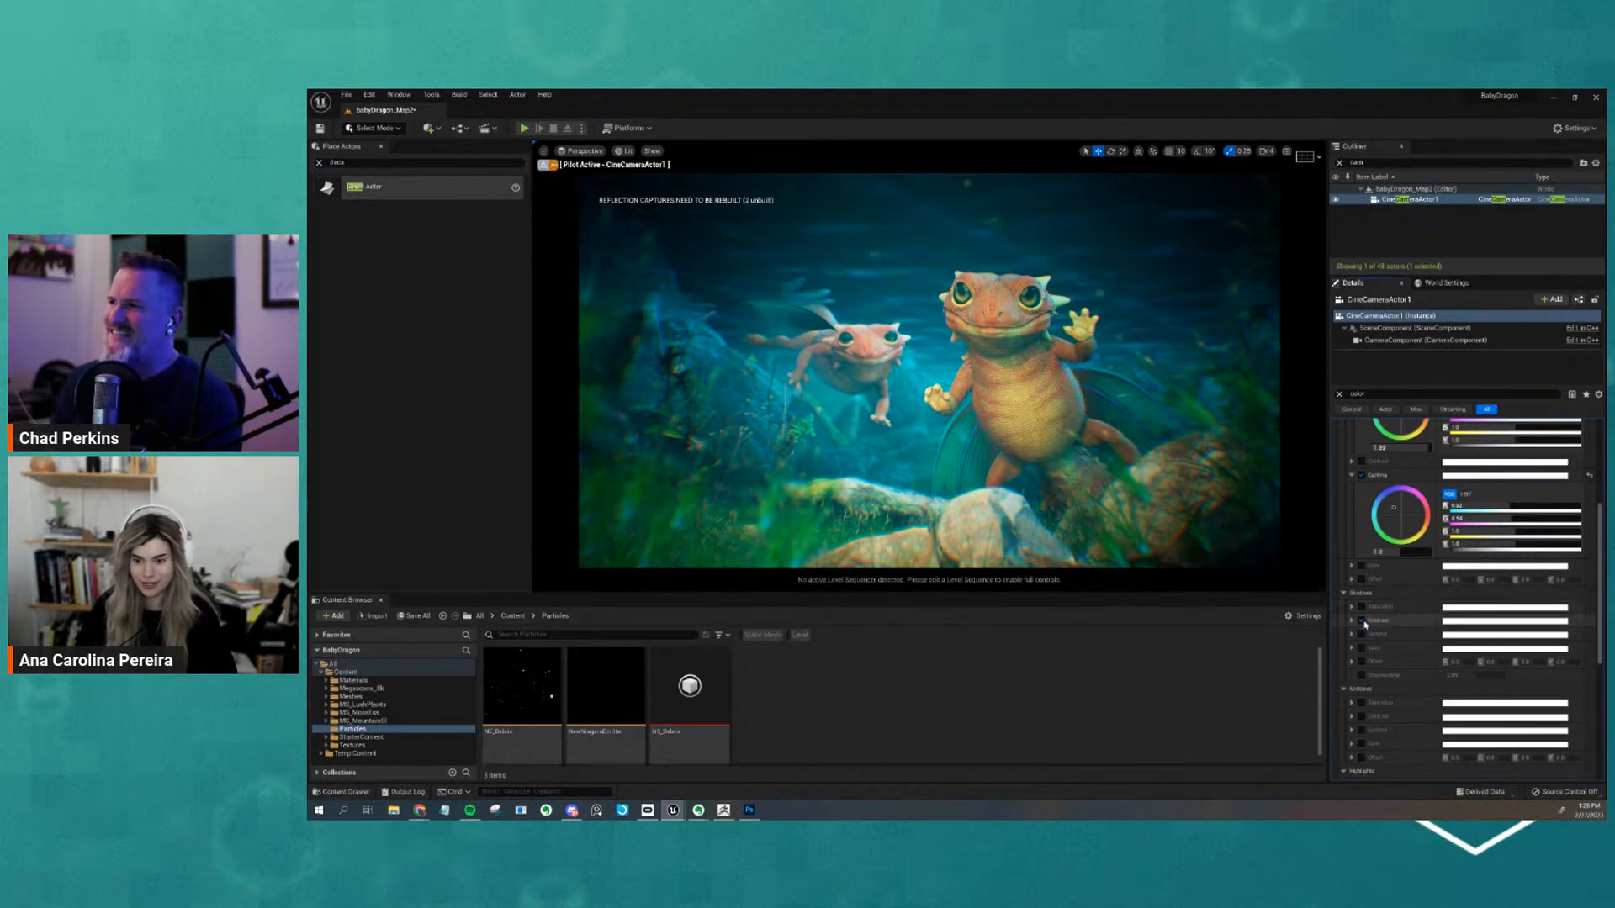
{"action": "left_click", "coordinate": [1353, 619]}
{"action": "left_click_drag", "start_coordinate": [1548, 656], "coordinate": [1446, 652]}
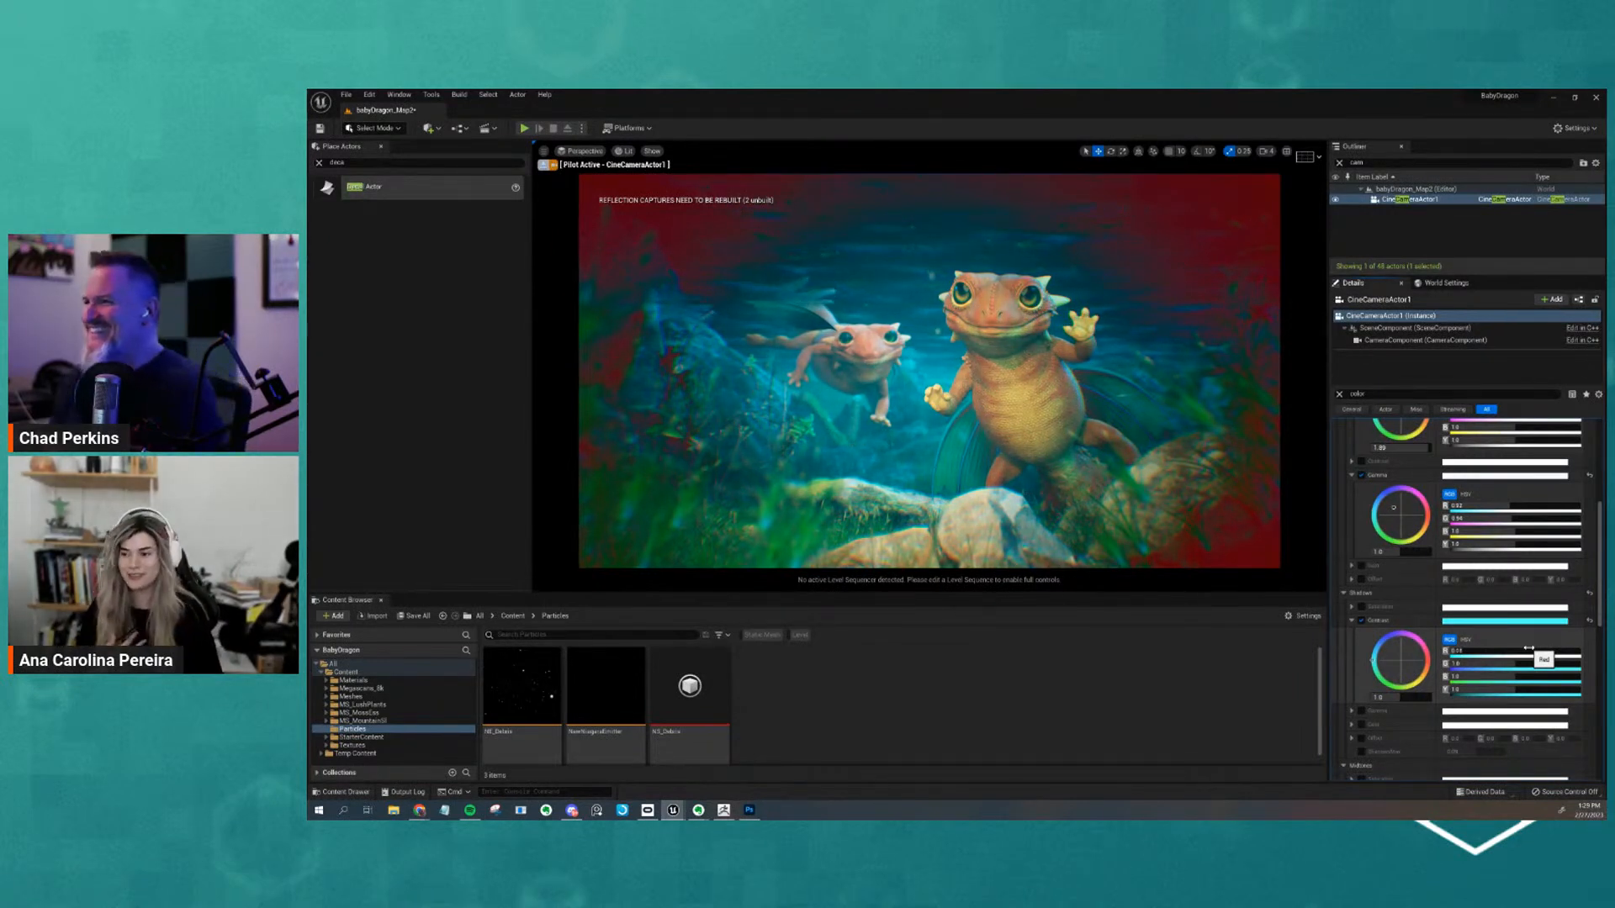
{"action": "key", "text": "ctrl+z"}
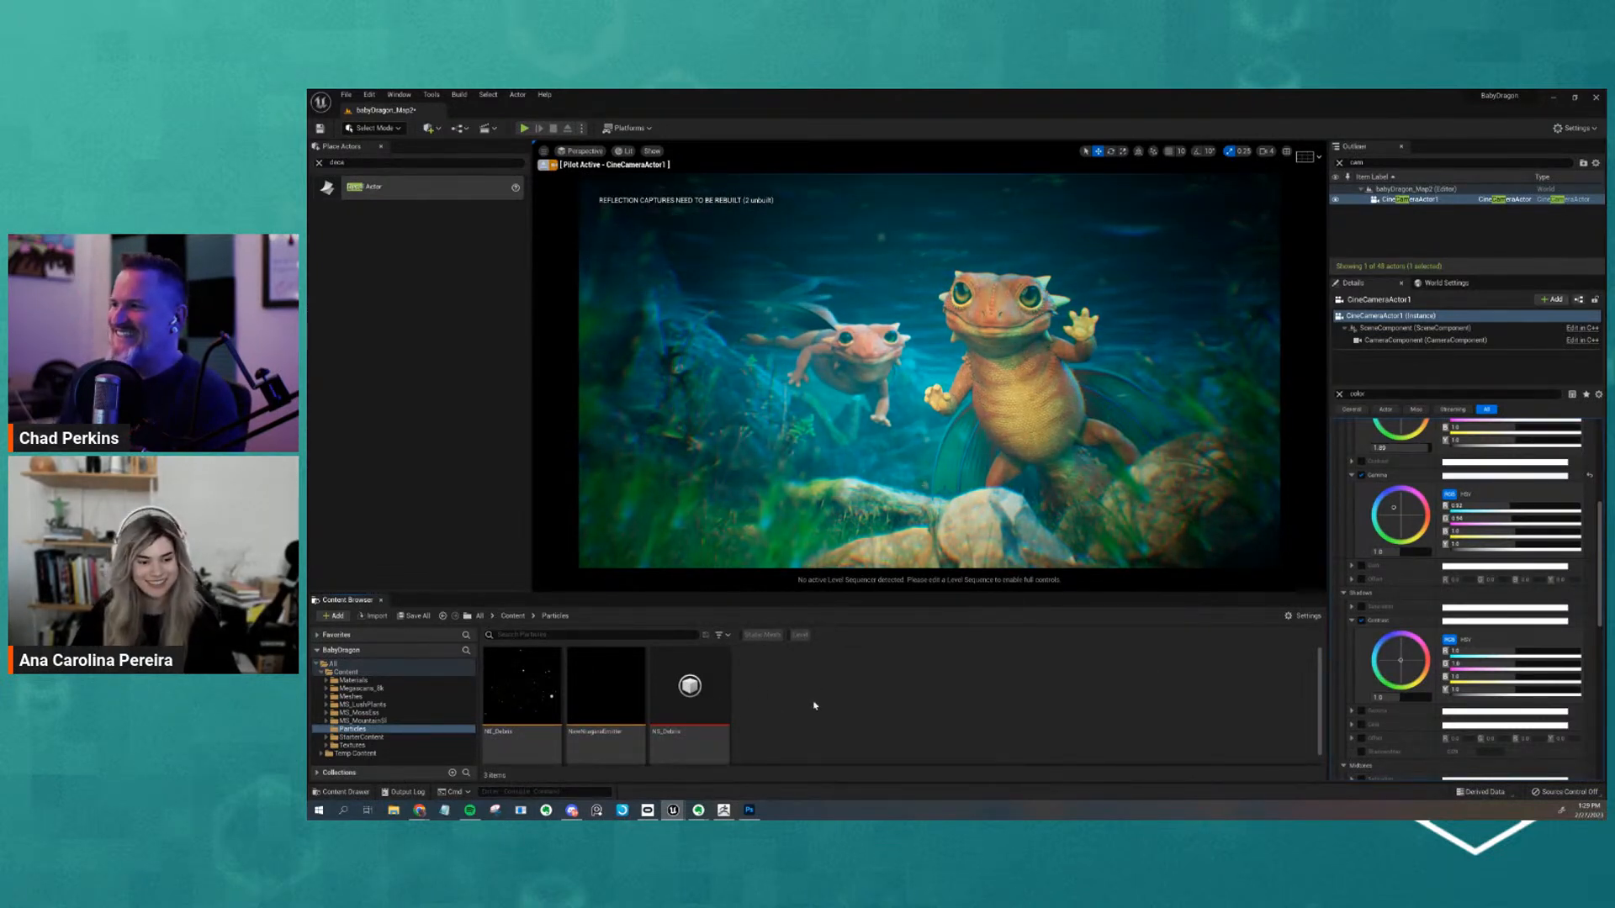
Create an empty Niagara System in the Particles folder and name it NS_Bubbles
{"action": "right_click", "coordinate": [754, 698]}
{"action": "mouse_move", "coordinate": [840, 623]}
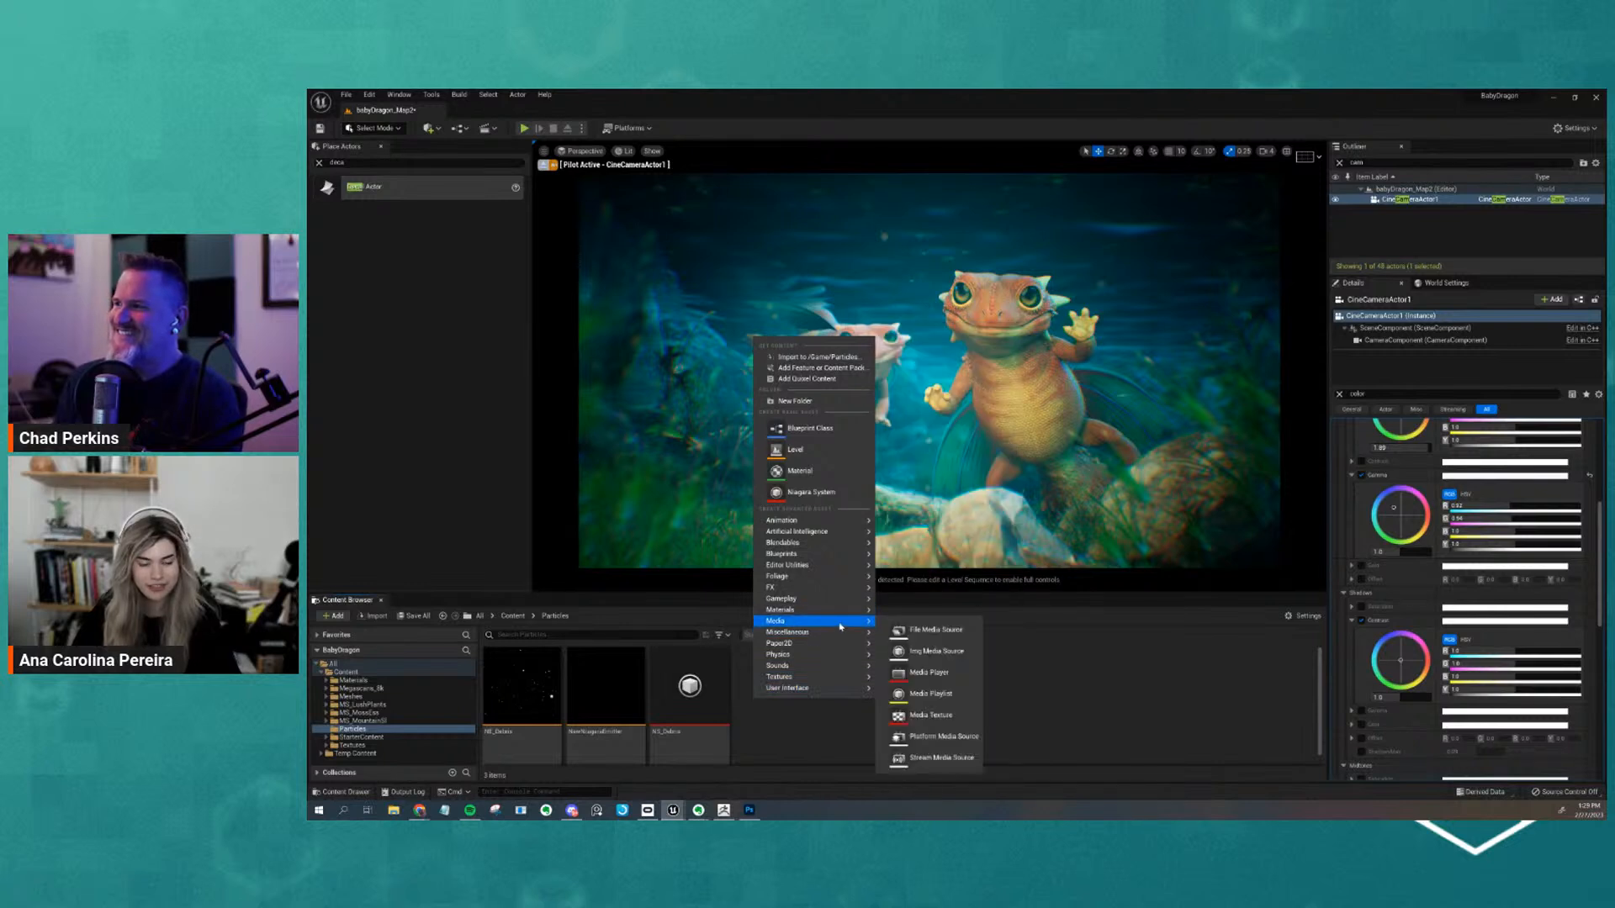
{"action": "mouse_move", "coordinate": [841, 587]}
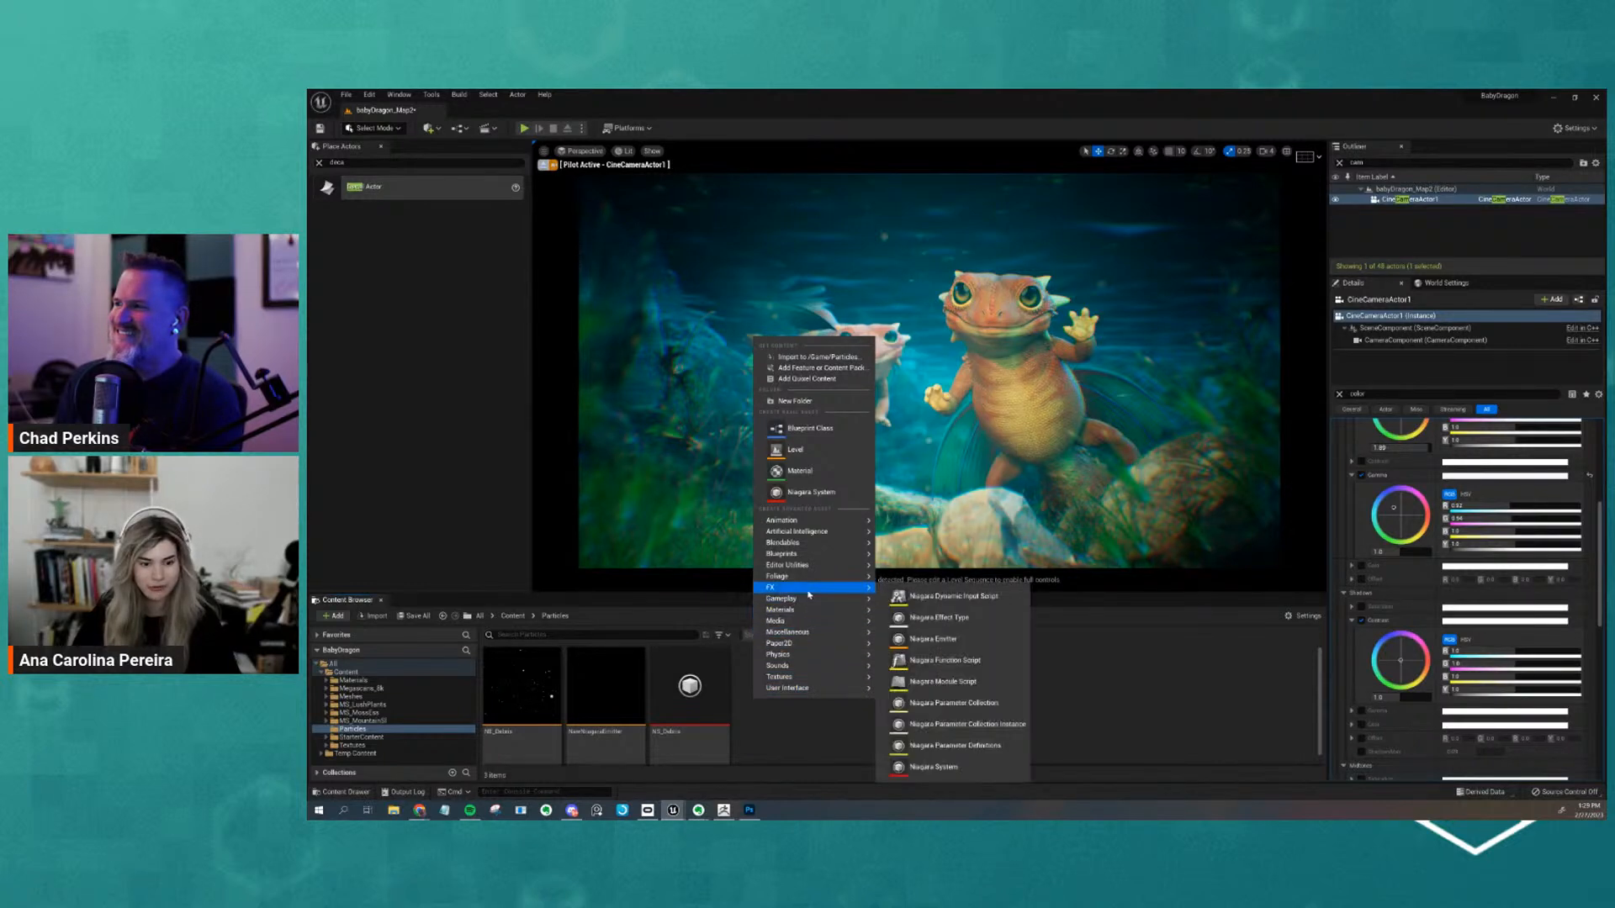
{"action": "left_click", "coordinate": [964, 761]}
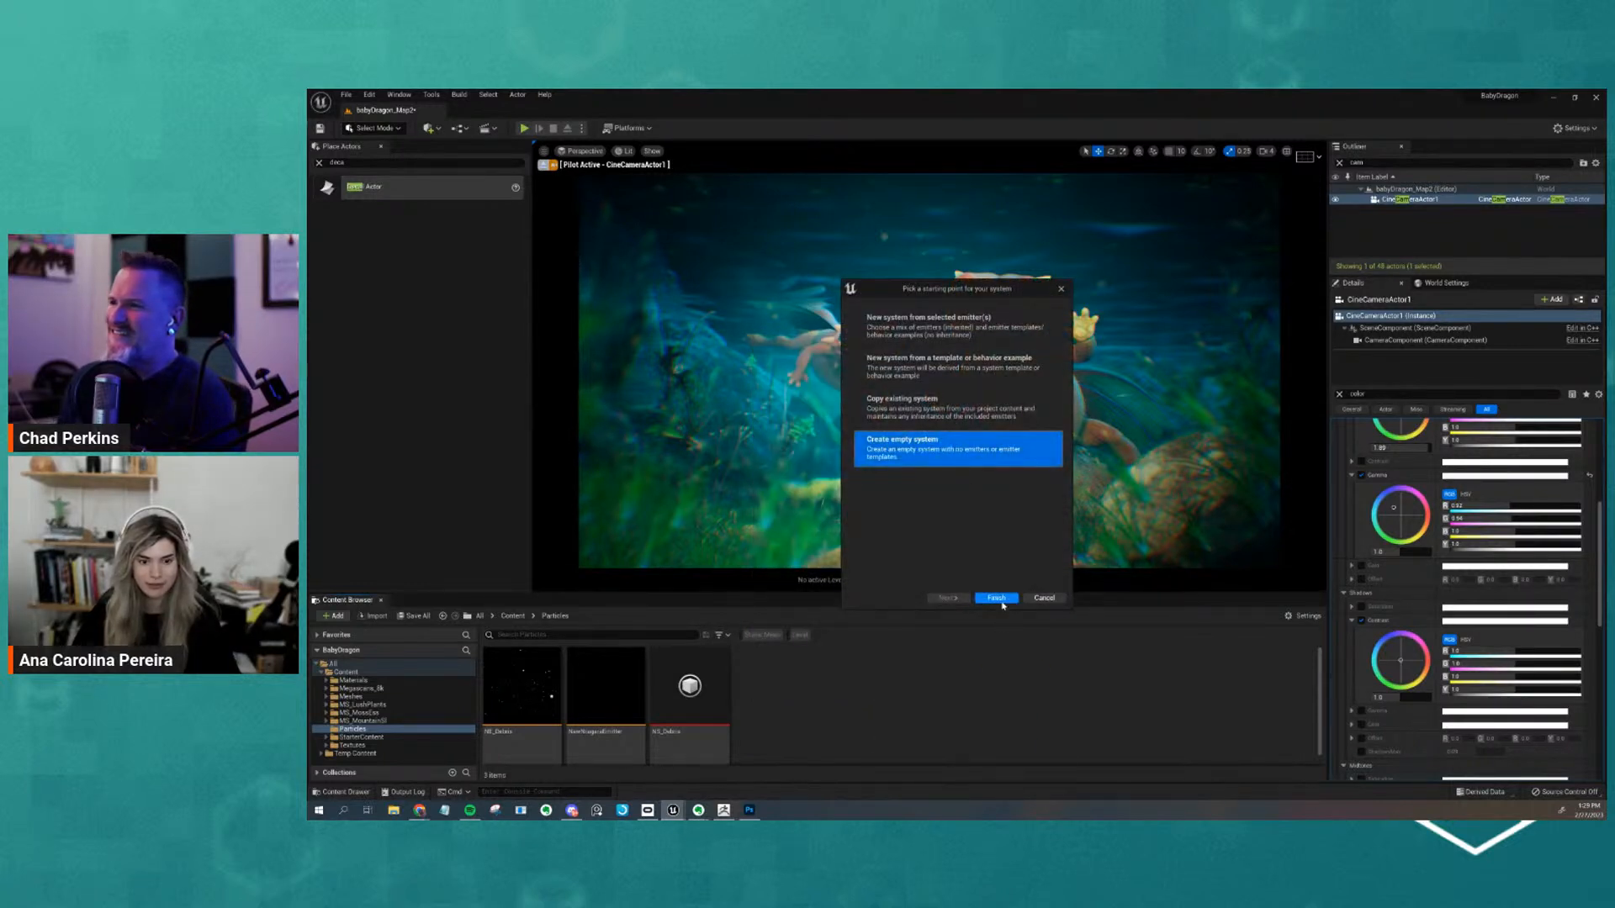
{"action": "left_click", "coordinate": [996, 598]}
{"action": "type", "text": "NS_Bubb"}
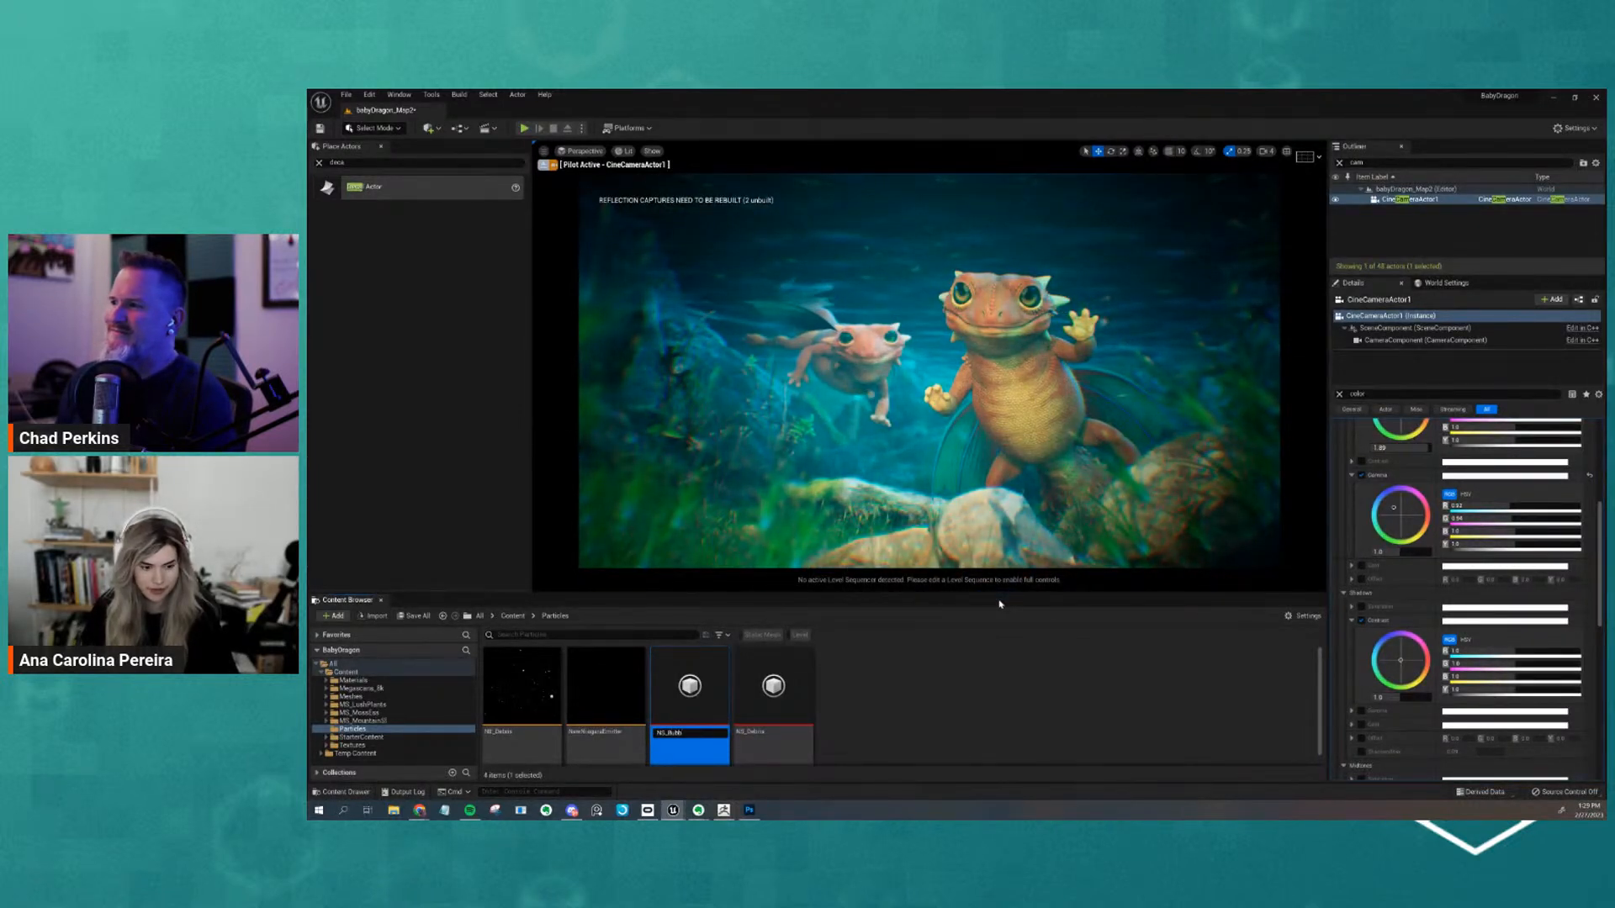
{"action": "type", "text": "les"}
Create a Niagara Emitter from the Empty template in the Particles folder and name it NE_Bubbles
{"action": "right_click", "coordinate": [974, 717]}
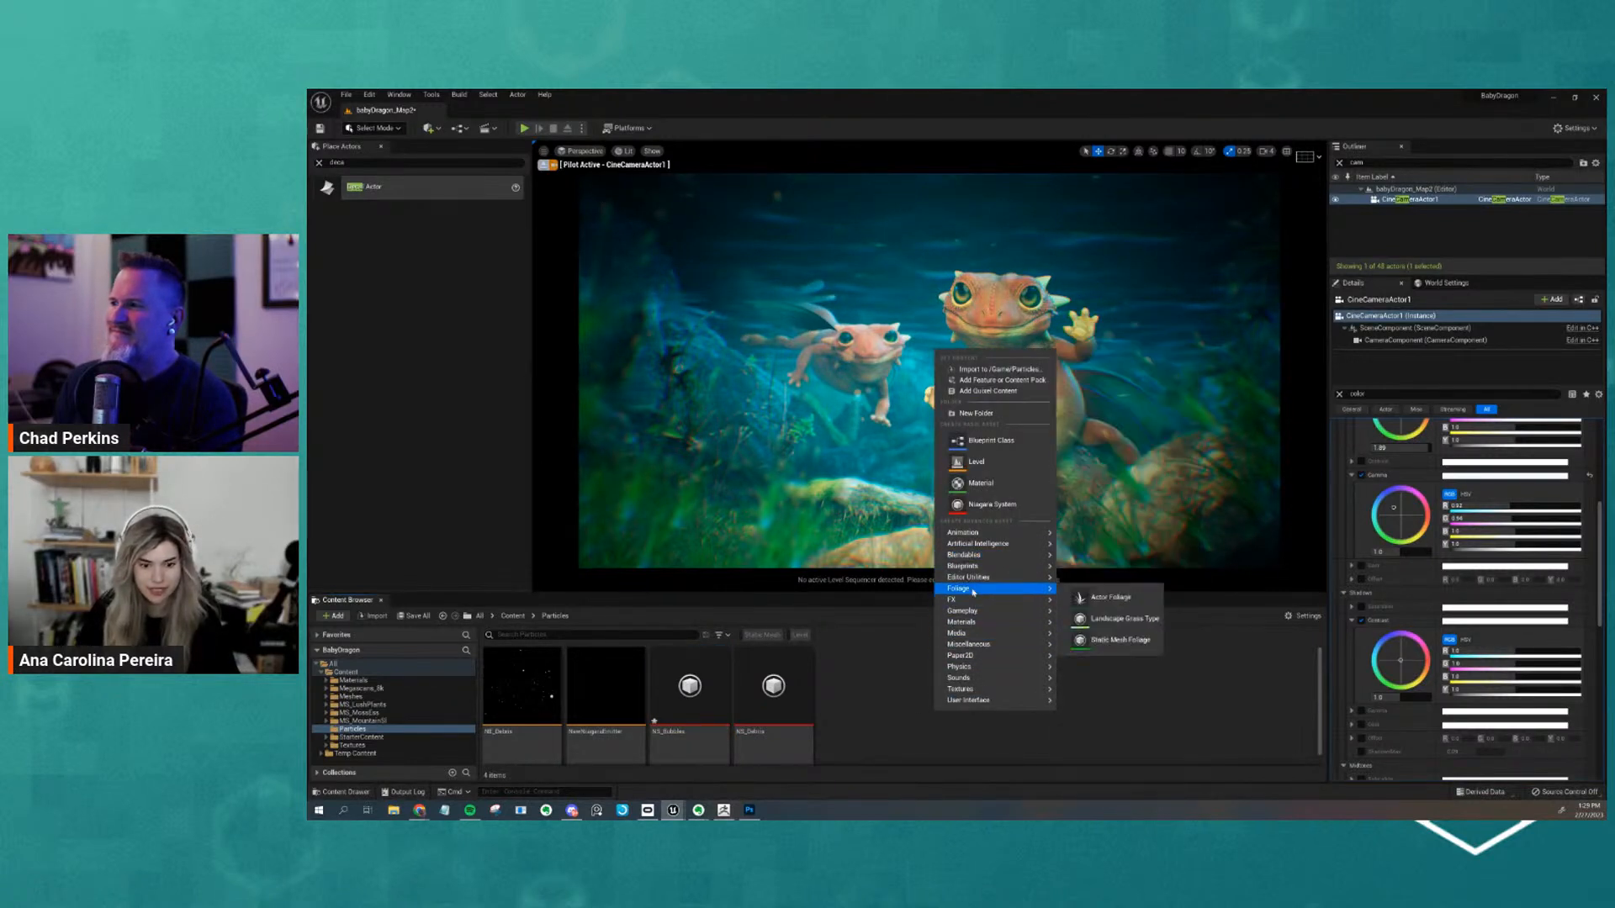
{"action": "mouse_move", "coordinate": [984, 645]}
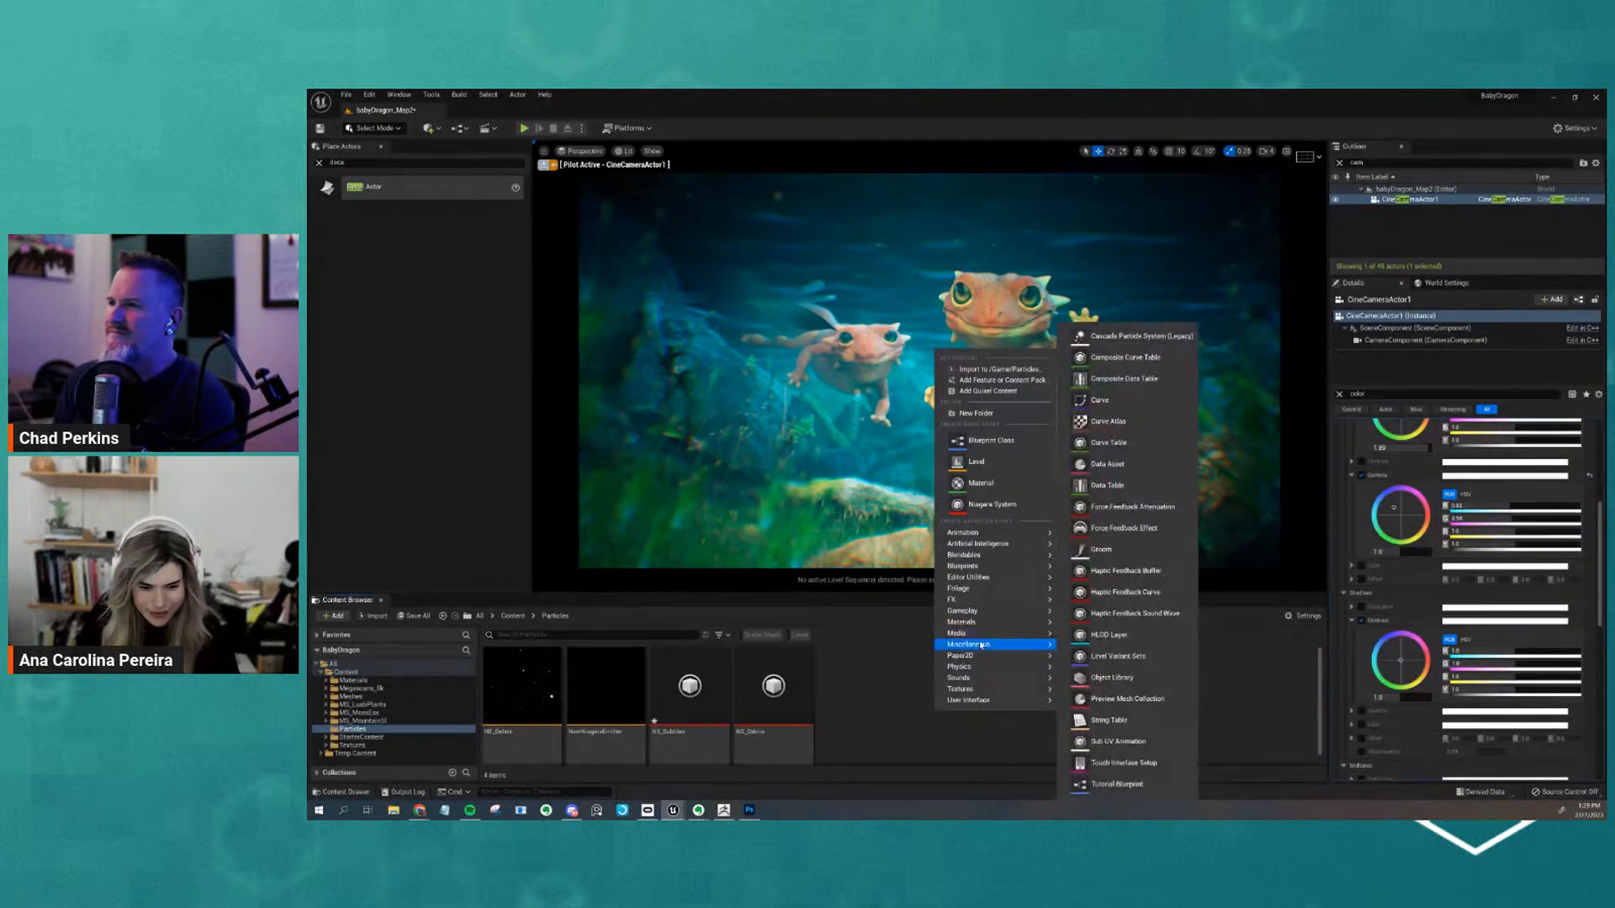
{"action": "mouse_move", "coordinate": [959, 599]}
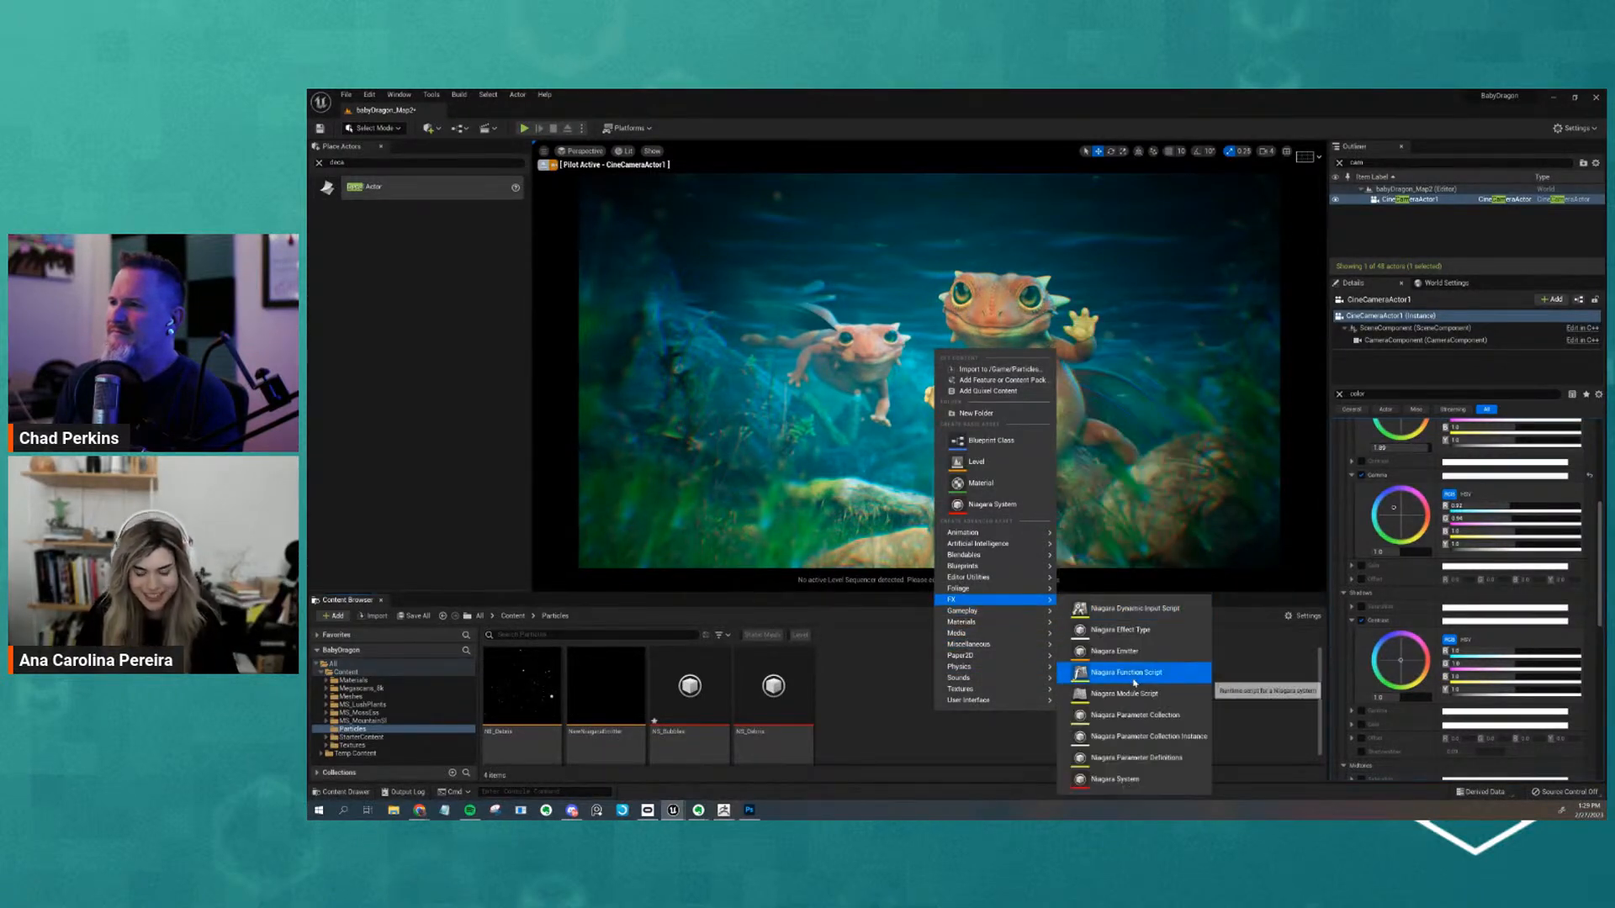
{"action": "left_click", "coordinate": [1123, 651]}
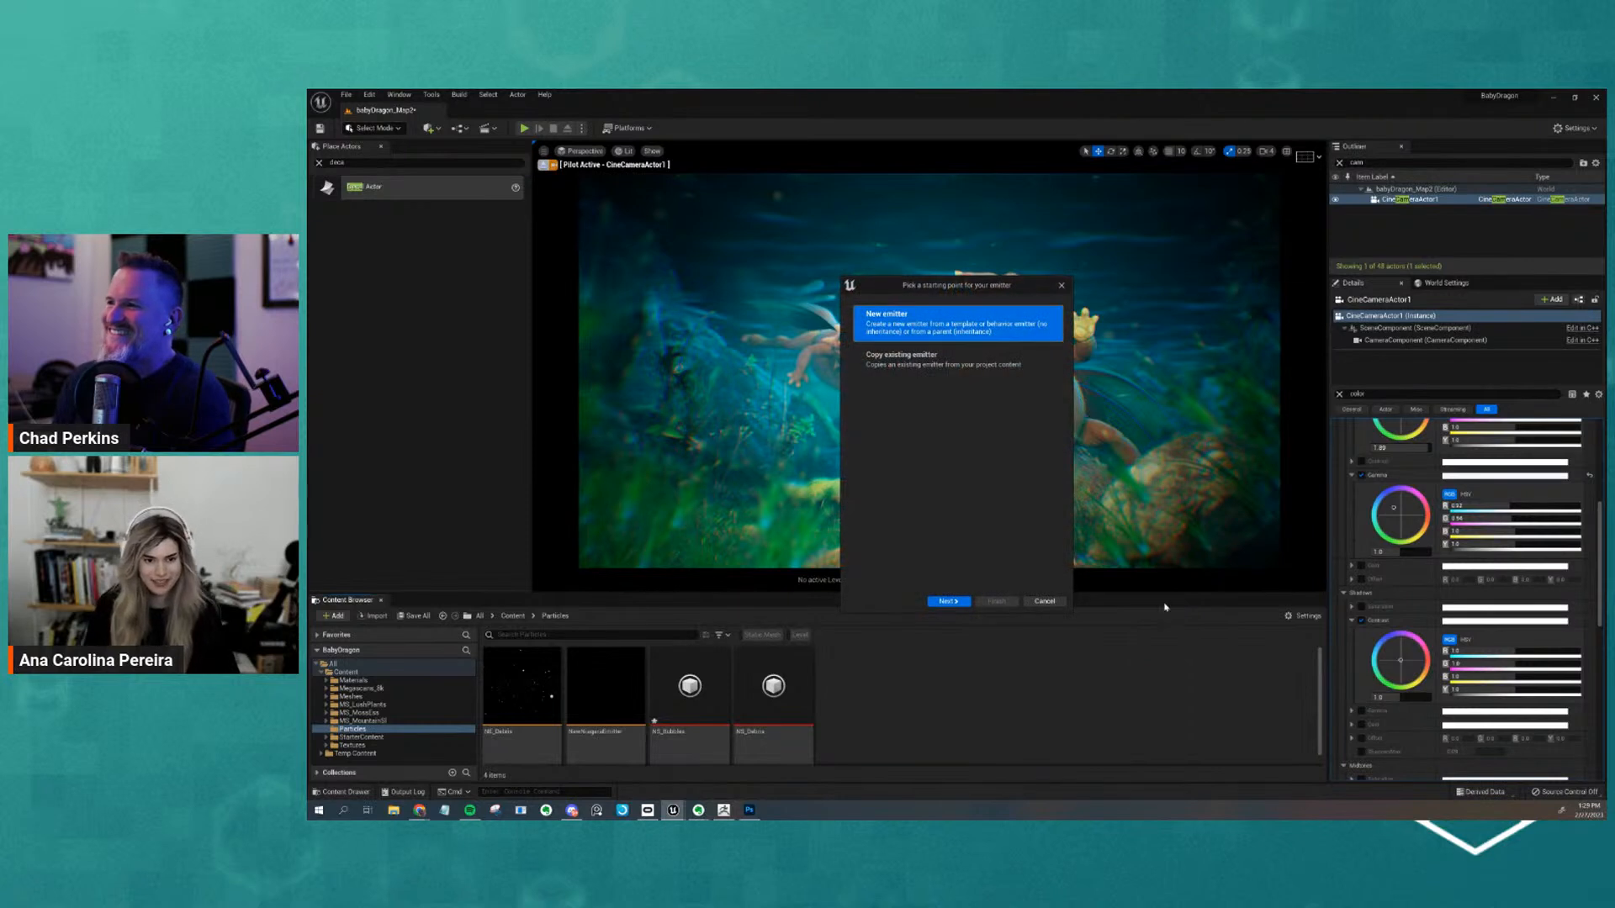
{"action": "left_click", "coordinate": [948, 600]}
{"action": "left_click", "coordinate": [942, 479]}
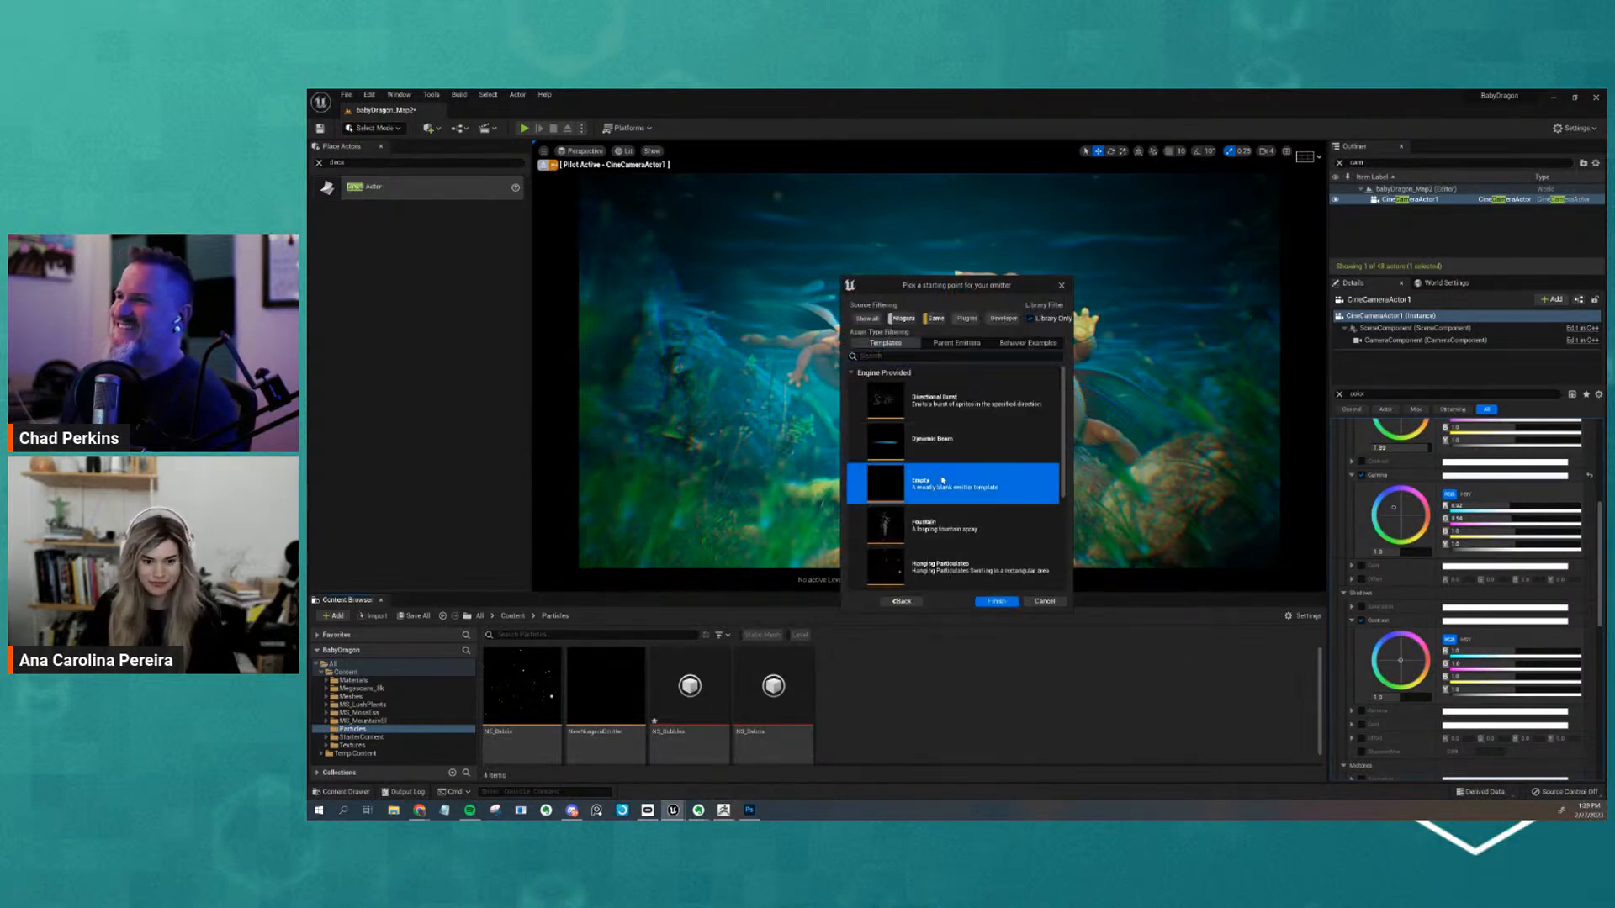
{"action": "left_click", "coordinate": [998, 601]}
{"action": "type", "text": "NE_Bubbles"}
{"action": "key", "text": "Return"}
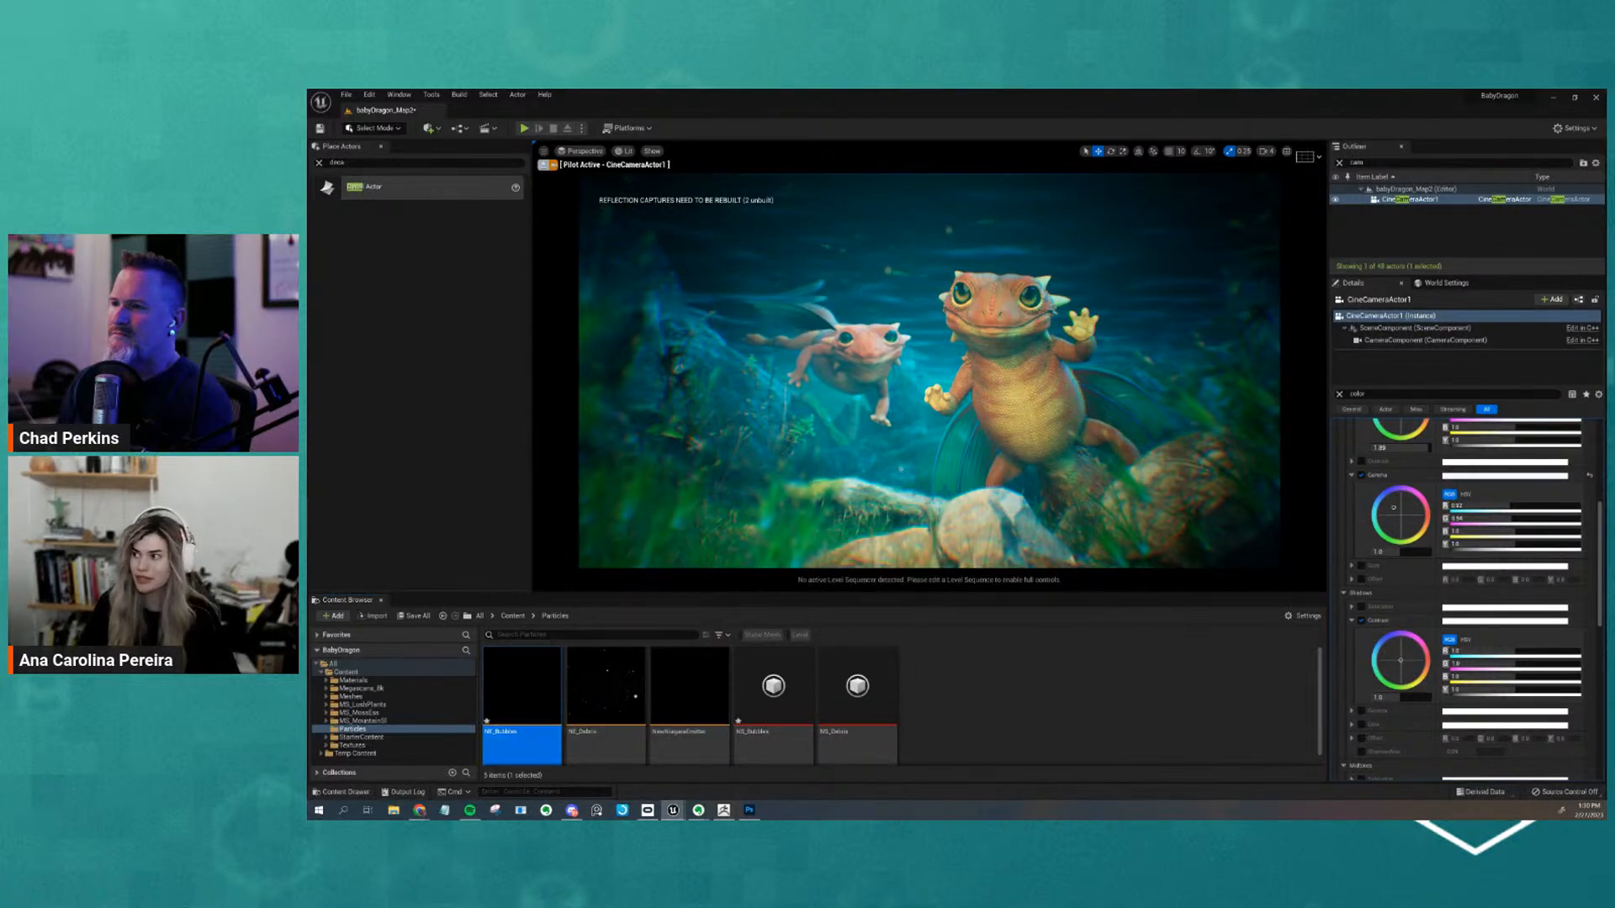
Open NE_Bubbles in its own editor window, enlarge and reposition the window over the viewport, and widen the preview area
{"action": "left_click_drag", "start_coordinate": [1602, 223], "coordinate": [705, 221]}
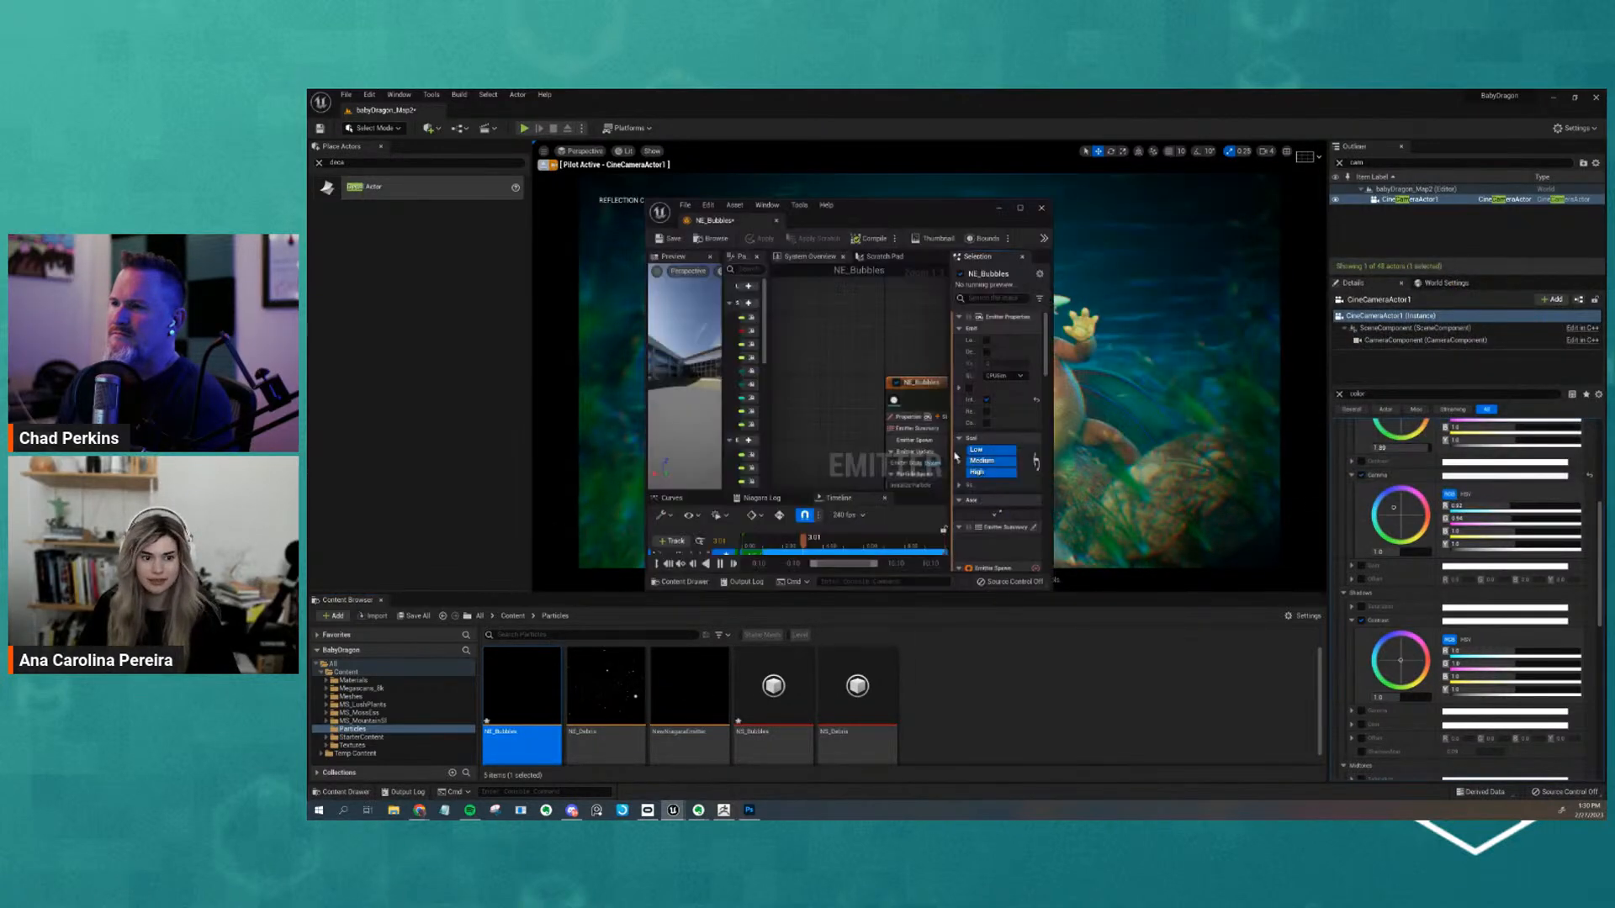
{"action": "left_click_drag", "start_coordinate": [1051, 592], "coordinate": [1398, 743]}
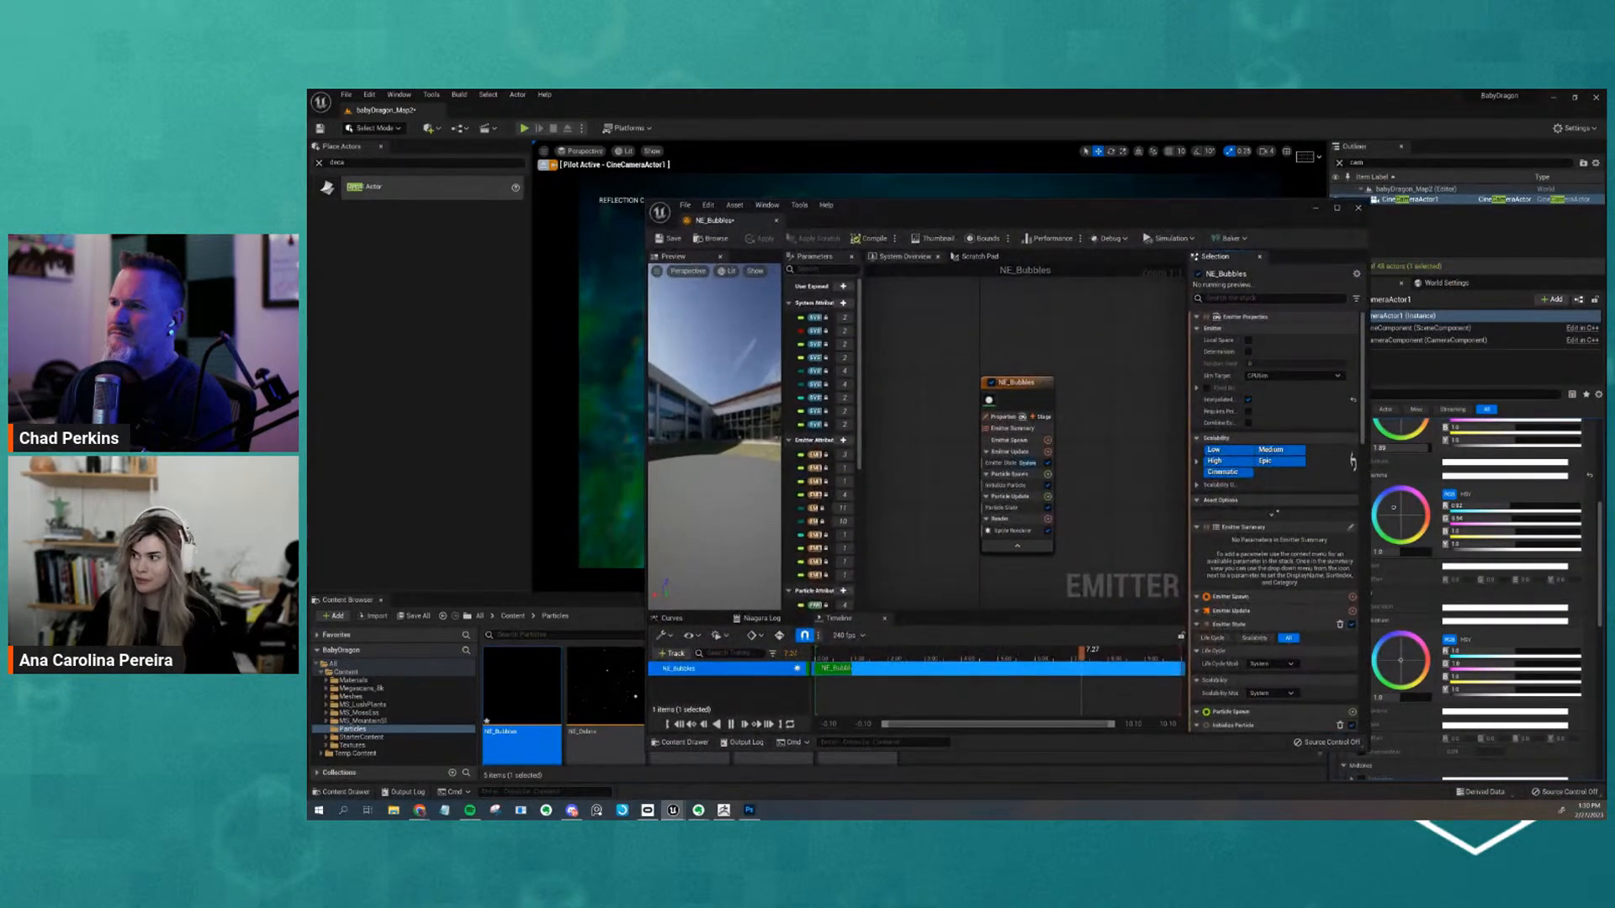
{"action": "left_click_drag", "start_coordinate": [1077, 211], "coordinate": [1016, 176]}
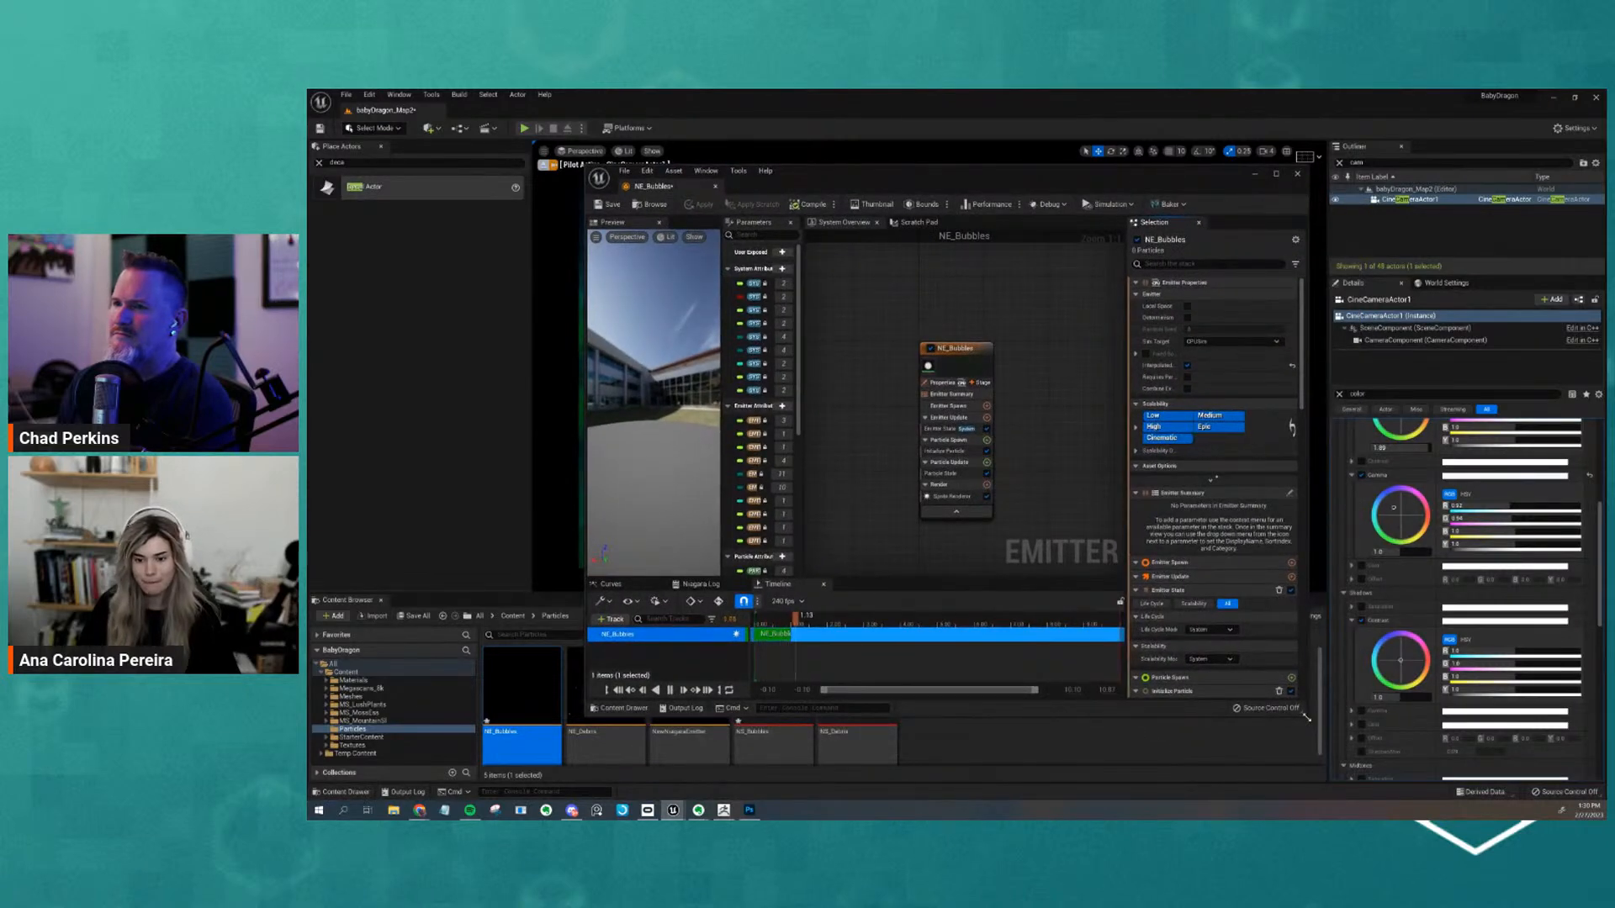
{"action": "left_click_drag", "start_coordinate": [1306, 717], "coordinate": [1453, 772]}
{"action": "left_click_drag", "start_coordinate": [845, 398], "coordinate": [864, 399]}
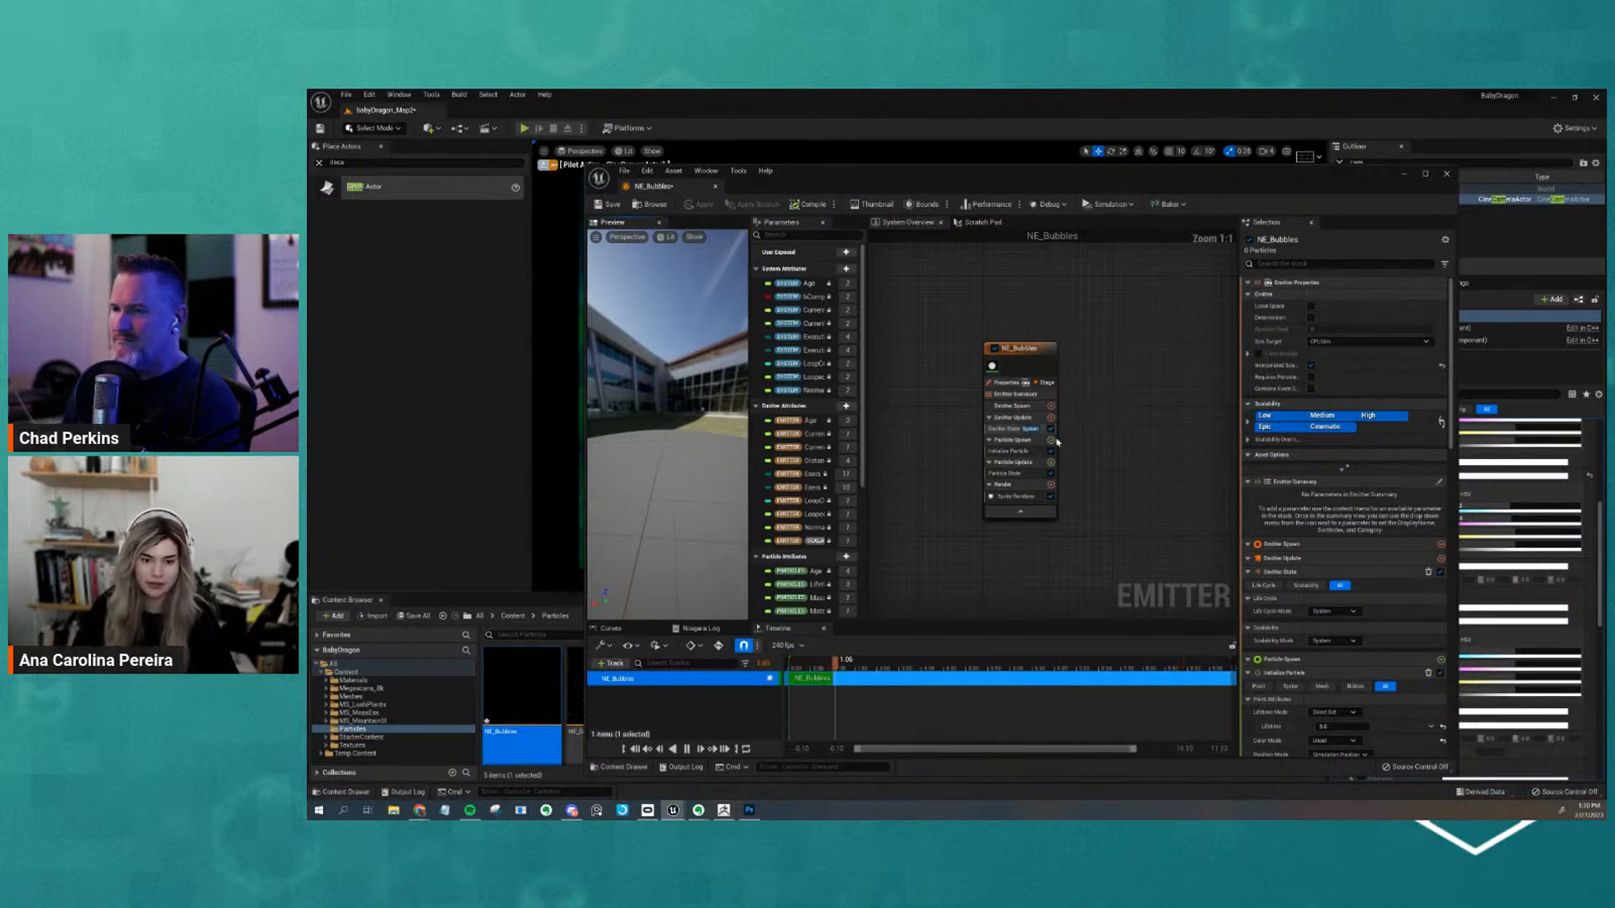
Replace the Sprite Renderer of the NE_Bubbles emitter with a Mesh Renderer
{"action": "scroll", "coordinate": [1084, 509], "scroll_direction": "up", "scroll_amount": 4}
{"action": "right_click_drag", "start_coordinate": [1084, 508], "coordinate": [1121, 541]}
{"action": "left_click", "coordinate": [1032, 537]}
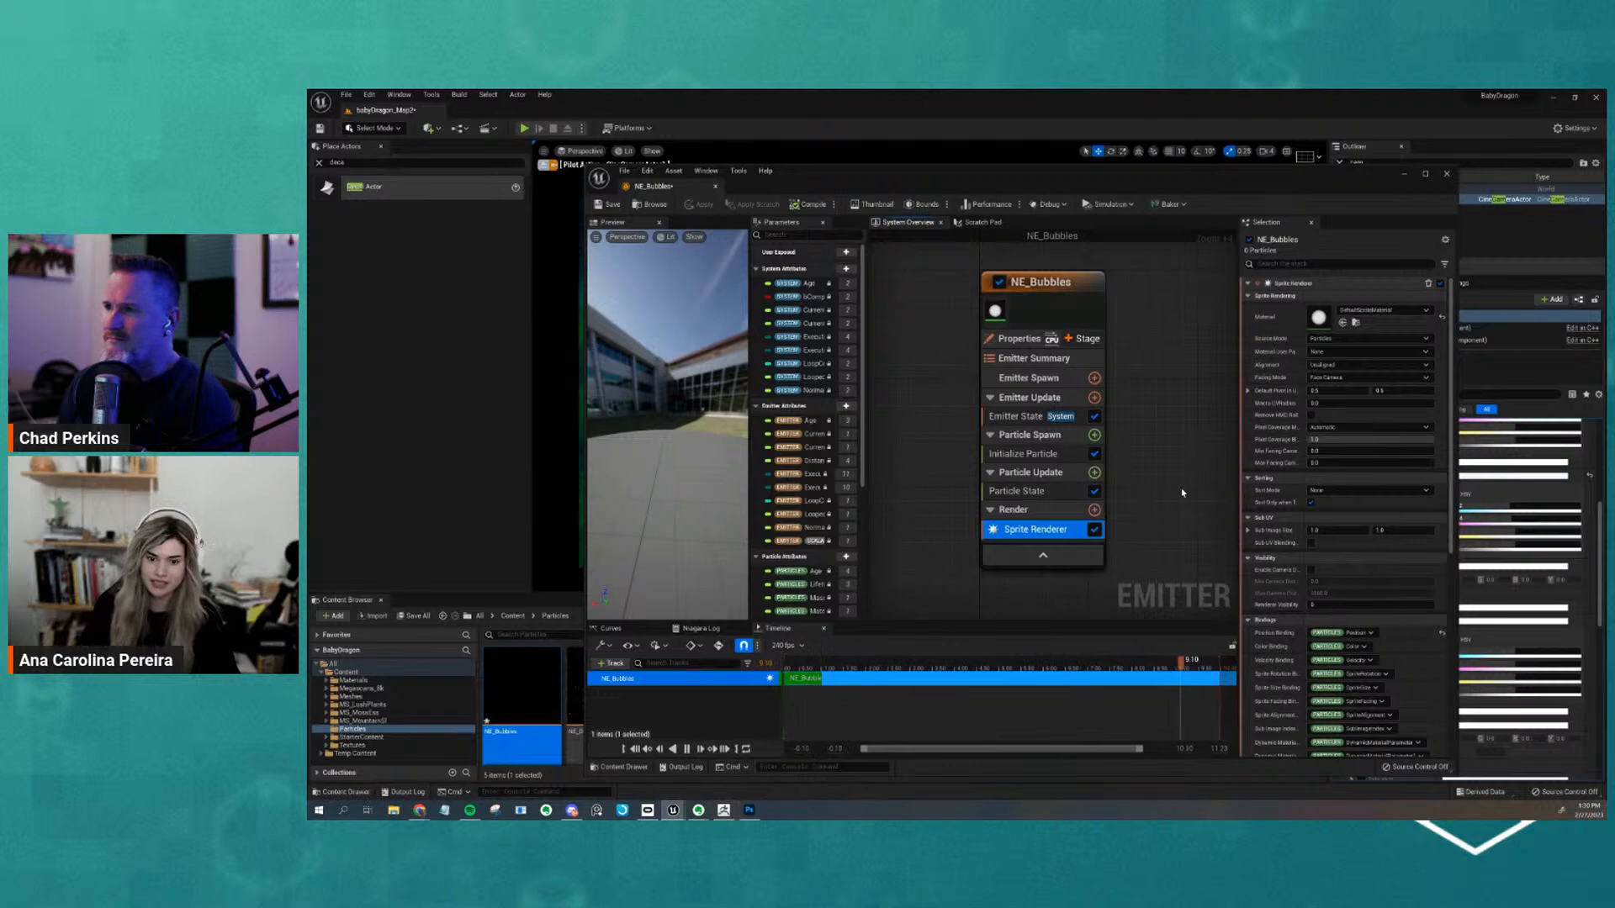
{"action": "key", "text": "Delete"}
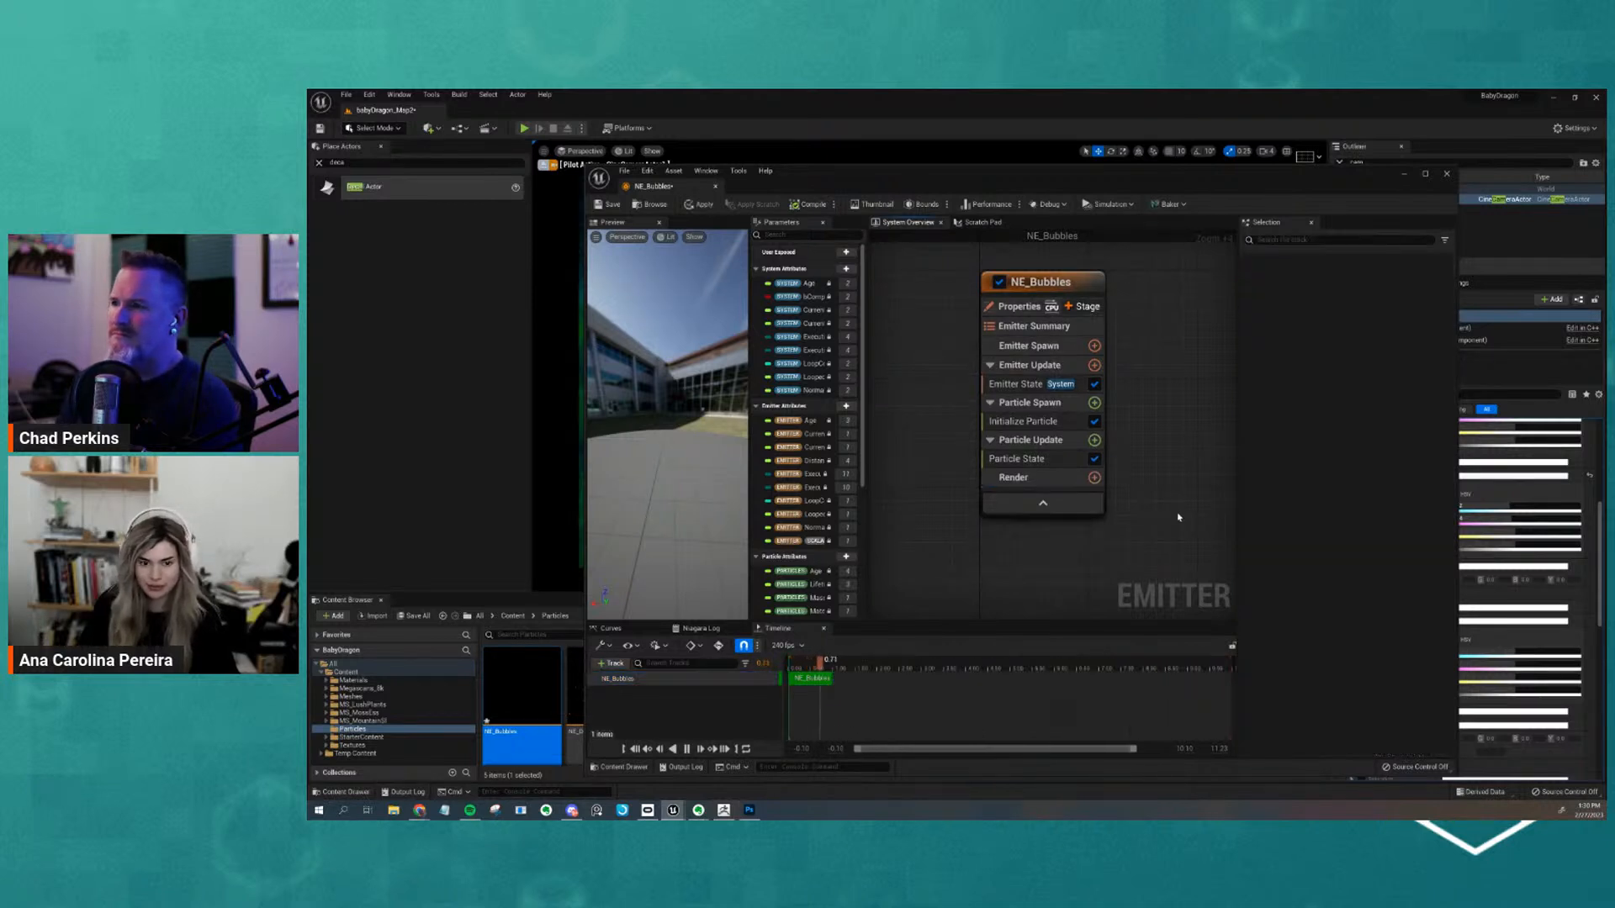
{"action": "left_click", "coordinate": [1094, 477]}
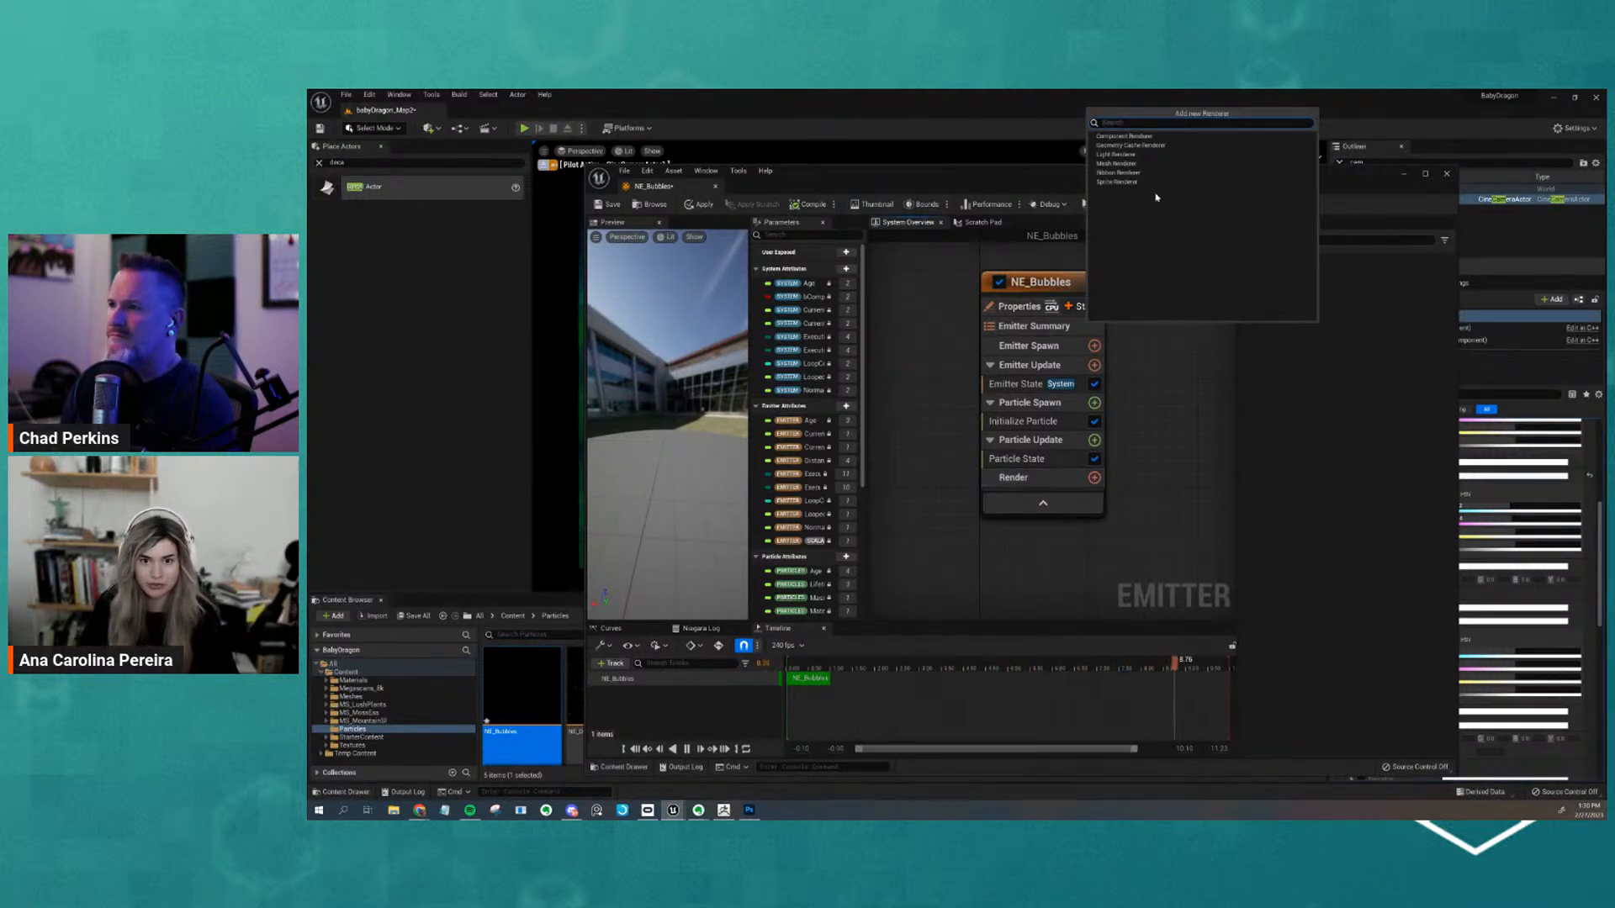
{"action": "left_click", "coordinate": [1137, 168]}
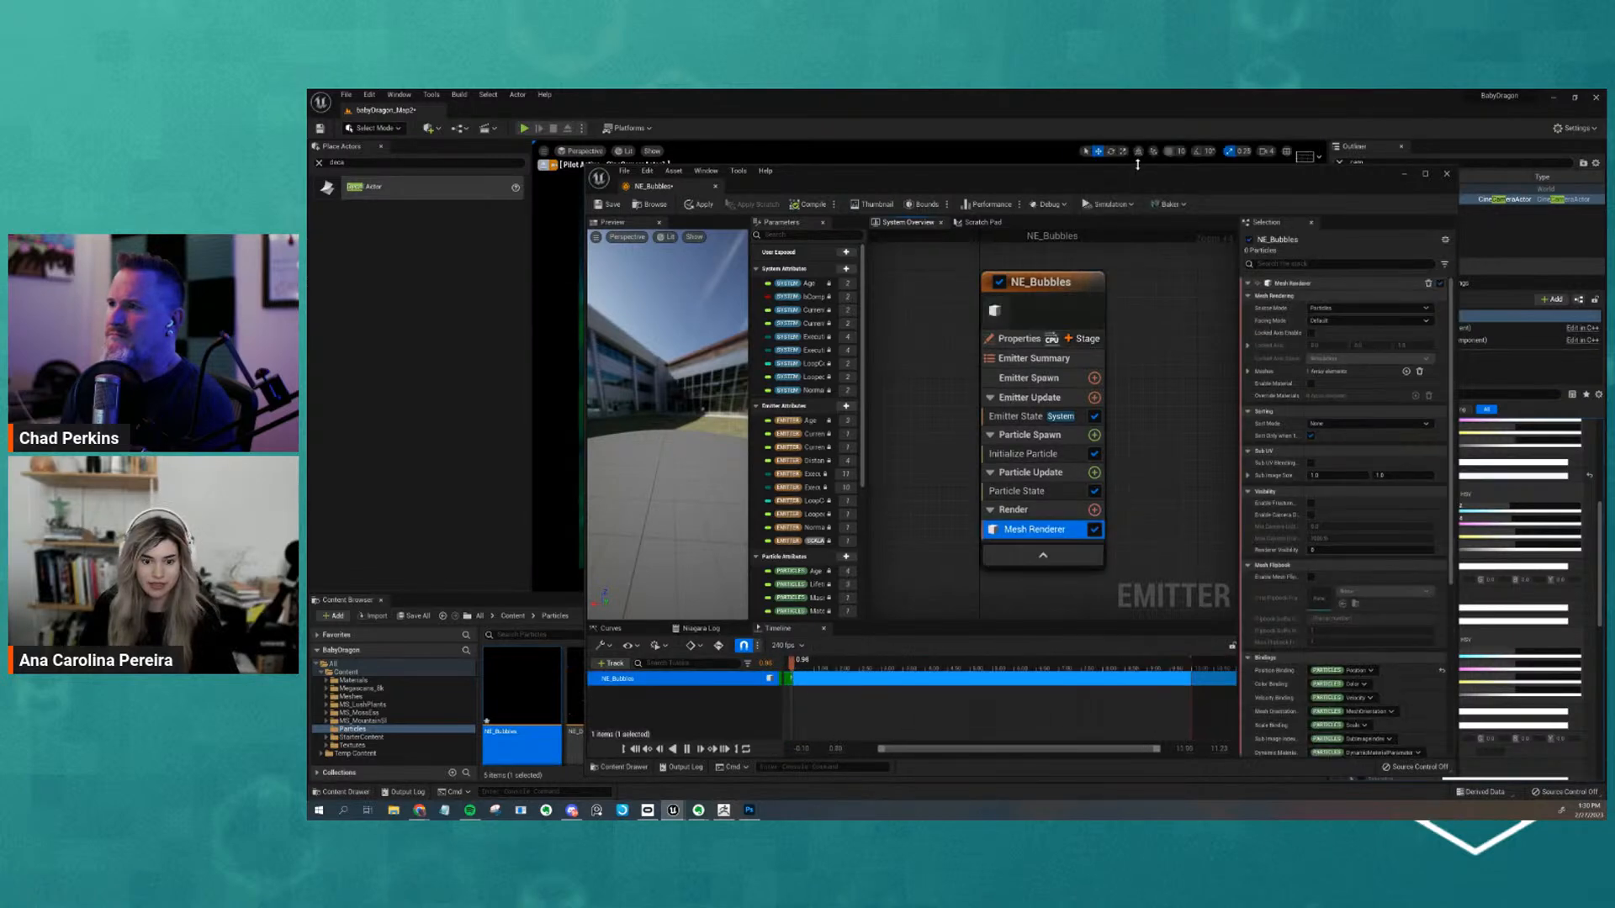
Assign the Shape_Sphere static mesh to the first Meshes element of the Mesh Renderer
{"action": "left_click_drag", "start_coordinate": [661, 464], "coordinate": [706, 494]}
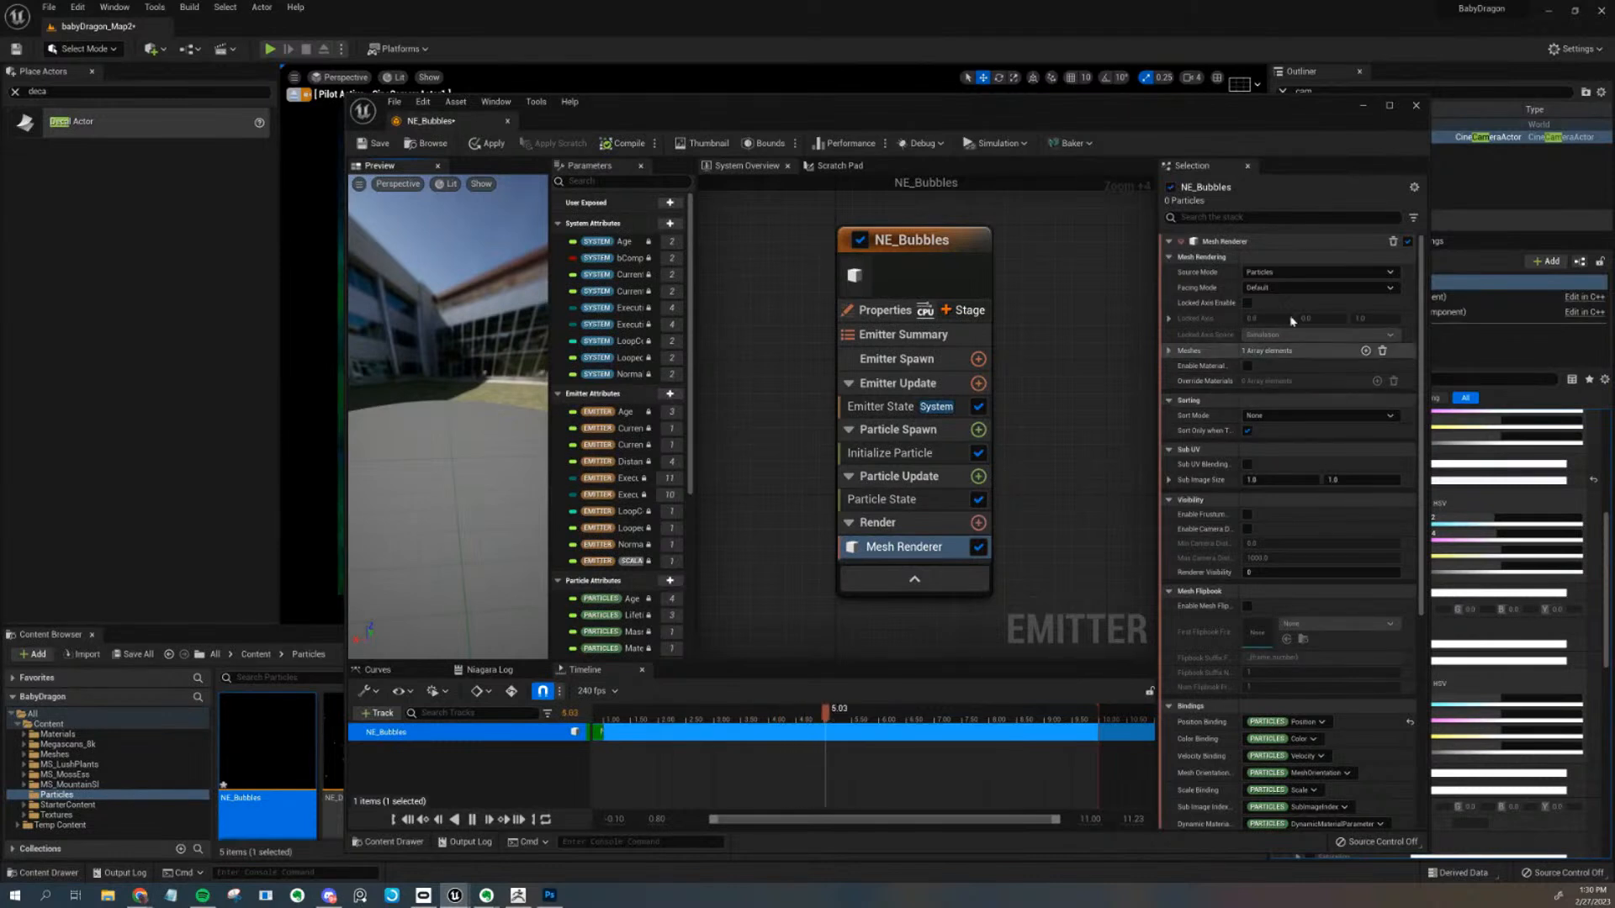
{"action": "left_click", "coordinate": [1169, 351]}
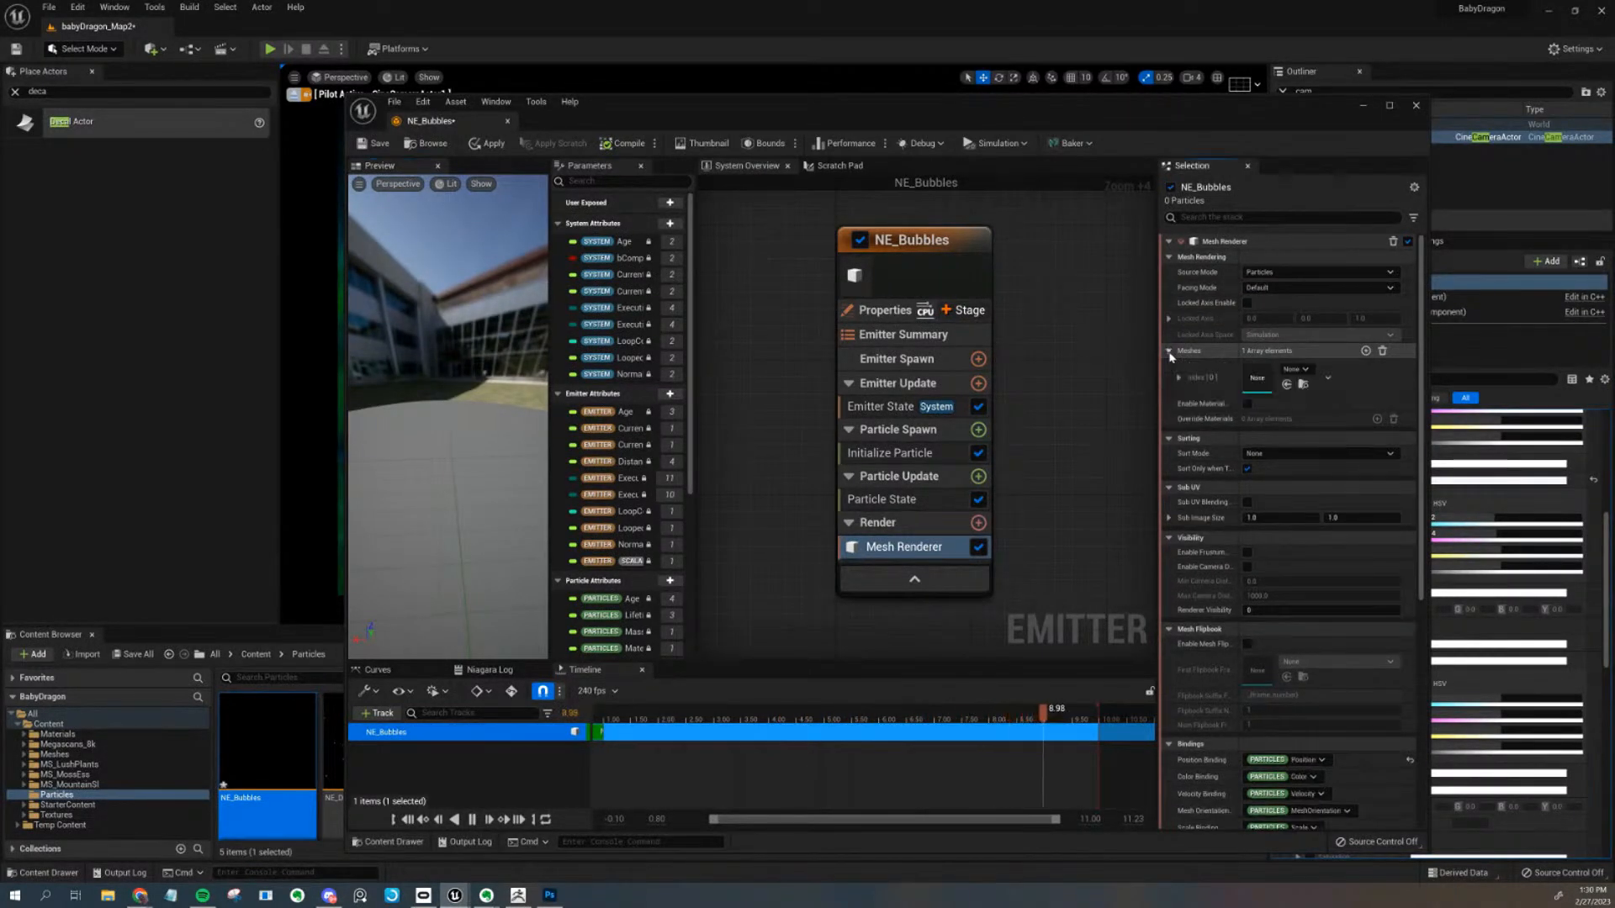
{"action": "left_click", "coordinate": [1294, 369]}
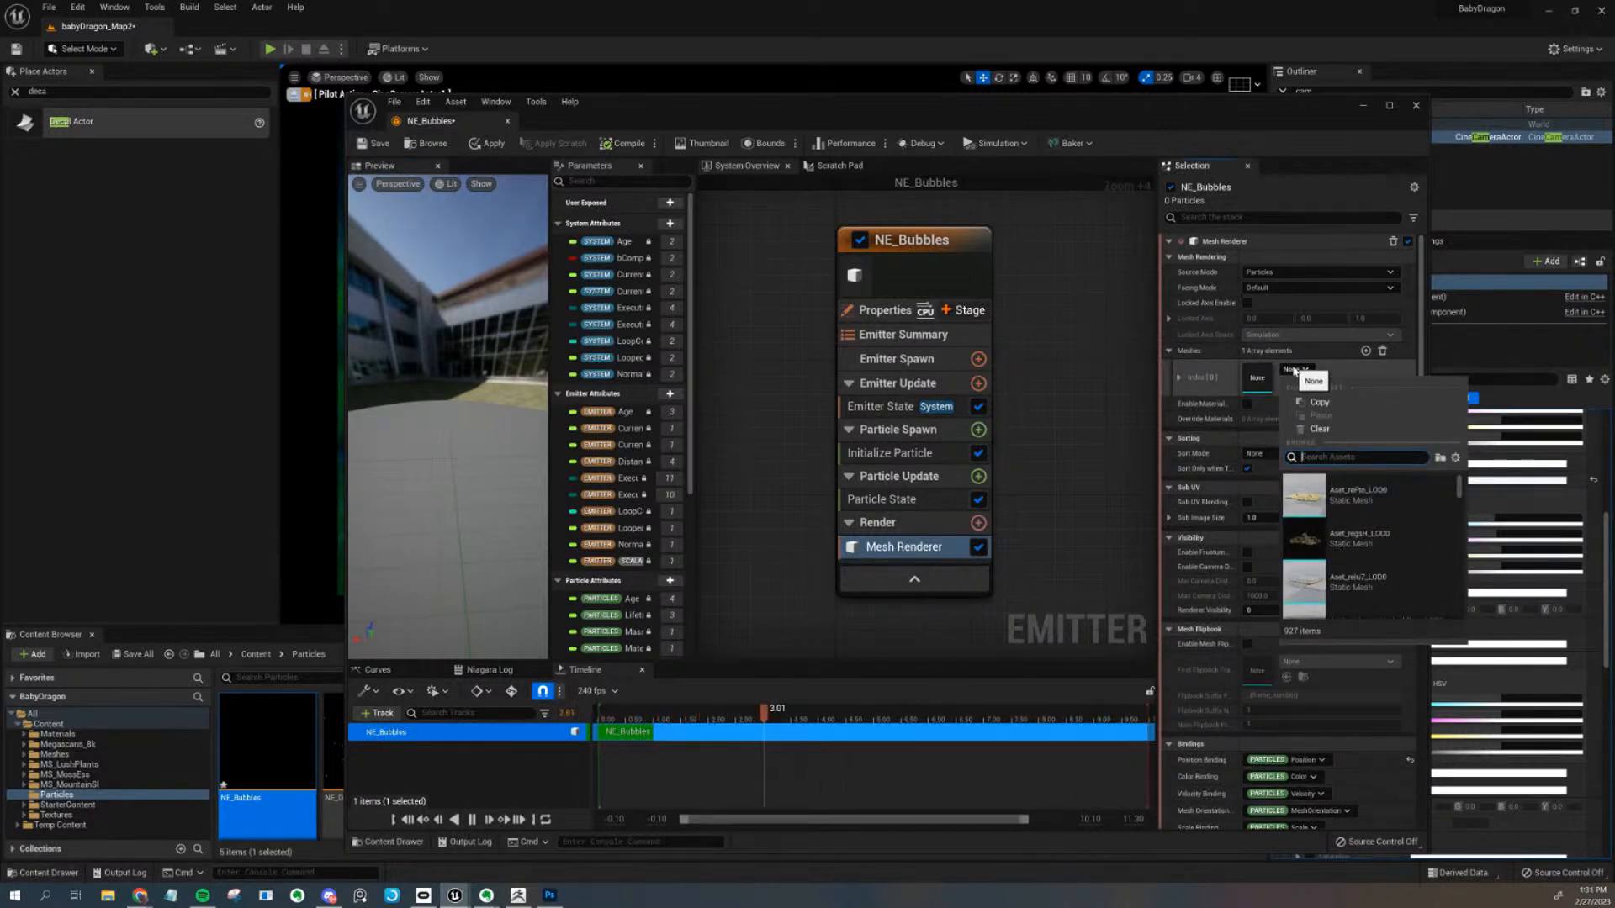
{"action": "type", "text": "sp"}
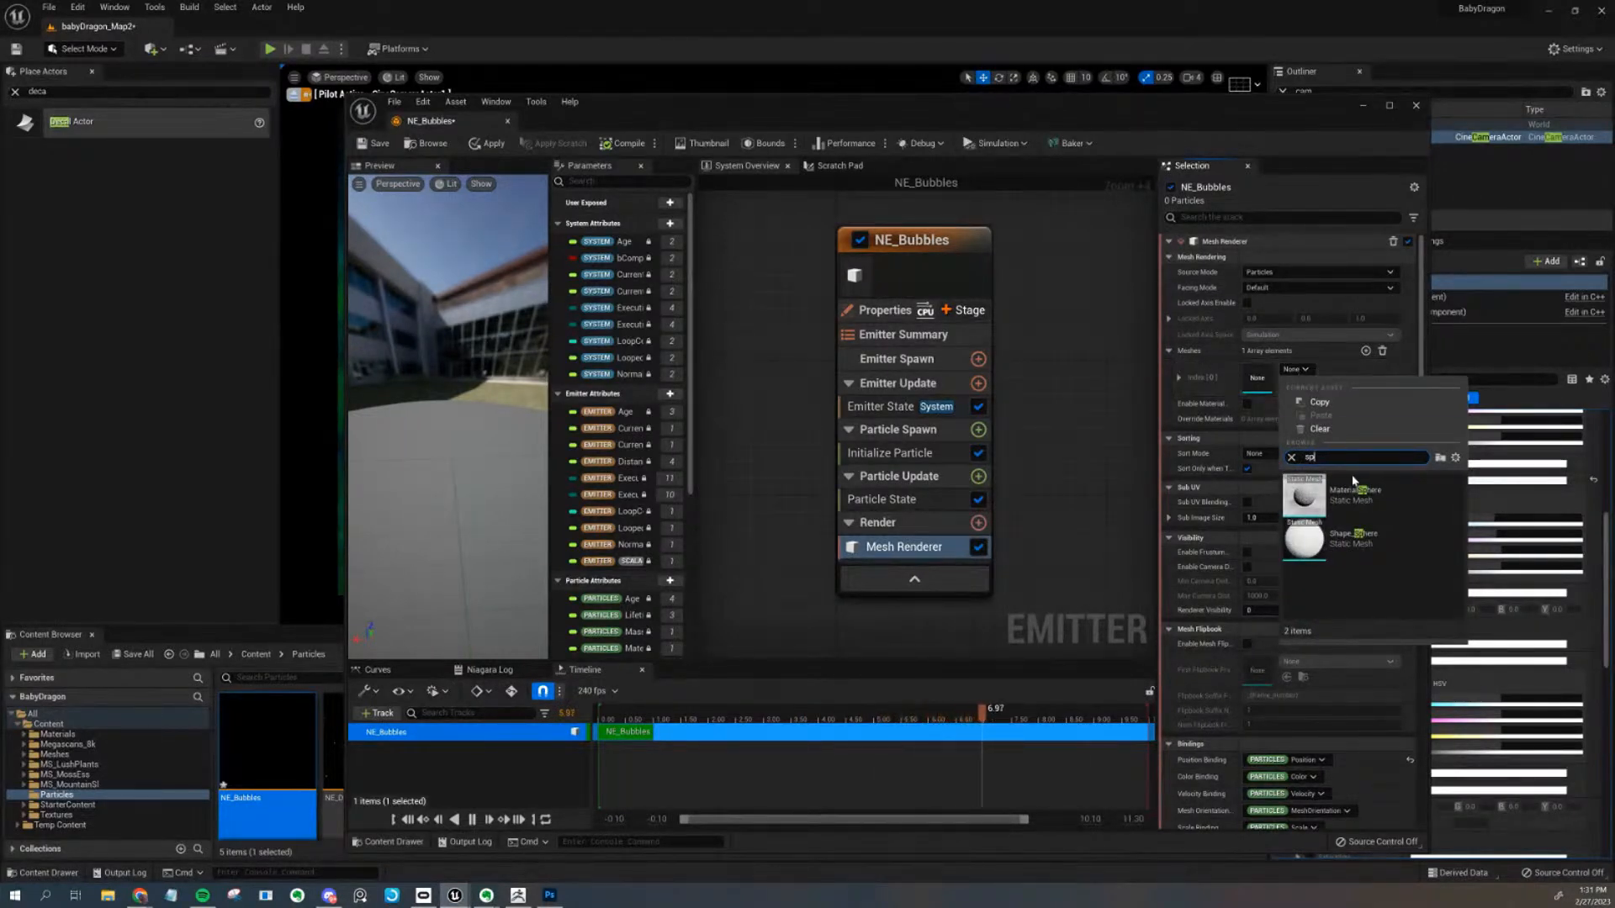
{"action": "left_click", "coordinate": [1312, 538]}
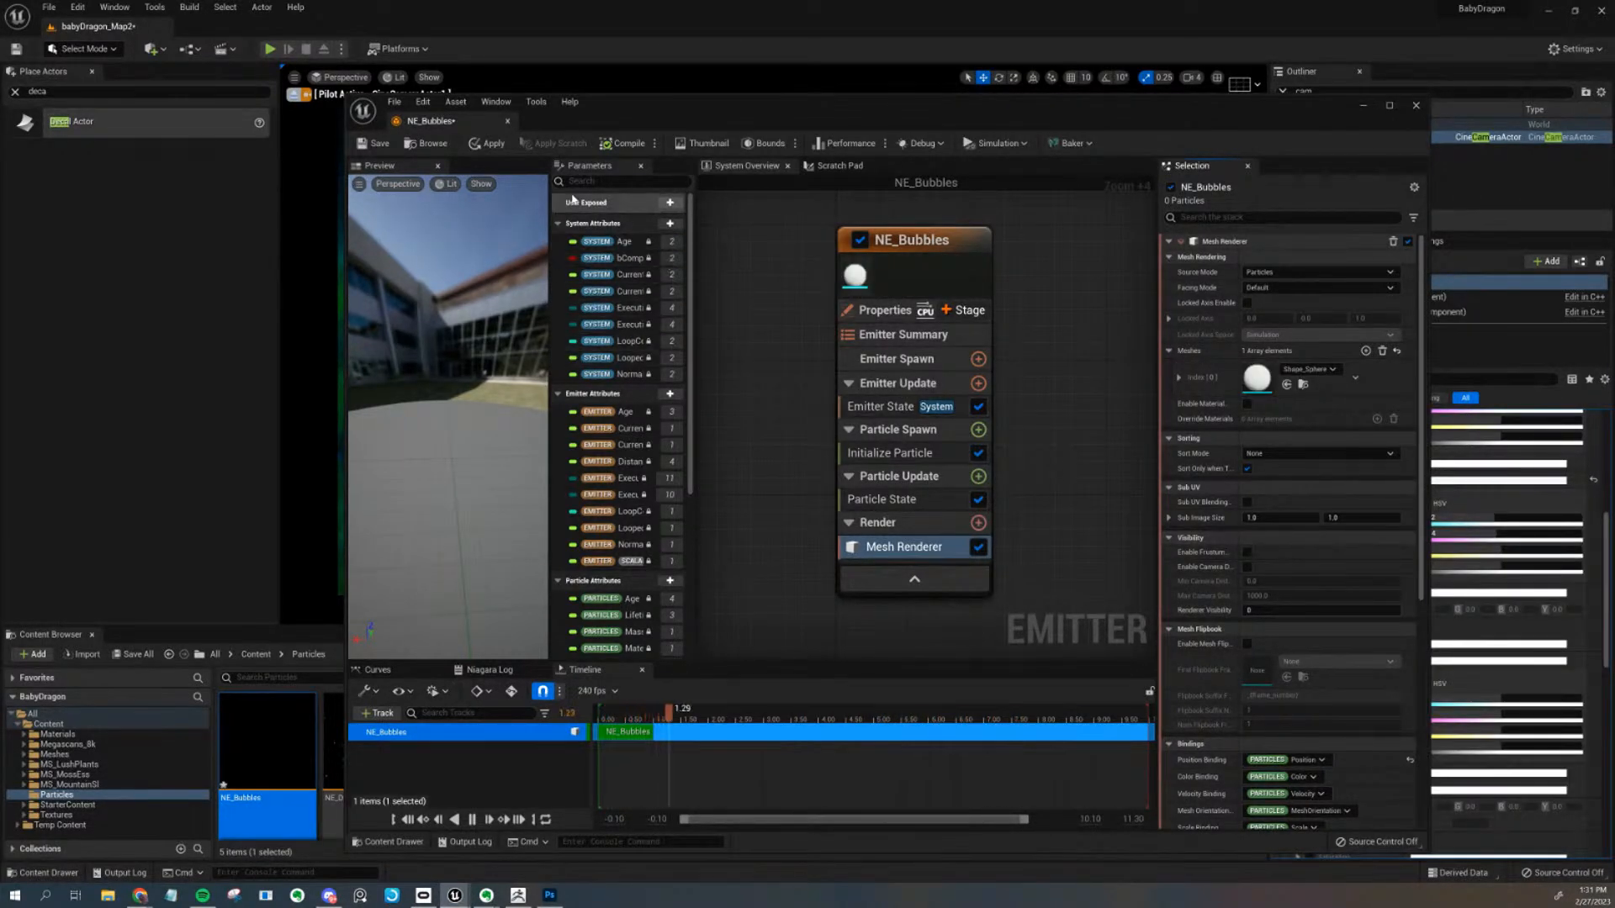
{"action": "left_click_drag", "start_coordinate": [469, 406], "coordinate": [463, 444]}
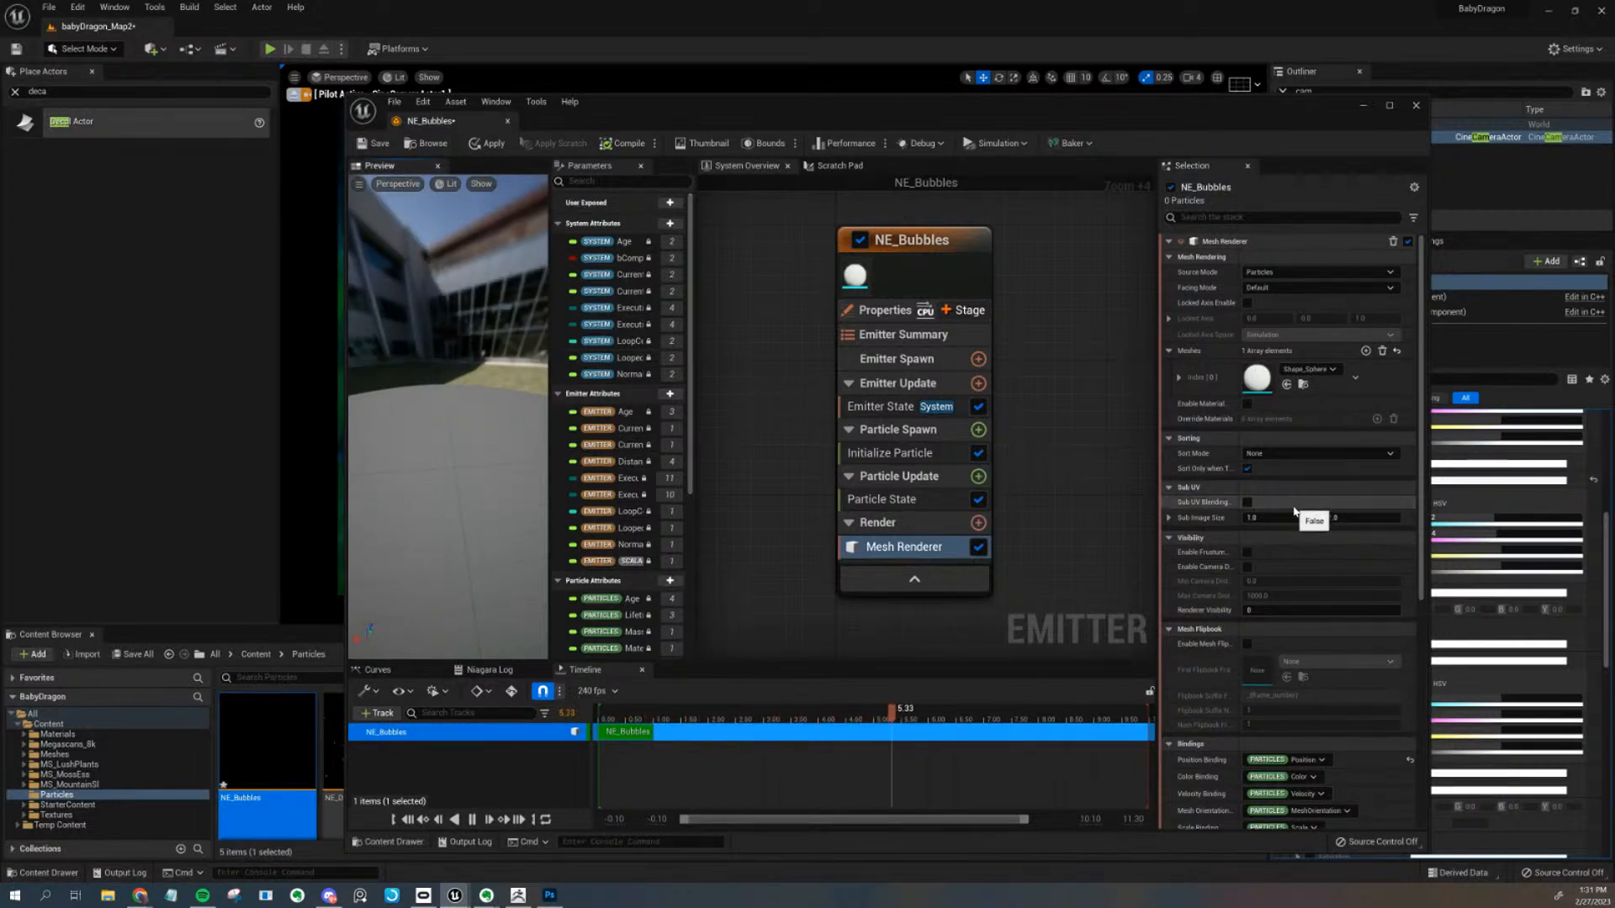
{"action": "left_click", "coordinate": [978, 430]}
{"action": "type", "text": "rate"}
{"action": "left_click", "coordinate": [1023, 366]}
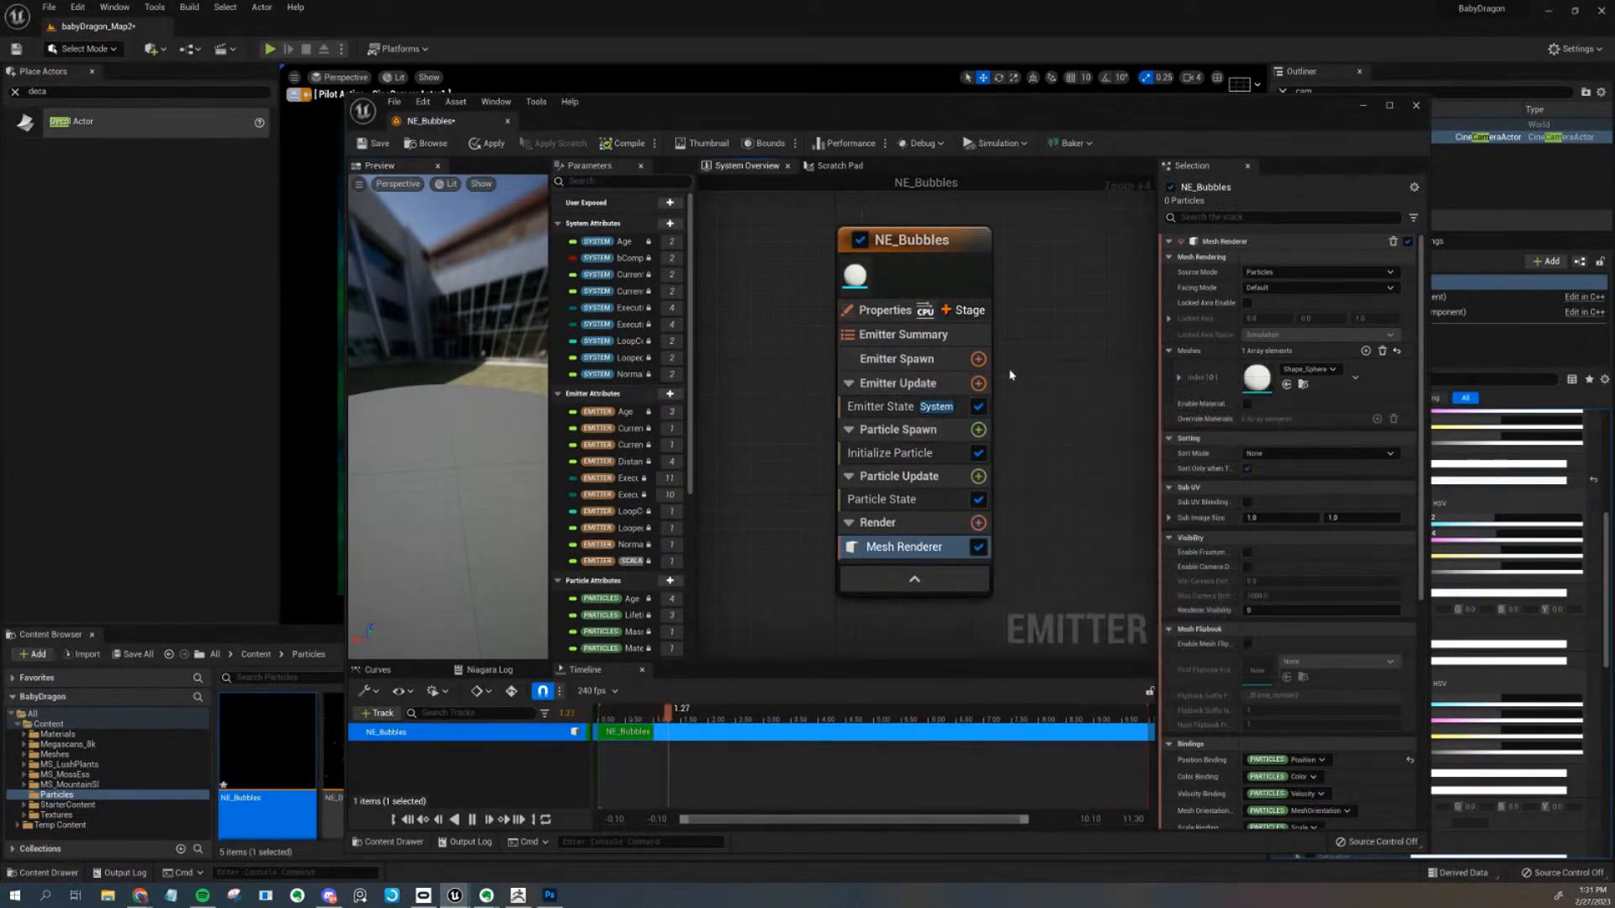
Add a Spawn Rate module to the Emitter Spawn stage of NE_Bubbles and raise its SpawnRate above zero
{"action": "left_click", "coordinate": [978, 359]}
{"action": "type", "text": "rate"}
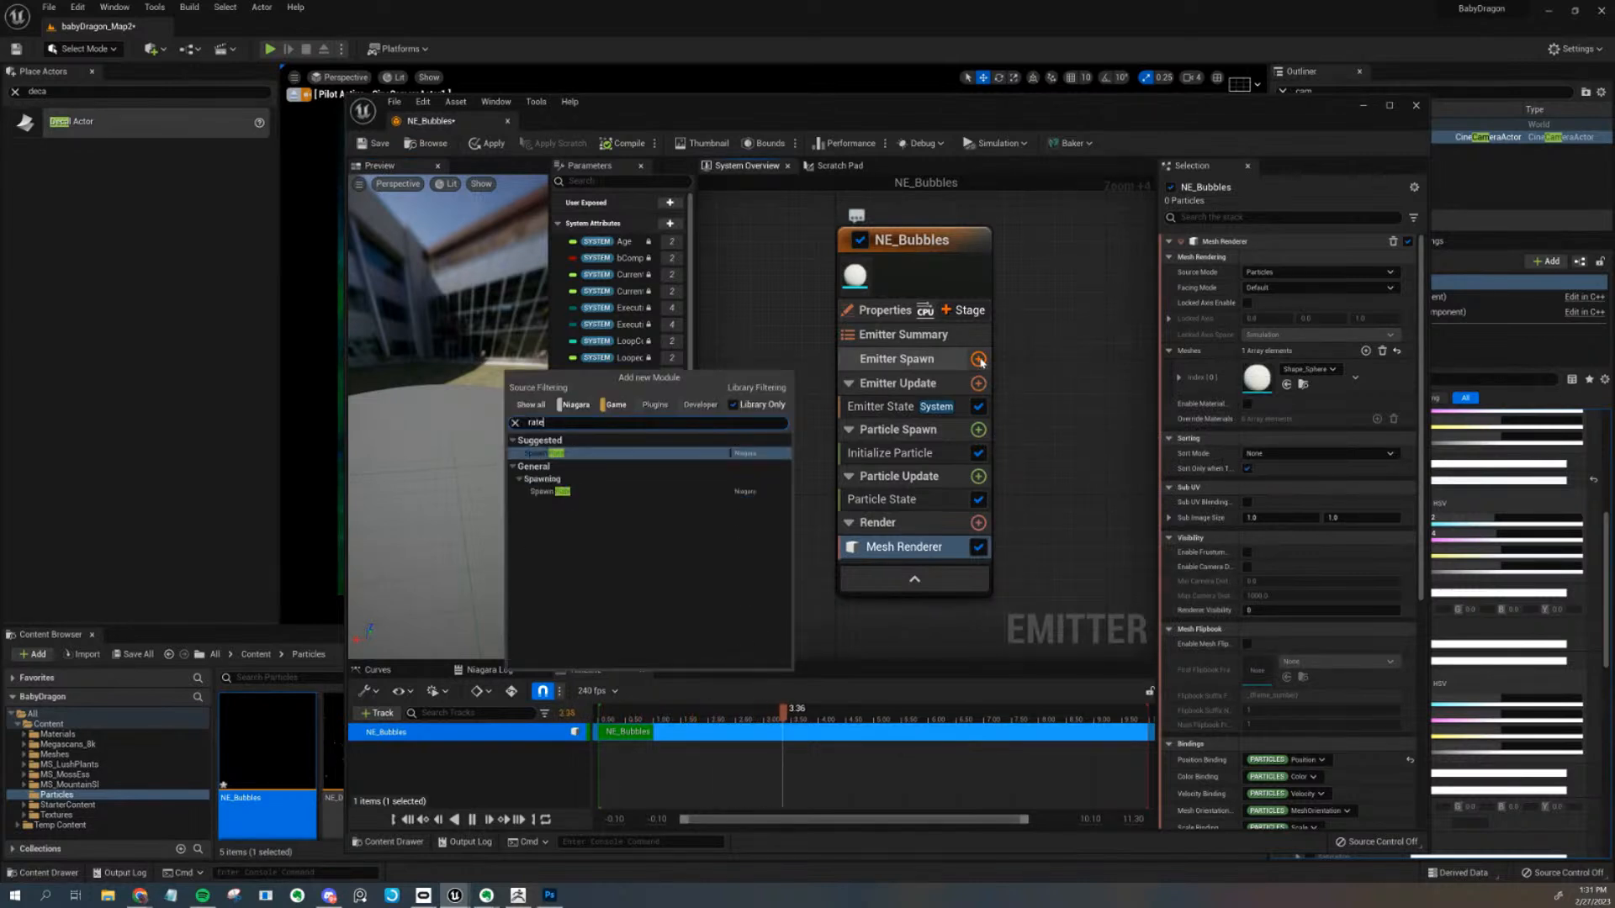
{"action": "left_click", "coordinate": [547, 452]}
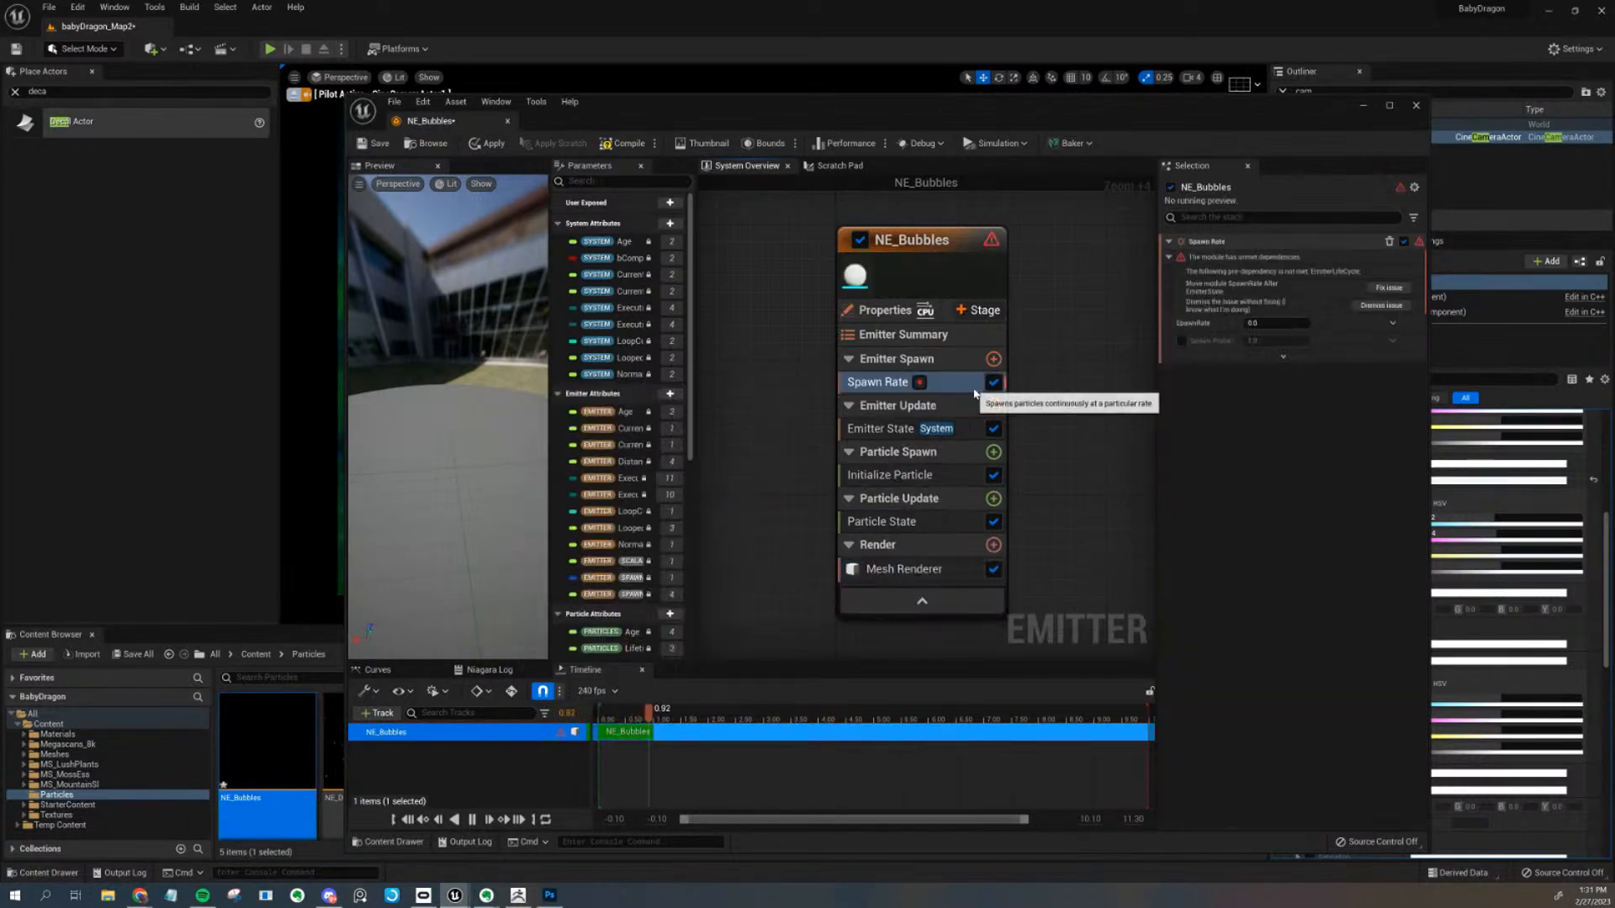
{"action": "left_click_drag", "start_coordinate": [446, 477], "coordinate": [513, 477]}
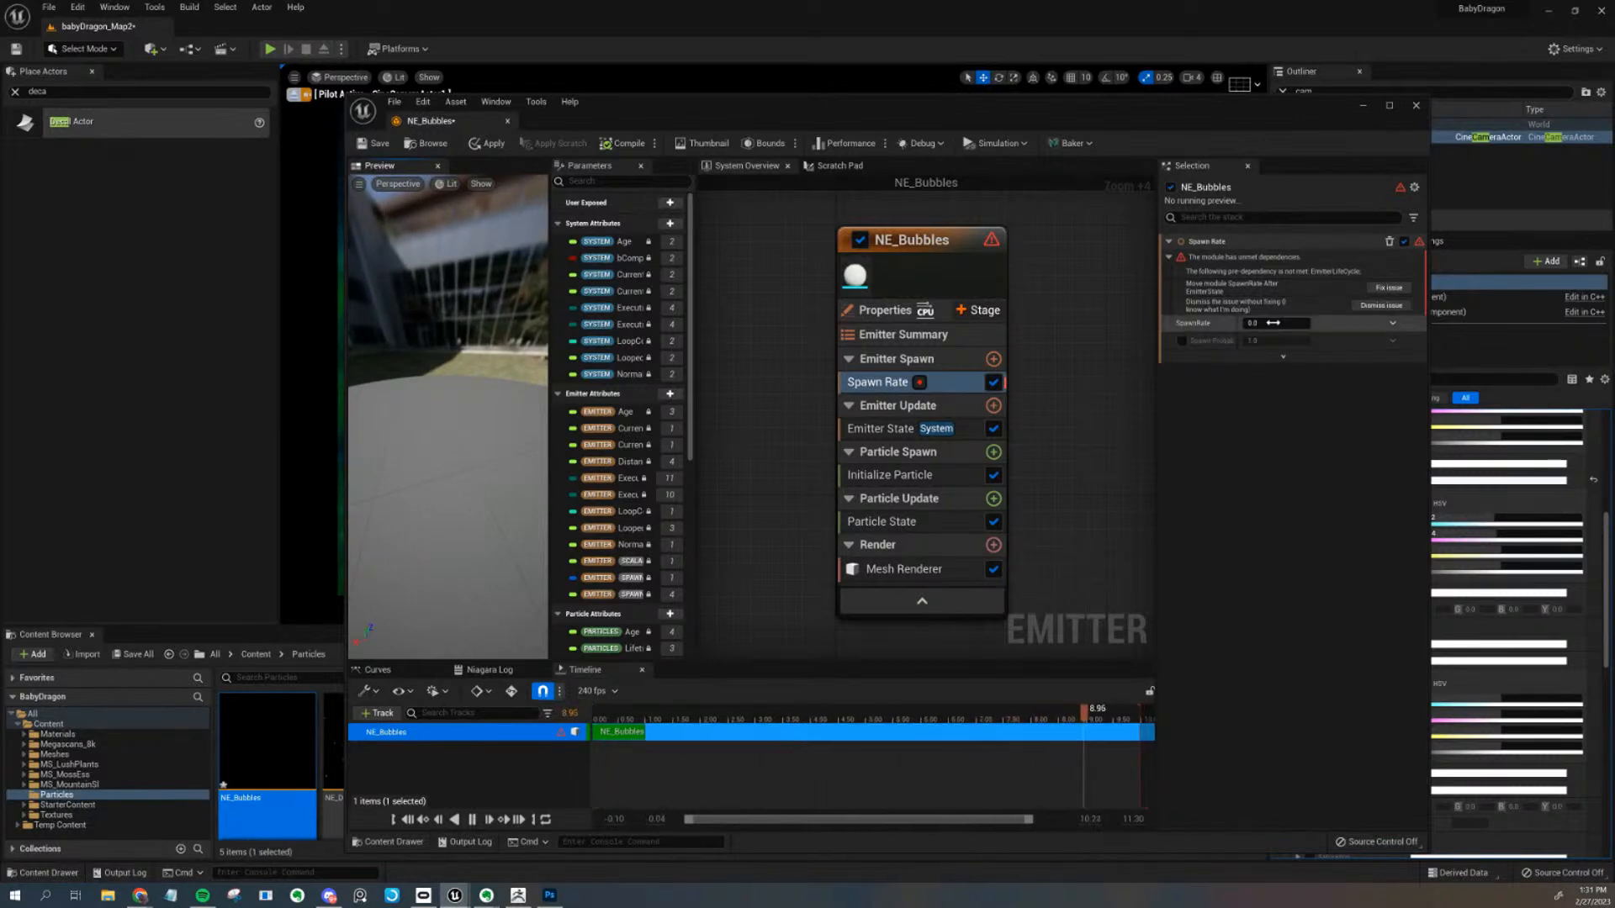
{"action": "left_click", "coordinate": [1253, 324]}
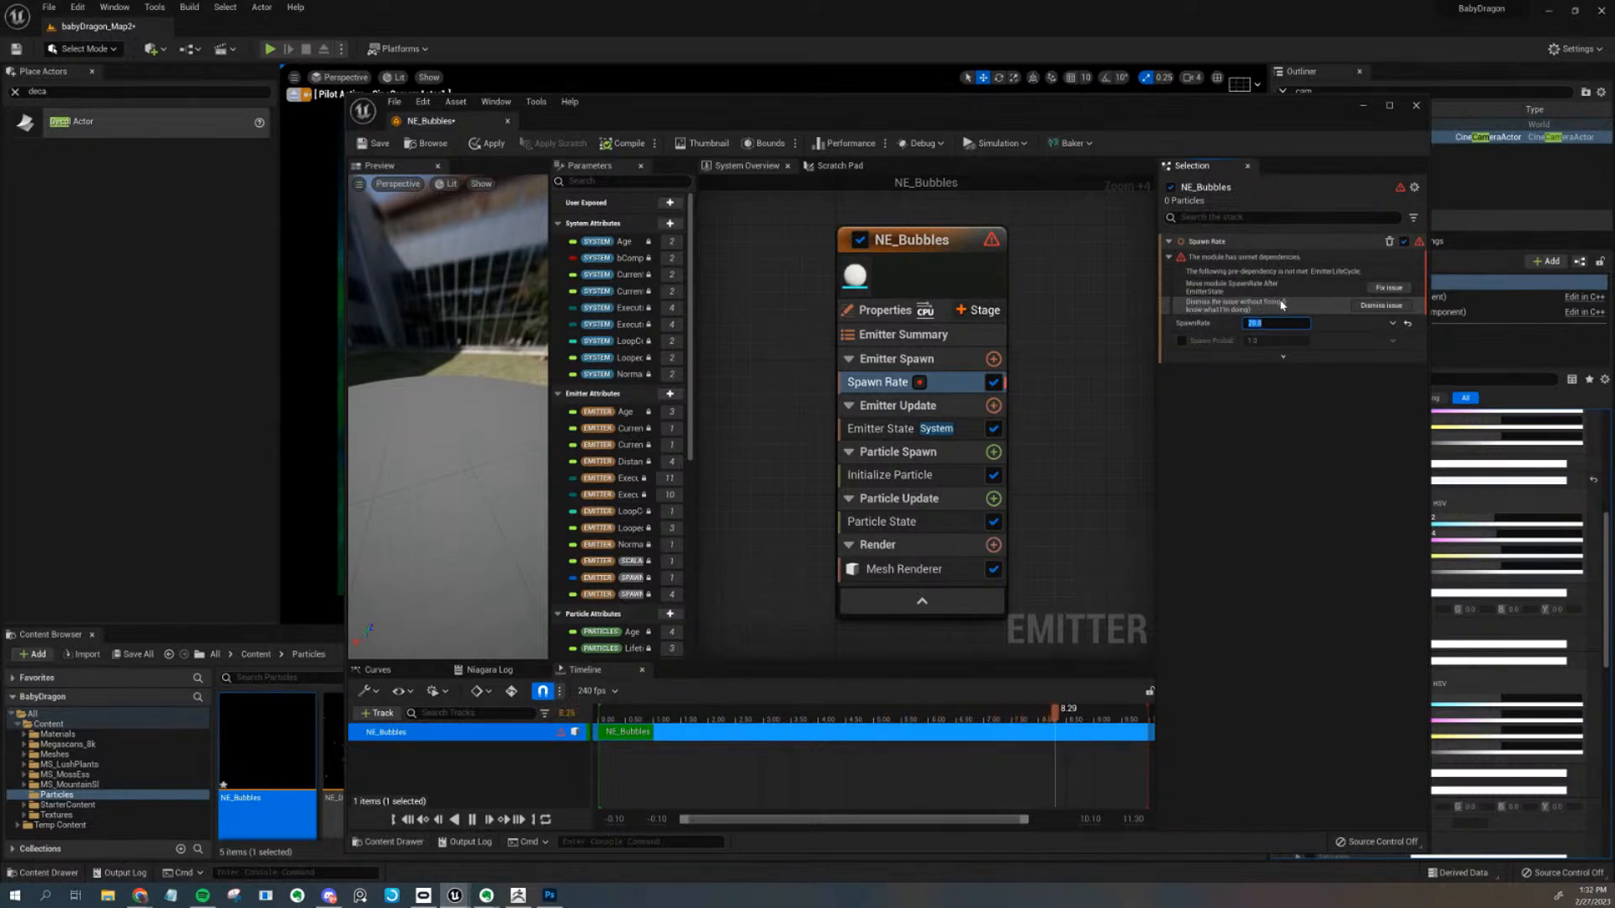
Resolve the Spawn Rate dependency issue by moving the module after Emitter State, and add a Shape Location module to Emitter Update
{"action": "left_click", "coordinate": [1386, 288]}
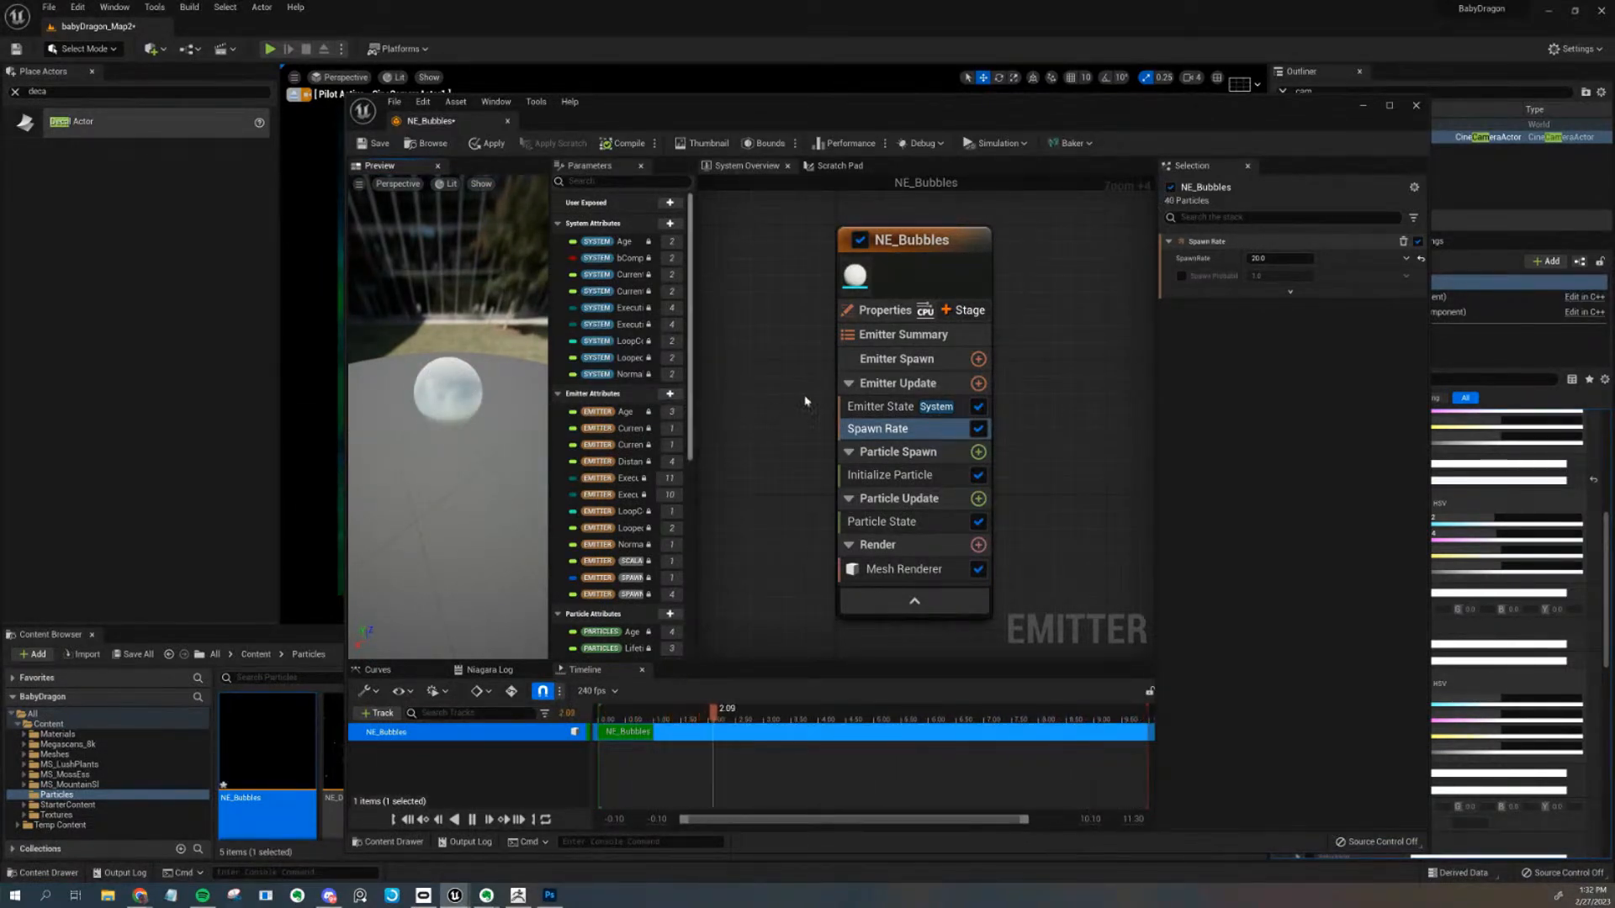
{"action": "left_click", "coordinate": [977, 383]}
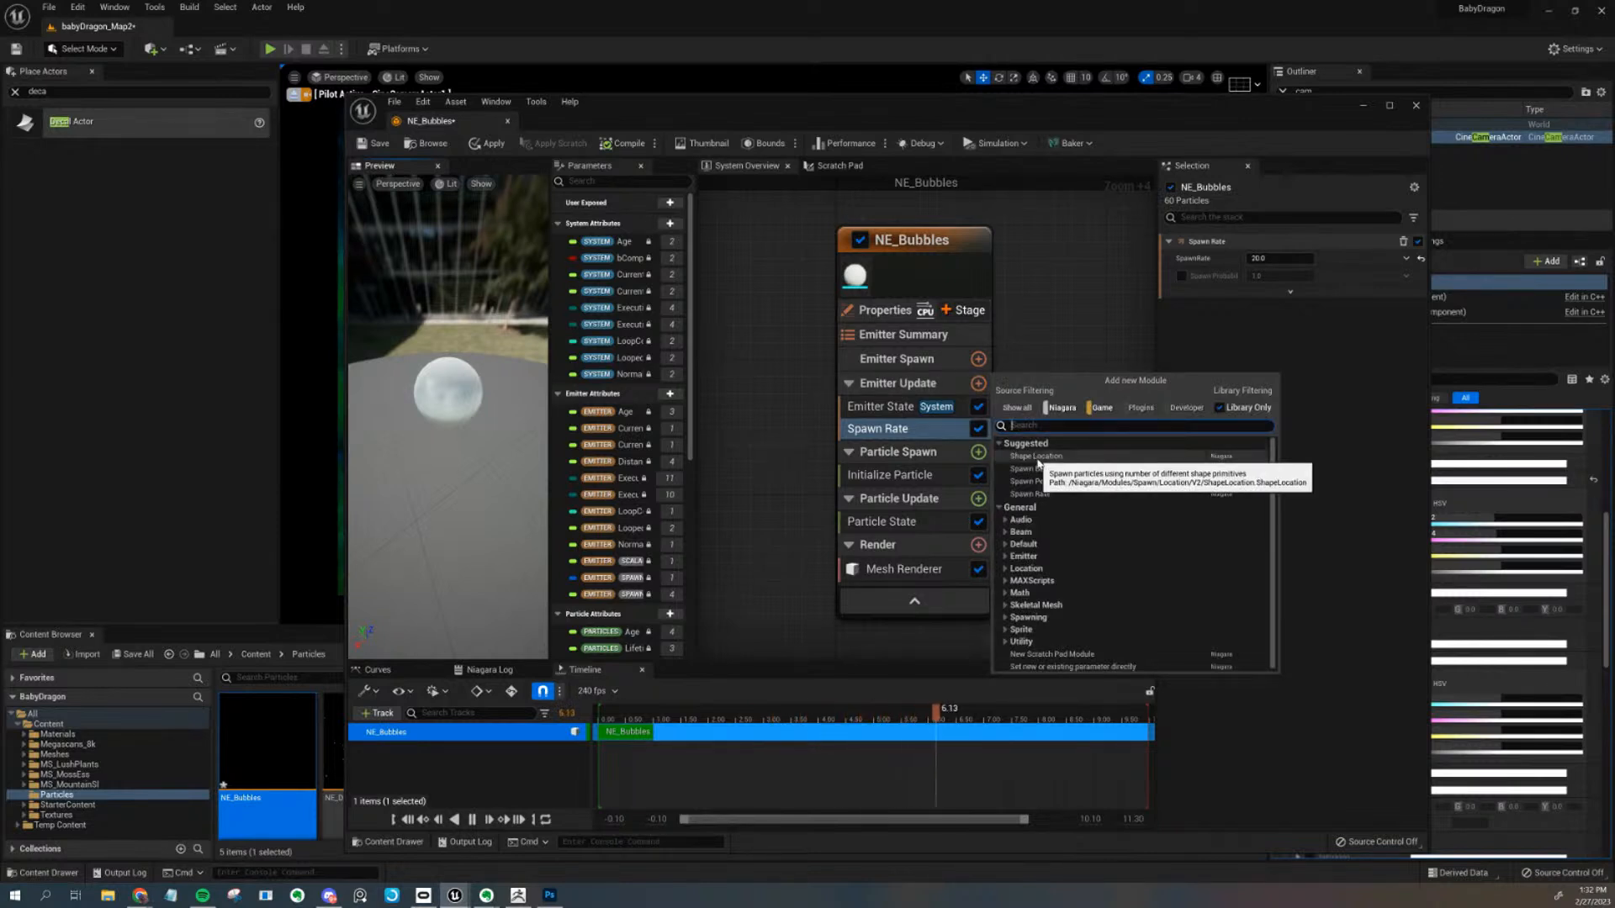
{"action": "left_click", "coordinate": [1037, 456]}
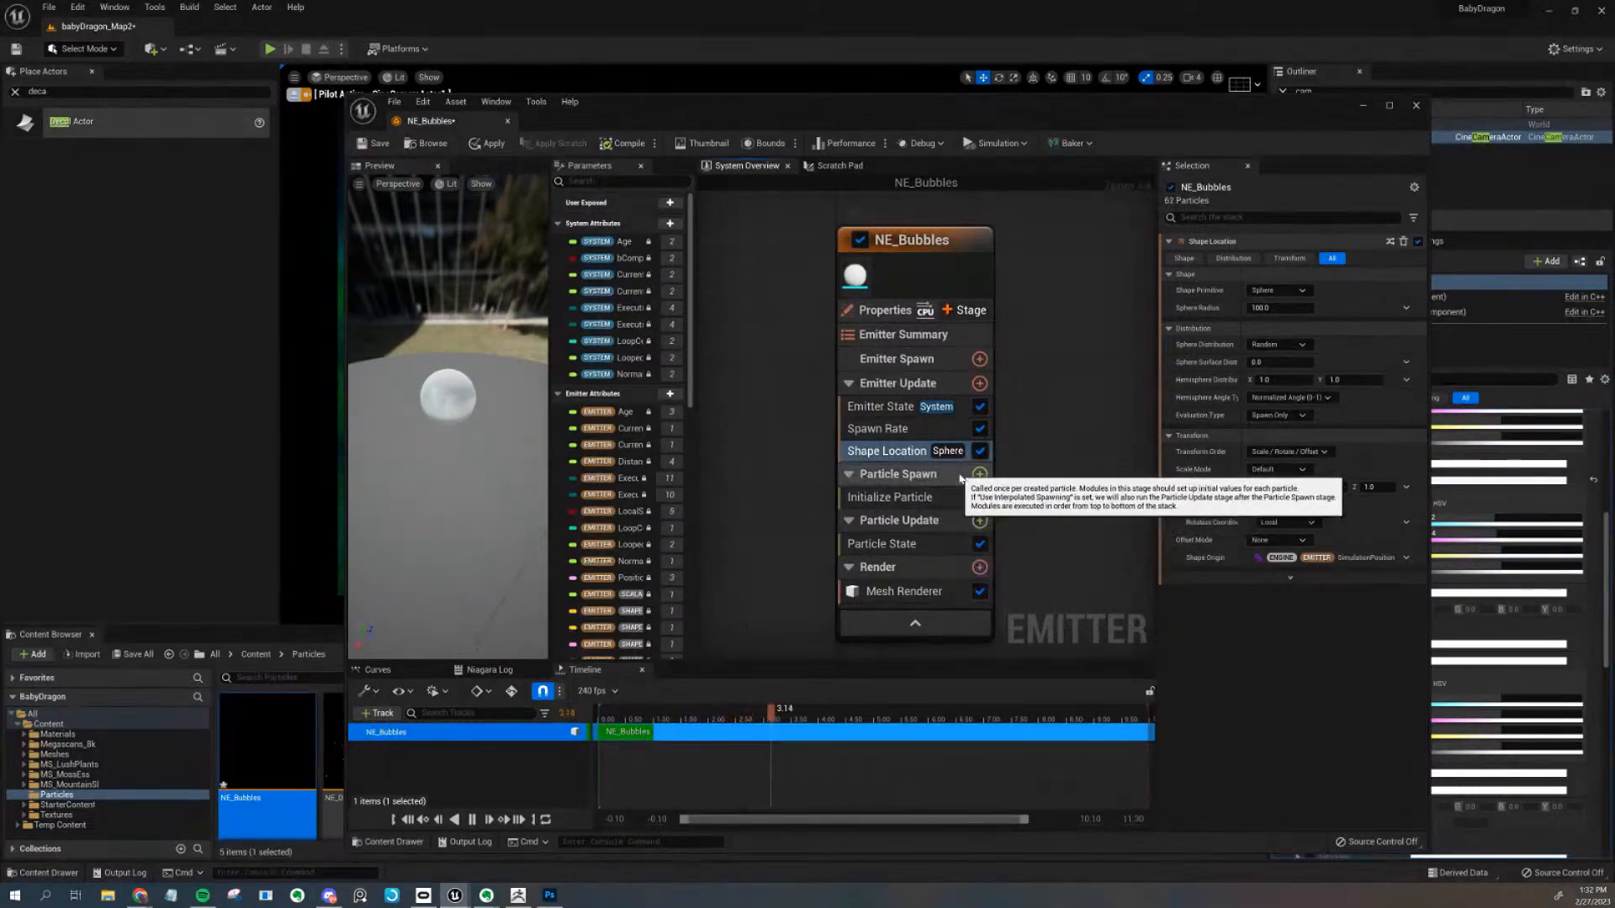
Add a Gravity Force module to Particle Update and fix its dependency issue by adding Solve Forces and Velocity
{"action": "left_click", "coordinate": [979, 520]}
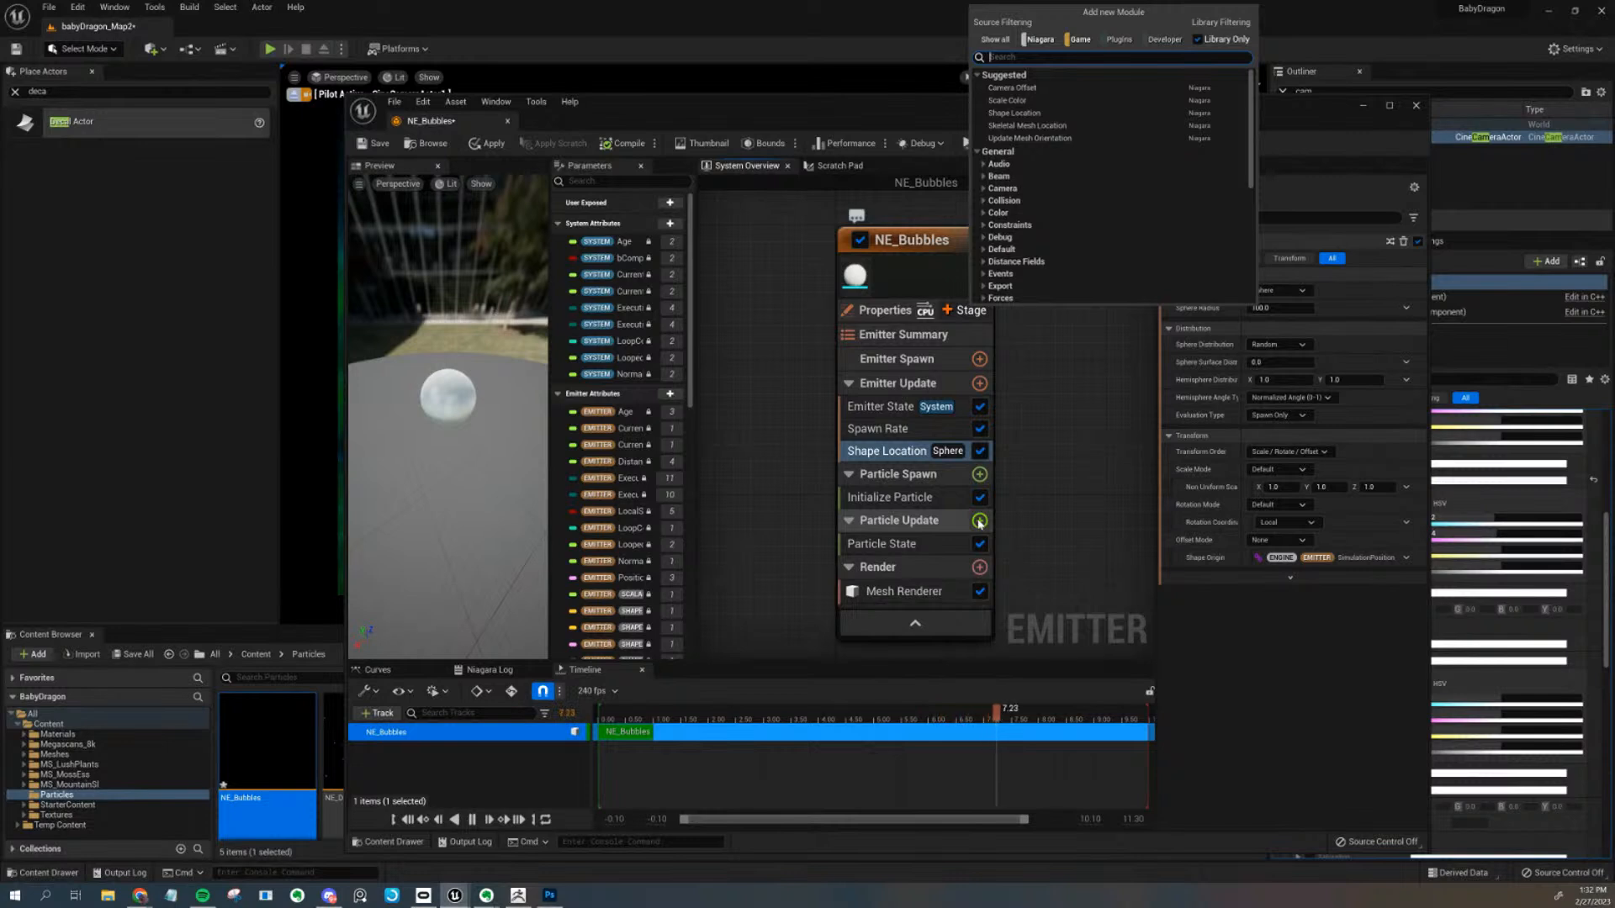
{"action": "type", "text": "grav"}
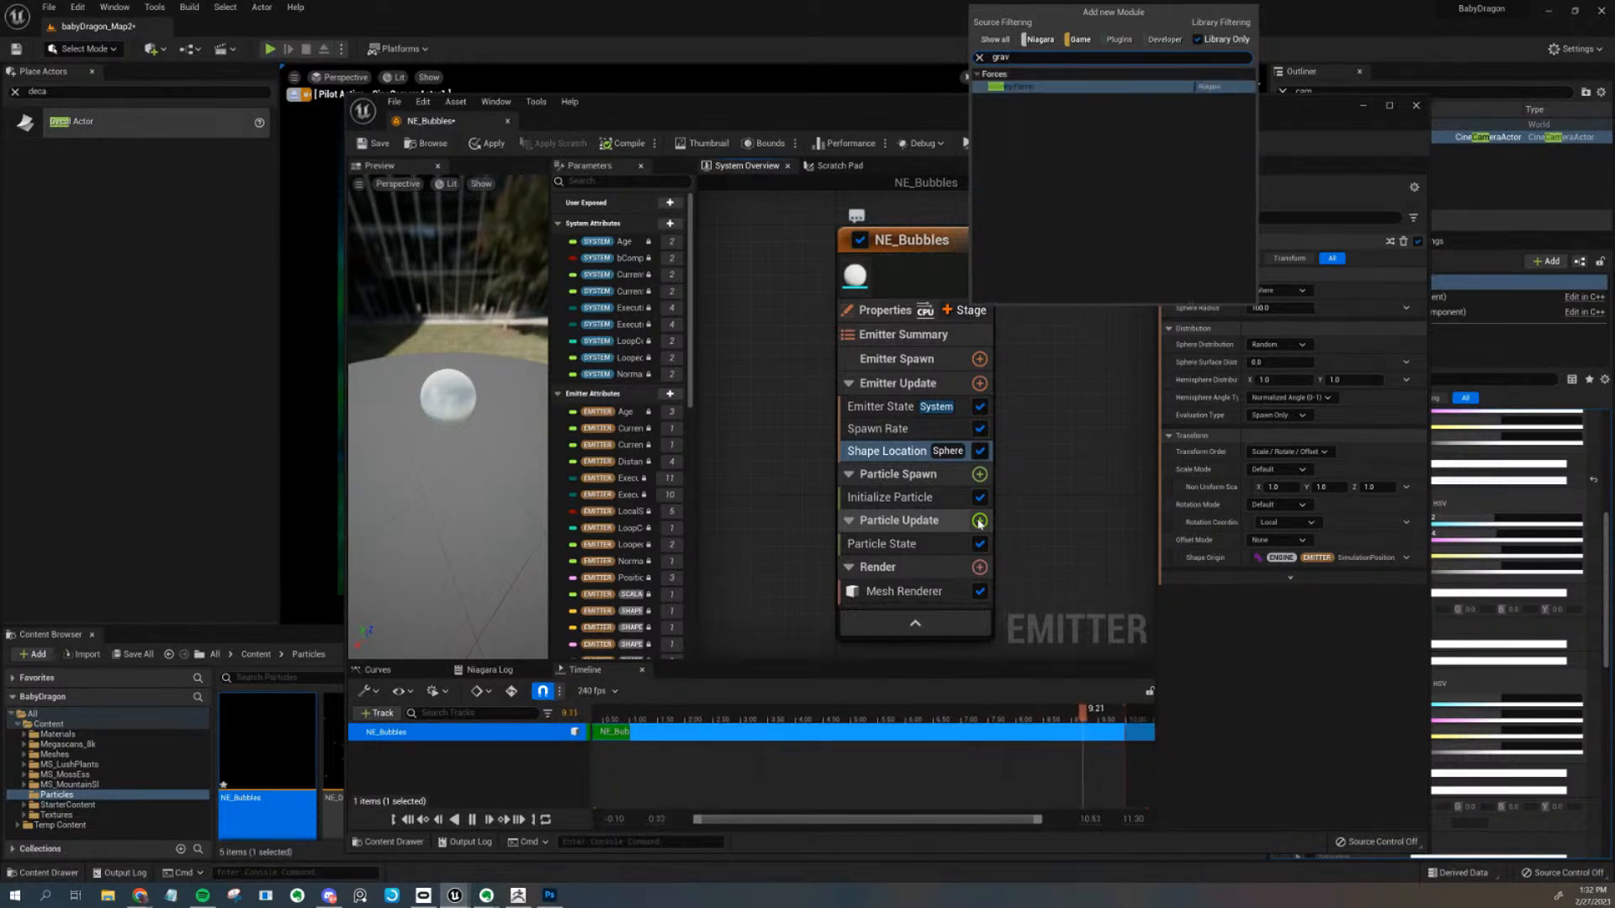
{"action": "key", "text": "Return"}
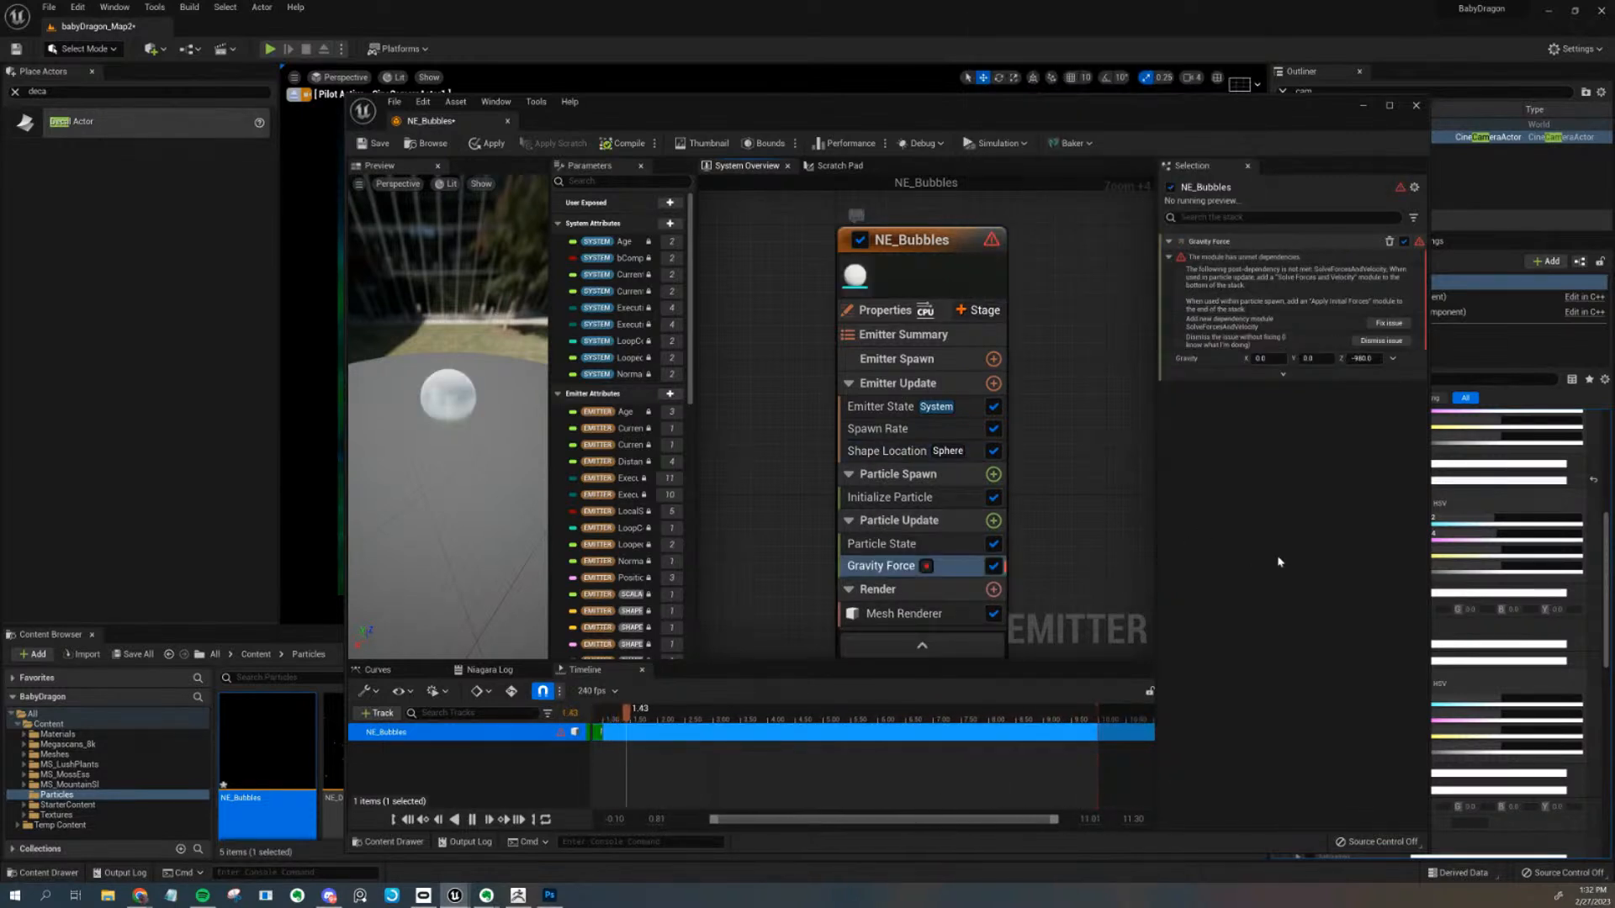
{"action": "left_click", "coordinate": [1388, 323]}
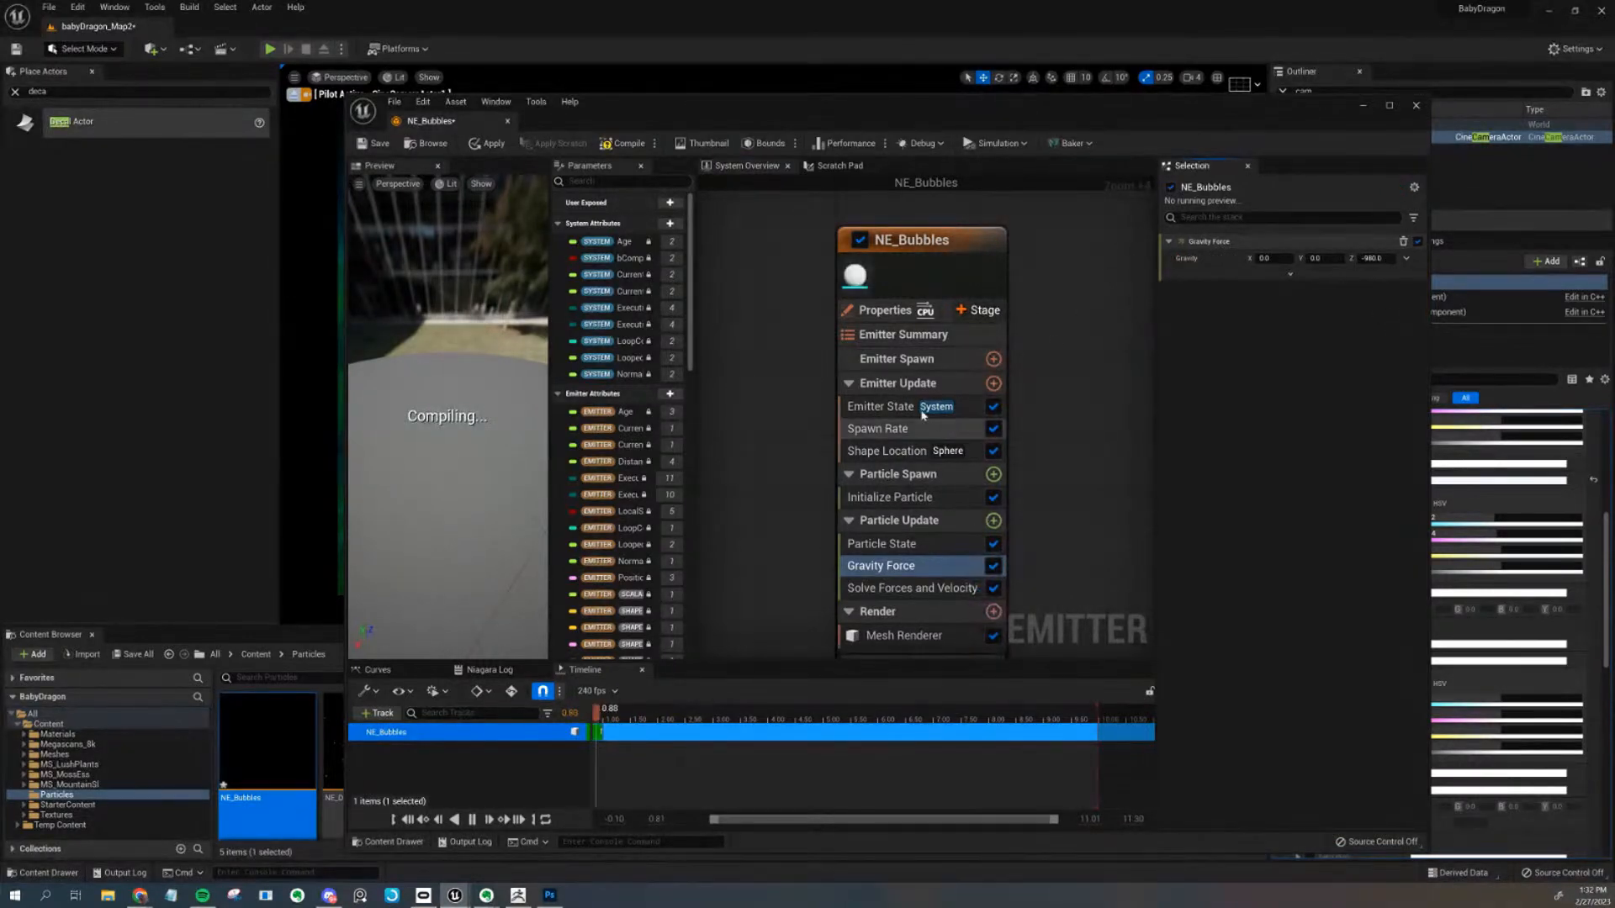
Set the Gravity Force Z value to 20 so the spheres rise, and check the motion in the preview
{"action": "left_click_drag", "start_coordinate": [495, 470], "coordinate": [434, 450]}
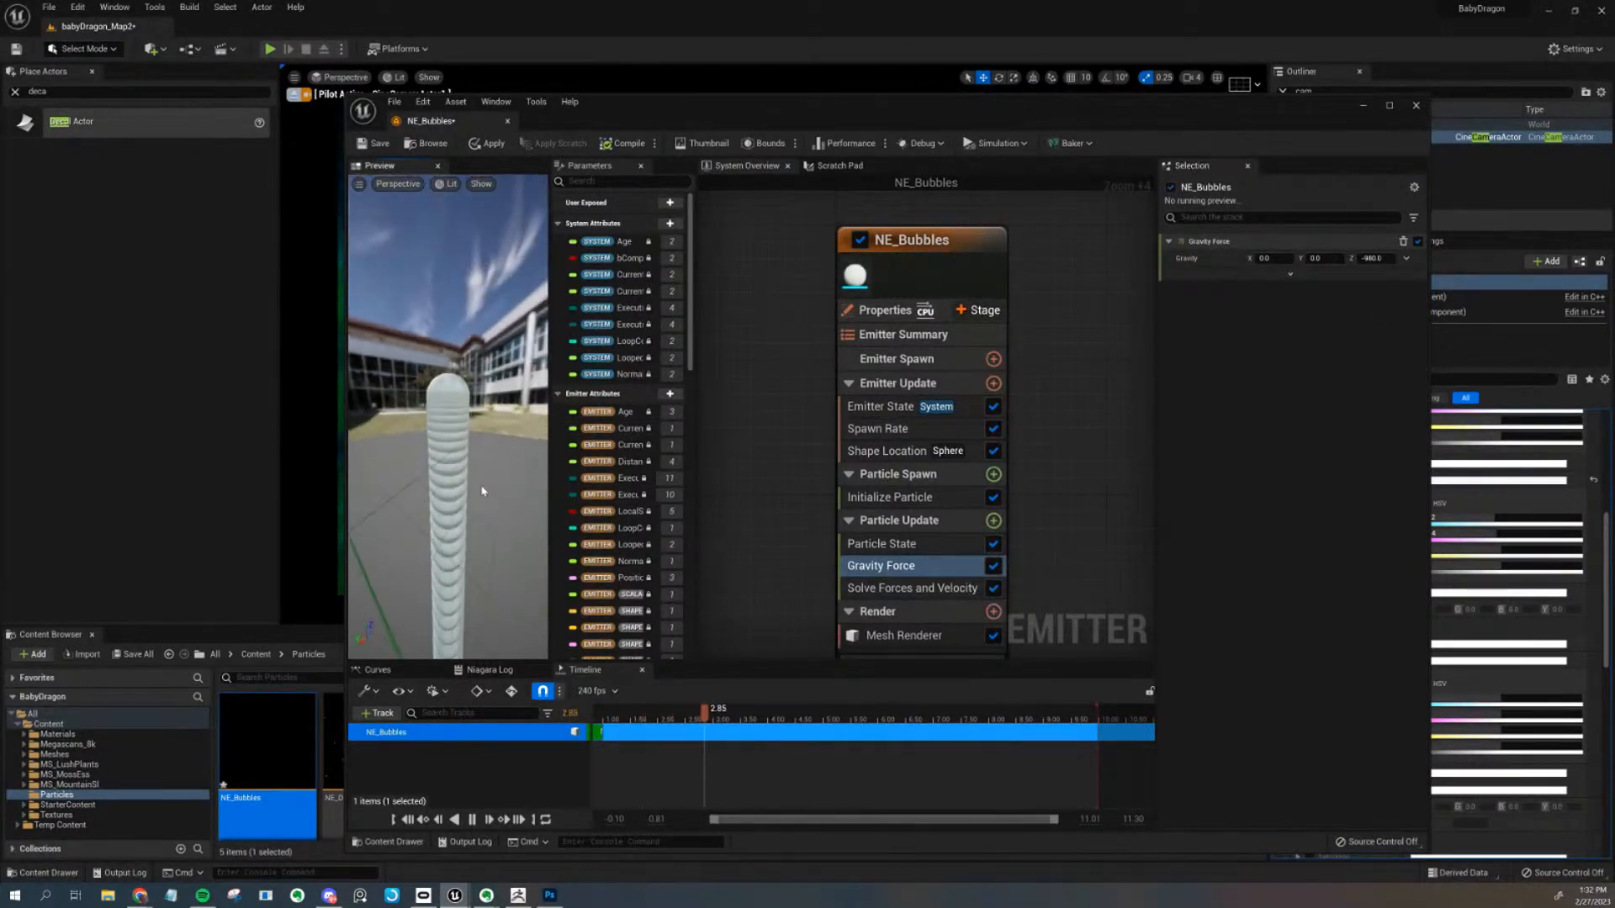
{"action": "left_click_drag", "start_coordinate": [492, 497], "coordinate": [412, 421]}
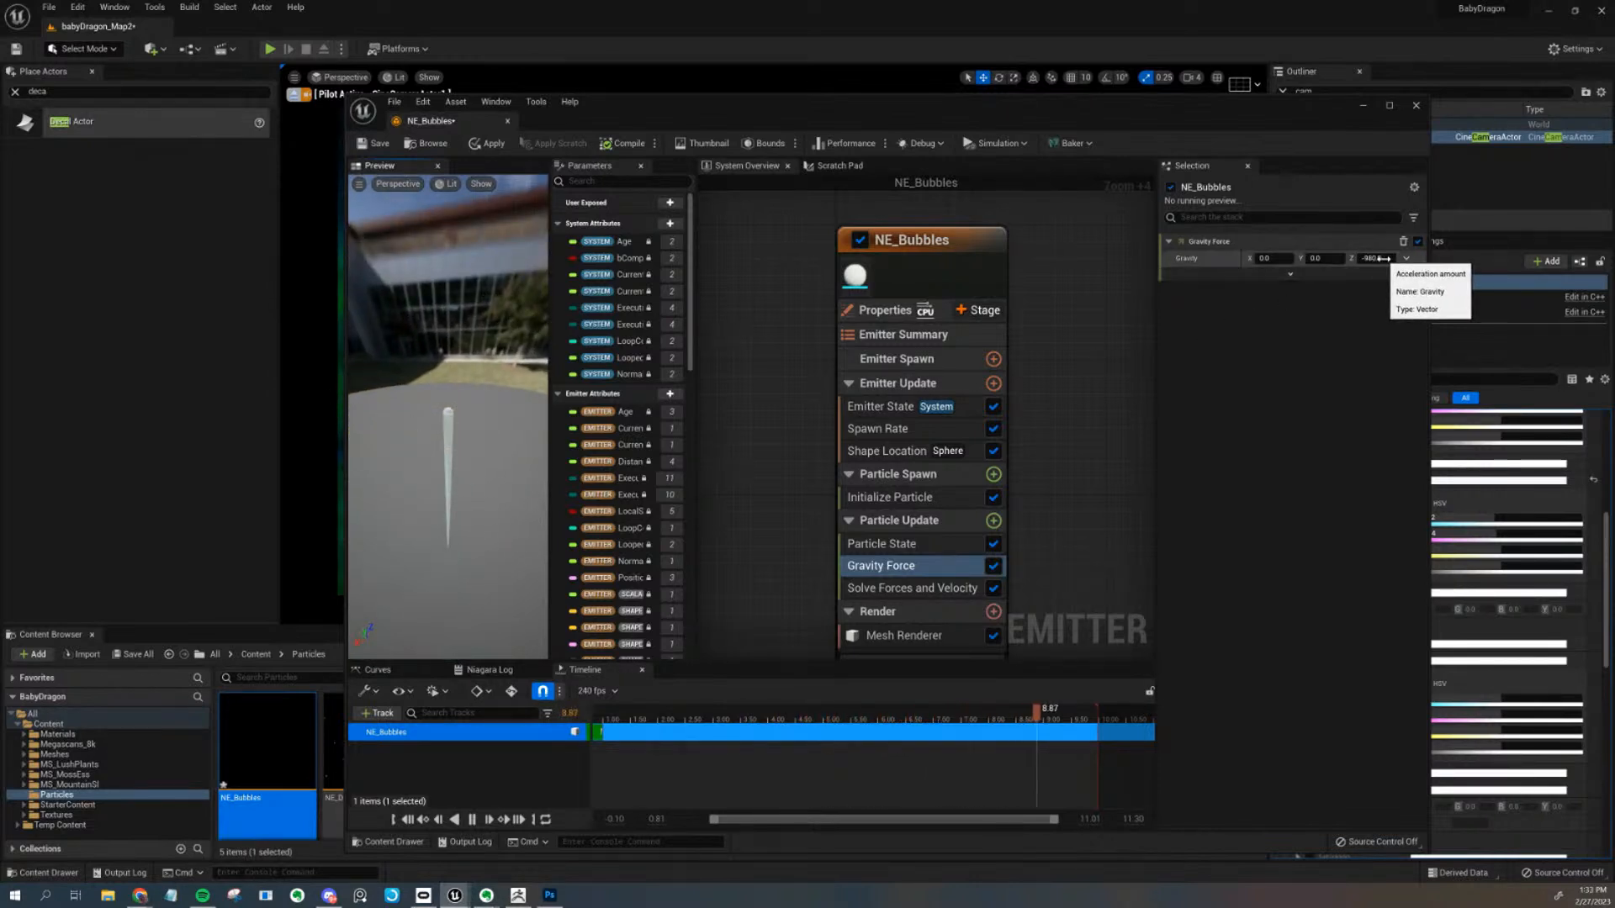
{"action": "left_click_drag", "start_coordinate": [521, 495], "coordinate": [458, 453]}
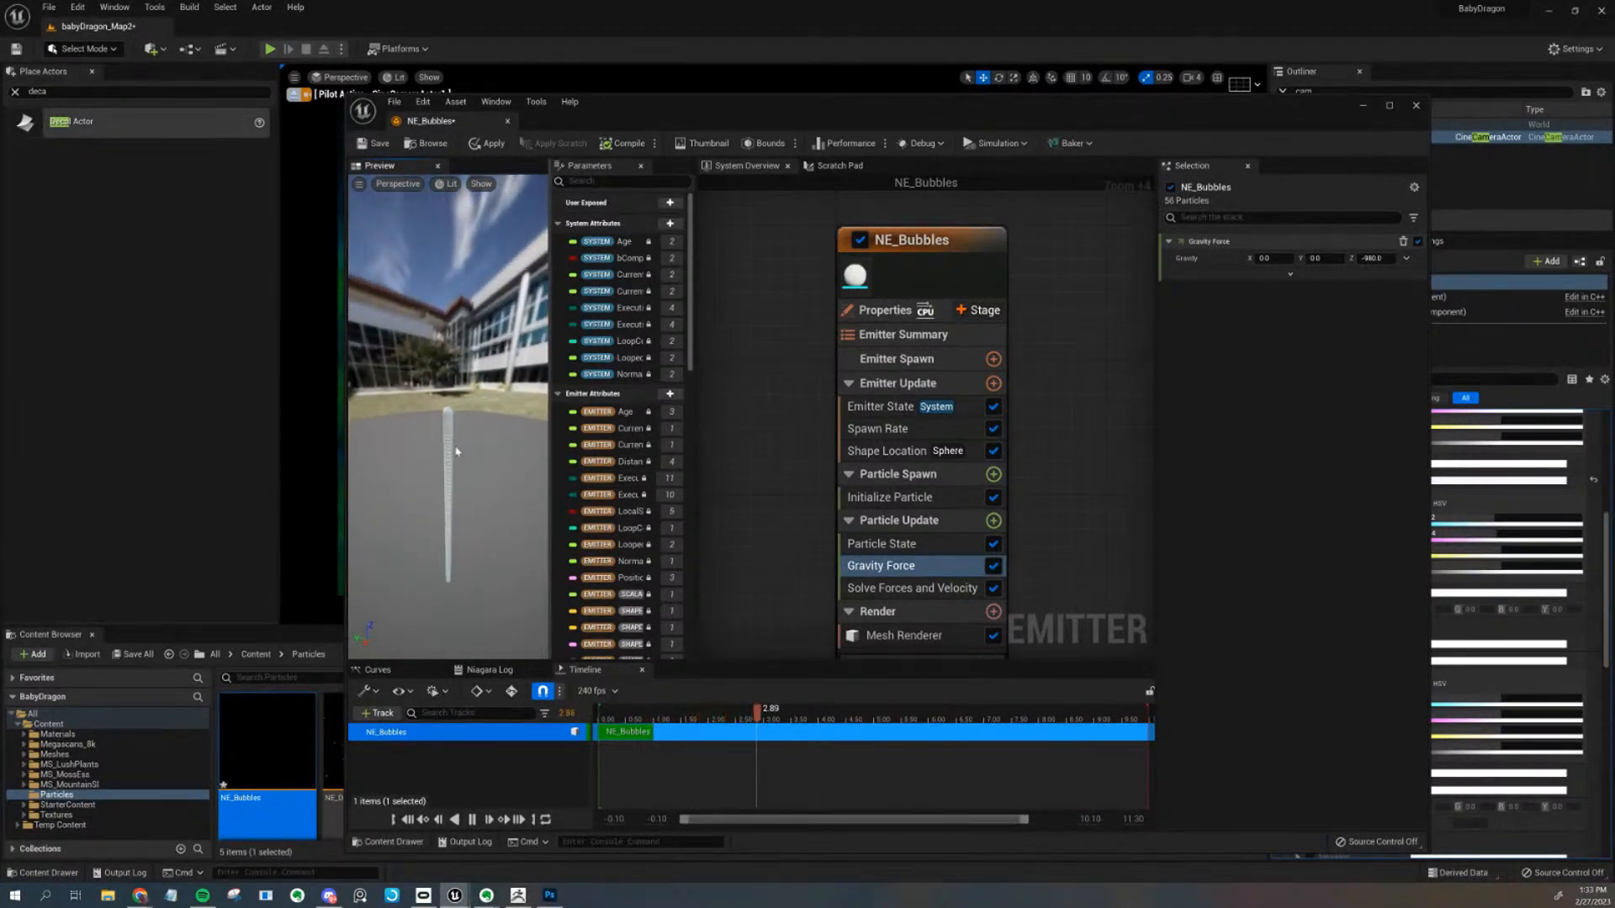
{"action": "left_click", "coordinate": [1376, 257]}
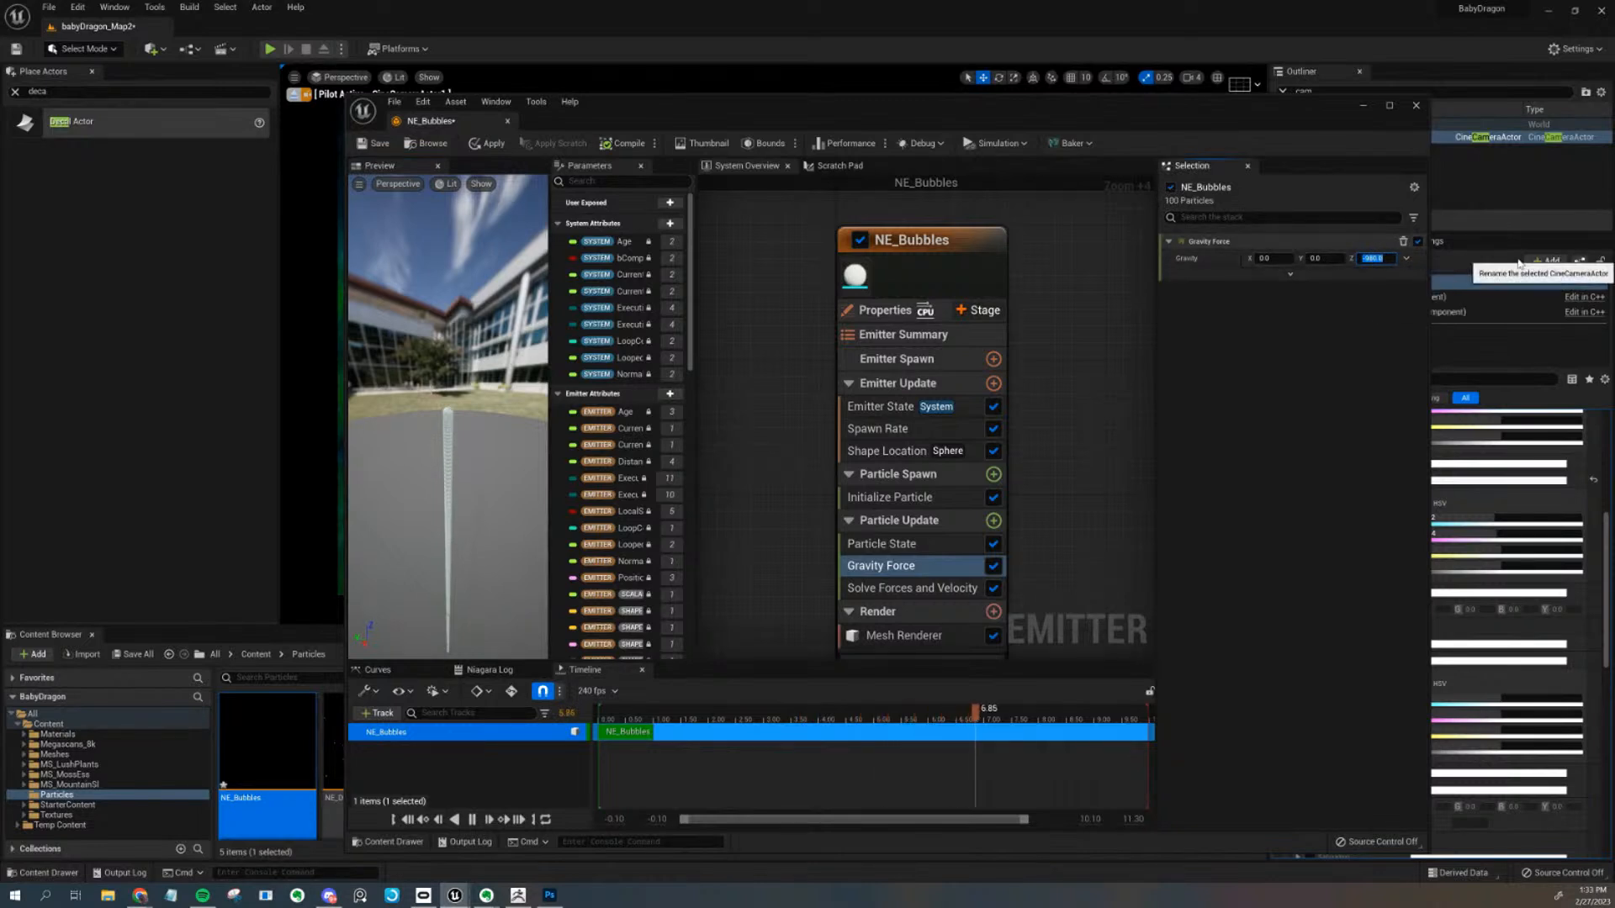
{"action": "type", "text": "20"}
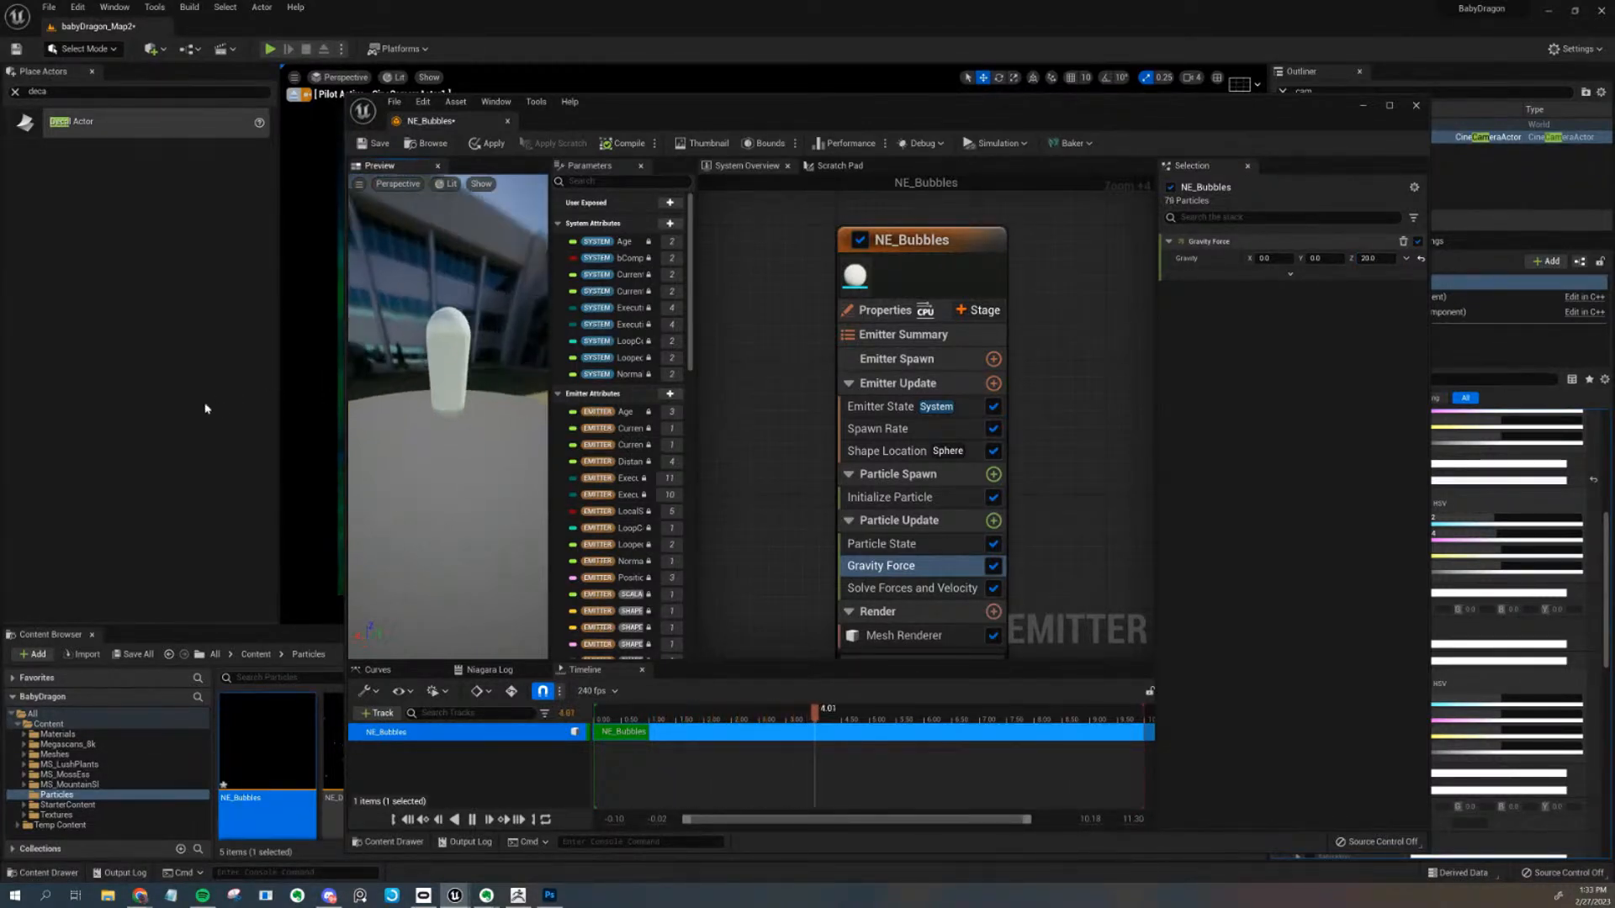
{"action": "left_click_drag", "start_coordinate": [446, 388], "coordinate": [699, 370]}
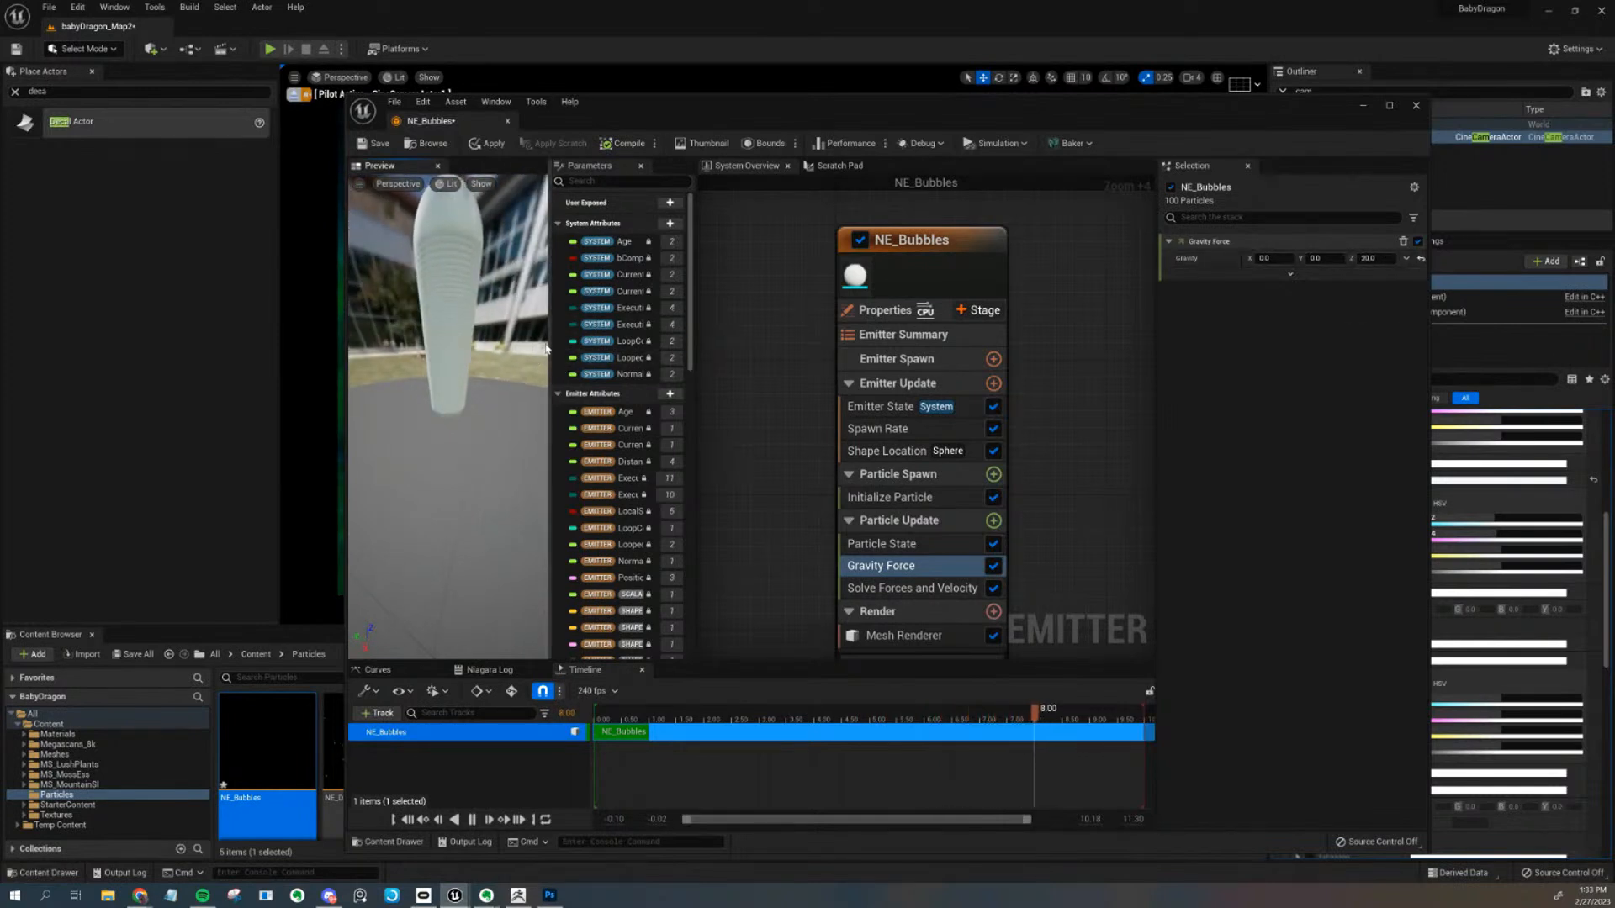
{"action": "middle_click_drag", "start_coordinate": [485, 329], "coordinate": [478, 339]}
{"action": "left_click_drag", "start_coordinate": [478, 339], "coordinate": [572, 343]}
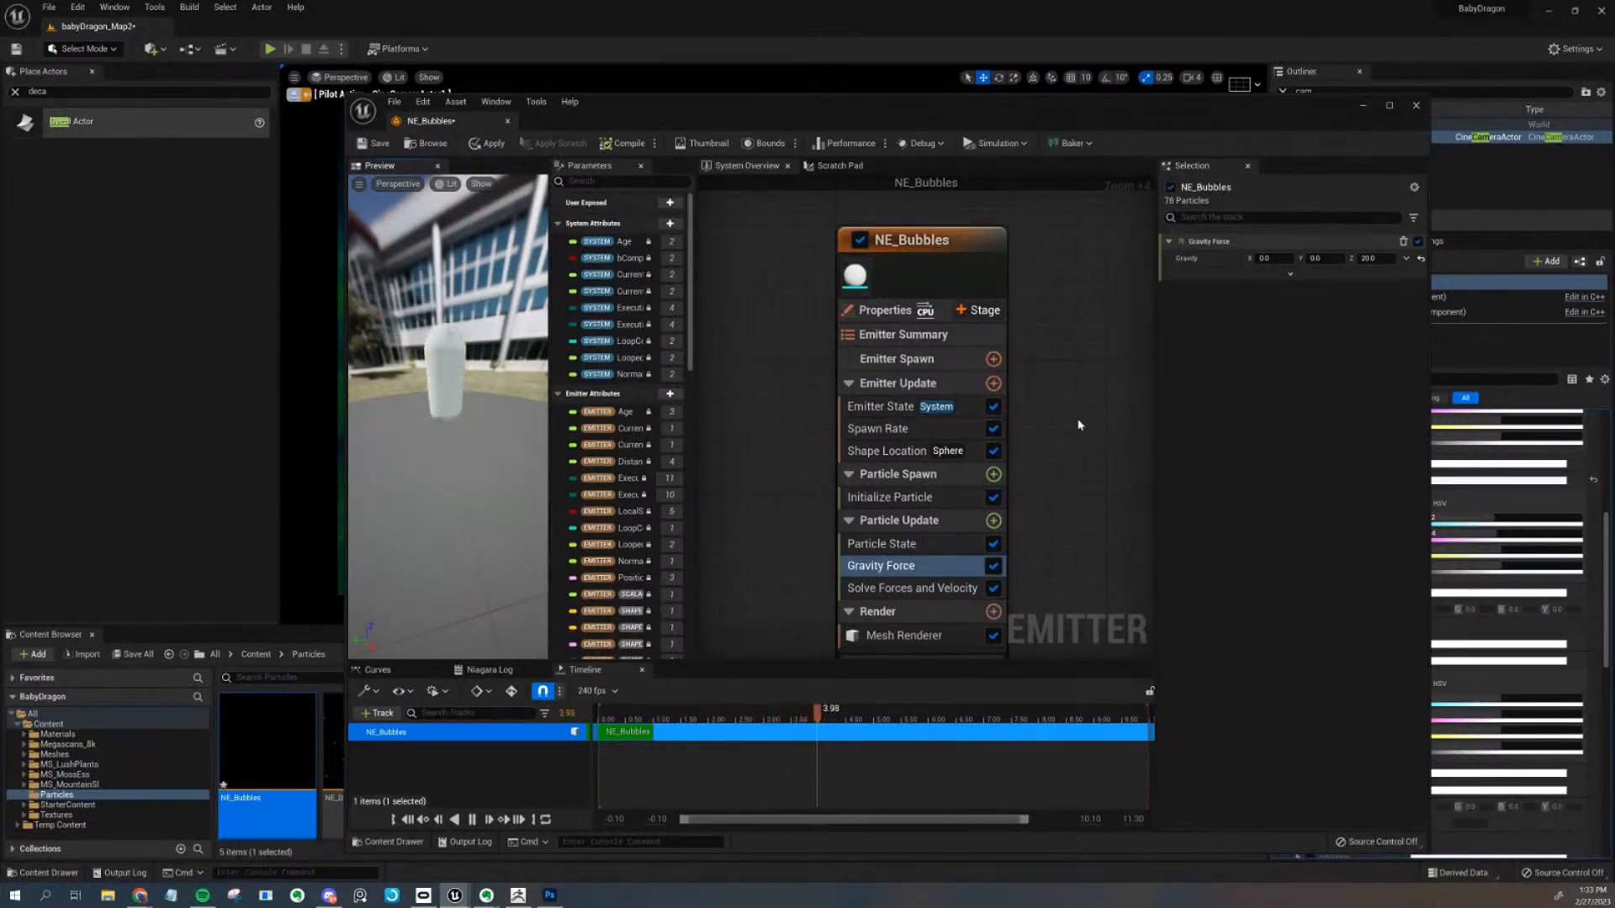
{"action": "left_click_drag", "start_coordinate": [423, 456], "coordinate": [479, 473]}
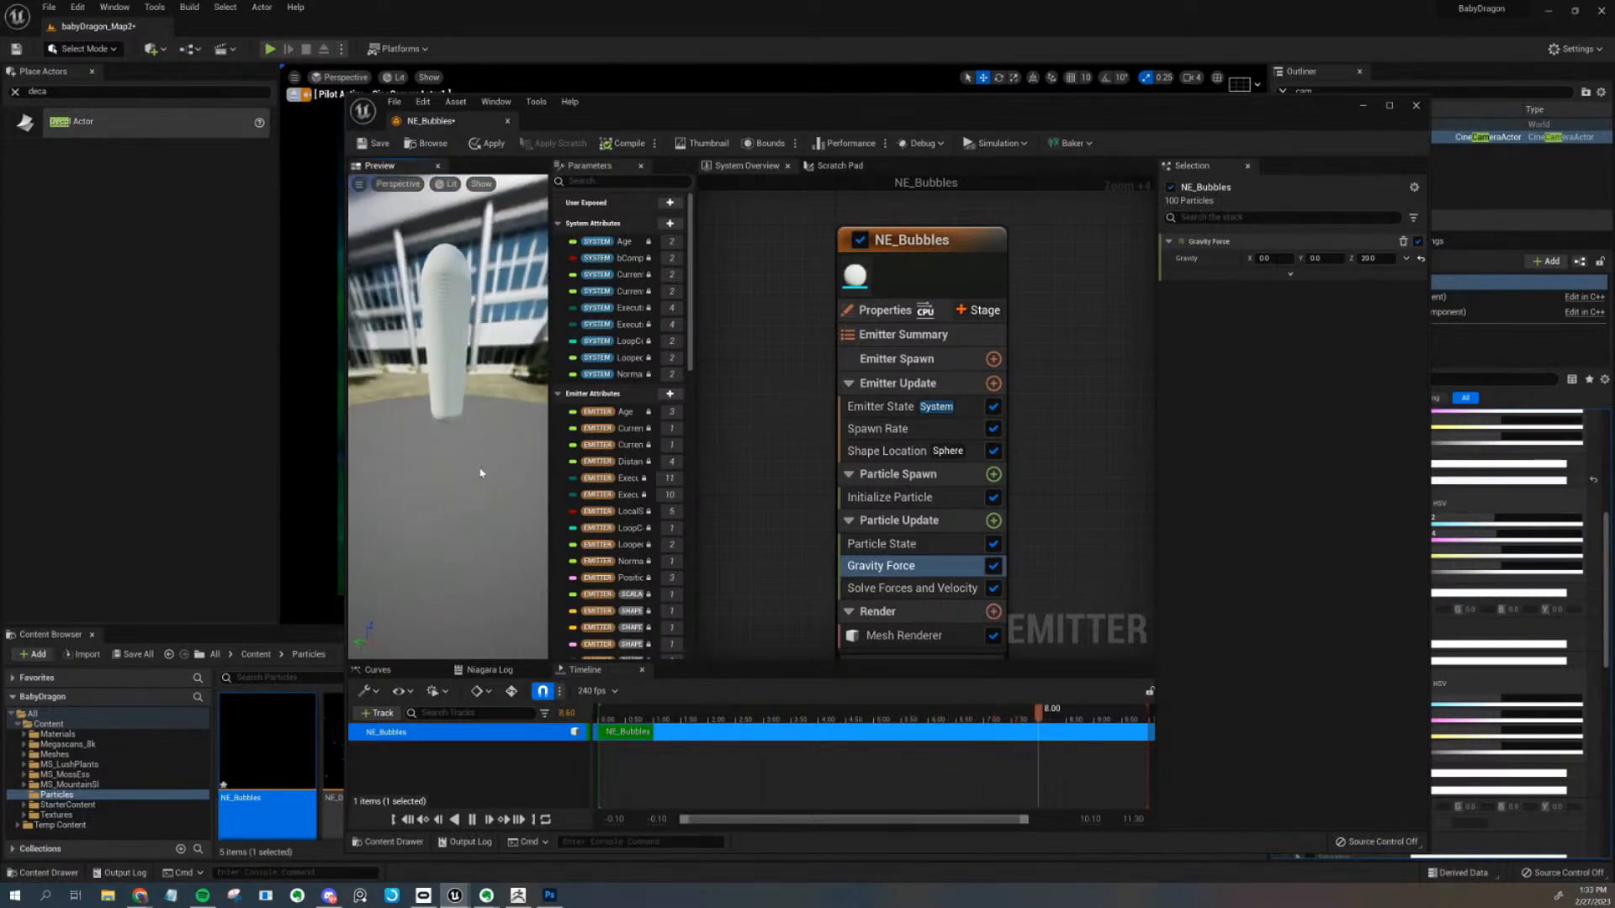
Add a Curl Noise Force module to the Particle Update stage of NE_Bubbles
{"action": "right_click_drag", "start_coordinate": [1061, 451], "coordinate": [1040, 387]}
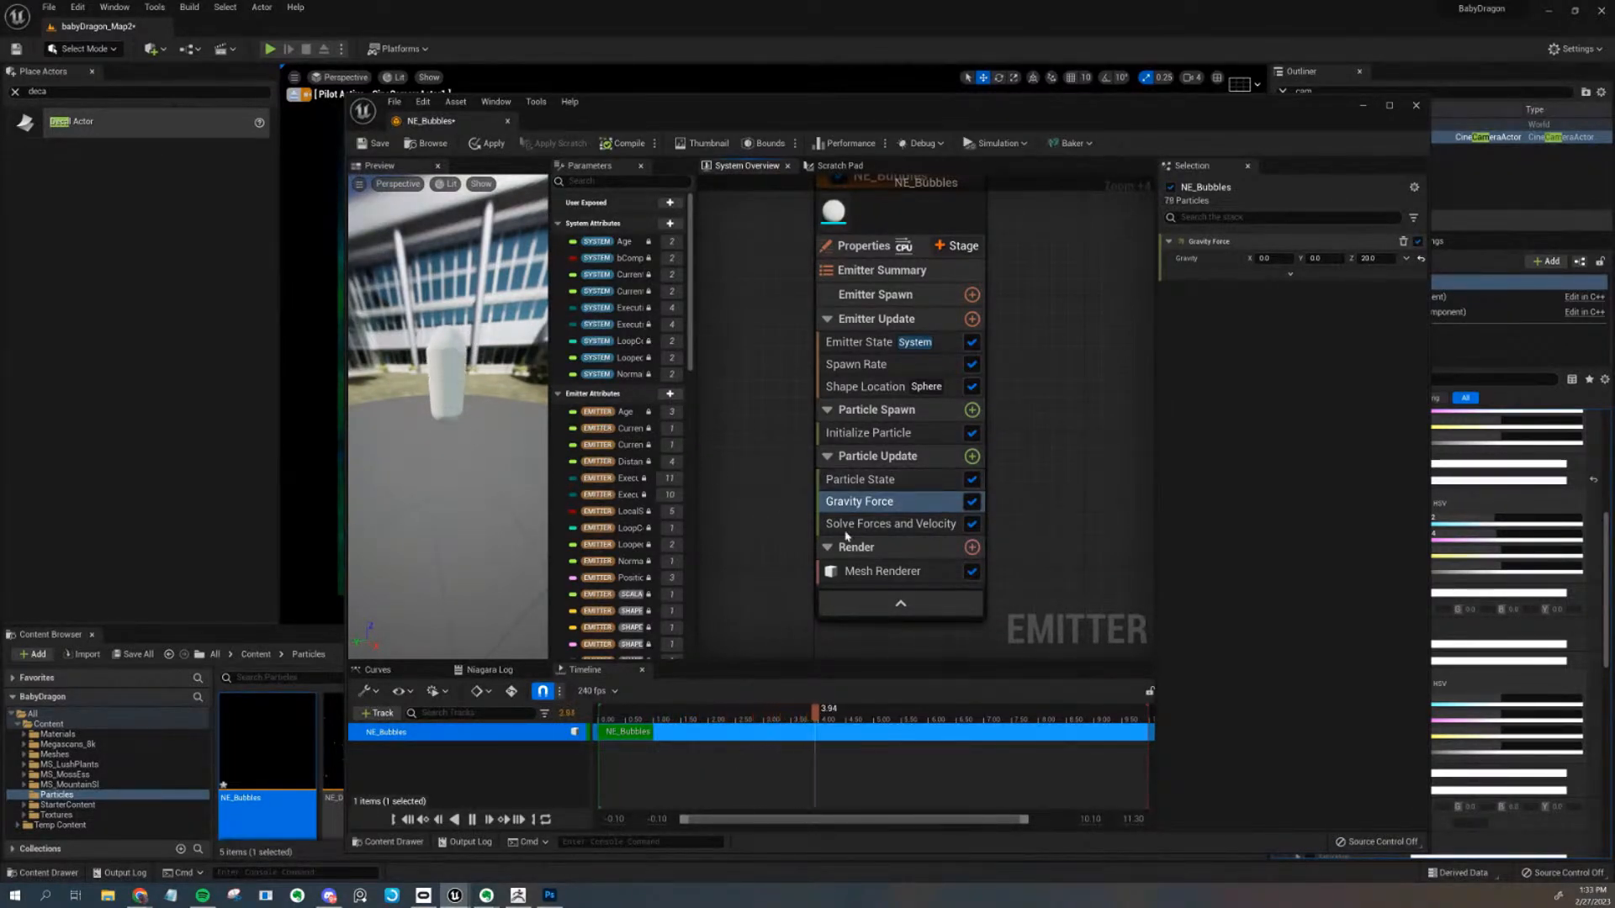
{"action": "left_click", "coordinate": [972, 457]}
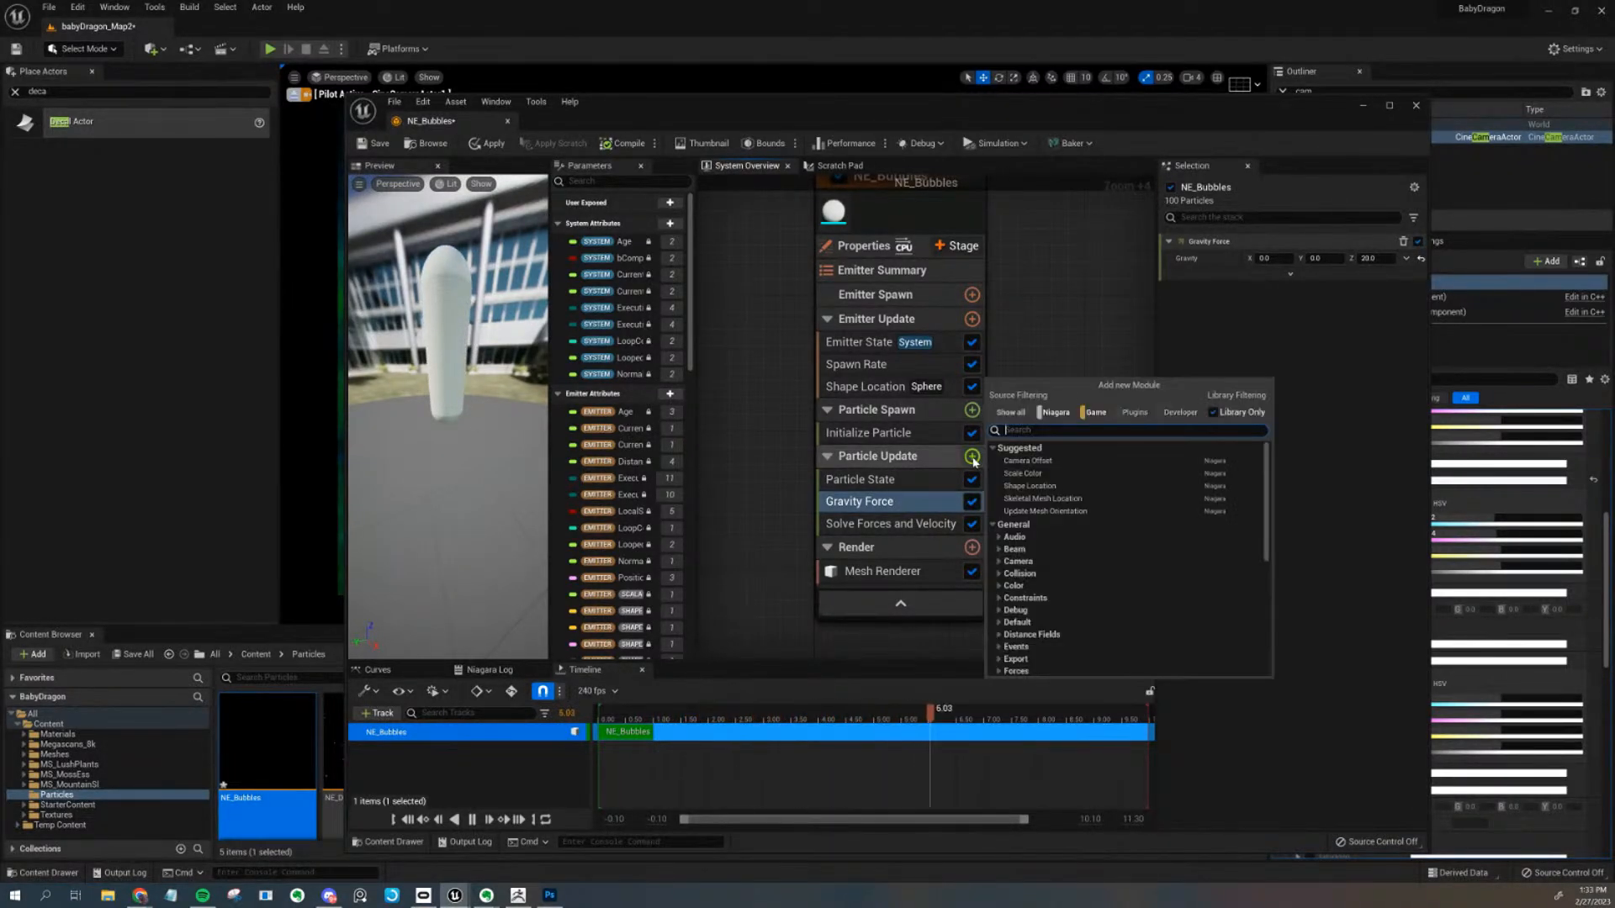
{"action": "type", "text": "curl"}
{"action": "key", "text": "Return"}
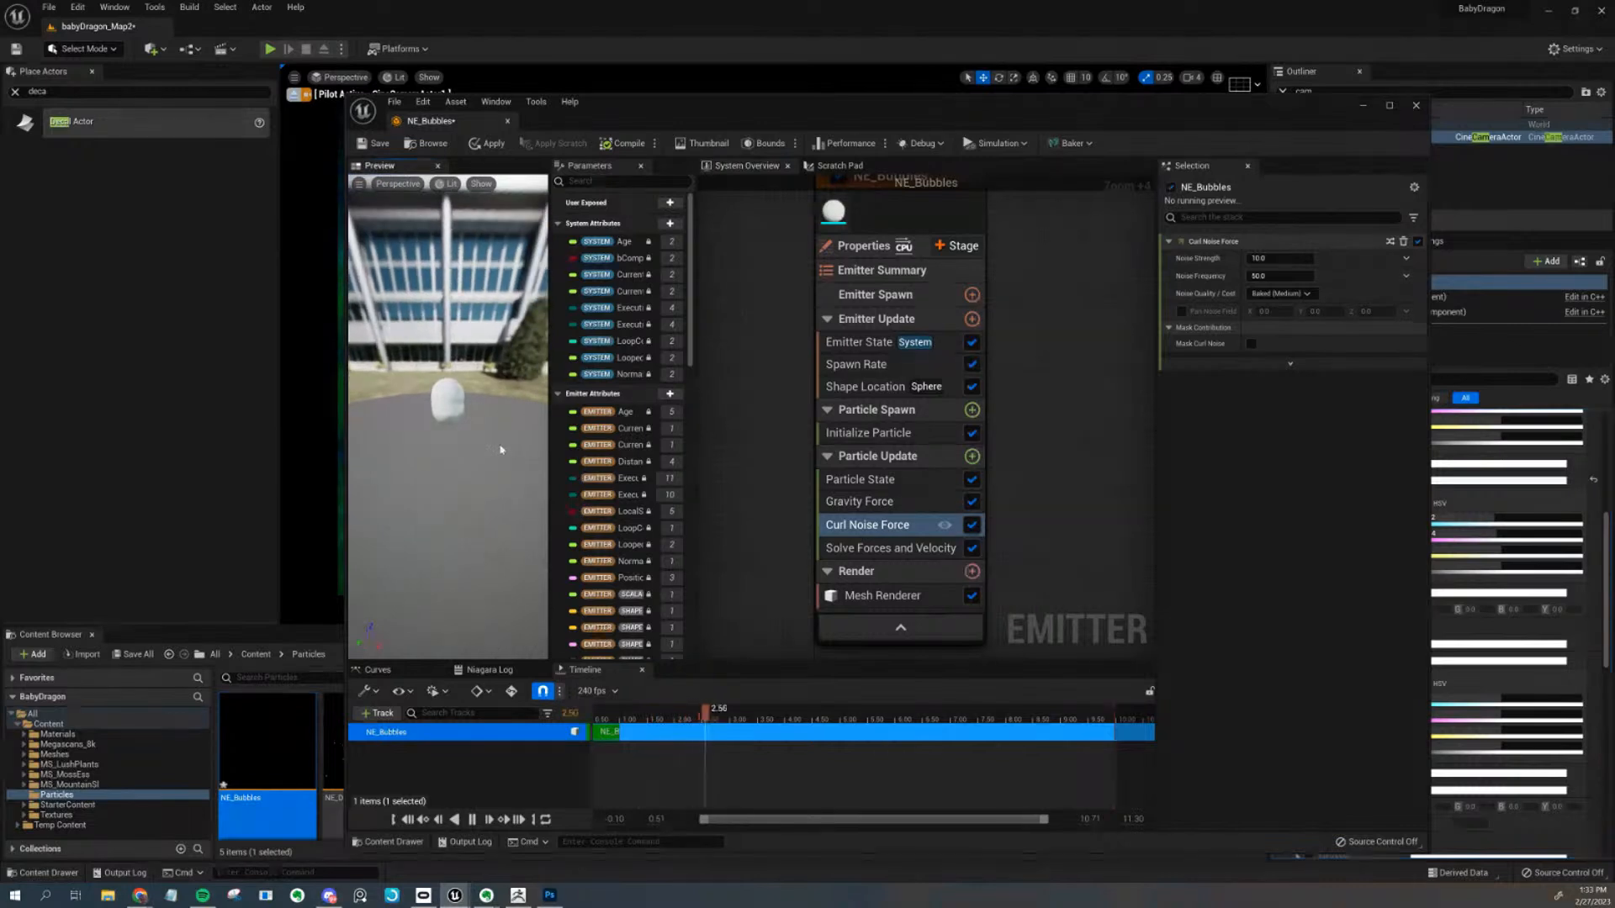
Set the Noise Strength of the Curl Noise Force to 100 and check the particles in the preview
{"action": "mouse_move", "coordinate": [534, 434]}
{"action": "left_mouse_down"}
{"action": "mouse_move", "coordinate": [669, 431]}
{"action": "mouse_move", "coordinate": [533, 445]}
{"action": "left_mouse_up"}
{"action": "left_click_drag", "start_coordinate": [511, 318], "coordinate": [648, 371]}
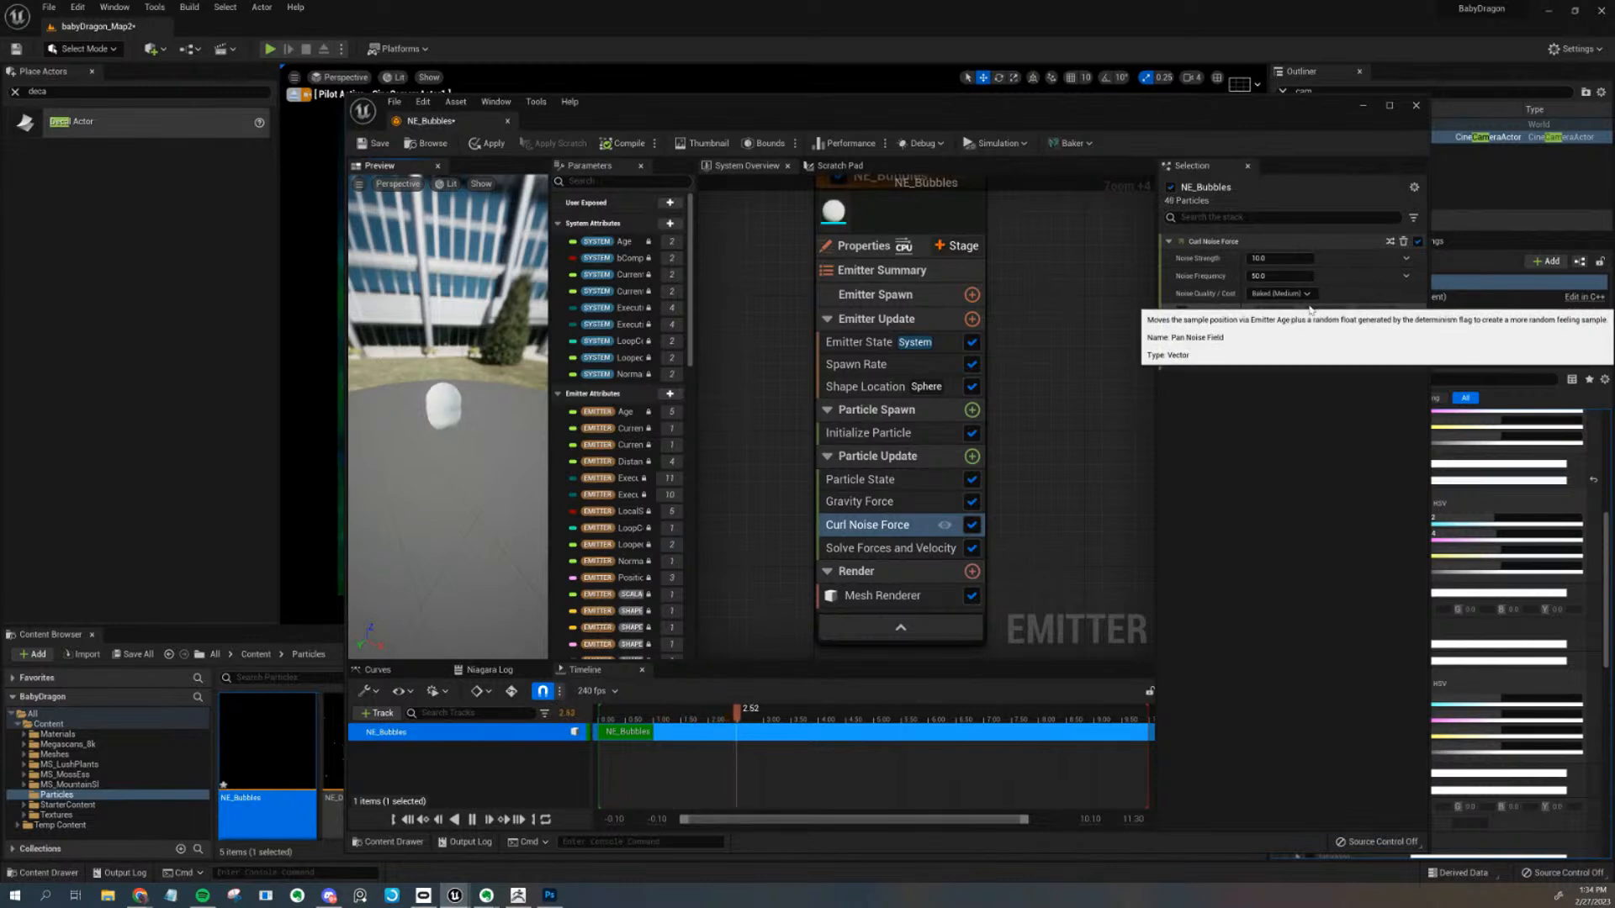
{"action": "left_click", "coordinate": [1280, 259]}
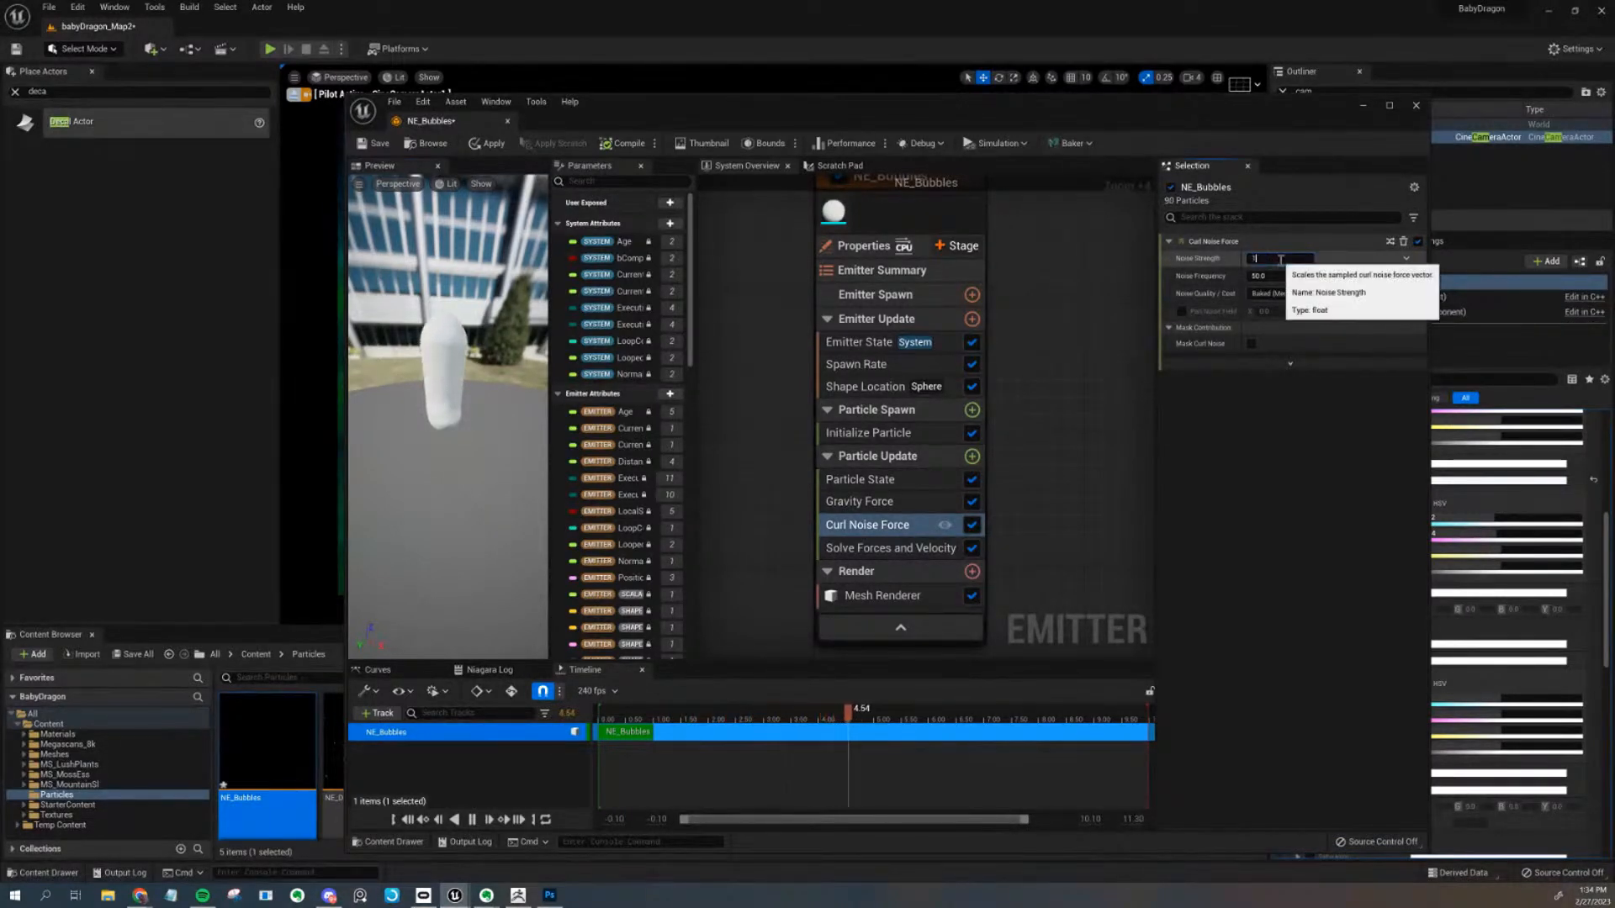
{"action": "type", "text": "100"}
{"action": "key", "text": "Return"}
{"action": "left_click_drag", "start_coordinate": [450, 387], "coordinate": [521, 531]}
Enable Pan Noise Field on the Curl Noise Force and set its Z value to 20
{"action": "left_click", "coordinate": [1182, 311]}
{"action": "left_click", "coordinate": [1364, 311]}
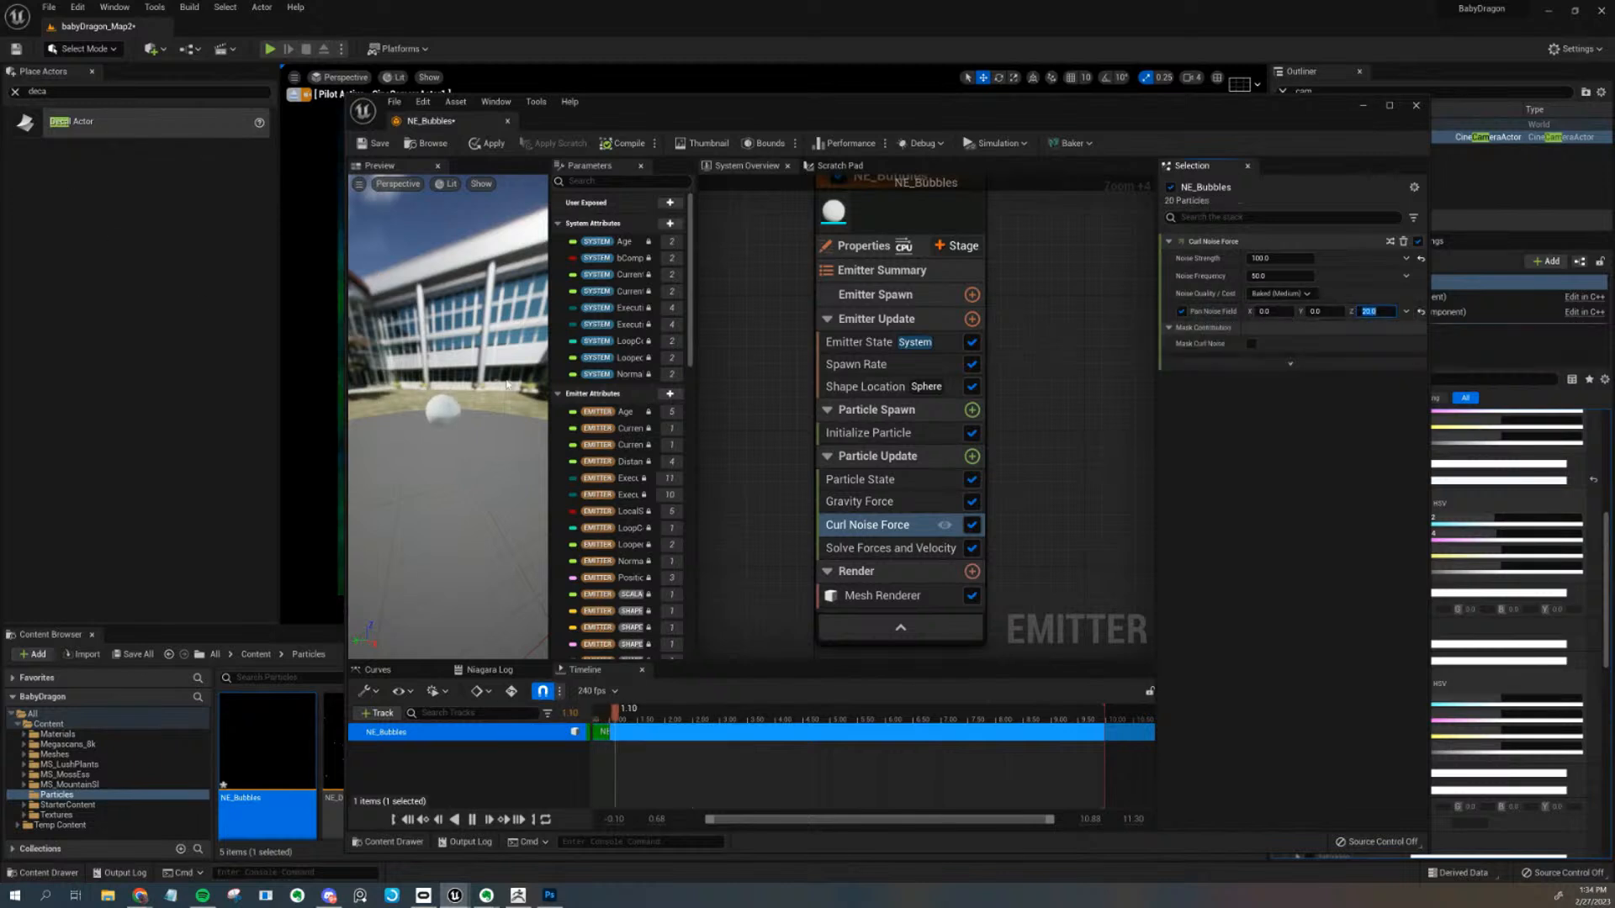
{"action": "left_click_drag", "start_coordinate": [396, 486], "coordinate": [537, 459]}
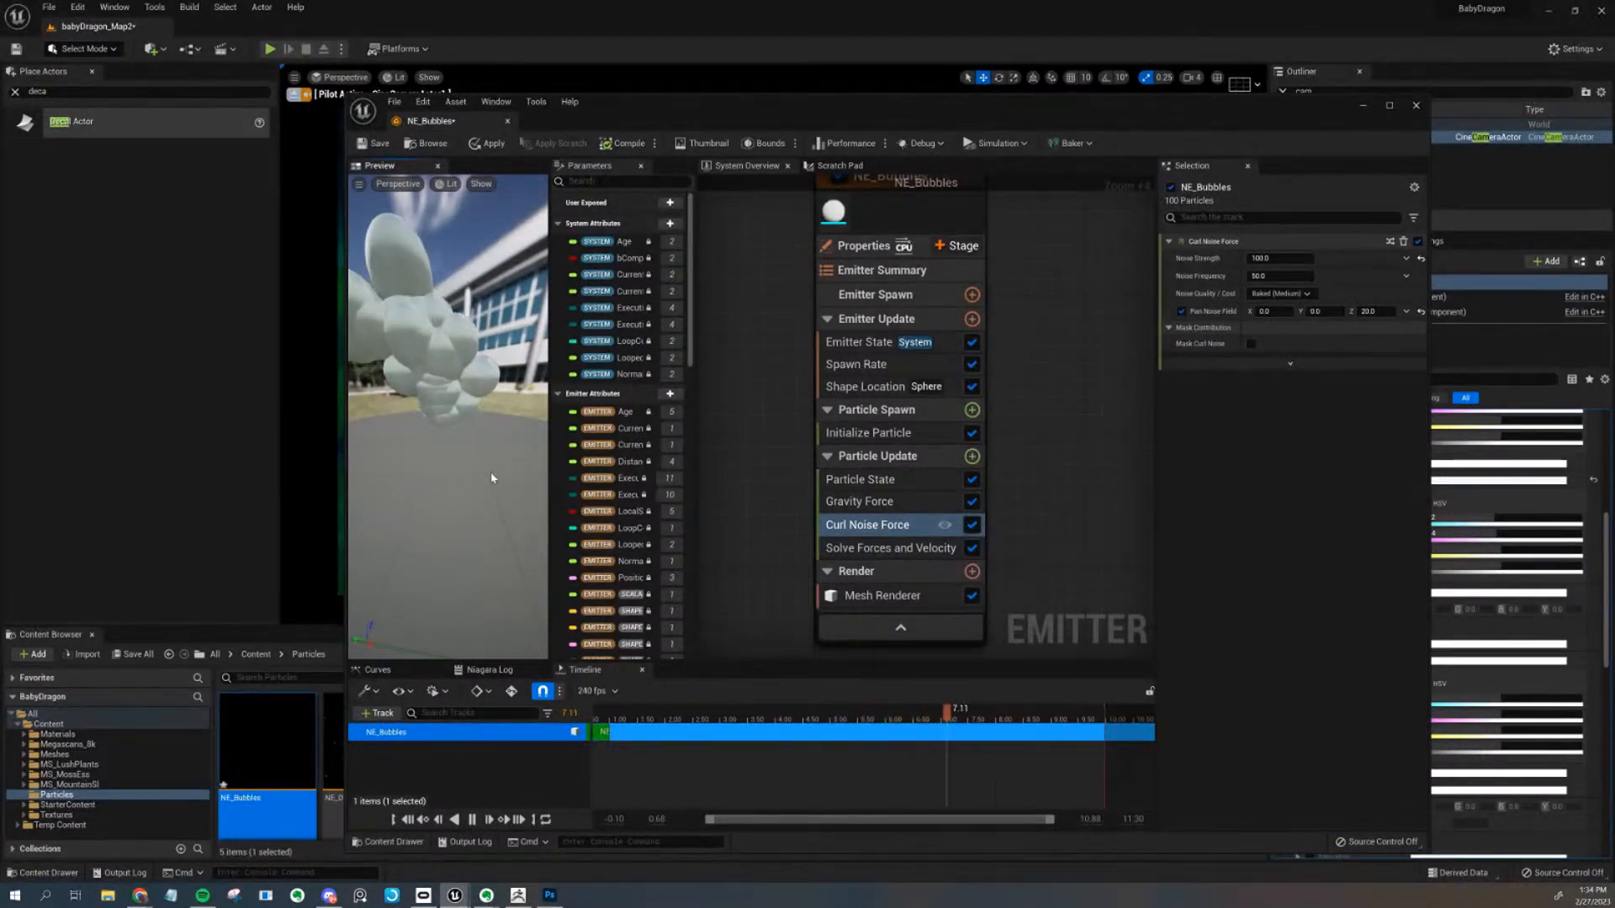
{"action": "left_click_drag", "start_coordinate": [497, 484], "coordinate": [231, 494]}
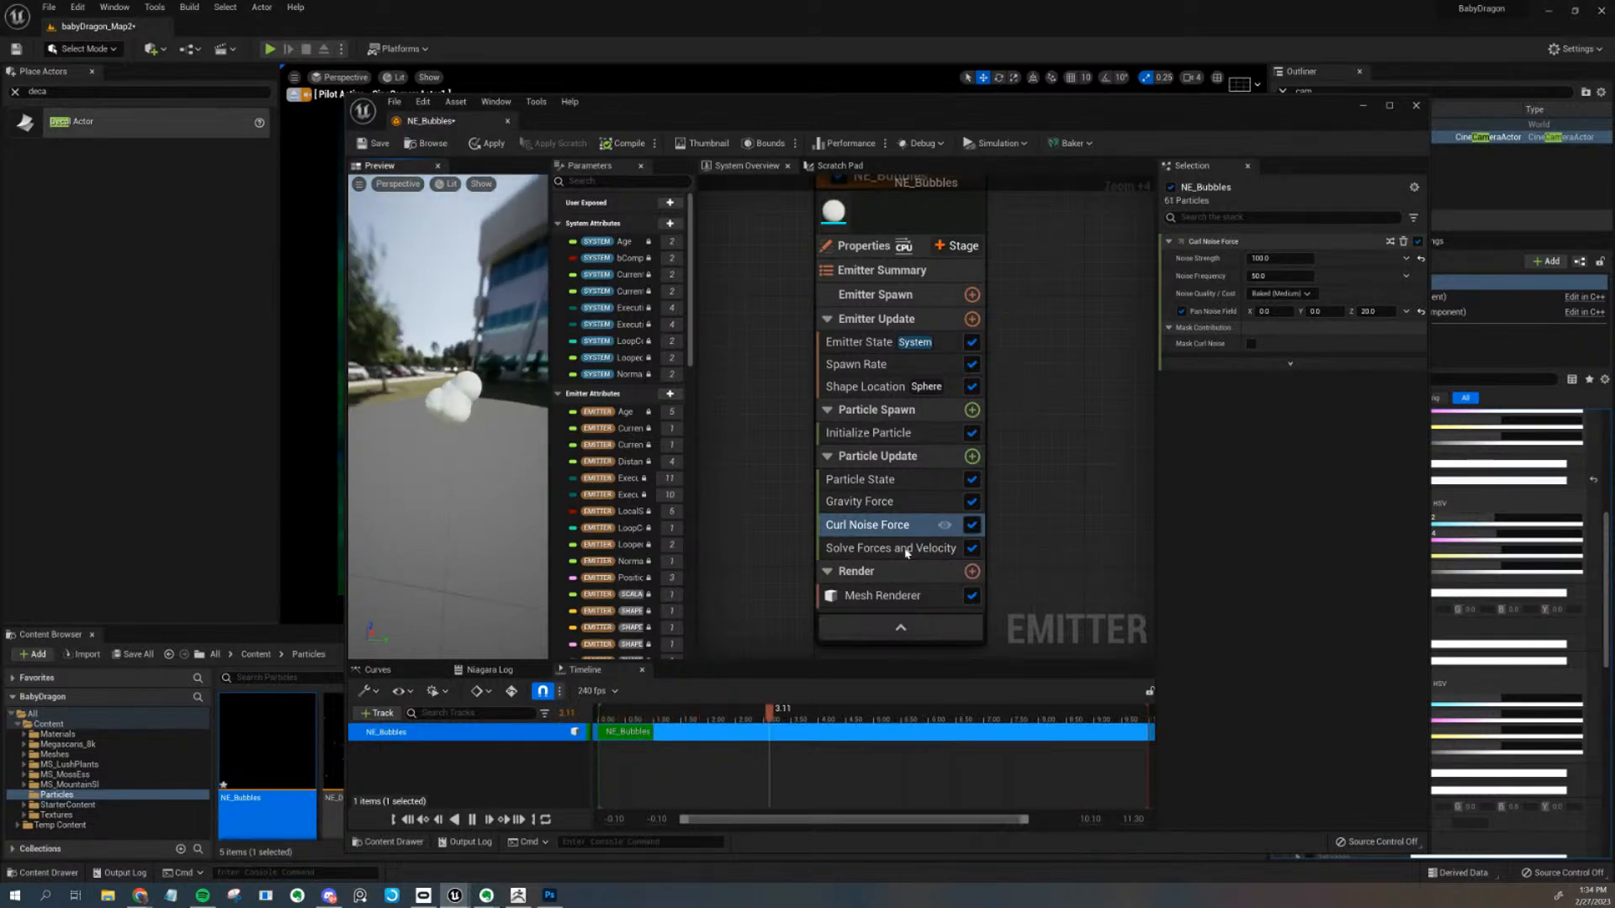
Find the mesh scale in the Mesh Renderer and set the sphere mesh's X, Y and Z scale to 0.1
{"action": "left_click", "coordinate": [919, 595]}
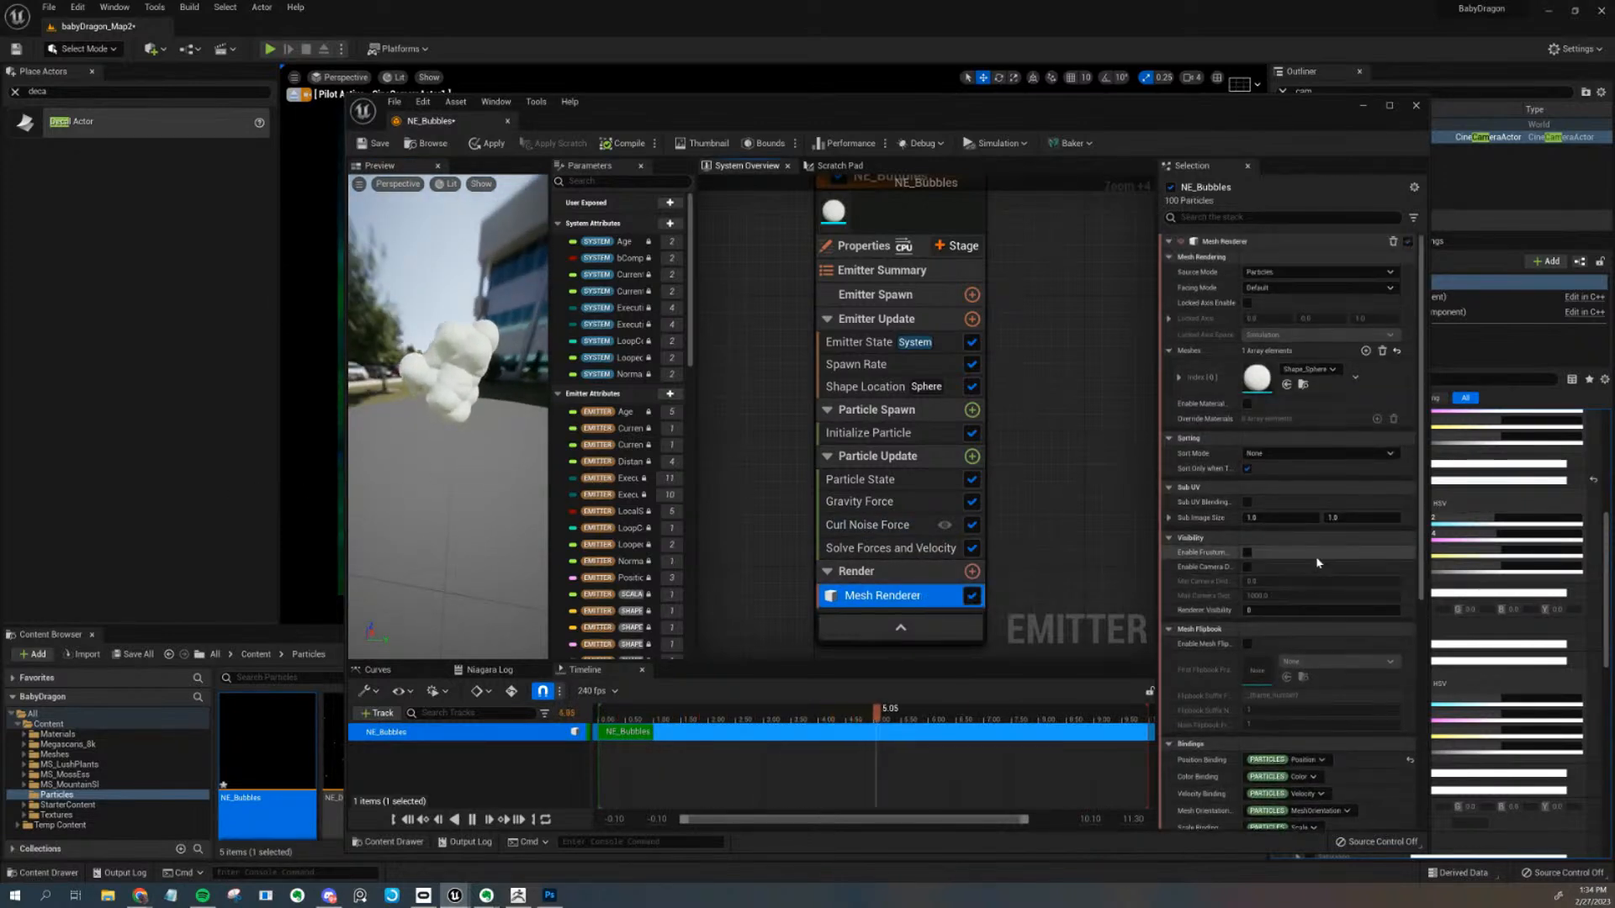
{"action": "left_click", "coordinate": [1251, 217]}
{"action": "type", "text": "scale"}
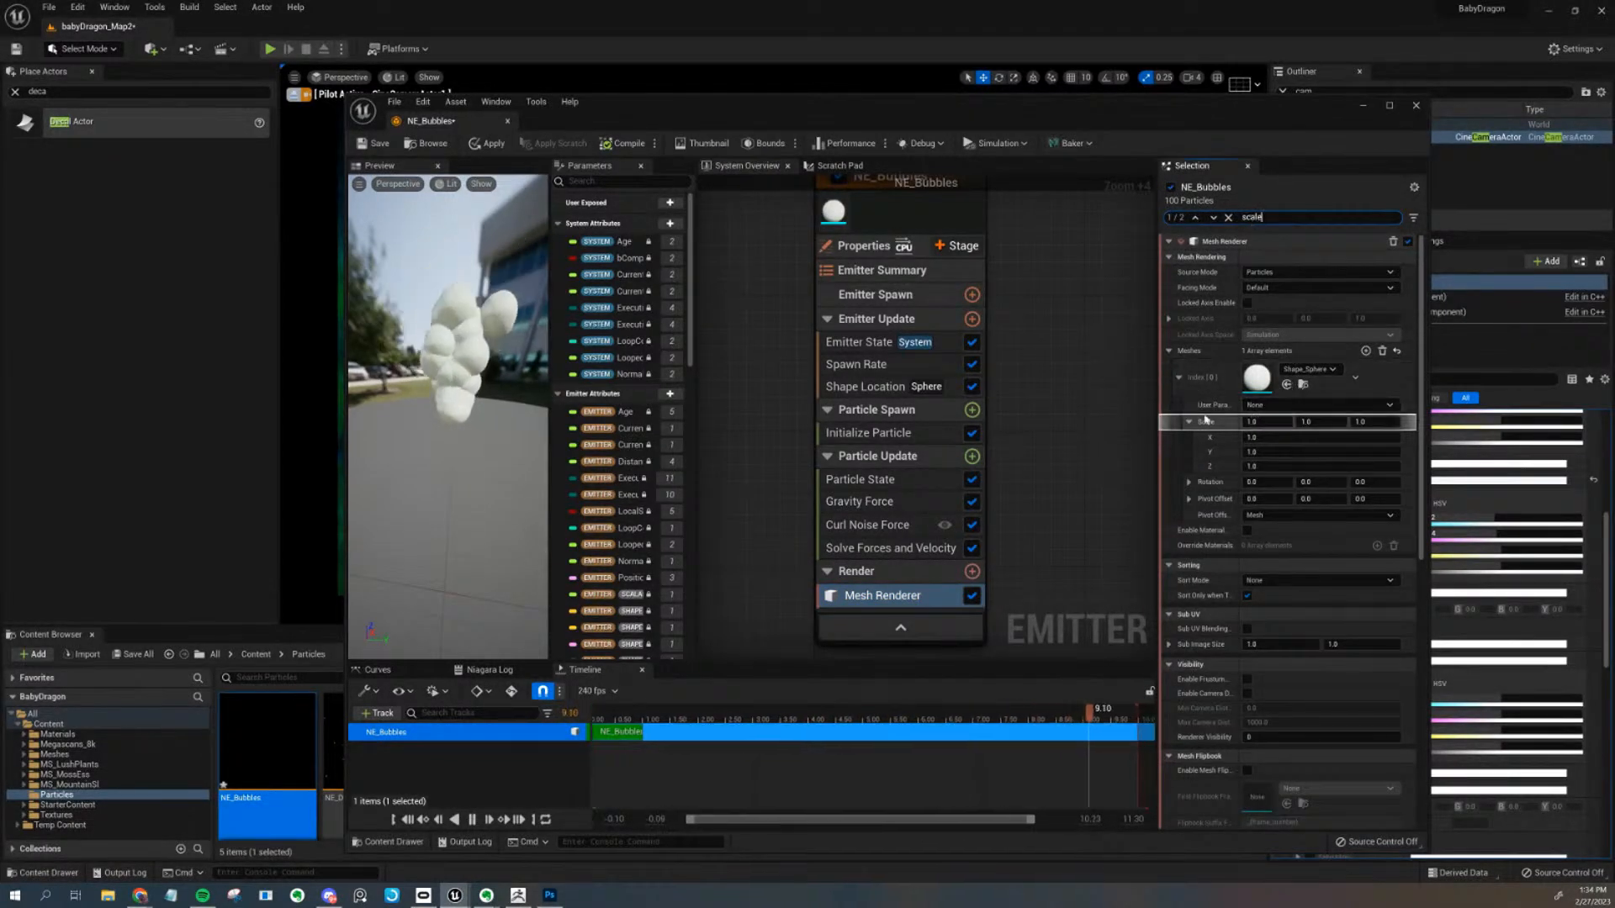
{"action": "left_click_drag", "start_coordinate": [488, 402], "coordinate": [607, 393]}
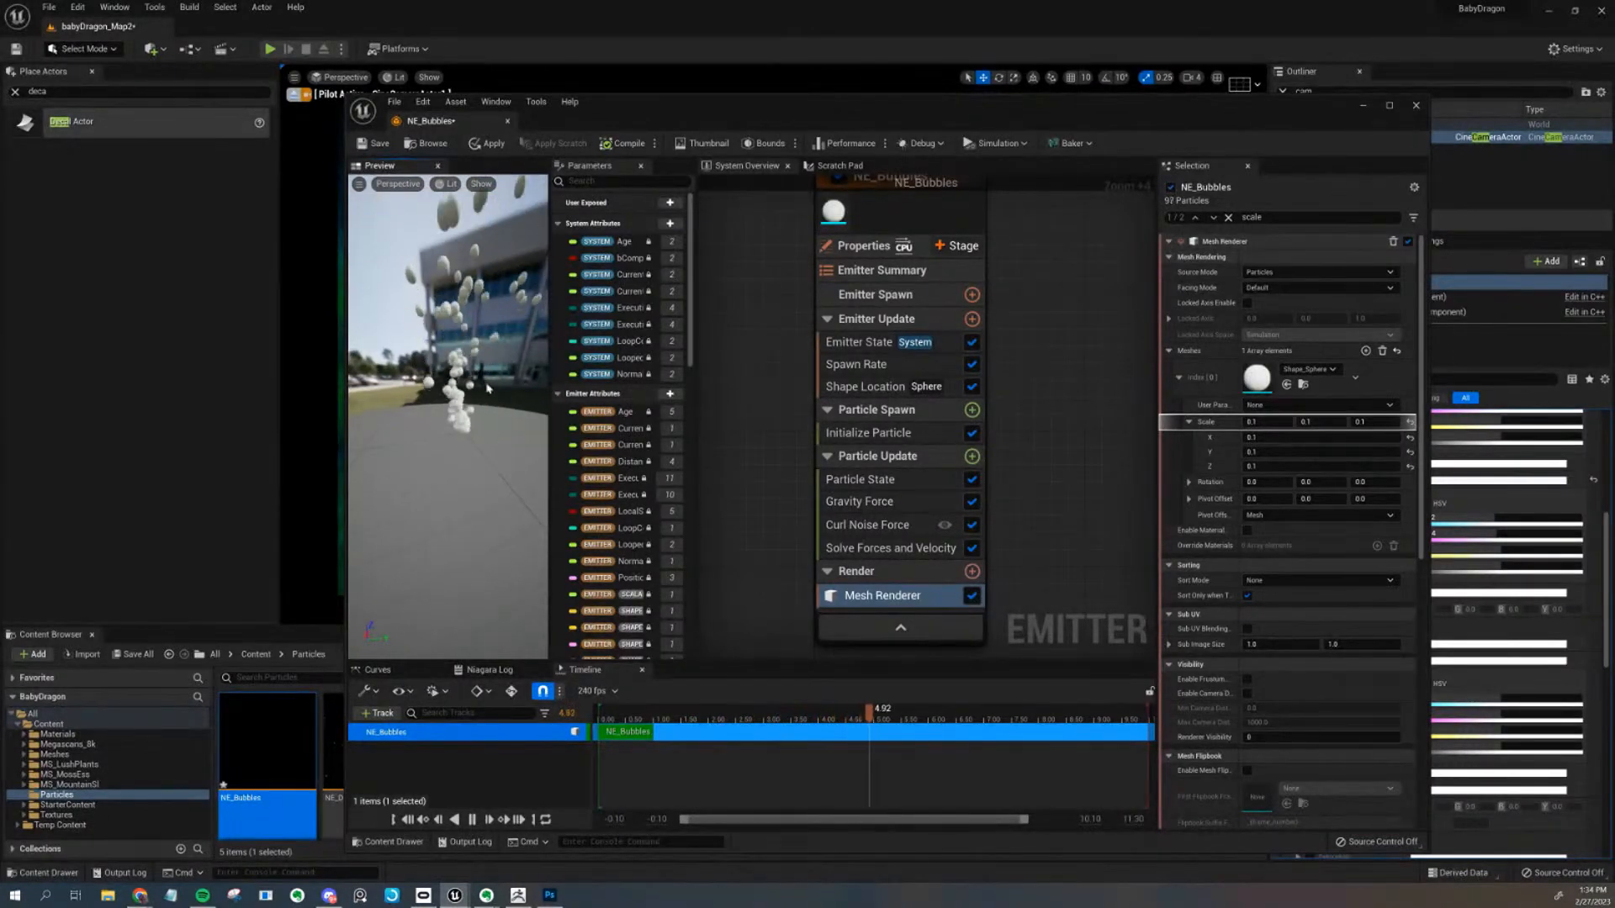
{"action": "left_click_drag", "start_coordinate": [488, 424], "coordinate": [445, 416]}
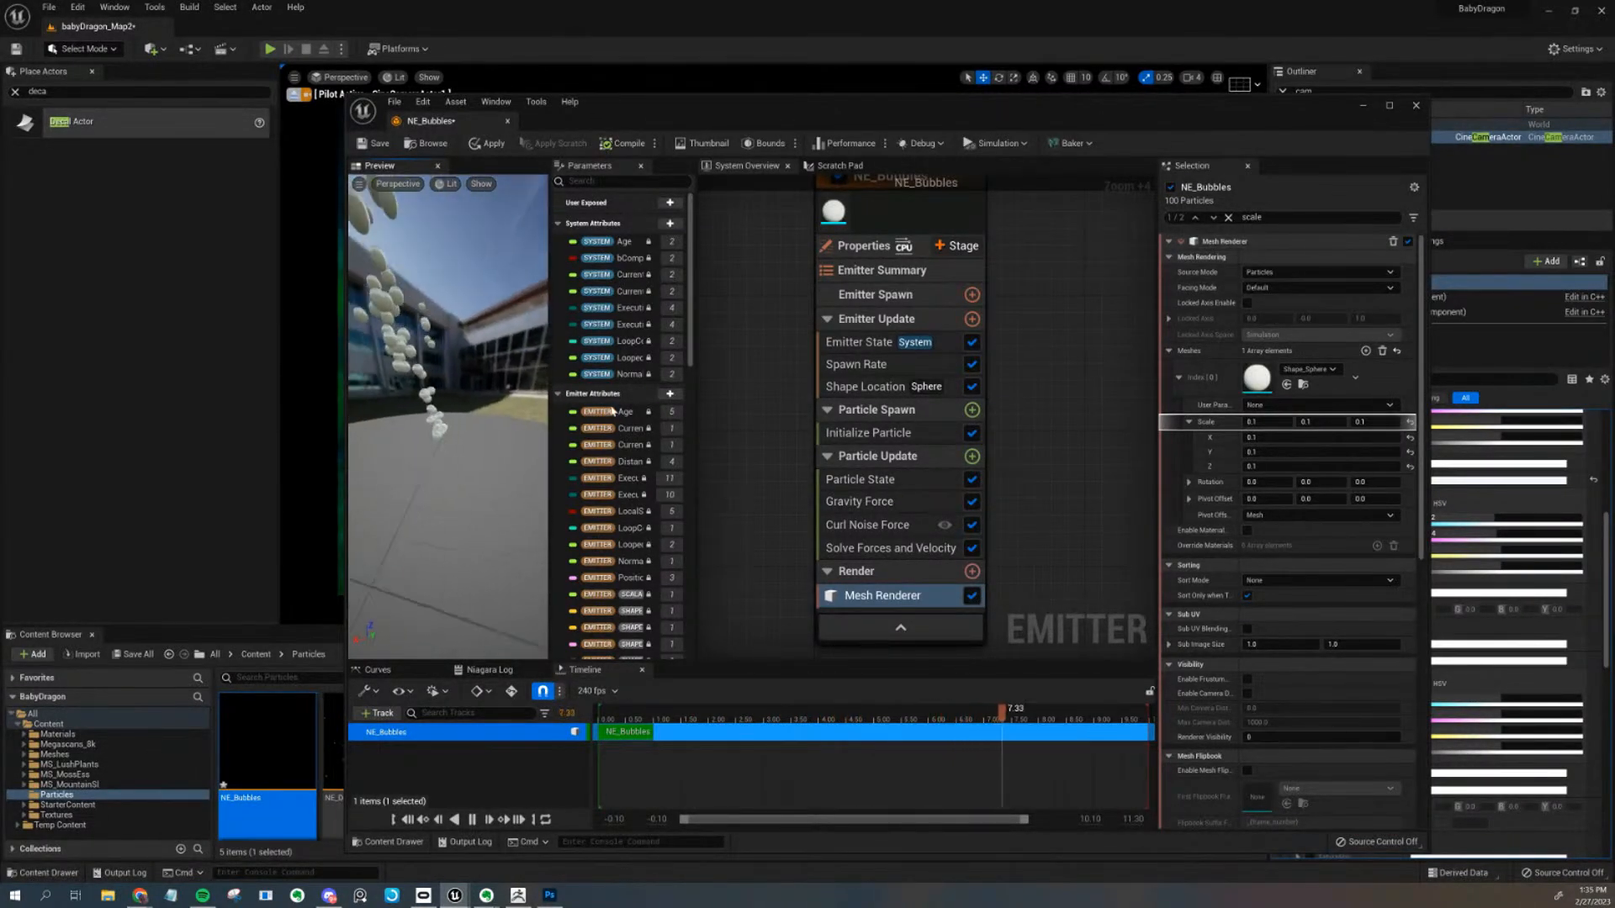
Review the Curl Noise Force settings and examine the bubble motion from several angles in the preview
{"action": "left_click", "coordinate": [877, 524]}
{"action": "left_click_drag", "start_coordinate": [402, 484], "coordinate": [494, 476]}
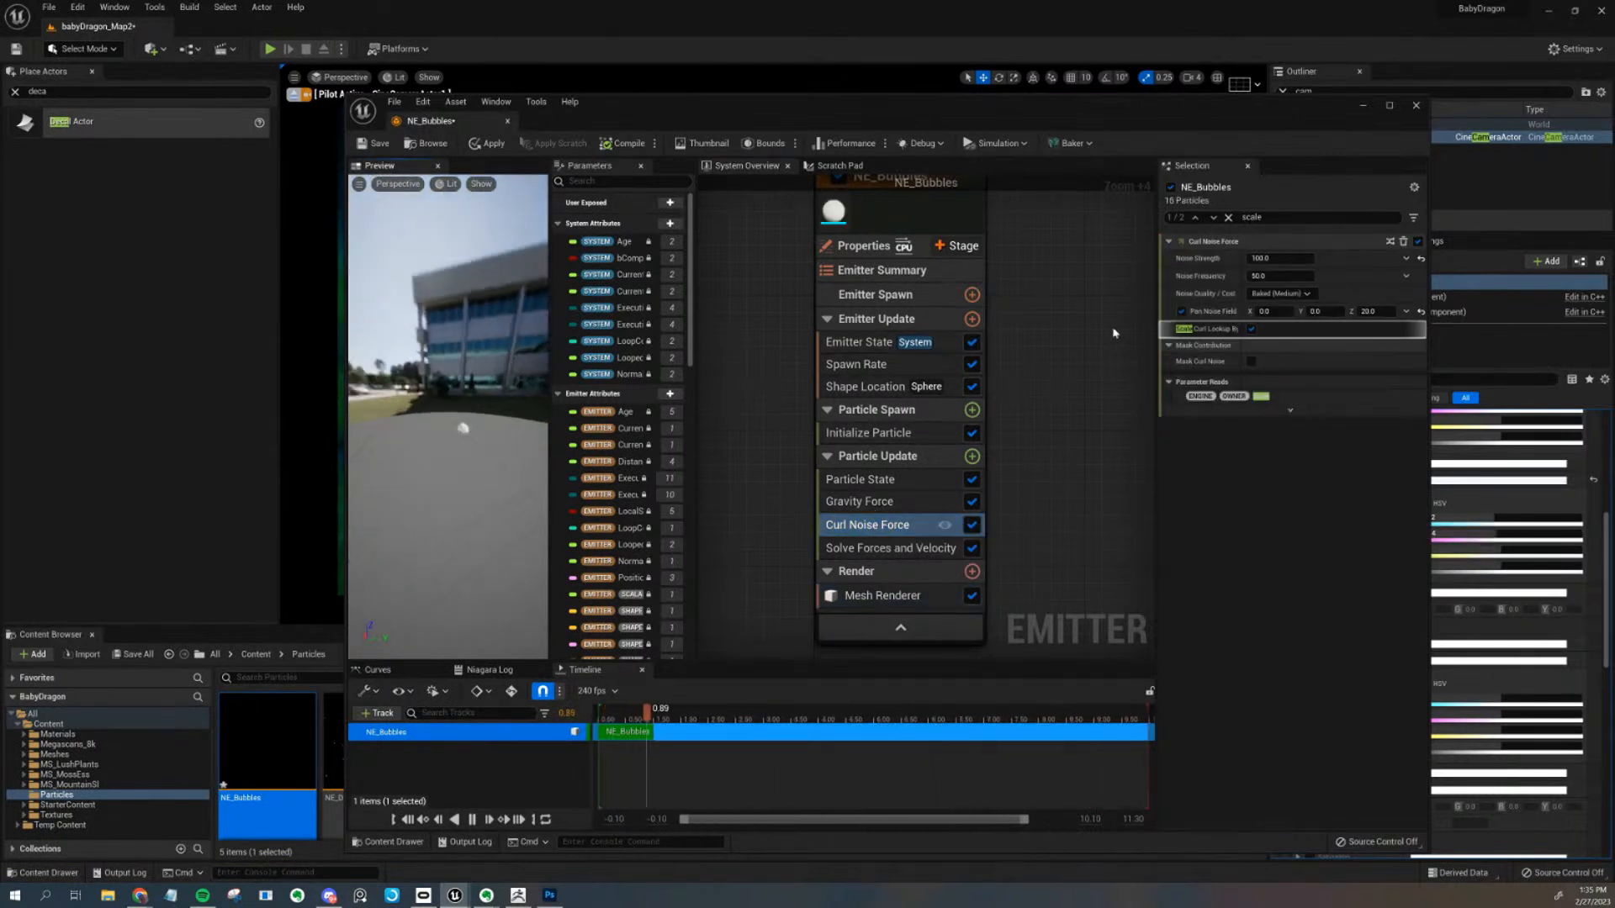
{"action": "left_click_drag", "start_coordinate": [504, 404], "coordinate": [401, 400]}
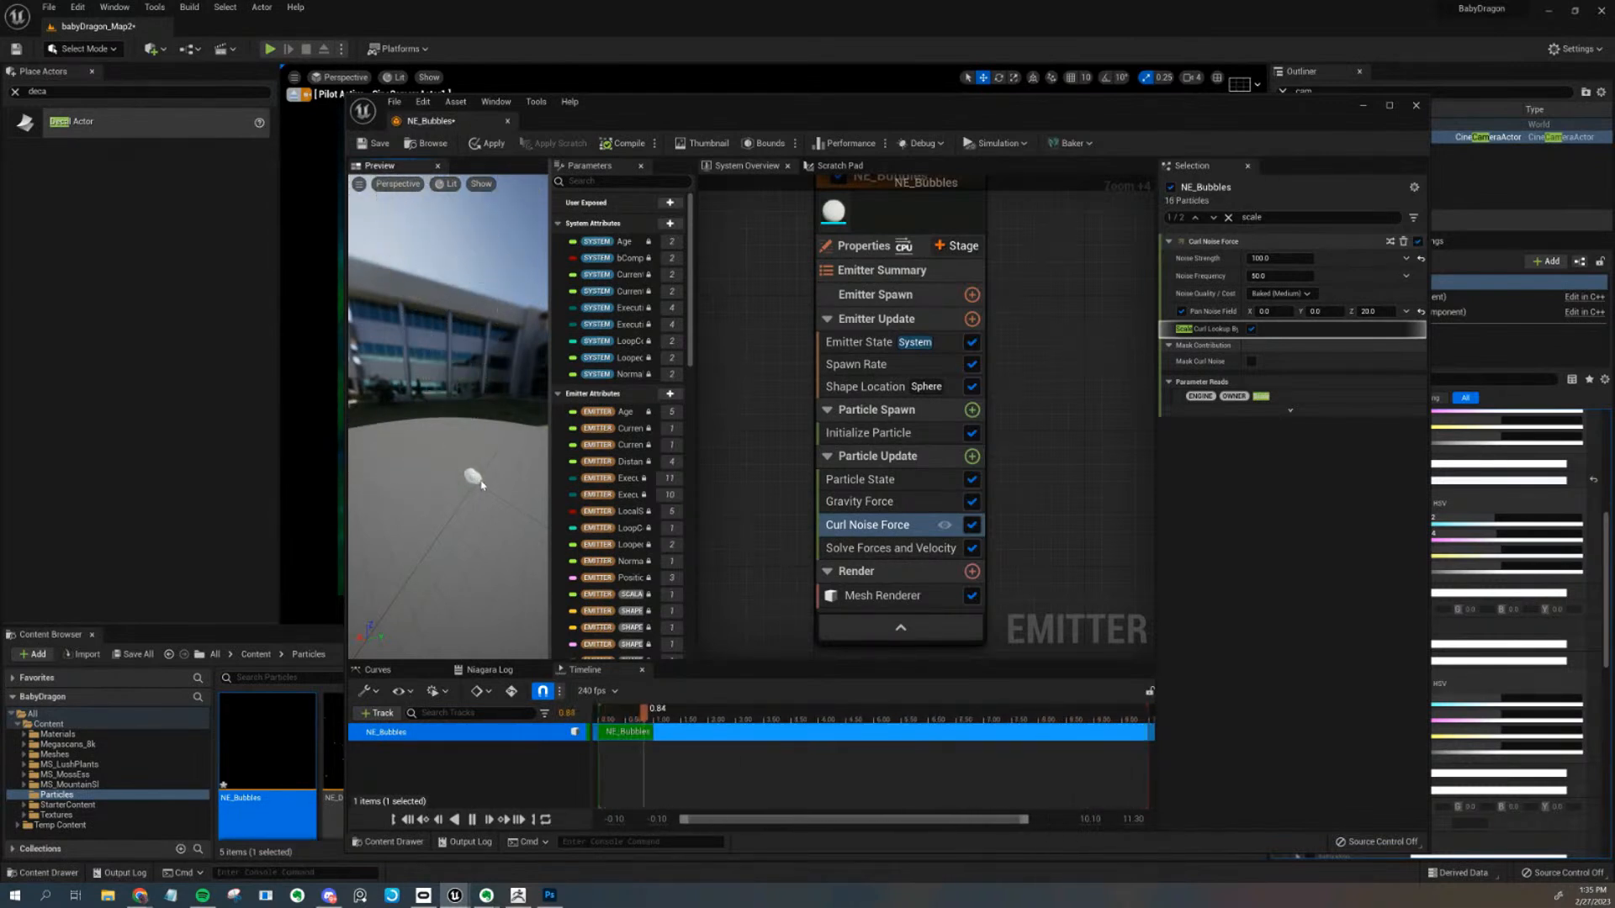
{"action": "left_click_drag", "start_coordinate": [492, 540], "coordinate": [390, 473]}
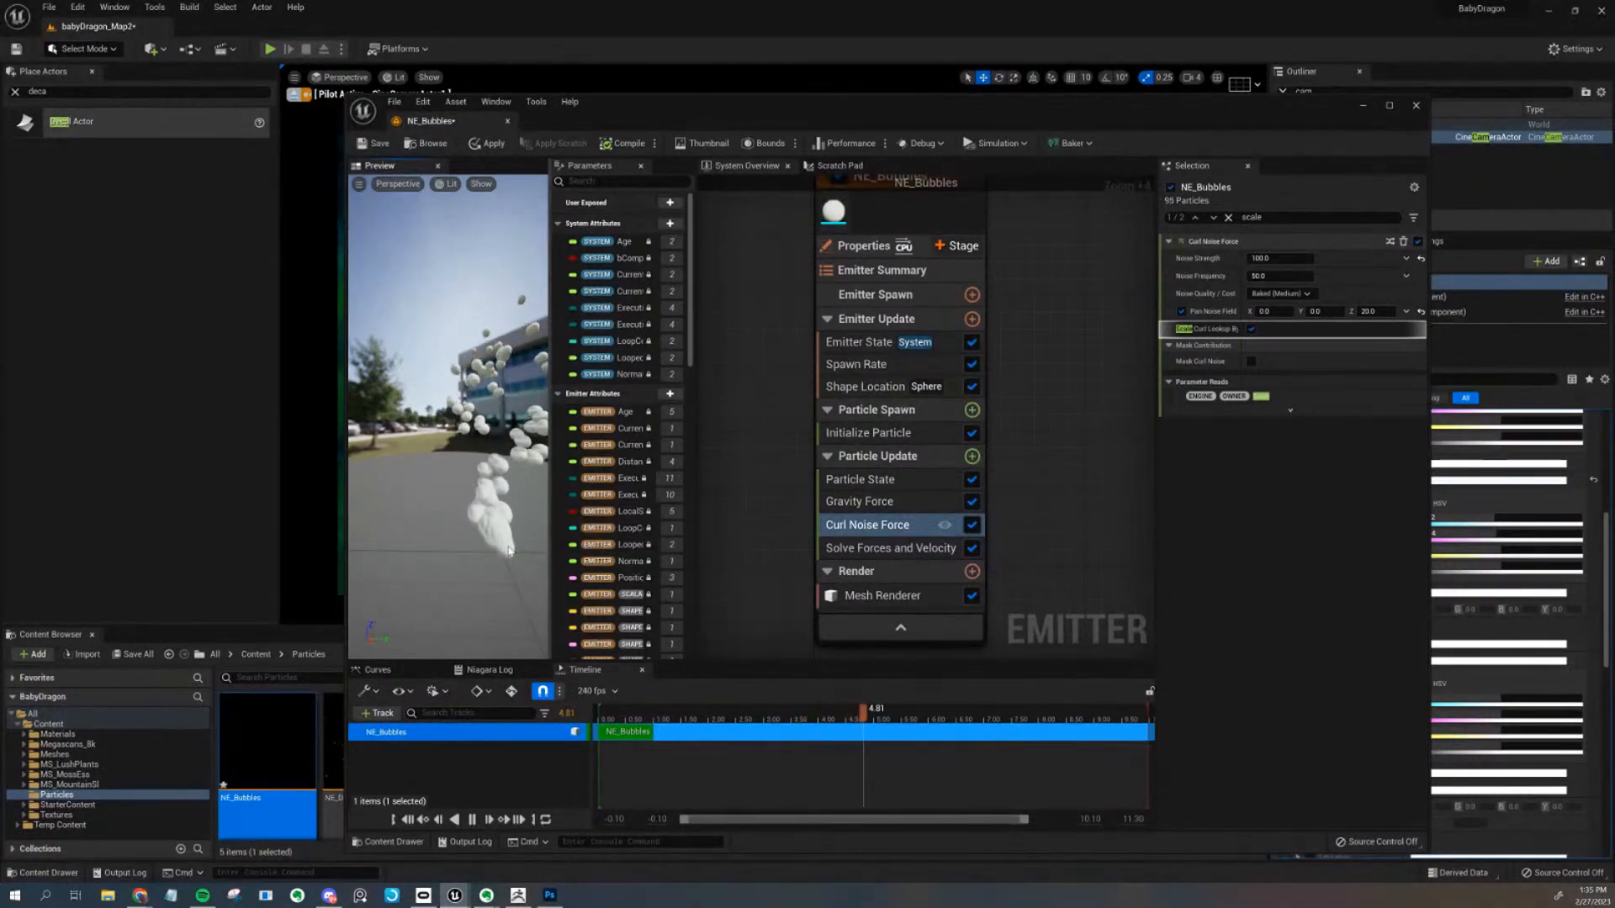
{"action": "right_click", "coordinate": [613, 532]}
{"action": "mouse_move", "coordinate": [475, 519]}
{"action": "right_mouse_down"}
{"action": "mouse_move", "coordinate": [475, 475]}
{"action": "mouse_move", "coordinate": [475, 519]}
{"action": "right_mouse_up"}
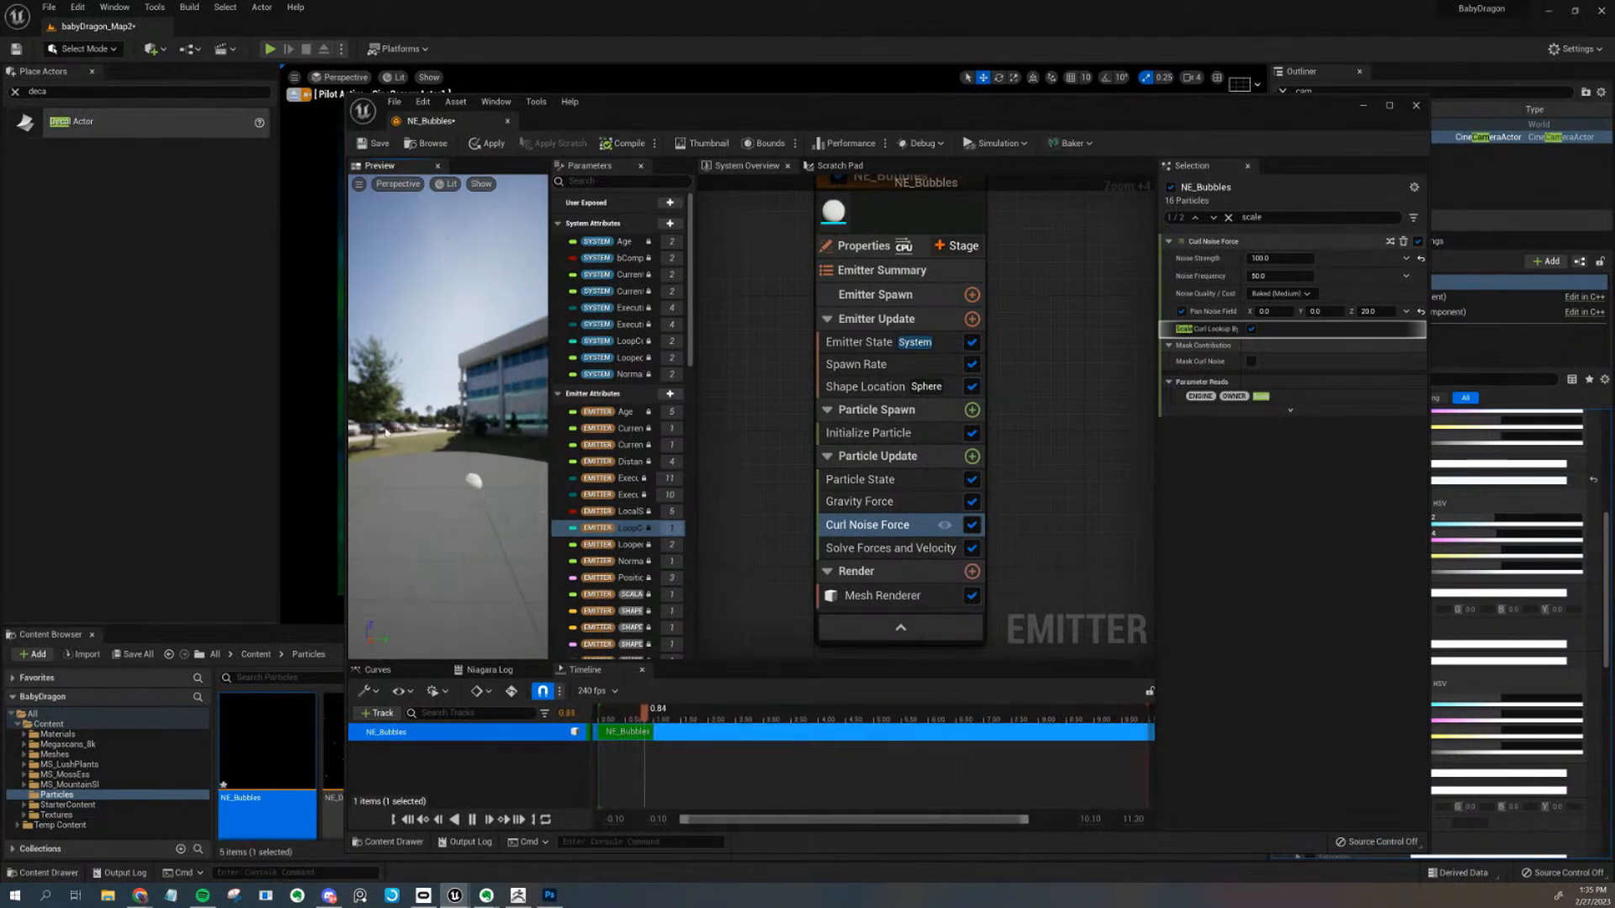
Add a Scale Mesh Size module to the emitter's Particle Update stage
{"action": "left_click", "coordinate": [973, 457]}
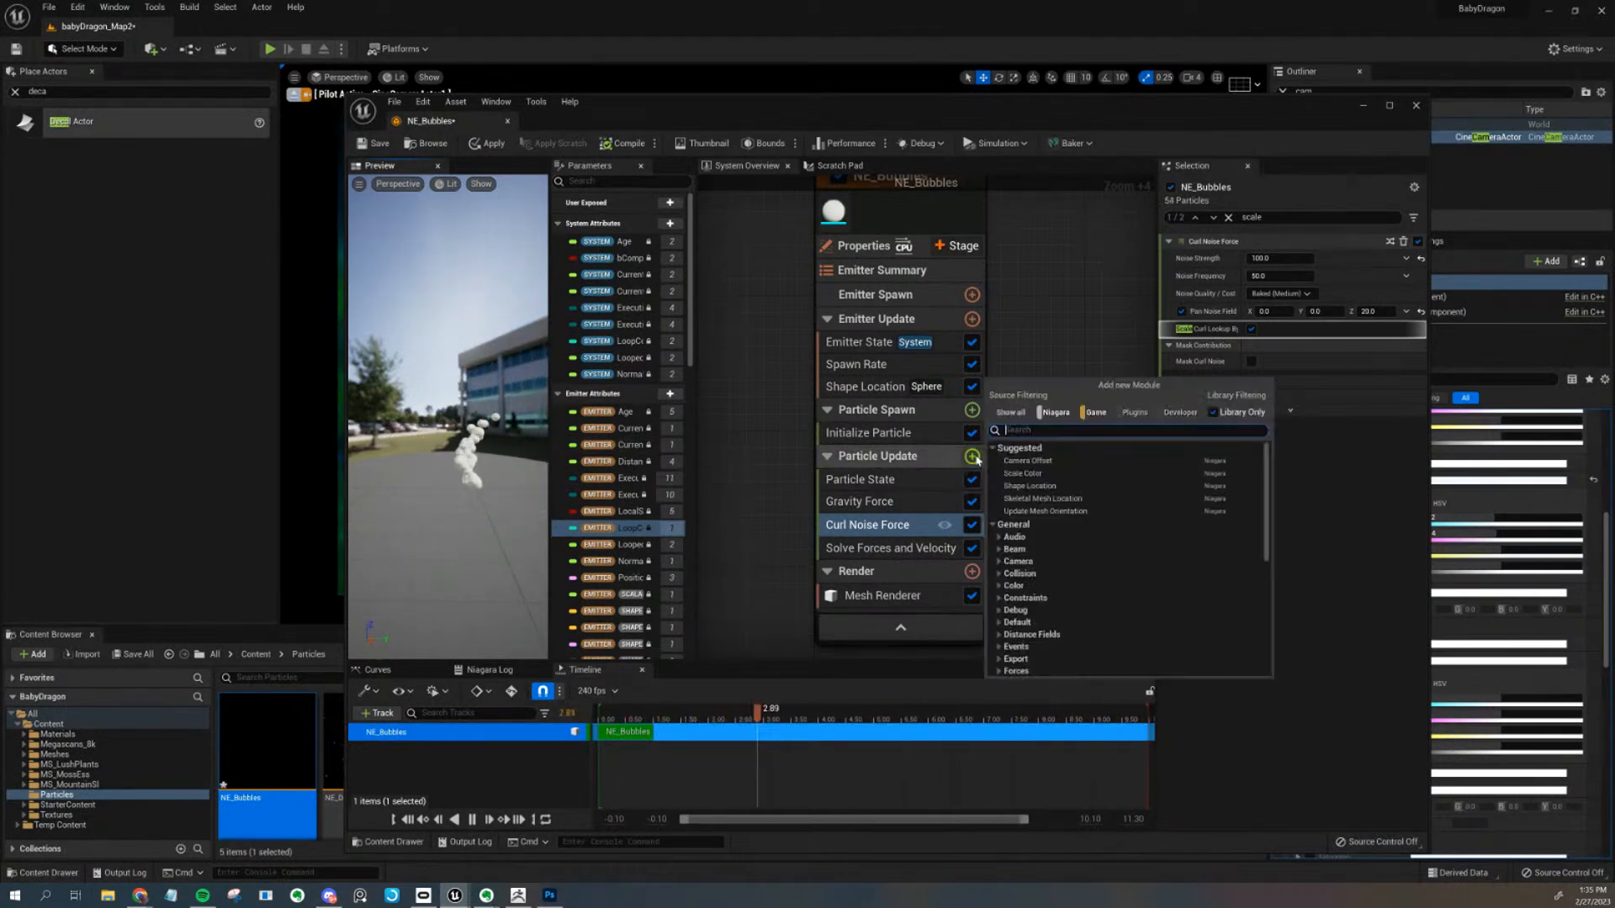
{"action": "key", "text": "Escape"}
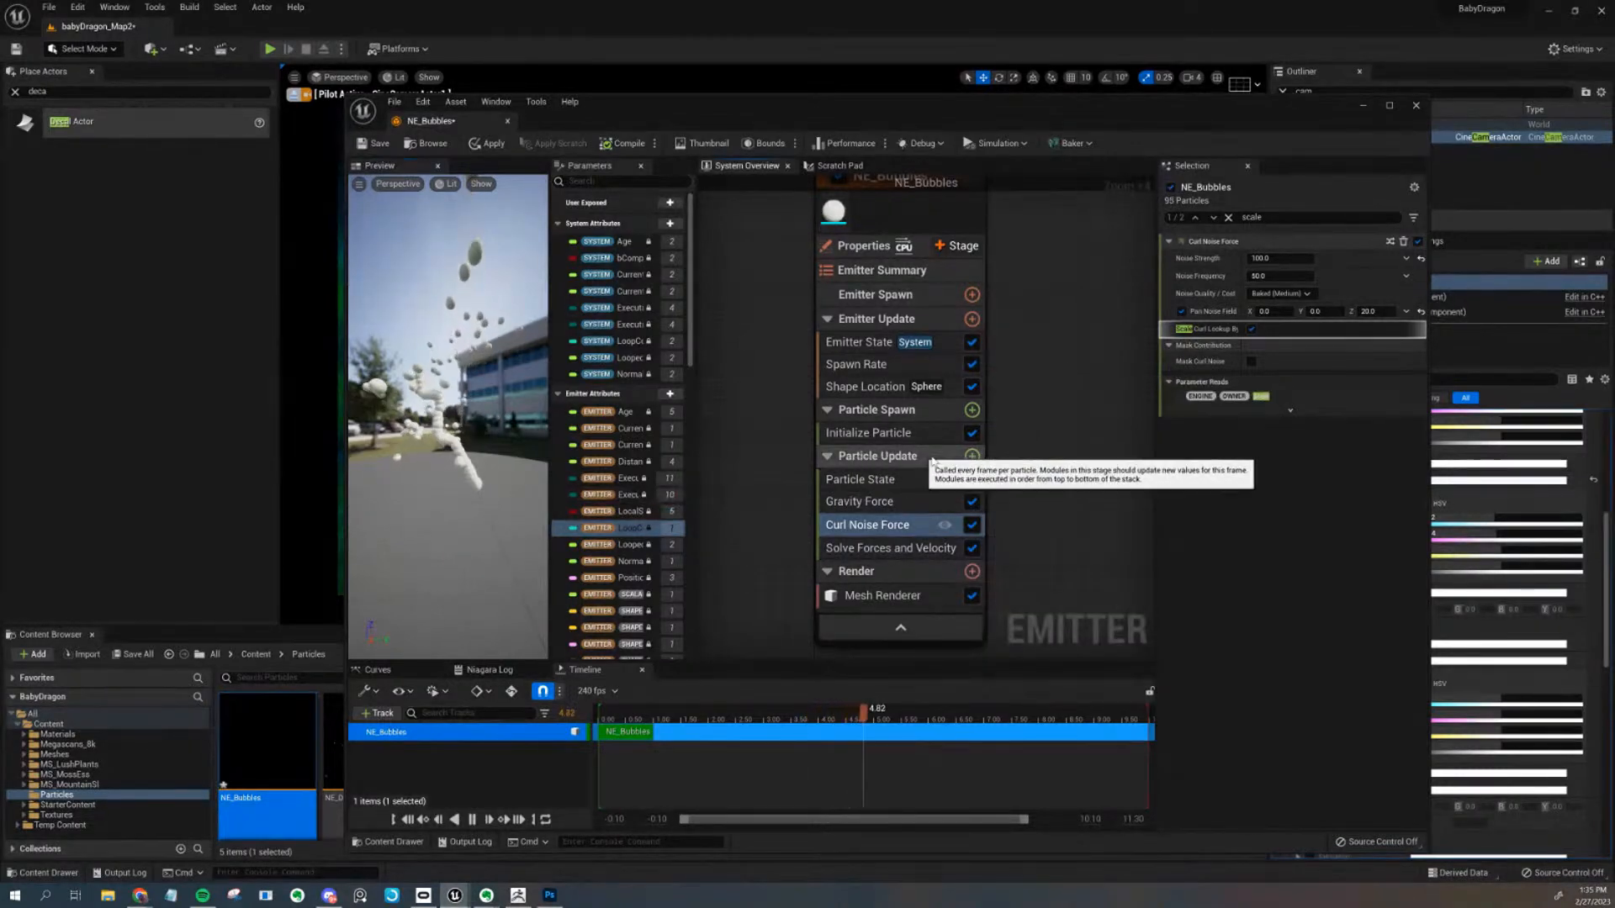
{"action": "left_click", "coordinate": [972, 456]}
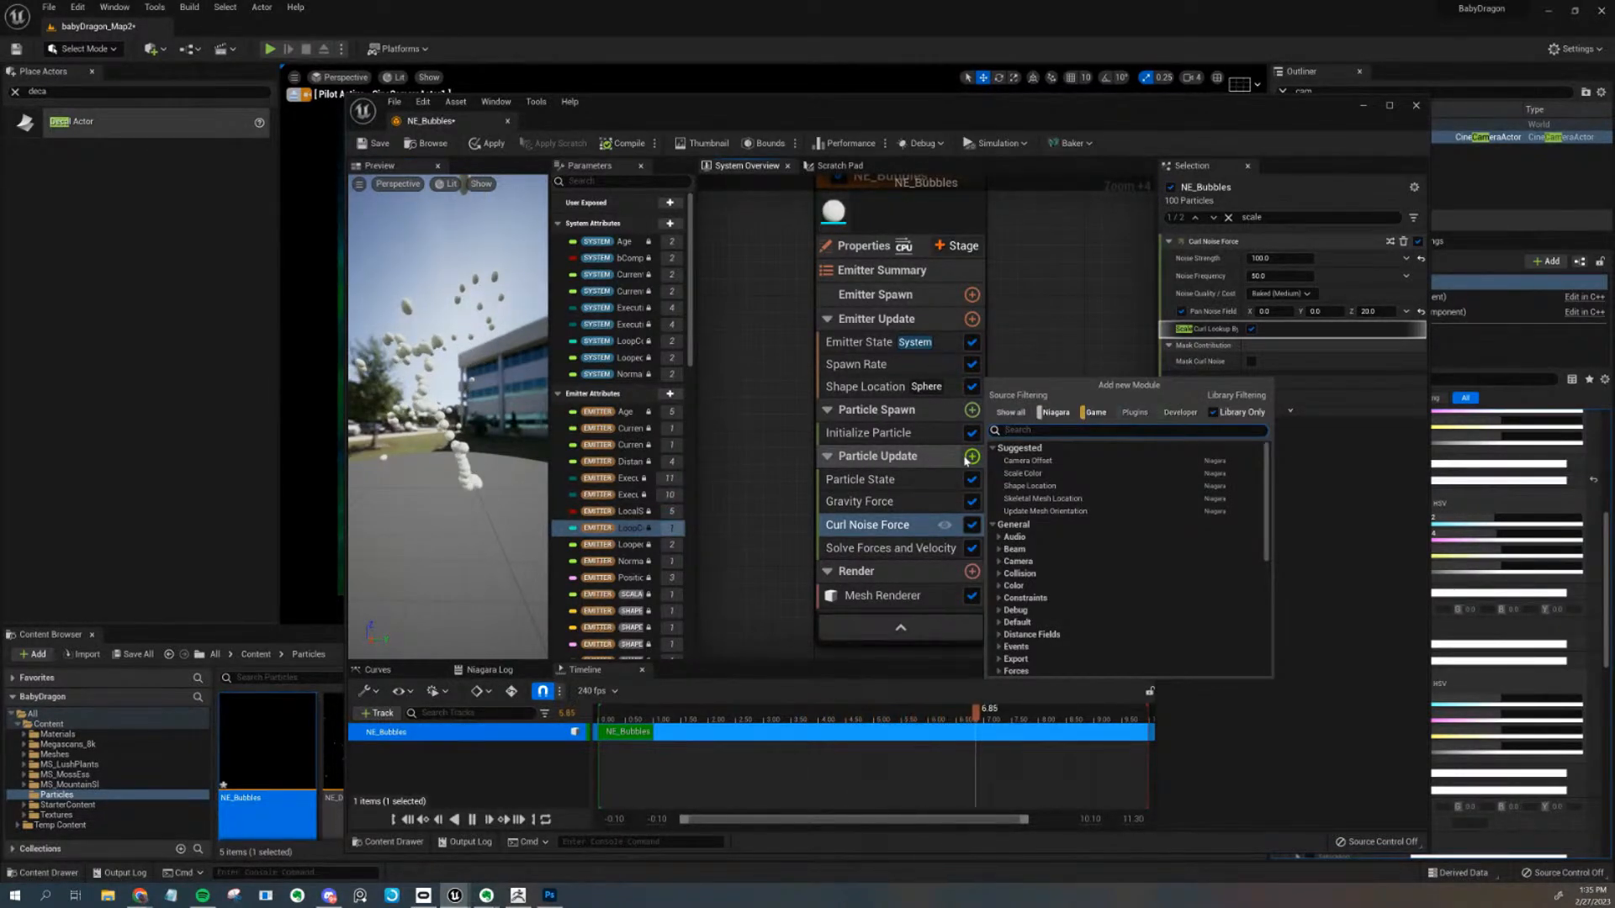
{"action": "type", "text": "scale"}
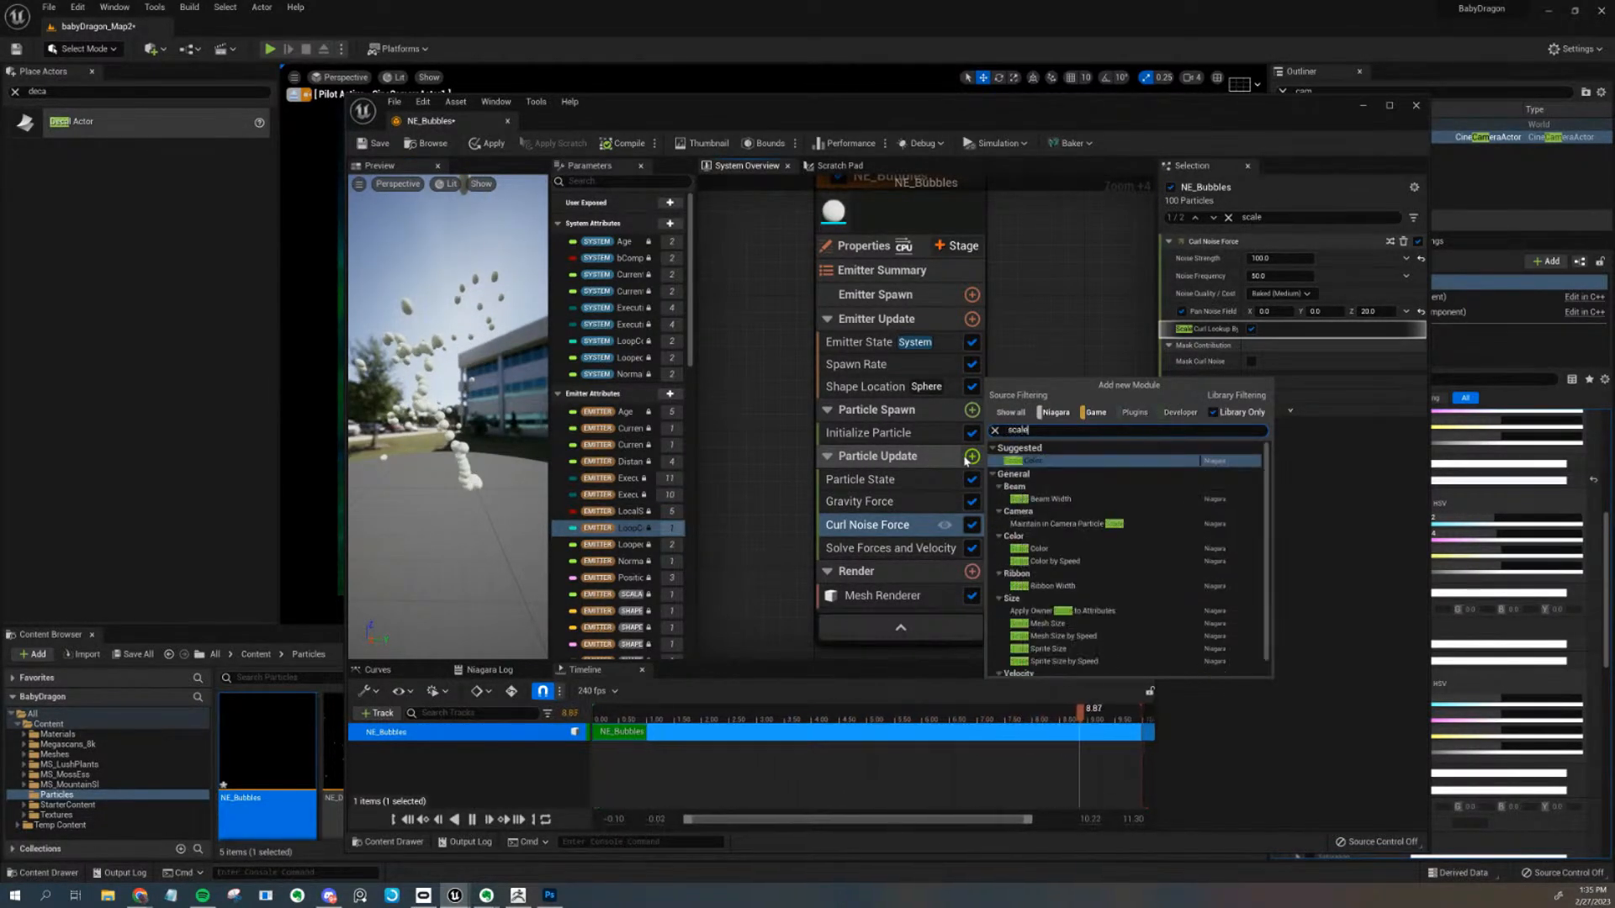
{"action": "left_click", "coordinate": [1068, 624]}
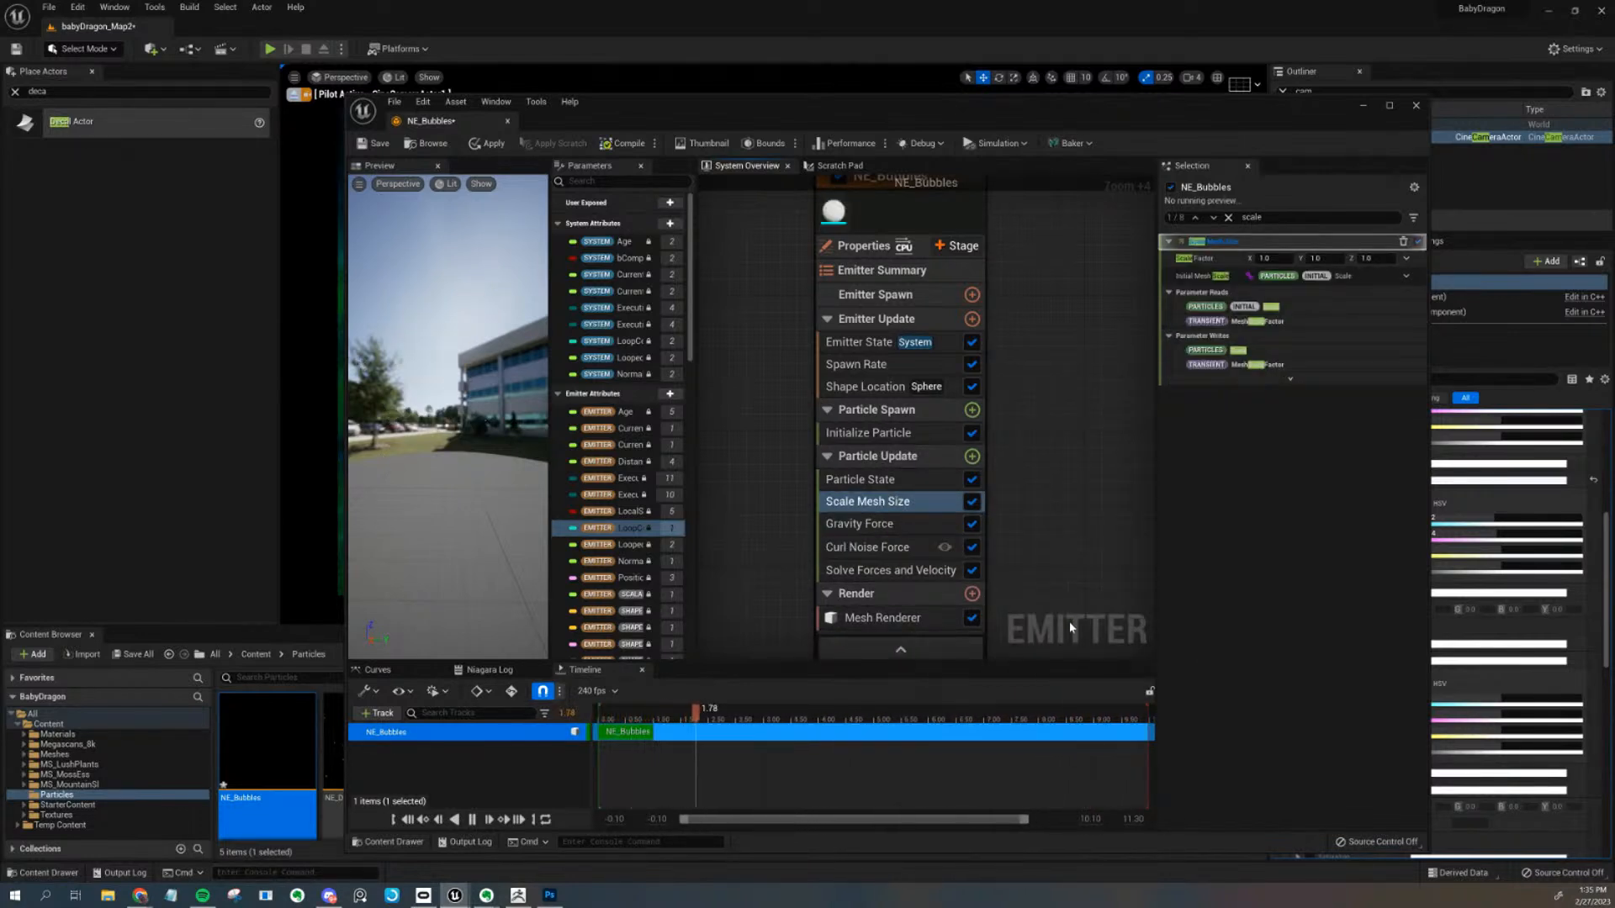
{"action": "left_click_drag", "start_coordinate": [504, 503], "coordinate": [467, 464]}
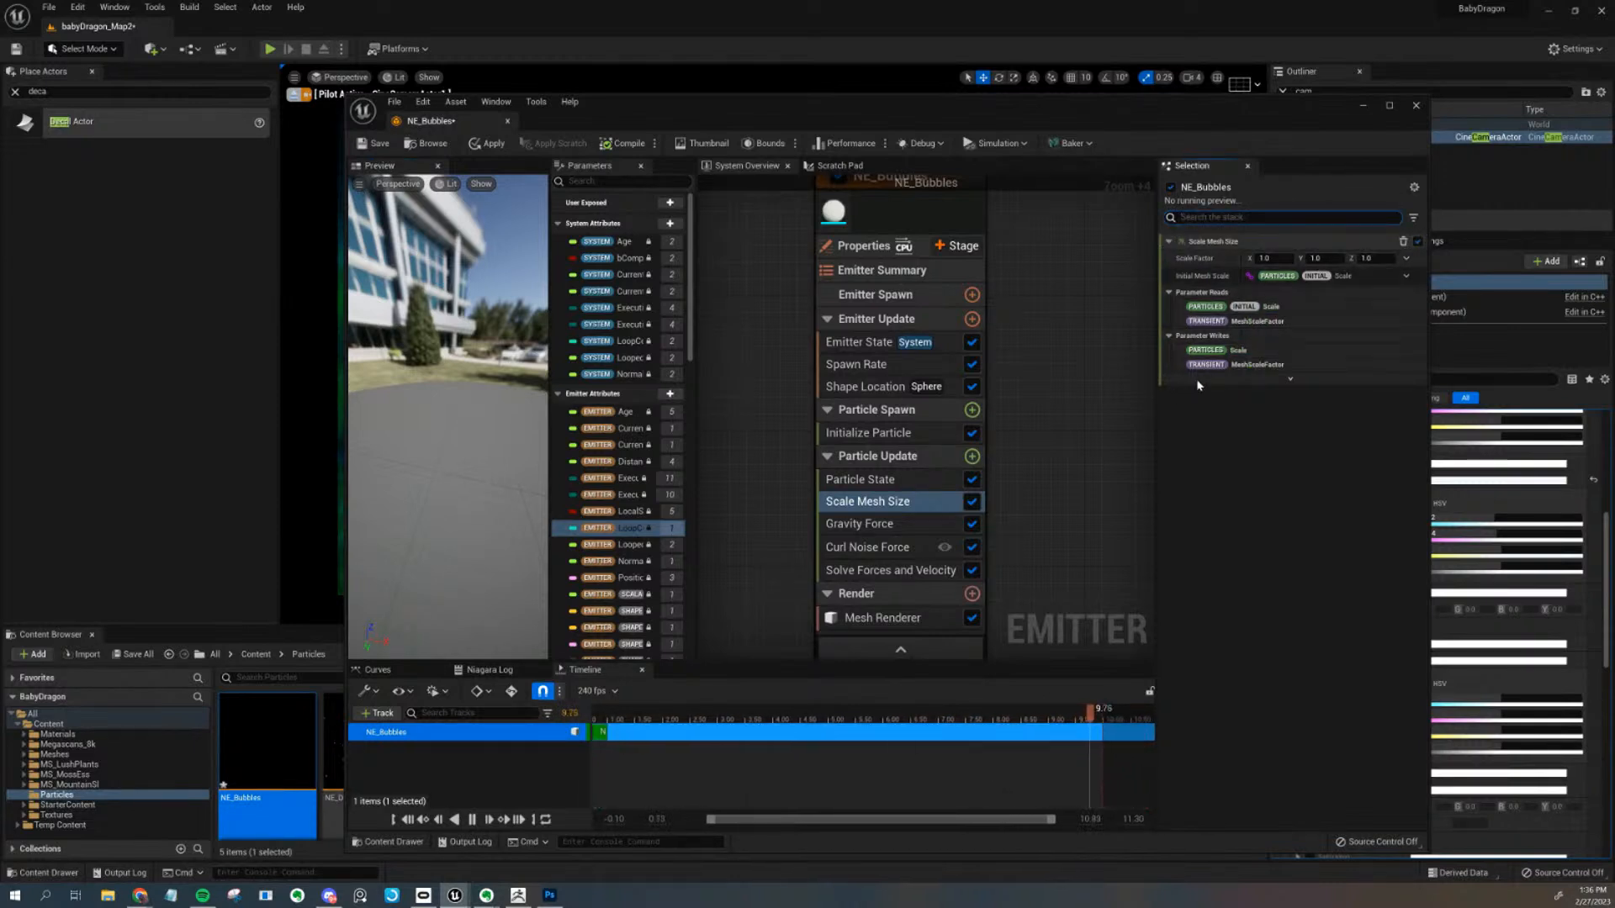
Set the Mesh Scale Mode of Initialize Particle to Uniform and check the bubbles in the preview
{"action": "left_click", "coordinate": [905, 432]}
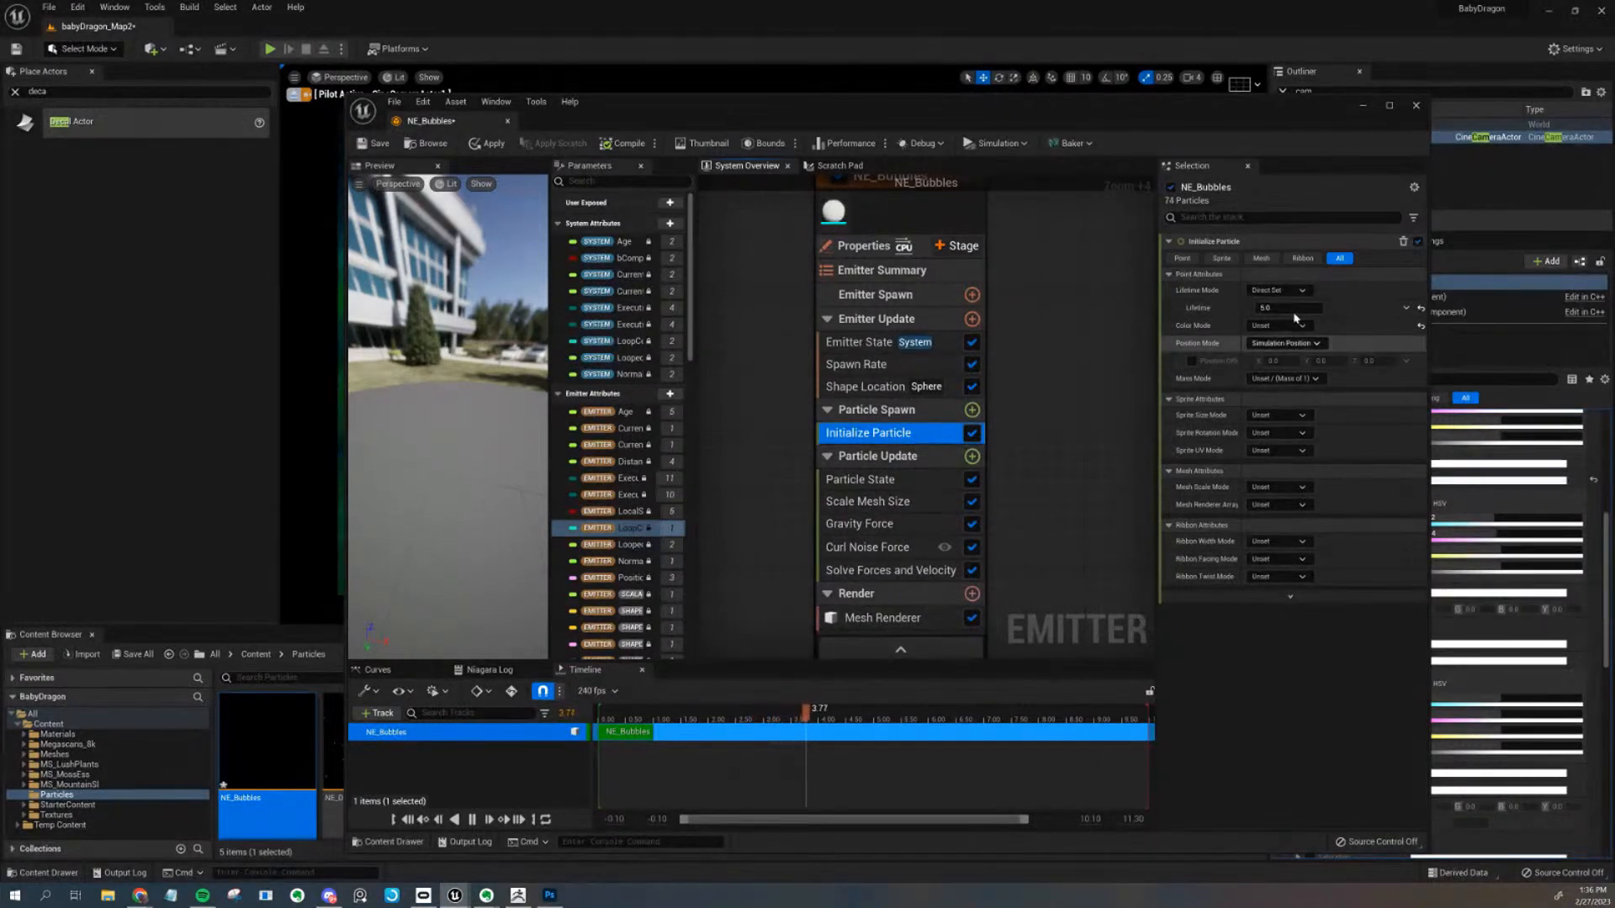
{"action": "mouse_move", "coordinate": [512, 506]}
{"action": "left_mouse_down"}
{"action": "mouse_move", "coordinate": [741, 538]}
{"action": "mouse_move", "coordinate": [538, 540]}
{"action": "mouse_move", "coordinate": [493, 518]}
{"action": "left_mouse_up"}
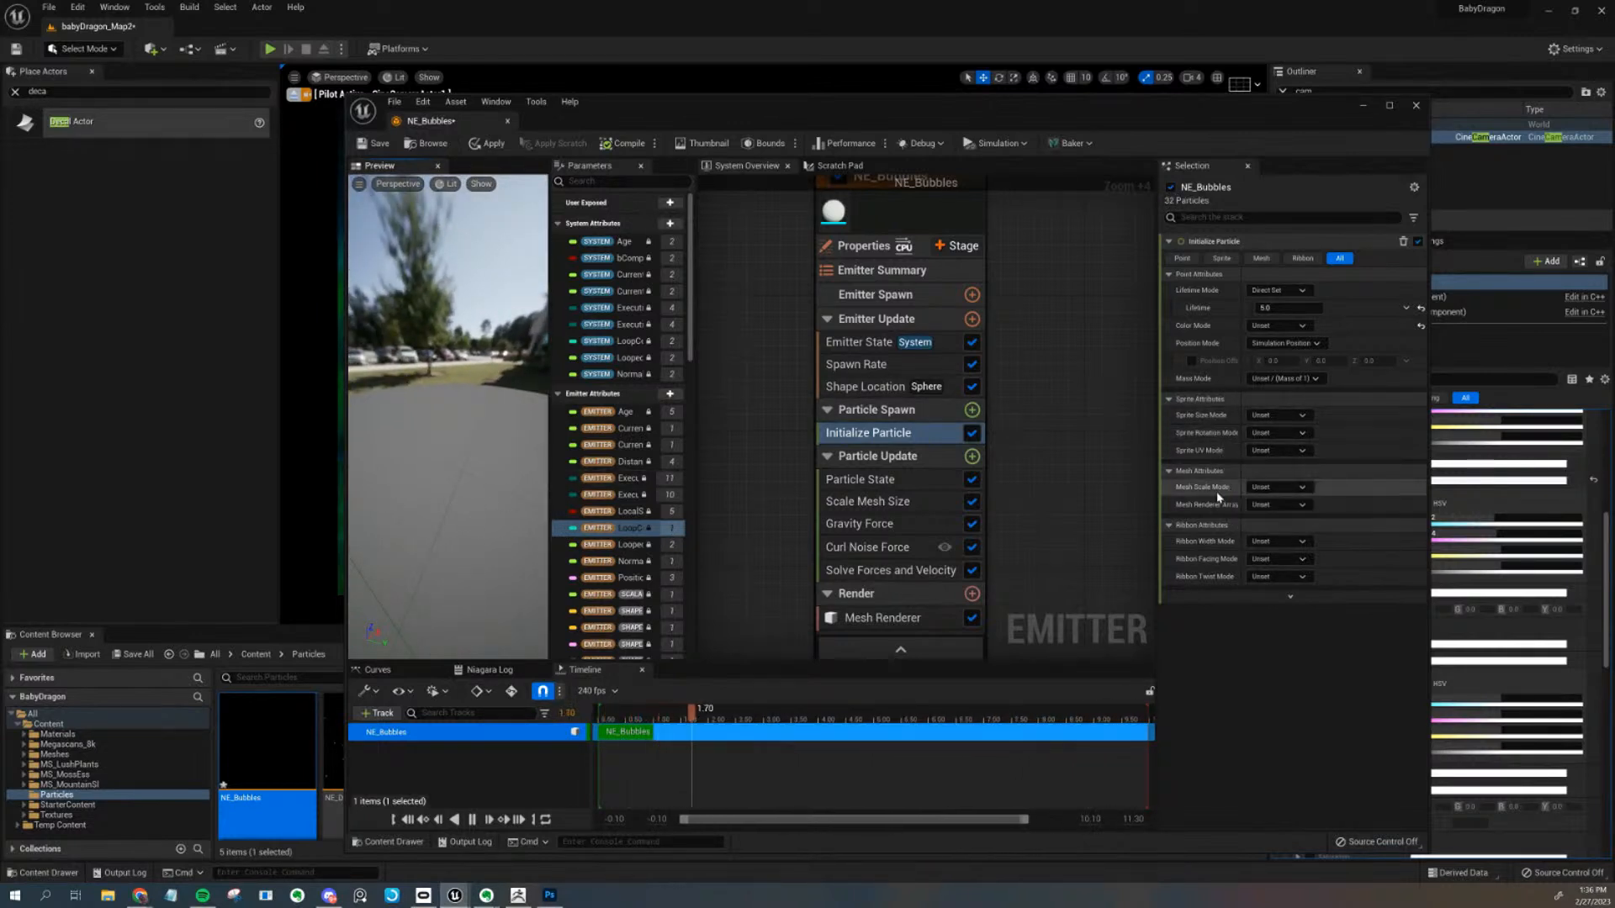
{"action": "left_click", "coordinate": [1260, 488]}
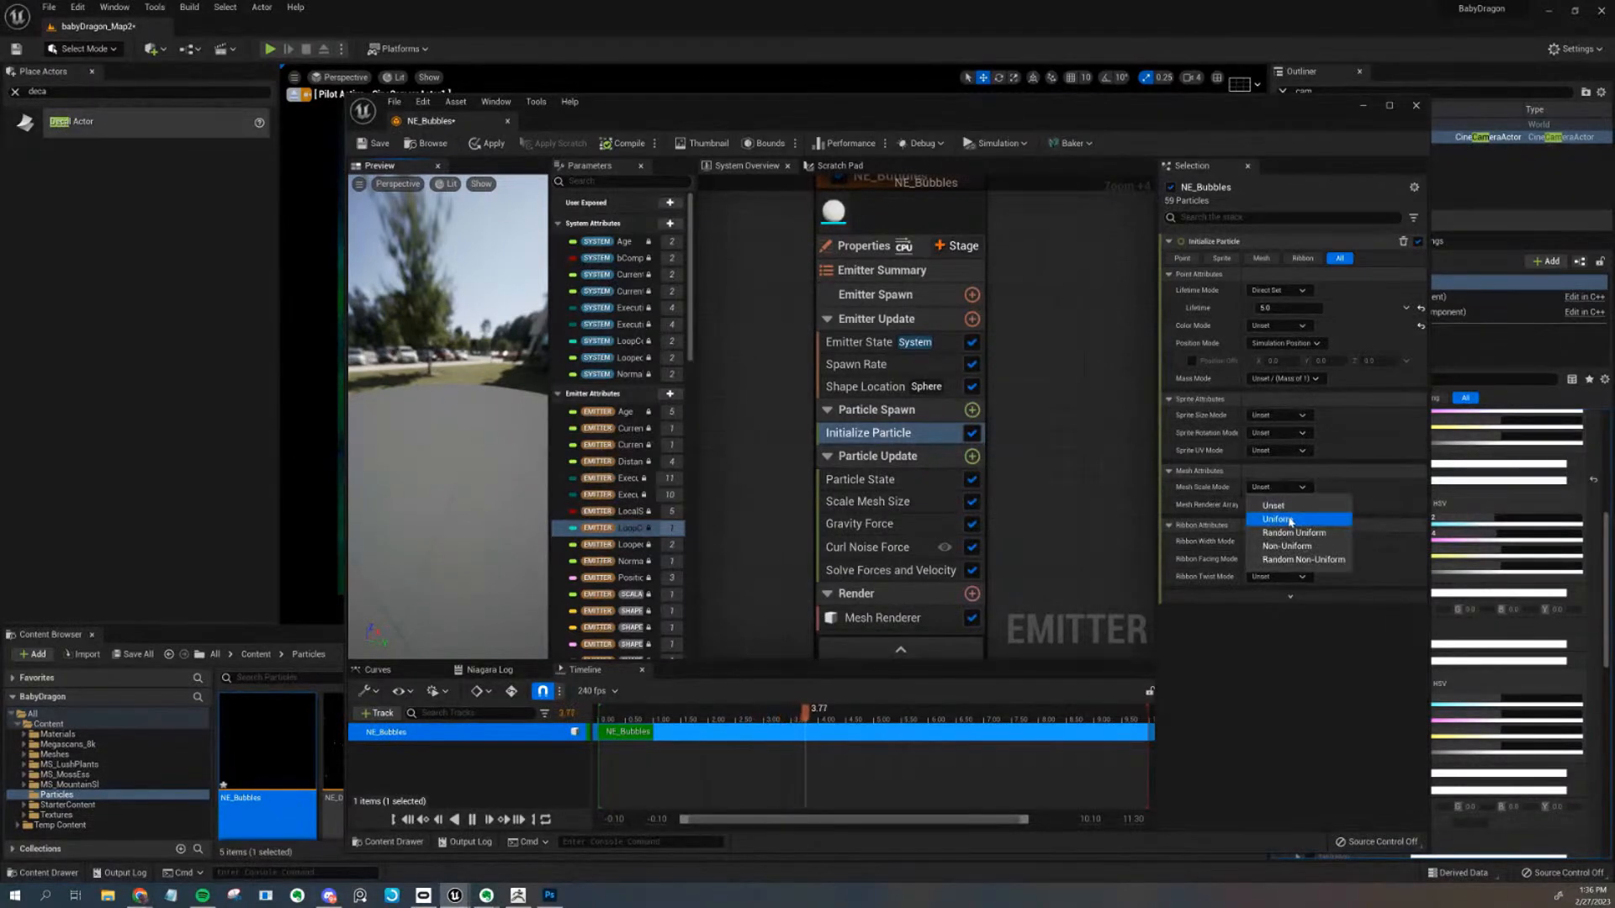
{"action": "left_click", "coordinate": [1285, 517]}
{"action": "left_click_drag", "start_coordinate": [475, 535], "coordinate": [210, 496]}
{"action": "mouse_move", "coordinate": [416, 535]}
{"action": "left_mouse_down"}
{"action": "mouse_move", "coordinate": [459, 547]}
{"action": "mouse_move", "coordinate": [369, 542]}
{"action": "mouse_move", "coordinate": [415, 548]}
{"action": "left_mouse_up"}
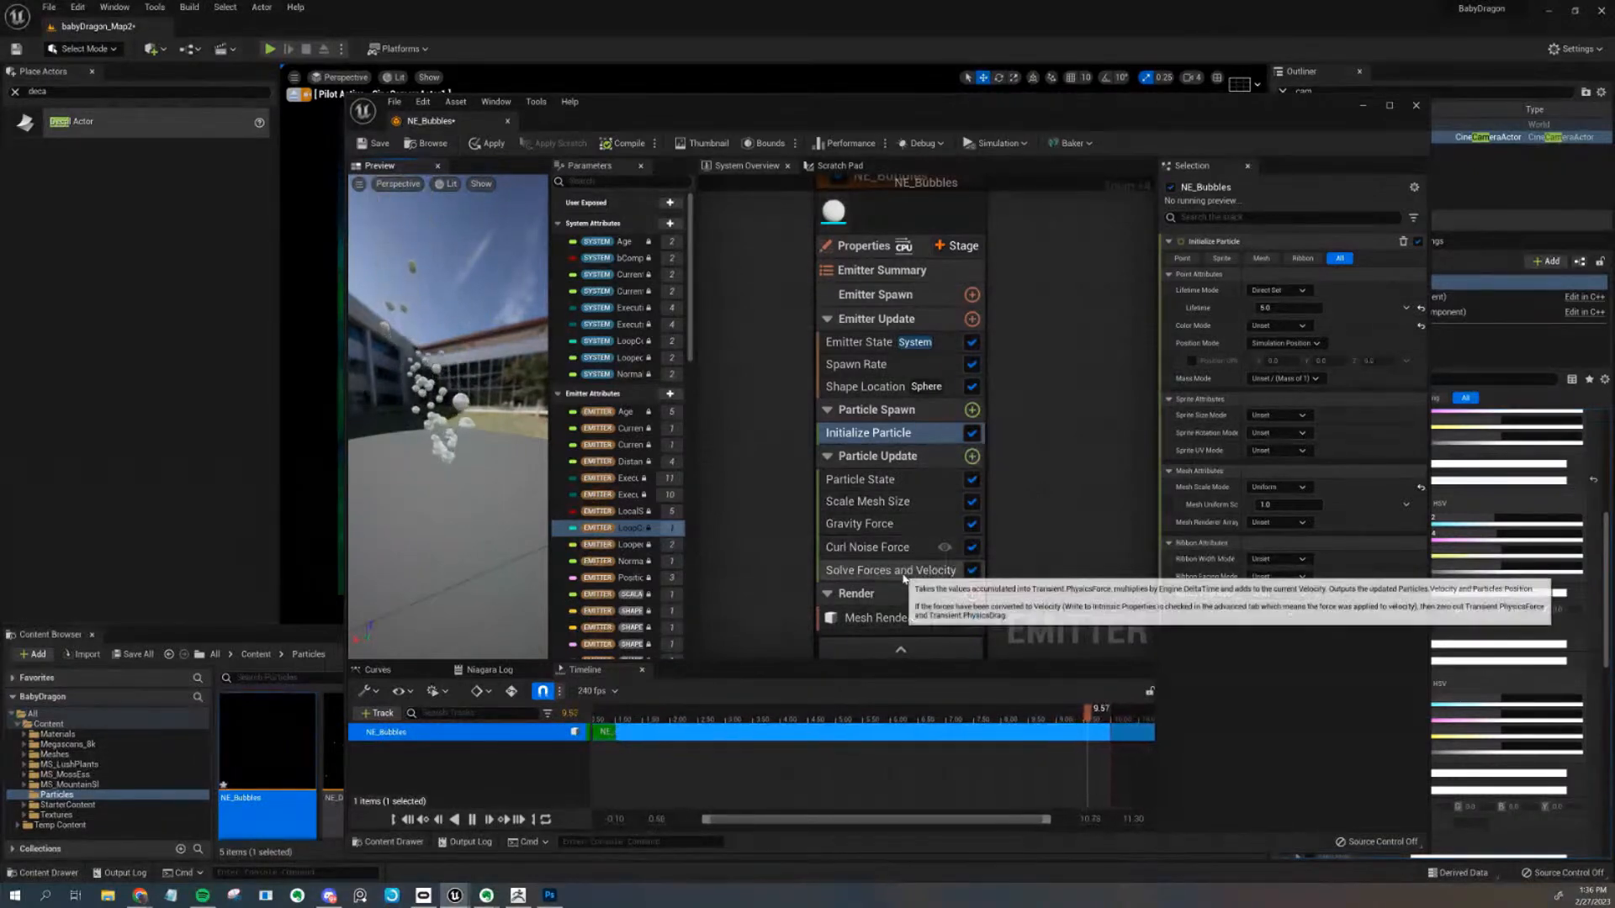
Select the Scale Mesh Size module, enlarge the NE_Bubbles editor window to fill the screen, and reframe the bubbles in the preview
{"action": "left_click", "coordinate": [883, 500]}
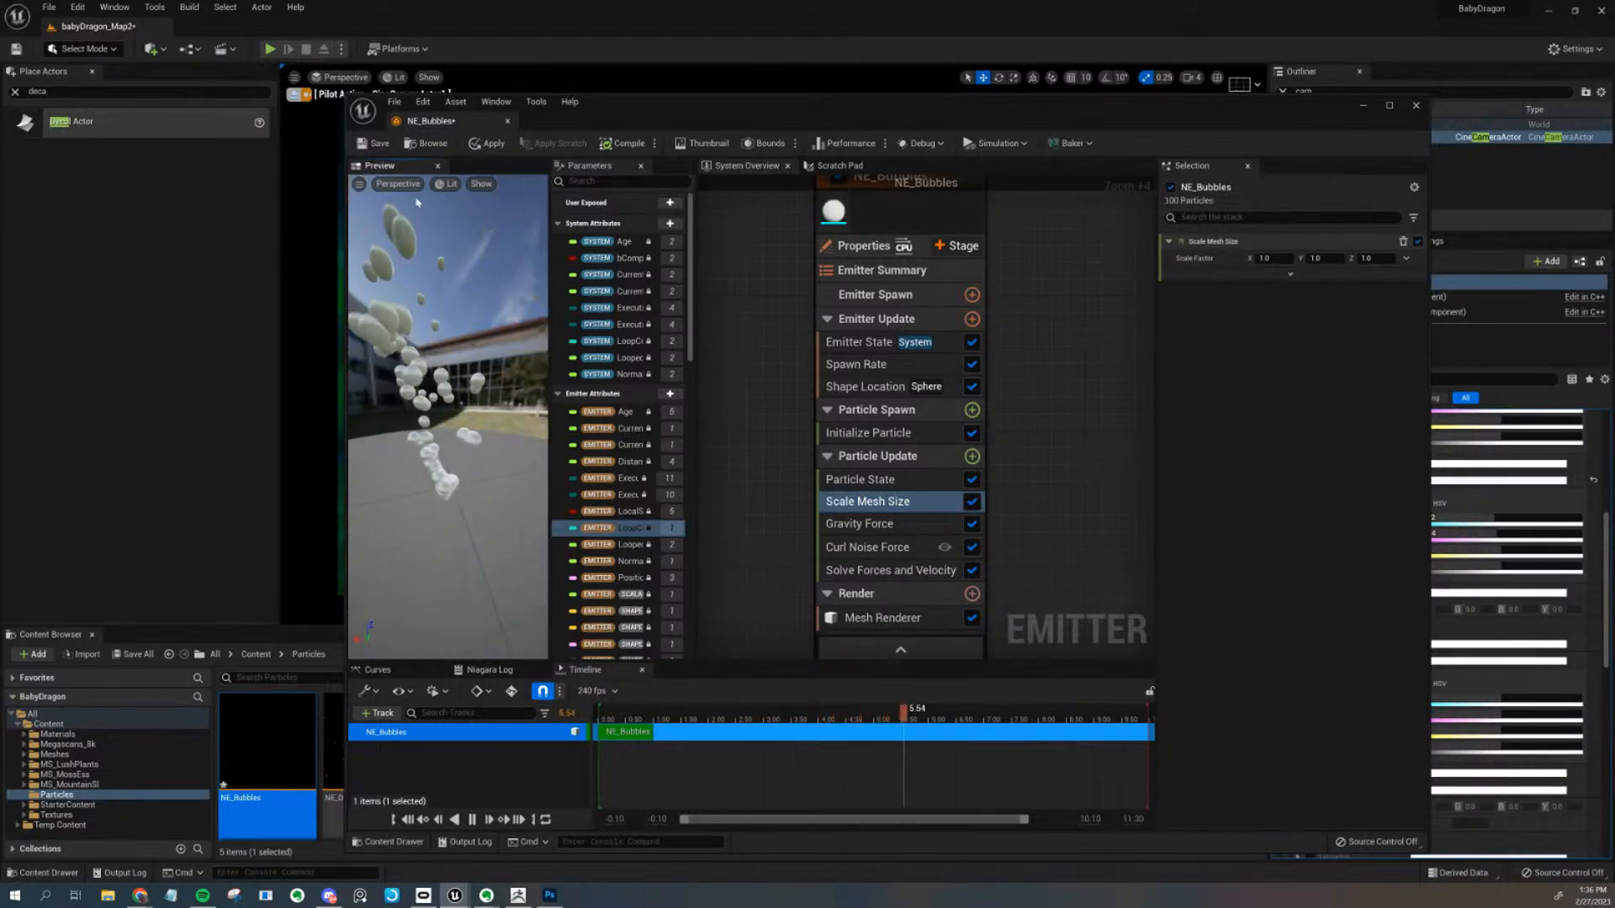
{"action": "left_click_drag", "start_coordinate": [471, 463], "coordinate": [971, 6]}
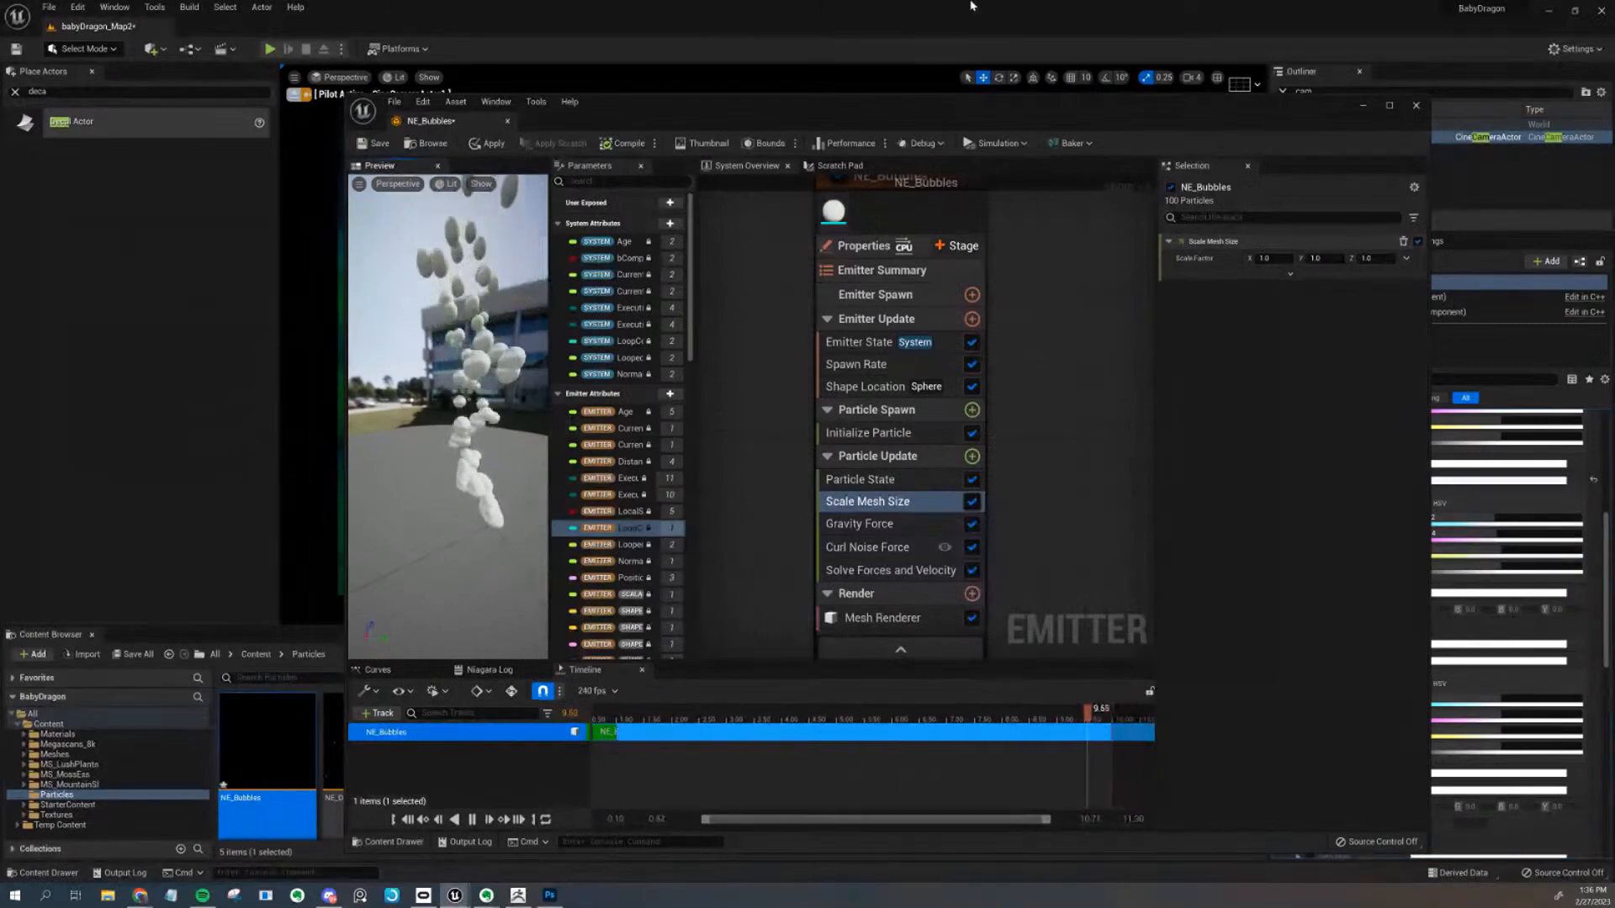
{"action": "left_click_drag", "start_coordinate": [891, 107], "coordinate": [839, 2]}
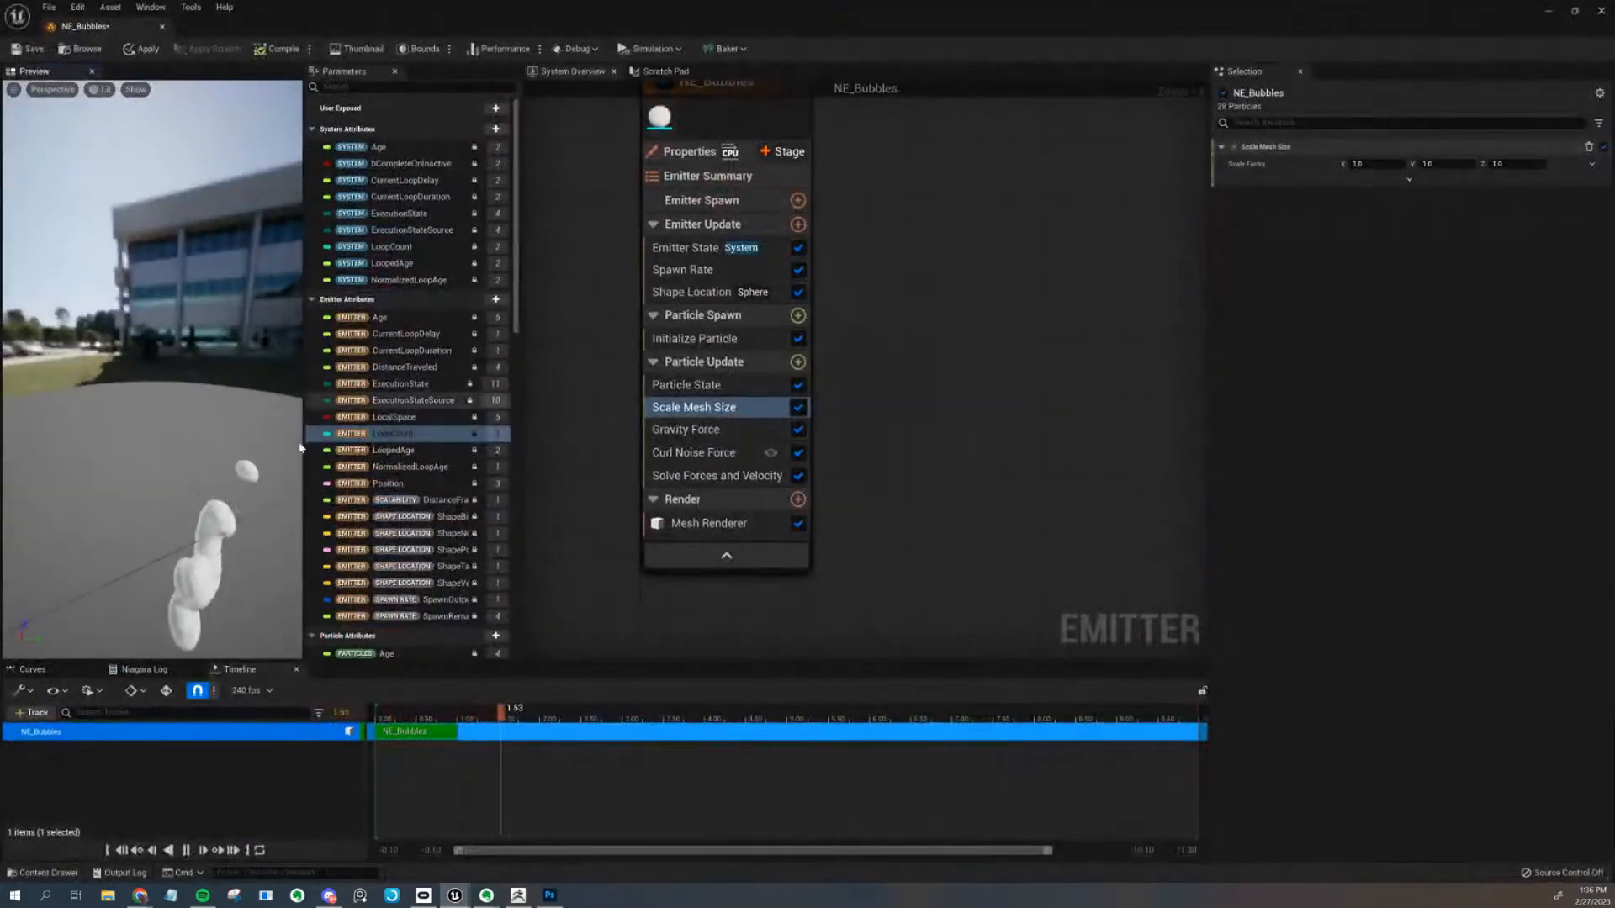
{"action": "left_click_drag", "start_coordinate": [278, 511], "coordinate": [239, 509]}
{"action": "scroll", "coordinate": [239, 510], "scroll_direction": "down", "scroll_amount": 3}
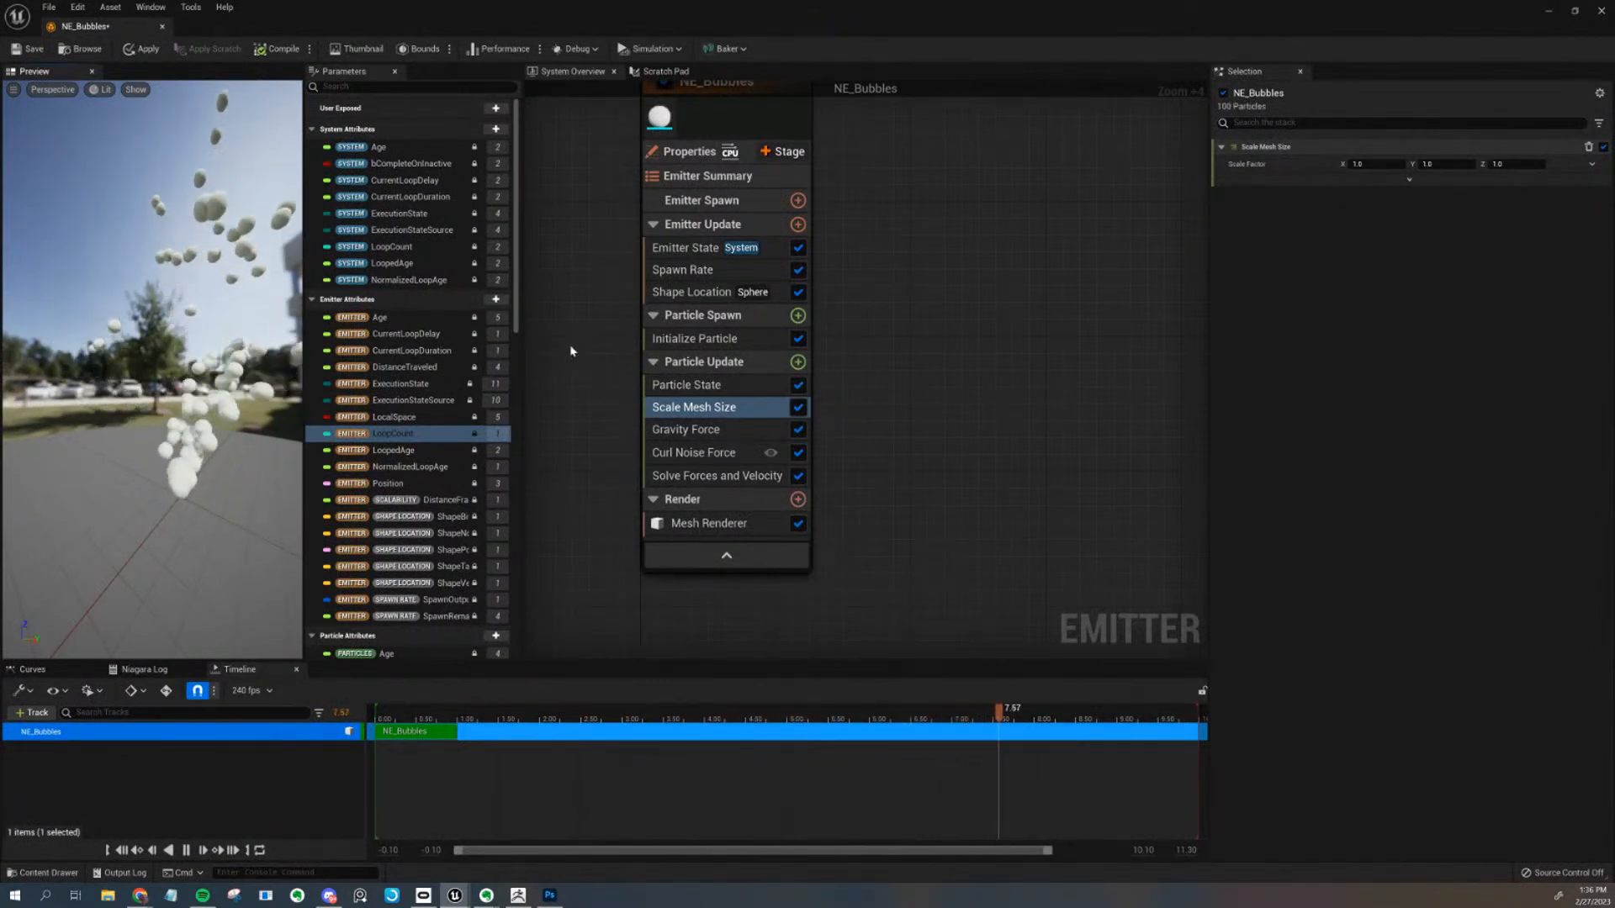
Drive the Scale Factor of Scale Mesh Size with a Vector from Float input and view the bubbles
{"action": "left_click", "coordinate": [688, 407]}
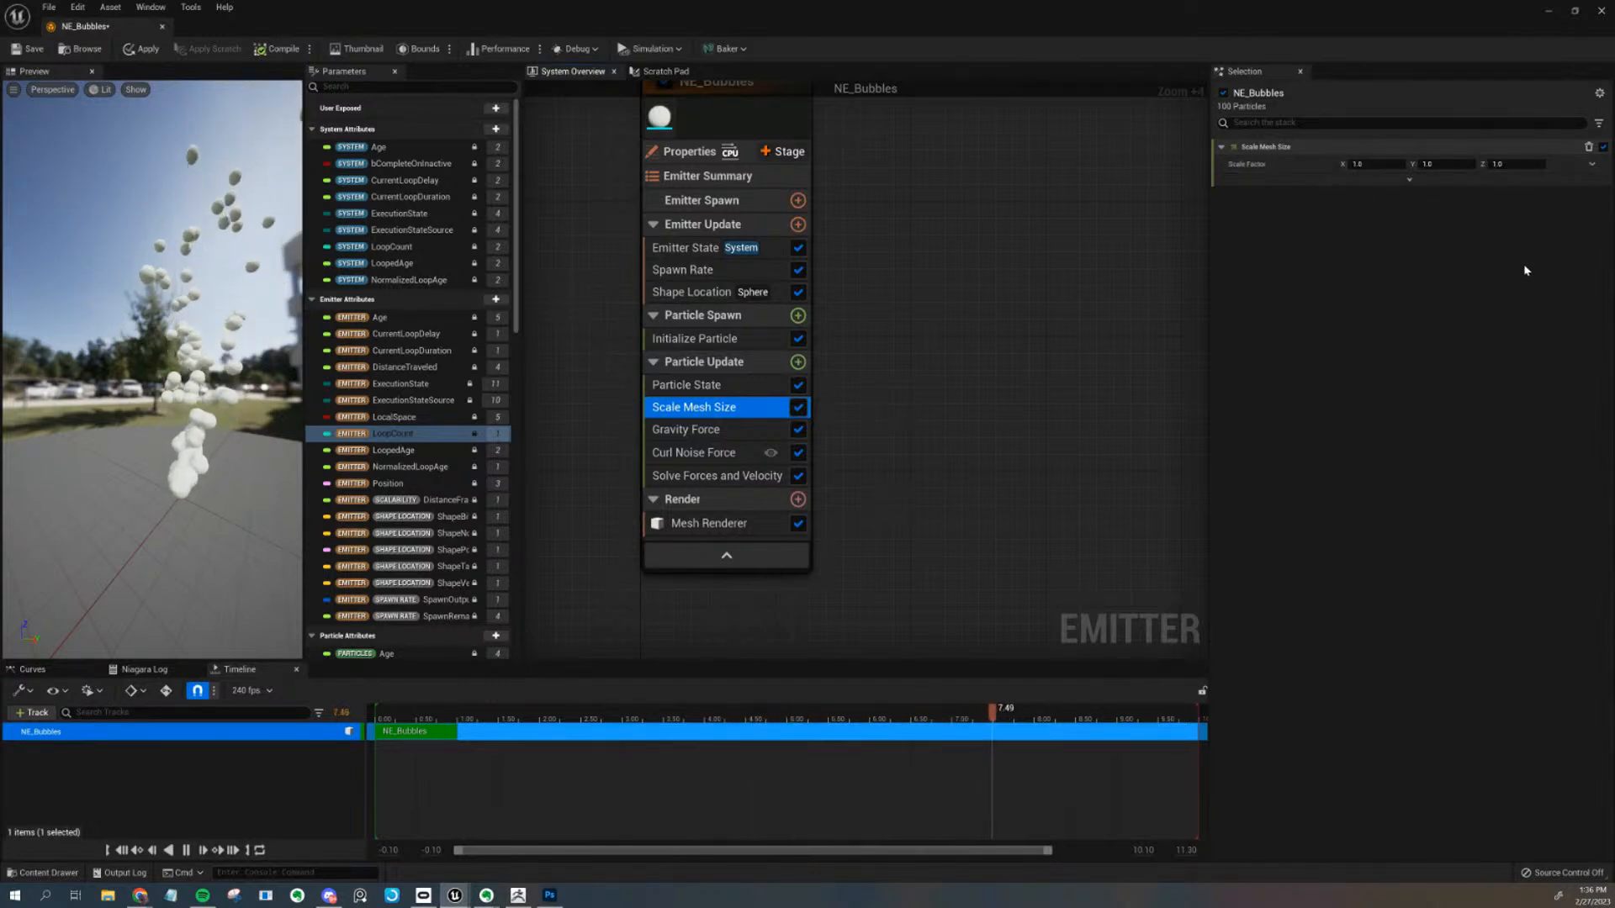
{"action": "left_click", "coordinate": [1592, 164]}
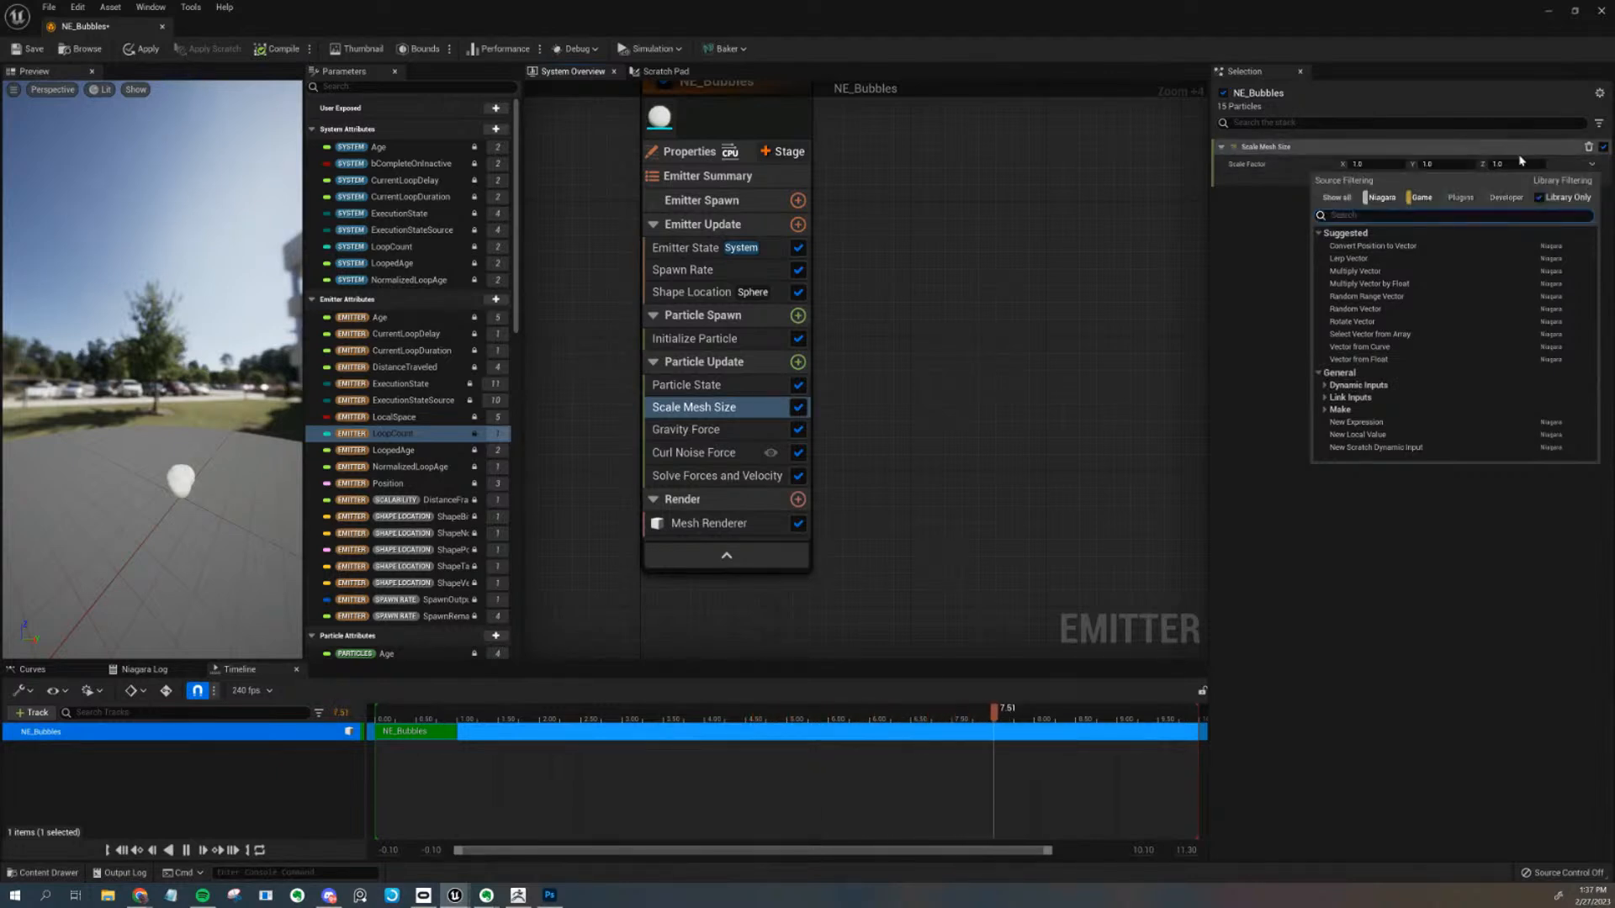
{"action": "left_click", "coordinate": [1391, 360]}
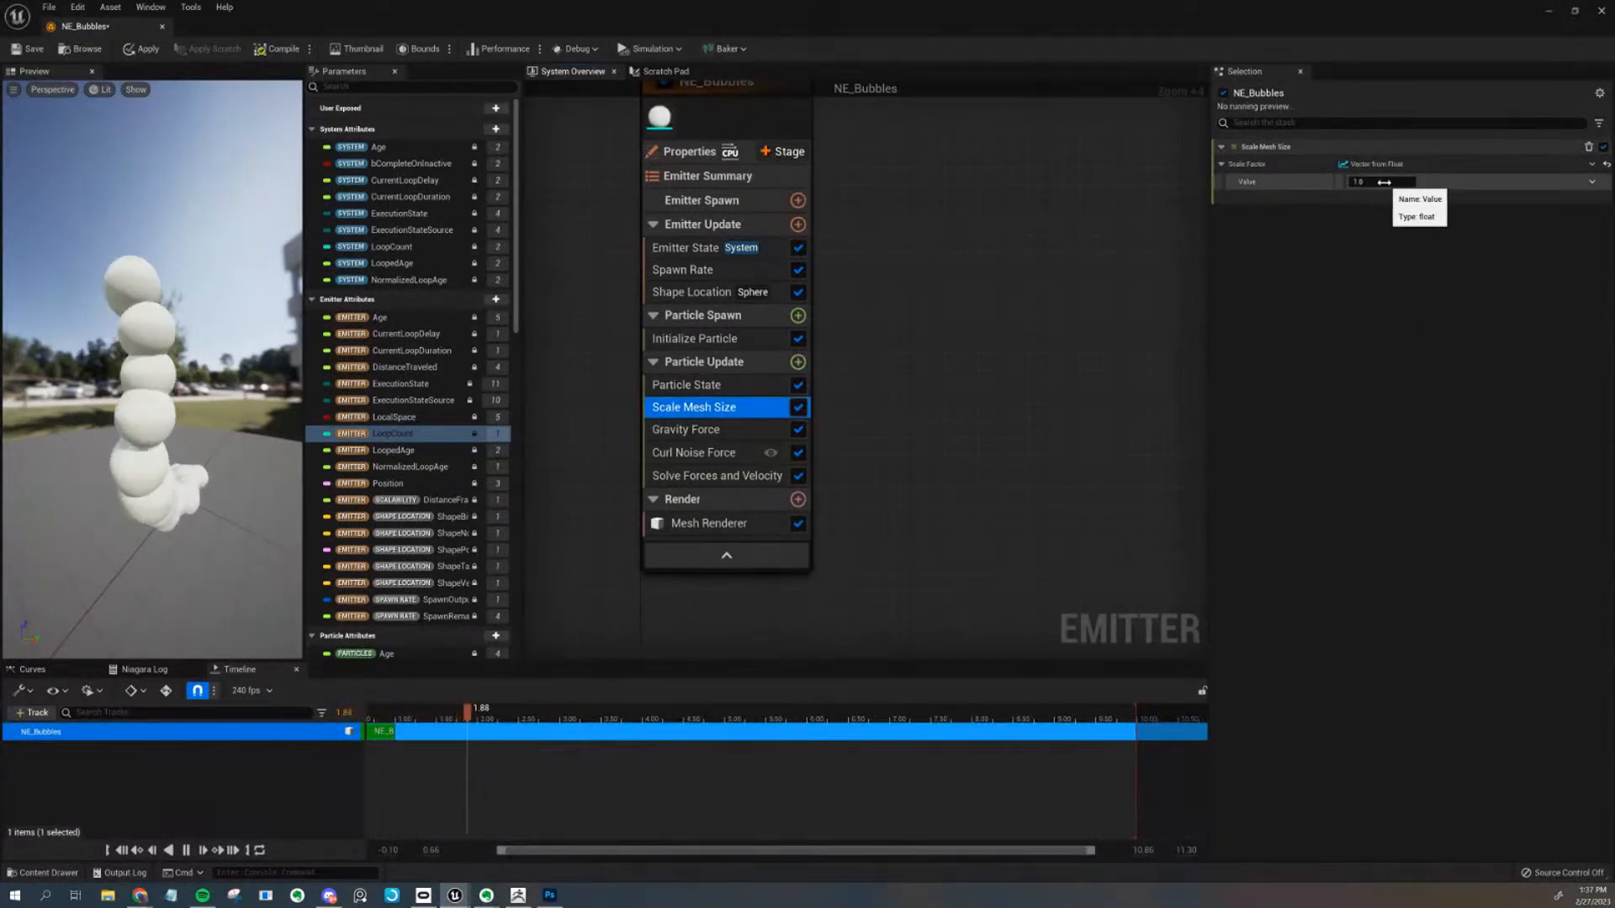
{"action": "left_click_drag", "start_coordinate": [286, 416], "coordinate": [201, 444]}
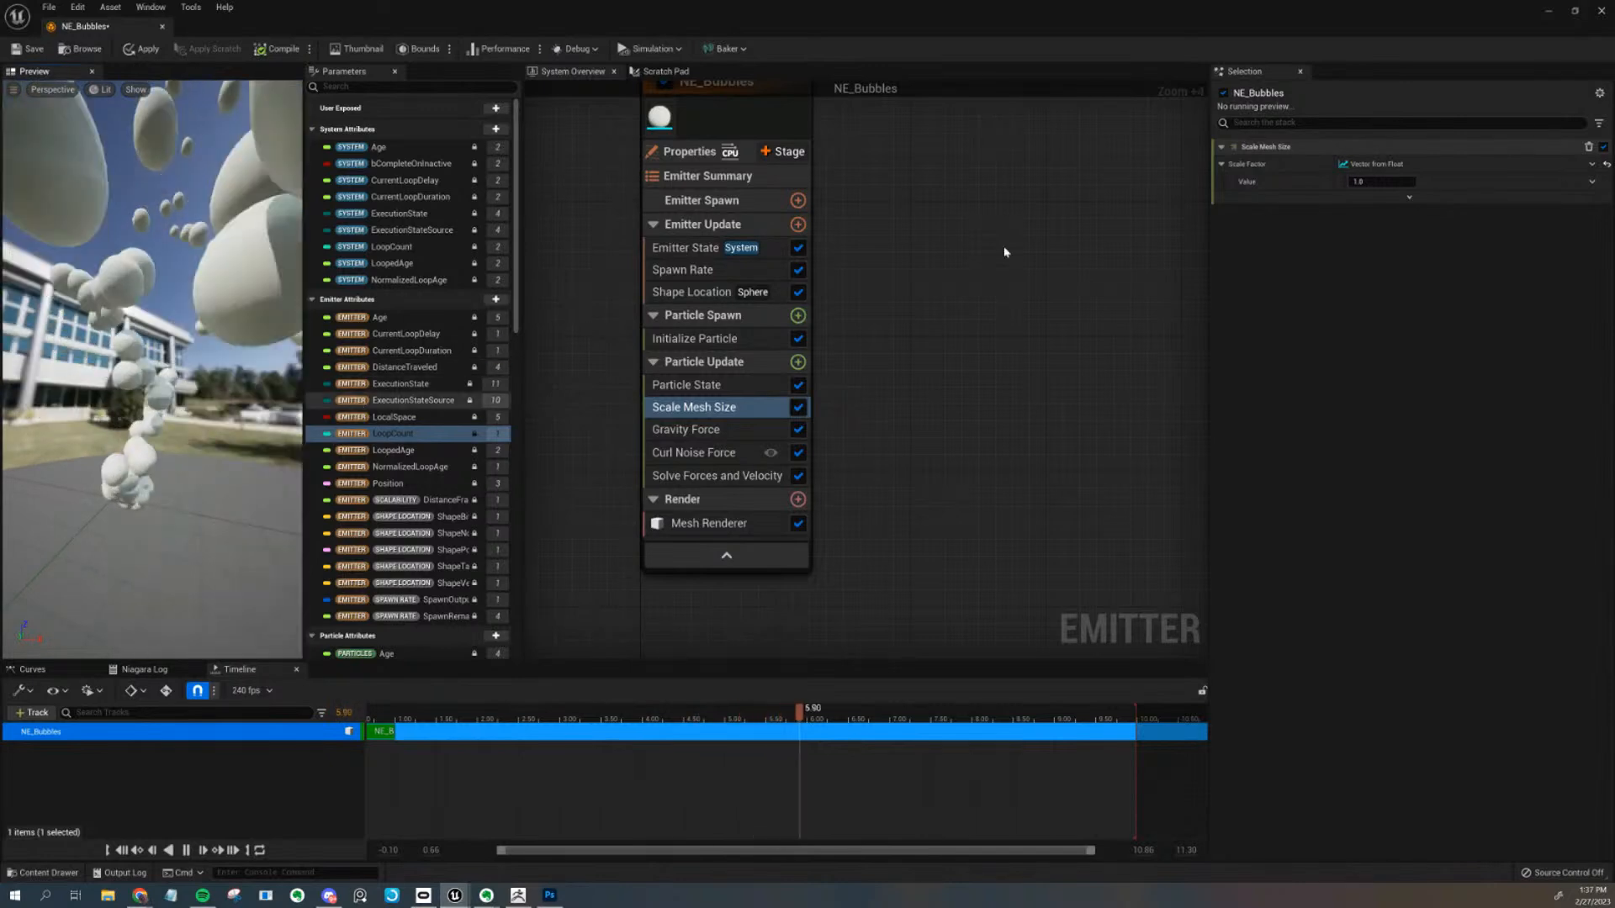
Set the float value of the mesh Scale Factor to 0.1
{"action": "left_click", "coordinate": [1403, 183]}
{"action": "type", "text": "0.1"}
{"action": "key", "text": "Return"}
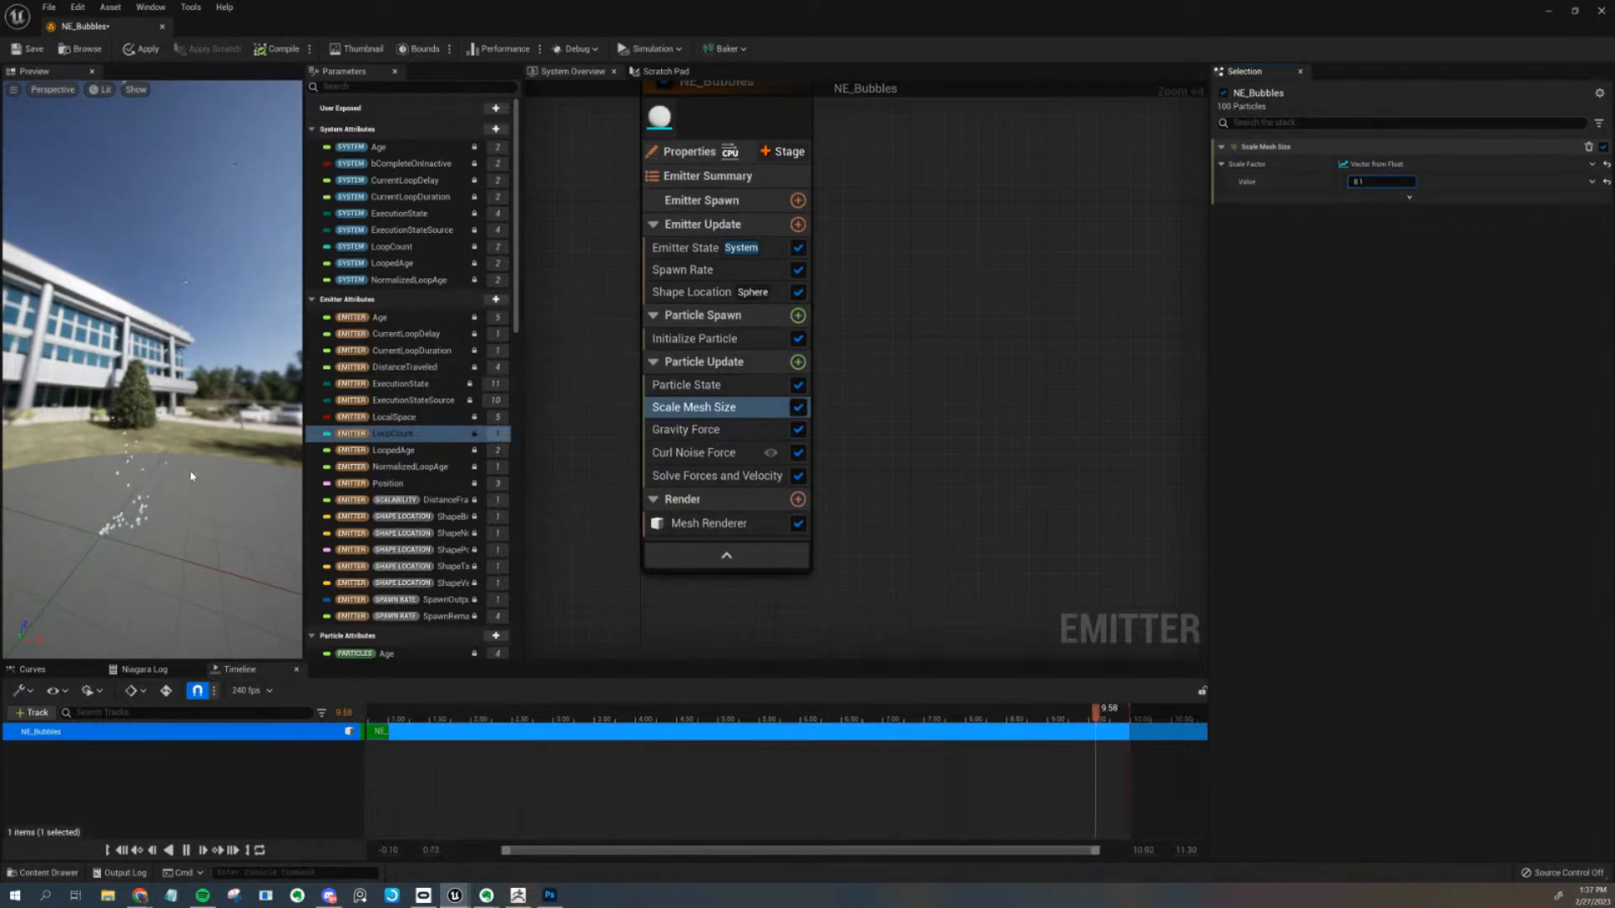
Change the Scale Factor's float value to a Float from Curve input and check the particles in the preview
{"action": "left_click", "coordinate": [1592, 182]}
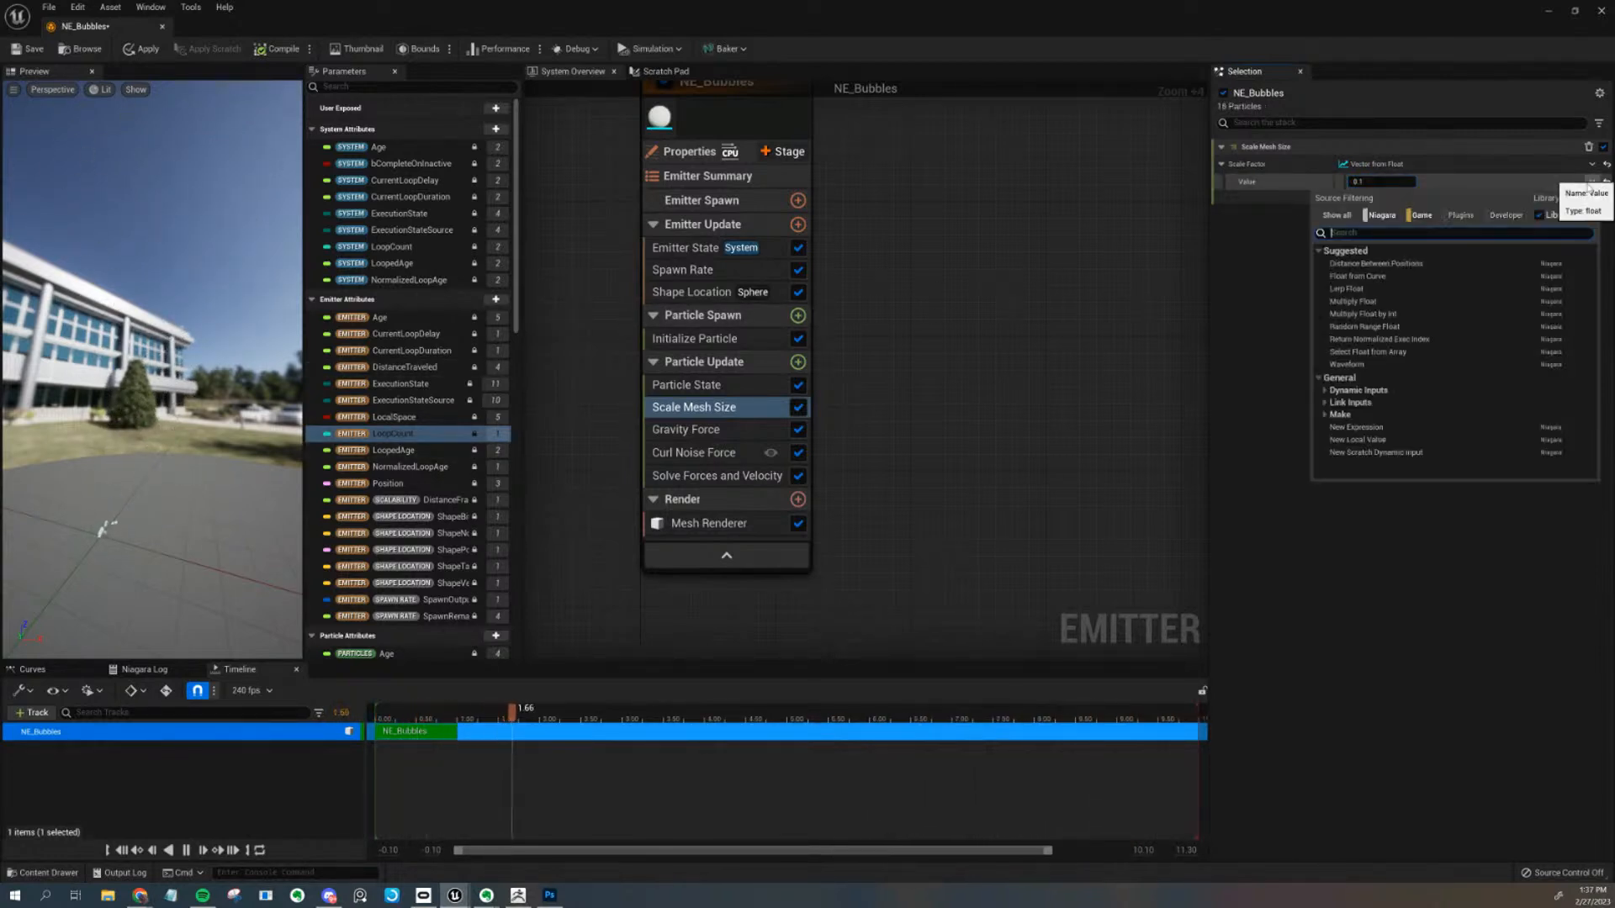
{"action": "left_click", "coordinate": [1429, 276]}
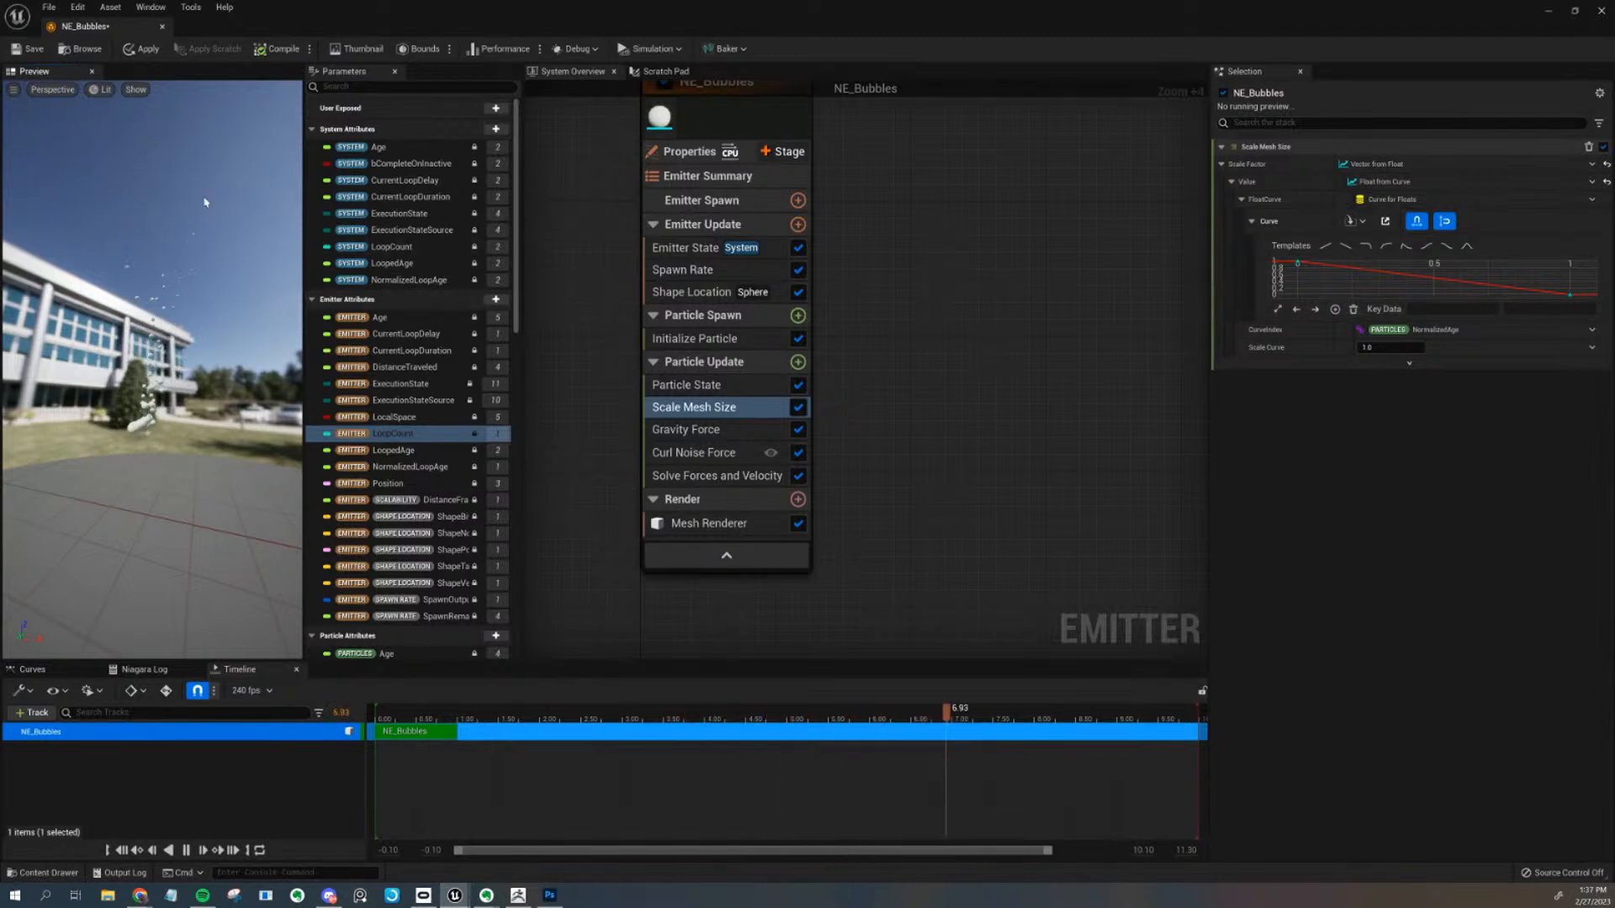
{"action": "left_click_drag", "start_coordinate": [183, 198], "coordinate": [195, 213]}
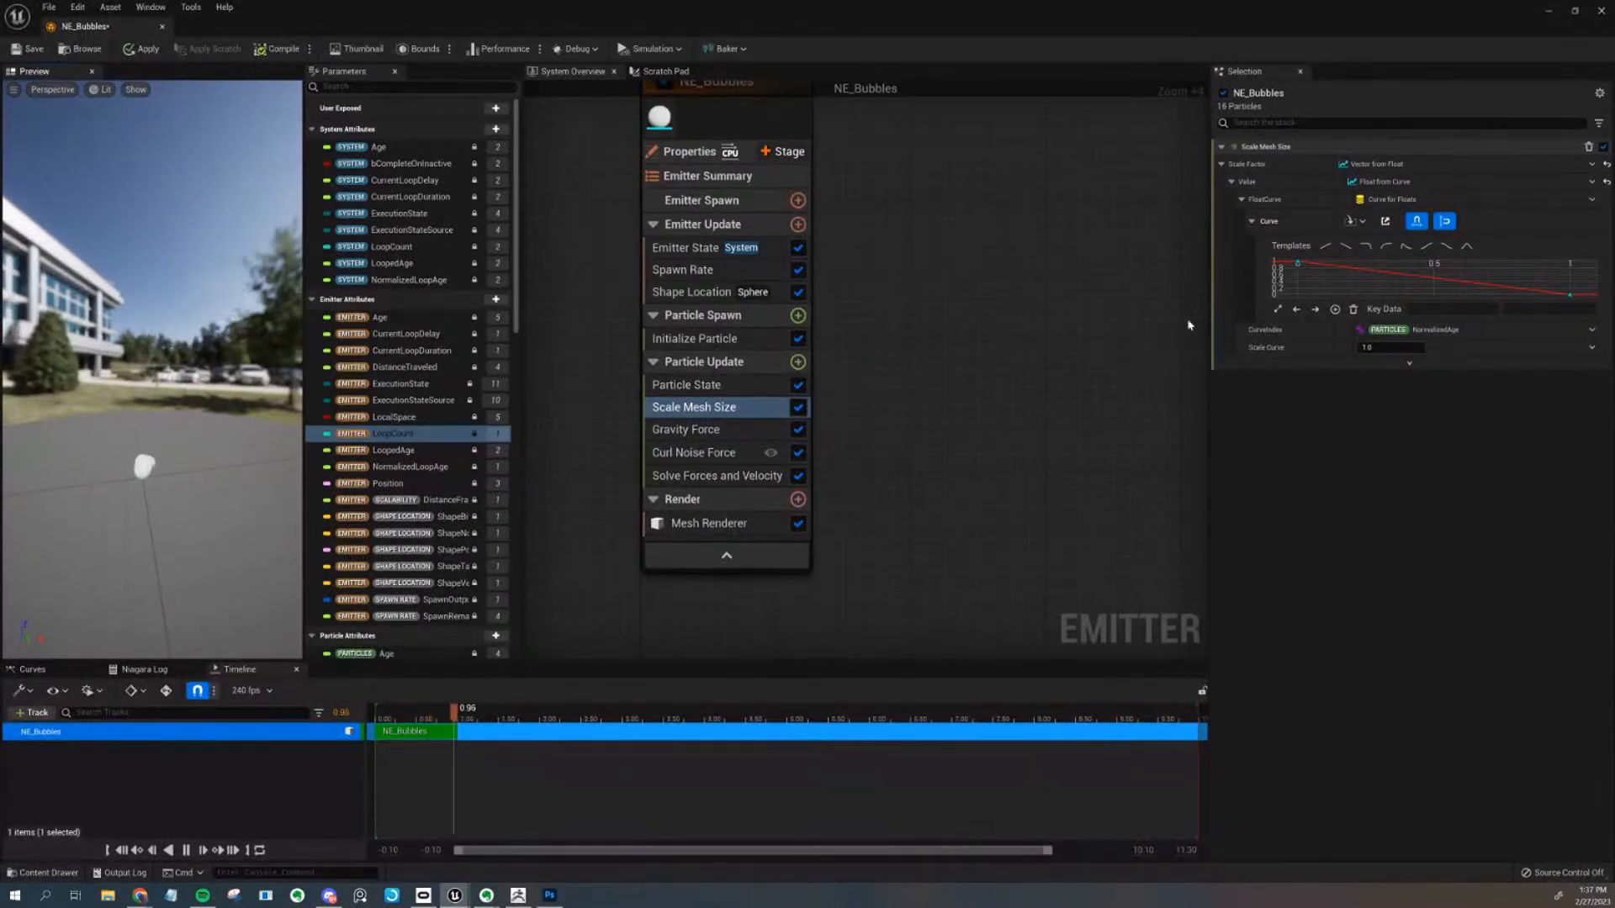
Apply the rise-and-fall curve template to the mesh scale and lower its middle key at 0.5 to about 0.475
{"action": "left_click", "coordinate": [1466, 247]}
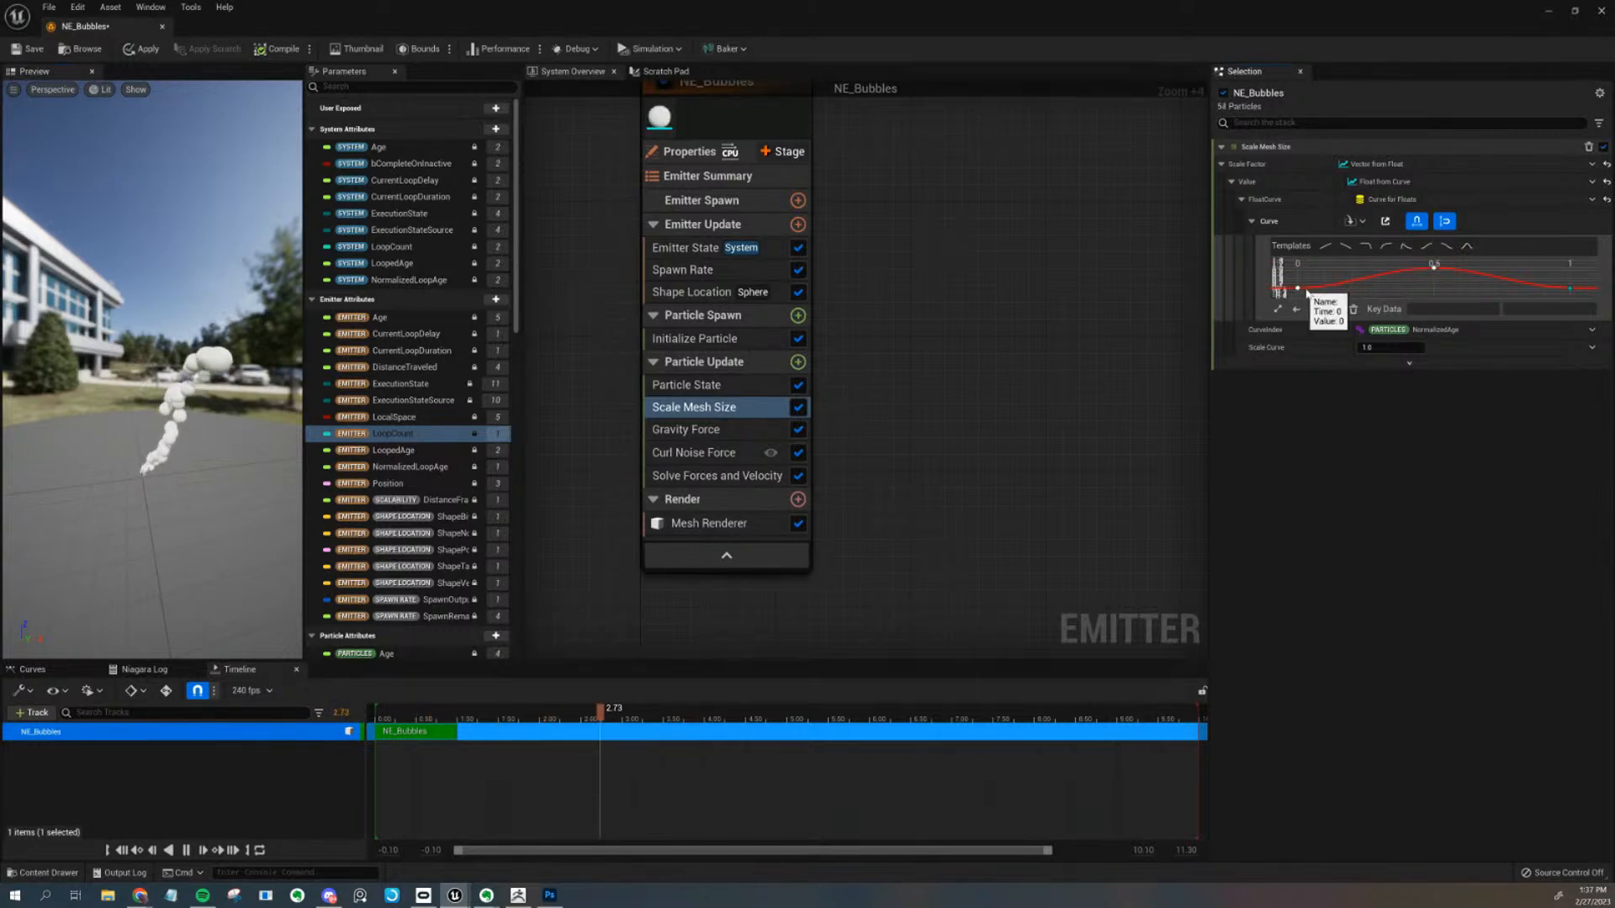
{"action": "left_click", "coordinate": [1434, 275]}
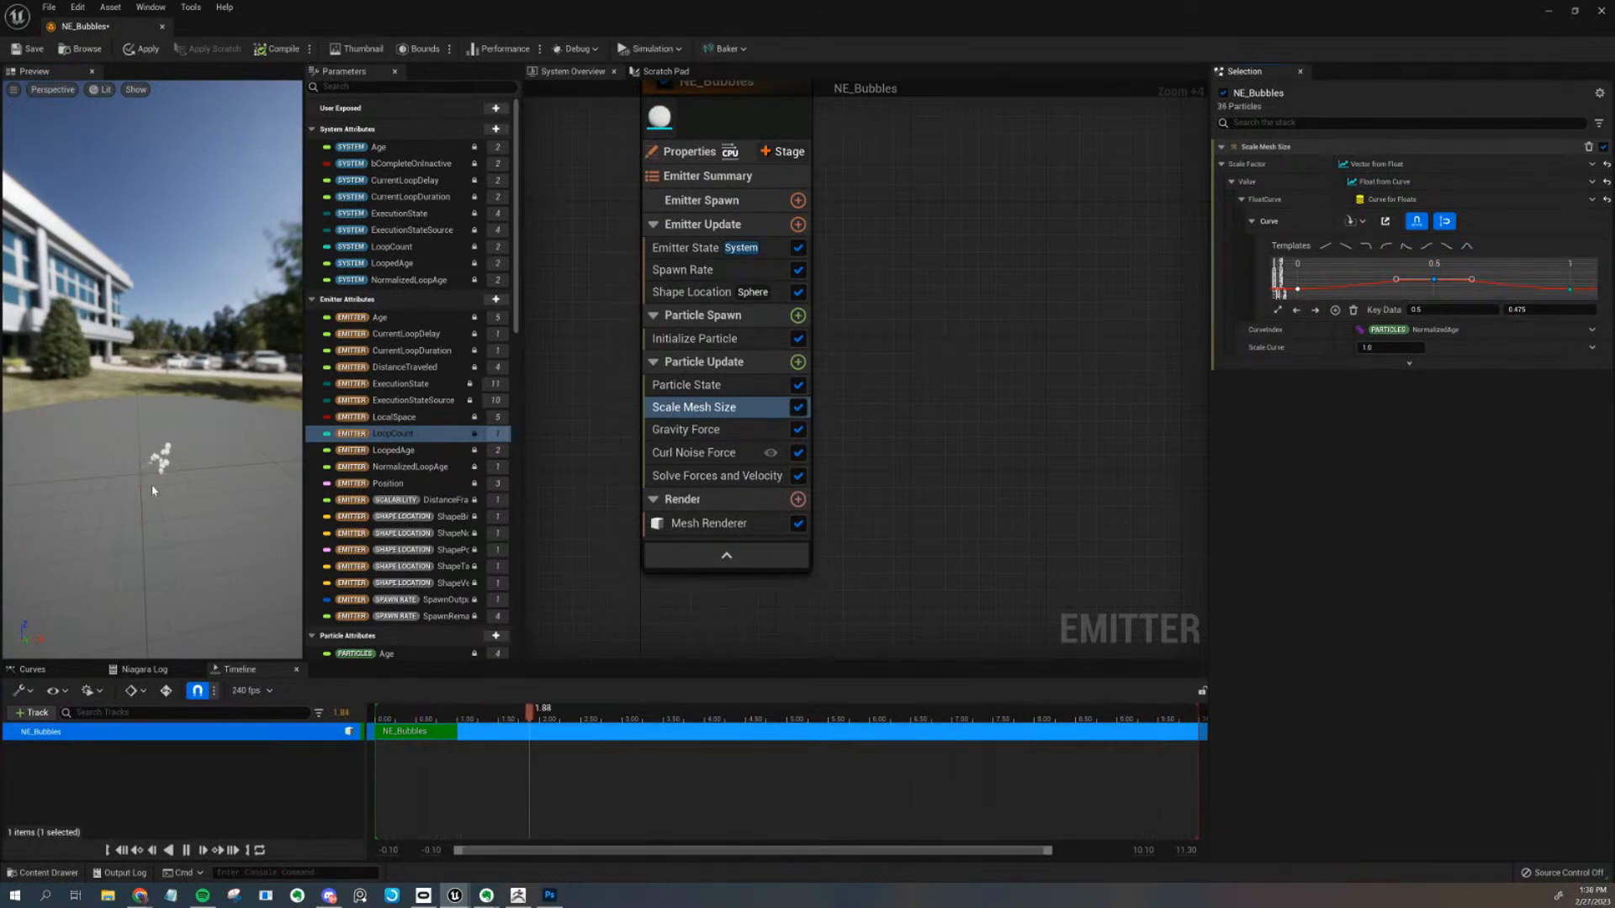
{"action": "left_click_drag", "start_coordinate": [237, 518], "coordinate": [324, 506]}
{"action": "left_click_drag", "start_coordinate": [295, 506], "coordinate": [257, 512]}
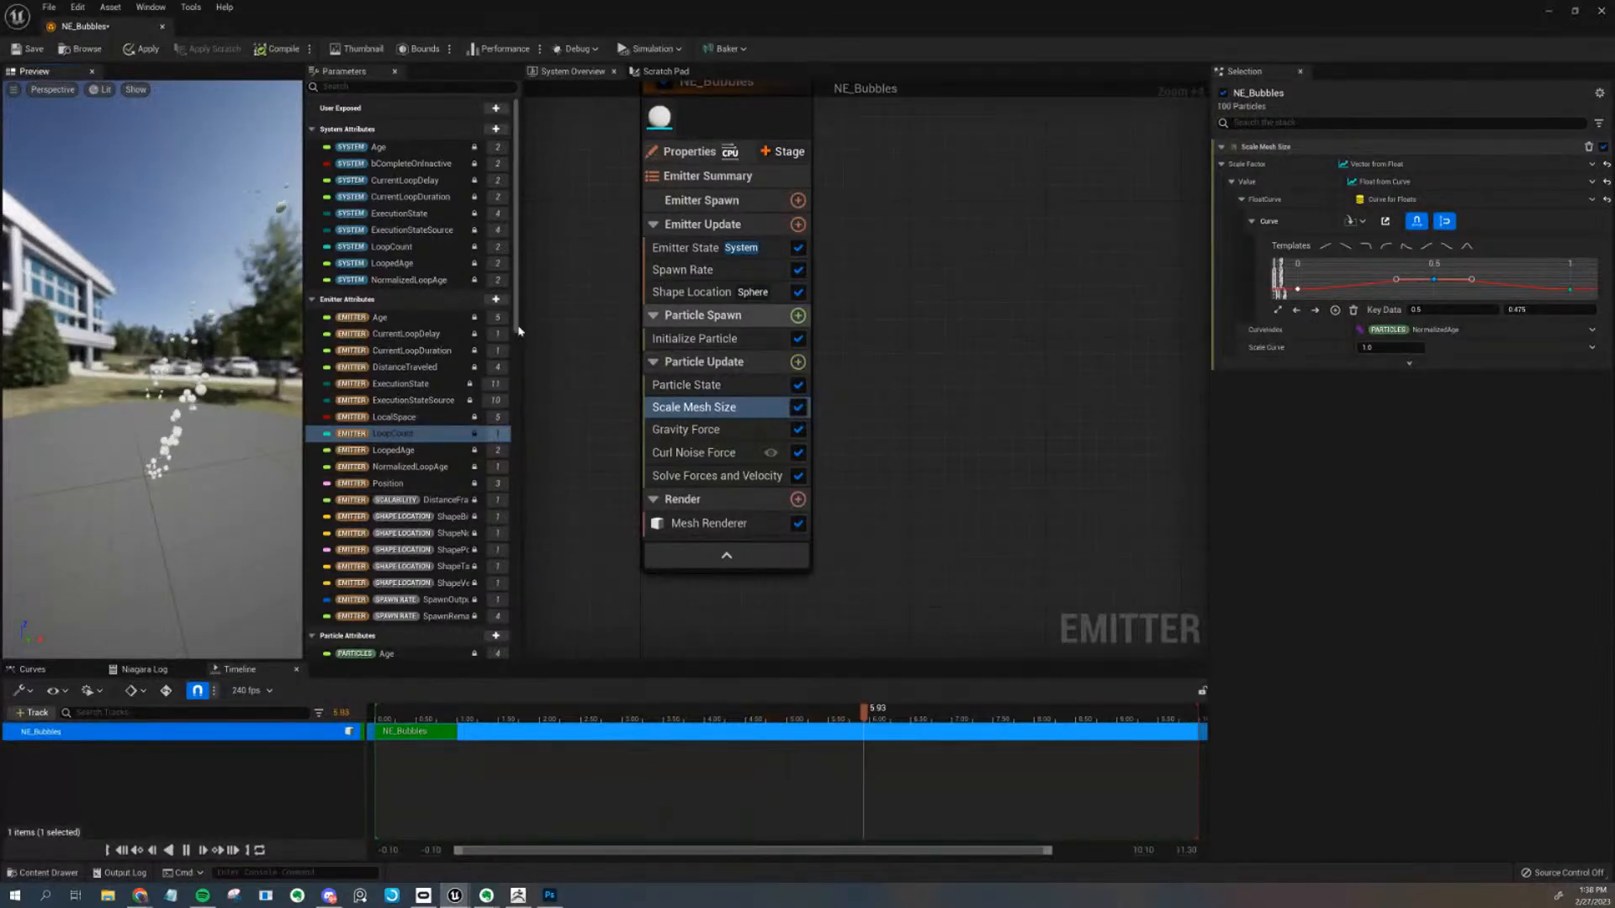
Set the emitter's Spawn Rate to 3 and check the bubbles in the preview
{"action": "left_click", "coordinate": [755, 270]}
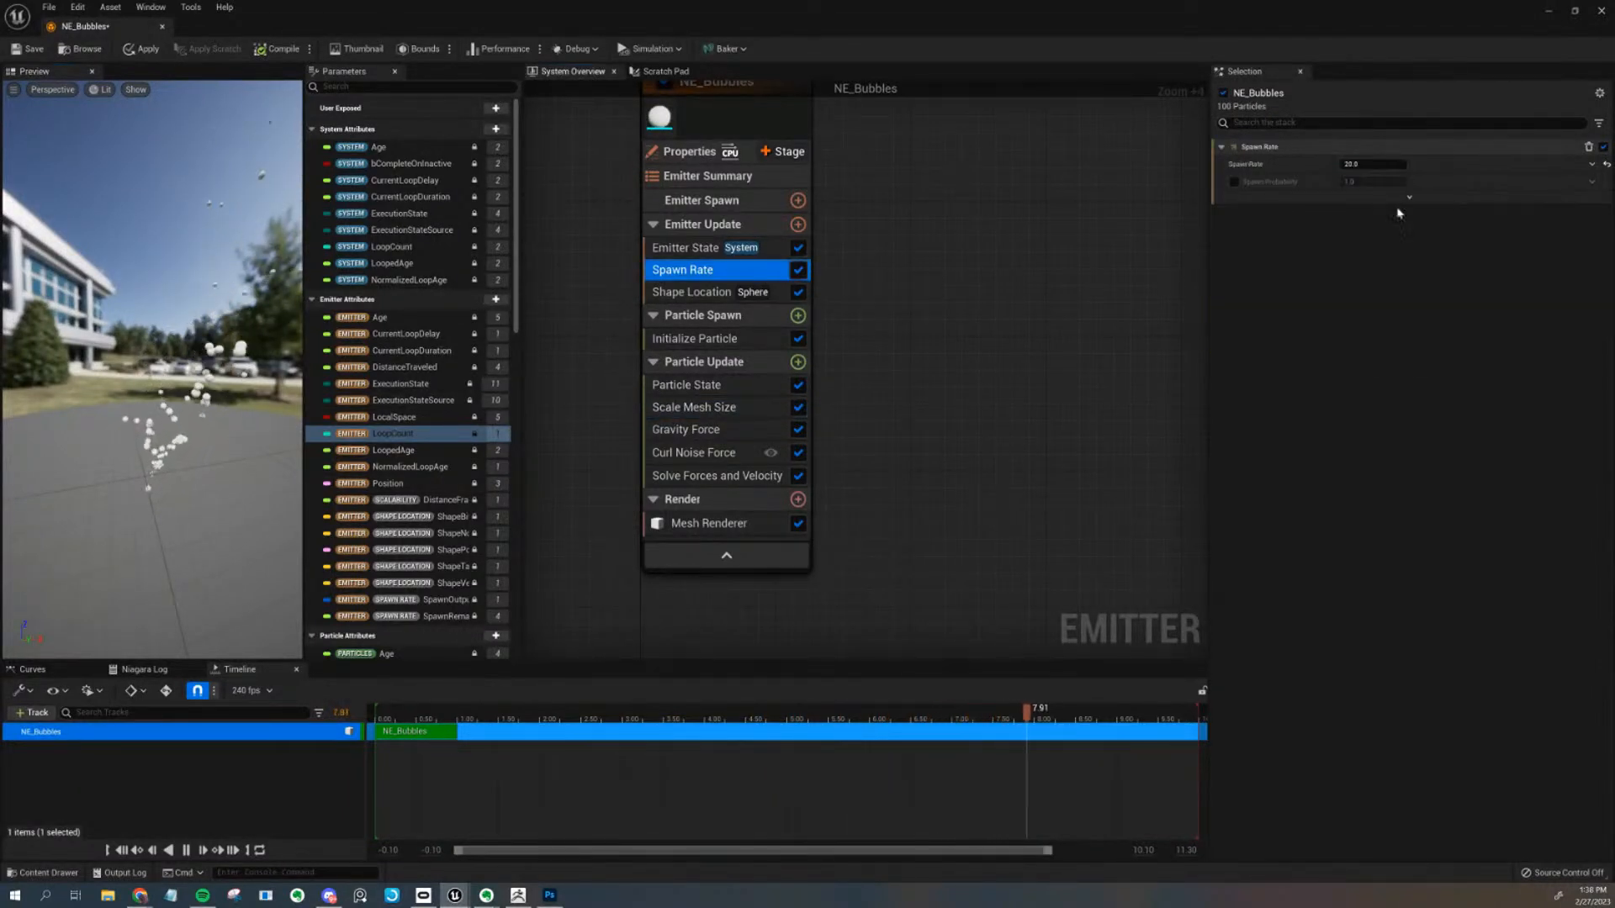
{"action": "left_click", "coordinate": [1396, 164]}
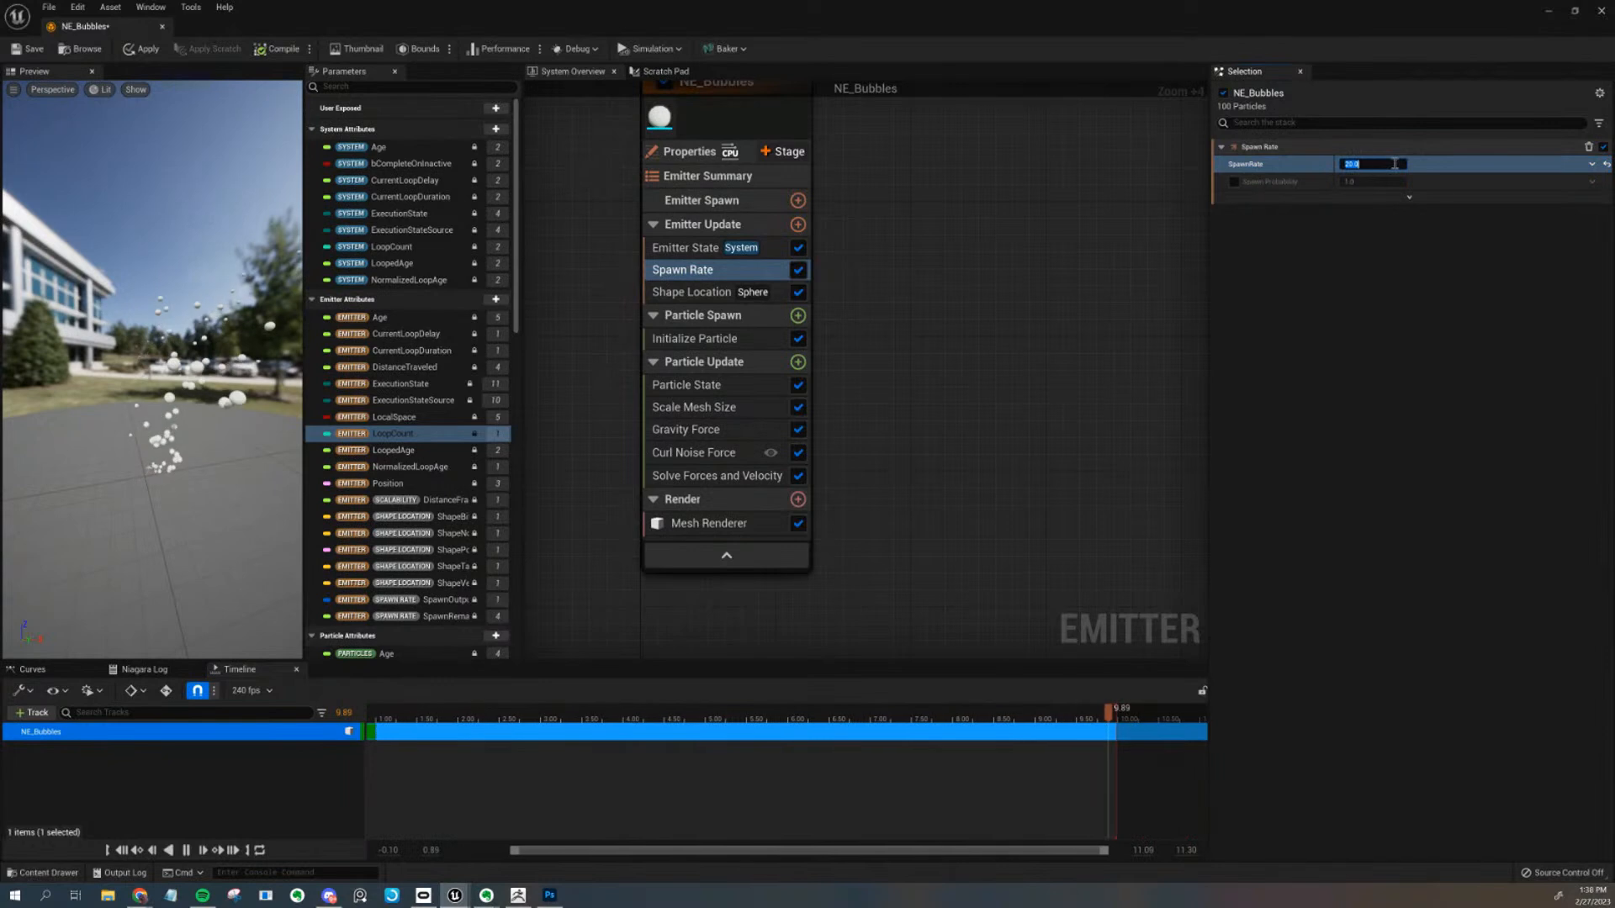
{"action": "type", "text": "3"}
{"action": "key", "text": "Return"}
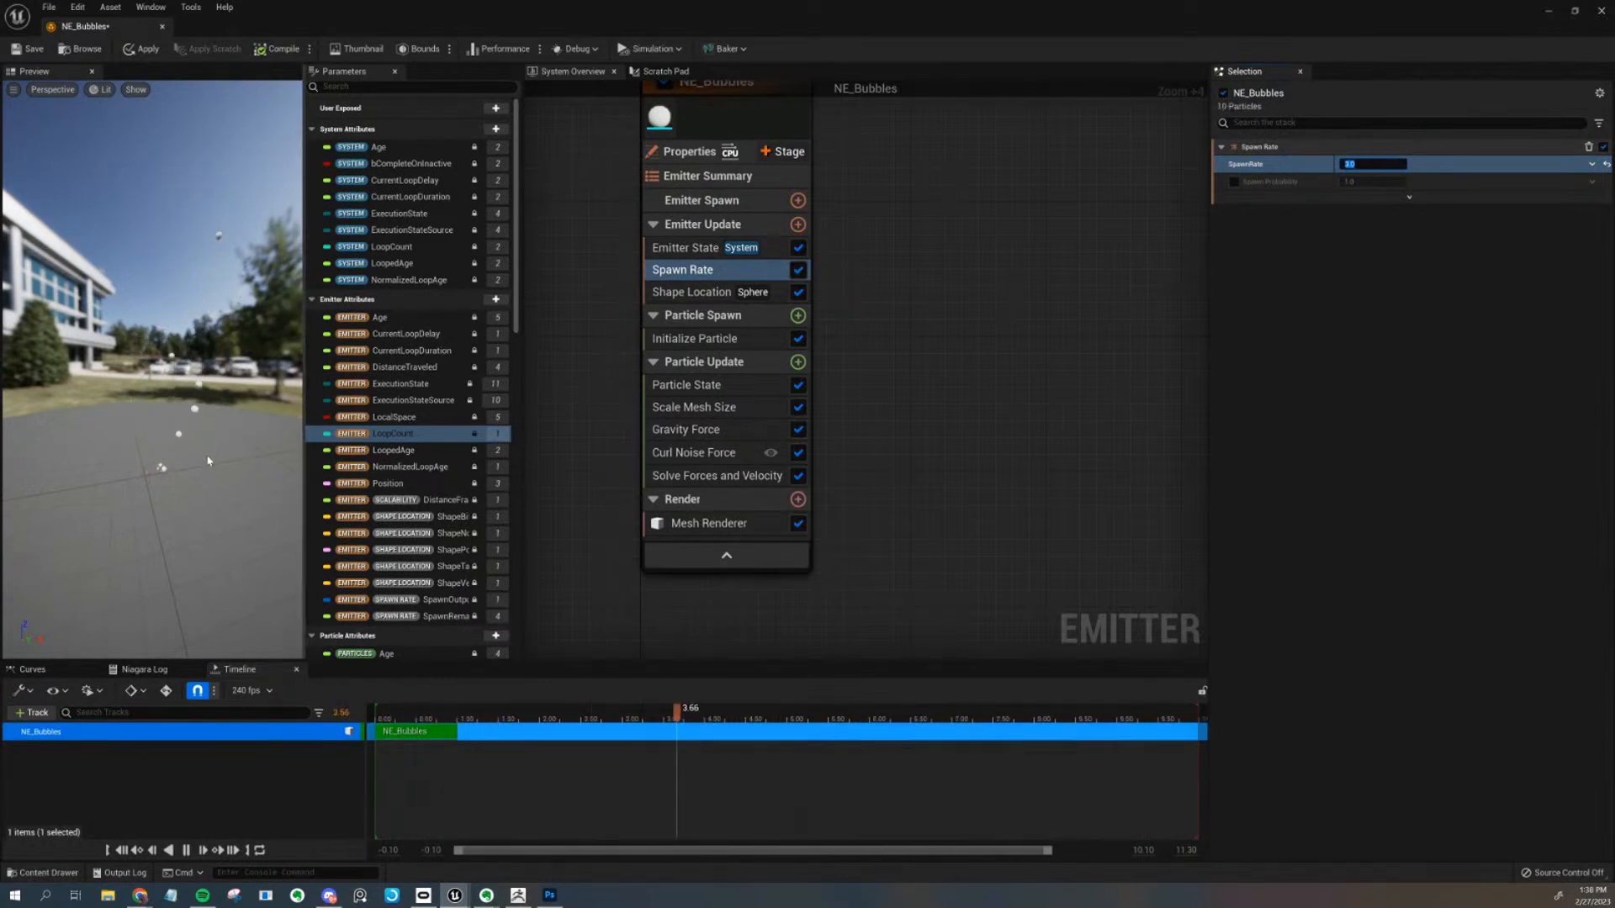
{"action": "left_click_drag", "start_coordinate": [200, 463], "coordinate": [499, 415]}
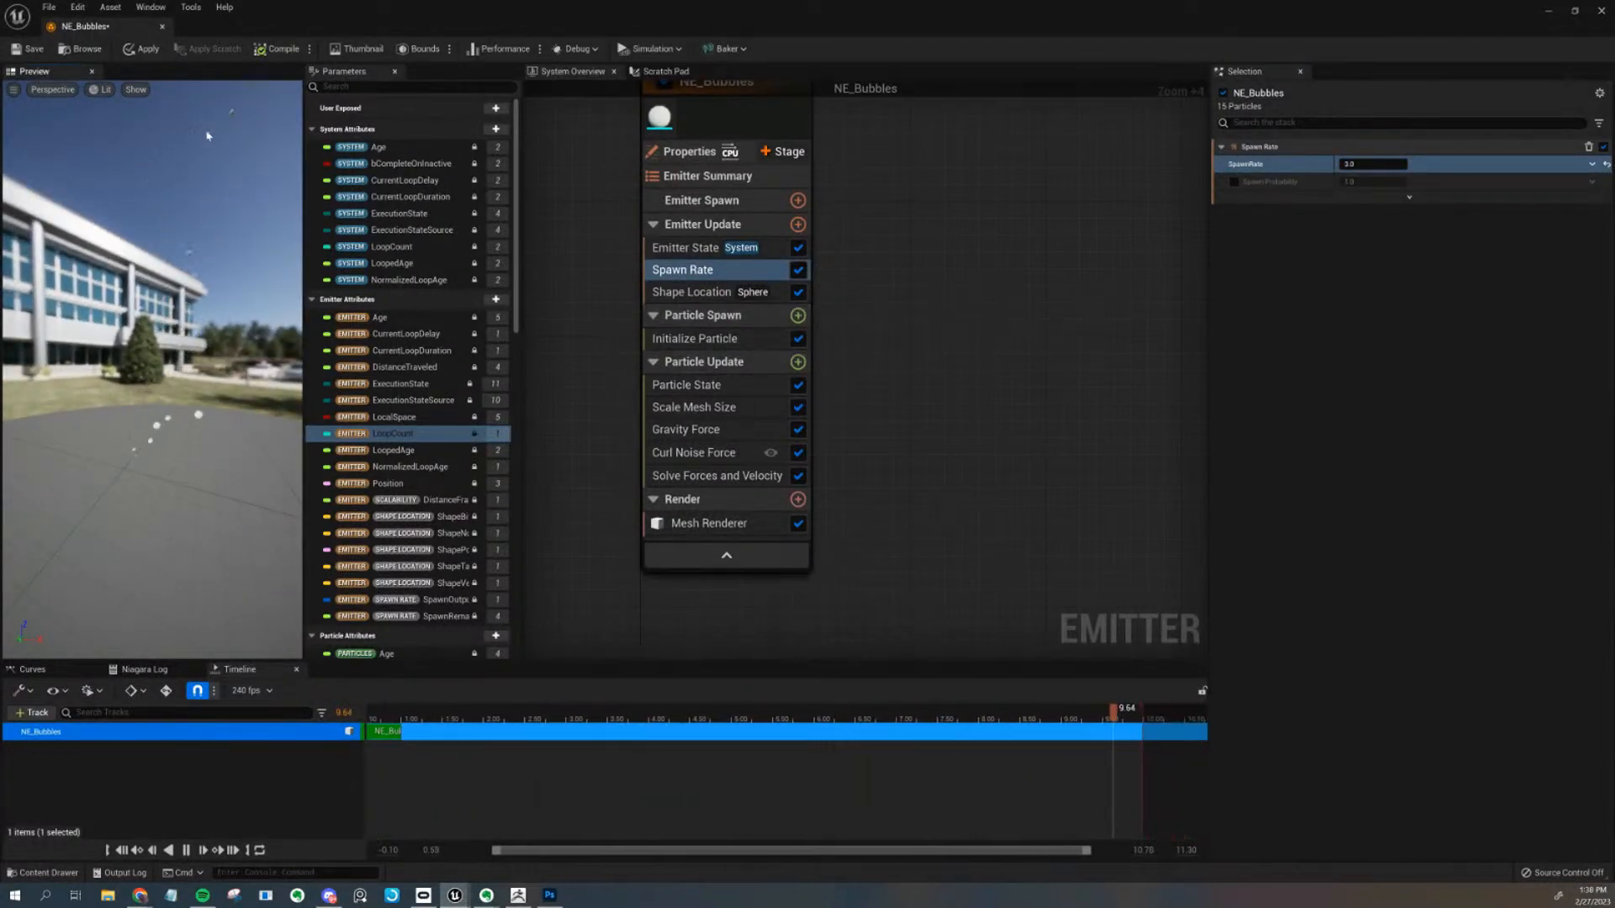
Try a Z value of 10 on the Gravity Force, reduce it to 3, and check the bubbles' rise in the preview
{"action": "left_click", "coordinate": [706, 429]}
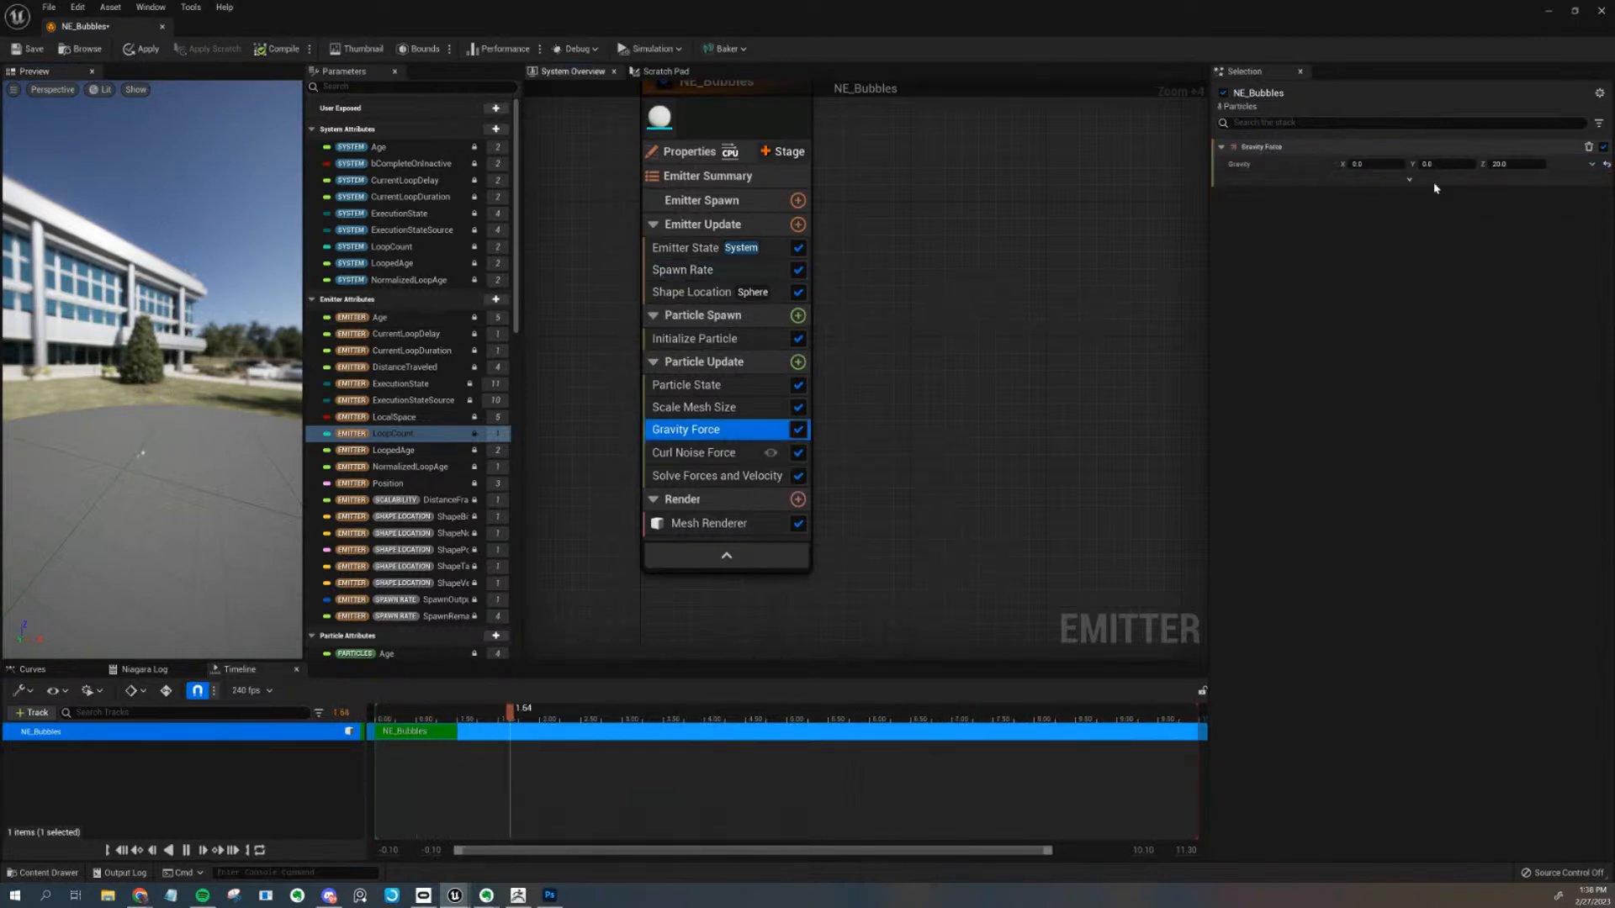
{"action": "left_click", "coordinate": [1518, 164]}
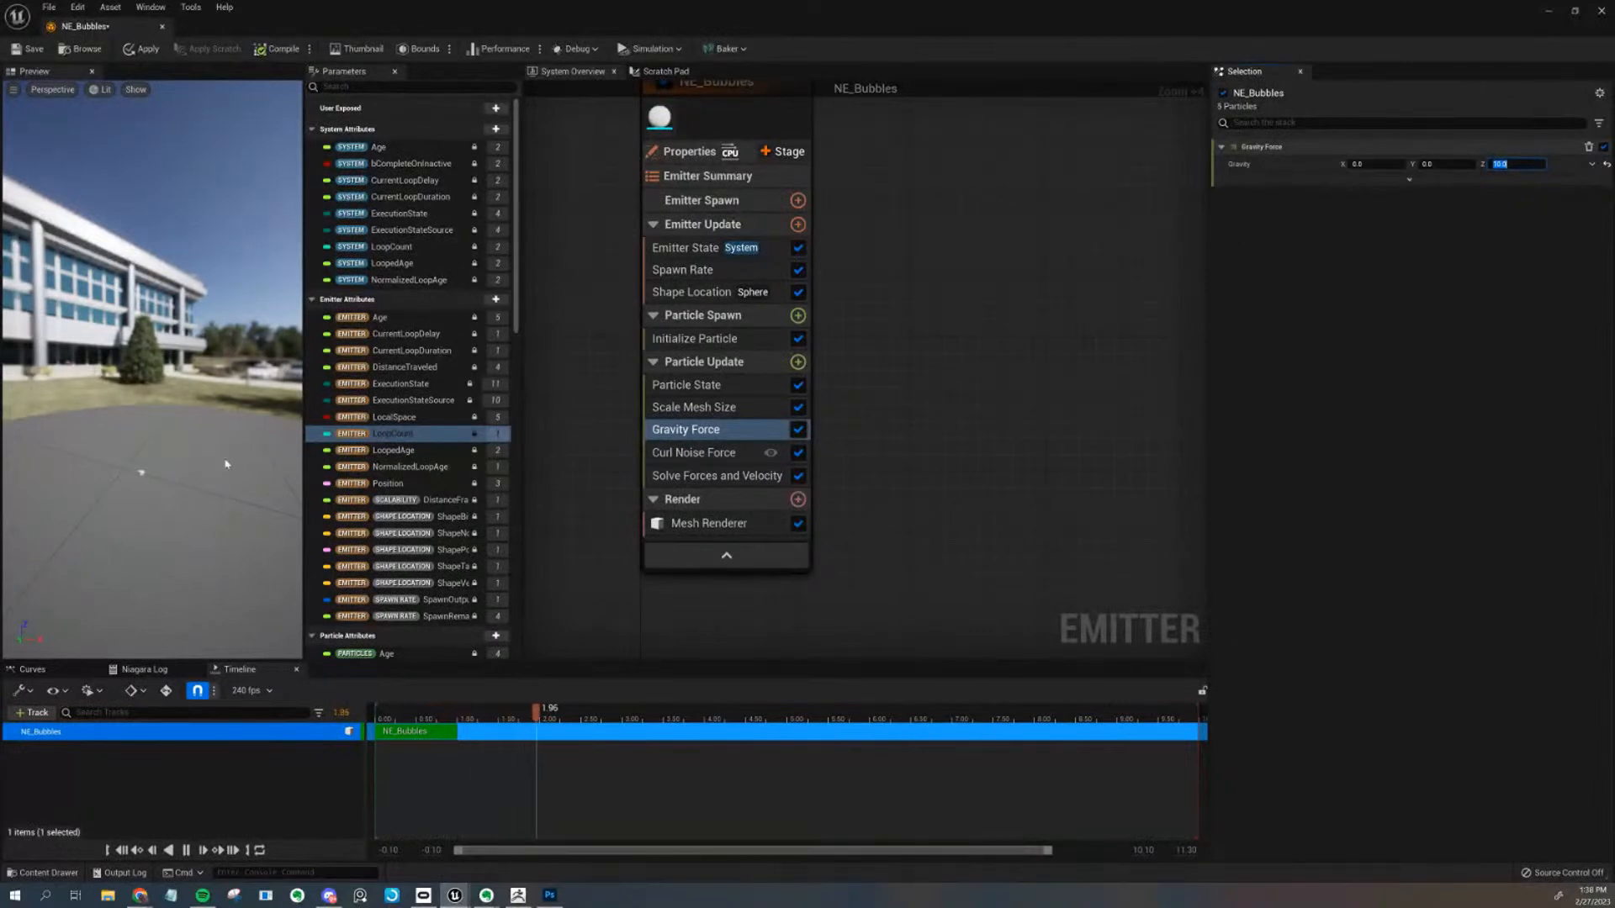
{"action": "mouse_move", "coordinate": [234, 516]}
{"action": "left_mouse_down"}
{"action": "mouse_move", "coordinate": [208, 508]}
{"action": "mouse_move", "coordinate": [228, 503]}
{"action": "left_mouse_up"}
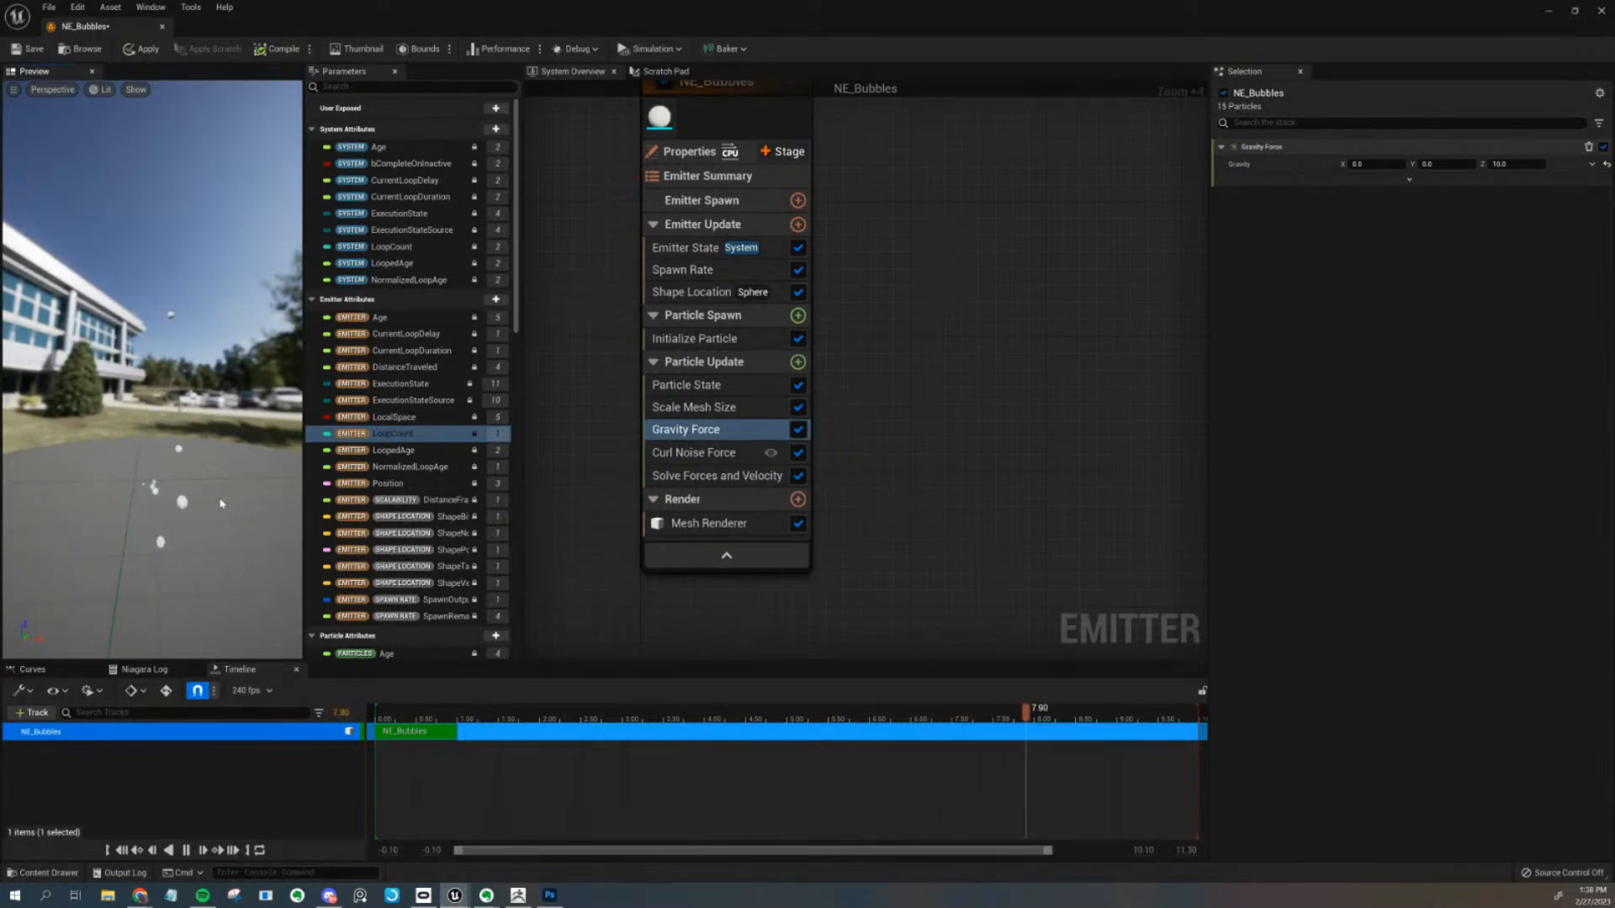
{"action": "left_click_drag", "start_coordinate": [220, 504], "coordinate": [253, 519]}
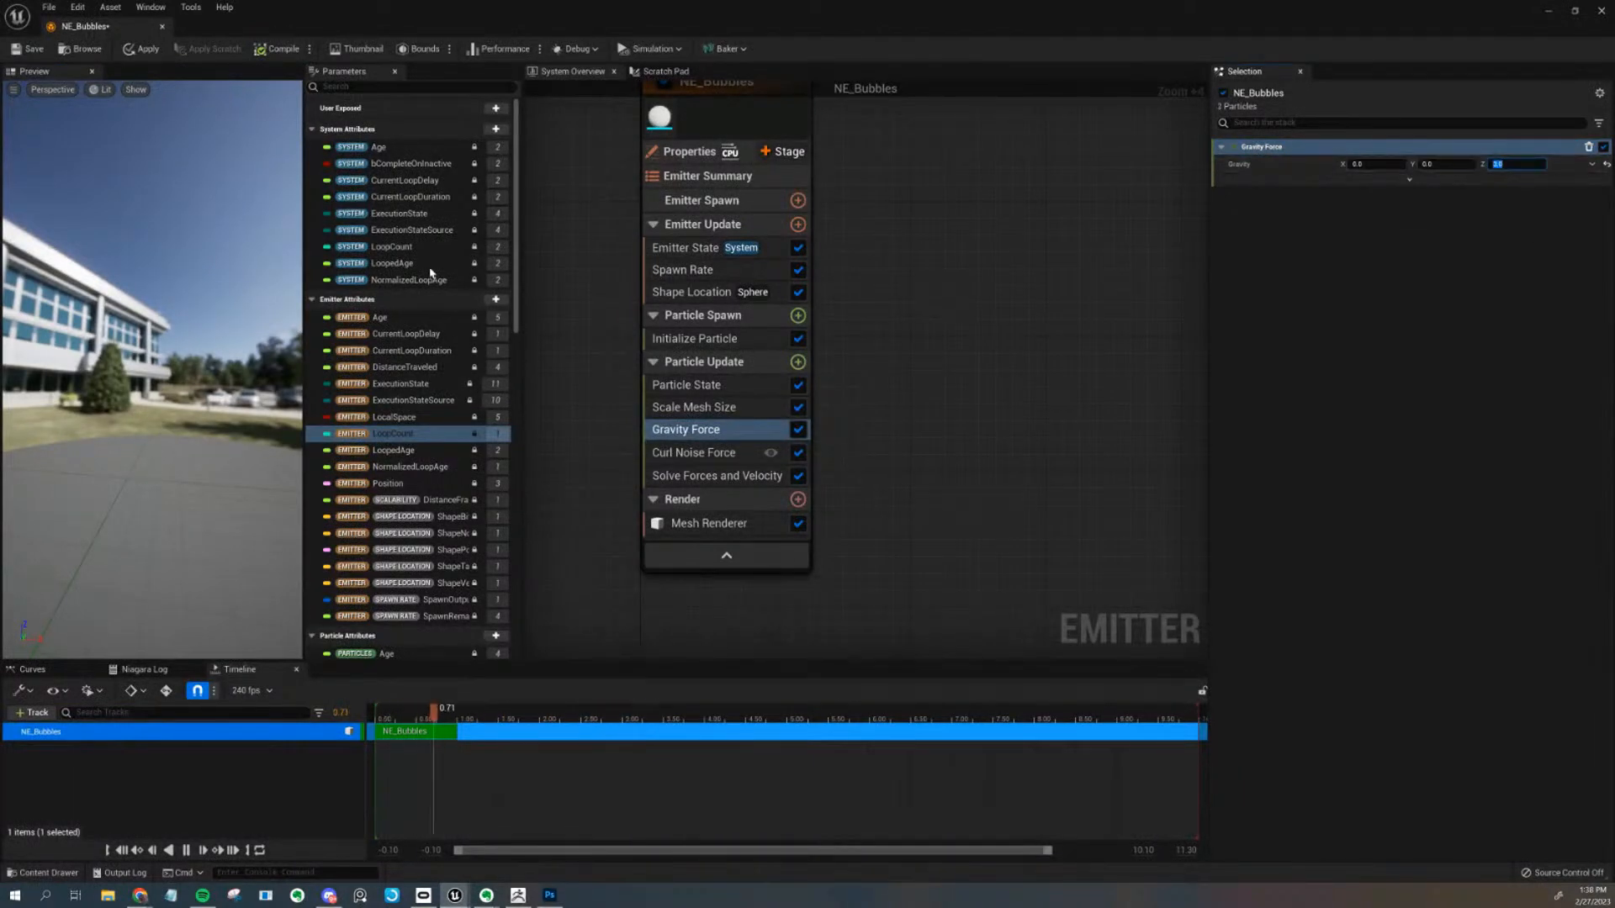
{"action": "left_click_drag", "start_coordinate": [144, 507], "coordinate": [194, 526]}
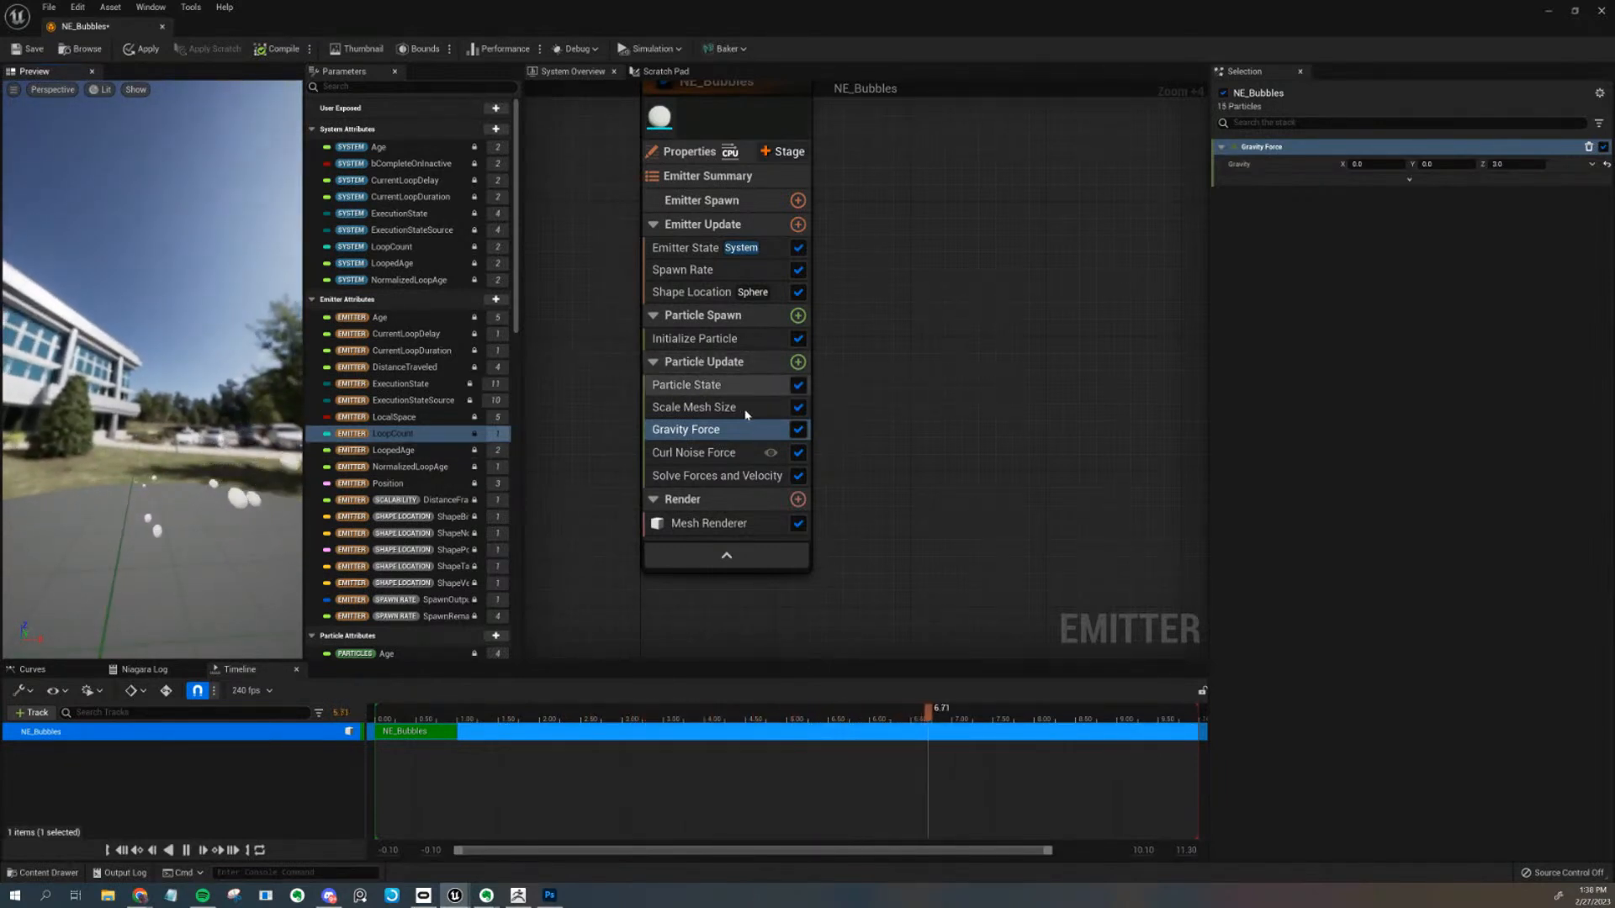
Set the Curl Noise Force's Noise Strength to 40 and check the bubbles' drift in the preview
{"action": "left_click", "coordinate": [694, 453]}
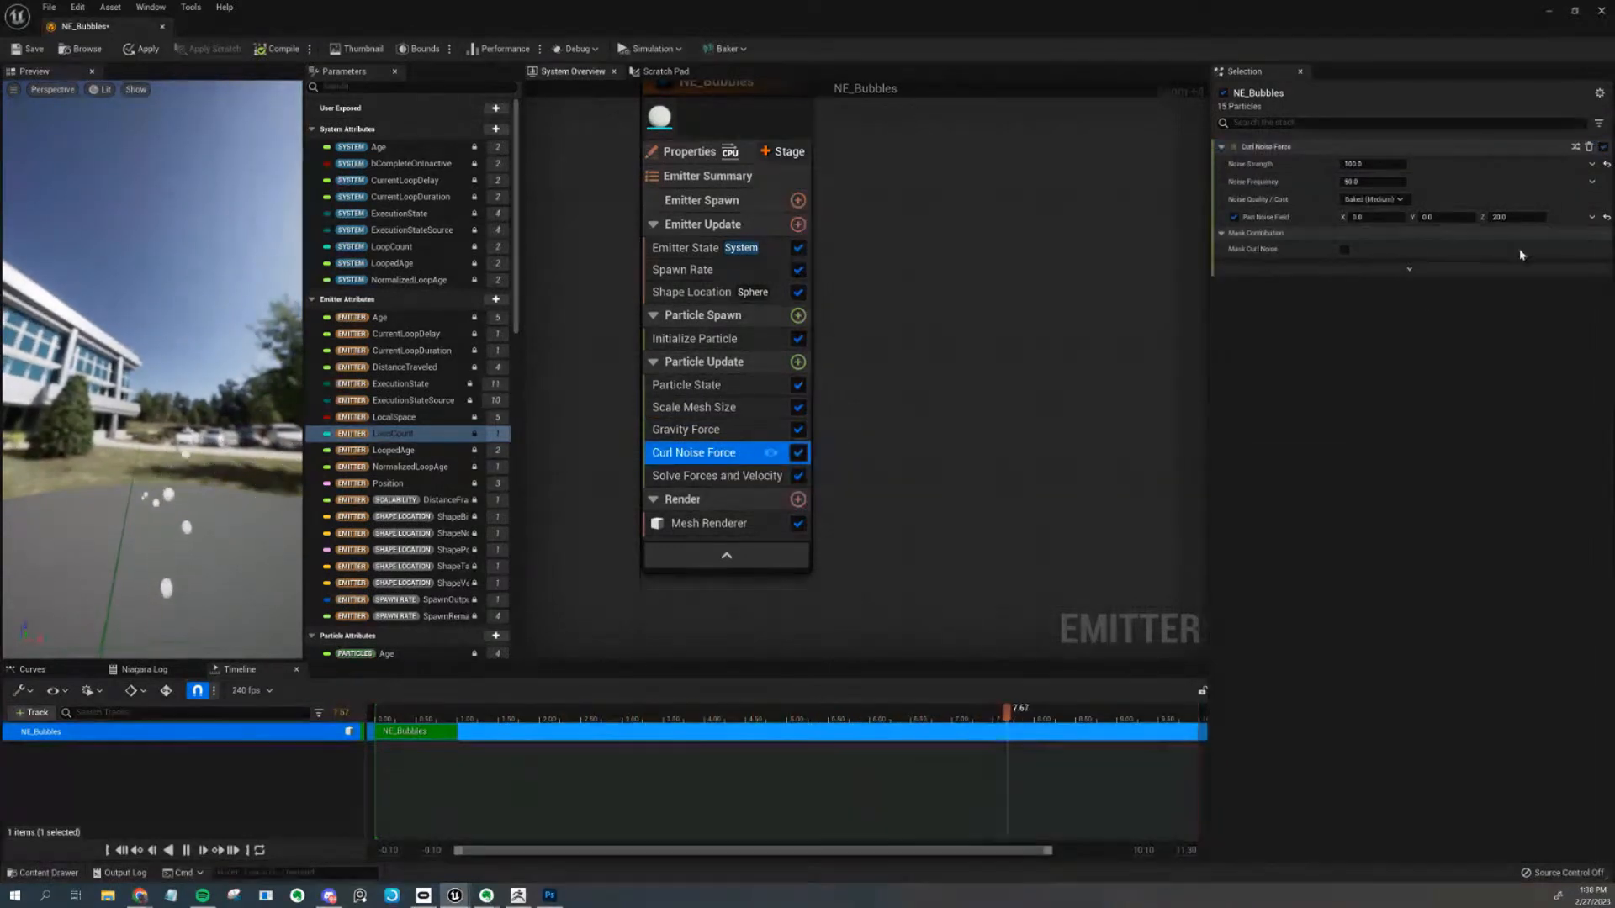
{"action": "left_click", "coordinate": [1371, 164]}
{"action": "type", "text": "40"}
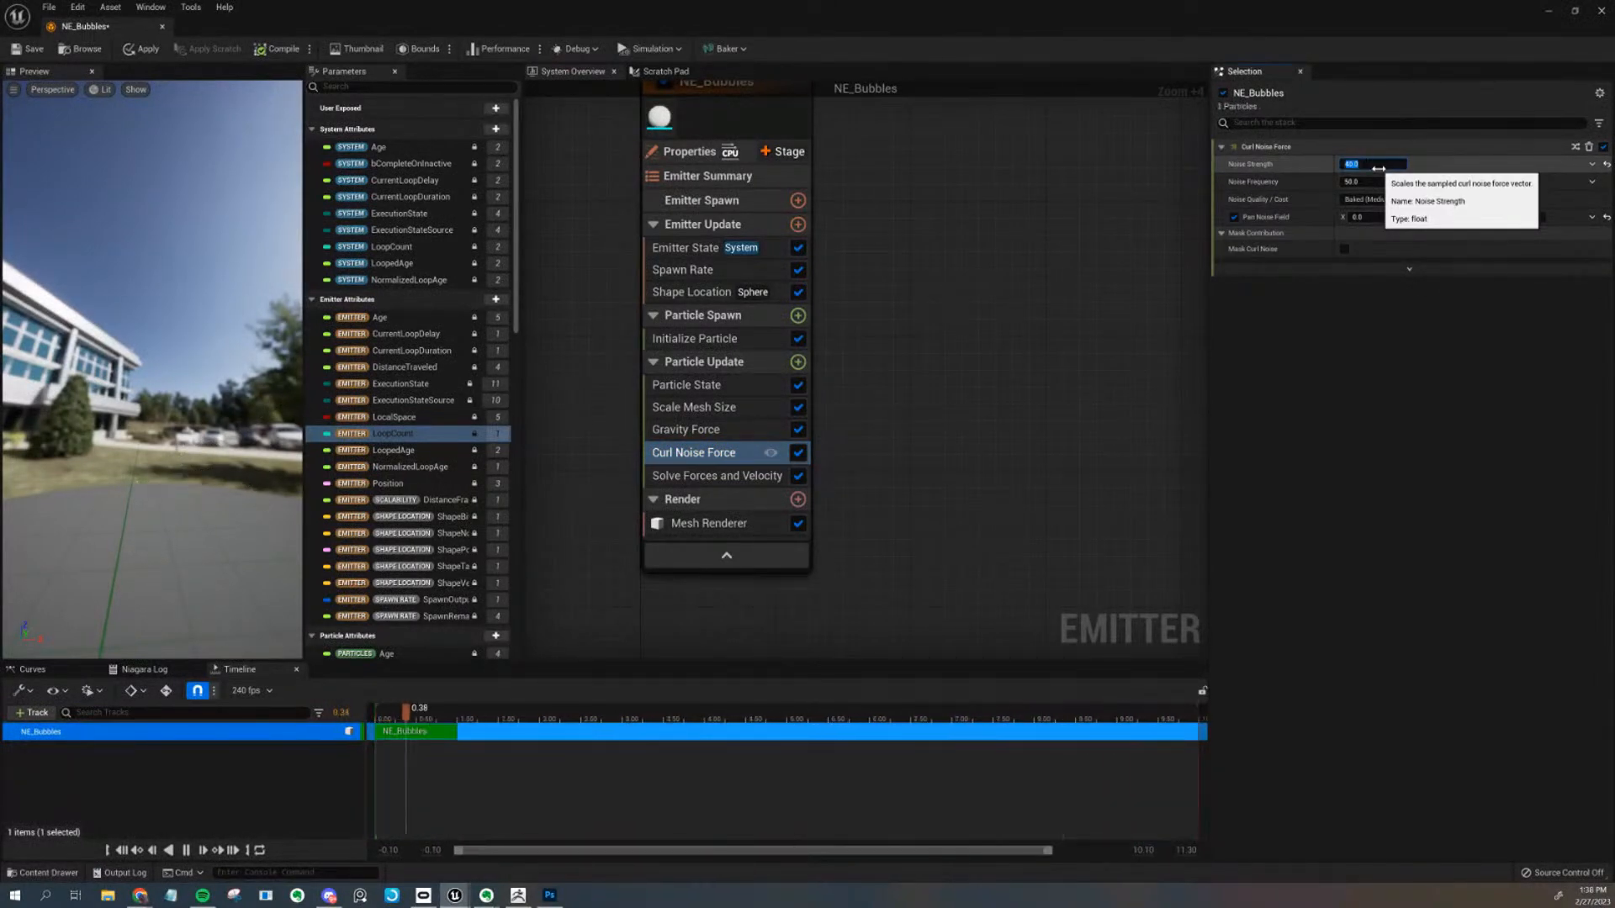
{"action": "left_click_drag", "start_coordinate": [203, 503], "coordinate": [199, 502]}
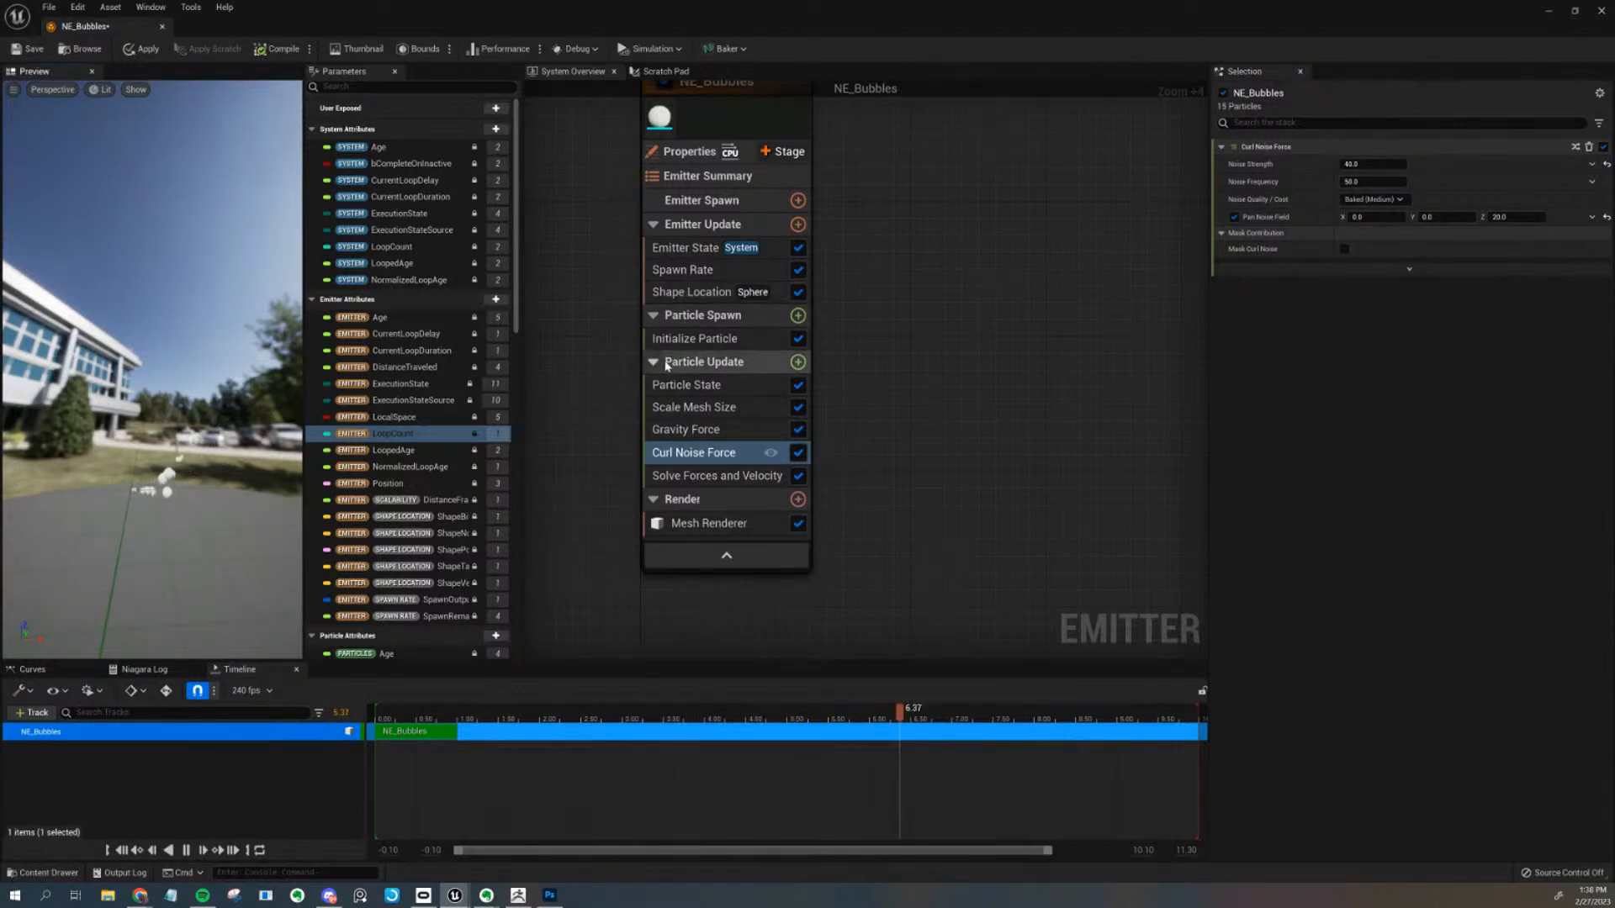
Lower the Scale Mesh Size curve's middle key at 0.5 to 0.25 and save the NE_Bubbles emitter
{"action": "left_click", "coordinate": [728, 409]}
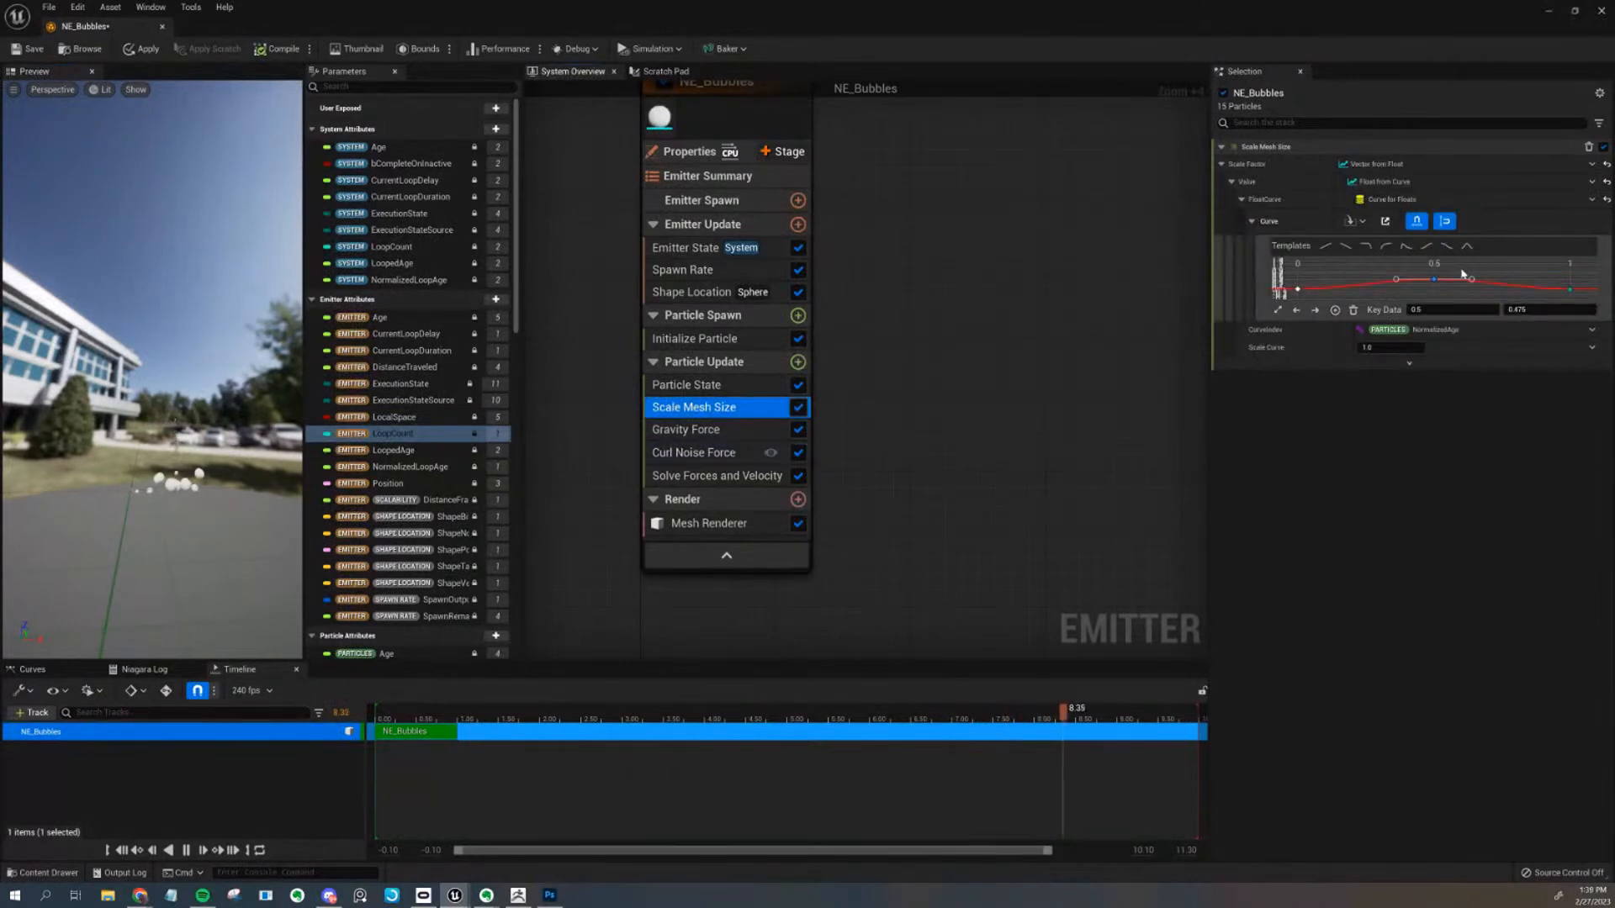
{"action": "mouse_move", "coordinate": [1436, 288]}
{"action": "left_click_drag", "start_coordinate": [1436, 288], "coordinate": [1436, 284]}
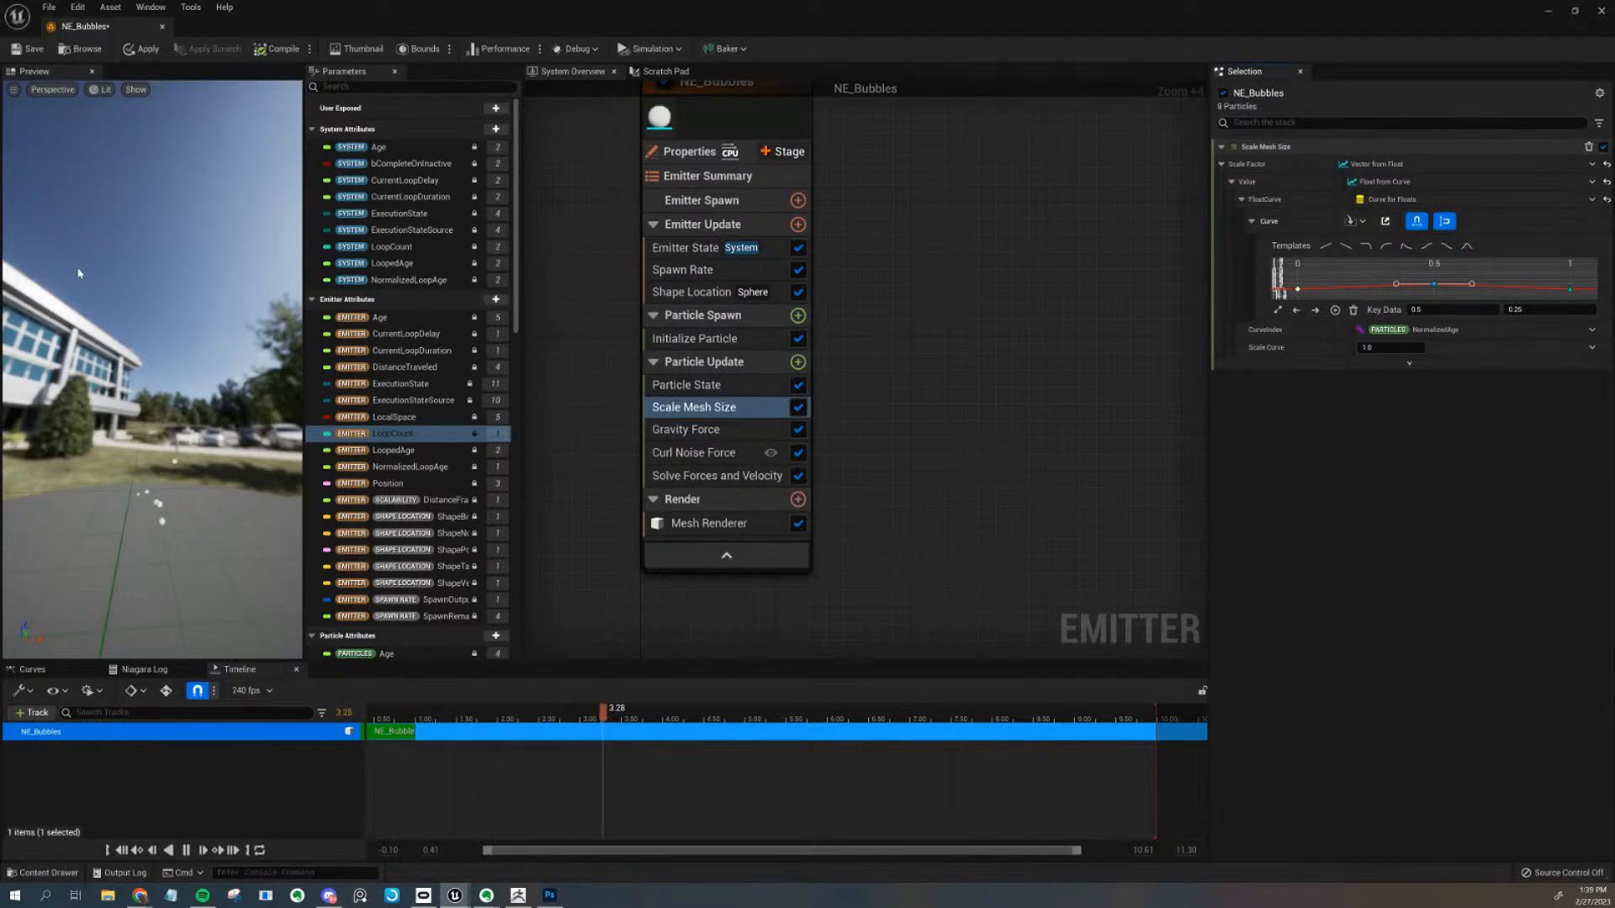
{"action": "left_click", "coordinate": [28, 51]}
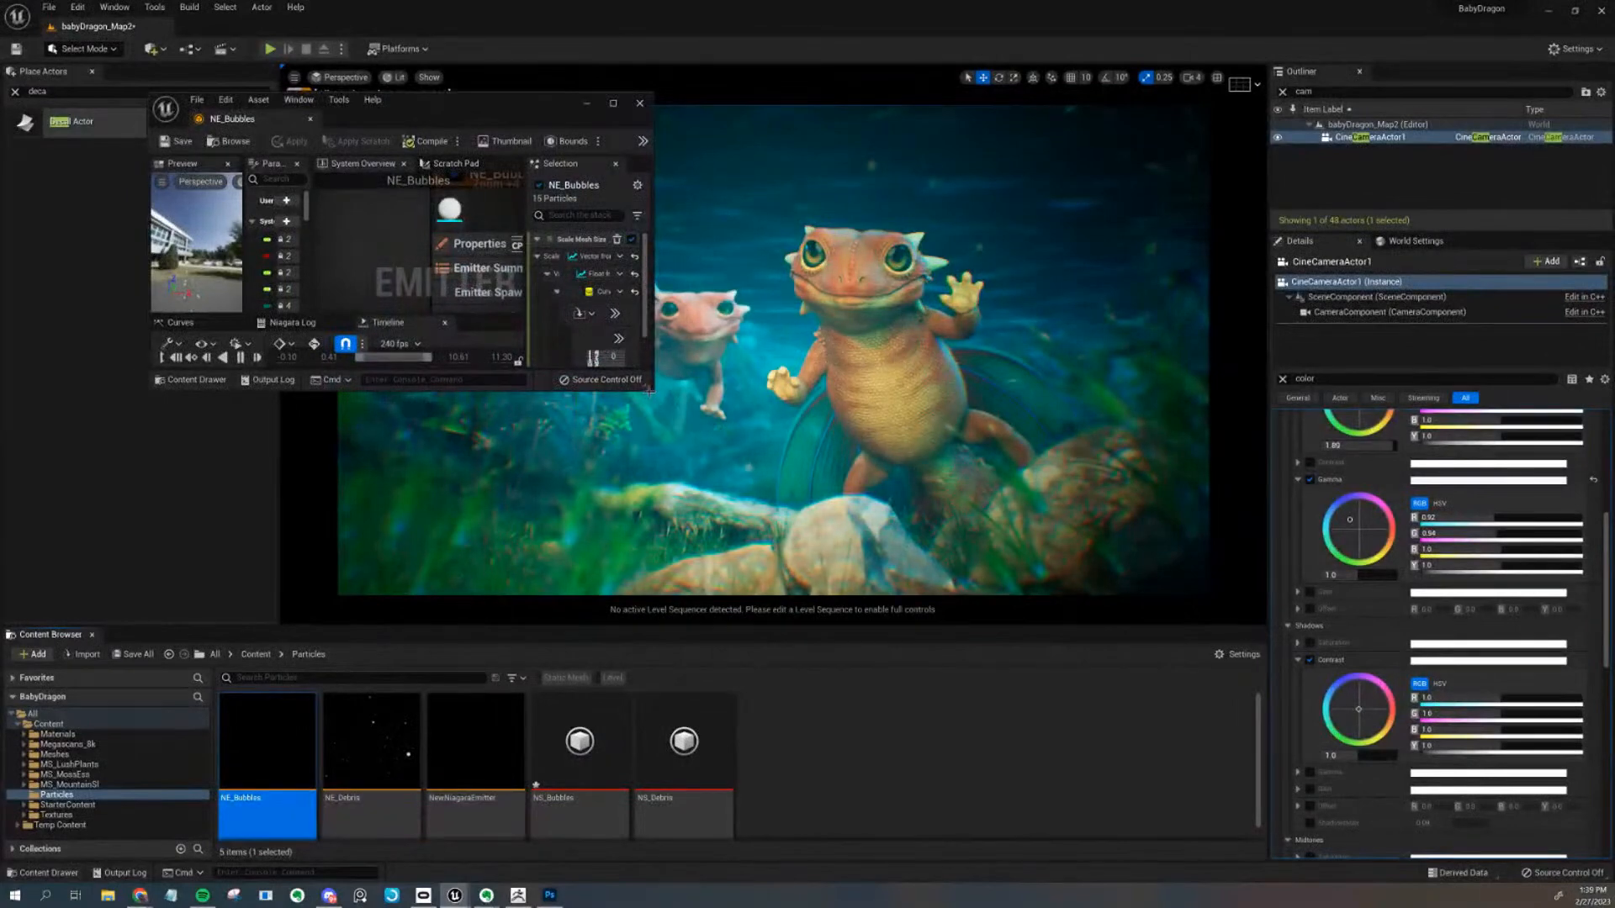
Resize and move the floating emitter editor clear of the particle assets and try to place the NE_Bubbles emitter in the level
{"action": "left_click_drag", "start_coordinate": [648, 388], "coordinate": [748, 516]}
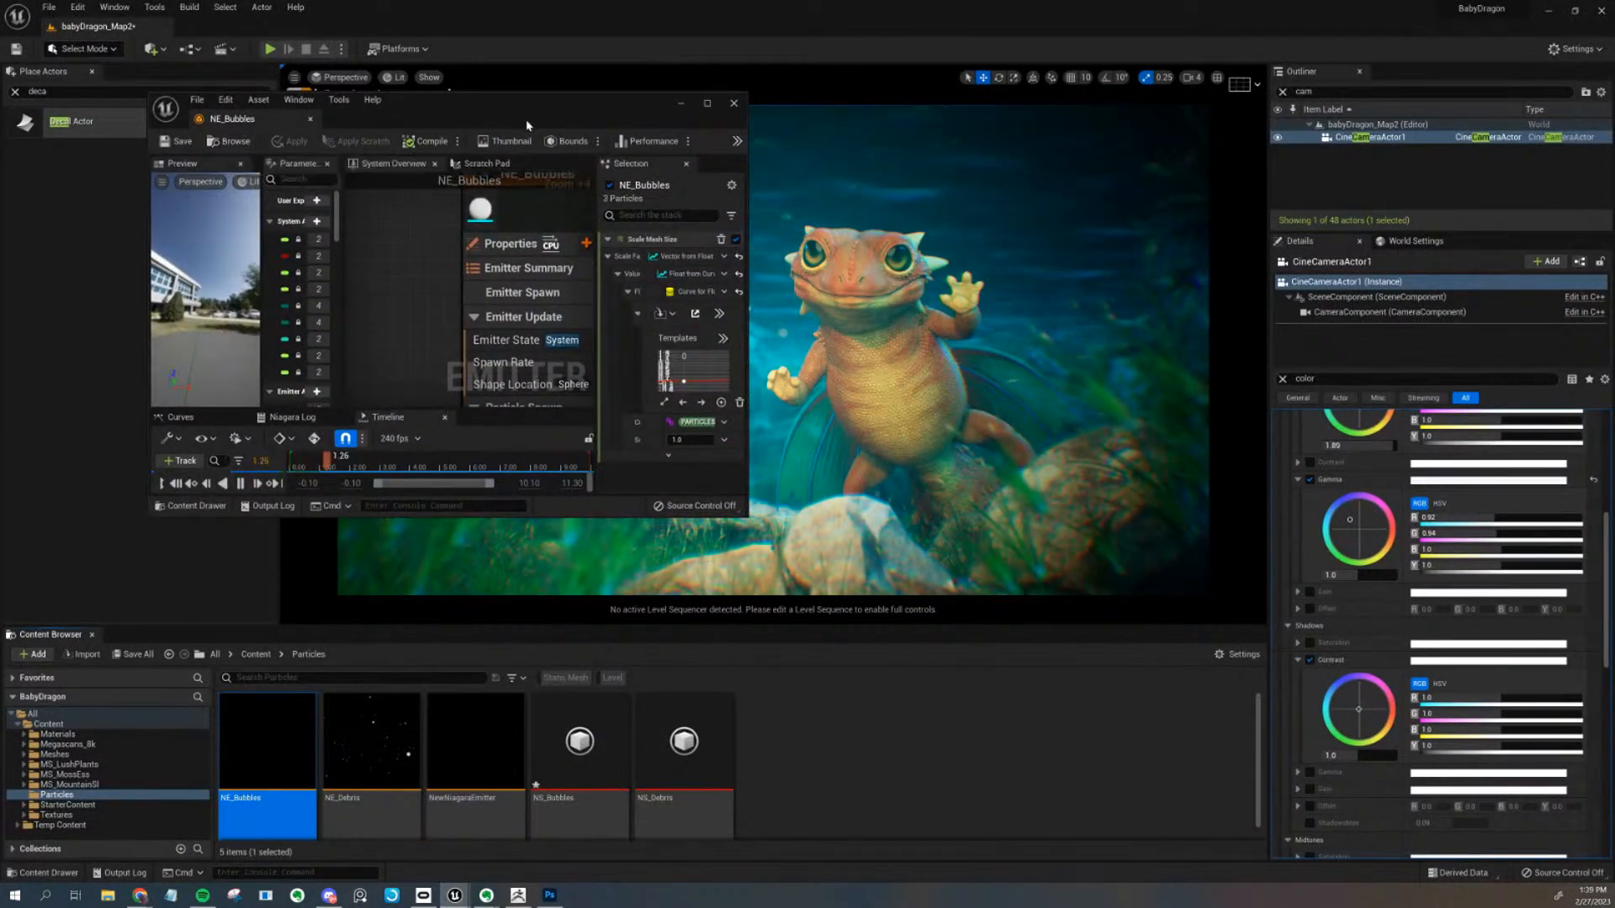
{"action": "left_click_drag", "start_coordinate": [538, 103], "coordinate": [362, 124]}
{"action": "left_click_drag", "start_coordinate": [267, 740], "coordinate": [670, 476]}
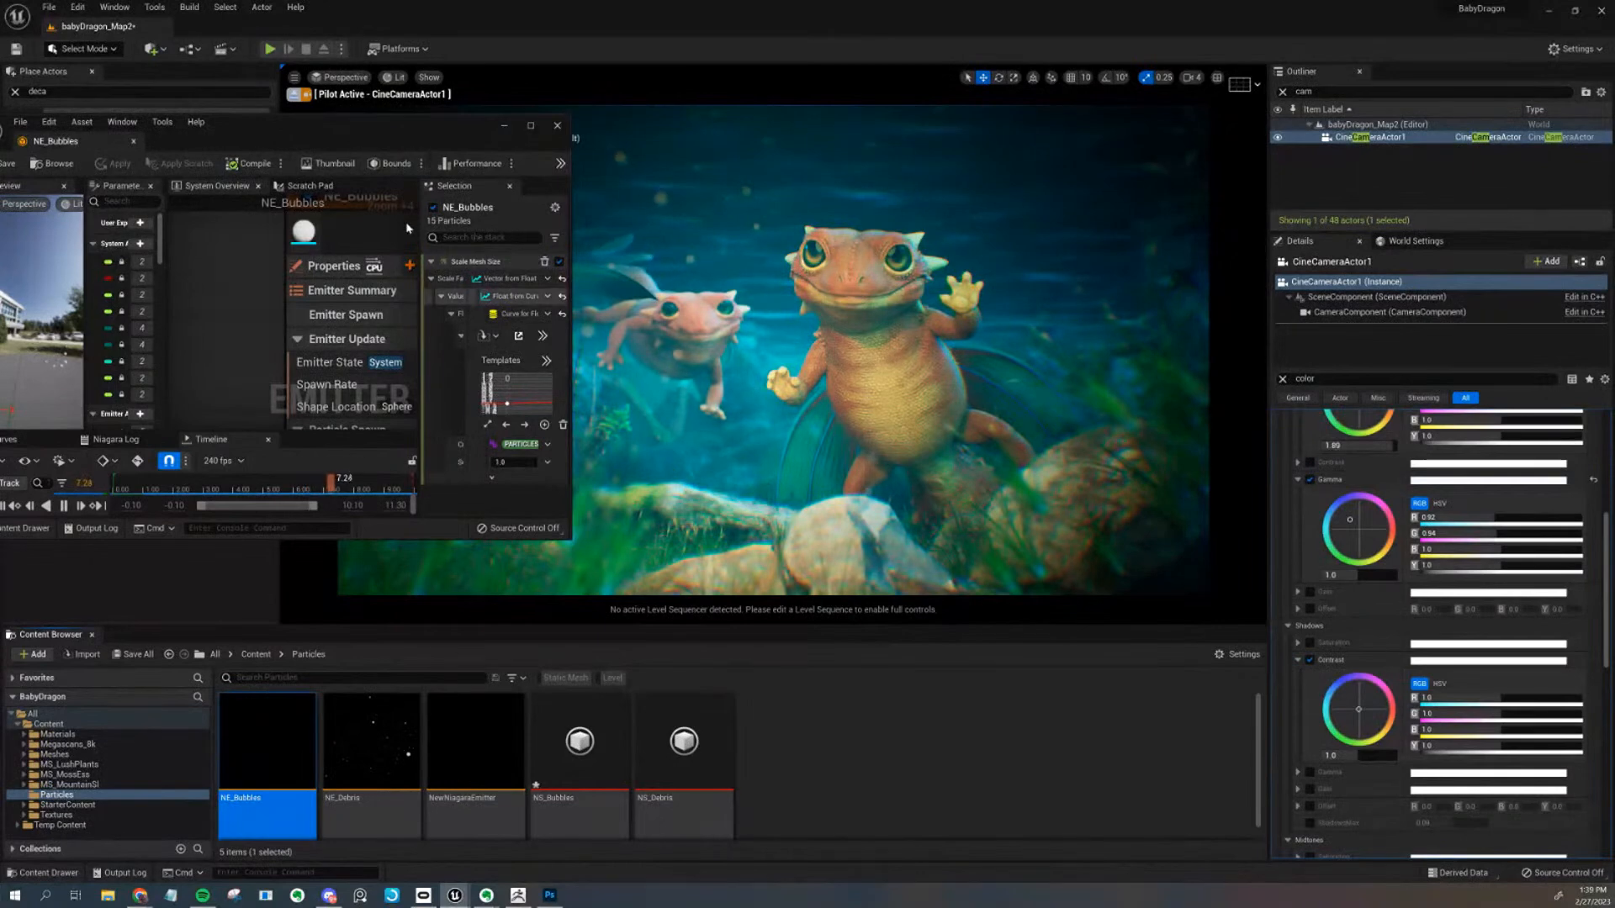
{"action": "left_click_drag", "start_coordinate": [260, 143], "coordinate": [367, 128]}
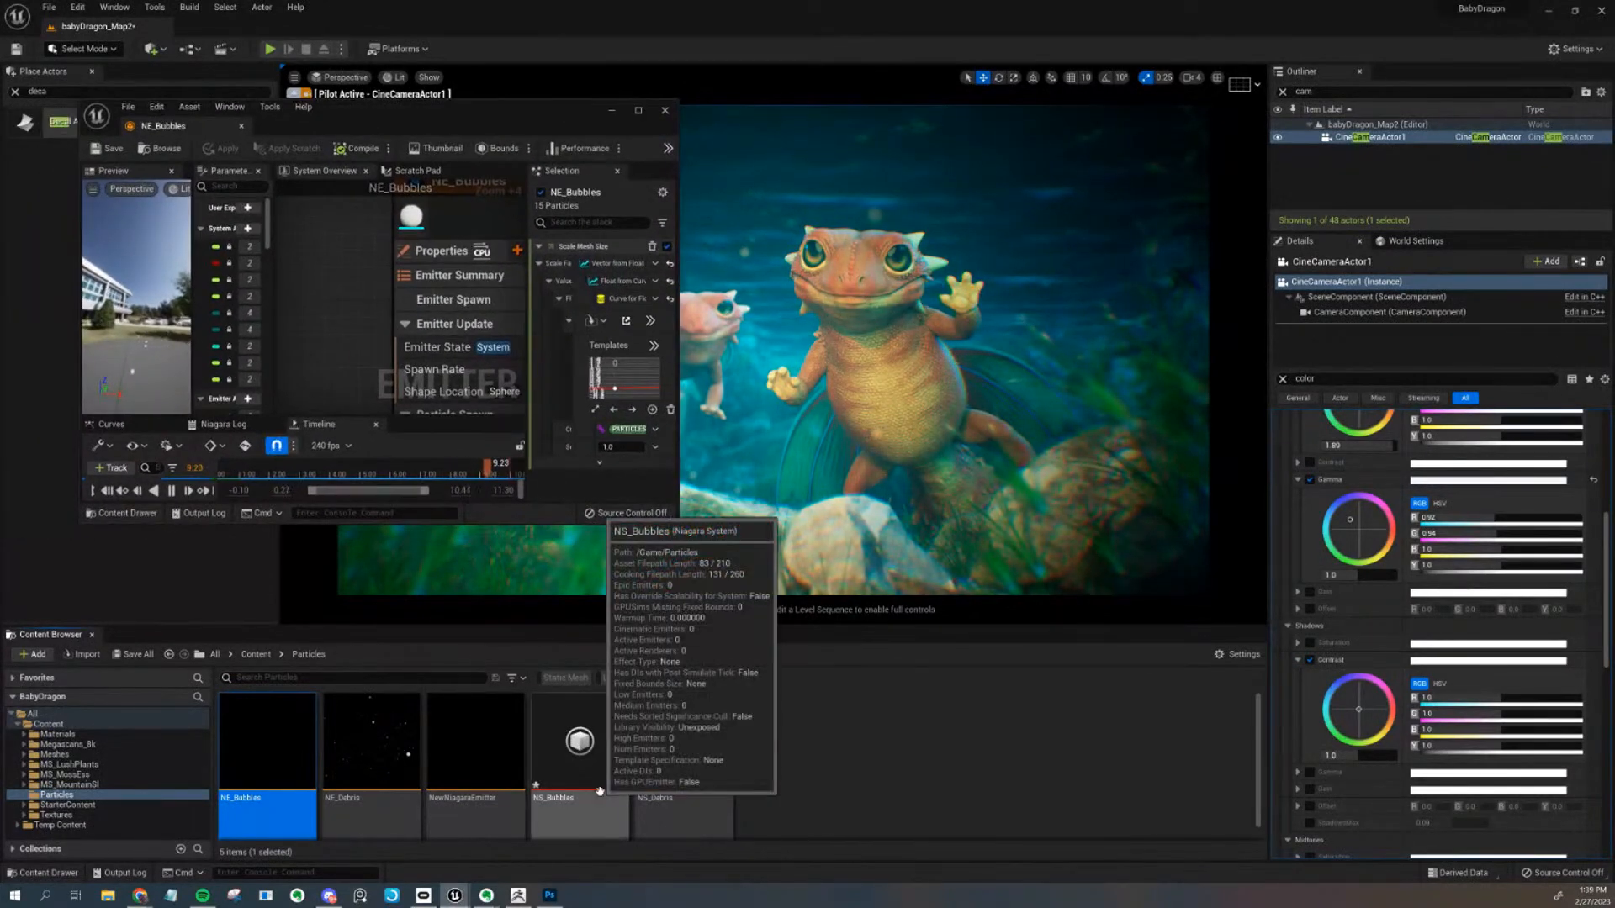
Open the NS_Bubbles system, dock it beside the NE_Bubbles emitter in the floating editor window, and enlarge that window
{"action": "left_click", "coordinate": [580, 740]}
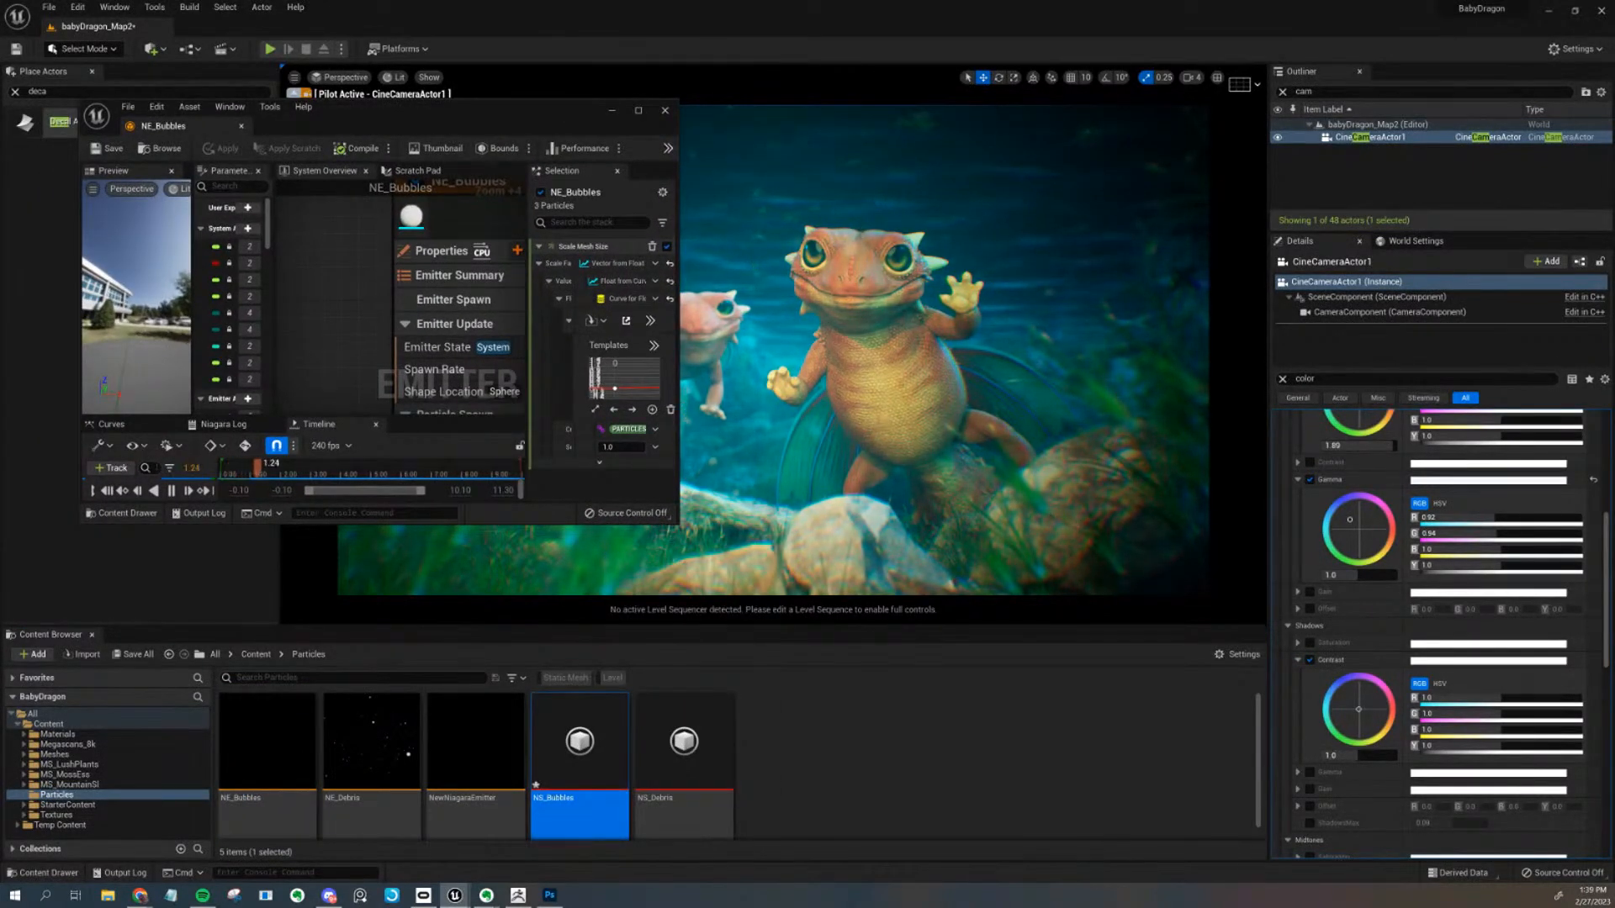
{"action": "left_click_drag", "start_coordinate": [226, 27], "coordinate": [453, 126]}
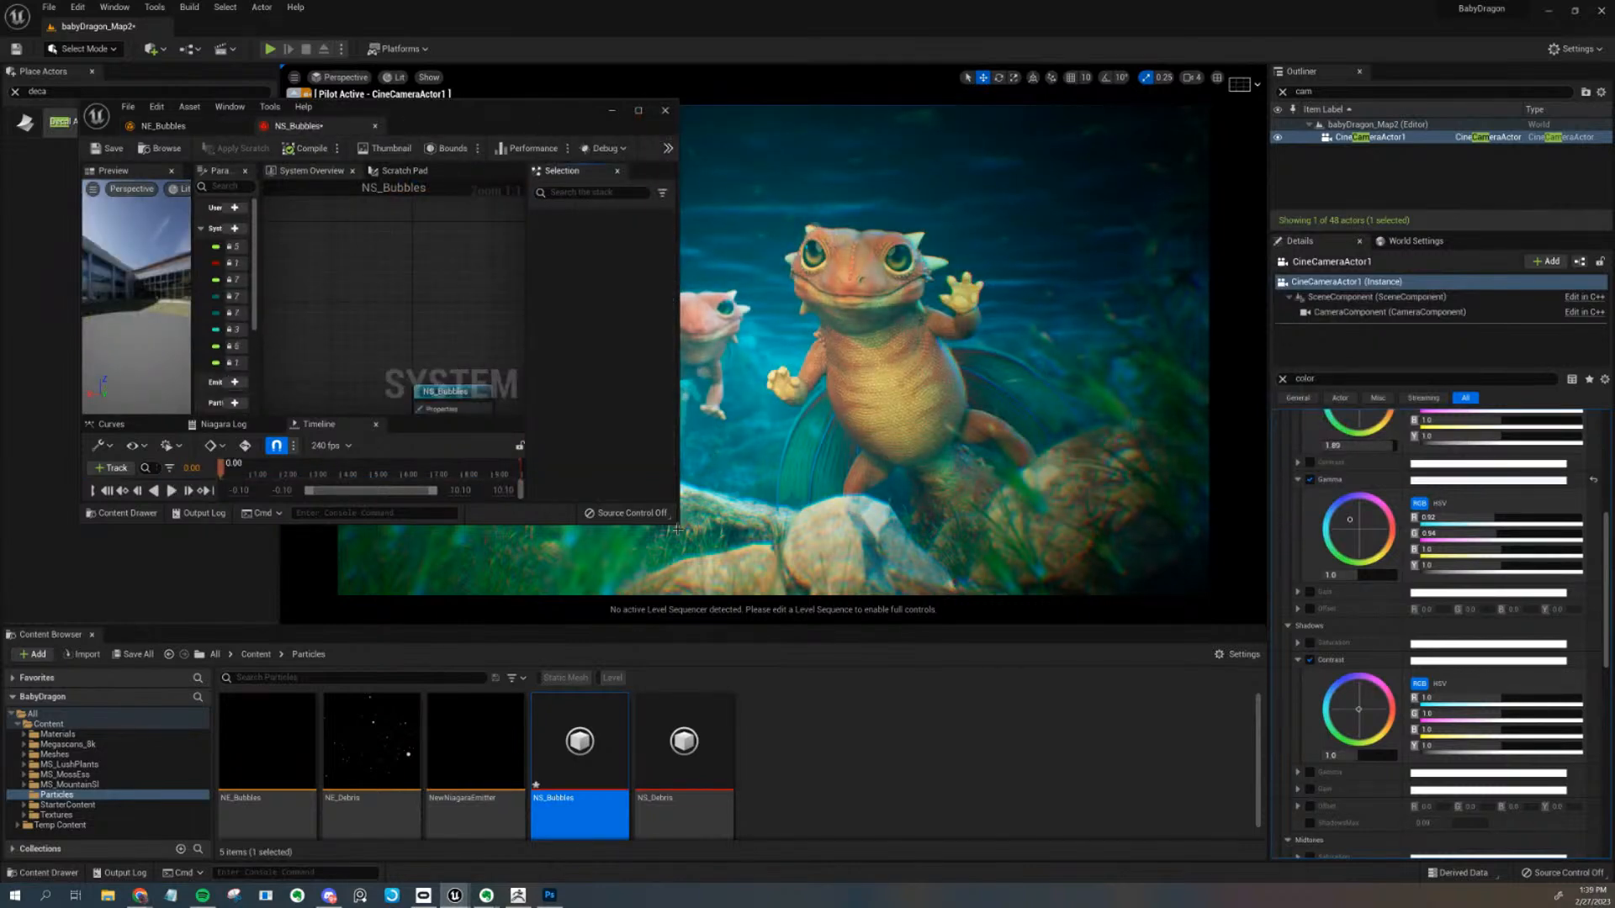
{"action": "left_click_drag", "start_coordinate": [677, 522], "coordinate": [1093, 637]}
Add NE_Bubbles as a parent emitter to the NS_Bubbles system and save the system
{"action": "right_click", "coordinate": [723, 400]}
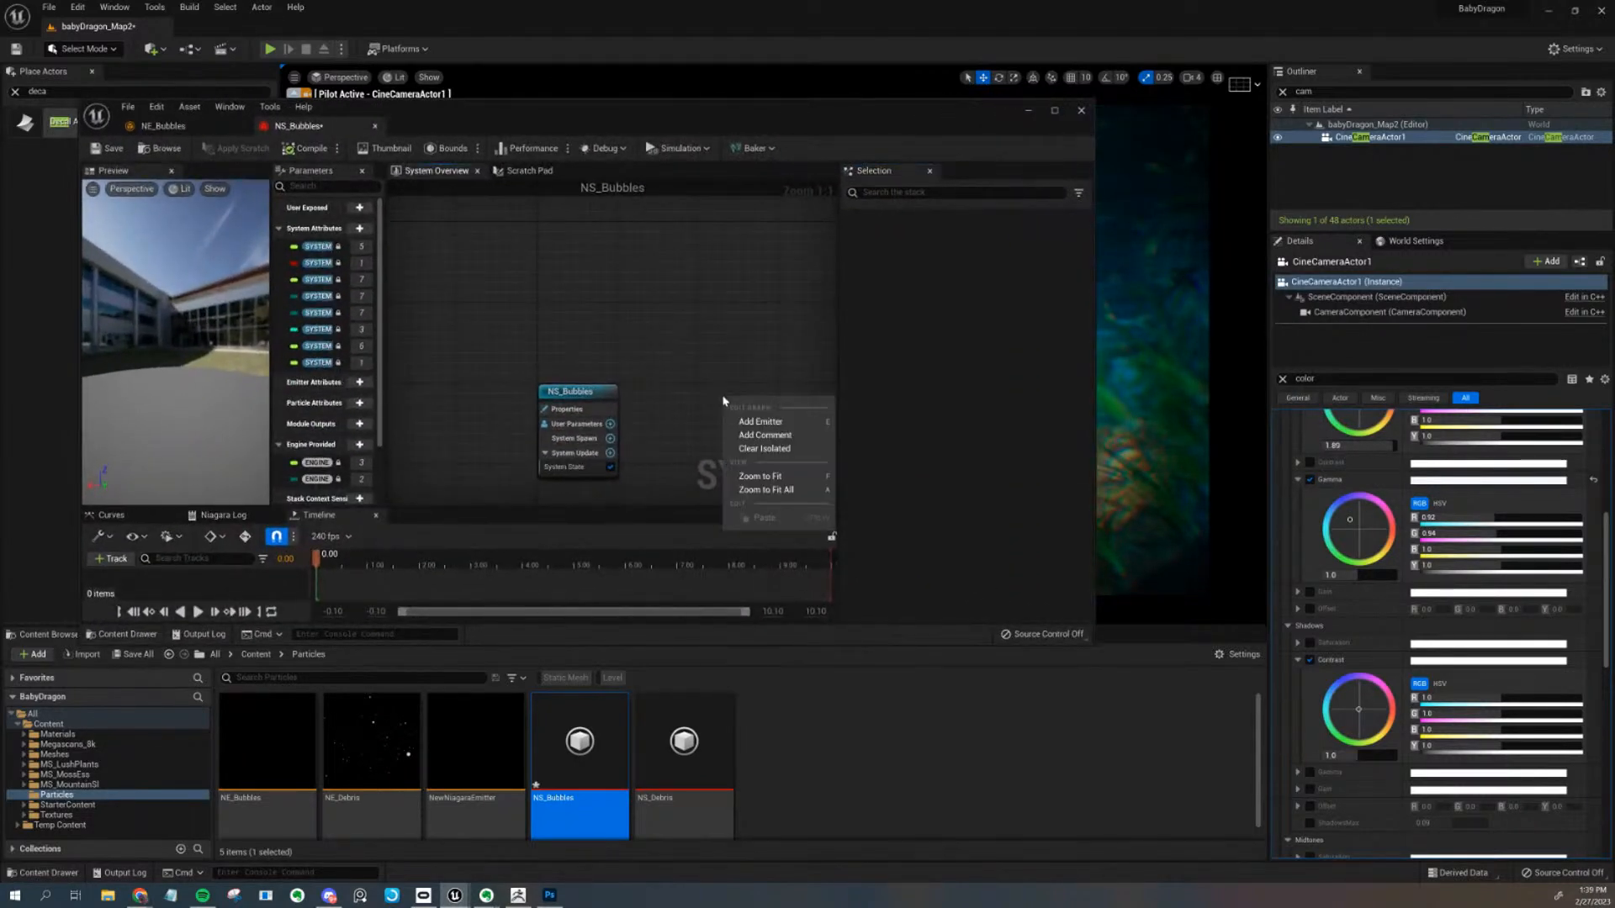
{"action": "left_click", "coordinate": [770, 422]}
{"action": "left_click", "coordinate": [909, 478]}
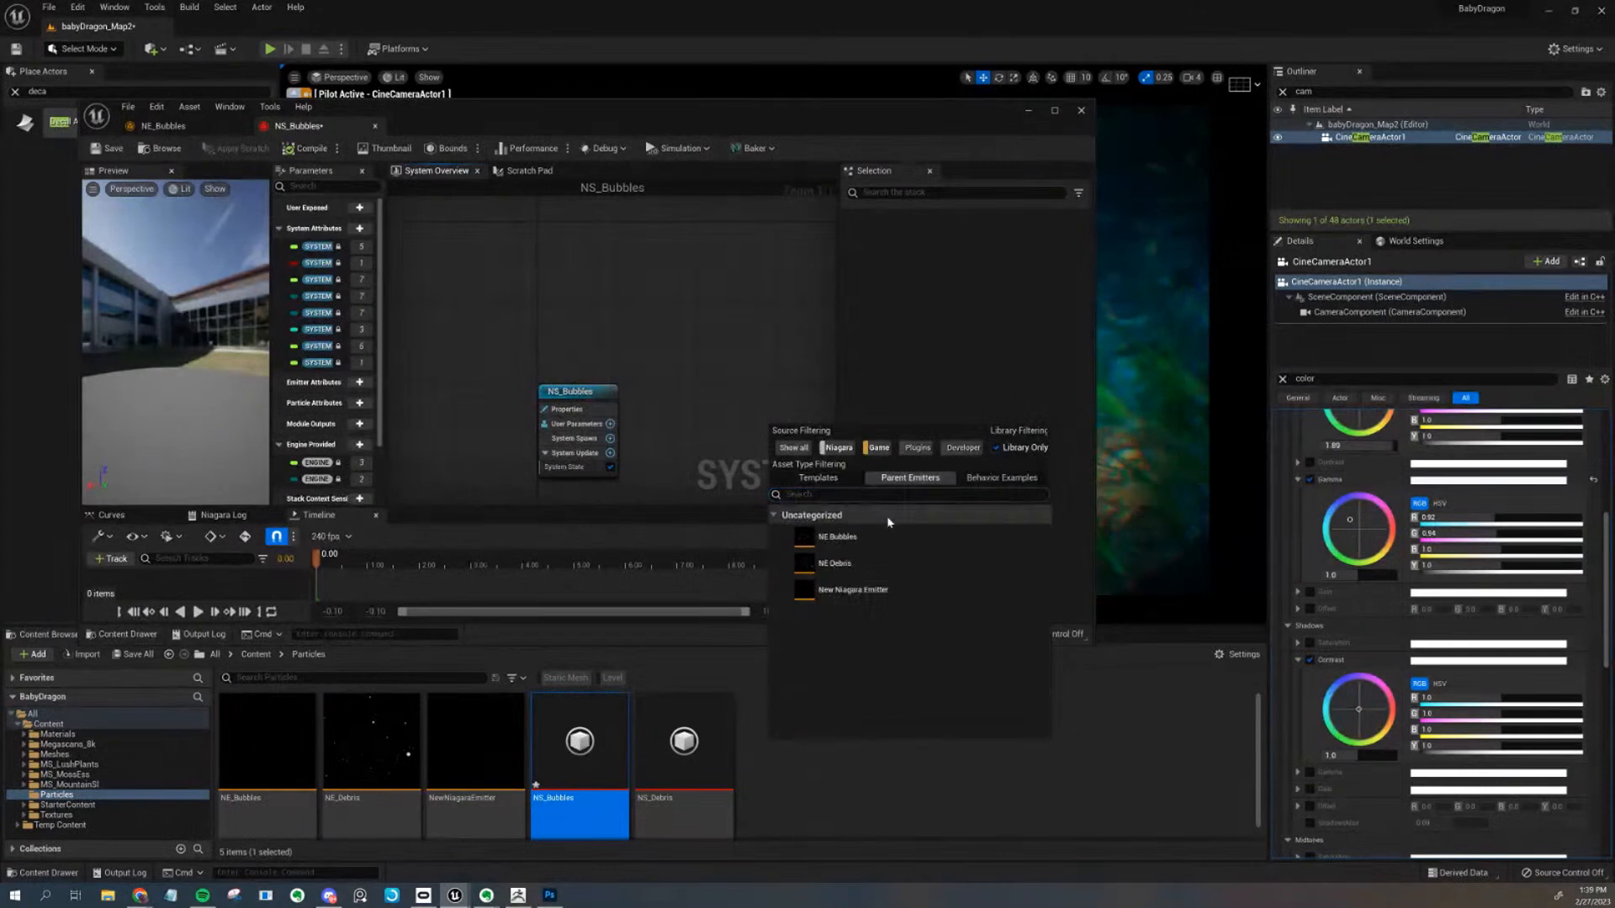
{"action": "double_click", "coordinate": [880, 544]}
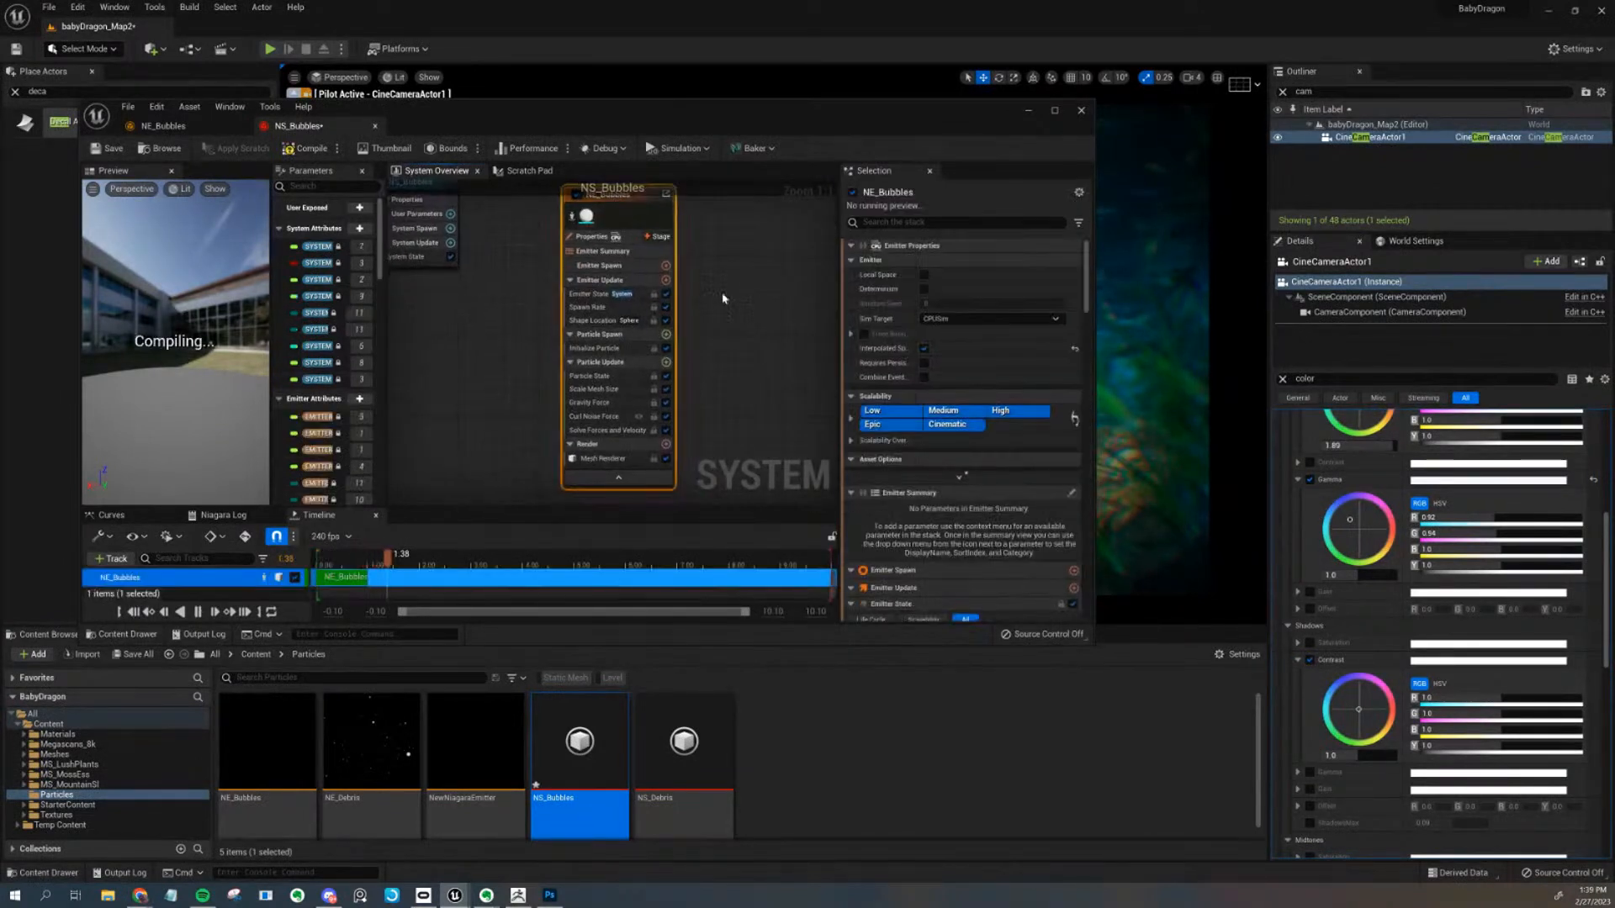
{"action": "left_click", "coordinate": [104, 150]}
Move the Niagara editor aside and place the NS_Bubbles system in the level beside the front dragon, adjusting the camera framing
{"action": "left_click_drag", "start_coordinate": [414, 122], "coordinate": [1613, 341]}
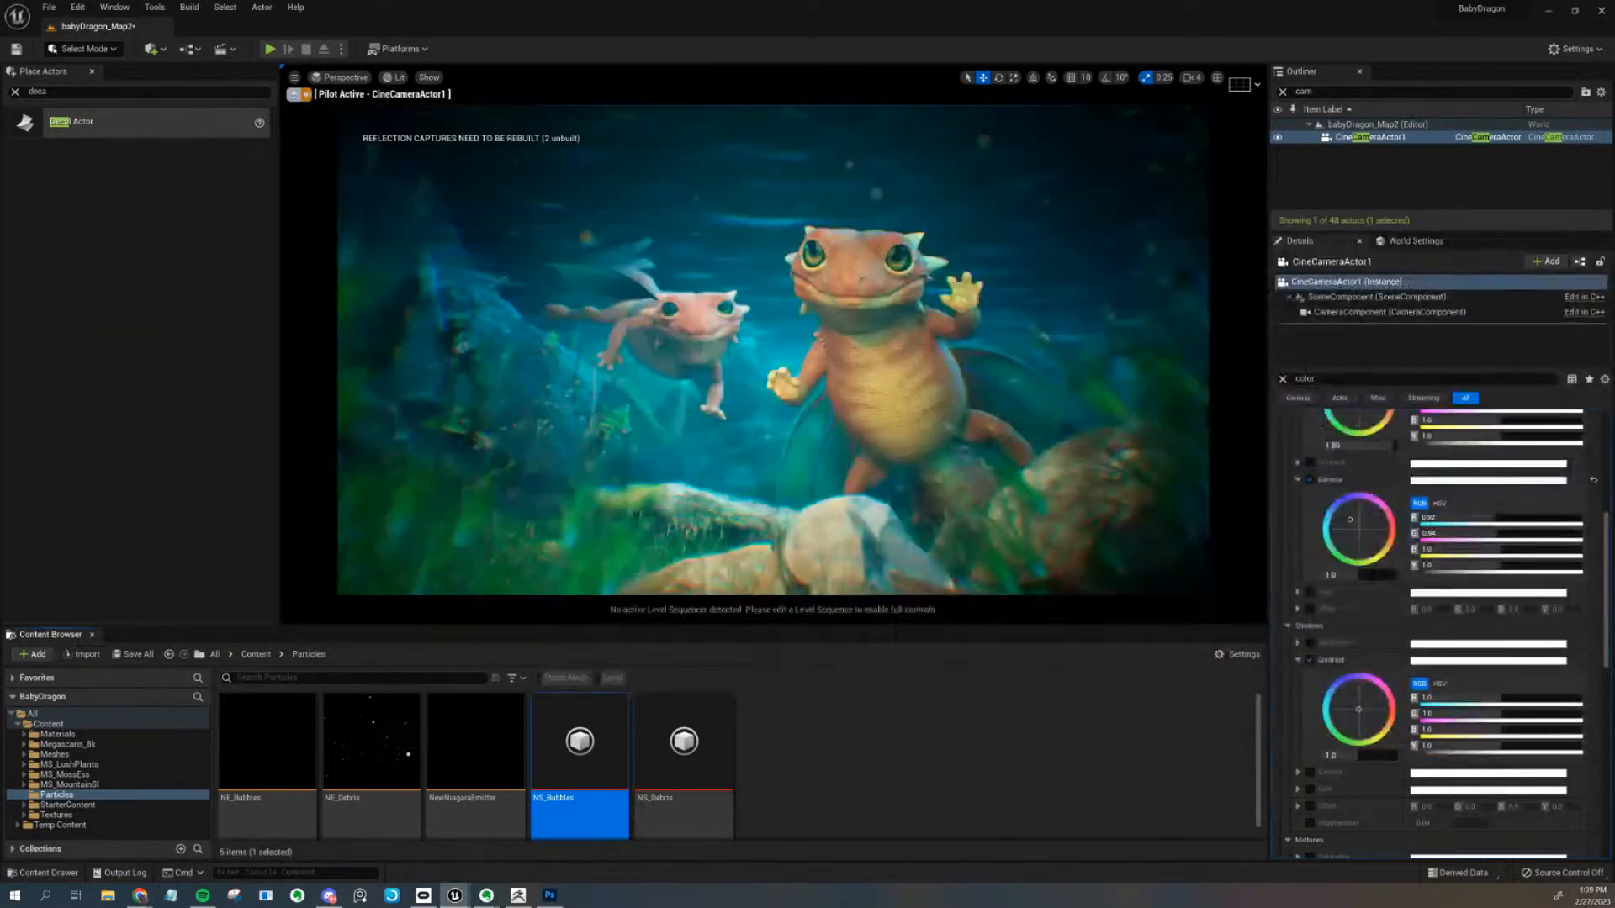
{"action": "left_click_drag", "start_coordinate": [588, 761], "coordinate": [823, 468]}
{"action": "right_click_drag", "start_coordinate": [830, 448], "coordinate": [894, 429]}
{"action": "right_click", "coordinate": [922, 447]}
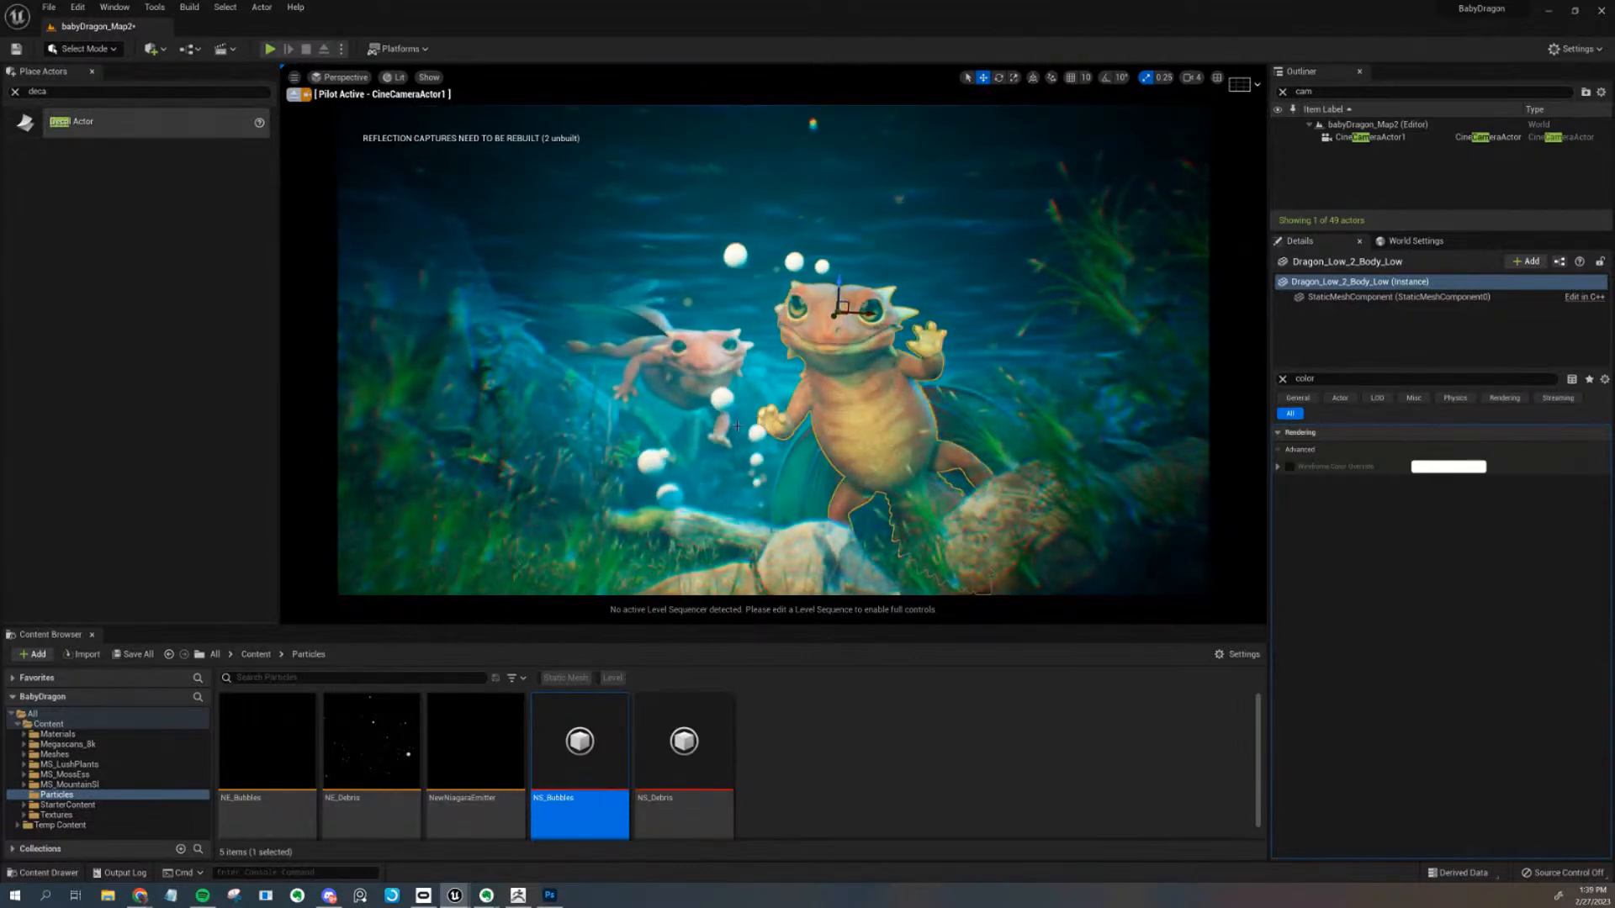
Find the NS_Bubbles actor with the search "bub", select it, and raise it to the front dragon's shoulder
{"action": "left_click", "coordinate": [755, 367]}
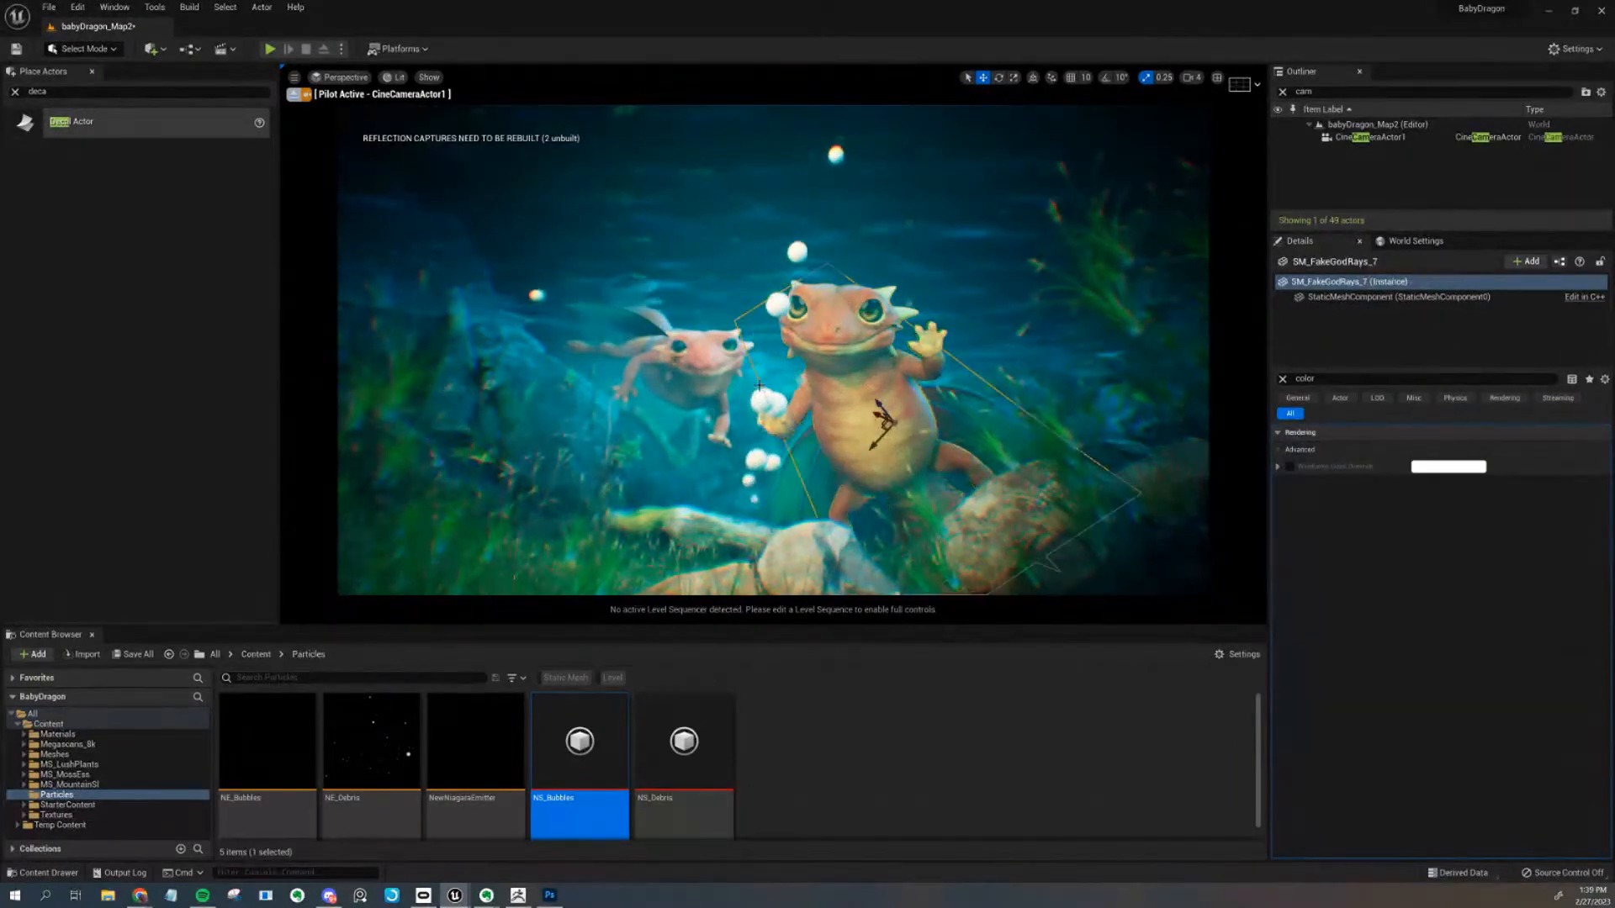
{"action": "left_click", "coordinate": [729, 442]}
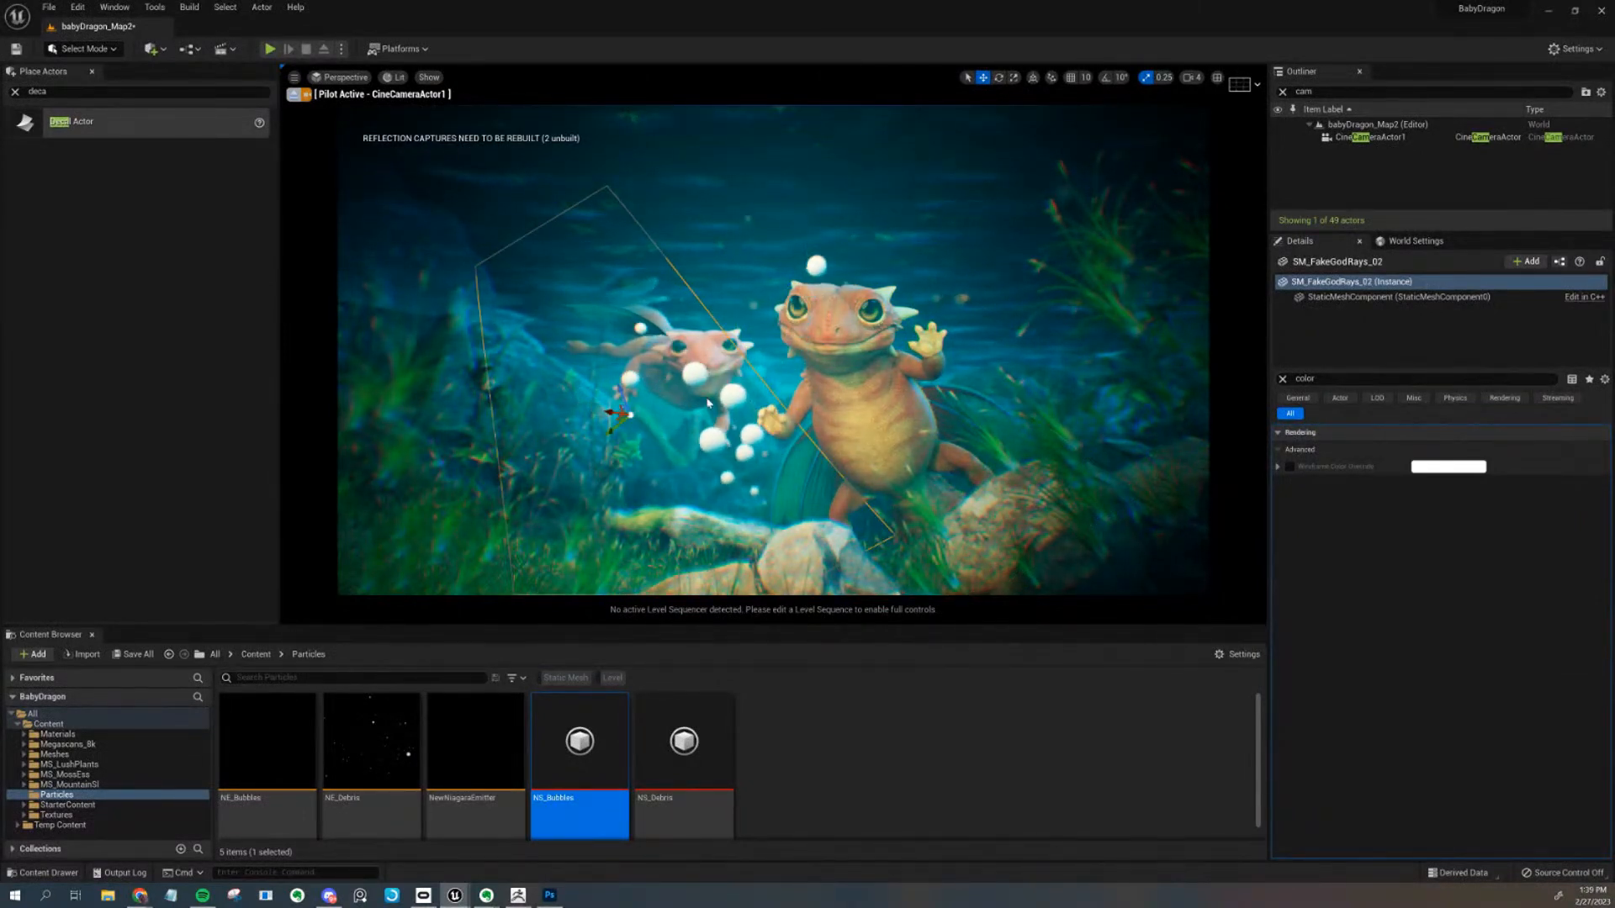
{"action": "left_click", "coordinate": [1296, 91]}
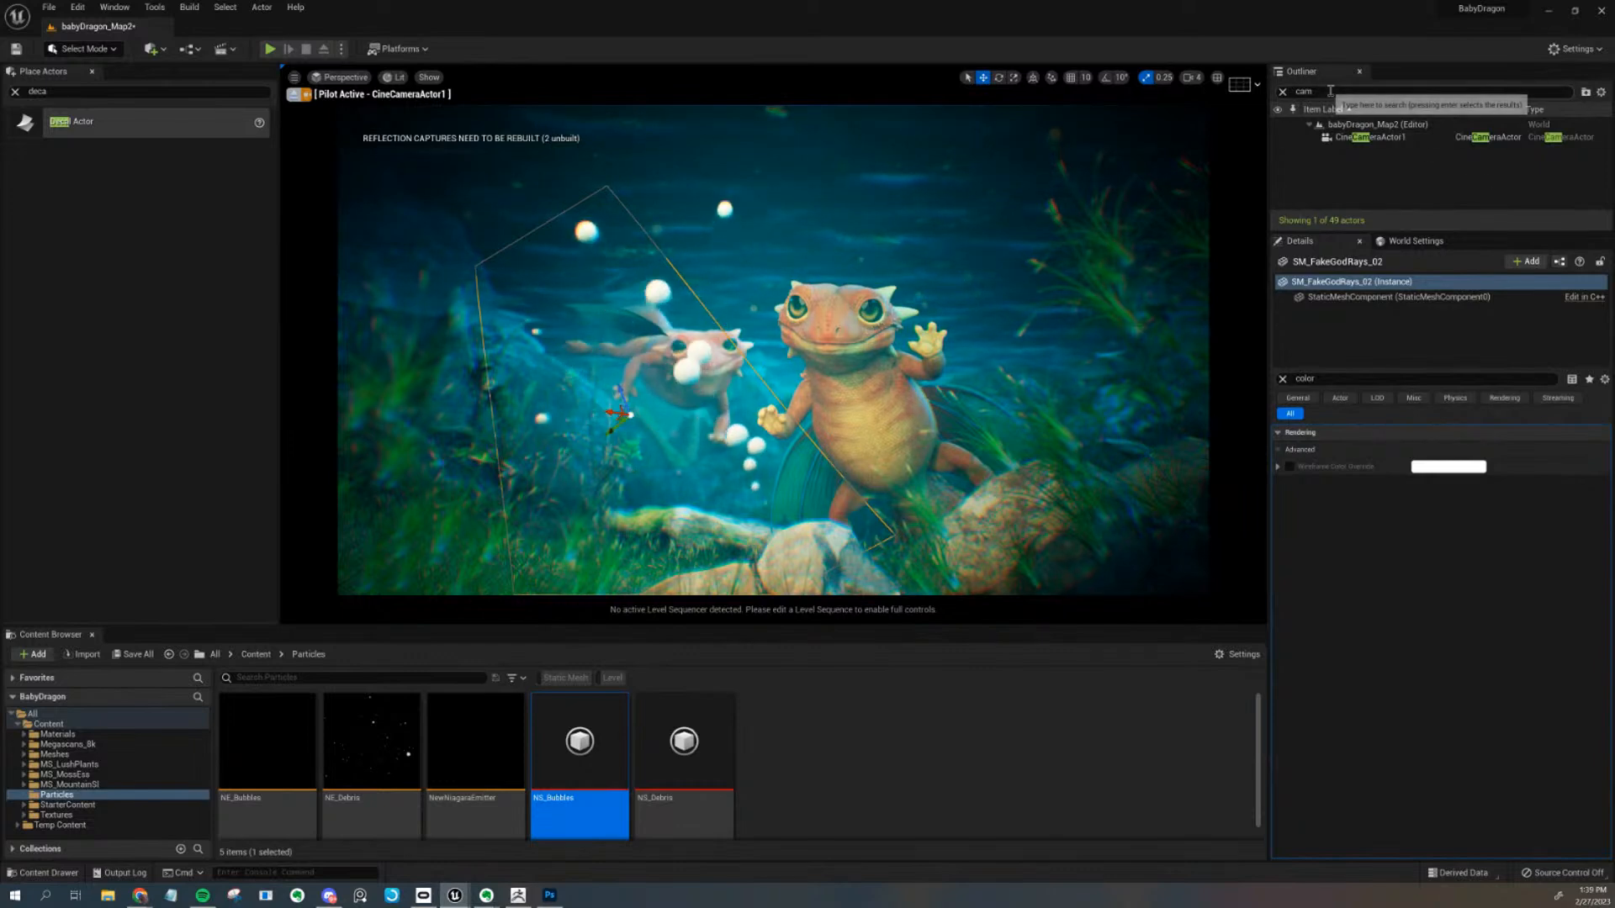
{"action": "type", "text": "bub"}
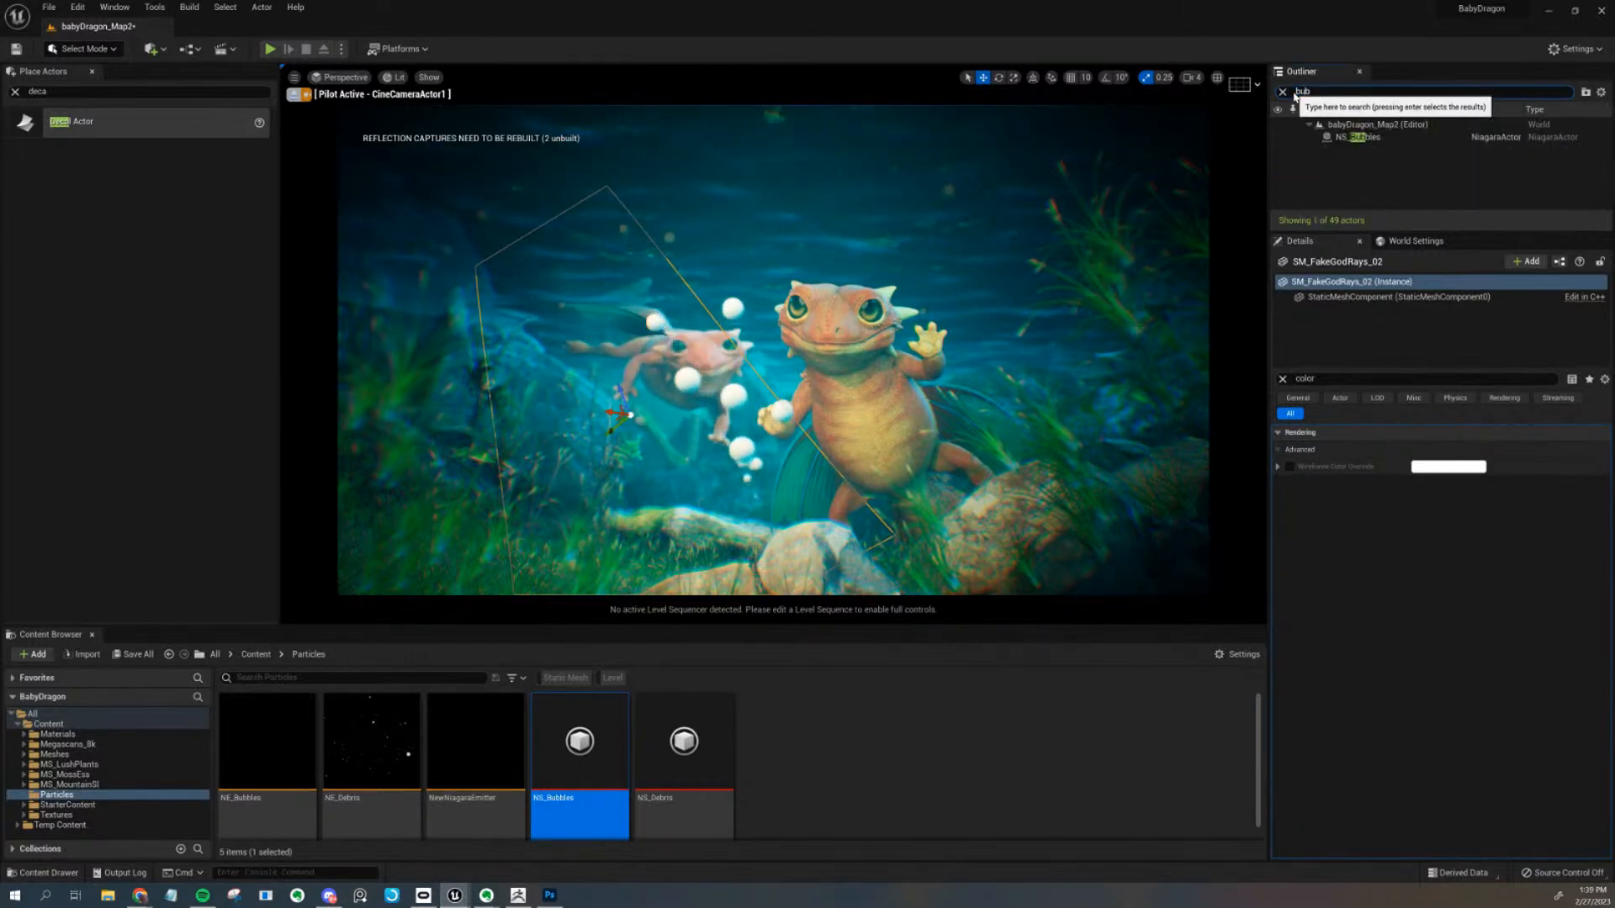
{"action": "key", "text": "Return"}
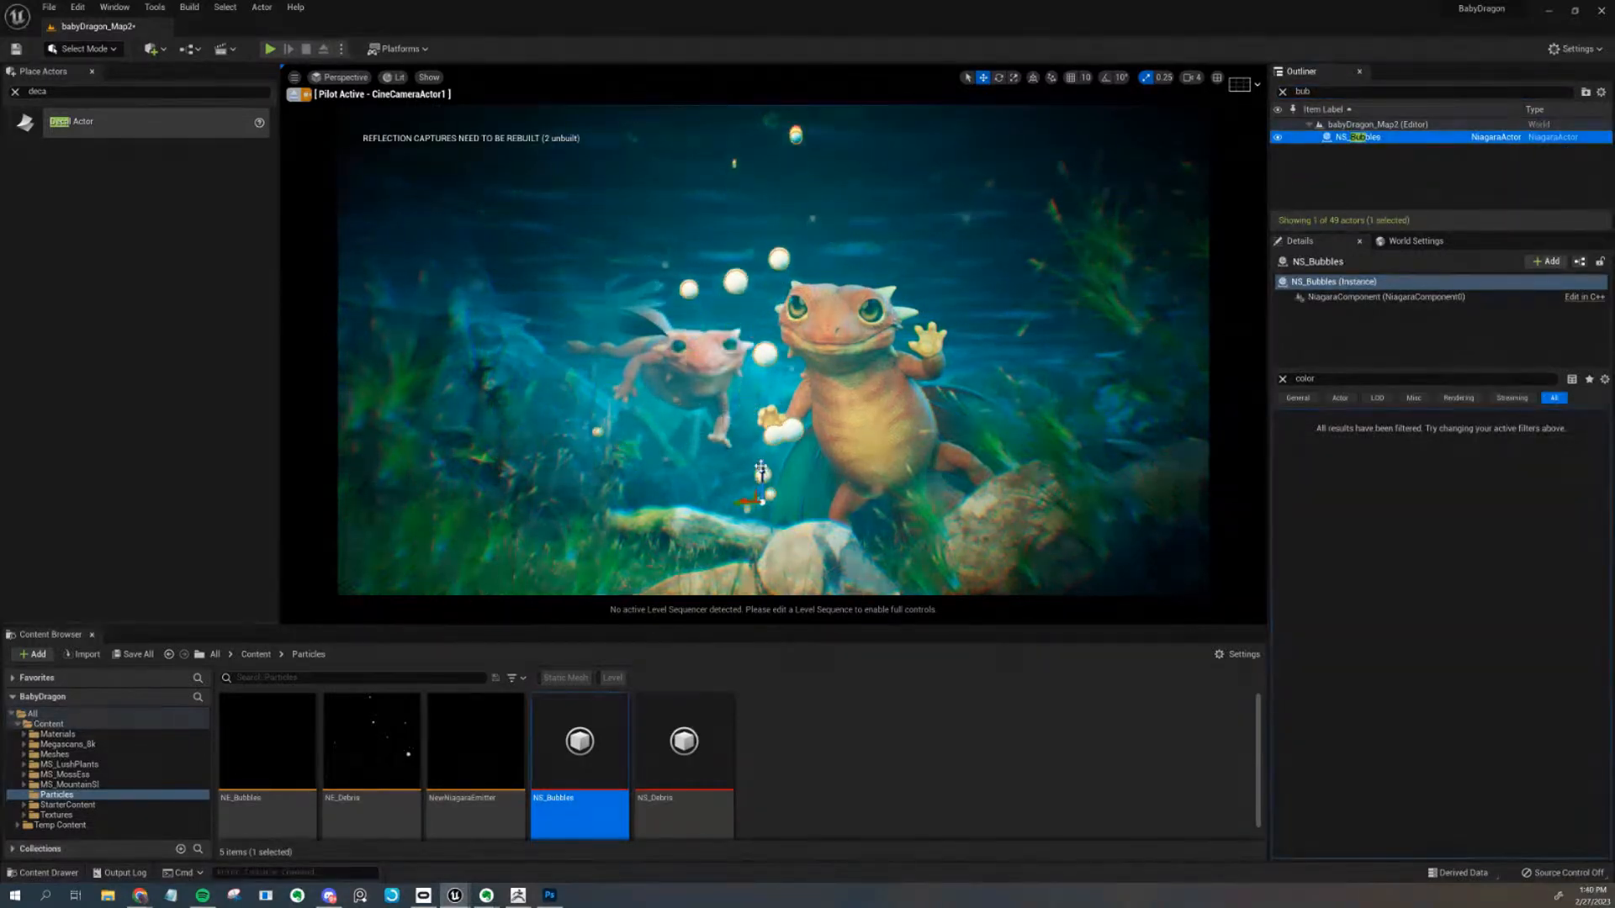
{"action": "left_click_drag", "start_coordinate": [764, 459], "coordinate": [799, 387]}
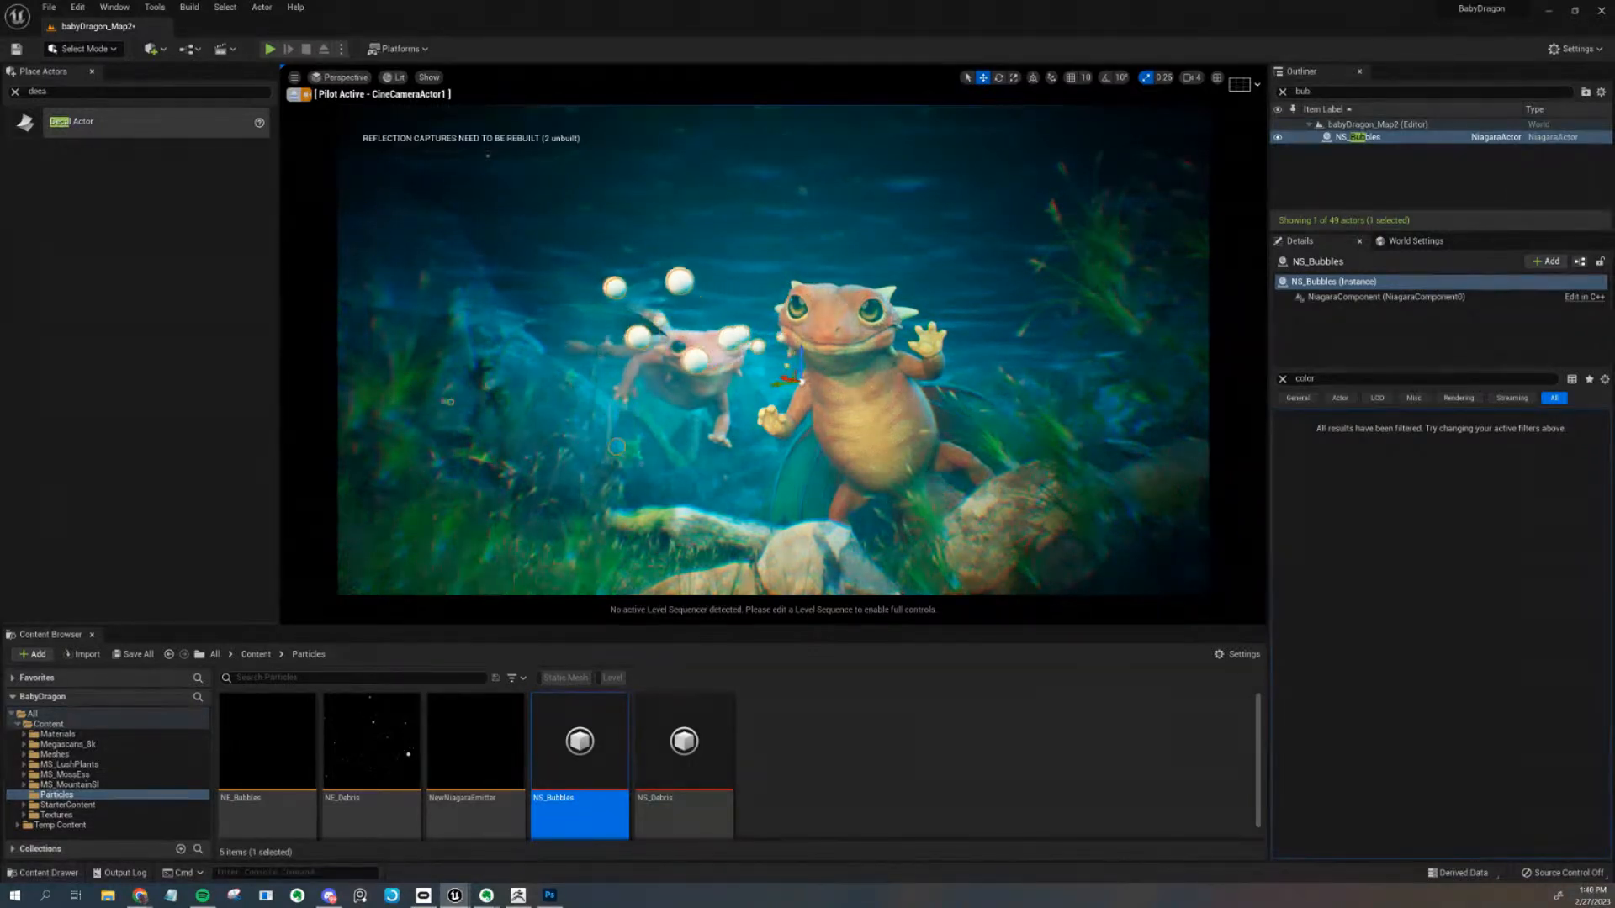
Lower the Scale Mesh Size curve's middle key at 0.5 to about 0.025, apply the emitter changes, and check the bubbles in the level
{"action": "left_click_drag", "start_coordinate": [1614, 238], "coordinate": [508, 249]}
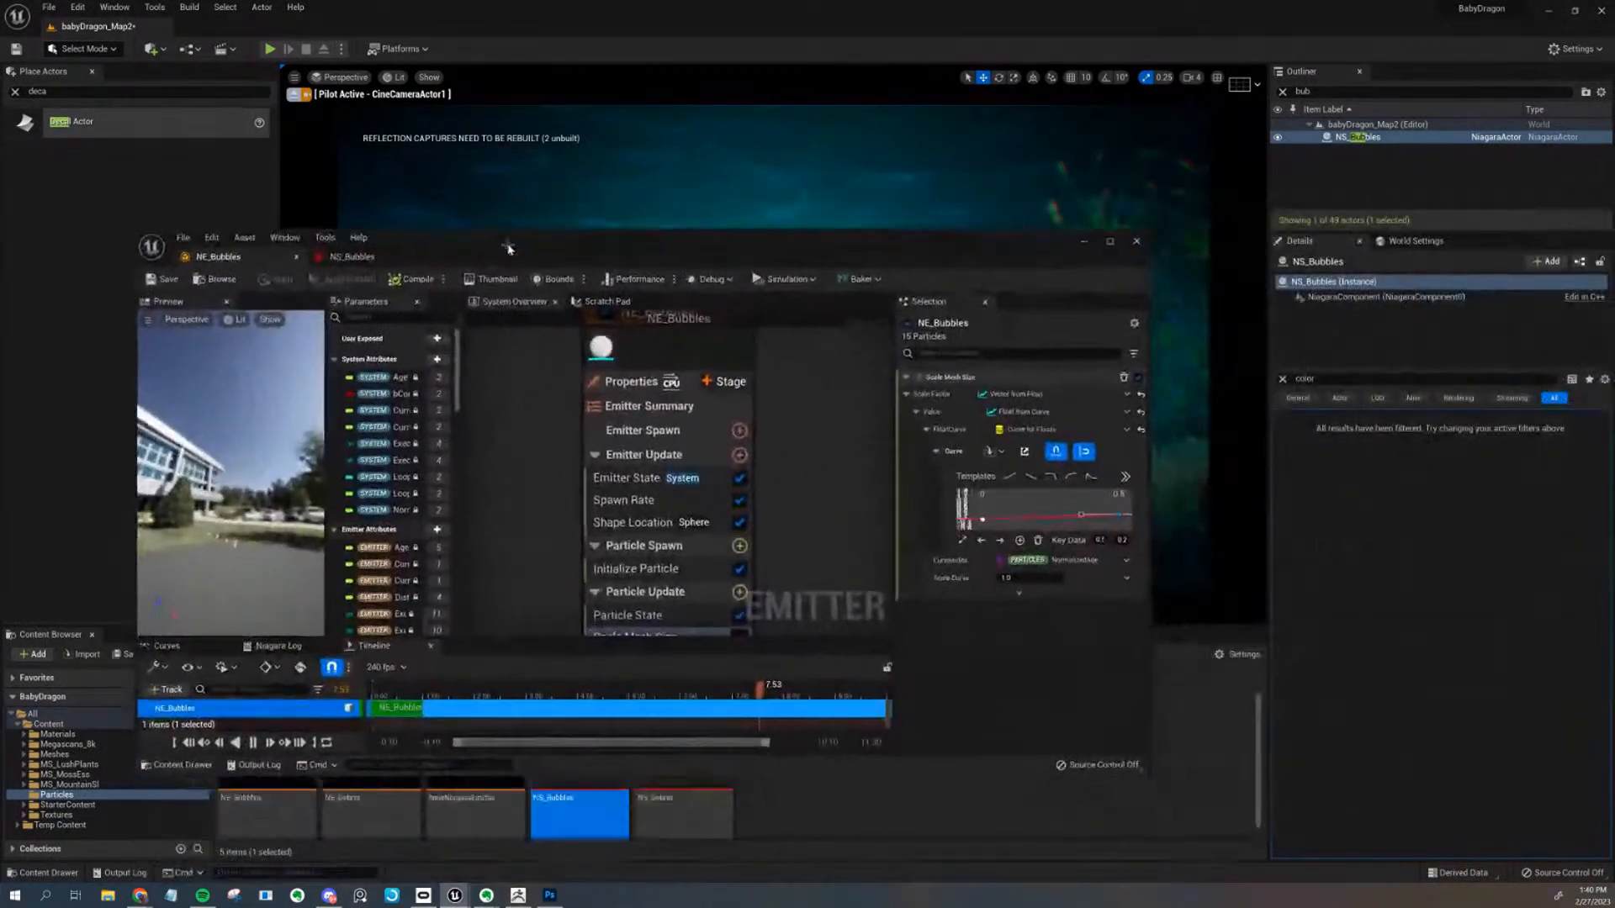
{"action": "right_click_drag", "start_coordinate": [804, 449], "coordinate": [793, 417]}
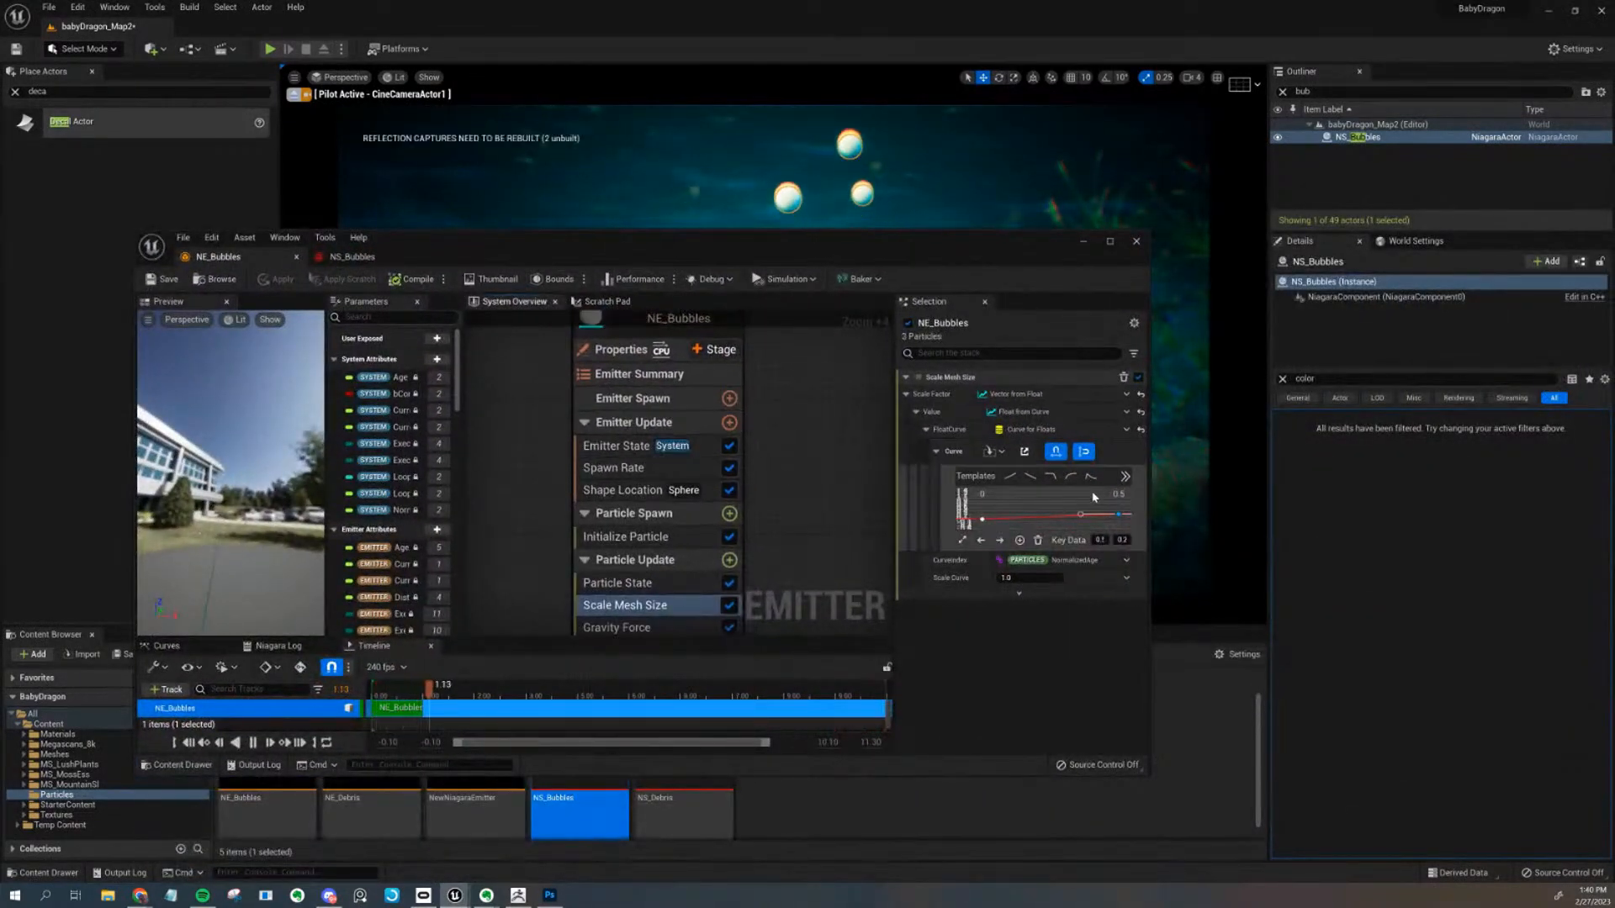
{"action": "right_click_drag", "start_coordinate": [1104, 527], "coordinate": [1077, 515]}
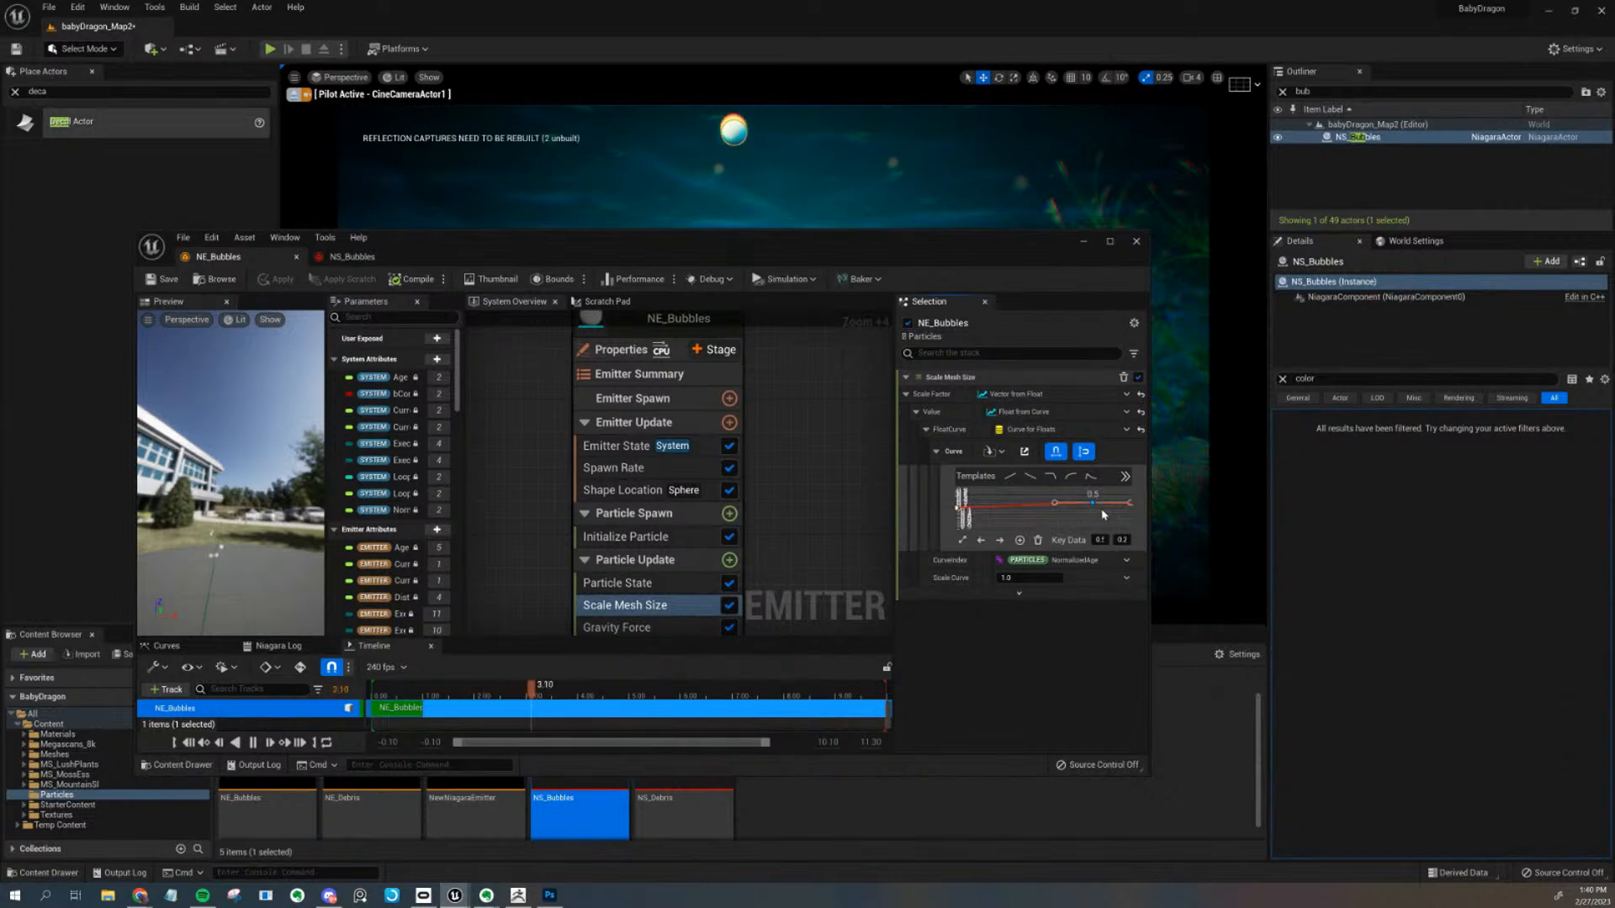
{"action": "left_click_drag", "start_coordinate": [1093, 503], "coordinate": [1091, 508]}
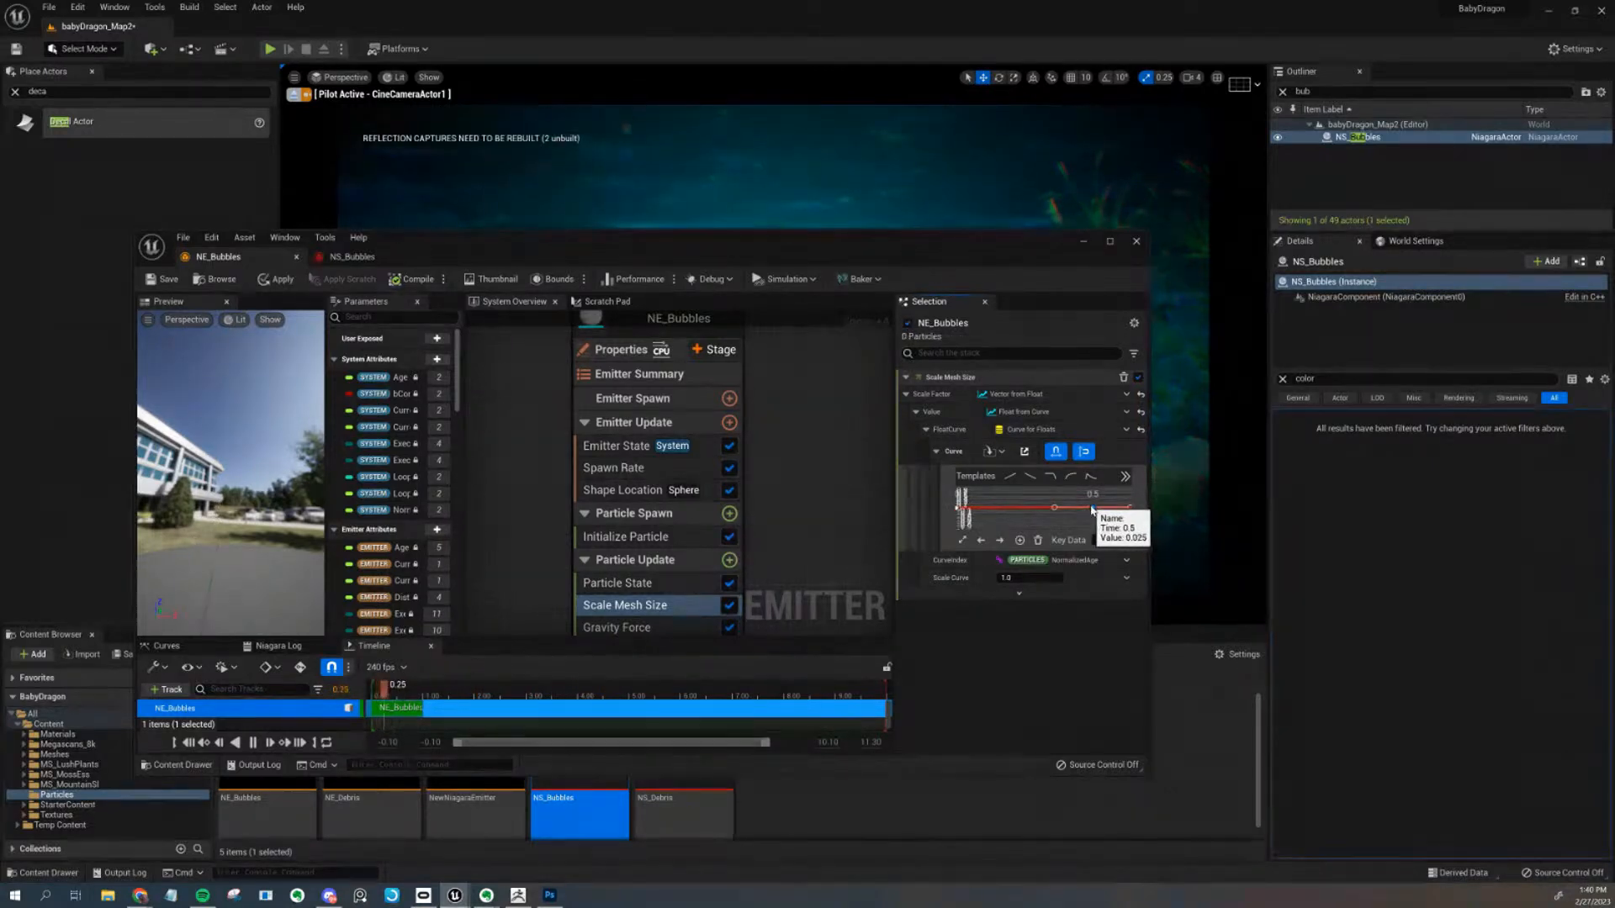
{"action": "left_click_drag", "start_coordinate": [615, 246], "coordinate": [638, 491]}
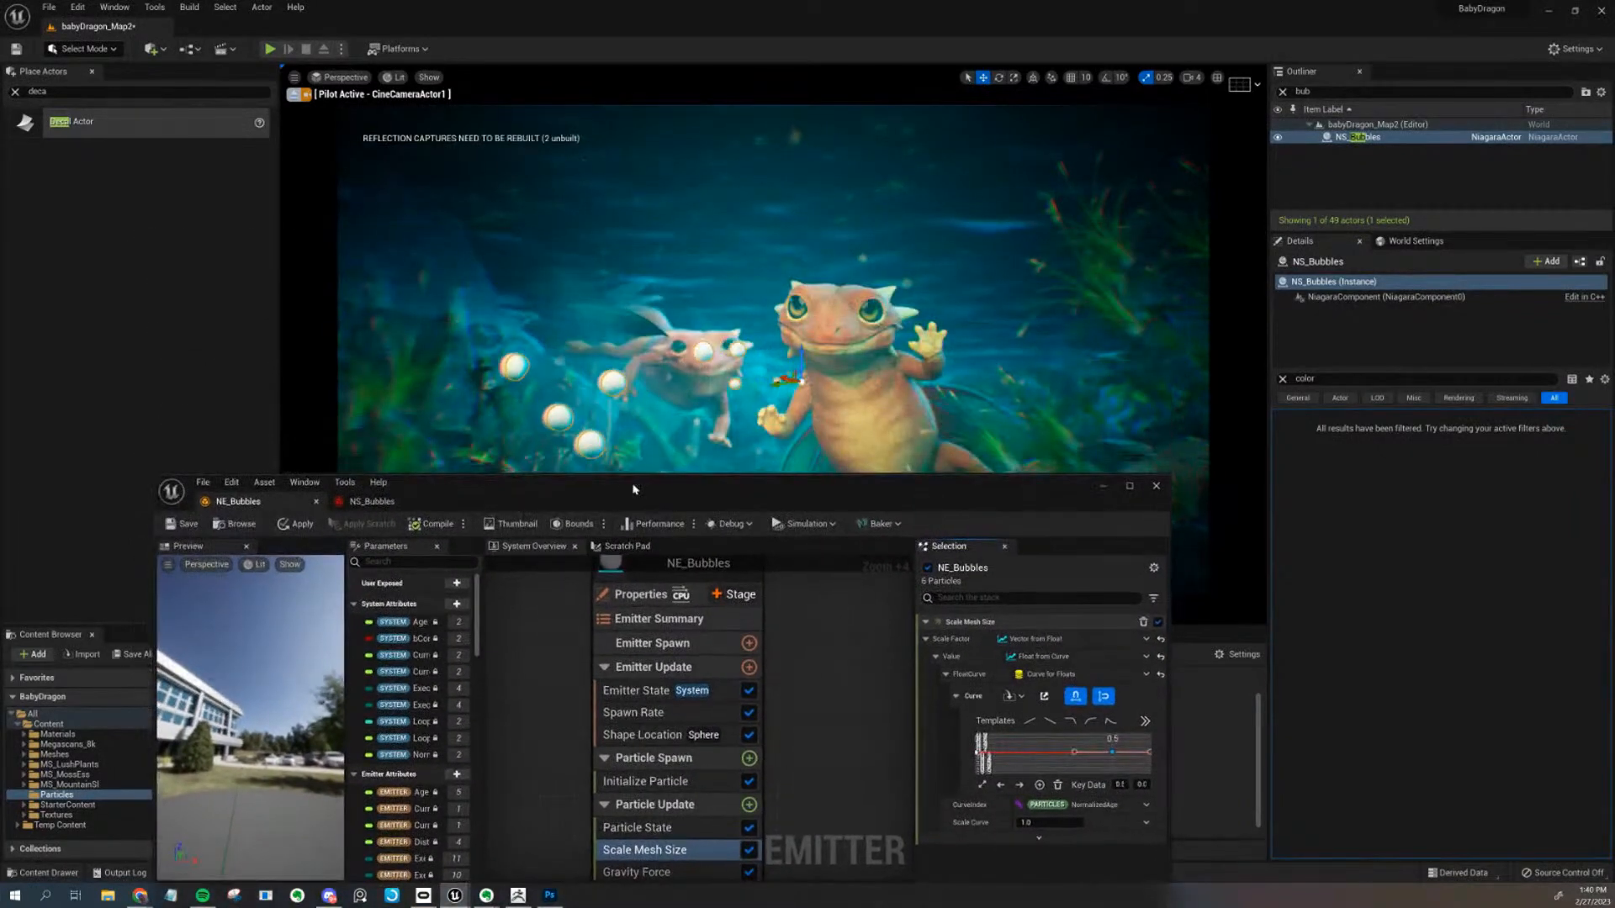
{"action": "left_click", "coordinate": [301, 524]}
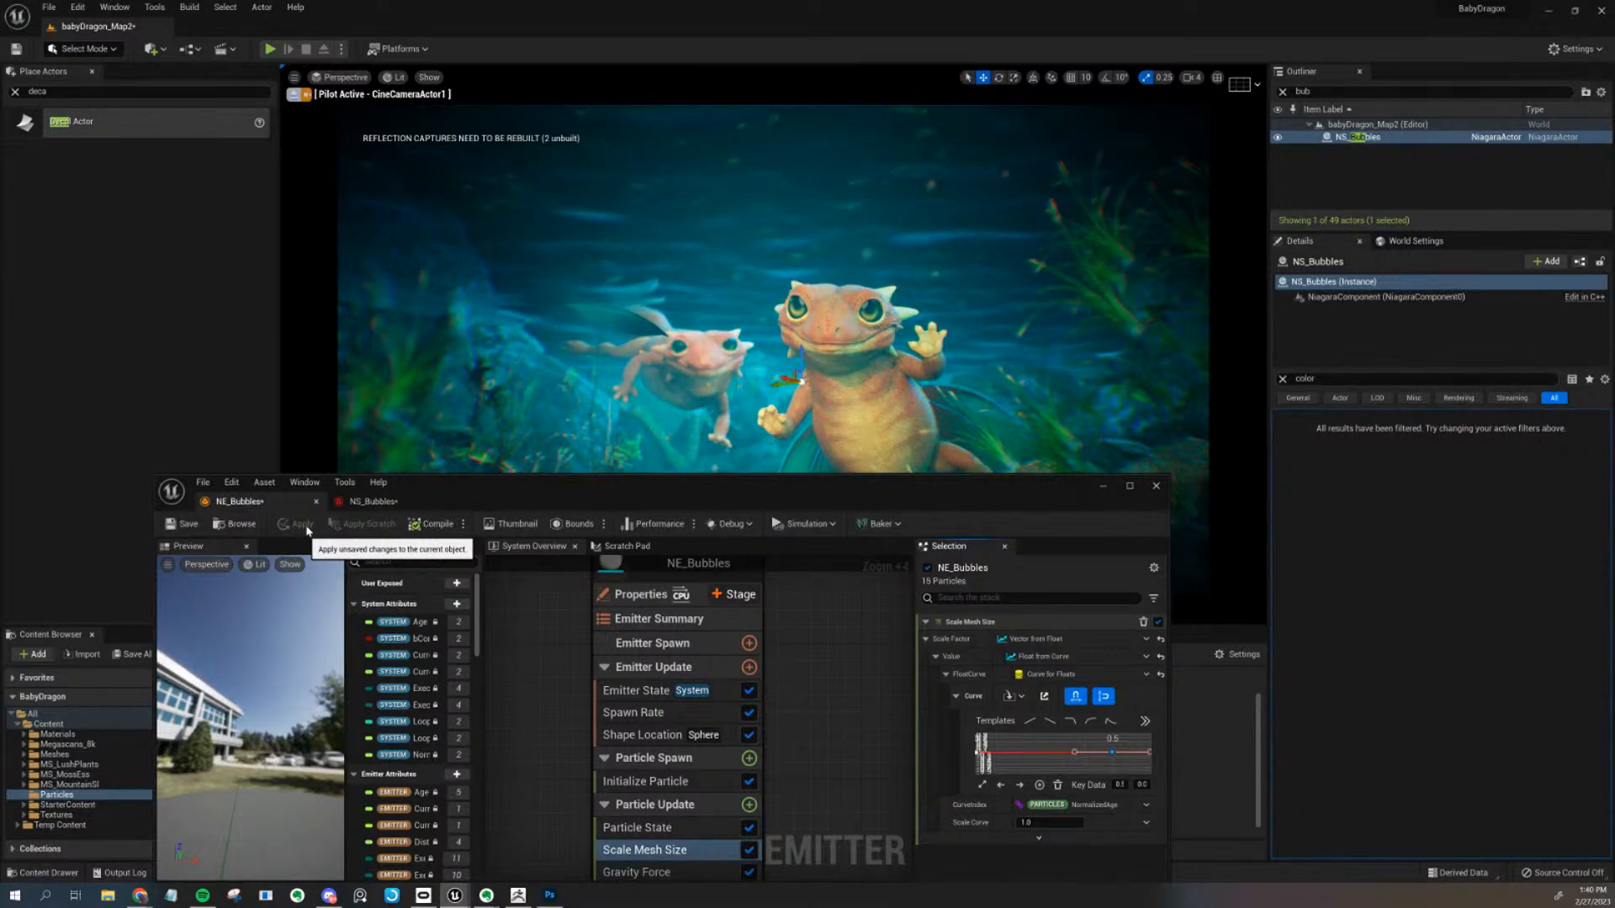
{"action": "left_click_drag", "start_coordinate": [837, 493], "coordinate": [858, 601]}
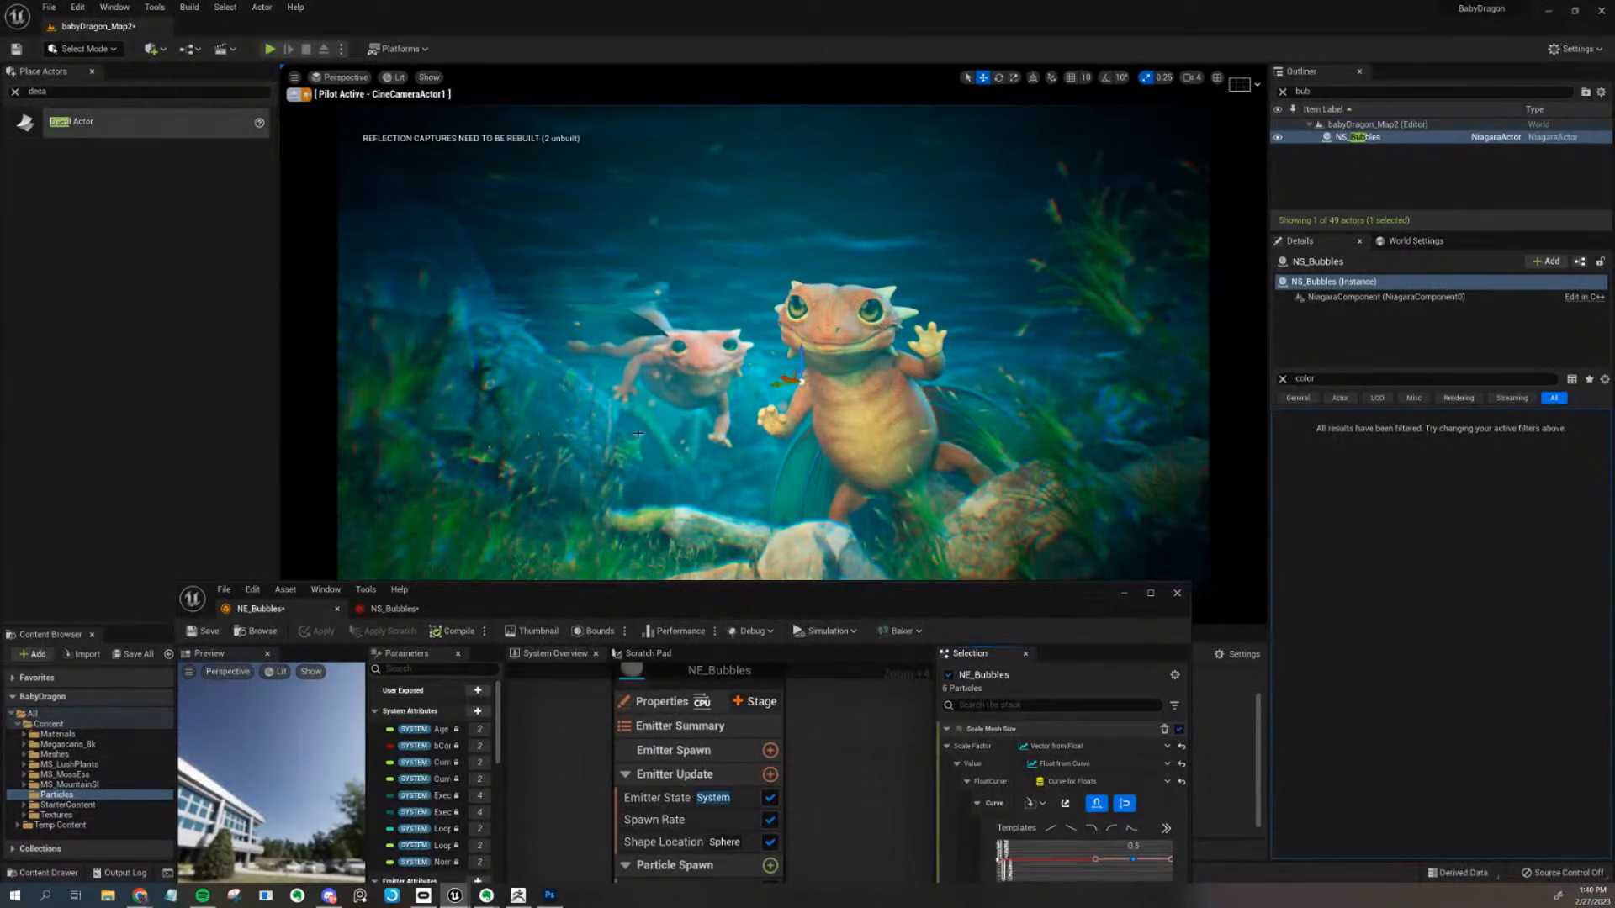
Bring the emitter editor back up and open the Gravity Force's Z value for editing
{"action": "left_click_drag", "start_coordinate": [841, 592], "coordinate": [912, 117]}
{"action": "scroll", "coordinate": [818, 367], "scroll_direction": "down", "scroll_amount": 4}
{"action": "left_click", "coordinate": [761, 376]}
{"action": "left_click", "coordinate": [757, 354]}
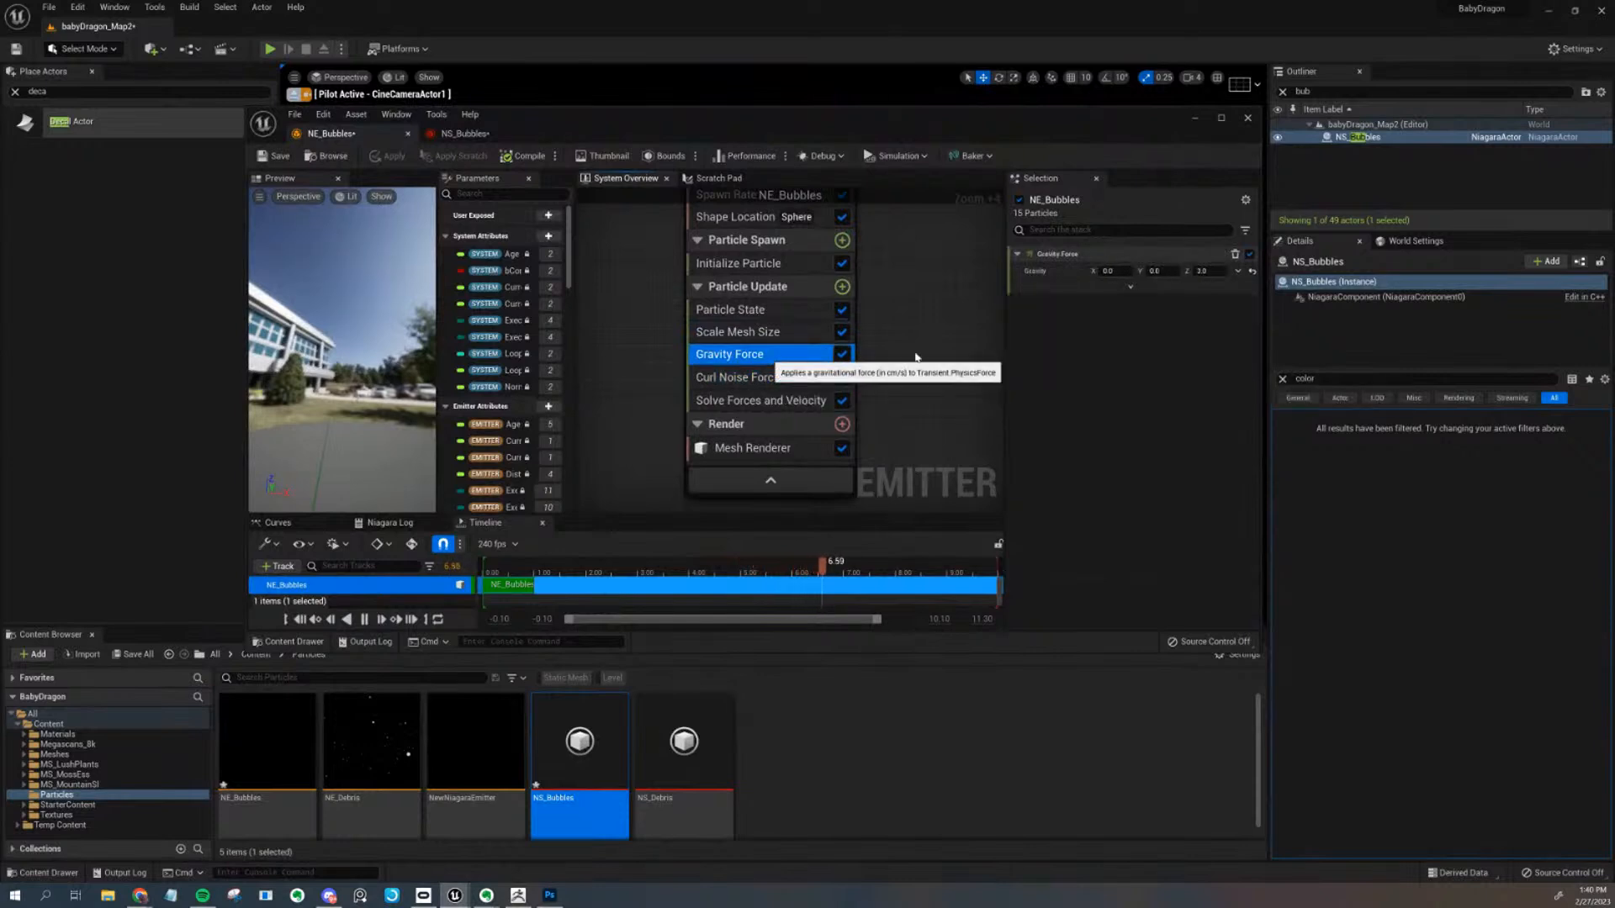
{"action": "left_click", "coordinate": [1215, 272]}
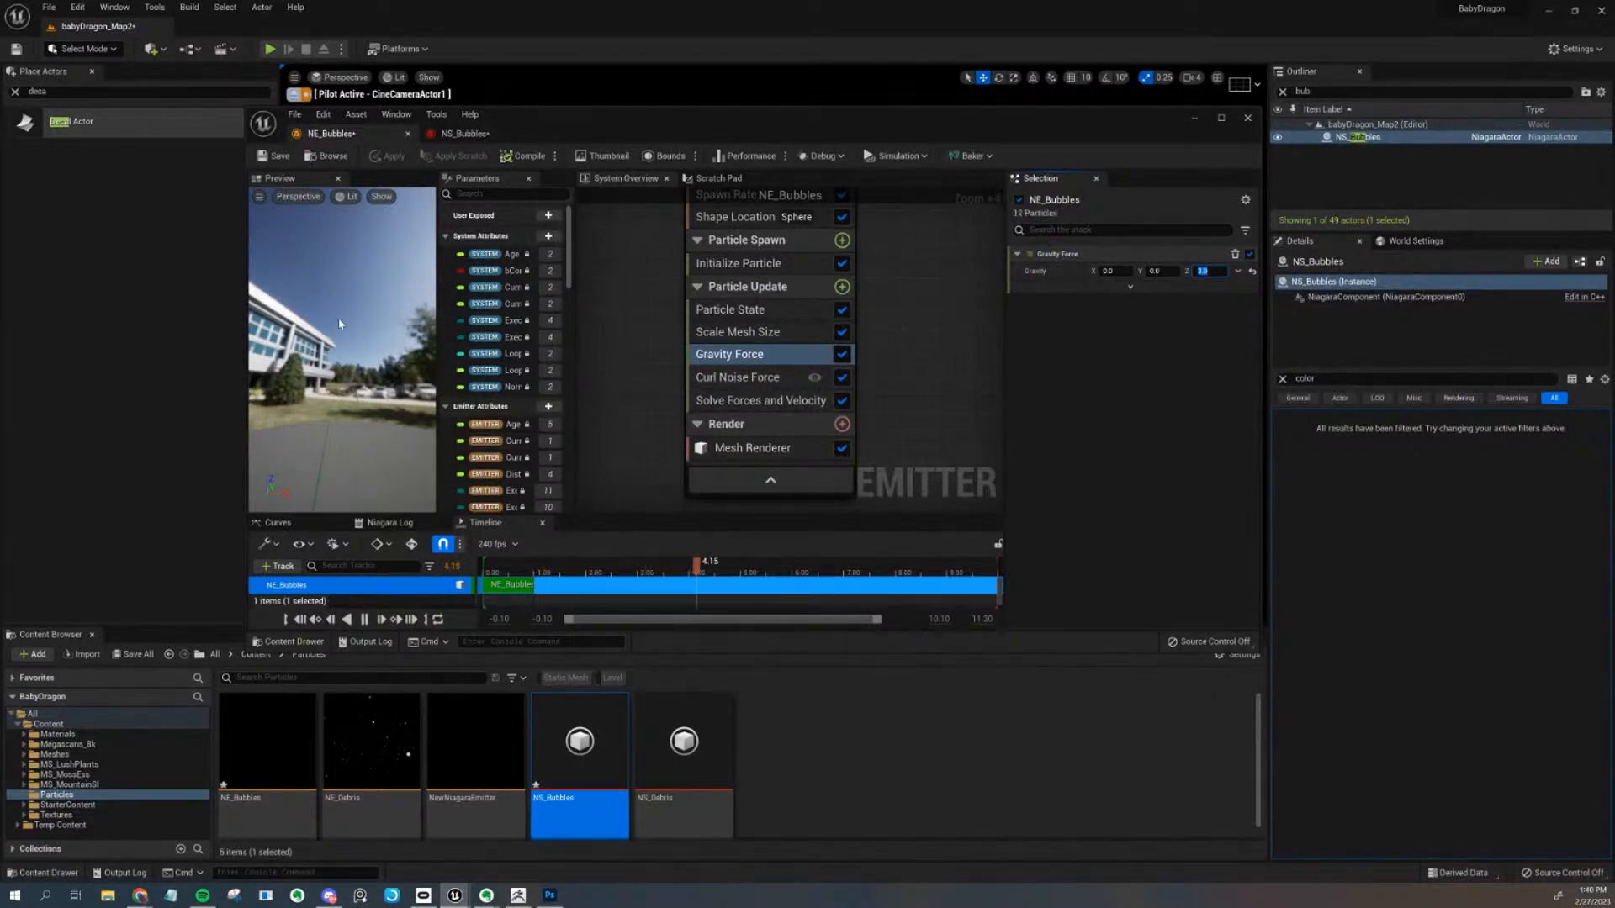
Set the Curl Noise Force's Pan Noise Field Z value to 3 and lower its Noise Strength
{"action": "left_click", "coordinate": [736, 377]}
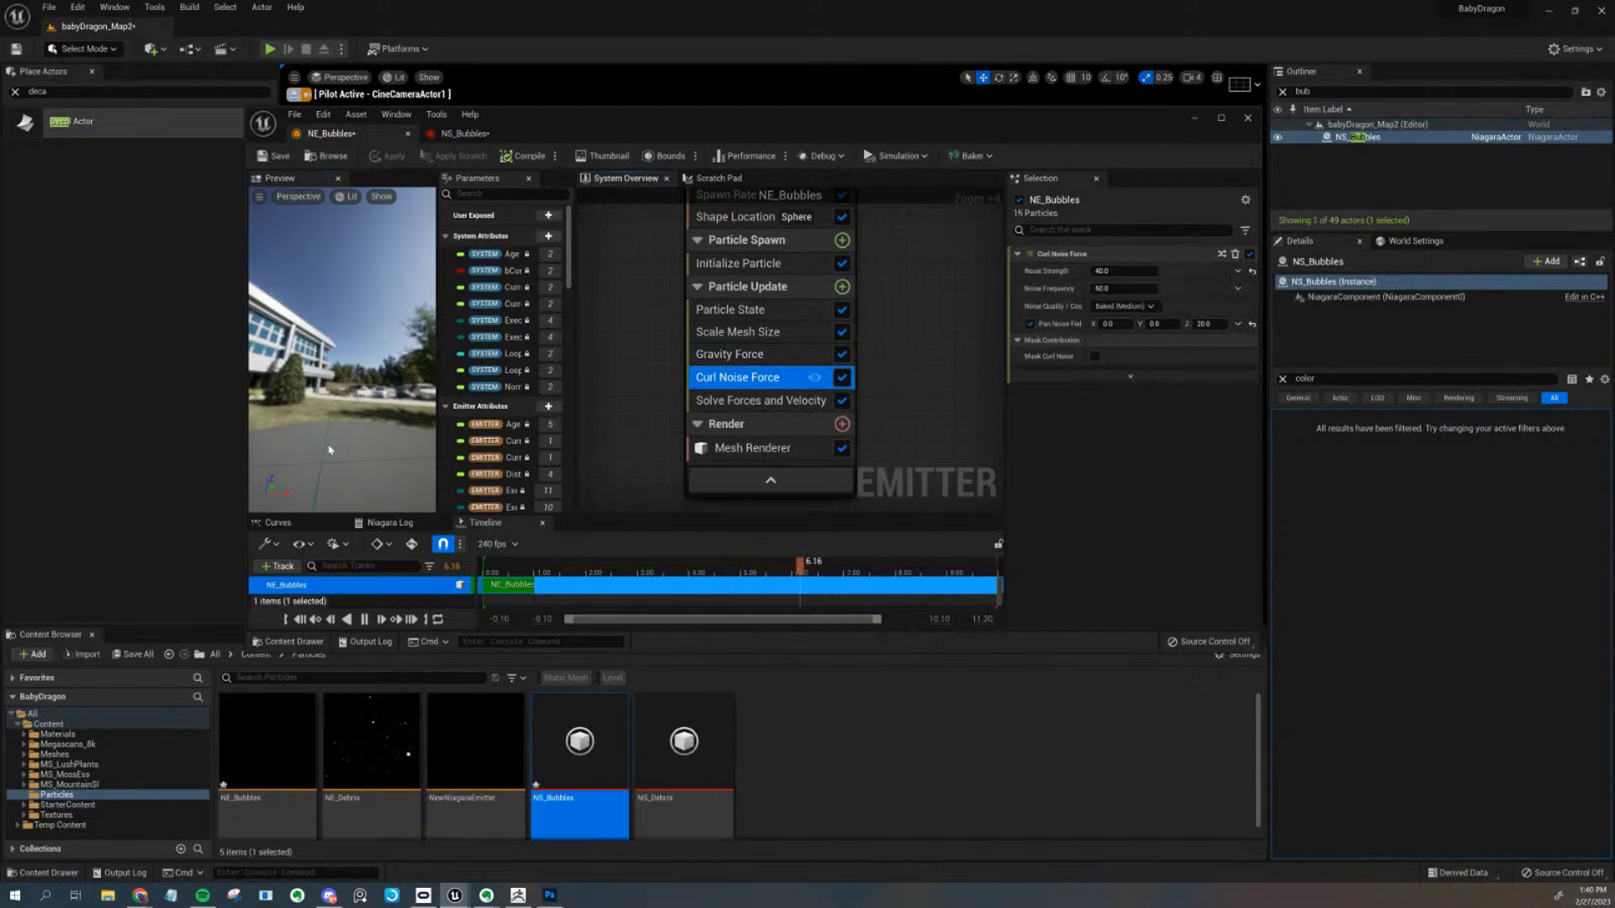
{"action": "left_click_drag", "start_coordinate": [323, 466], "coordinate": [260, 468]}
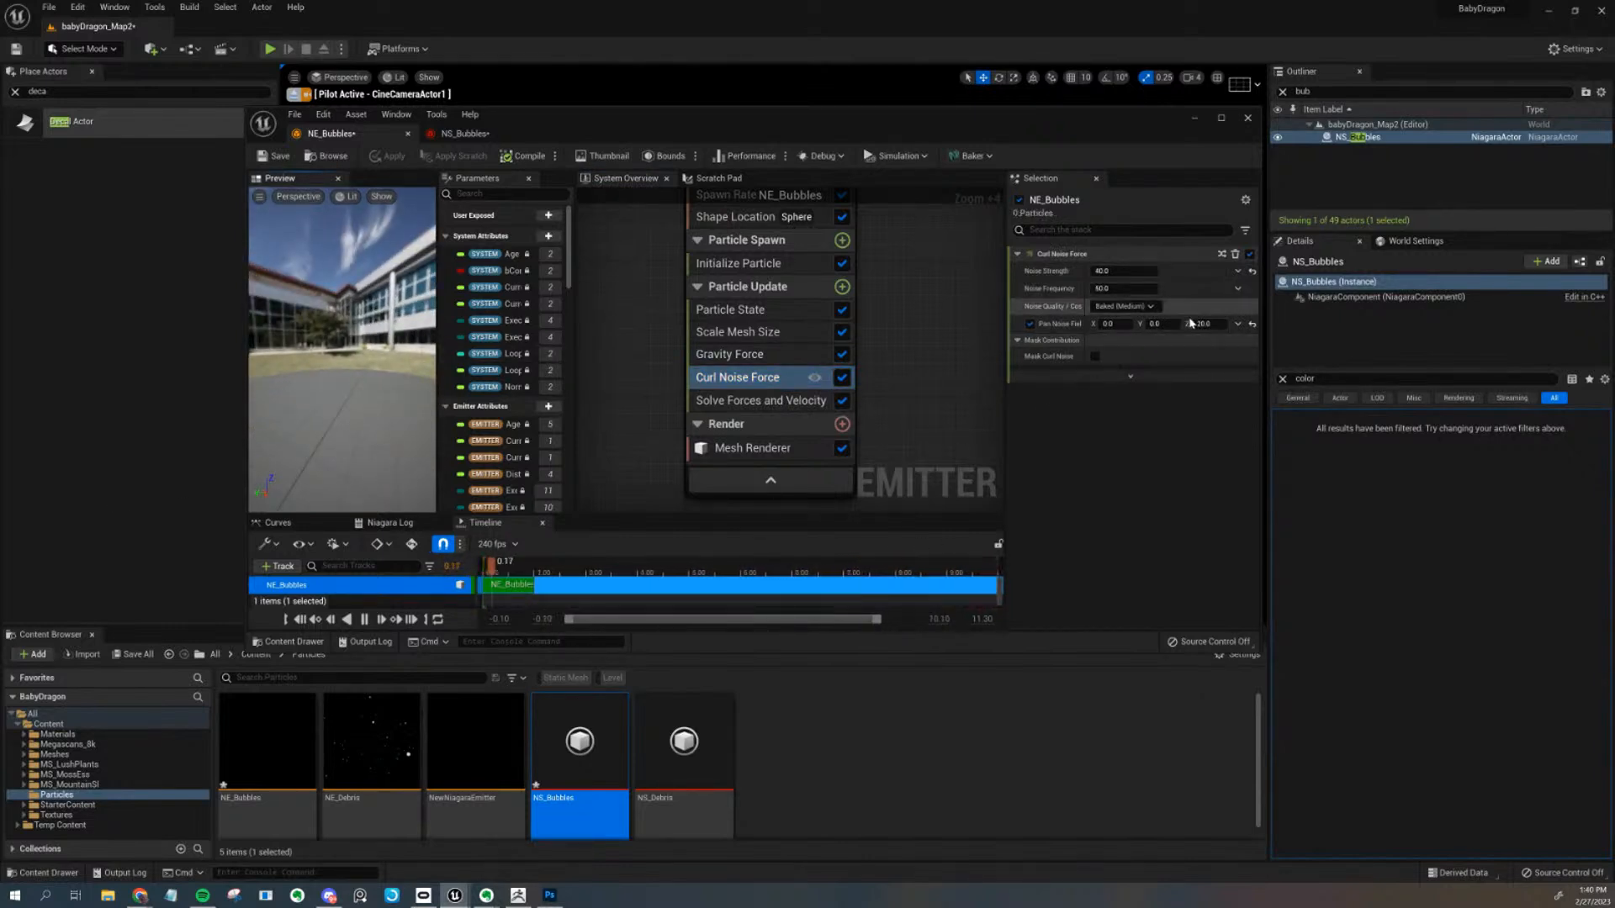
{"action": "left_click", "coordinate": [1219, 324]}
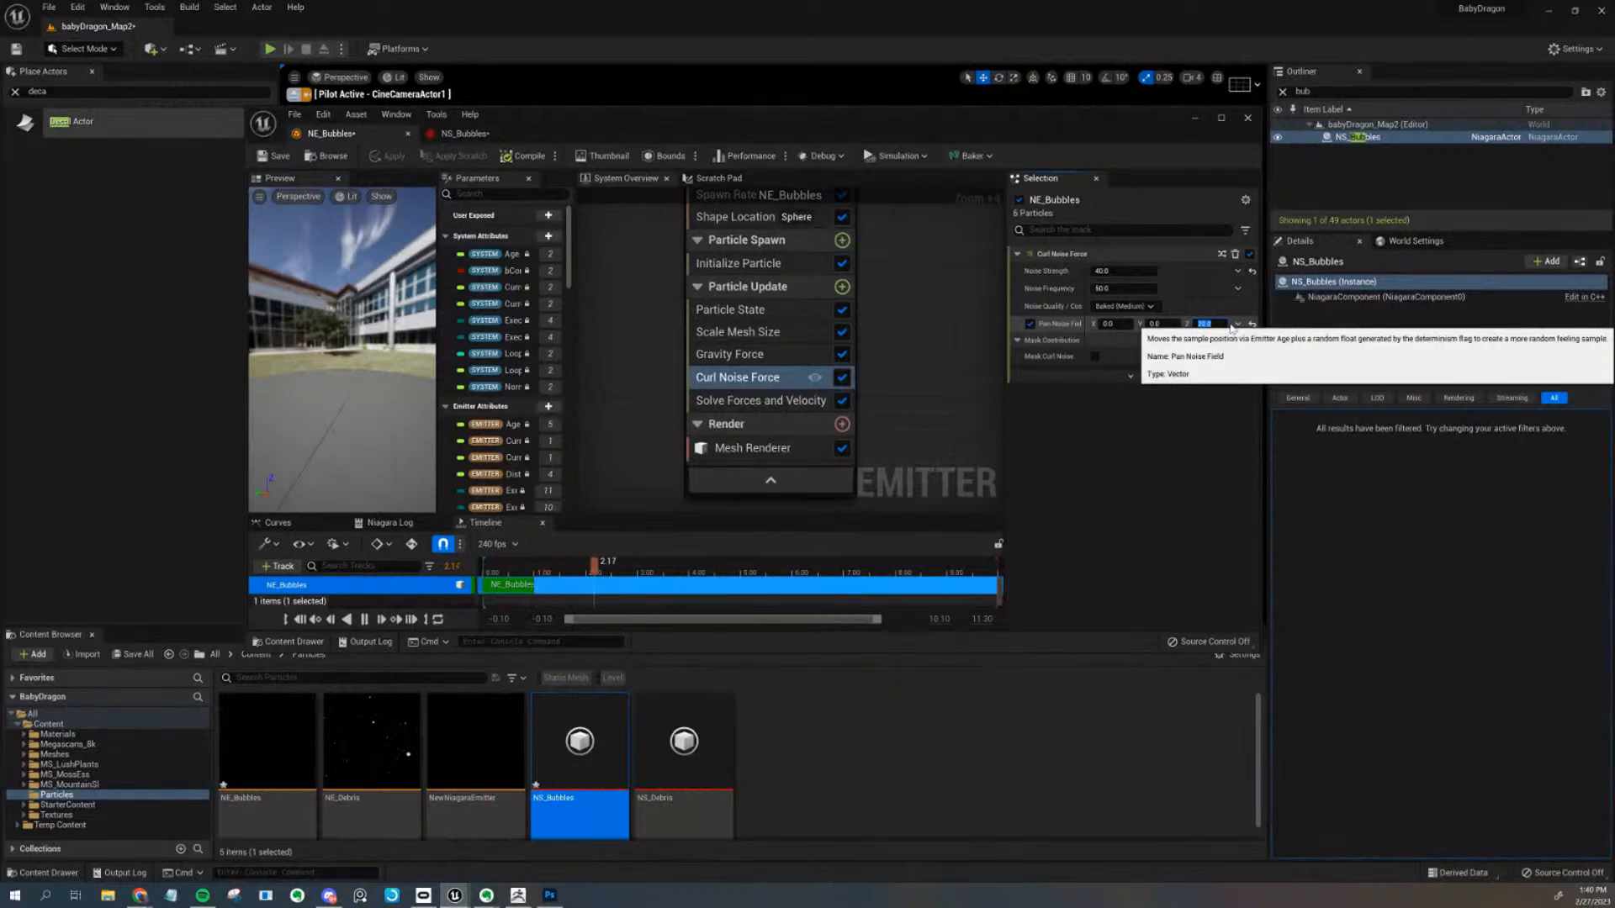
{"action": "left_click", "coordinate": [1141, 270]}
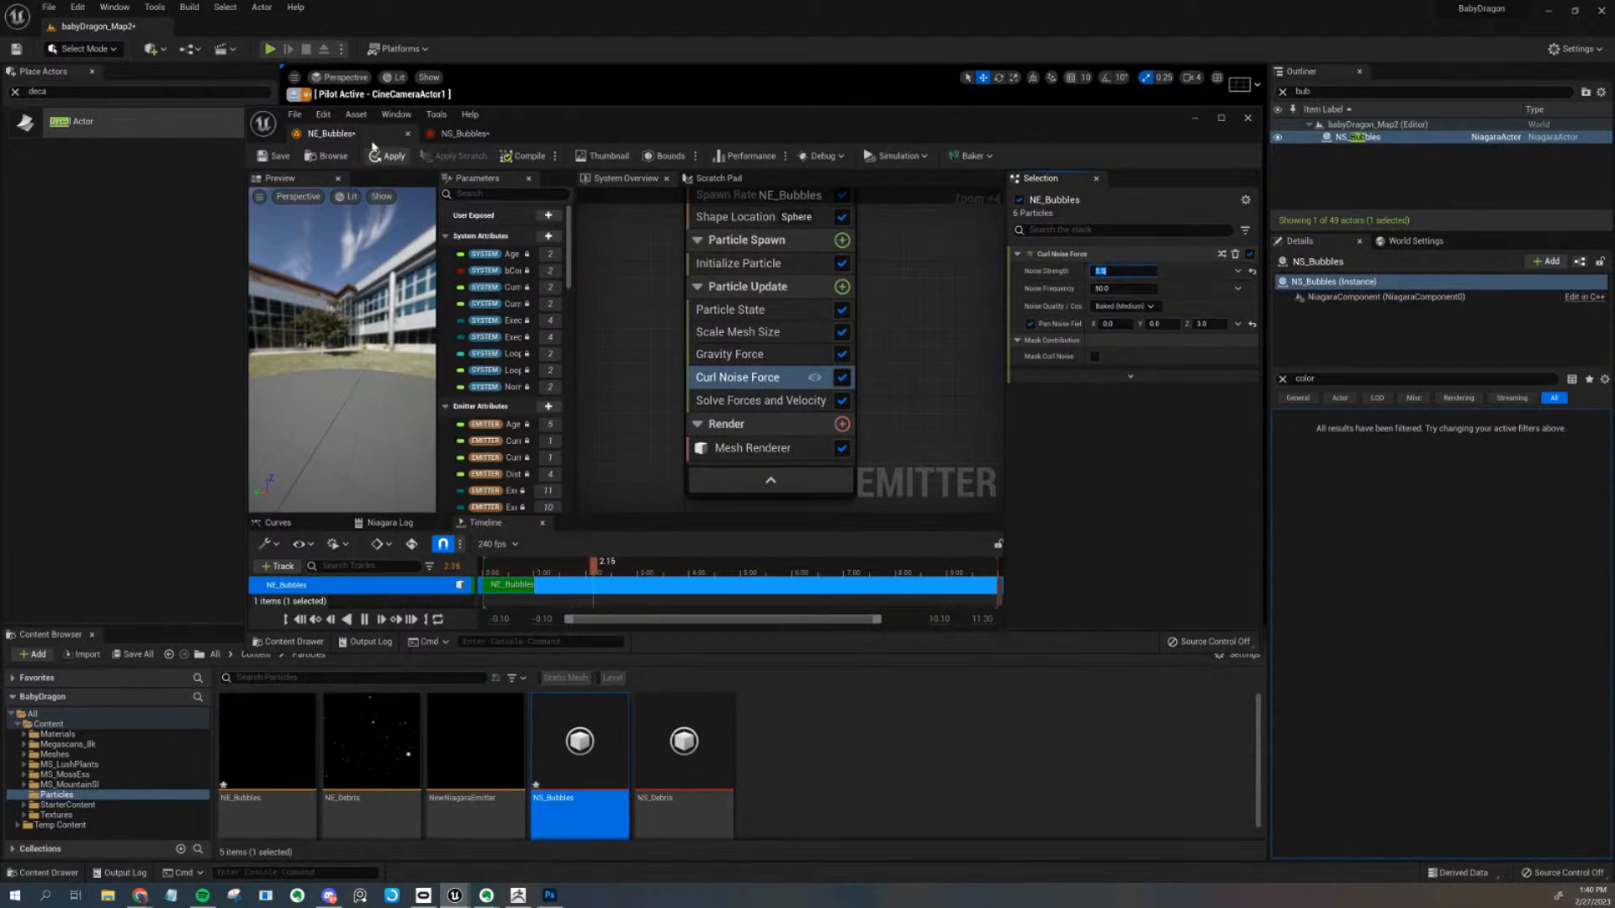
Move the Niagara editor clear of the dragons, watch the bubbles' motion in the level, and minimize the editor
{"action": "left_click_drag", "start_coordinate": [602, 121], "coordinate": [663, 531]}
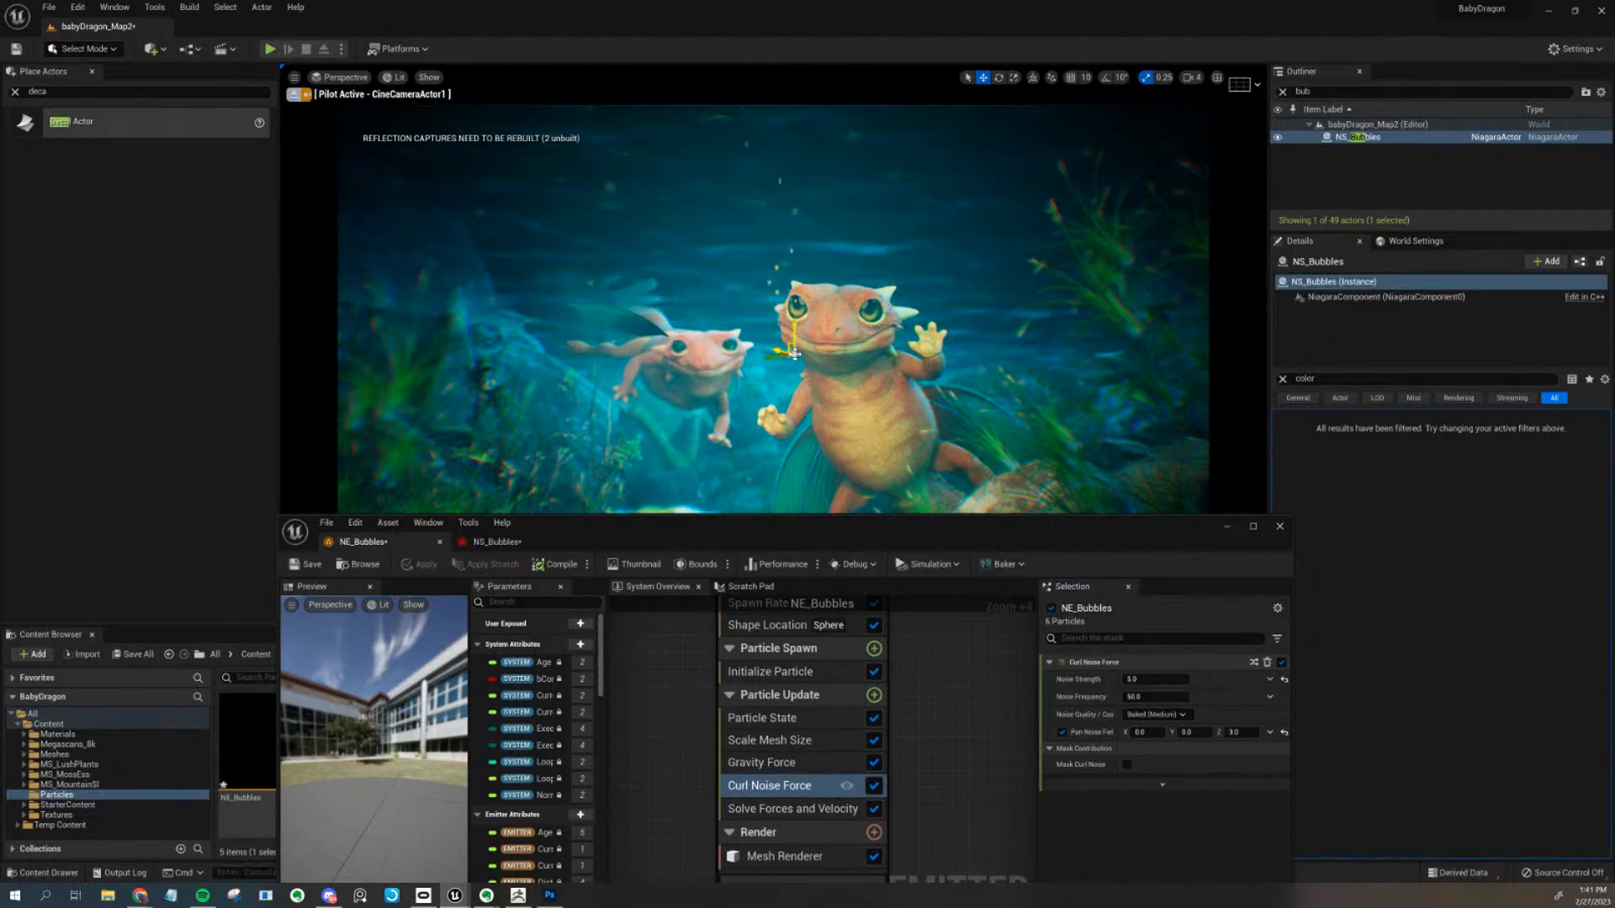
{"action": "left_click_drag", "start_coordinate": [859, 518], "coordinate": [728, 515]}
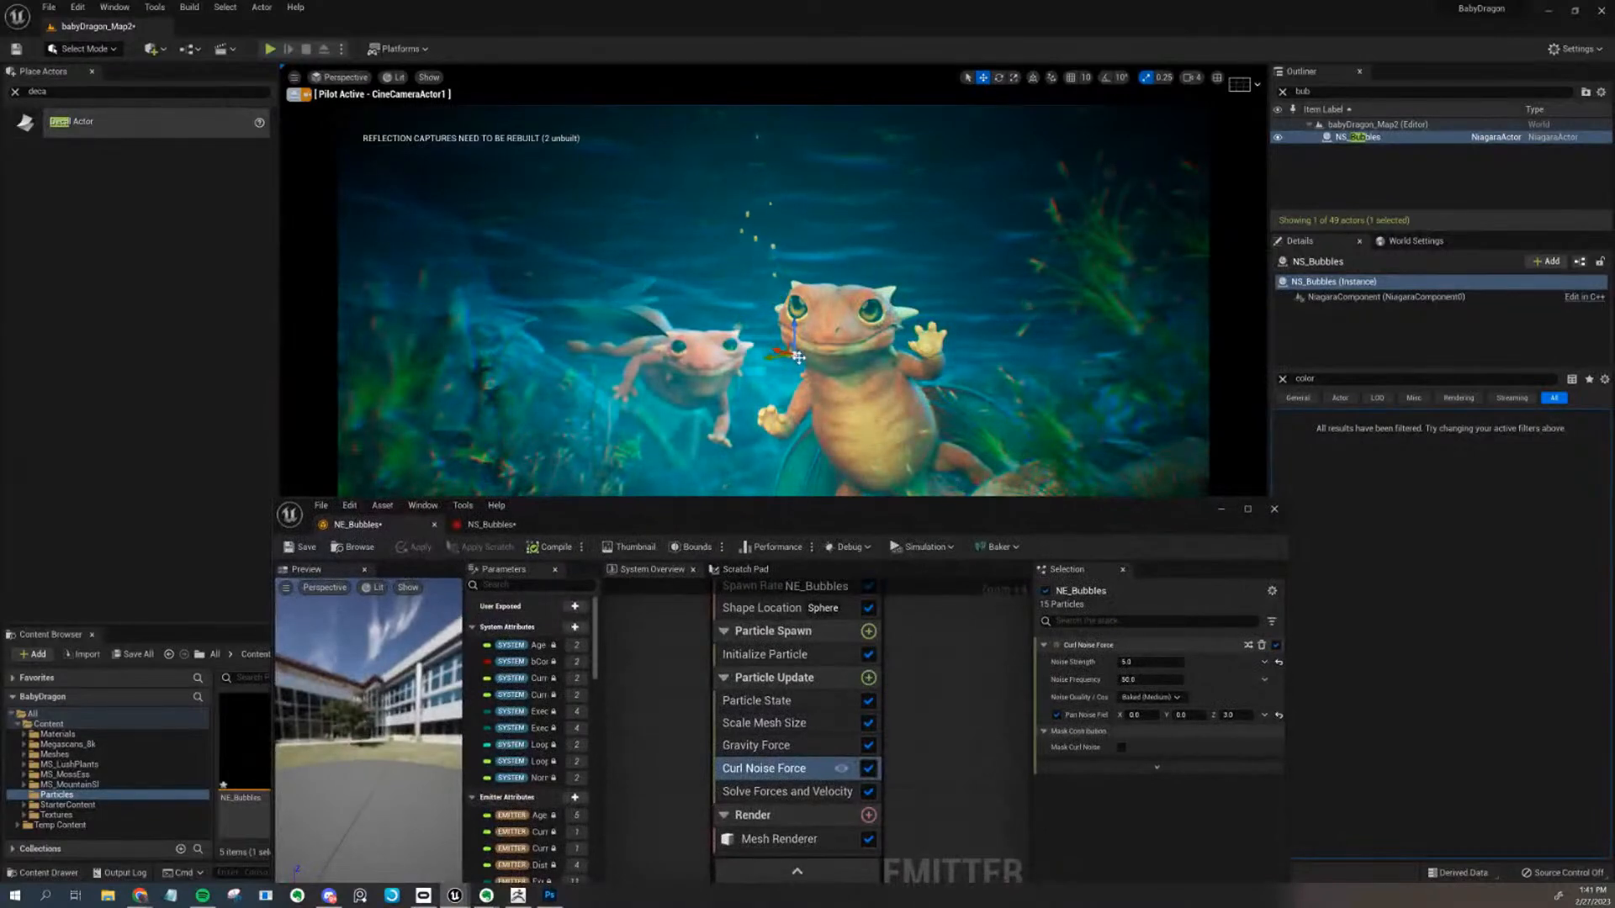
{"action": "left_click", "coordinate": [755, 400]}
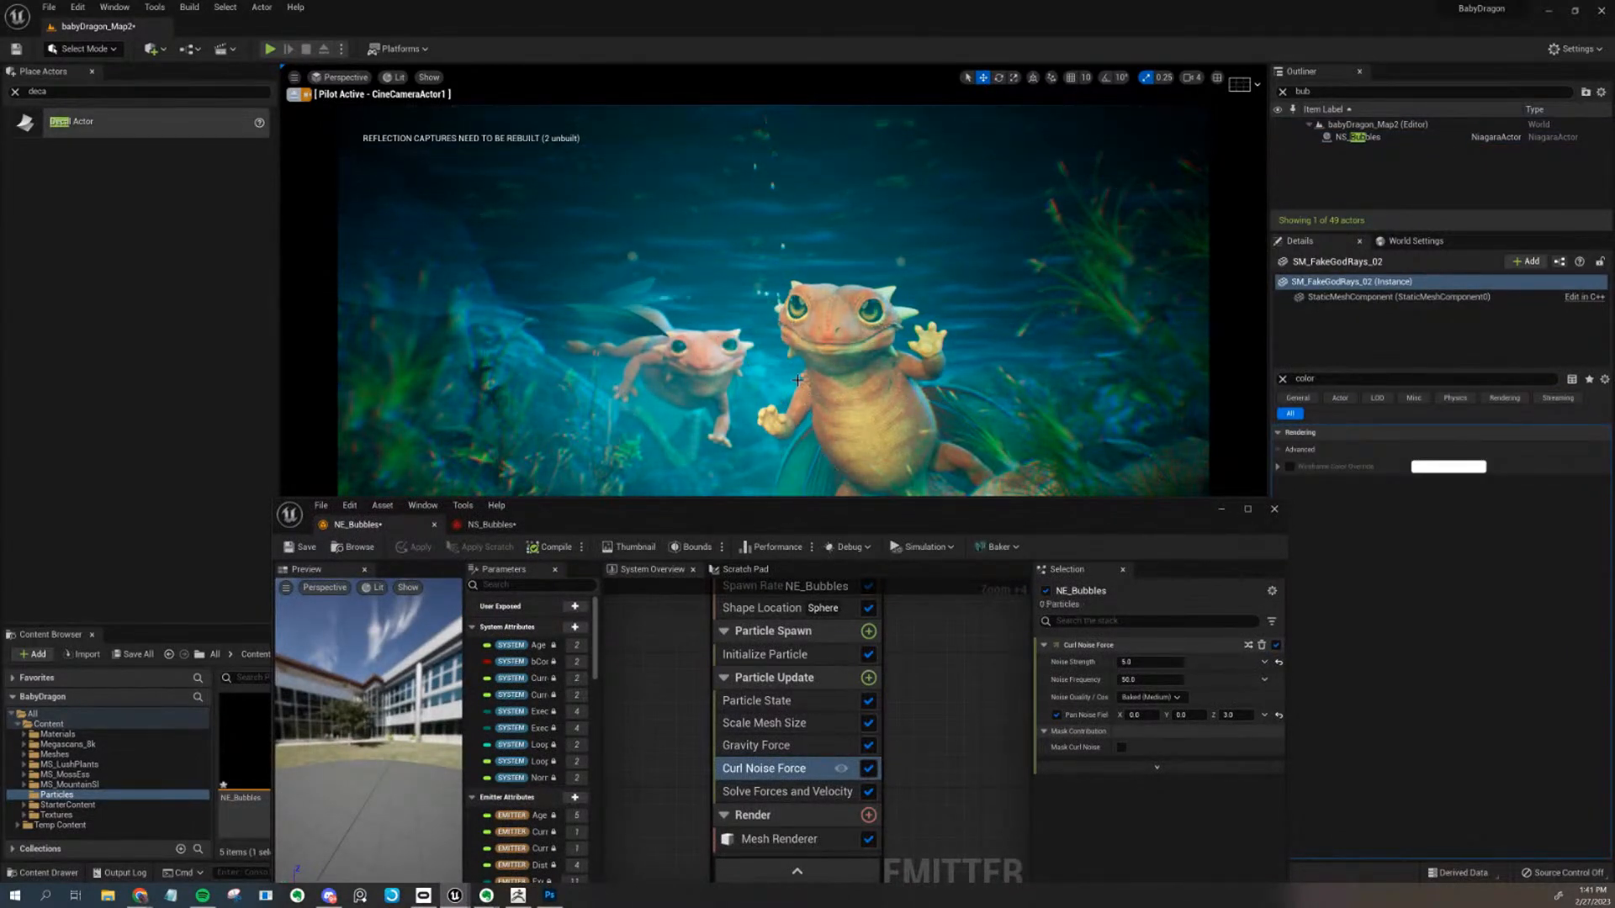
{"action": "left_click_drag", "start_coordinate": [801, 512], "coordinate": [713, 267]}
{"action": "left_click", "coordinate": [1130, 266]}
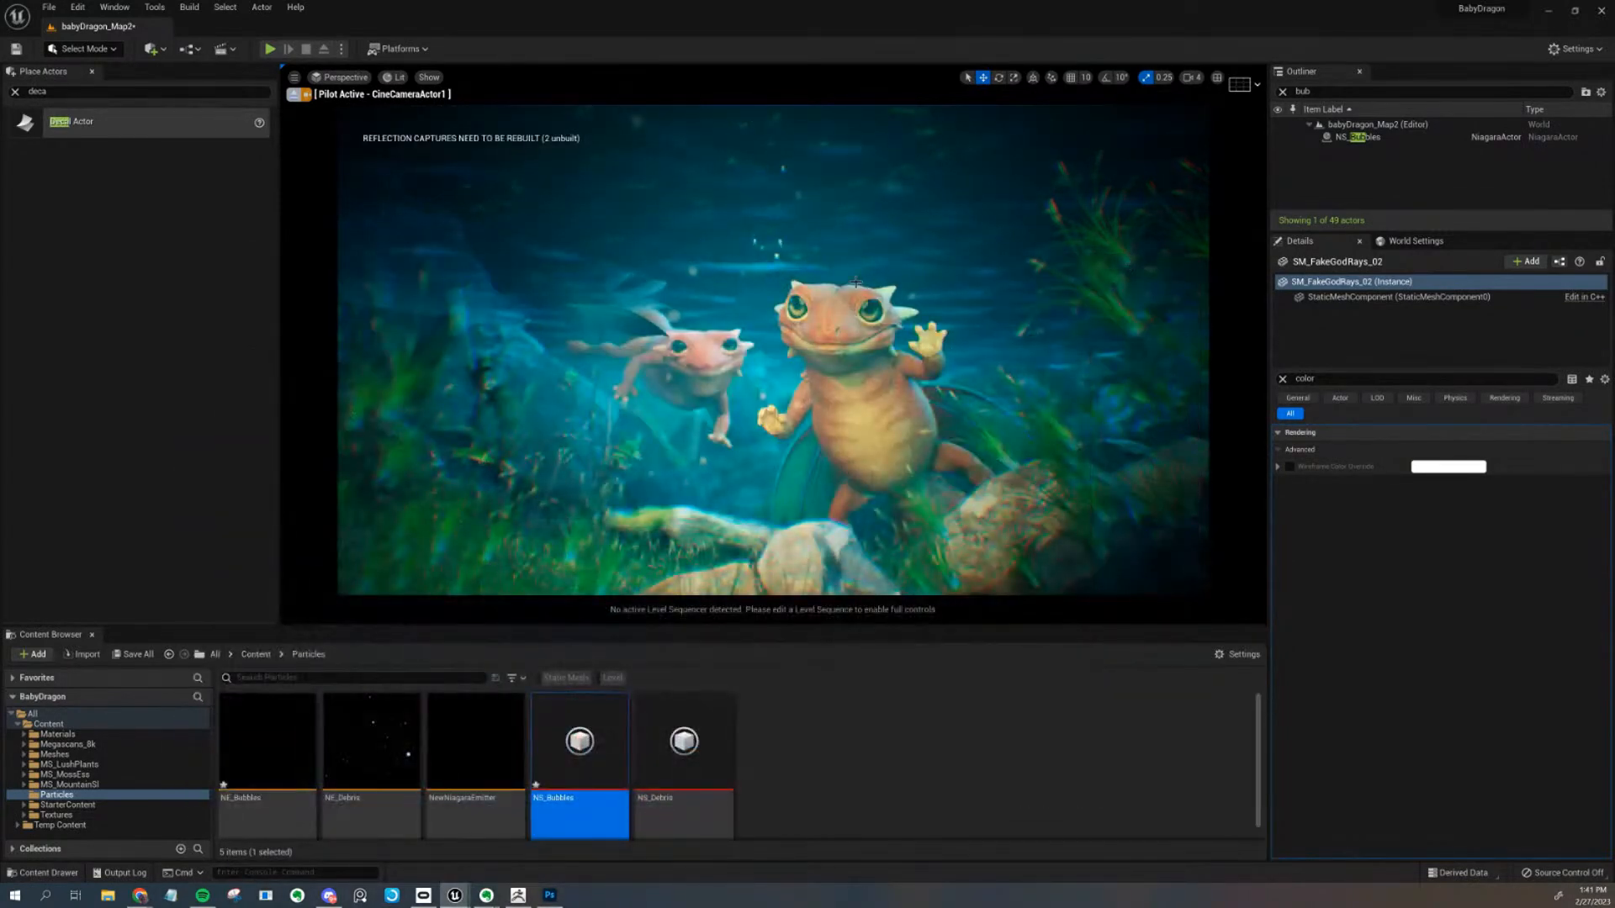
Duplicate the NS_Bubbles actor twice, placing one copy beside the back dragon and one in the lower-left foreground grass
{"action": "left_click", "coordinate": [790, 267]}
{"action": "left_click", "coordinate": [810, 364]}
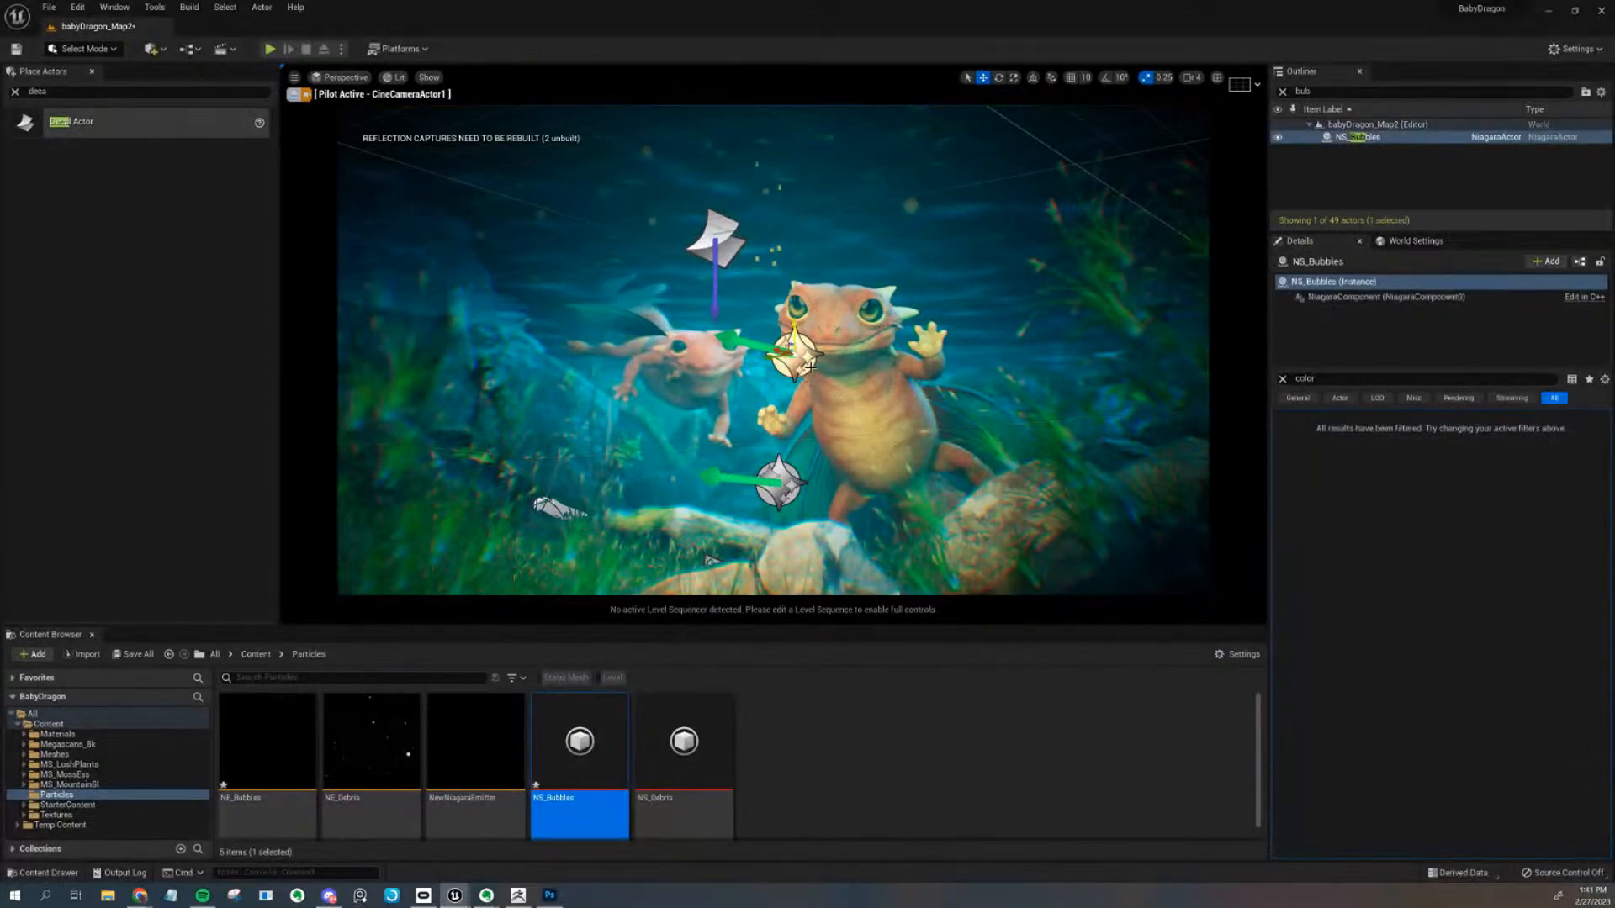
{"action": "left_click_drag", "start_coordinate": [773, 356], "coordinate": [629, 375], "text": "alt"}
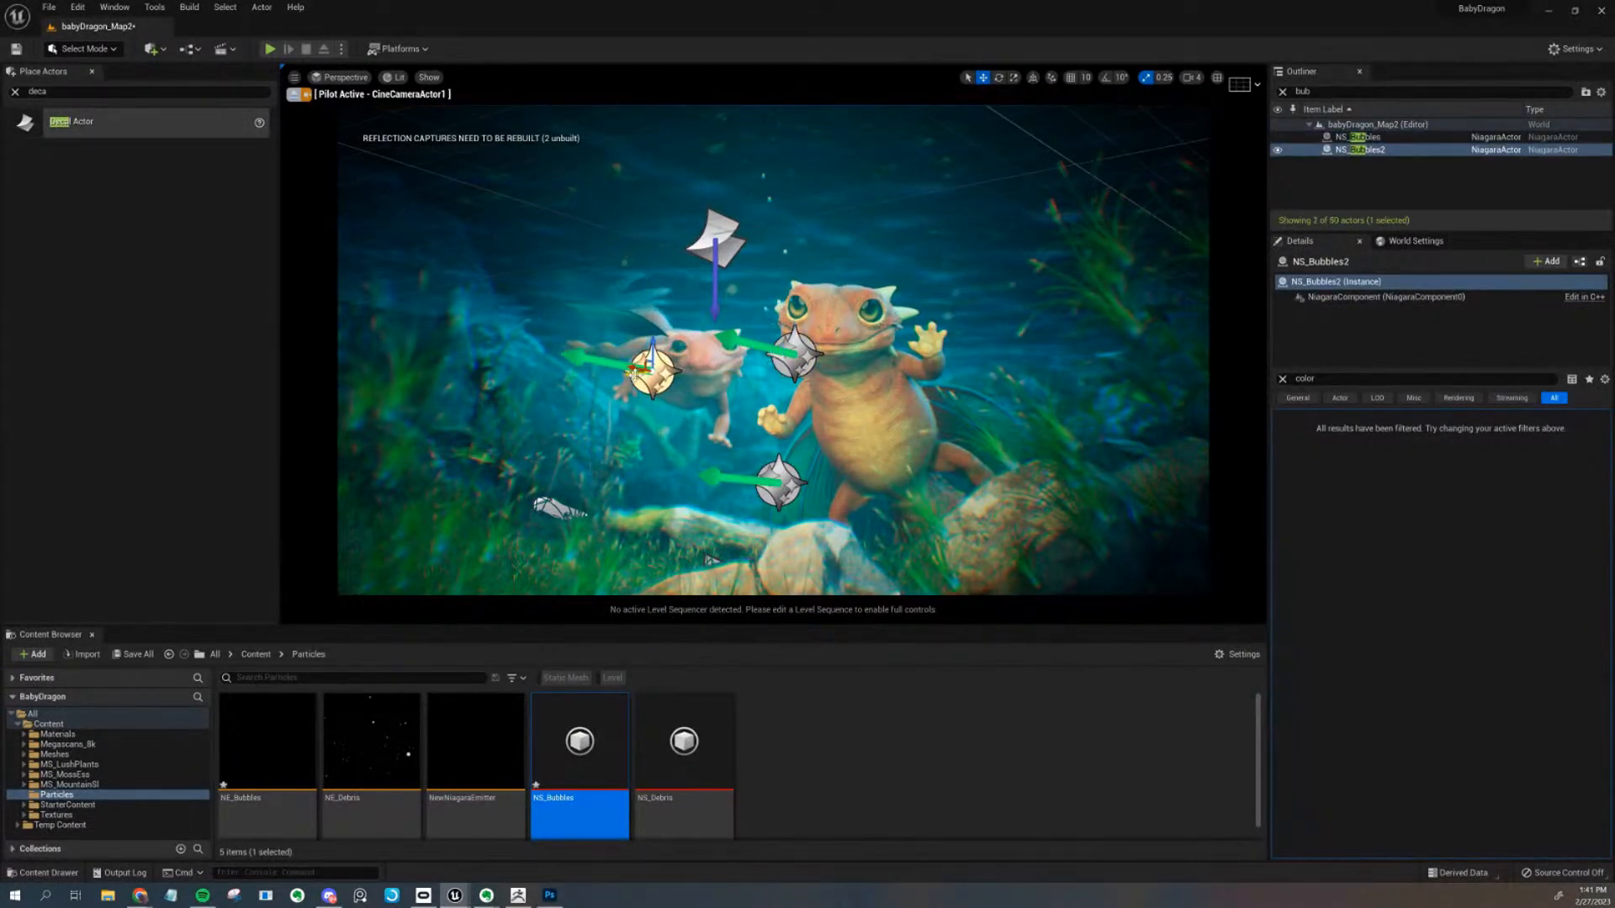
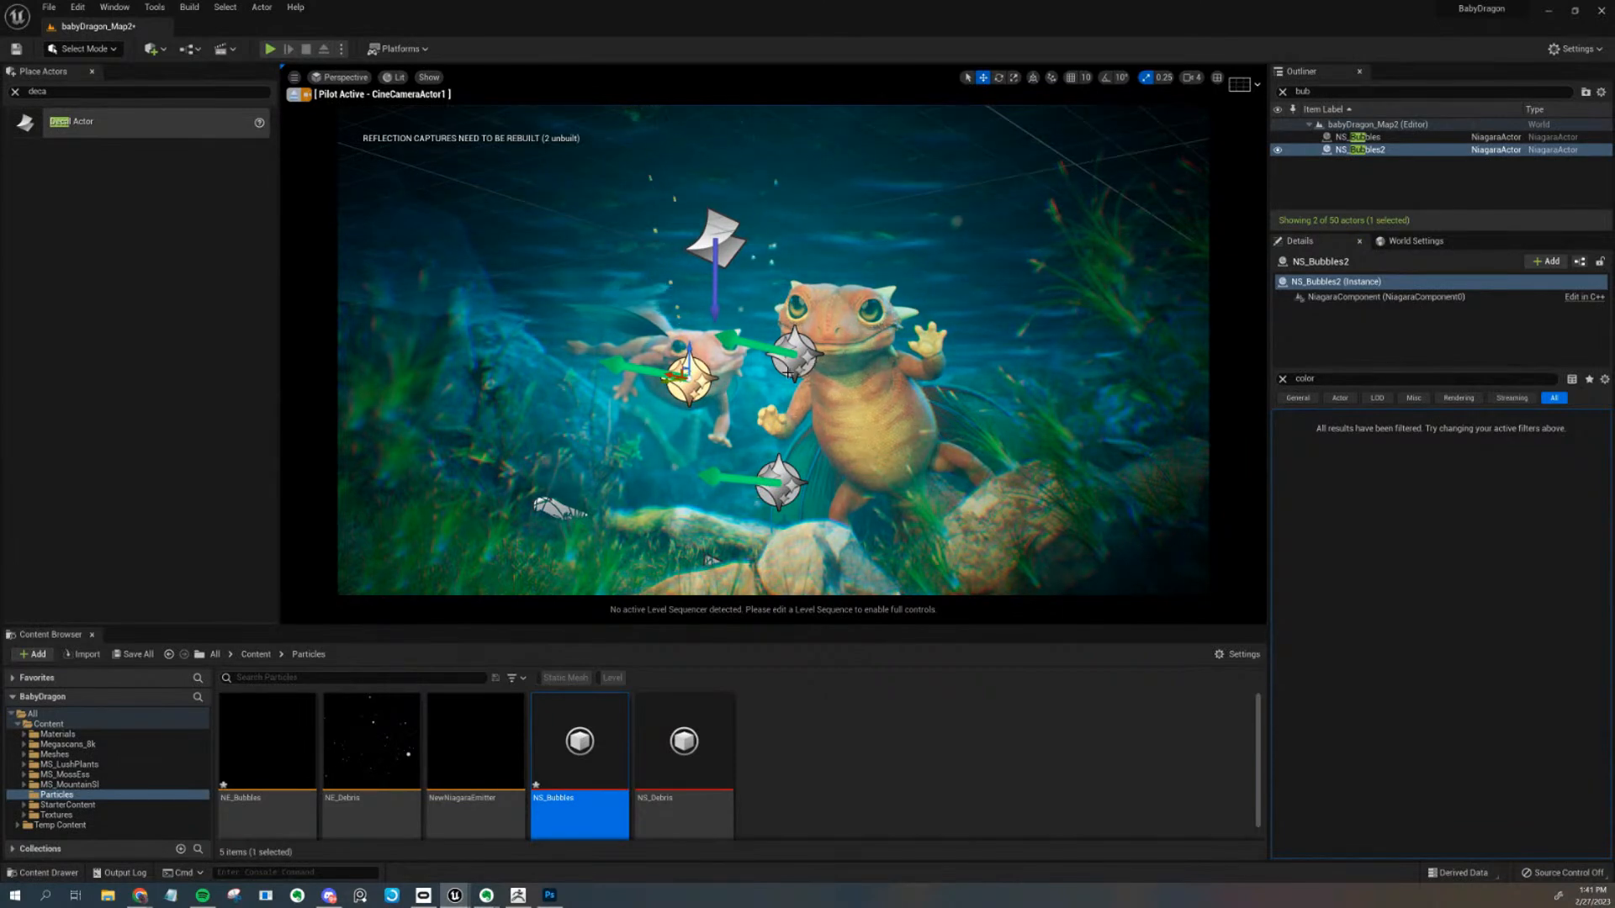
{"action": "left_click_drag", "start_coordinate": [683, 378], "coordinate": [391, 560], "text": "alt"}
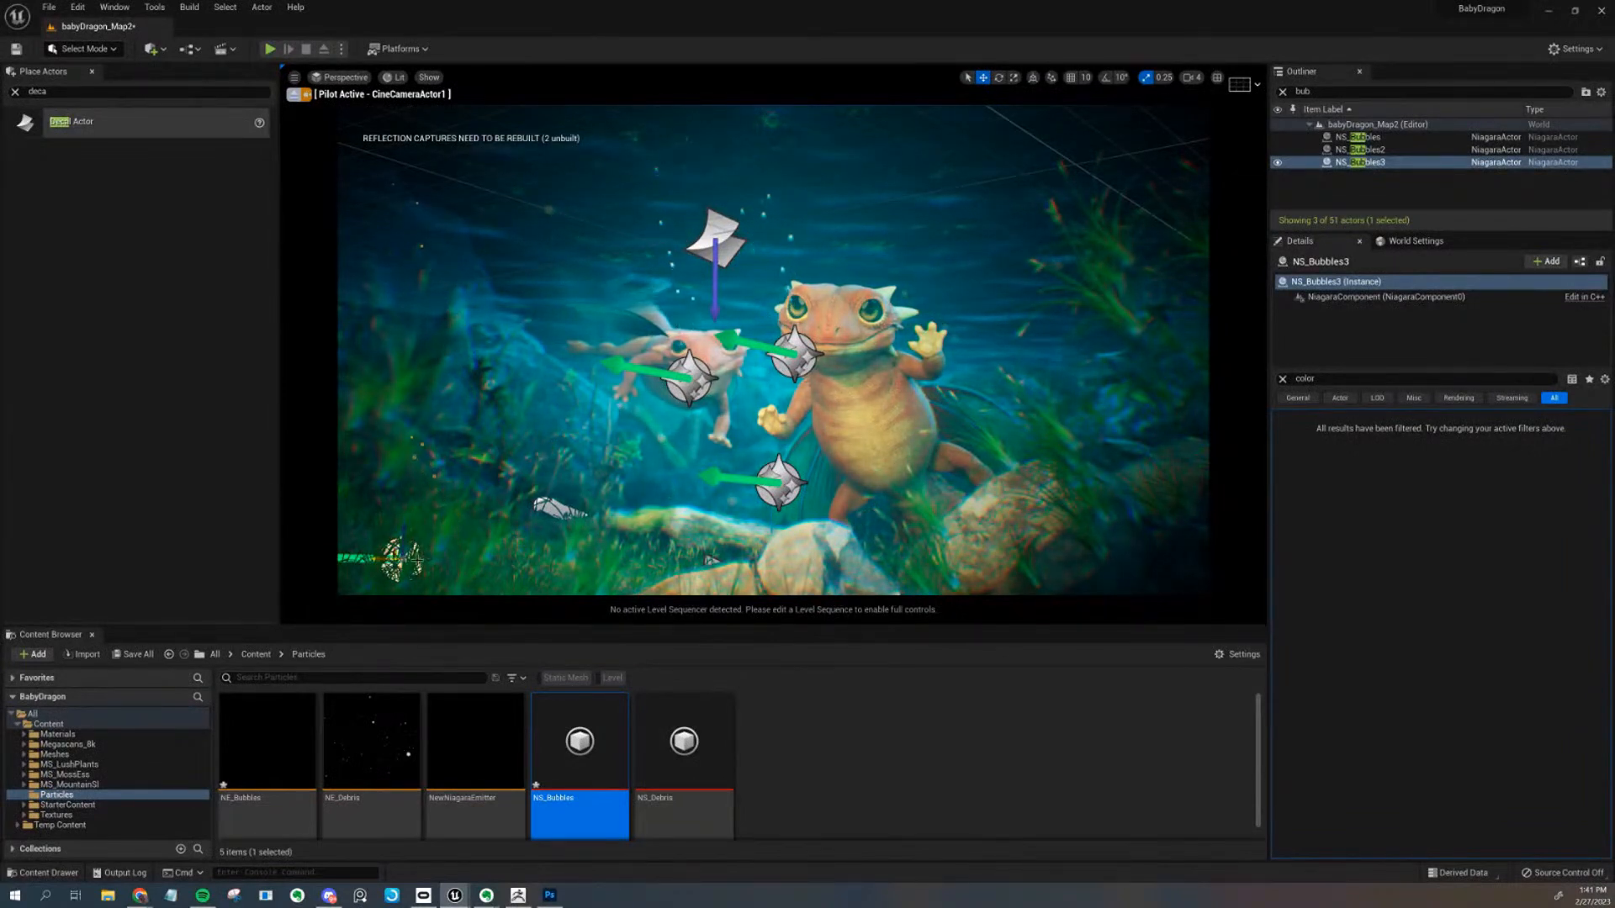
Switch the transform gizmo's coordinate space and place another copy of the bubbles on the rocks right of the front dragon
{"action": "left_click", "coordinate": [1033, 77]}
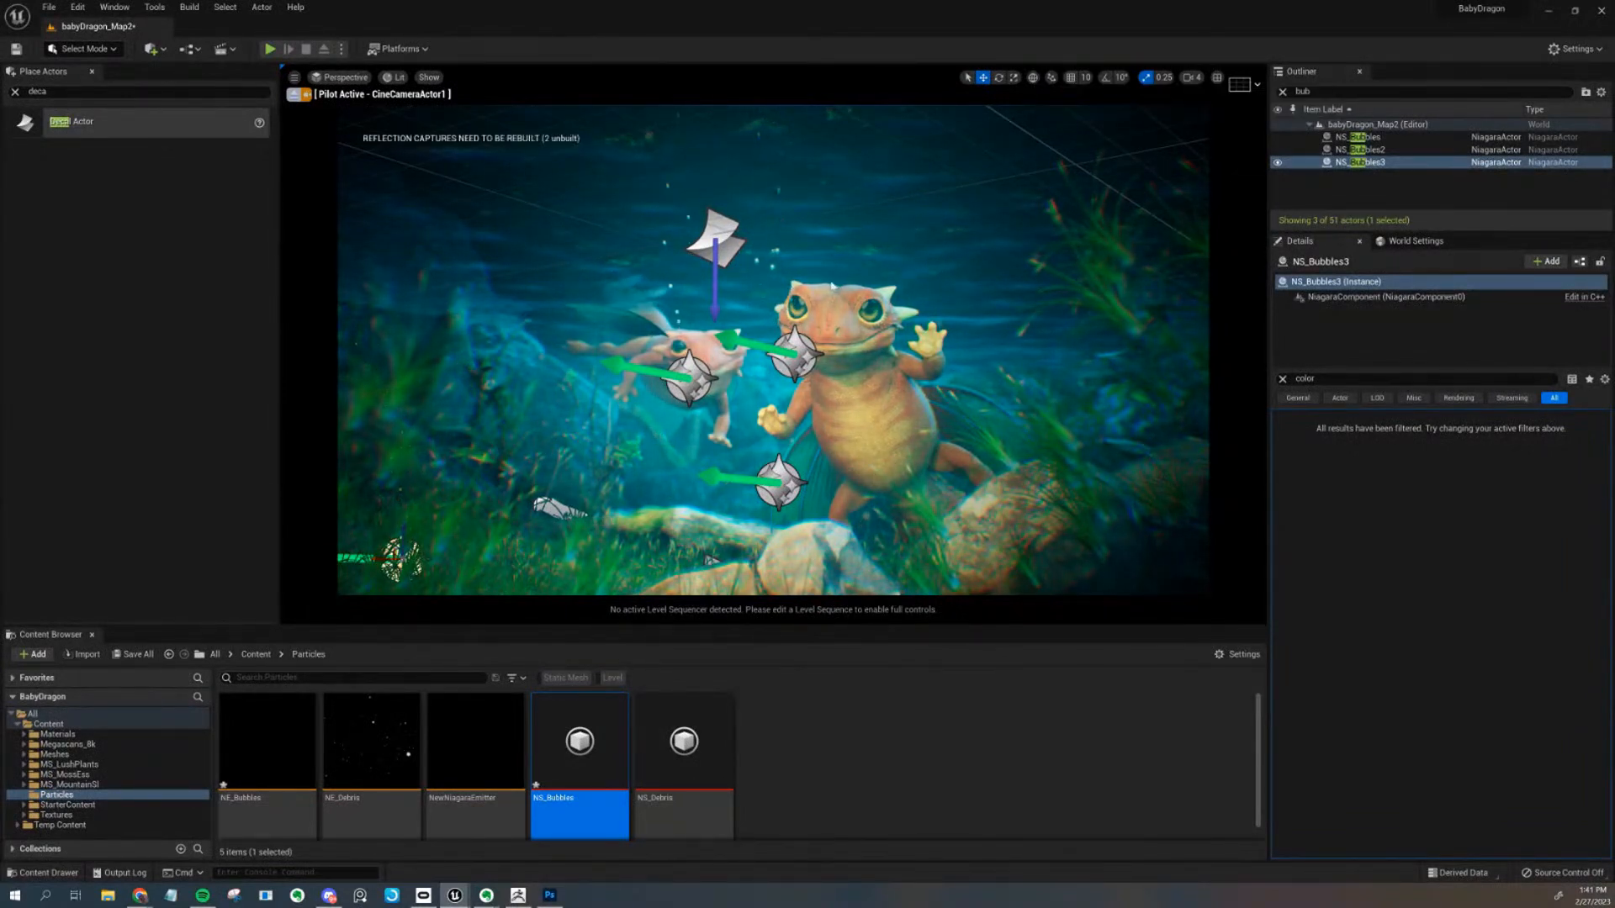
{"action": "left_click_drag", "start_coordinate": [384, 557], "coordinate": [1048, 543], "text": "alt"}
{"action": "mouse_move", "coordinate": [1075, 489]}
{"action": "left_mouse_down", "text": "alt"}
{"action": "mouse_move", "coordinate": [1058, 510]}
{"action": "mouse_move", "coordinate": [1089, 500]}
{"action": "left_mouse_up", "text": "alt"}
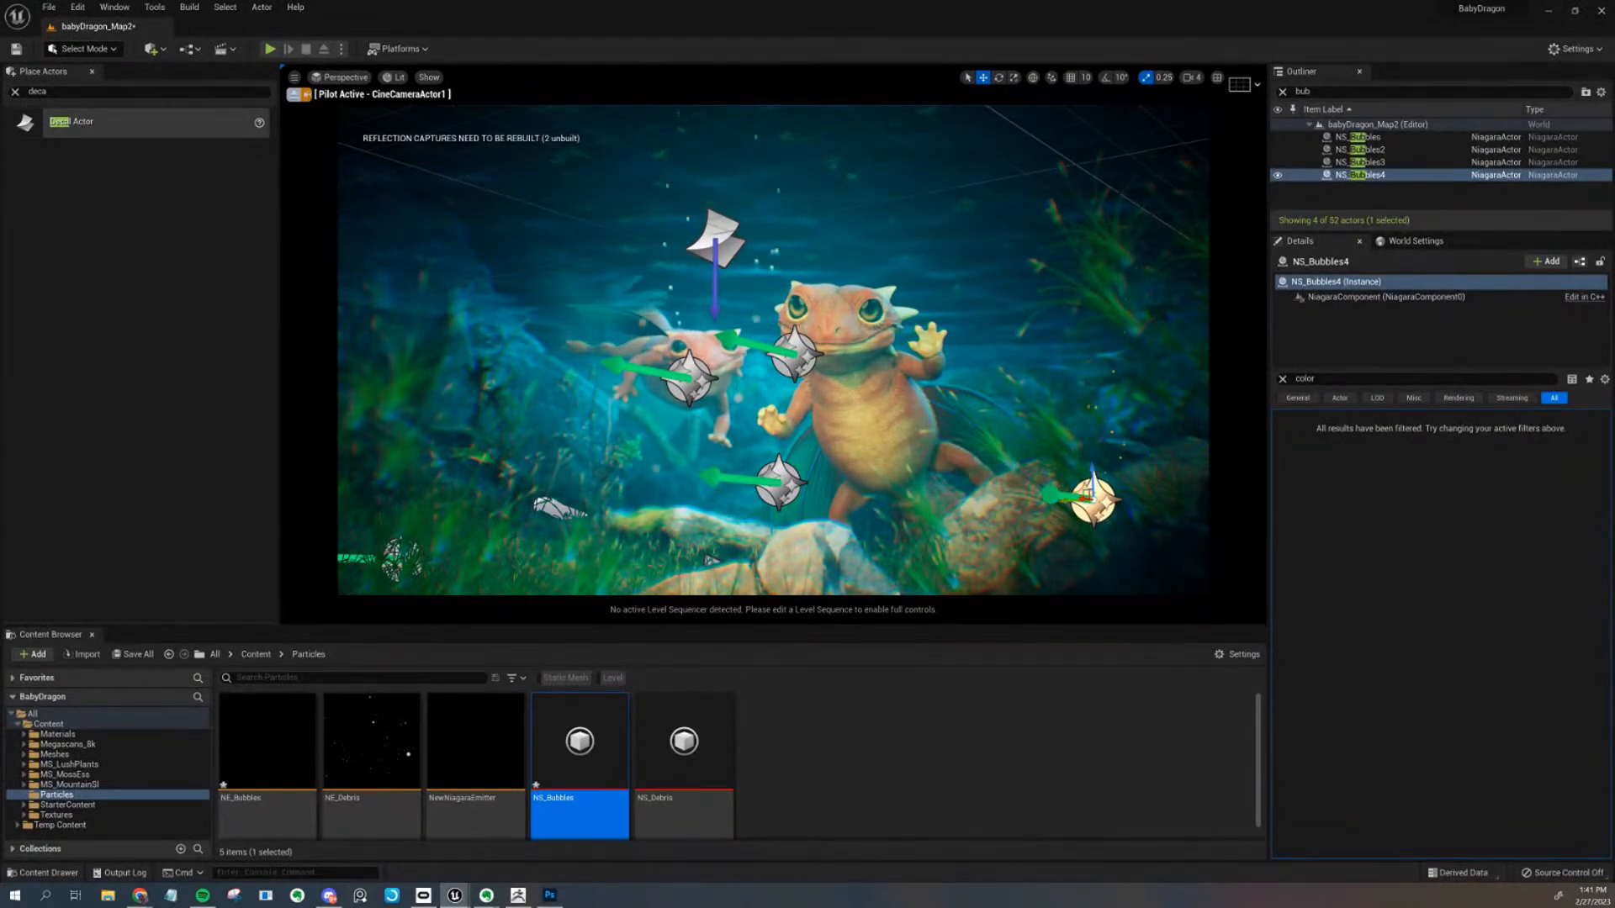
Raise the bubbles in the lower-left grass, place another copy beside them, and hide the actor icons with game view
{"action": "left_click", "coordinate": [393, 550]}
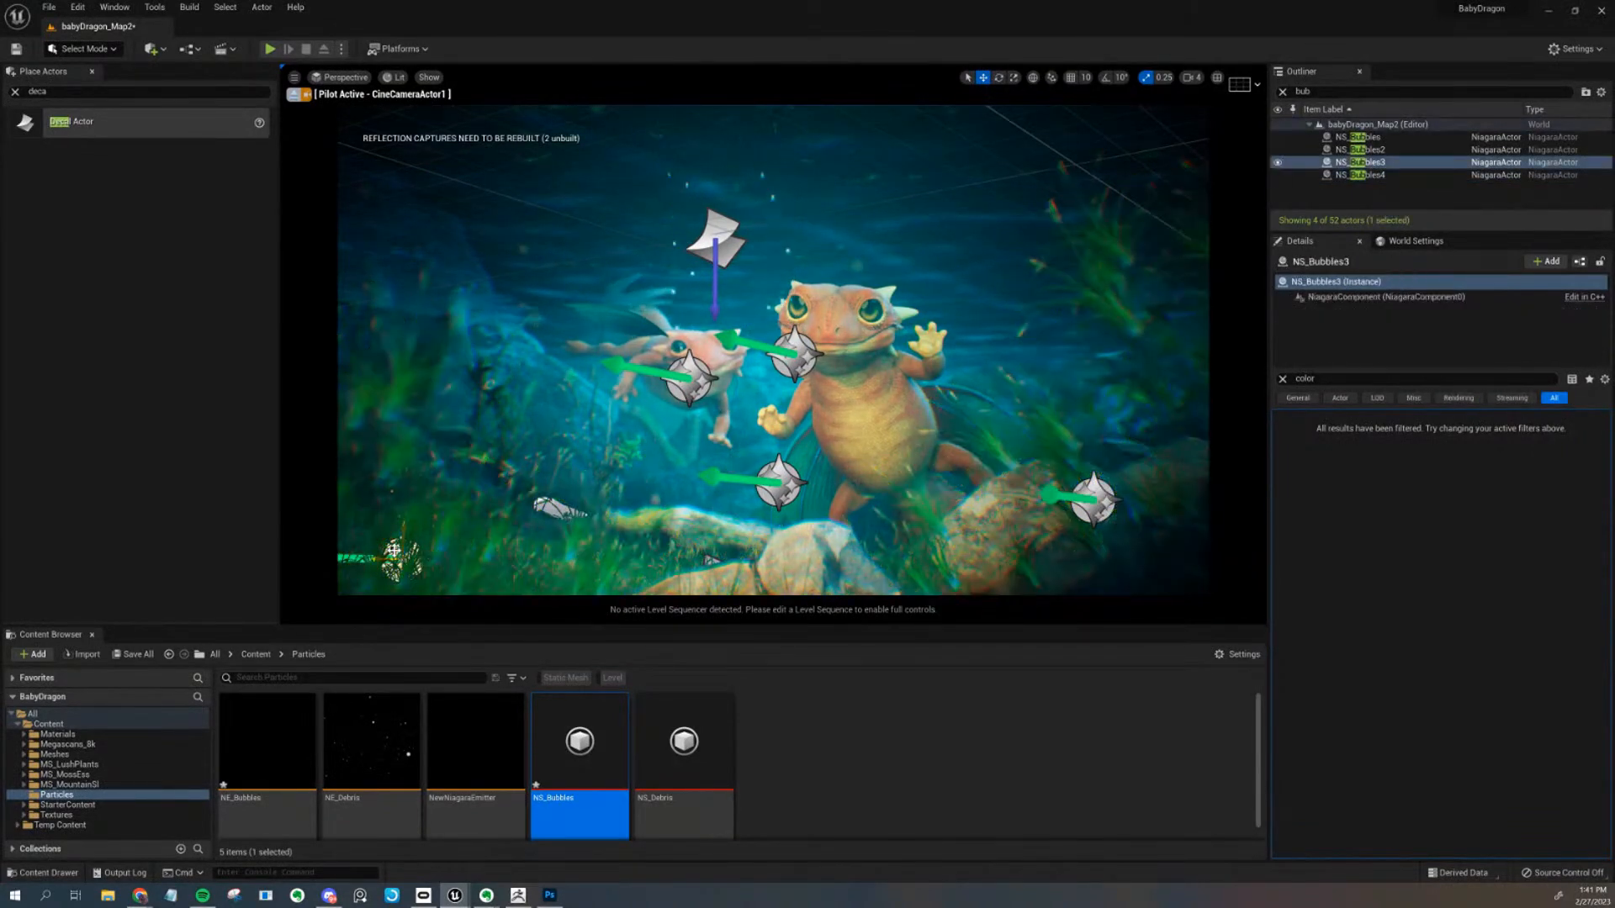
{"action": "left_click_drag", "start_coordinate": [401, 539], "coordinate": [404, 455]}
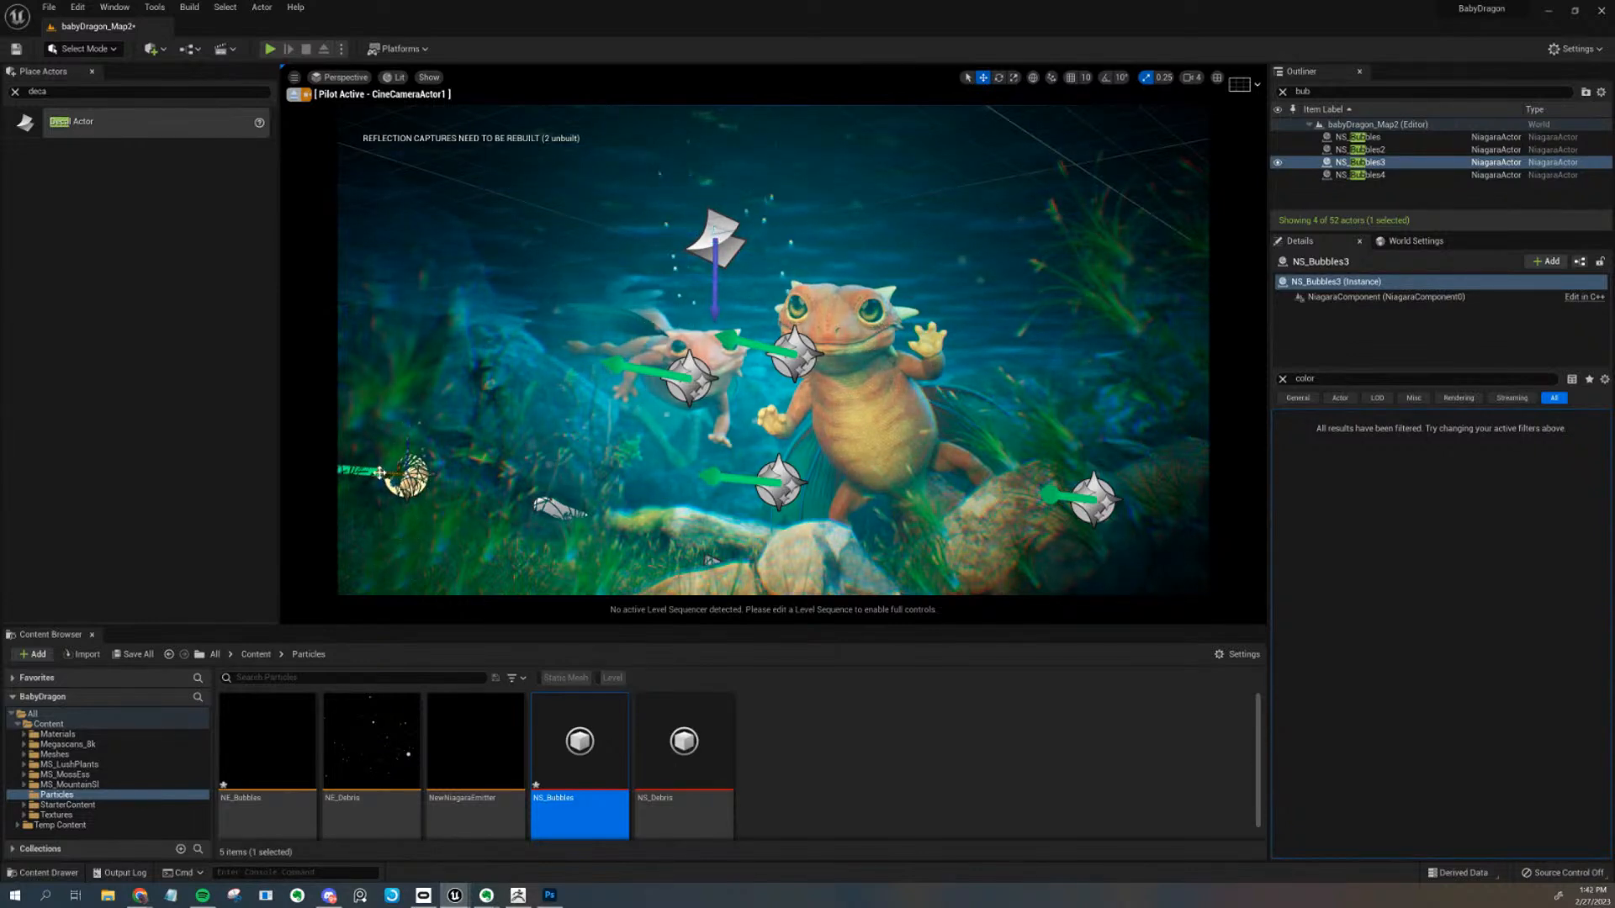
{"action": "left_click_drag", "start_coordinate": [385, 476], "coordinate": [480, 505]}
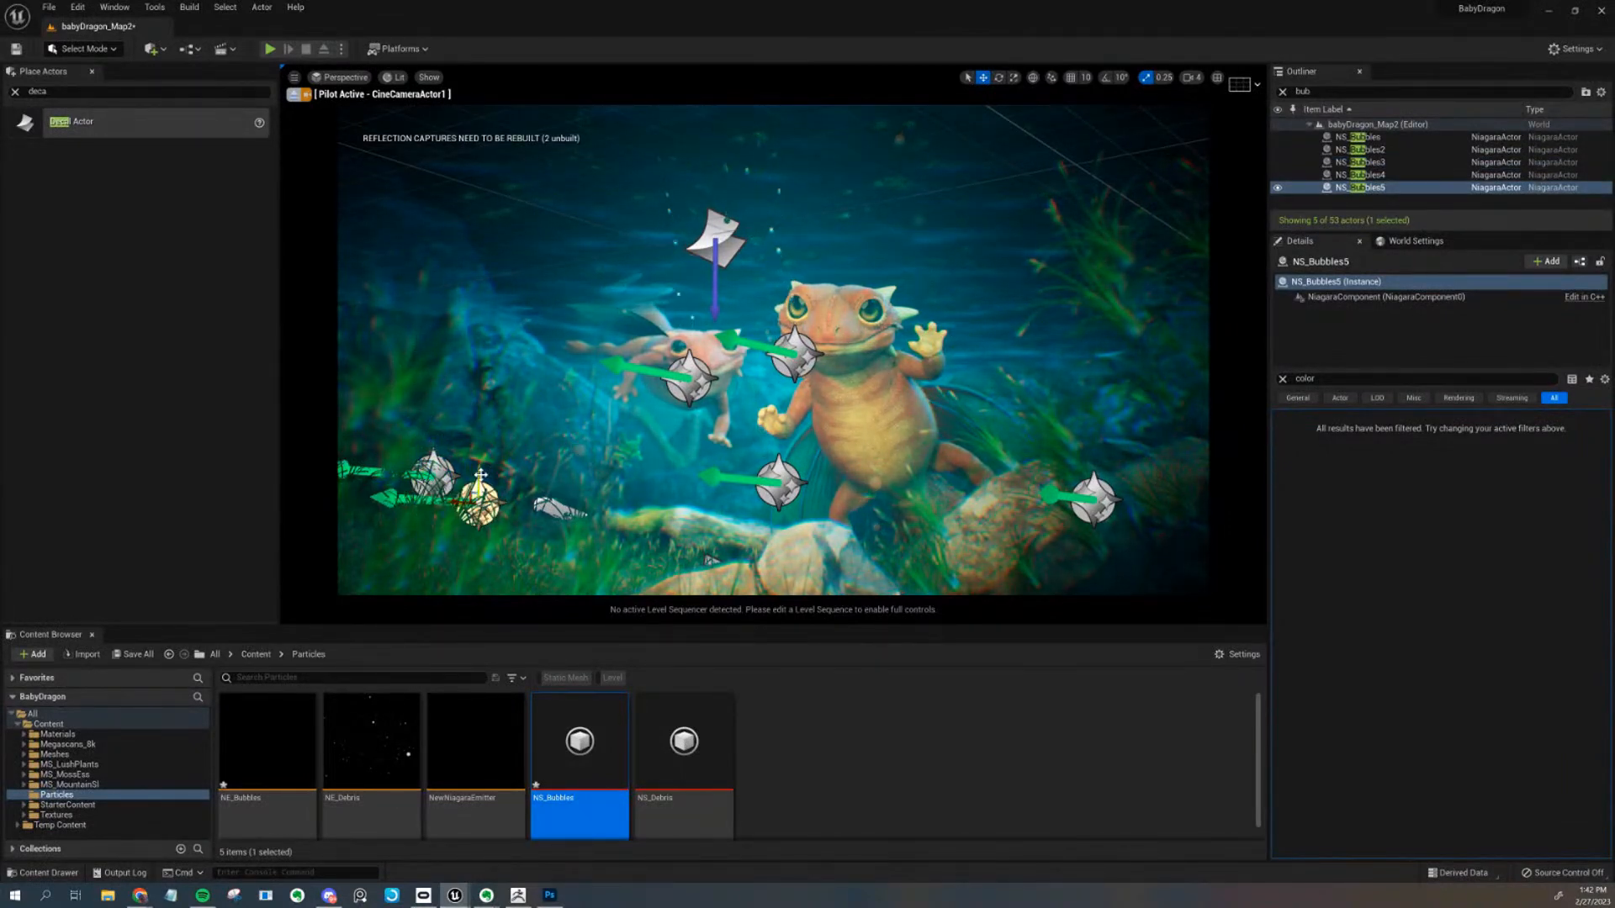
{"action": "left_click", "coordinate": [533, 484]}
{"action": "key", "text": "g"}
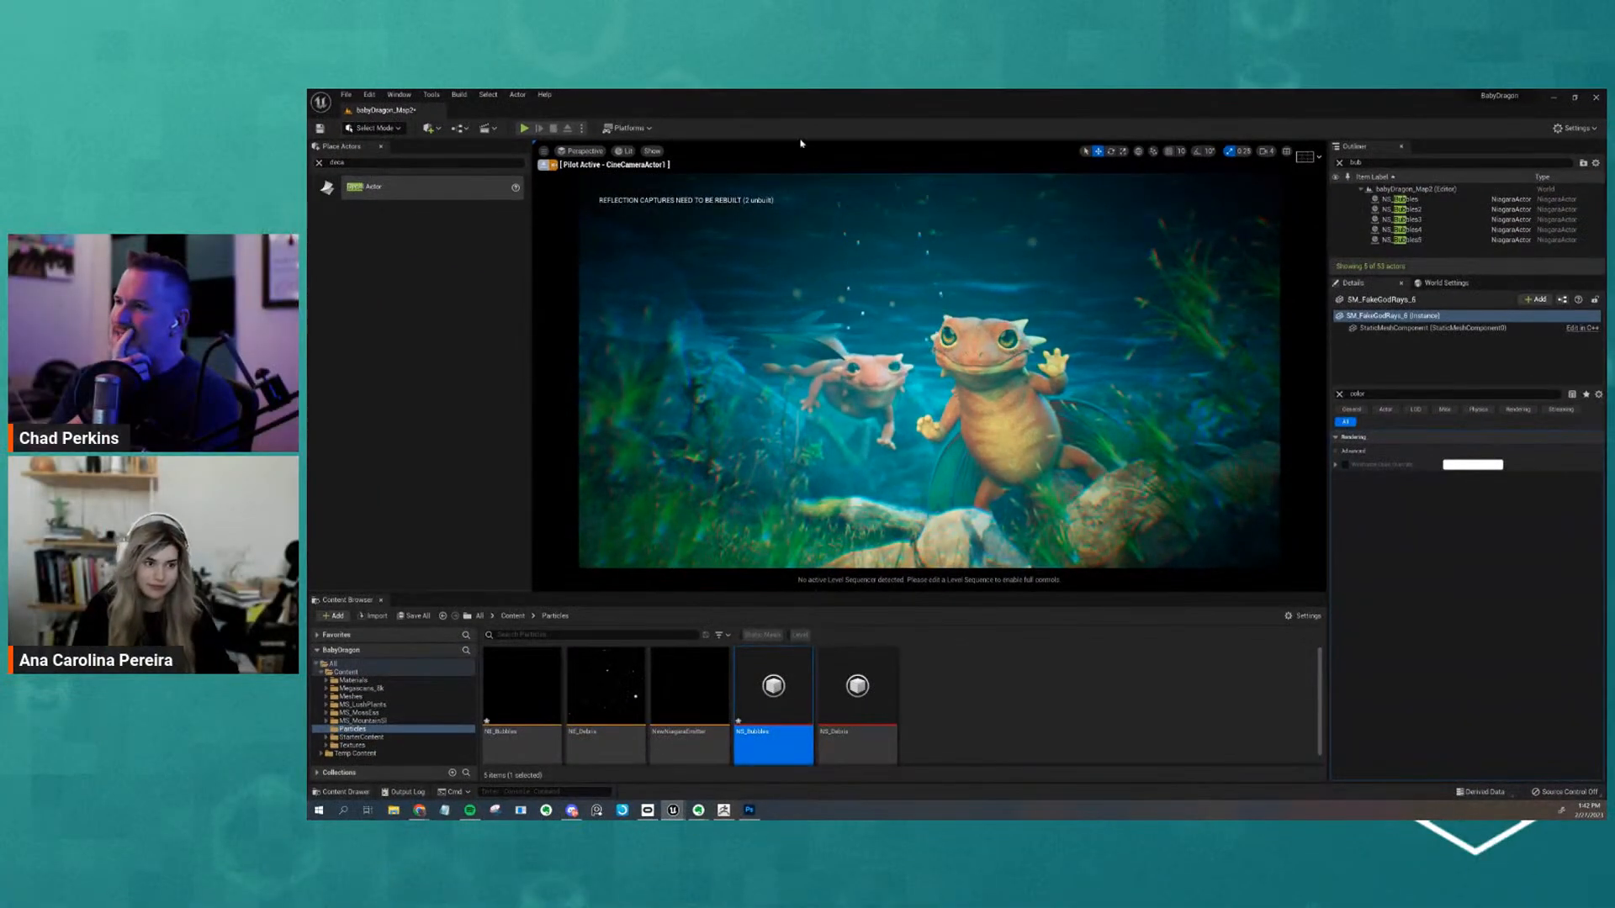
Stop piloting CineCameraActor1 and turn game view off so the actor icons show in the level
{"action": "left_click", "coordinate": [542, 165]}
{"action": "right_click_drag", "start_coordinate": [904, 305], "coordinate": [884, 409]}
{"action": "left_click", "coordinate": [869, 423]}
{"action": "key", "text": "Delete"}
{"action": "key", "text": "g"}
{"action": "left_click", "coordinate": [884, 410]}
{"action": "mouse_move", "coordinate": [884, 411]}
{"action": "left_mouse_down"}
{"action": "mouse_move", "coordinate": [848, 373]}
{"action": "mouse_move", "coordinate": [862, 393]}
{"action": "left_mouse_up"}
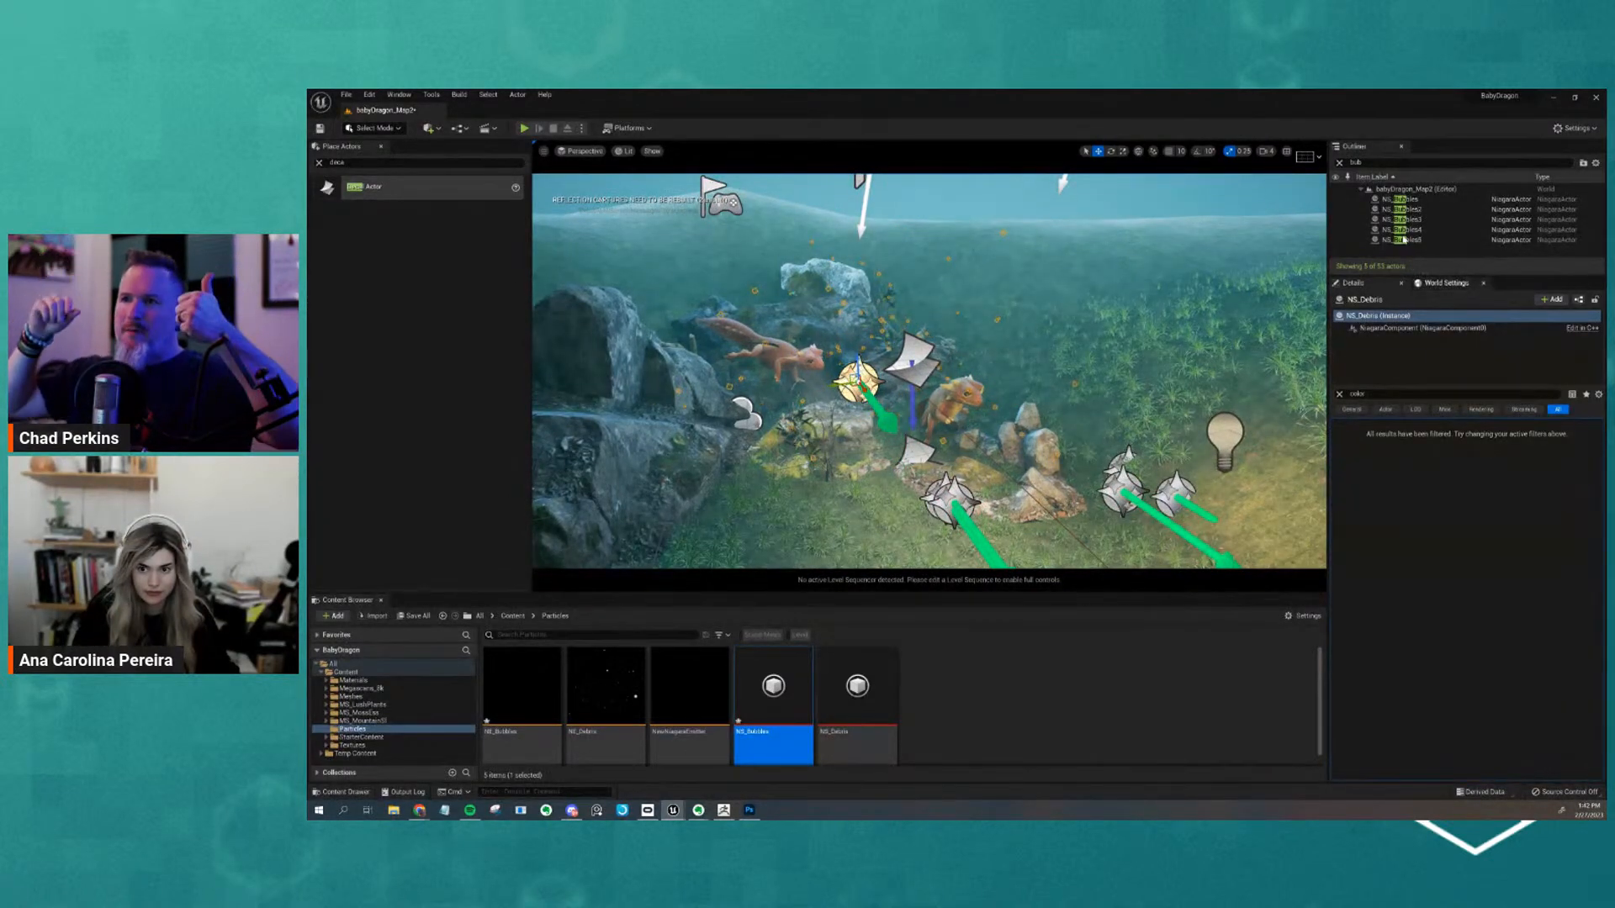
{"action": "key", "text": "ctrl+z"}
Select the NS_Bubbles actors one after another in the Outliner to identify where each one sits in the scene
{"action": "left_click", "coordinate": [1406, 210]}
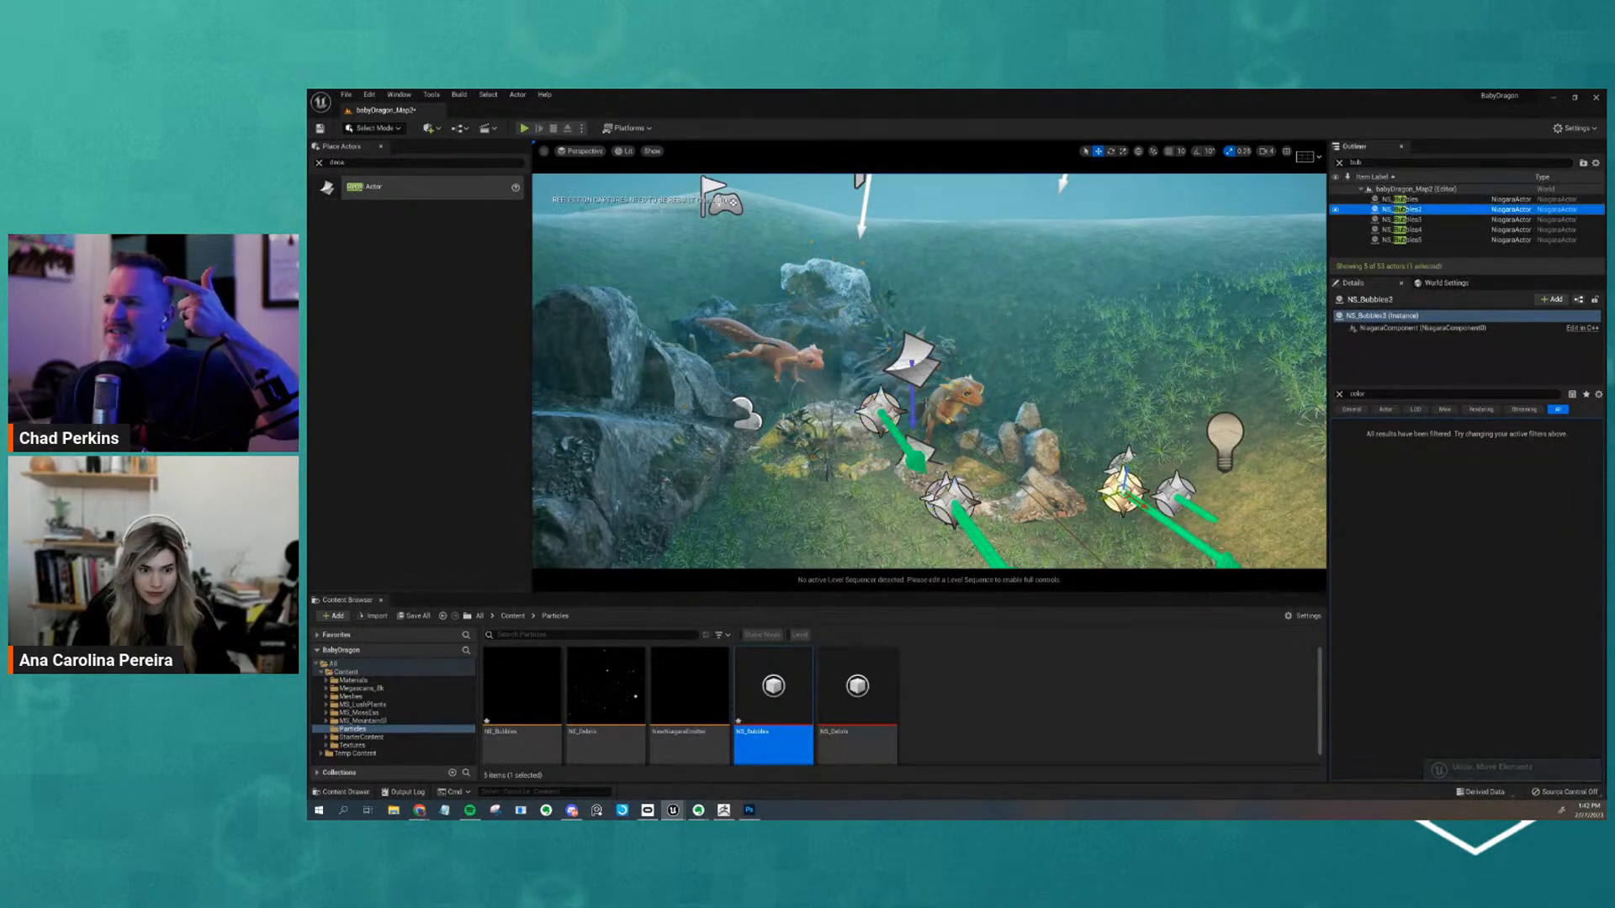
{"action": "double_click", "coordinate": [1391, 211]}
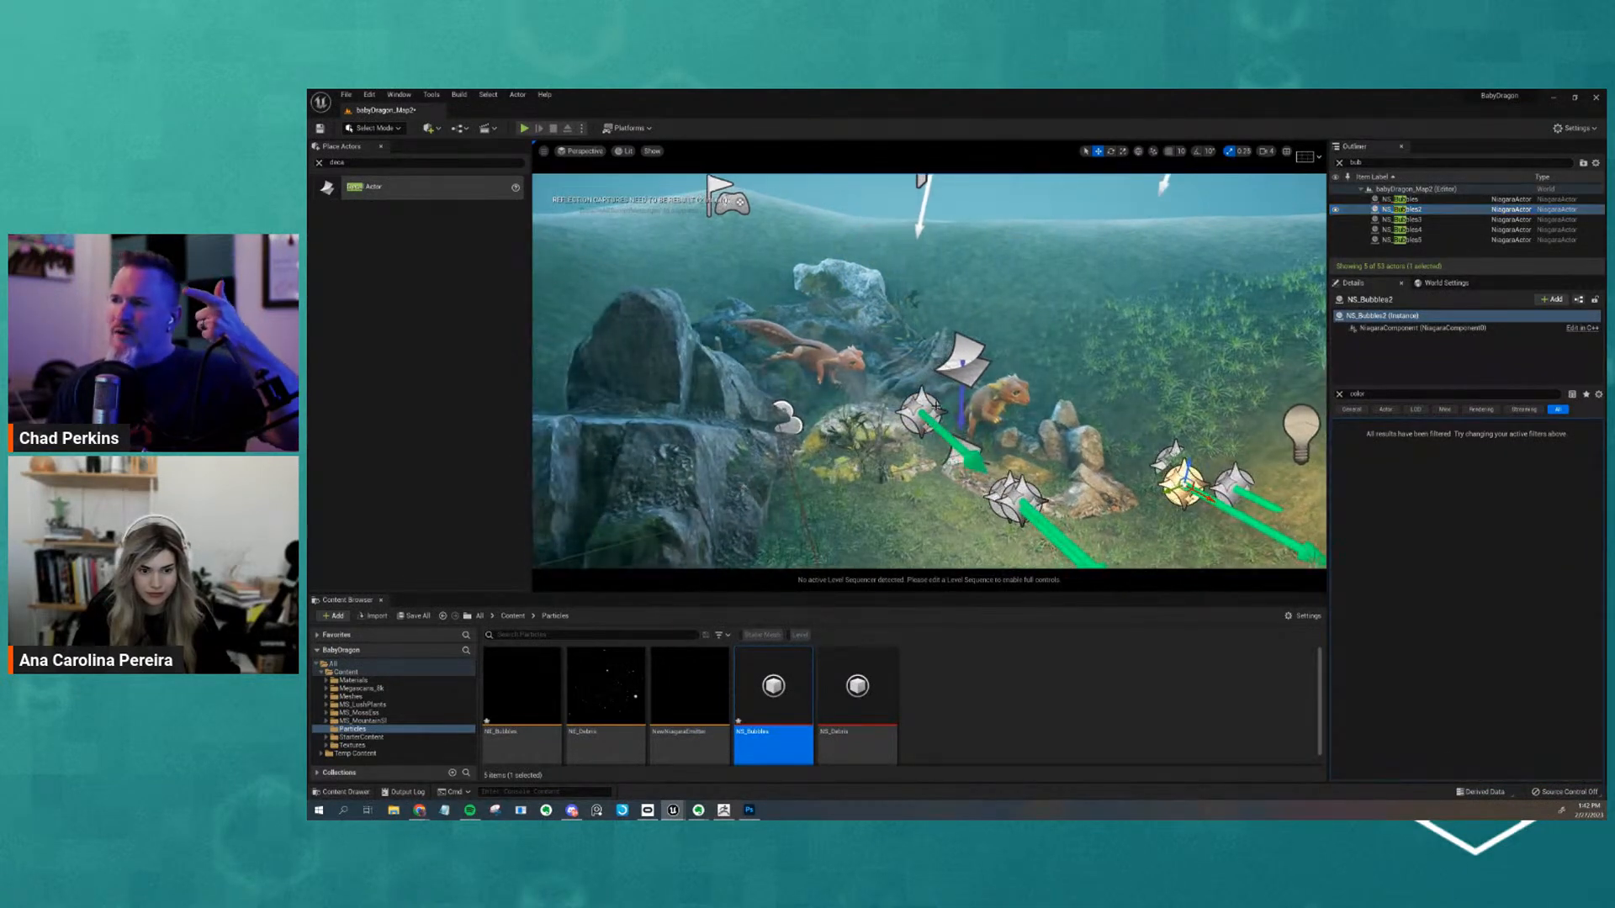
{"action": "left_click", "coordinate": [1396, 212]}
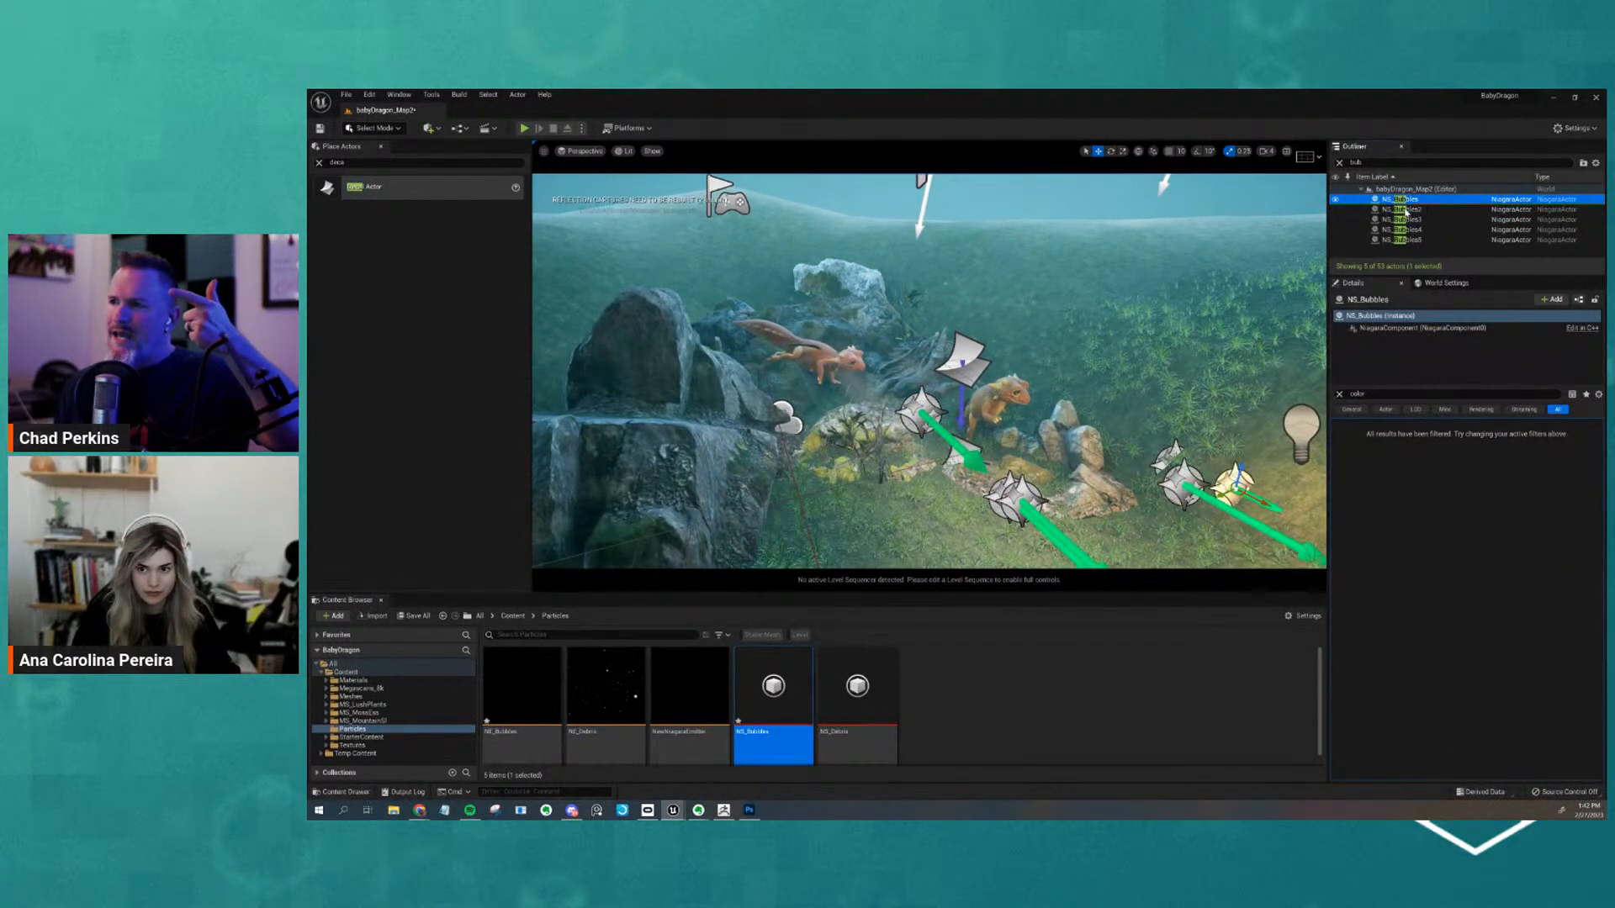
{"action": "left_click", "coordinate": [1405, 219]}
{"action": "left_click", "coordinate": [1411, 229]}
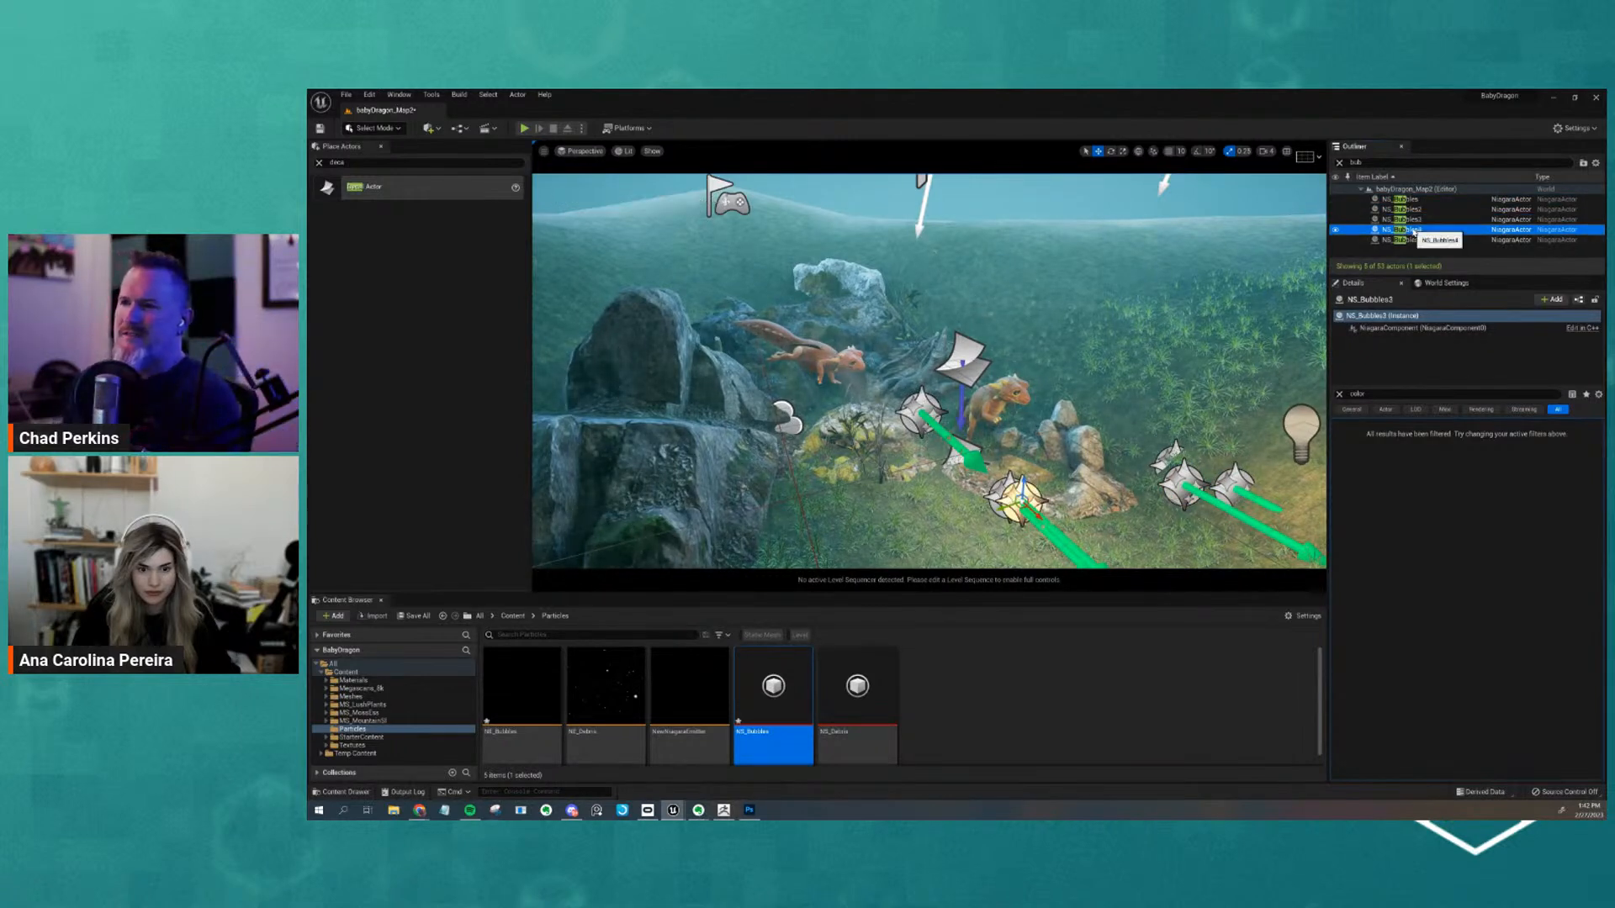
{"action": "left_click", "coordinate": [1416, 239]}
{"action": "left_click", "coordinate": [1411, 211]}
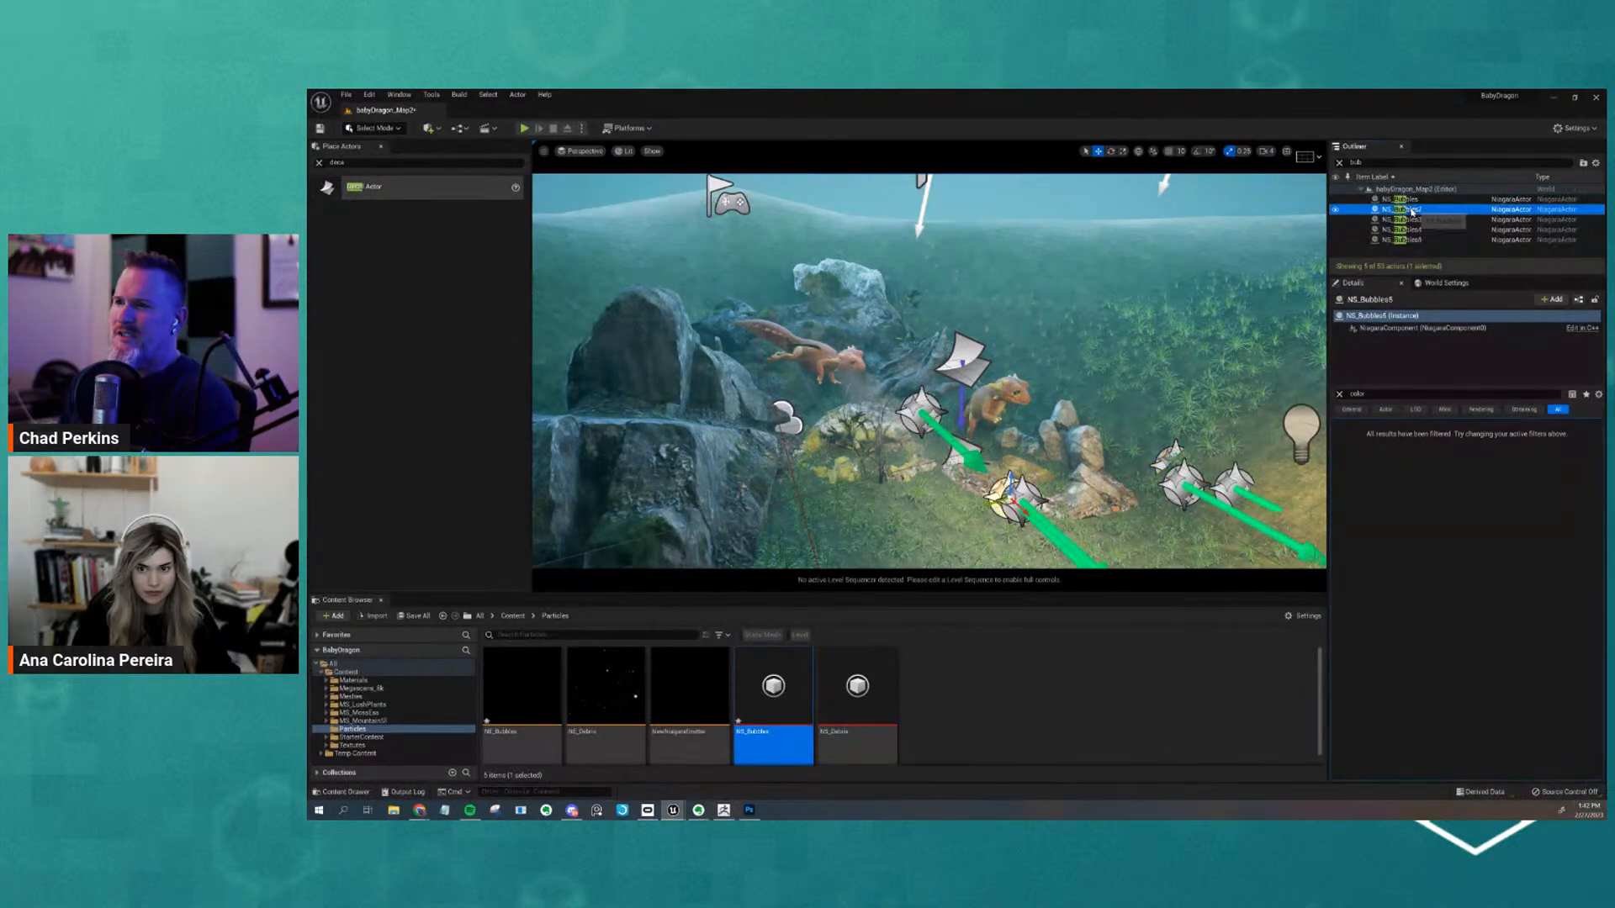
{"action": "left_click", "coordinate": [1410, 201]}
{"action": "left_click", "coordinate": [1410, 212]}
Move the NS_Bubbles5 actor from the foreground to just below the back dragon's head
{"action": "right_click_drag", "start_coordinate": [1177, 353], "coordinate": [1245, 392]}
{"action": "left_click", "coordinate": [934, 446]}
{"action": "left_click_drag", "start_coordinate": [949, 446], "coordinate": [768, 348]}
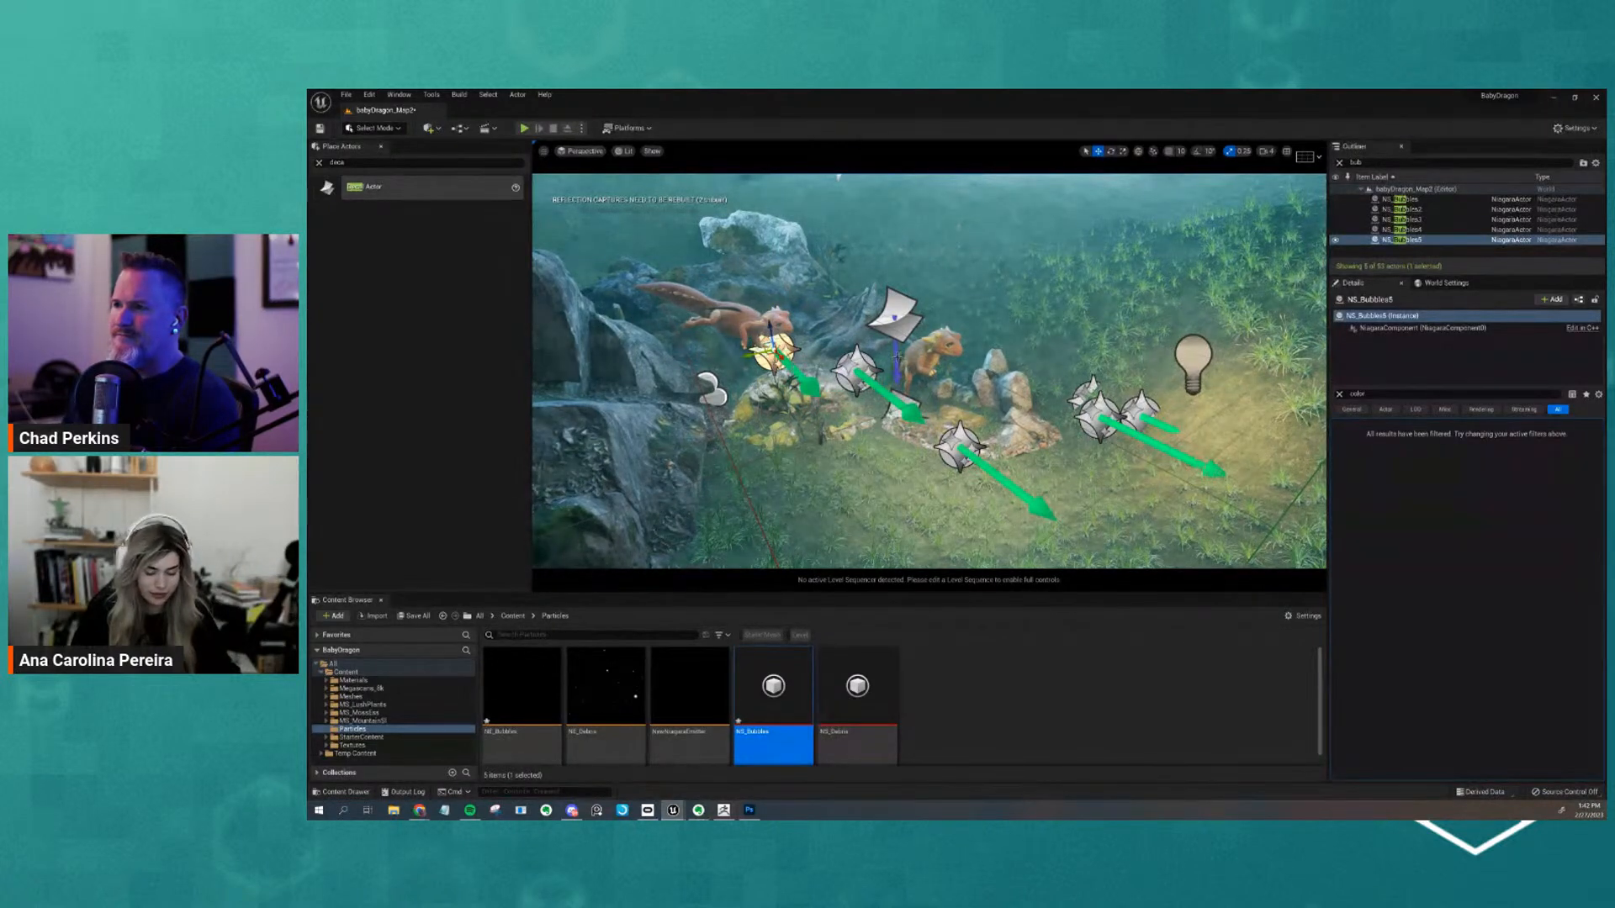
{"action": "scroll", "coordinate": [899, 357], "scroll_direction": "down", "scroll_amount": 6}
{"action": "scroll", "coordinate": [971, 405], "scroll_direction": "up", "scroll_amount": 2}
{"action": "scroll", "coordinate": [970, 405], "scroll_direction": "up", "scroll_amount": 5}
{"action": "right_click_drag", "start_coordinate": [970, 405], "coordinate": [1030, 417]}
{"action": "mouse_move", "coordinate": [967, 331]}
{"action": "right_mouse_down"}
{"action": "mouse_move", "coordinate": [938, 330]}
{"action": "mouse_move", "coordinate": [968, 333]}
{"action": "right_mouse_up"}
{"action": "left_click_drag", "start_coordinate": [961, 324], "coordinate": [909, 276]}
{"action": "scroll", "coordinate": [915, 318], "scroll_direction": "up", "scroll_amount": 5}
{"action": "scroll", "coordinate": [915, 319], "scroll_direction": "down", "scroll_amount": 6}
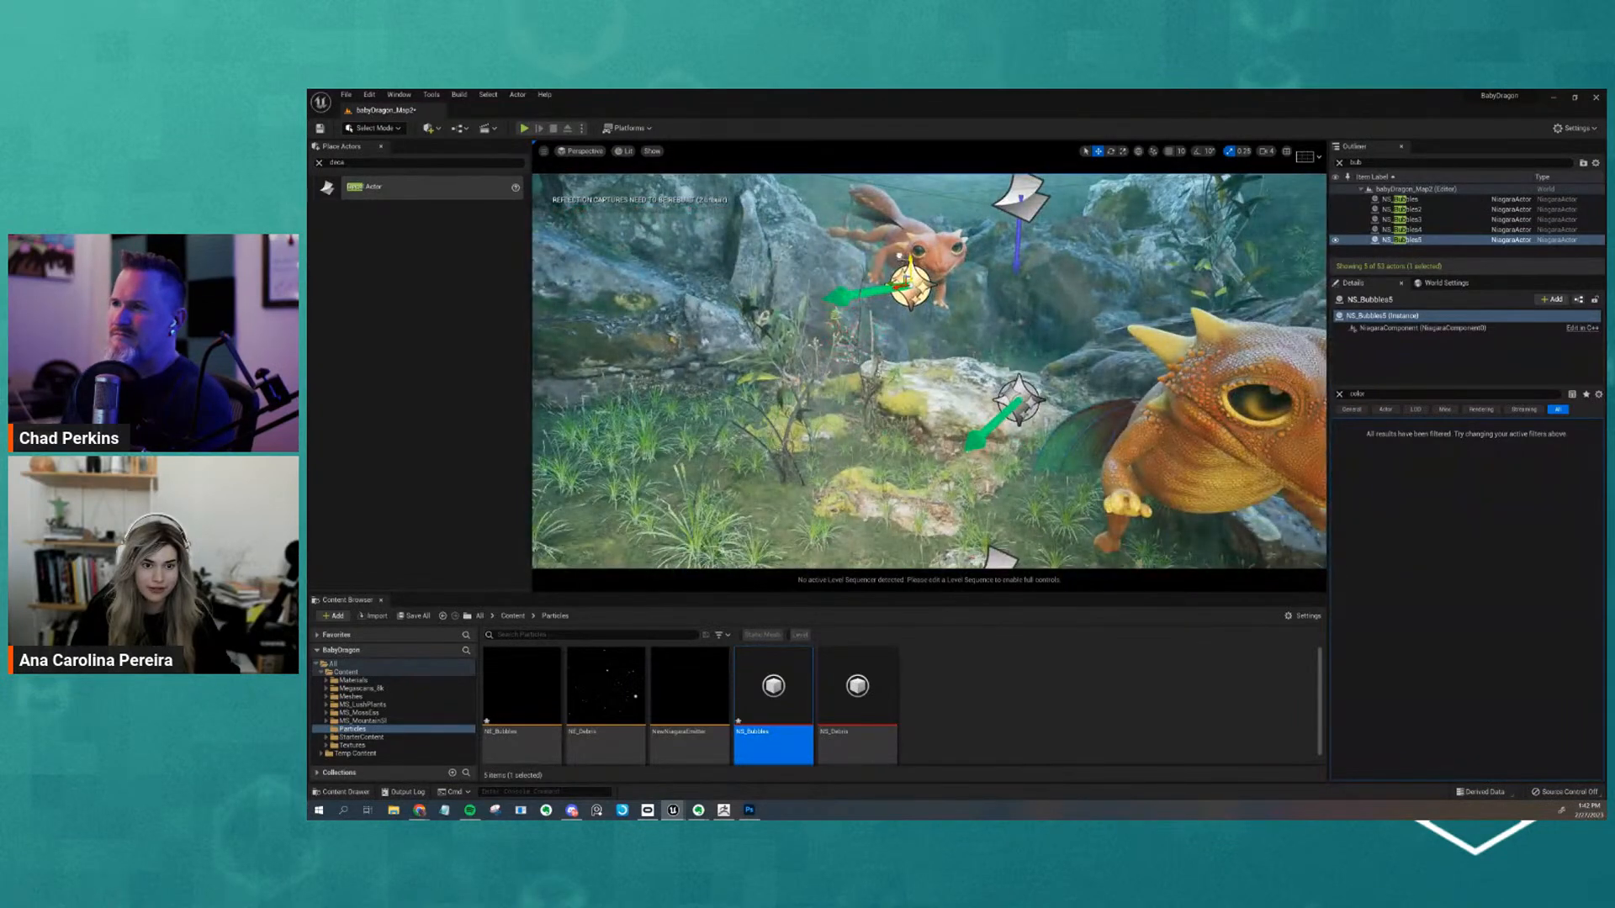
Open the NS_Bubbles system in an enlarged editor window and add a Fountain emitter from the templates
{"action": "right_click", "coordinate": [787, 703]}
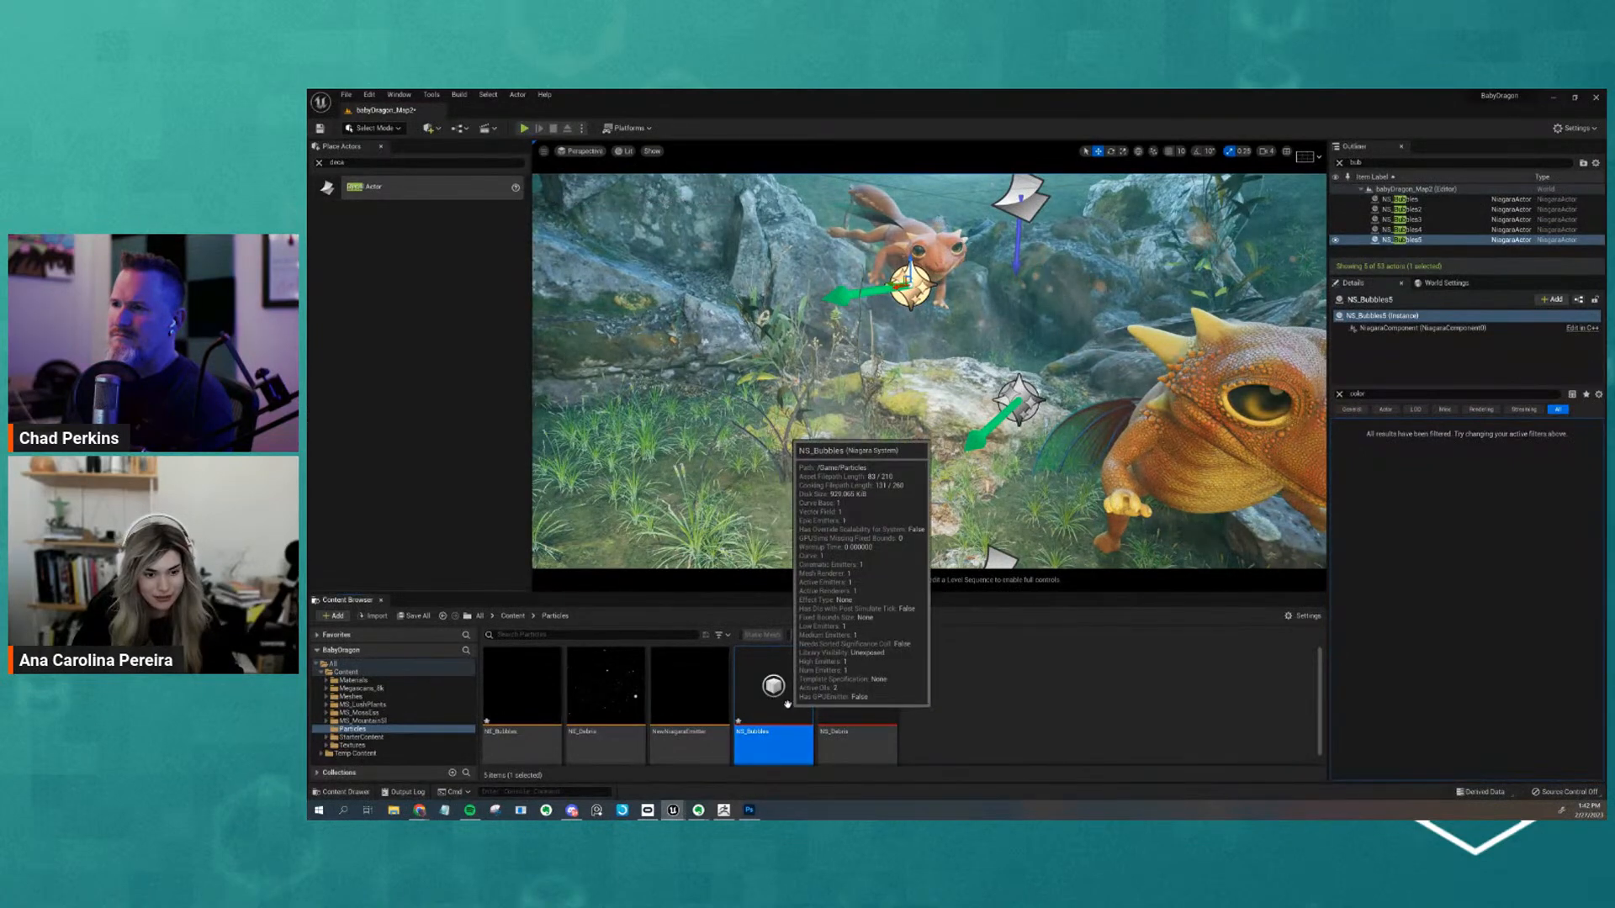
{"action": "left_click", "coordinate": [820, 454]}
{"action": "left_click_drag", "start_coordinate": [875, 331], "coordinate": [844, 164]}
{"action": "left_click_drag", "start_coordinate": [1243, 581], "coordinate": [1422, 731]}
{"action": "right_click", "coordinate": [1018, 313]}
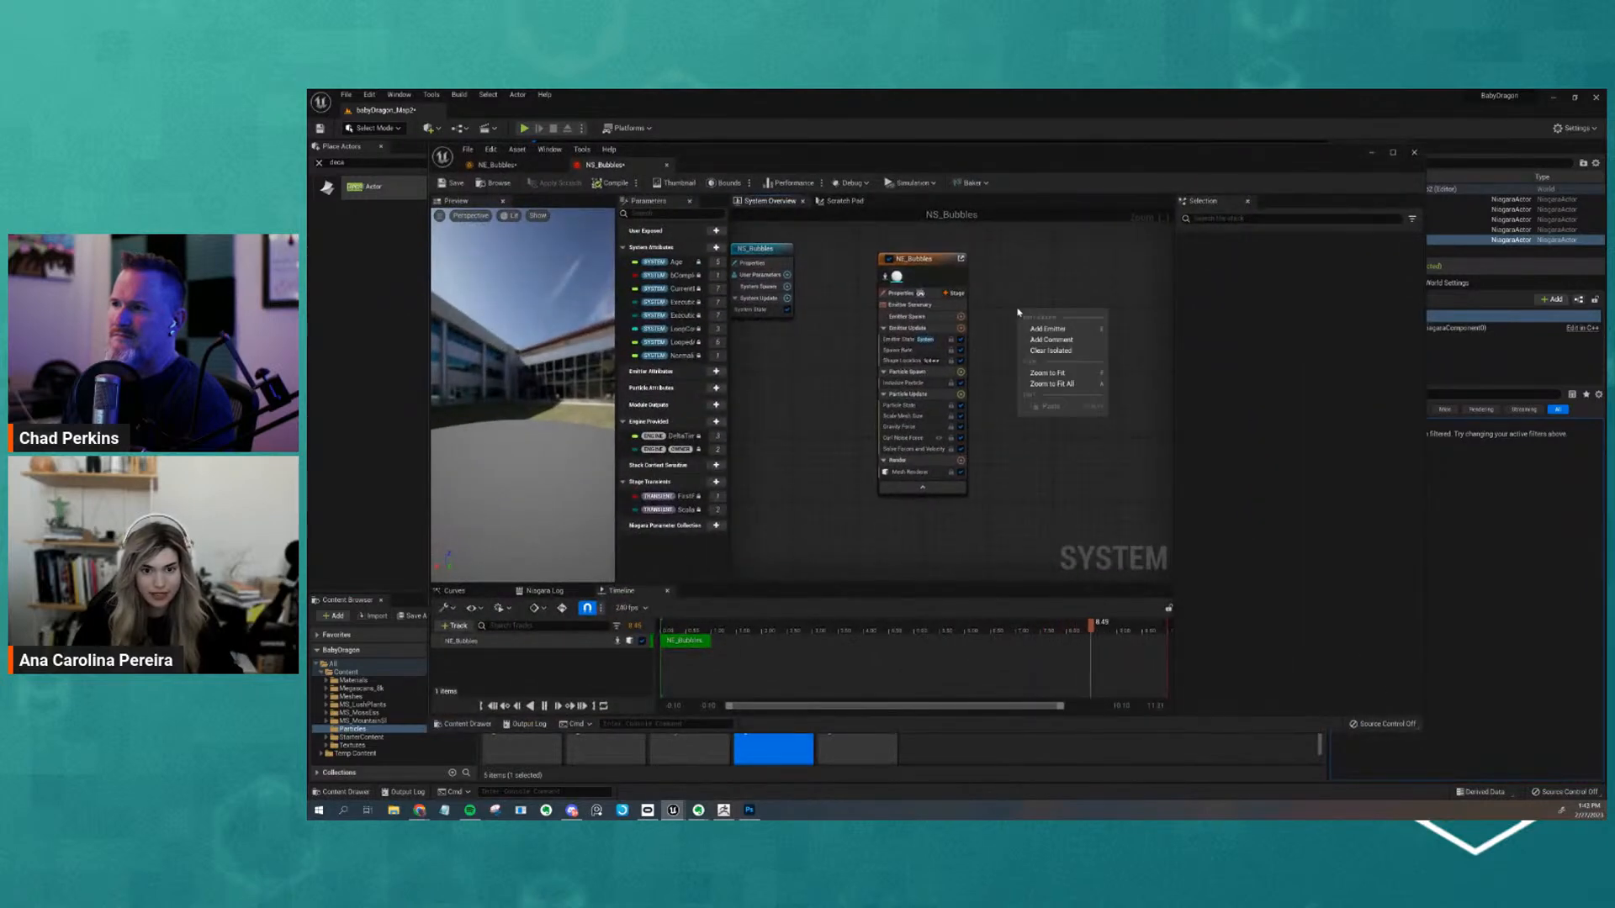
{"action": "left_click", "coordinate": [1048, 329]}
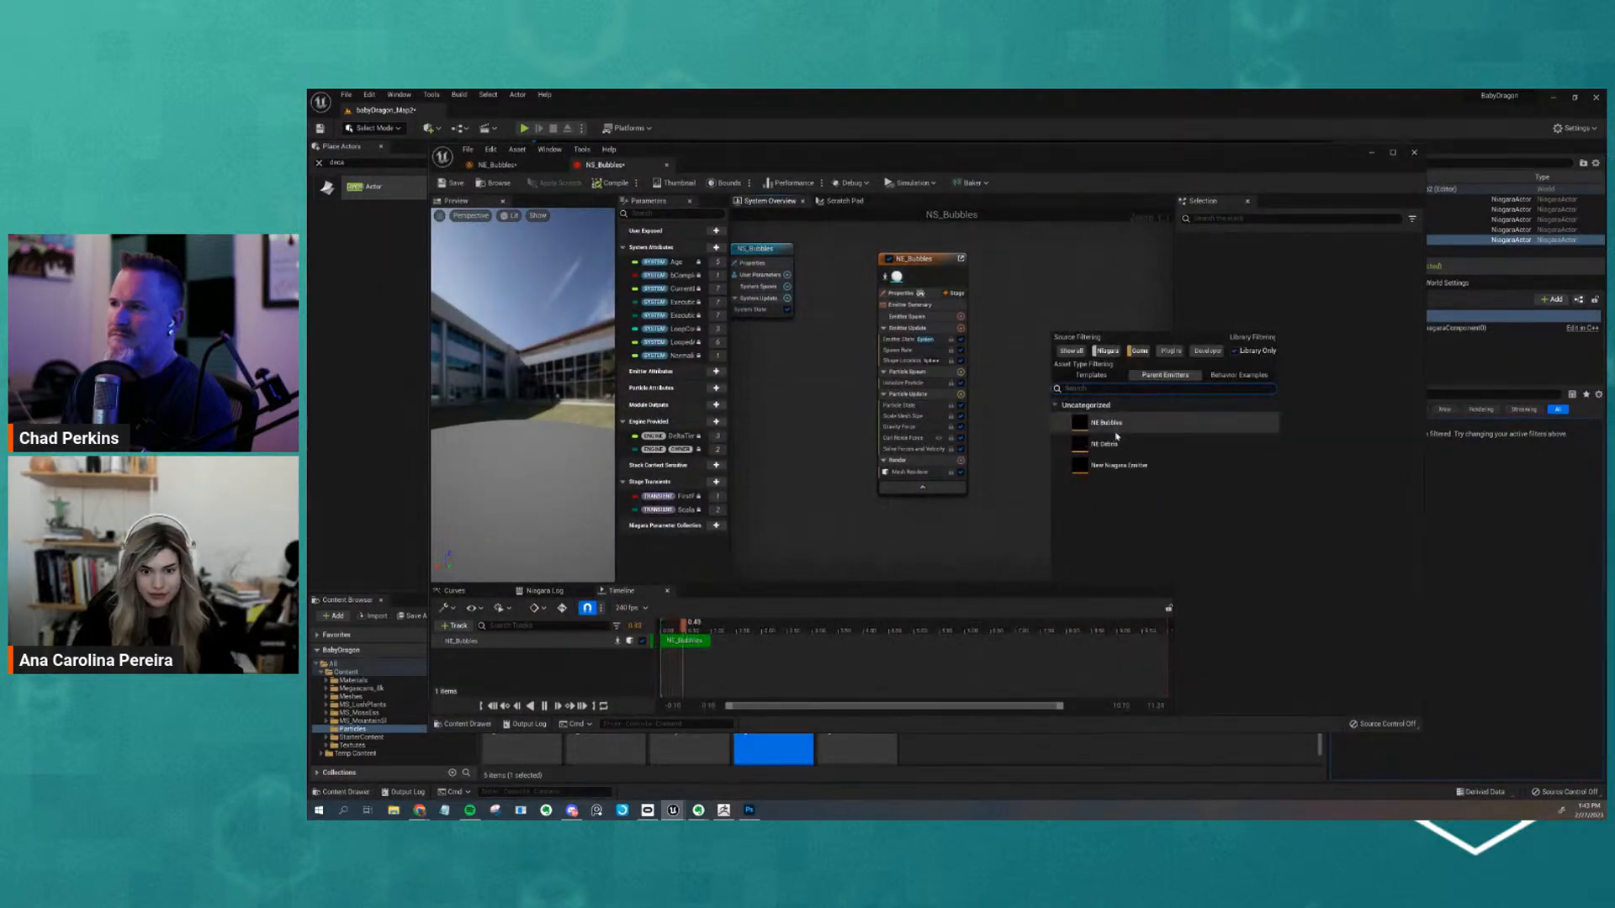
{"action": "left_click", "coordinate": [1091, 375]}
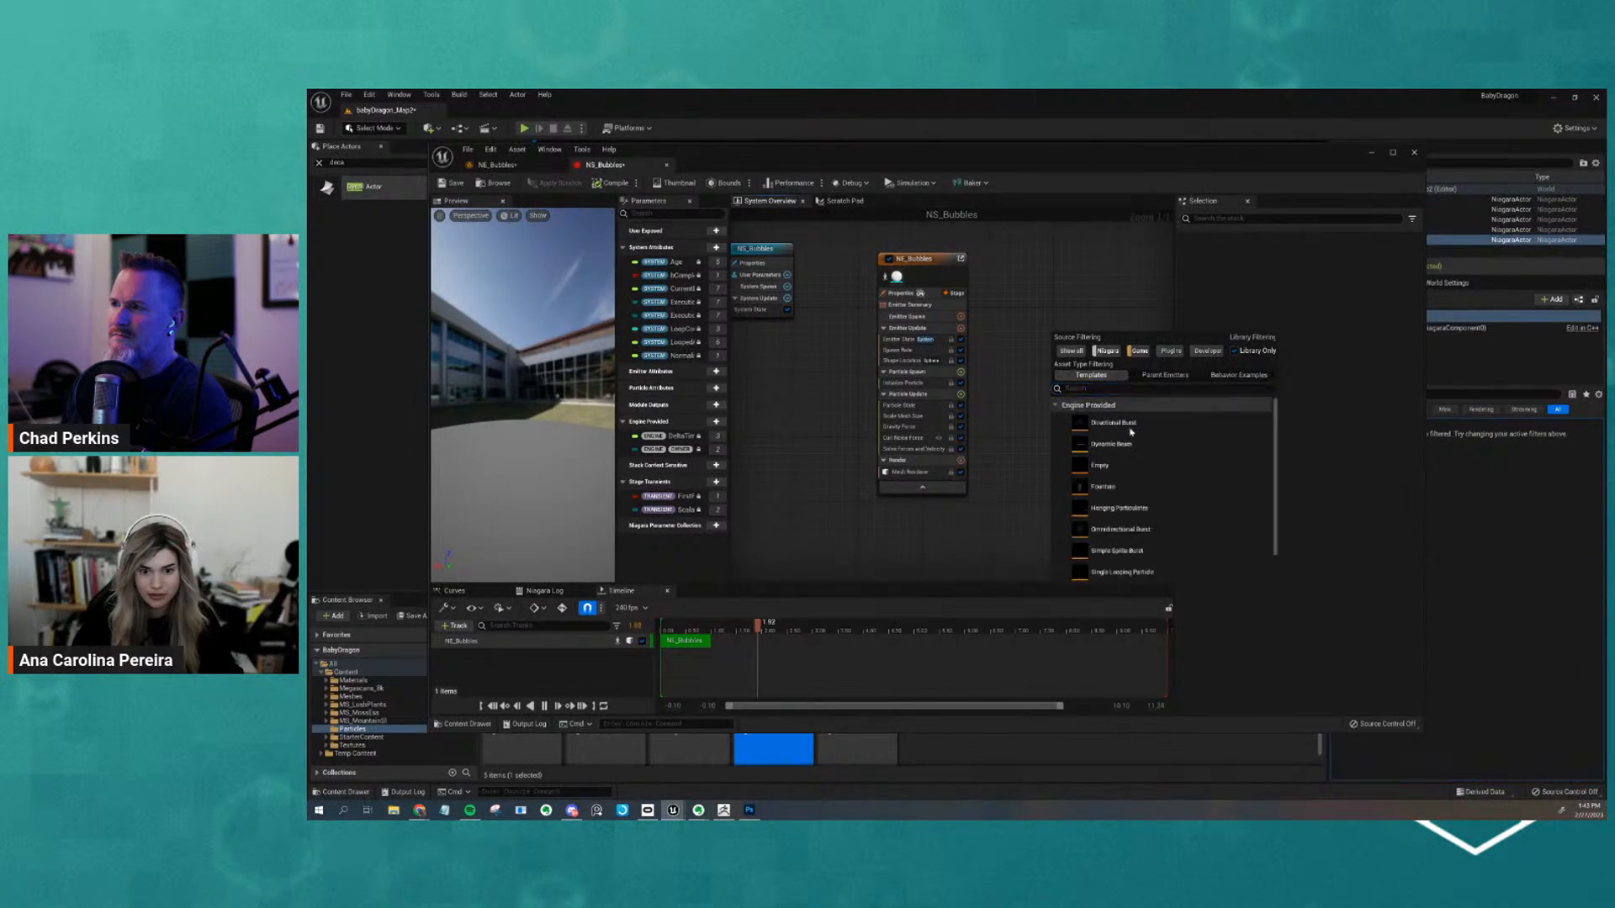
{"action": "left_click", "coordinate": [1125, 494]}
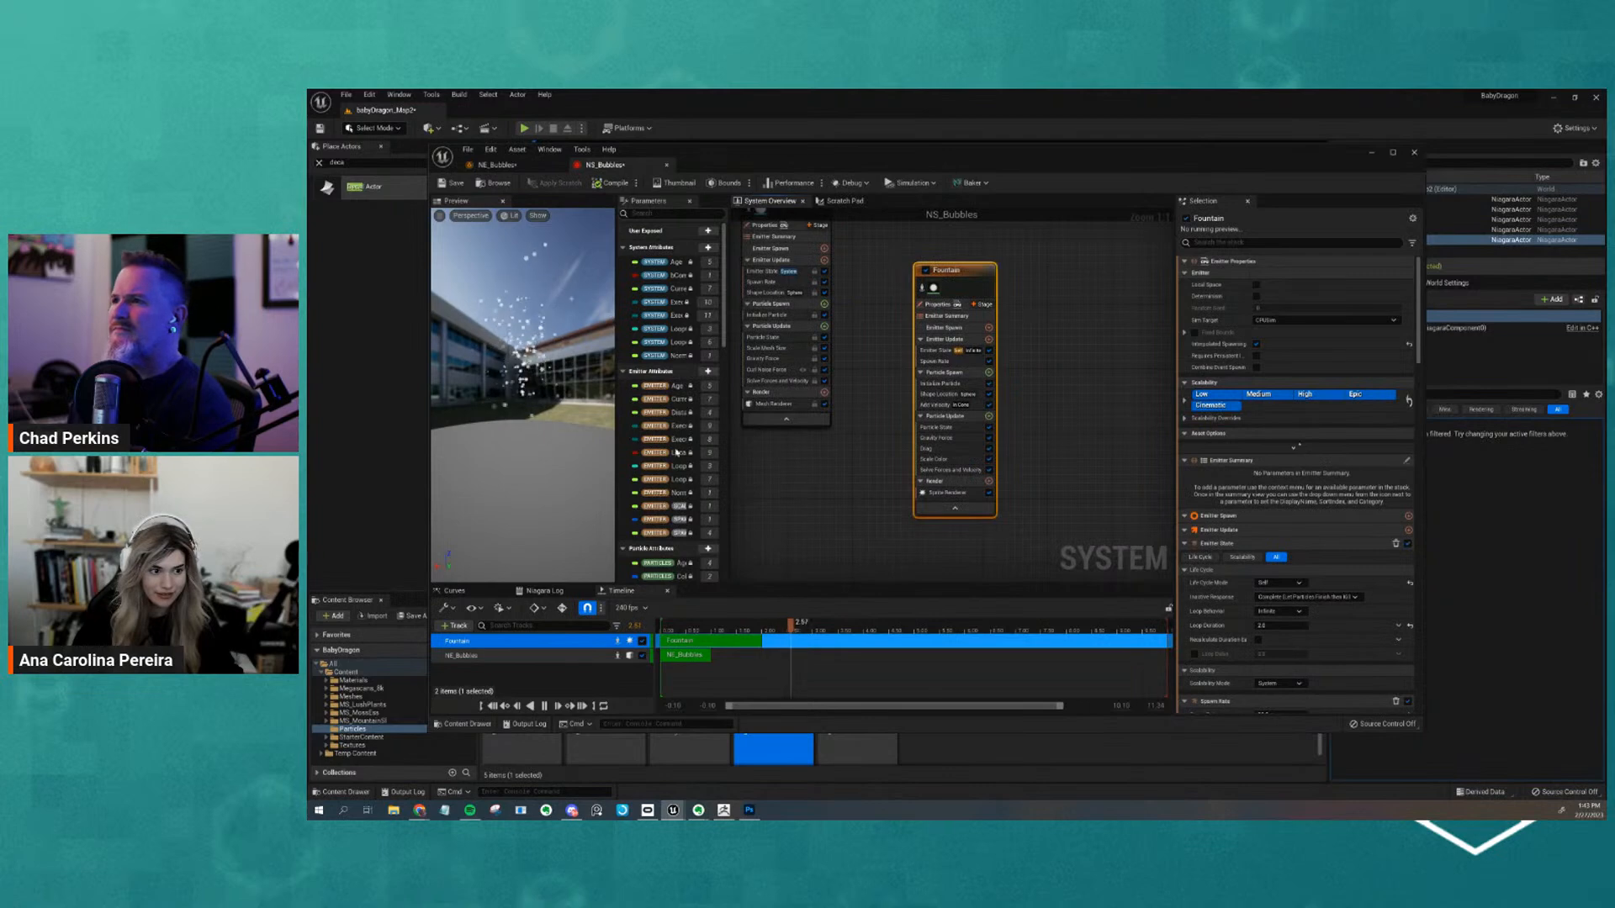
Place the Fountain emitter node beside the NE_Bubbles emitter, check its particles in the preview, and disable it
{"action": "right_click_drag", "start_coordinate": [876, 301], "coordinate": [913, 370]}
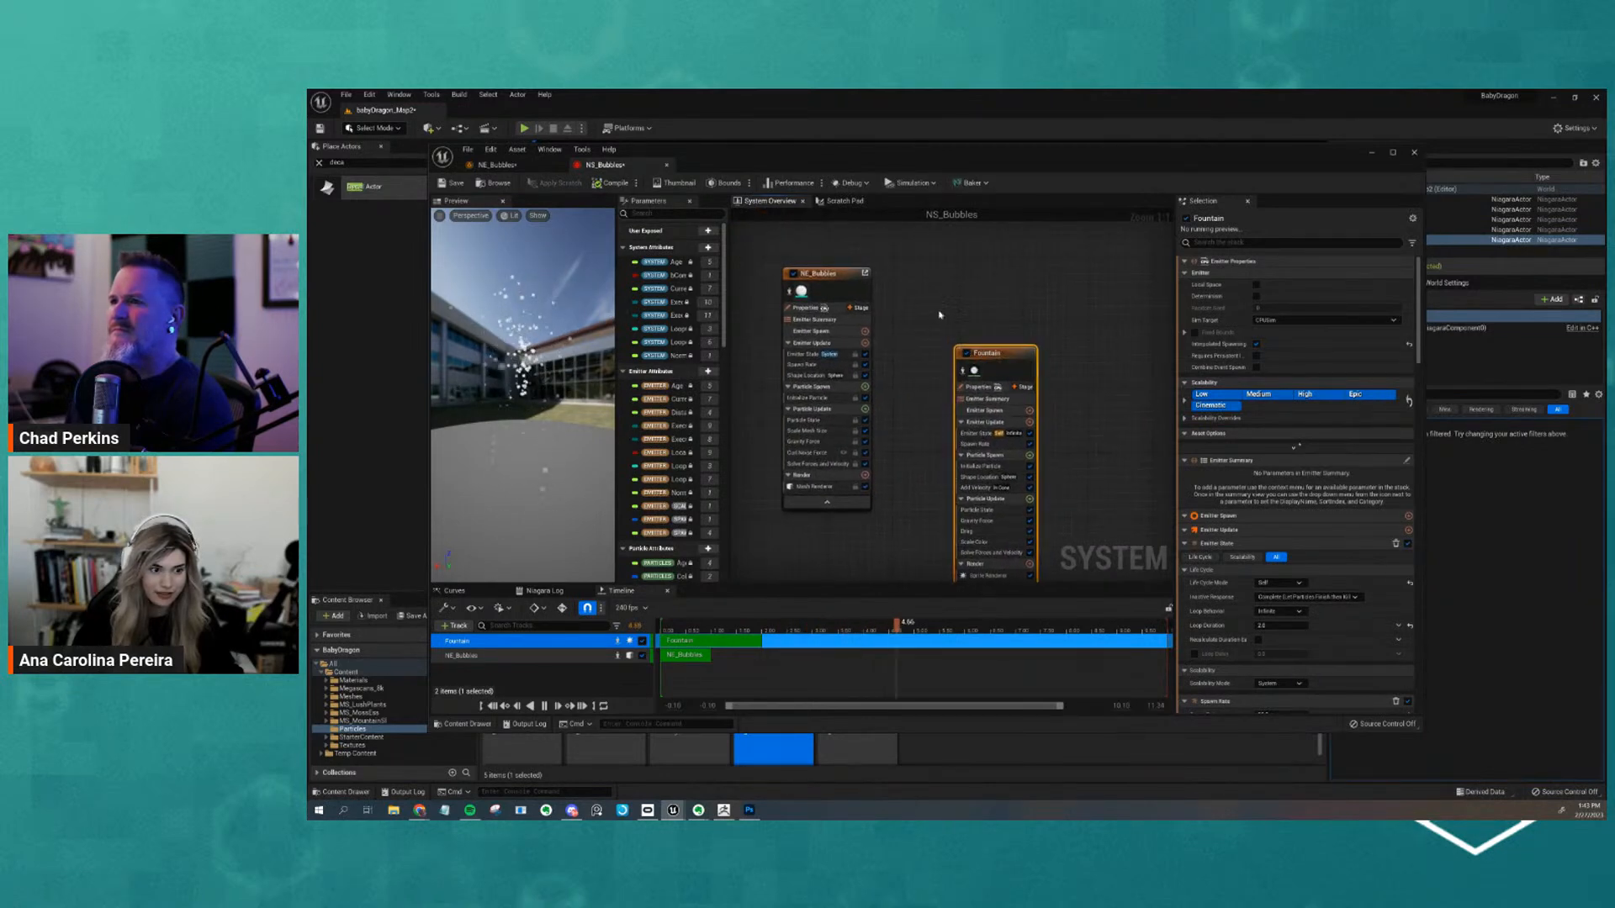
{"action": "left_click_drag", "start_coordinate": [990, 355], "coordinate": [919, 274]}
{"action": "mouse_move", "coordinate": [572, 425]}
{"action": "left_mouse_down"}
{"action": "mouse_move", "coordinate": [604, 439]}
{"action": "mouse_move", "coordinate": [564, 448]}
{"action": "left_mouse_up"}
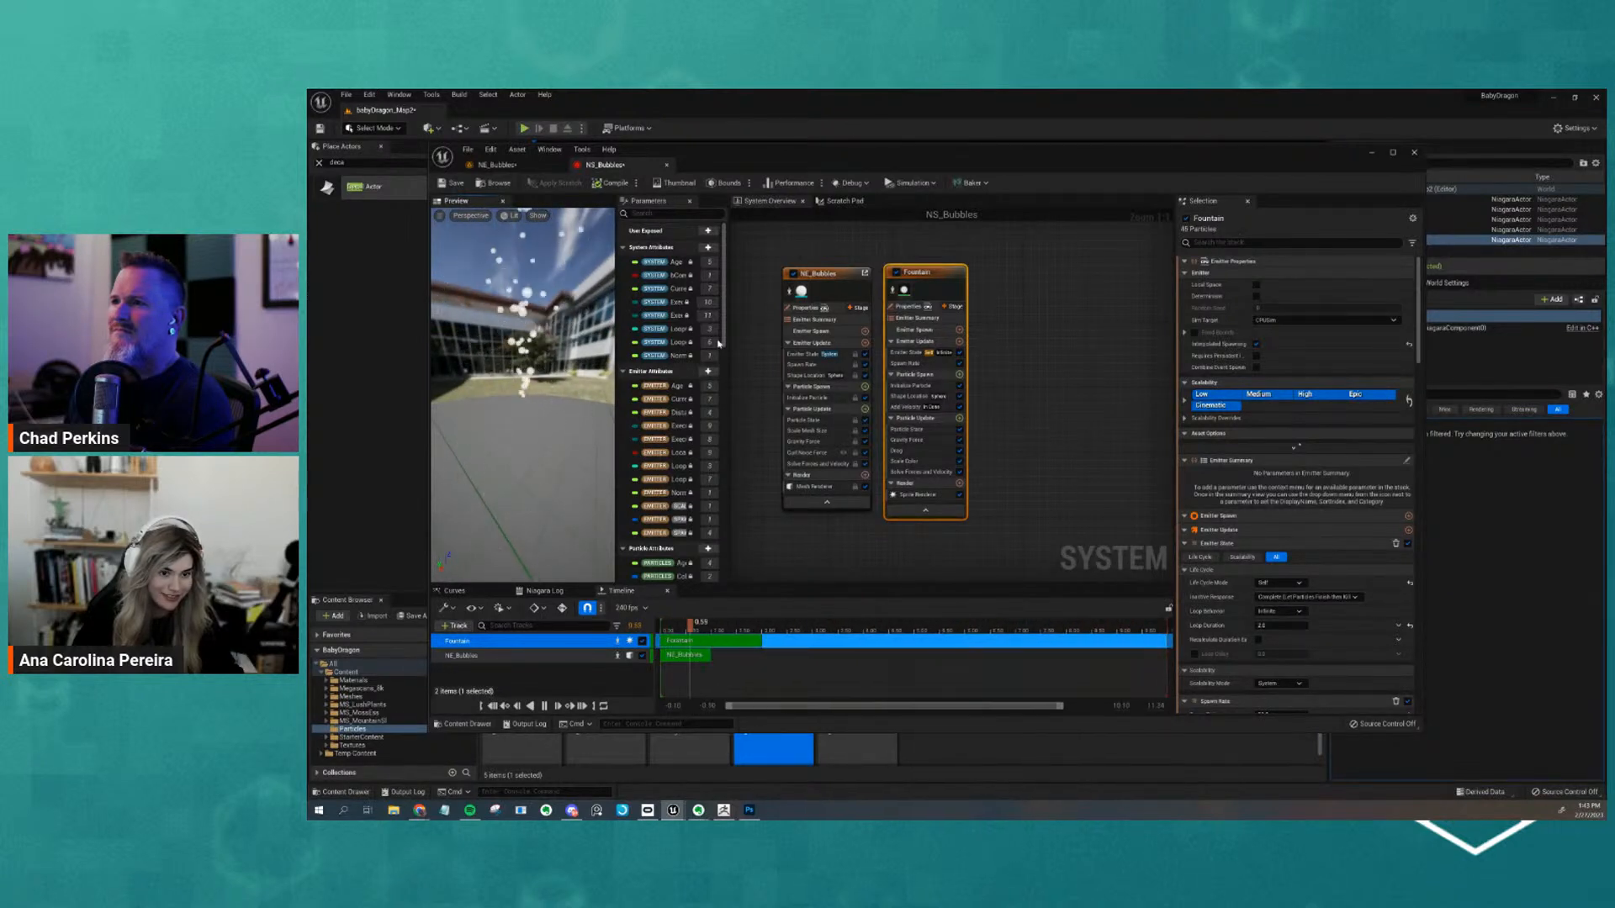
{"action": "left_click", "coordinate": [896, 272]}
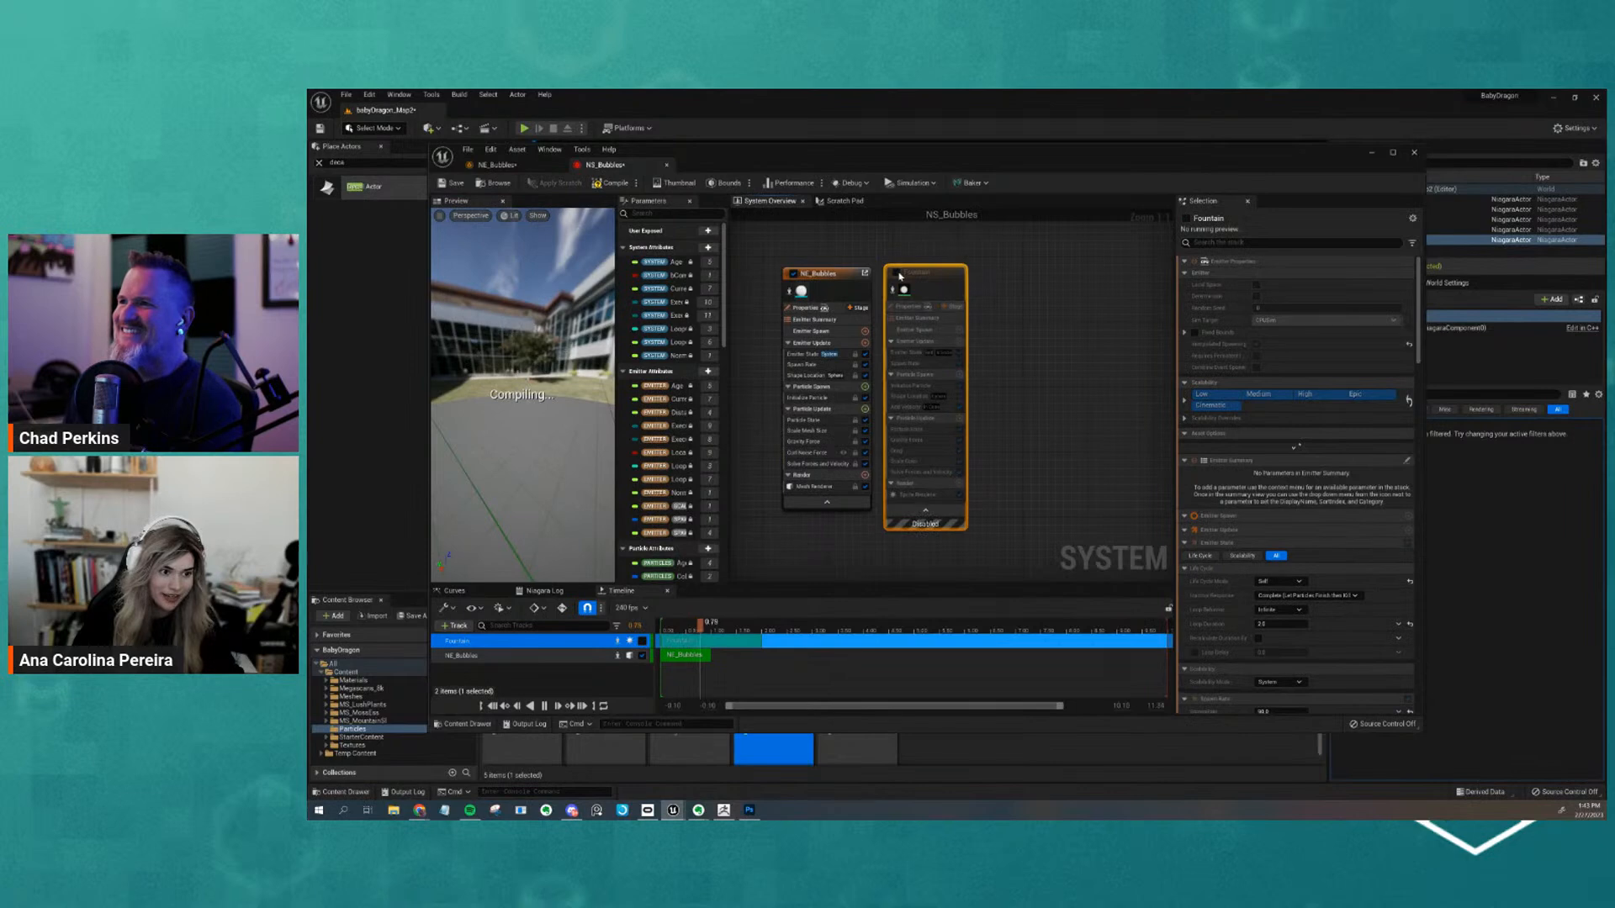
Re-enable the Fountain emitter, then delete it from the NS_Bubbles system
{"action": "left_click_drag", "start_coordinate": [472, 447], "coordinate": [379, 491]}
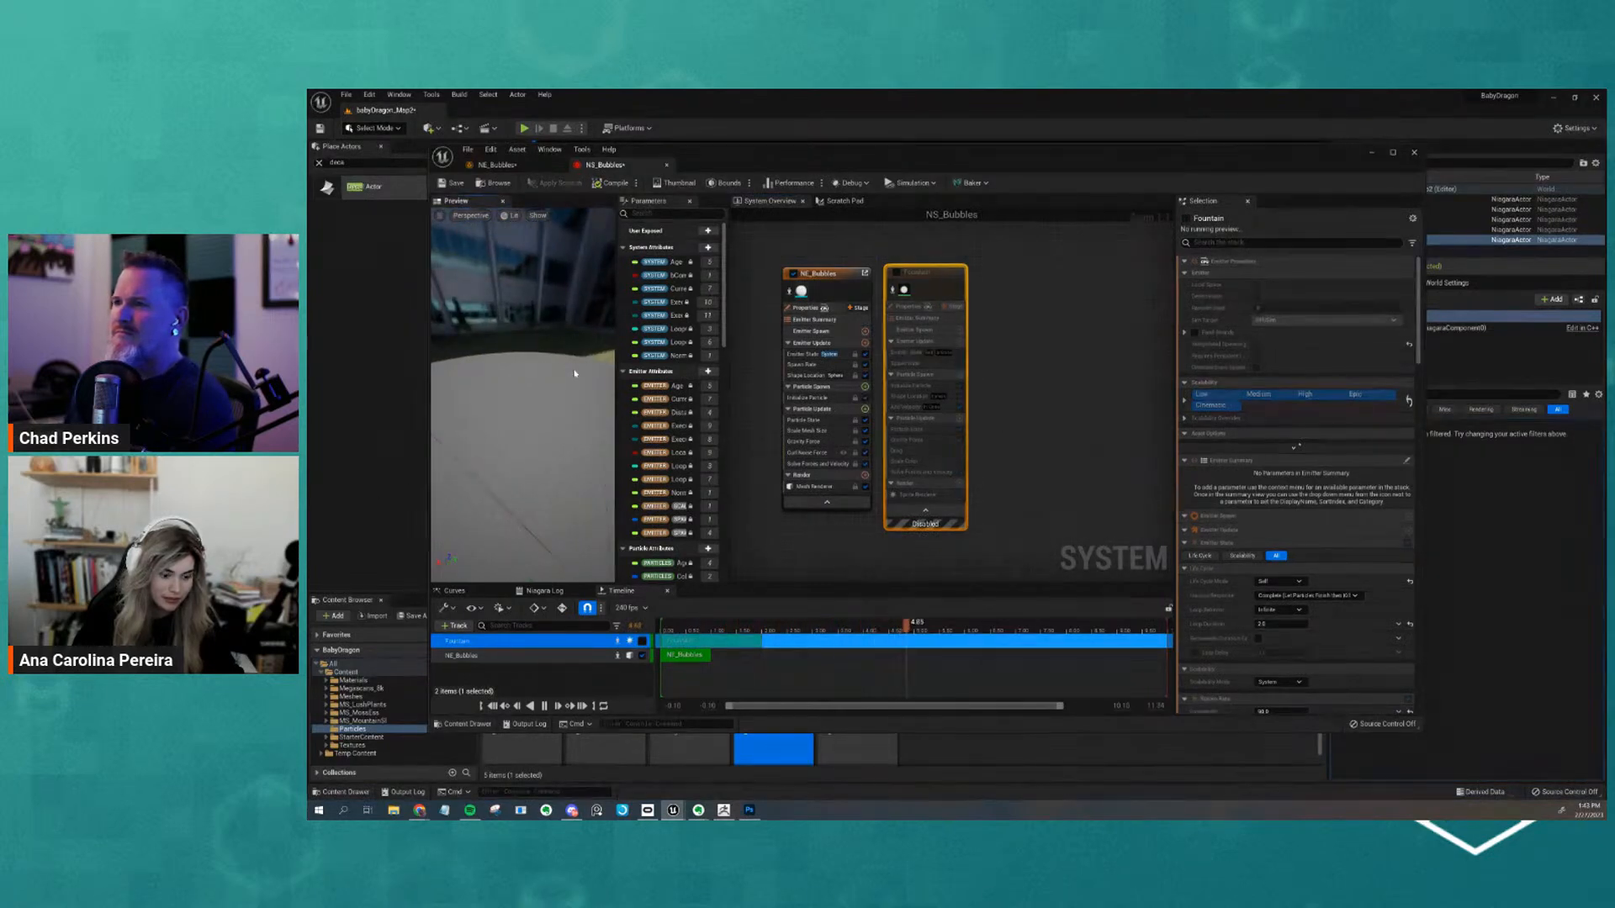
{"action": "left_click_drag", "start_coordinate": [582, 444], "coordinate": [434, 390]}
{"action": "left_click", "coordinate": [897, 273]}
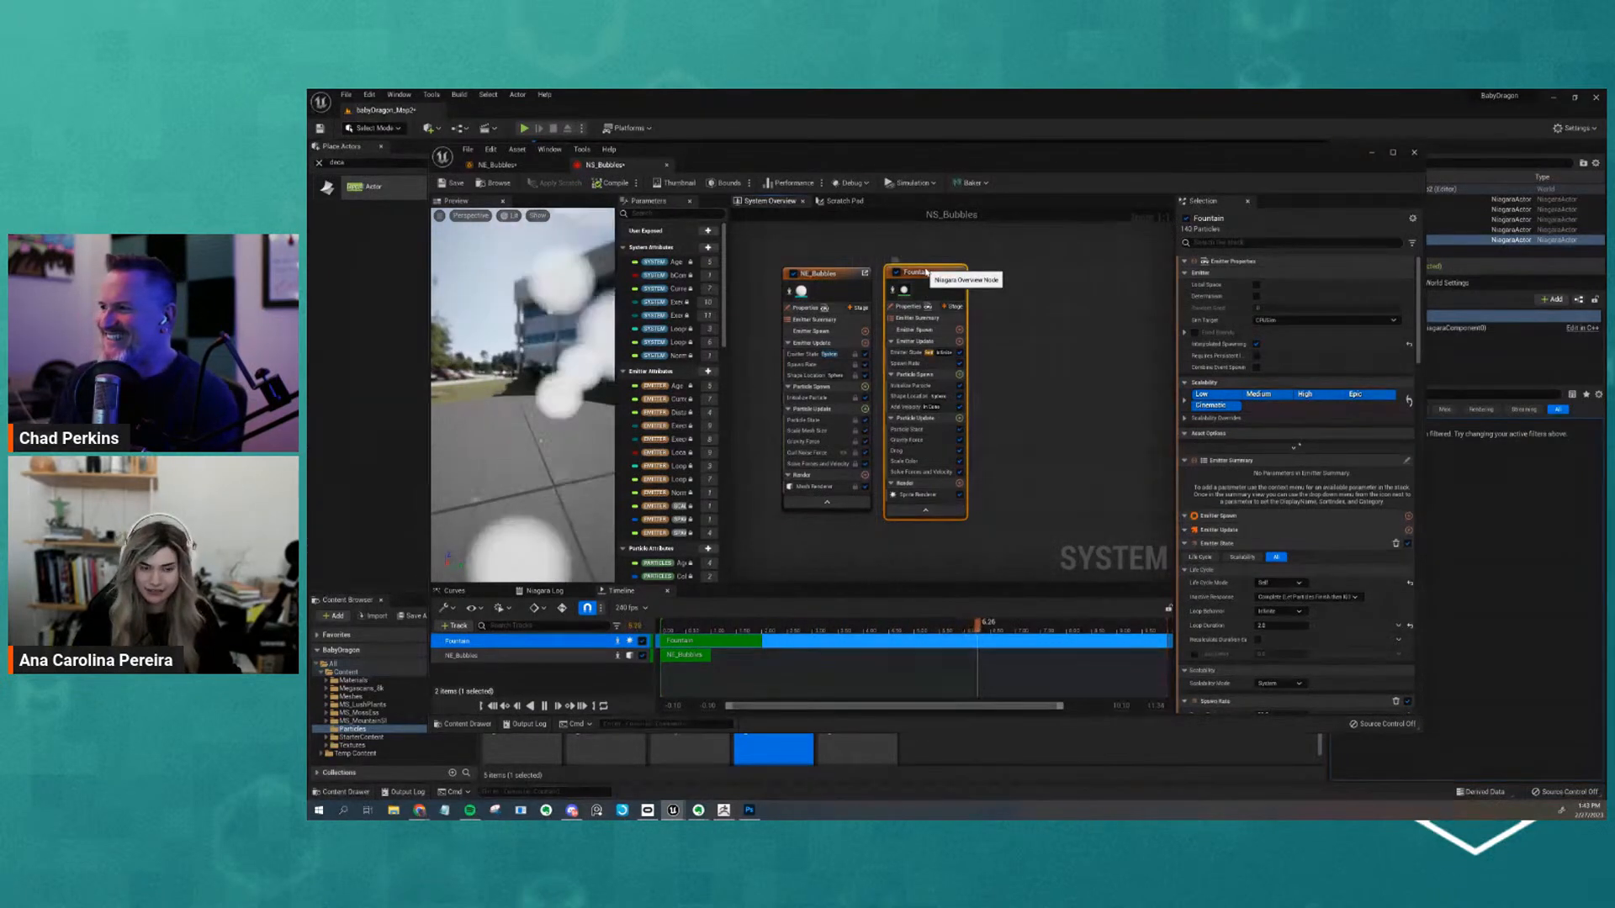
{"action": "key", "text": "Delete"}
Return to the level and look over the bubble actors placed around the two dragons
{"action": "left_click", "coordinate": [1511, 496]}
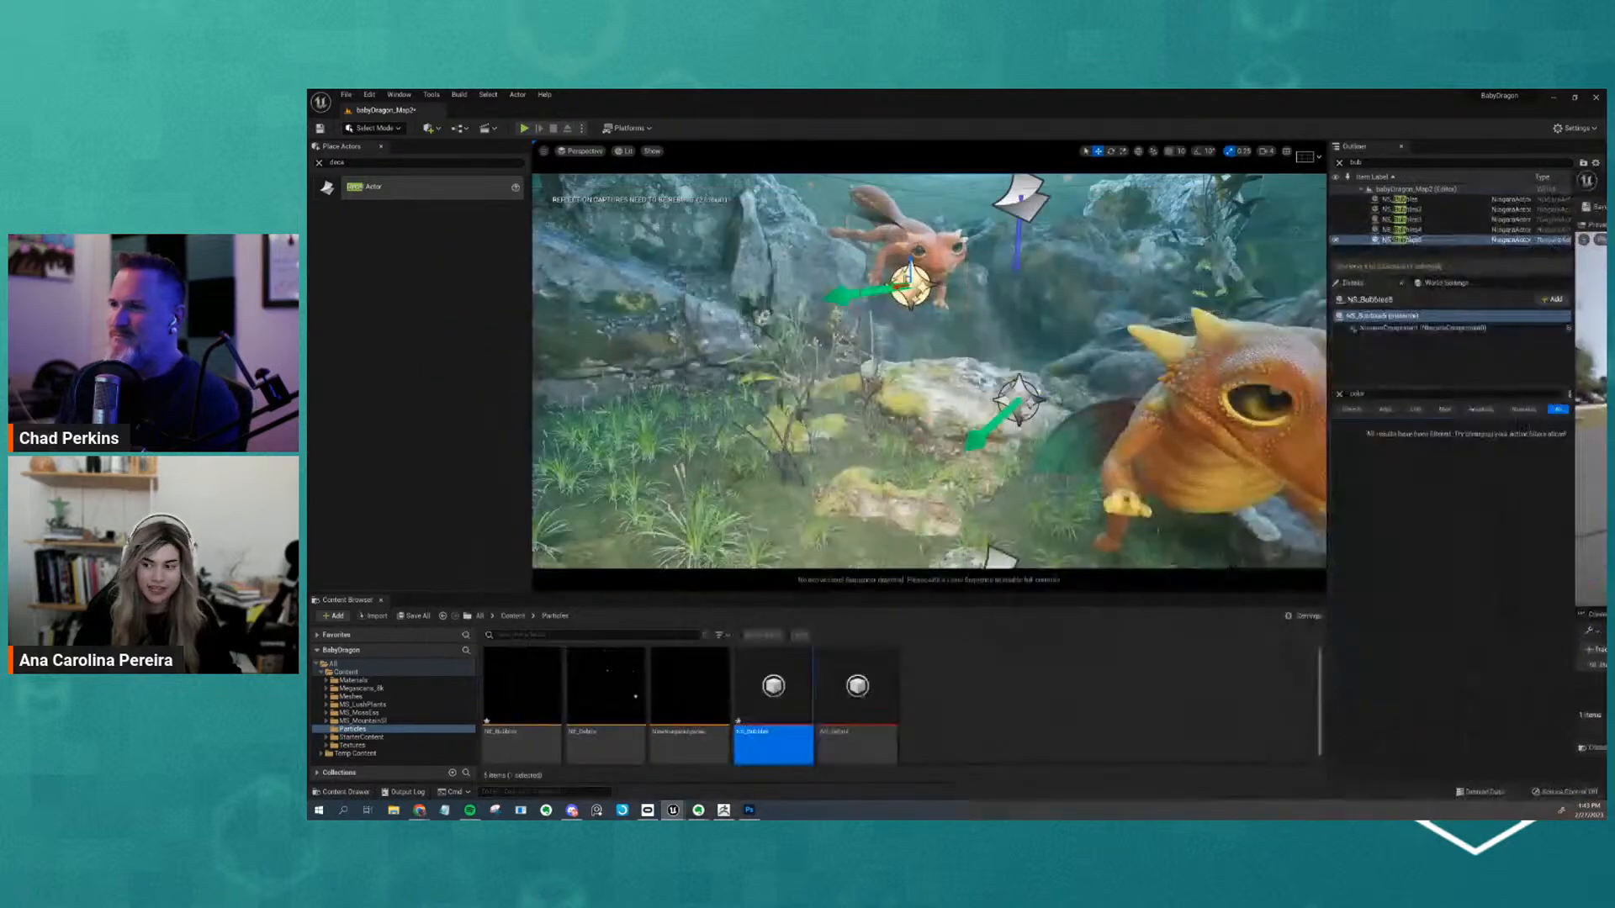
{"action": "scroll", "coordinate": [929, 371], "scroll_direction": "down", "scroll_amount": 4}
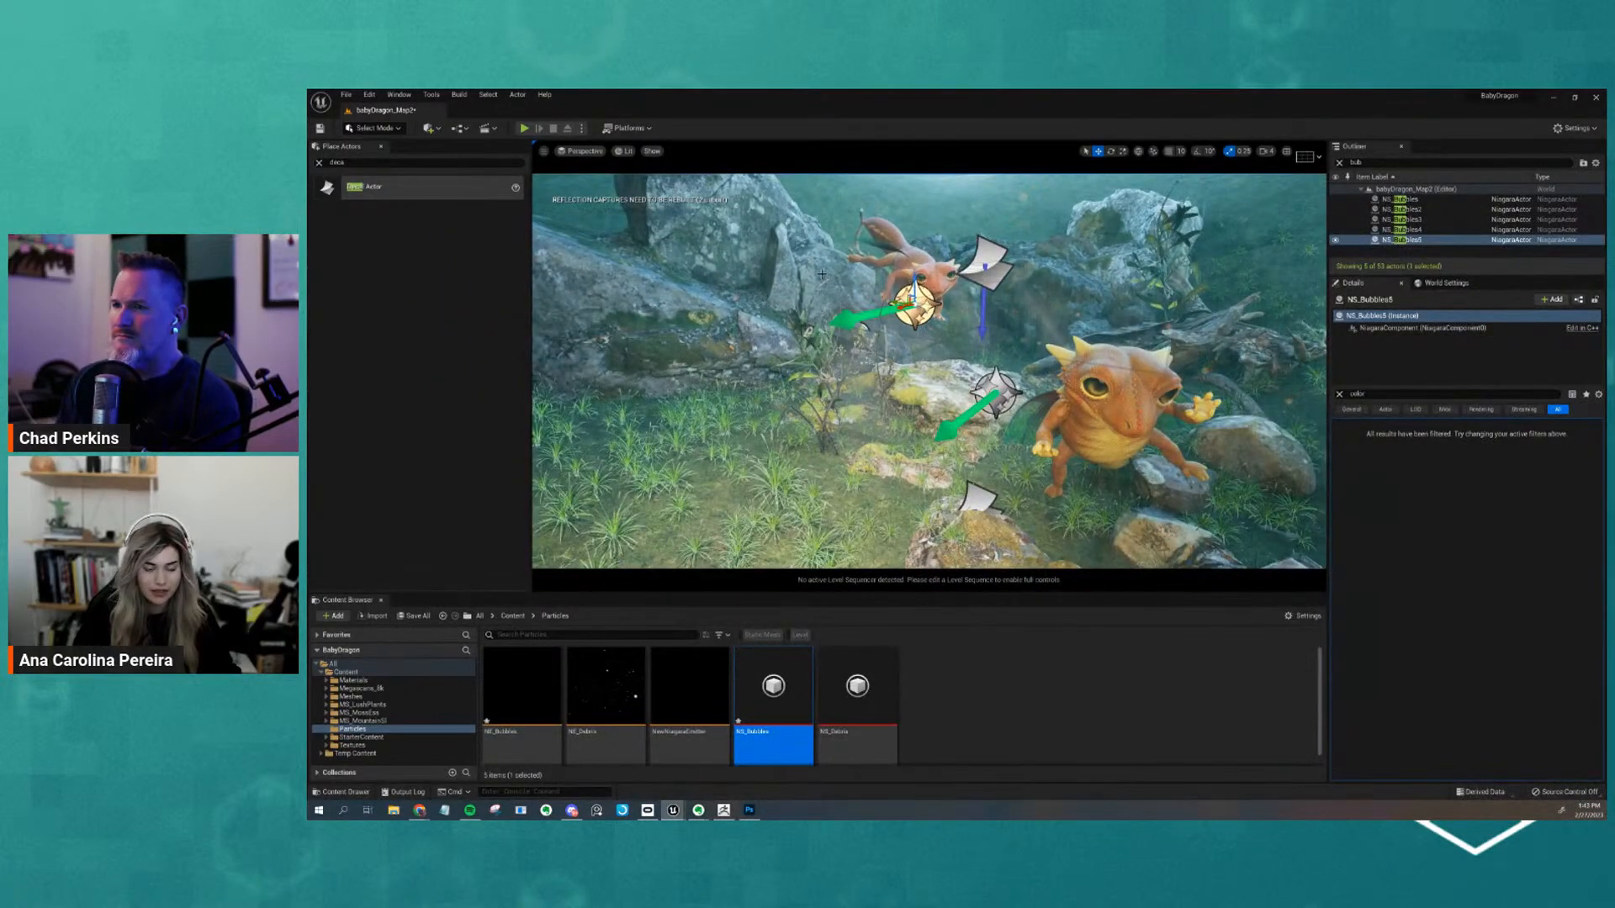
{"action": "right_click_drag", "start_coordinate": [980, 393], "coordinate": [1054, 369]}
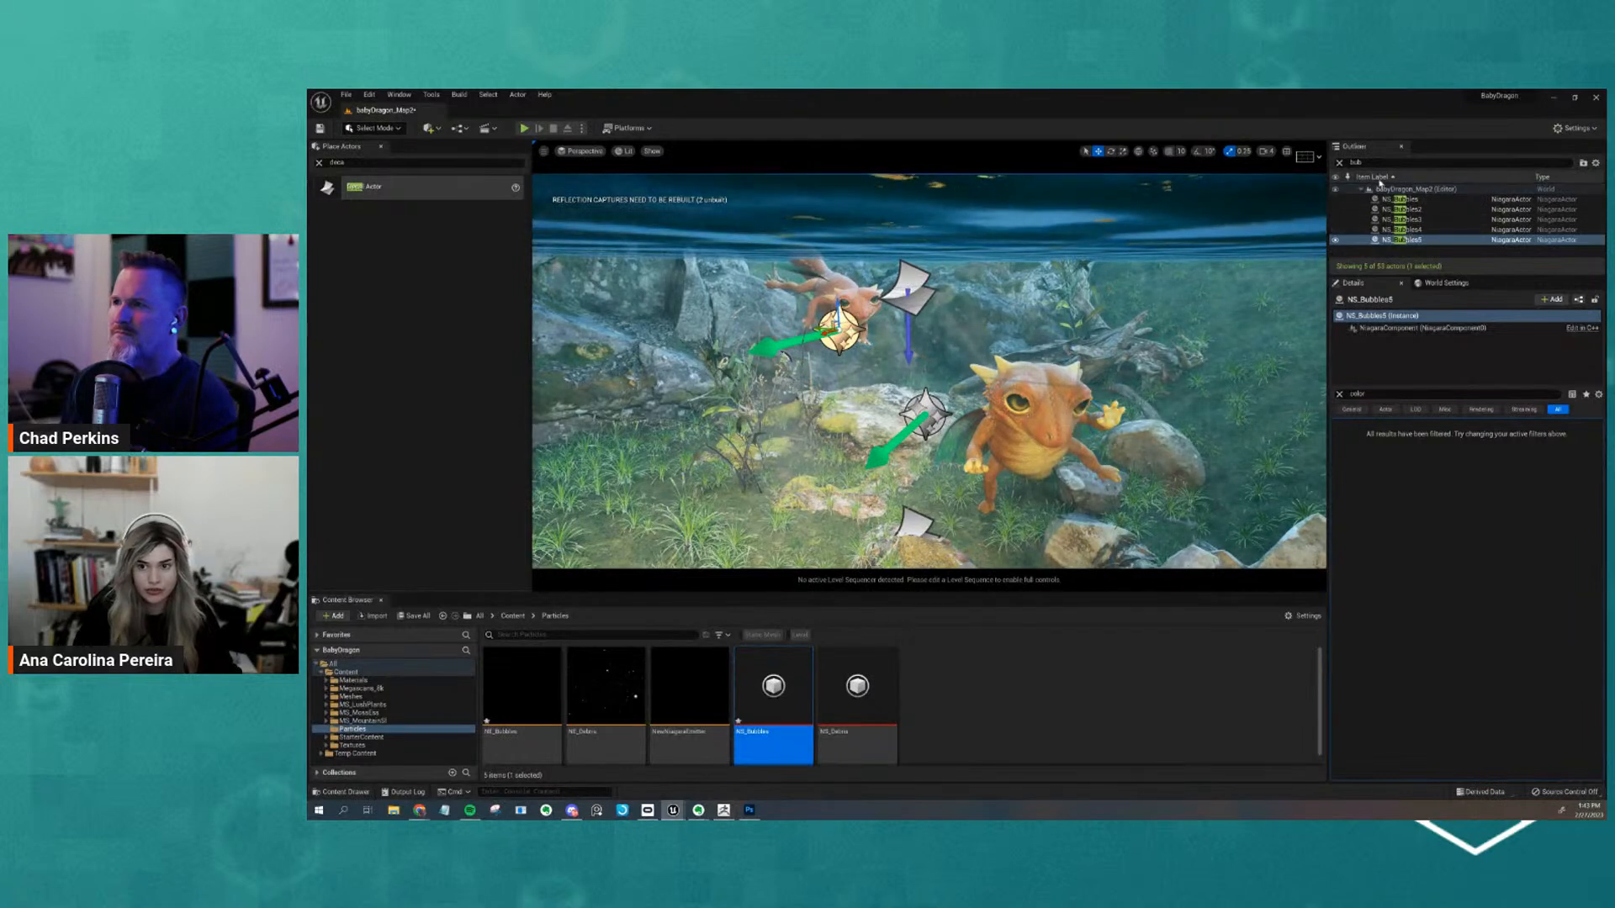
Search the level's actors for the camera, select the CineCamera actor, and view the dragons alongside its preview
{"action": "left_click", "coordinate": [1351, 162]}
{"action": "type", "text": "camer"}
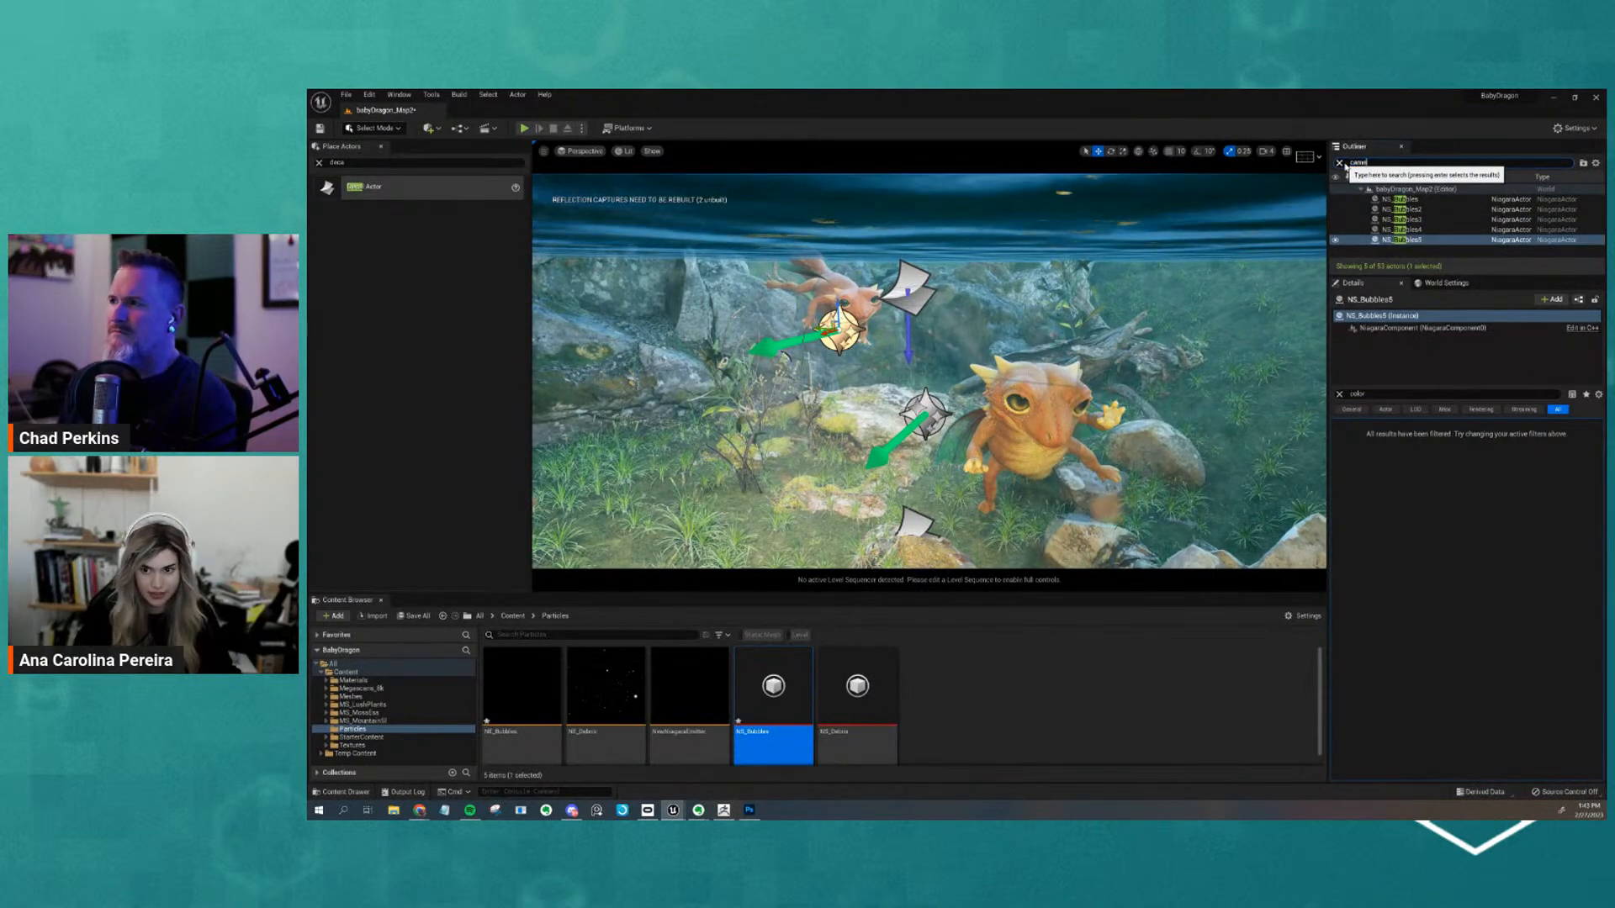
{"action": "type", "text": "e"}
{"action": "key", "text": "Return"}
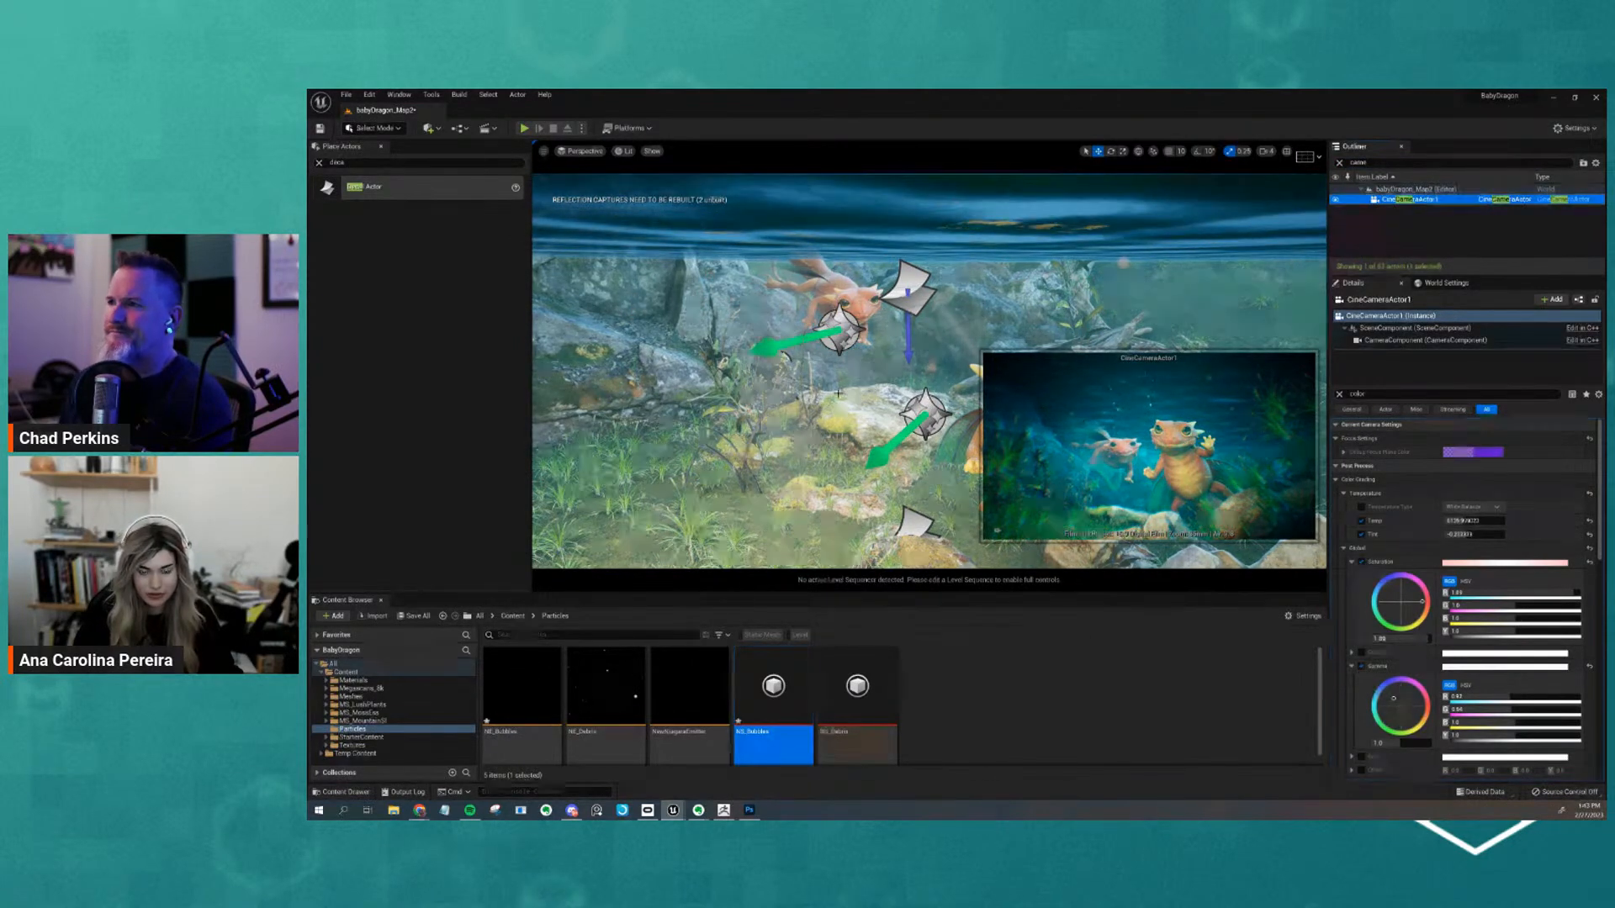
{"action": "right_click_drag", "start_coordinate": [839, 387], "coordinate": [784, 407]}
{"action": "key", "text": "g"}
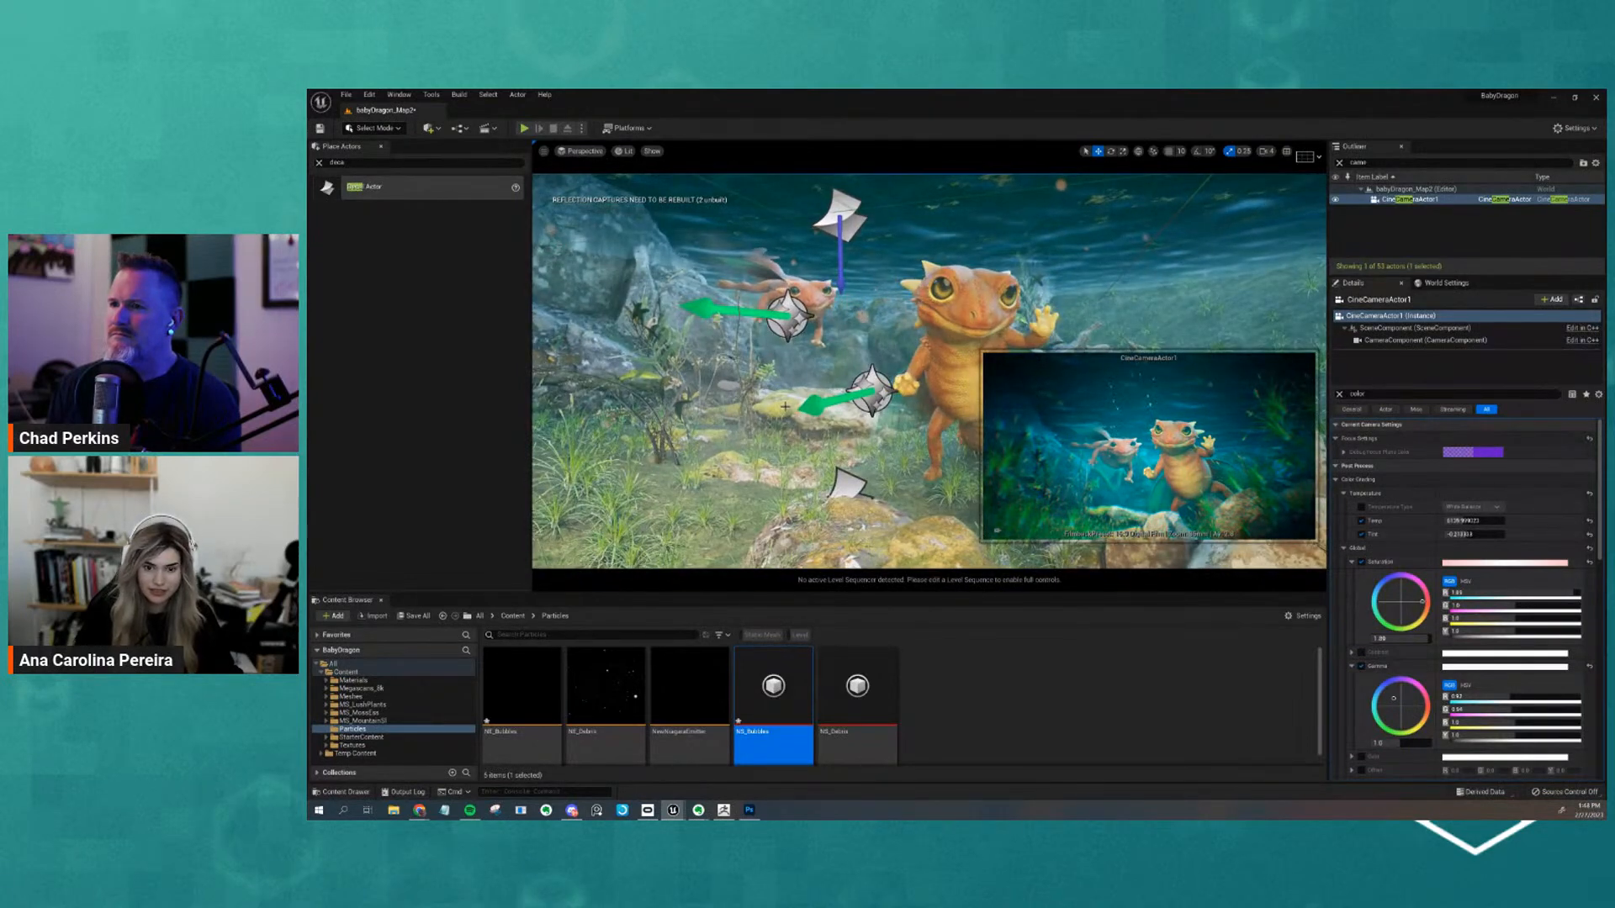
Create a new material named M_Bubbles in the Materials folder of the project content
{"action": "left_click", "coordinate": [812, 625]}
{"action": "left_click", "coordinate": [512, 618]}
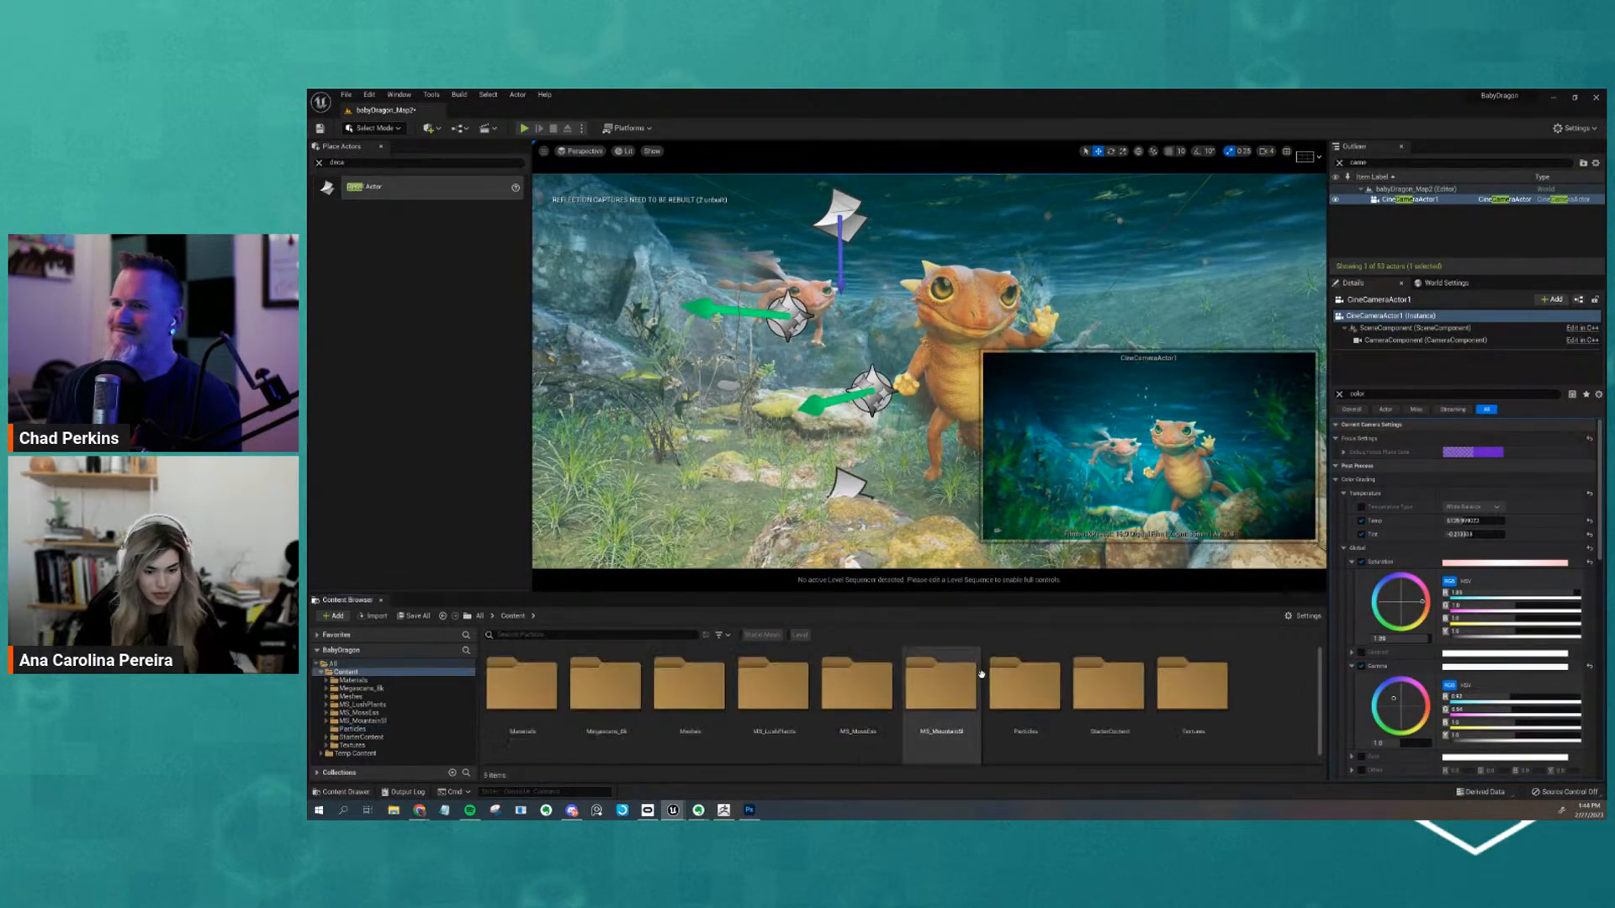
{"action": "double_click", "coordinate": [522, 686]}
{"action": "right_click", "coordinate": [1287, 695]}
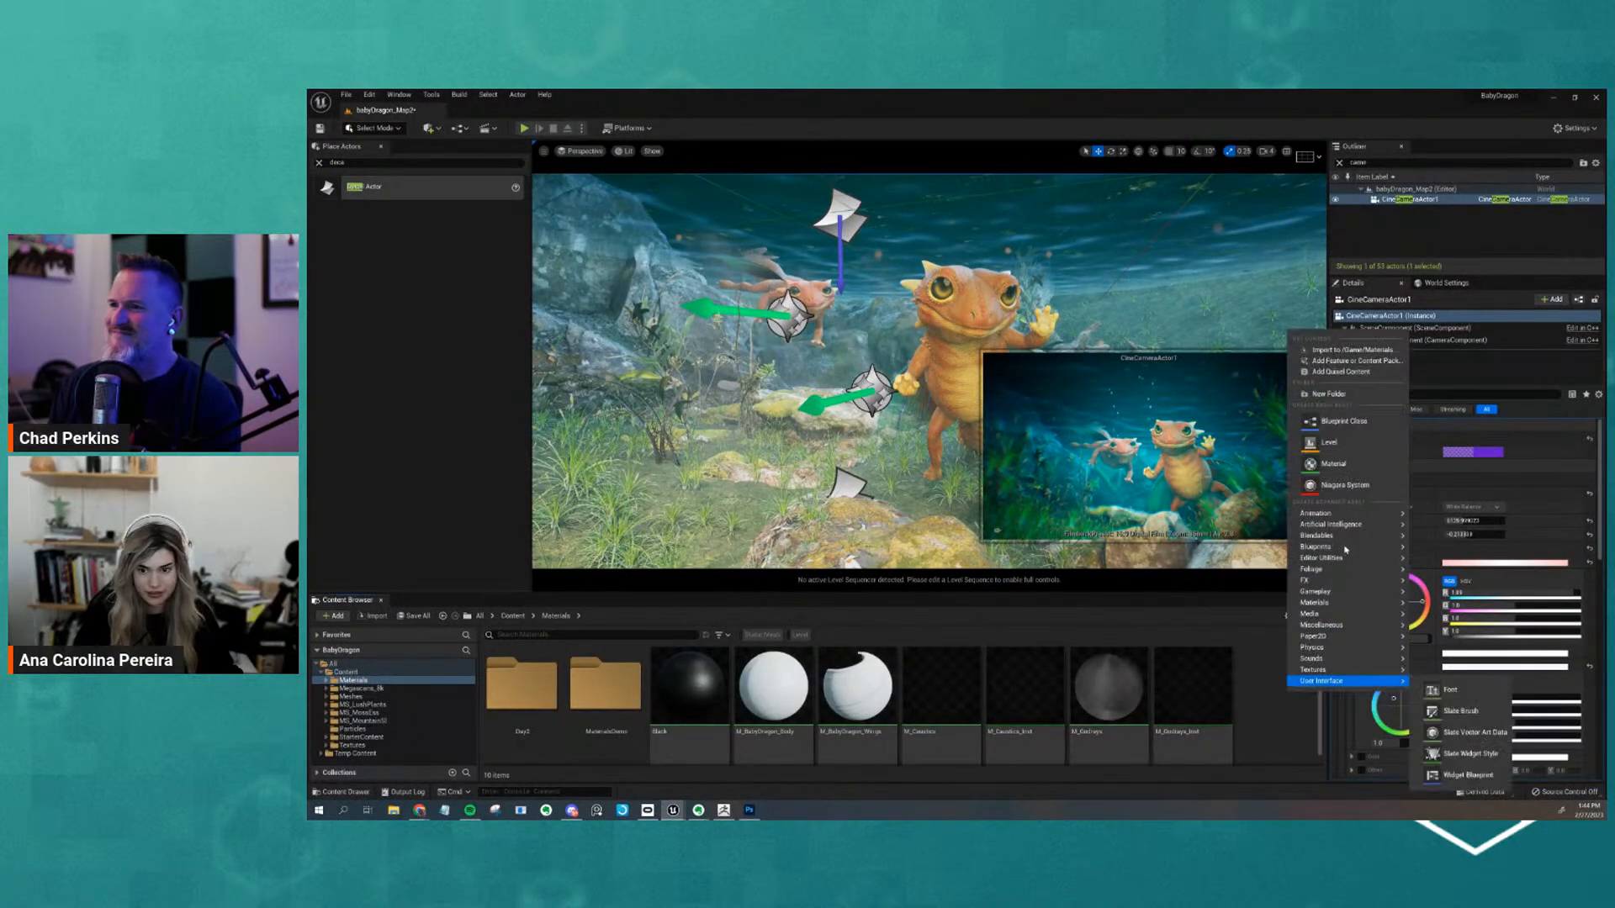
{"action": "left_click", "coordinate": [1343, 465]}
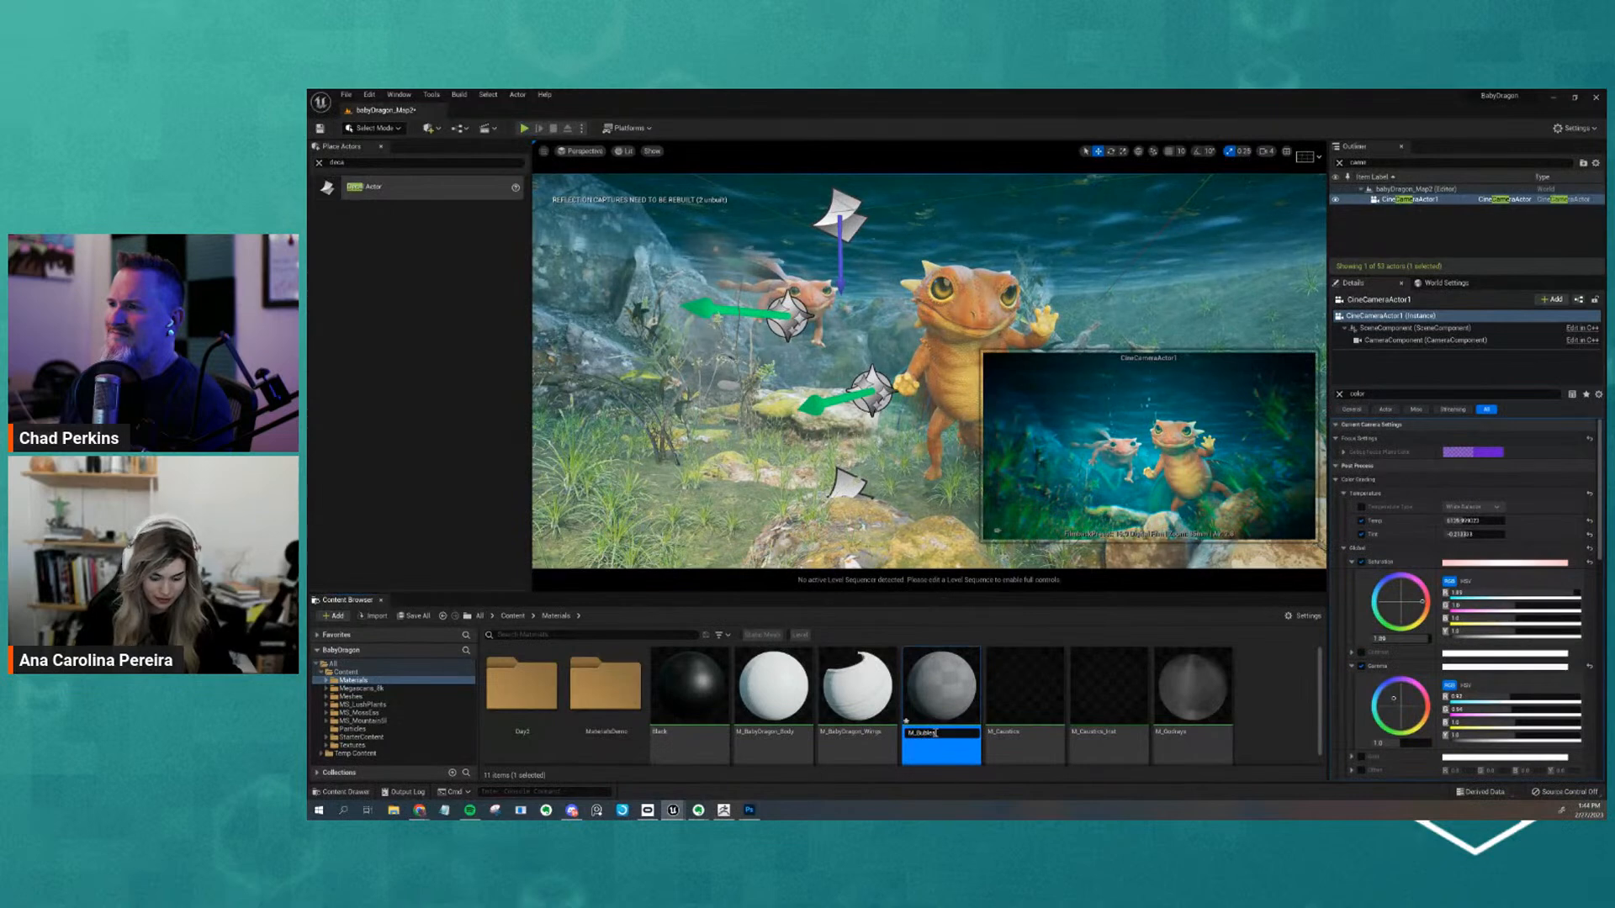
{"action": "key", "text": "Escape"}
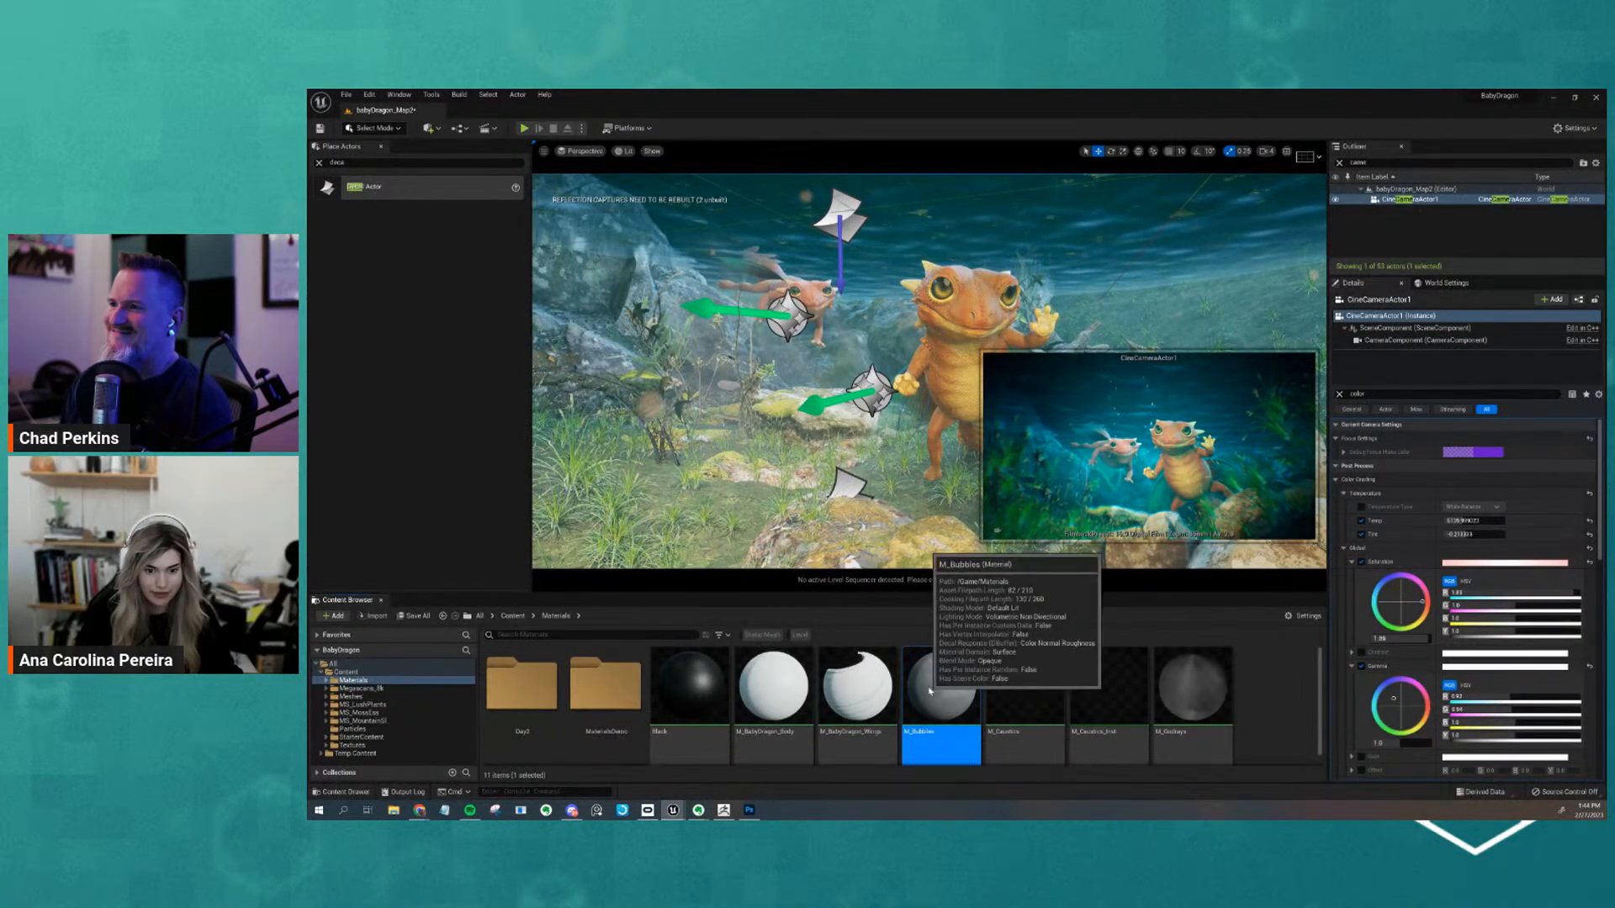
Open the M_Bubbles material in an enlarged editor window and set its Blend Mode to Translucent
{"action": "double_click", "coordinate": [941, 689]}
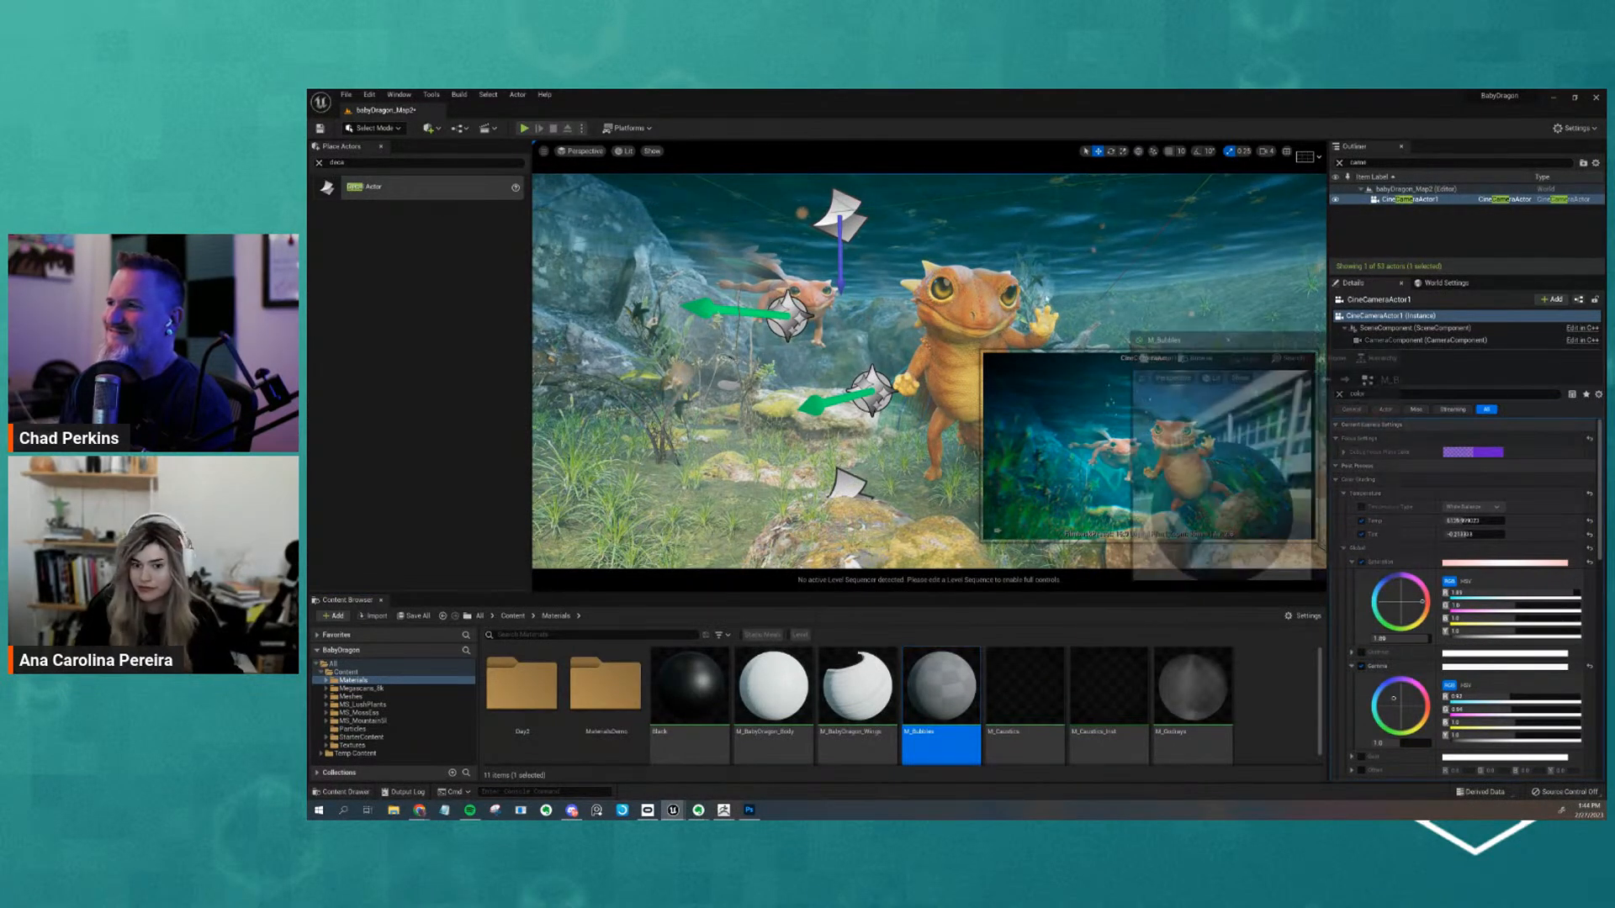
{"action": "left_click_drag", "start_coordinate": [1208, 637], "coordinate": [1380, 741]}
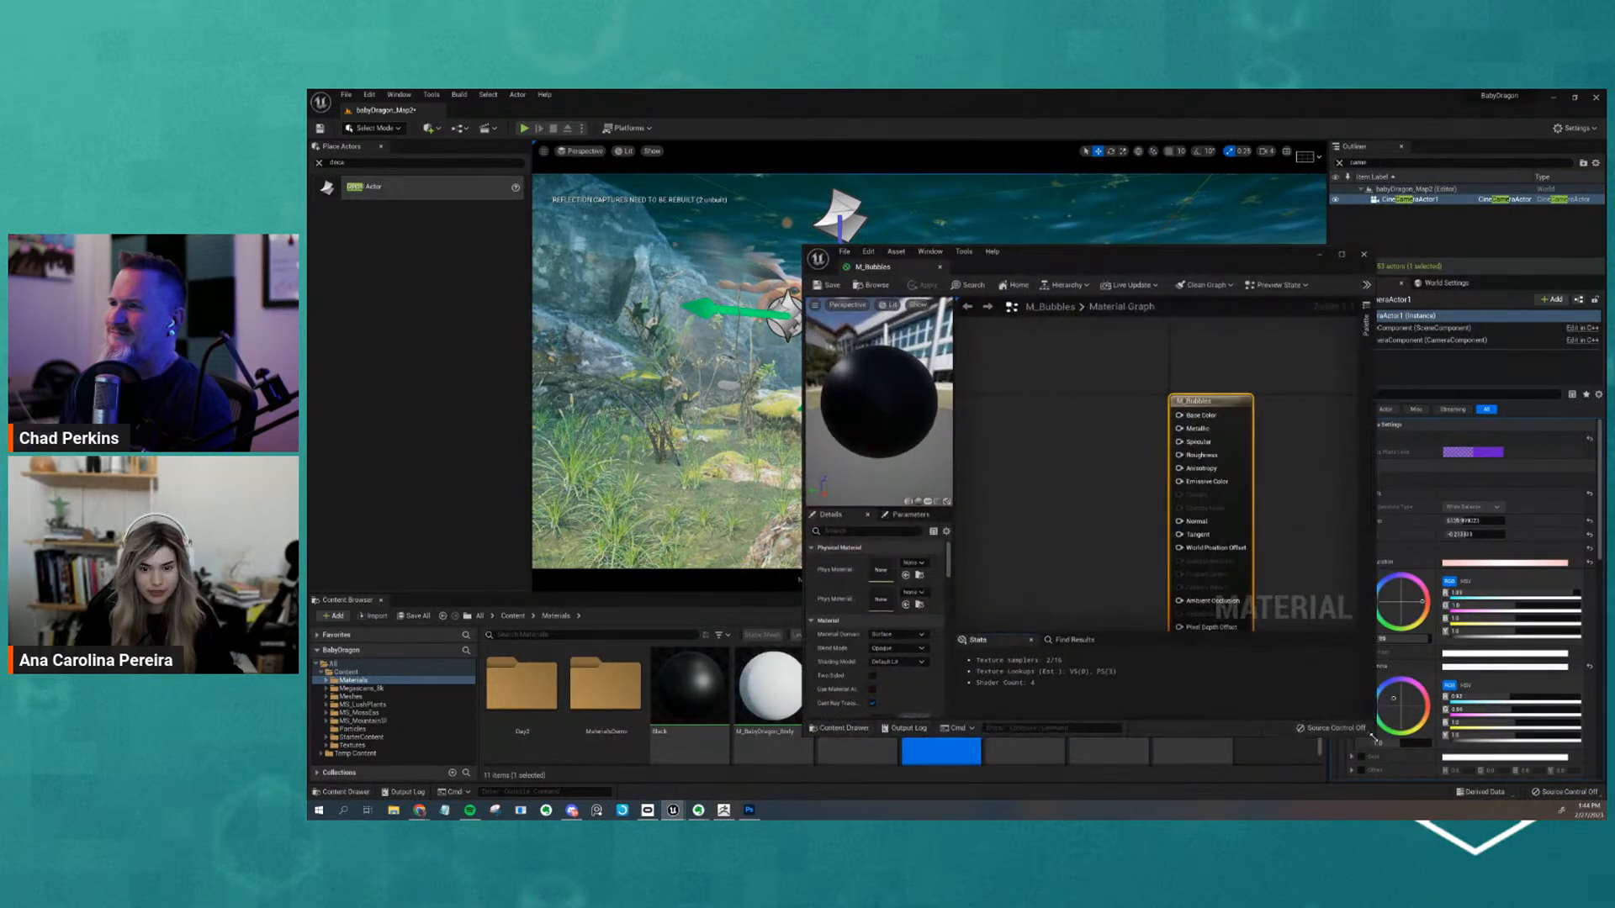
{"action": "left_click_drag", "start_coordinate": [1139, 254], "coordinate": [860, 154]}
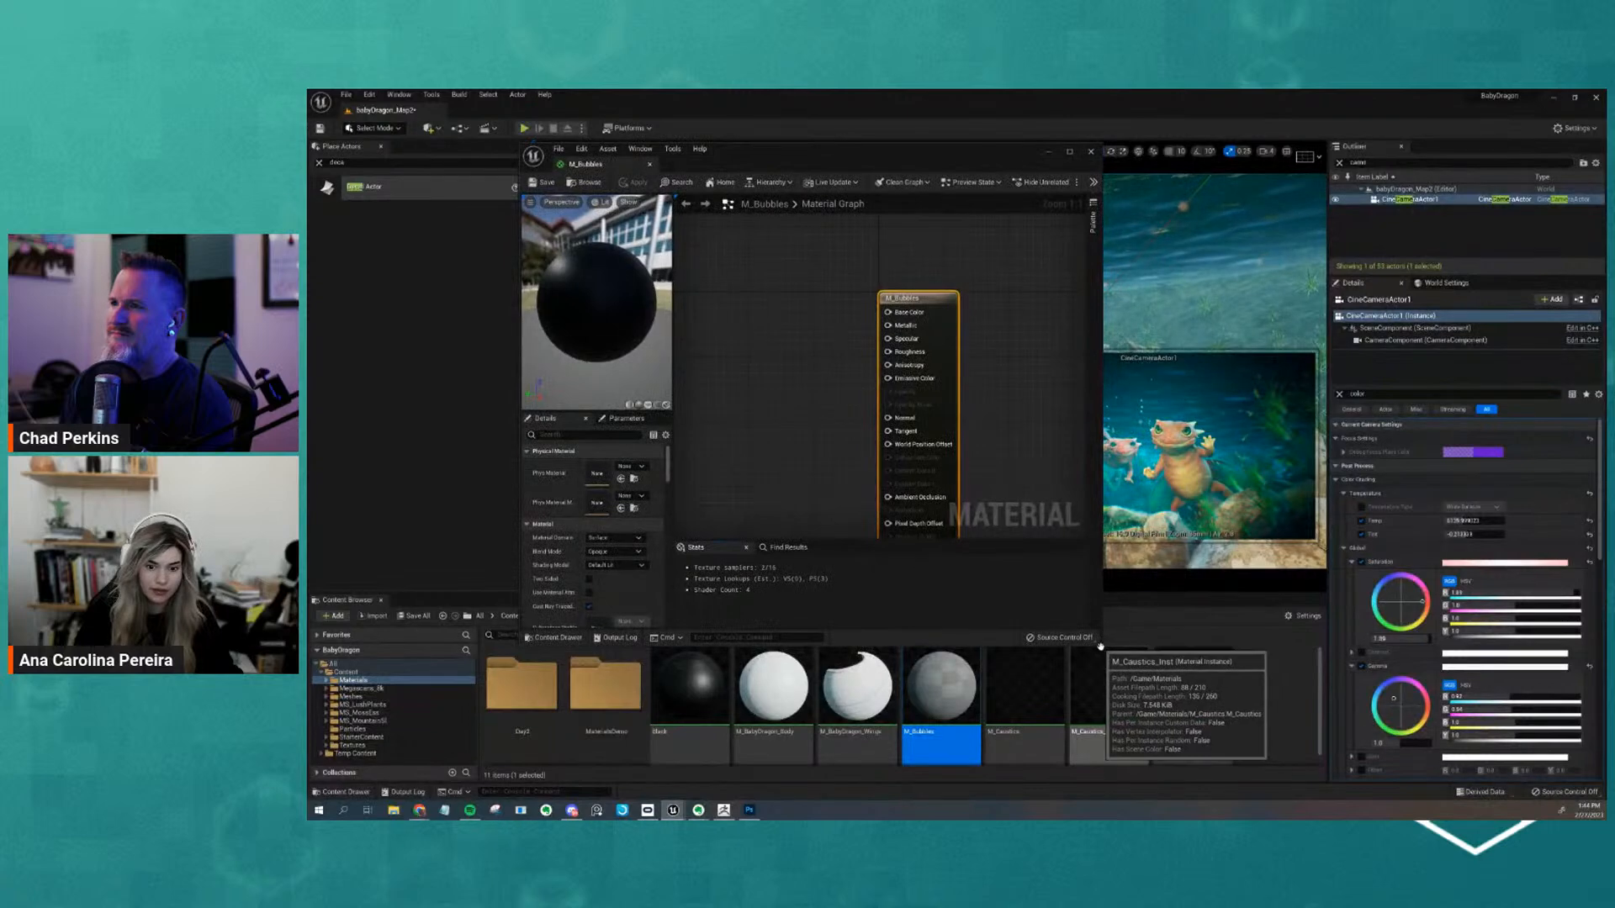
{"action": "left_click_drag", "start_coordinate": [1103, 644], "coordinate": [1372, 729]}
{"action": "right_click_drag", "start_coordinate": [1123, 479], "coordinate": [1253, 466]}
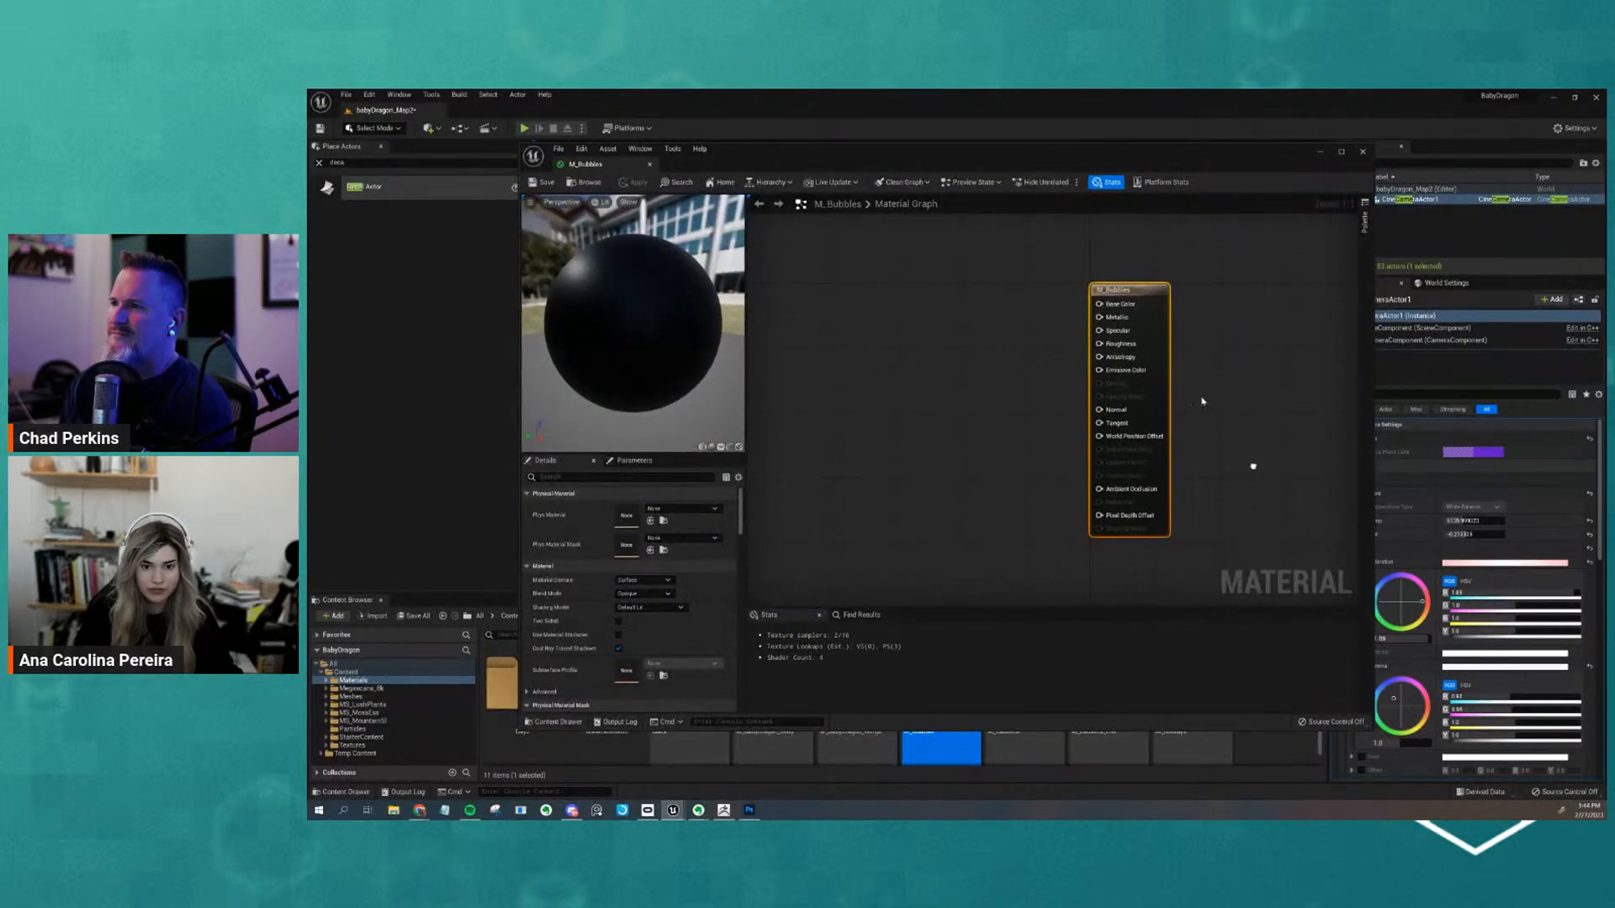
{"action": "left_click", "coordinate": [658, 593]}
{"action": "left_click", "coordinate": [639, 624]}
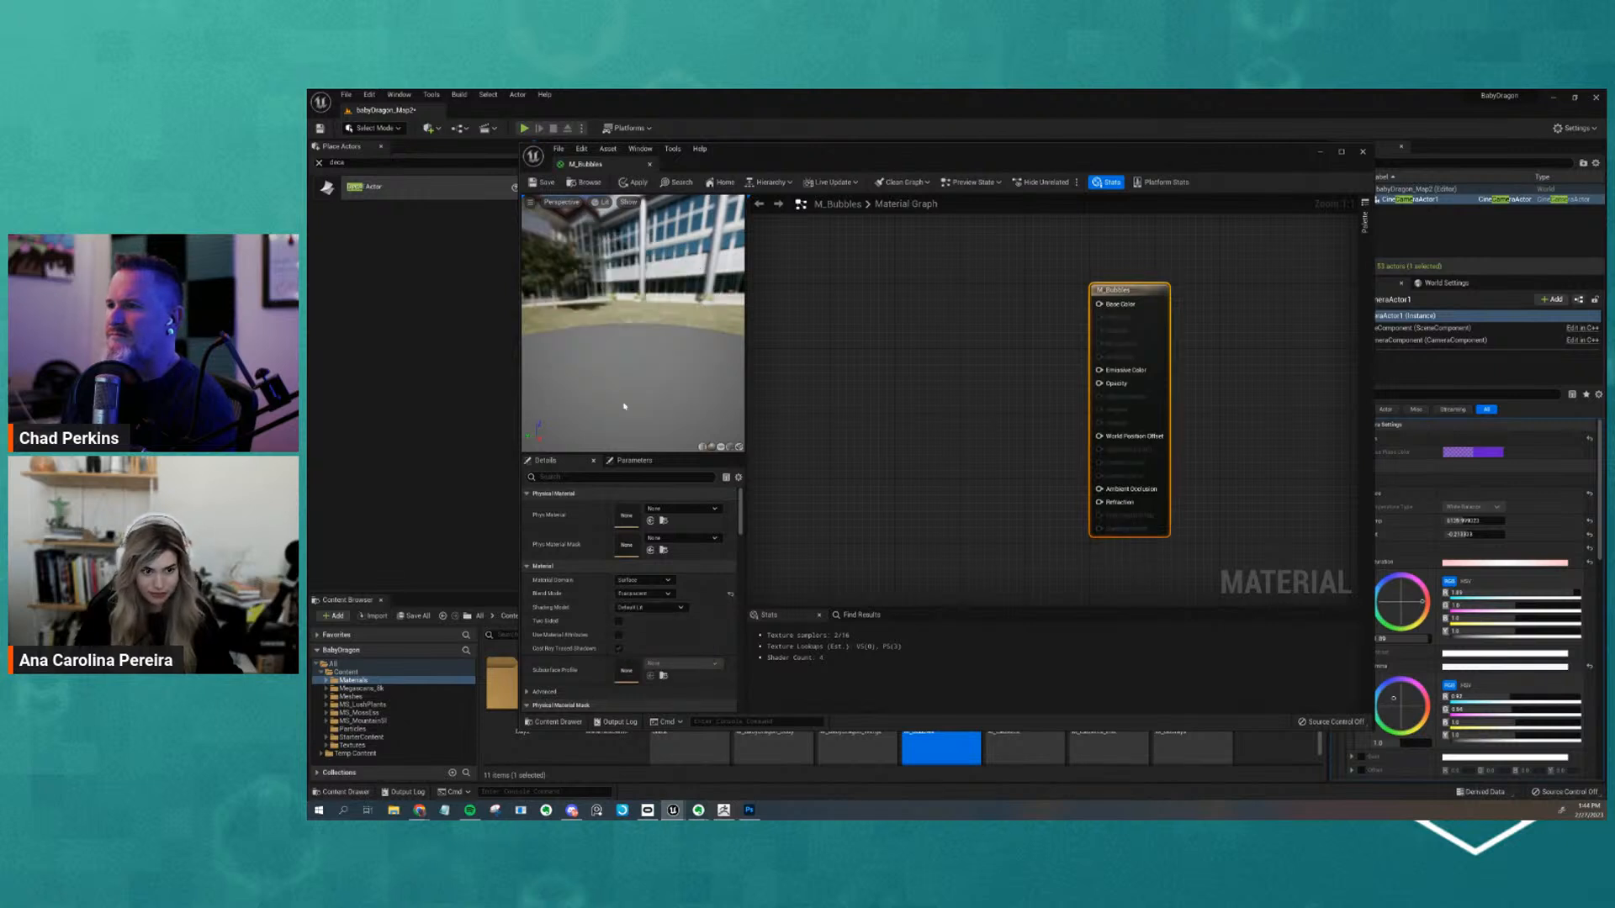
Add a single-value constant node, connect it to Opacity, and set its value to 0.5
{"action": "left_click", "coordinate": [934, 427]}
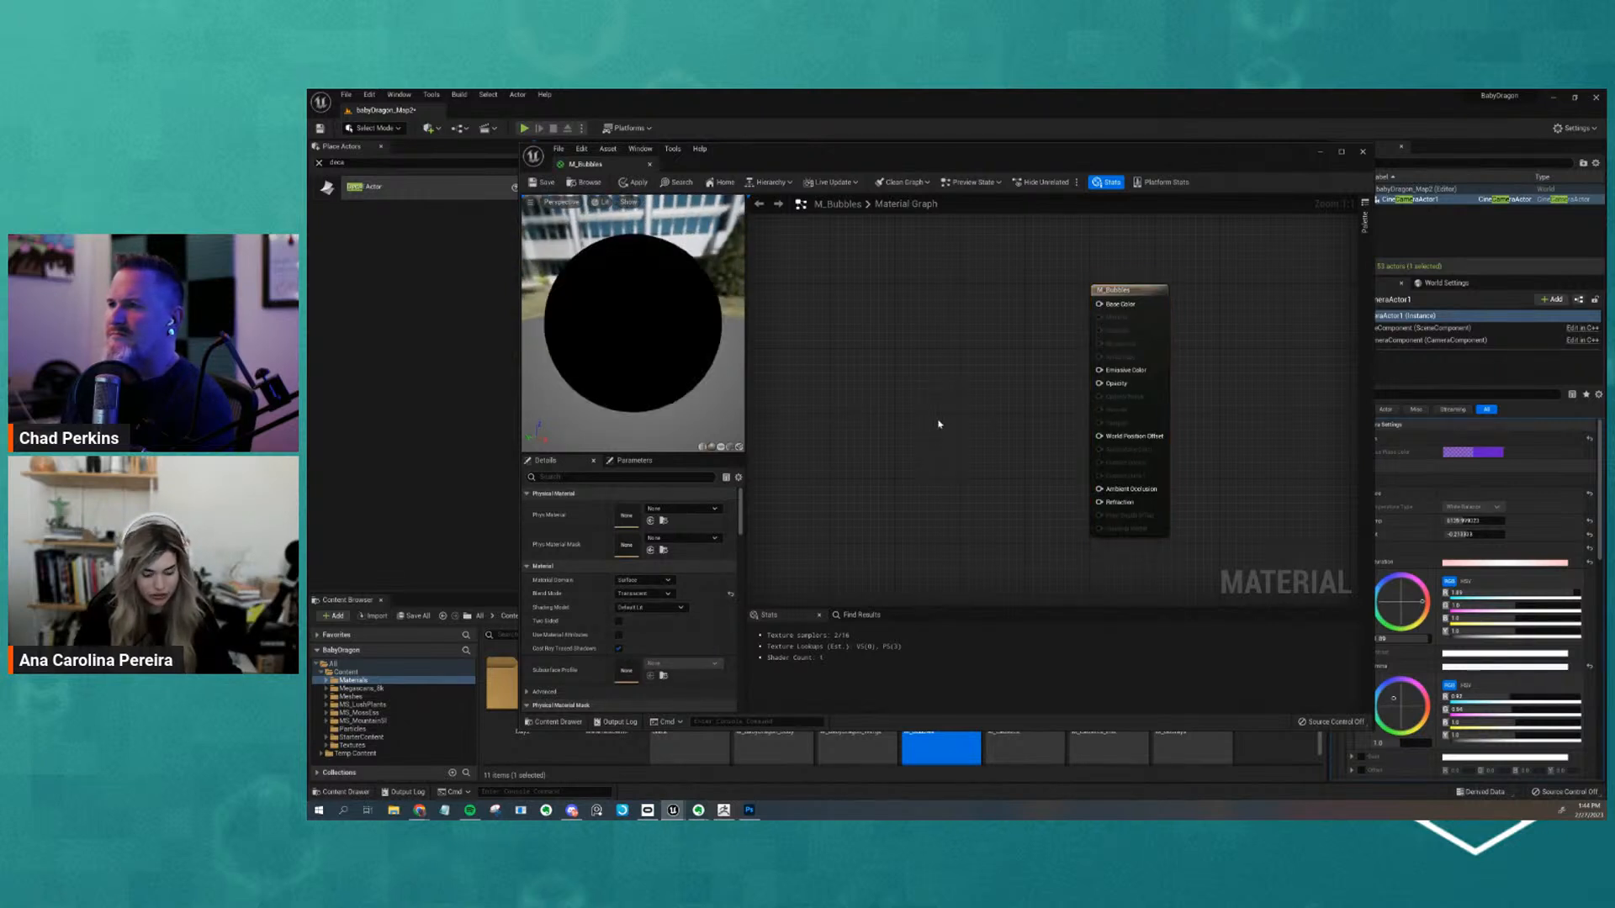
{"action": "left_click", "coordinate": [934, 409]}
{"action": "left_click_drag", "start_coordinate": [953, 424], "coordinate": [1096, 384]}
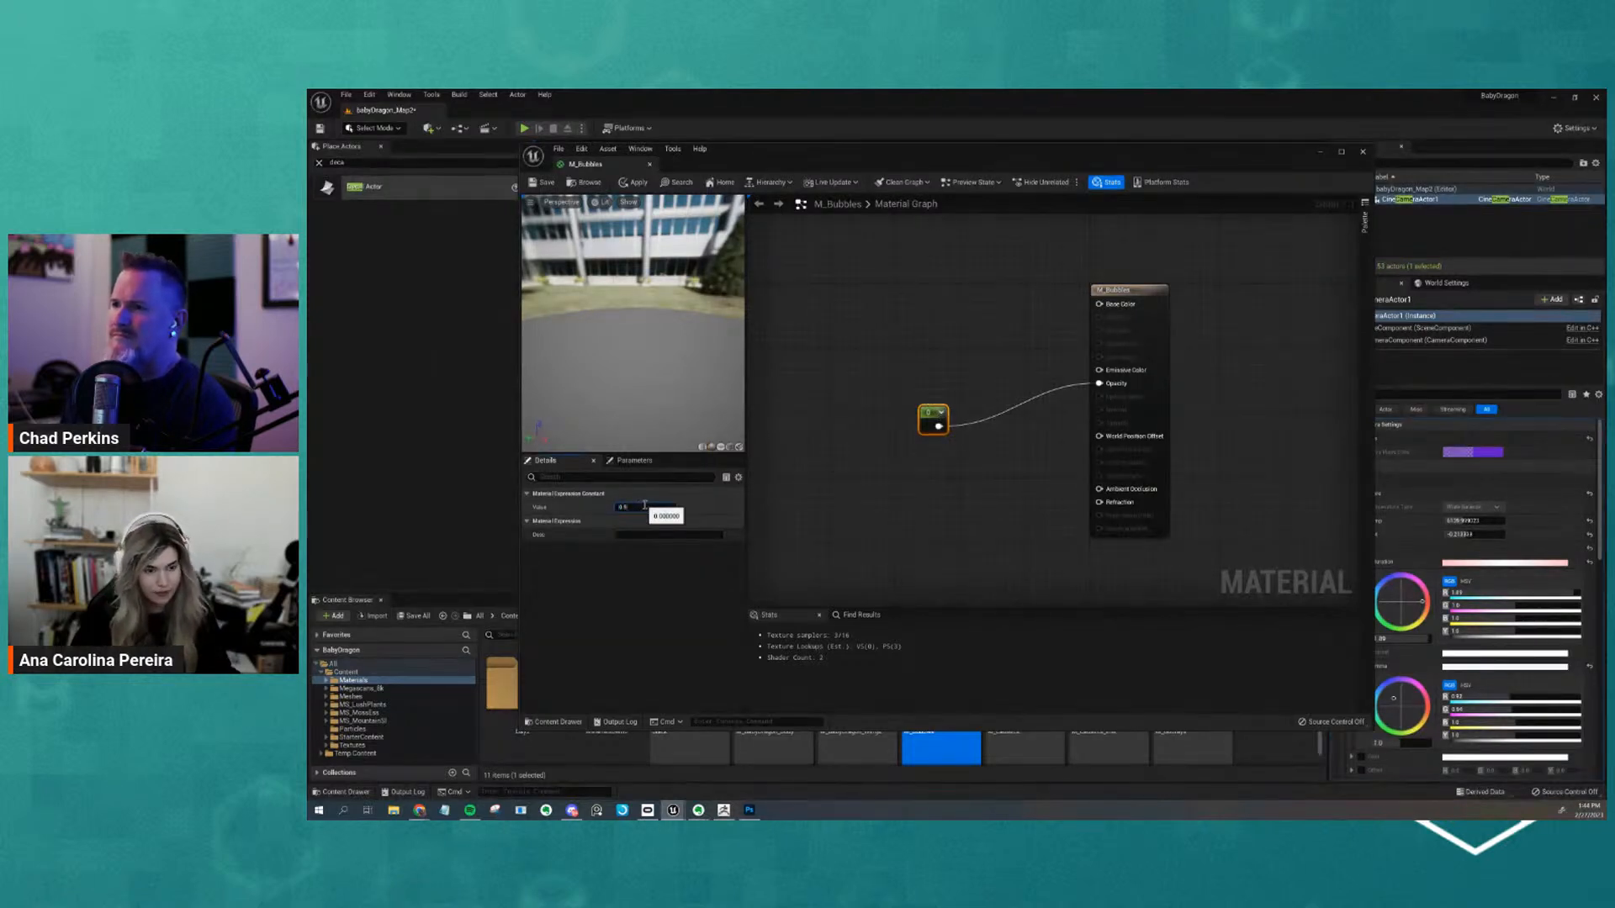
{"action": "key", "text": "Return"}
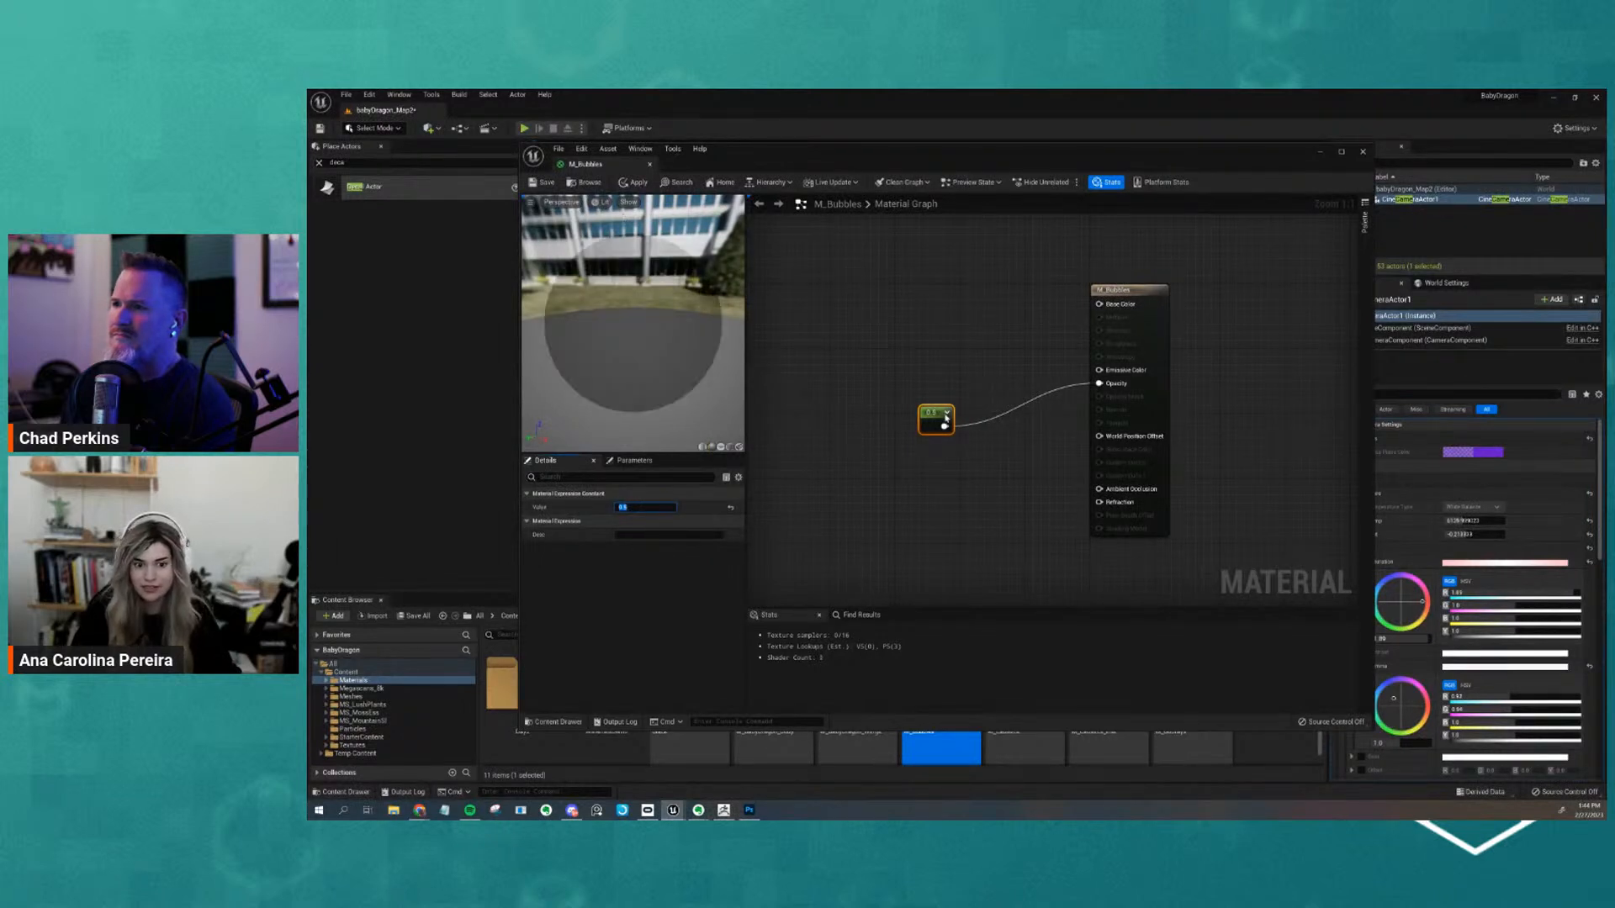
{"action": "mouse_move", "coordinate": [706, 416]}
{"action": "left_mouse_down"}
{"action": "mouse_move", "coordinate": [664, 421]}
{"action": "mouse_move", "coordinate": [620, 382]}
{"action": "mouse_move", "coordinate": [659, 421]}
{"action": "mouse_move", "coordinate": [682, 417]}
{"action": "left_mouse_up"}
Add a three-component constant, connect it to Base Color, and set it to a near-white of about 0.87 in each channel
{"action": "left_click", "coordinate": [940, 259]}
{"action": "key", "text": "3"}
{"action": "left_click", "coordinate": [925, 231]}
{"action": "left_click_drag", "start_coordinate": [948, 269], "coordinate": [1098, 304]}
{"action": "left_click_drag", "start_coordinate": [960, 308], "coordinate": [959, 321]}
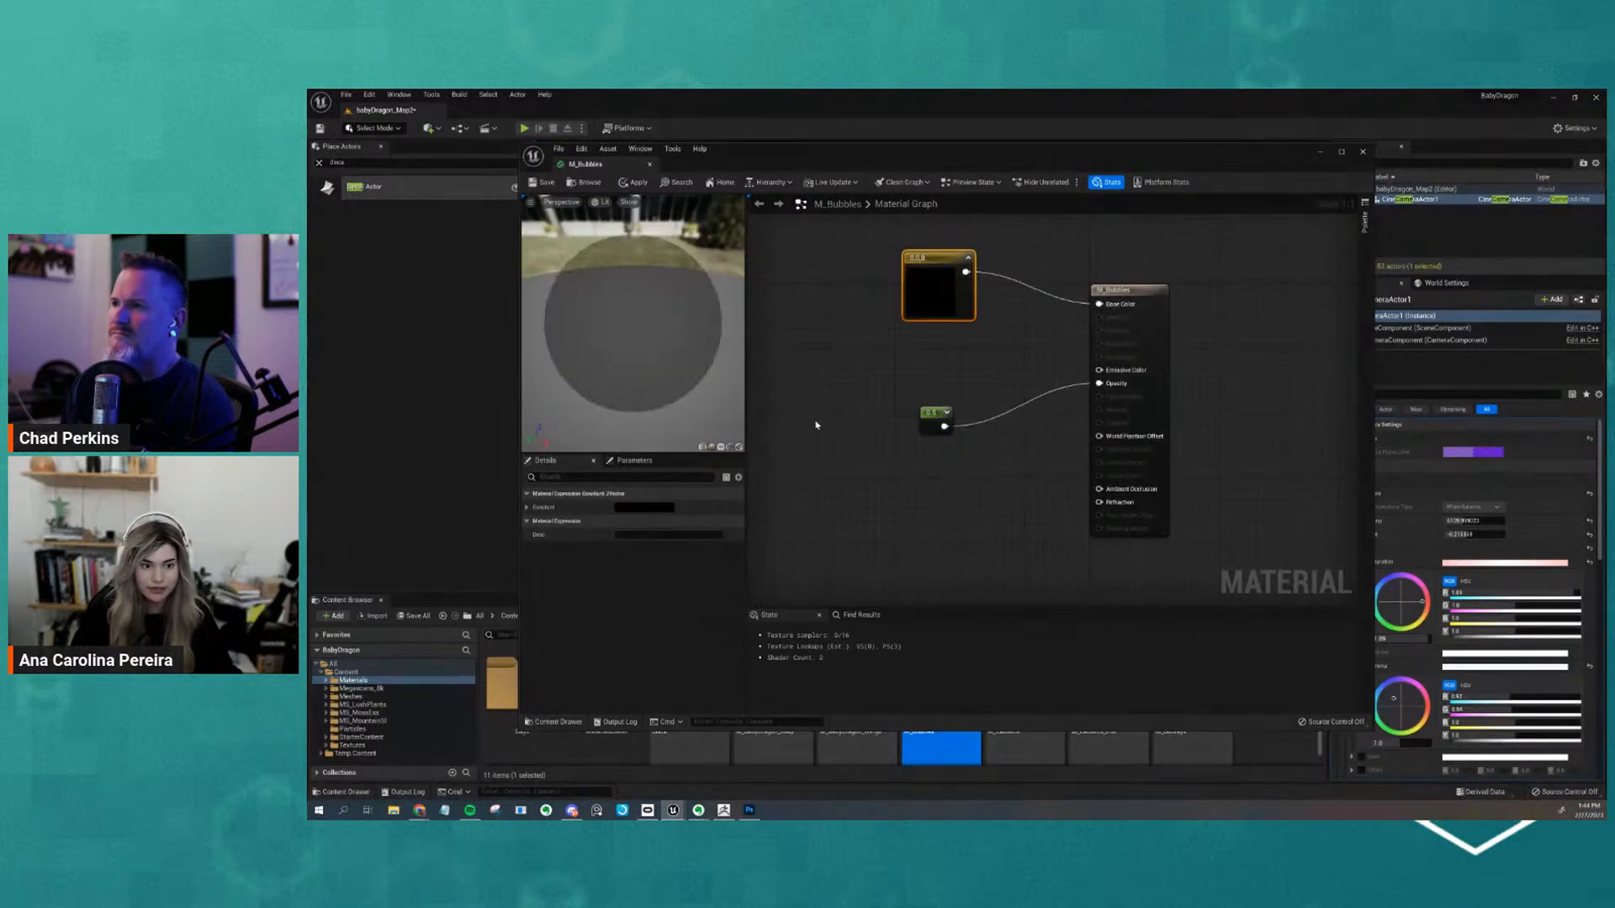
{"action": "left_click", "coordinate": [665, 507]}
{"action": "left_click", "coordinate": [811, 565]}
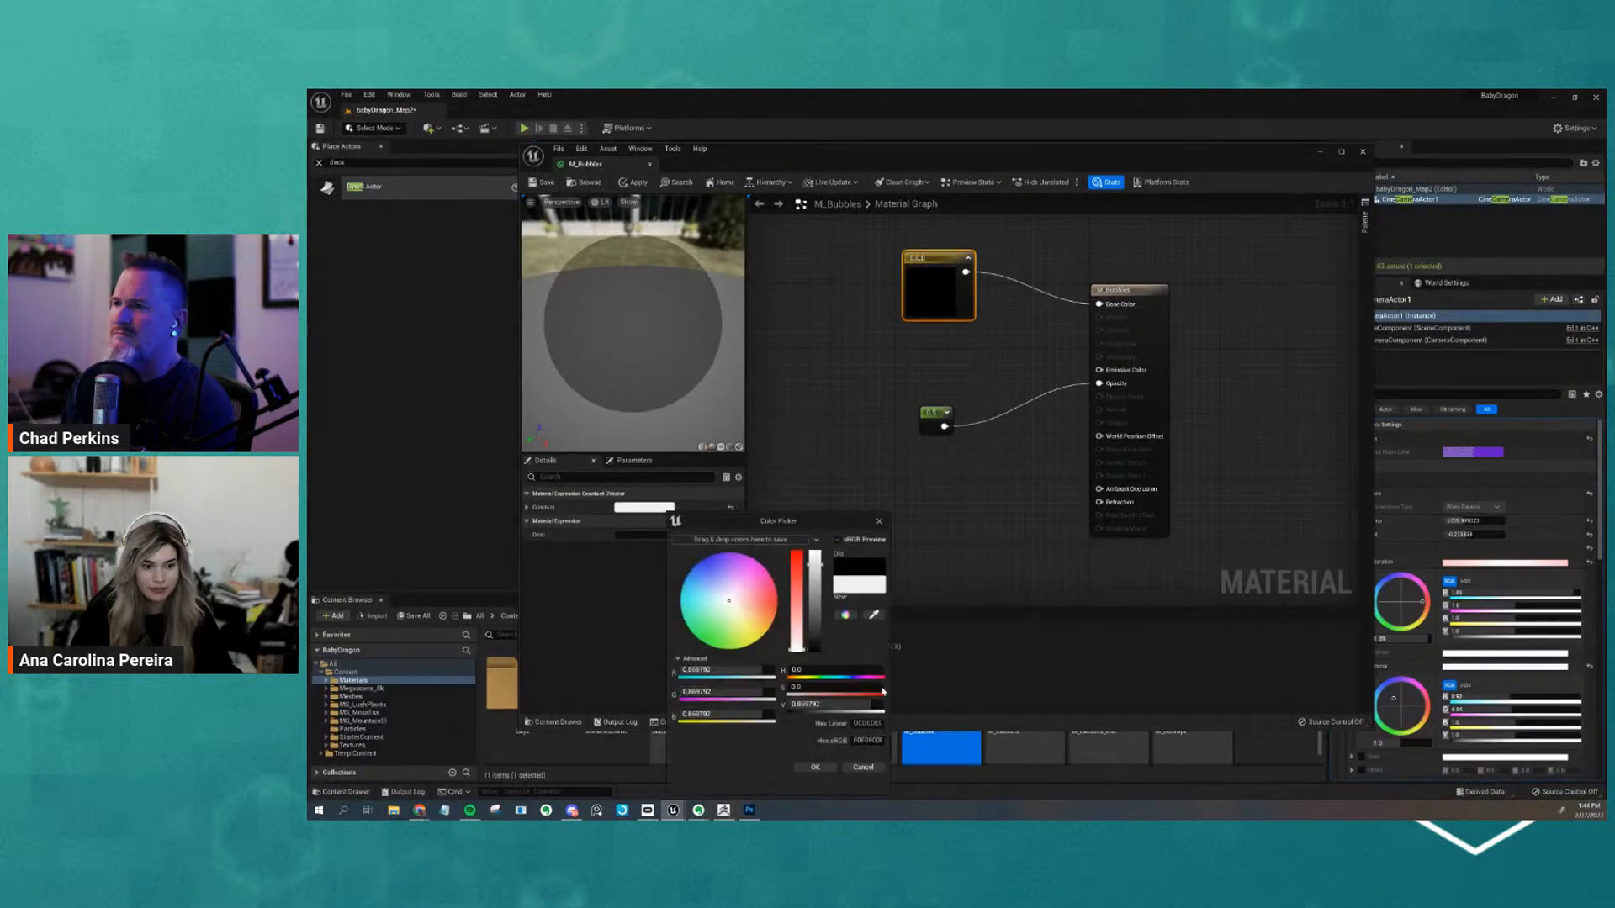
{"action": "left_click", "coordinate": [817, 768]}
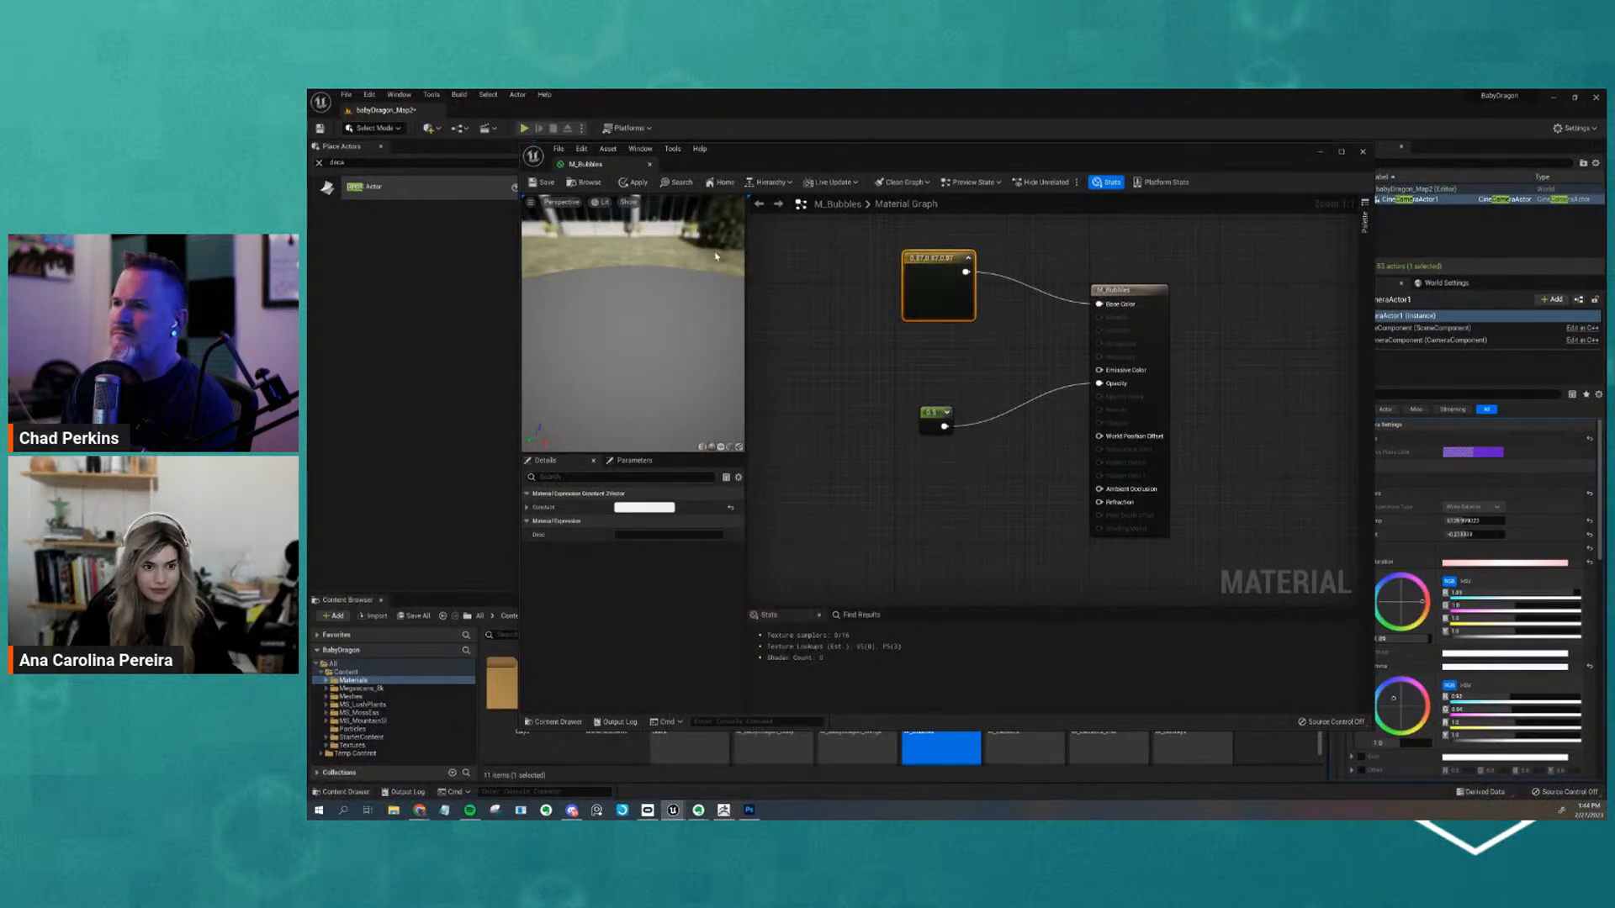
{"action": "left_click_drag", "start_coordinate": [679, 320], "coordinate": [740, 319]}
Set the material's translucency Lighting Mode to Surface TranslucencyVolume and check the result on the preview sphere
{"action": "left_click", "coordinate": [1127, 296]}
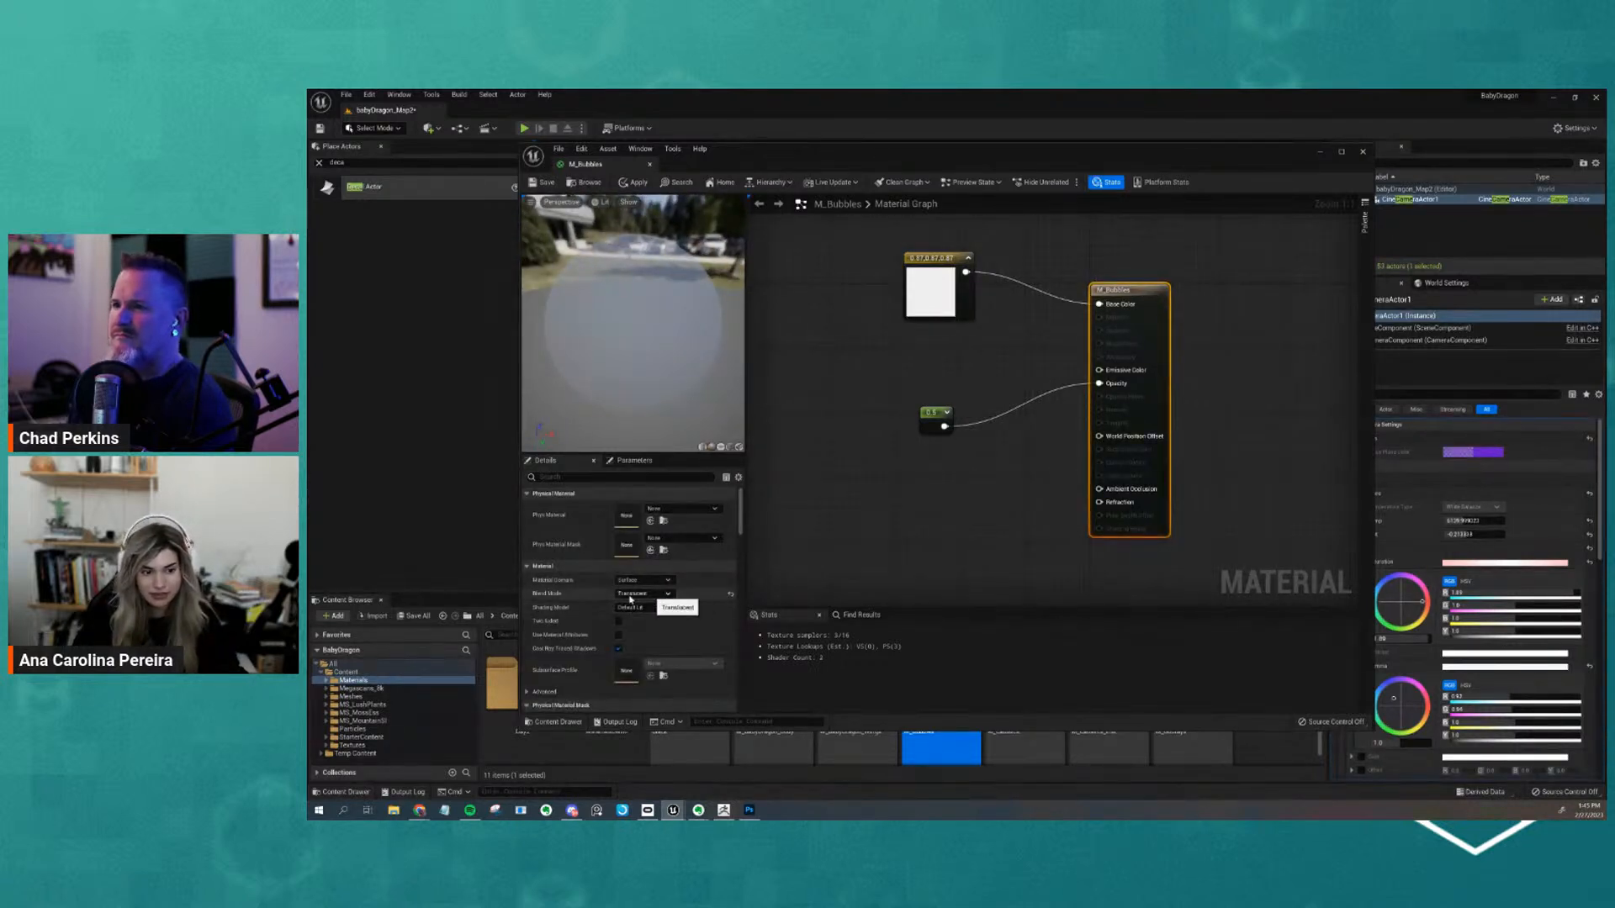
{"action": "left_click_drag", "start_coordinate": [649, 365], "coordinate": [609, 286]}
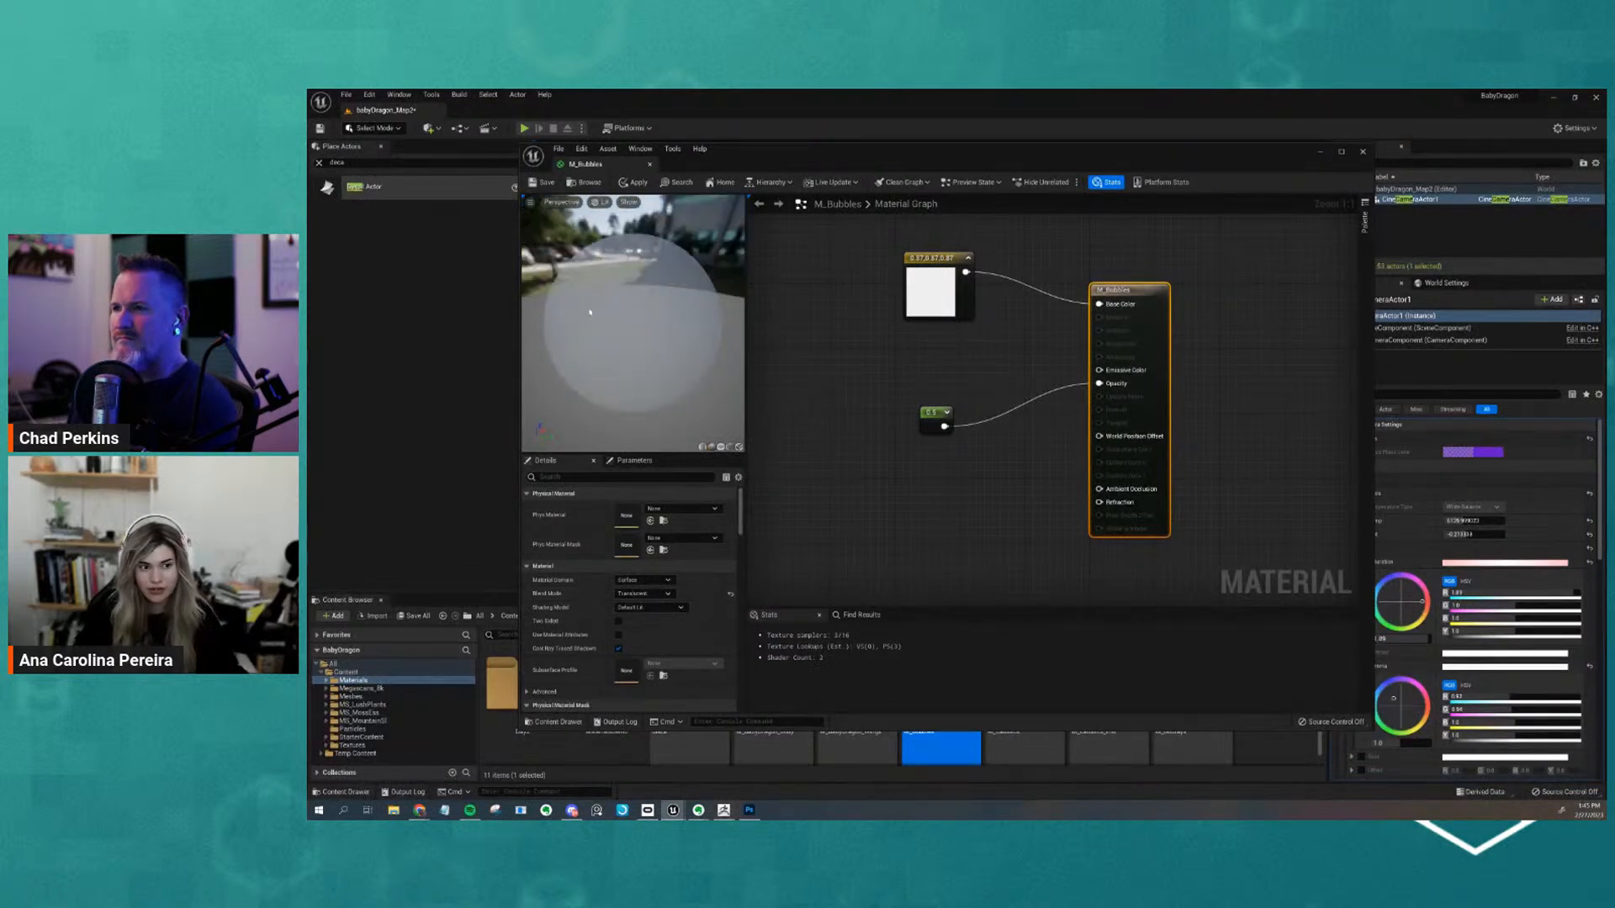
{"action": "mouse_move", "coordinate": [676, 375]}
{"action": "left_mouse_down"}
{"action": "mouse_move", "coordinate": [721, 271]}
{"action": "mouse_move", "coordinate": [771, 315]}
{"action": "mouse_move", "coordinate": [725, 350]}
{"action": "mouse_move", "coordinate": [647, 361]}
{"action": "left_mouse_up"}
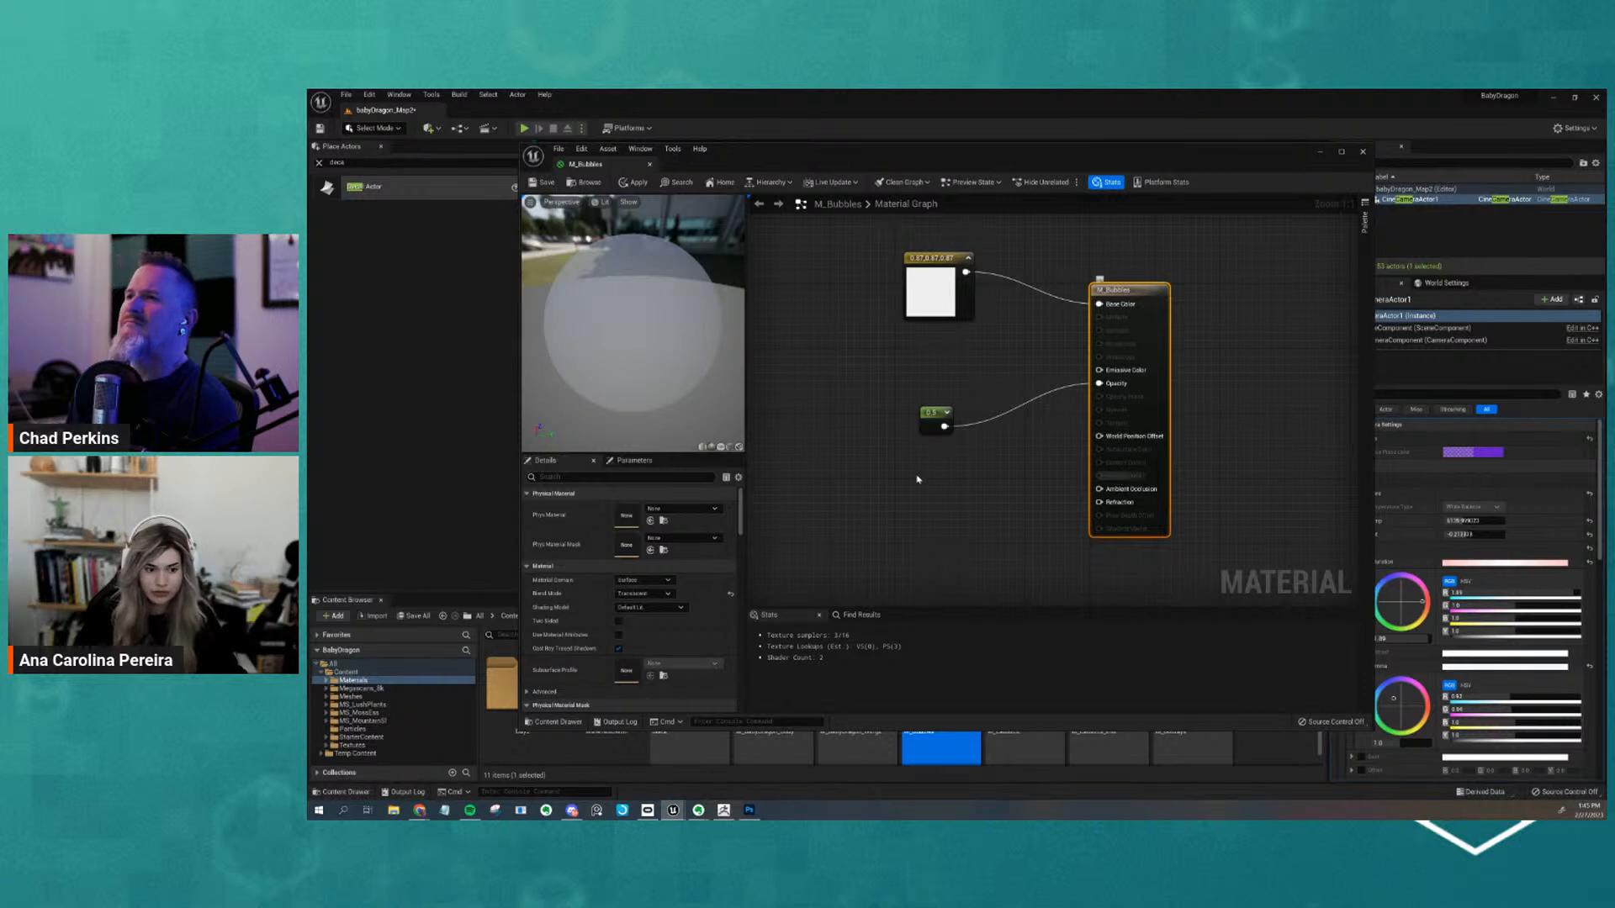
{"action": "left_click", "coordinate": [651, 608]}
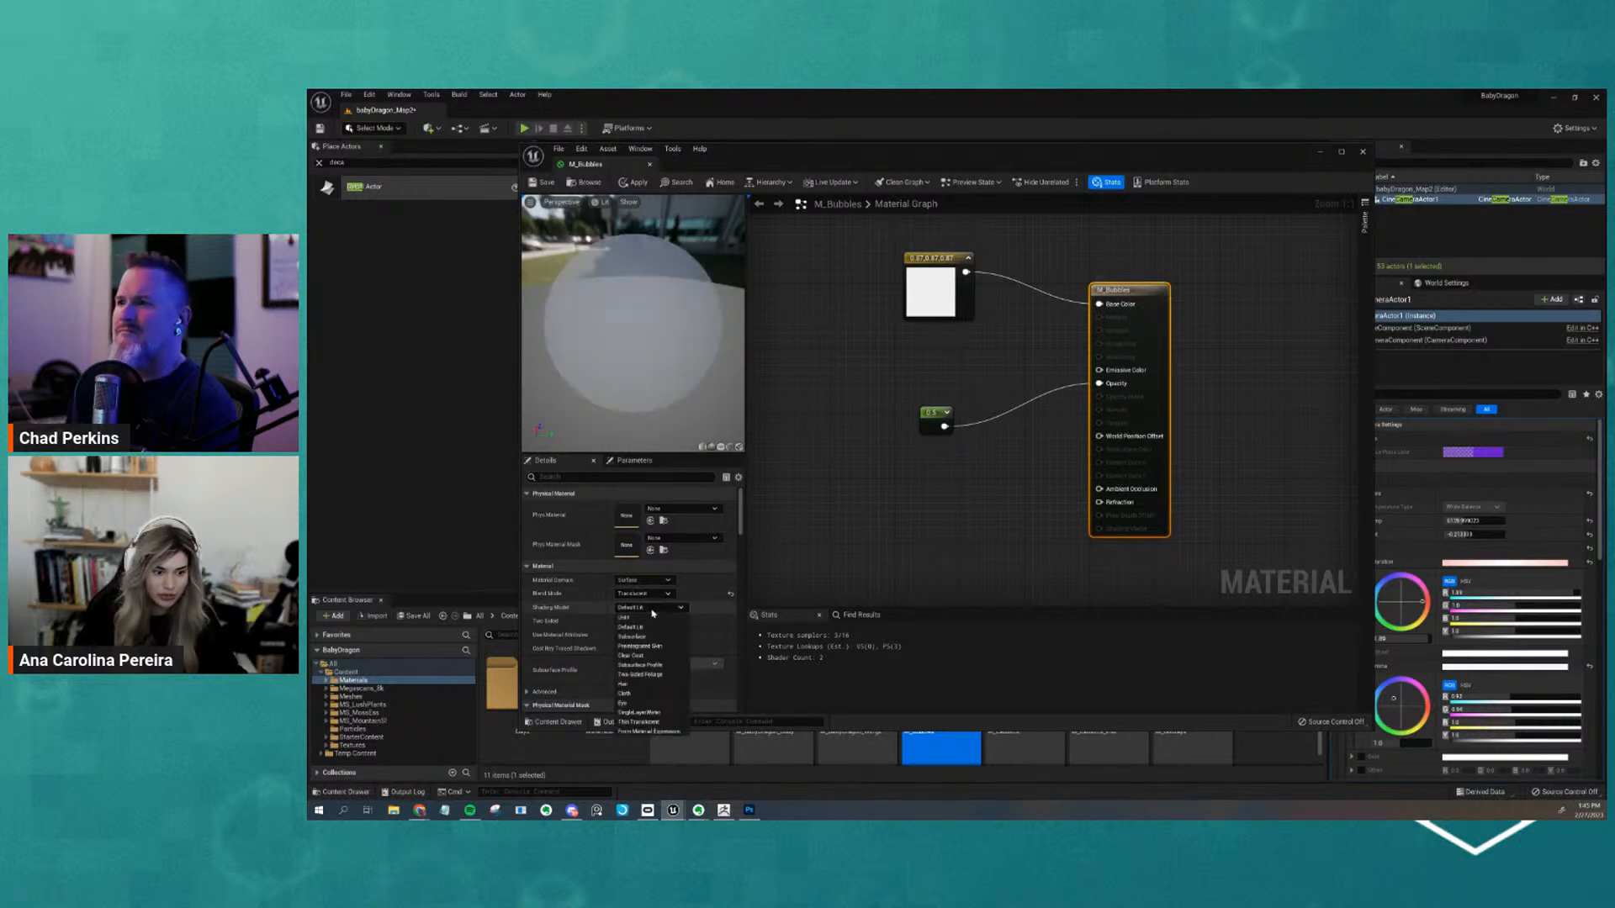
{"action": "left_click", "coordinate": [662, 613]}
{"action": "scroll", "coordinate": [741, 536], "scroll_direction": "down", "scroll_amount": 3}
{"action": "scroll", "coordinate": [743, 542], "scroll_direction": "down", "scroll_amount": 3}
{"action": "left_click_drag", "start_coordinate": [743, 547], "coordinate": [753, 586]}
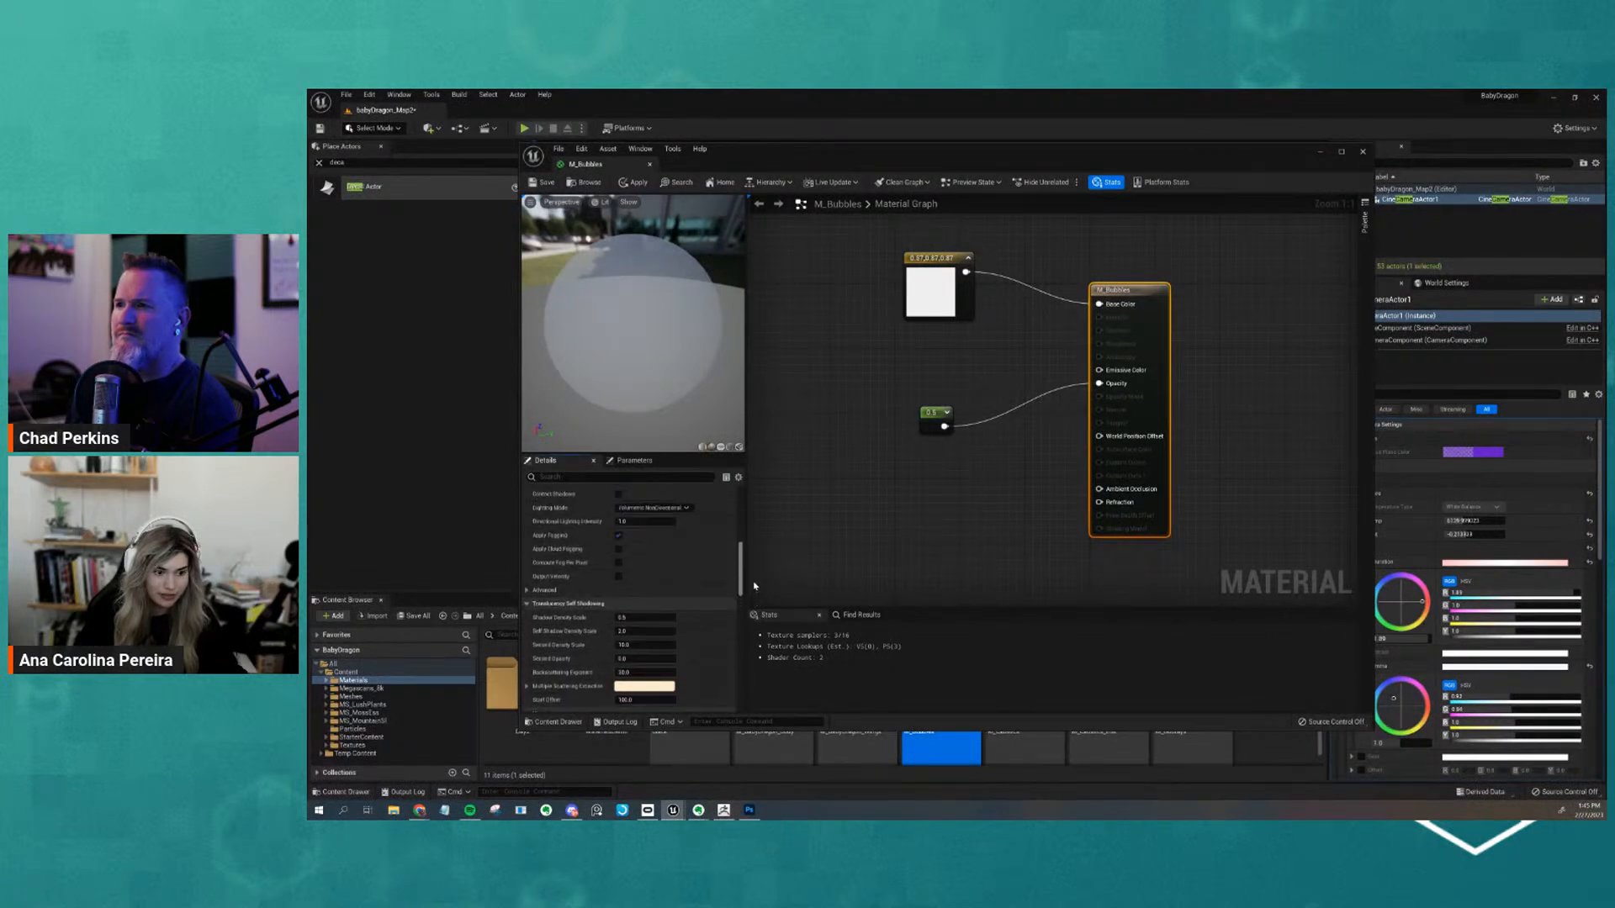
{"action": "left_click", "coordinate": [652, 508]}
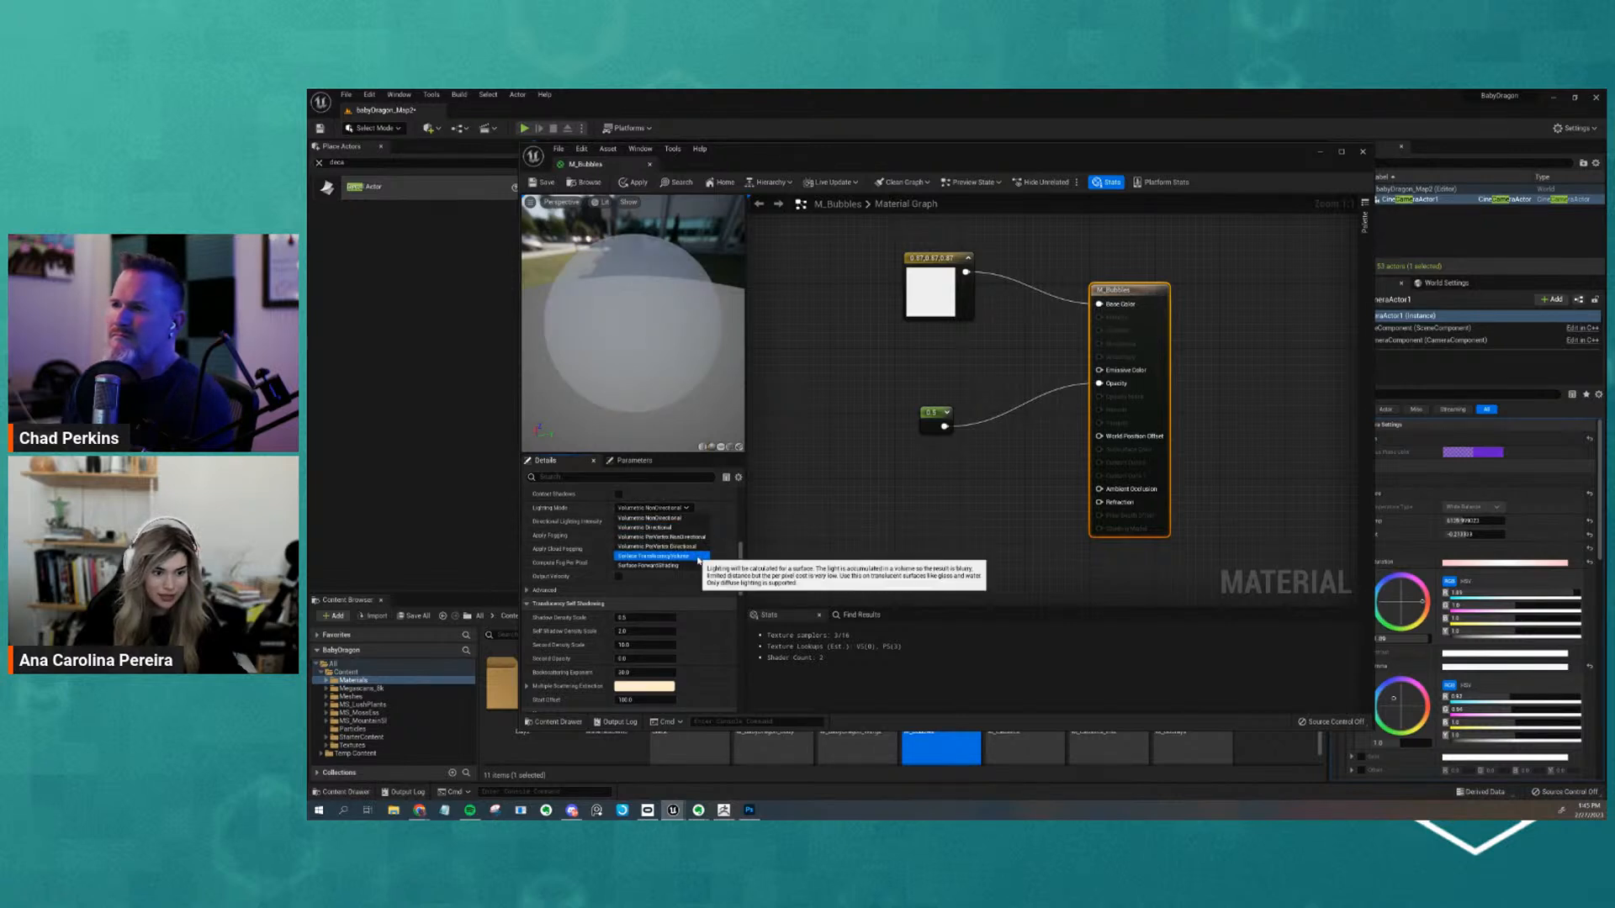
{"action": "left_click", "coordinate": [697, 557]}
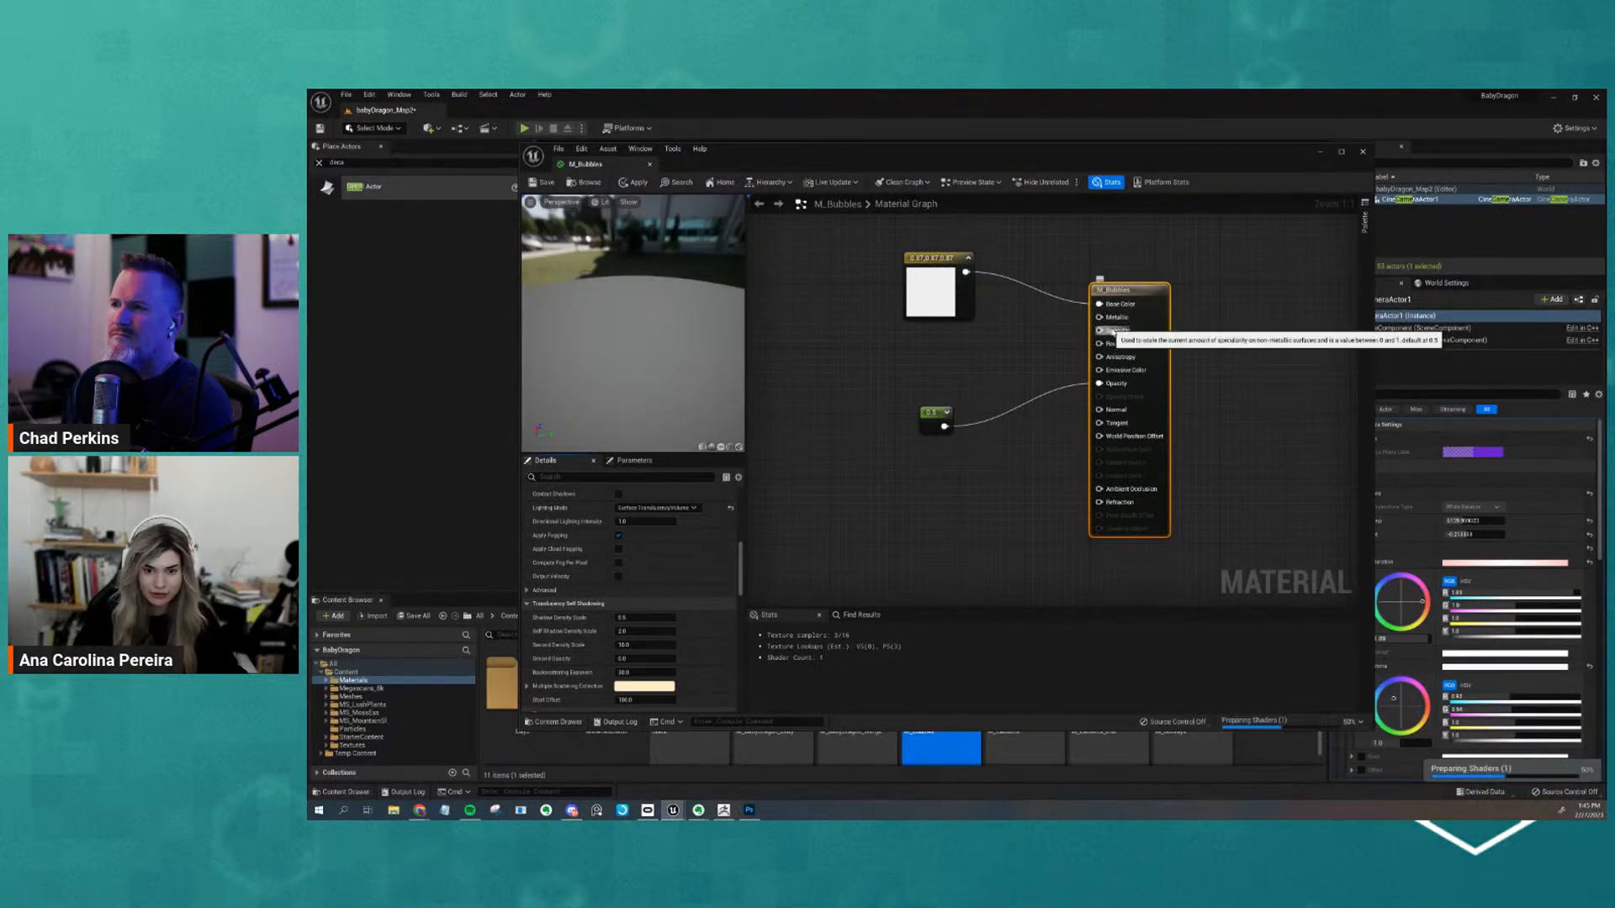
{"action": "left_click_drag", "start_coordinate": [672, 380], "coordinate": [589, 368]}
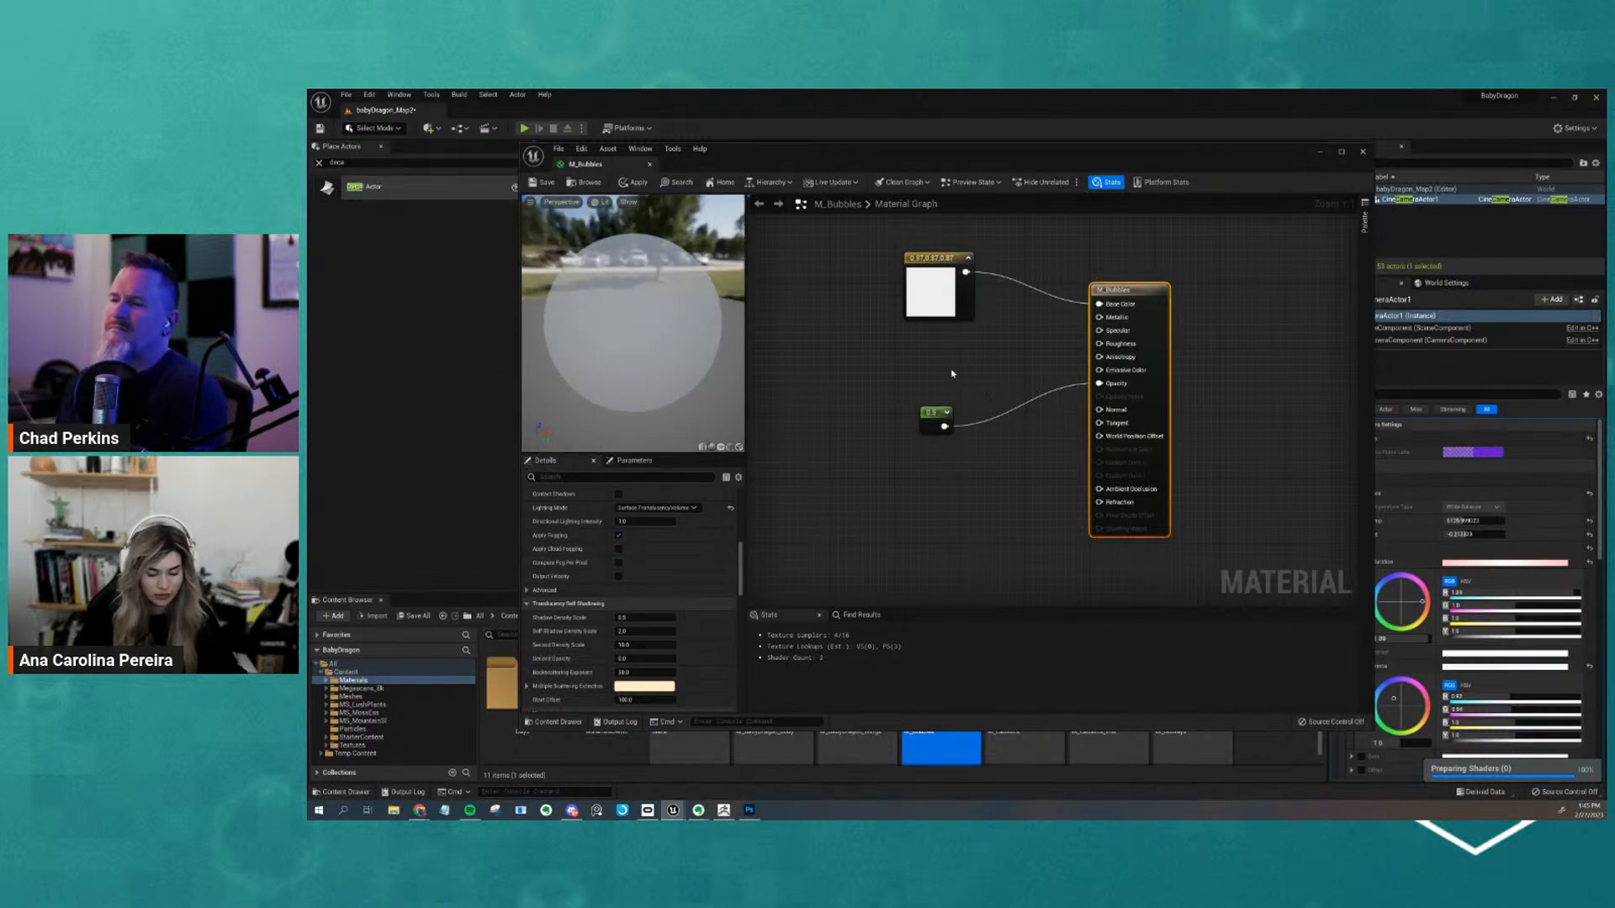
Add a constant of 0 connected to Roughness, and remove the stray two-component constant from the graph
{"action": "left_click", "coordinate": [952, 374]}
{"action": "left_click", "coordinate": [935, 418]}
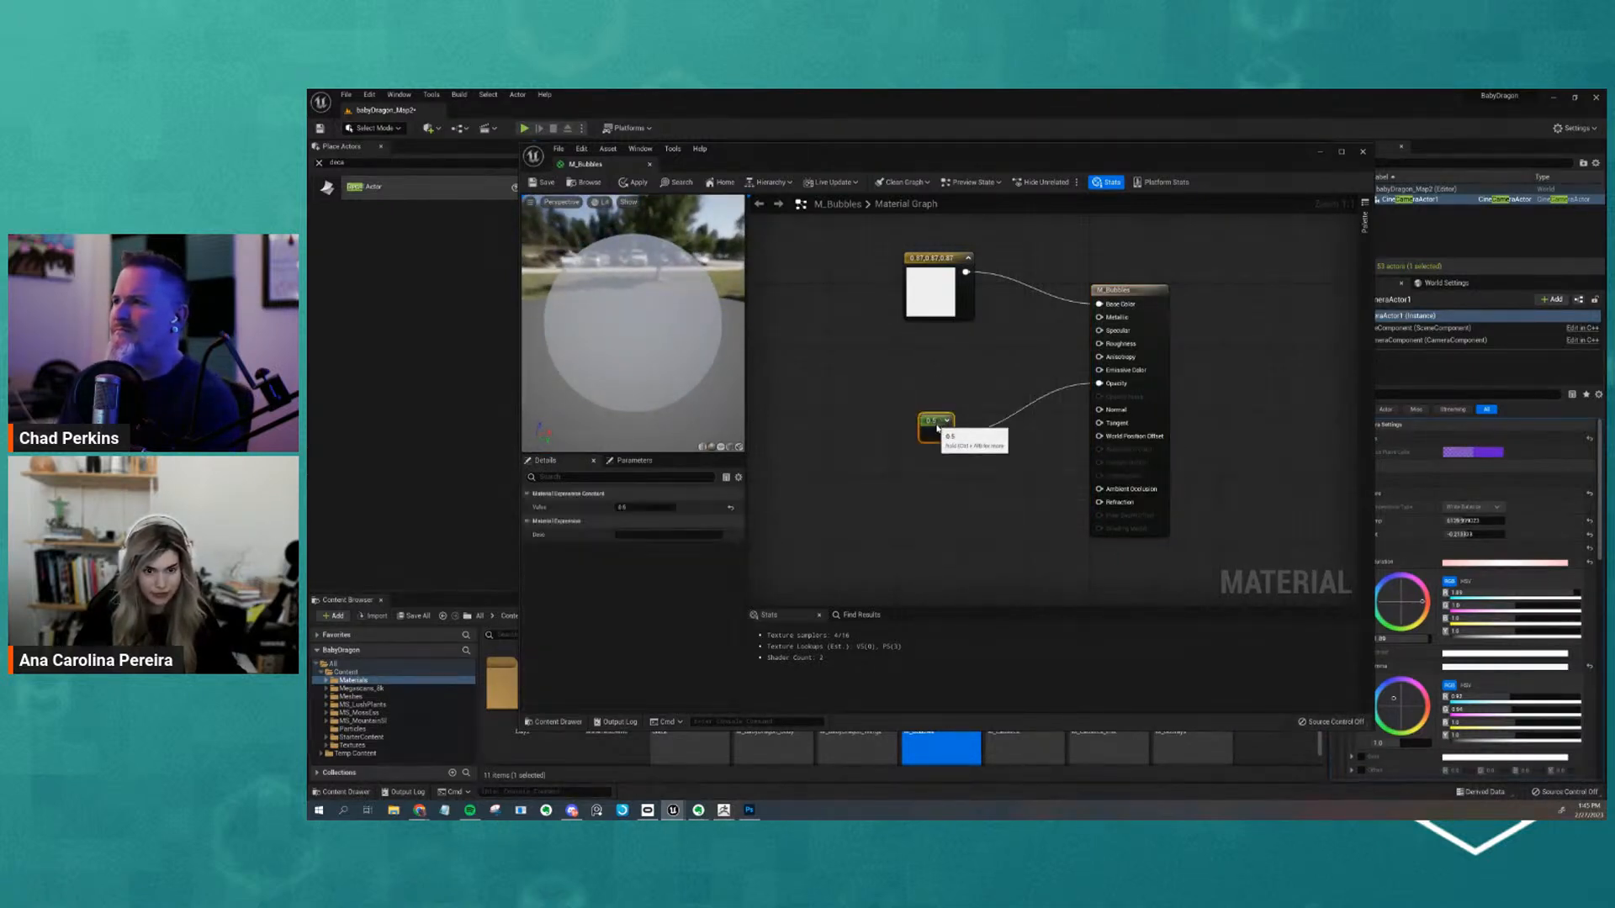
{"action": "left_click", "coordinate": [929, 366]}
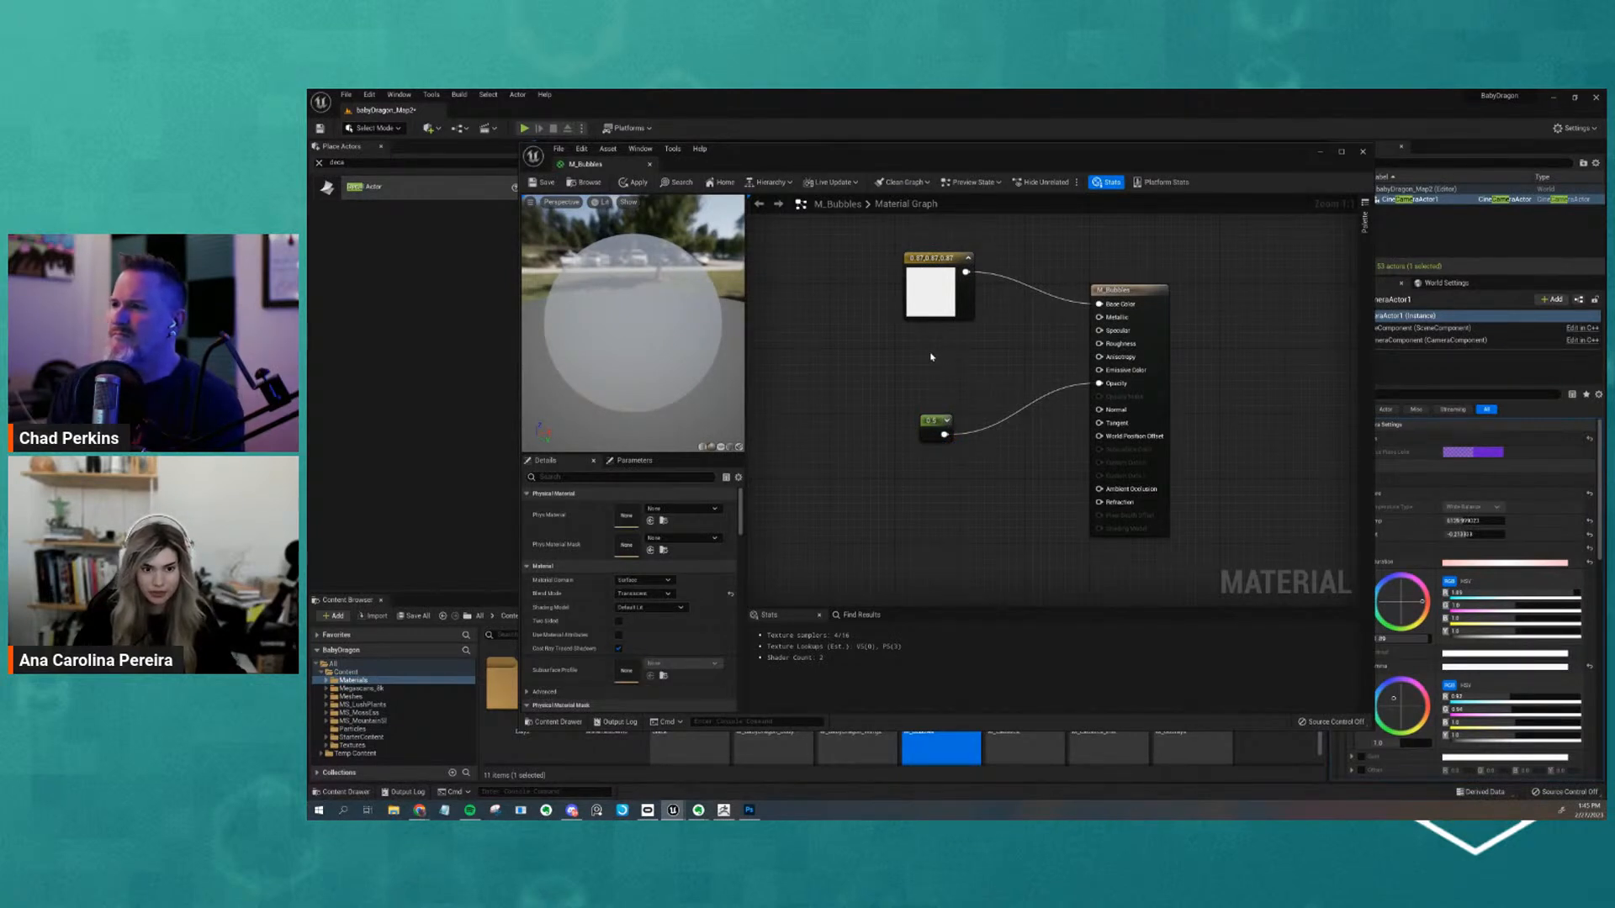
{"action": "left_click", "coordinate": [934, 357]}
{"action": "left_click_drag", "start_coordinate": [950, 372], "coordinate": [1100, 344]}
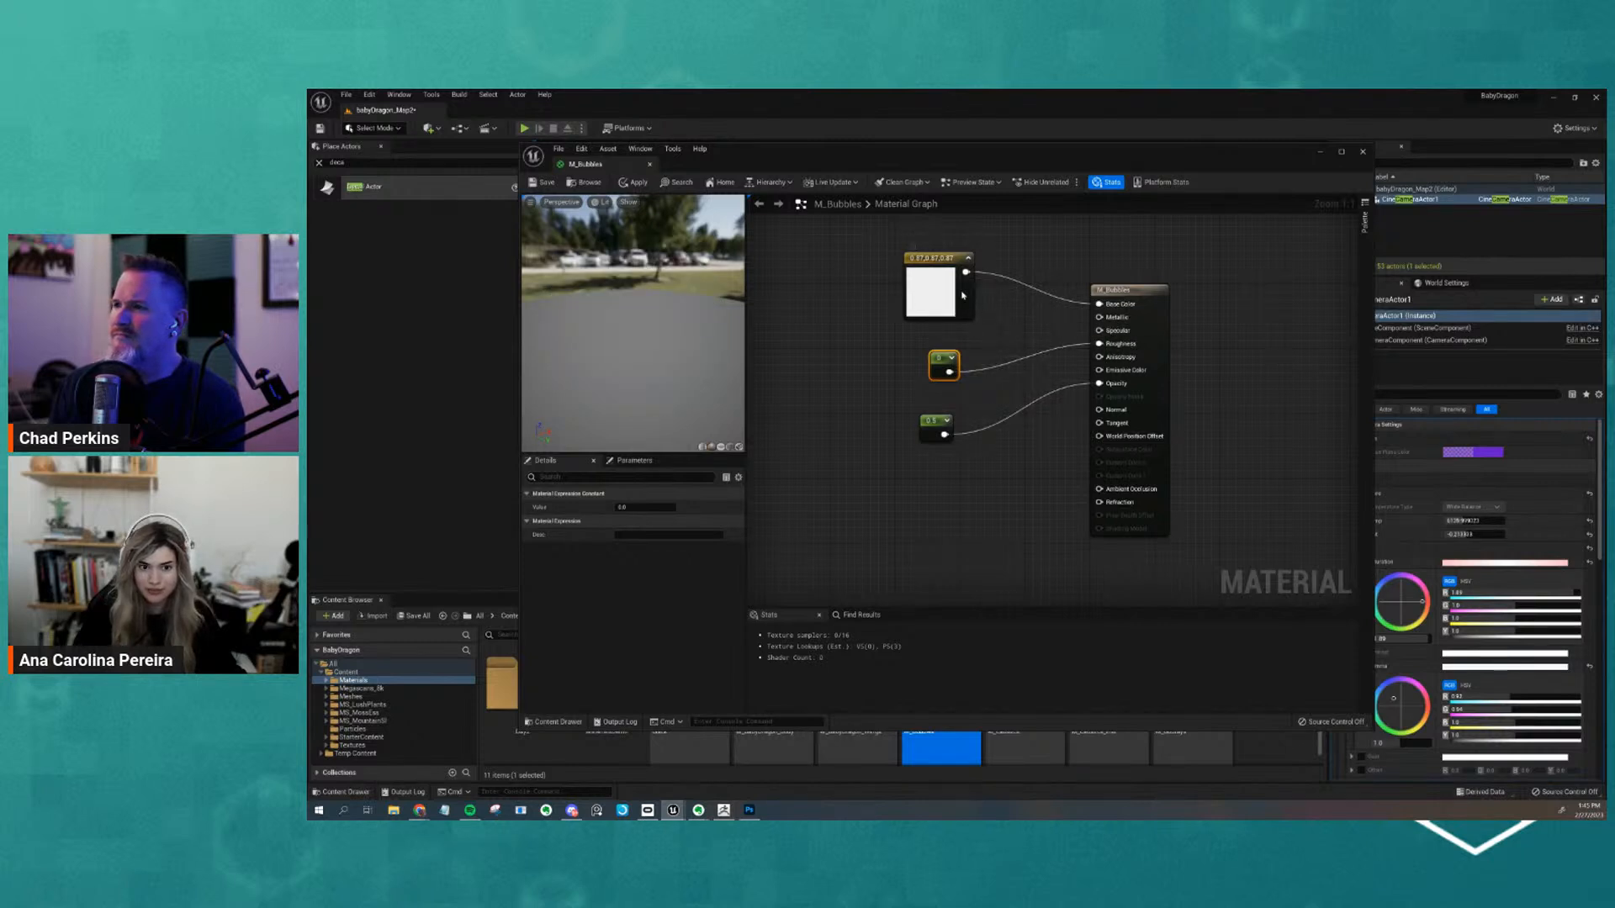
{"action": "left_click_drag", "start_coordinate": [943, 363], "coordinate": [946, 361]}
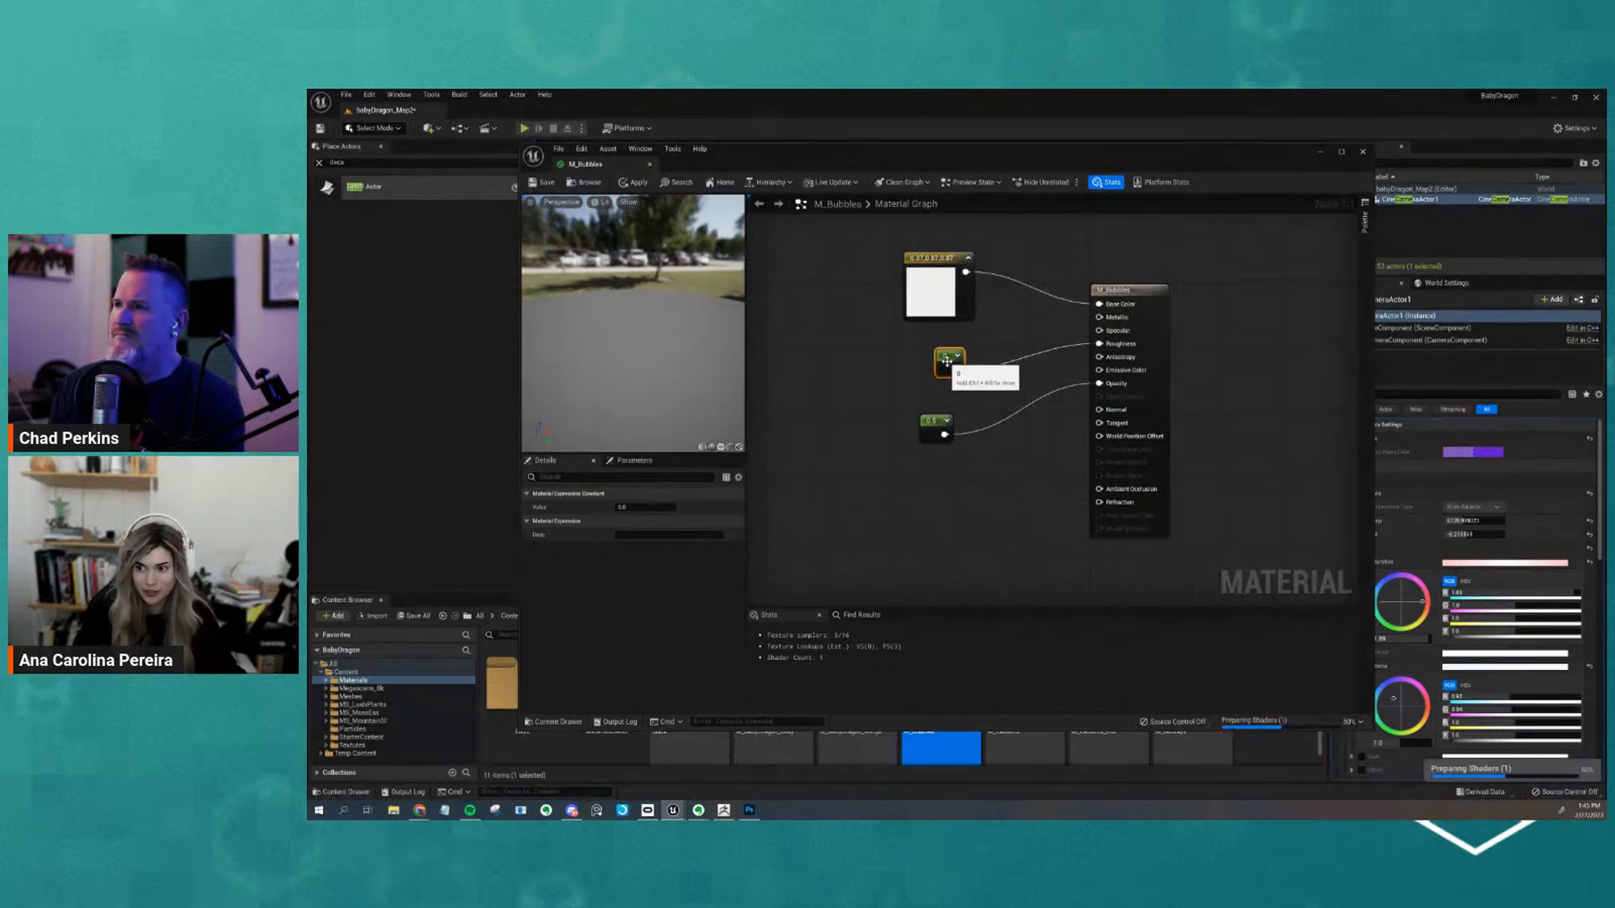
{"action": "left_click", "coordinate": [805, 367]}
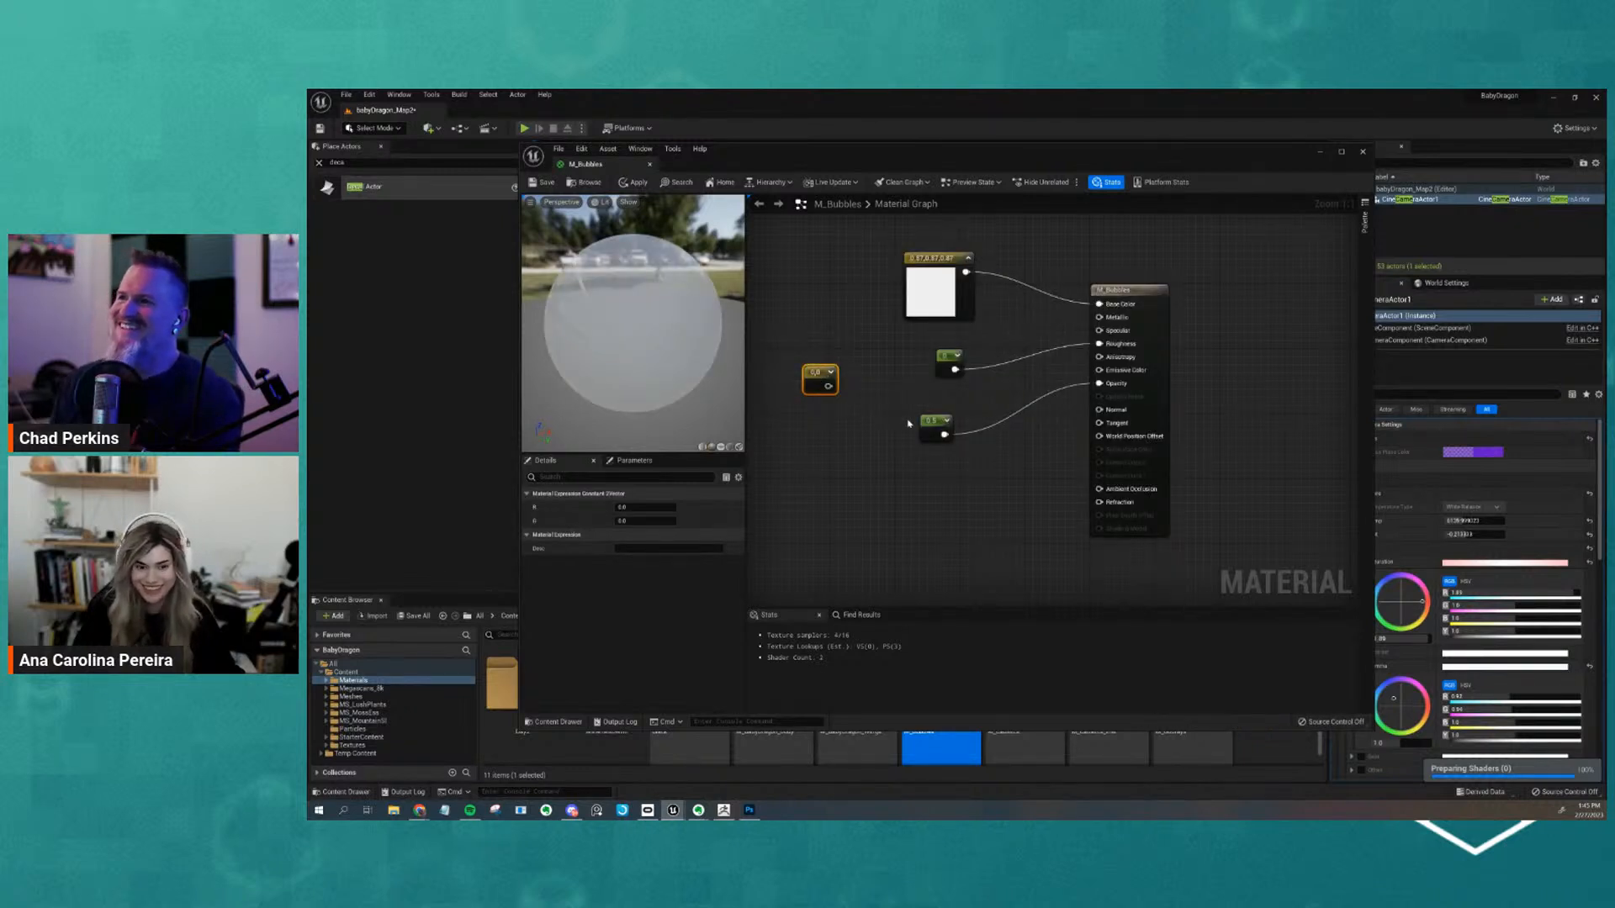
{"action": "key", "text": "Delete"}
Inspect the preview sphere up close and align the Roughness and Opacity constant nodes beneath the color node
{"action": "left_click_drag", "start_coordinate": [597, 360], "coordinate": [598, 298]}
{"action": "scroll", "coordinate": [598, 360], "scroll_direction": "up", "scroll_amount": 2}
{"action": "left_click", "coordinate": [948, 348]}
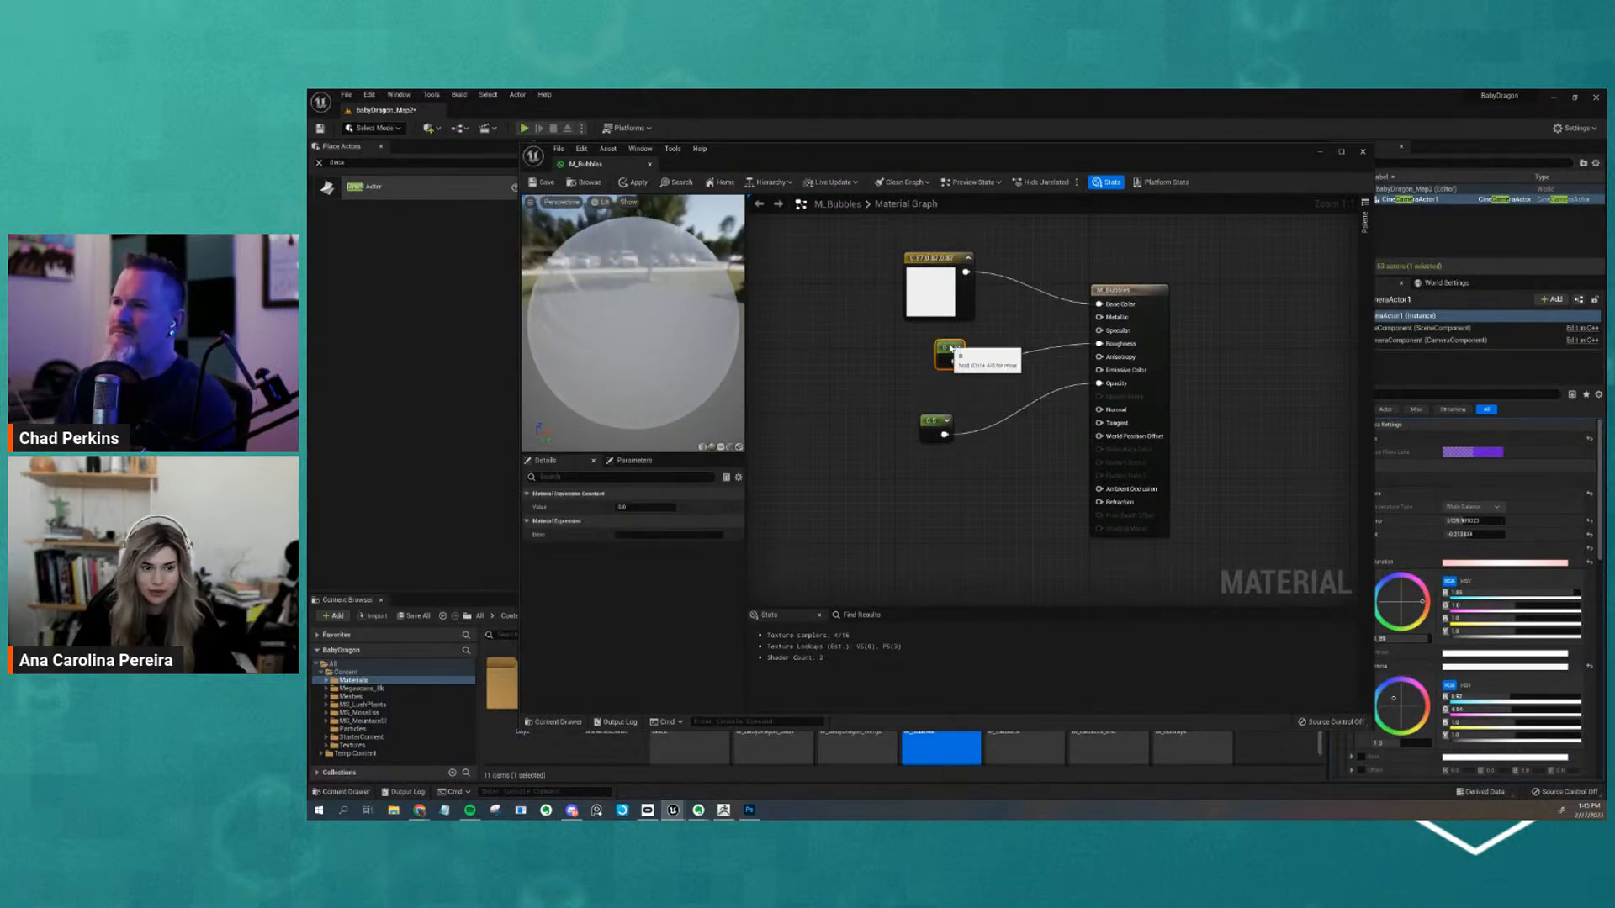
{"action": "left_click_drag", "start_coordinate": [941, 424], "coordinate": [940, 366]}
{"action": "left_click_drag", "start_coordinate": [640, 332], "coordinate": [523, 333]}
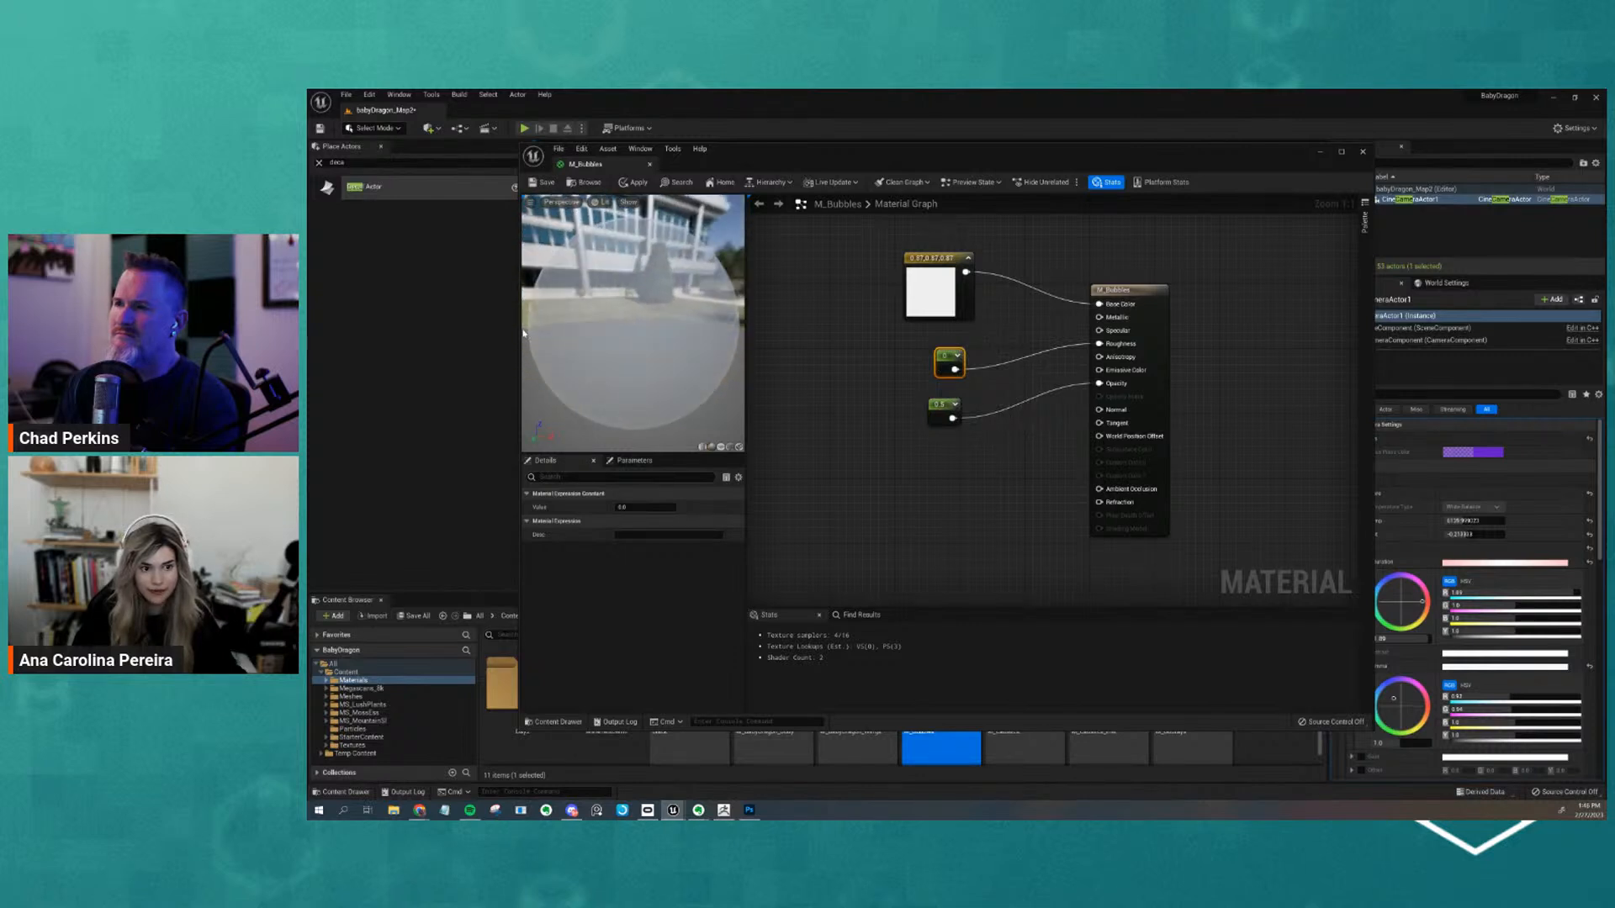
{"action": "left_click_drag", "start_coordinate": [954, 424], "coordinate": [955, 415]}
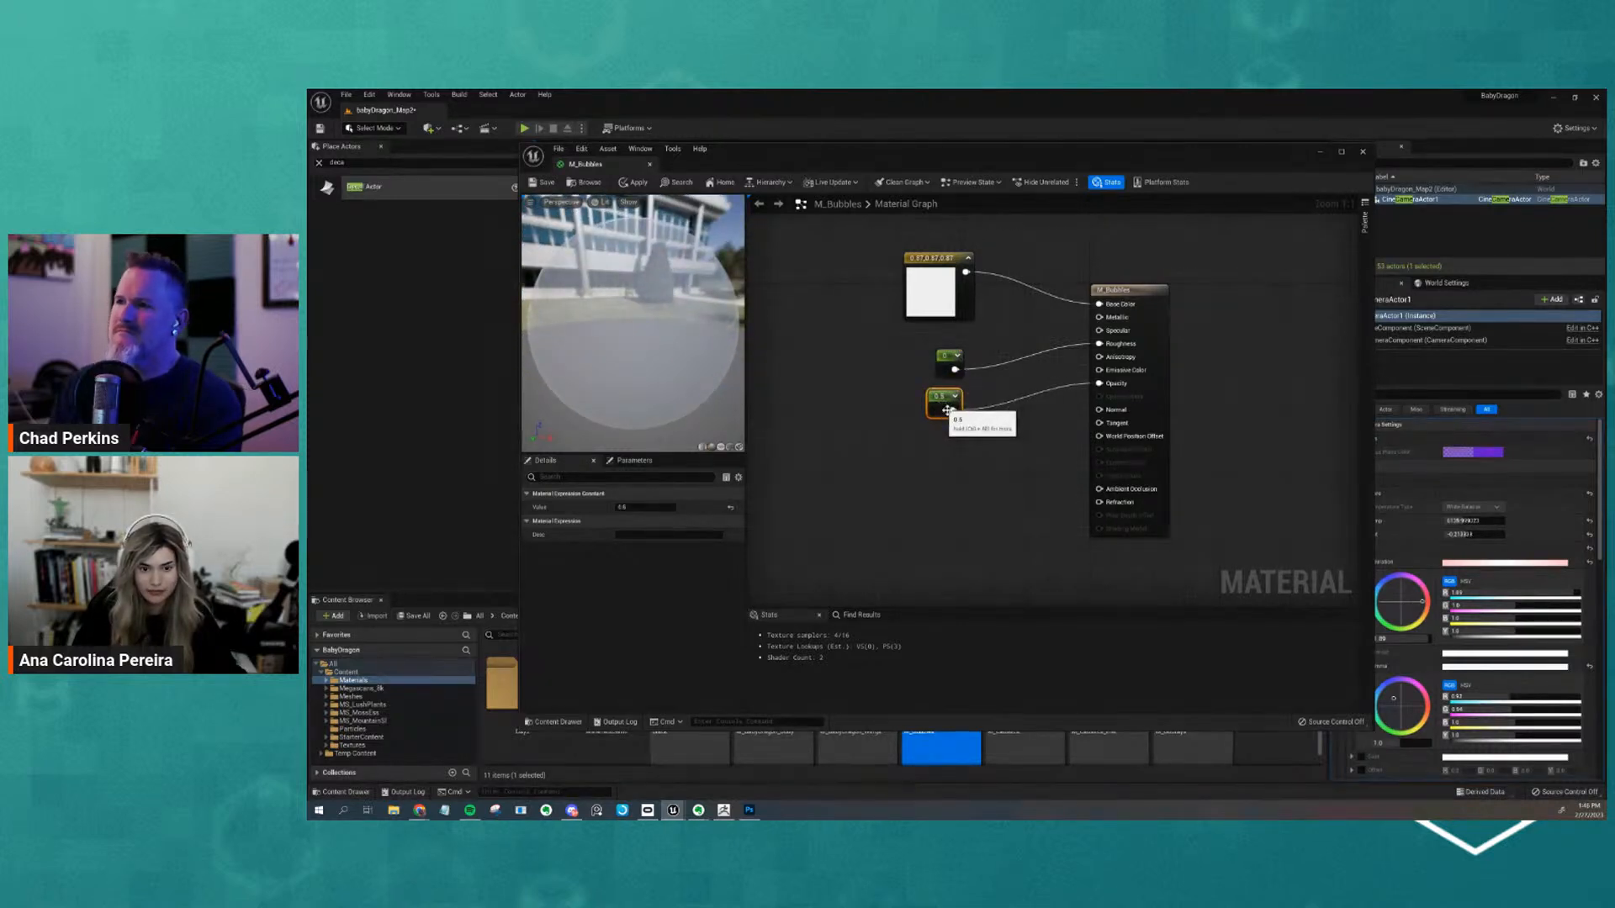
{"action": "left_click", "coordinate": [1199, 456]}
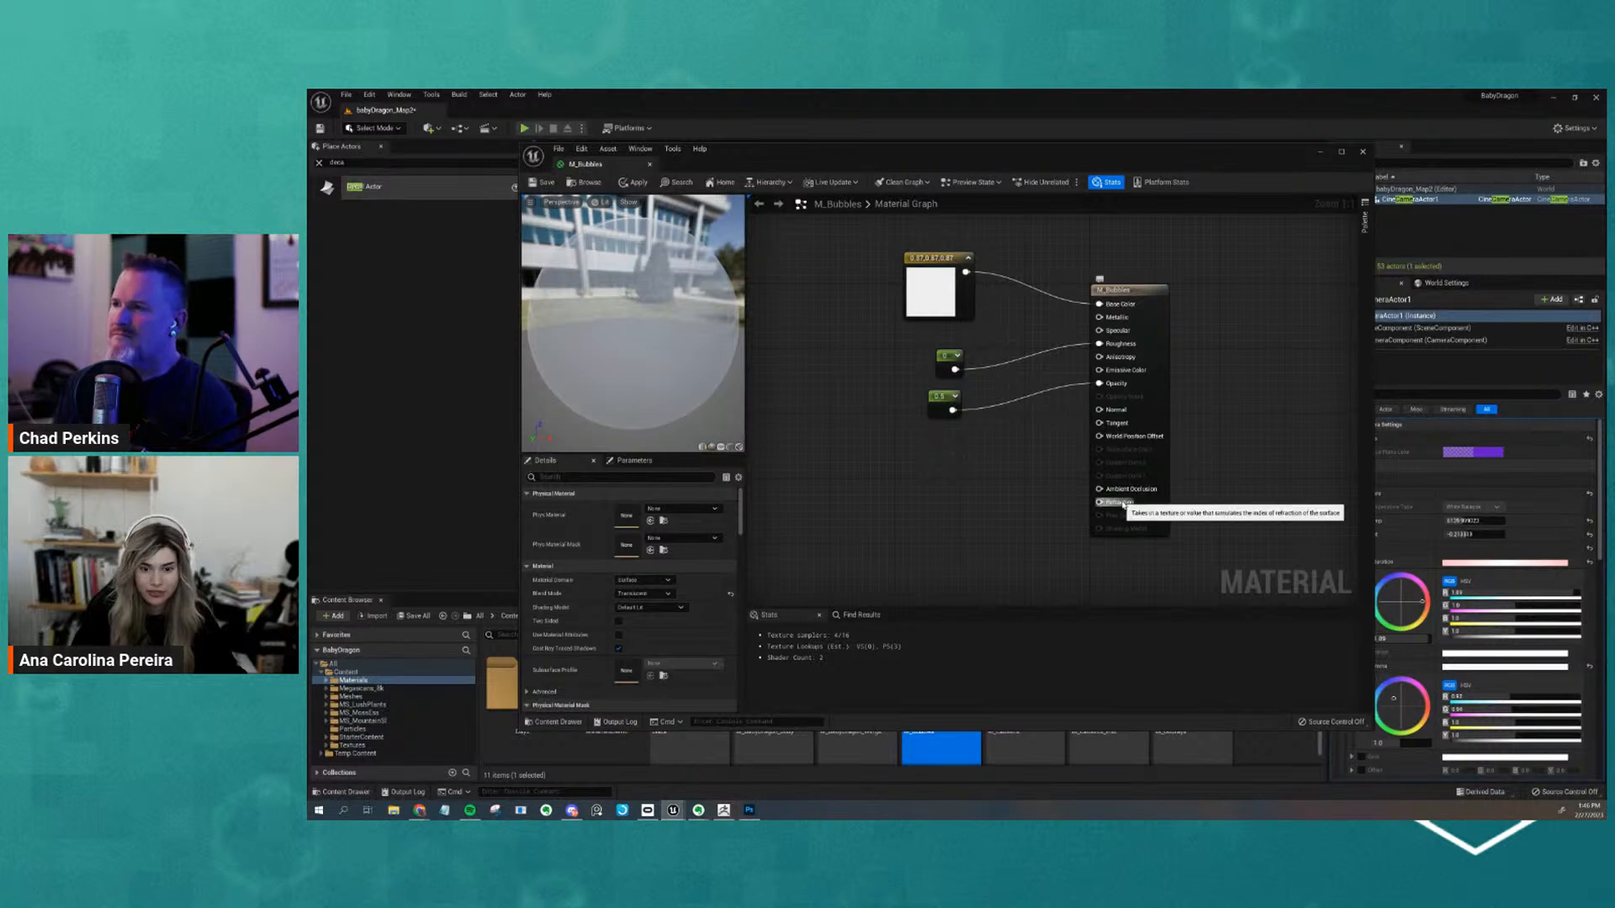
Add a constant connected to the material's Refraction input and check its effect on the preview sphere
{"action": "left_click", "coordinate": [941, 503]}
{"action": "left_click_drag", "start_coordinate": [961, 519], "coordinate": [1098, 502]}
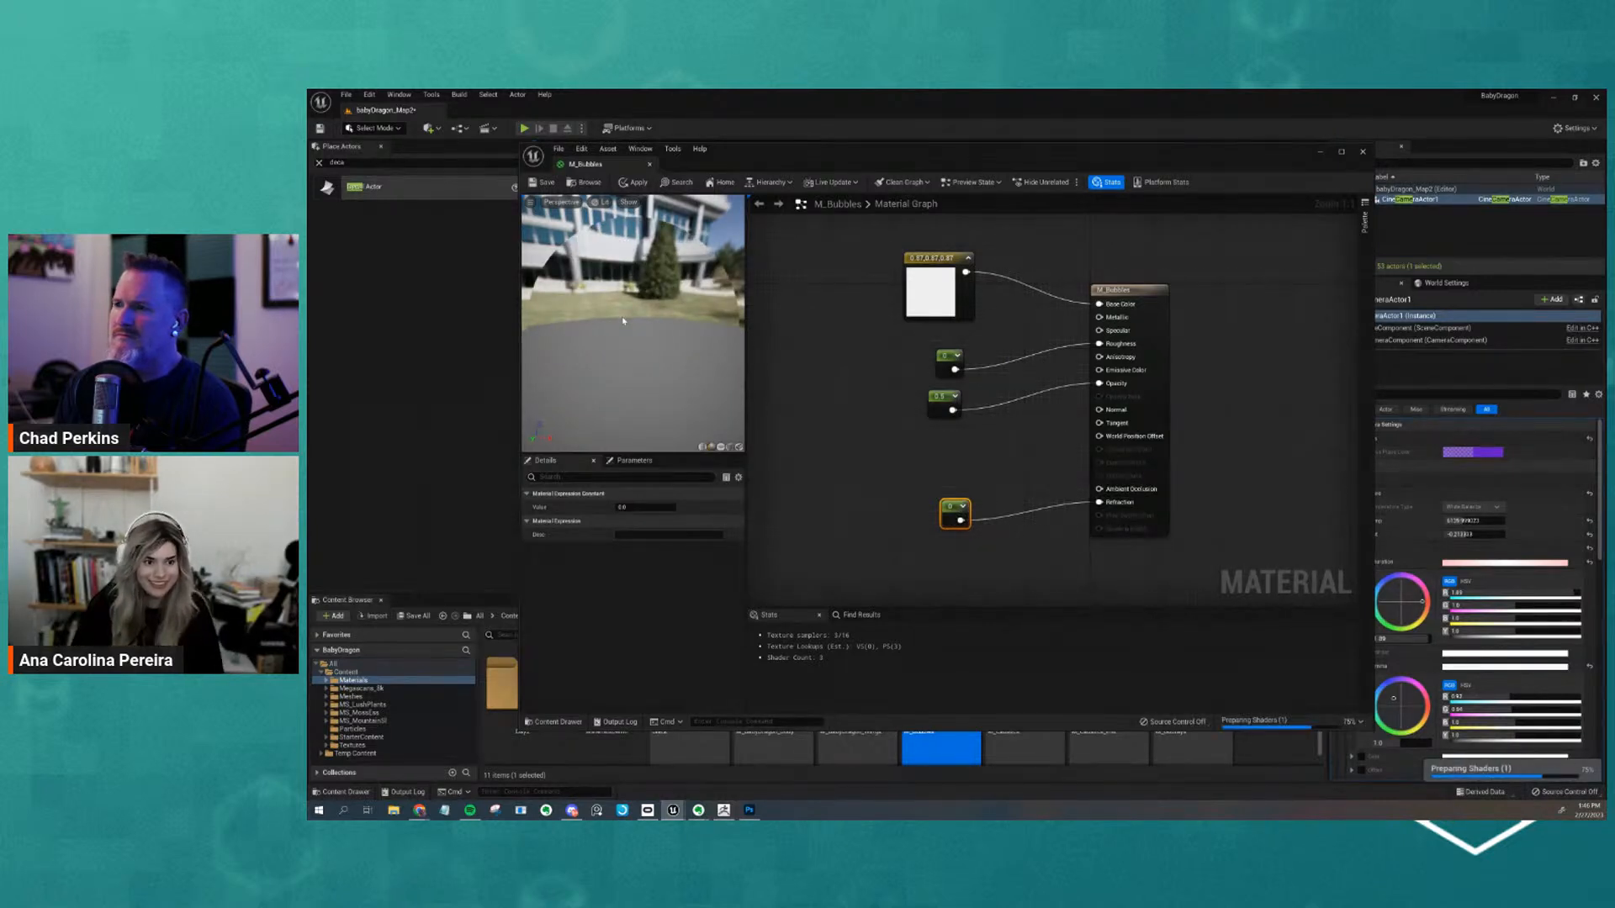
{"action": "mouse_move", "coordinate": [589, 260]}
{"action": "left_mouse_down"}
{"action": "mouse_move", "coordinate": [706, 262]}
{"action": "mouse_move", "coordinate": [590, 259]}
{"action": "left_mouse_up"}
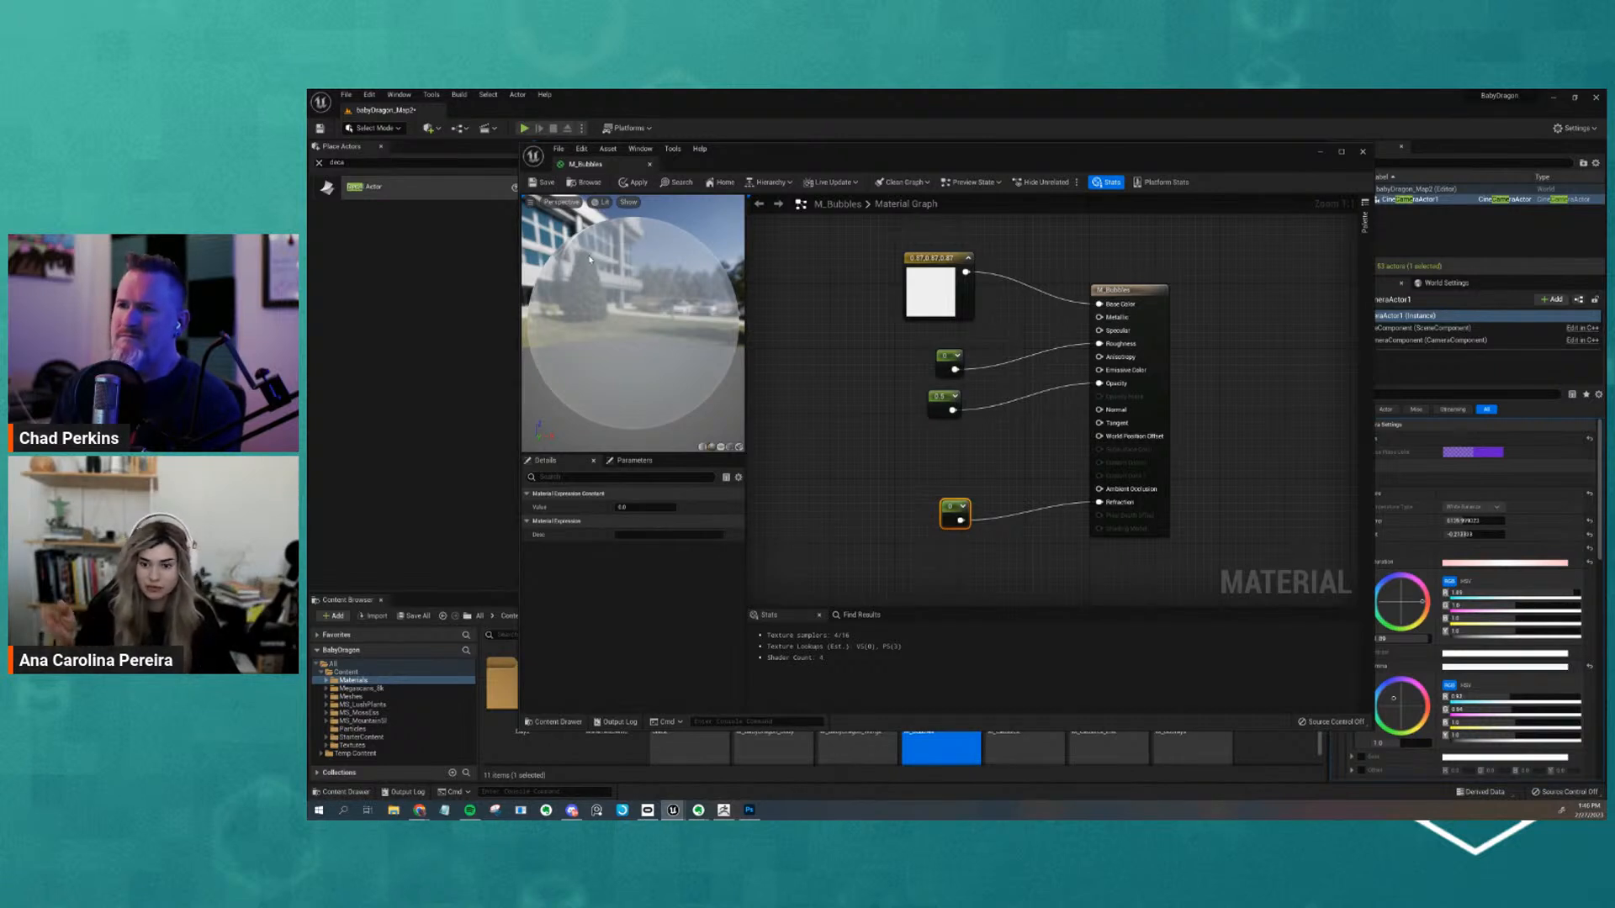
{"action": "left_click_drag", "start_coordinate": [502, 195], "coordinate": [618, 259]}
Try a Refraction constant of 3 and inspect the preview sphere from different angles
{"action": "left_click_drag", "start_coordinate": [952, 514], "coordinate": [946, 502]}
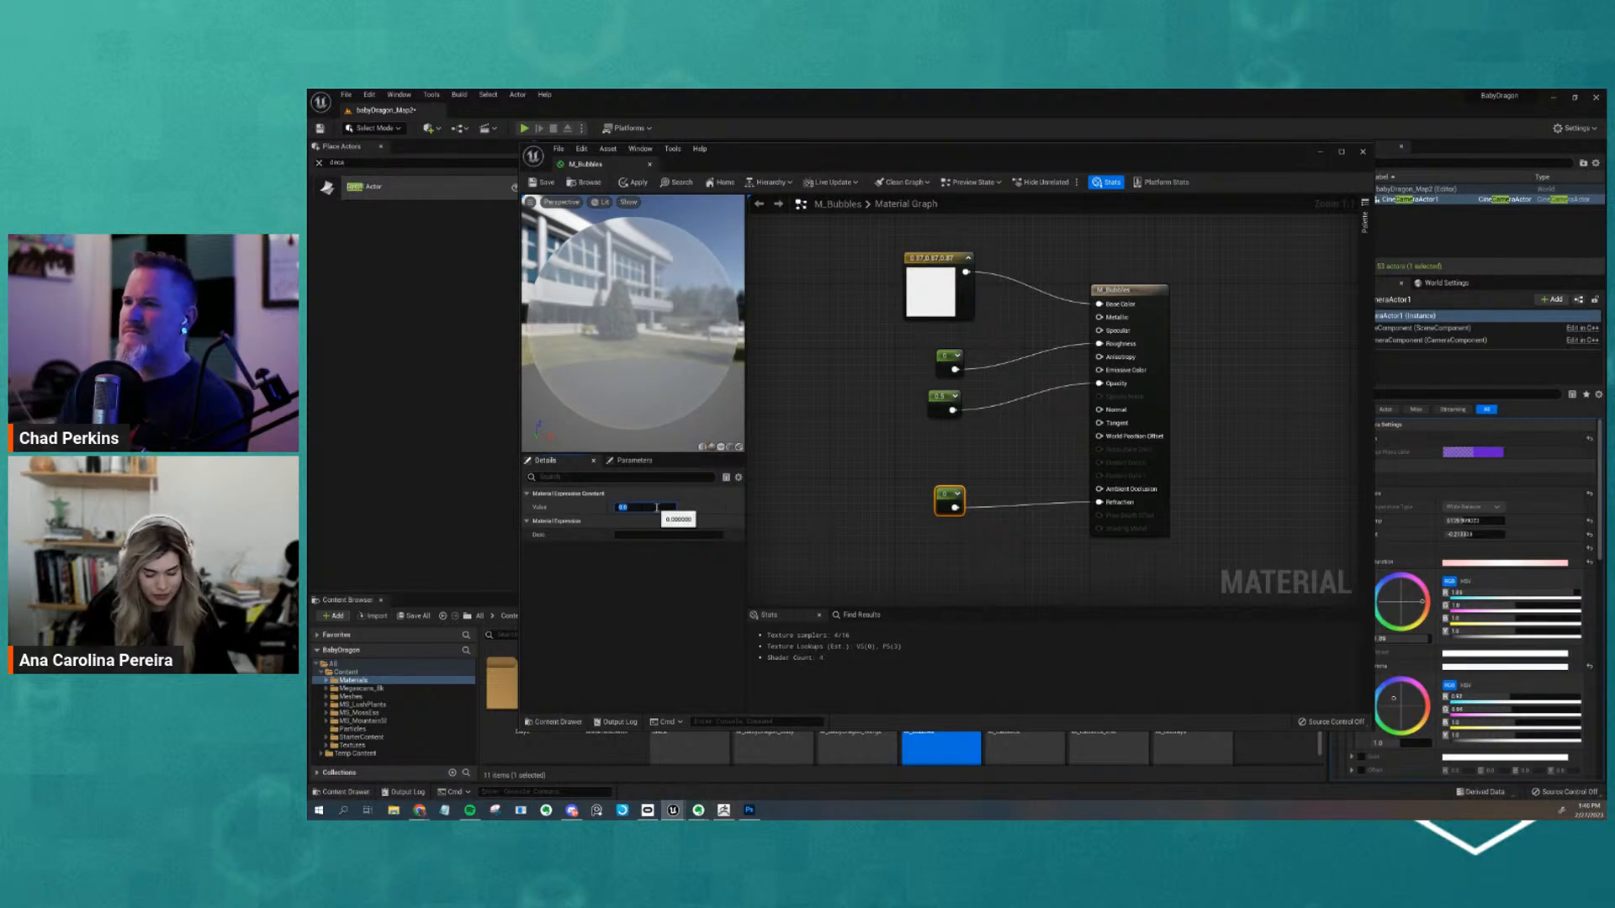
{"action": "type", "text": "3"}
{"action": "key", "text": "Return"}
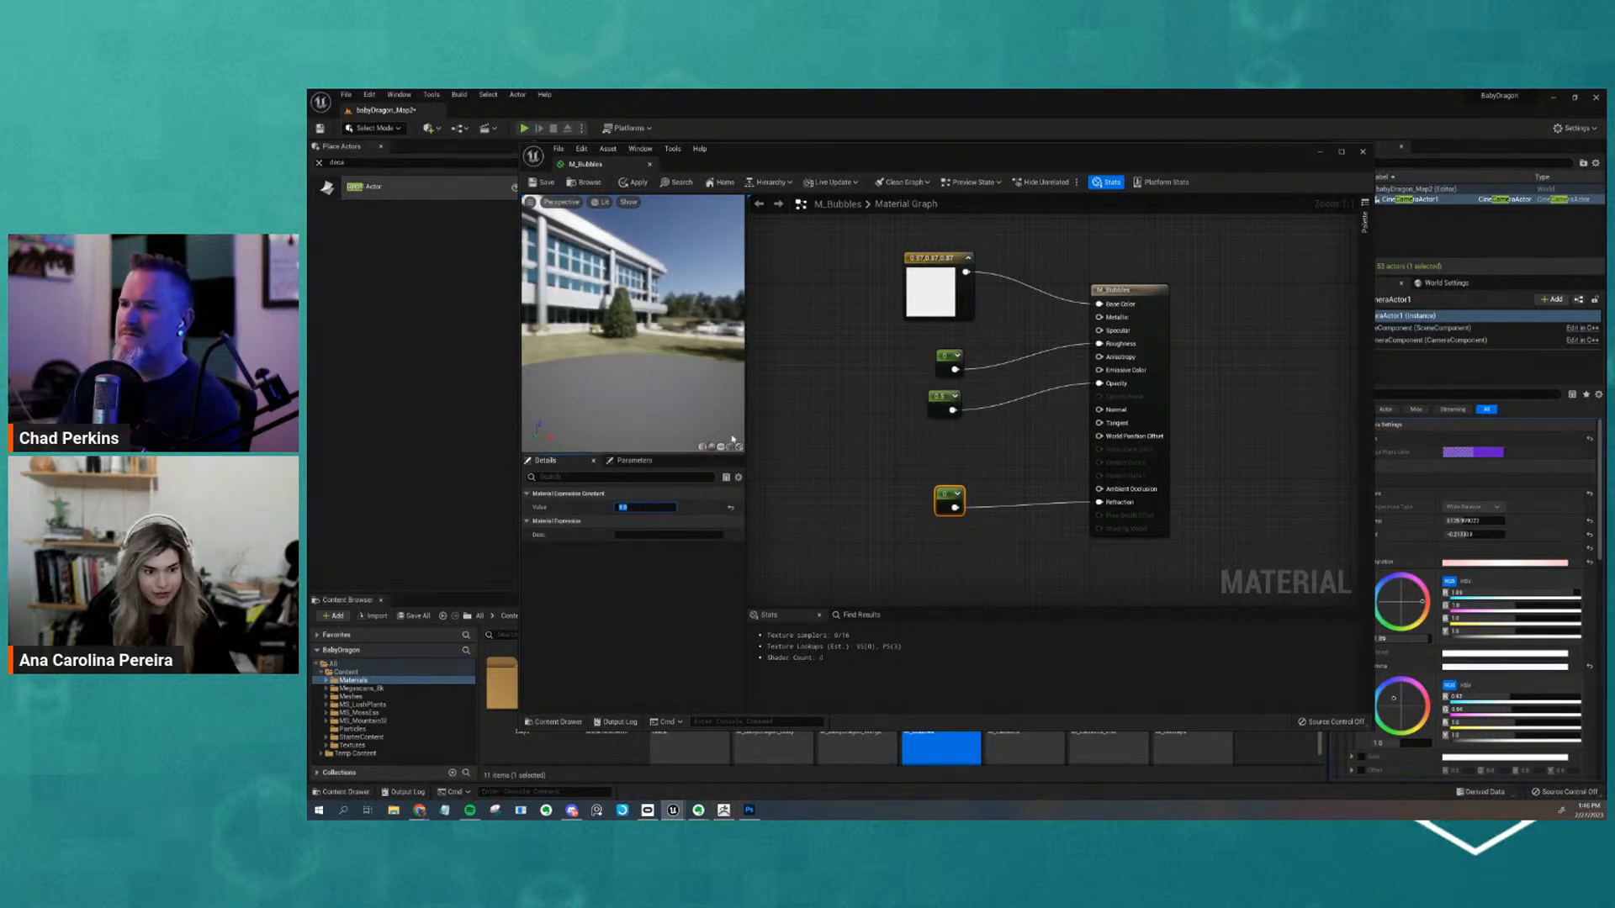
{"action": "left_click_drag", "start_coordinate": [653, 361], "coordinate": [705, 325]}
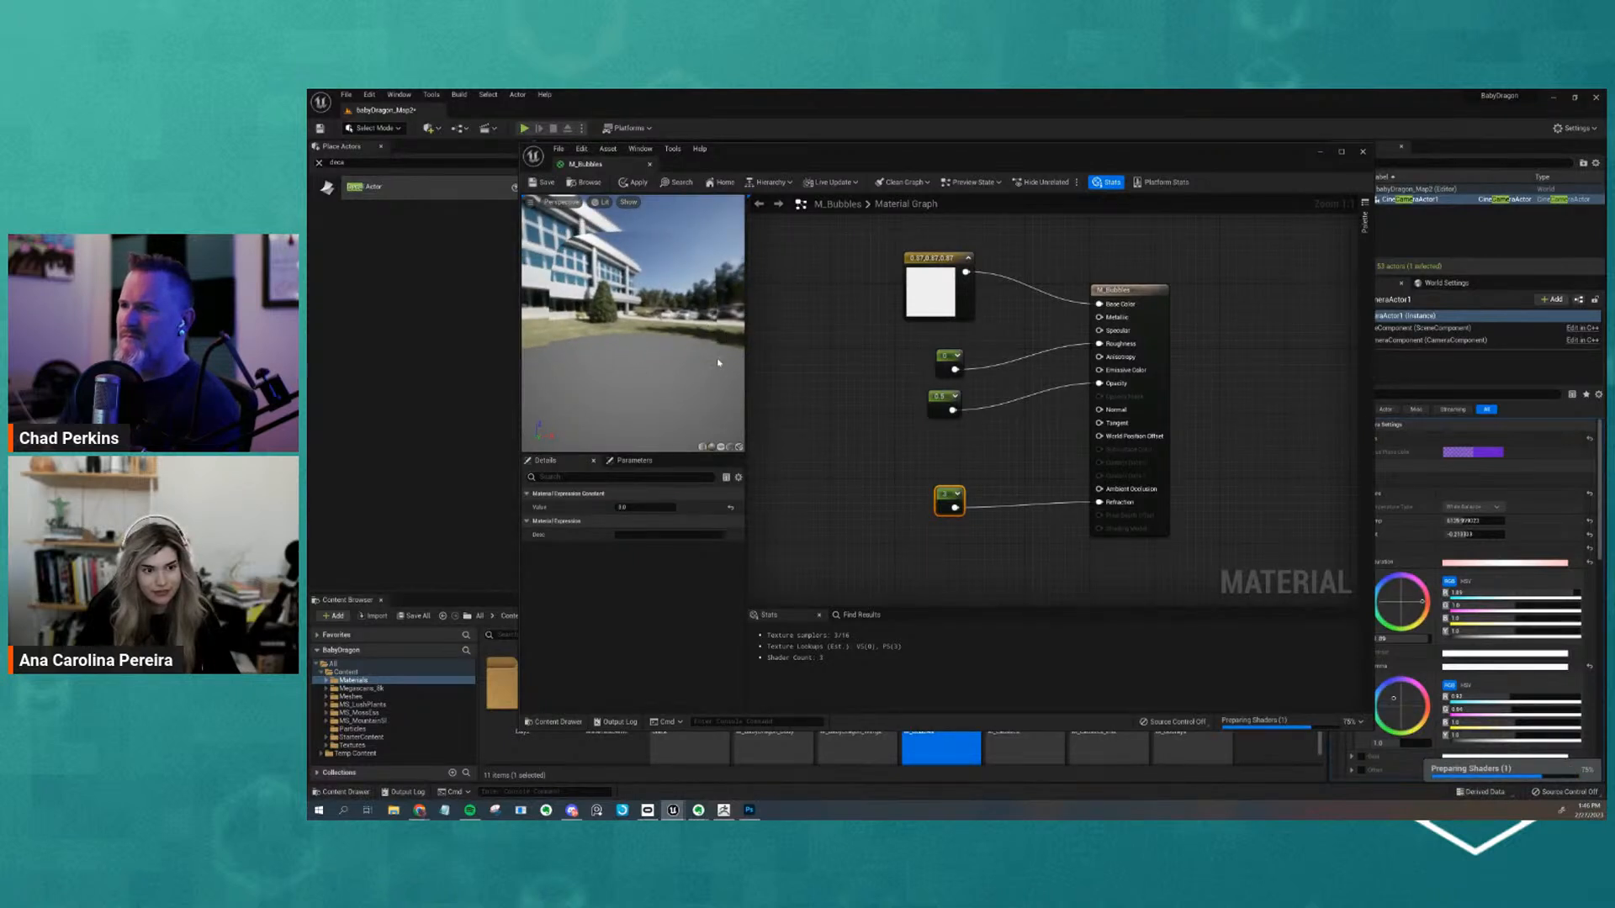
{"action": "left_click_drag", "start_coordinate": [697, 369], "coordinate": [685, 336]}
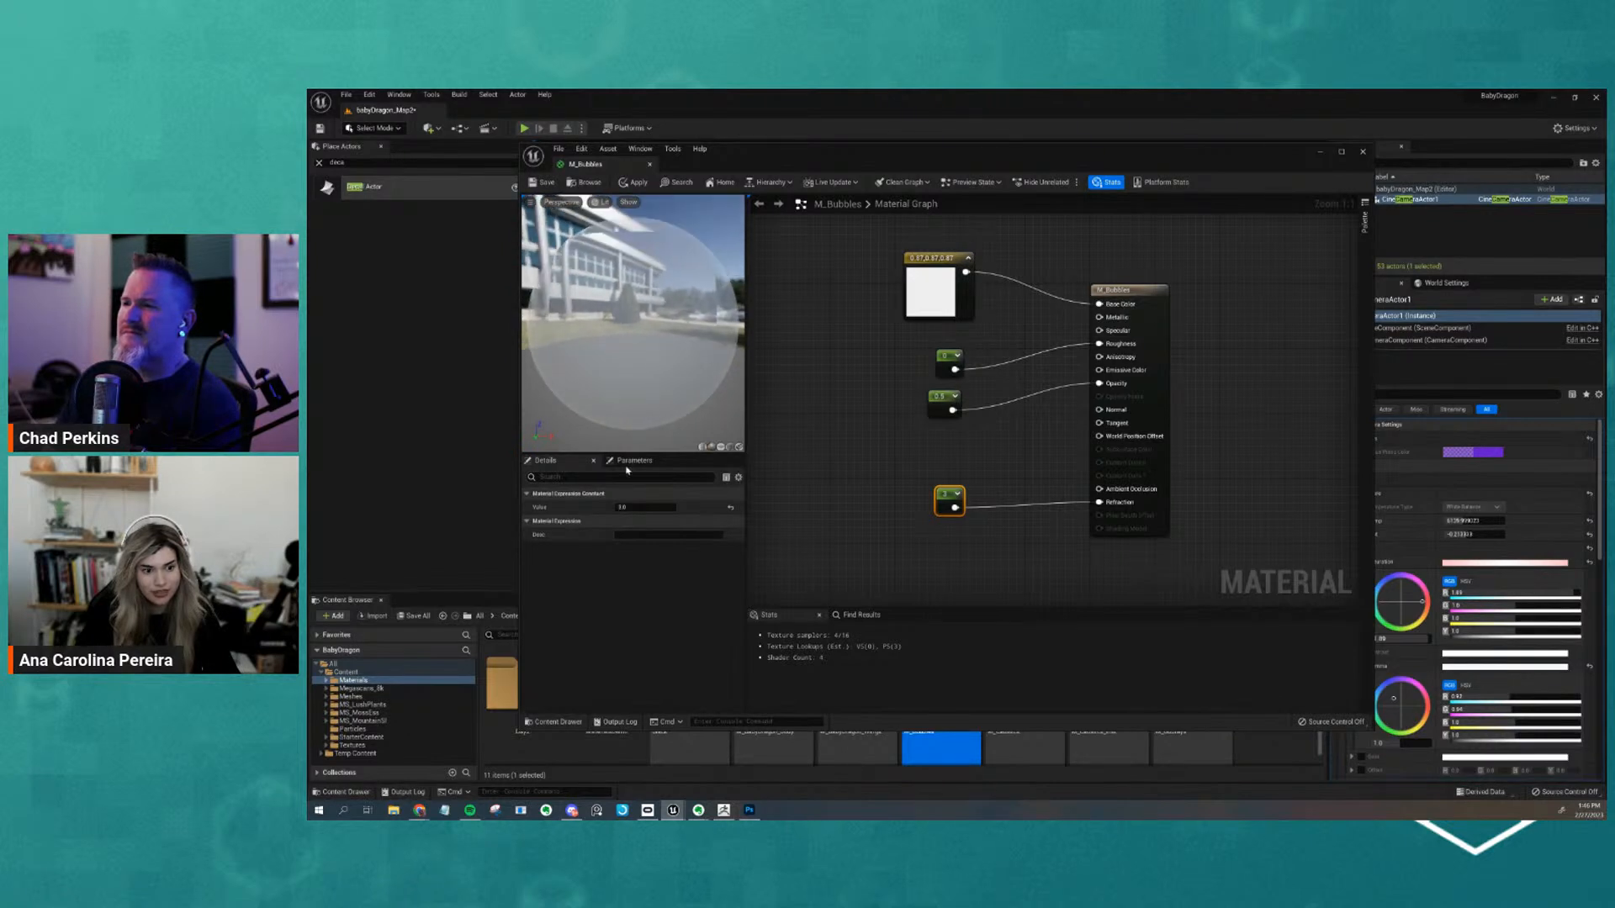
Set the Refraction constant to 1.5 and check the preview sphere
{"action": "left_click", "coordinate": [623, 507]}
{"action": "type", "text": "1.5"}
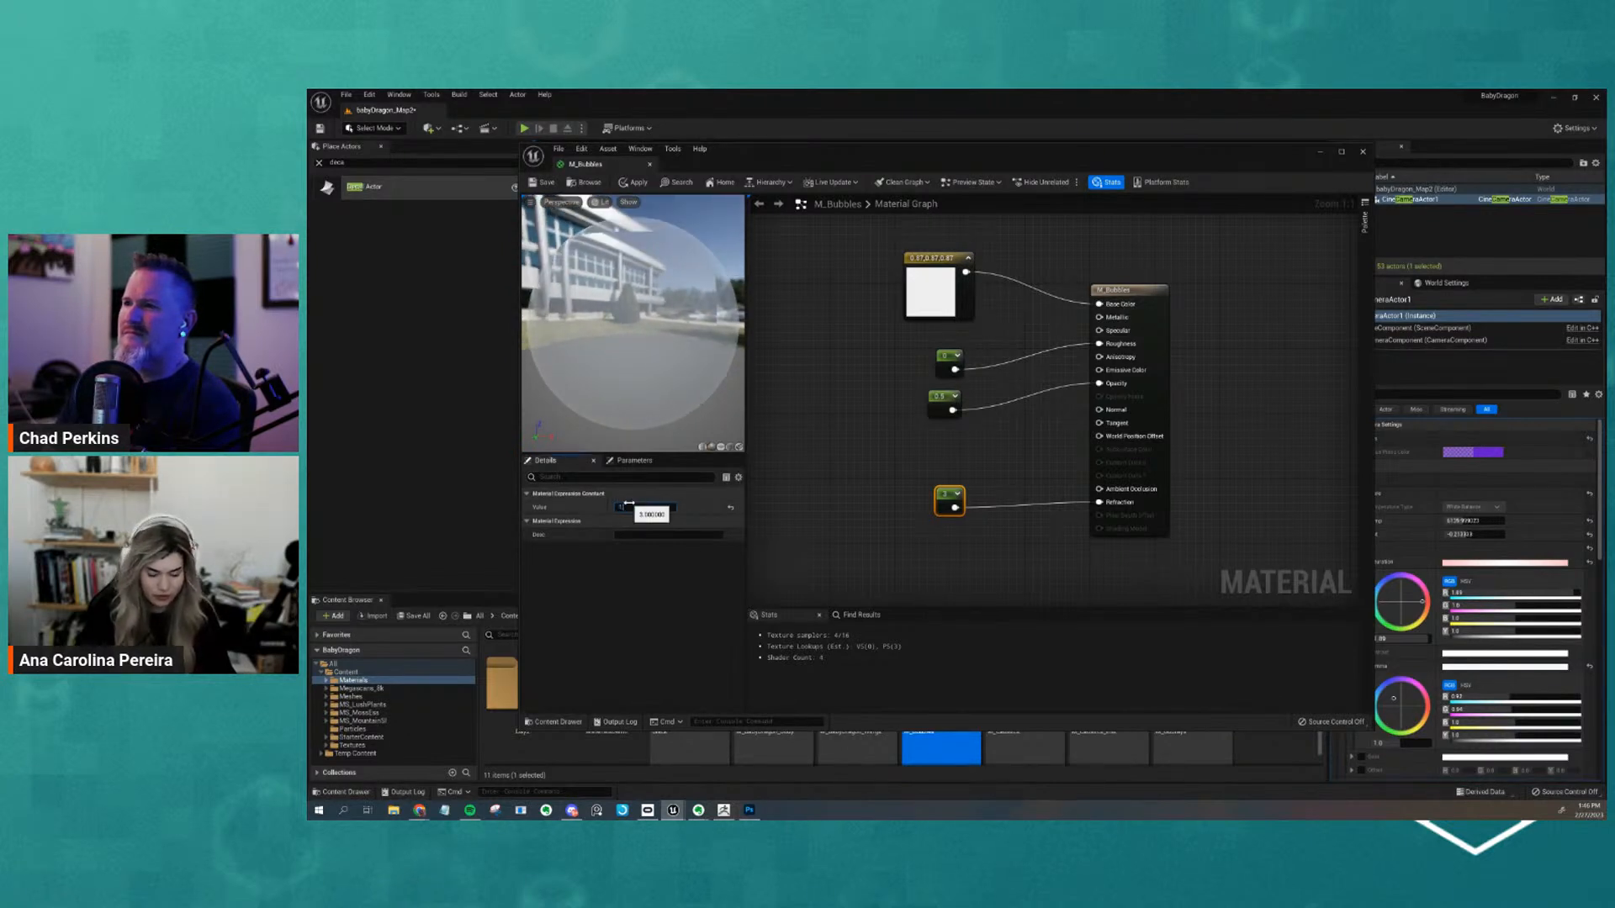
{"action": "key", "text": "Return"}
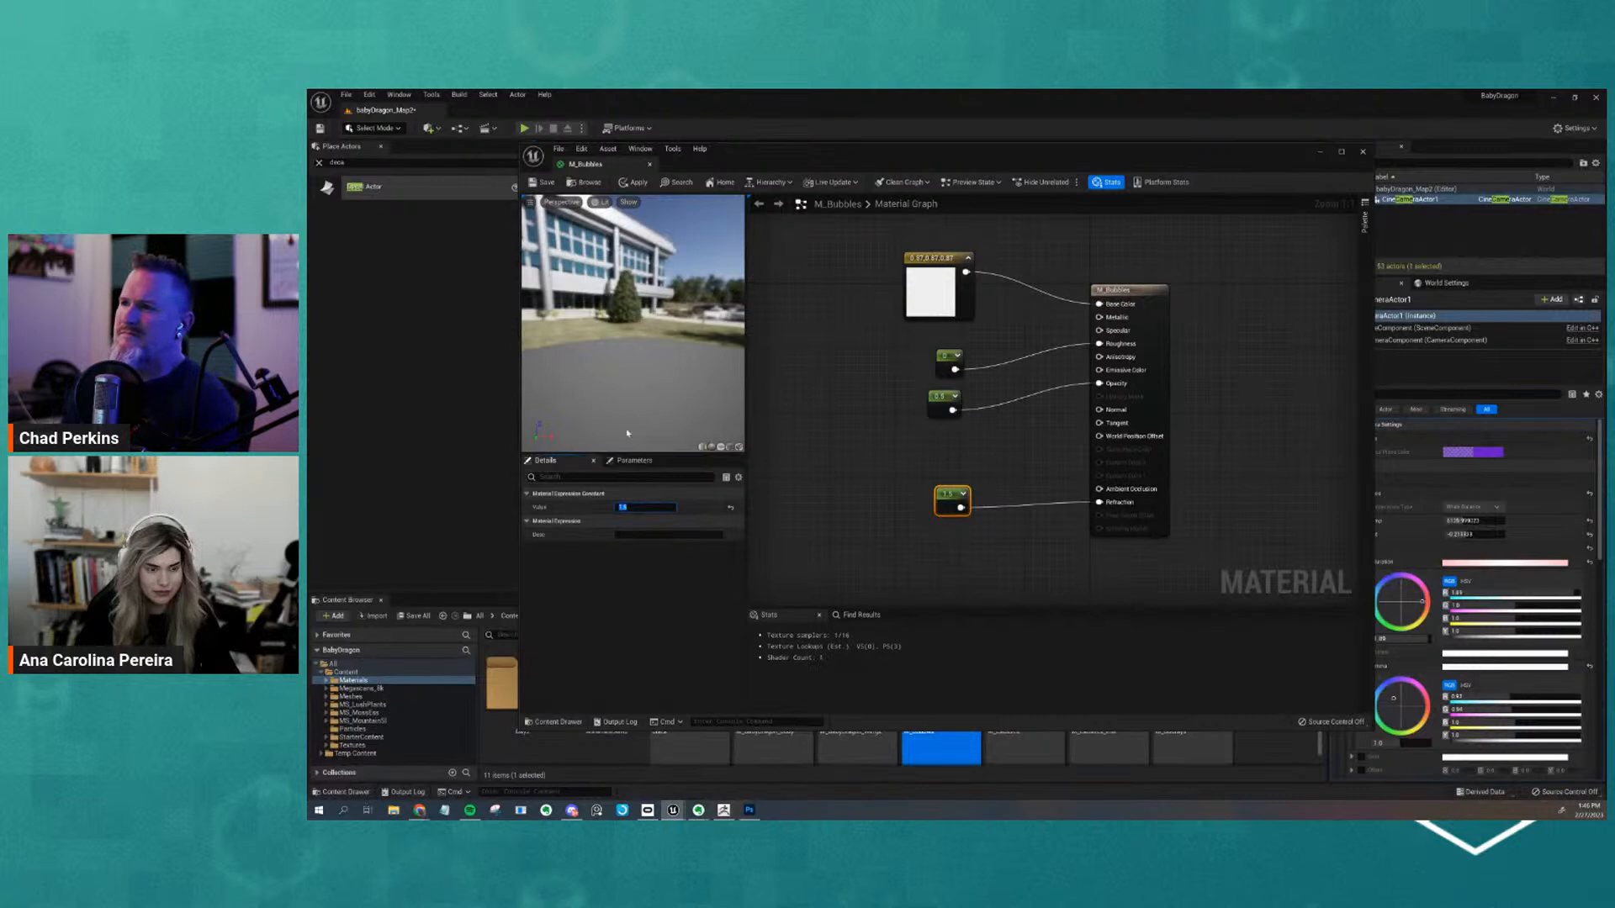
{"action": "mouse_move", "coordinate": [647, 368]}
{"action": "left_mouse_down"}
{"action": "mouse_move", "coordinate": [675, 345]}
{"action": "mouse_move", "coordinate": [653, 373]}
{"action": "left_mouse_up"}
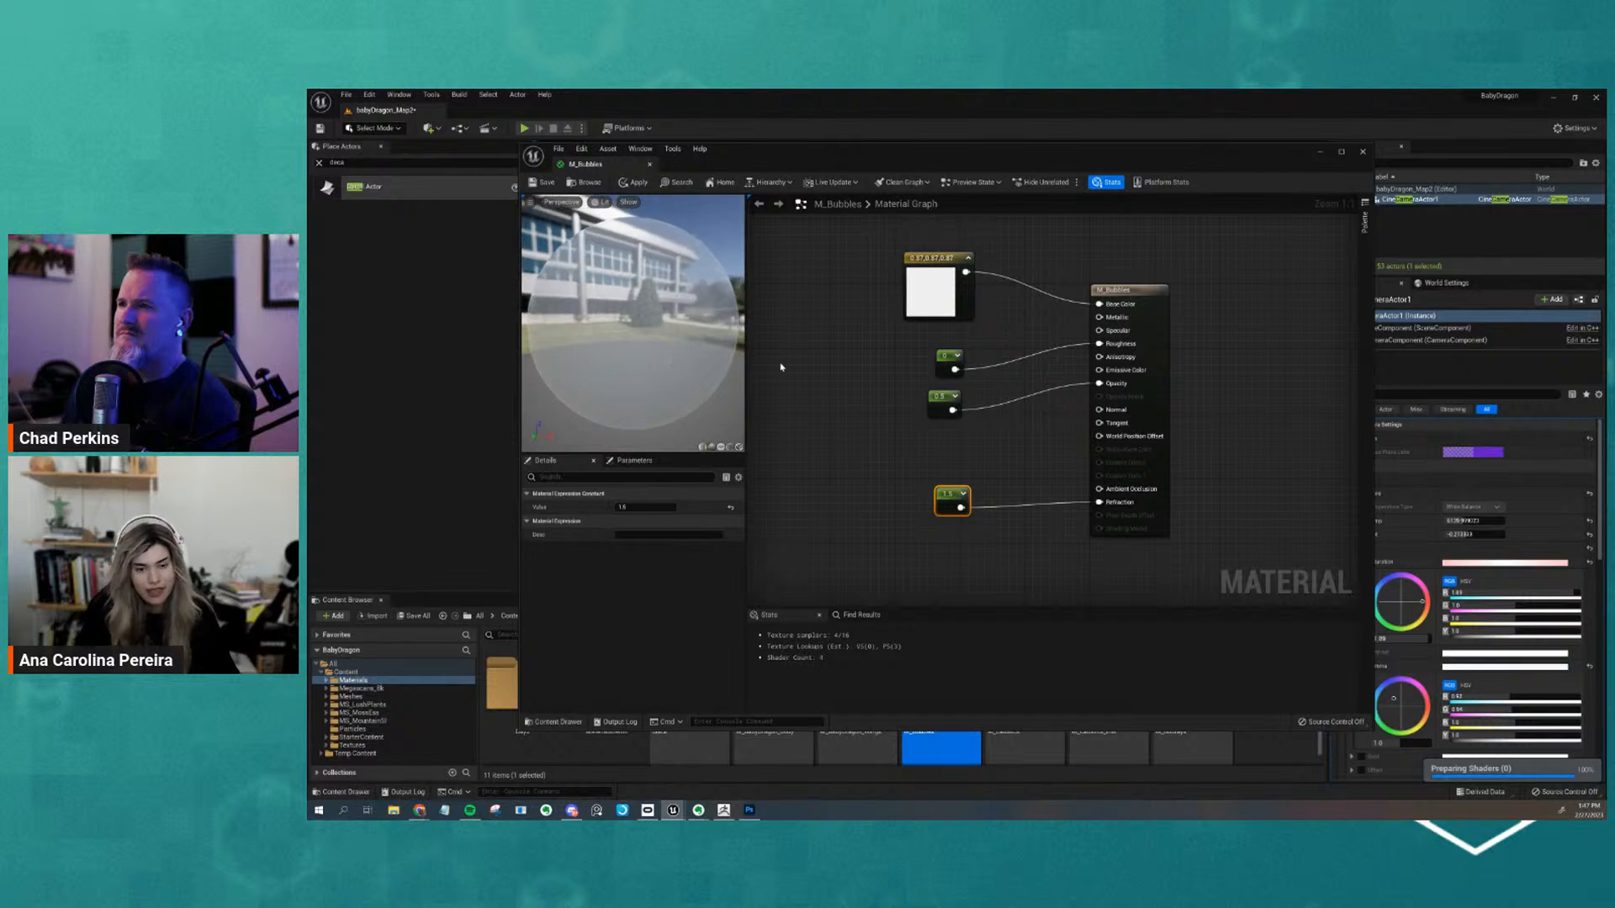
Move the Roughness and Opacity constants further away from the material node and nudge the Refraction constant slightly upward
{"action": "left_click", "coordinate": [946, 372]}
{"action": "left_click", "coordinate": [940, 409]}
{"action": "left_click", "coordinate": [940, 371], "text": "shift"}
{"action": "left_click_drag", "start_coordinate": [940, 372], "coordinate": [905, 372]}
{"action": "left_click", "coordinate": [950, 458]}
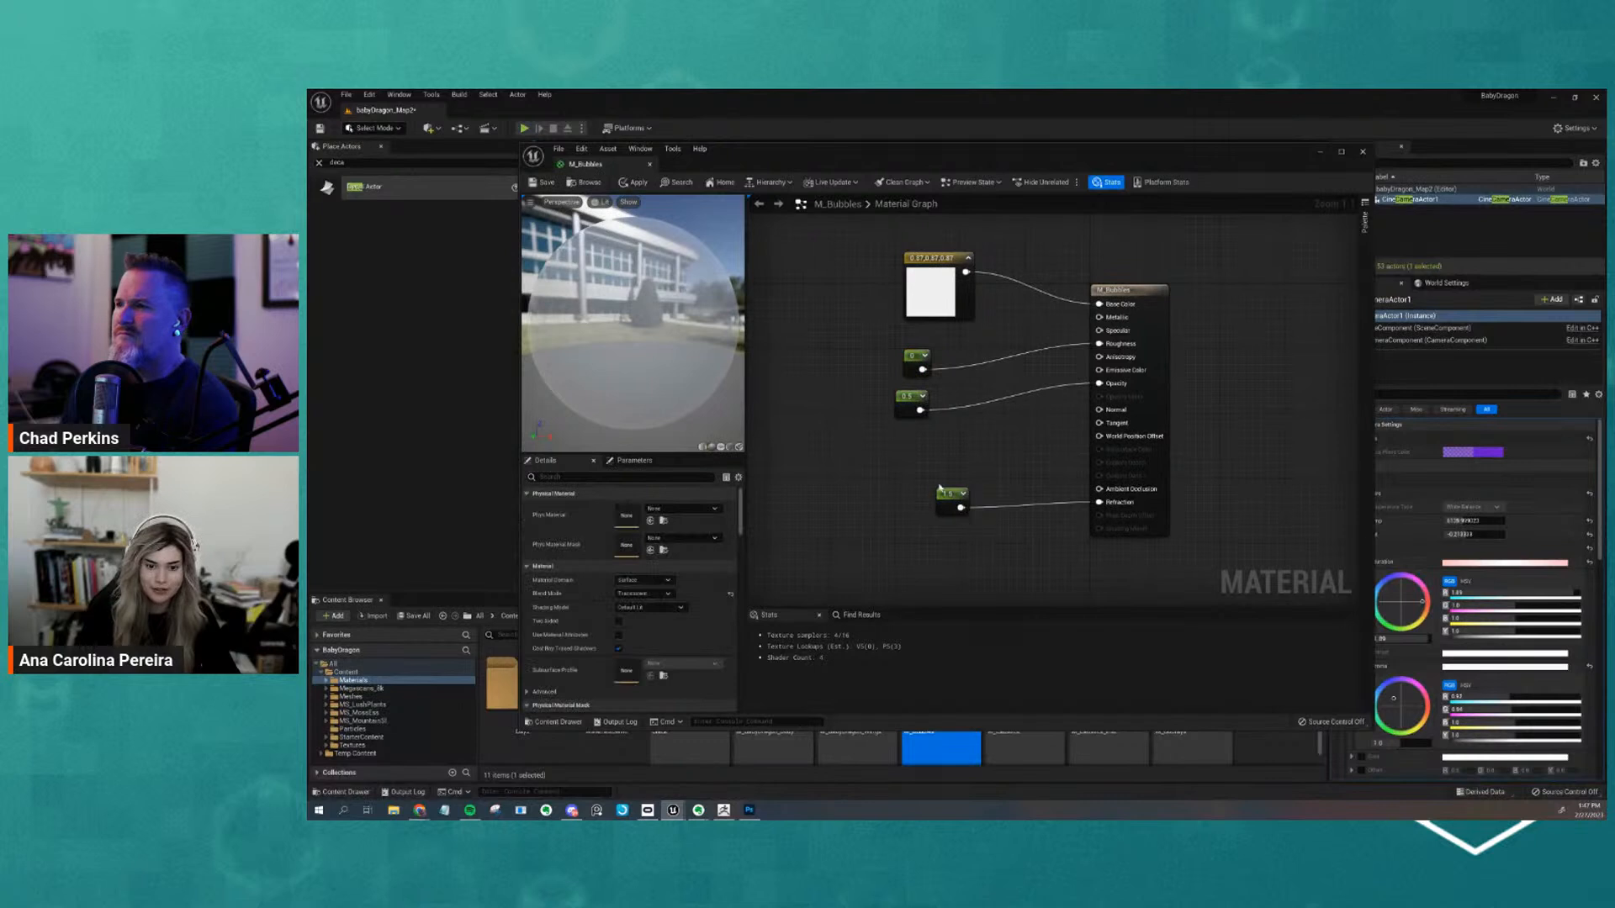
{"action": "left_click_drag", "start_coordinate": [955, 491], "coordinate": [947, 483]}
{"action": "left_click_drag", "start_coordinate": [1143, 582], "coordinate": [954, 505]}
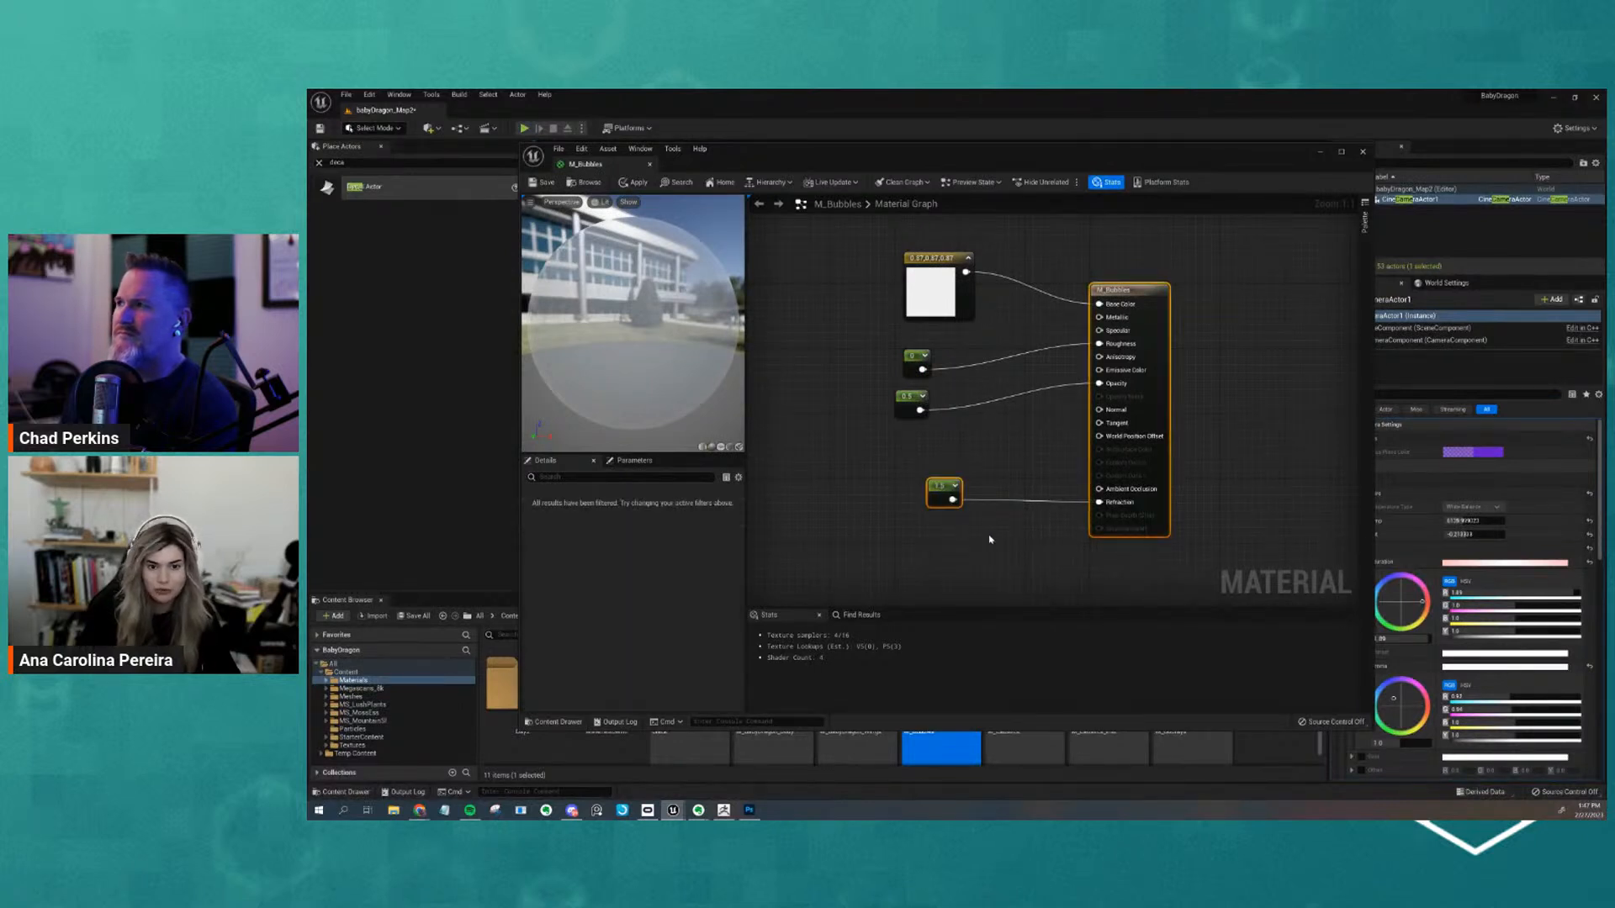
{"action": "left_click", "coordinate": [991, 540]}
Place the Roughness constant just below the color node and the Opacity constant lower down, freeing graph space between them
{"action": "left_click_drag", "start_coordinate": [904, 363], "coordinate": [902, 374]}
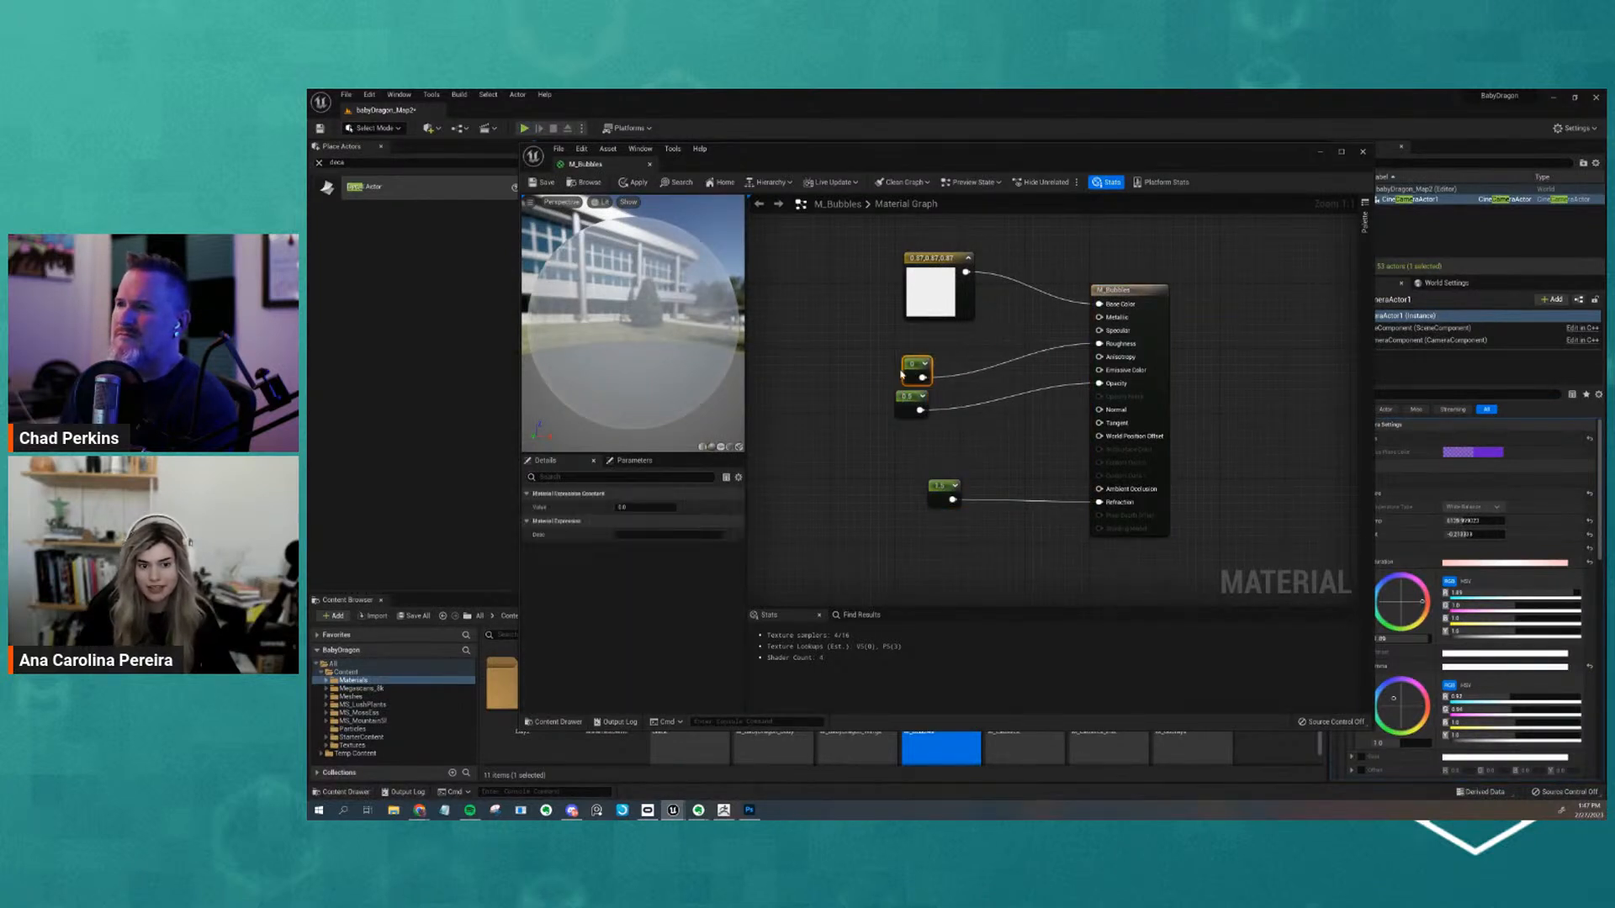
{"action": "left_click", "coordinate": [1019, 448]}
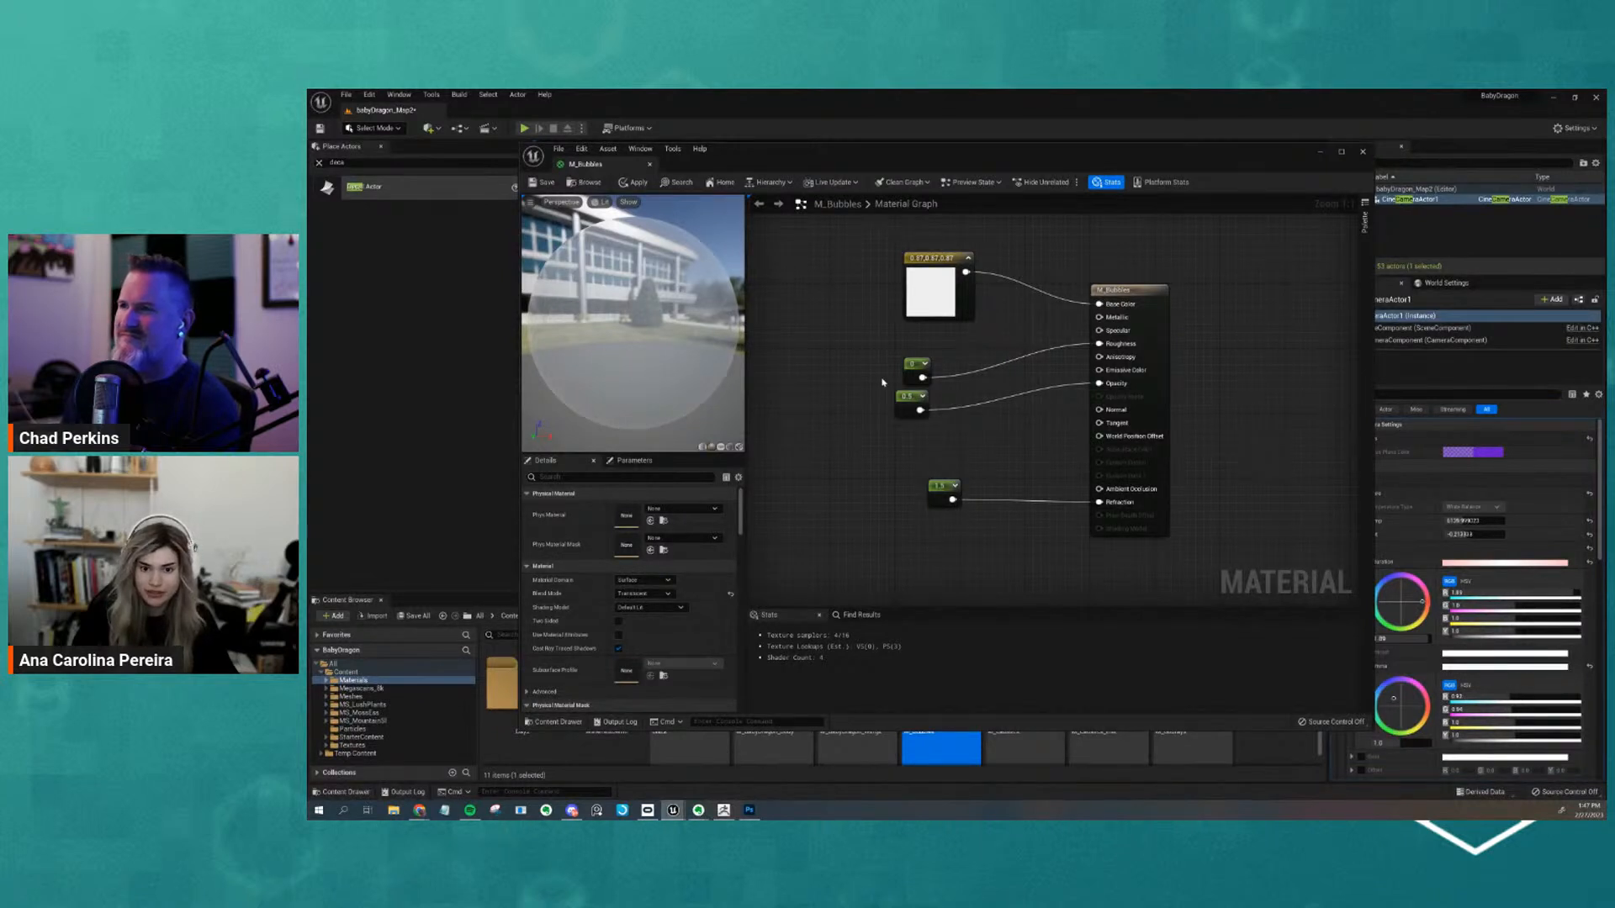
{"action": "left_click_drag", "start_coordinate": [906, 392], "coordinate": [886, 436]}
{"action": "left_click_drag", "start_coordinate": [936, 487], "coordinate": [936, 495]}
{"action": "left_click", "coordinate": [995, 563]}
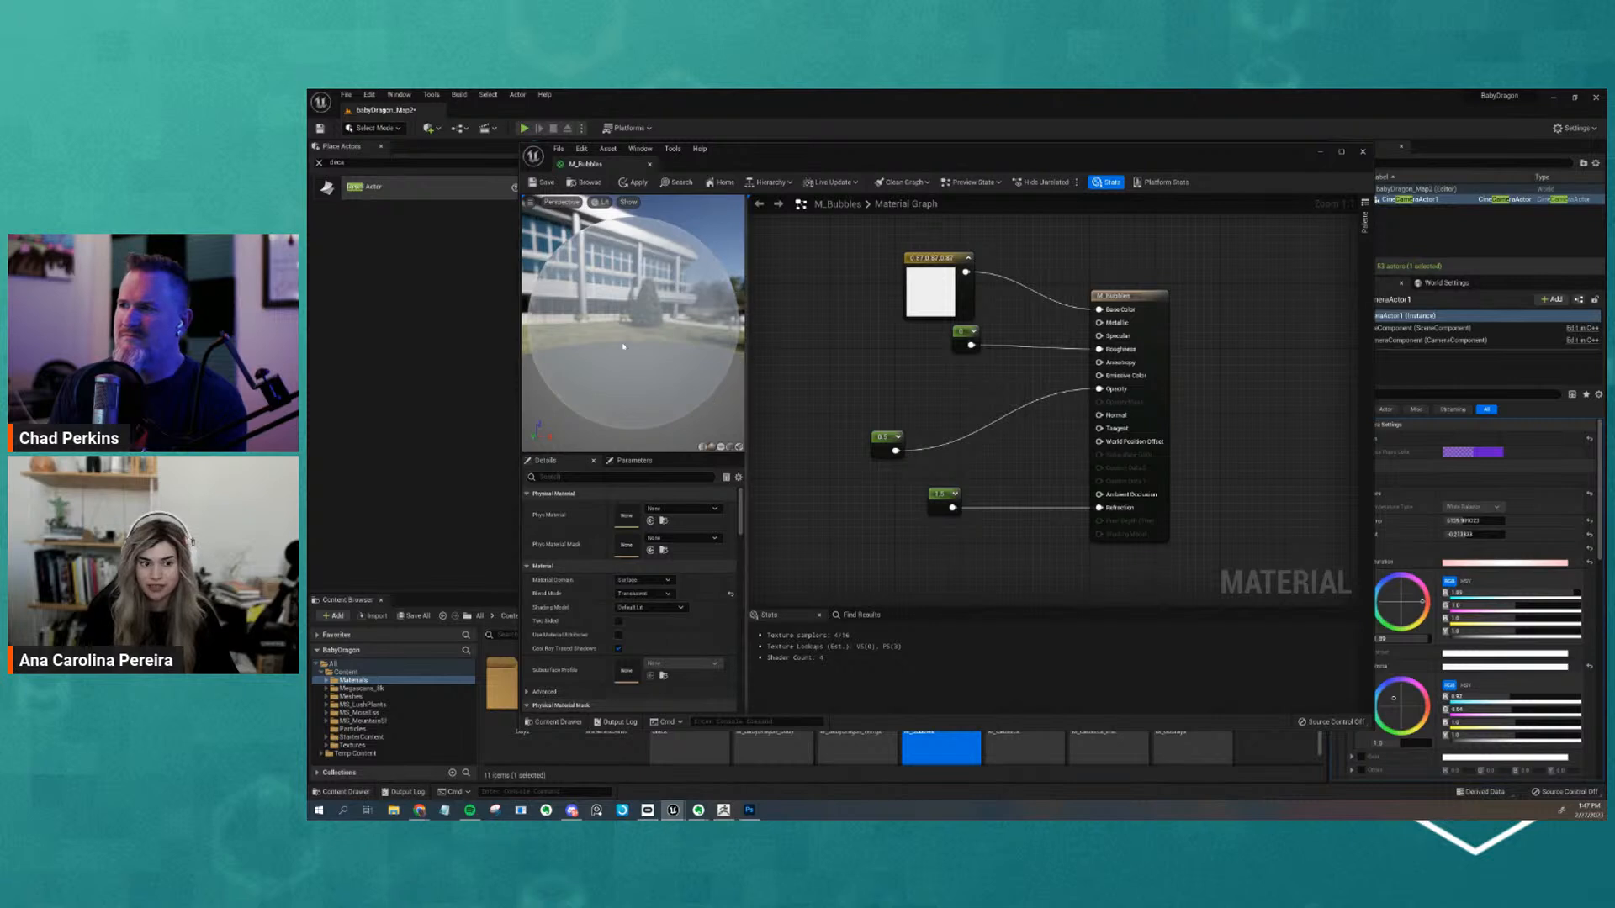
Add a Fresnel node beside the Opacity constant and start previewing it on the sphere
{"action": "right_click", "coordinate": [914, 393]}
{"action": "type", "text": "fres"}
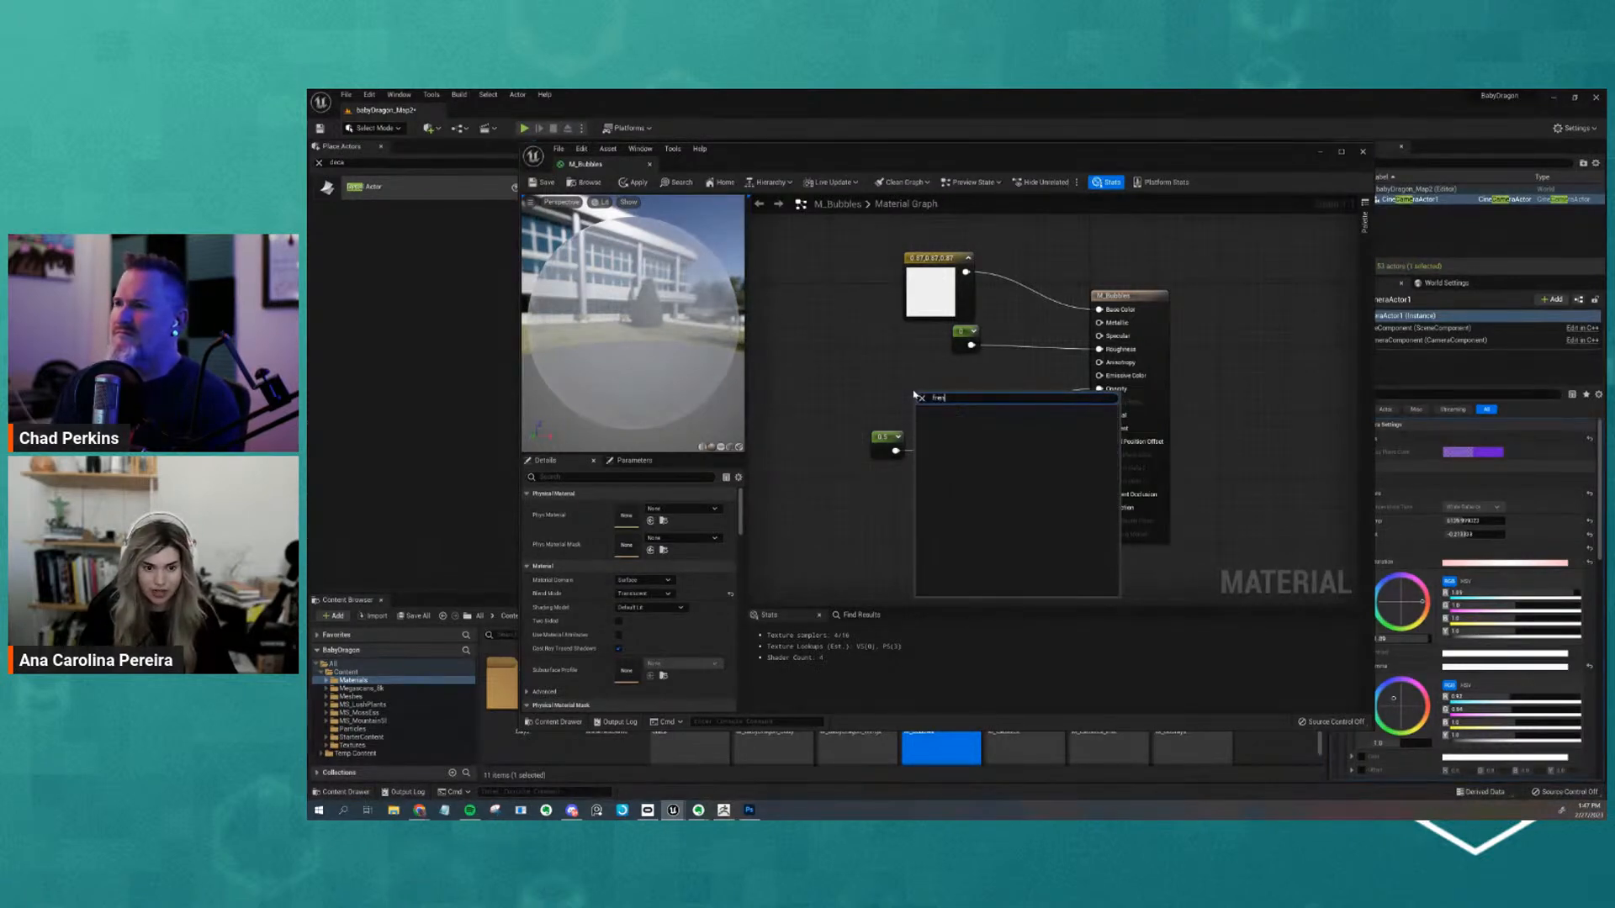
{"action": "key", "text": "Return"}
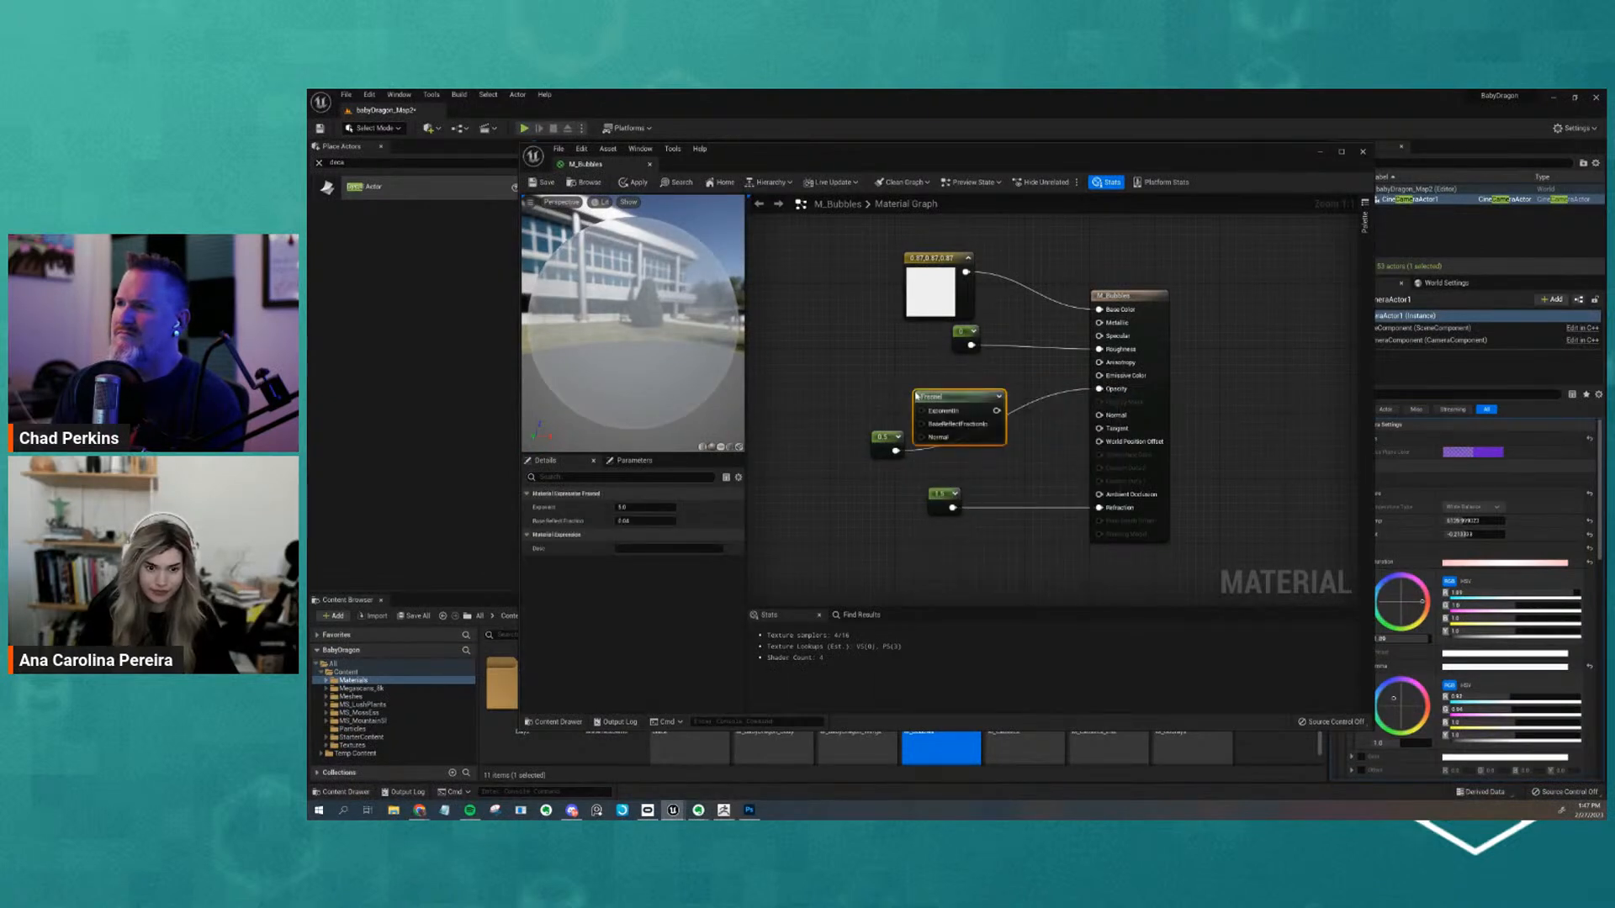
{"action": "left_click_drag", "start_coordinate": [852, 383], "coordinate": [804, 391]}
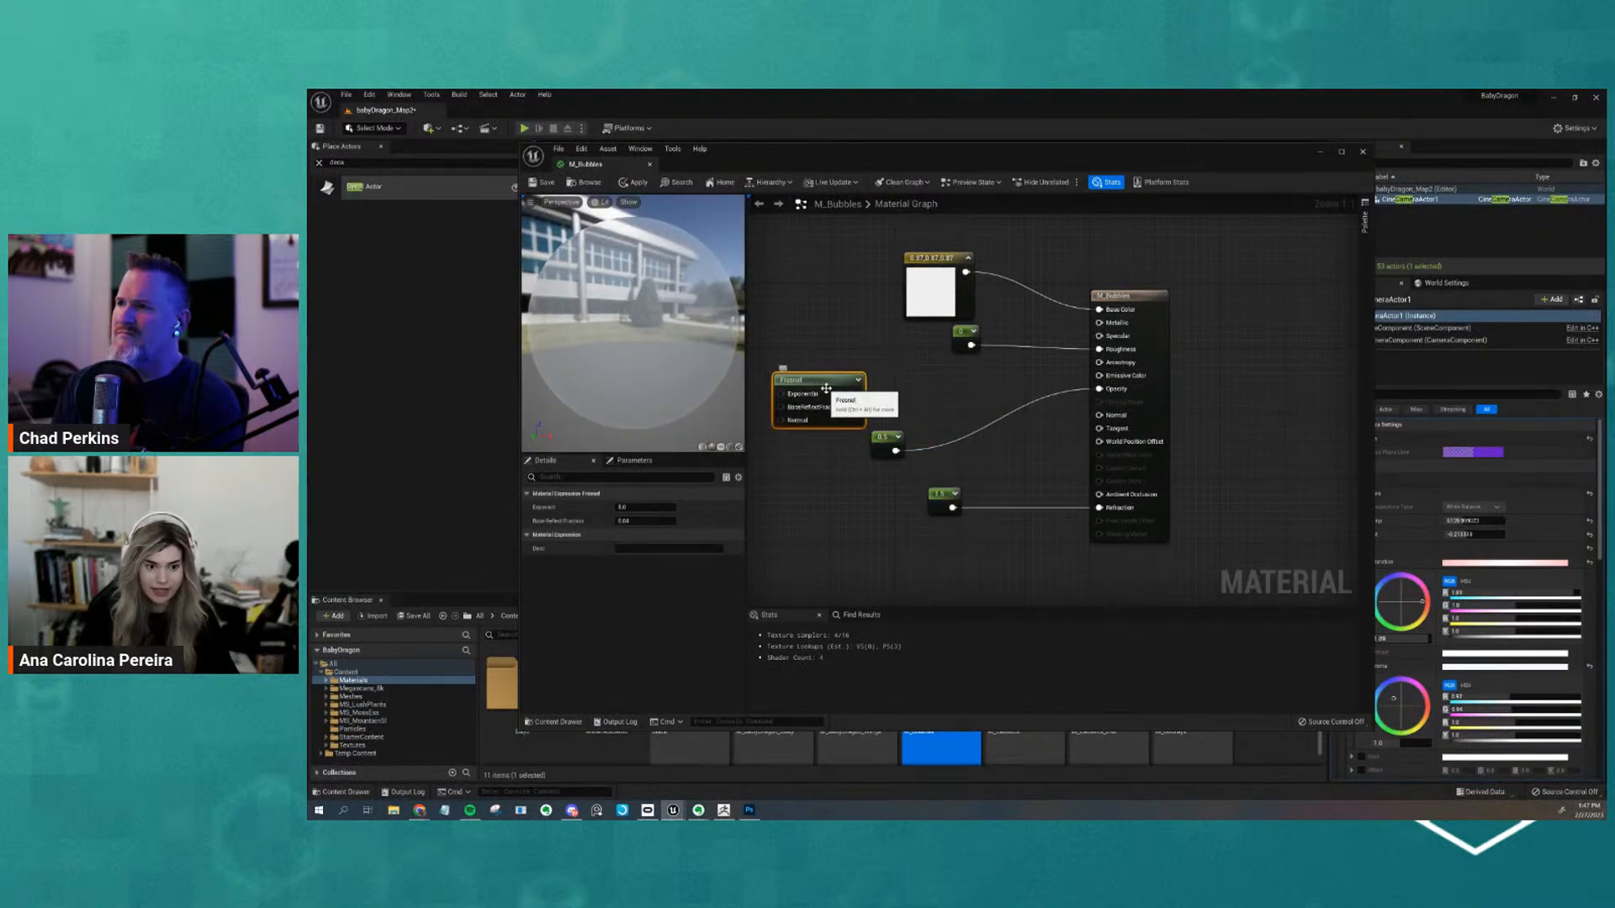
{"action": "right_click", "coordinate": [827, 392]}
{"action": "left_click", "coordinate": [874, 410]}
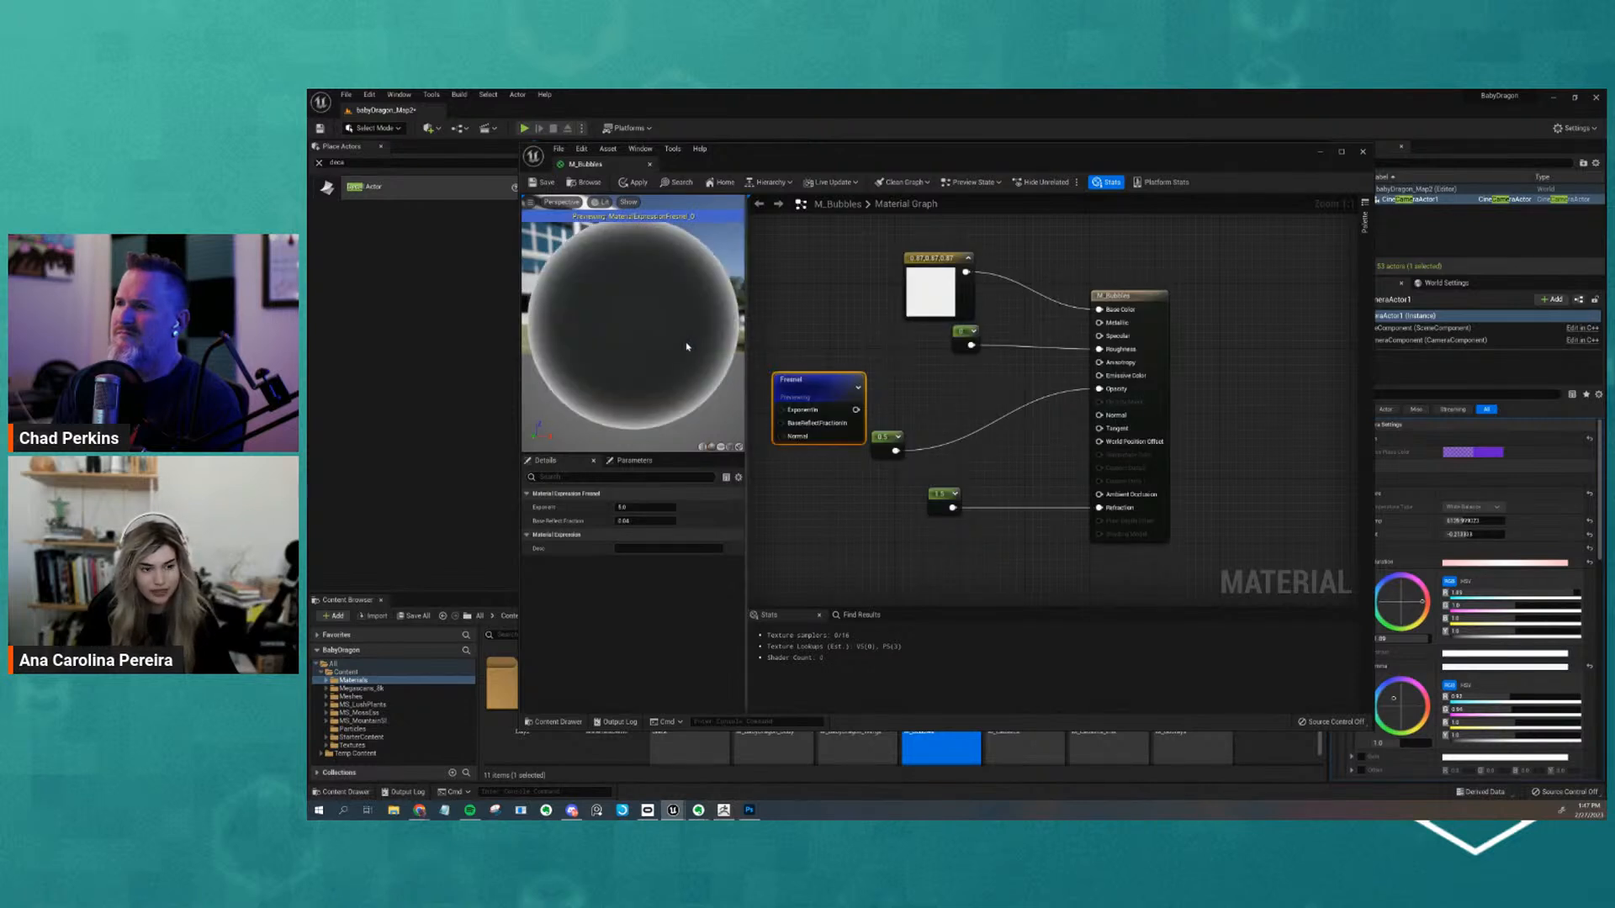
{"action": "mouse_move", "coordinate": [688, 400]}
{"action": "left_mouse_down"}
{"action": "mouse_move", "coordinate": [793, 393]}
{"action": "mouse_move", "coordinate": [664, 390]}
{"action": "left_mouse_up"}
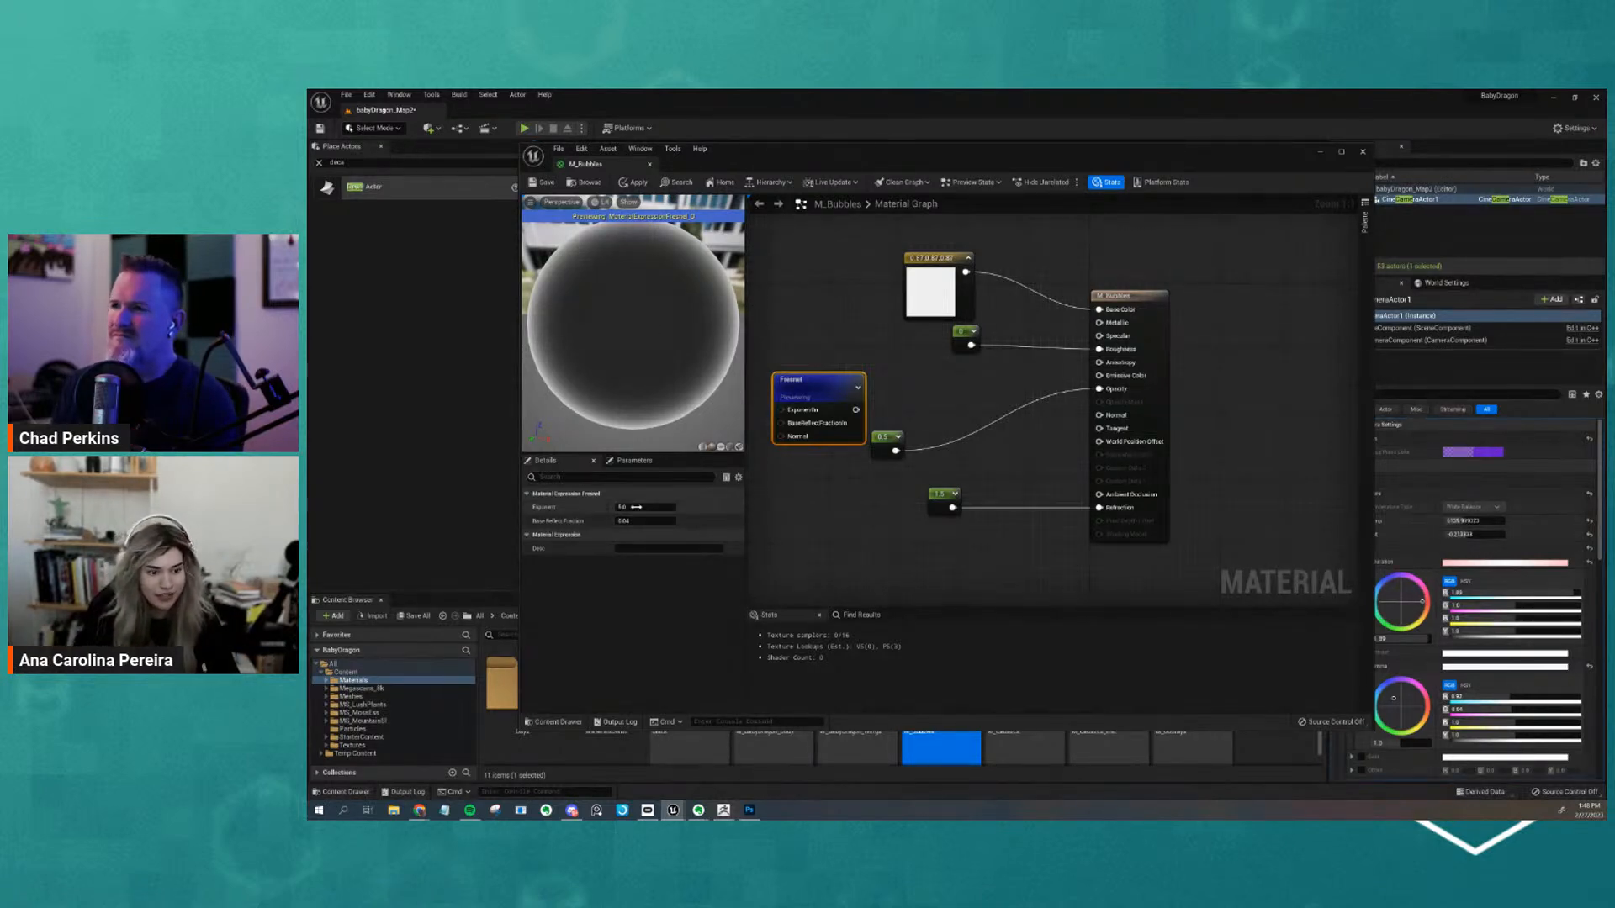
Try a higher exponent on the Fresnel node and undo it
{"action": "left_click_drag", "start_coordinate": [659, 512], "coordinate": [686, 512]}
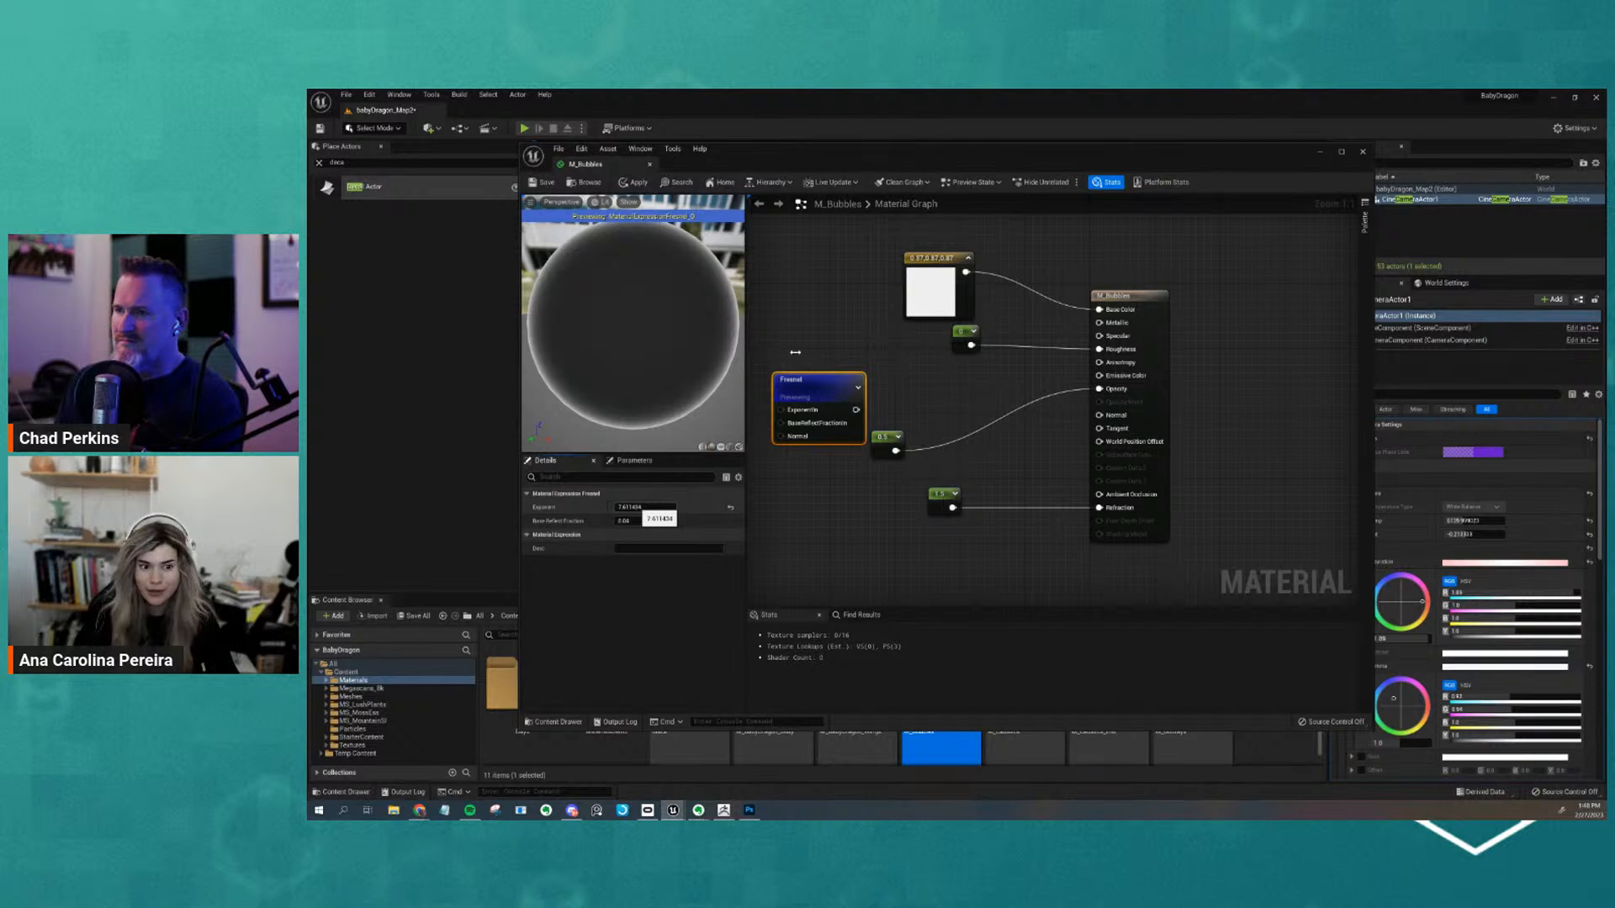
{"action": "key", "text": "ctrl+z"}
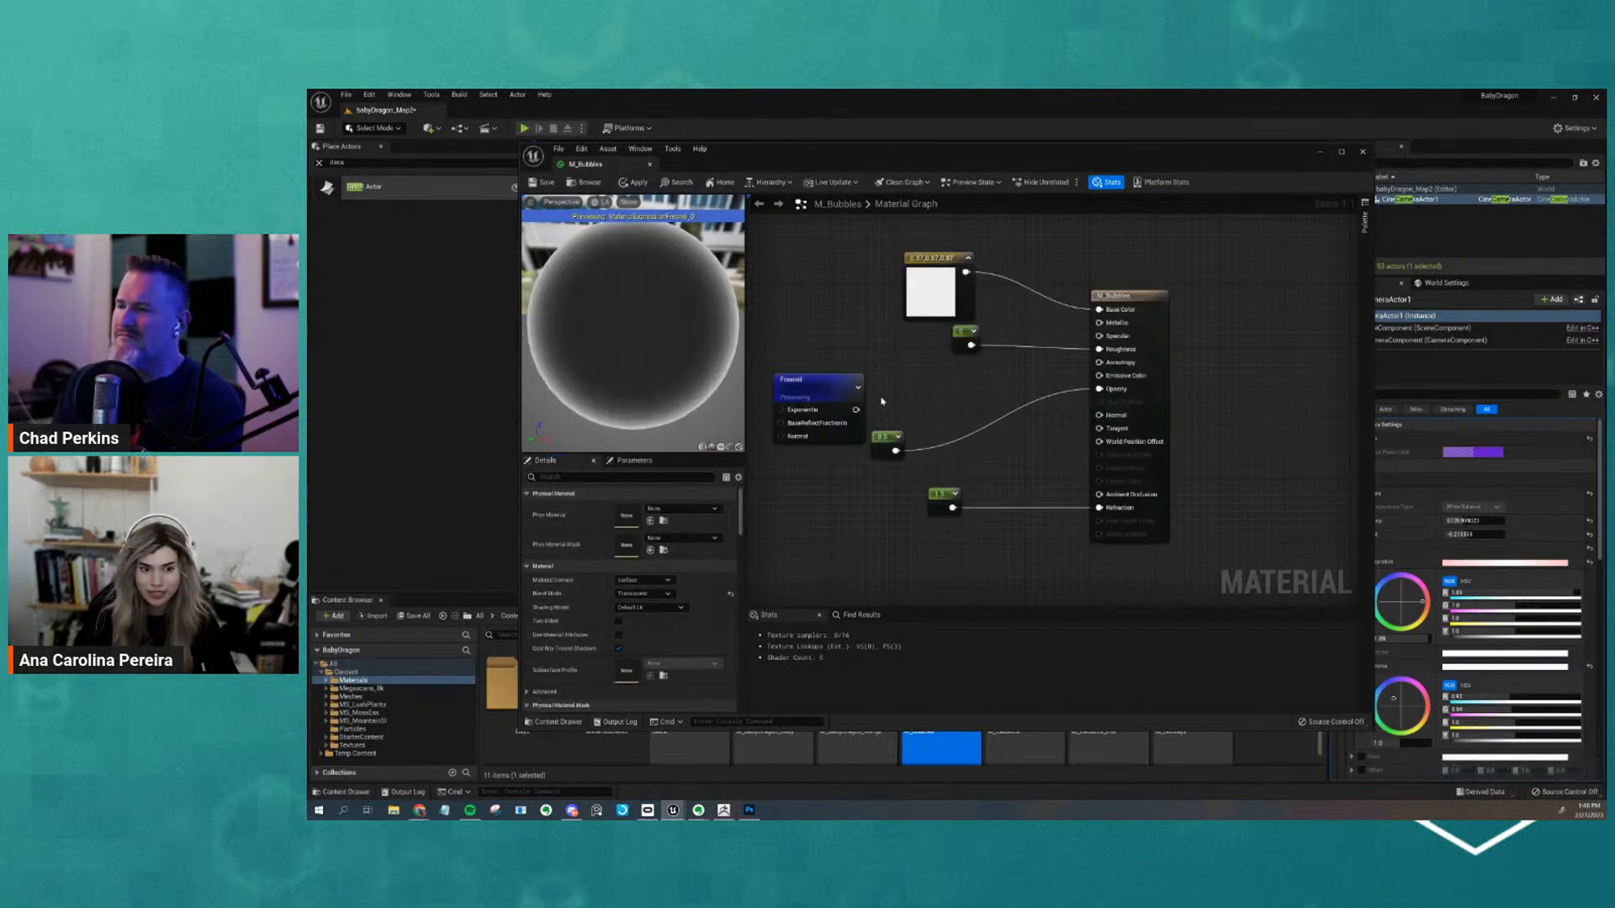
Stop previewing the Fresnel node, disconnect the constant from Opacity, and duplicate it so one of the pair is 0
{"action": "left_click_drag", "start_coordinate": [879, 434], "coordinate": [907, 438]}
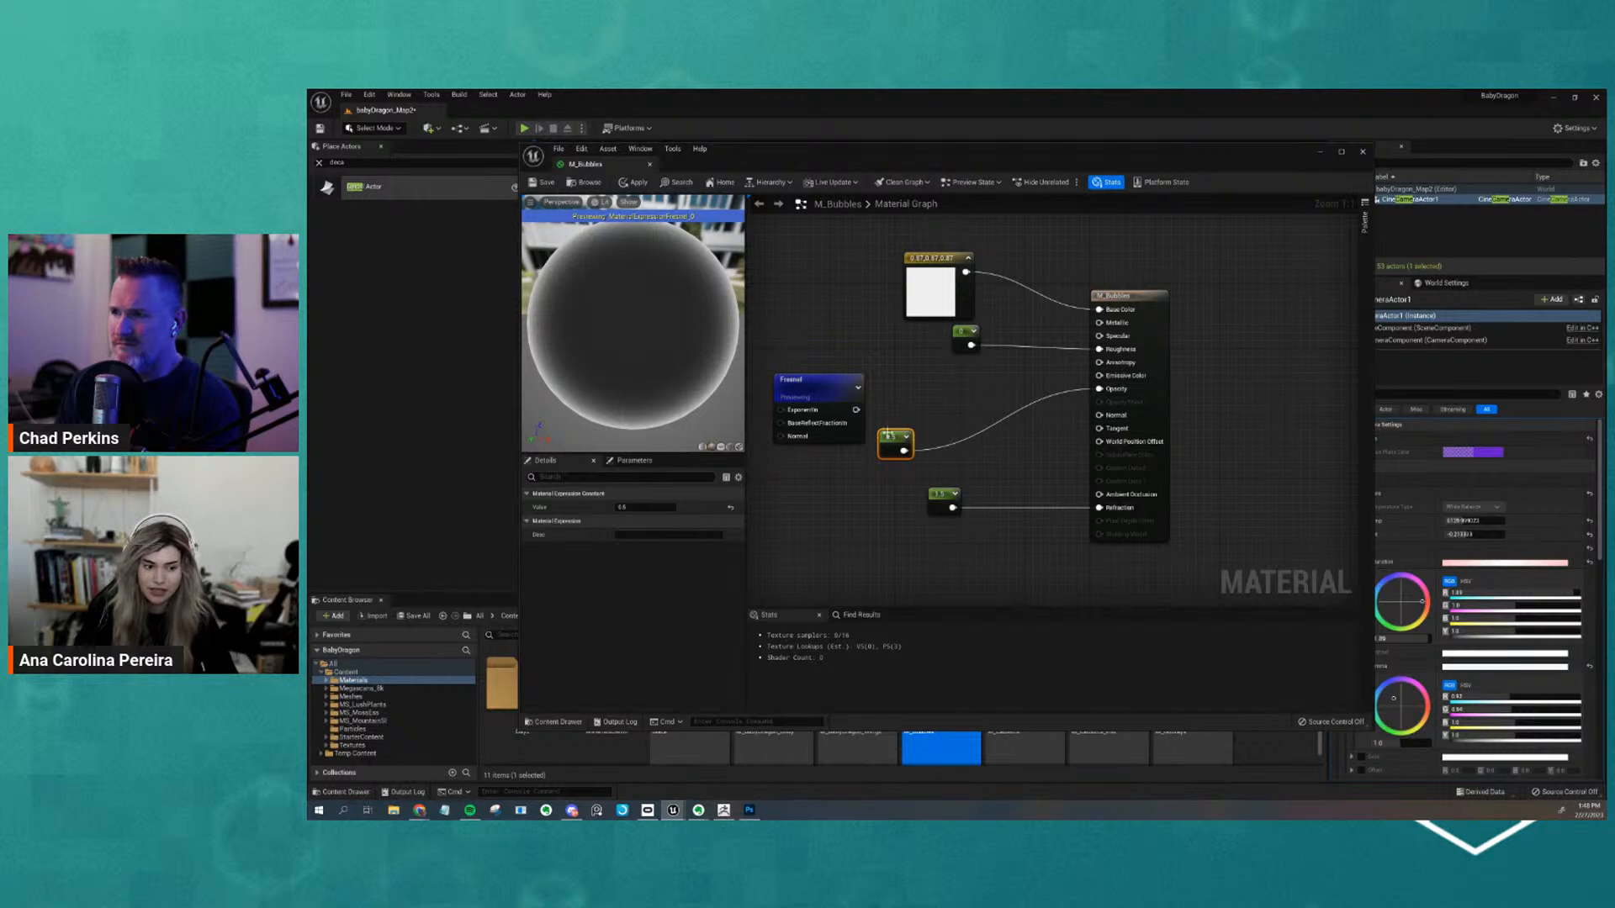
{"action": "right_click", "coordinate": [840, 391]}
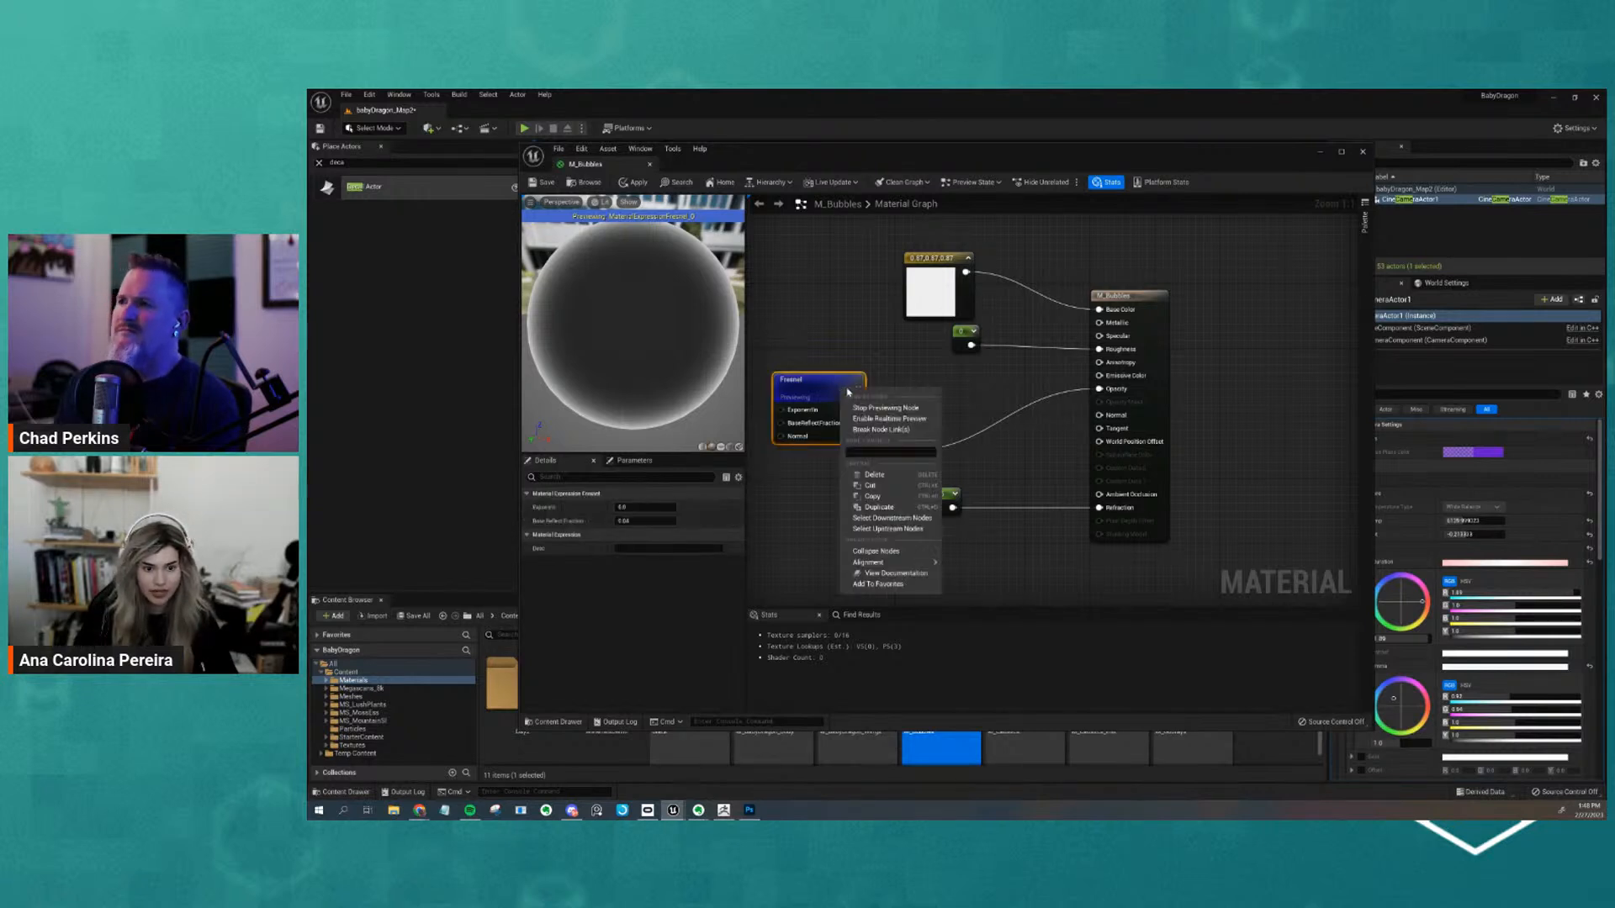
{"action": "left_click", "coordinate": [886, 408]}
{"action": "mouse_move", "coordinate": [883, 441]}
{"action": "left_mouse_down"}
{"action": "mouse_move", "coordinate": [875, 471]}
{"action": "mouse_move", "coordinate": [894, 425]}
{"action": "mouse_move", "coordinate": [881, 433]}
{"action": "left_mouse_up"}
{"action": "left_click", "coordinate": [912, 458], "text": "alt"}
{"action": "key", "text": "ctrl+d"}
{"action": "left_click", "coordinate": [654, 506]}
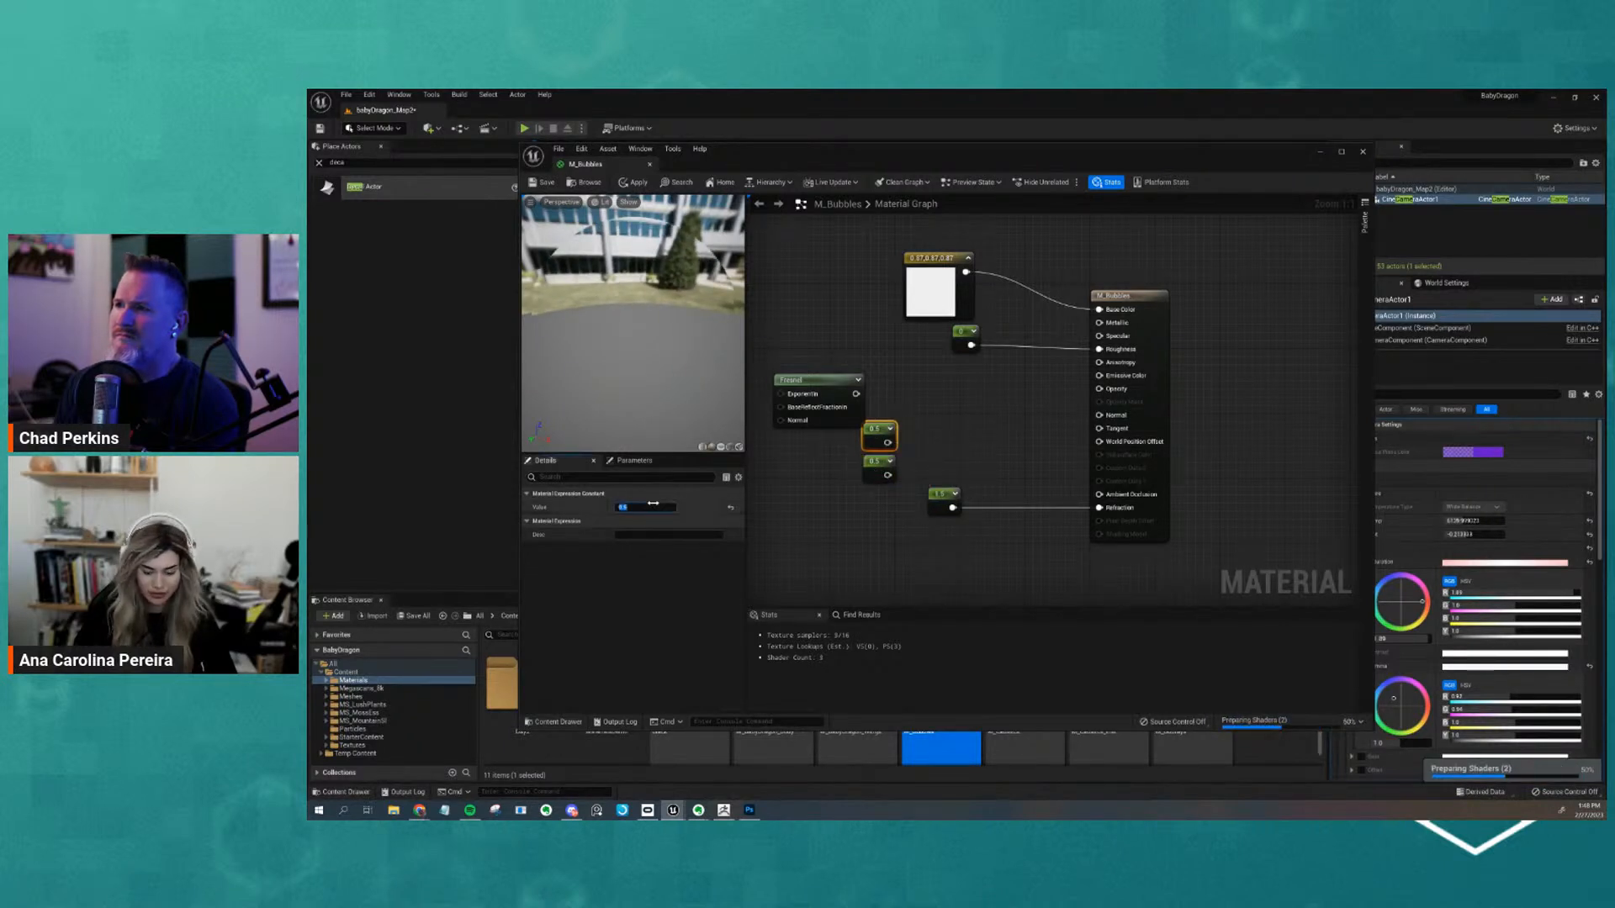
{"action": "type", "text": "0"}
{"action": "key", "text": "Return"}
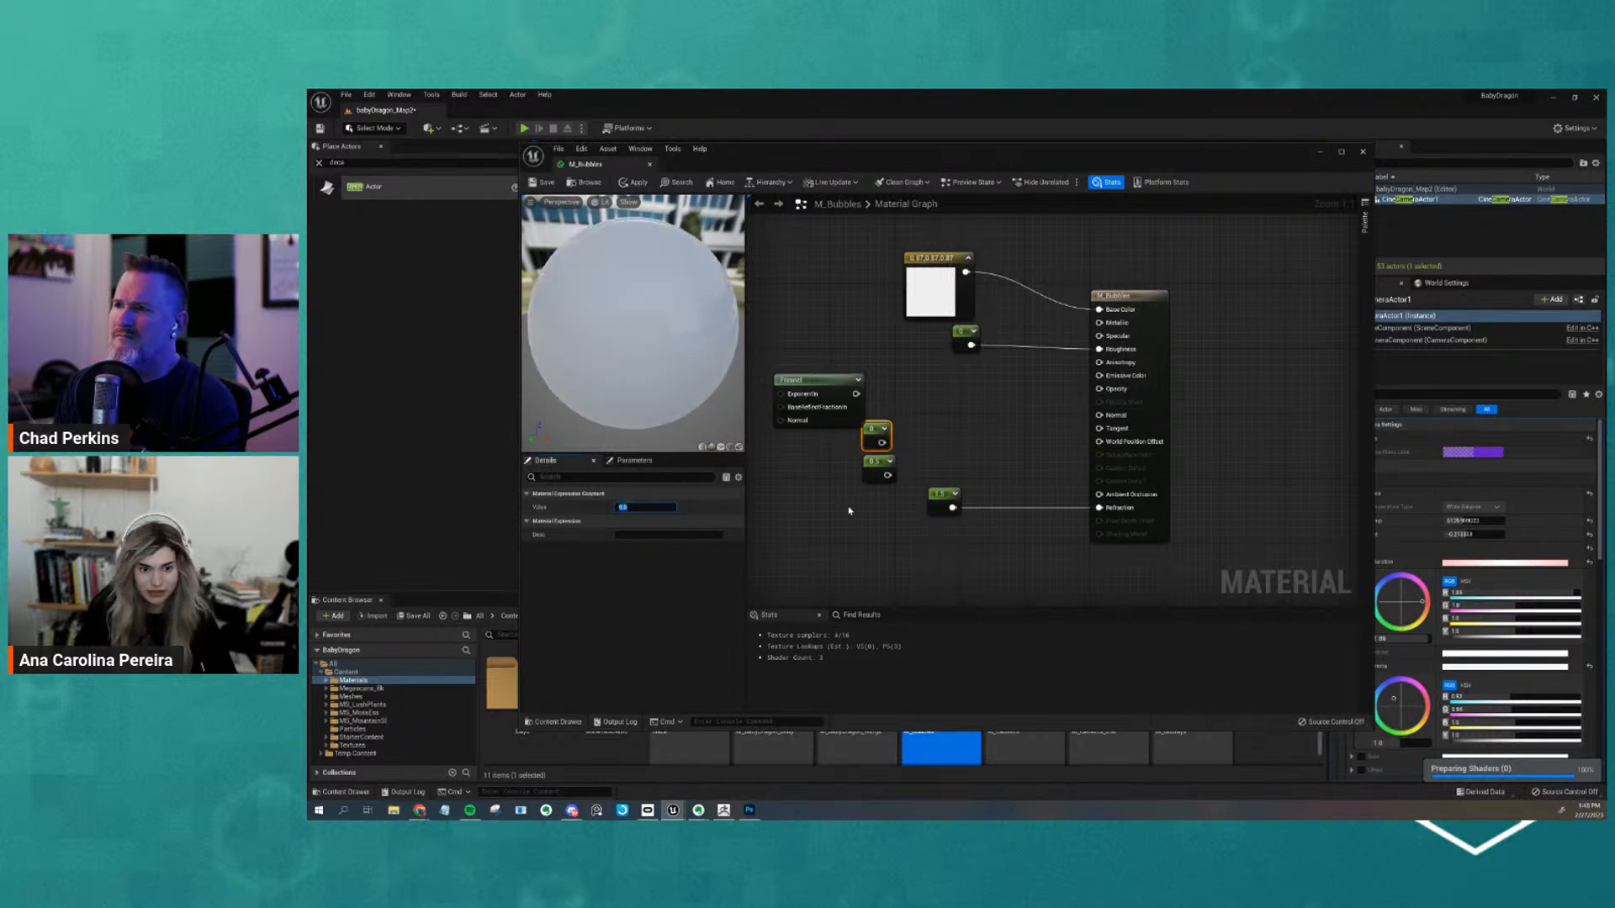
Stack the two loose constants above the Fresnel node and move the Refraction constant lower to clear space
{"action": "left_click_drag", "start_coordinate": [871, 443], "coordinate": [852, 551]}
{"action": "left_click", "coordinate": [891, 403]}
{"action": "left_click_drag", "start_coordinate": [941, 505], "coordinate": [956, 561]}
{"action": "left_click_drag", "start_coordinate": [848, 545], "coordinate": [879, 552]}
{"action": "left_click_drag", "start_coordinate": [841, 446], "coordinate": [889, 521]}
Add a LinearInterpolate node with the 0 constant in A, the other loose constant in B, and the Fresnel output in Alpha
{"action": "left_click_drag", "start_coordinate": [875, 518], "coordinate": [932, 416]}
{"action": "left_click", "coordinate": [894, 462]}
{"action": "type", "text": "linear in"}
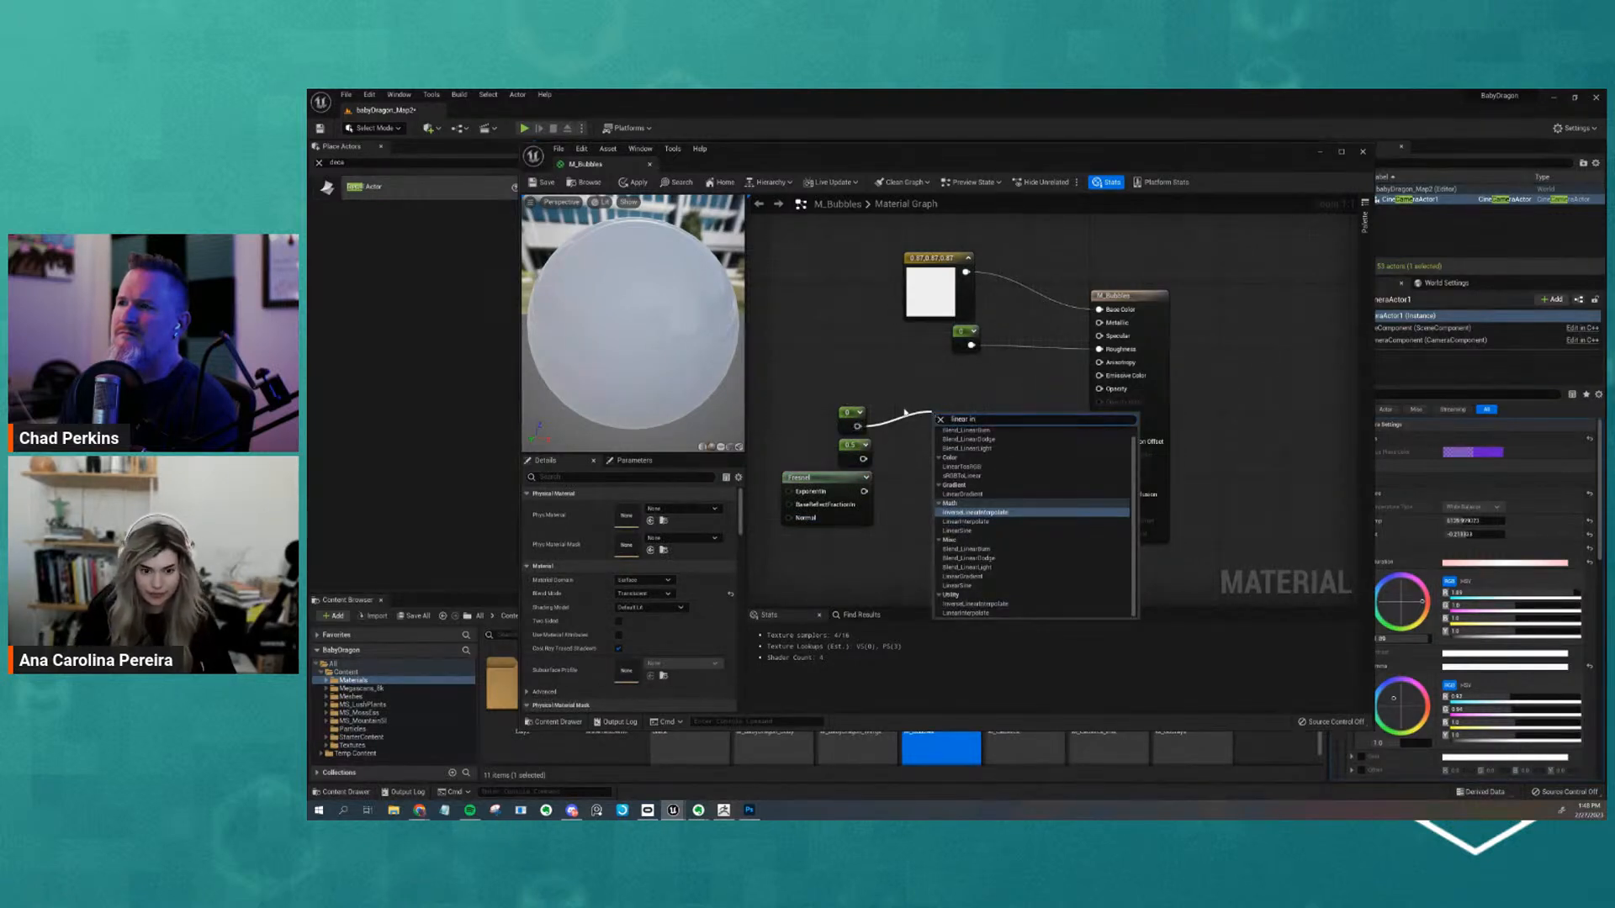
{"action": "left_click", "coordinate": [967, 522]}
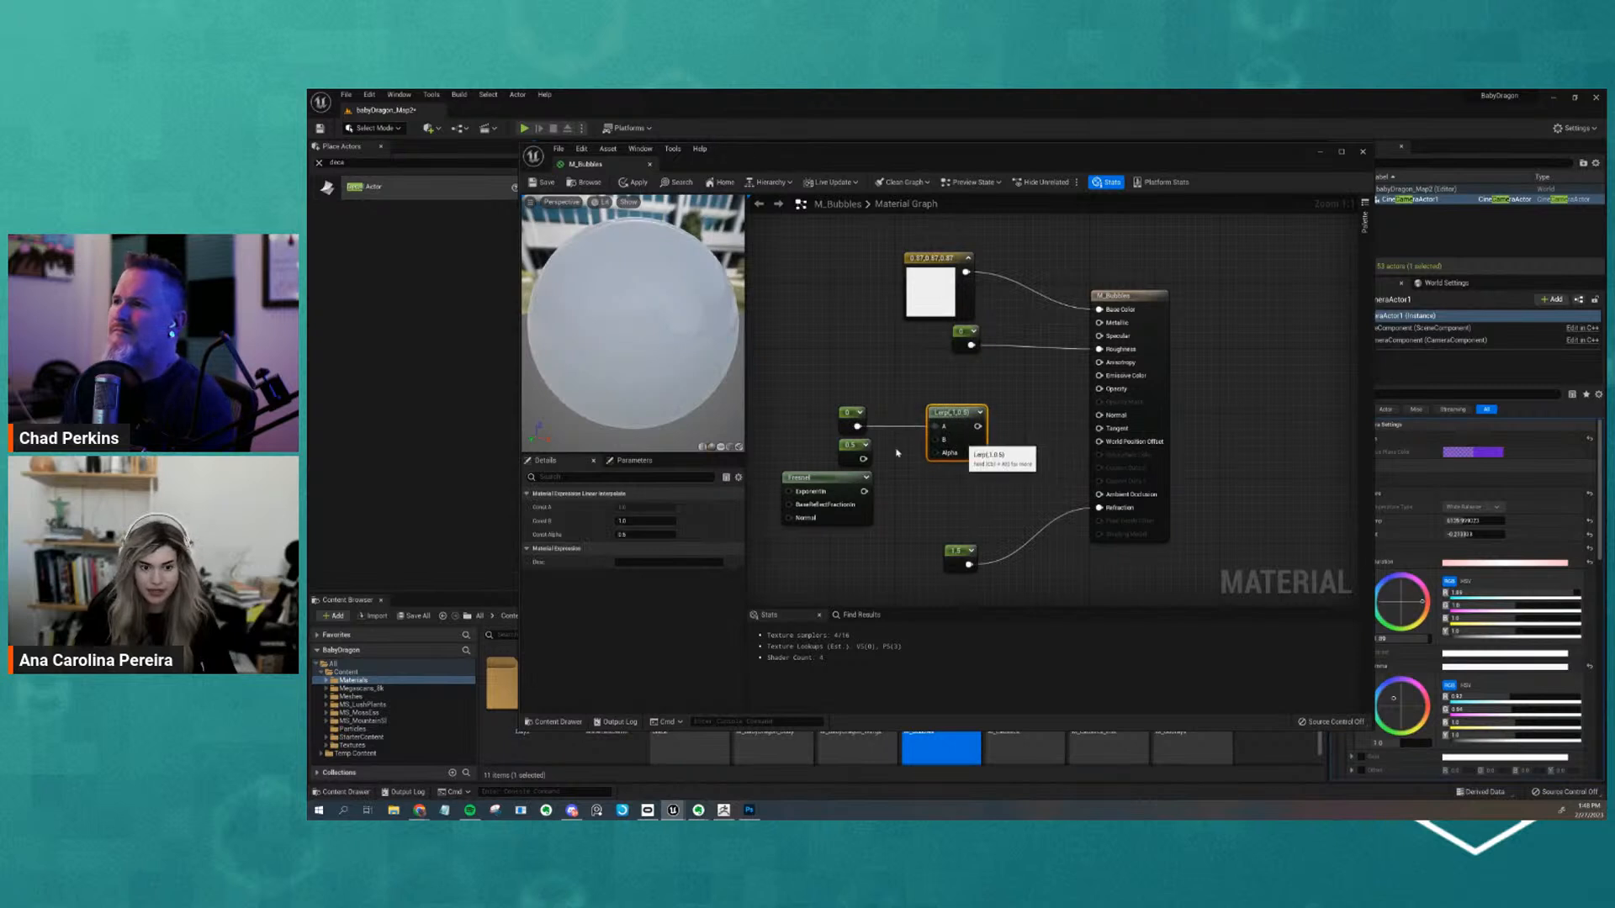
{"action": "left_click_drag", "start_coordinate": [862, 458], "coordinate": [939, 444]}
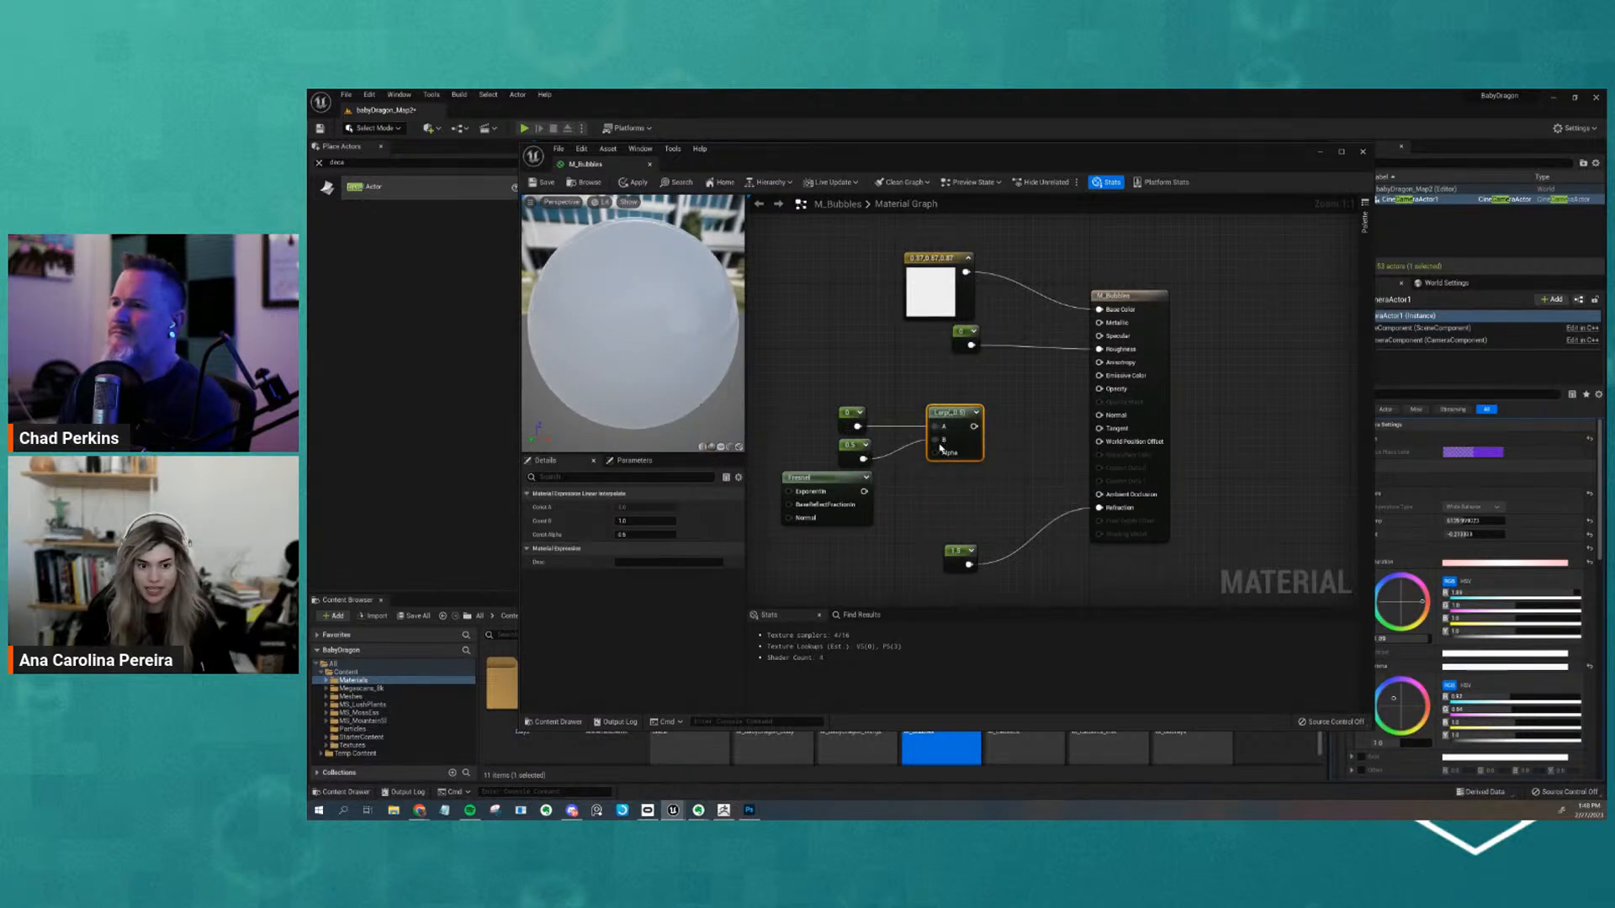
{"action": "left_click_drag", "start_coordinate": [864, 491], "coordinate": [934, 453]}
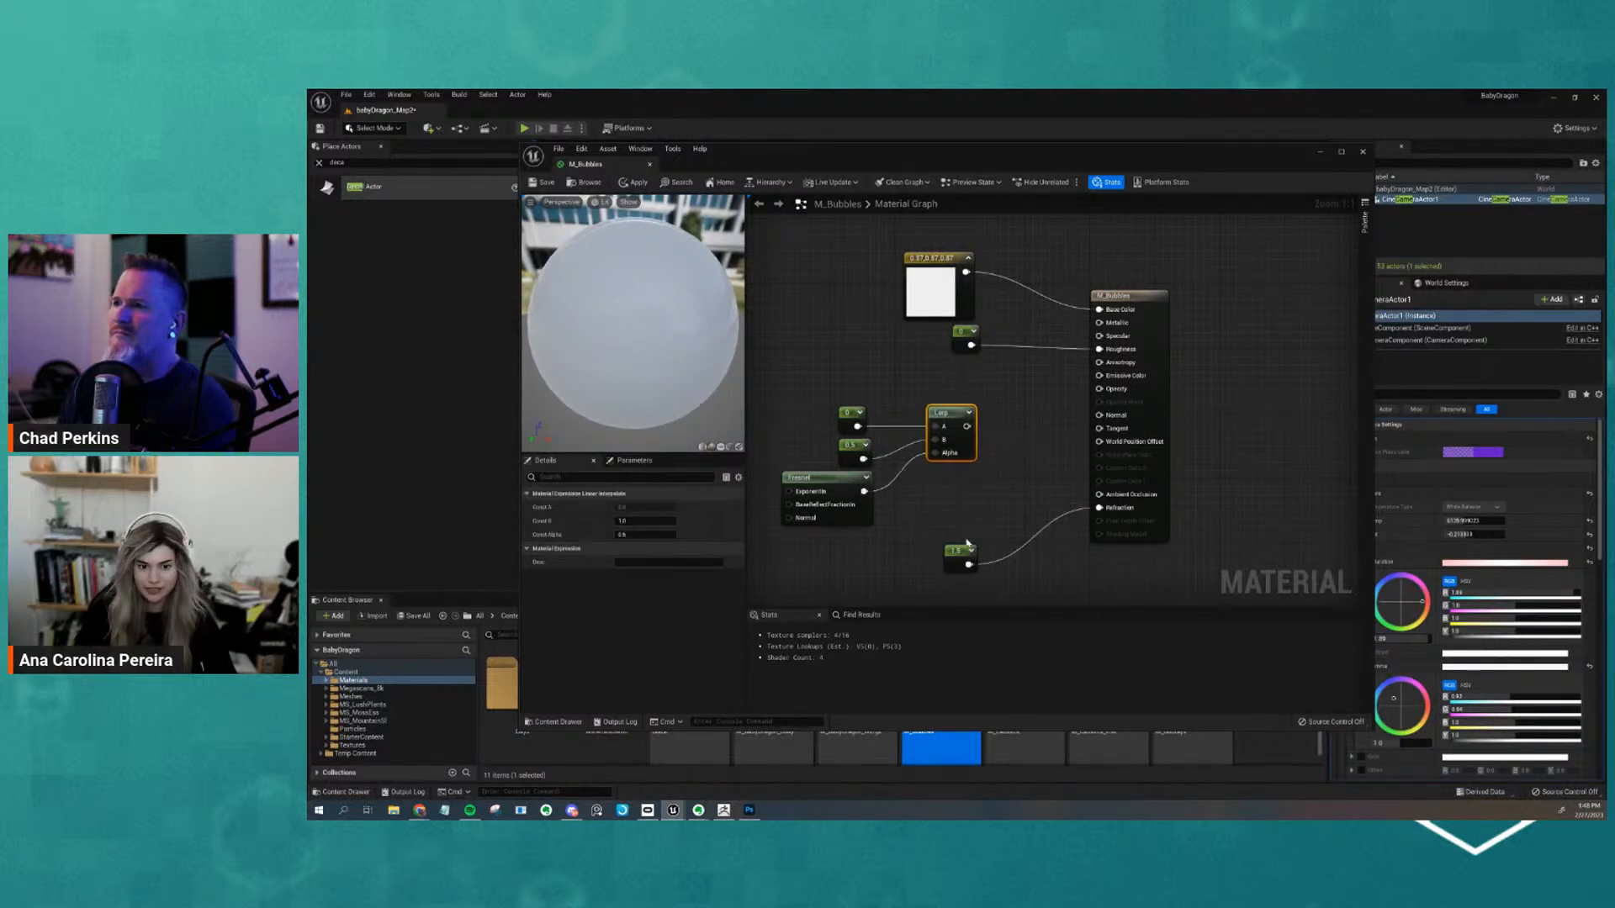
Preview the Lerp node on the sphere and examine how the Fresnel blend falls off toward the rim
{"action": "right_click", "coordinate": [963, 409]}
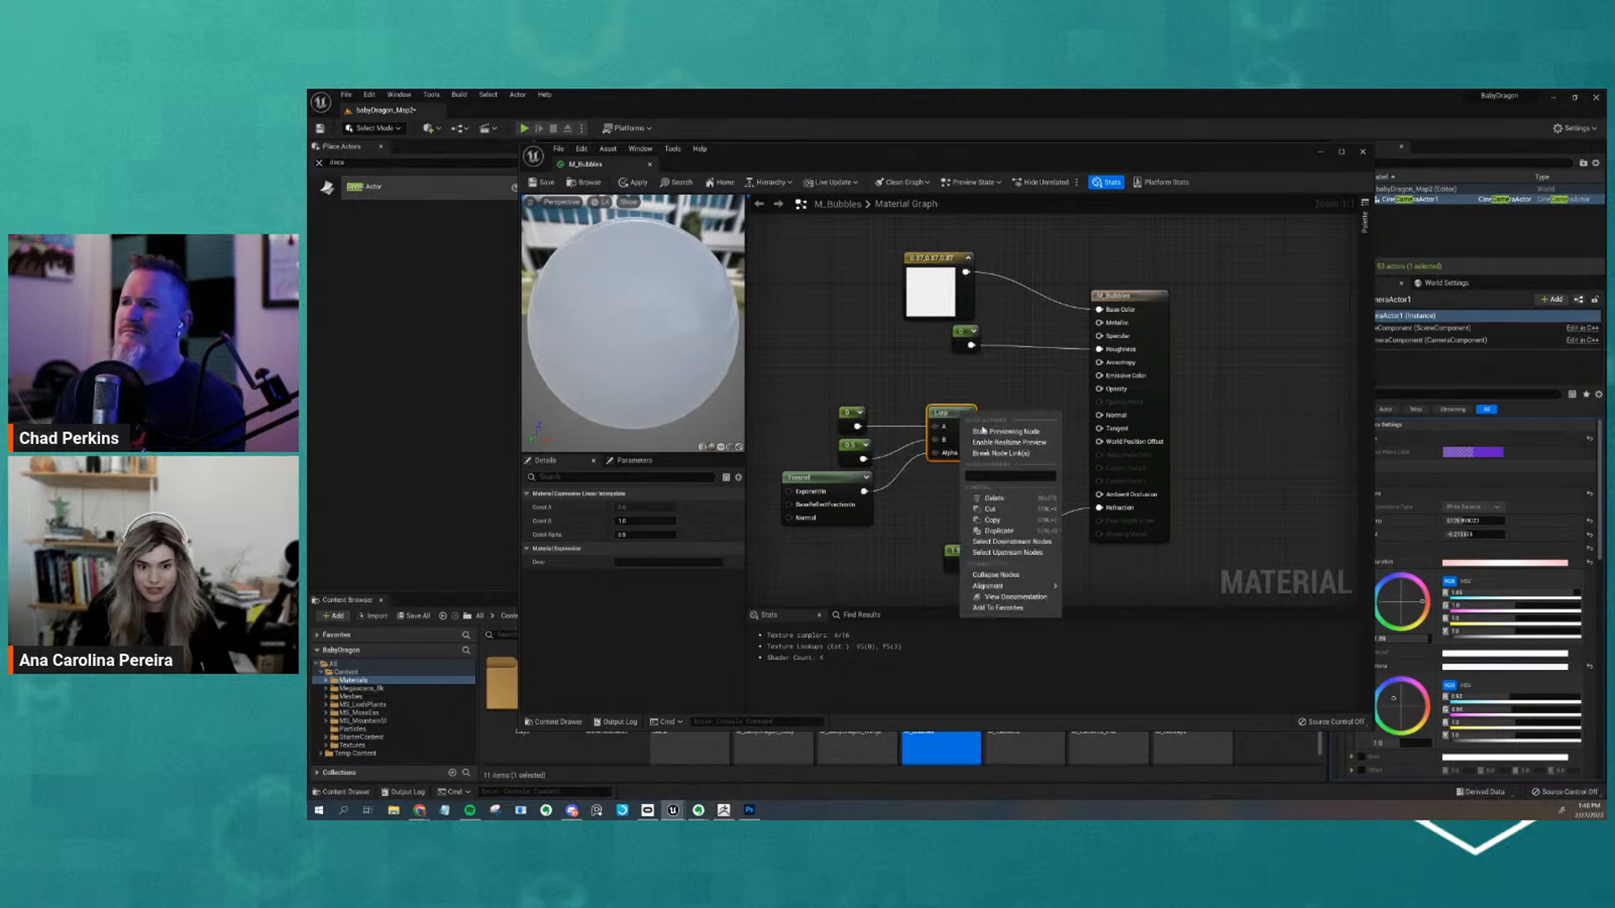
{"action": "left_click", "coordinate": [988, 433]}
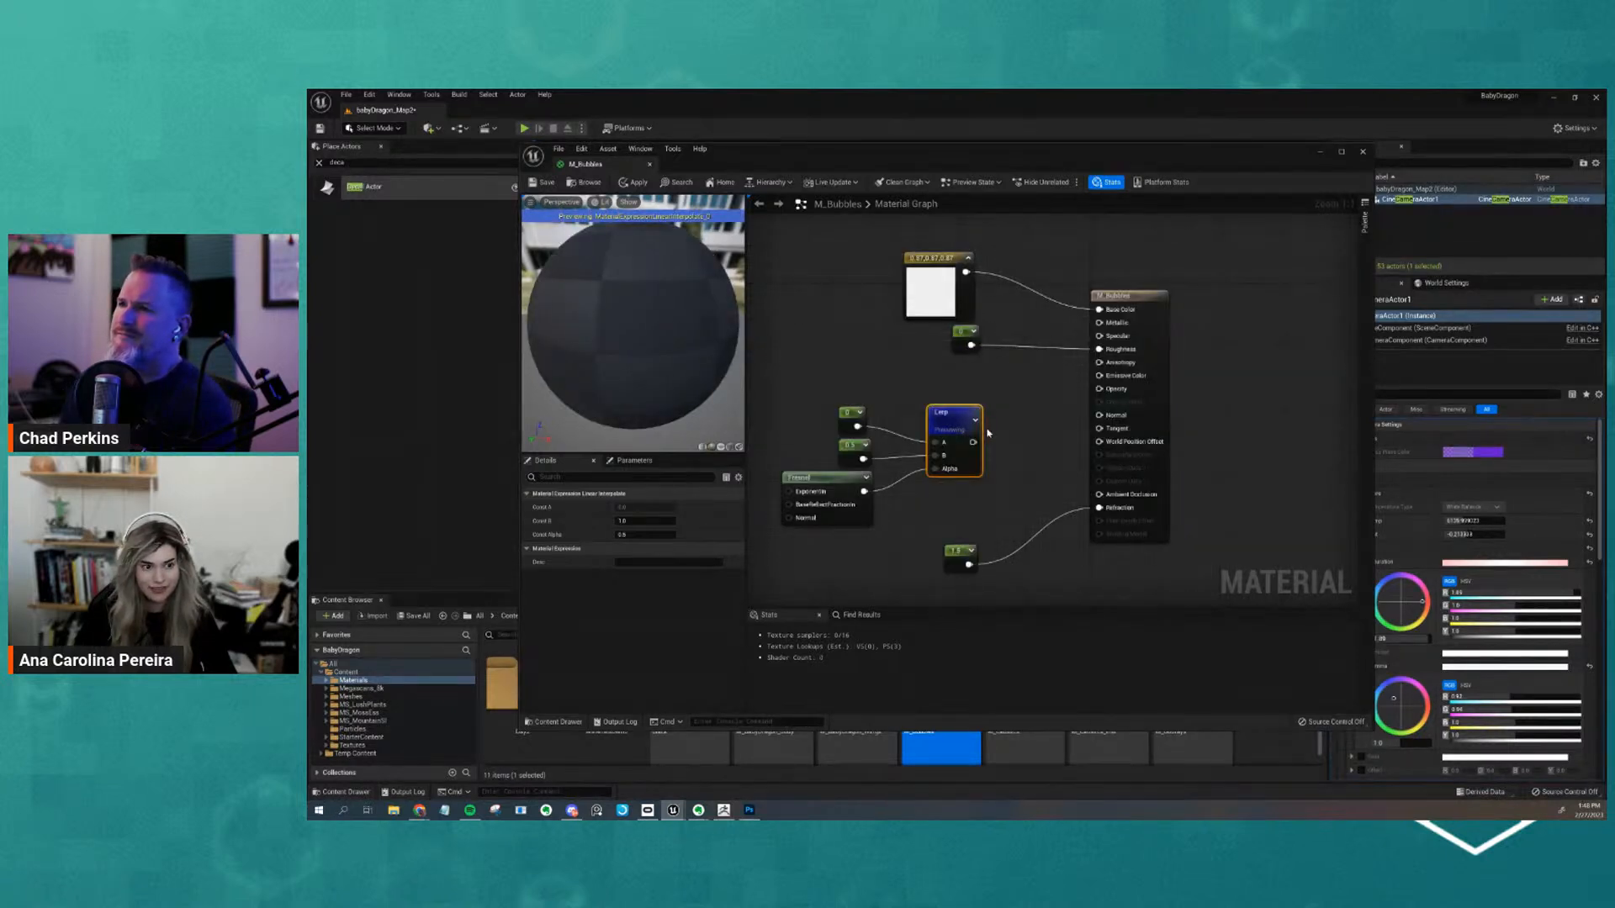
{"action": "left_click_drag", "start_coordinate": [682, 376], "coordinate": [679, 409]}
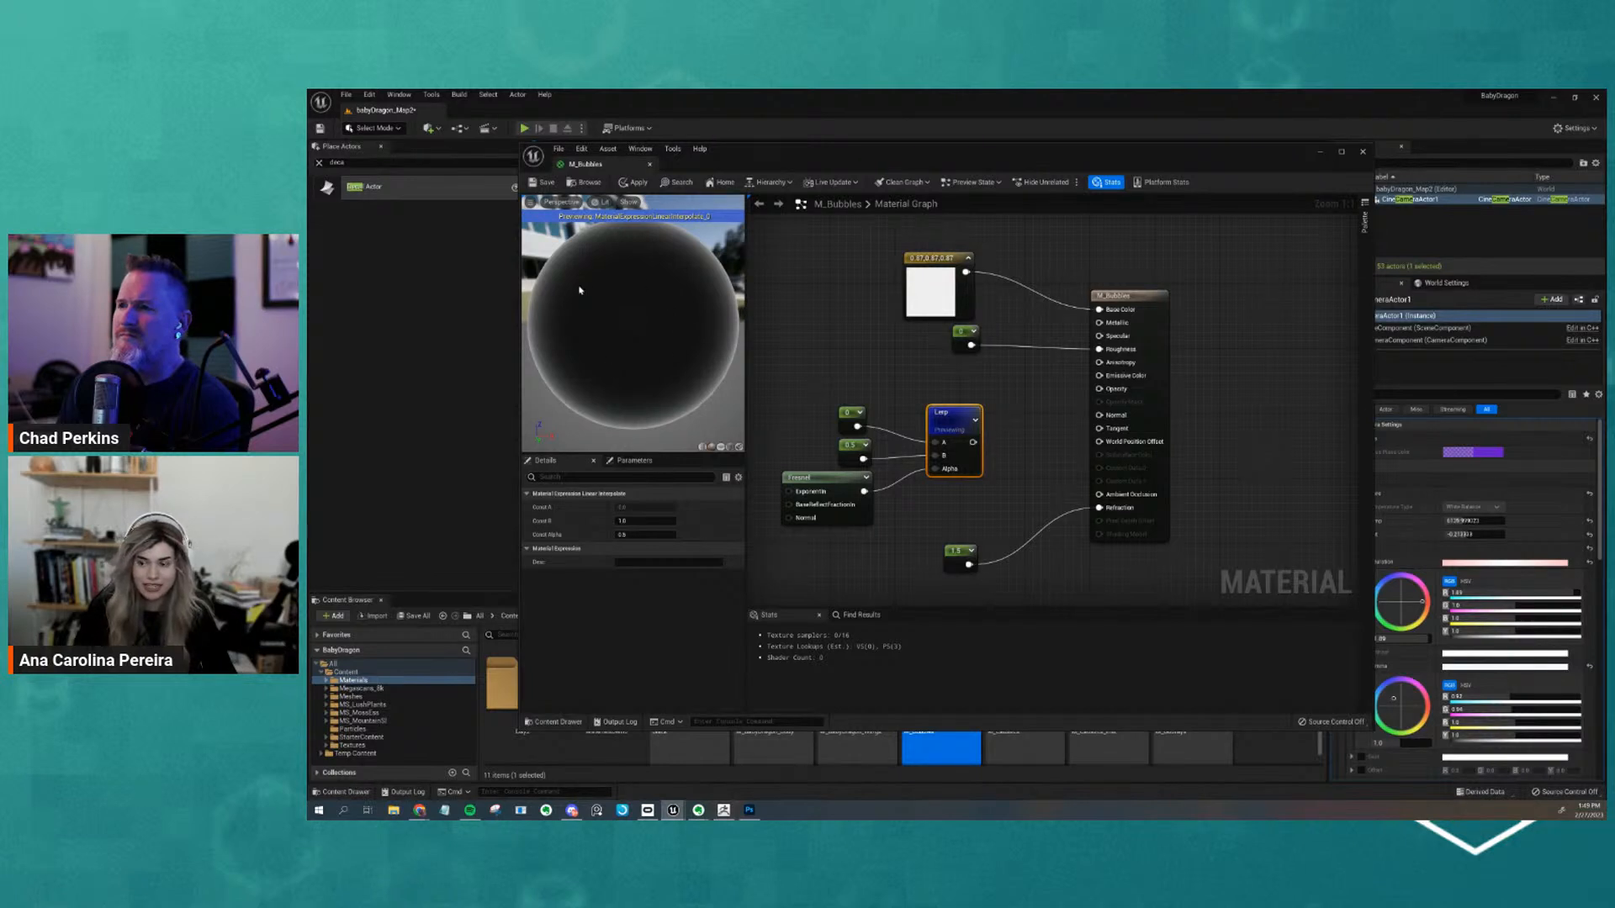
{"action": "left_click", "coordinate": [849, 414]}
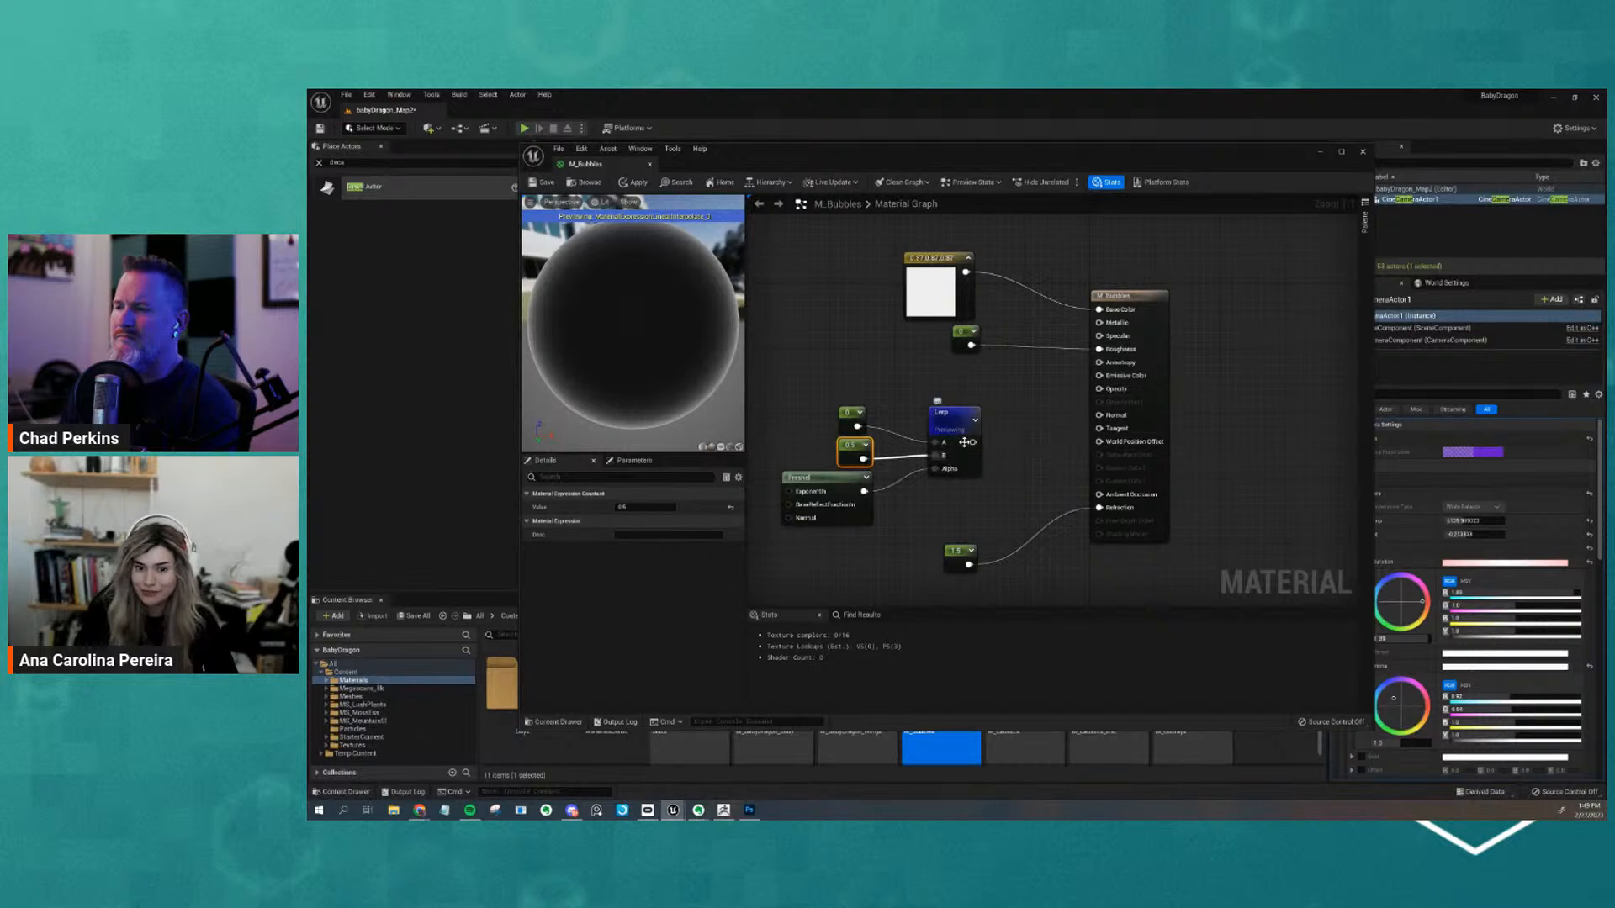
Connect the Lerp output to the material's Opacity input and stop previewing the node
{"action": "left_click_drag", "start_coordinate": [973, 442], "coordinate": [1121, 389]}
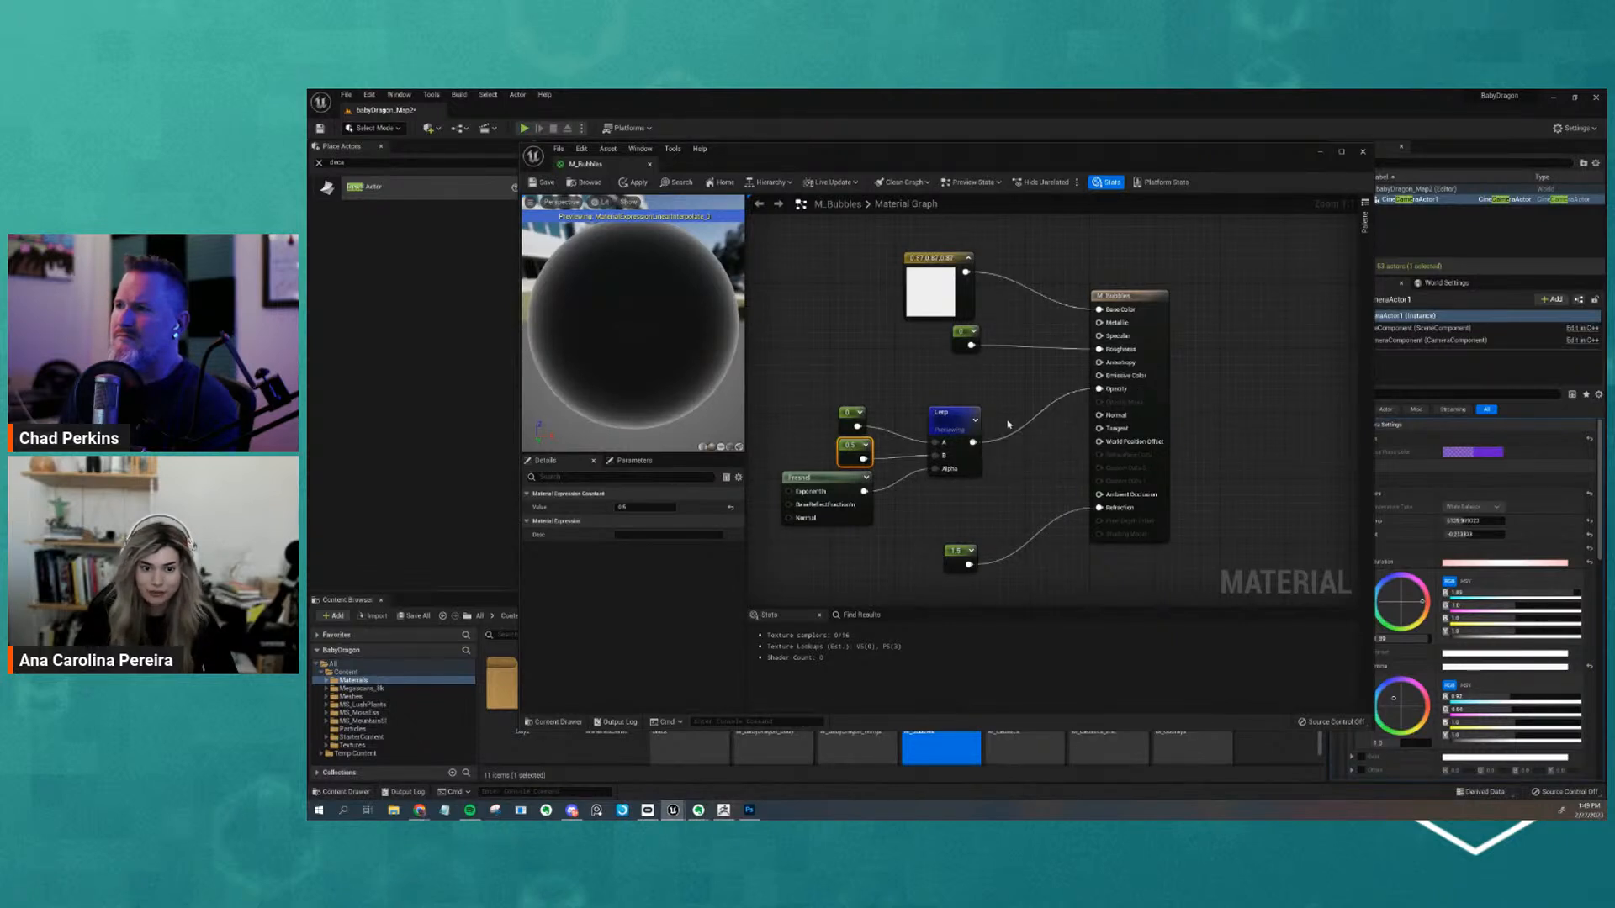
{"action": "right_click", "coordinate": [961, 431]}
{"action": "left_click", "coordinate": [1001, 442]}
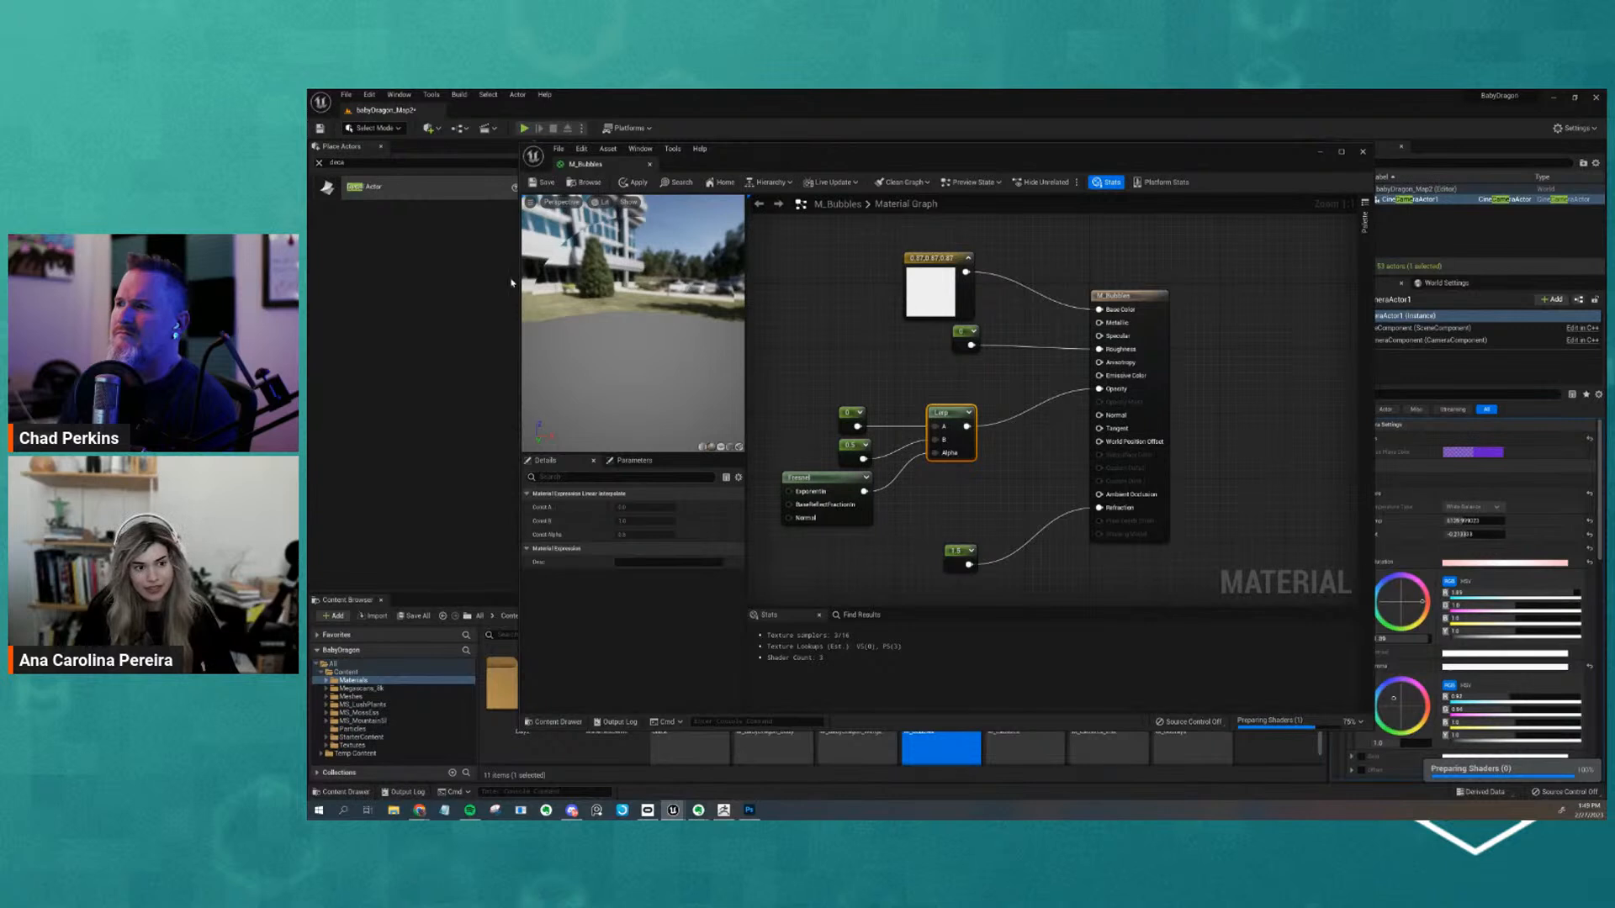
Inspect the bubble preview, apply the M_Bubbles material changes, and move the material editor away from the level viewport
{"action": "left_click_drag", "start_coordinate": [688, 399], "coordinate": [661, 347]}
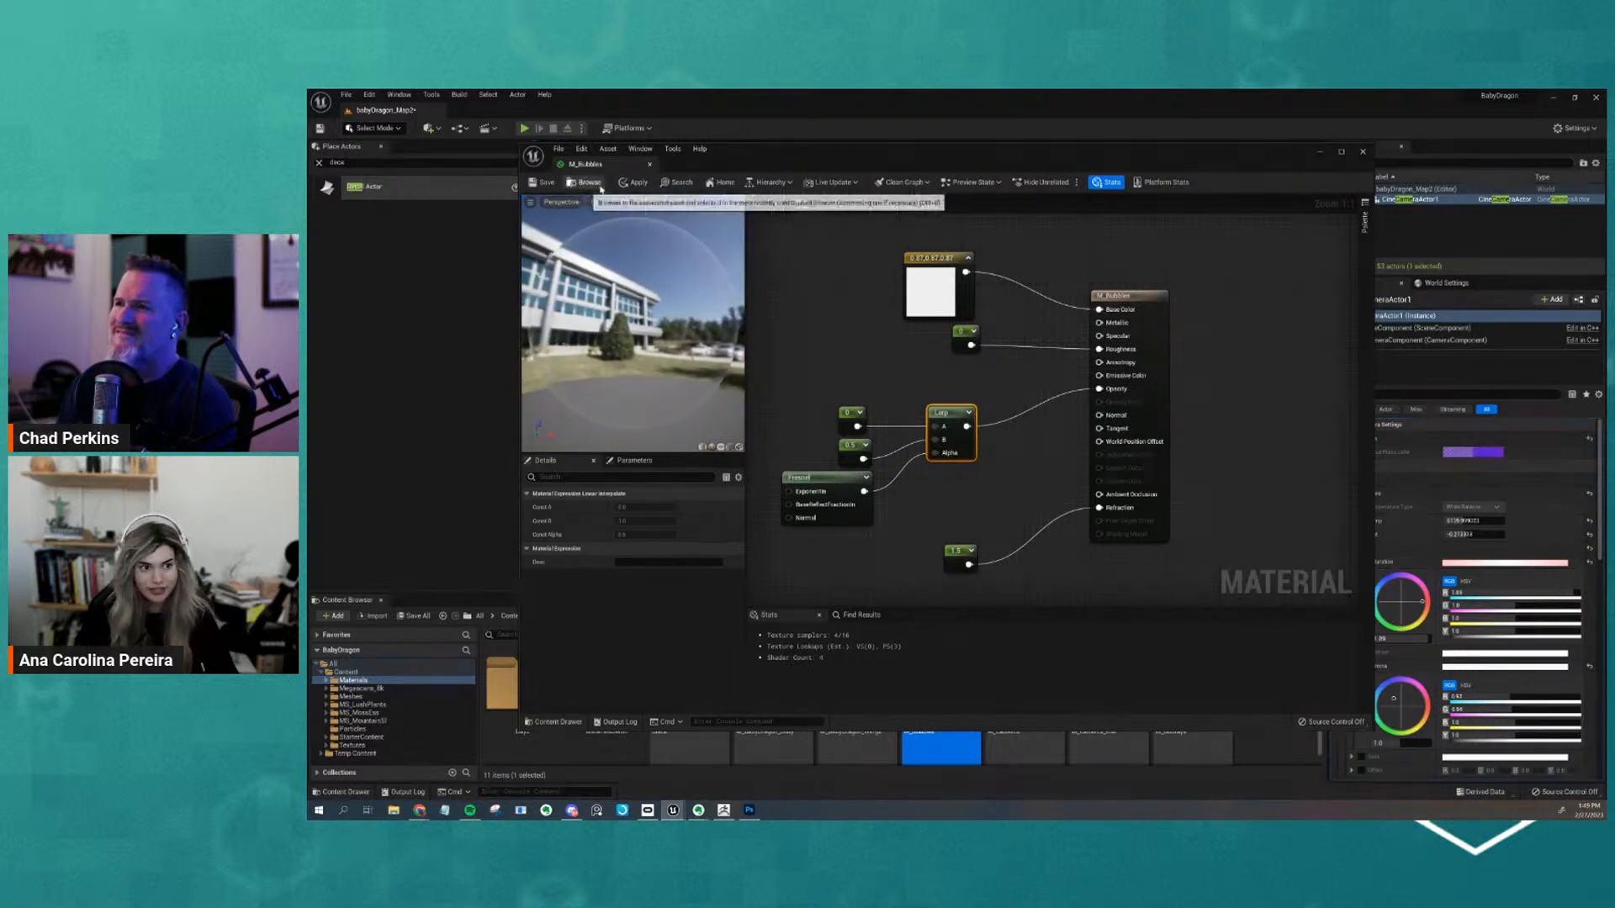
{"action": "left_click", "coordinate": [634, 183]}
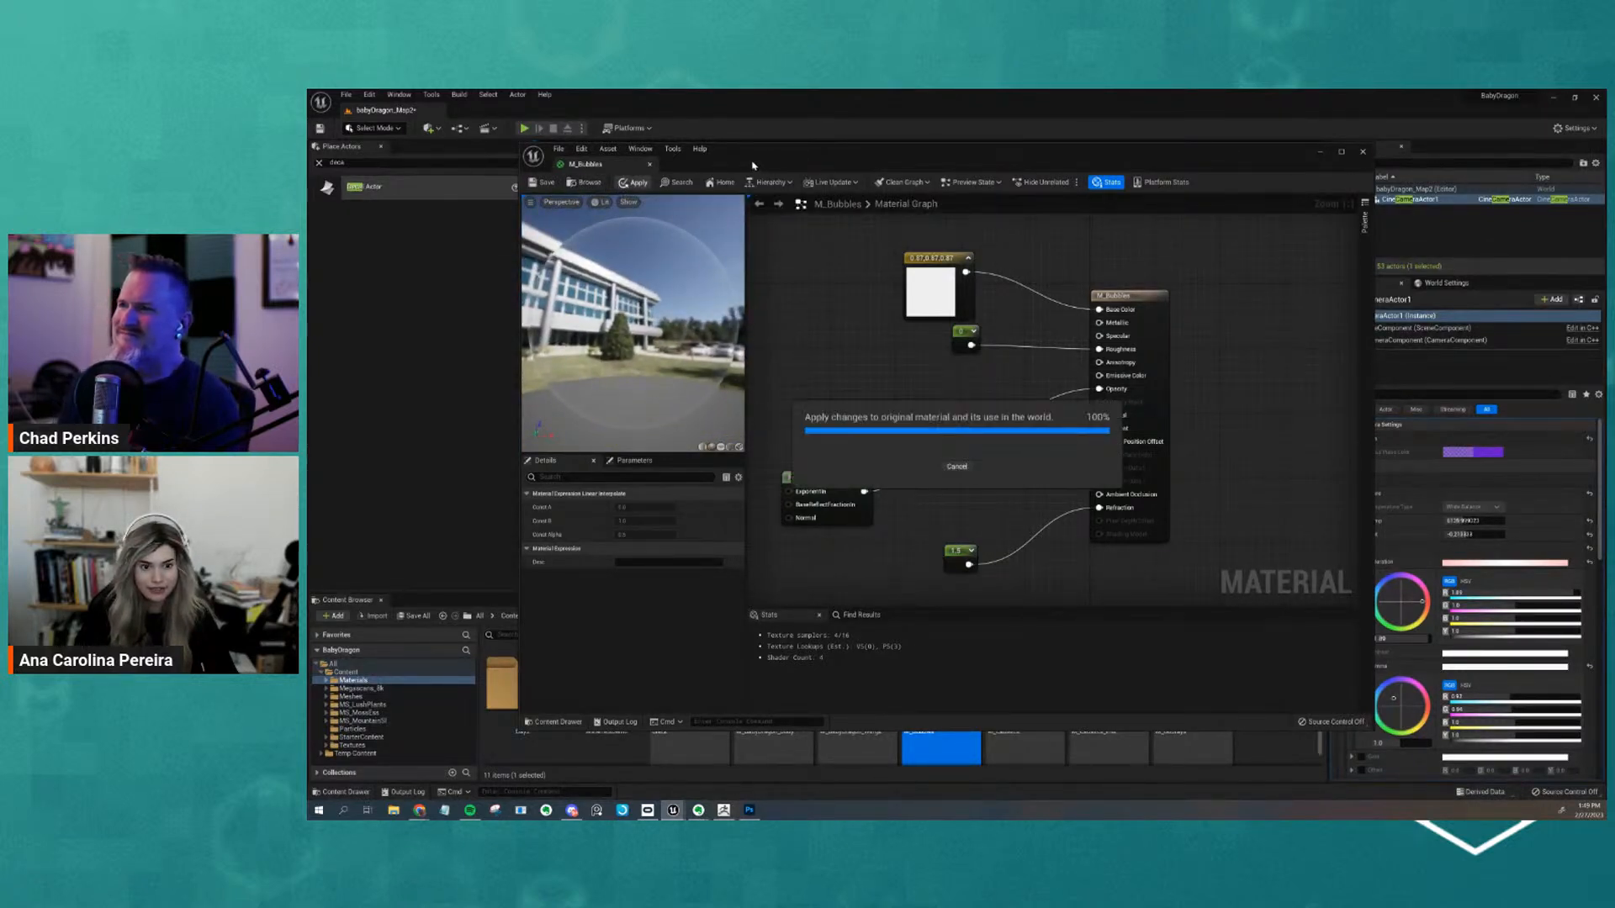
{"action": "left_click_drag", "start_coordinate": [753, 166], "coordinate": [309, 178]}
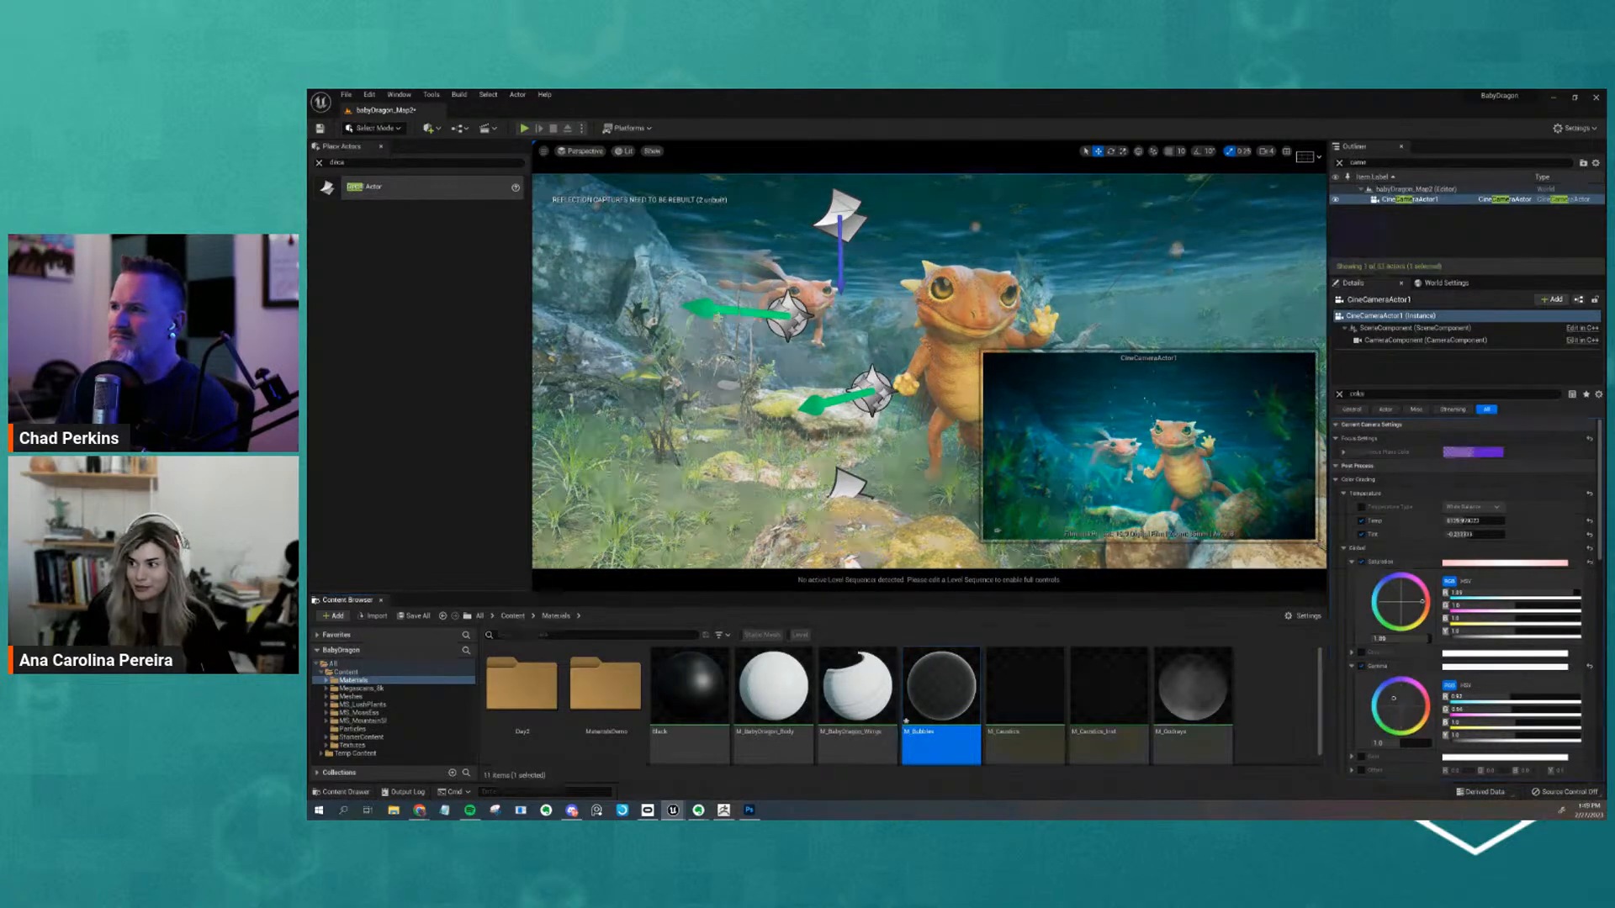
Enable material overrides on the NE_Bubbles Mesh Renderer and add one override material entry
{"action": "left_click_drag", "start_coordinate": [1602, 353], "coordinate": [765, 179]}
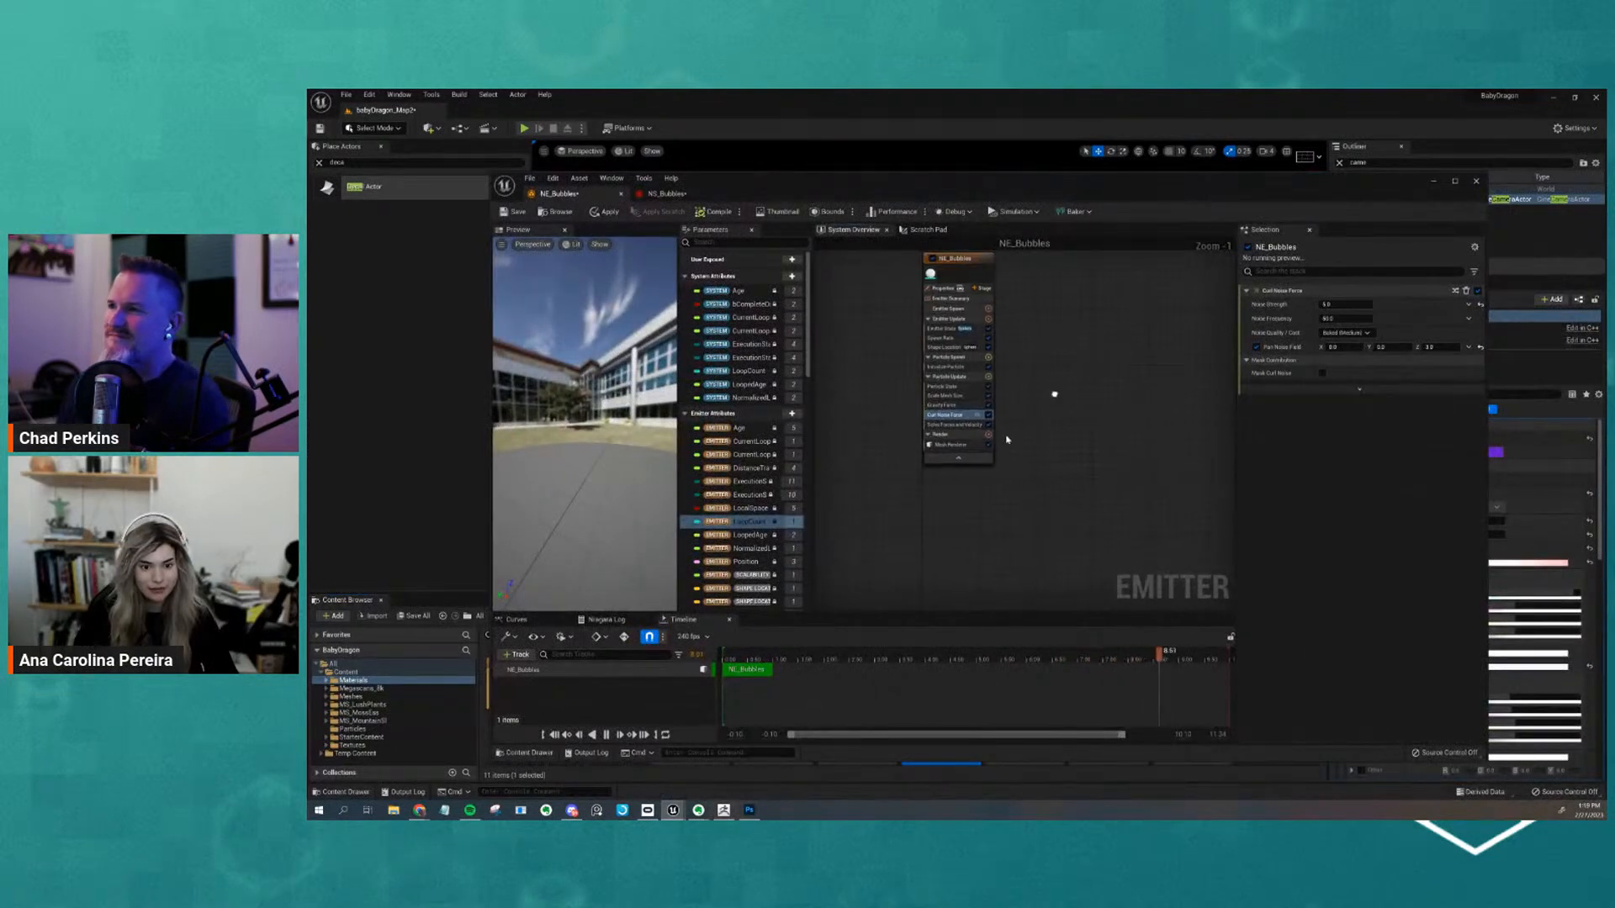
{"action": "left_click", "coordinate": [957, 447]}
{"action": "left_click_drag", "start_coordinate": [635, 479], "coordinate": [562, 519]}
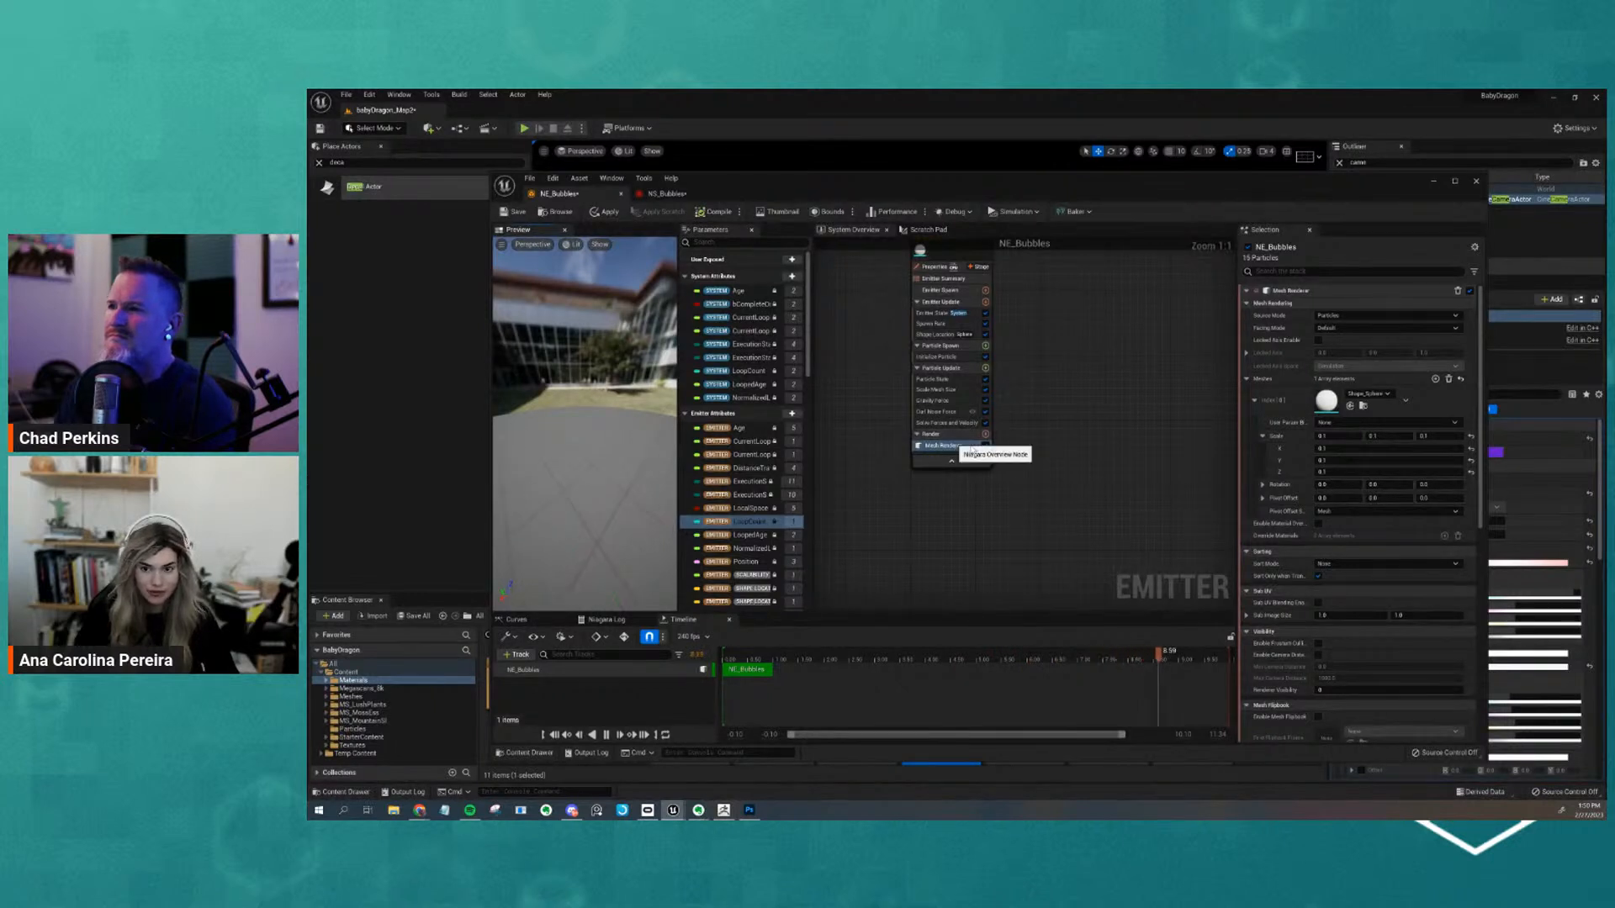
{"action": "scroll", "coordinate": [1388, 427], "scroll_direction": "down", "scroll_amount": 2}
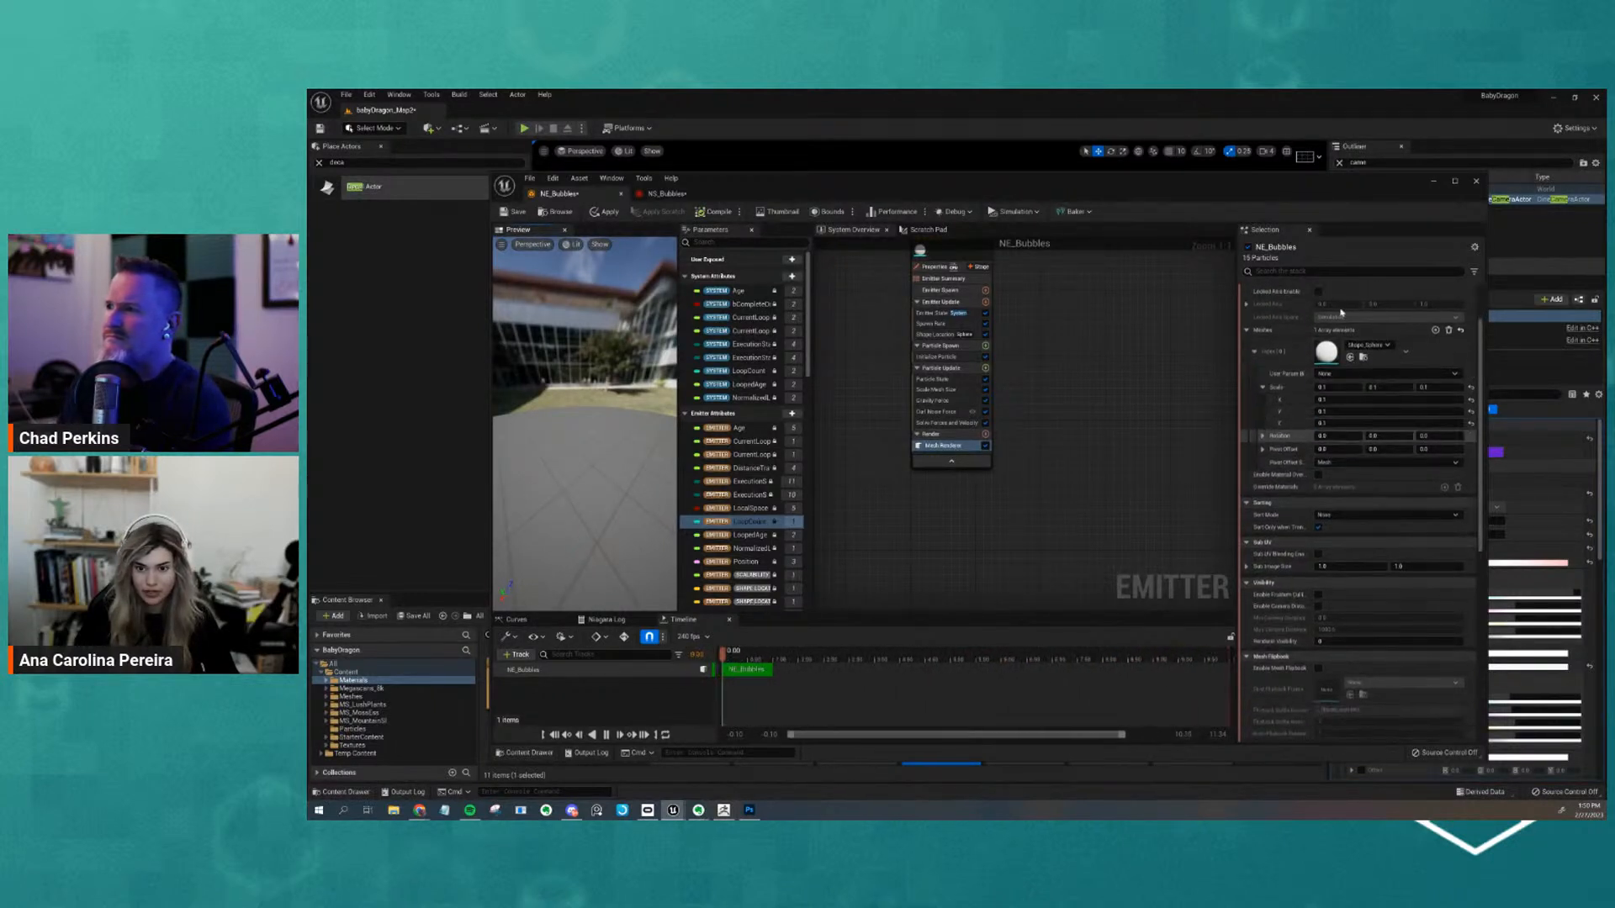
{"action": "left_click", "coordinate": [1315, 271]}
{"action": "type", "text": "materi"}
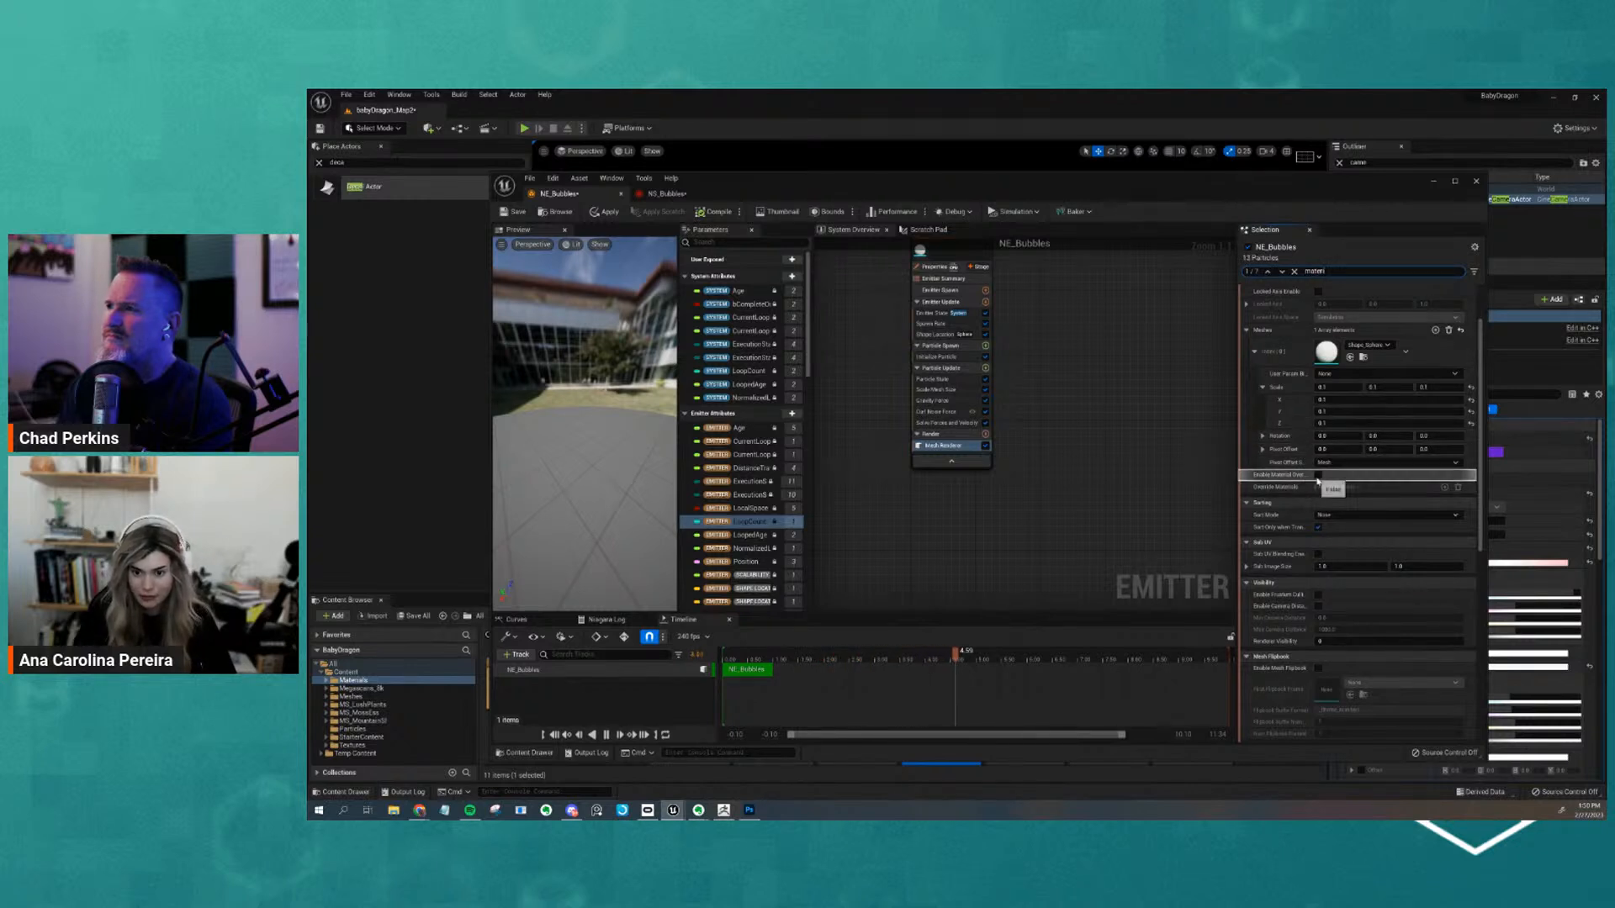
{"action": "left_click_drag", "start_coordinate": [1317, 480], "coordinate": [1335, 480]}
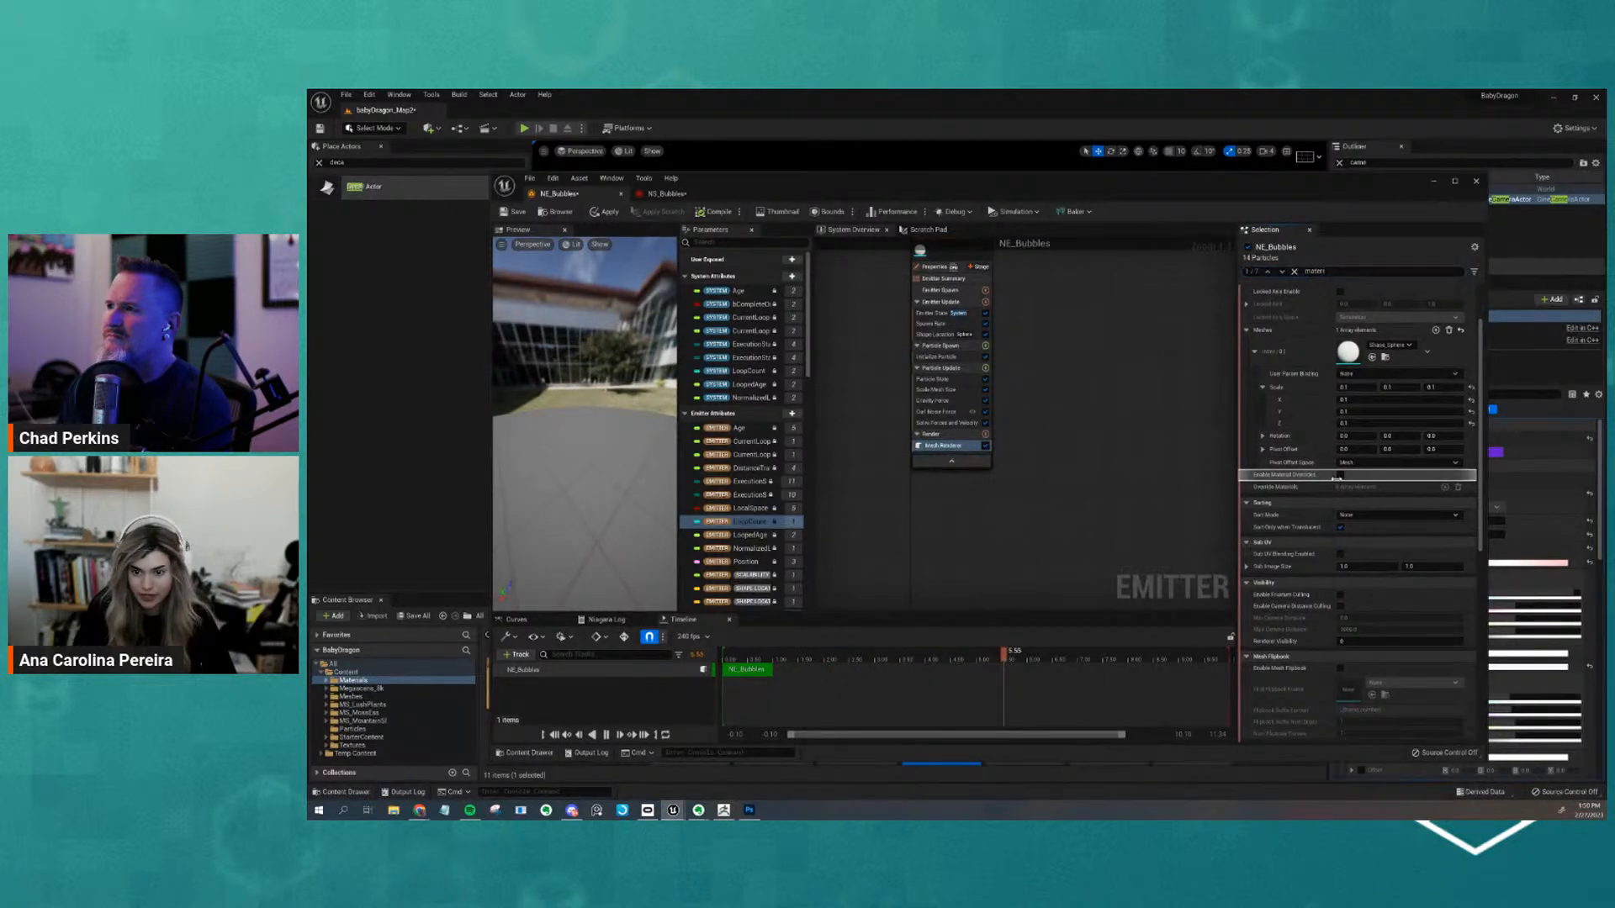
{"action": "left_click", "coordinate": [1435, 487]}
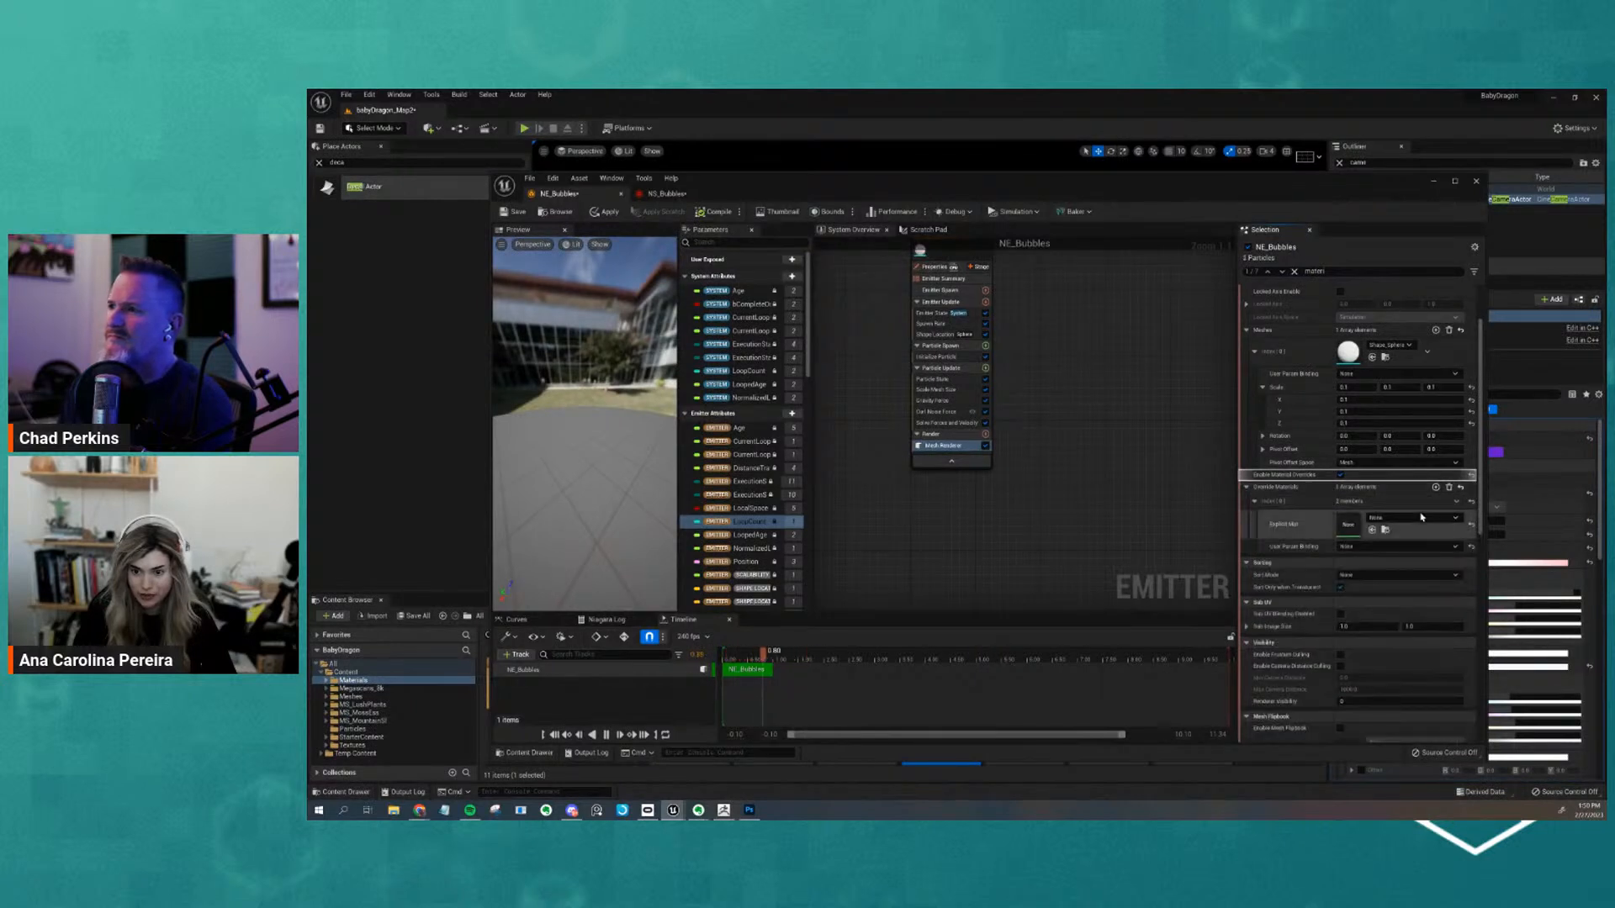
Assign M_Bubbles as the explicit material of the override entry and uncover the level viewport
{"action": "left_click", "coordinate": [1422, 517]}
{"action": "type", "text": "buub"}
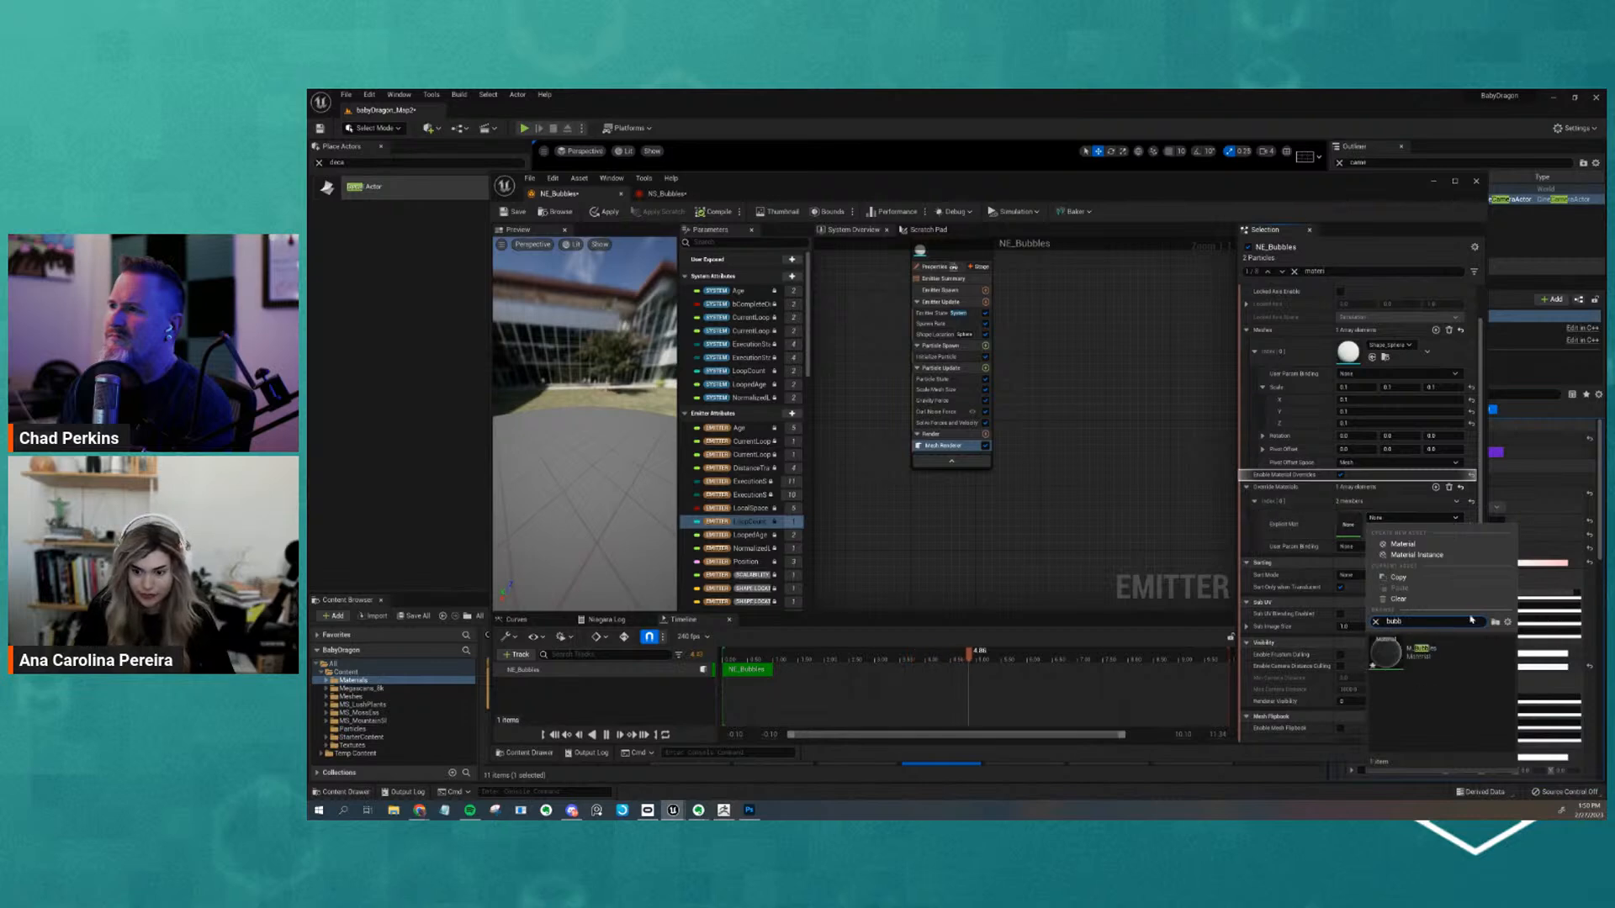
{"action": "left_click", "coordinate": [1414, 662]}
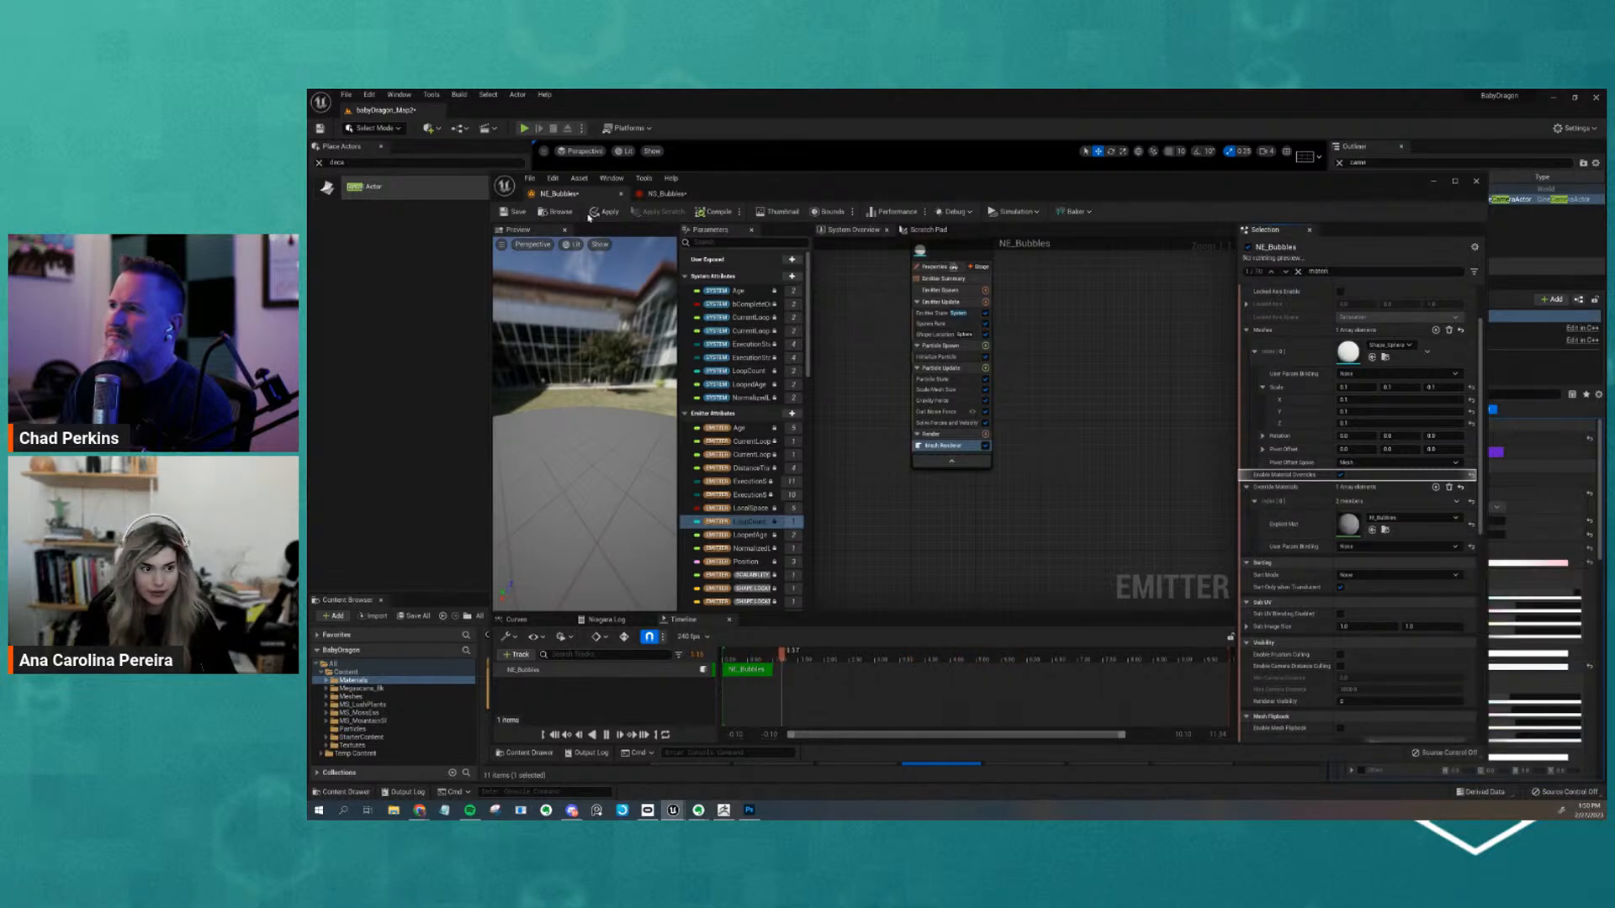
{"action": "left_click_drag", "start_coordinate": [757, 188], "coordinate": [1604, 286]}
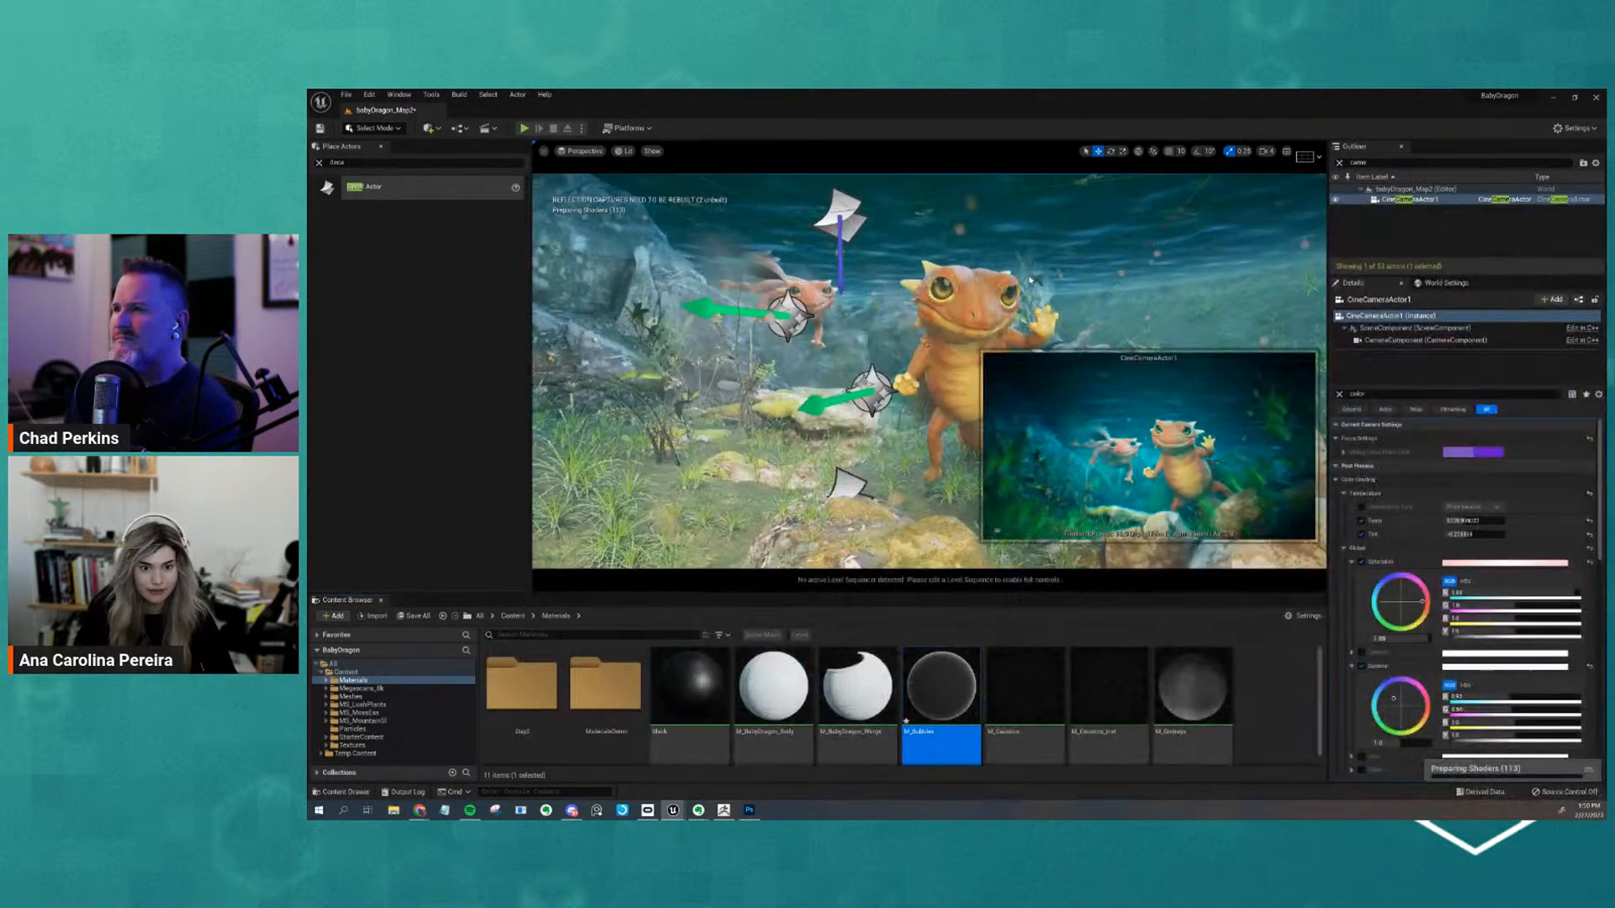
Examine the rising bubbles around the dragon from closer angles in the level viewport
{"action": "left_click", "coordinate": [1028, 276]}
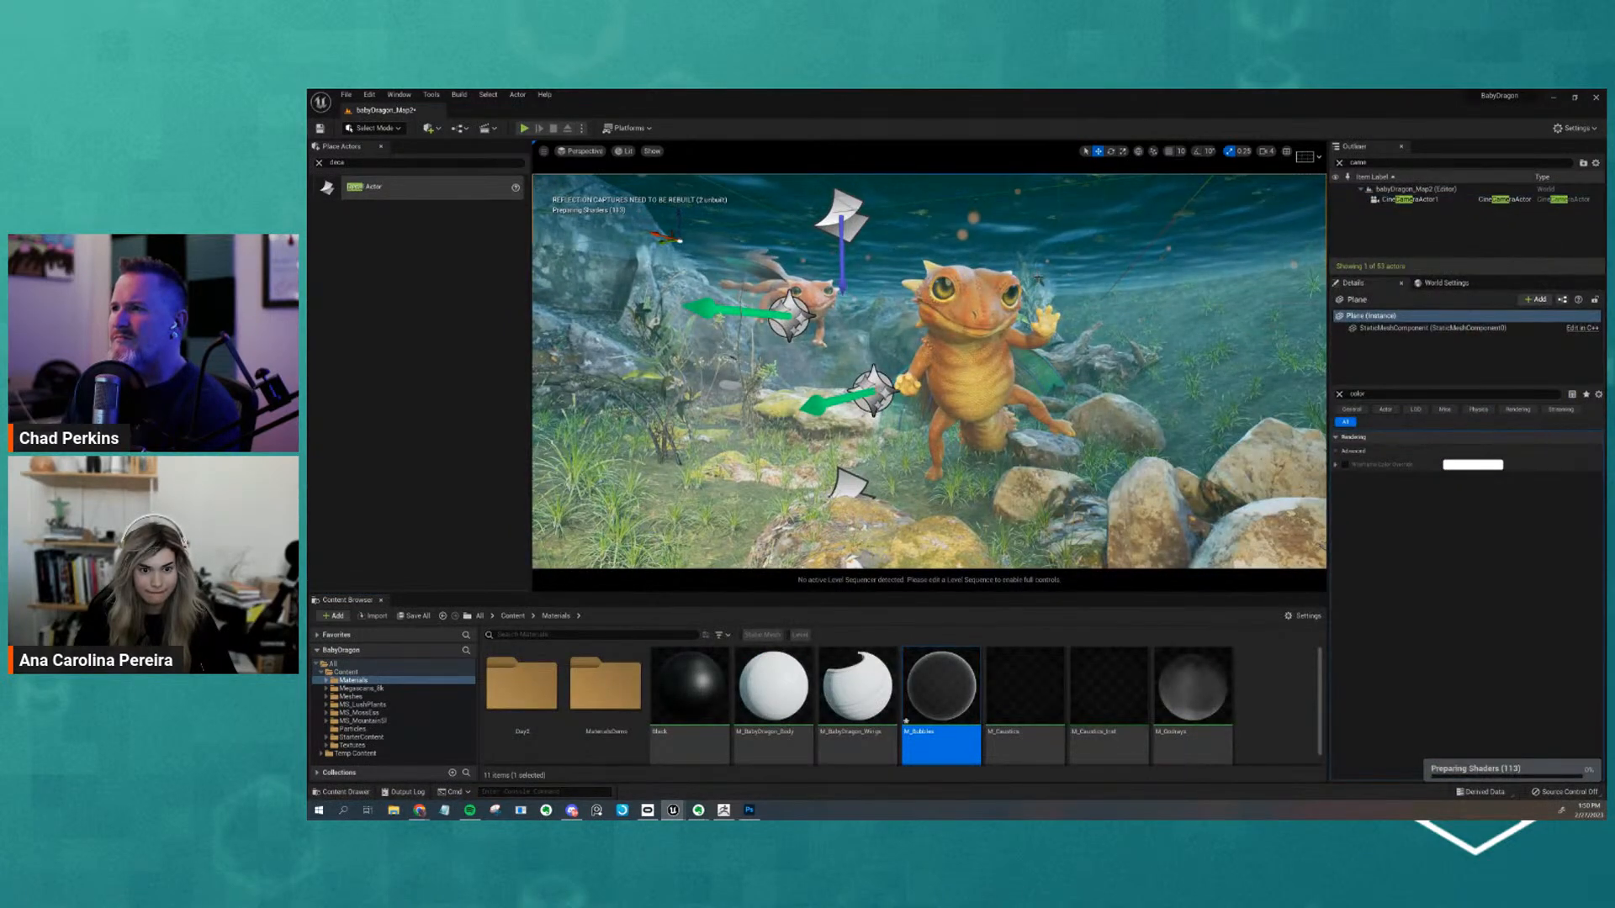
{"action": "scroll", "coordinate": [1037, 279], "scroll_direction": "up", "scroll_amount": 4}
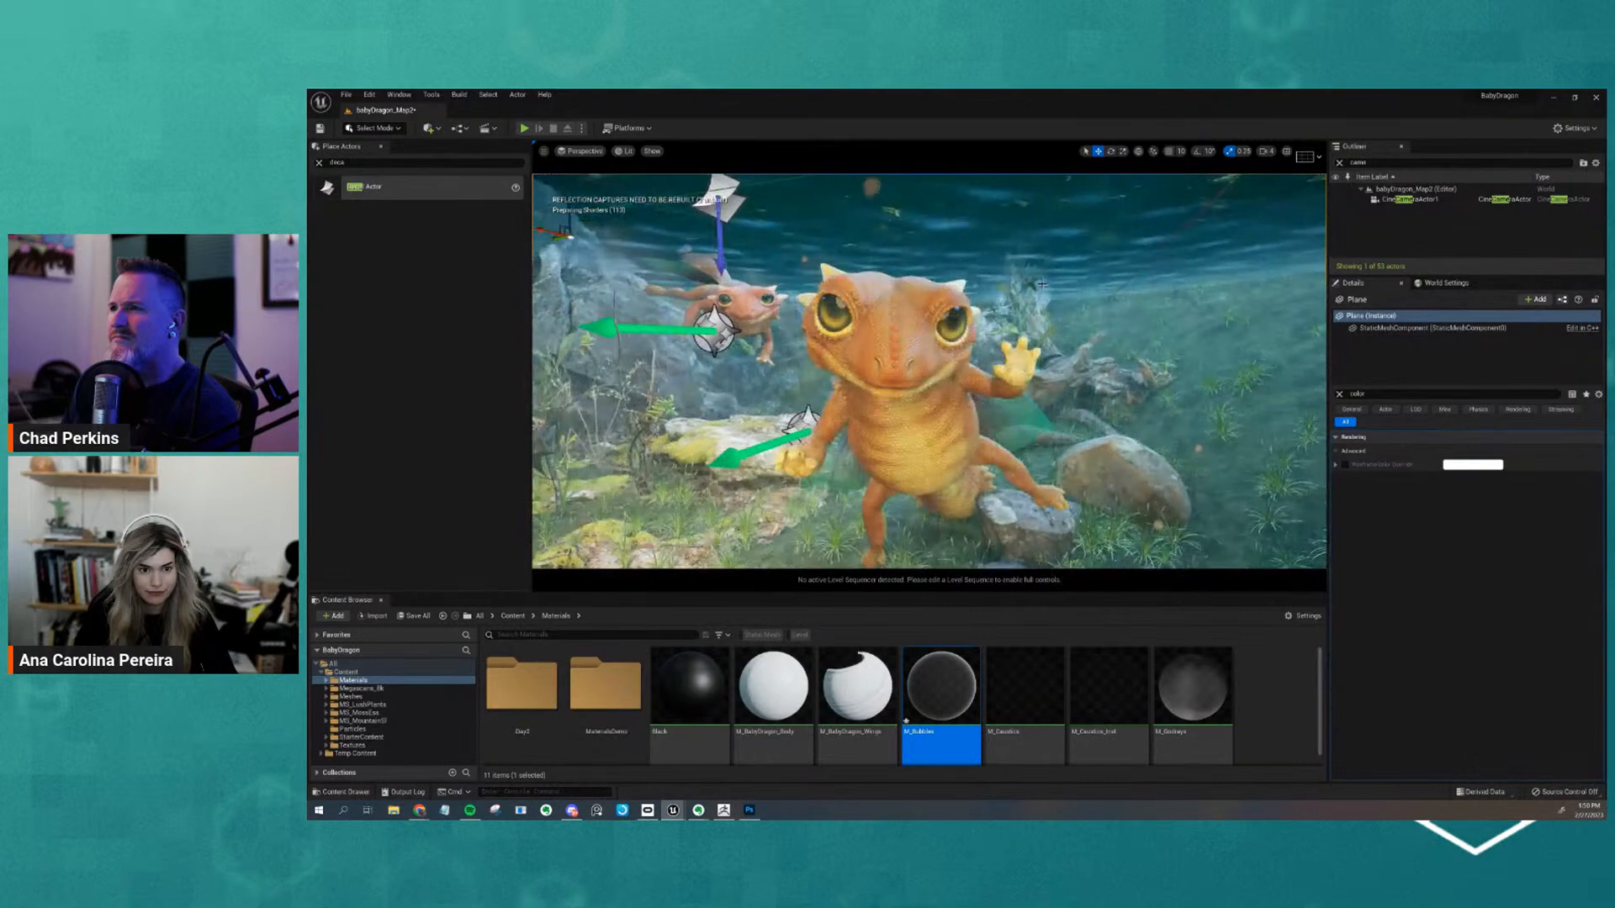
{"action": "right_click_drag", "start_coordinate": [1011, 297], "coordinate": [1001, 296]}
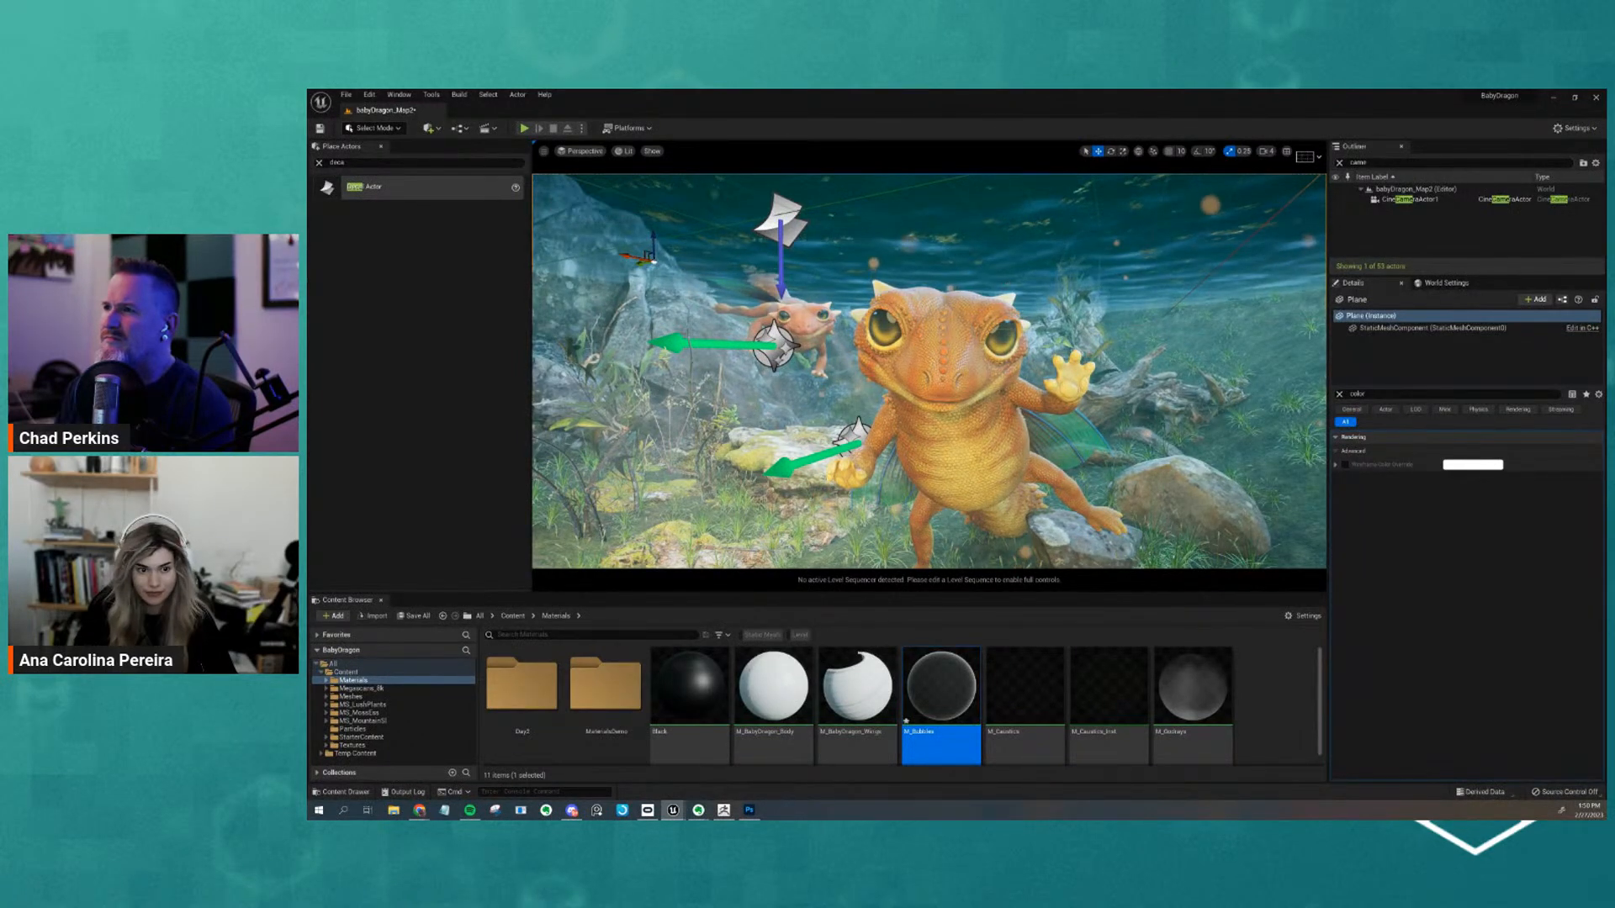
{"action": "right_click_drag", "start_coordinate": [1027, 420], "coordinate": [1006, 416]}
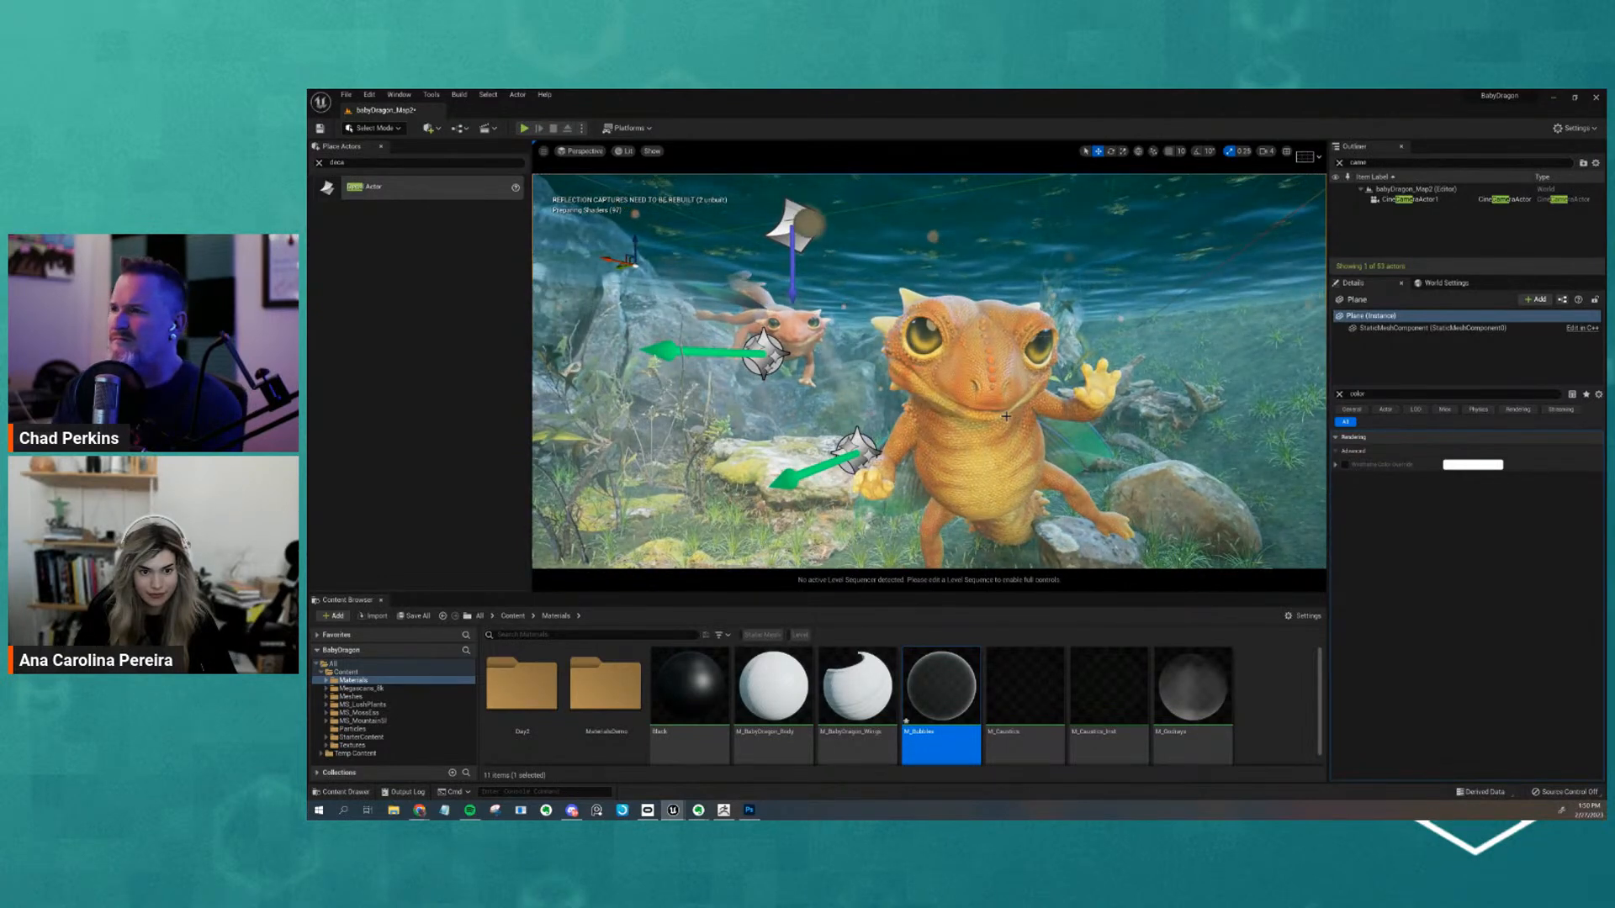
Filter the Outliner for "bubbl", focus on the first NS_Bubbles actor, and examine the bubbles it emits around the rocks and dragon
{"action": "left_click", "coordinate": [1363, 162]}
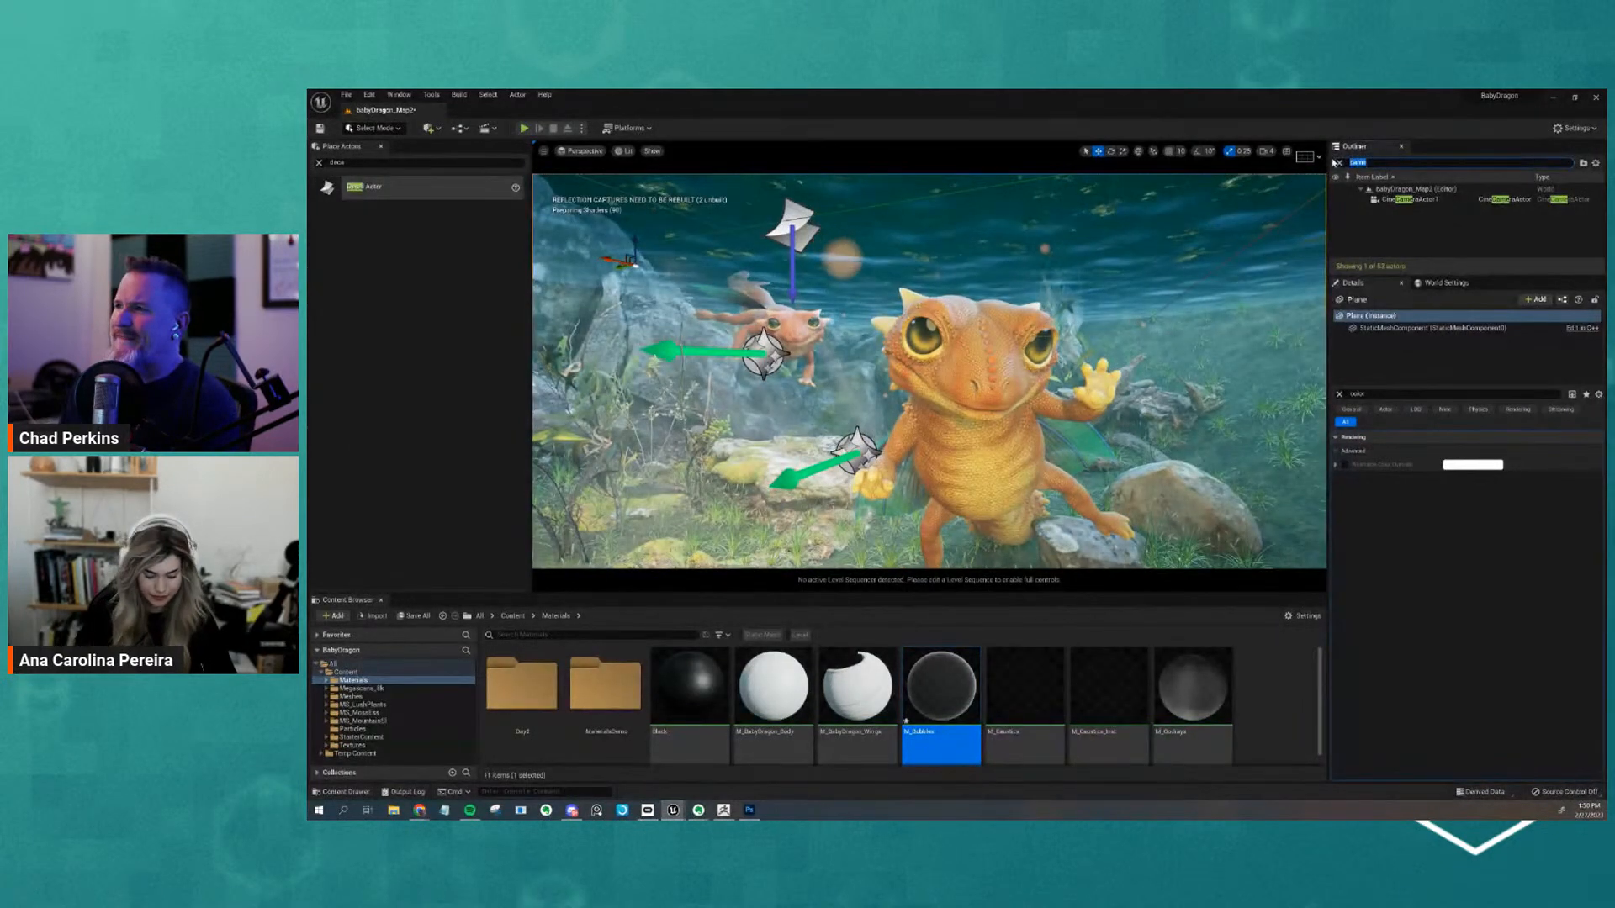
{"action": "type", "text": "bubbl"}
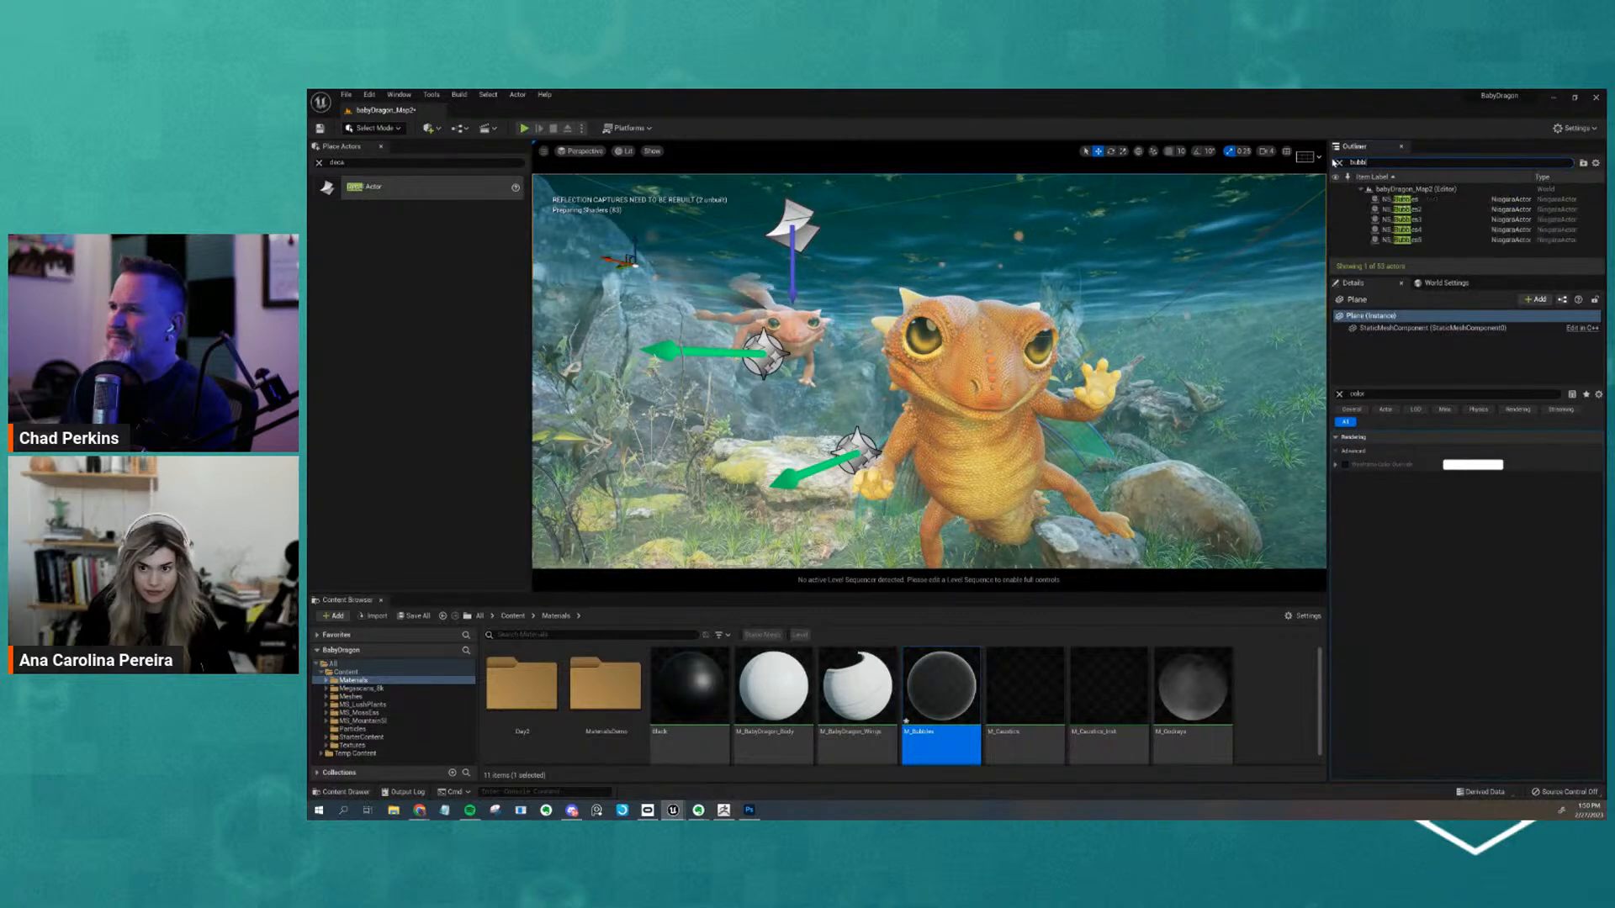
{"action": "left_click", "coordinate": [1385, 201]}
{"action": "key", "text": "f"}
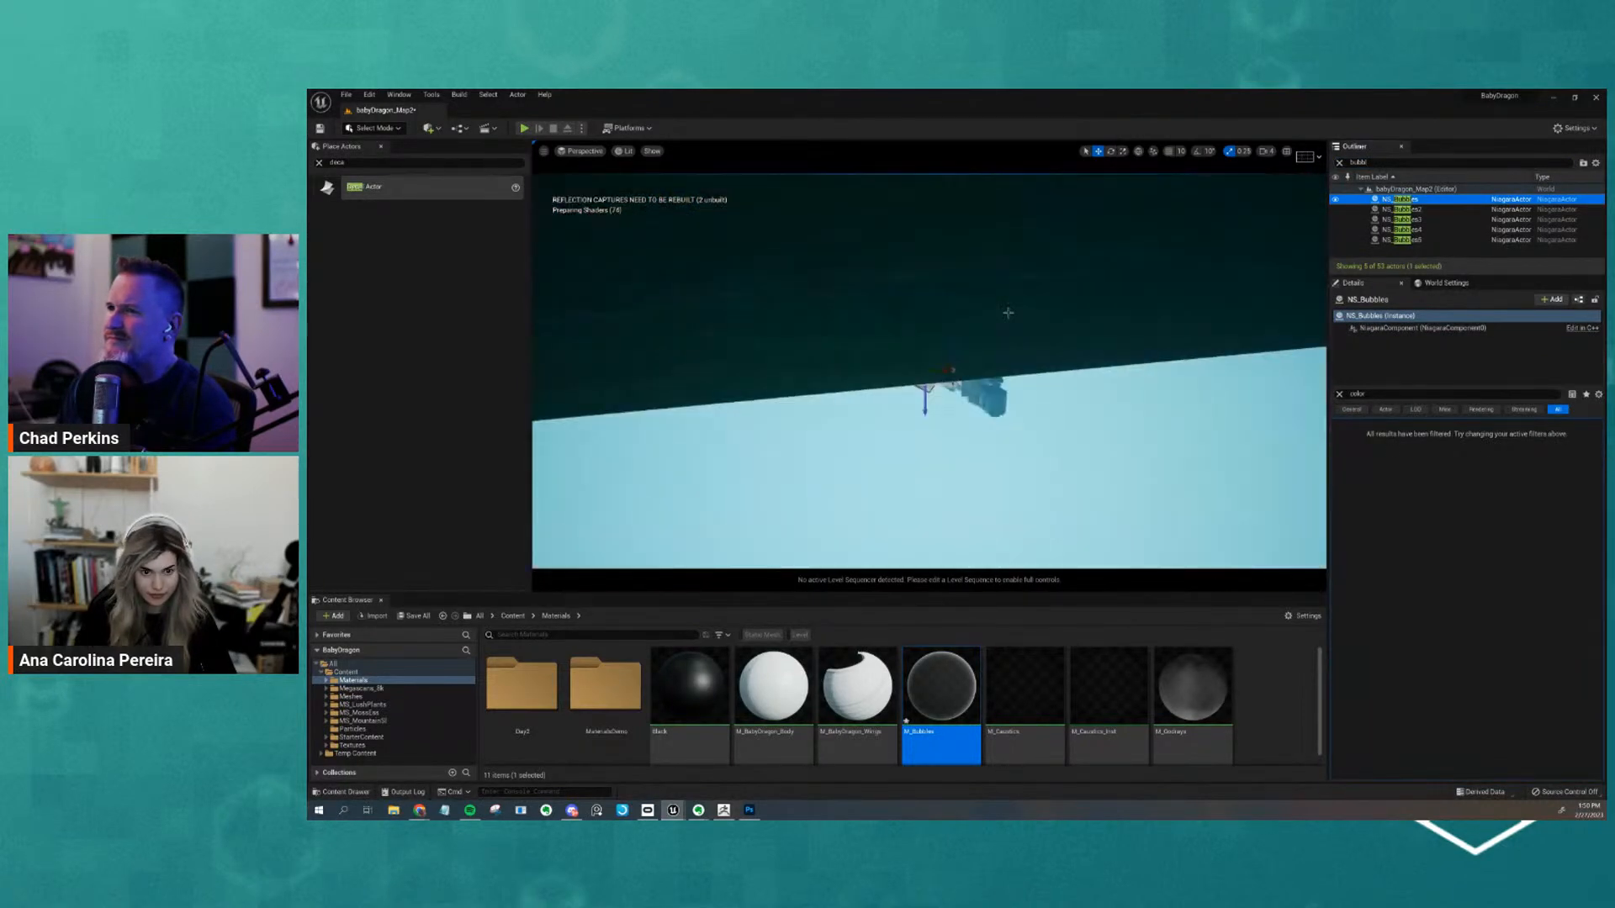
{"action": "left_click_drag", "start_coordinate": [1003, 345], "coordinate": [1161, 517], "text": "alt"}
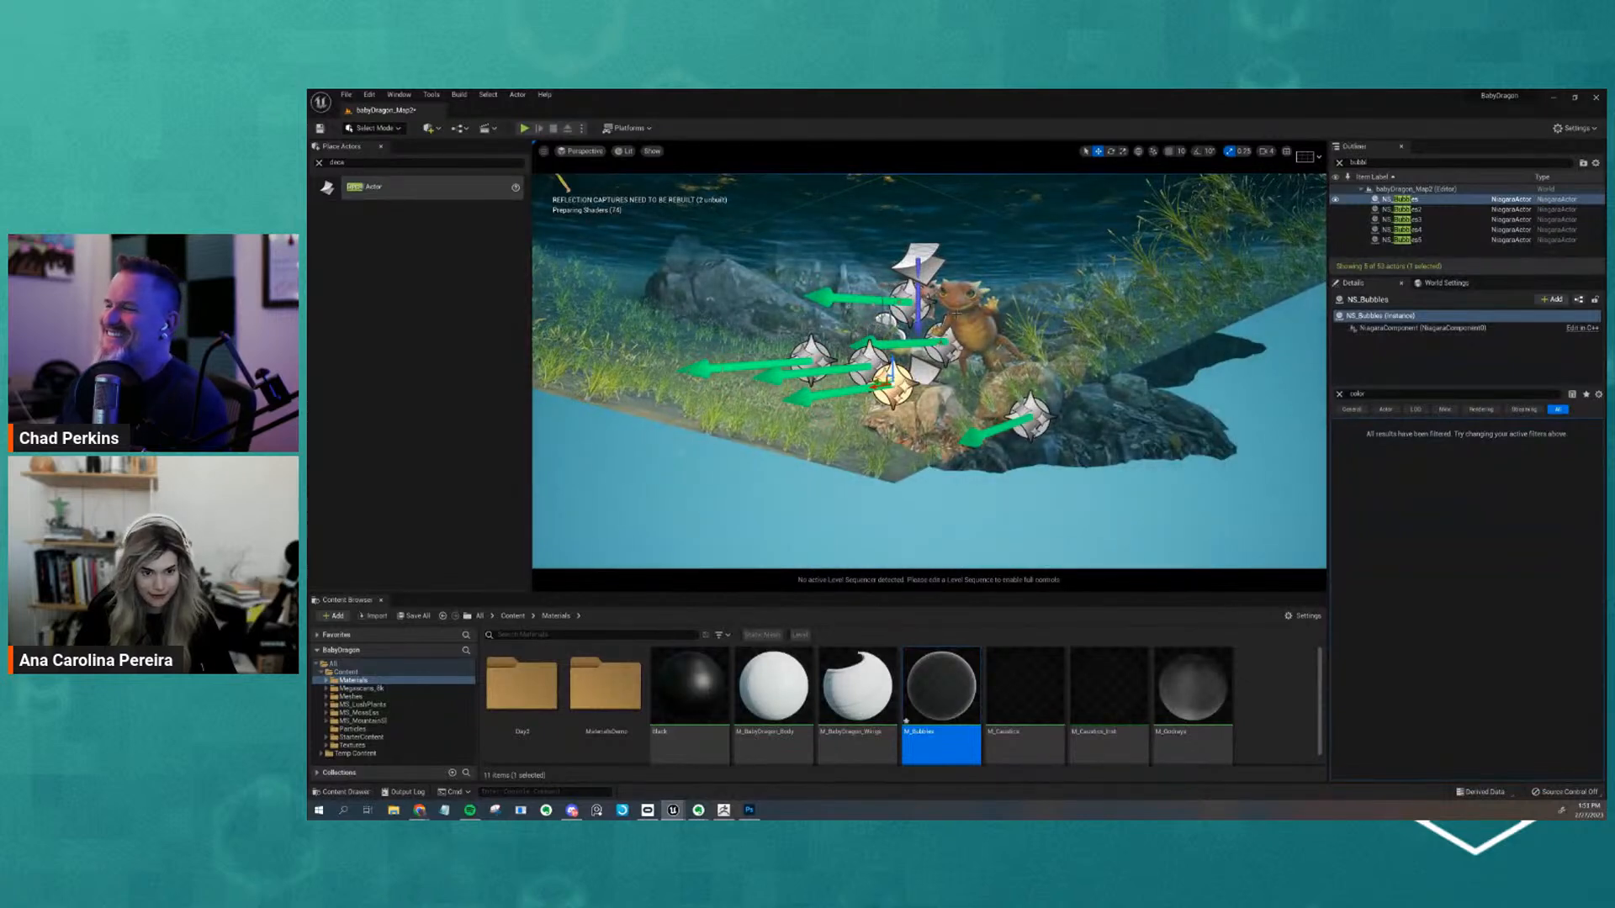
{"action": "scroll", "coordinate": [983, 343], "scroll_direction": "up", "scroll_amount": 6}
{"action": "scroll", "coordinate": [981, 343], "scroll_direction": "down", "scroll_amount": 2}
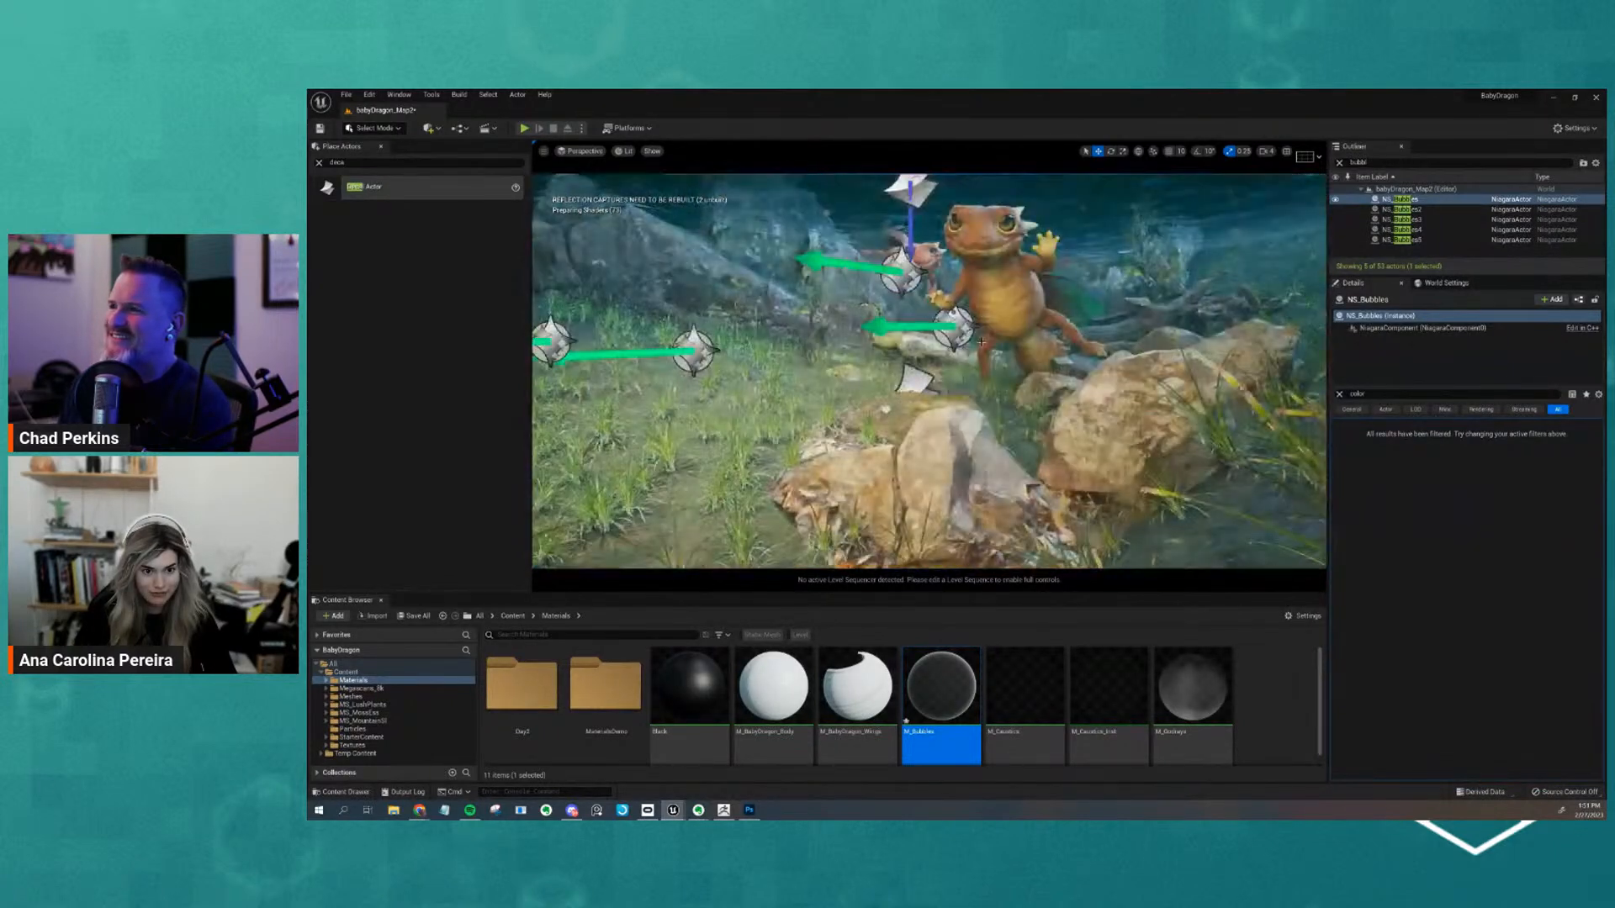
{"action": "left_click_drag", "start_coordinate": [979, 340], "coordinate": [1034, 304], "text": "alt"}
{"action": "scroll", "coordinate": [930, 370], "scroll_direction": "up", "scroll_amount": 5}
{"action": "left_click_drag", "start_coordinate": [929, 371], "coordinate": [933, 336], "text": "alt"}
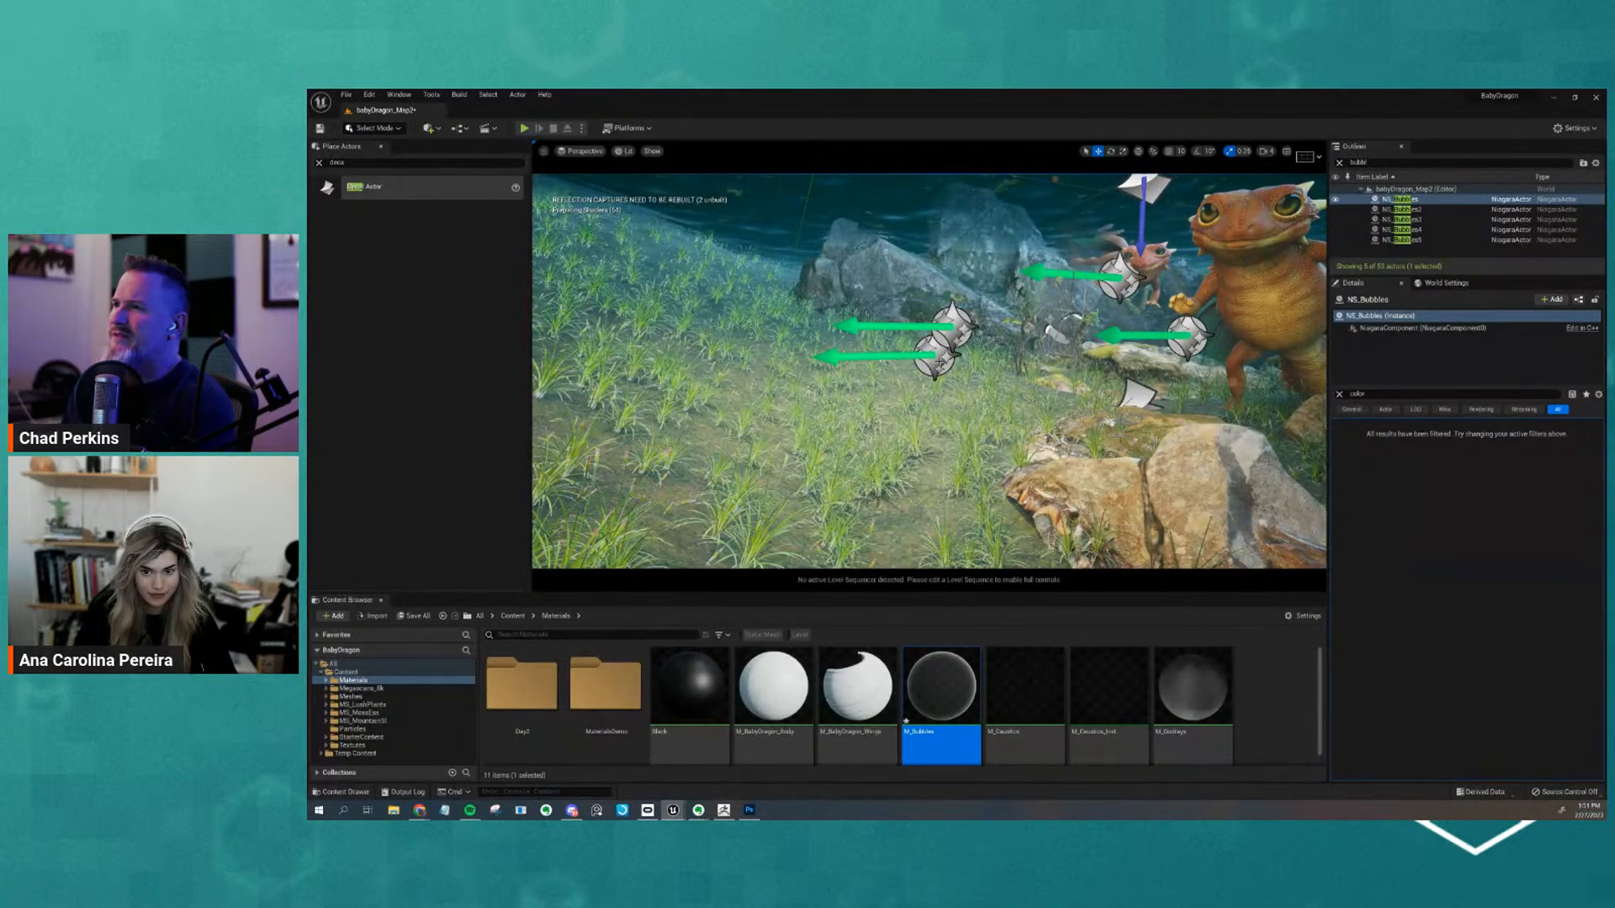
{"action": "key", "text": "f"}
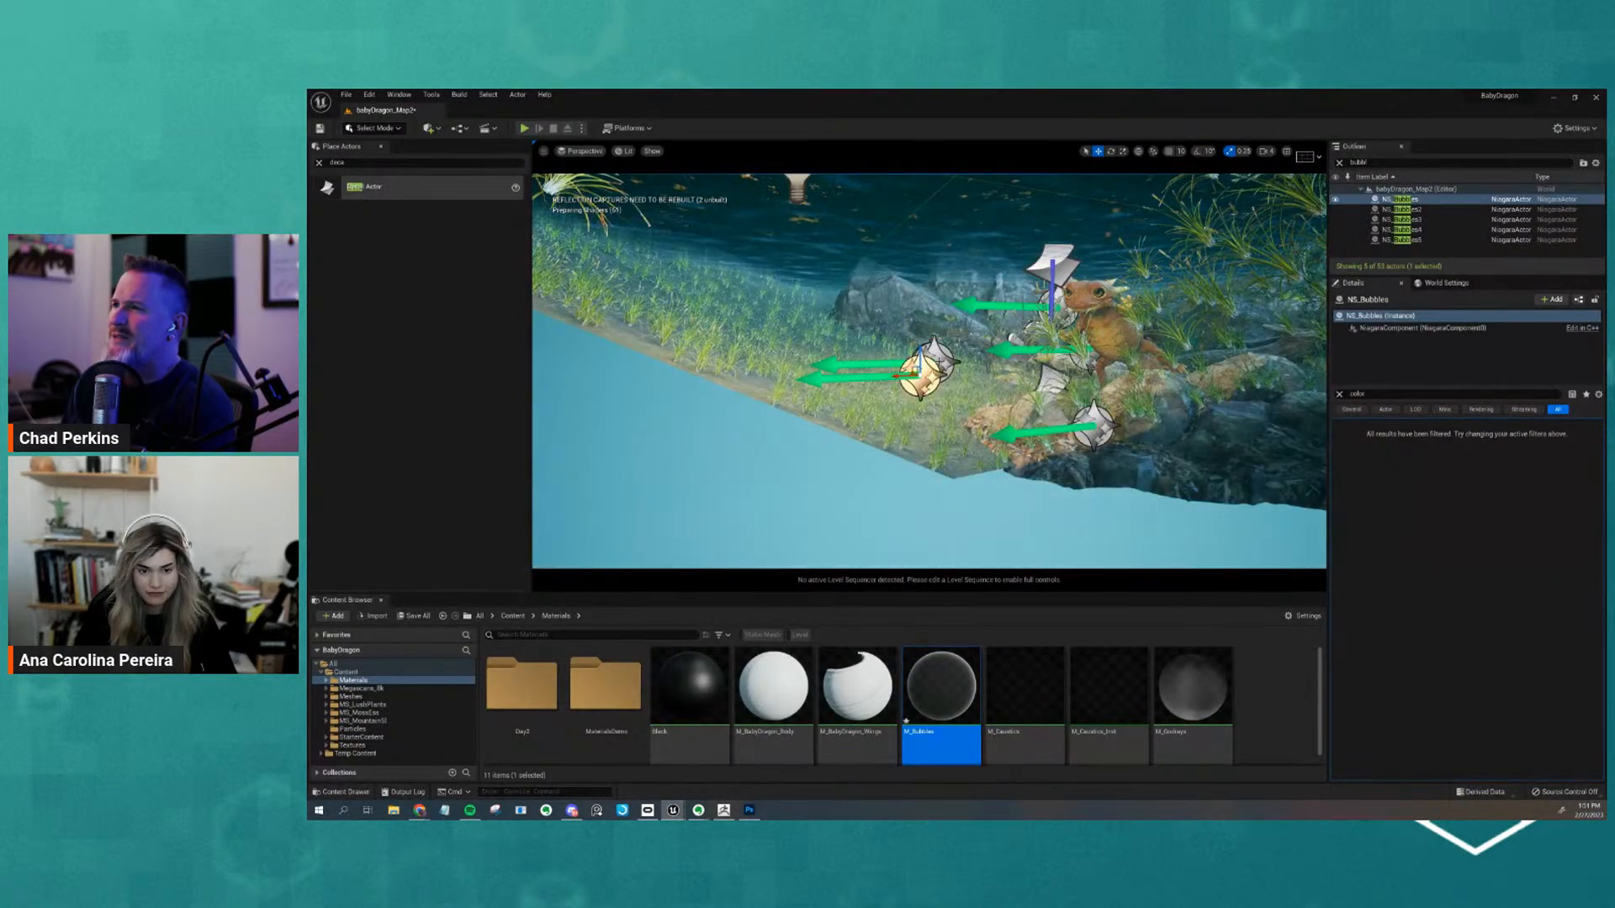
Increase the value of the middle key on the NE_Bubbles Scale Mesh Size curve and check the bubble size in the level
{"action": "left_click_drag", "start_coordinate": [1604, 225], "coordinate": [916, 171]}
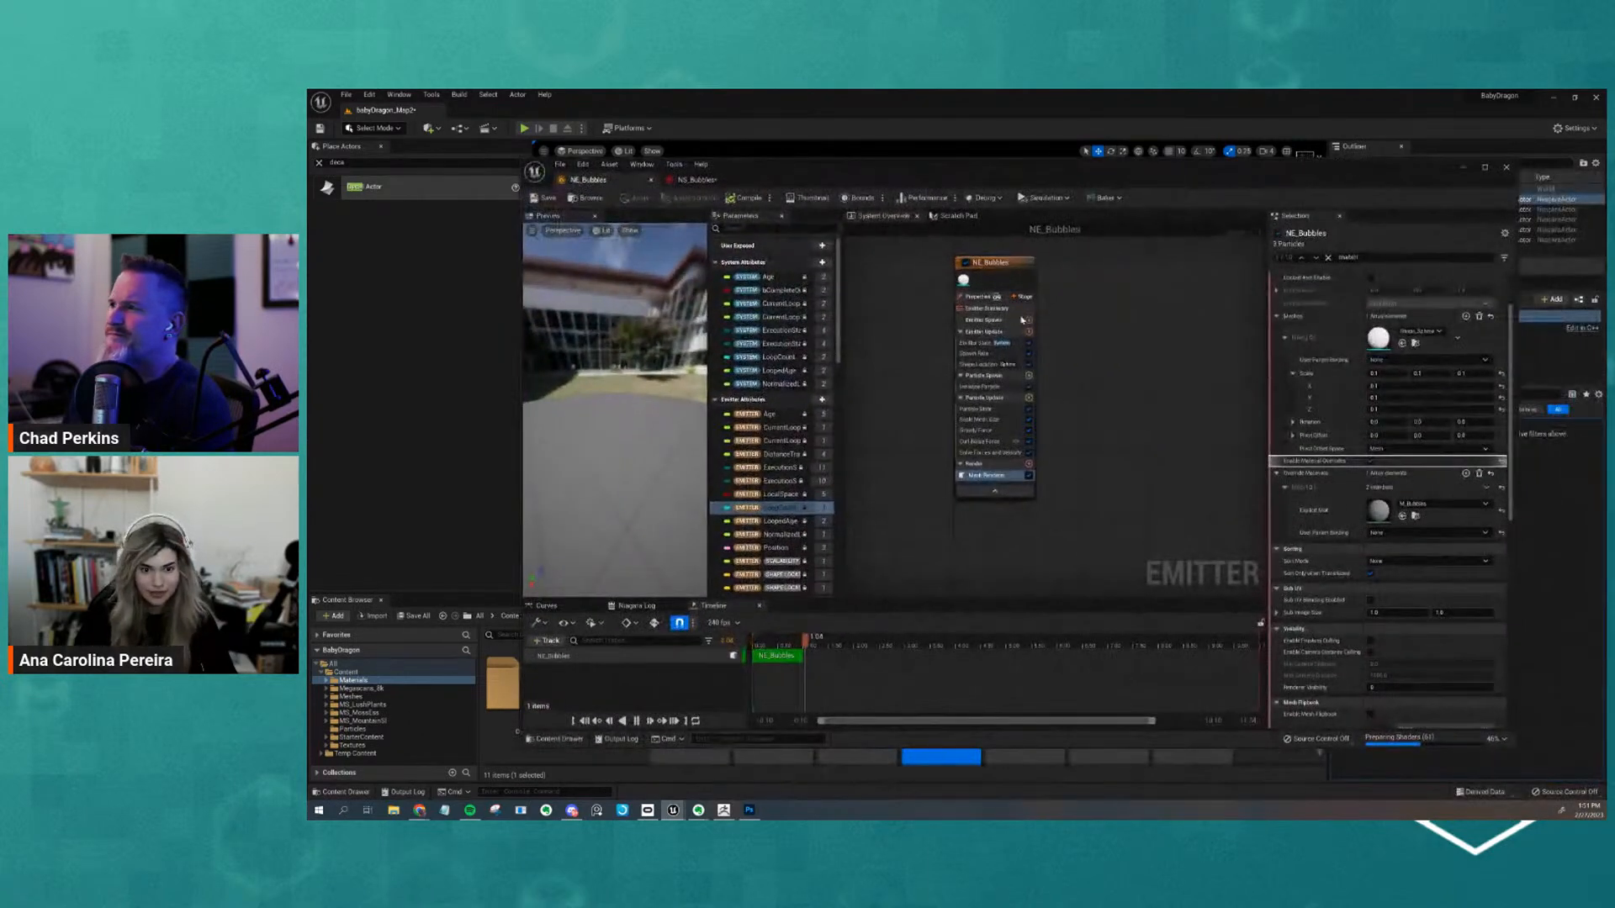
{"action": "left_click", "coordinate": [980, 419]}
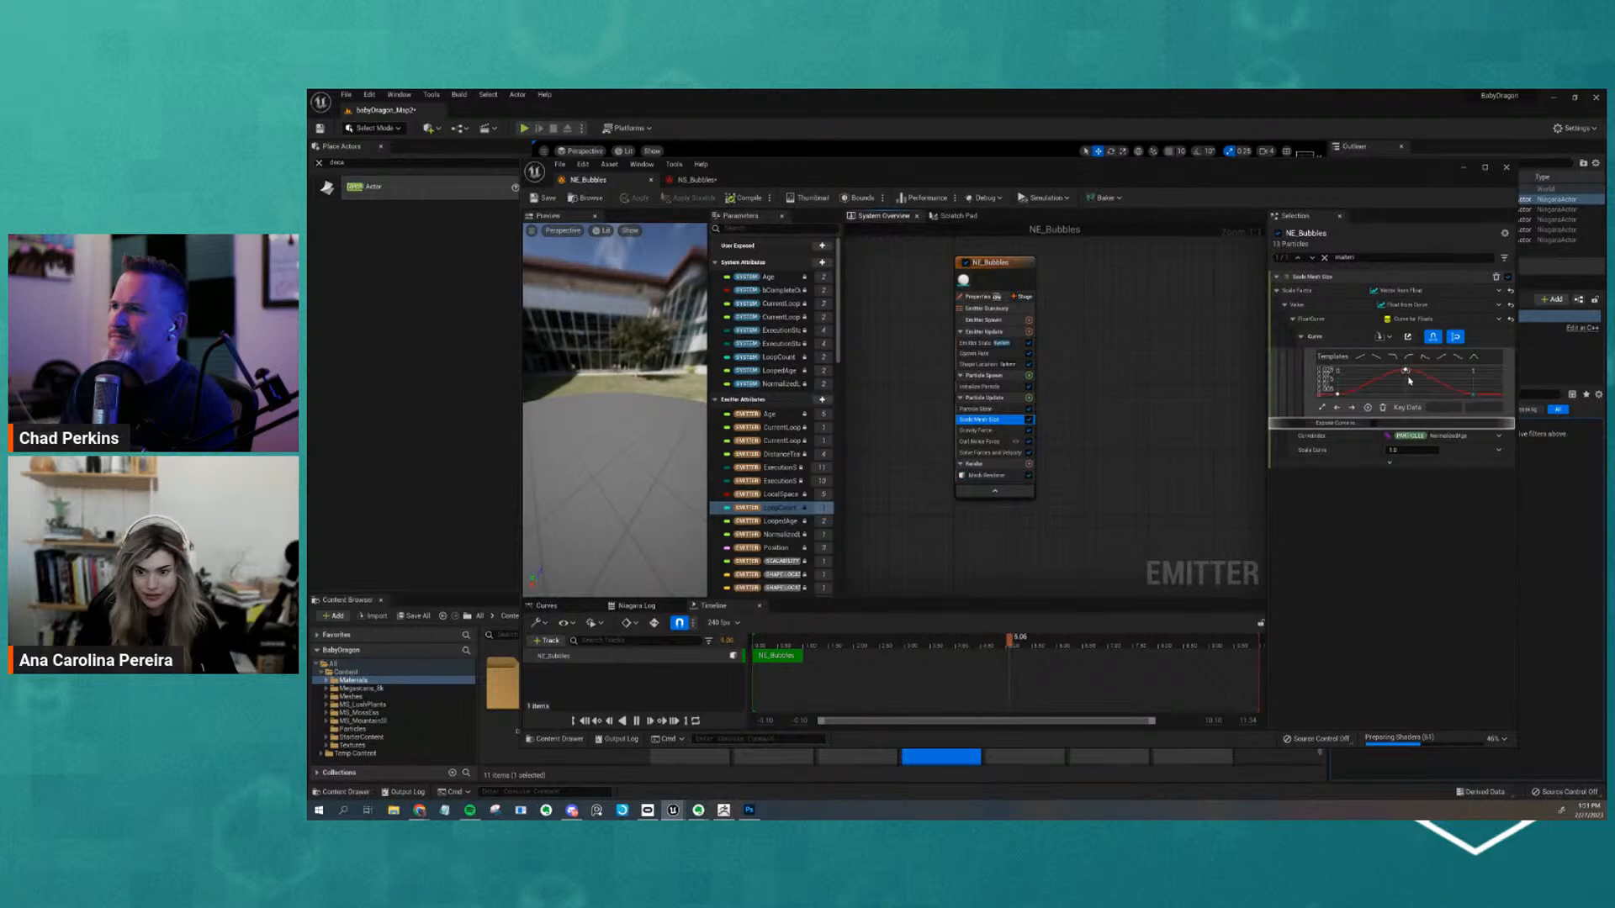
{"action": "scroll", "coordinate": [1417, 383], "scroll_direction": "down", "scroll_amount": 1}
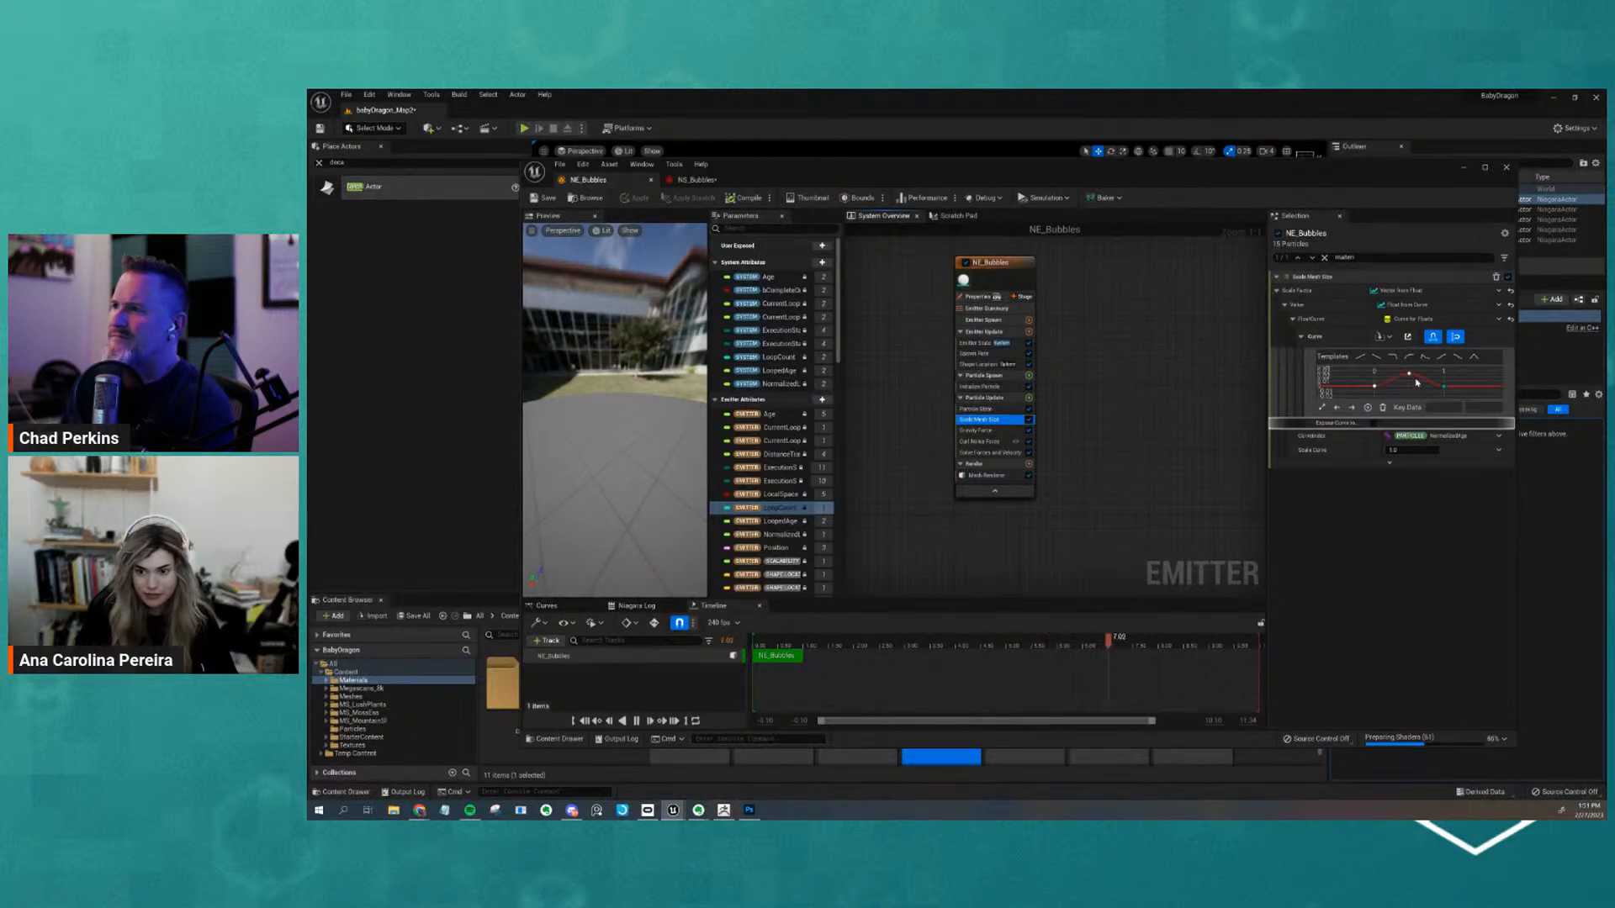
{"action": "left_click", "coordinate": [1410, 376]}
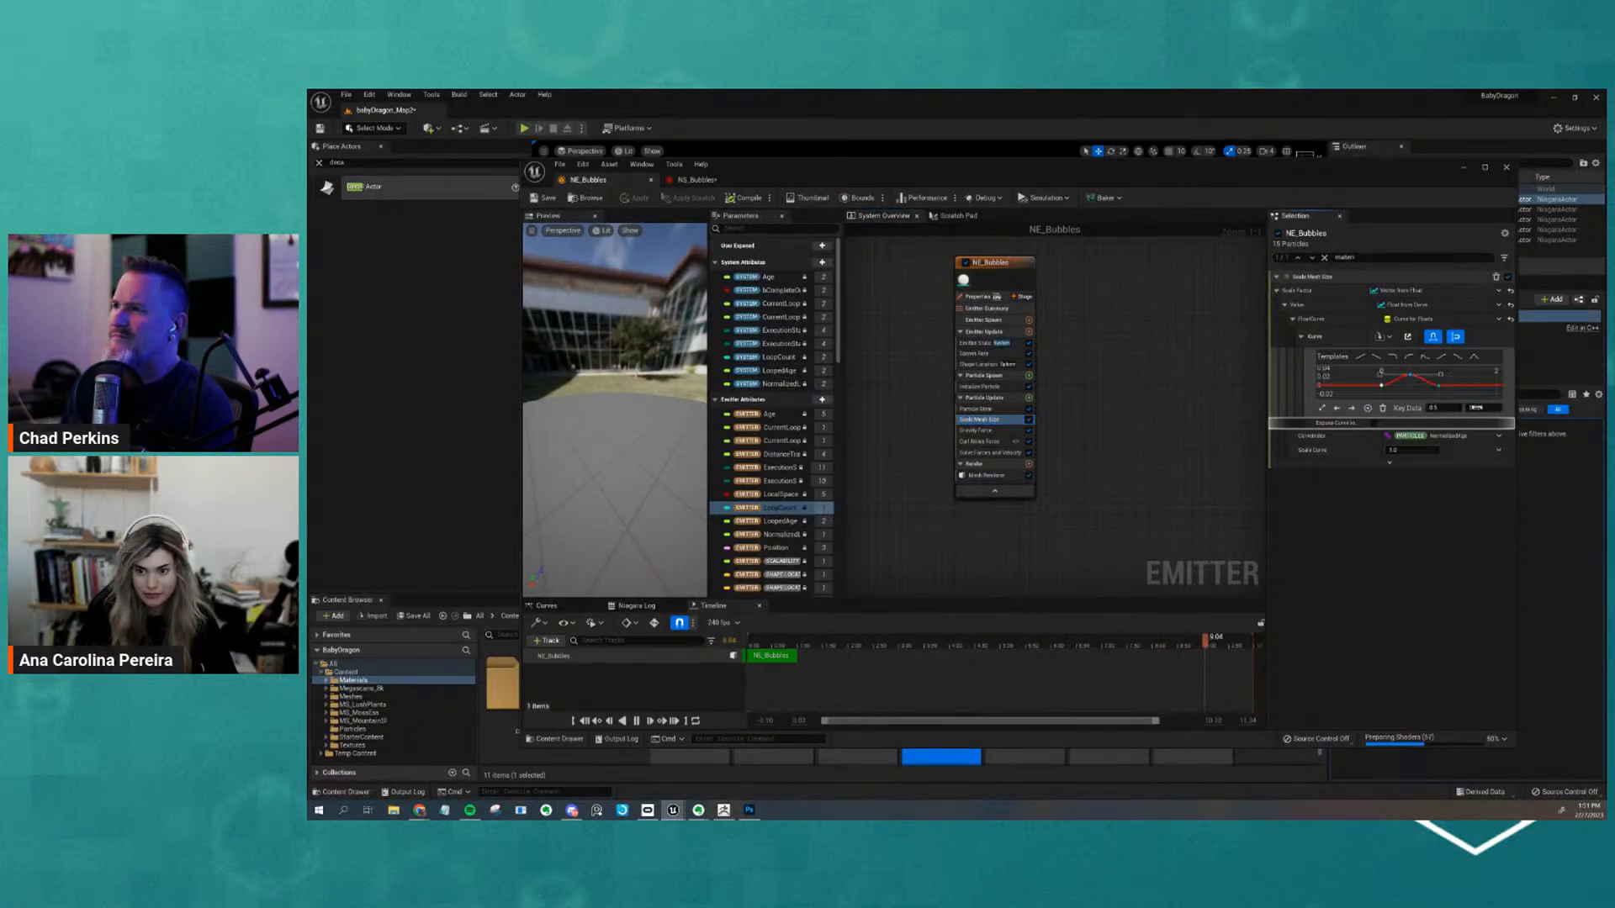
{"action": "left_click", "coordinate": [1492, 407]}
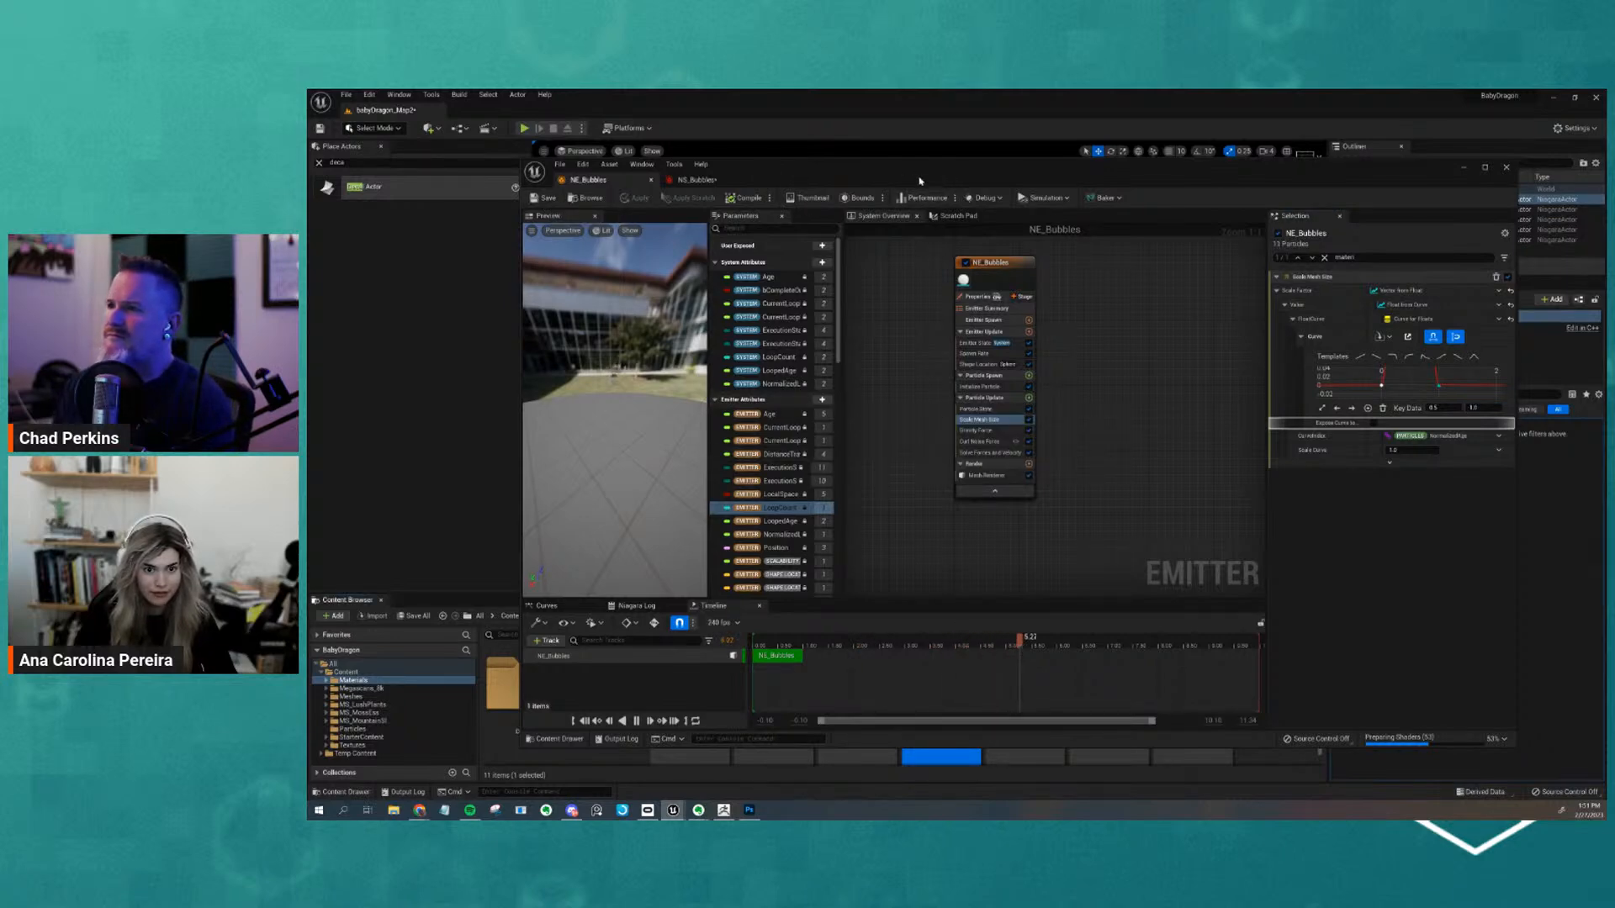
{"action": "left_click_drag", "start_coordinate": [866, 168], "coordinate": [877, 475]}
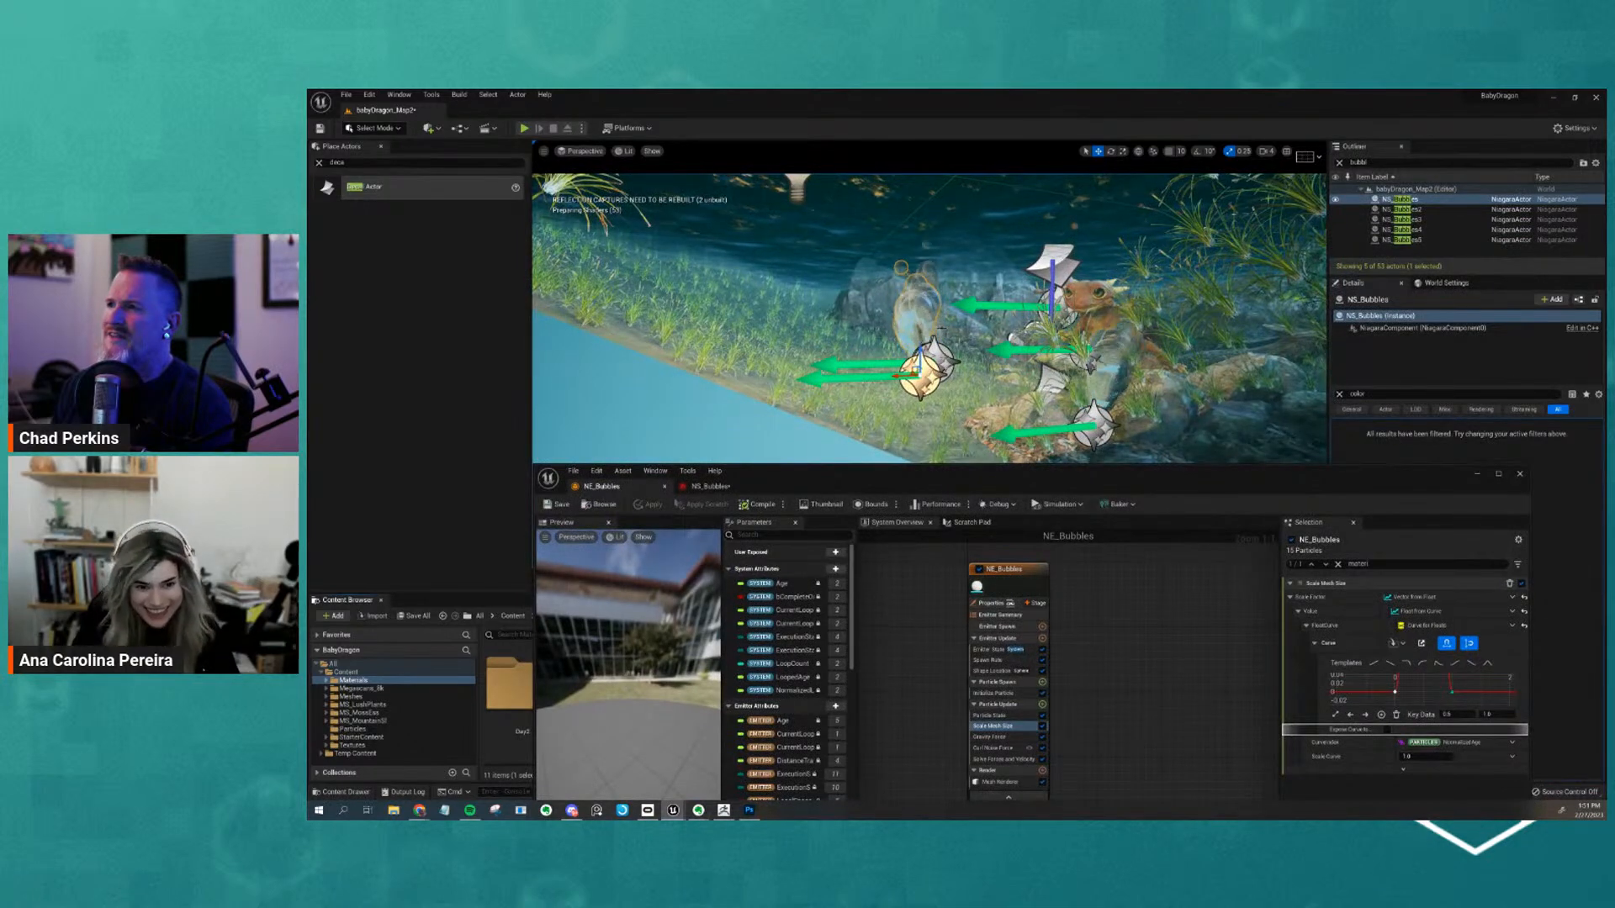
{"action": "left_click", "coordinate": [978, 359]}
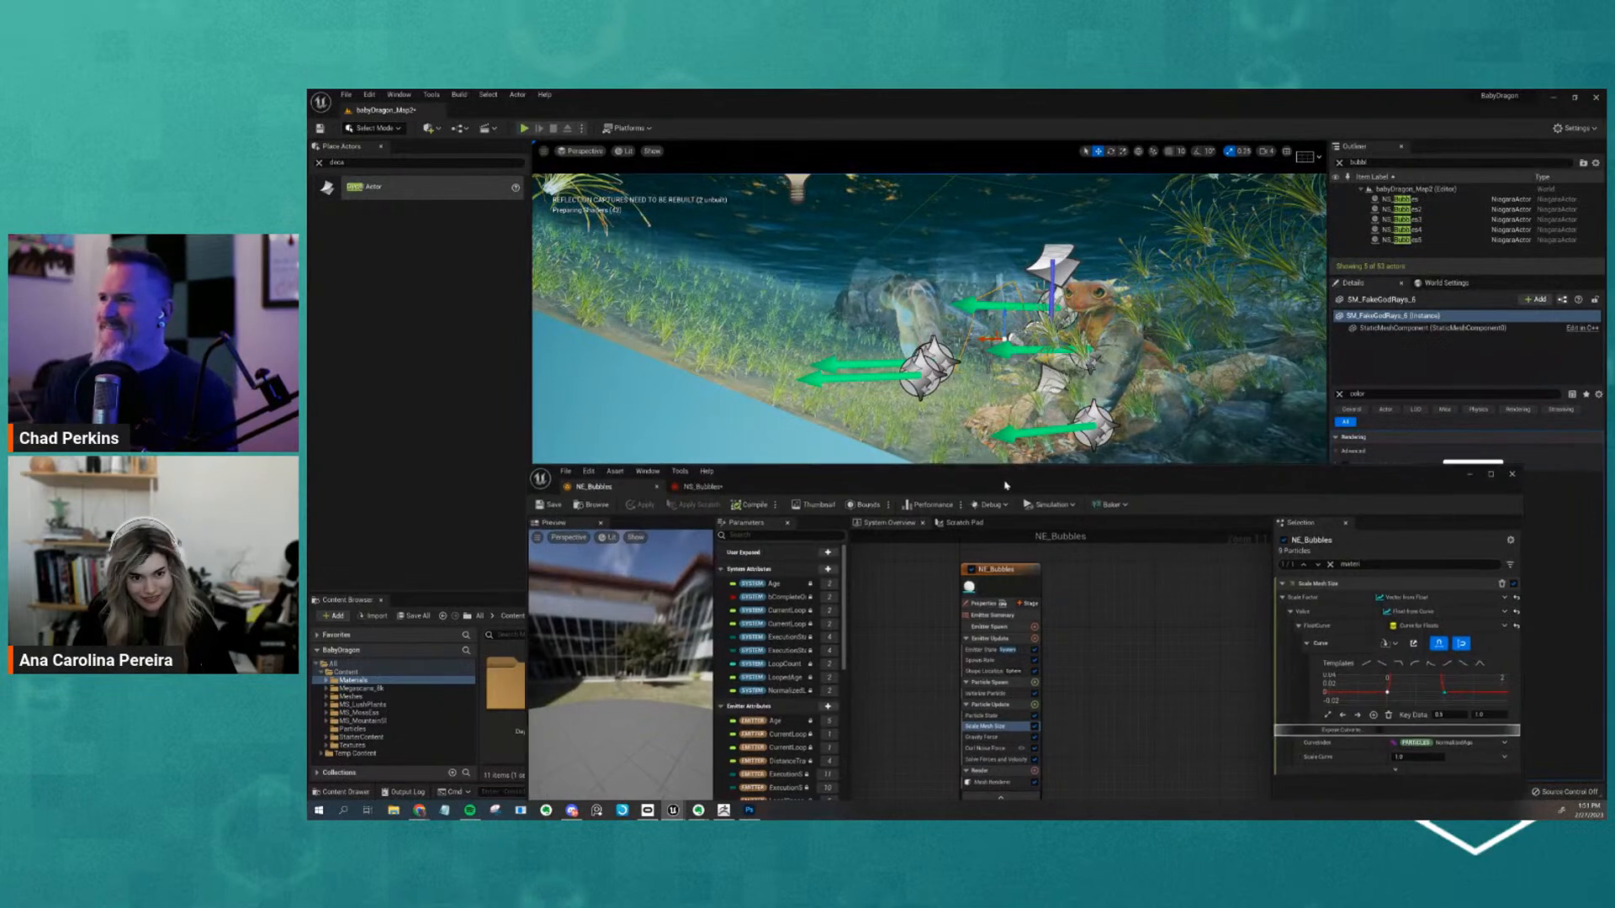
Set the middle key of the Scale Mesh Size curve to 0.3 and save the NE_Bubbles emitter
{"action": "left_click_drag", "start_coordinate": [1021, 486], "coordinate": [1006, 232]}
{"action": "right_click_drag", "start_coordinate": [1409, 429], "coordinate": [1413, 452]}
{"action": "scroll", "coordinate": [1413, 443], "scroll_direction": "down", "scroll_amount": 2}
{"action": "left_click", "coordinate": [1483, 462]}
{"action": "type", "text": "0.3"}
{"action": "key", "text": "Return"}
{"action": "left_click_drag", "start_coordinate": [840, 221], "coordinate": [857, 409]}
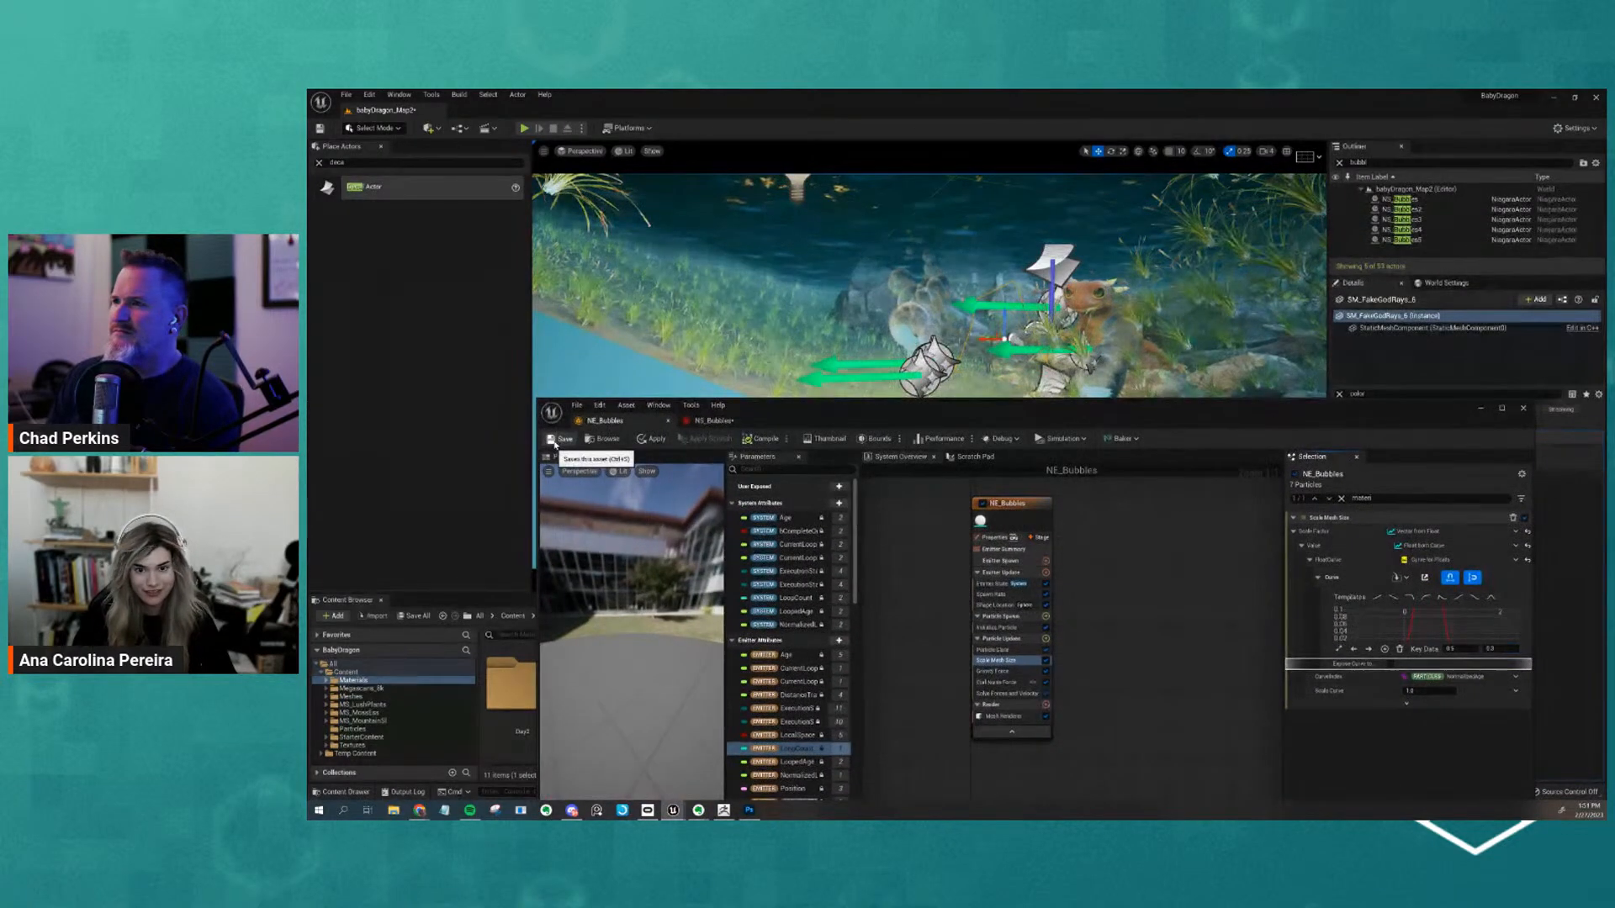
{"action": "left_click", "coordinate": [554, 441]}
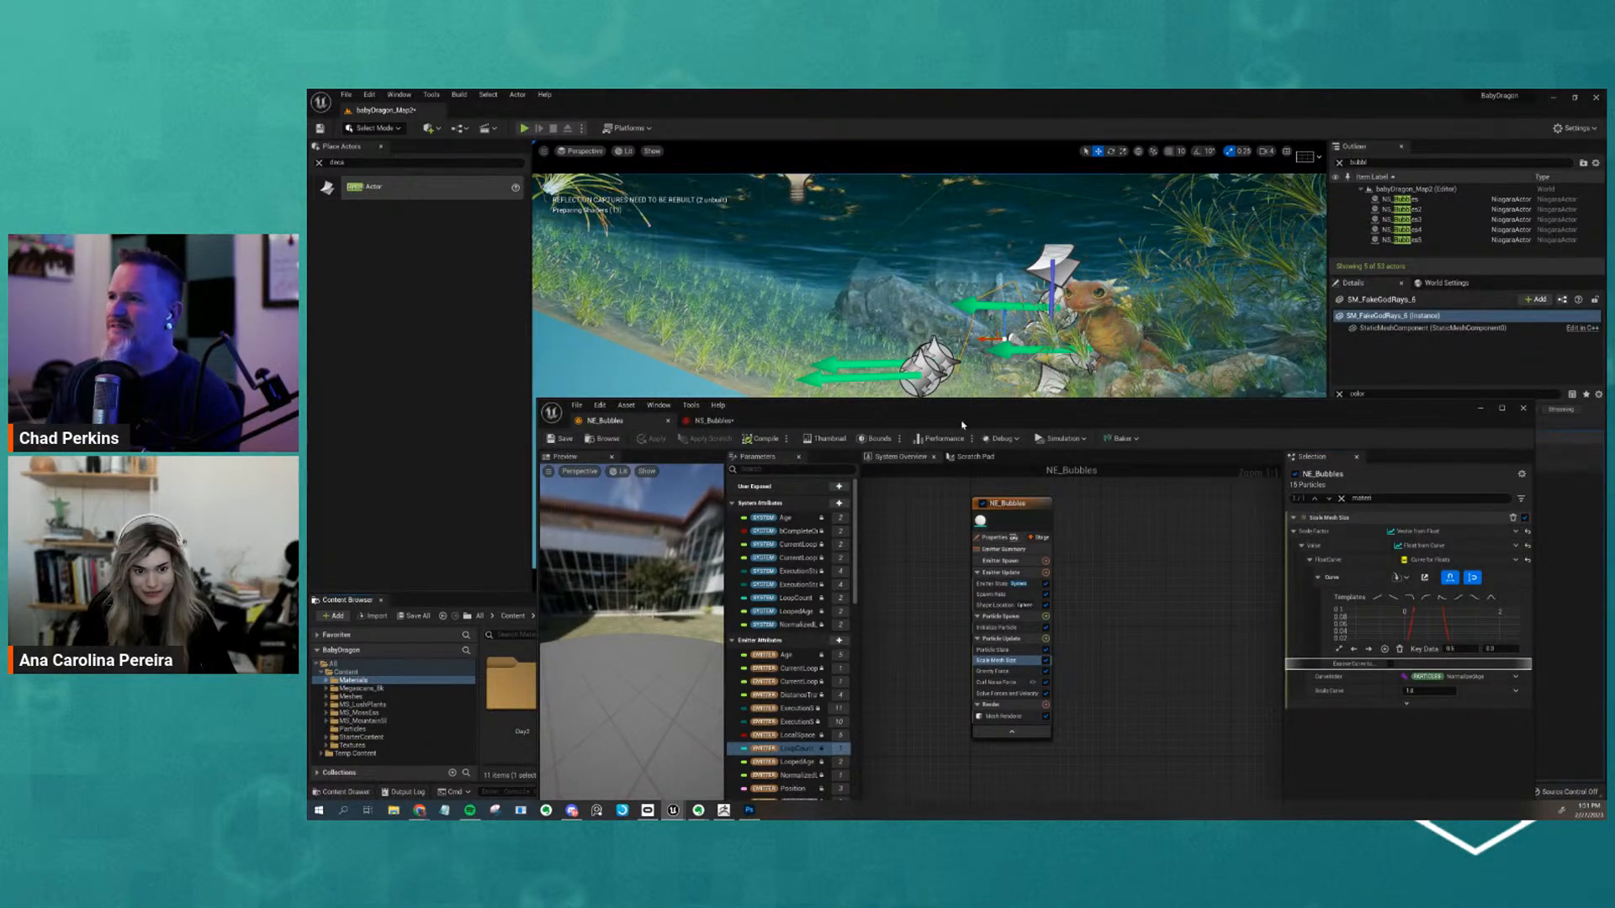
Set the middle key of the Scale Mesh Size curve to 0.15 and save the emitter with the level viewport in view
{"action": "left_click_drag", "start_coordinate": [1065, 419], "coordinate": [1038, 297]}
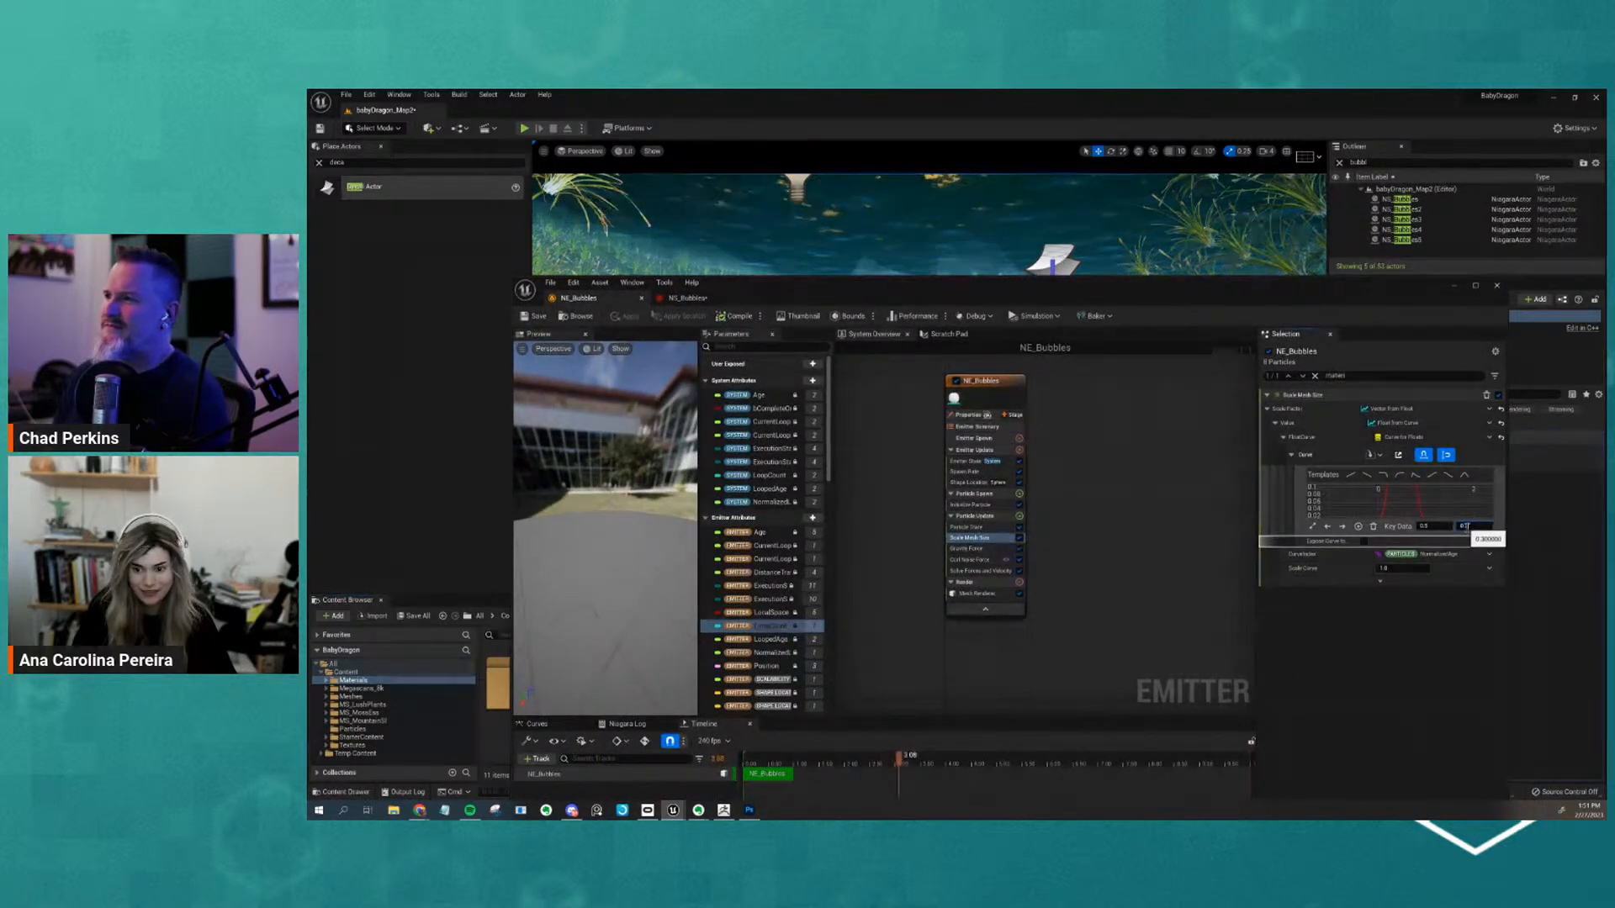
{"action": "left_click", "coordinate": [1485, 528]}
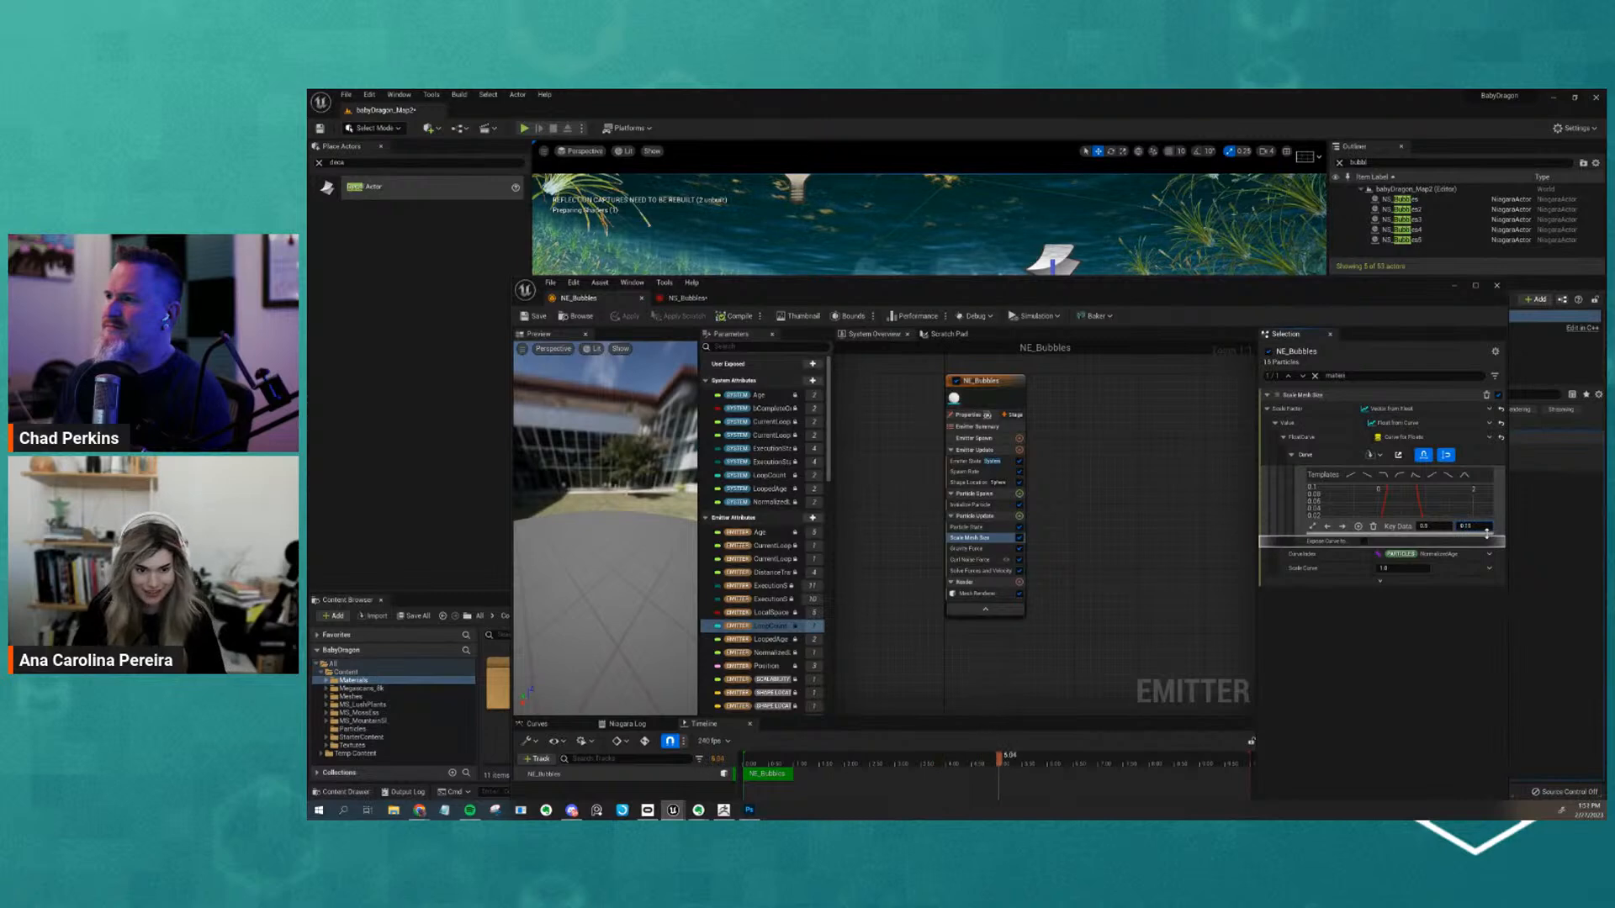
{"action": "left_click_drag", "start_coordinate": [966, 293], "coordinate": [952, 473]}
{"action": "left_click", "coordinate": [526, 496]}
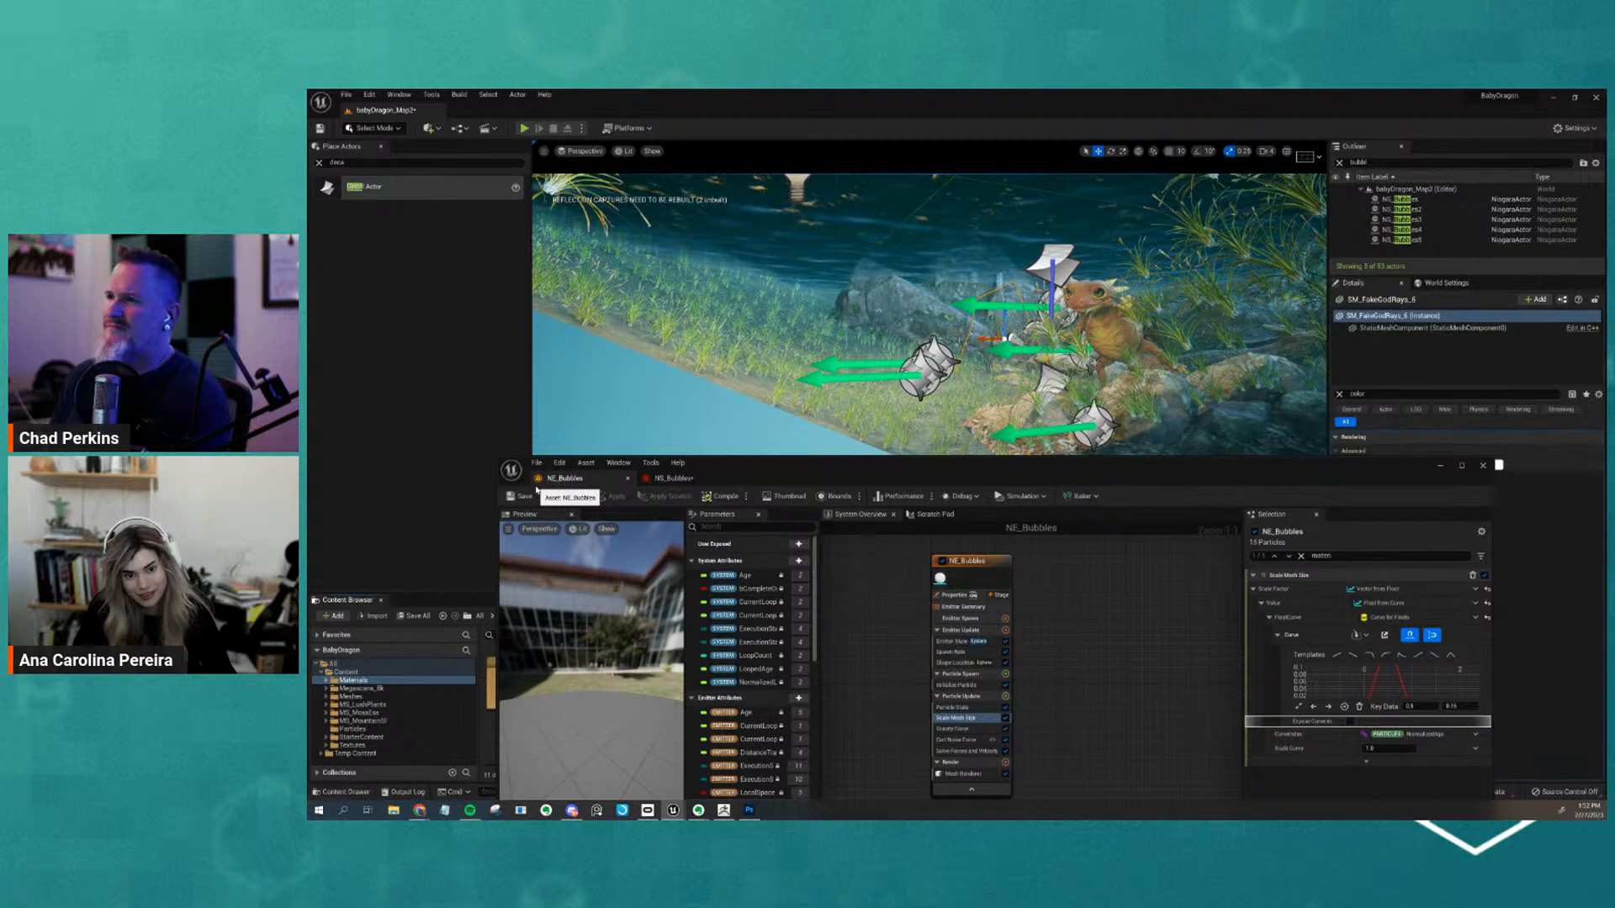
Filter the Outliner for "camer" and pilot CineCameraActor1 to view the scene through the camera without editor icons
{"action": "left_click_drag", "start_coordinate": [538, 490], "coordinate": [517, 639]}
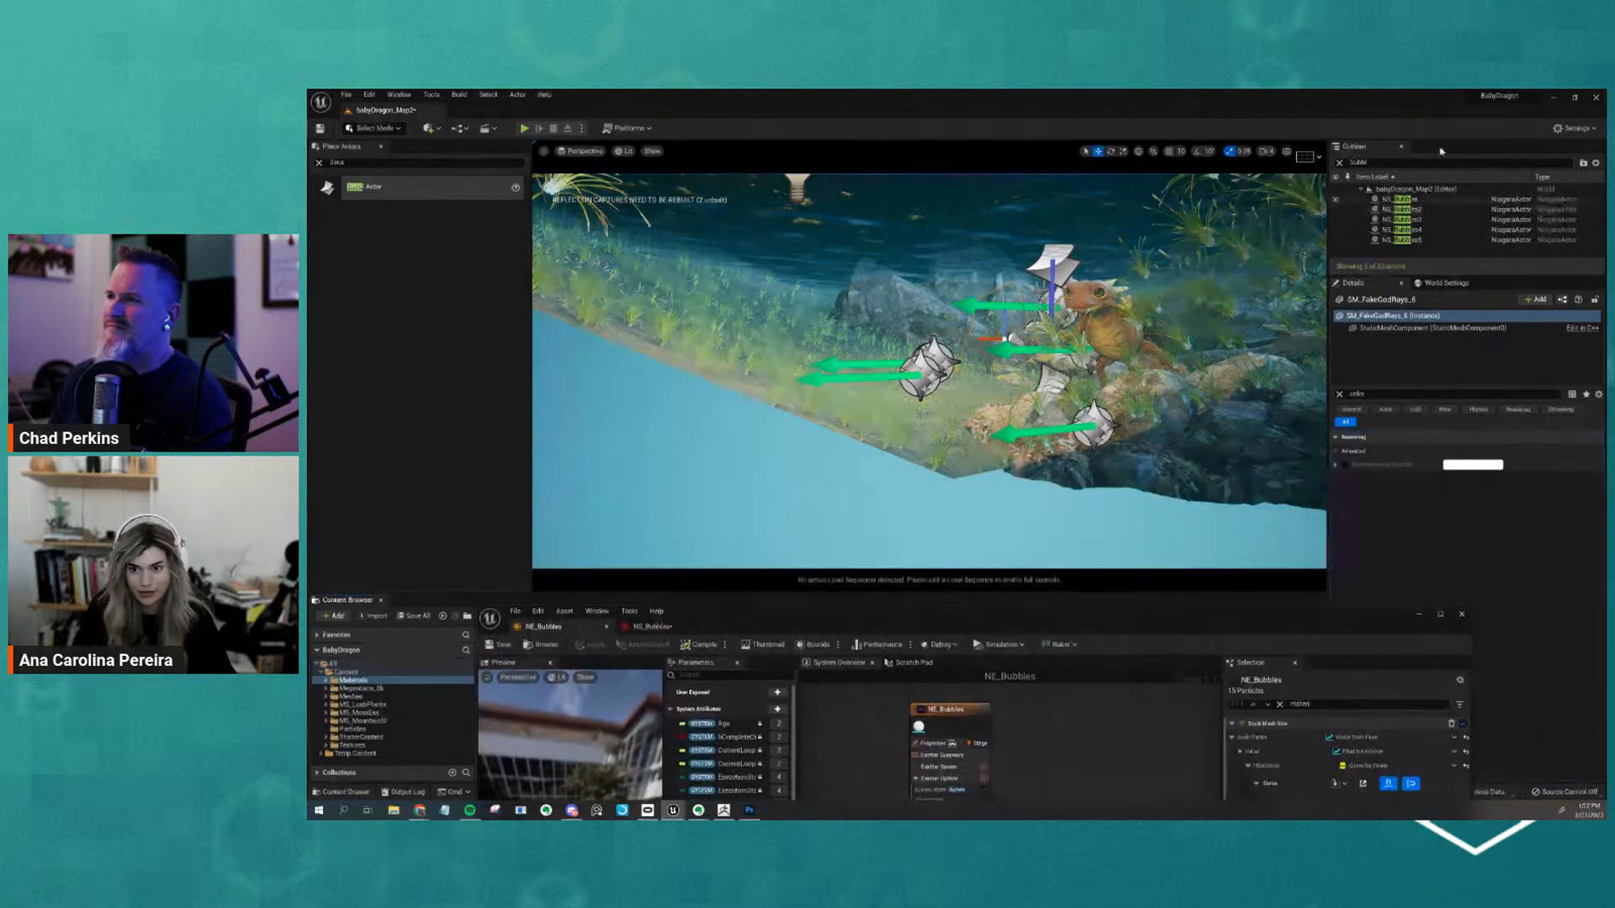
{"action": "left_click", "coordinate": [1374, 163]}
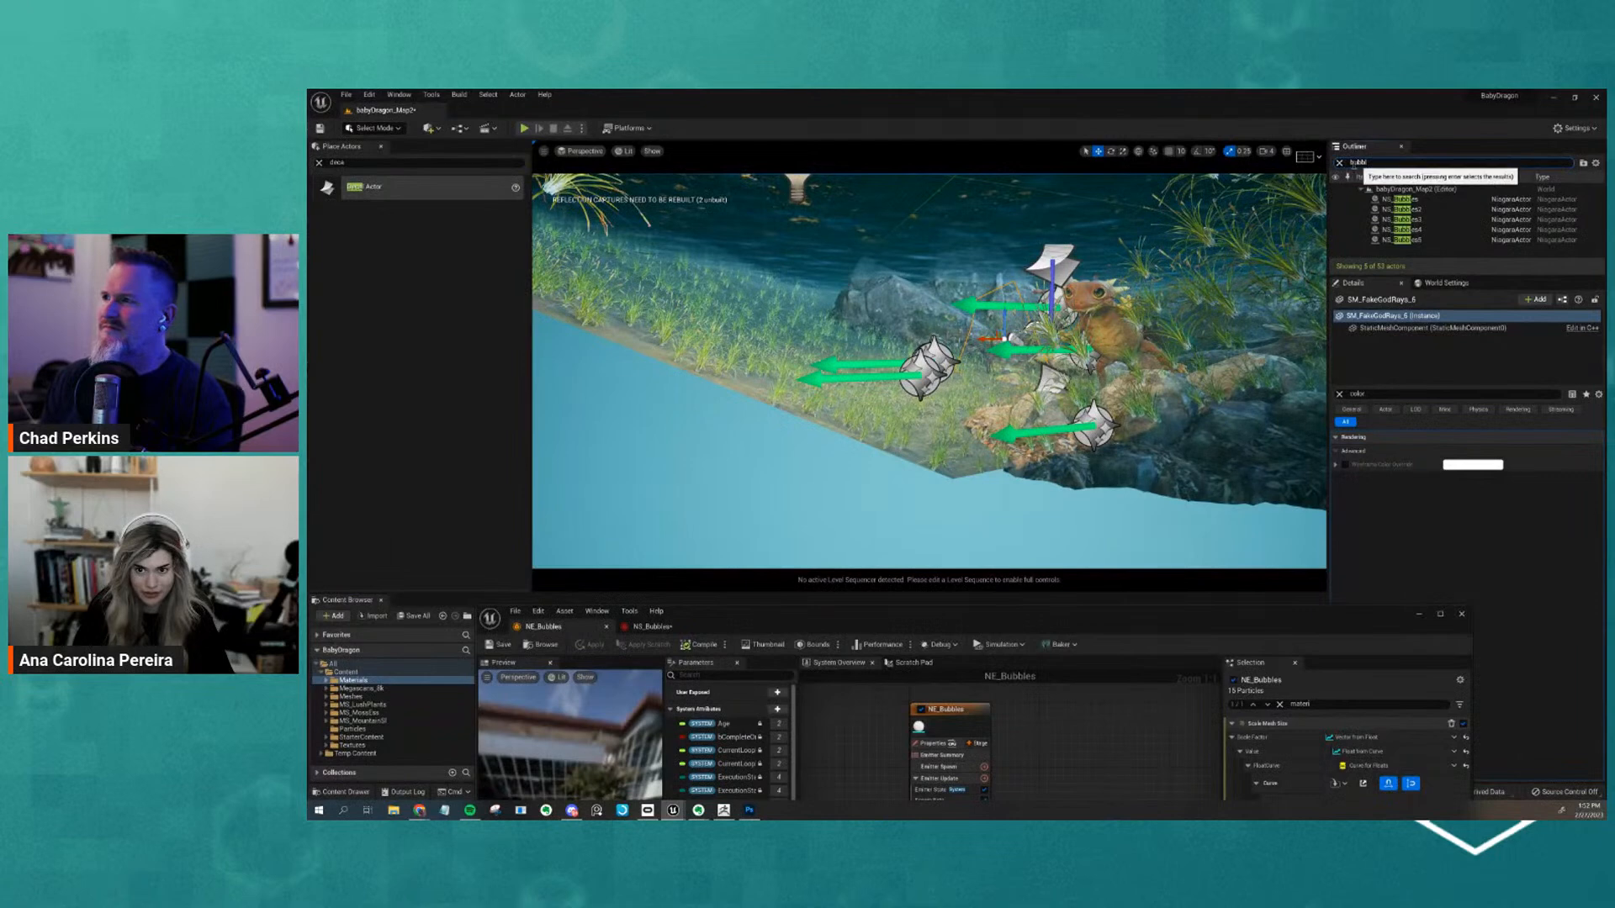
{"action": "key", "text": "BackSpace"}
{"action": "key", "text": "BackSpace"}
{"action": "key", "text": "BackSpace"}
{"action": "key", "text": "BackSpace"}
{"action": "key", "text": "BackSpace"}
{"action": "type", "text": "camer"}
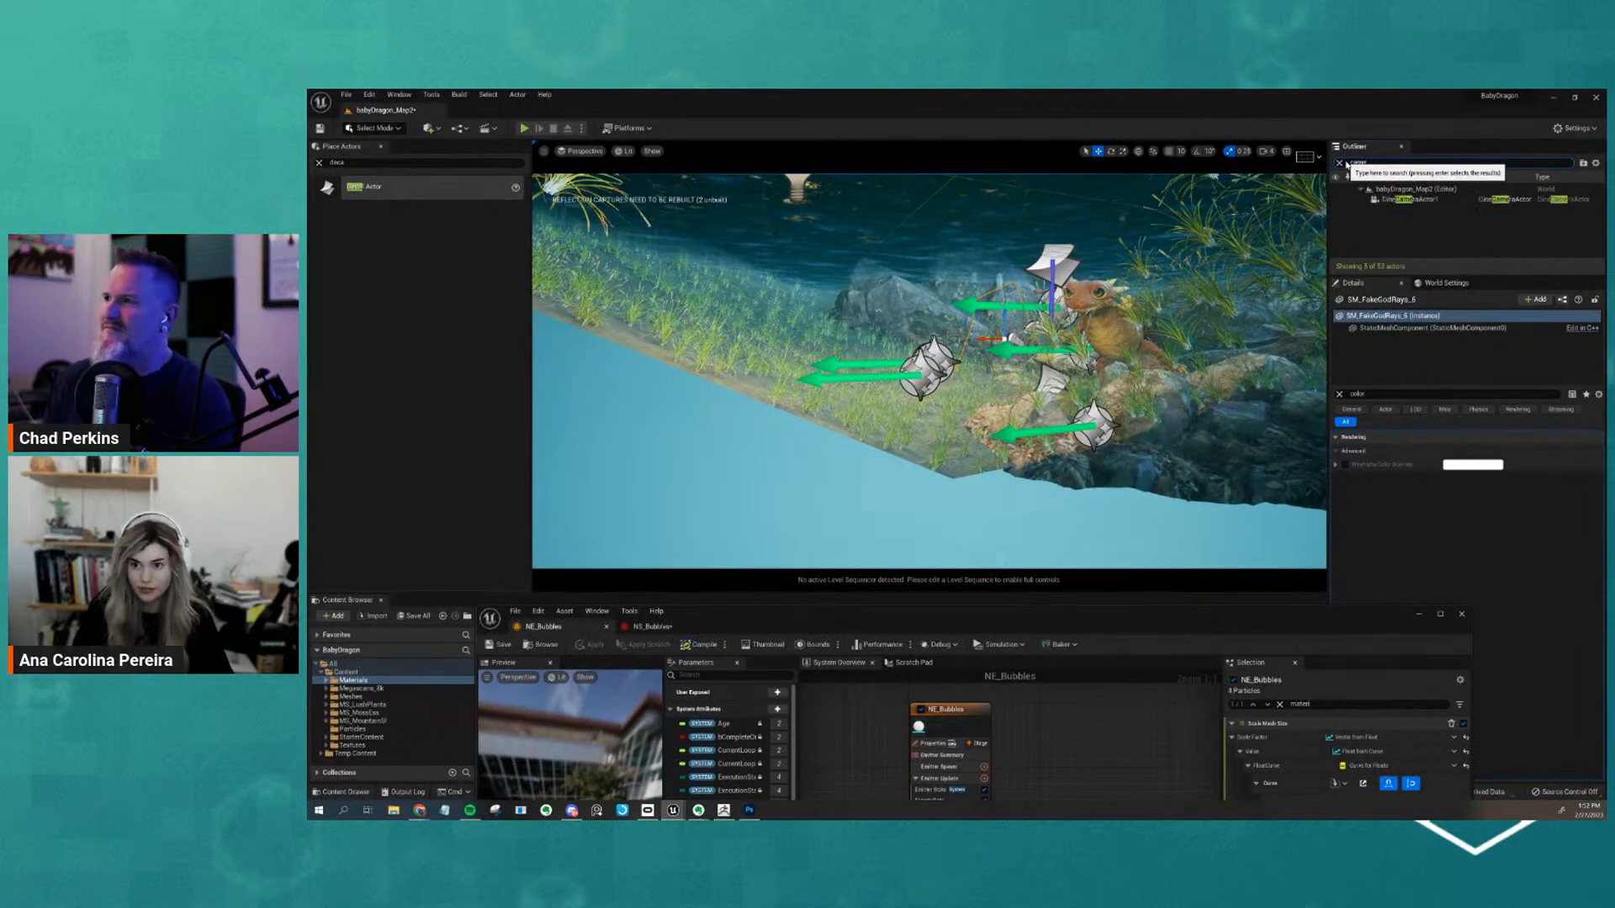
{"action": "left_click", "coordinate": [1404, 200]}
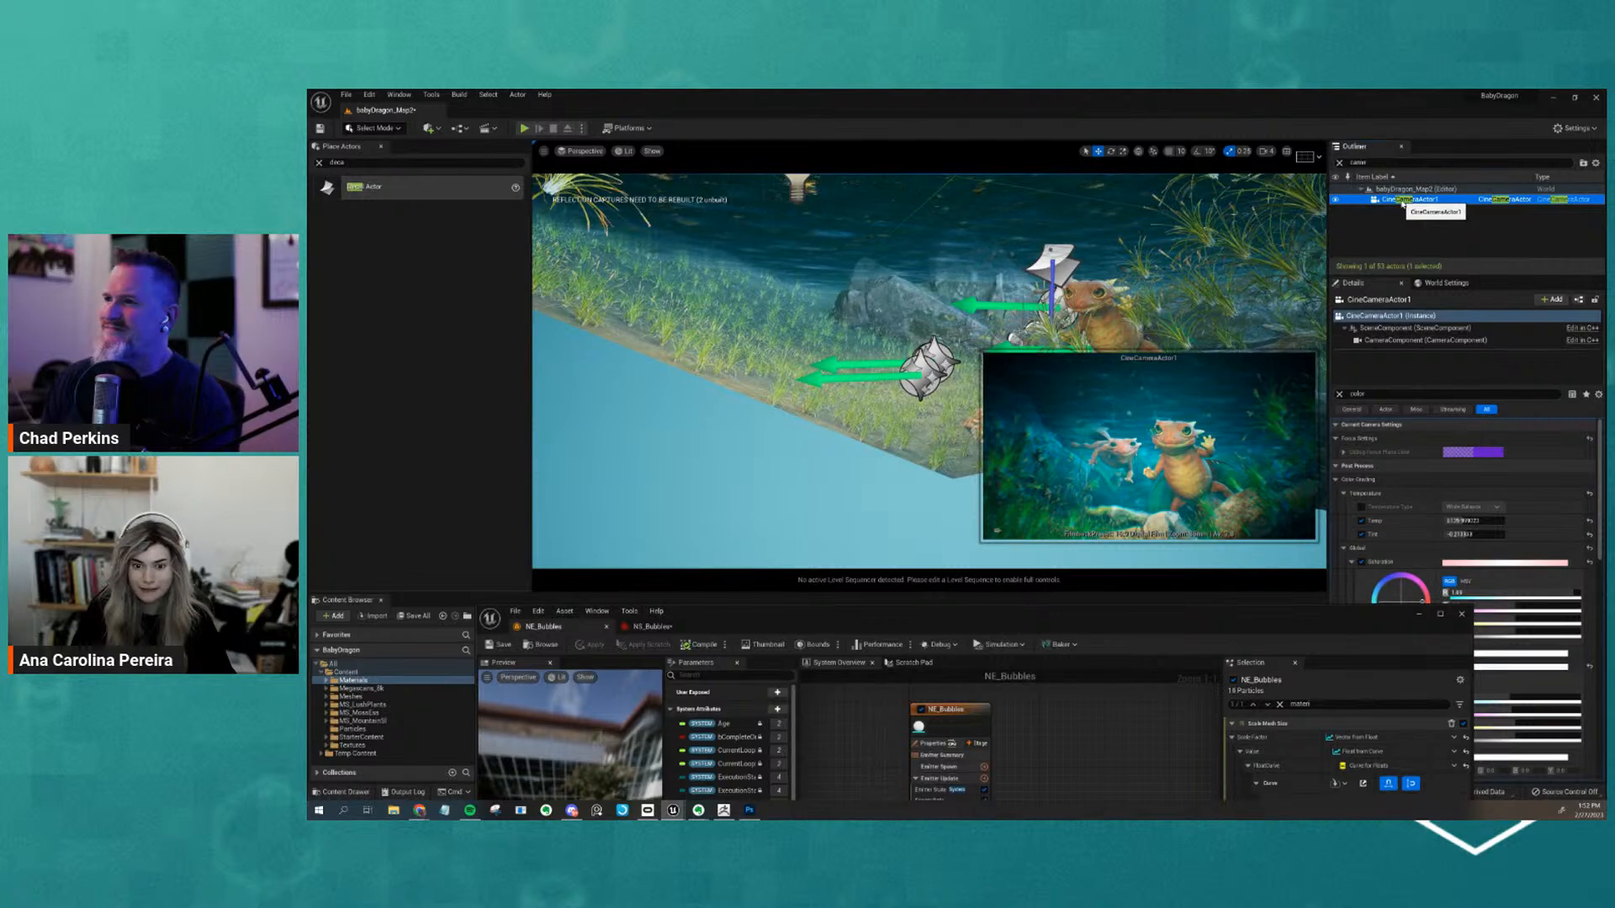
{"action": "right_click", "coordinate": [1402, 202]}
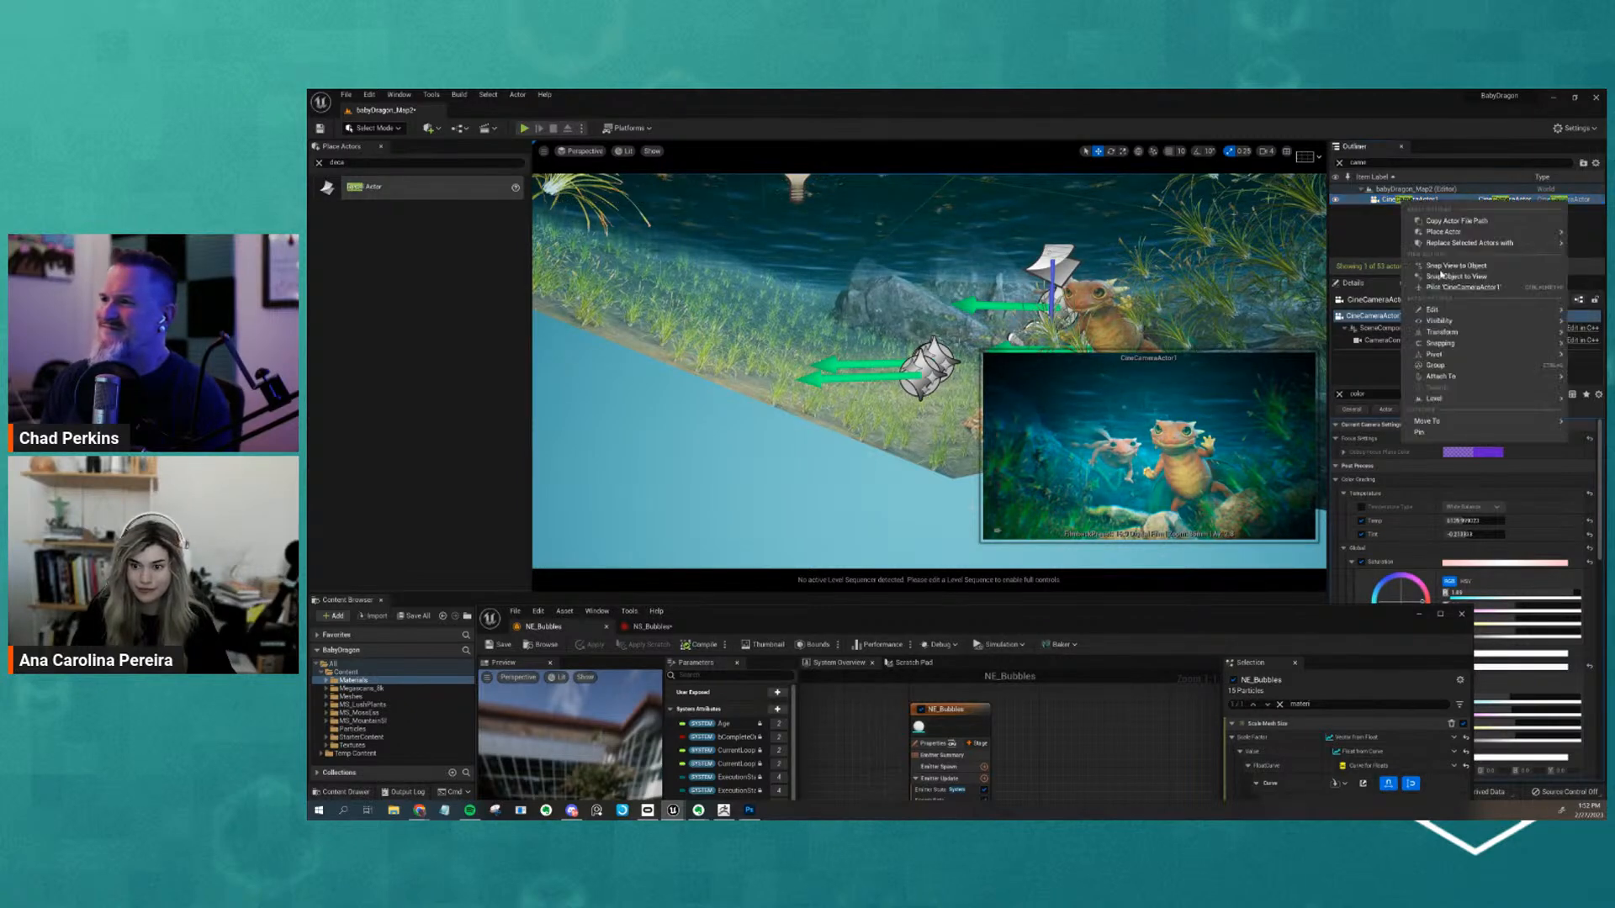
{"action": "left_click", "coordinate": [1462, 287]}
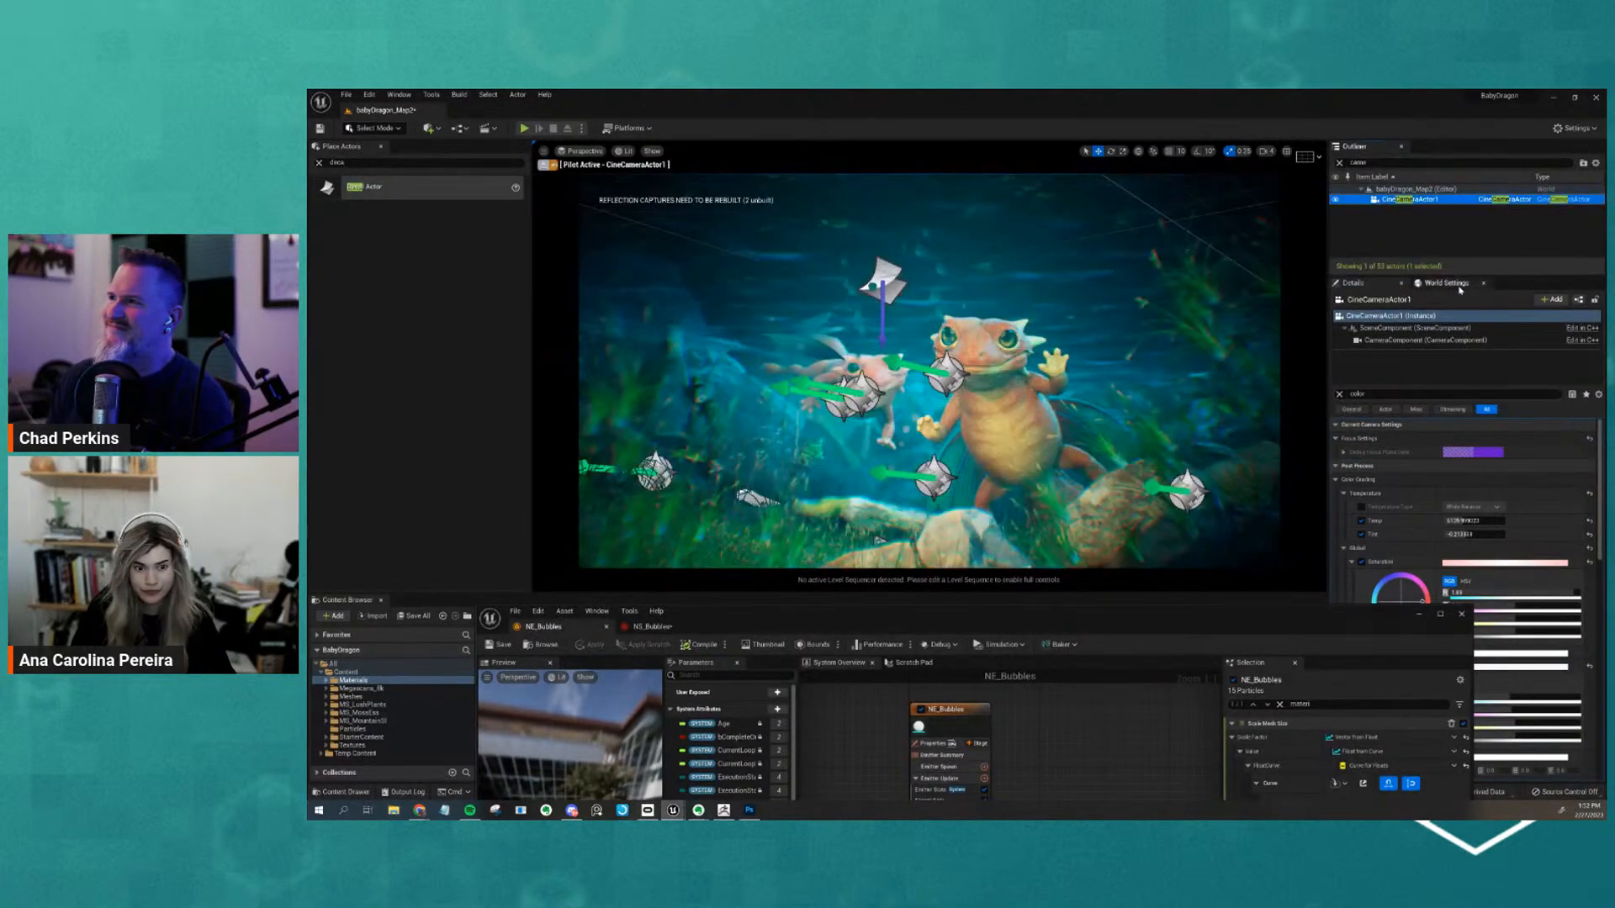
{"action": "left_click", "coordinate": [1199, 334]}
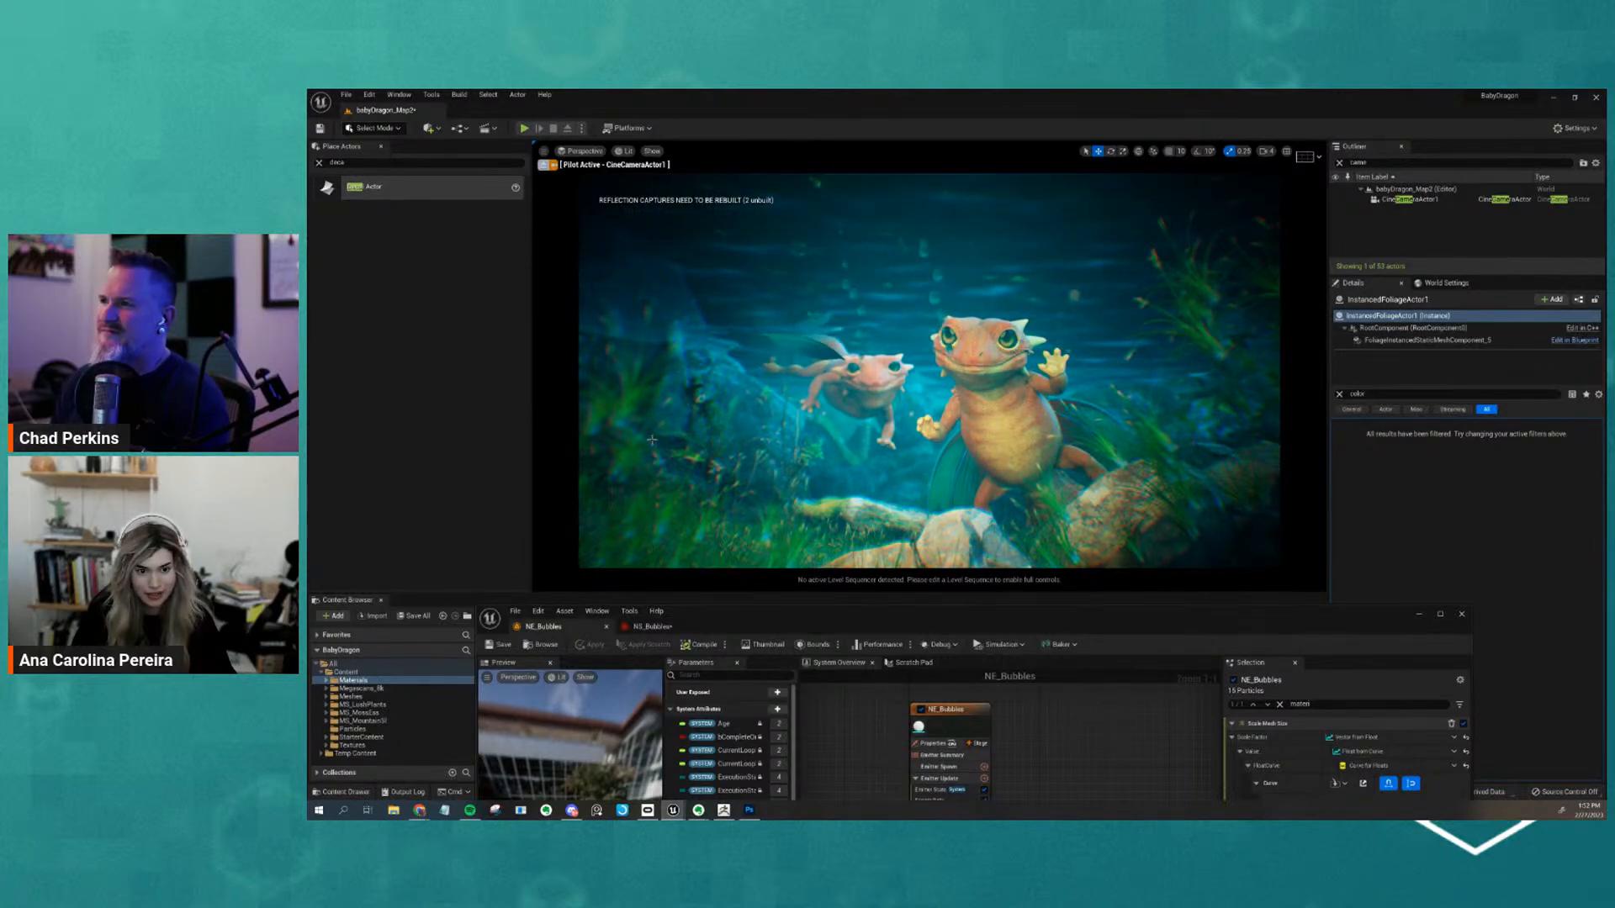
Set the M_Bubbles opacity Lerp's A constant to 0.1 and B constant to 0.6, and save the material
{"action": "left_click_drag", "start_coordinate": [985, 605], "coordinate": [1062, 793]}
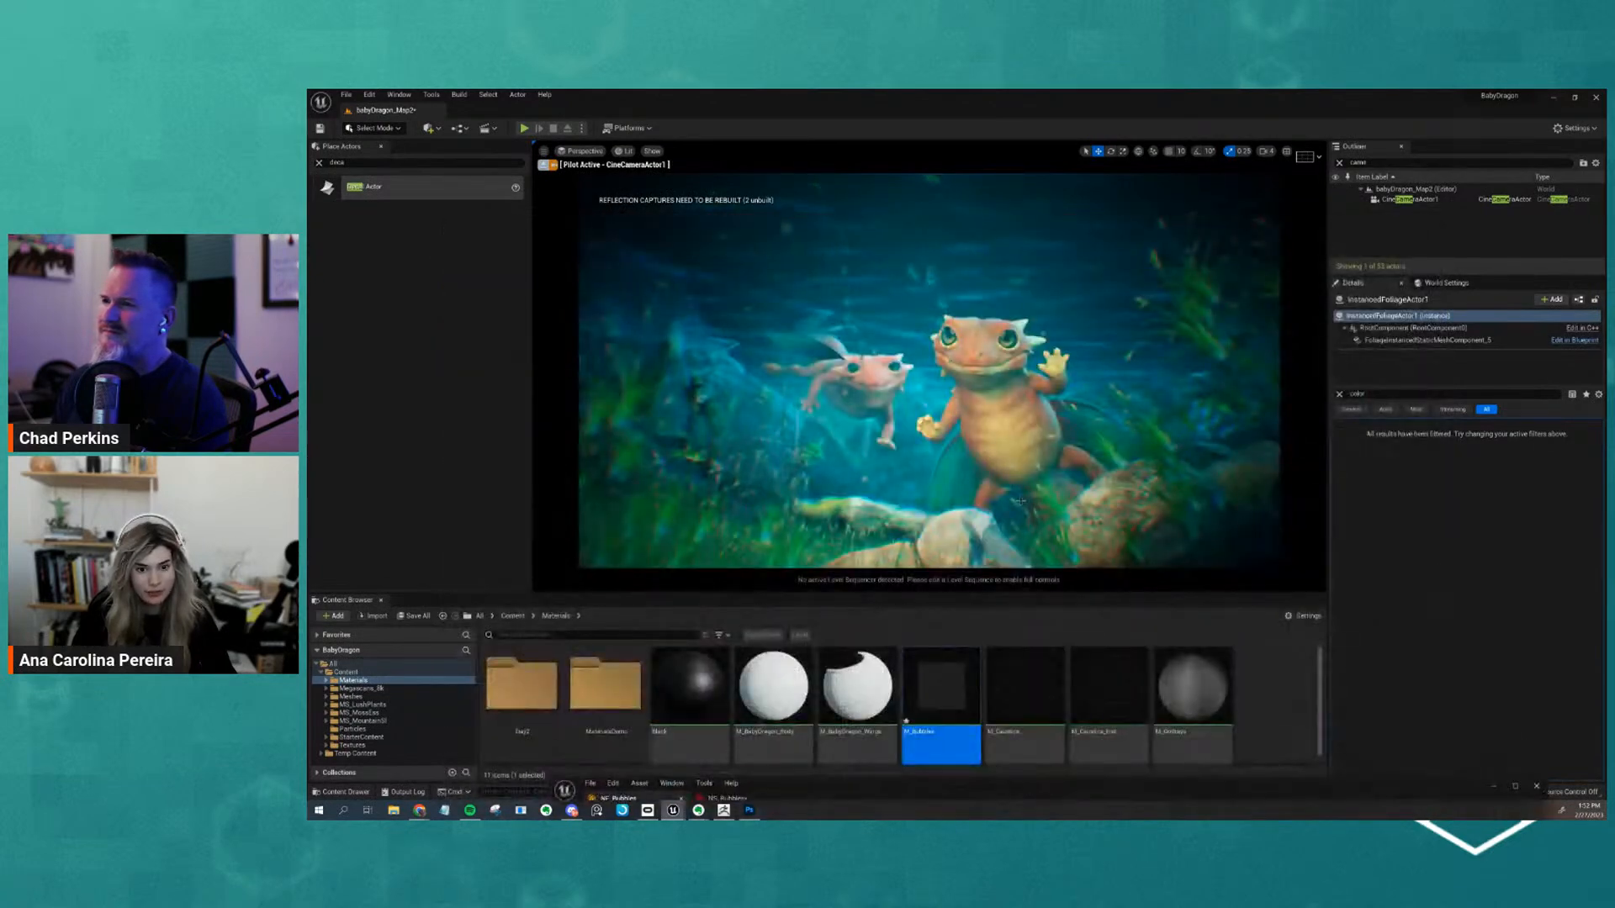
{"action": "left_click_drag", "start_coordinate": [1219, 786], "coordinate": [1605, 757]}
{"action": "left_click_drag", "start_coordinate": [1604, 353], "coordinate": [725, 202]}
{"action": "left_click", "coordinate": [804, 460]}
{"action": "left_click", "coordinate": [580, 552]}
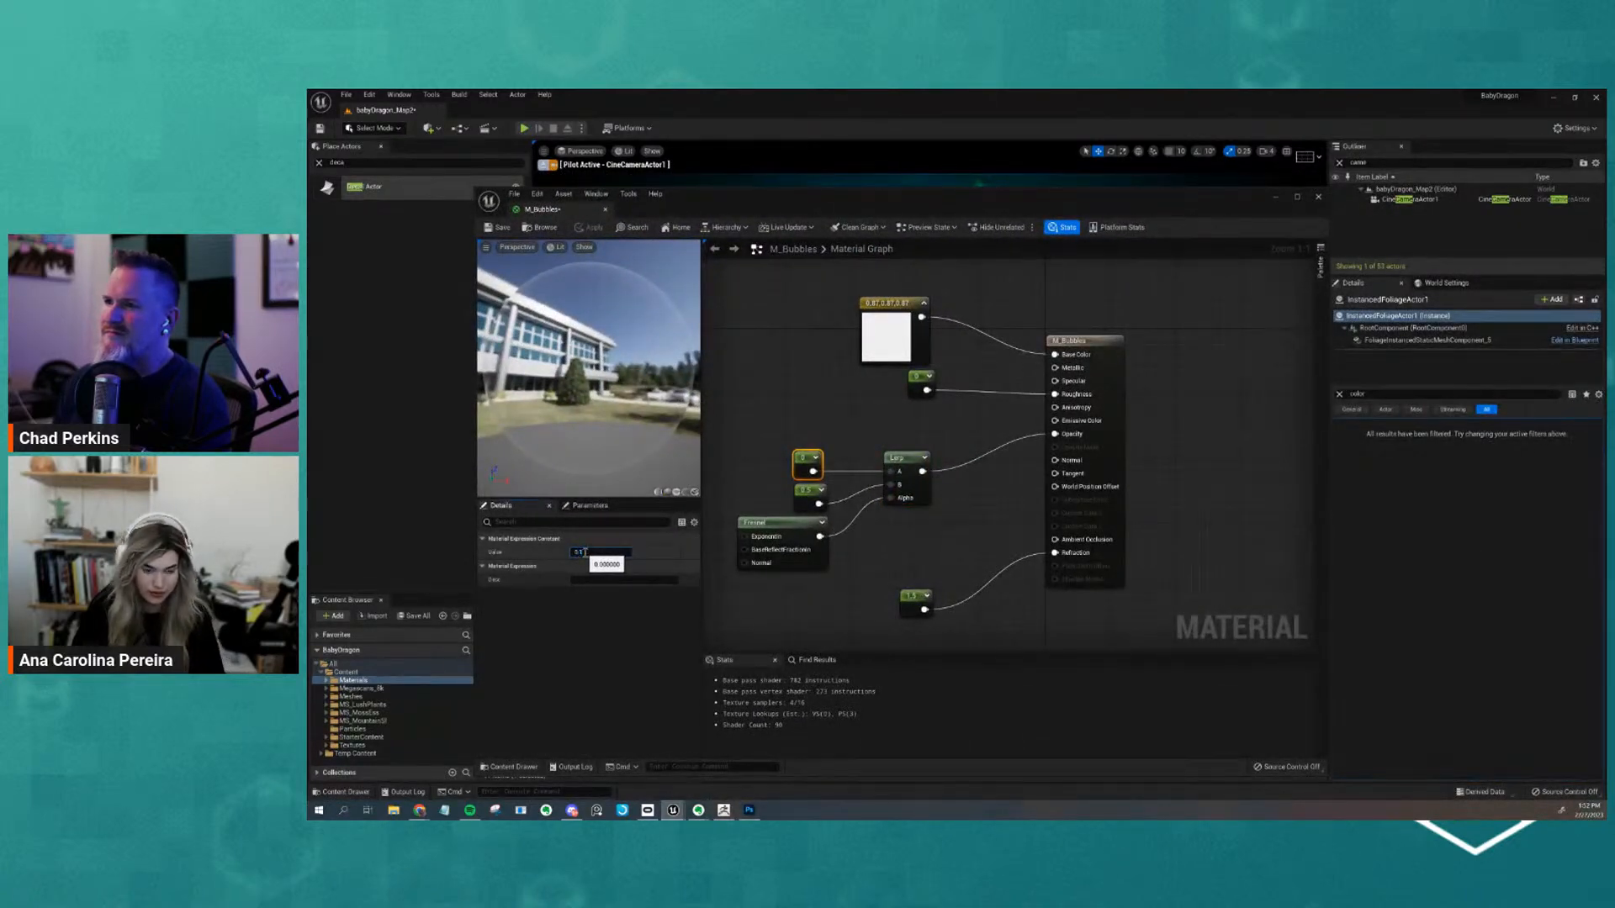
{"action": "type", "text": "0.1"}
{"action": "key", "text": "Return"}
{"action": "left_click", "coordinate": [810, 497]}
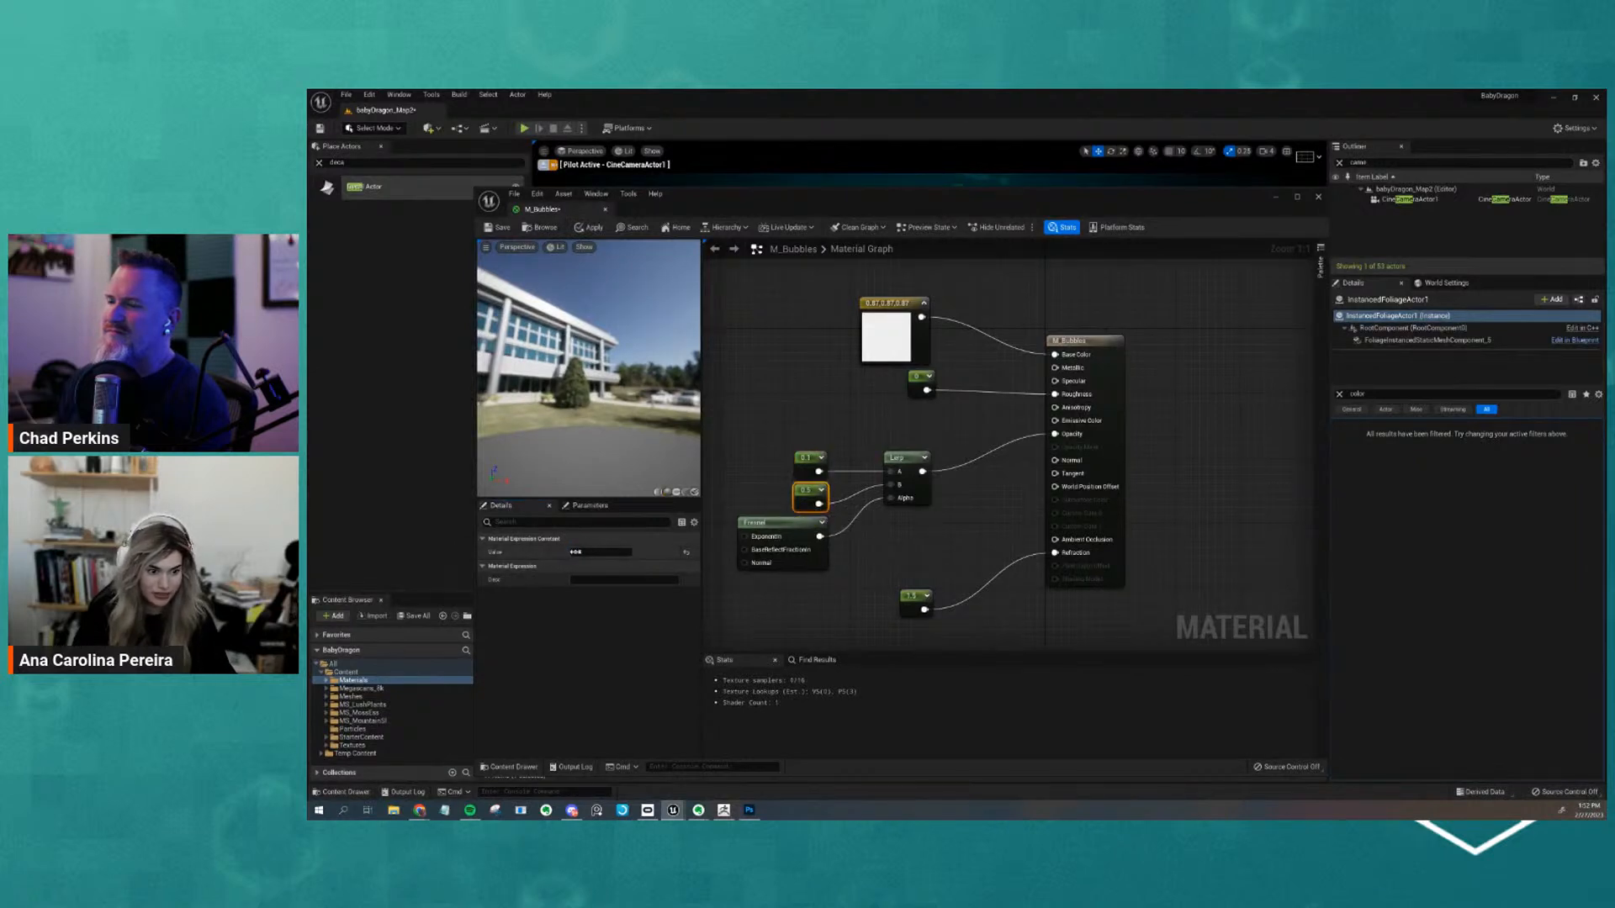
{"action": "left_click", "coordinate": [585, 552]}
{"action": "type", "text": "0.6"}
{"action": "key", "text": "Return"}
{"action": "left_click", "coordinate": [497, 227]}
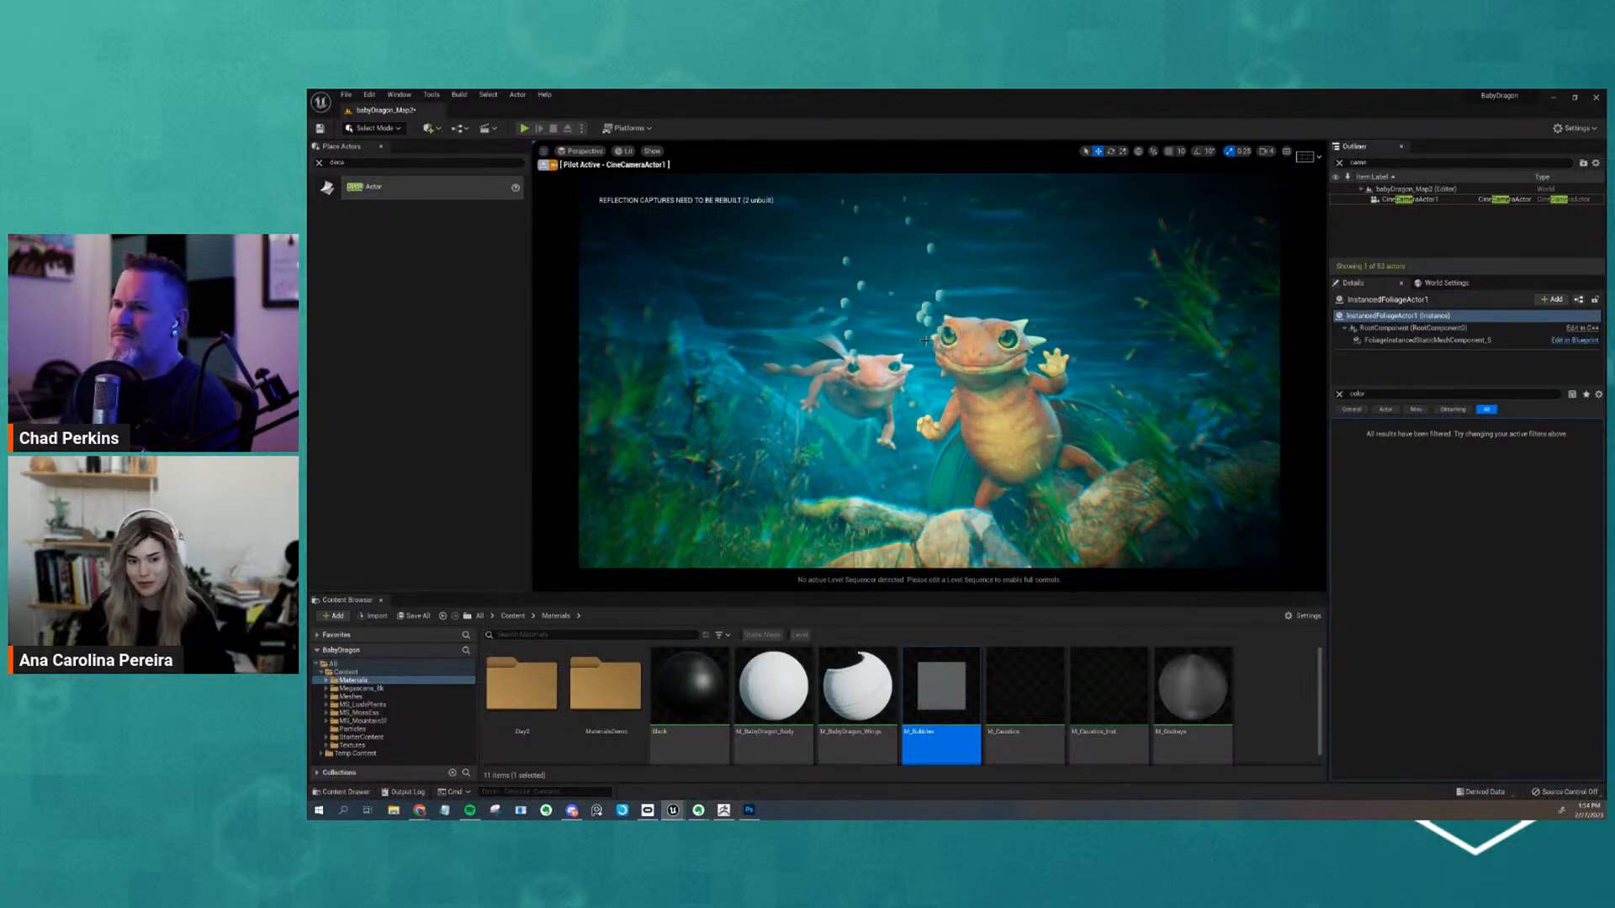
Display the actor icons, select the NS_Bubbles actor at the larger dragon's mouth, and clear its property filter
{"action": "left_click", "coordinate": [930, 288]}
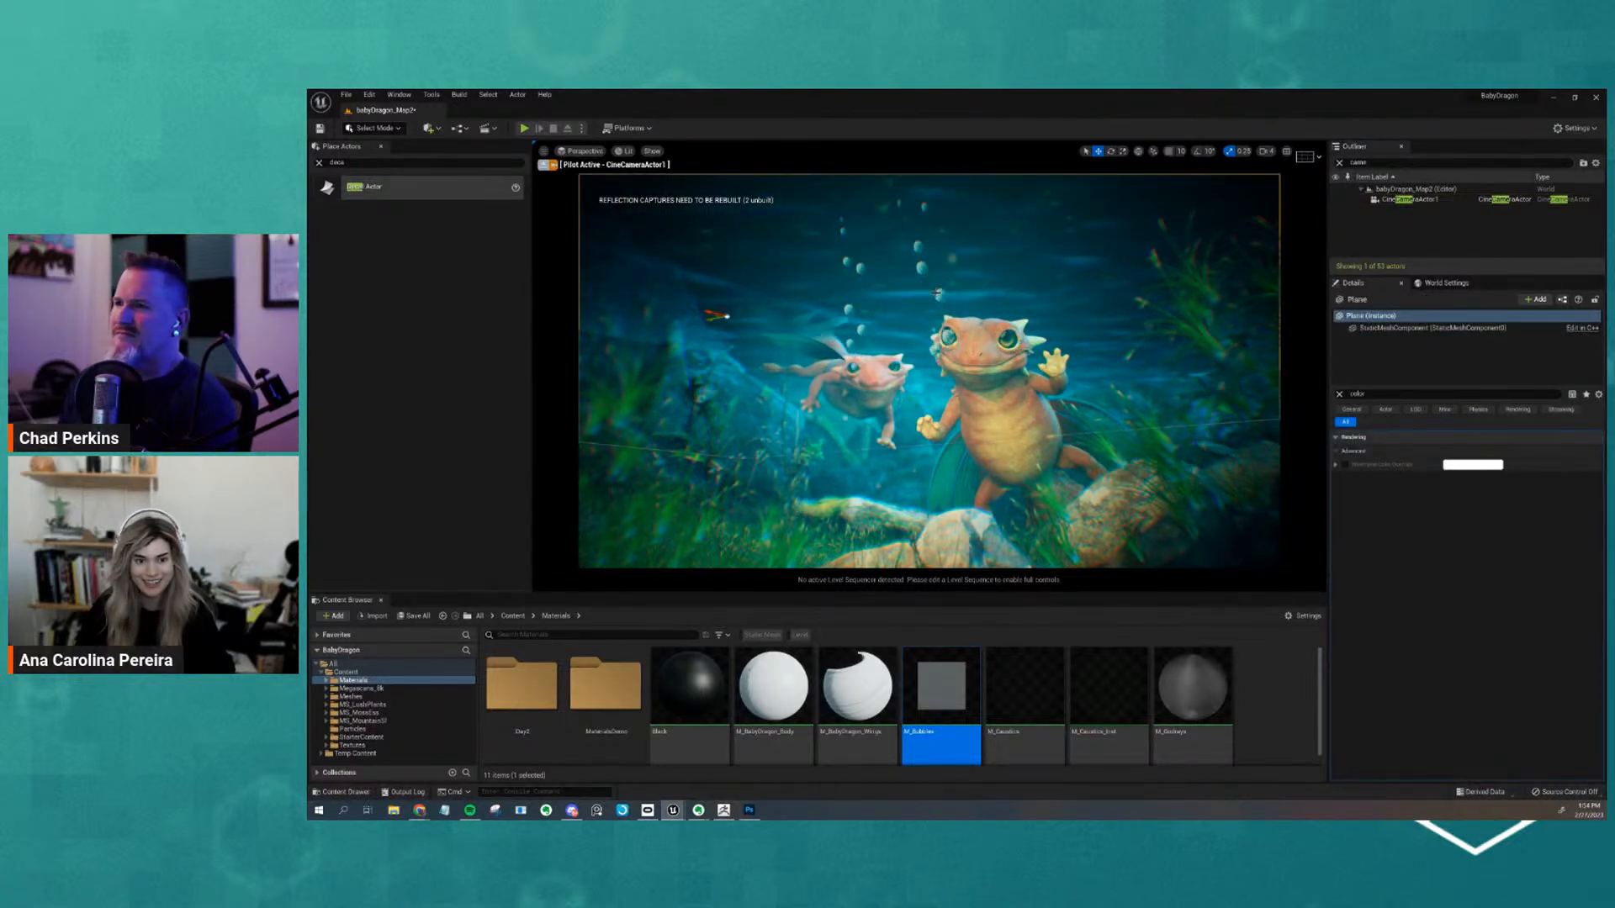
{"action": "key", "text": "g"}
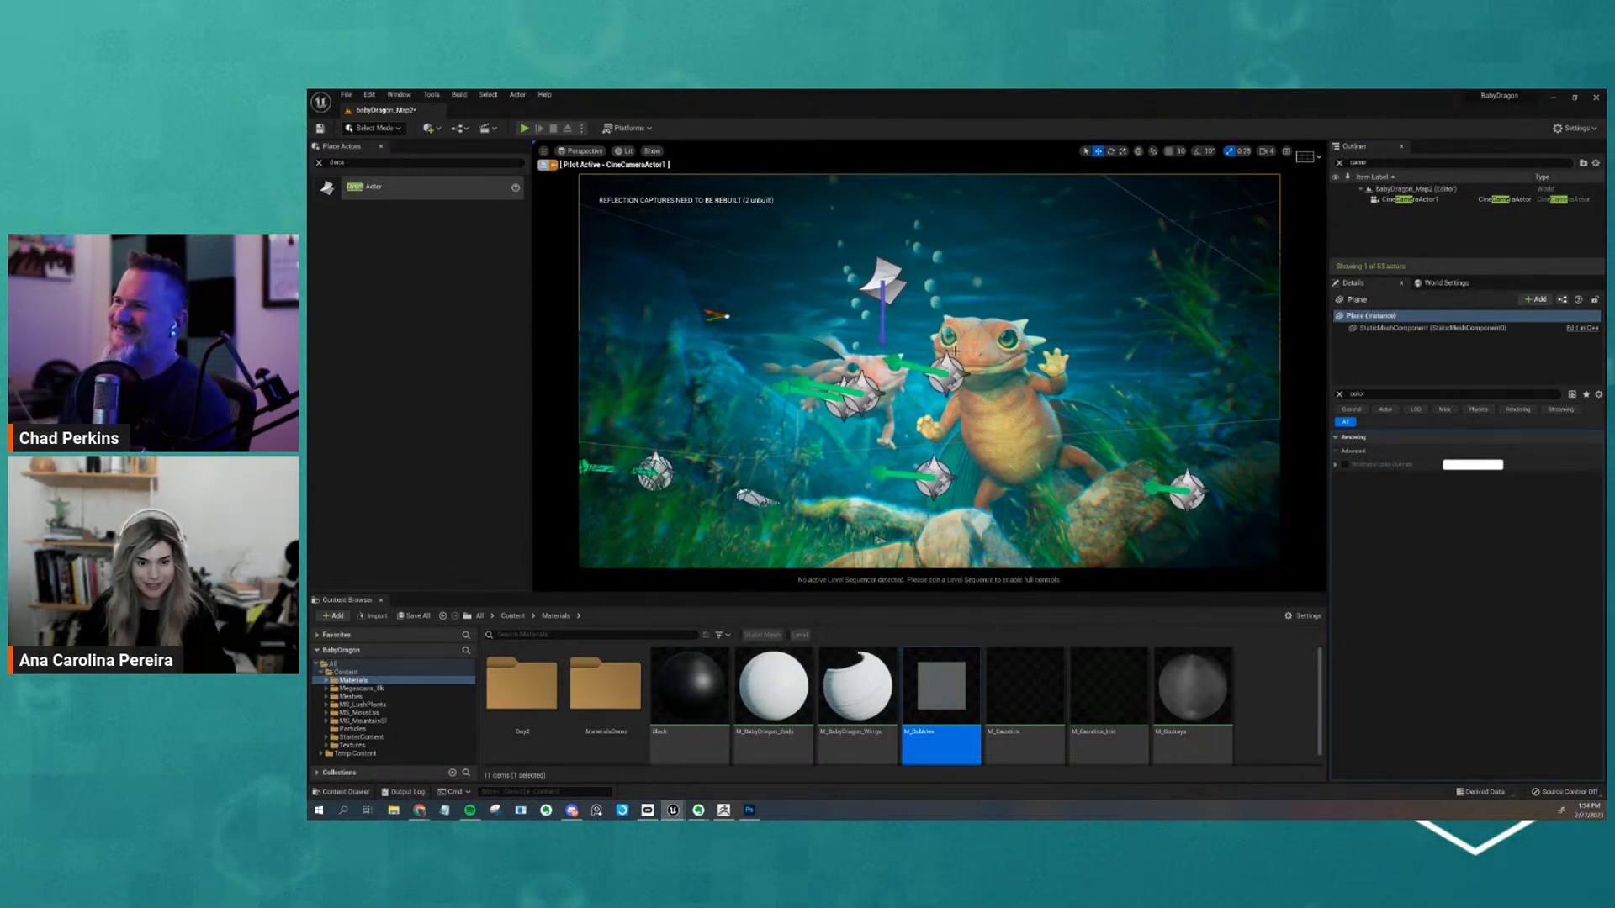
{"action": "left_click", "coordinate": [945, 364]}
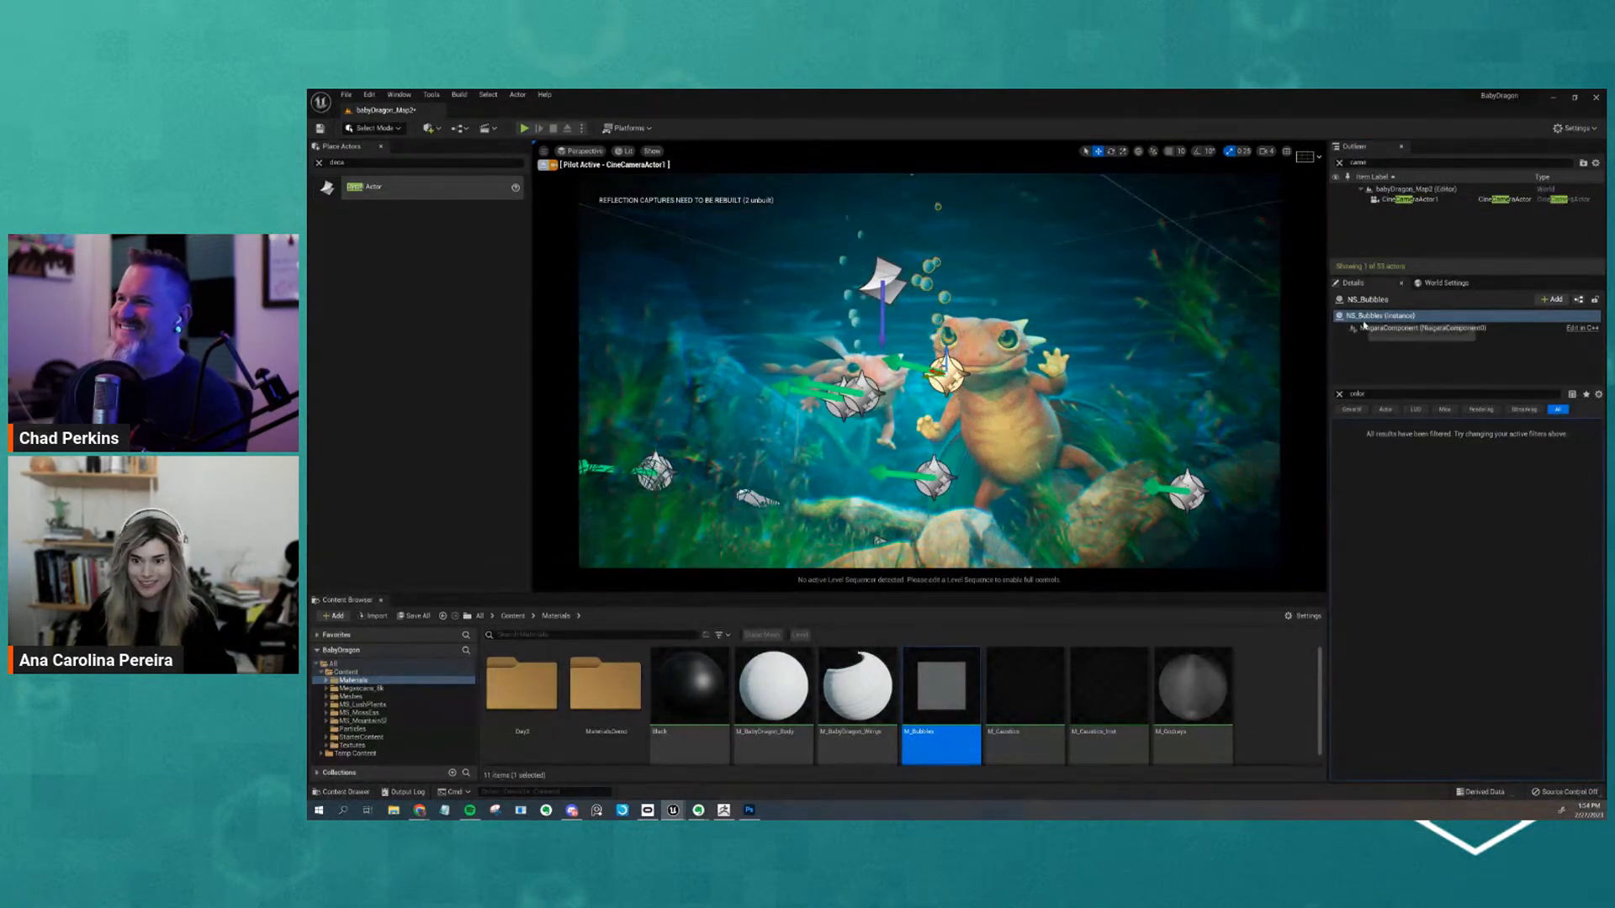
{"action": "left_click", "coordinate": [1339, 394]}
{"action": "scroll", "coordinate": [1372, 523], "scroll_direction": "down", "scroll_amount": 5}
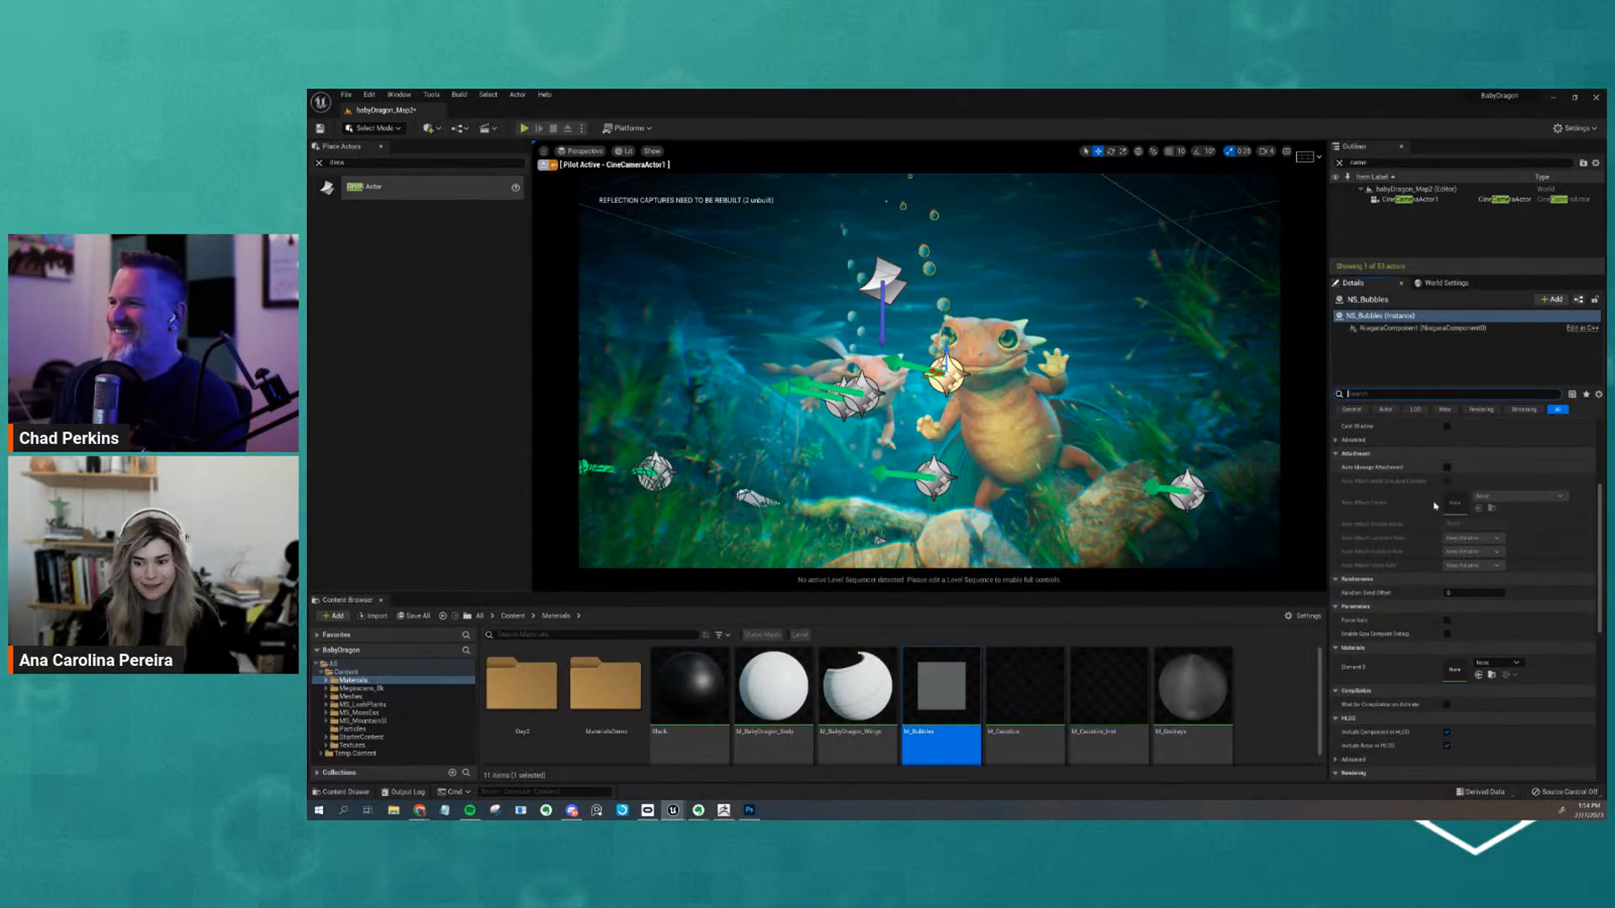
Duplicate the NS_Bubbles system in the Particles folder and name the copy NS_SmallBubbles1
{"action": "key", "text": "ctrl+b"}
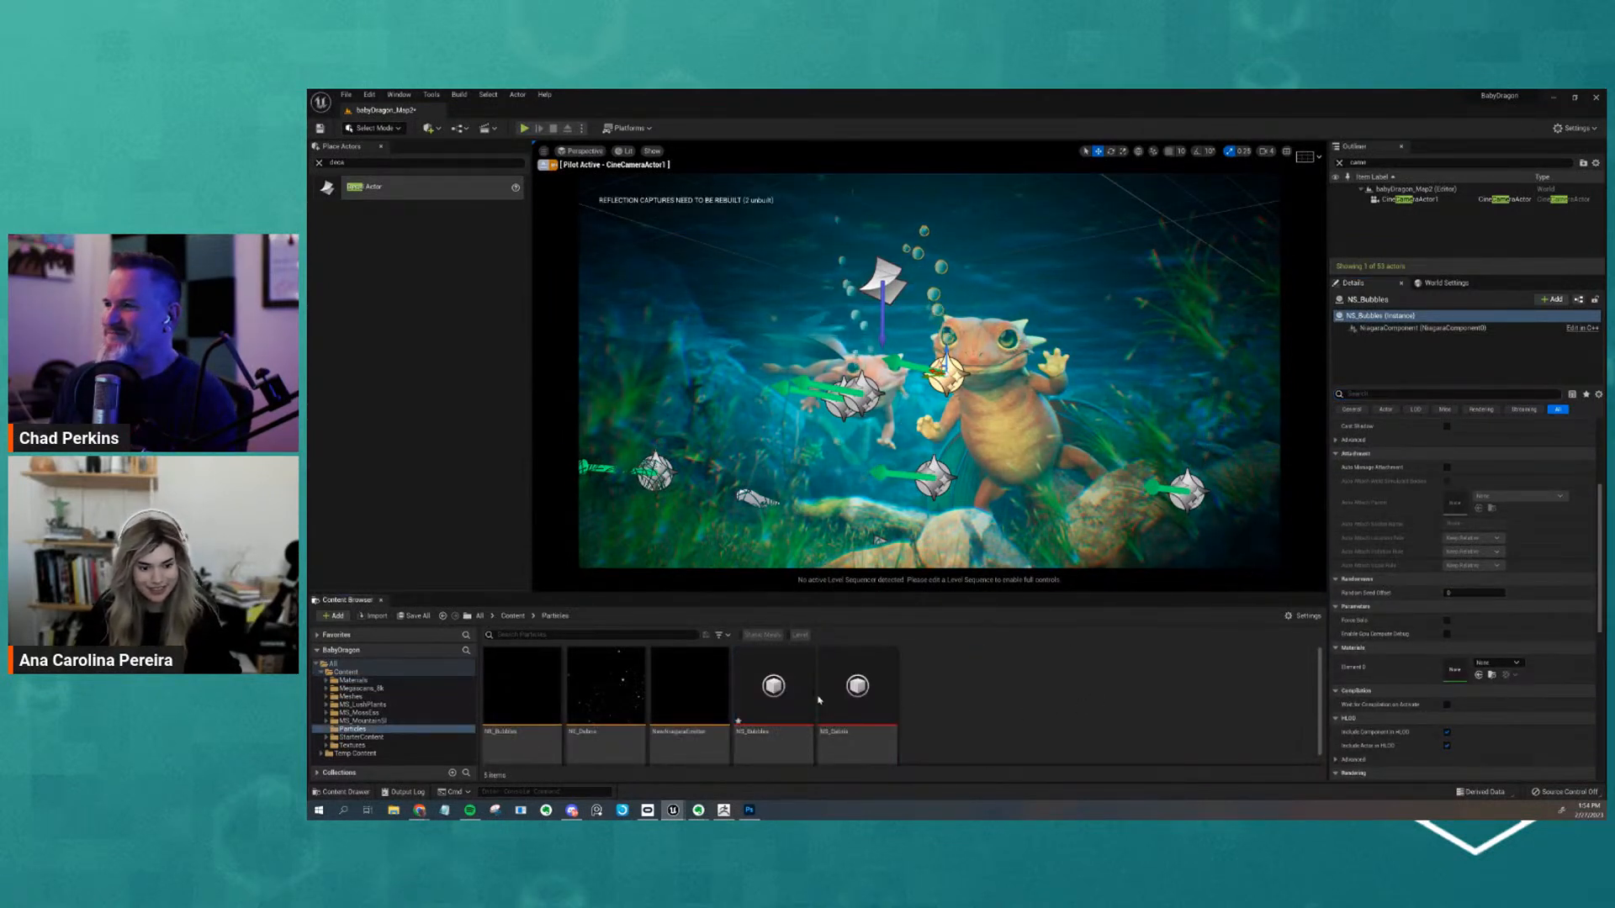
{"action": "right_click", "coordinate": [767, 684]}
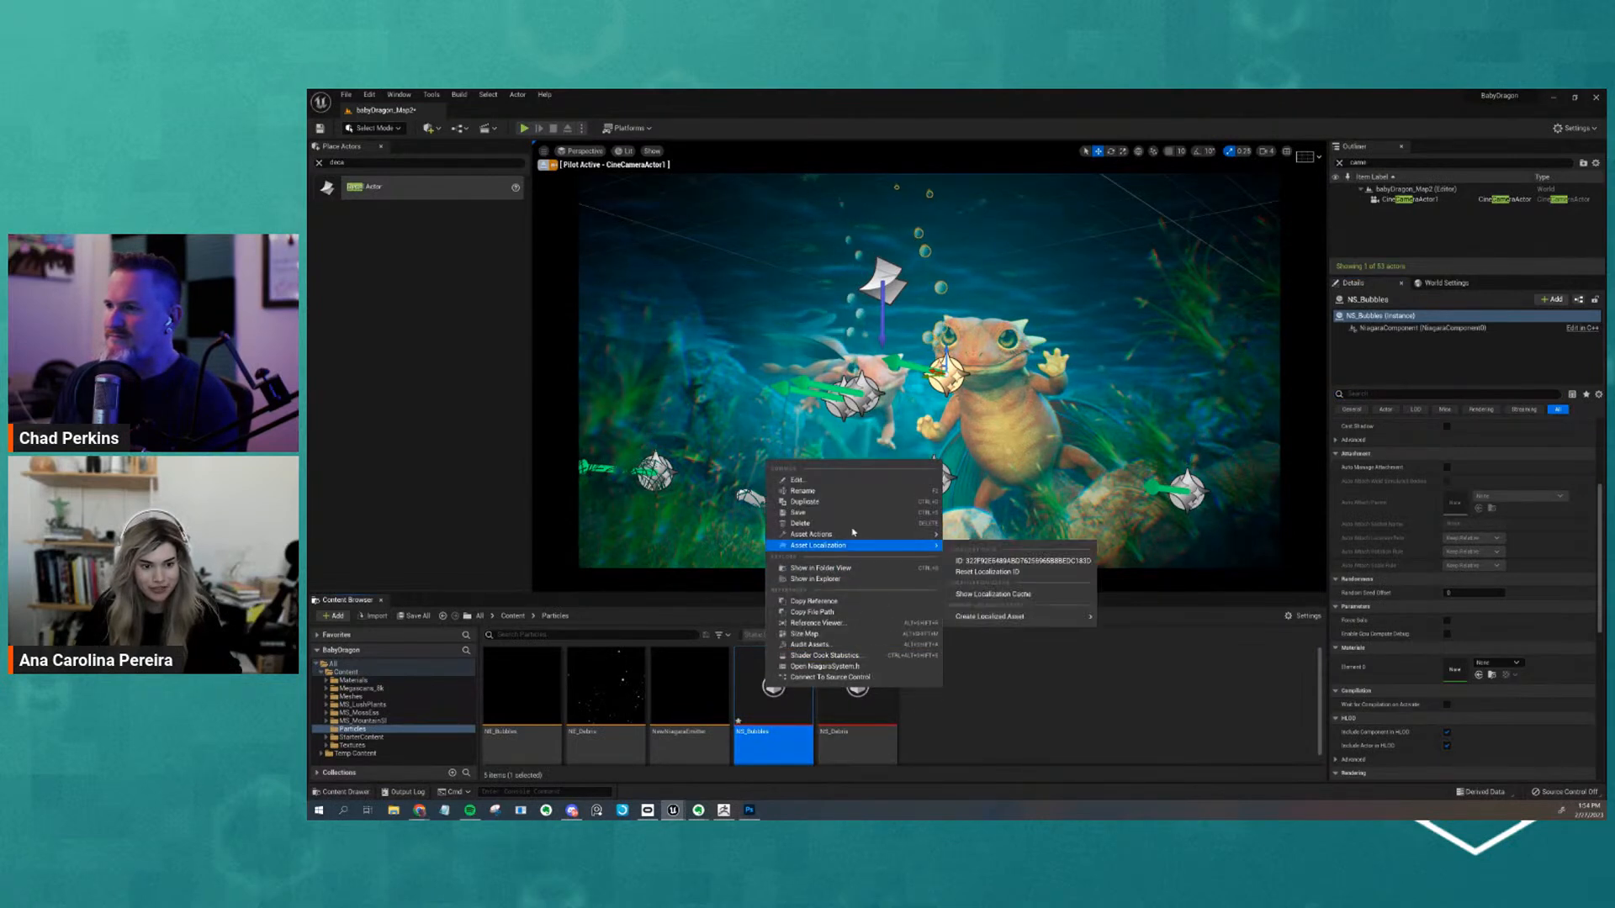
{"action": "left_click", "coordinate": [830, 497]}
{"action": "left_click", "coordinate": [843, 733]}
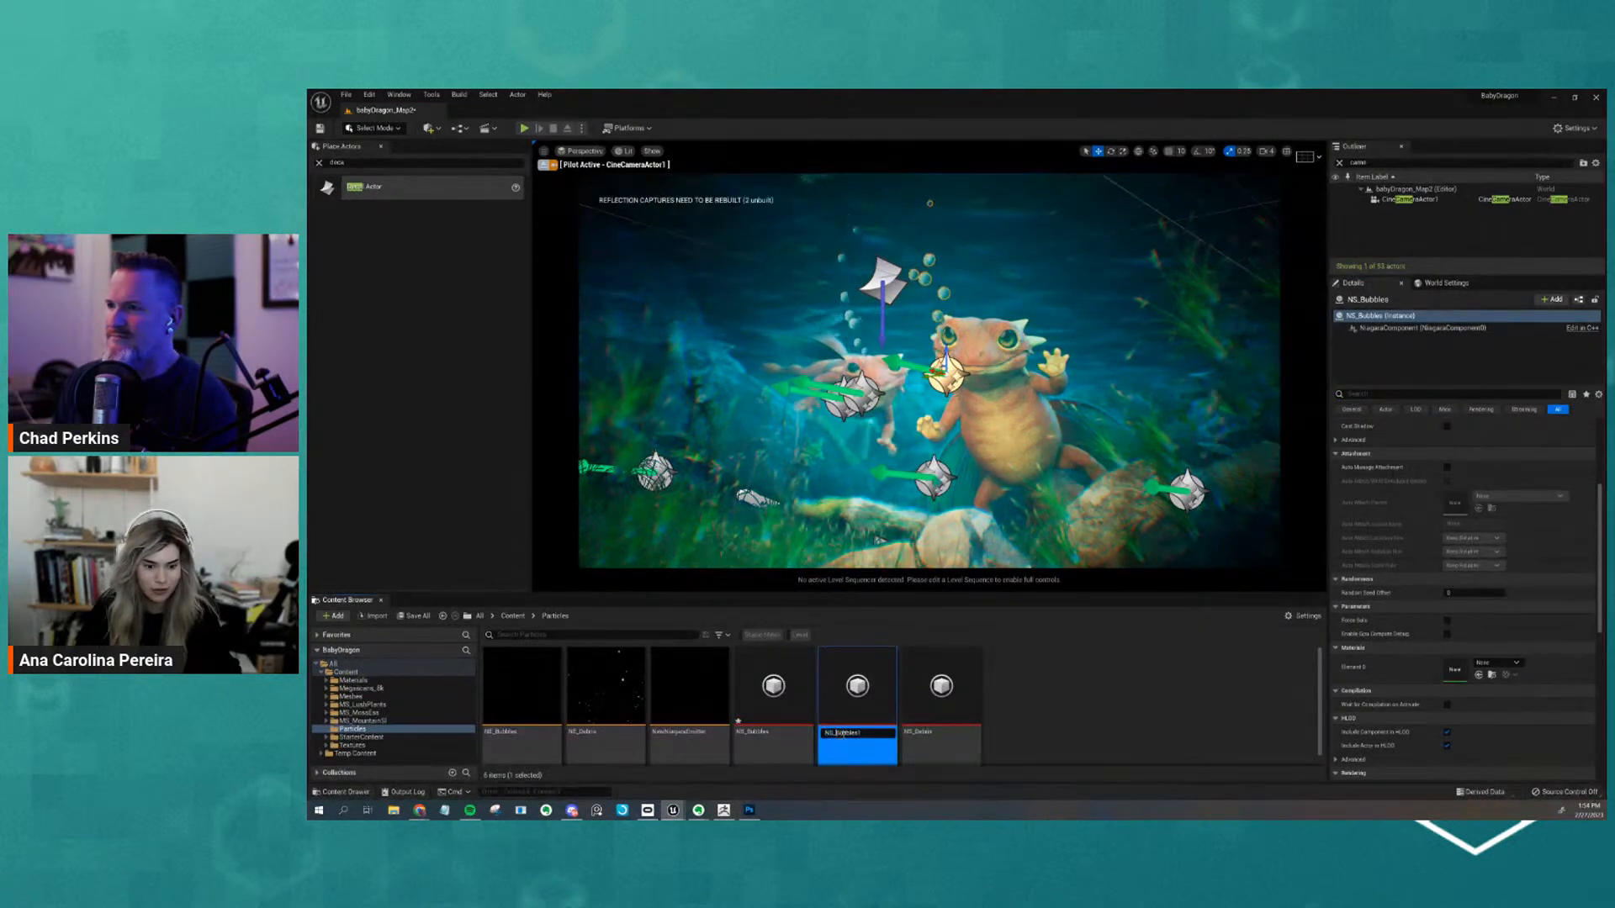
{"action": "type", "text": "Small"}
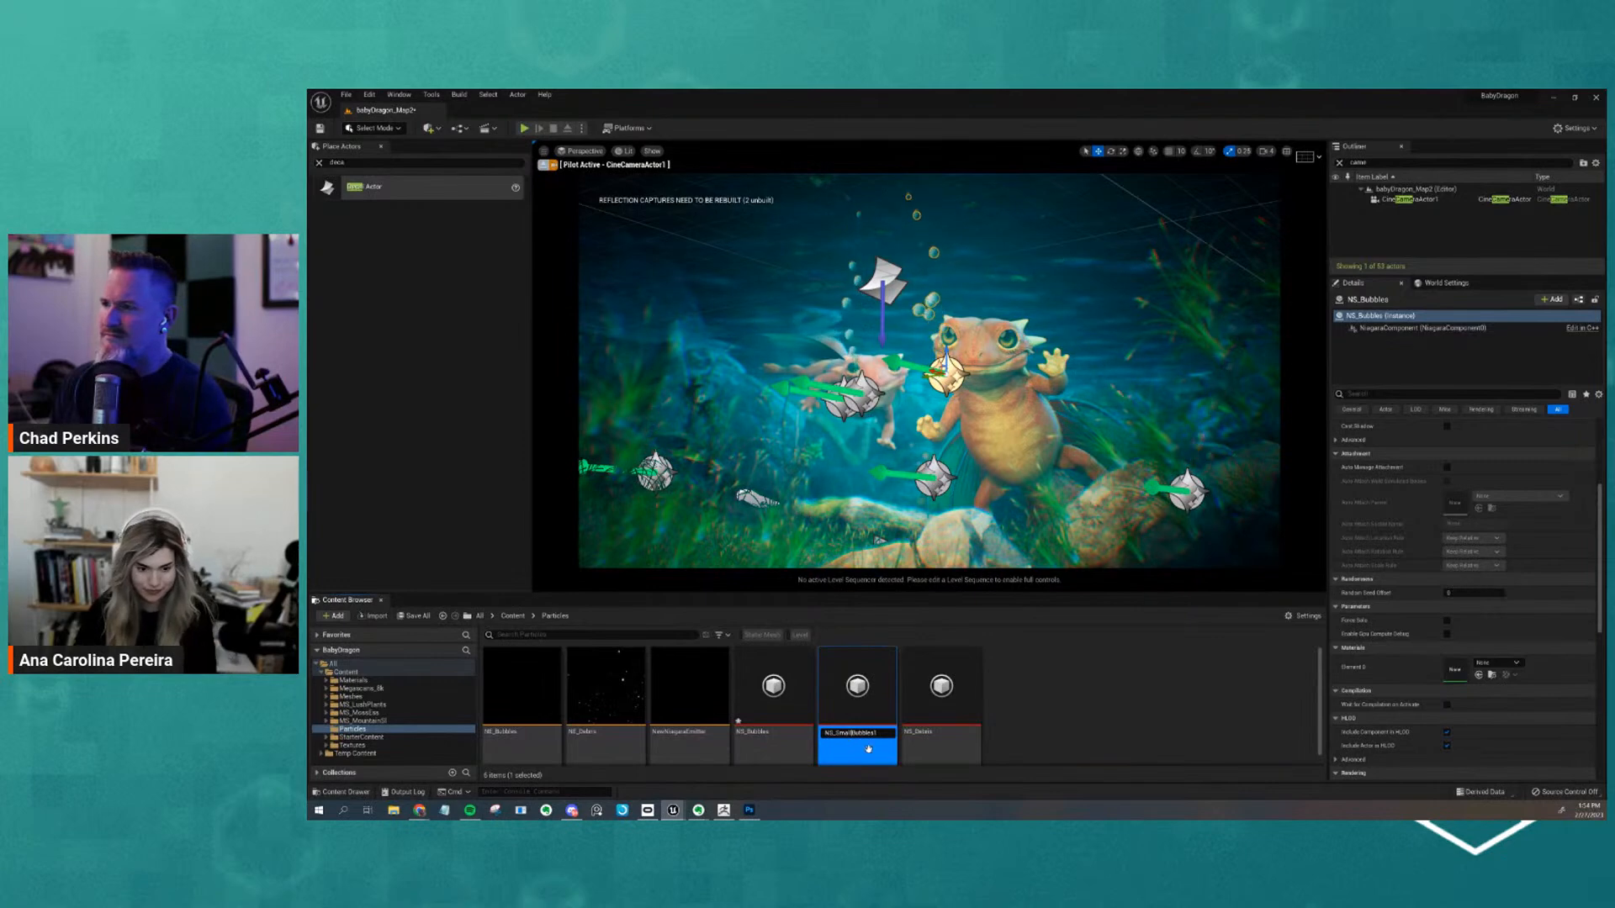
{"action": "key", "text": "Return"}
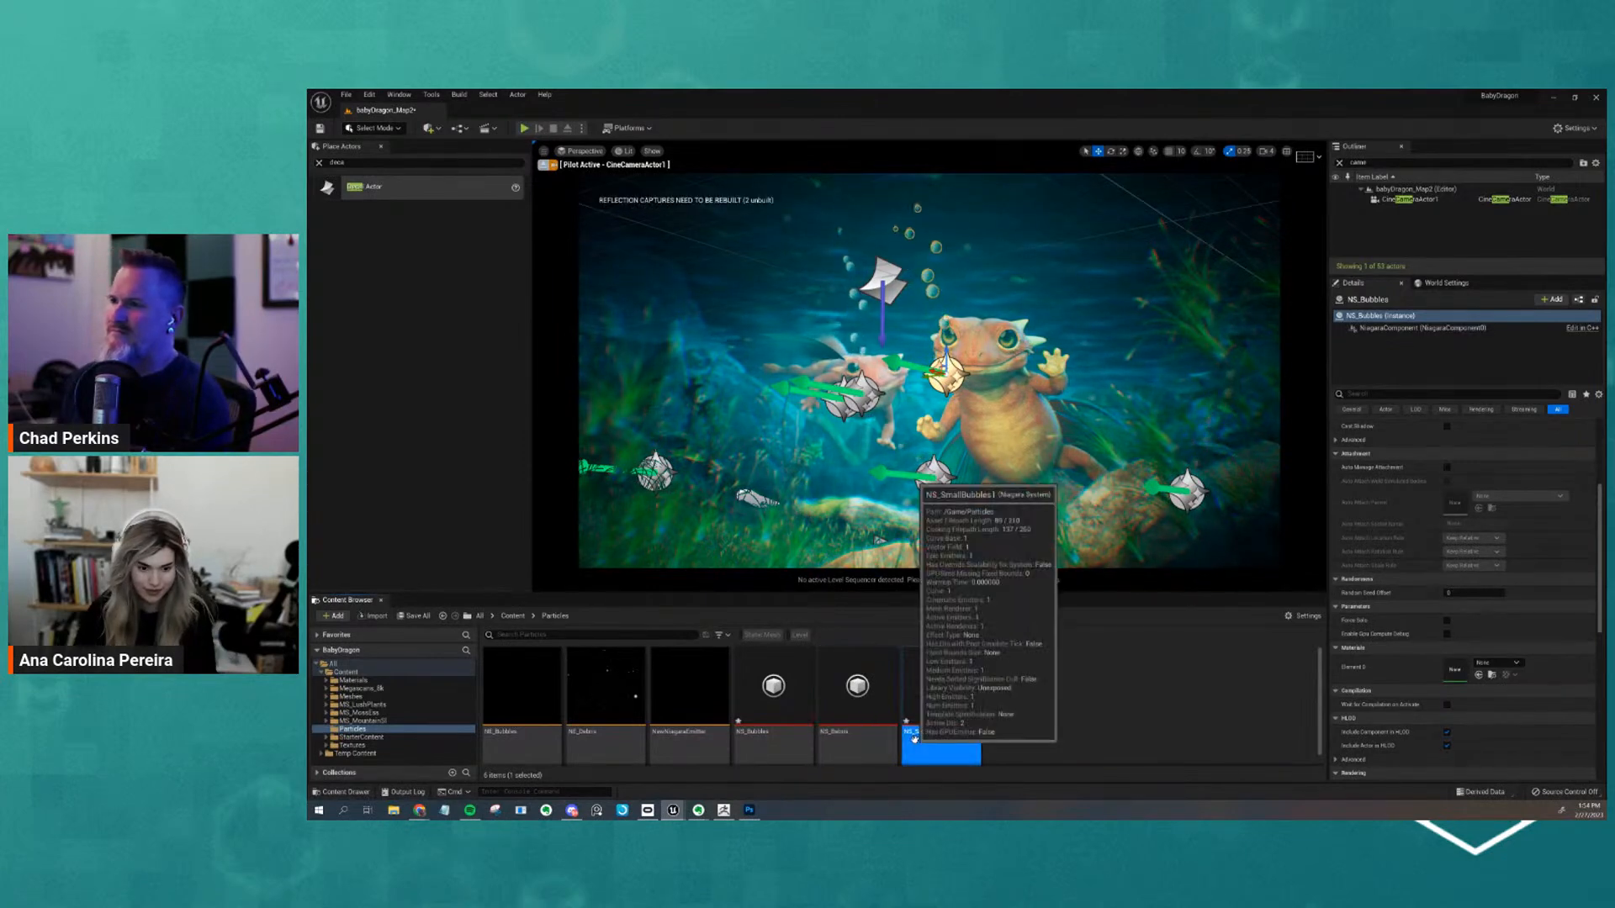
Lower the middle key of the Scale Mesh Size curve in NS_SmallBubbles1 to about 0.038 and save the system
{"action": "left_click_drag", "start_coordinate": [1605, 177], "coordinate": [1263, 152]}
{"action": "left_click", "coordinate": [1235, 327]}
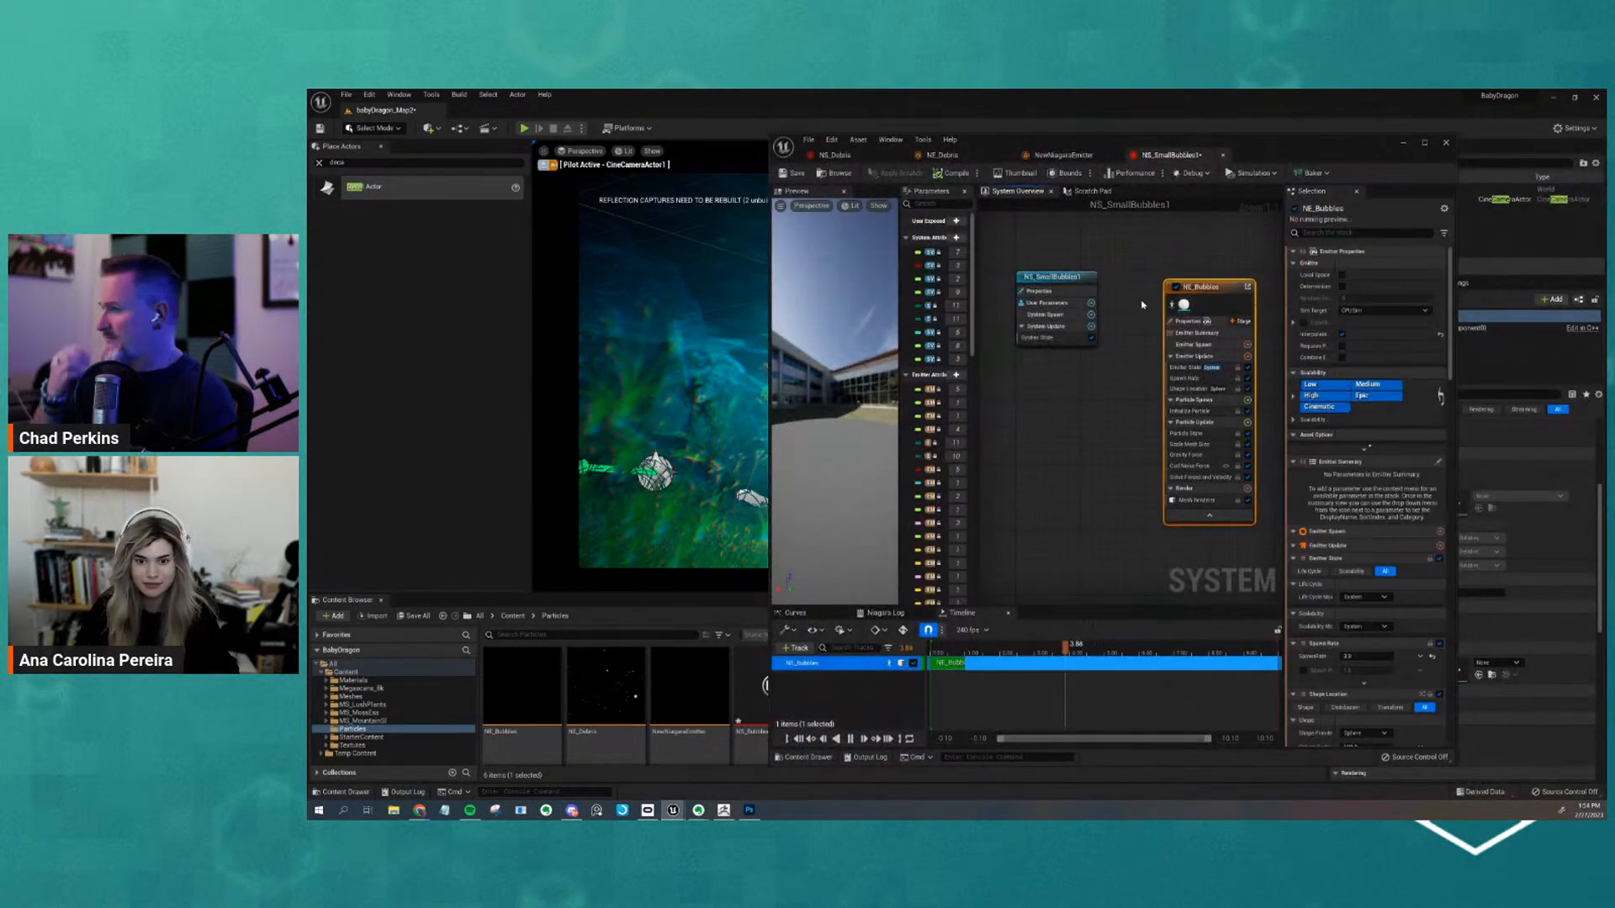
{"action": "left_click_drag", "start_coordinate": [1235, 327], "coordinate": [1116, 311]}
{"action": "scroll", "coordinate": [1379, 459], "scroll_direction": "down", "scroll_amount": 4}
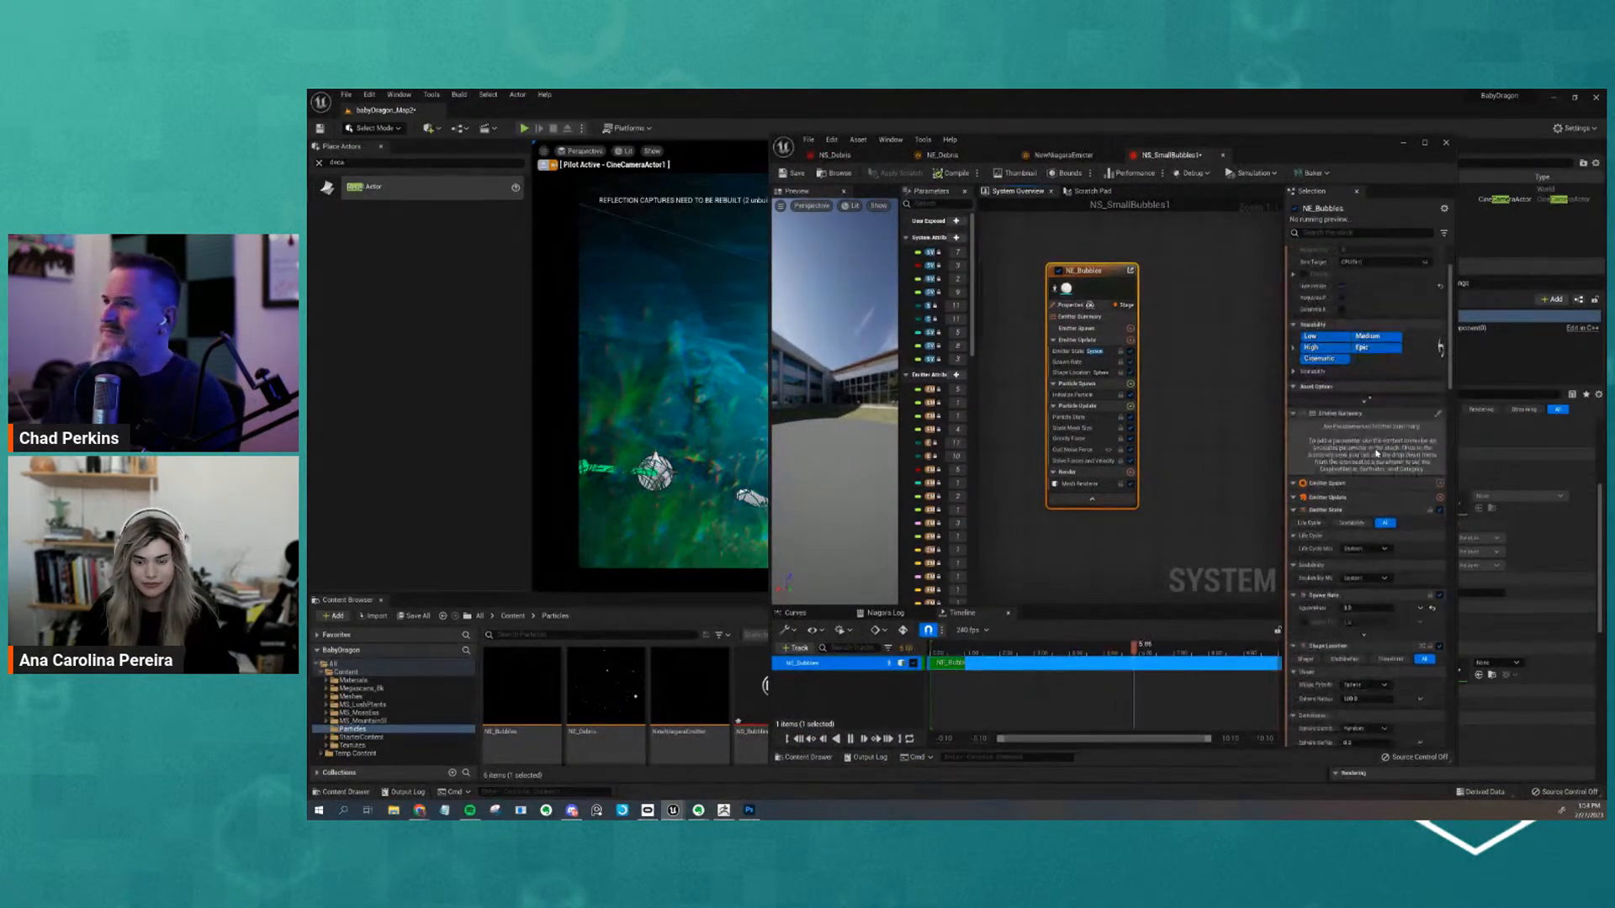
{"action": "left_click_drag", "start_coordinate": [899, 404], "coordinate": [959, 404]}
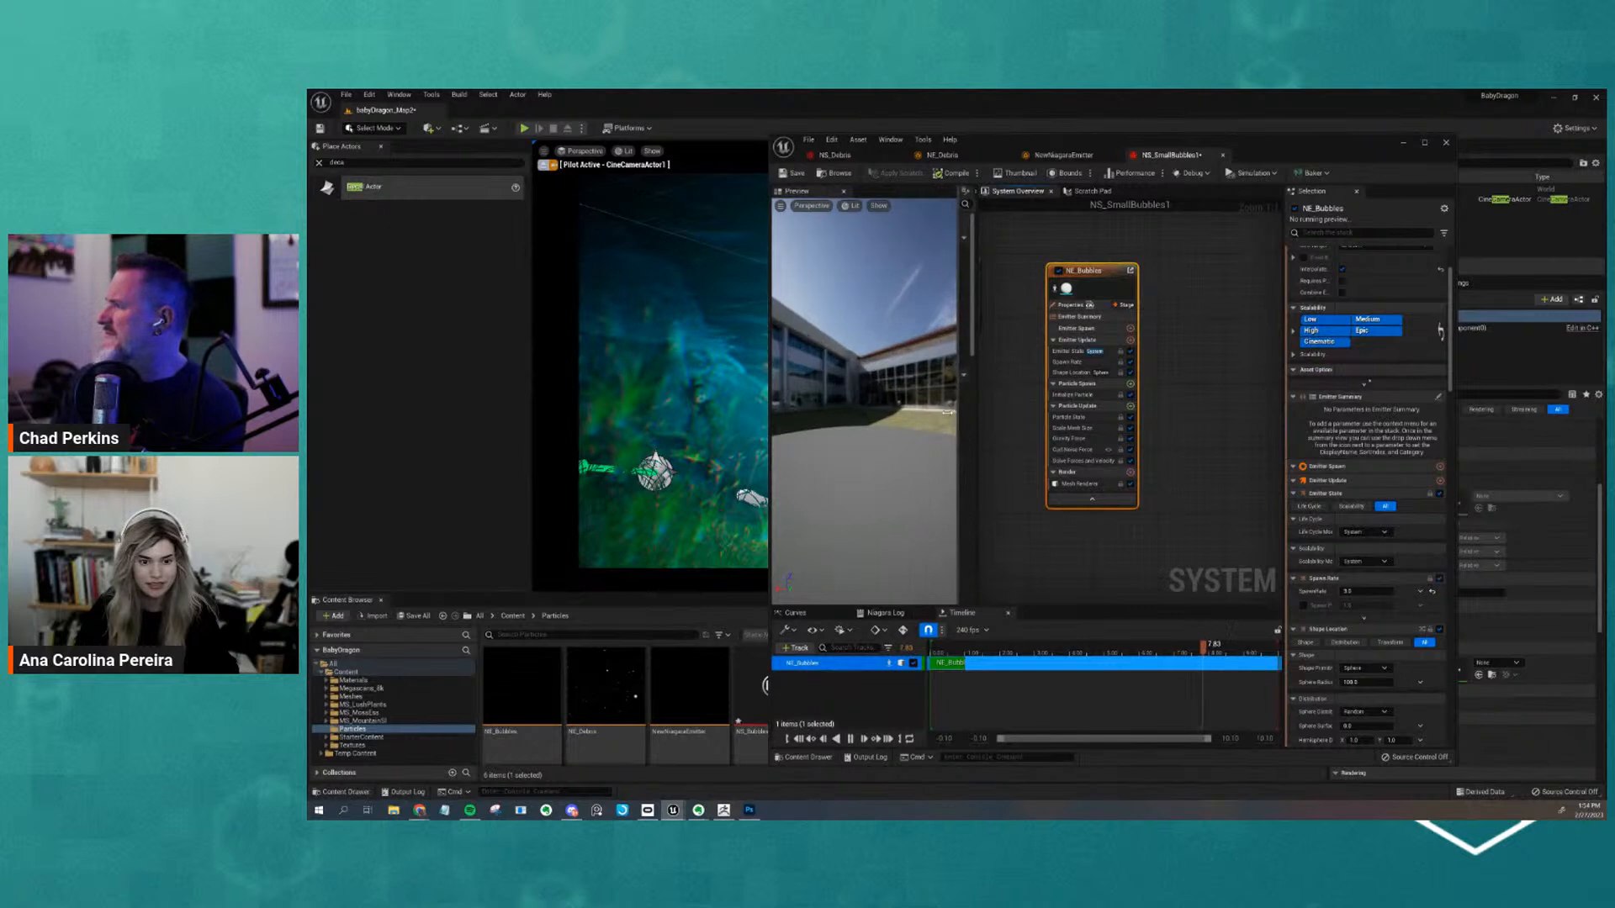
{"action": "left_click", "coordinate": [1081, 428]}
{"action": "left_click_drag", "start_coordinate": [1383, 343], "coordinate": [1385, 364]}
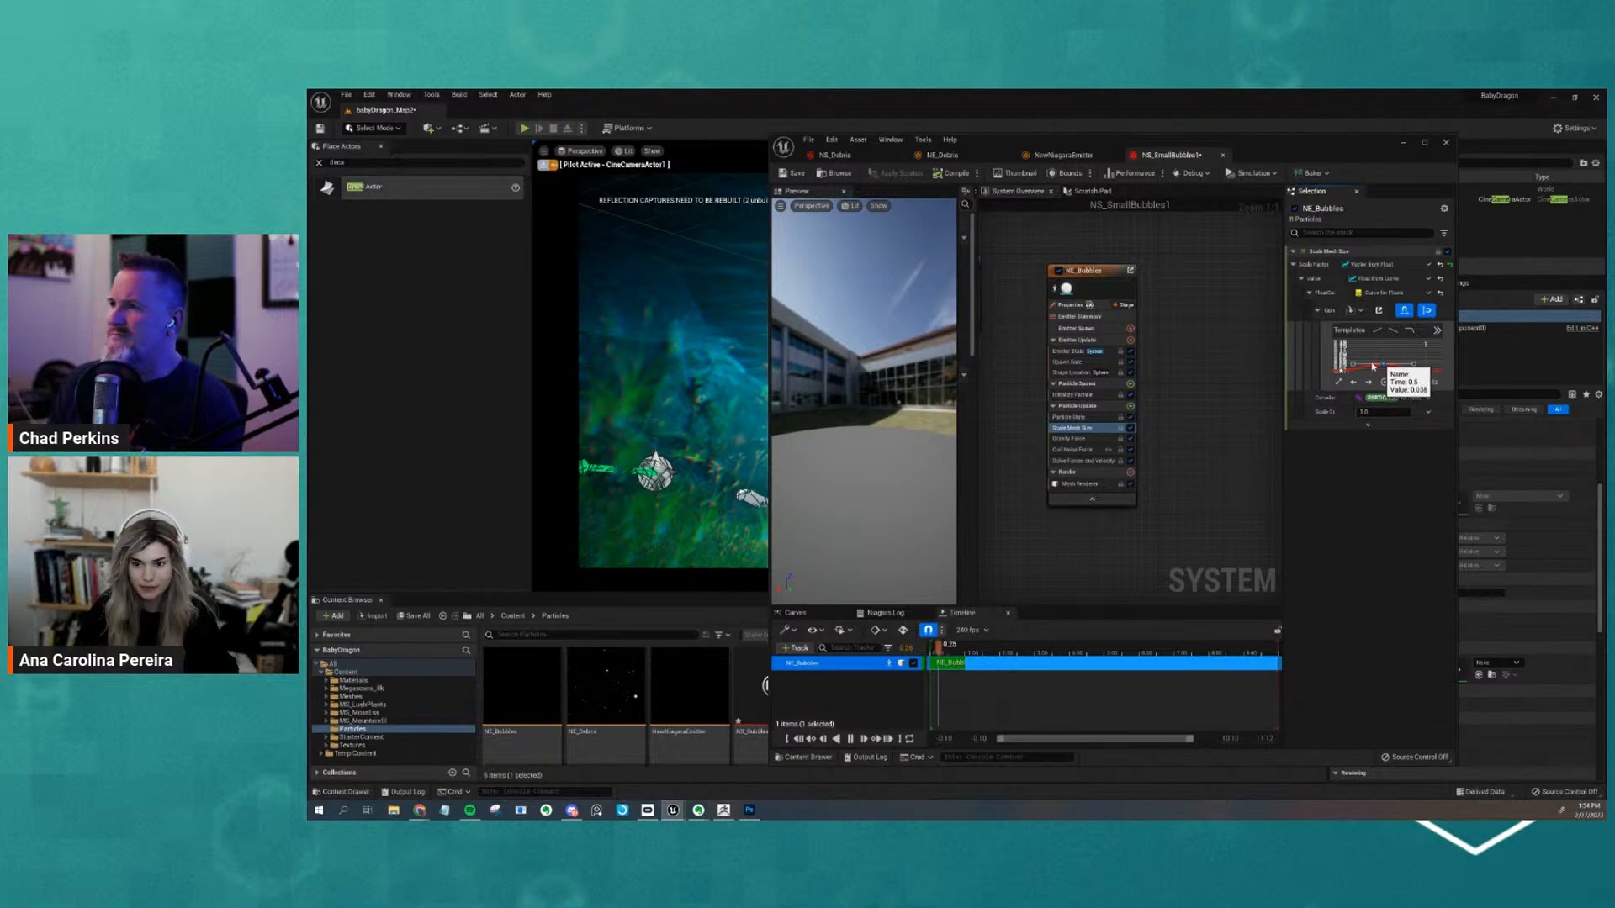
{"action": "left_click", "coordinate": [820, 174]}
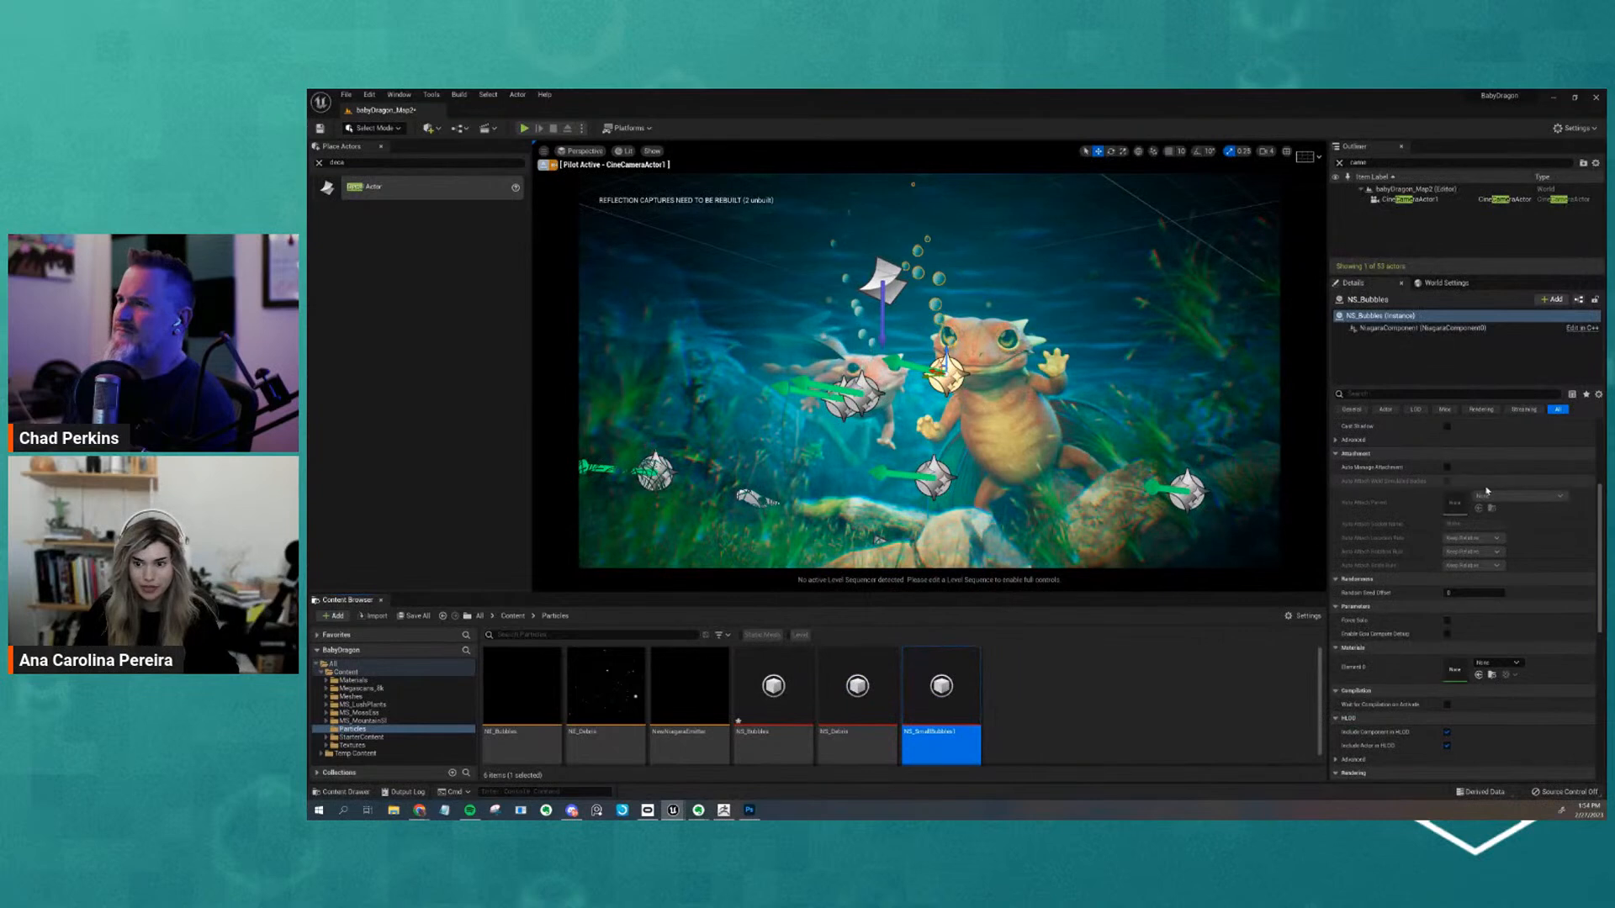
Assign NS_SmallBubbles1 as the Niagara system asset of the NS_Bubbles and NS_Bubbles2 actors and check the scene without editor icons
{"action": "scroll", "coordinate": [1465, 492], "scroll_direction": "up", "scroll_amount": 3}
{"action": "scroll", "coordinate": [1465, 491], "scroll_direction": "up", "scroll_amount": 3}
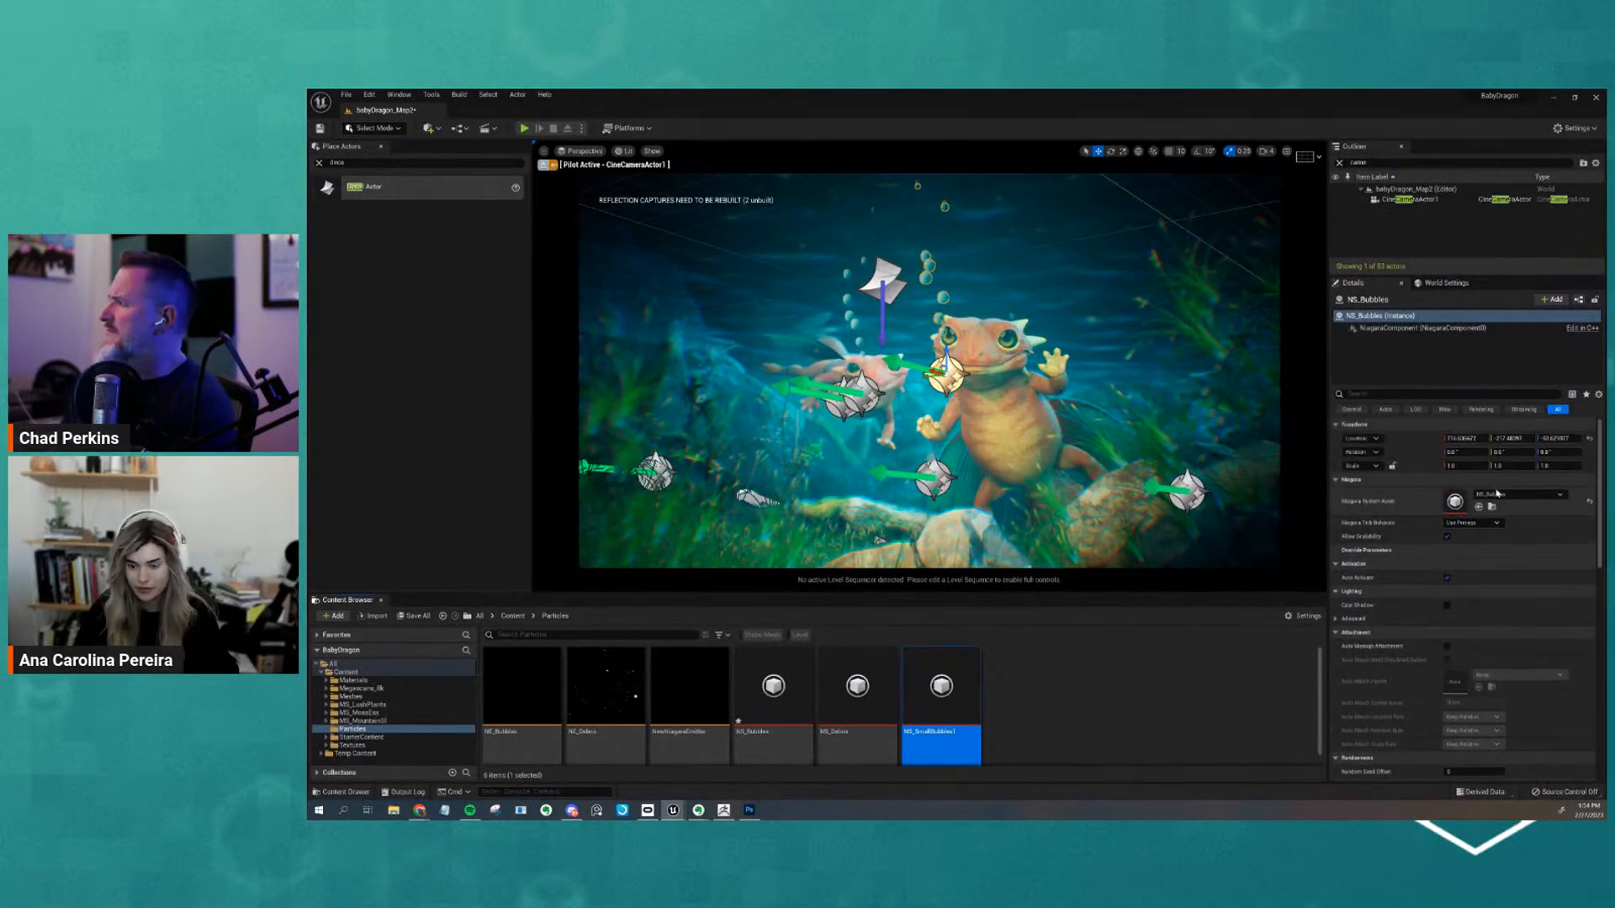
{"action": "left_click_drag", "start_coordinate": [957, 687], "coordinate": [1506, 503]}
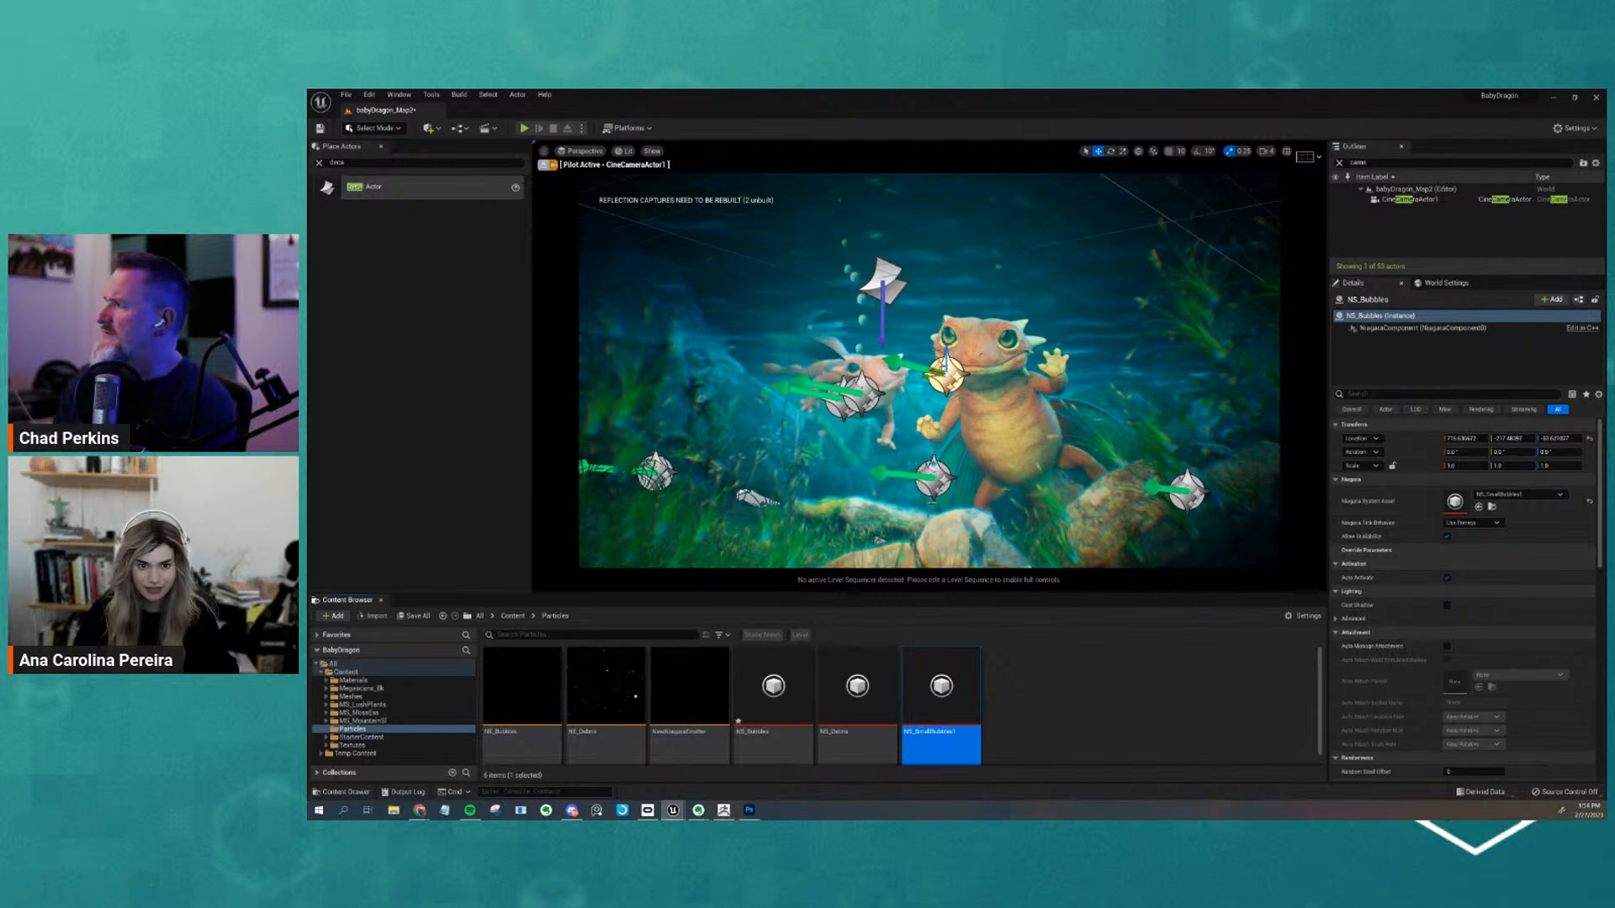
{"action": "left_click", "coordinate": [852, 308]}
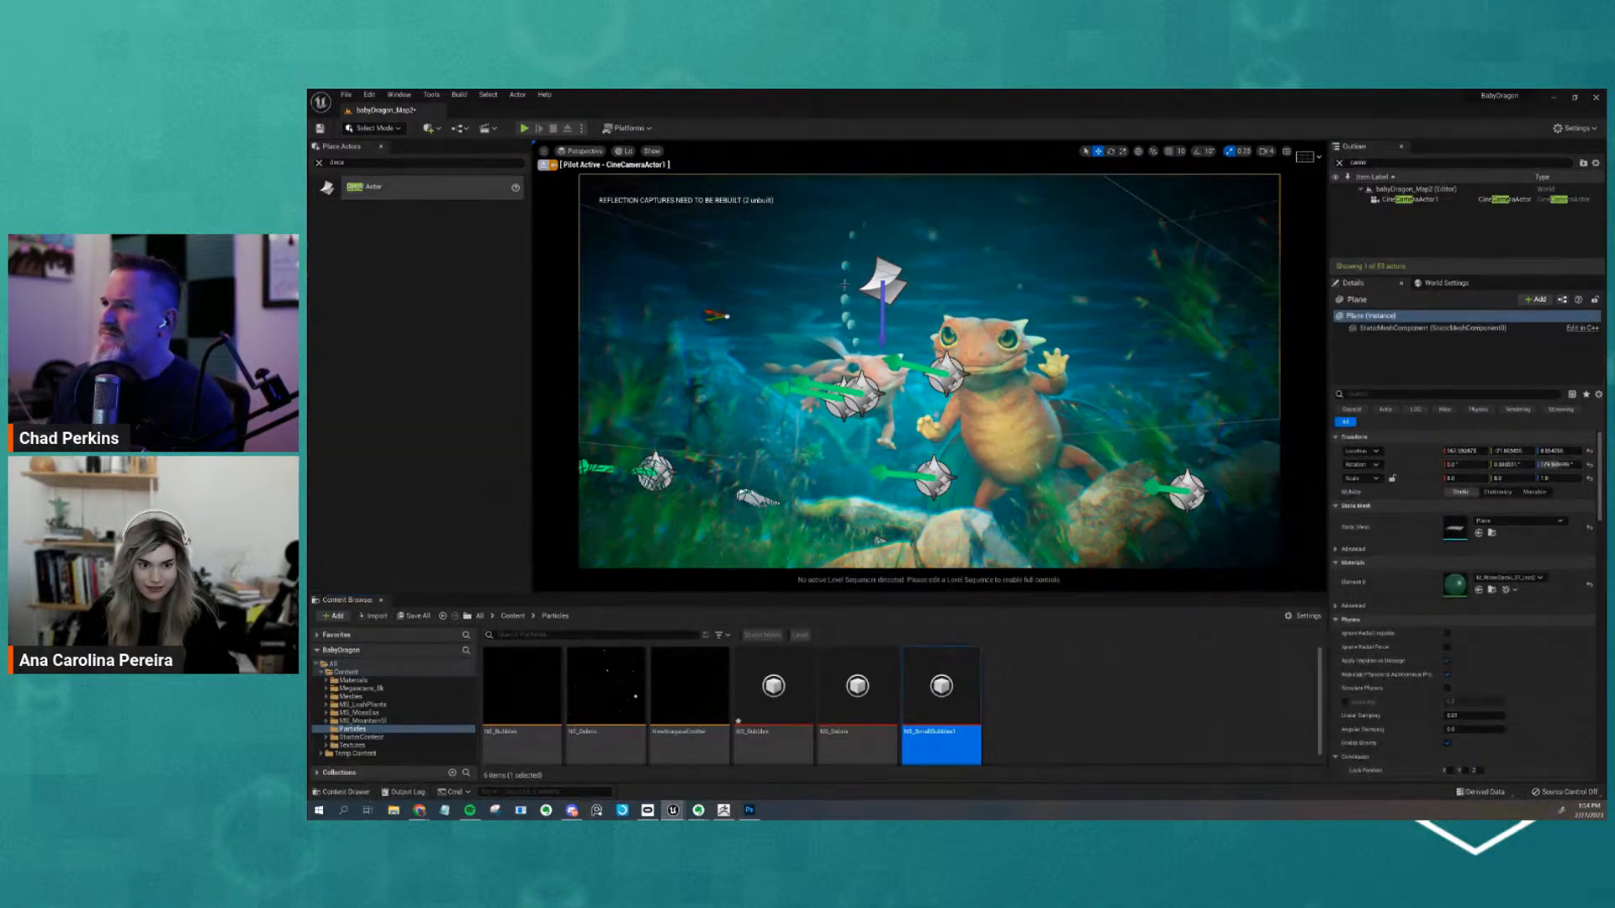
{"action": "left_click", "coordinate": [858, 393]}
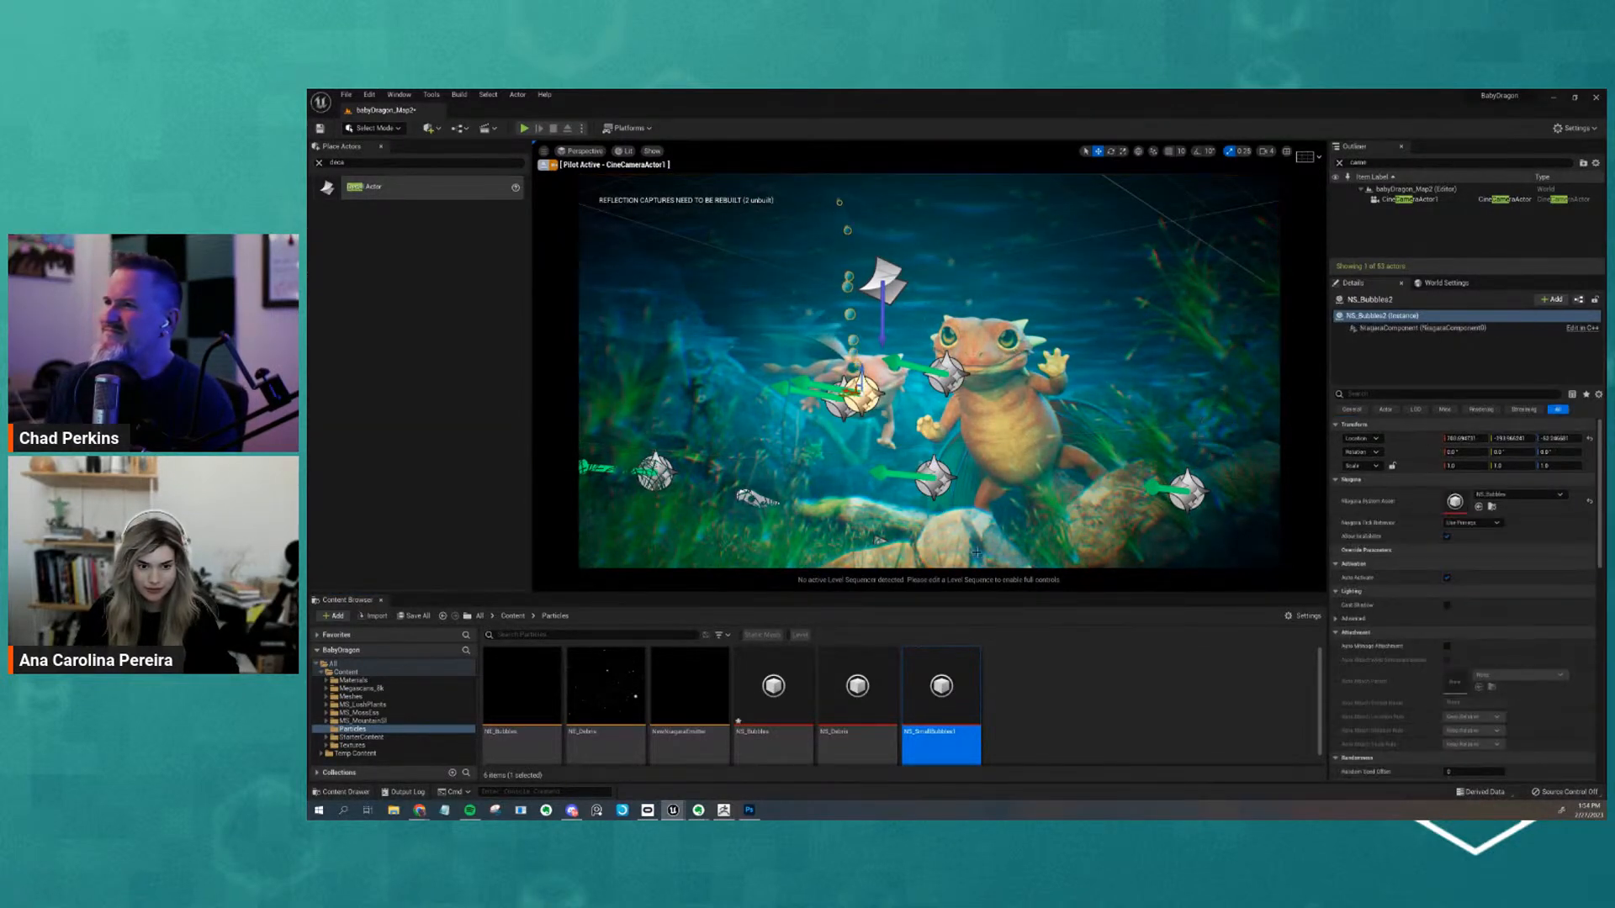
{"action": "left_click", "coordinate": [1492, 507]}
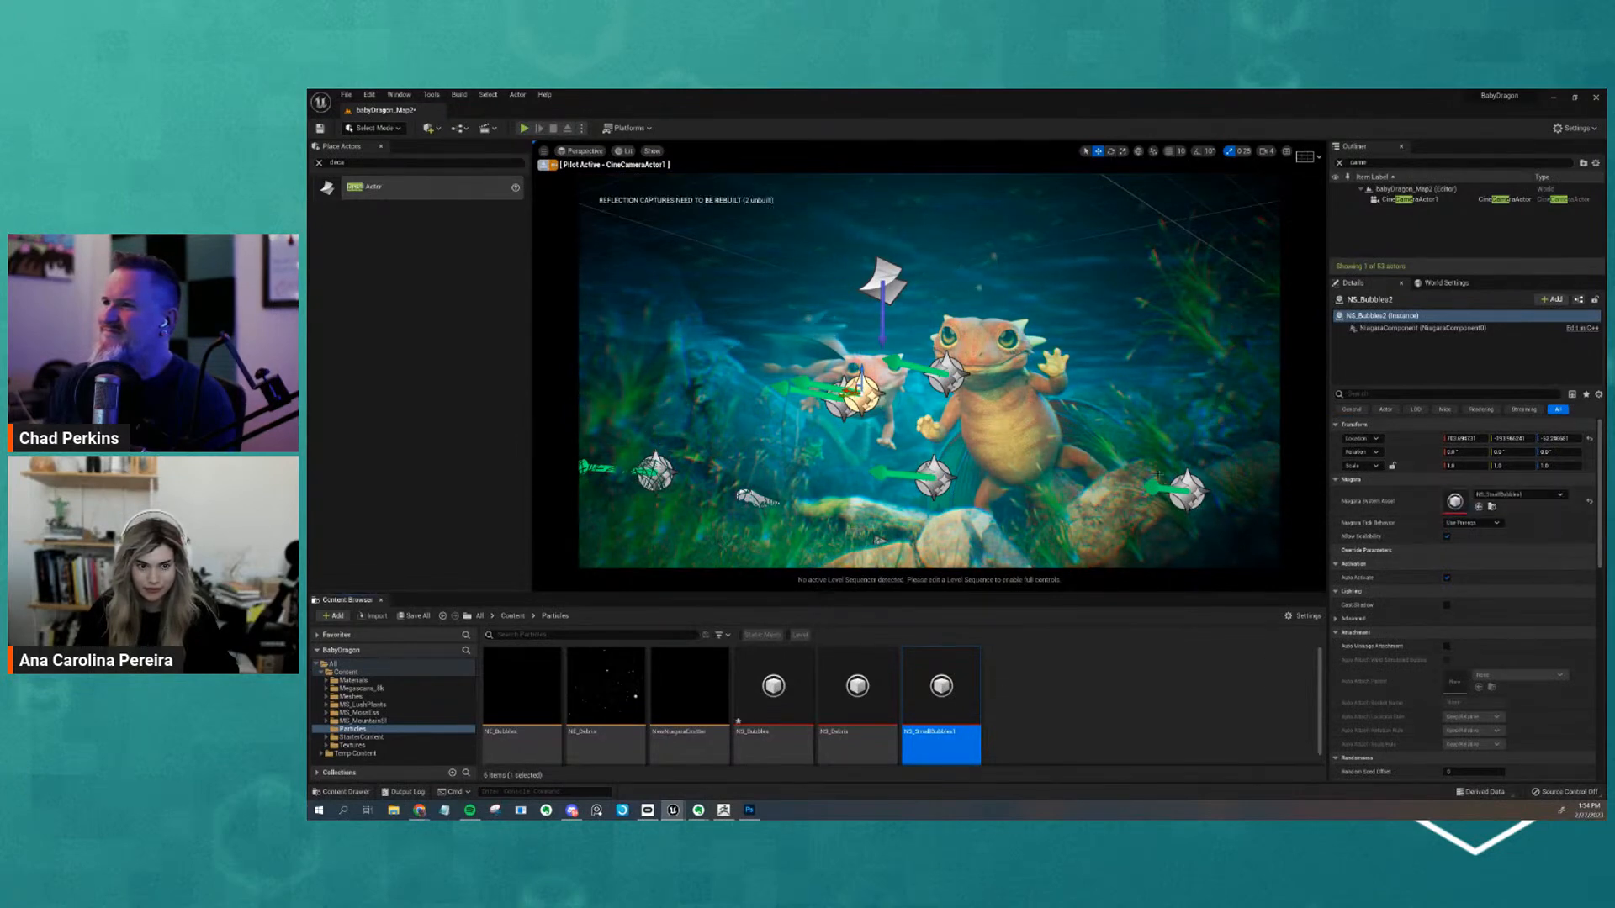
{"action": "left_click", "coordinate": [1091, 462]}
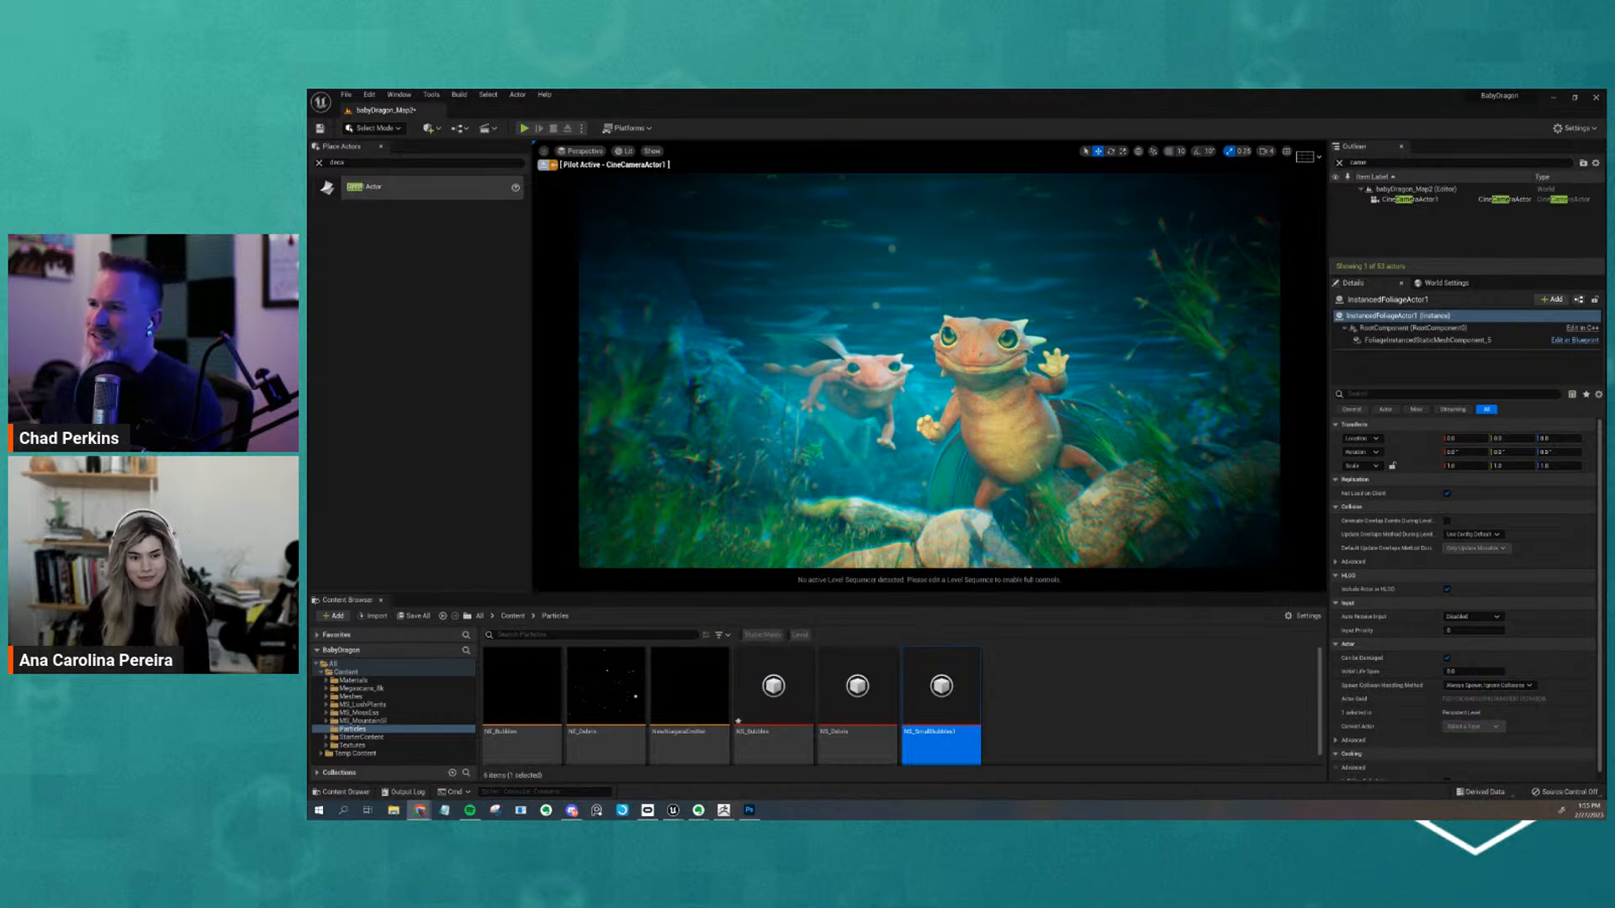
Reframe the piloted camera closer to the two dragons and enable the Grid (3x3) composition overlay
{"action": "right_click", "coordinate": [1000, 371]}
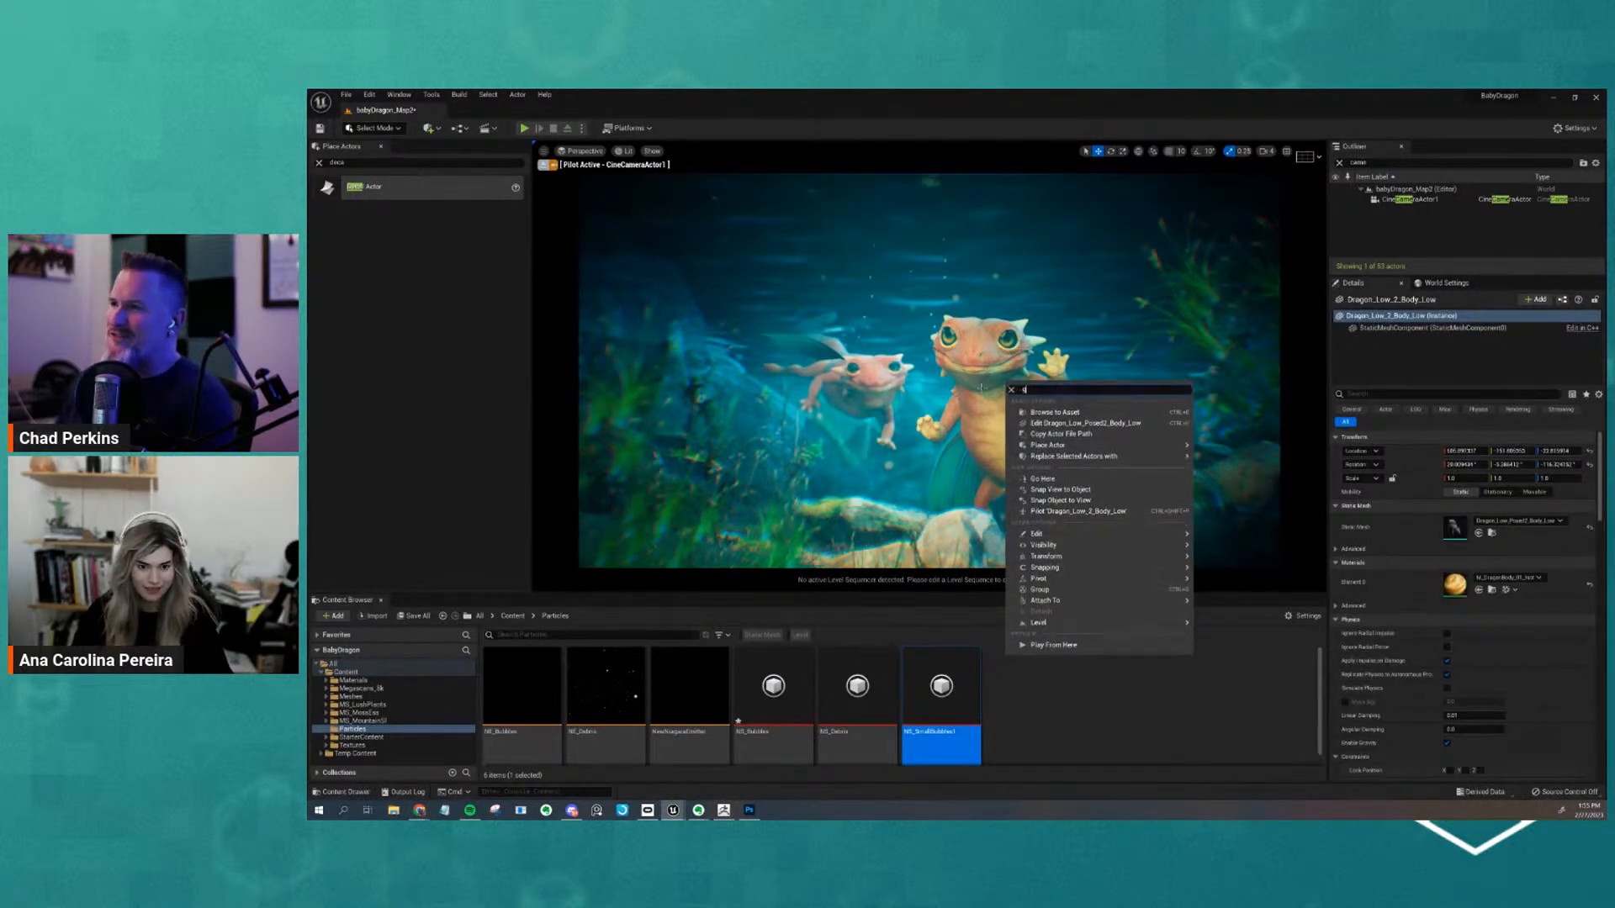
{"action": "left_click", "coordinate": [976, 382]}
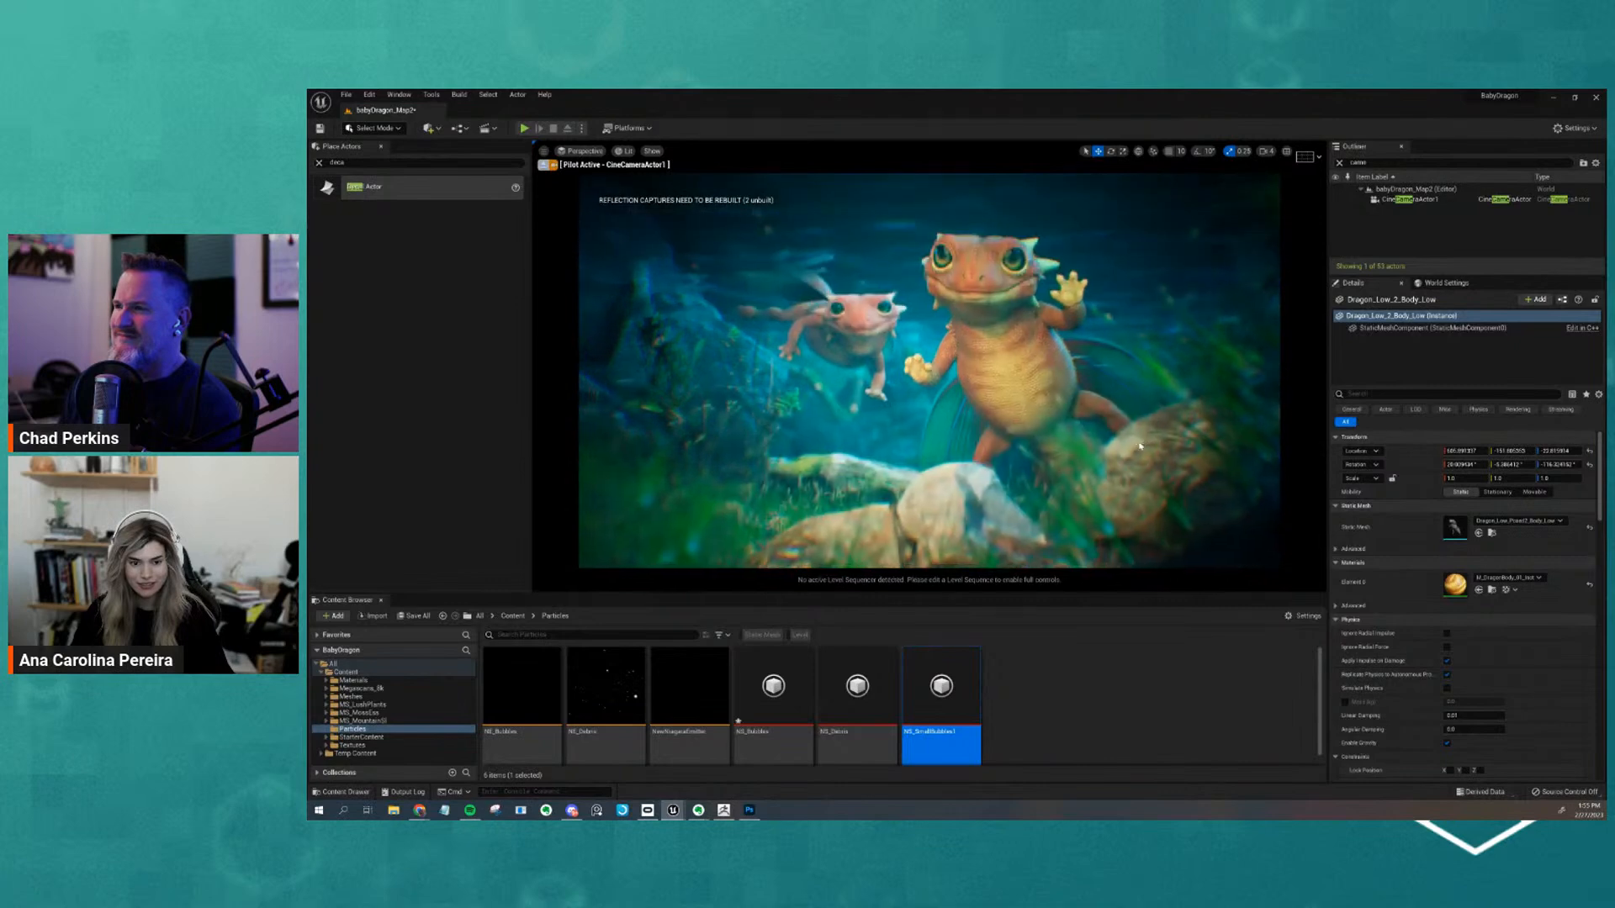
{"action": "left_click", "coordinate": [1304, 156]}
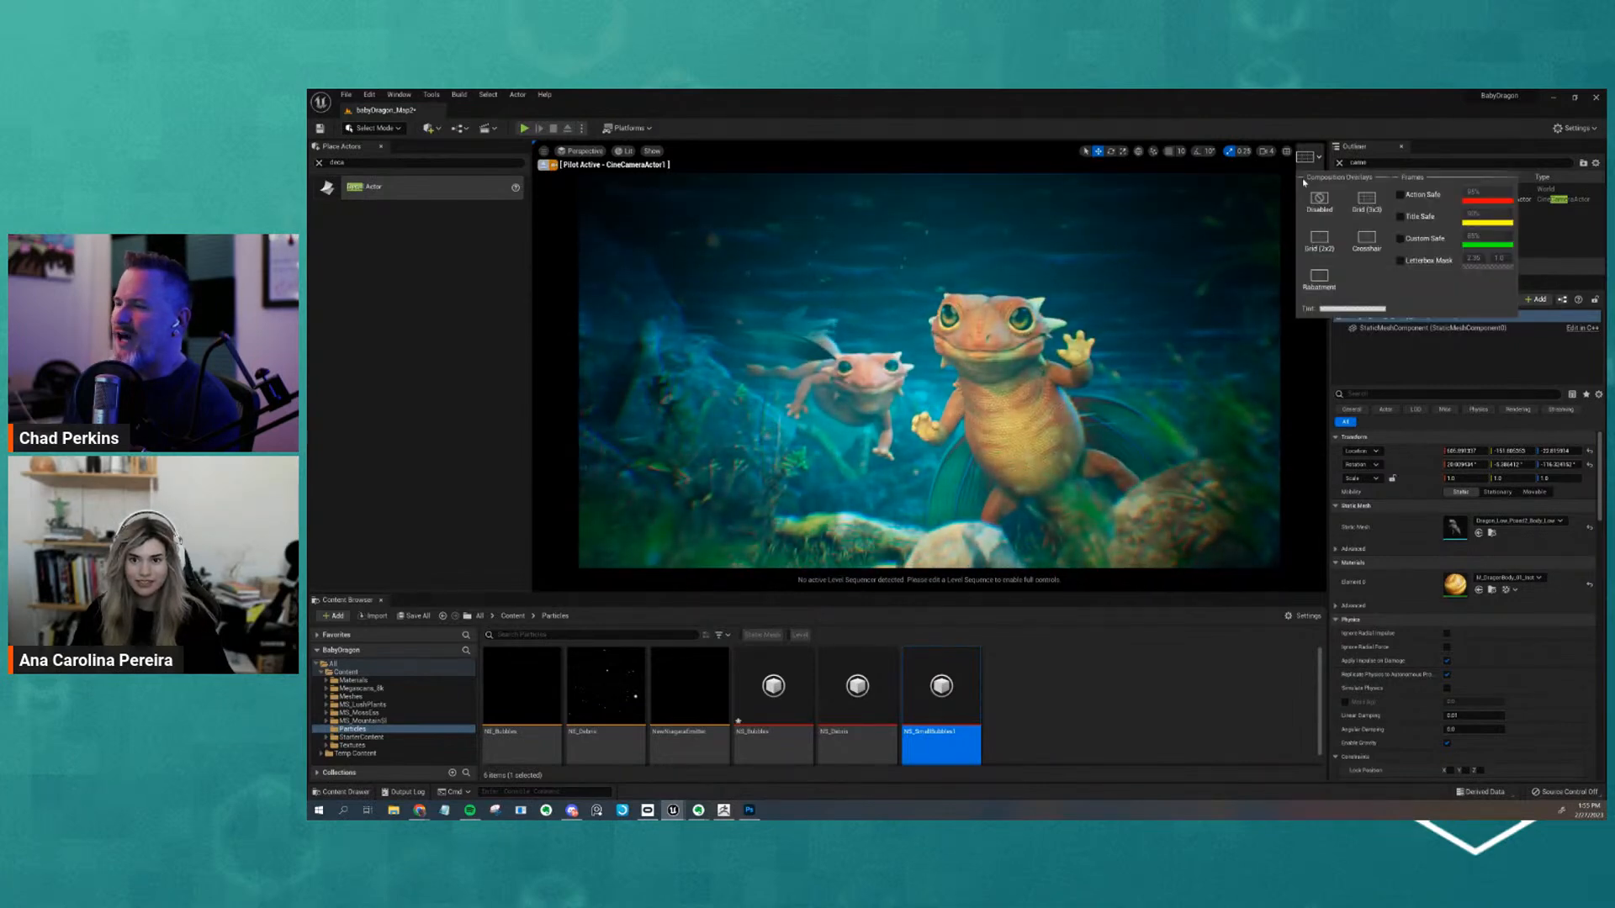
{"action": "left_click", "coordinate": [1367, 200]}
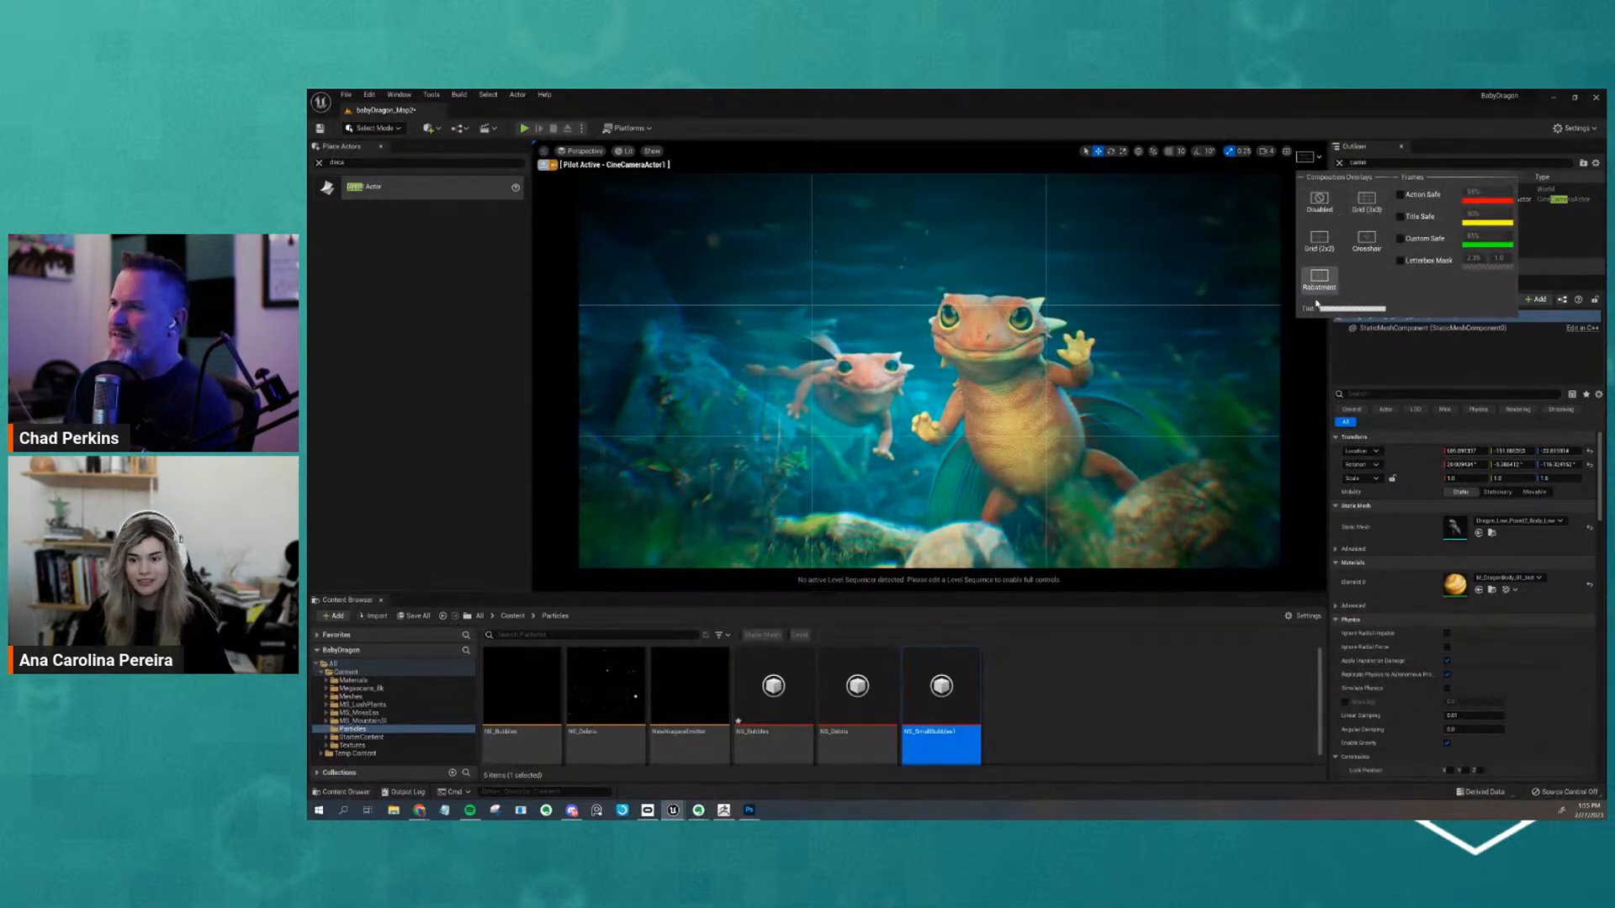
Copy the location of CineCameraActor1 and paste it into a Notepad note to keep the camera position
{"action": "left_click", "coordinate": [1010, 356]}
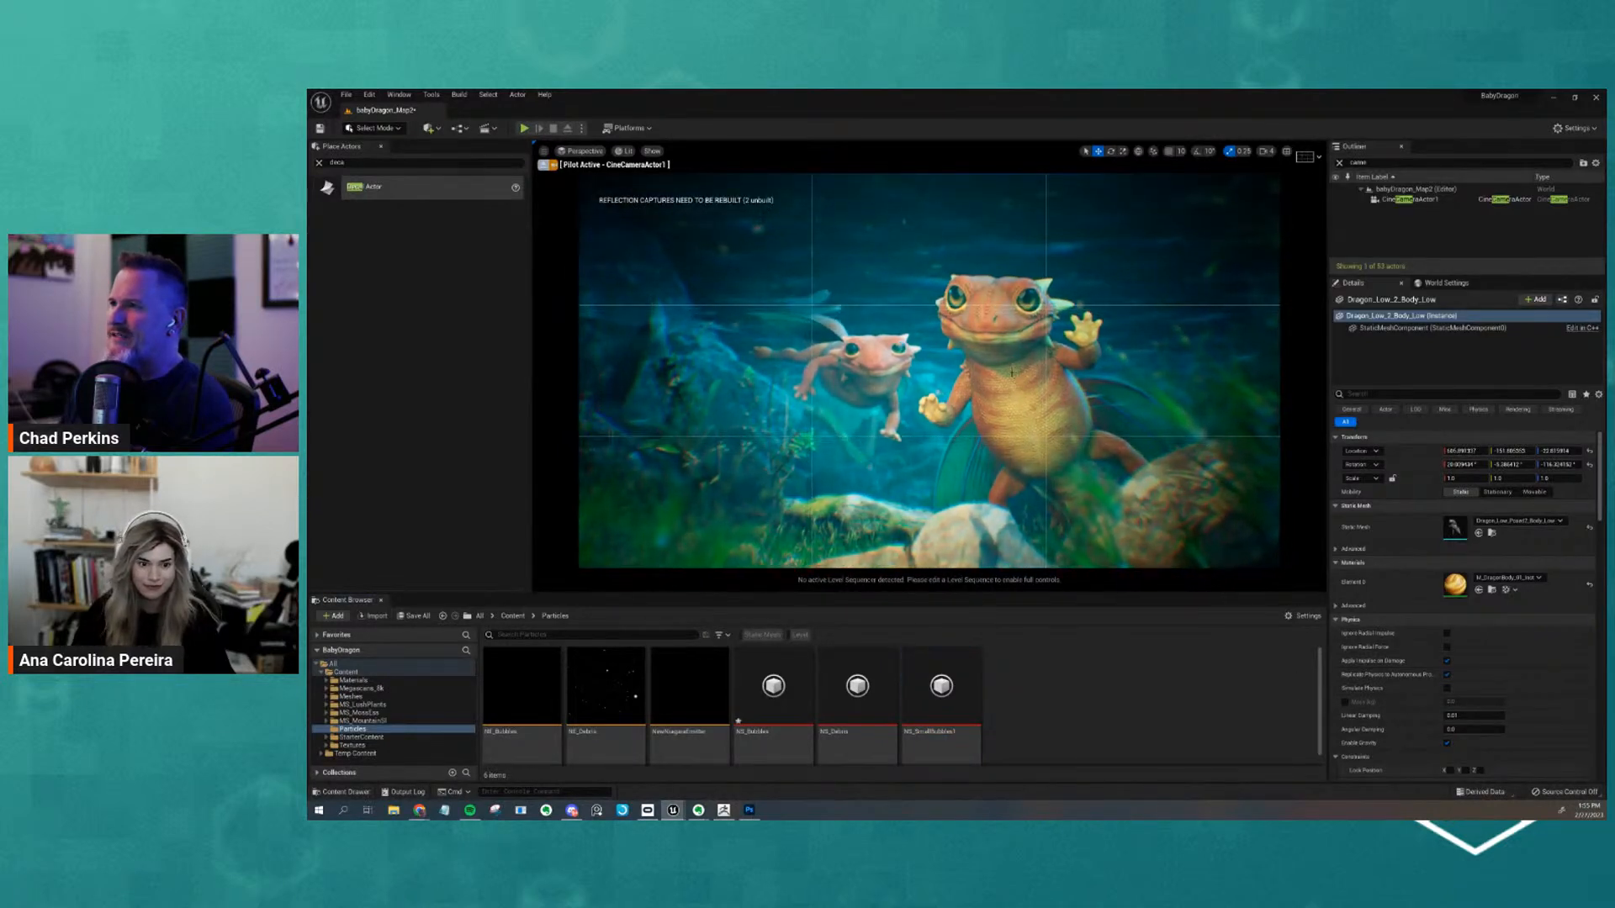
{"action": "left_click", "coordinate": [1401, 202]}
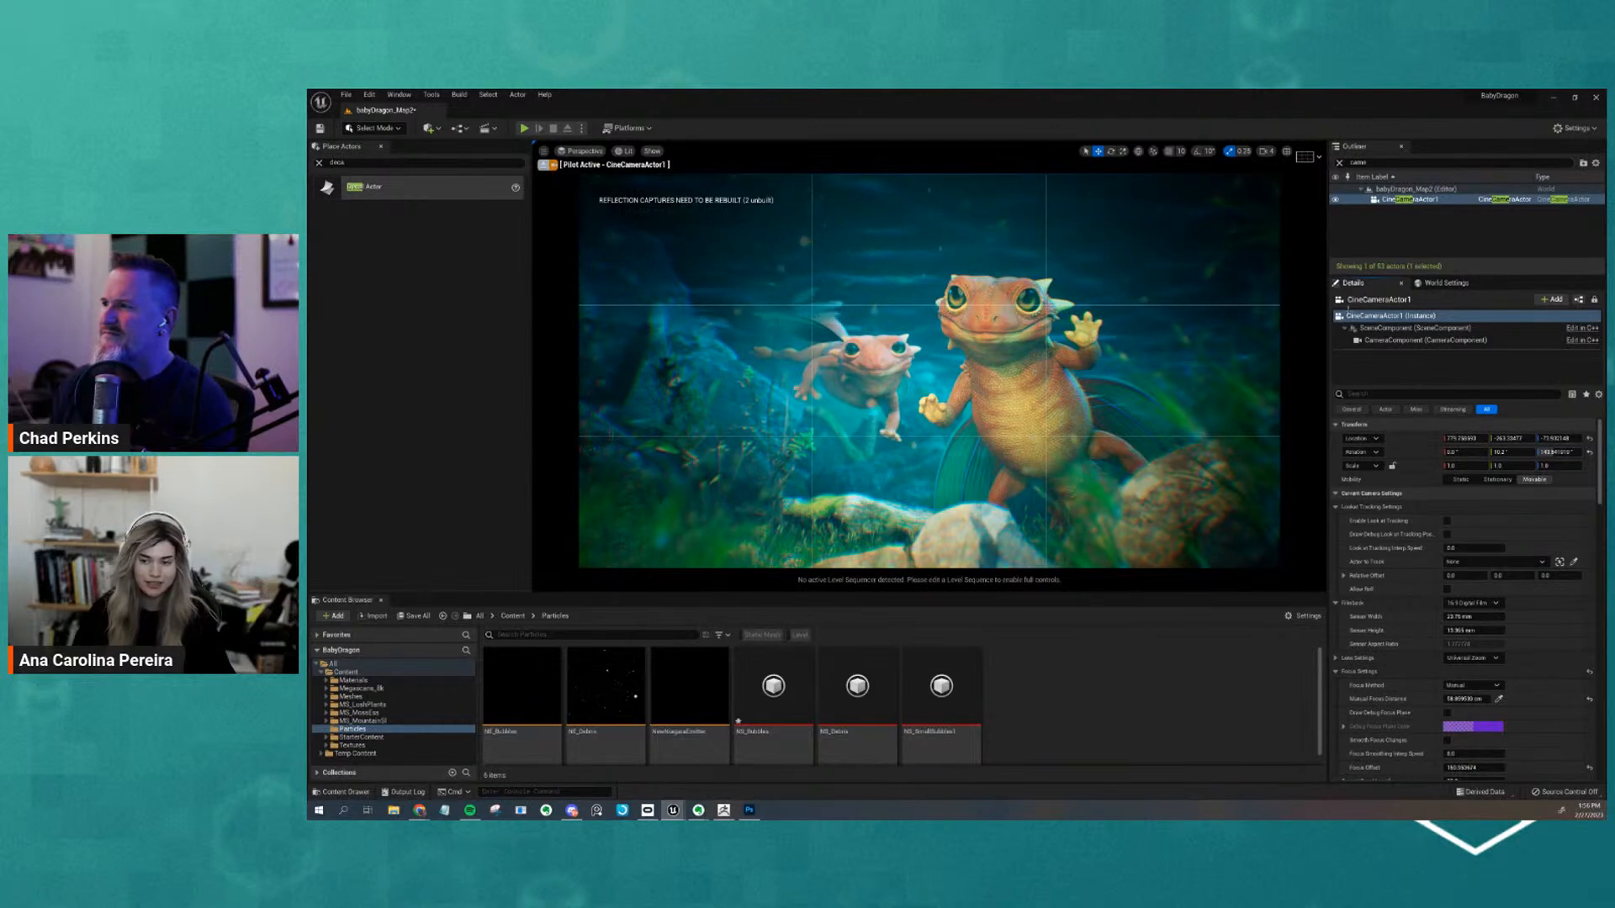
{"action": "right_click", "coordinate": [1407, 451]}
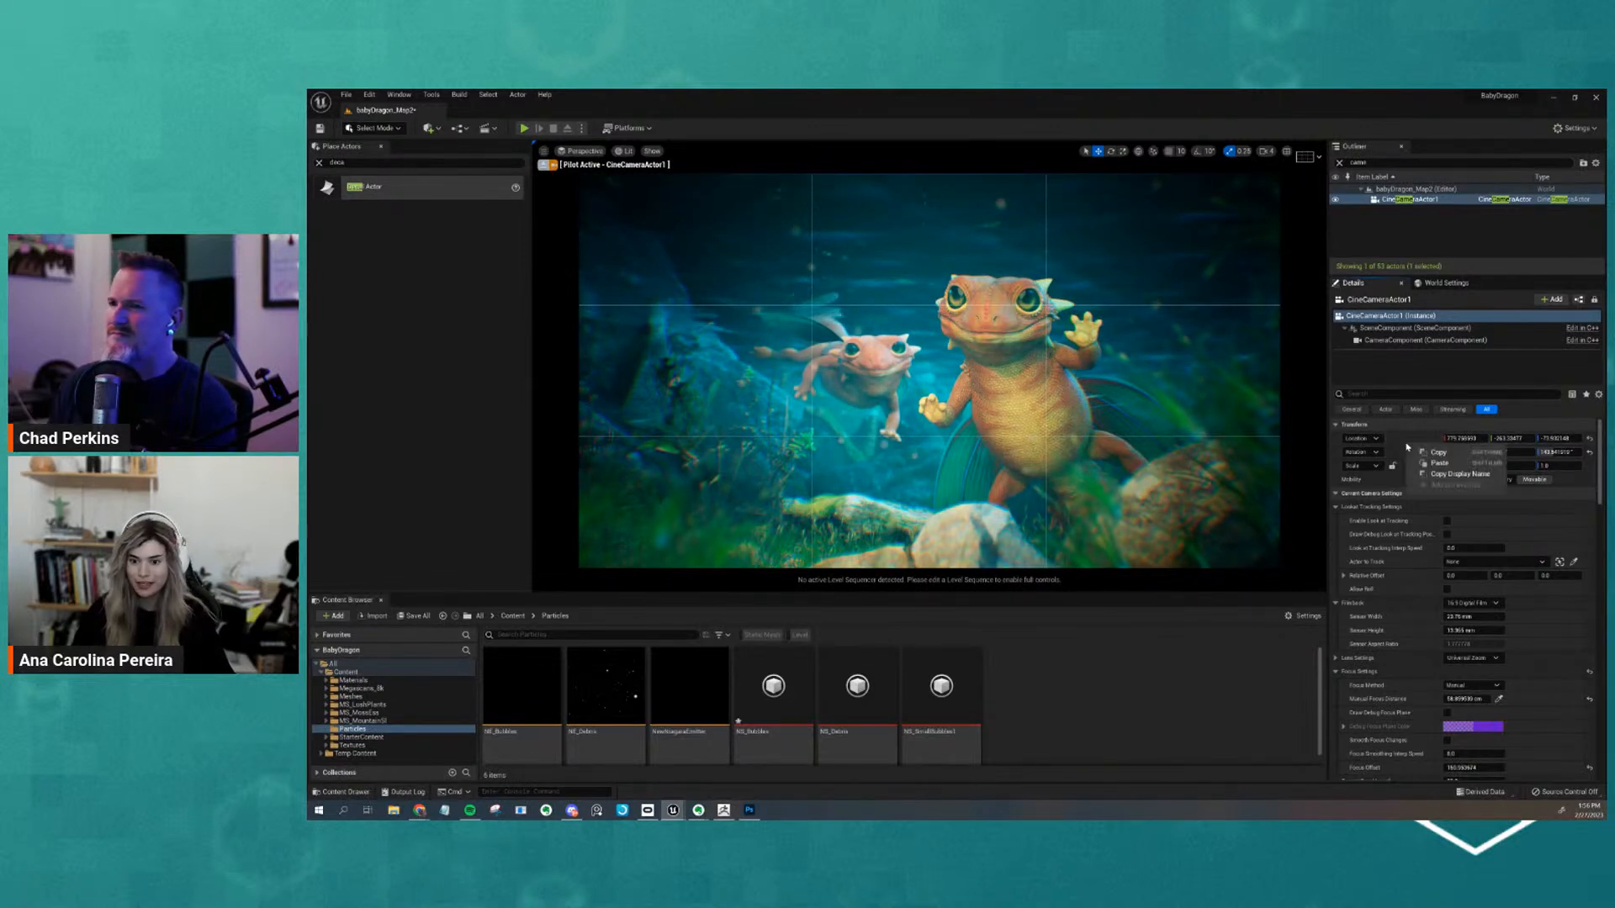
{"action": "left_click", "coordinate": [1437, 453]}
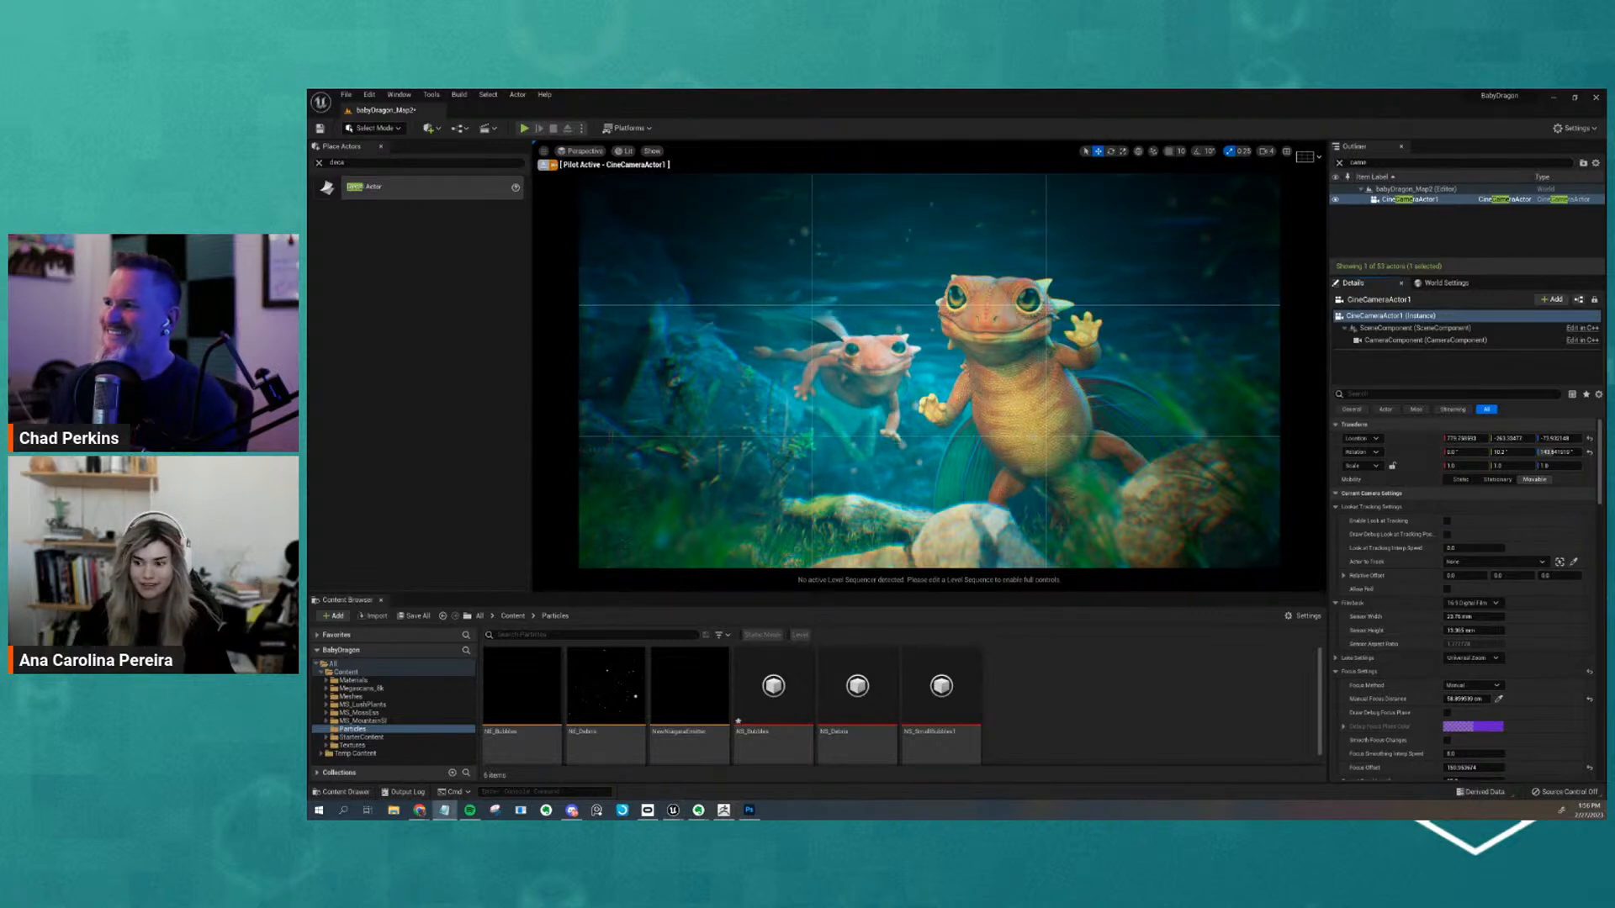
{"action": "left_click_drag", "start_coordinate": [1605, 653], "coordinate": [1336, 578]}
{"action": "key", "text": "ctrl+v"}
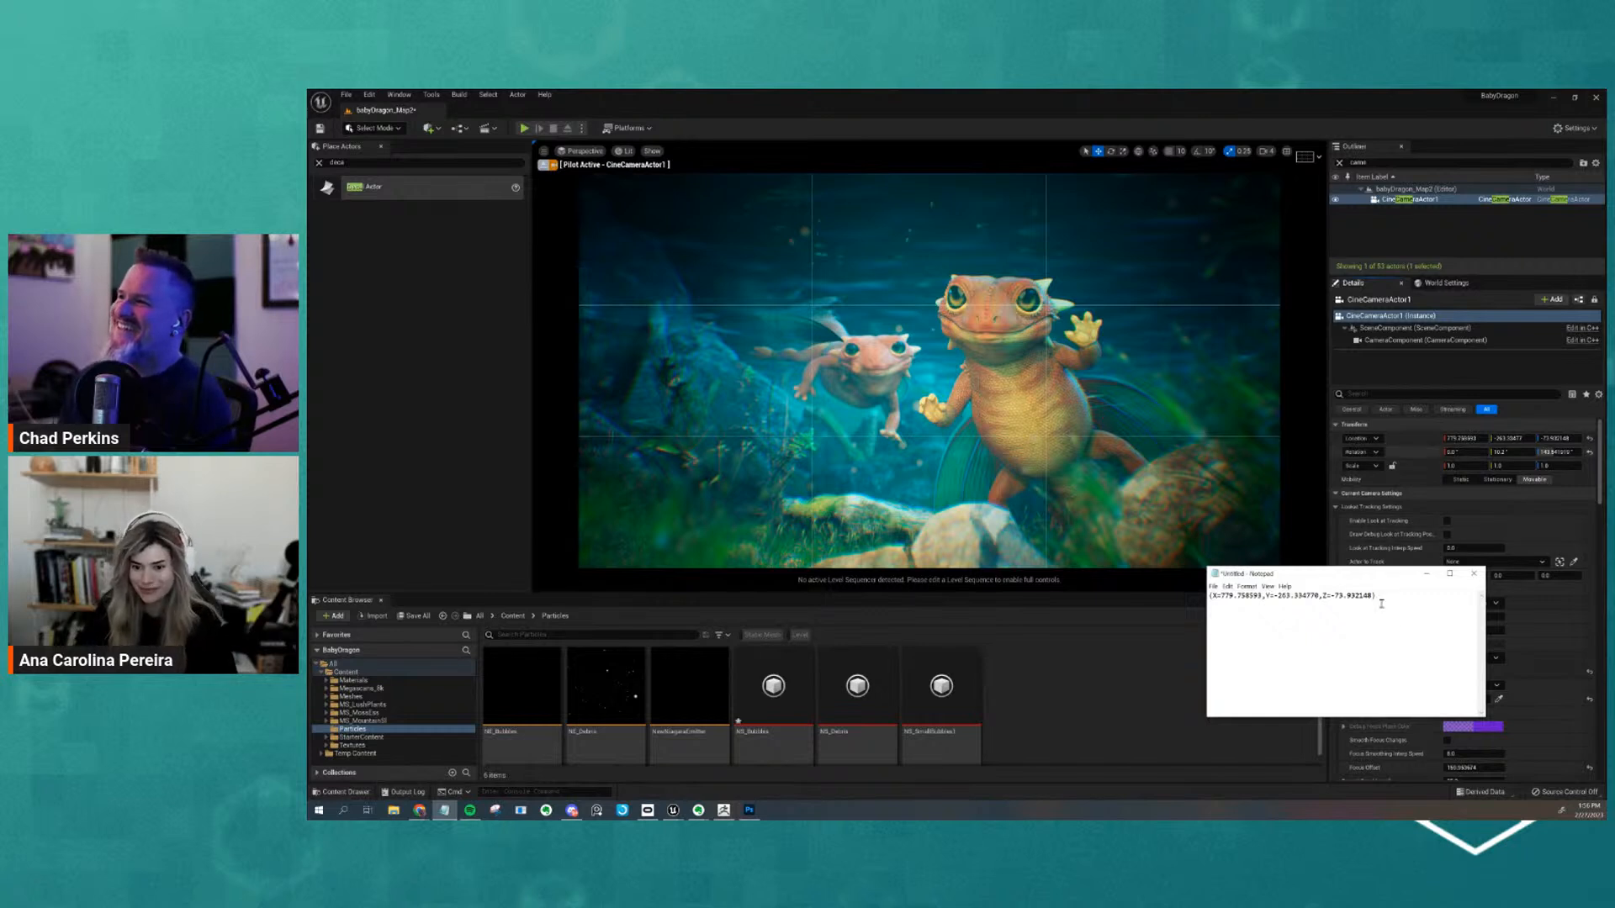
{"action": "left_click", "coordinate": [1362, 561]}
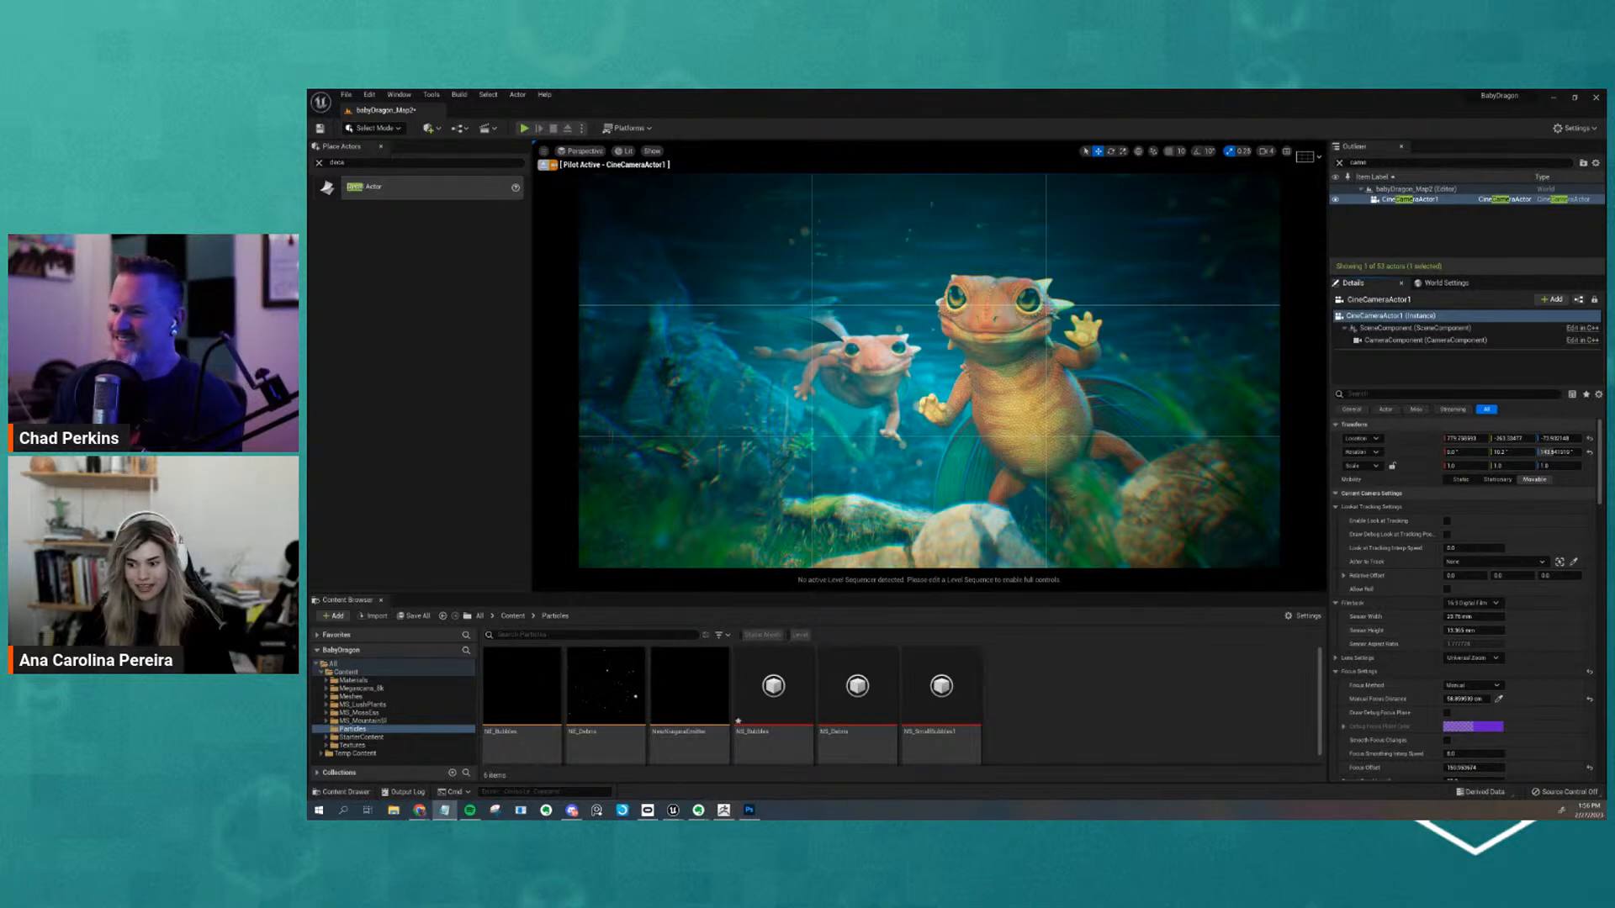
Select the saved coordinates in the Notepad note and paste them back into the Location of CineCameraActor1
{"action": "key", "text": "alt+Tab"}
{"action": "left_click_drag", "start_coordinate": [1232, 639], "coordinate": [1277, 641]}
{"action": "key", "text": "ctrl+a"}
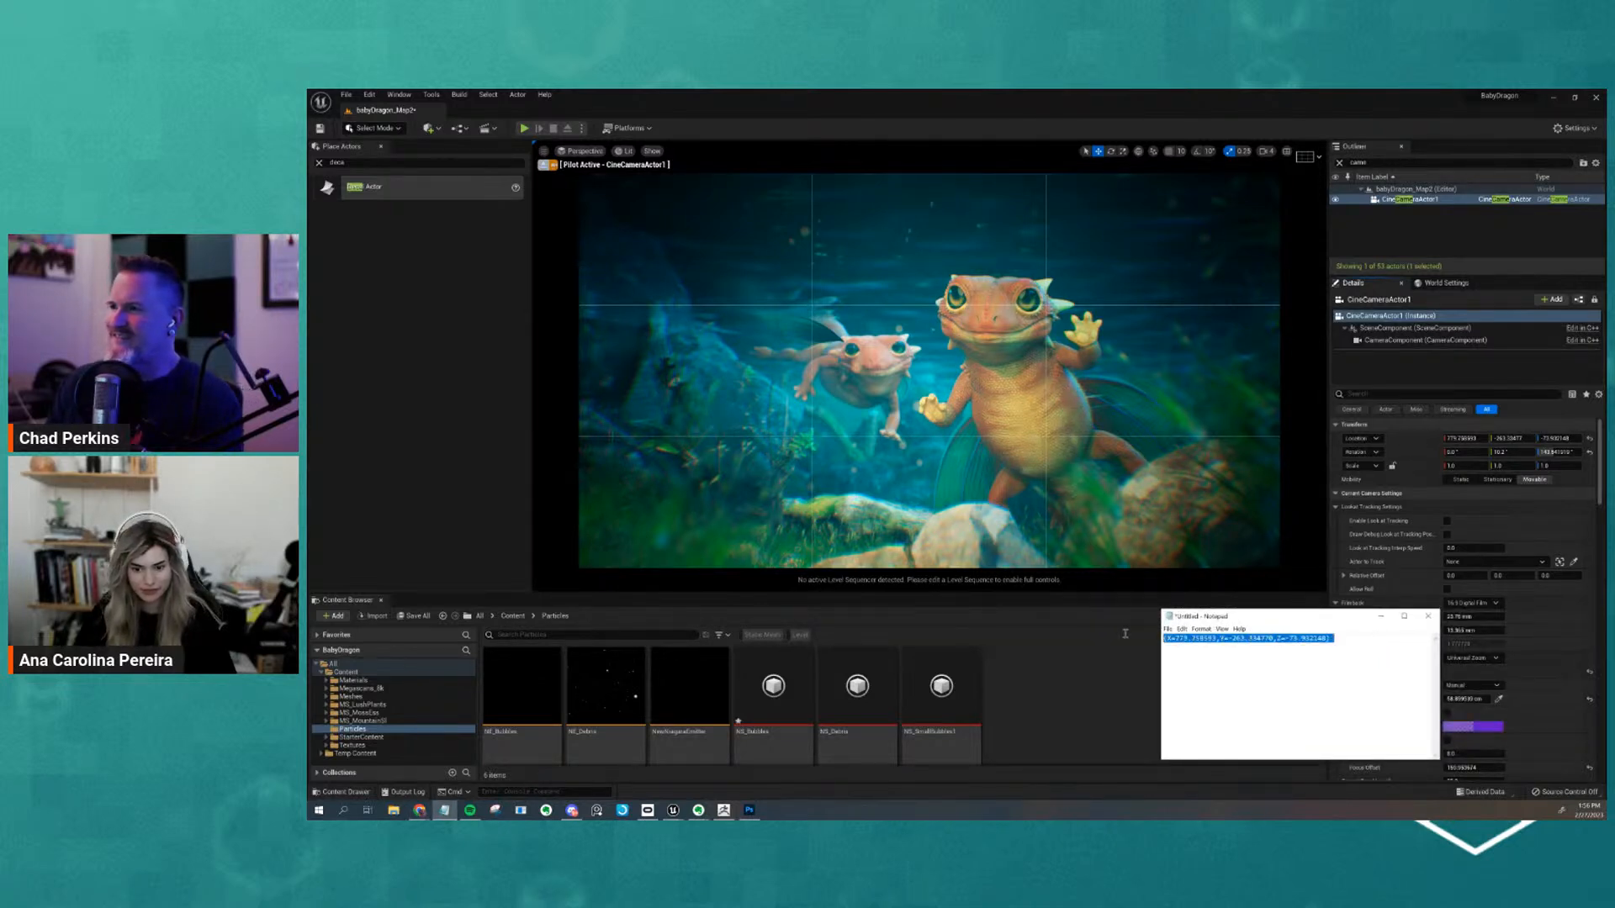
{"action": "right_click", "coordinate": [1411, 439]}
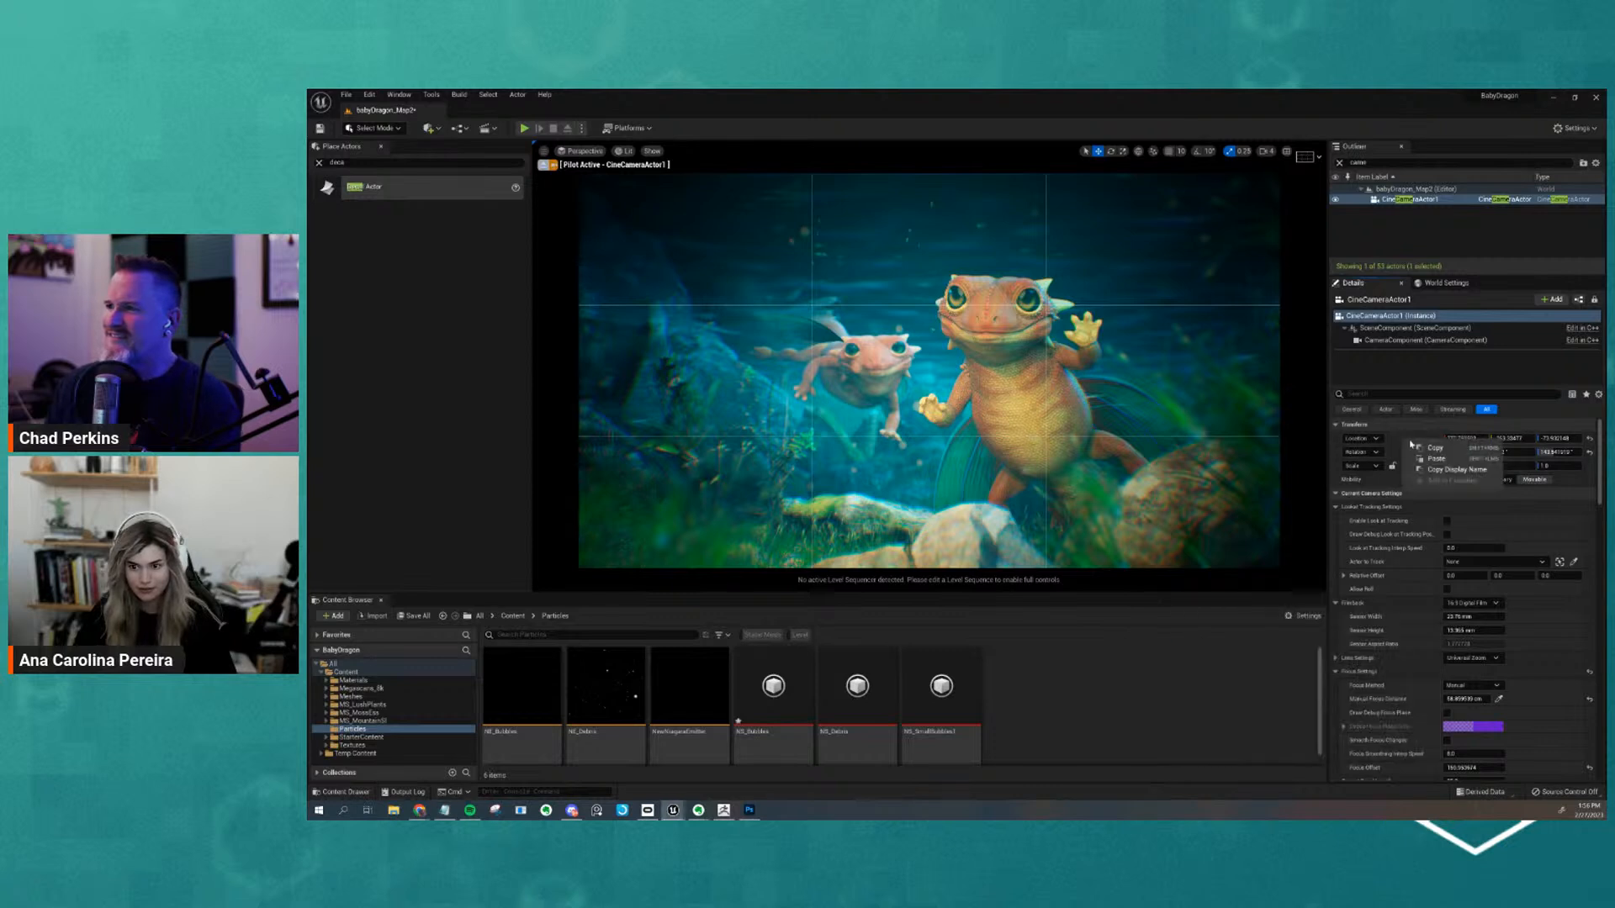
{"action": "left_click", "coordinate": [1434, 460]}
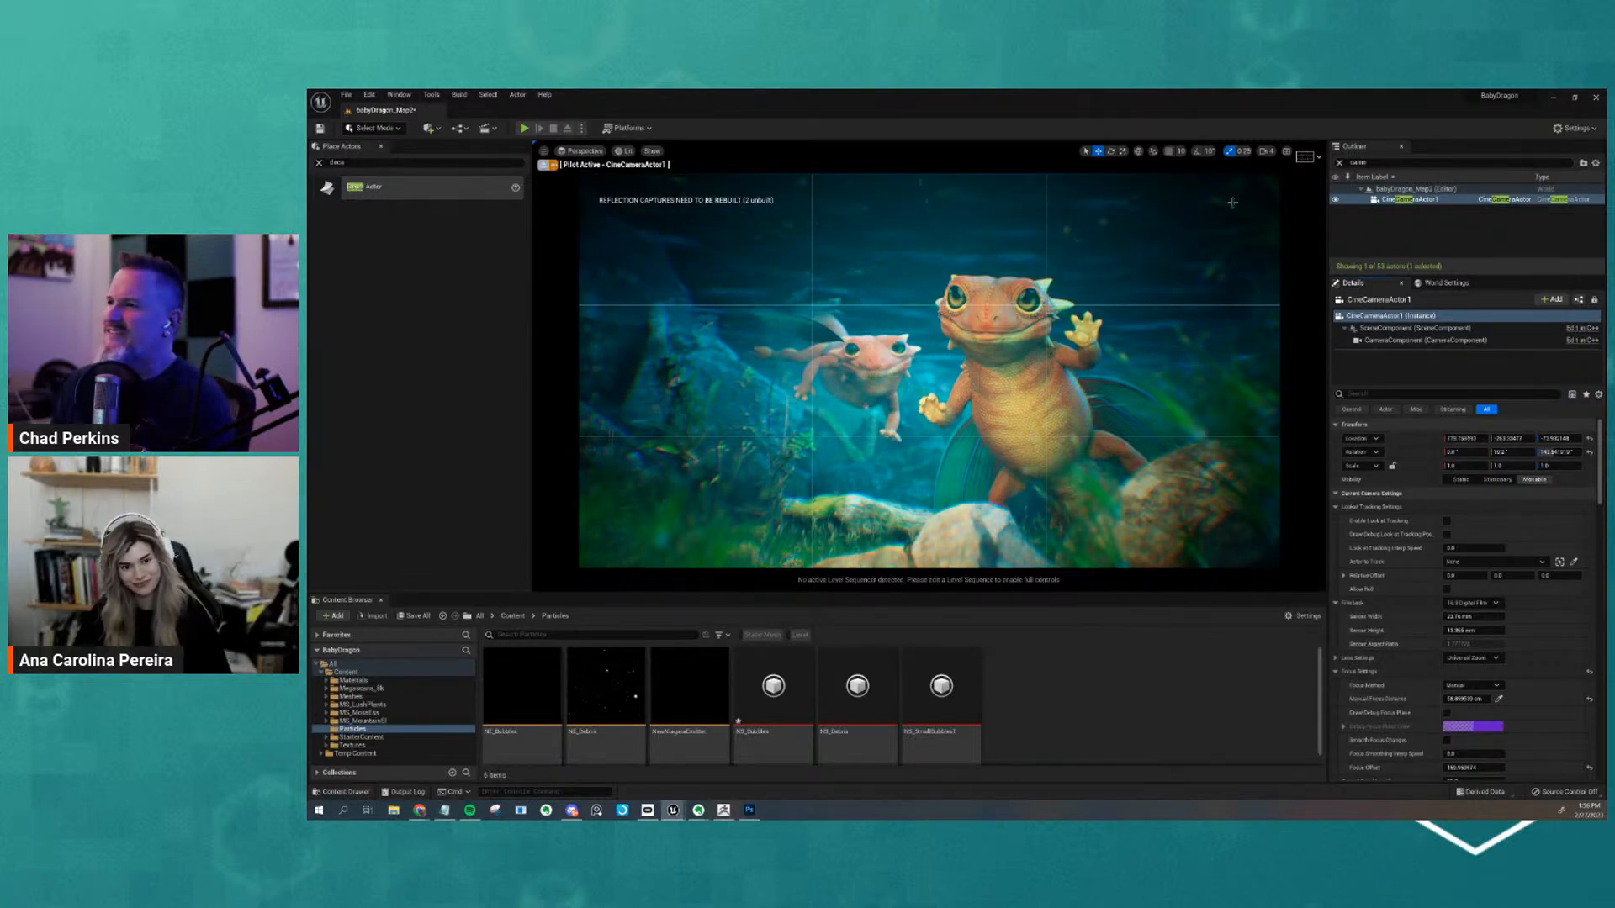
Disable the composition overlay in the piloted camera view
{"action": "left_click", "coordinate": [1305, 156]}
{"action": "left_click", "coordinate": [1319, 202]}
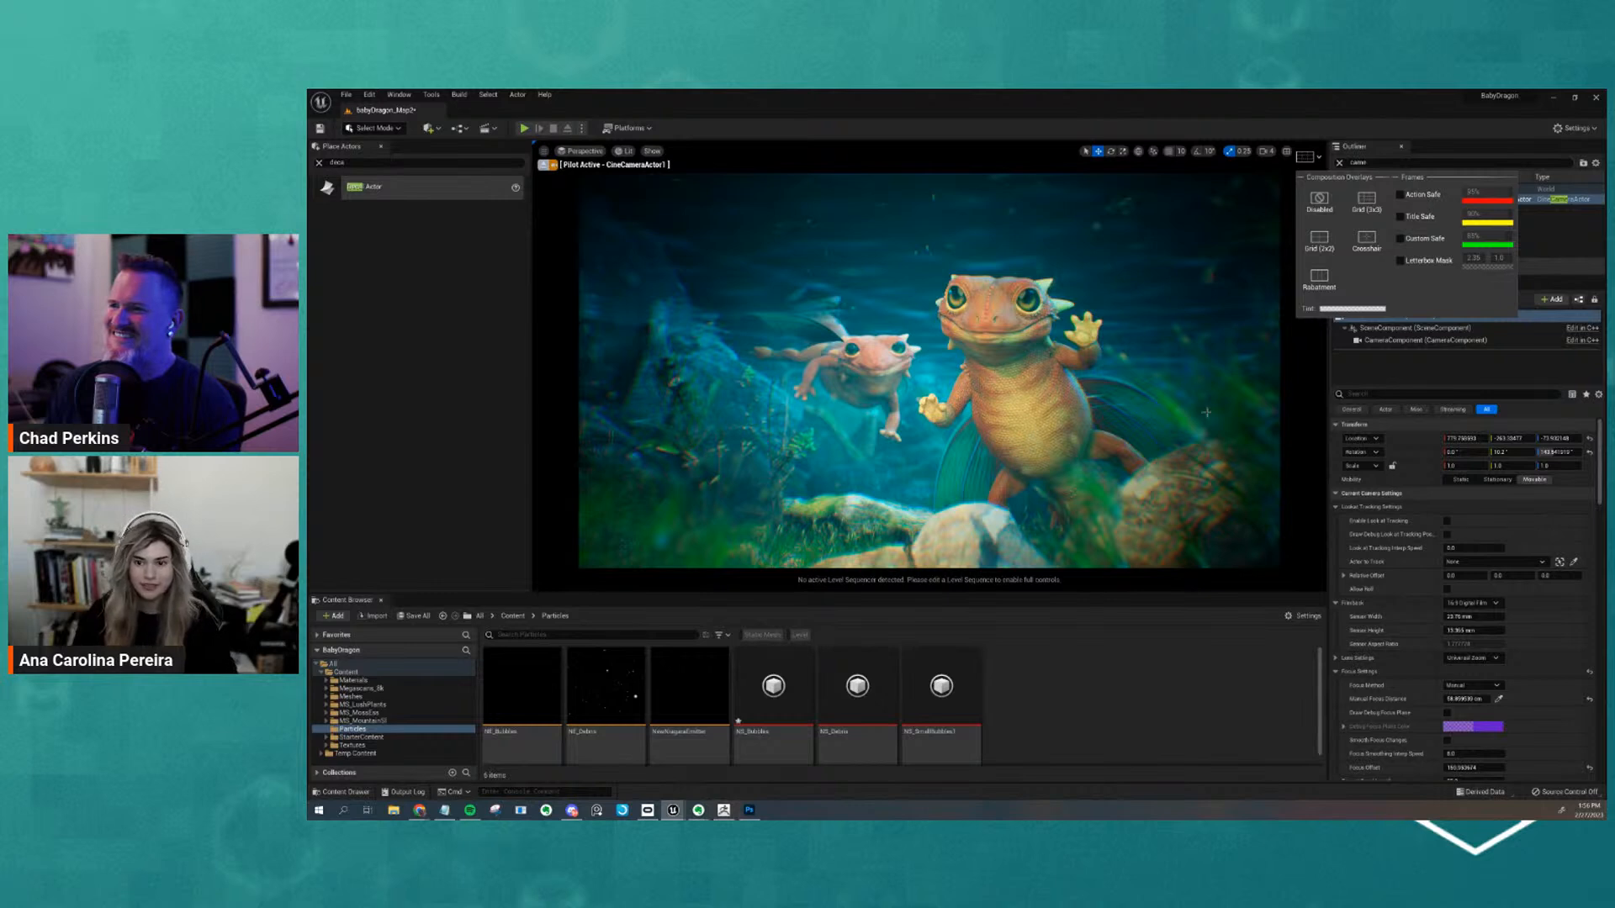
{"action": "left_click", "coordinate": [1202, 564]}
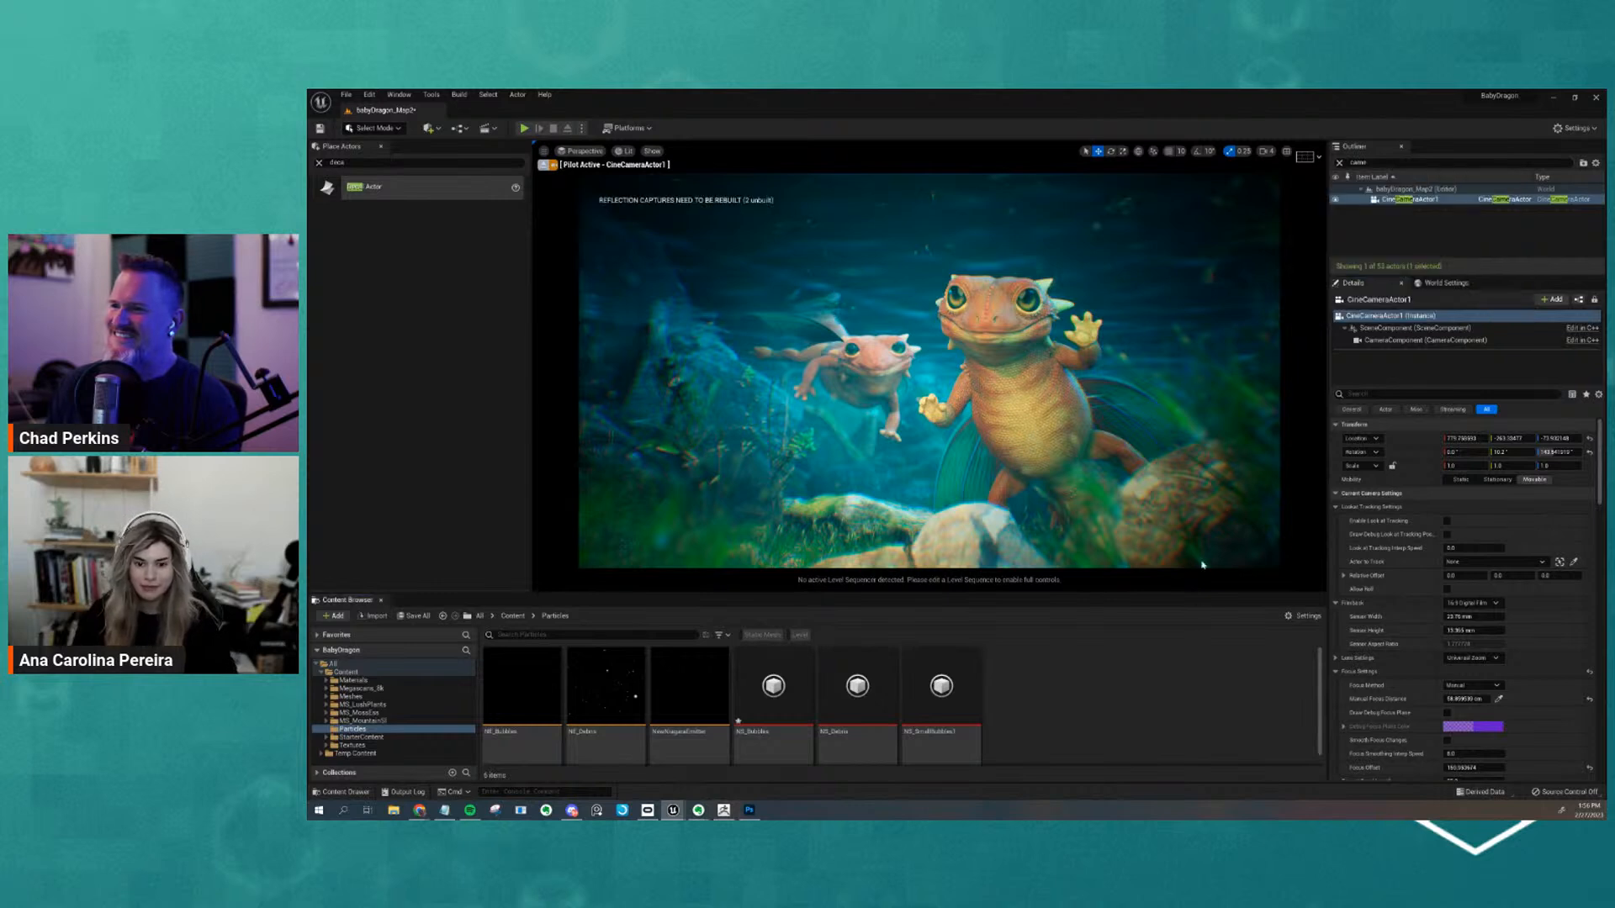
Shift the piloted camera's framing slightly so the two dragons sit a little further left in the shot
{"action": "right_click", "coordinate": [1109, 406]}
{"action": "left_click", "coordinate": [1088, 365]}
{"action": "key", "text": "g"}
{"action": "key", "text": "g"}
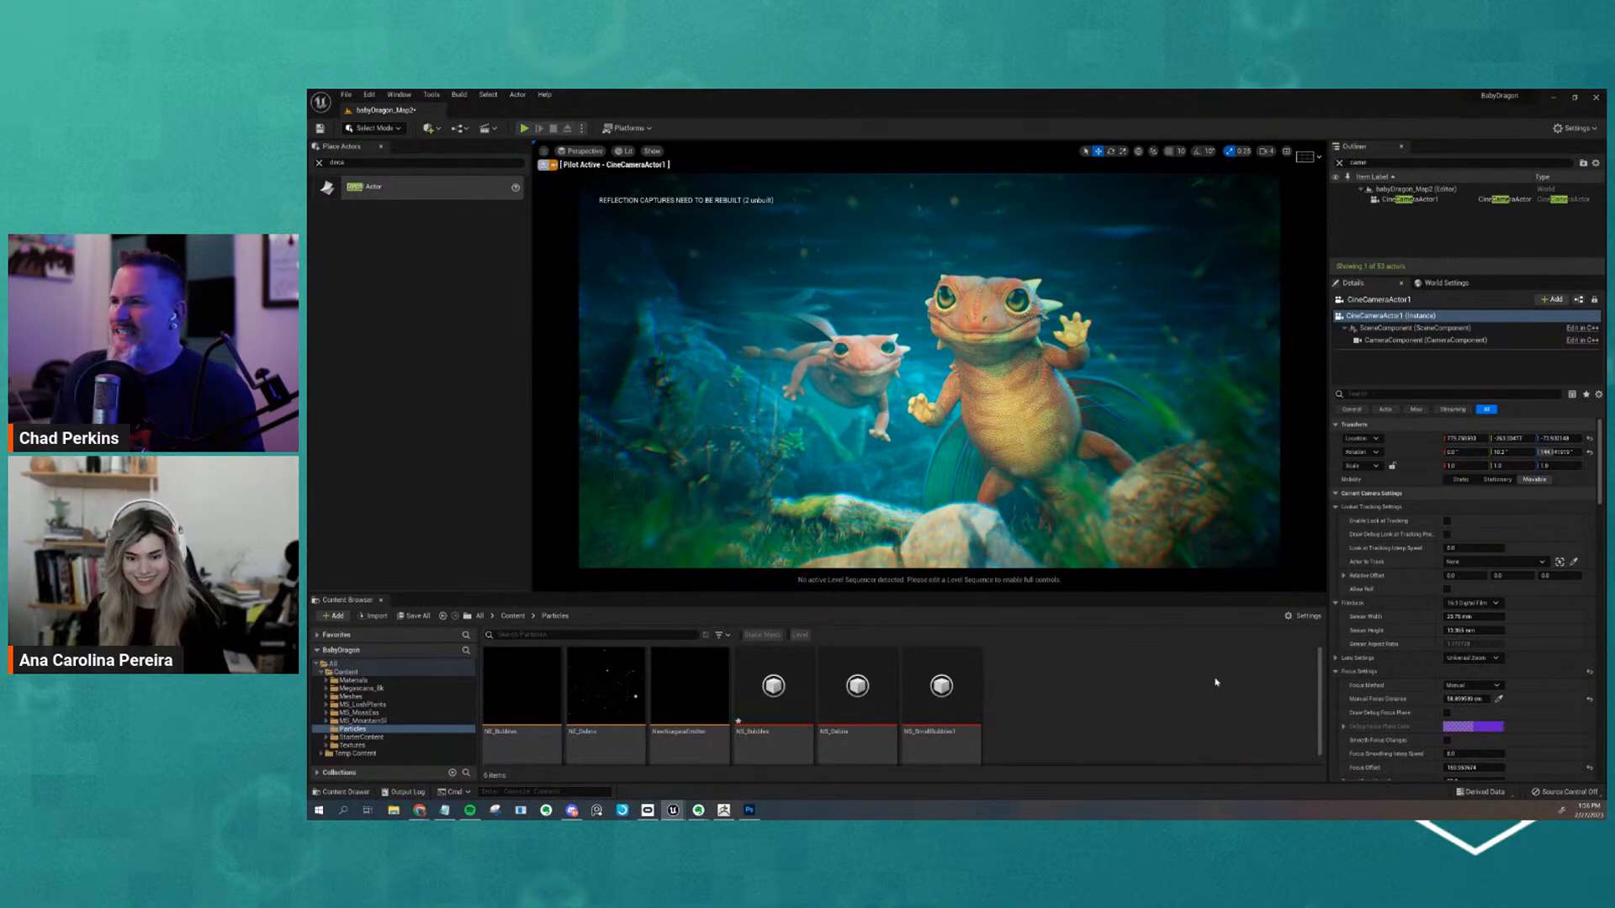
Show the camera view full screen and examine the shot without editor icons
{"action": "left_click", "coordinate": [1189, 565]}
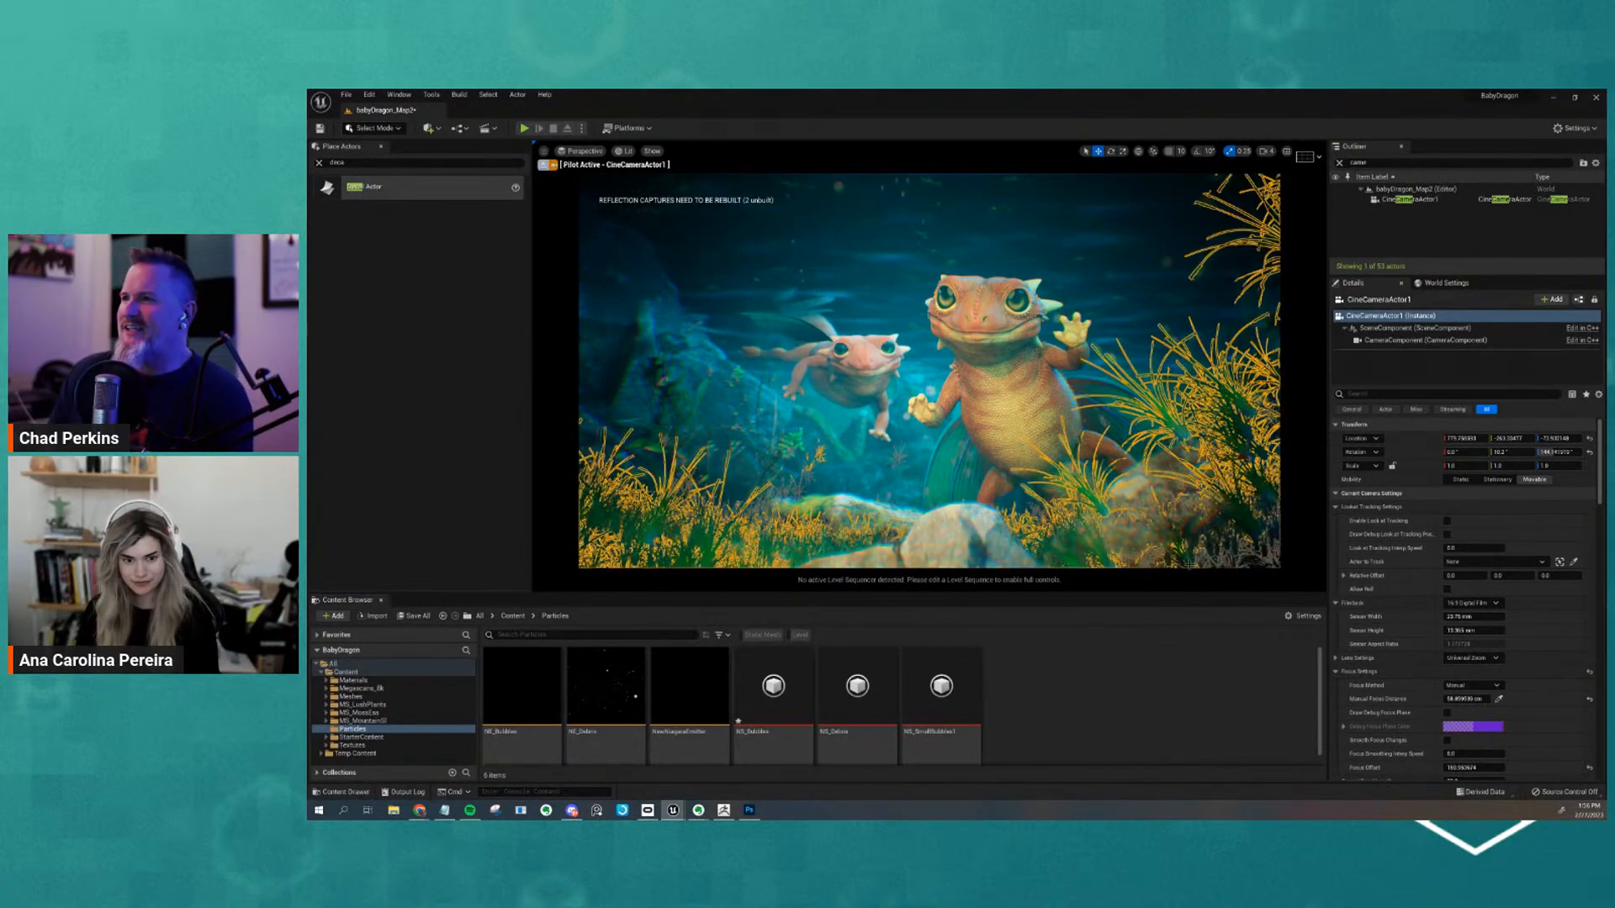
{"action": "key", "text": "F11"}
{"action": "key", "text": "g"}
{"action": "key", "text": "g"}
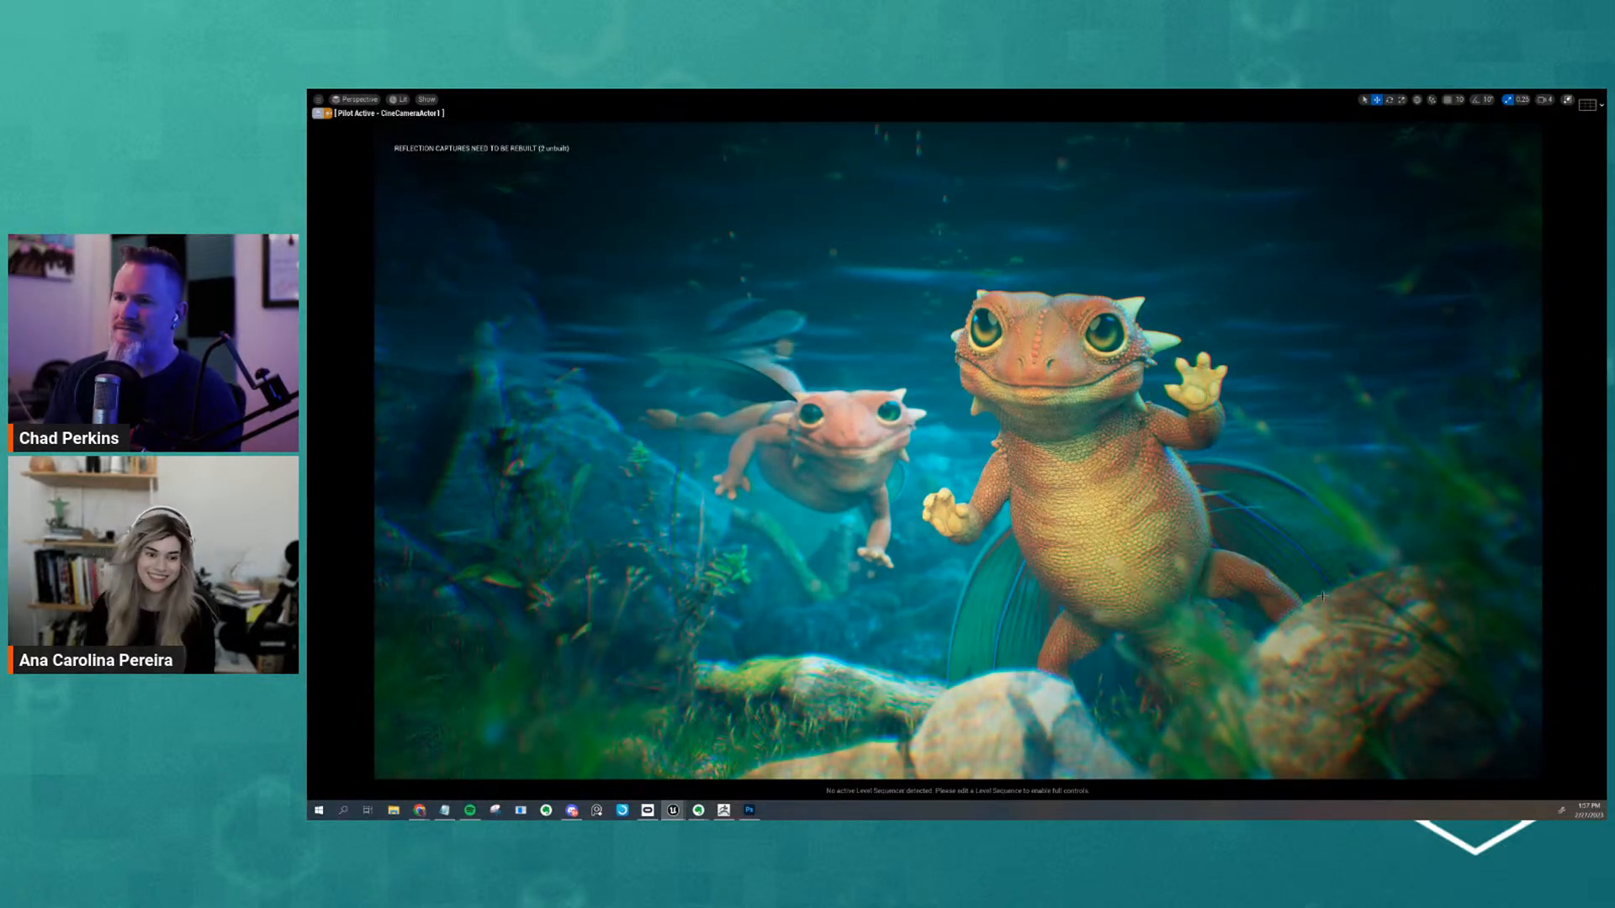
Move the bubble emitter beside the smaller dragon down and left over the background plants, and check the shot without editor icons
{"action": "left_click", "coordinate": [795, 440]}
{"action": "key", "text": "g"}
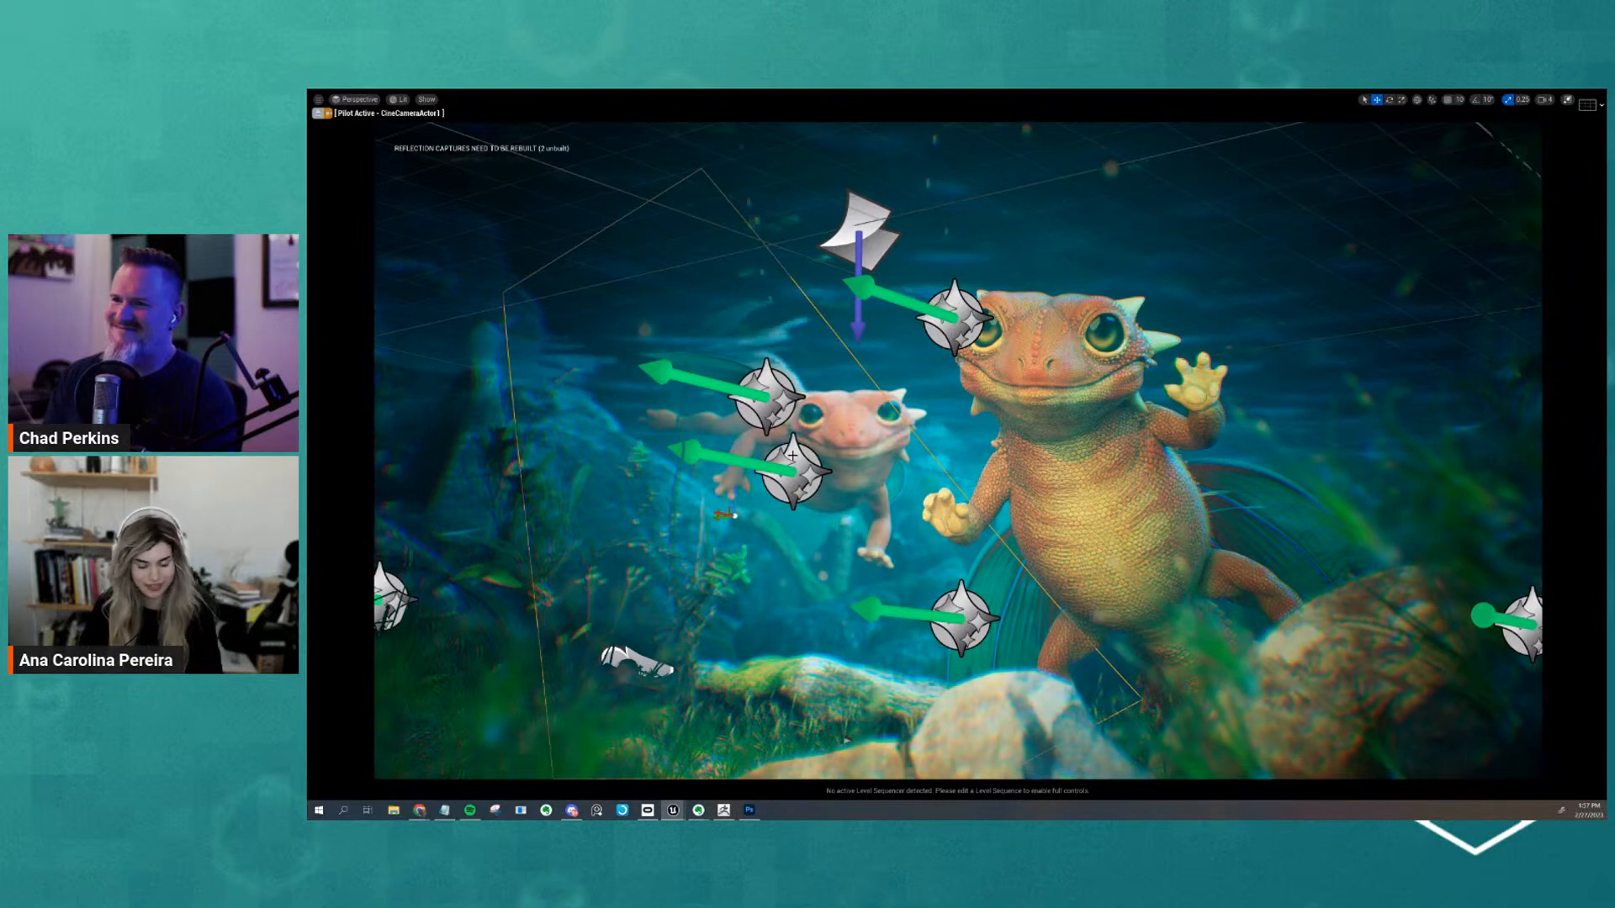
{"action": "left_click", "coordinate": [796, 472]}
{"action": "left_click_drag", "start_coordinate": [793, 450], "coordinate": [680, 543]}
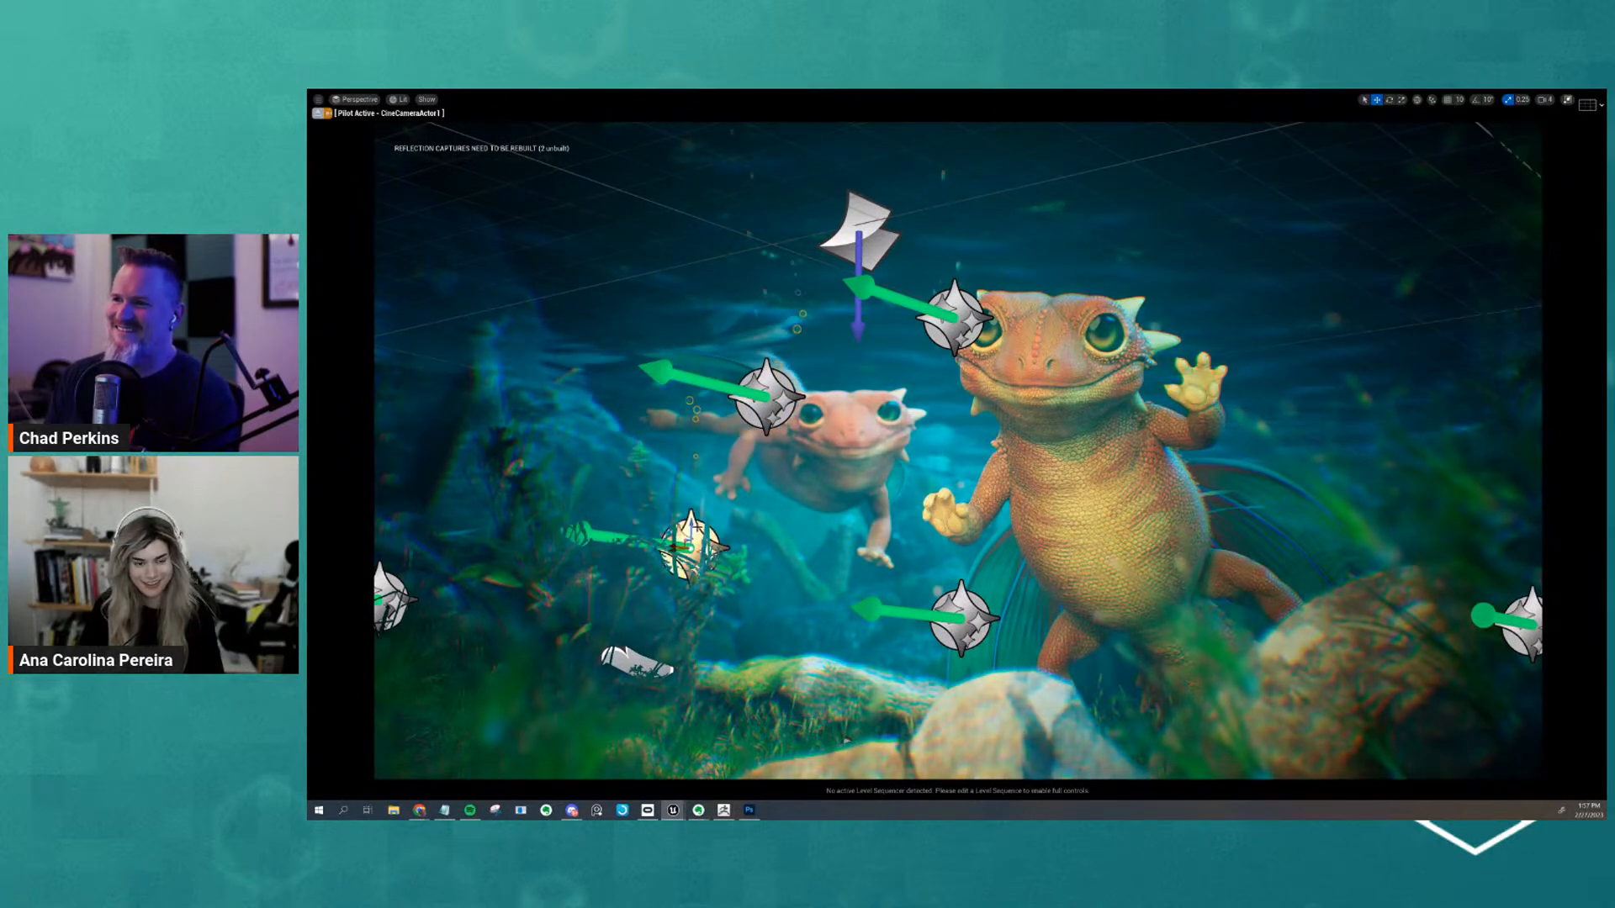
{"action": "key", "text": "g"}
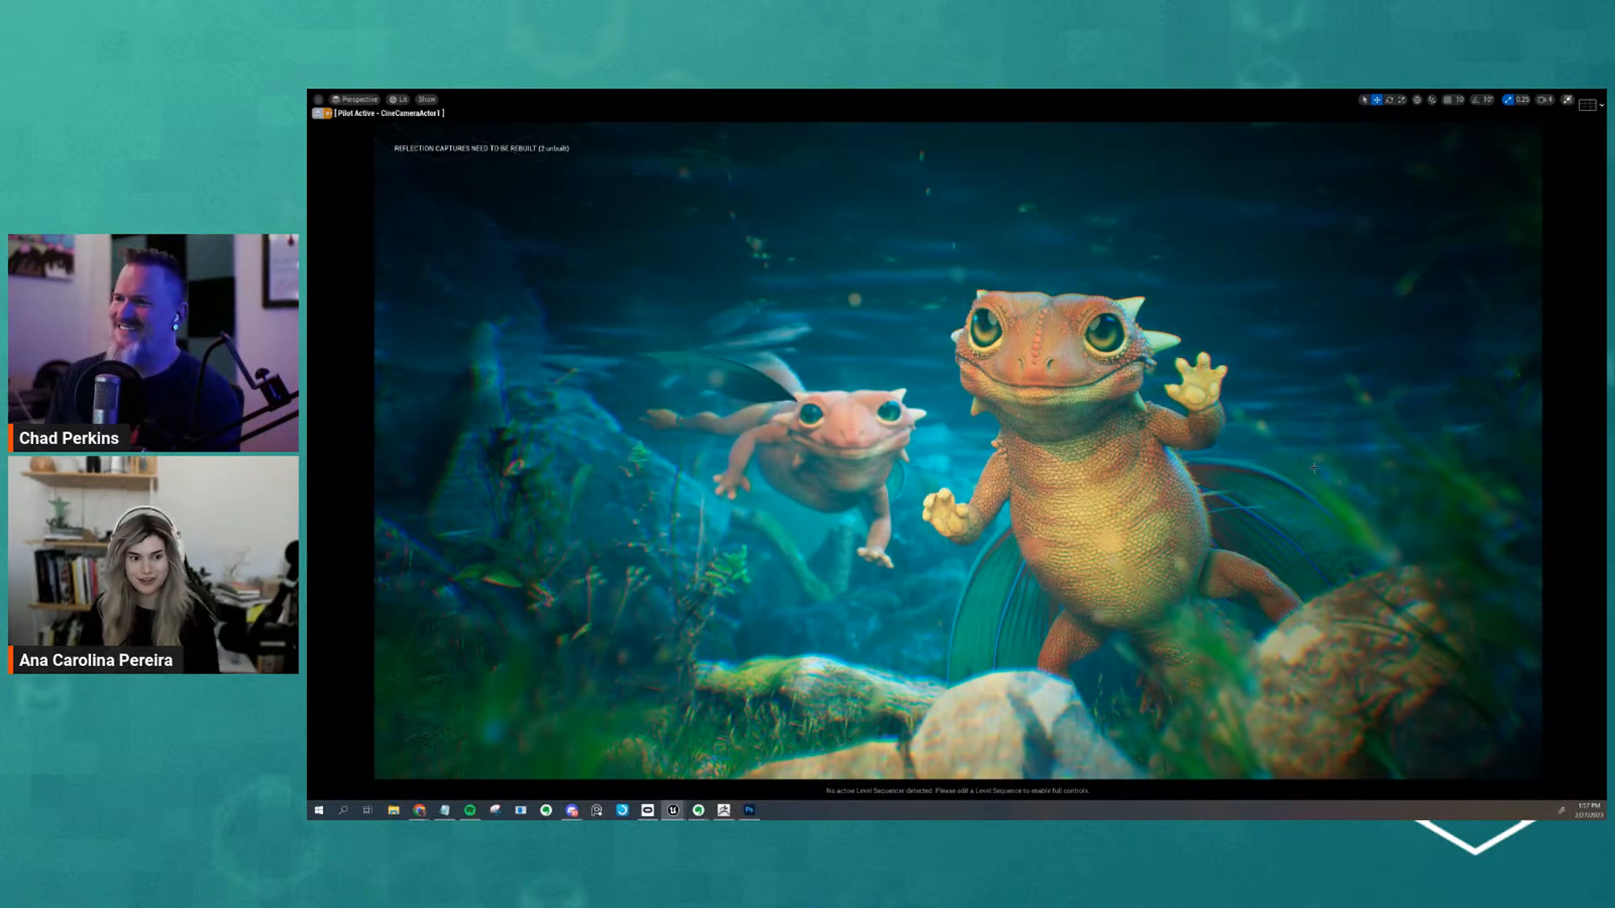